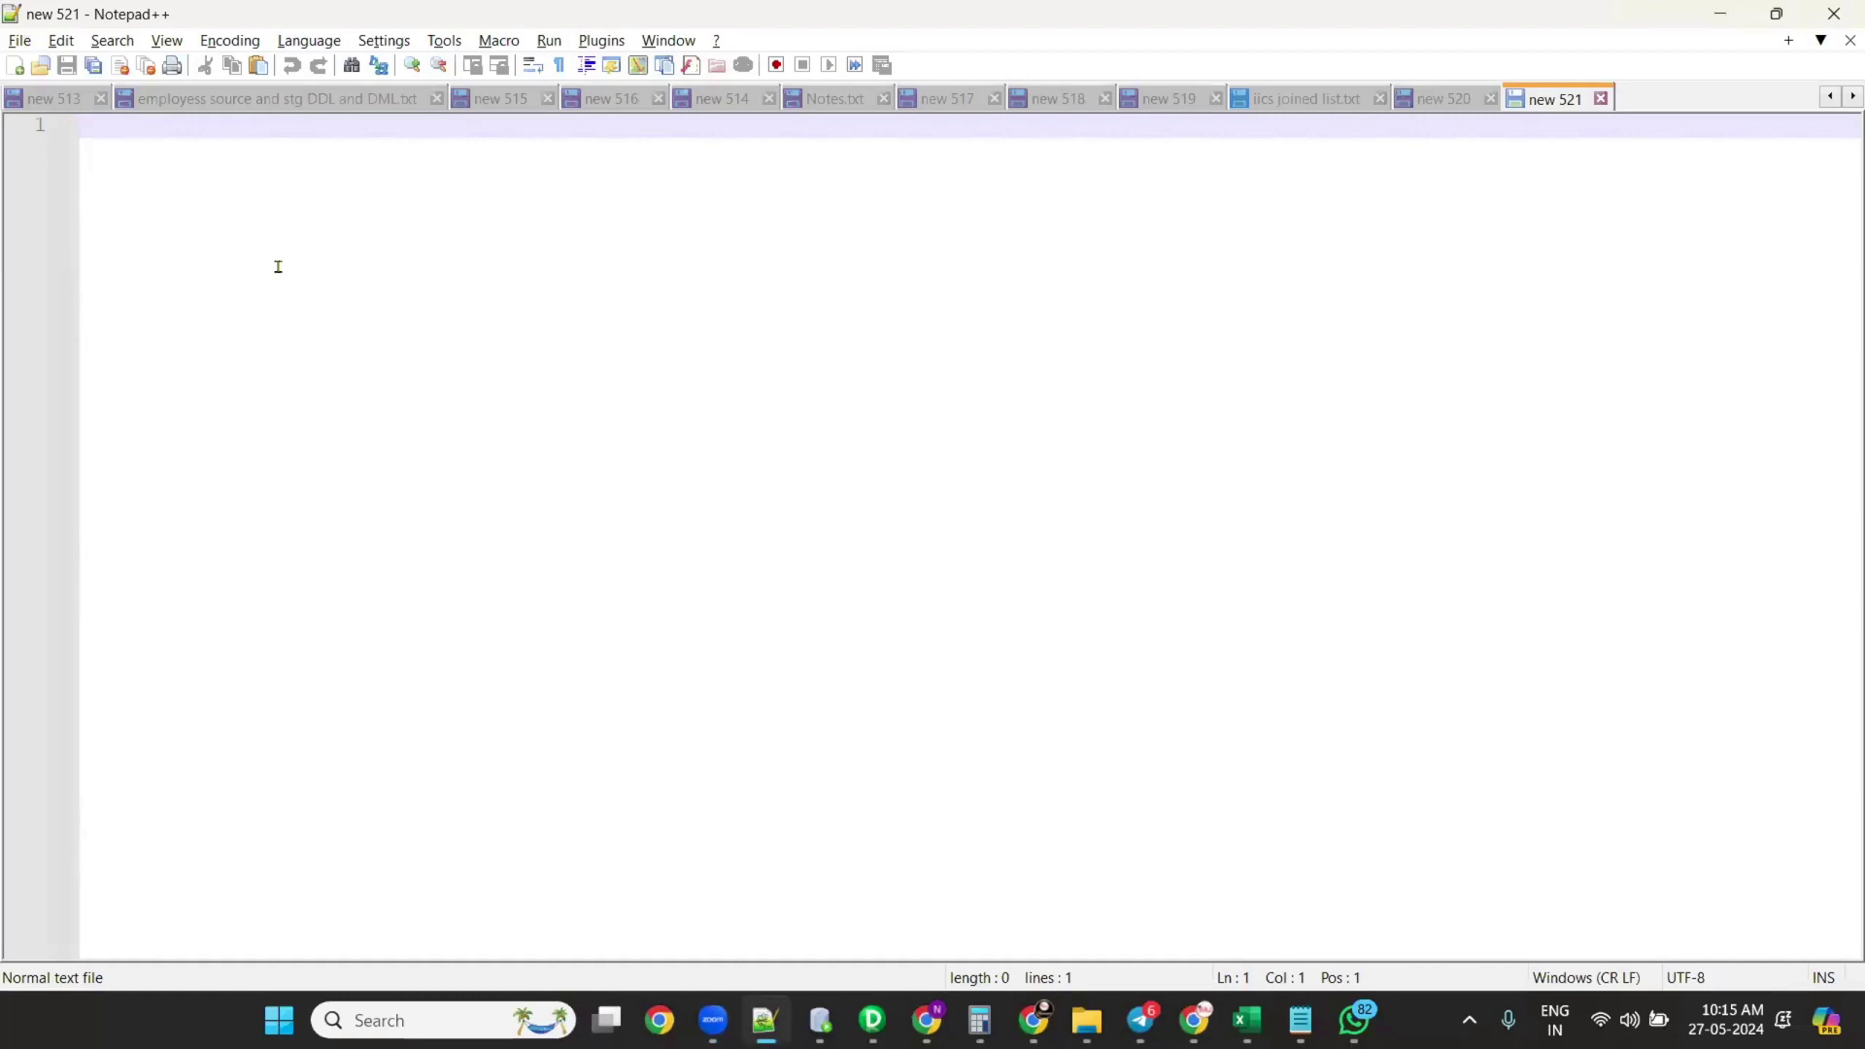
Write TRACING LEVEL and BULK NORMAL as the first two lines of the empty note.
{"action": "type", "text": "TRAI"}
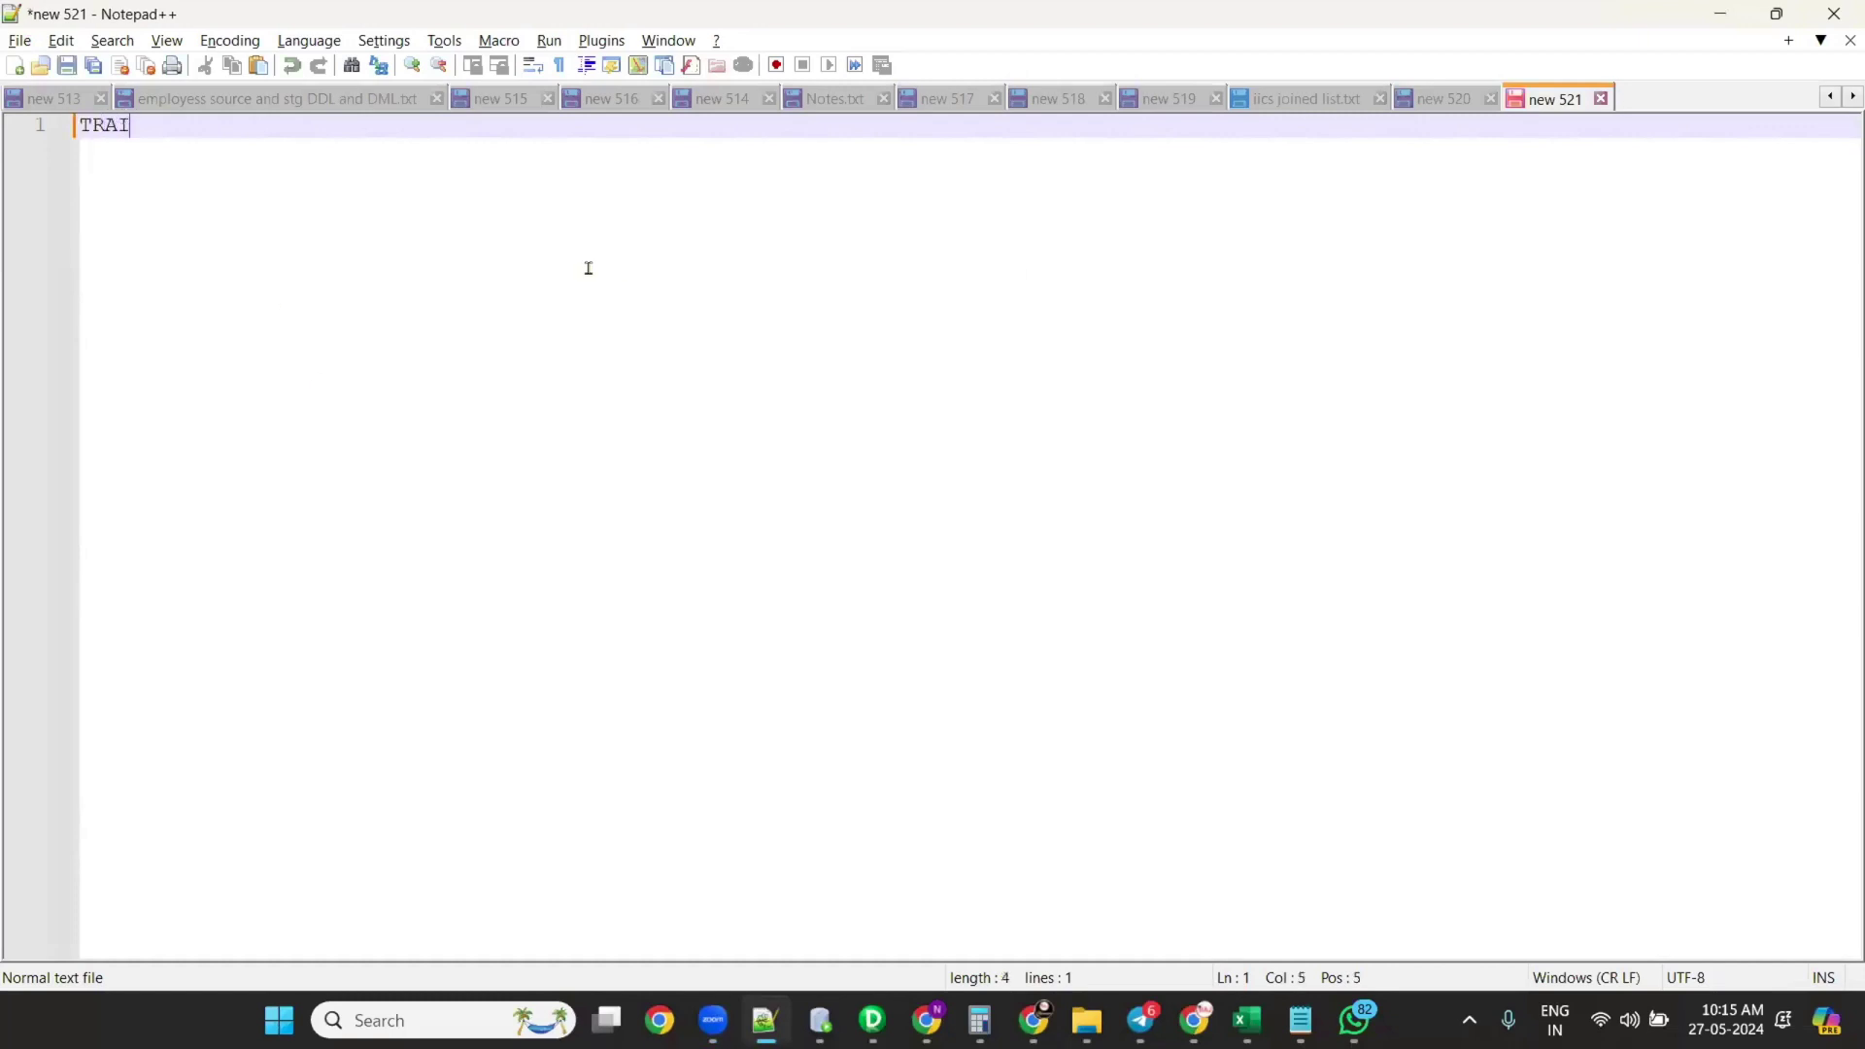
{"action": "key", "text": "BackSpace"}
{"action": "type", "text": "CING LEVEL"}
{"action": "key", "text": "Return"}
{"action": "type", "text": "BULK"}
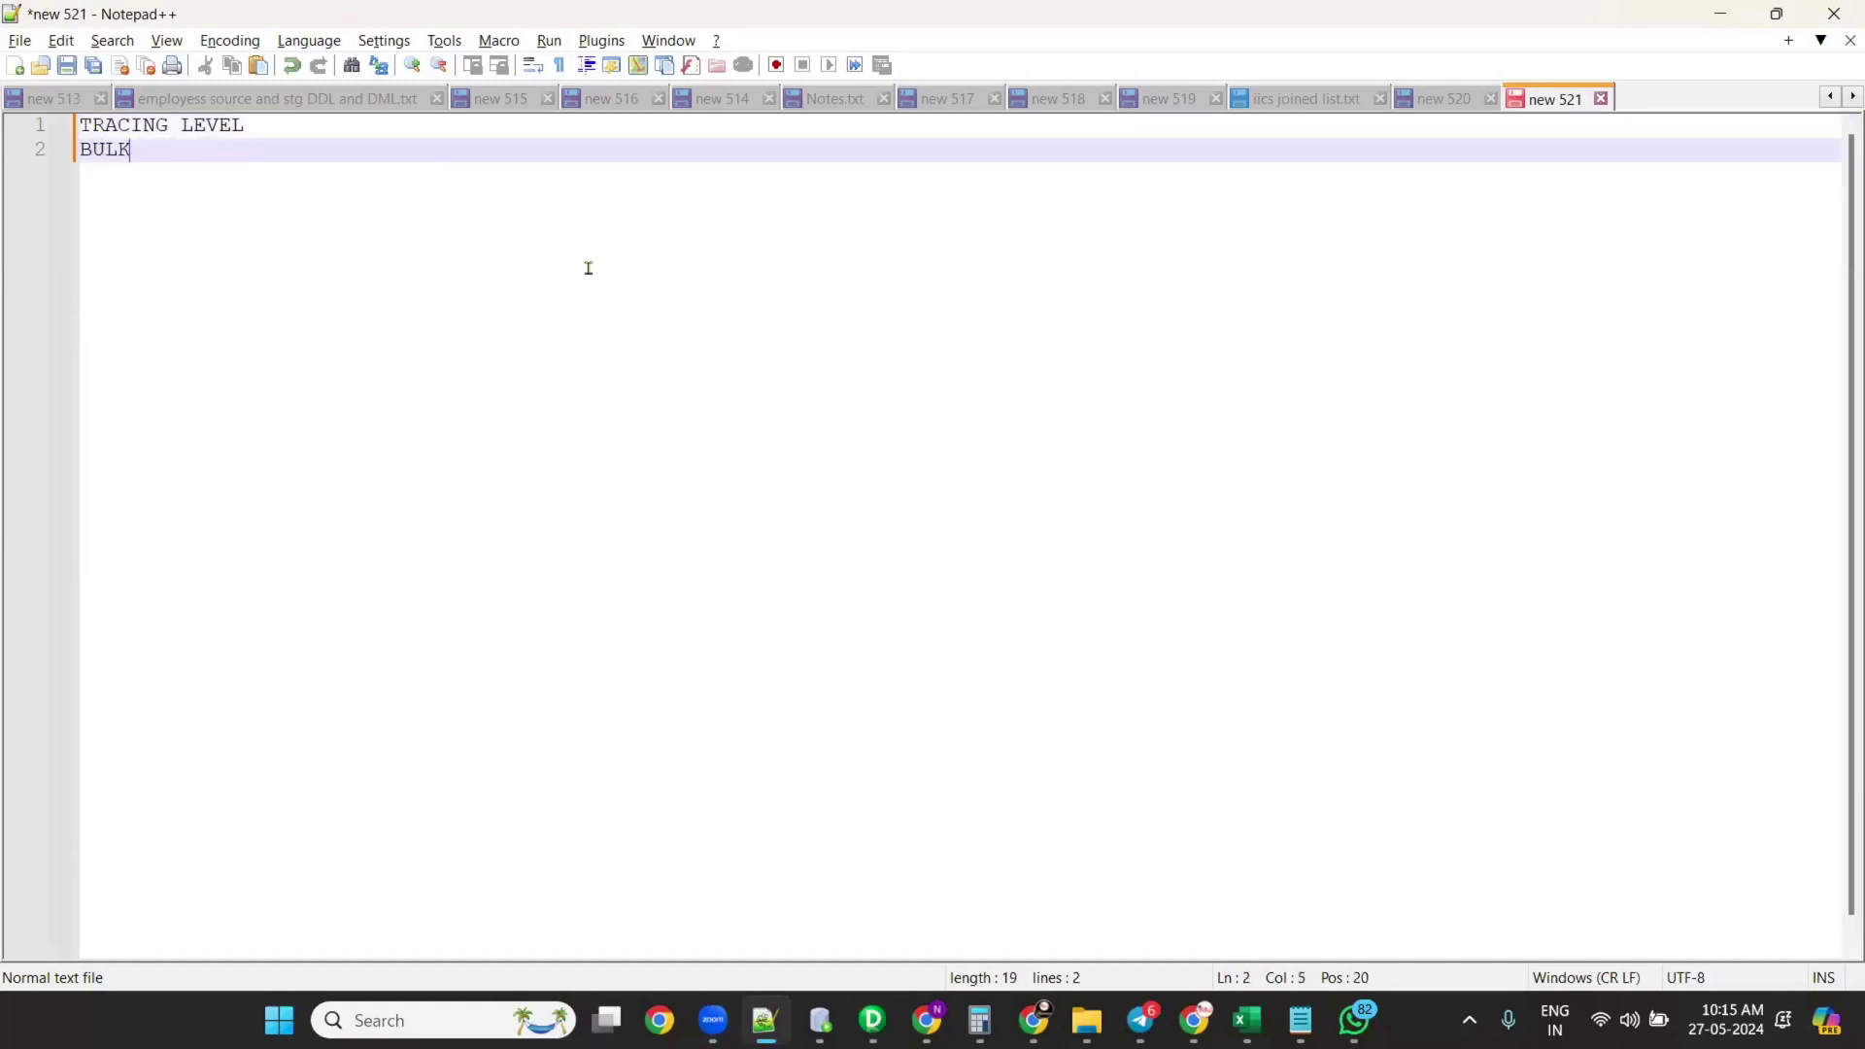
{"action": "type", "text": " NORMAL"}
{"action": "key", "text": "Return"}
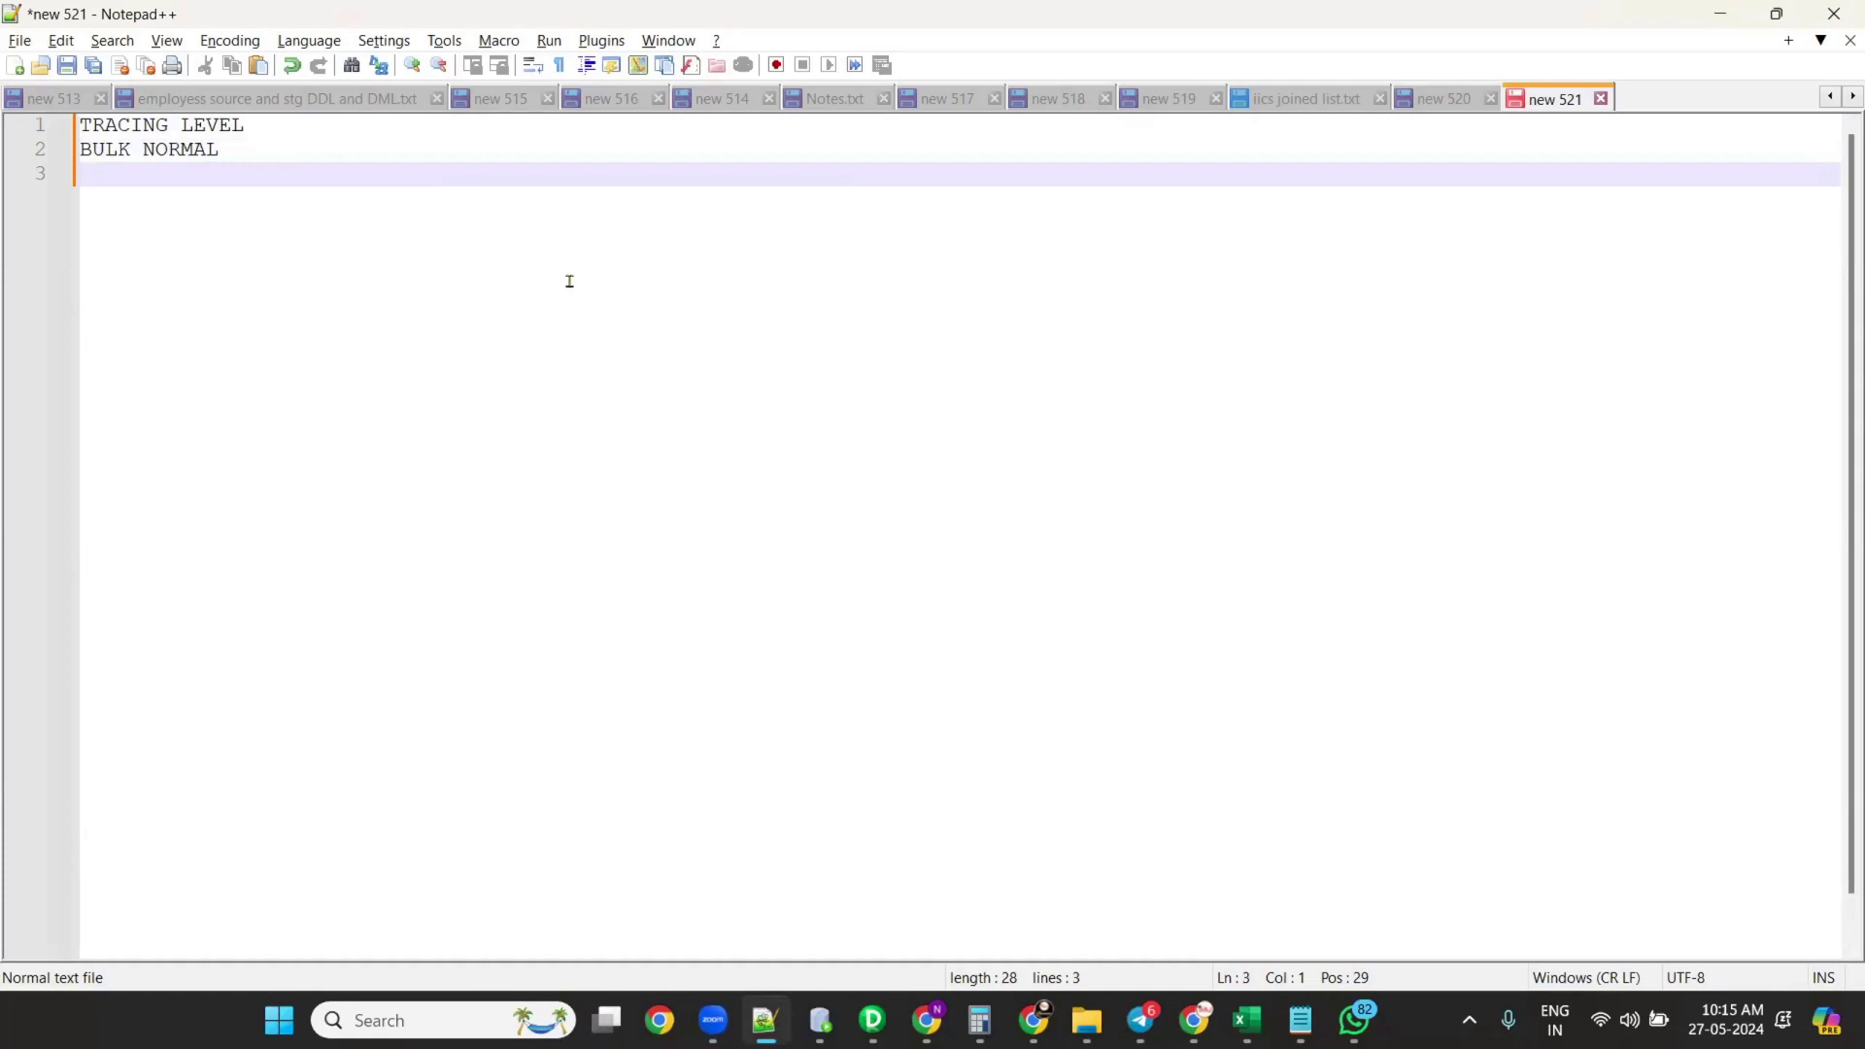
Add the lines MAPPLETS and RE-USABLE SESSIONS to the topic list.
{"action": "type", "text": "MAPPLETS"}
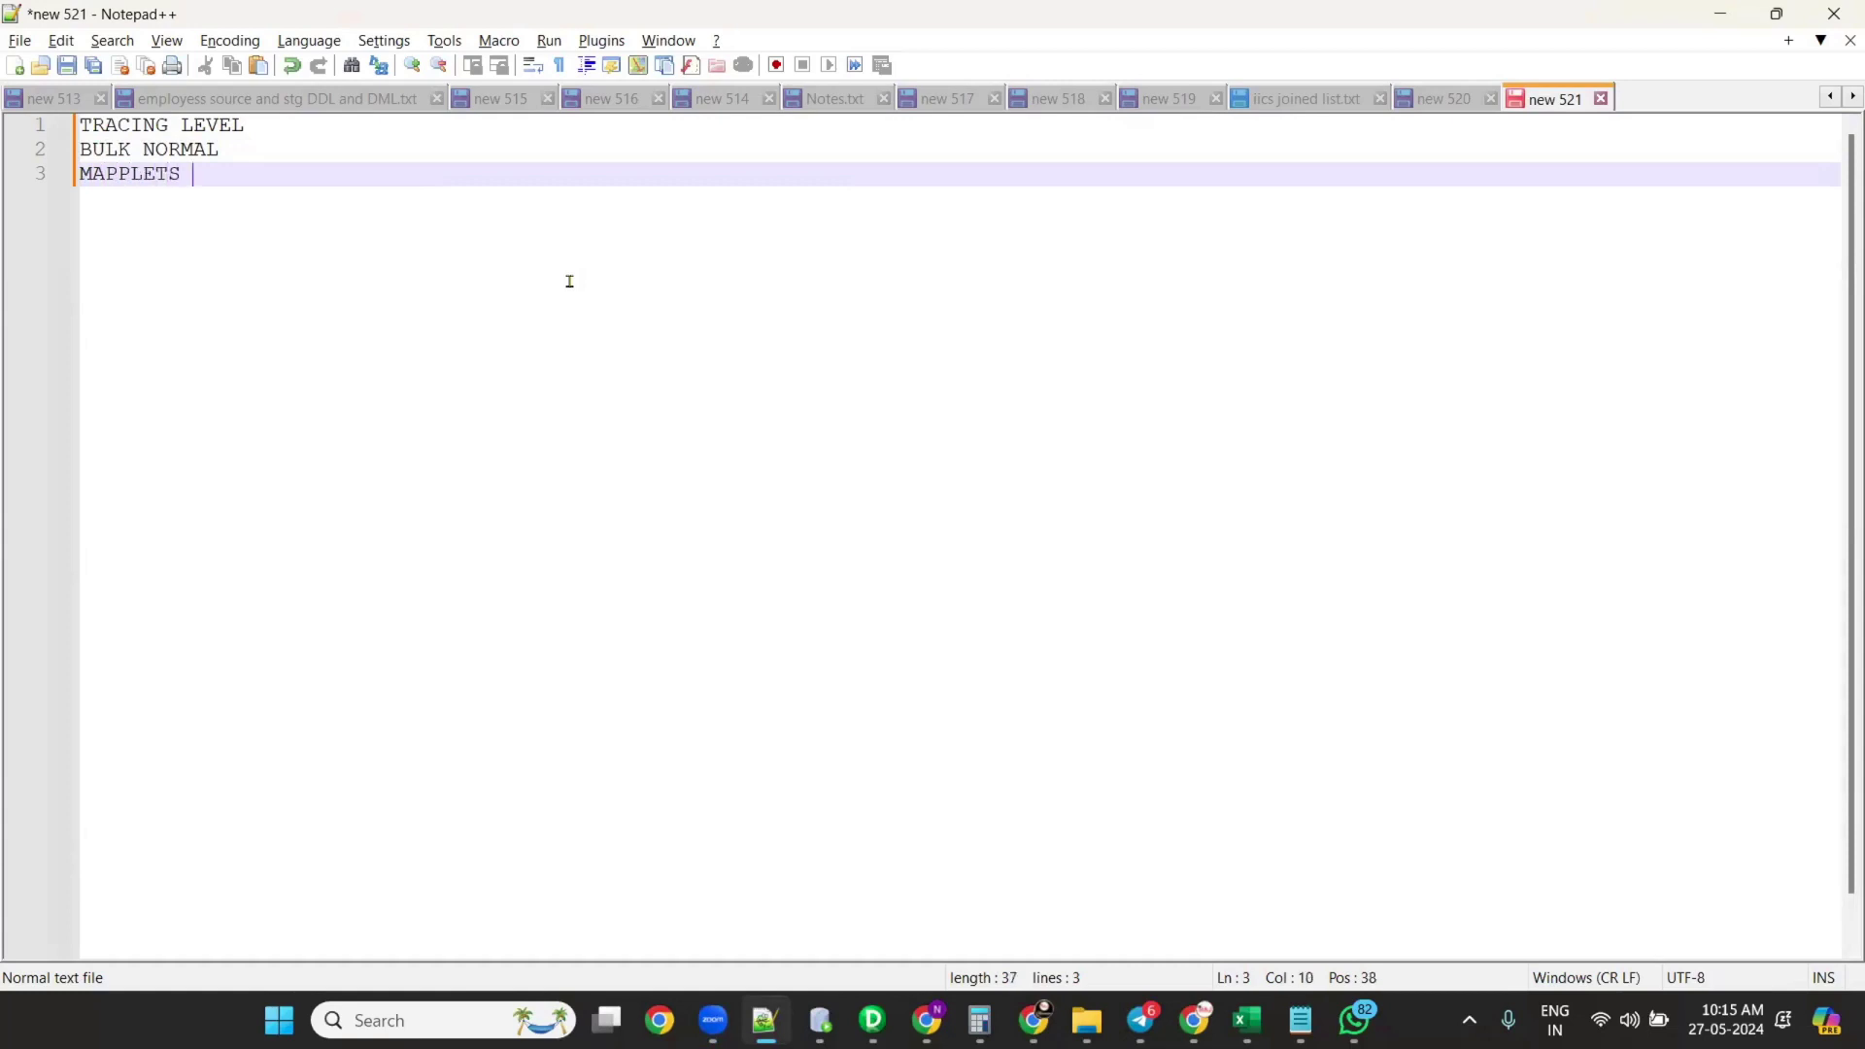
{"action": "key", "text": "Return"}
{"action": "type", "text": "RE-USAB"}
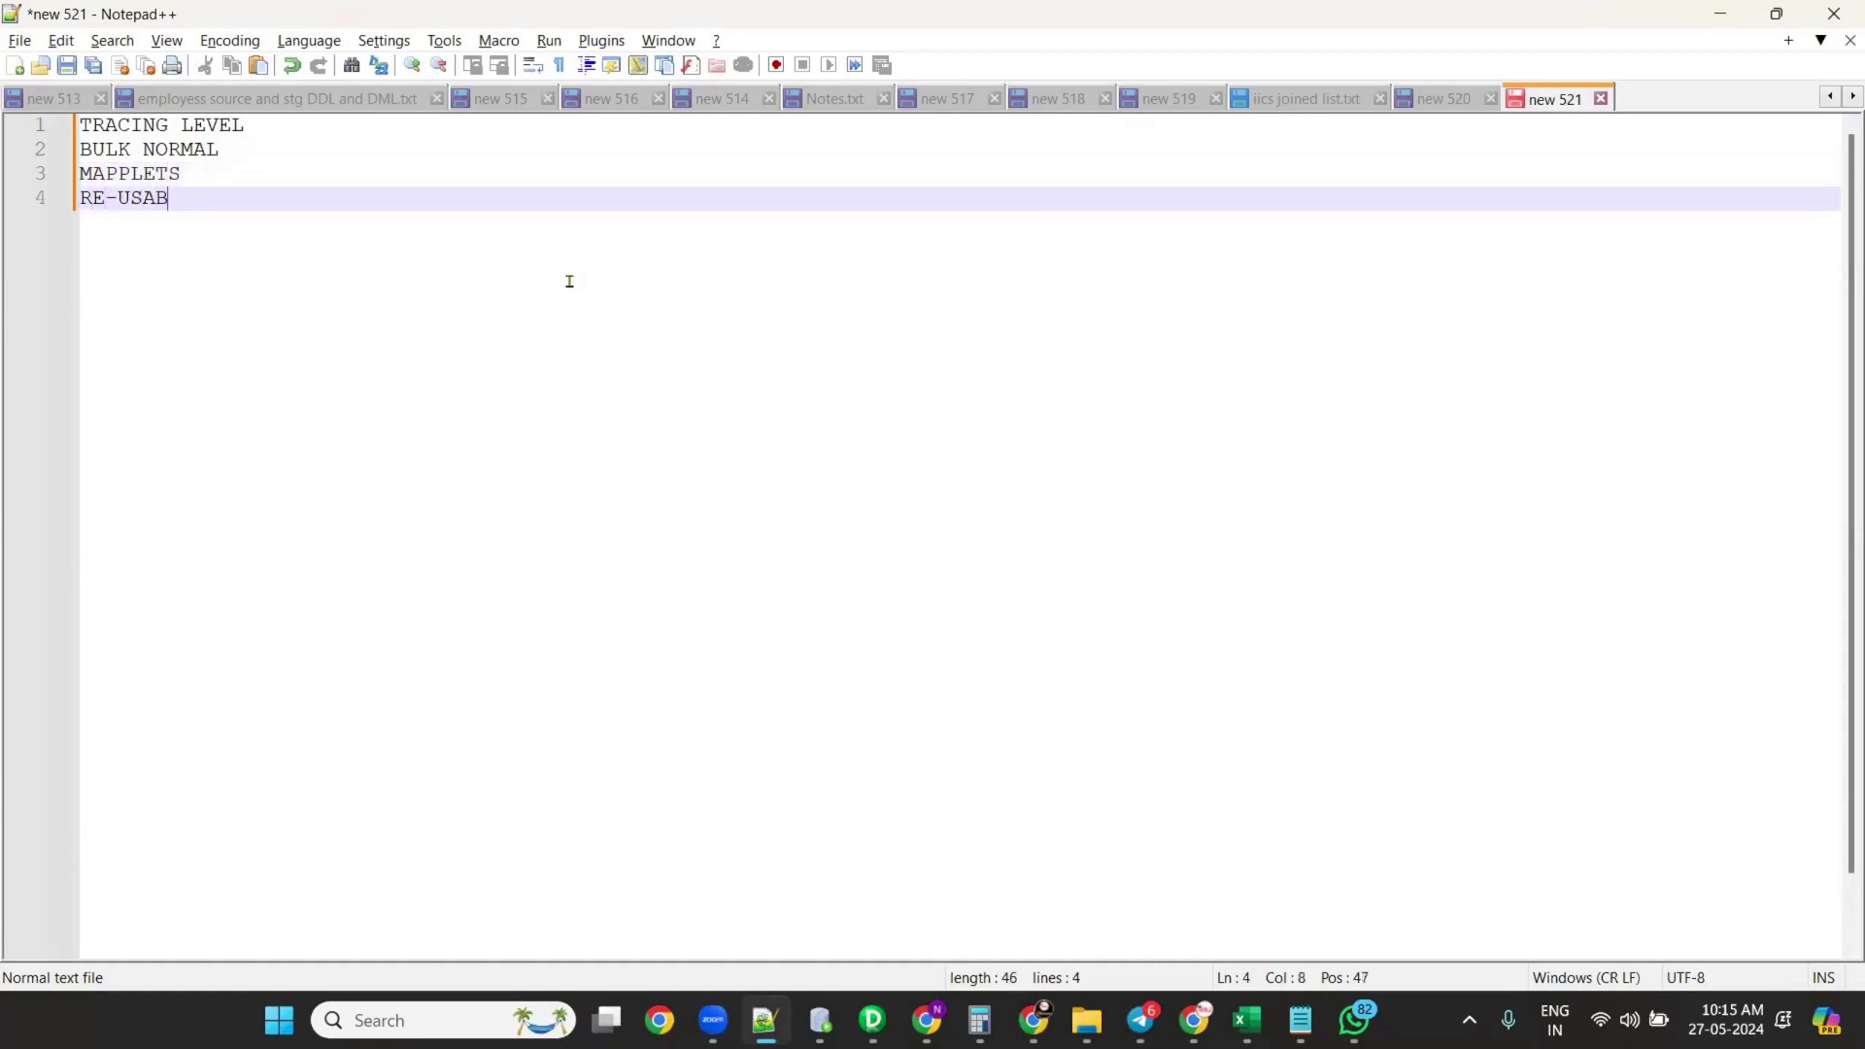
{"action": "type", "text": "LE SESSIONS"}
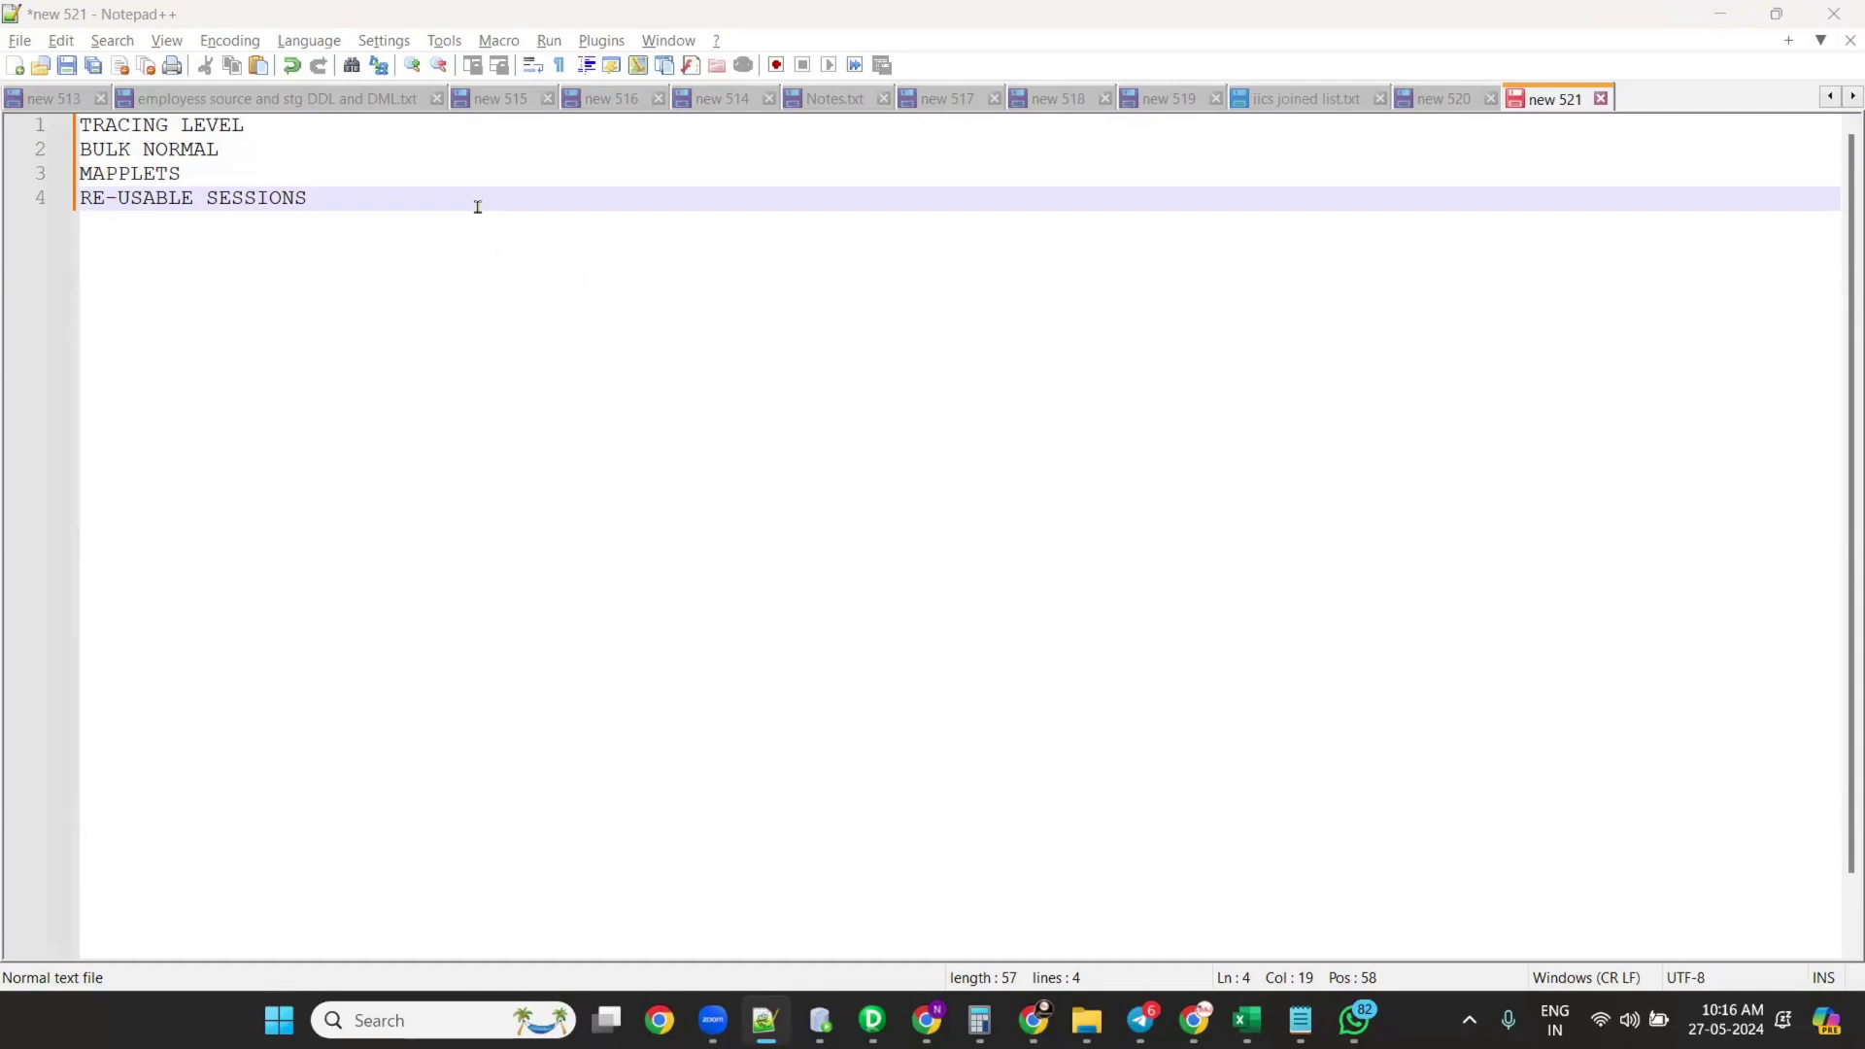
Add the topic INDIRECT METHOD two blank lines below the list, with empty lines after it.
{"action": "key", "text": "Return"}
{"action": "key", "text": "Return"}
{"action": "key", "text": "Return"}
{"action": "type", "text": "INDIREC"}
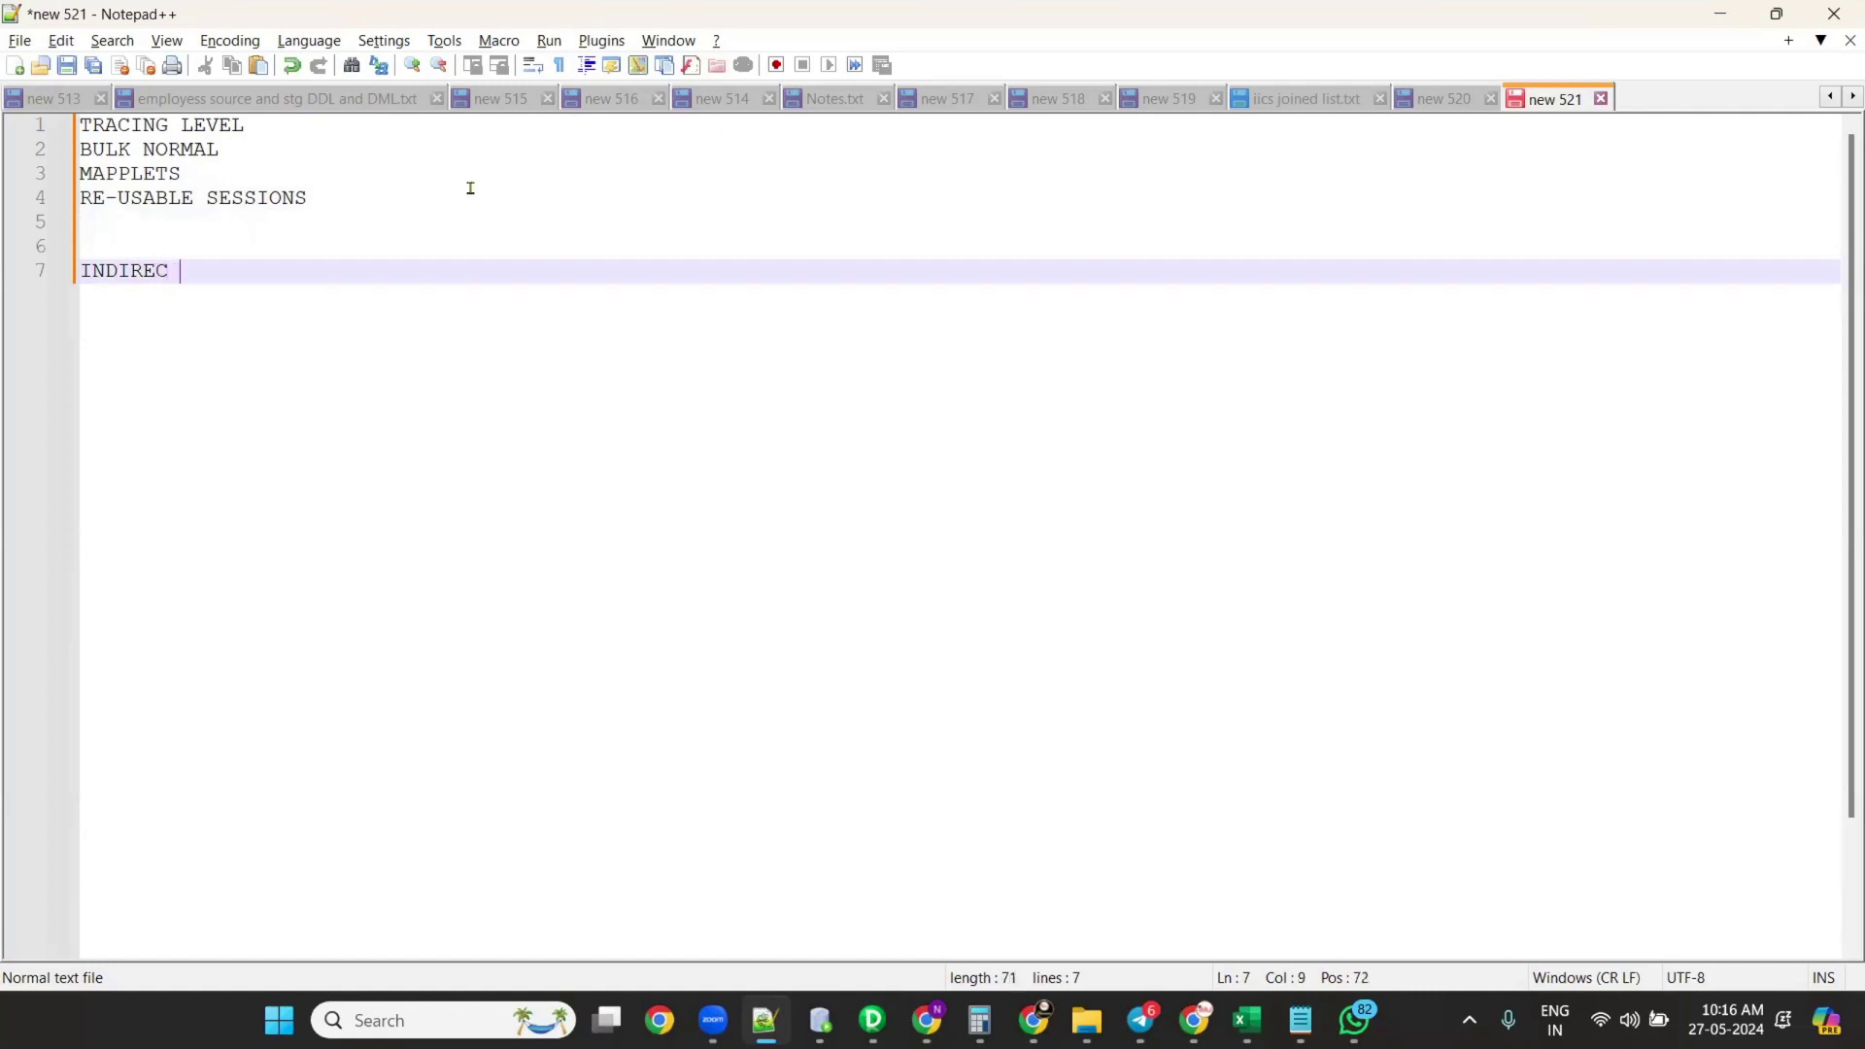
{"action": "type", "text": "T METHOD"}
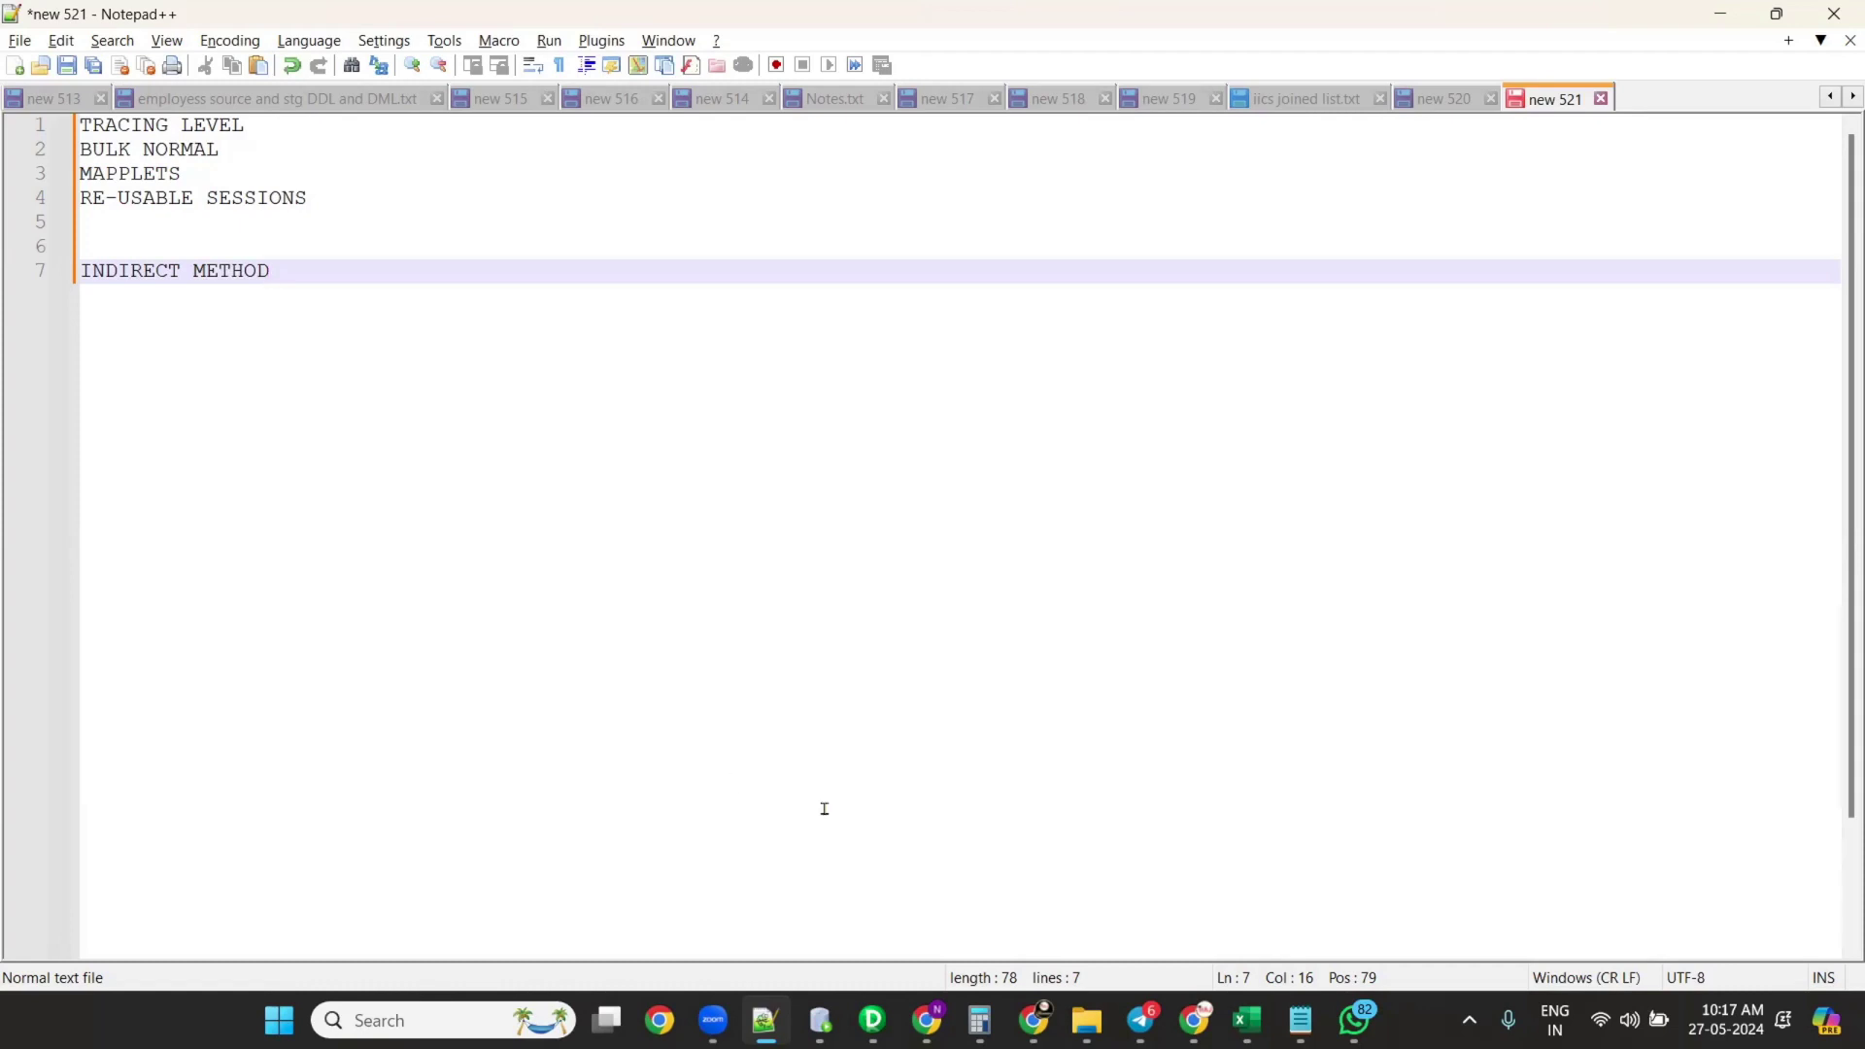
{"action": "key", "text": "Return"}
{"action": "key", "text": "Return"}
{"action": "key", "text": "Return"}
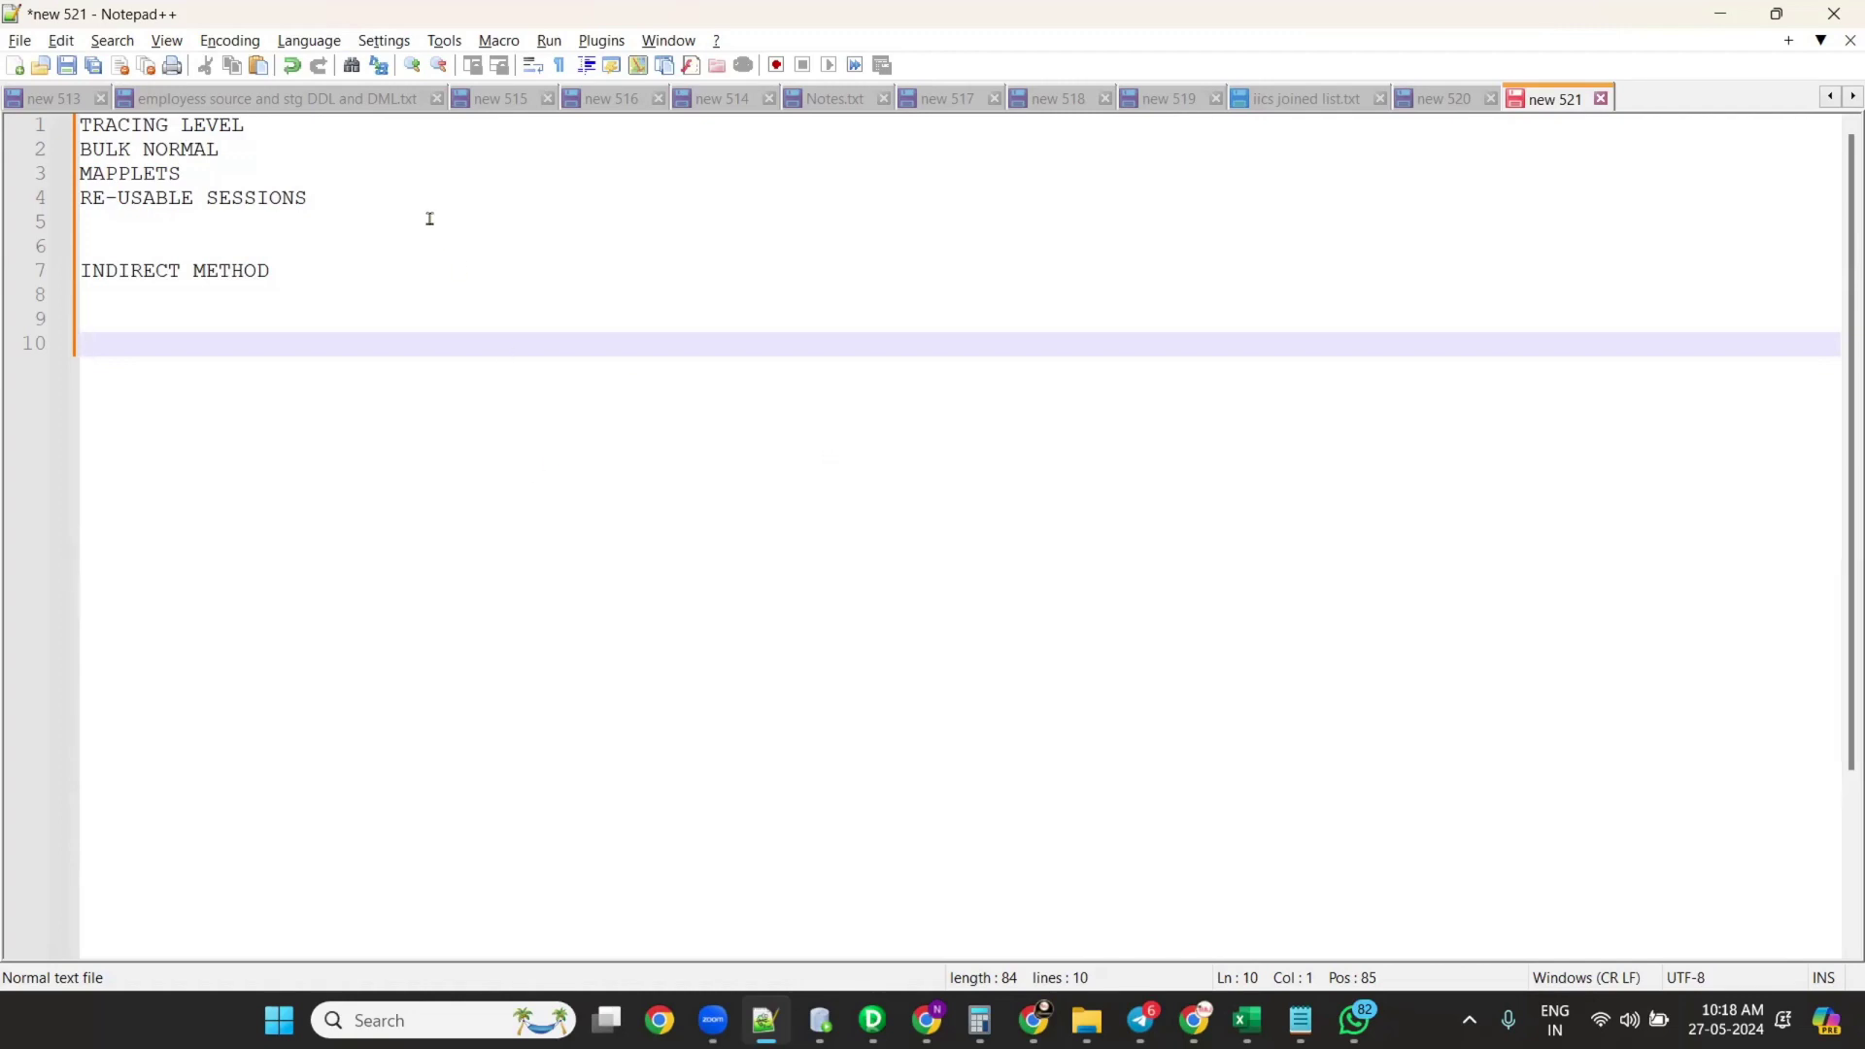
{"action": "left_click", "coordinate": [113, 206]}
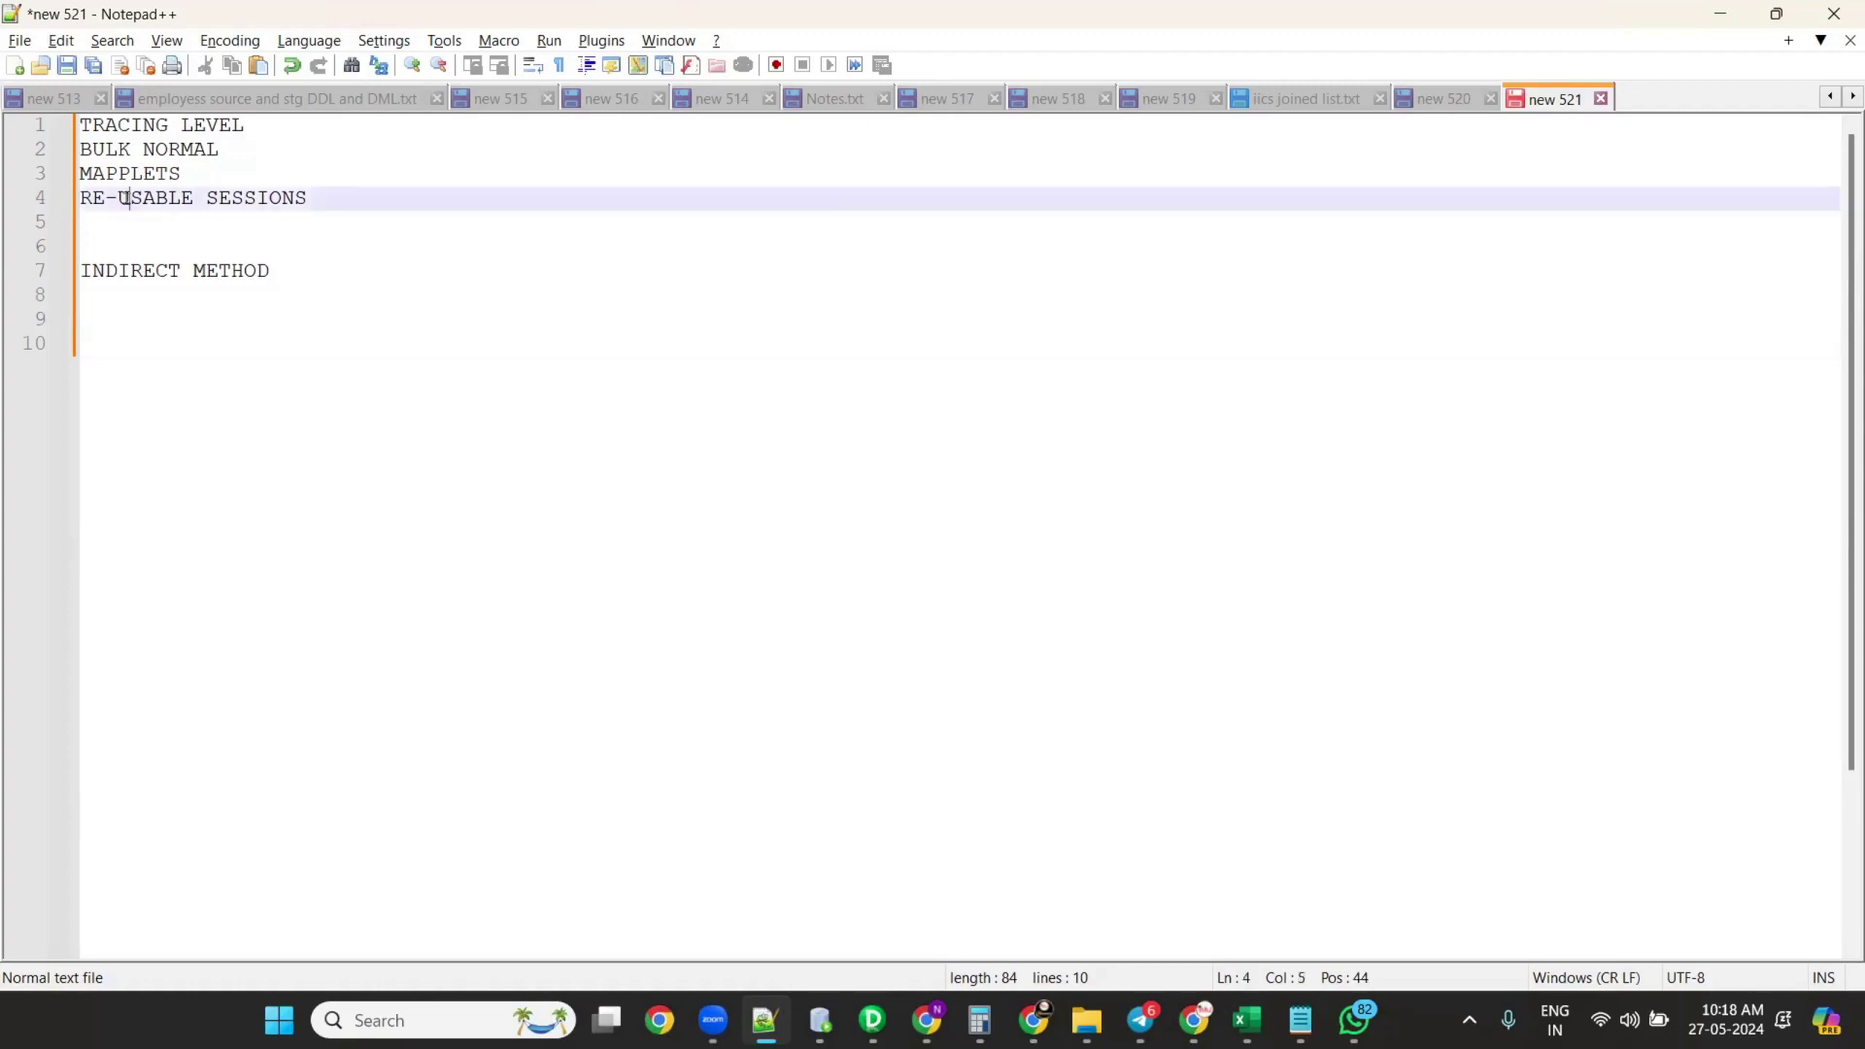
{"action": "left_click", "coordinate": [113, 218]}
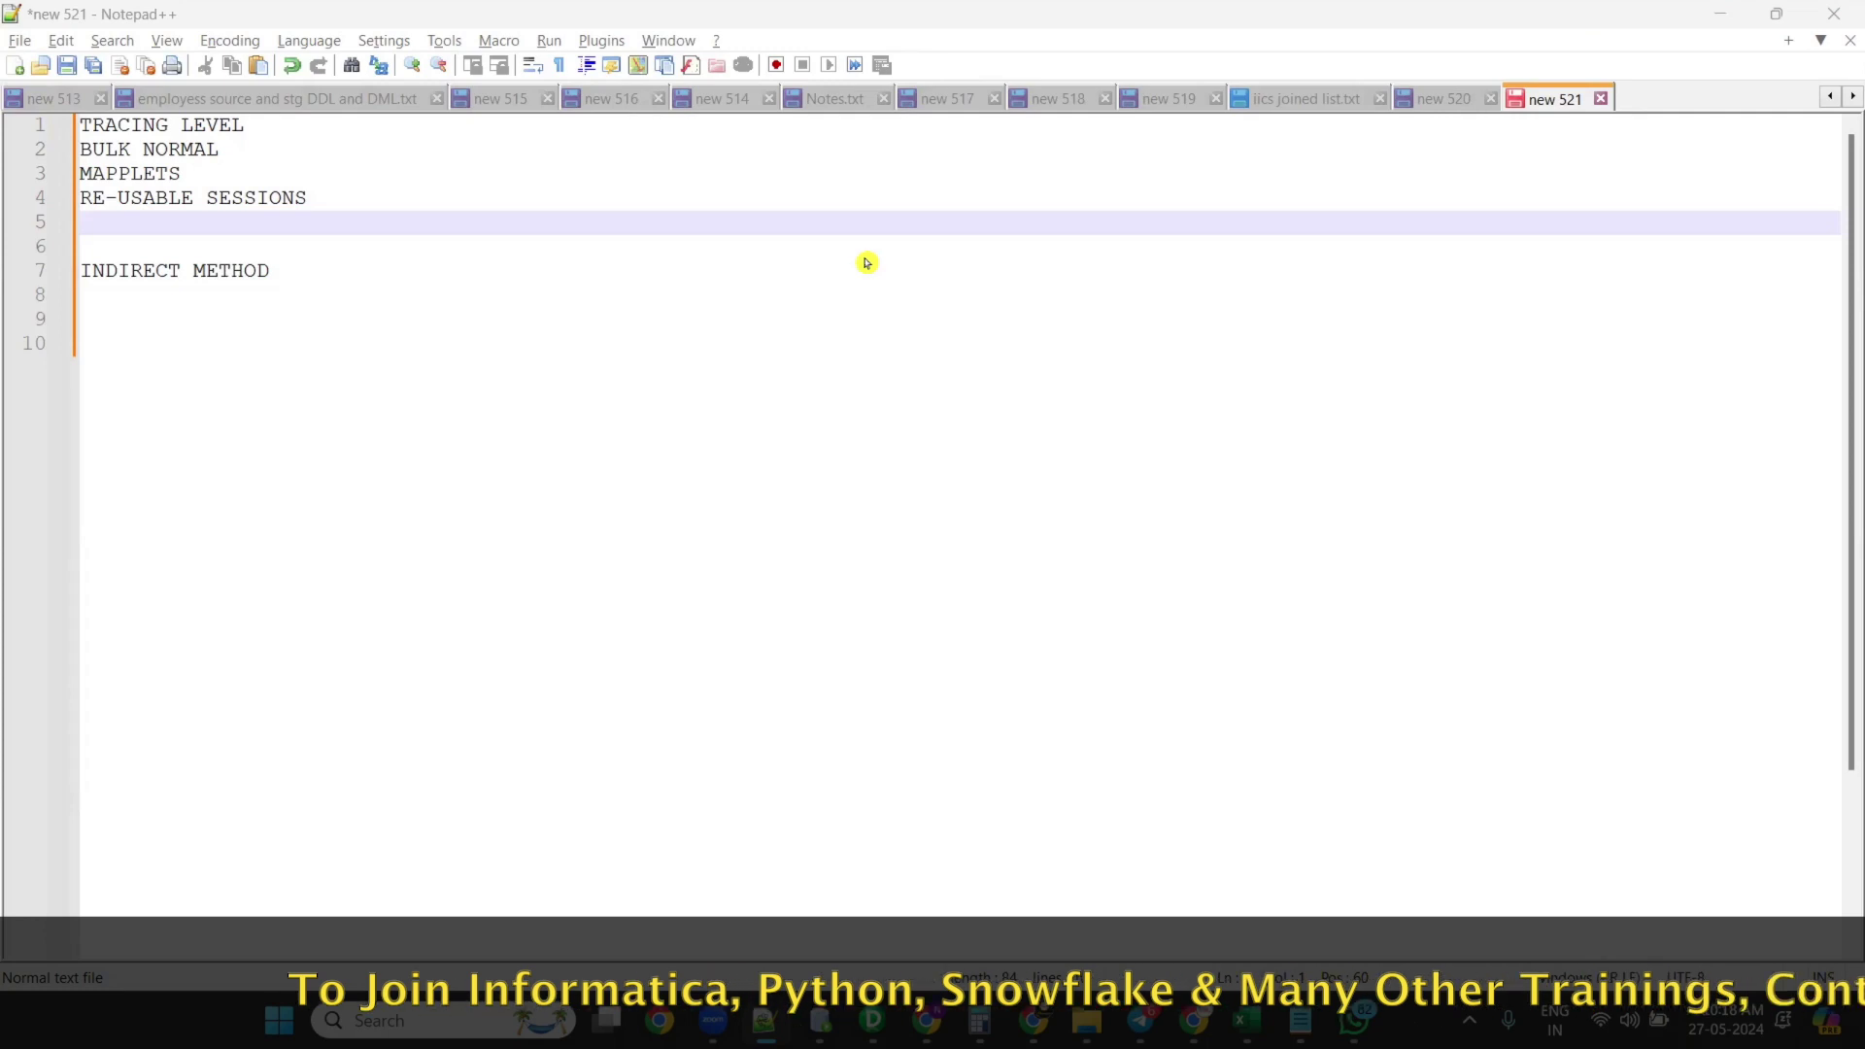
Switch to Informatica PowerCenter Designer and open the M_FF_SRC_TABLES mapping in the Mapping Designer workspace.
{"action": "left_click", "coordinate": [1630, 1020]}
{"action": "left_click_drag", "start_coordinate": [1725, 866], "coordinate": [1653, 866]}
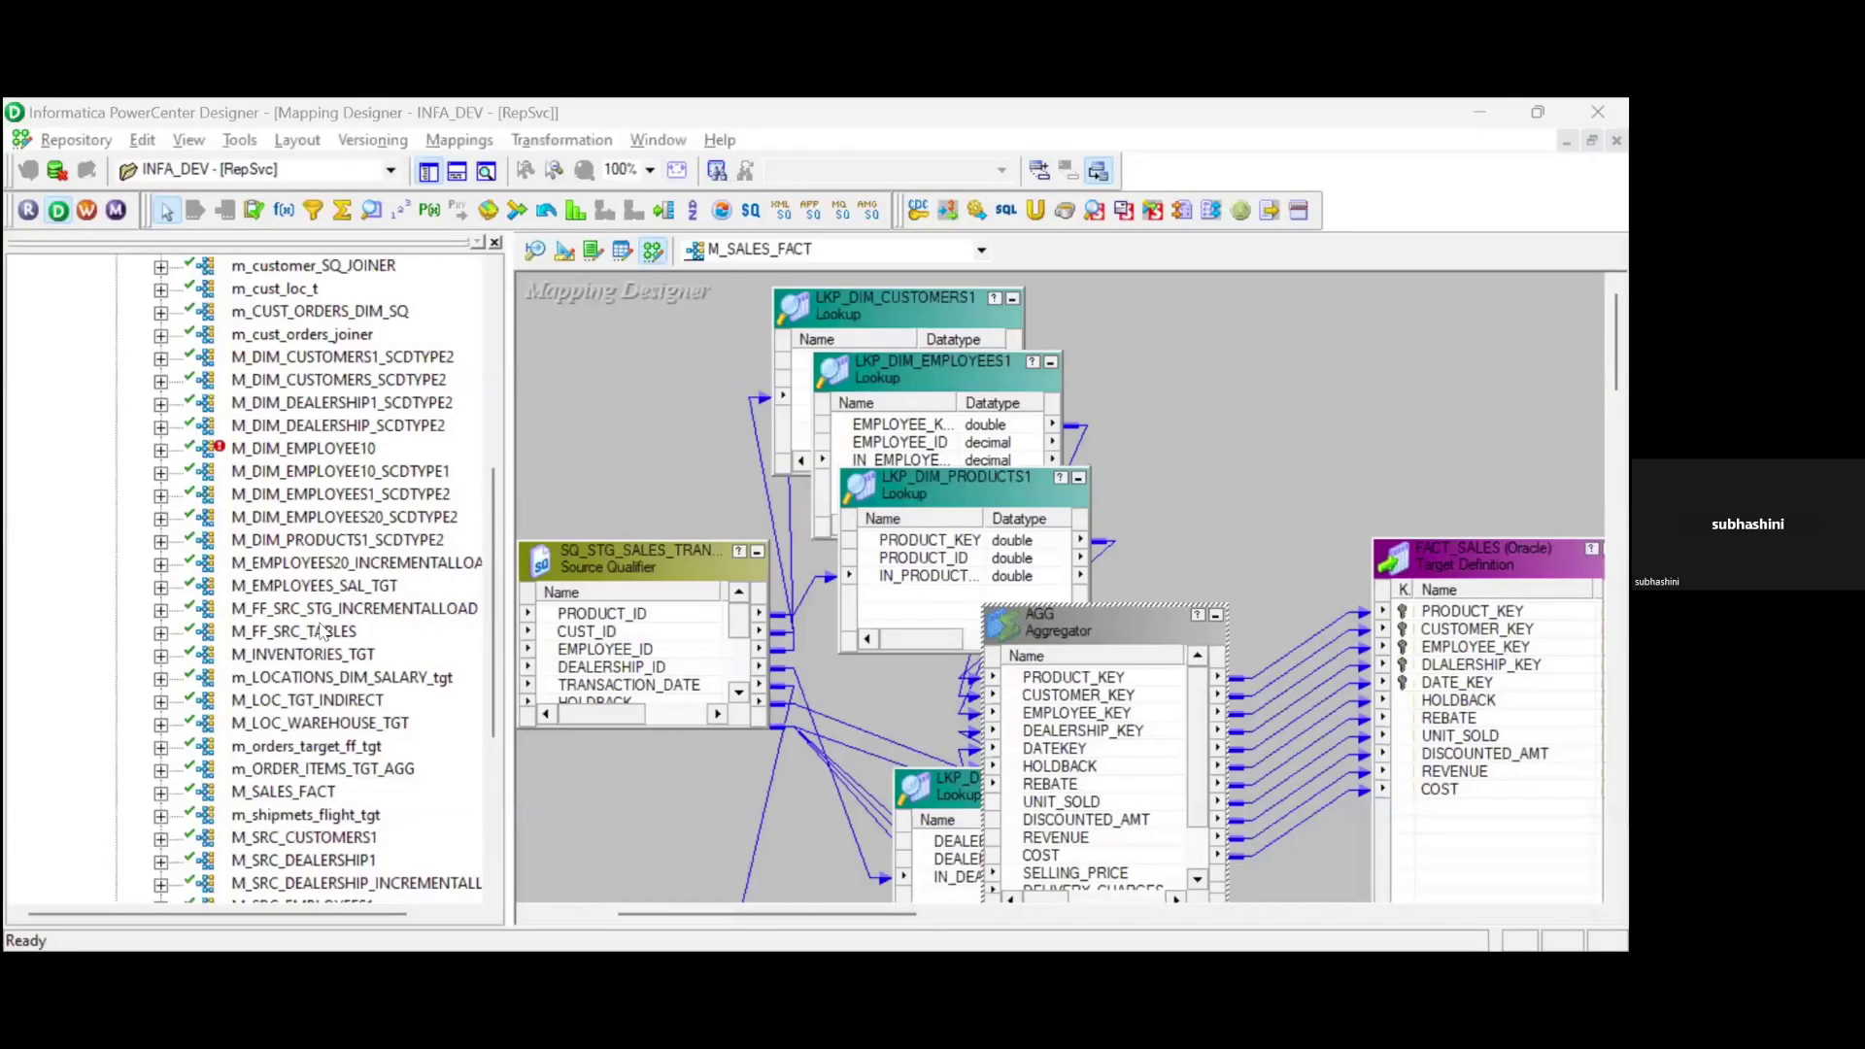
{"action": "left_click", "coordinate": [322, 631]}
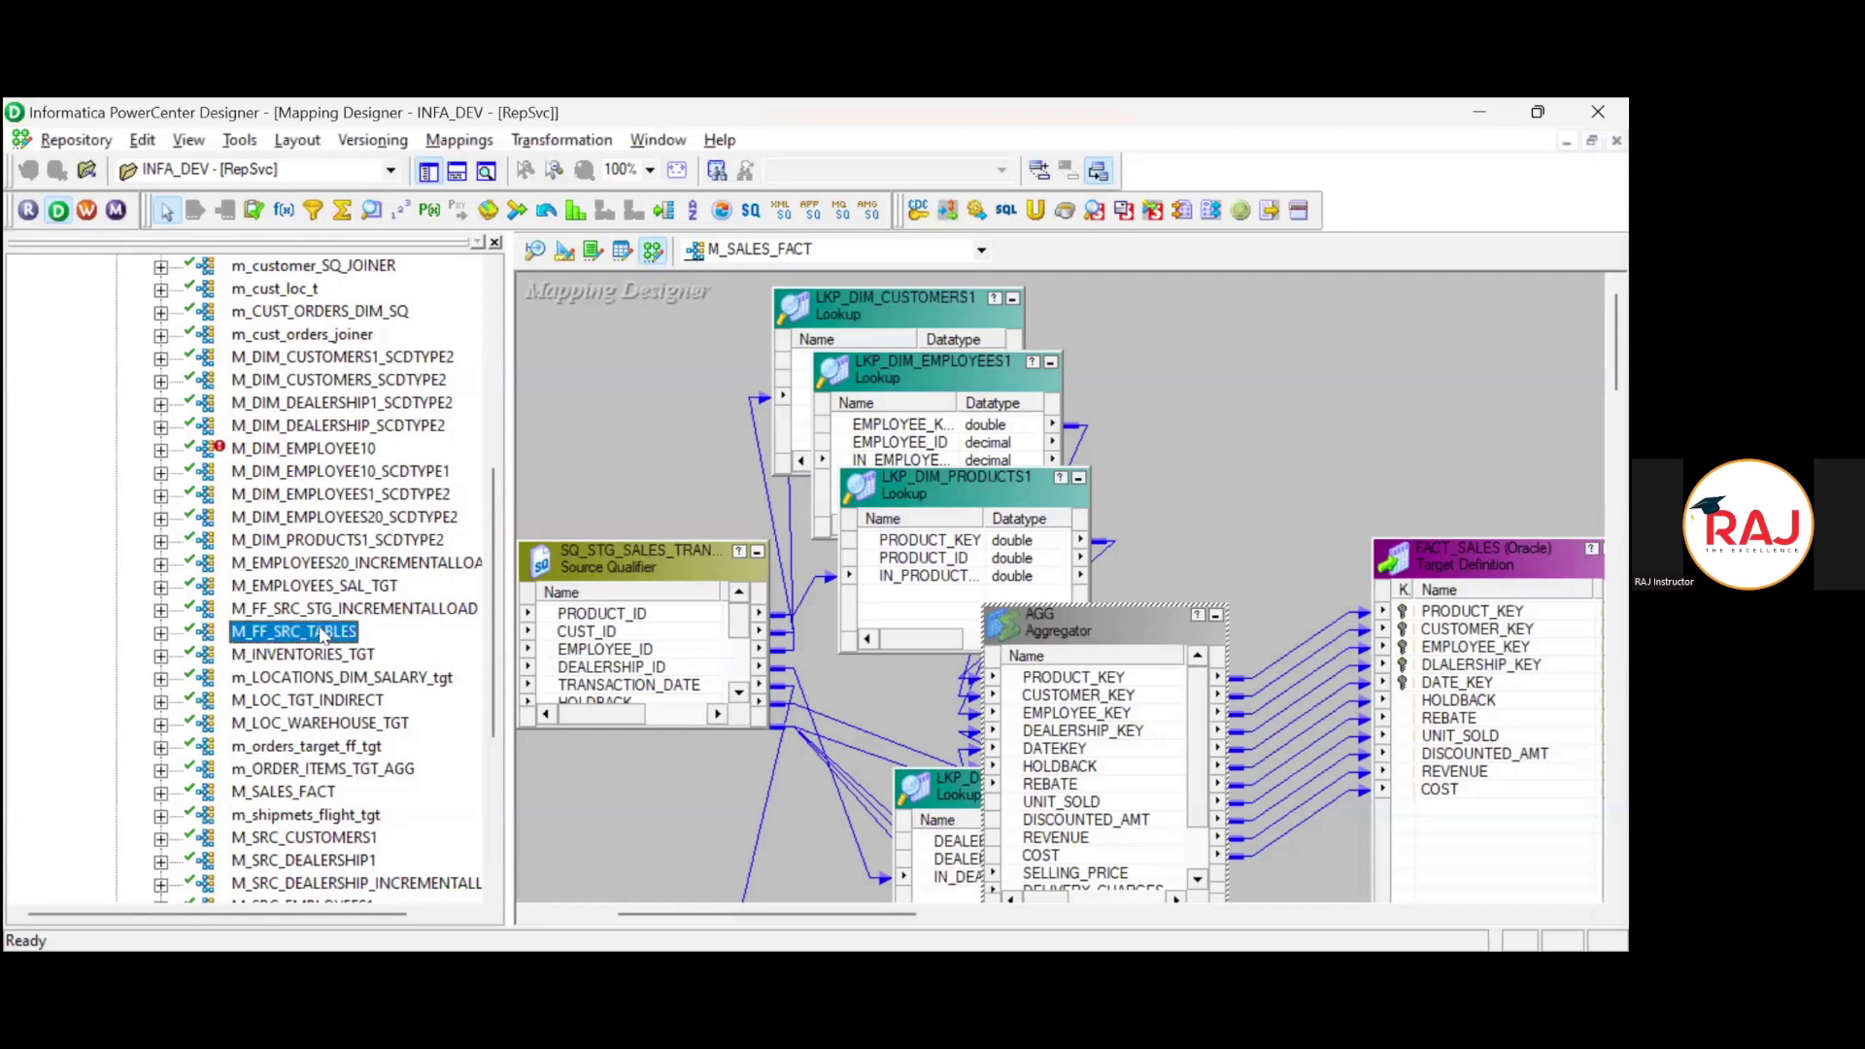
{"action": "left_click_drag", "start_coordinate": [322, 633], "coordinate": [680, 575]}
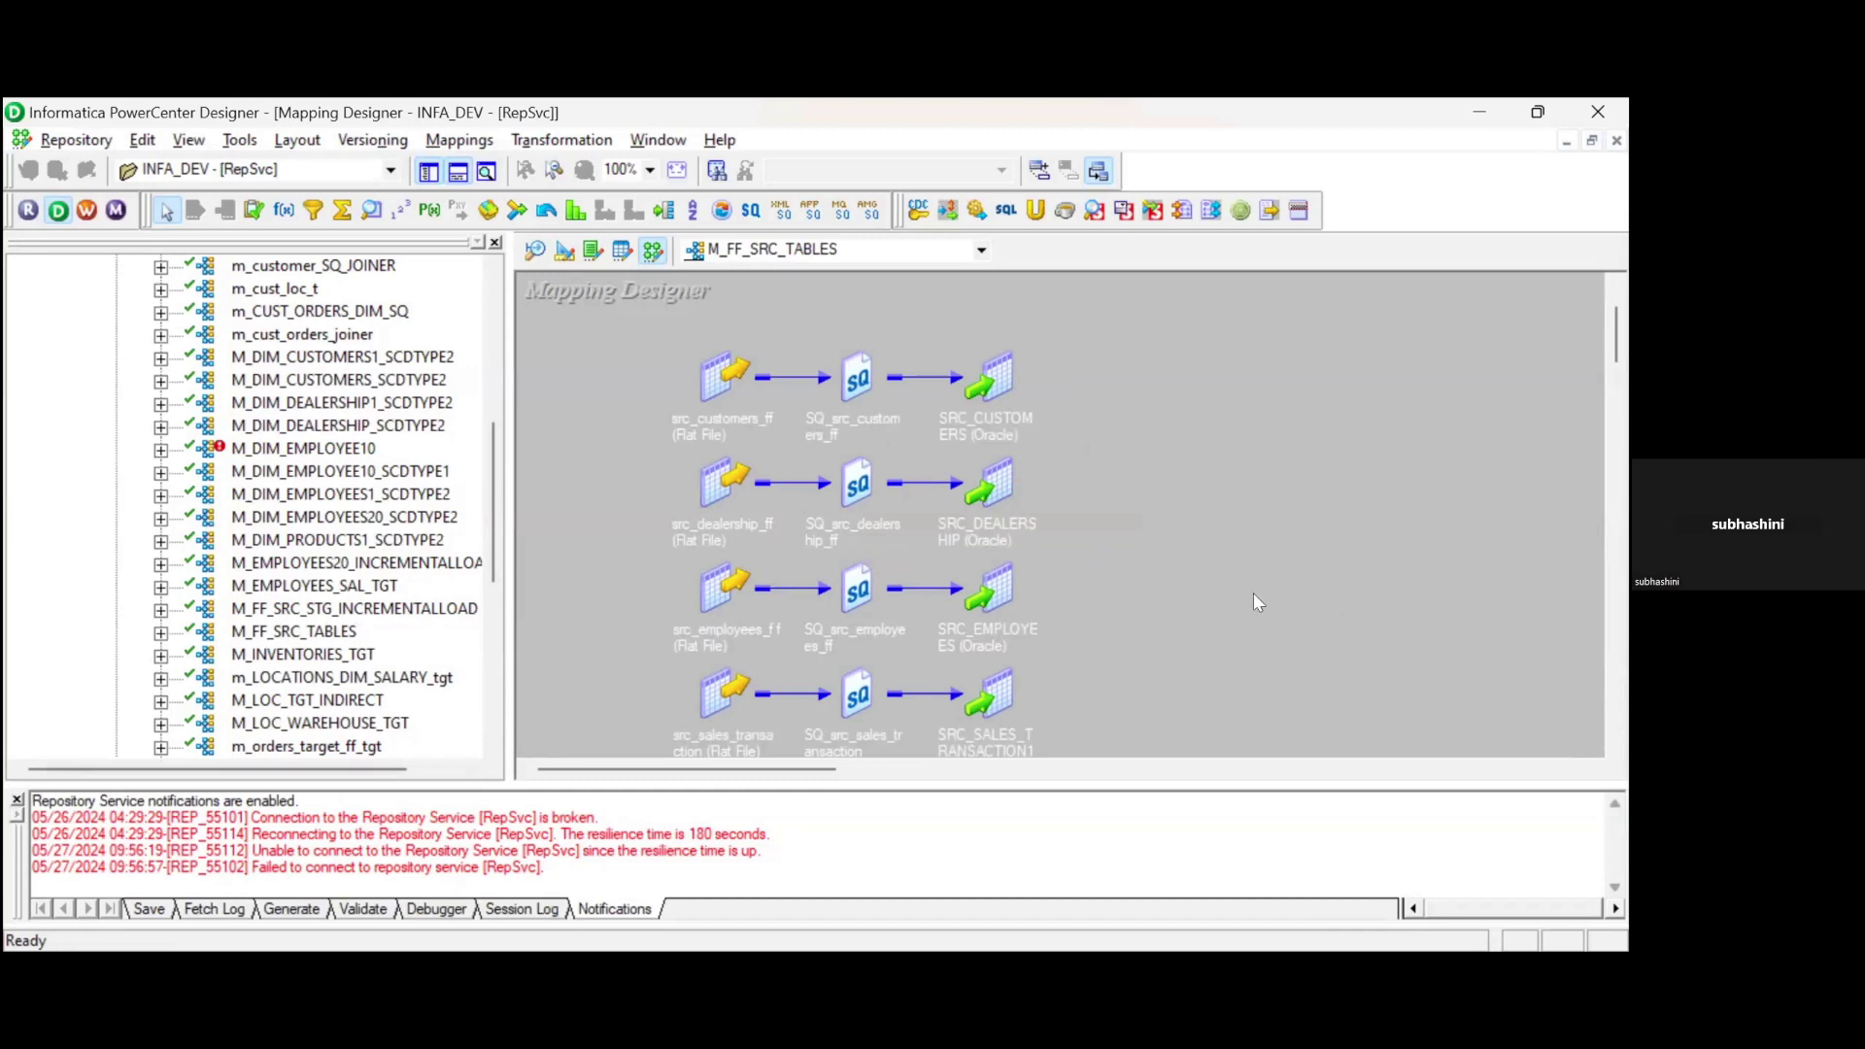
Open Paint and draw two side-by-side columns of five rectangles each on the blank canvas.
{"action": "key", "text": "alt+Tab"}
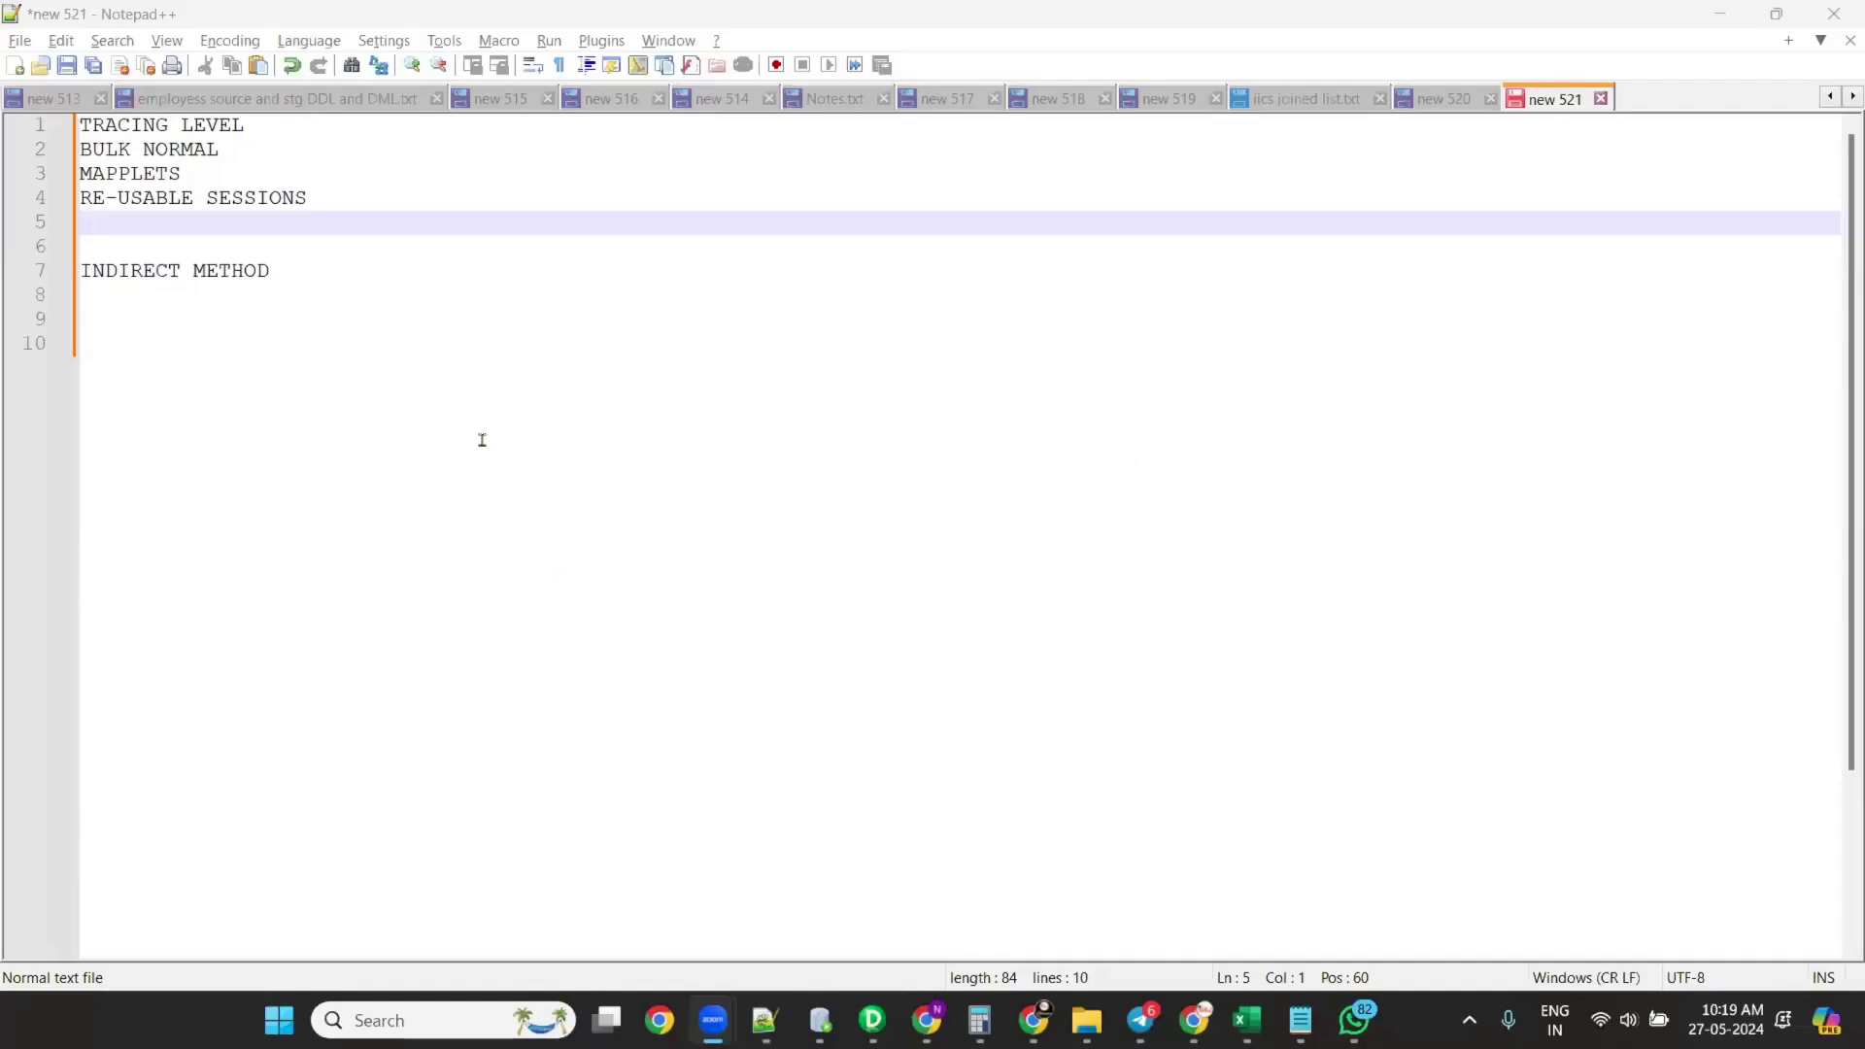
{"action": "key", "text": "super+r"}
{"action": "type", "text": "MSPAINT"}
{"action": "key", "text": "Return"}
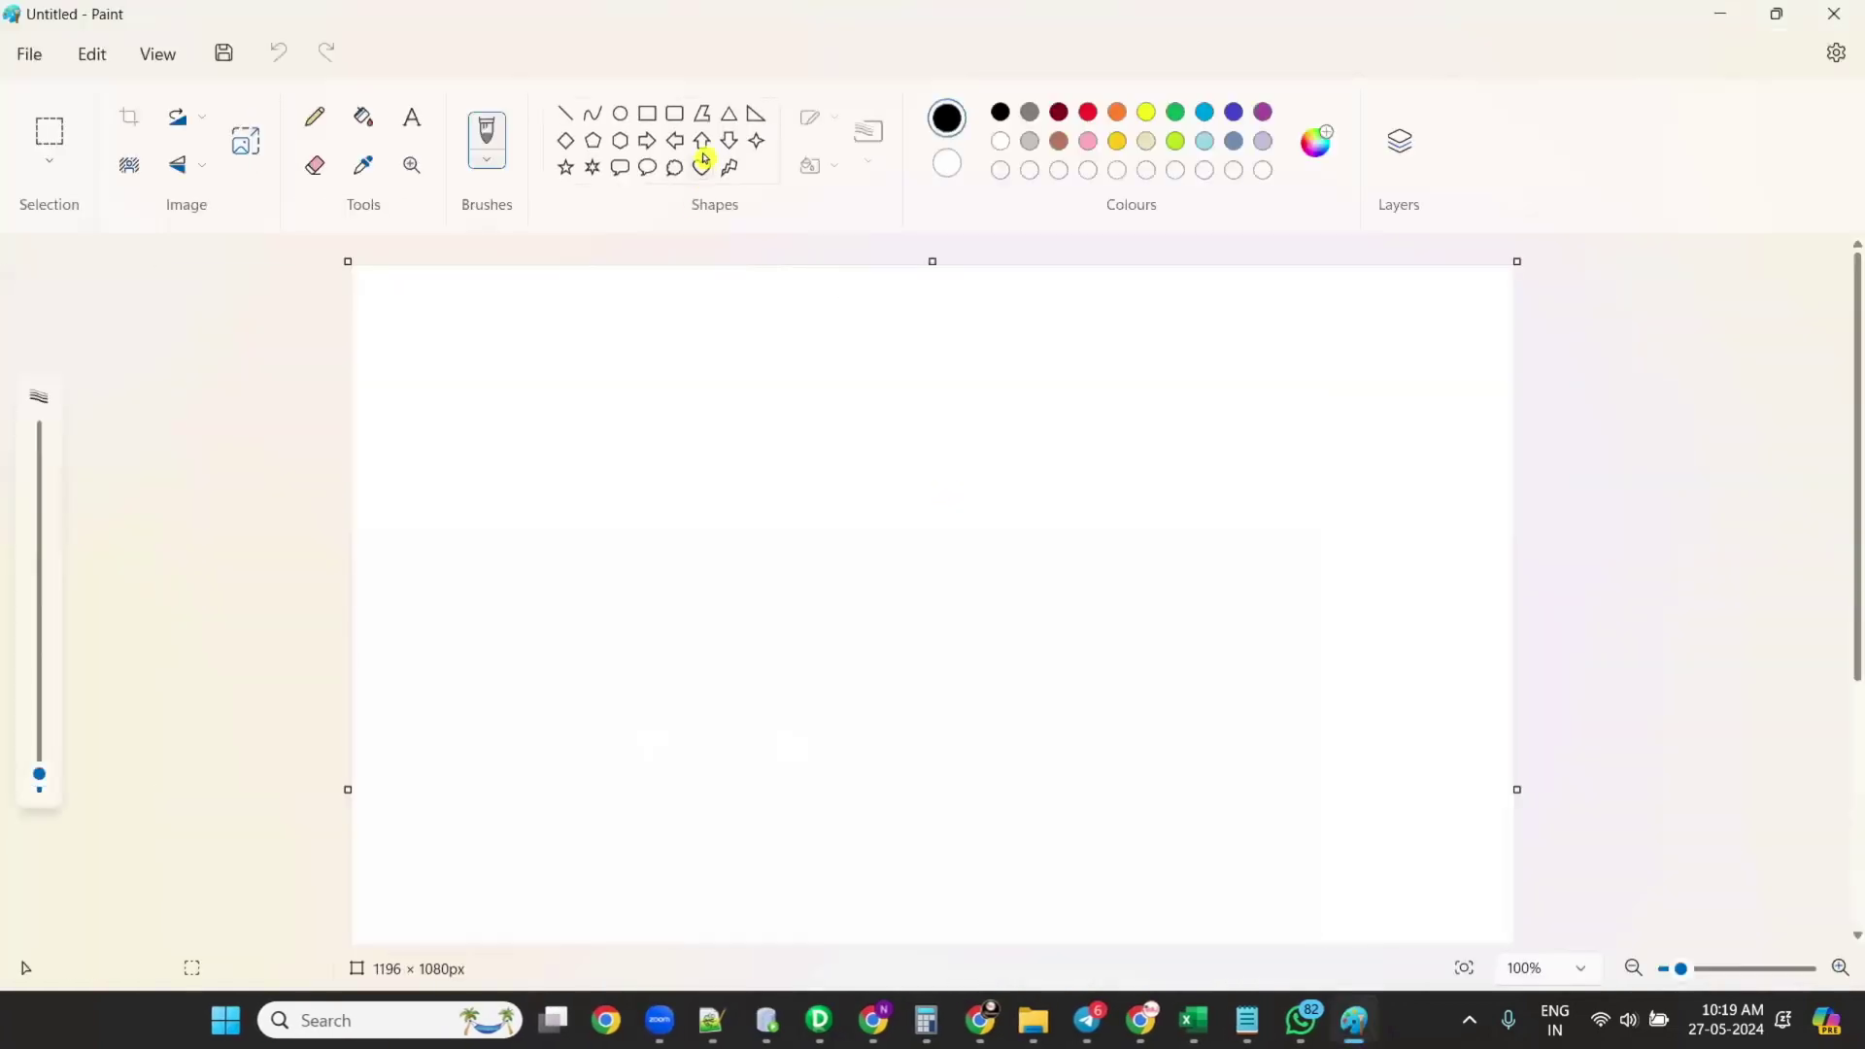
{"action": "left_click", "coordinate": [649, 114]}
{"action": "left_click_drag", "start_coordinate": [434, 306], "coordinate": [650, 396]}
{"action": "left_click_drag", "start_coordinate": [786, 297], "coordinate": [1045, 379]}
{"action": "mouse_move", "coordinate": [448, 418]}
{"action": "left_mouse_down"}
{"action": "mouse_move", "coordinate": [632, 454]}
{"action": "mouse_move", "coordinate": [661, 489]}
{"action": "left_mouse_up"}
{"action": "left_click_drag", "start_coordinate": [813, 411], "coordinate": [1058, 473]}
{"action": "left_click_drag", "start_coordinate": [447, 518], "coordinate": [666, 568]}
{"action": "left_click_drag", "start_coordinate": [826, 512], "coordinate": [1079, 570]}
{"action": "left_click_drag", "start_coordinate": [459, 592], "coordinate": [631, 628]}
{"action": "left_click_drag", "start_coordinate": [841, 603], "coordinate": [1064, 655]}
{"action": "left_click_drag", "start_coordinate": [481, 651], "coordinate": [600, 701]}
{"action": "left_click_drag", "start_coordinate": [774, 709], "coordinate": [1020, 758]}
{"action": "left_click", "coordinate": [1182, 622]}
Open a second blank Paint canvas and draw a right-pointing block arrow near its left edge.
{"action": "key", "text": "super+r"}
{"action": "type", "text": "MSPAINT"}
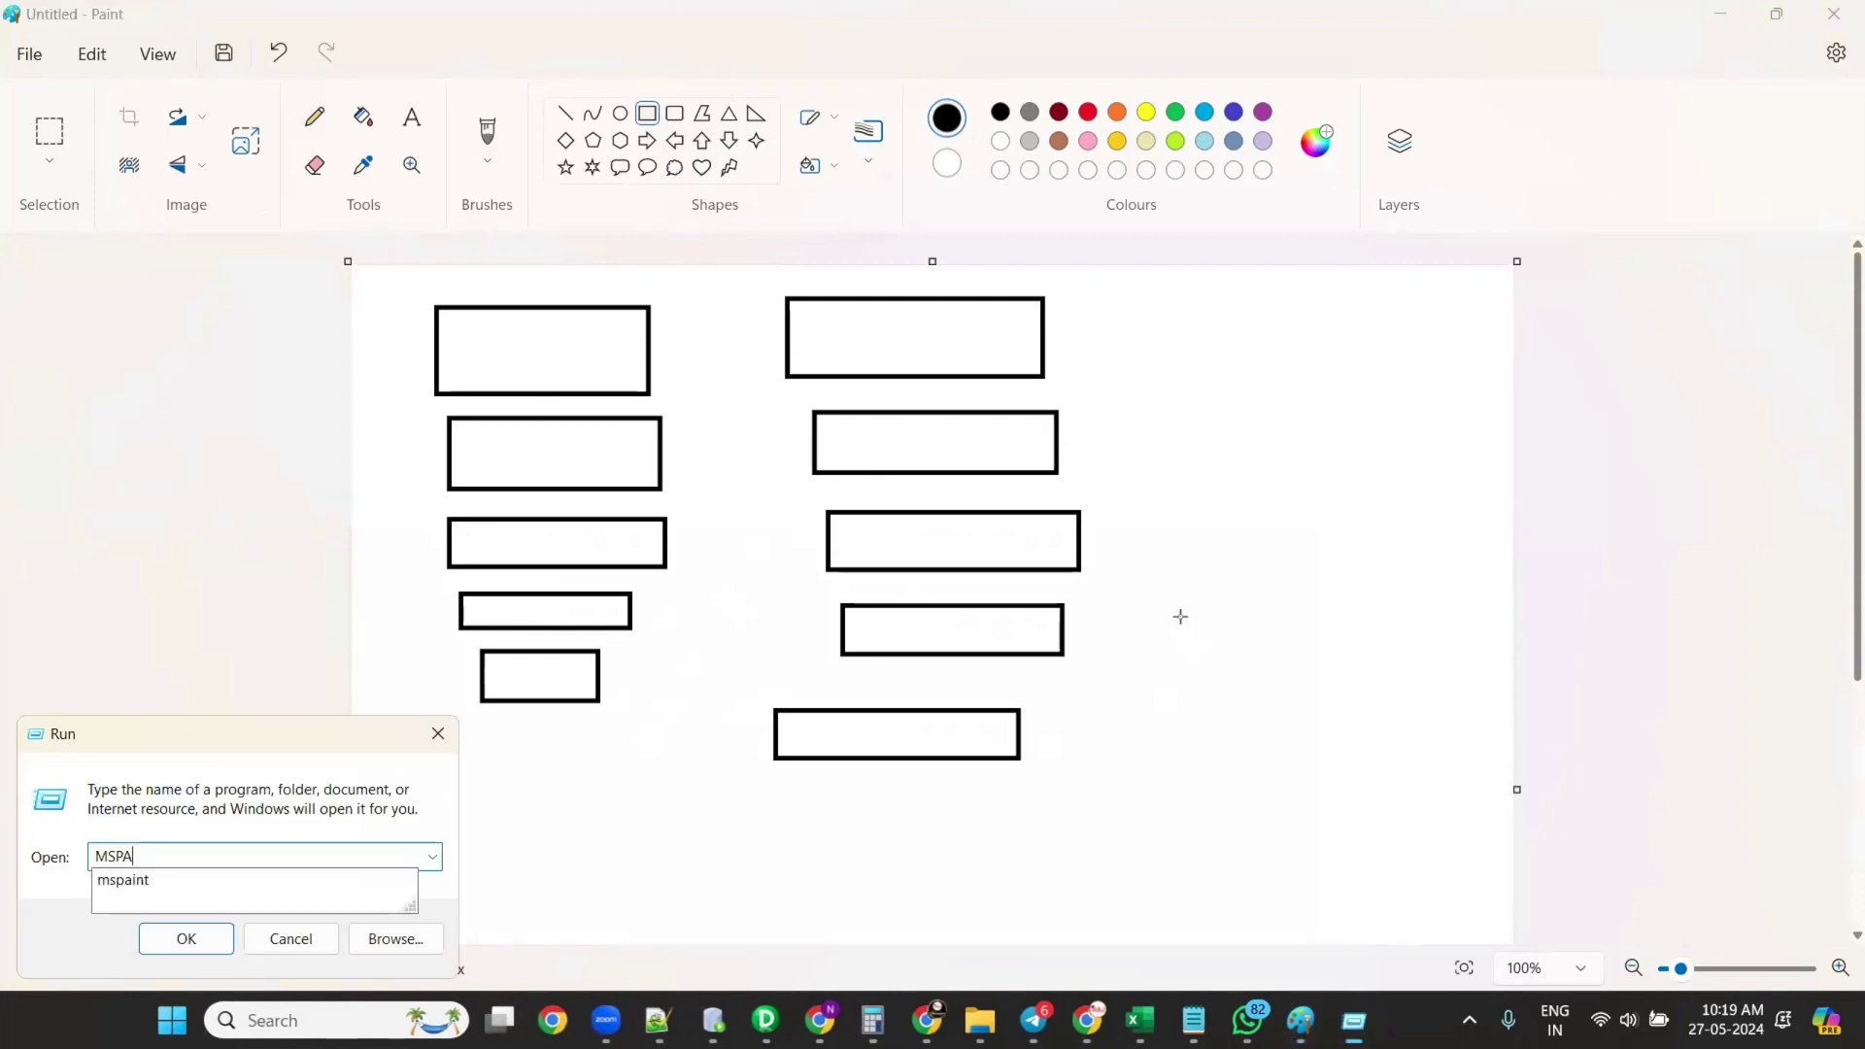
{"action": "key", "text": "Return"}
{"action": "left_click", "coordinate": [647, 140]}
{"action": "left_click_drag", "start_coordinate": [408, 472], "coordinate": [588, 583]}
{"action": "left_click", "coordinate": [766, 424]}
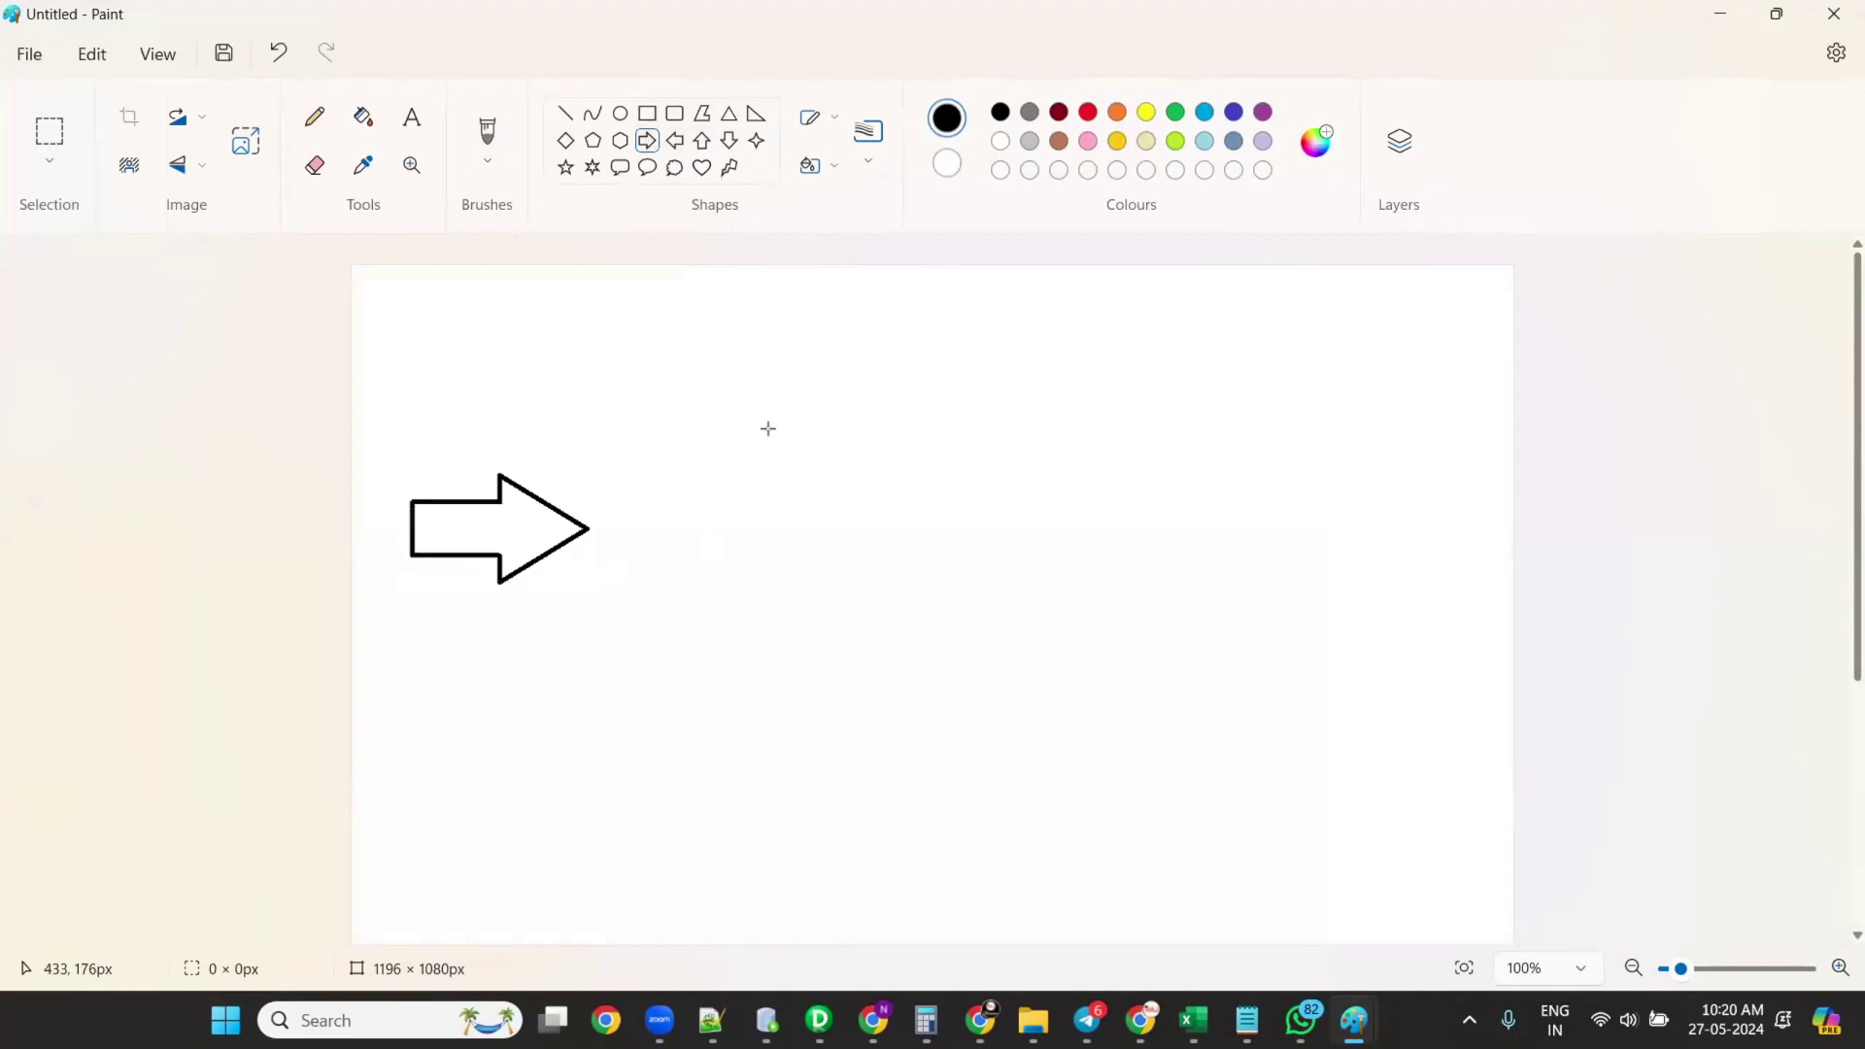
Draw a row of five circles beyond the arrow and link arrow and circles with straight lines.
{"action": "left_click", "coordinate": [620, 112]}
{"action": "left_click_drag", "start_coordinate": [701, 470], "coordinate": [812, 572]}
{"action": "left_click_drag", "start_coordinate": [883, 472], "coordinate": [970, 565]}
{"action": "left_click_drag", "start_coordinate": [1047, 466], "coordinate": [1137, 568]}
{"action": "left_click_drag", "start_coordinate": [1208, 457], "coordinate": [1309, 550]}
{"action": "left_click_drag", "start_coordinate": [1443, 439], "coordinate": [1492, 545]}
{"action": "left_click", "coordinate": [565, 113]}
{"action": "mouse_move", "coordinate": [582, 525]}
{"action": "left_mouse_down"}
{"action": "mouse_move", "coordinate": [1098, 536]}
{"action": "mouse_move", "coordinate": [1444, 505]}
{"action": "left_mouse_up"}
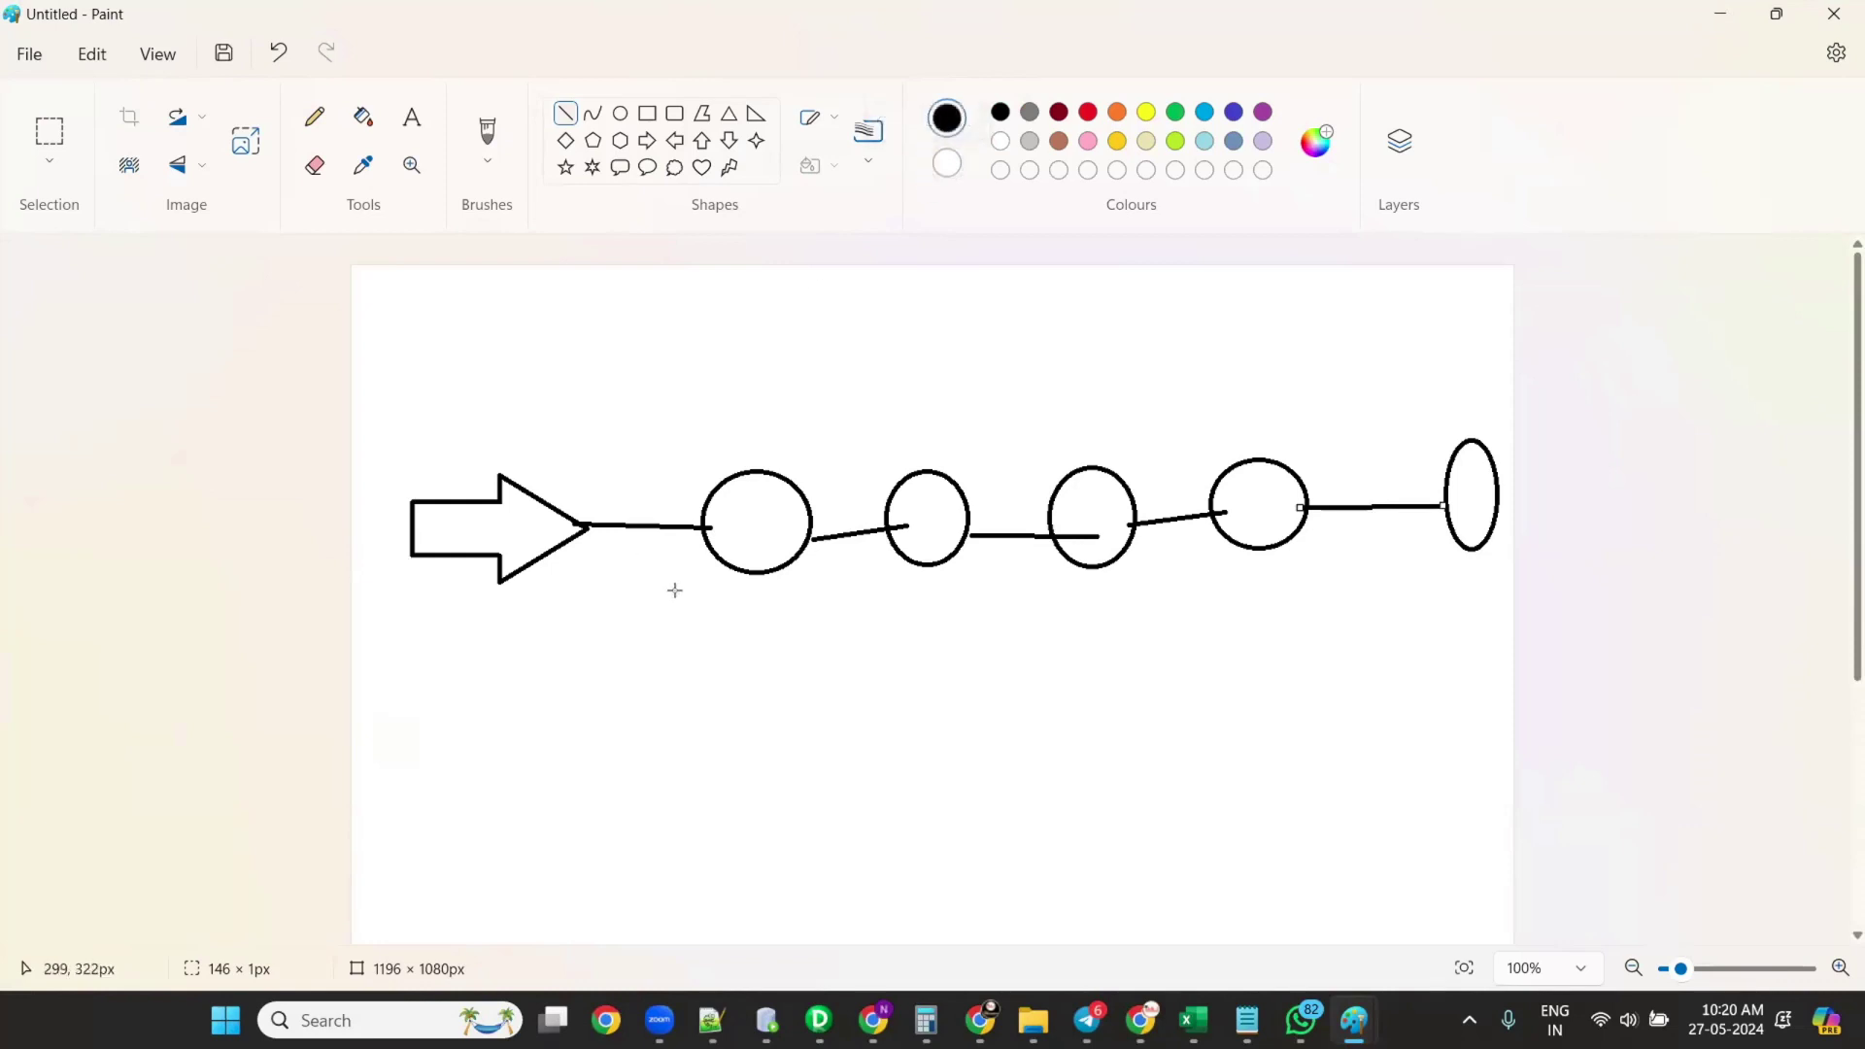
{"action": "mouse_move", "coordinate": [431, 313]}
{"action": "left_mouse_down"}
{"action": "mouse_move", "coordinate": [550, 392]}
{"action": "mouse_move", "coordinate": [567, 323]}
{"action": "left_mouse_up"}
{"action": "key", "text": "ctrl+z"}
{"action": "key", "text": "ctrl+z"}
{"action": "key", "text": "ctrl+z"}
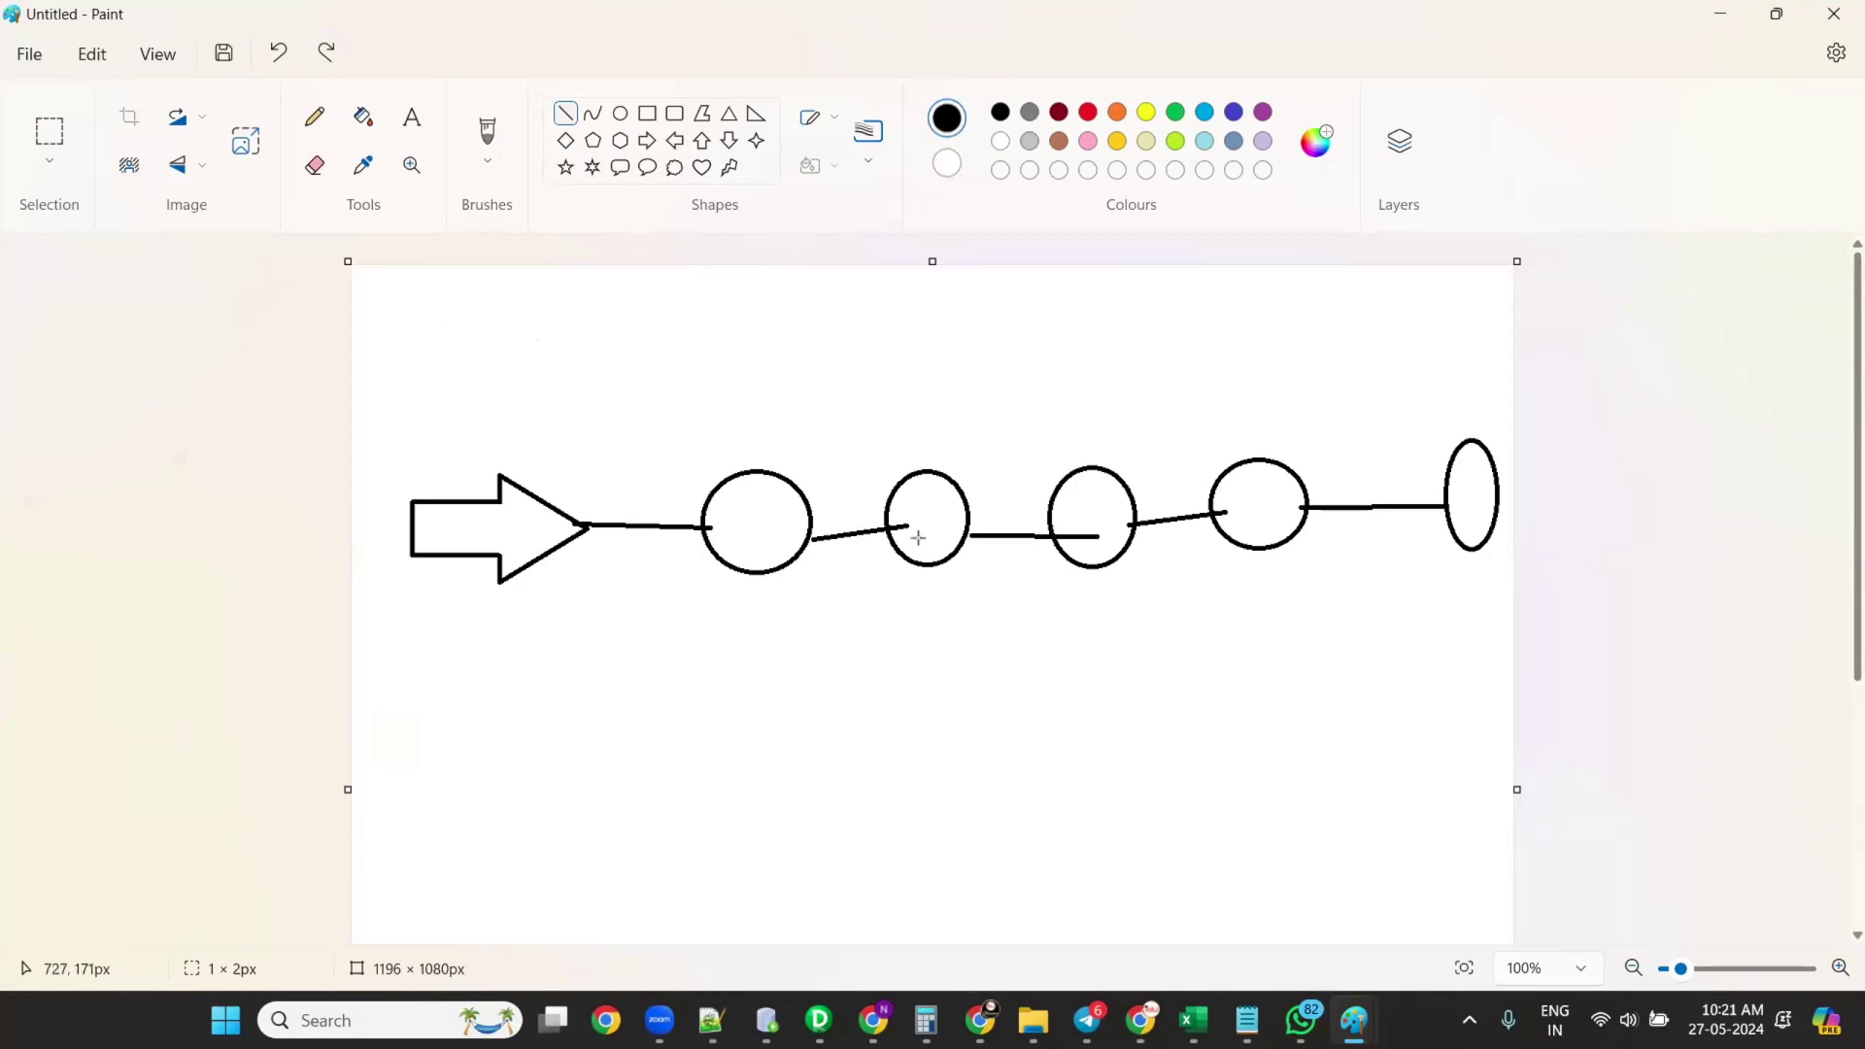
Draw a long horizontal line above the chain of arrow and circles, spanning its full length.
{"action": "left_click_drag", "start_coordinate": [396, 338], "coordinate": [1501, 342]}
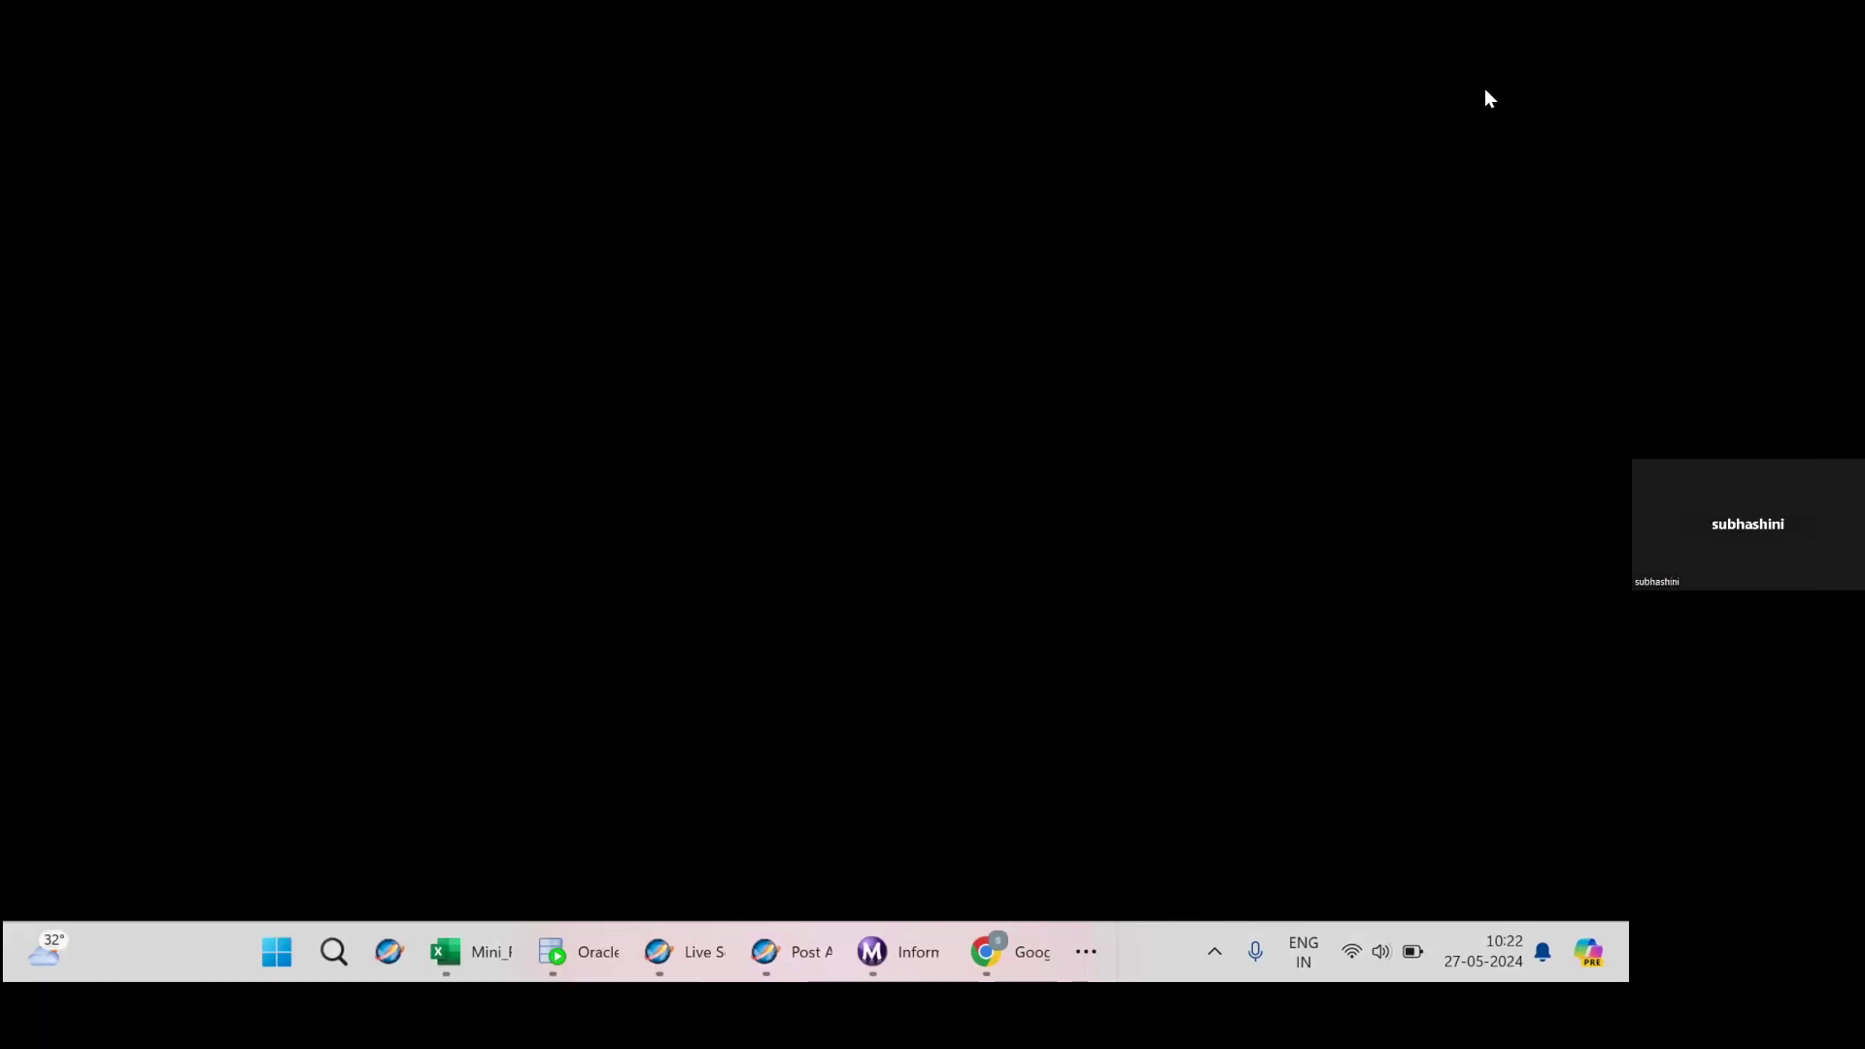
{"action": "key", "text": "alt+Tab"}
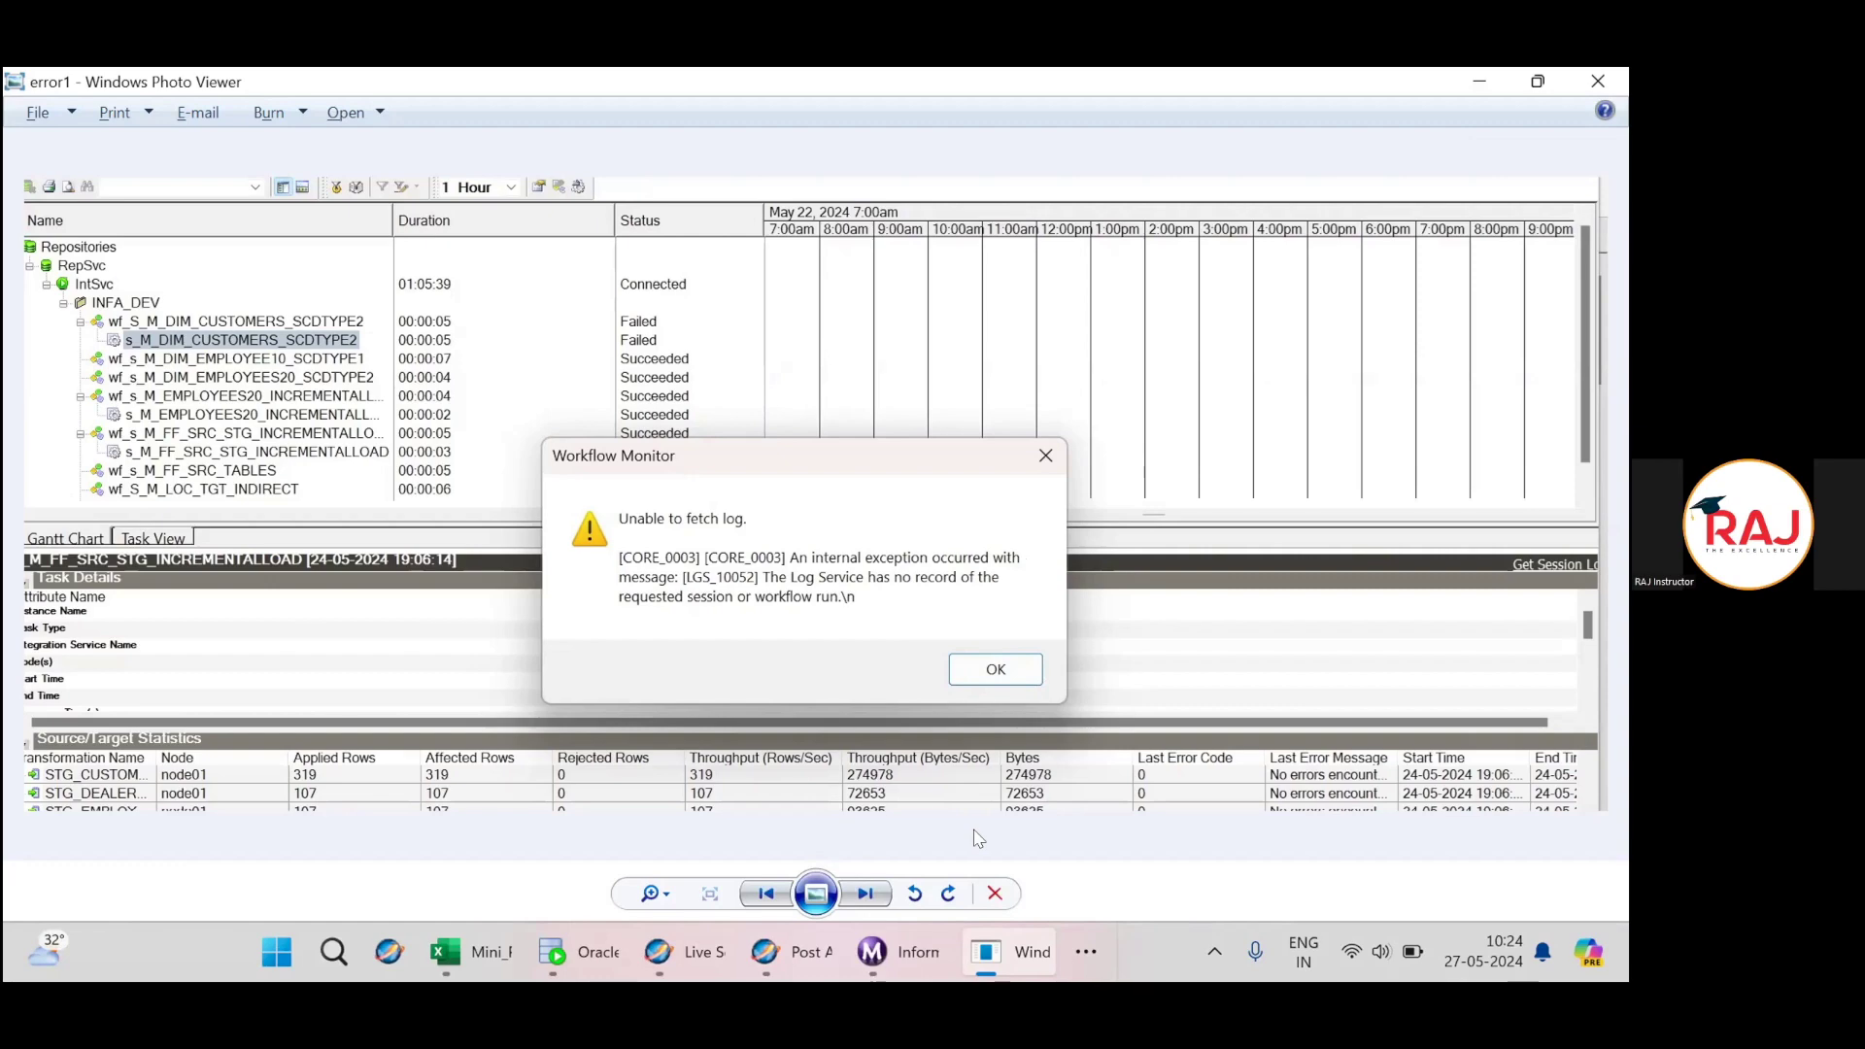
{"action": "key", "text": "alt+Tab"}
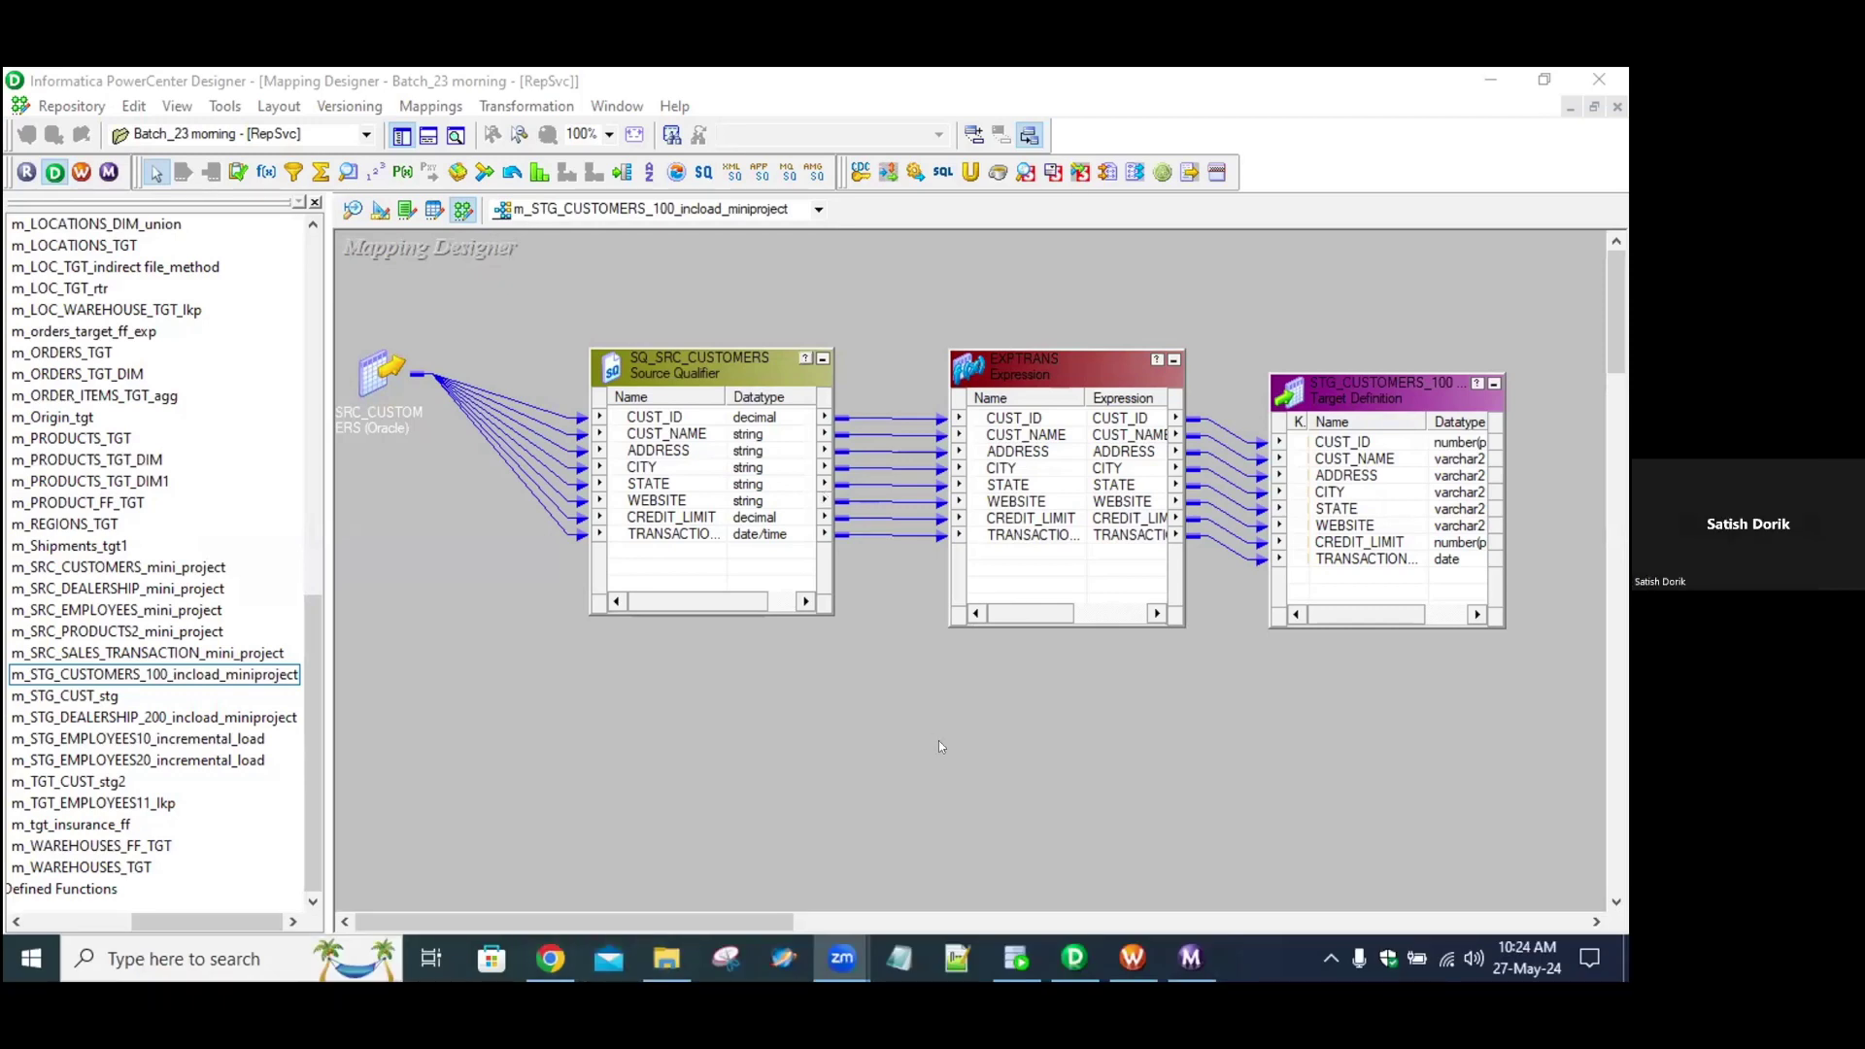
{"action": "left_click", "coordinate": [1075, 958]}
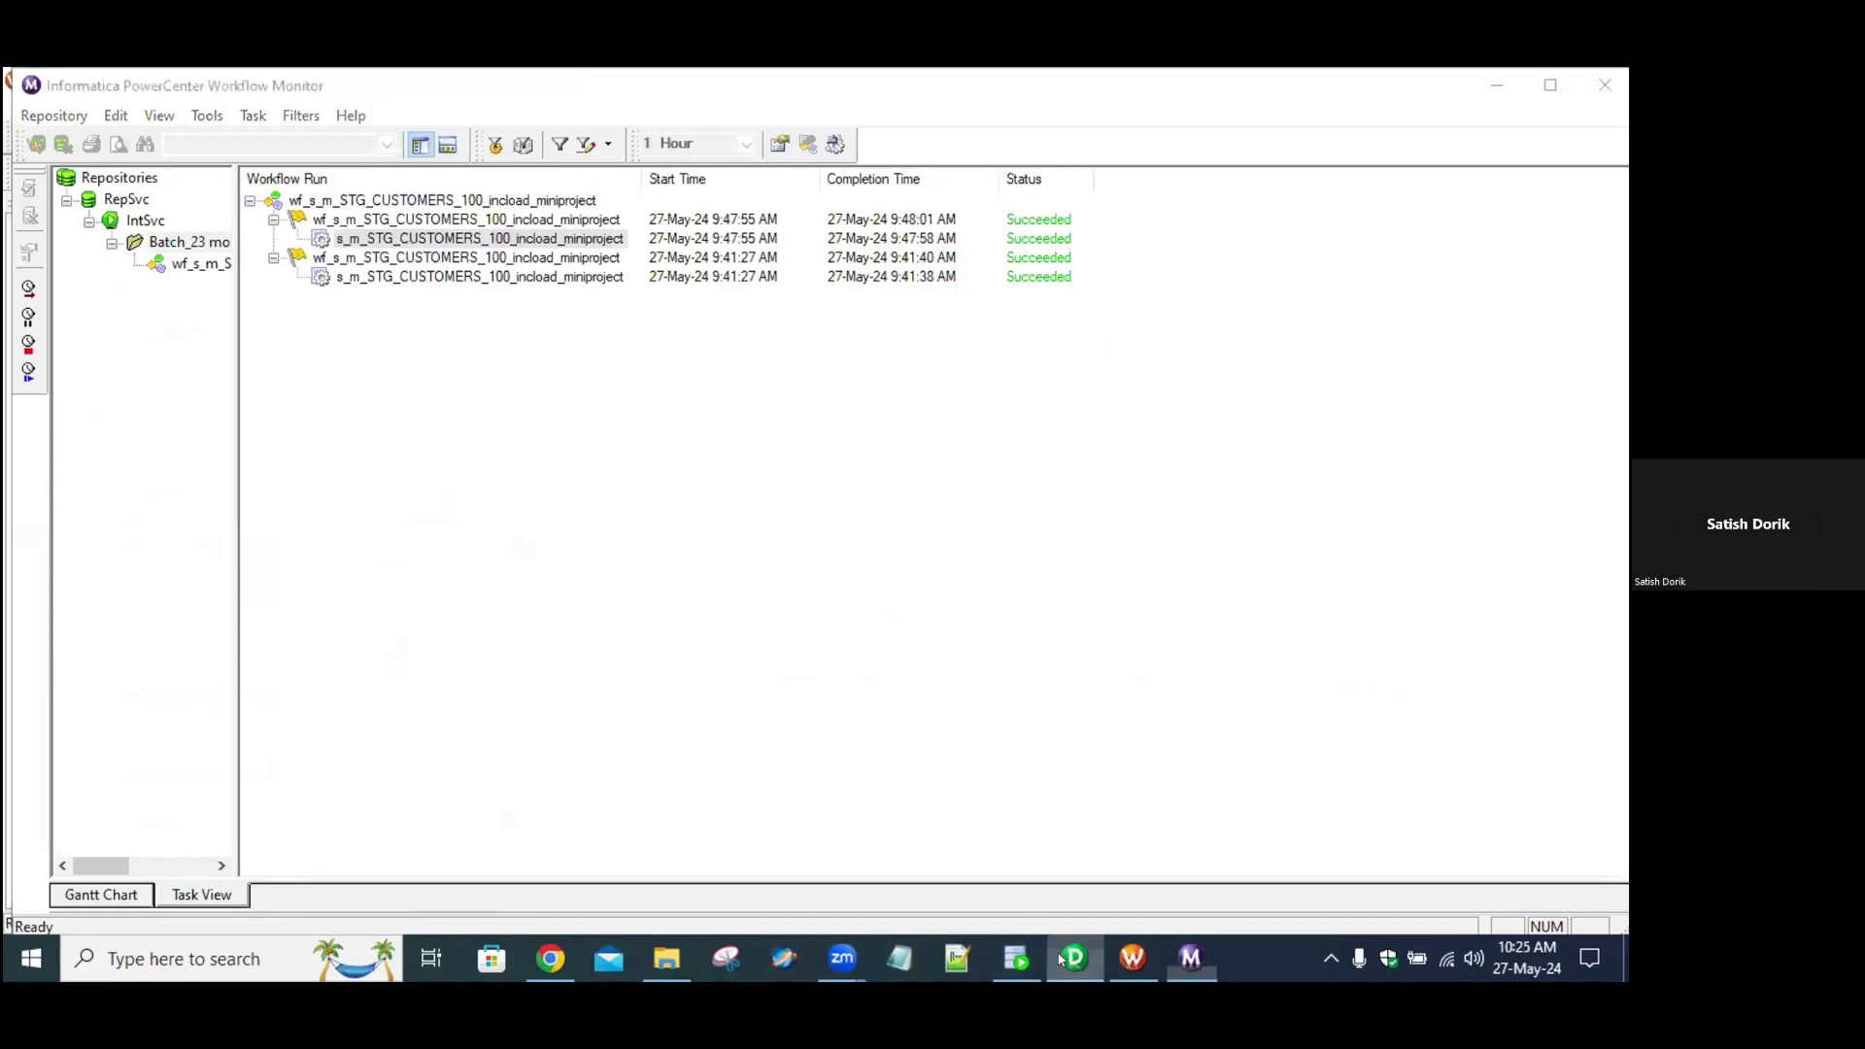
{"action": "left_click", "coordinate": [1061, 959]}
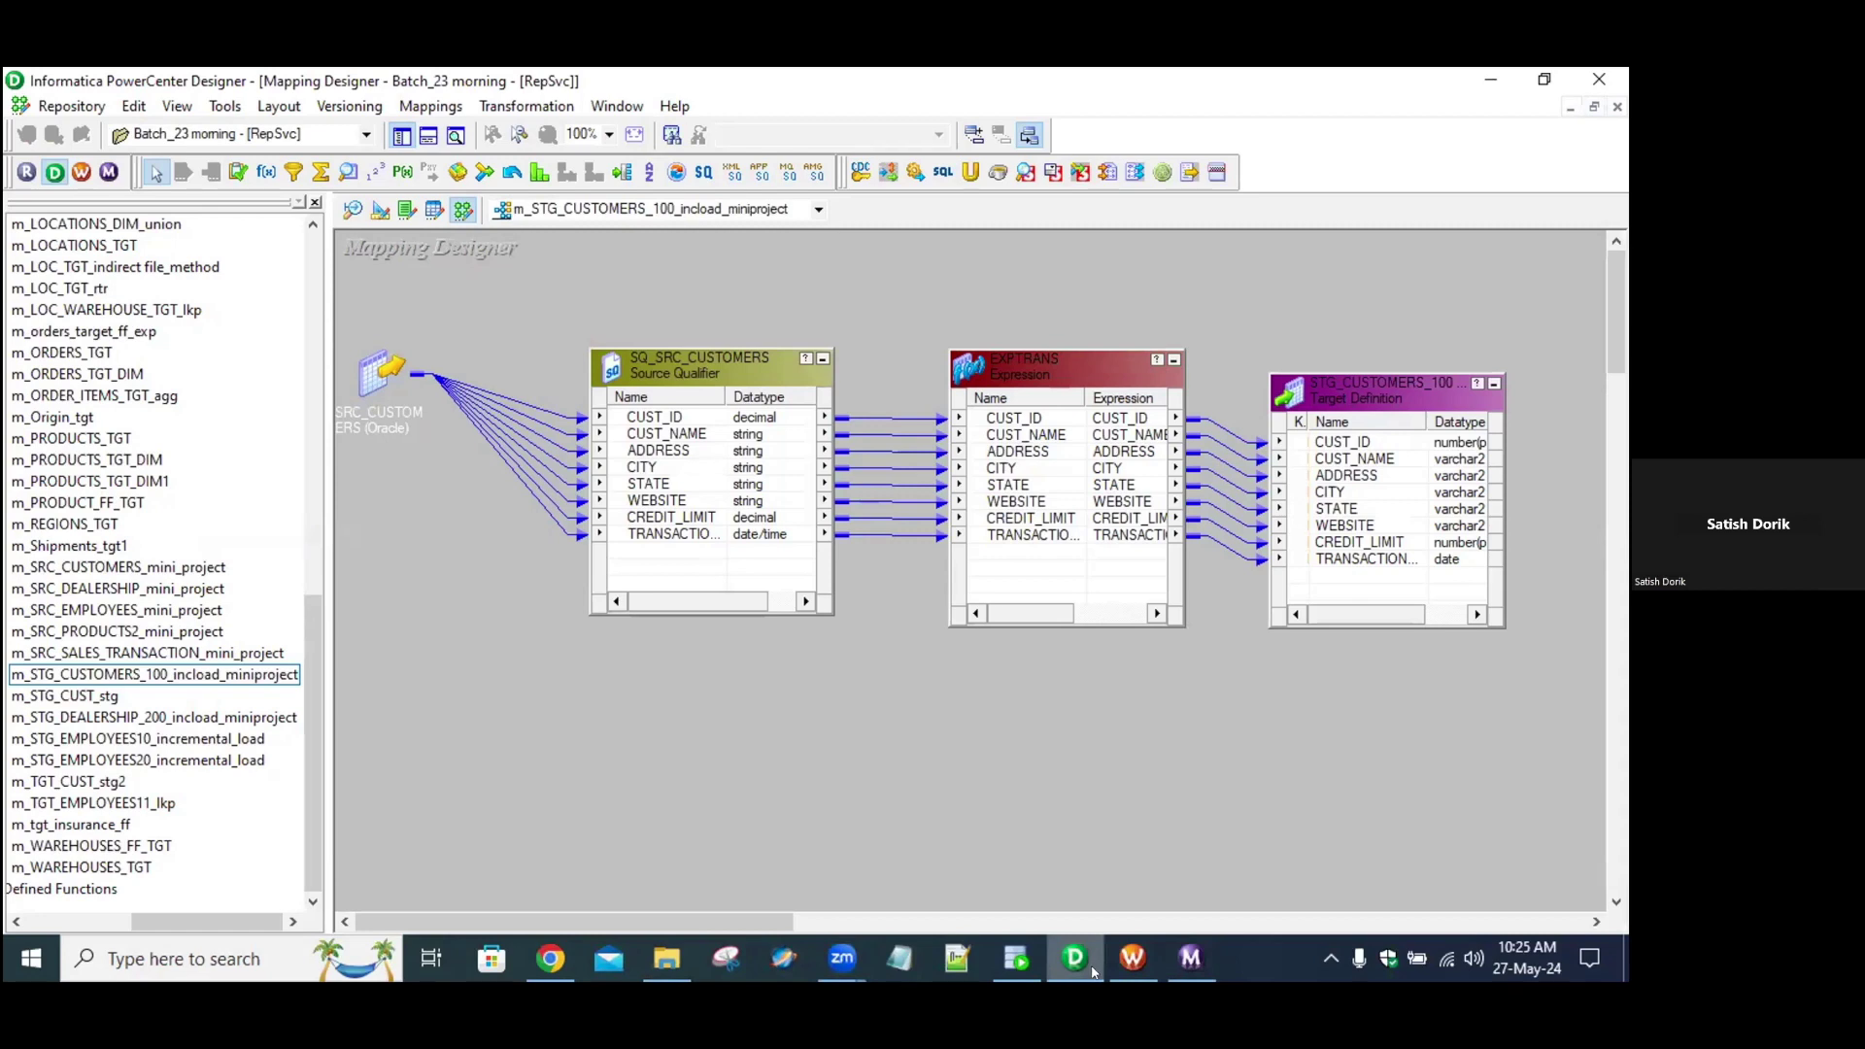
{"action": "left_click", "coordinate": [1131, 961]}
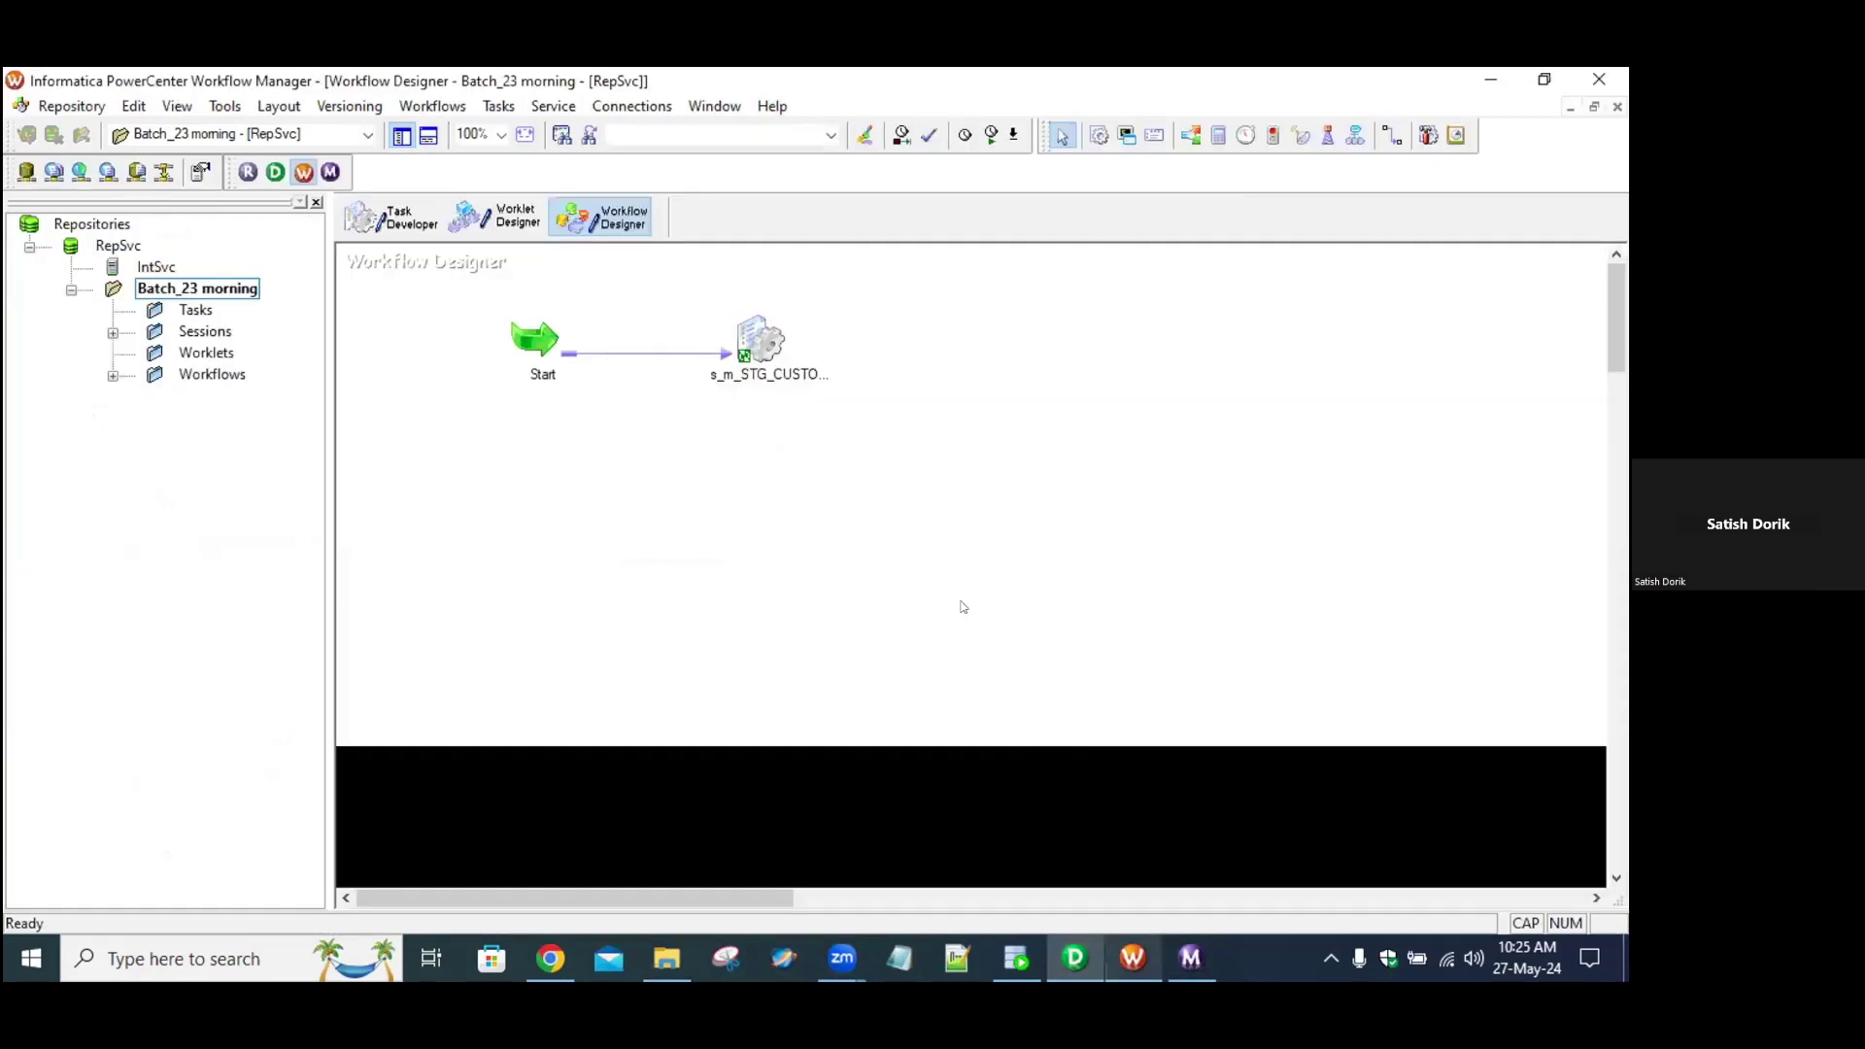
Switch to the Workflow Monitor and view the run properties of the s_m_STG_CUSTOMERS_100_incload_miniproject session started at 9:47:55 AM.
{"action": "left_click", "coordinate": [1189, 960]}
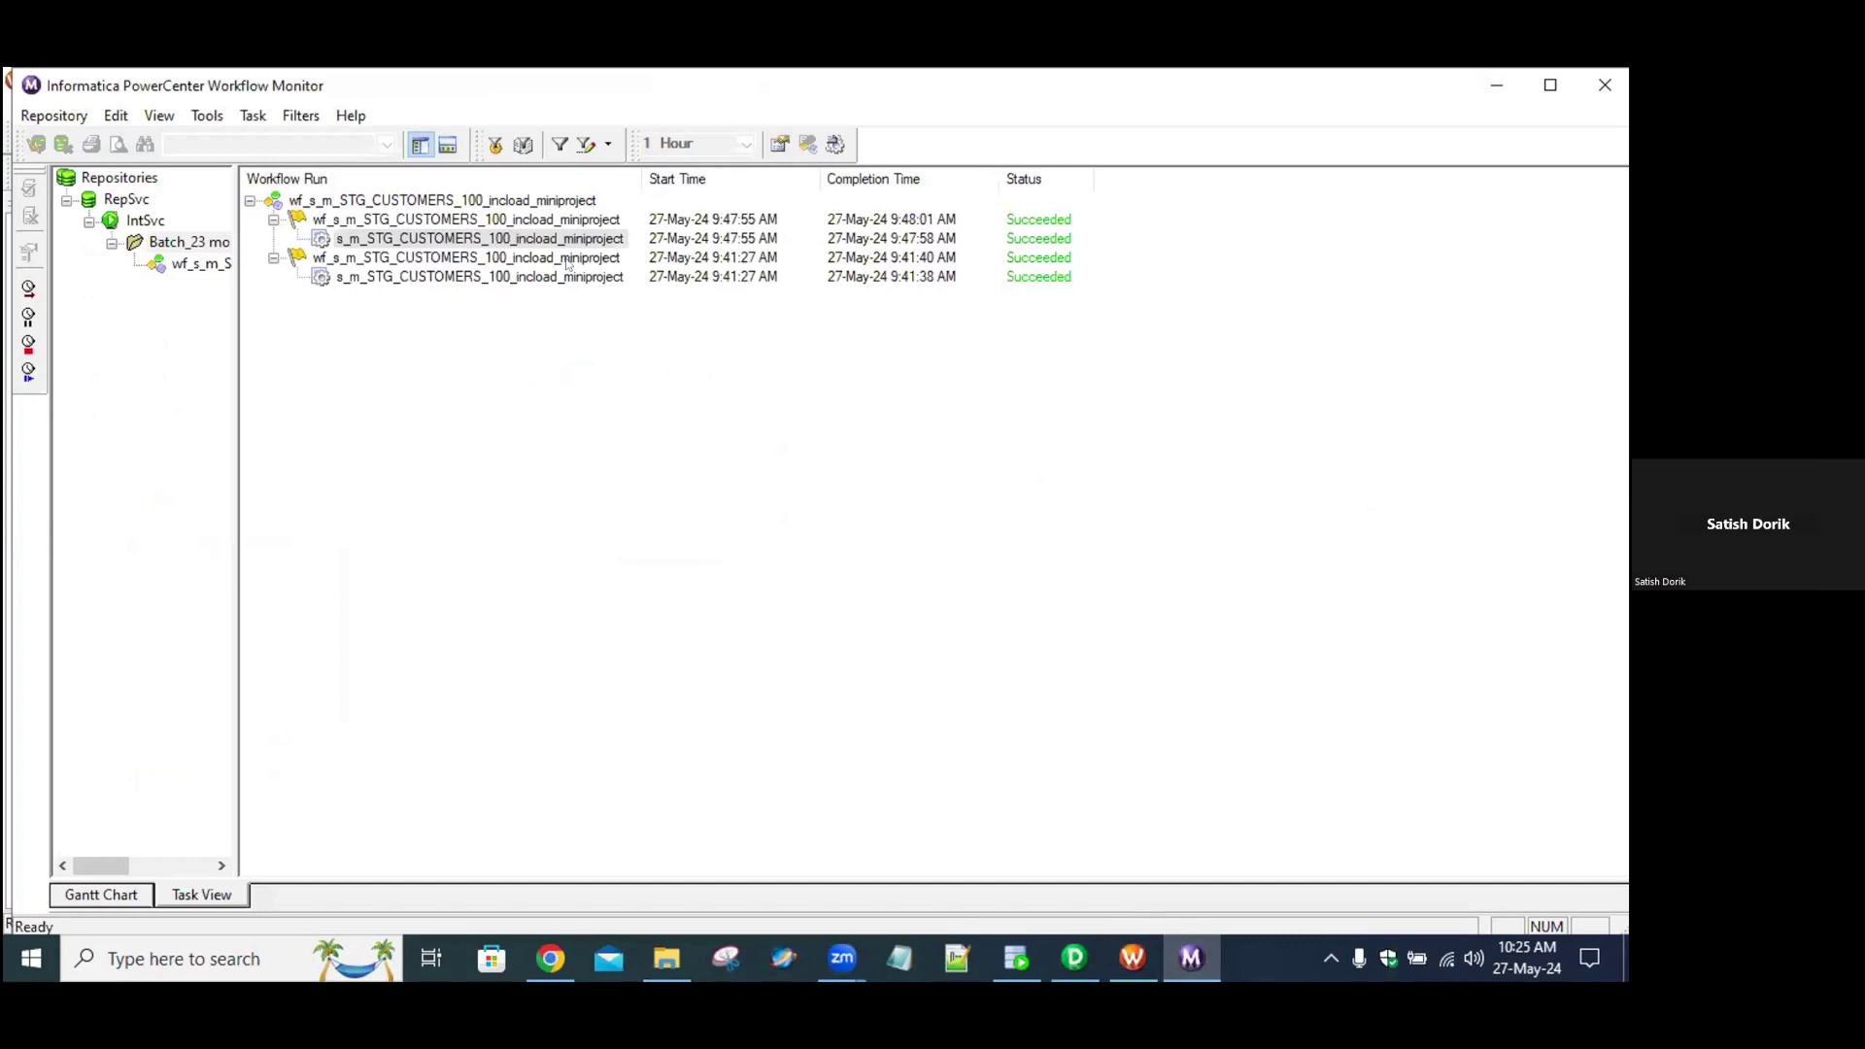
{"action": "left_click", "coordinate": [541, 240]}
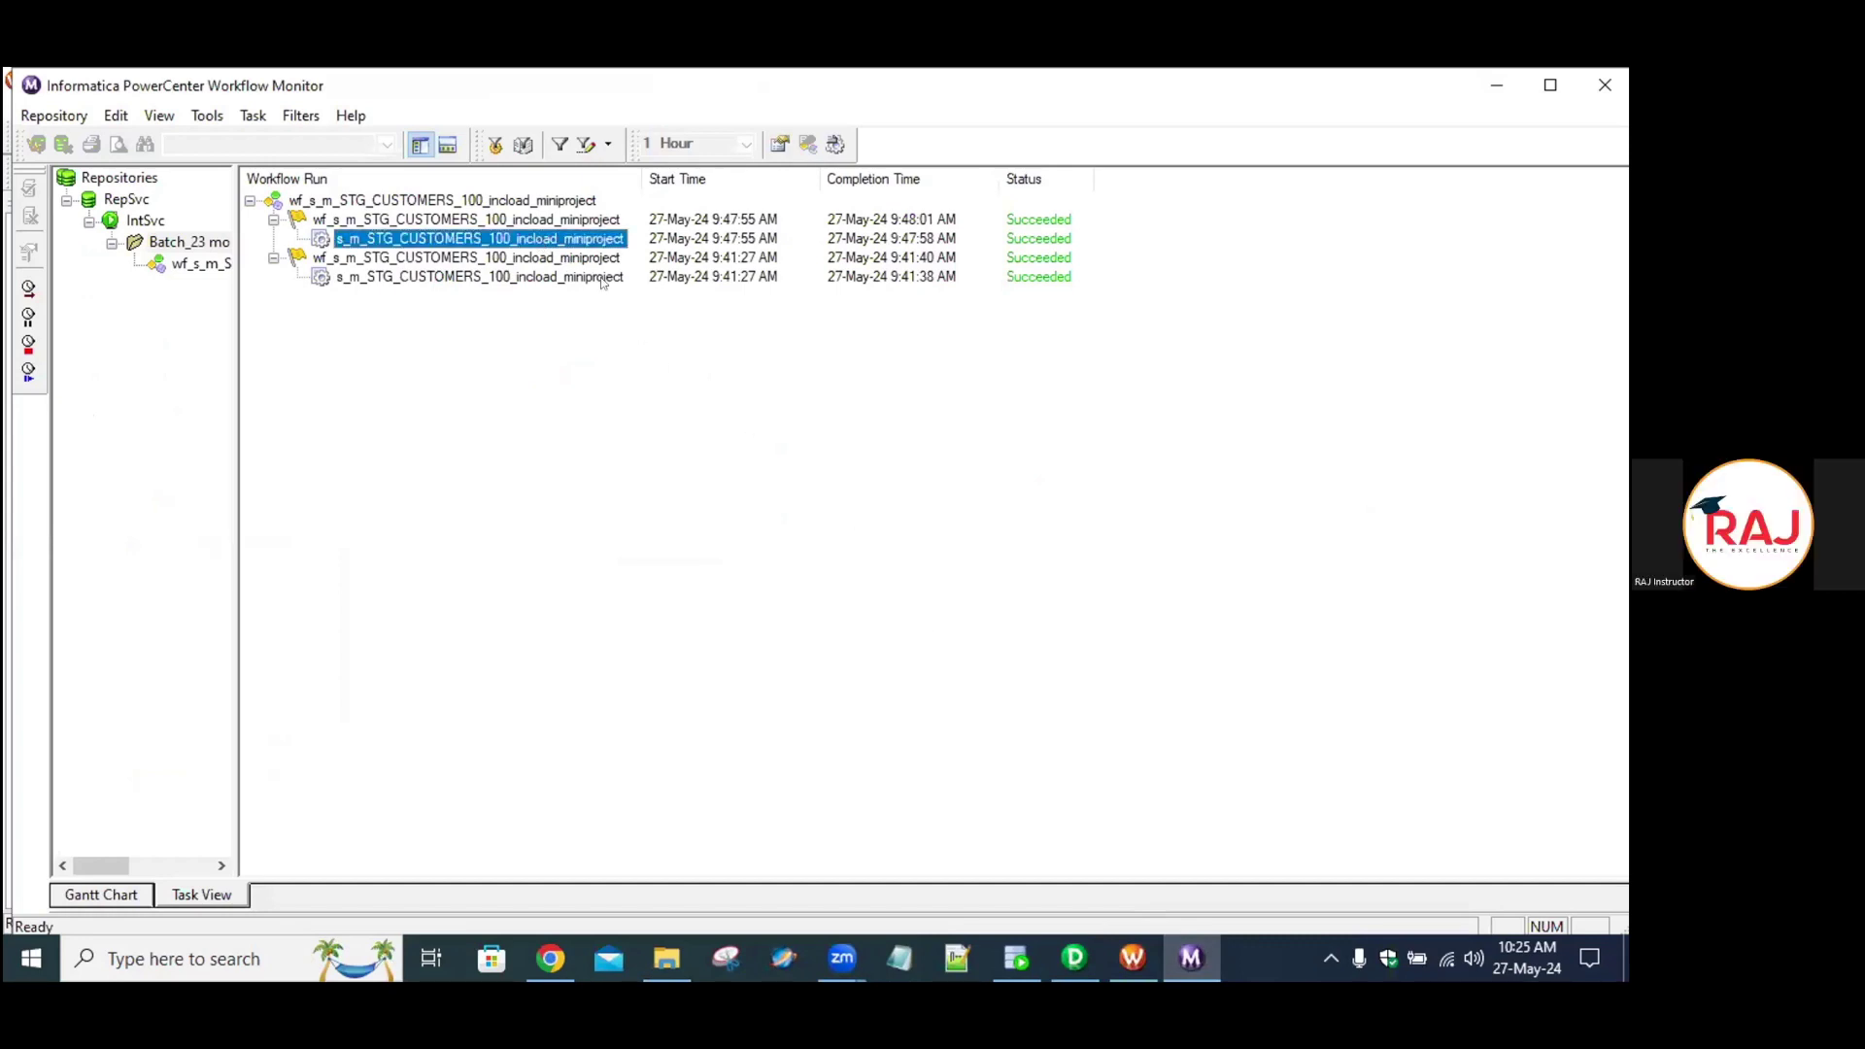
{"action": "right_click", "coordinate": [565, 245]}
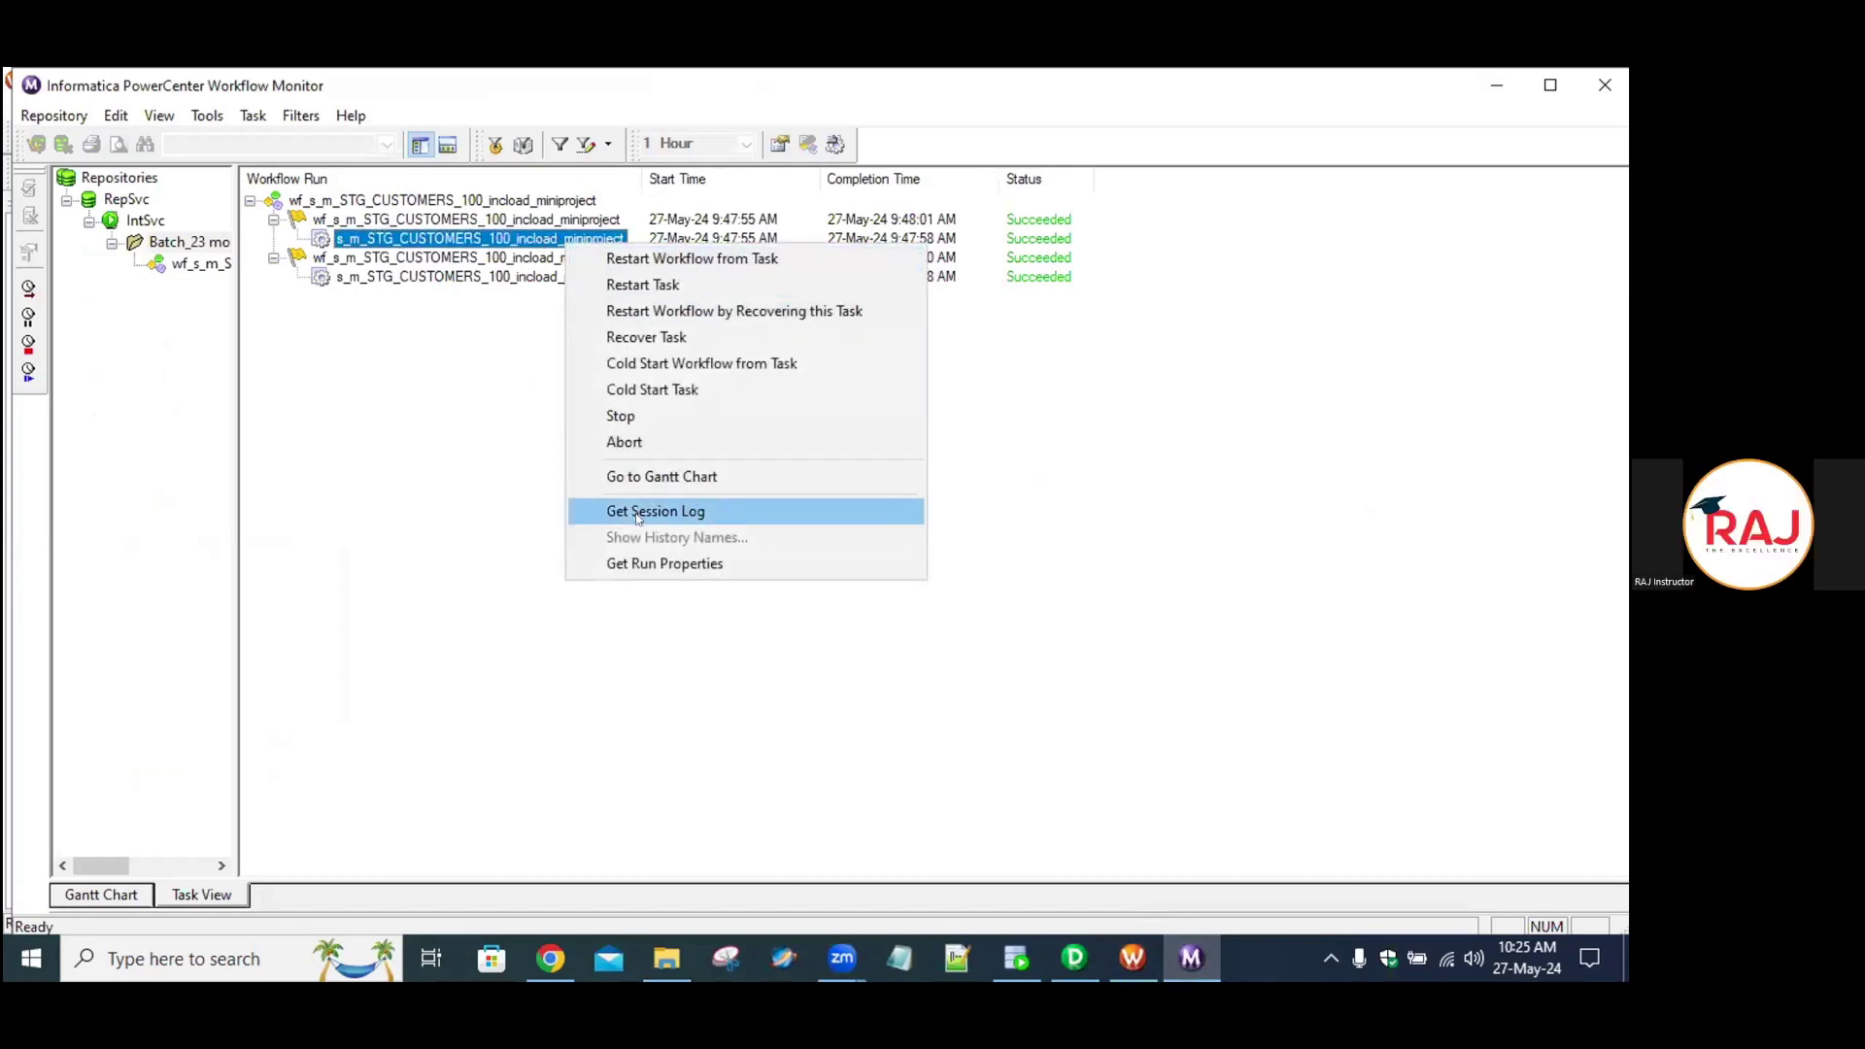
{"action": "left_click", "coordinate": [664, 563]}
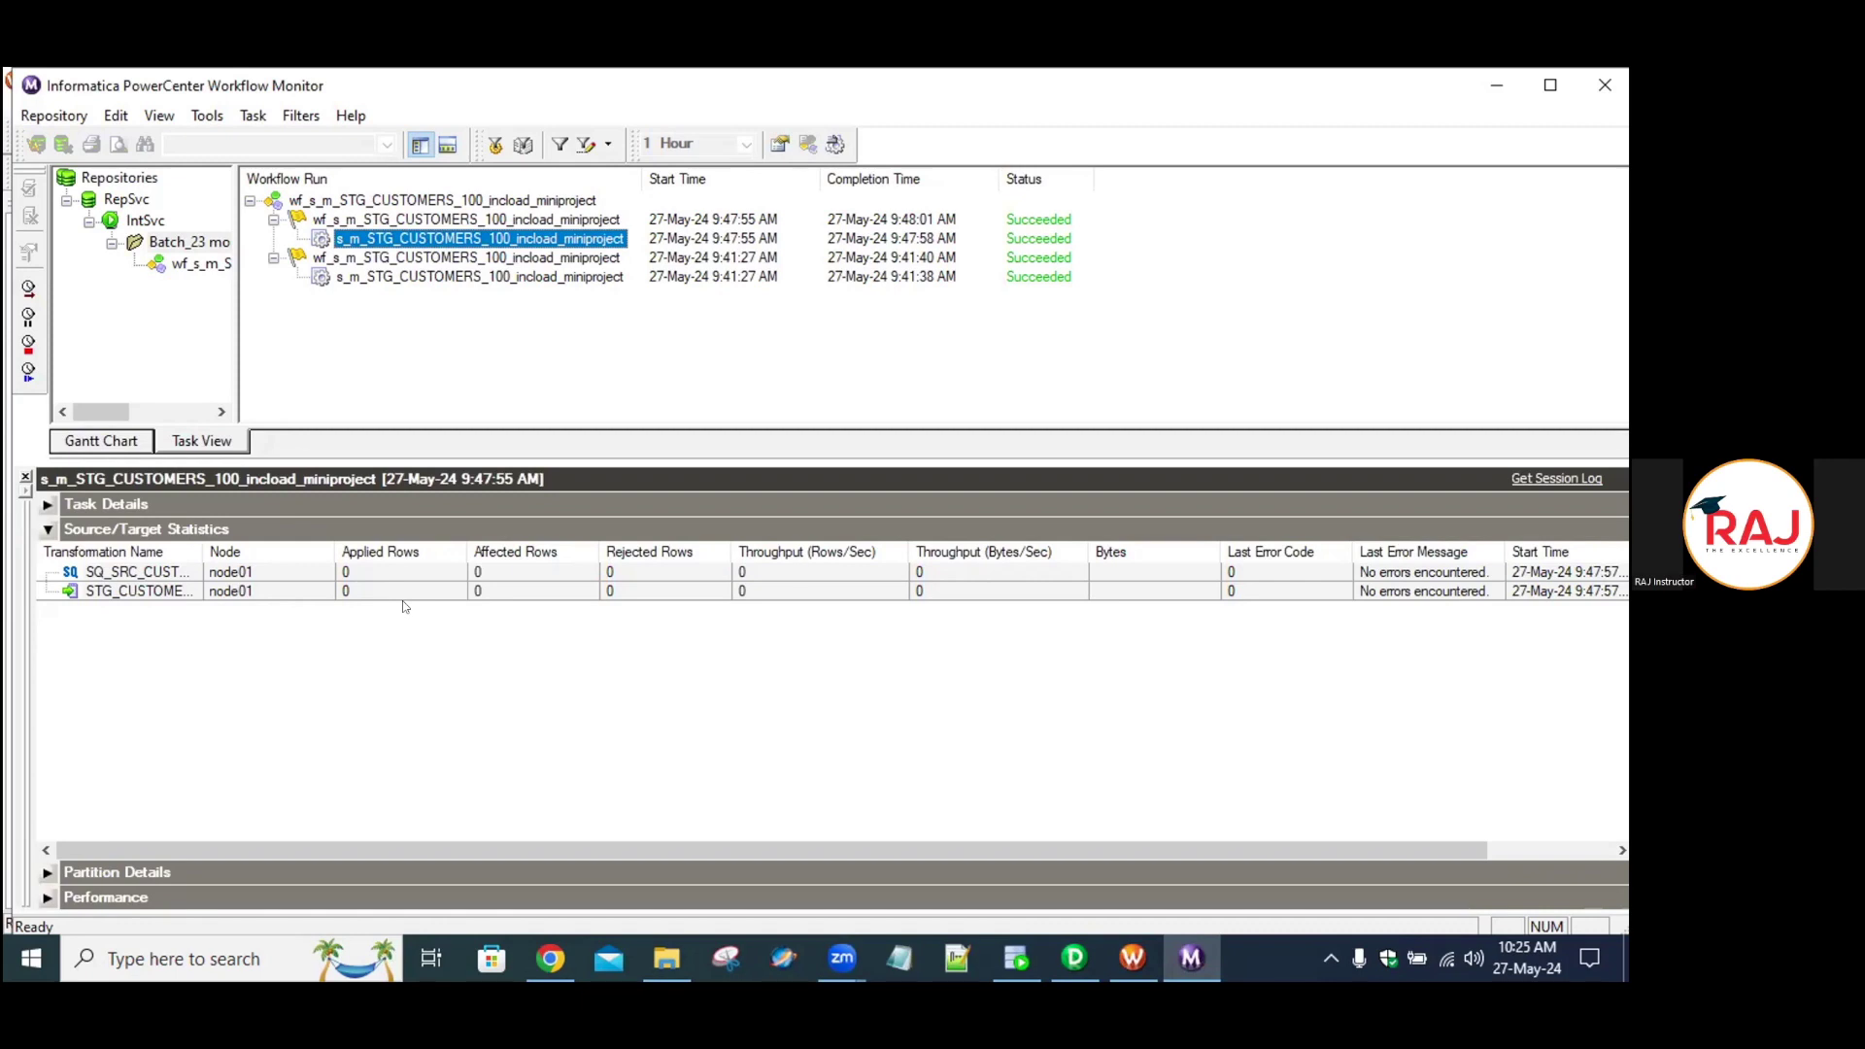
Switch to Oracle SQL Developer and count the rows in the src_customers query result.
{"action": "left_click", "coordinate": [1016, 957]}
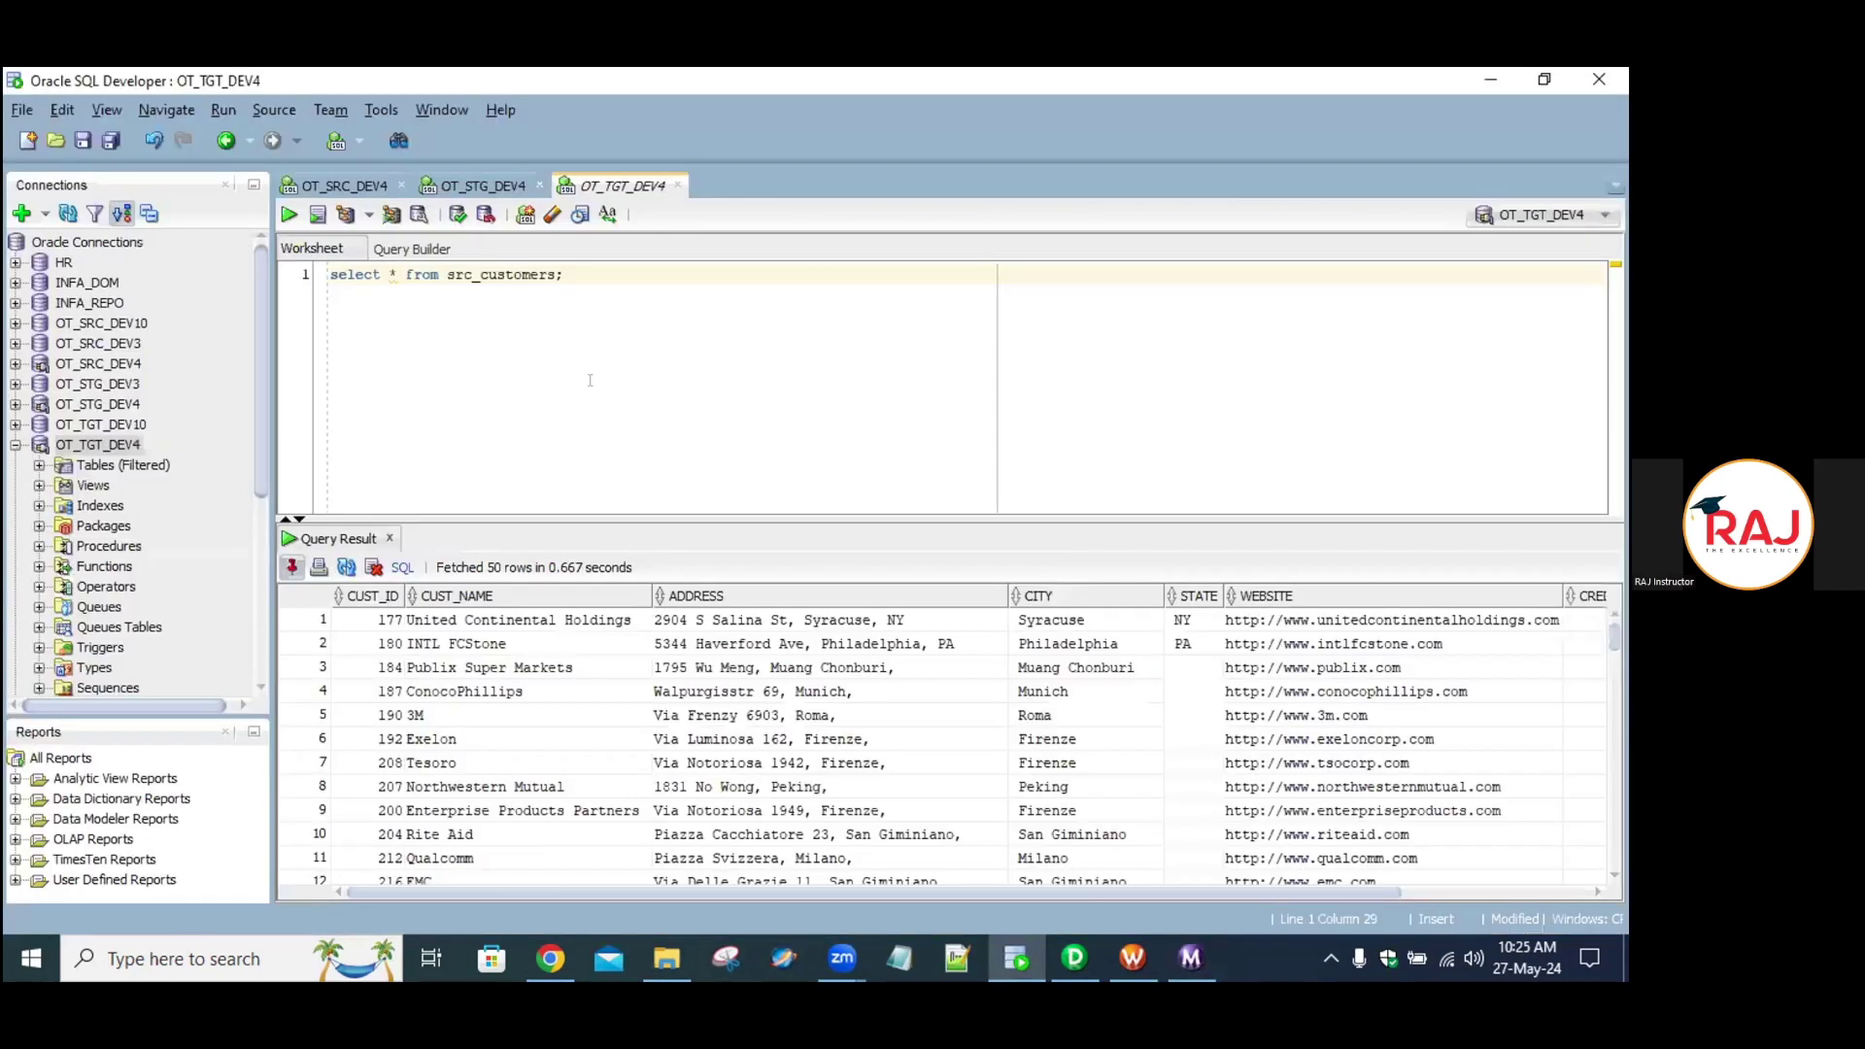
{"action": "left_click", "coordinate": [735, 648]}
{"action": "right_click", "coordinate": [743, 656]}
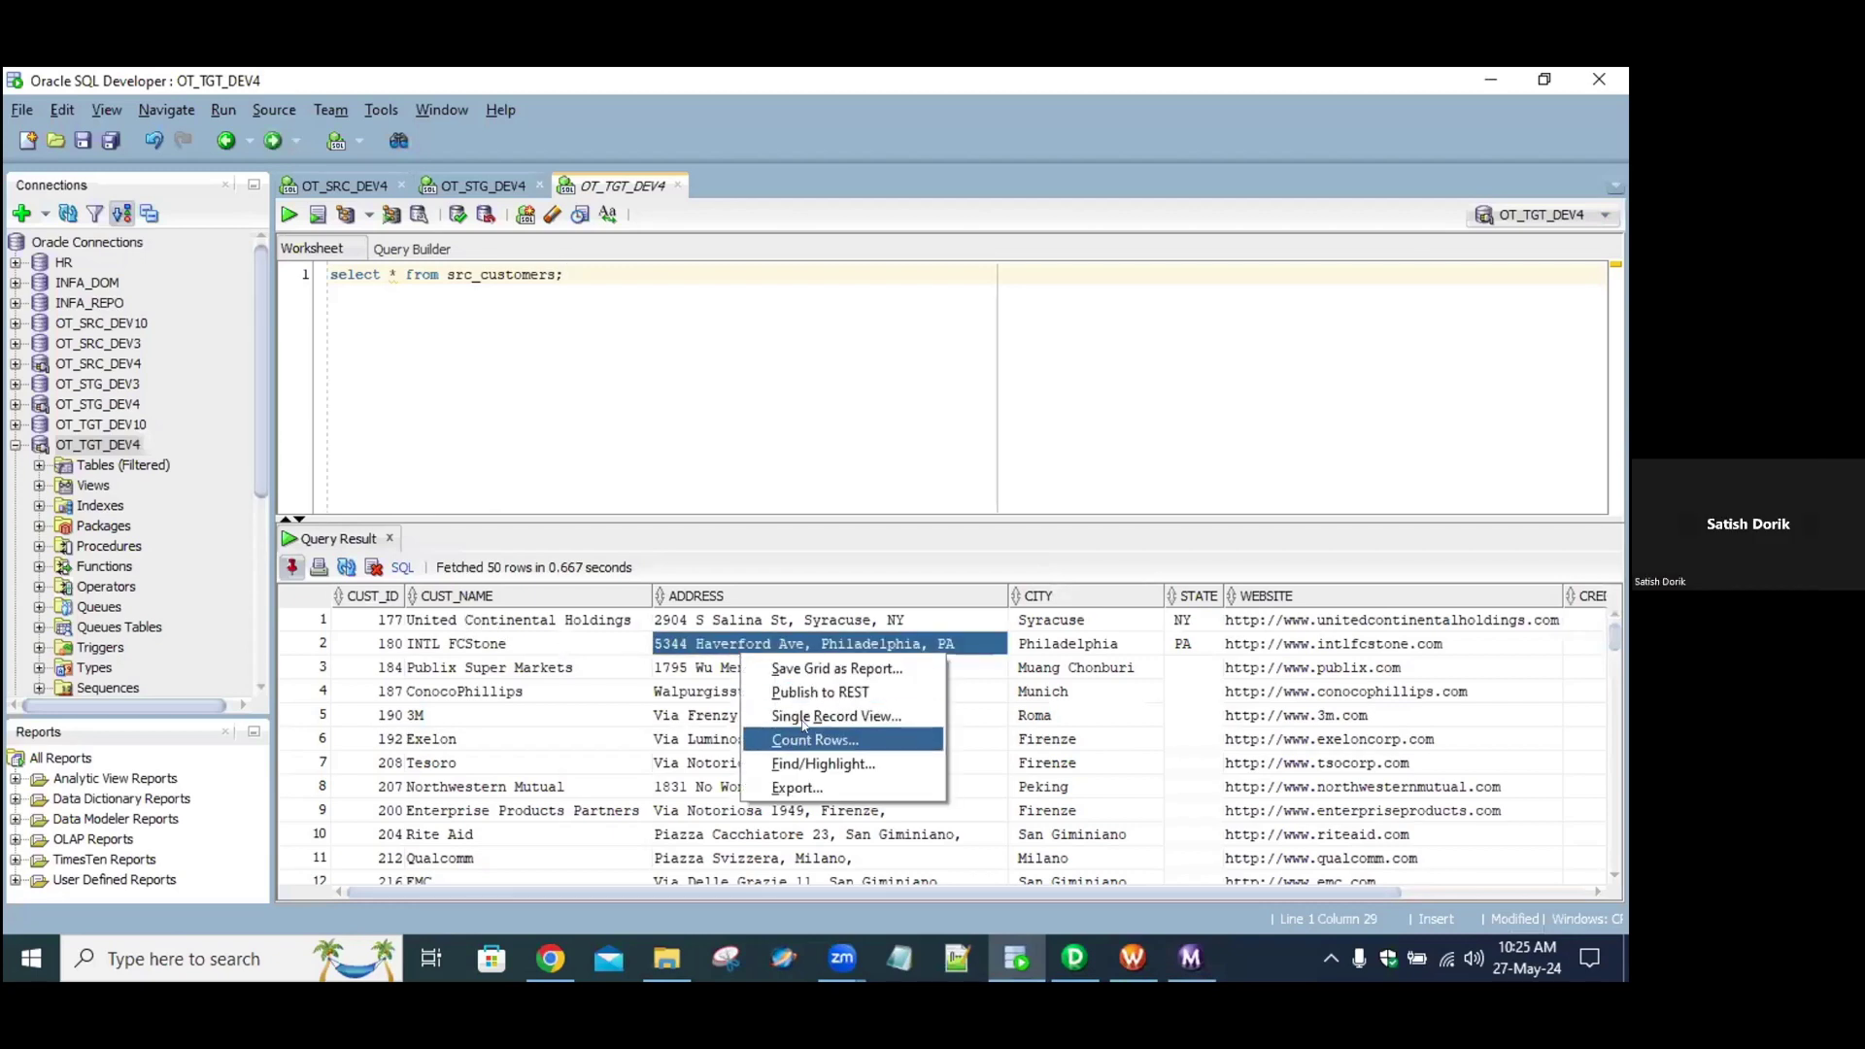
{"action": "left_click", "coordinate": [807, 740]}
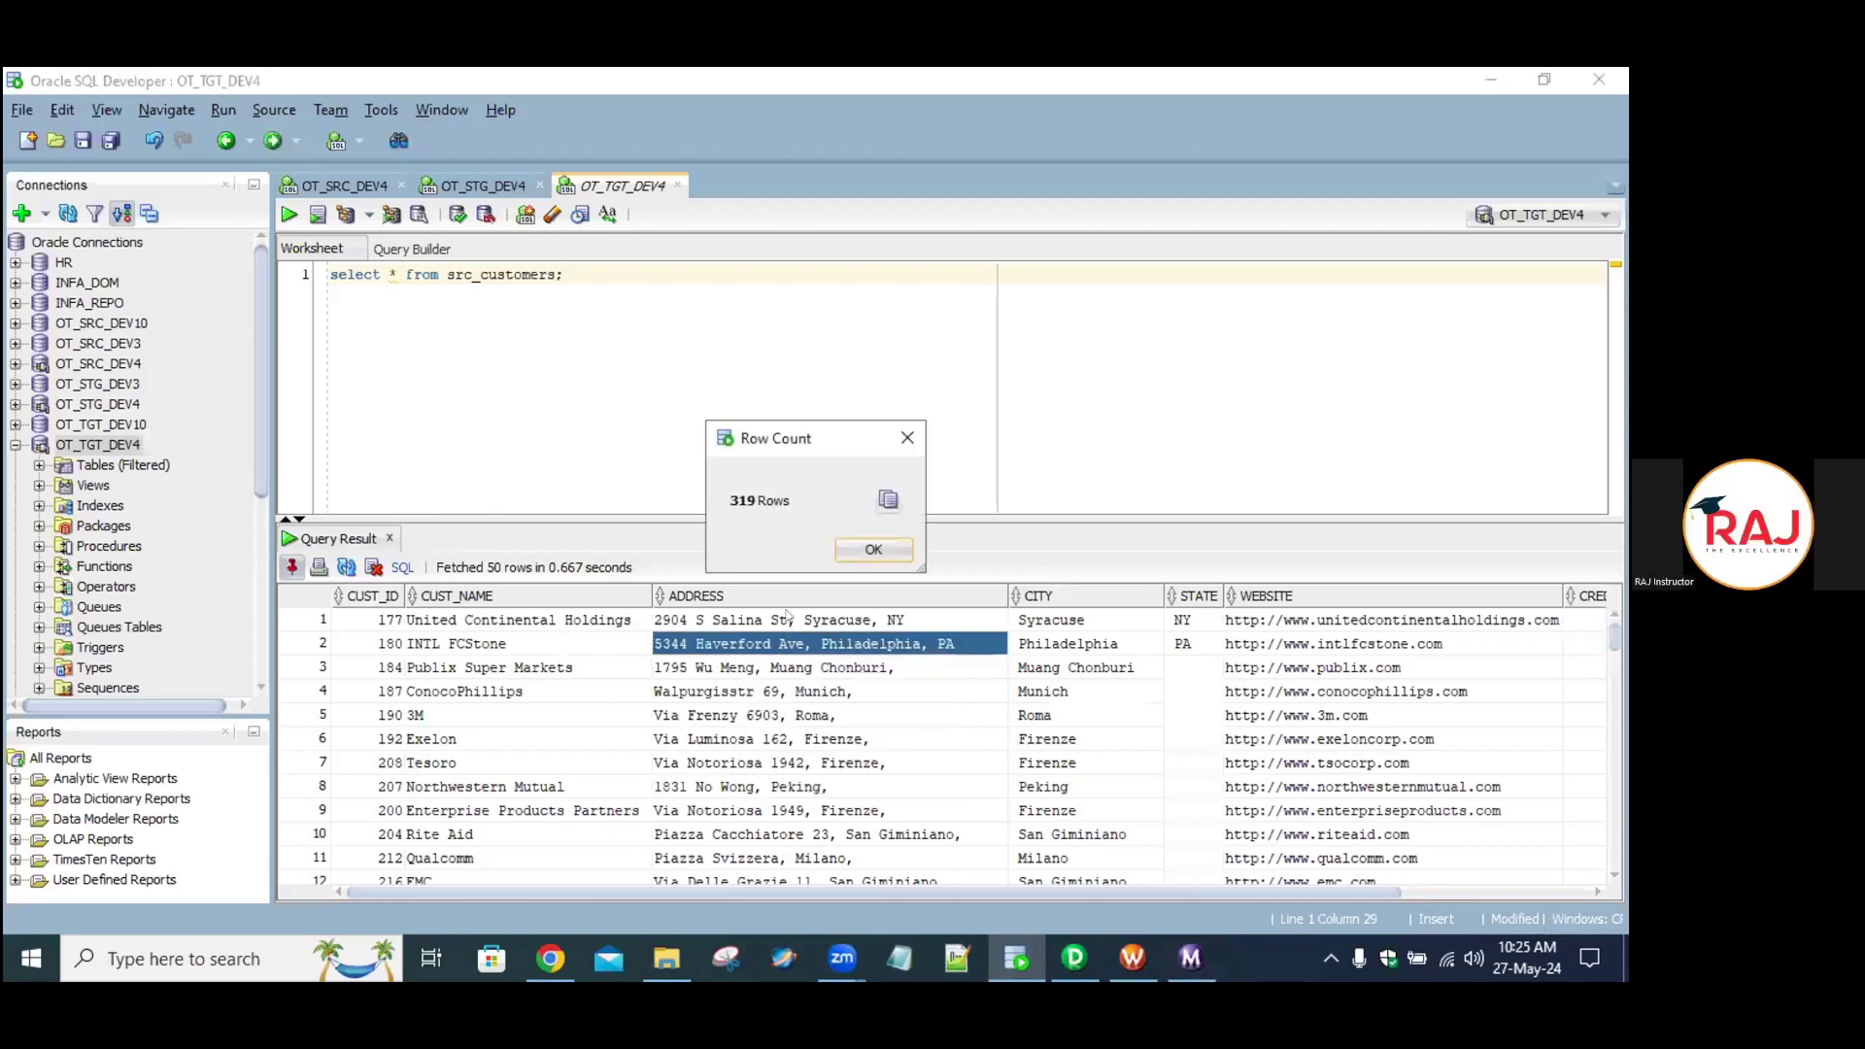
{"action": "left_click", "coordinate": [871, 552]}
Switch to the Workflow Manager, reset the persistent mapping variable values of the s_m_STG_CUSTOMERS_100_incload_miniproject session, and refresh its mapping.
{"action": "left_click", "coordinate": [1132, 958]}
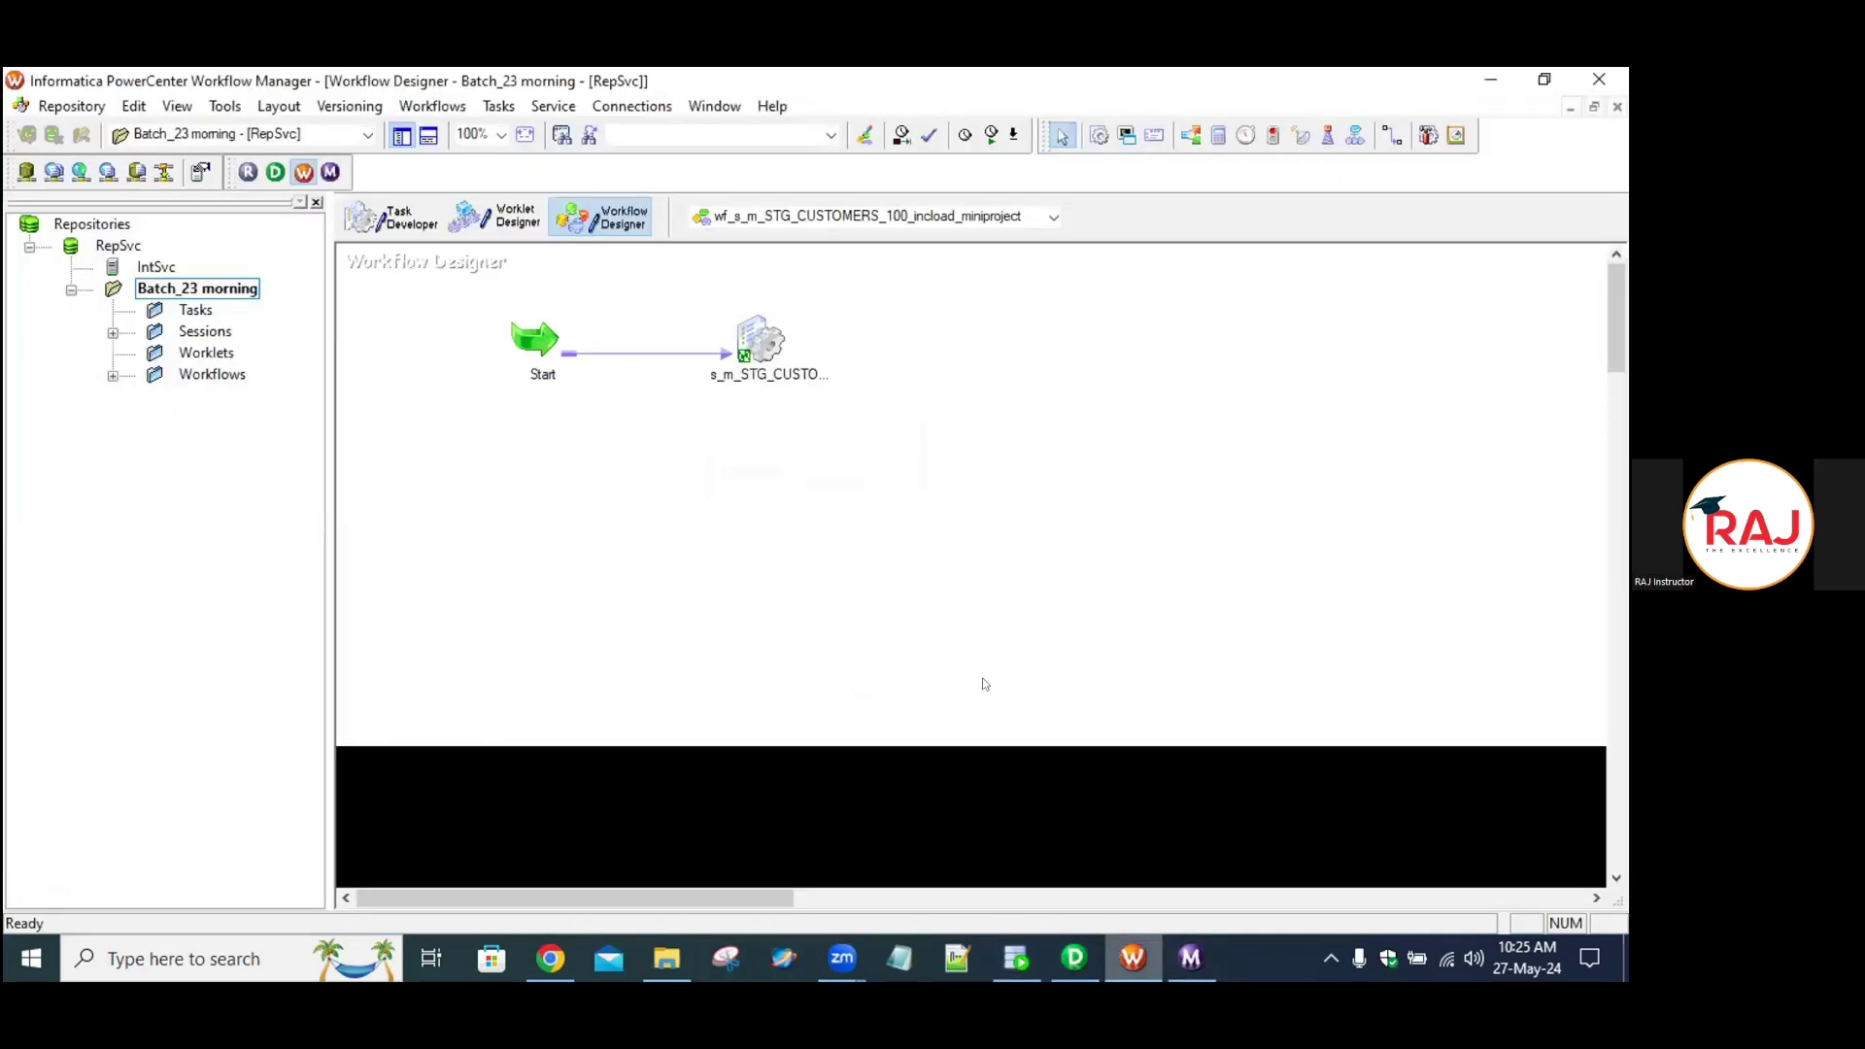
{"action": "left_click", "coordinate": [749, 330]}
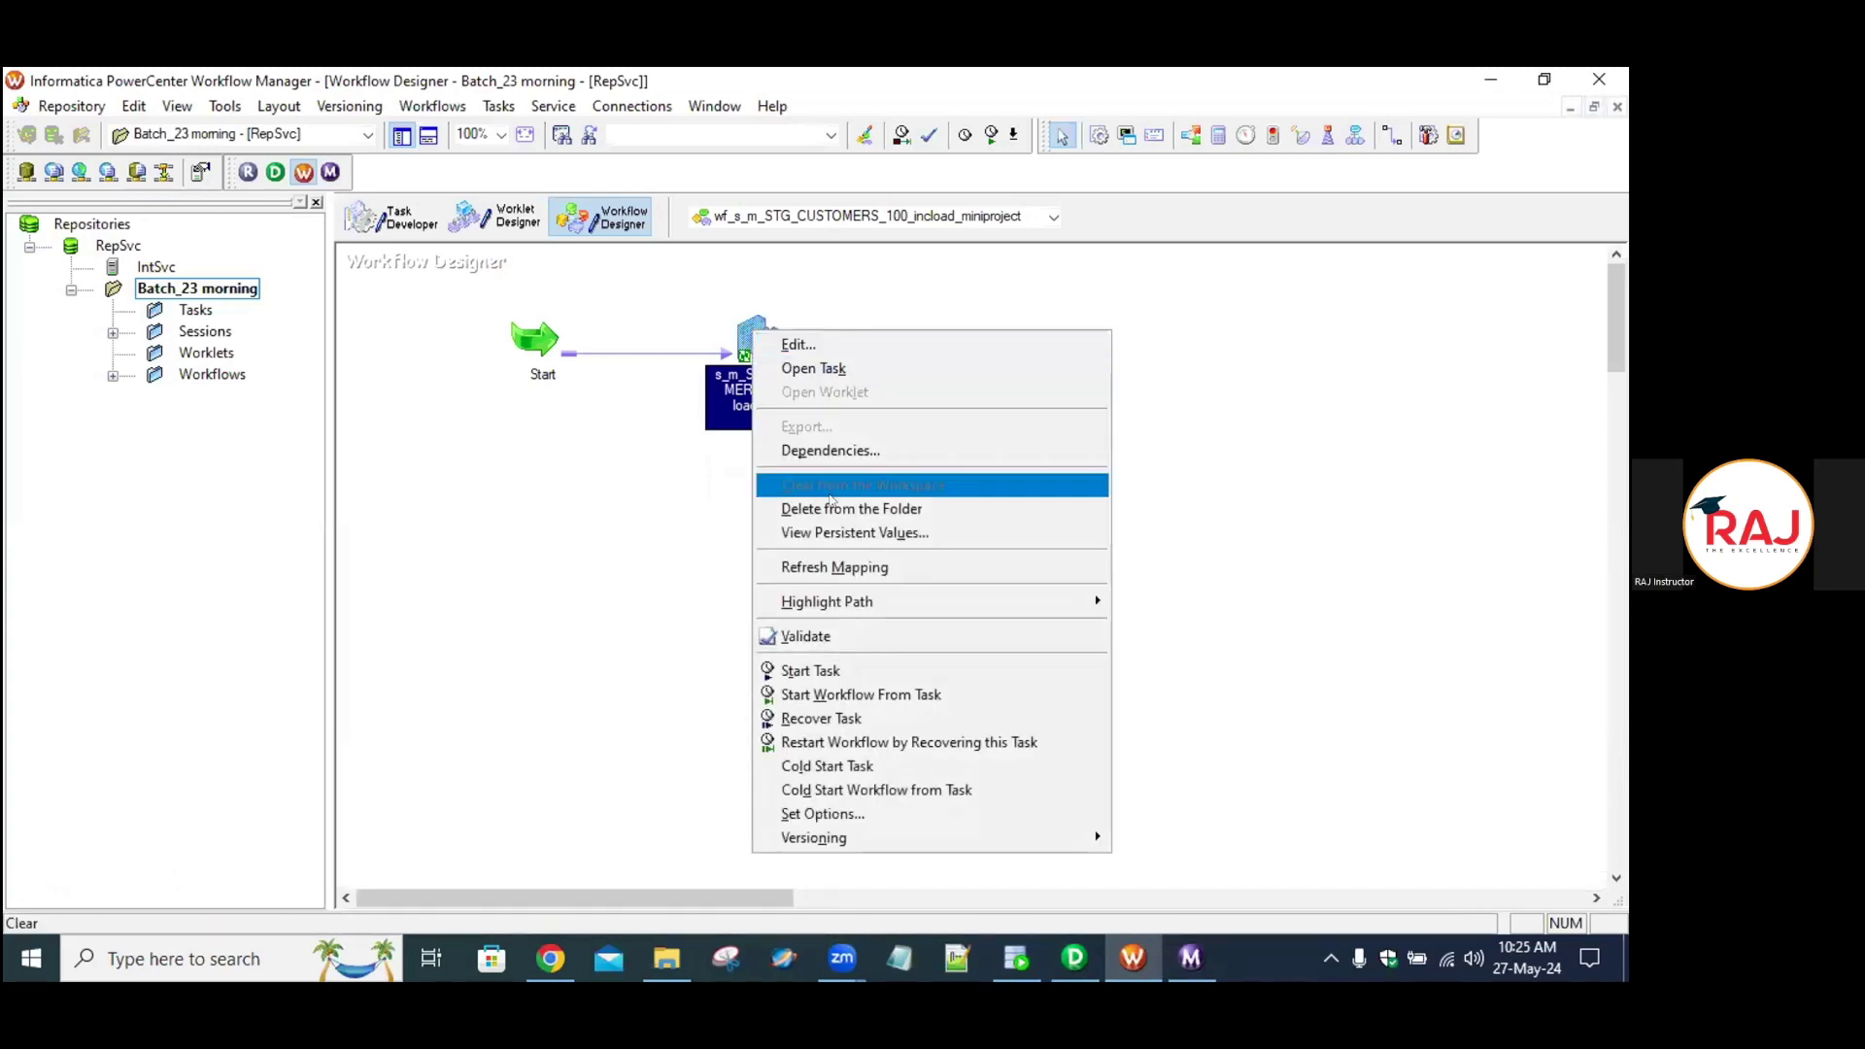
{"action": "left_click", "coordinate": [834, 535]}
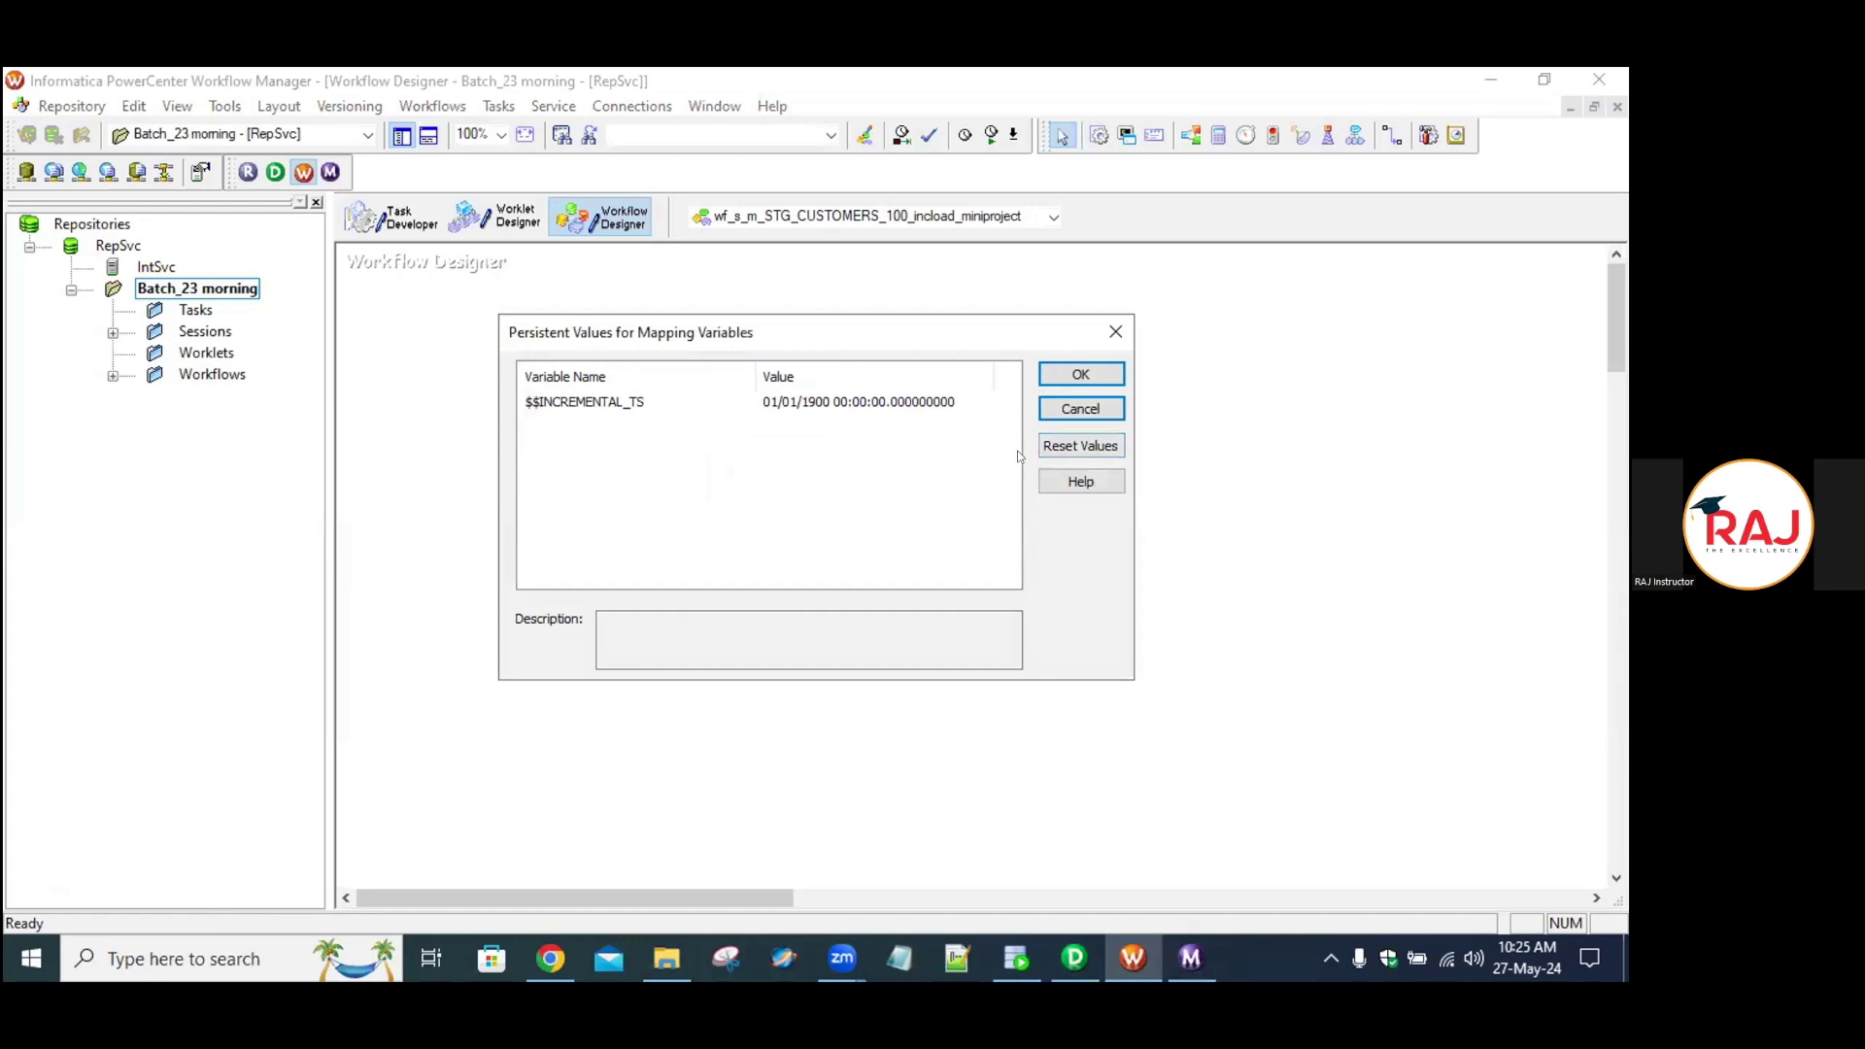
{"action": "left_click", "coordinate": [1054, 445]}
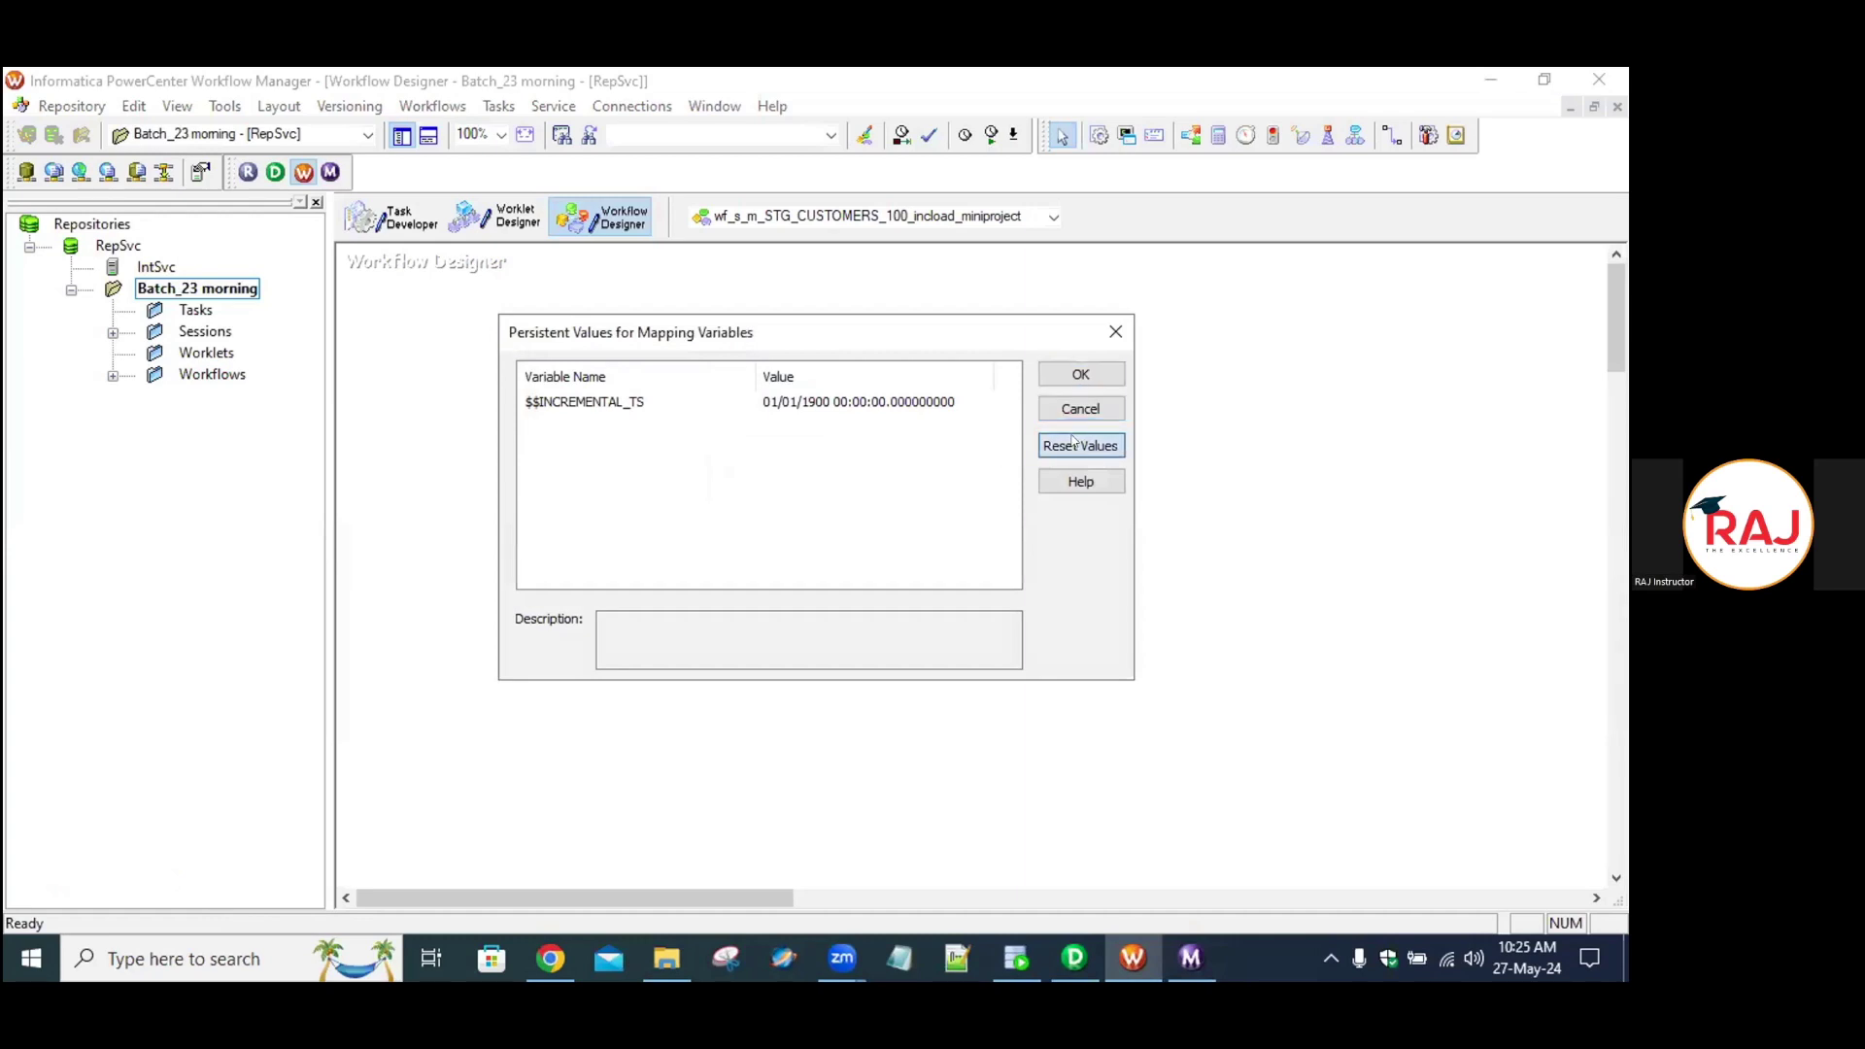
{"action": "left_click", "coordinate": [1076, 373]}
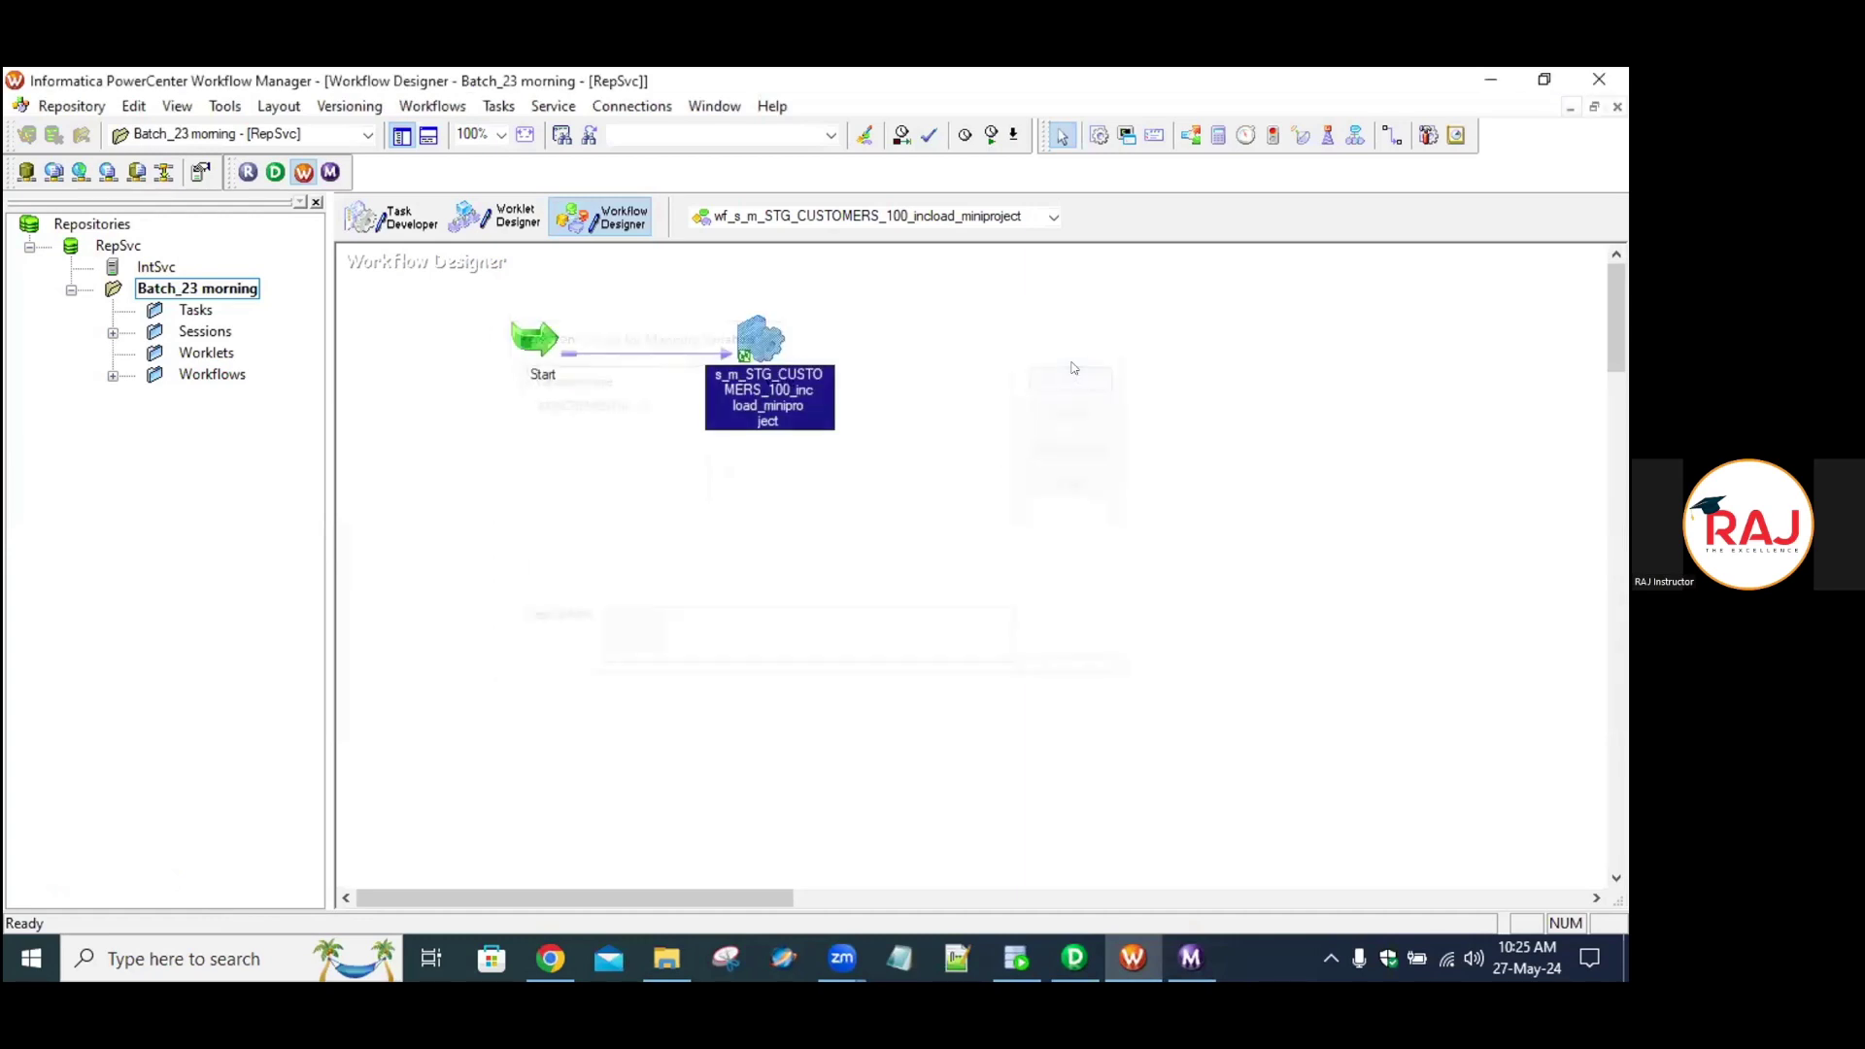
{"action": "right_click", "coordinate": [774, 400]}
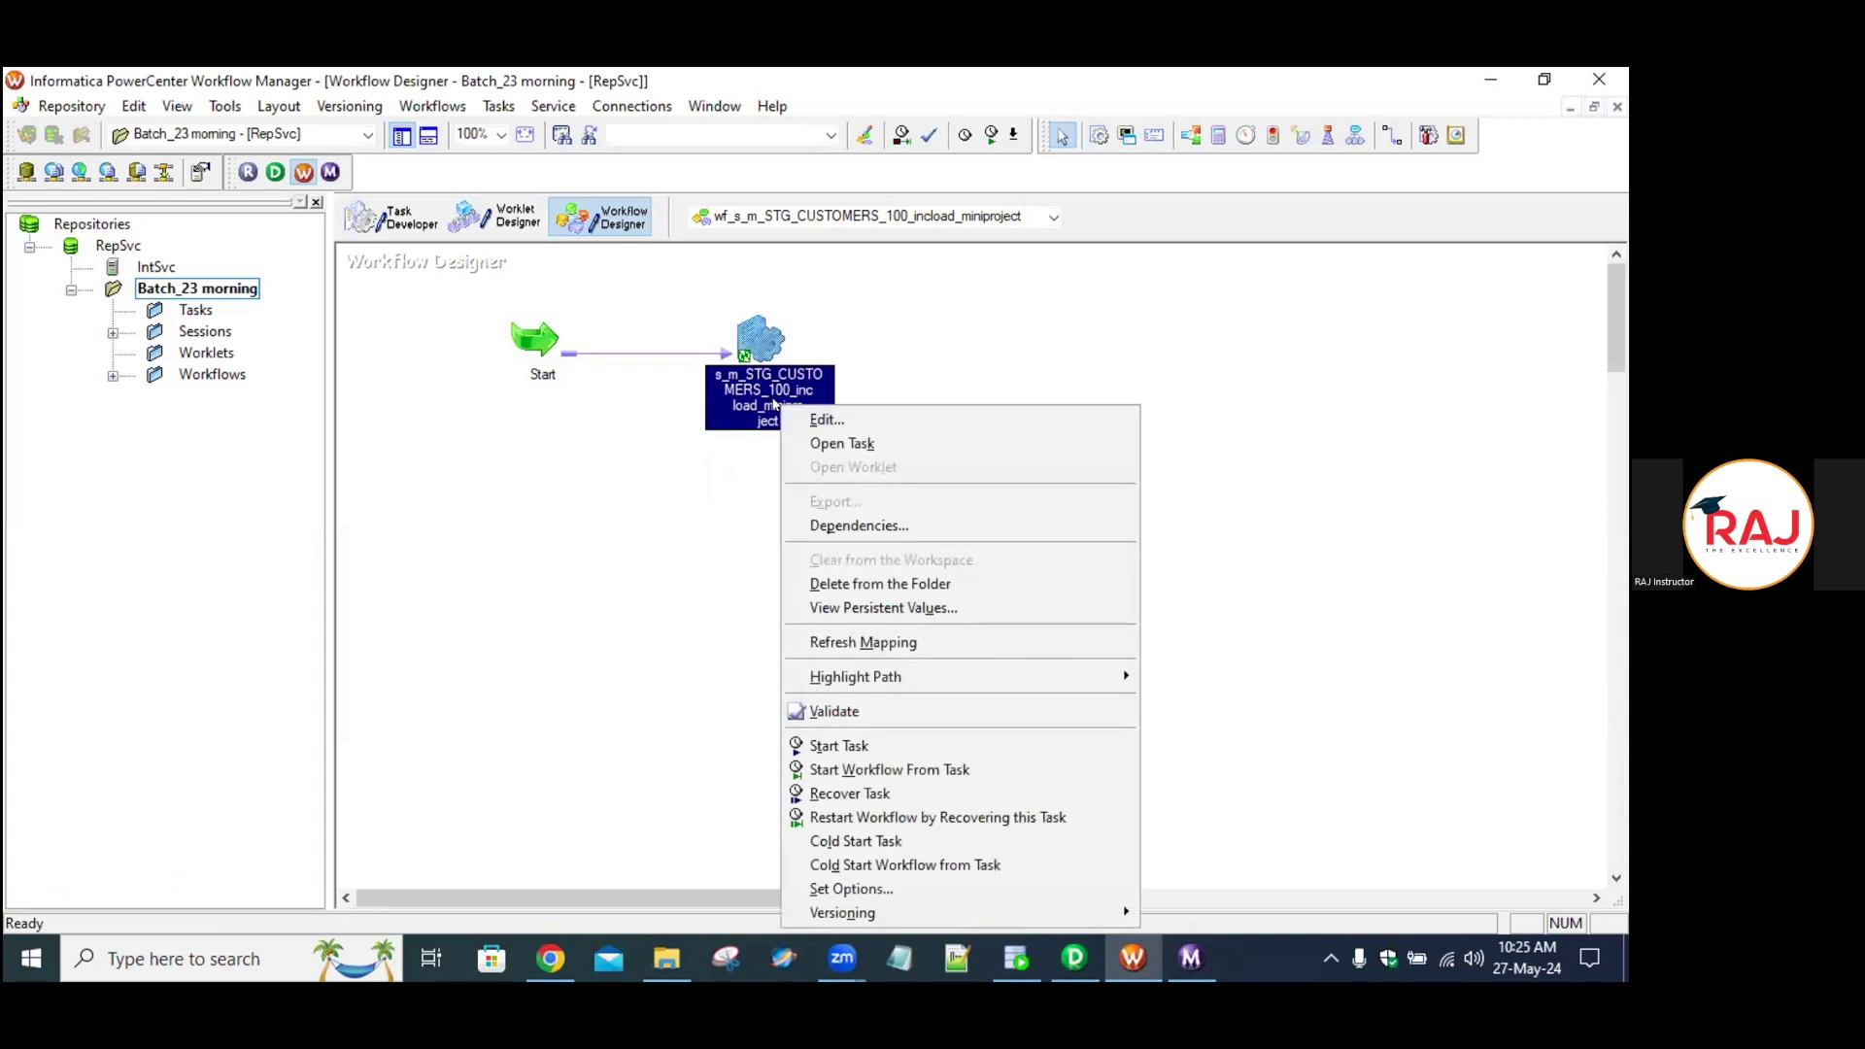
{"action": "left_click", "coordinate": [870, 639]}
Start the wf_s_m_STG_CUSTOMERS_100_incload_miniproject workflow and view the source/target statistics of its new session run.
{"action": "right_click", "coordinate": [695, 519]}
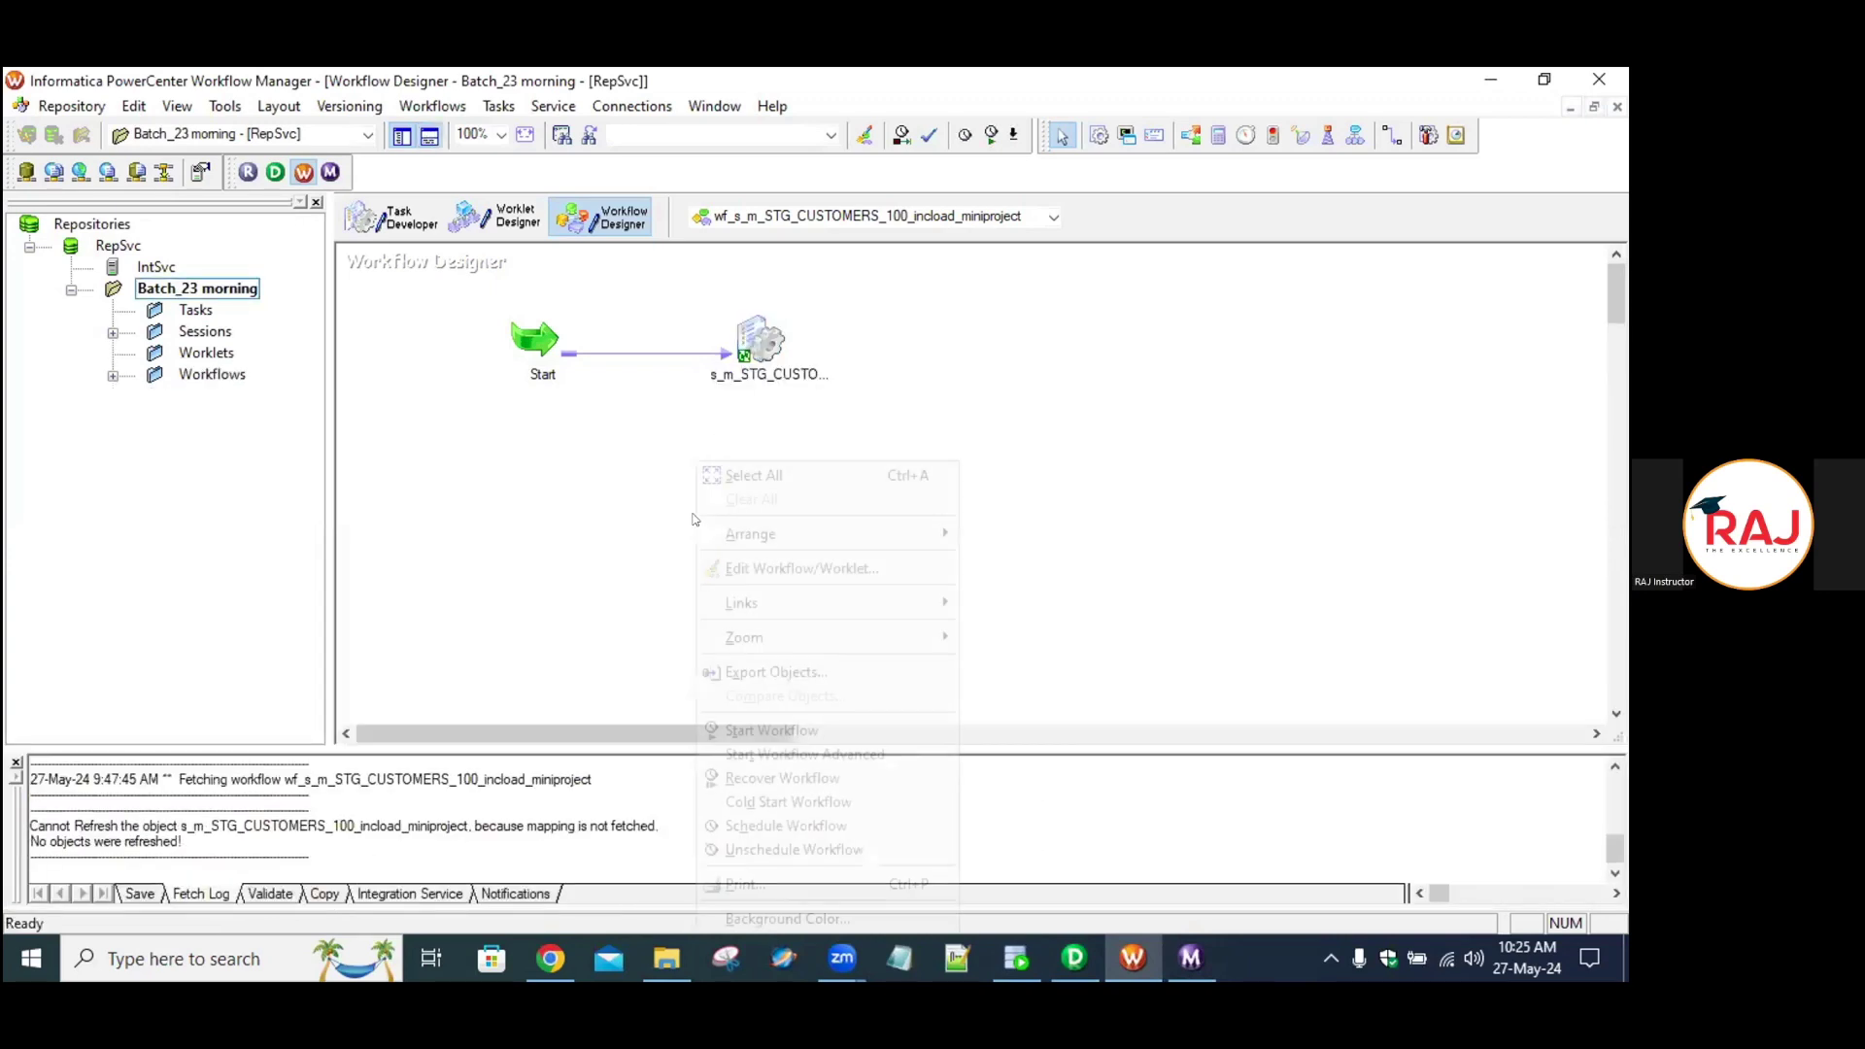
{"action": "left_click", "coordinate": [787, 730]}
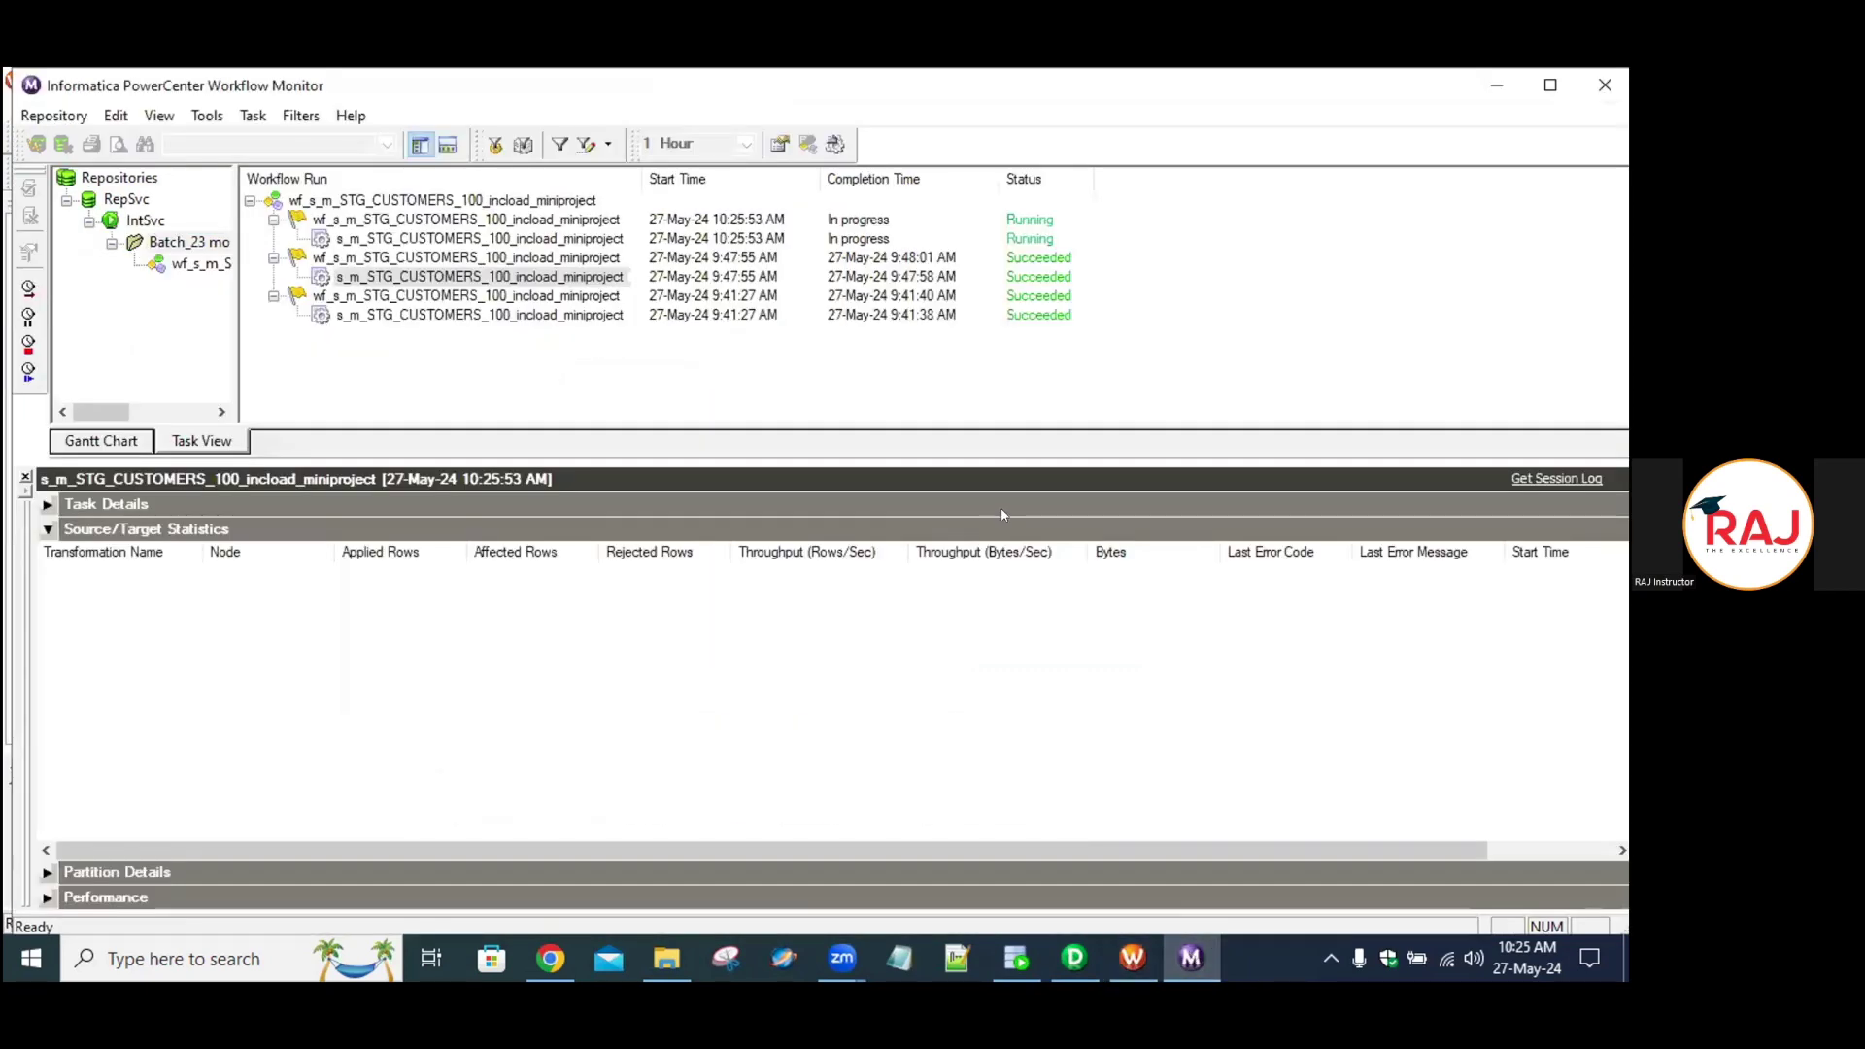
{"action": "left_click", "coordinate": [576, 238]}
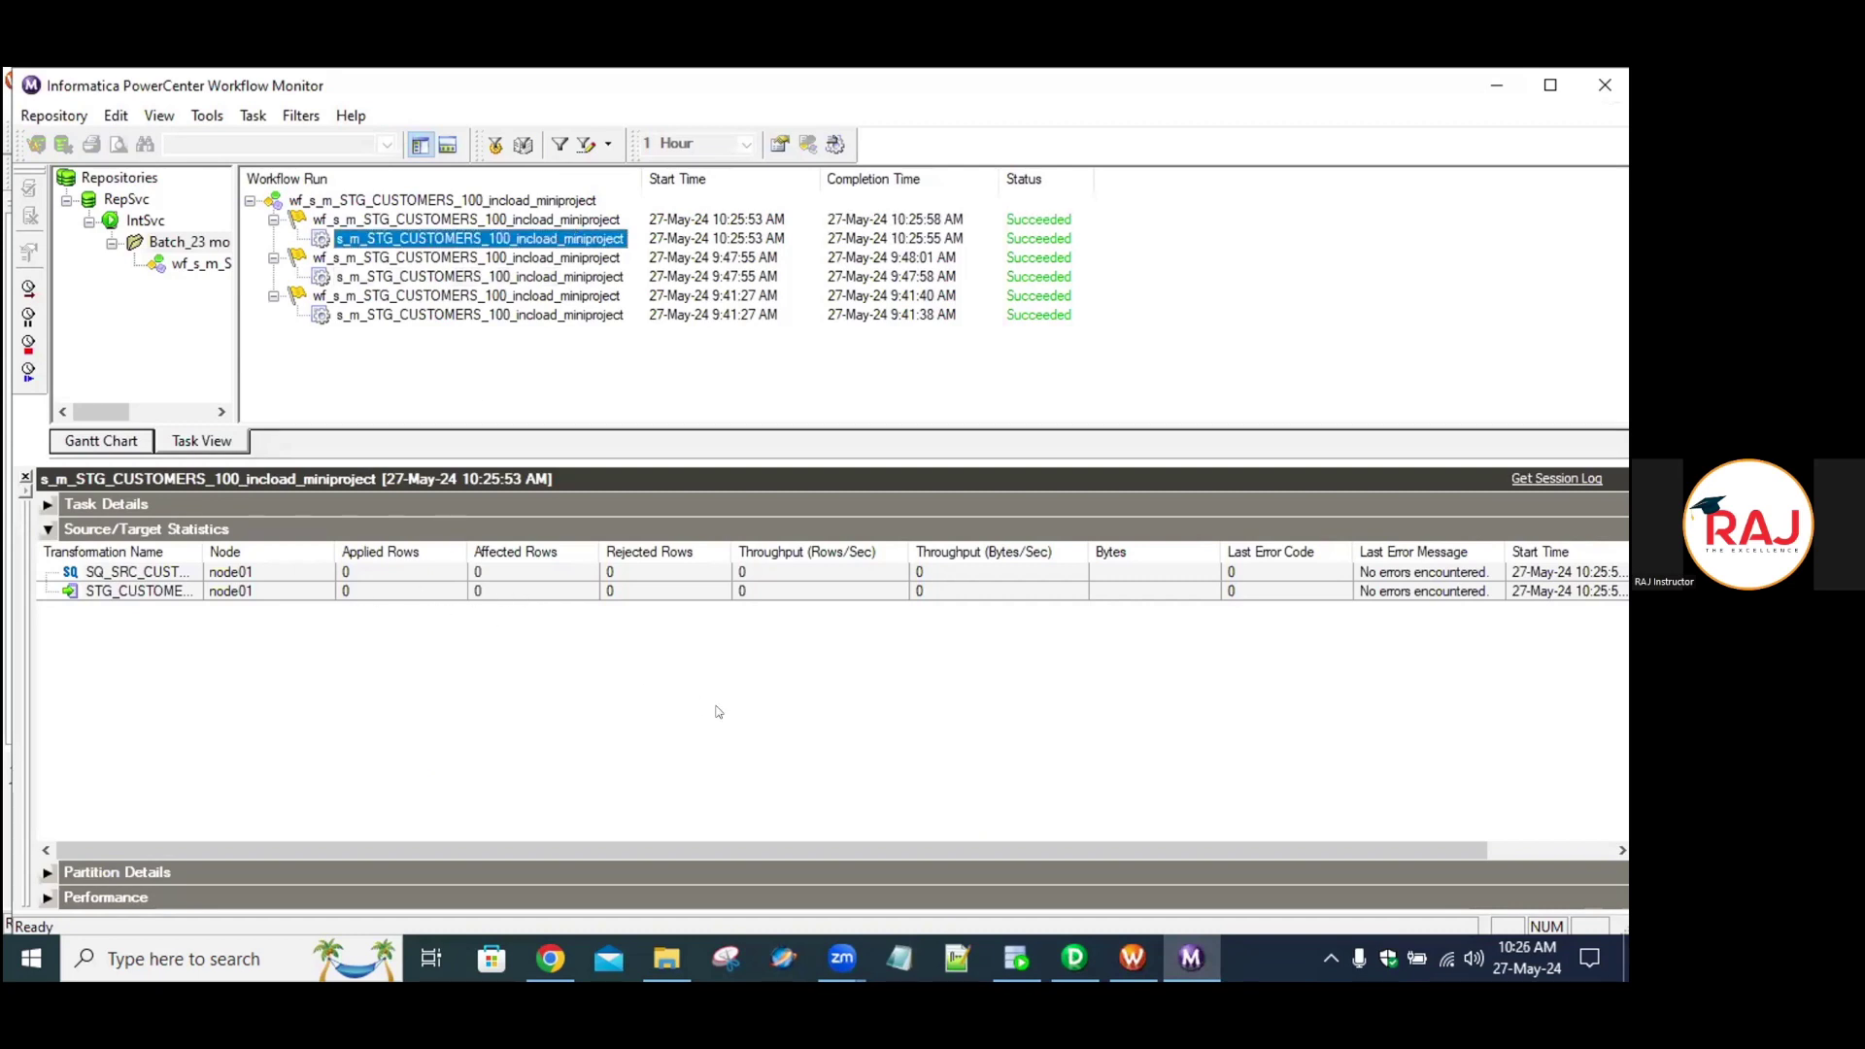
Switch to the PowerCenter Designer, expand the SRC_CUSTOMERS source definition, and review its ports, properties and source table.
{"action": "left_click", "coordinate": [1074, 958]}
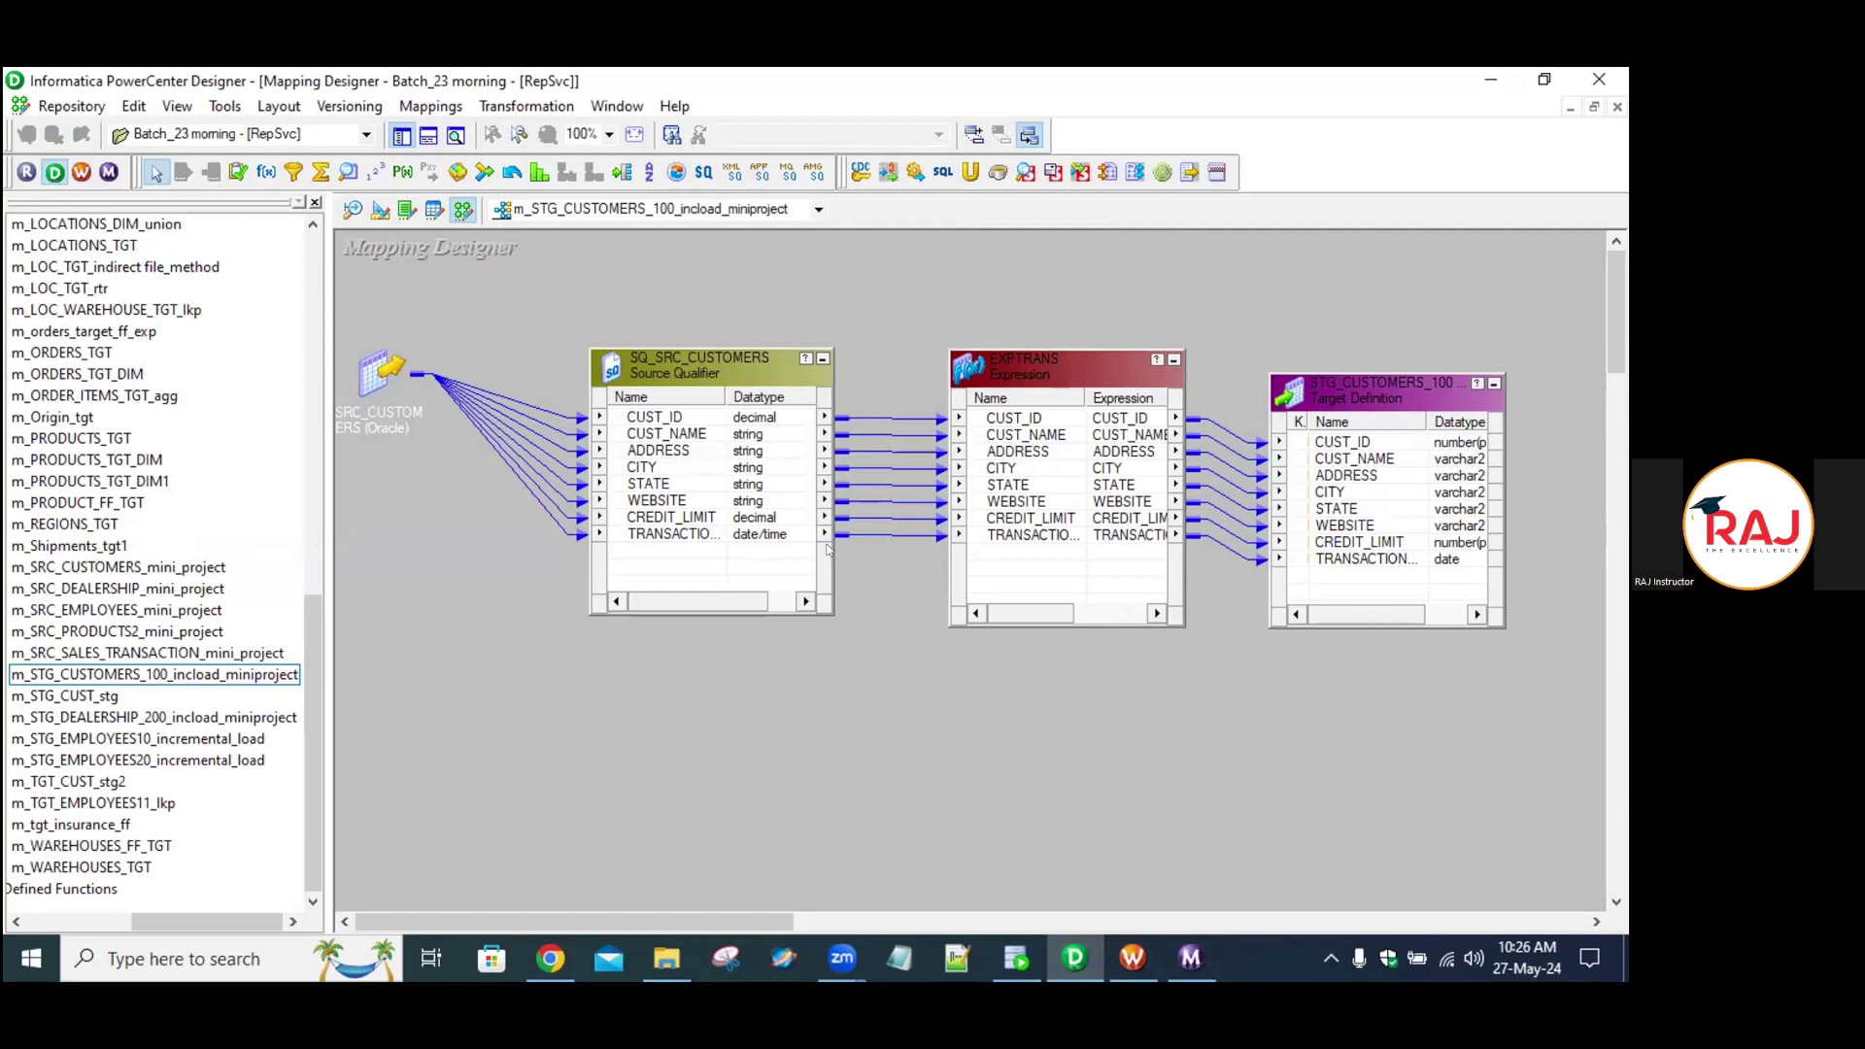
{"action": "double_click", "coordinate": [370, 380]}
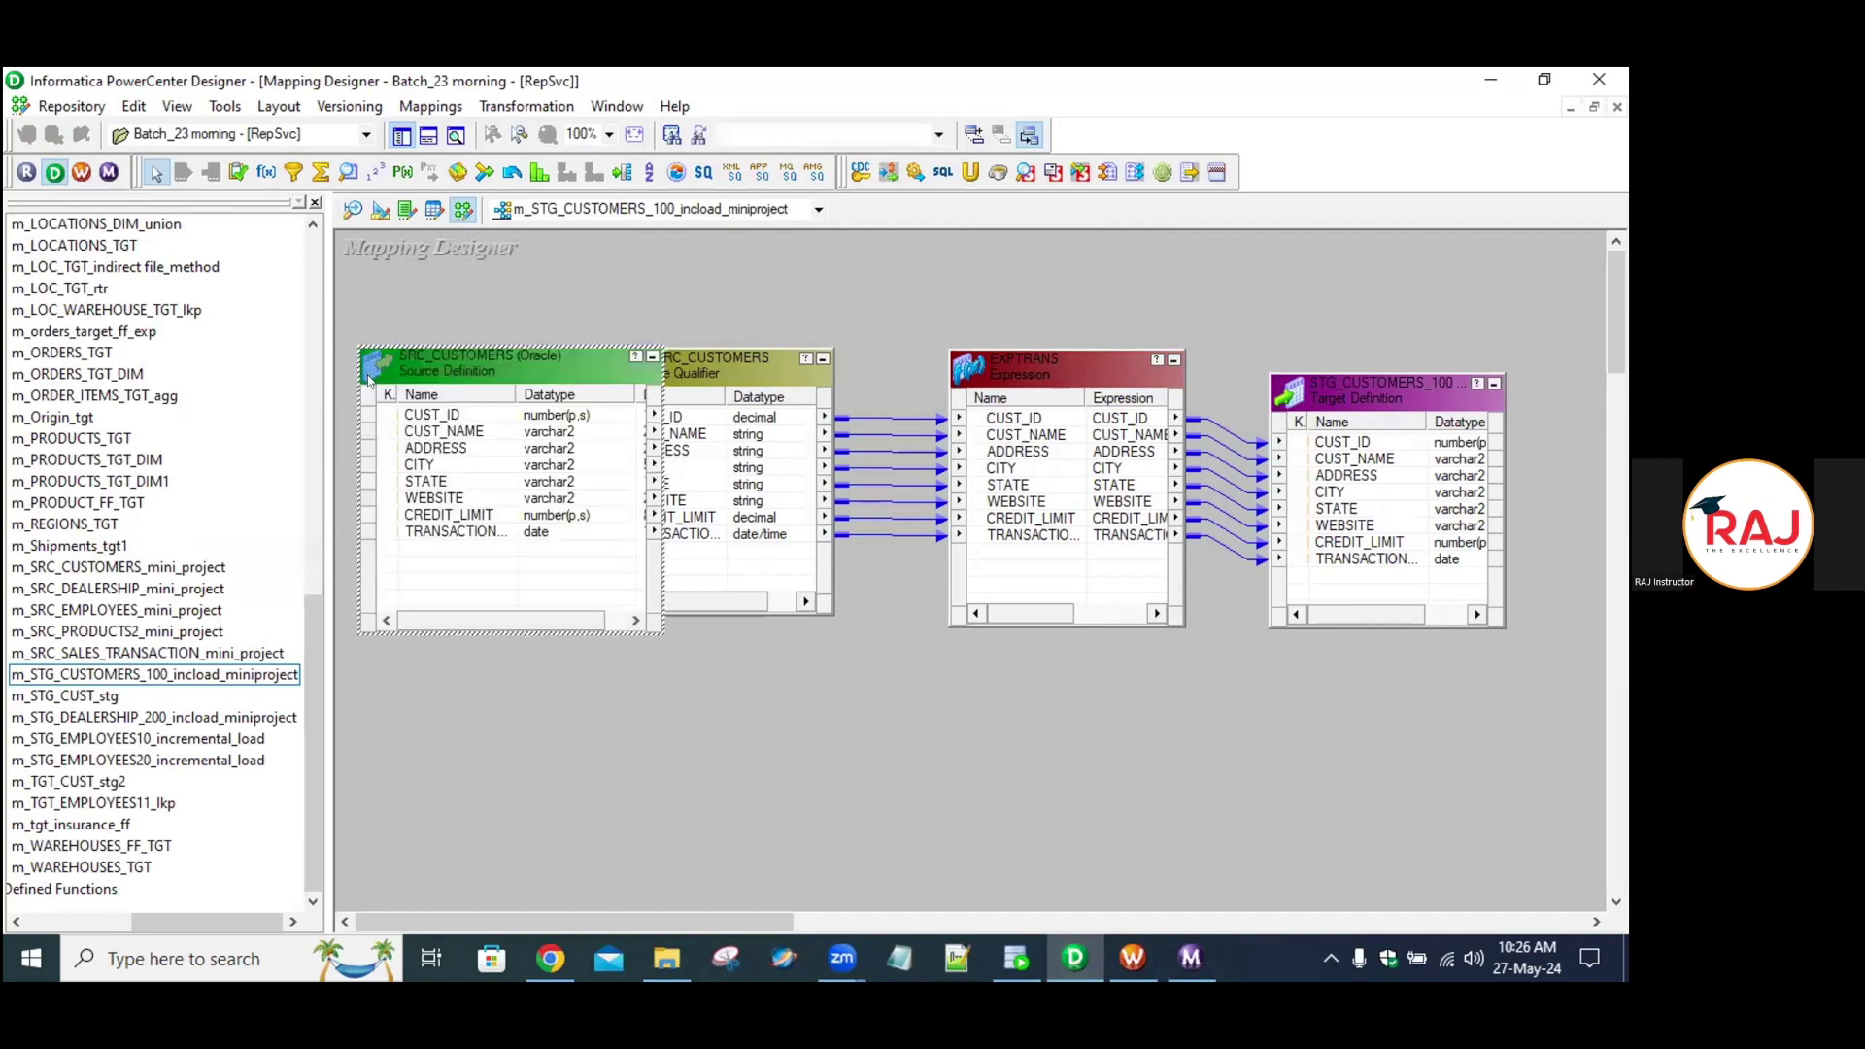
{"action": "double_click", "coordinate": [451, 481]}
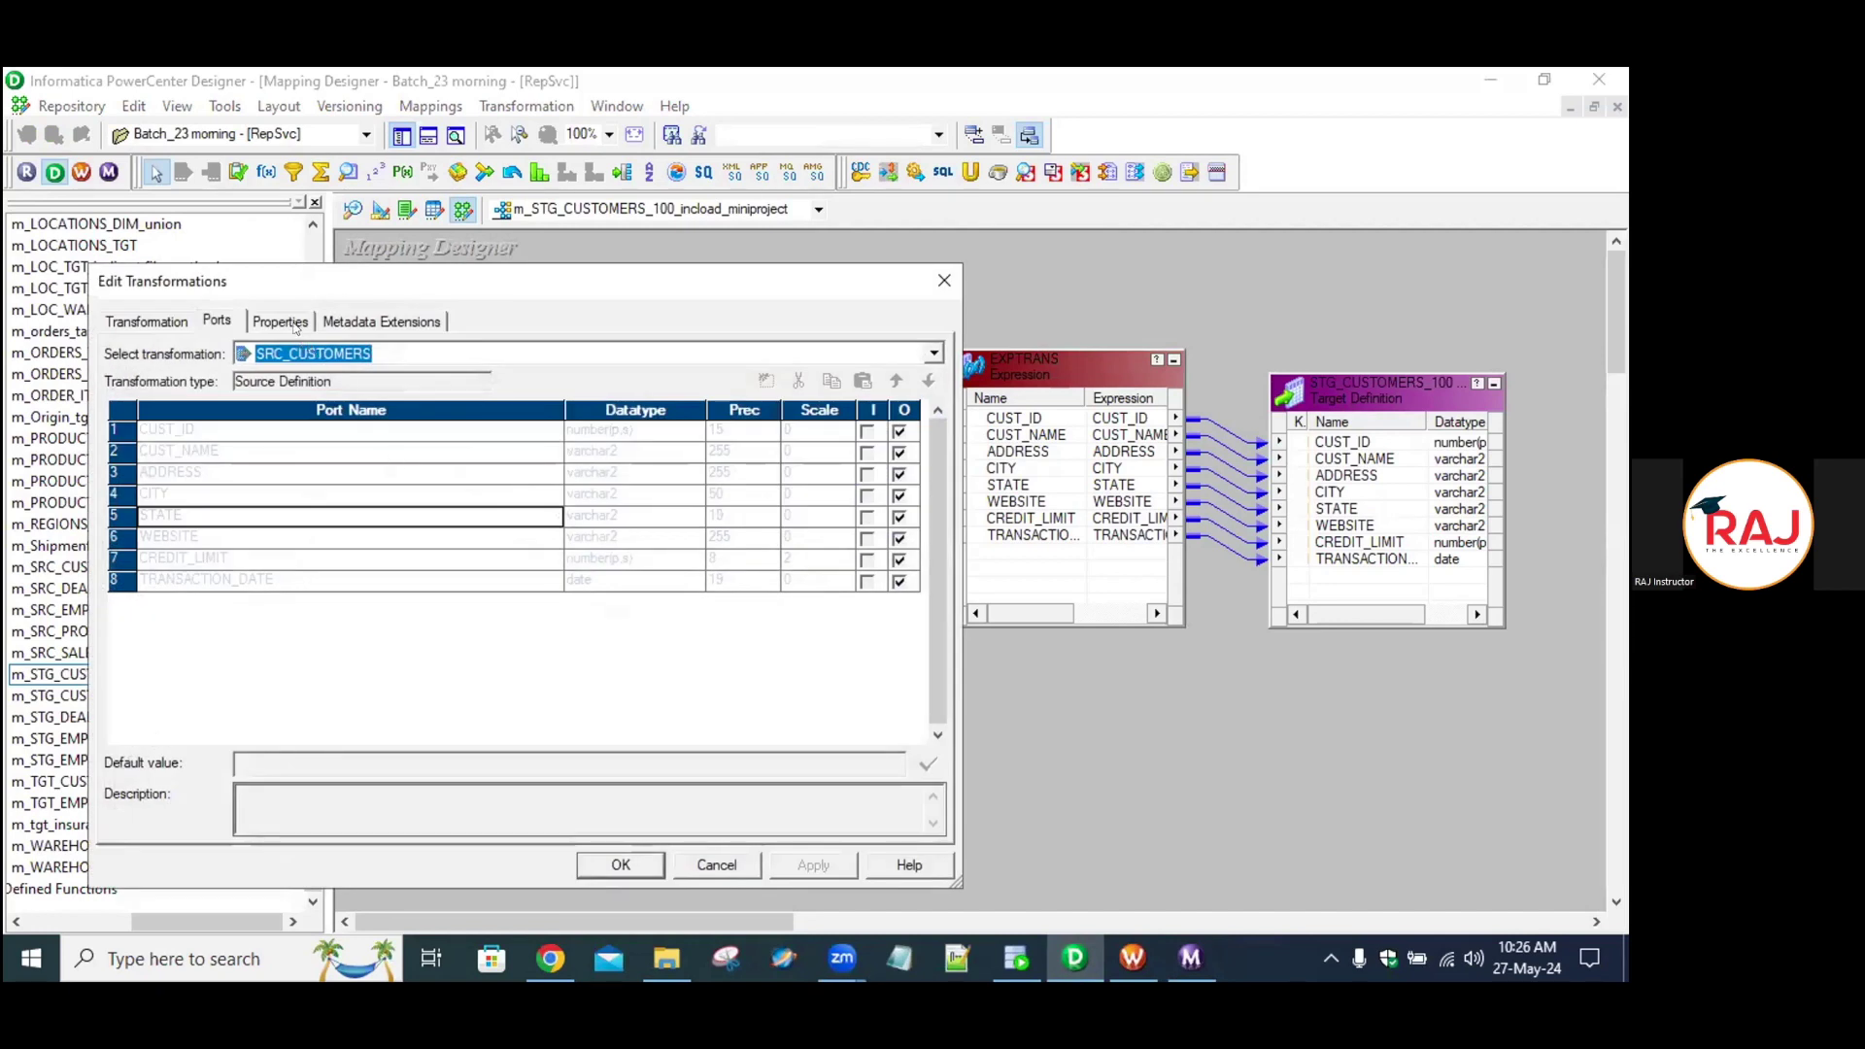
{"action": "left_click", "coordinate": [282, 322]}
{"action": "left_click", "coordinate": [143, 320]}
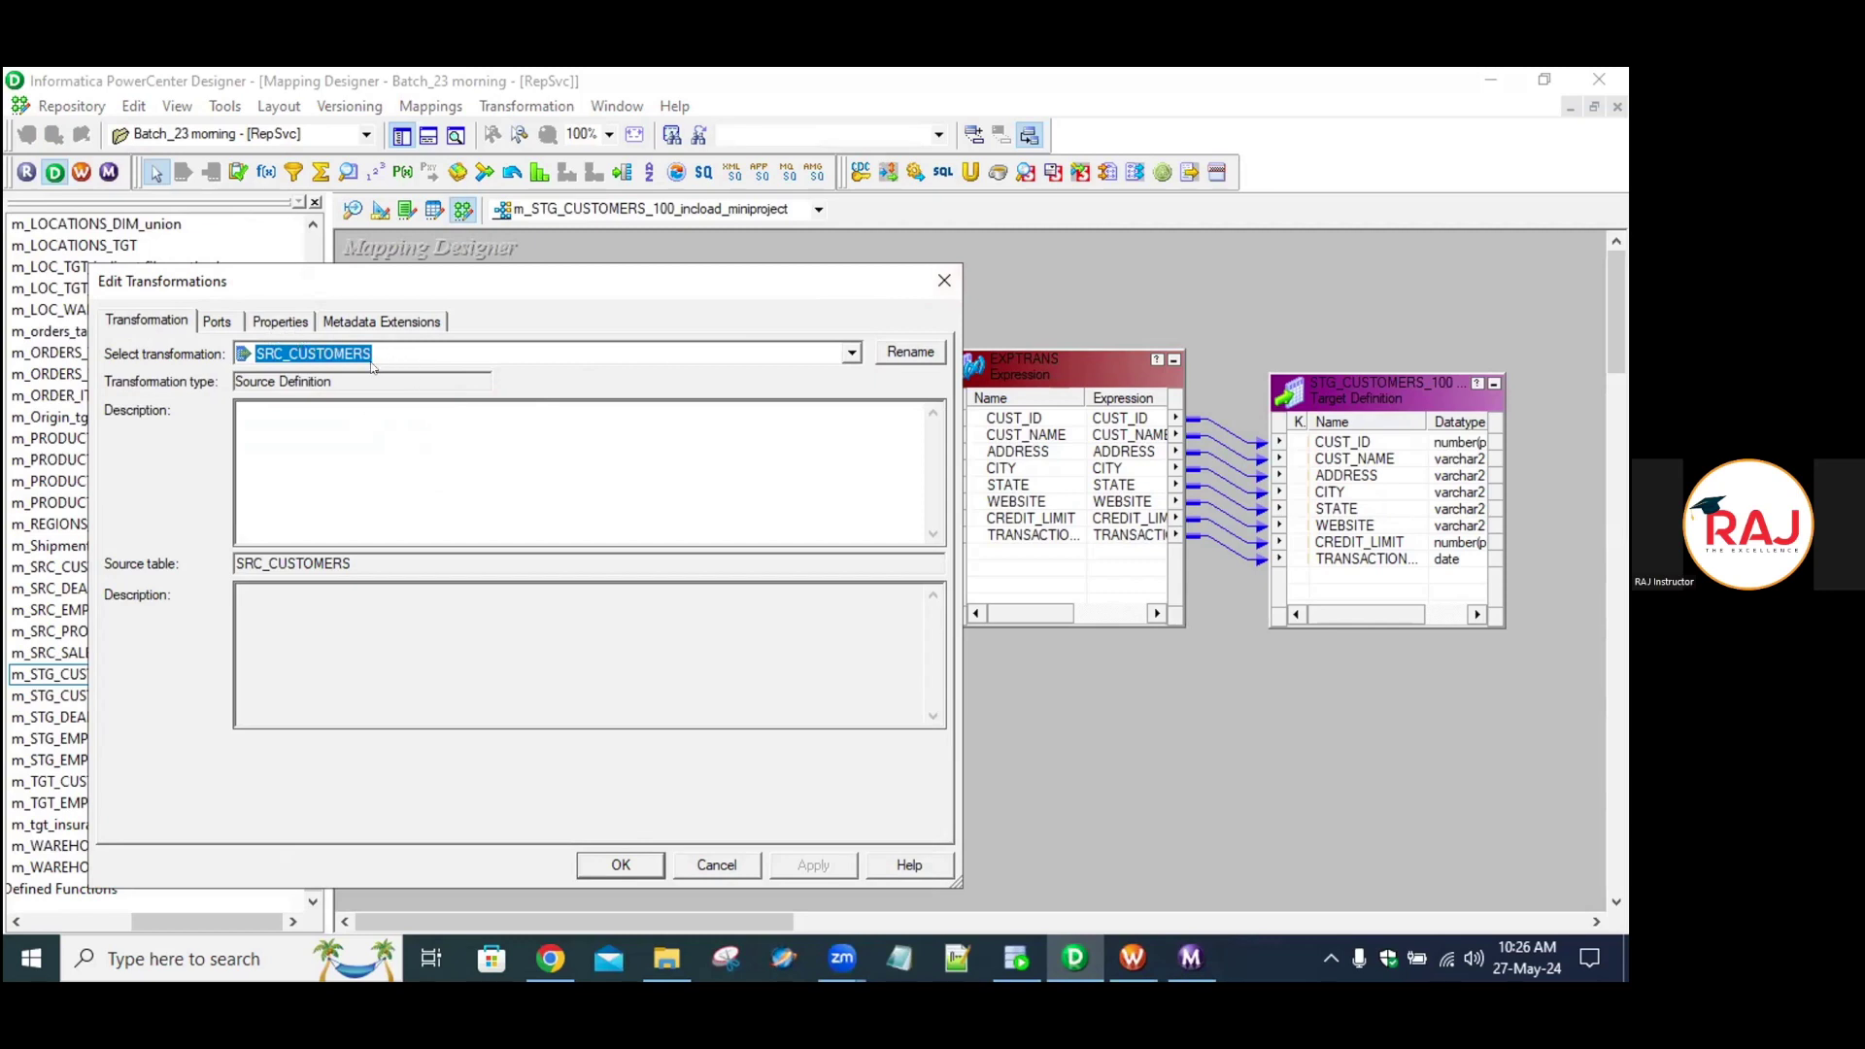
{"action": "left_click", "coordinate": [944, 279]}
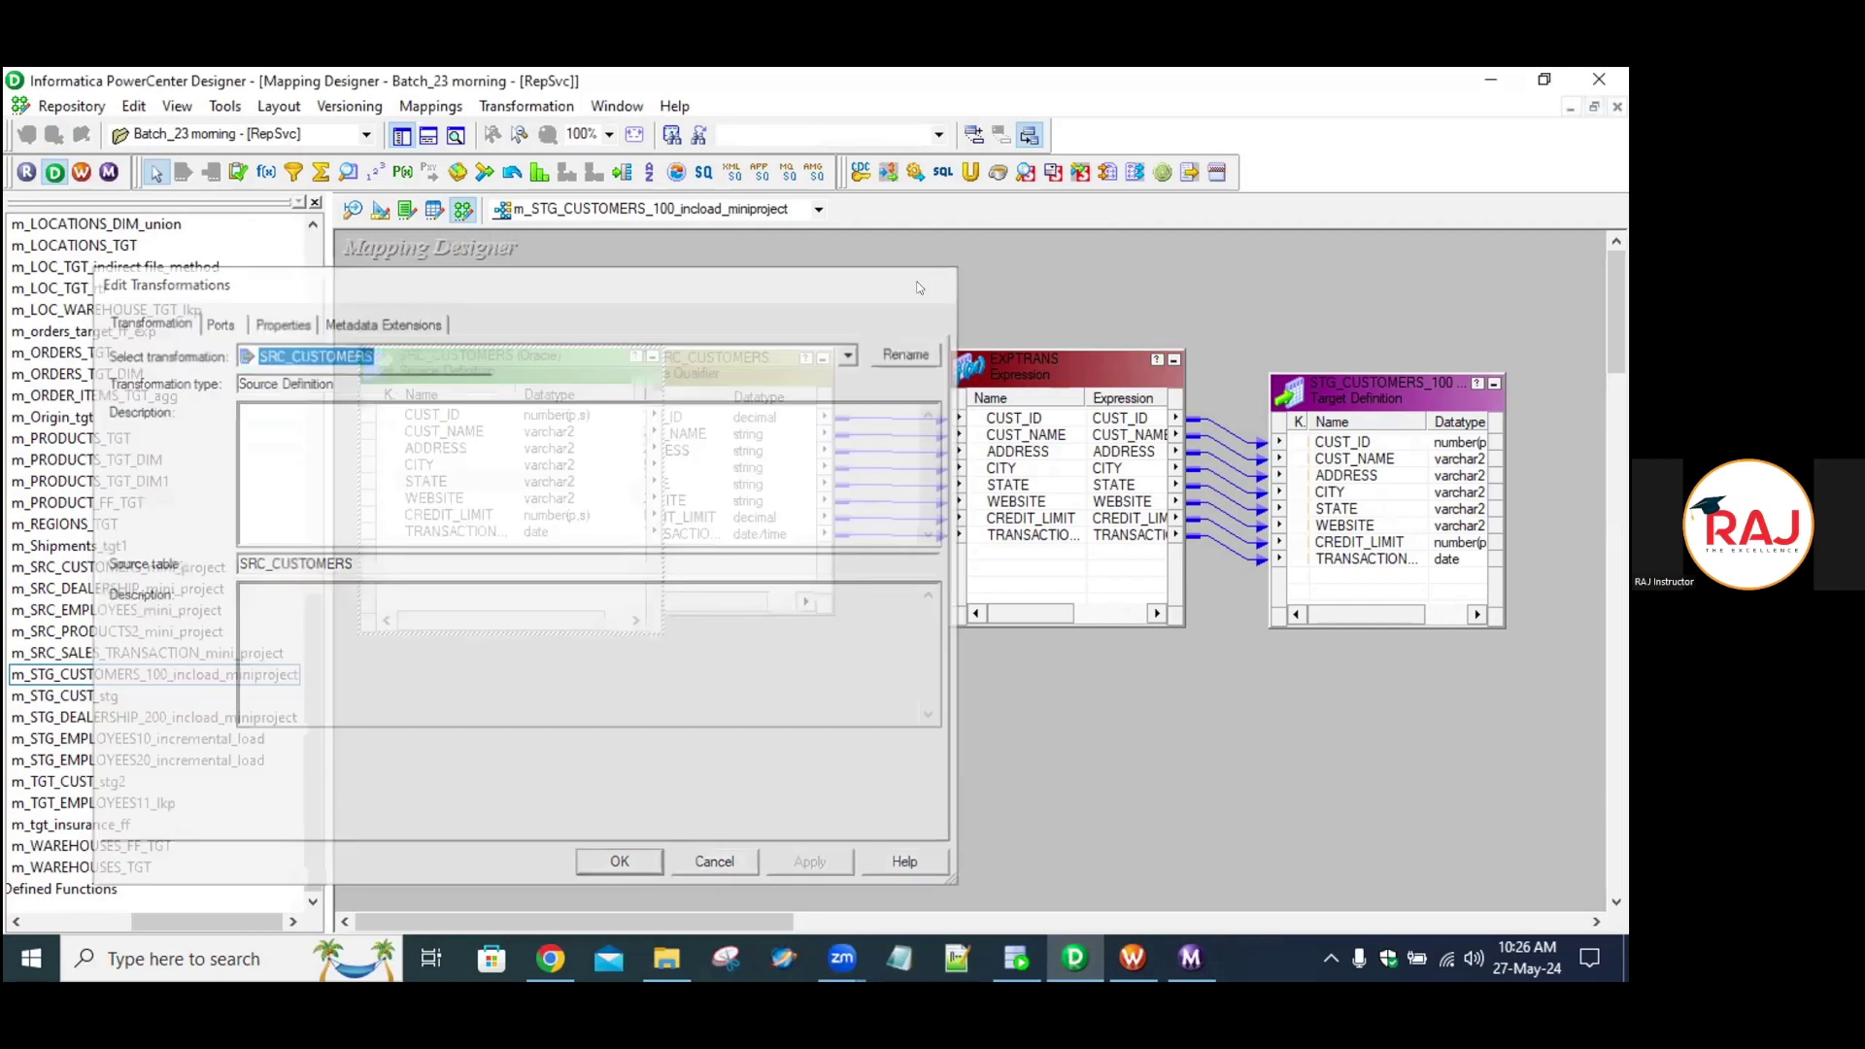
Inspect the SQL query of the SQ_SRC_CUSTOMERS source qualifier and leave it unedited.
{"action": "double_click", "coordinate": [717, 457]}
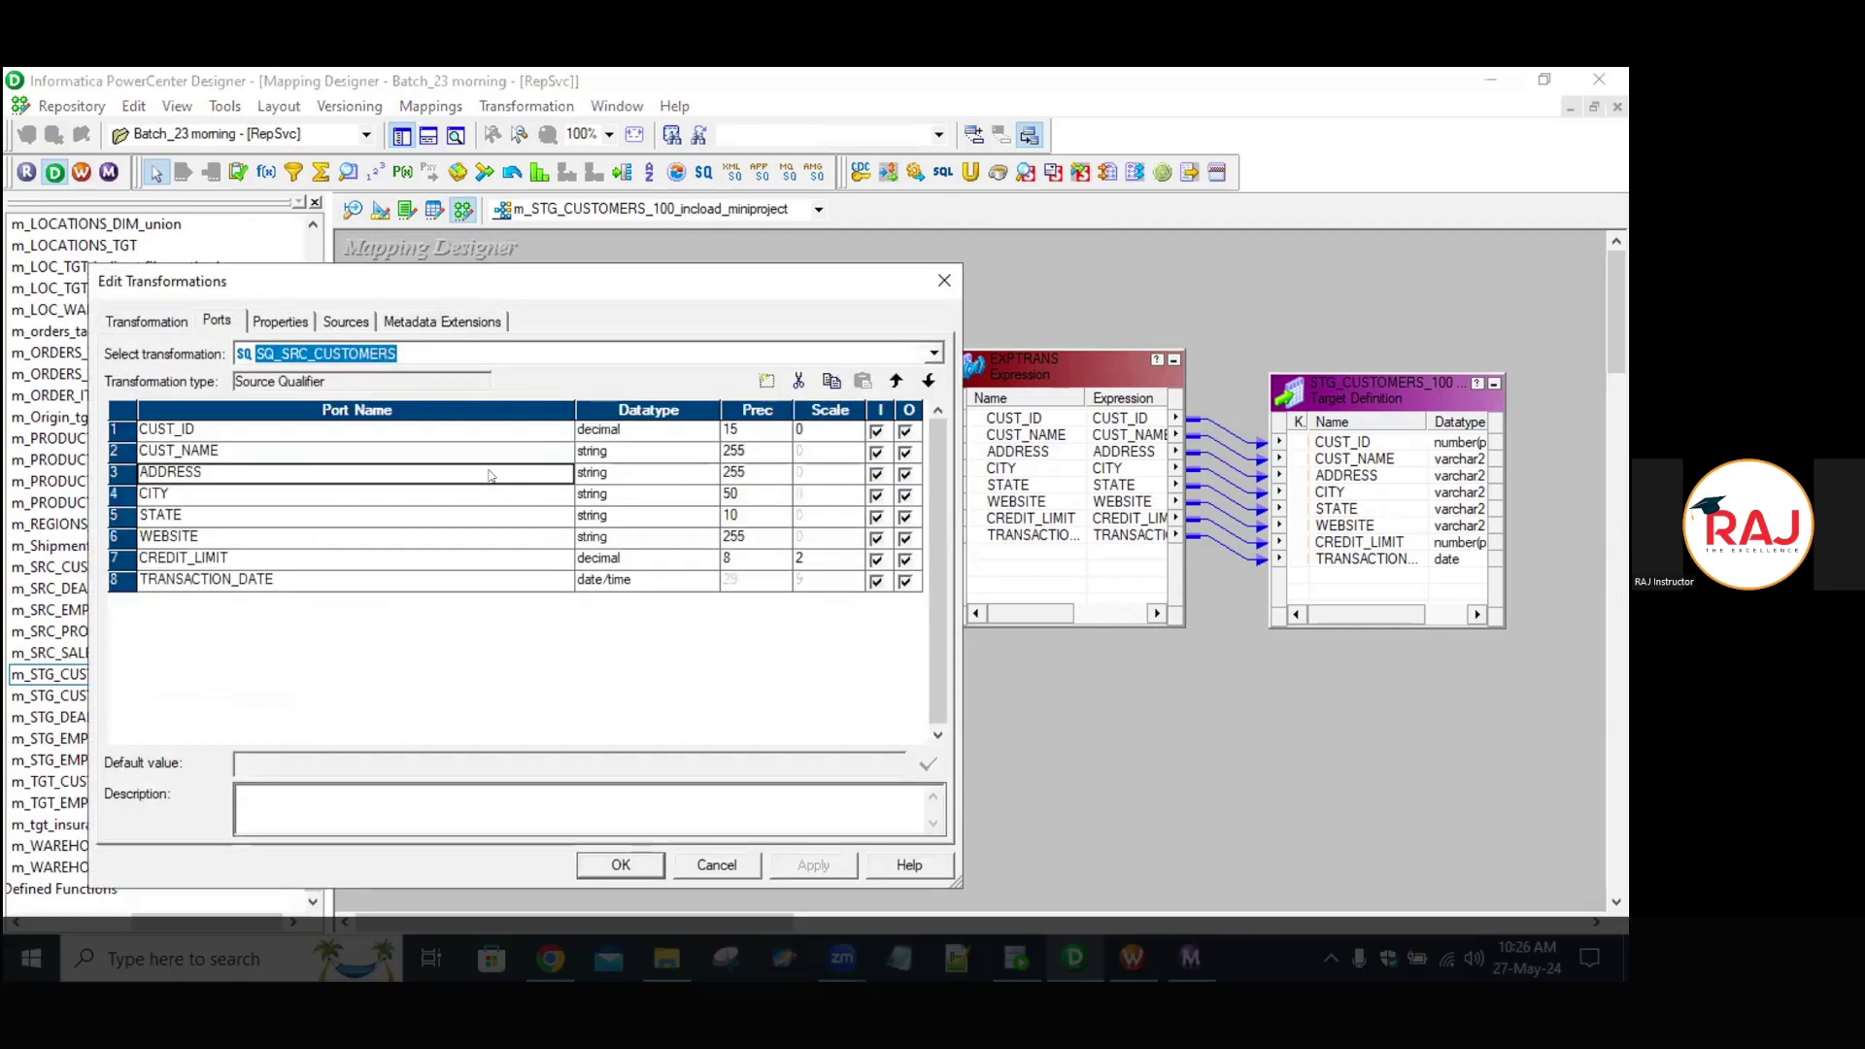
{"action": "left_click", "coordinate": [280, 321]}
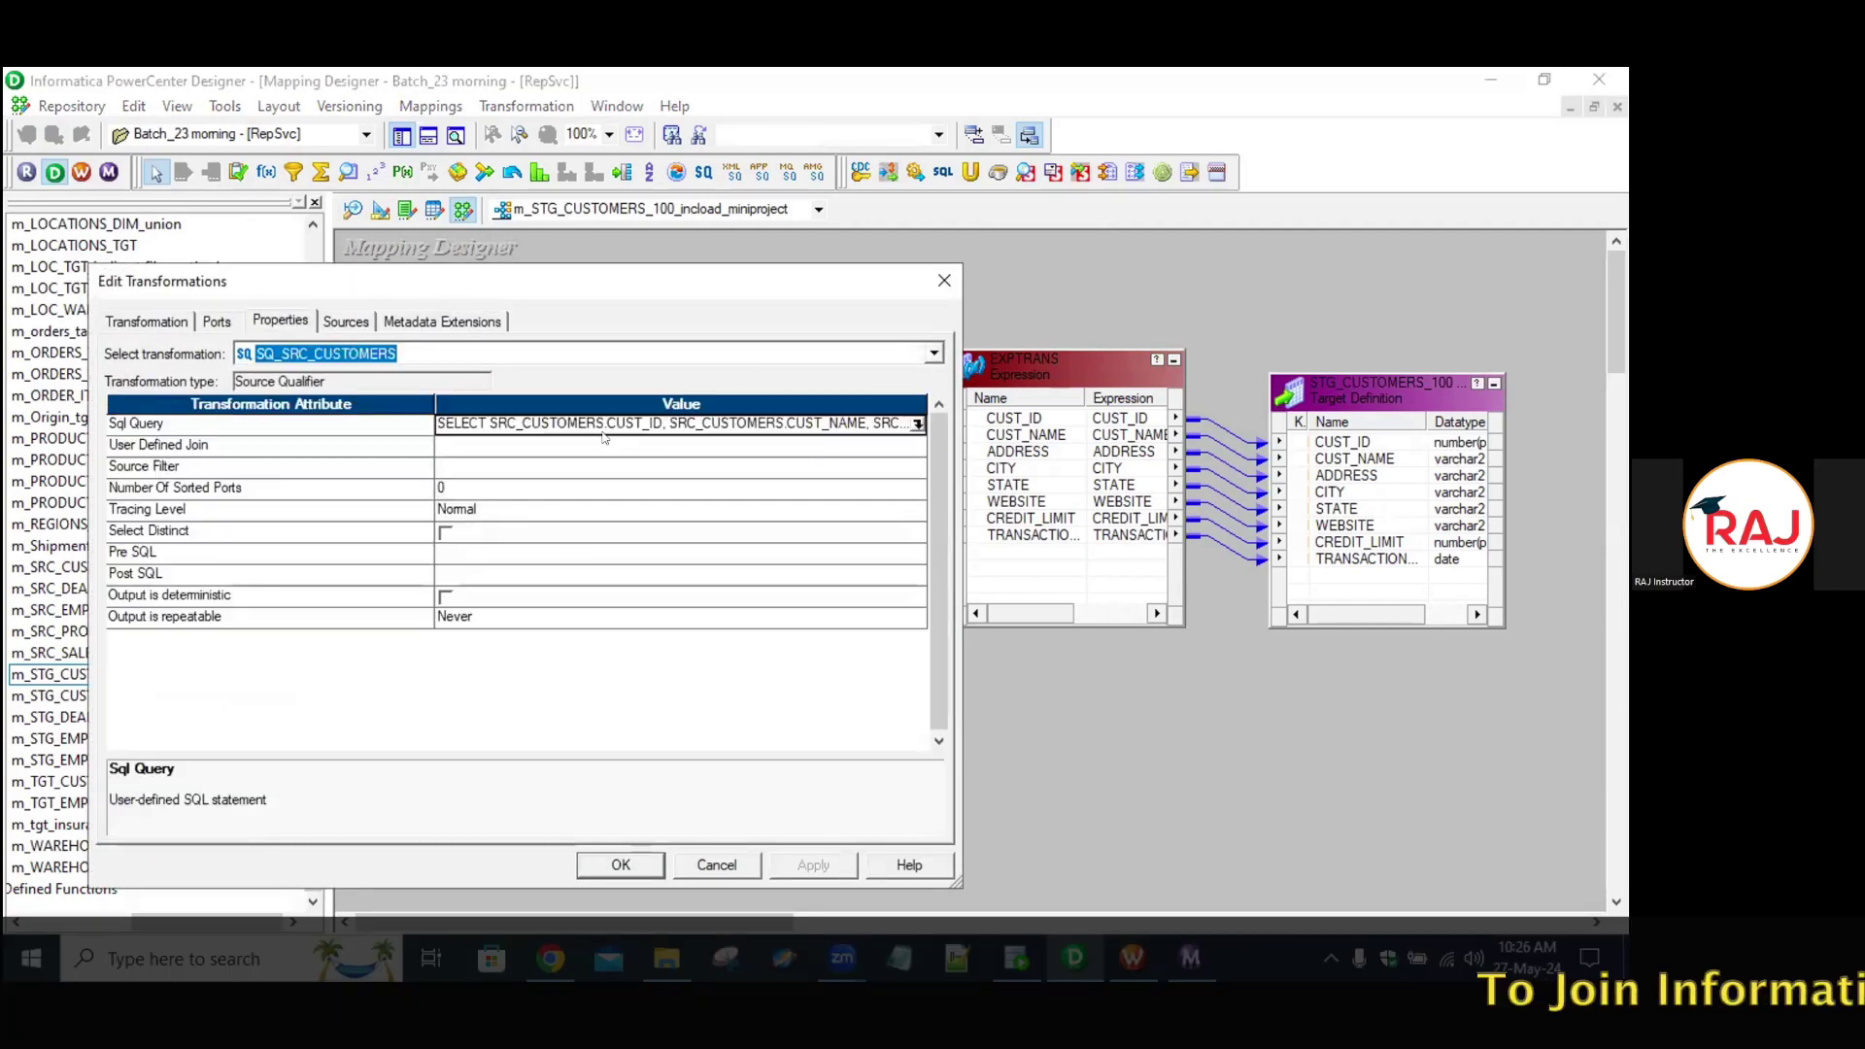
{"action": "left_click", "coordinate": [917, 424]}
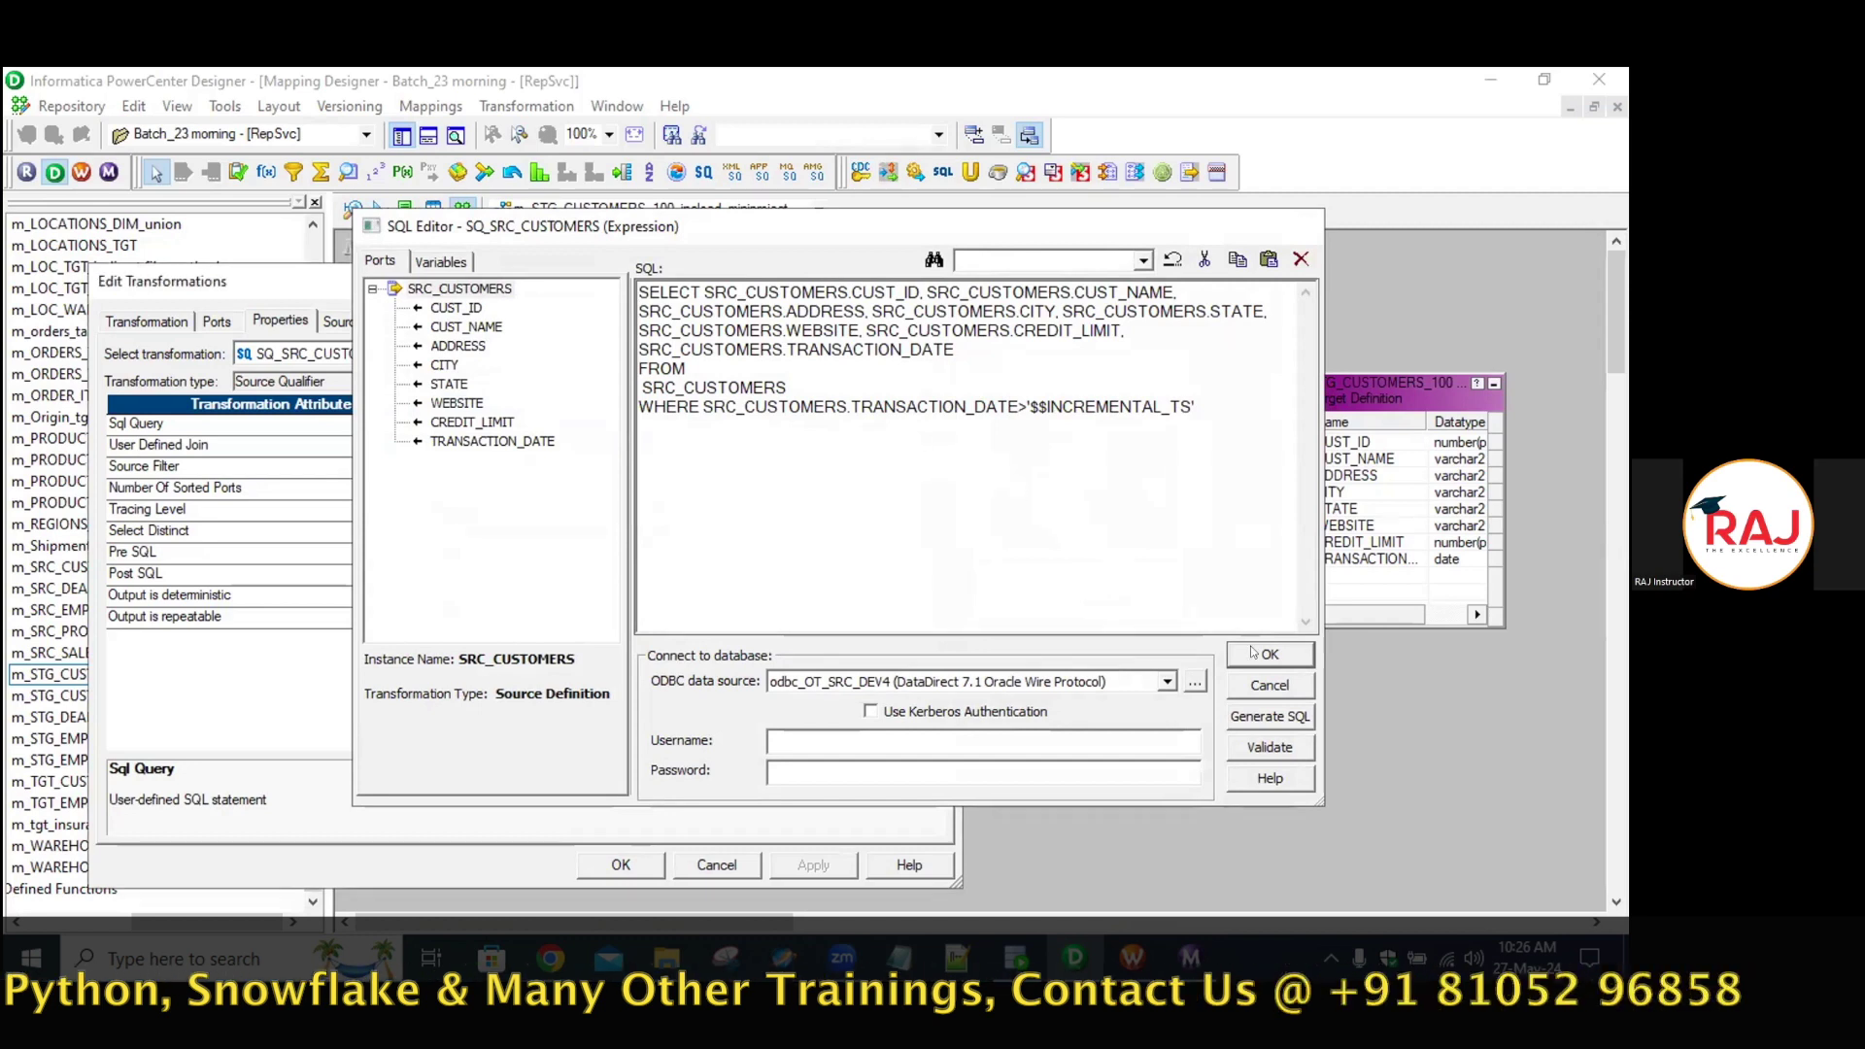
{"action": "key", "text": "Escape"}
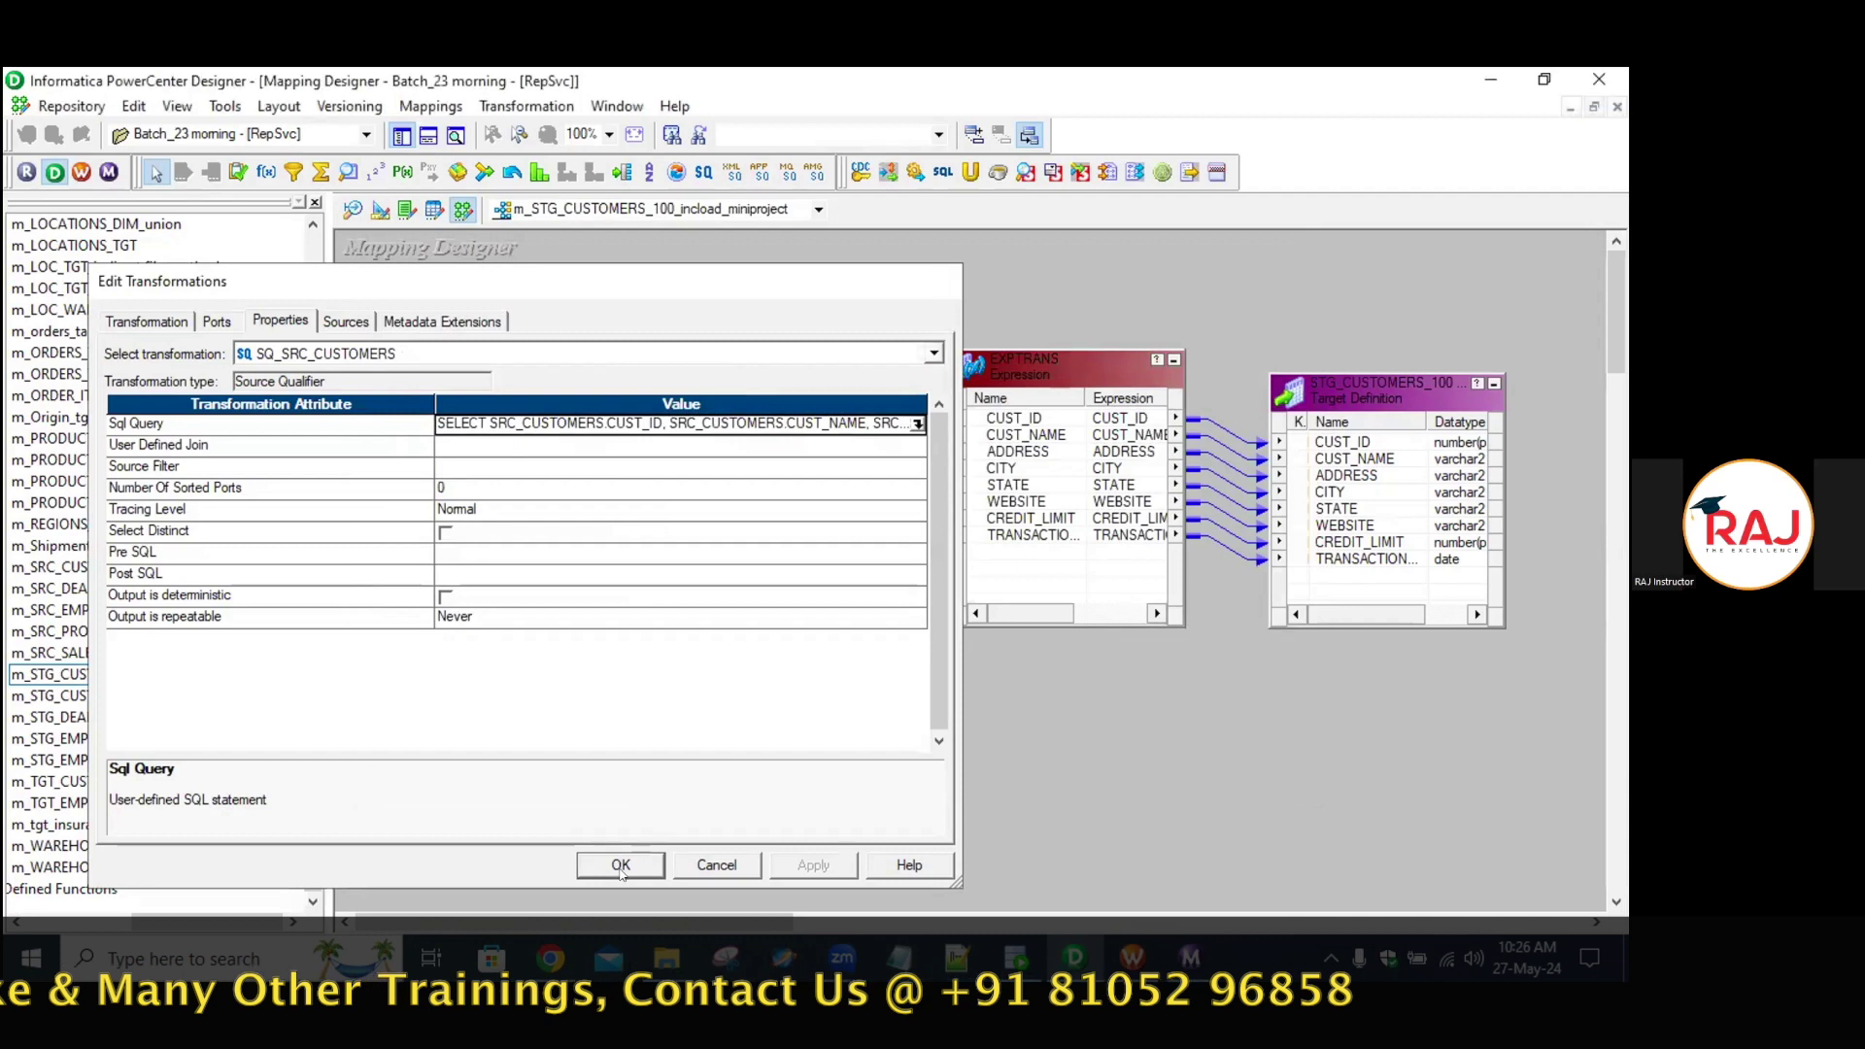
{"action": "key", "text": "Escape"}
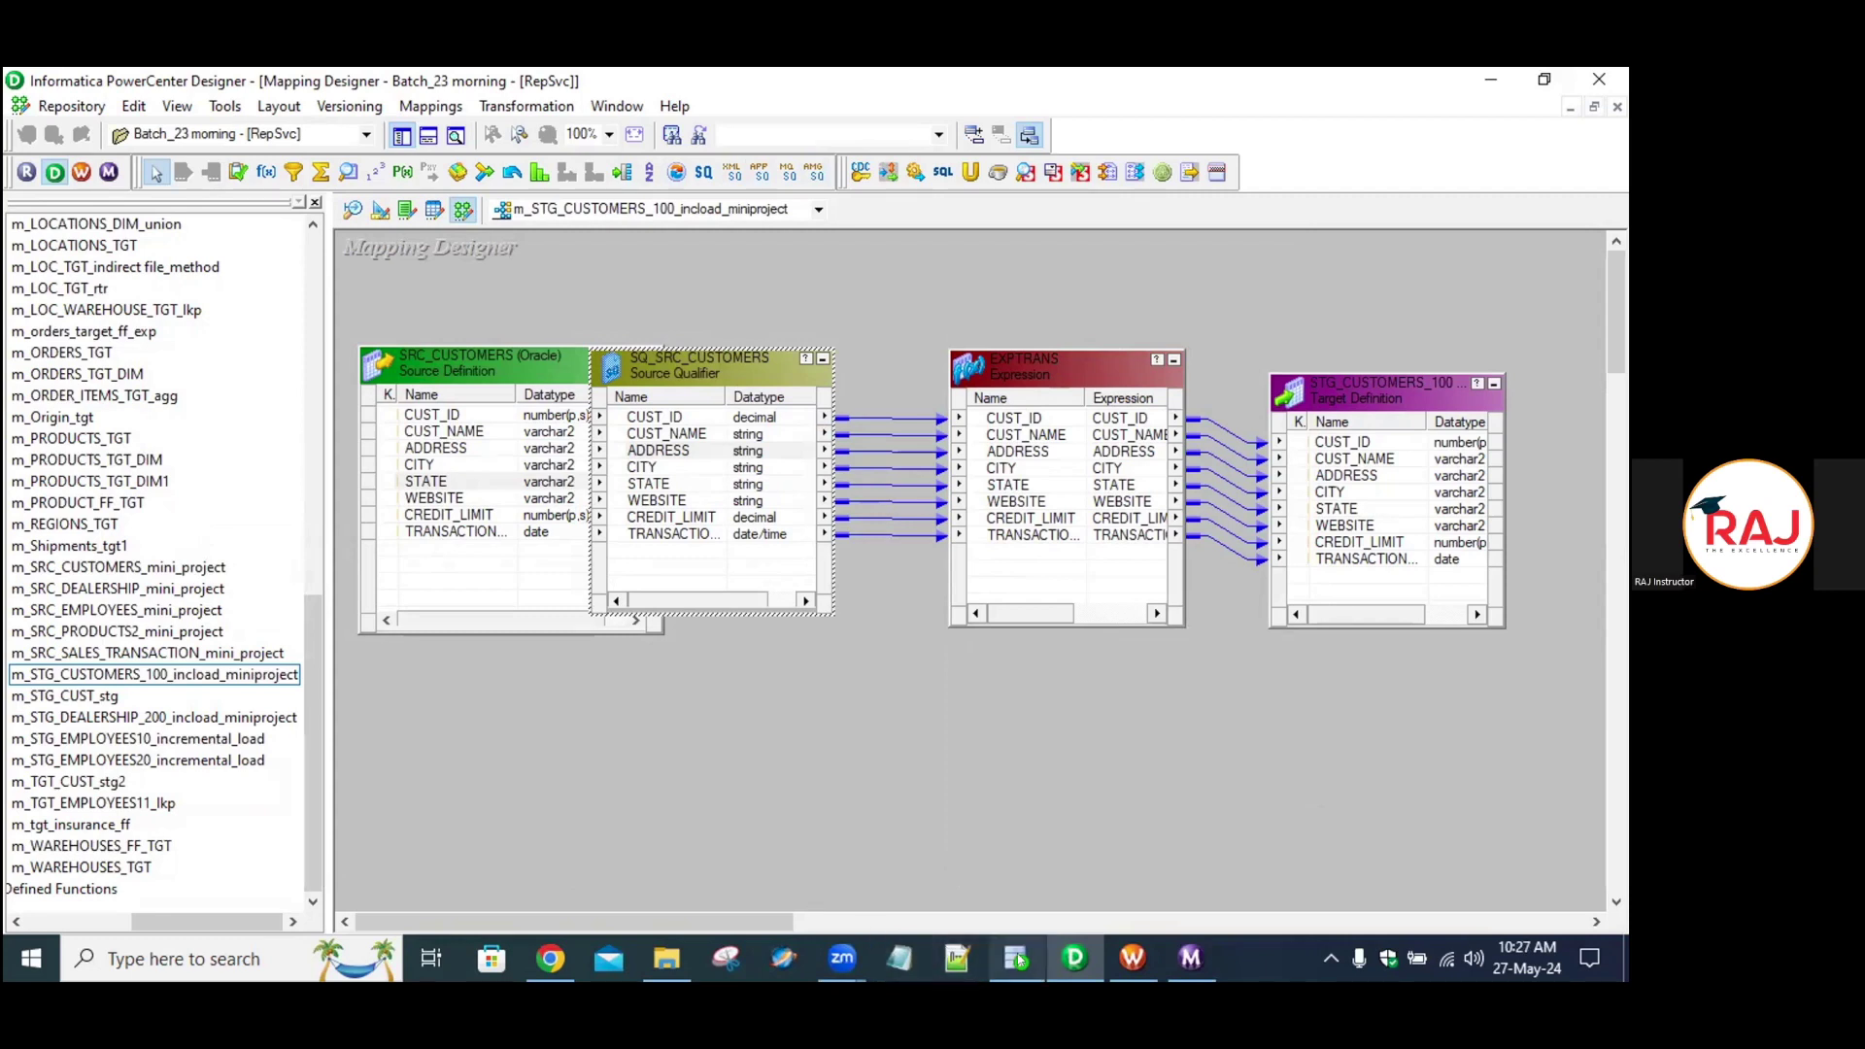
{"action": "scroll", "coordinate": [1021, 966], "scroll_direction": "right", "scroll_amount": 5}
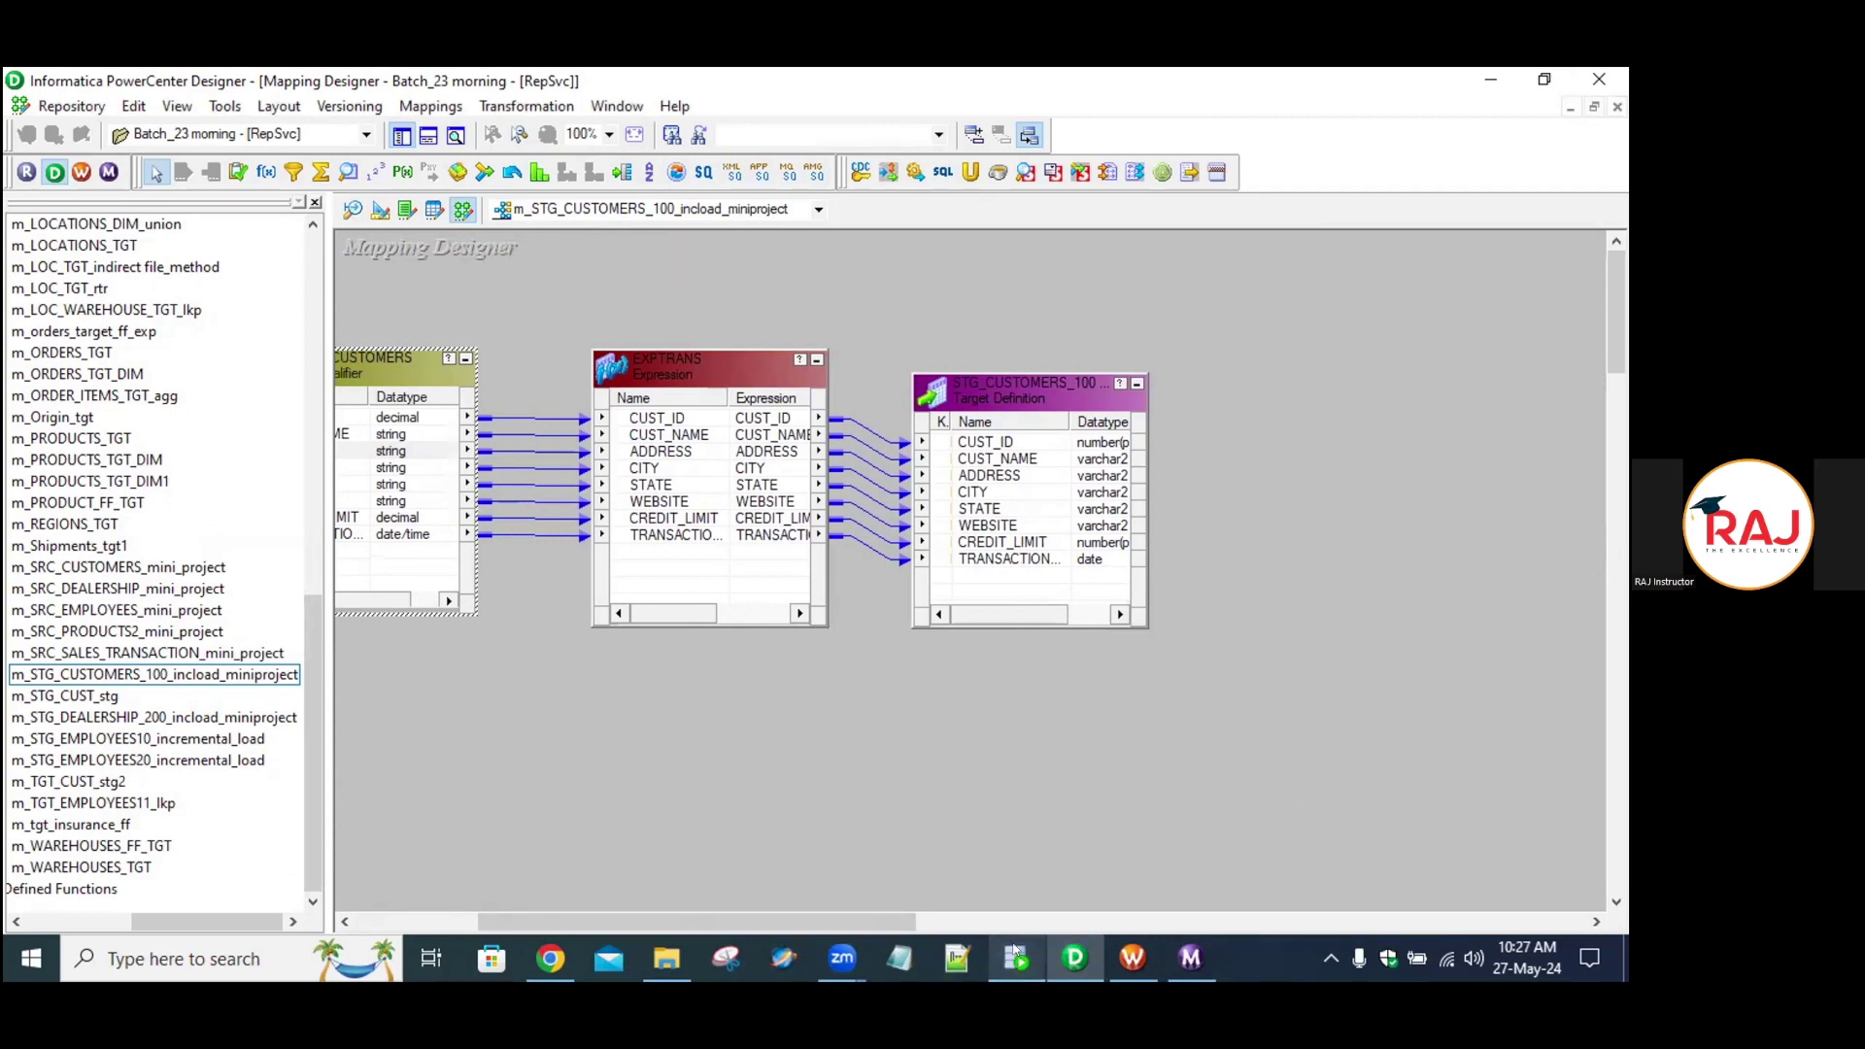
Switch to Oracle SQL Developer and run SELECT * FROM SRC_CUSTOMERS; in the OT_SRC_DEV4 worksheet.
{"action": "left_click", "coordinate": [1016, 959]}
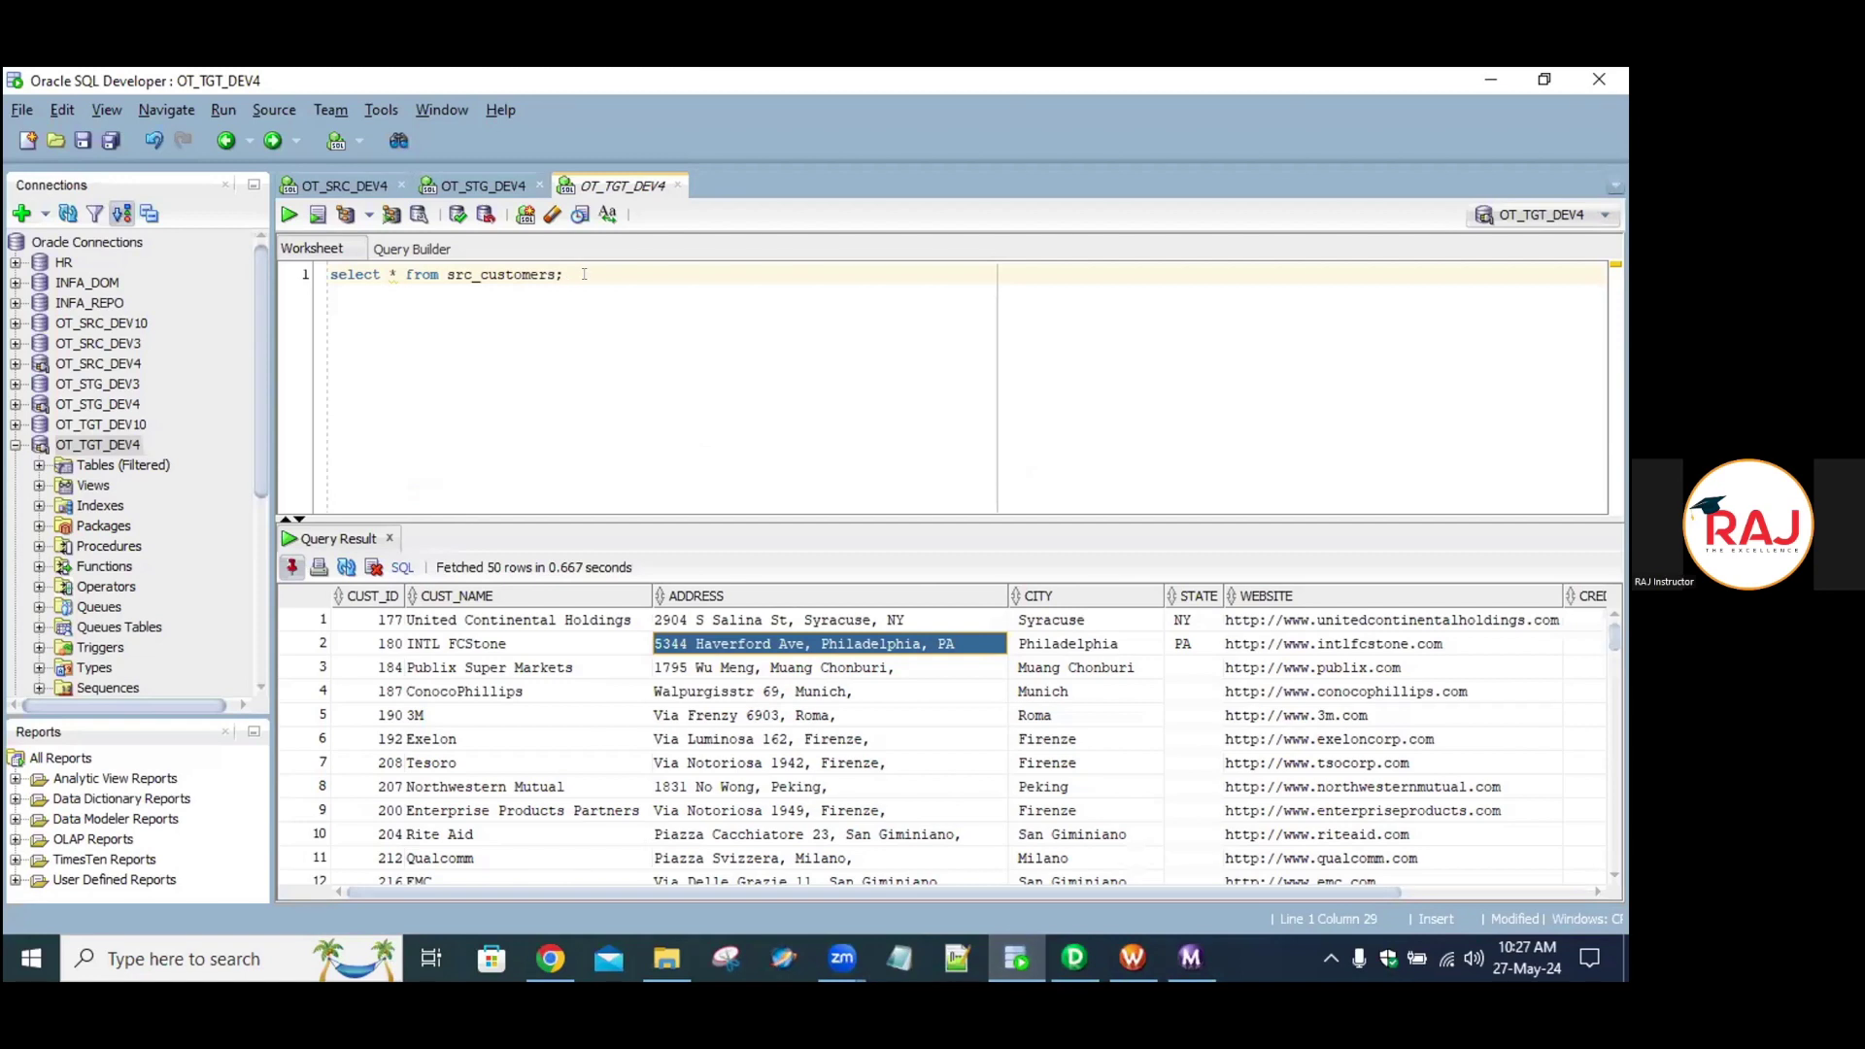
{"action": "left_click_drag", "start_coordinate": [571, 274], "coordinate": [330, 273]}
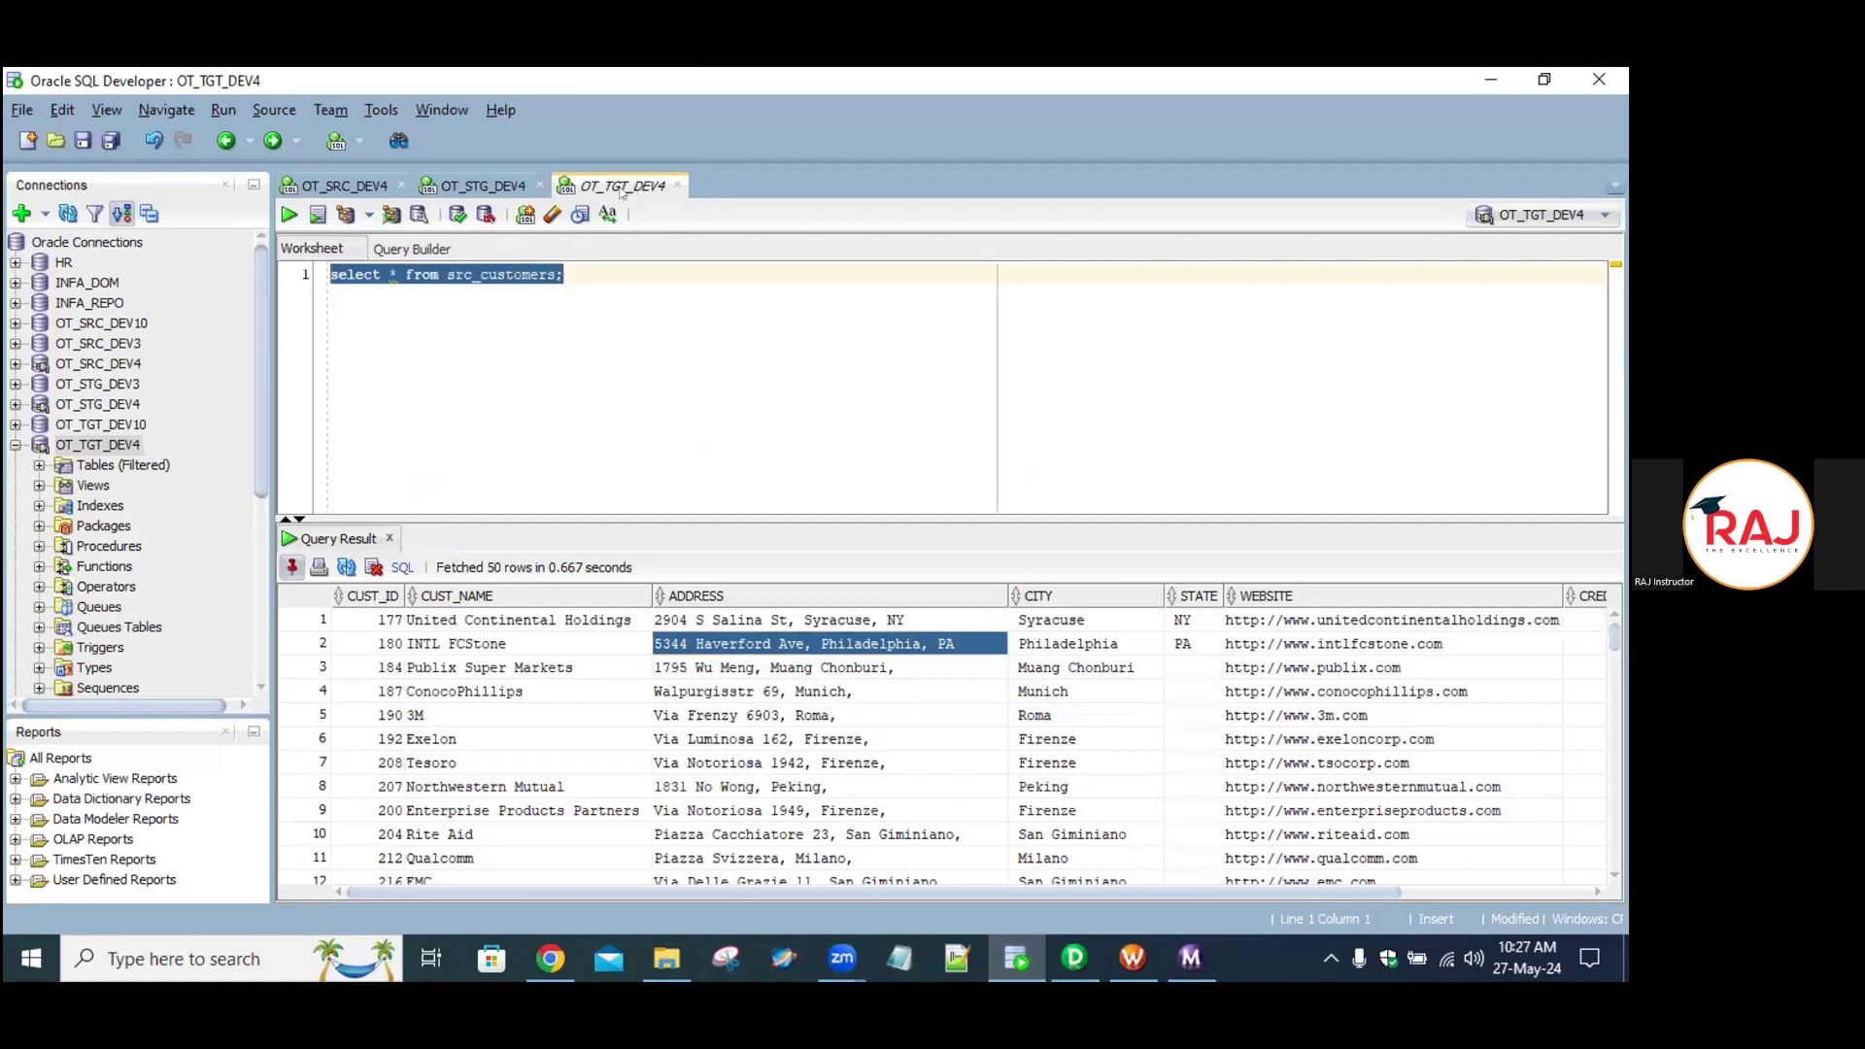
{"action": "left_click", "coordinate": [345, 185]}
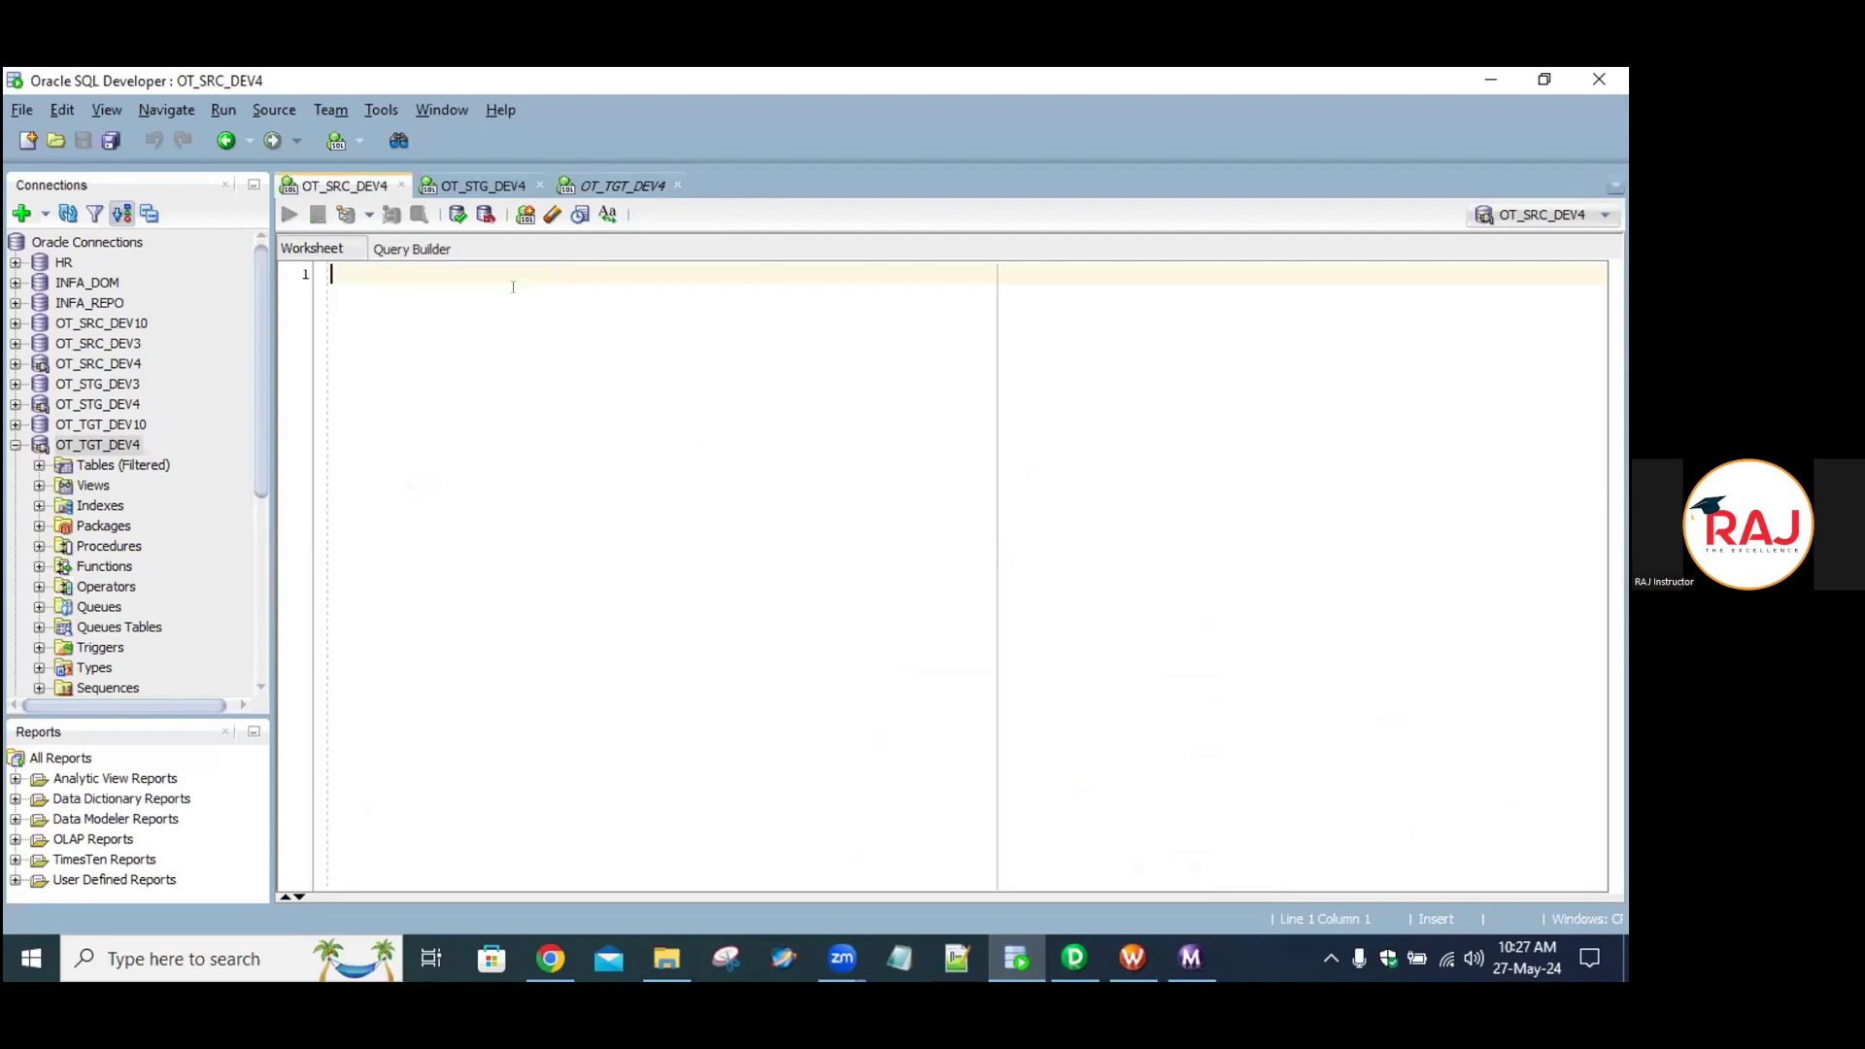
{"action": "type", "text": "SELEC"}
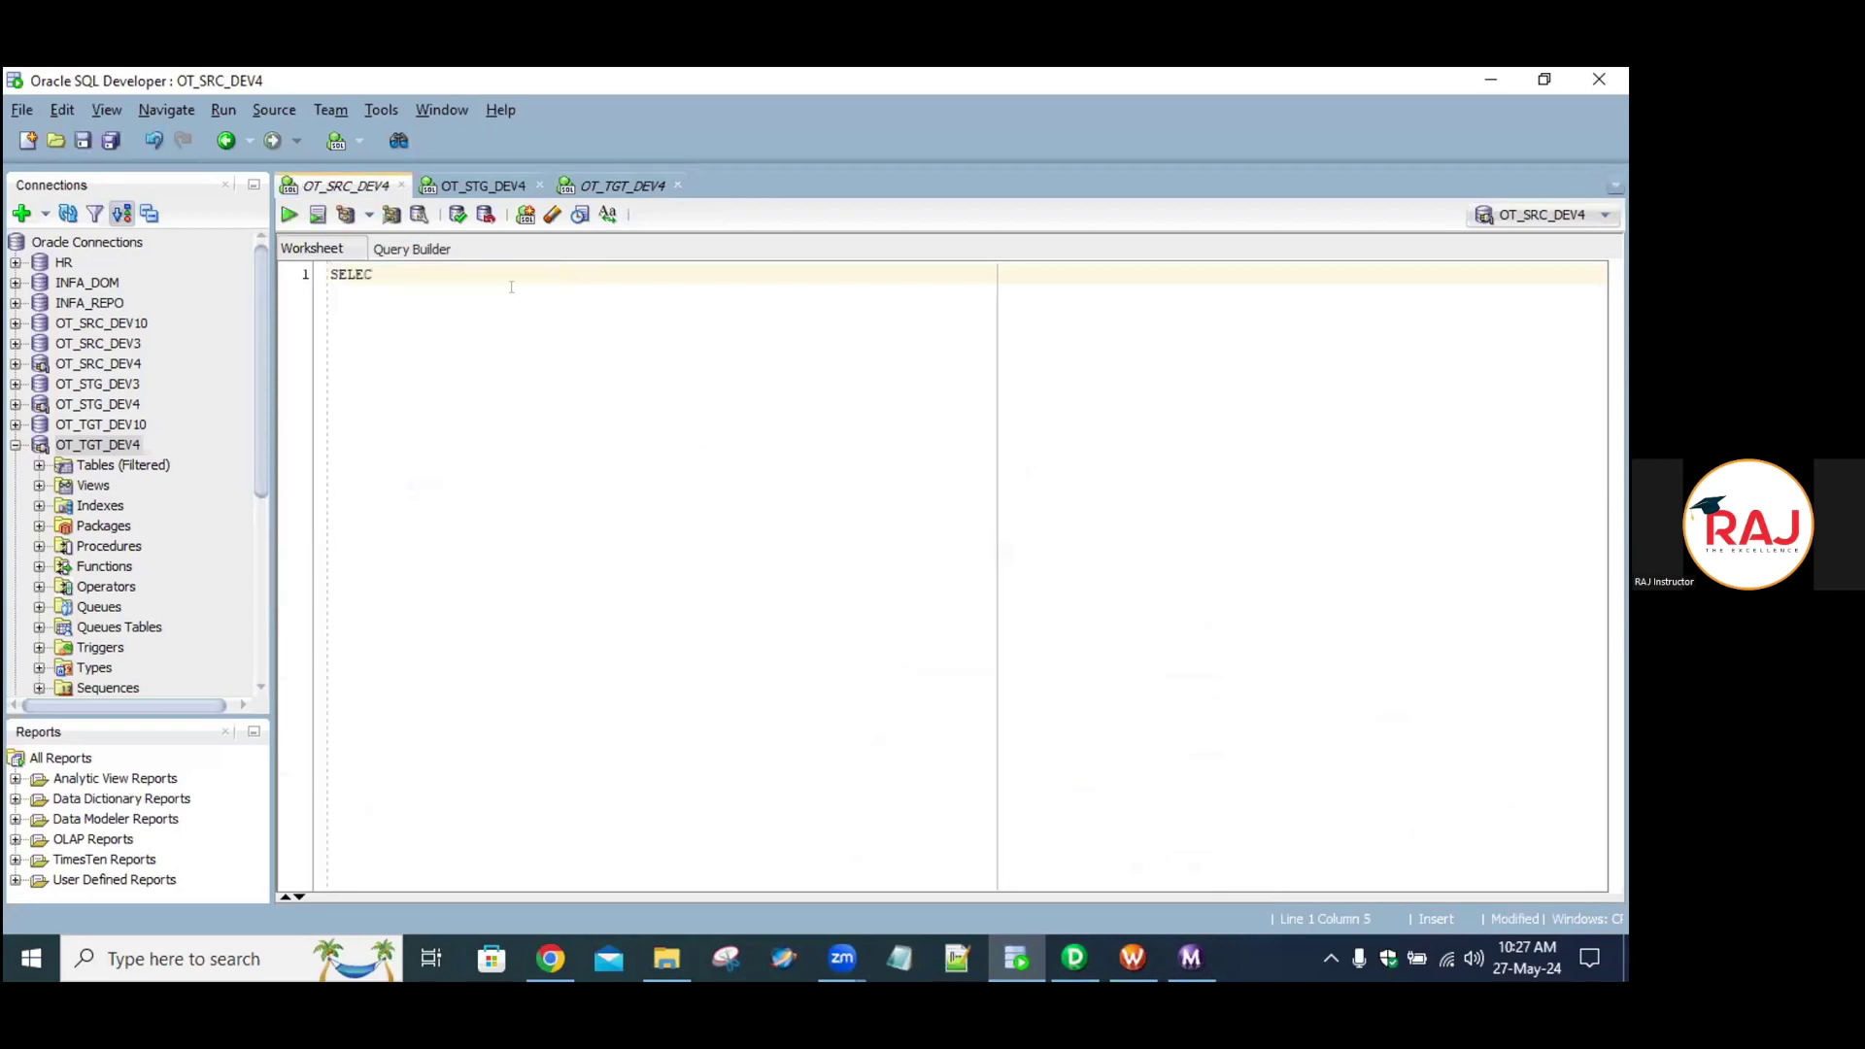
{"action": "type", "text": "T * F"}
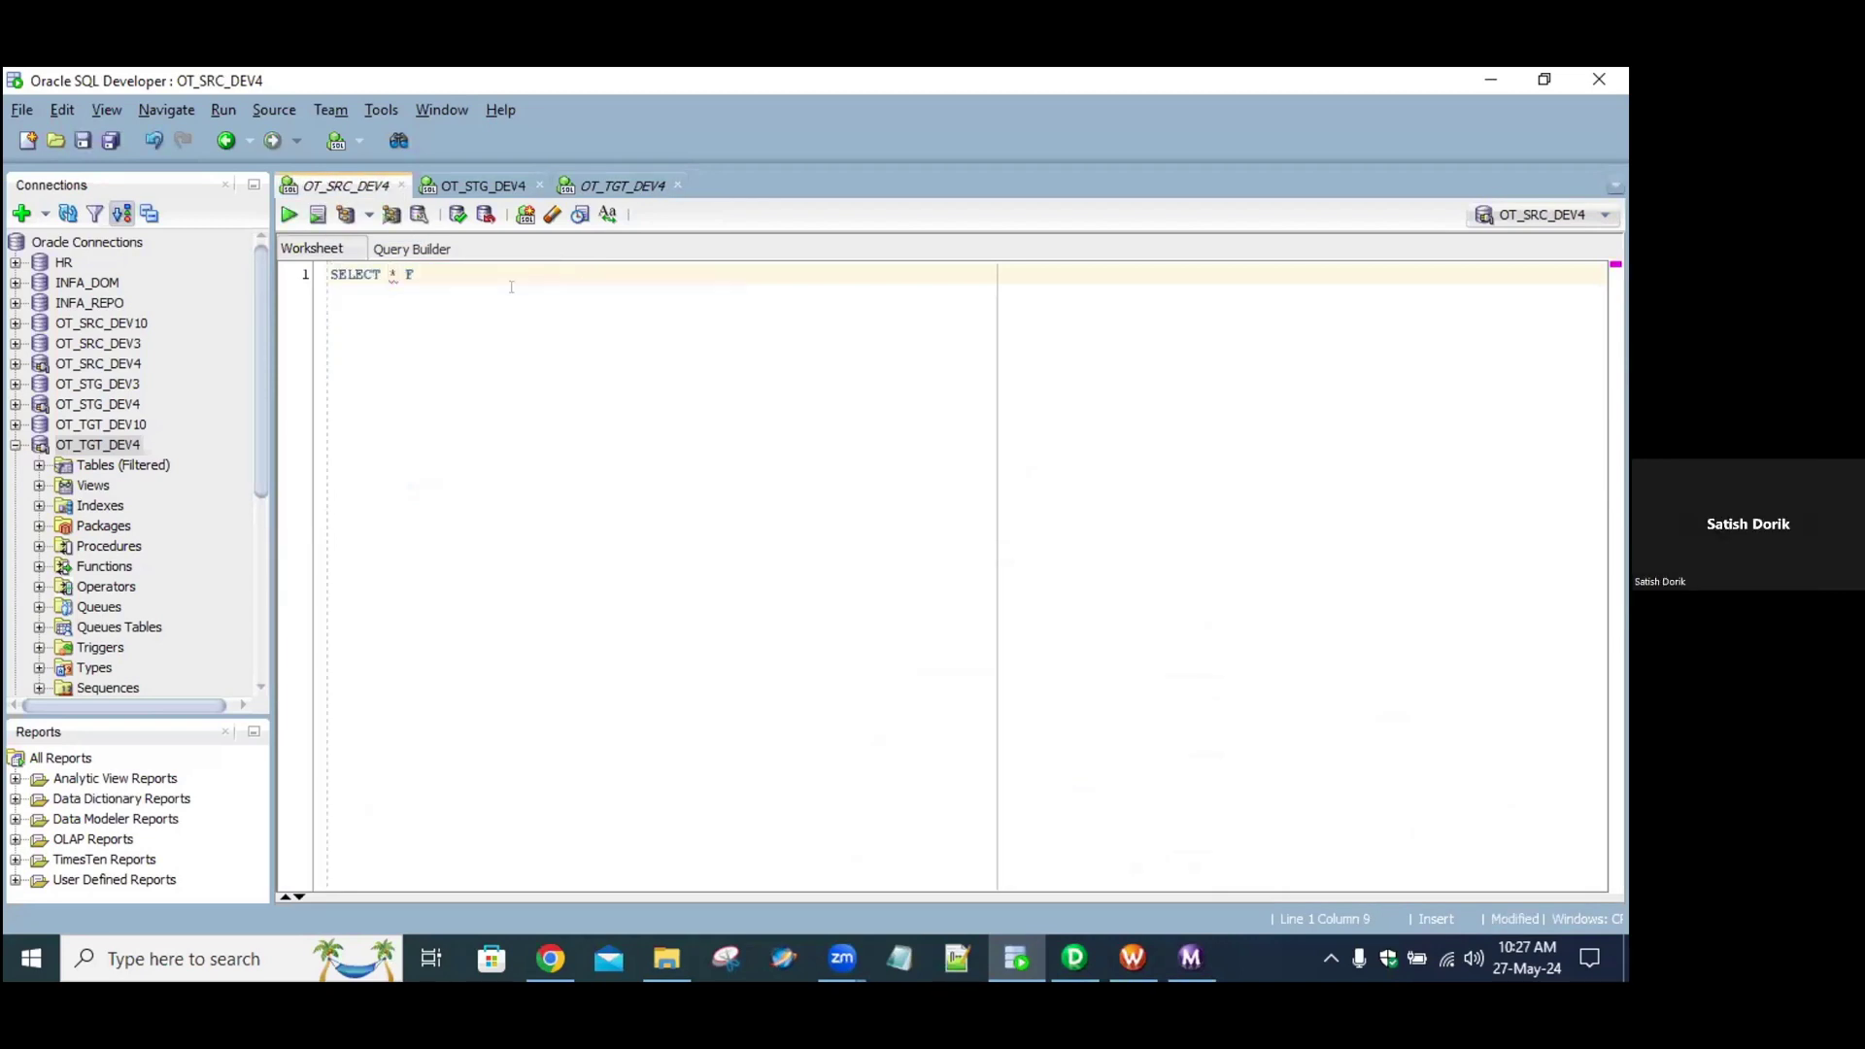
{"action": "type", "text": "ROM SRC_CUSTOMERS;"}
{"action": "left_click", "coordinate": [284, 214]}
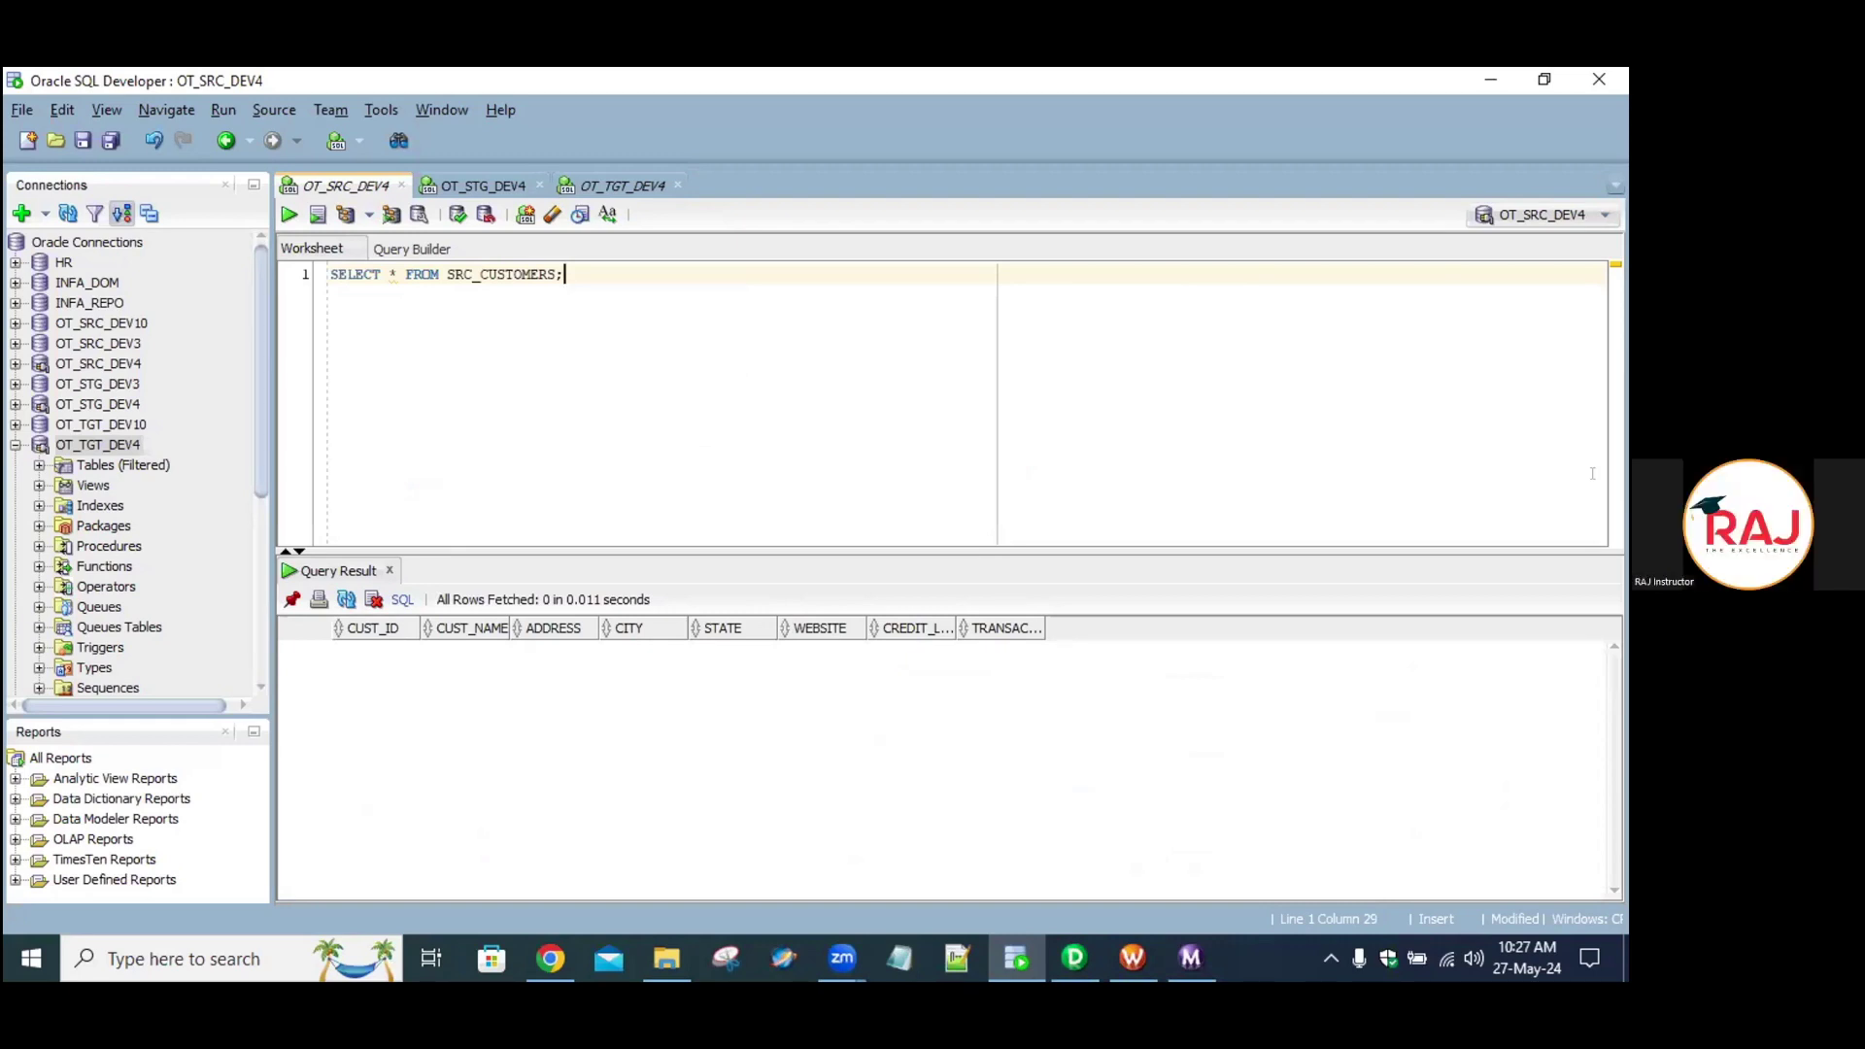
{"action": "key", "text": "alt+Tab"}
{"action": "key", "text": "alt+Tab"}
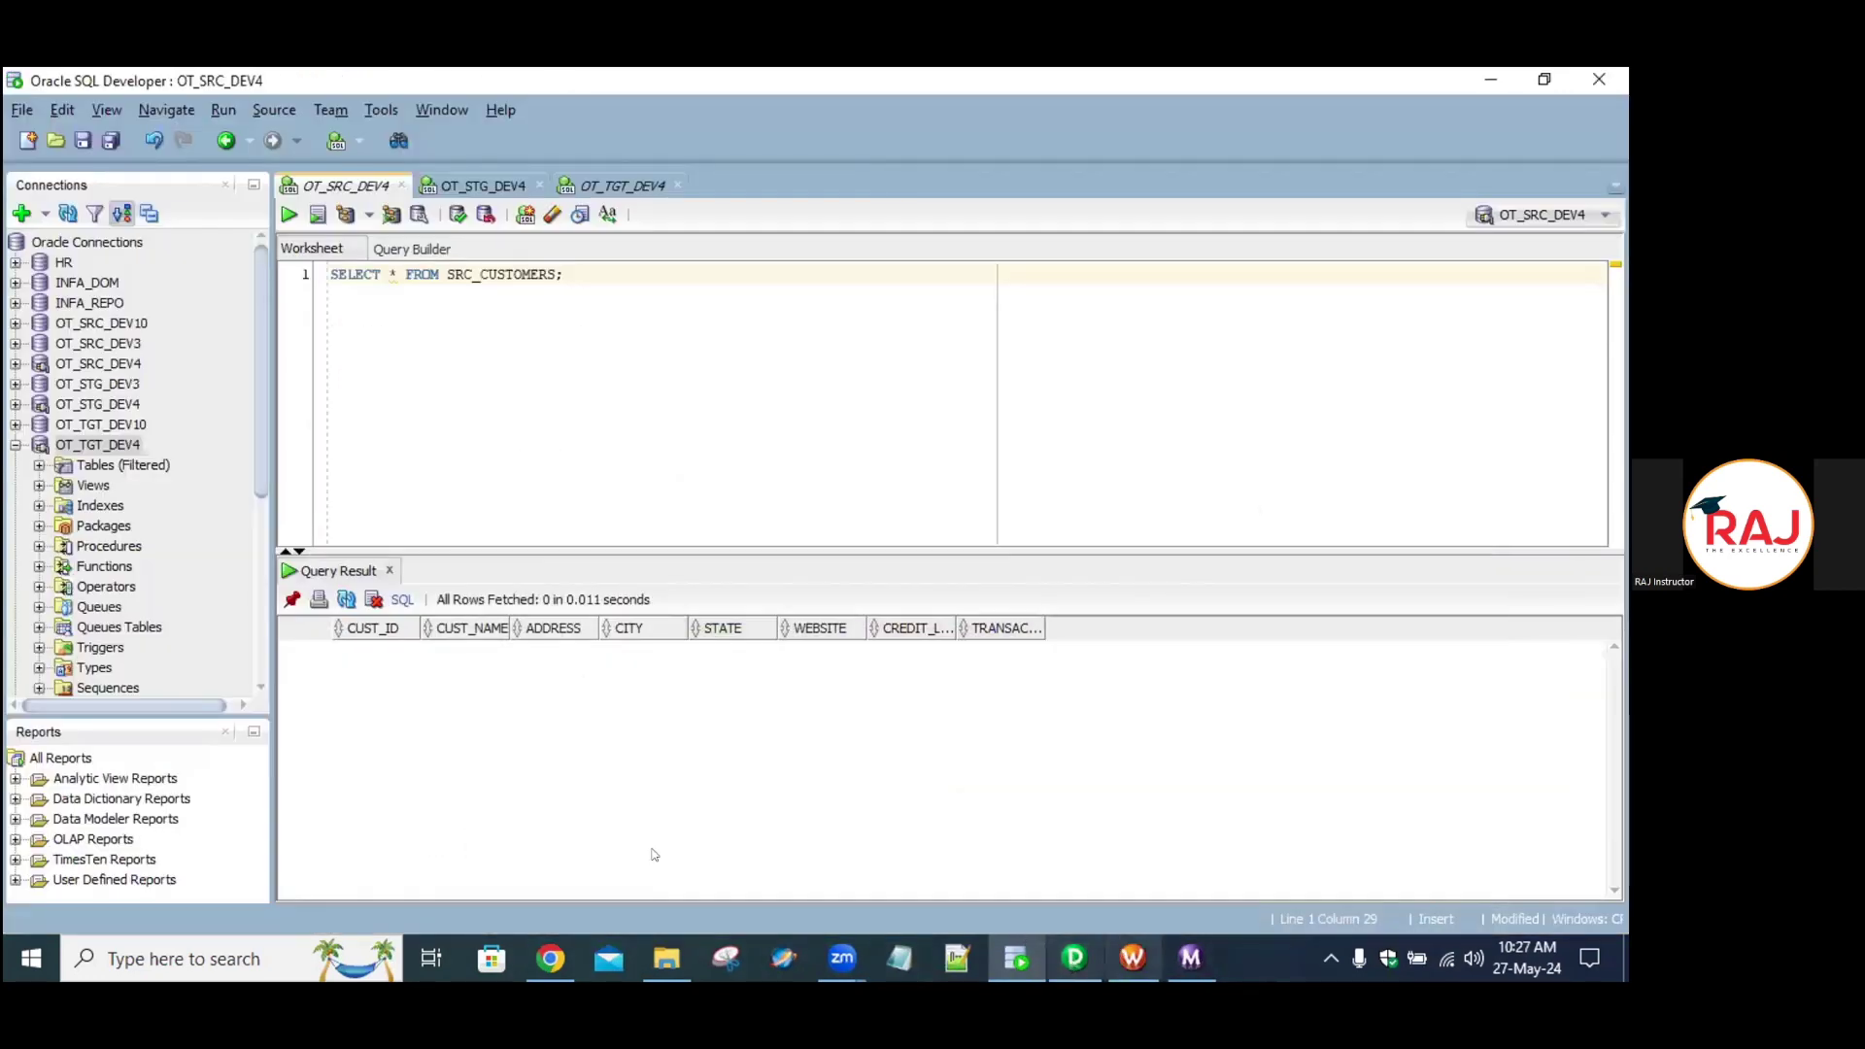
Switch to the PowerCenter Designer and open the m_SRC_CUSTOMERS_mini_project mapping.
{"action": "left_click", "coordinate": [1074, 958]}
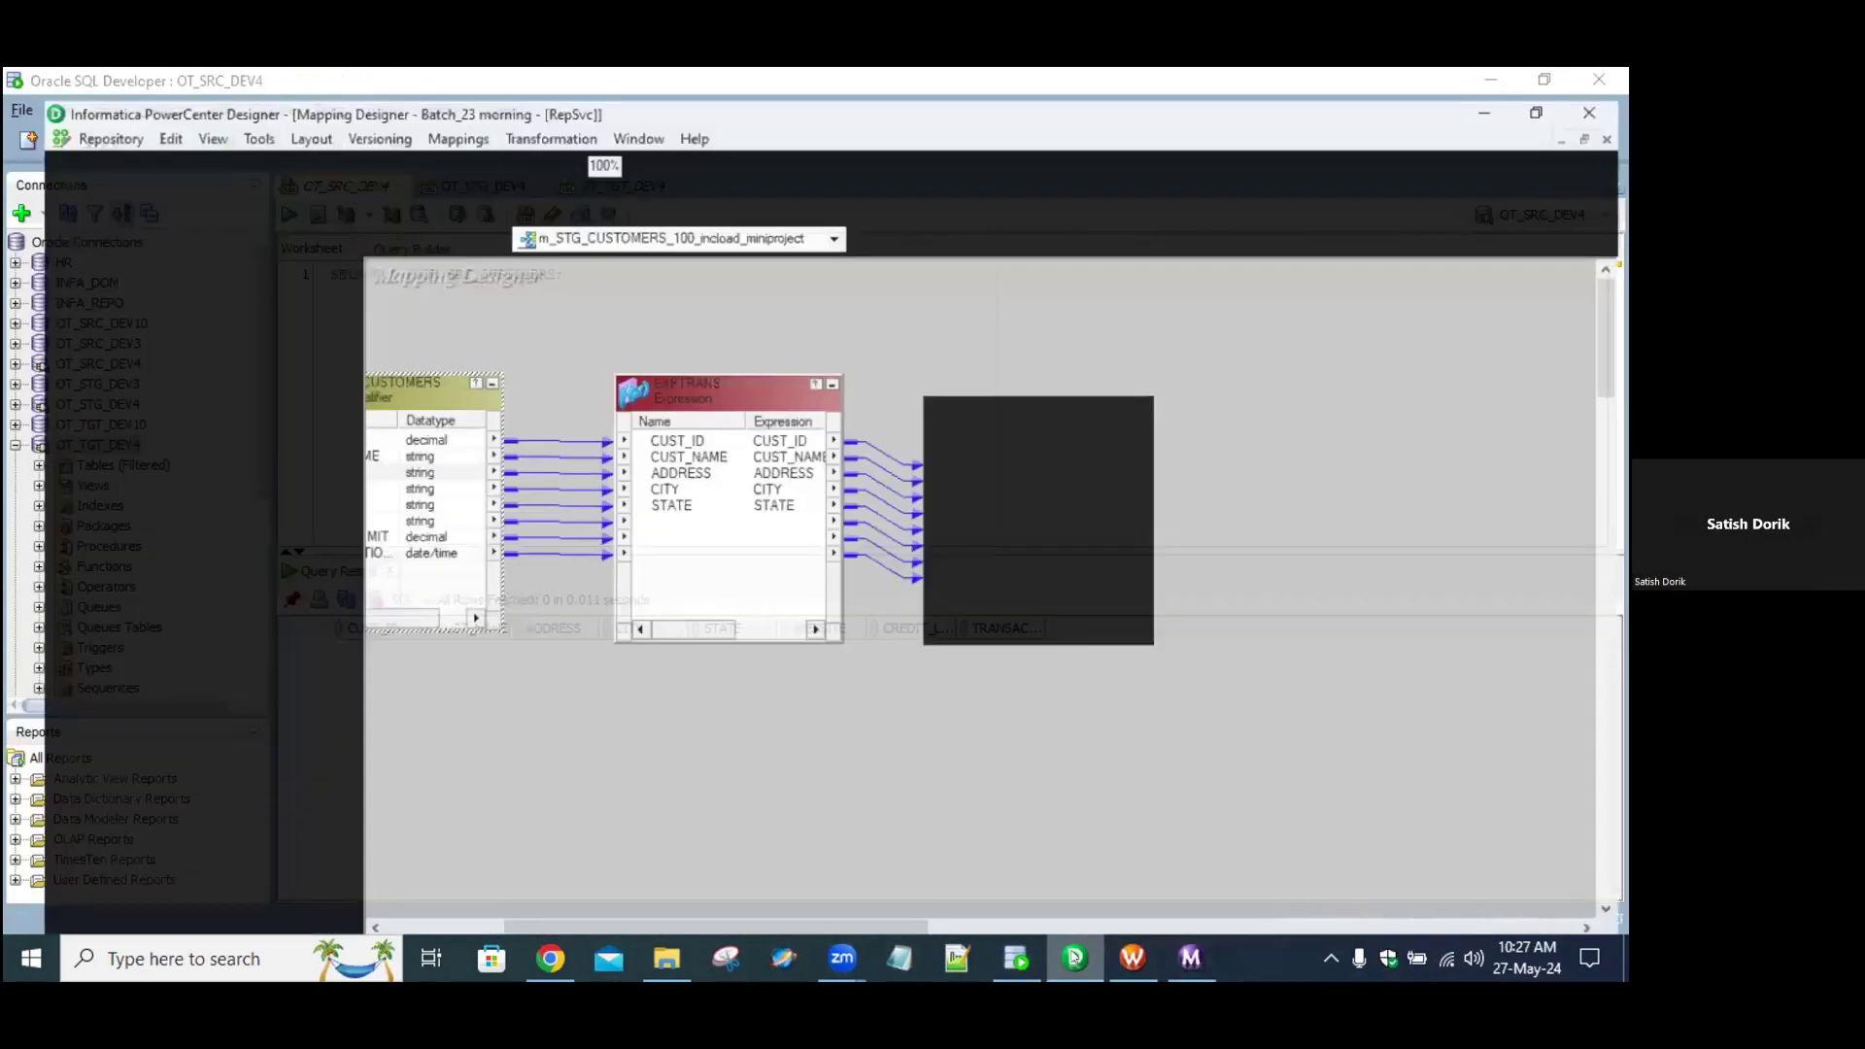
{"action": "mouse_move", "coordinate": [207, 921]}
{"action": "left_mouse_down"}
{"action": "mouse_move", "coordinate": [121, 921]}
{"action": "mouse_move", "coordinate": [184, 914]}
{"action": "left_mouse_up"}
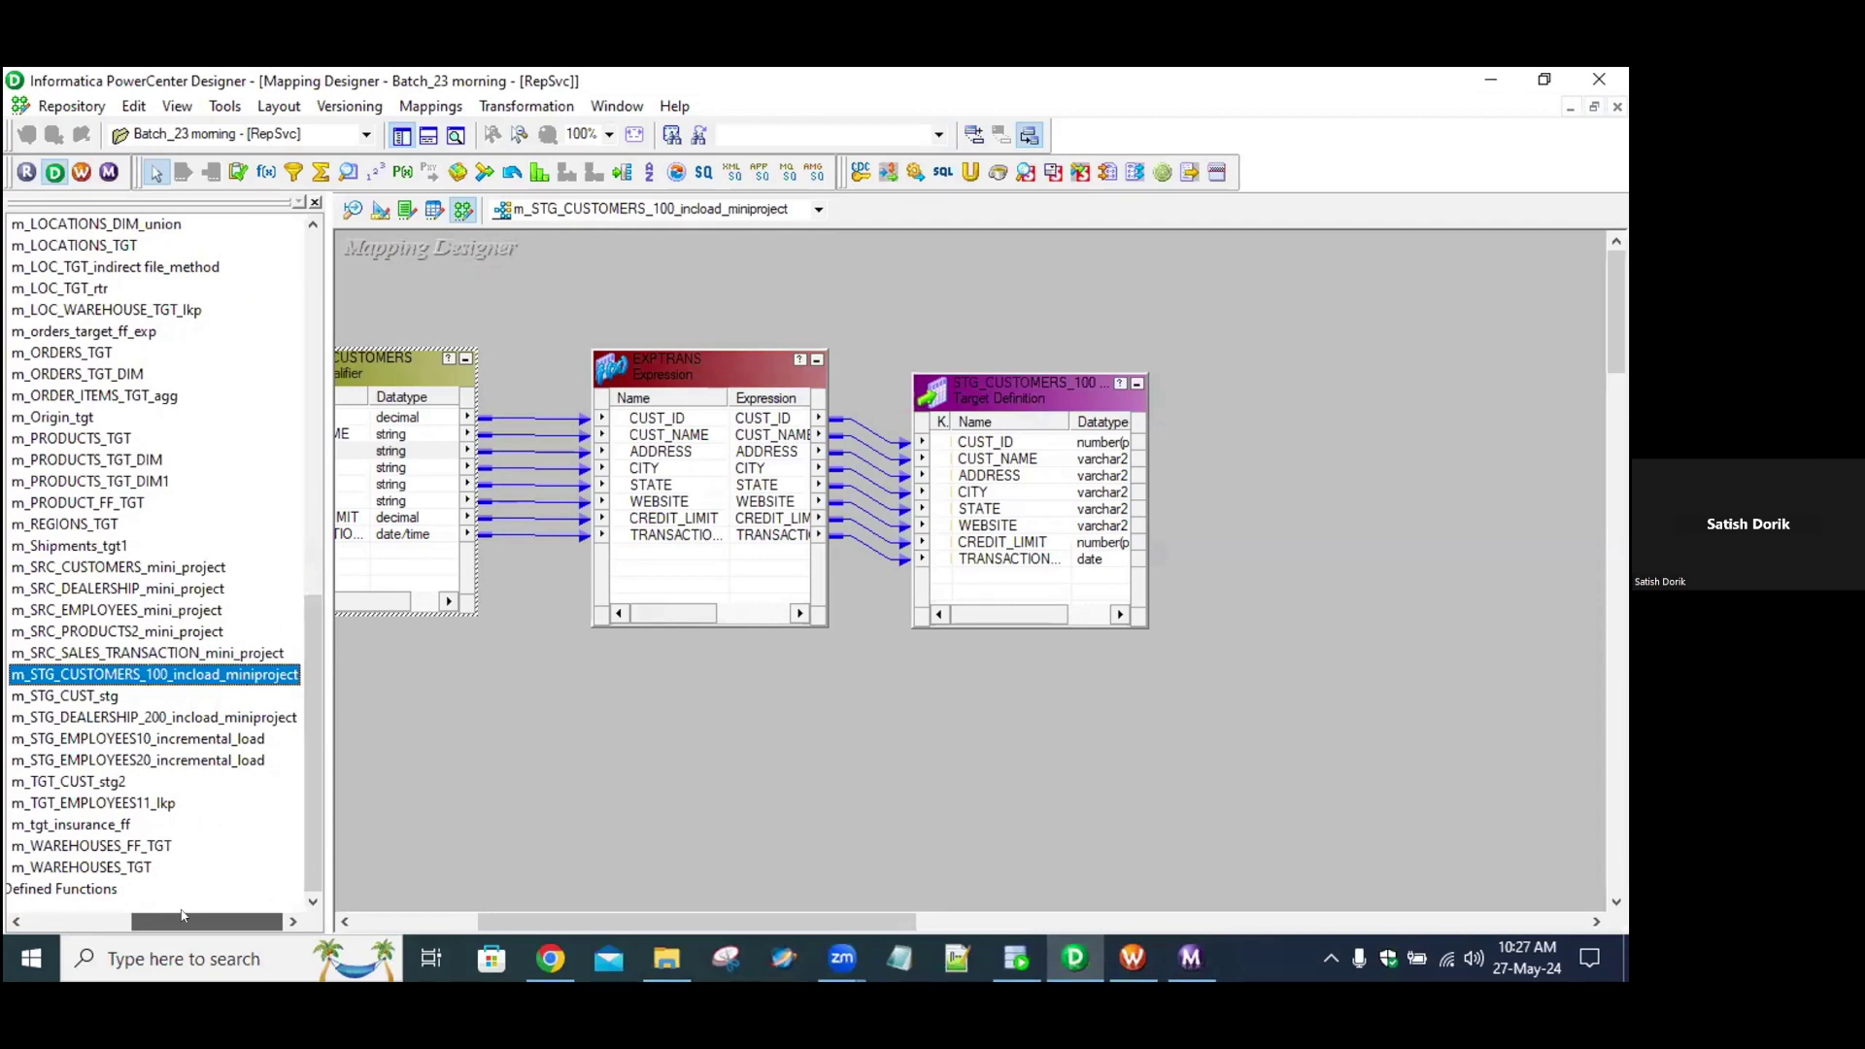
{"action": "left_click_drag", "start_coordinate": [179, 914], "coordinate": [167, 914]}
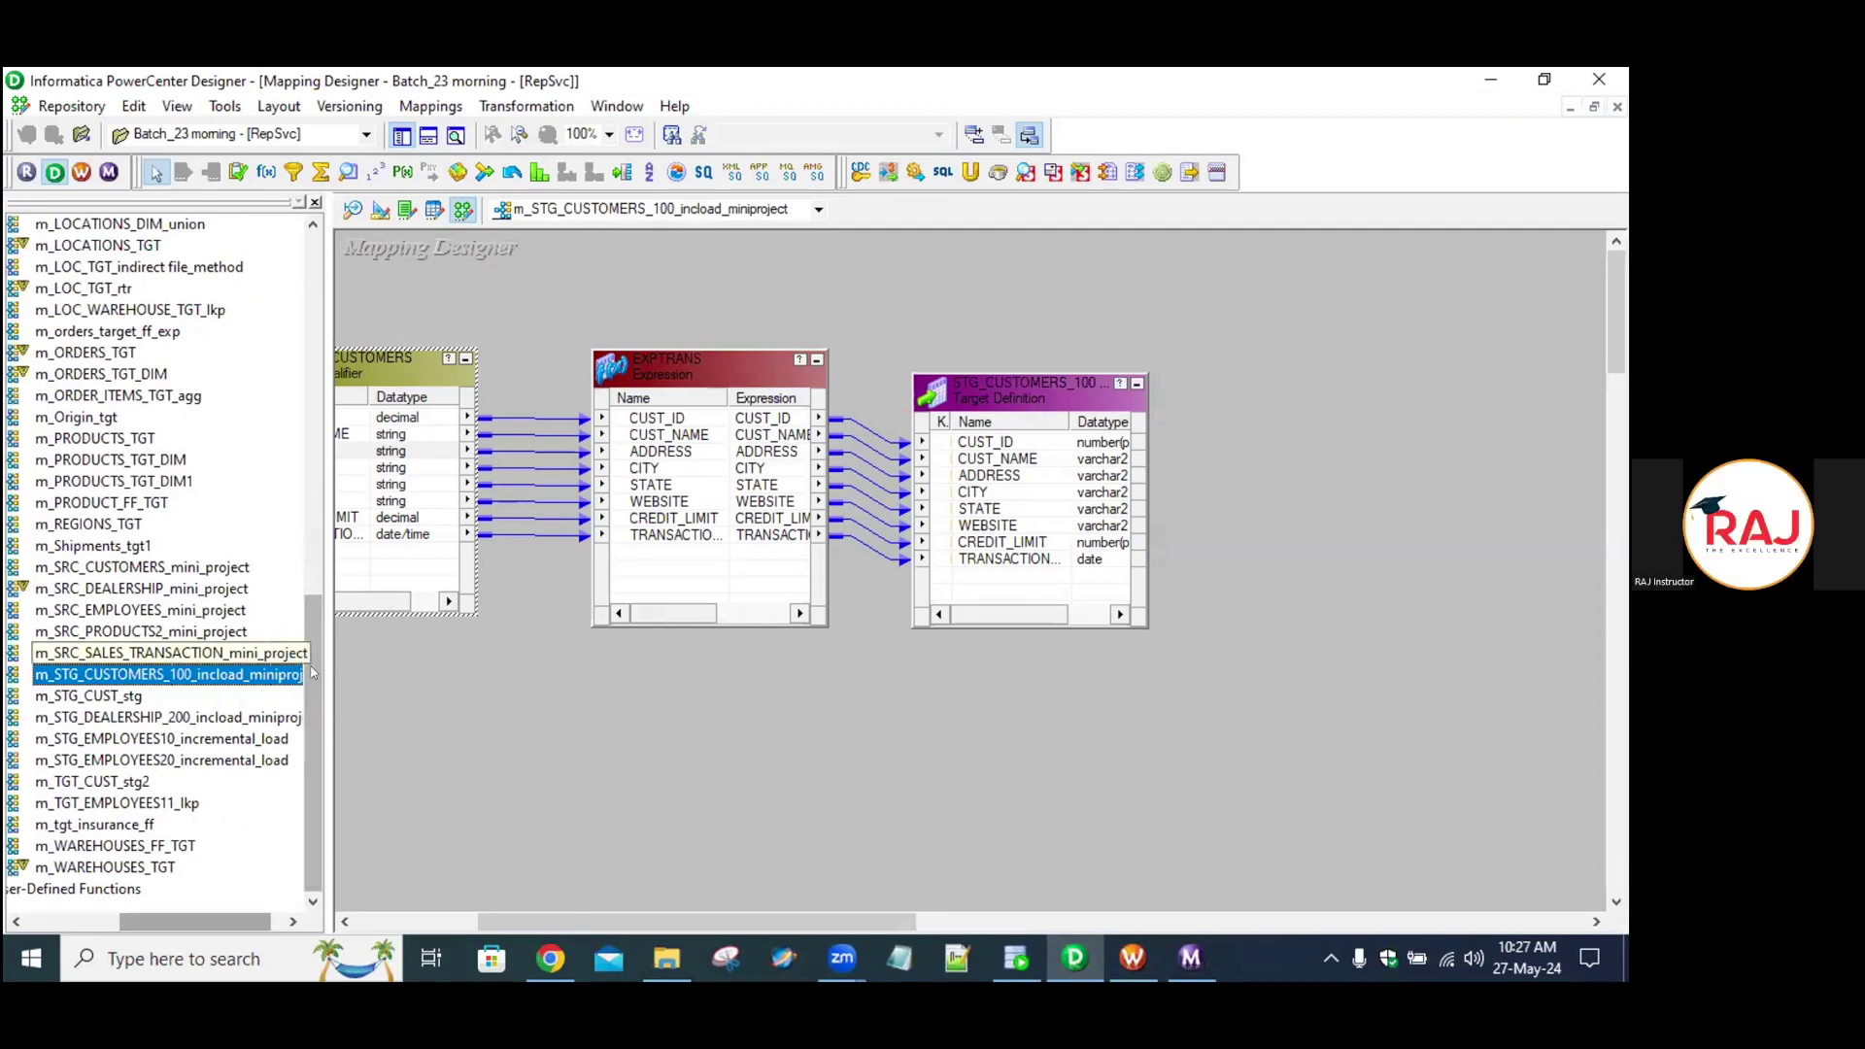
{"action": "left_click_drag", "start_coordinate": [150, 571], "coordinate": [197, 589]}
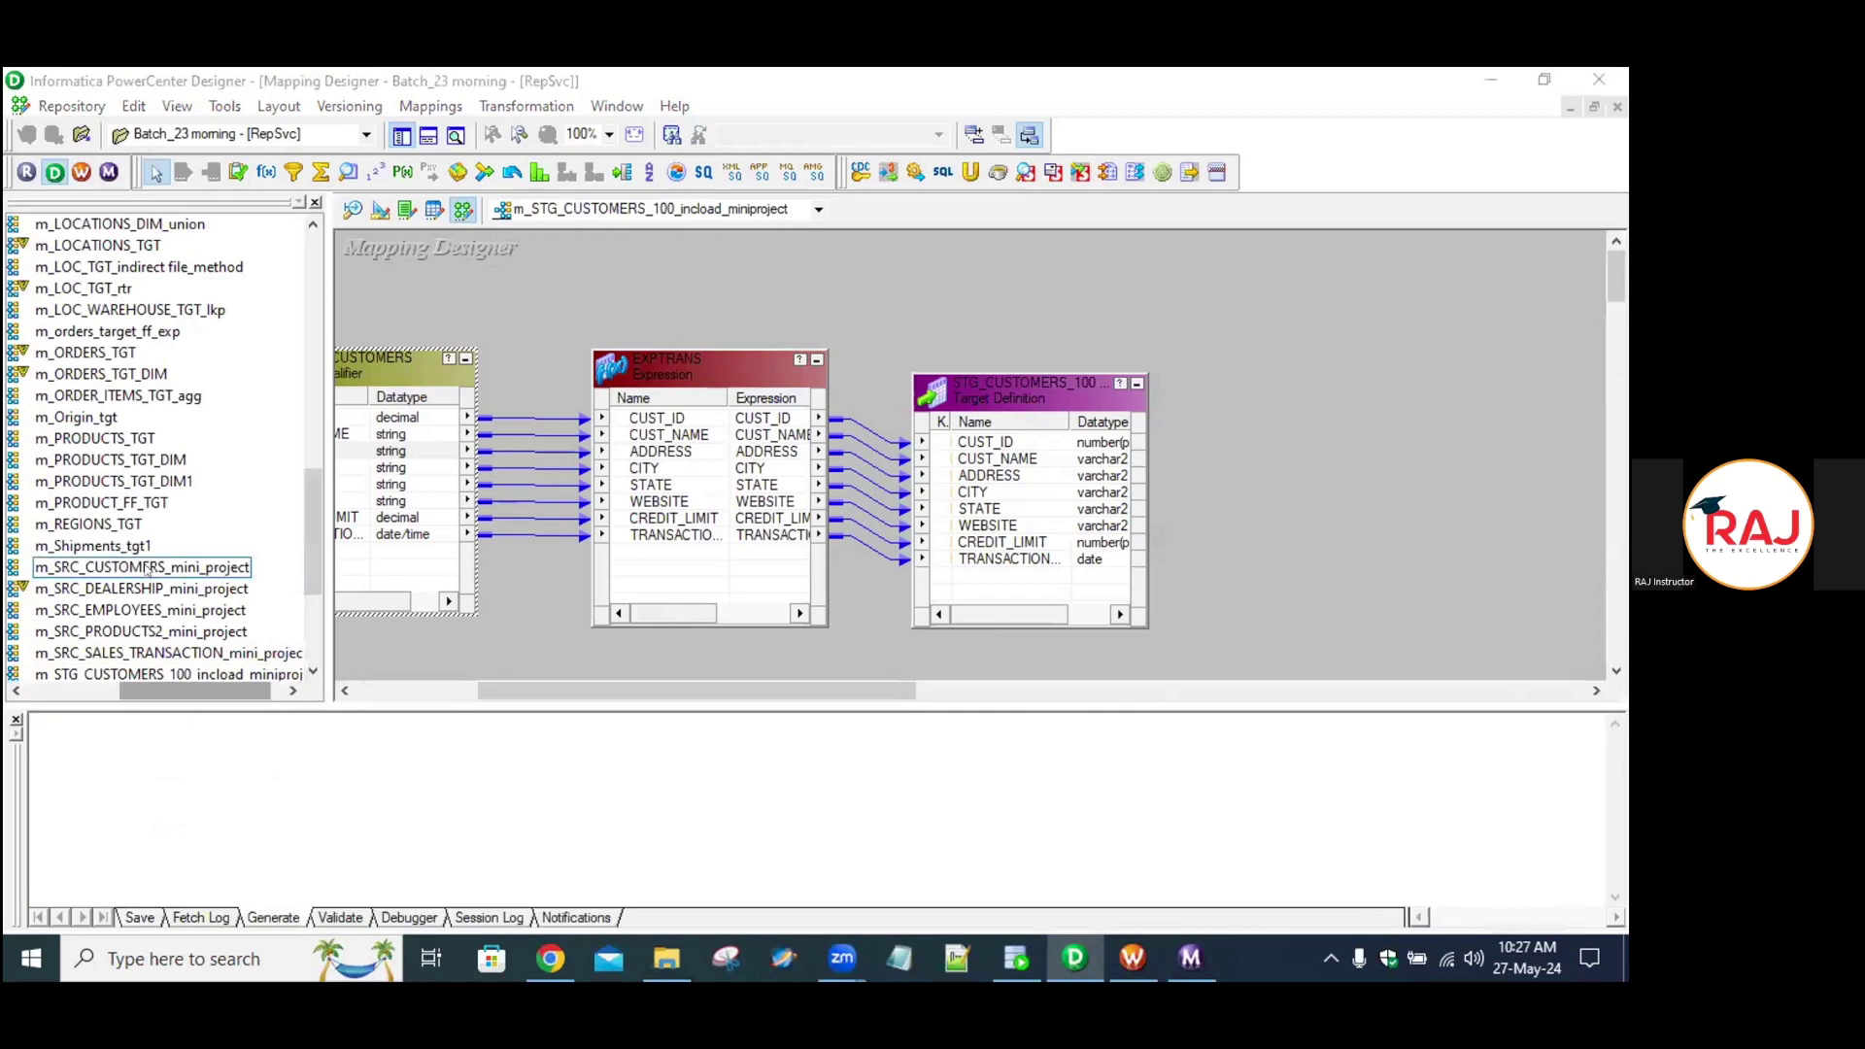
{"action": "key", "text": "Tab"}
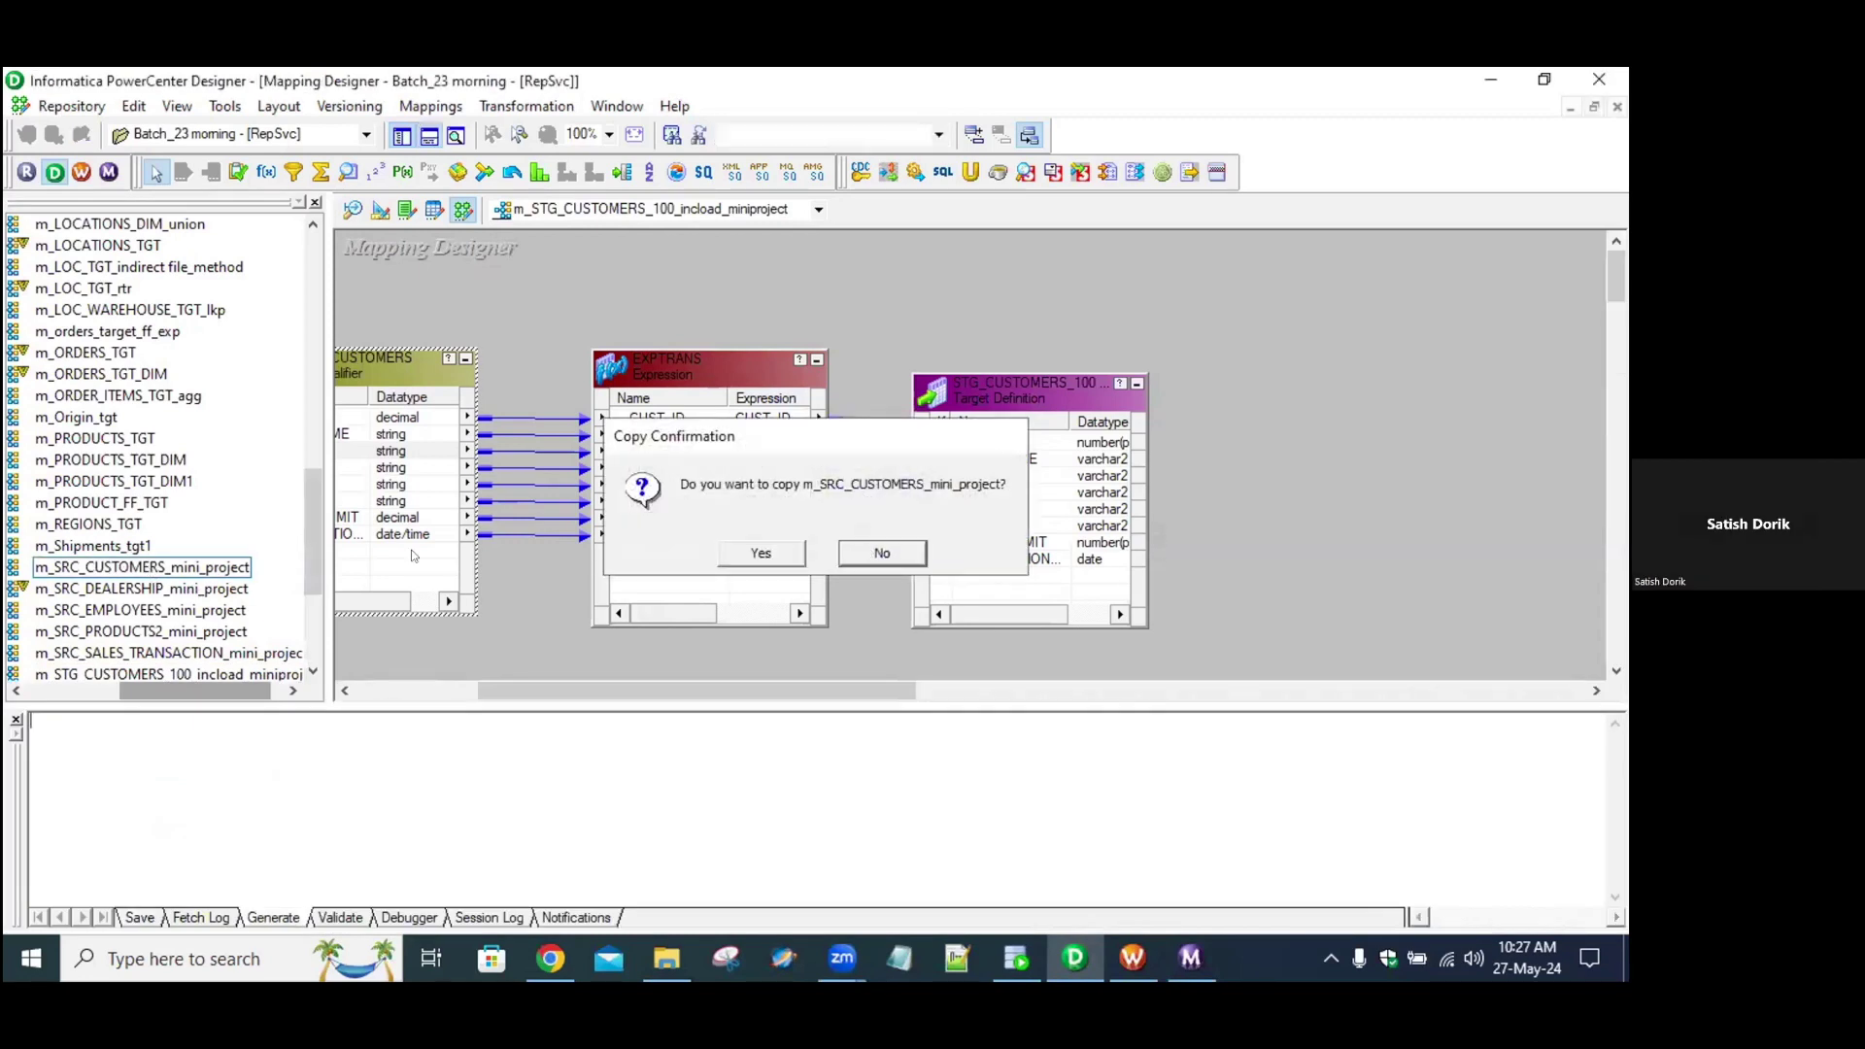
{"action": "key", "text": "Return"}
{"action": "right_click", "coordinate": [161, 571]}
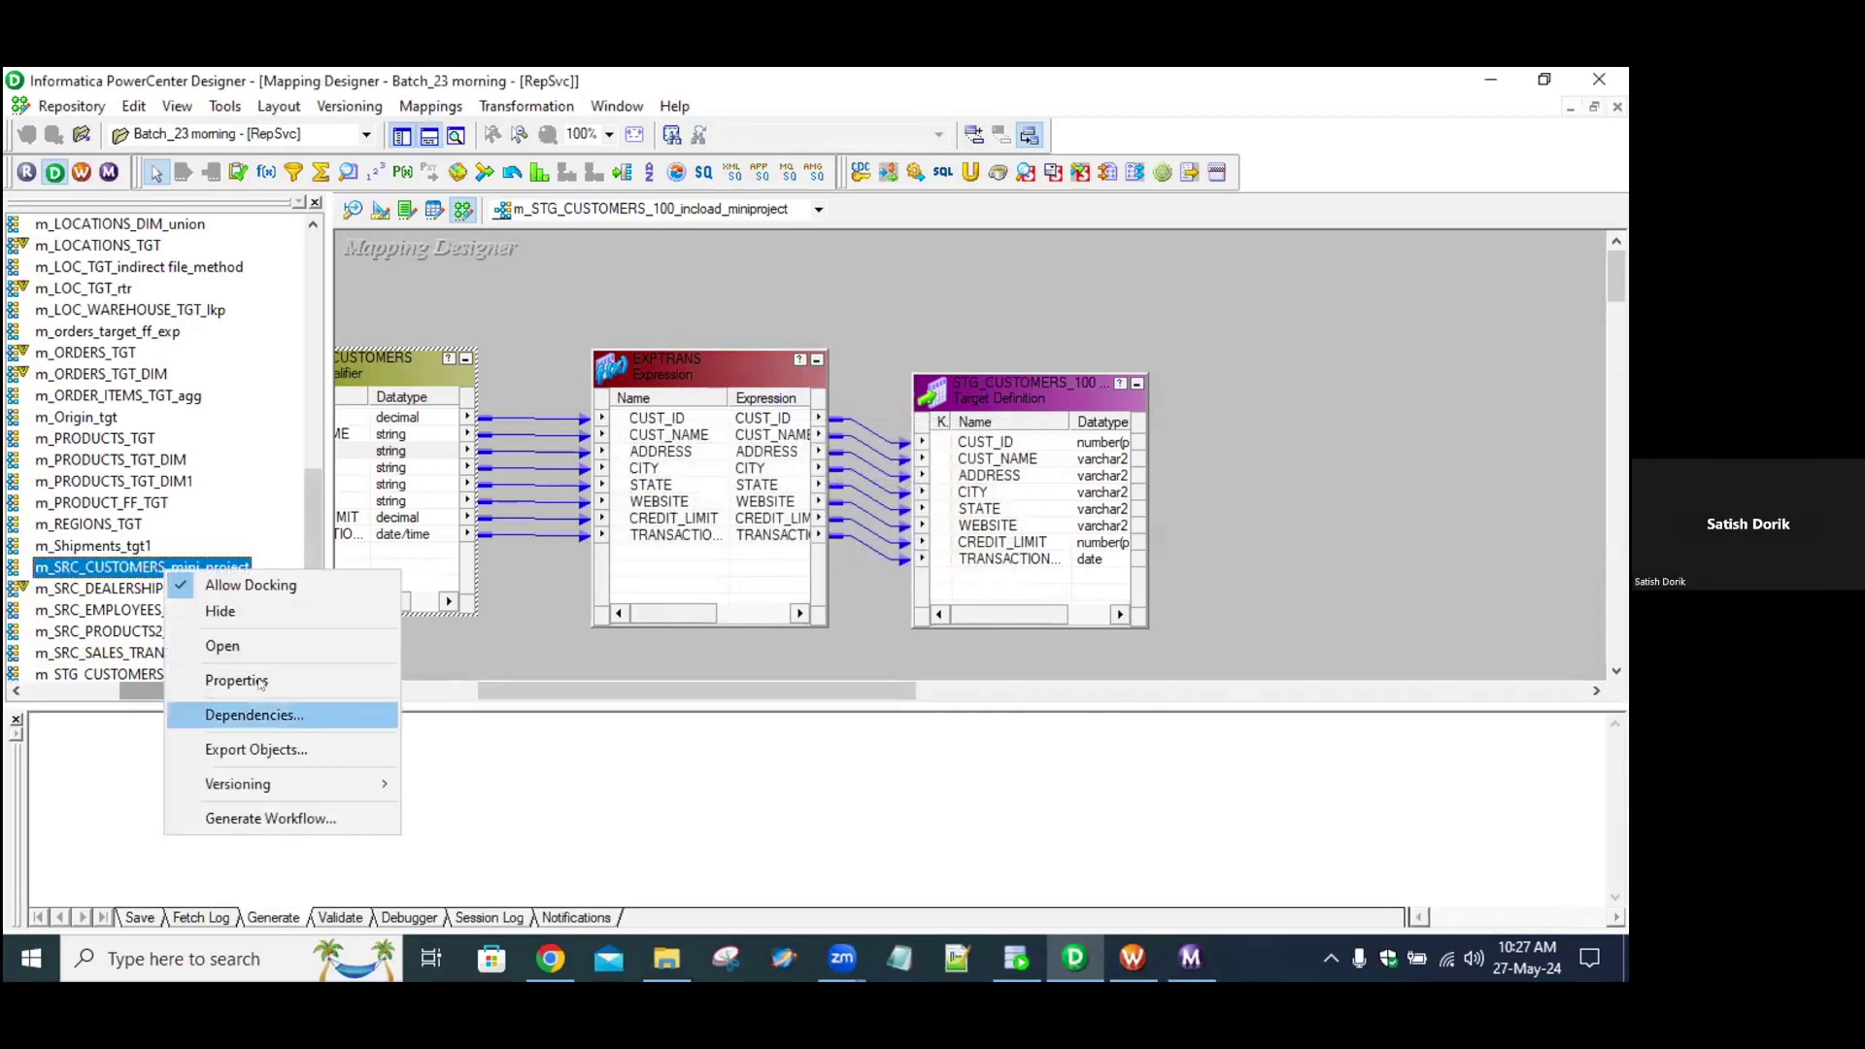
{"action": "left_click", "coordinate": [239, 648]}
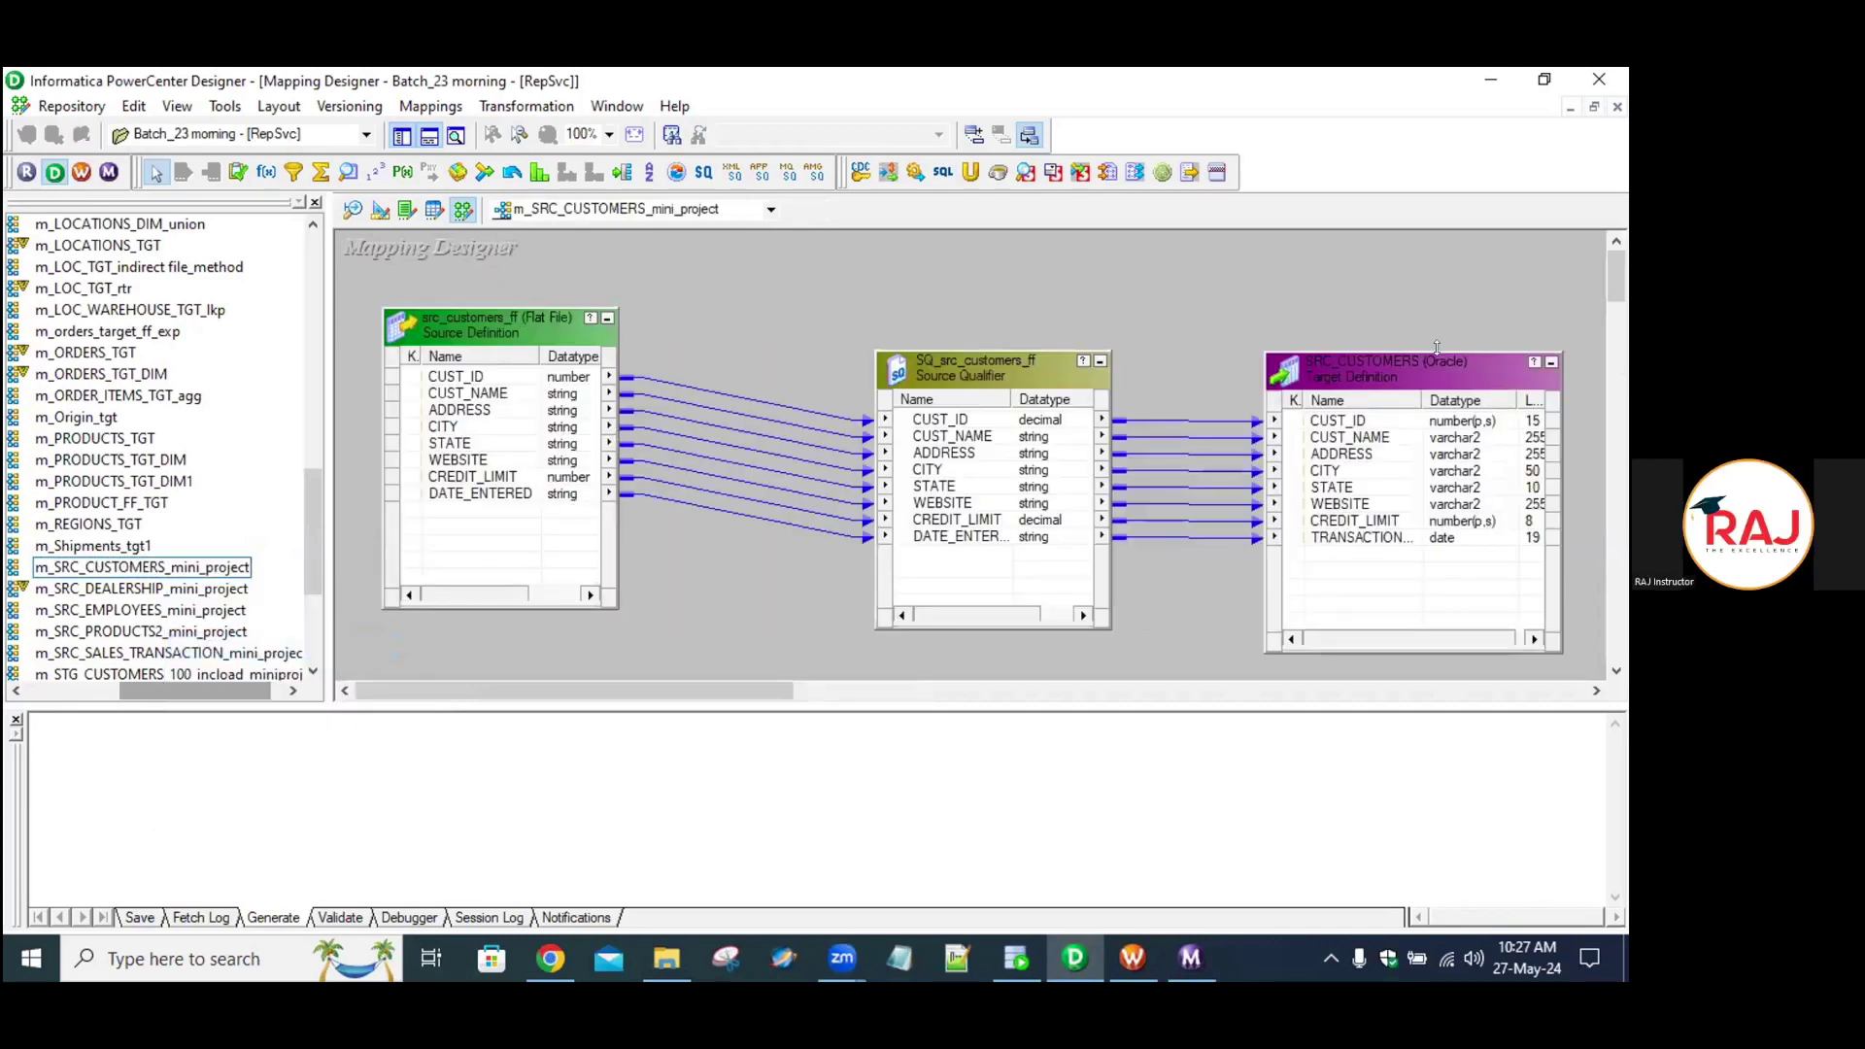
Switch to the PowerCenter Workflow Manager and open the wf_s_m_SRC_CUSTOMERS_mini_project workflow from the Batch_23 morning folder.
{"action": "left_click", "coordinate": [1126, 958]}
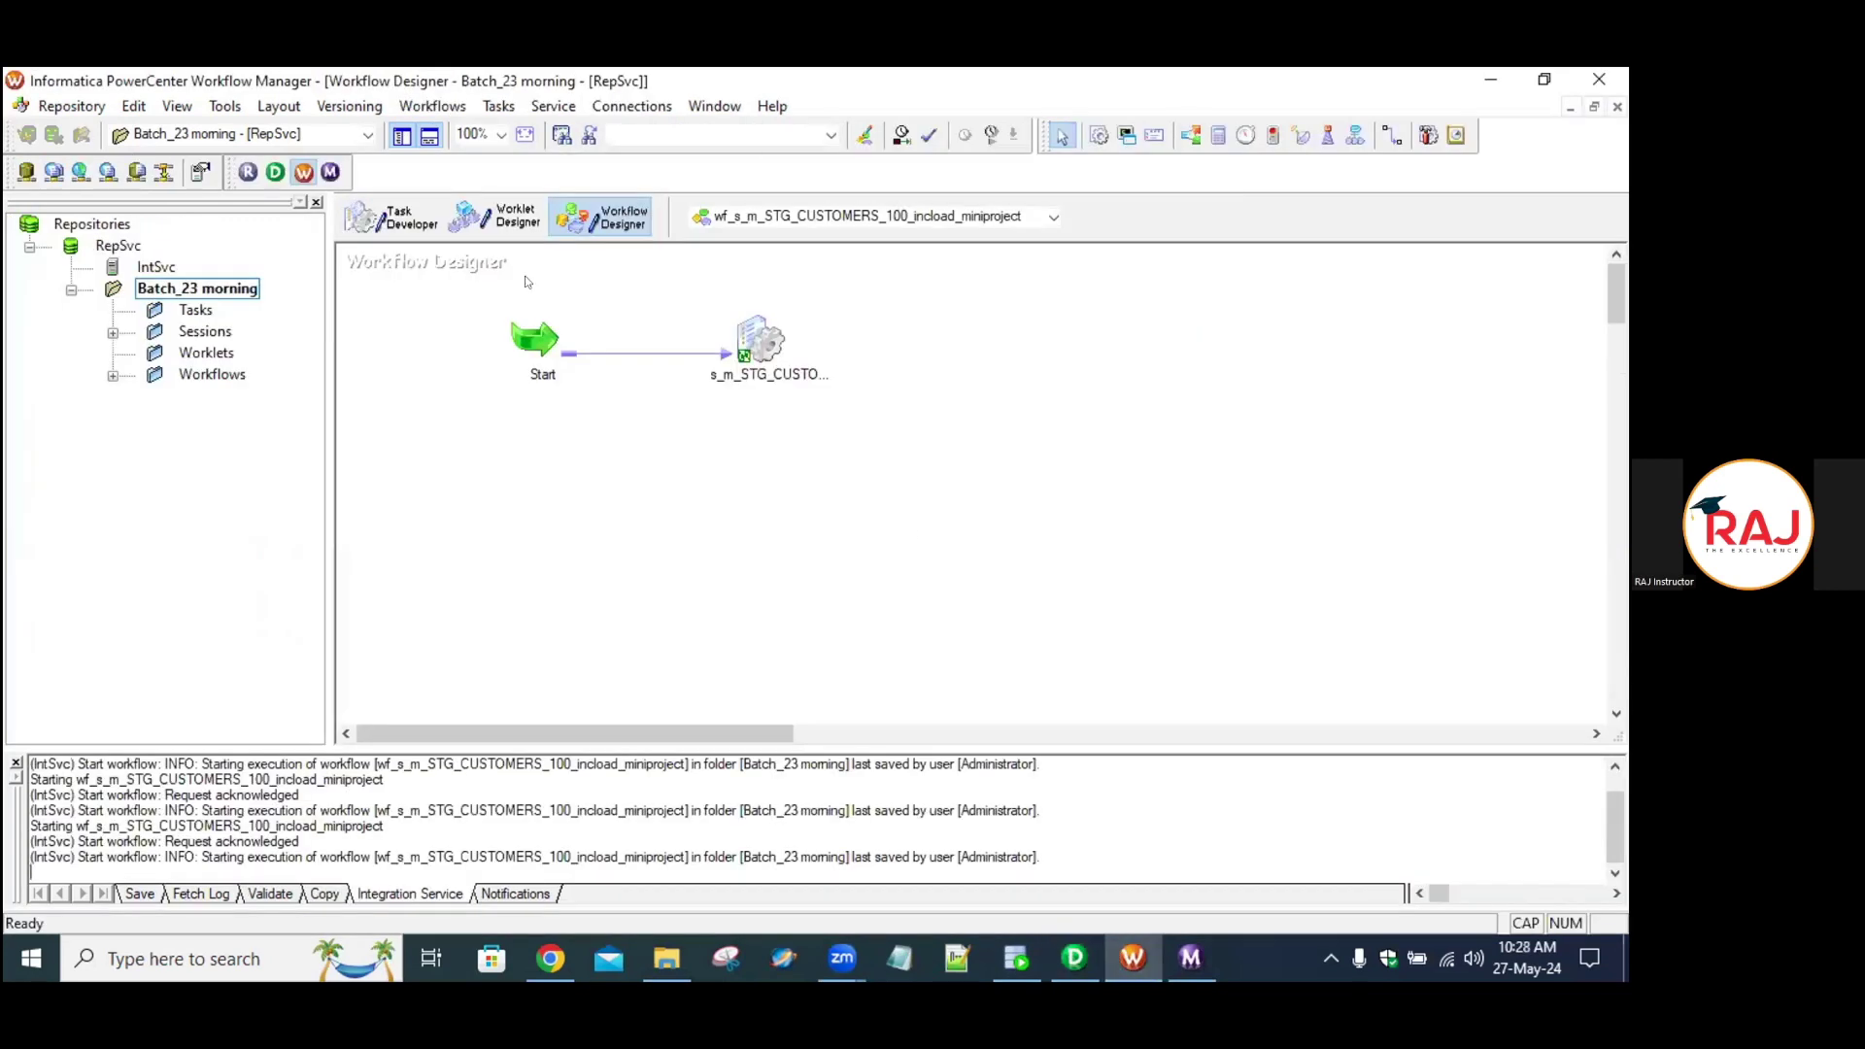
{"action": "left_click", "coordinate": [113, 374]}
{"action": "left_click", "coordinate": [165, 730]}
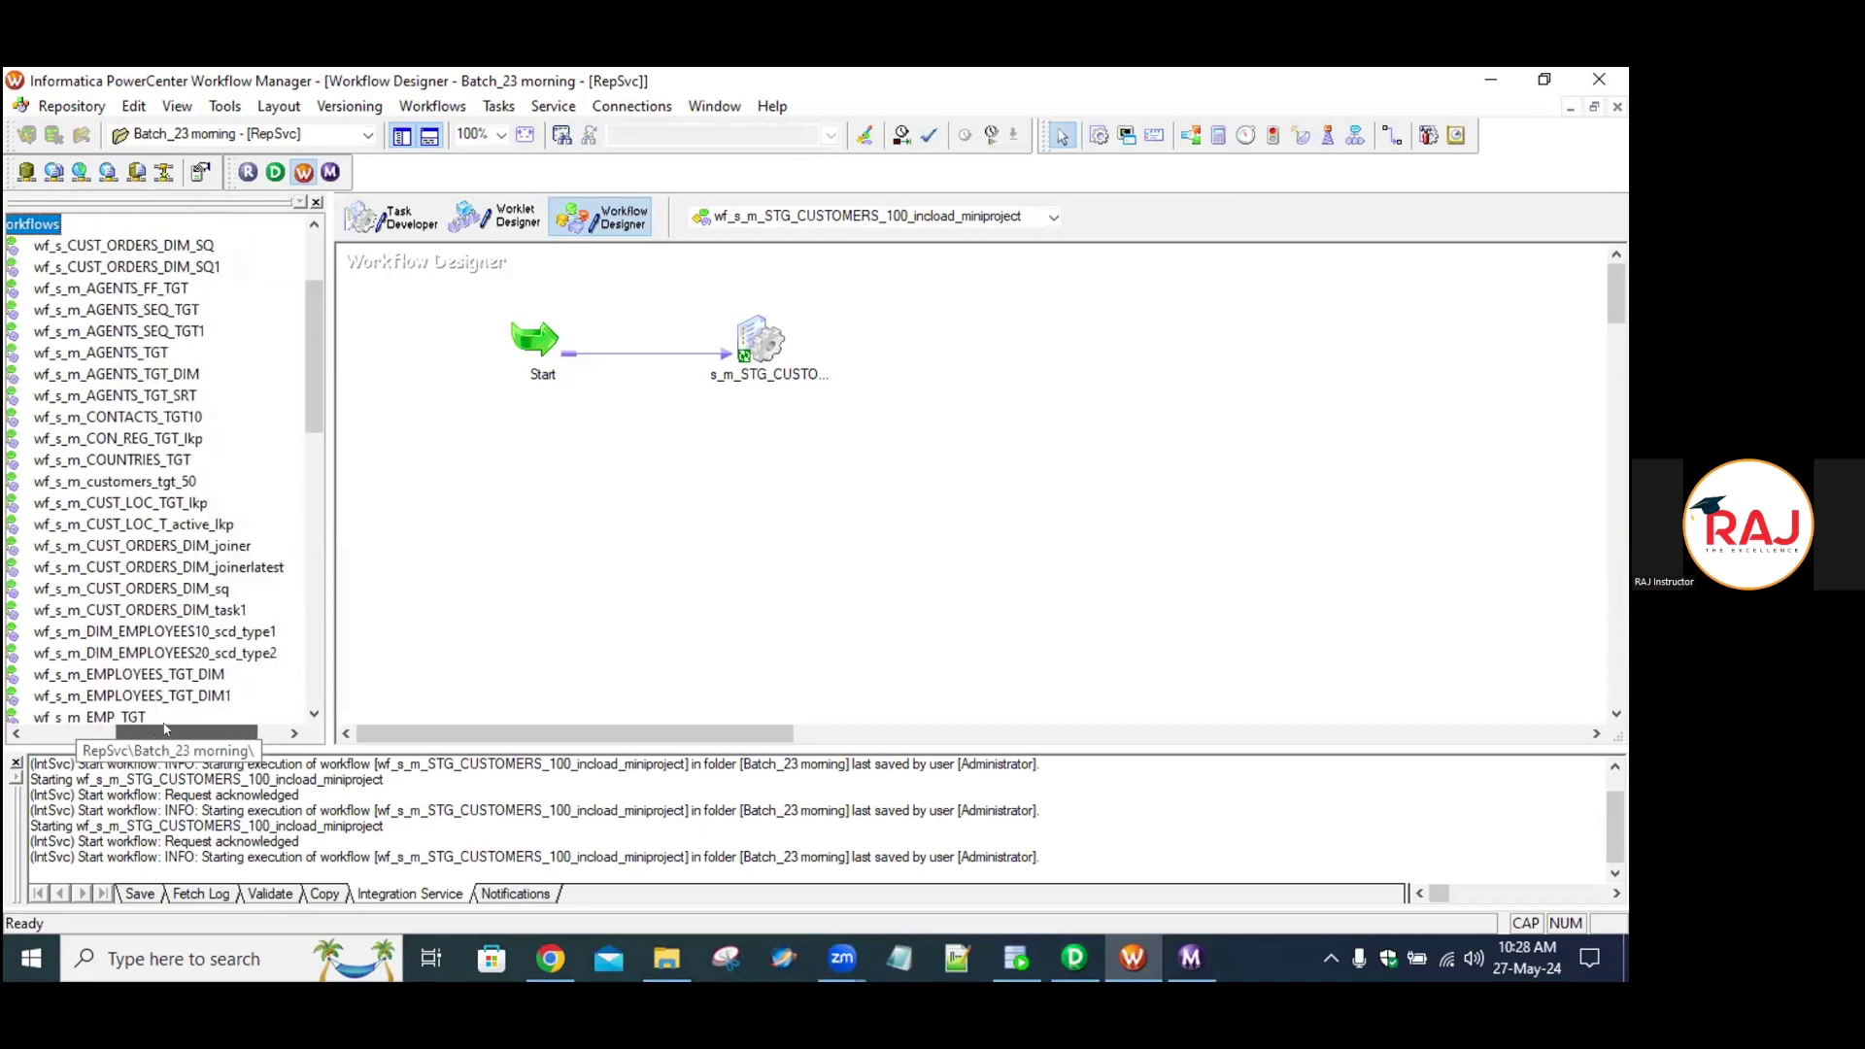
{"action": "left_click_drag", "start_coordinate": [165, 730], "coordinate": [169, 730]}
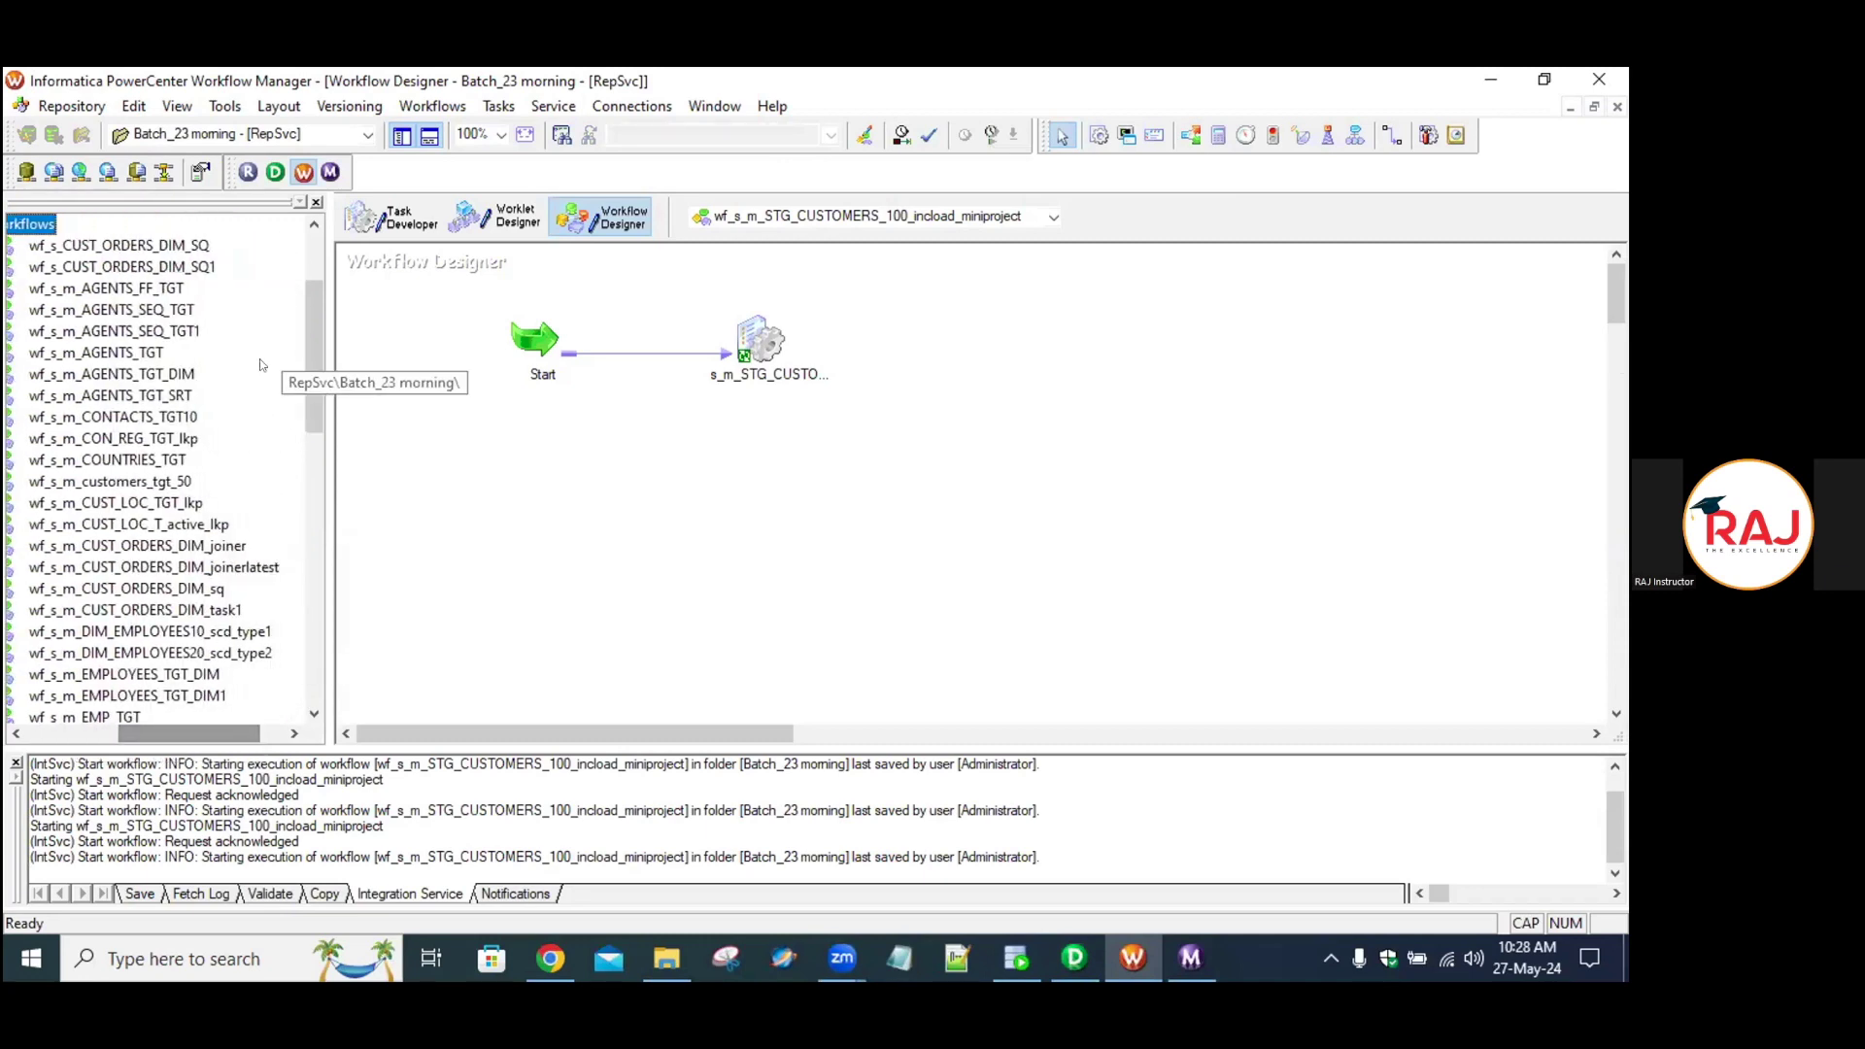
{"action": "left_click_drag", "start_coordinate": [313, 427], "coordinate": [313, 614]}
{"action": "left_click", "coordinate": [233, 568]}
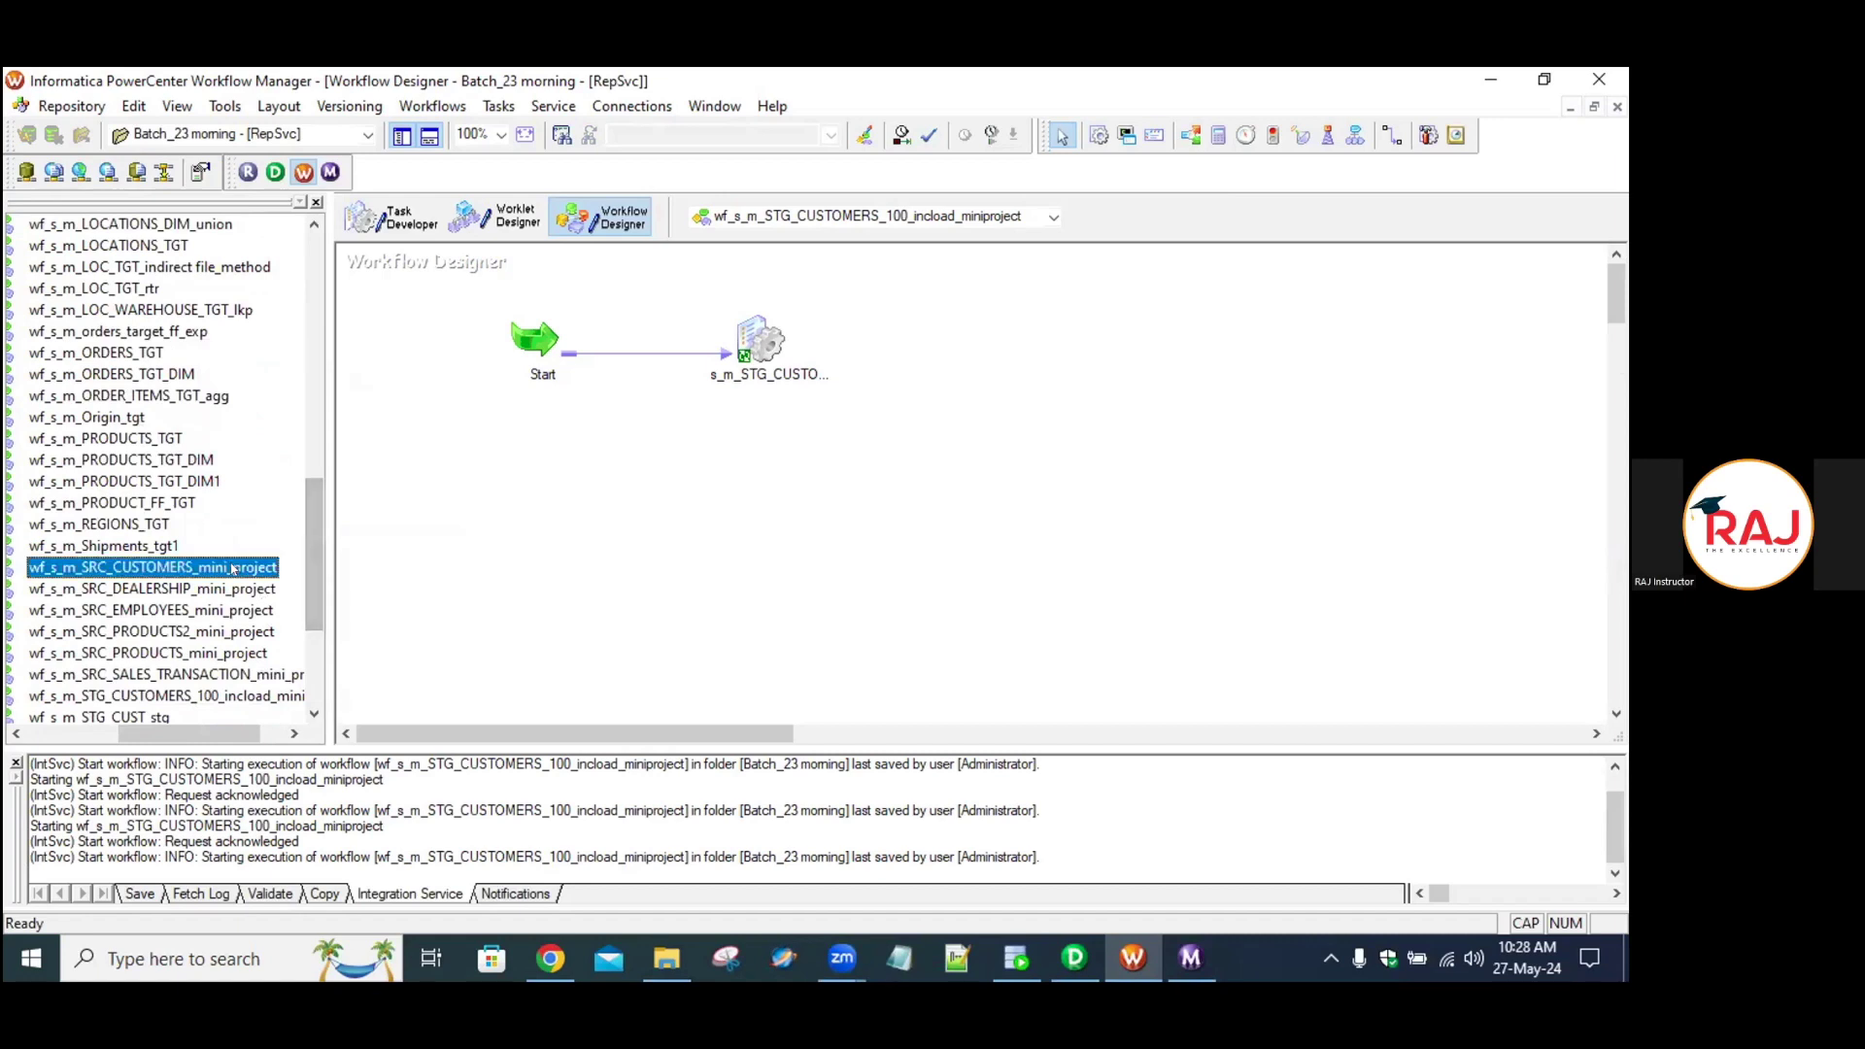
{"action": "right_click", "coordinate": [233, 568]}
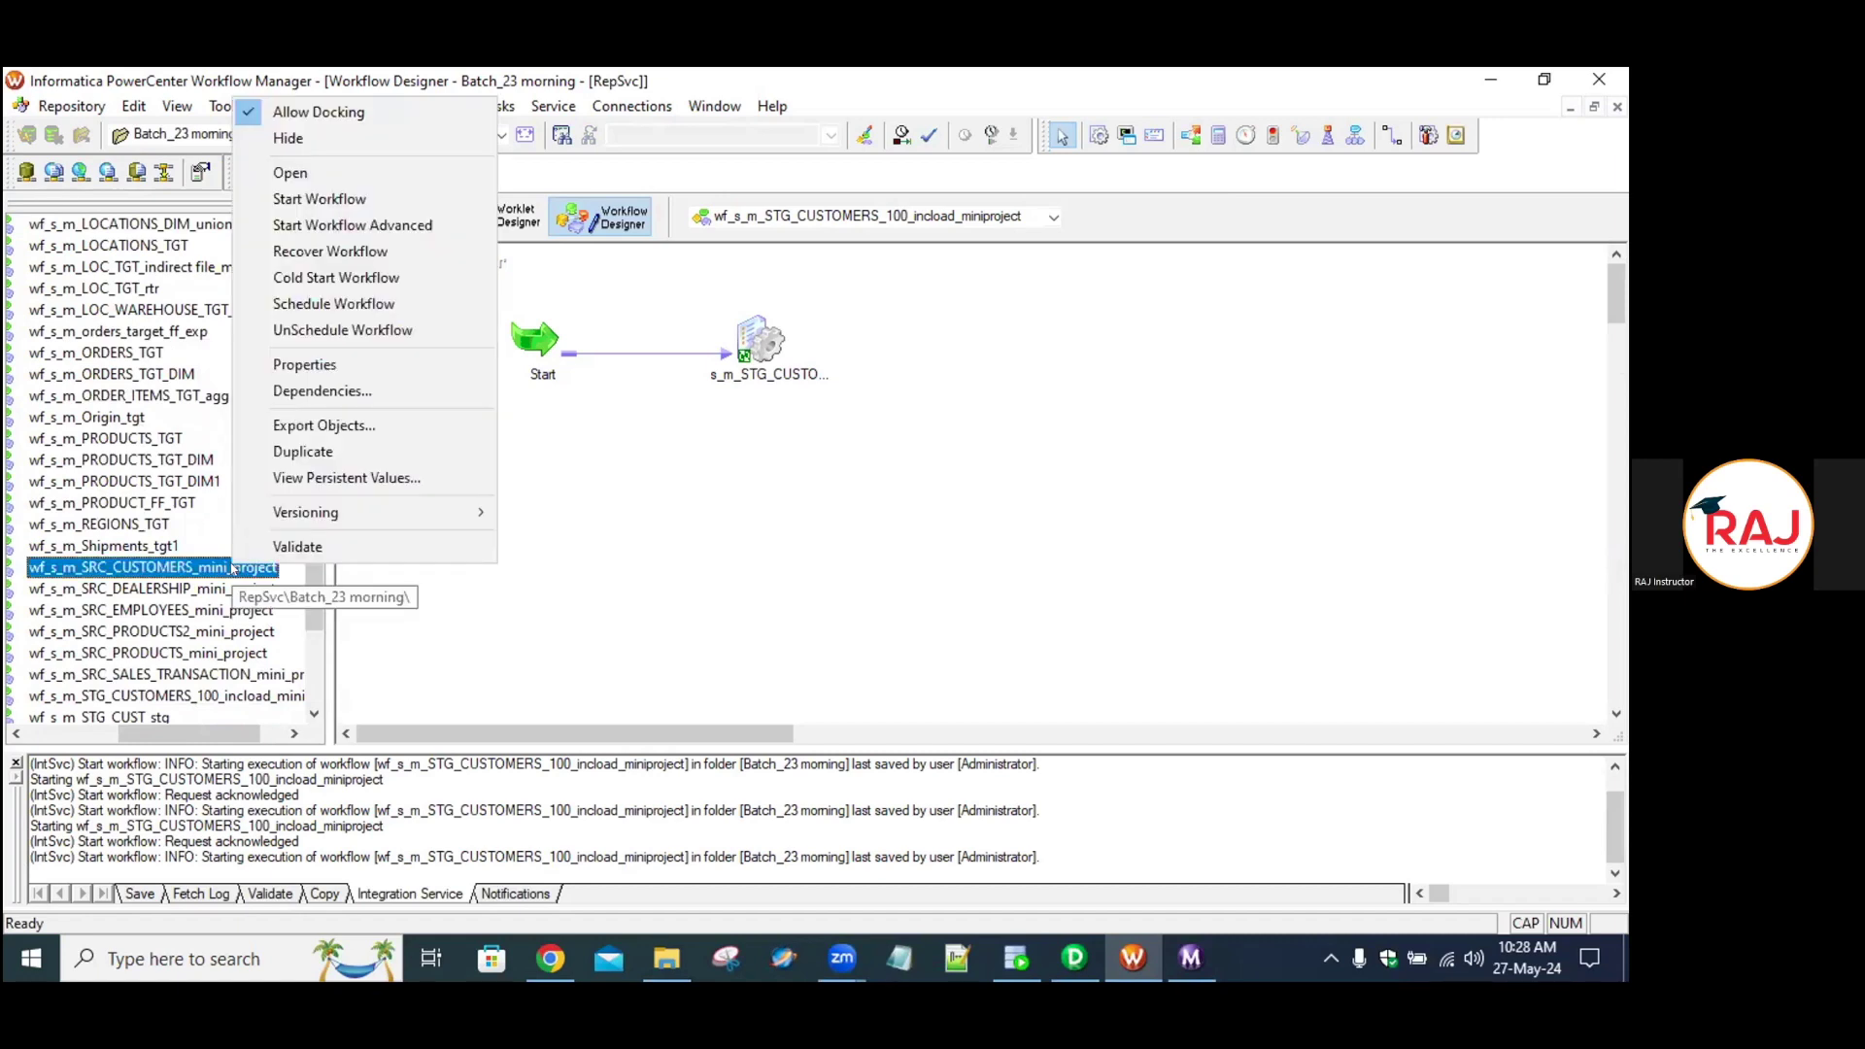
{"action": "left_click", "coordinate": [309, 171]}
Clear all objects from the Task Developer workspace.
{"action": "left_click", "coordinate": [393, 218]}
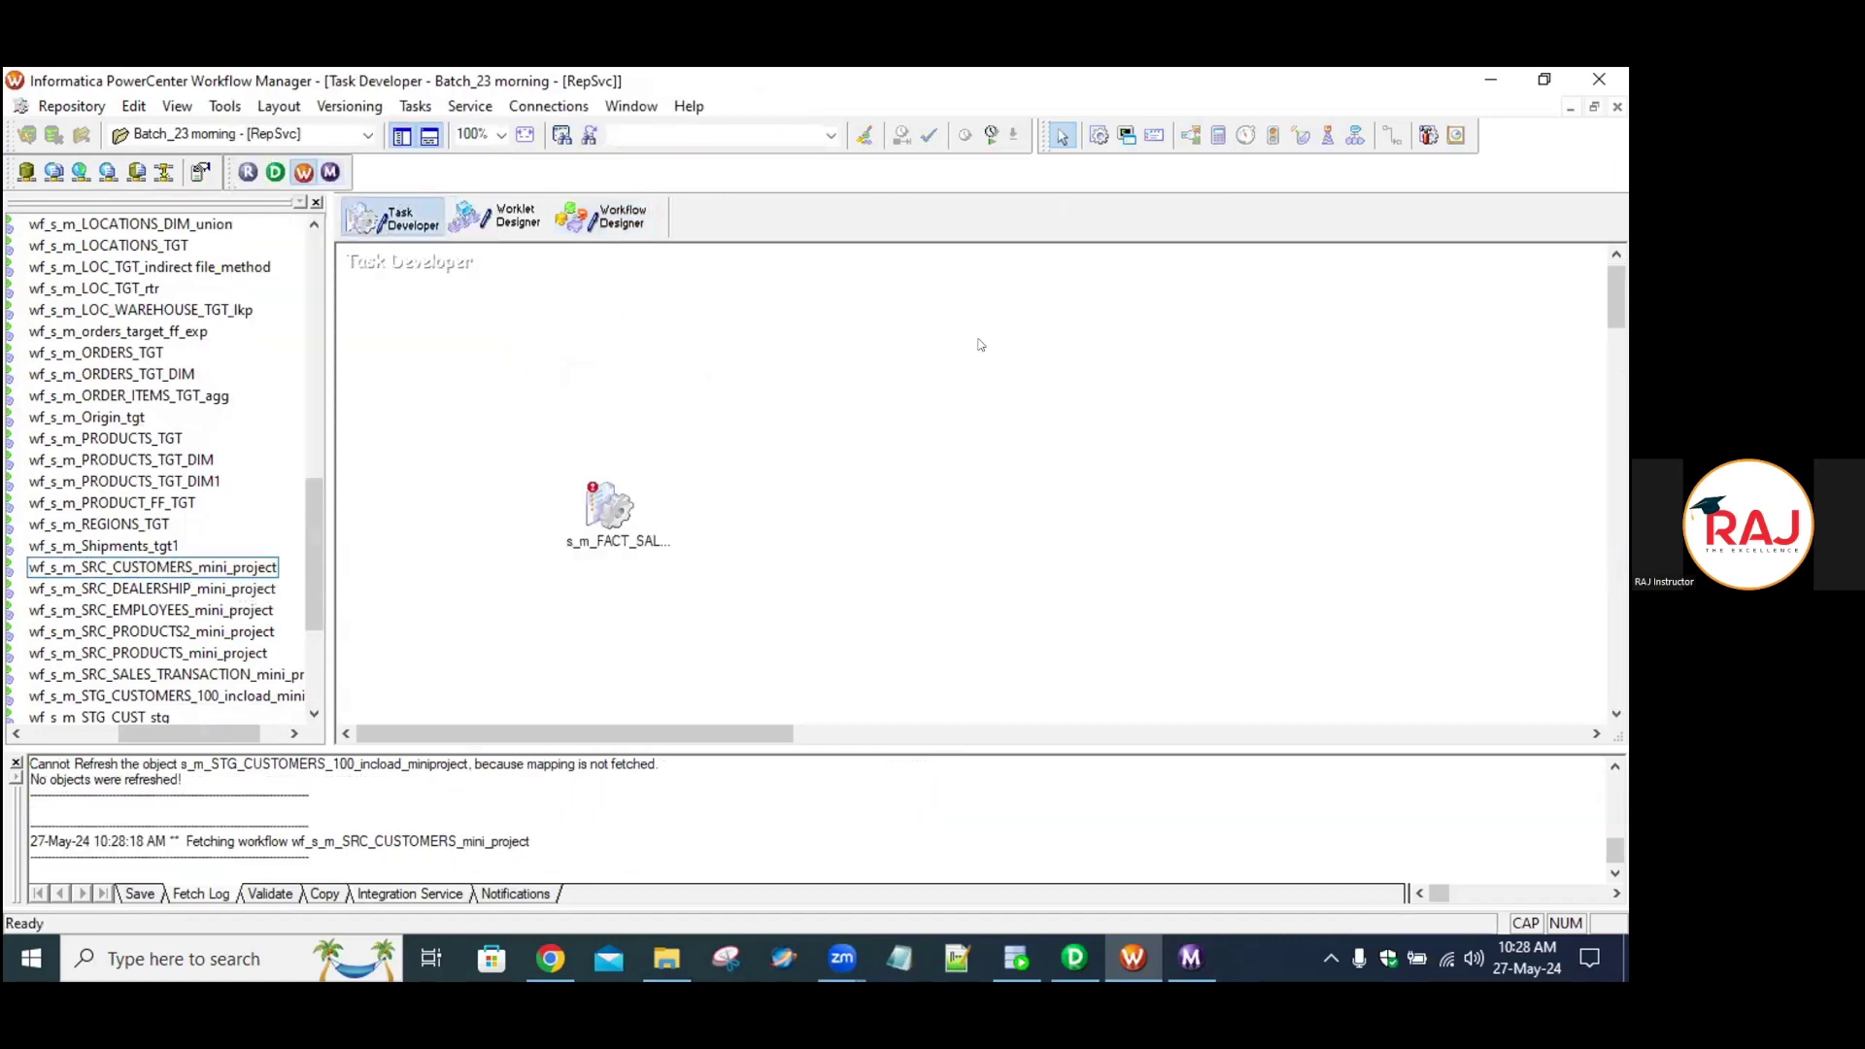
{"action": "right_click", "coordinate": [982, 342]}
{"action": "left_click", "coordinate": [1018, 379]}
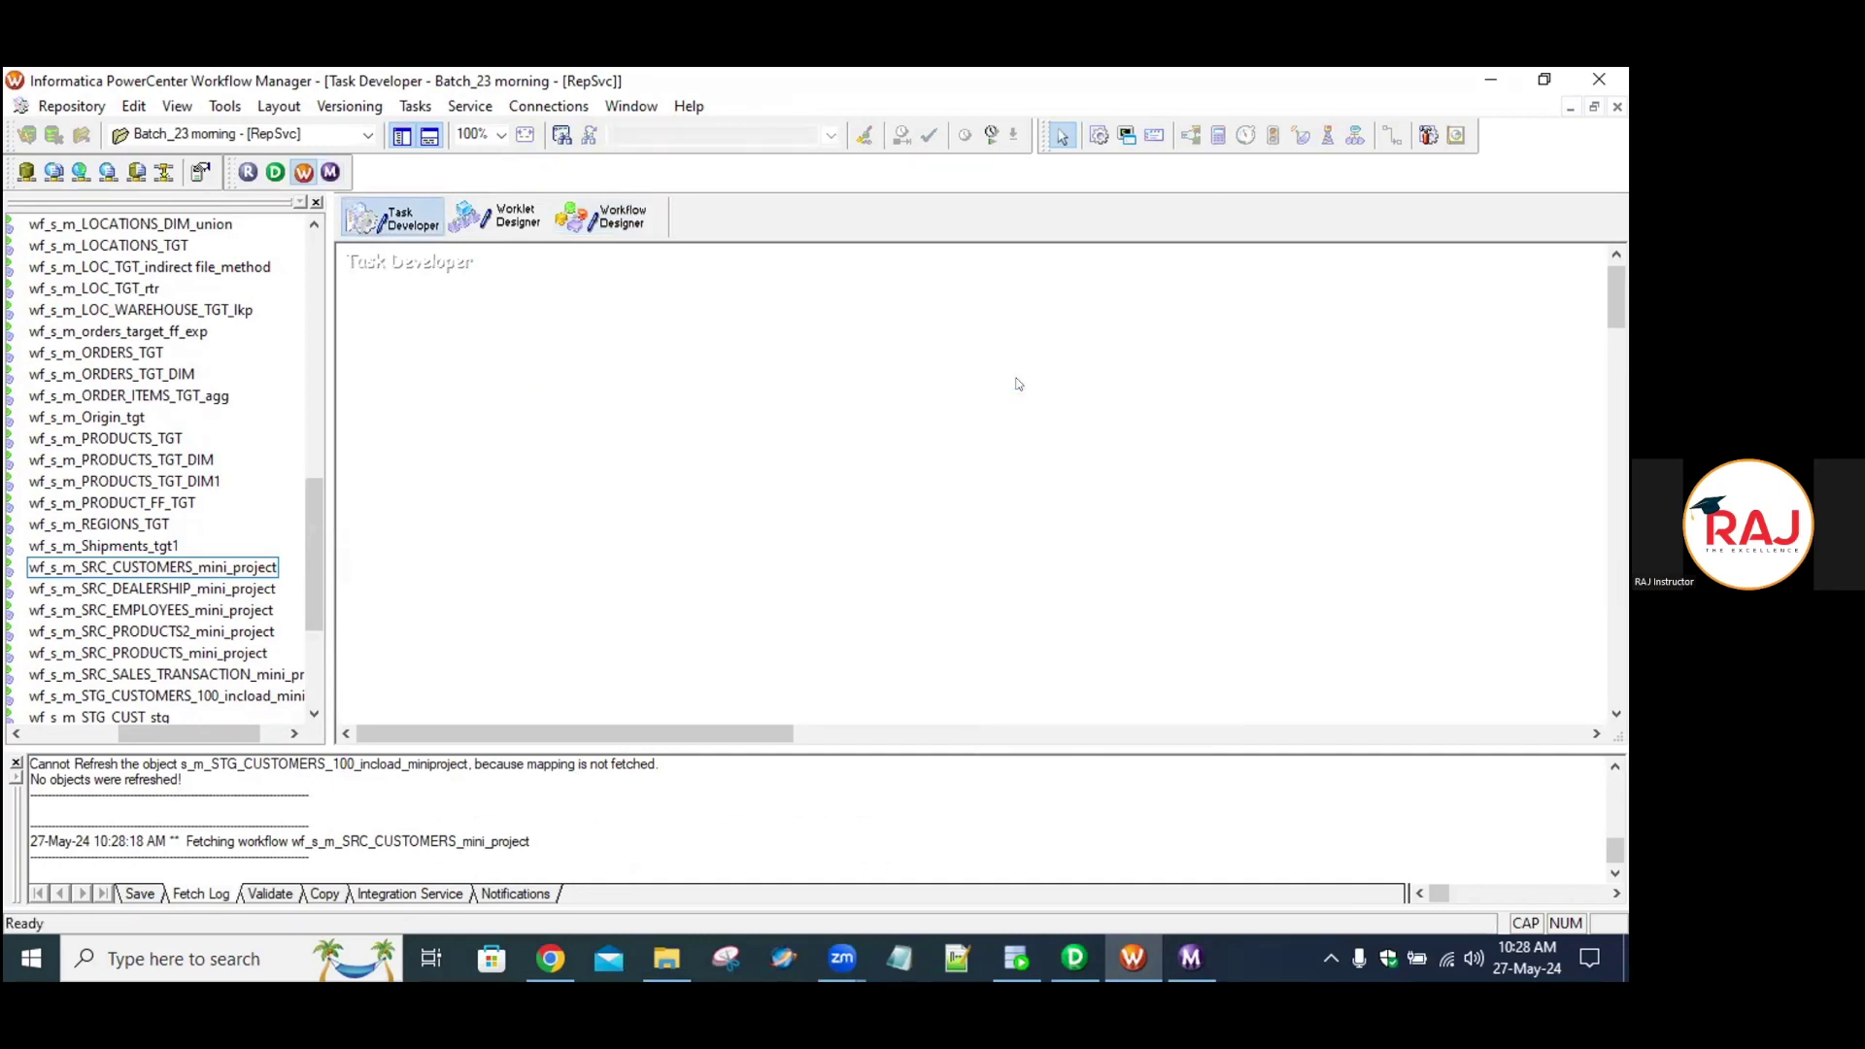
Open the workflow's s_m_SRC_CUSTOMERS_mini_project session task and display the mapping settings of its SRC_CUSTOMERS target in an enlarged dialog.
{"action": "right_click", "coordinate": [756, 338]}
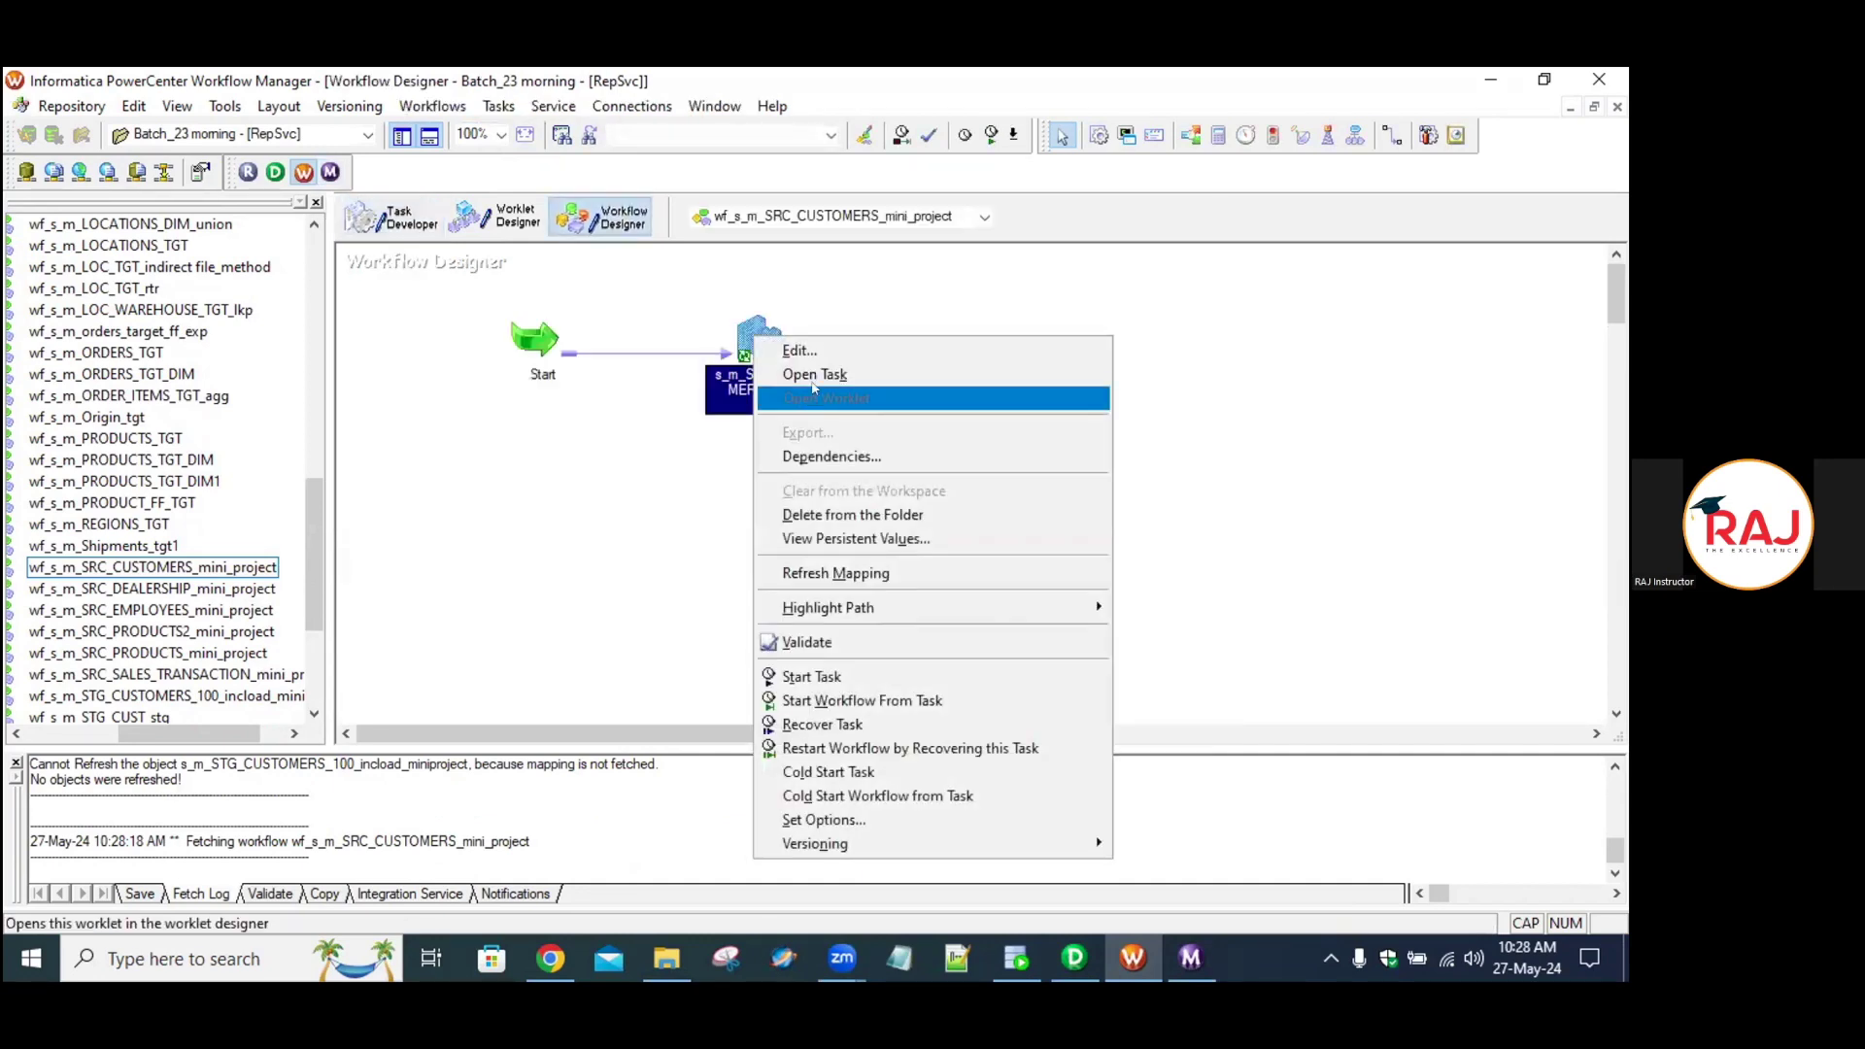
{"action": "left_click", "coordinate": [814, 374]}
{"action": "left_click", "coordinate": [664, 262]}
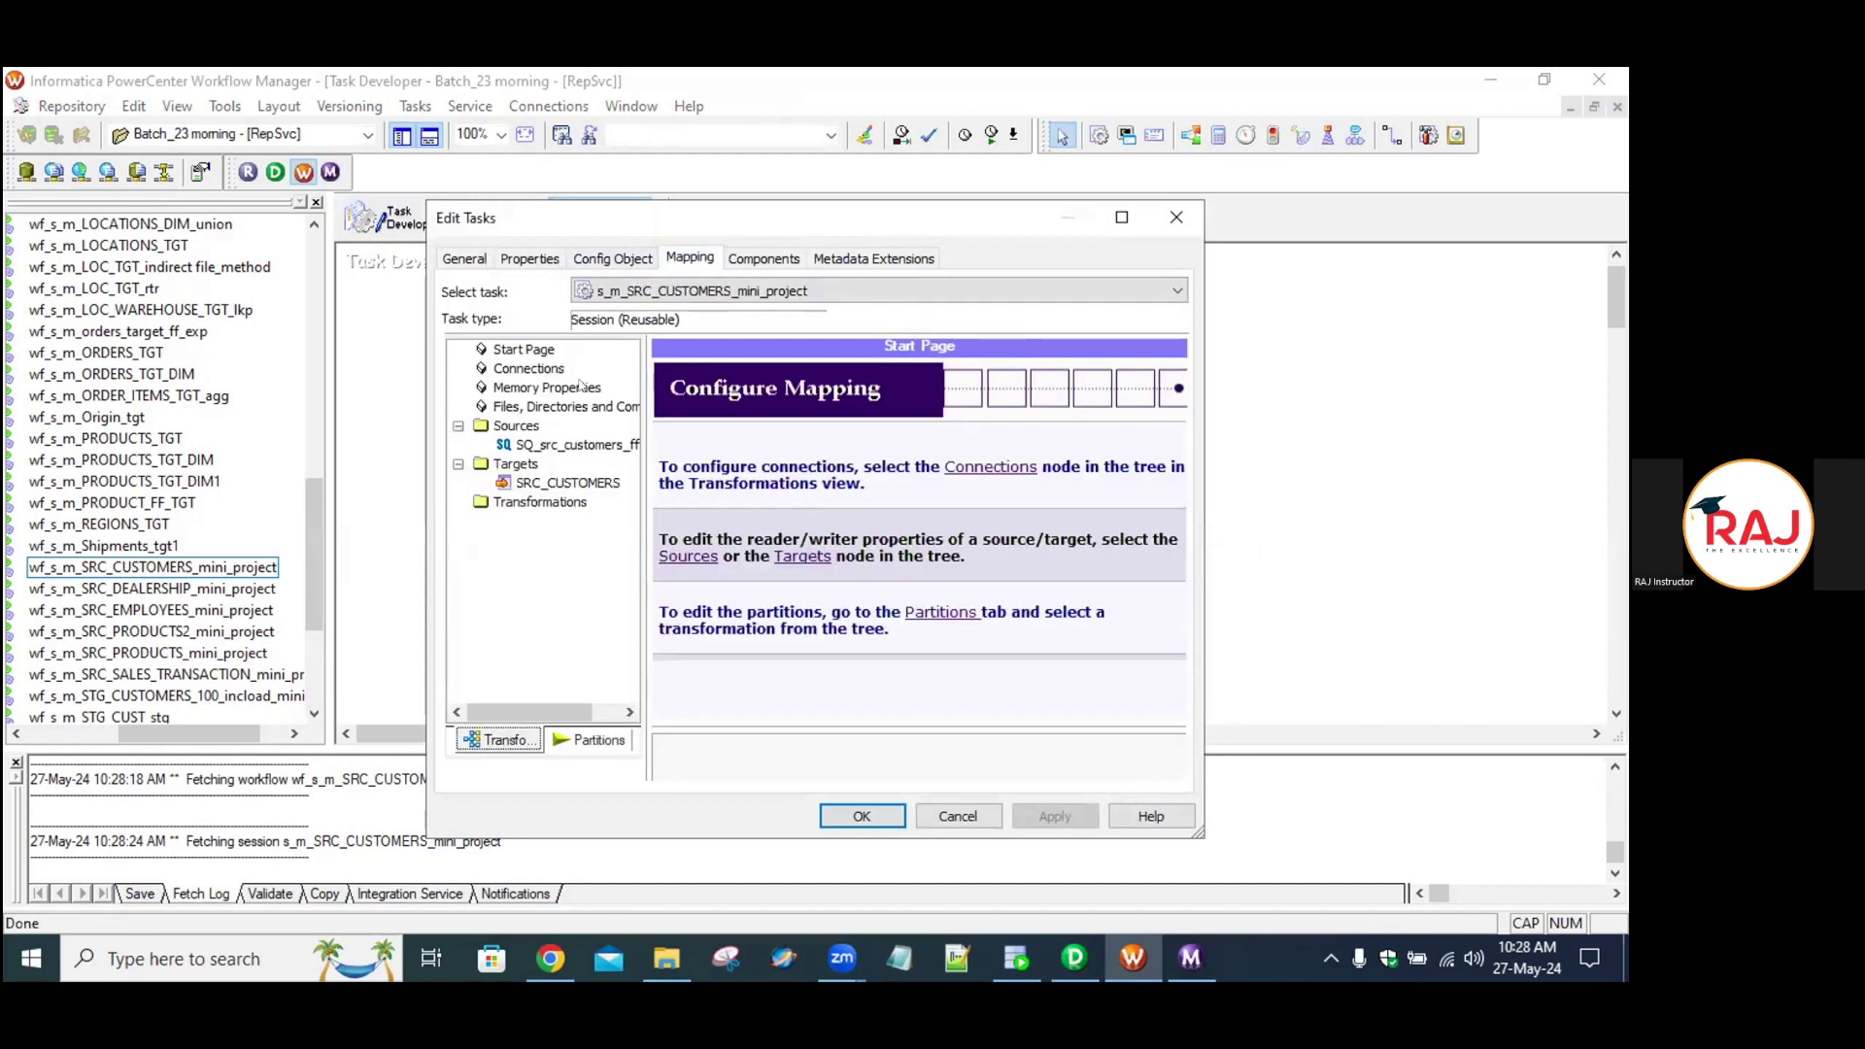
{"action": "left_click", "coordinate": [569, 444]}
{"action": "left_click", "coordinate": [567, 482]}
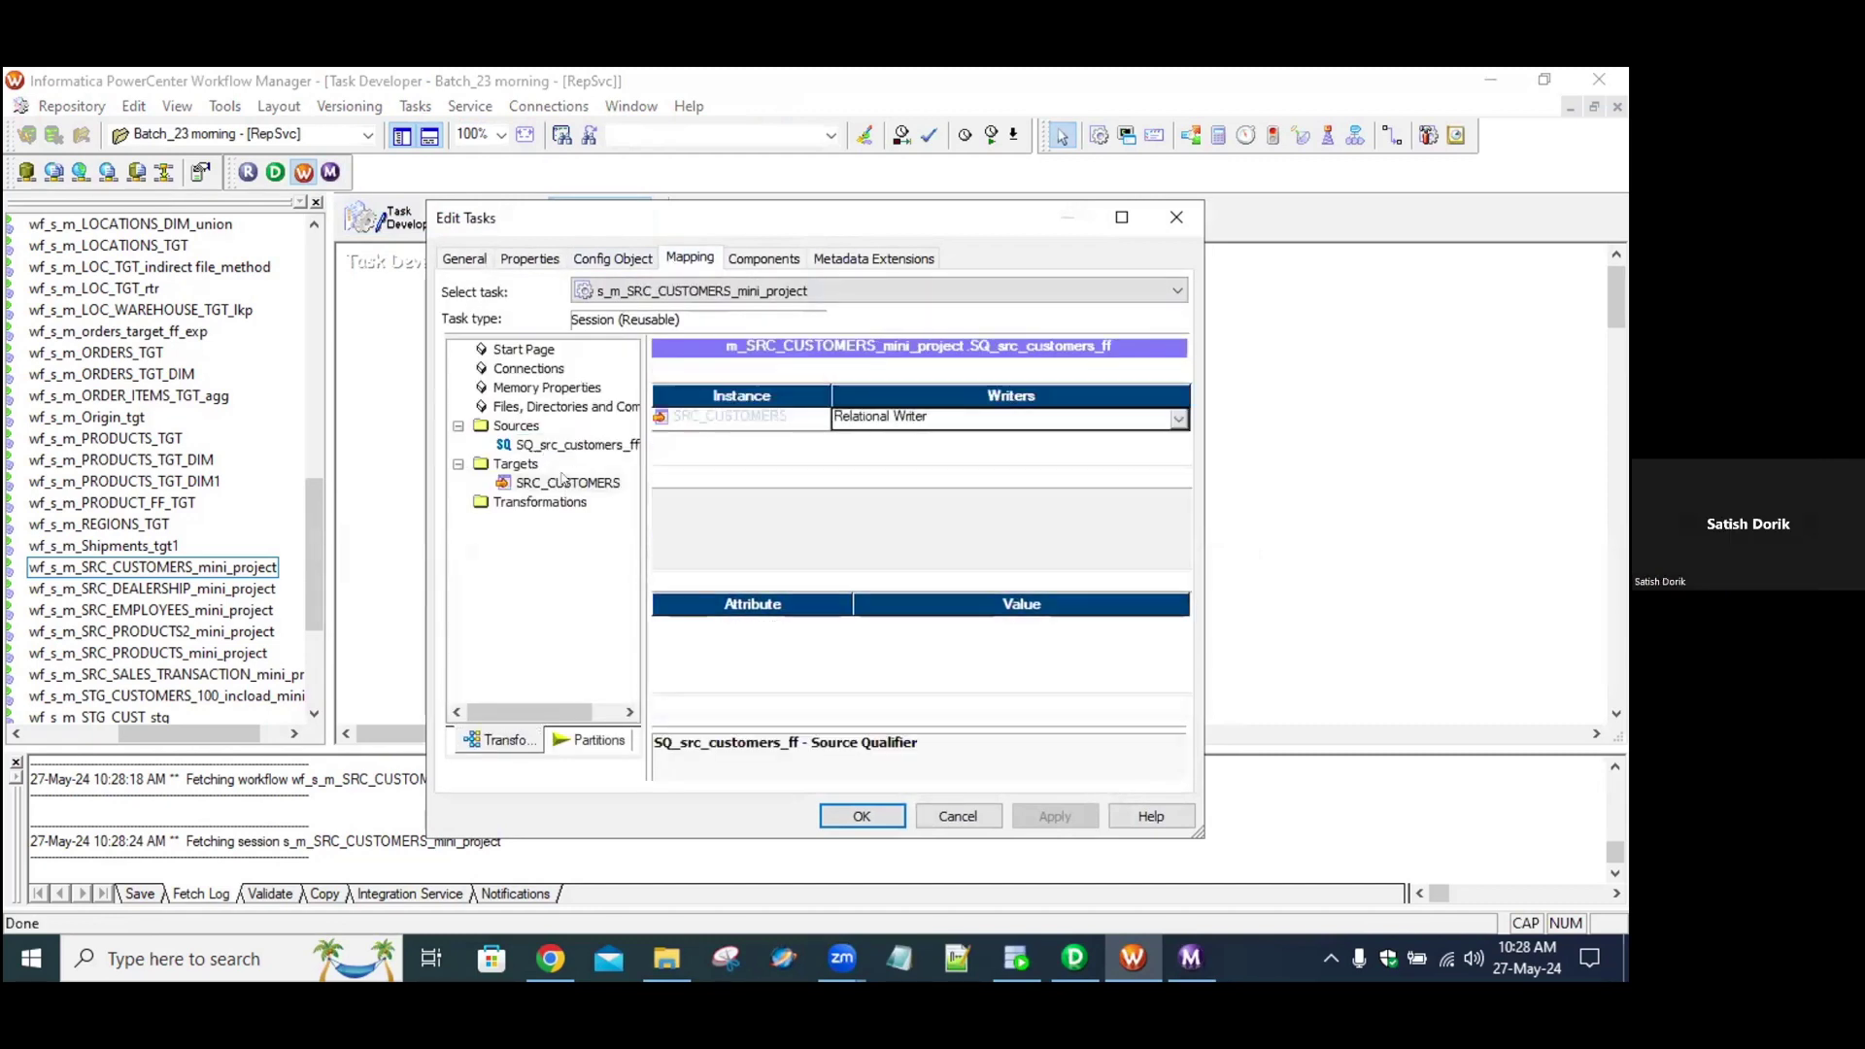
{"action": "left_click", "coordinate": [1121, 217]}
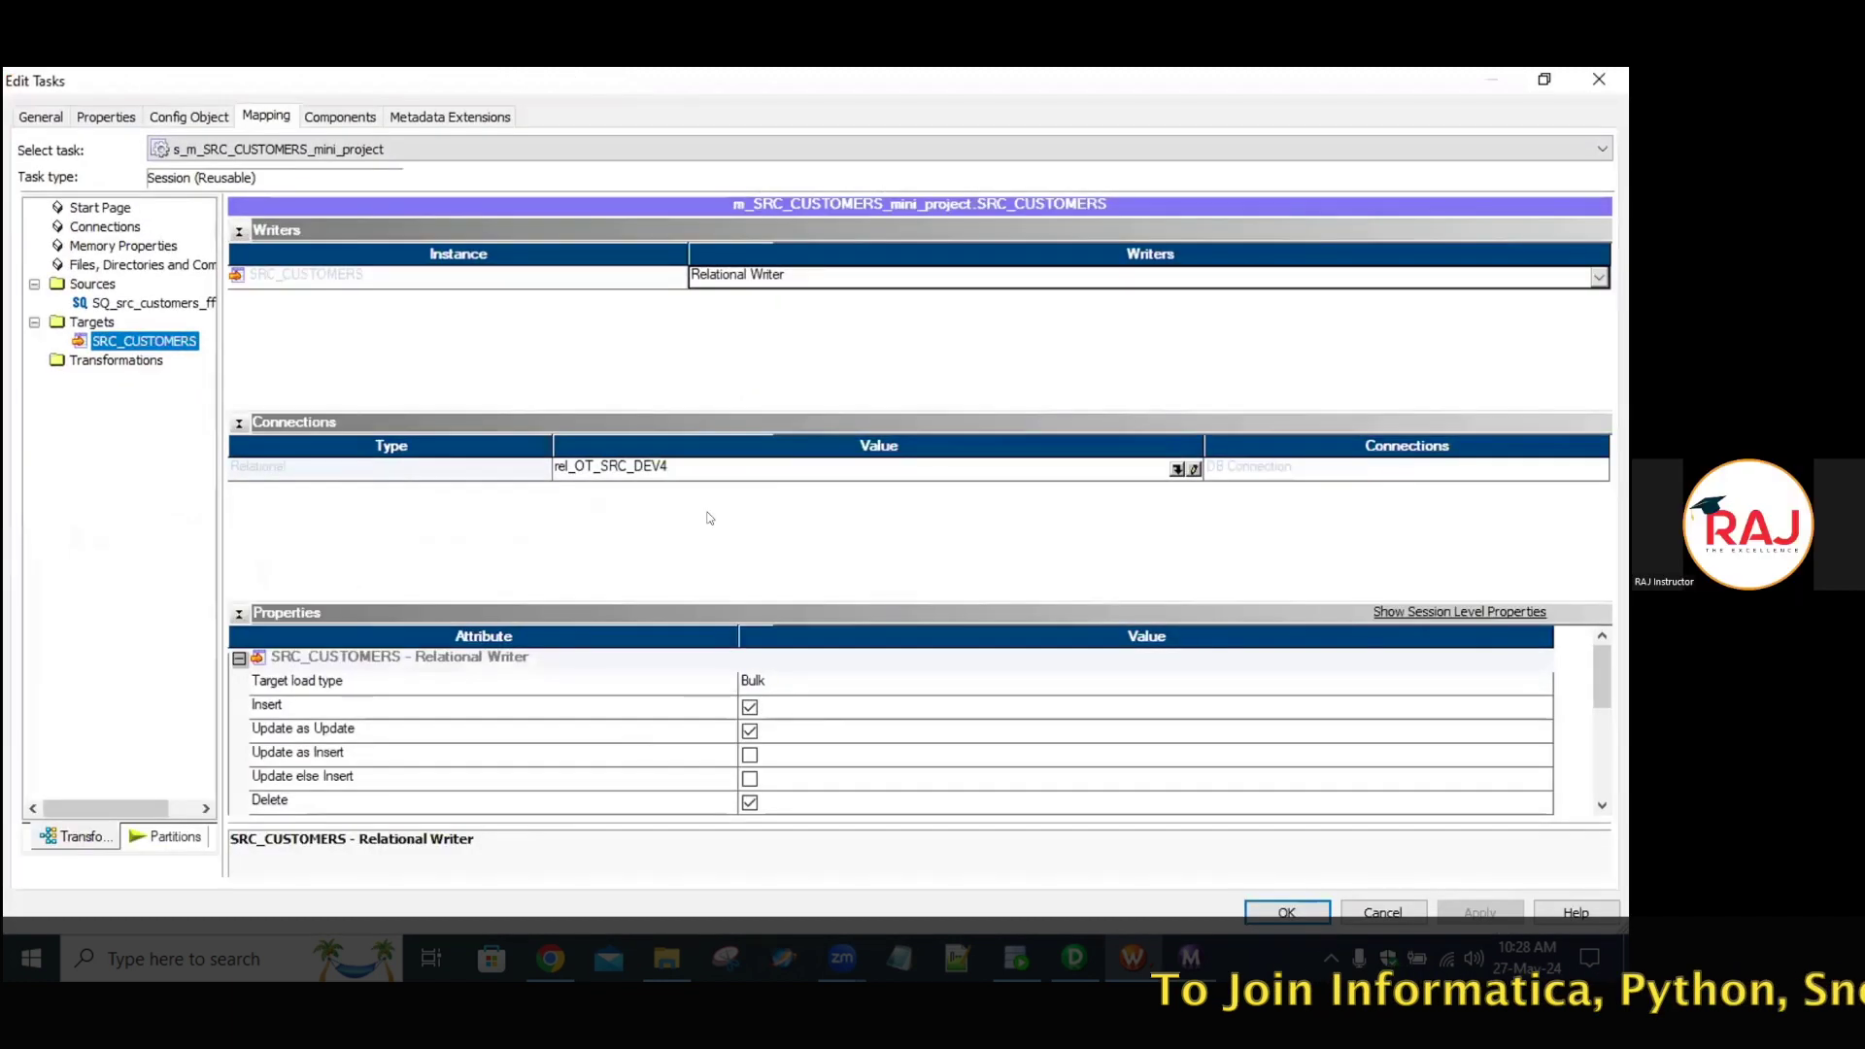
Set the SRC_CUSTOMERS target load type to Normal and save the session.
{"action": "left_click", "coordinate": [767, 682]}
{"action": "left_click", "coordinate": [776, 708]}
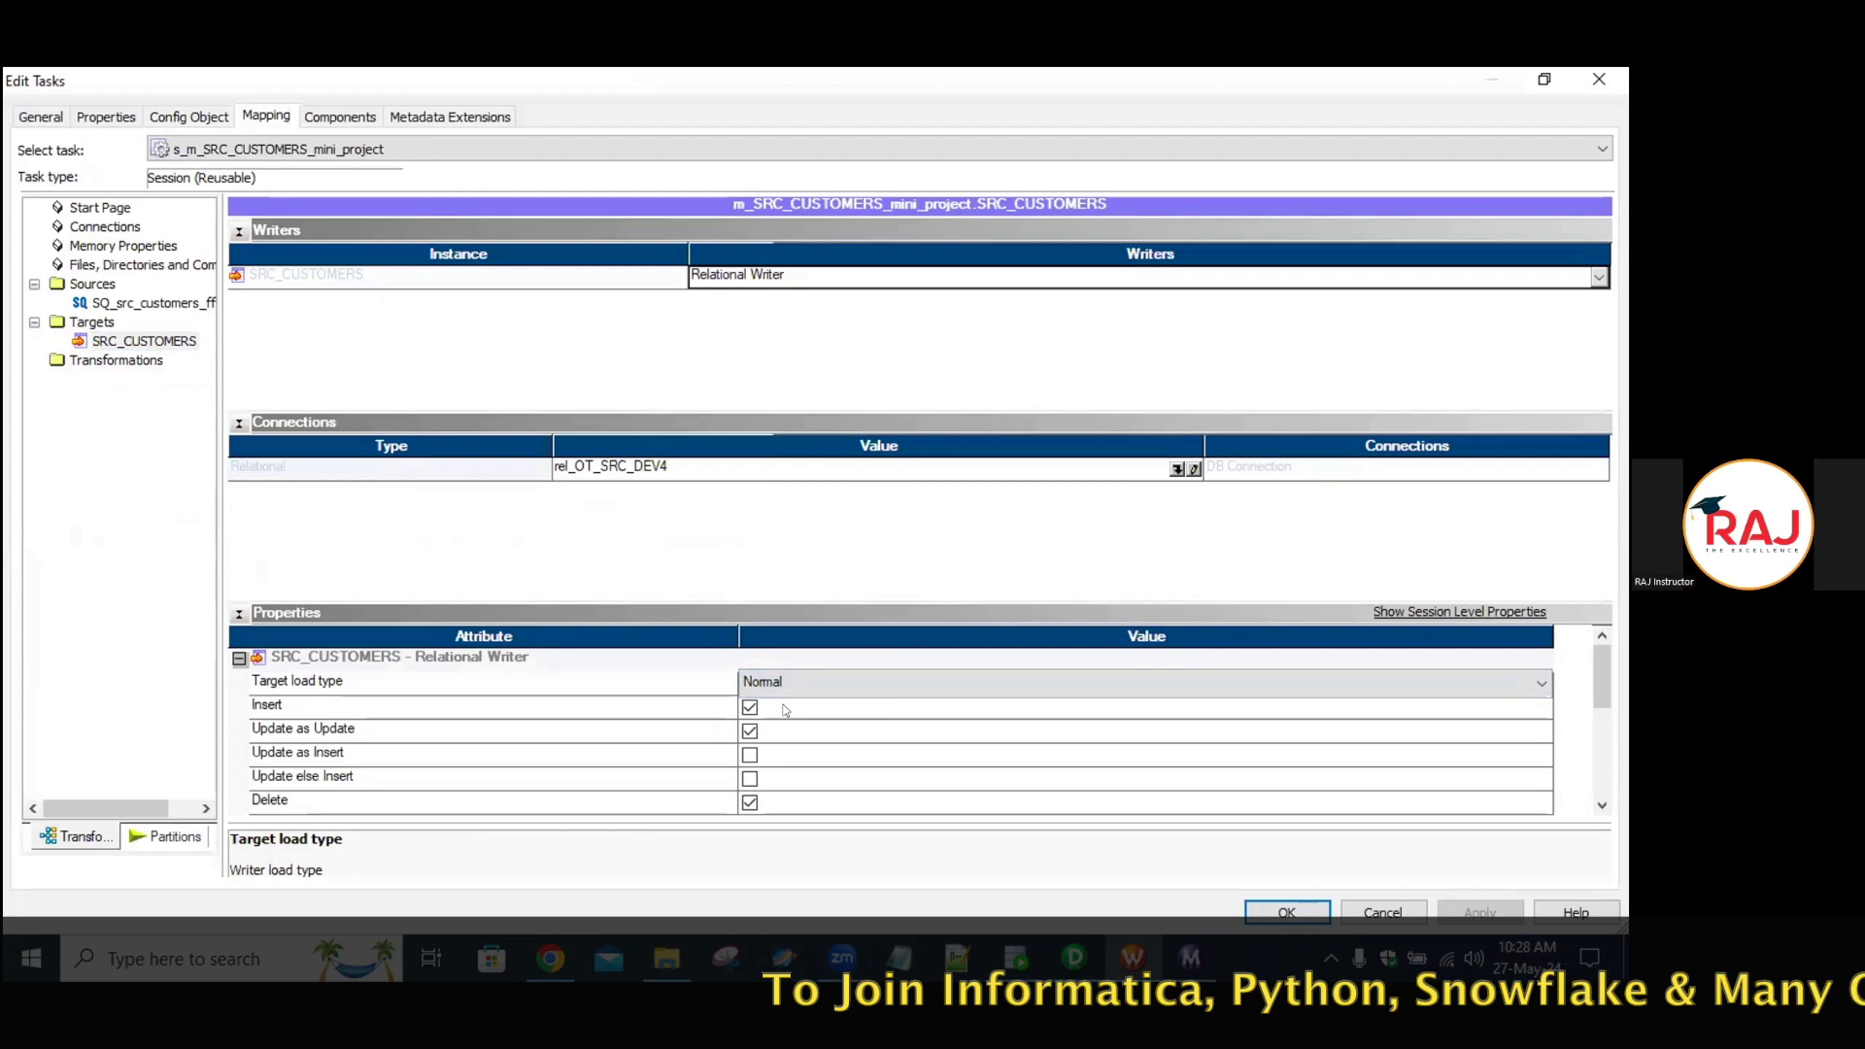
{"action": "left_click", "coordinate": [1286, 911]}
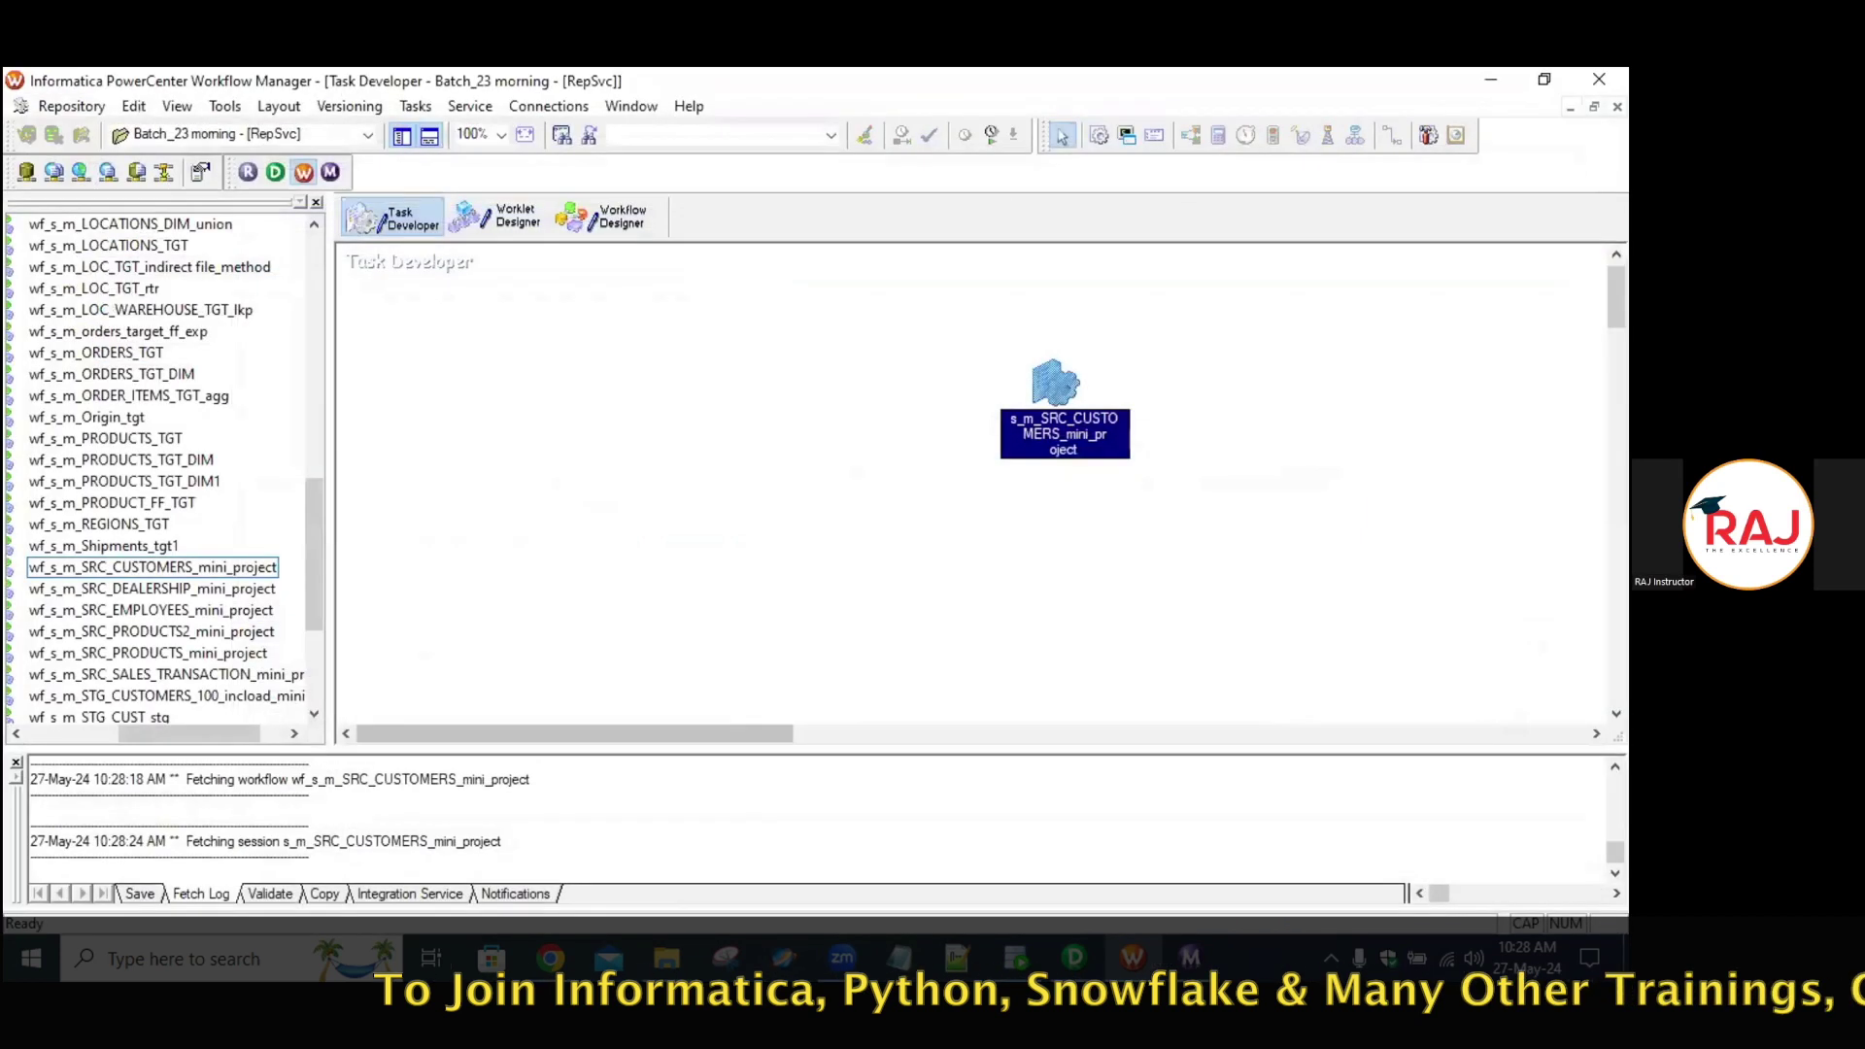
{"action": "key", "text": "ctrl+s"}
Return to the Workflow Designer and start the wf_s_m_SRC_CUSTOMERS_mini_project workflow.
{"action": "left_click", "coordinate": [600, 216]}
{"action": "right_click", "coordinate": [679, 464]}
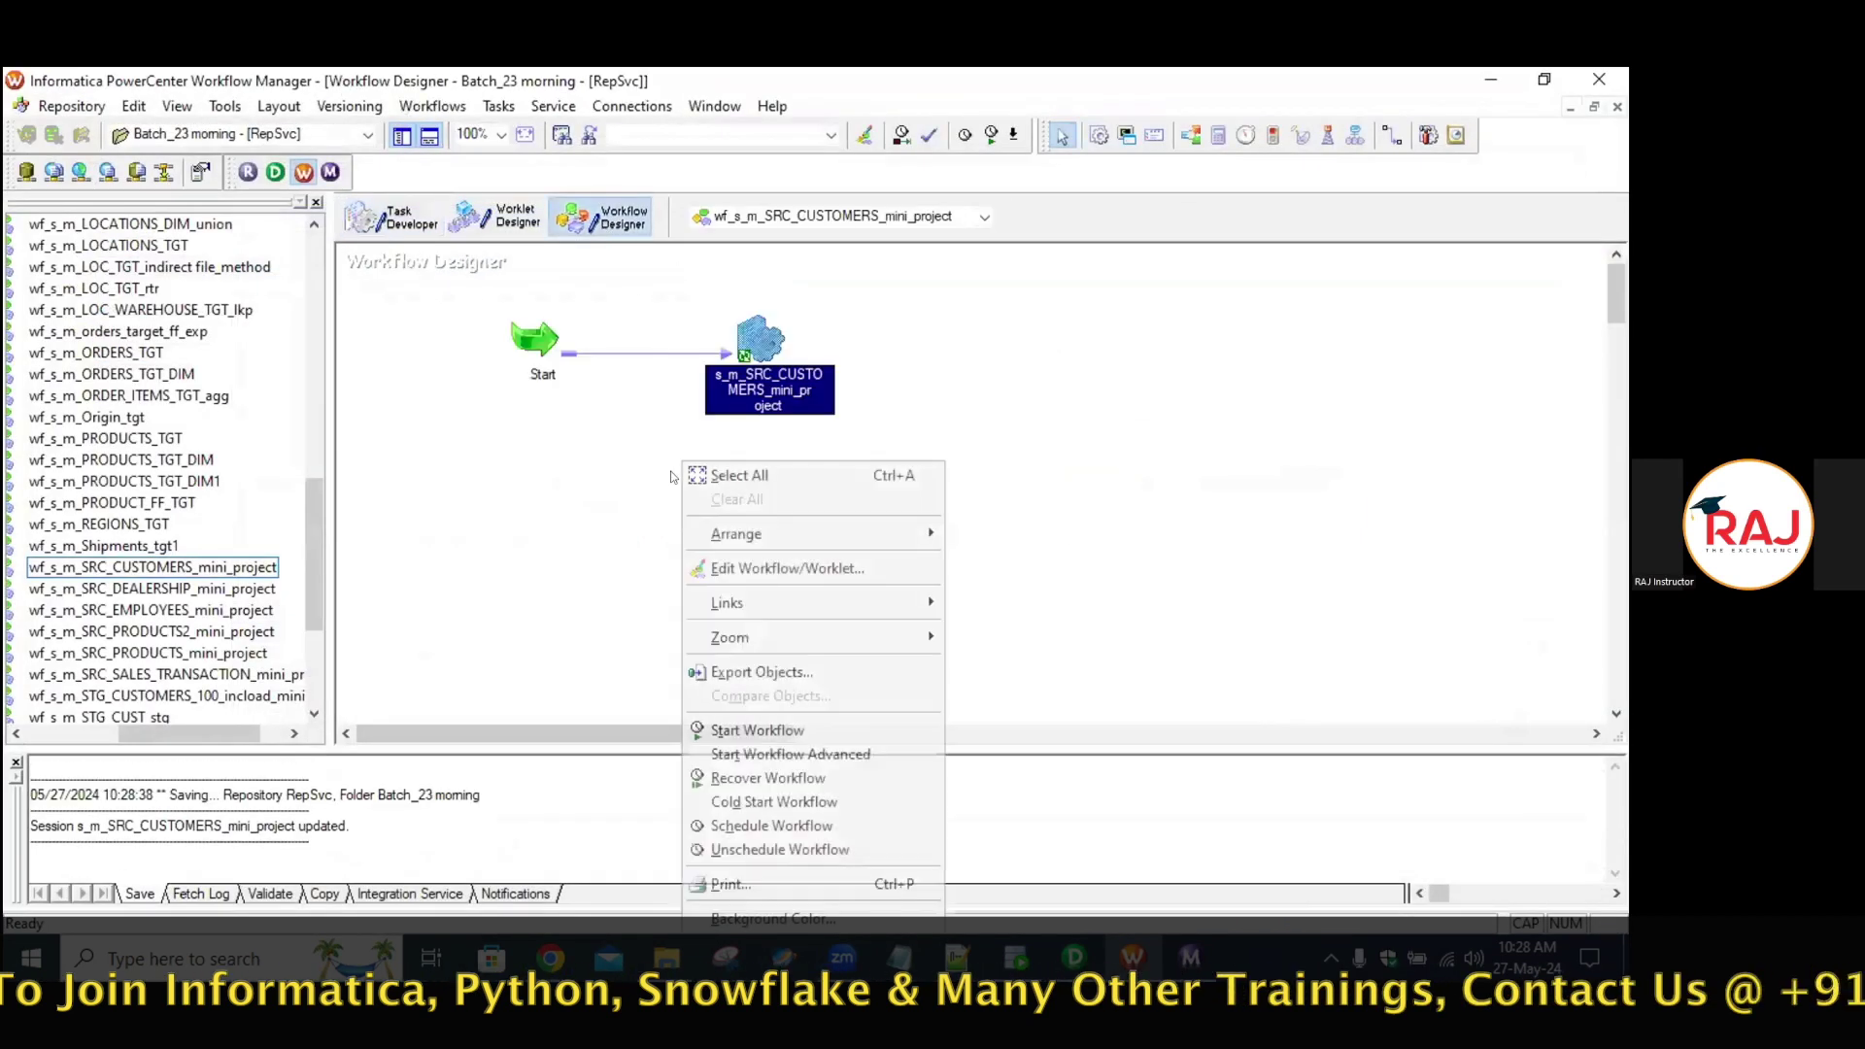
{"action": "left_click", "coordinate": [734, 726]}
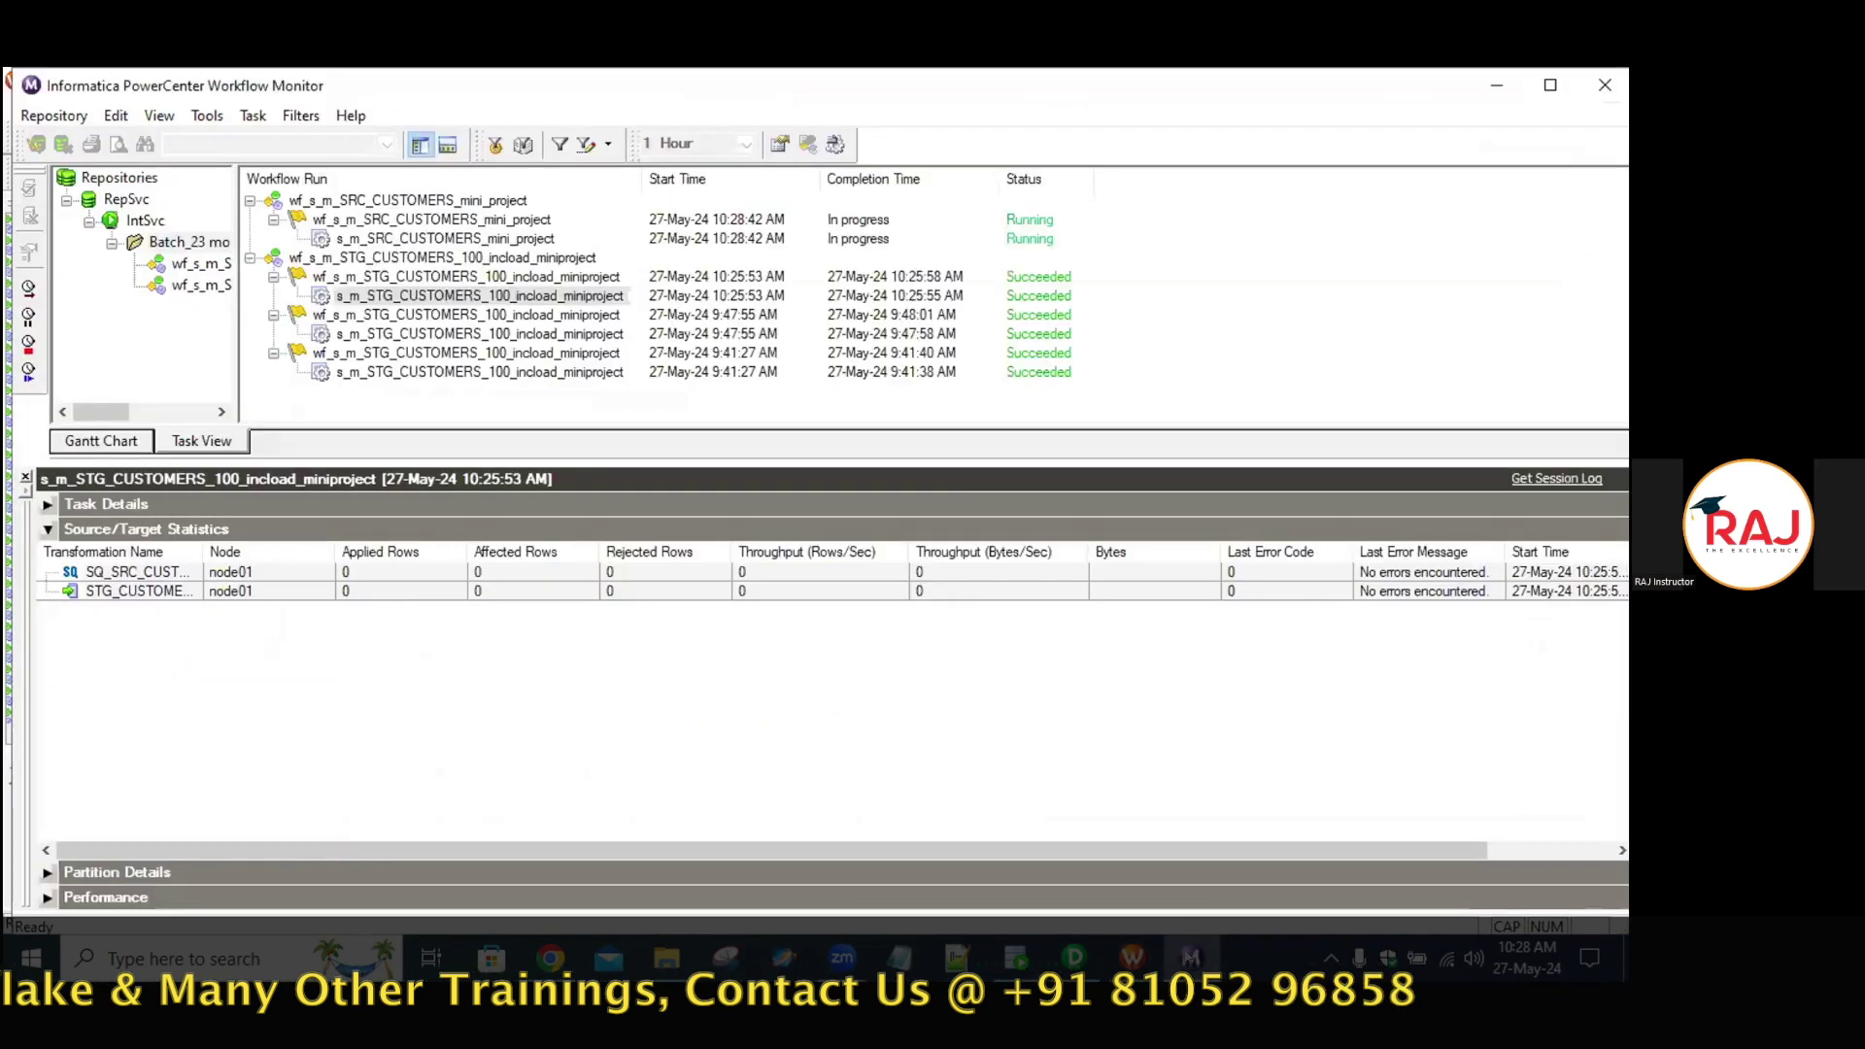
Check the source and target statistics of the s_m_SRC_CUSTOMERS_mini_project session run in the Workflow Monitor.
{"action": "right_click", "coordinate": [428, 230]}
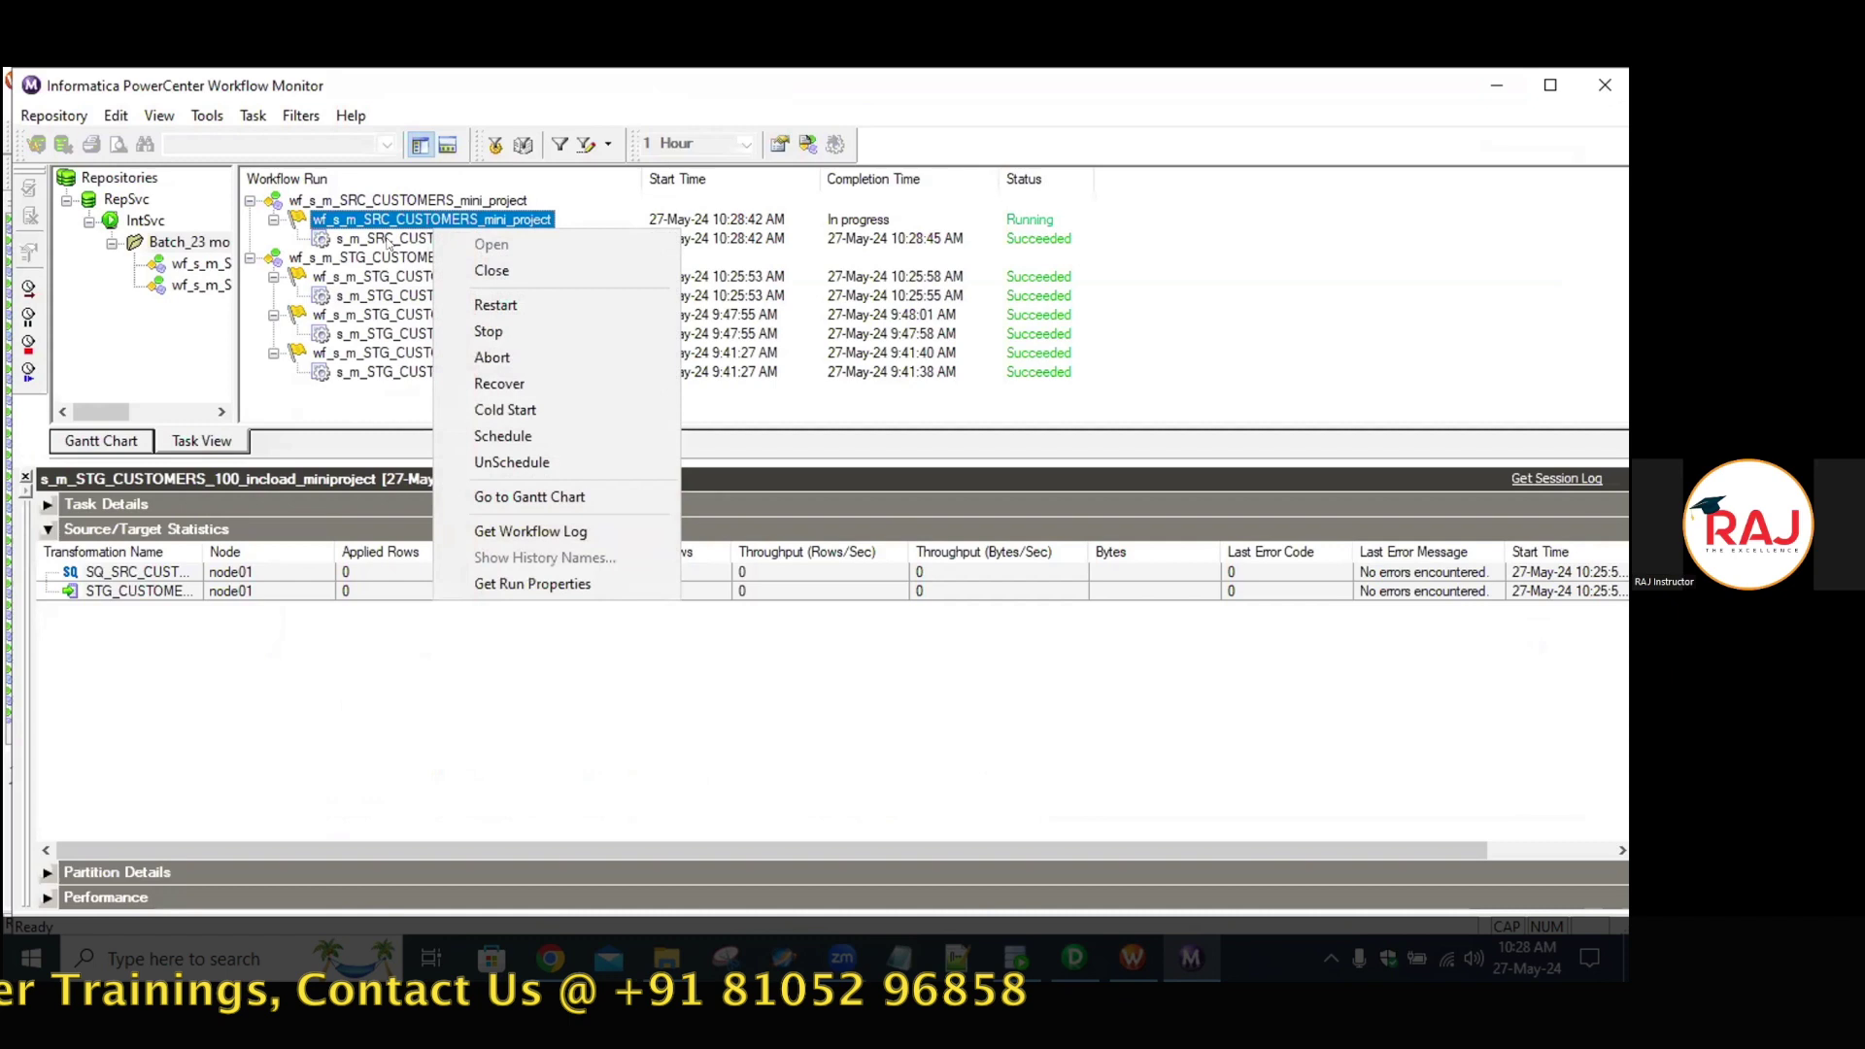
{"action": "right_click", "coordinate": [392, 240]}
{"action": "left_click", "coordinate": [462, 567]}
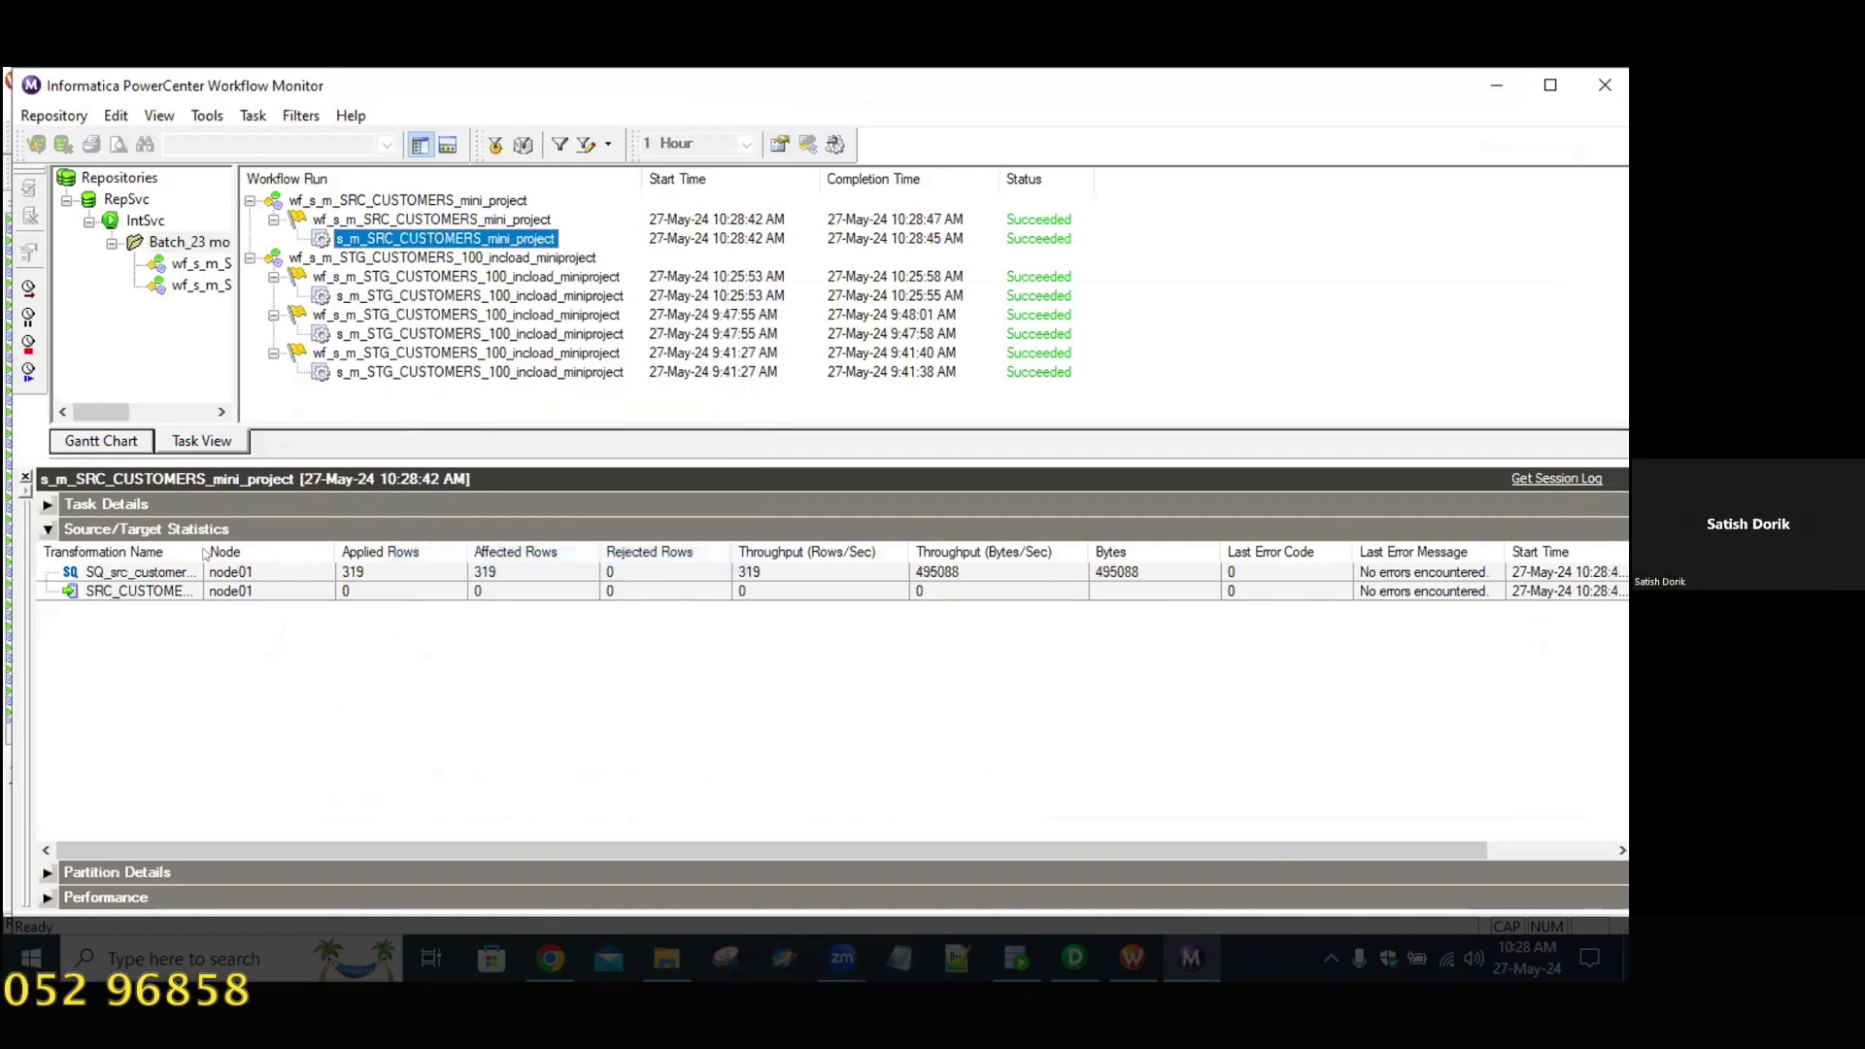
{"action": "left_click_drag", "start_coordinate": [203, 551], "coordinate": [301, 551]}
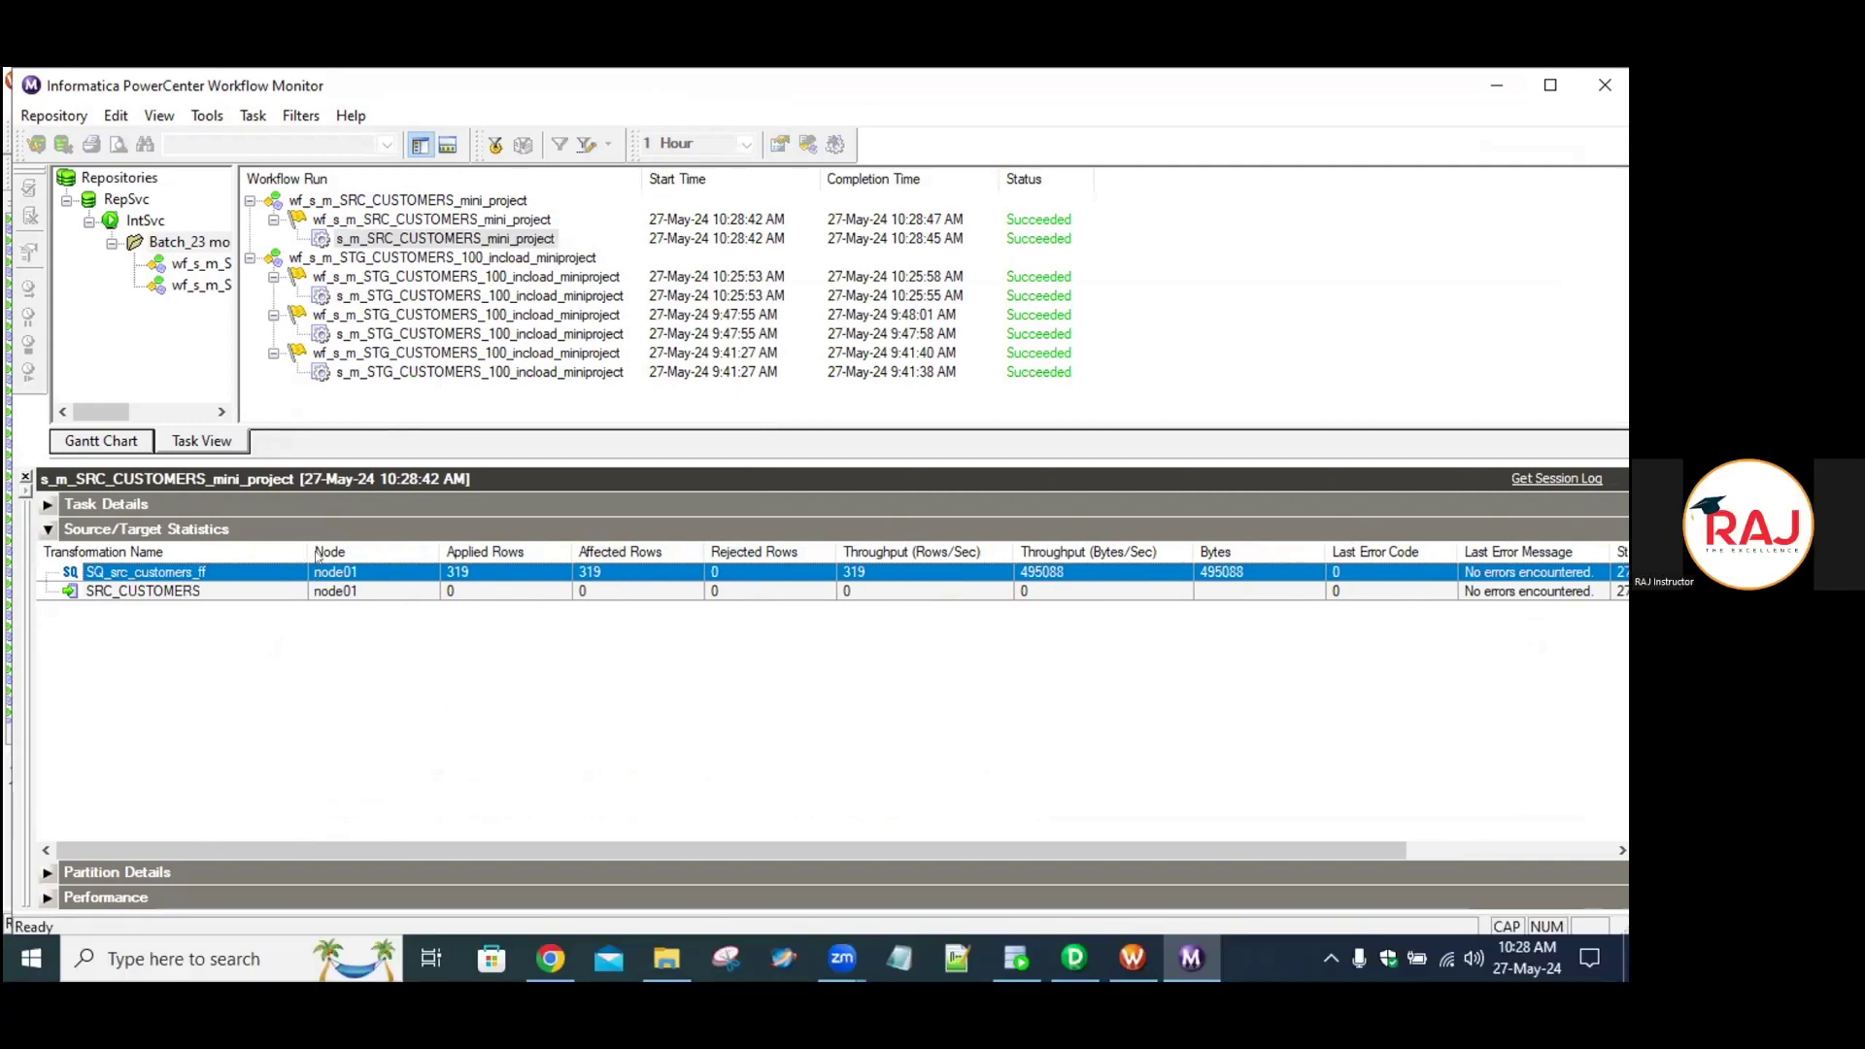
Examine the session log of s_m_SRC_CUSTOMERS_mini_project for row errors, and close it.
{"action": "right_click", "coordinate": [456, 235]}
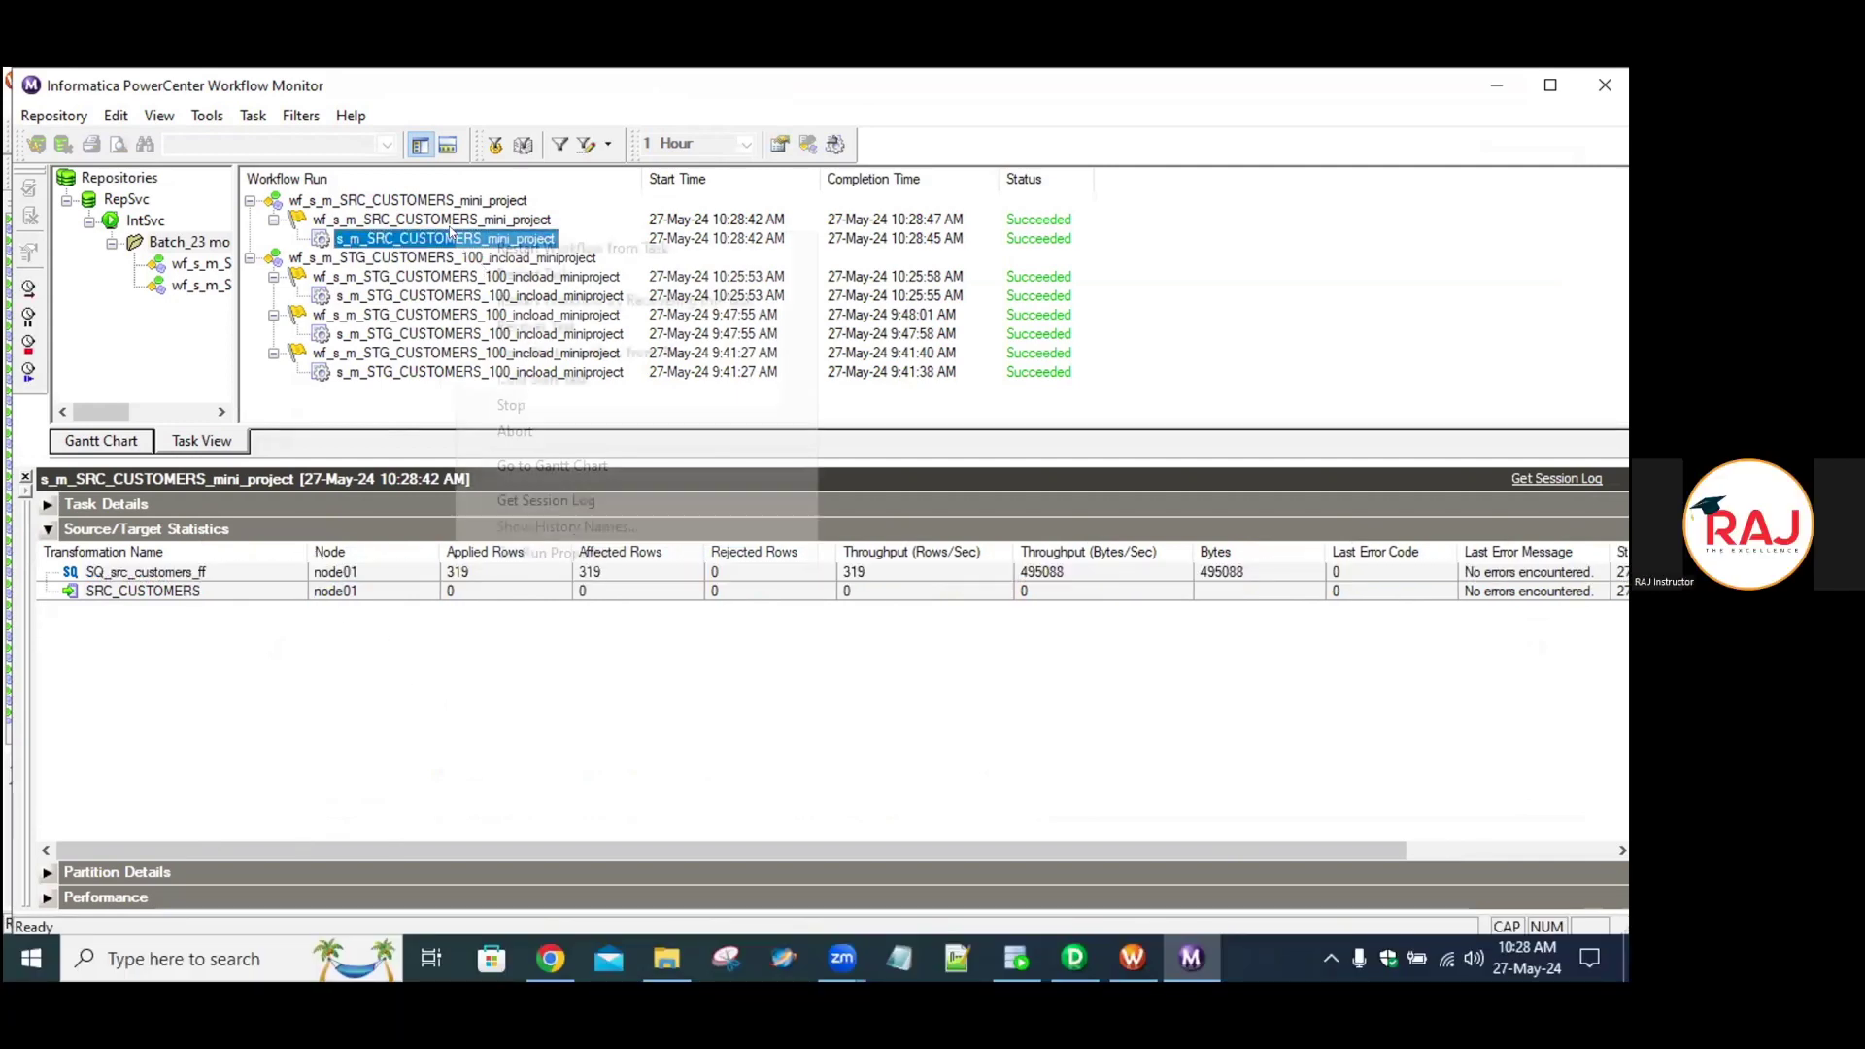
{"action": "left_click", "coordinate": [575, 497]}
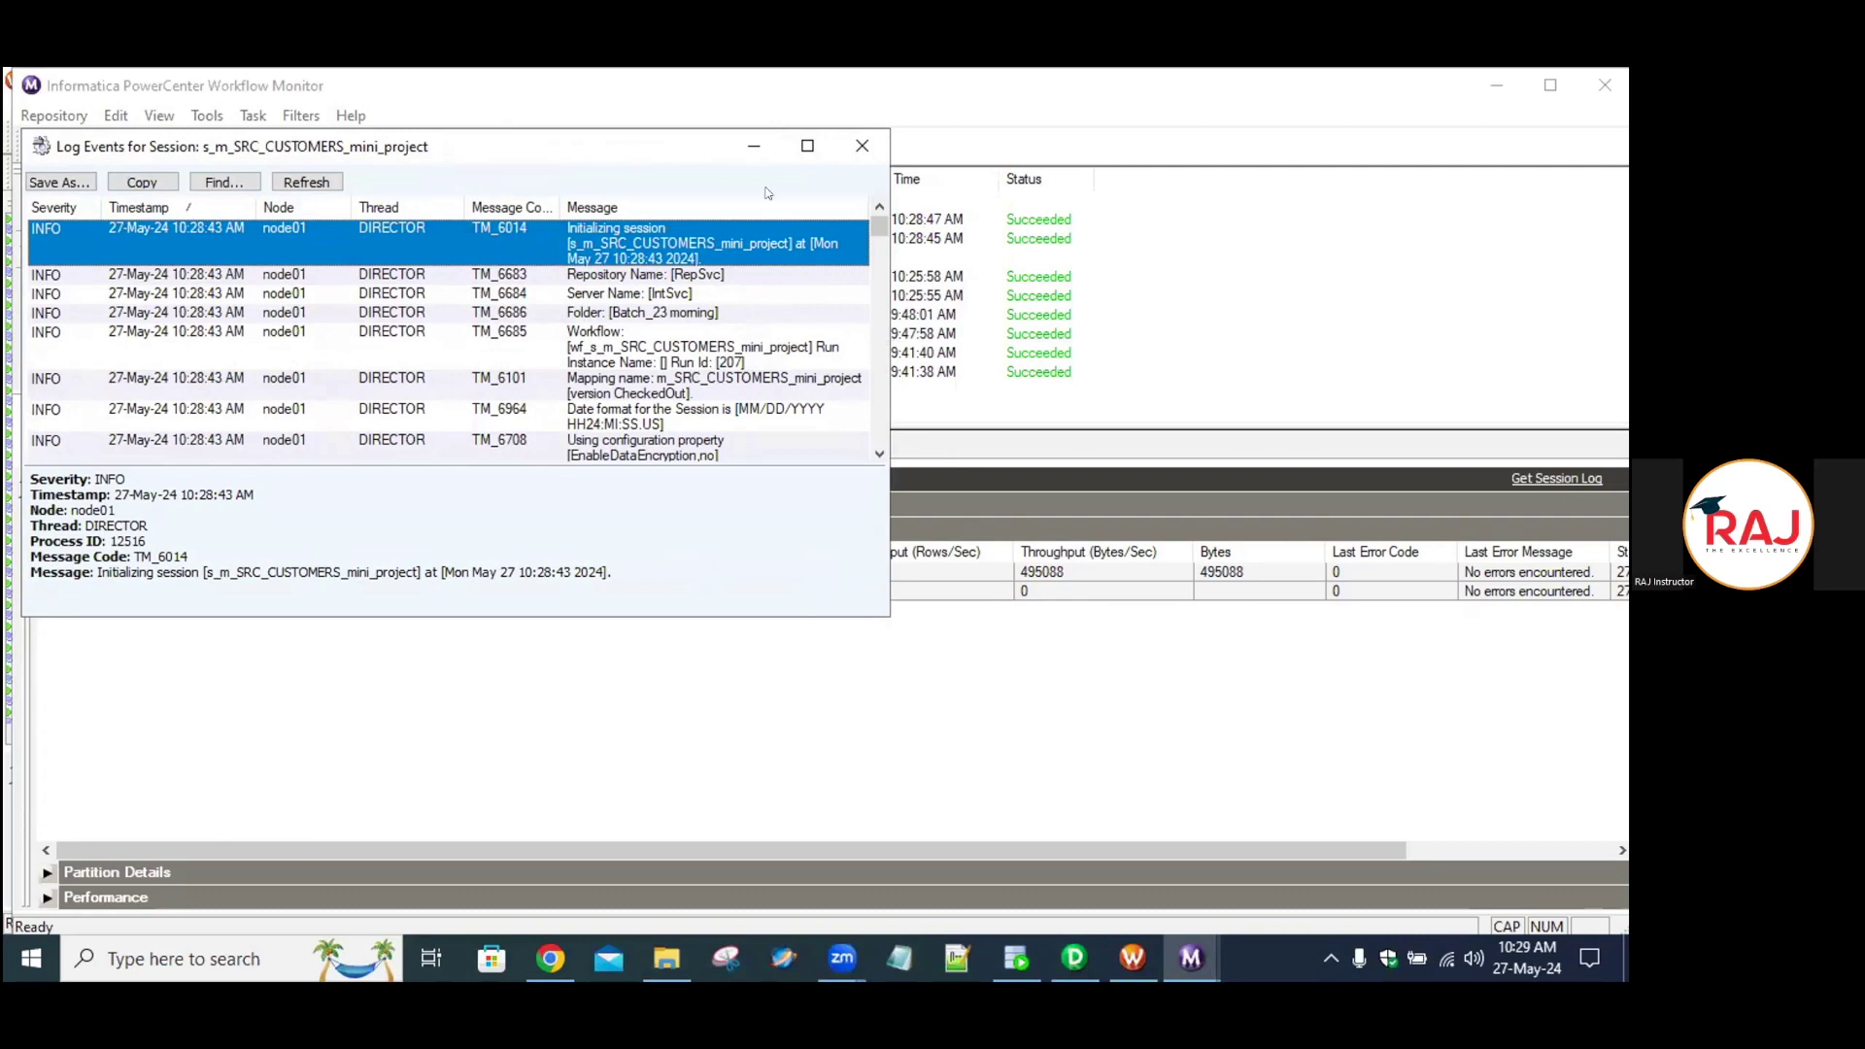
{"action": "left_click", "coordinate": [807, 146]}
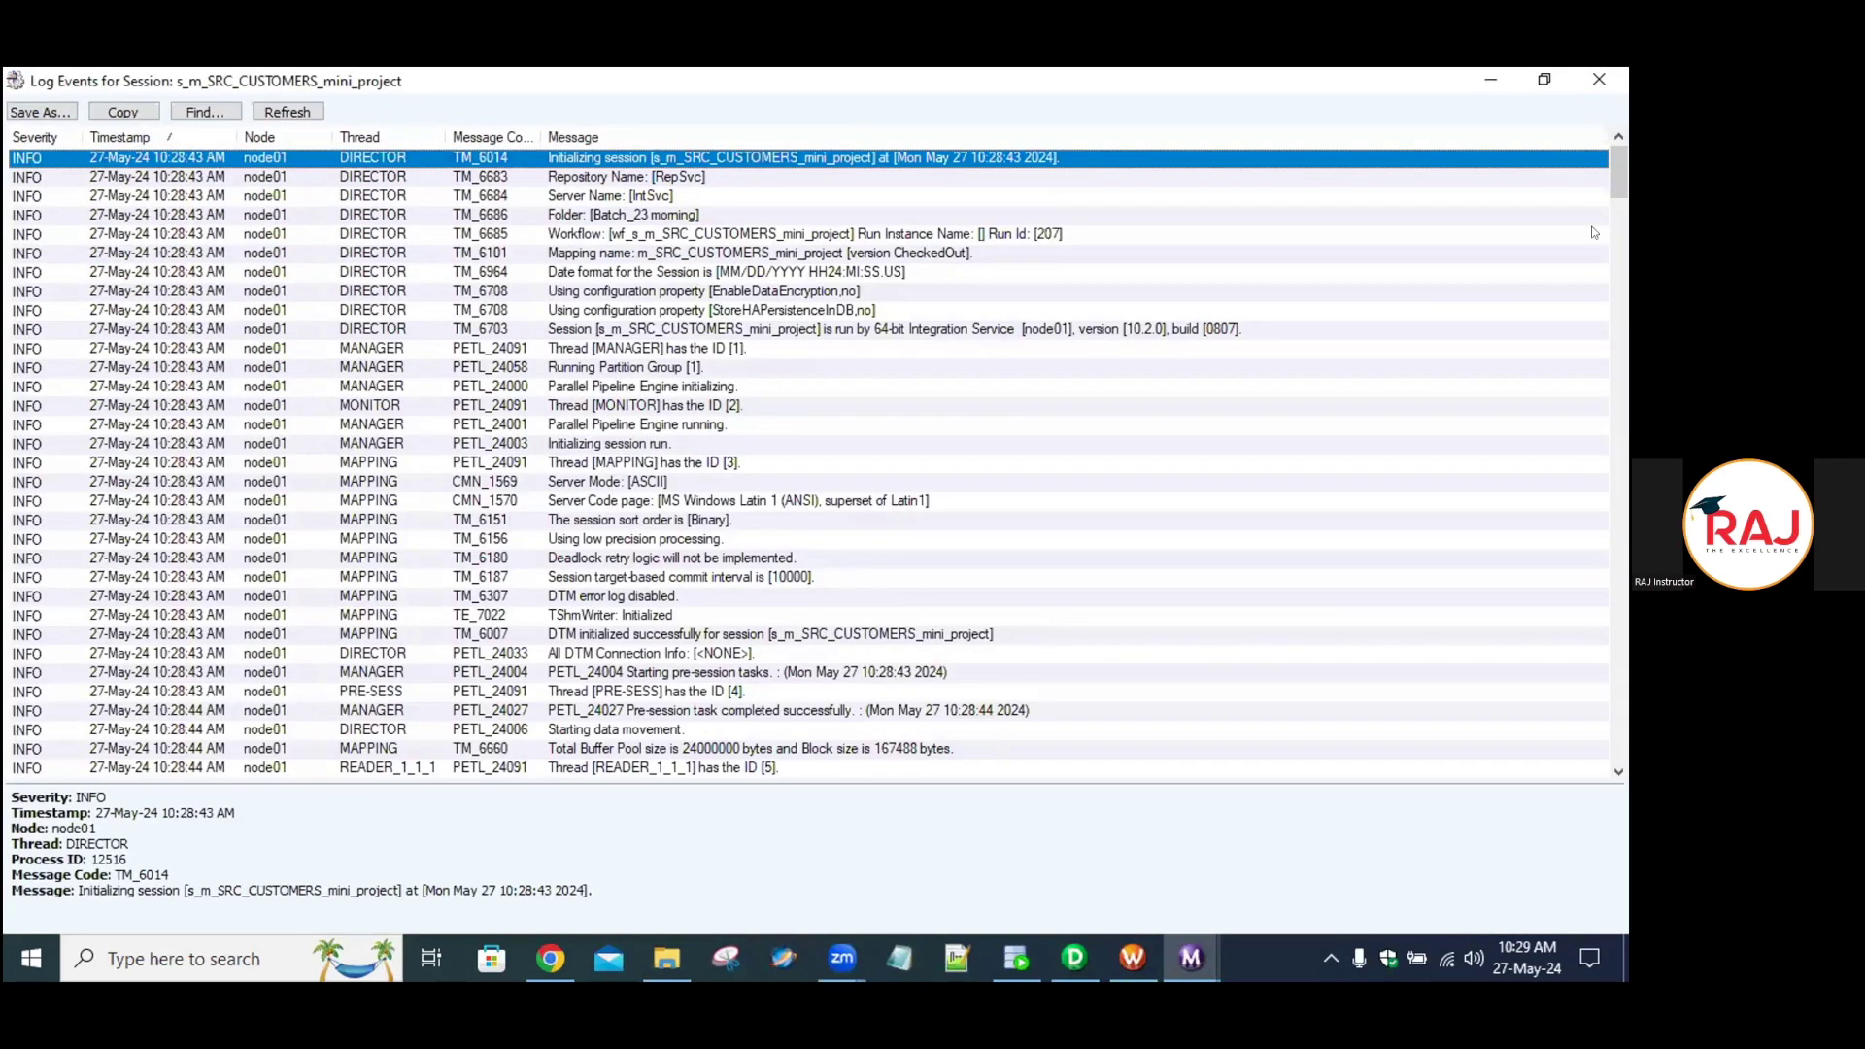
{"action": "left_click_drag", "start_coordinate": [1608, 187], "coordinate": [1608, 267]}
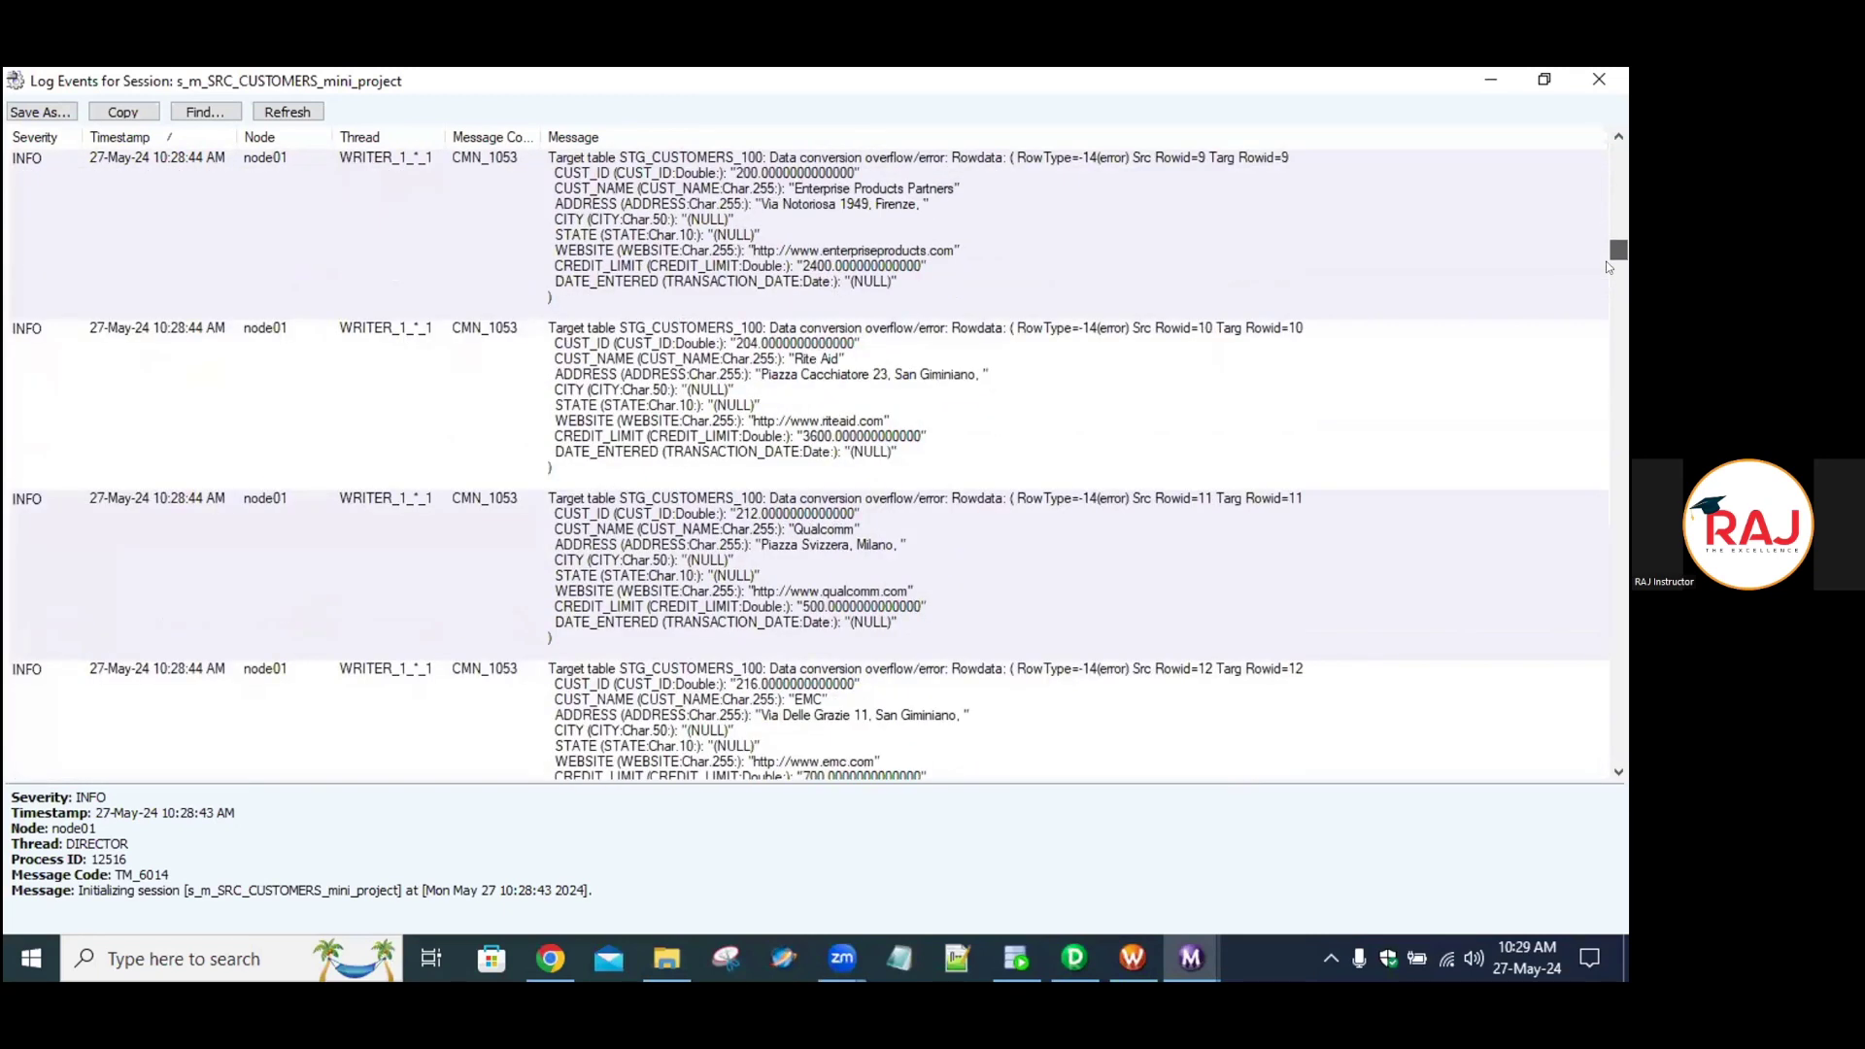
{"action": "left_click", "coordinate": [1598, 78]}
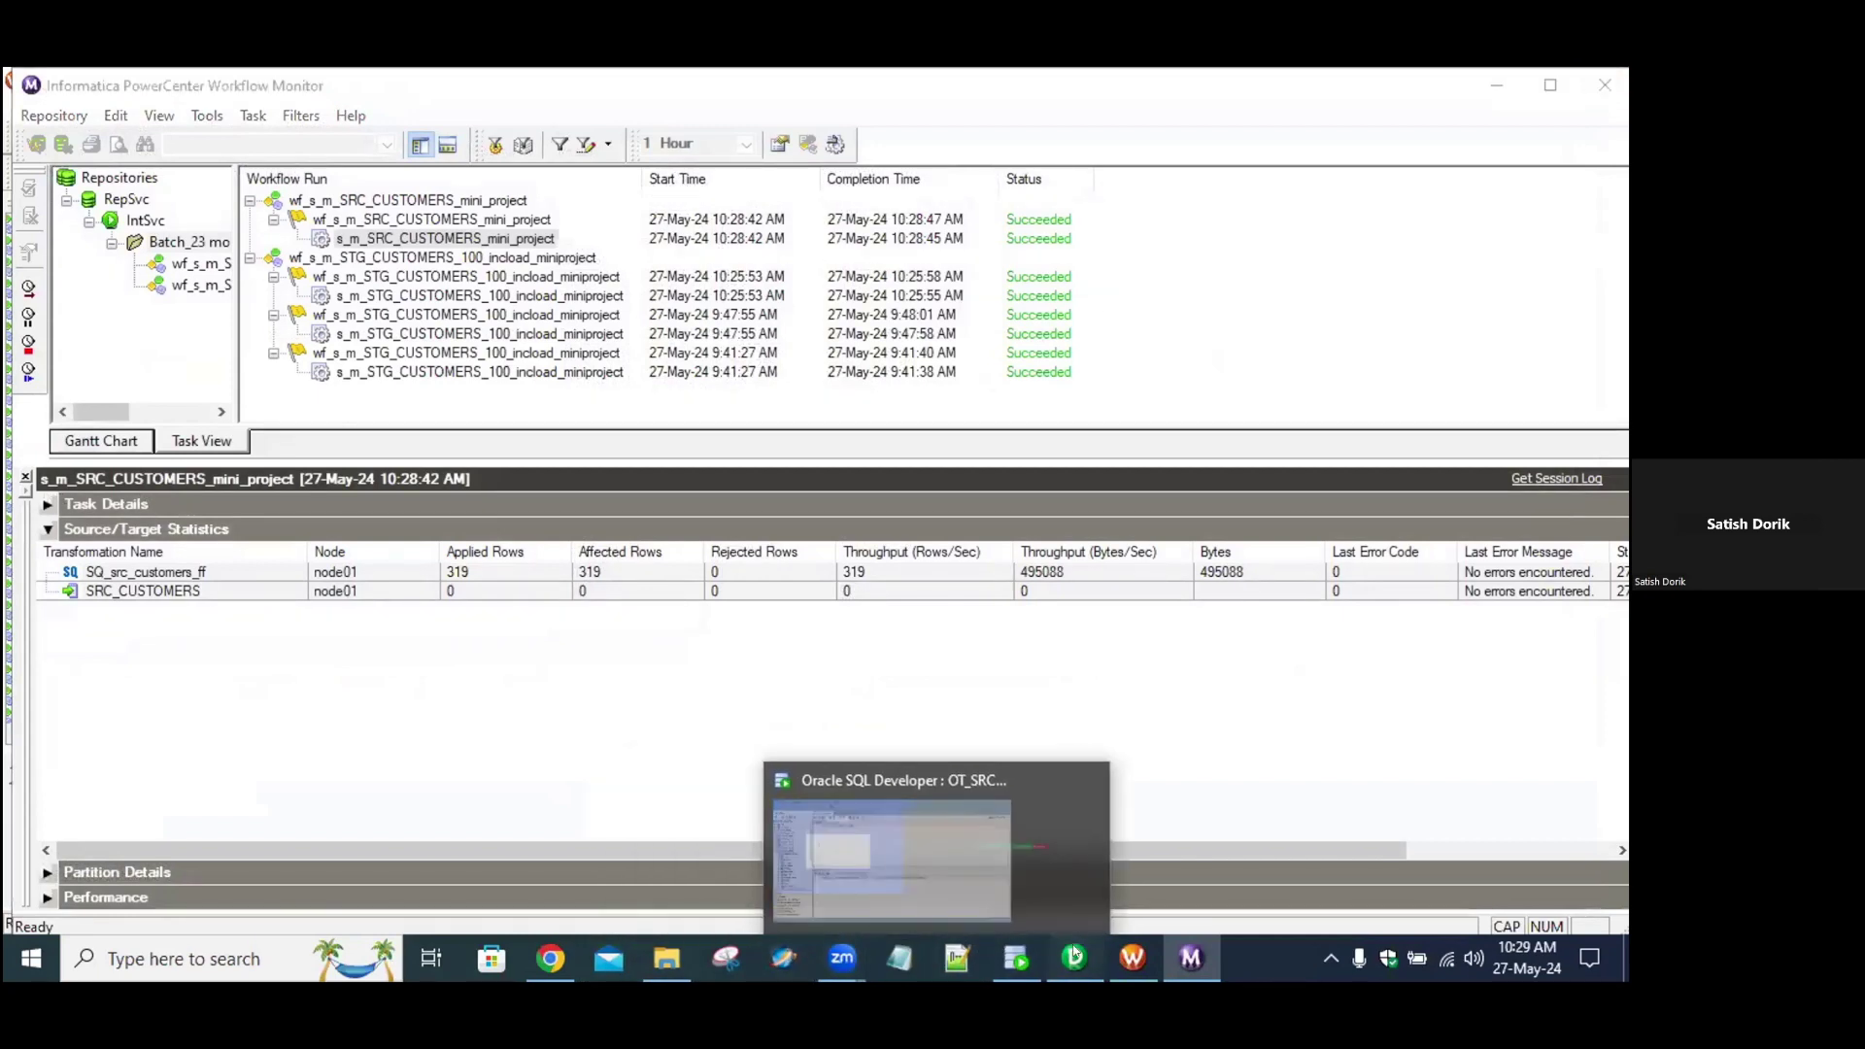
Switch to the PowerCenter Designer and add the src_customers_ff flat file source to the Source Analyzer workspace.
{"action": "left_click", "coordinate": [1075, 959]}
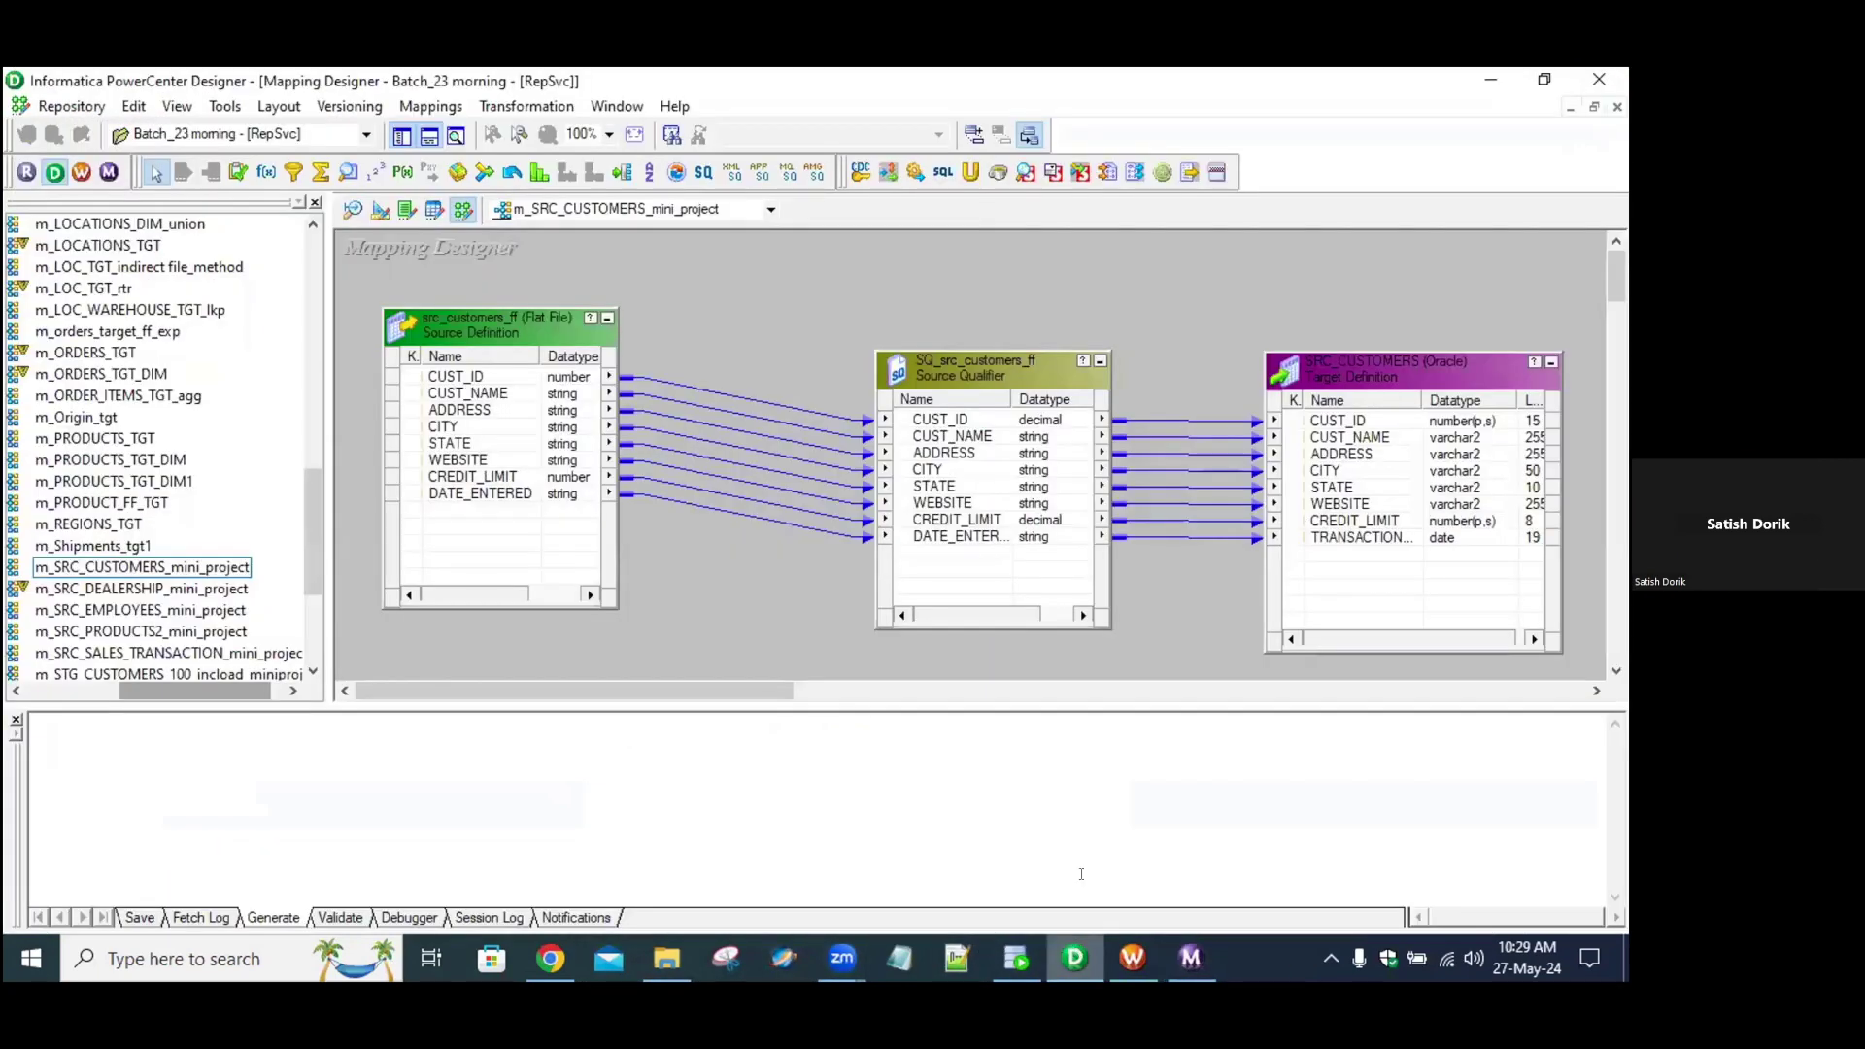
{"action": "left_click", "coordinate": [351, 209]}
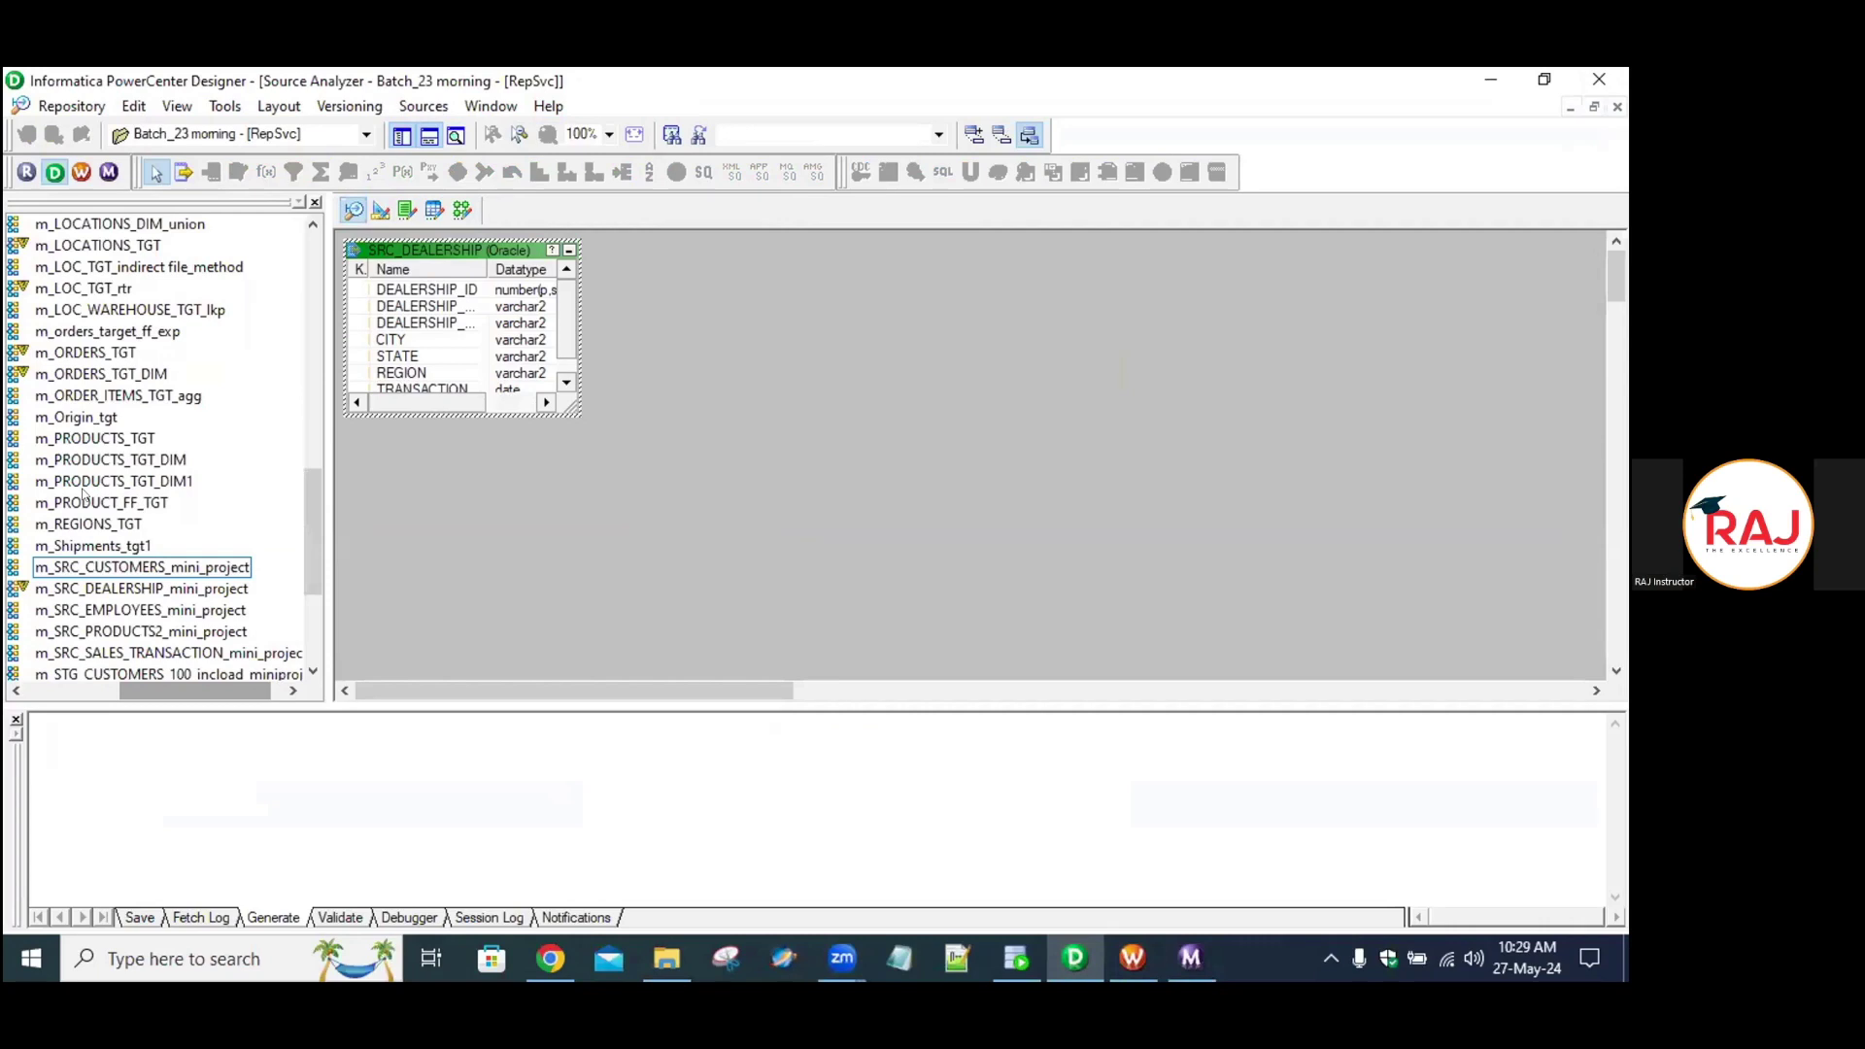
{"action": "scroll", "coordinate": [140, 551], "scroll_direction": "up", "scroll_amount": 5}
{"action": "scroll", "coordinate": [141, 552], "scroll_direction": "up", "scroll_amount": 8}
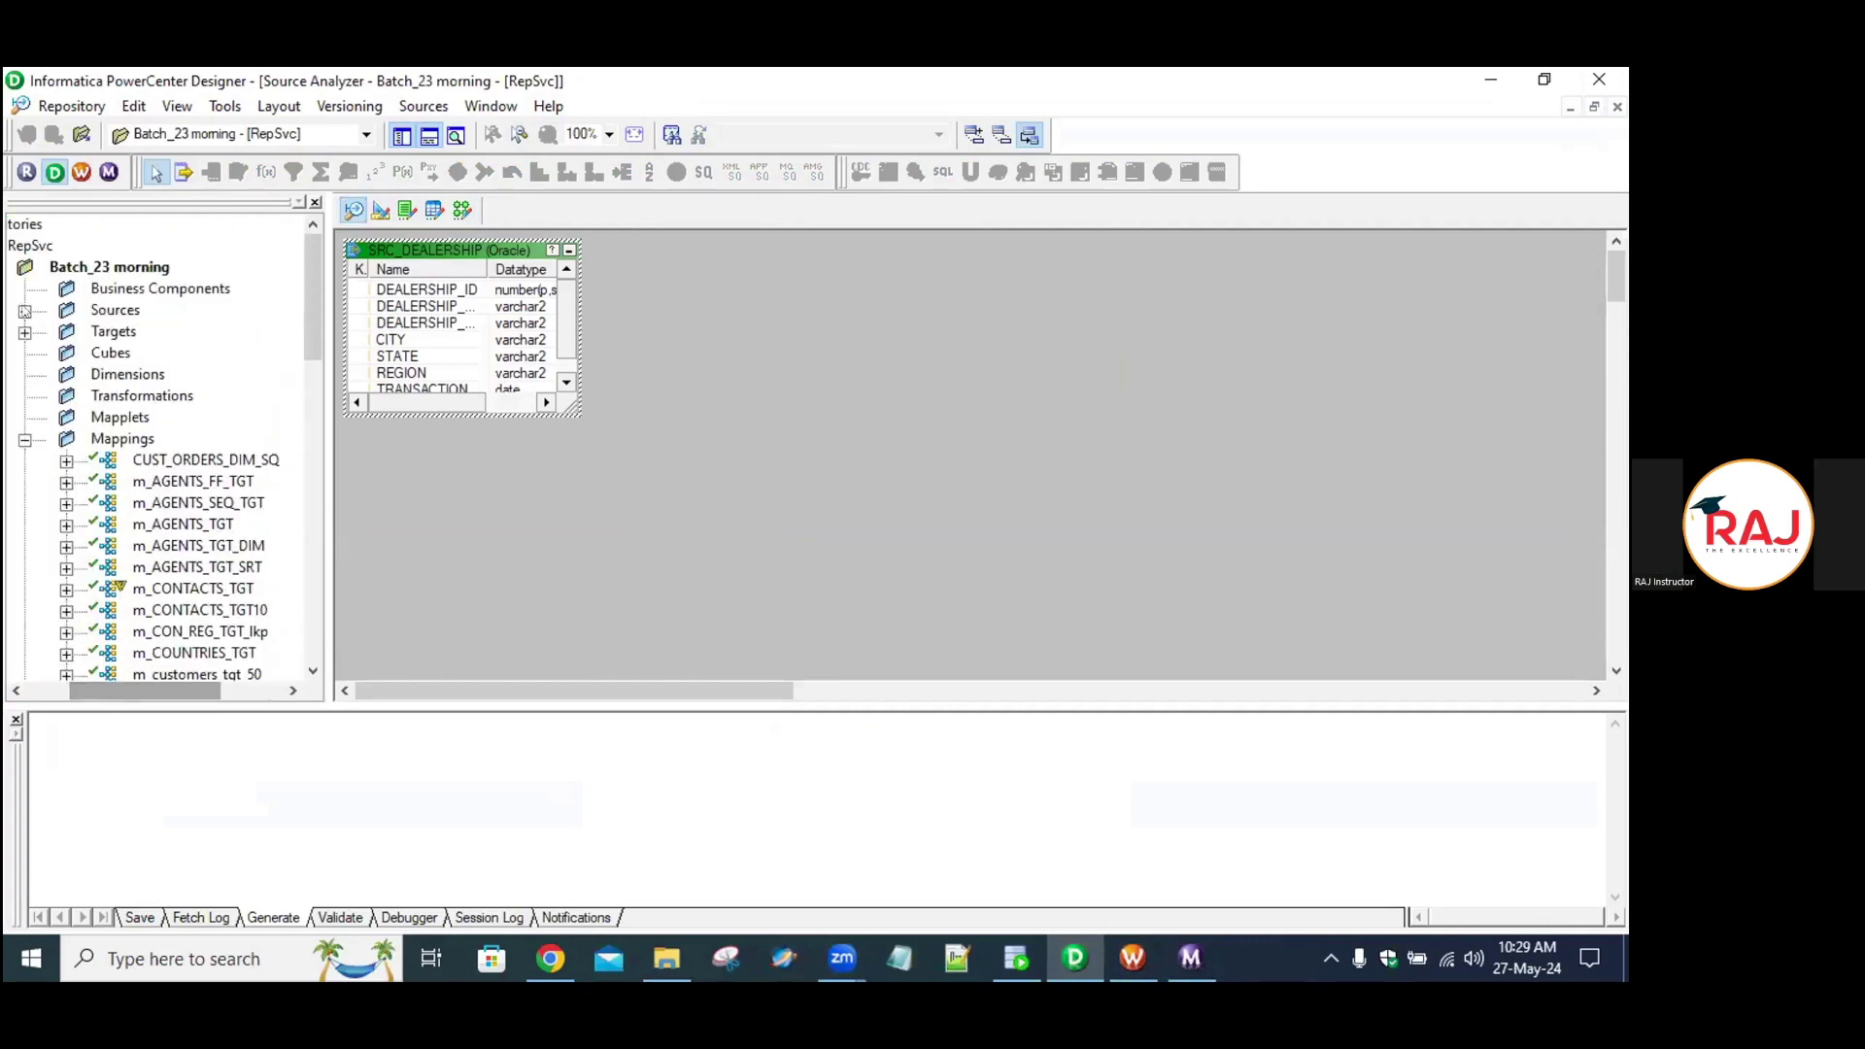
{"action": "left_click", "coordinate": [25, 311]}
{"action": "left_click", "coordinate": [66, 352]}
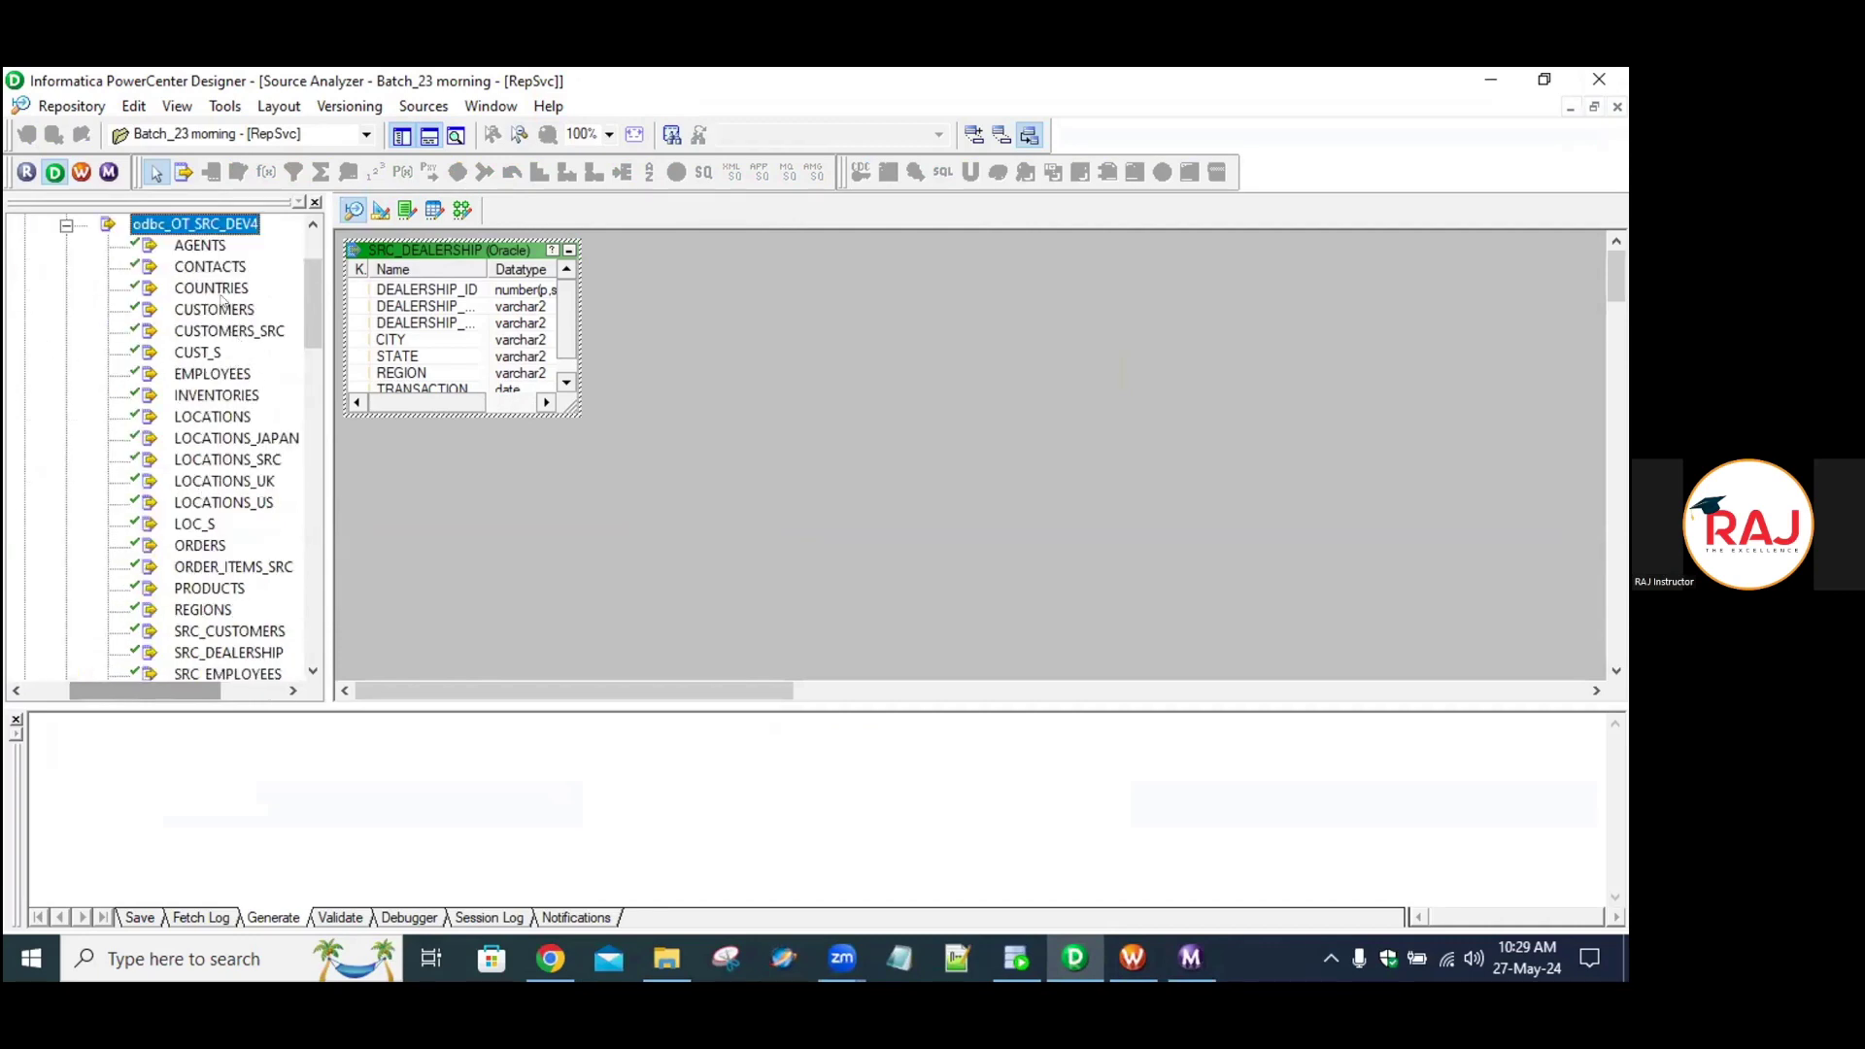
{"action": "scroll", "coordinate": [196, 350], "scroll_direction": "up", "scroll_amount": 2}
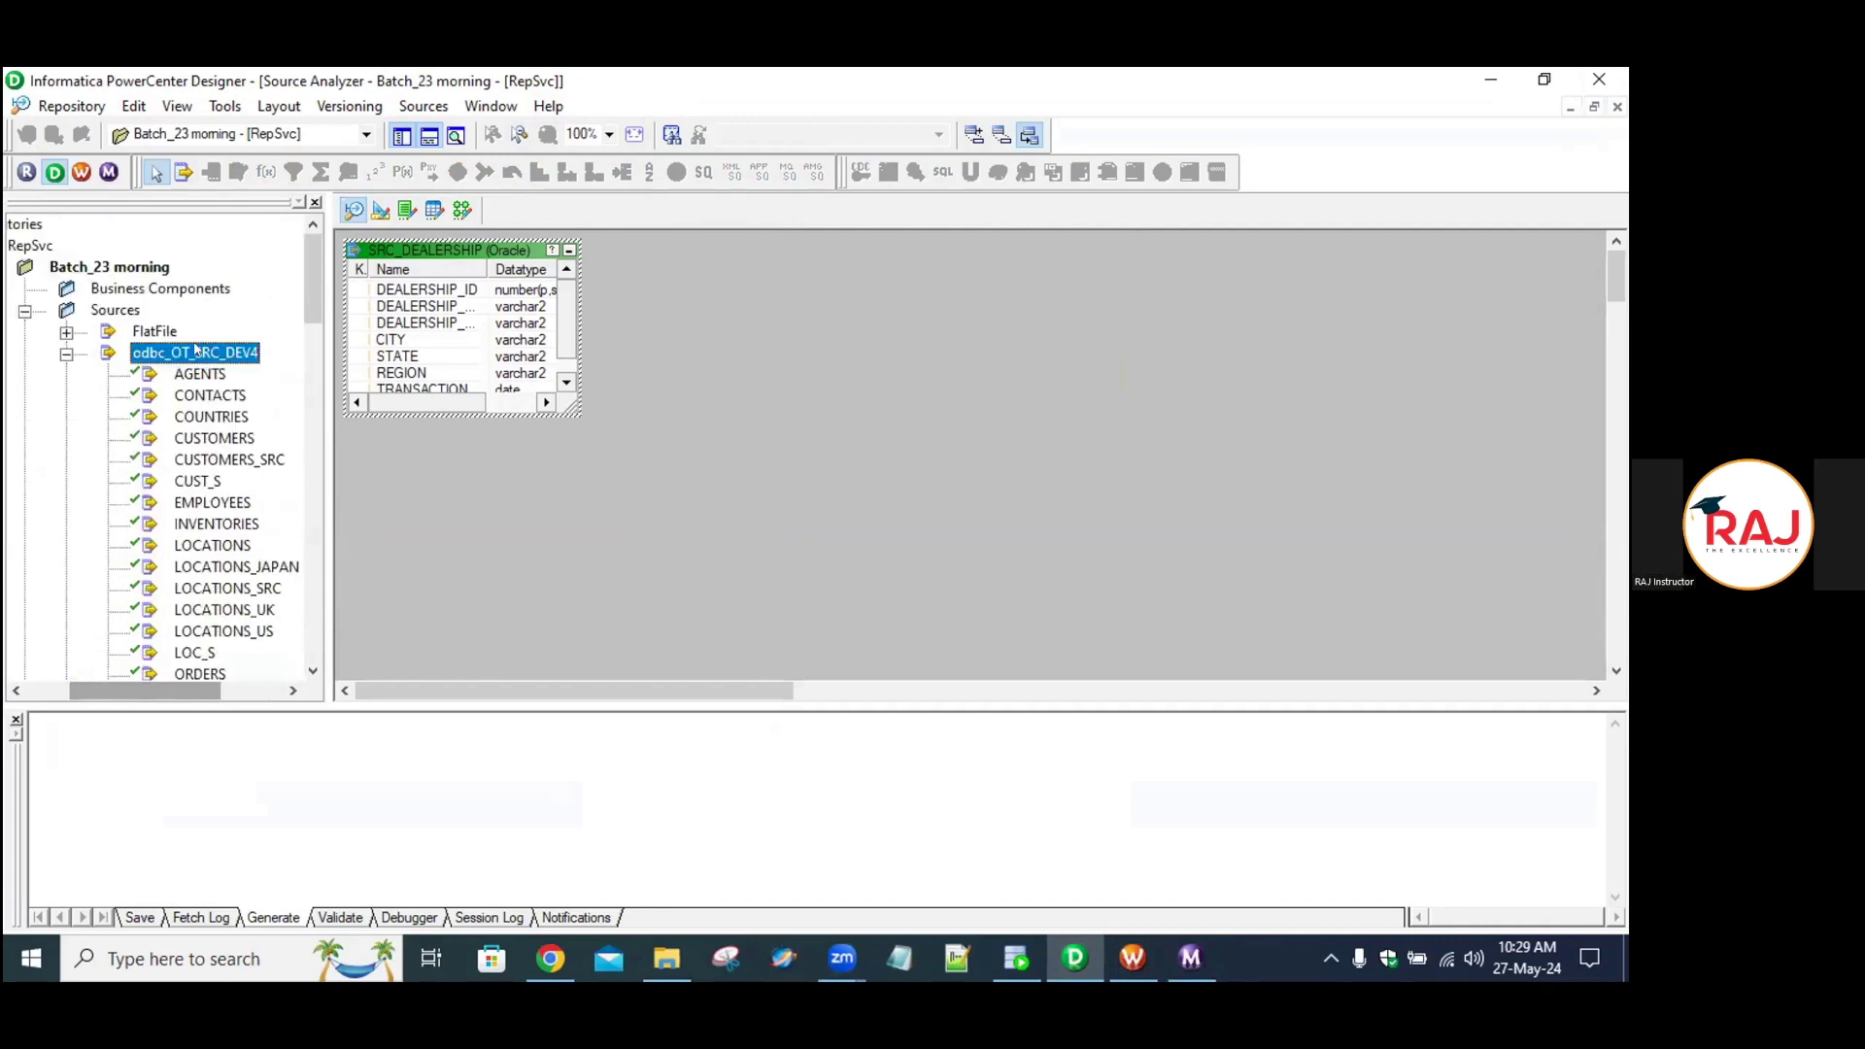
{"action": "left_click", "coordinate": [64, 331]}
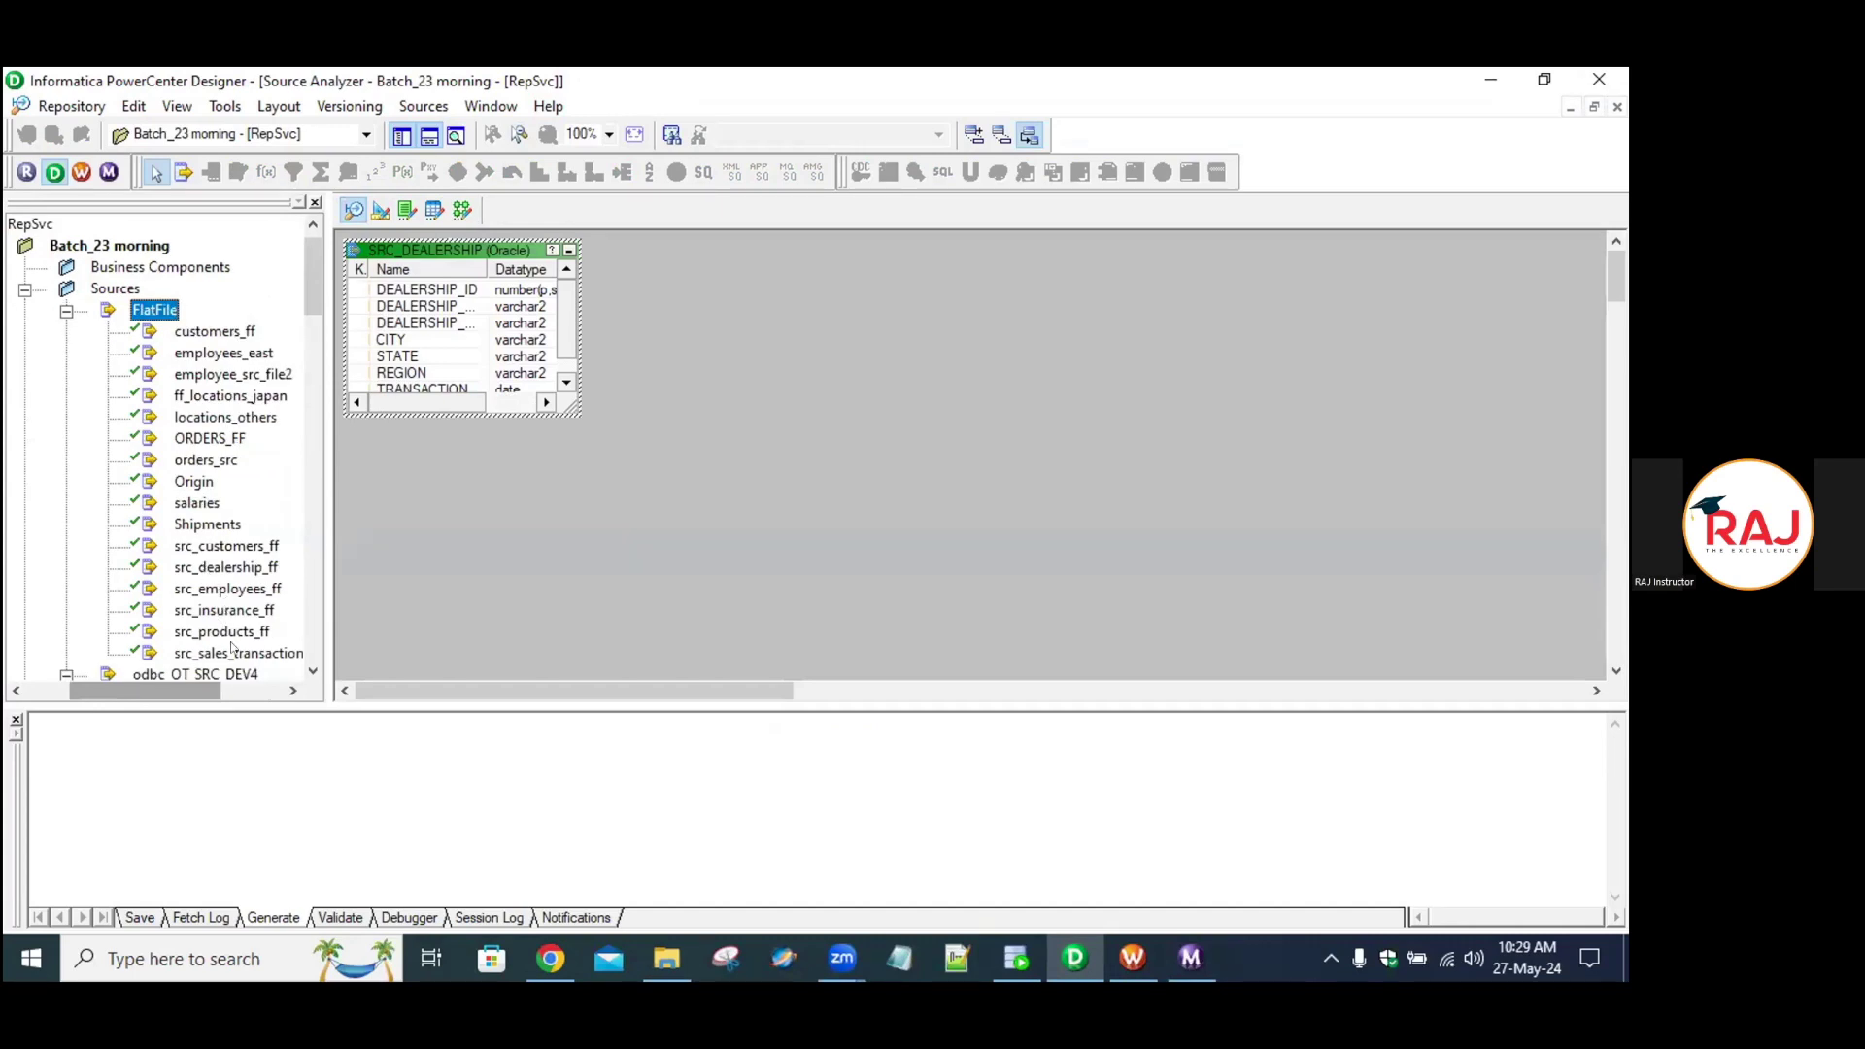
{"action": "left_click_drag", "start_coordinate": [222, 555], "coordinate": [593, 595]}
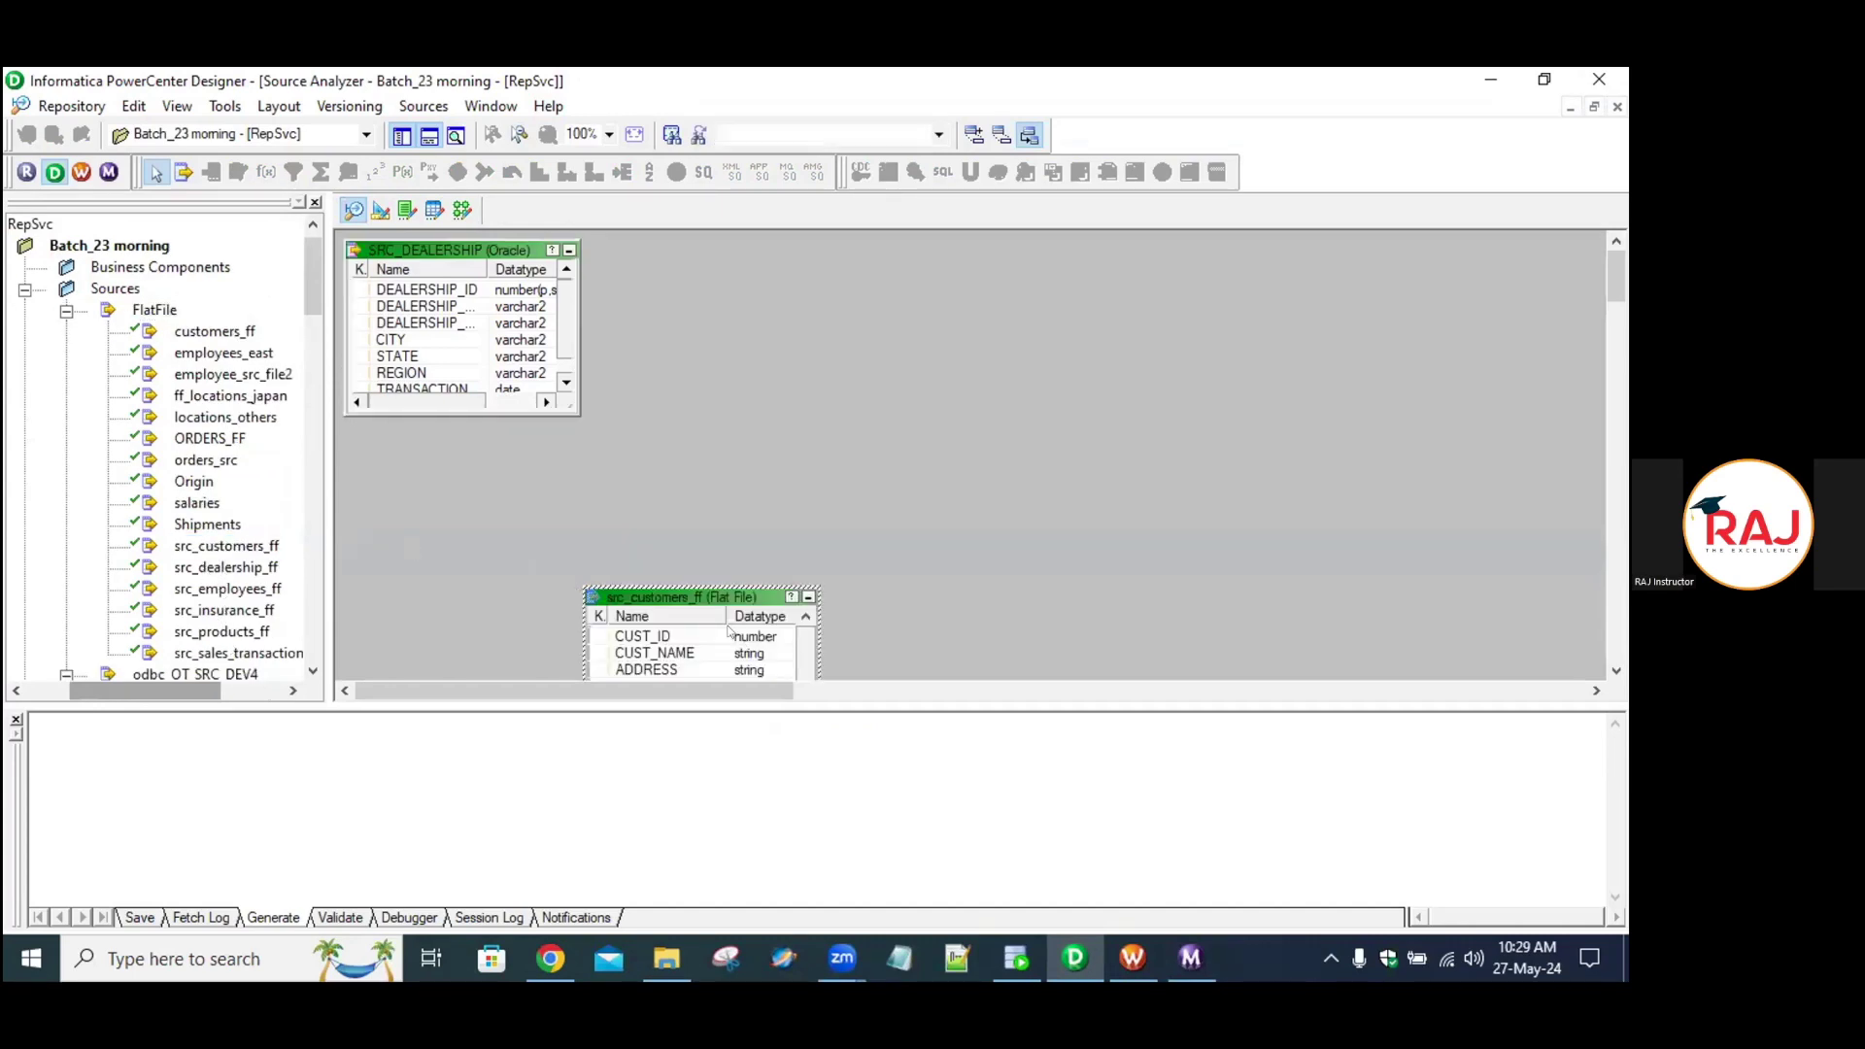
Set the DATE_ENTERED column of src_customers_ff to the datetime datatype and save the source definition.
{"action": "double_click", "coordinate": [663, 598]}
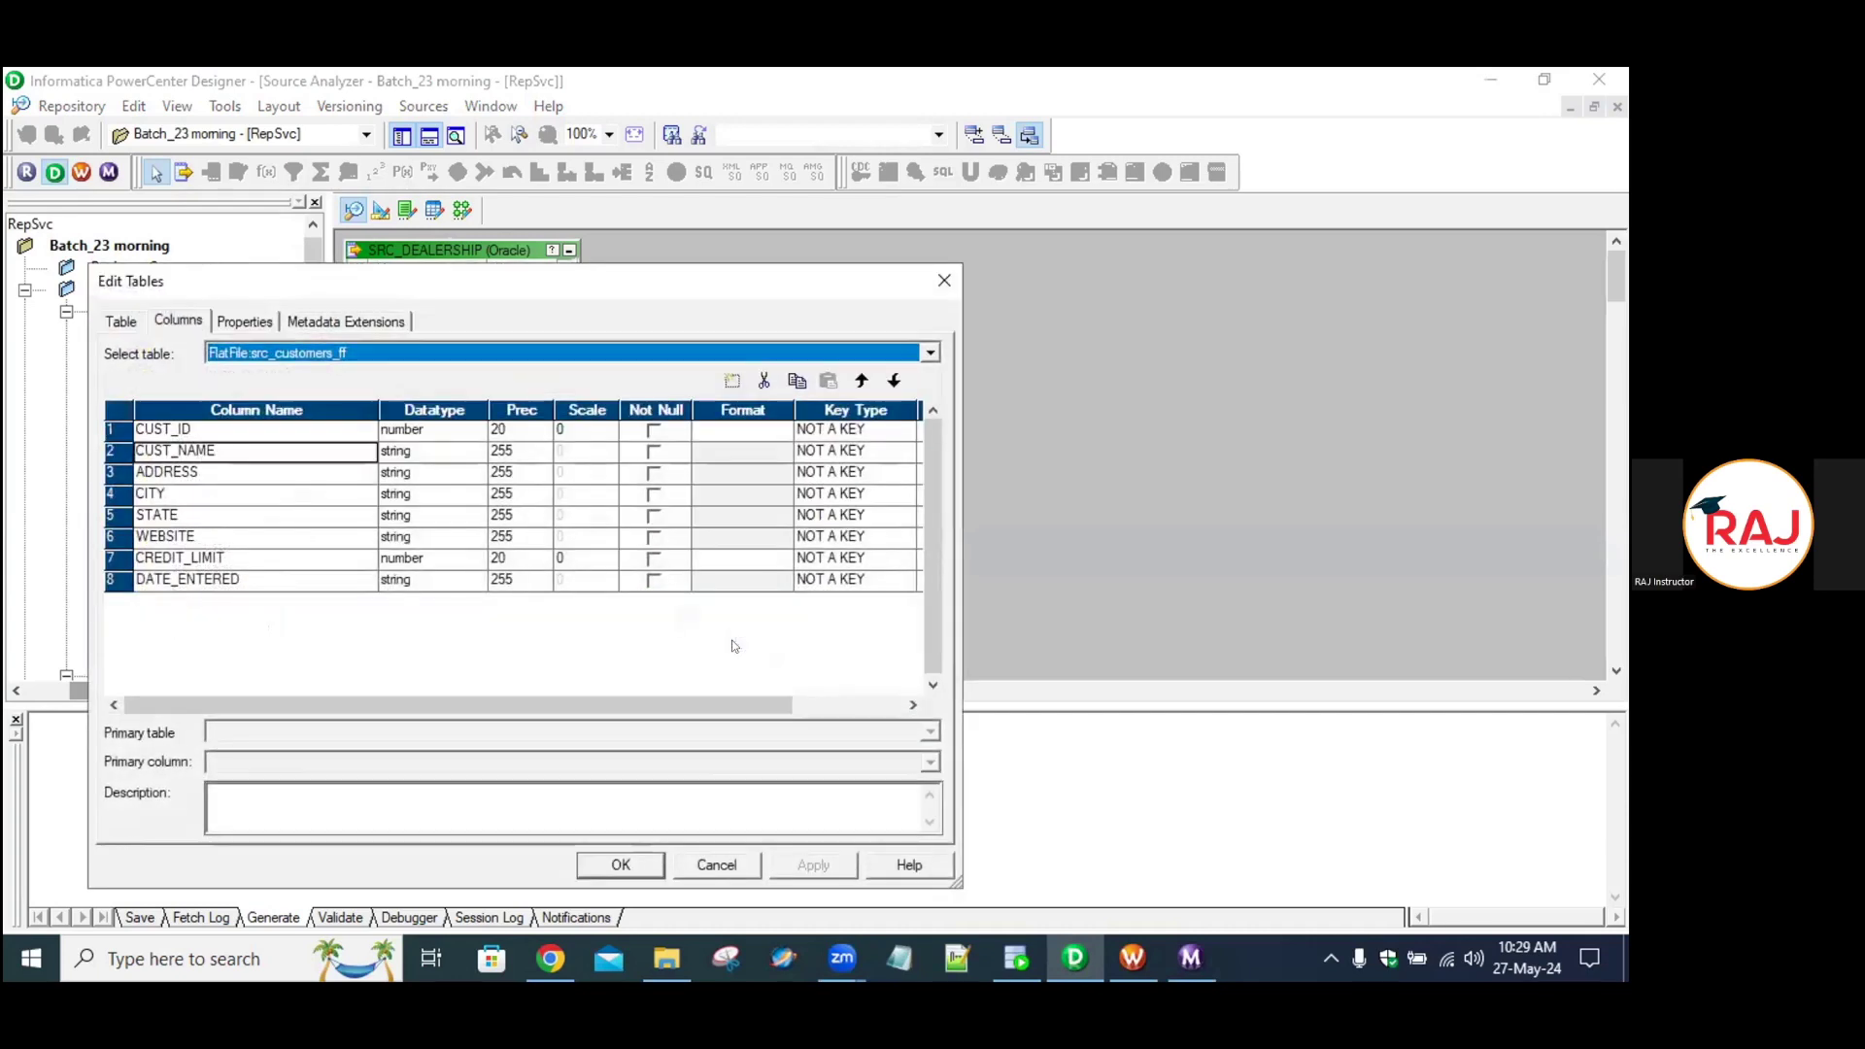
{"action": "left_click", "coordinate": [258, 429]}
{"action": "left_click", "coordinate": [268, 472]}
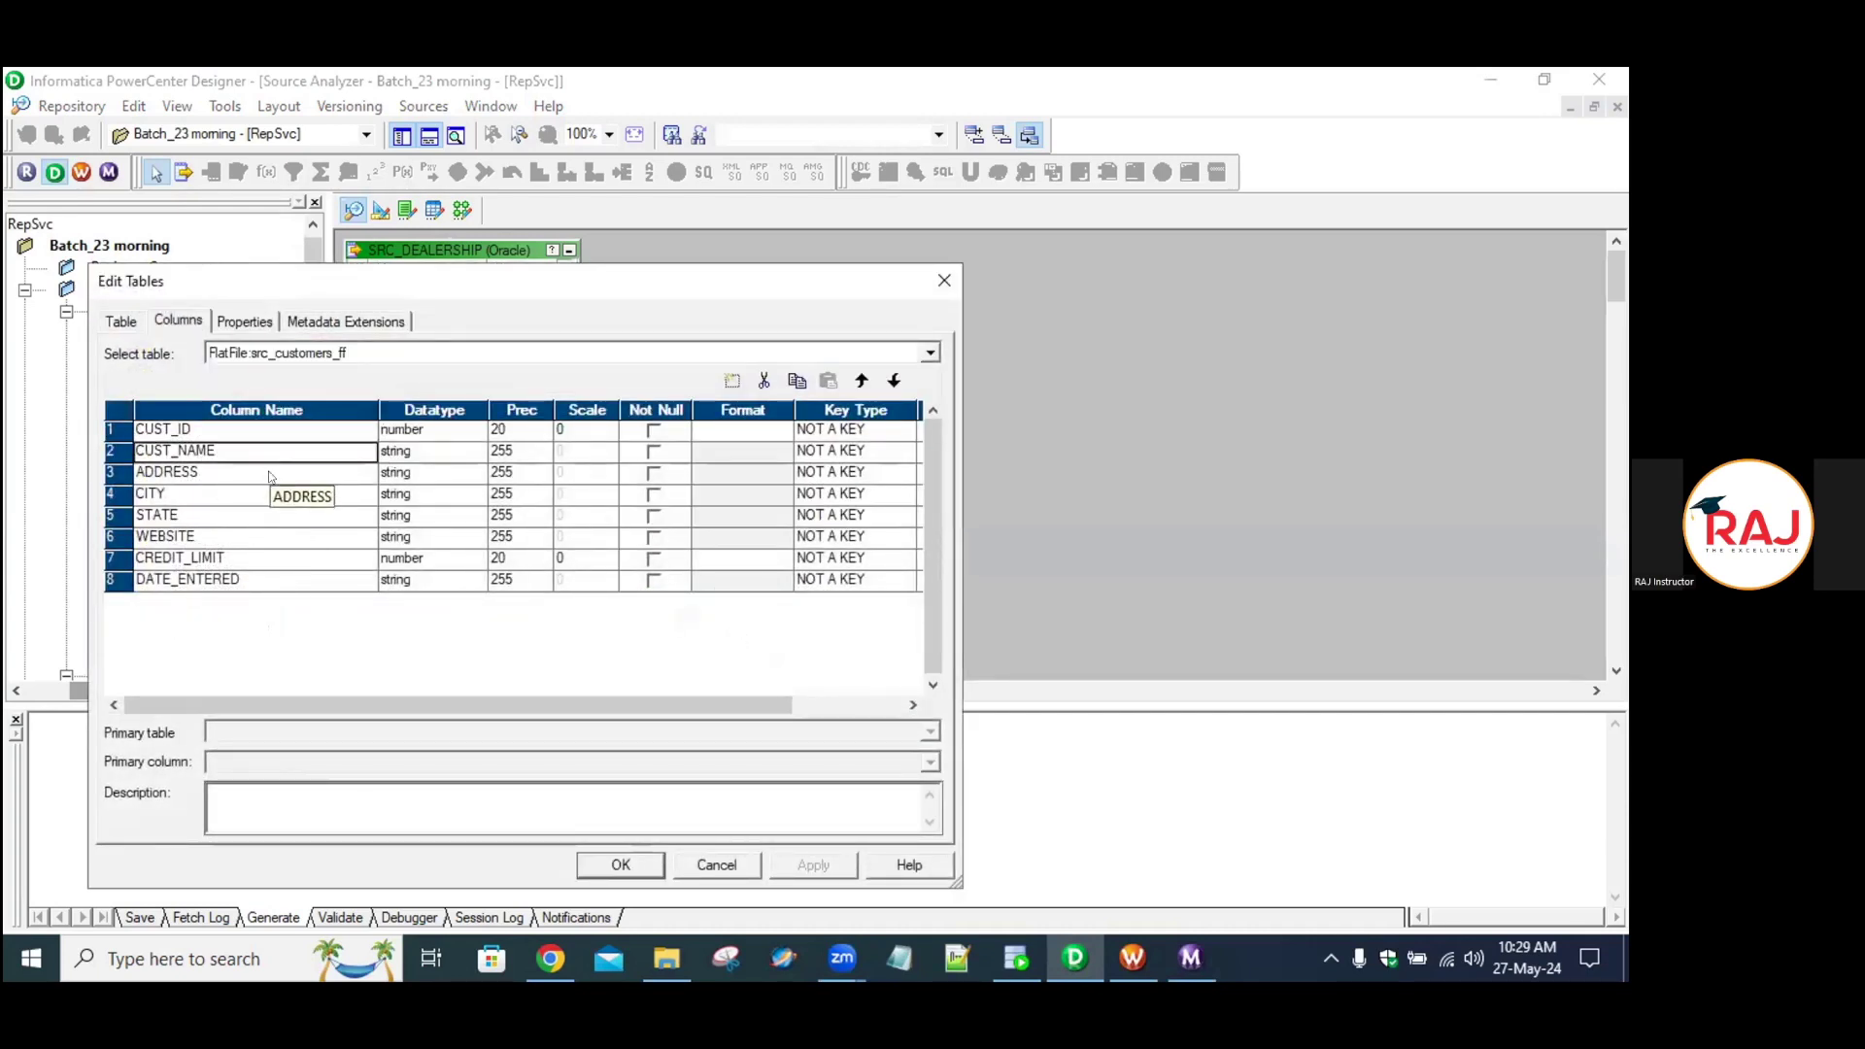
{"action": "left_click", "coordinate": [279, 578]}
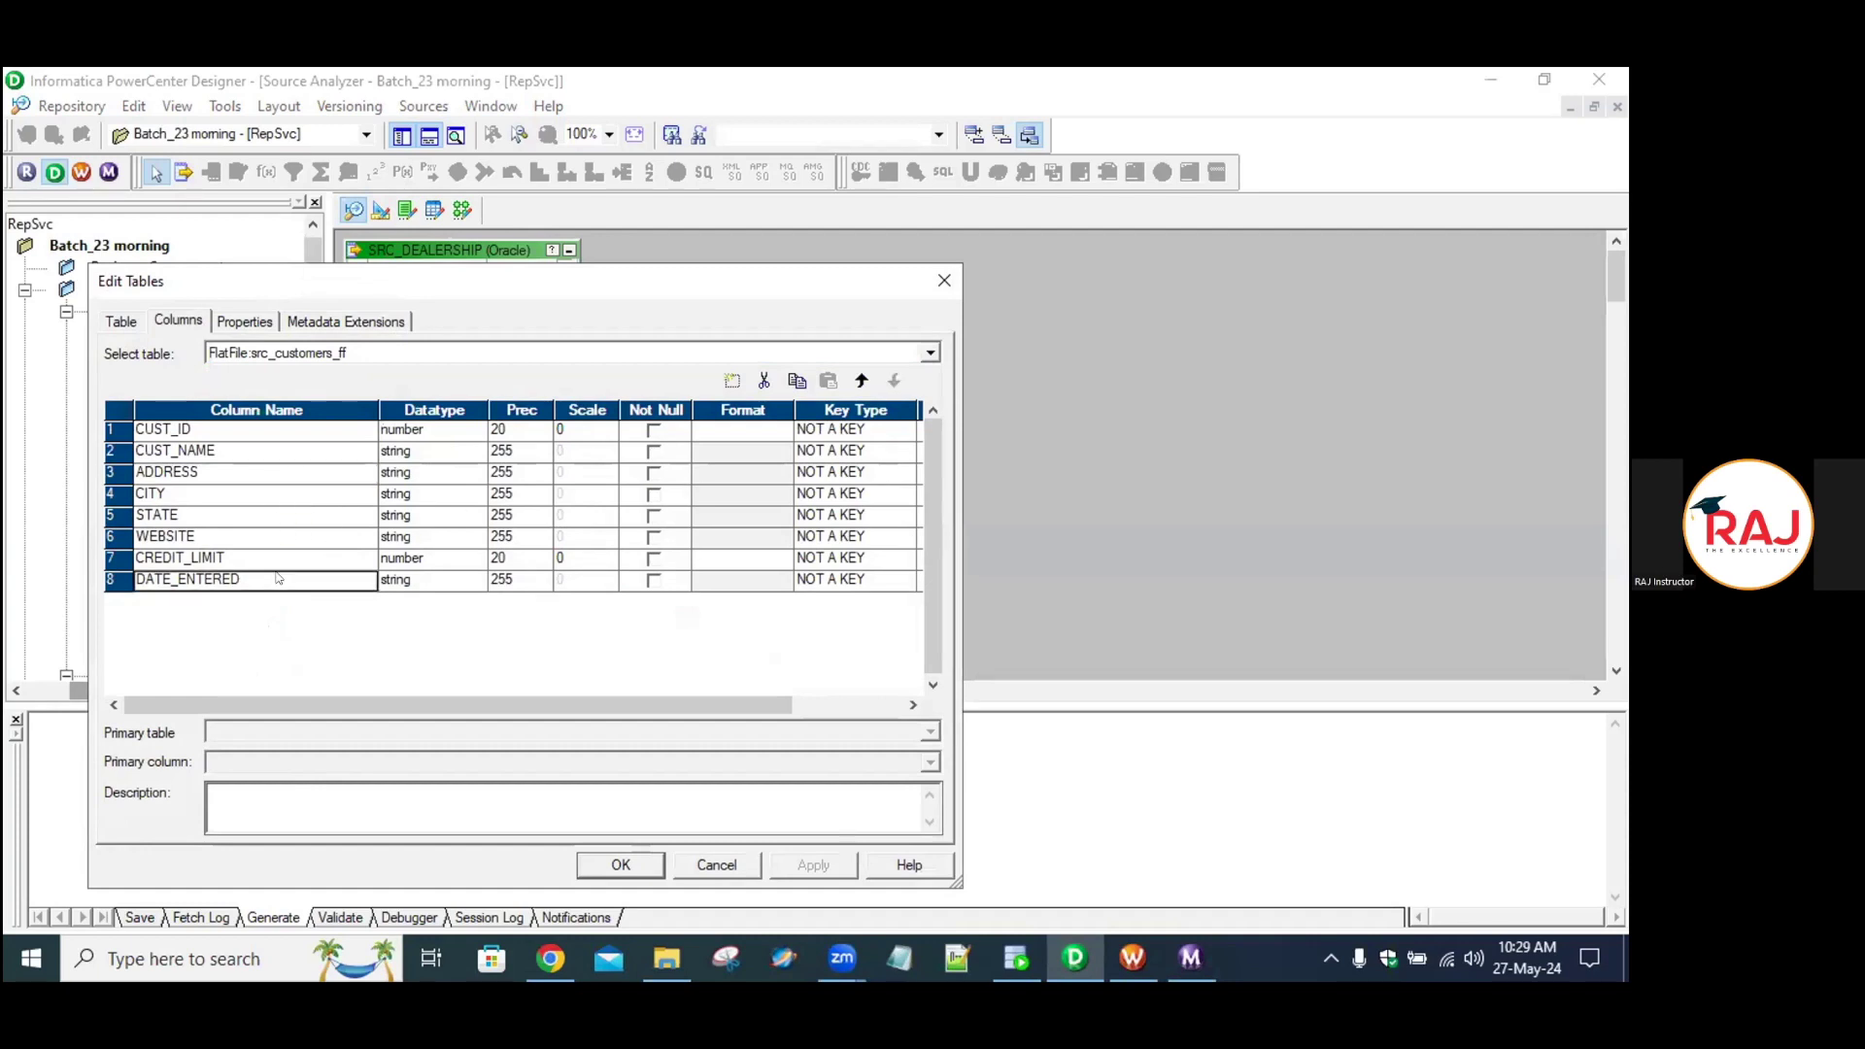
{"action": "key", "text": "Tab"}
{"action": "key", "text": "d"}
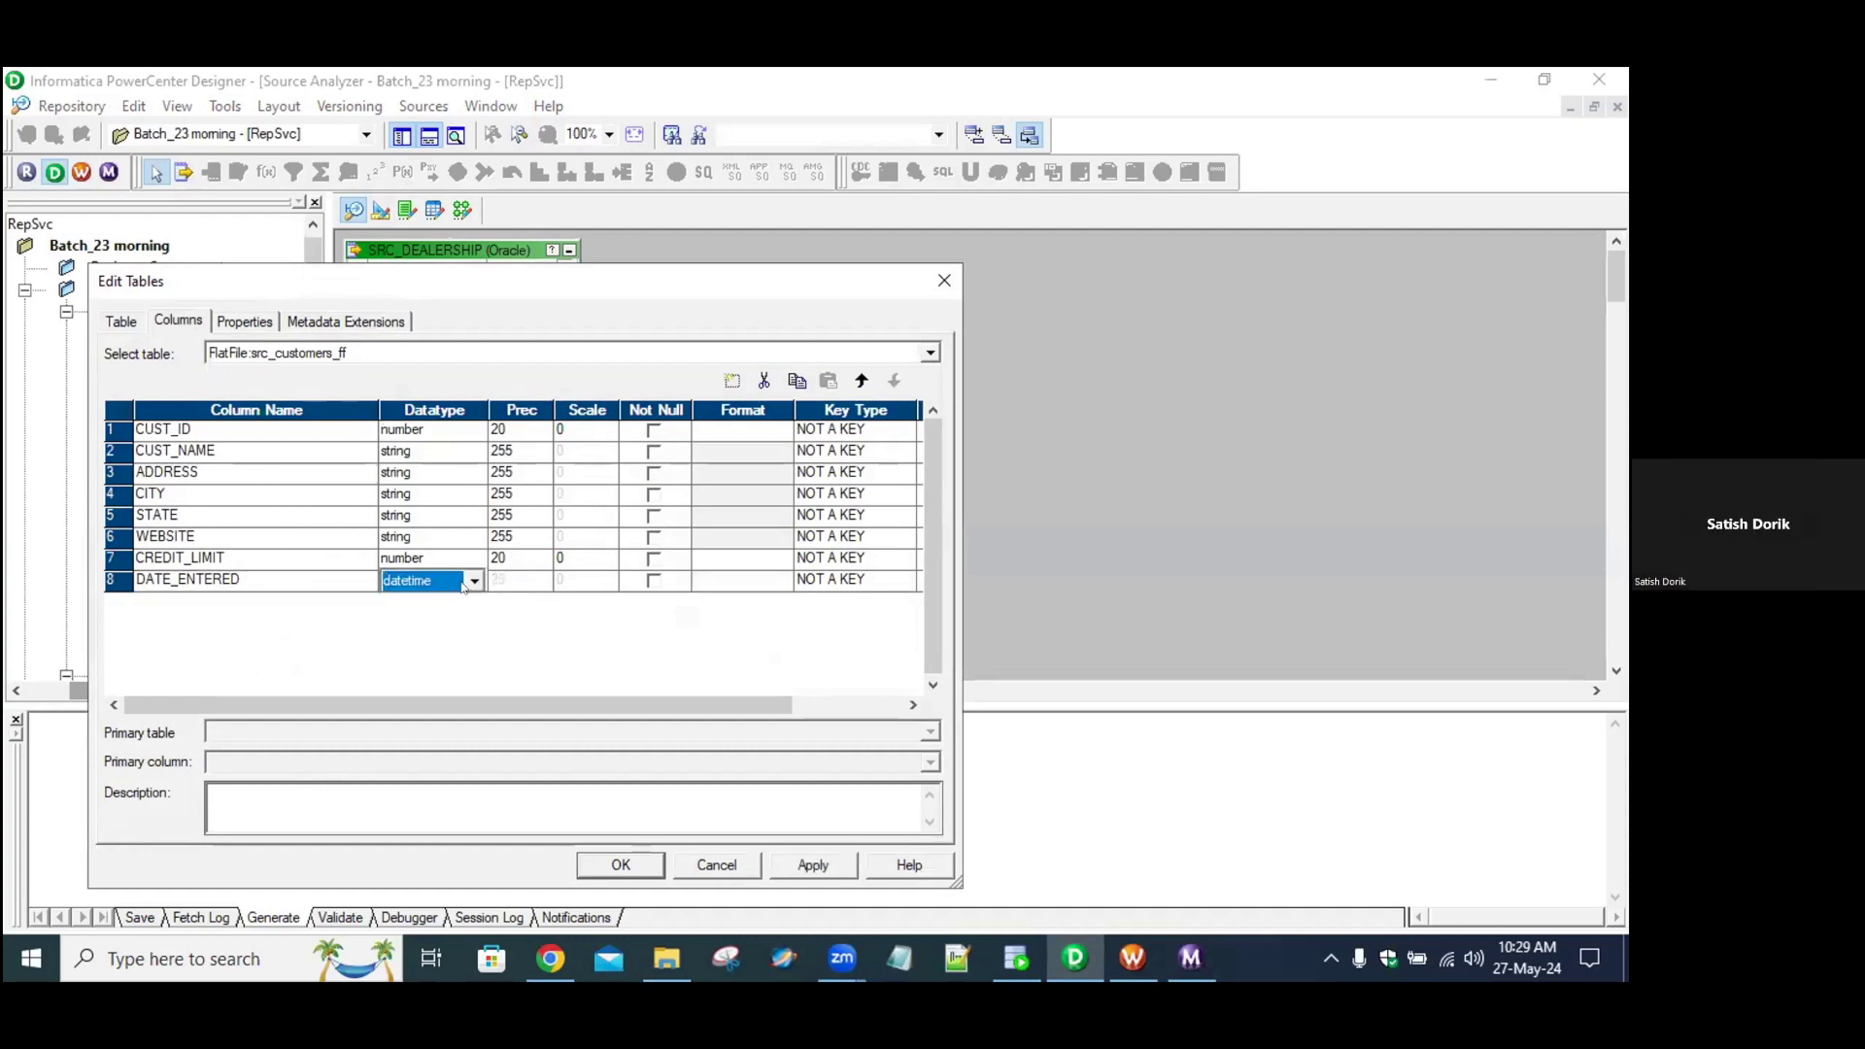
{"action": "left_click", "coordinate": [620, 863]}
{"action": "key", "text": "ctrl+s"}
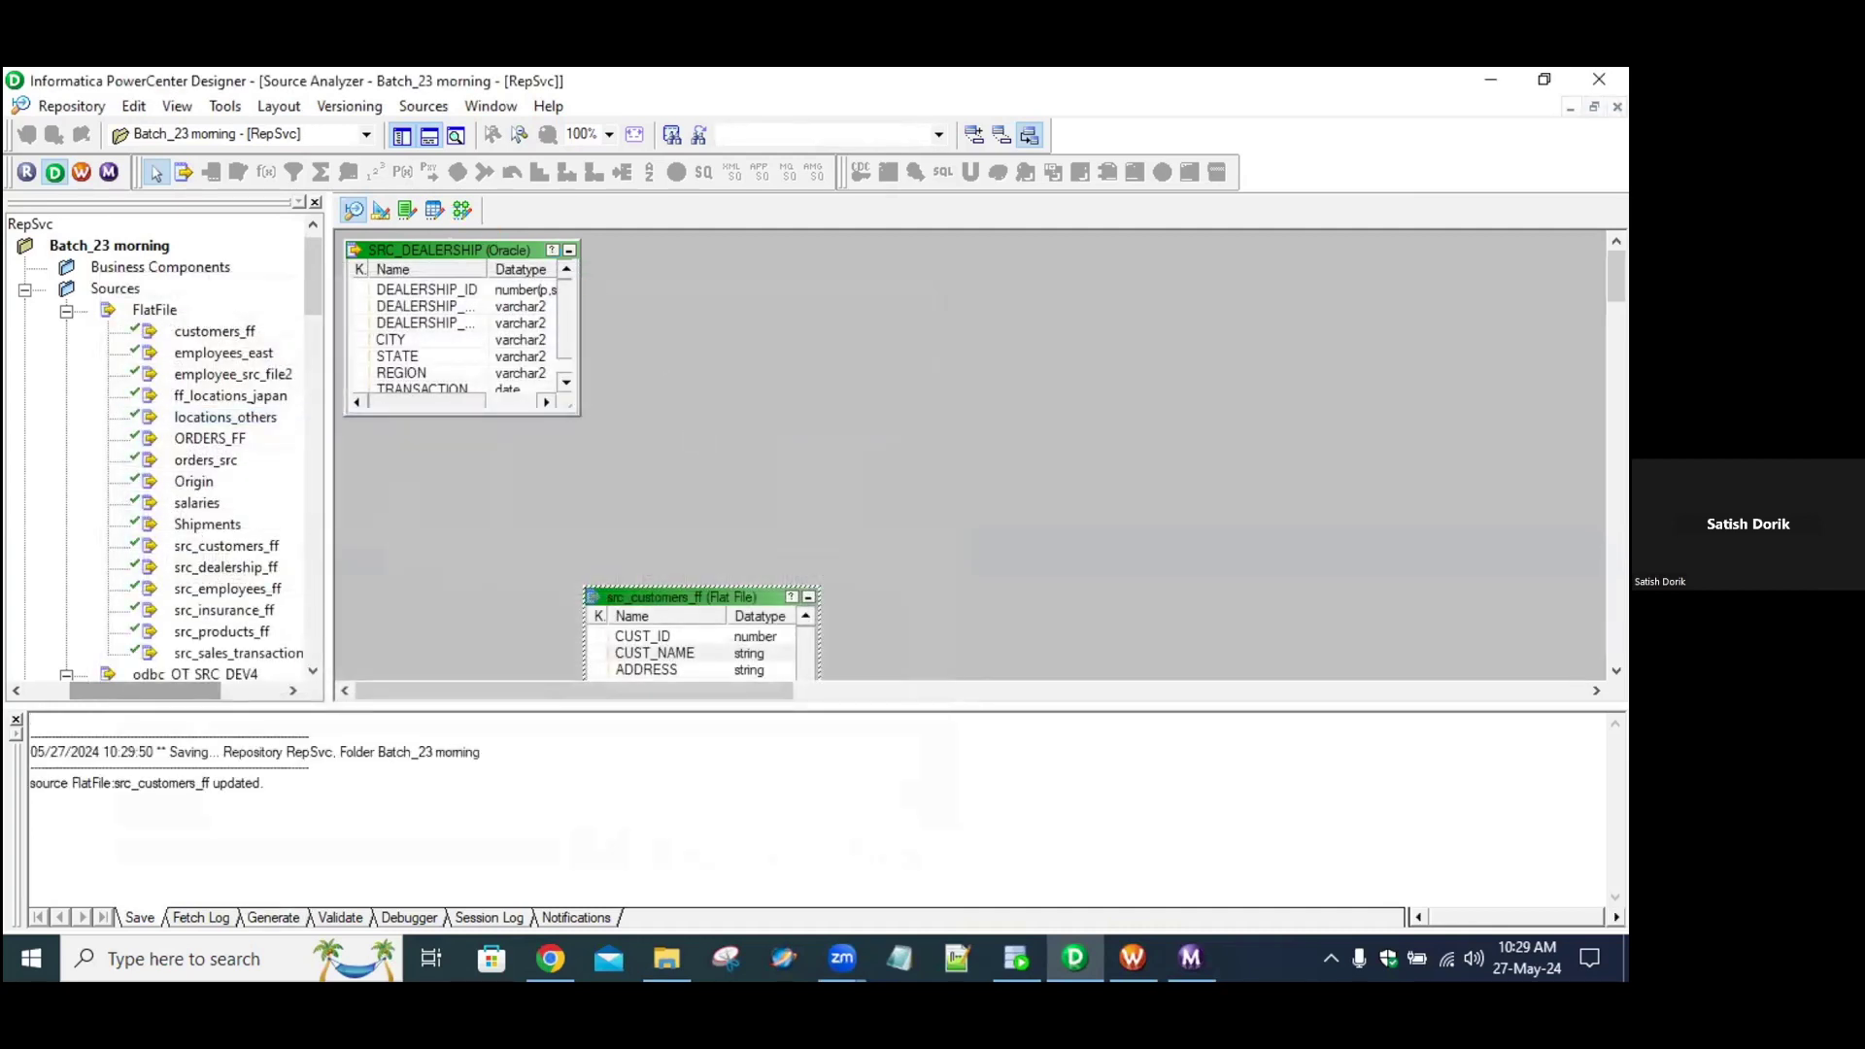
Propagate the DATE_ENTERED port attributes forward from src_customers_ff in the m_SRC_CUSTOMERS_mini_project mapping and save the mapping.
{"action": "left_click", "coordinate": [464, 210]}
{"action": "right_click", "coordinate": [476, 494]}
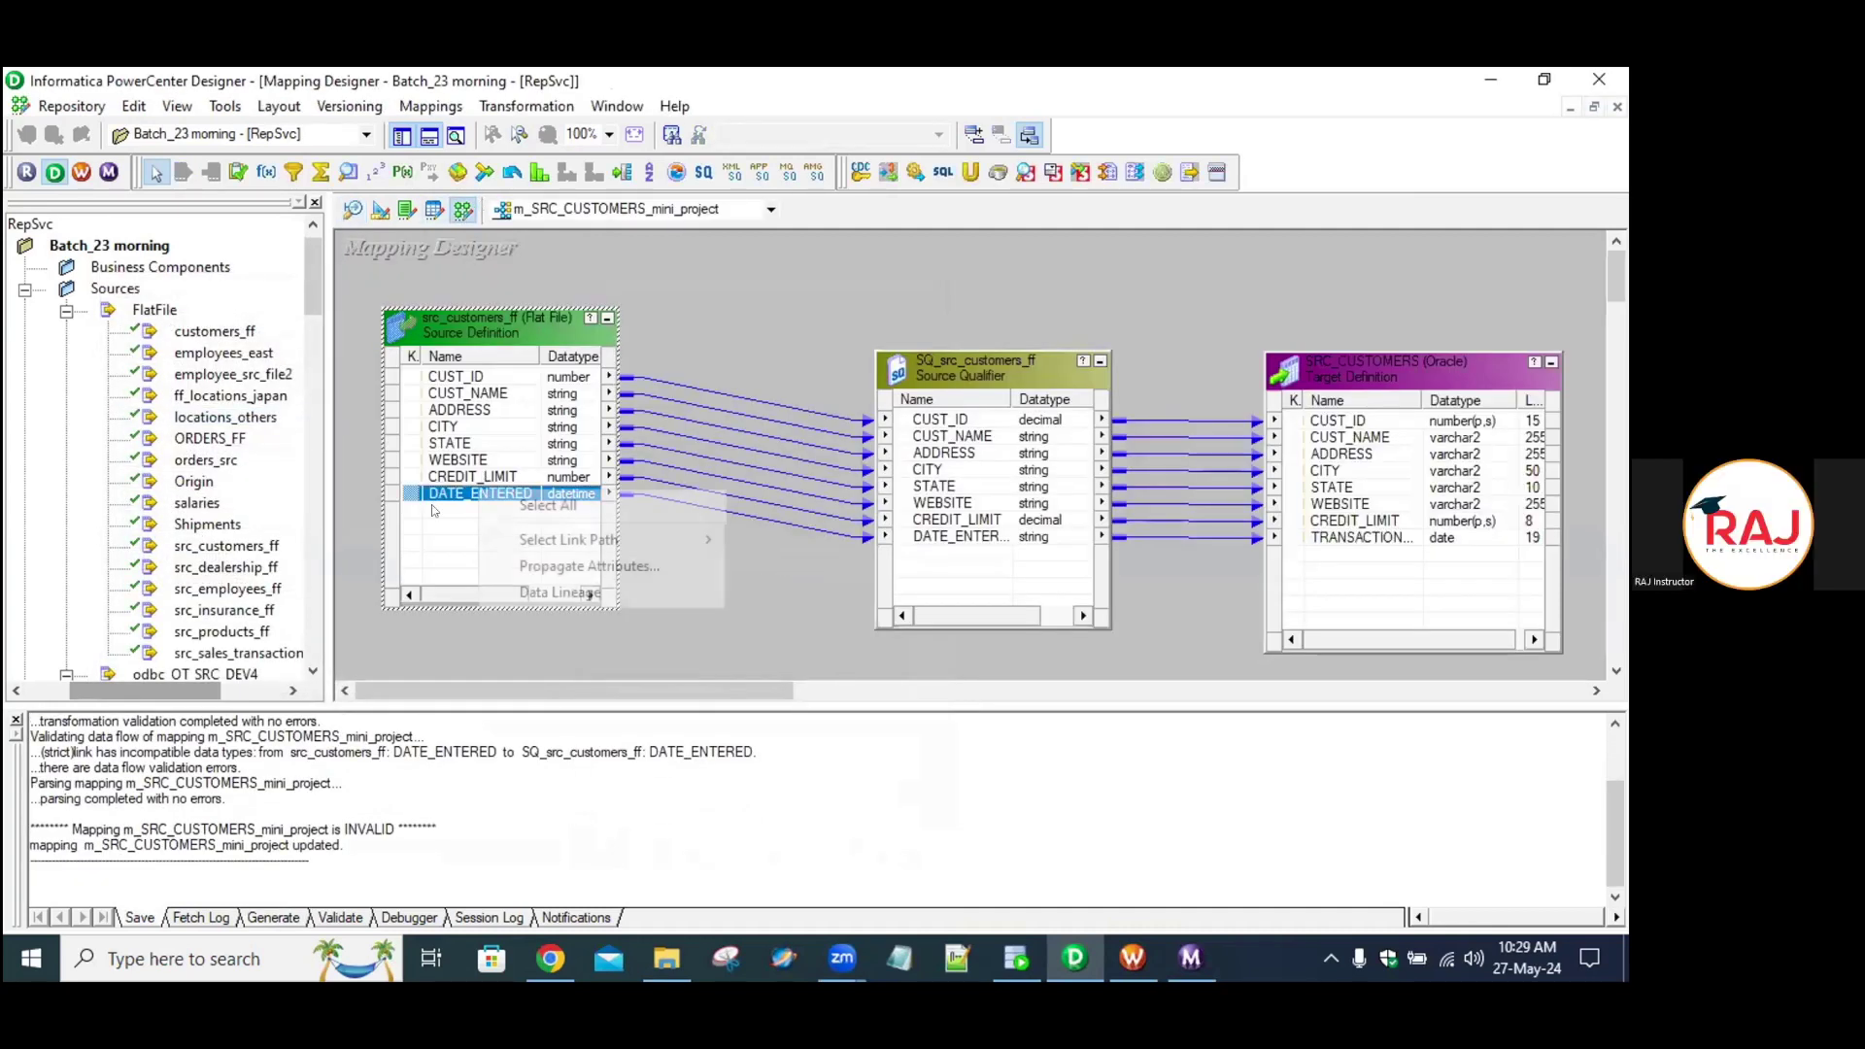
{"action": "left_click", "coordinate": [545, 564]}
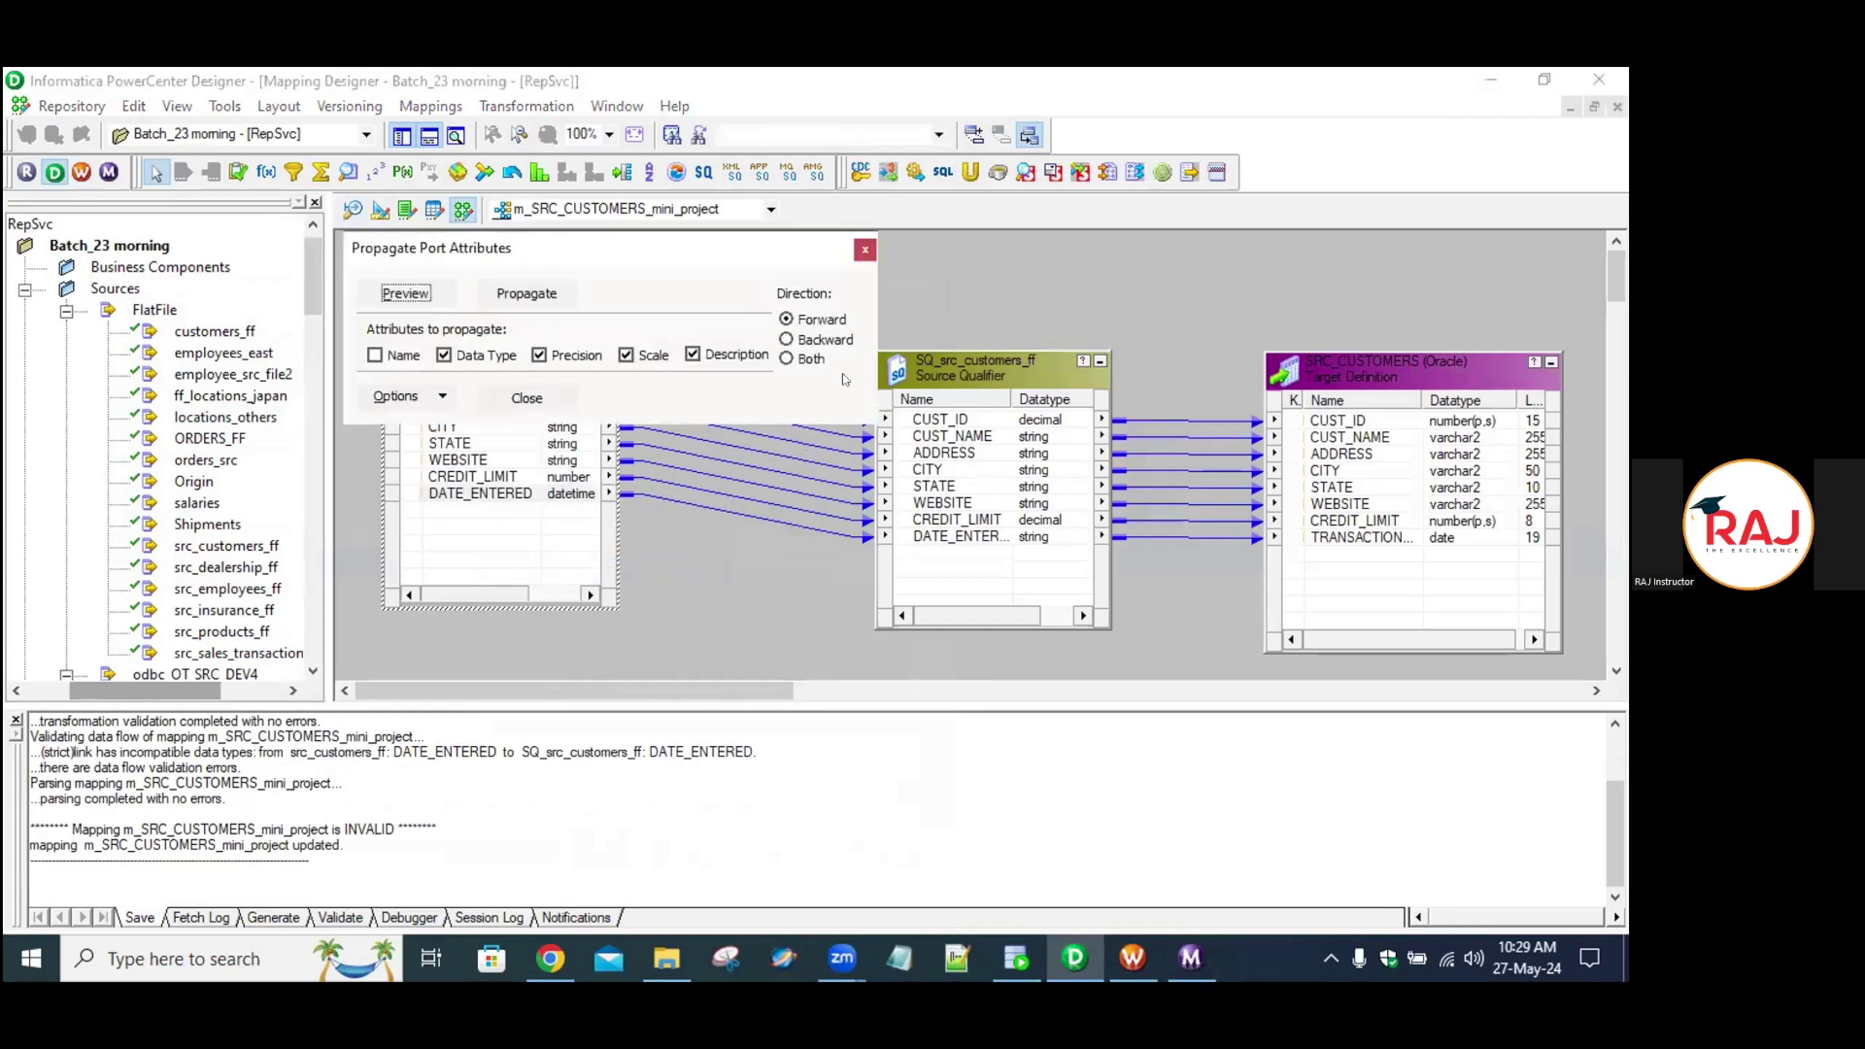
{"action": "left_click", "coordinate": [527, 293]}
{"action": "left_click", "coordinate": [863, 250]}
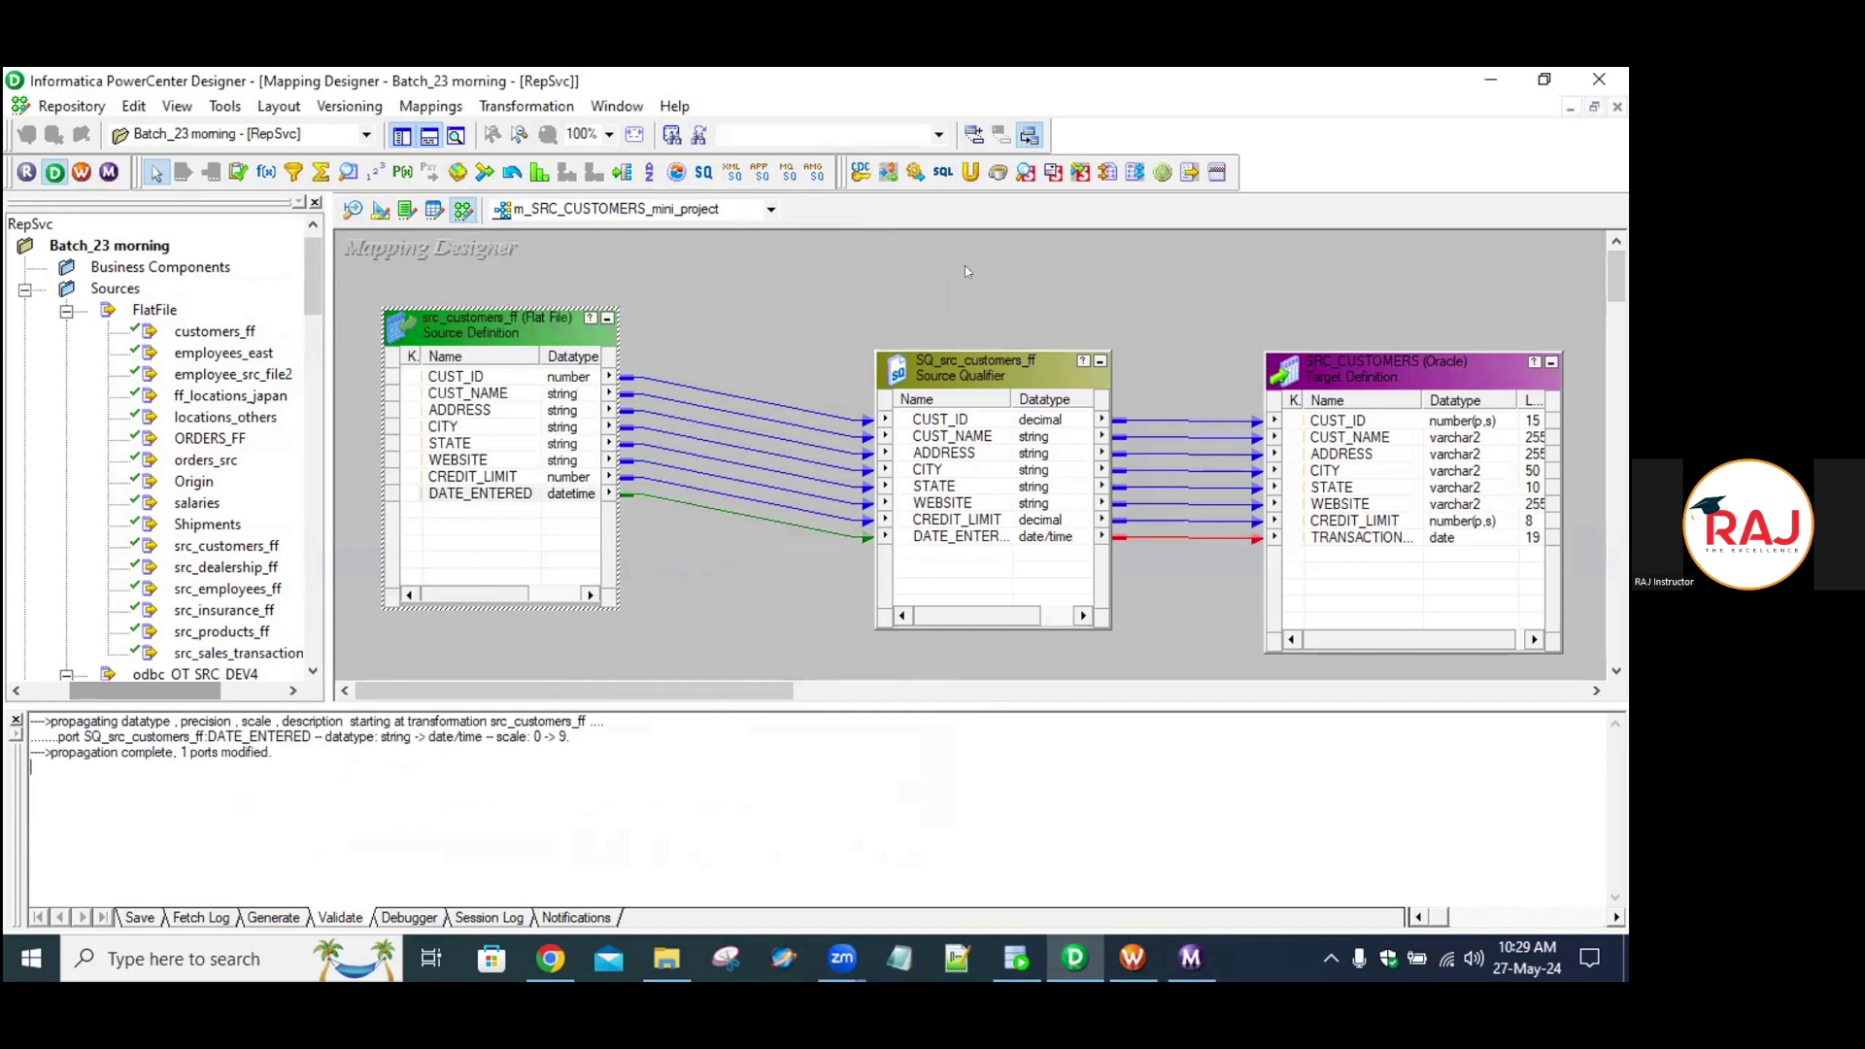
{"action": "key", "text": "ctrl+s"}
{"action": "left_click_drag", "start_coordinate": [559, 690], "coordinate": [646, 689]}
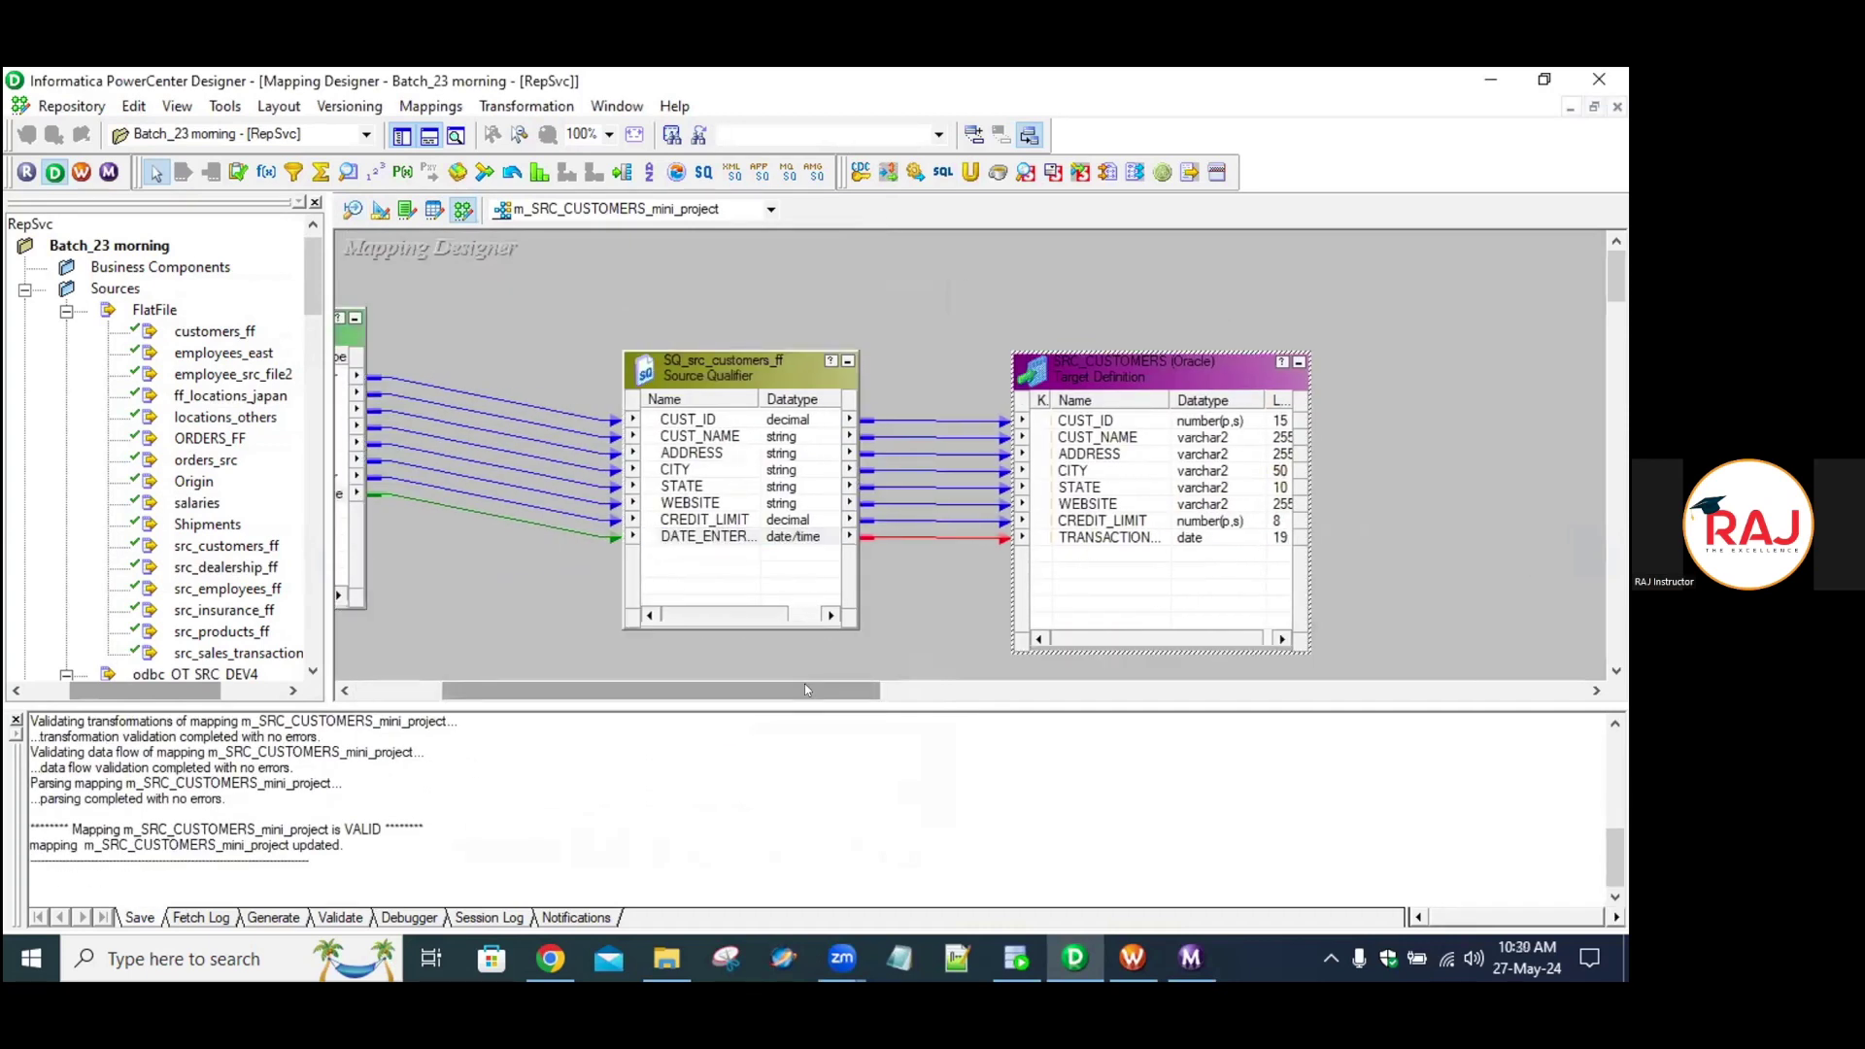
Switch to the Workflow Manager, refresh the mapping of the s_m_SRC_CUSTOMERS_mini_project session, and save.
{"action": "left_click", "coordinate": [1131, 959]}
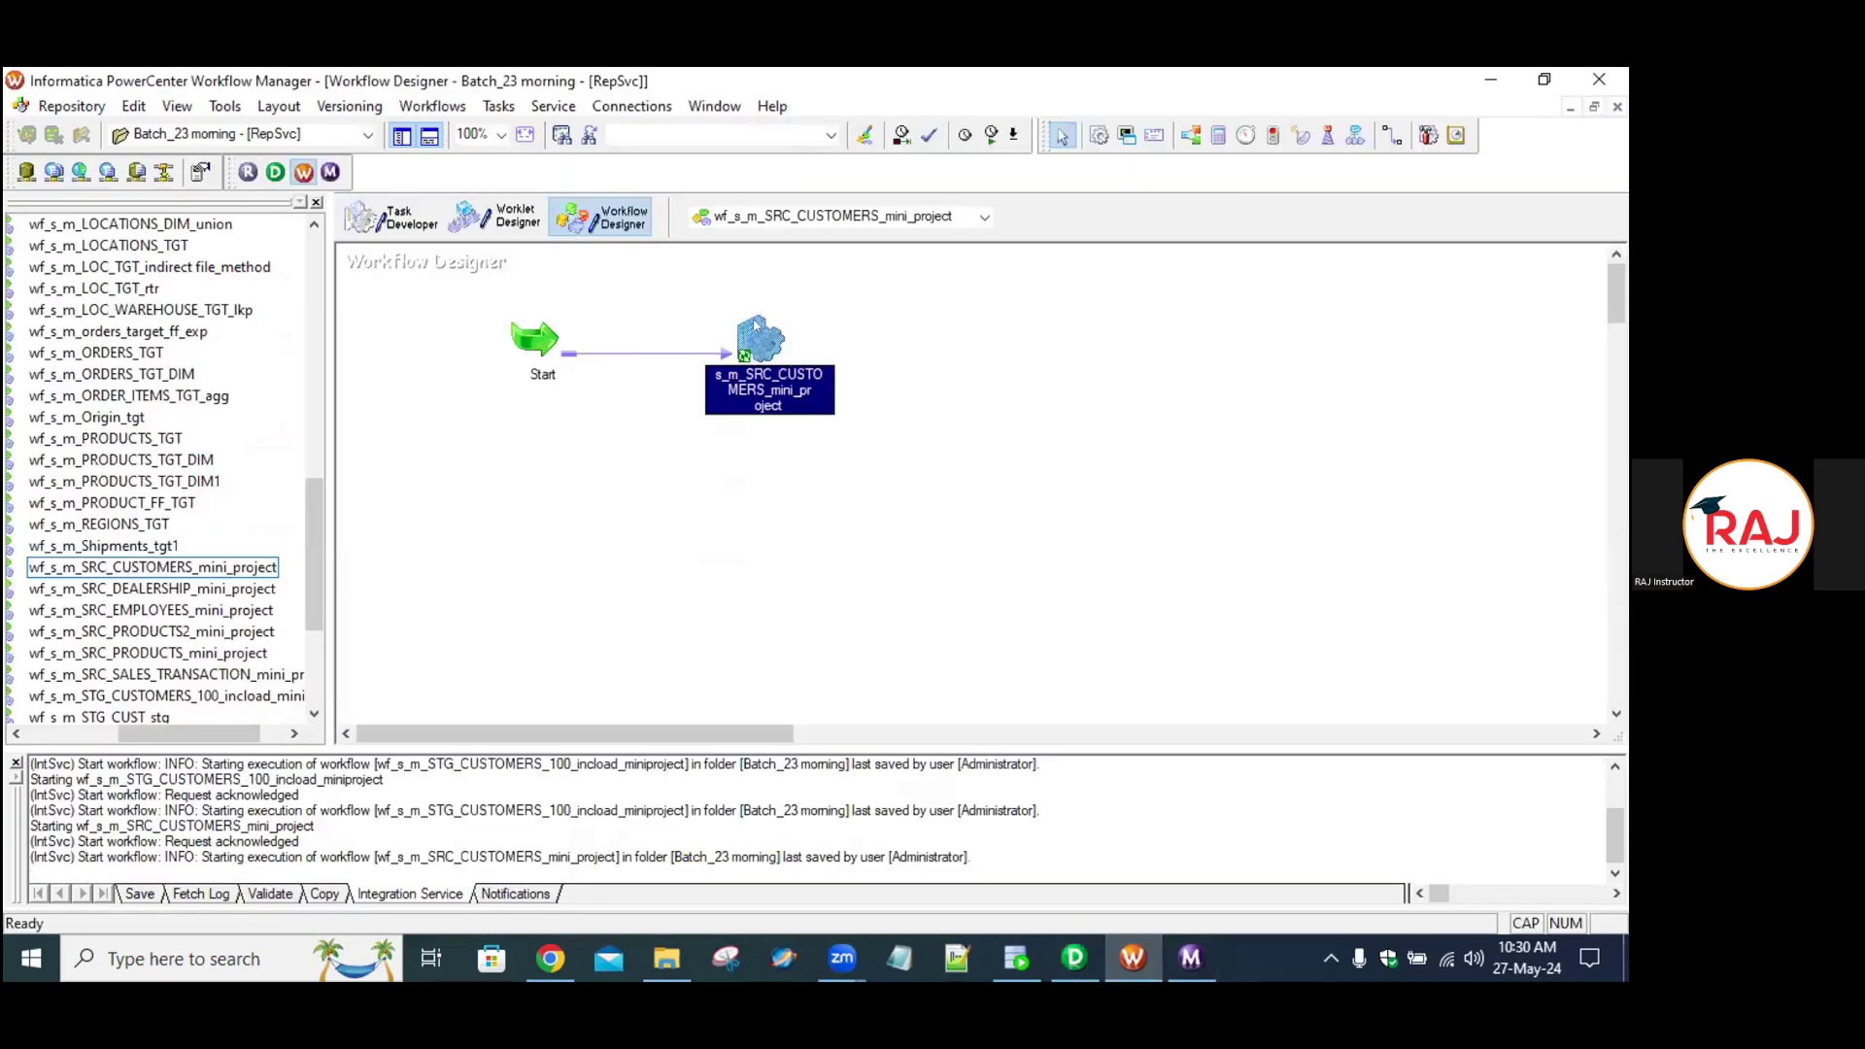
{"action": "right_click", "coordinate": [759, 335]}
{"action": "left_click", "coordinate": [847, 562]}
{"action": "key", "text": "ctrl+s"}
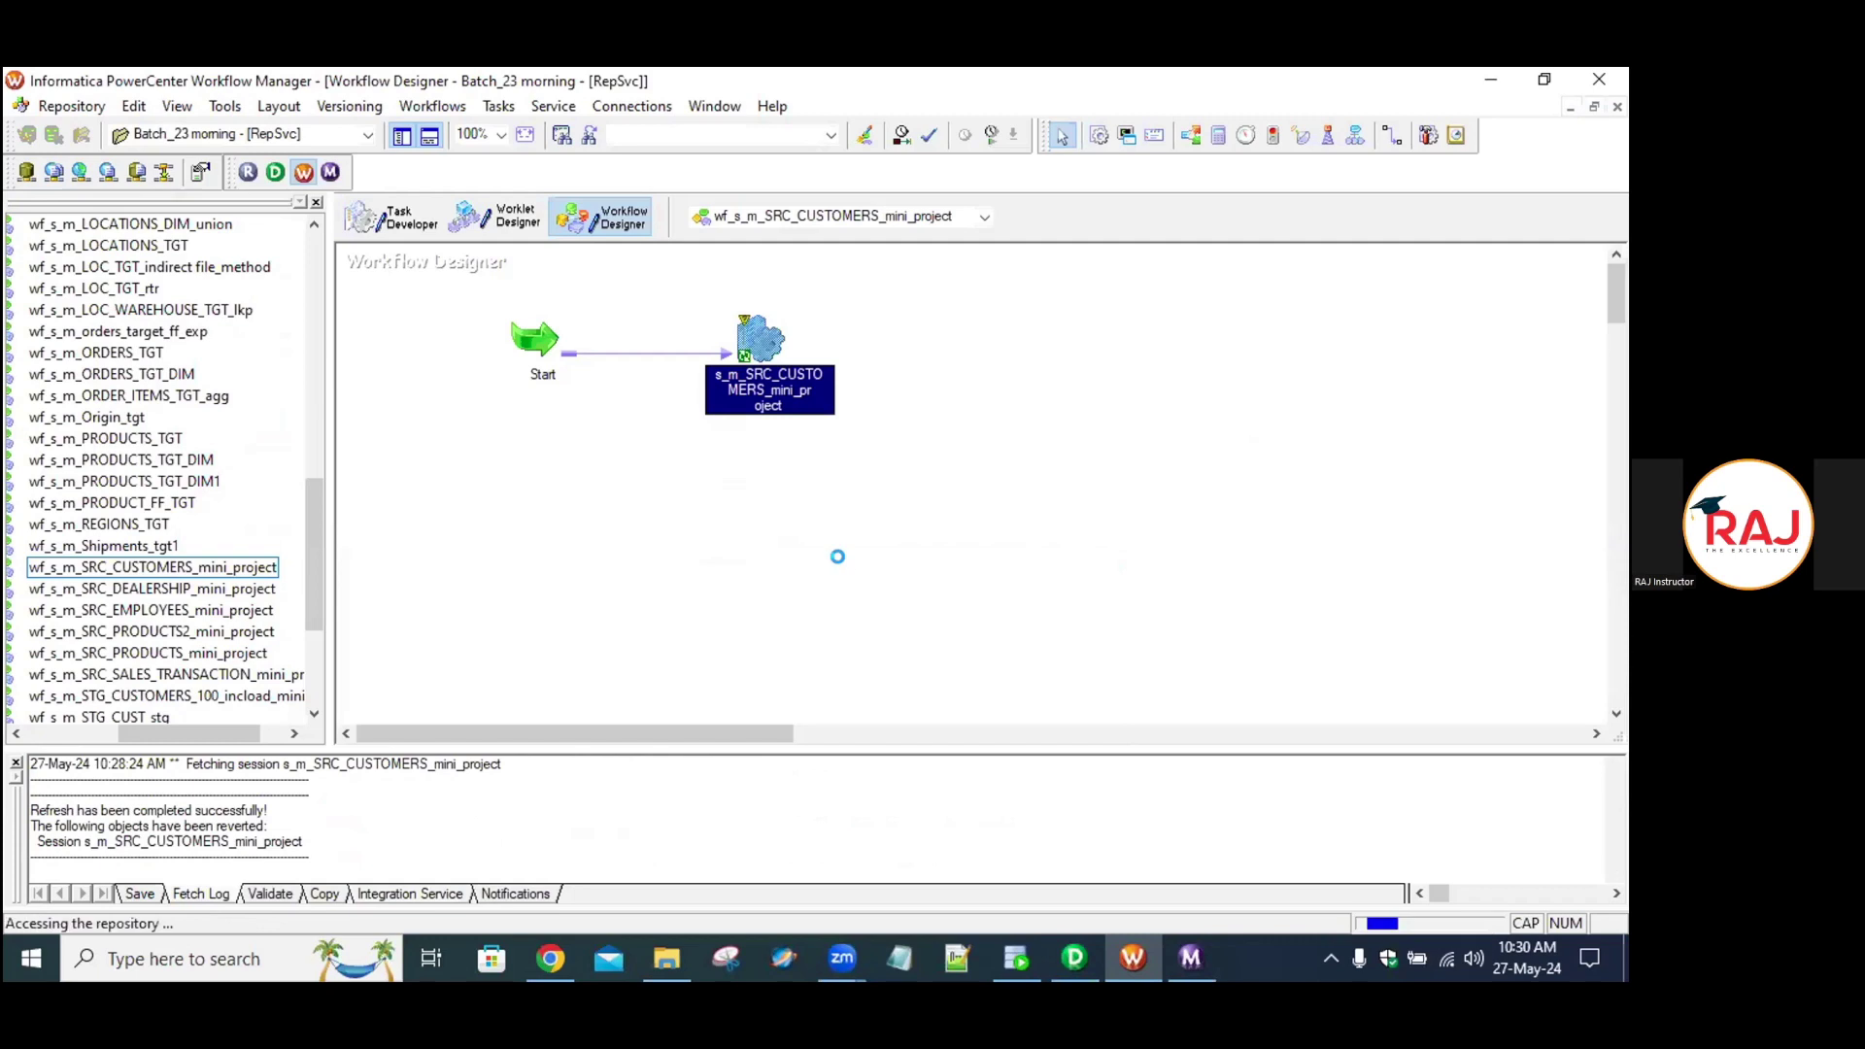
Start the wf_s_m_SRC_CUSTOMERS_mini_project workflow and check the session's source and target statistics in the Workflow Monitor.
{"action": "right_click", "coordinate": [563, 460]}
{"action": "left_click", "coordinate": [674, 730]}
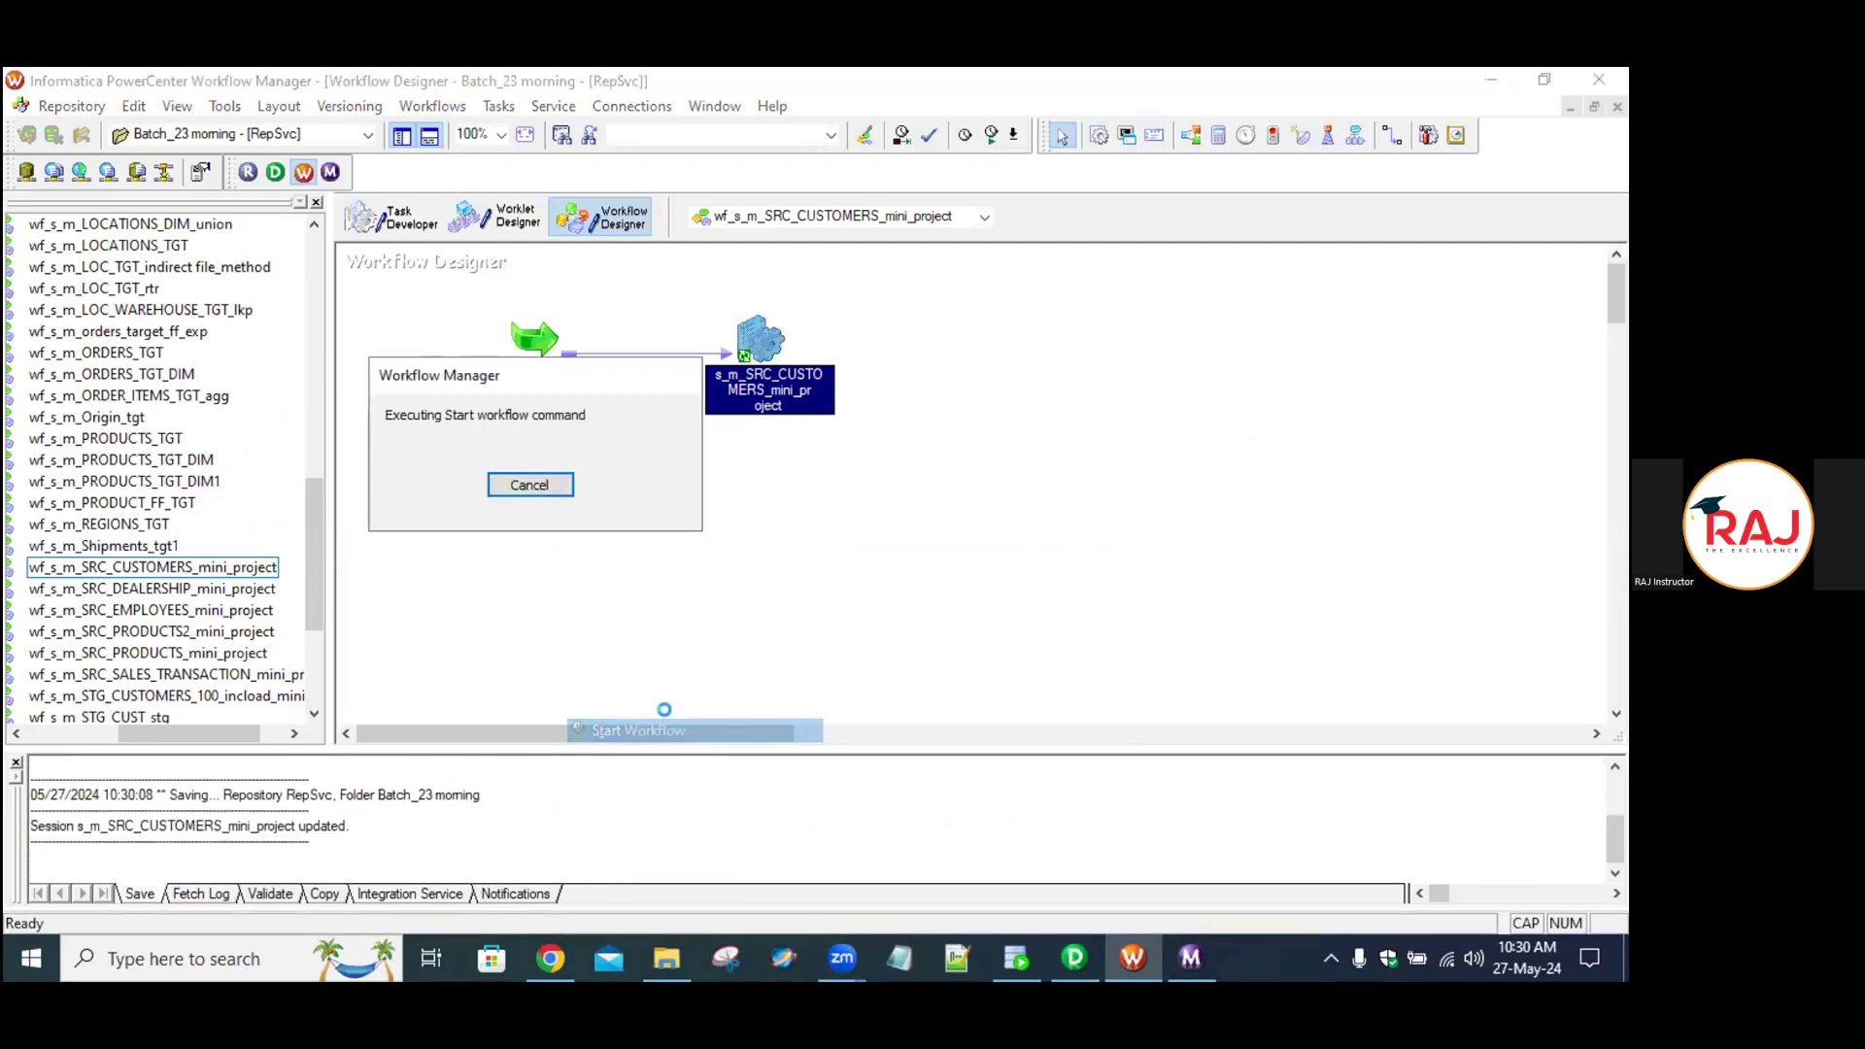
{"action": "left_click", "coordinate": [1175, 956]}
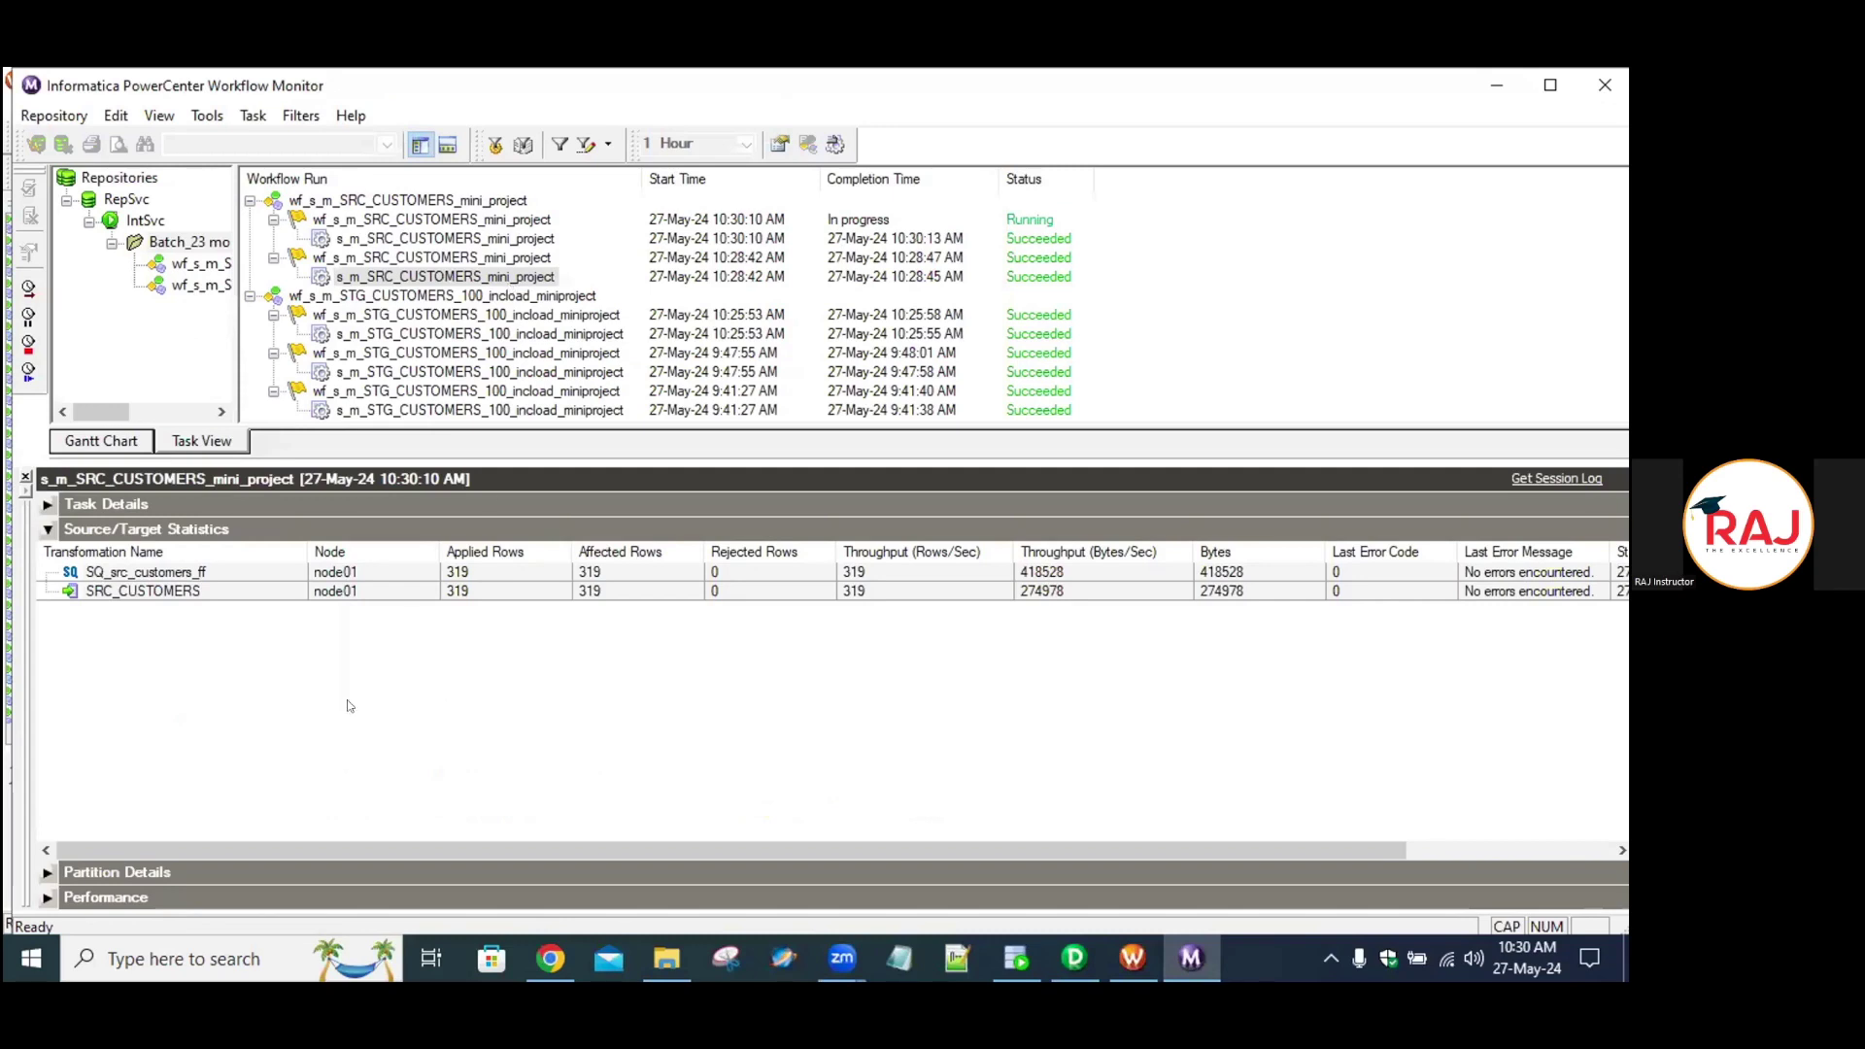
Open the wf_s_m_STG_CUSTOMERS_100_incload_miniproject workflow in the Workflow Manager and check its session's persistent mapping variable values.
{"action": "key", "text": "alt+Tab"}
{"action": "left_click", "coordinate": [843, 213]}
{"action": "left_click", "coordinate": [868, 243]}
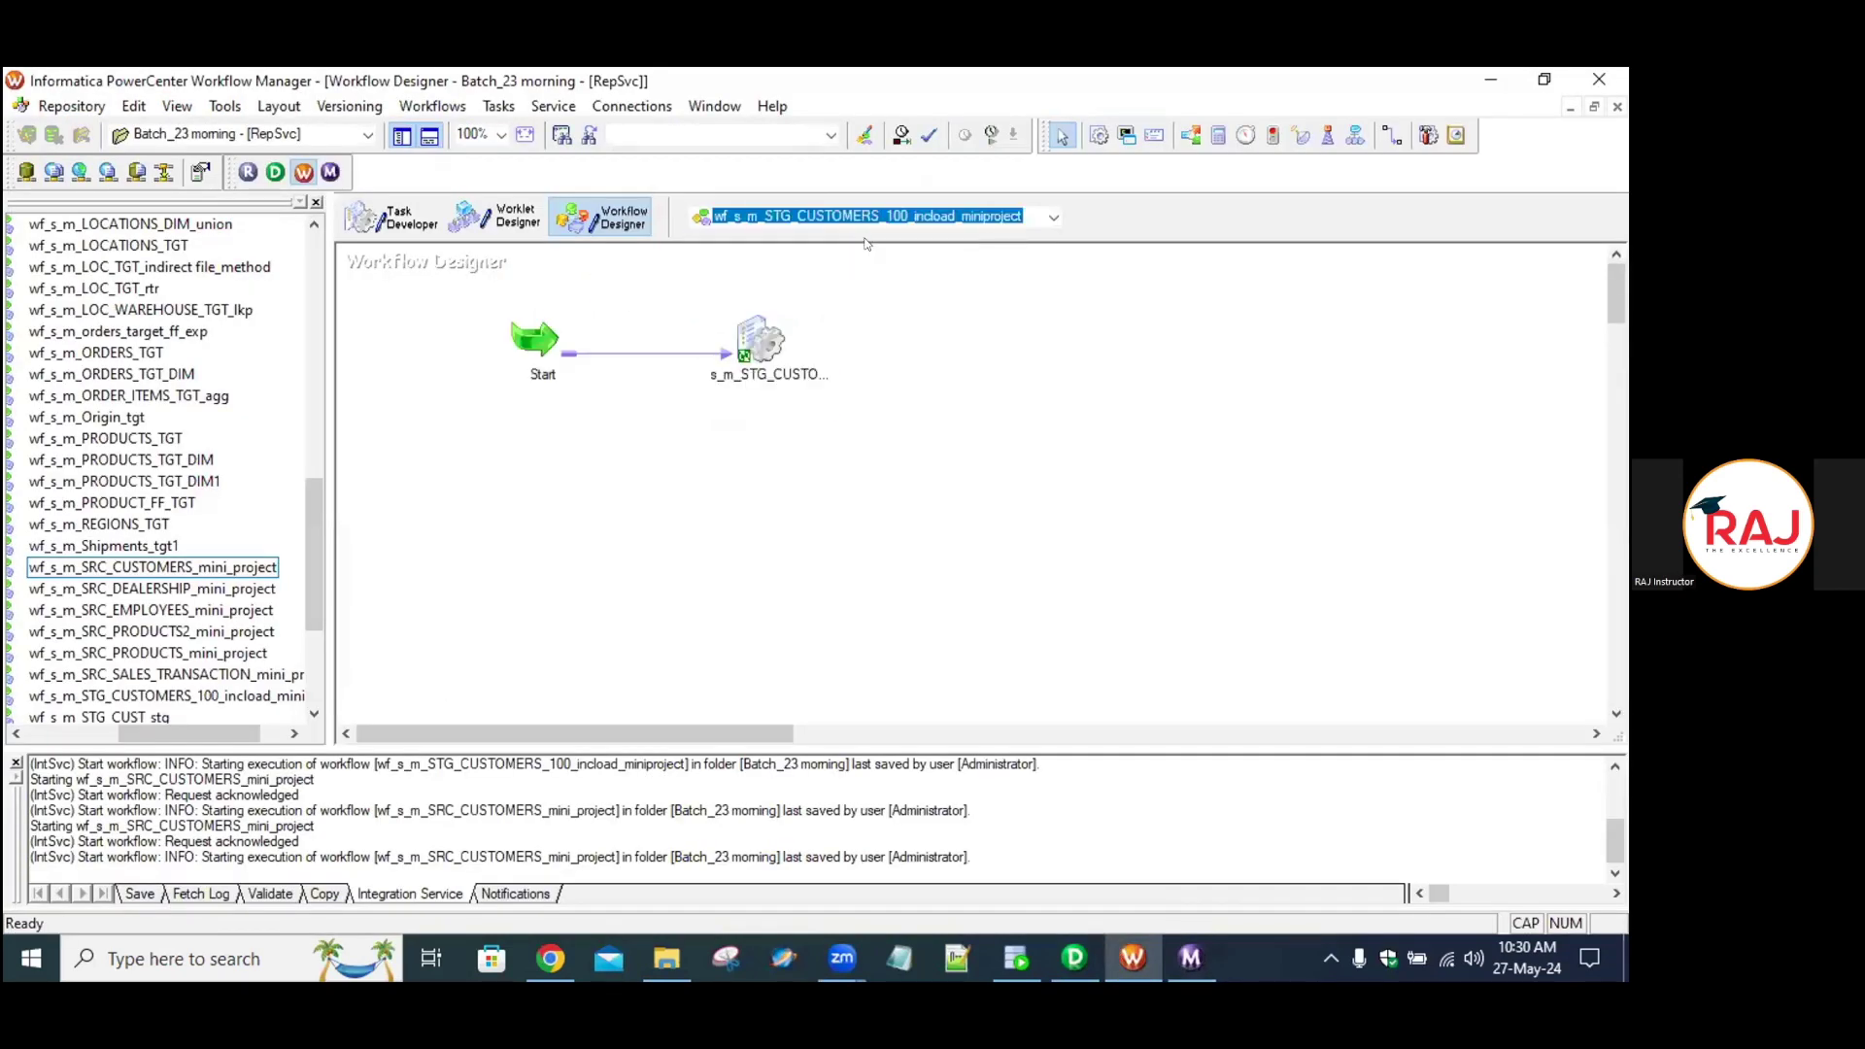
{"action": "right_click", "coordinate": [753, 340]}
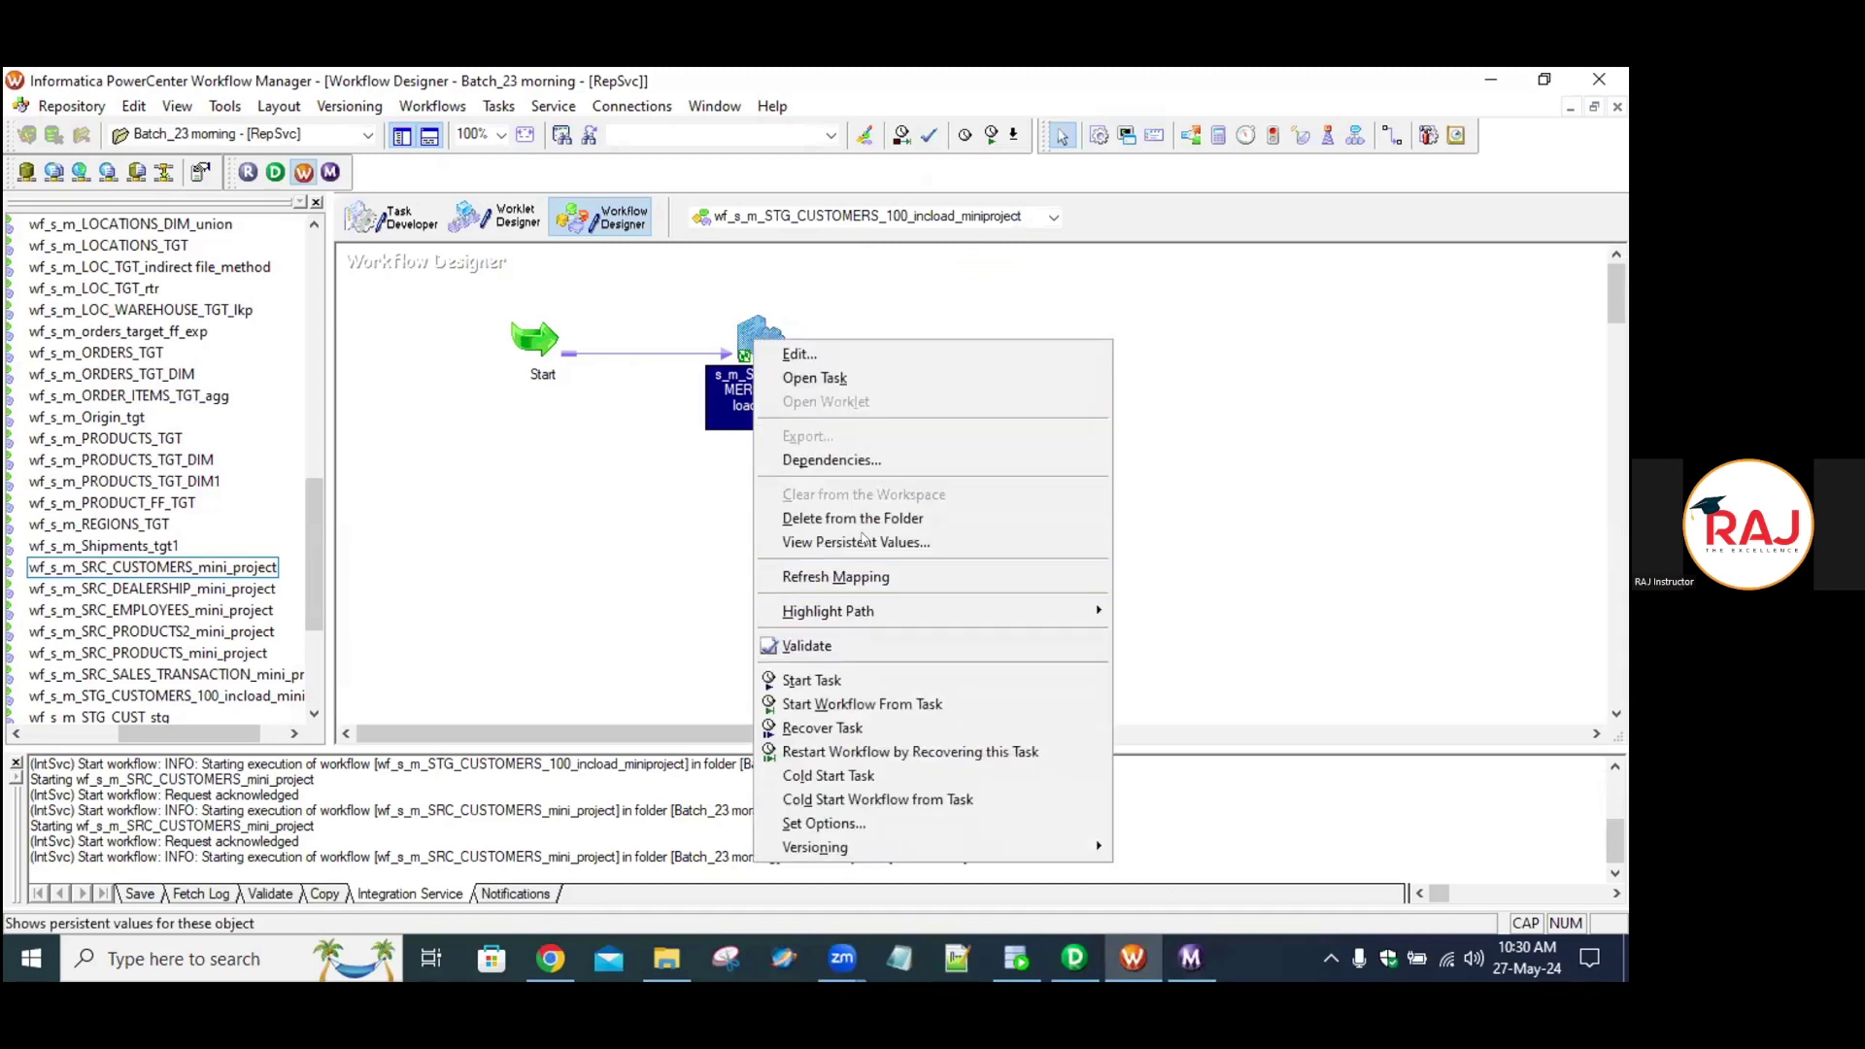
{"action": "left_click", "coordinate": [857, 542]}
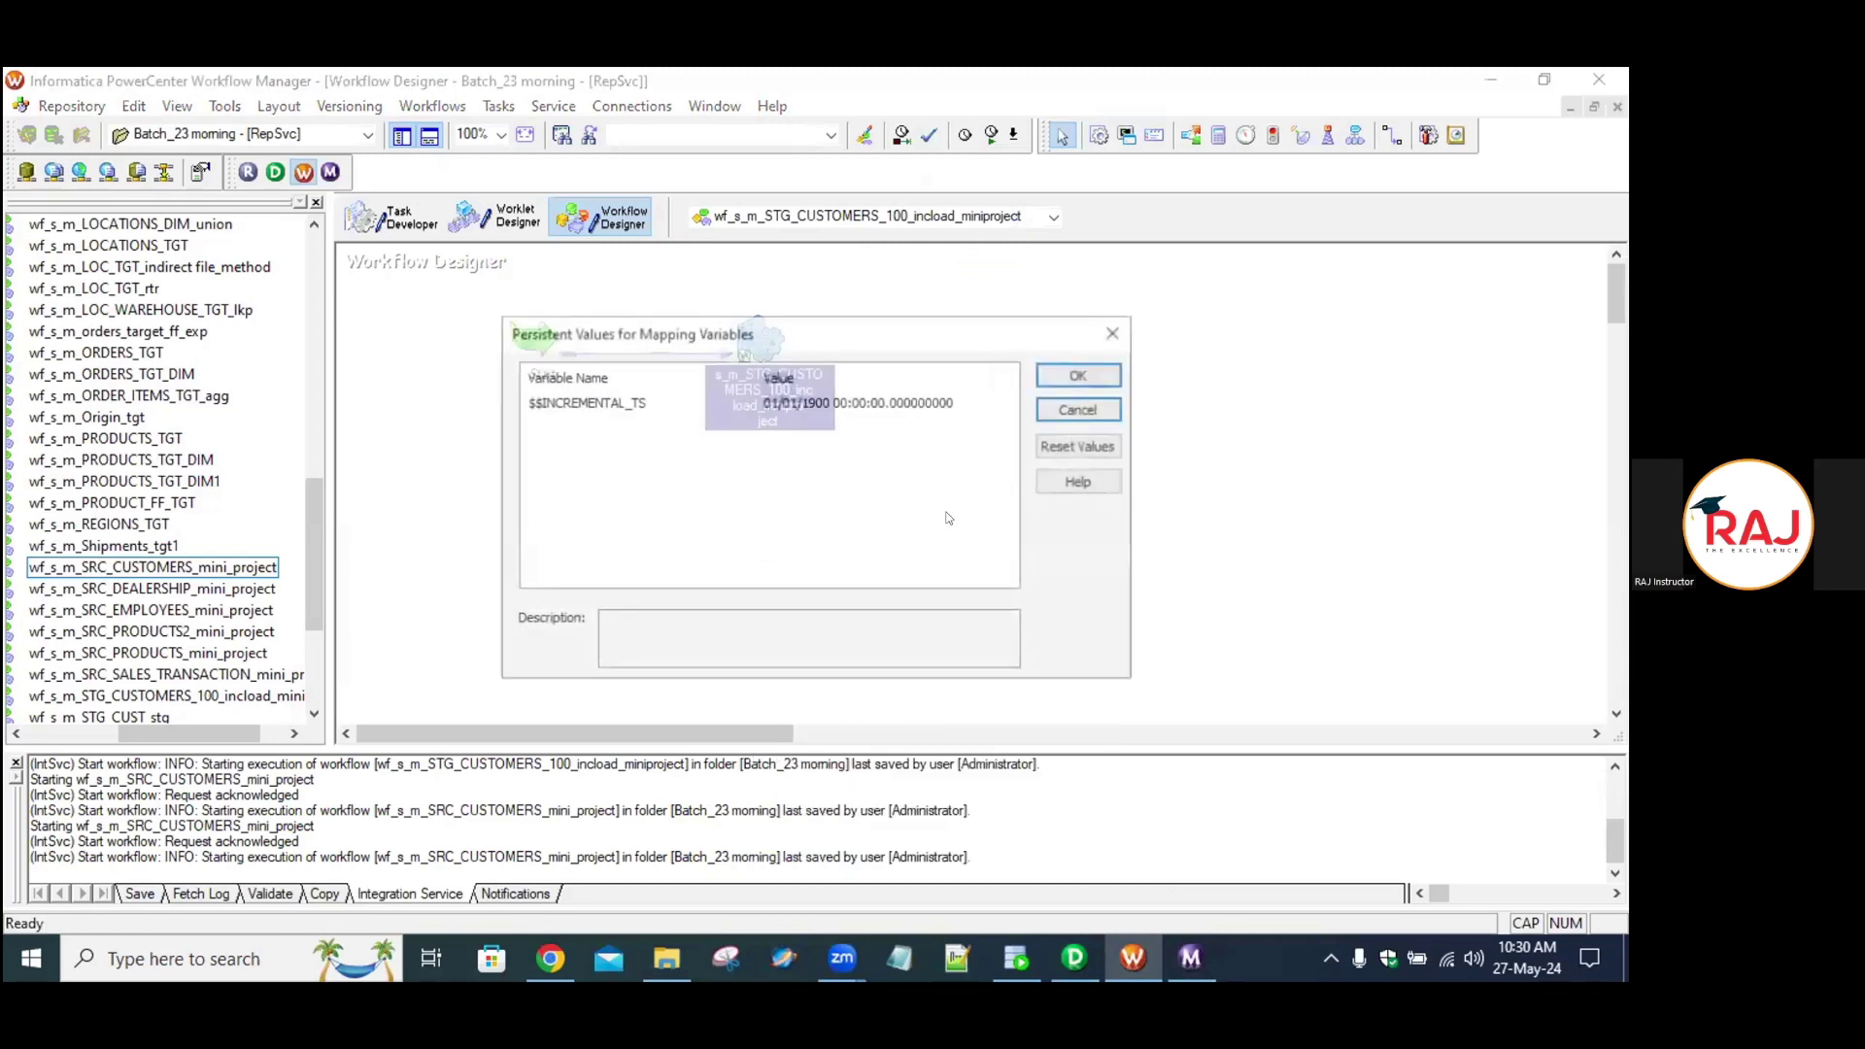
{"action": "left_click", "coordinate": [1080, 374]}
Start the wf_s_m_STG_CUSTOMERS_100_incload_miniproject workflow and check its session's source and target statistics in the Workflow Monitor.
{"action": "right_click", "coordinate": [638, 474]}
{"action": "left_click", "coordinate": [700, 729]}
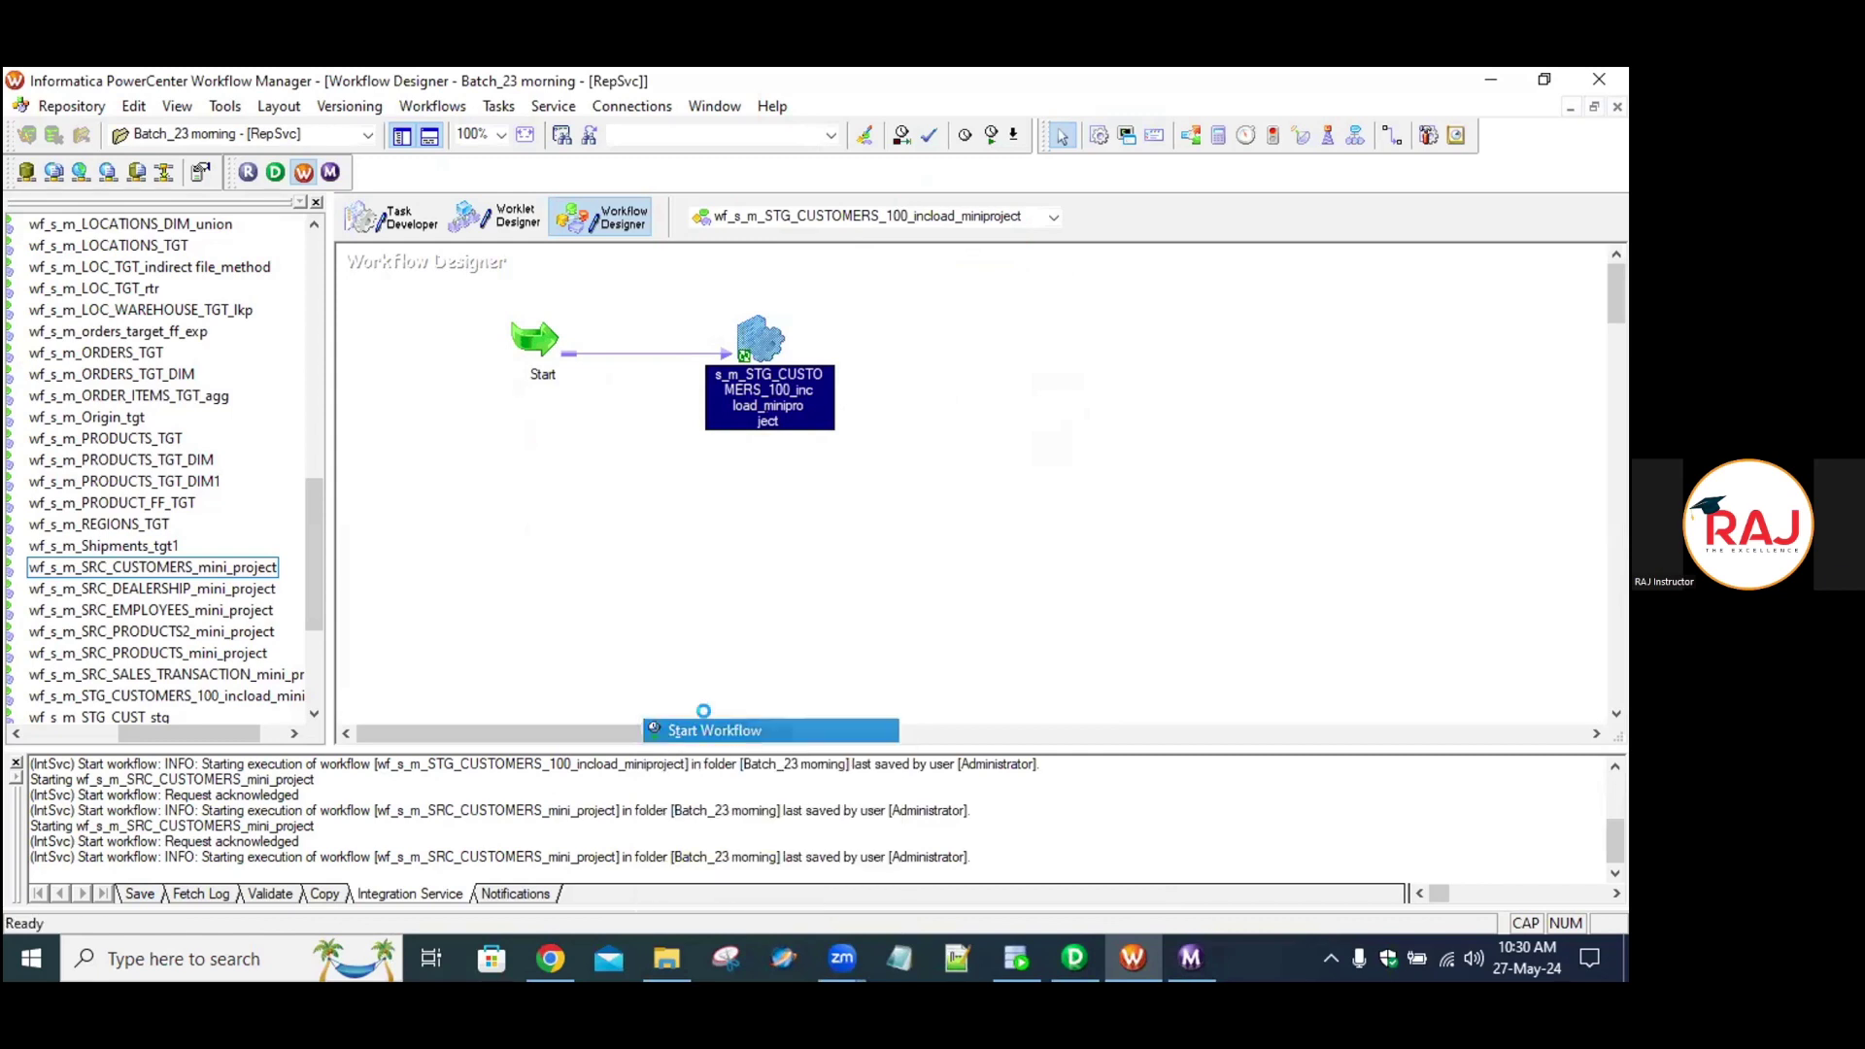
{"action": "left_click", "coordinate": [1175, 957]}
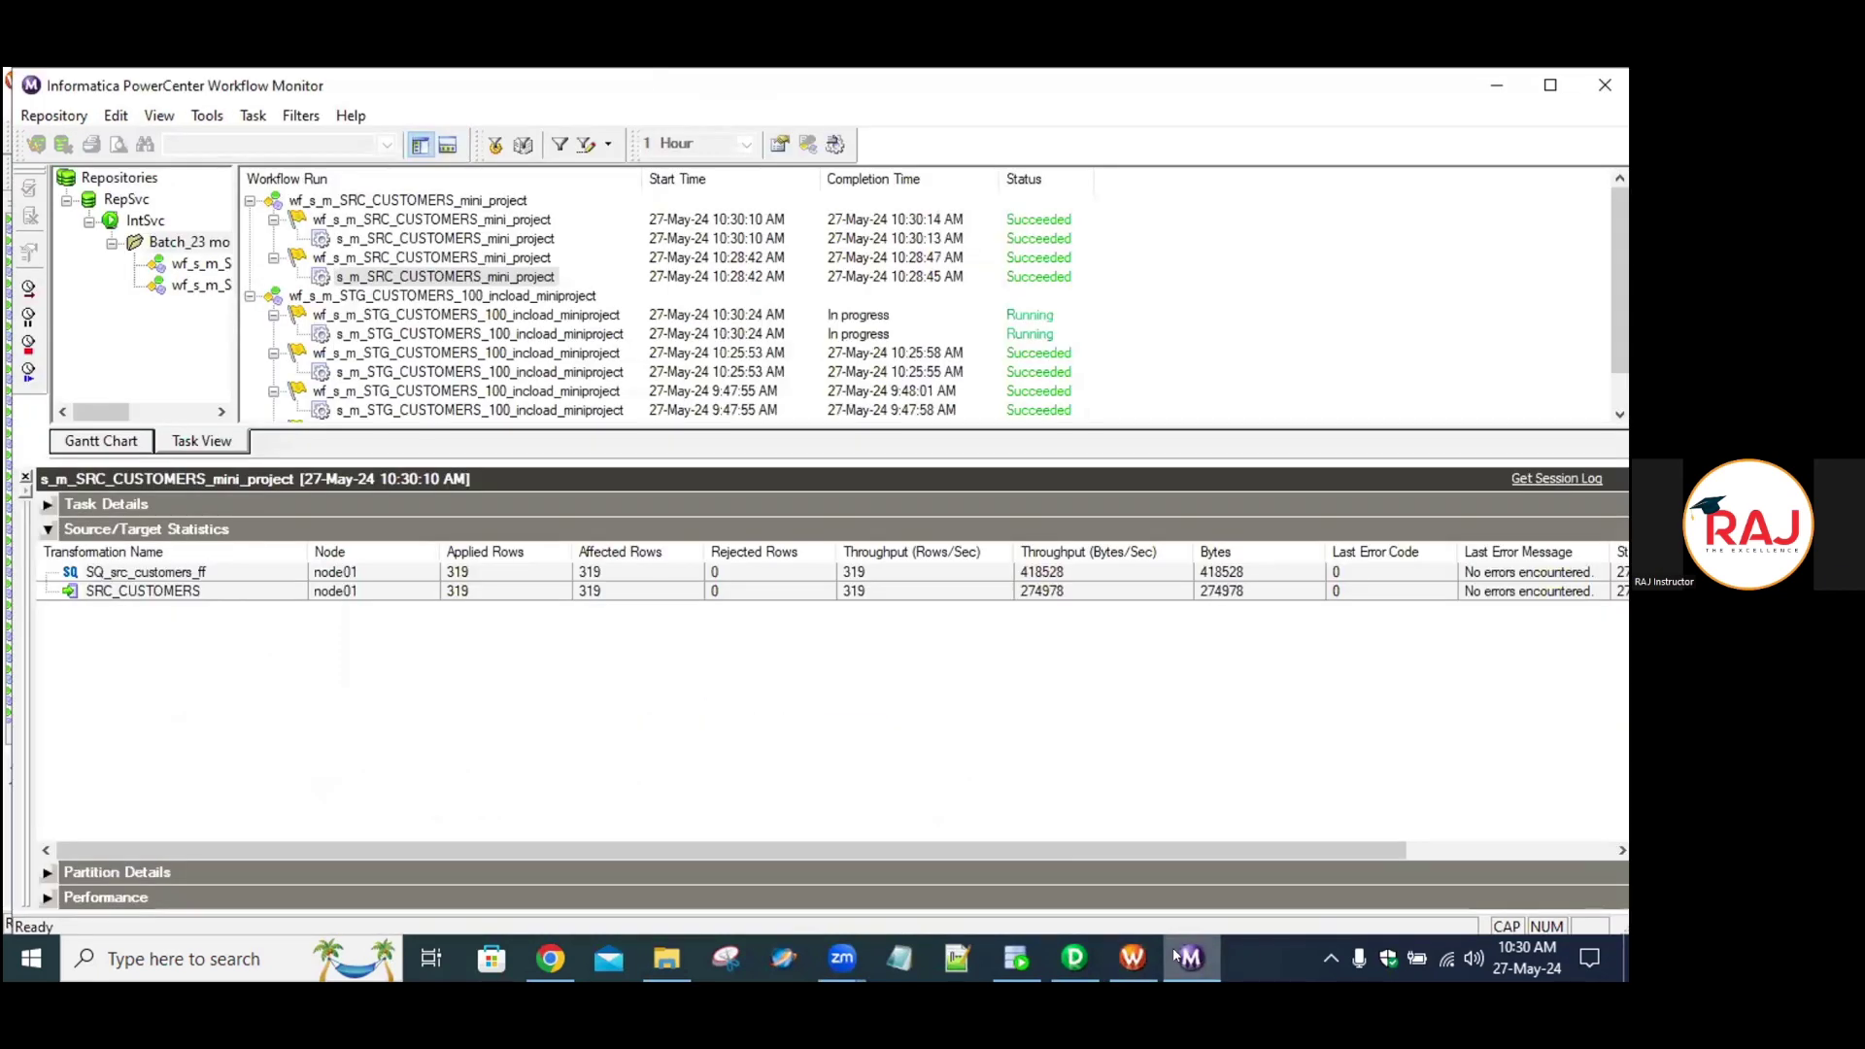
{"action": "right_click", "coordinate": [506, 335]}
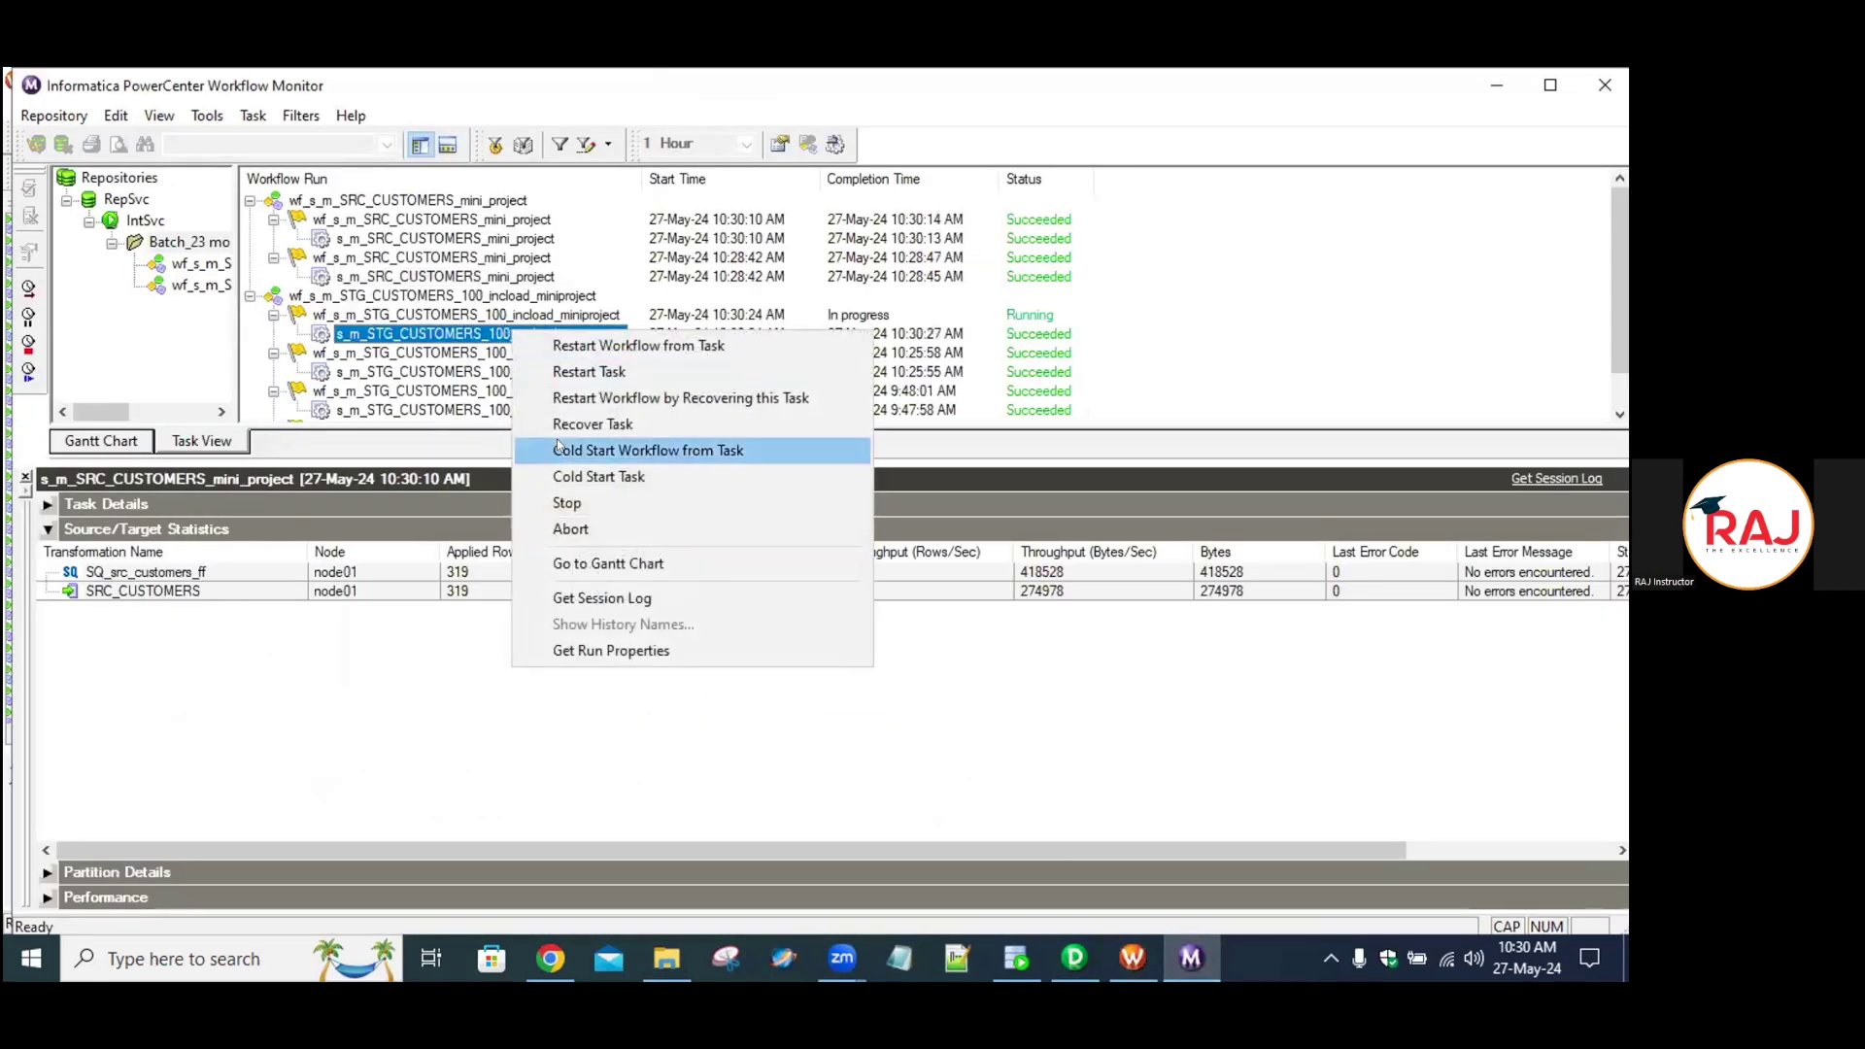
{"action": "key", "text": "Escape"}
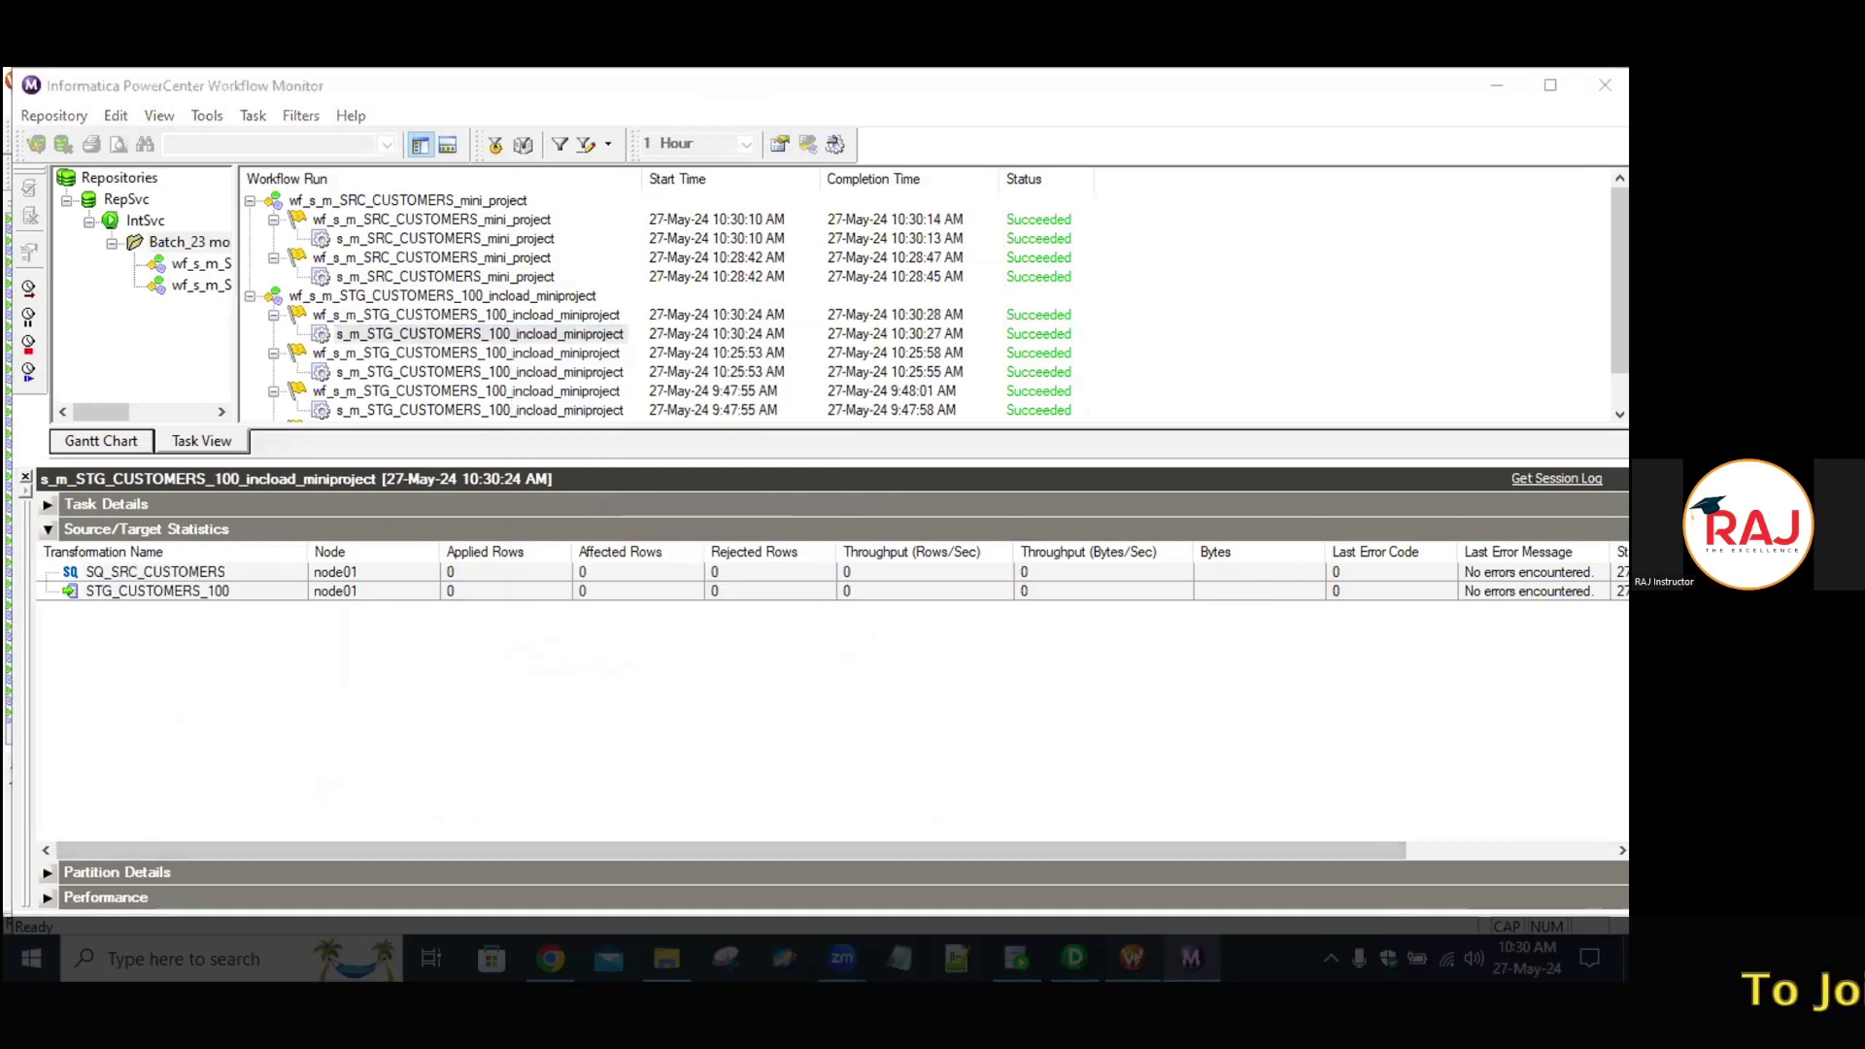
Switch to the Workflow Manager, clear the Task Developer workspace, and return to the Workflow Designer.
{"action": "key", "text": "alt+Tab"}
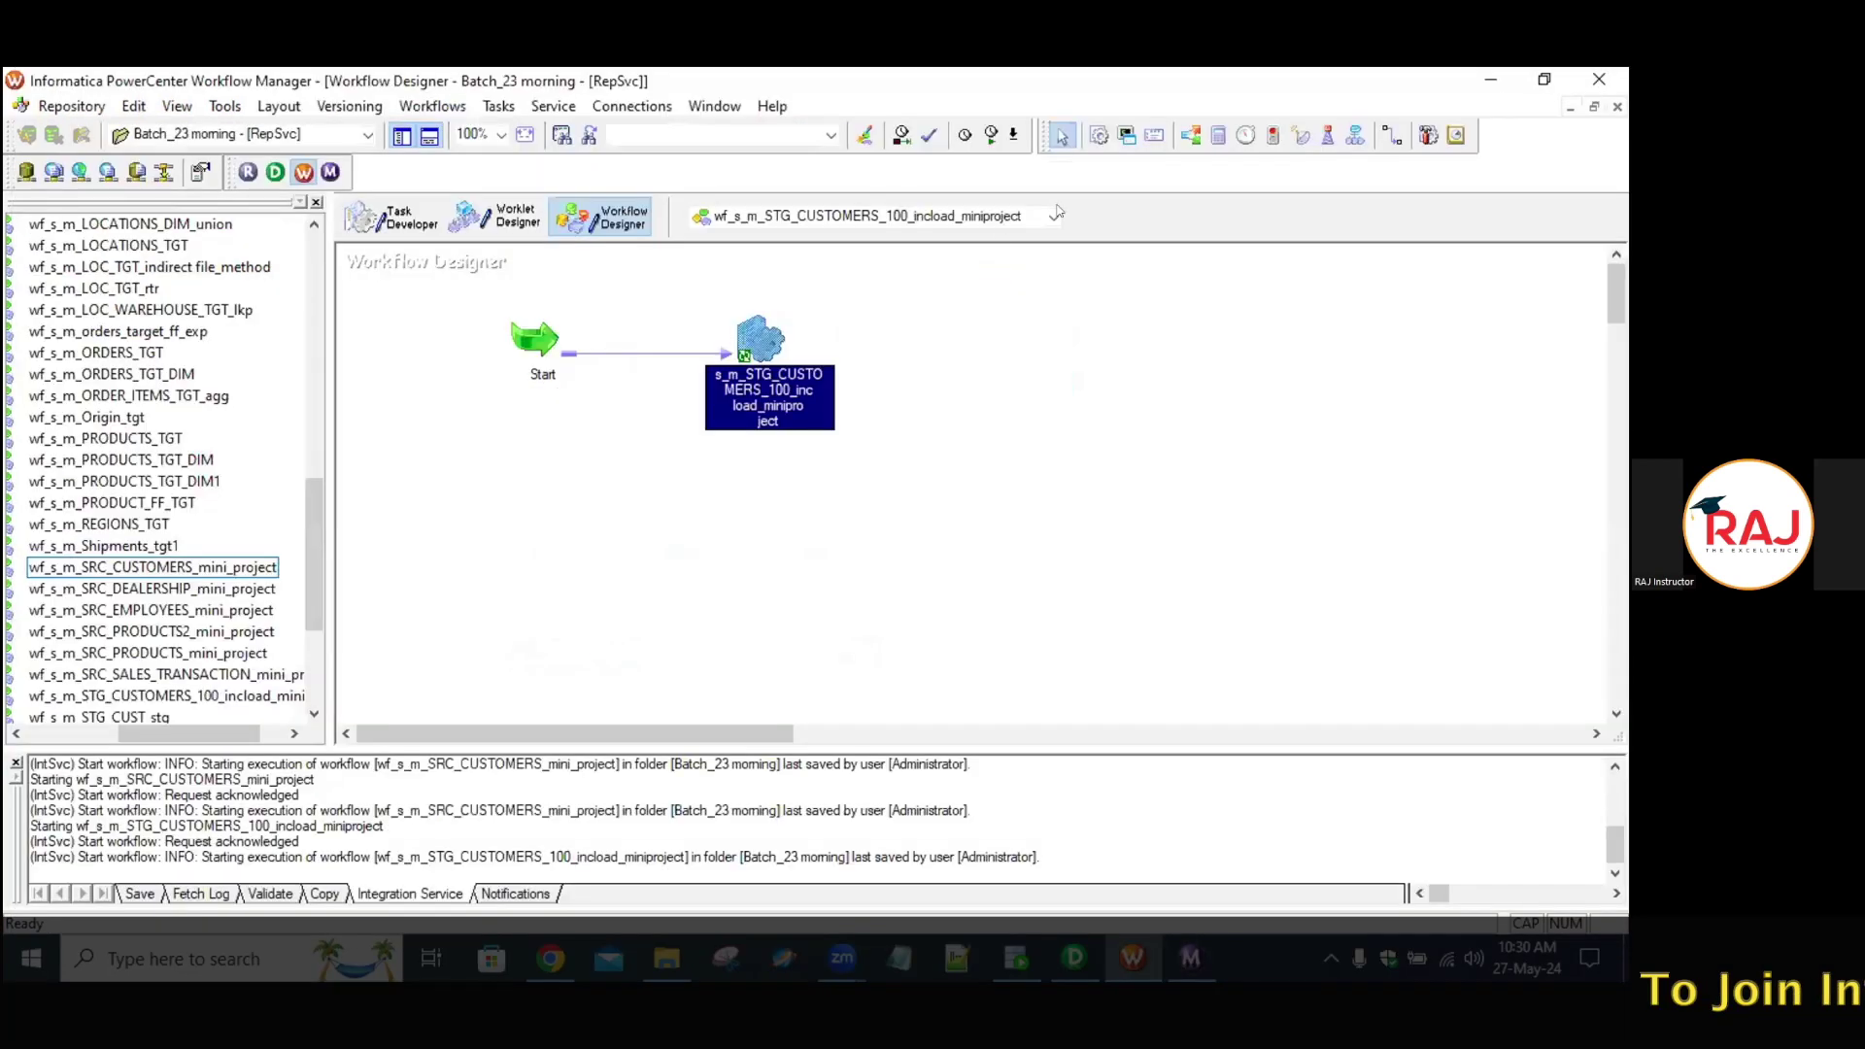
{"action": "right_click", "coordinate": [772, 321]}
{"action": "key", "text": "Escape"}
{"action": "left_click", "coordinate": [388, 218]}
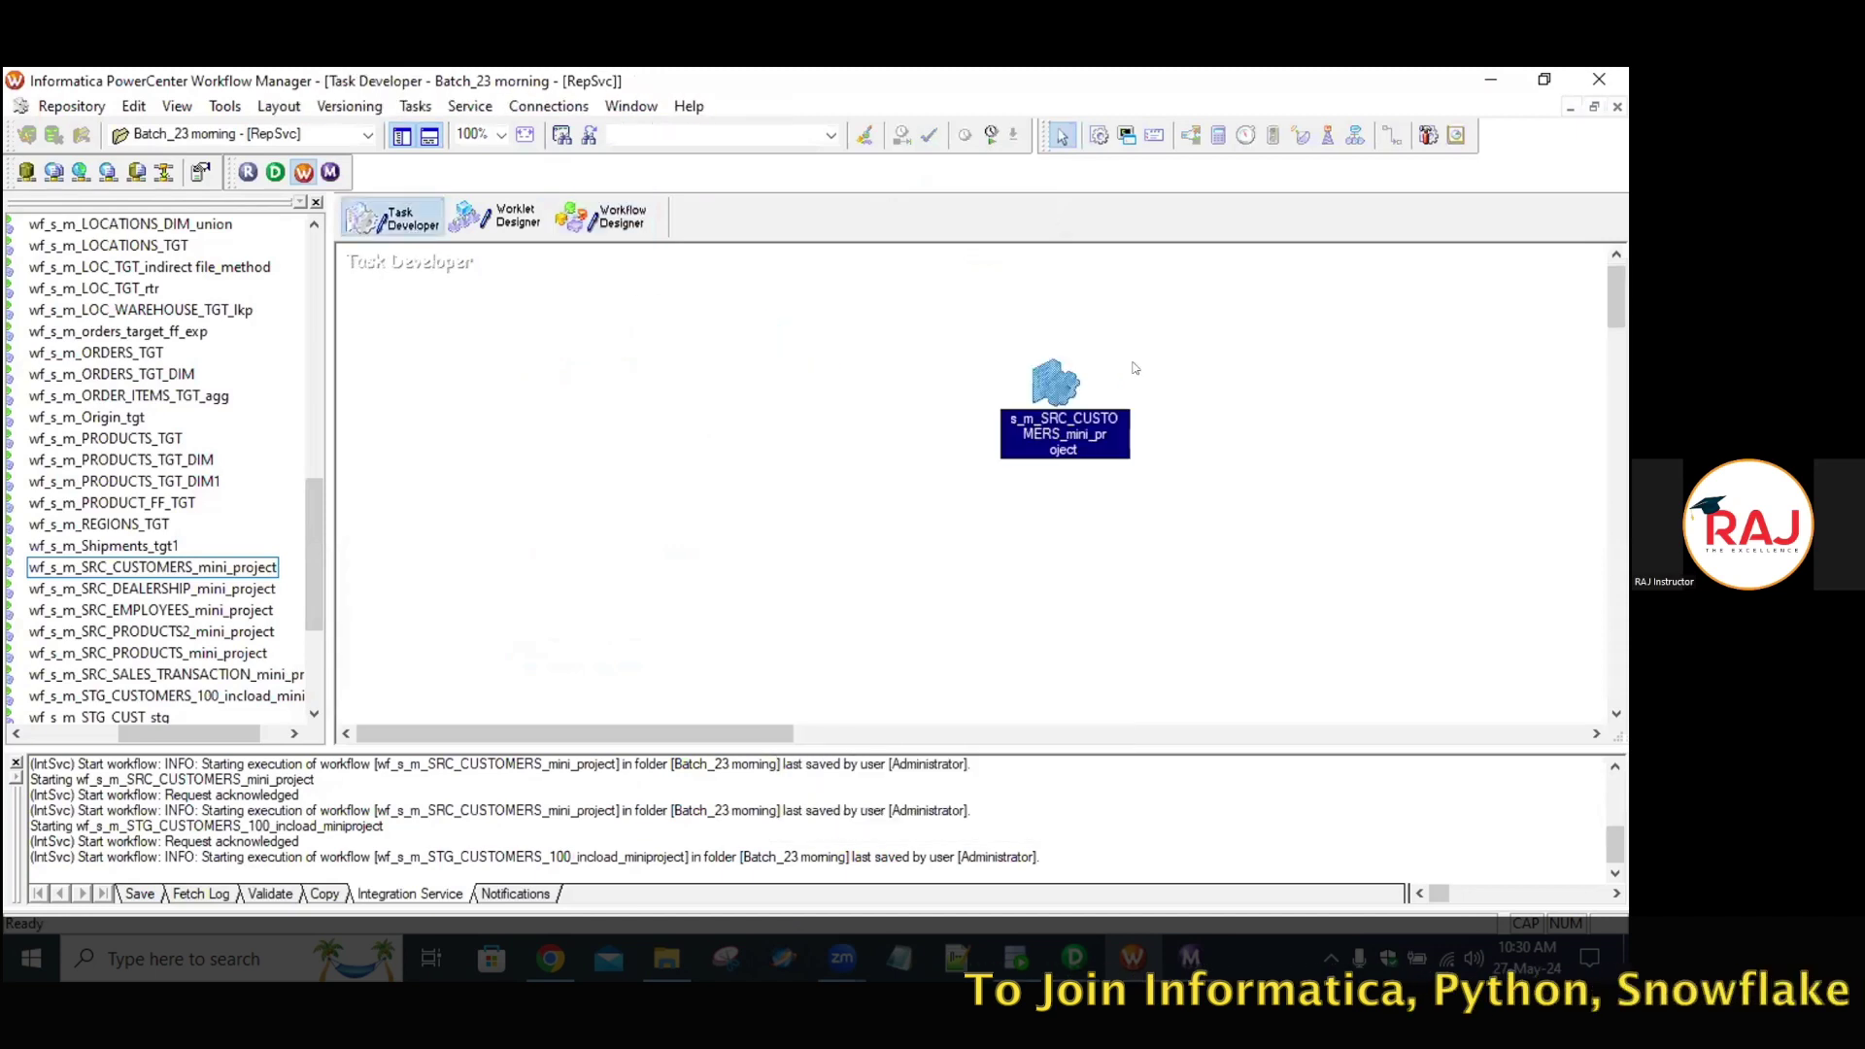
{"action": "right_click", "coordinate": [1140, 372]}
{"action": "left_click", "coordinate": [1193, 408]}
{"action": "left_click", "coordinate": [600, 215]}
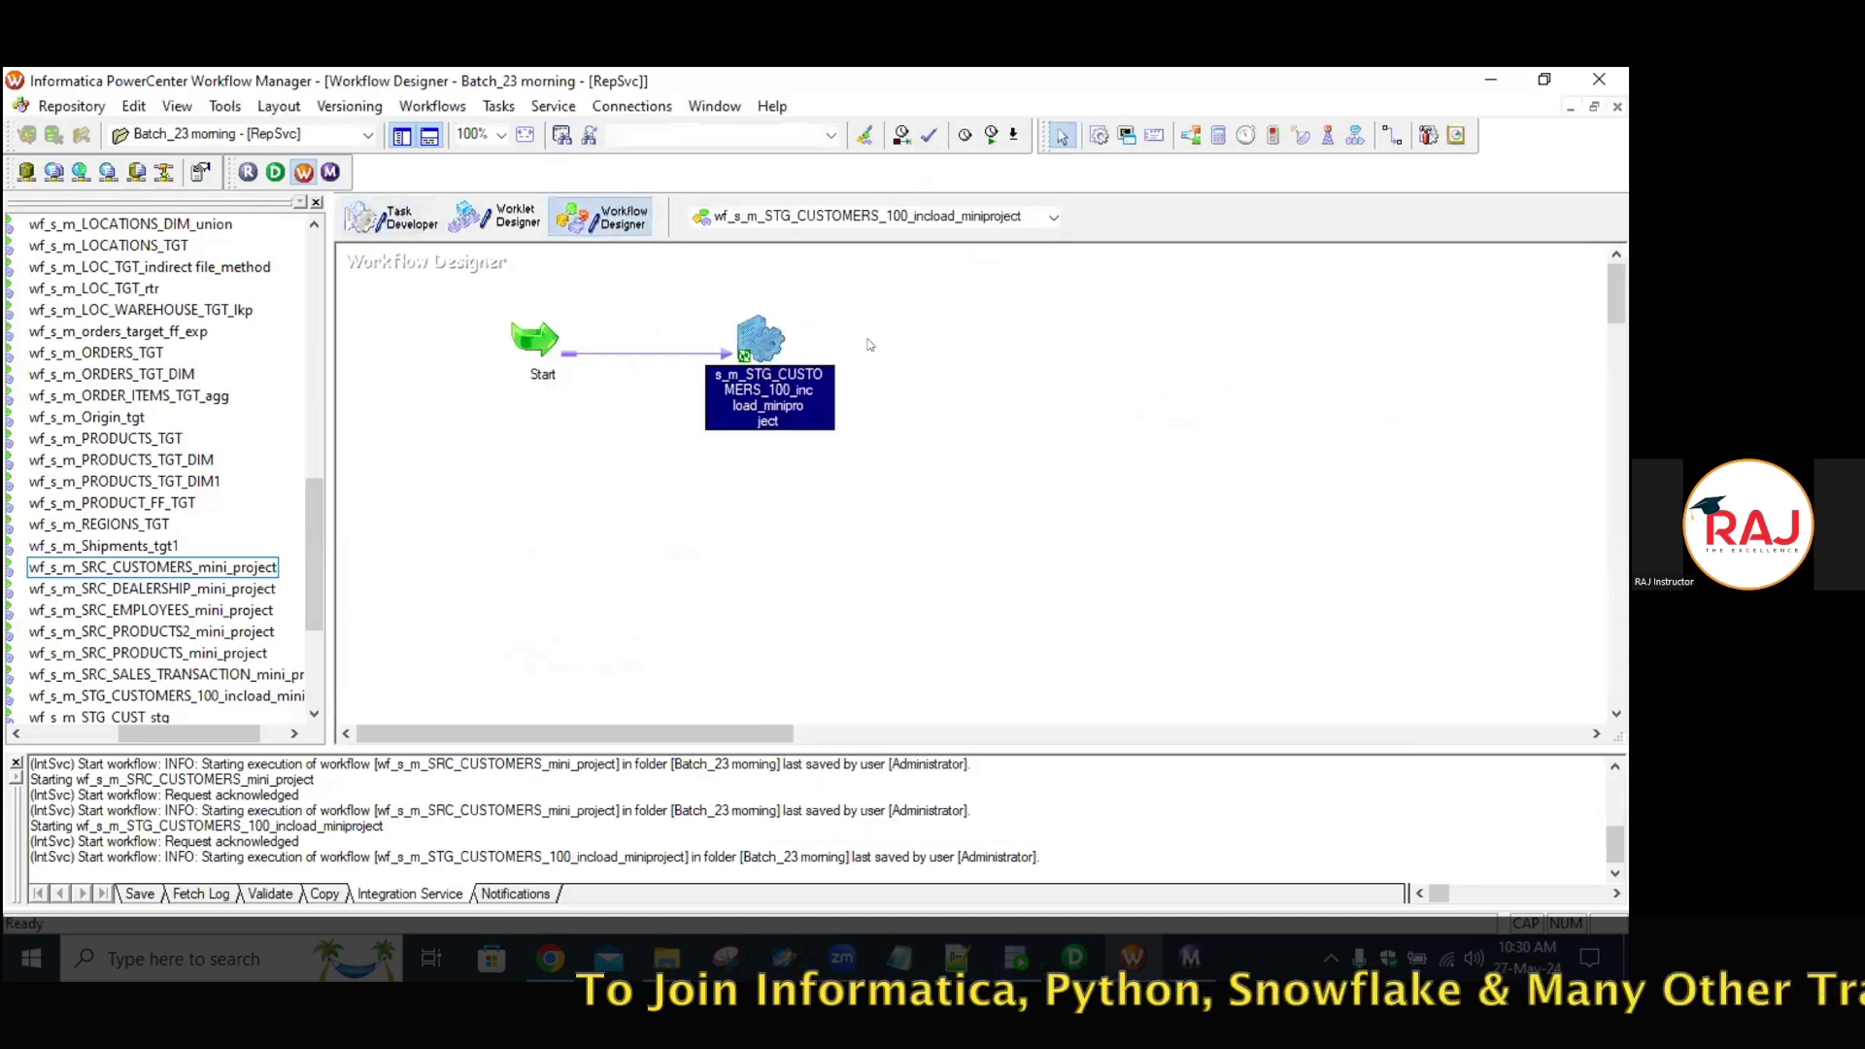
Open the reusable session s_m_STG_CUSTOMERS_100_incload_miniproject for editing and check the SQ_SRC_CUSTOMERS source connection in its mapping settings.
{"action": "right_click", "coordinate": [768, 338]}
{"action": "left_click", "coordinate": [832, 374]}
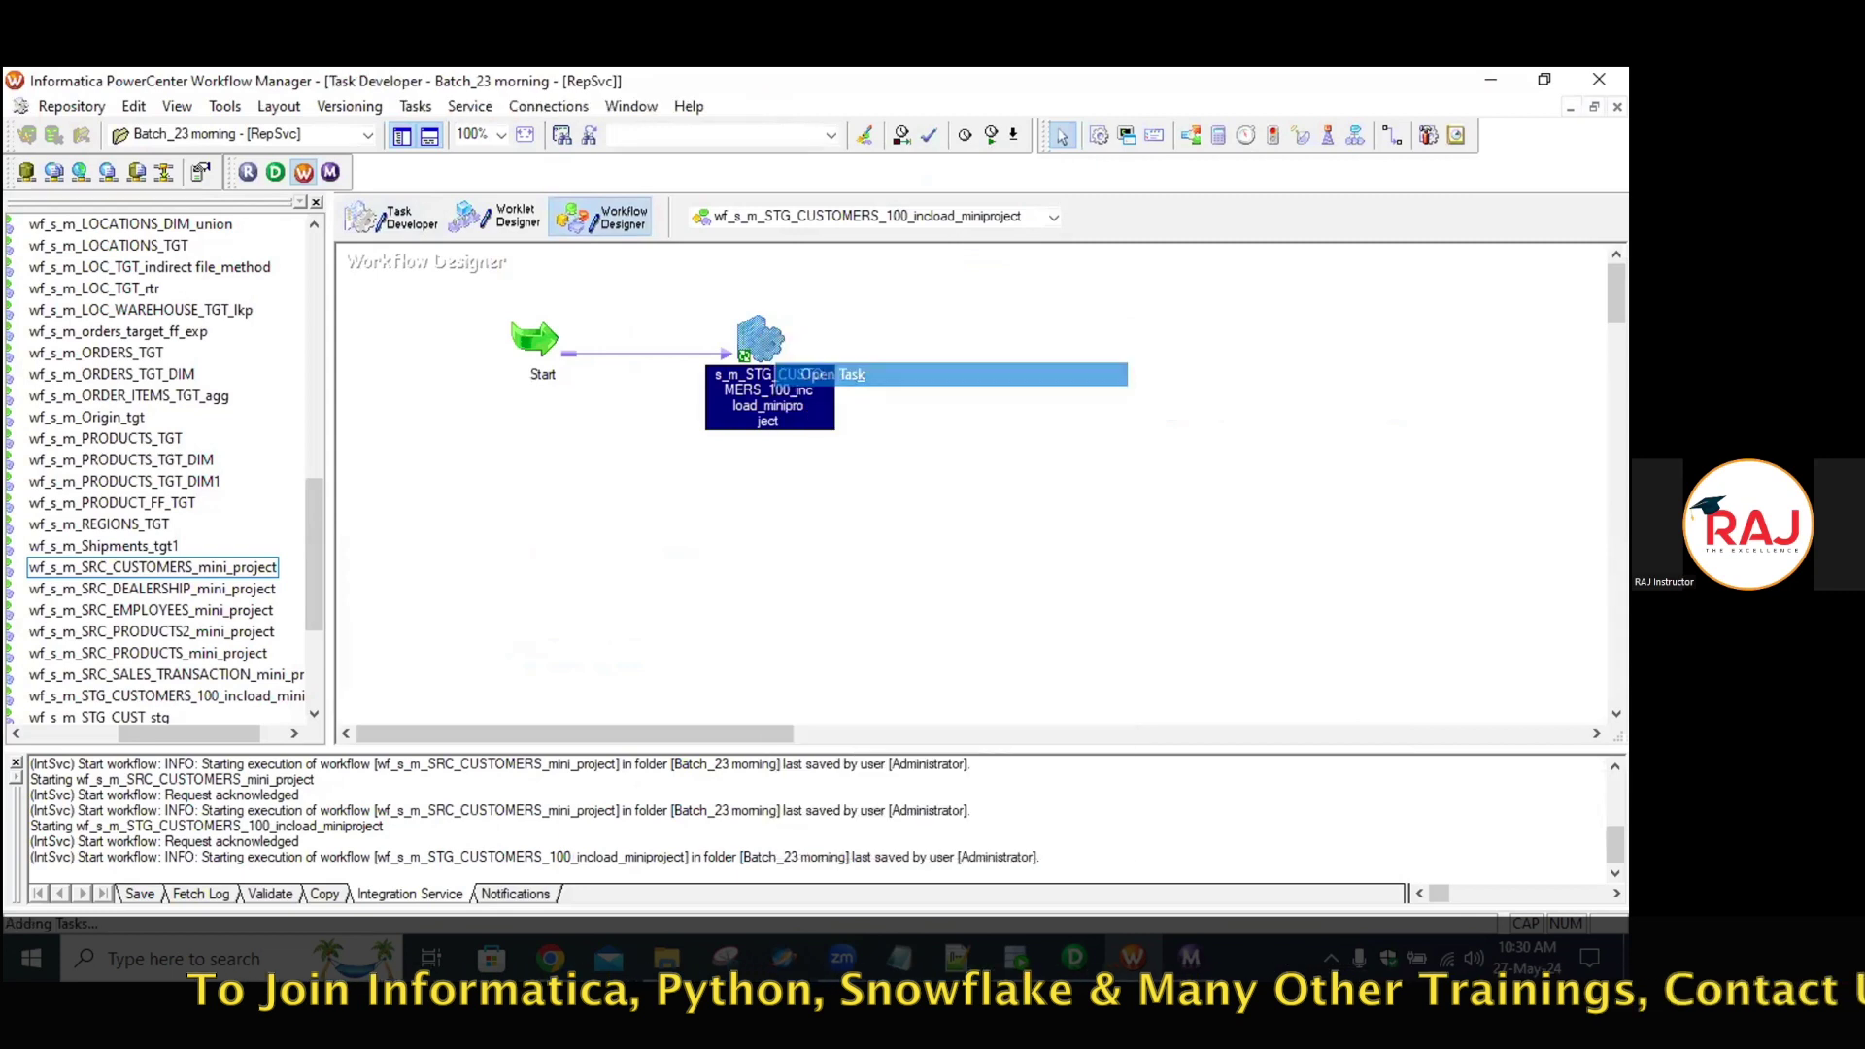
{"action": "double_click", "coordinate": [1219, 413]}
{"action": "left_click", "coordinate": [690, 257]}
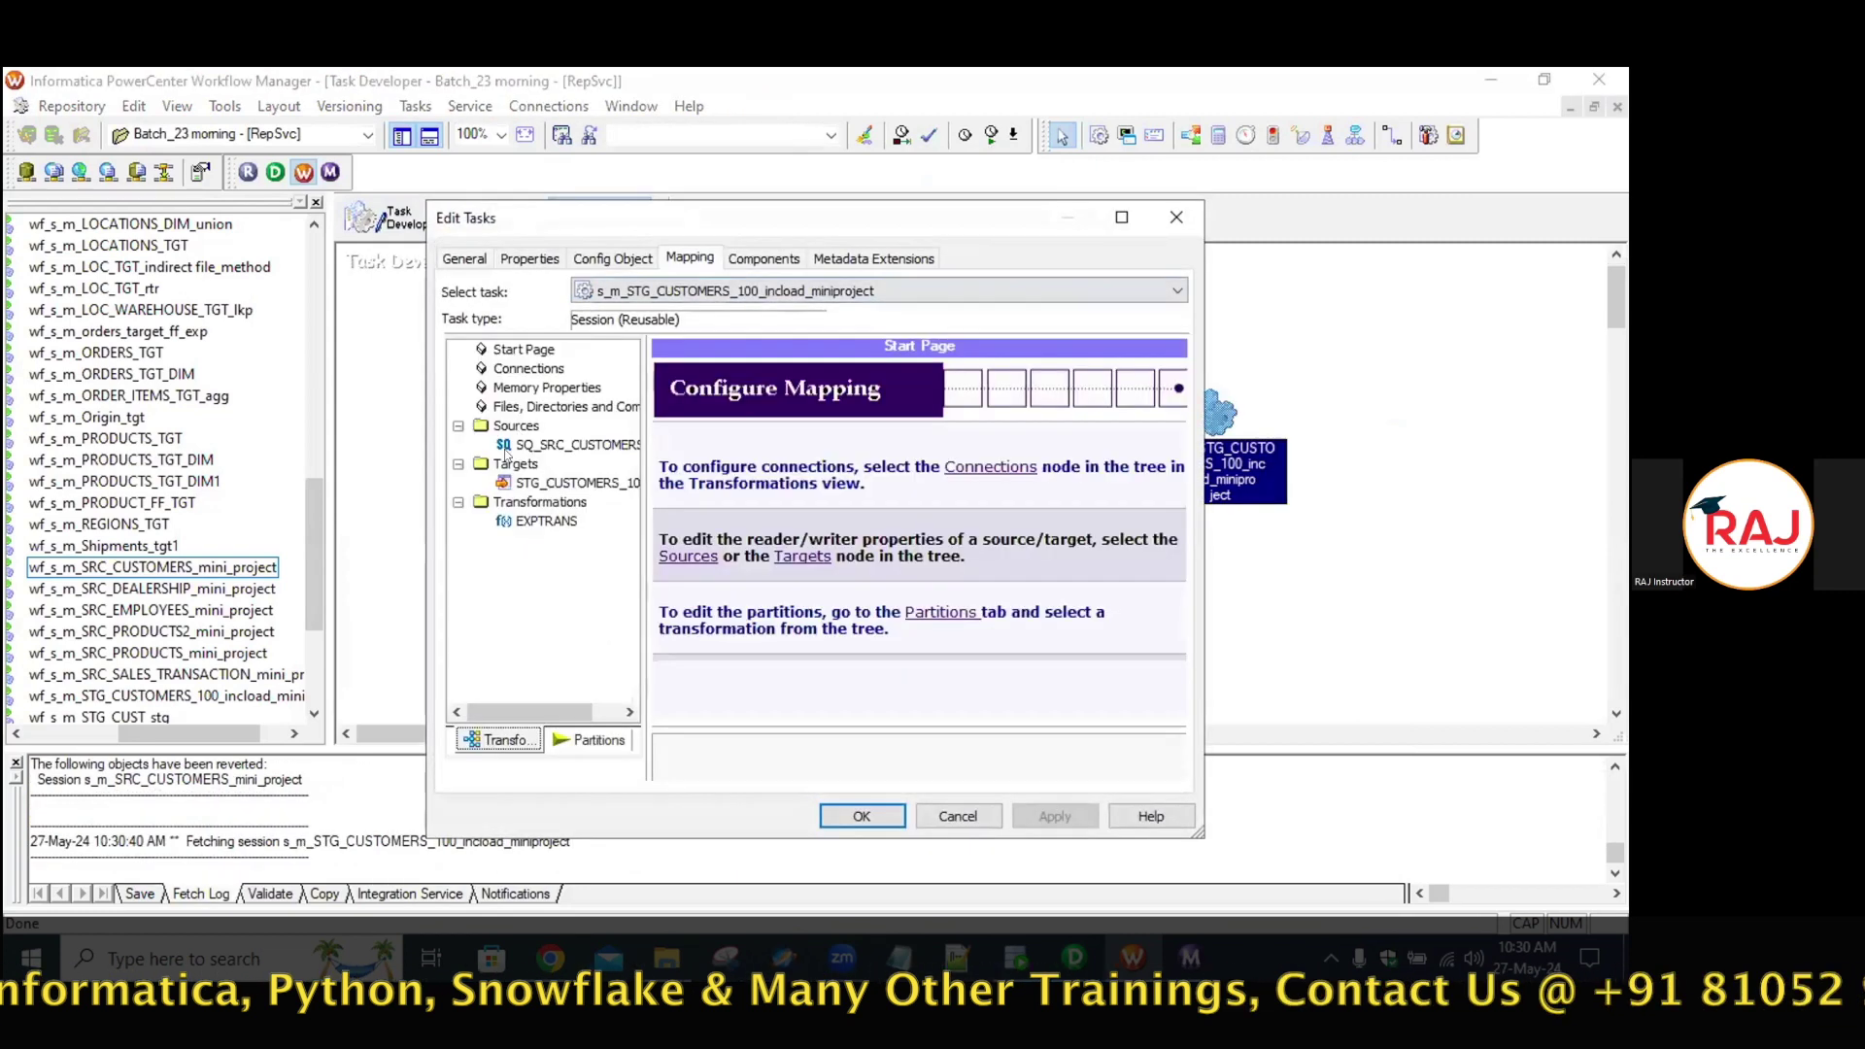
{"action": "left_click", "coordinate": [544, 446]}
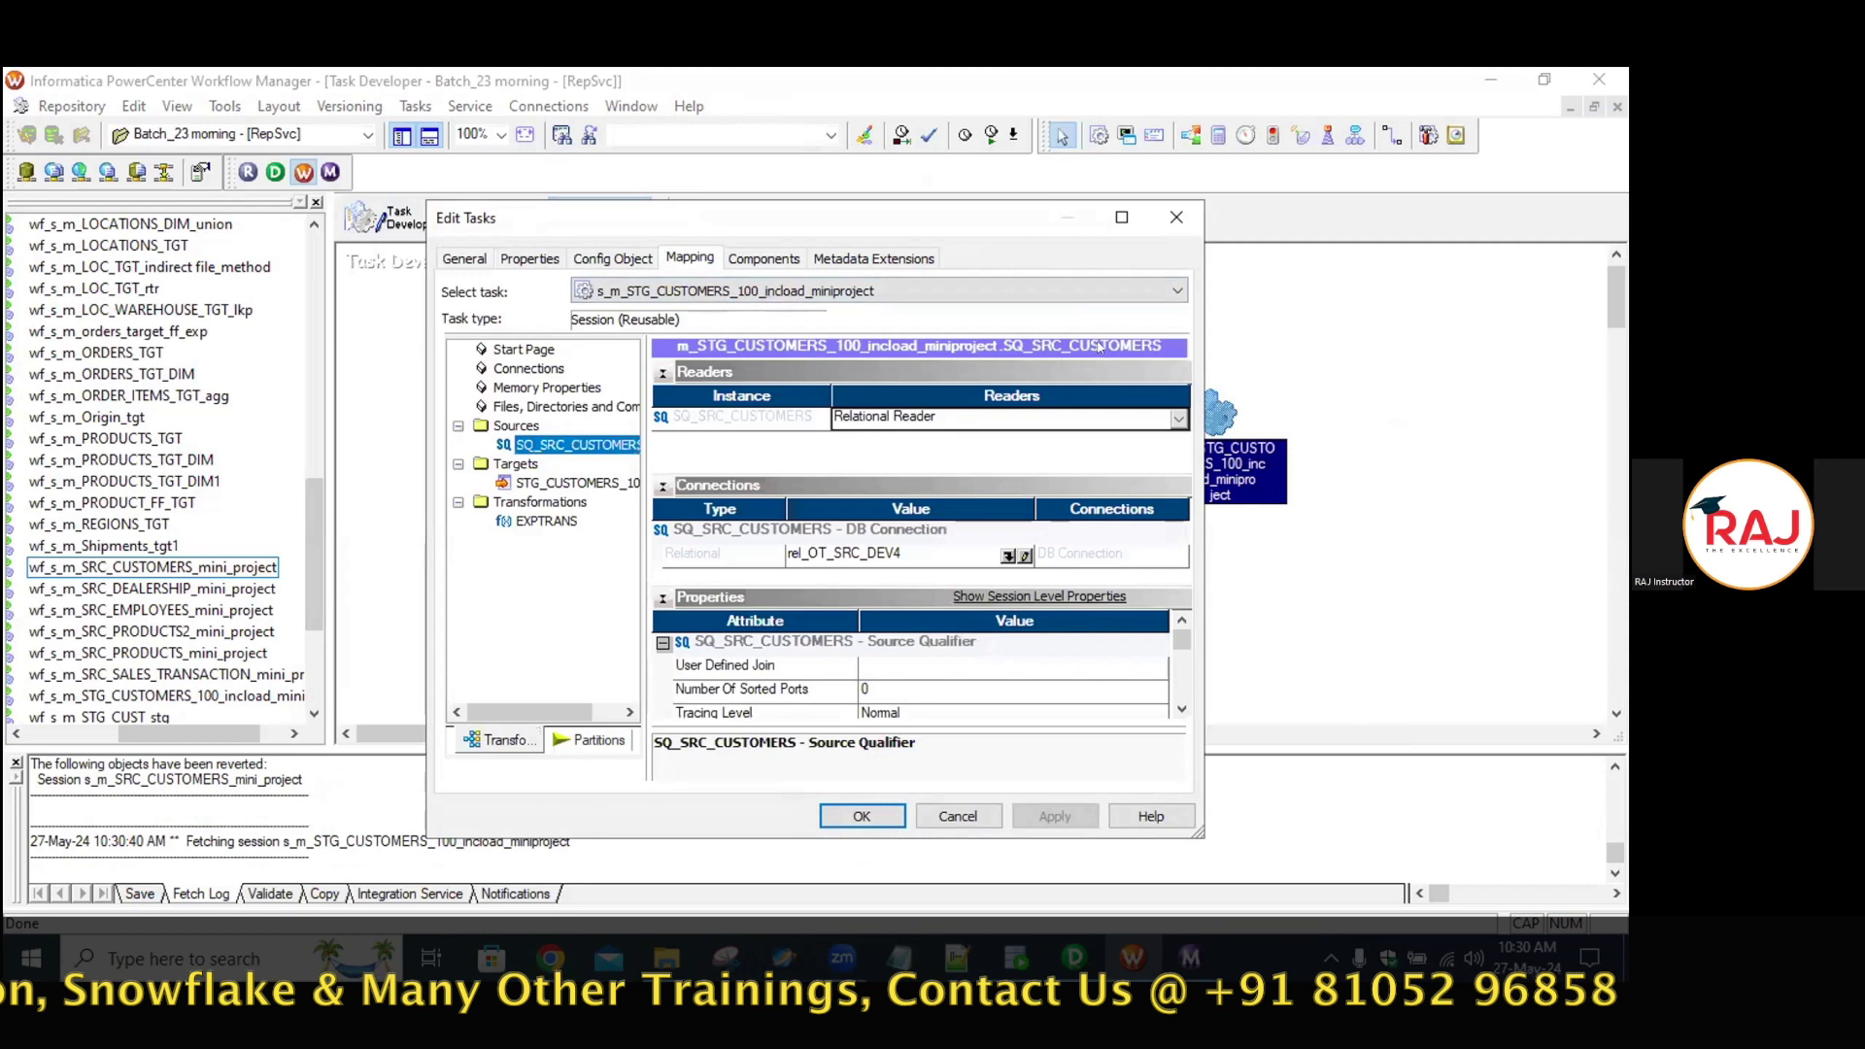
{"action": "double_click", "coordinate": [505, 217]}
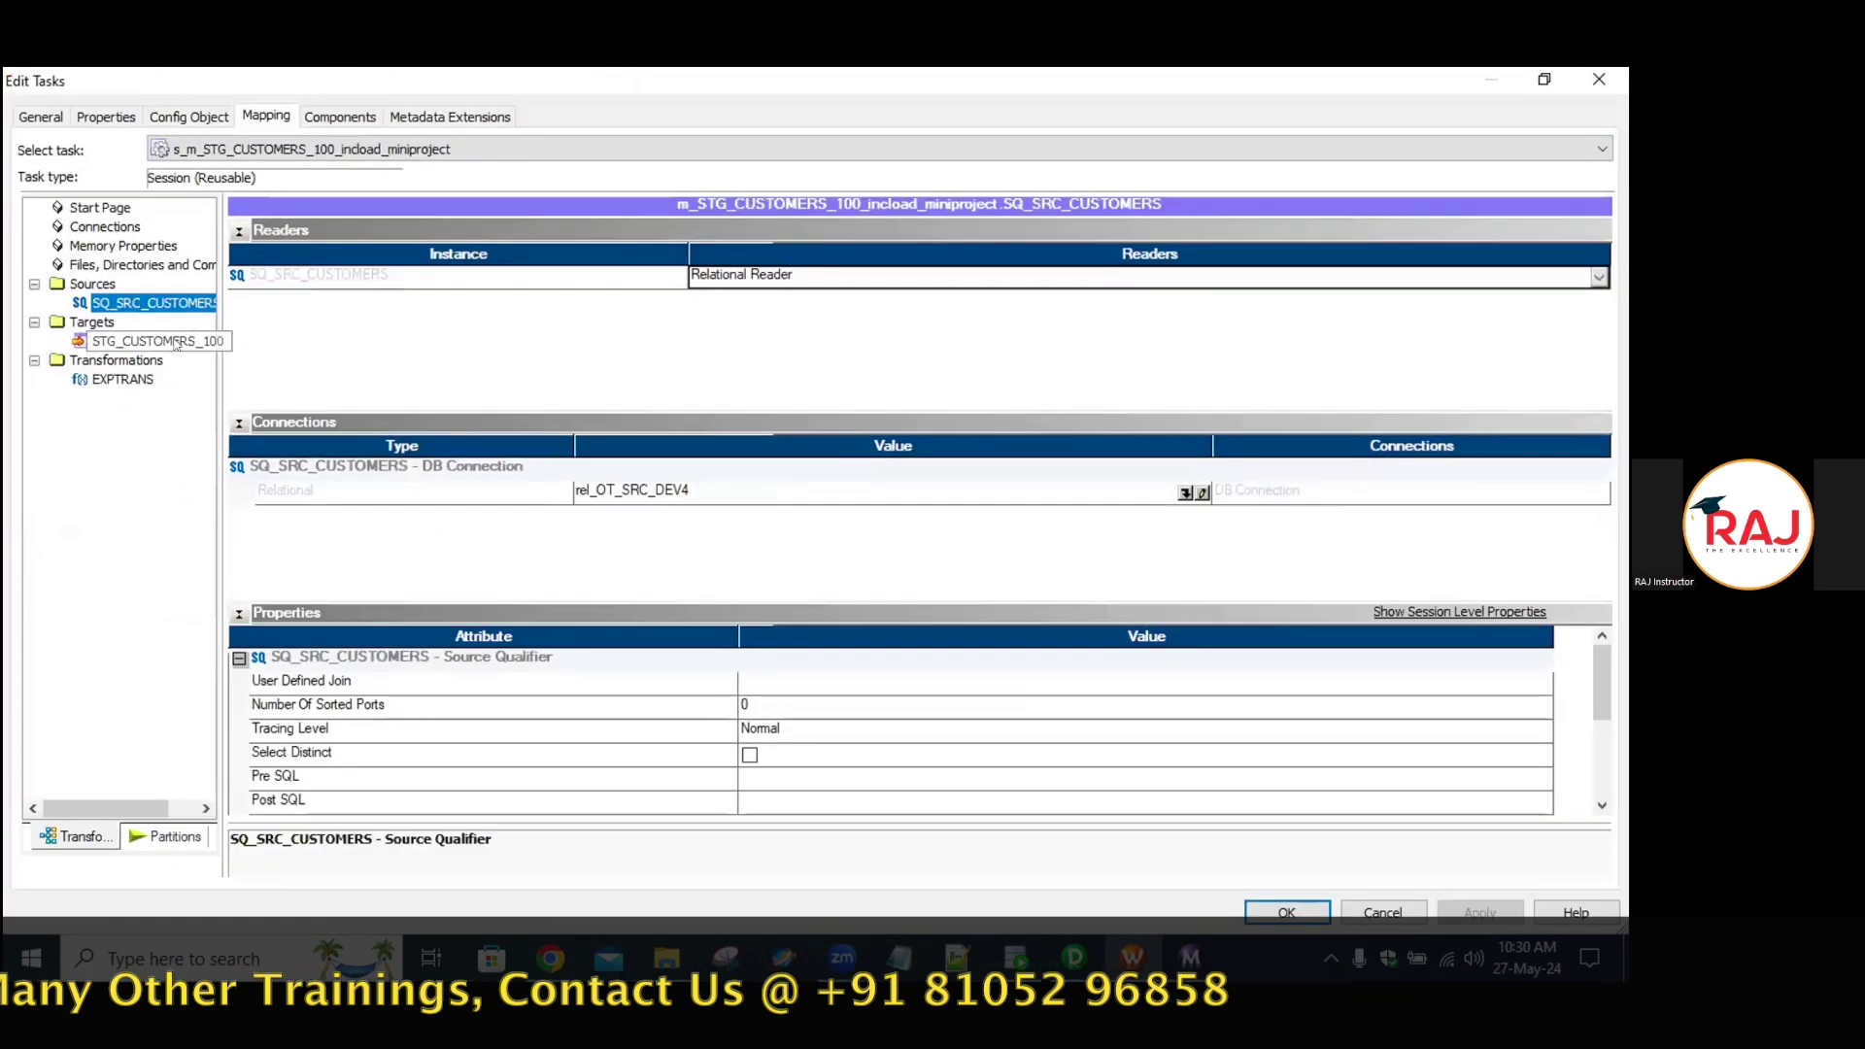
Set the relational connection of the STG_CUSTOMERS_100 target to rel_OT_STG_DEV4.
{"action": "left_click", "coordinate": [155, 341]}
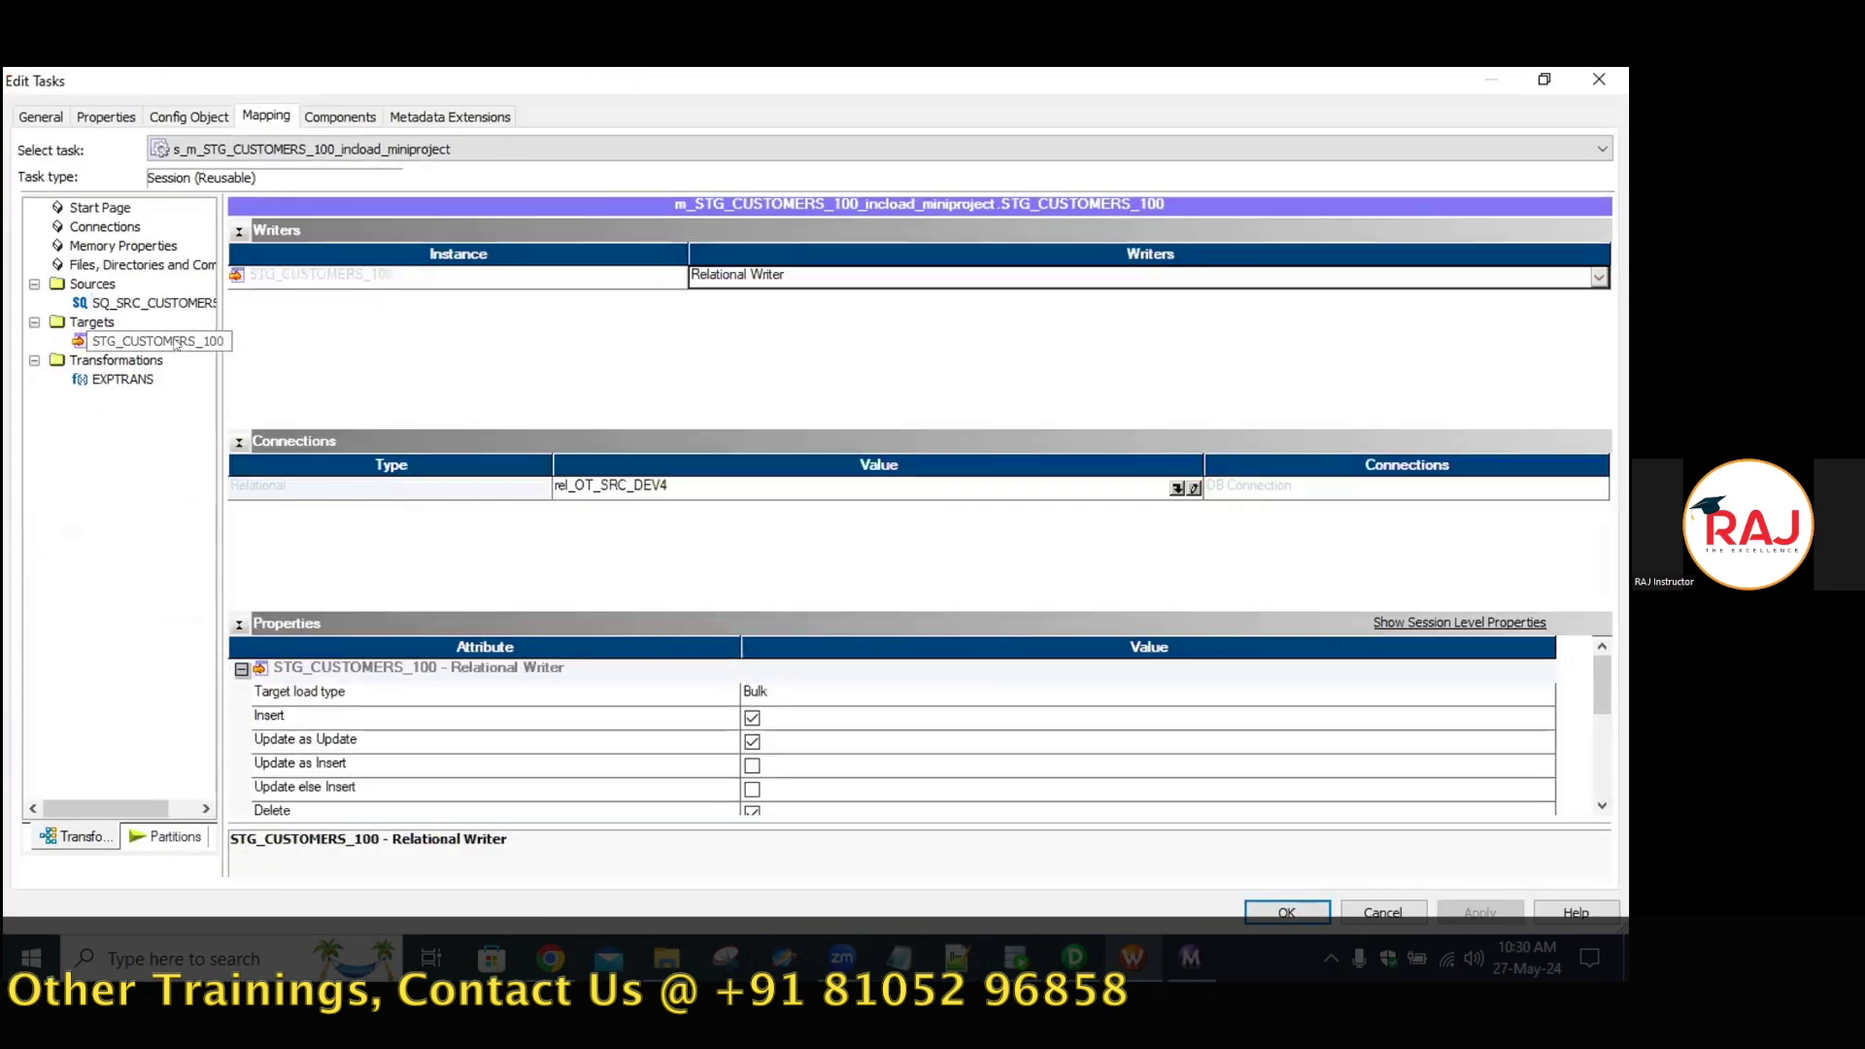
{"action": "left_click", "coordinate": [1176, 487]}
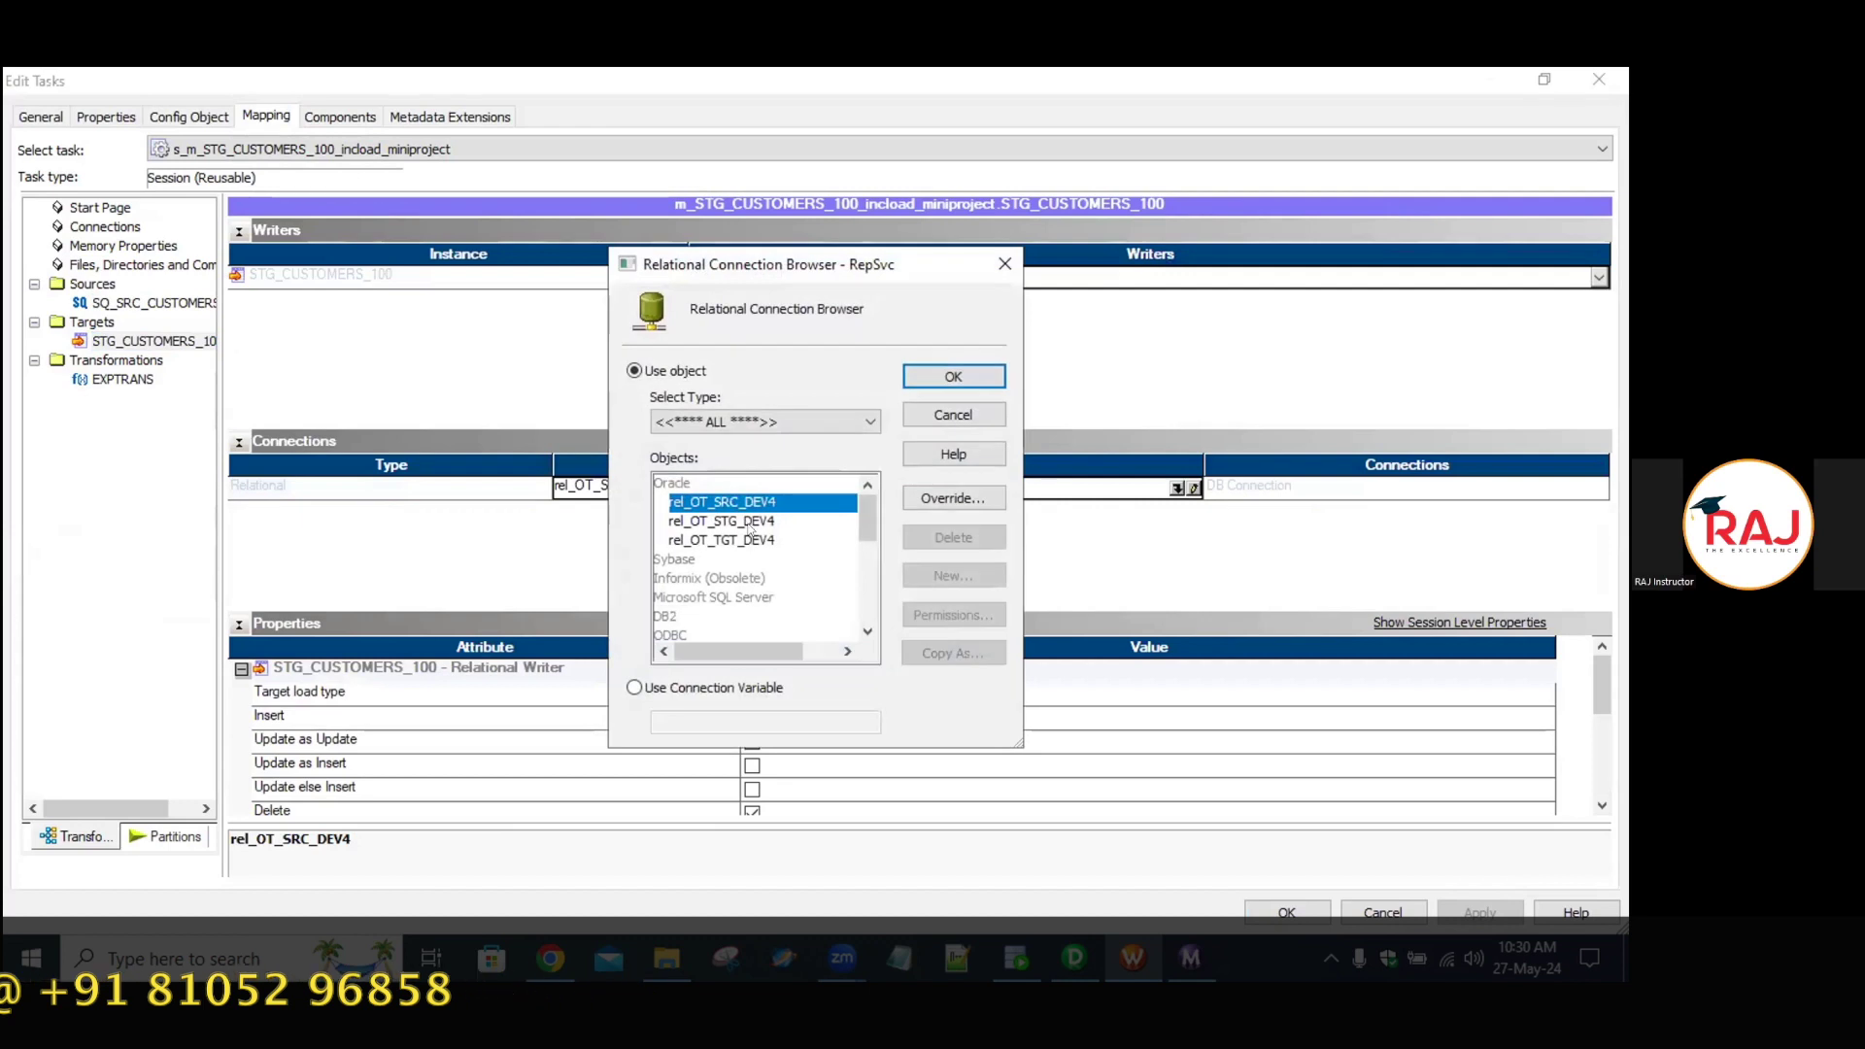
{"action": "left_click", "coordinate": [721, 521]}
{"action": "left_click", "coordinate": [953, 376]}
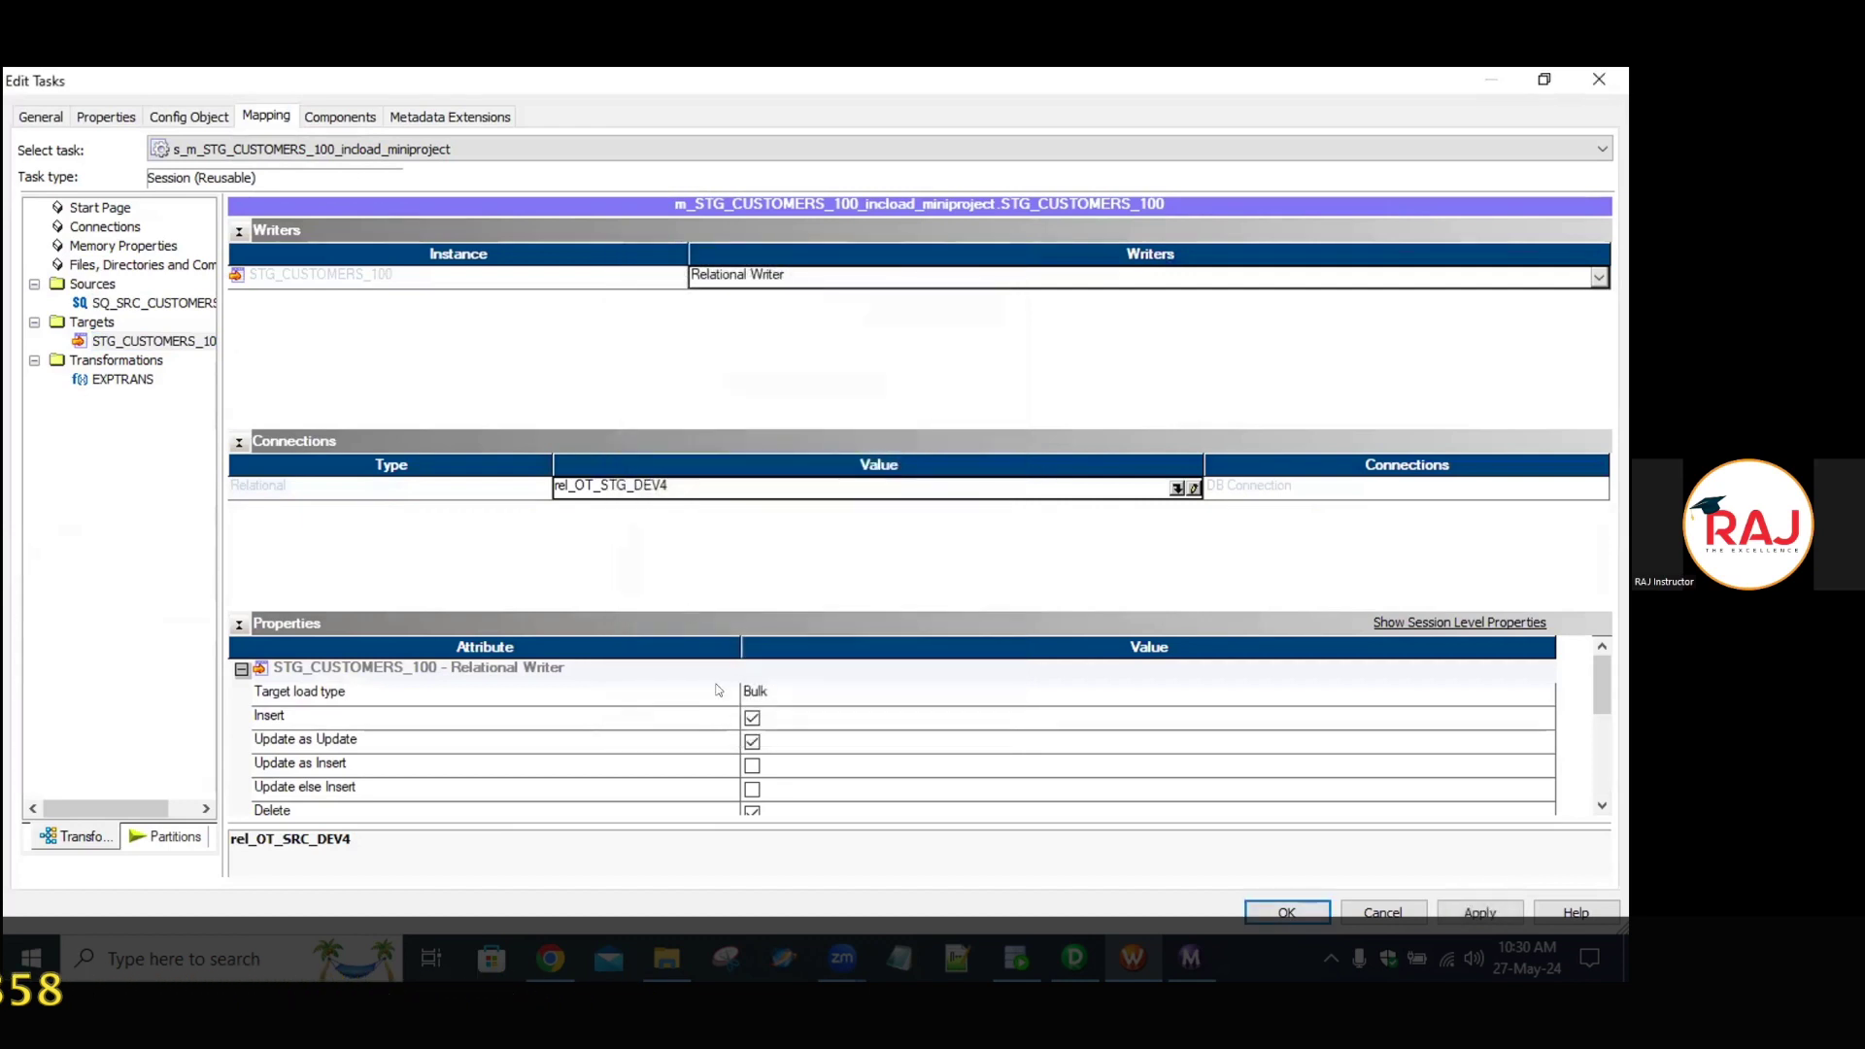
Set the target load type for STG_CUSTOMERS_100, enable the truncate target table option, and save the session.
{"action": "left_click", "coordinate": [762, 692]}
{"action": "left_click", "coordinate": [772, 720]}
{"action": "scroll", "coordinate": [806, 787], "scroll_direction": "down", "scroll_amount": 1}
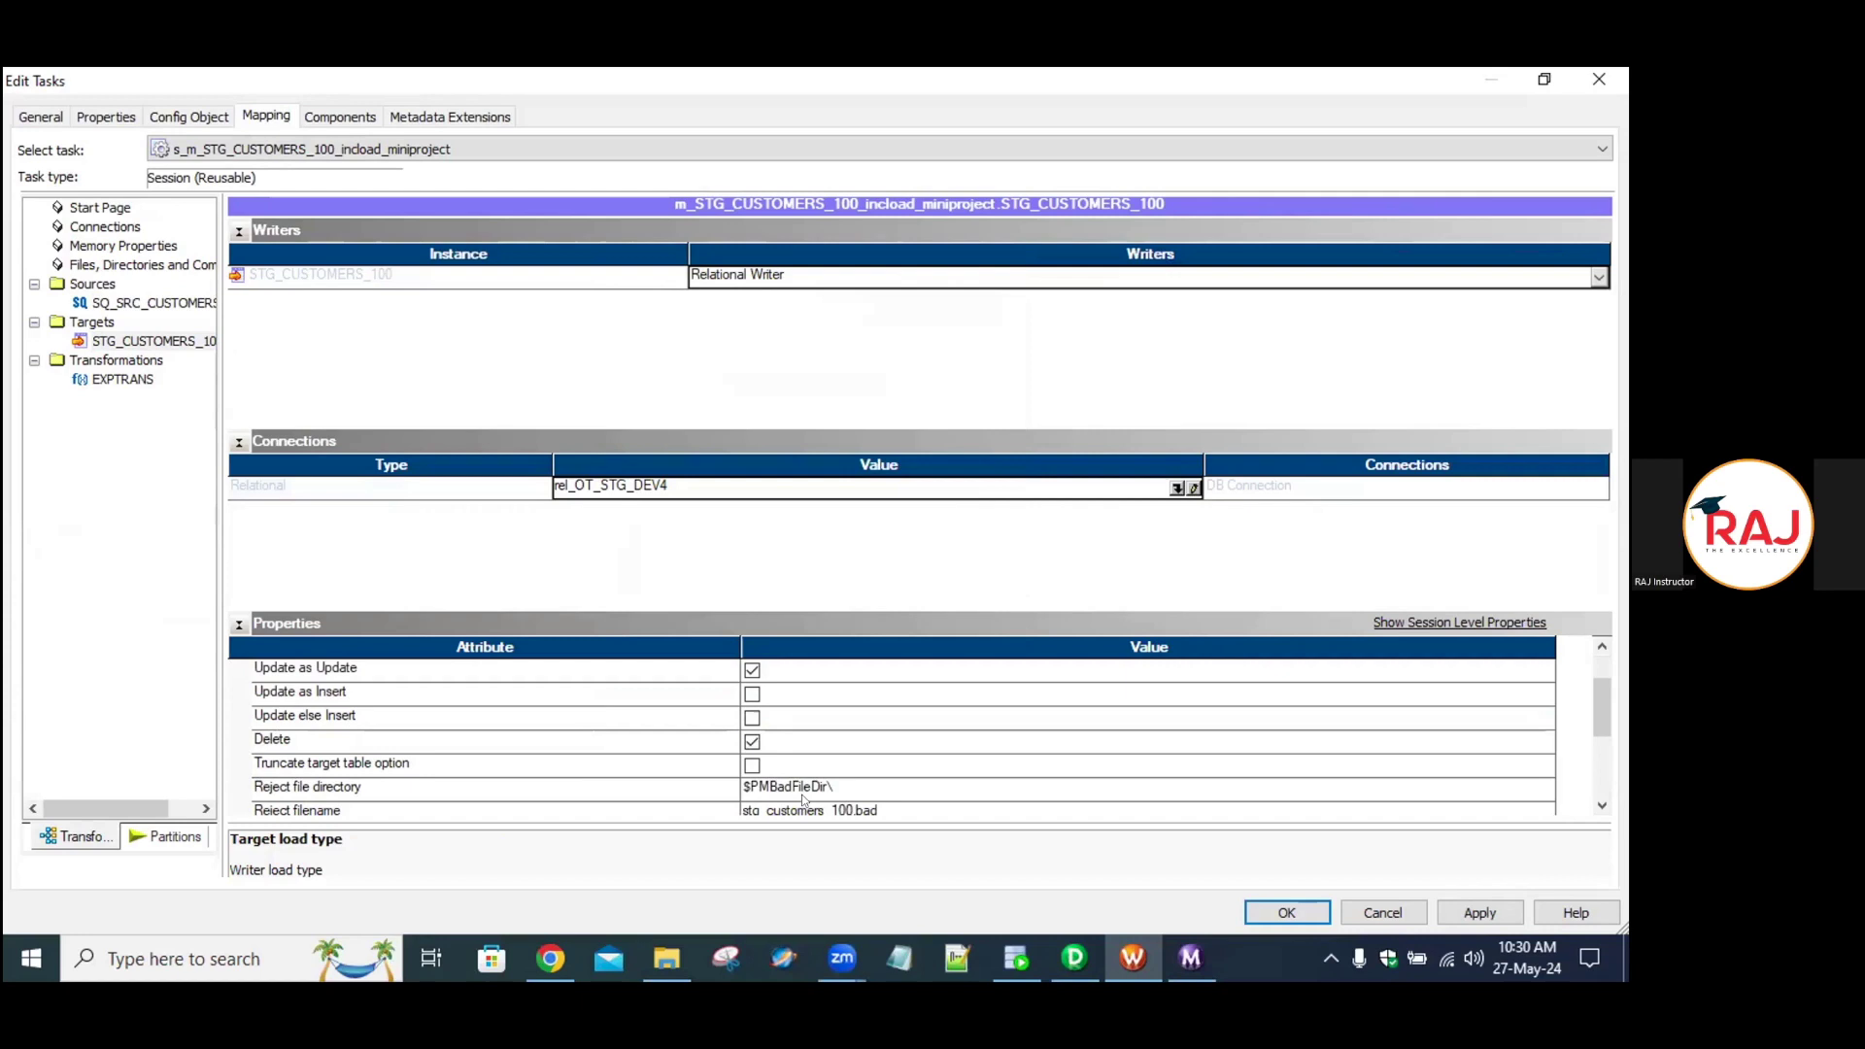
{"action": "left_click", "coordinate": [751, 765]}
{"action": "left_click", "coordinate": [1280, 910]}
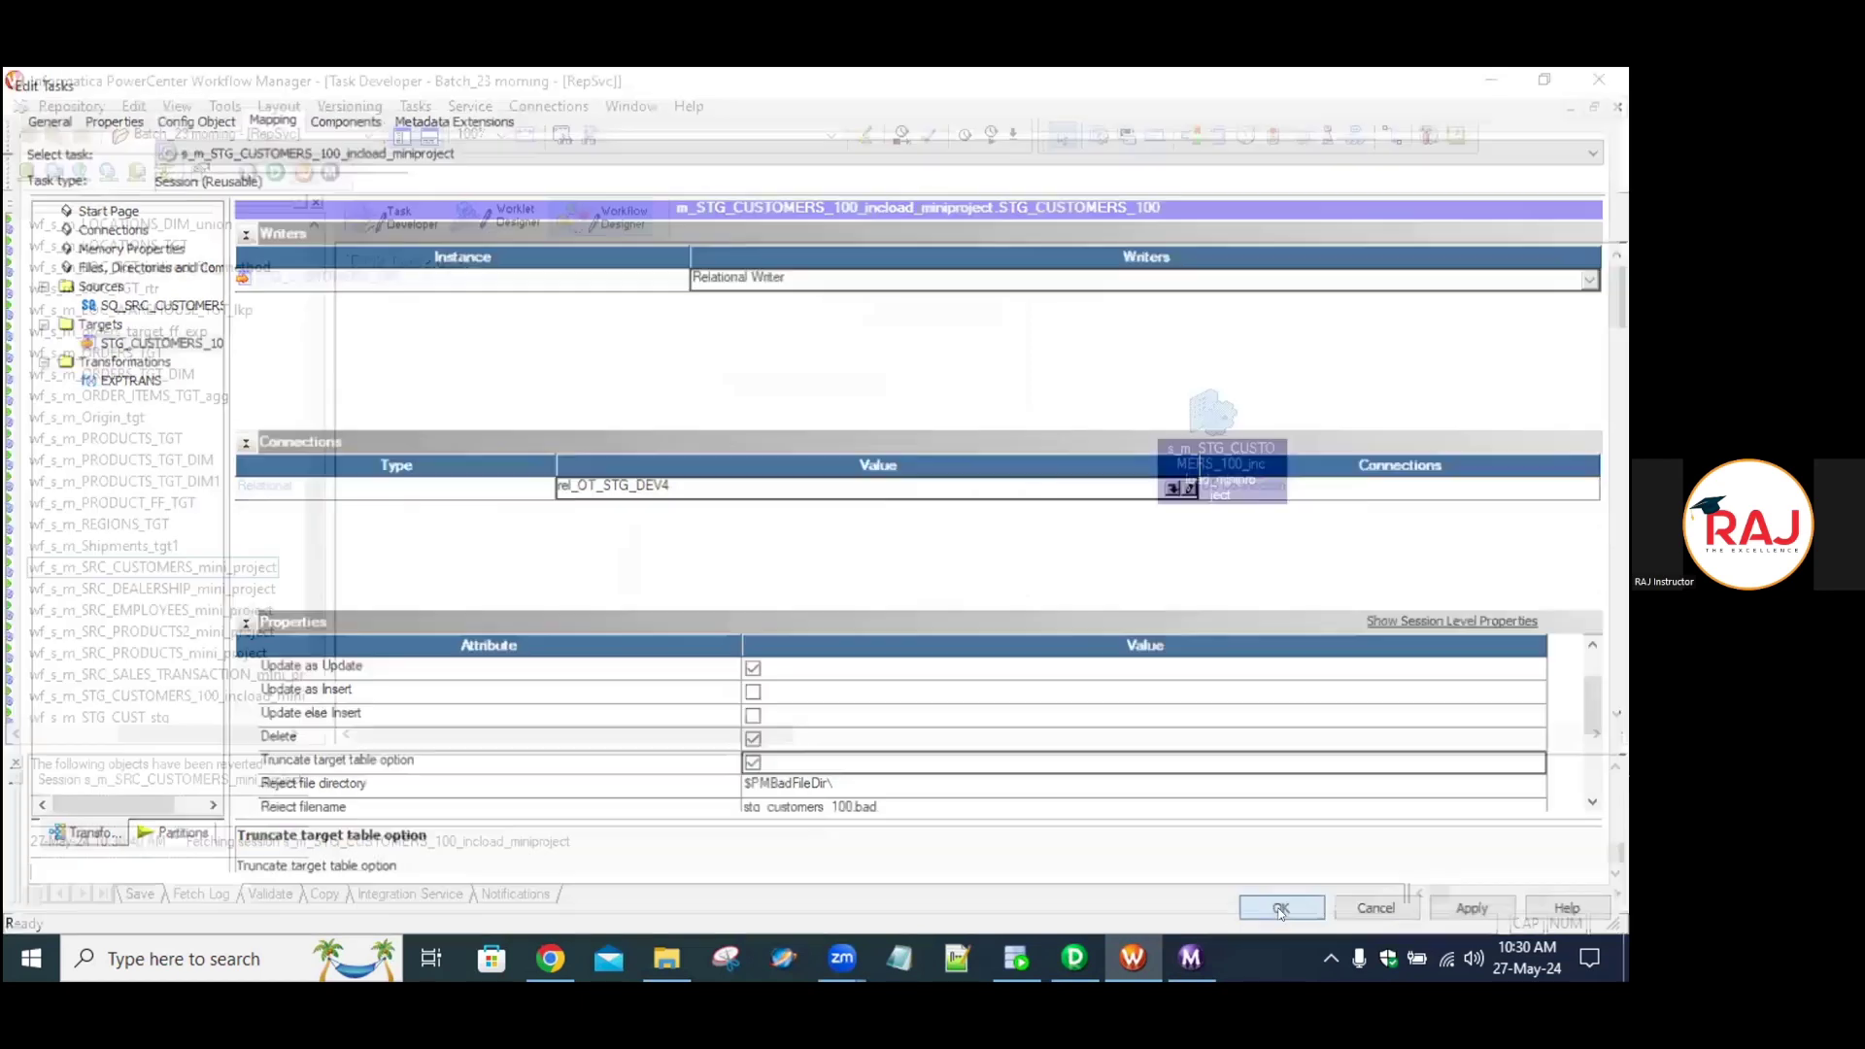
{"action": "key", "text": "ctrl+s"}
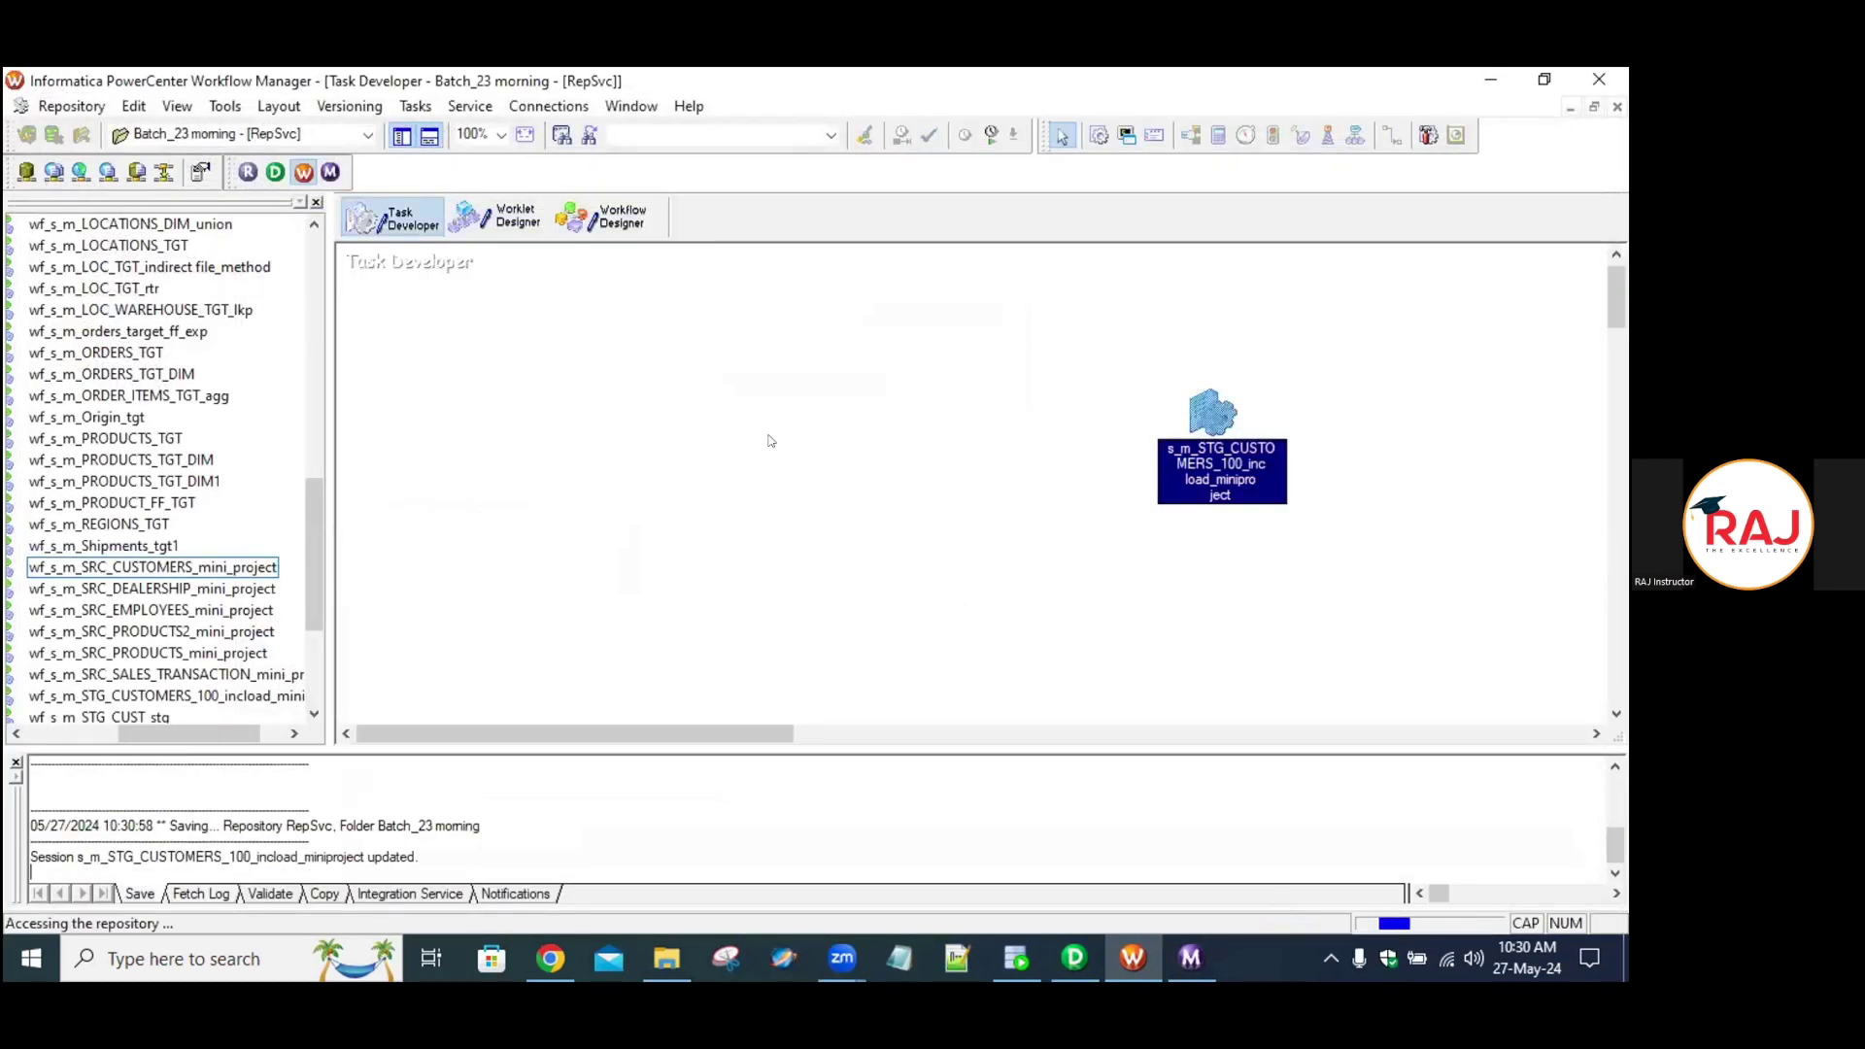
Run the customer incremental load workflow with the updated target settings and check the new run's statistics in the Workflow Monitor.
{"action": "left_click", "coordinate": [611, 222]}
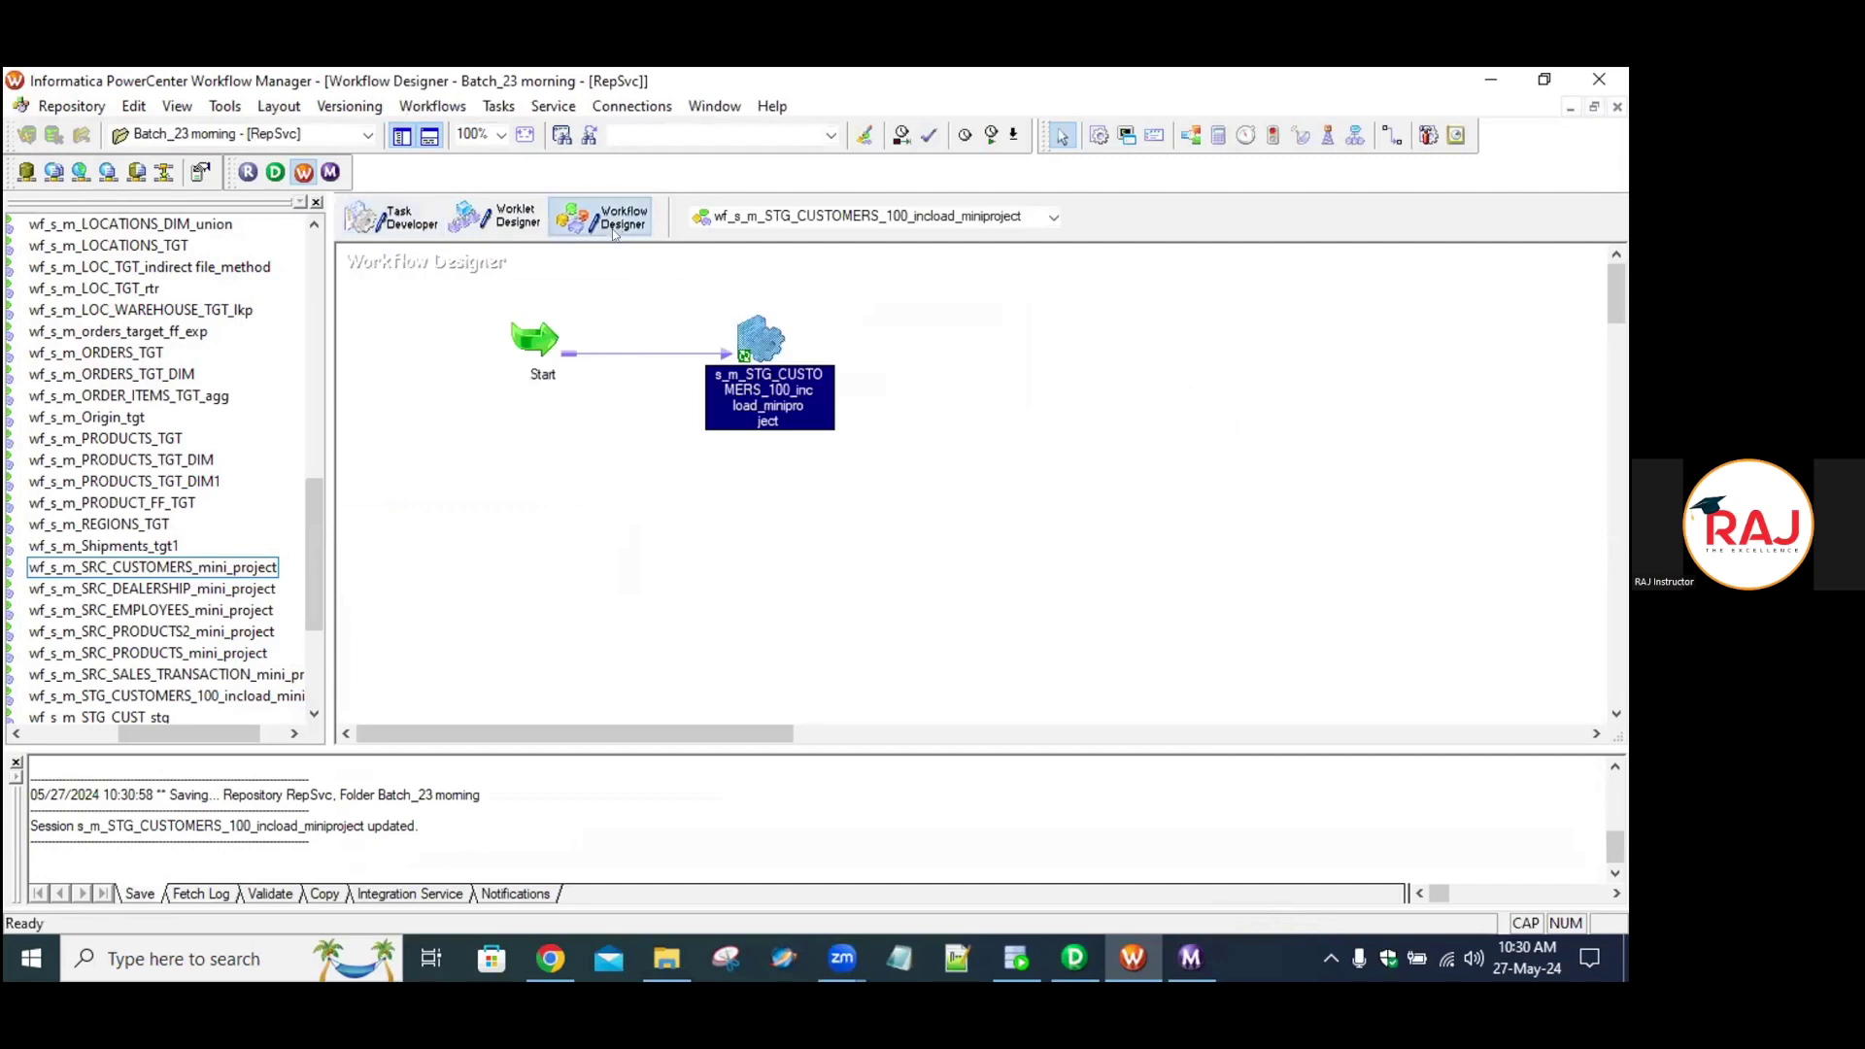
{"action": "right_click", "coordinate": [633, 457]}
{"action": "left_click", "coordinate": [715, 729]}
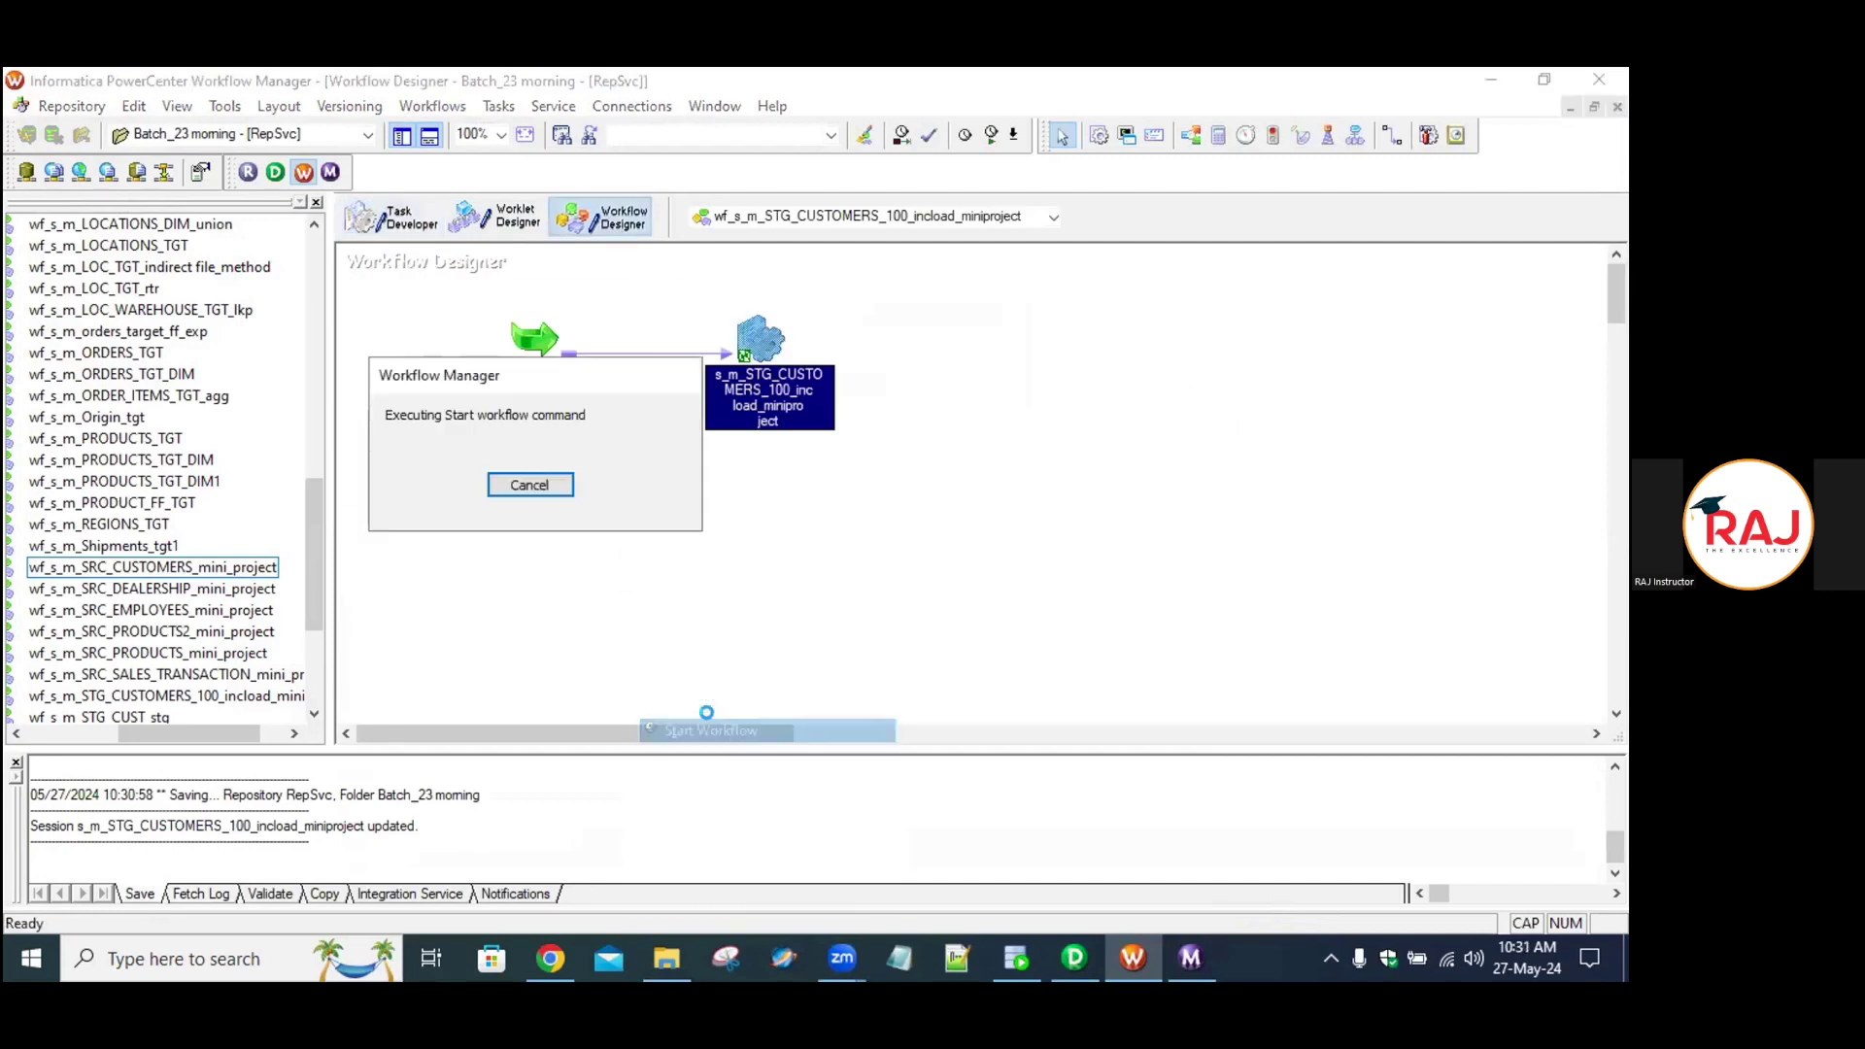
{"action": "left_click", "coordinate": [1191, 957]}
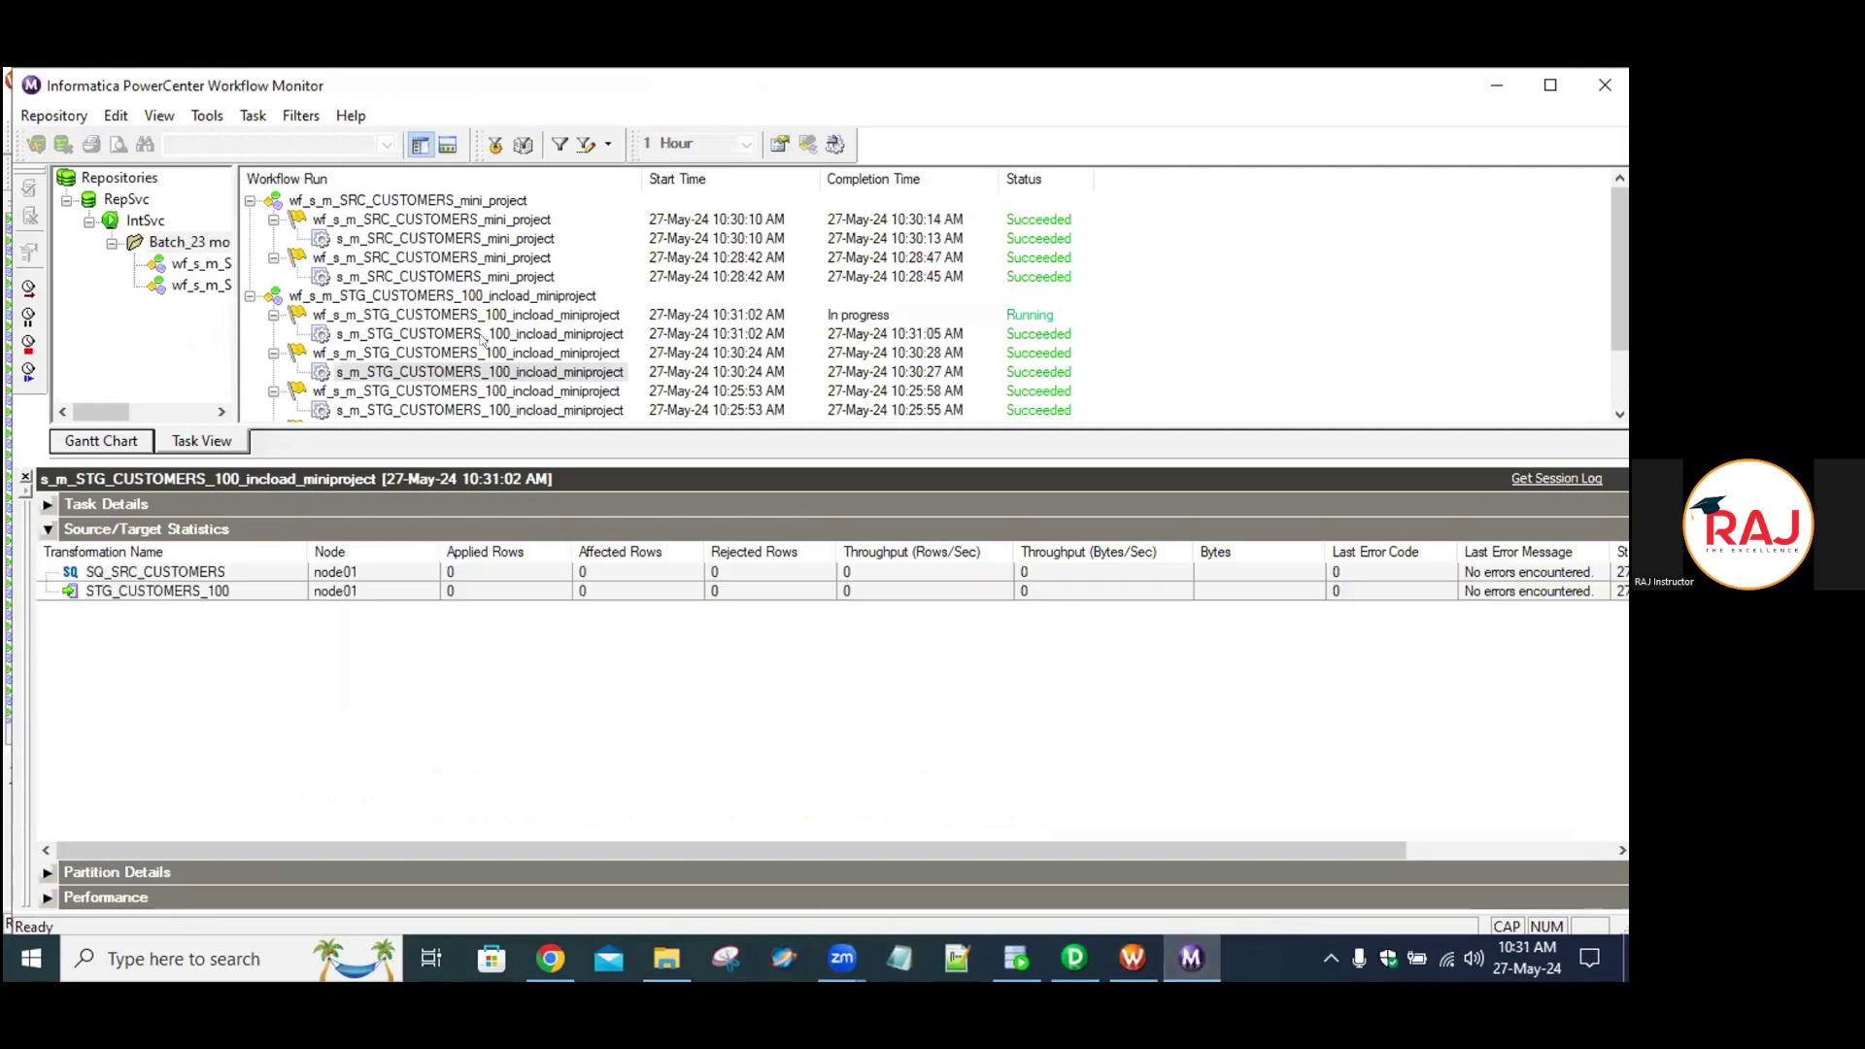
Switch to the Workflow Manager and check the source and target mapping settings of reusable session s_m_STG_CUSTOMERS_100_incload_miniproject in the Task Developer.
{"action": "left_click", "coordinate": [1133, 958]}
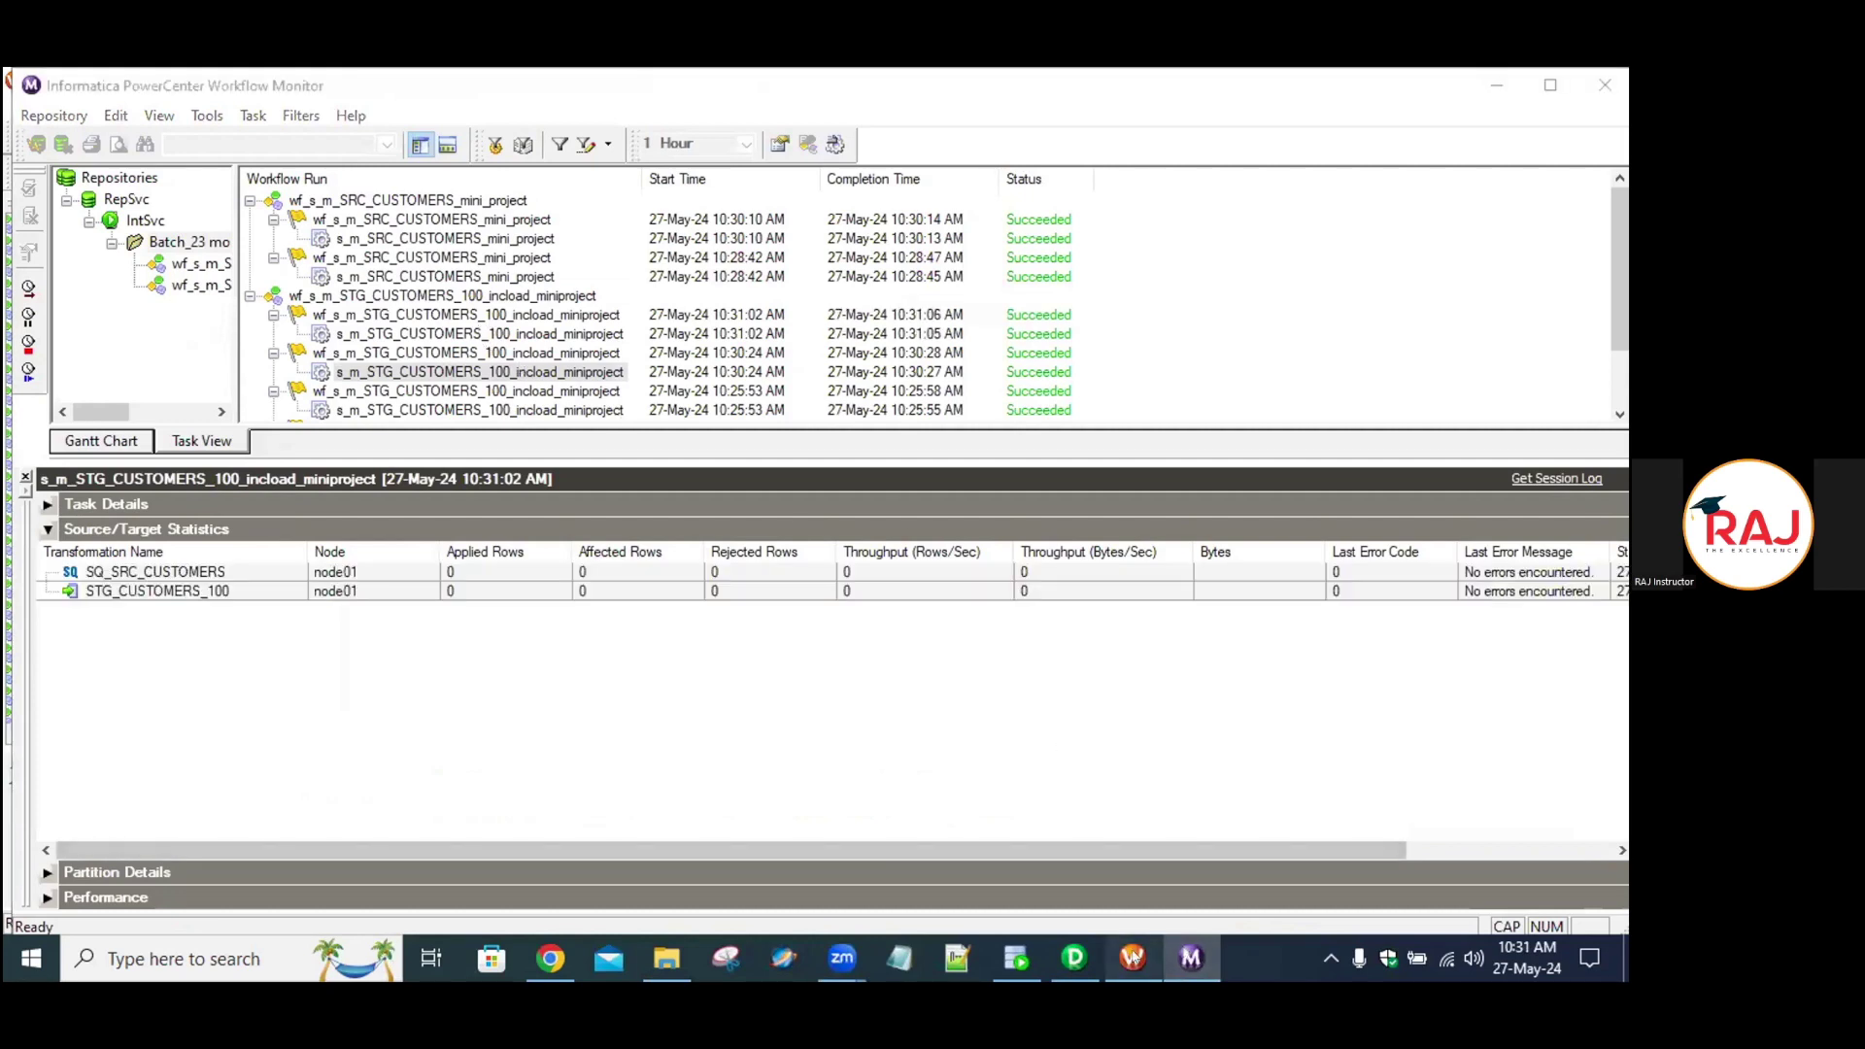
{"action": "right_click", "coordinate": [757, 340]}
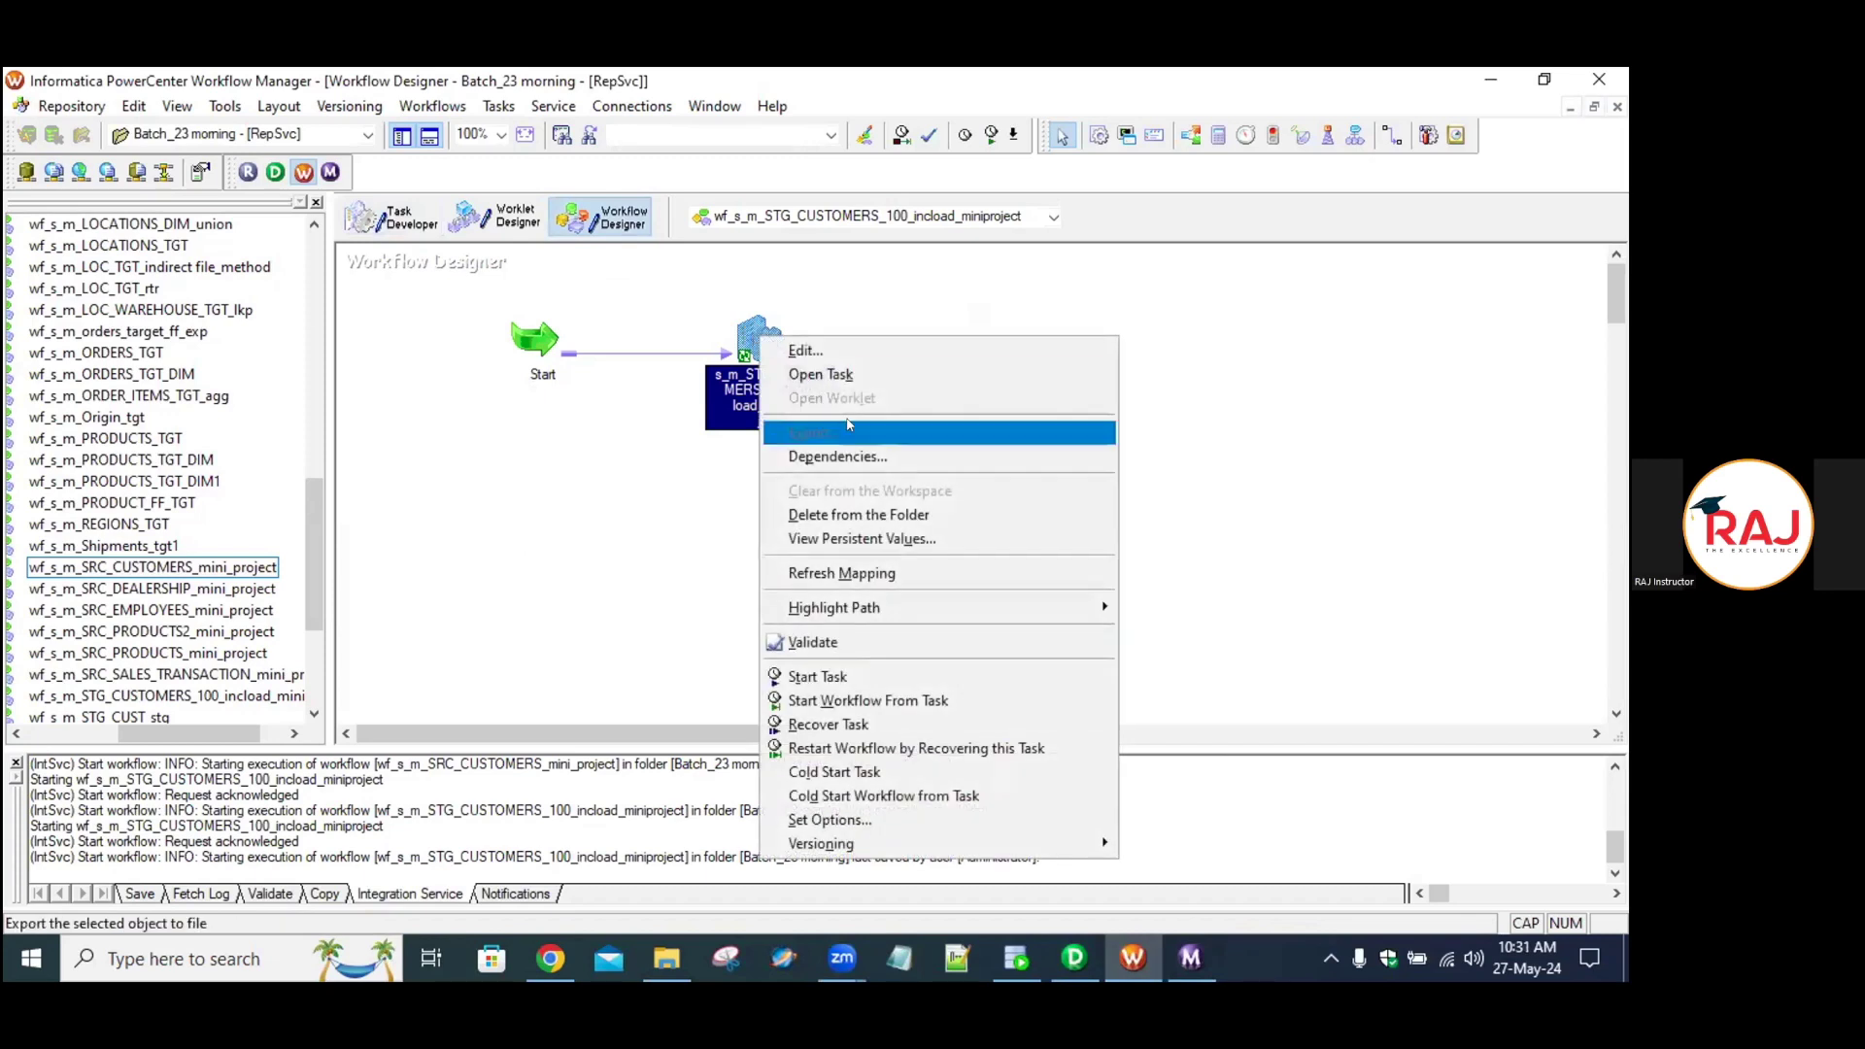
{"action": "left_click", "coordinate": [806, 373]}
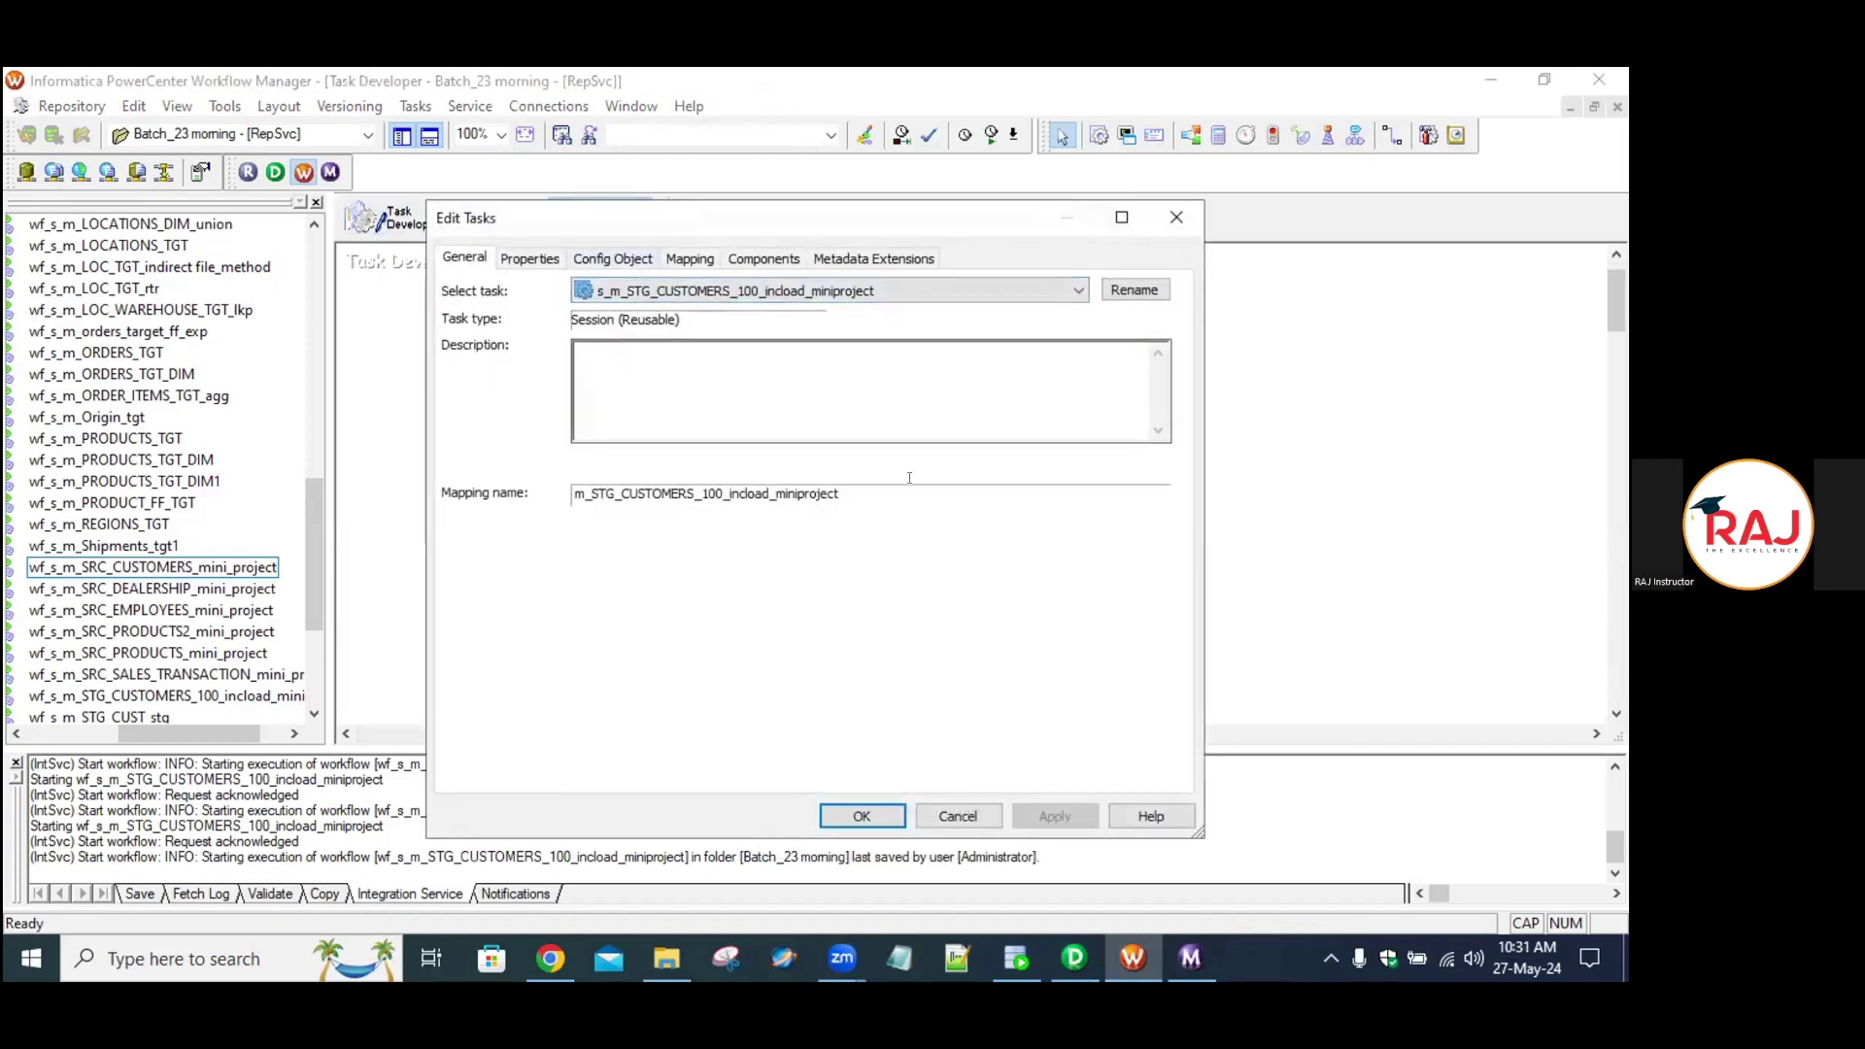
{"action": "left_click", "coordinate": [682, 256]}
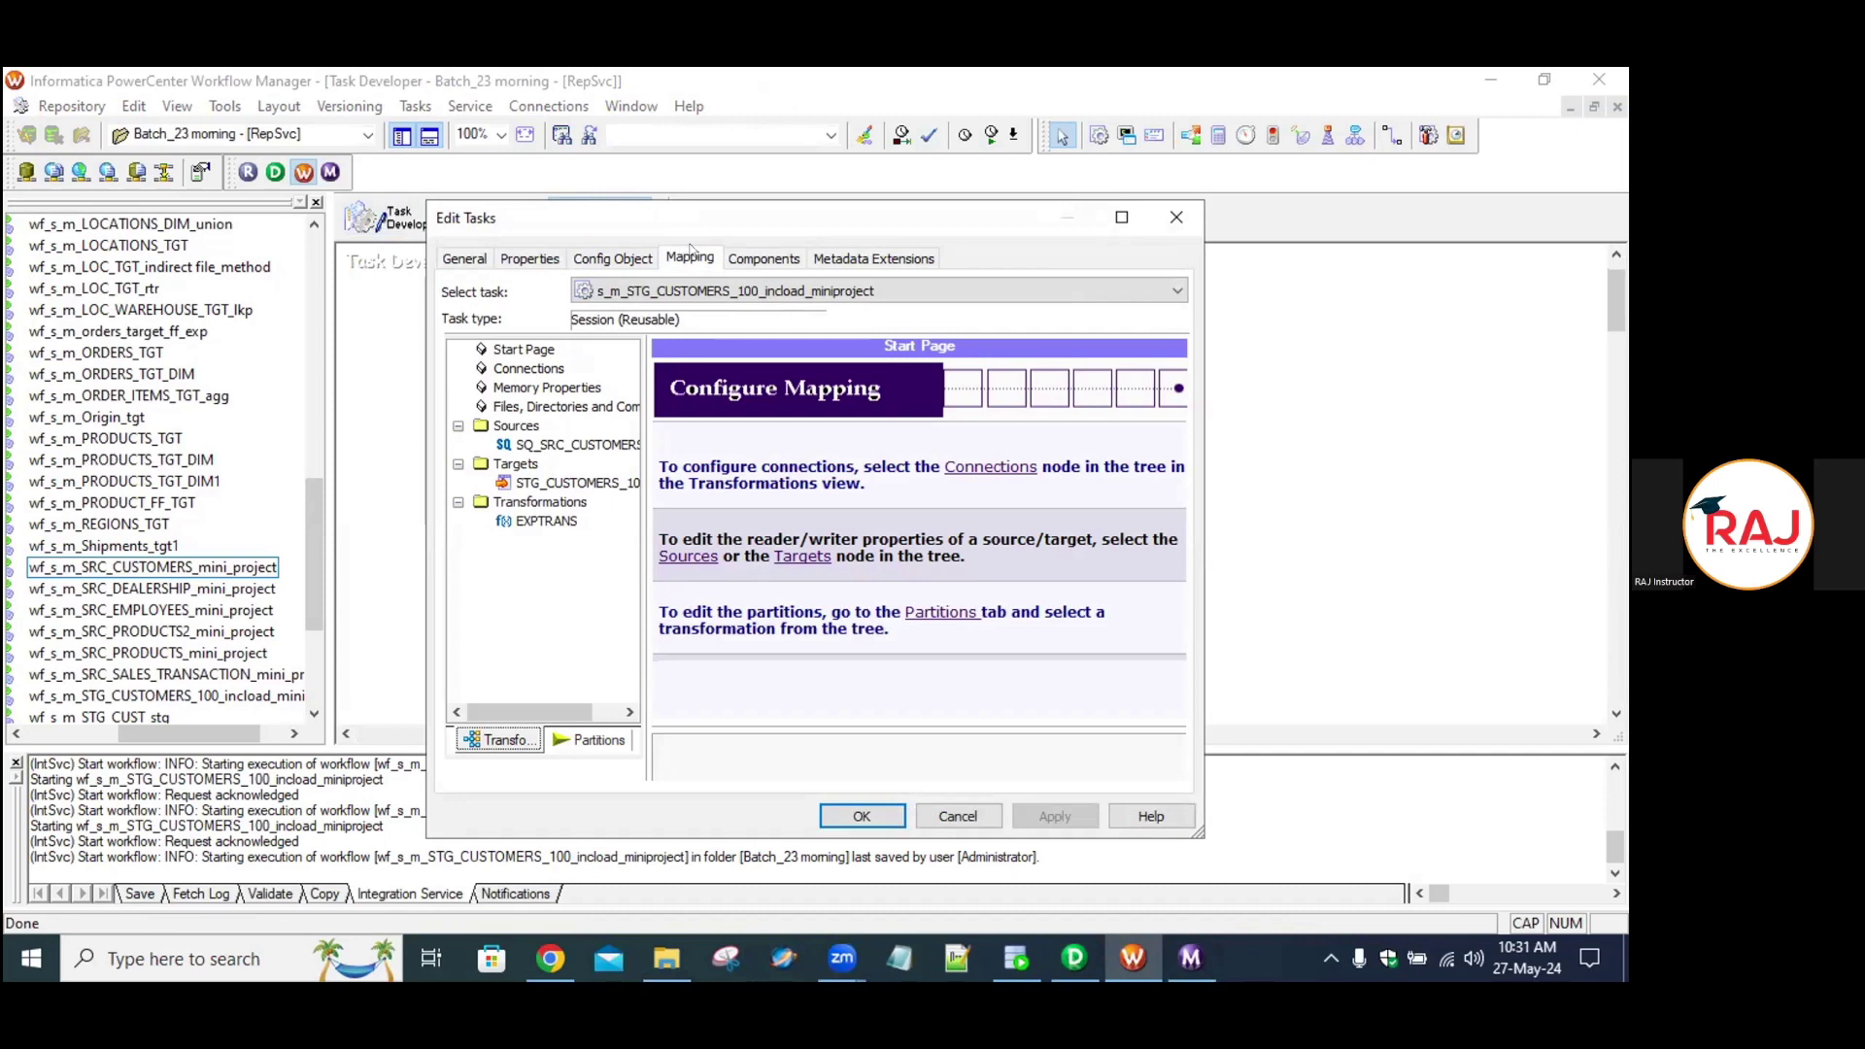
{"action": "left_click", "coordinate": [567, 444]}
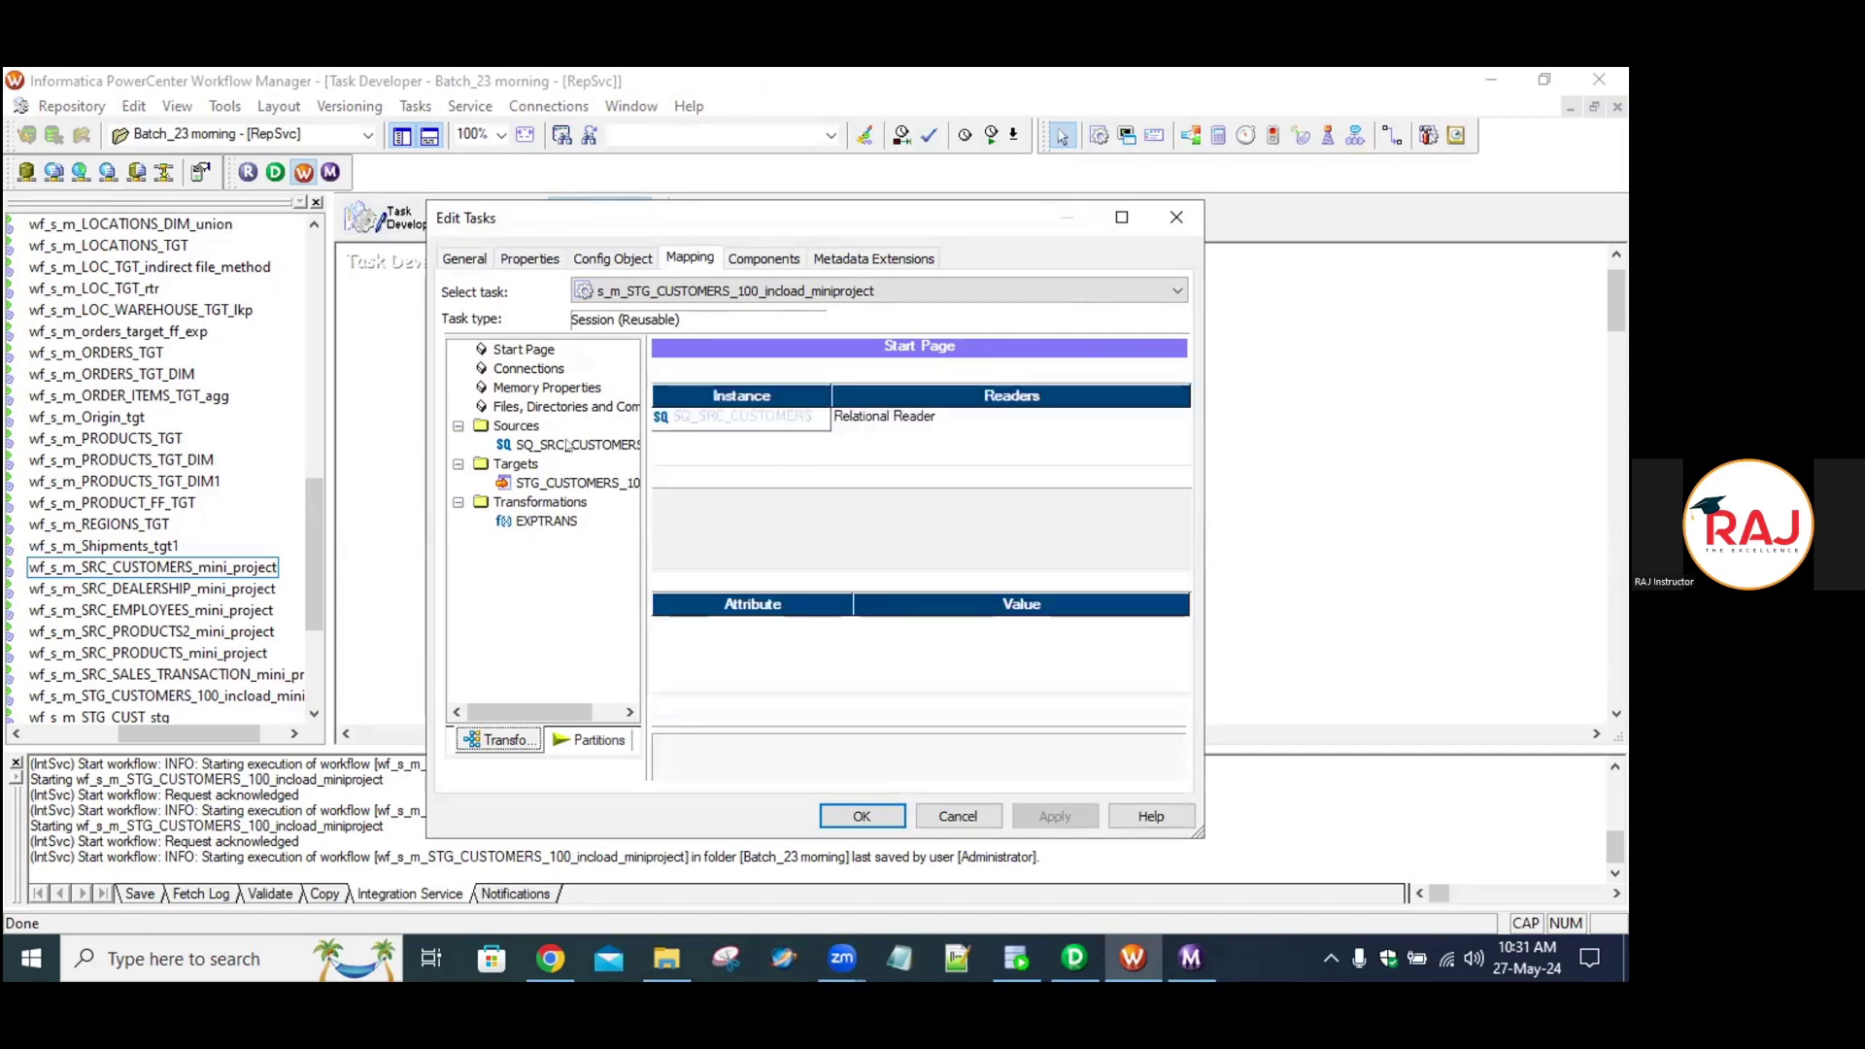
{"action": "left_click", "coordinate": [1121, 216]}
{"action": "left_click", "coordinate": [156, 341]}
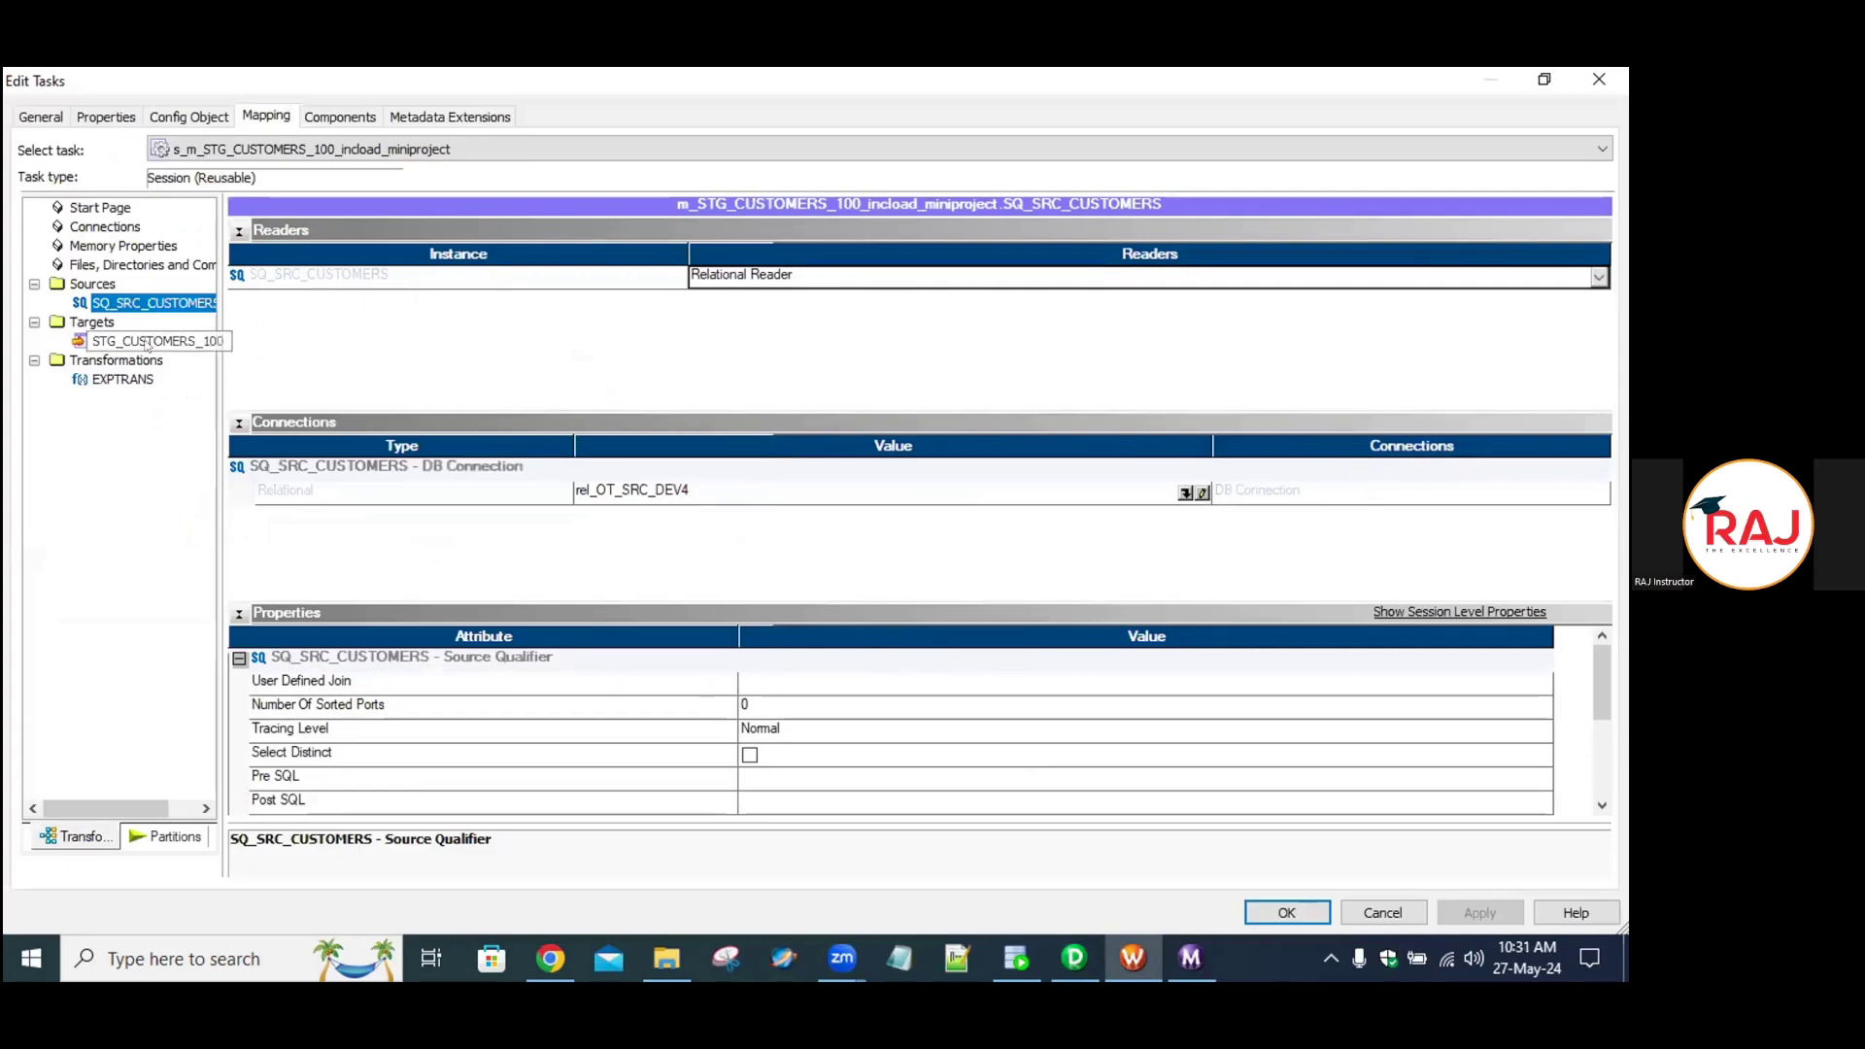
{"action": "scroll", "coordinate": [935, 738], "scroll_direction": "down", "scroll_amount": 2}
{"action": "scroll", "coordinate": [935, 738], "scroll_direction": "up", "scroll_amount": 2}
{"action": "left_click", "coordinate": [1270, 913]}
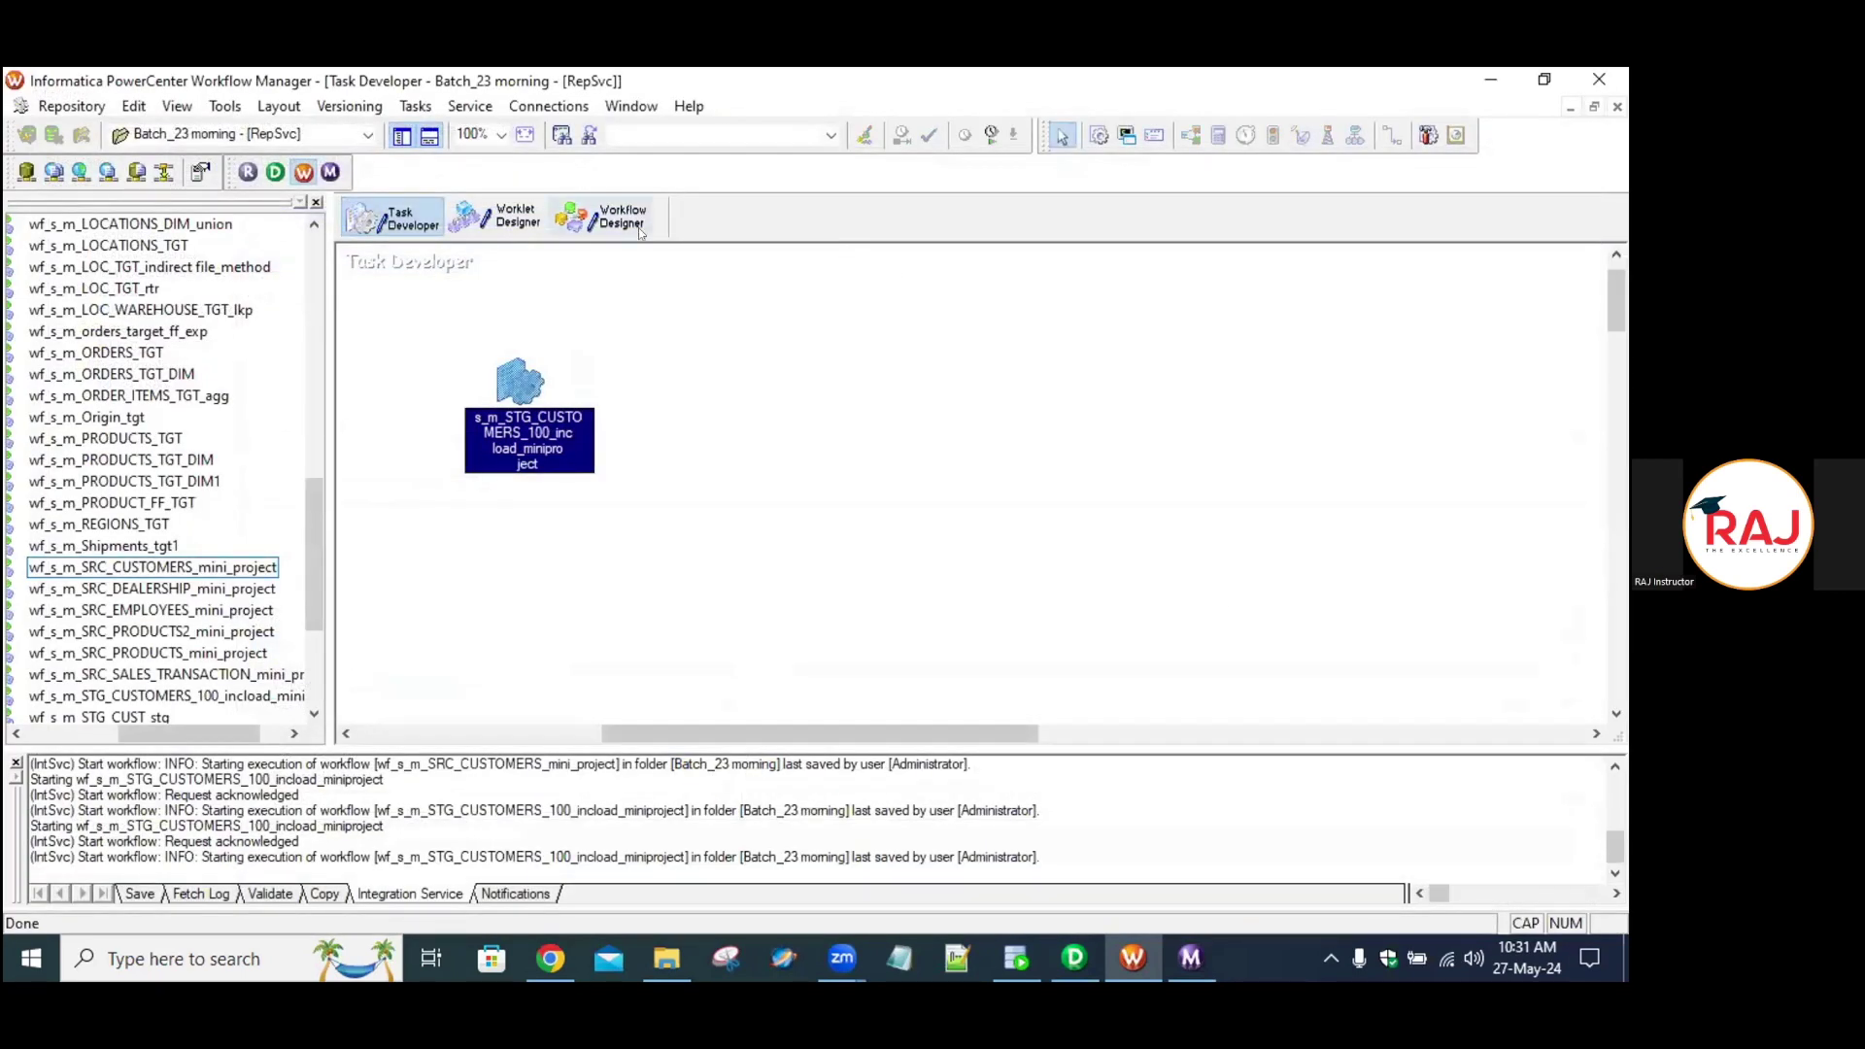
Open the session instance in the Workflow Designer and revert its SQ_SRC_CUSTOMERS connection override to the reusable session's setting.
{"action": "left_click", "coordinate": [622, 217]}
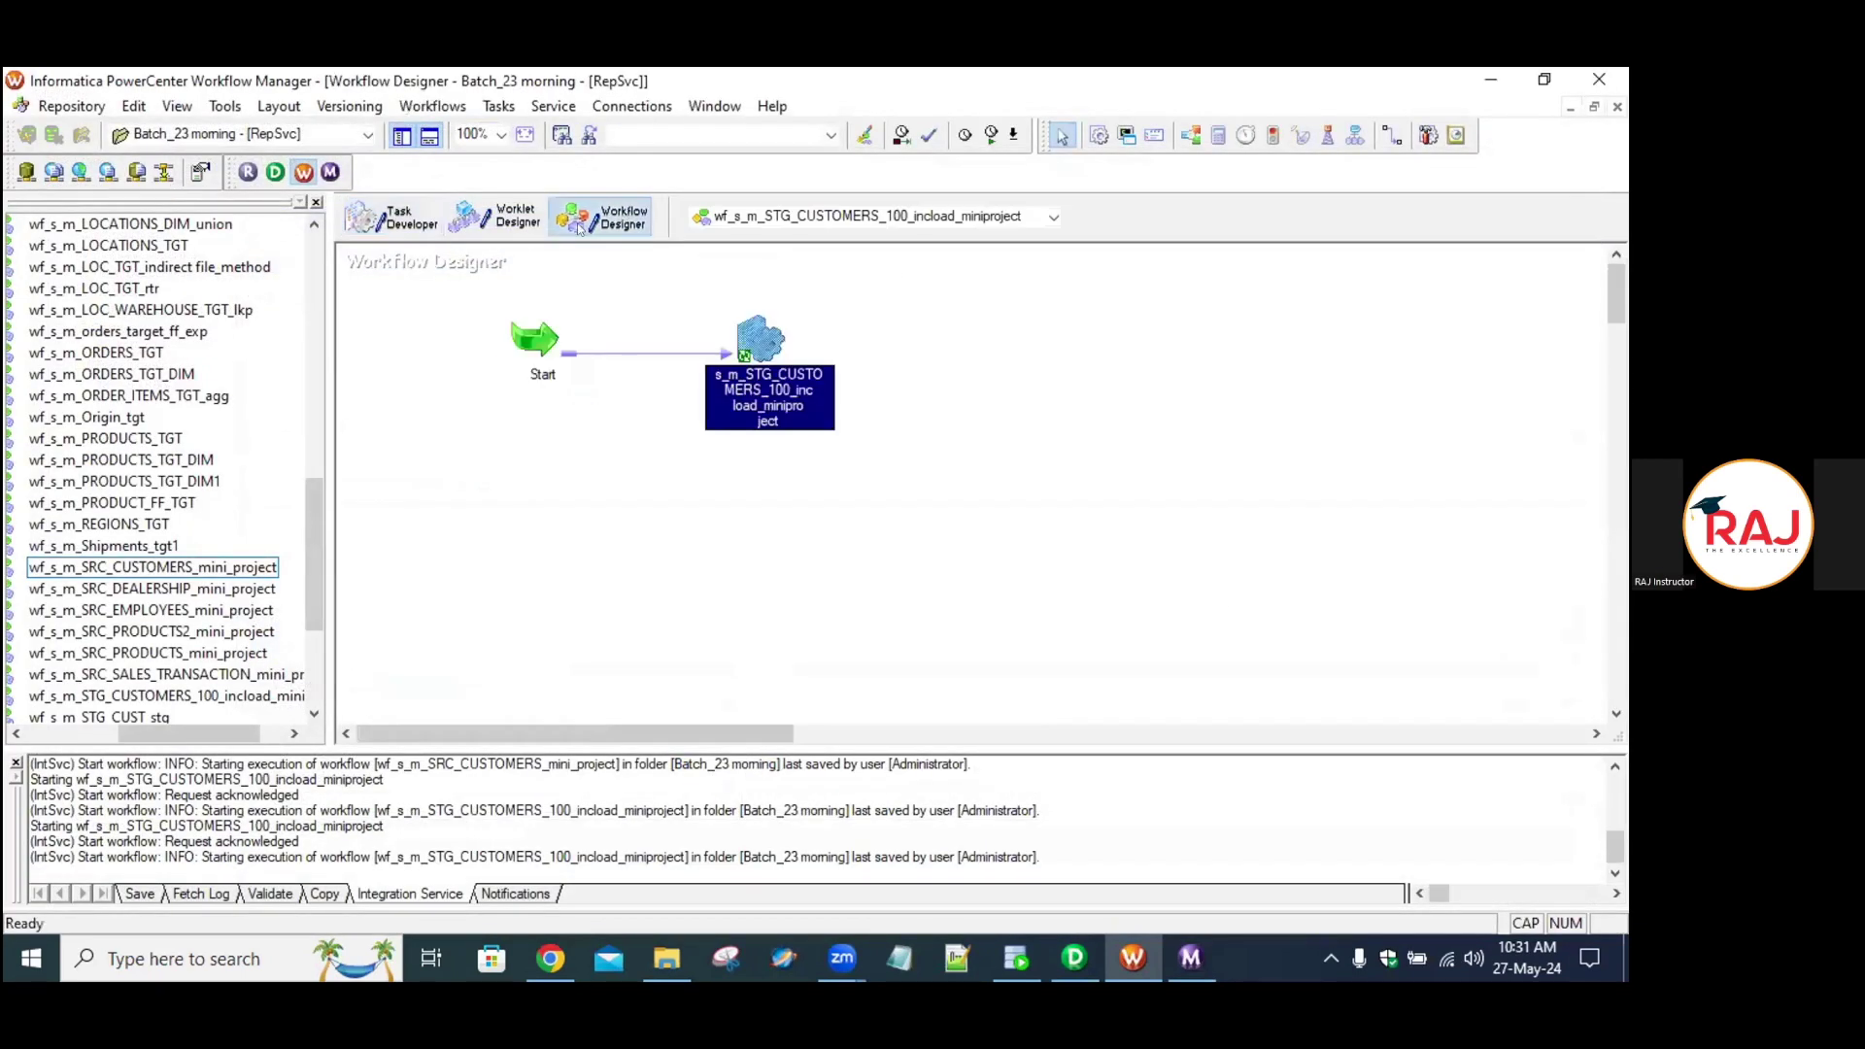
{"action": "double_click", "coordinate": [756, 328]}
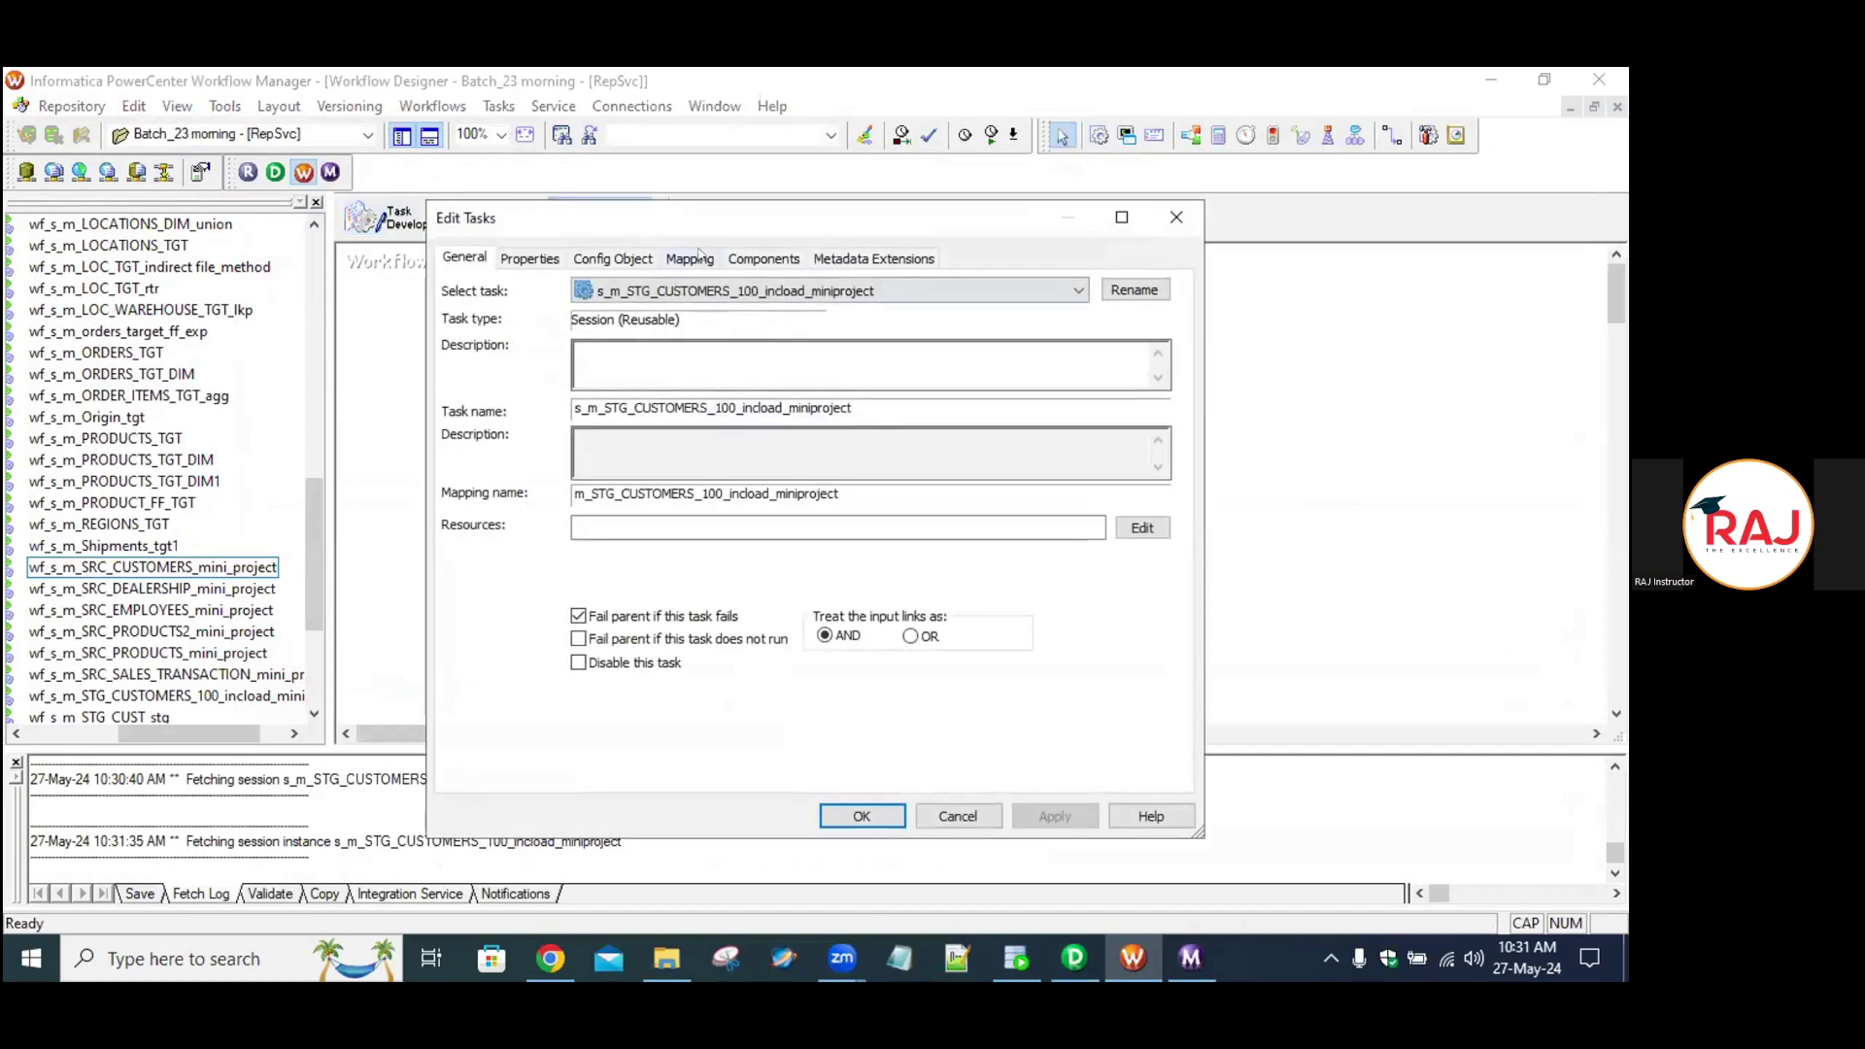
{"action": "left_click", "coordinate": [689, 257]}
{"action": "left_click", "coordinate": [578, 444]}
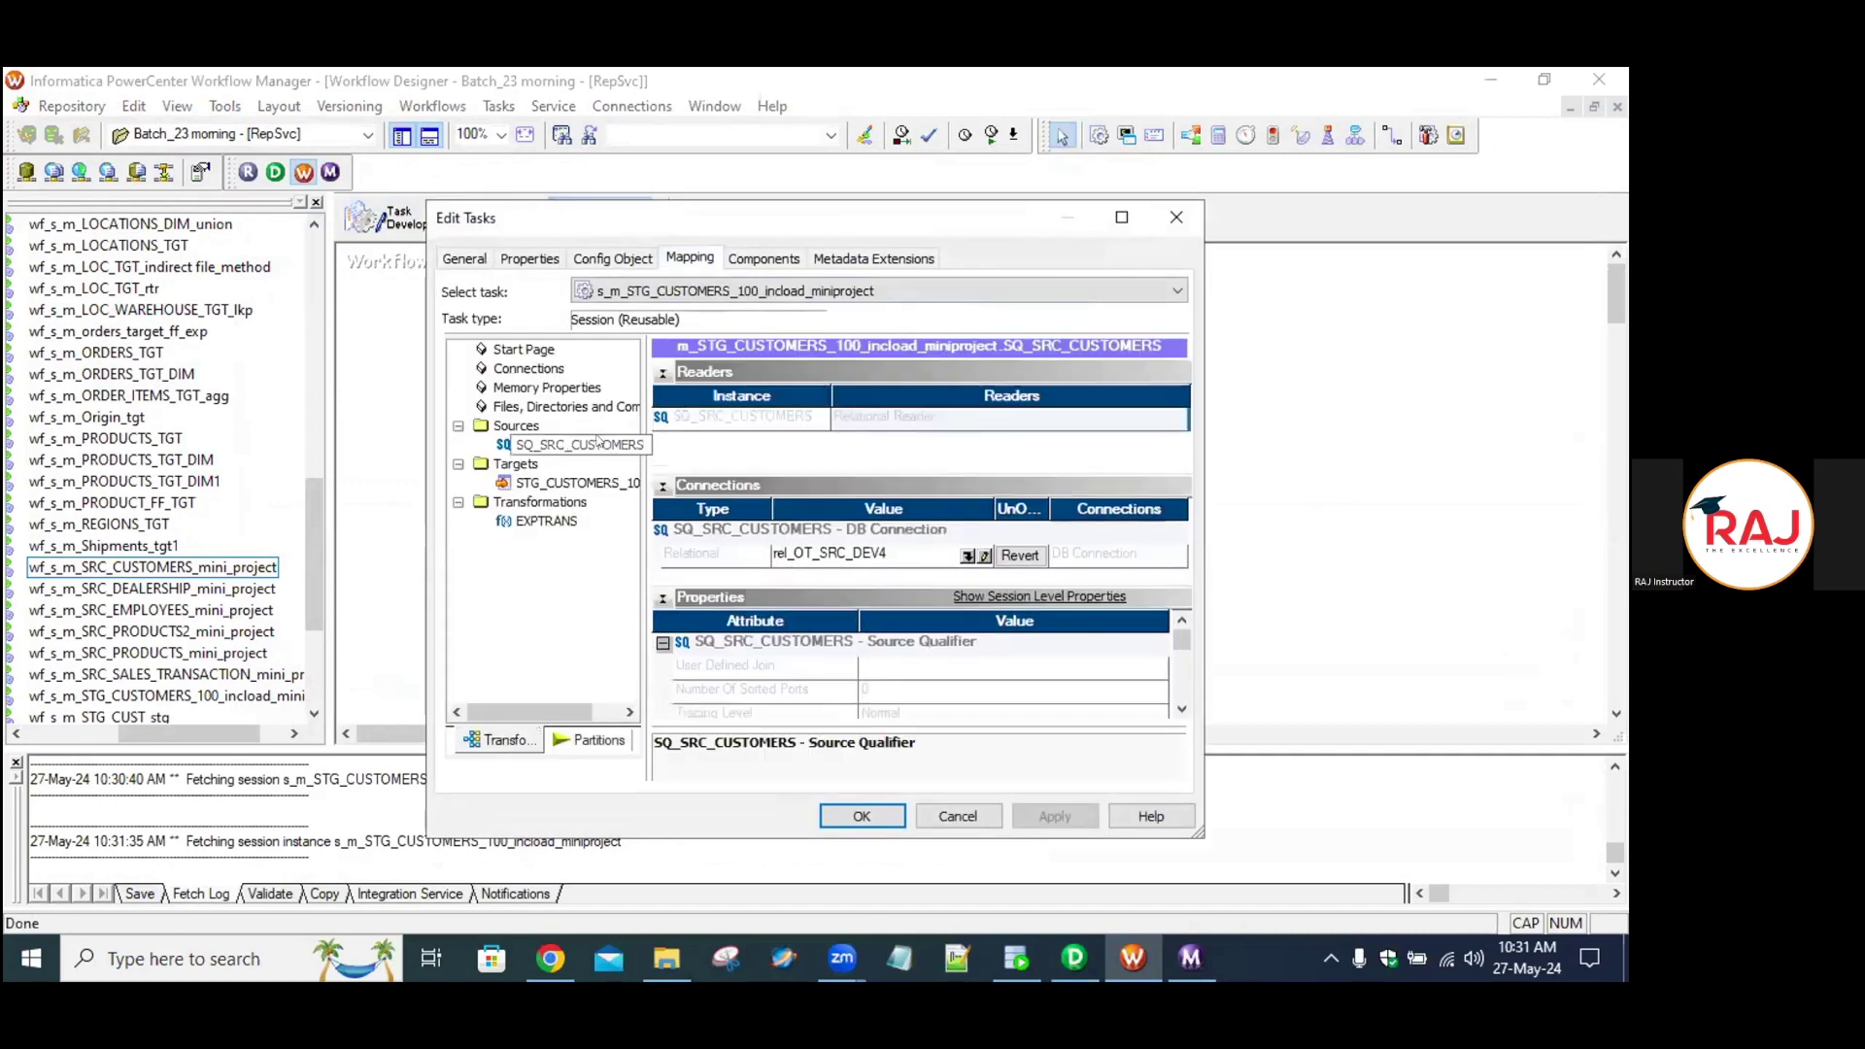
{"action": "left_click", "coordinate": [1019, 554]}
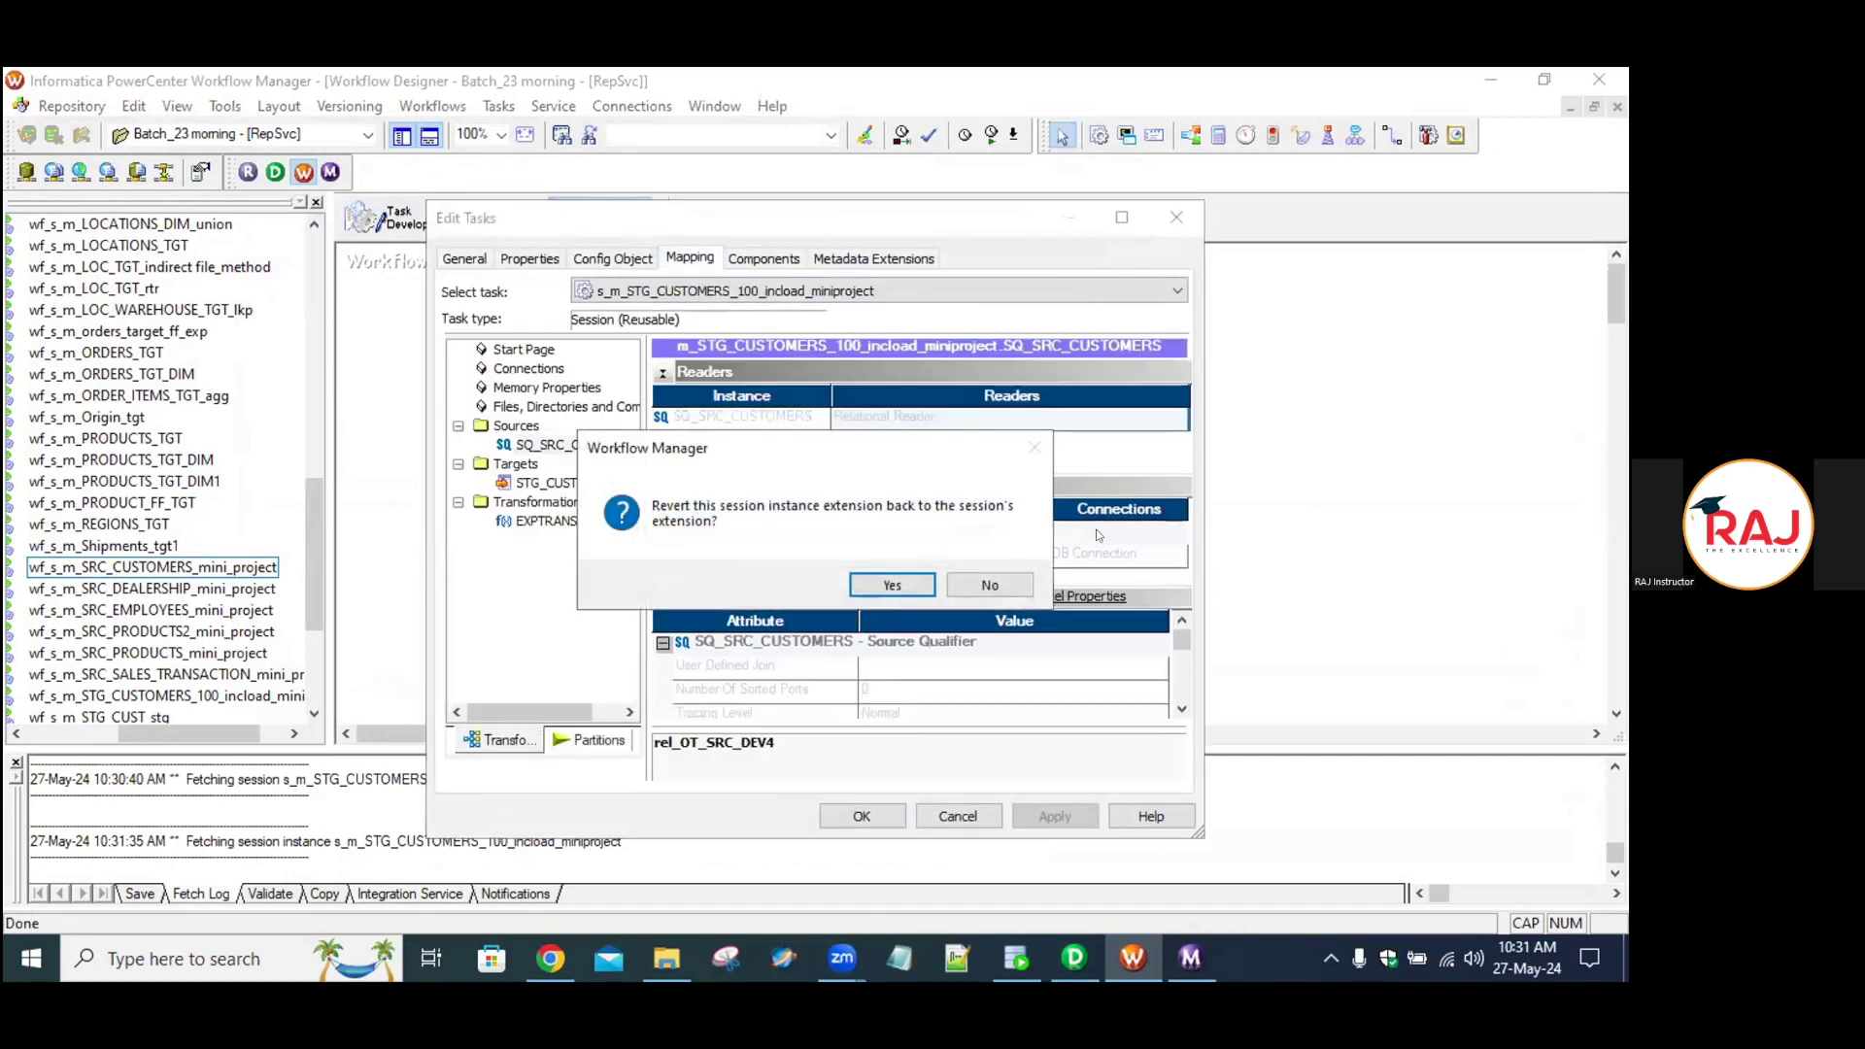
{"action": "left_click", "coordinate": [877, 583]}
Revert the connection and target load type overrides of the STG_CUSTOMERS_100 target in the session instance, and save the workflow.
{"action": "left_click", "coordinate": [579, 479]}
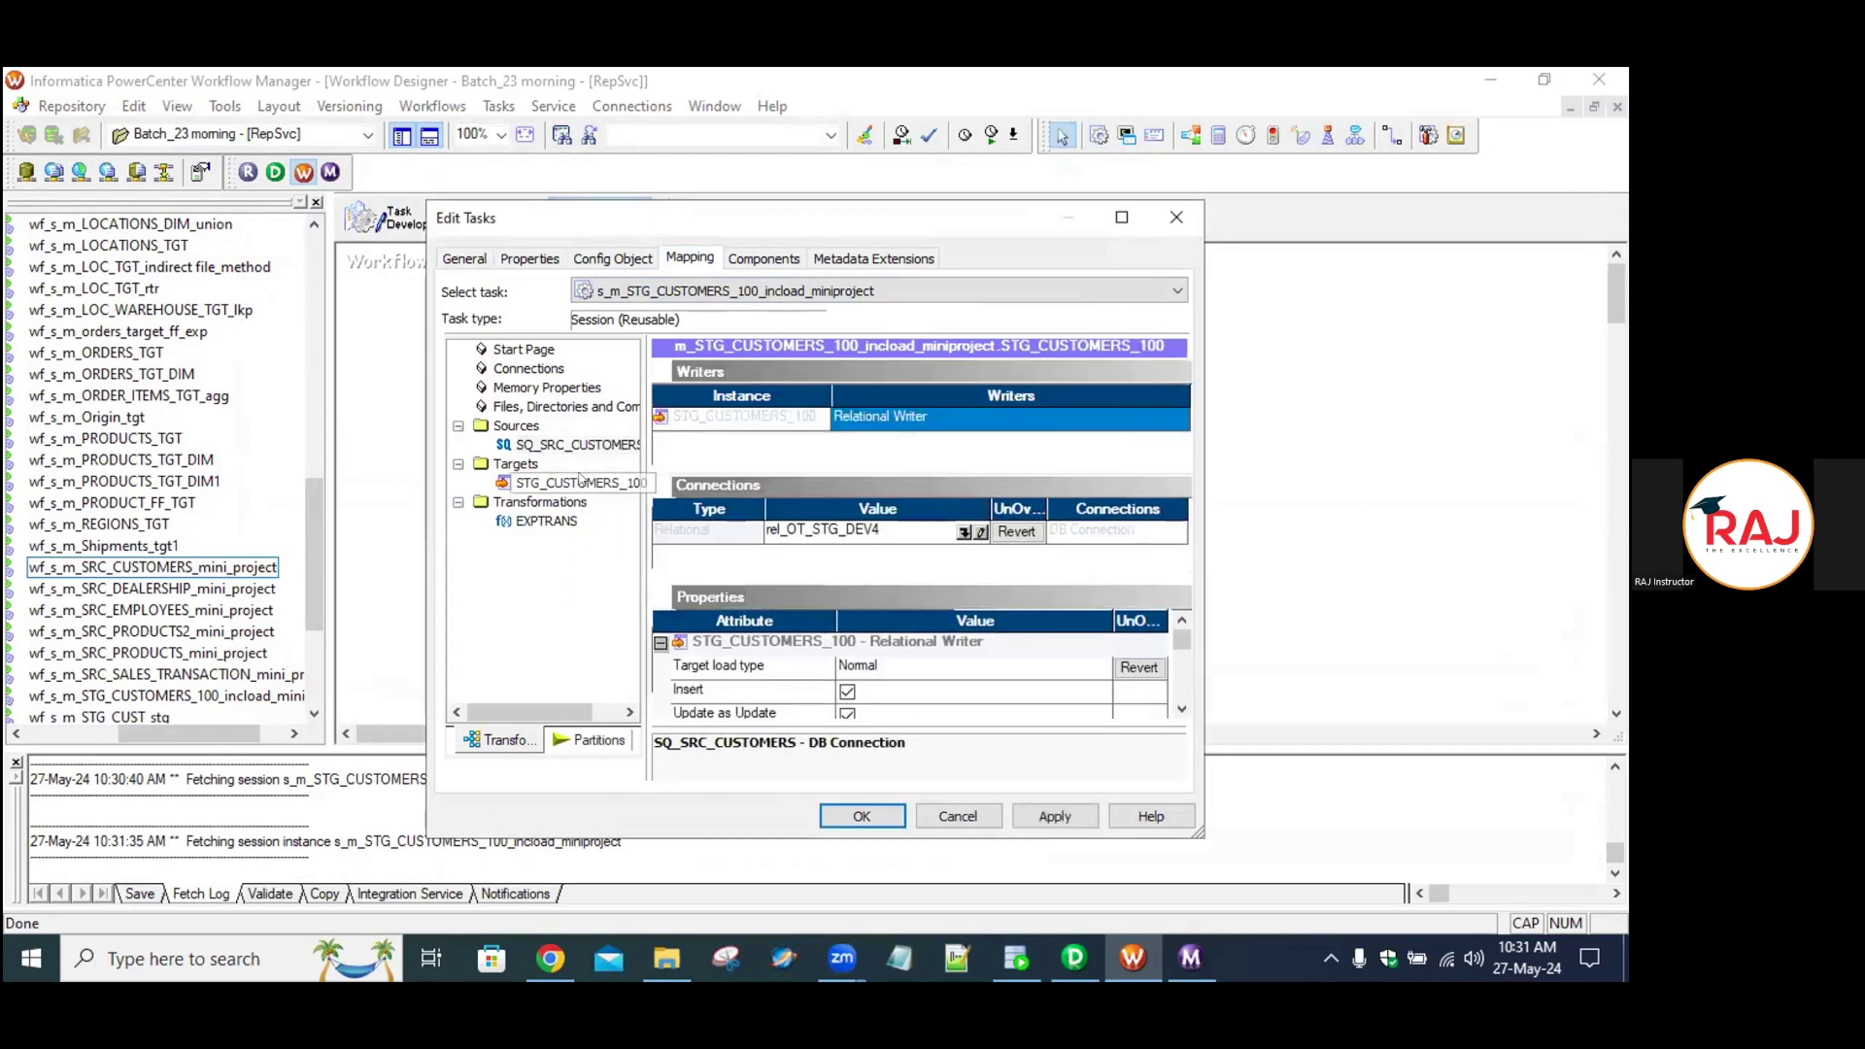
{"action": "left_click", "coordinate": [1041, 530]}
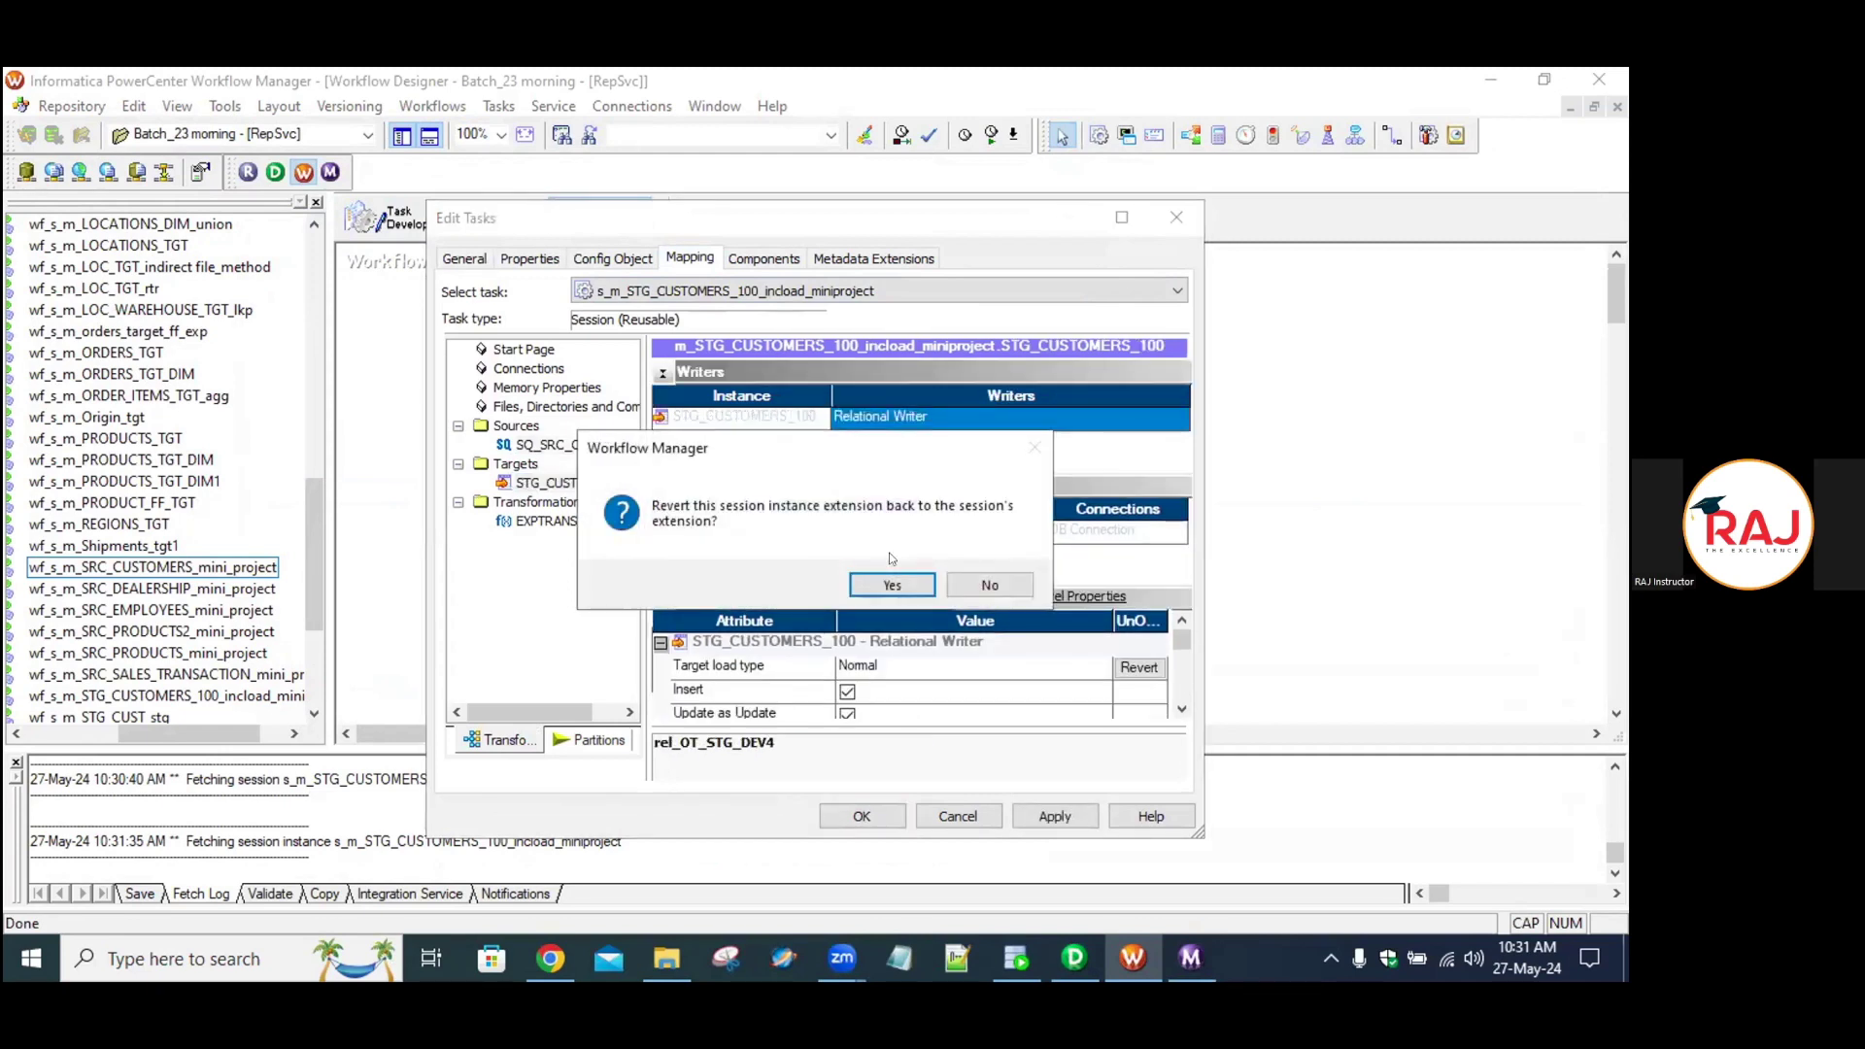
{"action": "left_click", "coordinate": [891, 582]}
{"action": "left_click", "coordinate": [1138, 668]}
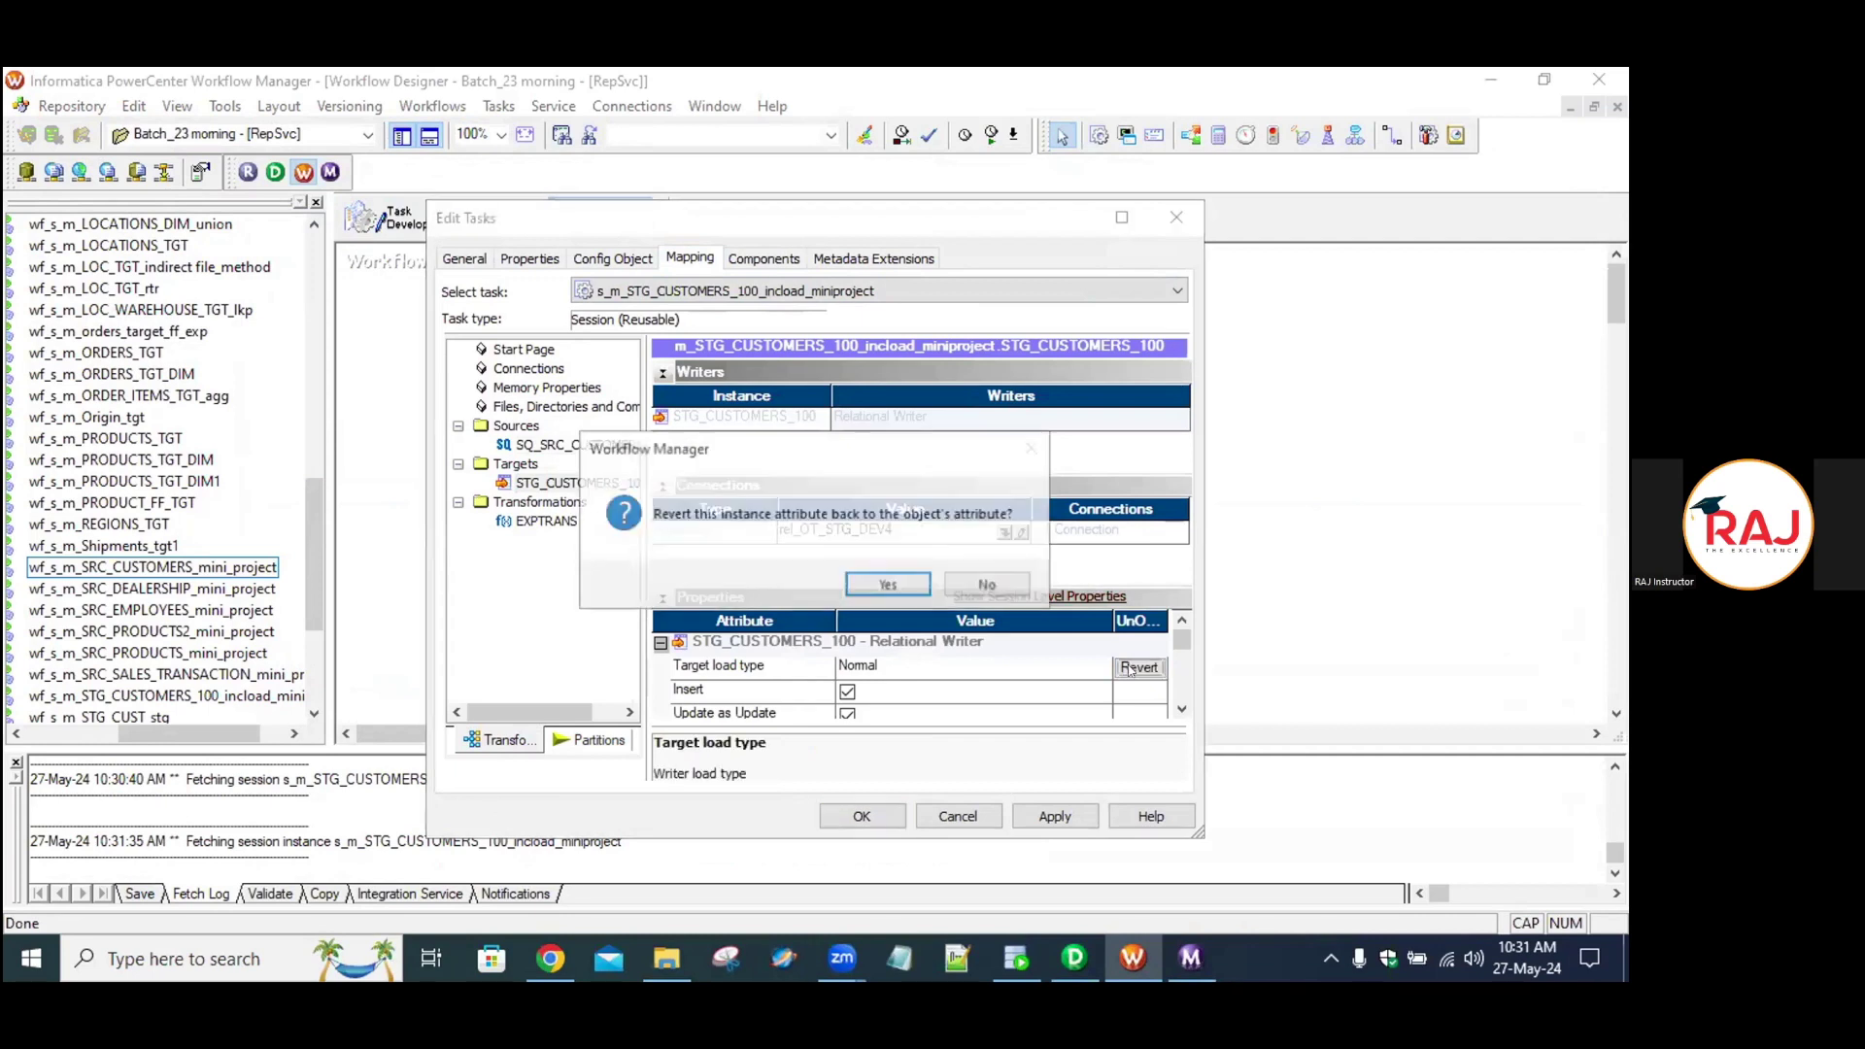
{"action": "left_click", "coordinate": [892, 585]}
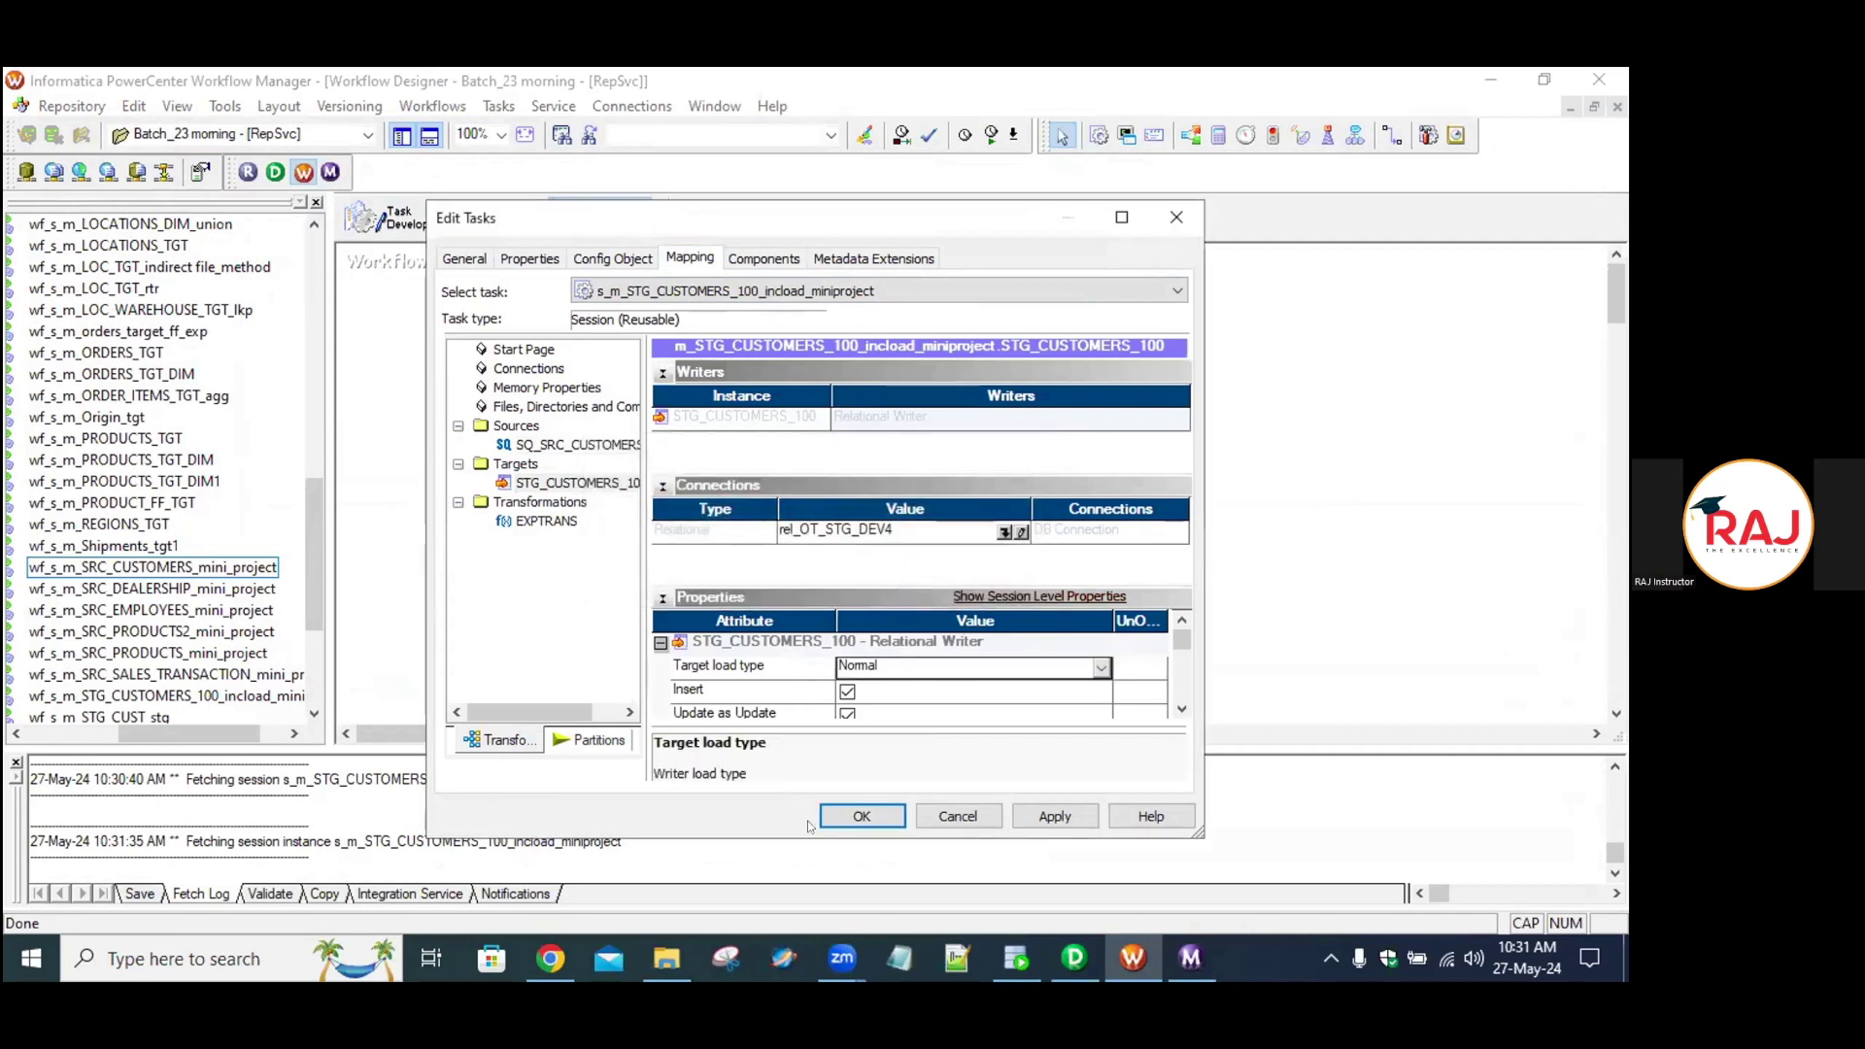
{"action": "left_click", "coordinate": [862, 818]}
{"action": "key", "text": "ctrl+s"}
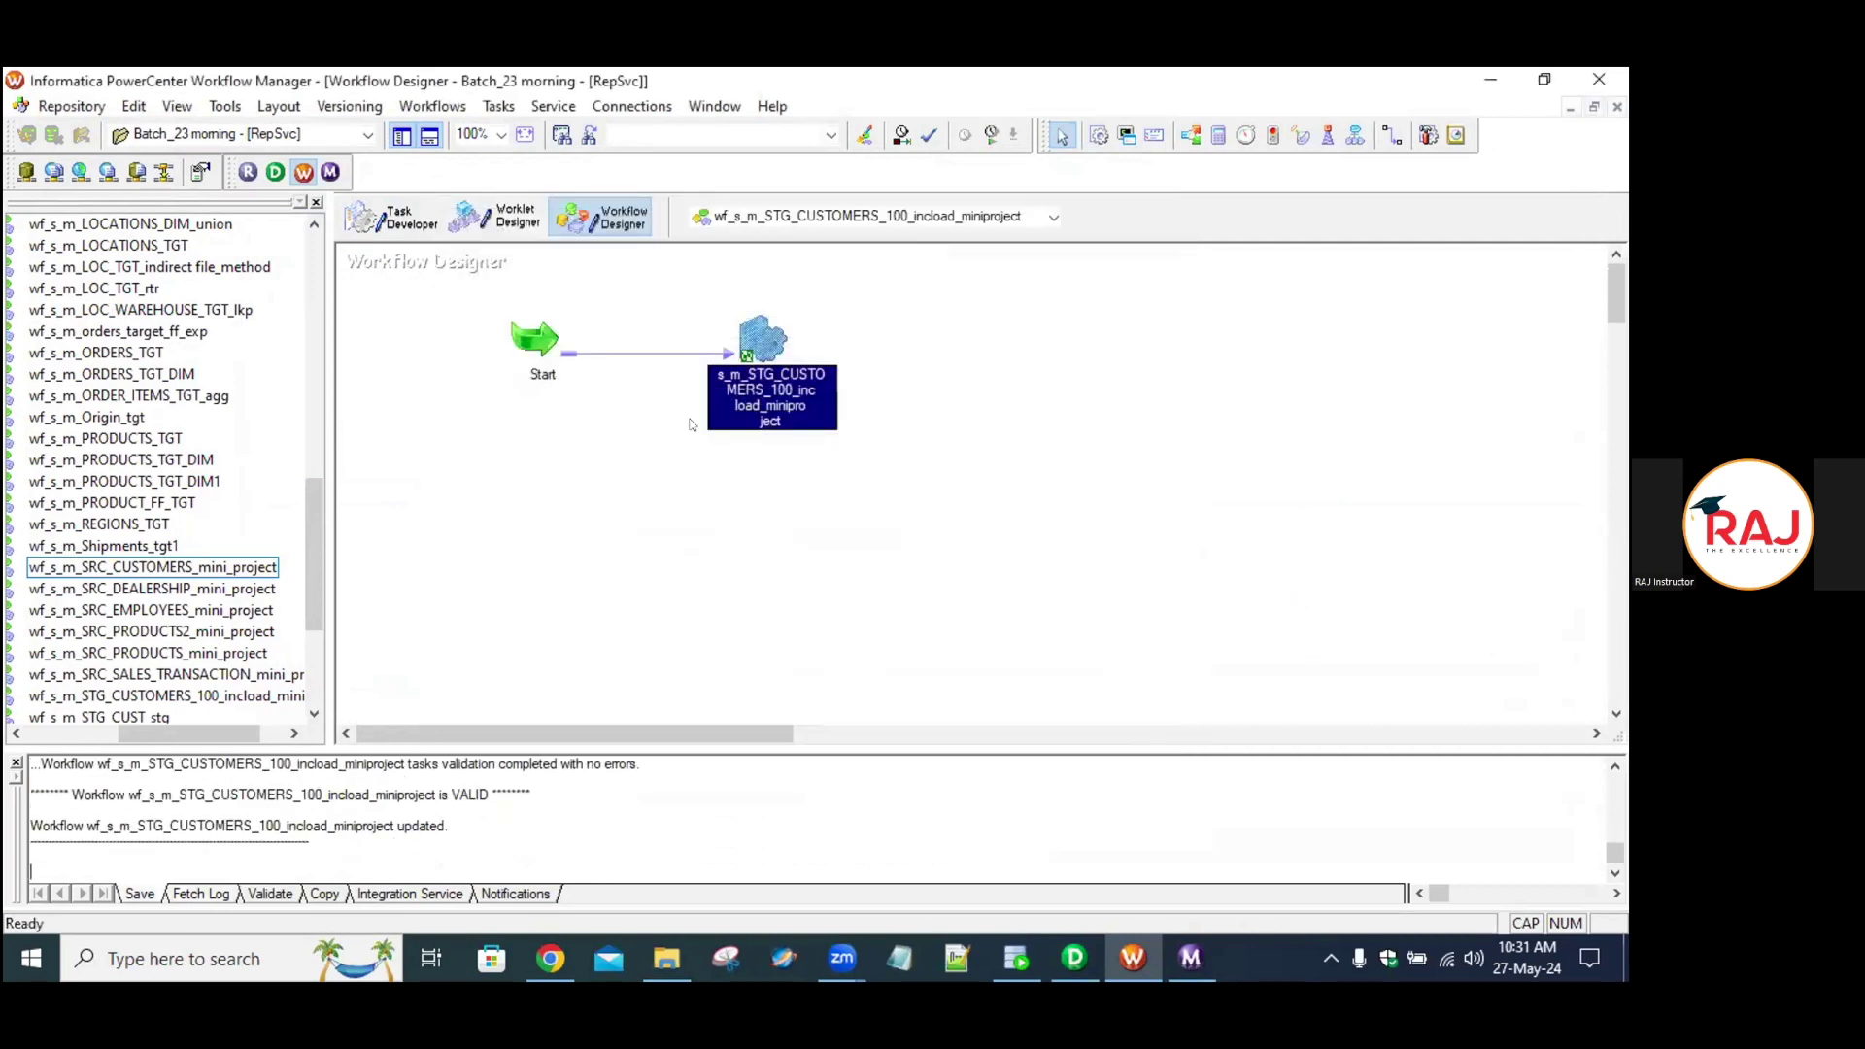
Start the customer incremental load workflow with the reverted instance settings and check the run's source/target statistics in the Workflow Monitor.
{"action": "right_click", "coordinate": [586, 497]}
{"action": "left_click", "coordinate": [660, 730]}
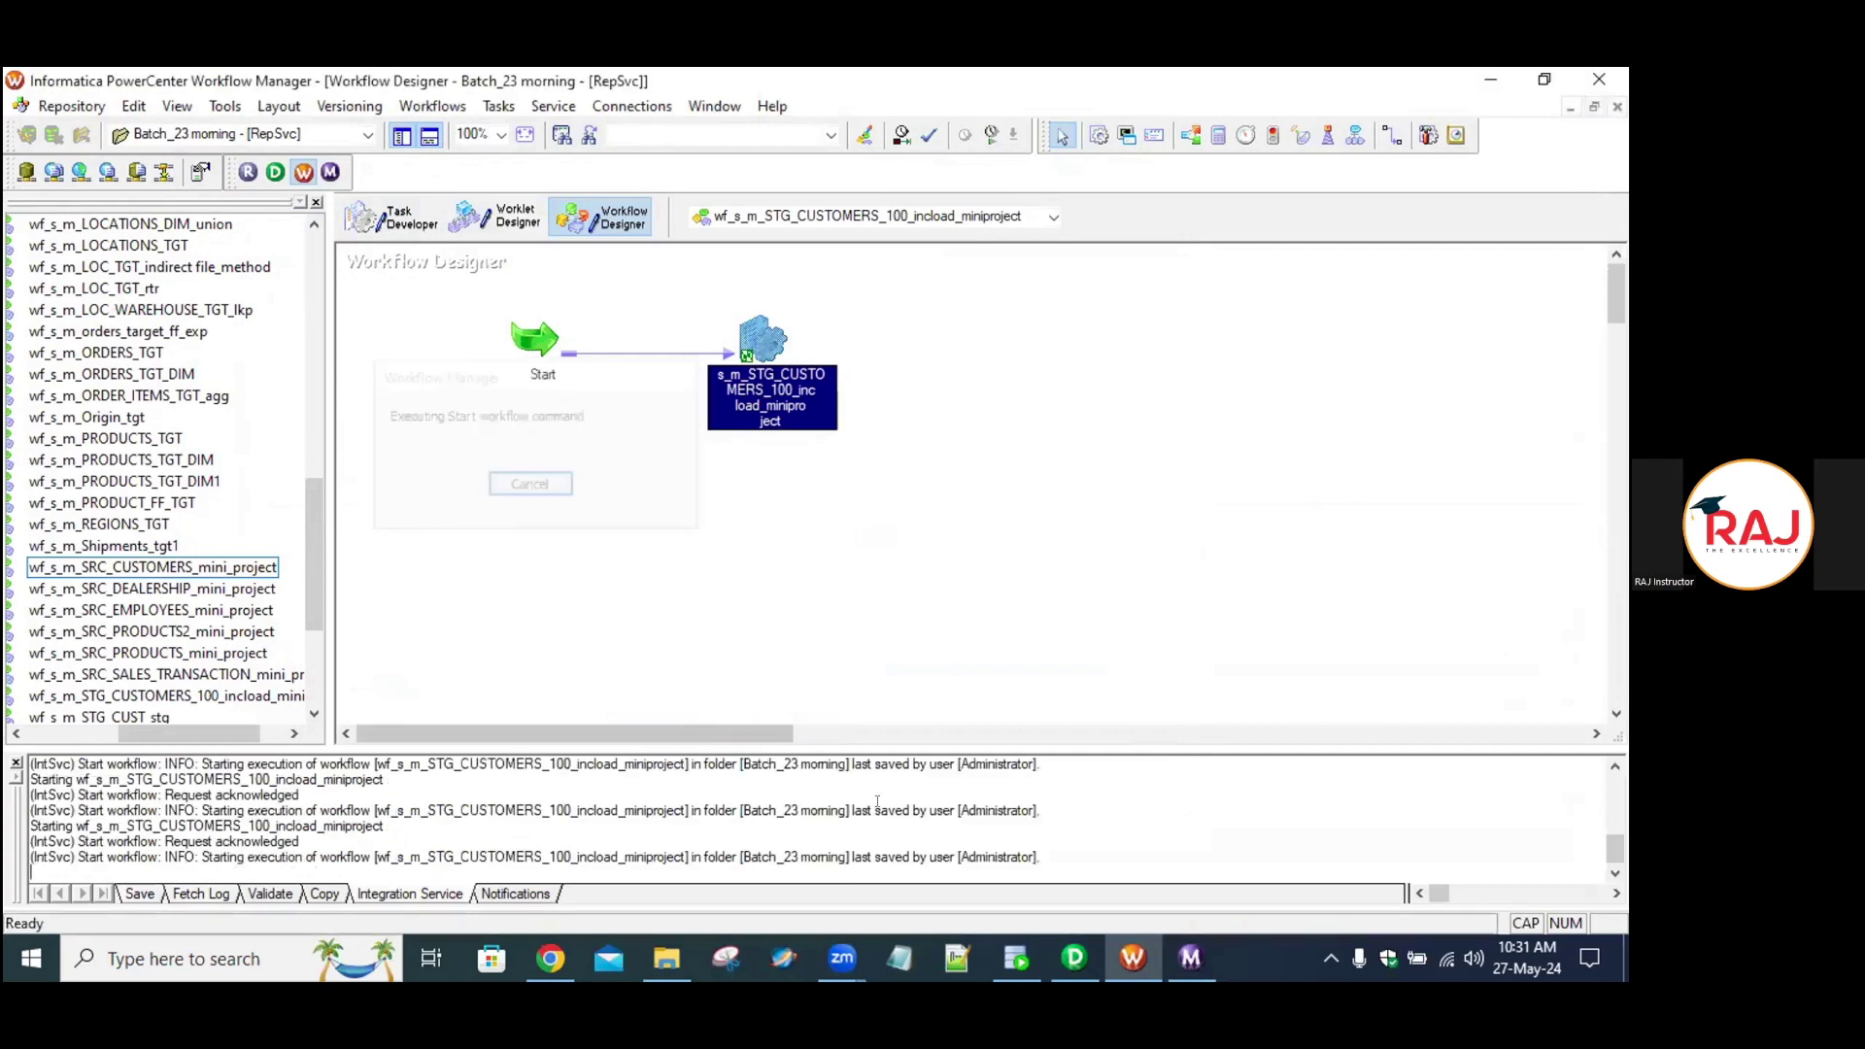
{"action": "left_click", "coordinate": [1194, 959]}
{"action": "left_click", "coordinate": [1192, 959]}
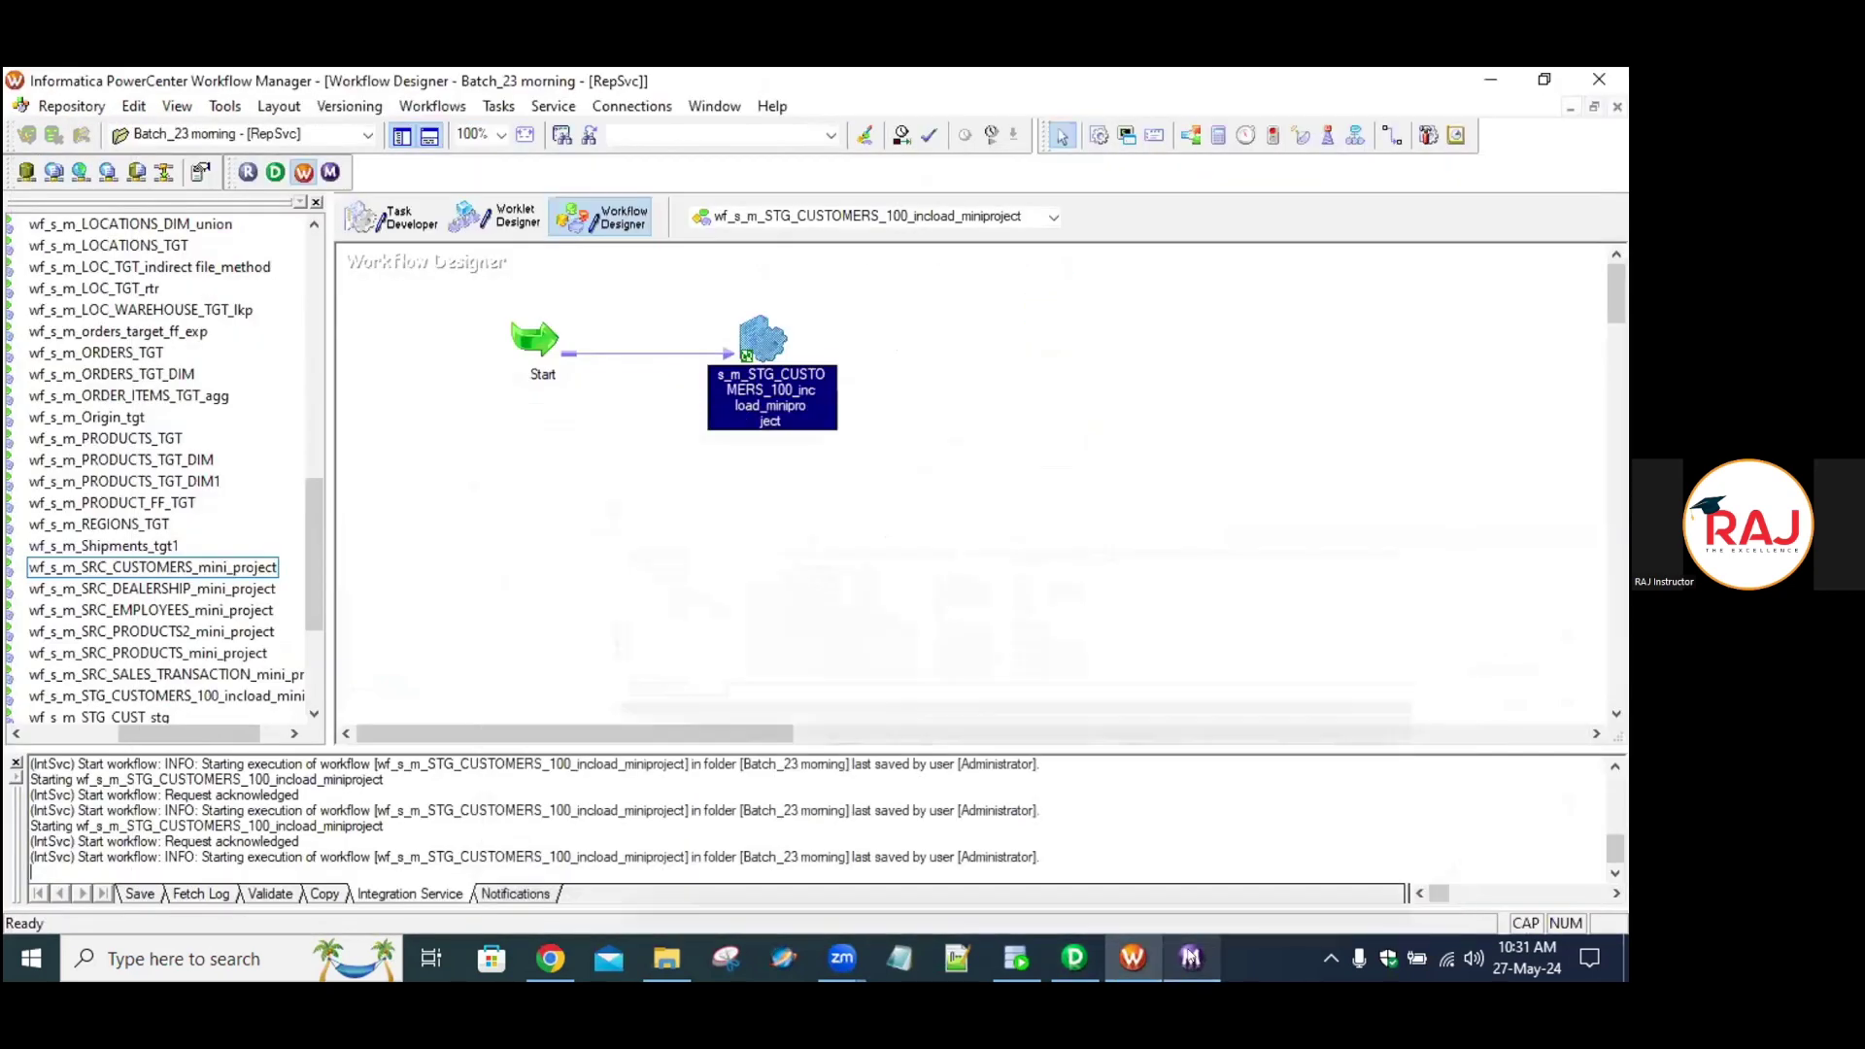
{"action": "left_click", "coordinate": [1192, 959]}
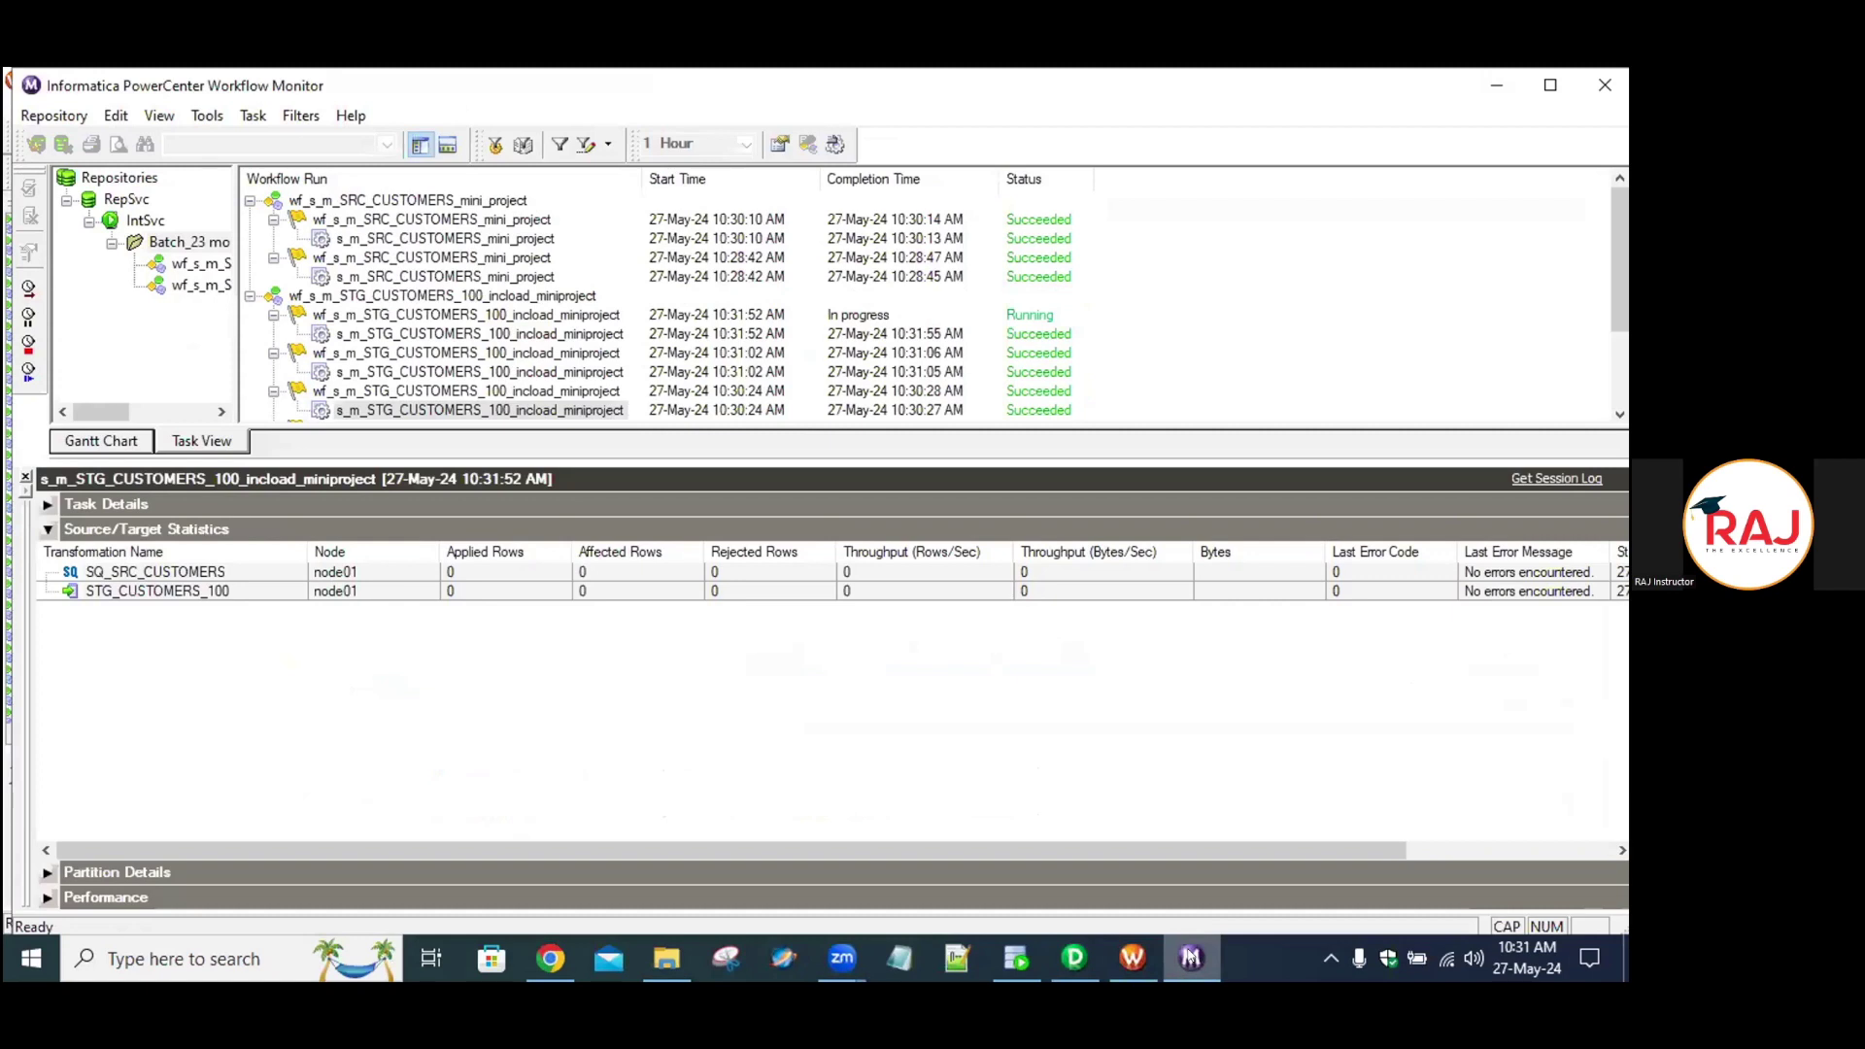
Switch to the Designer, open the mapping m_STG_CUSTOMERS_100_incload_miniproject, and move the SQ_SRC_CUSTOMERS source qualifier clear of the source definition.
{"action": "left_click", "coordinate": [1074, 957]}
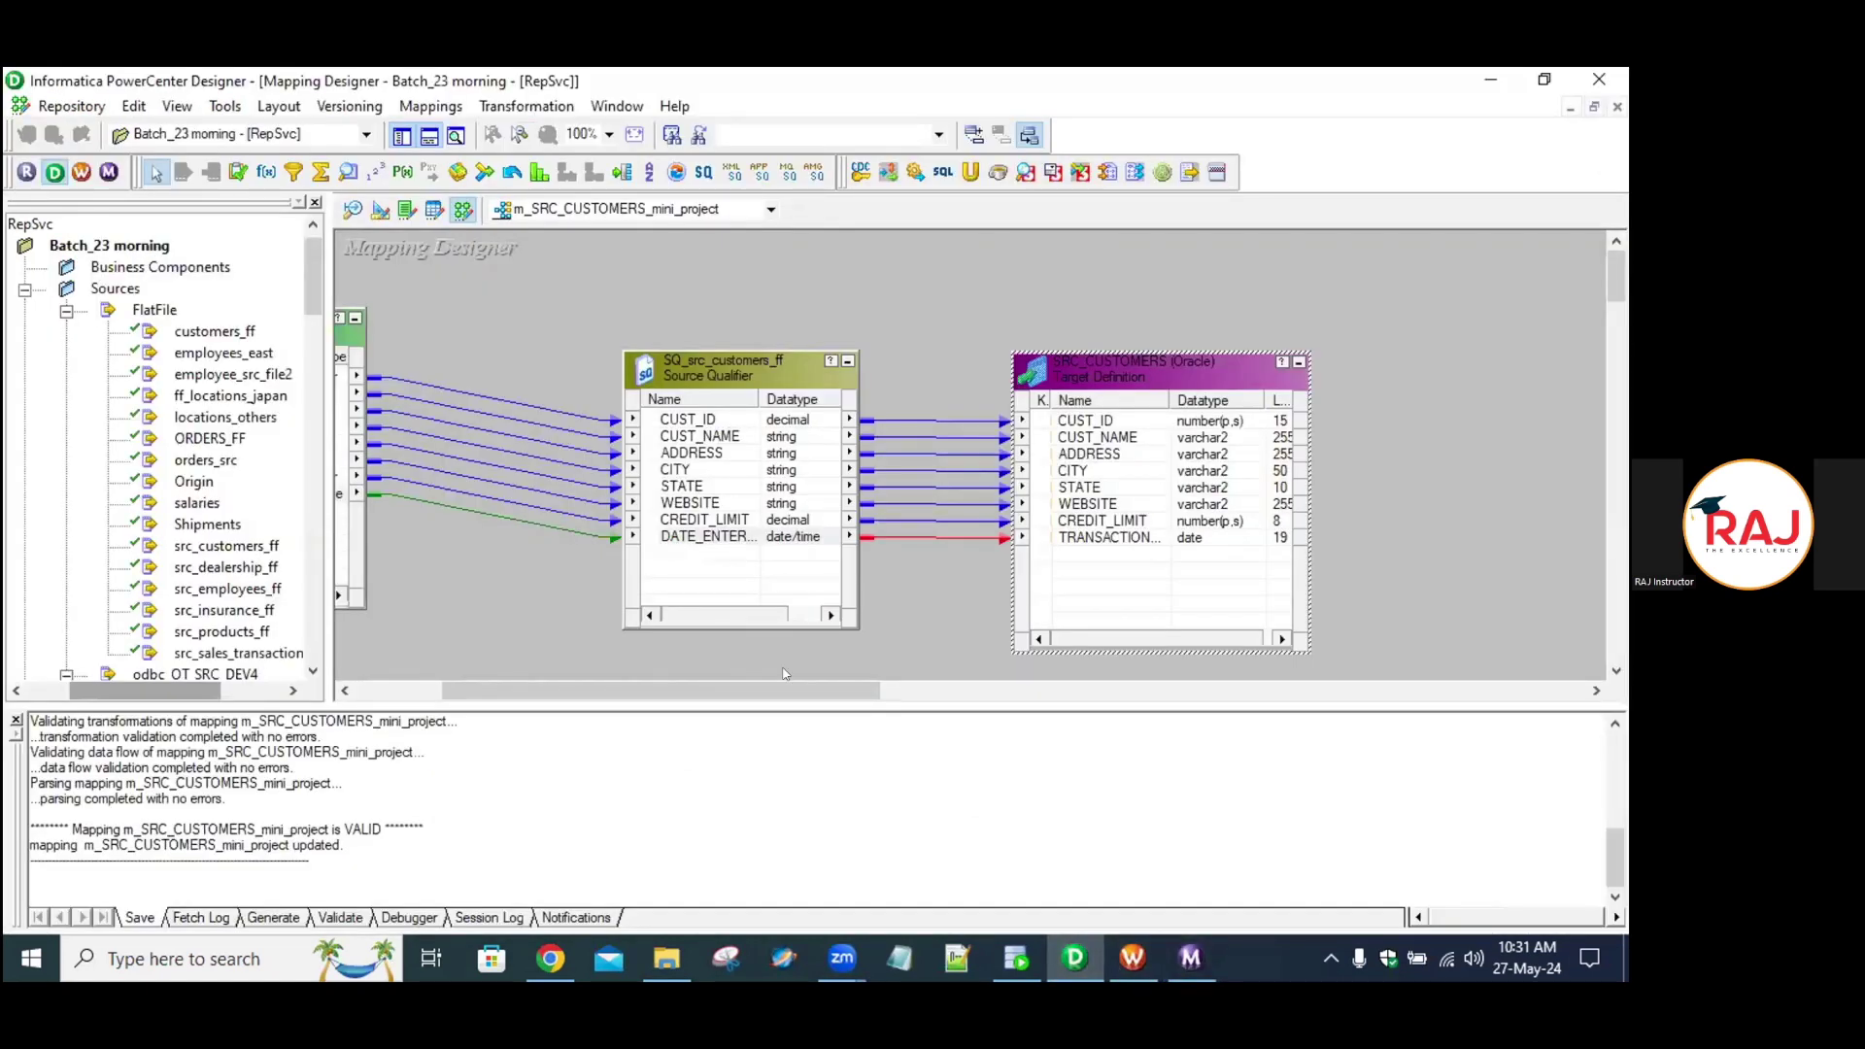
{"action": "left_click_drag", "start_coordinate": [785, 691], "coordinate": [698, 690]}
{"action": "left_click", "coordinate": [655, 208]}
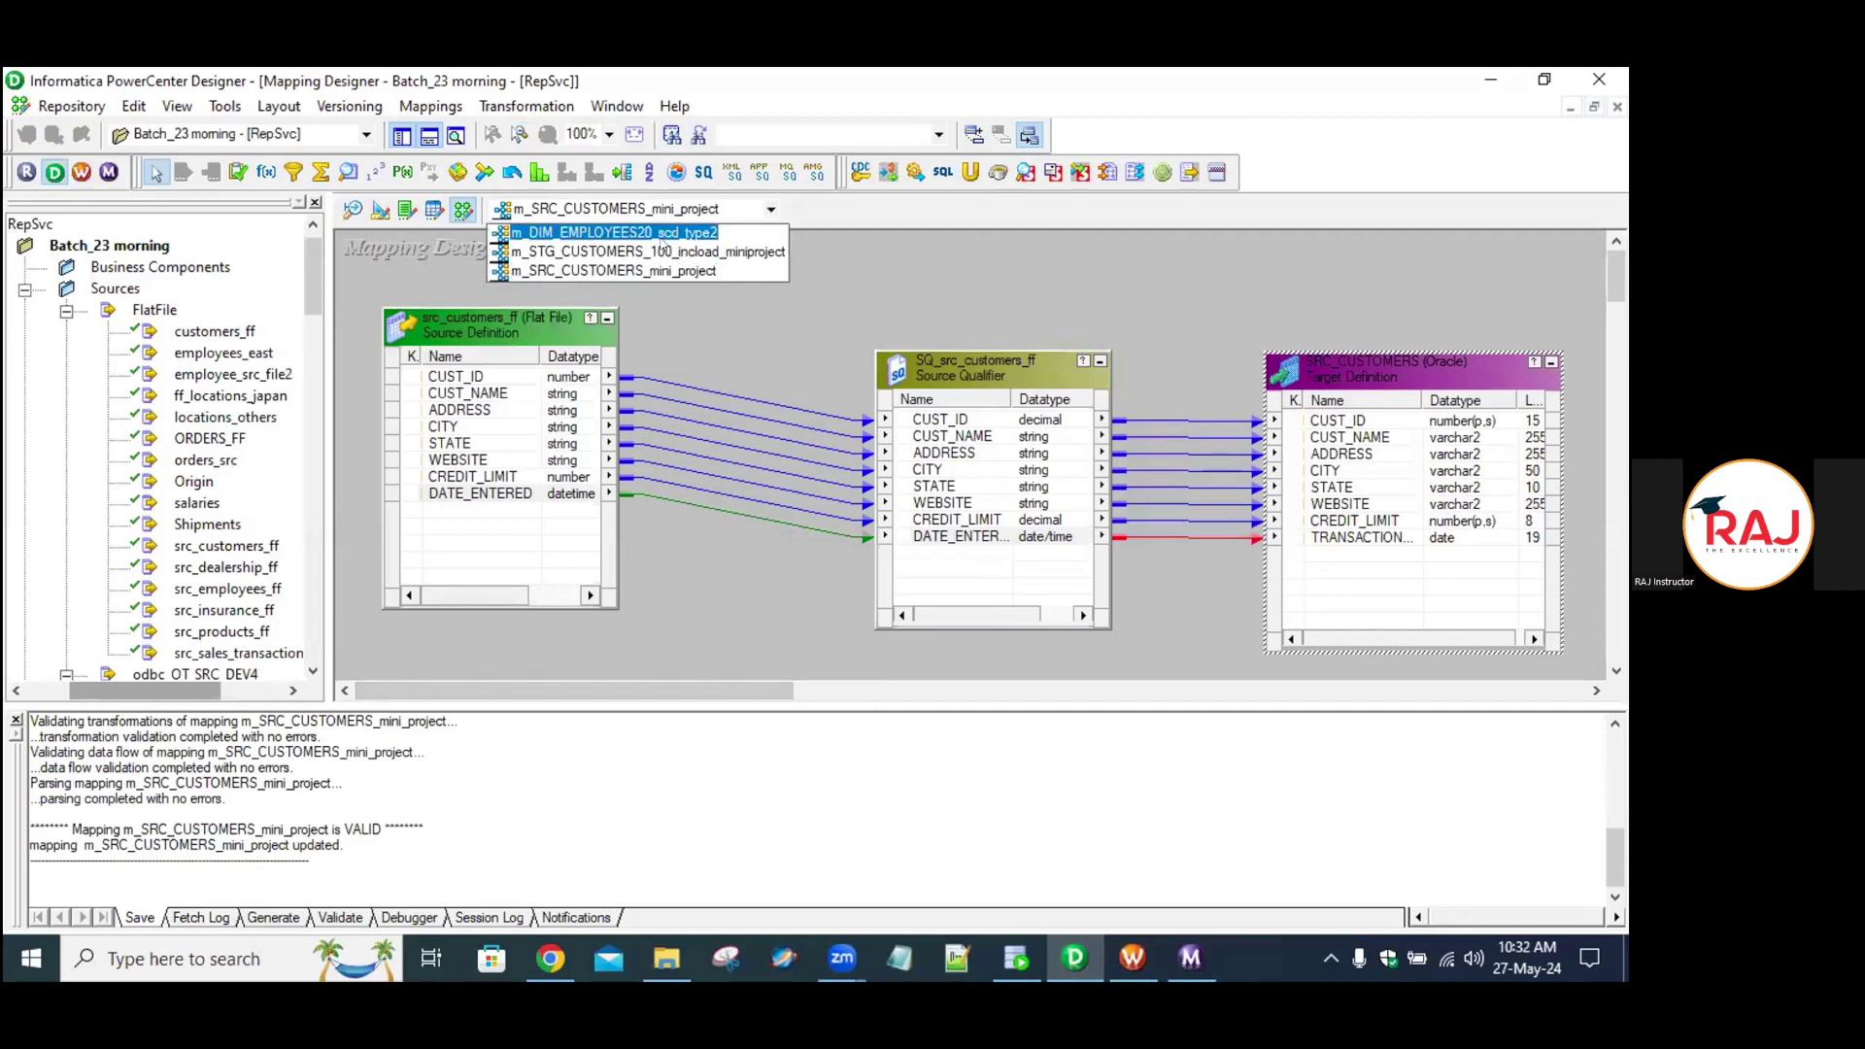
{"action": "left_click", "coordinate": [661, 251]}
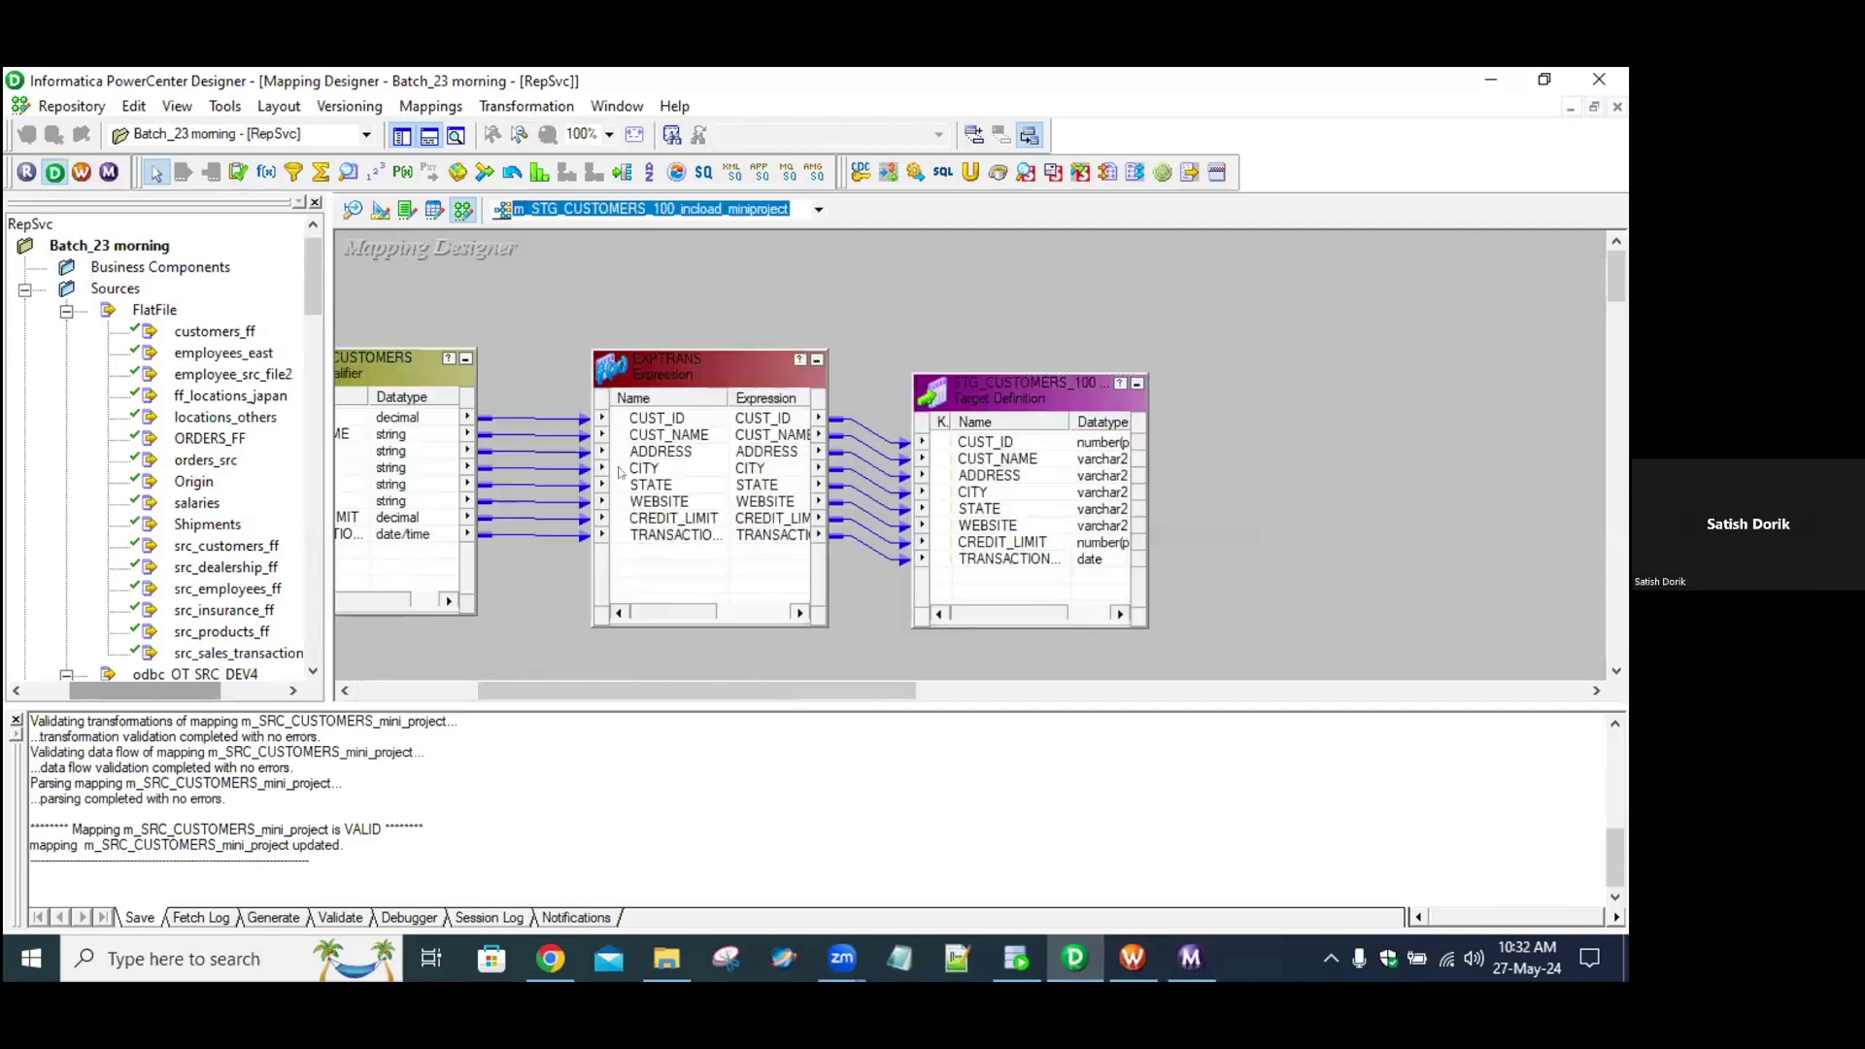
{"action": "scroll", "coordinate": [544, 485], "scroll_direction": "left", "scroll_amount": 5}
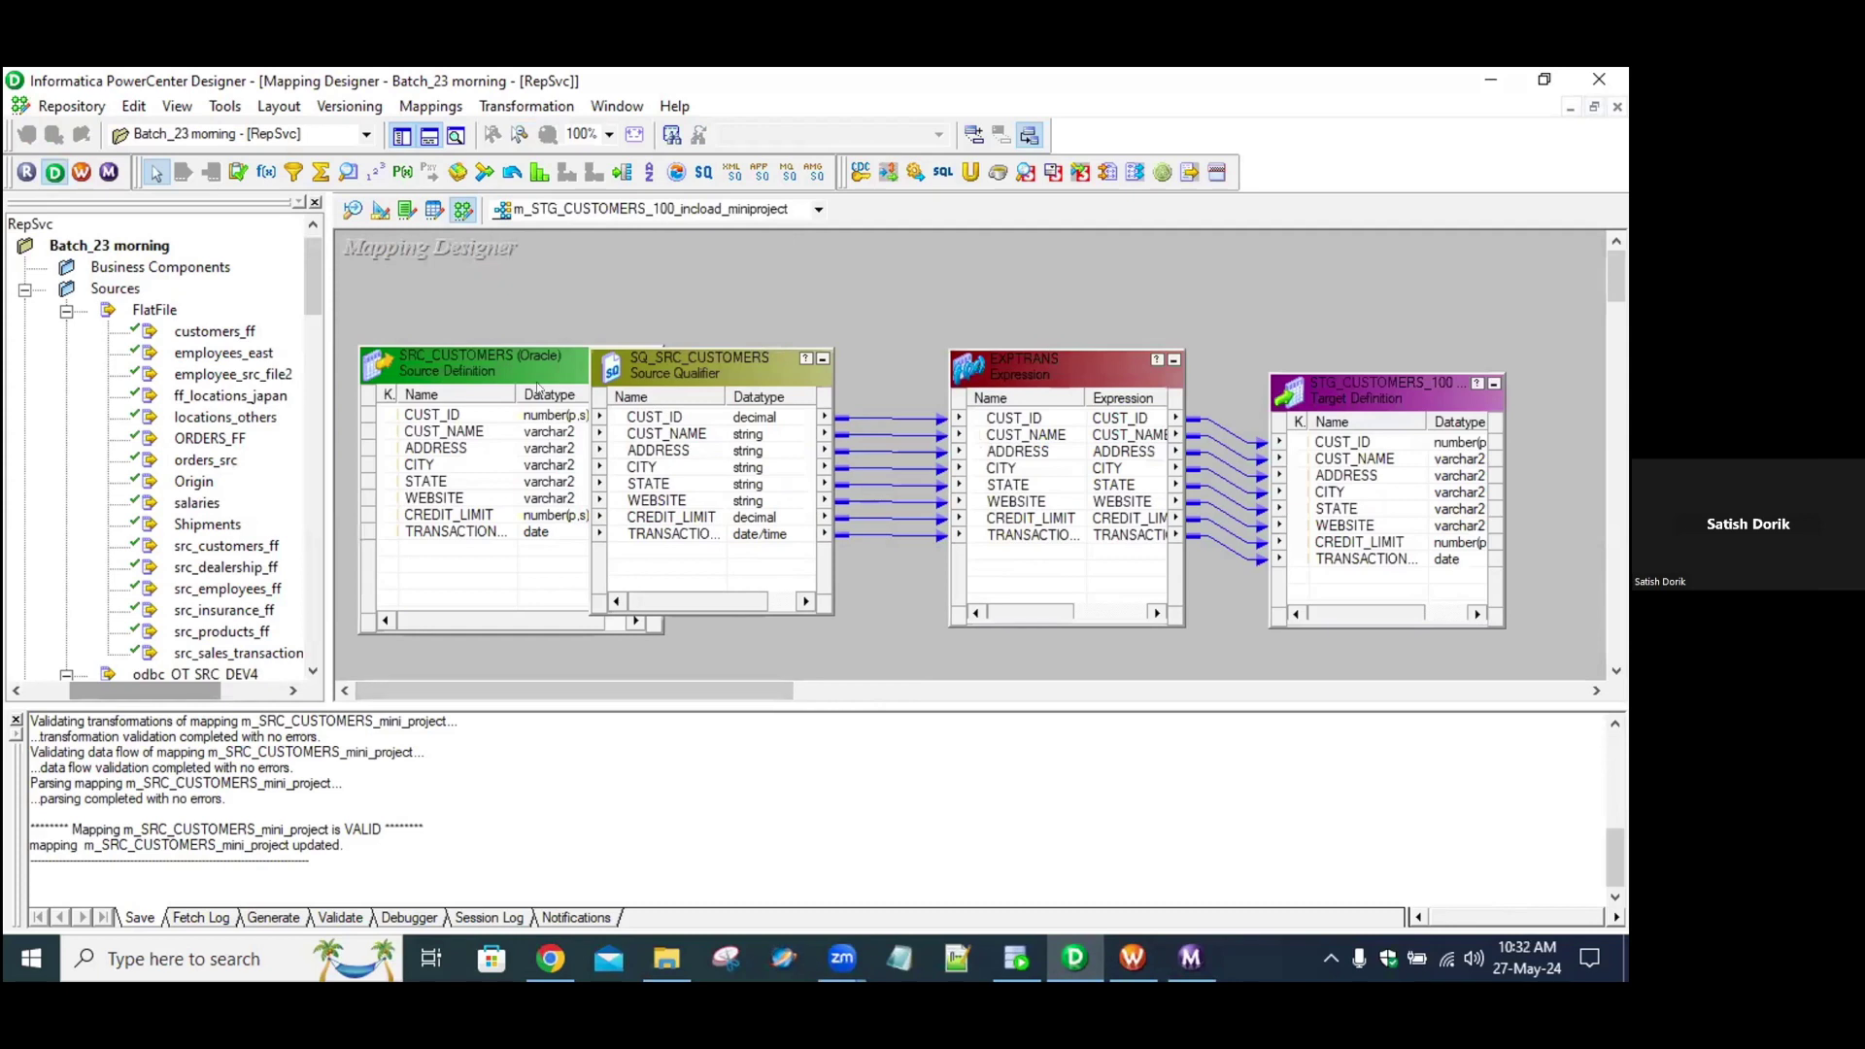
{"action": "left_click", "coordinate": [730, 360]}
{"action": "left_click_drag", "start_coordinate": [730, 359], "coordinate": [897, 341]}
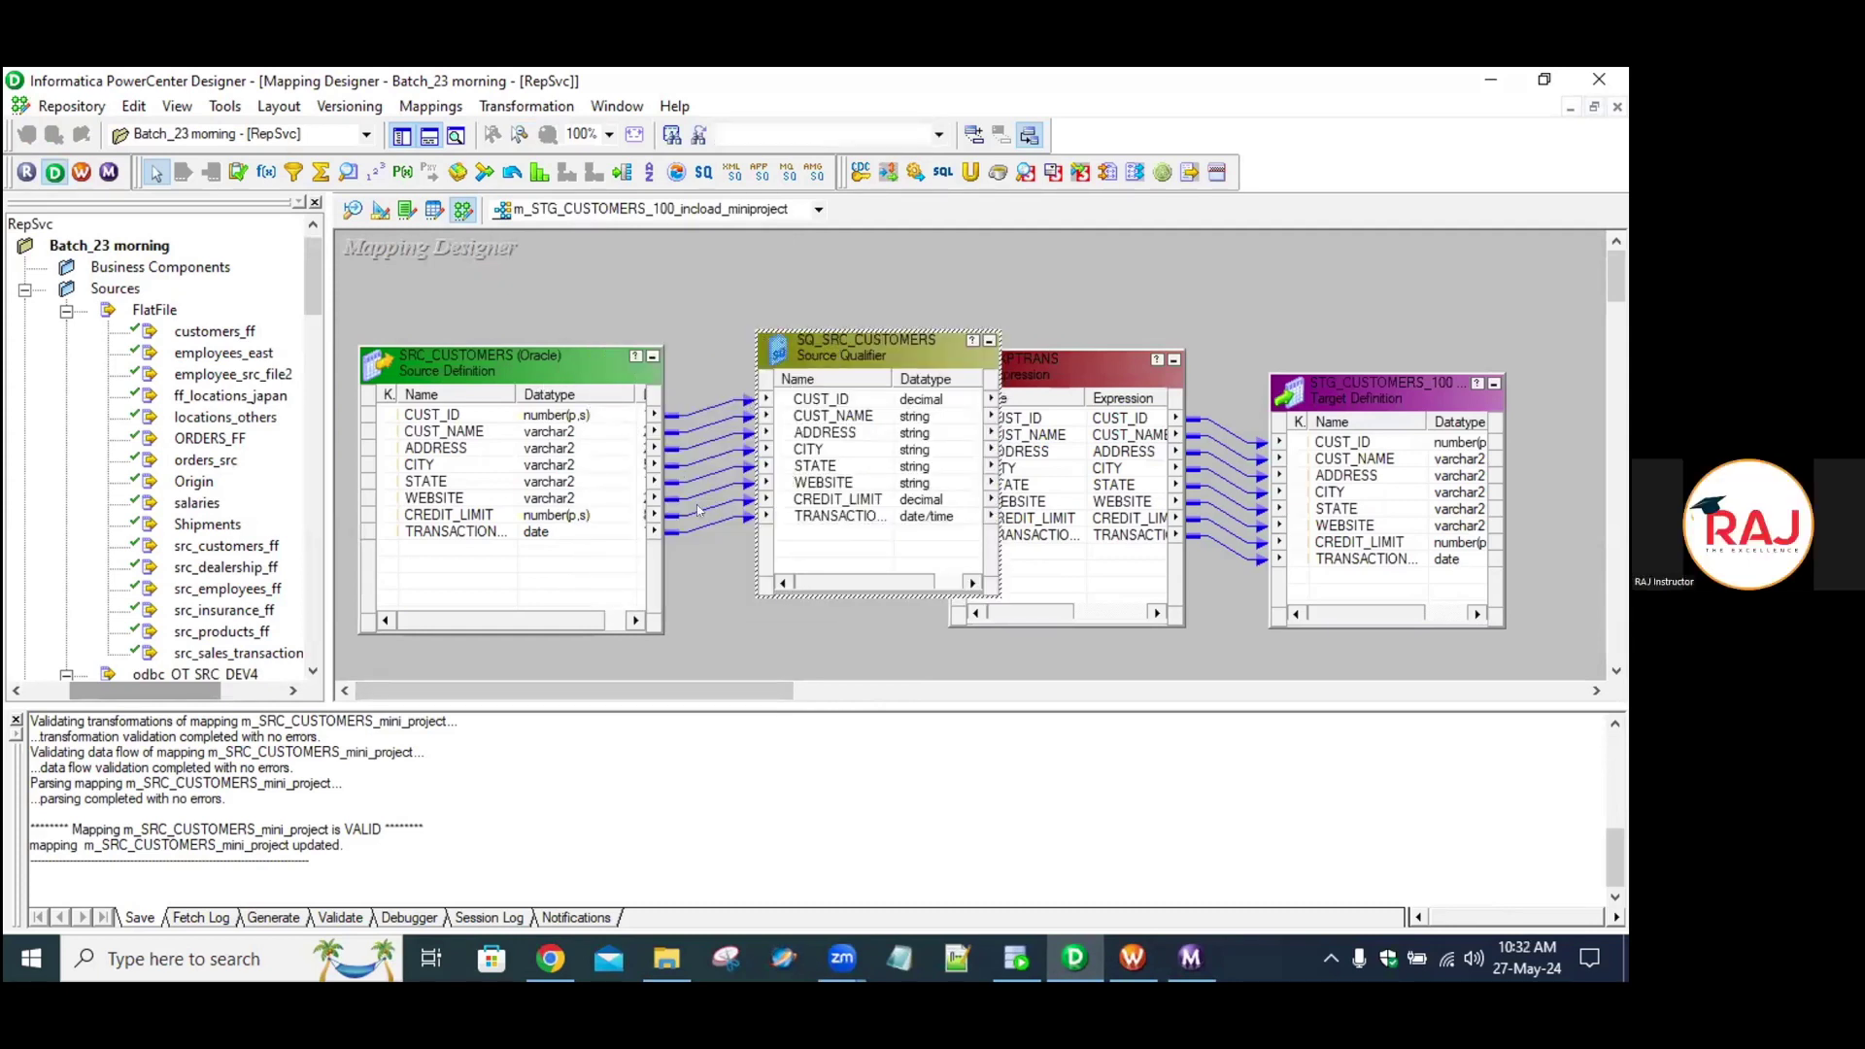
Review the SQL query of the SQ_SRC_CUSTOMERS source qualifier and its filter on the incremental timestamp variable.
{"action": "double_click", "coordinate": [871, 342]}
{"action": "left_click", "coordinate": [710, 592]}
{"action": "left_click", "coordinate": [279, 320]}
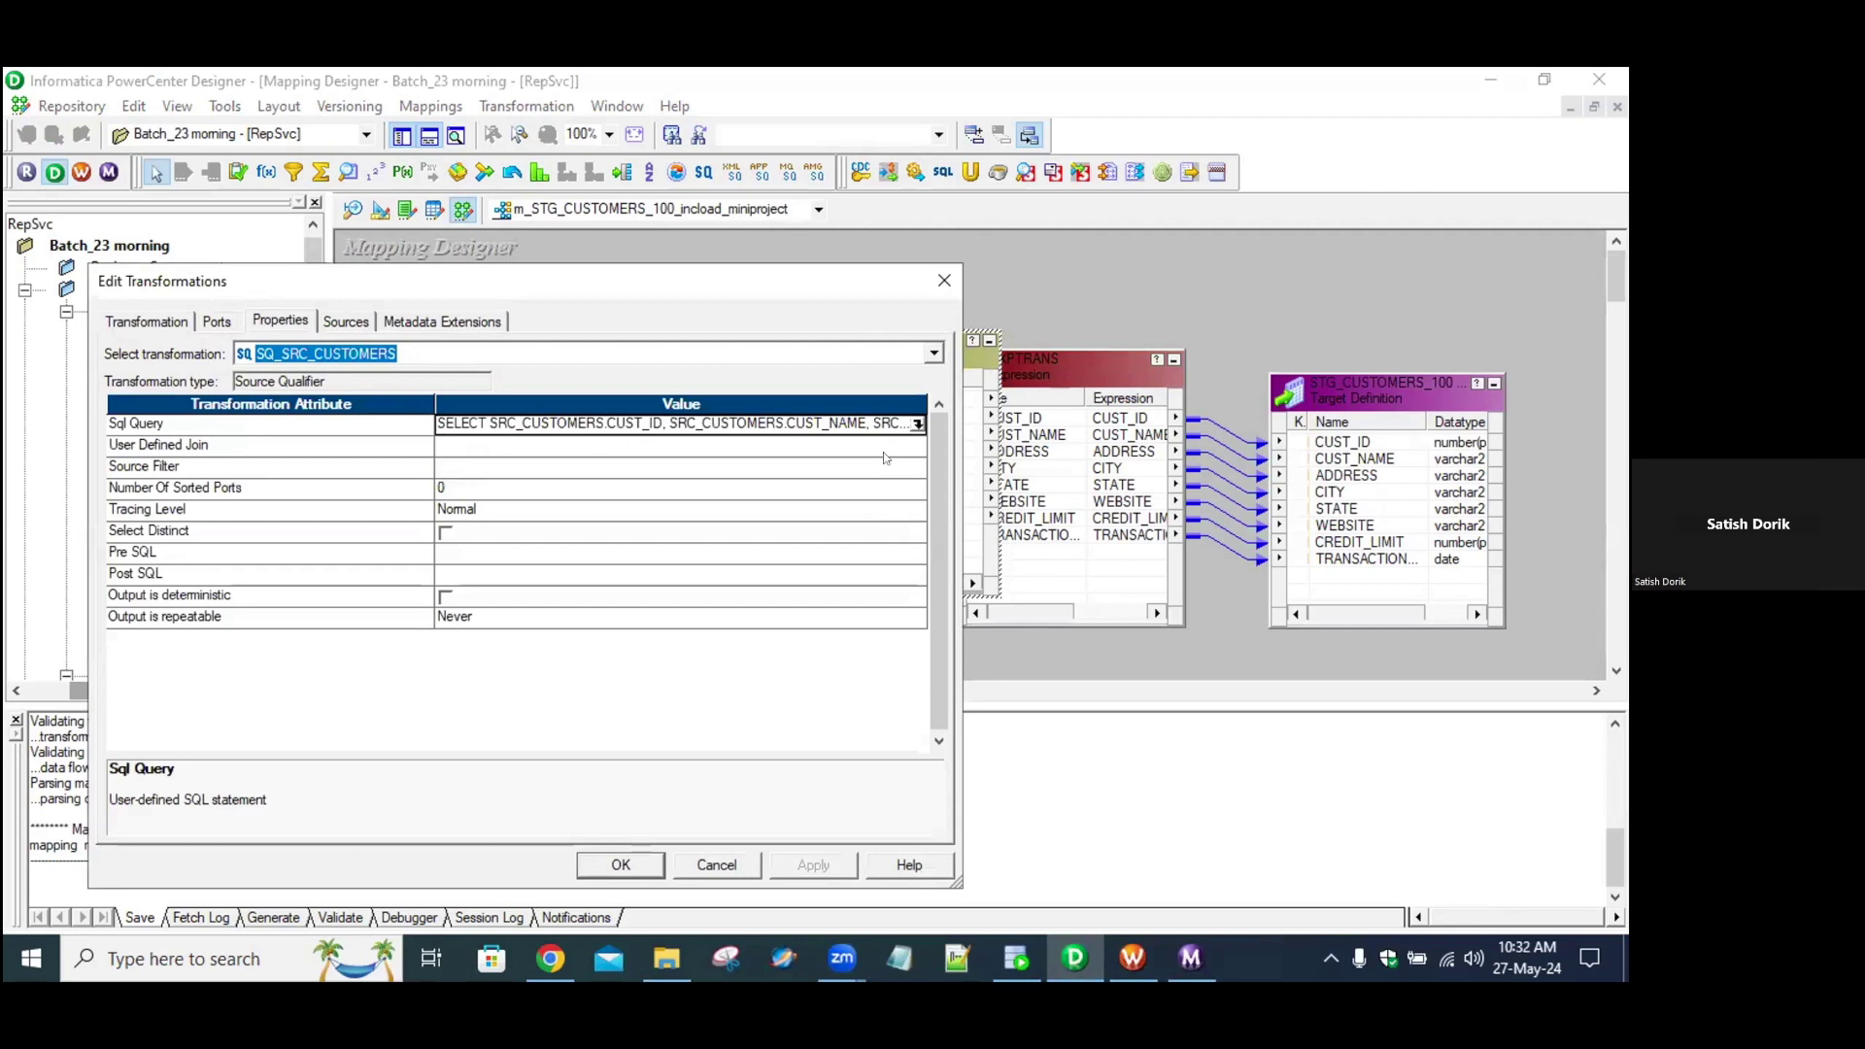
{"action": "left_click", "coordinate": [917, 423]}
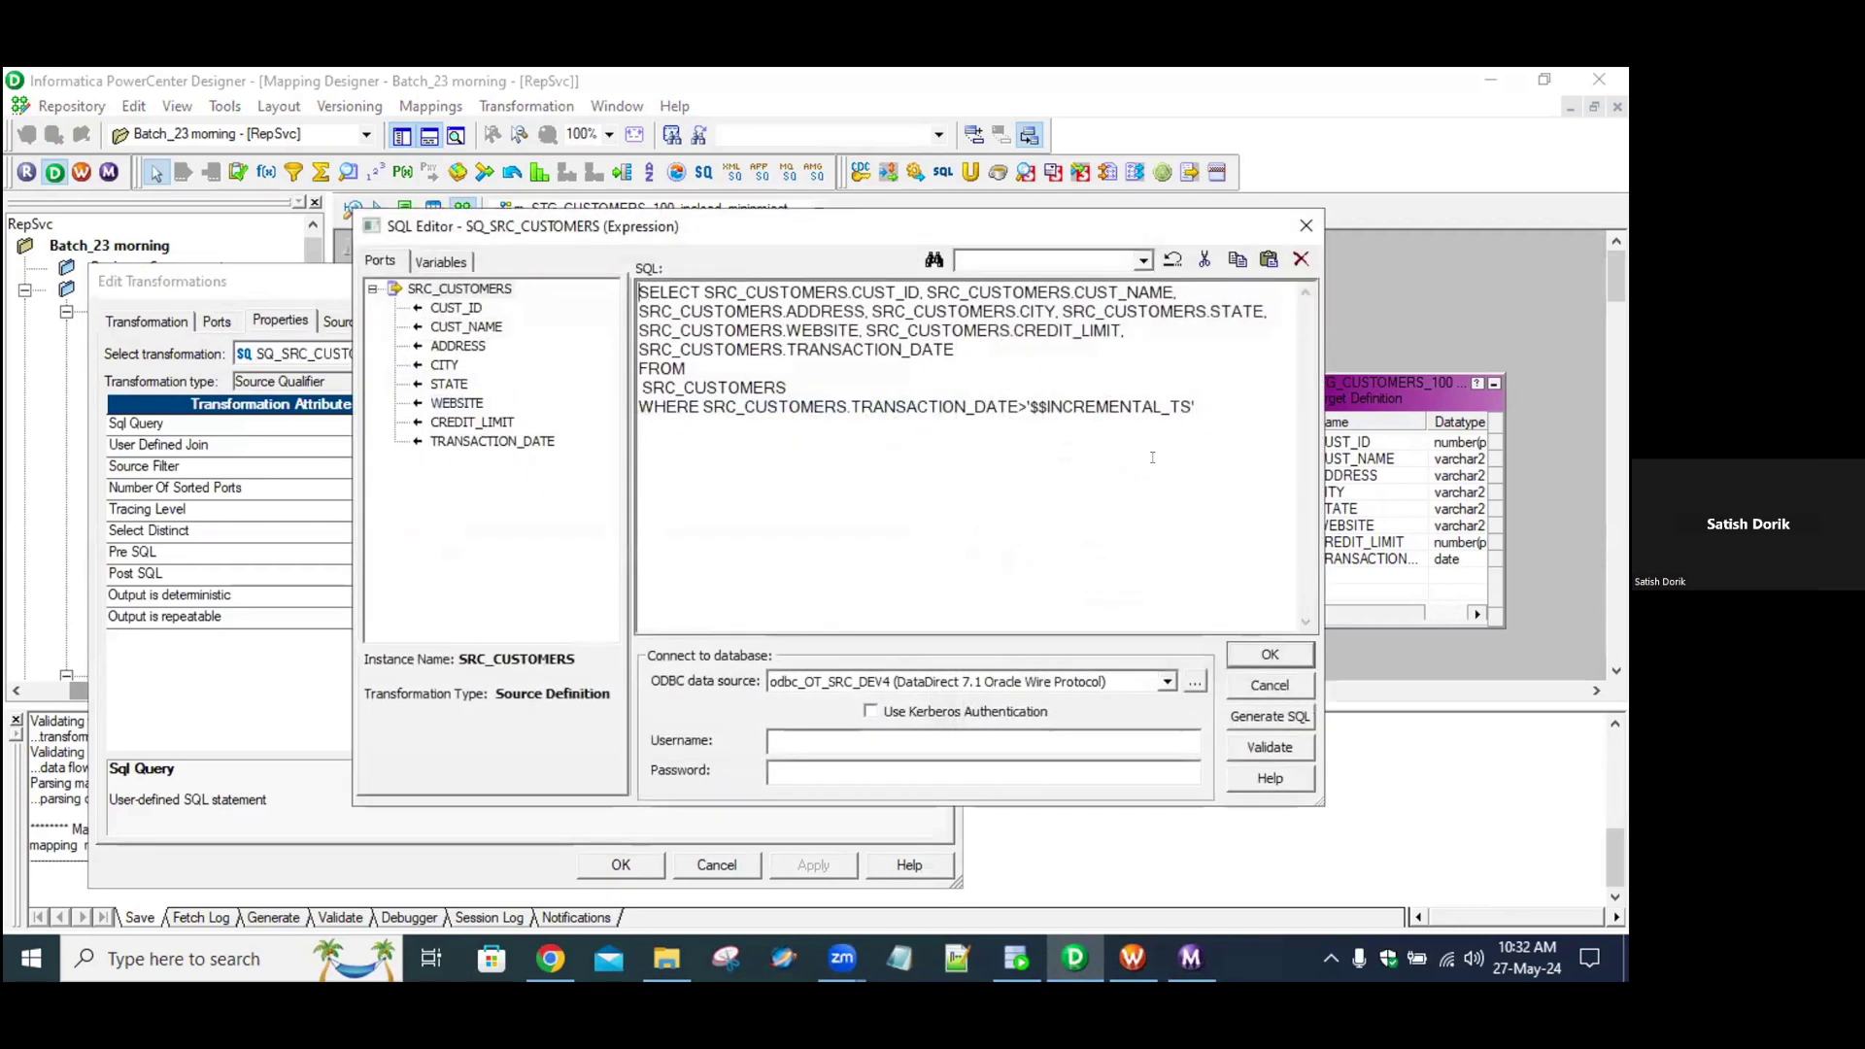
{"action": "left_click", "coordinate": [1270, 666]}
{"action": "key", "text": "Return"}
Review the expression of the v_FLAG variable port in the EXPTRANS transformation.
{"action": "double_click", "coordinate": [1100, 530]}
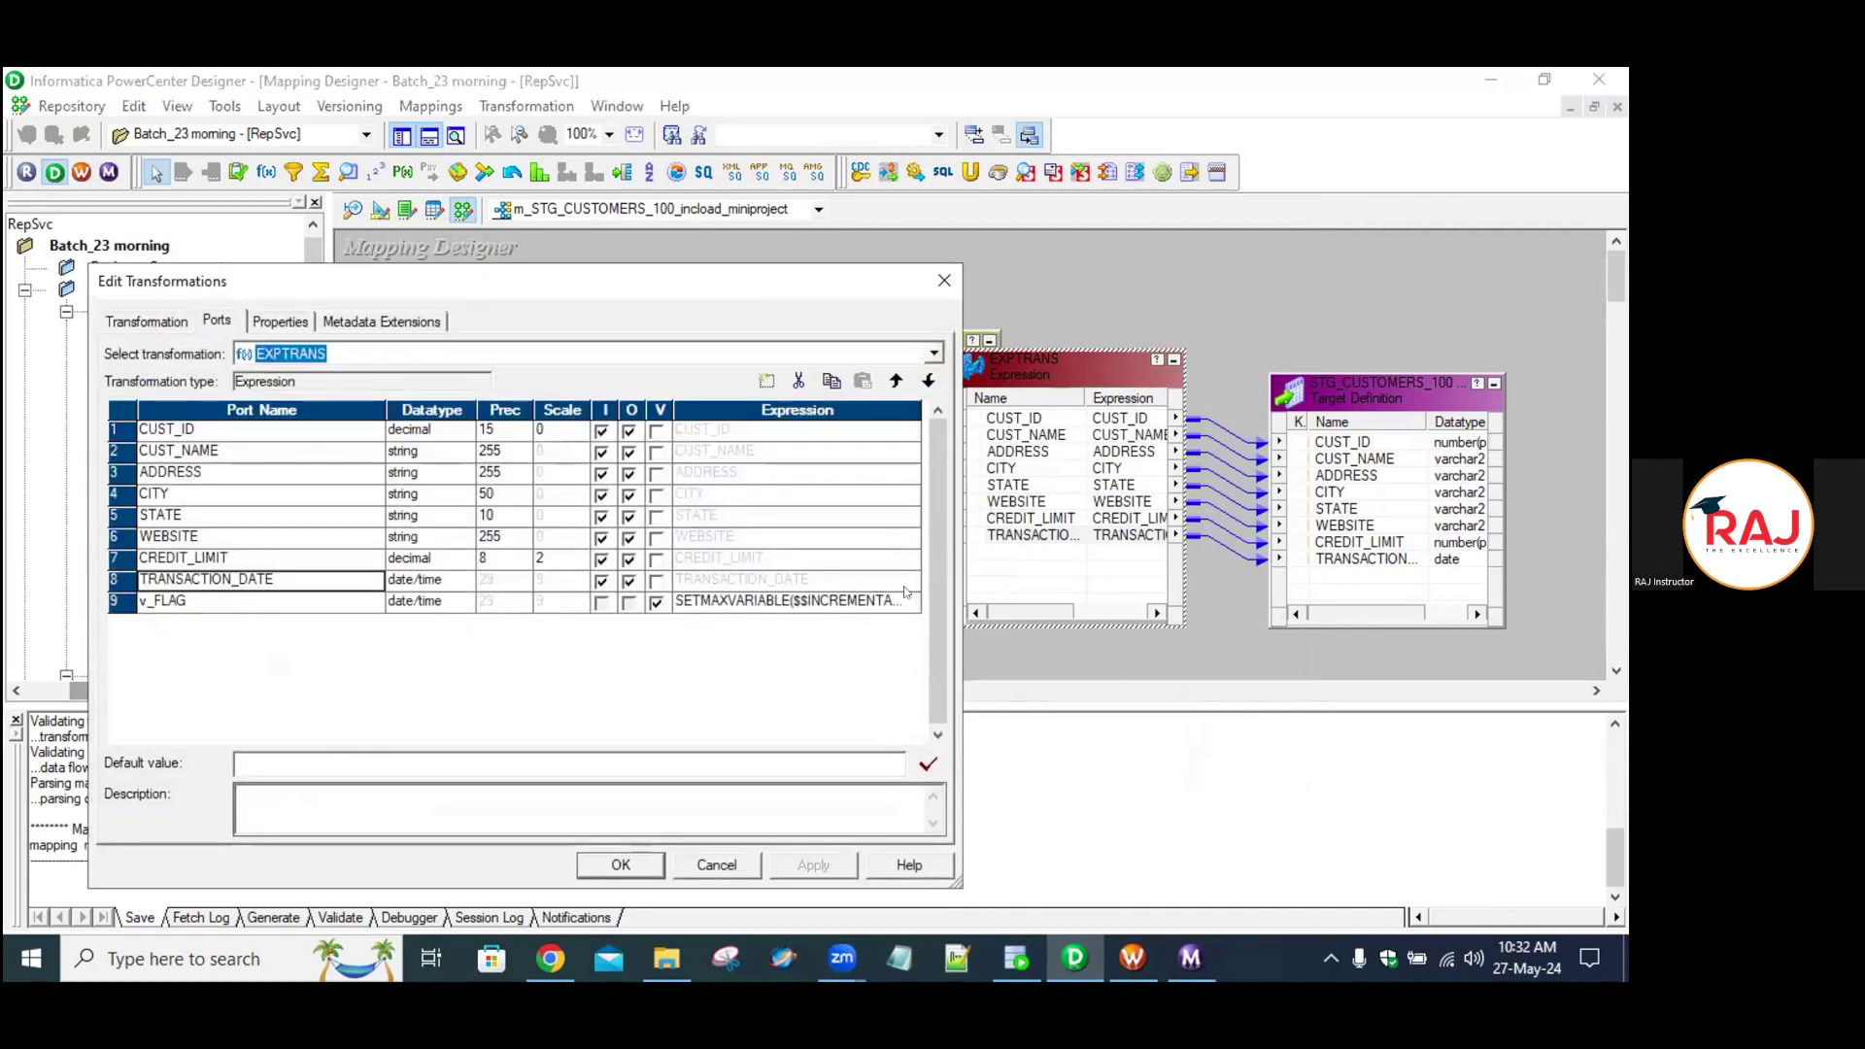
{"action": "left_click", "coordinate": [909, 607]}
{"action": "left_click", "coordinate": [911, 603]}
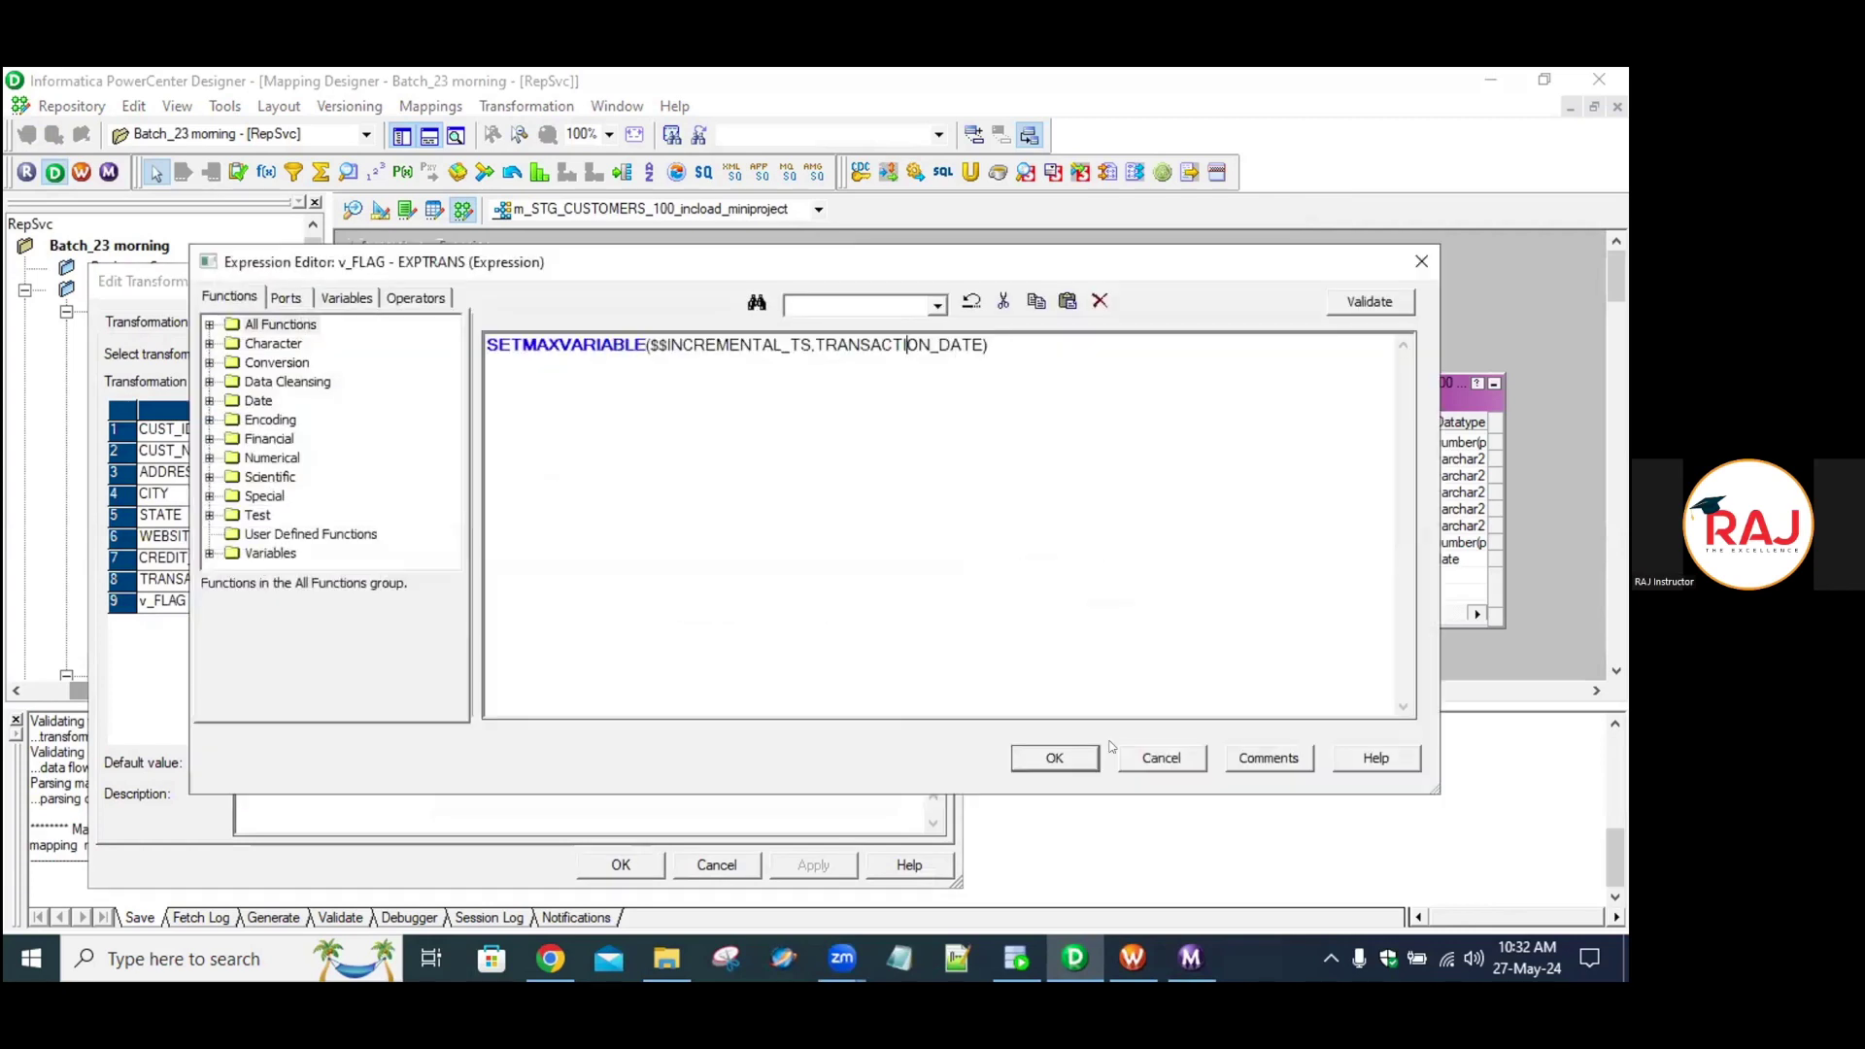
{"action": "left_click", "coordinate": [1055, 759]}
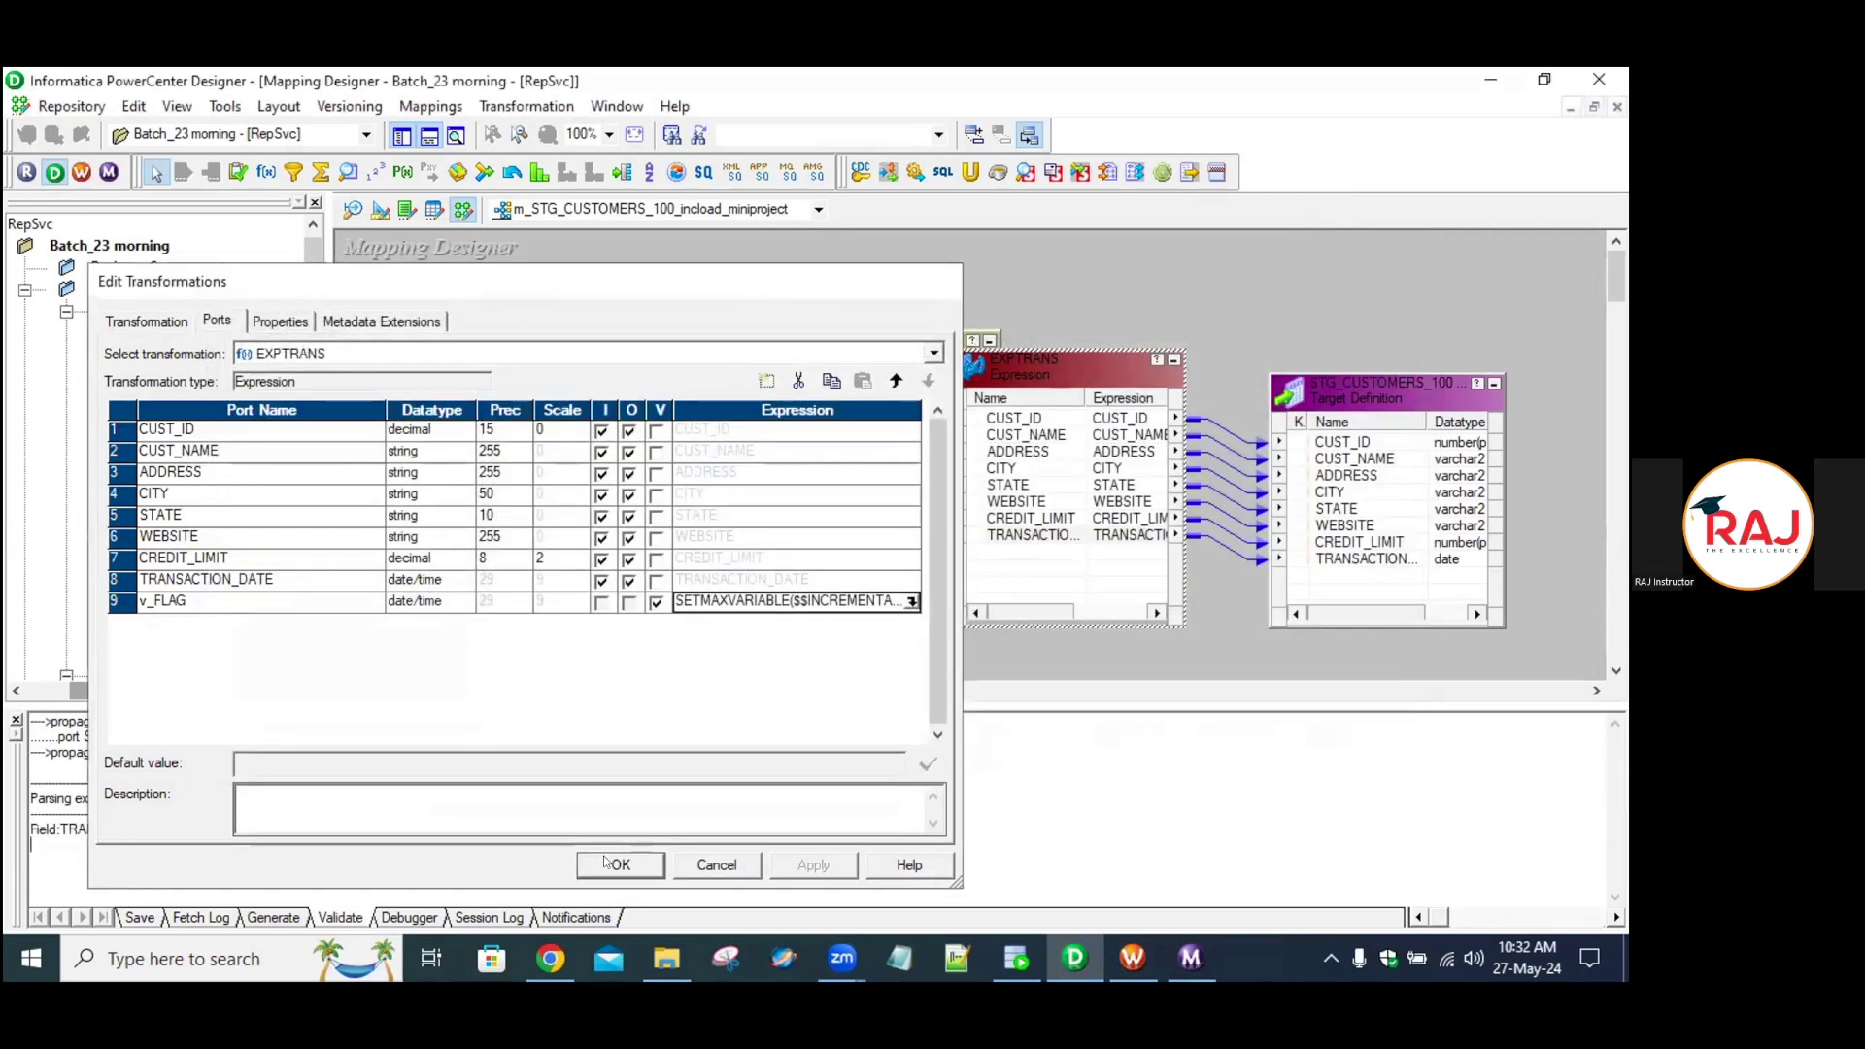
{"action": "left_click", "coordinate": [608, 867]}
Arrange all objects of the incremental load mapping as icons and select the target and the SRC_CUSTOMERS source in turn.
{"action": "right_click", "coordinate": [1123, 286]}
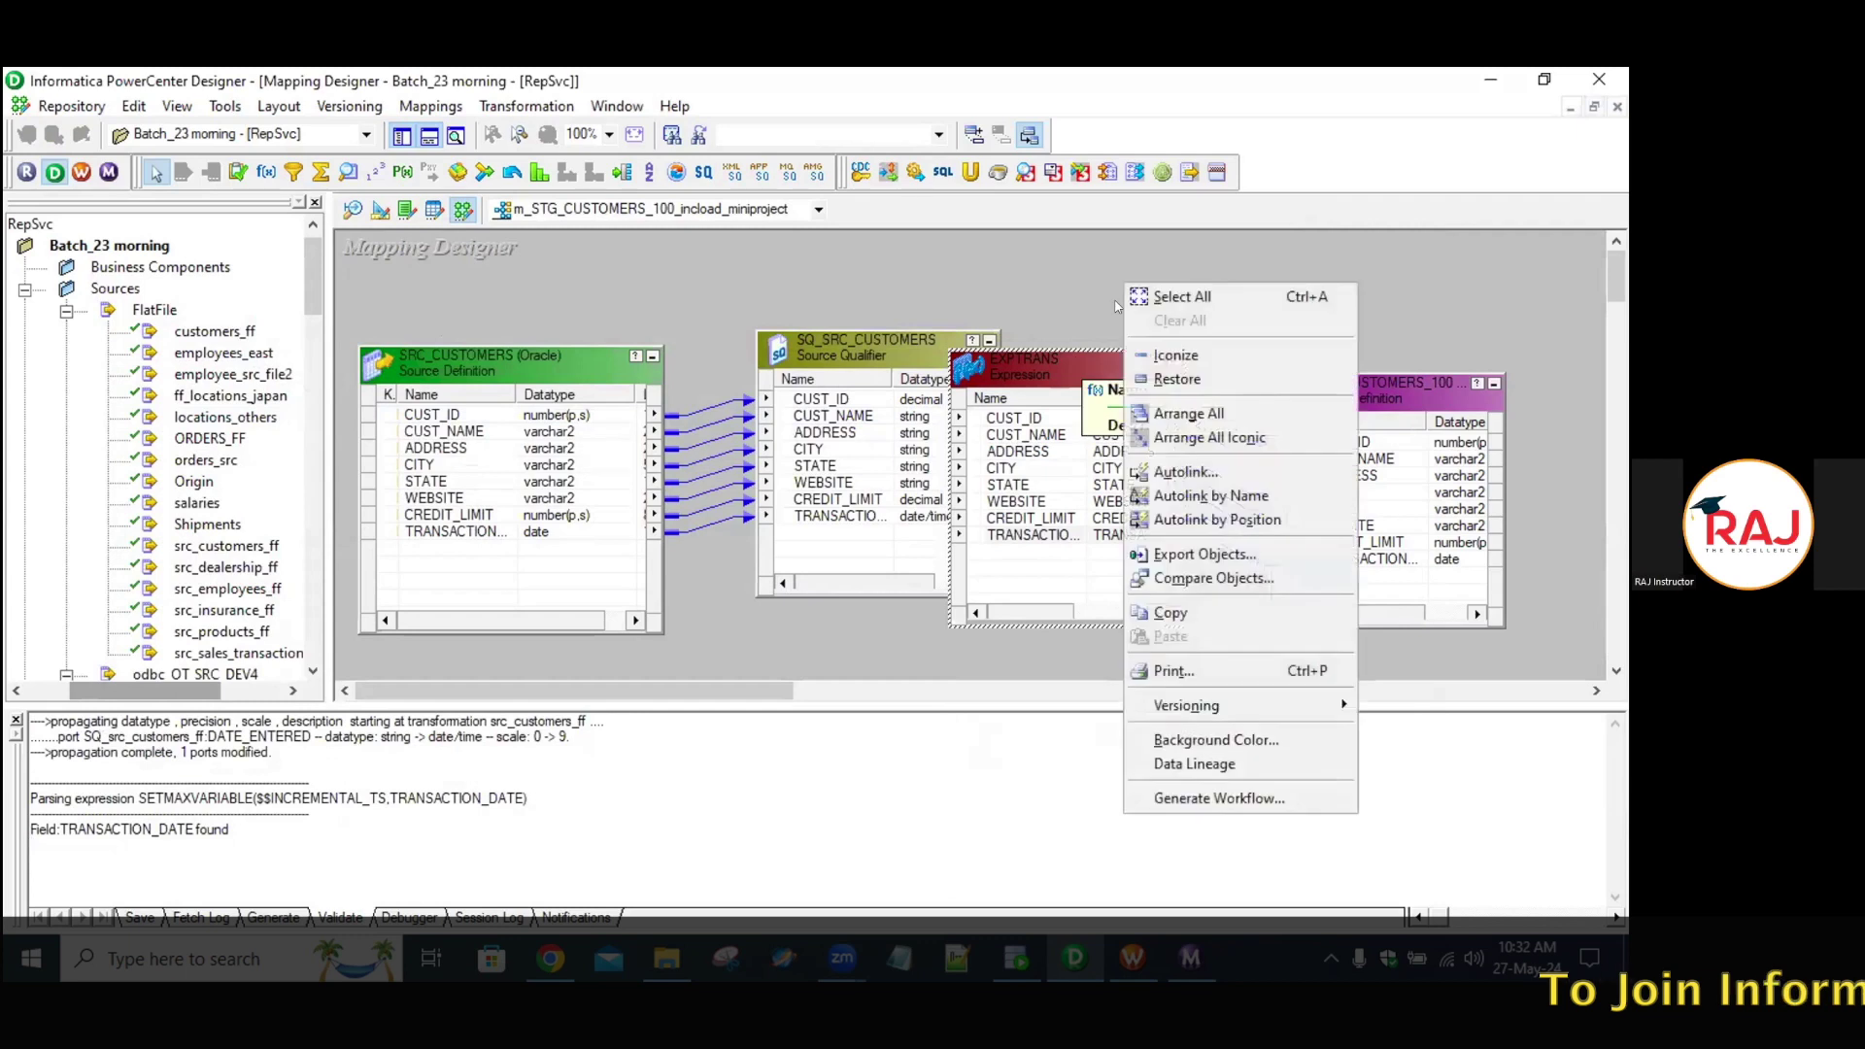
{"action": "left_click", "coordinate": [1206, 438]}
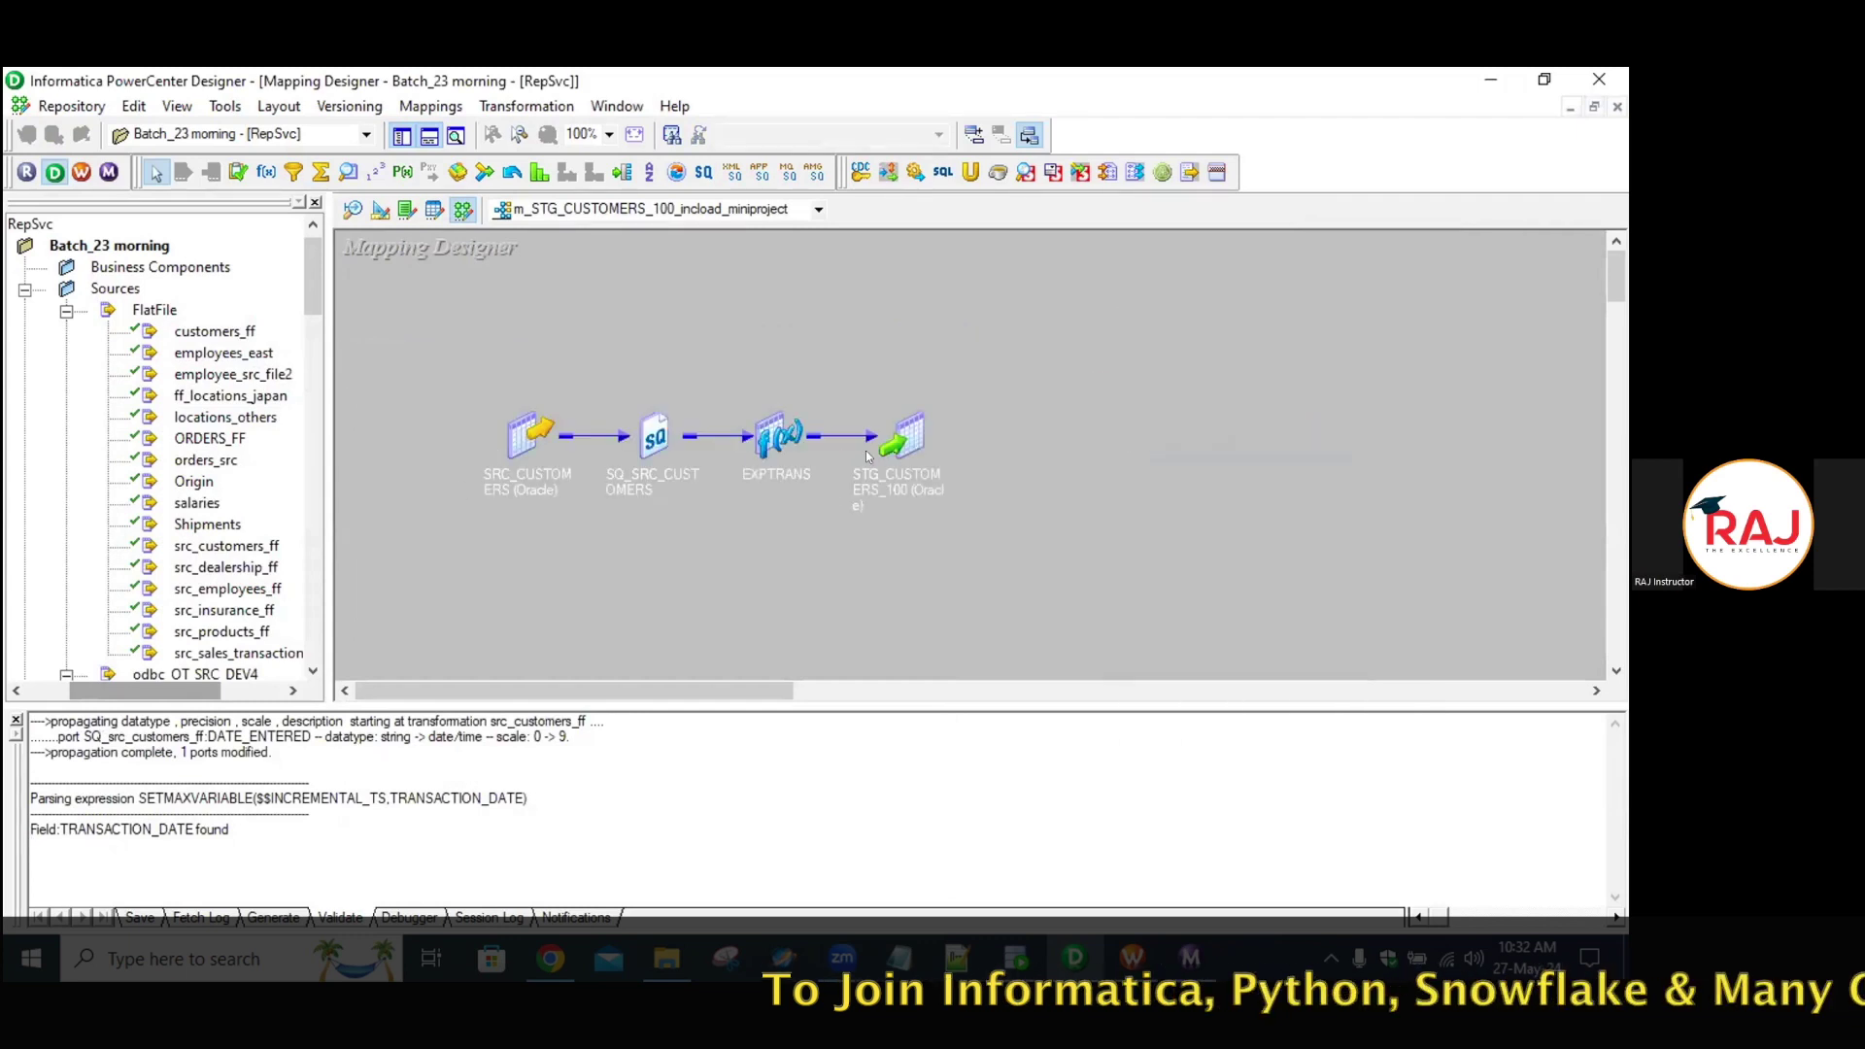
{"action": "left_click", "coordinate": [920, 440]}
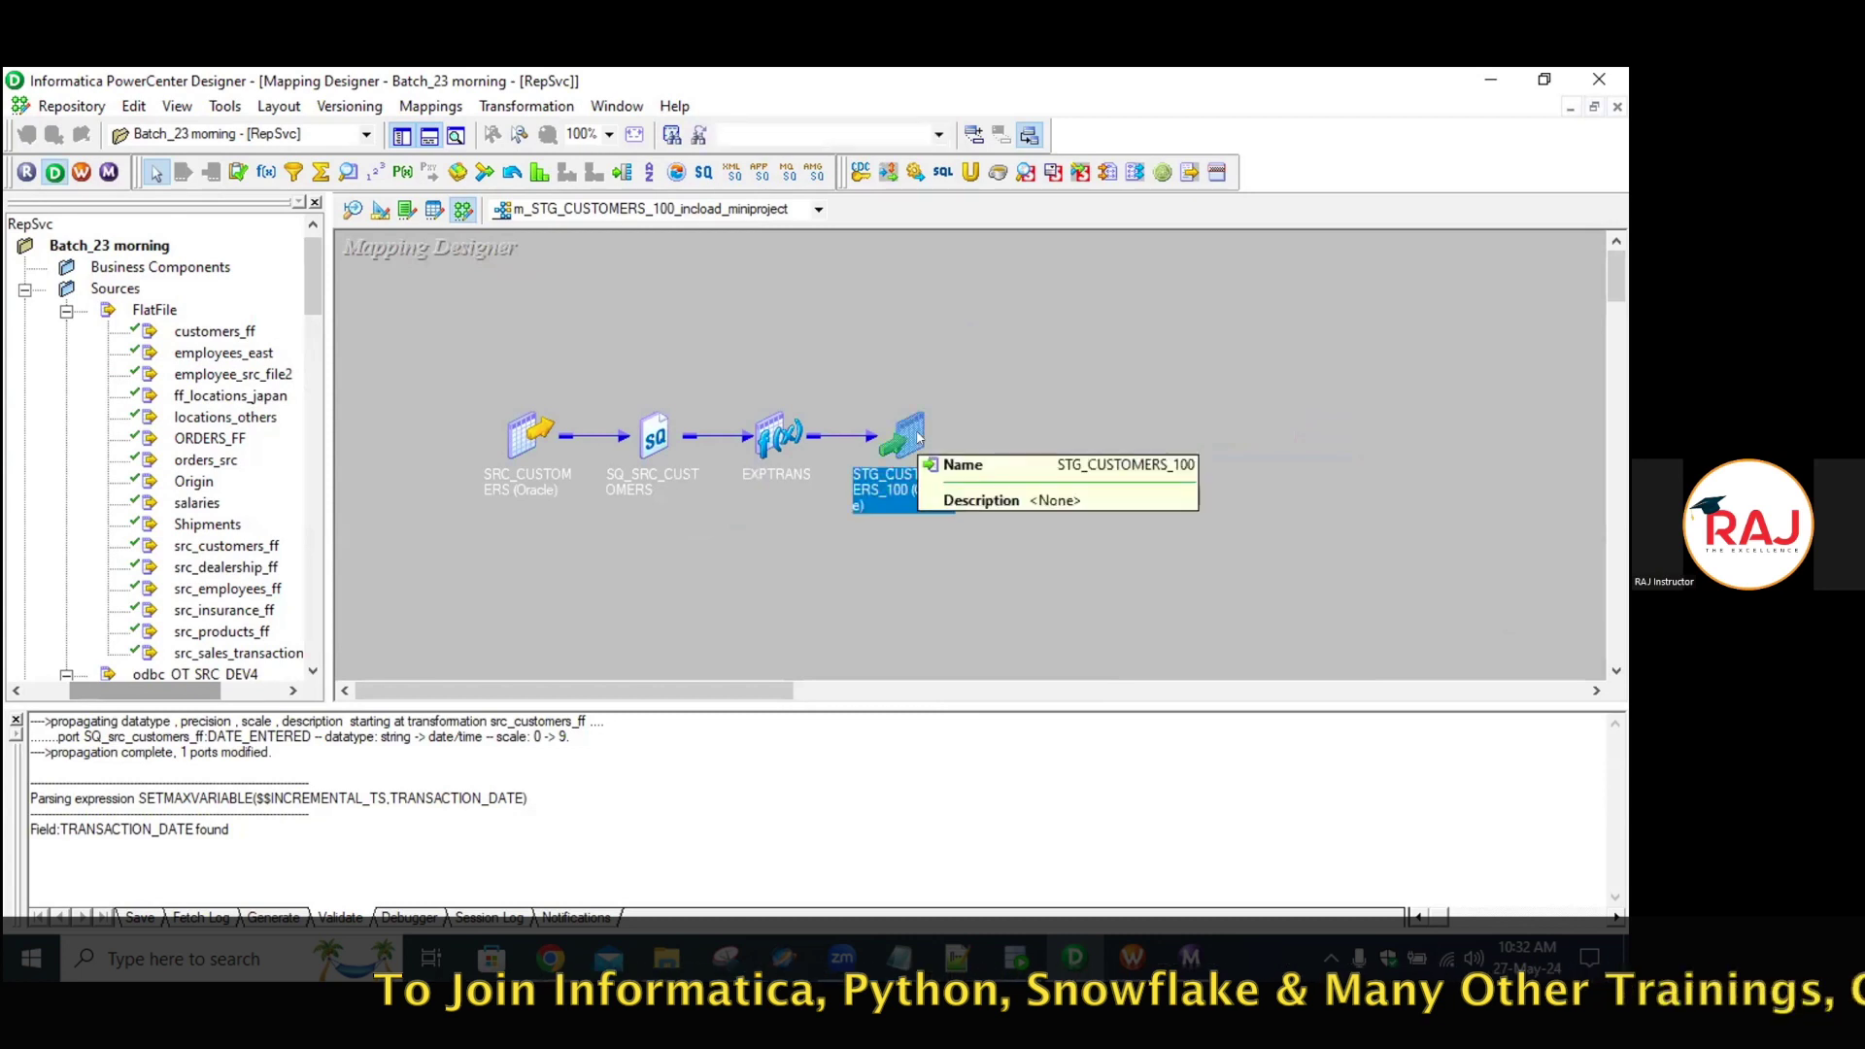
{"action": "left_click", "coordinate": [529, 437]}
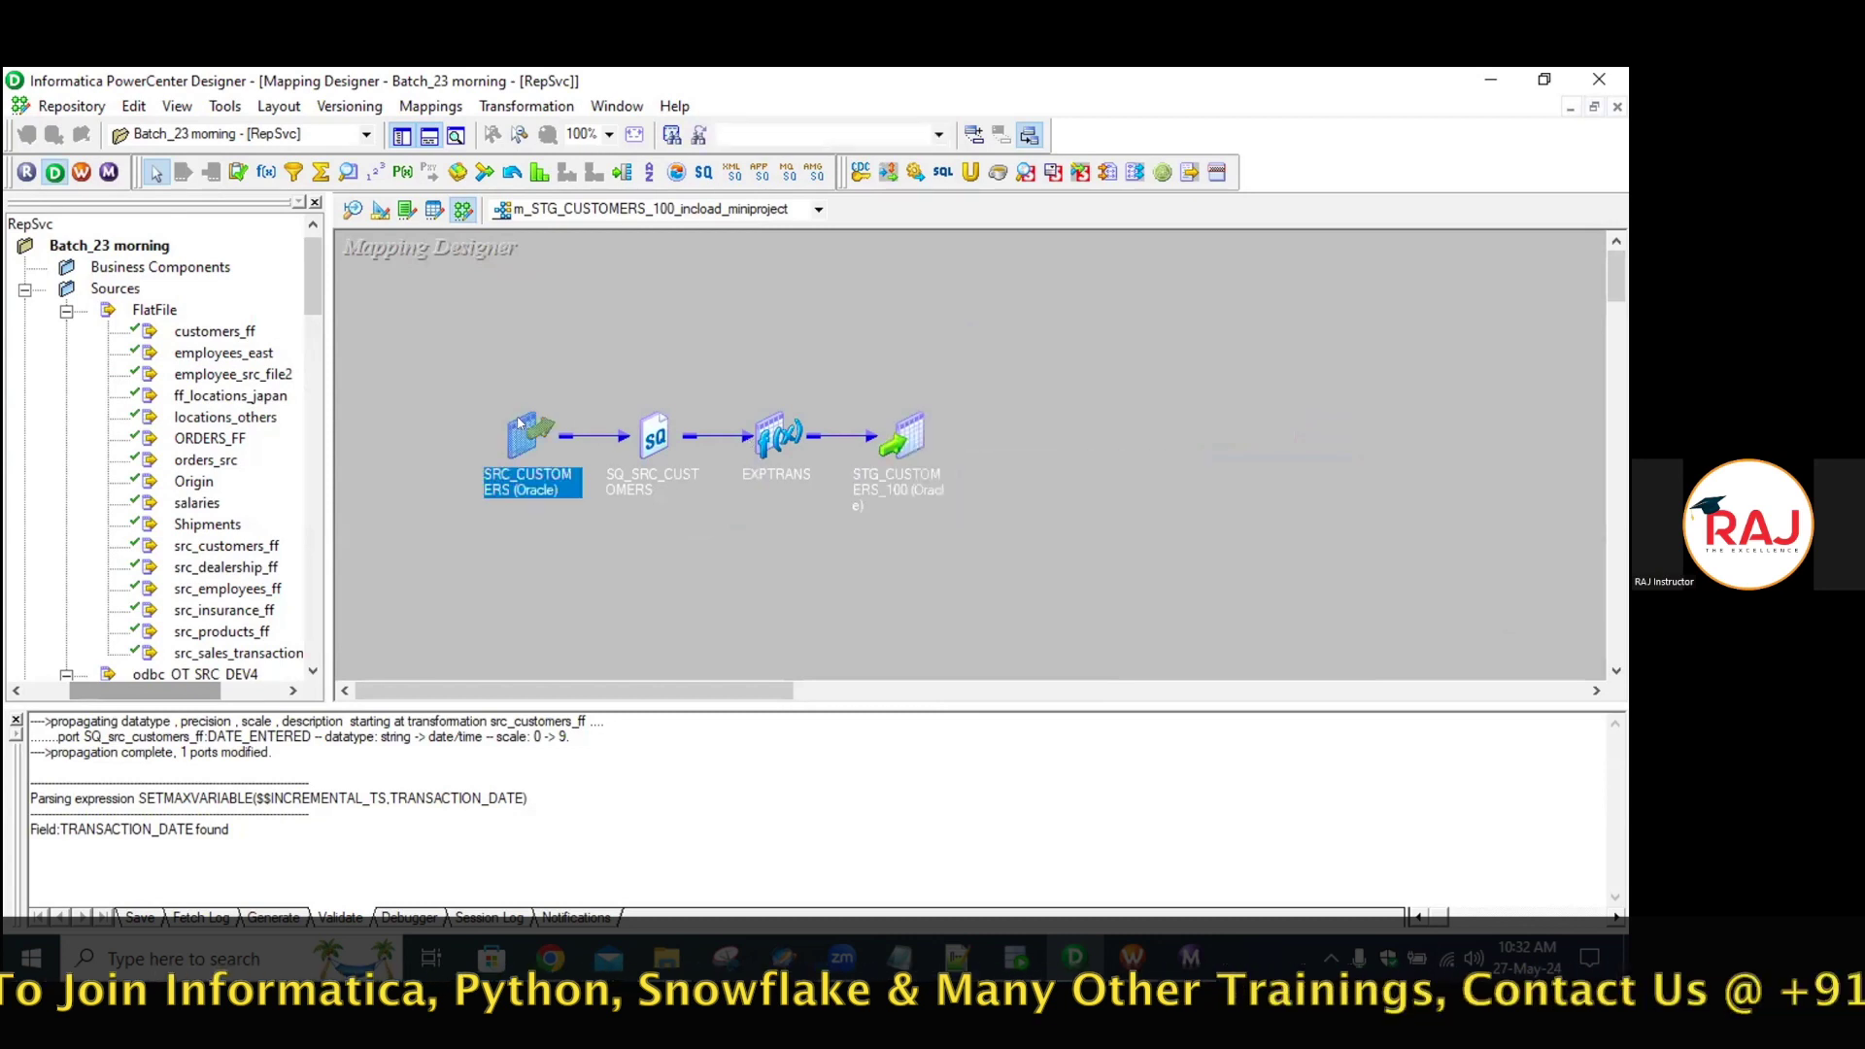
Switch to Oracle SQL Developer and rerun the SELECT query on SRC_CUSTOMERS in the OT_SRC_DEV4 worksheet.
{"action": "key", "text": "alt+Tab"}
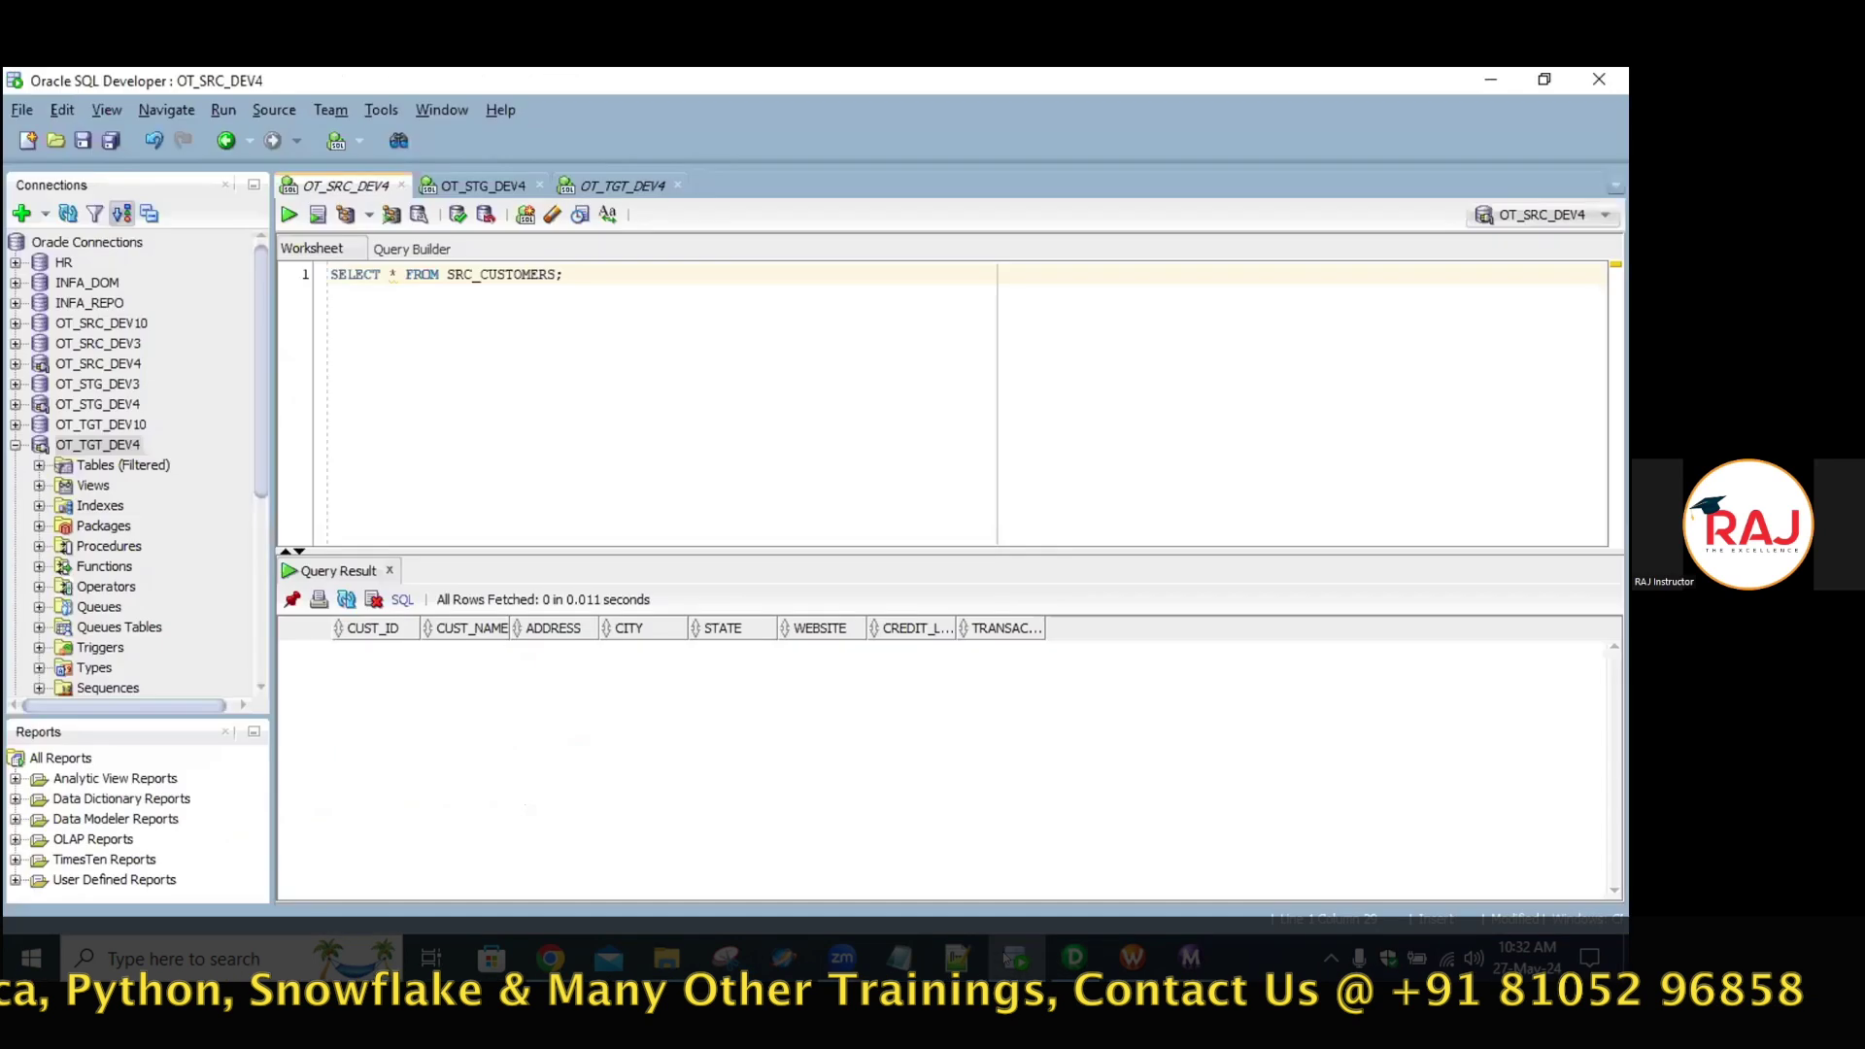
{"action": "key", "text": "ctrl+a"}
{"action": "left_click", "coordinate": [289, 214]}
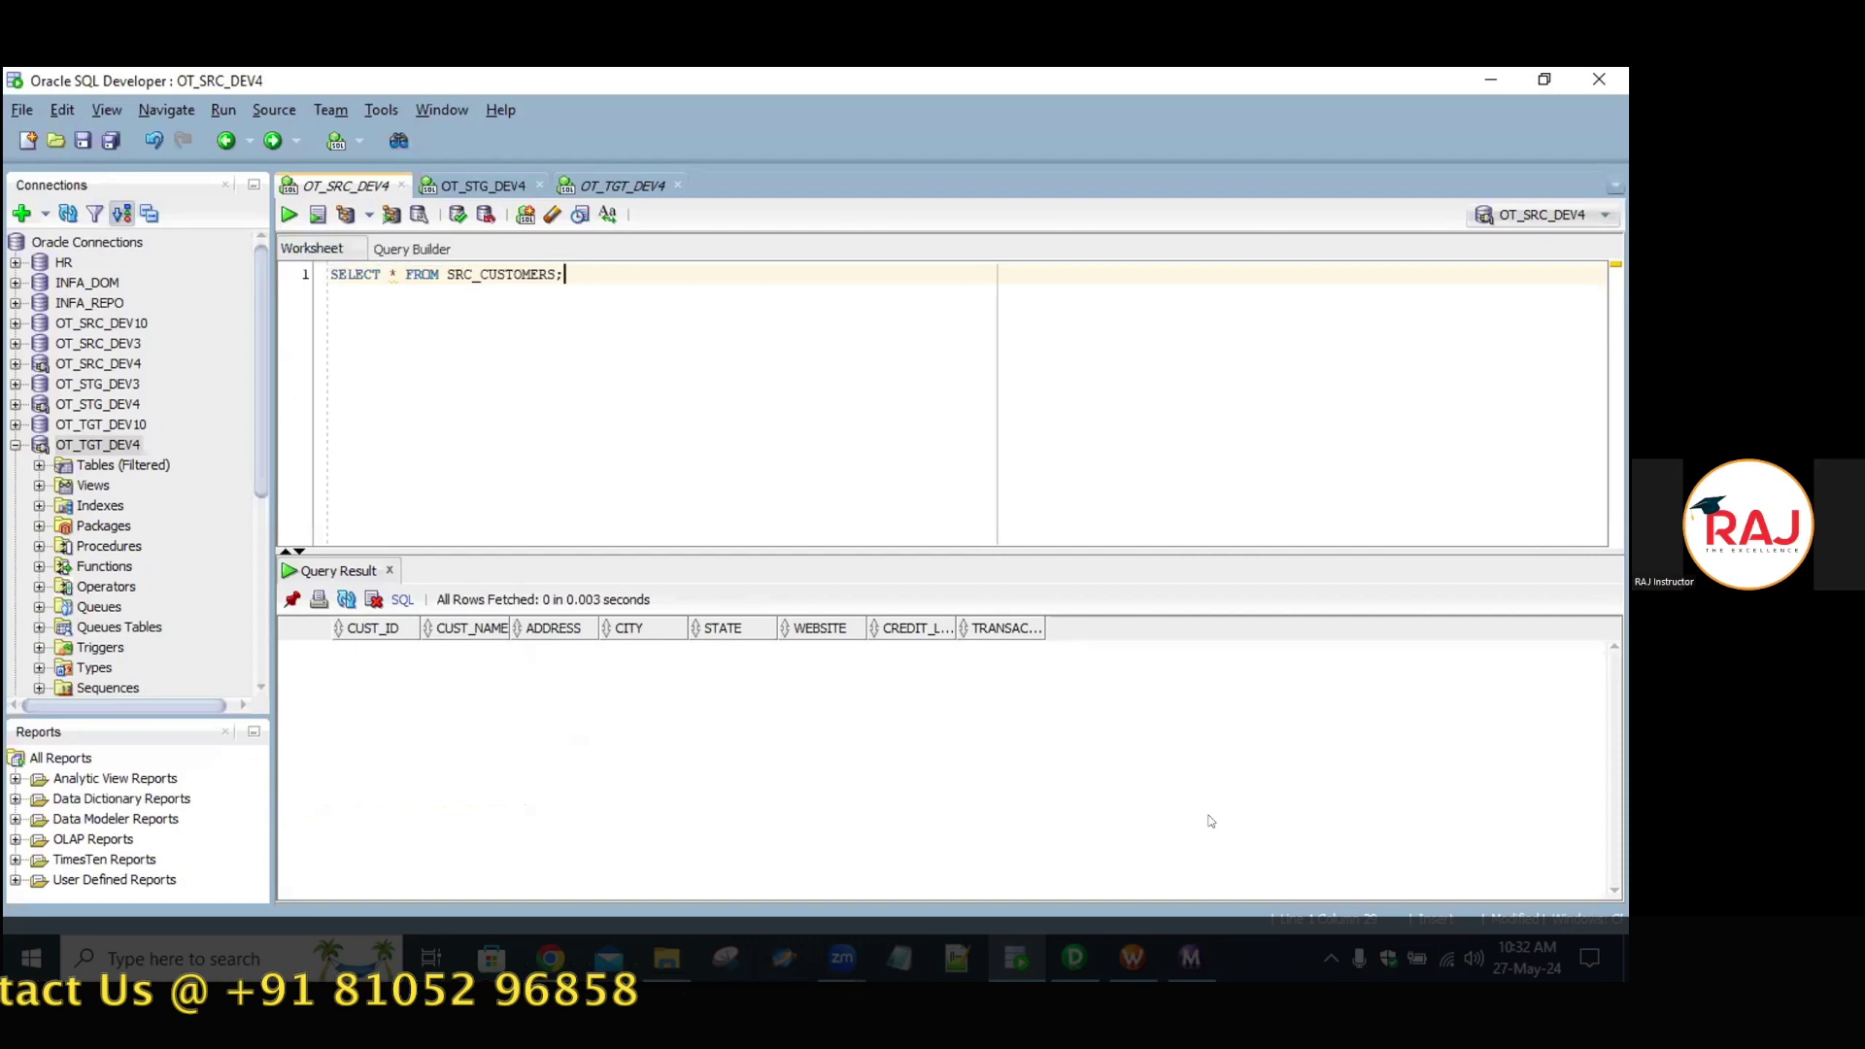
Switch to PowerCenter Designer and open the m_SRC_CUSTOMERS_mini_project mapping.
{"action": "left_click", "coordinate": [1065, 965]}
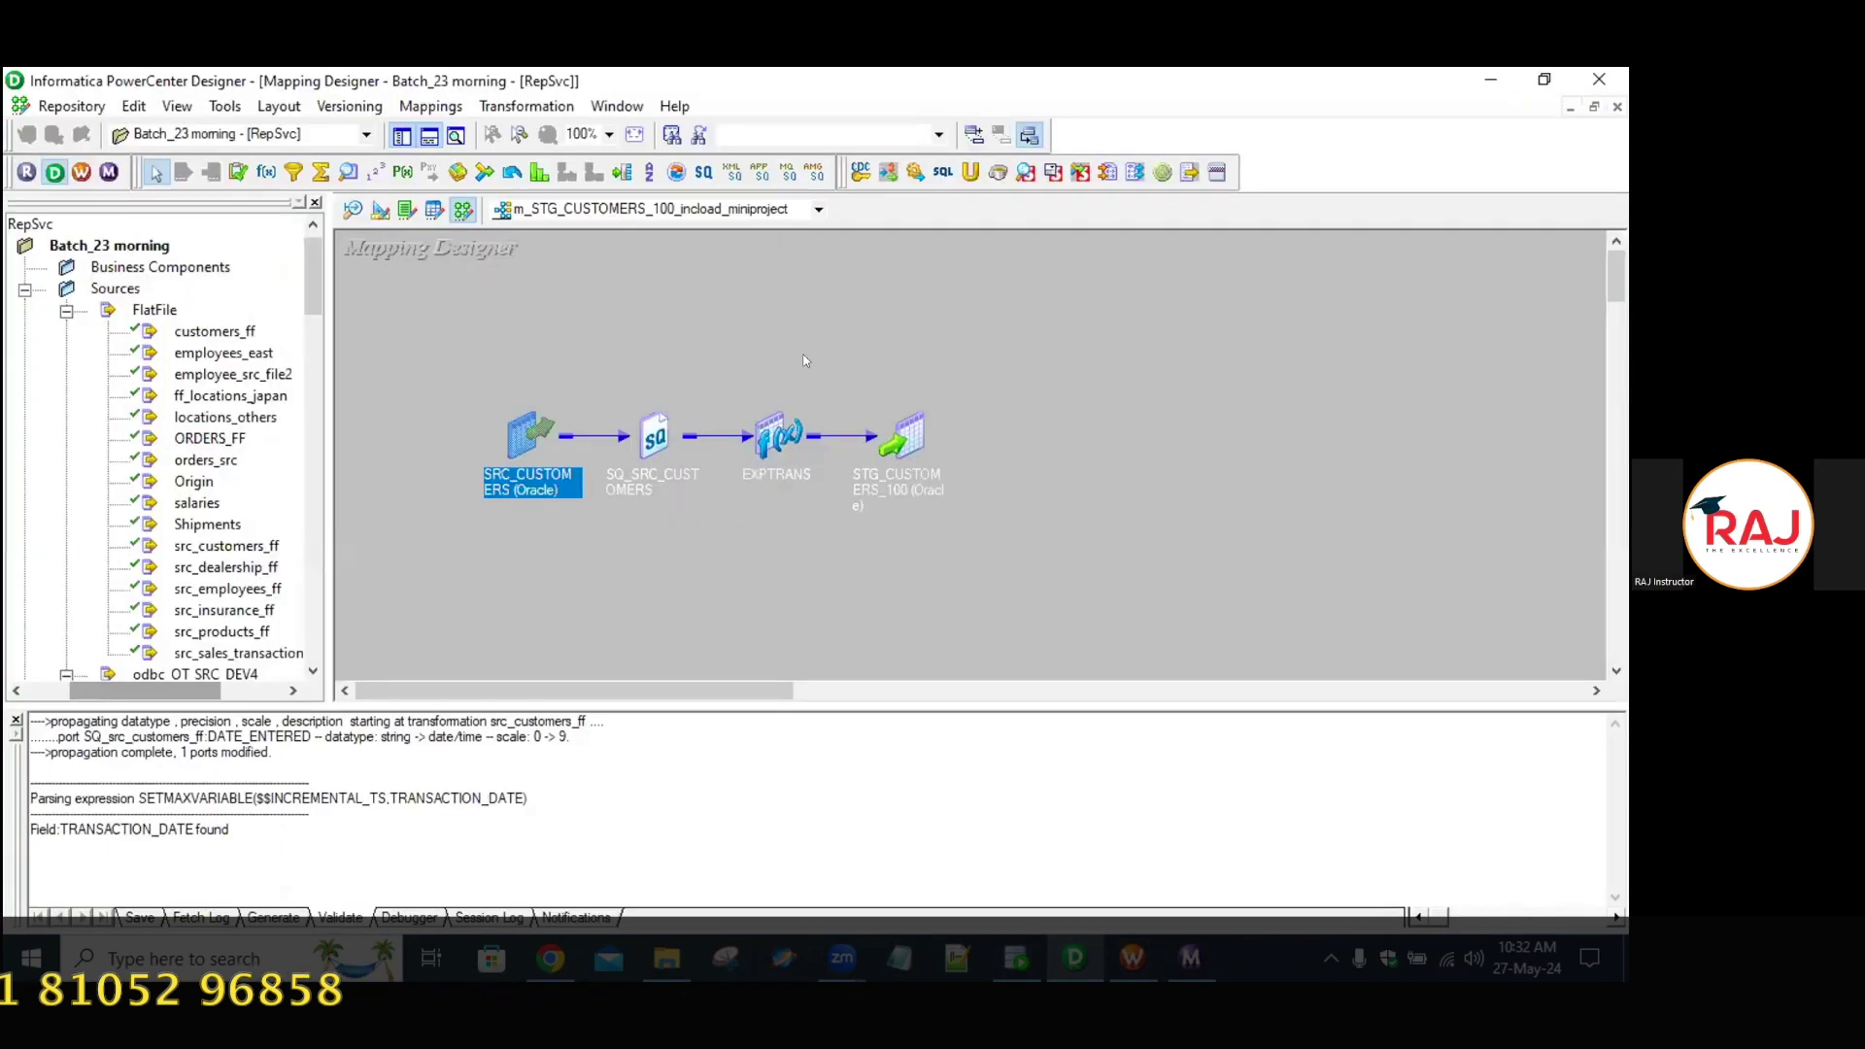
{"action": "left_click", "coordinate": [717, 209]}
{"action": "left_click", "coordinate": [673, 270]}
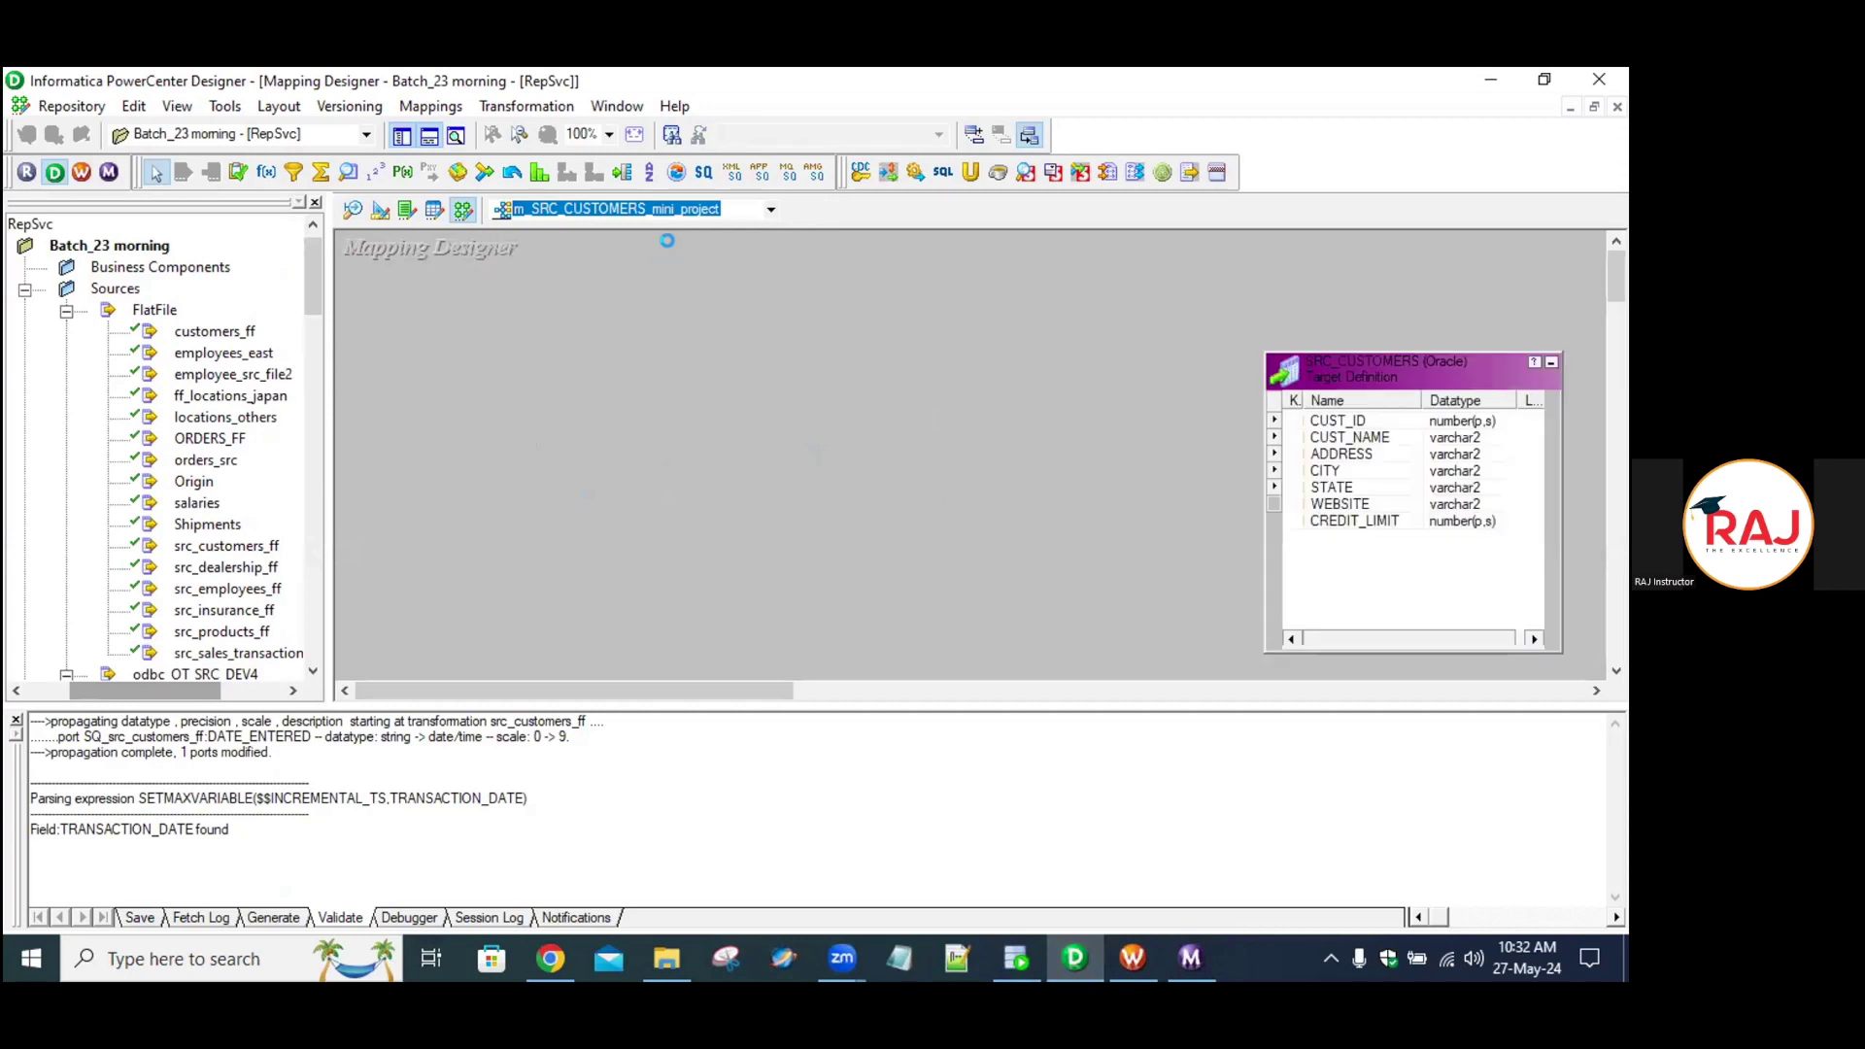
Check which target table the SRC_CUSTOMERS target definition in the mapping is based on.
{"action": "double_click", "coordinate": [1299, 387]}
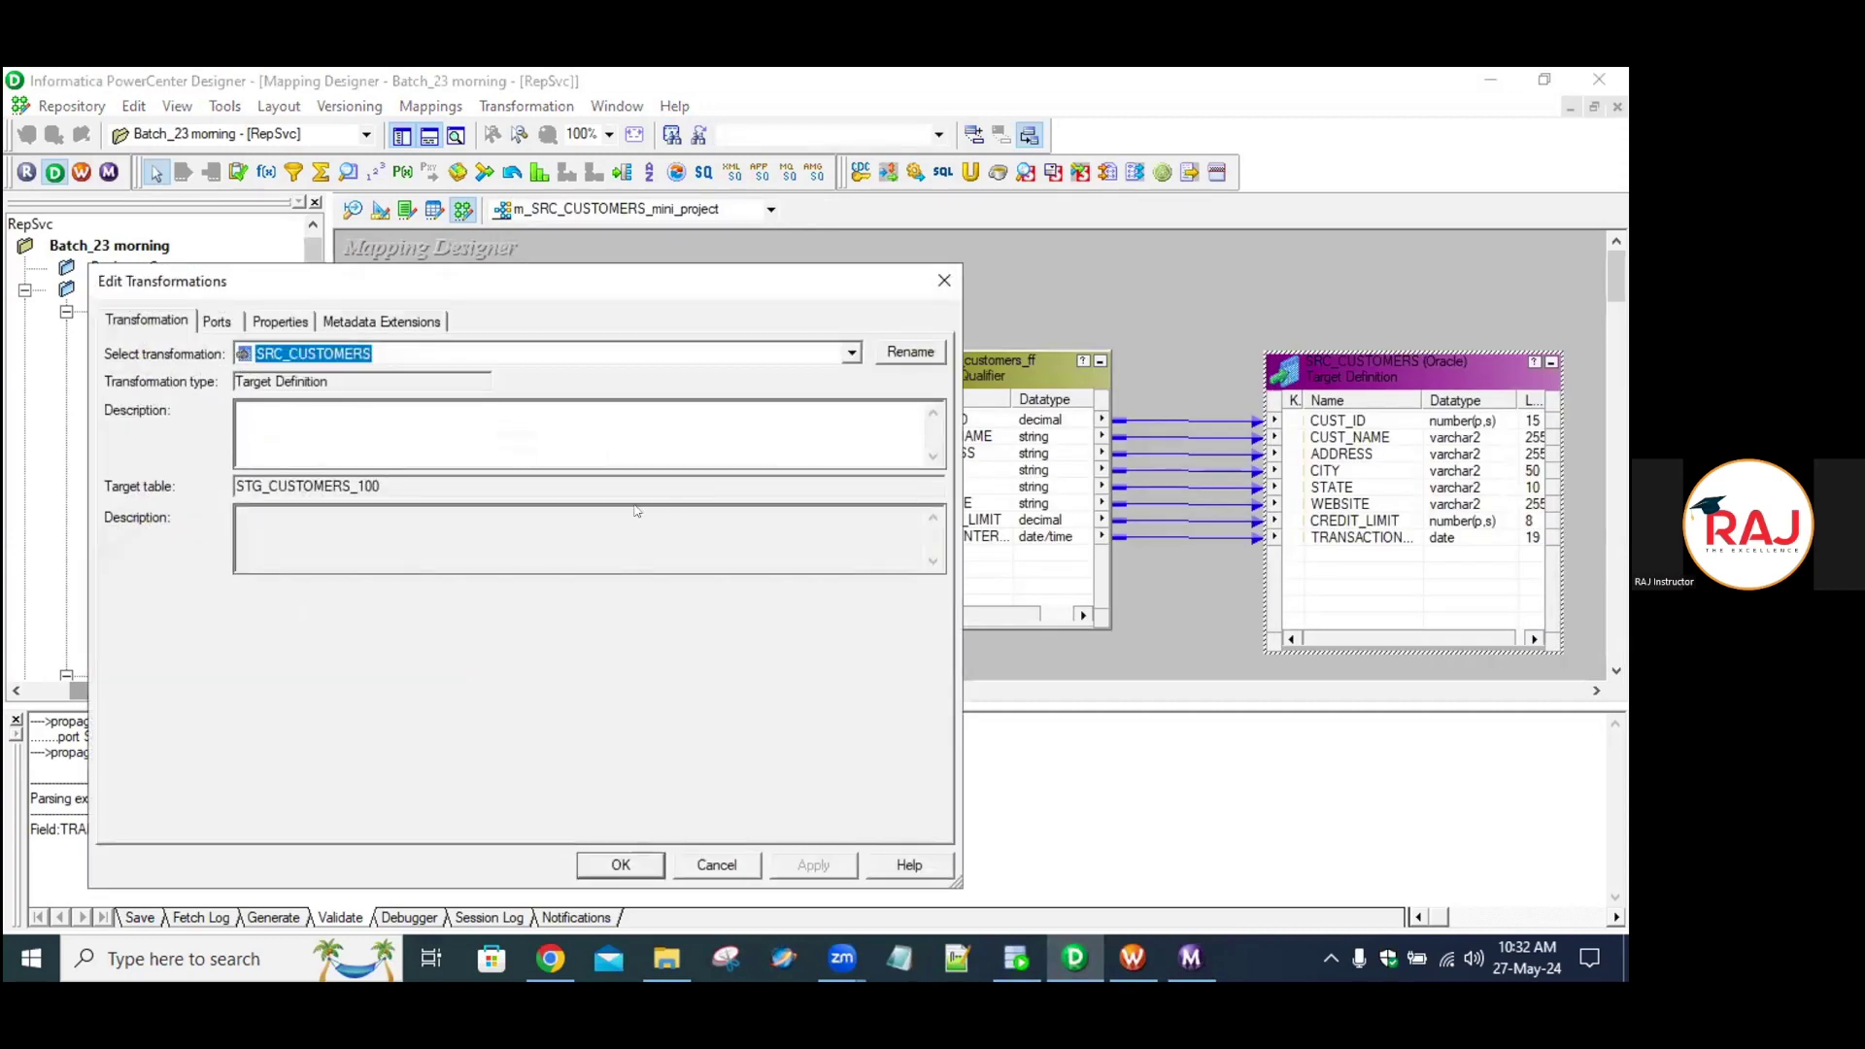
{"action": "left_click", "coordinate": [636, 485]}
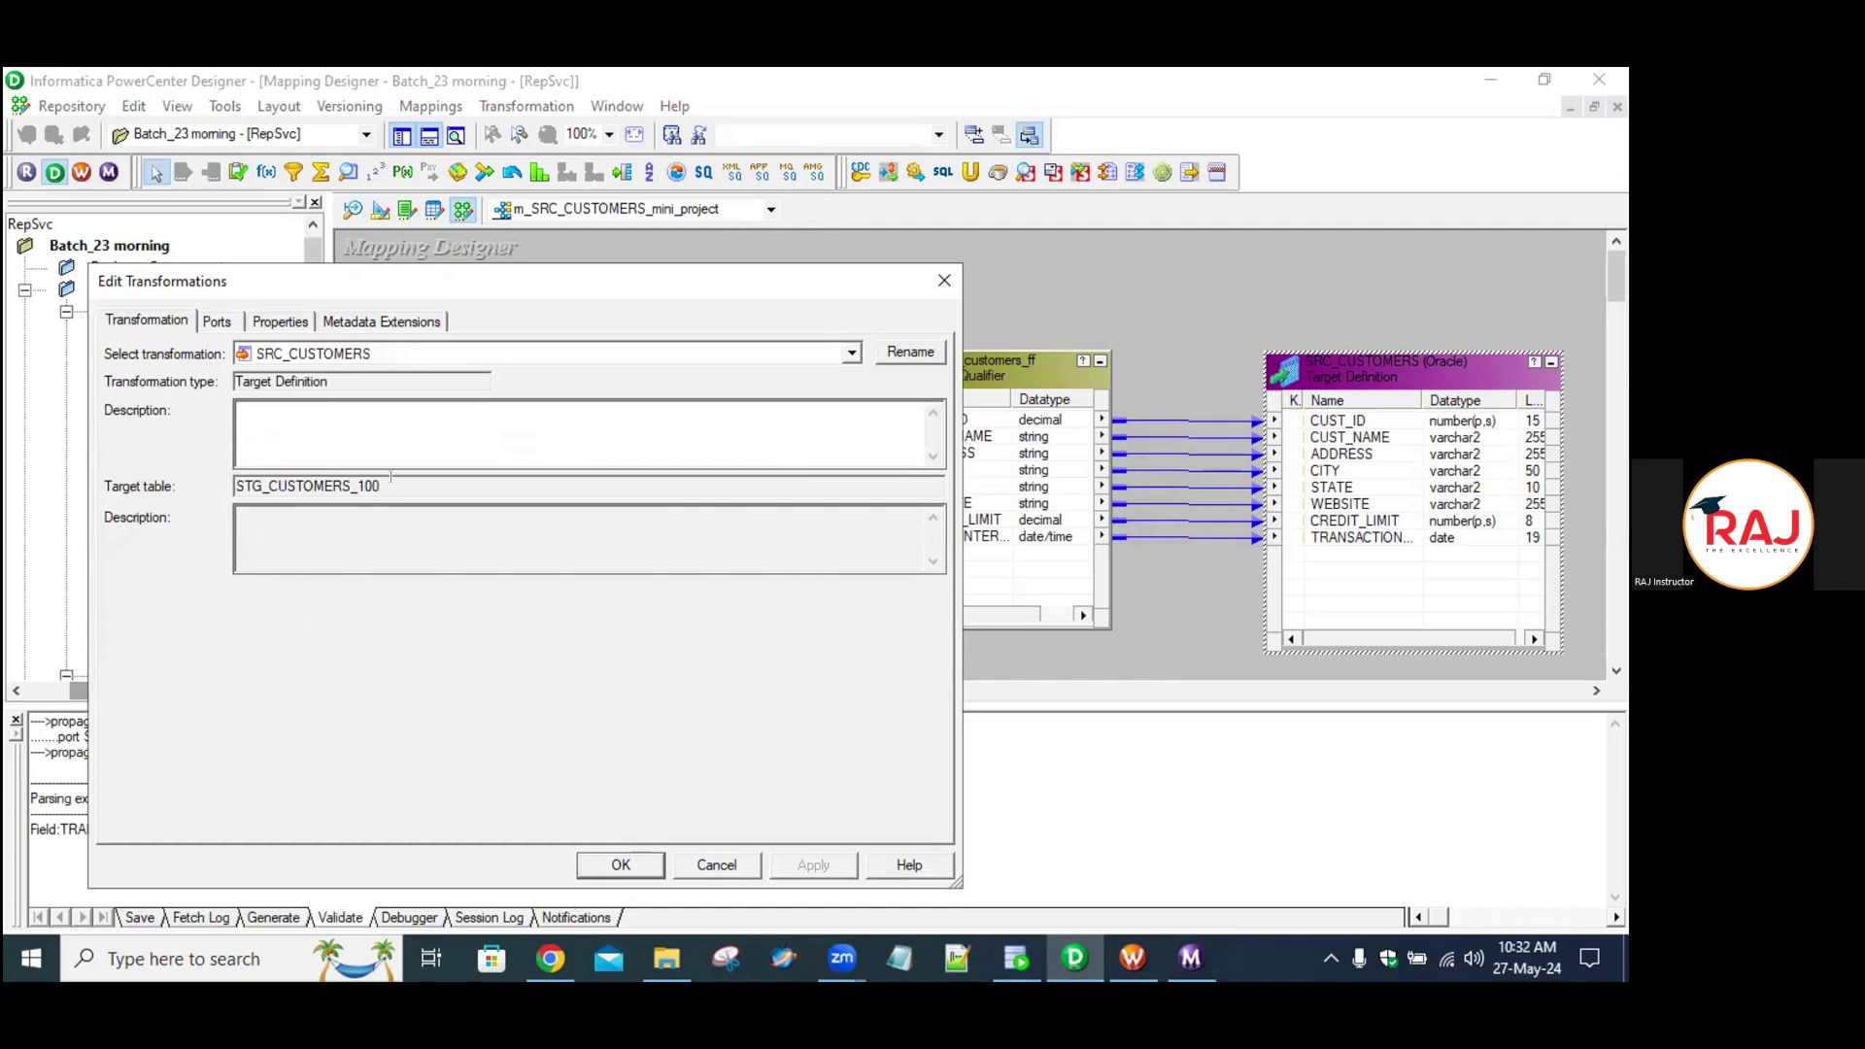
{"action": "left_click_drag", "start_coordinate": [390, 476], "coordinate": [202, 464]}
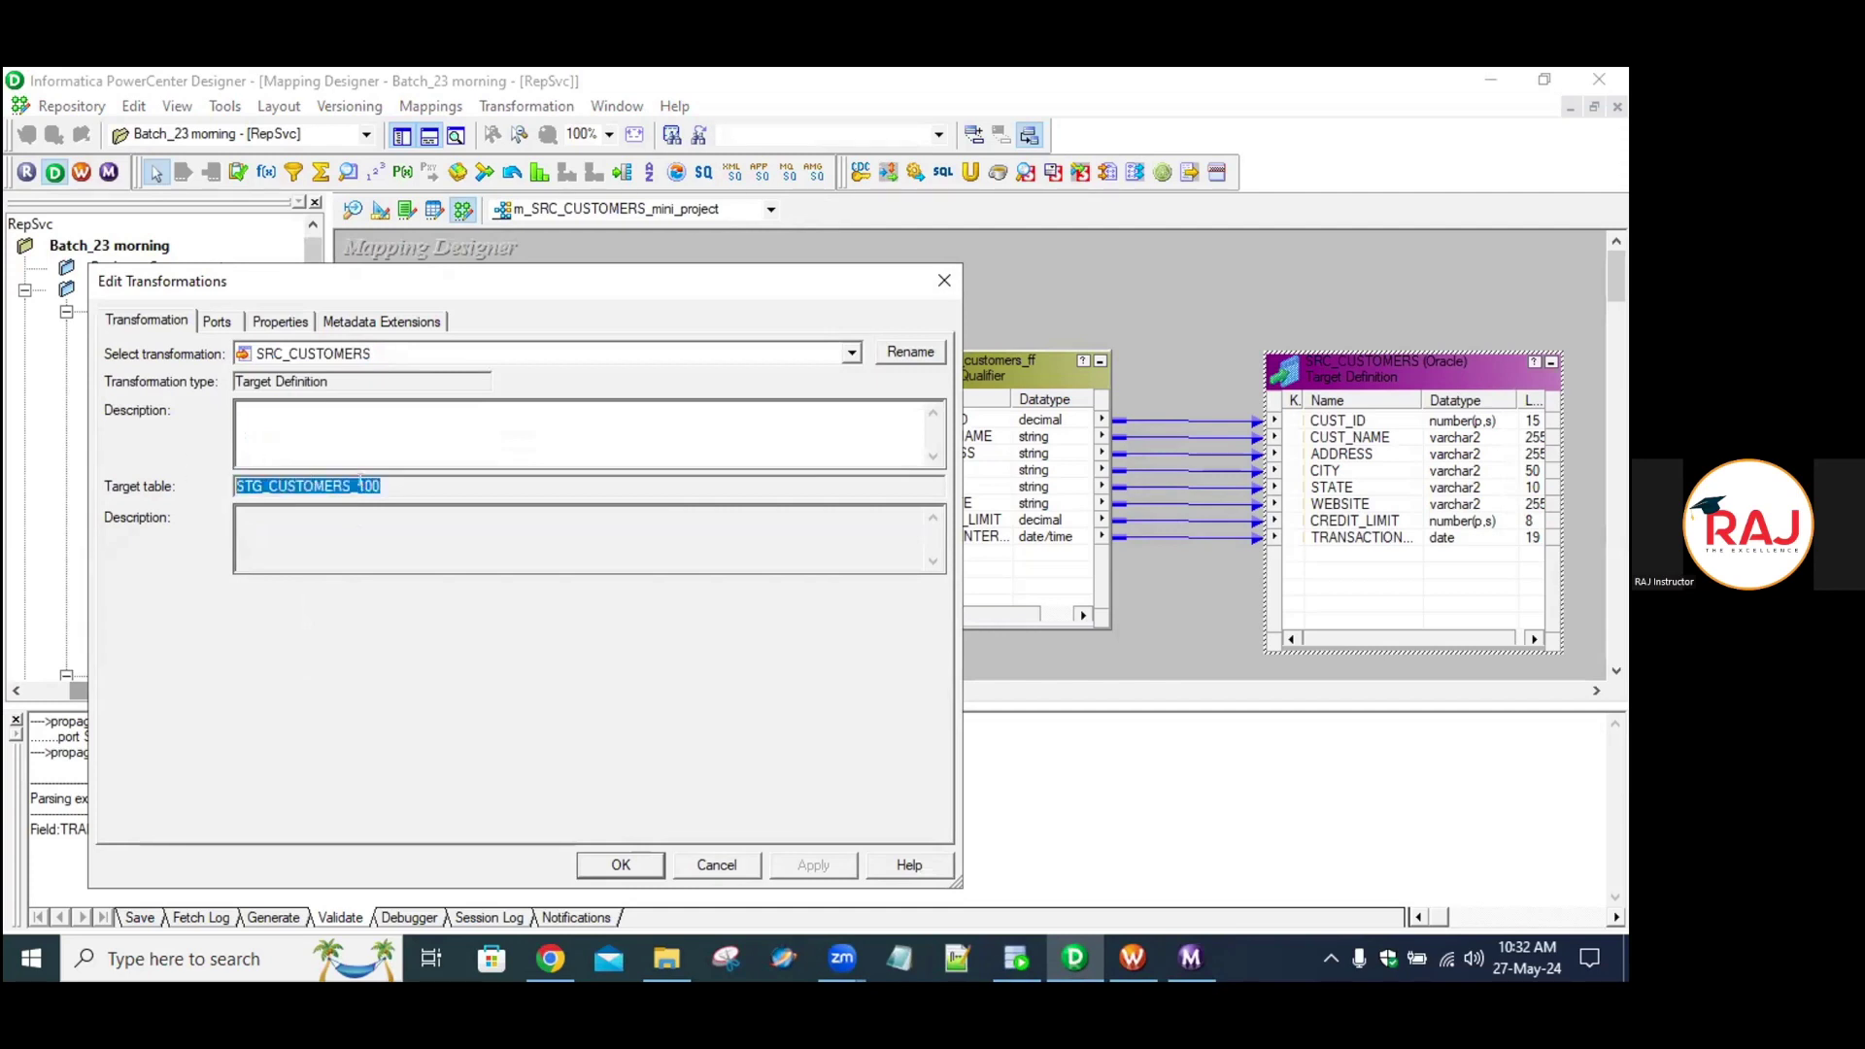
{"action": "left_click", "coordinate": [399, 478]}
{"action": "left_click", "coordinate": [956, 284]}
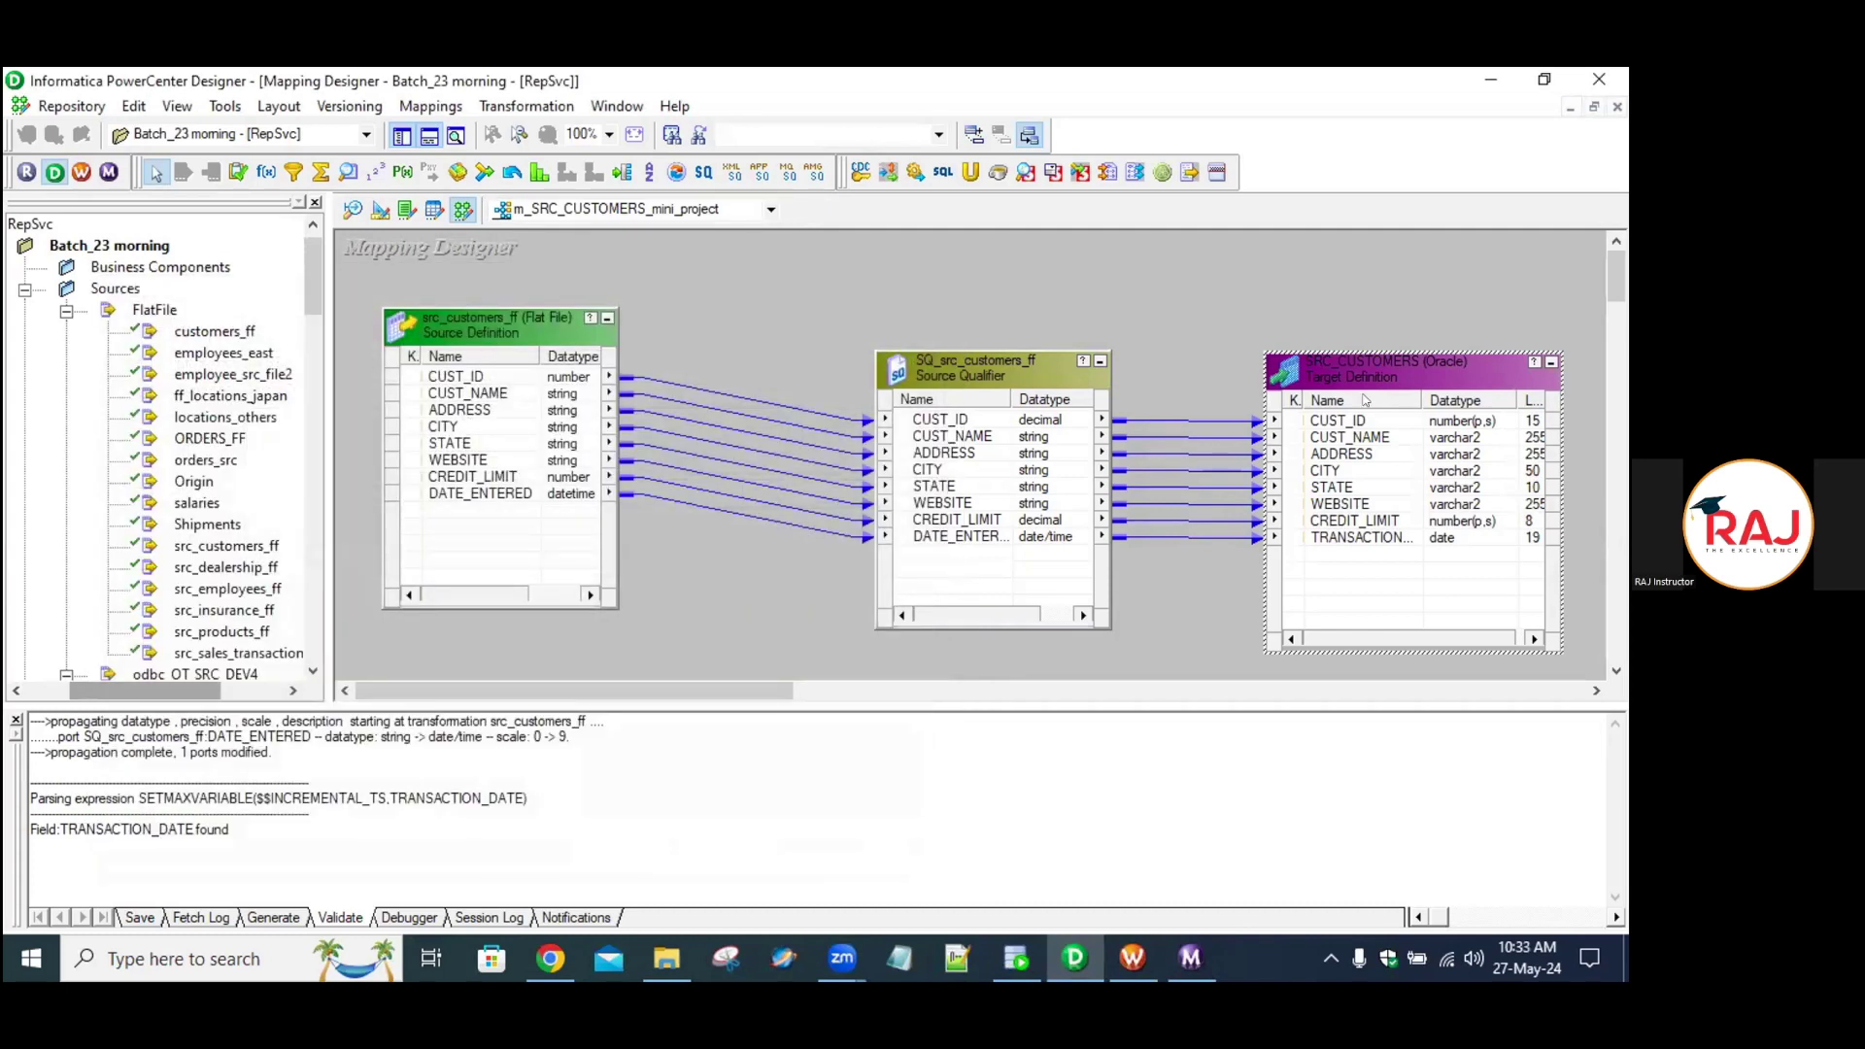
Reopen the SRC_CUSTOMERS target definition briefly, close it, and delete it from the mapping.
{"action": "double_click", "coordinate": [1373, 370]}
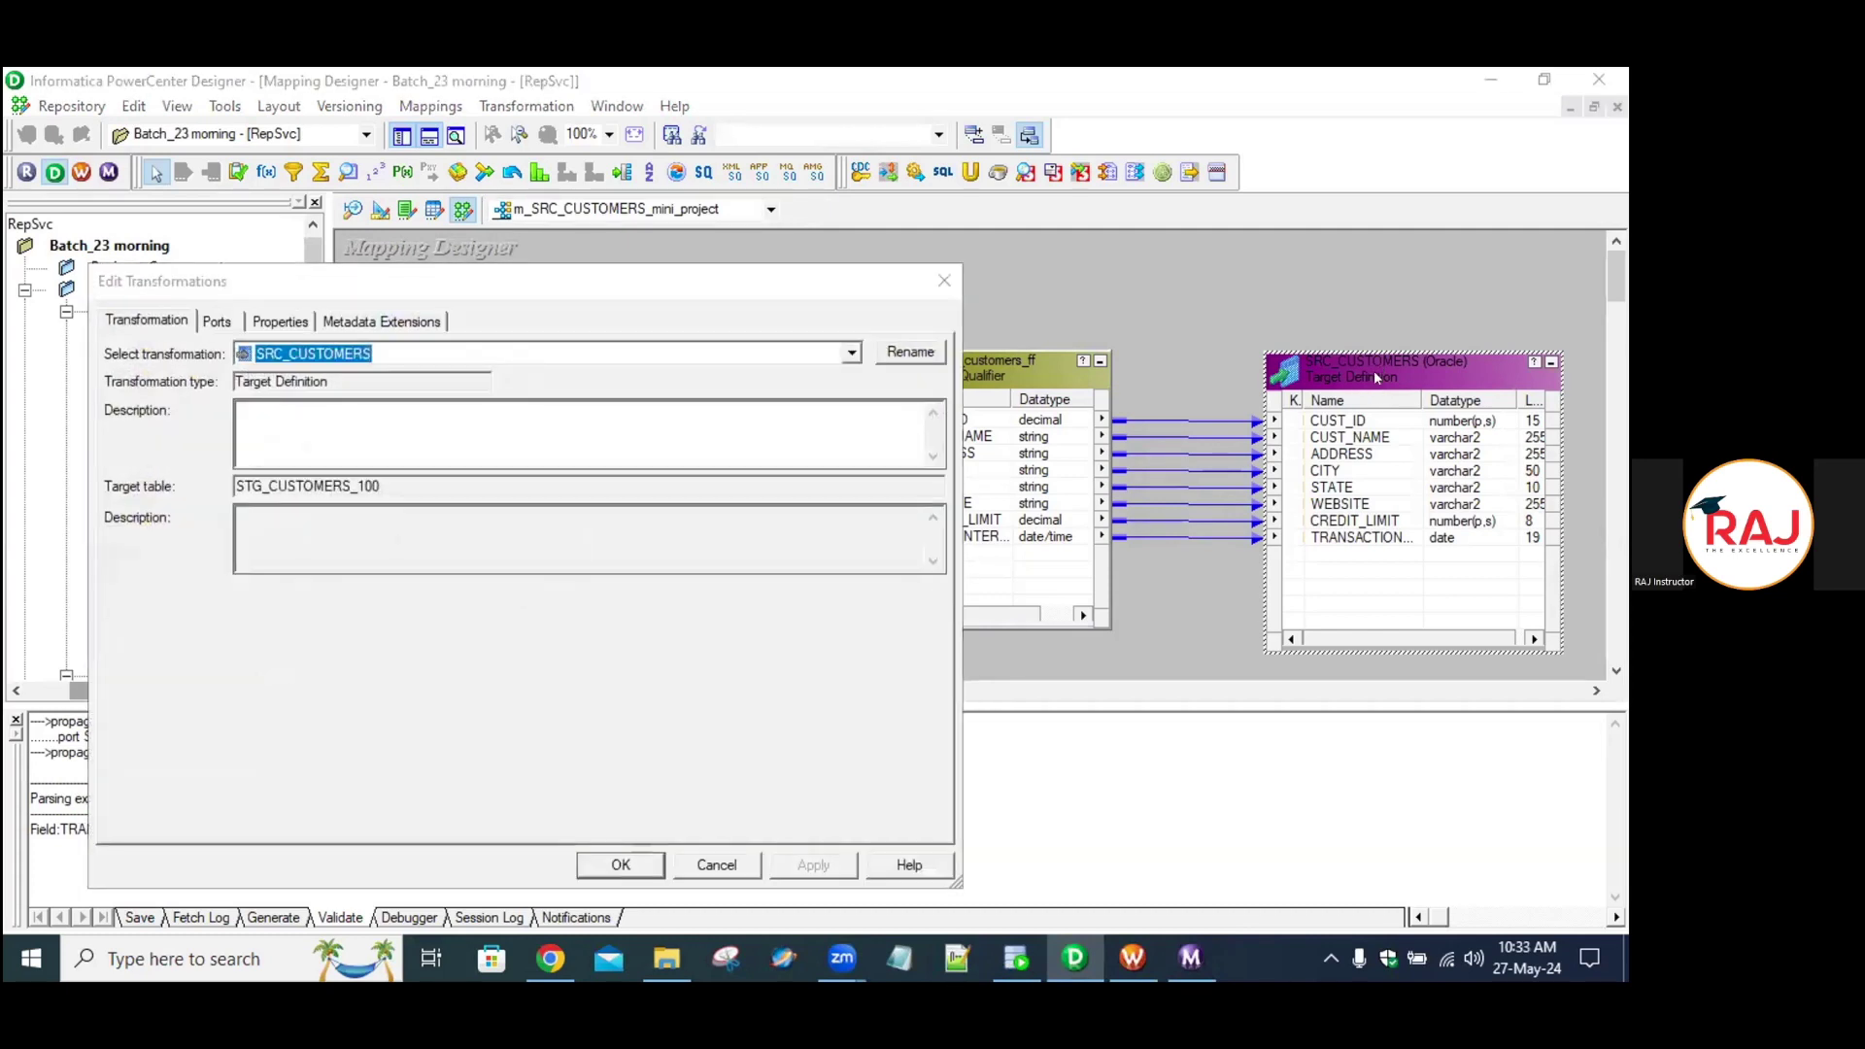
{"action": "left_click", "coordinate": [943, 280]}
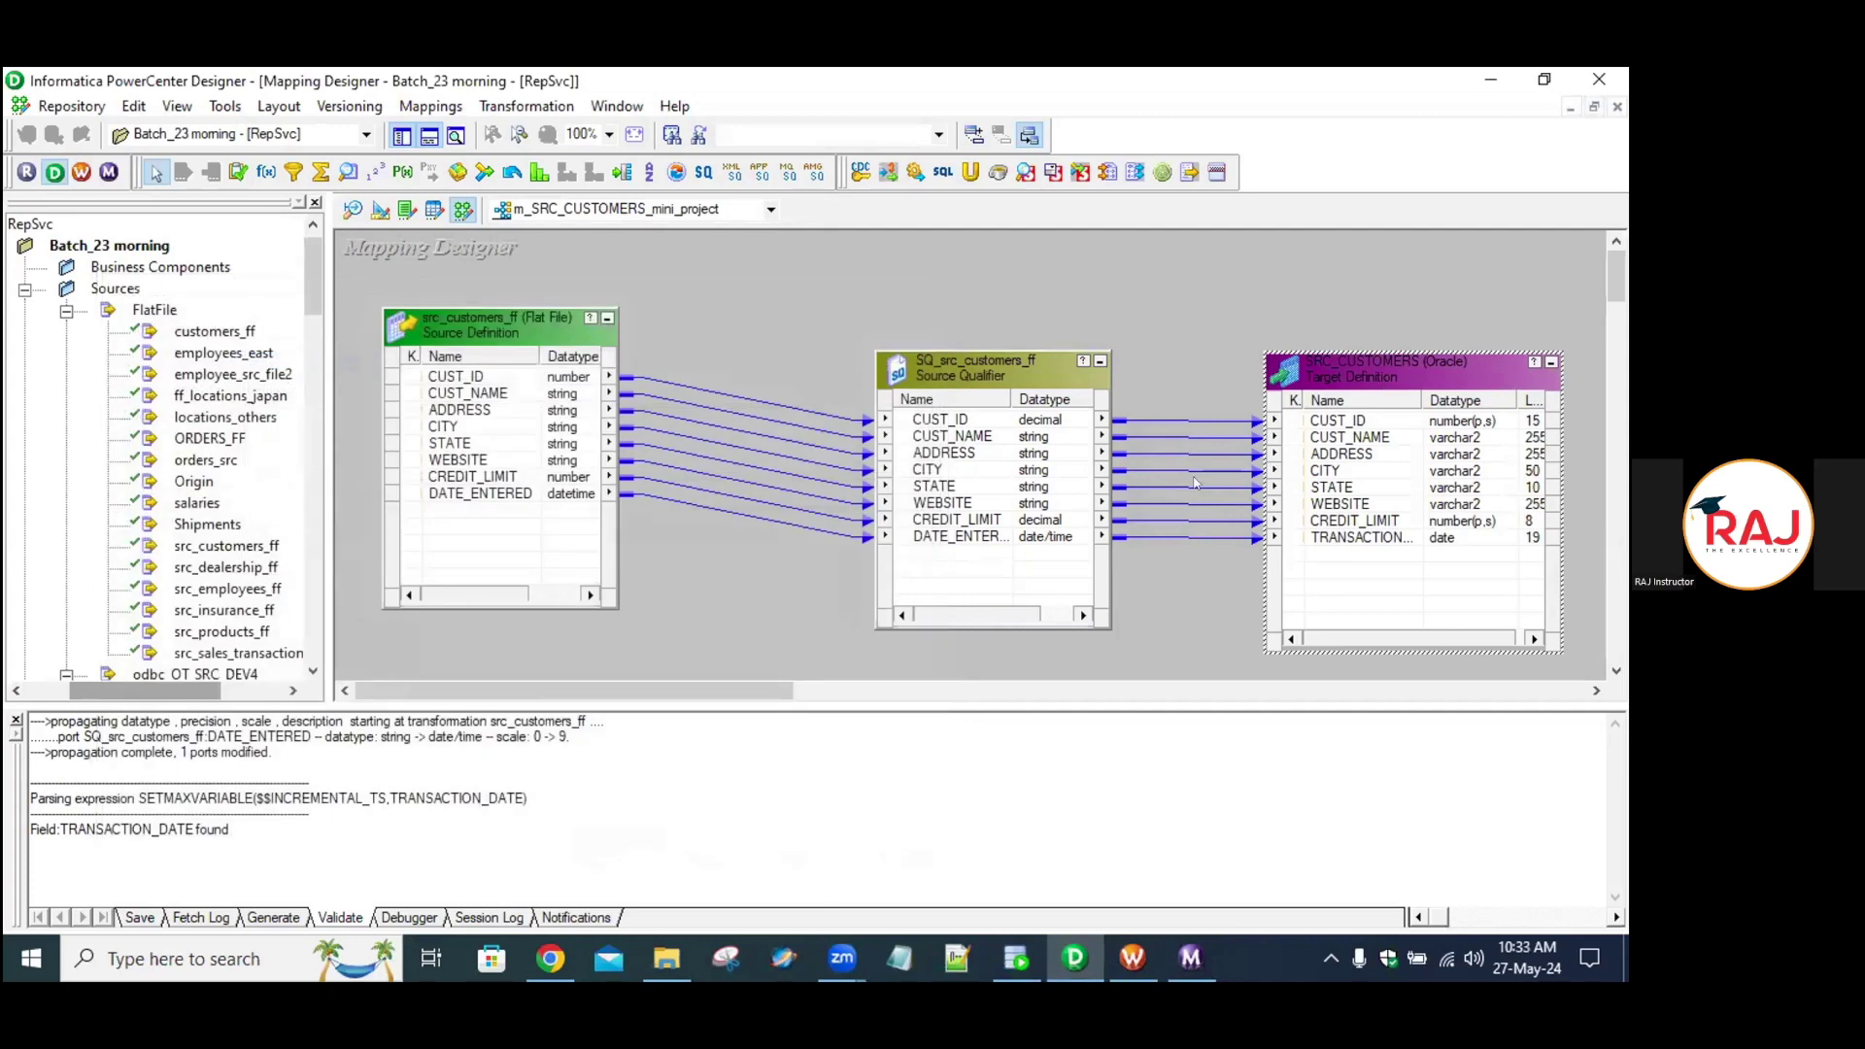
{"action": "key", "text": "Delete"}
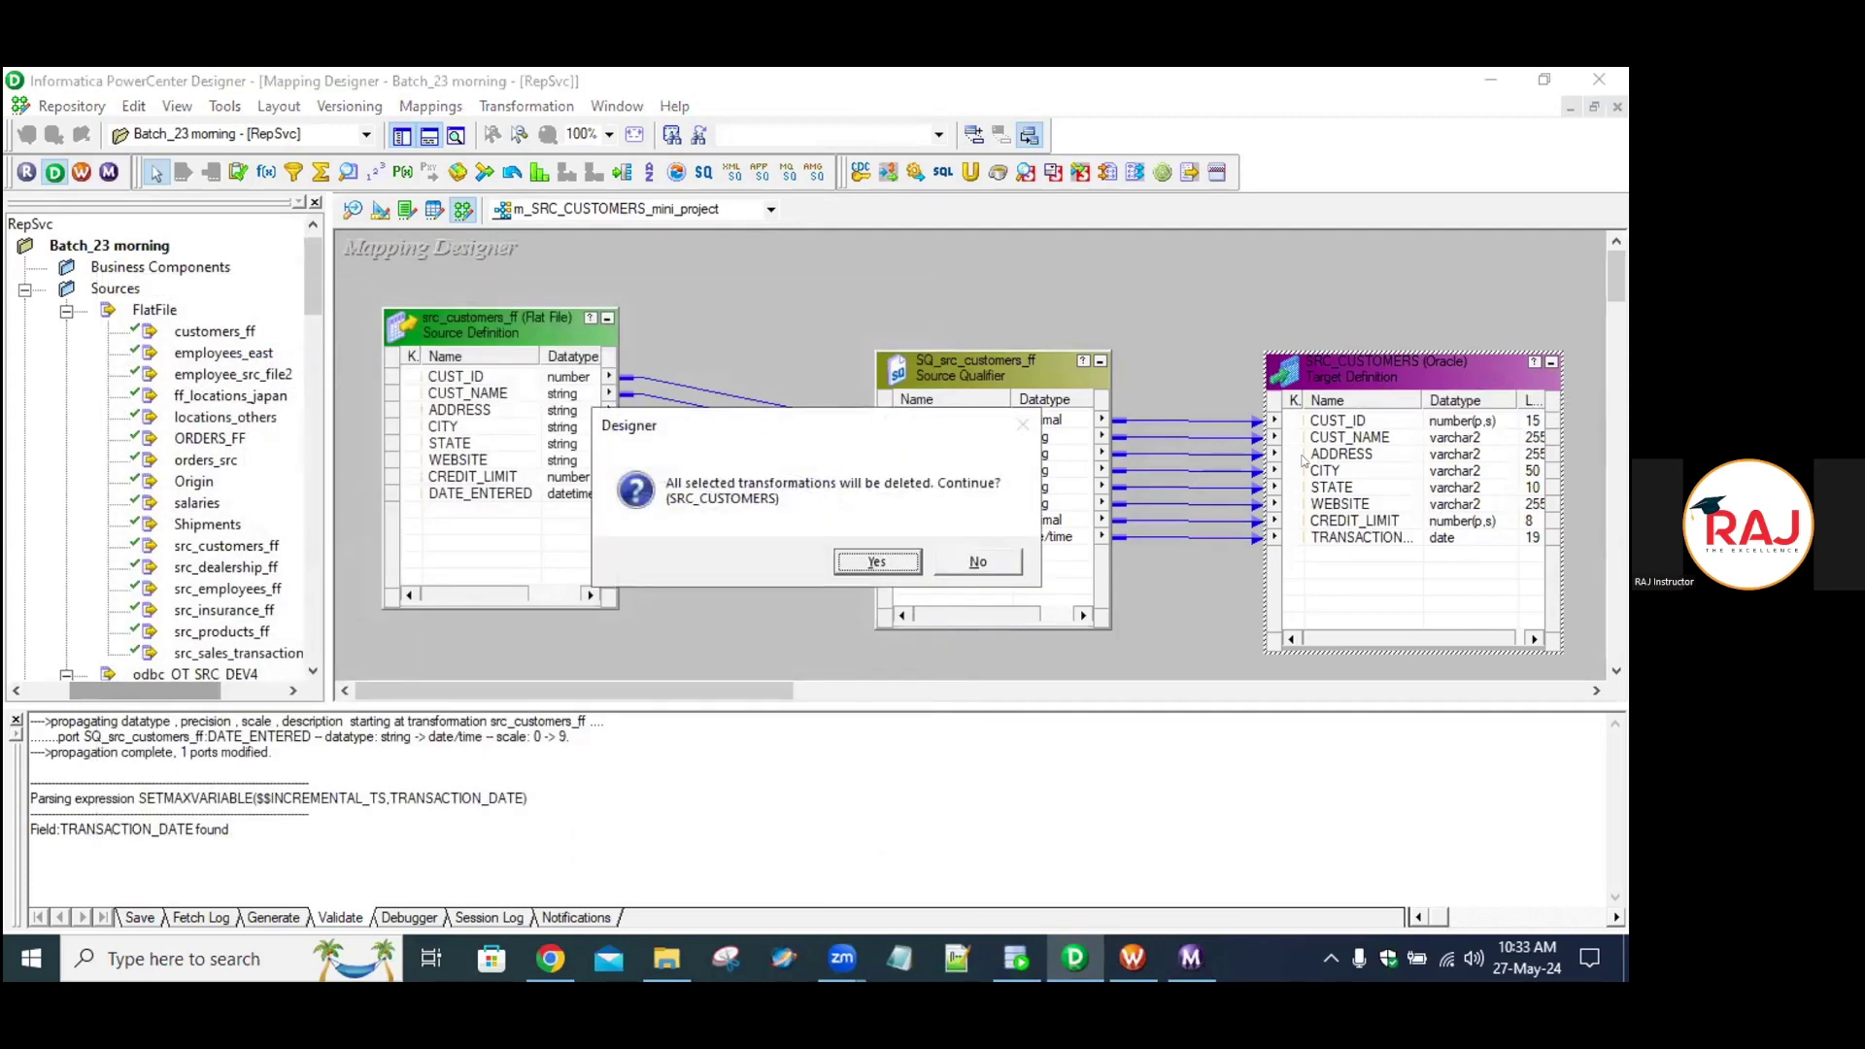
{"action": "left_click", "coordinate": [874, 560]}
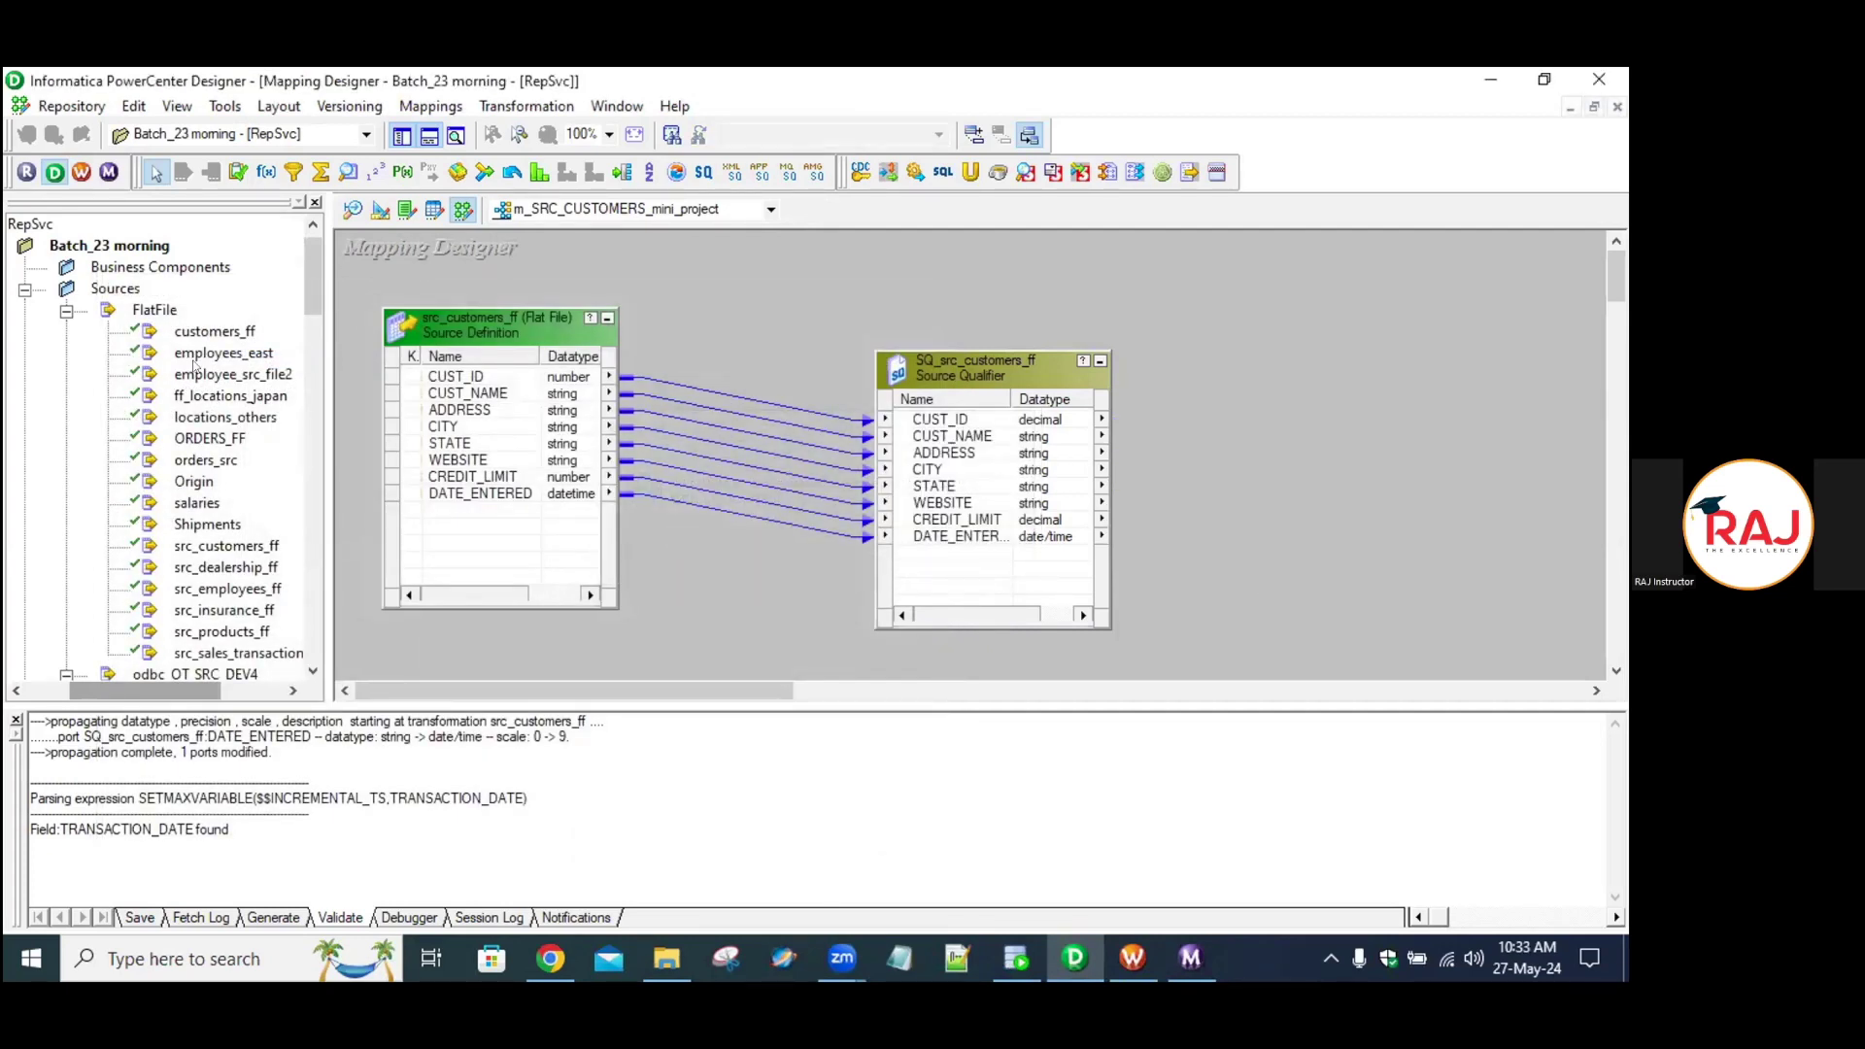
Find the STG_CUSTOMERS target among the repository targets and add it to the mapping beside the source qualifier.
{"action": "left_click", "coordinate": [196, 418]}
{"action": "scroll", "coordinate": [197, 422], "scroll_direction": "down", "scroll_amount": 3}
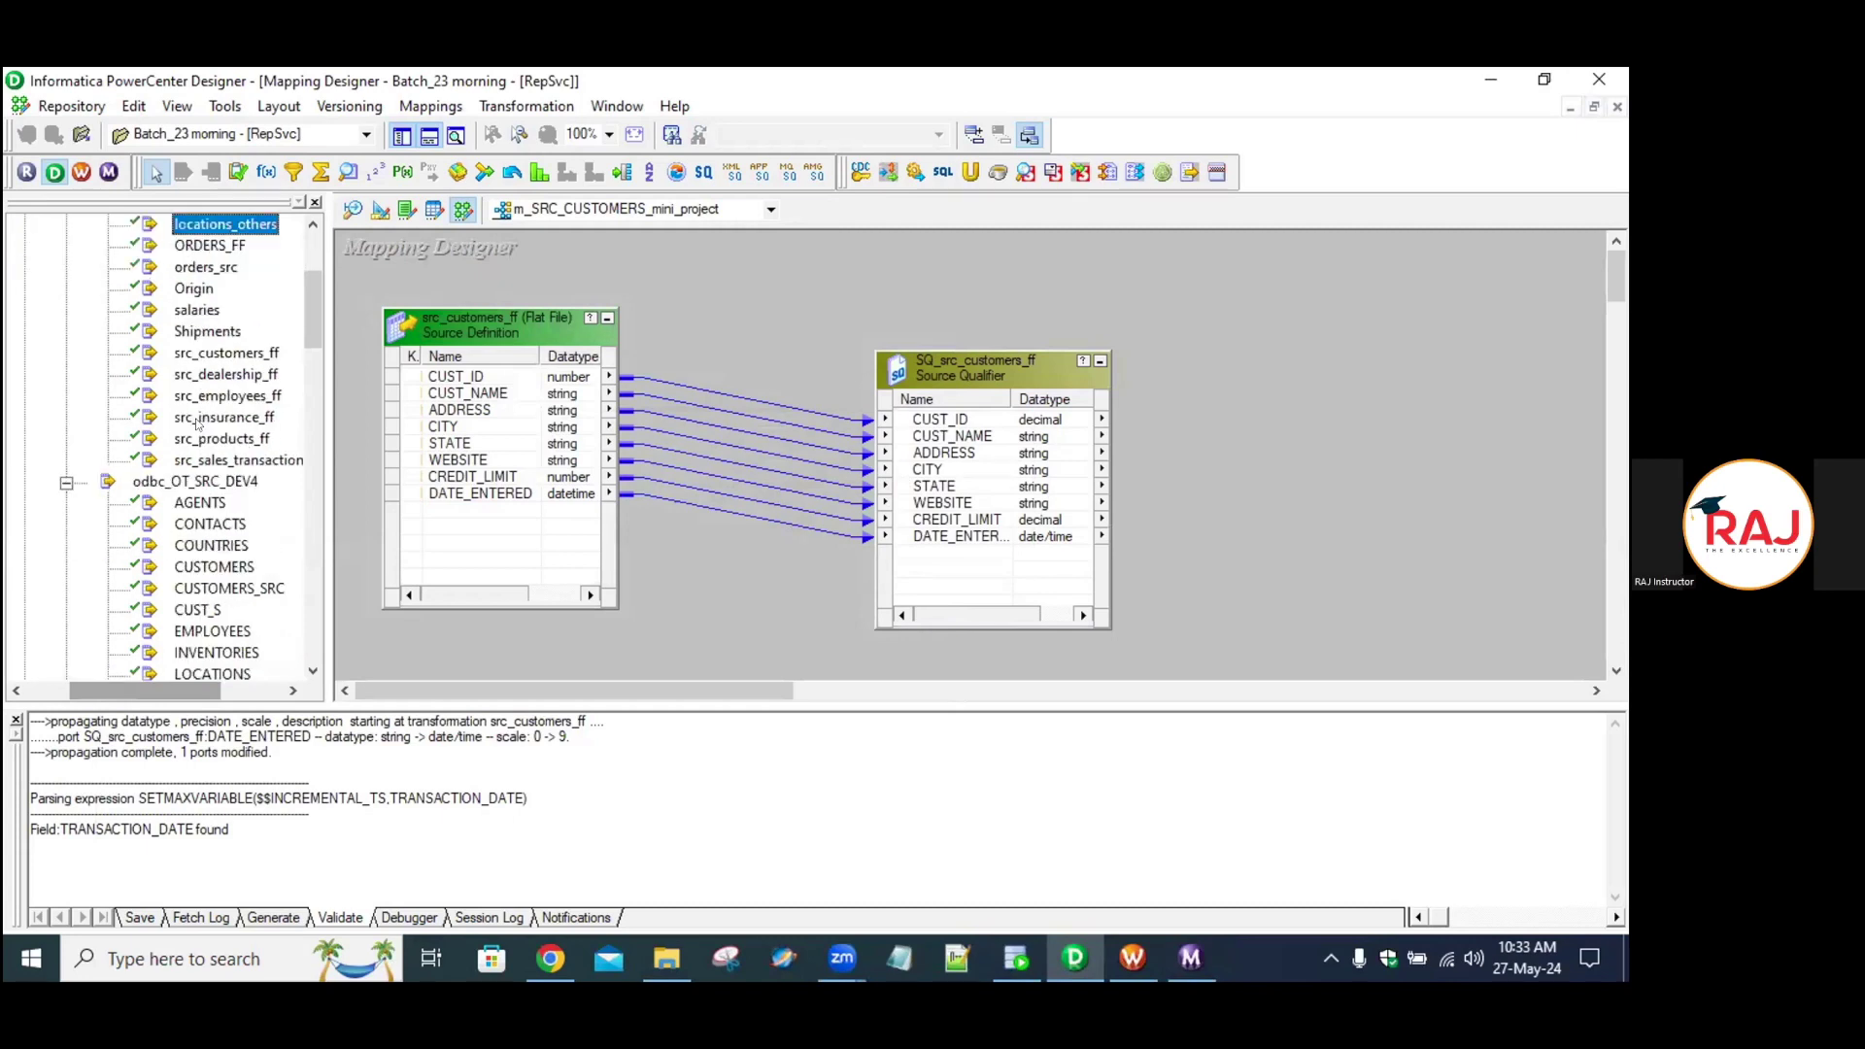
{"action": "left_click", "coordinate": [233, 526]}
{"action": "scroll", "coordinate": [233, 528], "scroll_direction": "down", "scroll_amount": 2}
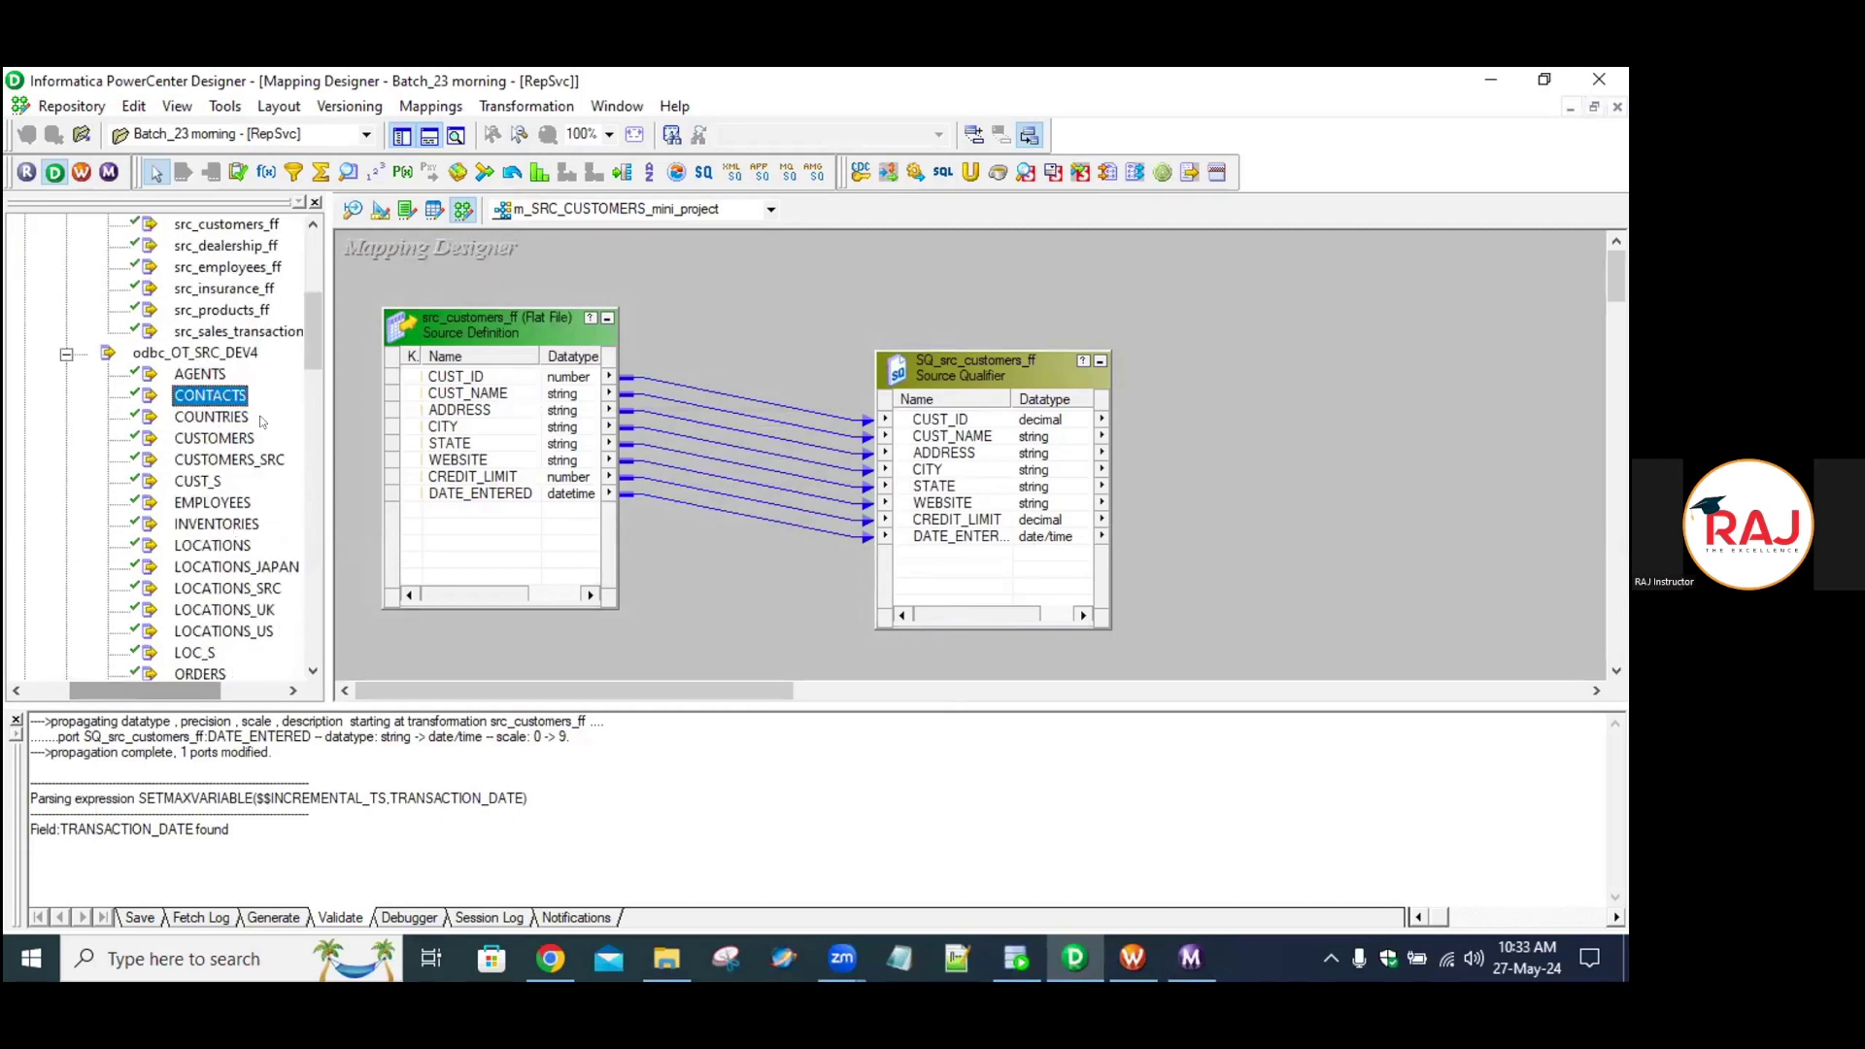
{"action": "left_click_drag", "start_coordinate": [213, 438], "coordinate": [273, 442]}
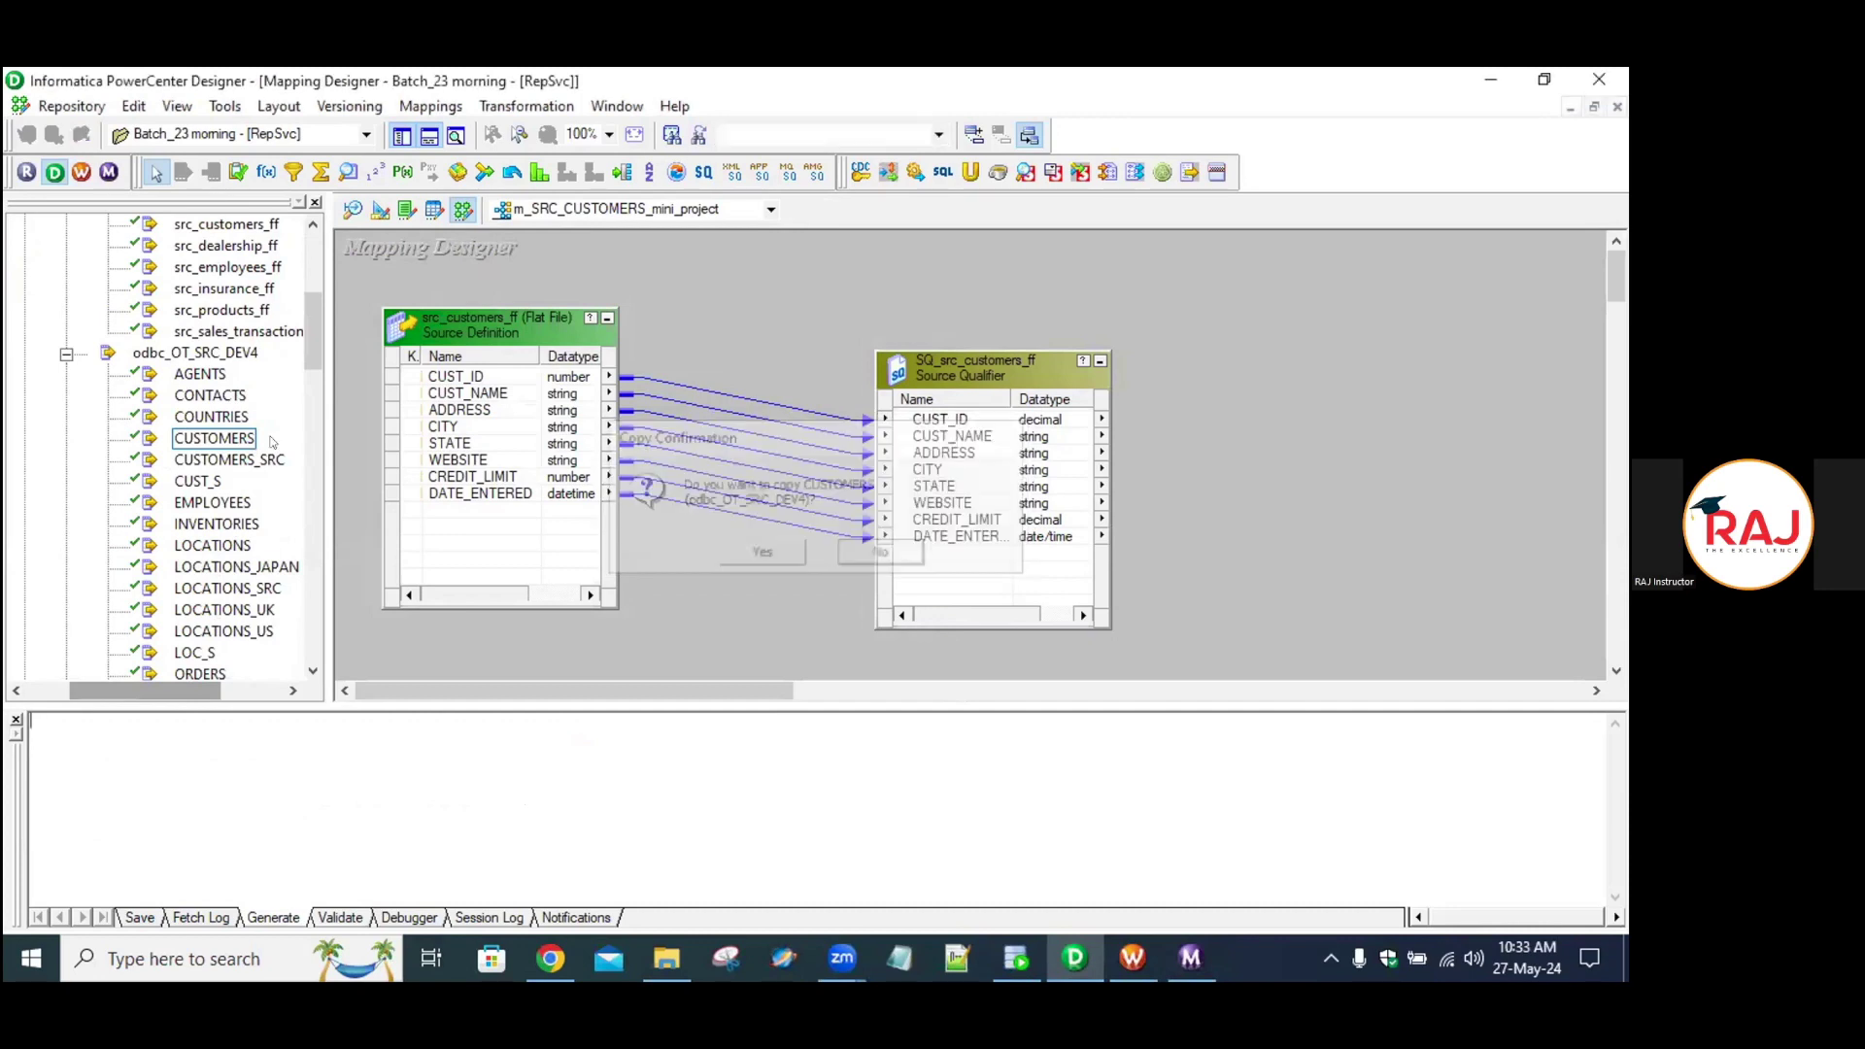
{"action": "scroll", "coordinate": [120, 491], "scroll_direction": "down", "scroll_amount": 12}
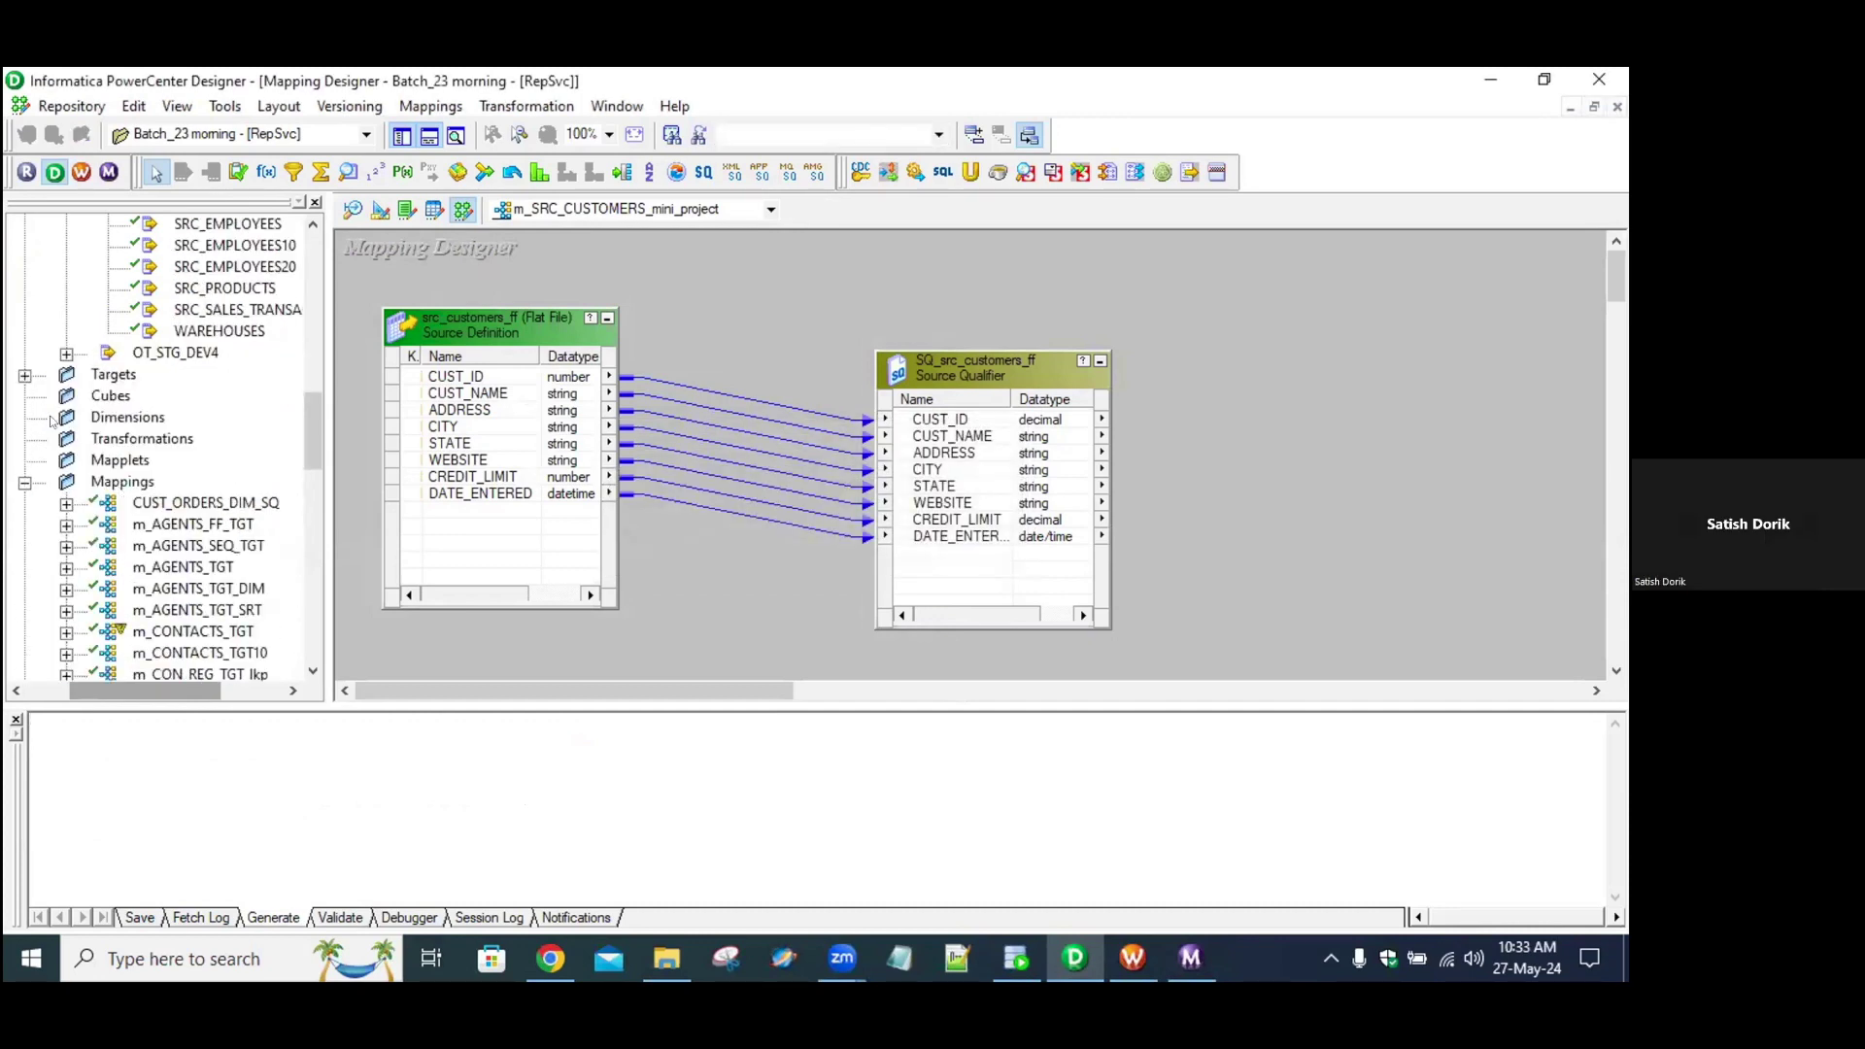
{"action": "left_click", "coordinate": [26, 373]}
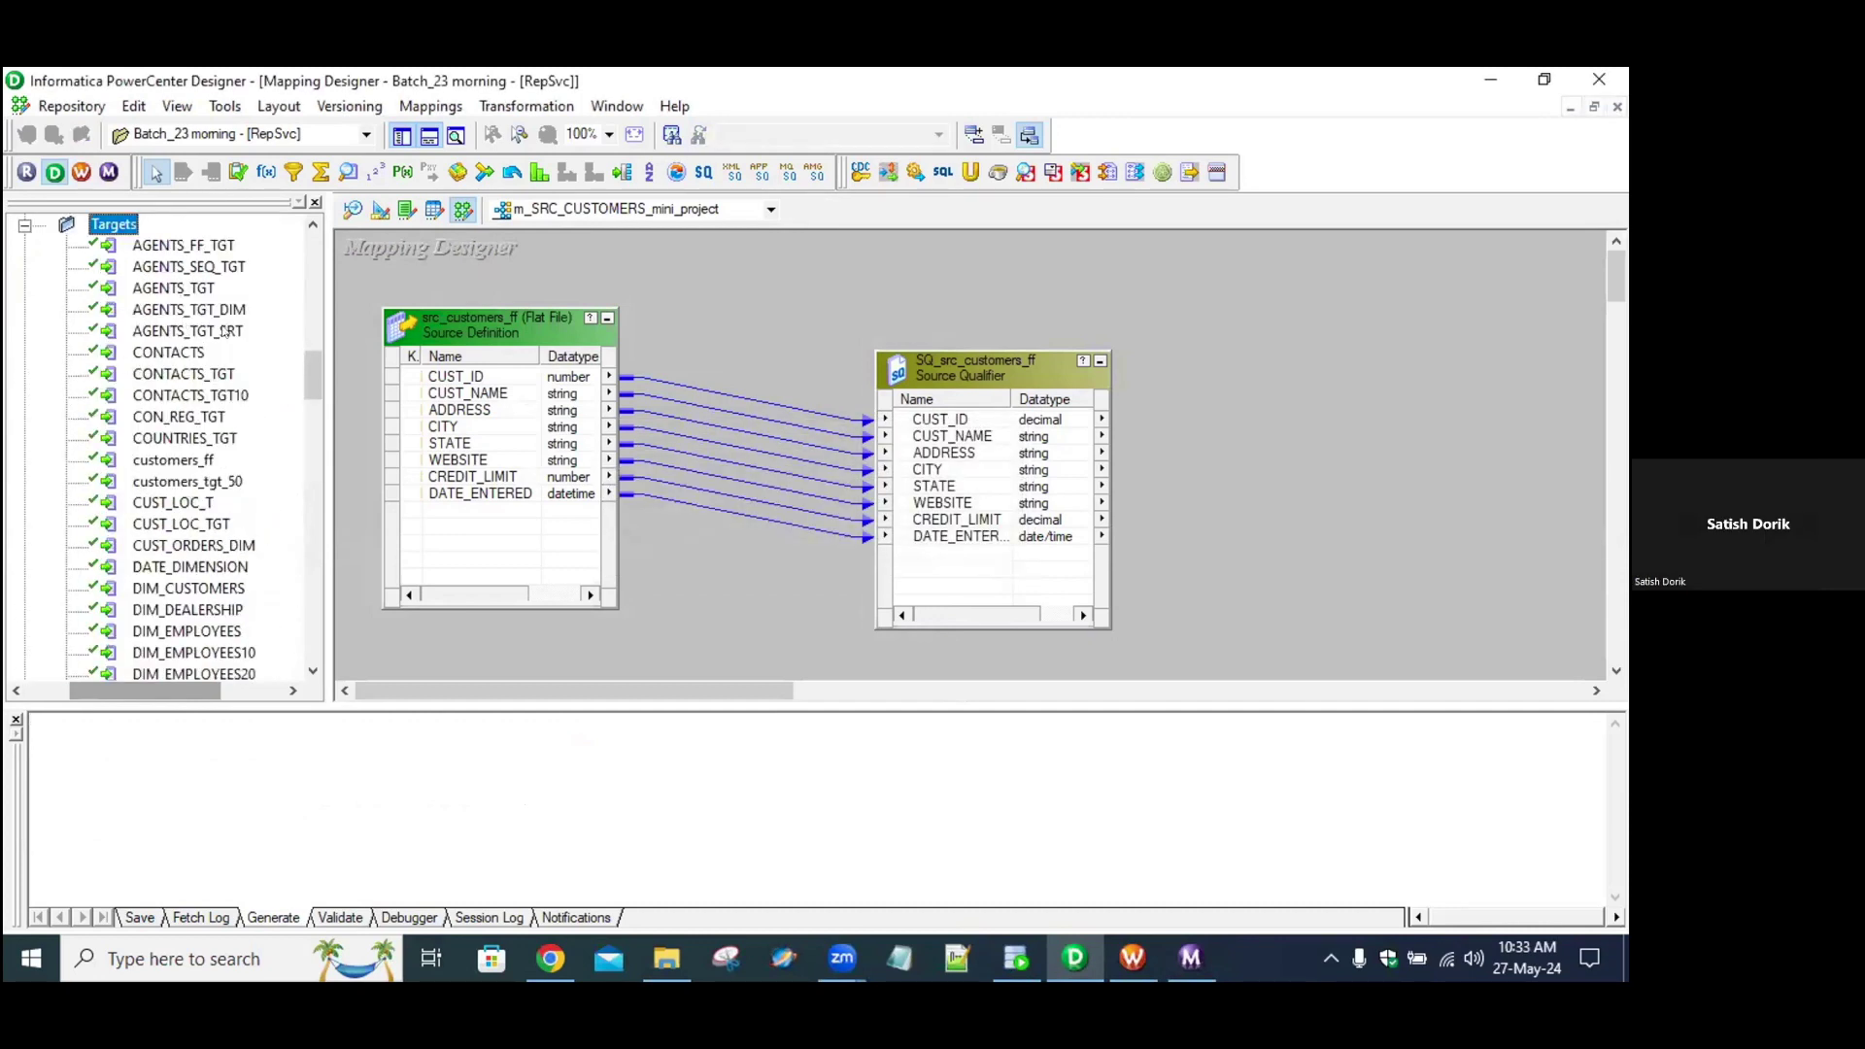
{"action": "scroll", "coordinate": [176, 501], "scroll_direction": "down", "scroll_amount": 1}
{"action": "left_click", "coordinate": [167, 507]}
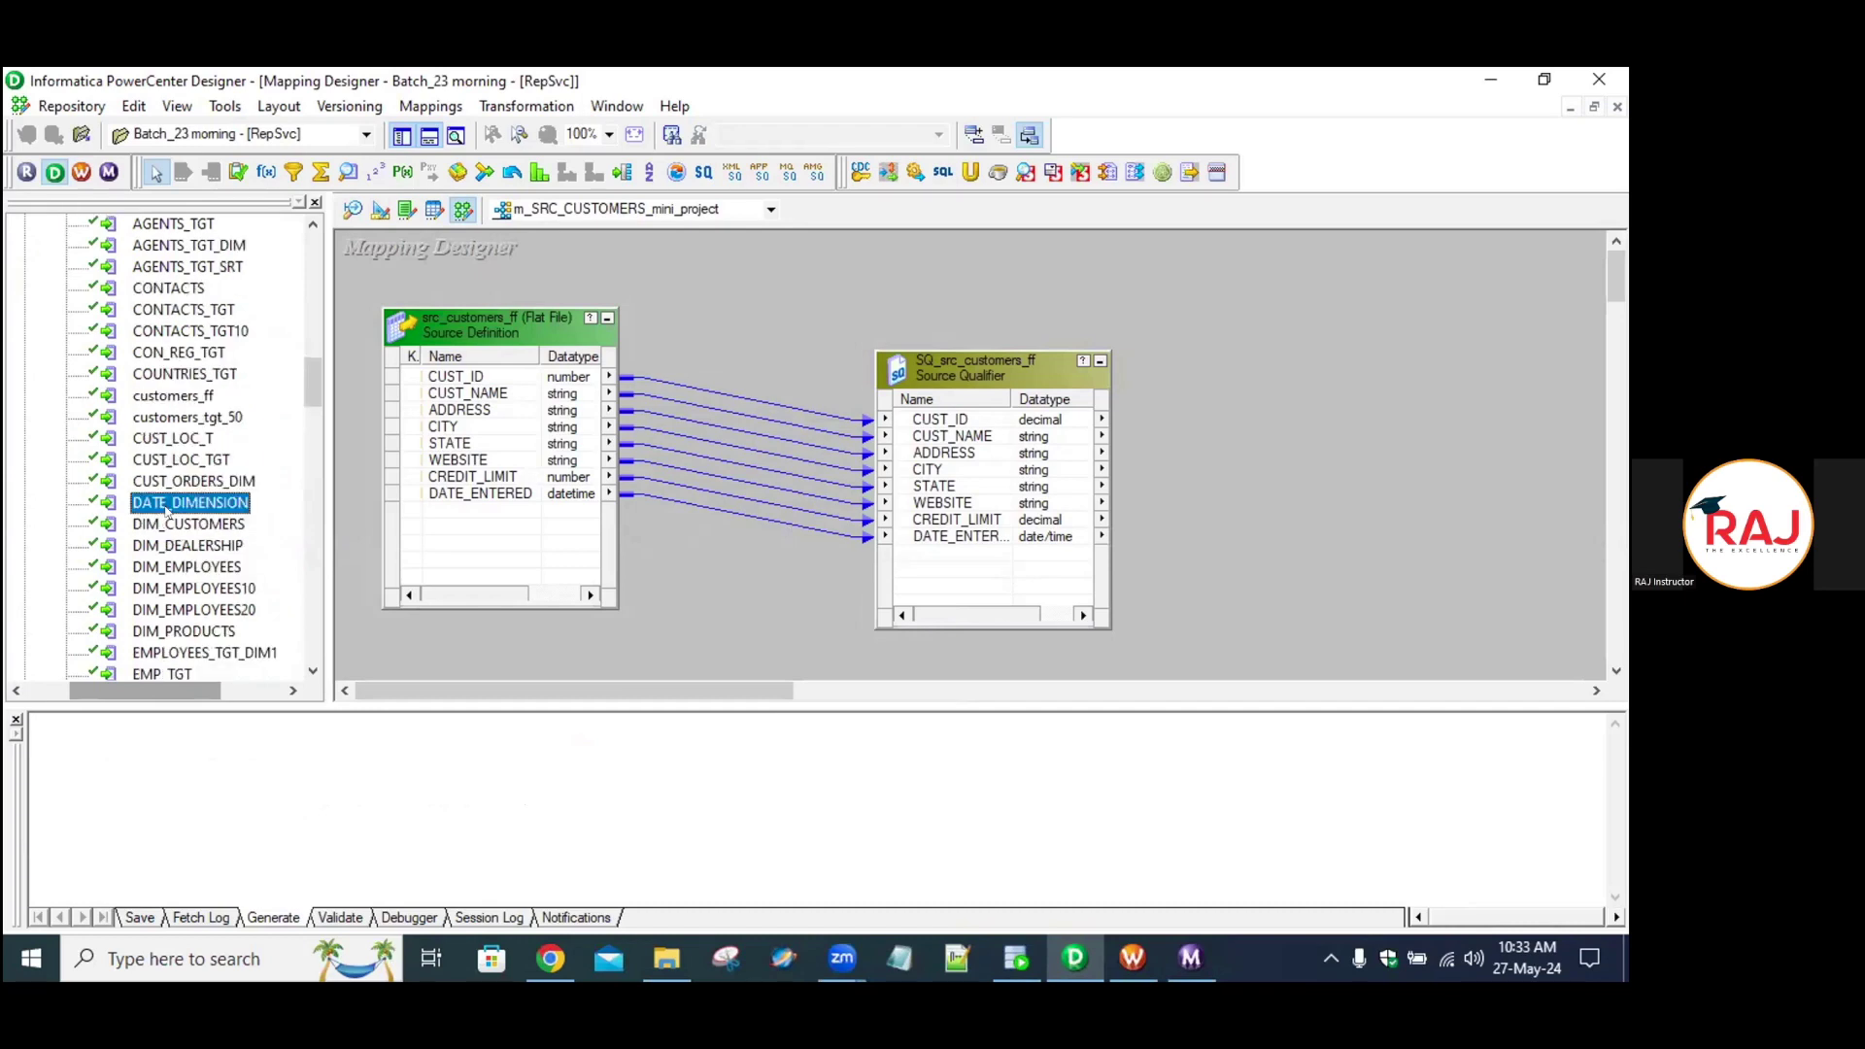
{"action": "key", "text": "s"}
{"action": "scroll", "coordinate": [182, 618], "scroll_direction": "down", "scroll_amount": 3}
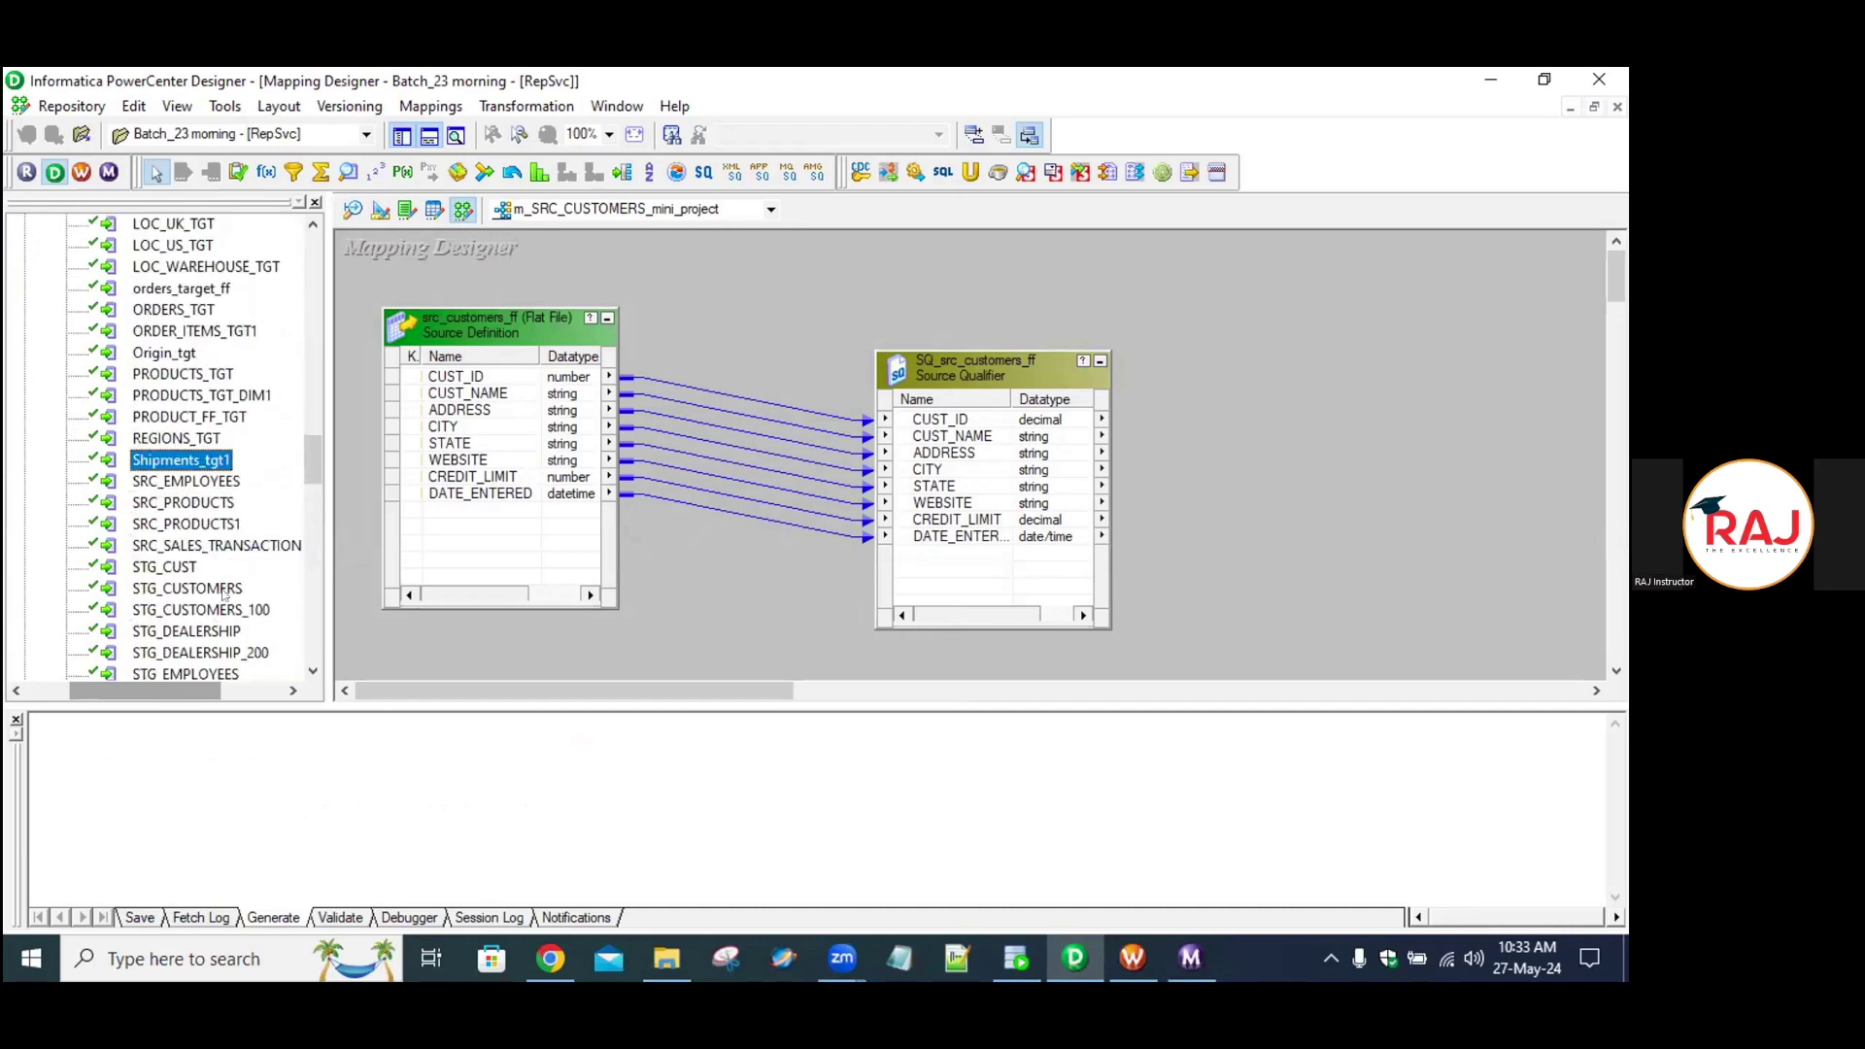
{"action": "left_click", "coordinate": [185, 590]}
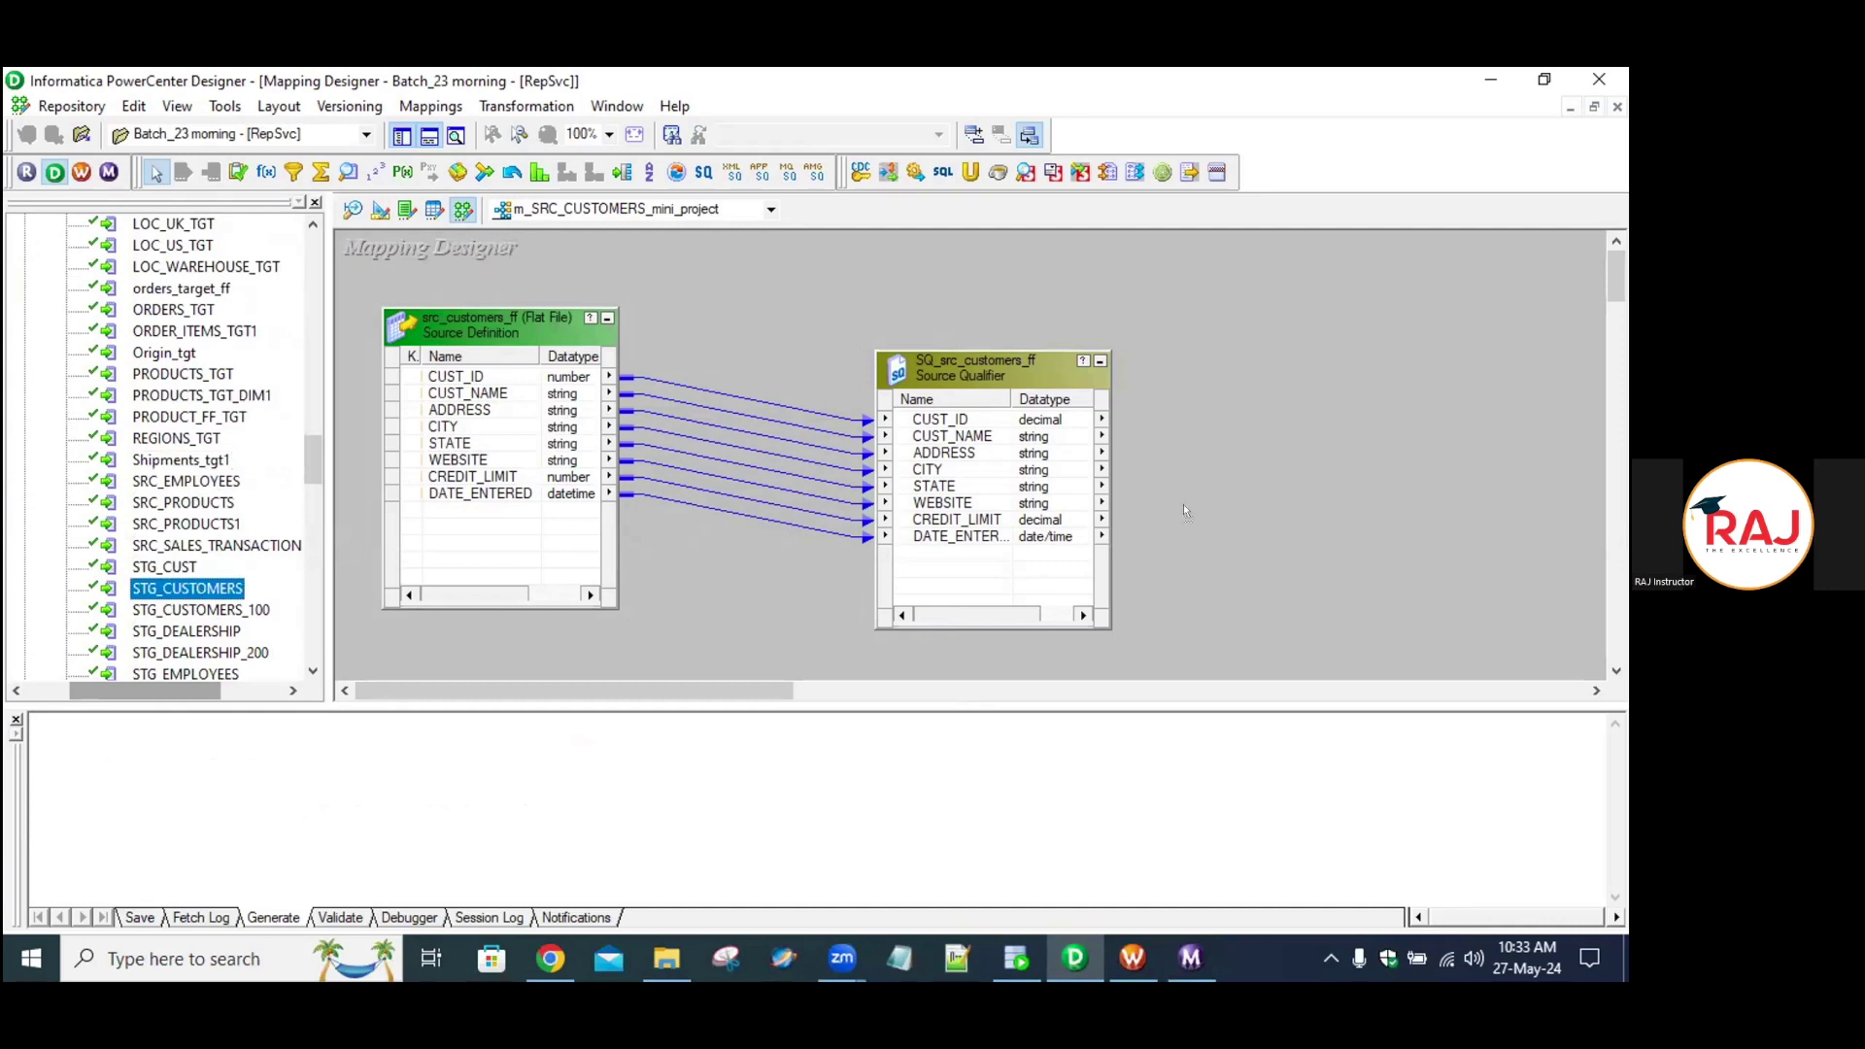
{"action": "left_click_drag", "start_coordinate": [1284, 522], "coordinate": [1288, 527]}
Link all ports of the SQ_src_customers_ff source qualifier to the STG_CUSTOMERS target and save the mapping.
{"action": "right_click", "coordinate": [959, 409]}
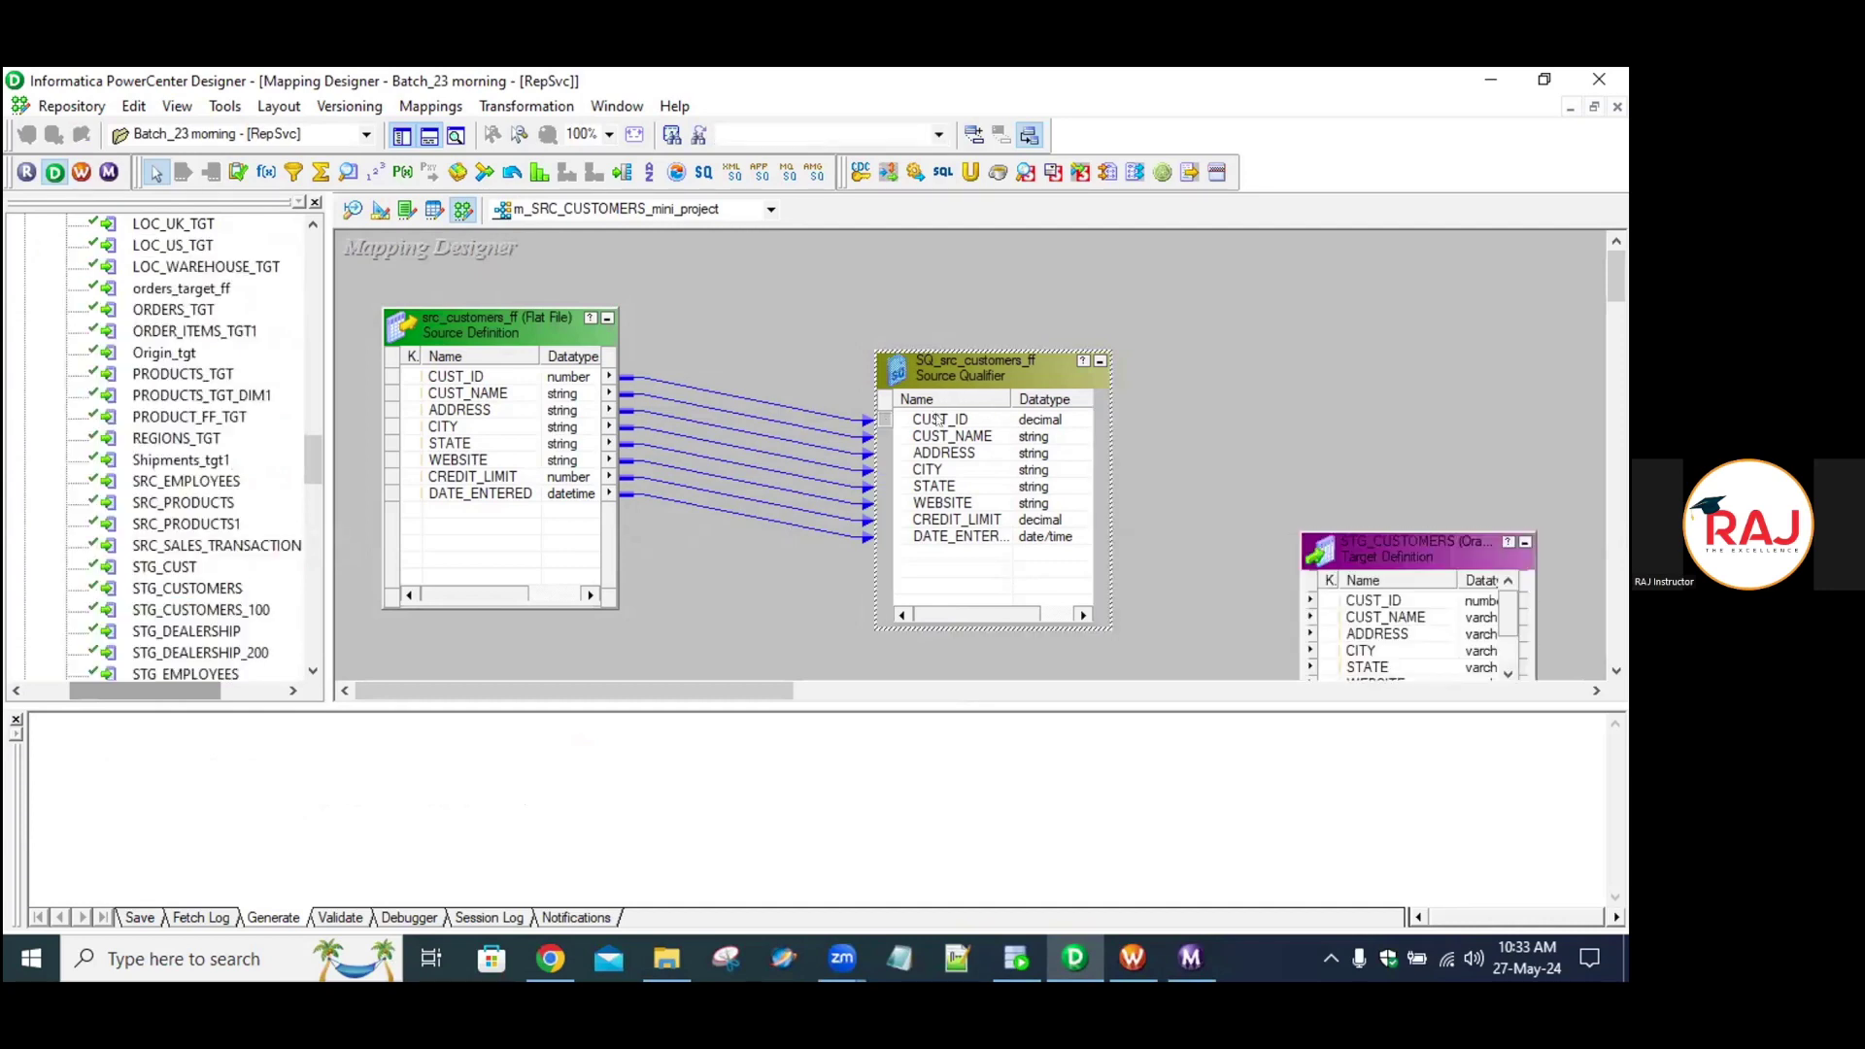
{"action": "left_click", "coordinate": [997, 433]}
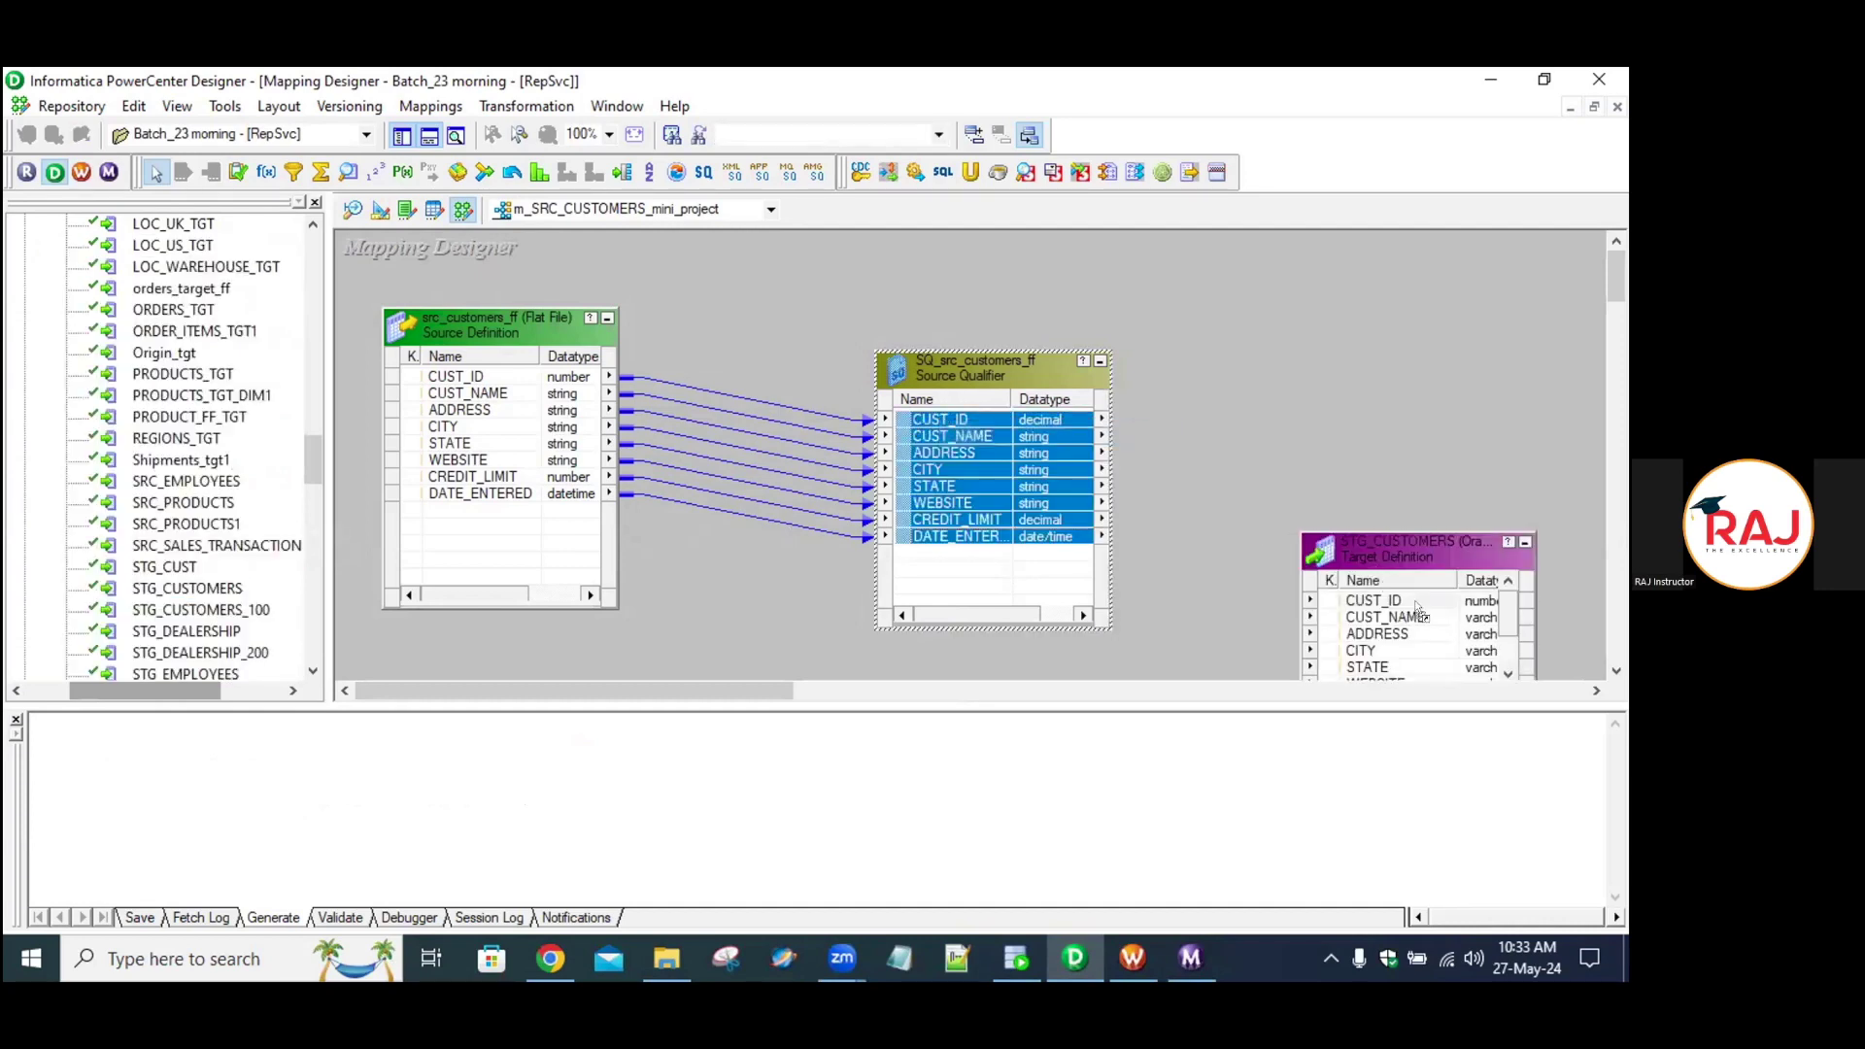
{"action": "left_click_drag", "start_coordinate": [1418, 609], "coordinate": [1416, 609]}
{"action": "key", "text": "ctrl+s"}
Switch to Workflow Manager, open wf_s_m_SRC_CUSTOMERS_mini_project, and try to refresh the mapping of its session.
{"action": "left_click", "coordinate": [1132, 957]}
{"action": "right_click", "coordinate": [768, 335]}
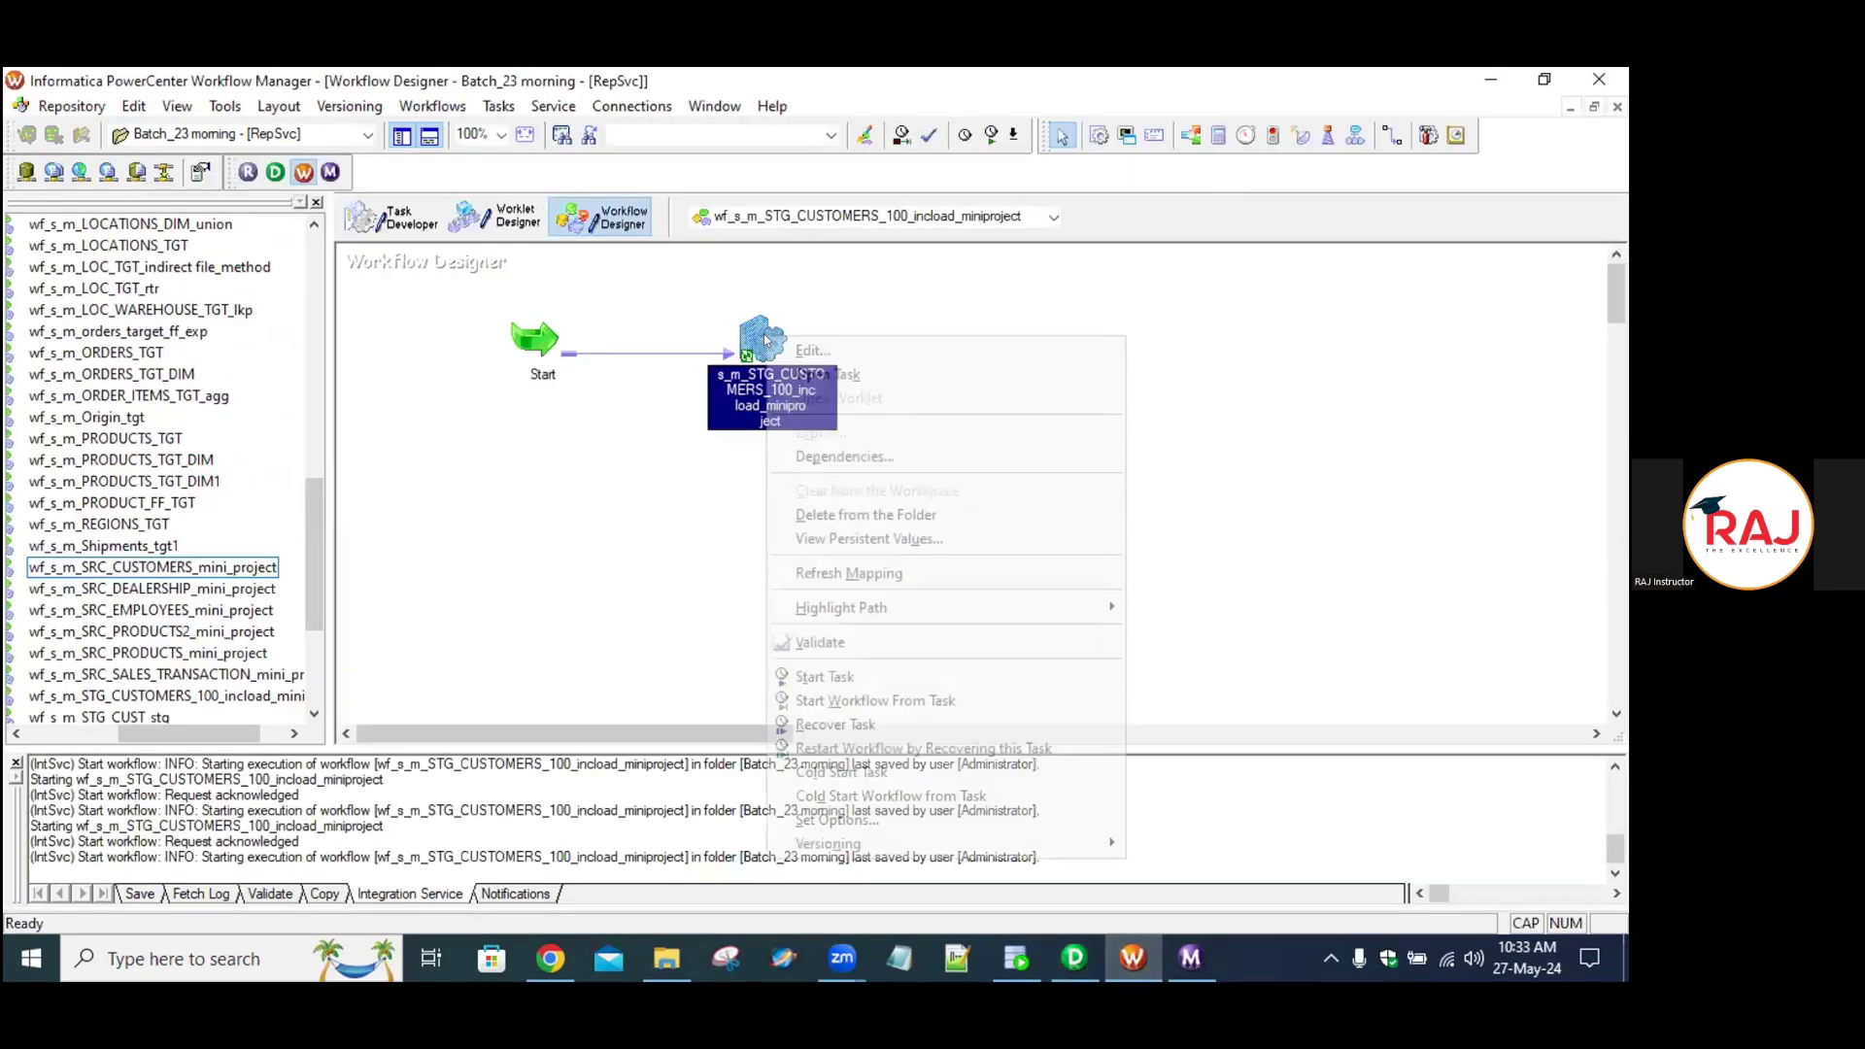
{"action": "left_click", "coordinate": [825, 222]}
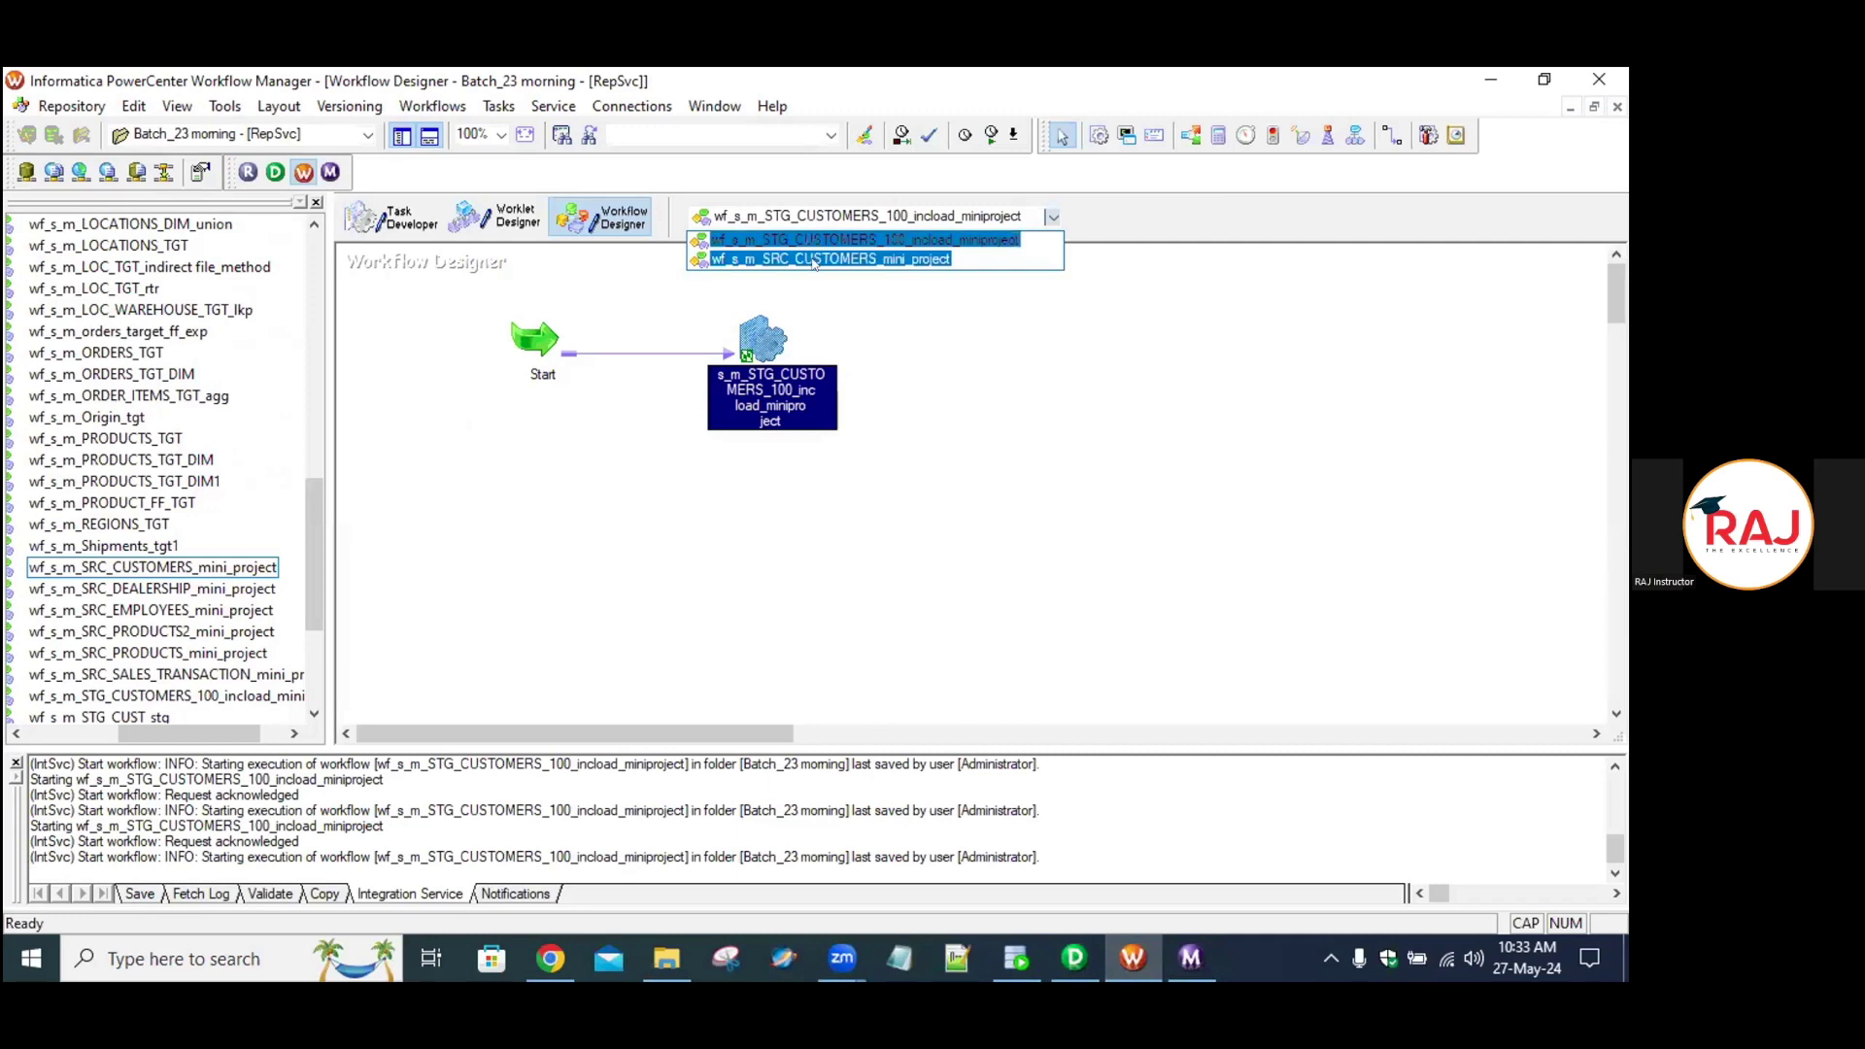
{"action": "left_click", "coordinate": [814, 260]}
{"action": "right_click", "coordinate": [758, 333]}
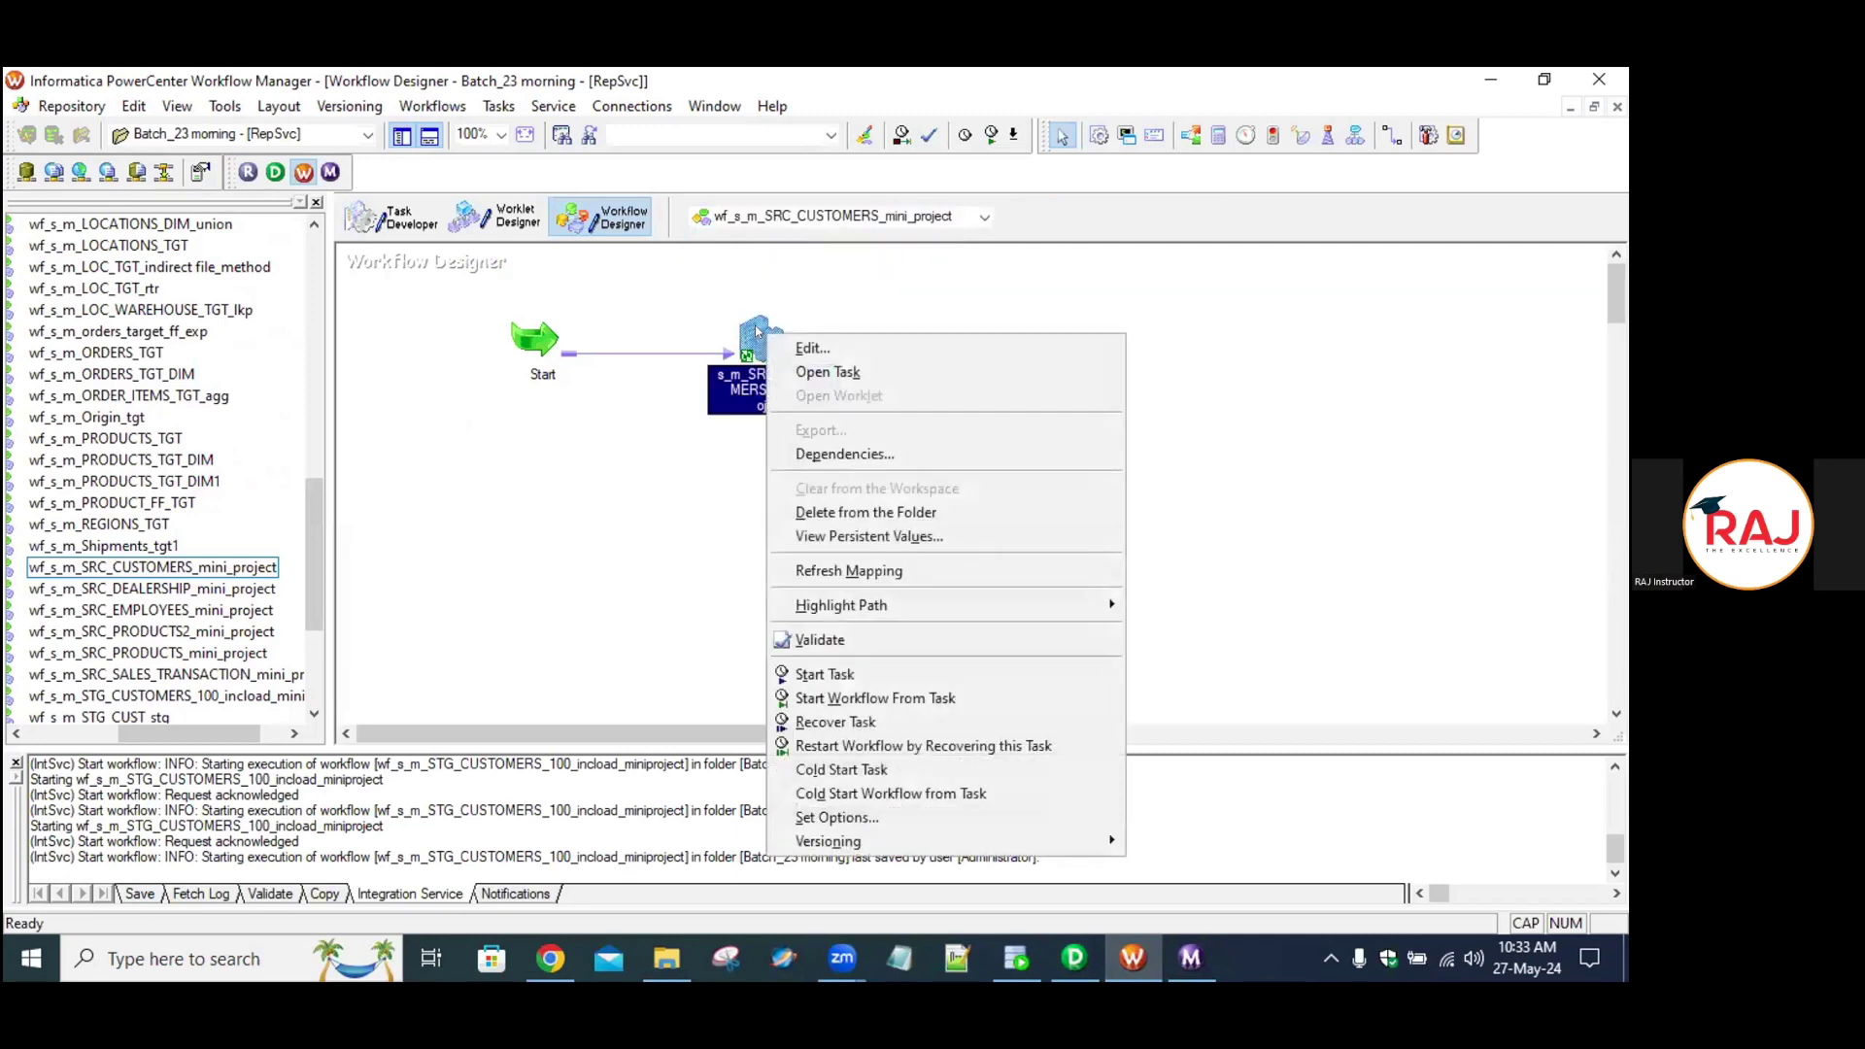
{"action": "left_click", "coordinate": [867, 570]}
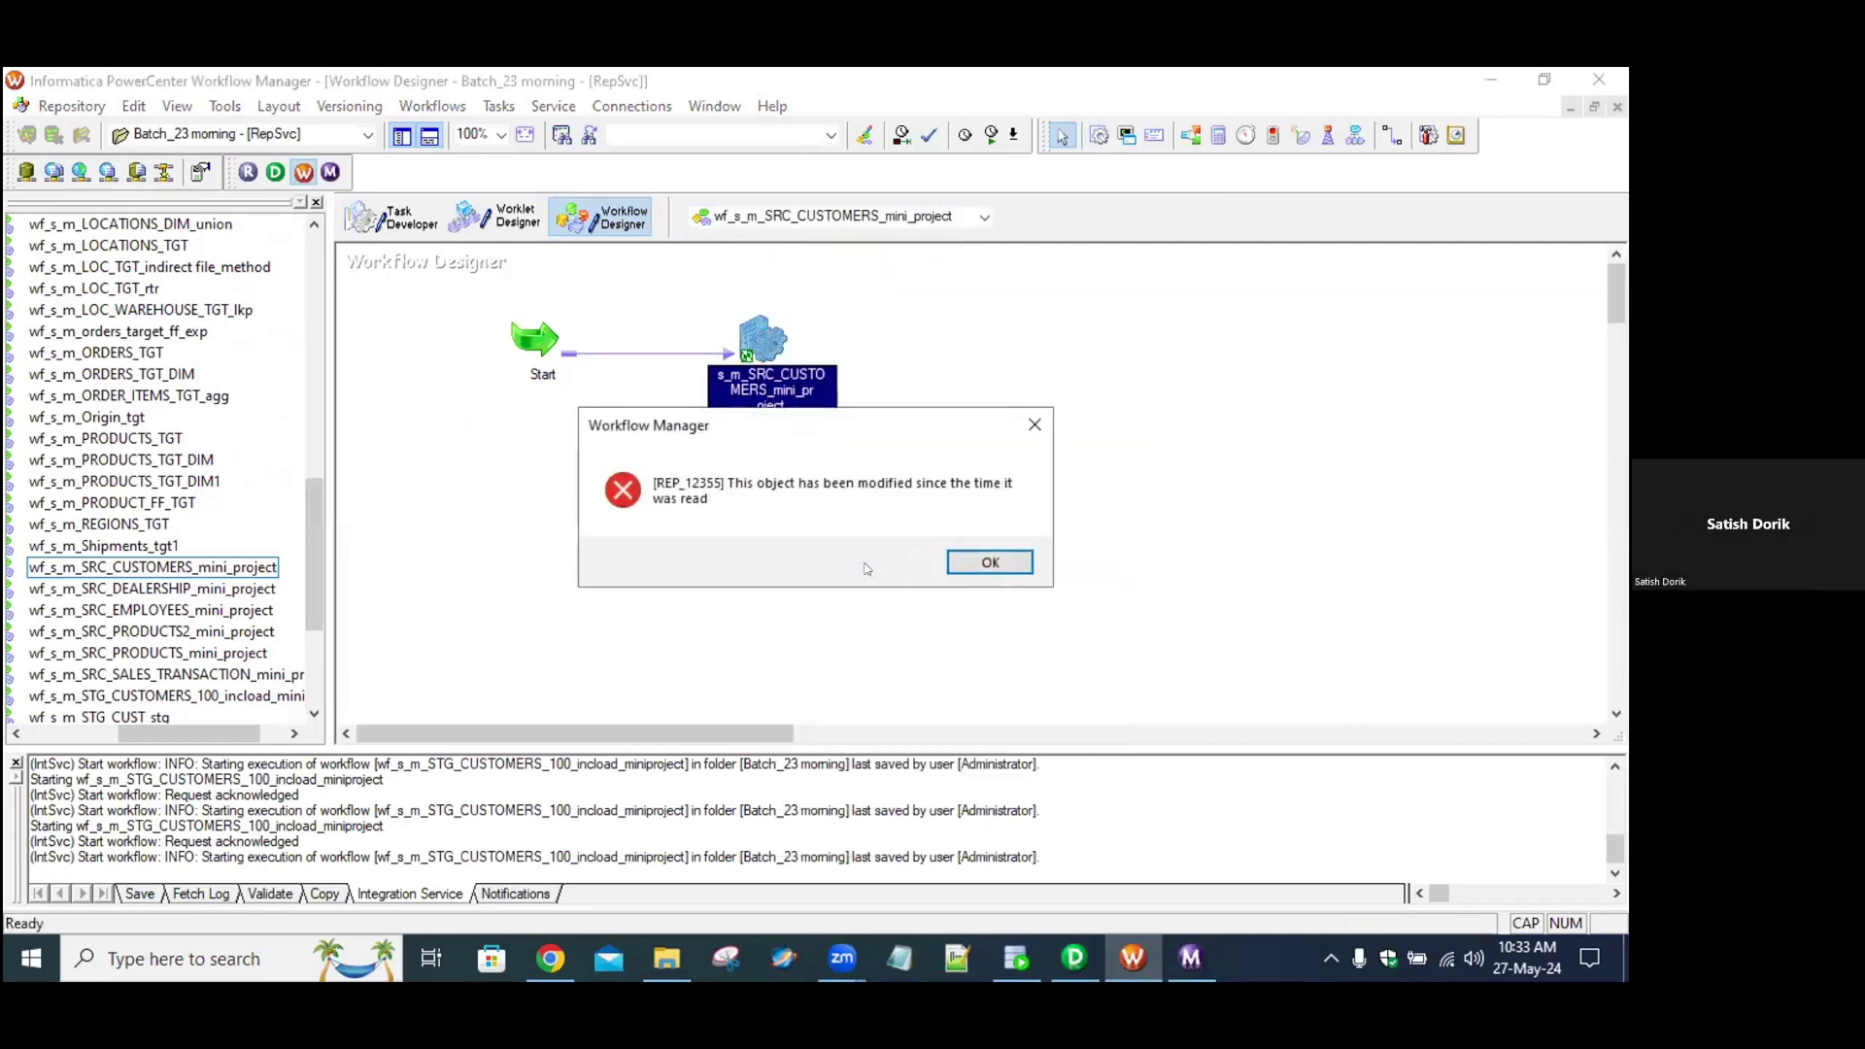
{"action": "left_click", "coordinate": [965, 566]}
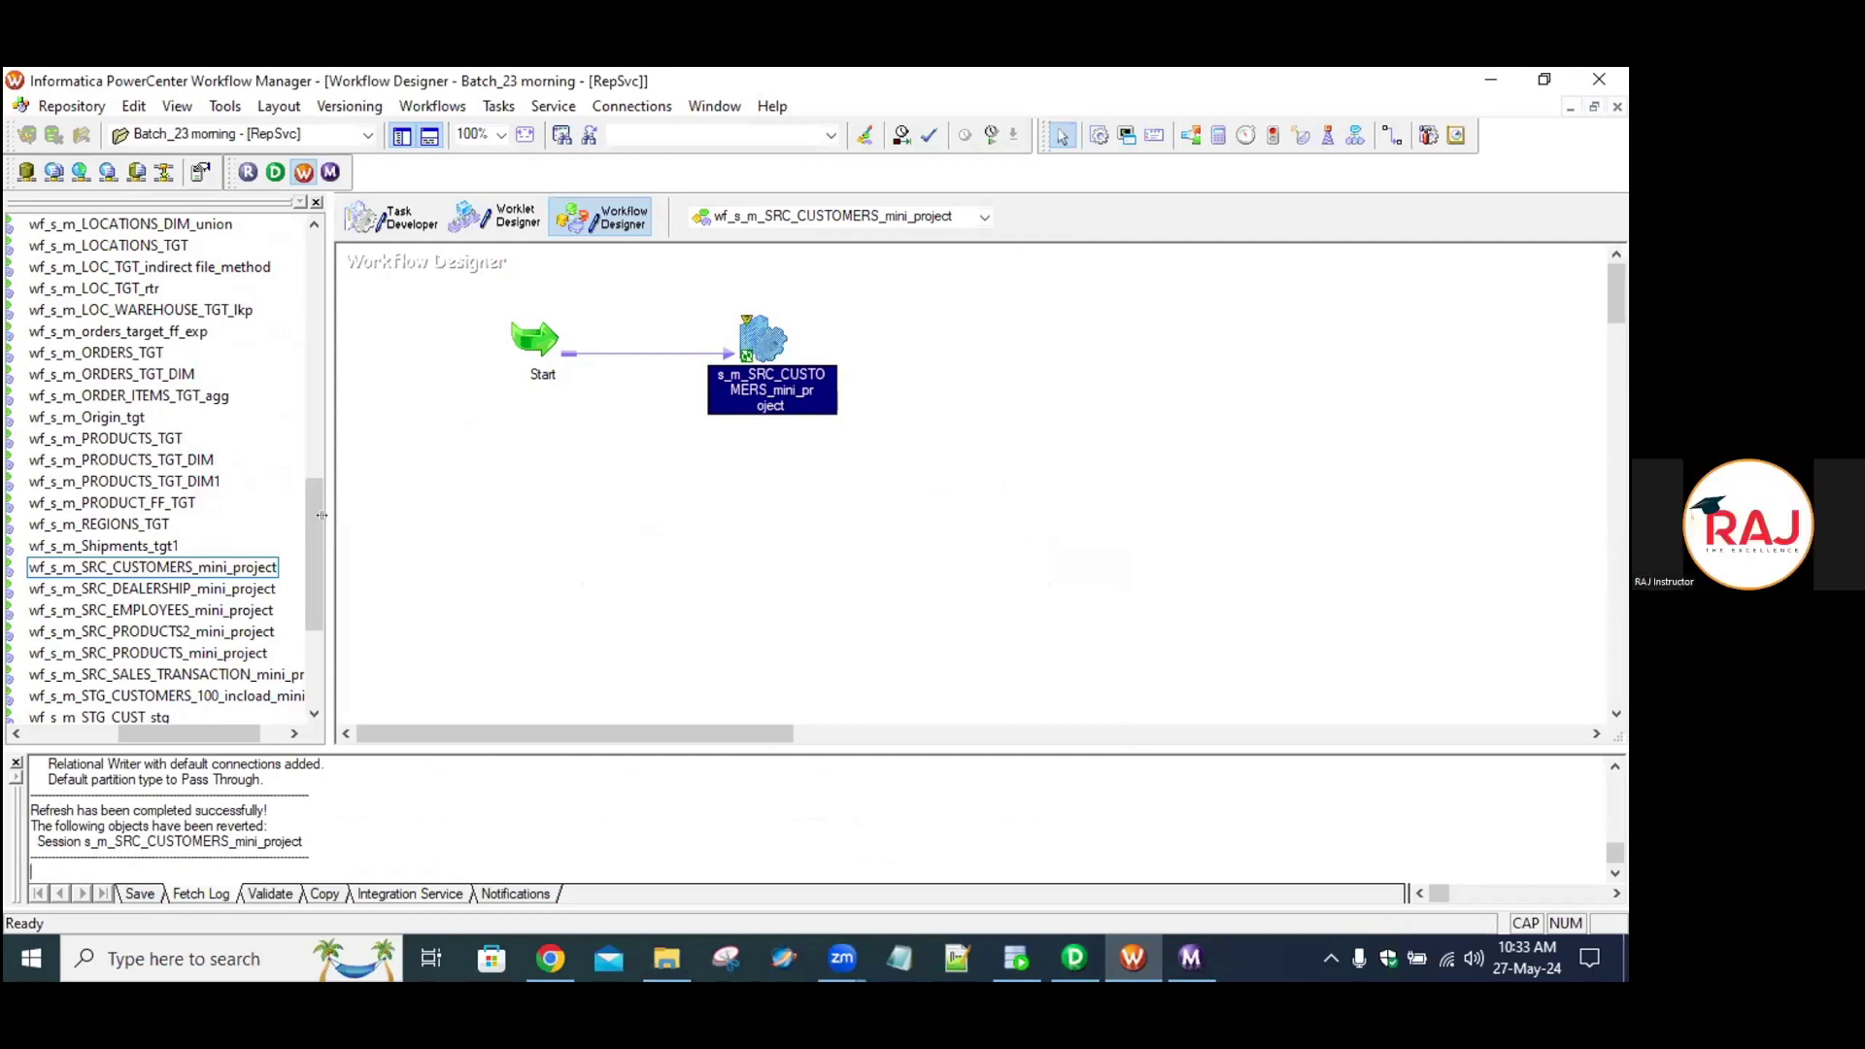
Disconnect the Batch_23 morning folder and reopen it to reload the workflow.
{"action": "scroll", "coordinate": [242, 466], "scroll_direction": "up", "scroll_amount": 8}
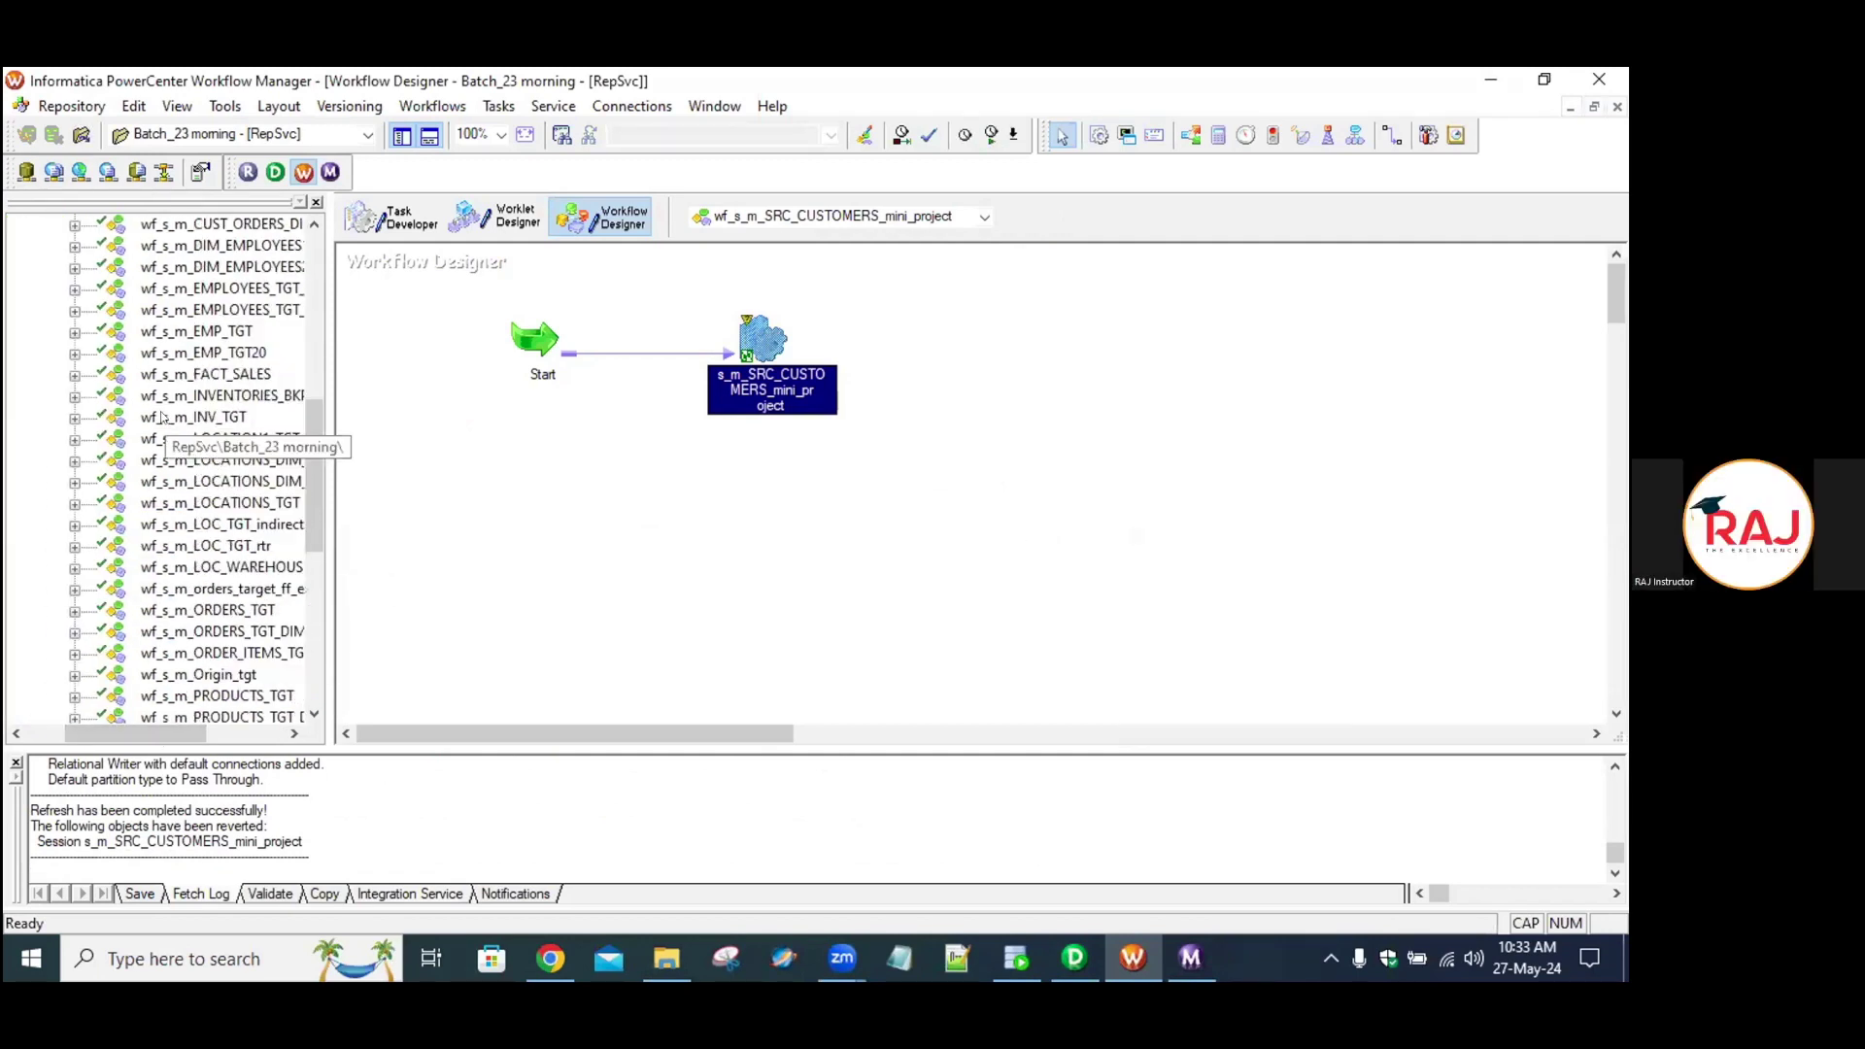
{"action": "scroll", "coordinate": [161, 418], "scroll_direction": "up", "scroll_amount": 5}
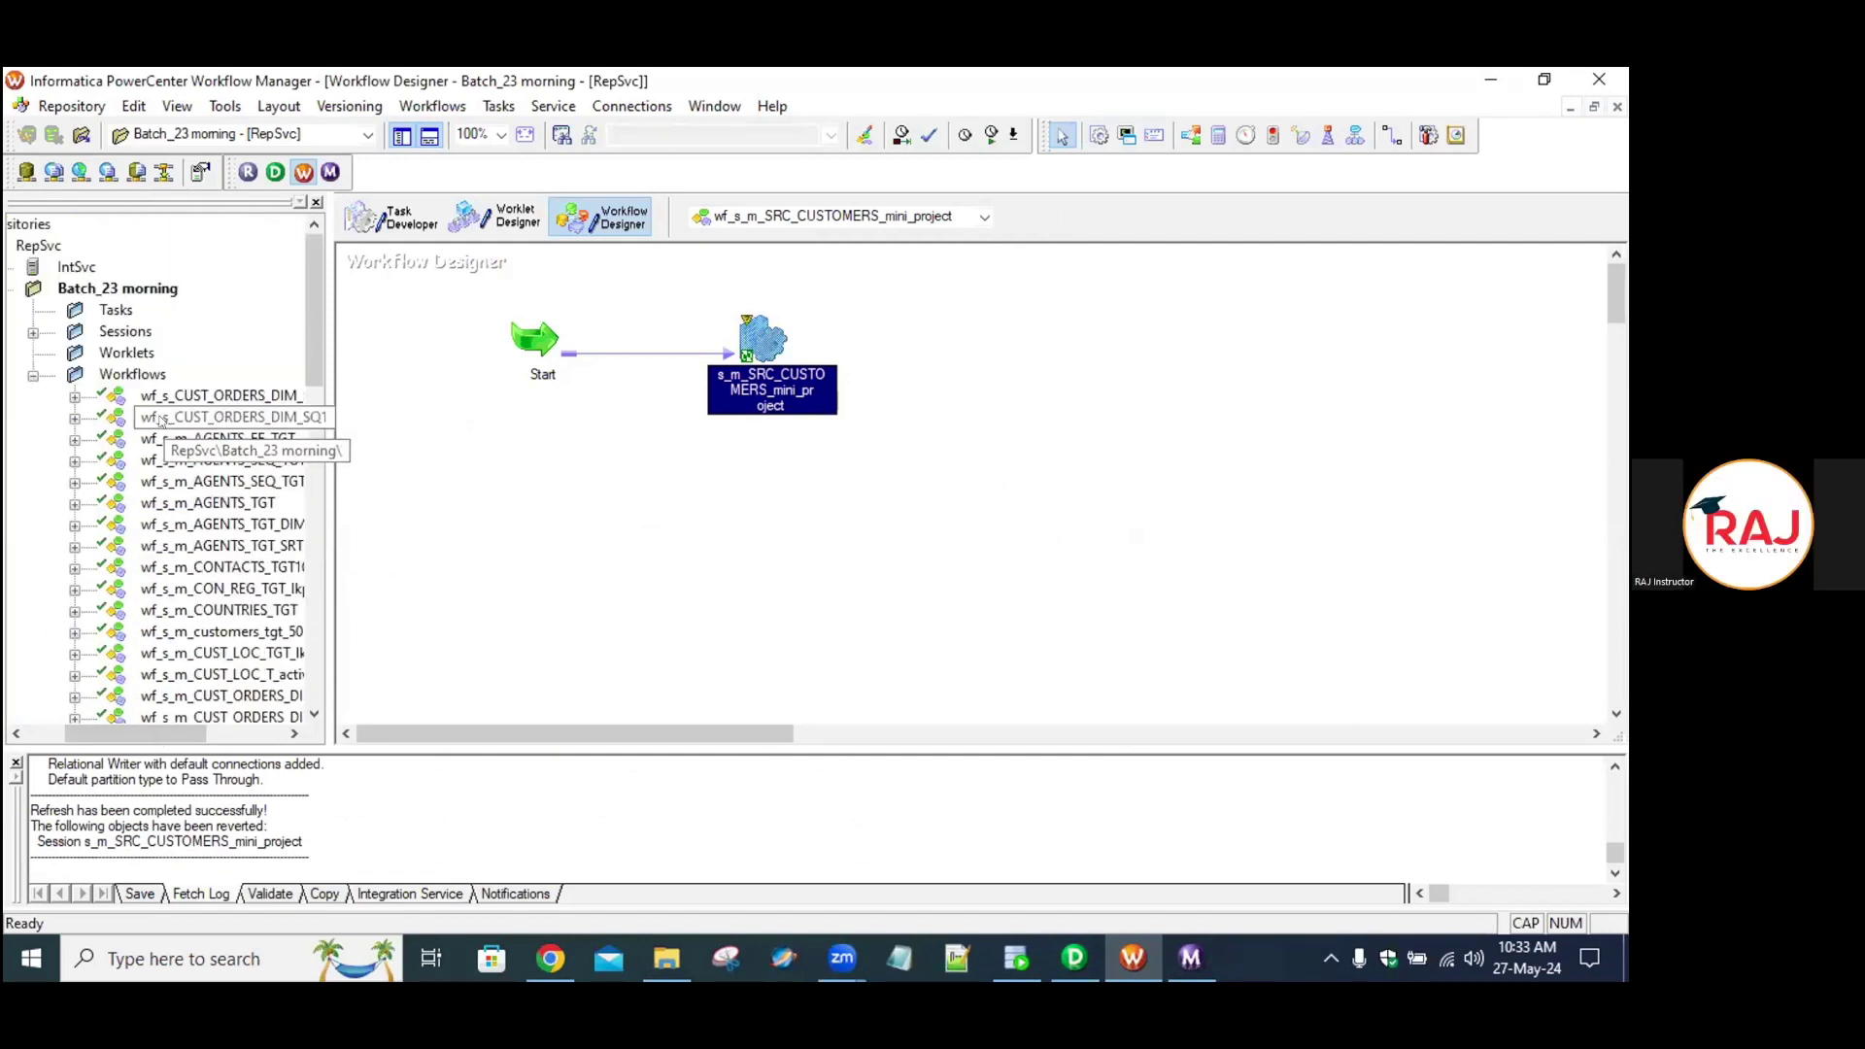
{"action": "right_click", "coordinate": [112, 289]}
{"action": "left_click", "coordinate": [161, 386]}
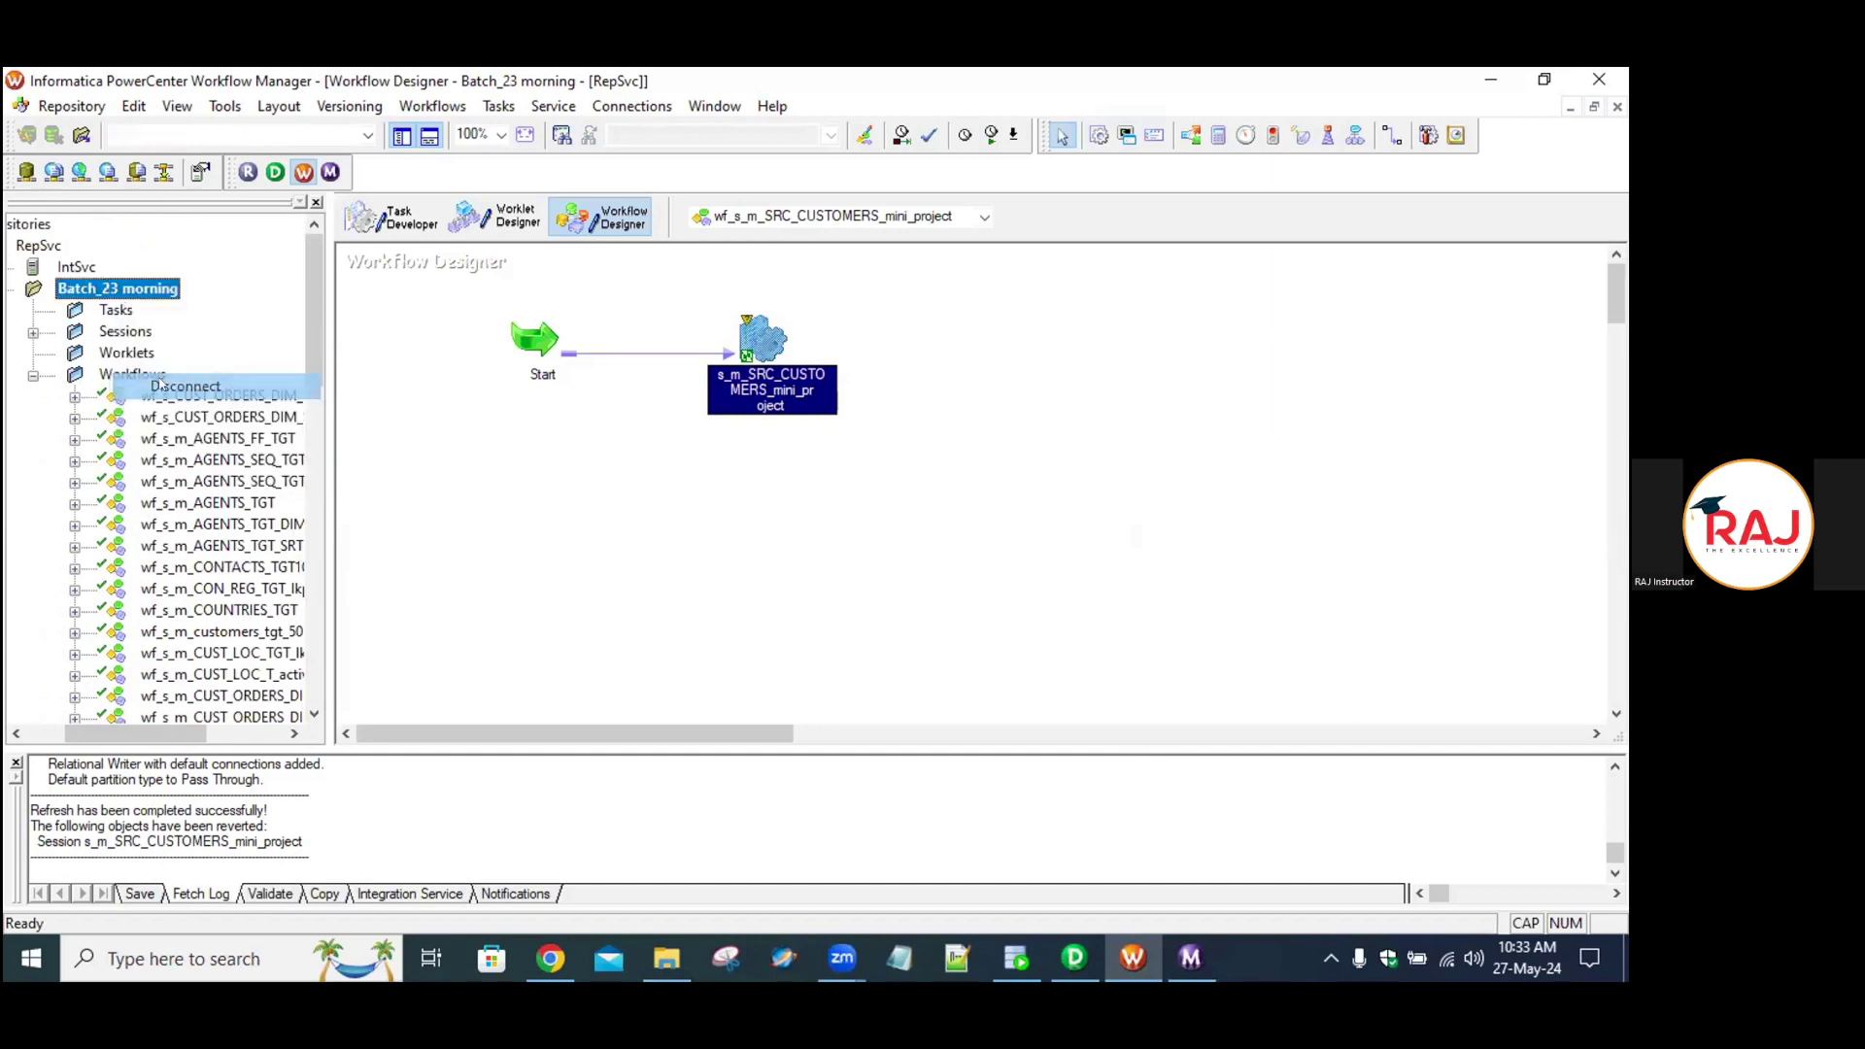
{"action": "left_click", "coordinate": [157, 287]}
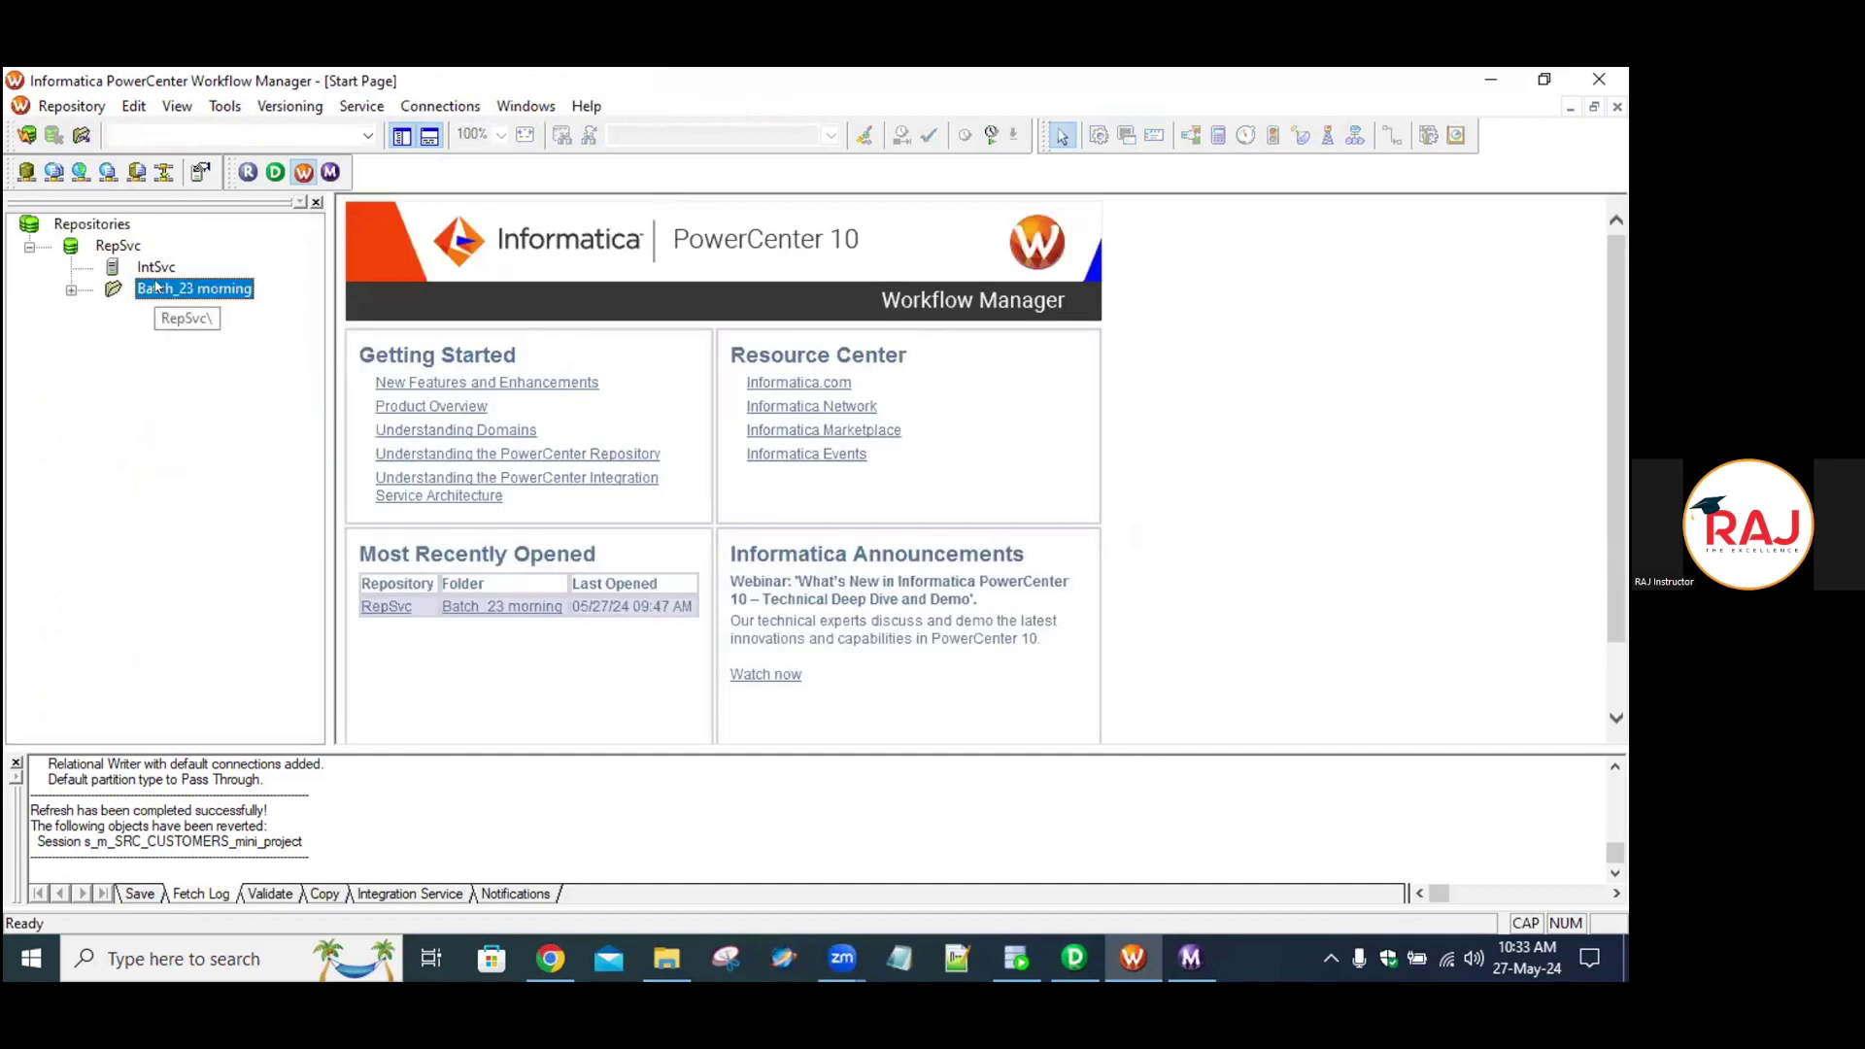
{"action": "right_click", "coordinate": [156, 287]}
{"action": "left_click", "coordinate": [225, 419]}
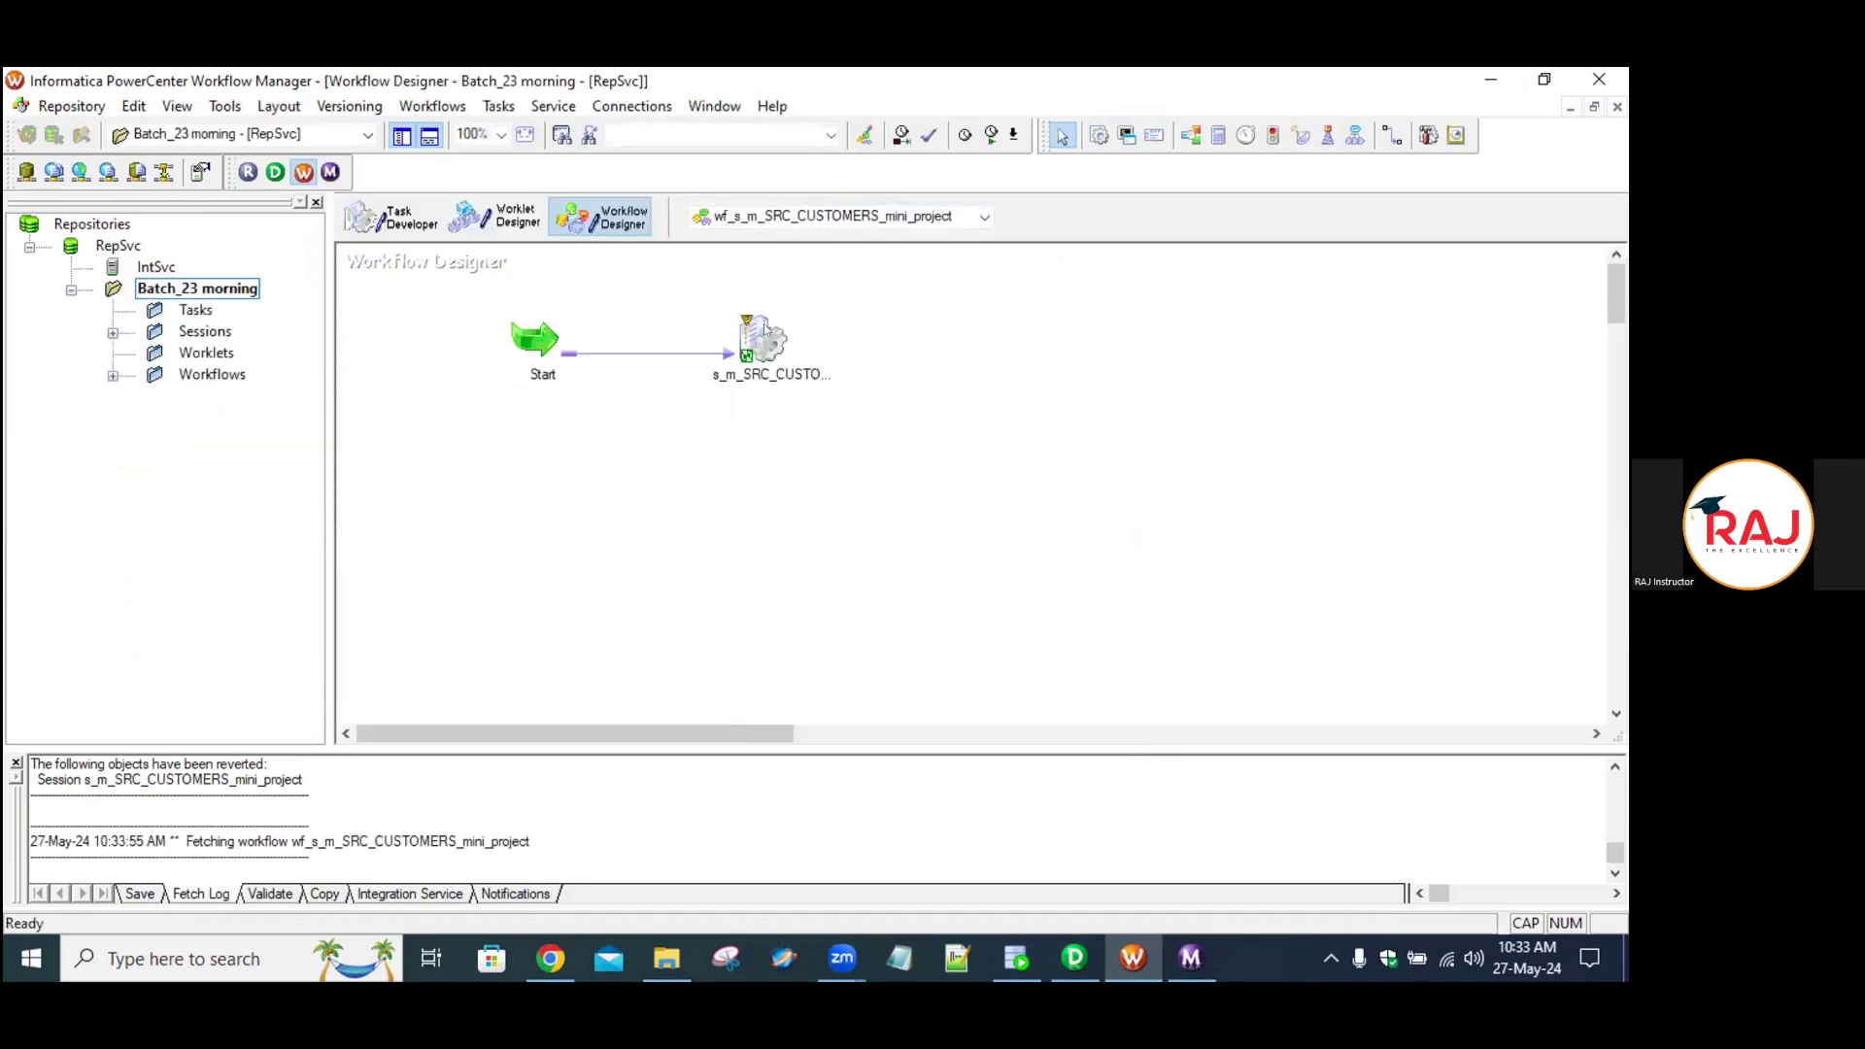
Validate the s_m_SRC_CUSTOMERS_mini_project session, accept its task settings, and save the workflow.
{"action": "right_click", "coordinate": [760, 330]}
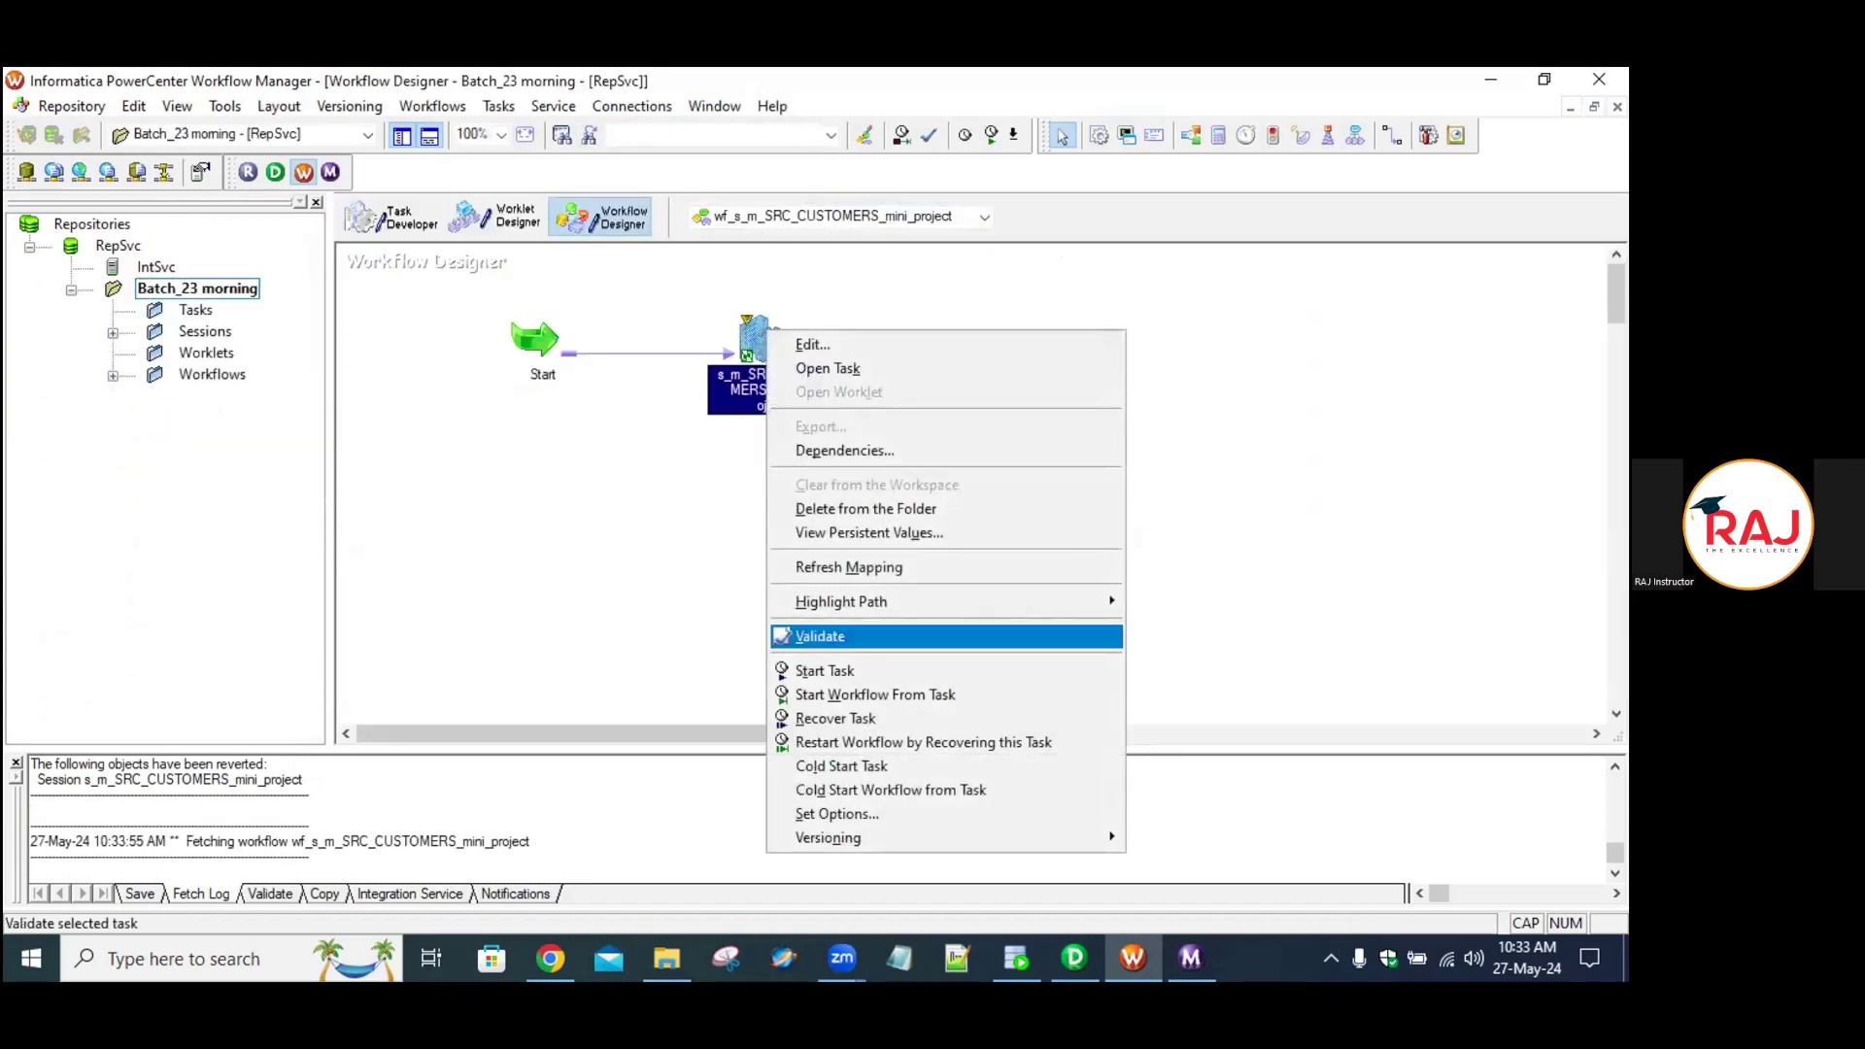
{"action": "left_click", "coordinate": [852, 635]}
{"action": "double_click", "coordinate": [754, 332]}
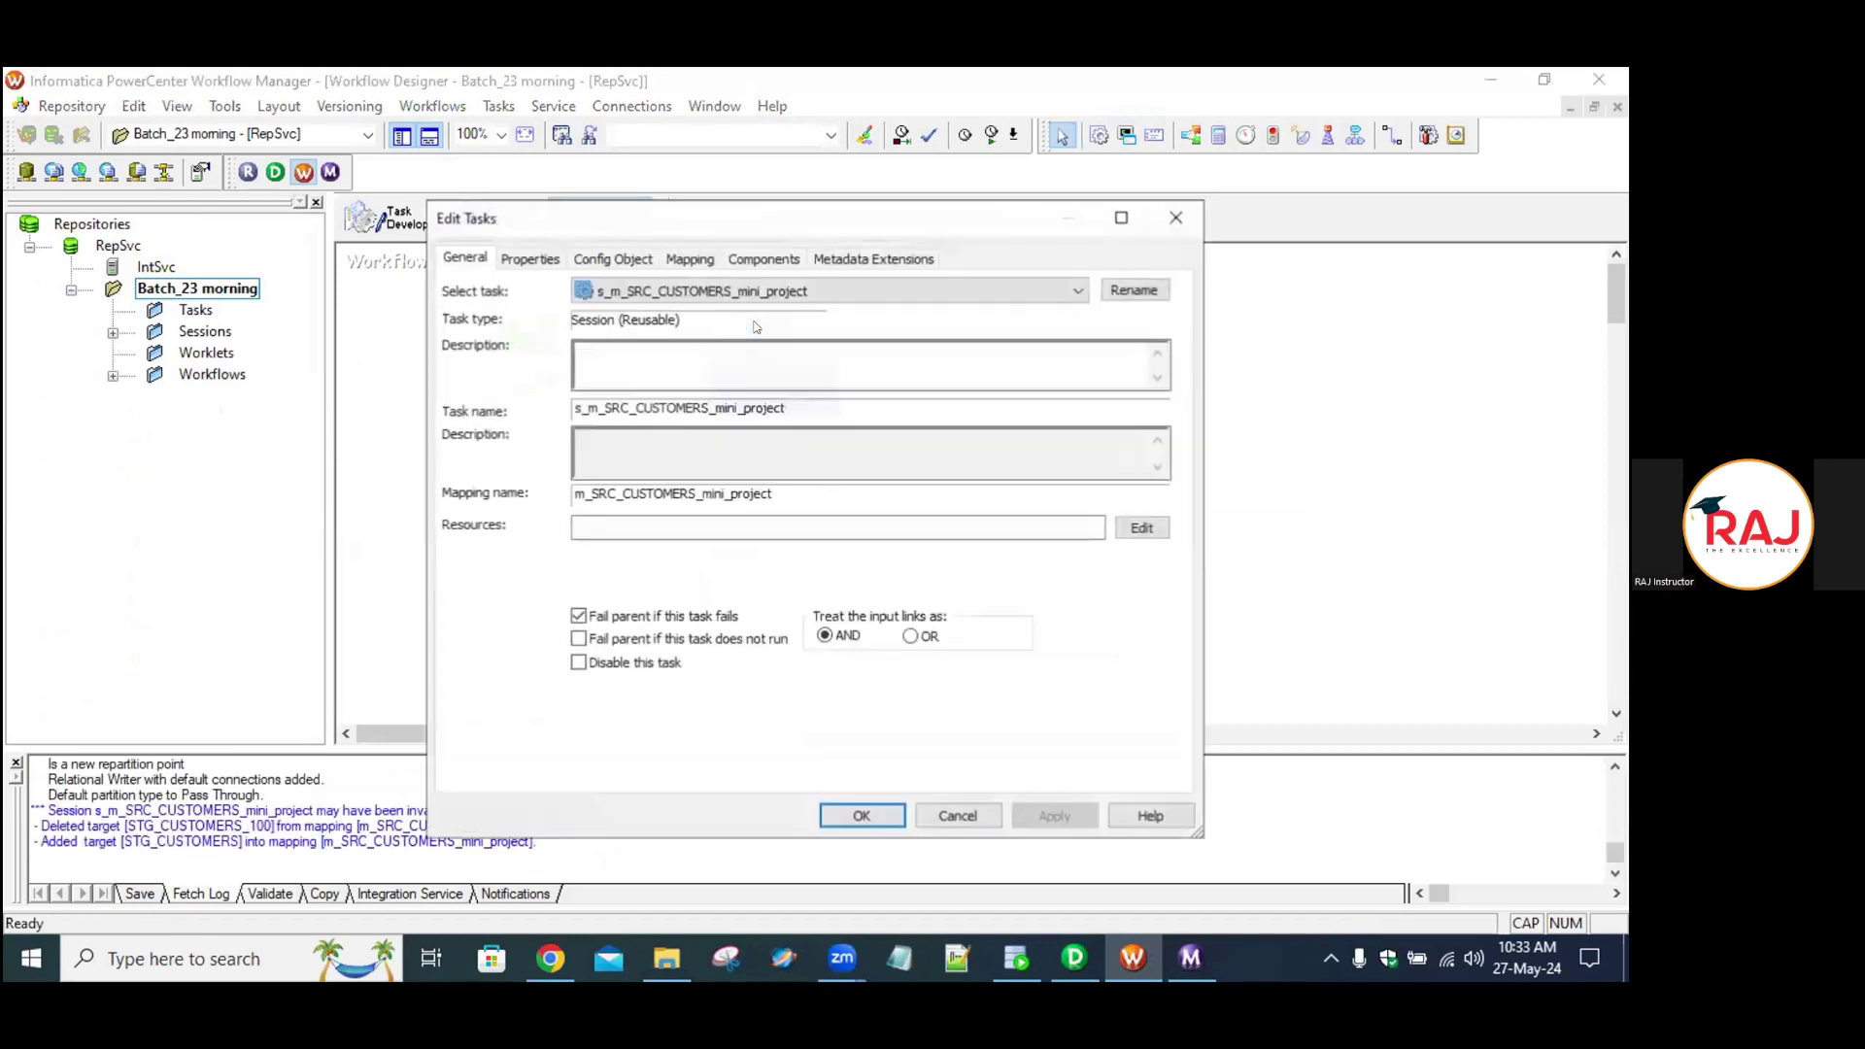
{"action": "key", "text": "Return"}
{"action": "key", "text": "ctrl+s"}
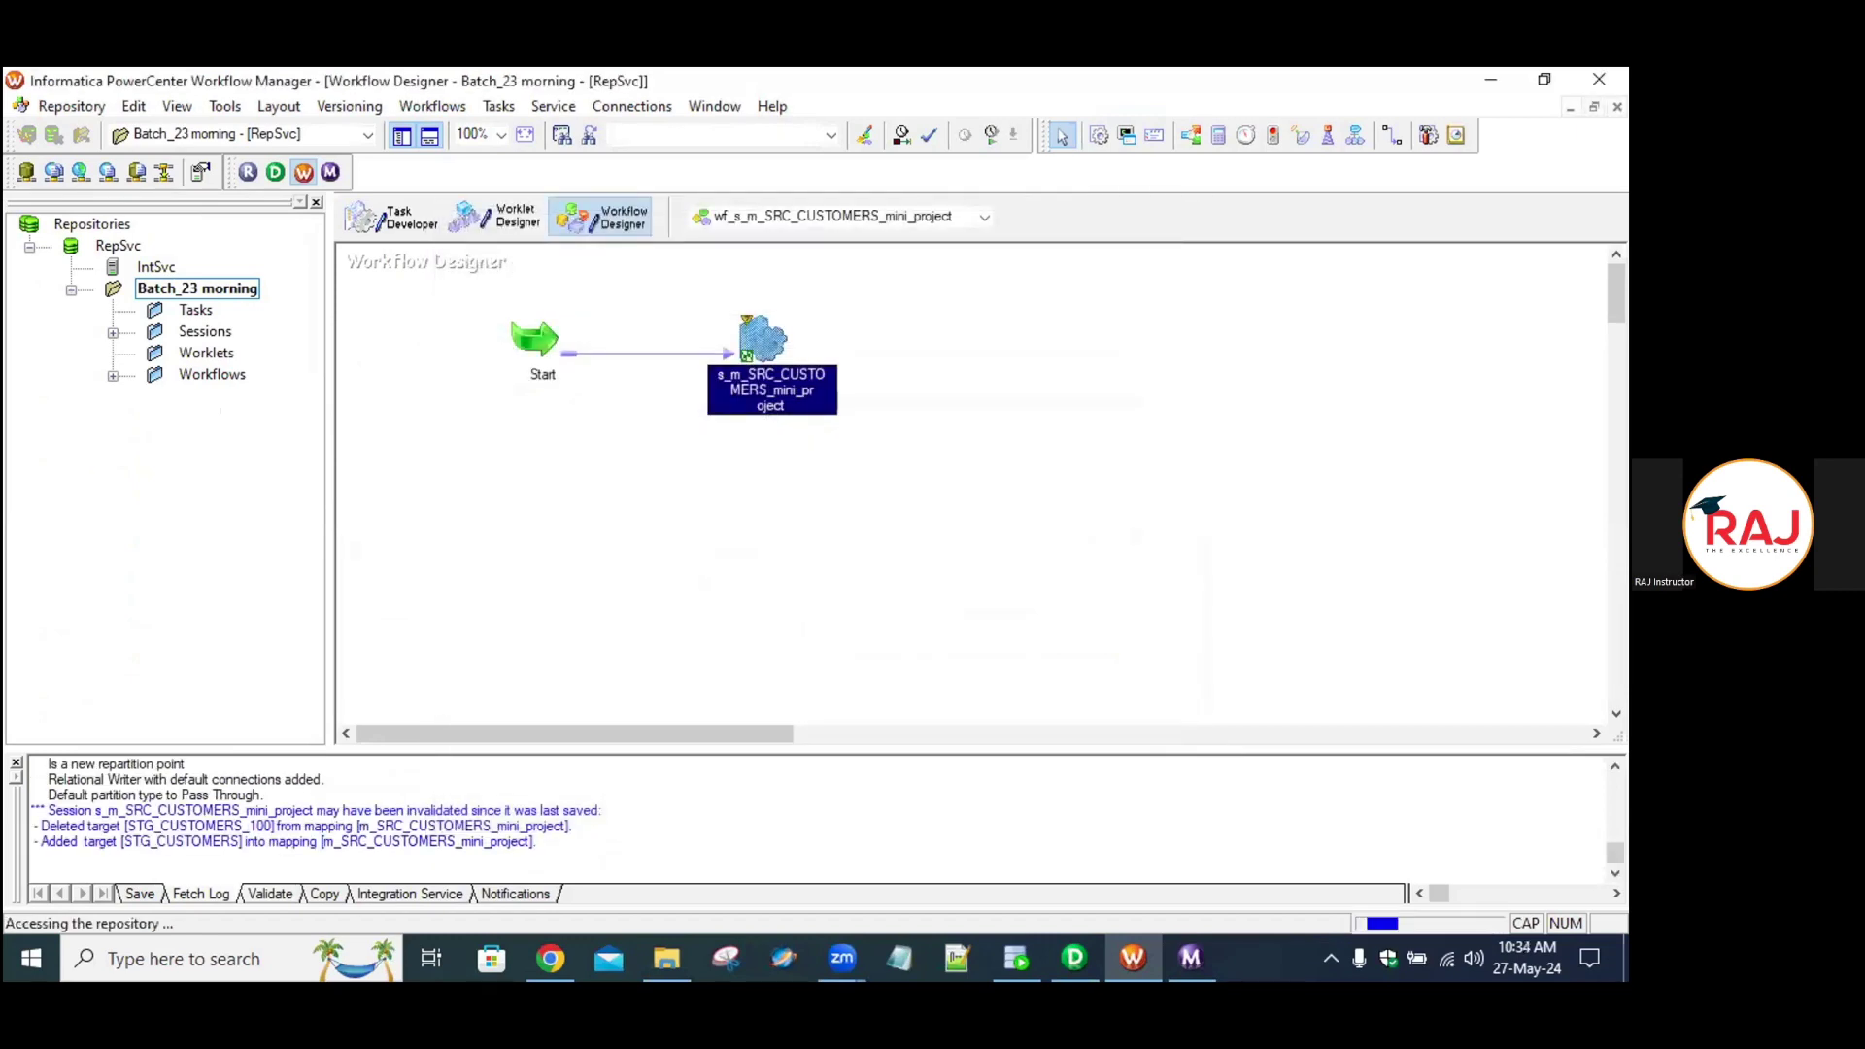
Open the session in Task Developer and check the source and target connections of s_m_STG_CUSTOMERS_100_incload_miniproject.
{"action": "right_click", "coordinate": [762, 332]}
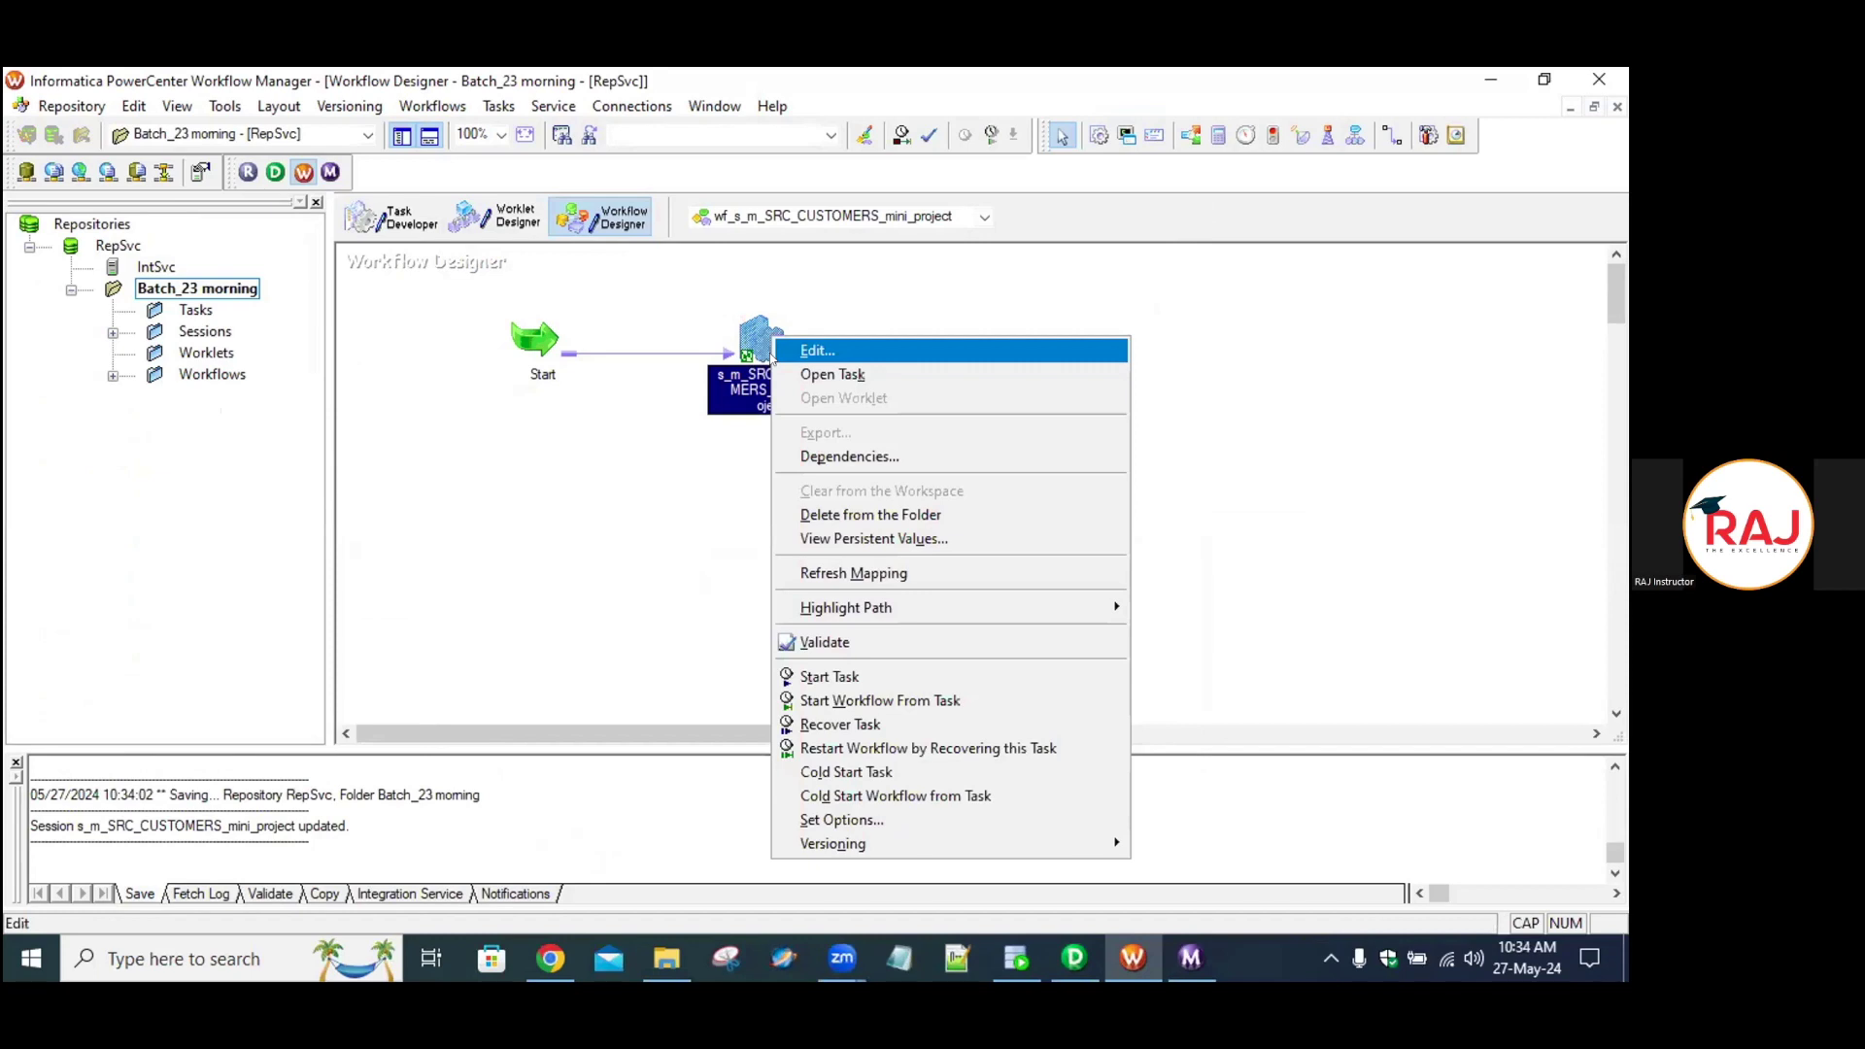
{"action": "left_click", "coordinate": [826, 375]}
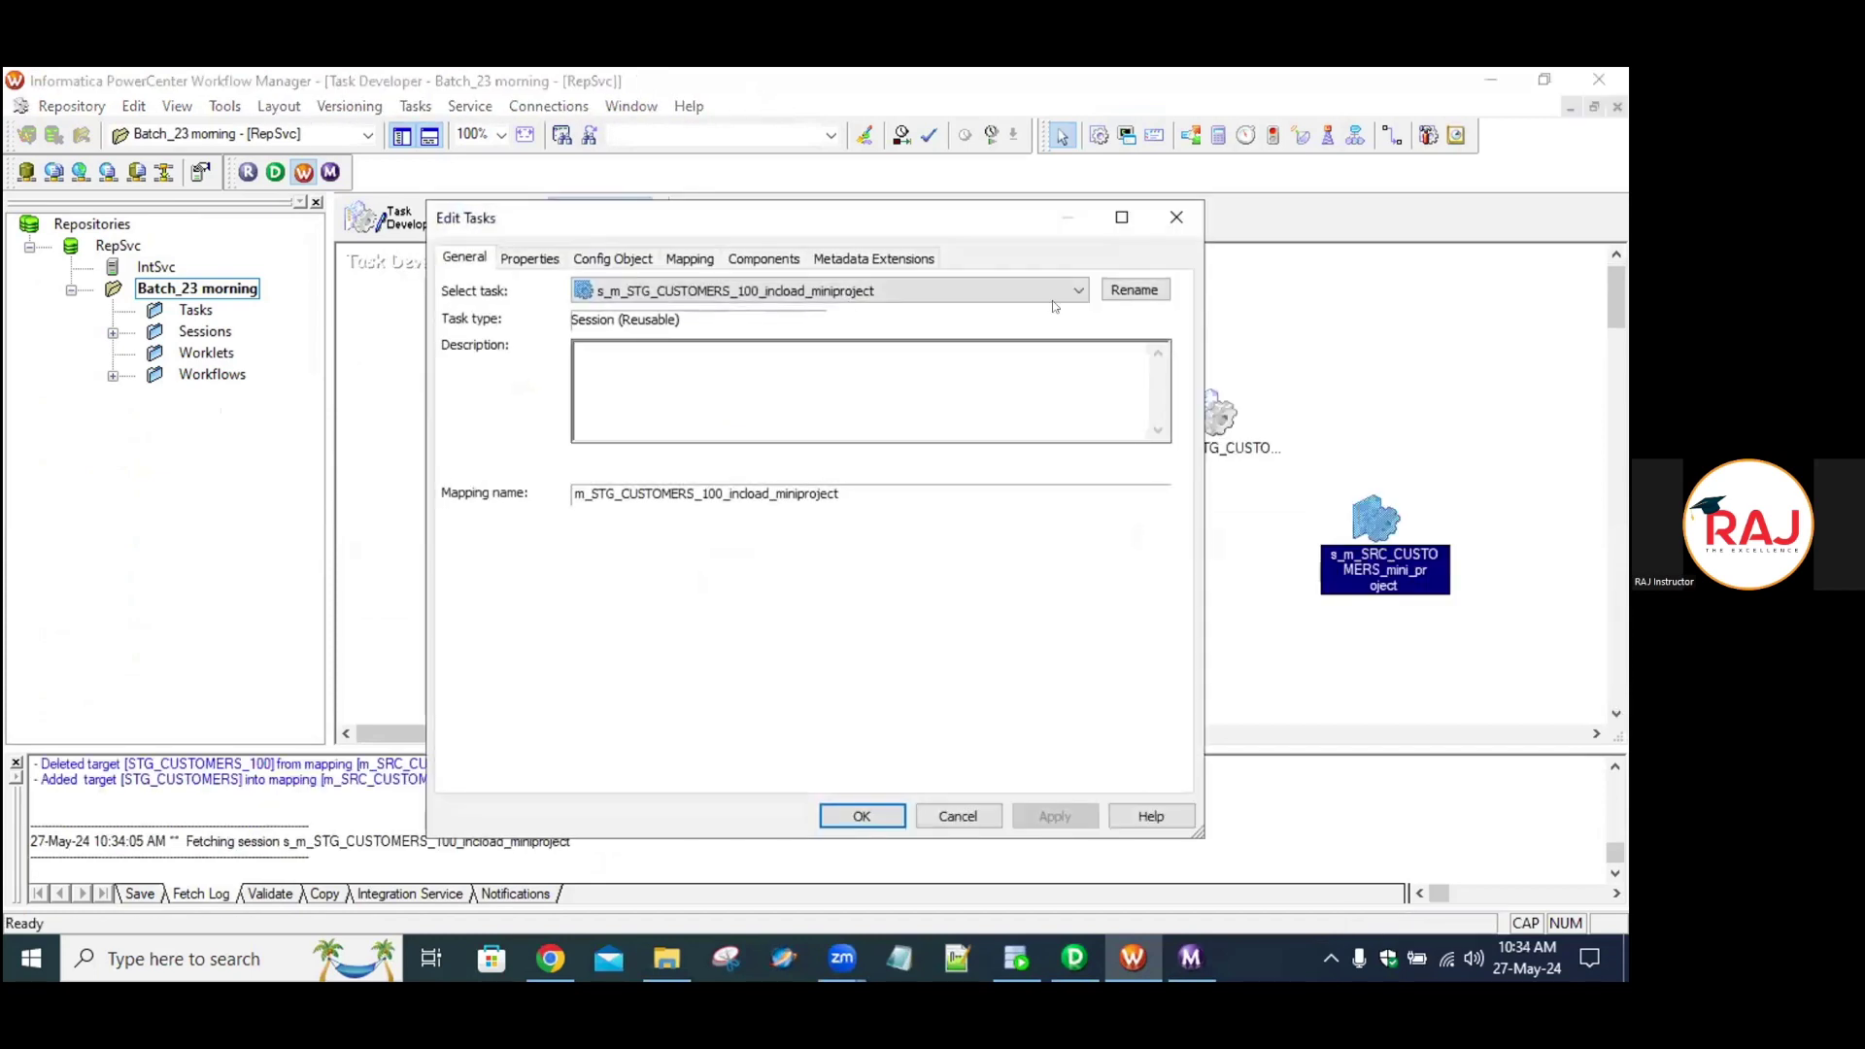
{"action": "left_click", "coordinate": [1176, 216]}
{"action": "left_click", "coordinate": [1196, 386]}
{"action": "double_click", "coordinate": [1194, 384]}
{"action": "left_click", "coordinate": [689, 259]}
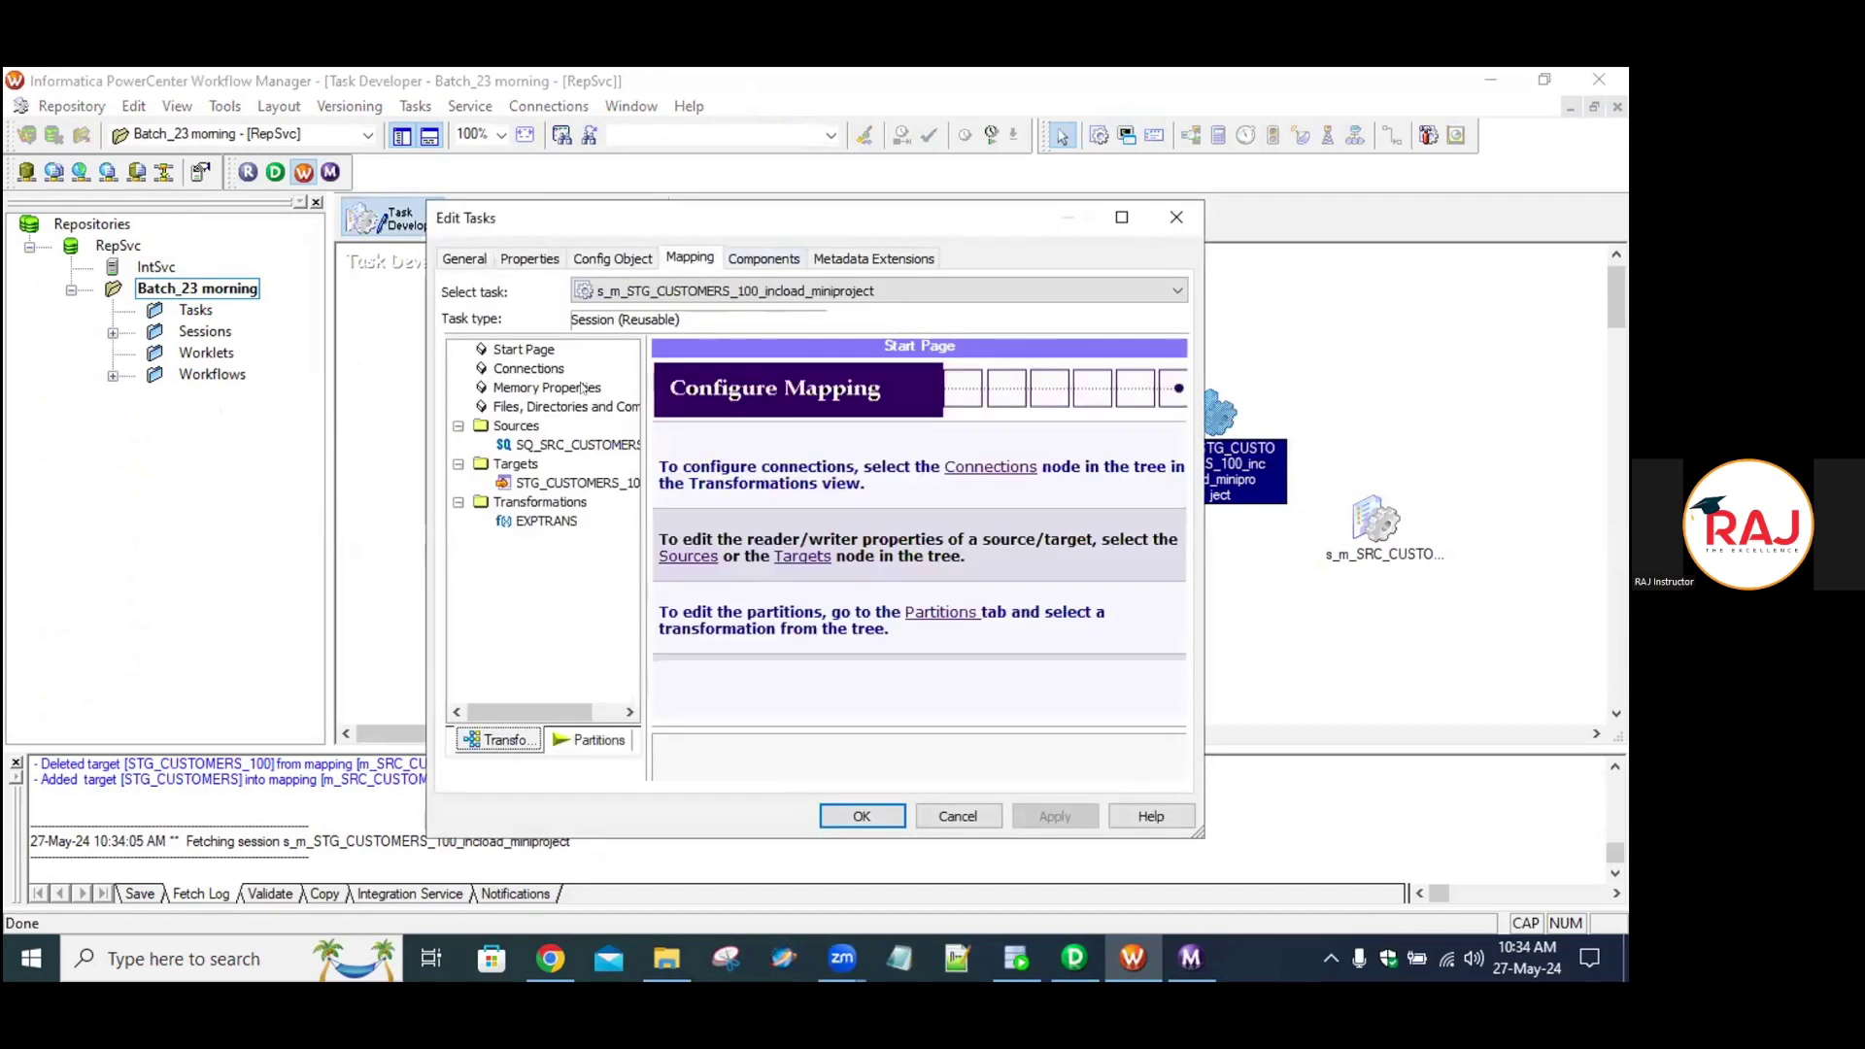
{"action": "left_click", "coordinate": [566, 445]}
{"action": "left_click", "coordinate": [583, 485]}
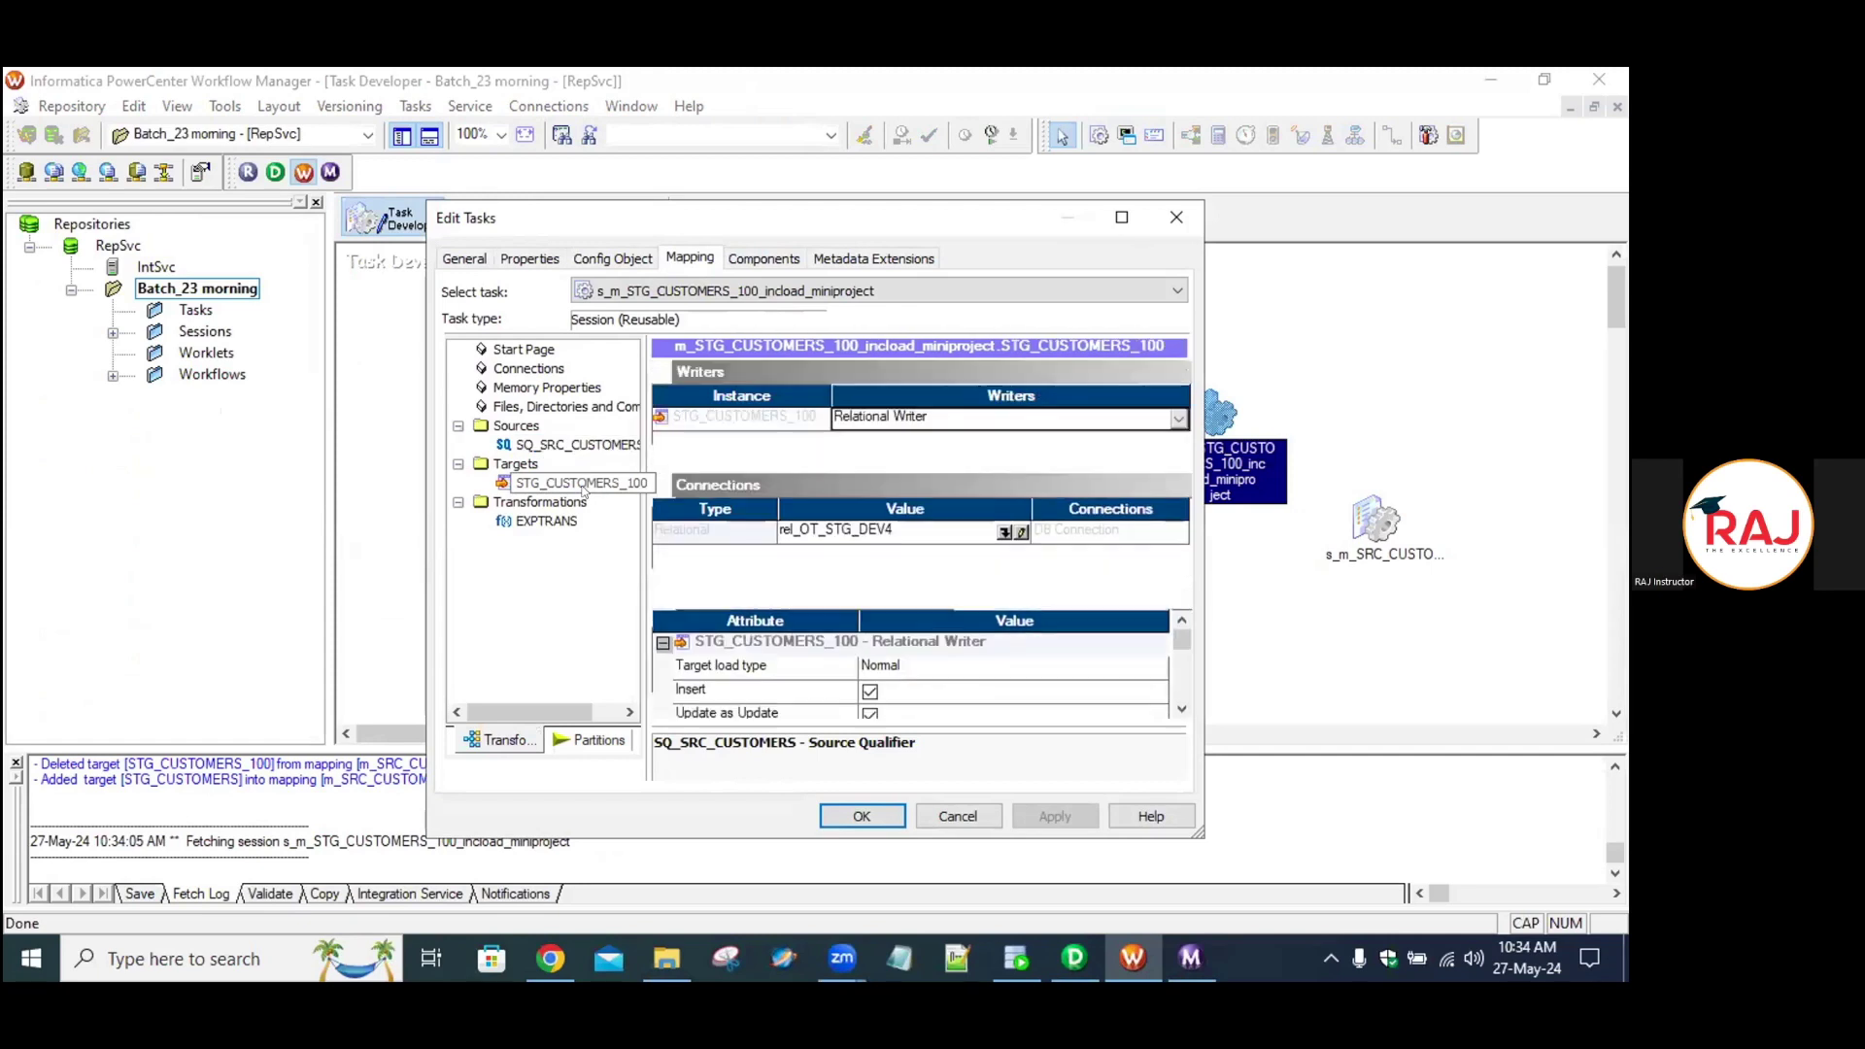
{"action": "left_click", "coordinate": [573, 445]}
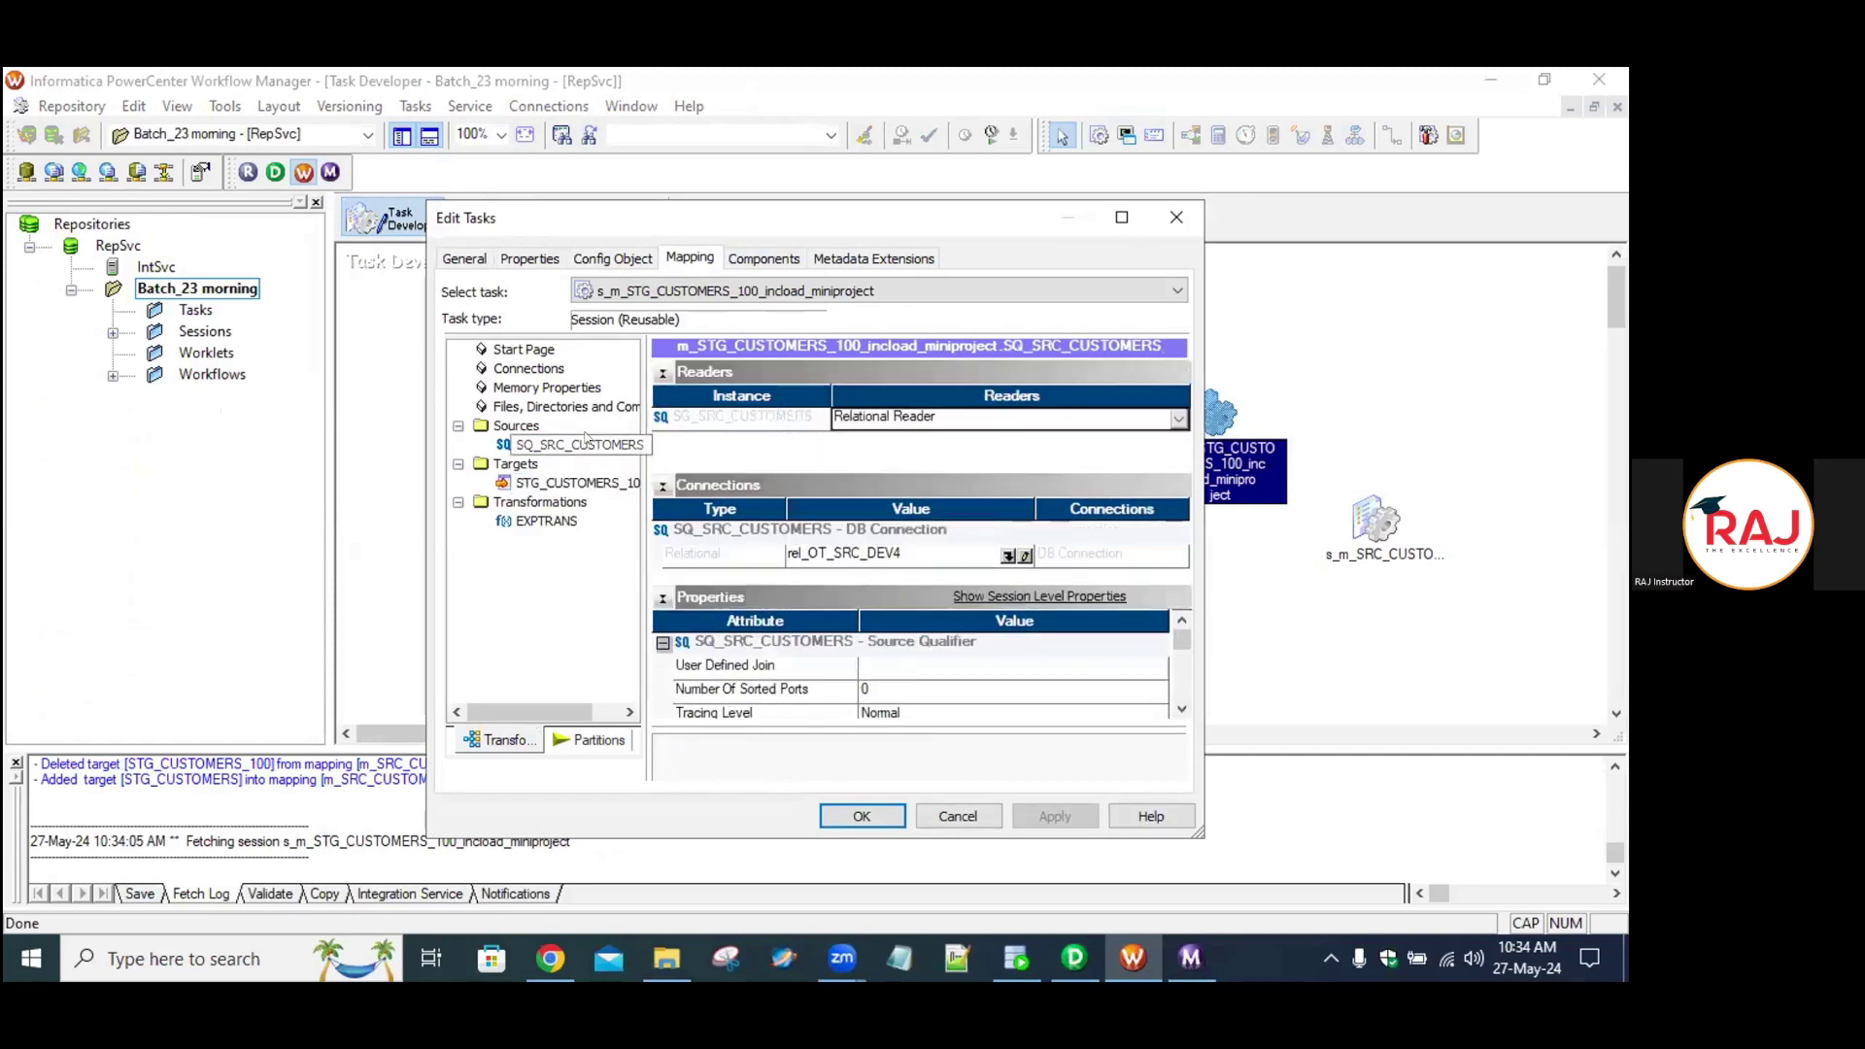
{"action": "left_click", "coordinate": [1121, 218]}
{"action": "left_click", "coordinate": [1601, 86]}
Set the STG_CUSTOMERS target load type to Normal in the s_m_SRC_CUSTOMERS_mini_project session and save it.
{"action": "double_click", "coordinate": [1378, 509]}
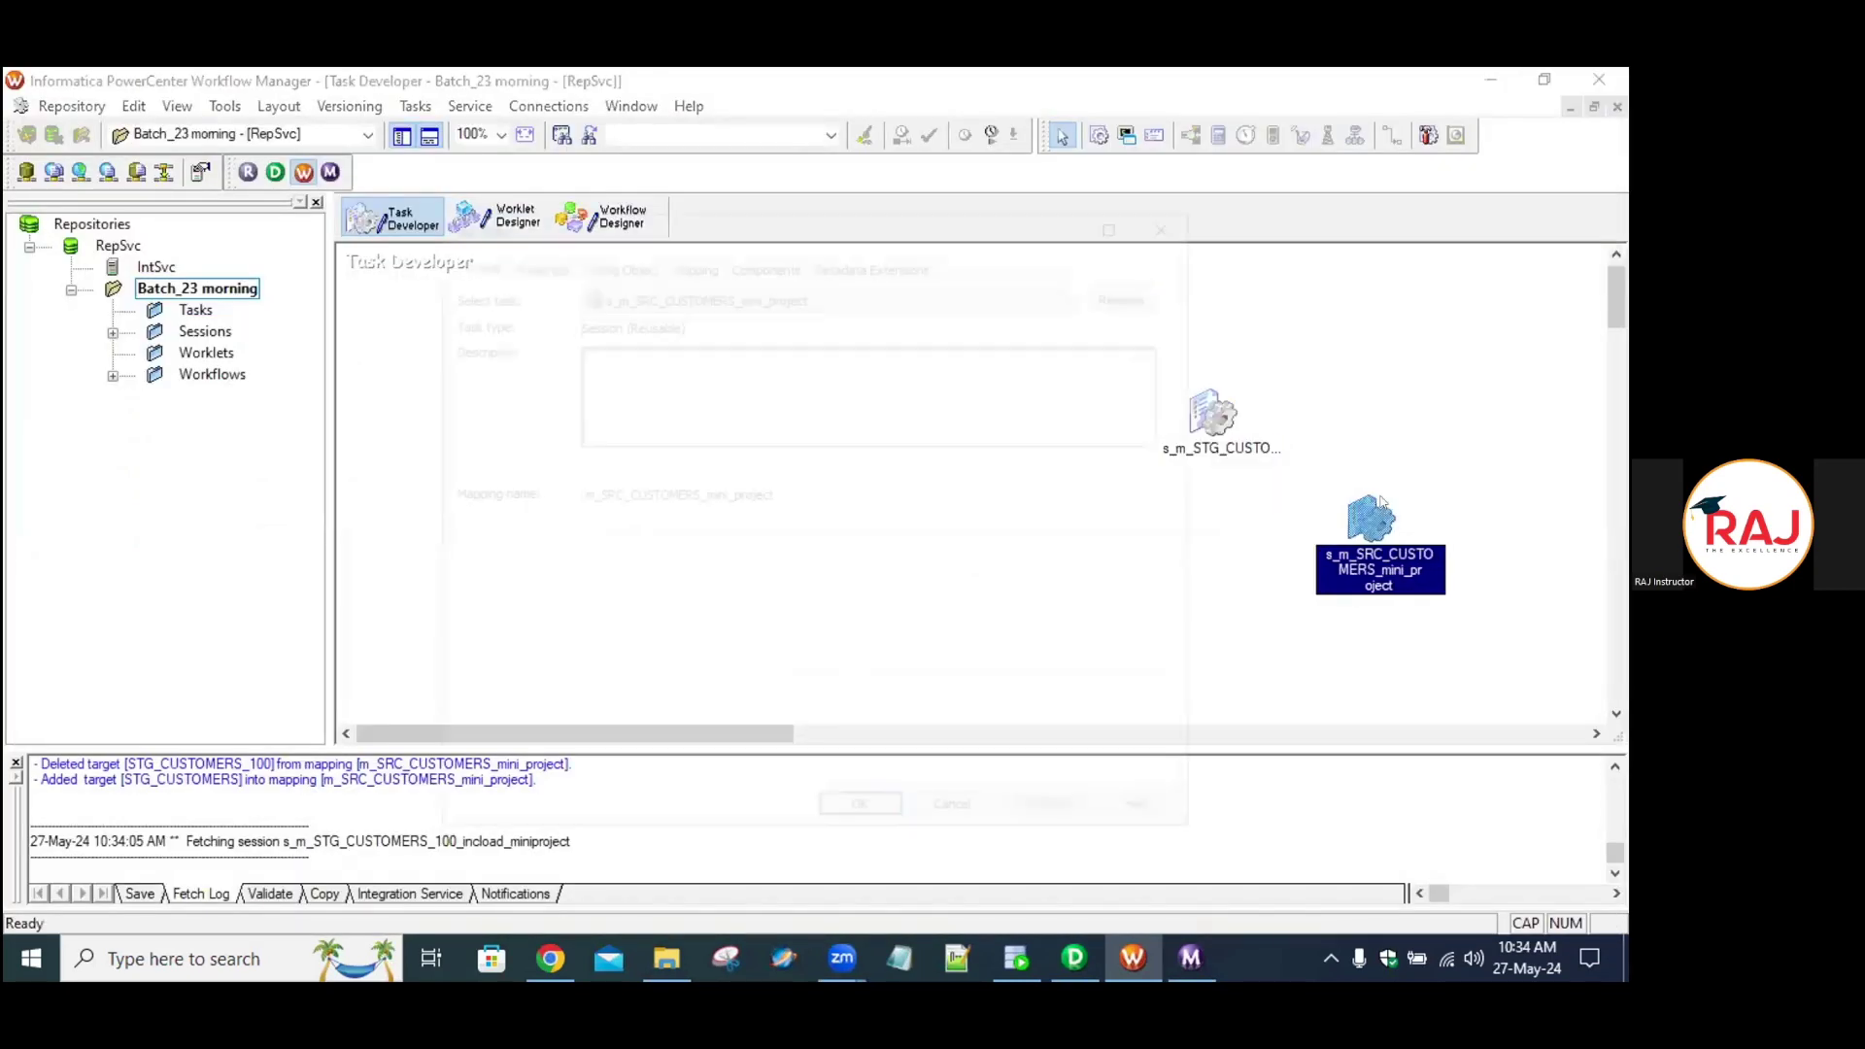
{"action": "left_click", "coordinate": [692, 258]}
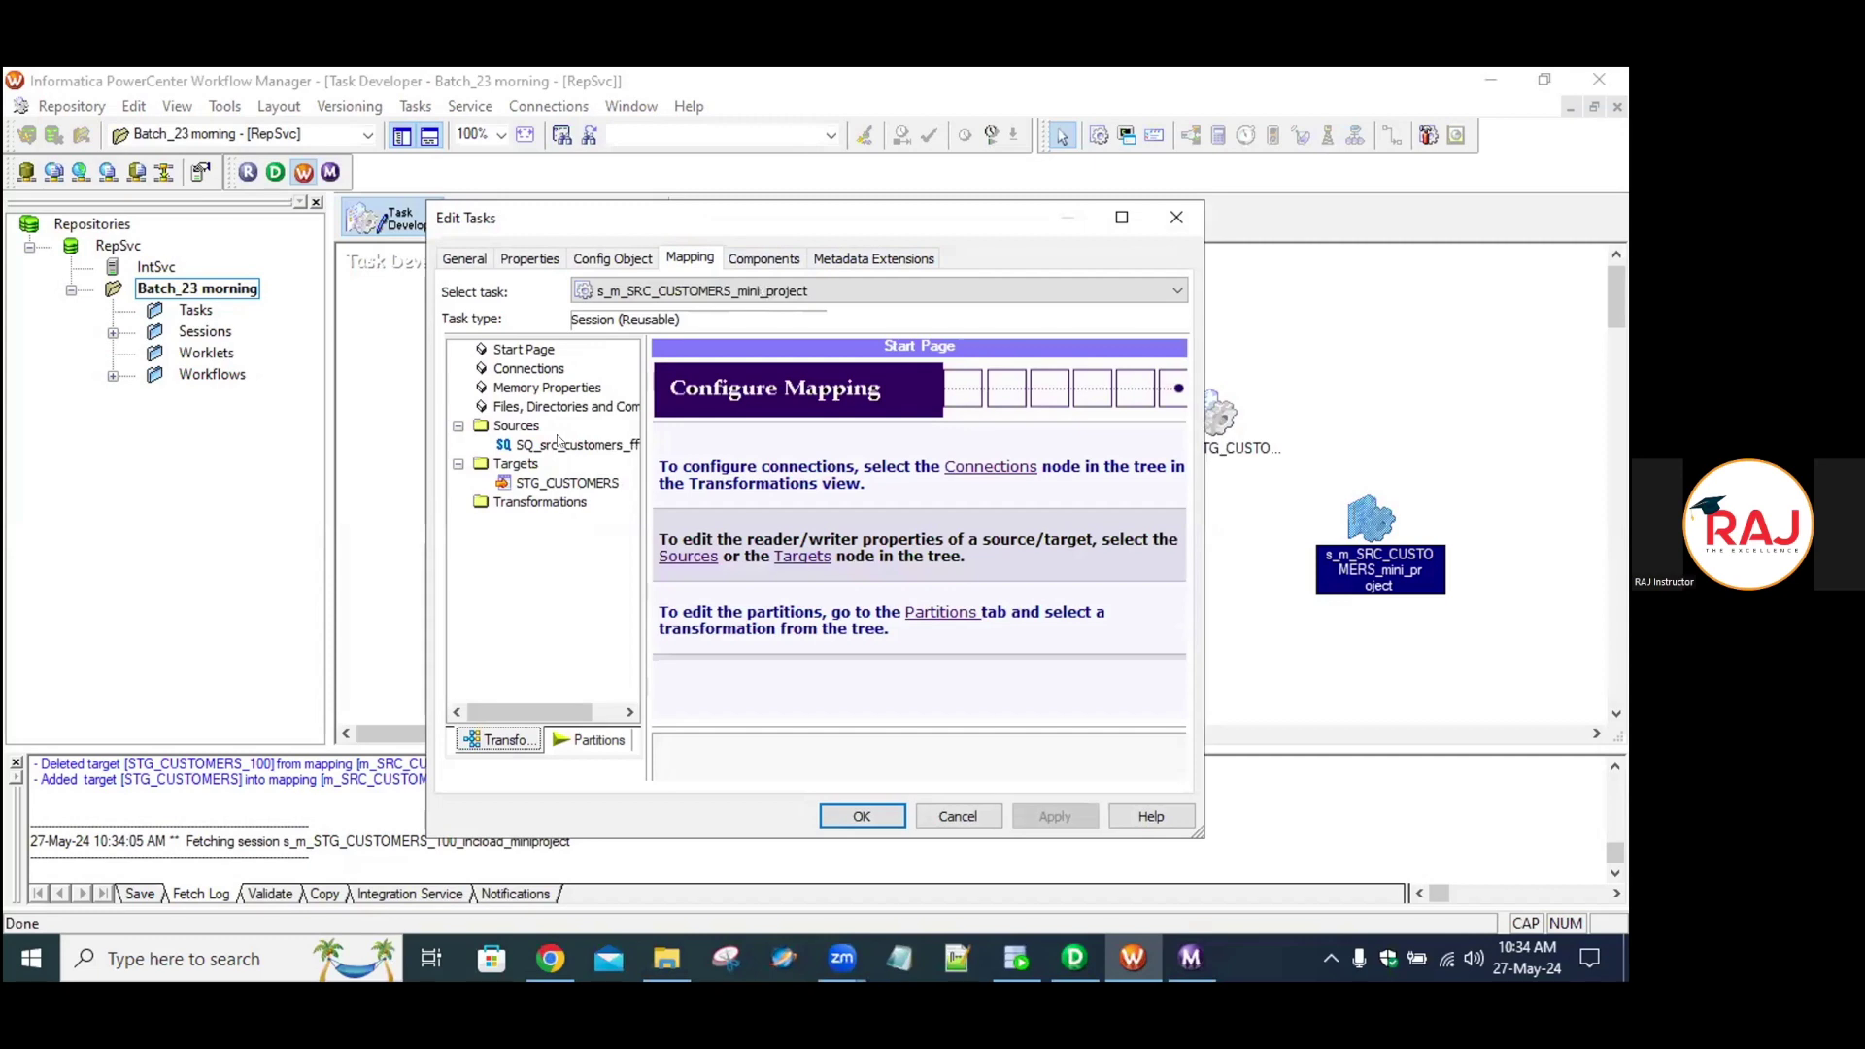
{"action": "left_click", "coordinate": [561, 444]}
{"action": "left_click", "coordinate": [582, 483]}
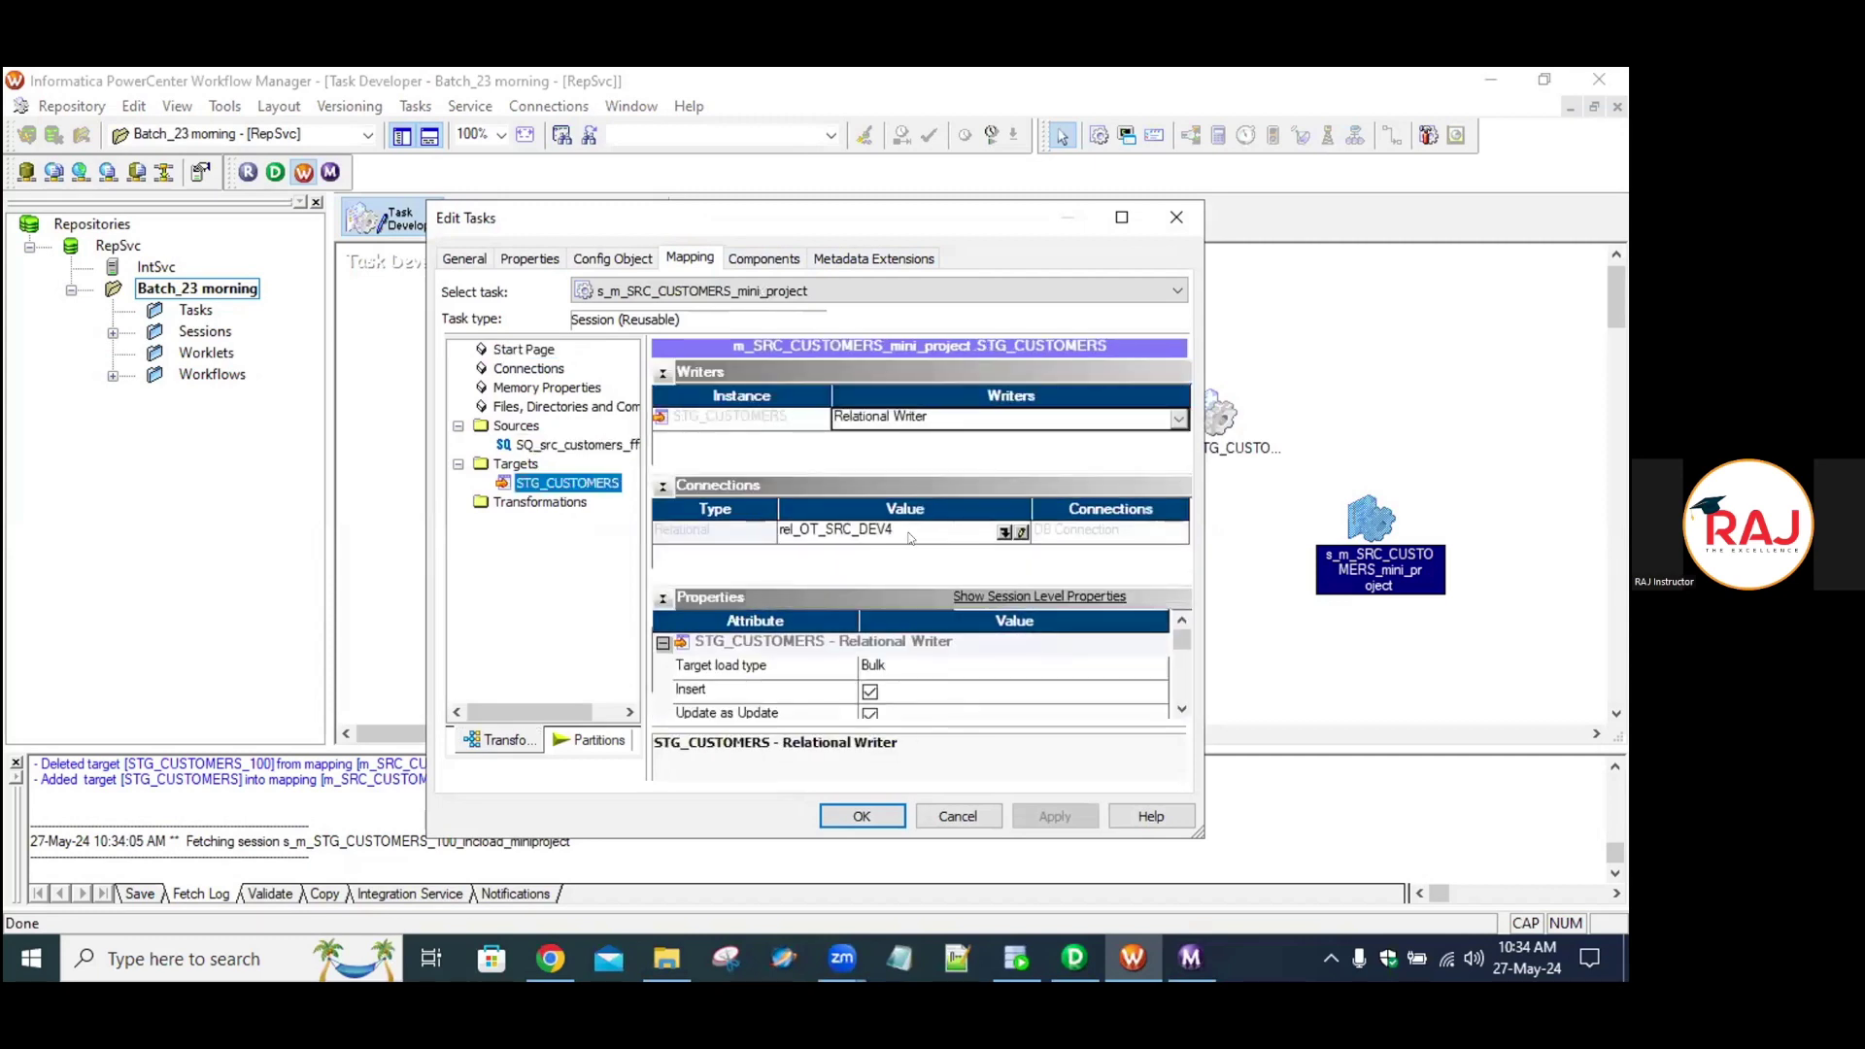
{"action": "left_click", "coordinate": [901, 664]}
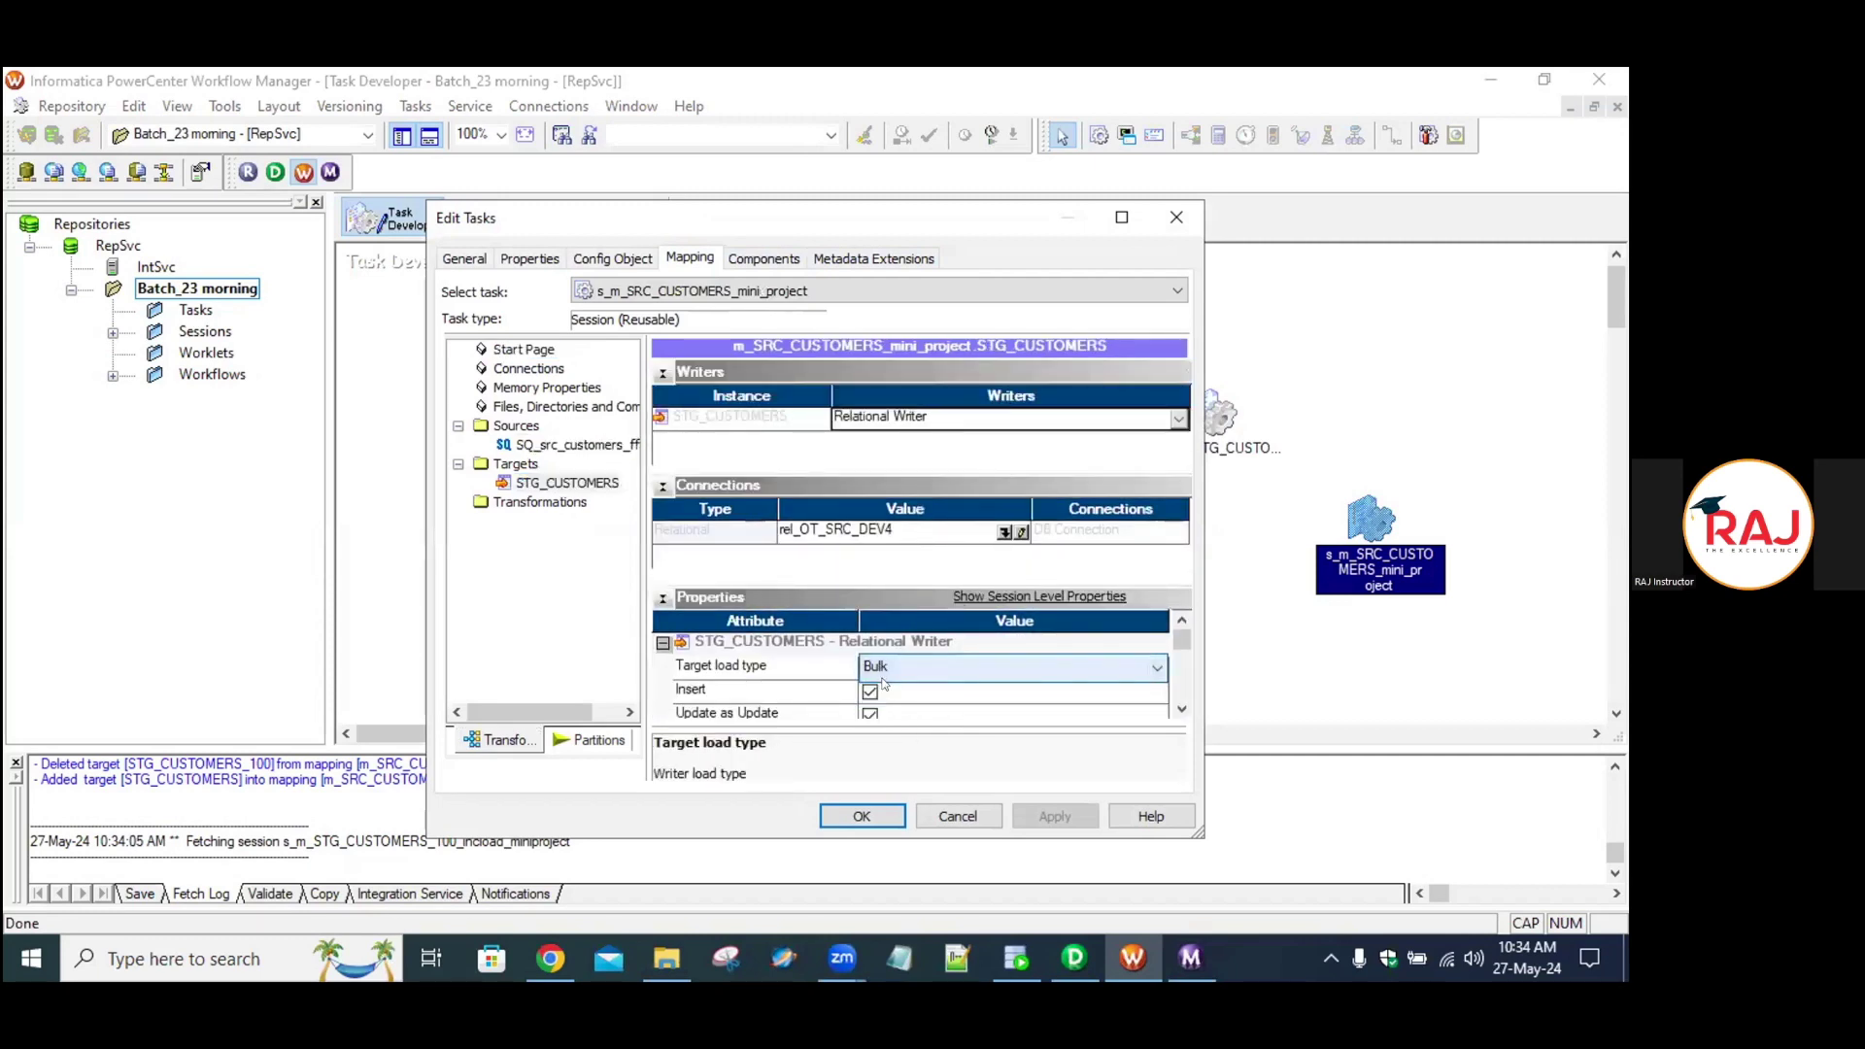
{"action": "left_click", "coordinate": [882, 687]}
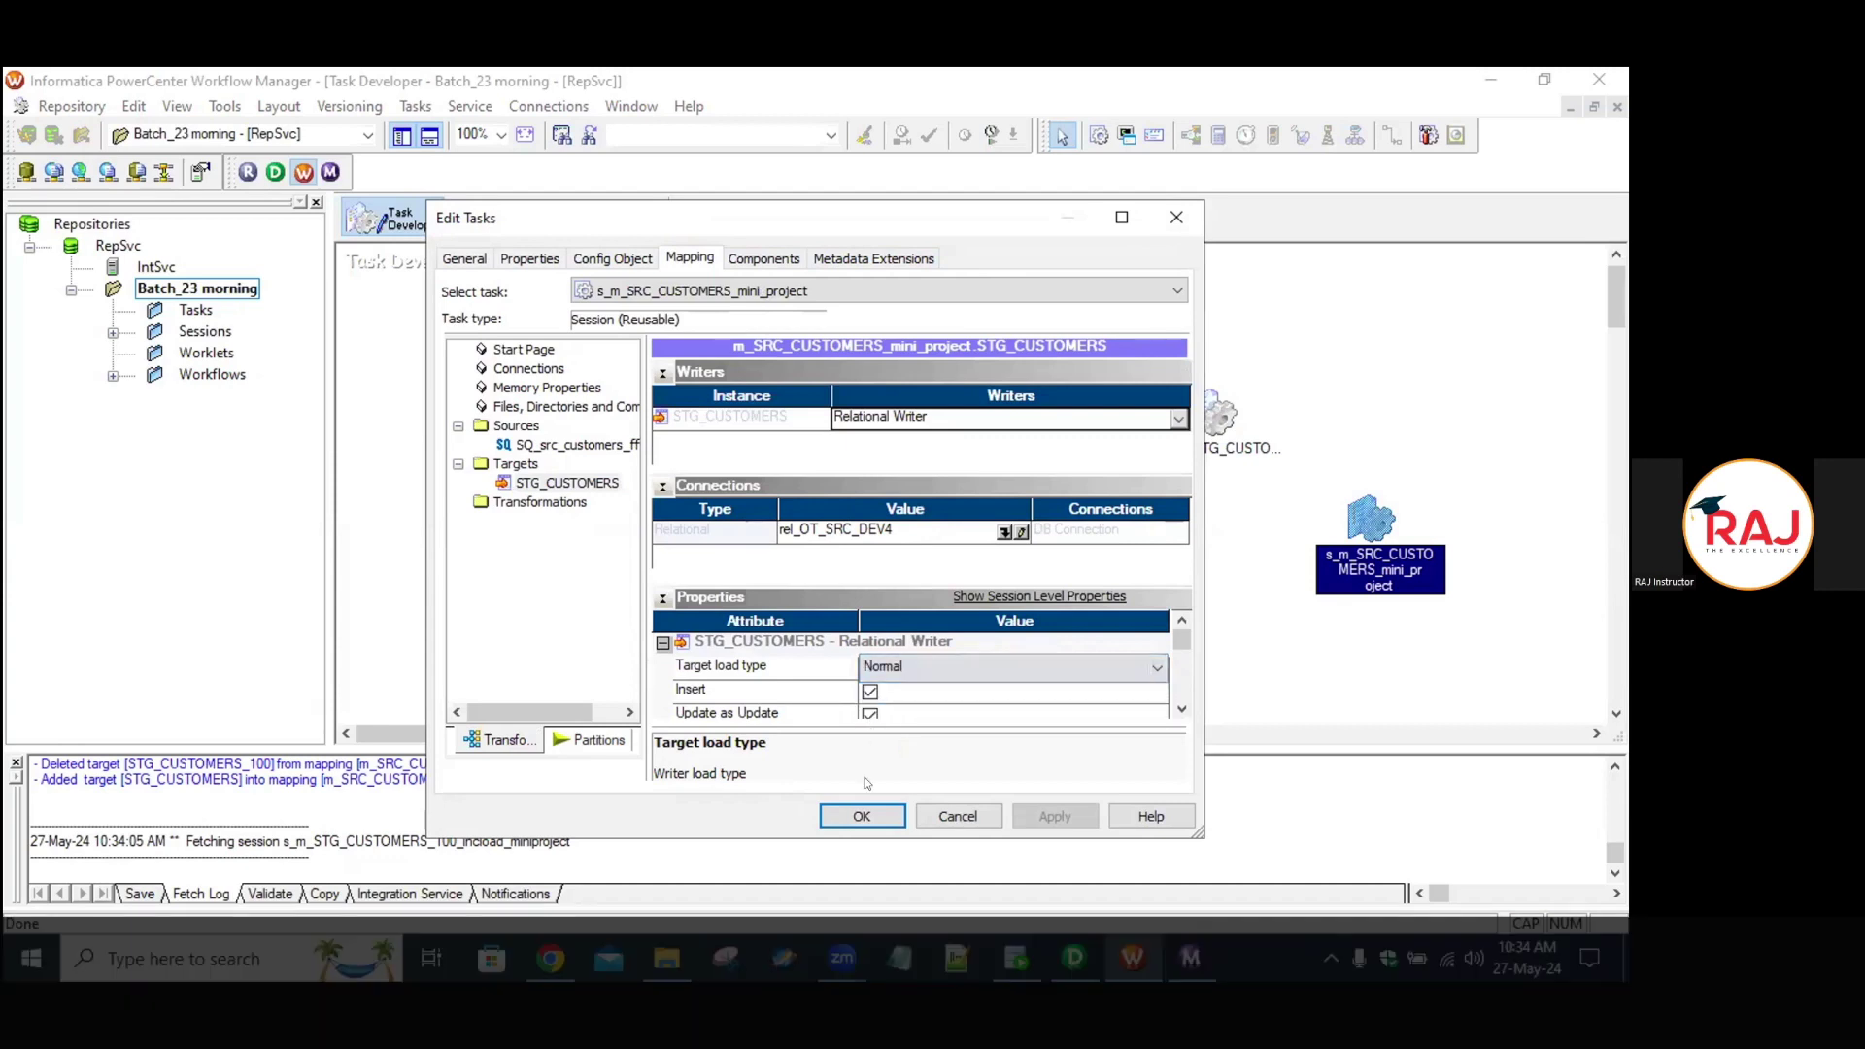
{"action": "left_click", "coordinate": [862, 815]}
{"action": "key", "text": "ctrl+s"}
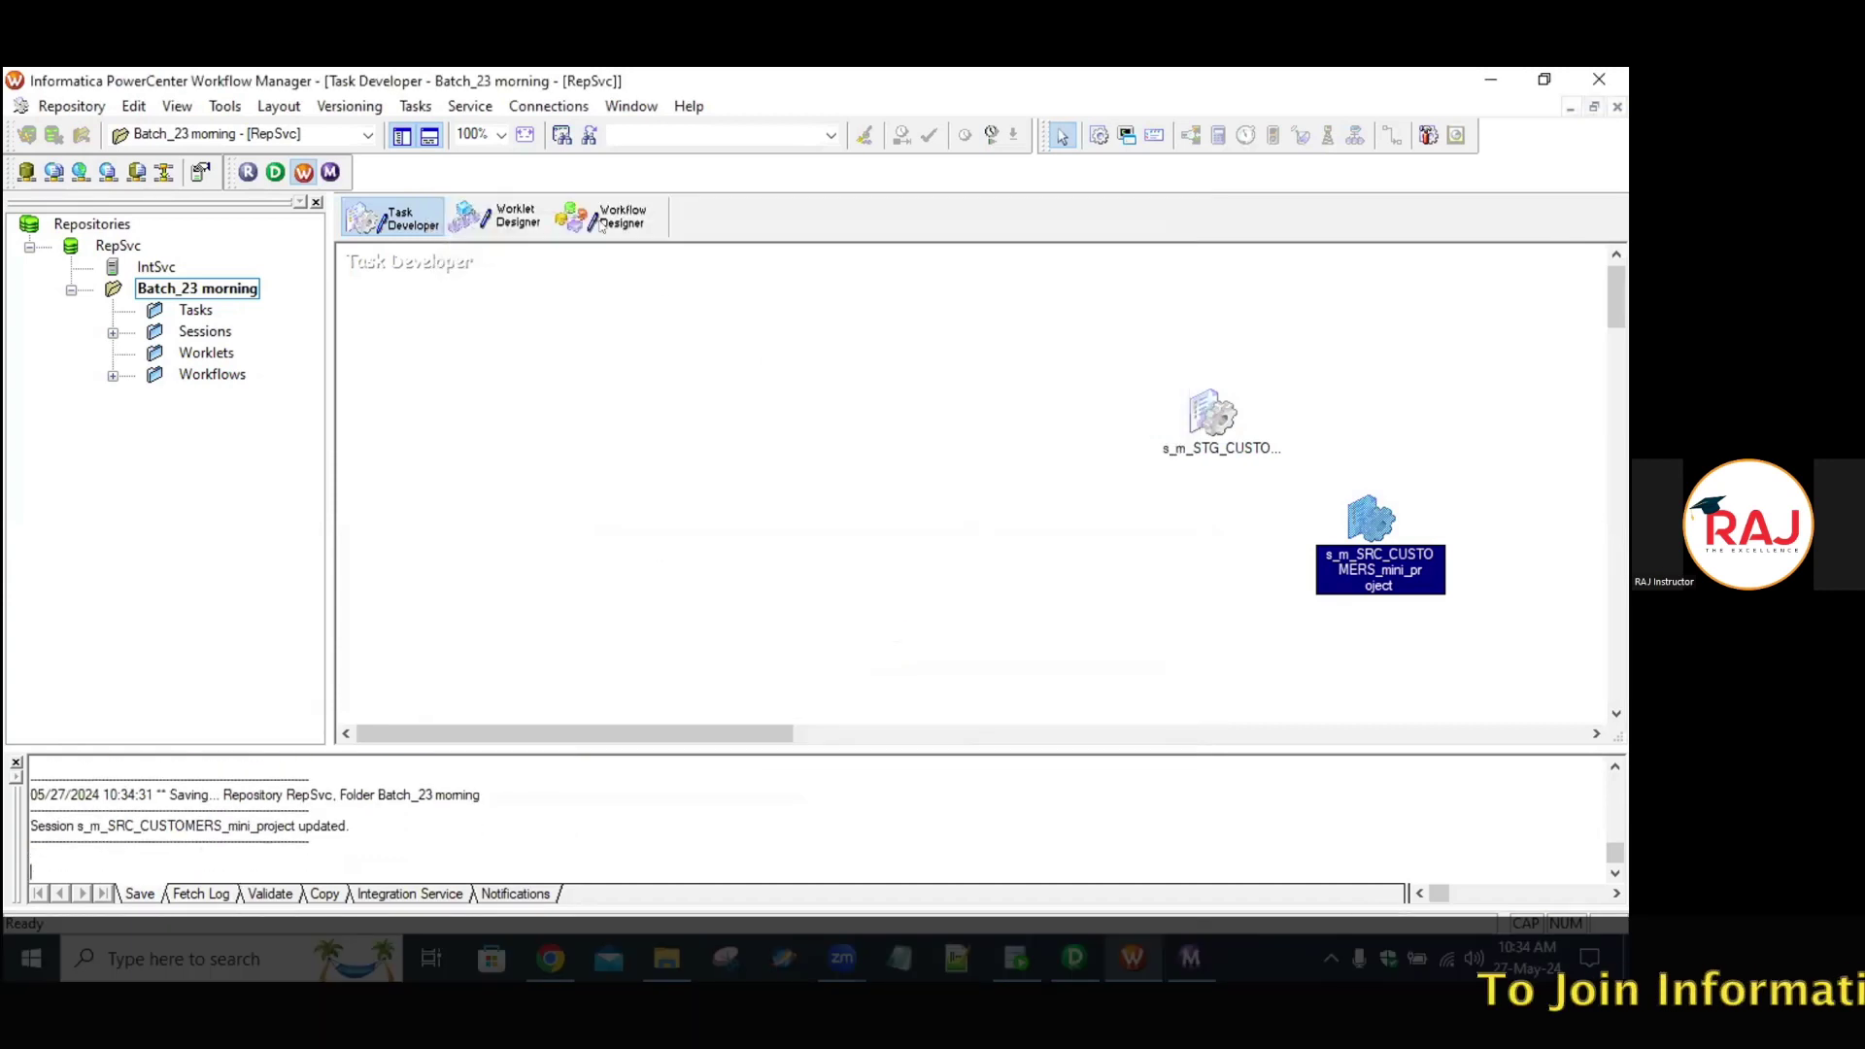
Start the wf_s_m_SRC_CUSTOMERS_mini_project workflow and read the run properties of its latest session run in Workflow Monitor.
{"action": "left_click", "coordinate": [603, 215]}
{"action": "right_click", "coordinate": [615, 458]}
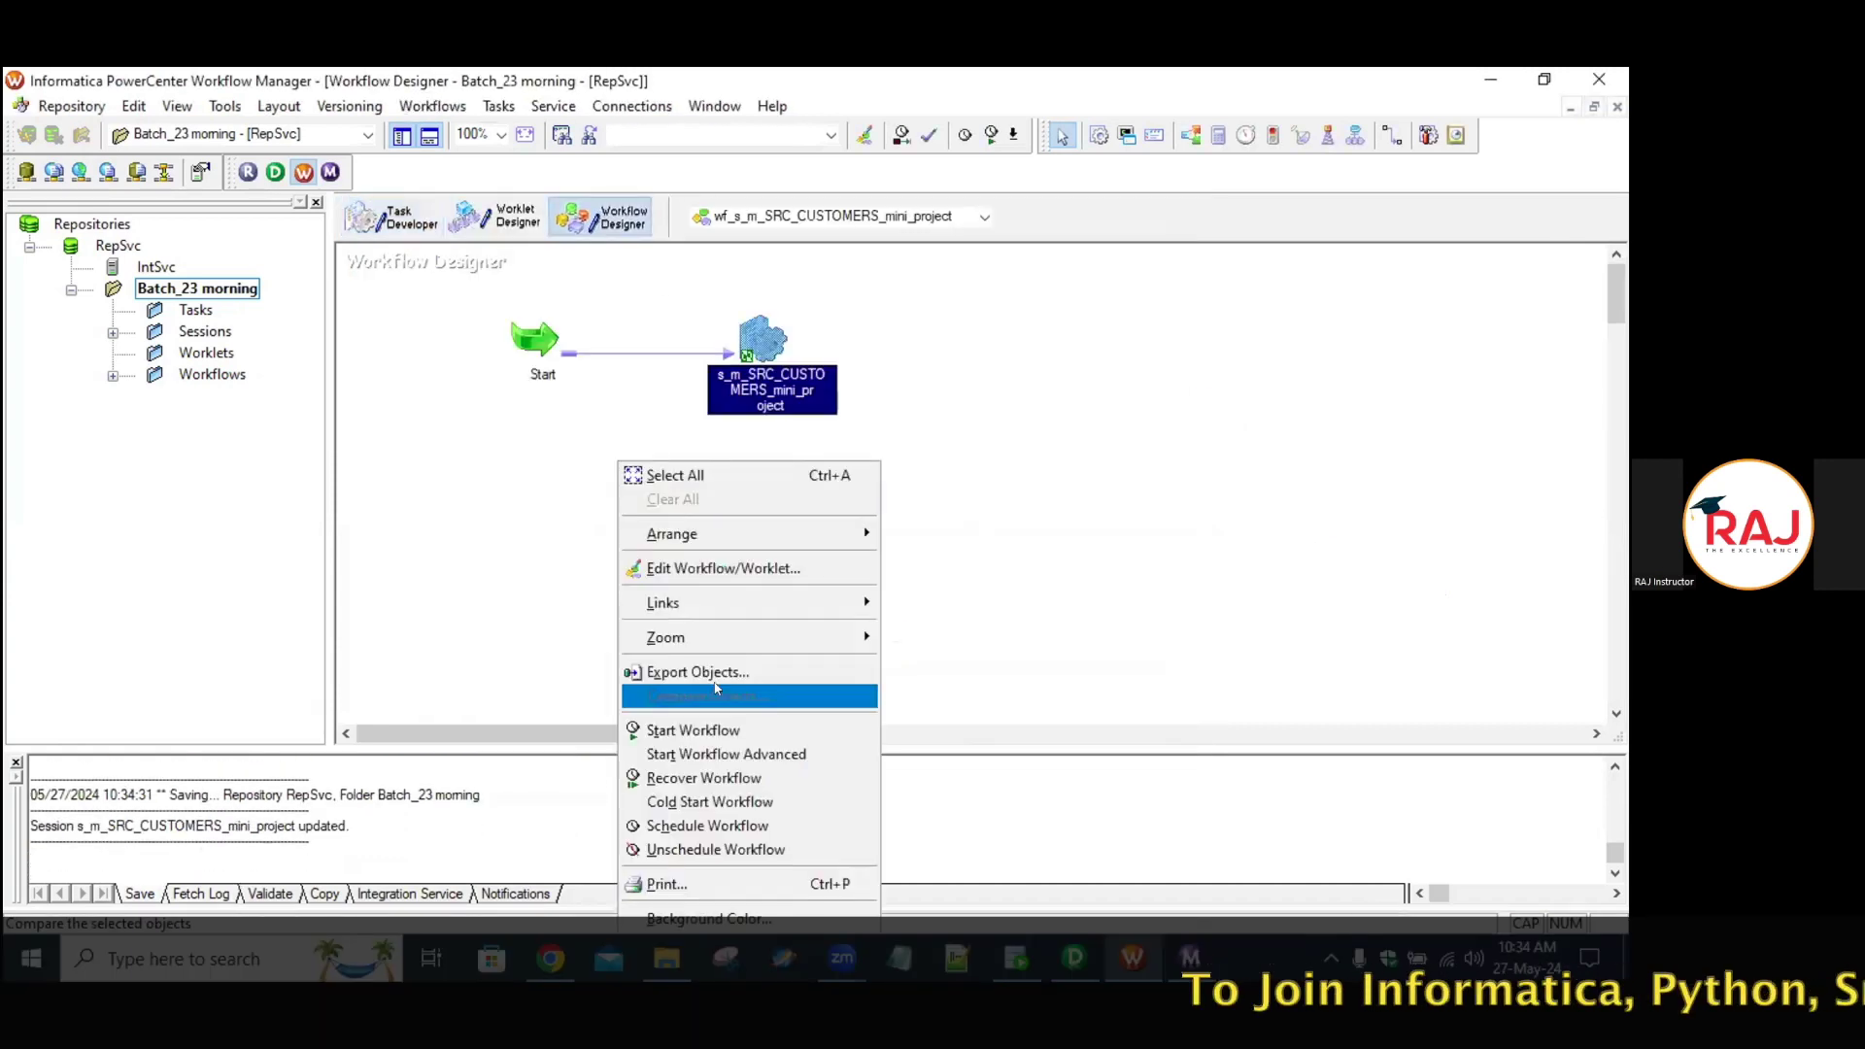
{"action": "left_click", "coordinate": [693, 728]}
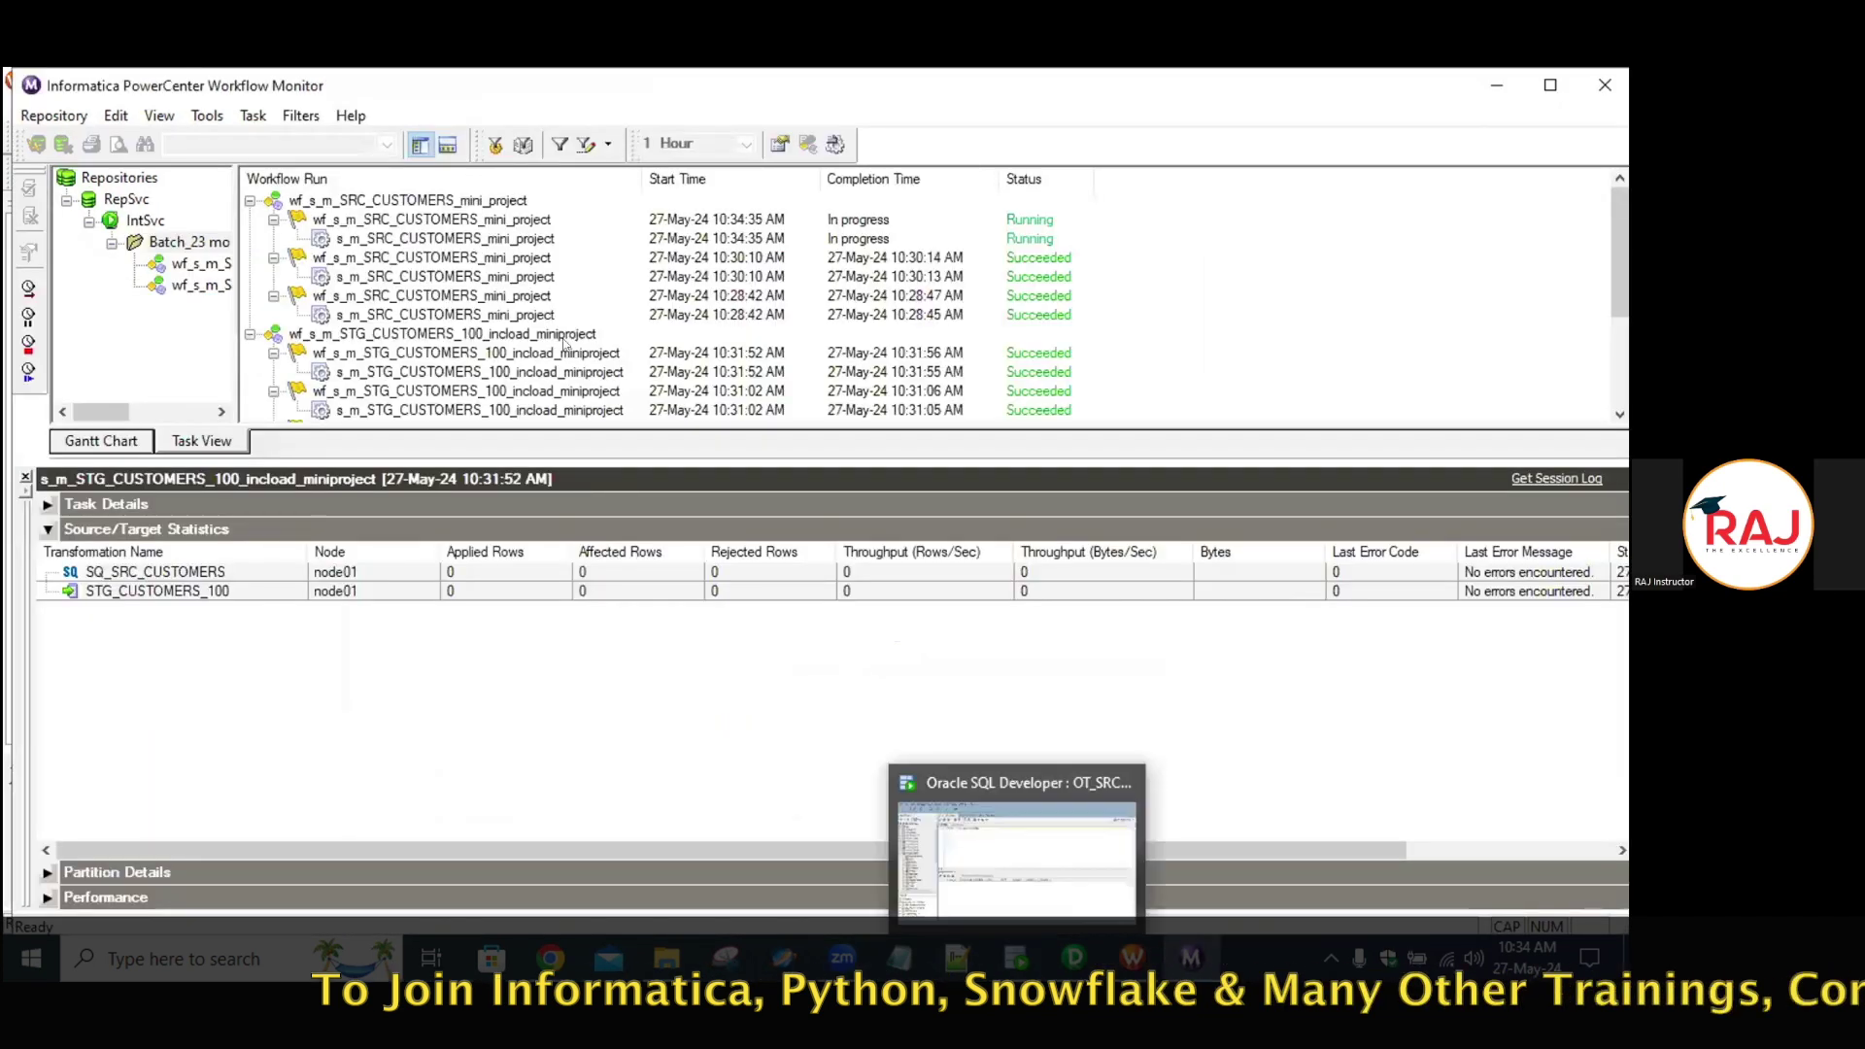
{"action": "right_click", "coordinate": [470, 244]}
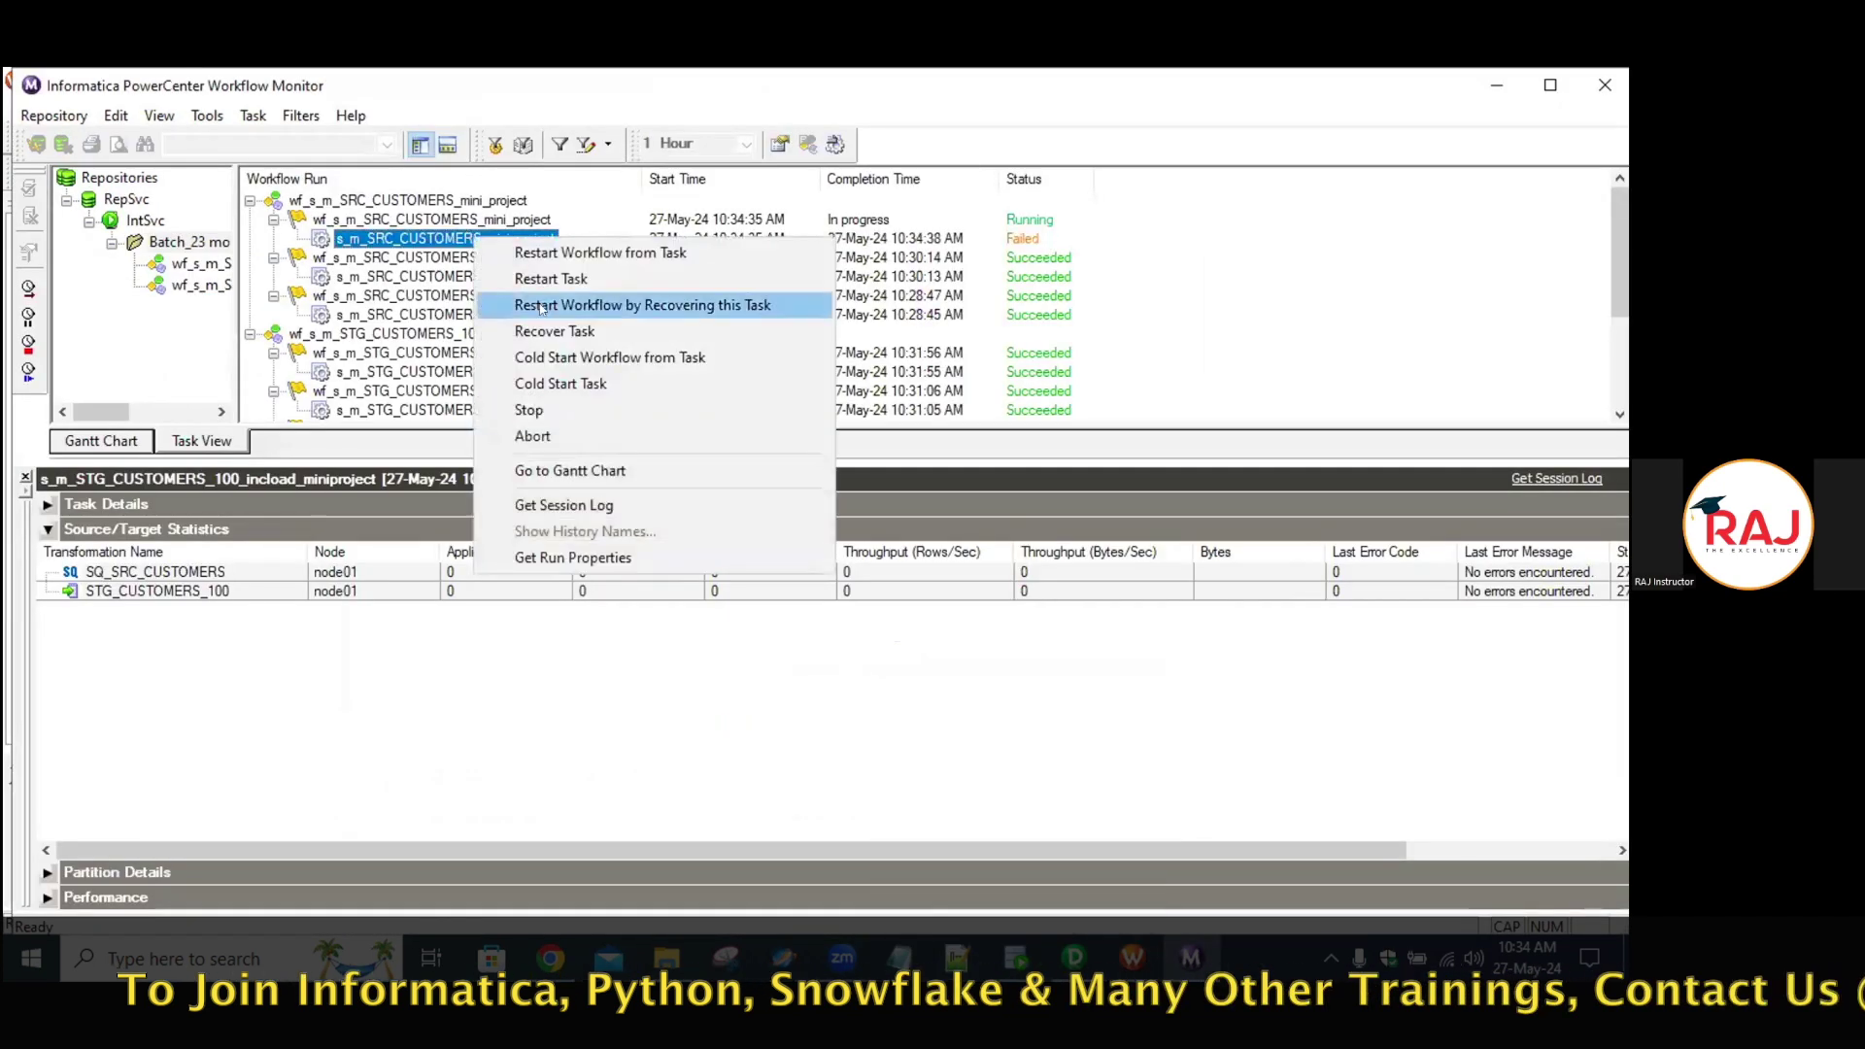
{"action": "left_click", "coordinate": [618, 557]}
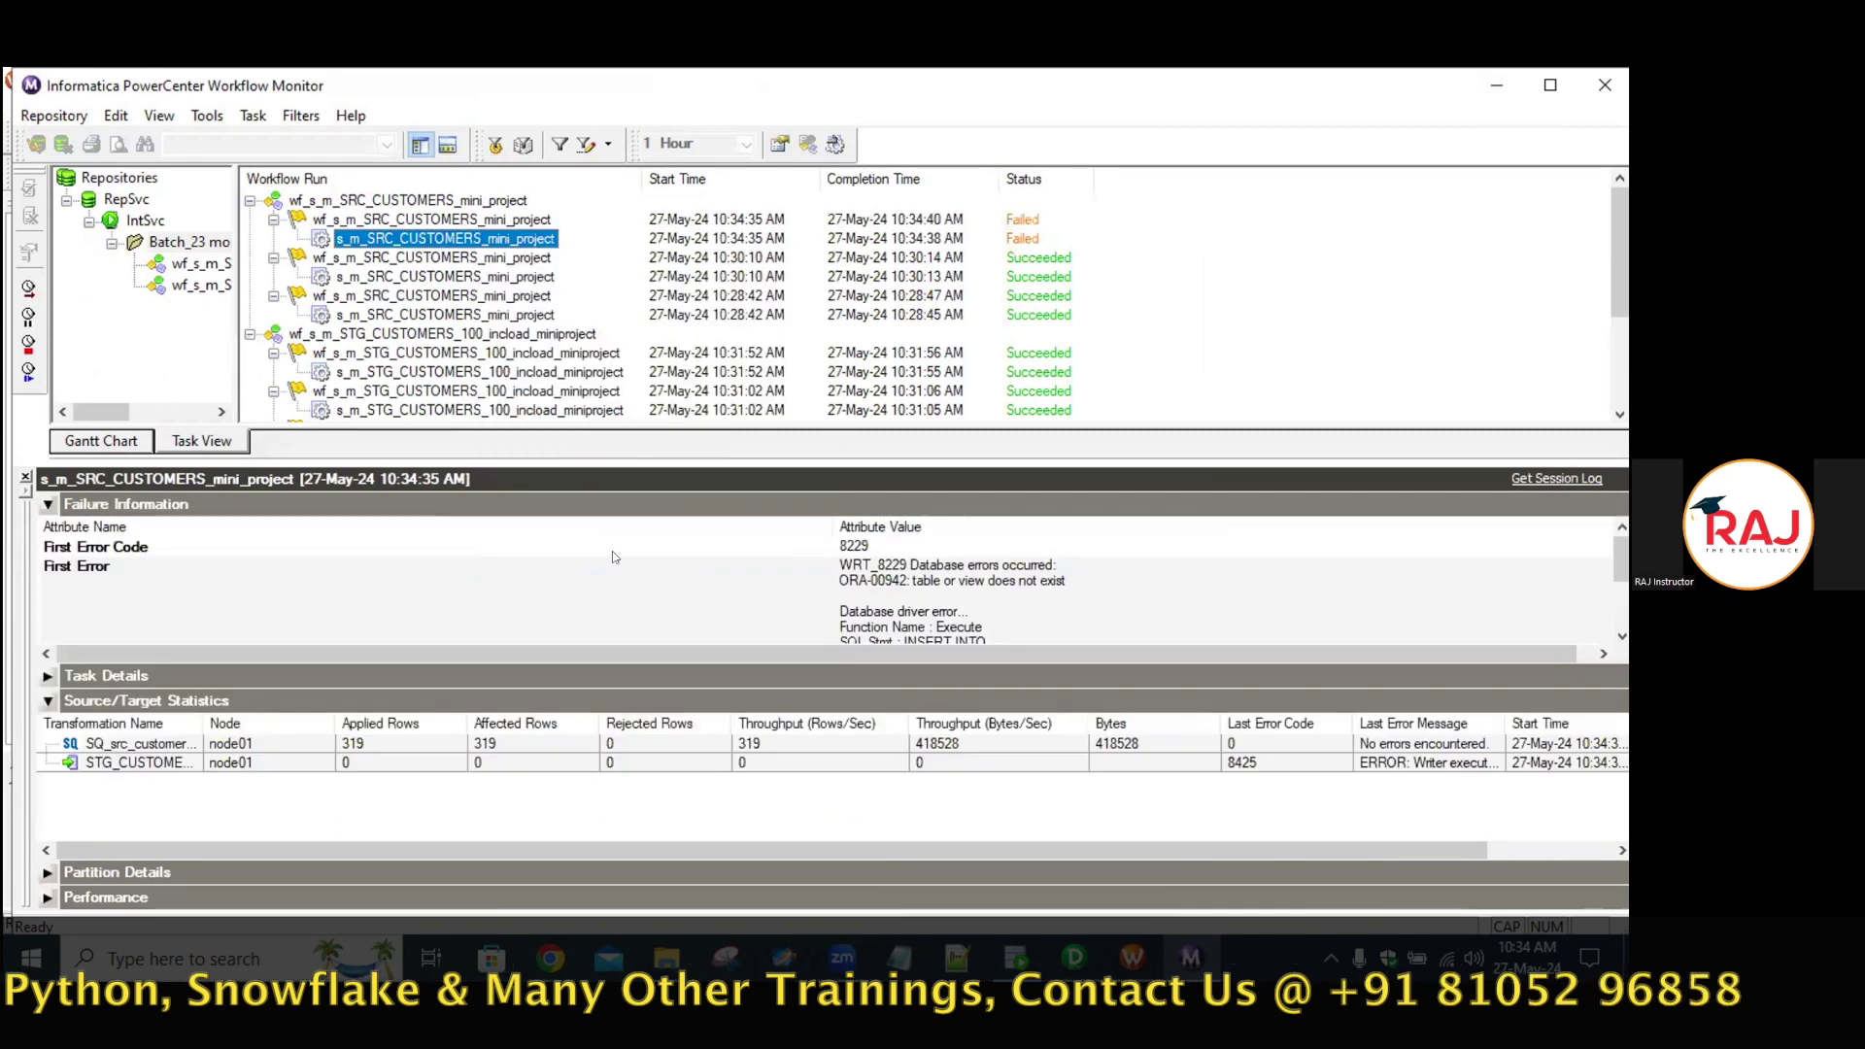
{"action": "scroll", "coordinate": [696, 568], "scroll_direction": "down", "scroll_amount": 1}
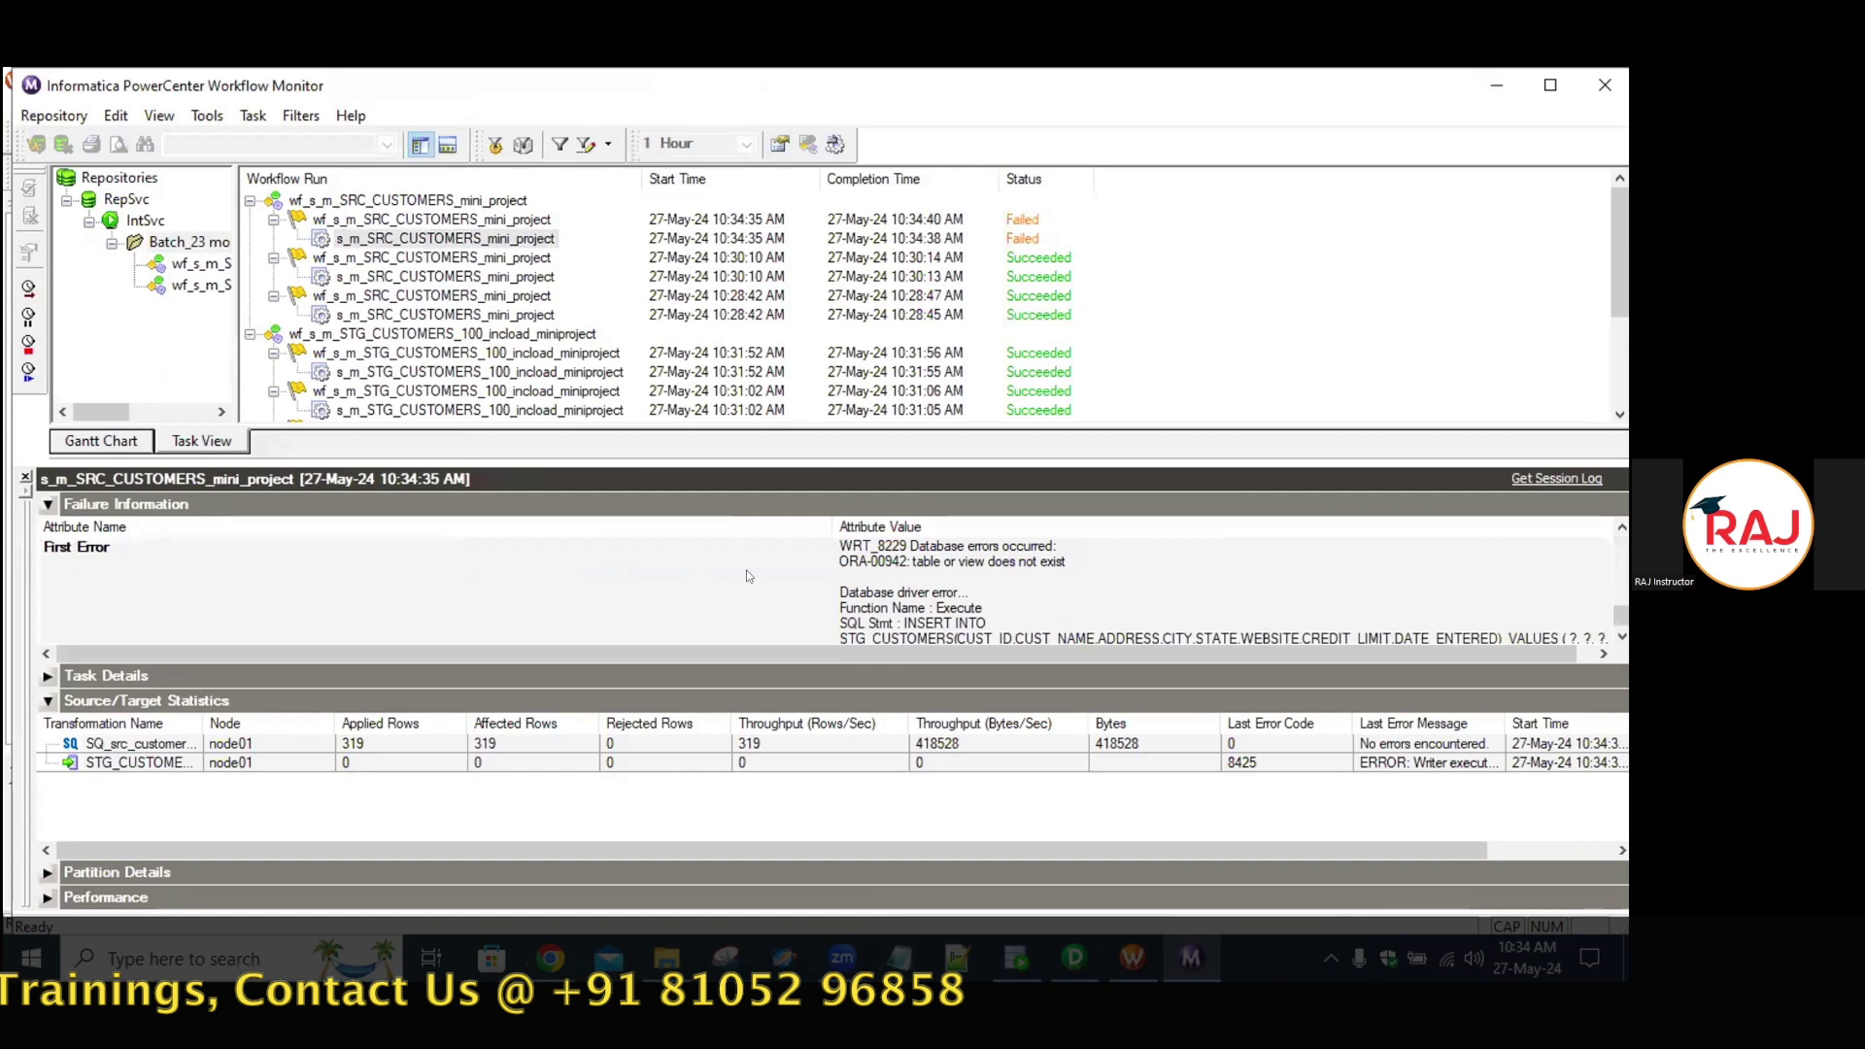
Switch to Oracle SQL Developer and rerun SELECT * FROM SRC_CUSTOMERS on the OT_SRC_DEV4 connection.
{"action": "key", "text": "alt+Tab"}
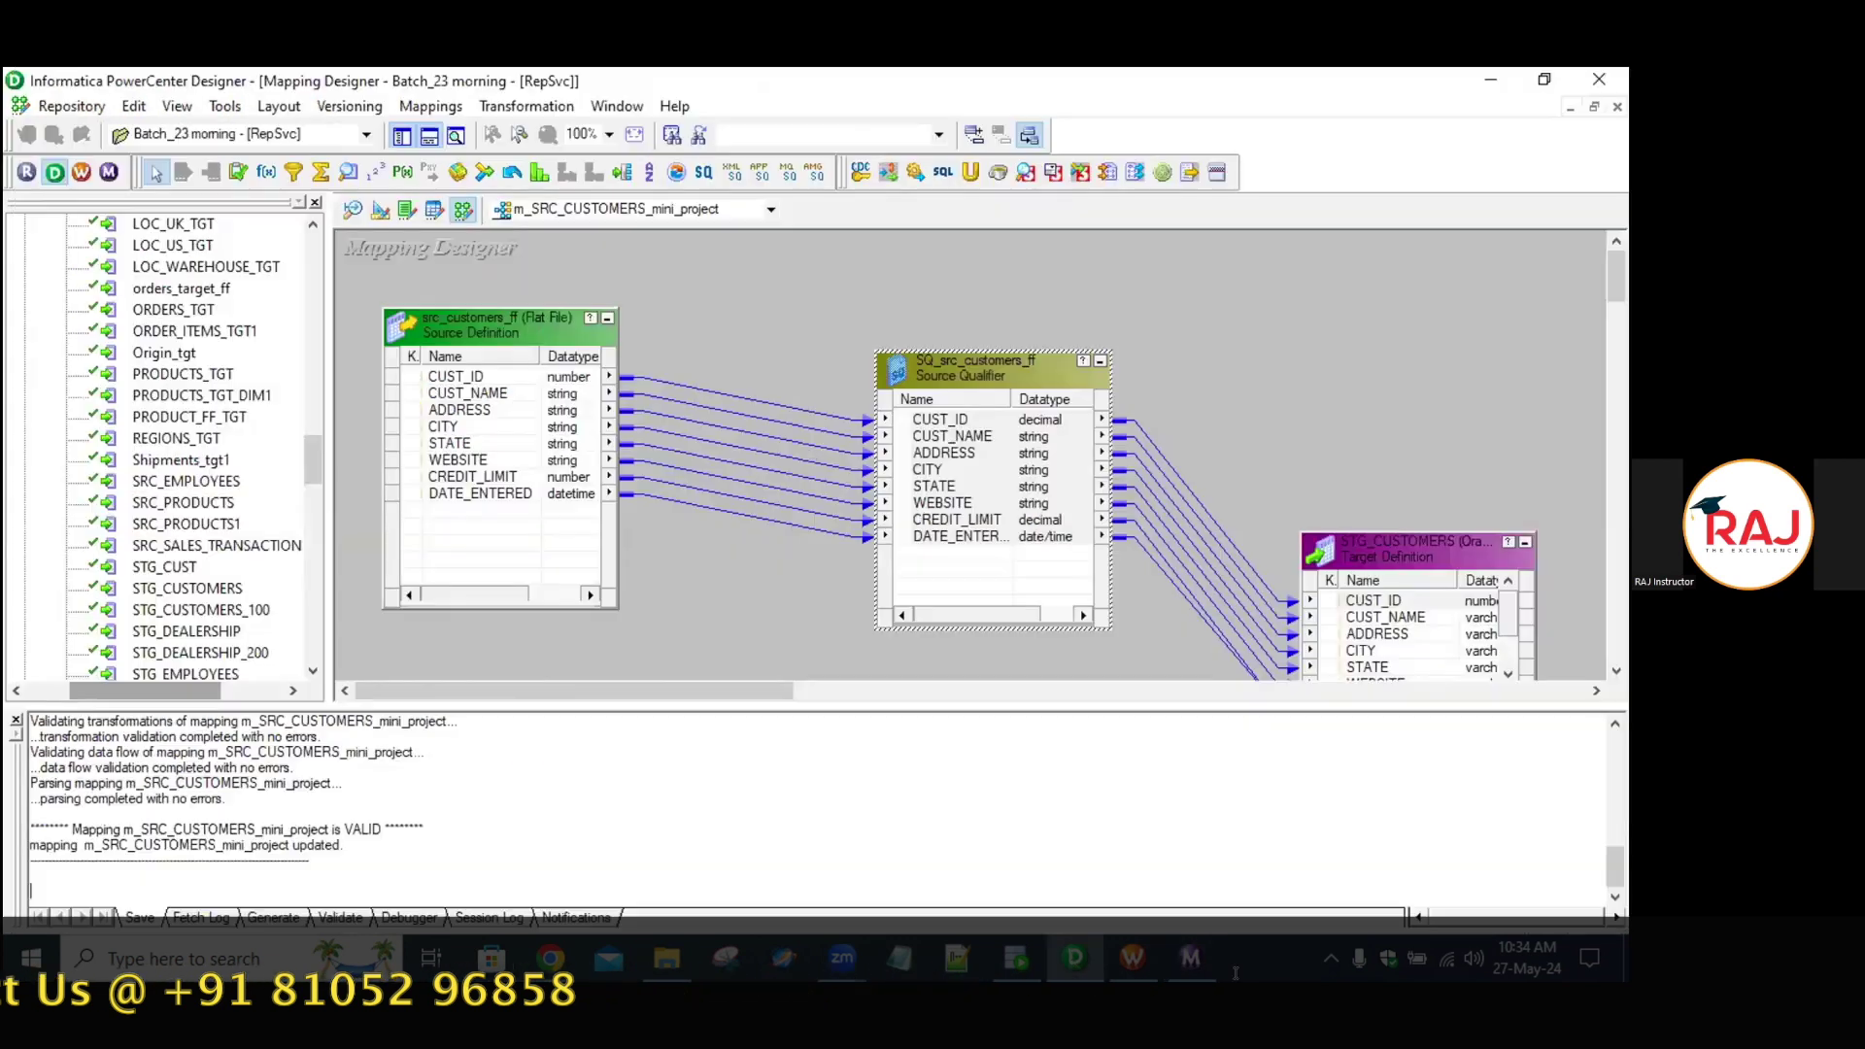
{"action": "key", "text": "alt+Tab"}
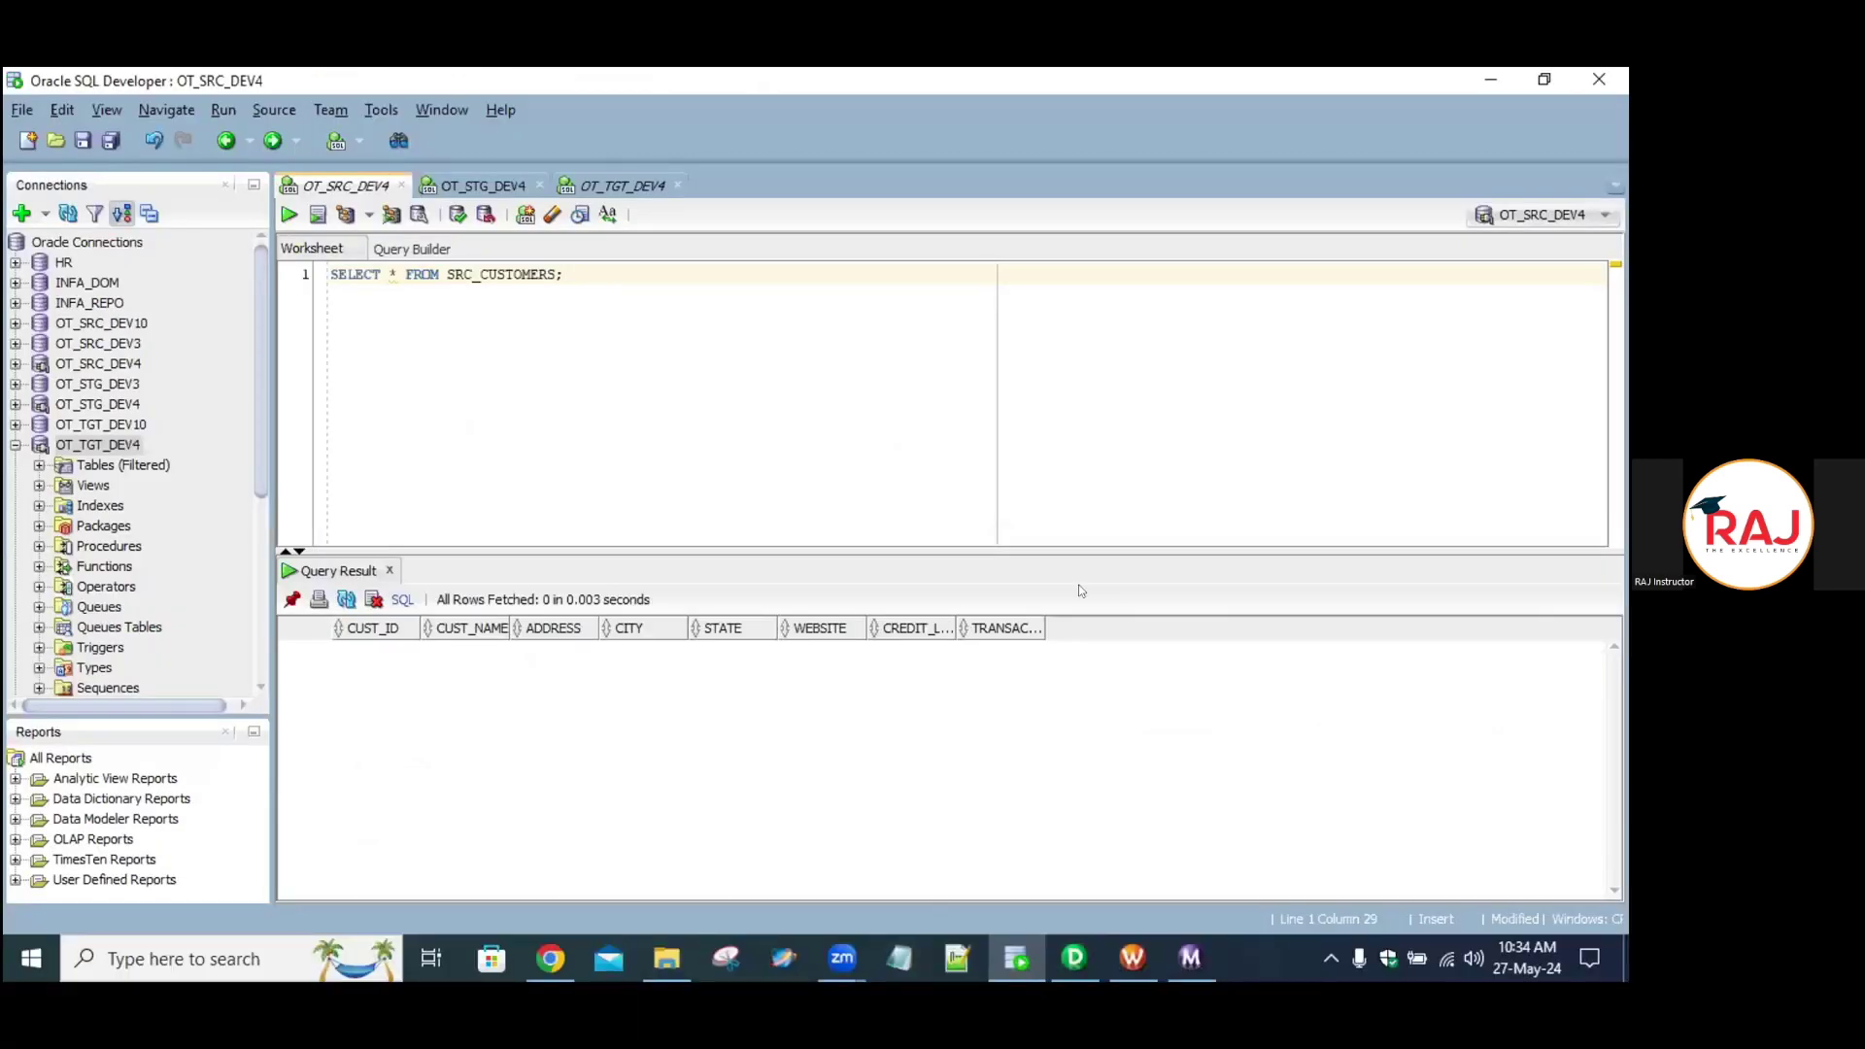
{"action": "key", "text": "shift+Home"}
{"action": "left_click", "coordinate": [290, 214]}
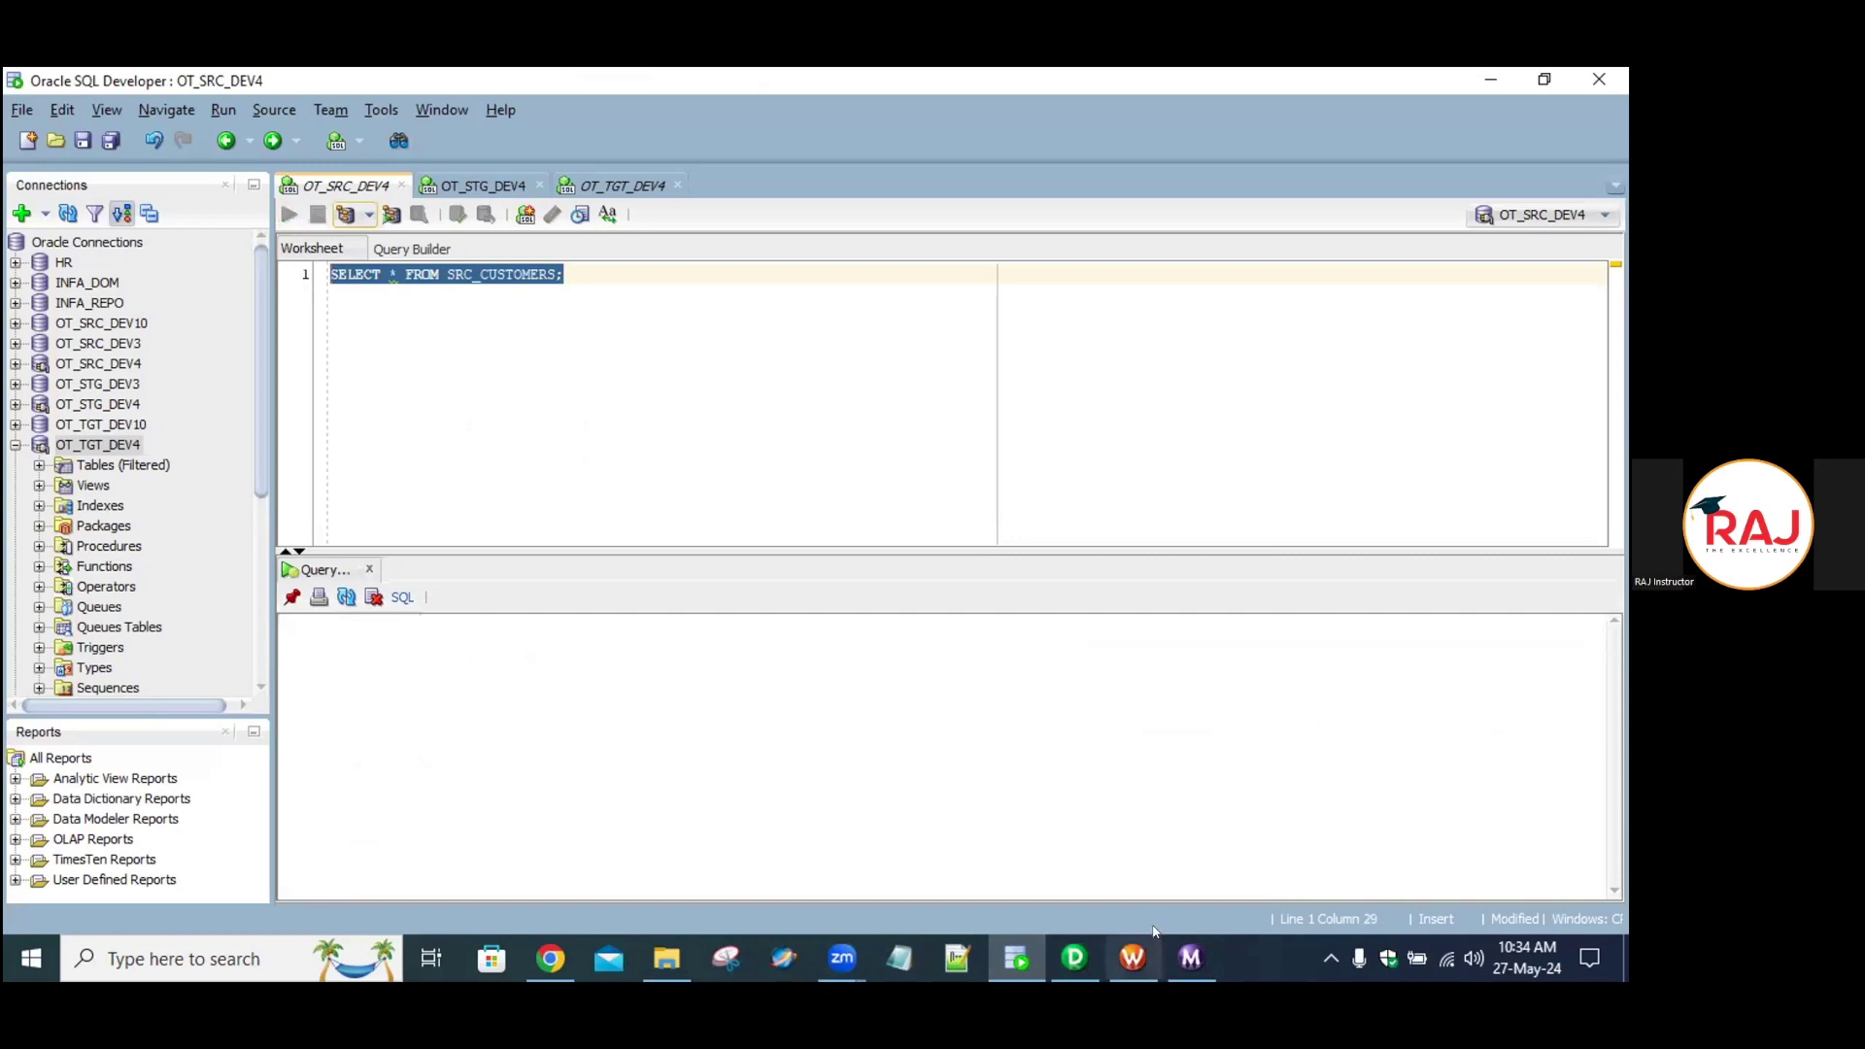
Switch to PowerCenter Designer and delete the STG_CUSTOMERS target from the m_SRC_CUSTOMERS_mini_project mapping.
{"action": "left_click", "coordinate": [1074, 959]}
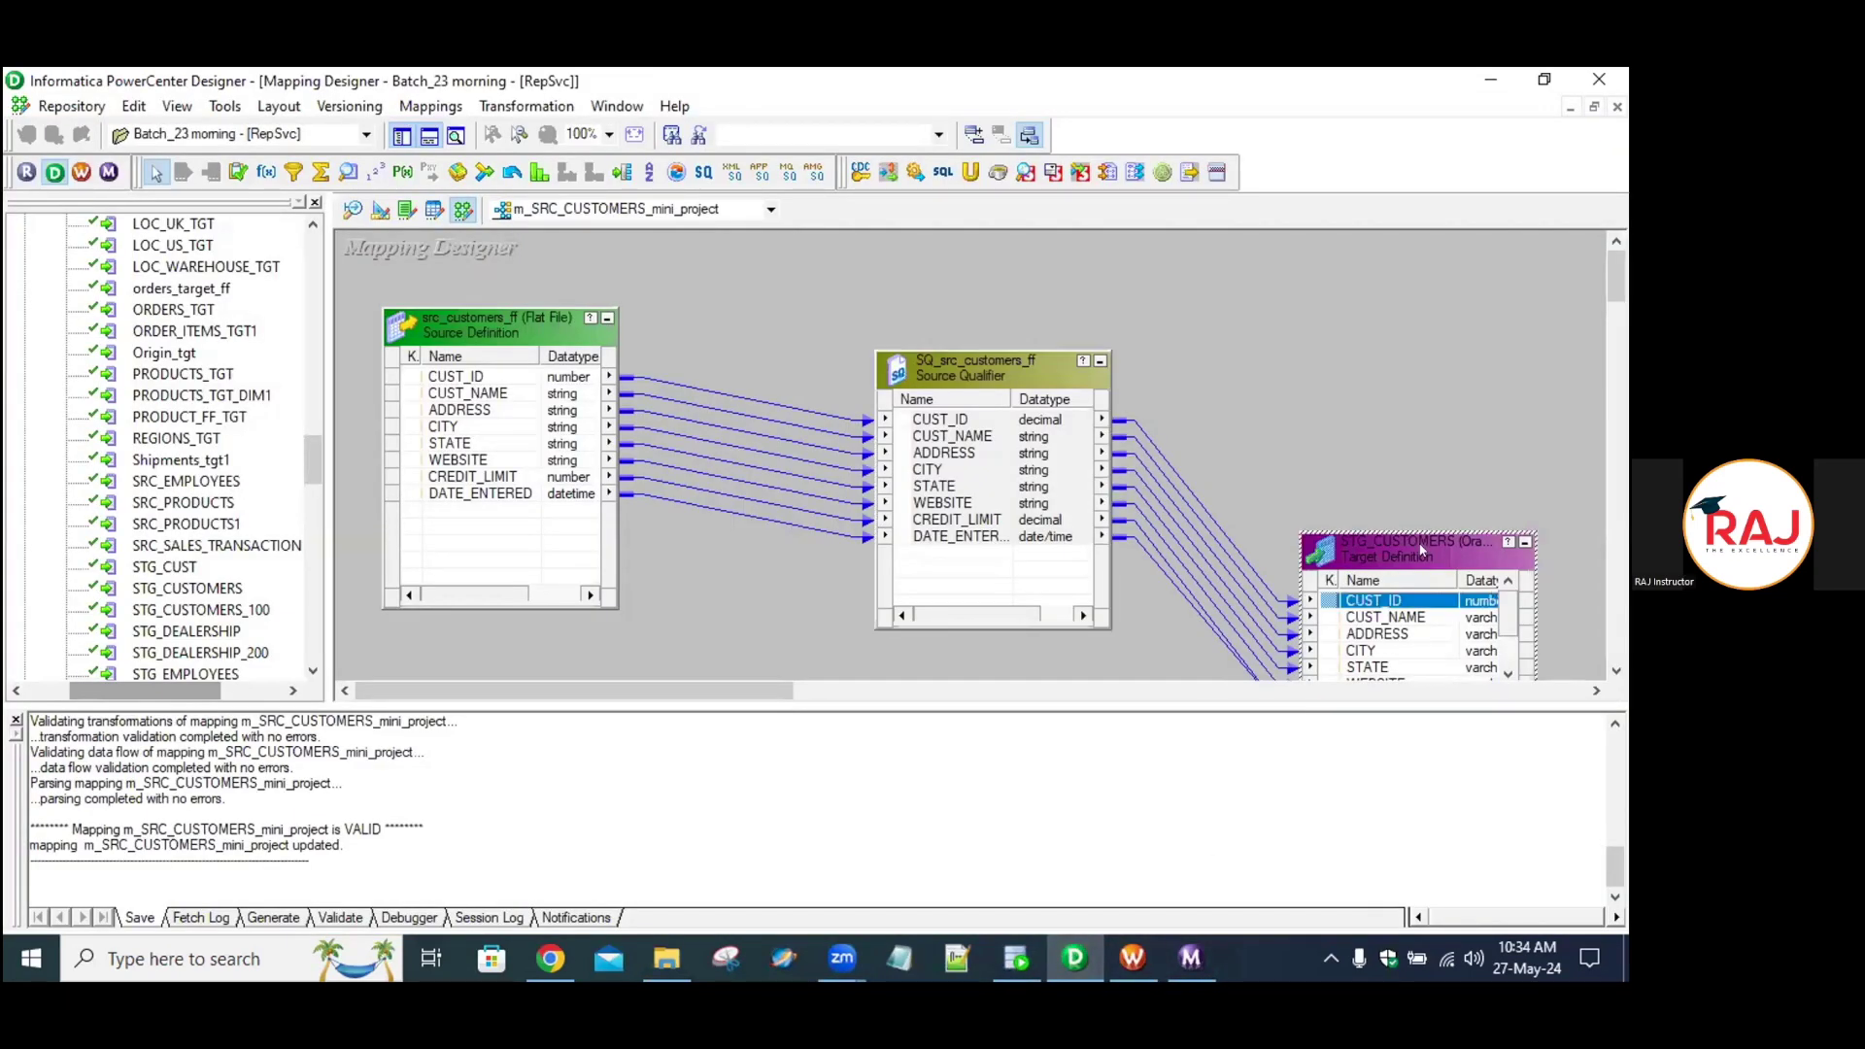
{"action": "double_click", "coordinate": [1420, 550]}
{"action": "left_click", "coordinate": [942, 281]}
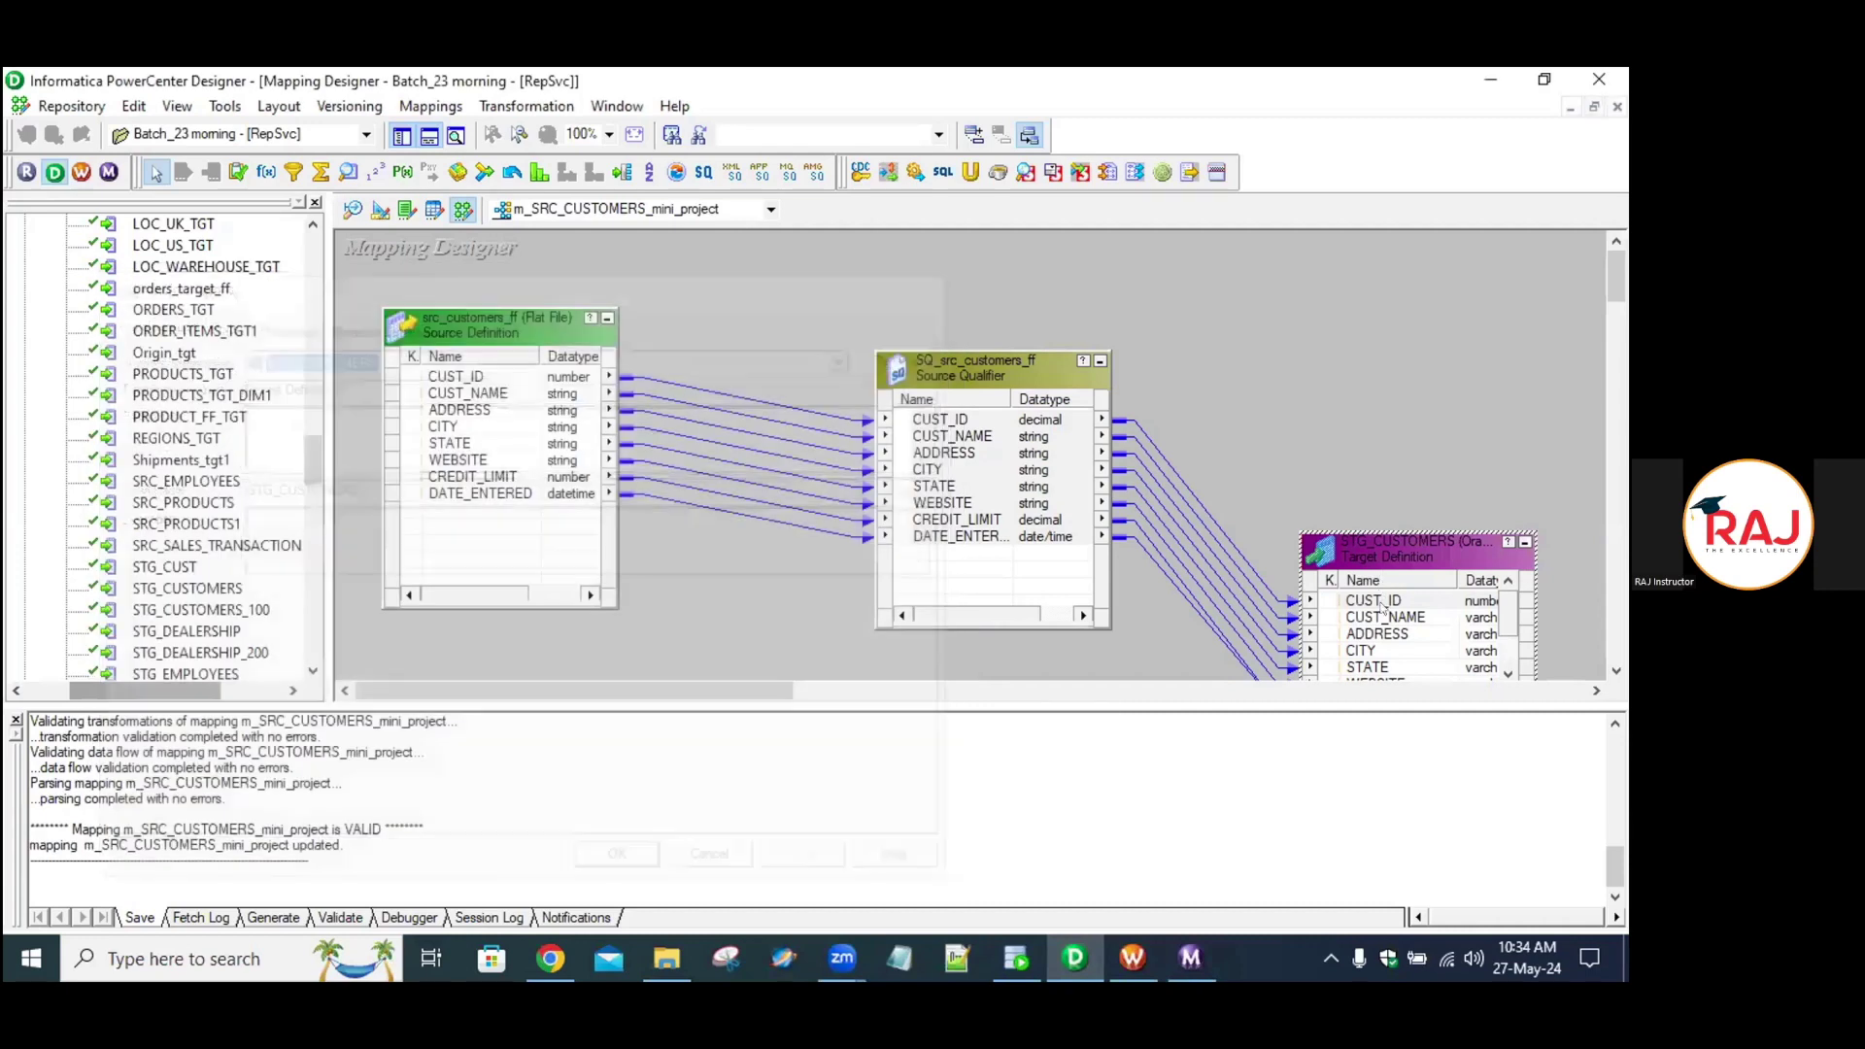
{"action": "key", "text": "Delete"}
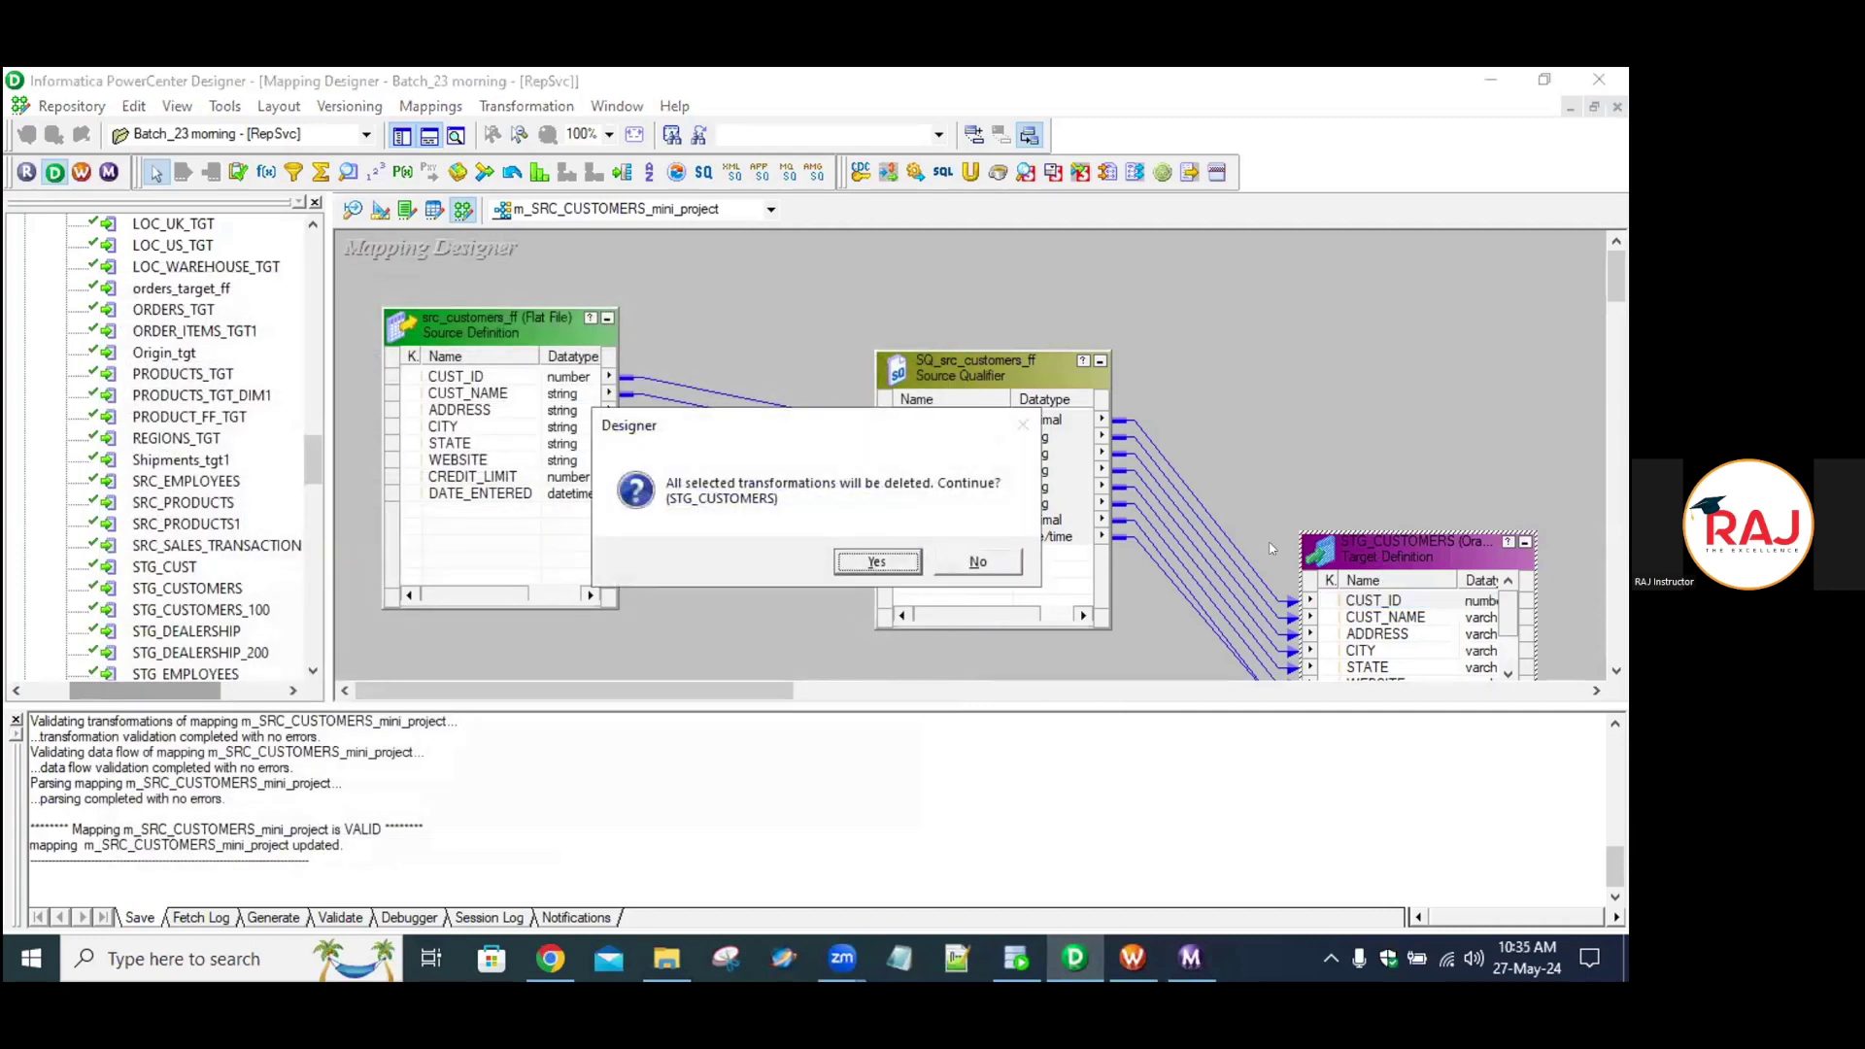
{"action": "left_click", "coordinate": [836, 557]}
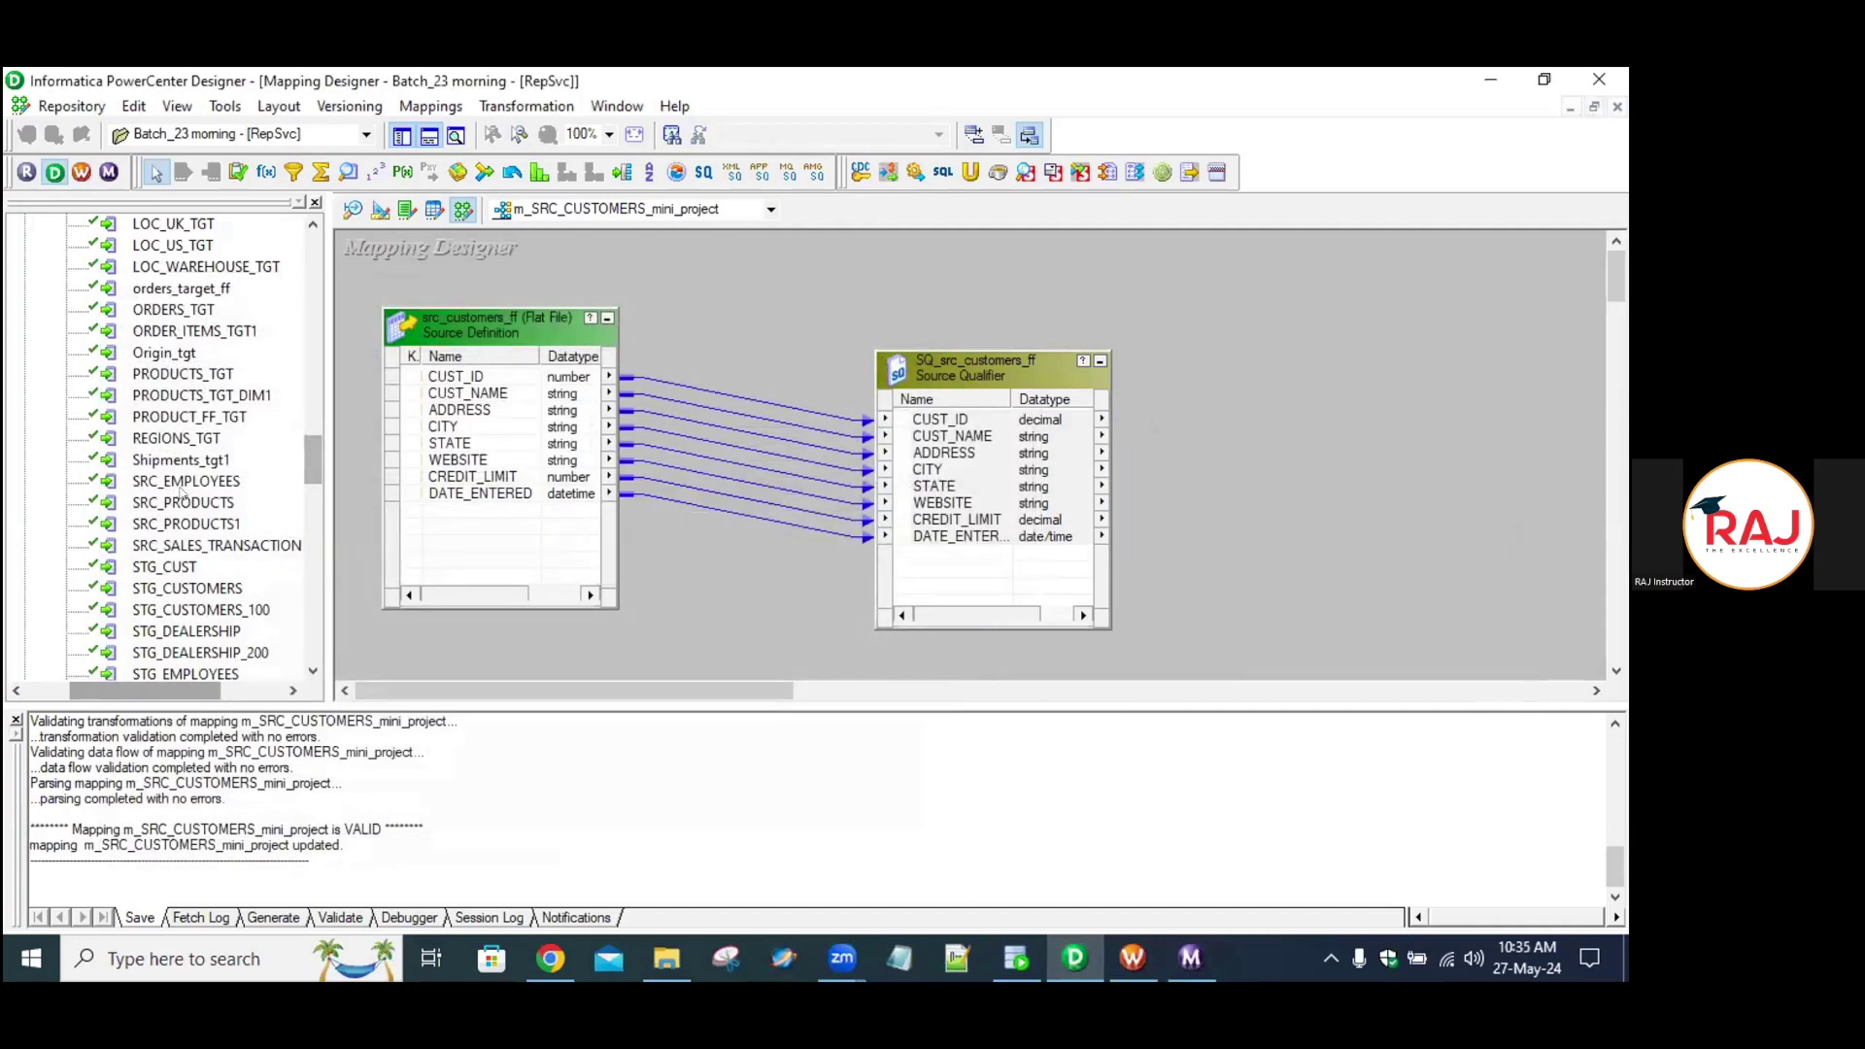
Search the folder's source and target definitions for the customers table to use as the mapping target.
{"action": "left_click", "coordinate": [184, 269]}
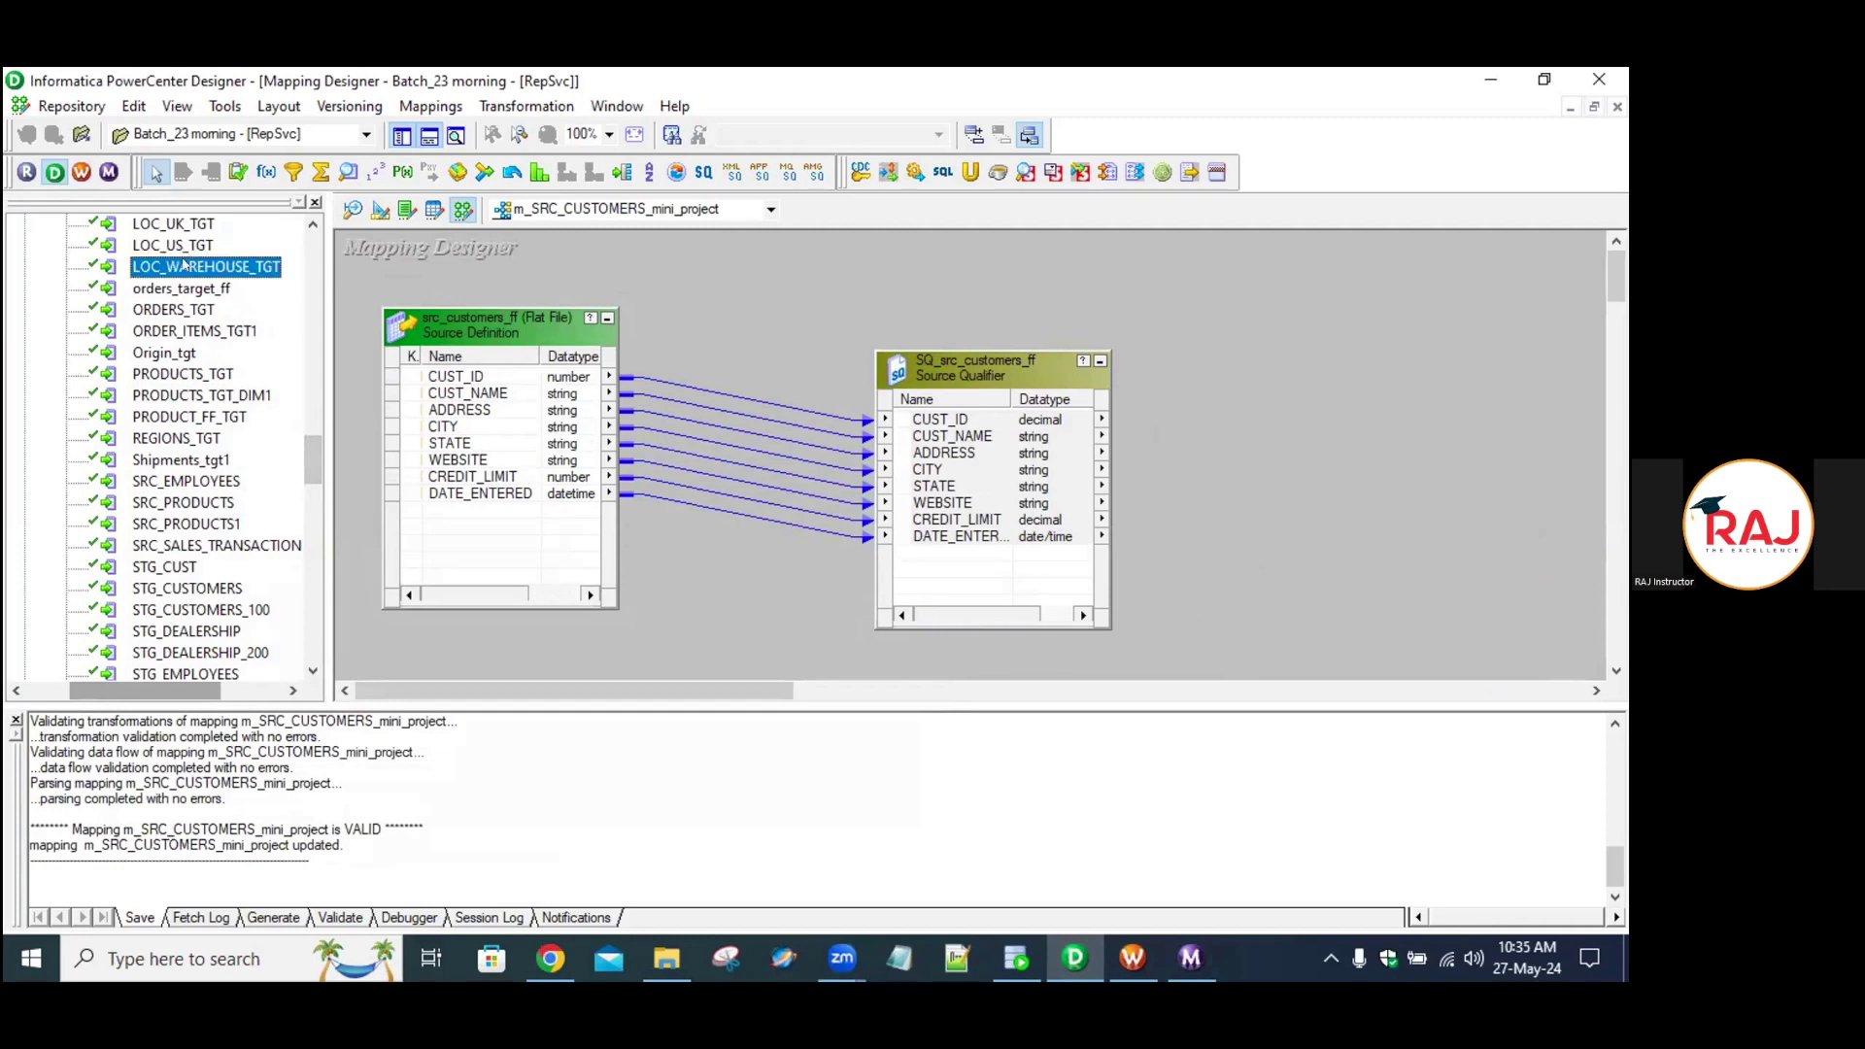
{"action": "scroll", "coordinate": [183, 262], "scroll_direction": "up", "scroll_amount": 2}
{"action": "left_click", "coordinate": [177, 248]}
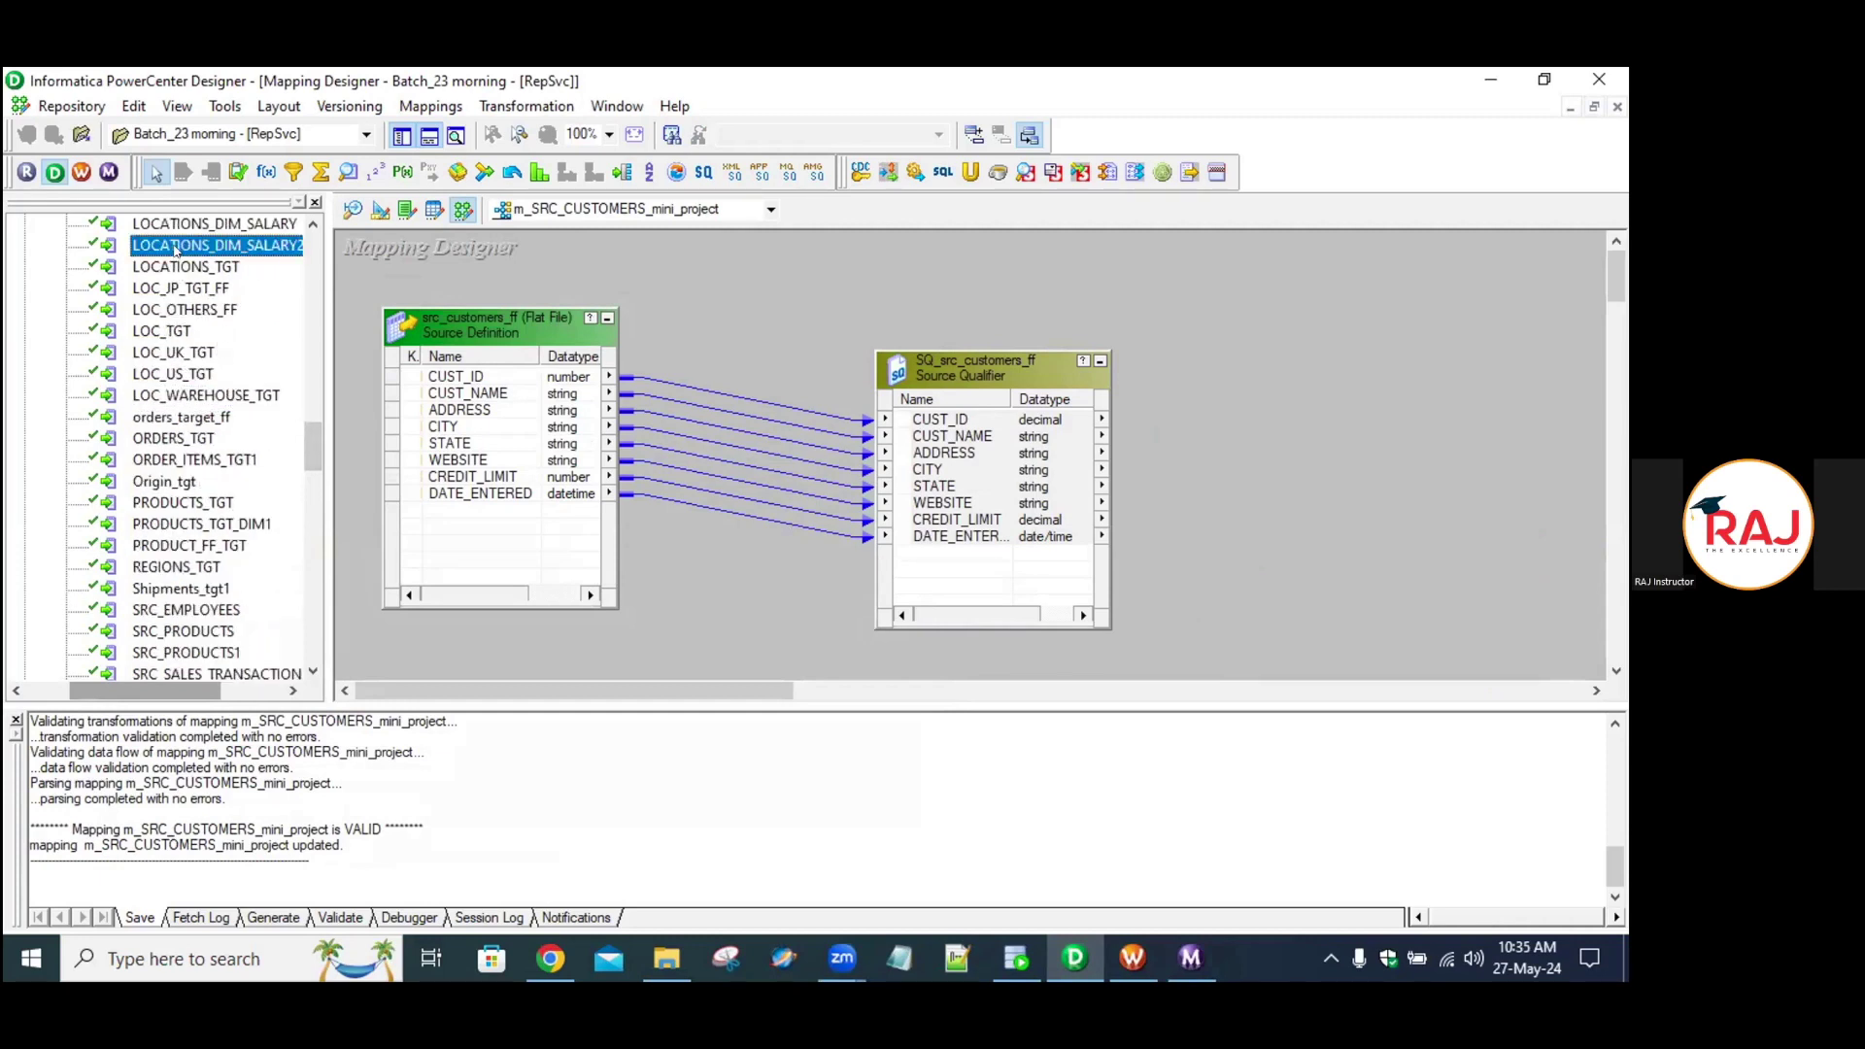
{"action": "key", "text": "a"}
{"action": "key", "text": "c"}
{"action": "key", "text": "s"}
{"action": "scroll", "coordinate": [235, 405], "scroll_direction": "up", "scroll_amount": 10}
{"action": "scroll", "coordinate": [235, 405], "scroll_direction": "down", "scroll_amount": 5}
{"action": "scroll", "coordinate": [235, 405], "scroll_direction": "down", "scroll_amount": 10}
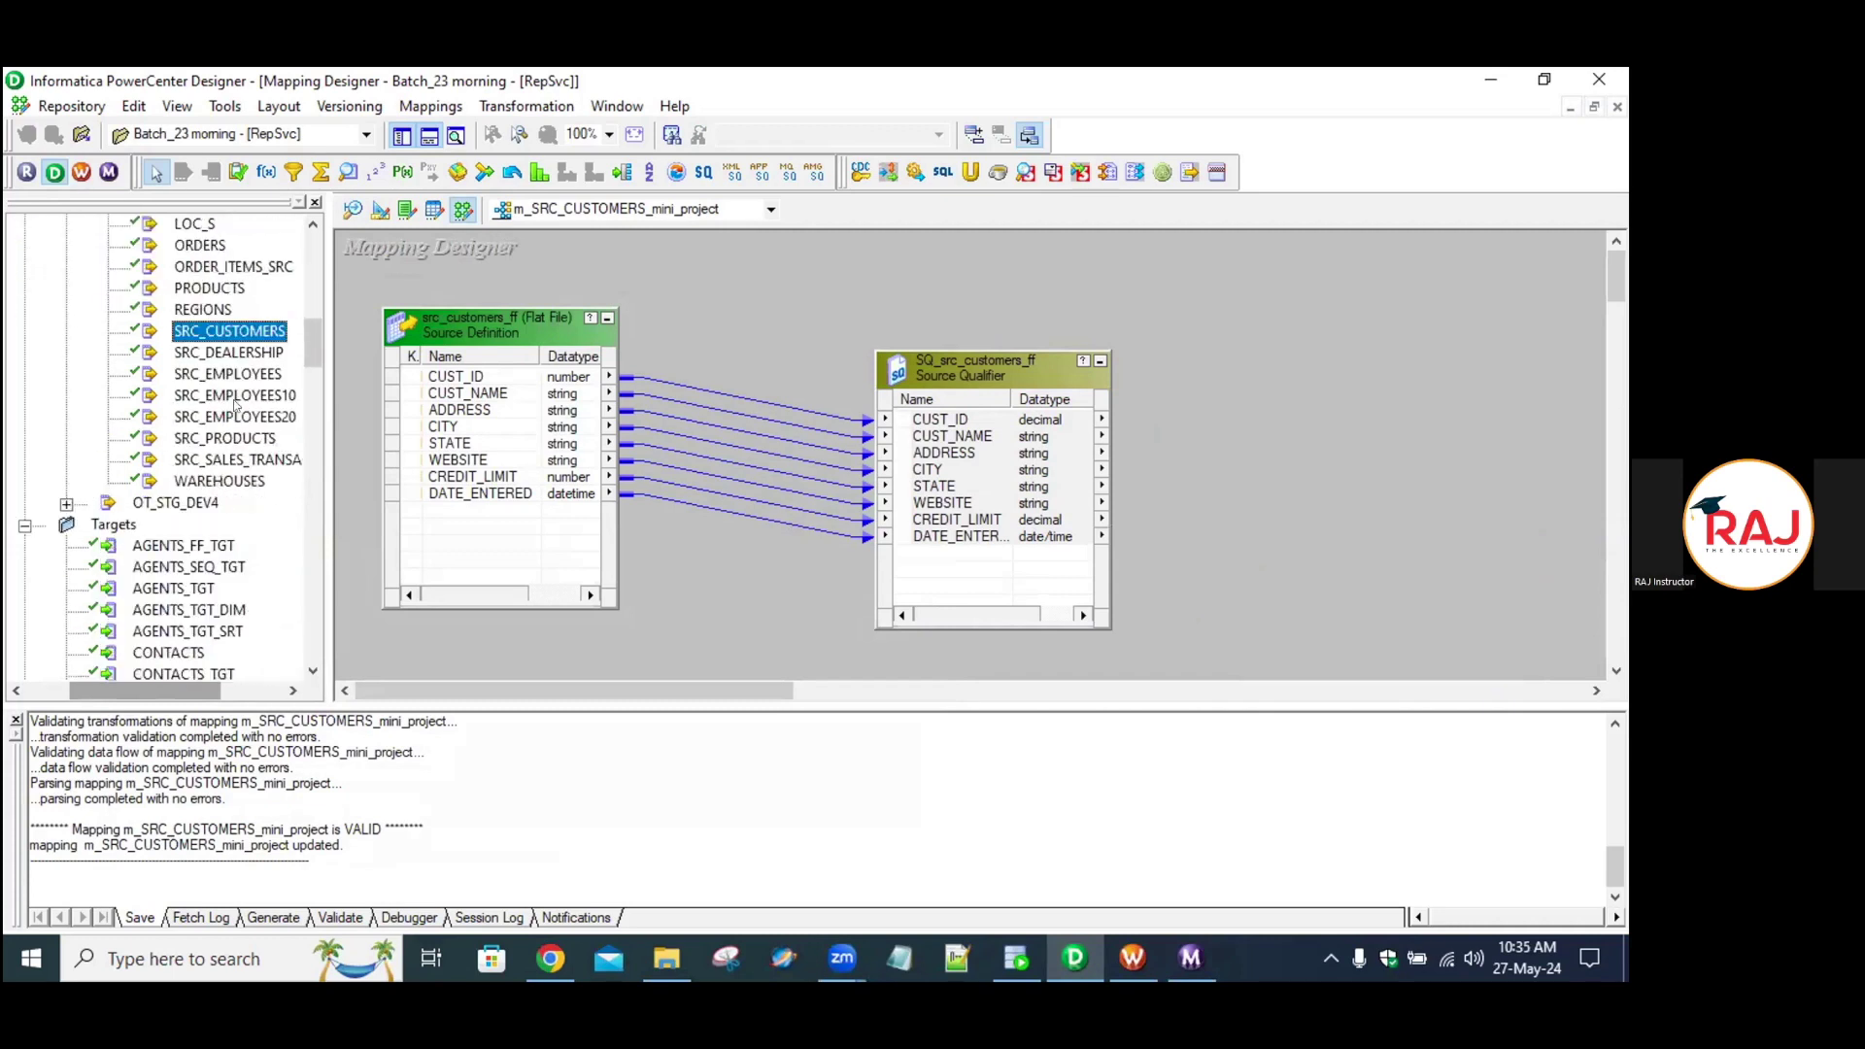
{"action": "key", "text": "s"}
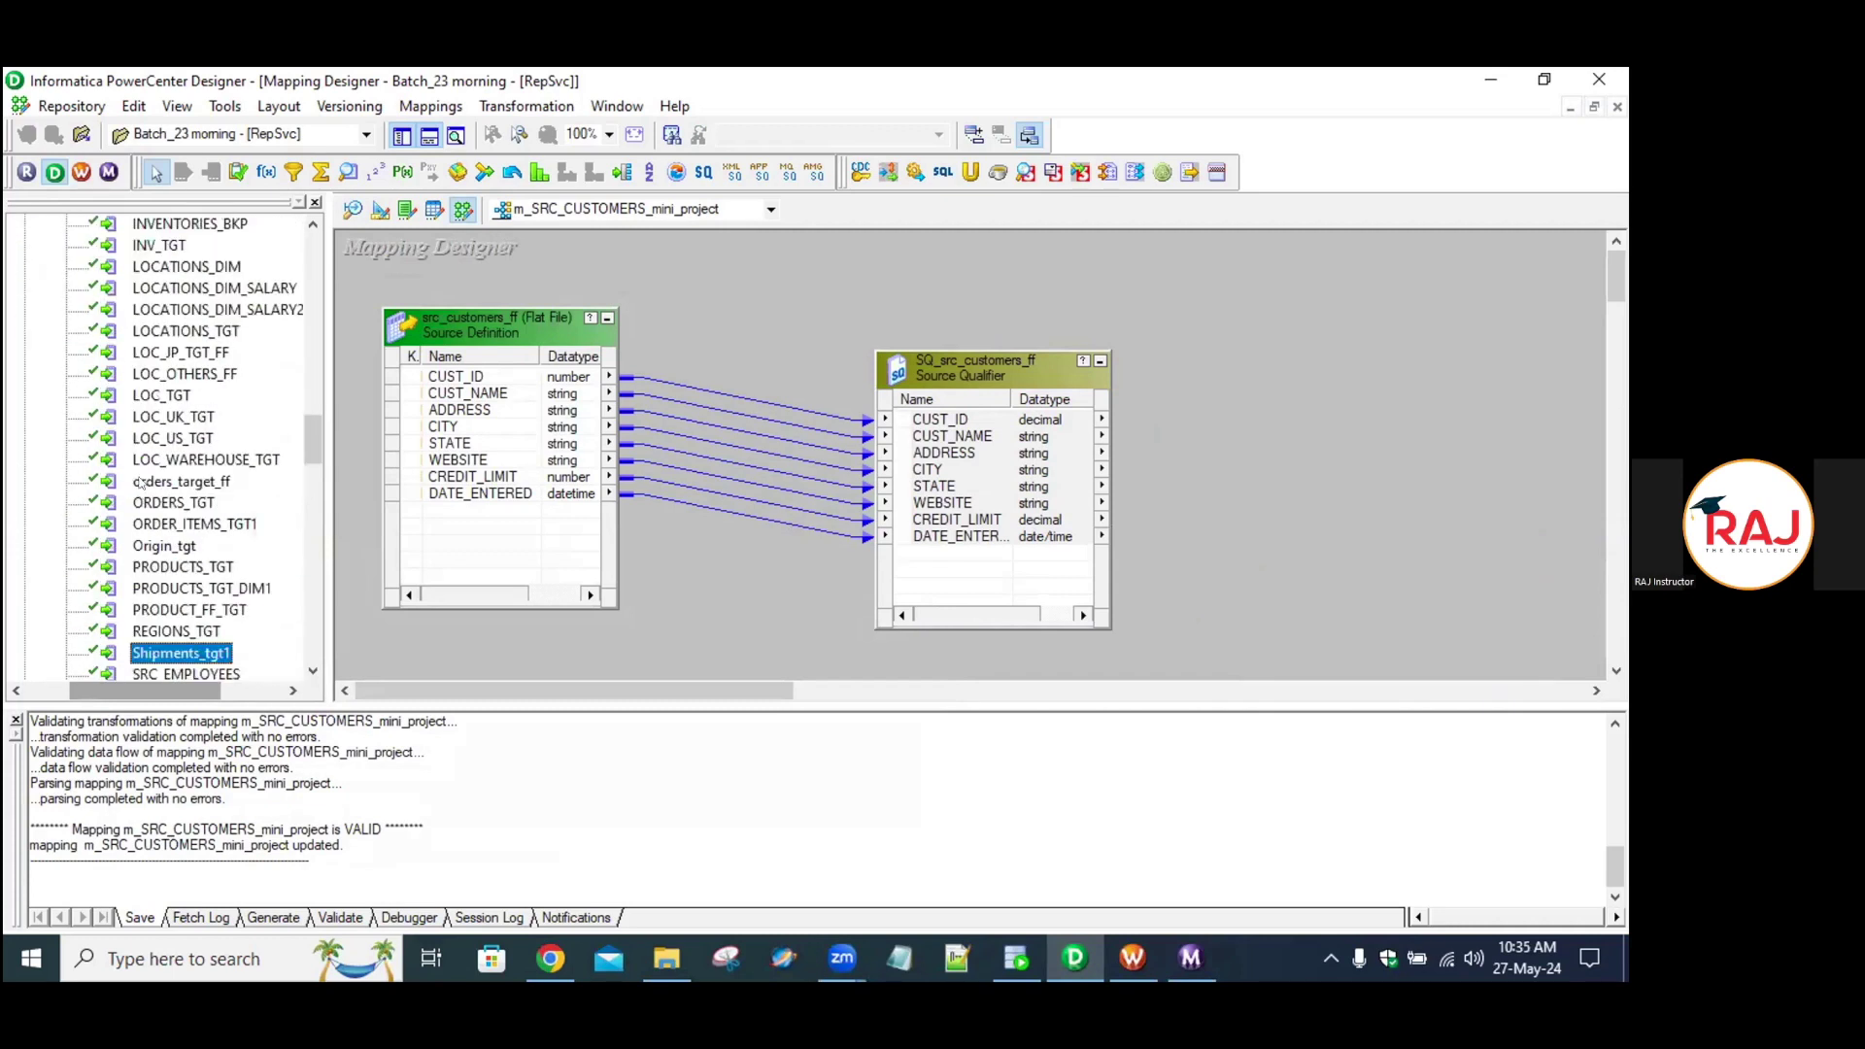
{"action": "scroll", "coordinate": [141, 483], "scroll_direction": "down", "scroll_amount": 3}
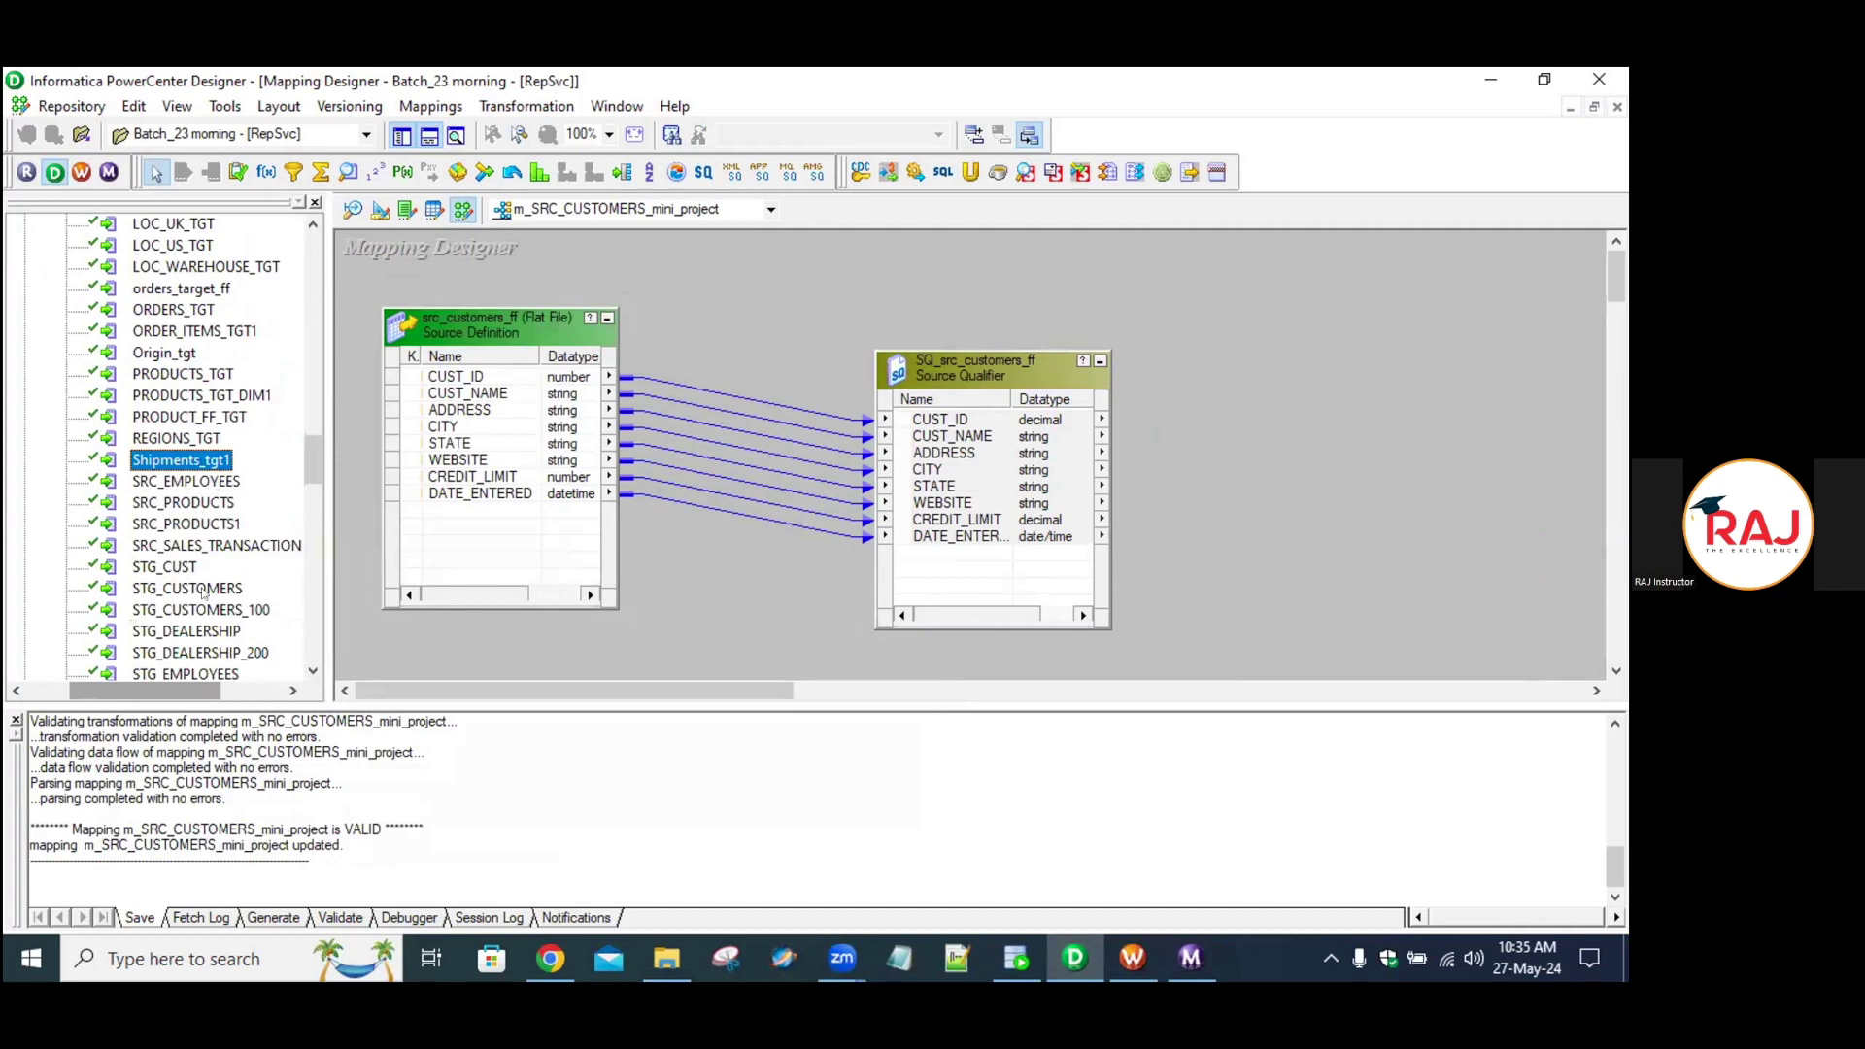
{"action": "left_click", "coordinate": [201, 589]}
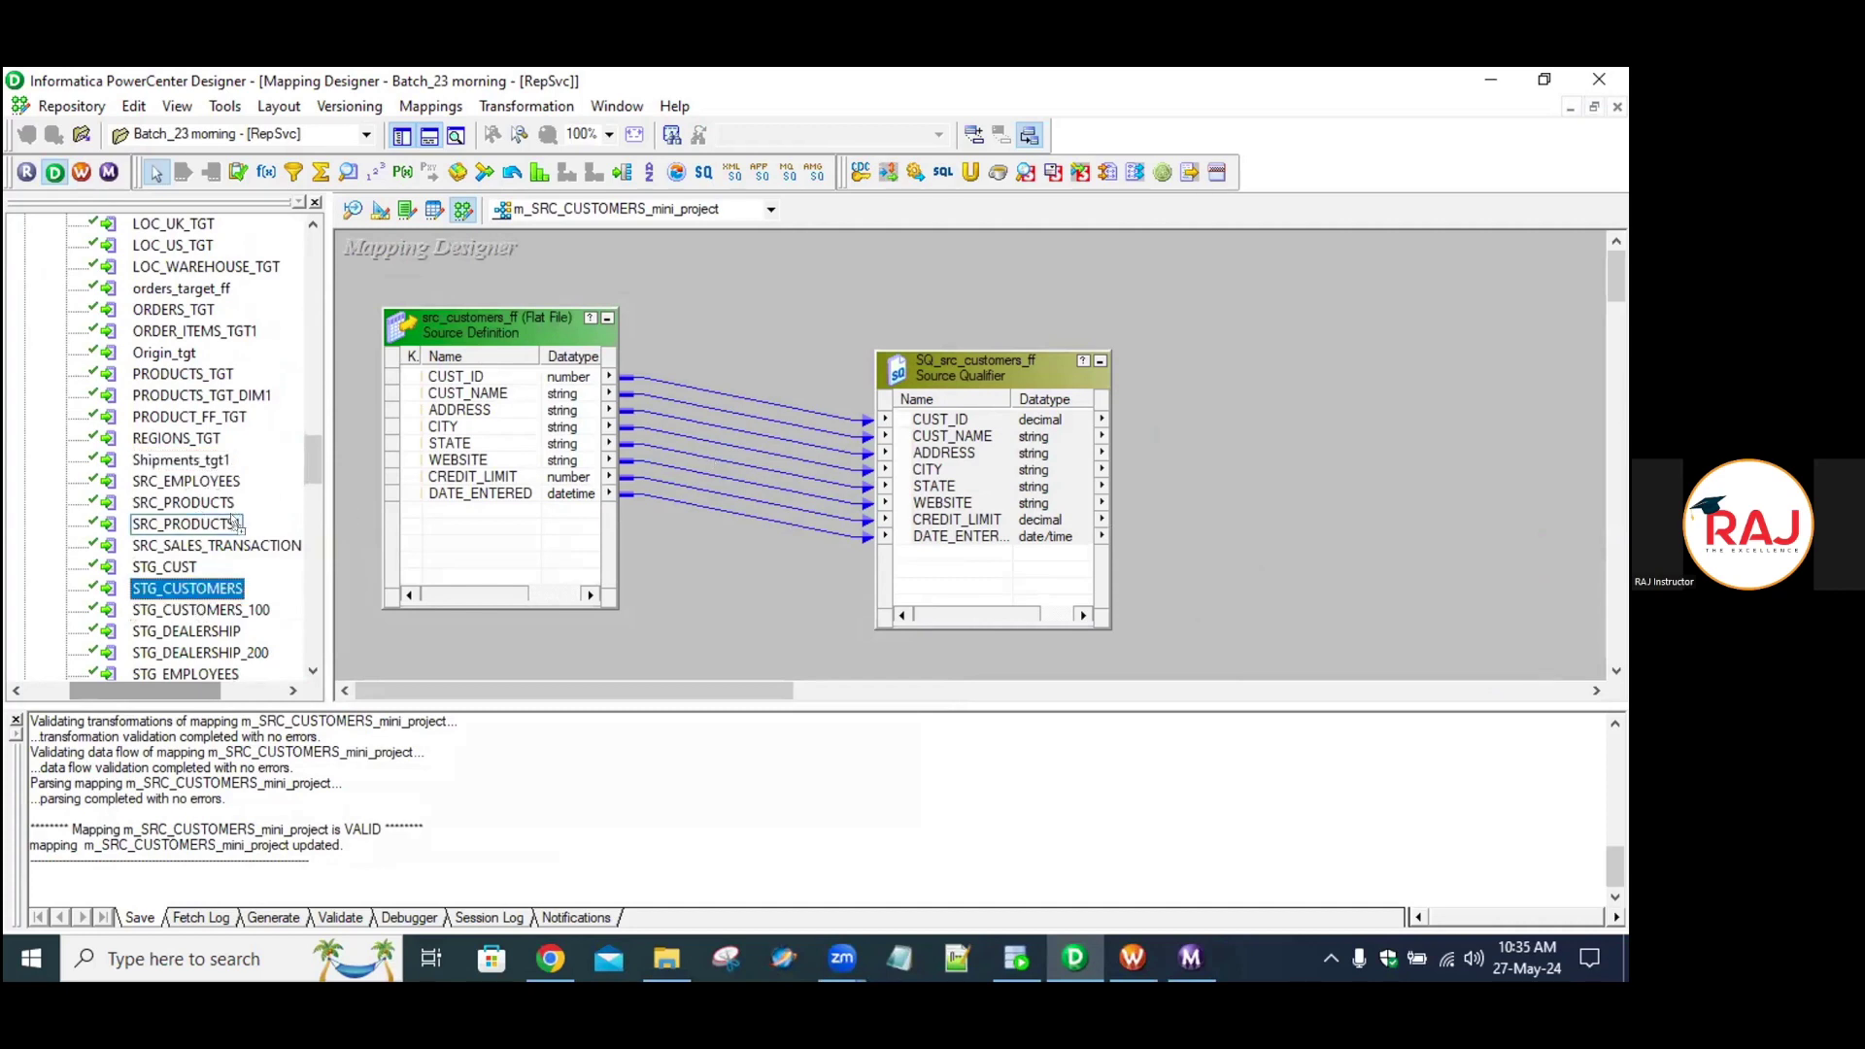
{"action": "left_click_drag", "start_coordinate": [236, 524], "coordinate": [369, 552]}
{"action": "left_click", "coordinate": [884, 563]}
{"action": "scroll", "coordinate": [234, 519], "scroll_direction": "down", "scroll_amount": 4}
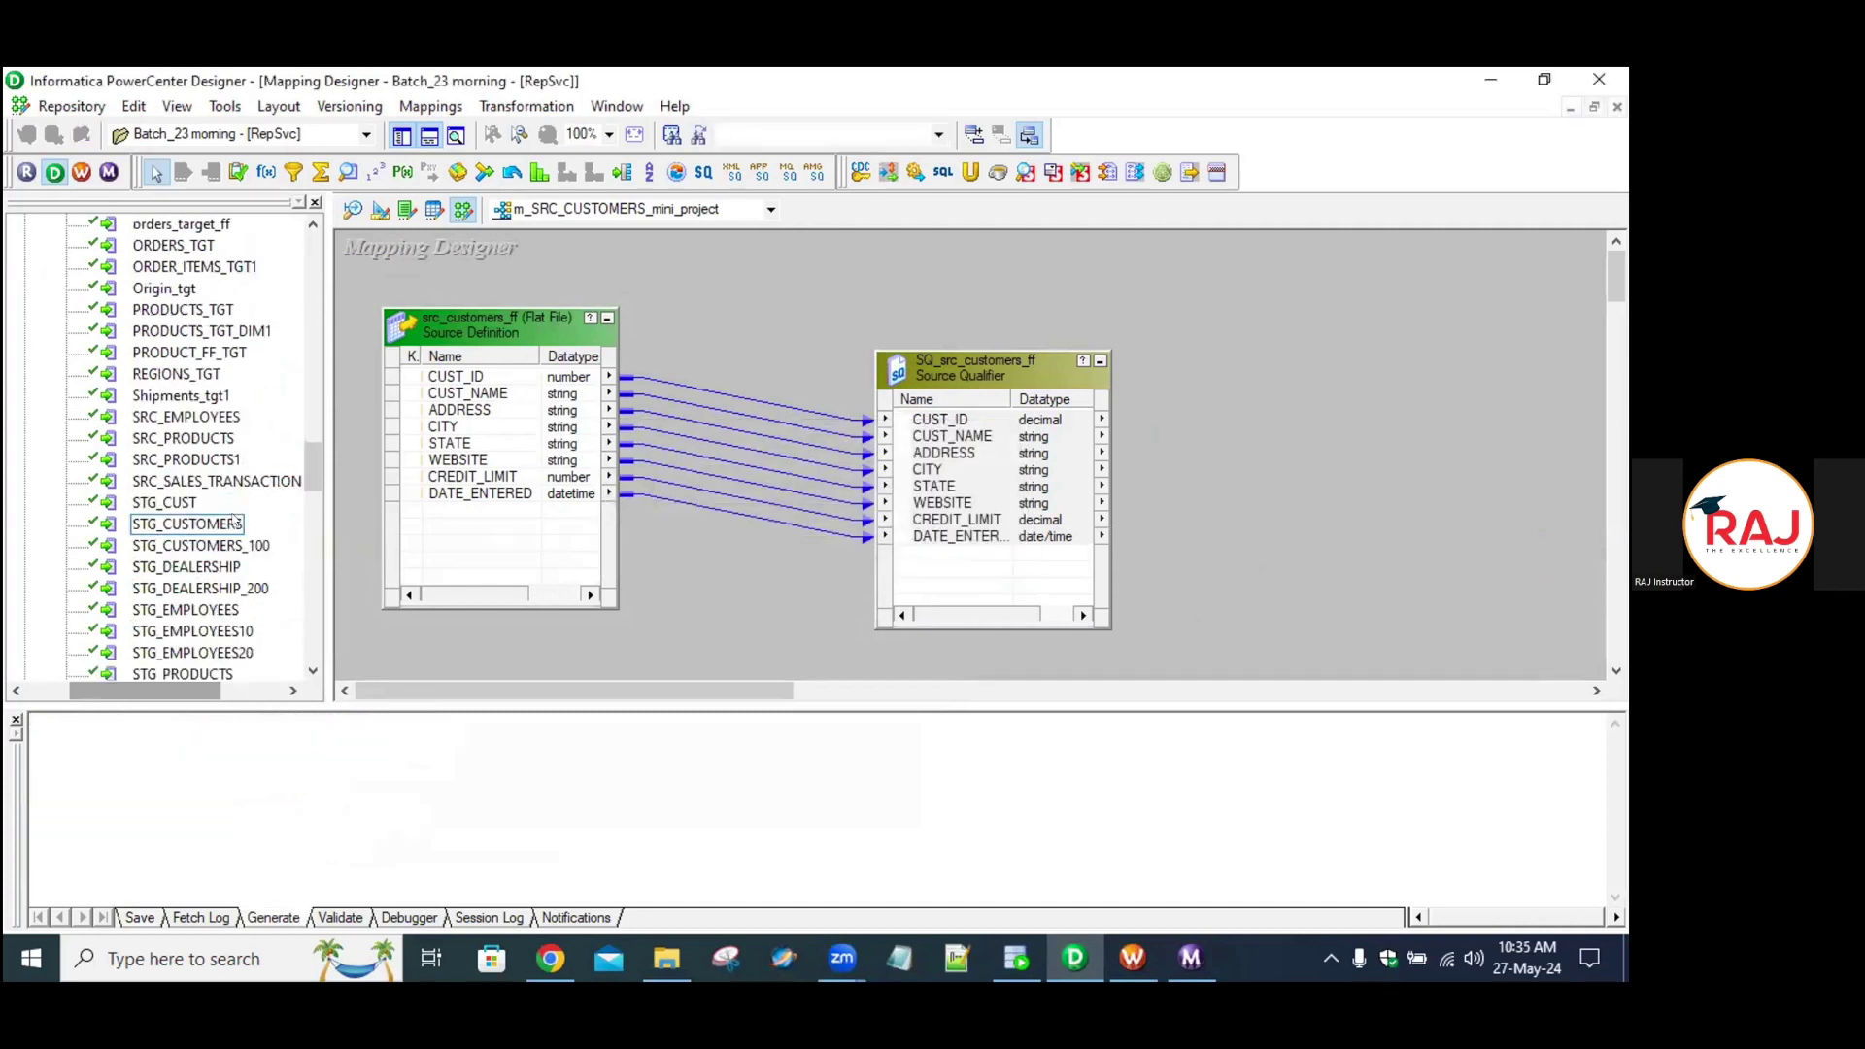
{"action": "scroll", "coordinate": [234, 519], "scroll_direction": "up", "scroll_amount": 3}
Open the Source Analyzer and list the current user's checked-out objects in the Batch_23 morning folder in a maximized results window.
{"action": "left_click", "coordinate": [354, 209]}
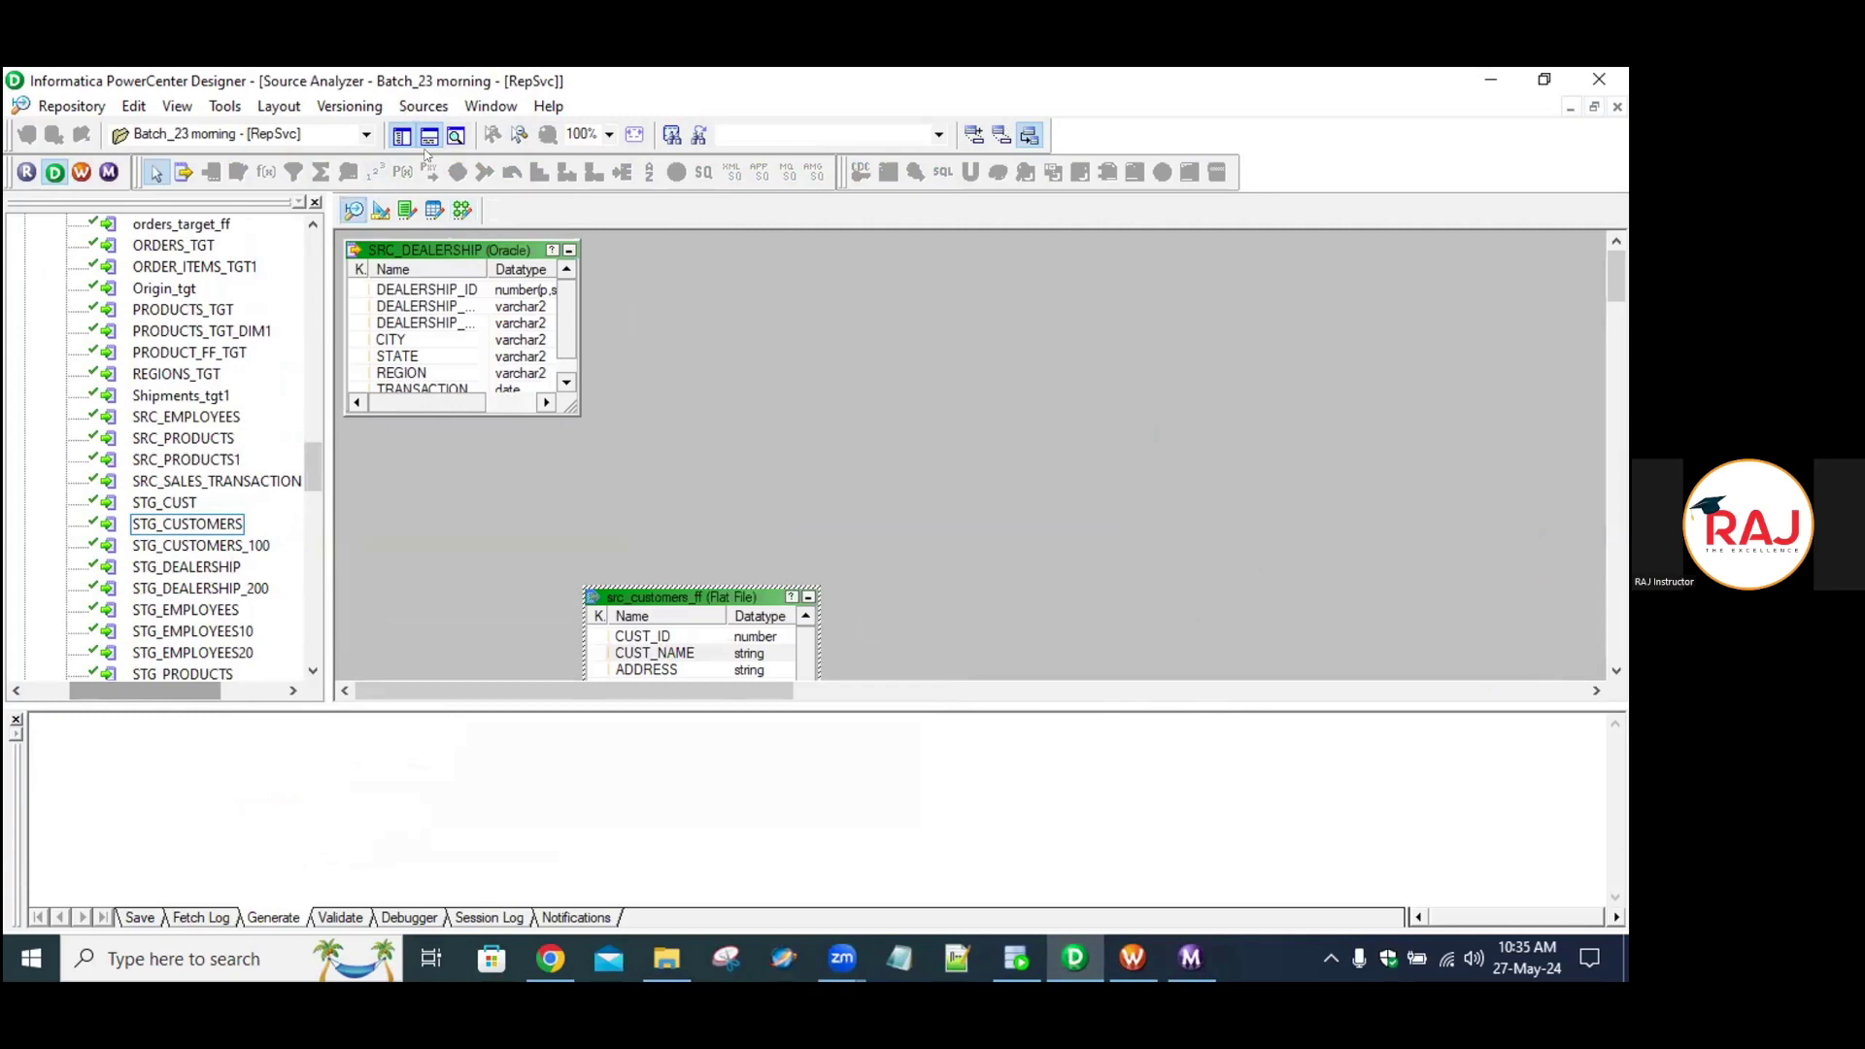
{"action": "left_click", "coordinate": [865, 417]}
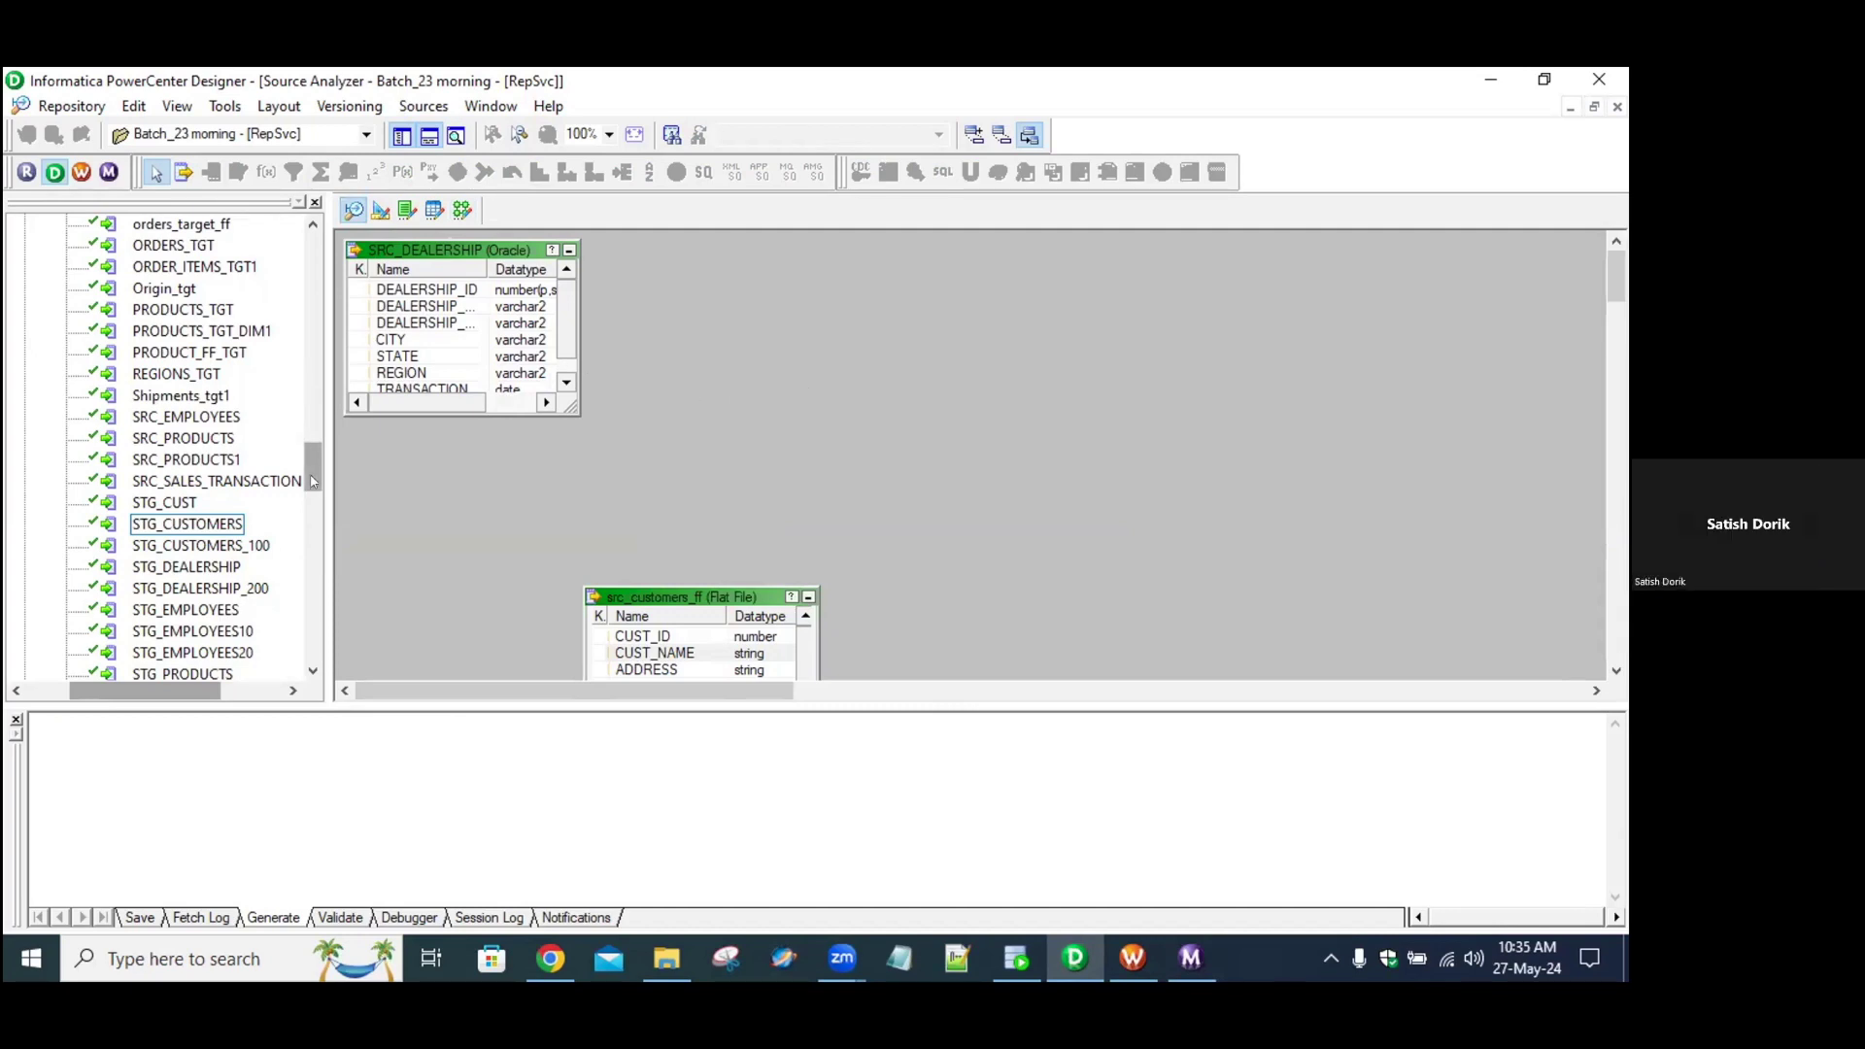
{"action": "scroll", "coordinate": [313, 389], "scroll_direction": "up", "scroll_amount": 3}
{"action": "scroll", "coordinate": [243, 389], "scroll_direction": "up", "scroll_amount": 5}
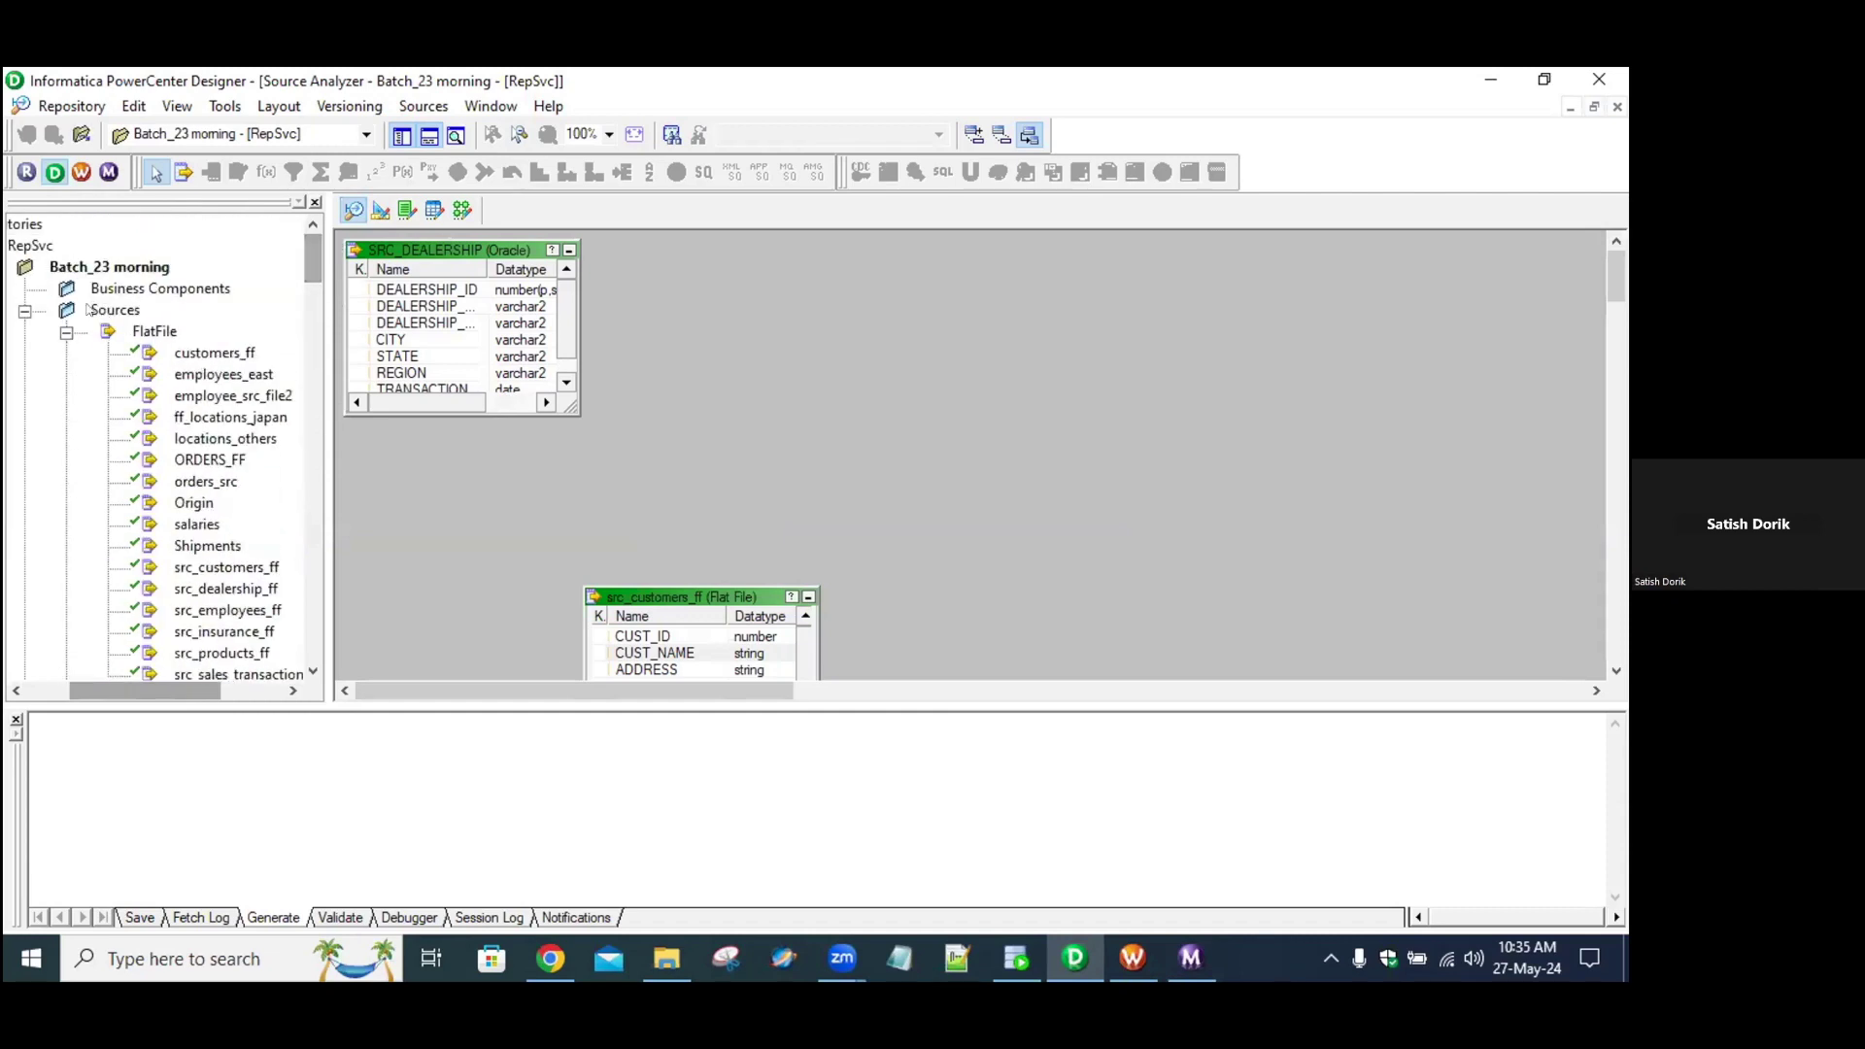
{"action": "left_click", "coordinate": [80, 266]}
{"action": "right_click", "coordinate": [122, 268]}
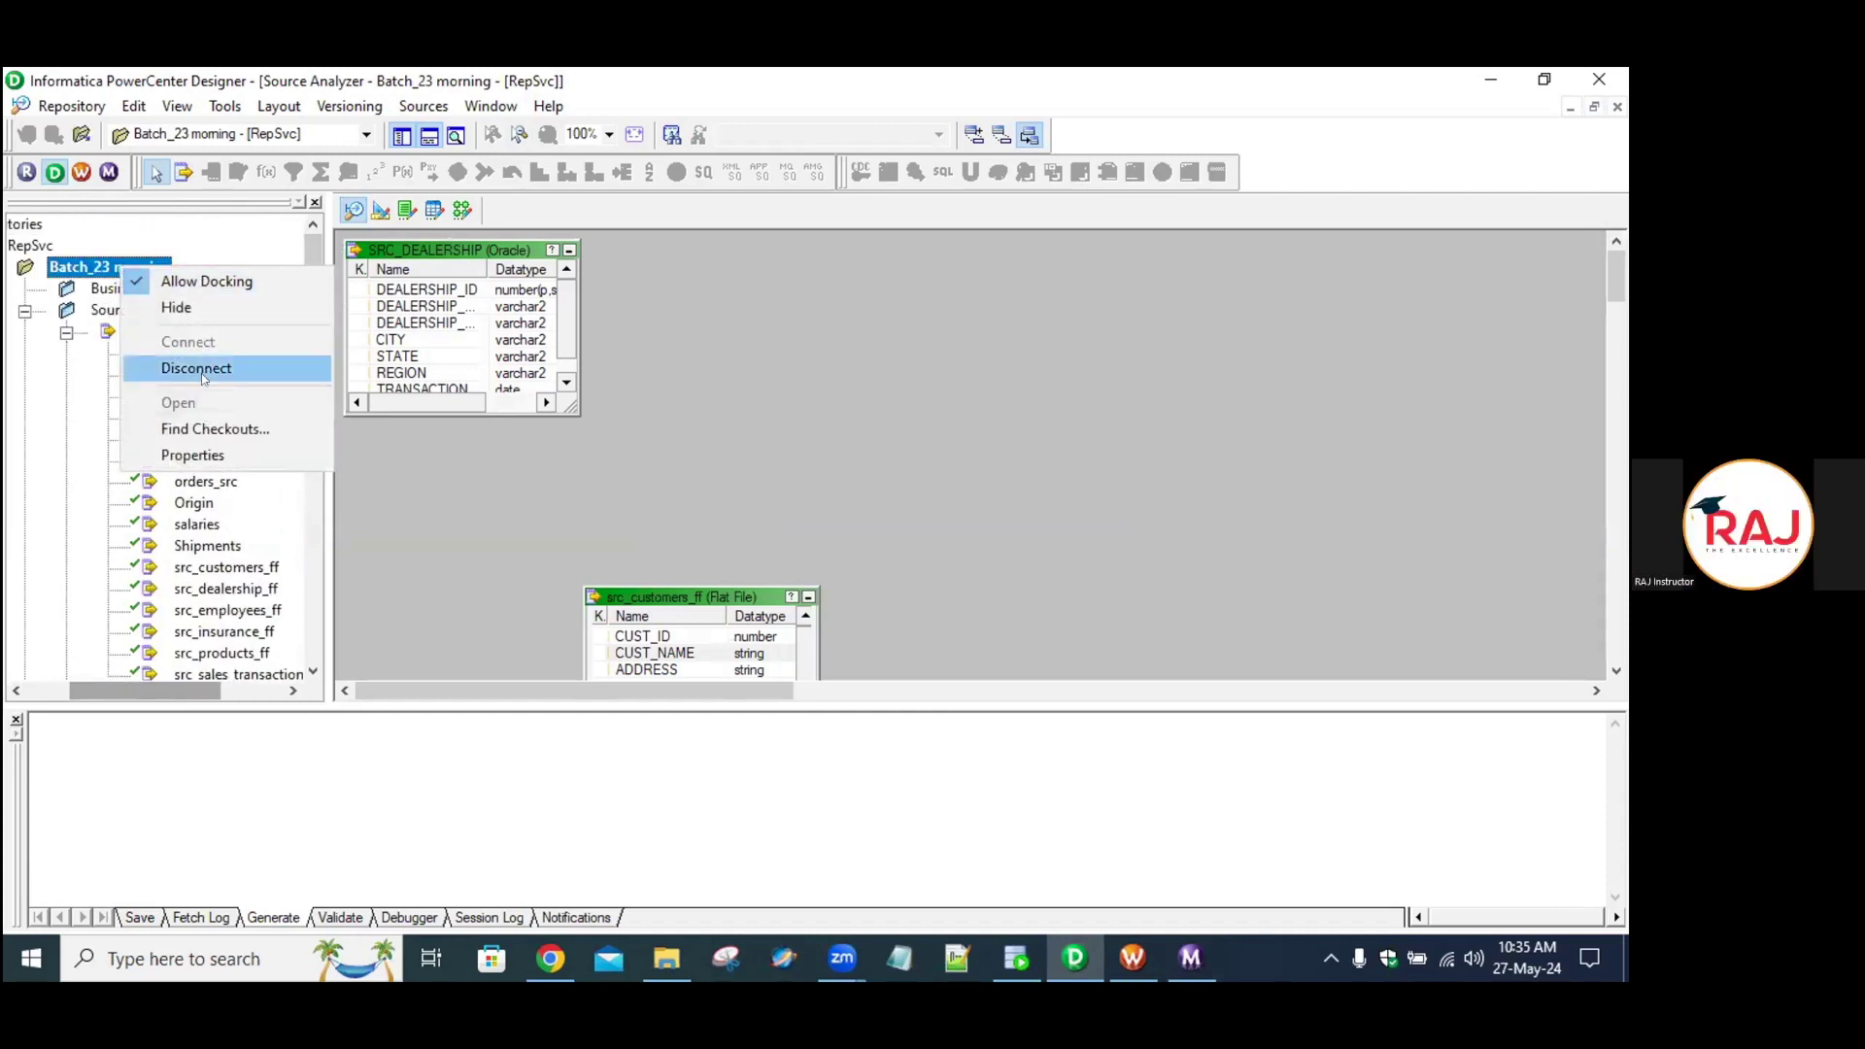
{"action": "left_click", "coordinate": [215, 427]}
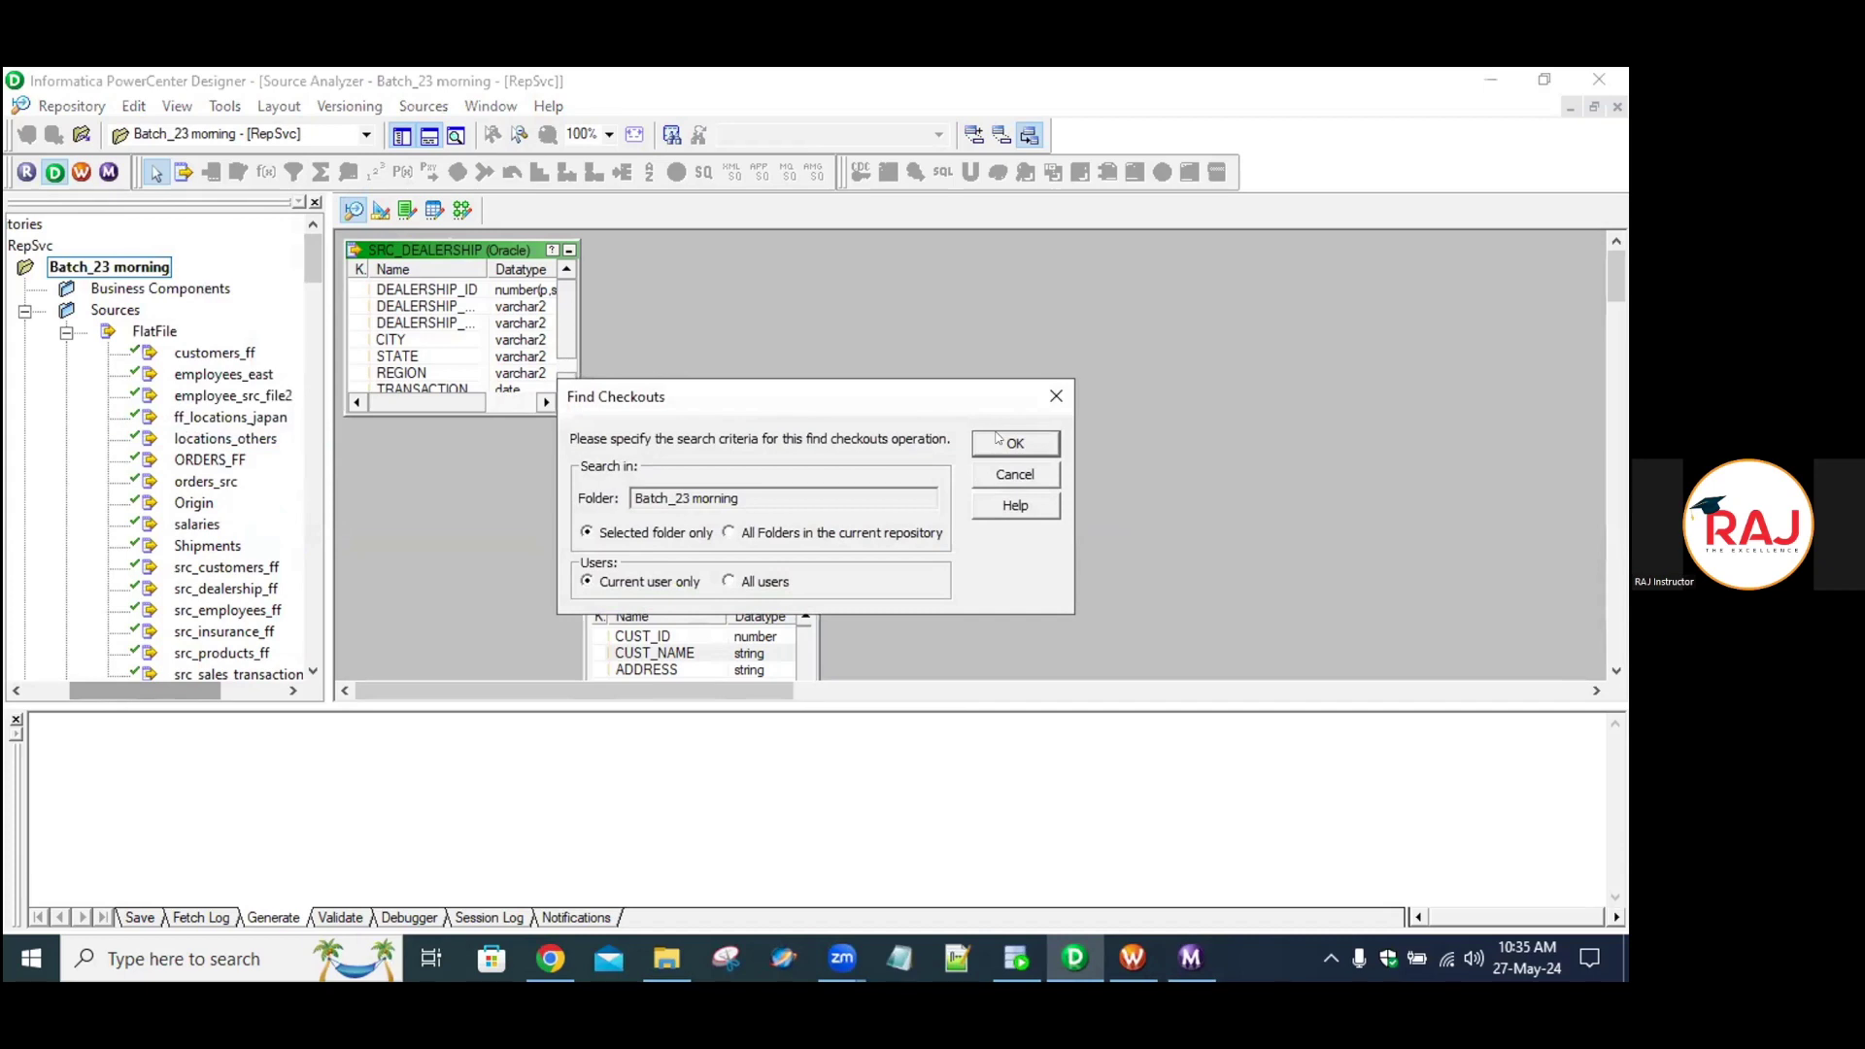
{"action": "left_click", "coordinate": [1053, 397]}
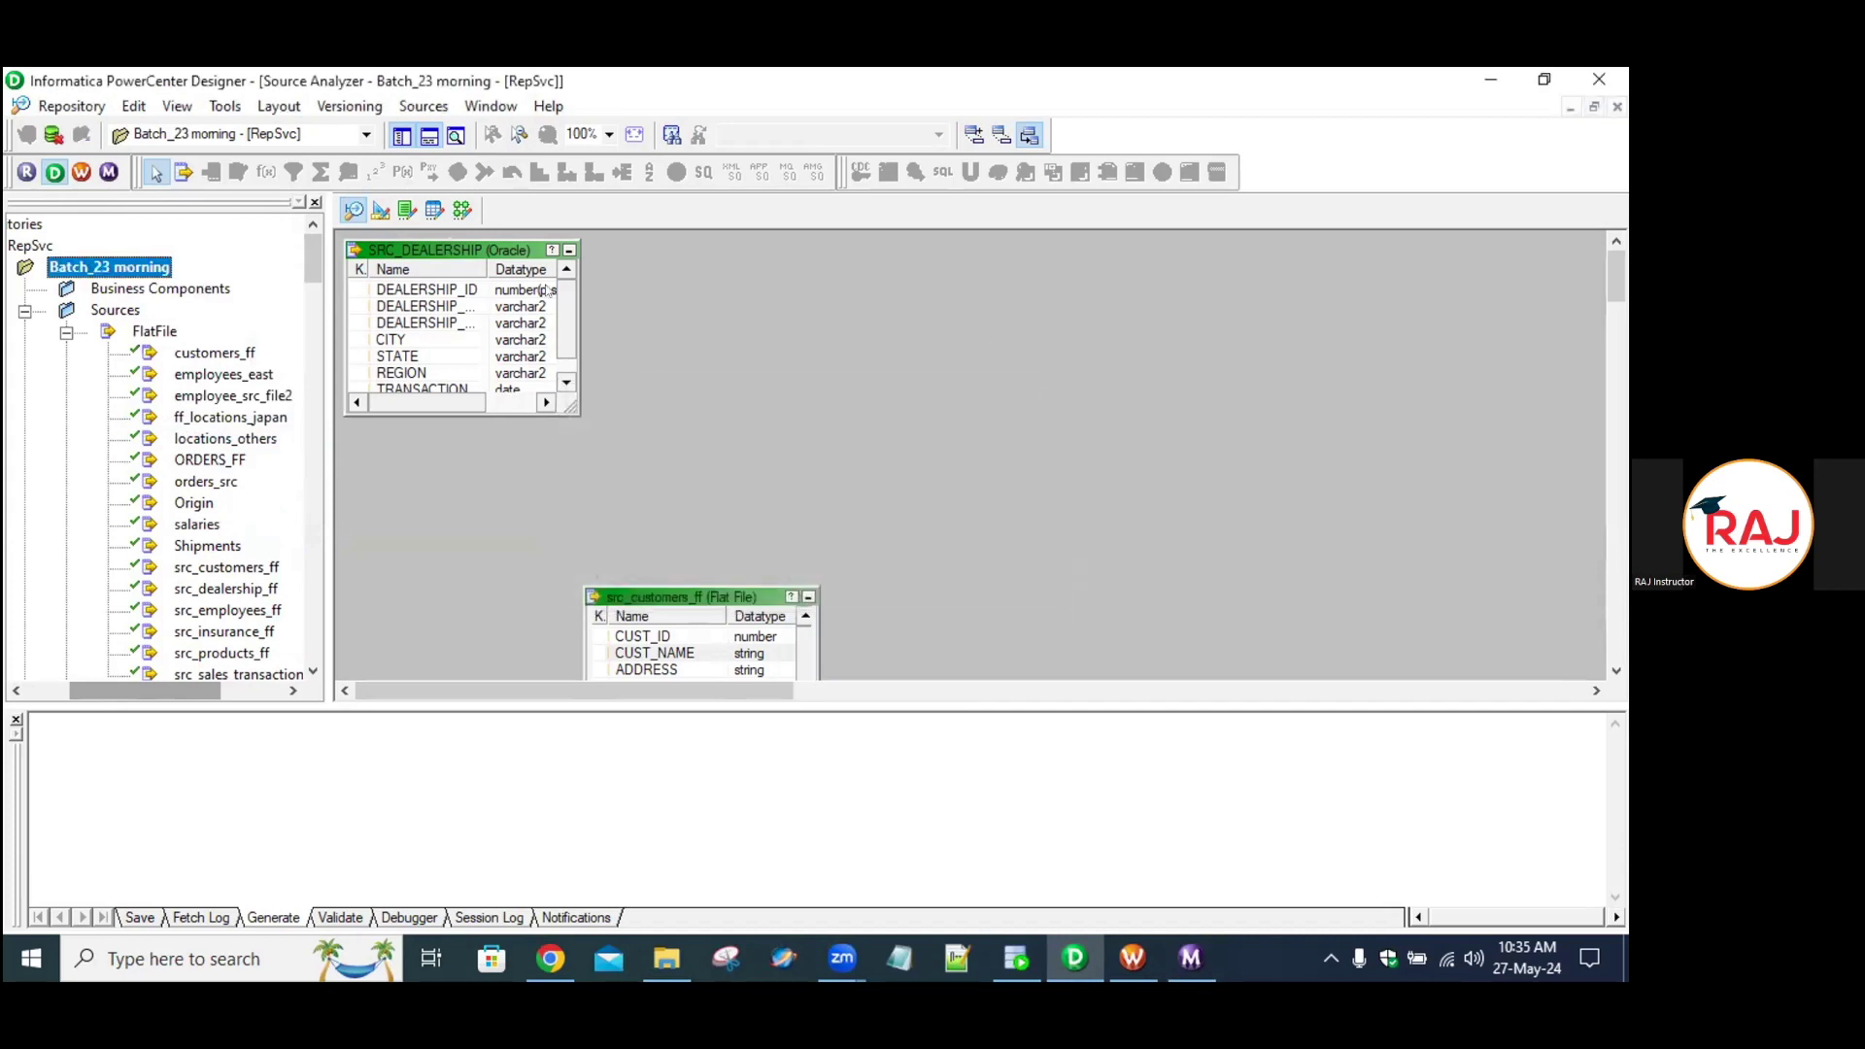
{"action": "right_click", "coordinate": [118, 266]}
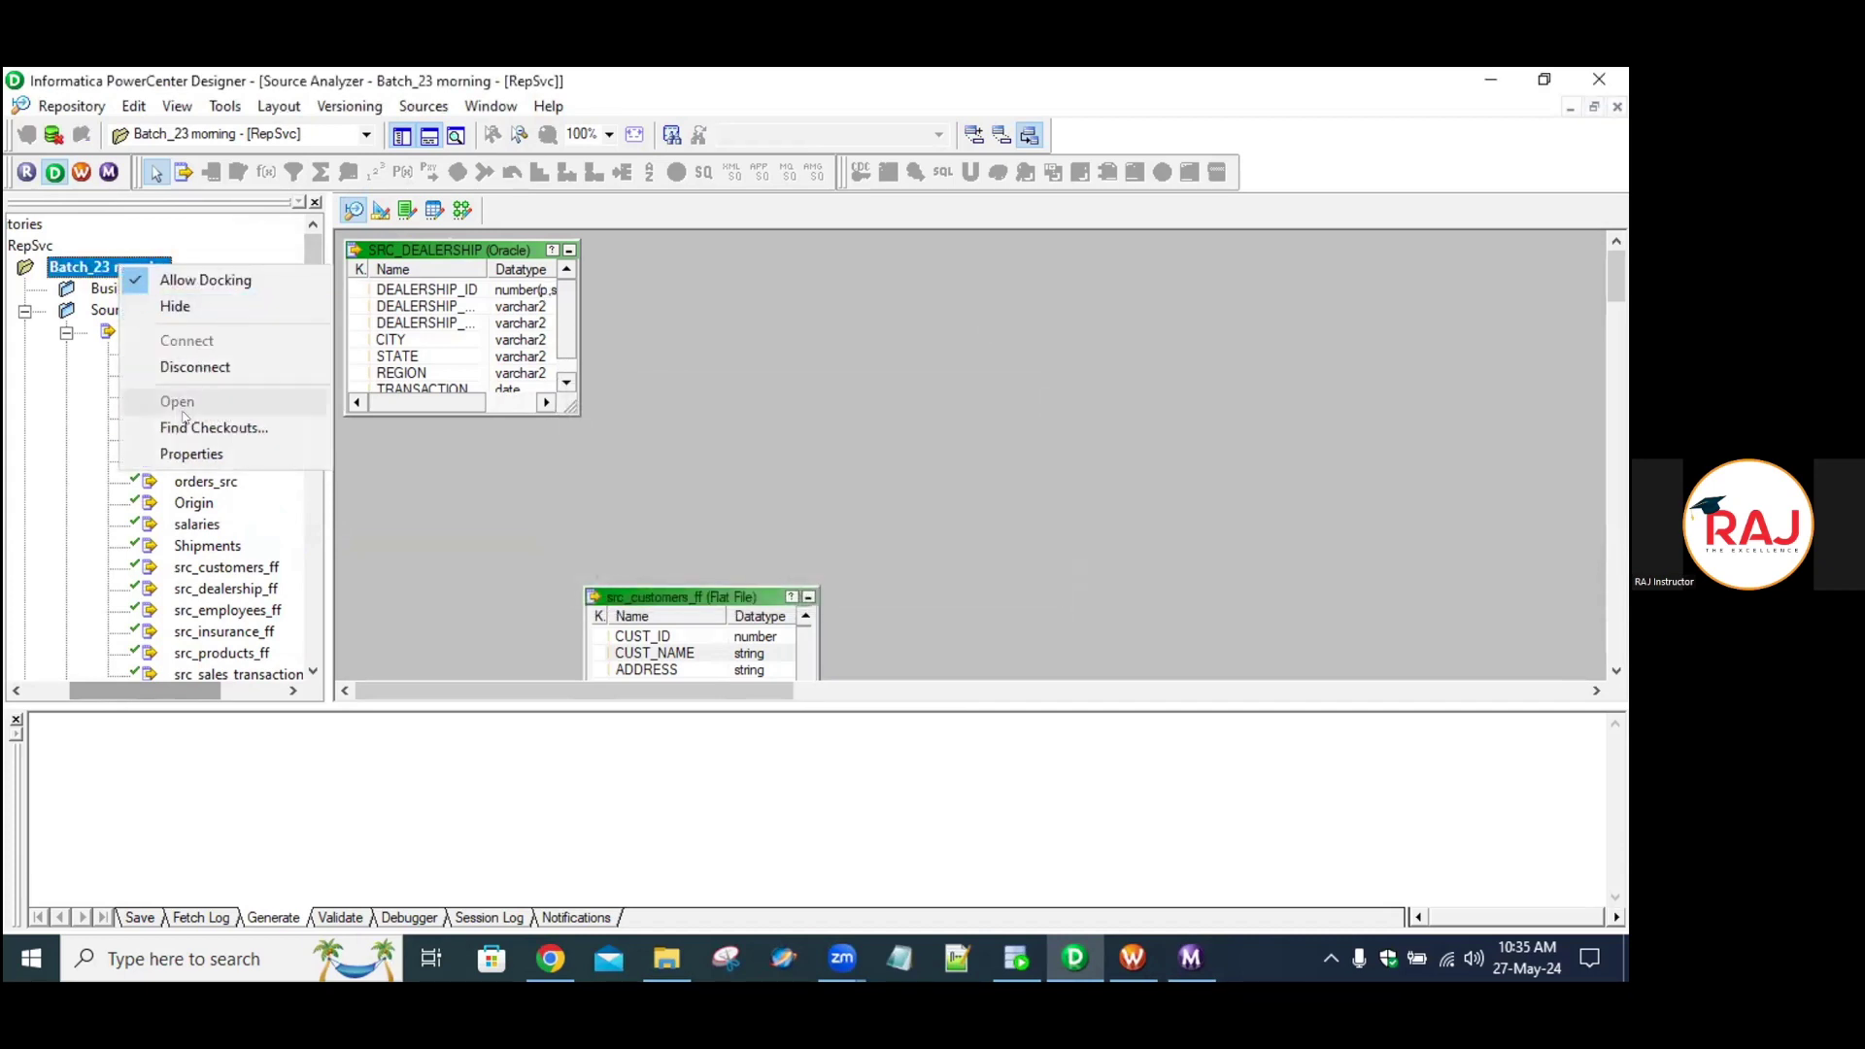
{"action": "left_click", "coordinate": [186, 419]}
{"action": "left_click", "coordinate": [1015, 443]}
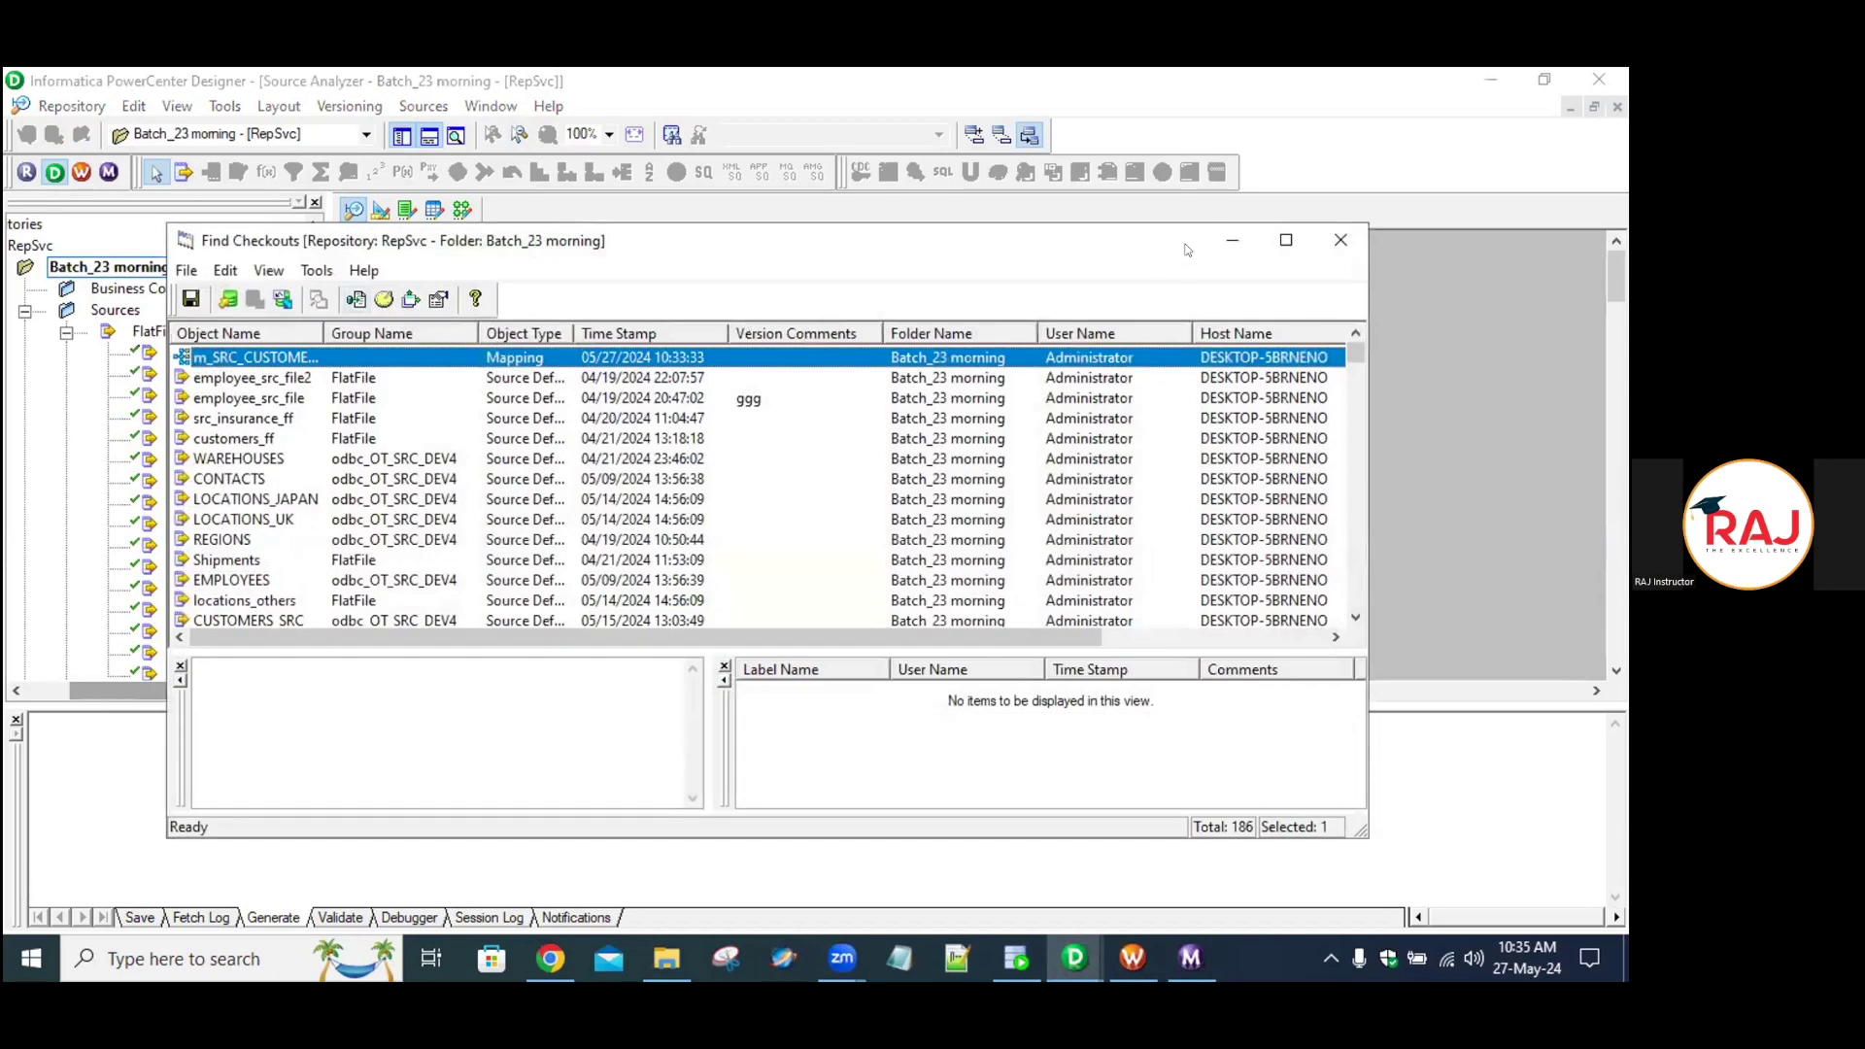
{"action": "left_click", "coordinate": [1291, 247]}
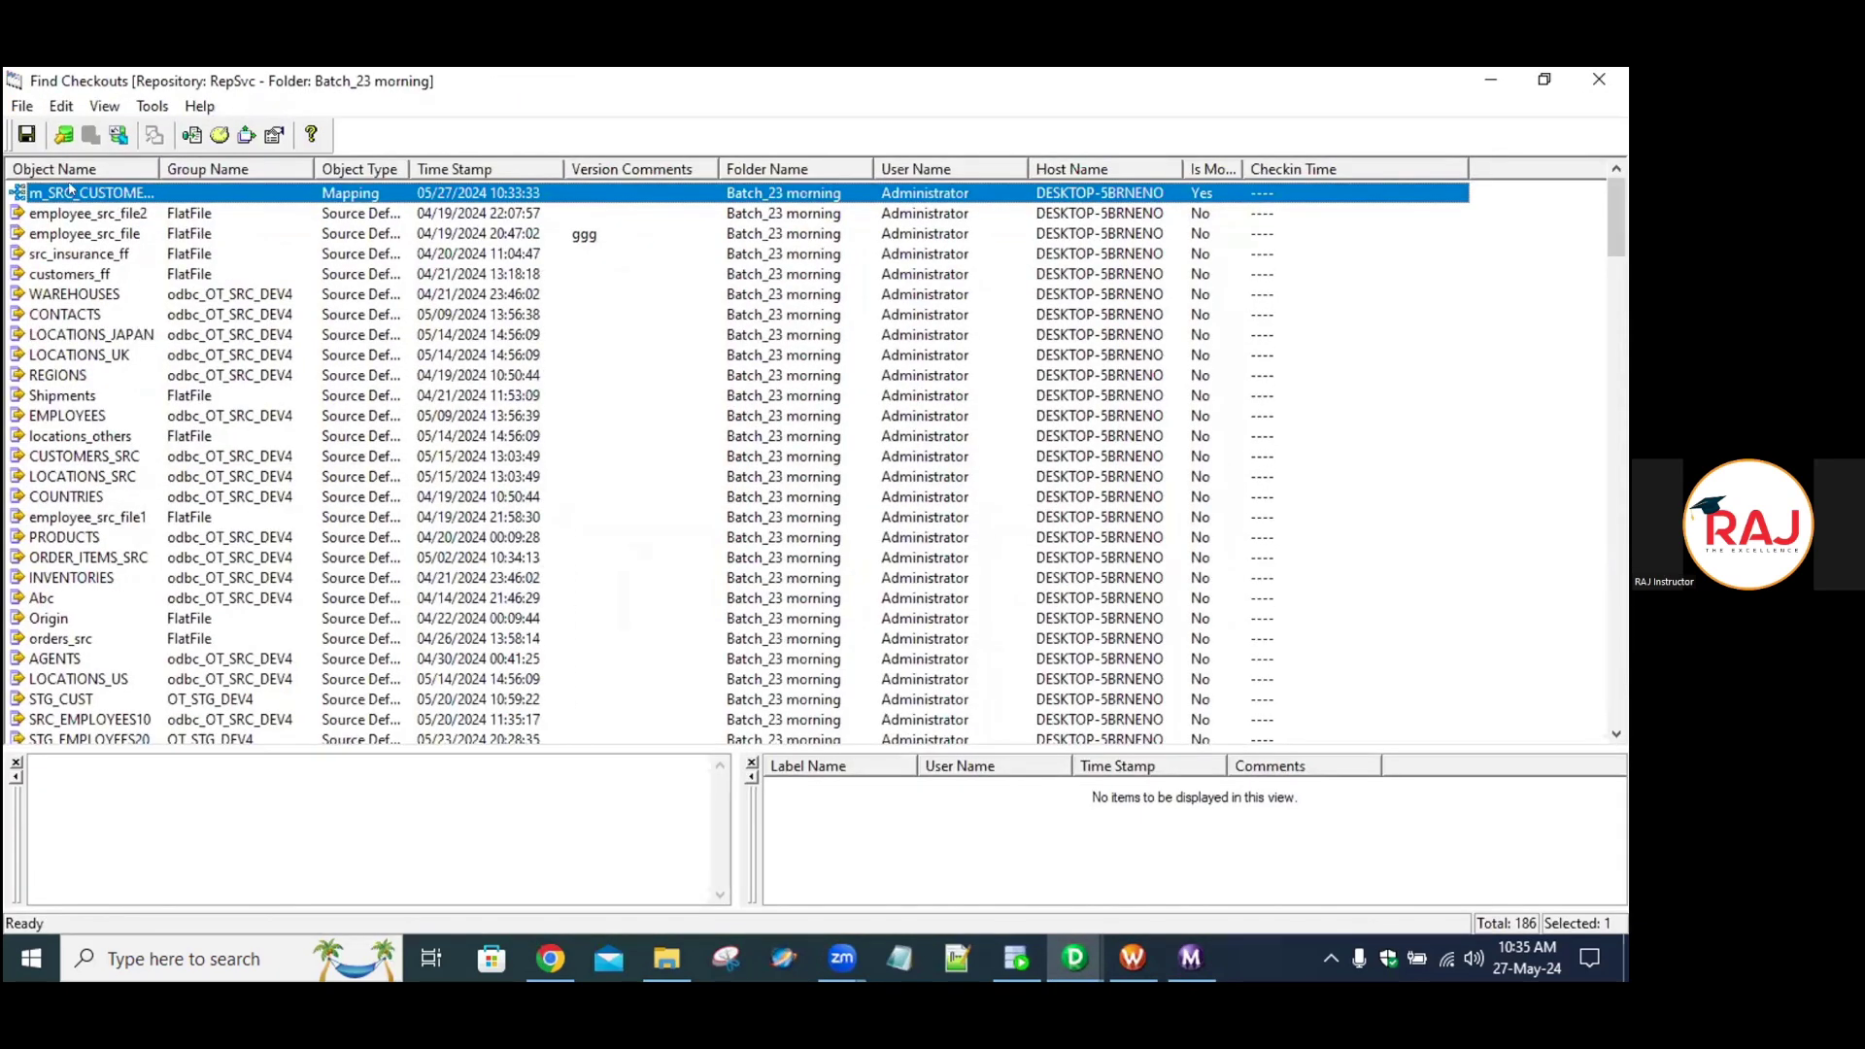
Look through the checked-out objects for the customers table definitions.
{"action": "left_click", "coordinate": [68, 700]}
{"action": "scroll", "coordinate": [107, 520], "scroll_direction": "down", "scroll_amount": 3}
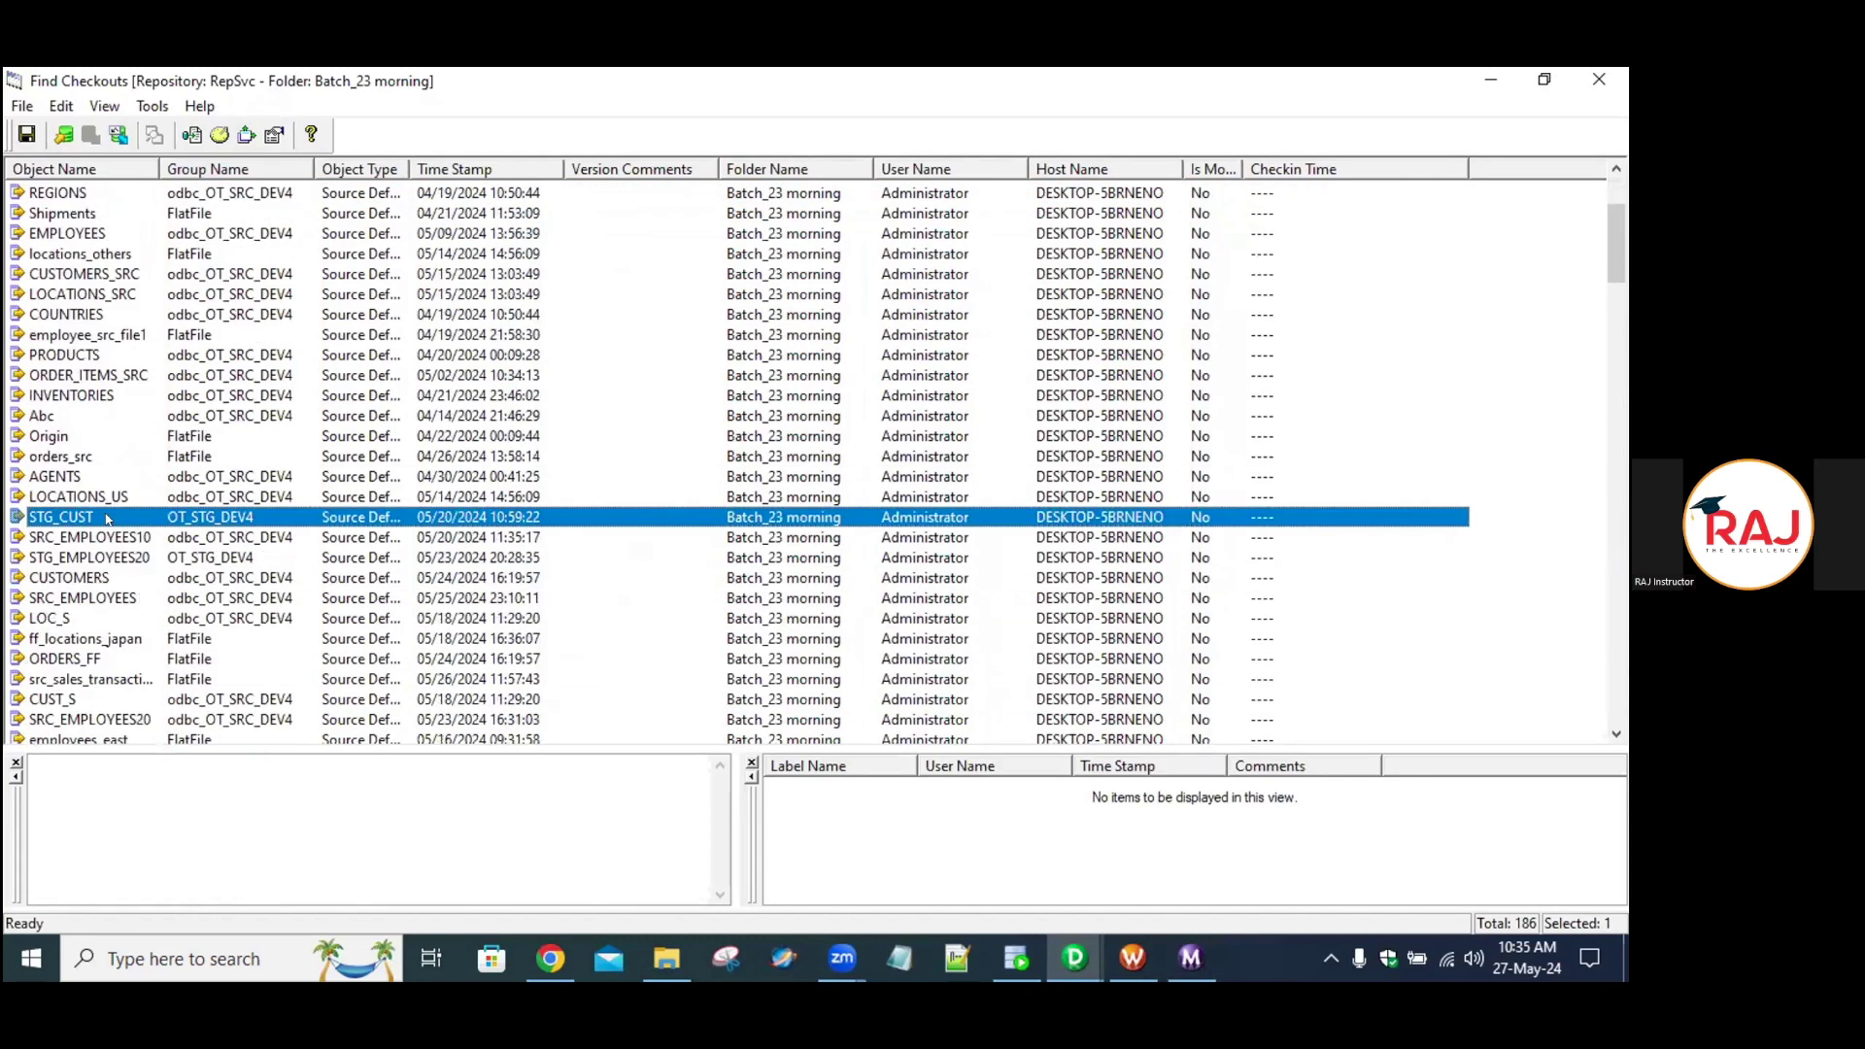
{"action": "scroll", "coordinate": [107, 520], "scroll_direction": "down", "scroll_amount": 1}
{"action": "key", "text": "Down"}
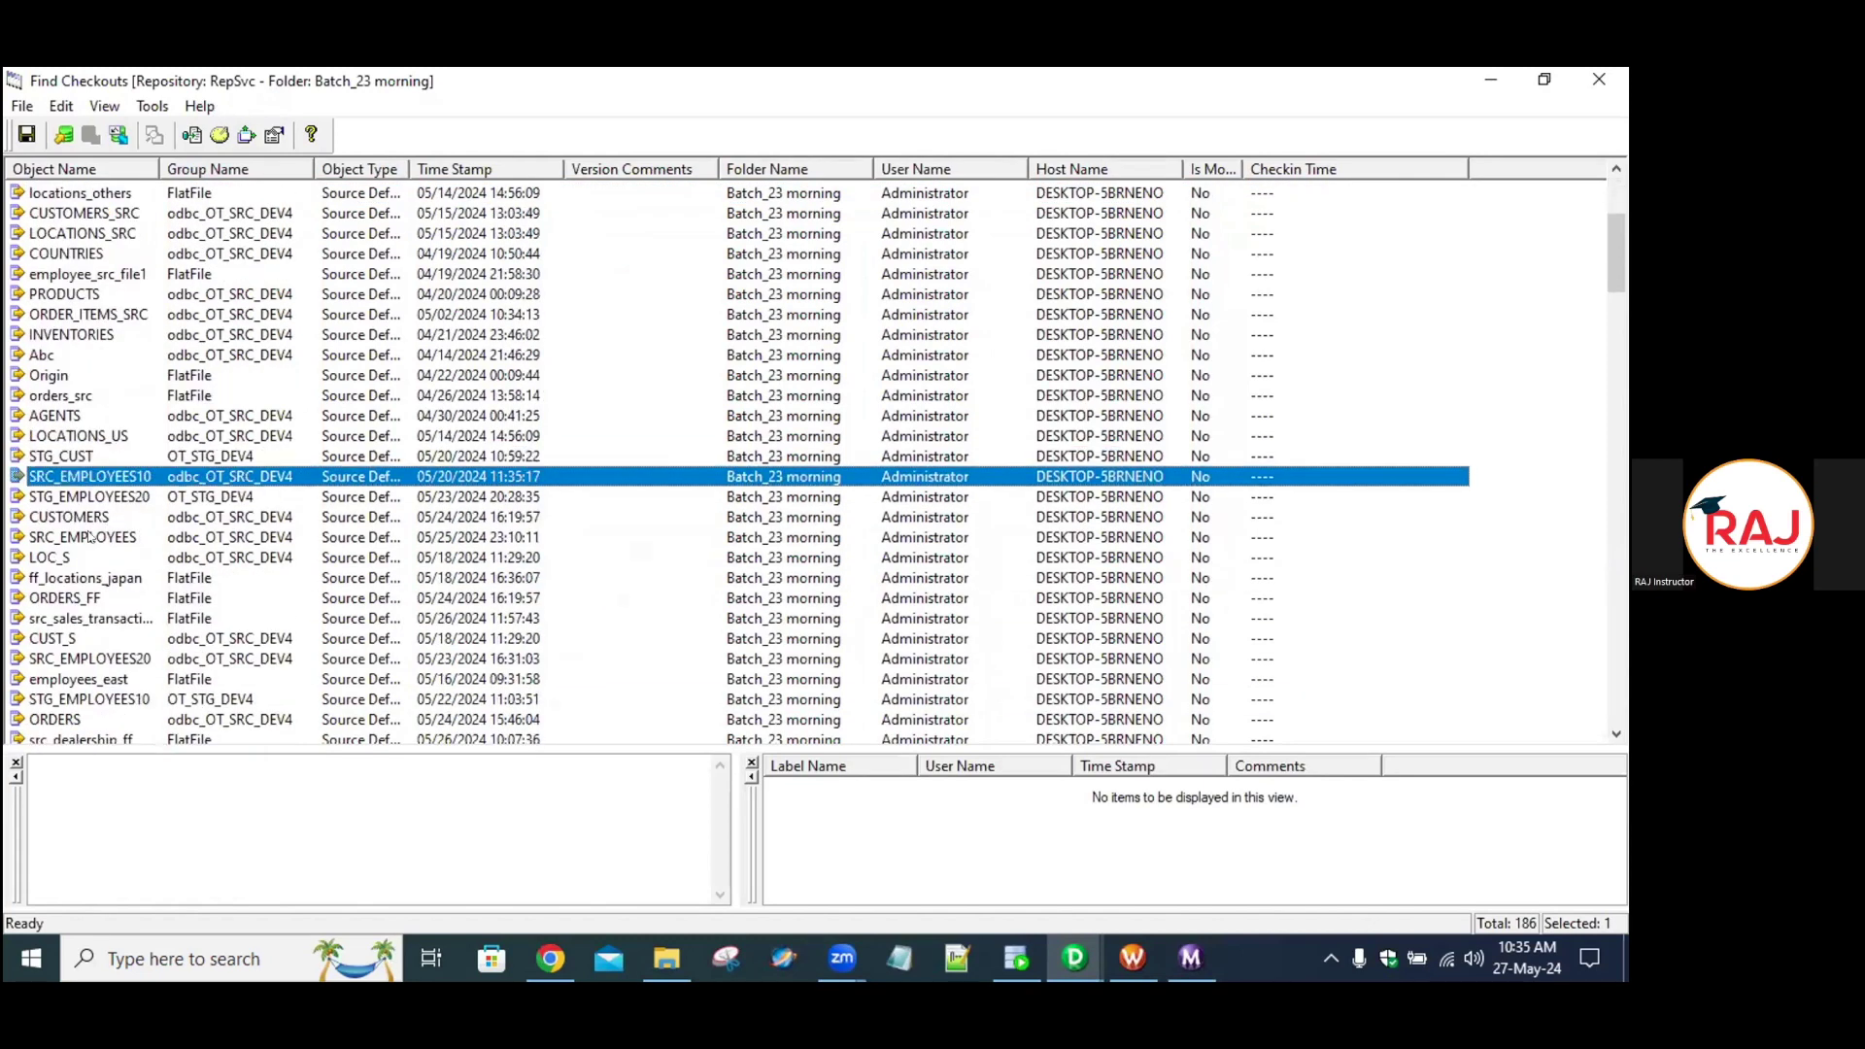
{"action": "key", "text": "Down"}
{"action": "key", "text": "Down"}
{"action": "key", "text": "Down"}
{"action": "key", "text": "Down"}
{"action": "key", "text": "Down"}
{"action": "key", "text": "Down"}
{"action": "key", "text": "Down"}
{"action": "key", "text": "Down"}
{"action": "key", "text": "Down"}
{"action": "key", "text": "Down"}
{"action": "key", "text": "Down"}
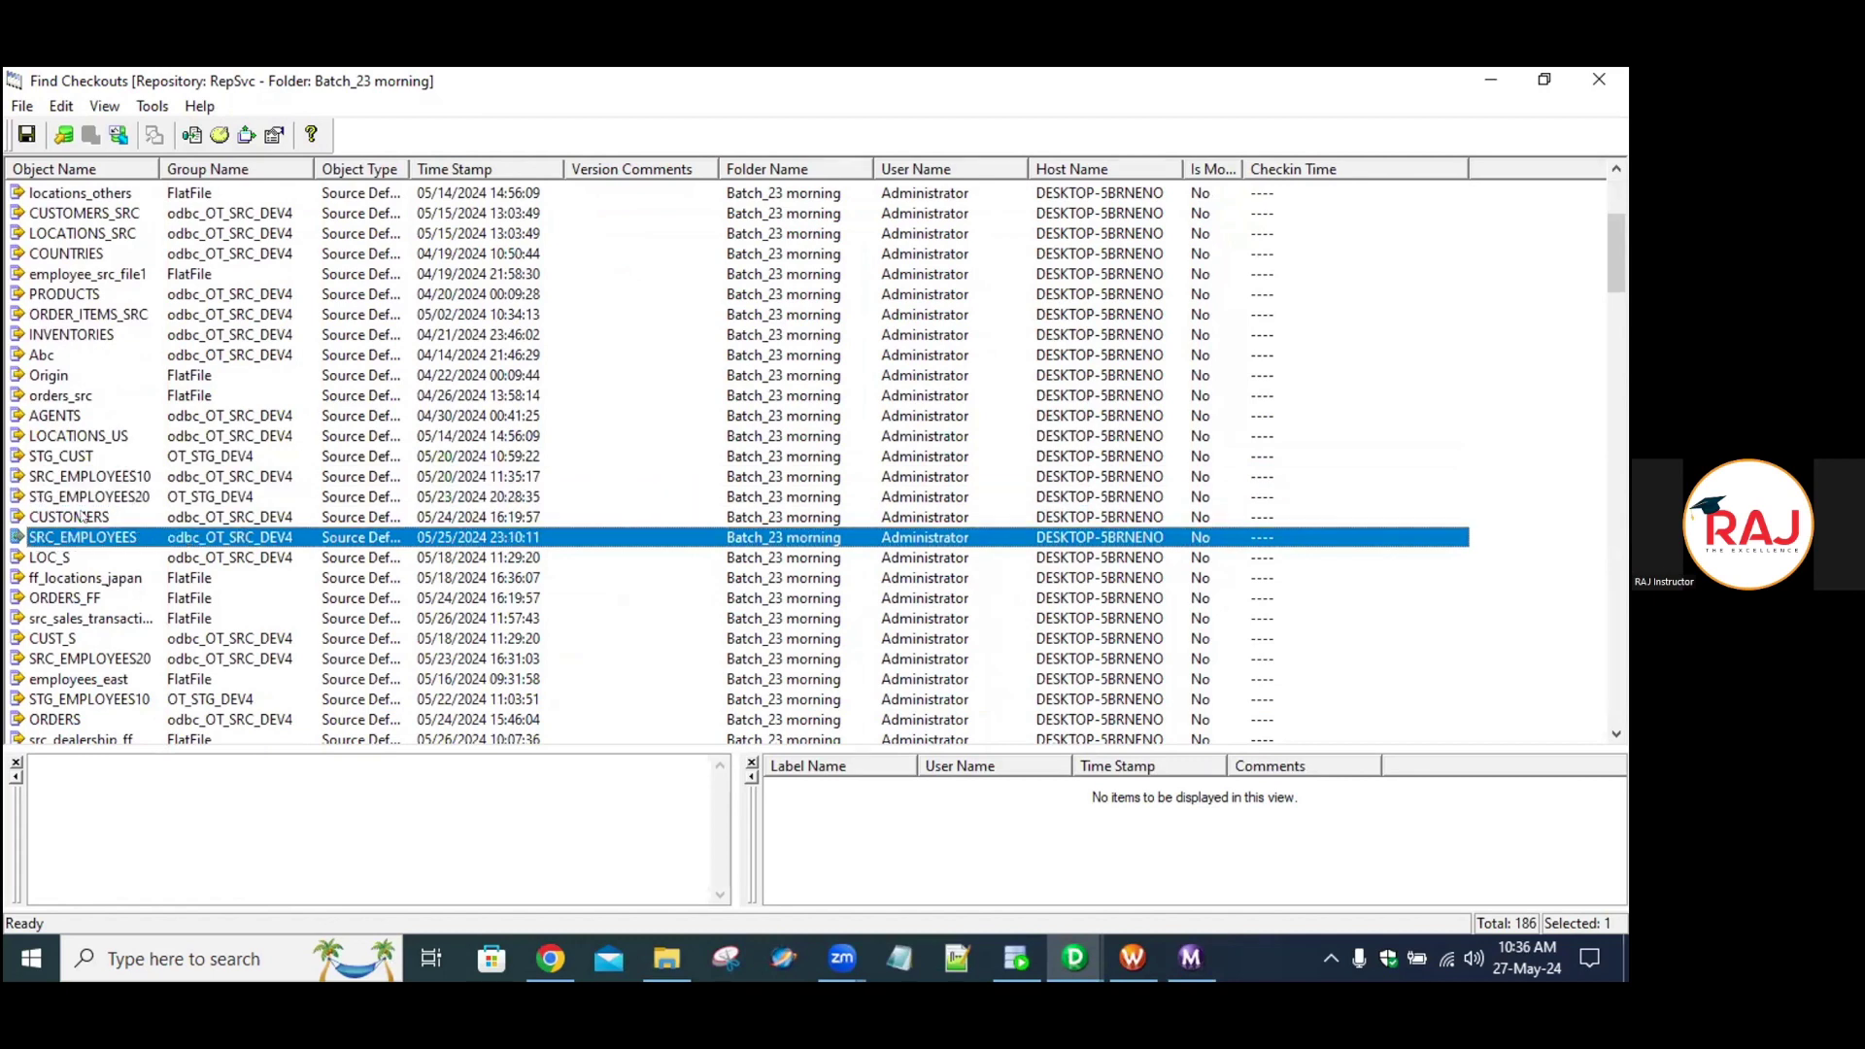
{"action": "key", "text": "Down"}
{"action": "key", "text": "Down"}
{"action": "key", "text": "Down"}
{"action": "key", "text": "Down"}
{"action": "key", "text": "Down"}
{"action": "key", "text": "Down"}
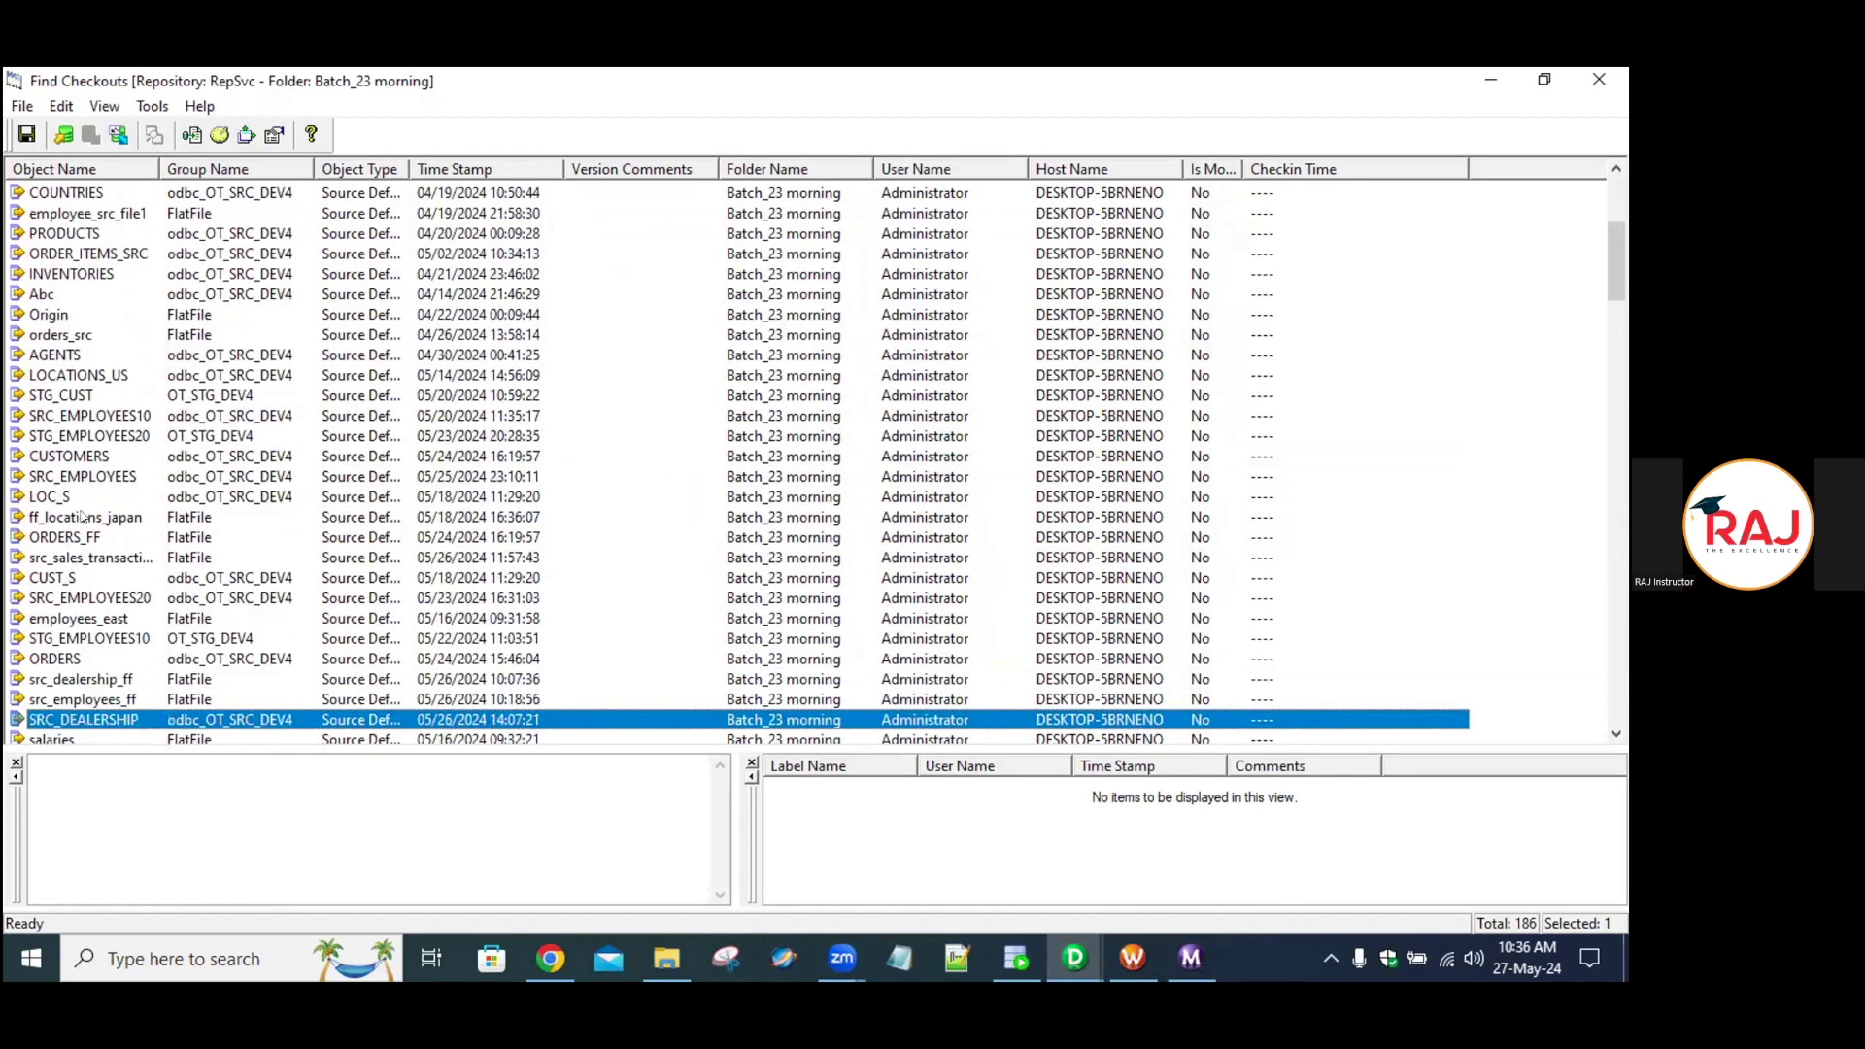
{"action": "key", "text": "Down"}
{"action": "key", "text": "Down"}
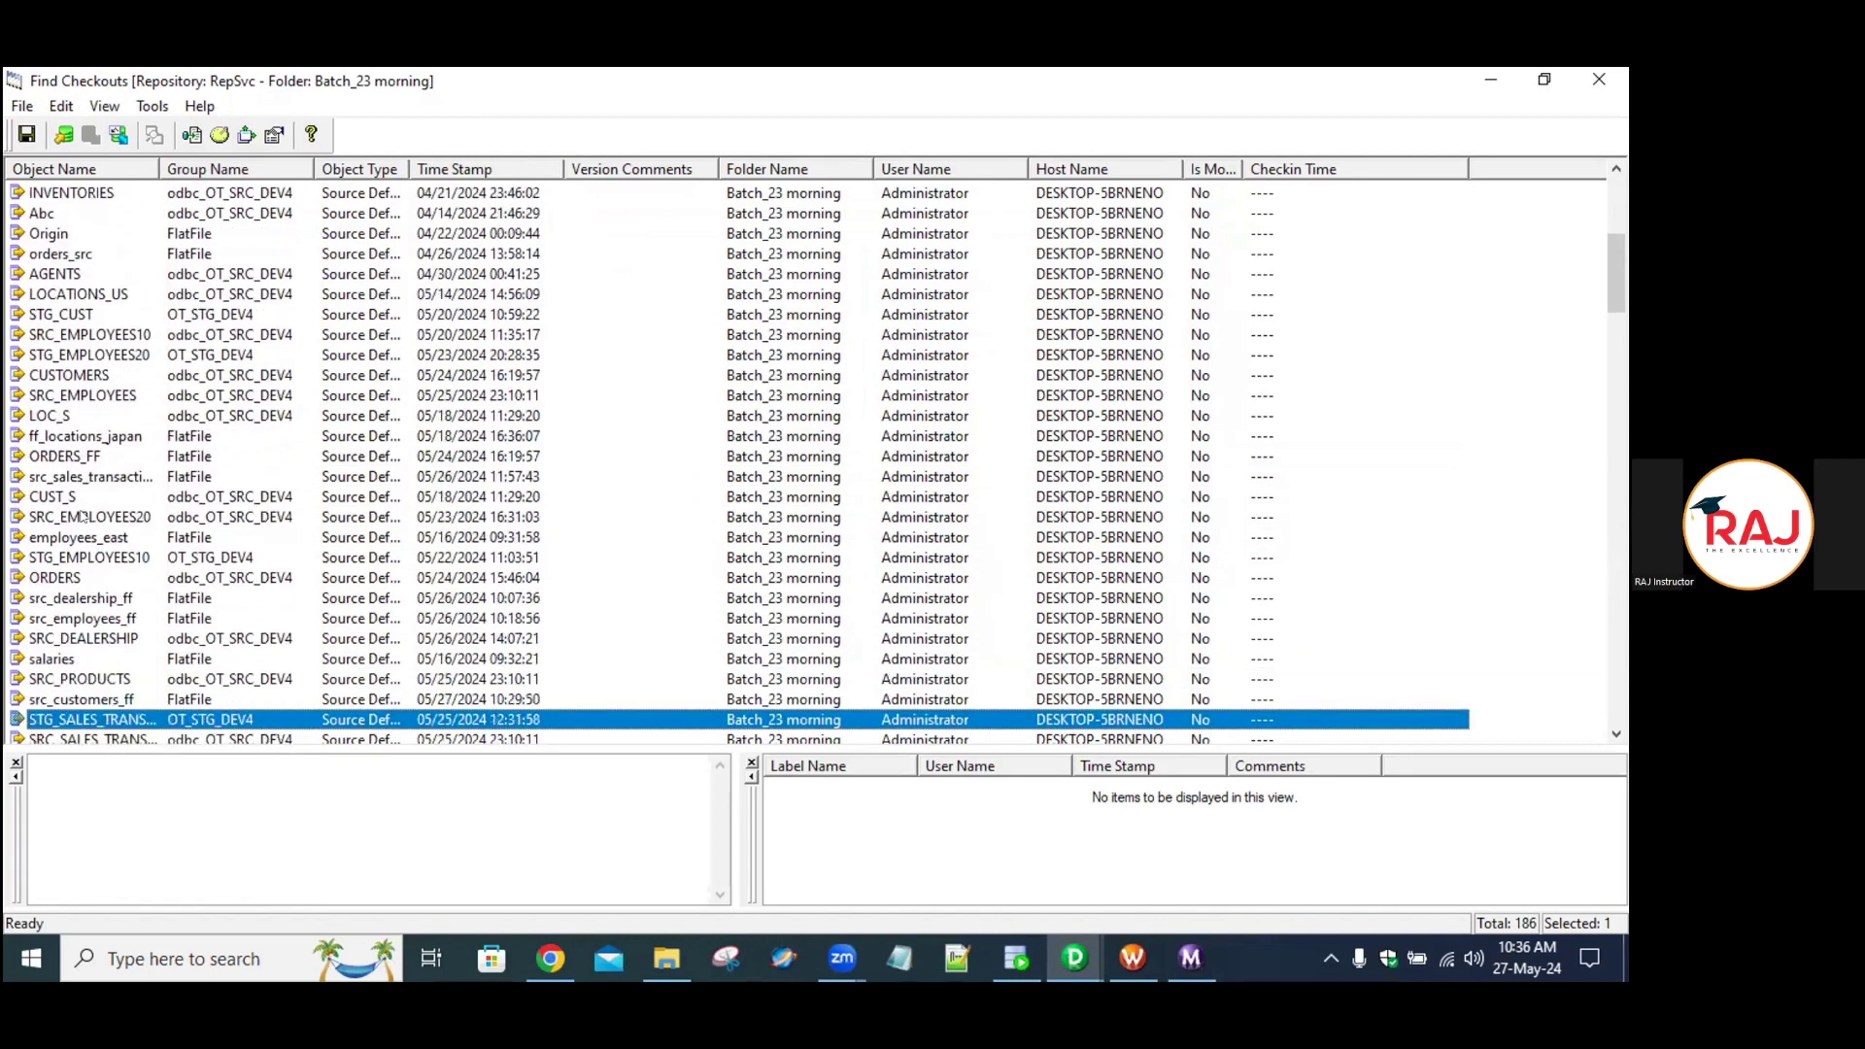
Sort the checkouts by object name and locate the SRC_CUSTOMERS source definition.
{"action": "left_click", "coordinate": [27, 169]}
{"action": "scroll", "coordinate": [88, 461], "scroll_direction": "down", "scroll_amount": 14}
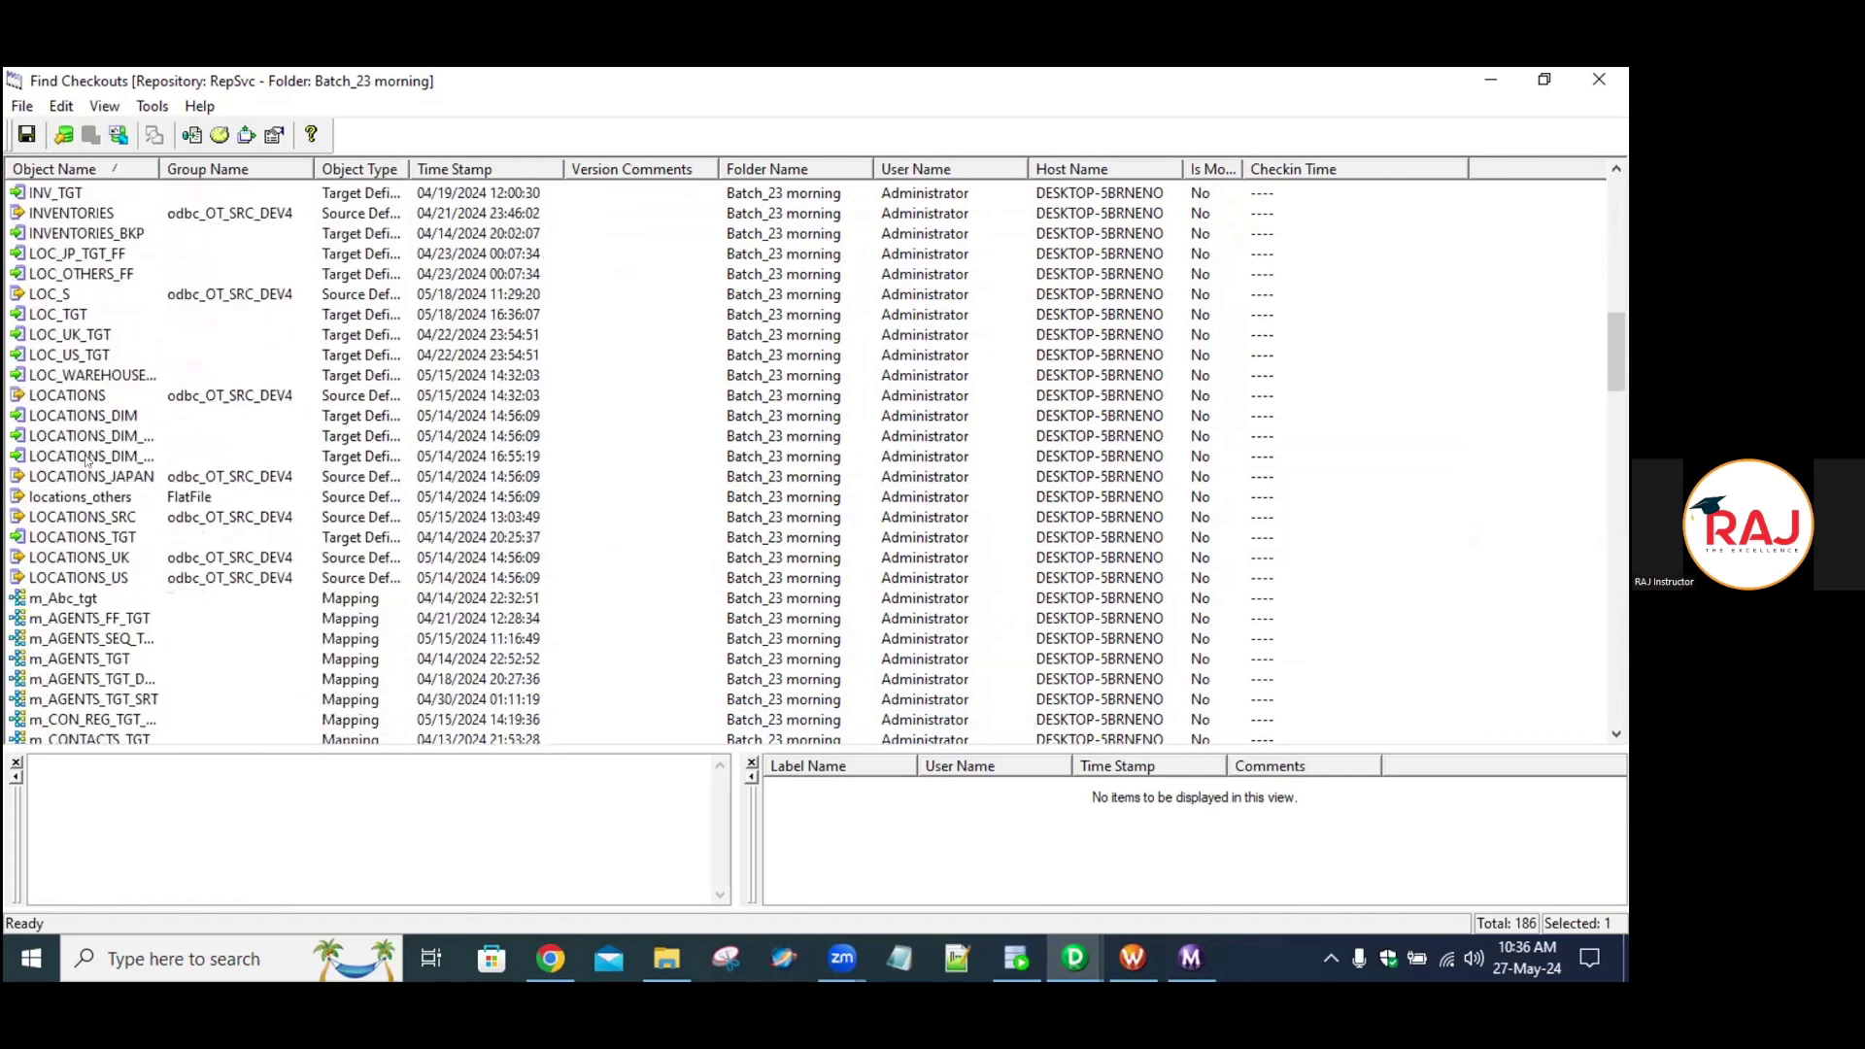
{"action": "scroll", "coordinate": [86, 463], "scroll_direction": "down", "scroll_amount": 20}
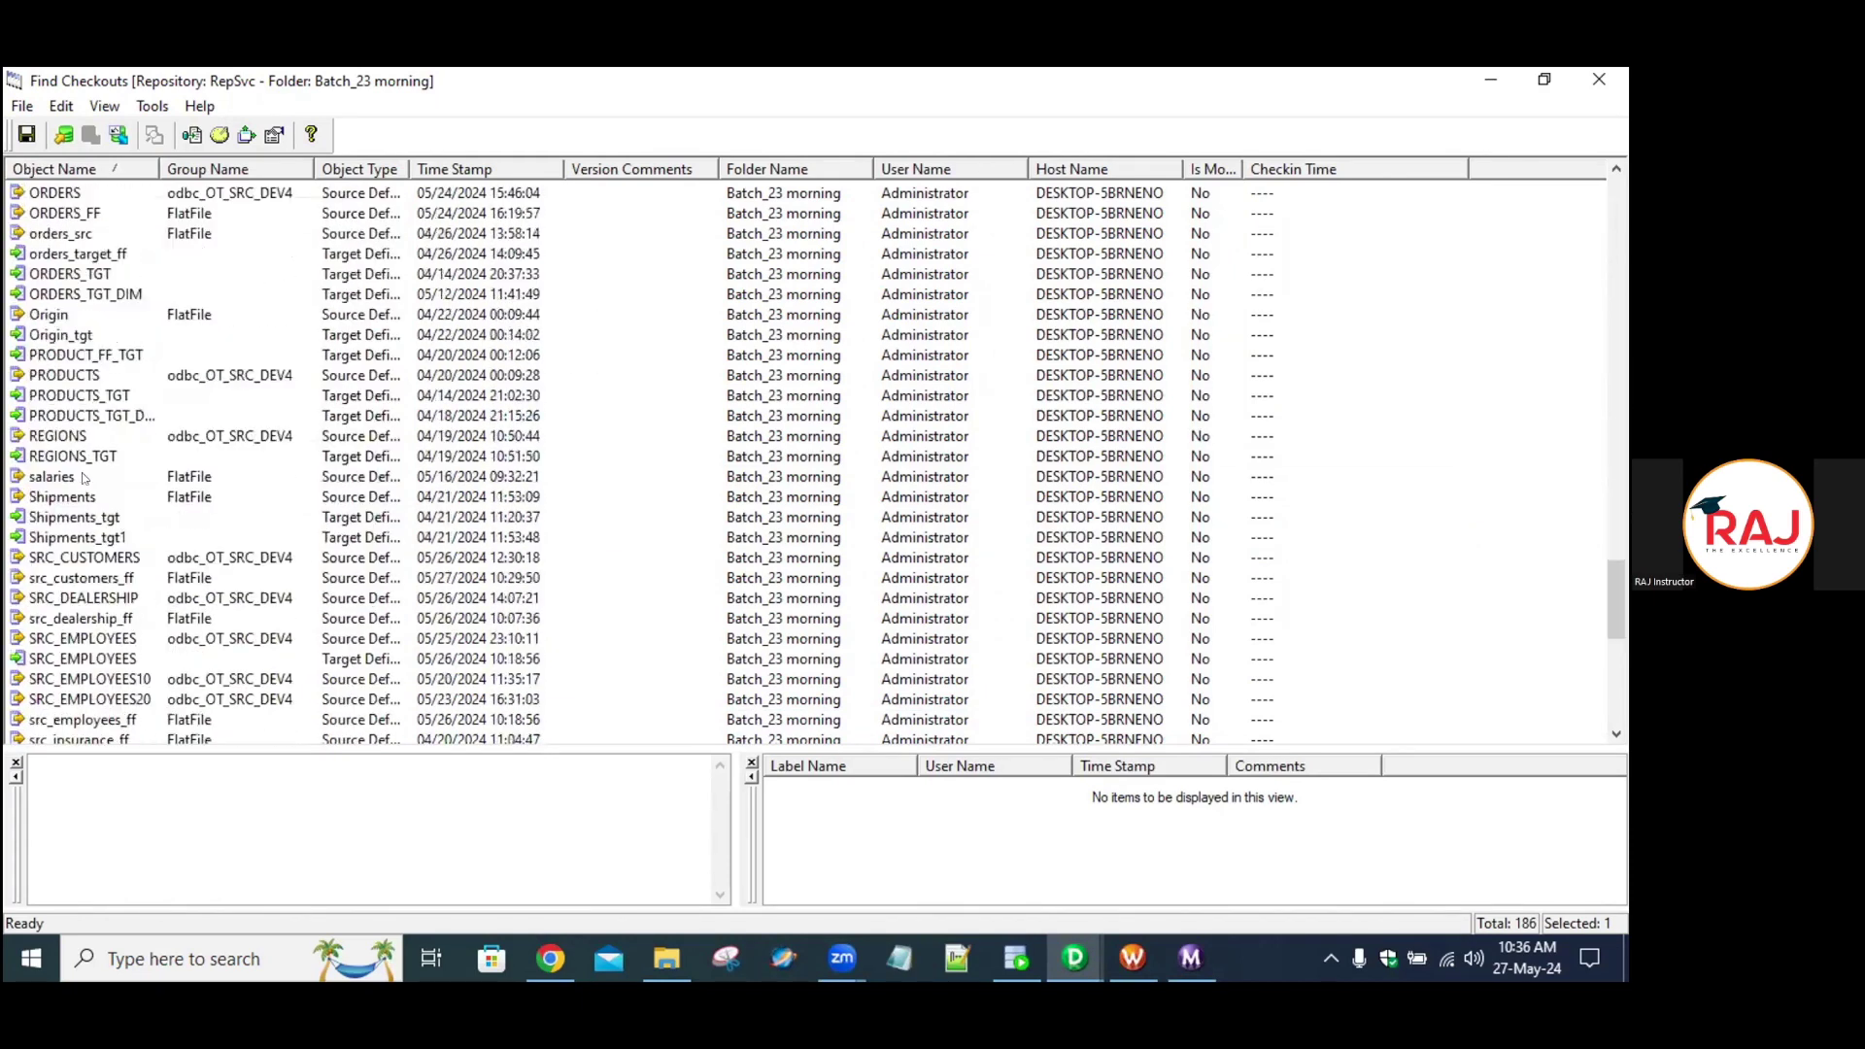
{"action": "left_click", "coordinate": [97, 335]}
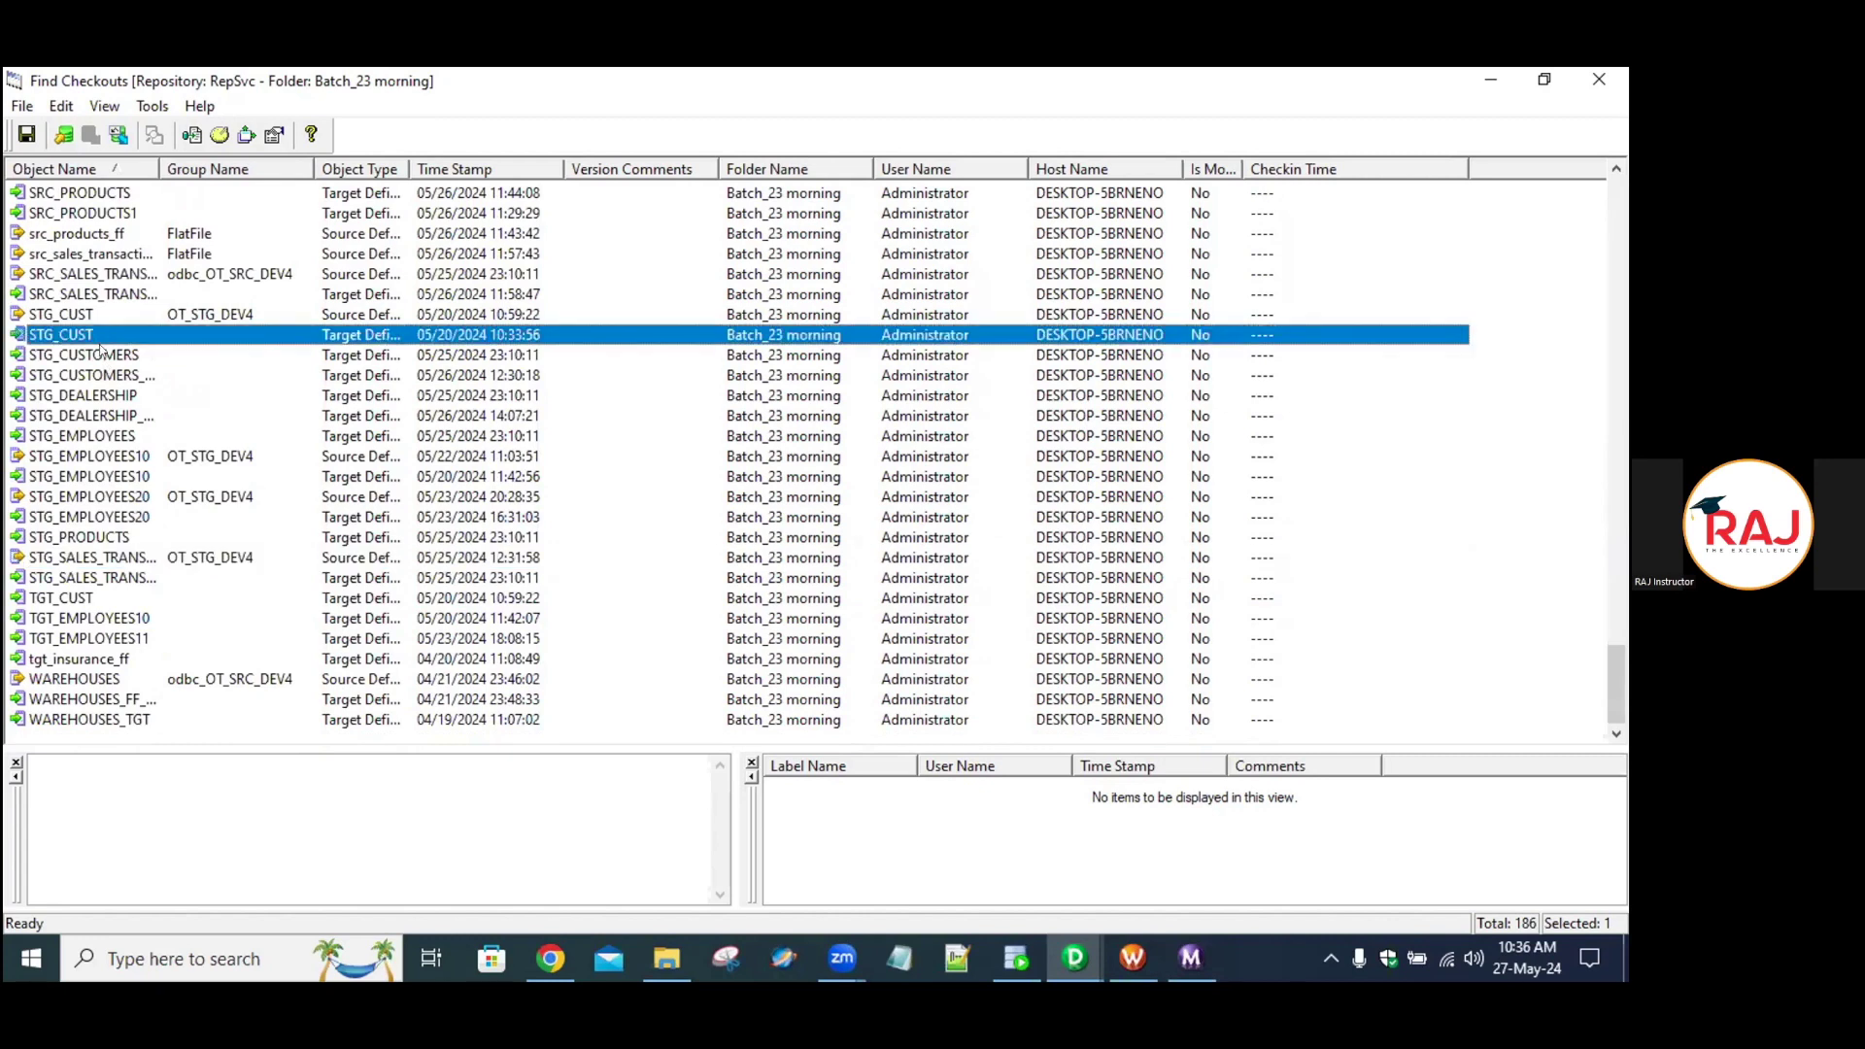
{"action": "right_click", "coordinate": [102, 355]}
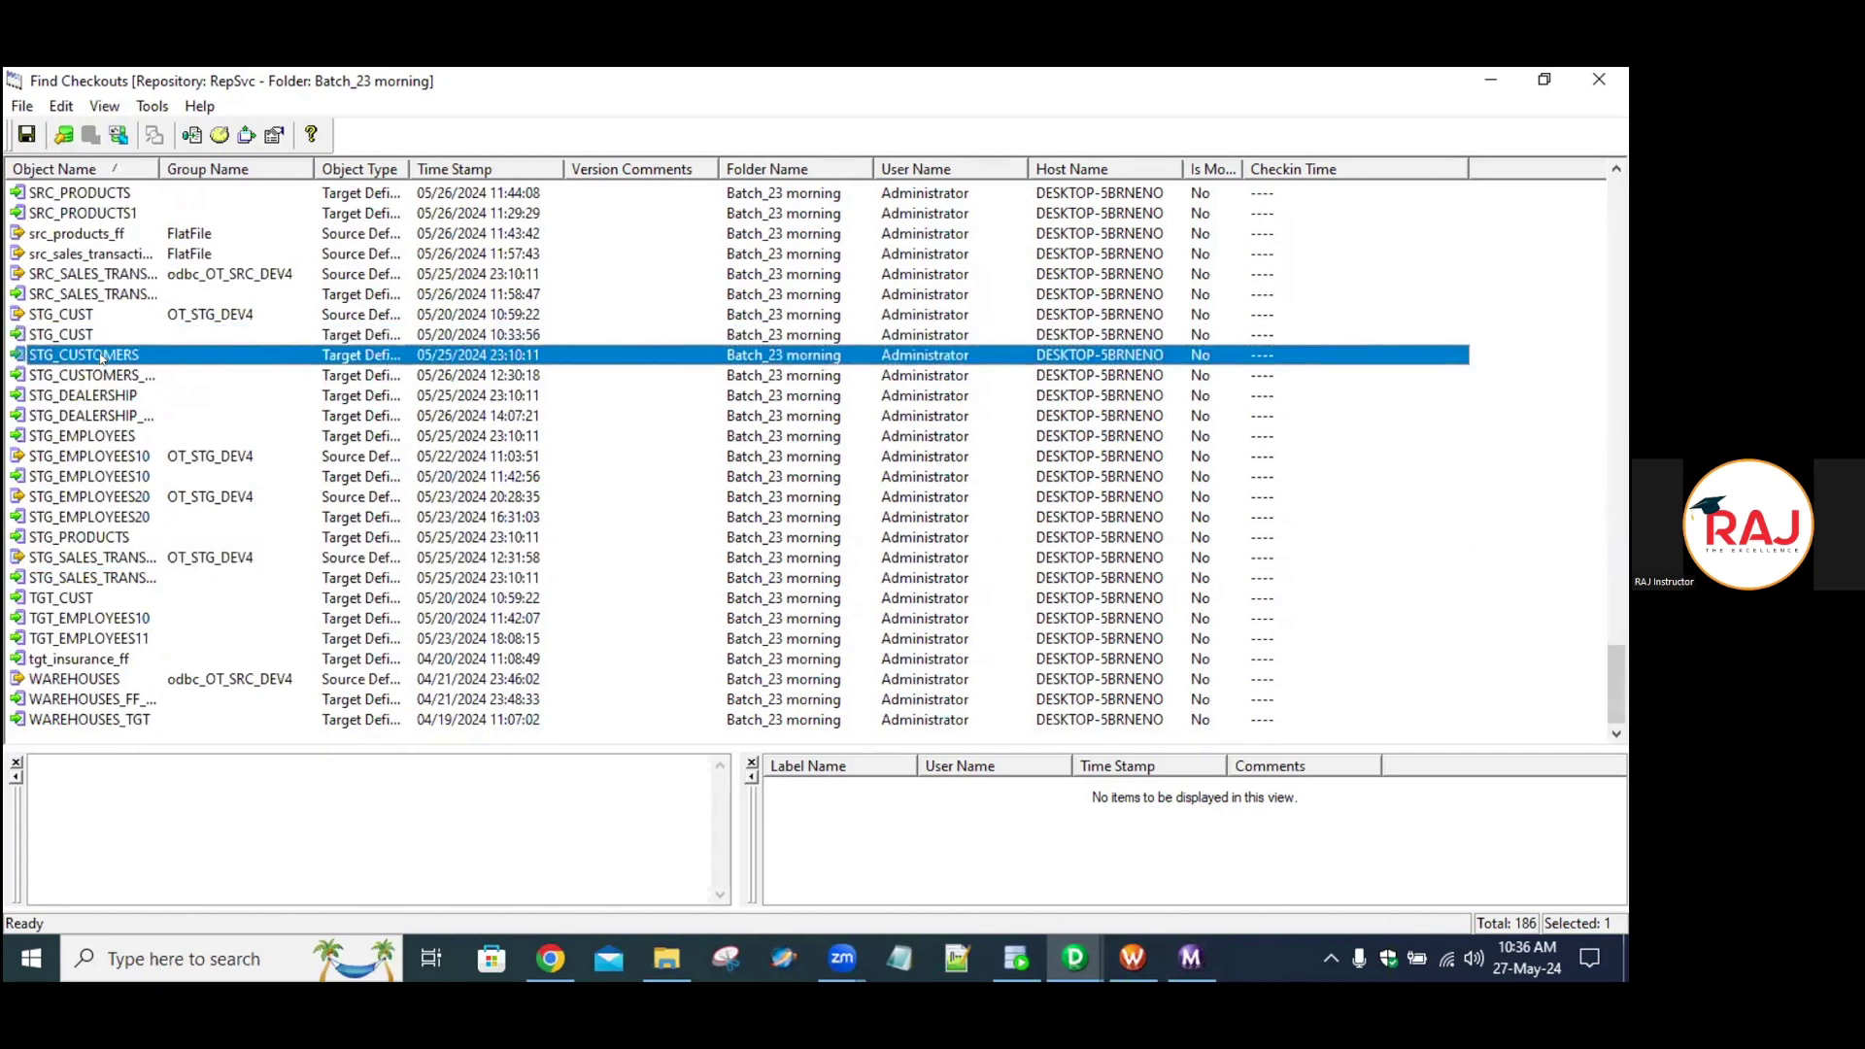
{"action": "left_click", "coordinate": [75, 273]}
{"action": "scroll", "coordinate": [86, 269], "scroll_direction": "up", "scroll_amount": 2}
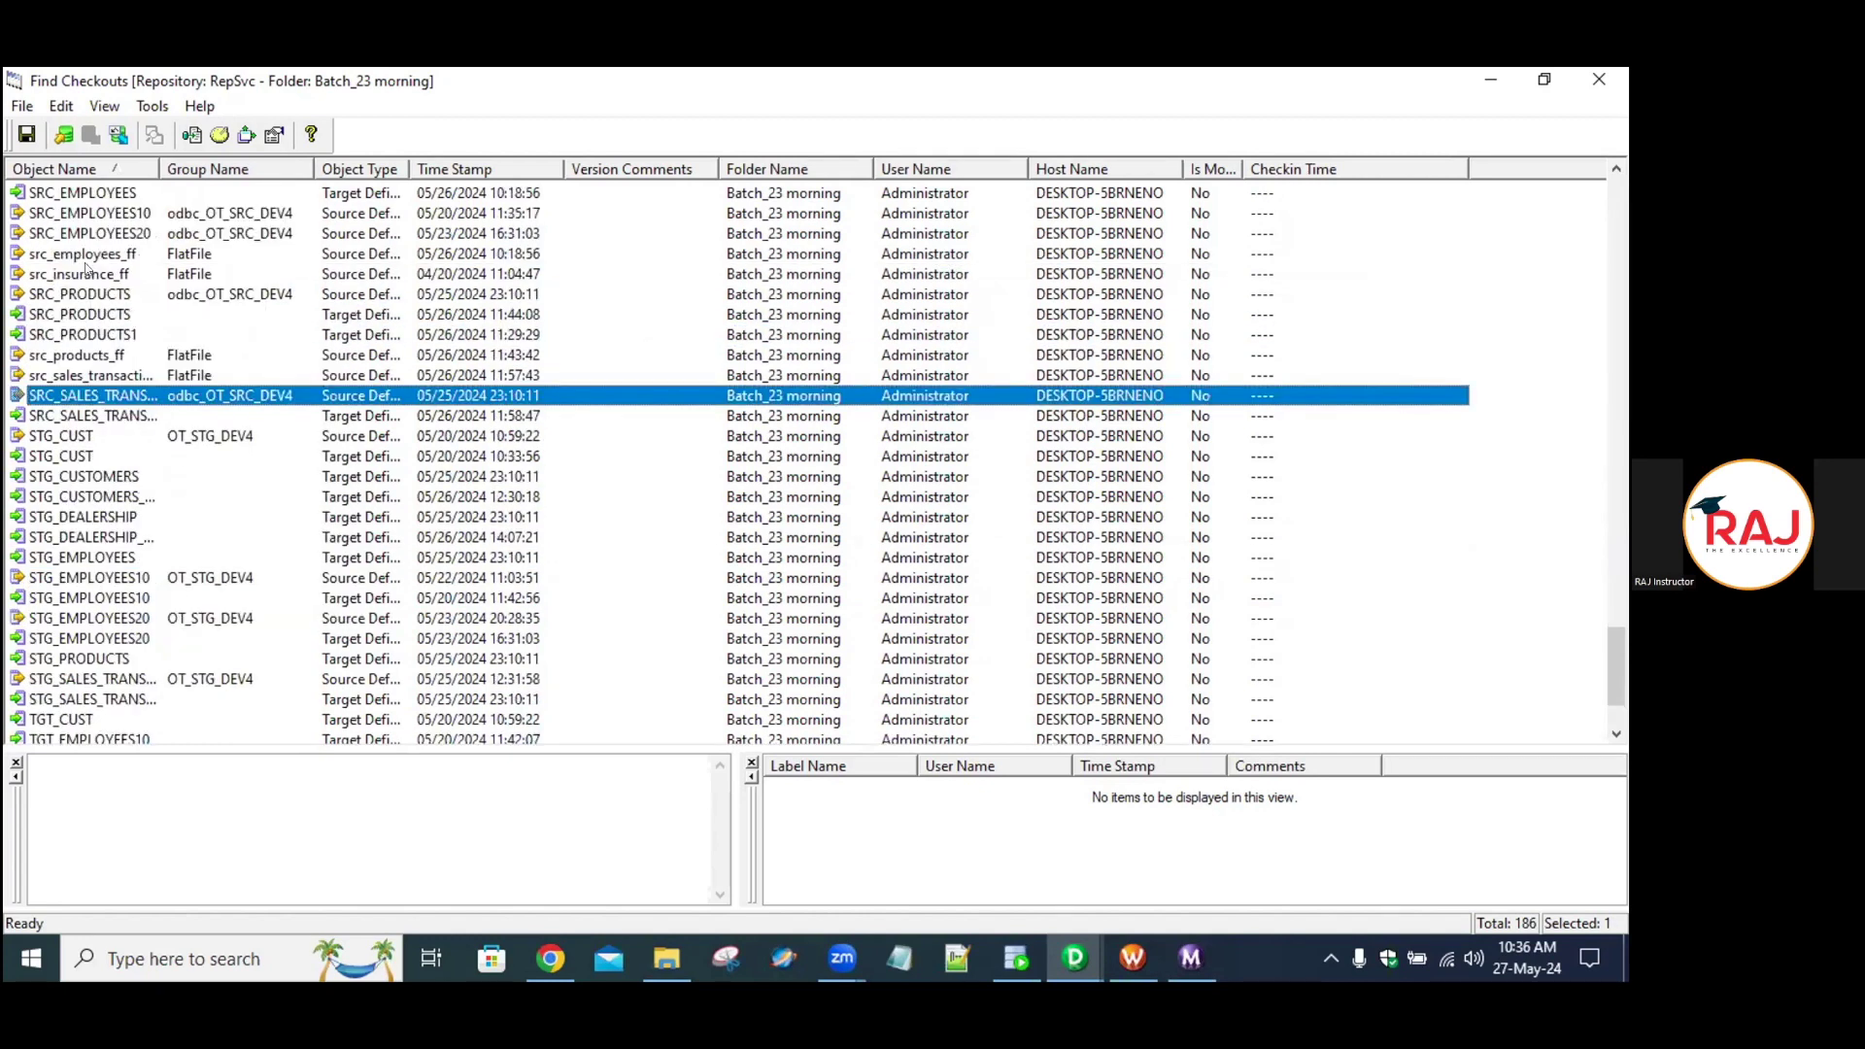
{"action": "scroll", "coordinate": [87, 269], "scroll_direction": "up", "scroll_amount": 2}
{"action": "left_click", "coordinate": [103, 192]}
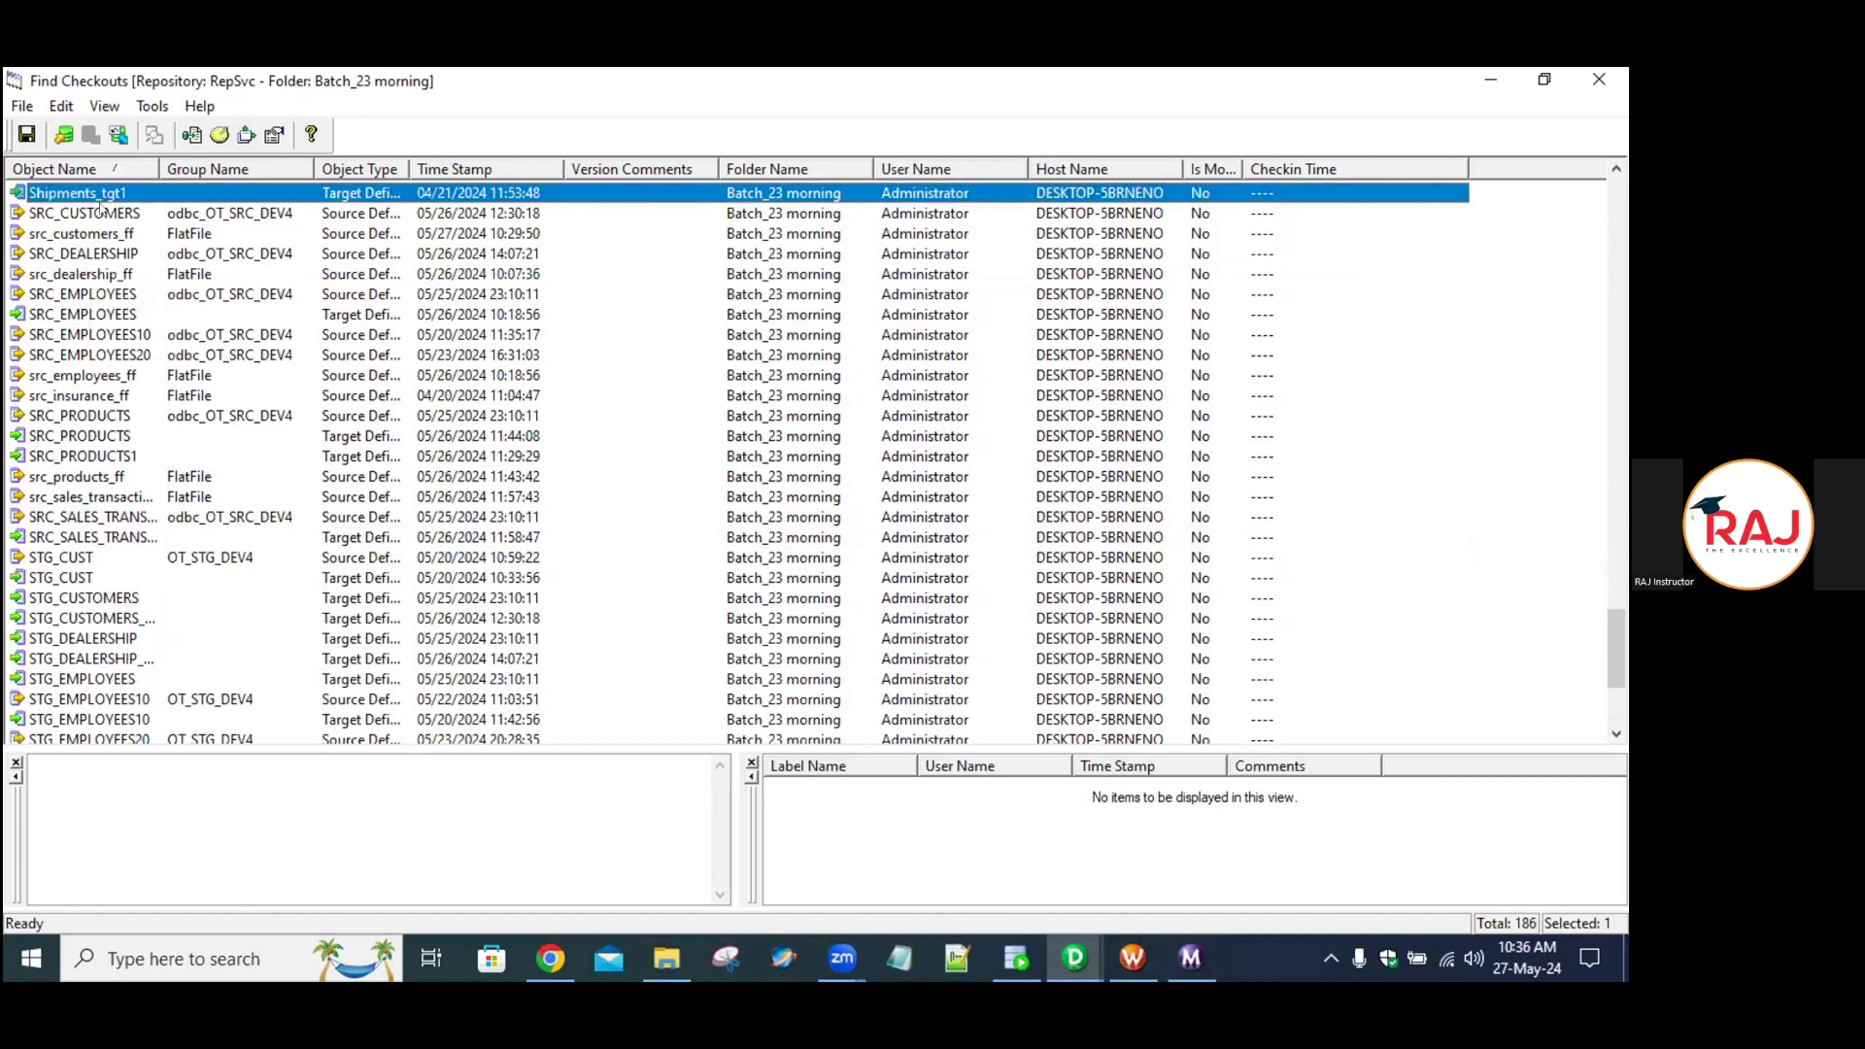
Check in the SRC_CUSTOMERS source definition without a comment and close the checkouts list.
{"action": "right_click", "coordinate": [103, 213]}
{"action": "left_click", "coordinate": [181, 275]}
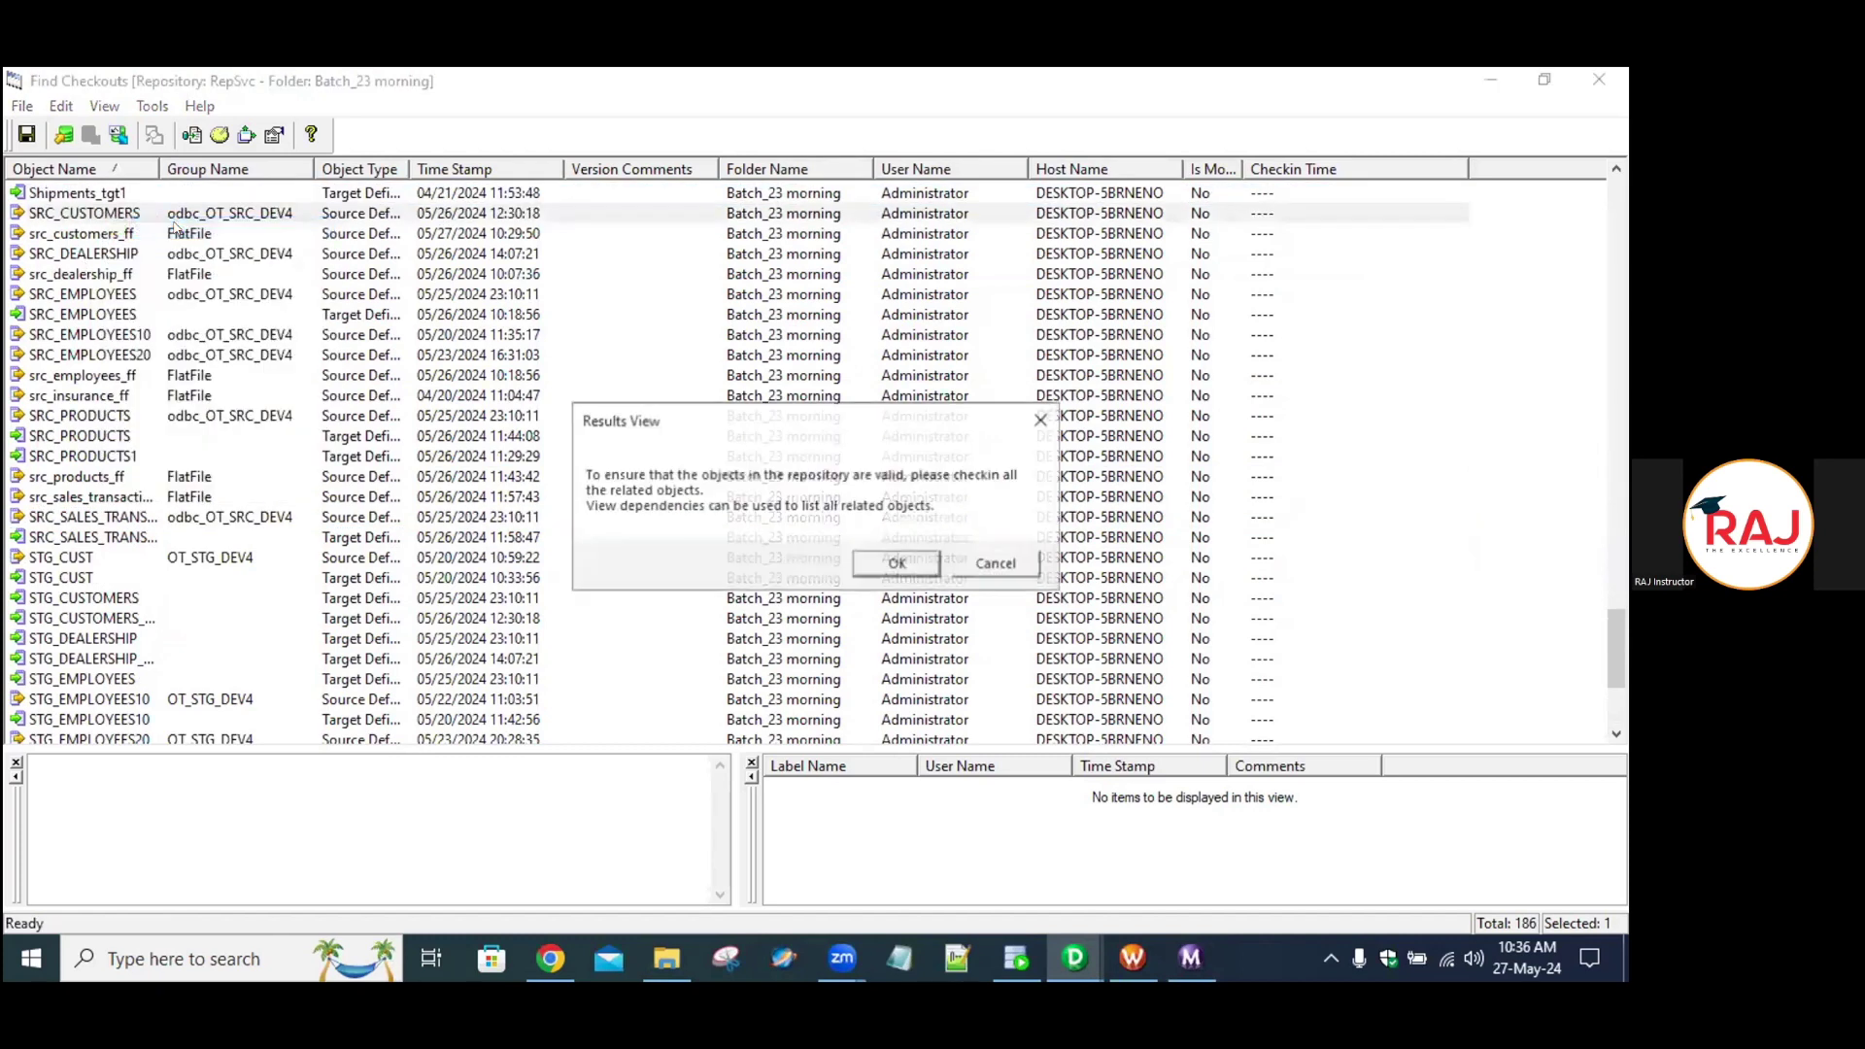
{"action": "left_click", "coordinate": [897, 564]}
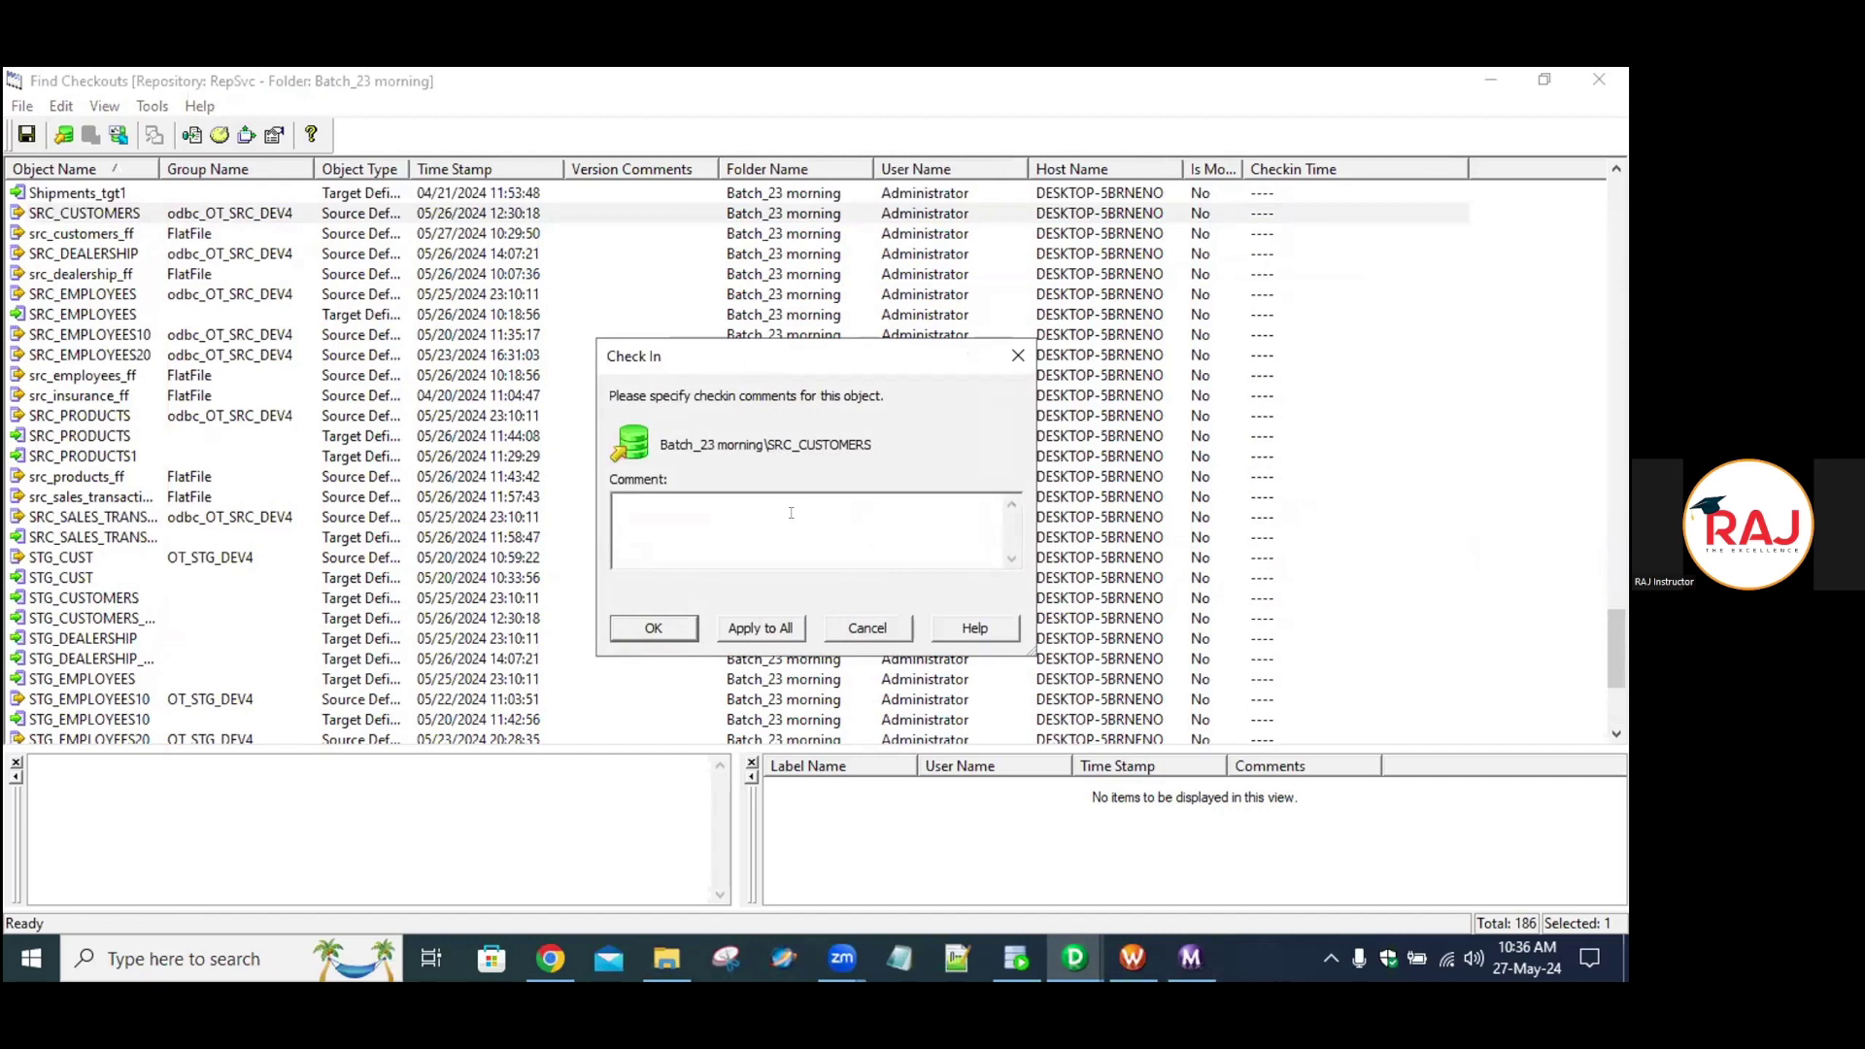
{"action": "left_click", "coordinate": [646, 626]}
{"action": "left_click", "coordinate": [1599, 79]}
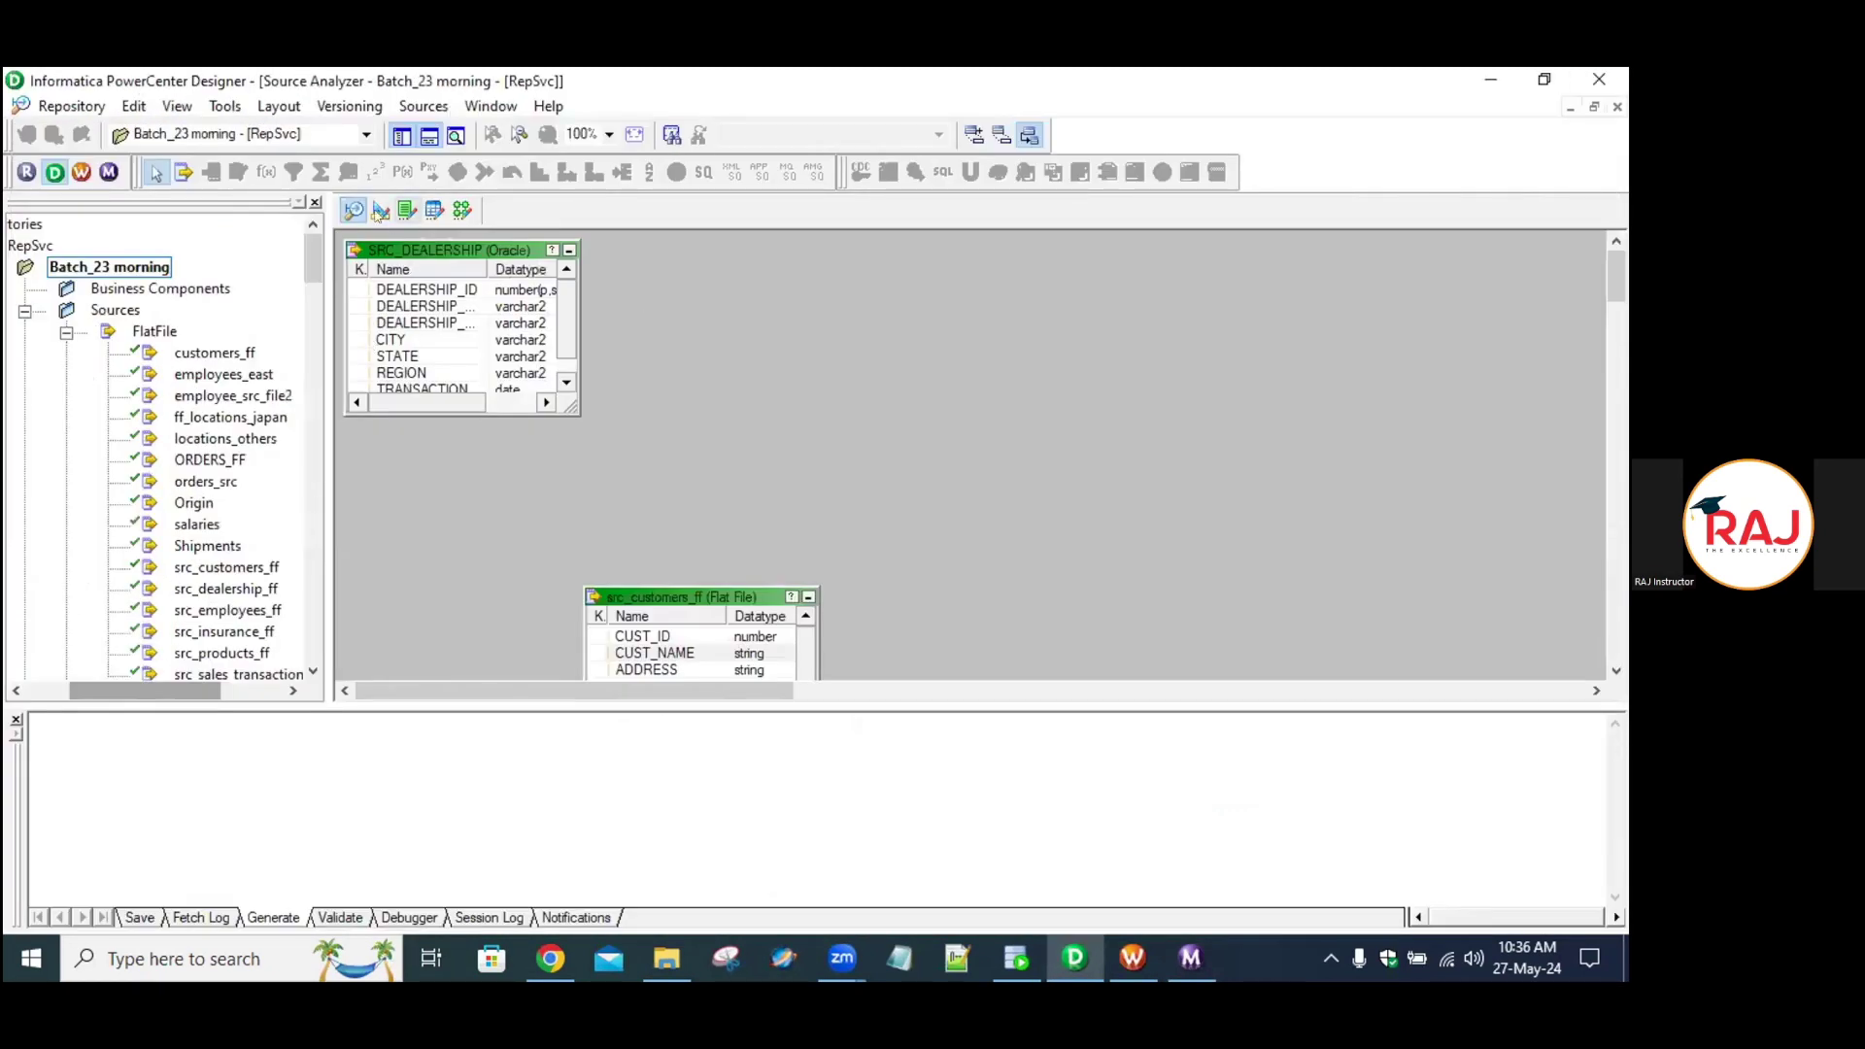
Clear all objects from the Target Designer workspace.
{"action": "left_click", "coordinate": [381, 210]}
{"action": "right_click", "coordinate": [661, 259]}
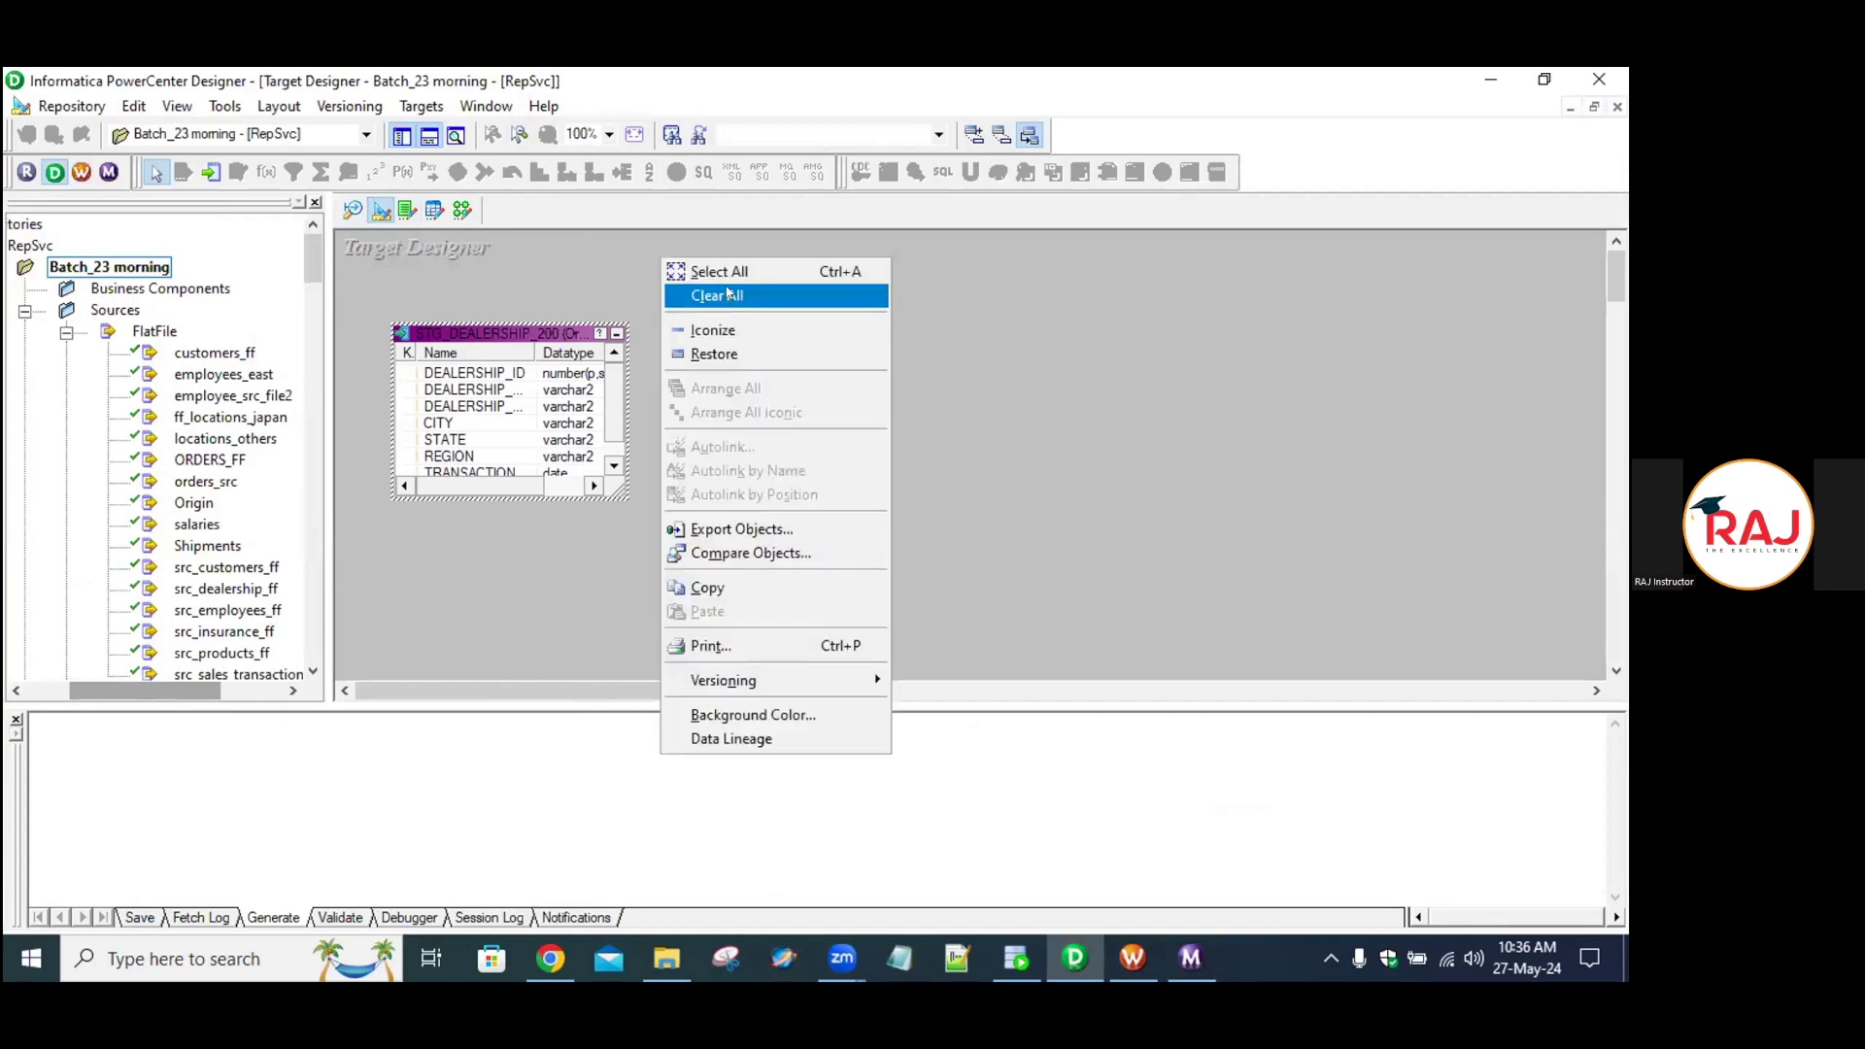
{"action": "left_click", "coordinate": [729, 292]}
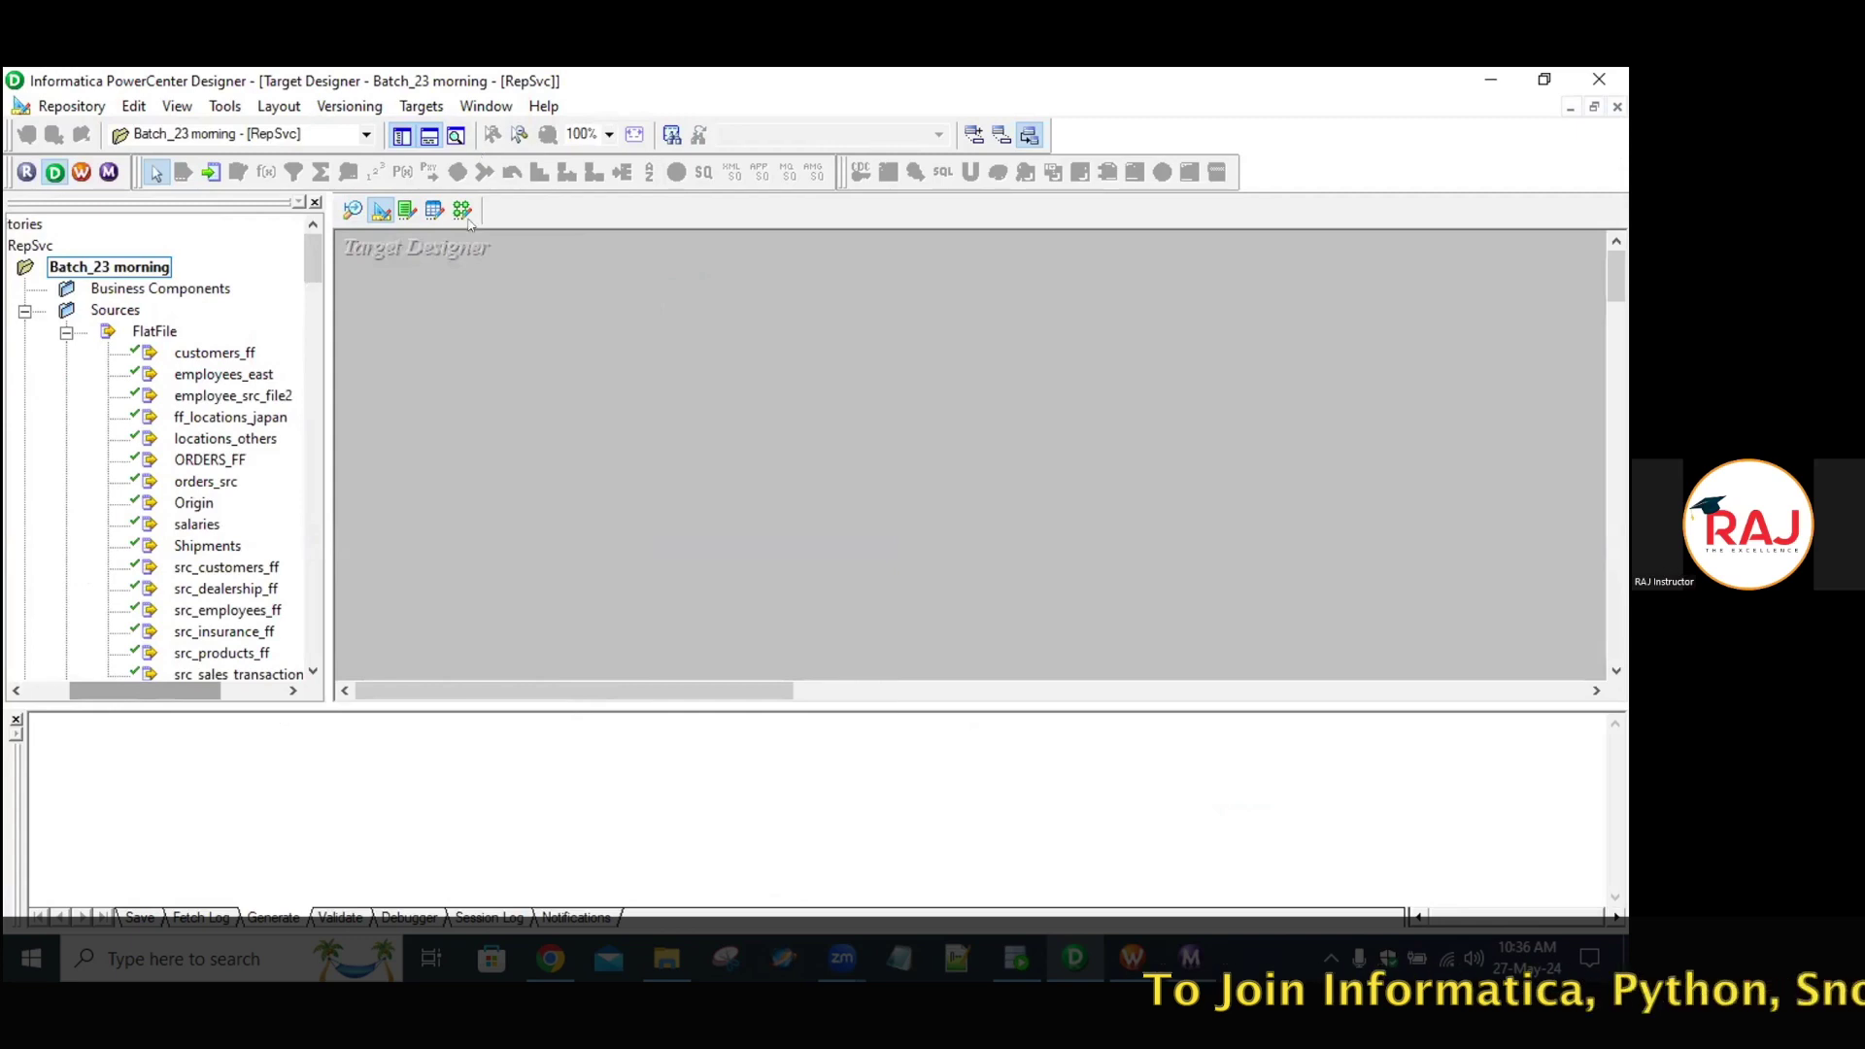
{"action": "left_click", "coordinate": [353, 210]}
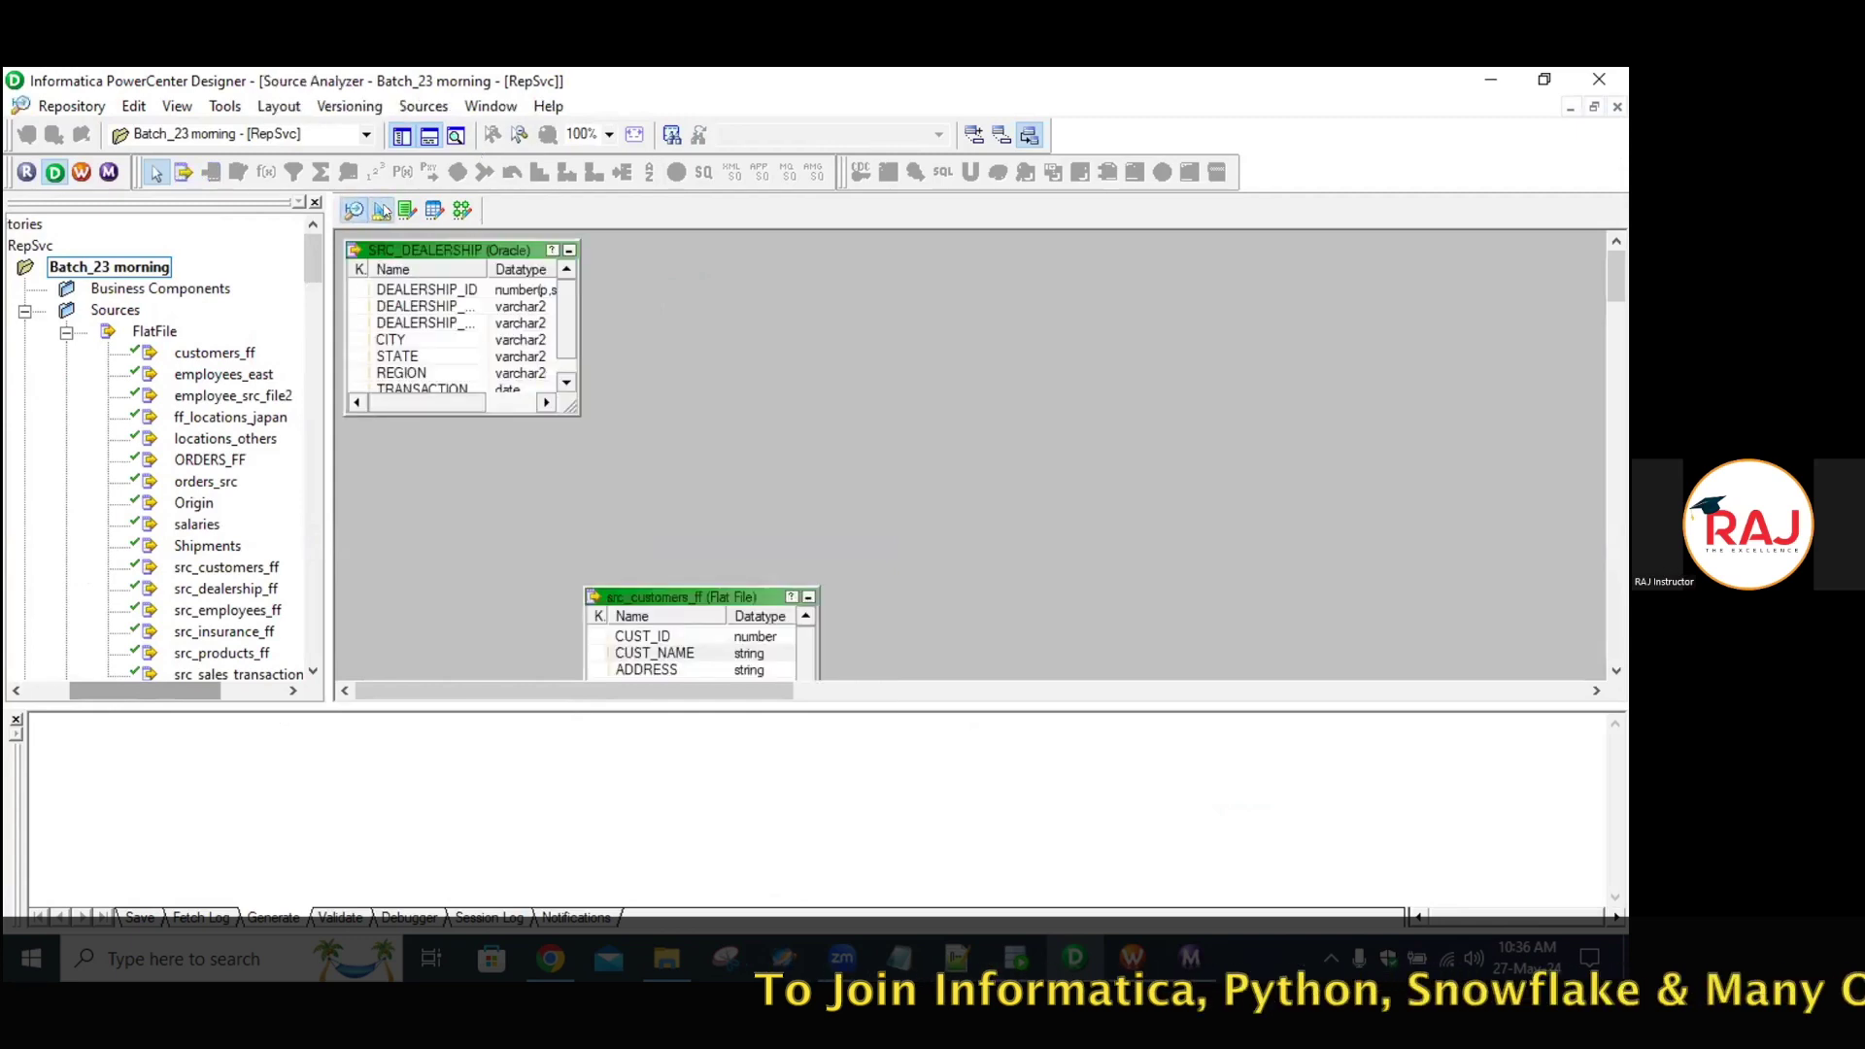
{"action": "left_click", "coordinate": [380, 209]}
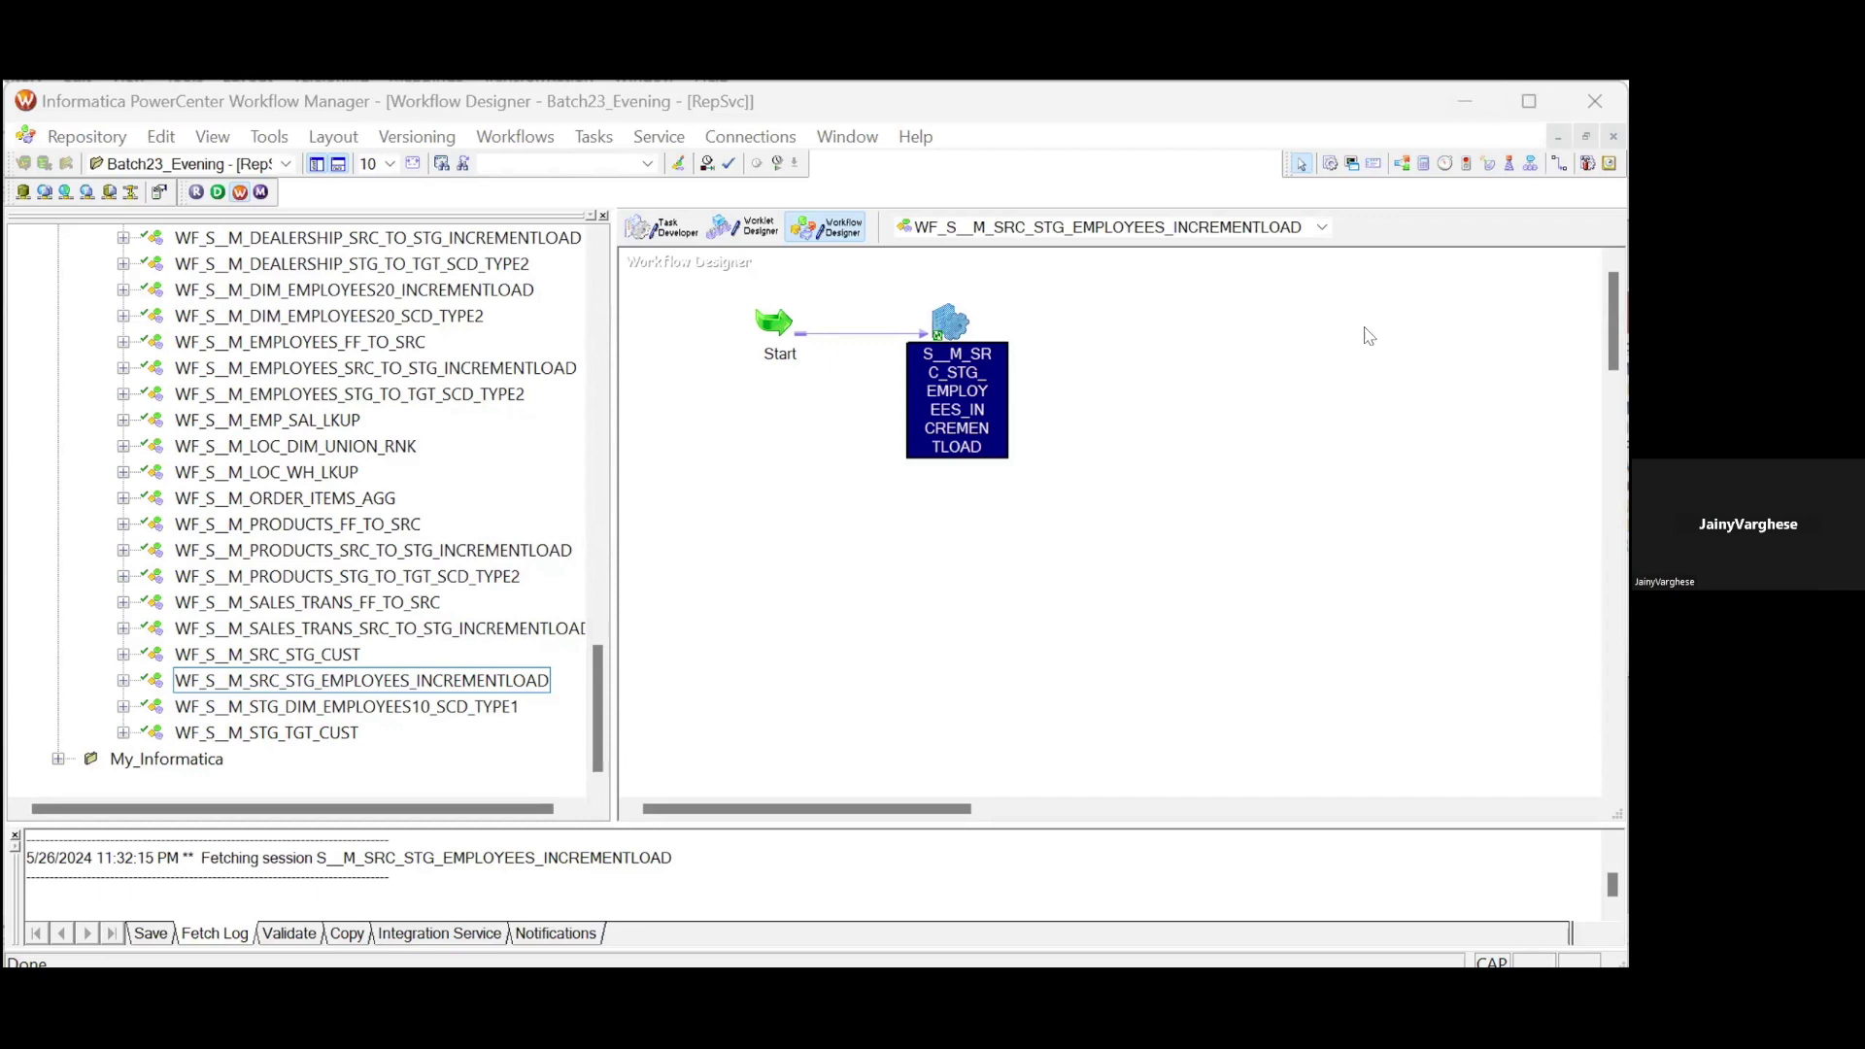
In Workflow Manager, view the general settings of the S__M_SRC_STG_EMPLOYEES_INCREMENTLOAD session and close them.
{"action": "right_click", "coordinate": [483, 708]}
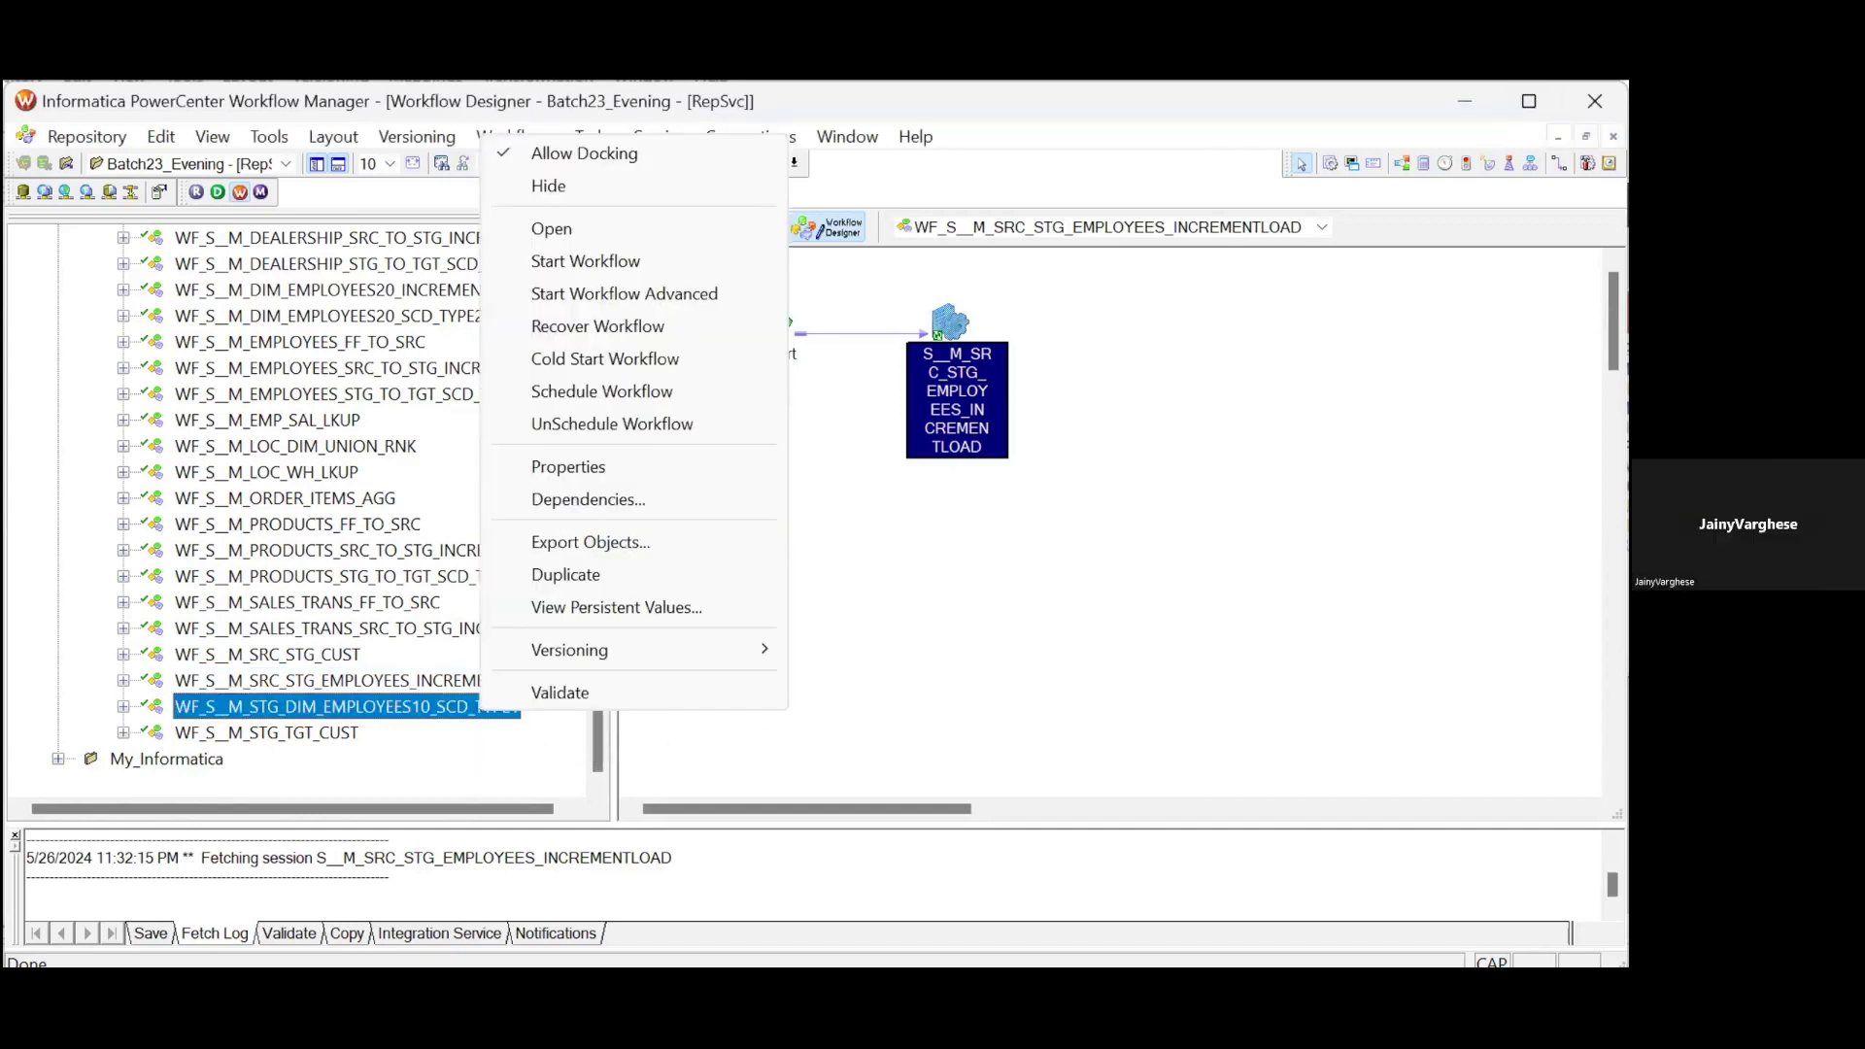
{"action": "key", "text": "Escape"}
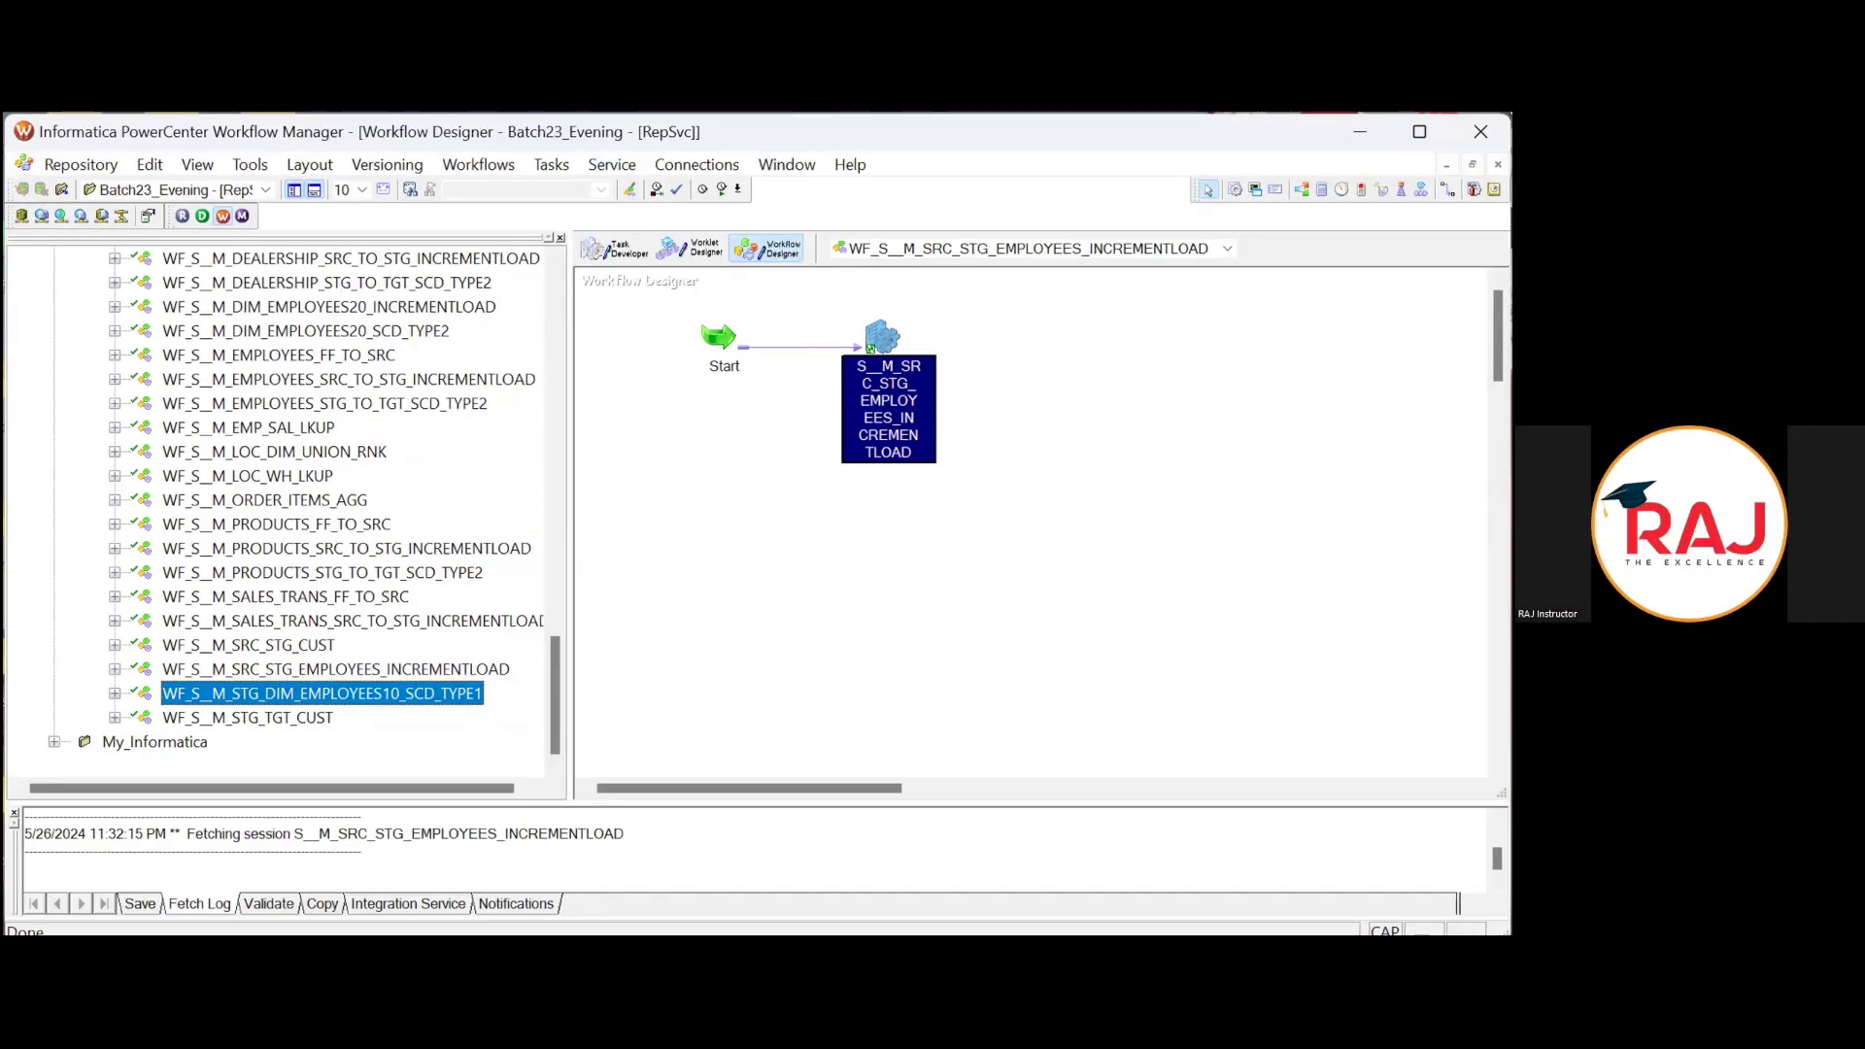
{"action": "left_click", "coordinate": [904, 338]}
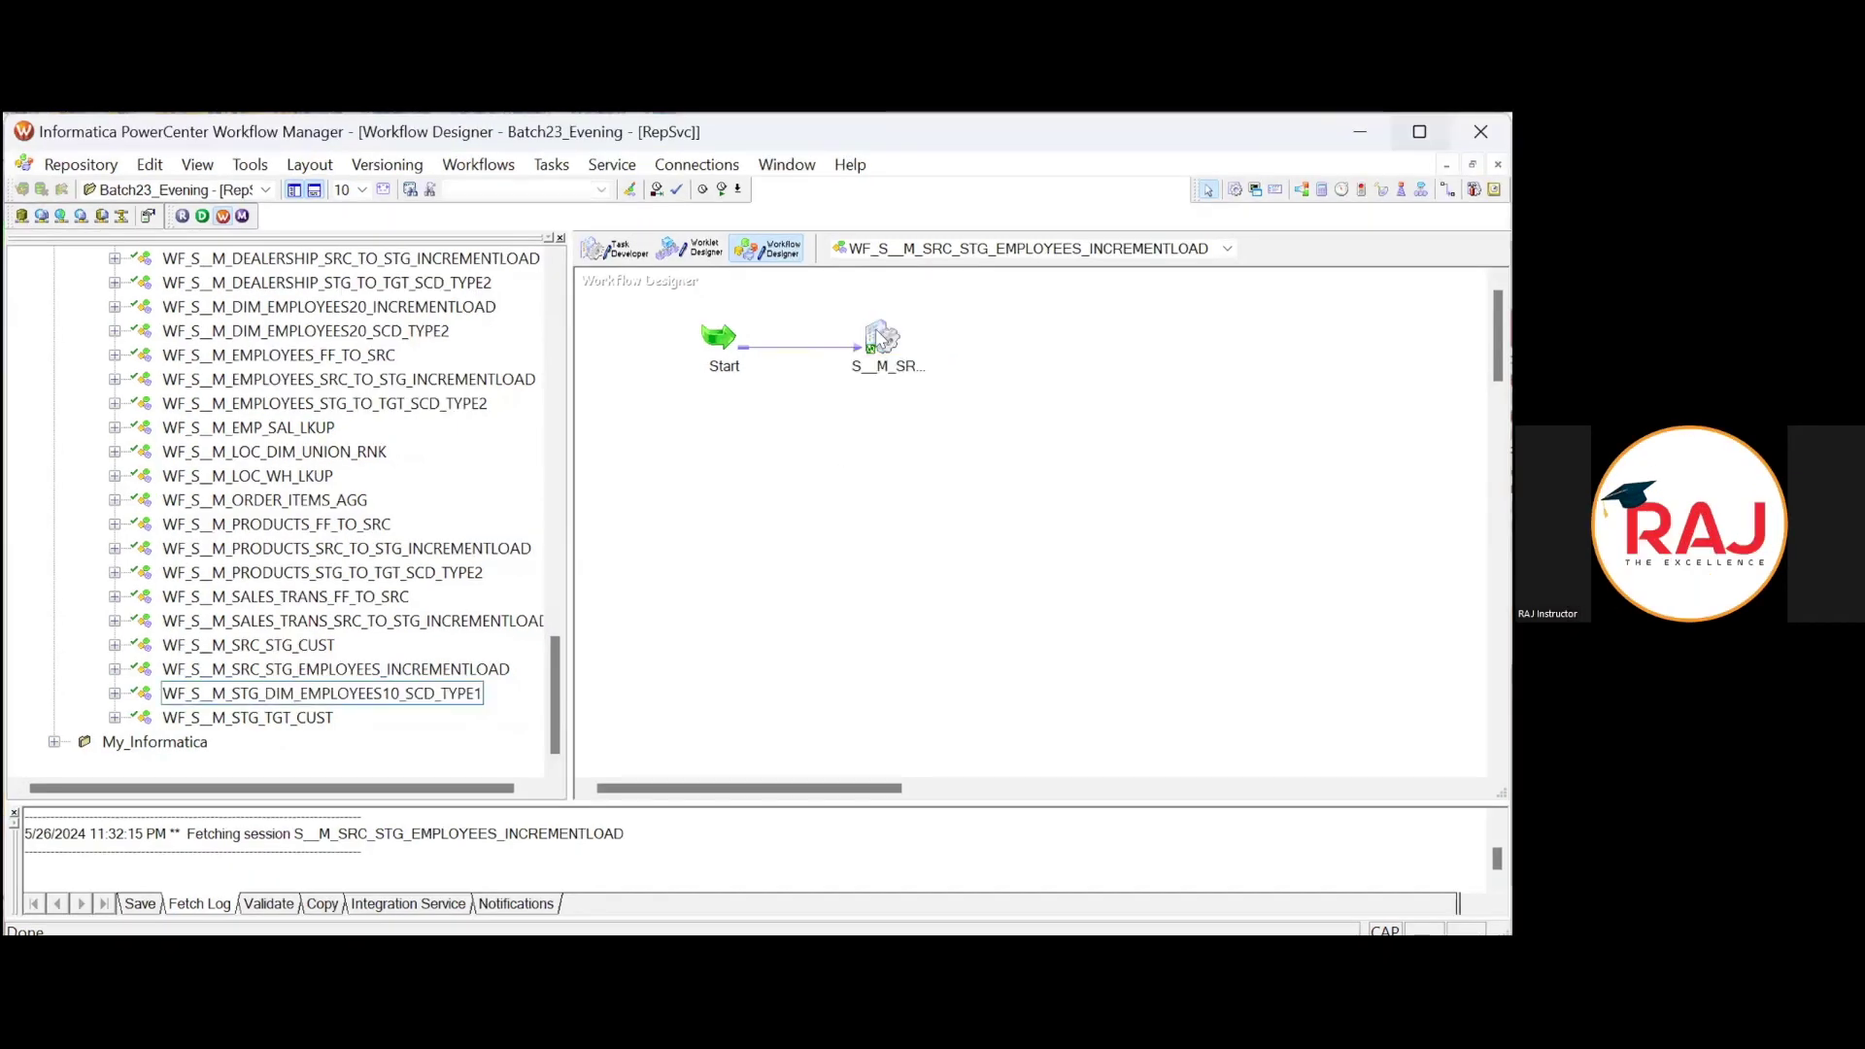
{"action": "right_click", "coordinate": [886, 338]}
{"action": "left_click", "coordinate": [890, 345]}
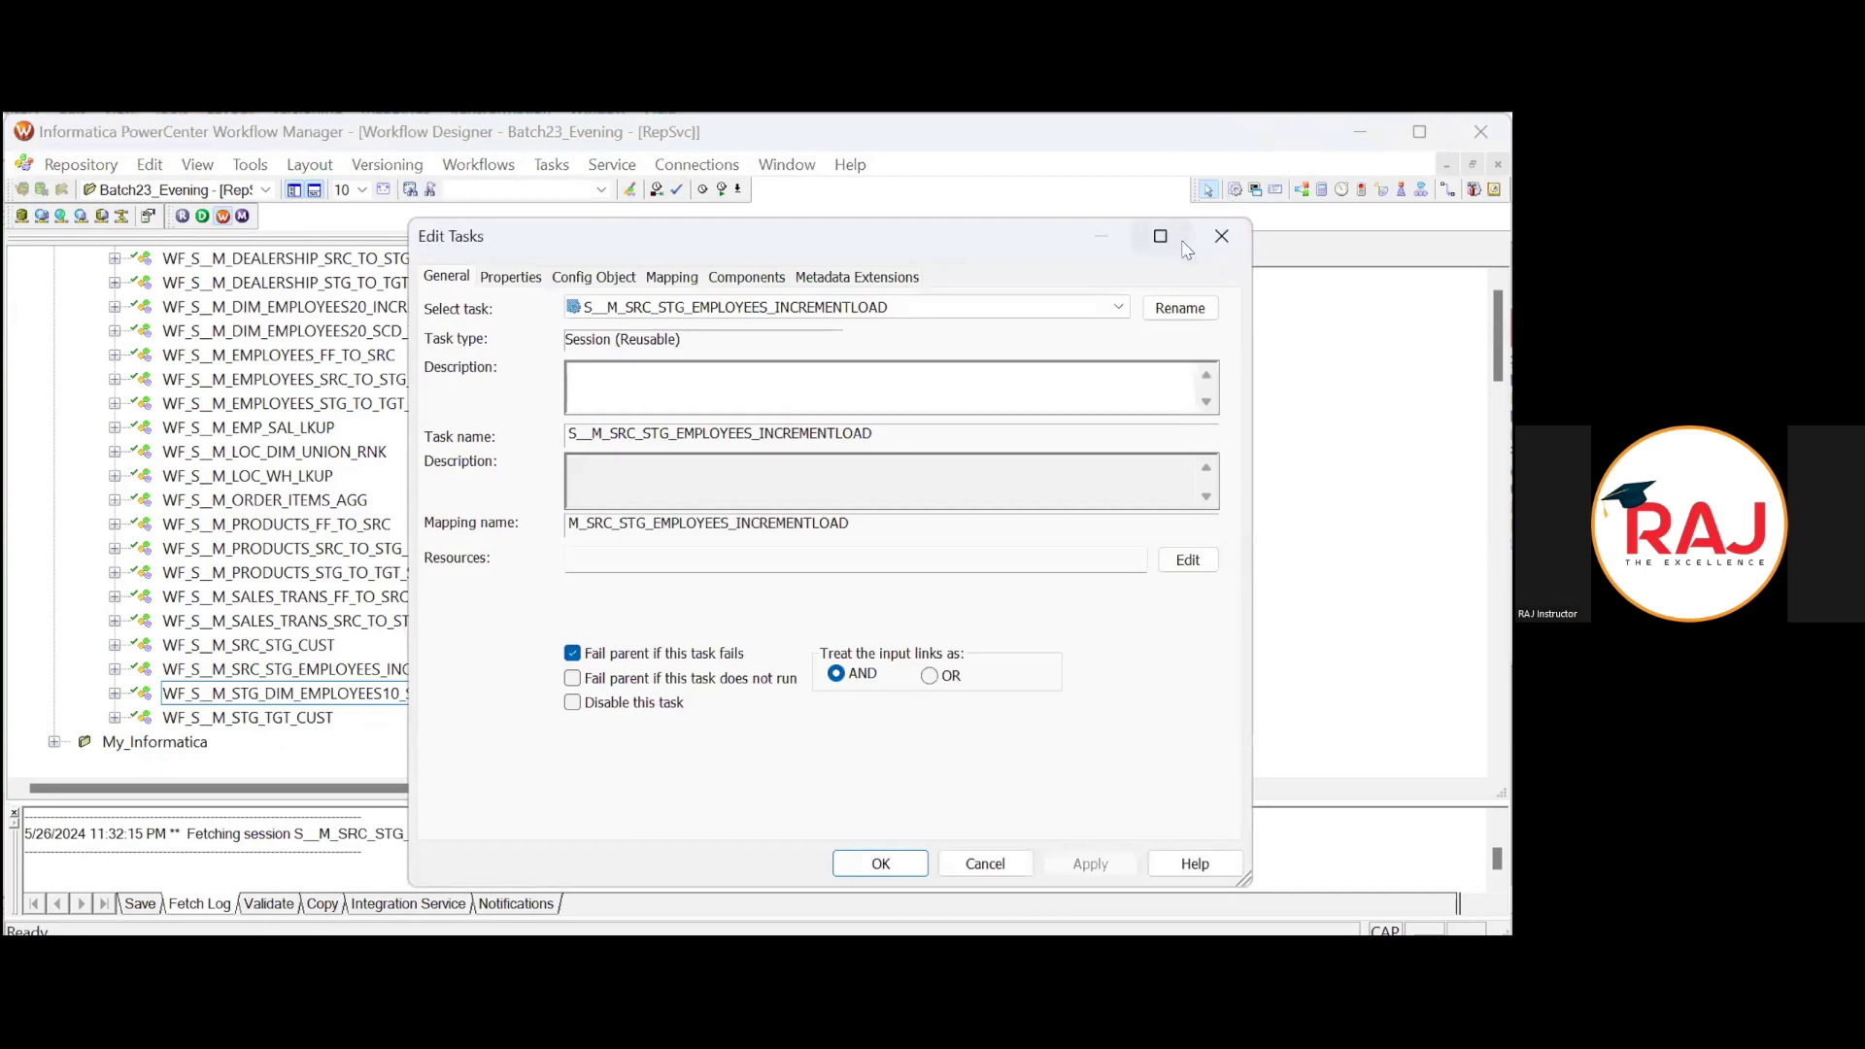
{"action": "left_click", "coordinate": [1211, 243]}
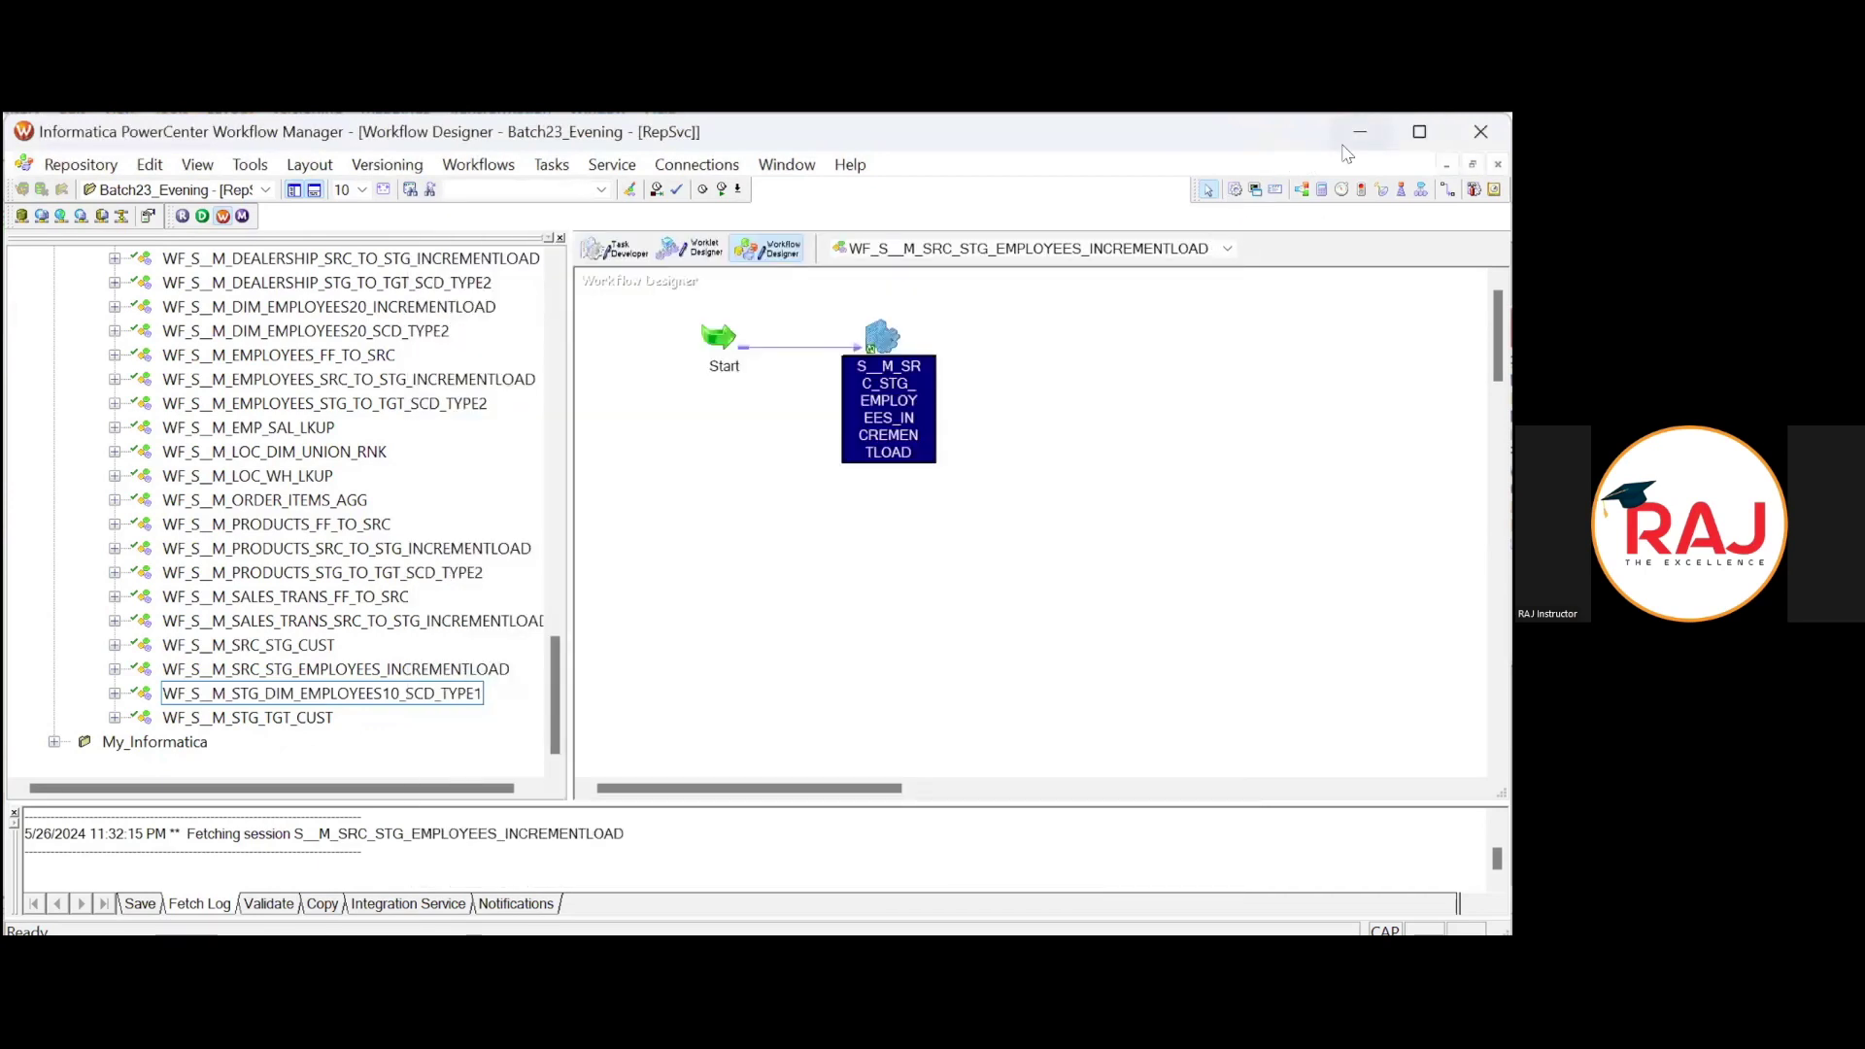
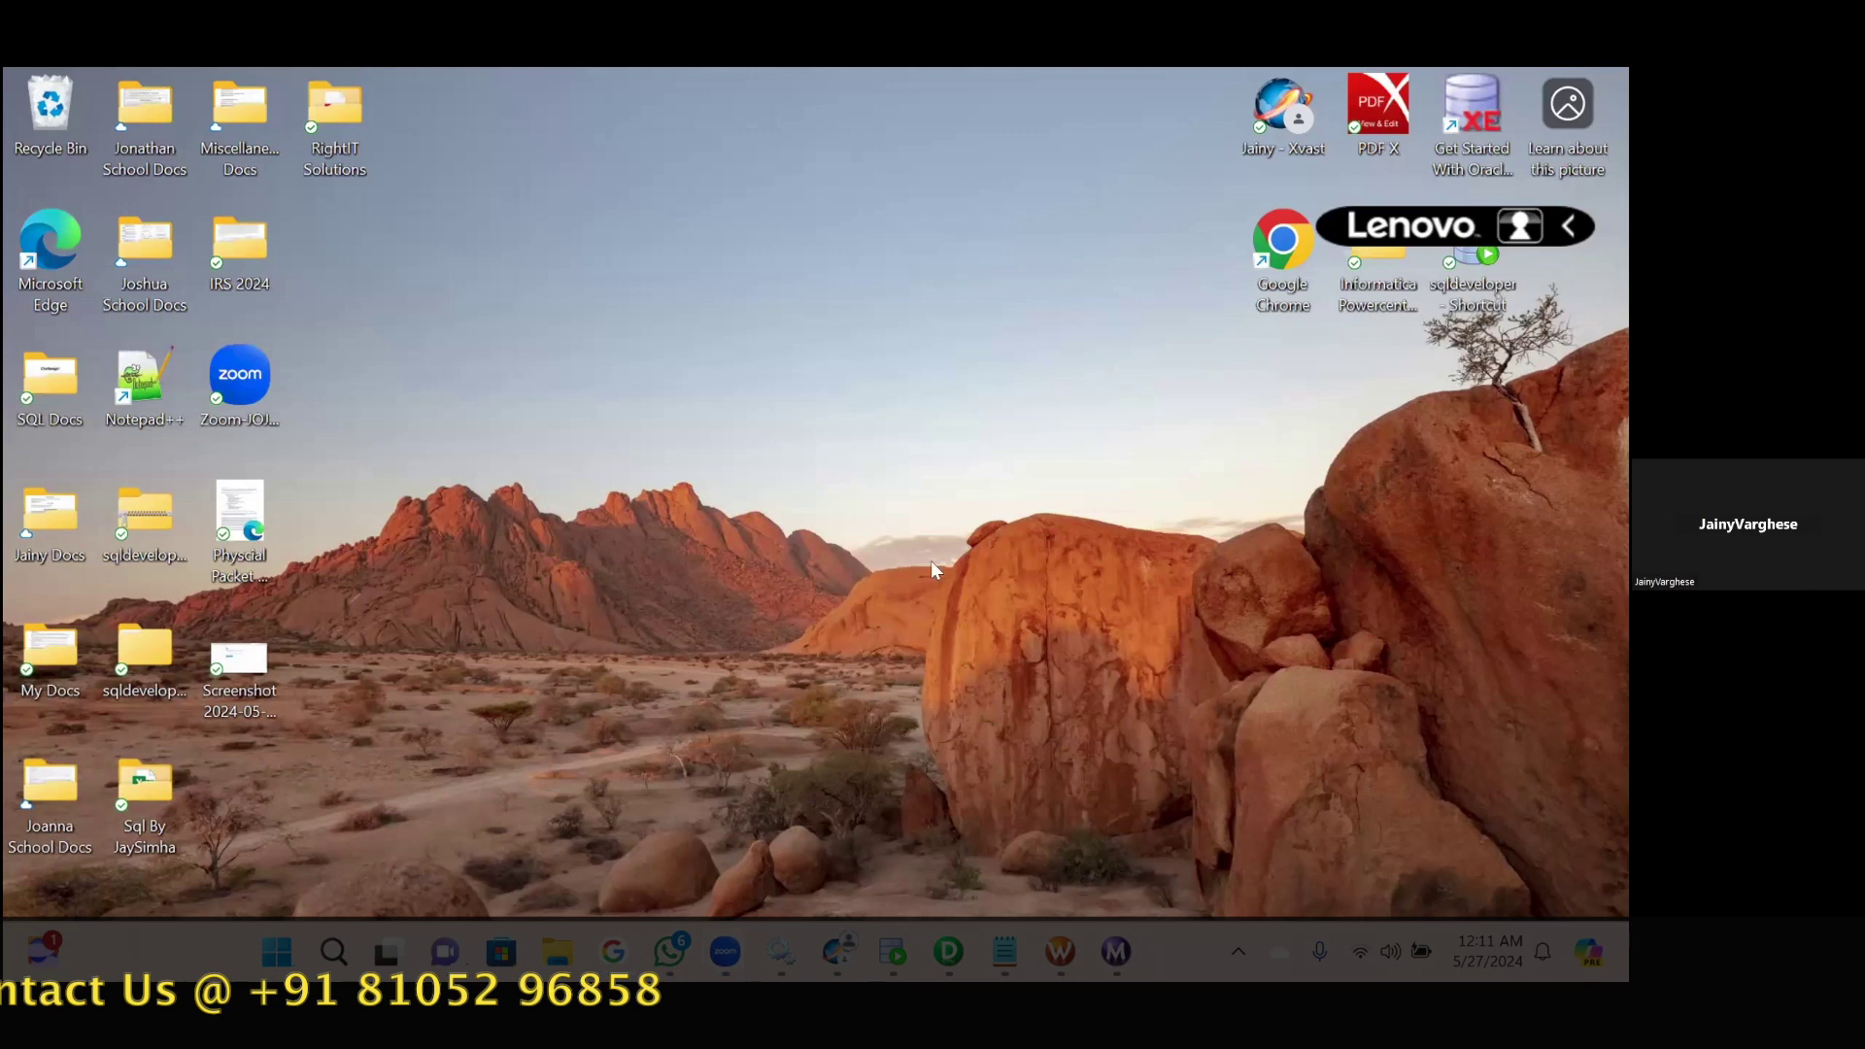
In SQL Developer, rerun the SELECT * FROM SRC_EMPLOYEES10 query on OT_SRC_DEV4 and count its result rows.
{"action": "left_click", "coordinate": [893, 956]}
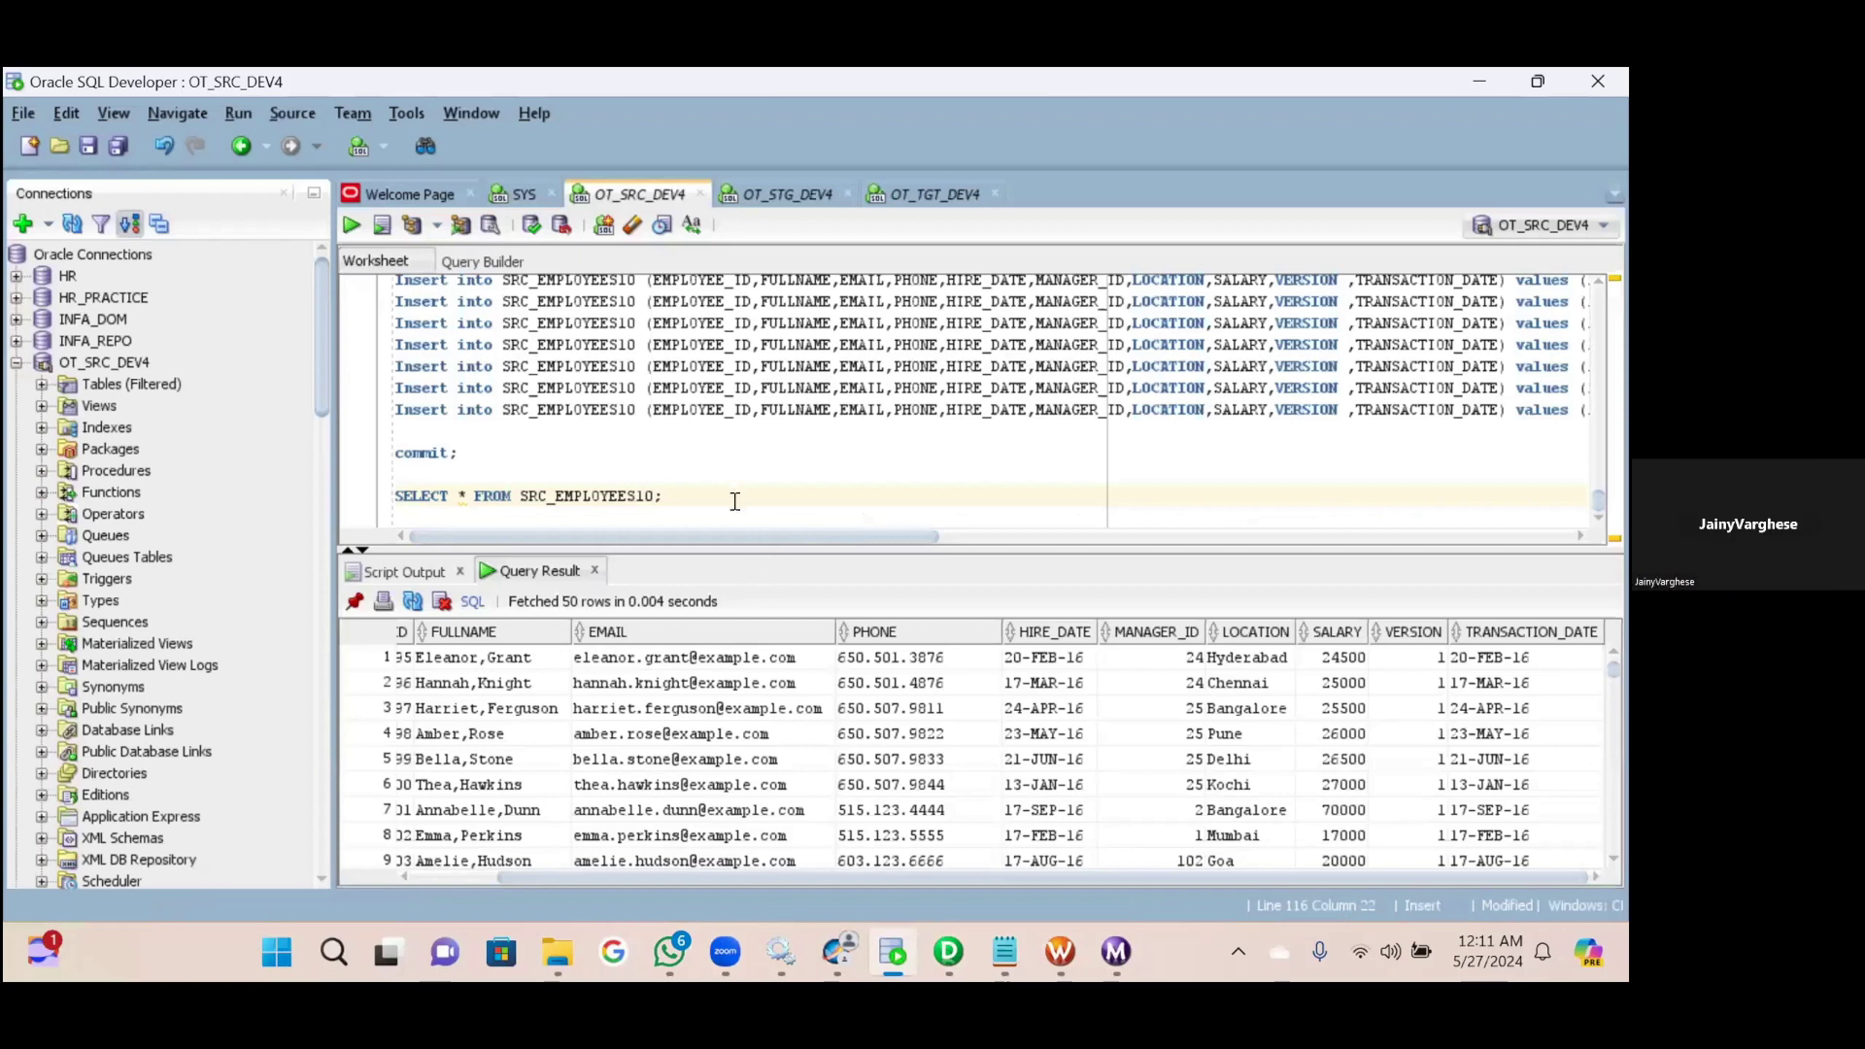
{"action": "left_click_drag", "start_coordinate": [662, 498], "coordinate": [367, 498]}
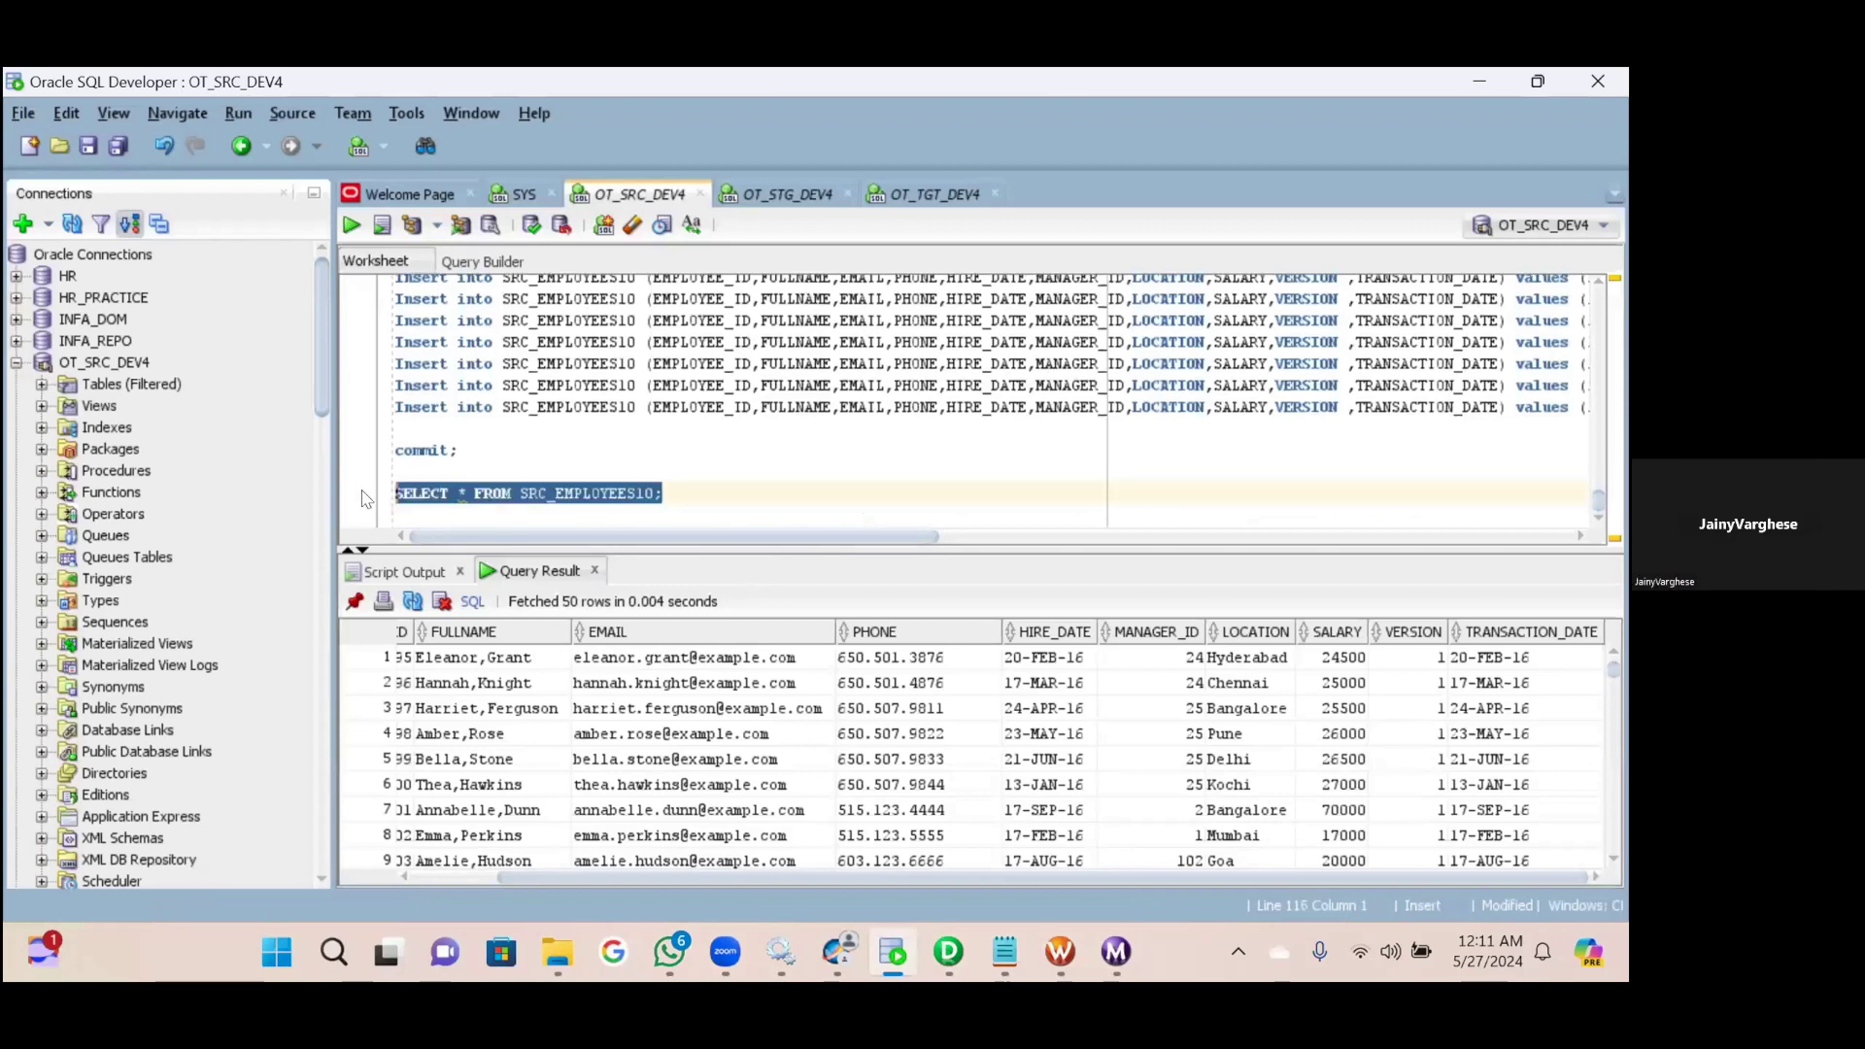
{"action": "left_click", "coordinate": [351, 226]}
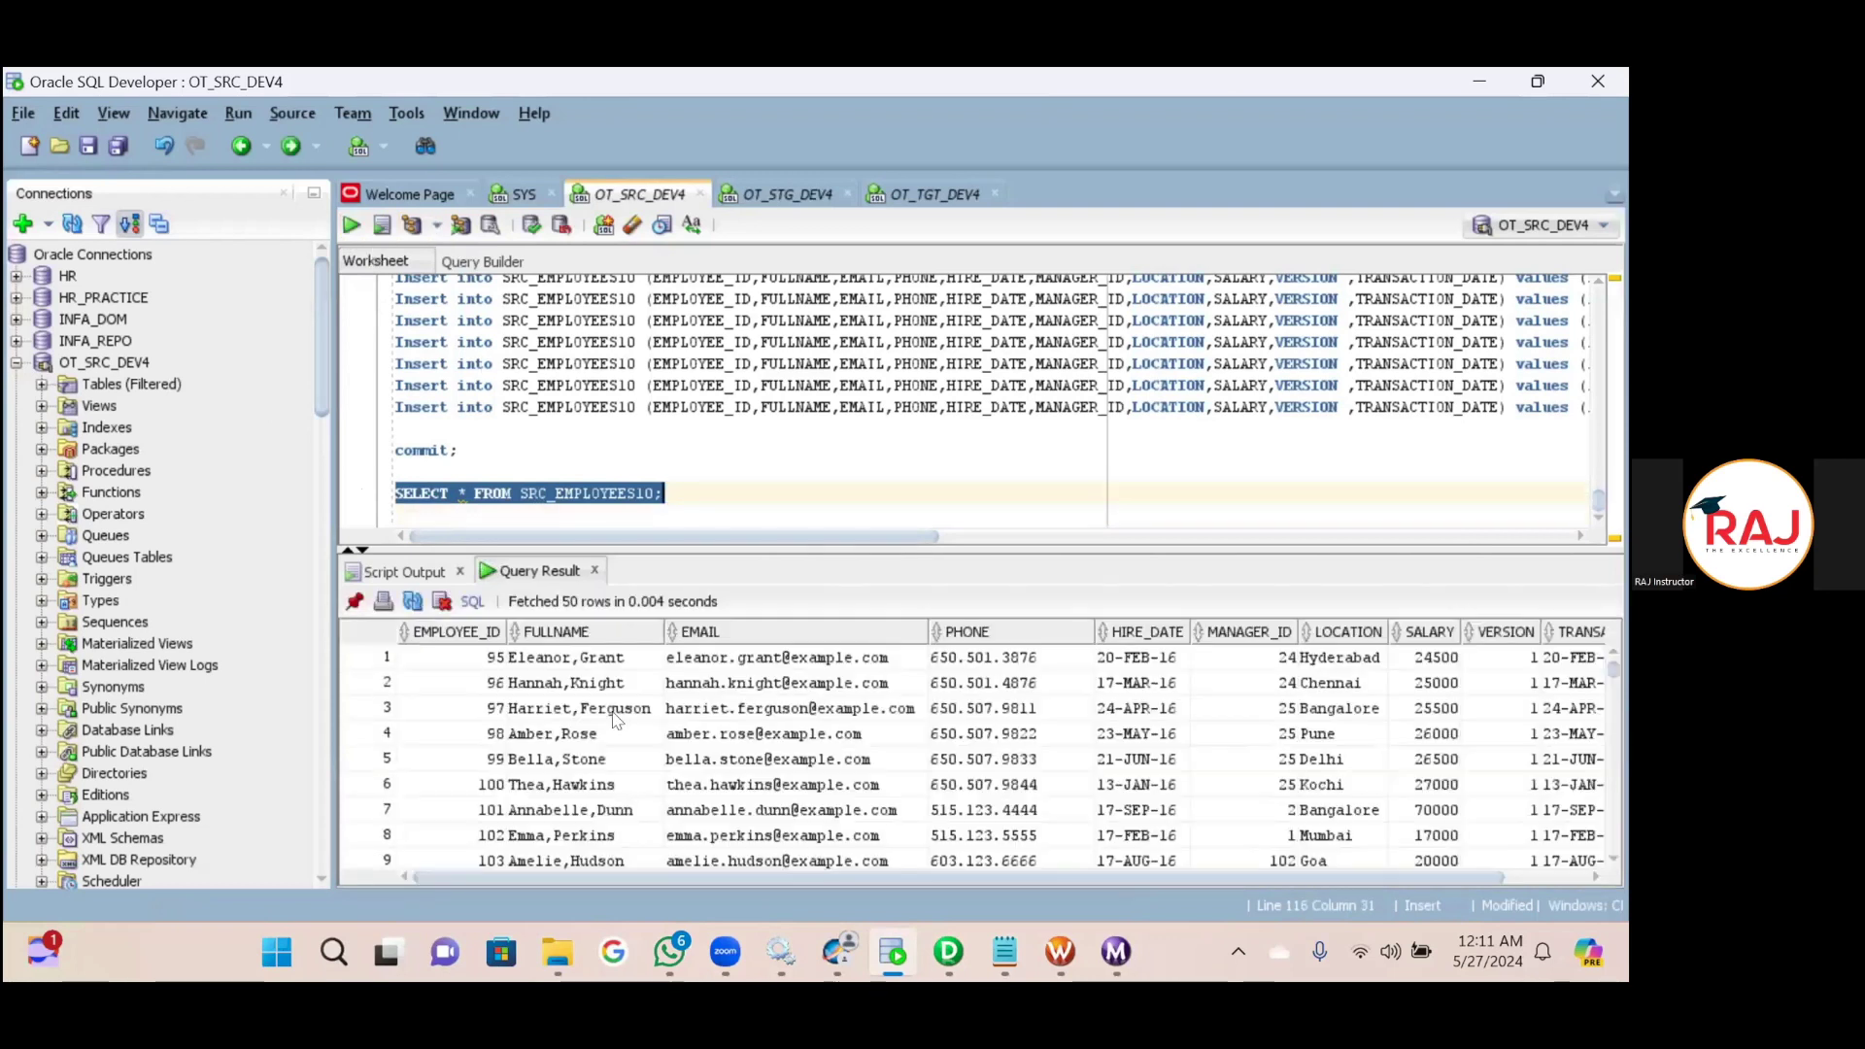
{"action": "right_click", "coordinate": [619, 710]}
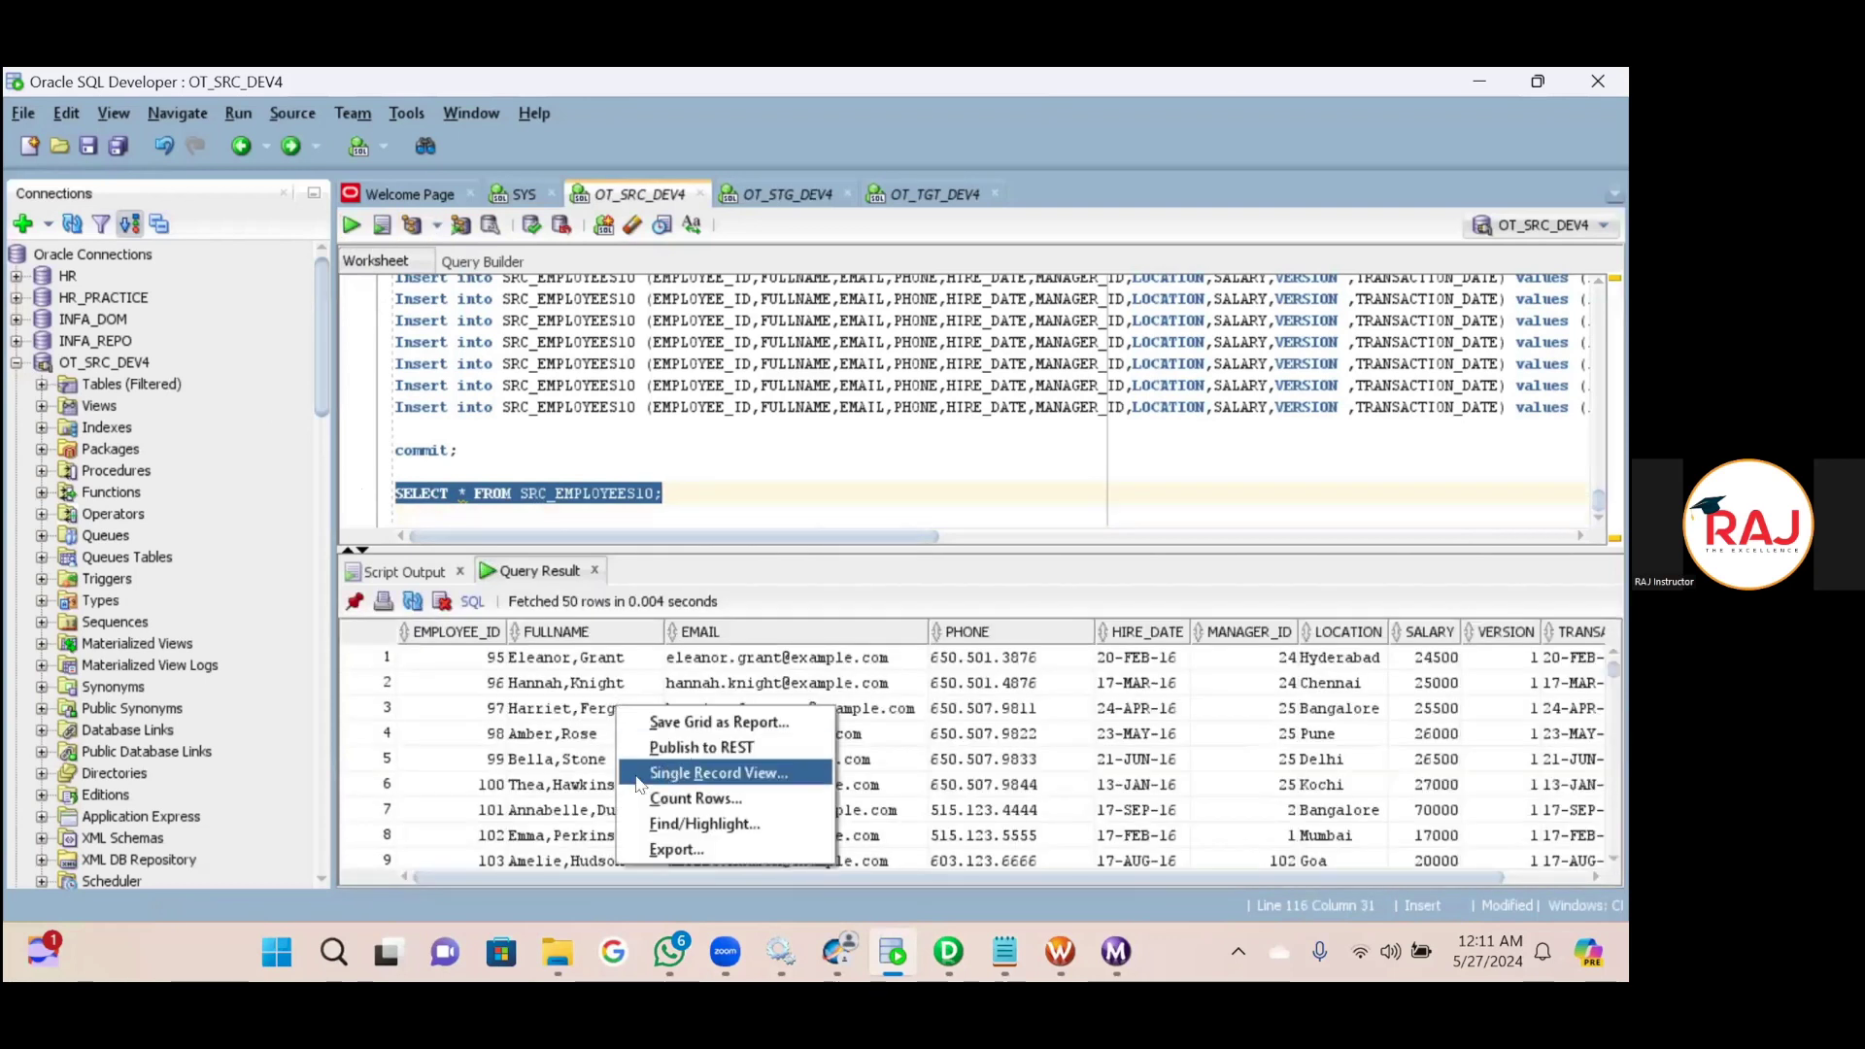
{"action": "left_click", "coordinate": [666, 796]}
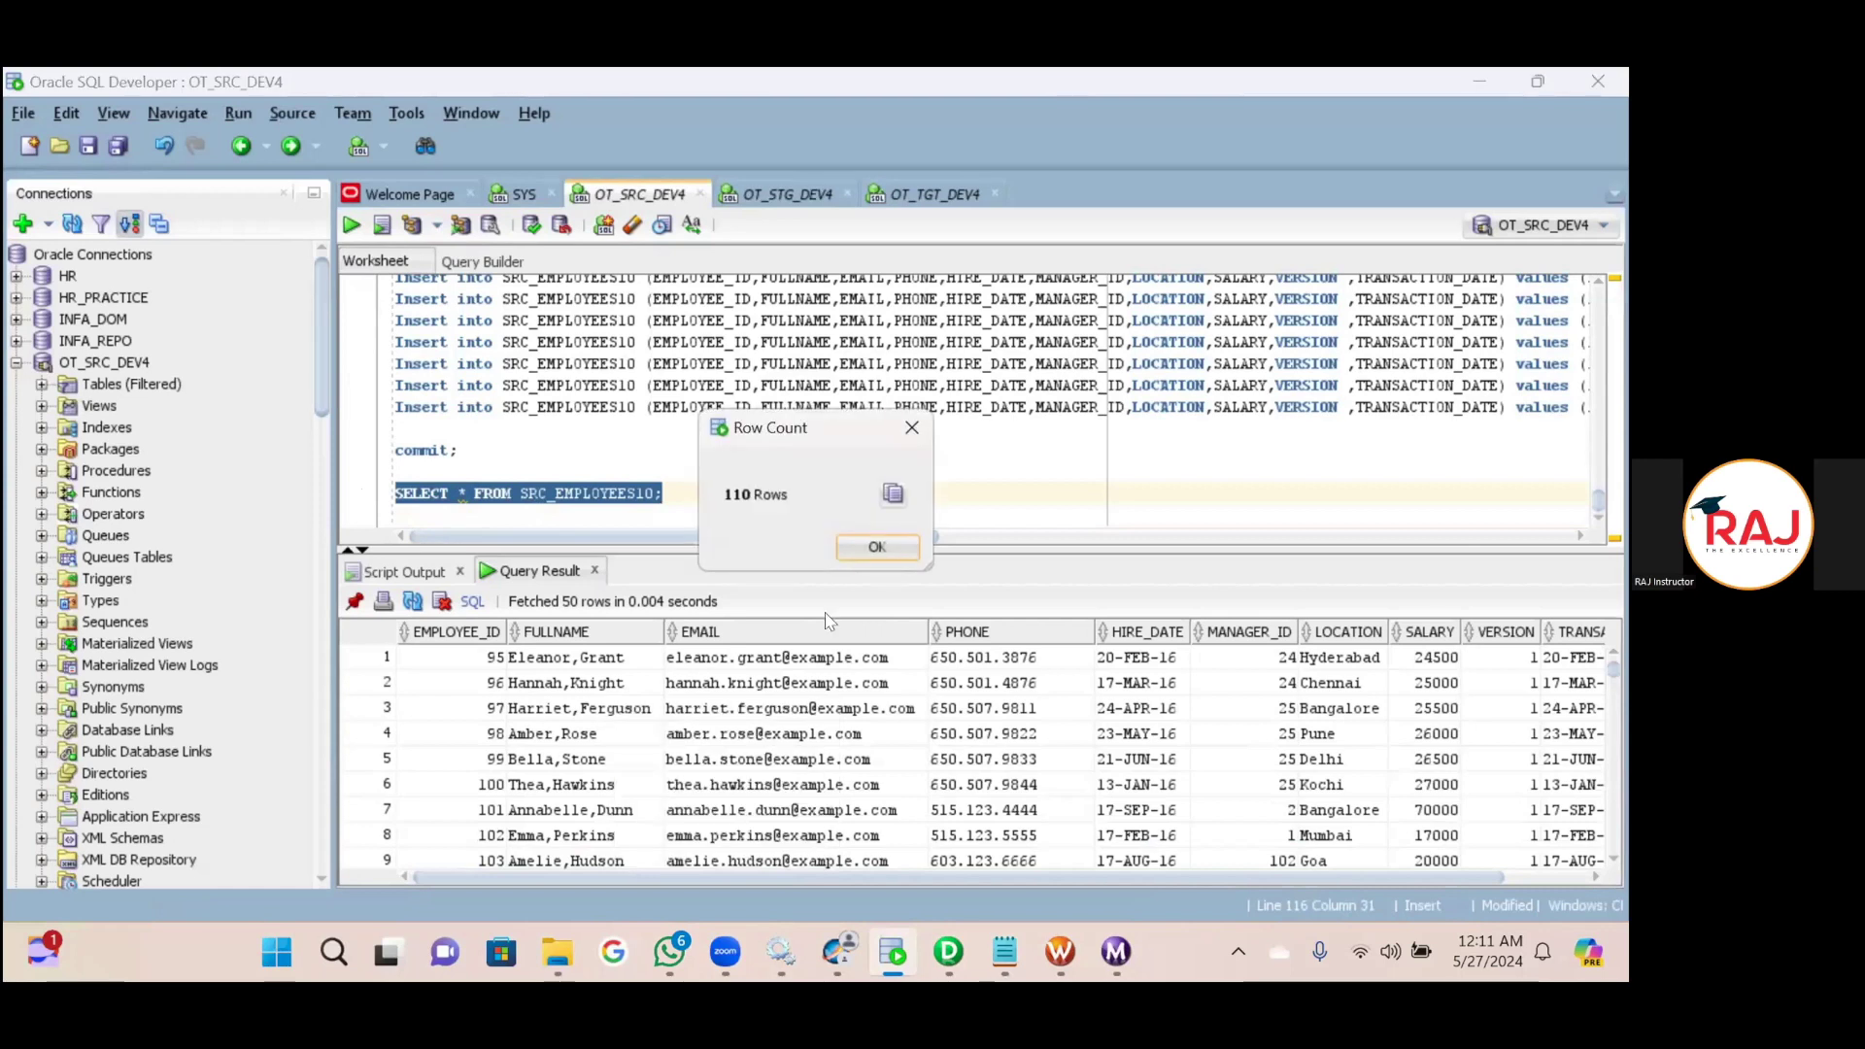
{"action": "left_click", "coordinate": [874, 547]}
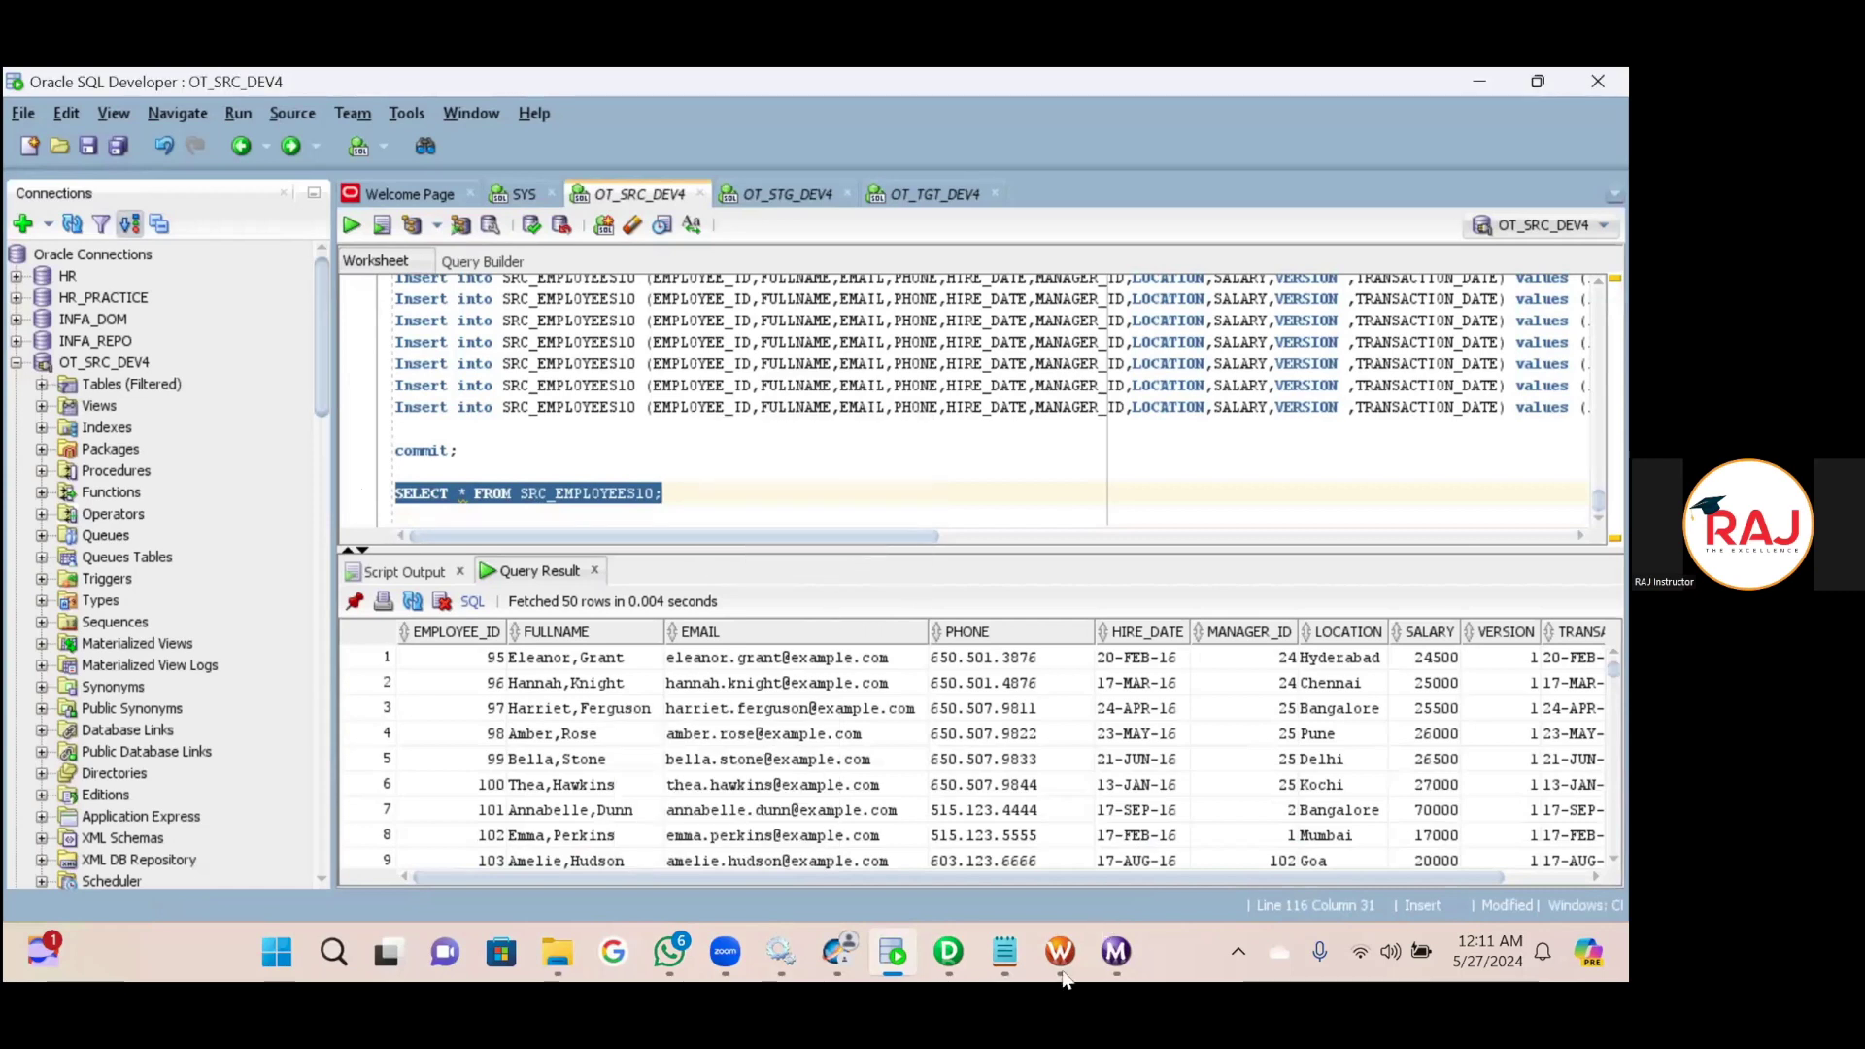
Switch to Workflow Manager and check the persistent mapping variable values of the S__M_SRC_STG_EMPLOYEES_INCREMENTLOAD session, leaving them unchanged.
{"action": "mouse_move", "coordinate": [1056, 953]}
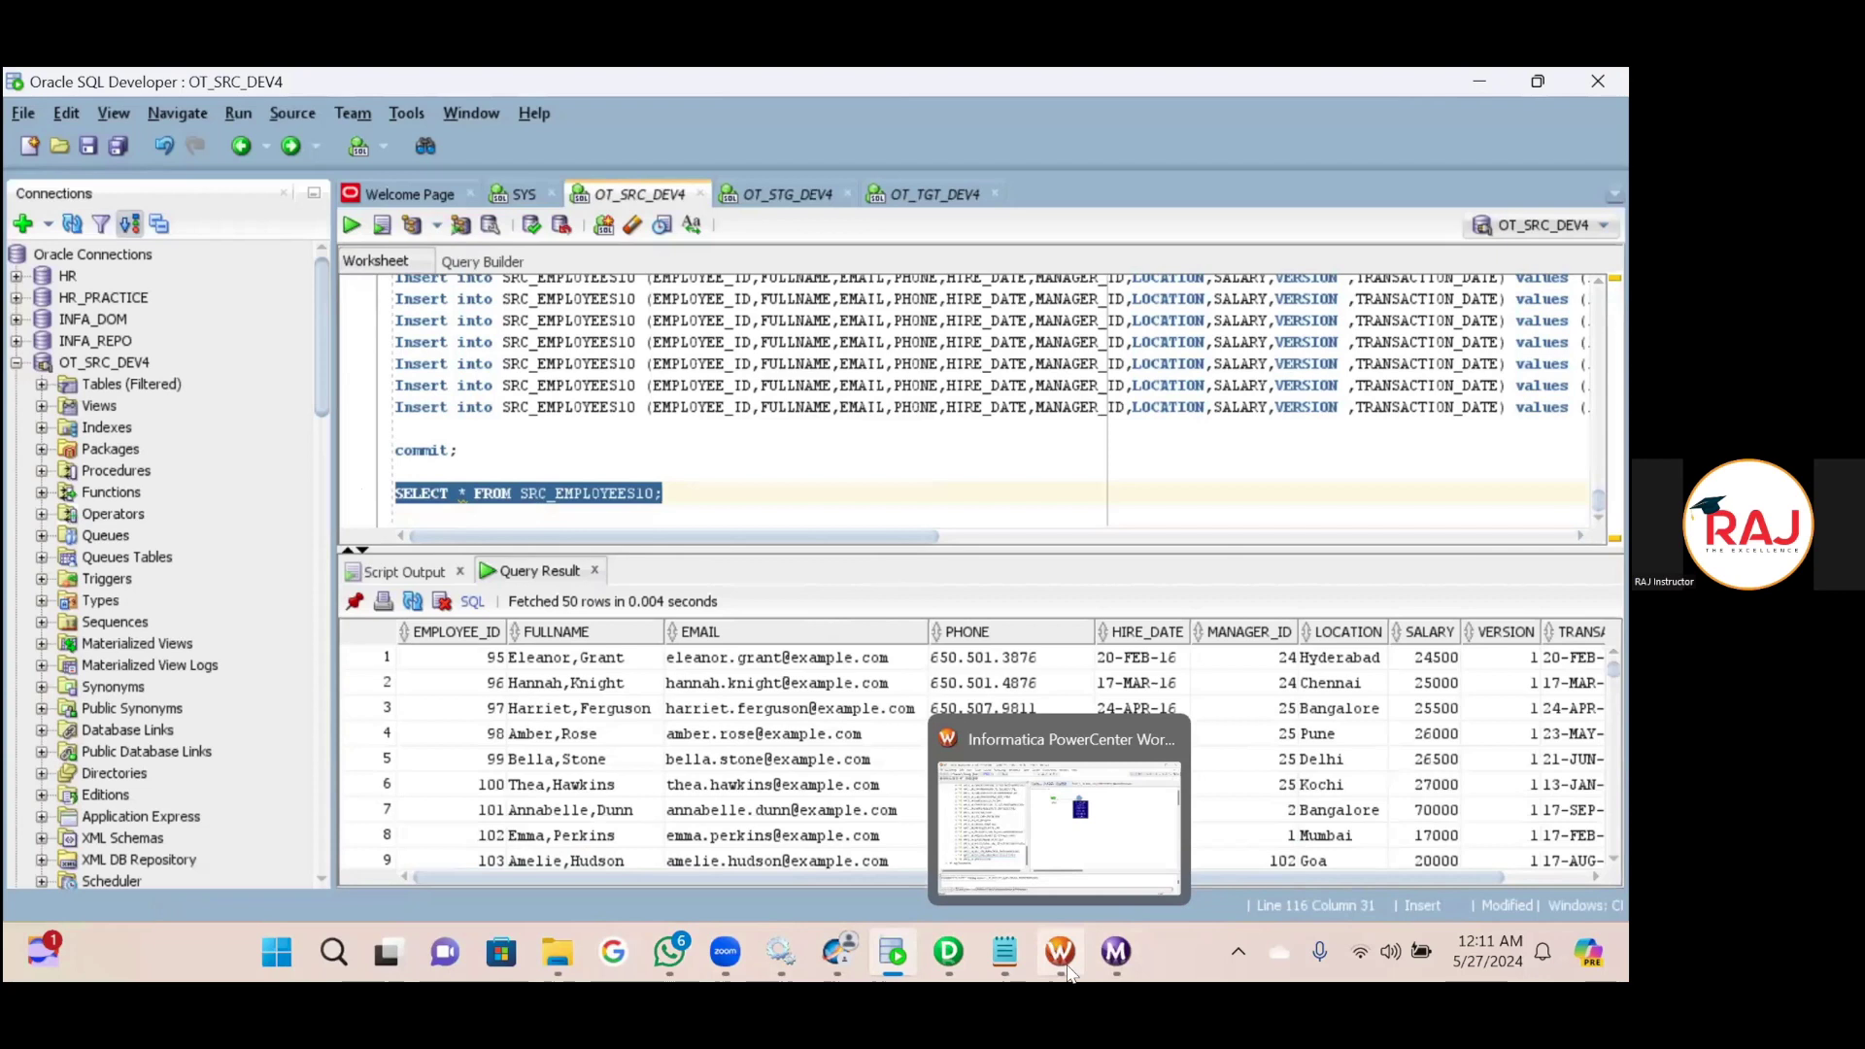
{"action": "left_click", "coordinate": [1075, 801]}
{"action": "left_click", "coordinate": [1115, 951]}
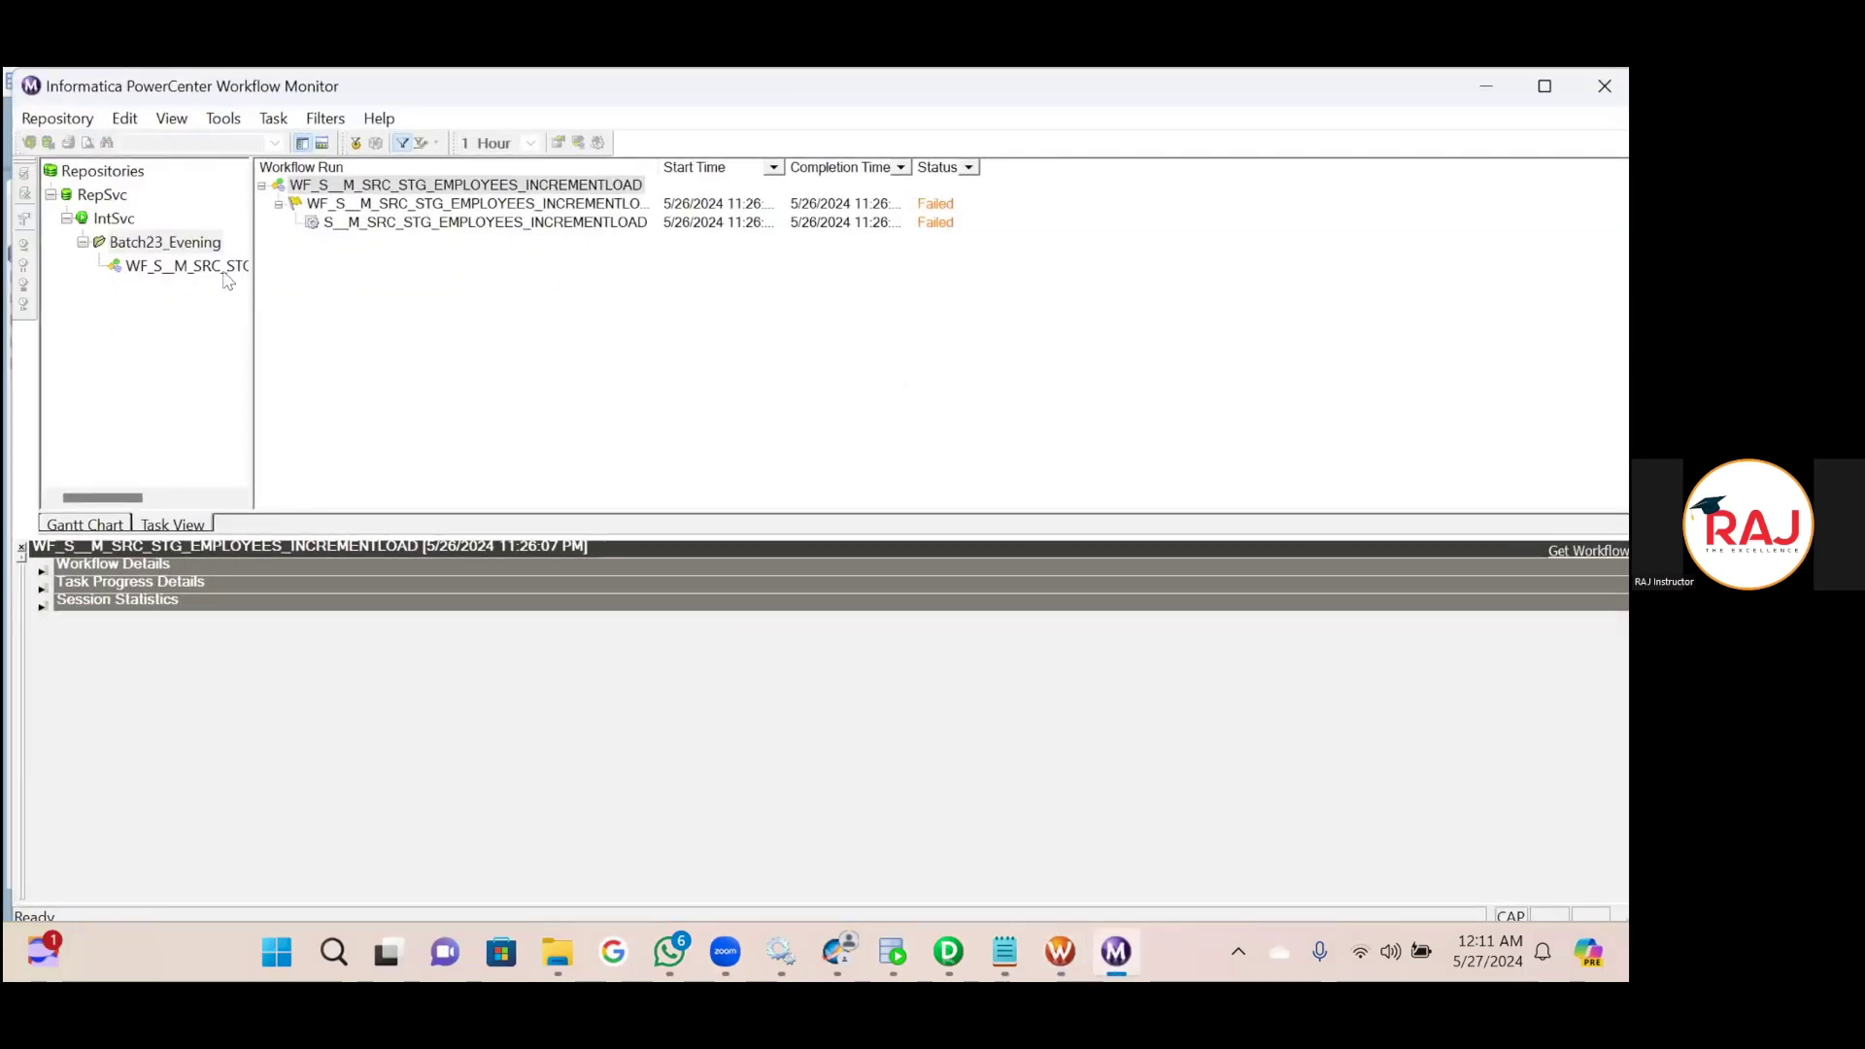
{"action": "left_click", "coordinate": [1049, 961]}
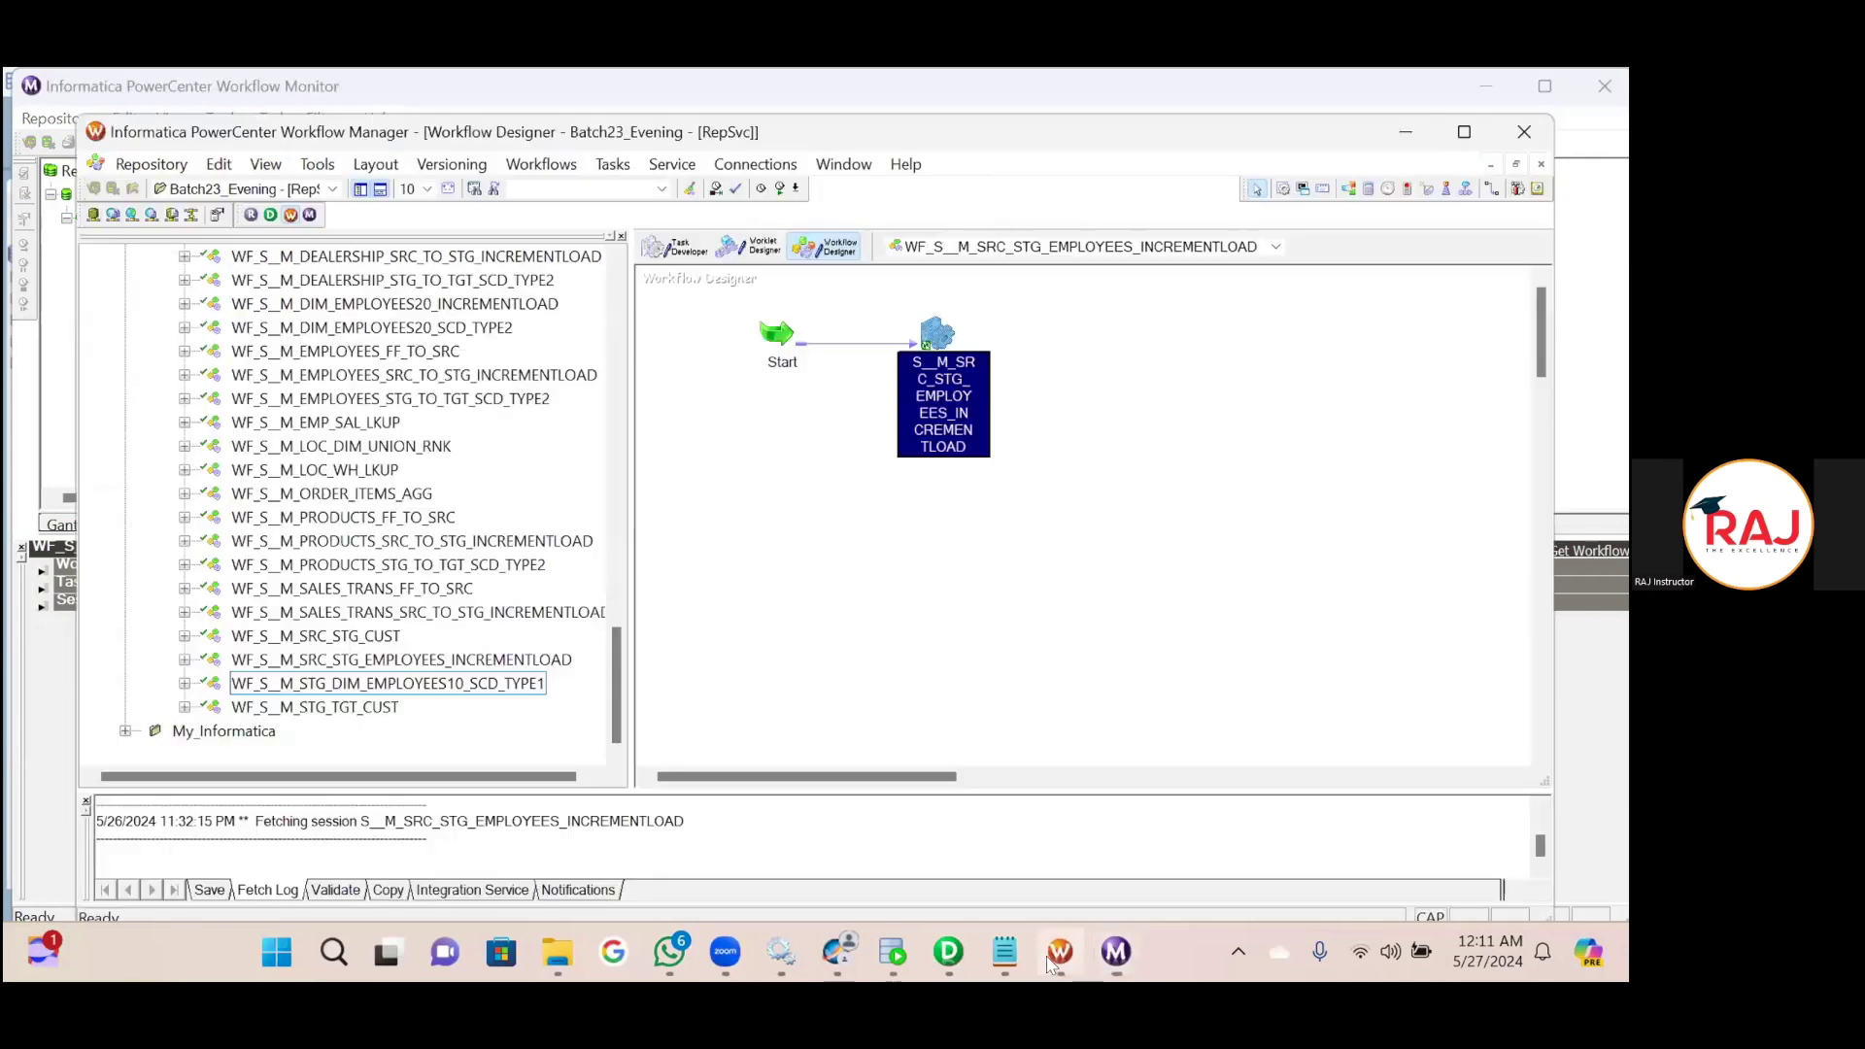
{"action": "right_click", "coordinate": [937, 331]}
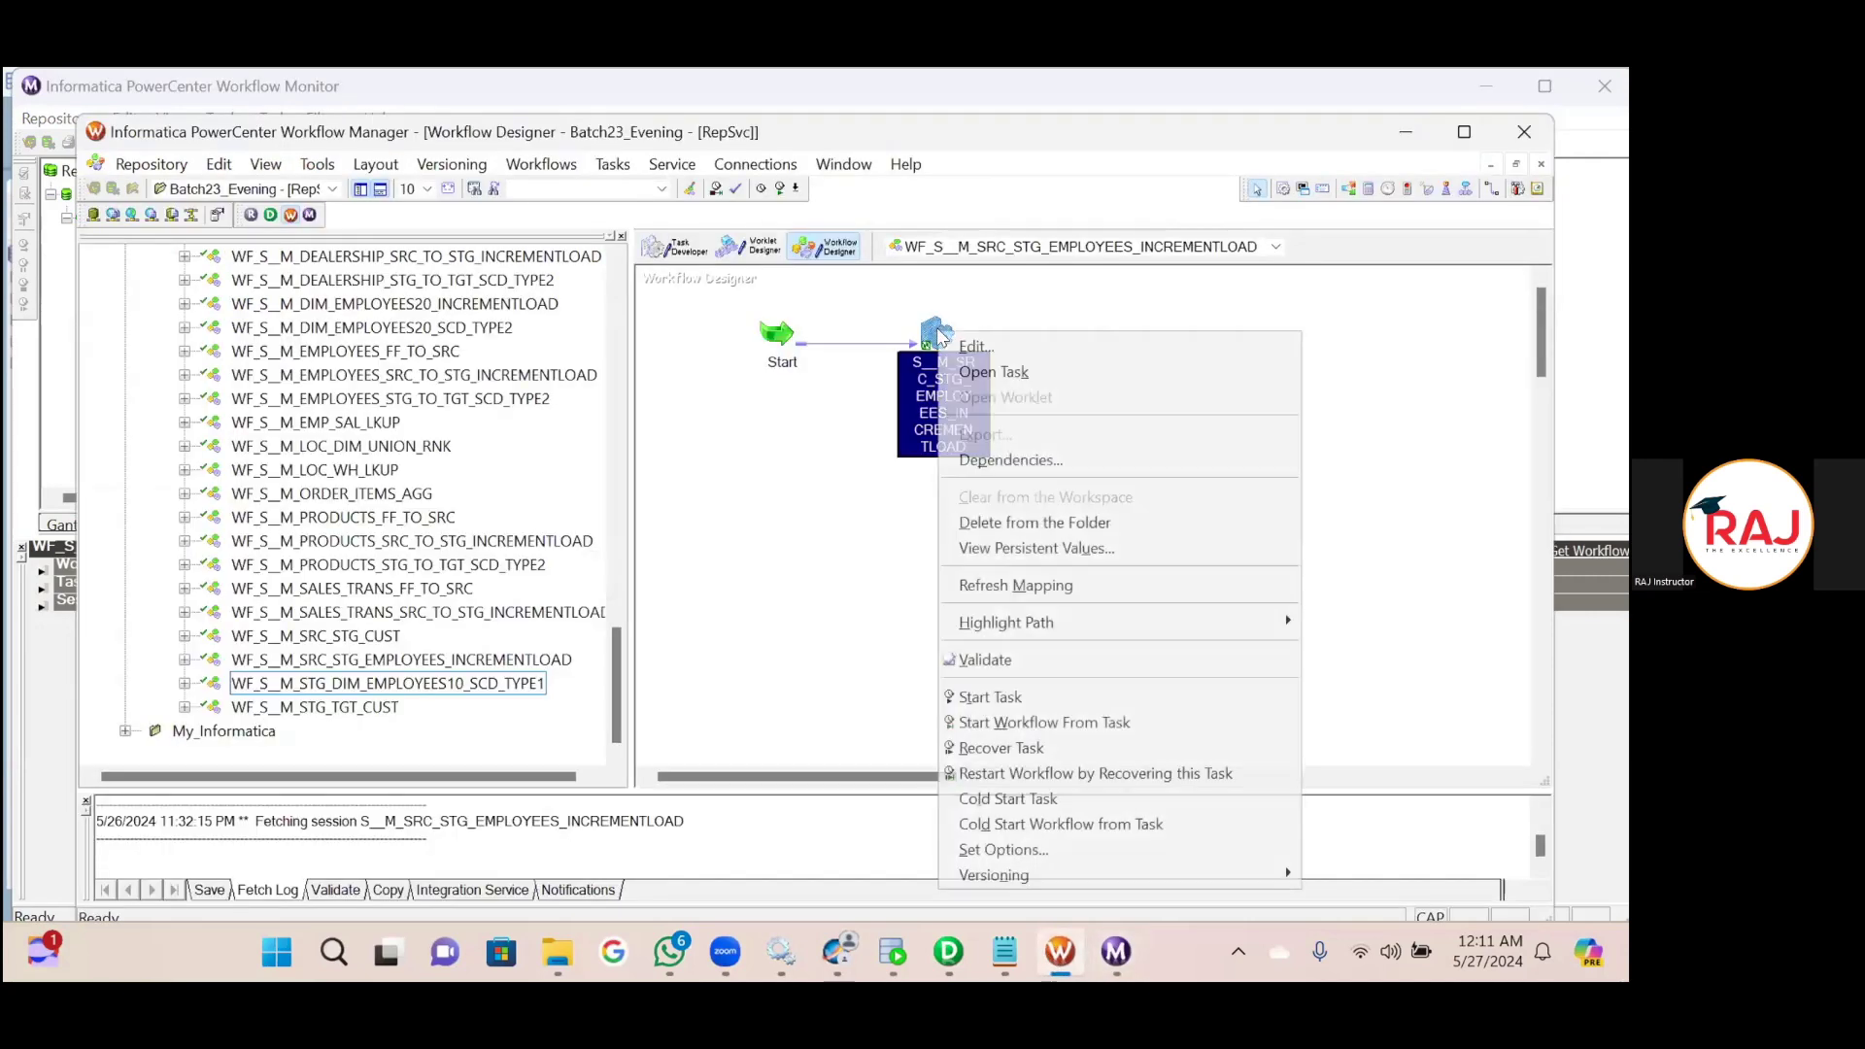
{"action": "left_click", "coordinate": [1010, 550]}
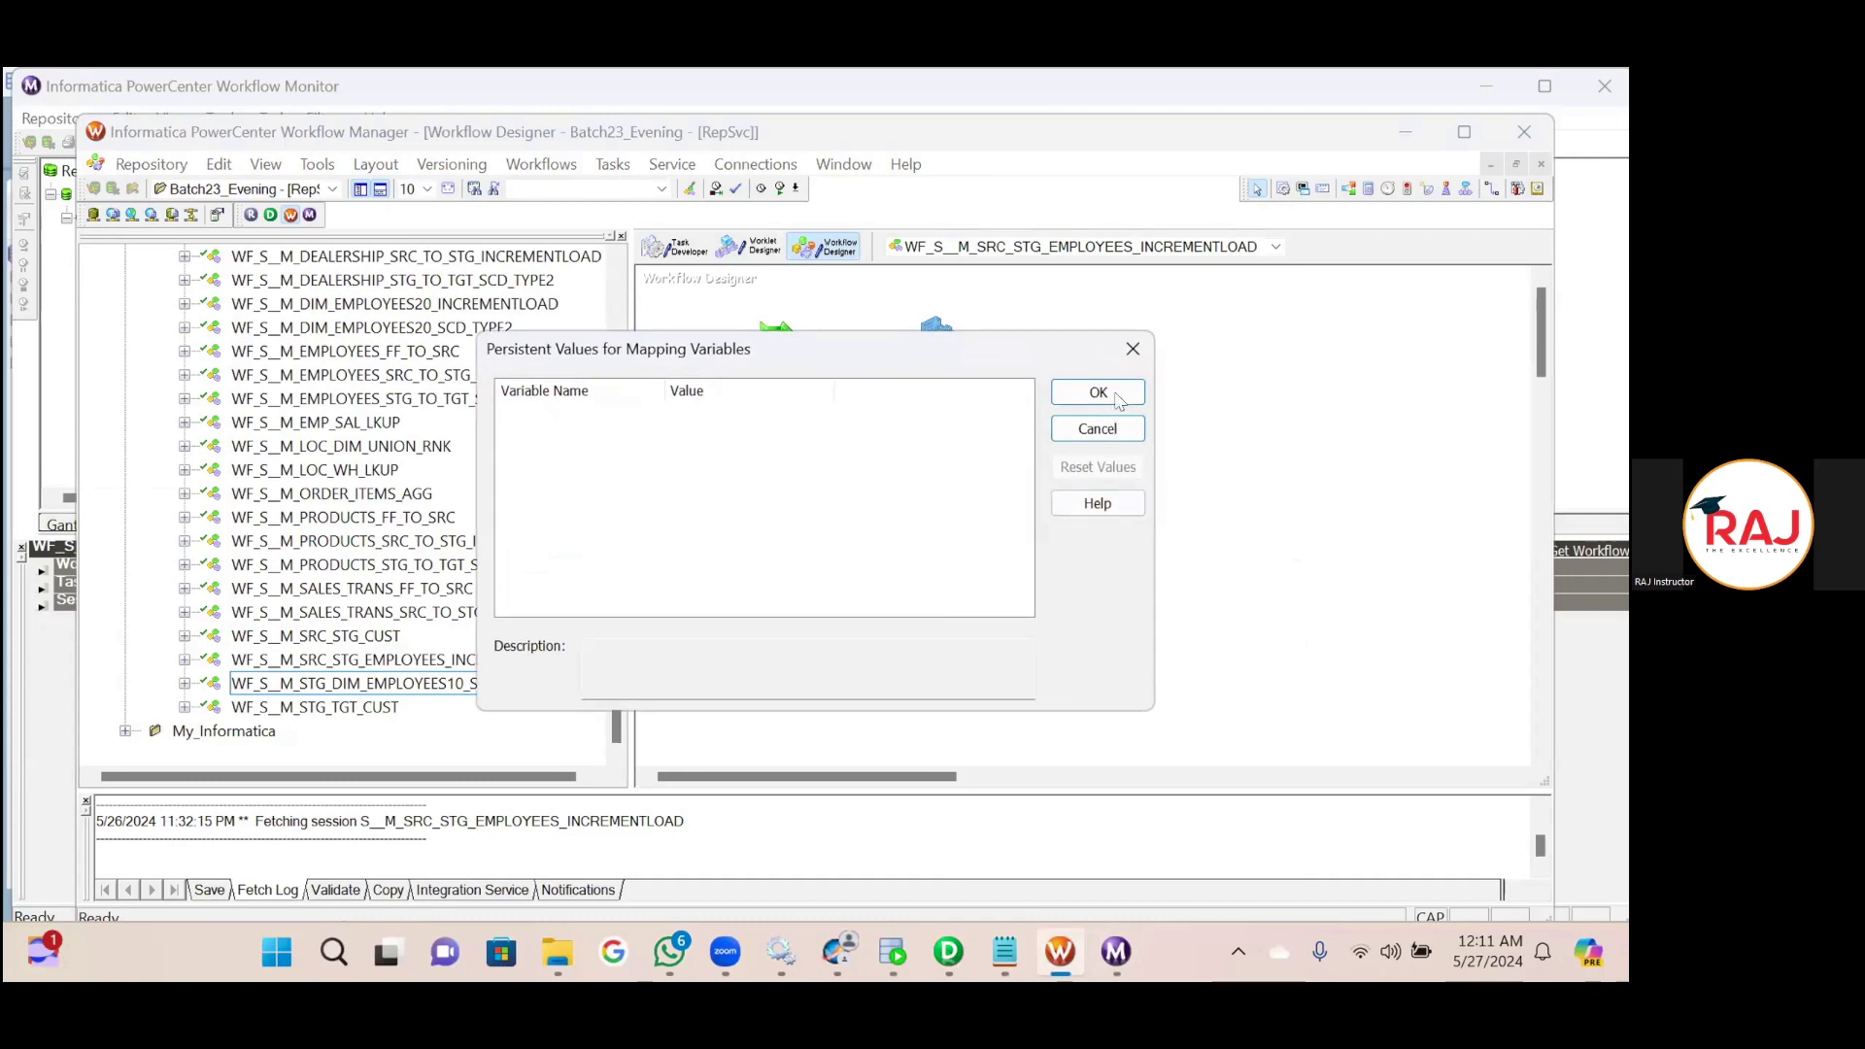
{"action": "left_click", "coordinate": [1097, 428]}
Start the WF_S__M_SRC_STG_EMPLOYEES_INCREMENTLOAD workflow and show the new session run's source/target statistics in Workflow Monitor.
{"action": "right_click", "coordinate": [905, 573]}
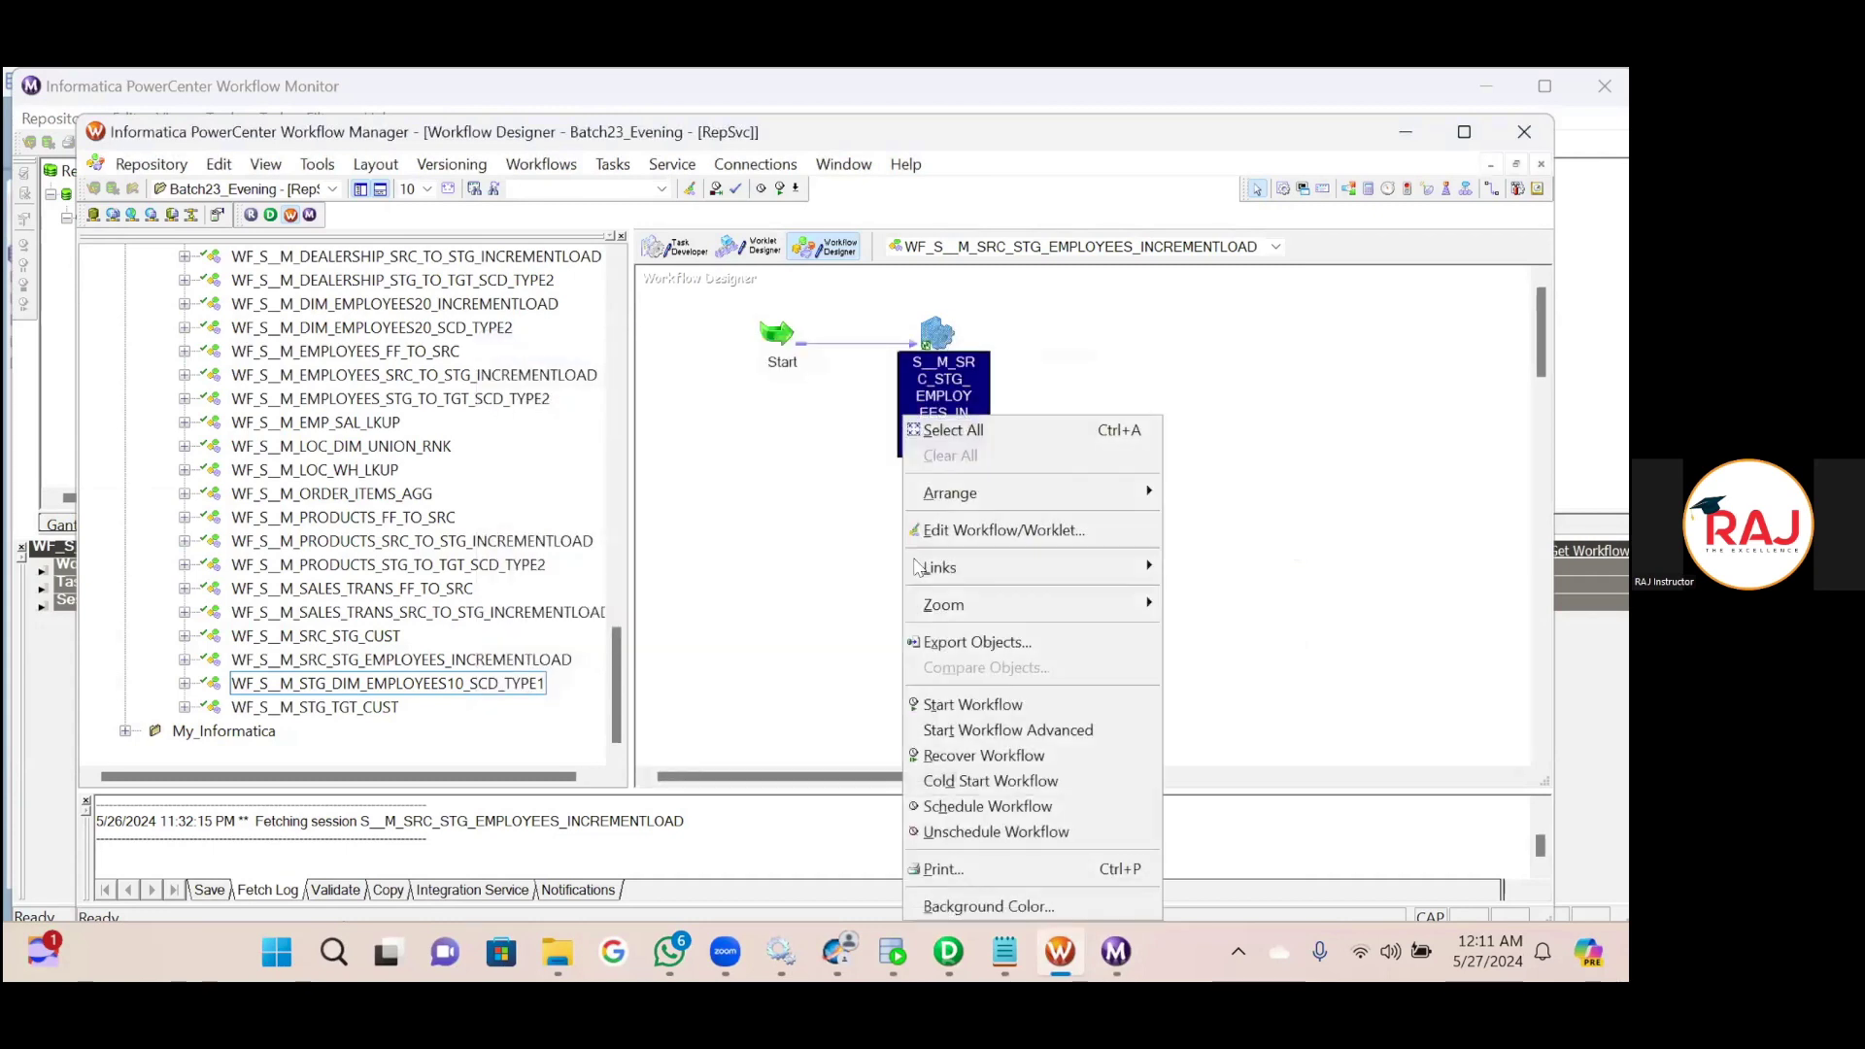
{"action": "left_click", "coordinate": [991, 703]}
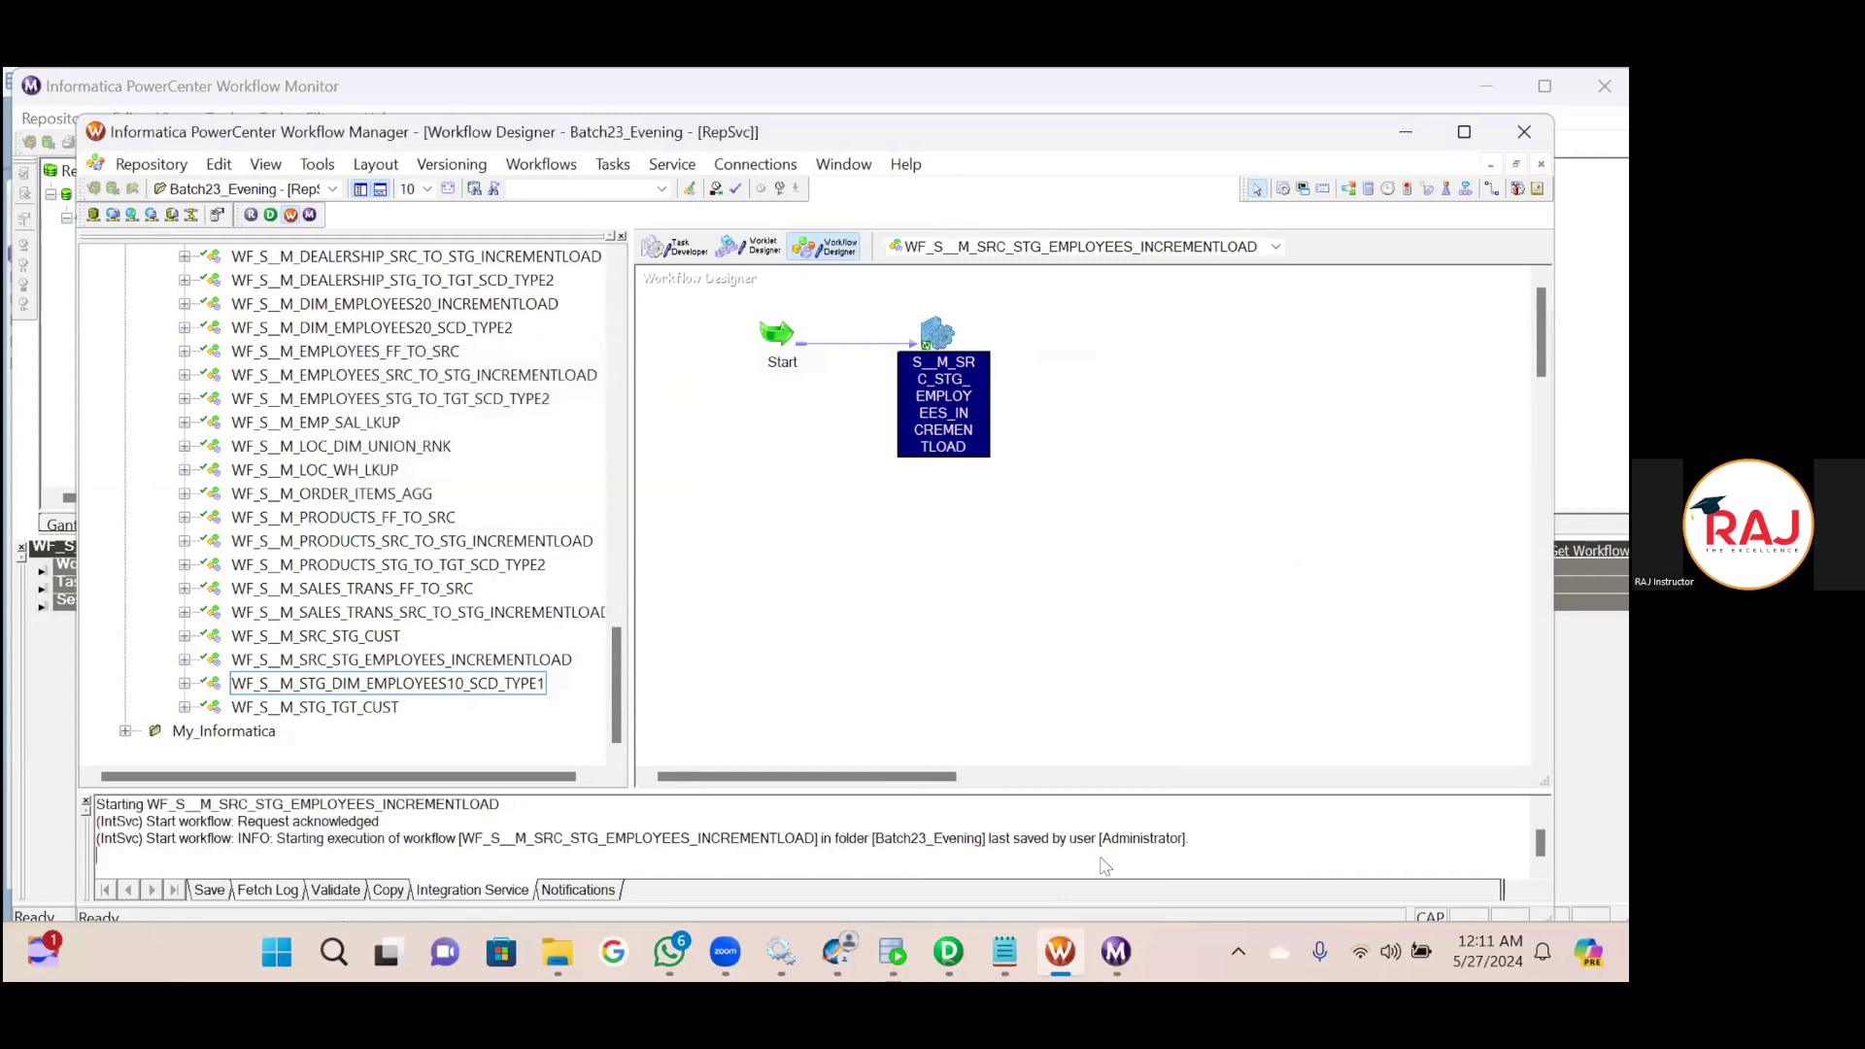
{"action": "left_click", "coordinate": [1114, 951]}
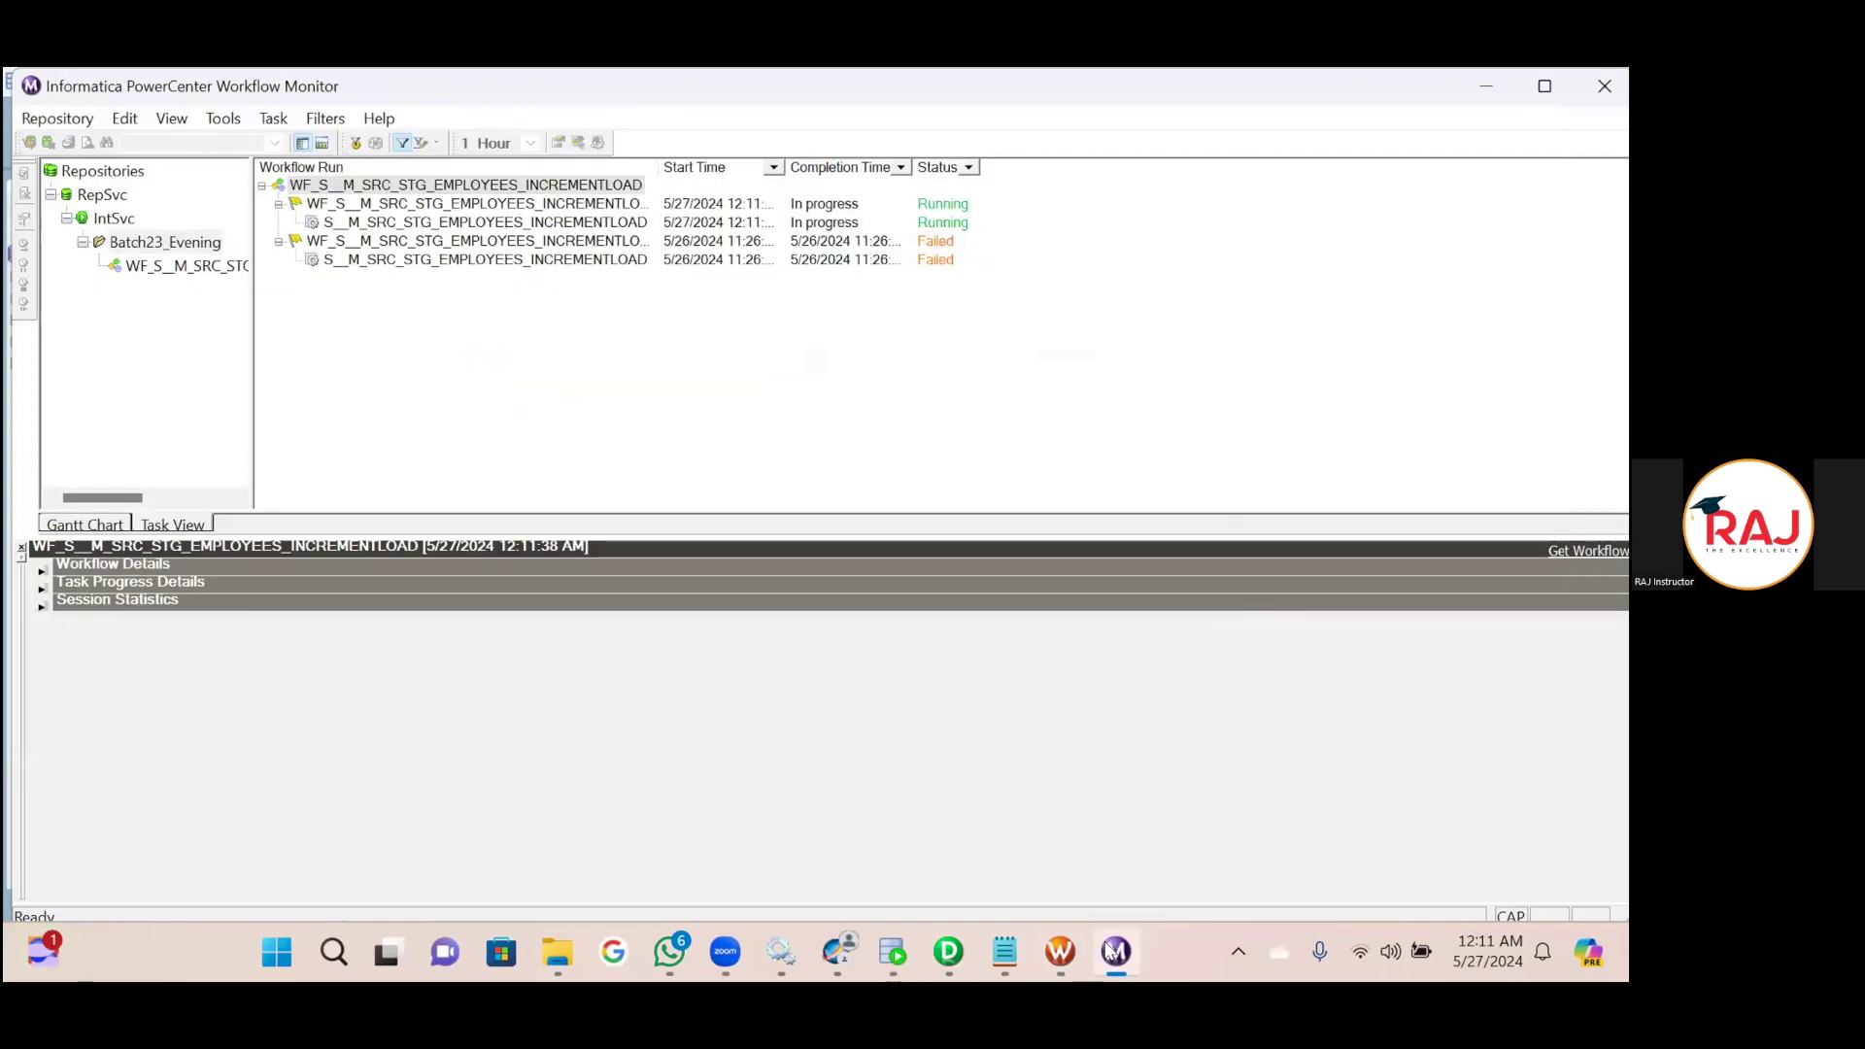
{"action": "right_click", "coordinate": [563, 224]}
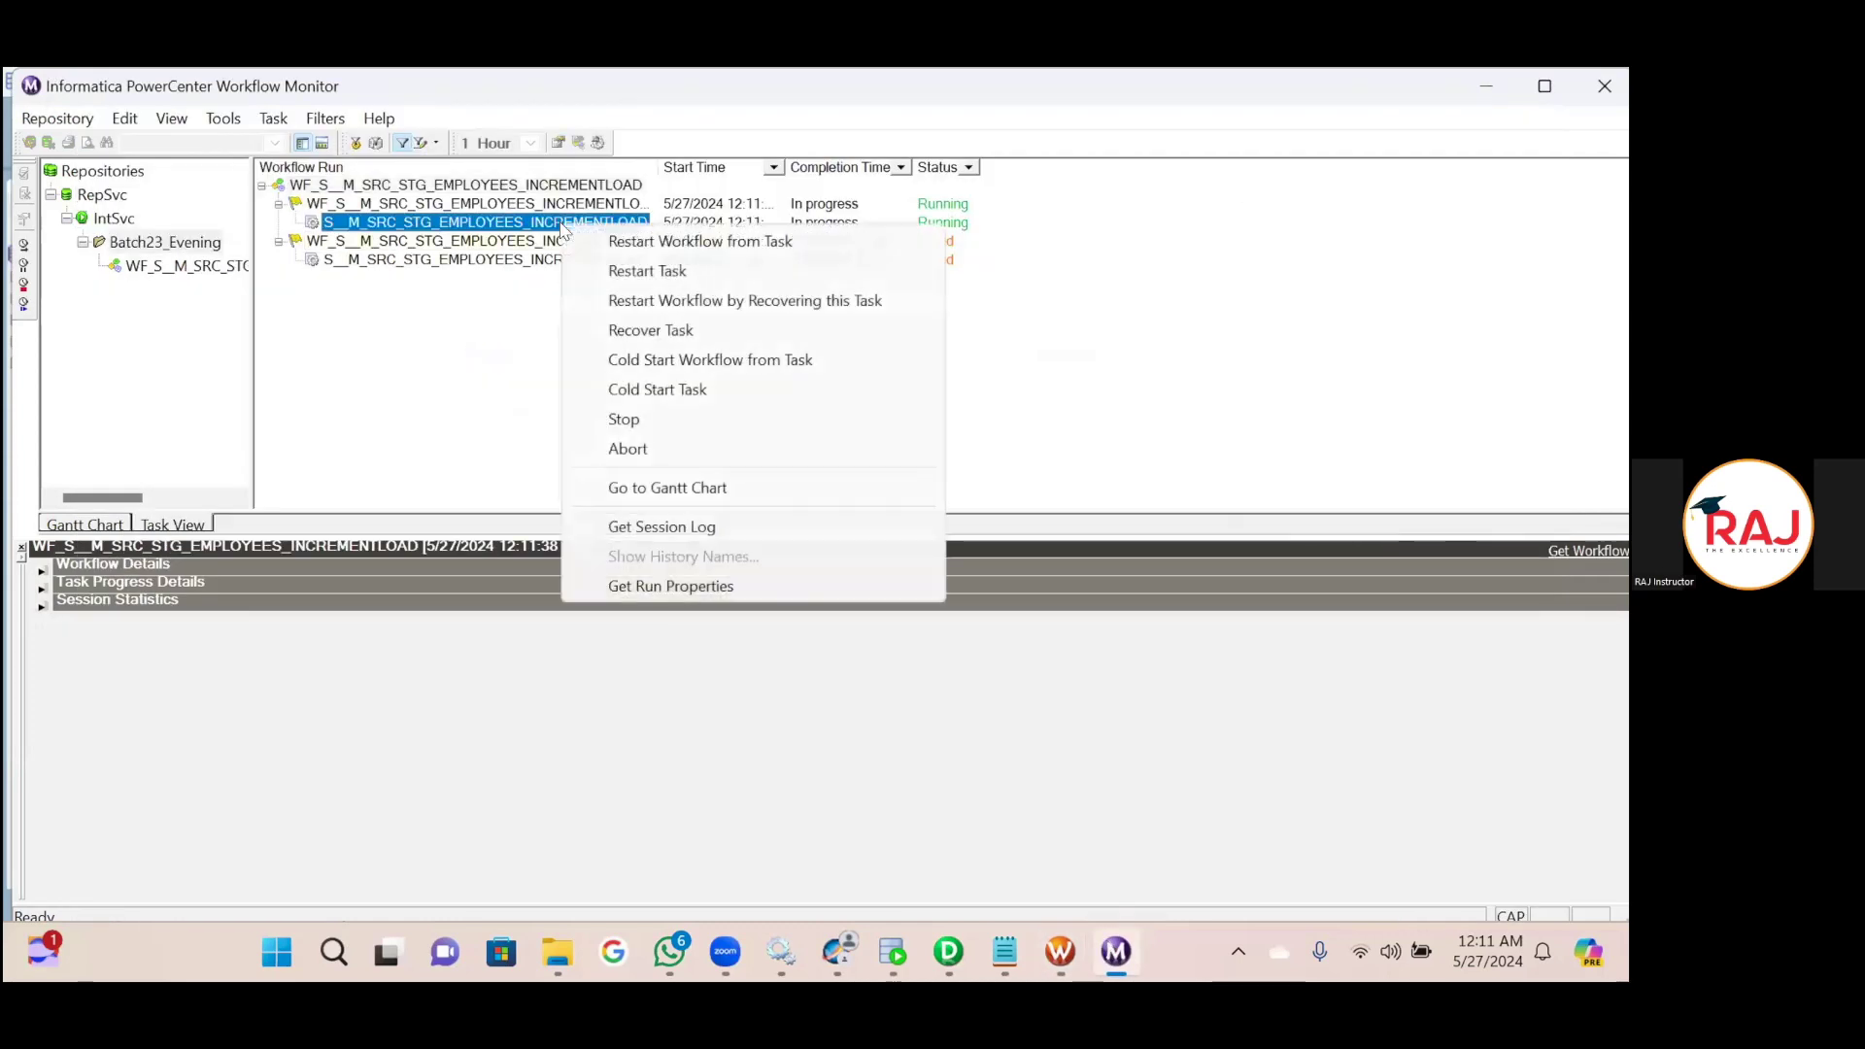
{"action": "left_click", "coordinate": [649, 586]}
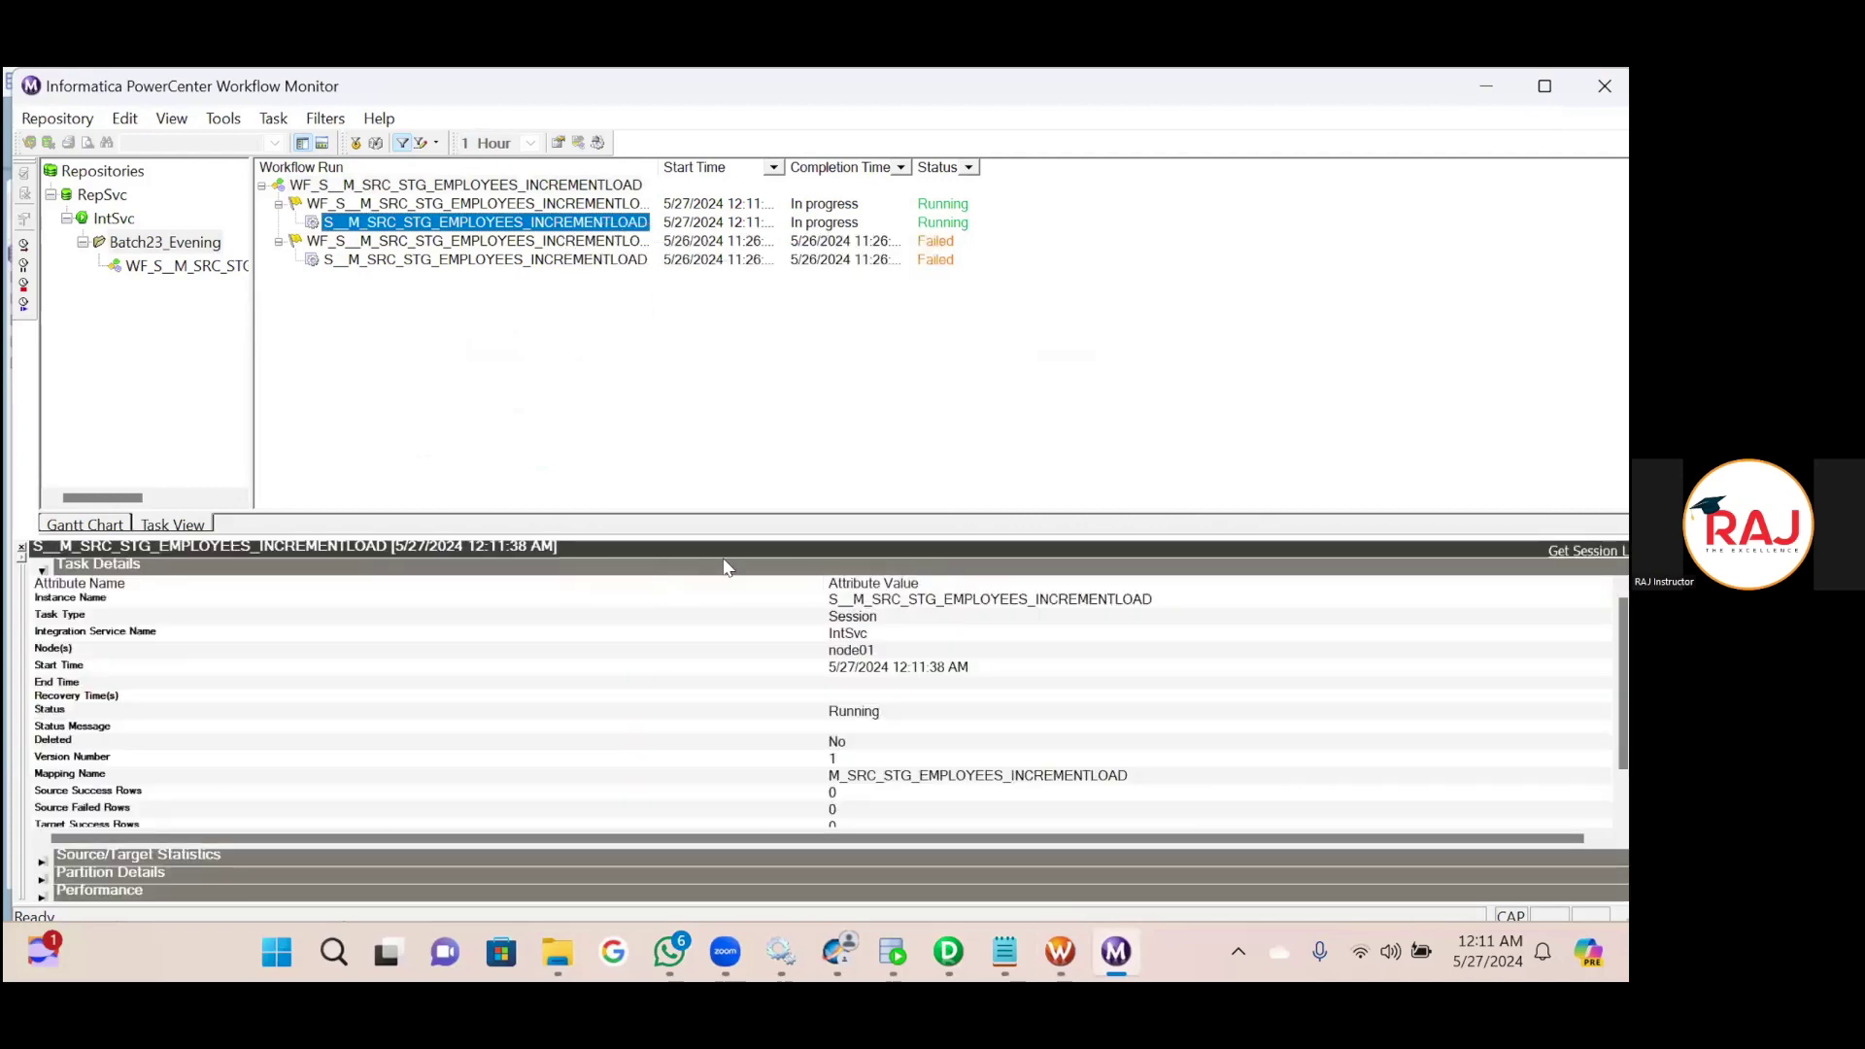
{"action": "left_click", "coordinate": [42, 570]}
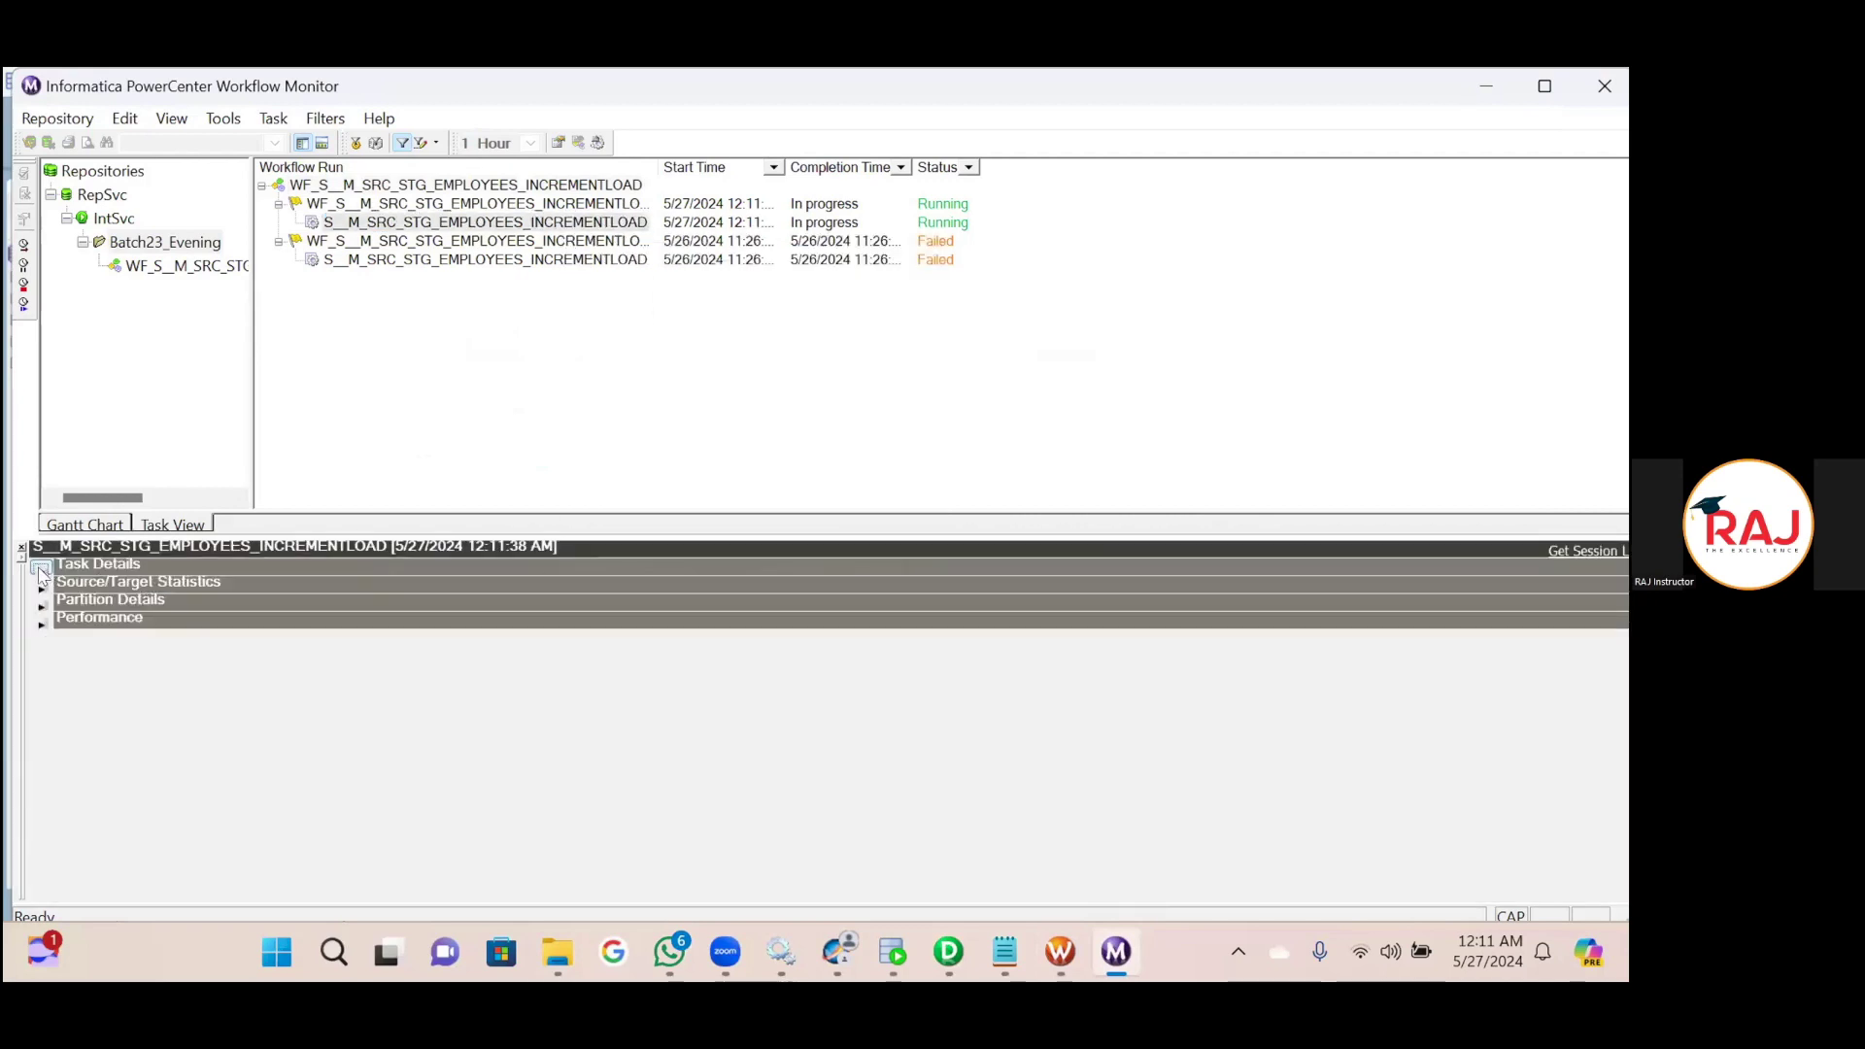
{"action": "left_click", "coordinate": [42, 587]}
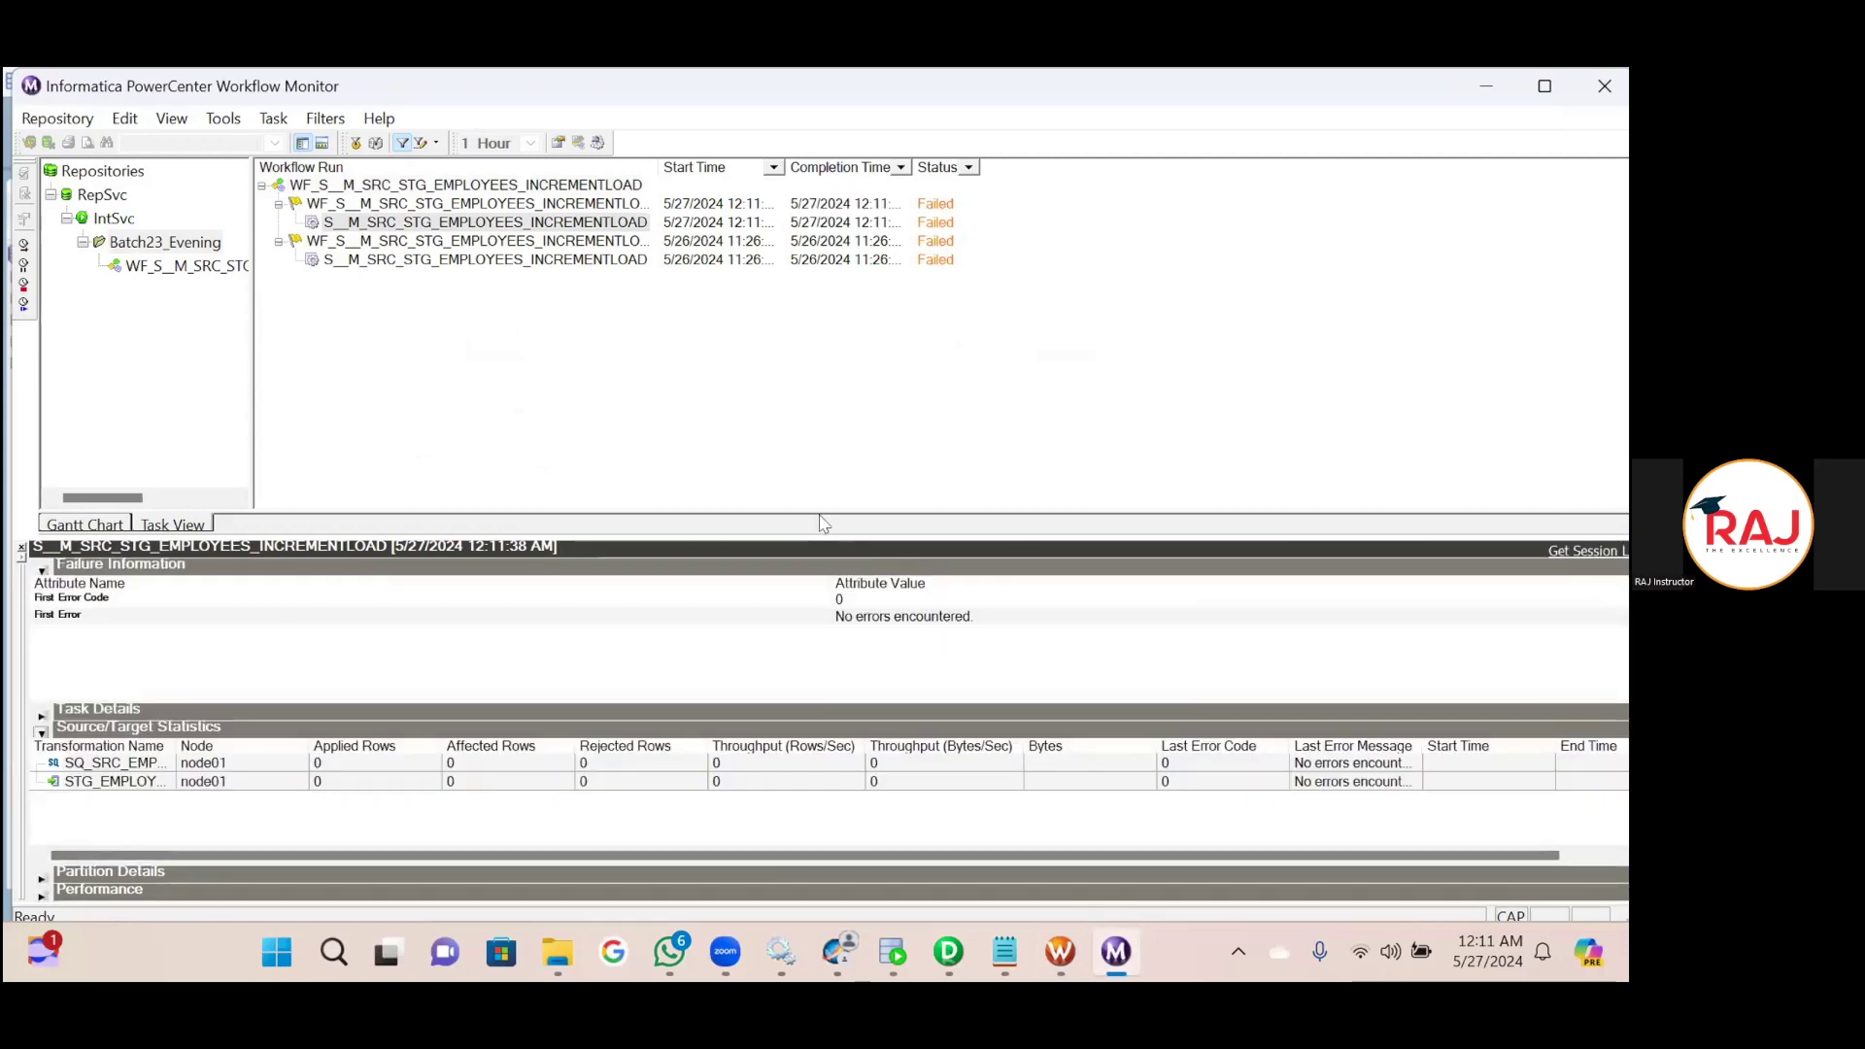
In SQL Developer, run a COMMIT; statement below the SRC_EMPLOYEES10 query and remove it from the worksheet.
{"action": "left_click", "coordinate": [891, 952]}
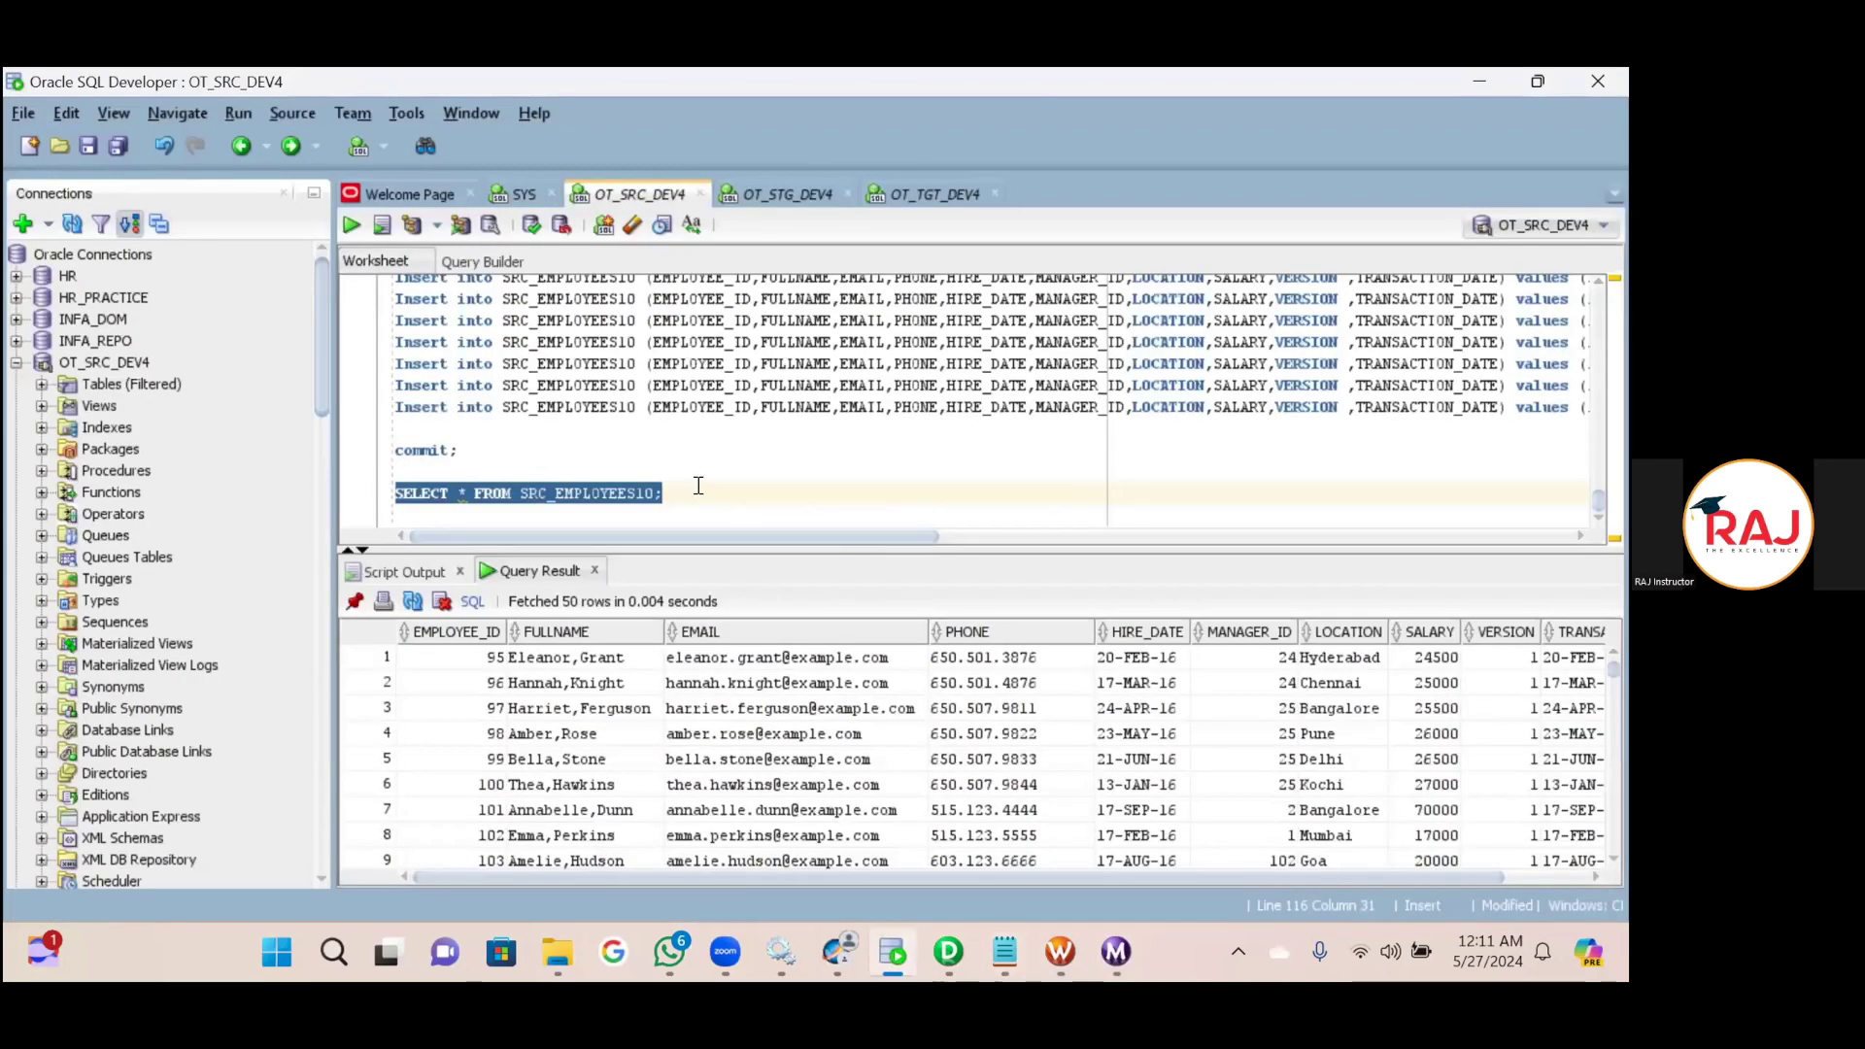
{"action": "left_click", "coordinate": [750, 485]}
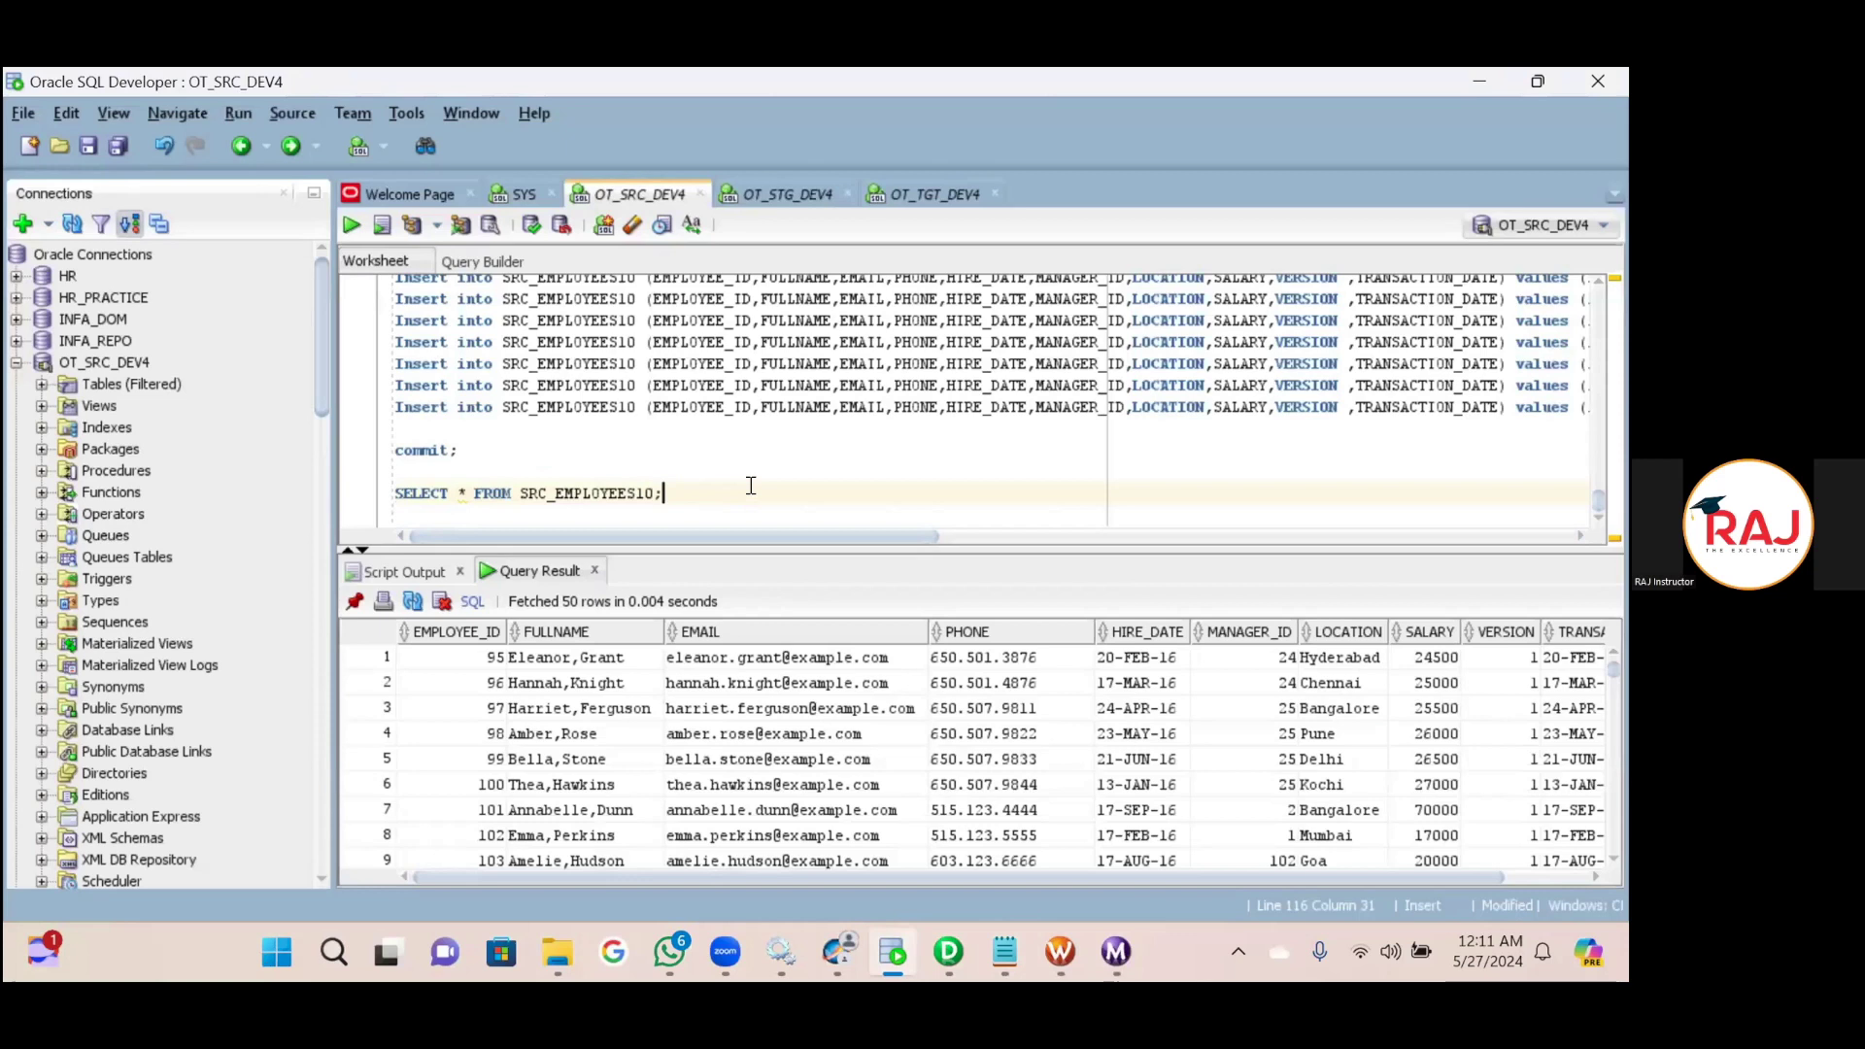
{"action": "key", "text": "Return"}
{"action": "key", "text": "Return"}
{"action": "type", "text": "COM"}
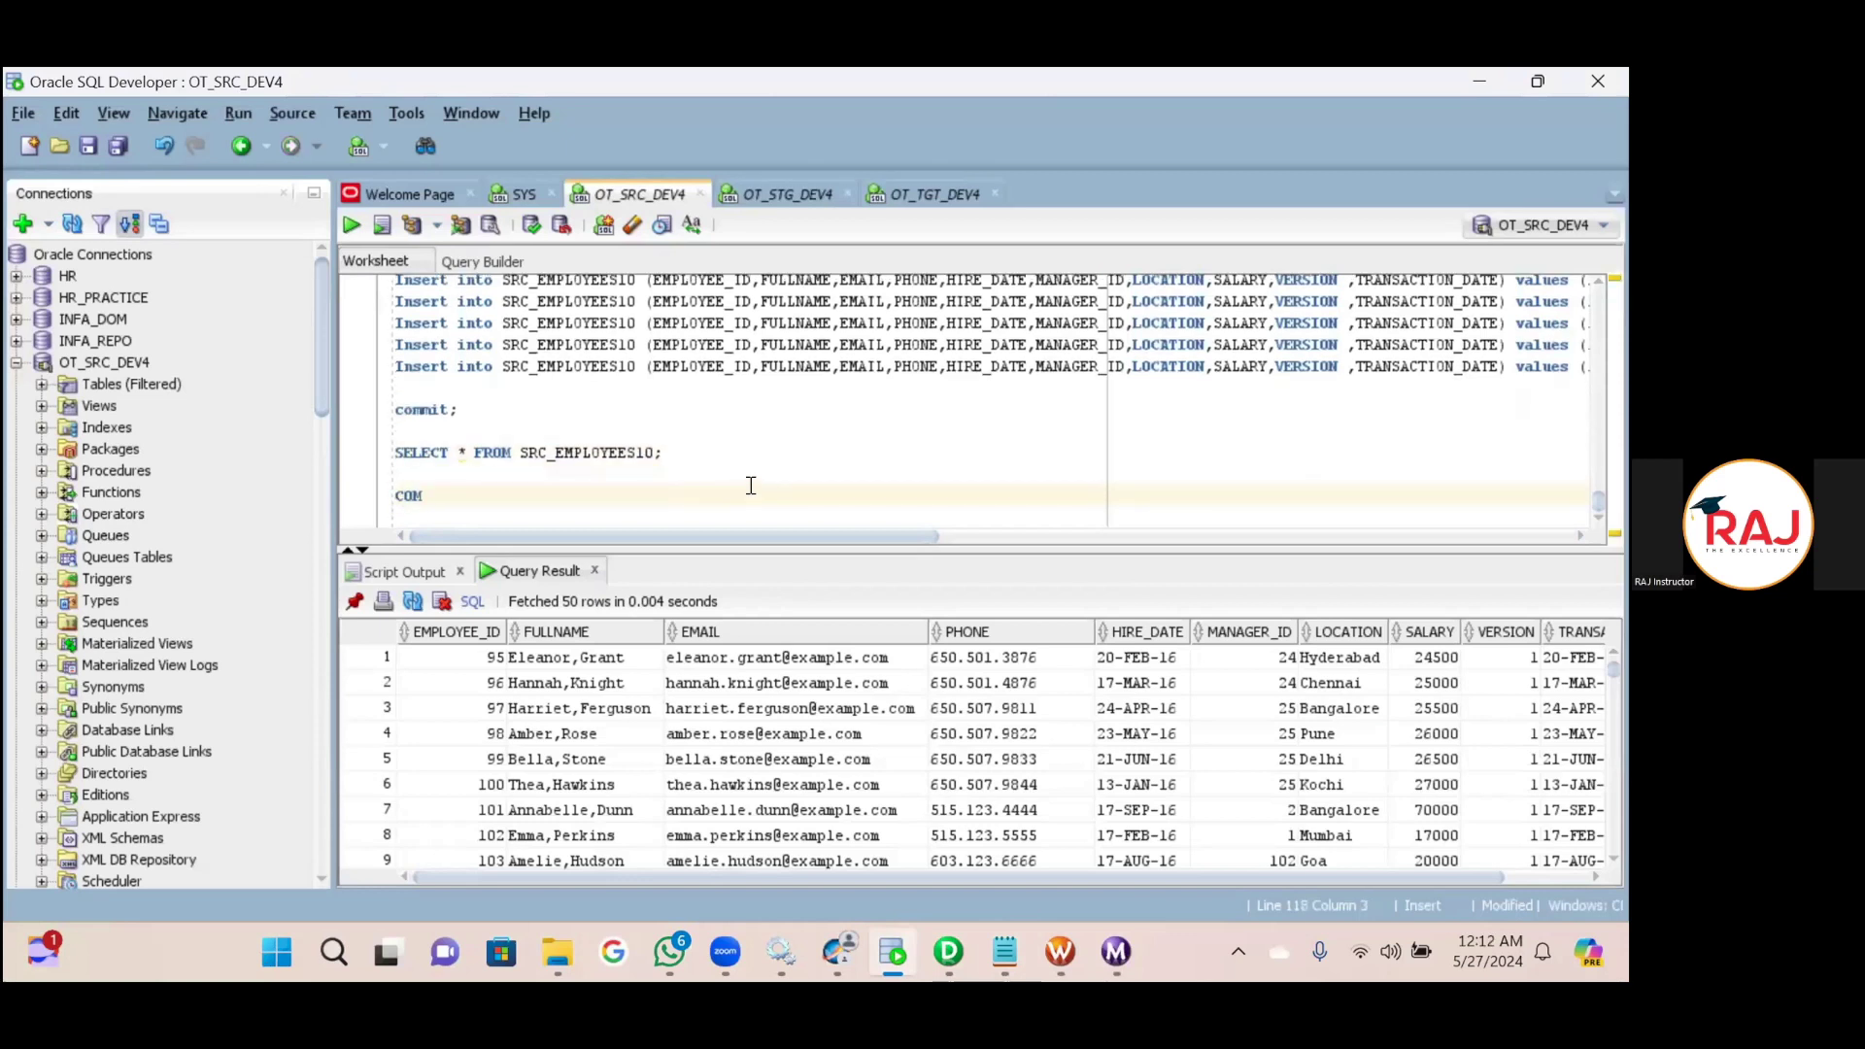
{"action": "type", "text": "MIT;"}
{"action": "left_click_drag", "start_coordinate": [749, 484], "coordinate": [361, 509]}
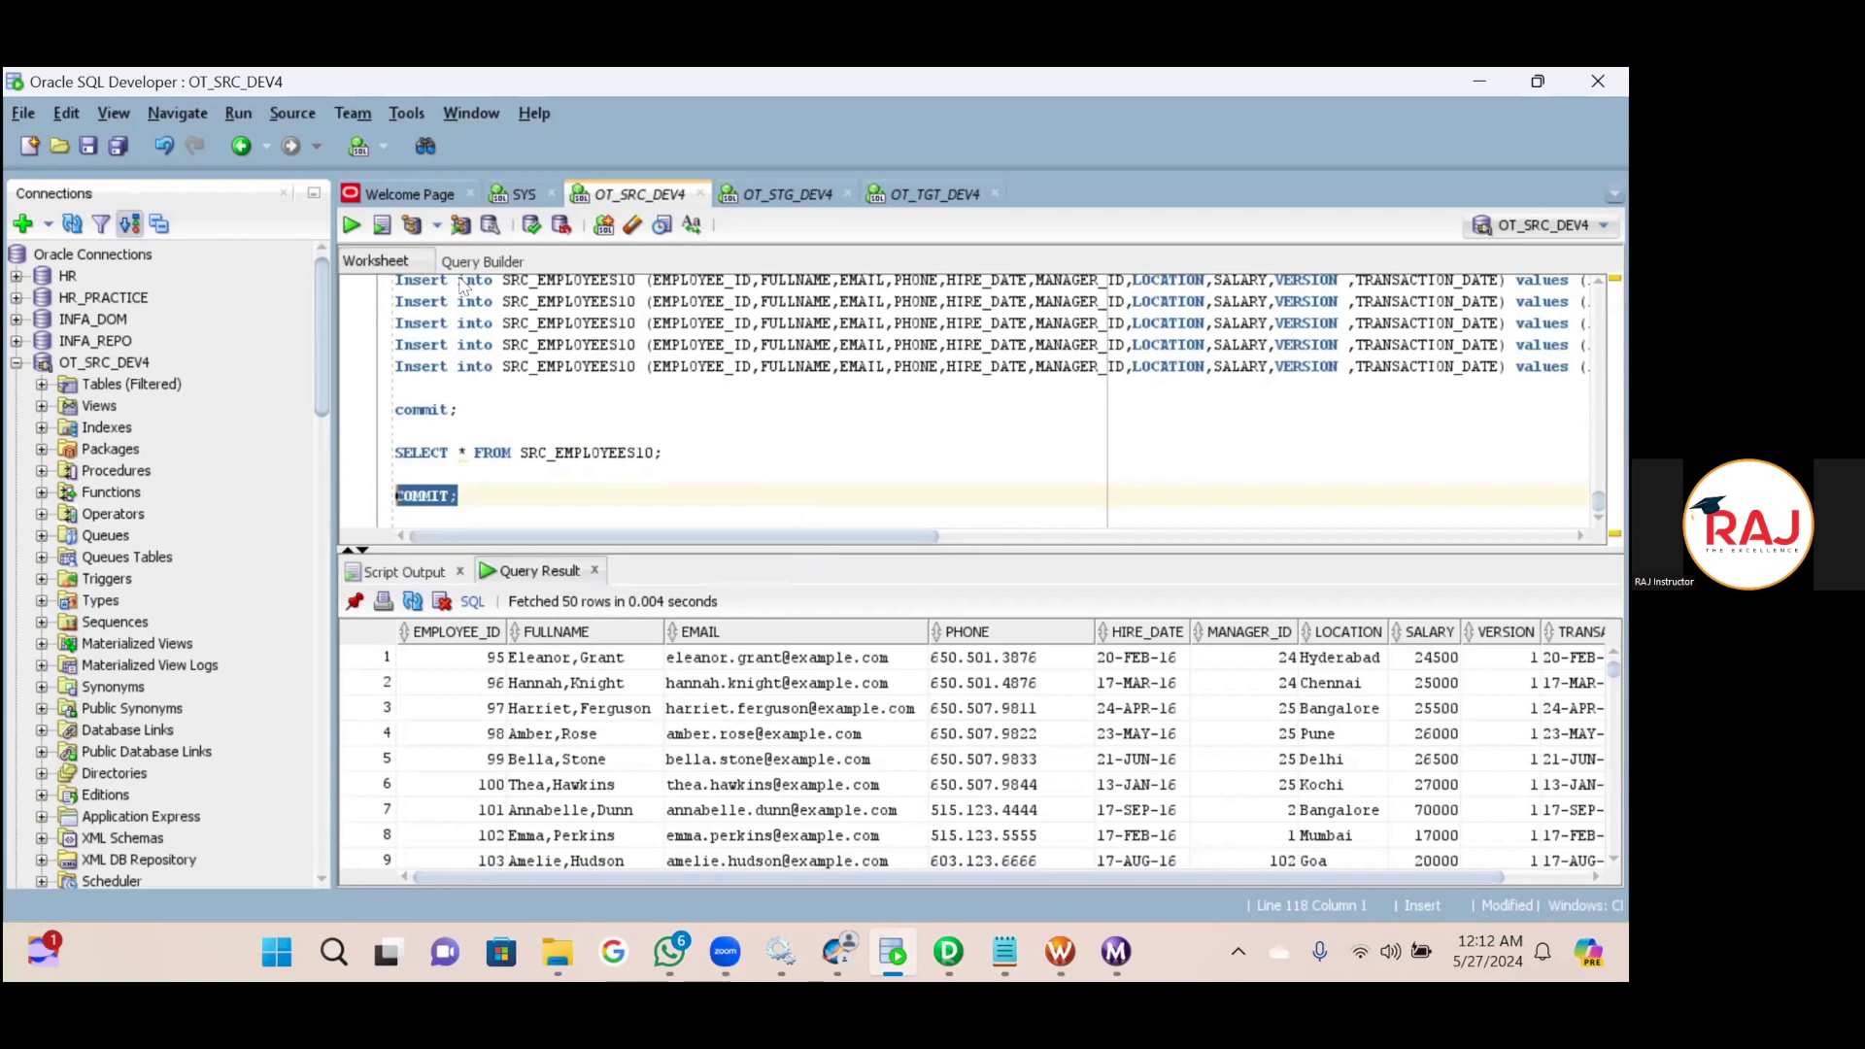
{"action": "left_click", "coordinate": [351, 227]}
{"action": "left_click", "coordinate": [351, 226]}
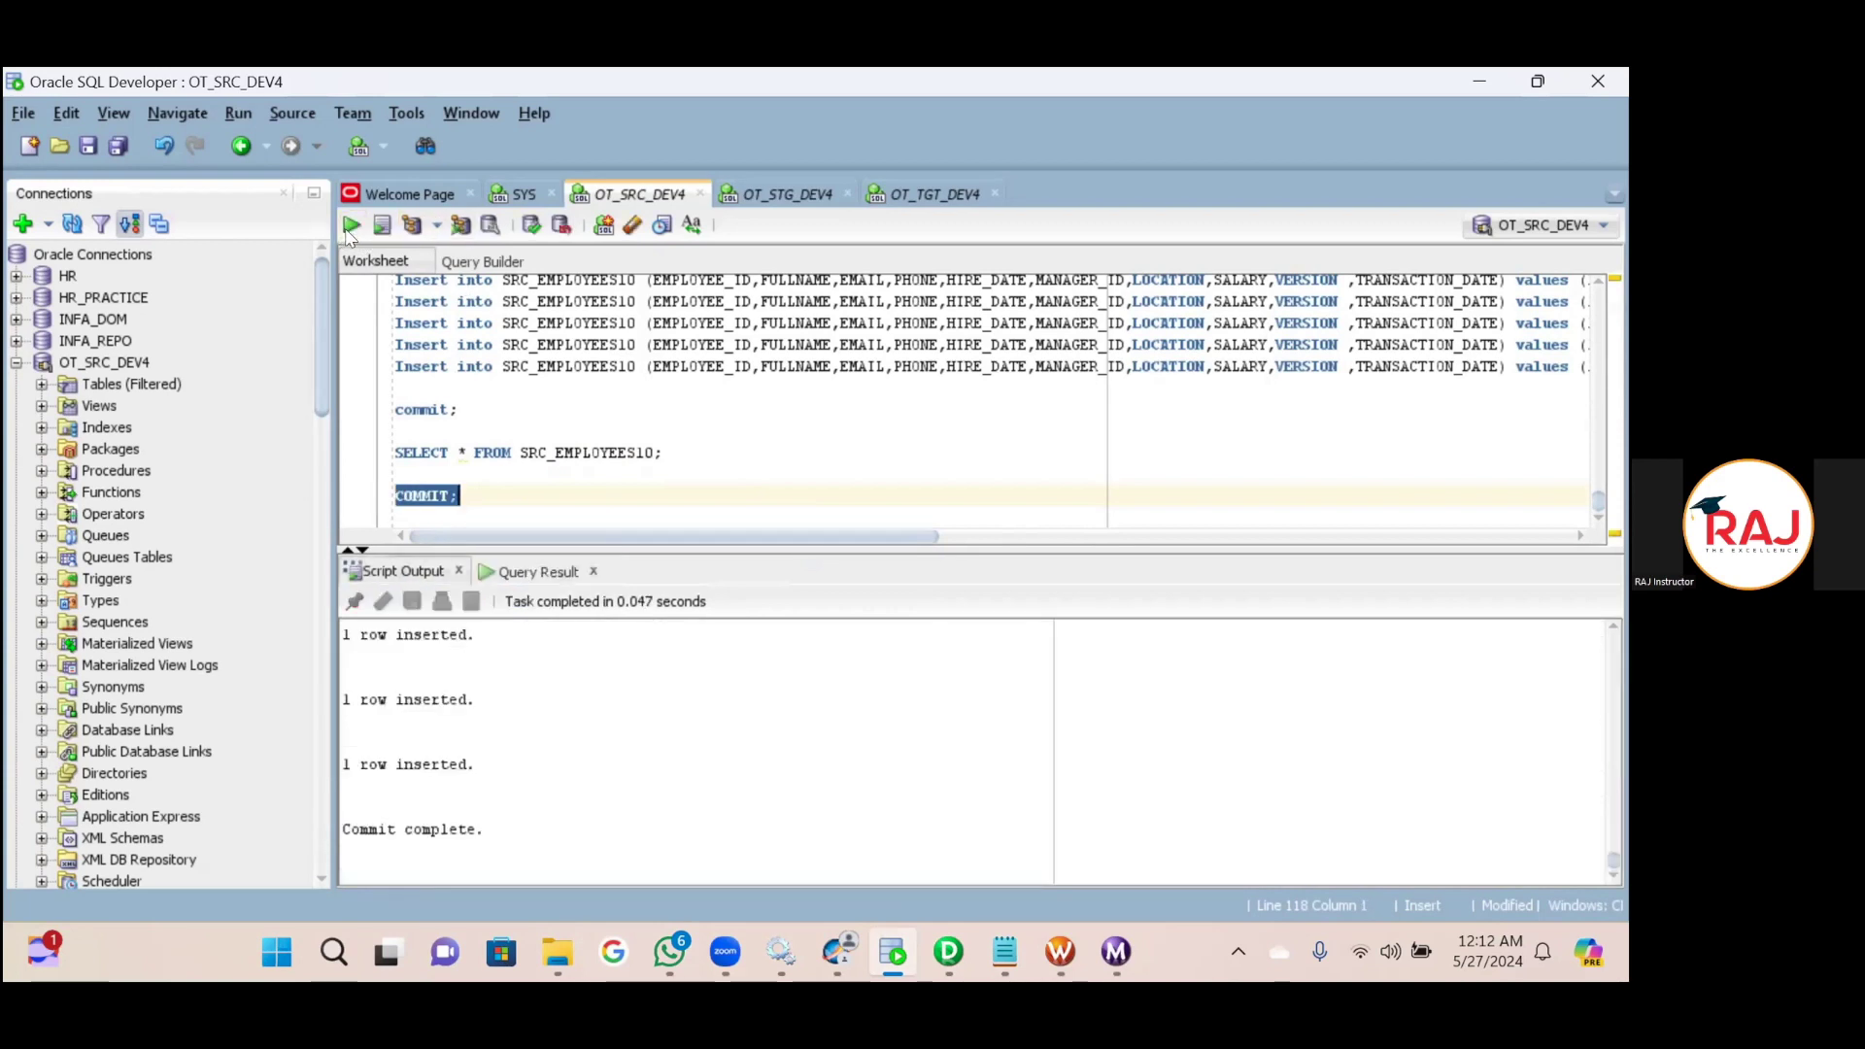
{"action": "key", "text": "Delete"}
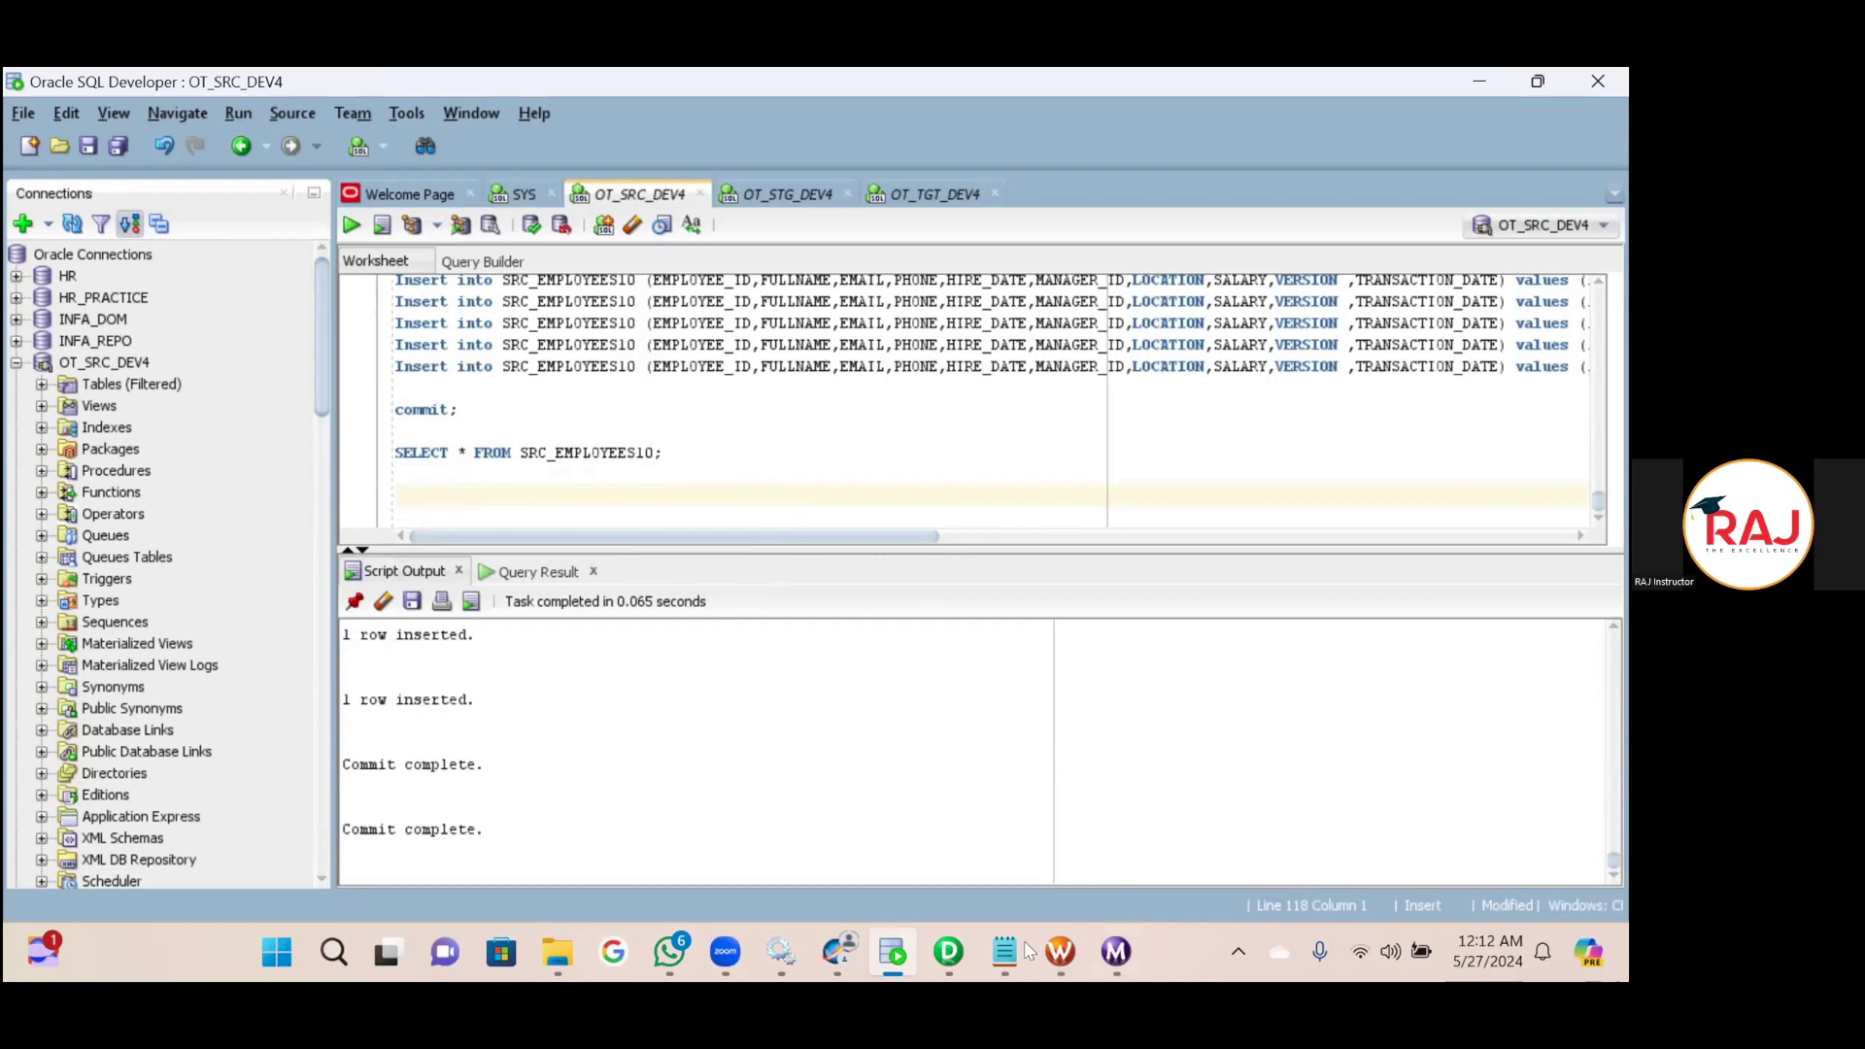
Switch to PowerCenter Designer and hide the navigator to show the whole M_SRC_STG_EMPLOYEES_INCREMENTLOAD mapping.
{"action": "left_click", "coordinate": [932, 956]}
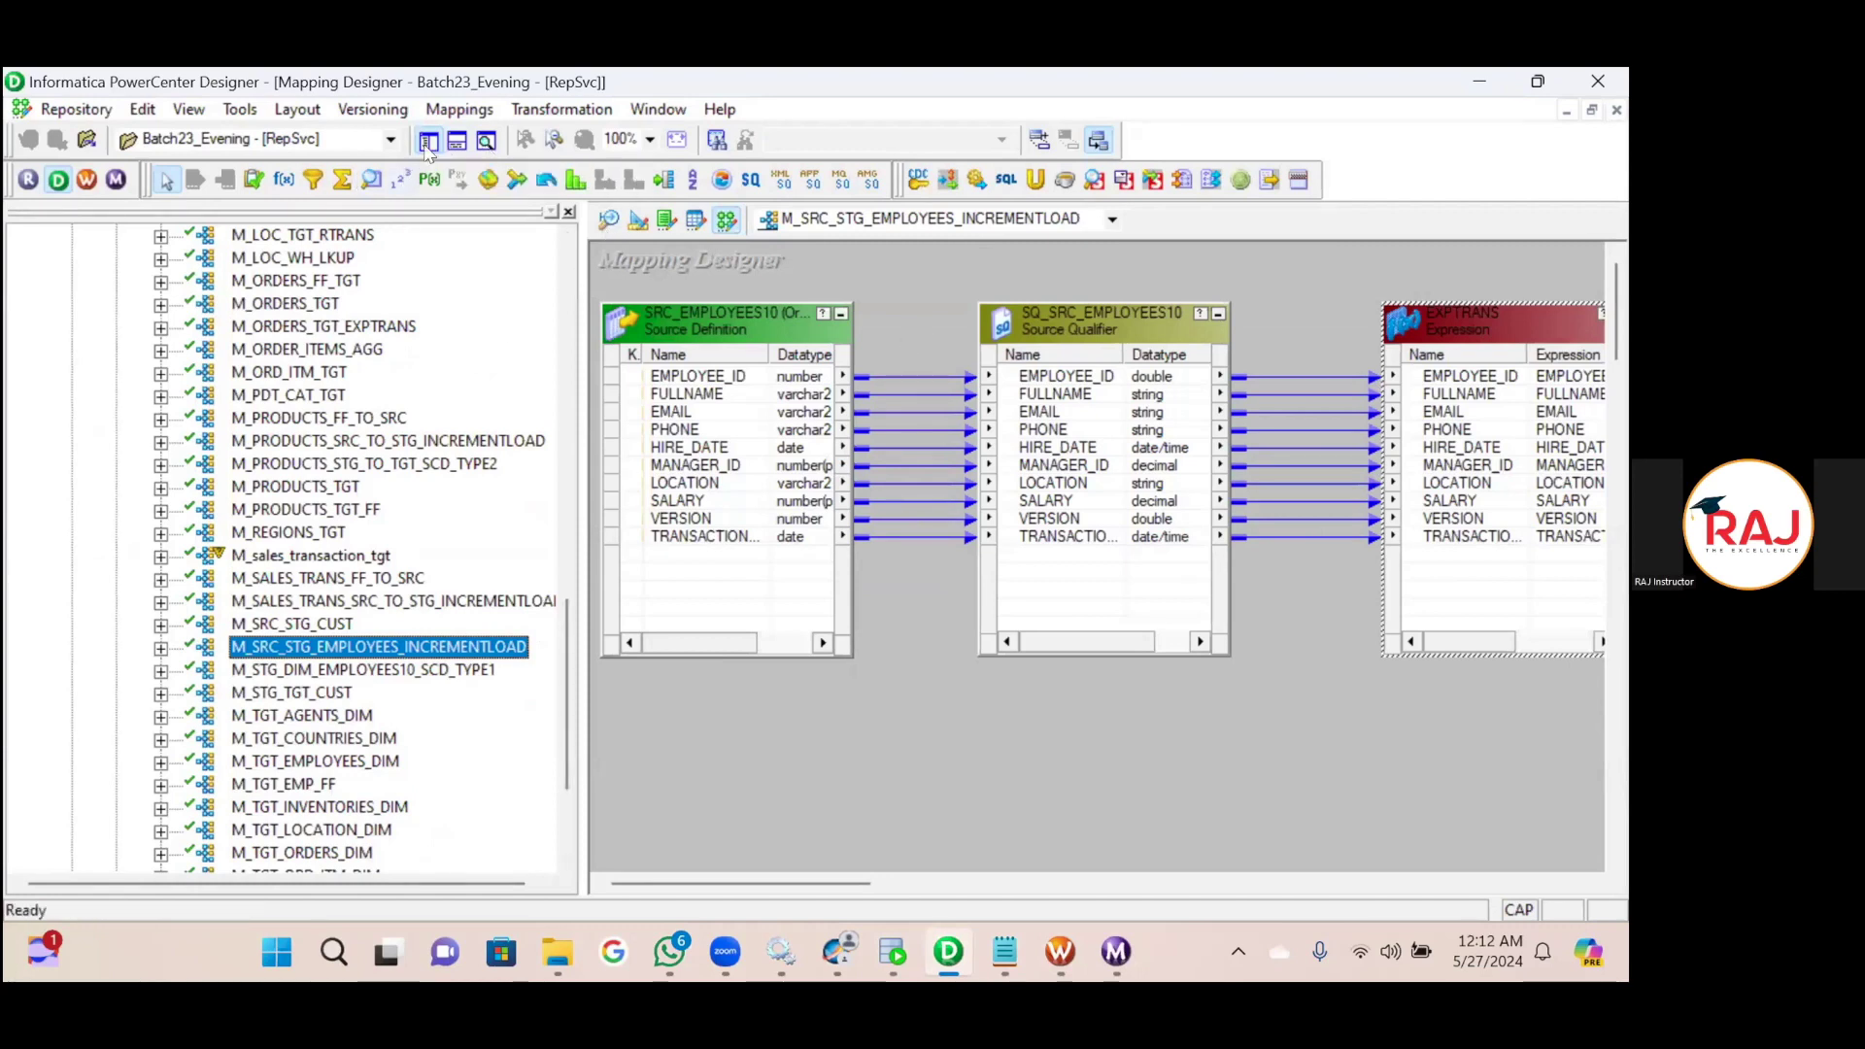
{"action": "left_click", "coordinate": [1113, 957]}
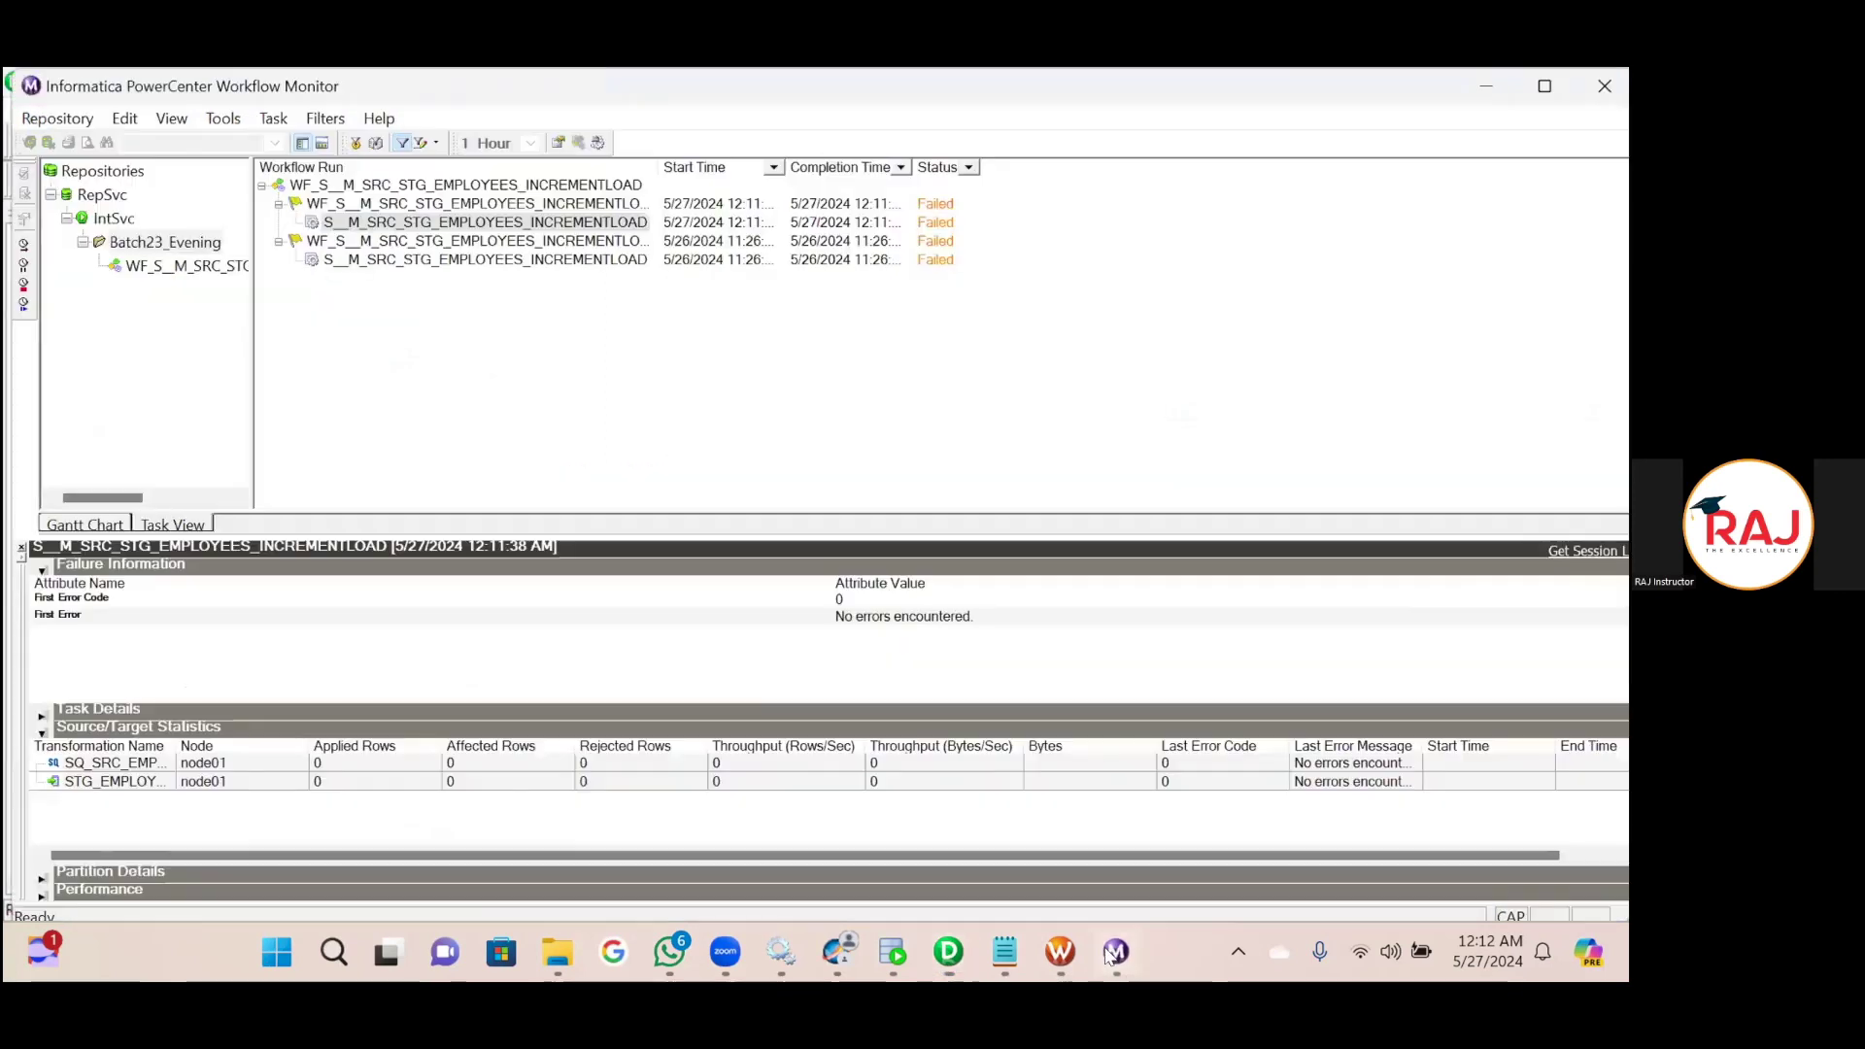
{"action": "left_click", "coordinate": [1113, 957]}
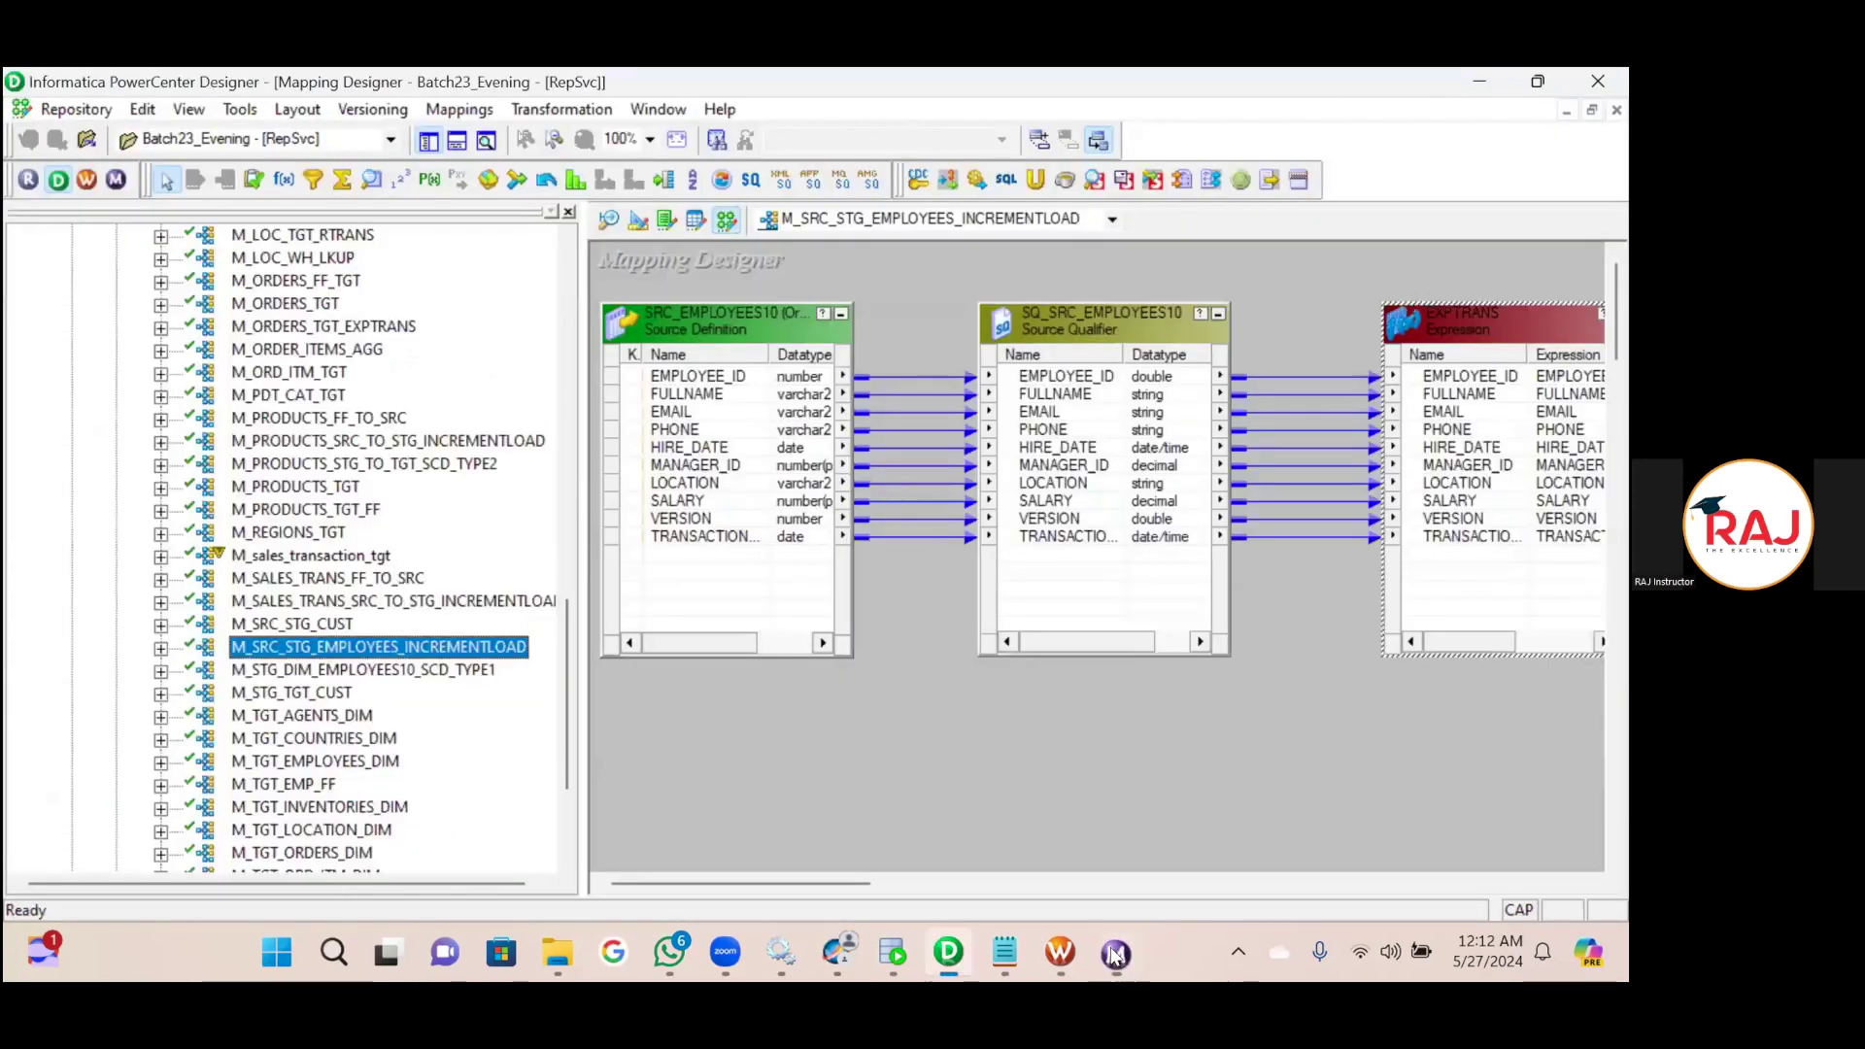
{"action": "left_click", "coordinate": [428, 143]}
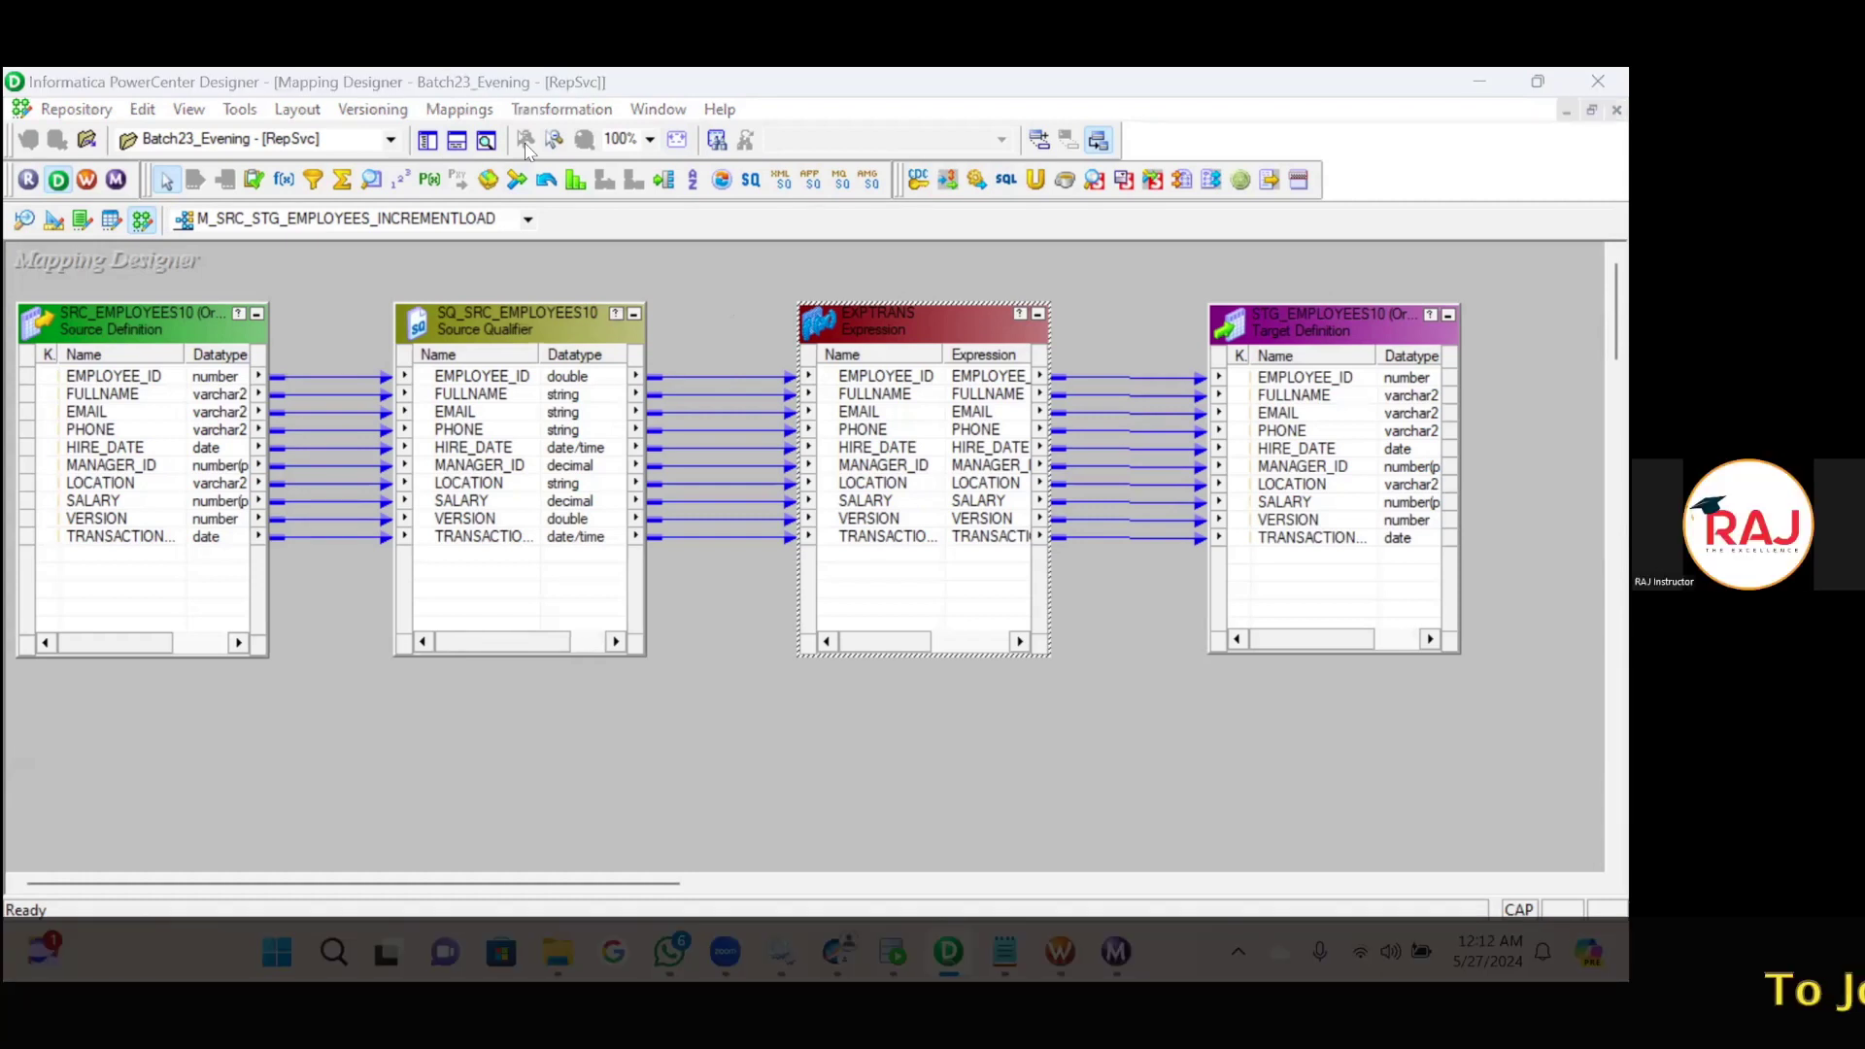
{"action": "left_click", "coordinate": [1068, 281]}
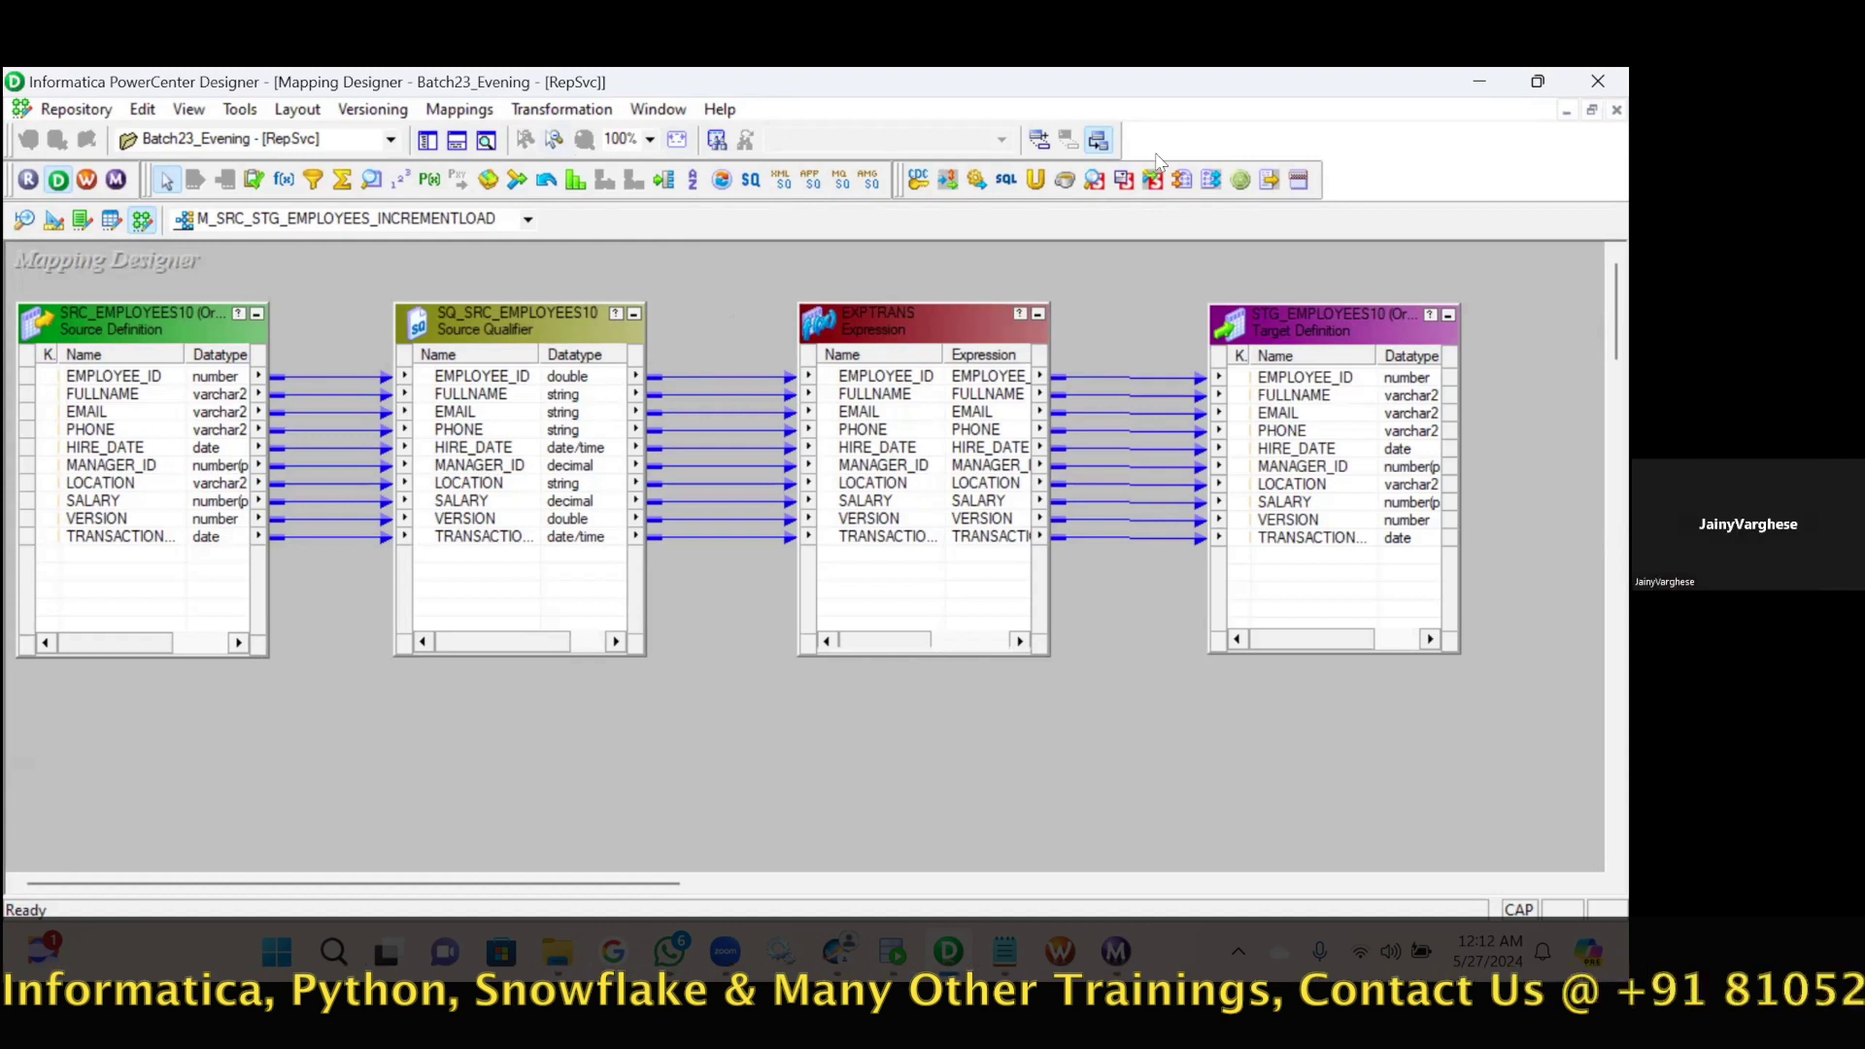
Review the declared parameters and variables of the M_SRC_STG_EMPLOYEES_INCREMENTLOAD mapping and close the declaration dialog.
{"action": "left_click", "coordinate": [462, 367]}
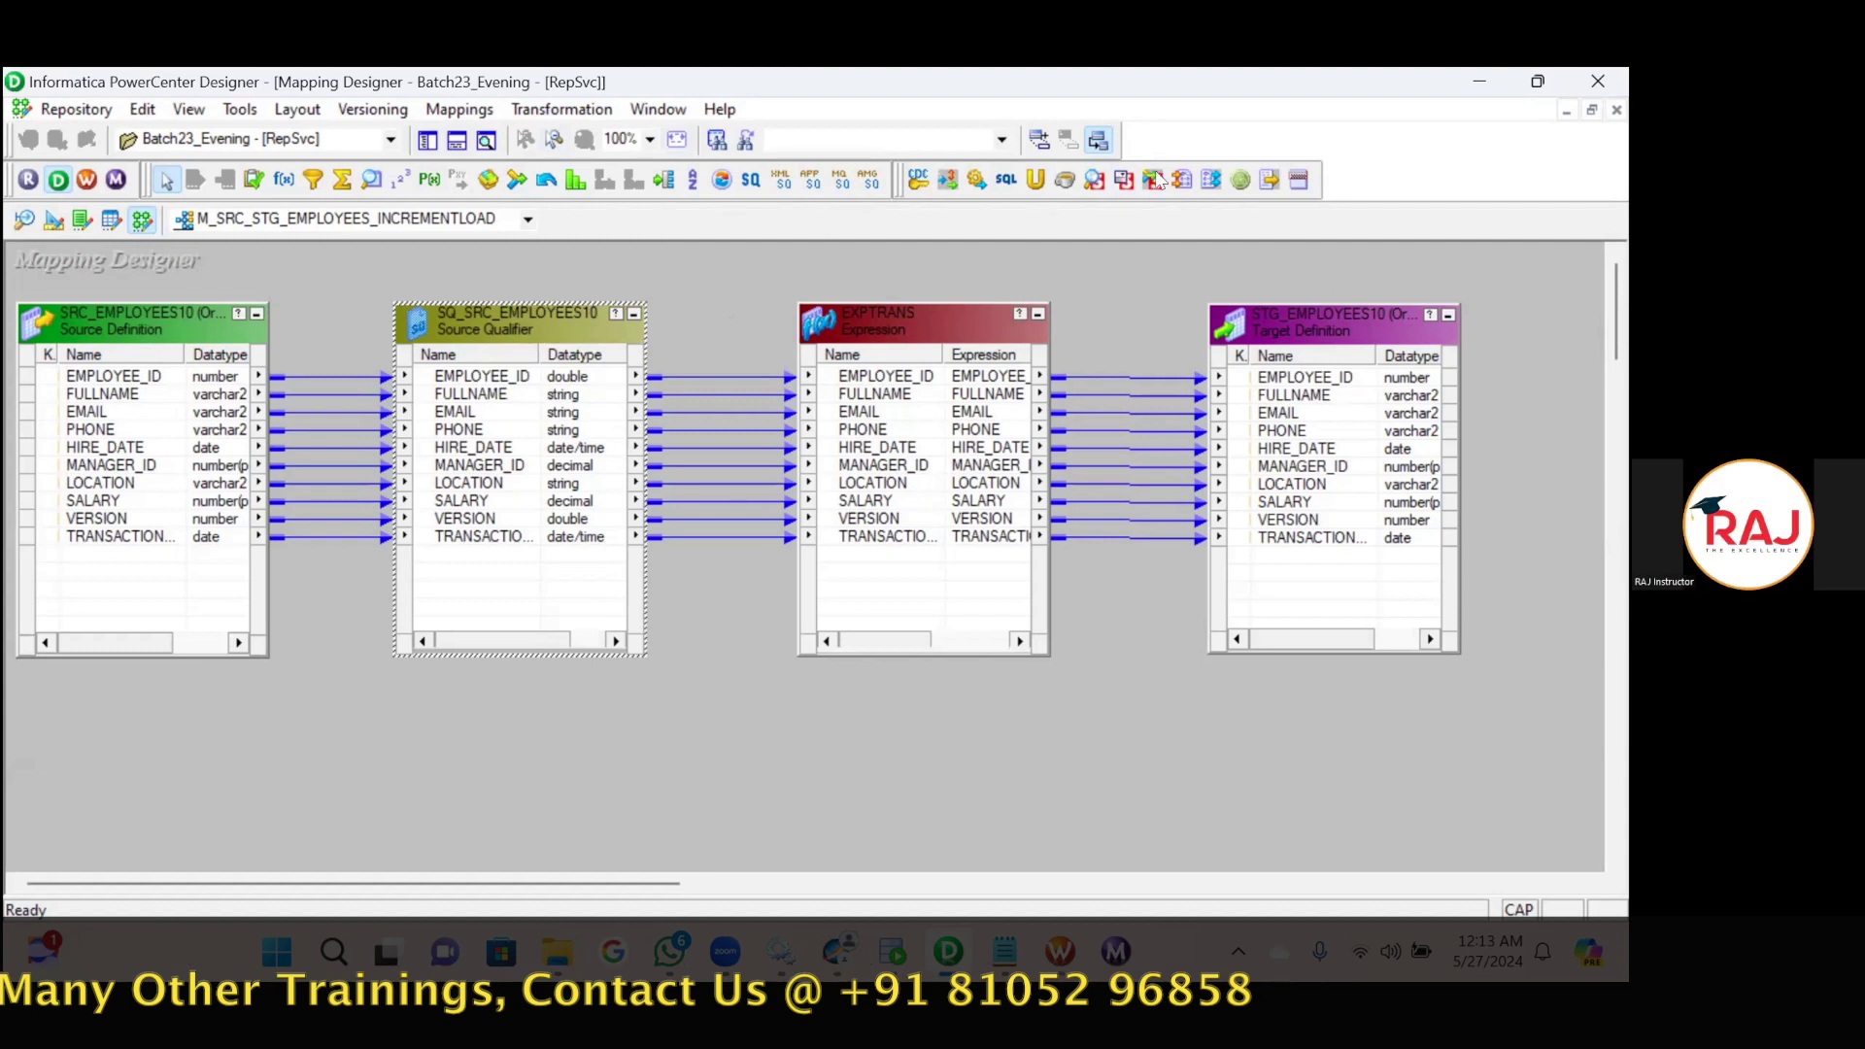
{"action": "left_click", "coordinate": [460, 109]}
{"action": "left_click", "coordinate": [515, 403]}
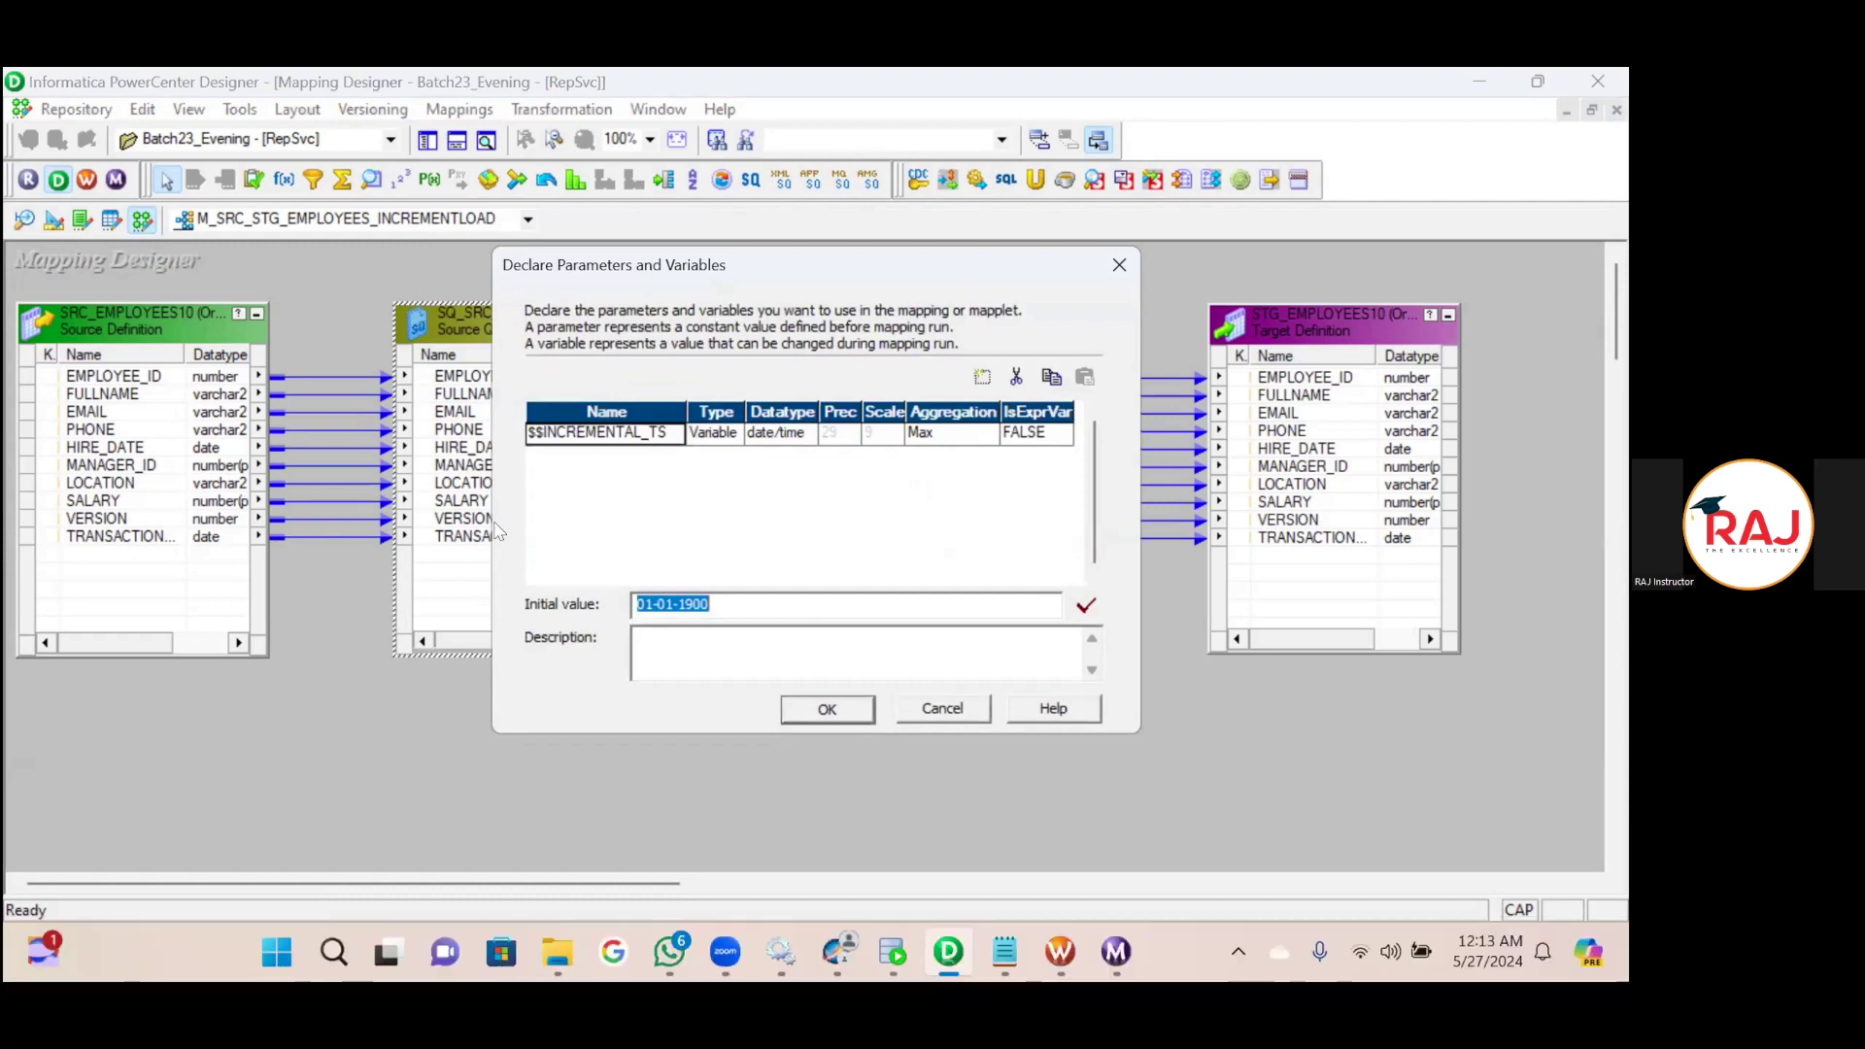
{"action": "left_click", "coordinate": [821, 706]}
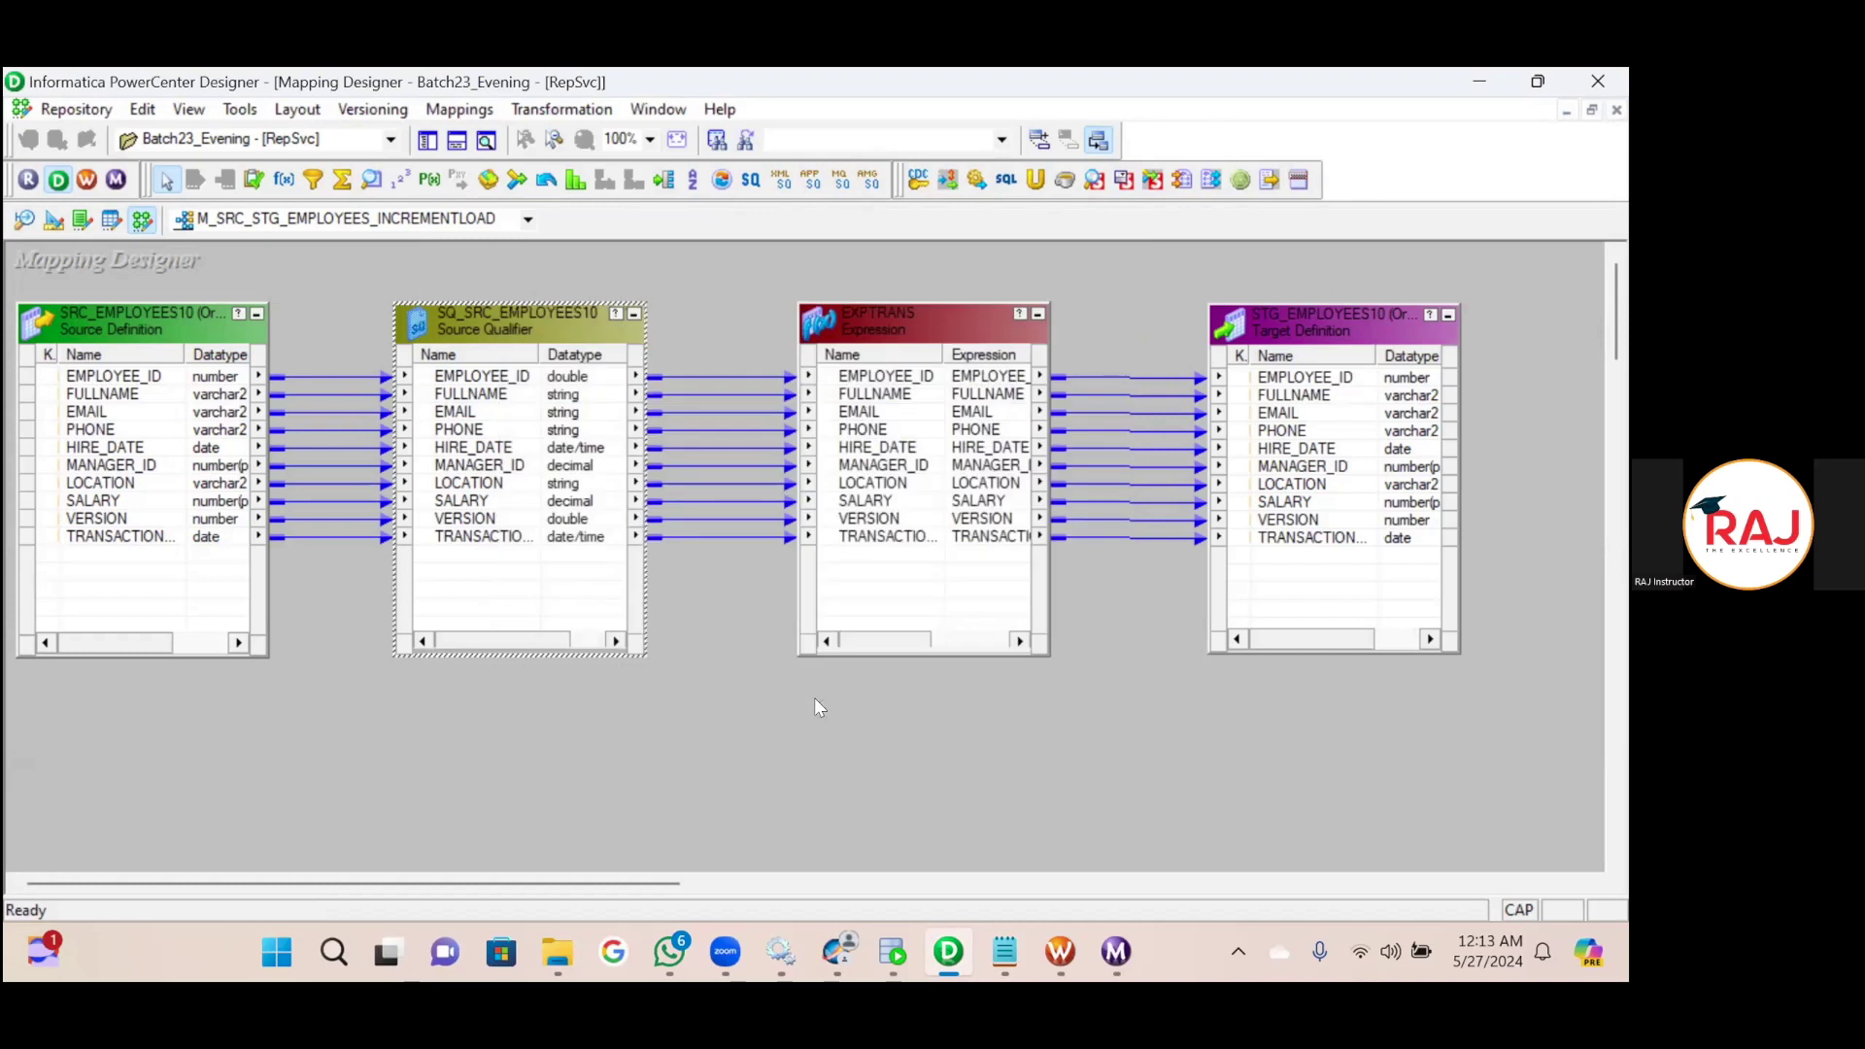
Review the SQL query of the SQ_SRC_EMPLOYEES10 source qualifier down to its WHERE condition, and close its settings.
{"action": "double_click", "coordinate": [522, 318]}
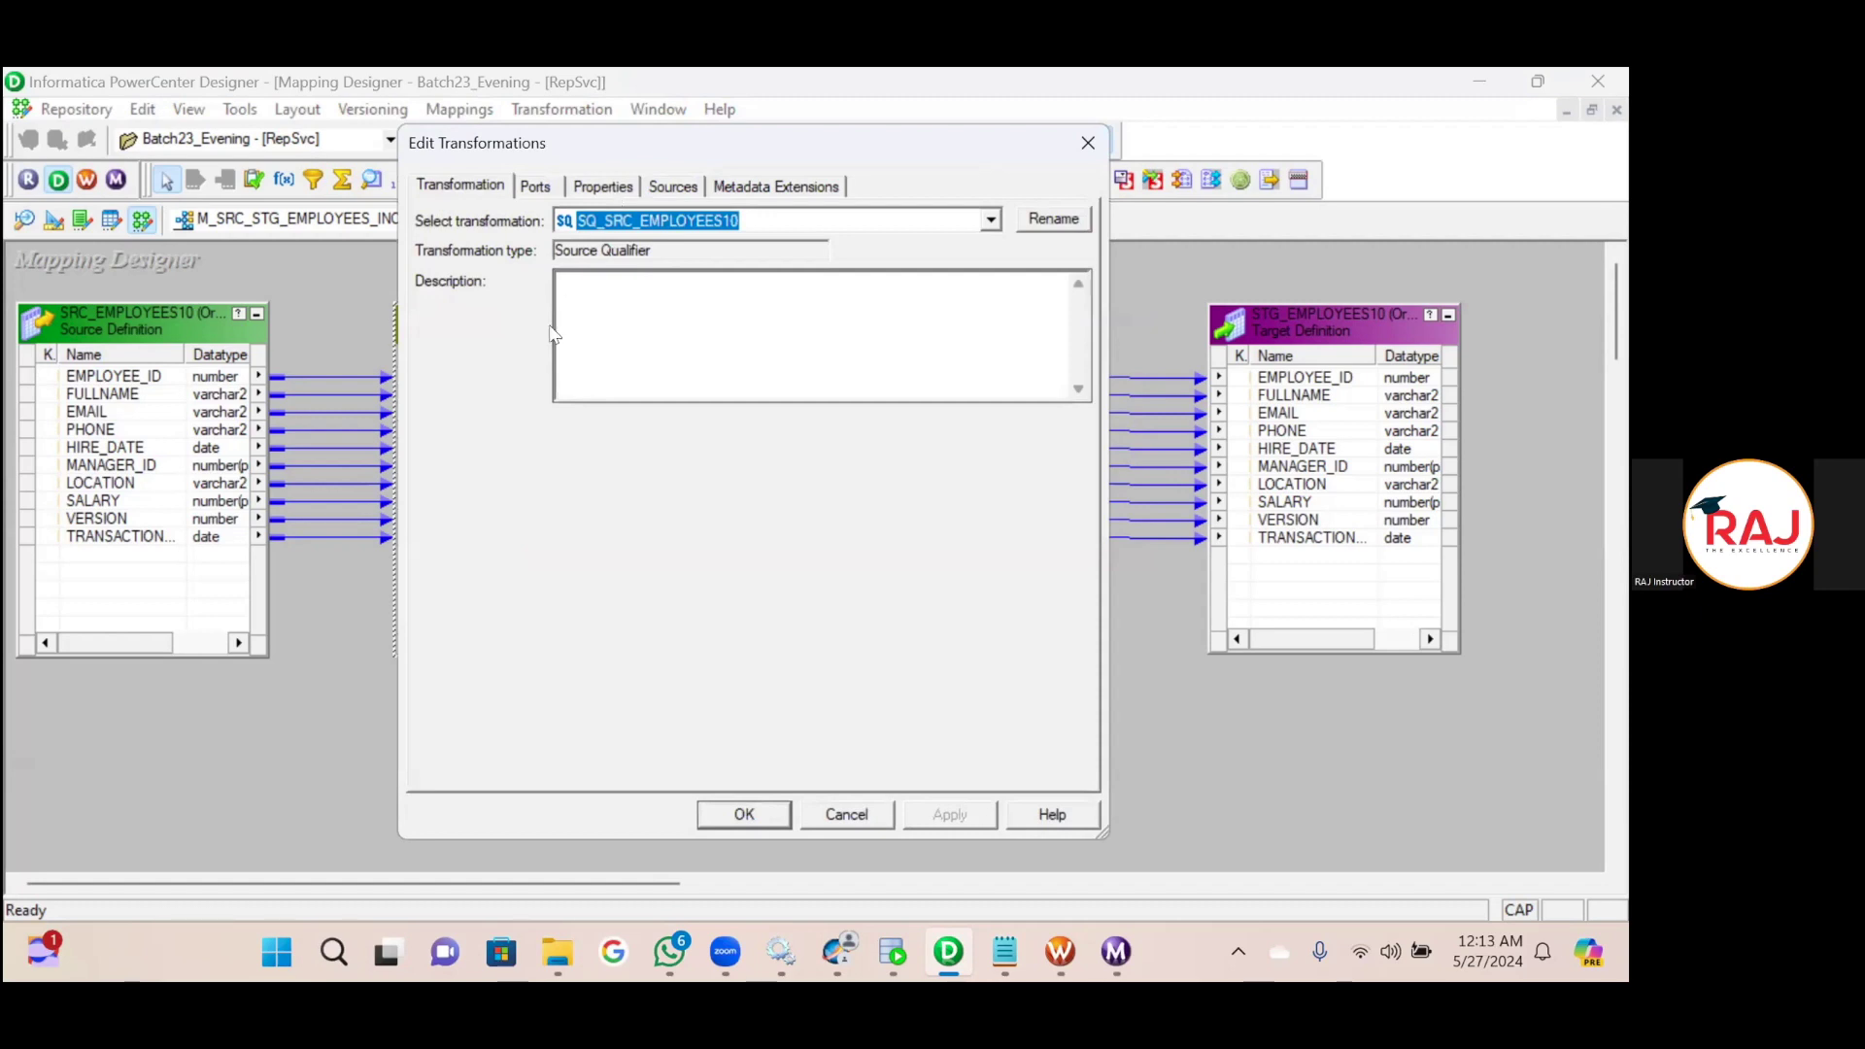
{"action": "left_click", "coordinate": [624, 191]}
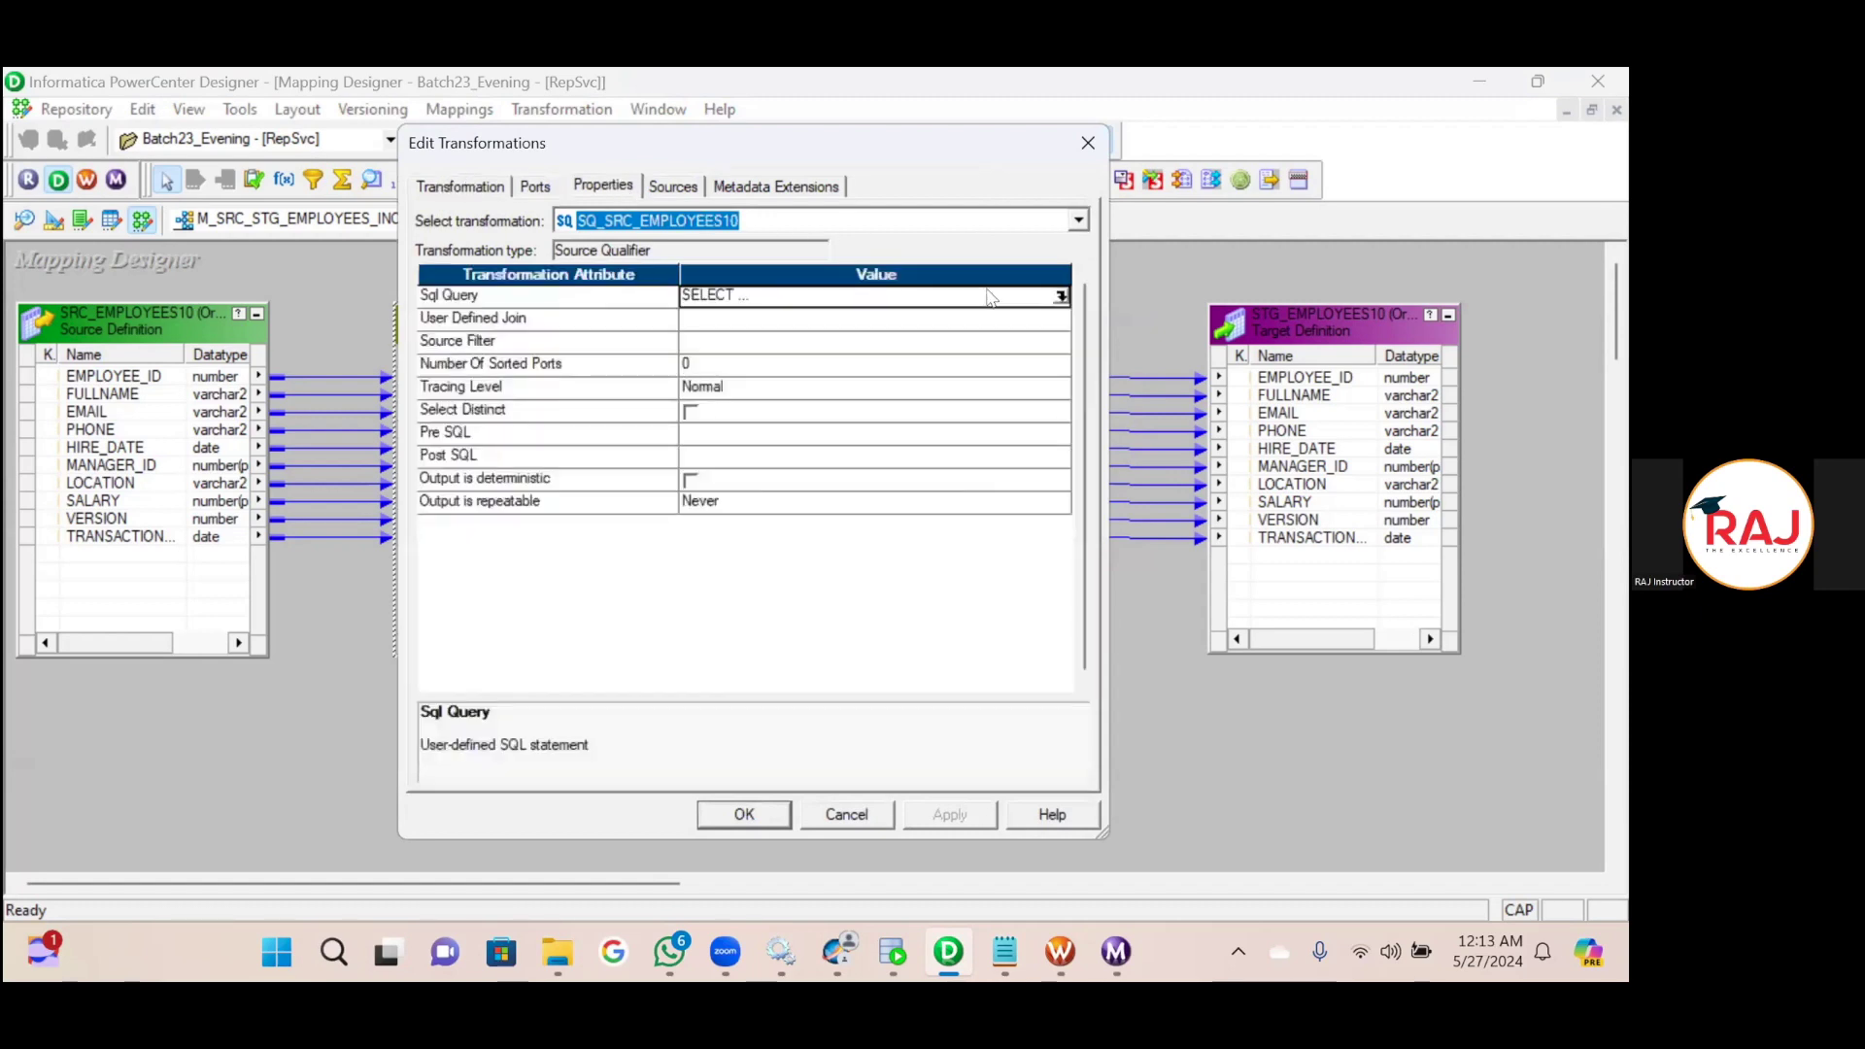
{"action": "left_click", "coordinate": [1060, 296]}
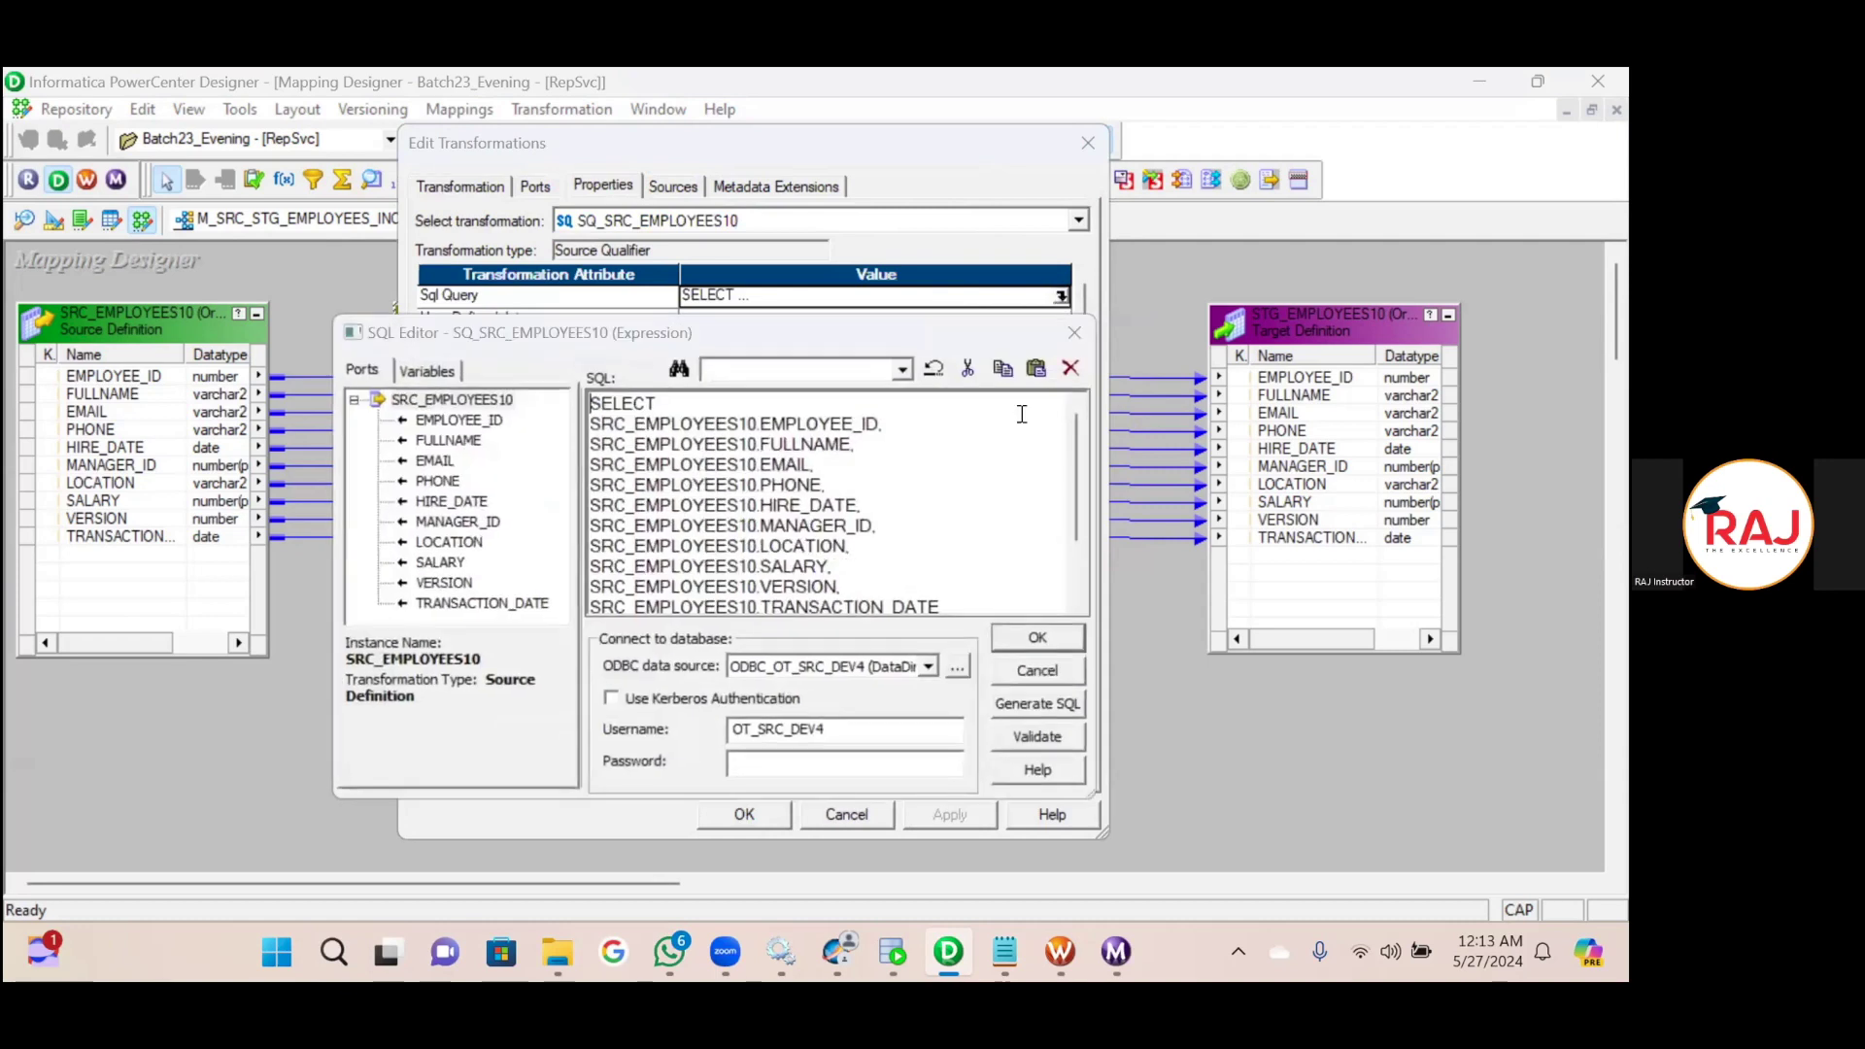
{"action": "left_click_drag", "start_coordinate": [1078, 555], "coordinate": [1081, 590]}
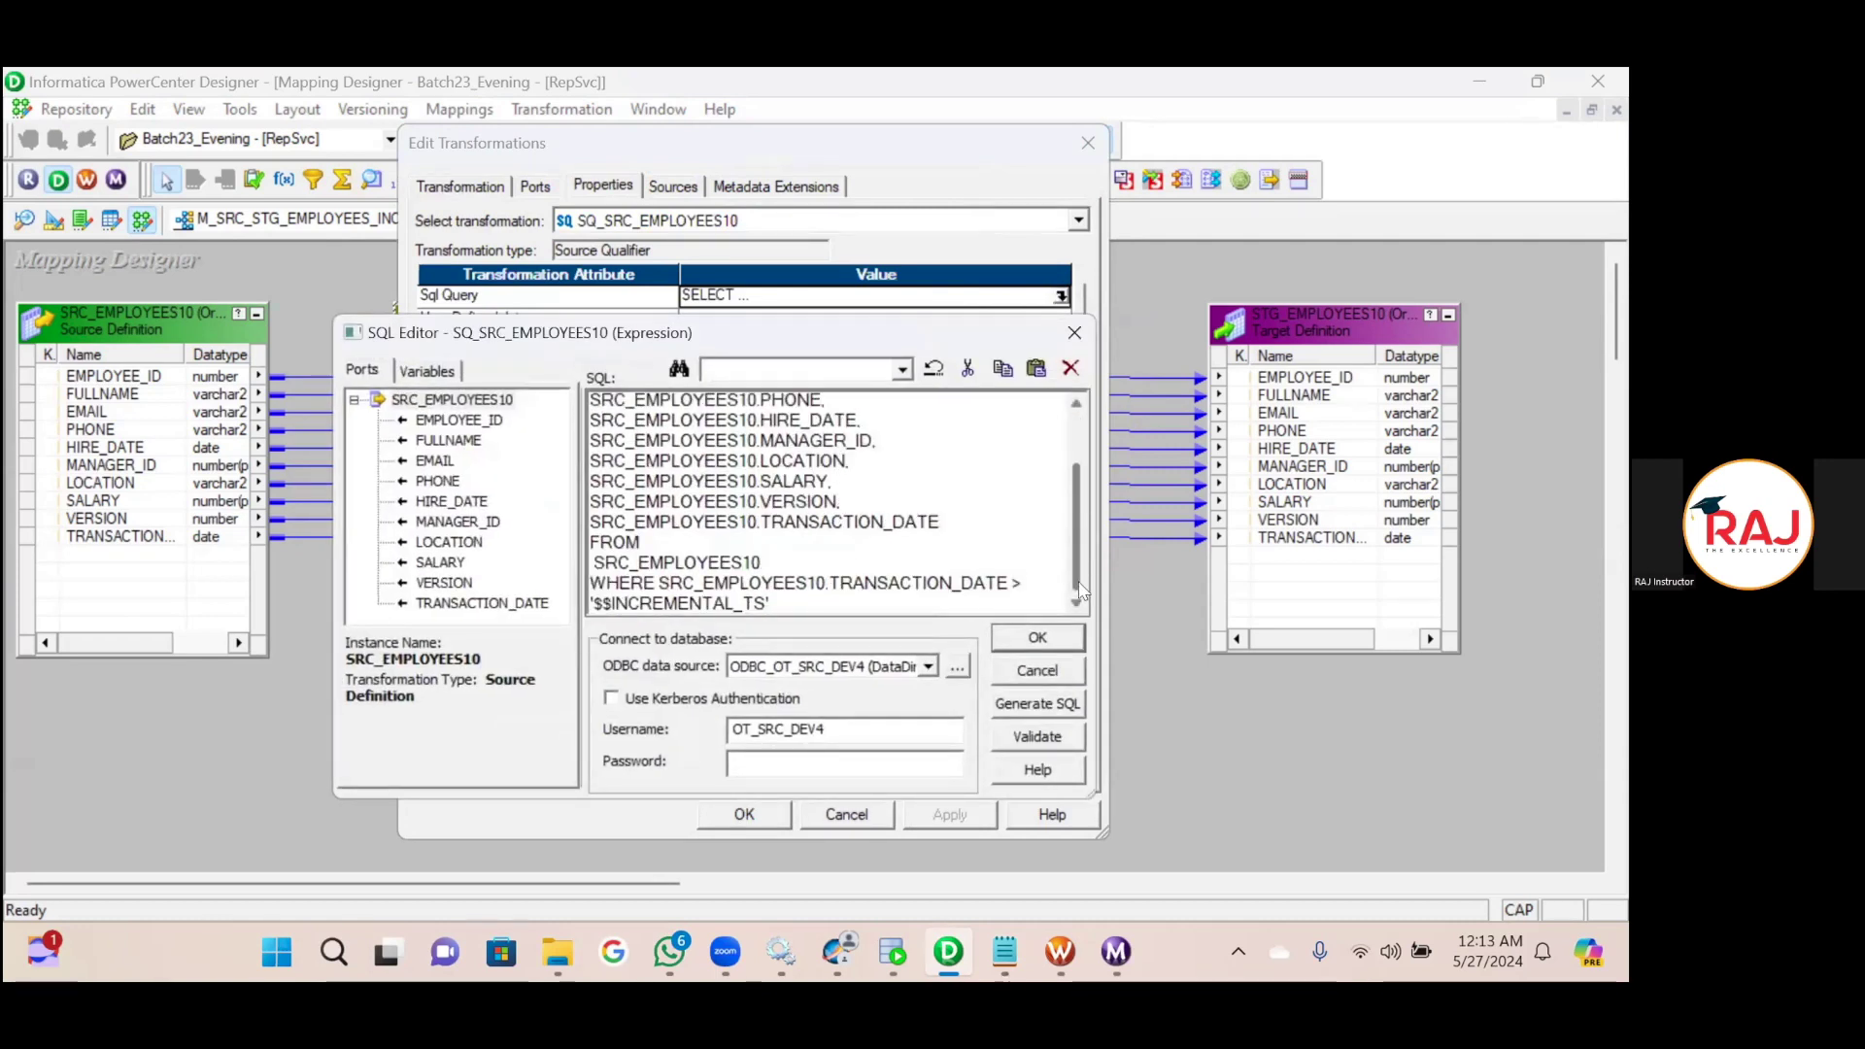
{"action": "left_click", "coordinate": [1040, 638]}
{"action": "left_click", "coordinate": [766, 815]}
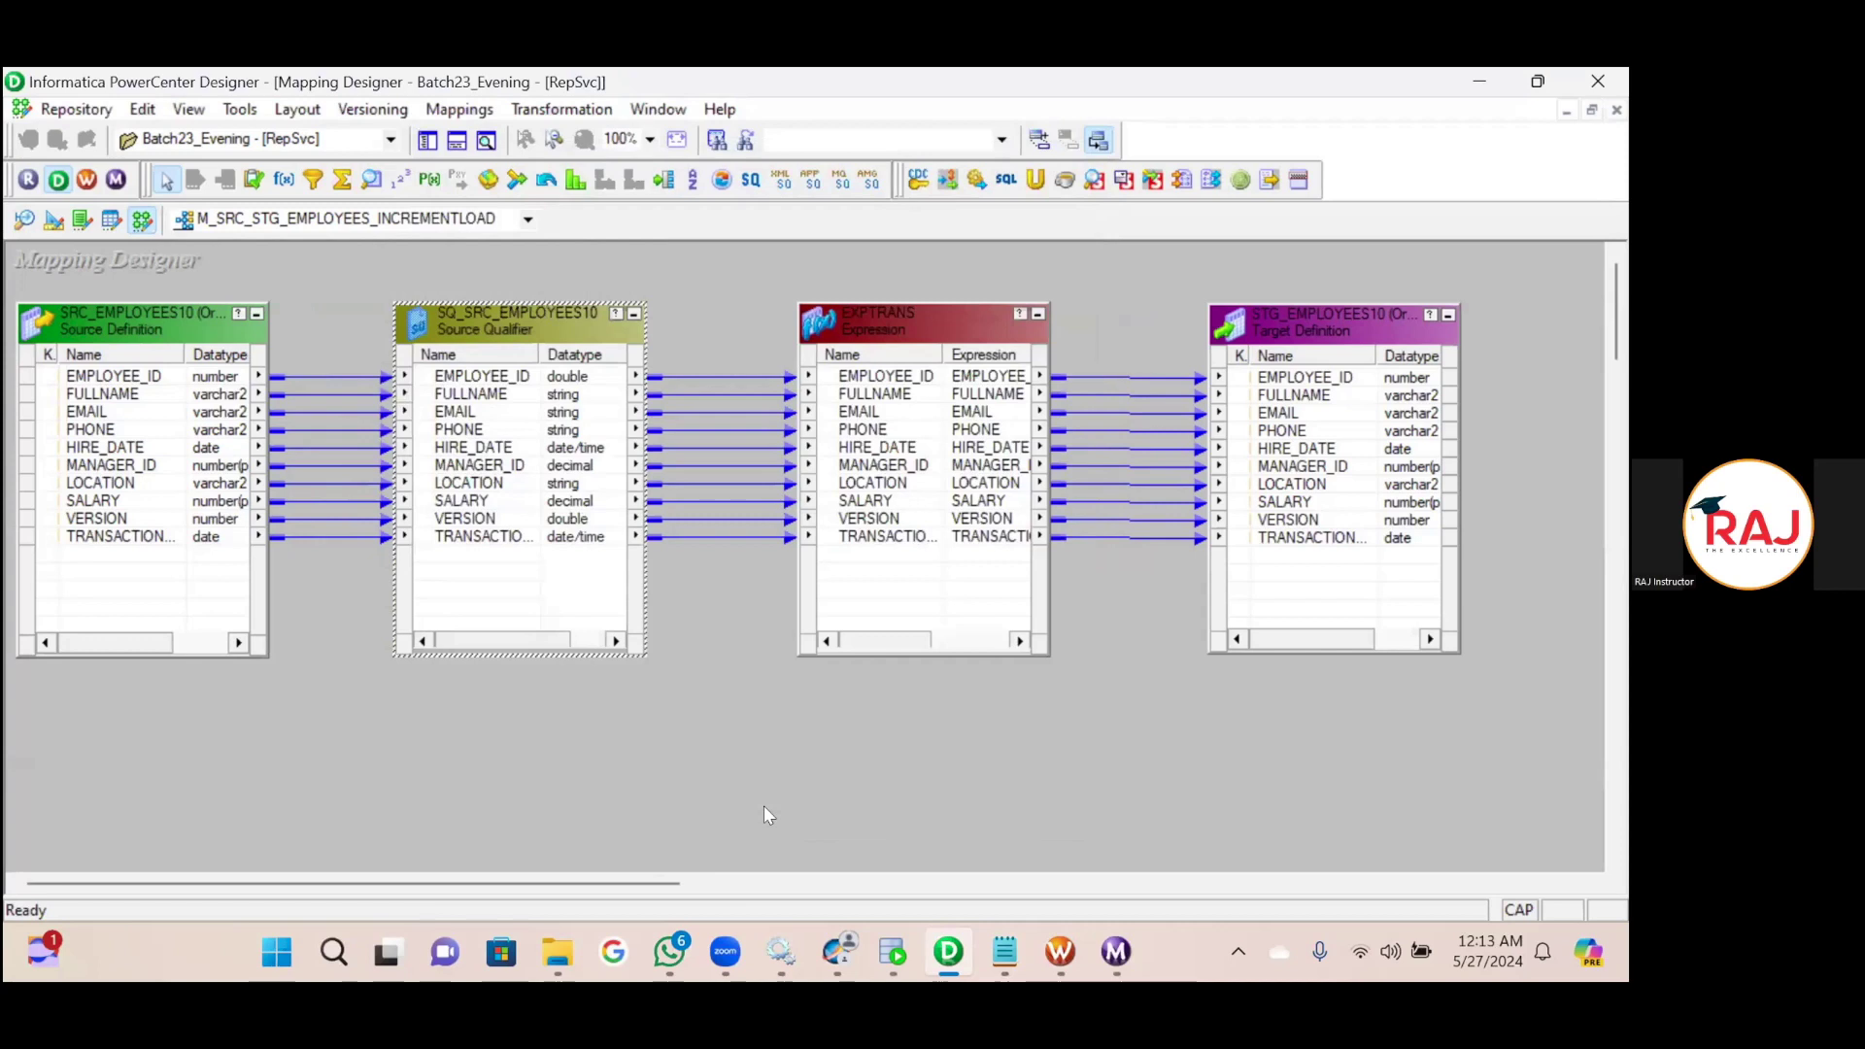
Review the v_FLAG port's expression in the EXPTRANS transformation and close its settings.
{"action": "double_click", "coordinate": [917, 318]}
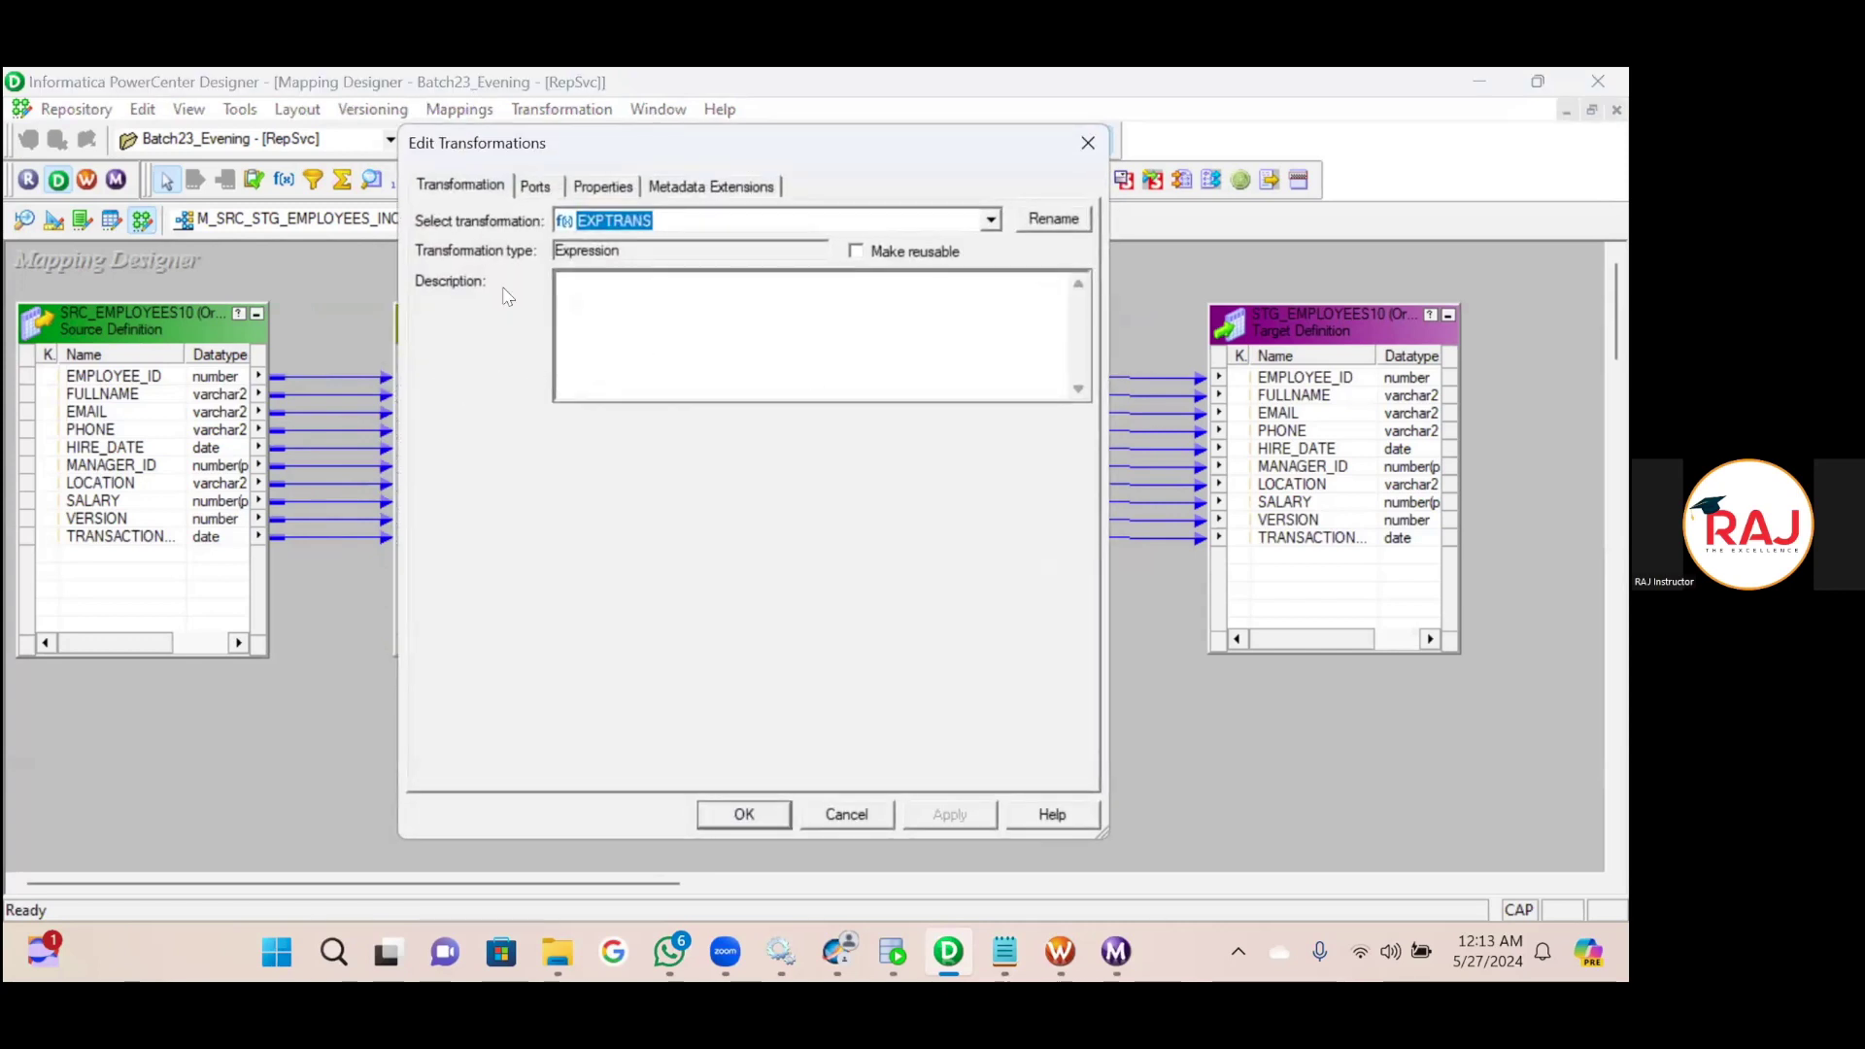
{"action": "left_click", "coordinate": [601, 187]}
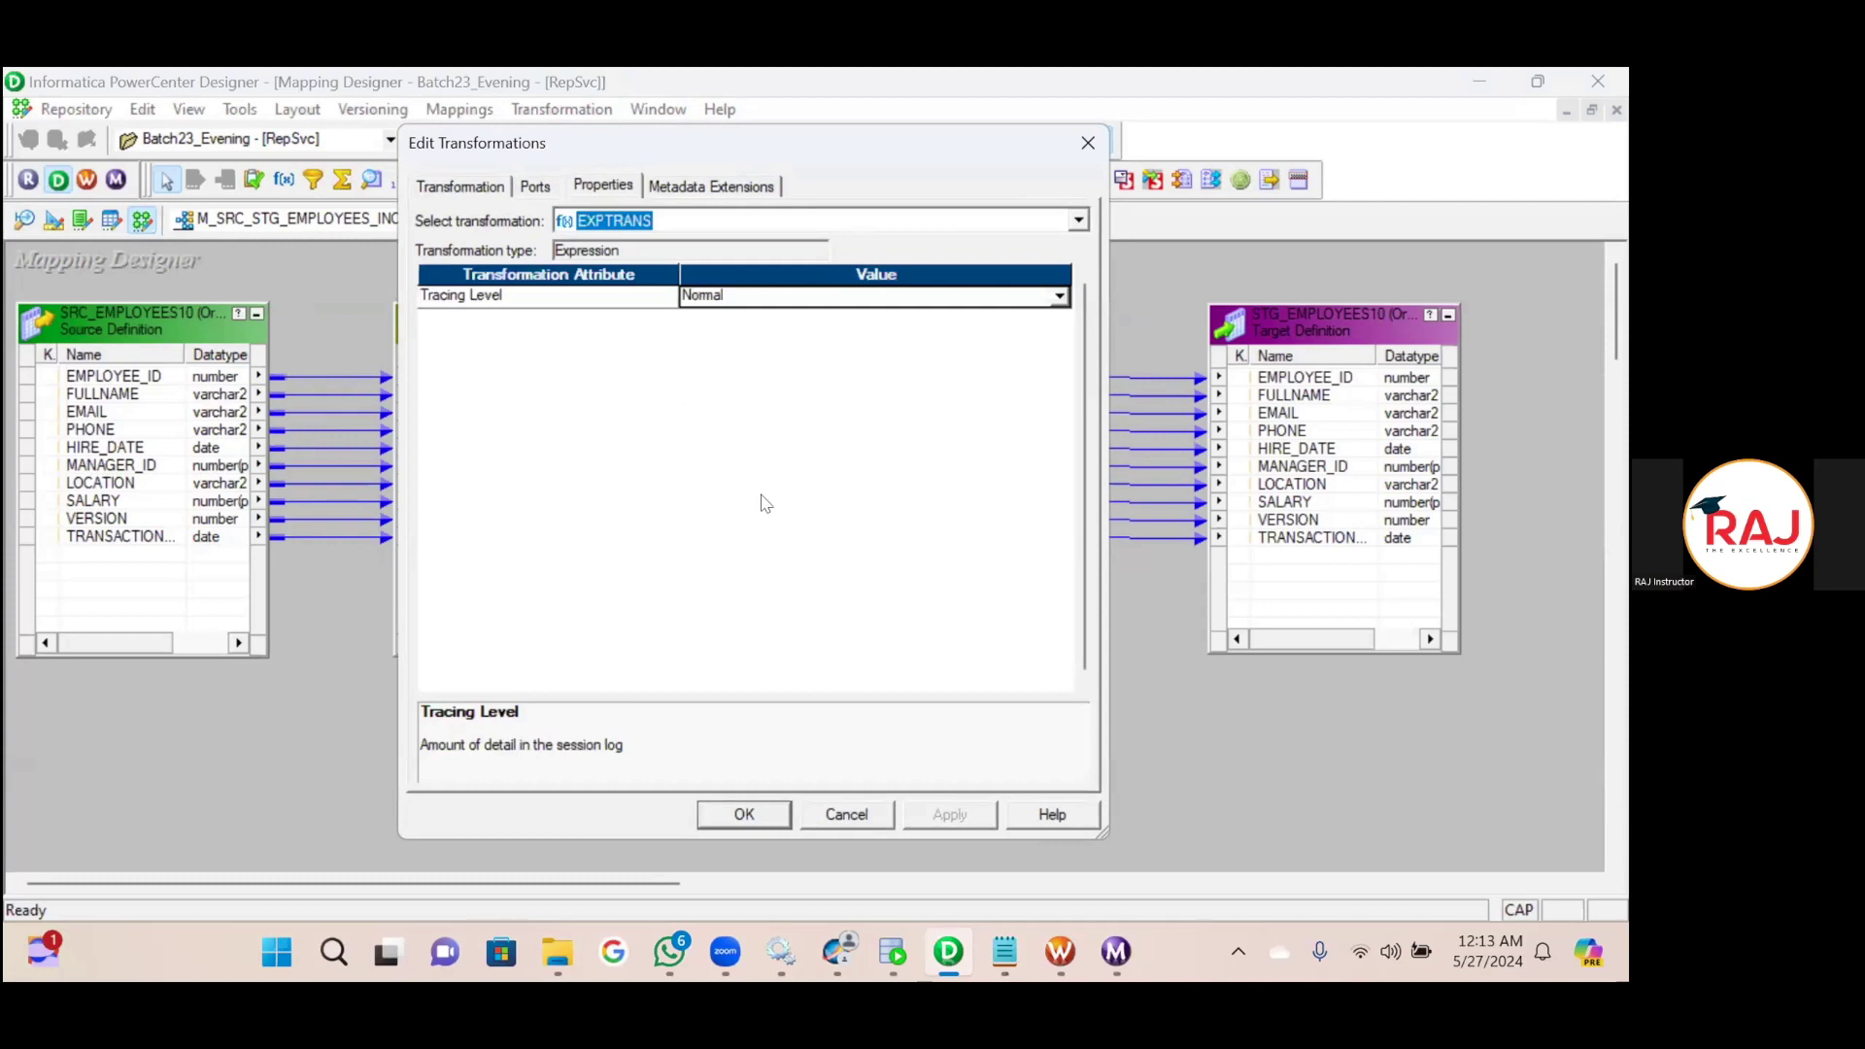
{"action": "left_click", "coordinate": [537, 188]}
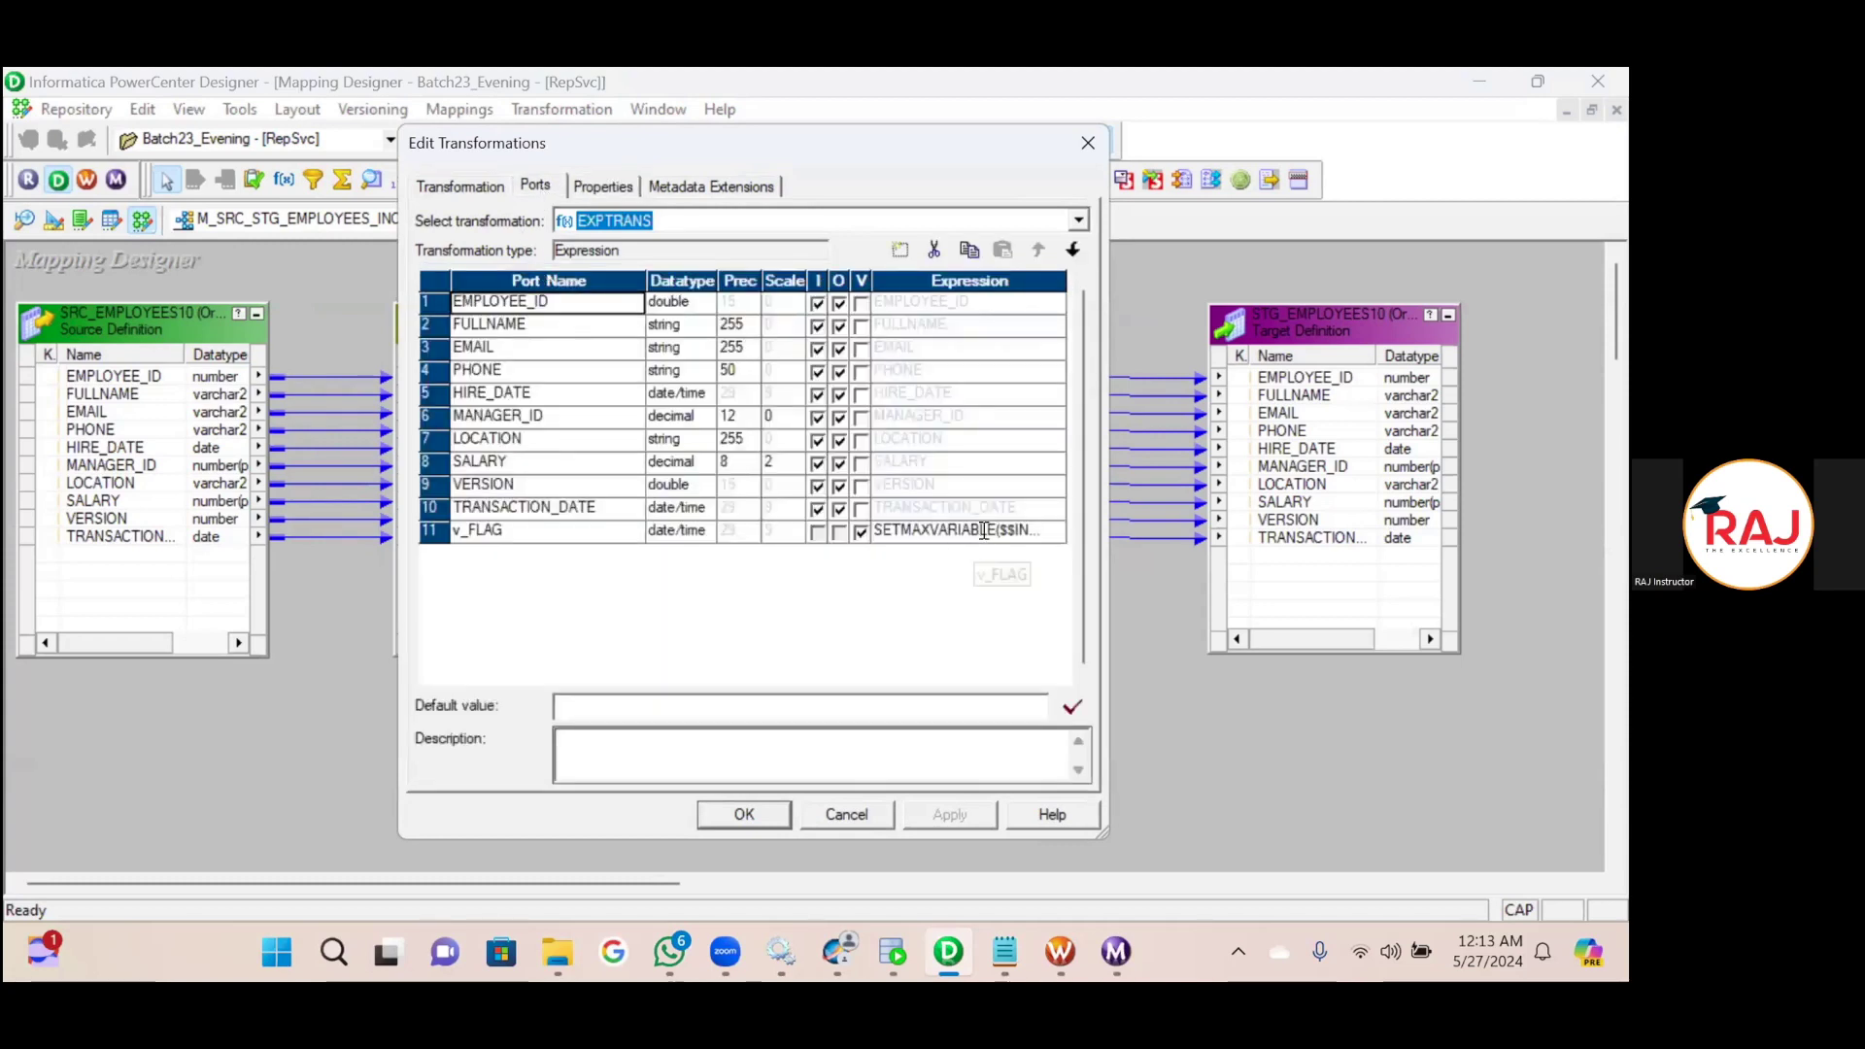
{"action": "left_click", "coordinate": [983, 531]}
{"action": "left_click", "coordinate": [1056, 531]}
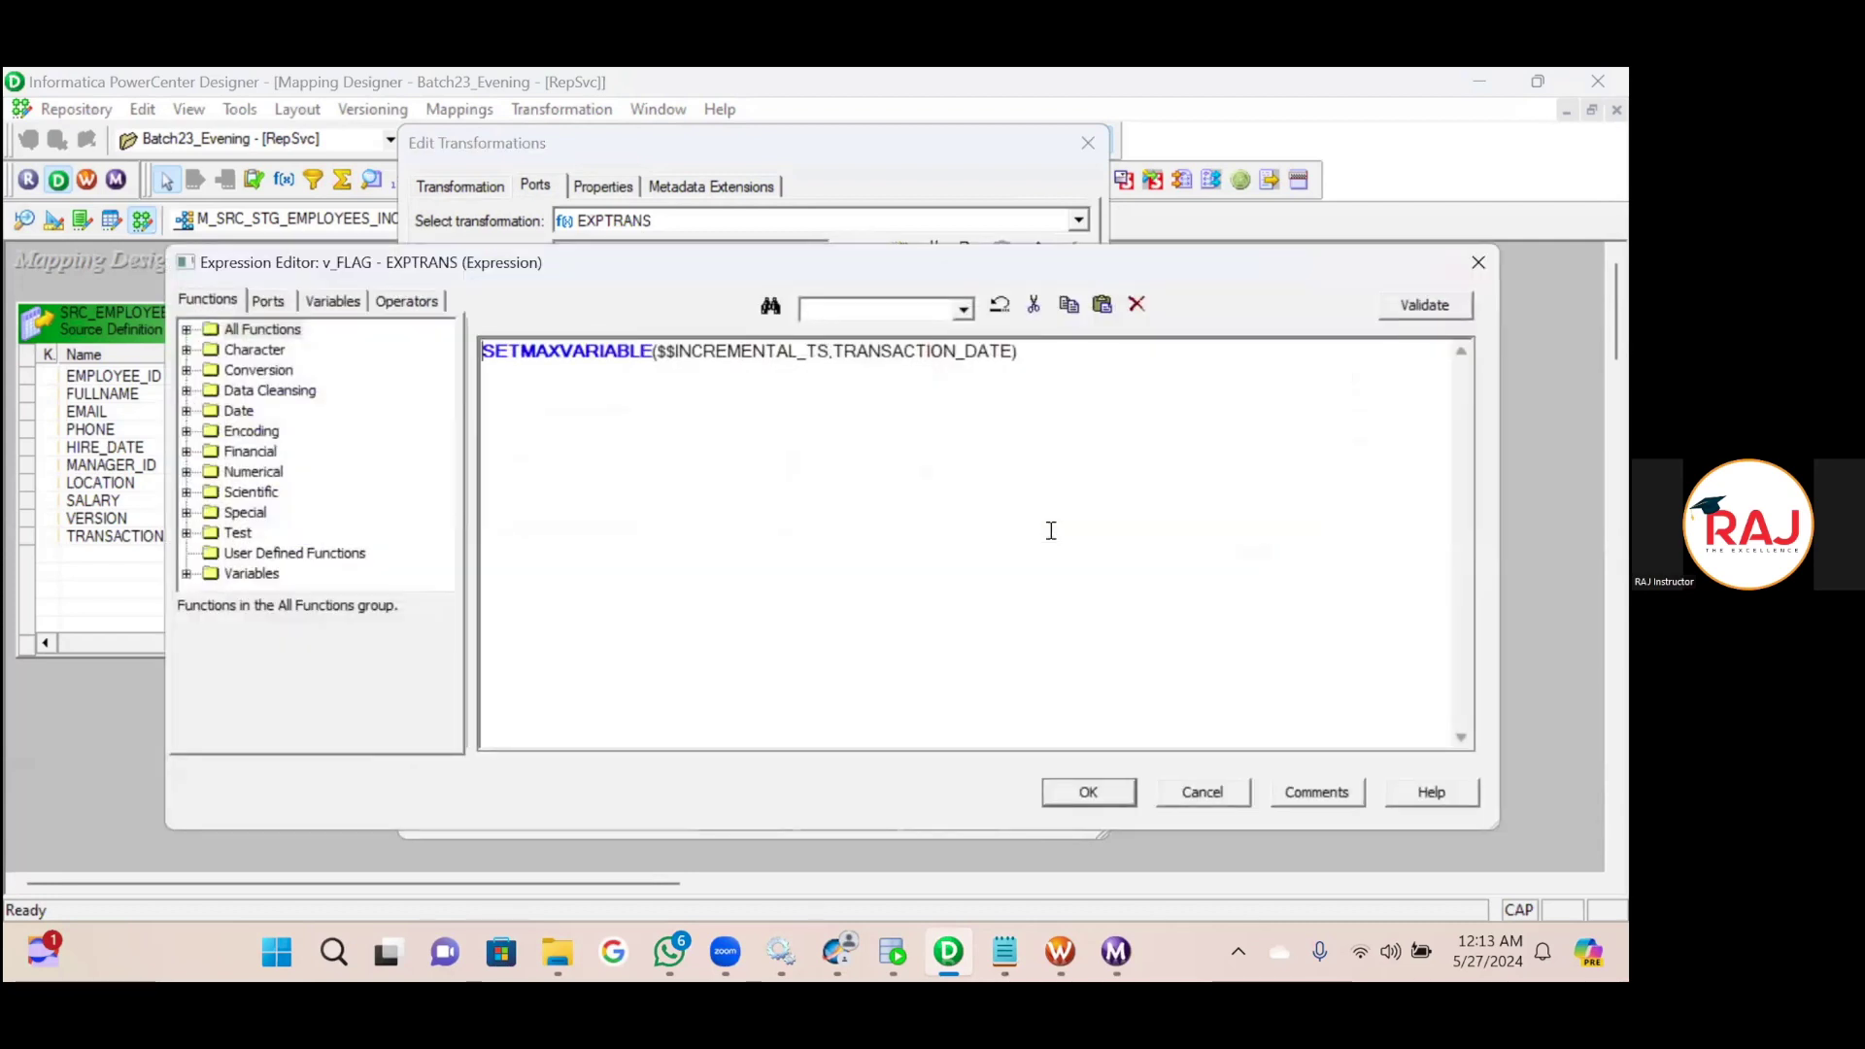
{"action": "left_click", "coordinate": [1087, 791]}
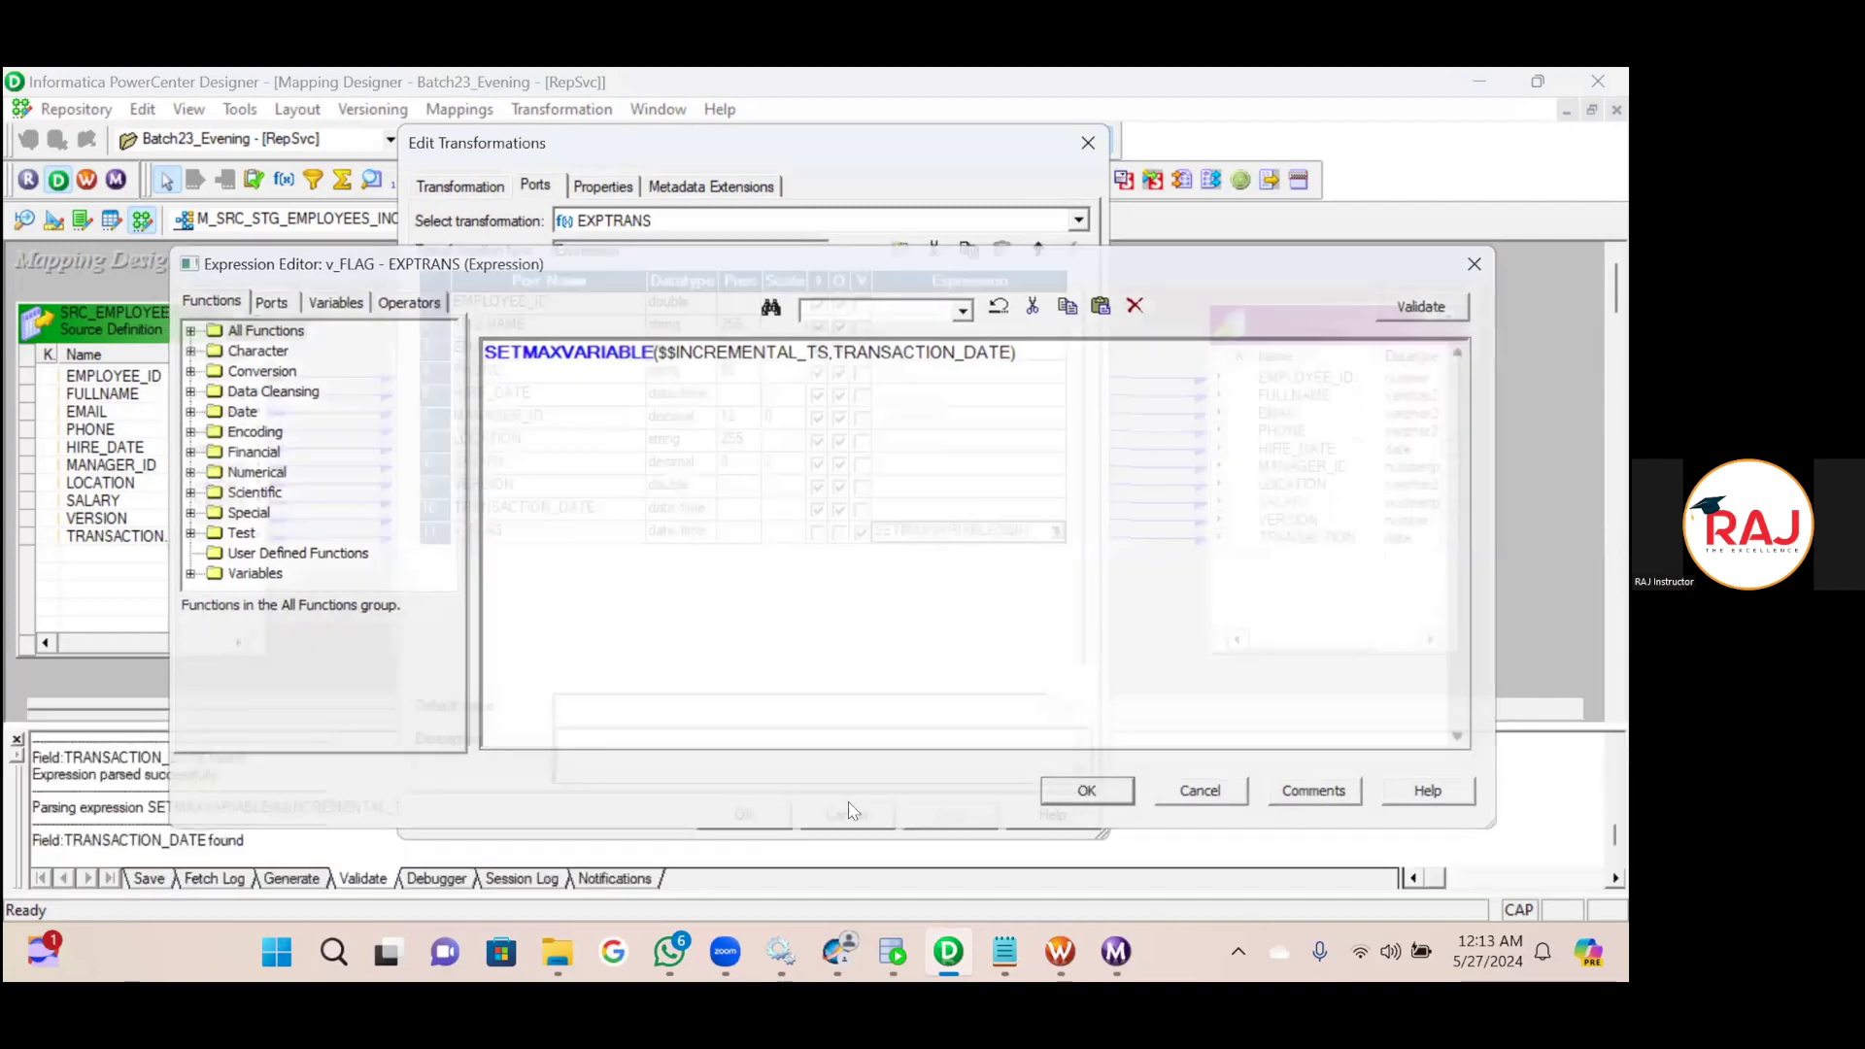
{"action": "left_click", "coordinate": [744, 812]}
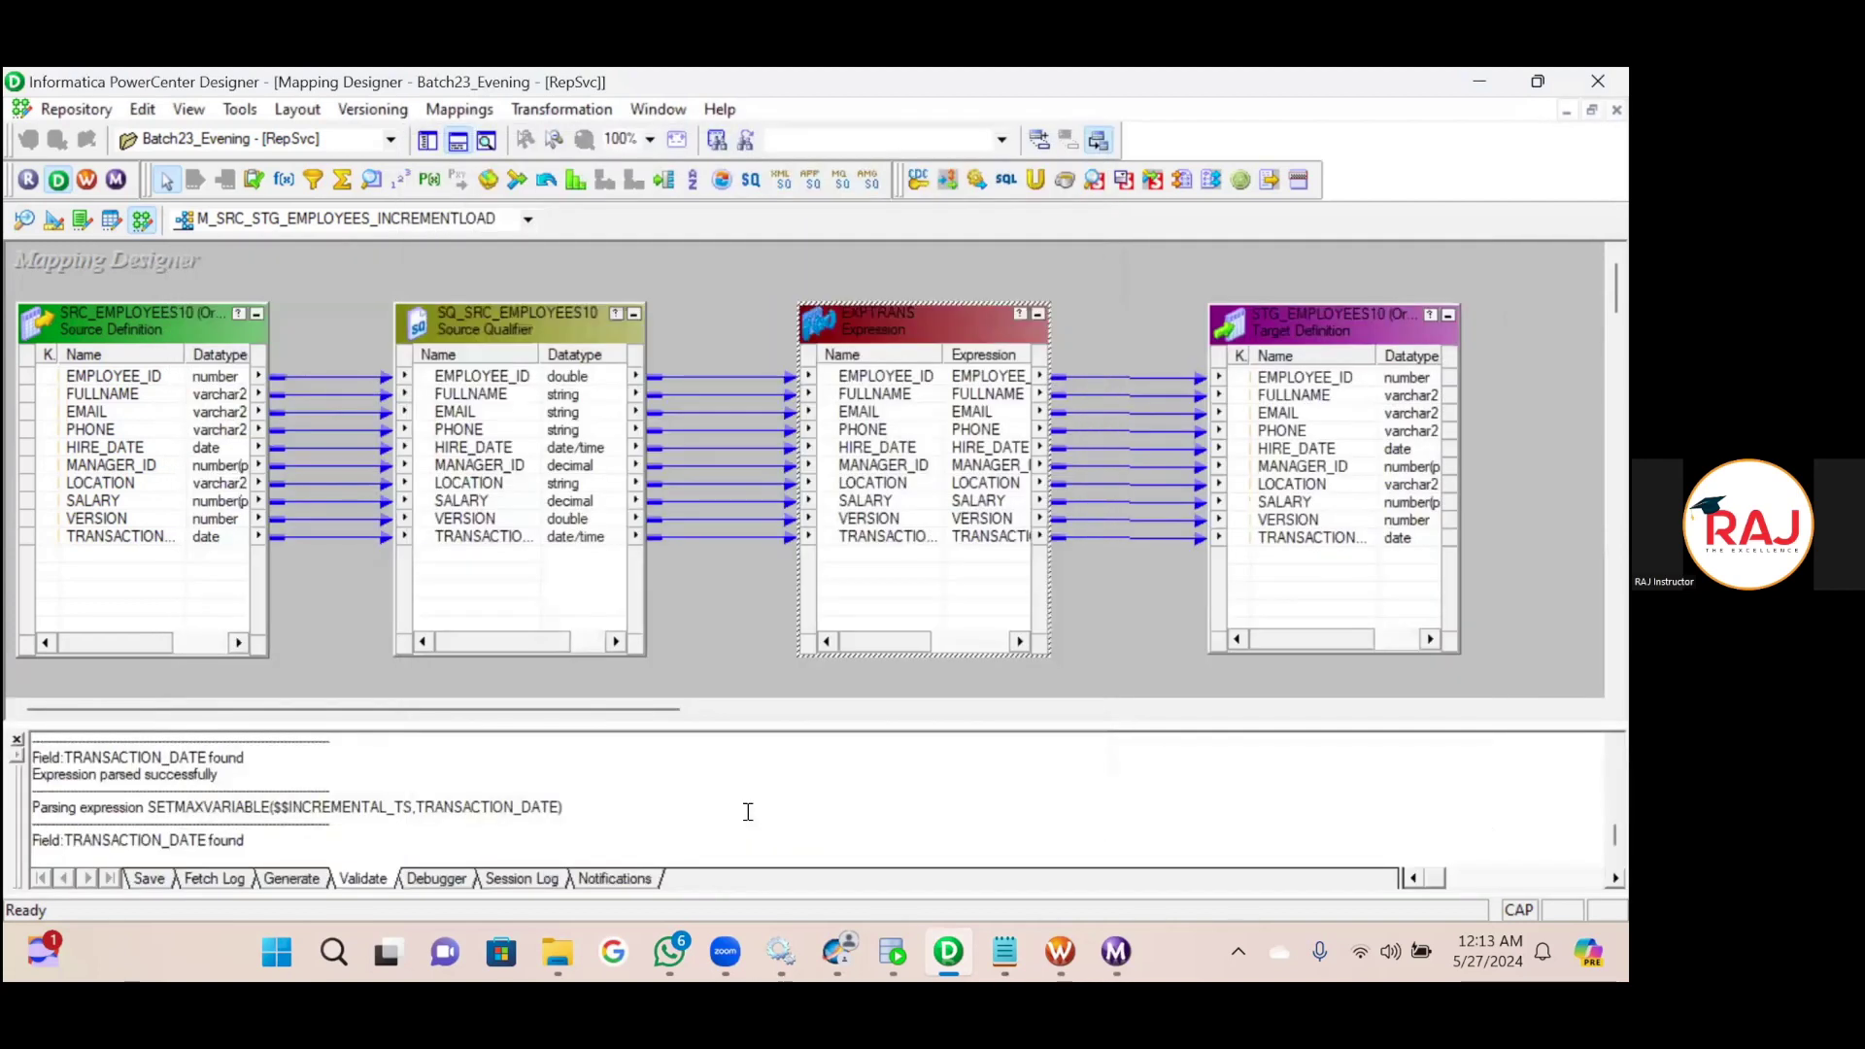
Switch to PowerCenter Workflow Manager, disconnect the Batch23_Evening folder and reopen it.
{"action": "left_click", "coordinate": [1061, 951]}
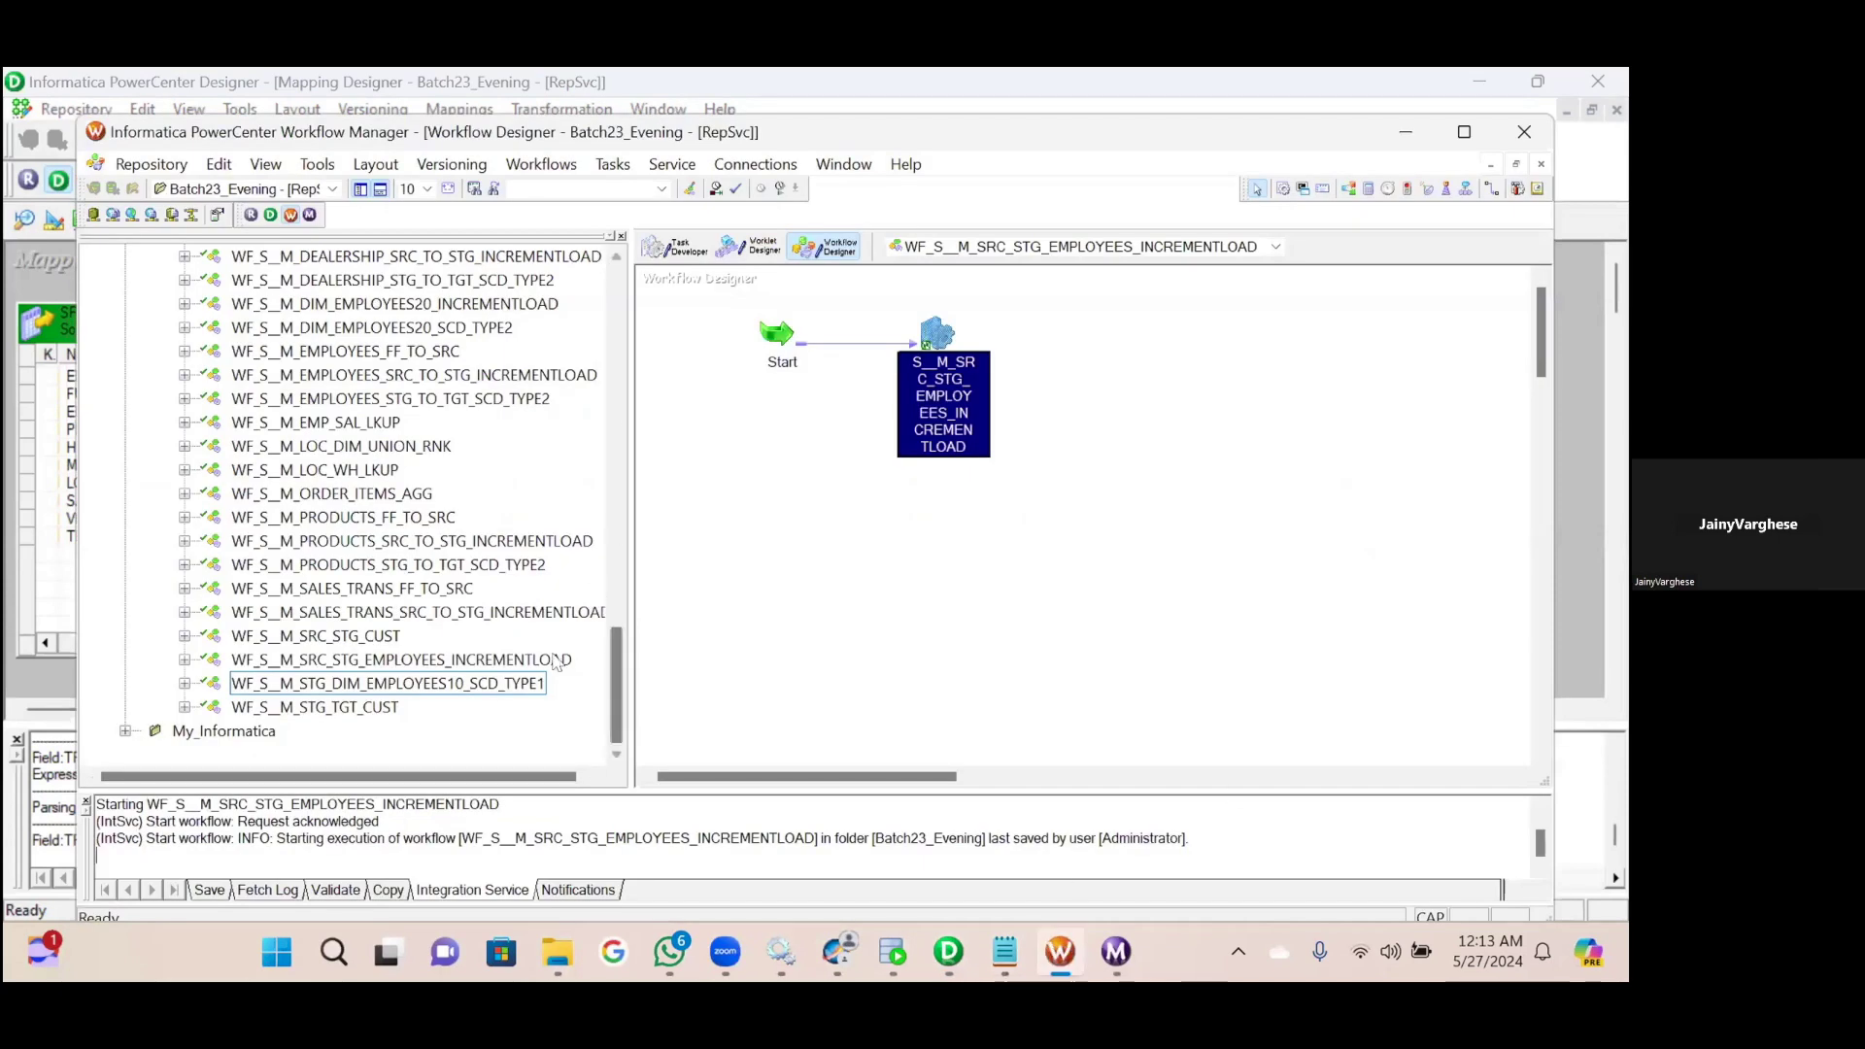
{"action": "scroll", "coordinate": [607, 477], "scroll_direction": "up", "scroll_amount": 20}
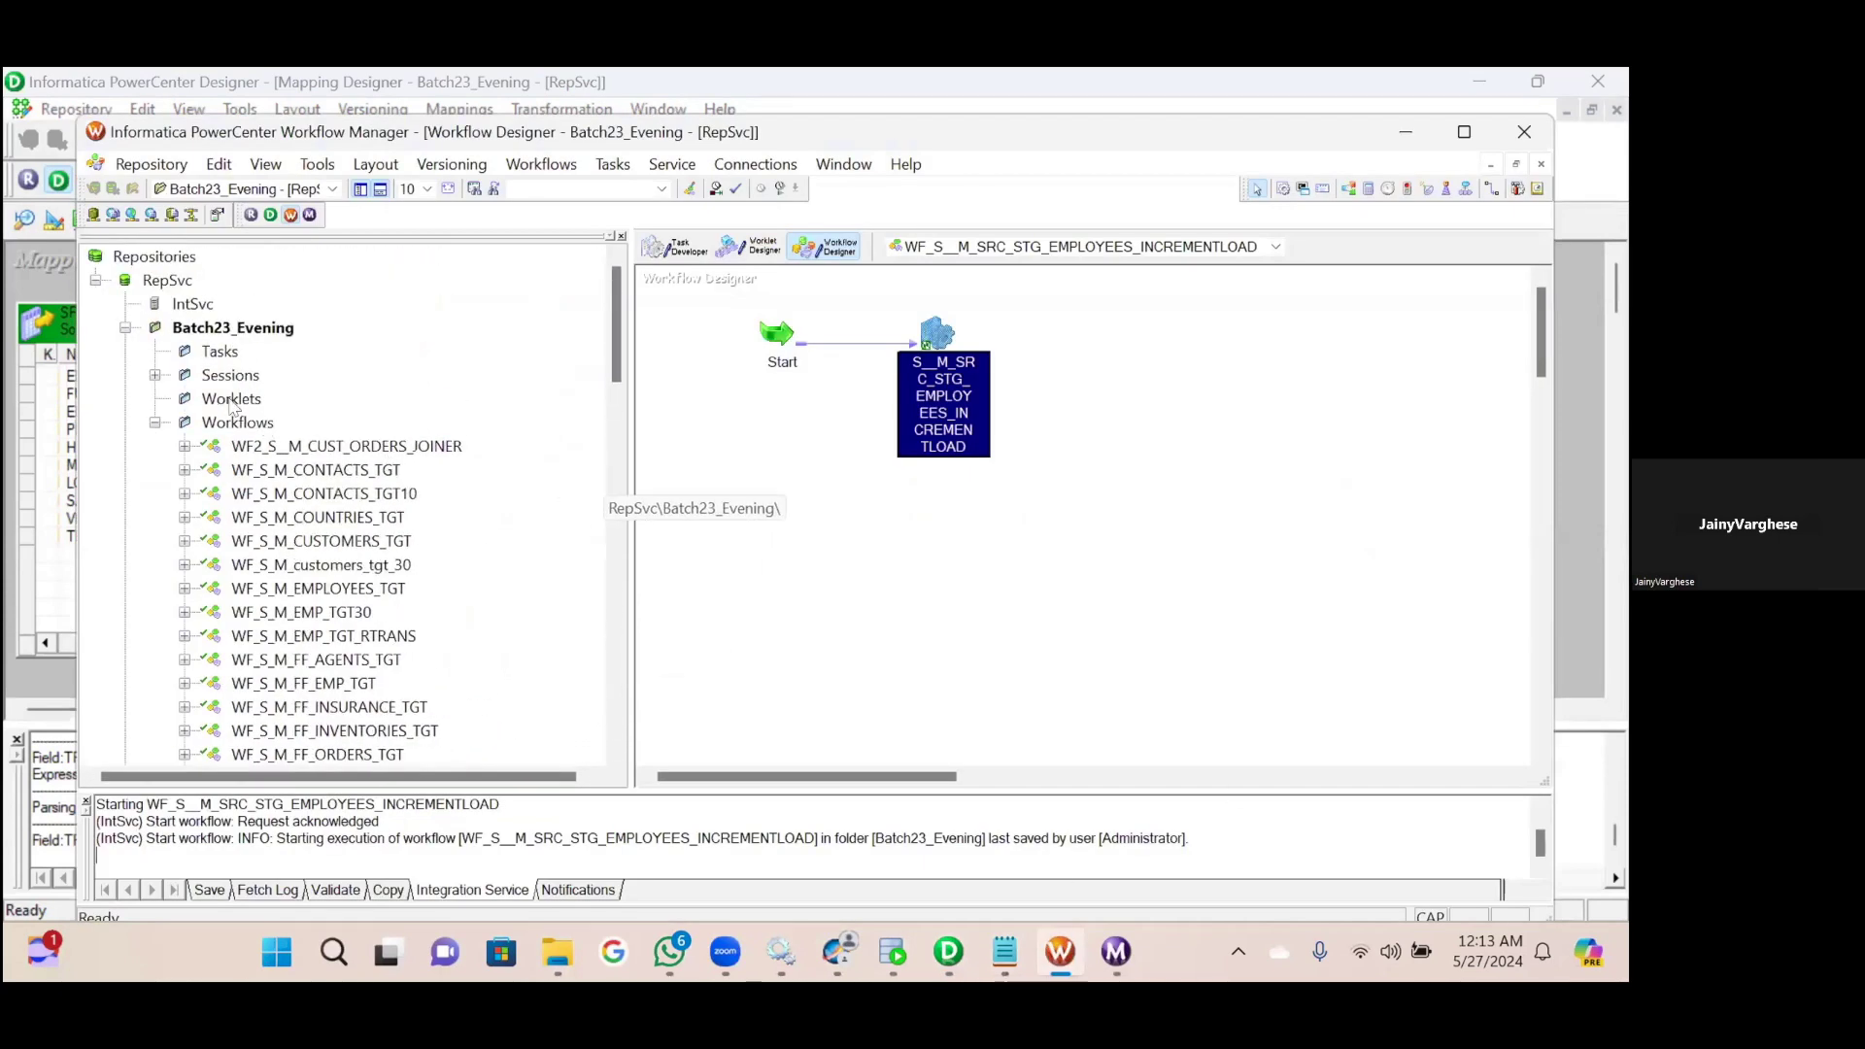
{"action": "right_click", "coordinate": [226, 328]}
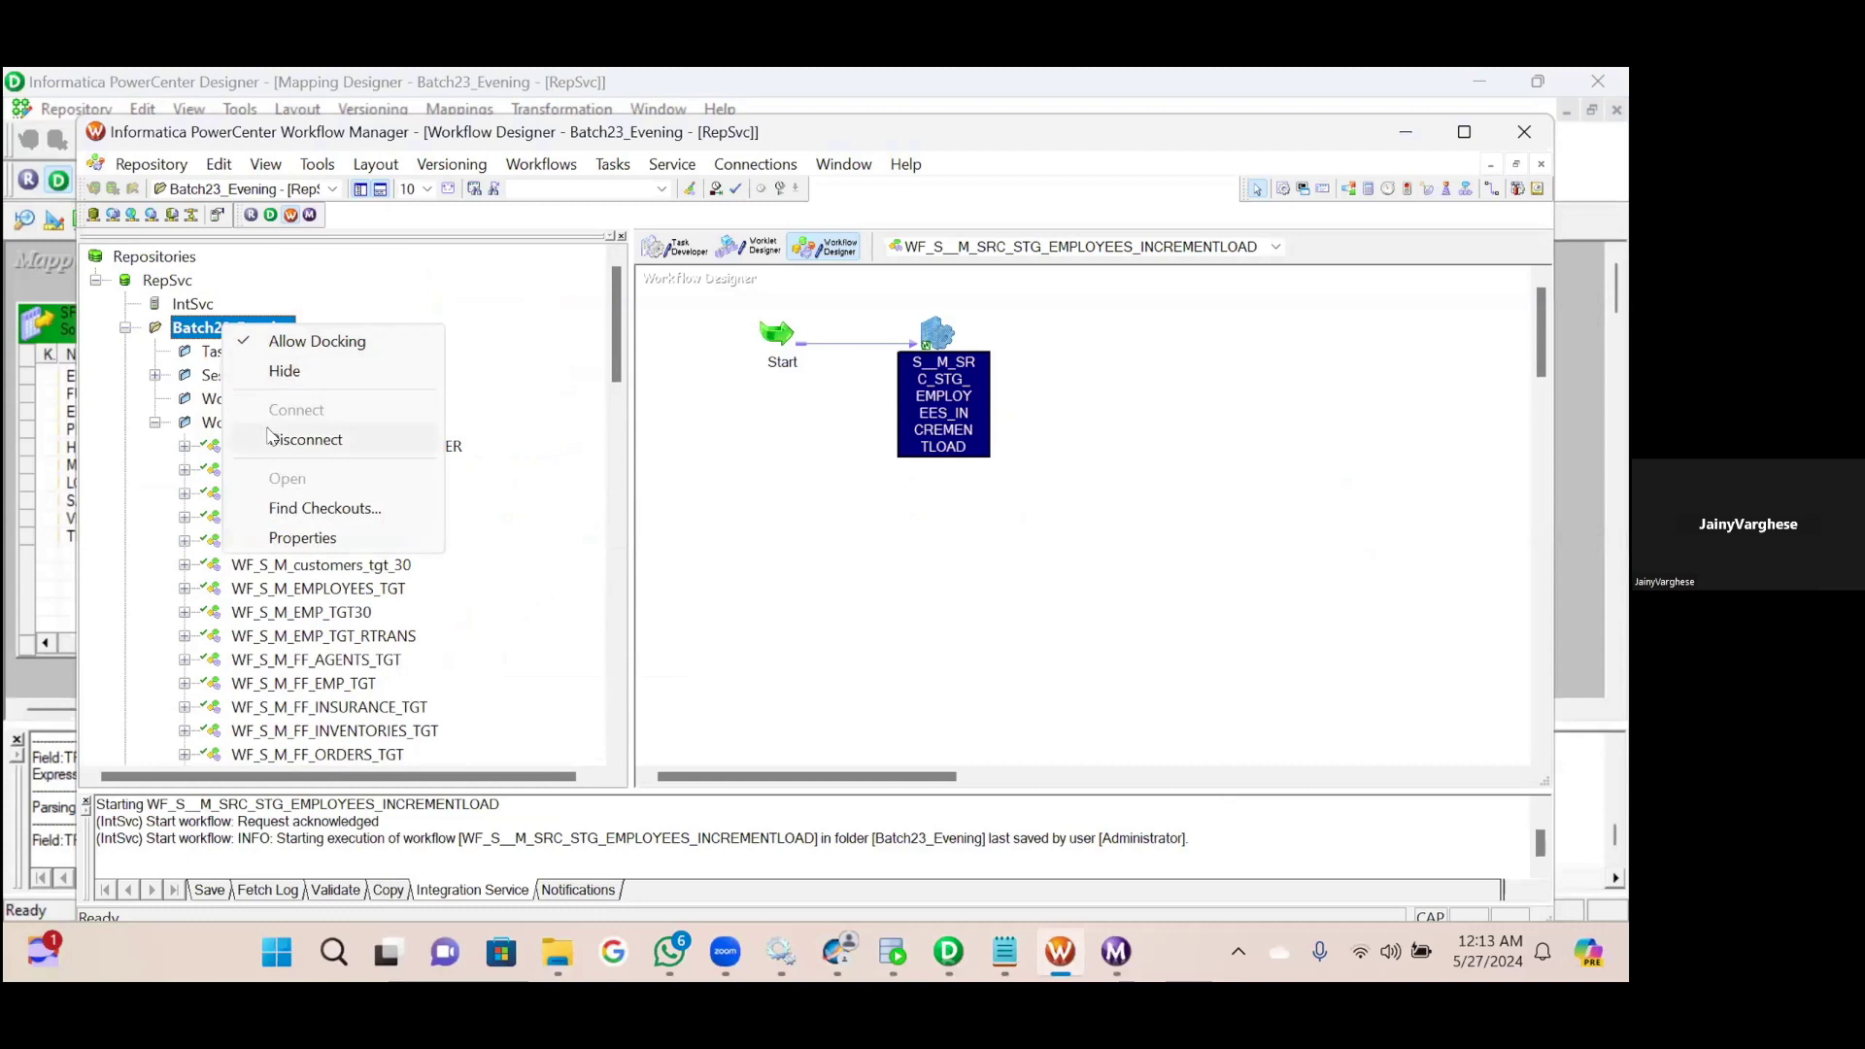
{"action": "left_click", "coordinate": [272, 439]}
{"action": "right_click", "coordinate": [226, 330]}
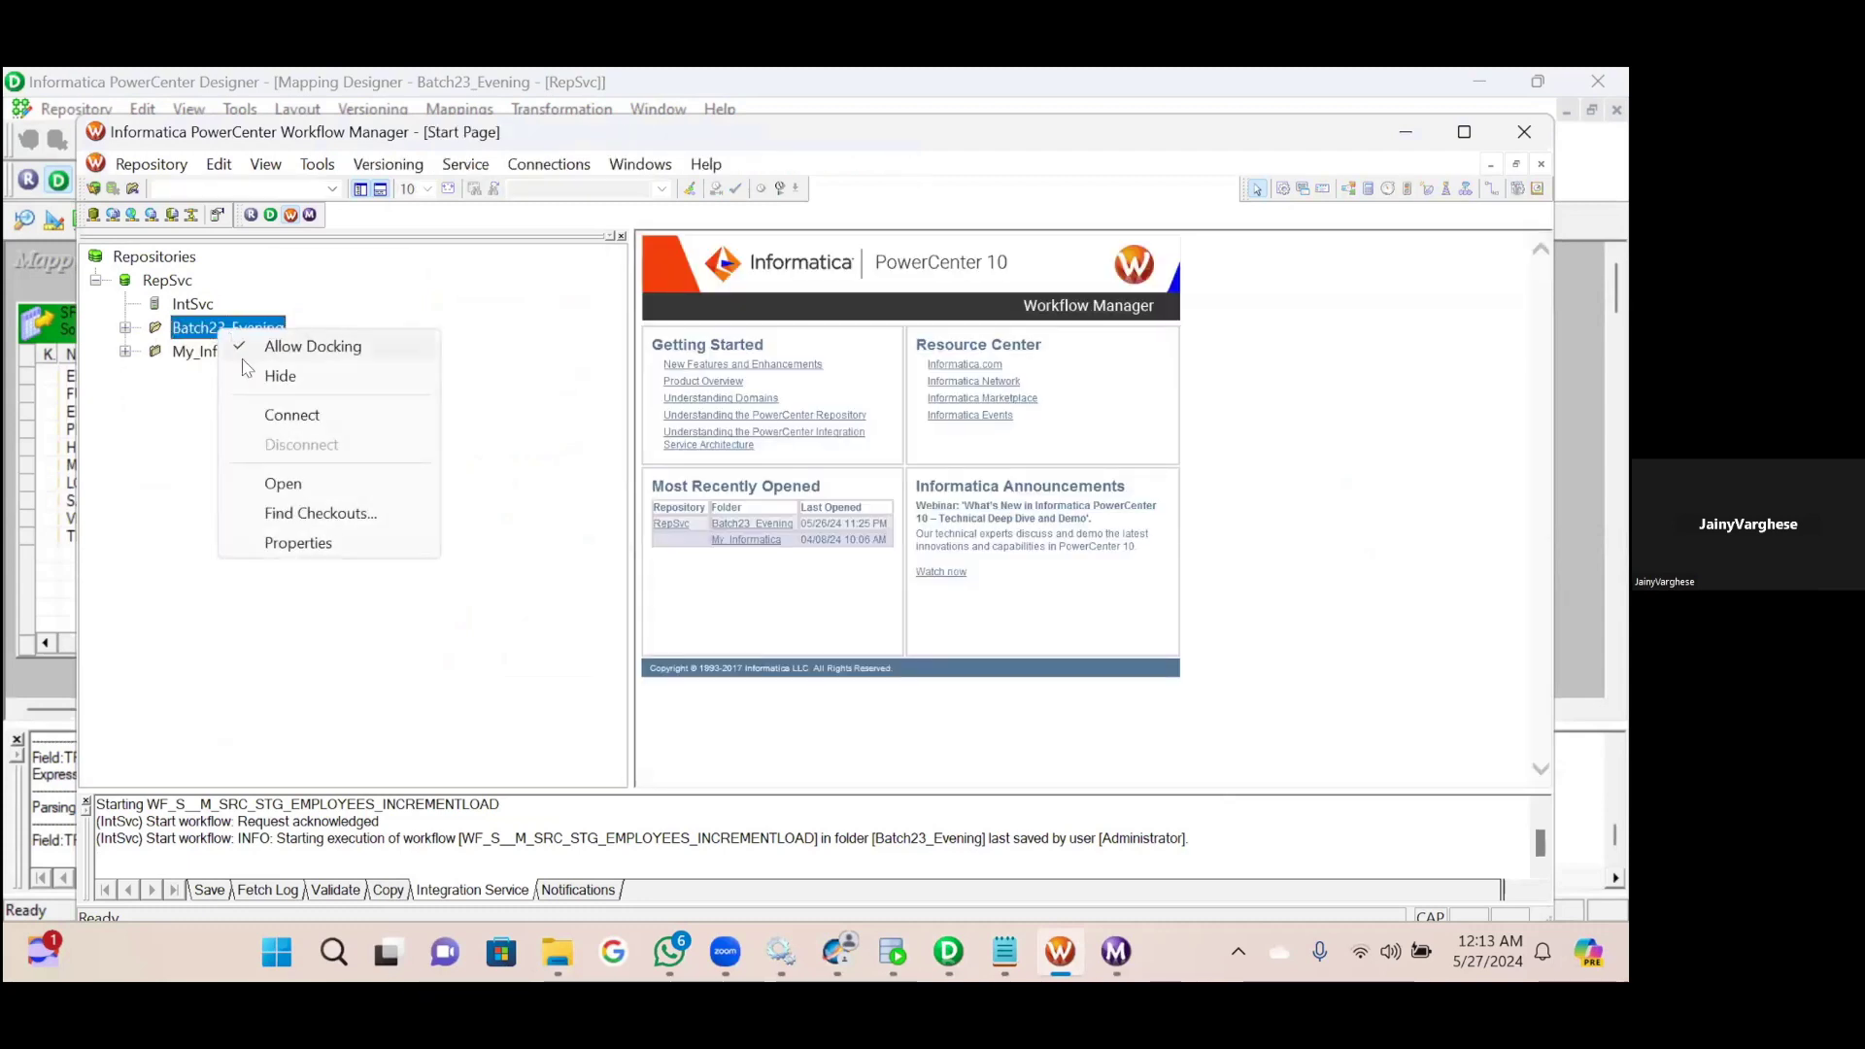
{"action": "left_click", "coordinate": [268, 478]}
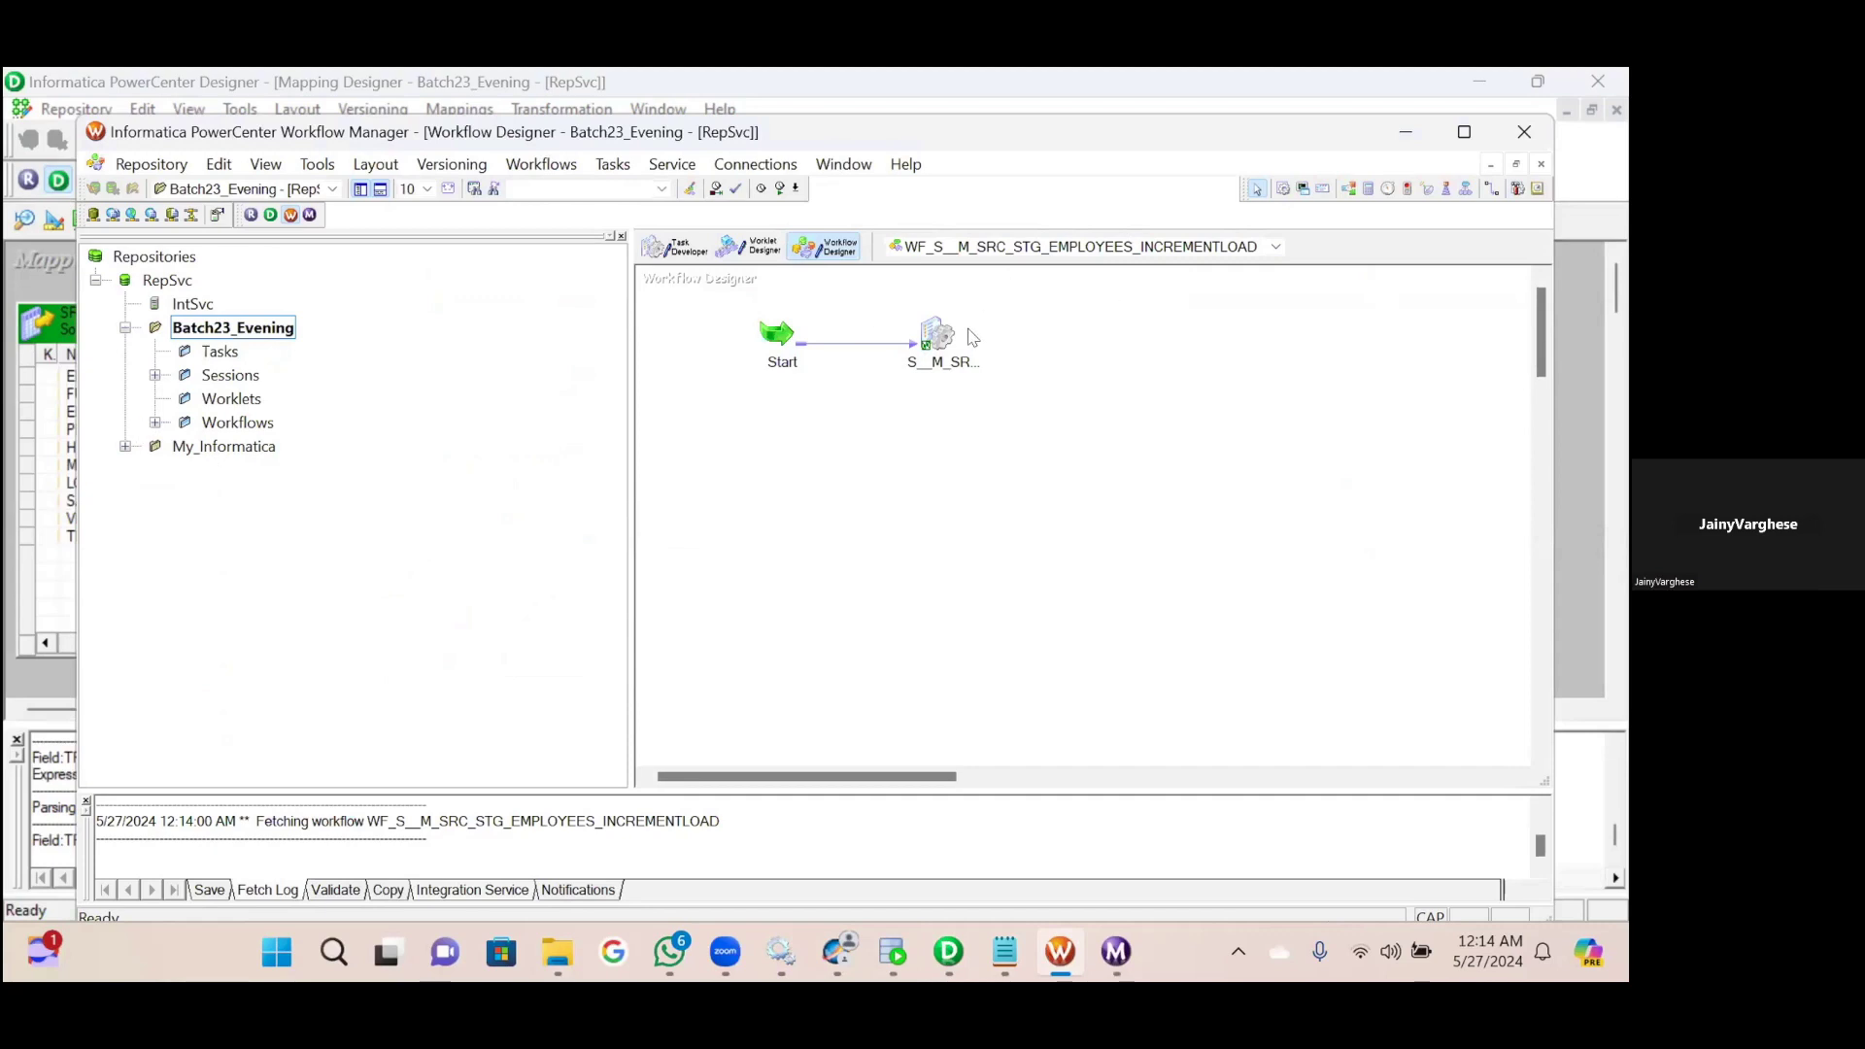
Try to refresh the mapping of the S__M_SRC_STG_EMPLOYEES_INCREMENTLOAD session in the workflow.
{"action": "left_click", "coordinate": [945, 333]}
{"action": "right_click", "coordinate": [942, 333]}
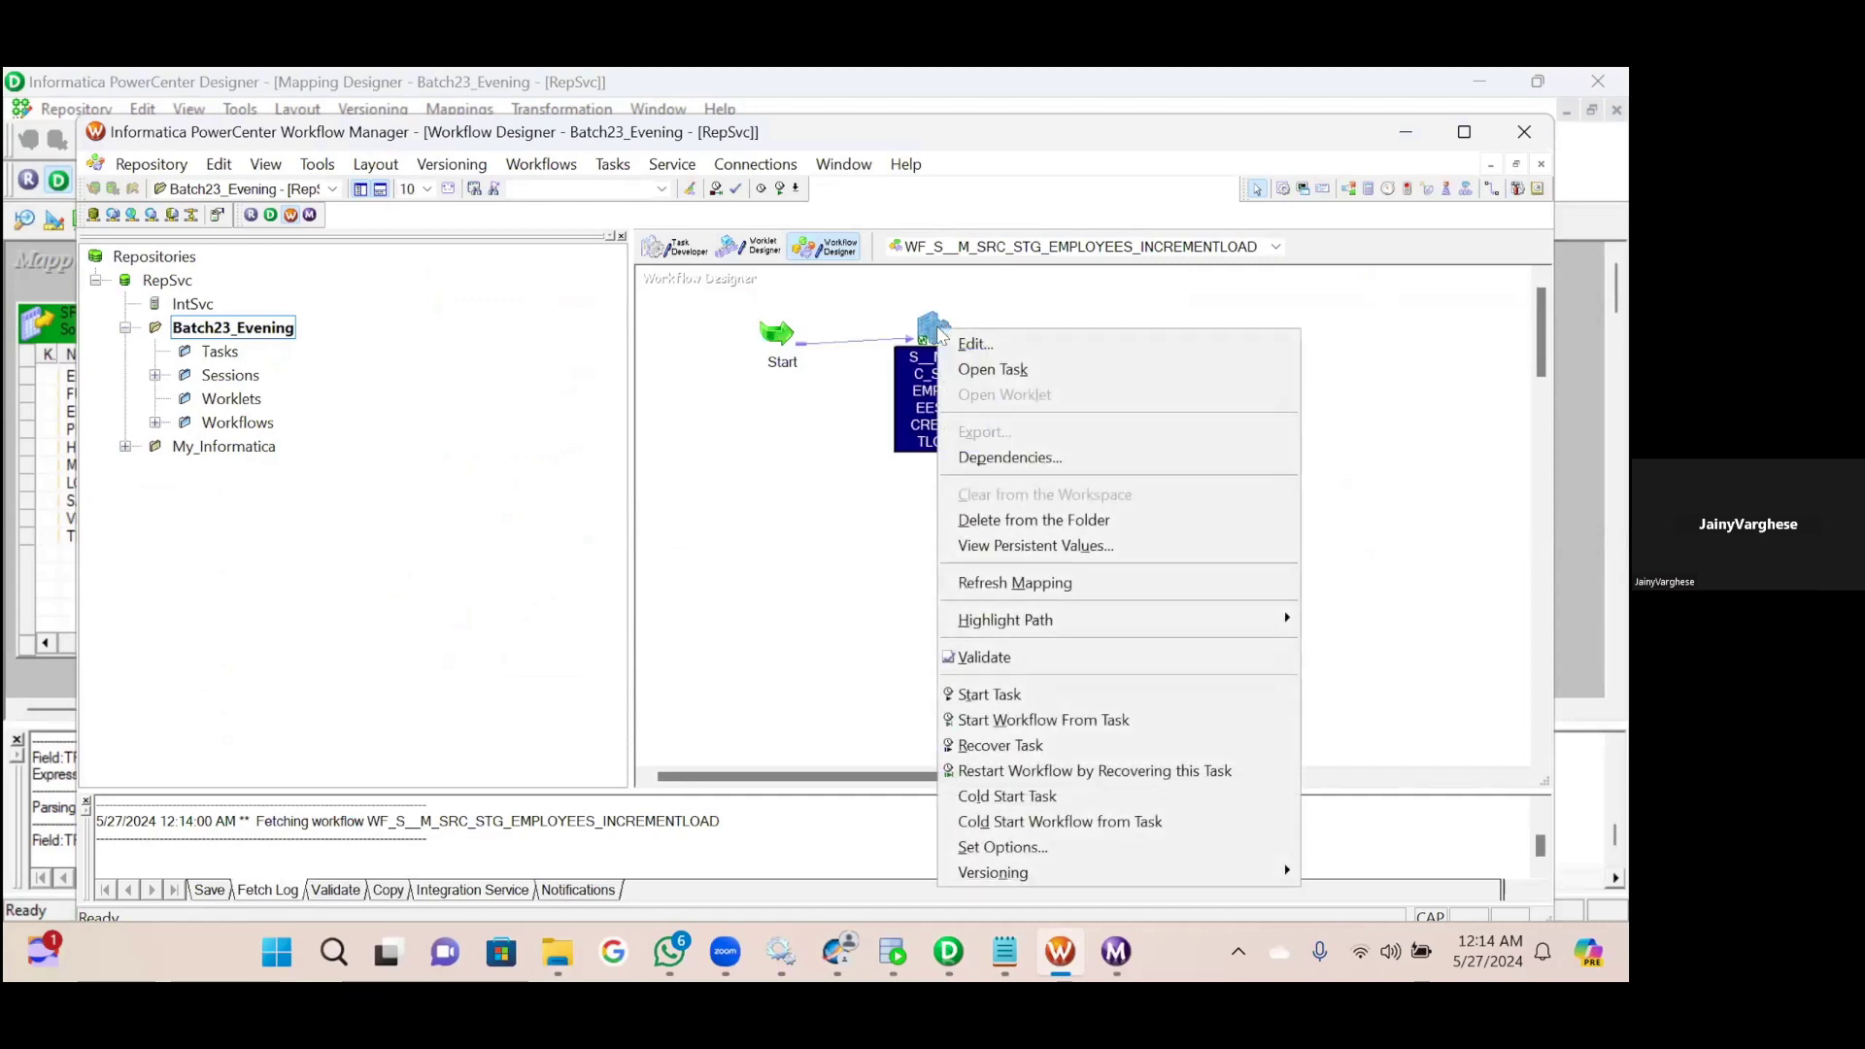
{"action": "left_click", "coordinate": [987, 582]}
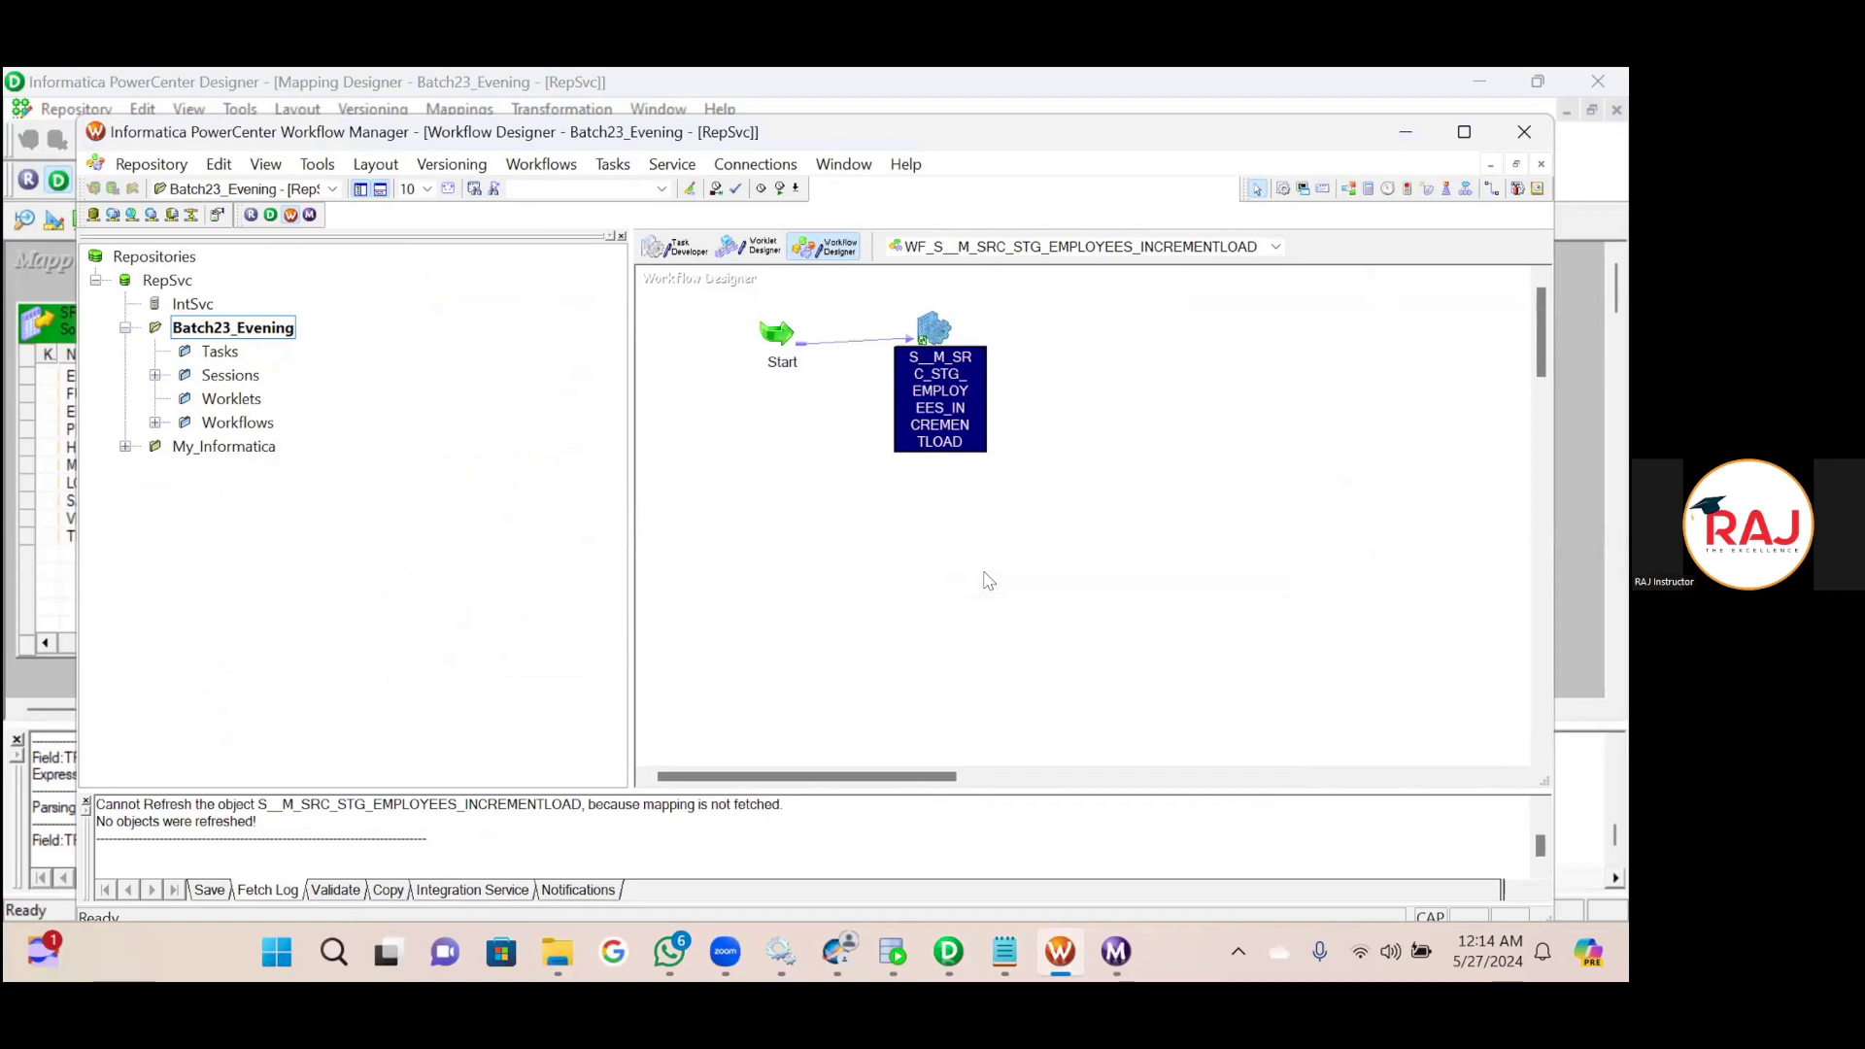
{"action": "right_click", "coordinate": [1010, 328]}
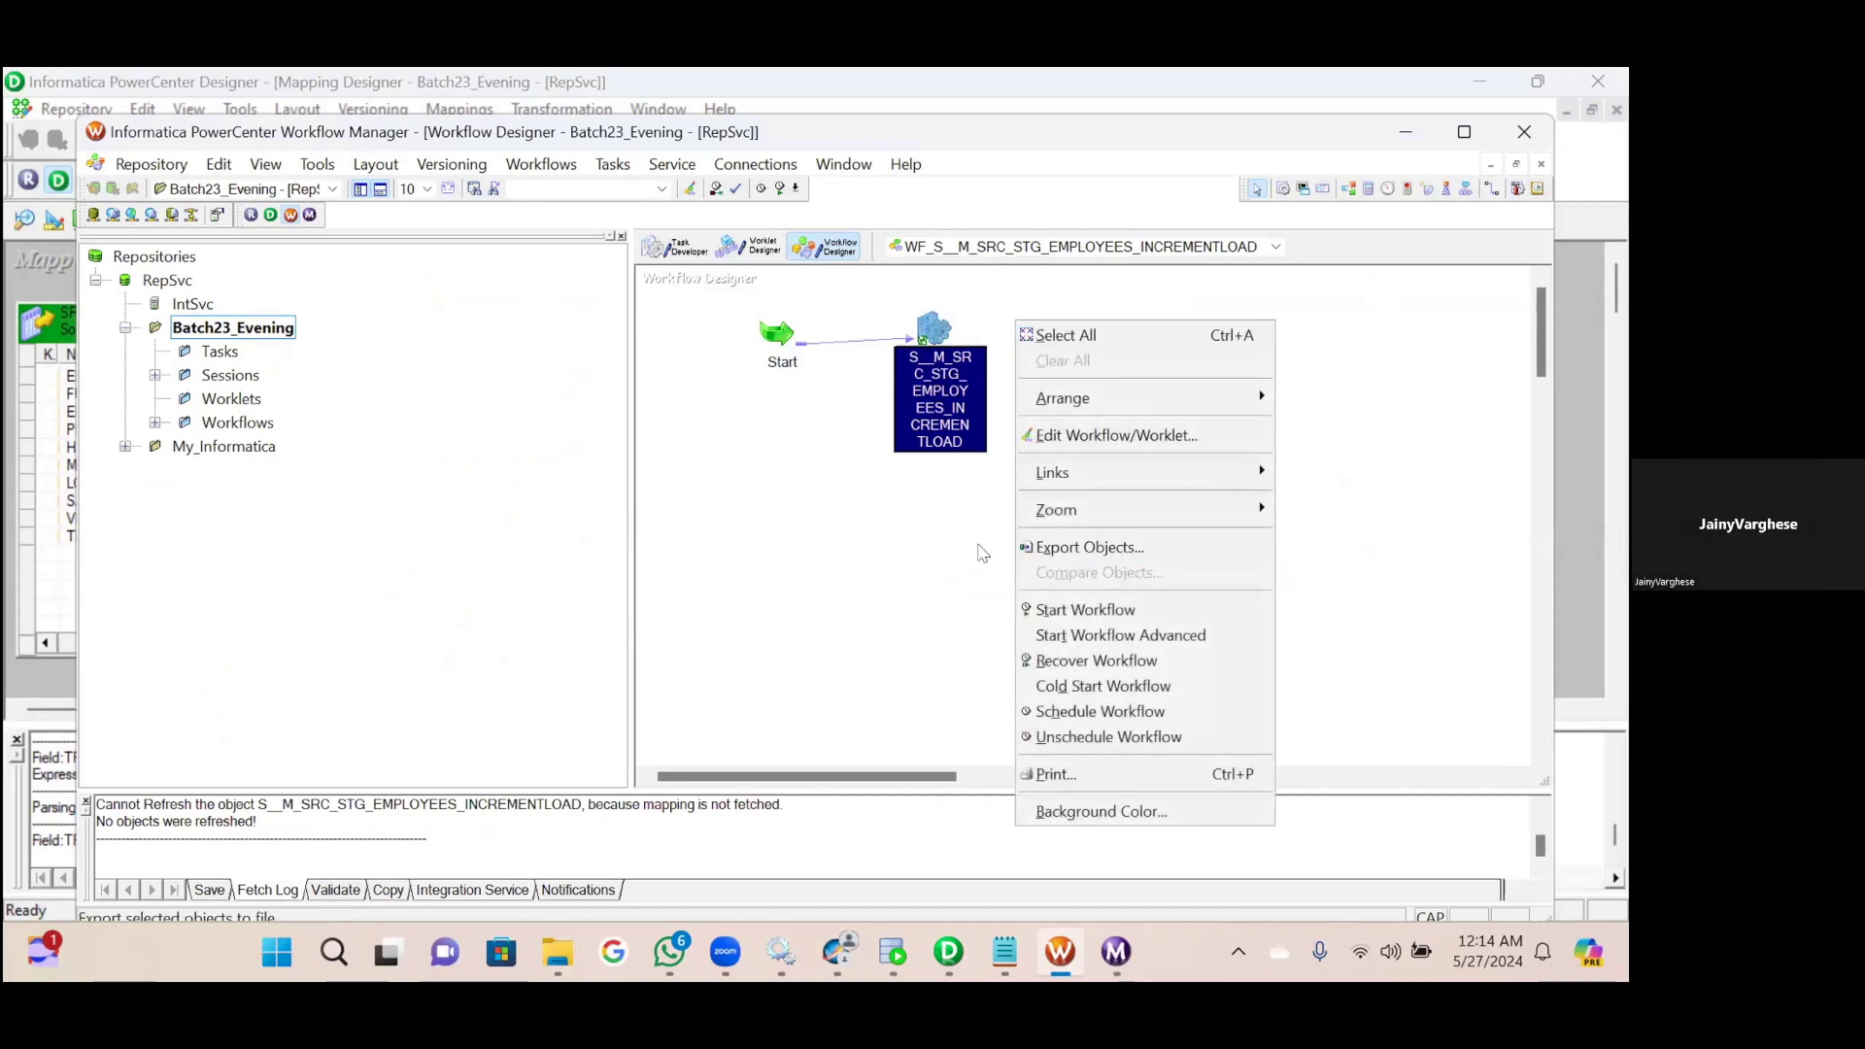
{"action": "left_click", "coordinate": [940, 555]}
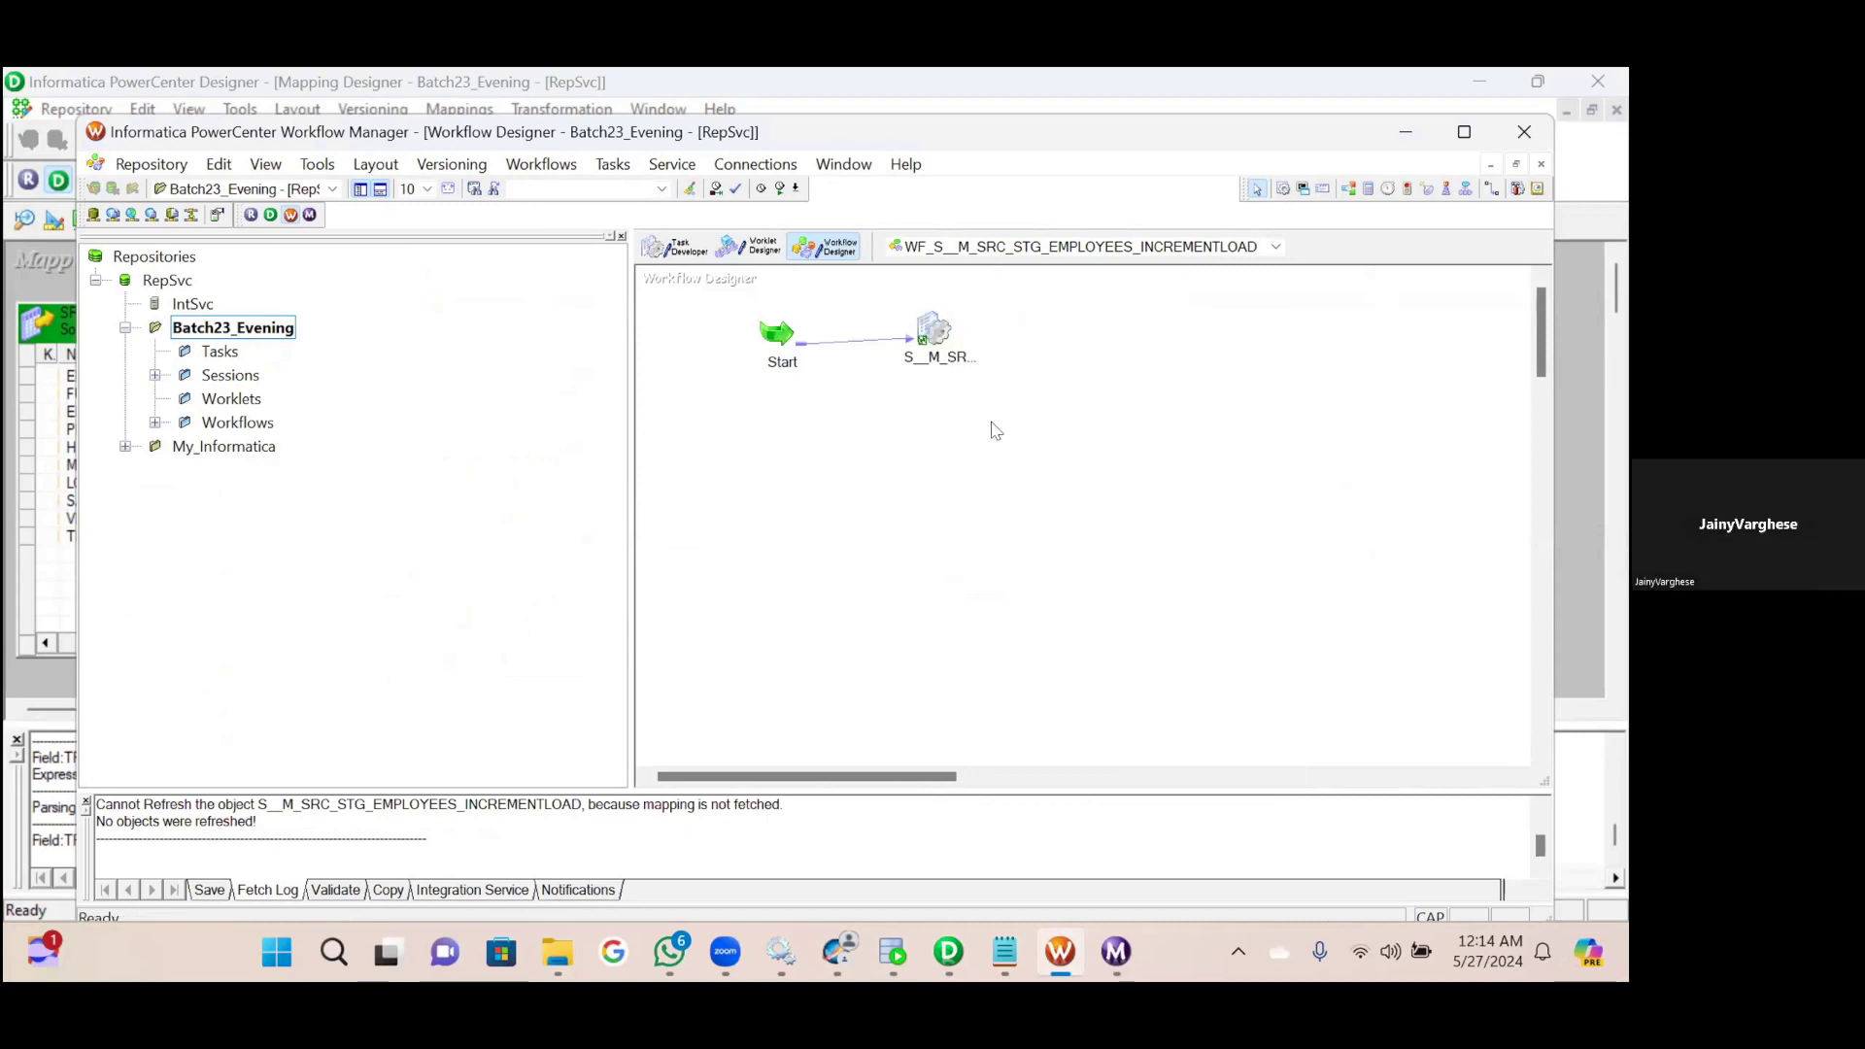
Start the WF_S__M_SRC_STG_EMPLOYEES_INCREMENTLOAD workflow again and bring up its run in Workflow Monitor.
{"action": "right_click", "coordinate": [814, 458]}
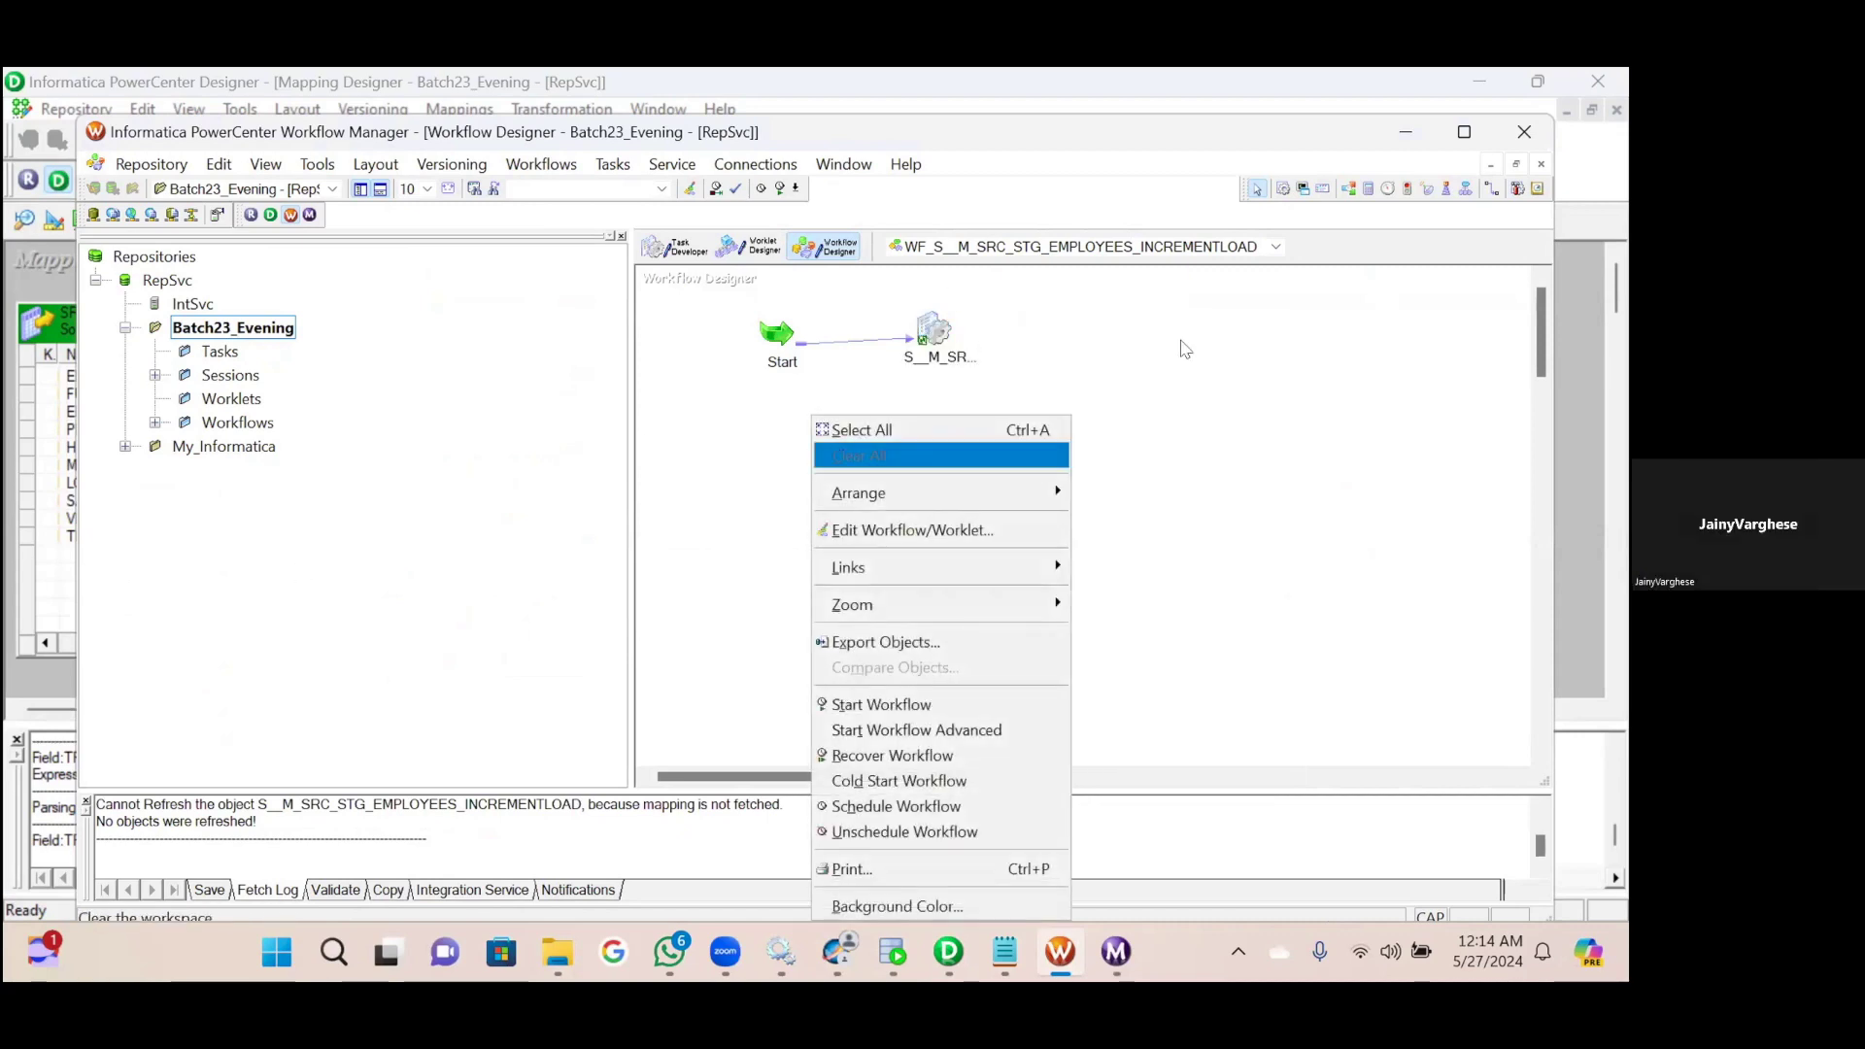
{"action": "left_click", "coordinate": [864, 705]}
{"action": "left_click", "coordinate": [1123, 959]}
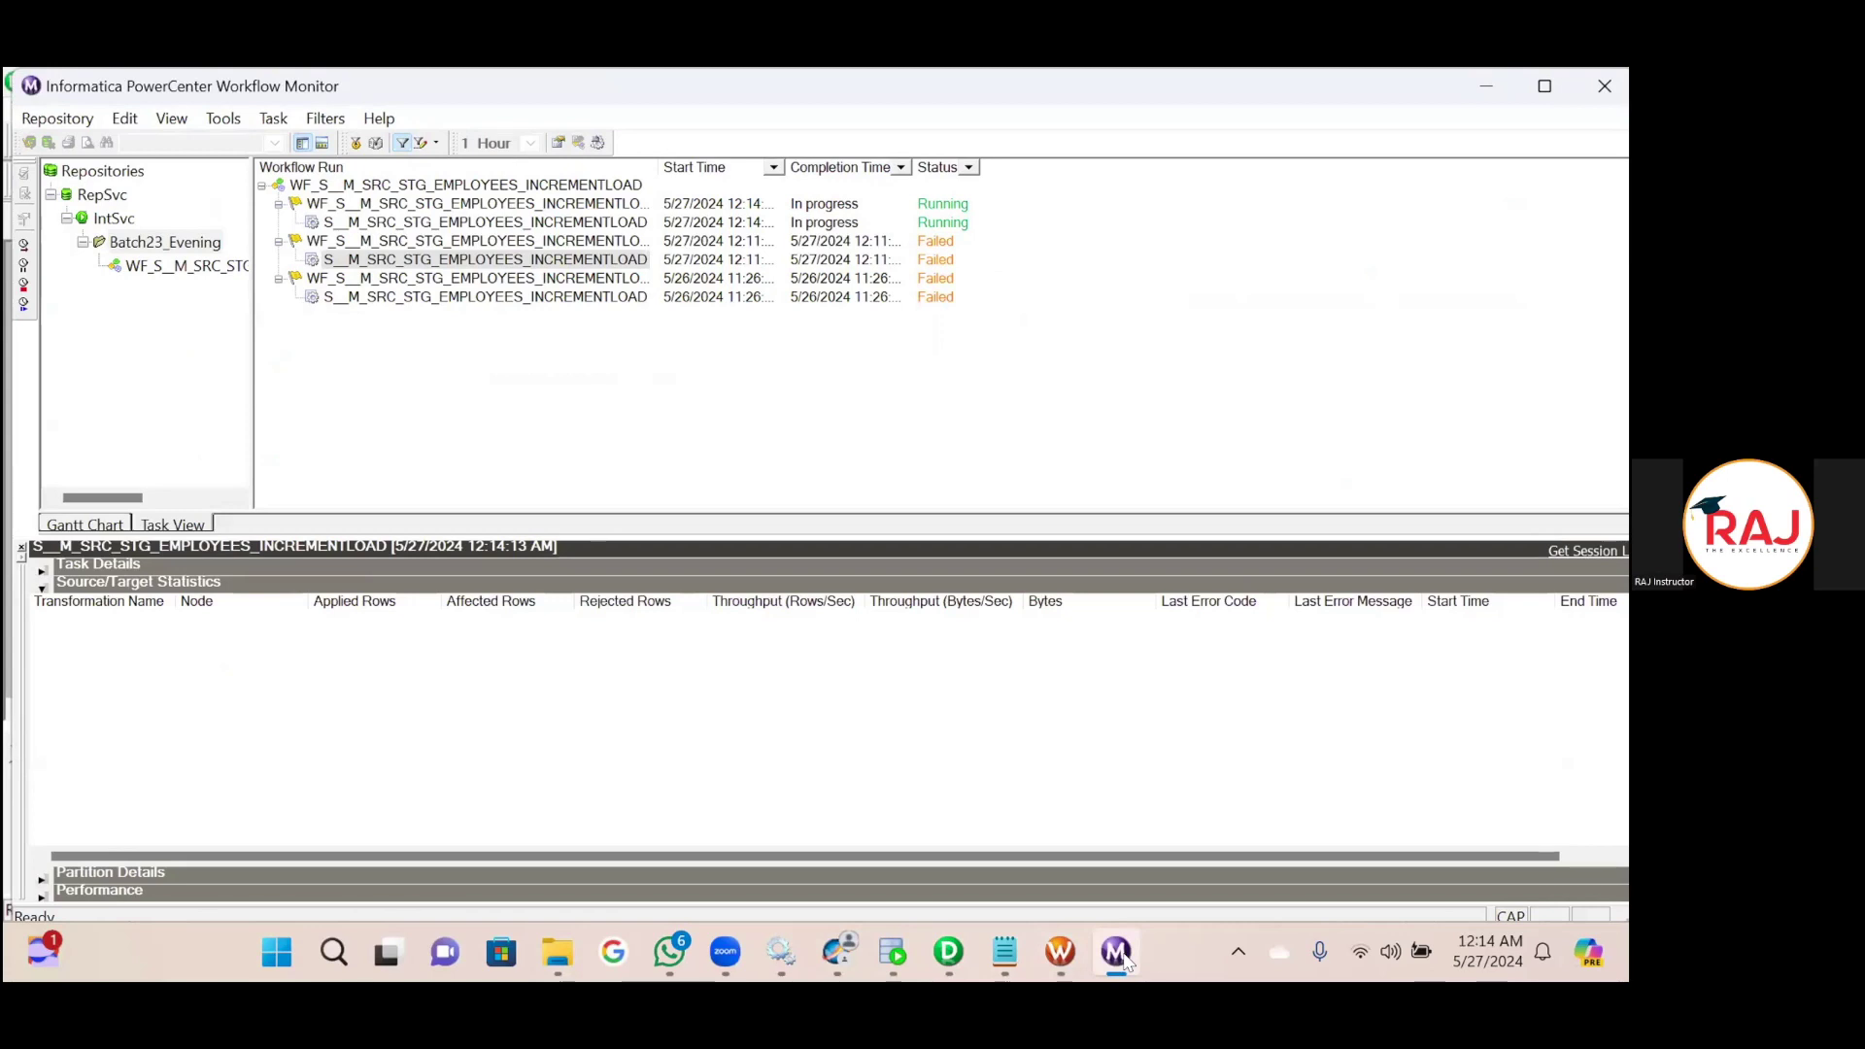
Back in Workflow Manager, open the session's mapping configuration and review the SQ_SRC_EMPLOYEES10 source and STG_EMPLOYEES10 target settings.
{"action": "key", "text": "alt+Tab"}
{"action": "double_click", "coordinate": [928, 335]}
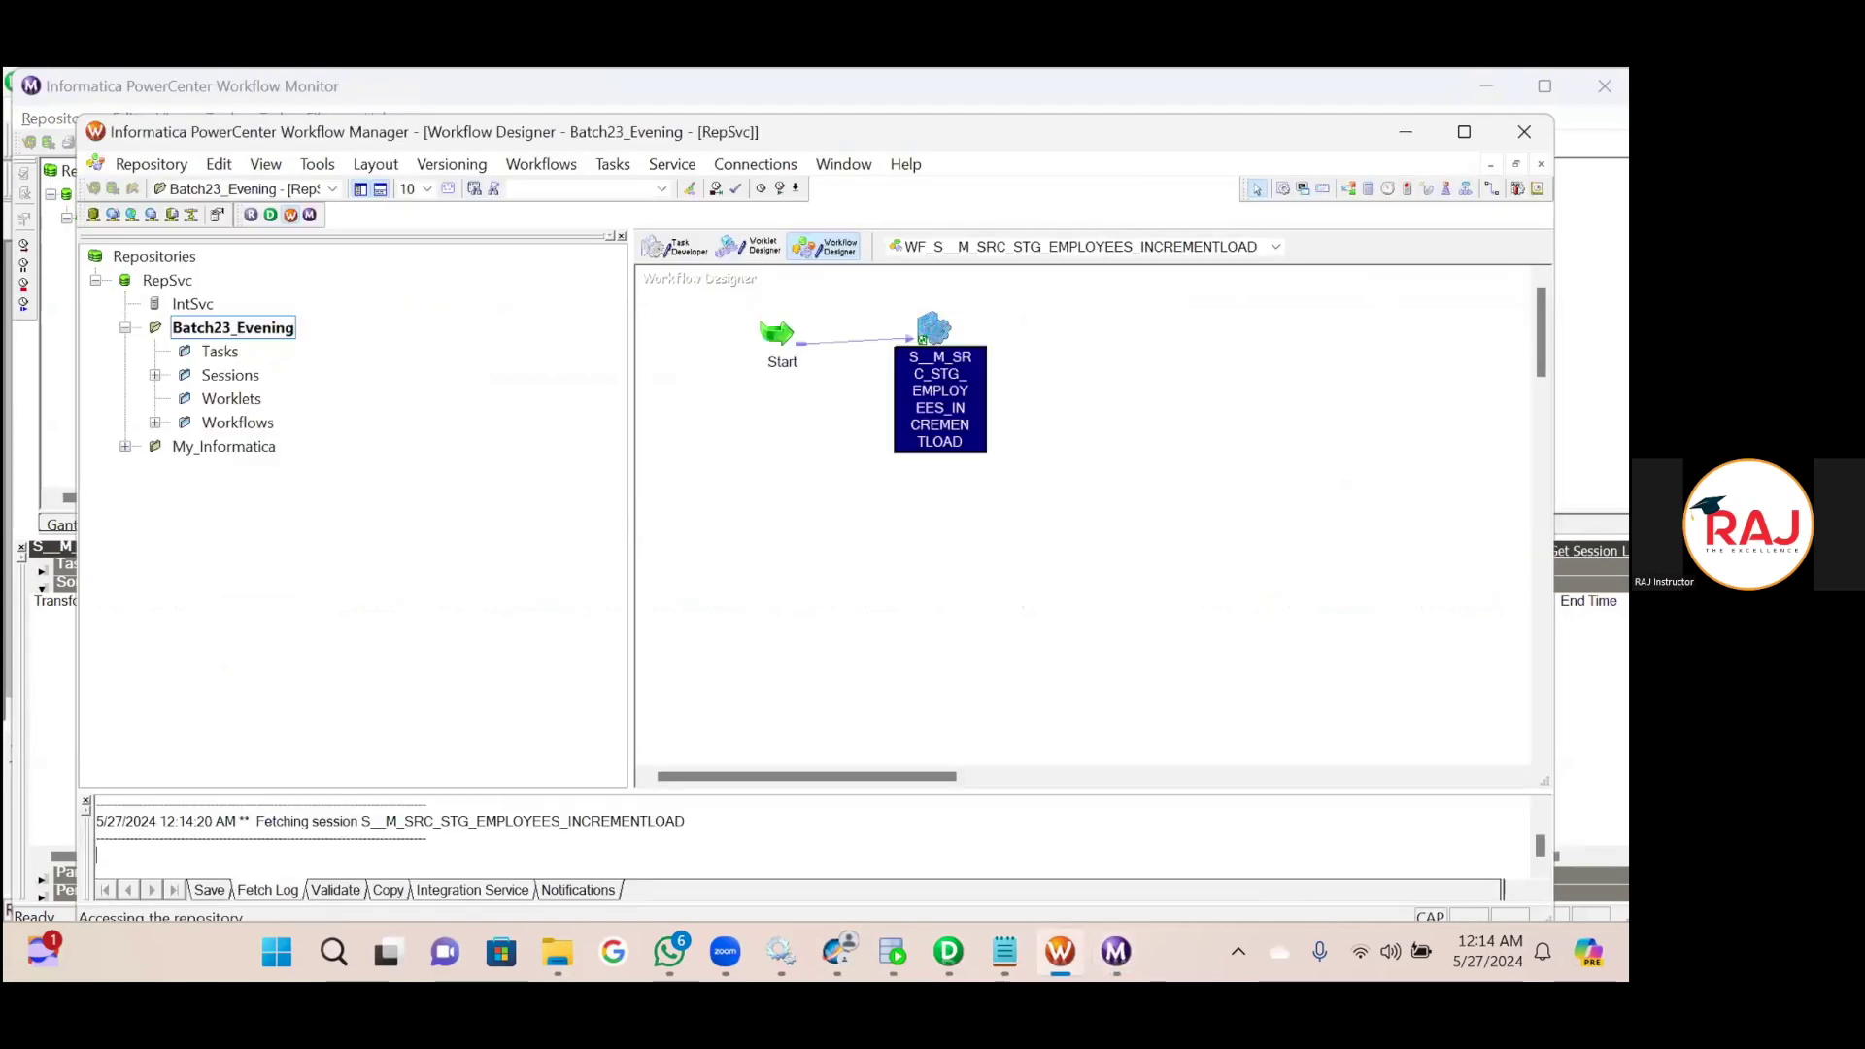
{"action": "left_click", "coordinate": [731, 273]}
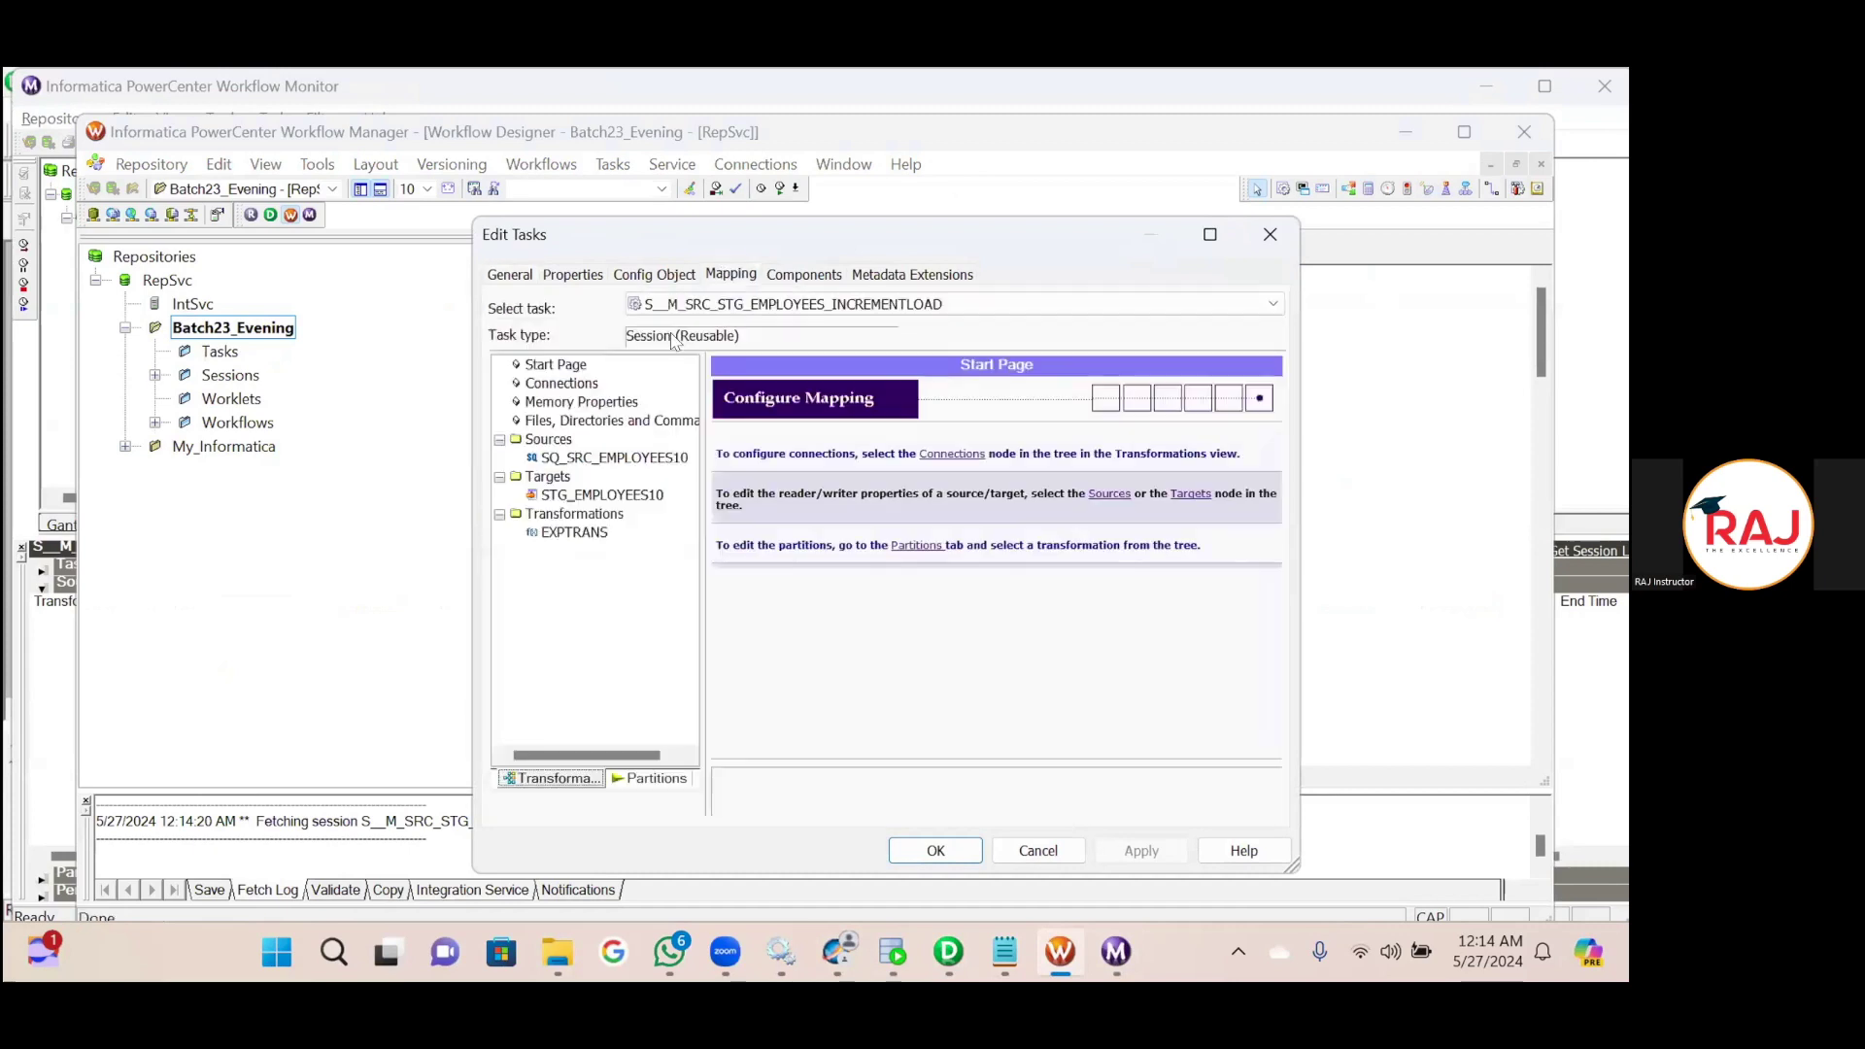
{"action": "left_click", "coordinate": [590, 459]}
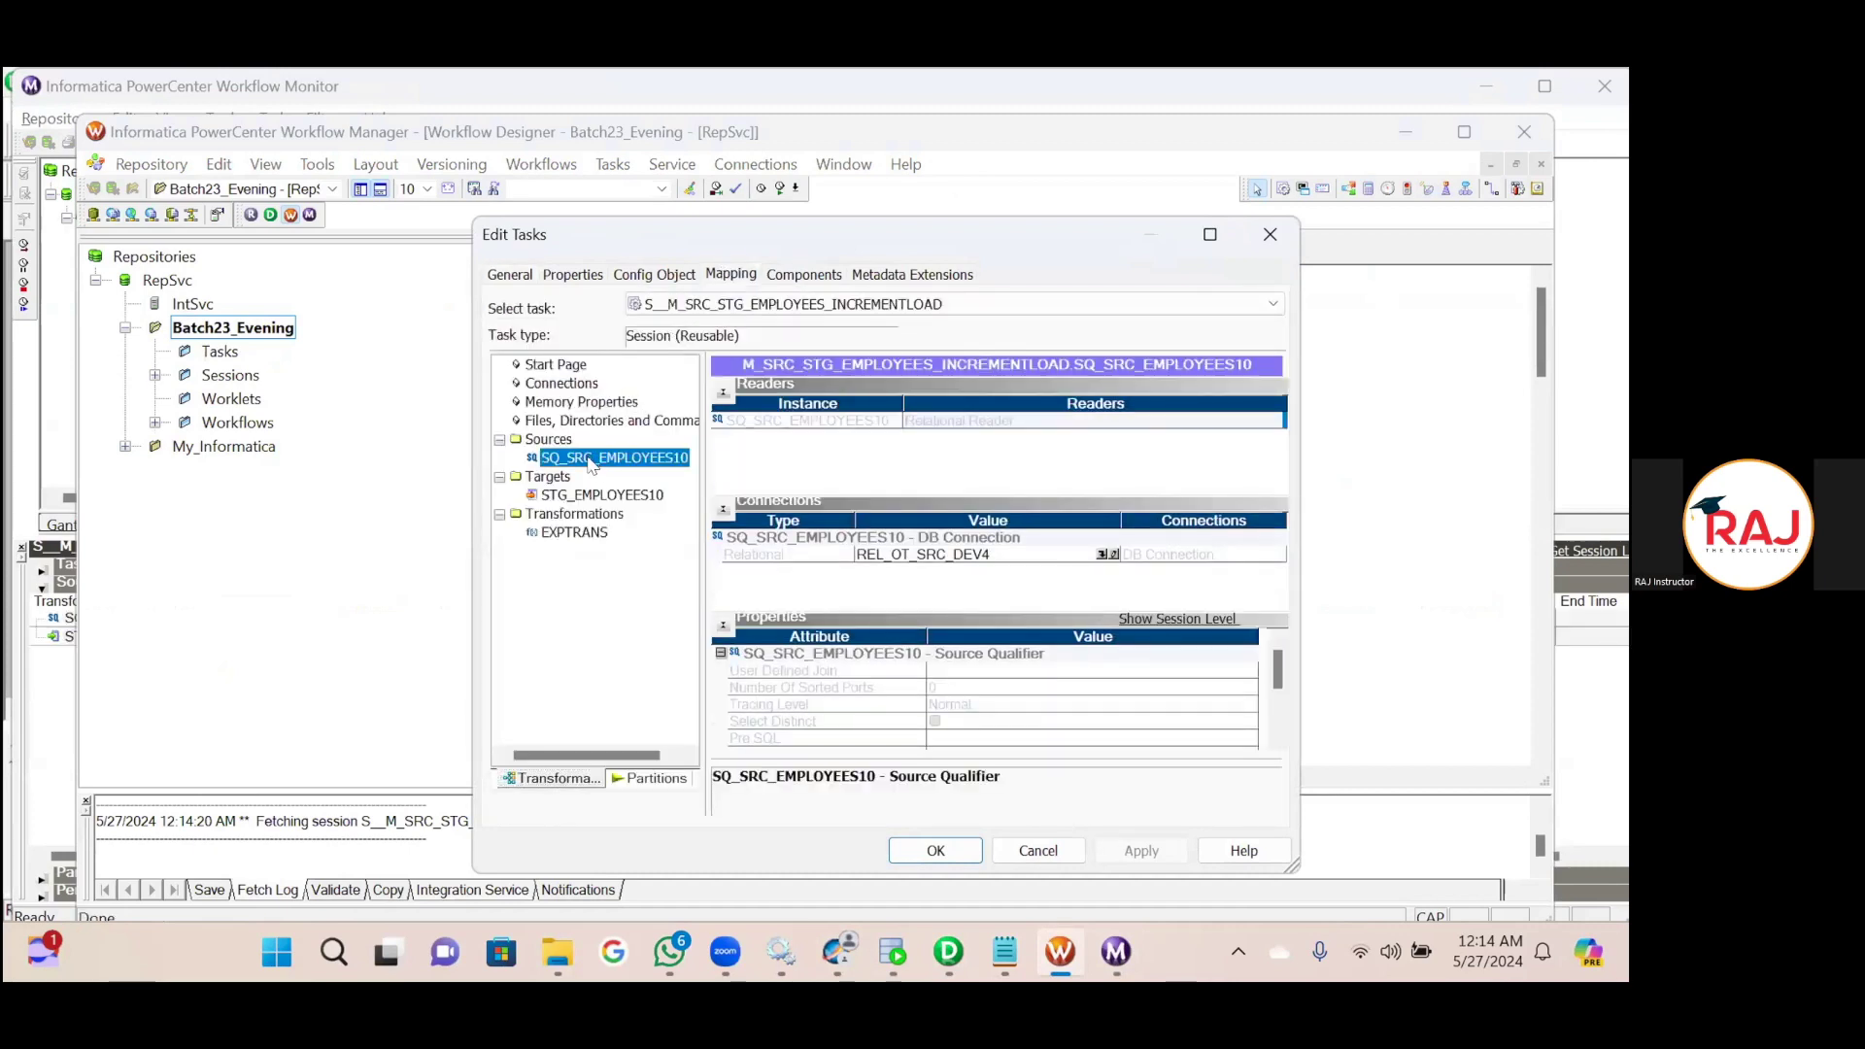
{"action": "left_click", "coordinate": [632, 496]}
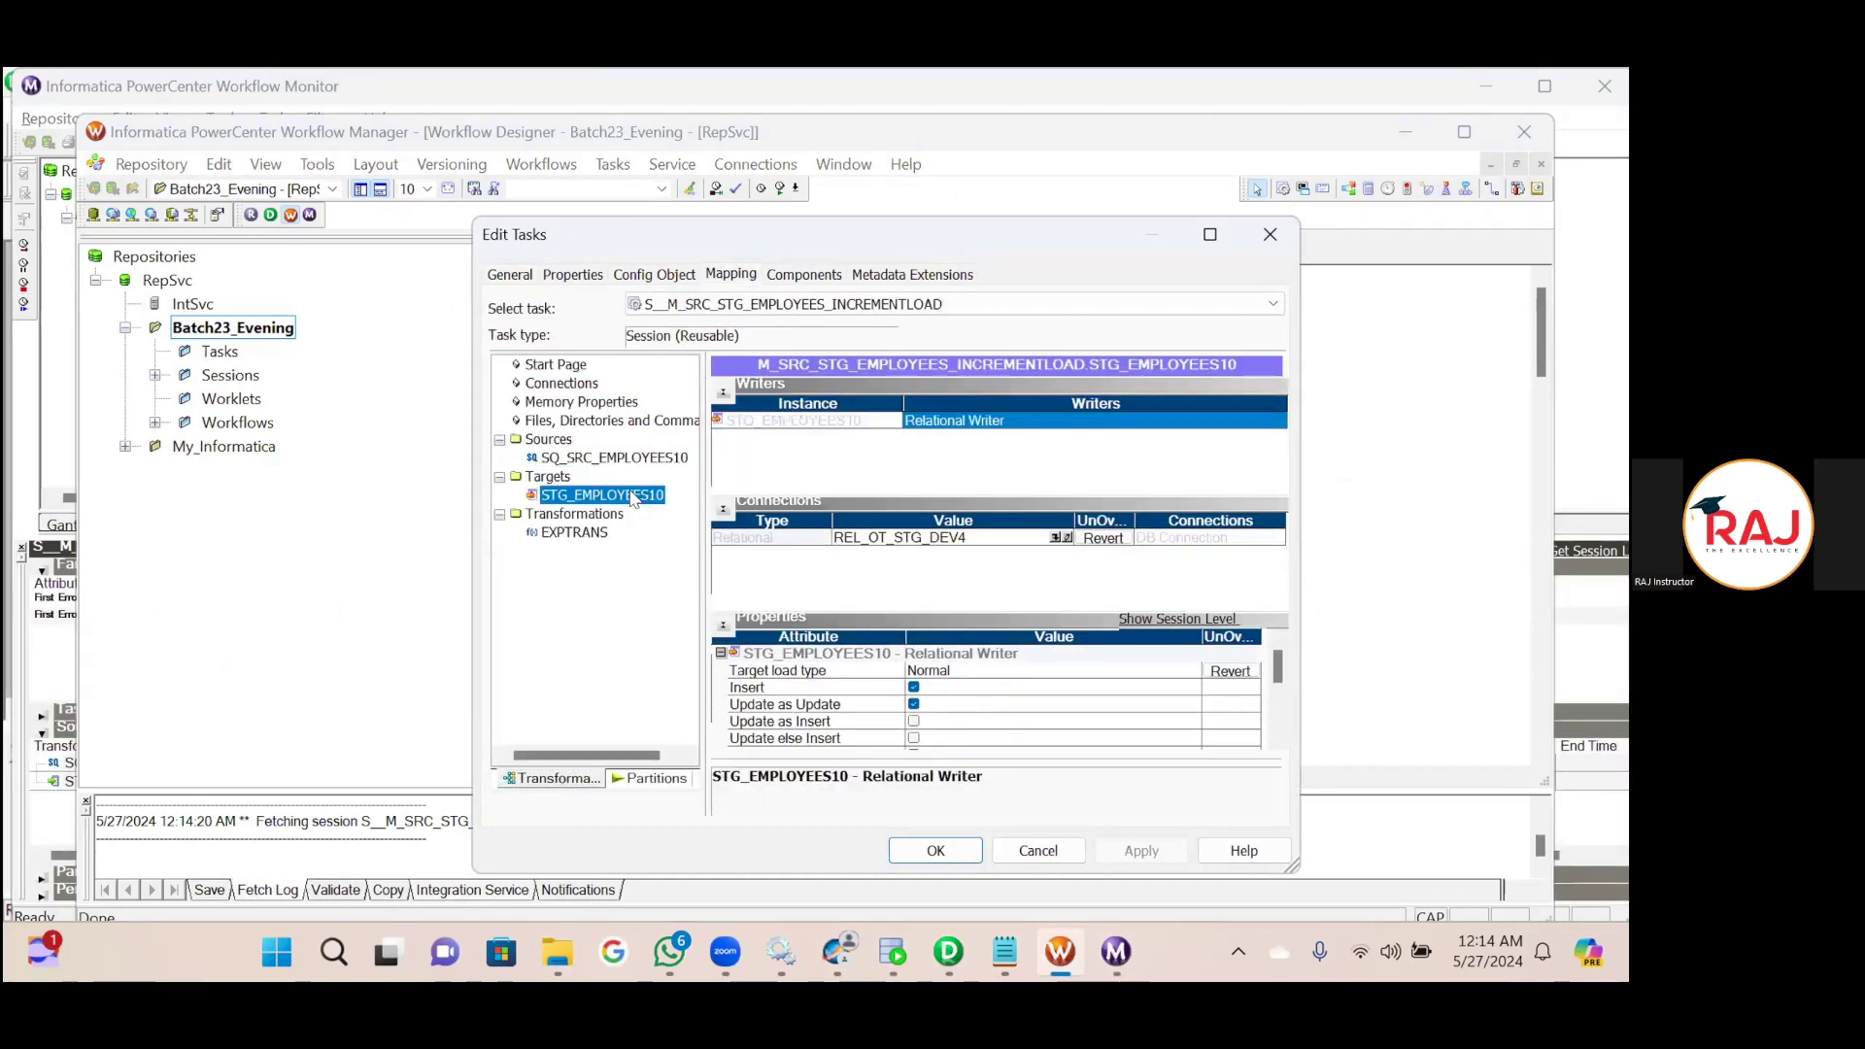
Revert the STG_EMPLOYEES10 target's load type to Bulk and its connection to REL_OT_SRC_DEV4, check the source connection, and accept the session changes.
{"action": "left_click", "coordinate": [1230, 669]}
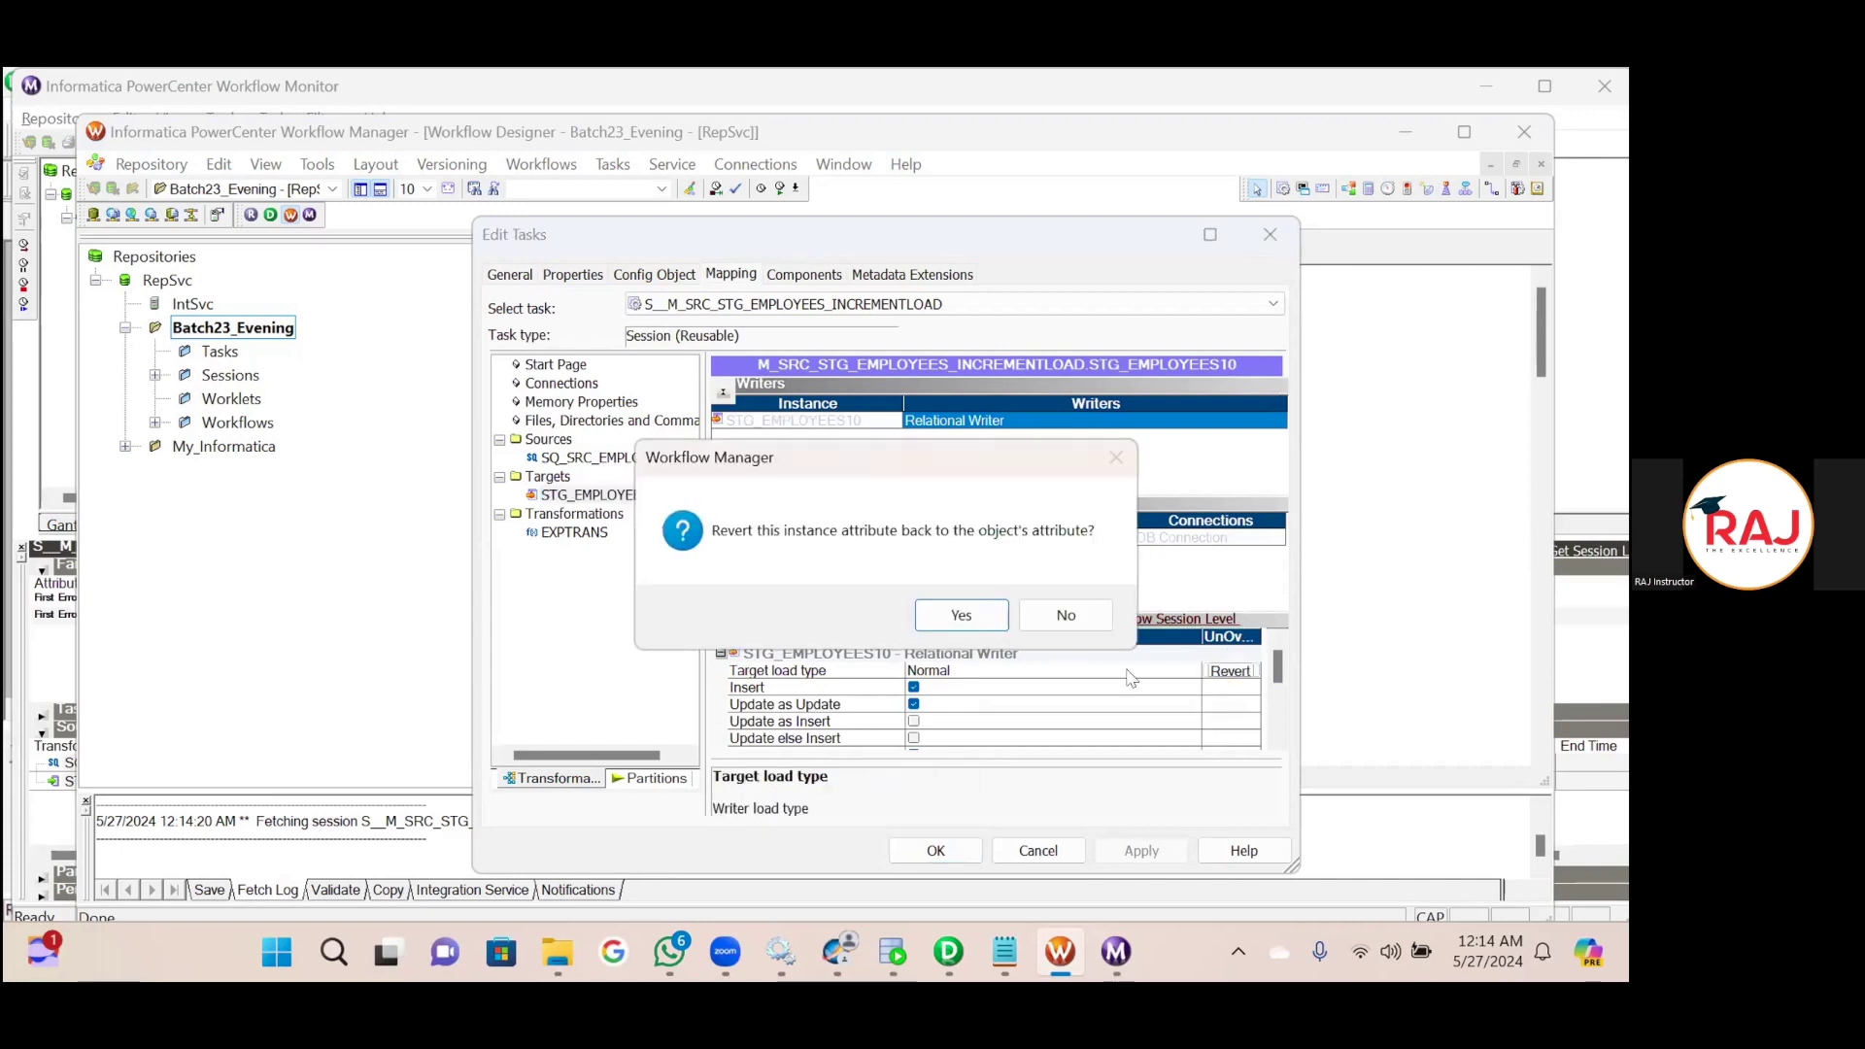
{"action": "left_click", "coordinate": [957, 622]}
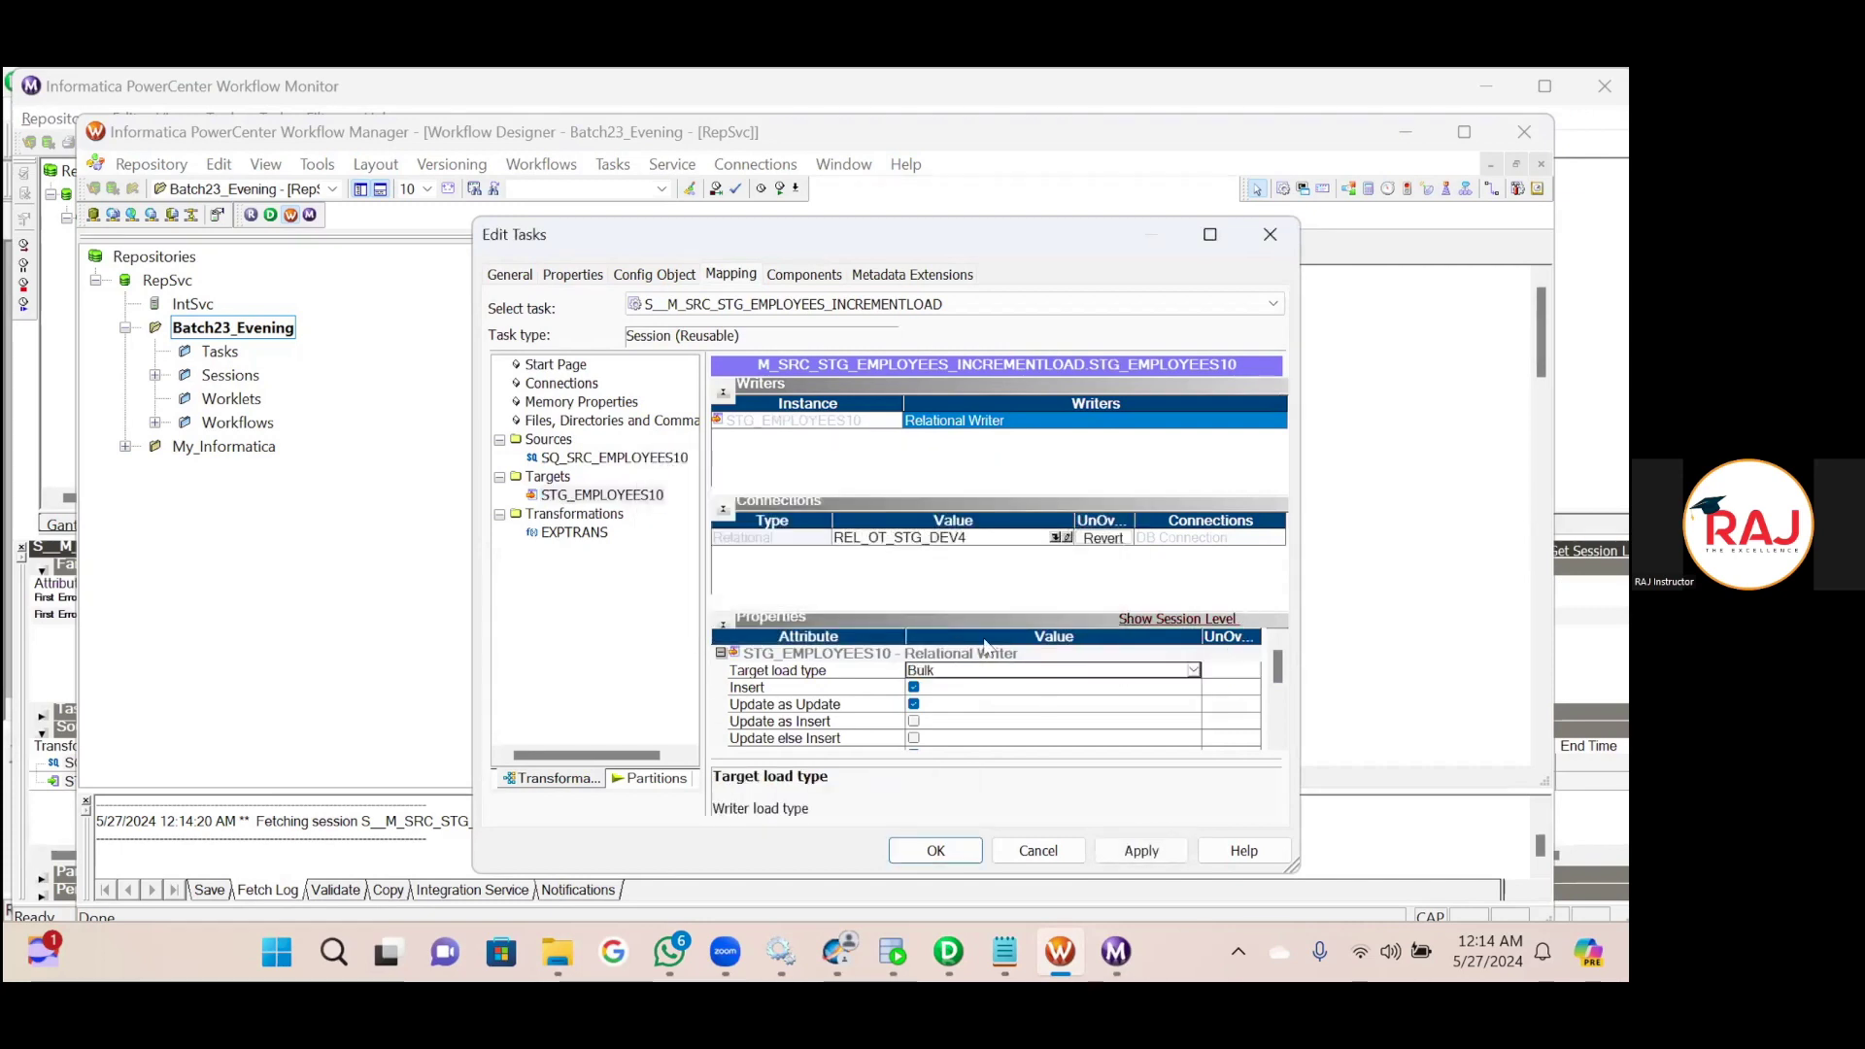
{"action": "left_click", "coordinate": [1116, 538]}
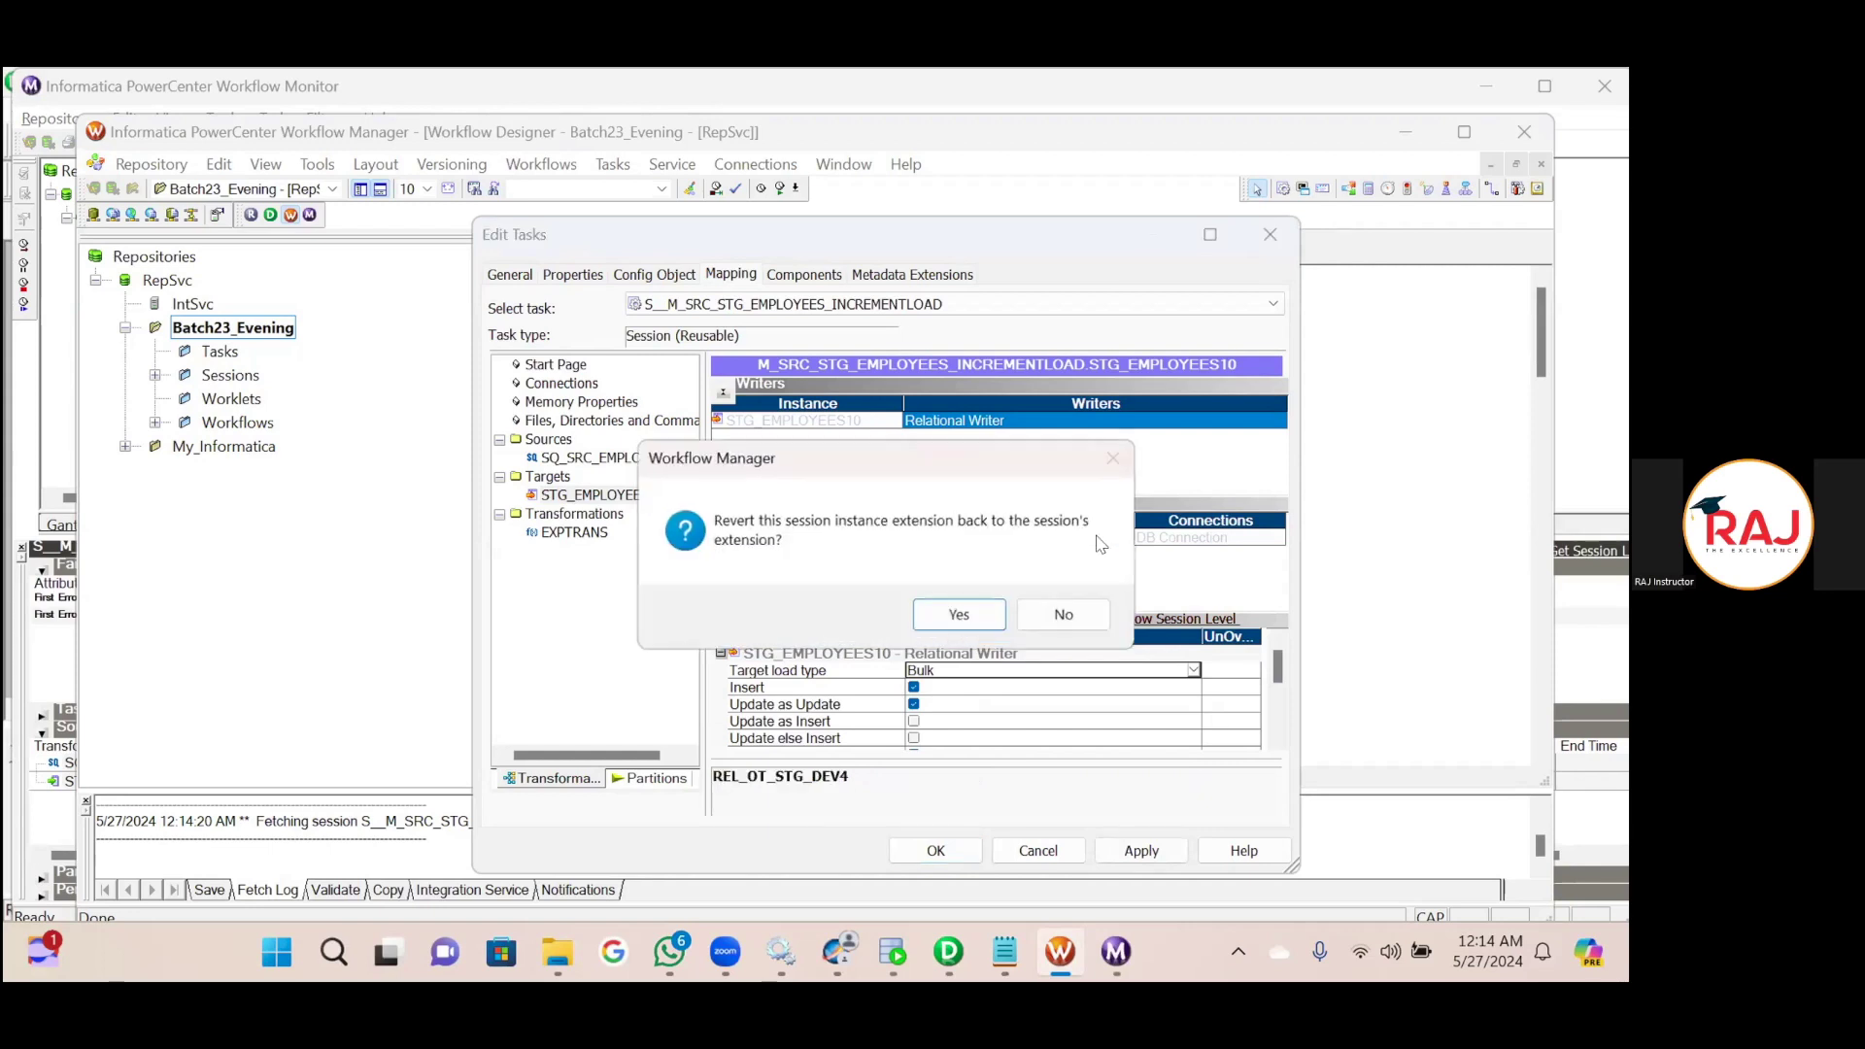
{"action": "left_click", "coordinate": [954, 614]}
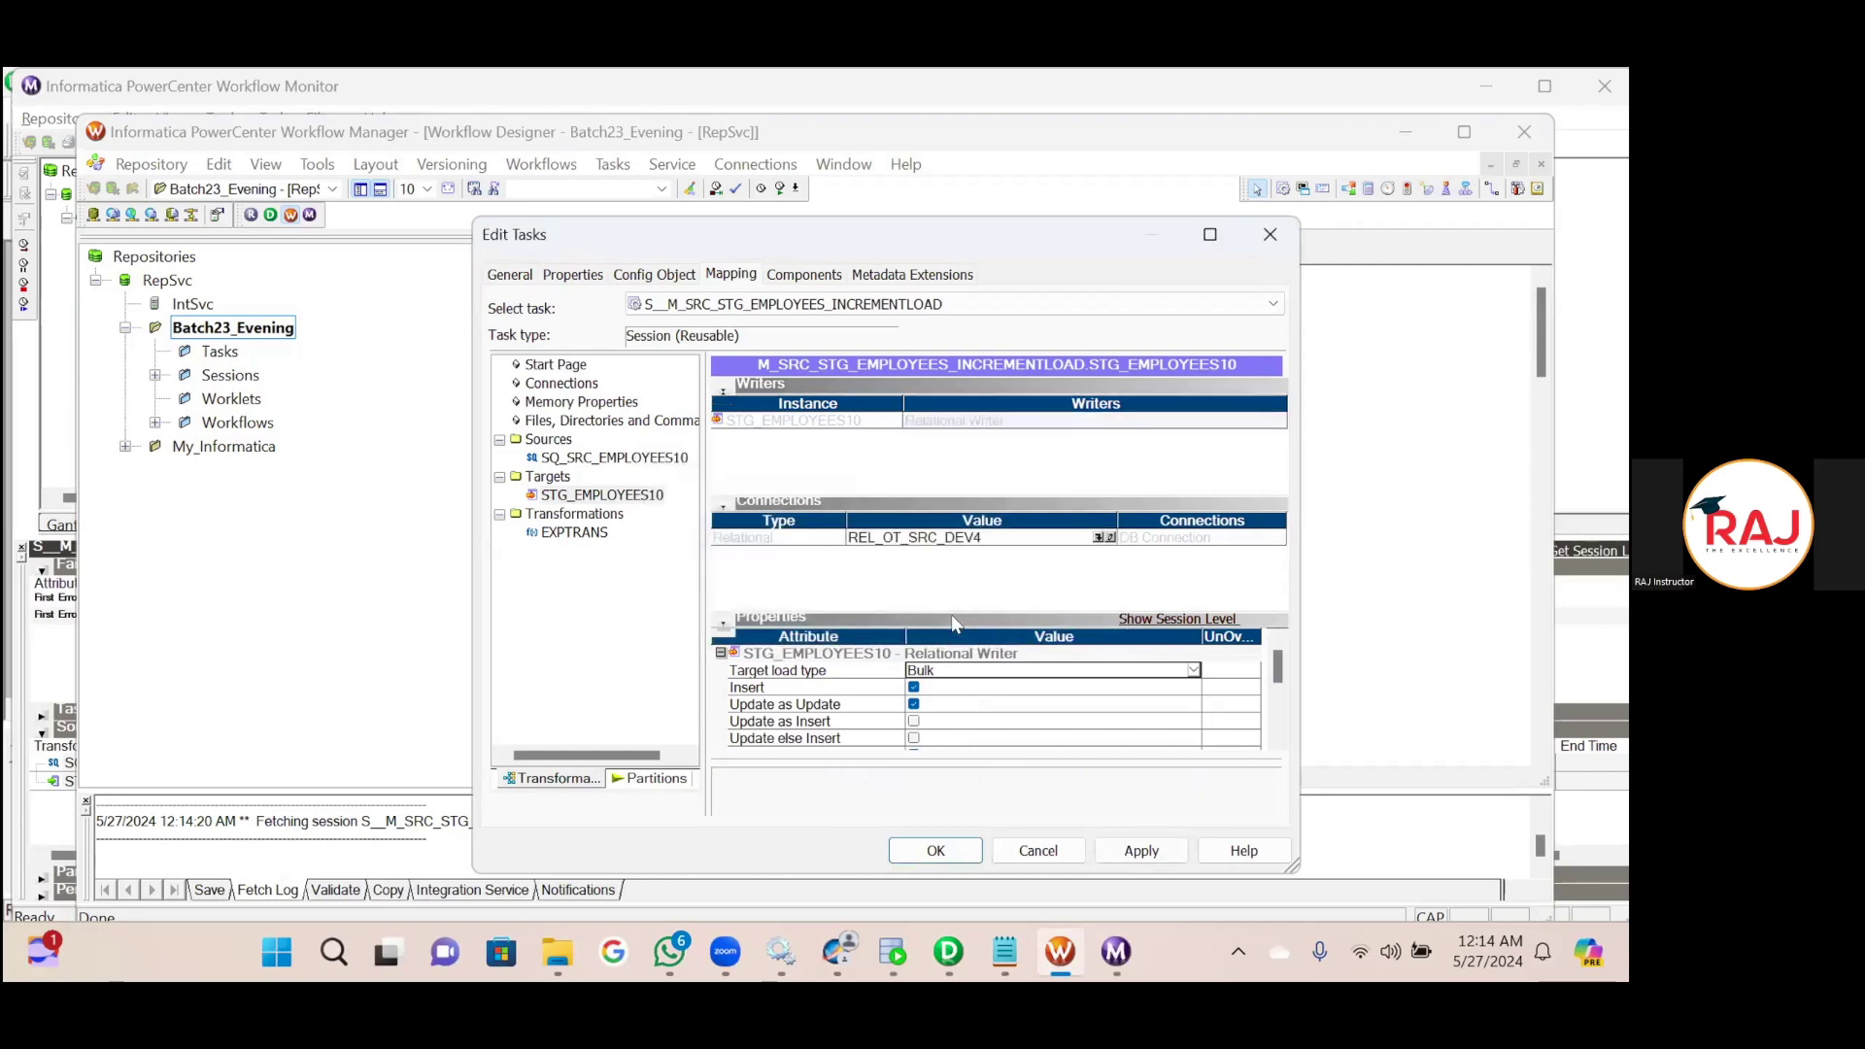
{"action": "left_click", "coordinate": [621, 458]}
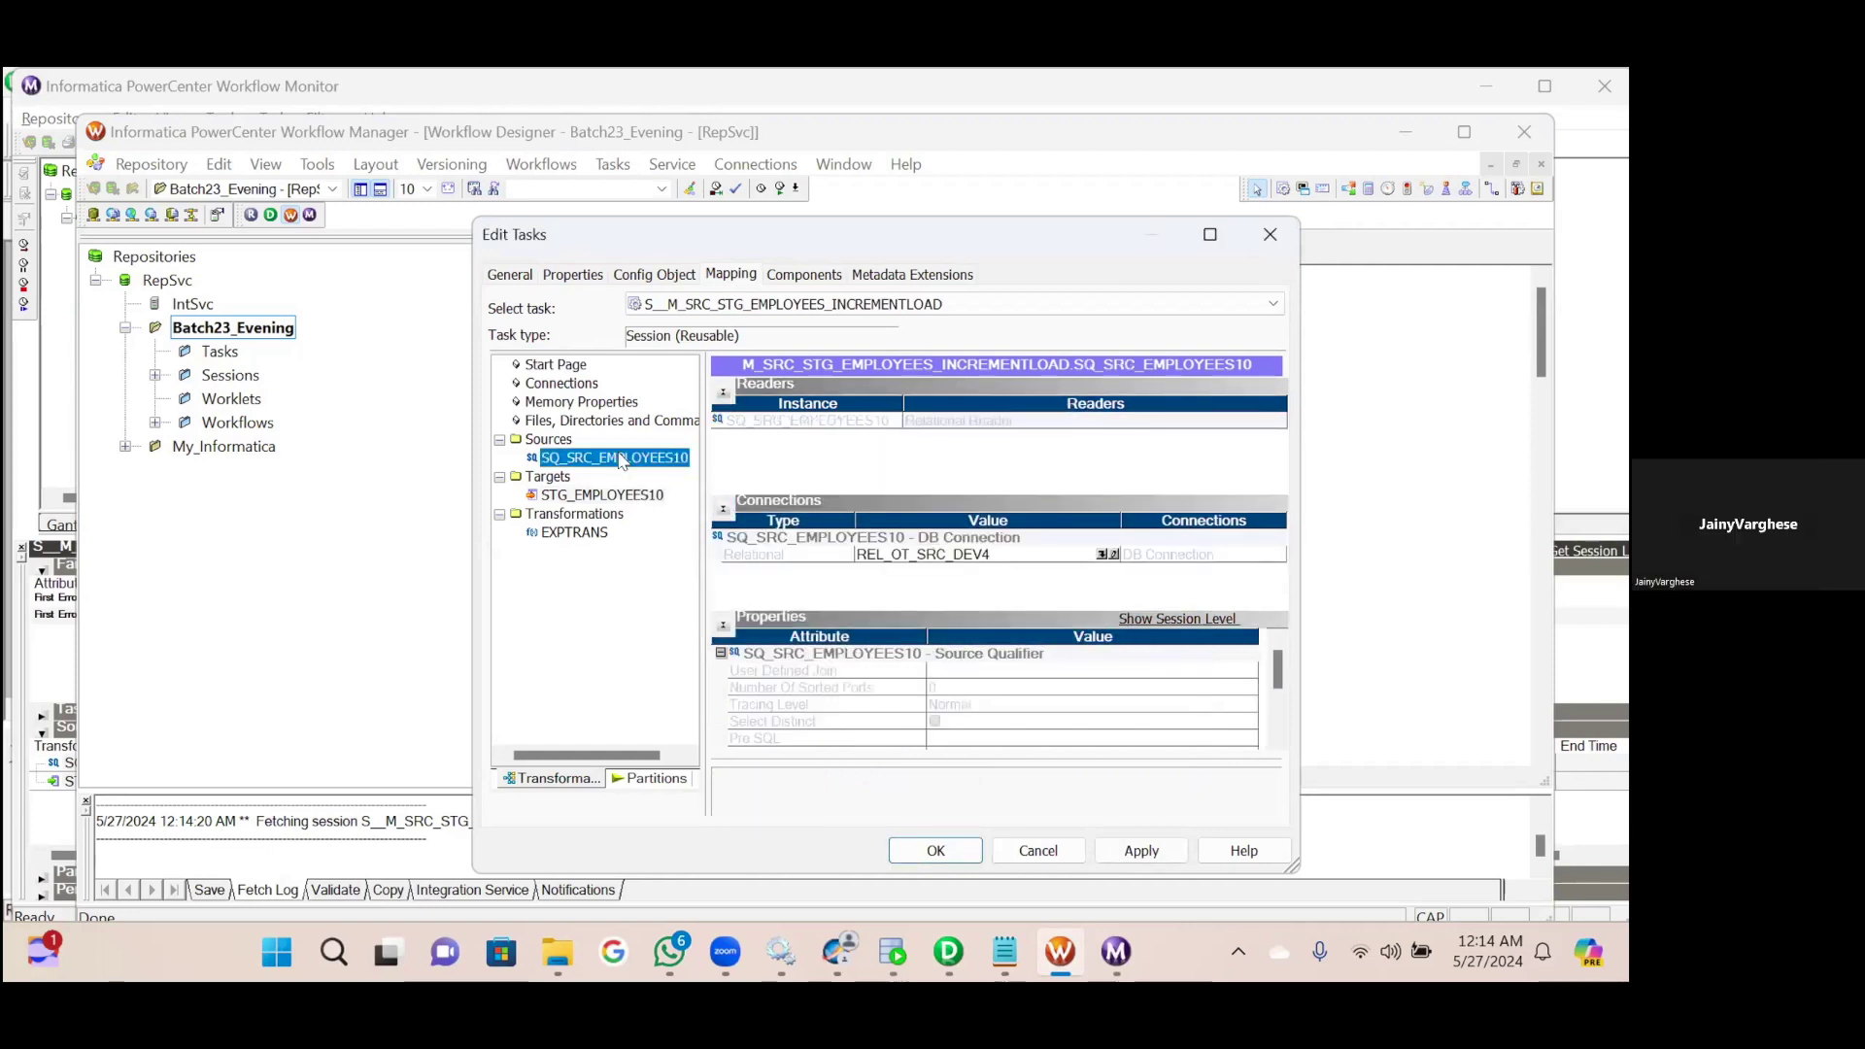
{"action": "left_click", "coordinate": [935, 850]}
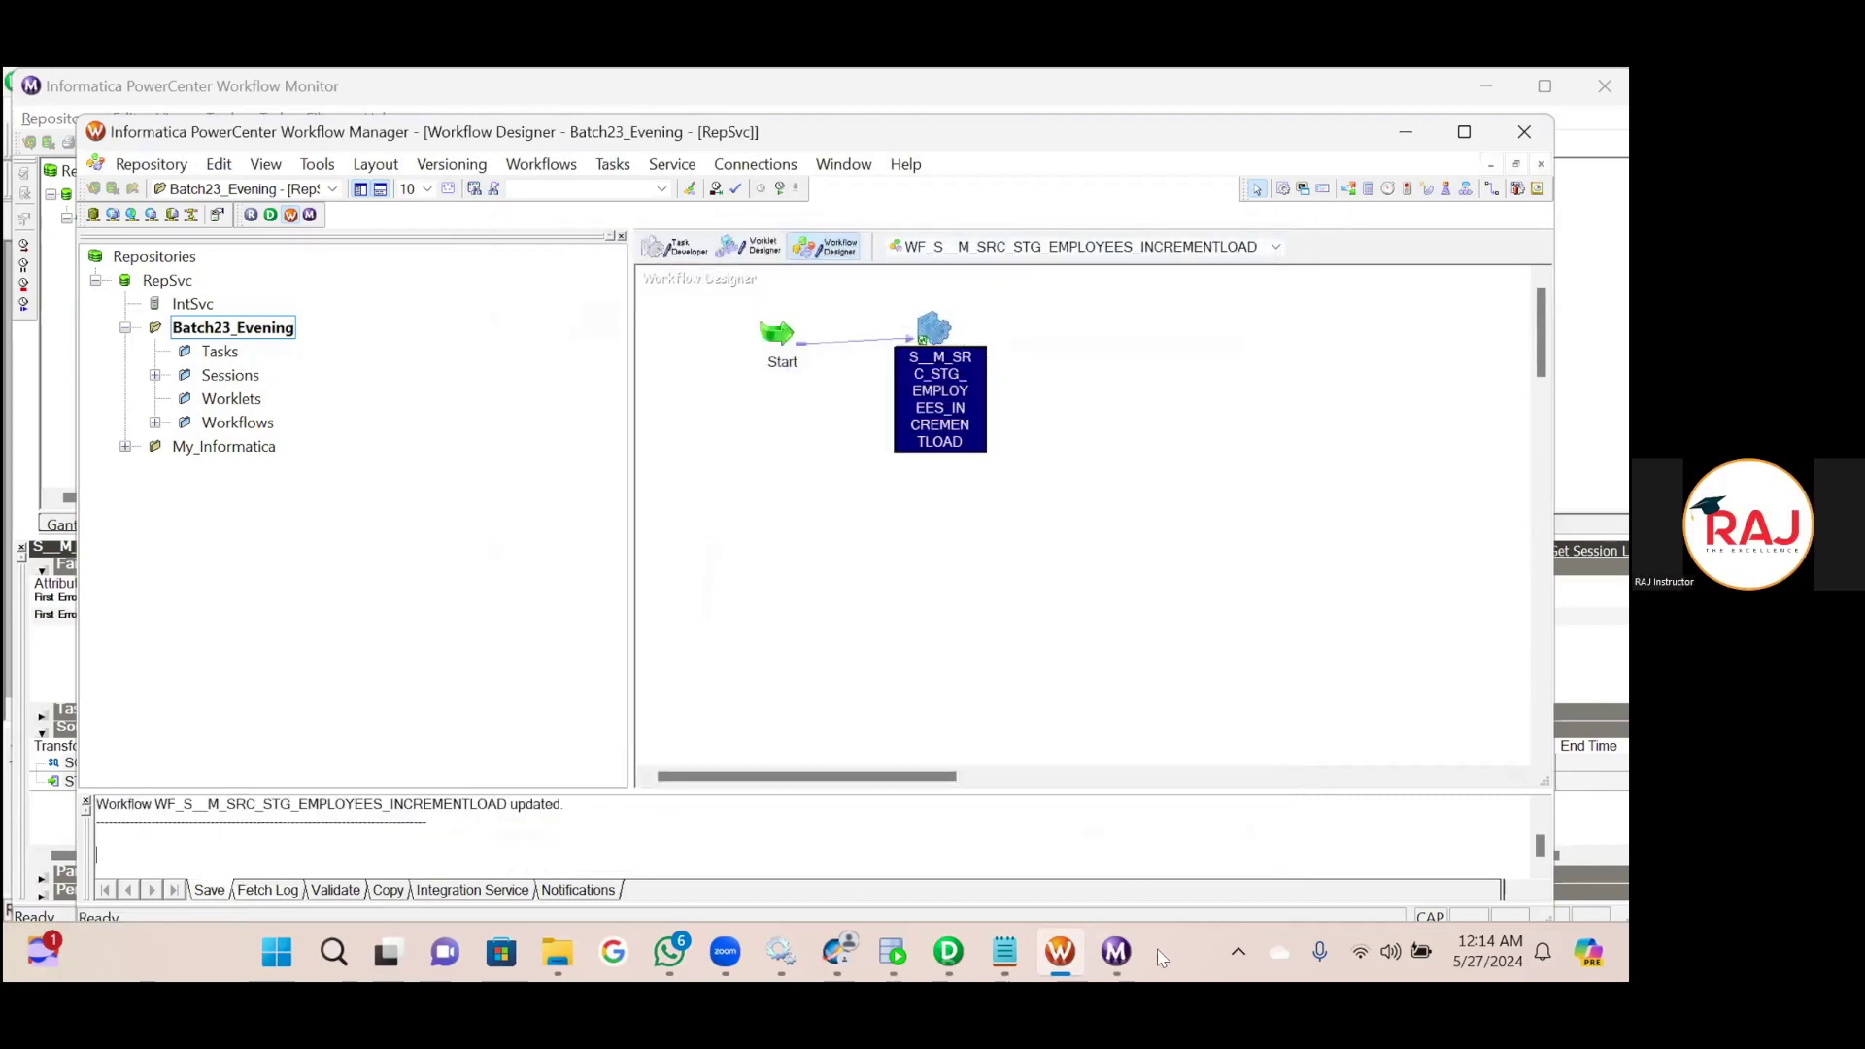
Glance at Workflow Monitor, return to Workflow Manager and bring up the task commands for the S__M_SRC_STG_EMPLOYEES_INCREMENTLOAD session.
{"action": "left_click", "coordinate": [1115, 954]}
{"action": "left_click", "coordinate": [1115, 954]}
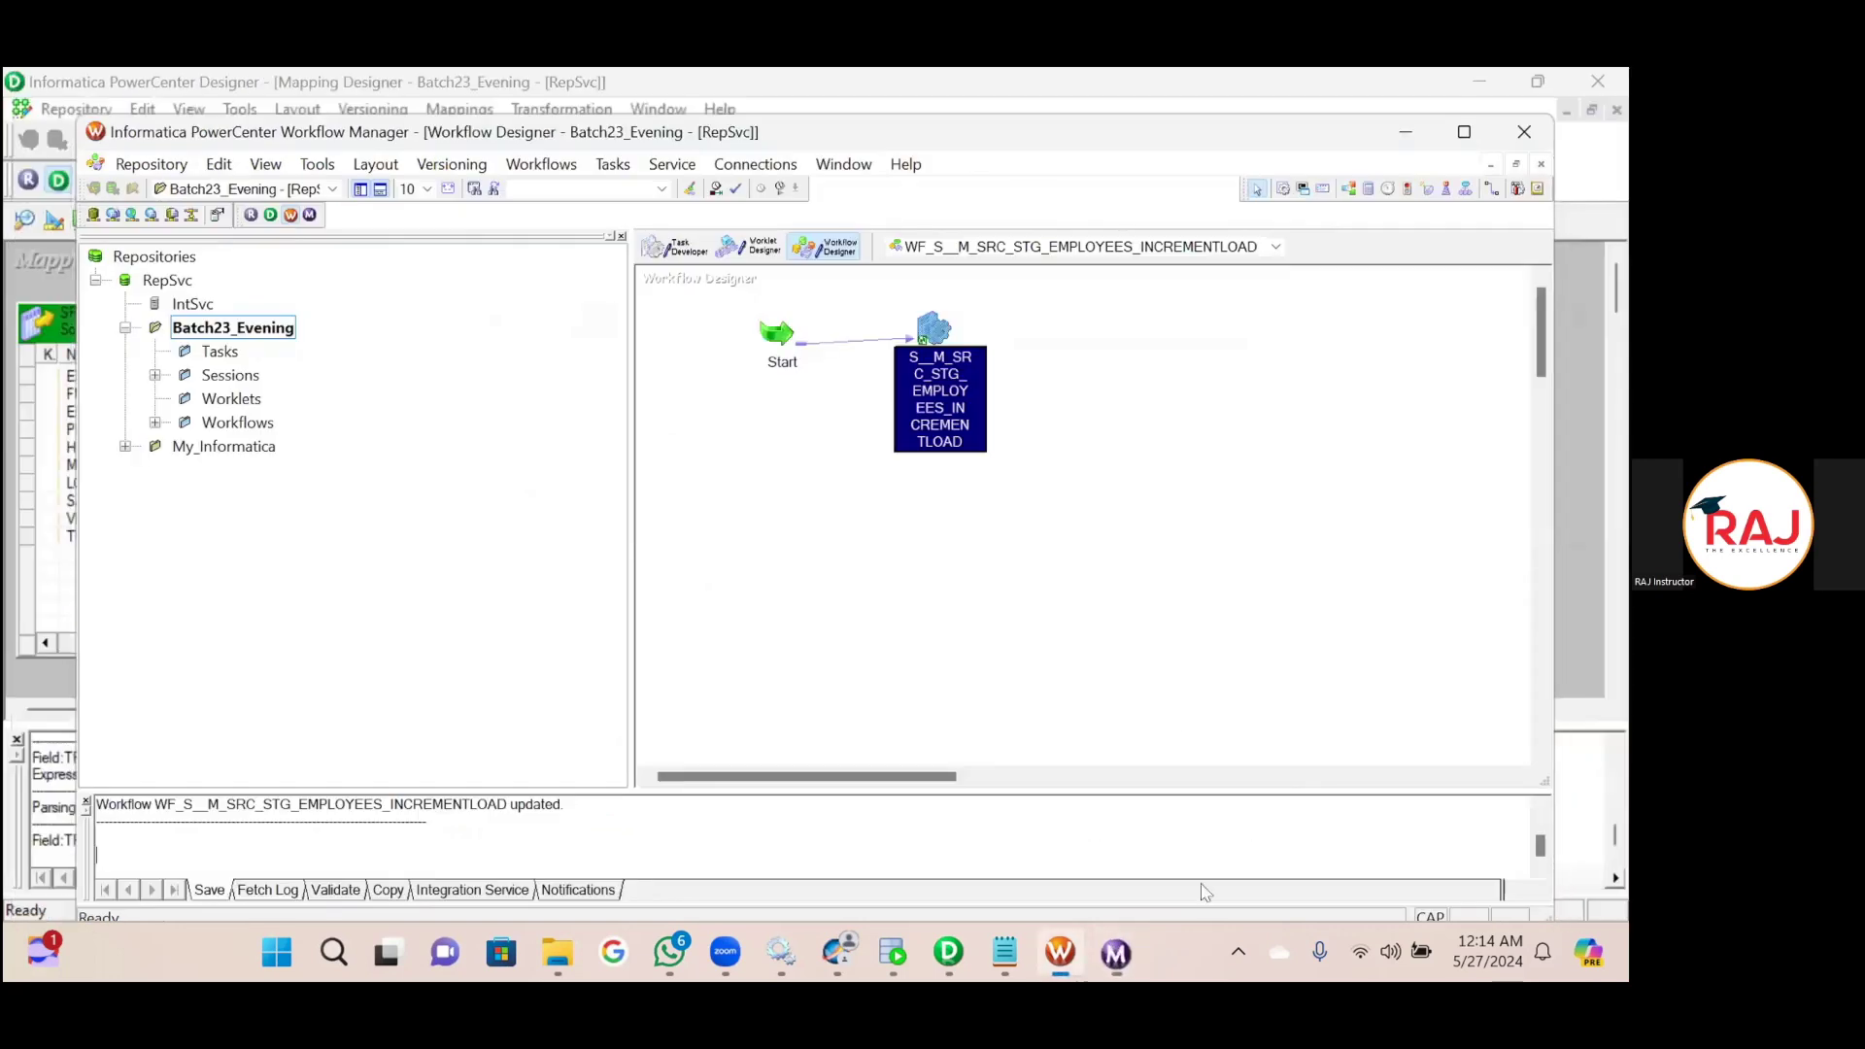
{"action": "right_click", "coordinate": [934, 331]}
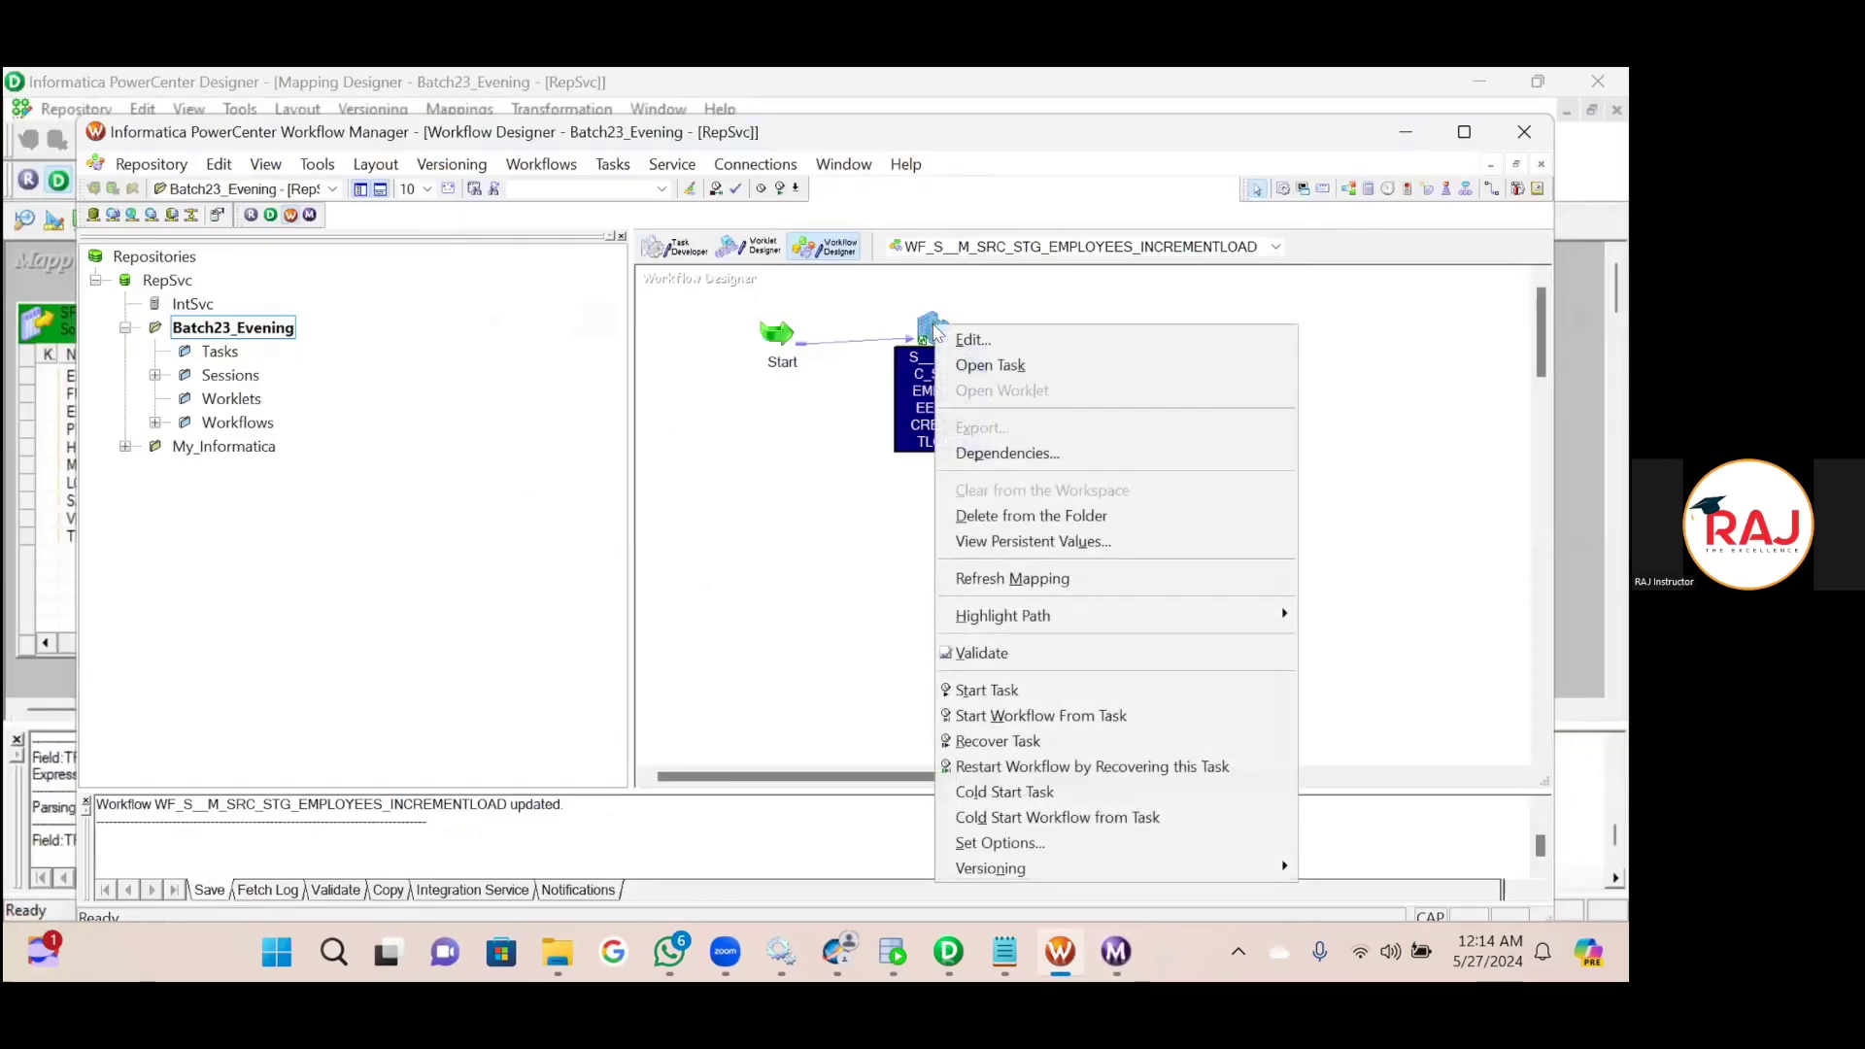
Open the S__M_SRC_STG_EMPLOYEES_INCREMENTLOAD session task and check the relational connection of its SQ_SRC_EMPLOYEES10 source.
{"action": "left_click", "coordinate": [989, 365]}
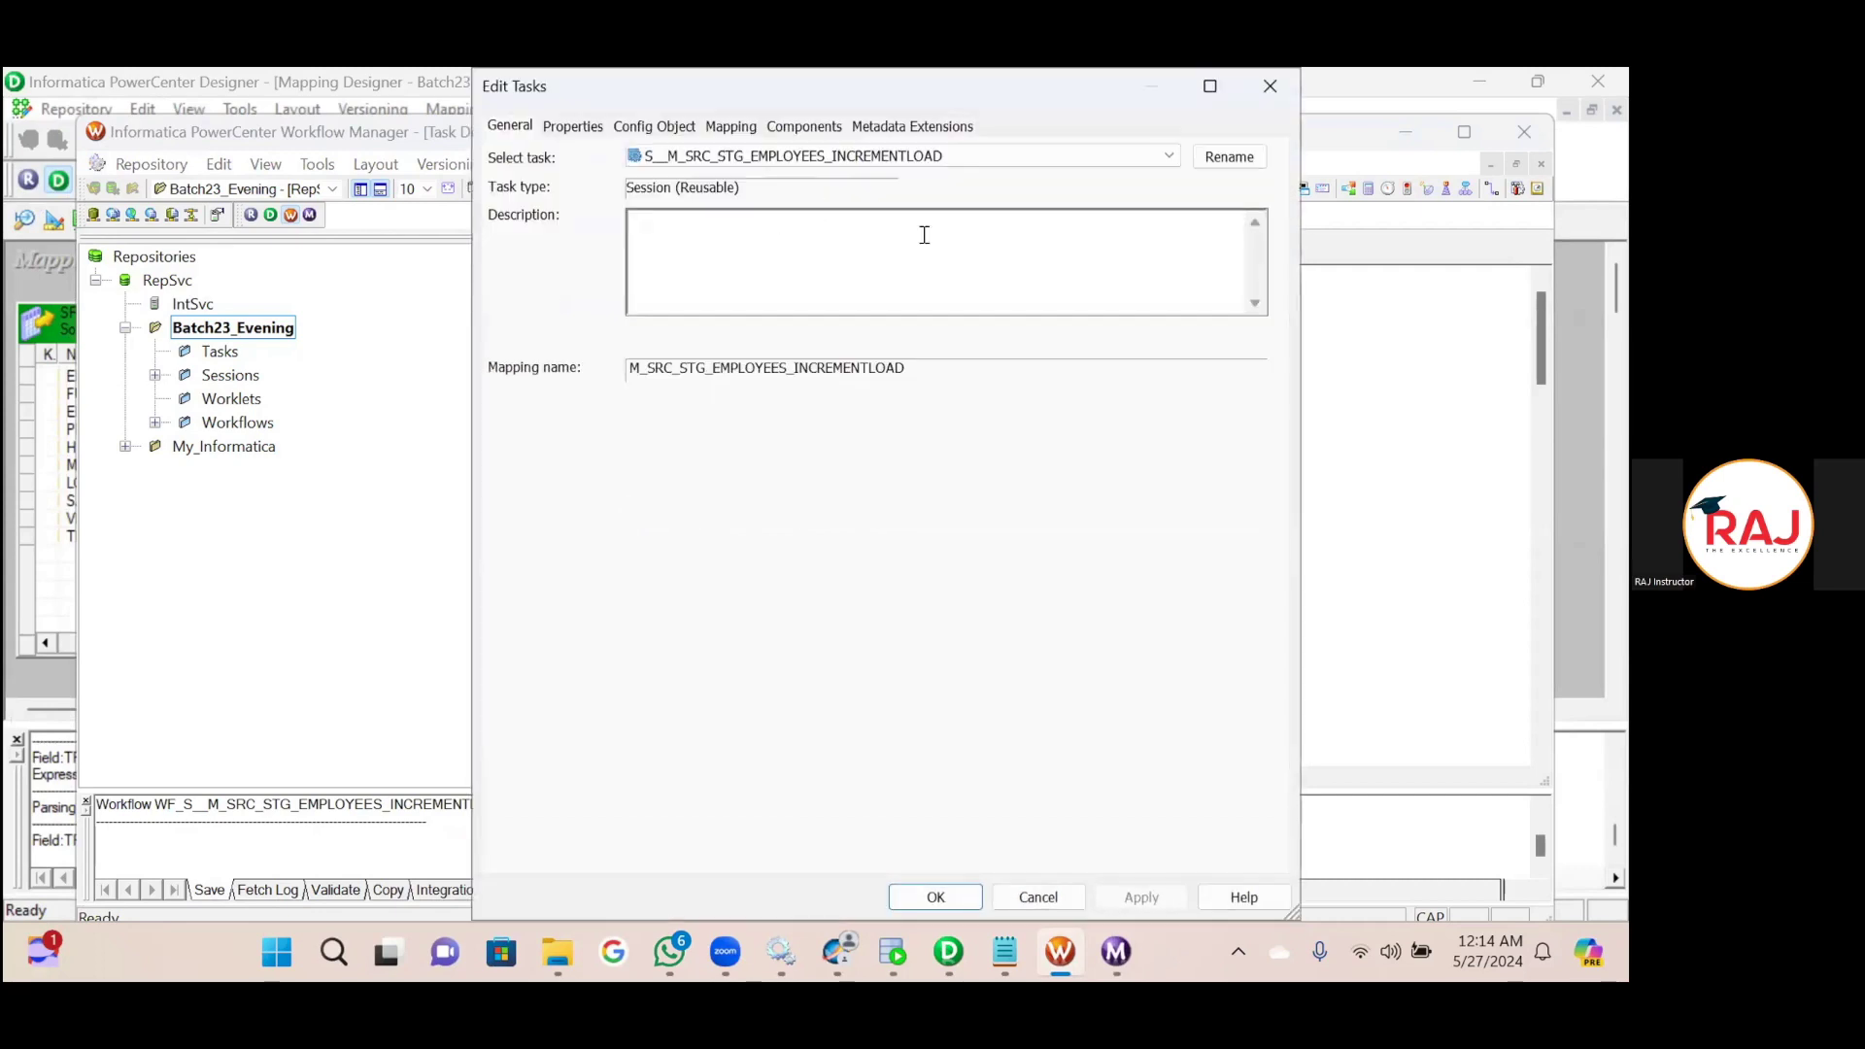
{"action": "left_click", "coordinate": [1209, 86]}
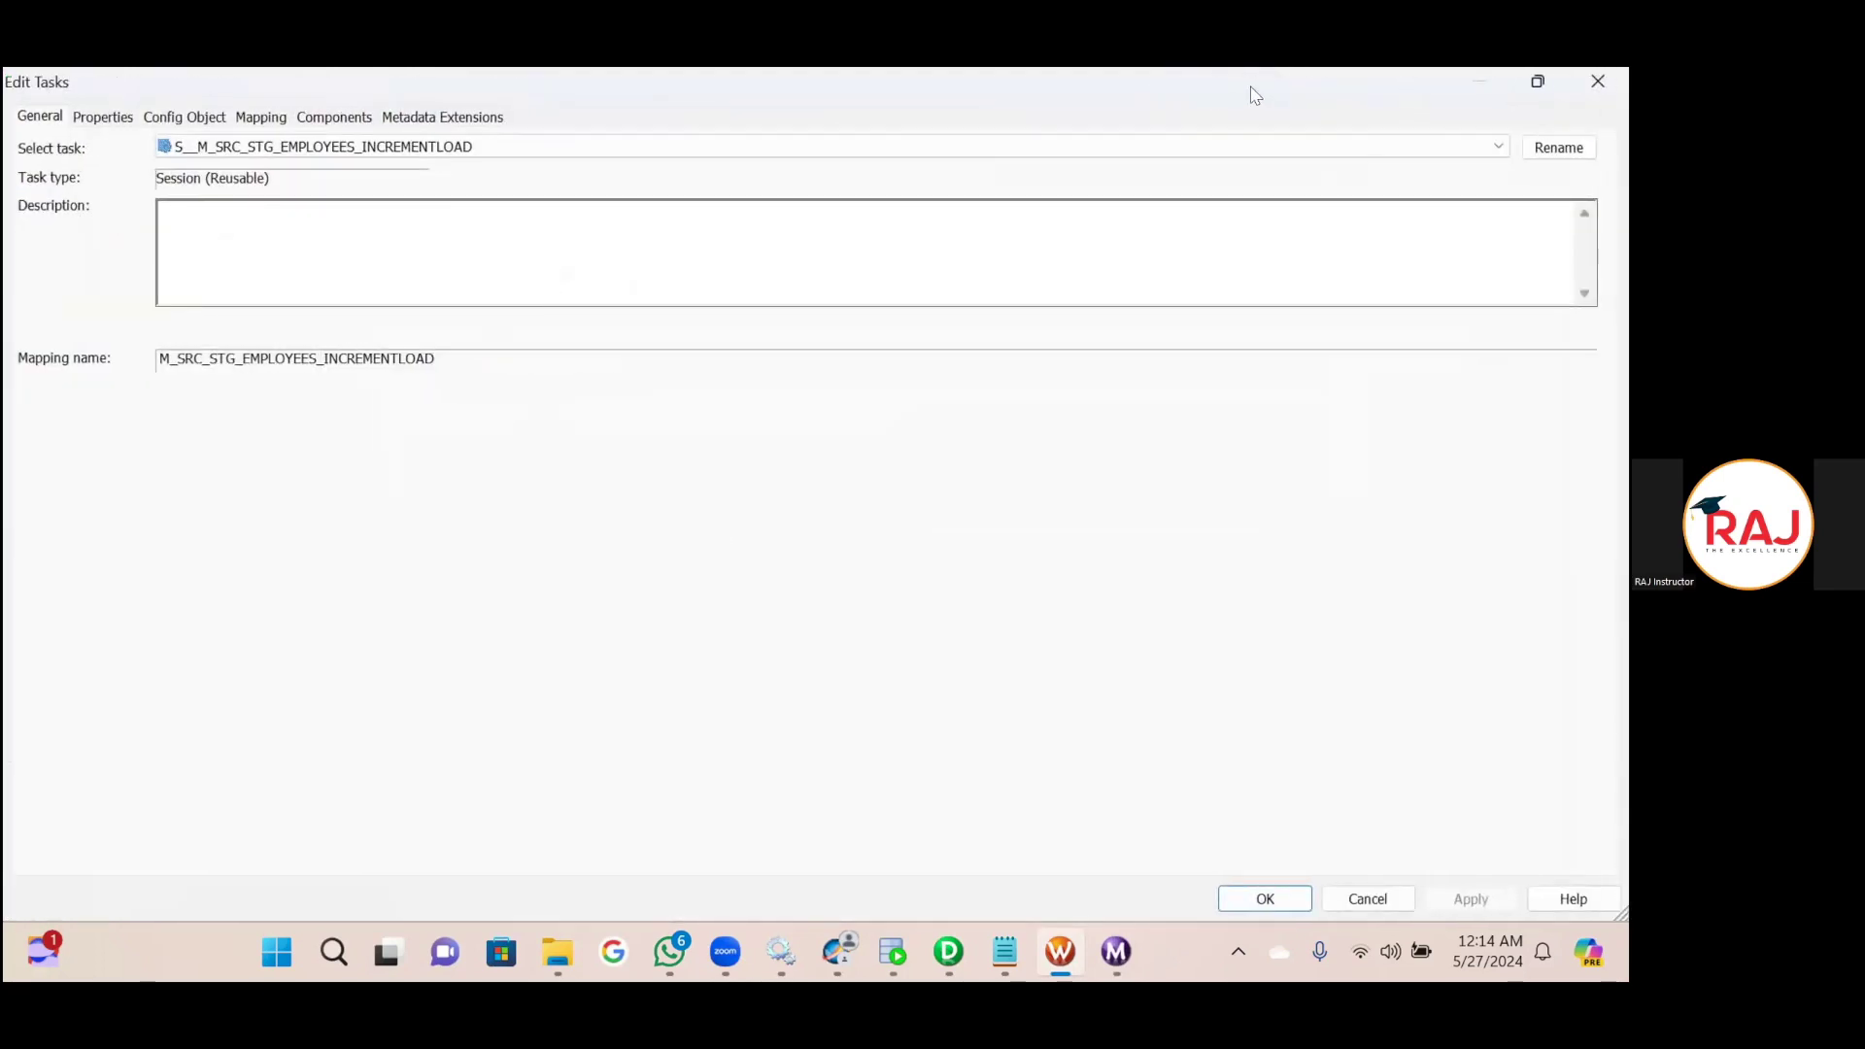
{"action": "left_click", "coordinate": [261, 116]}
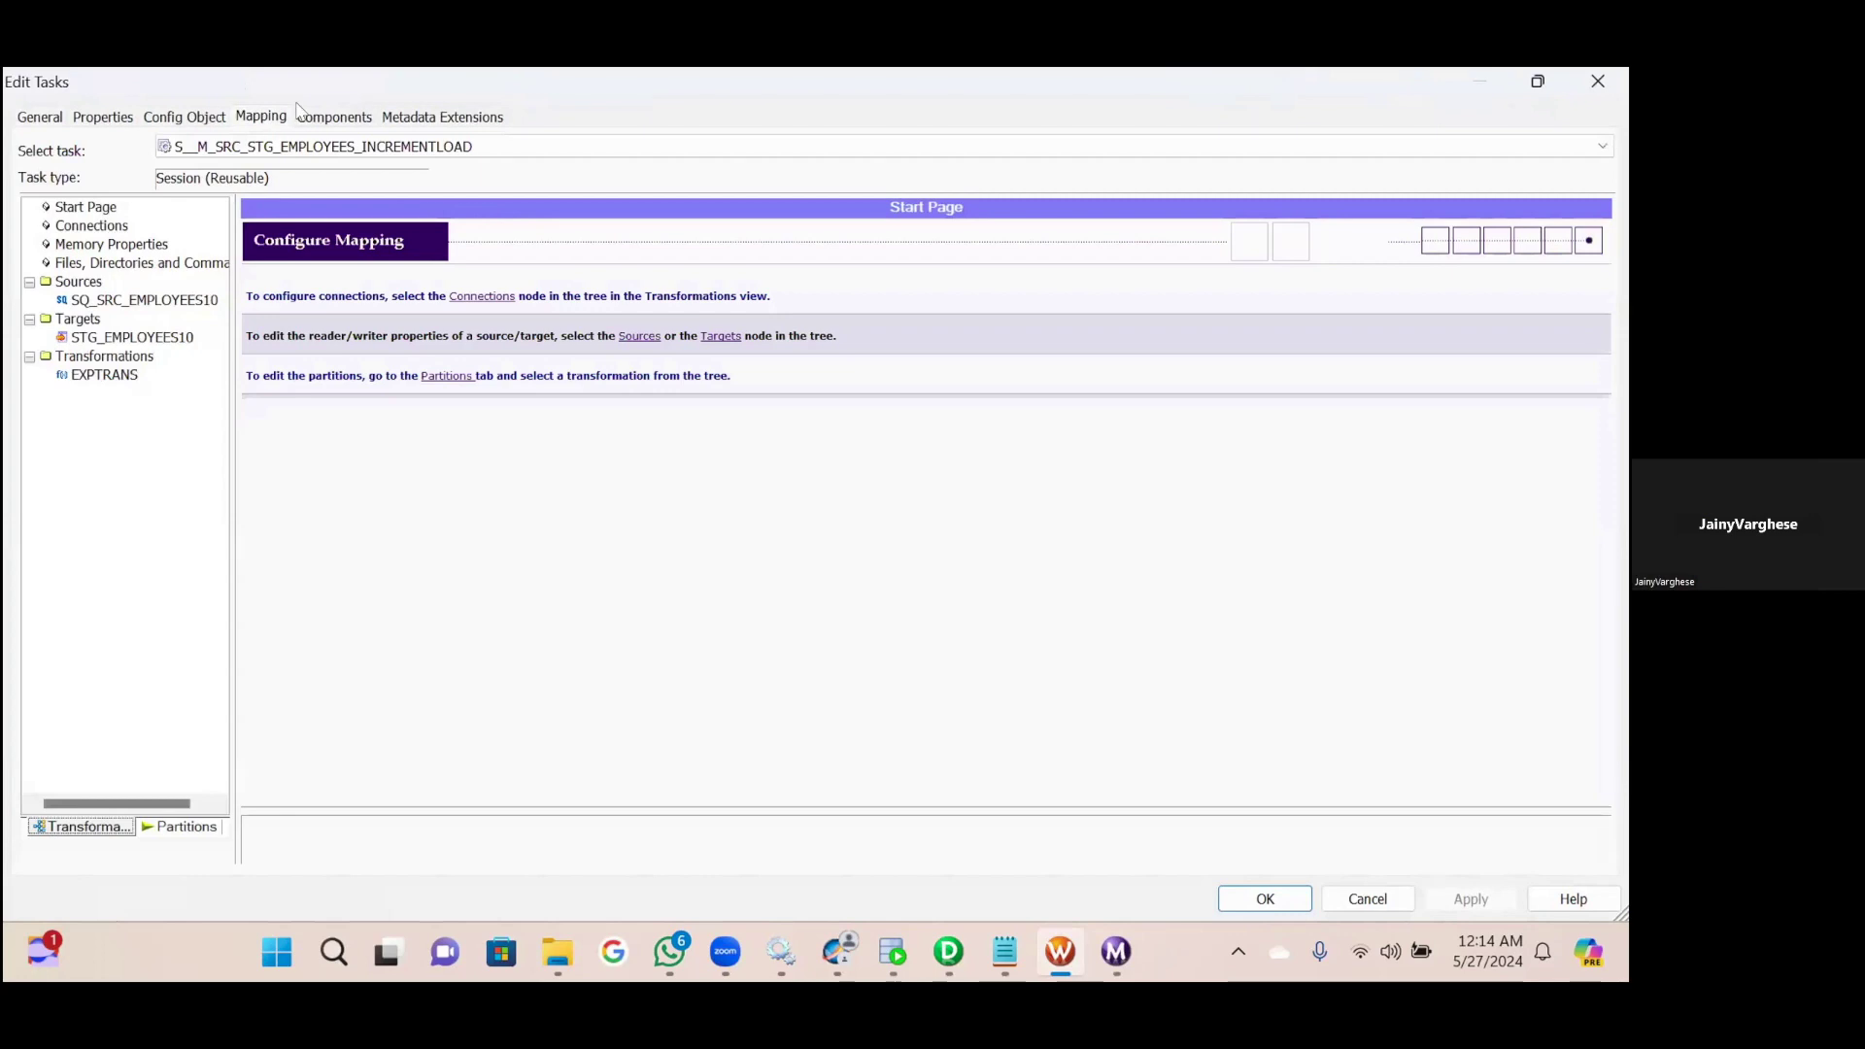
{"action": "left_click", "coordinate": [127, 301]}
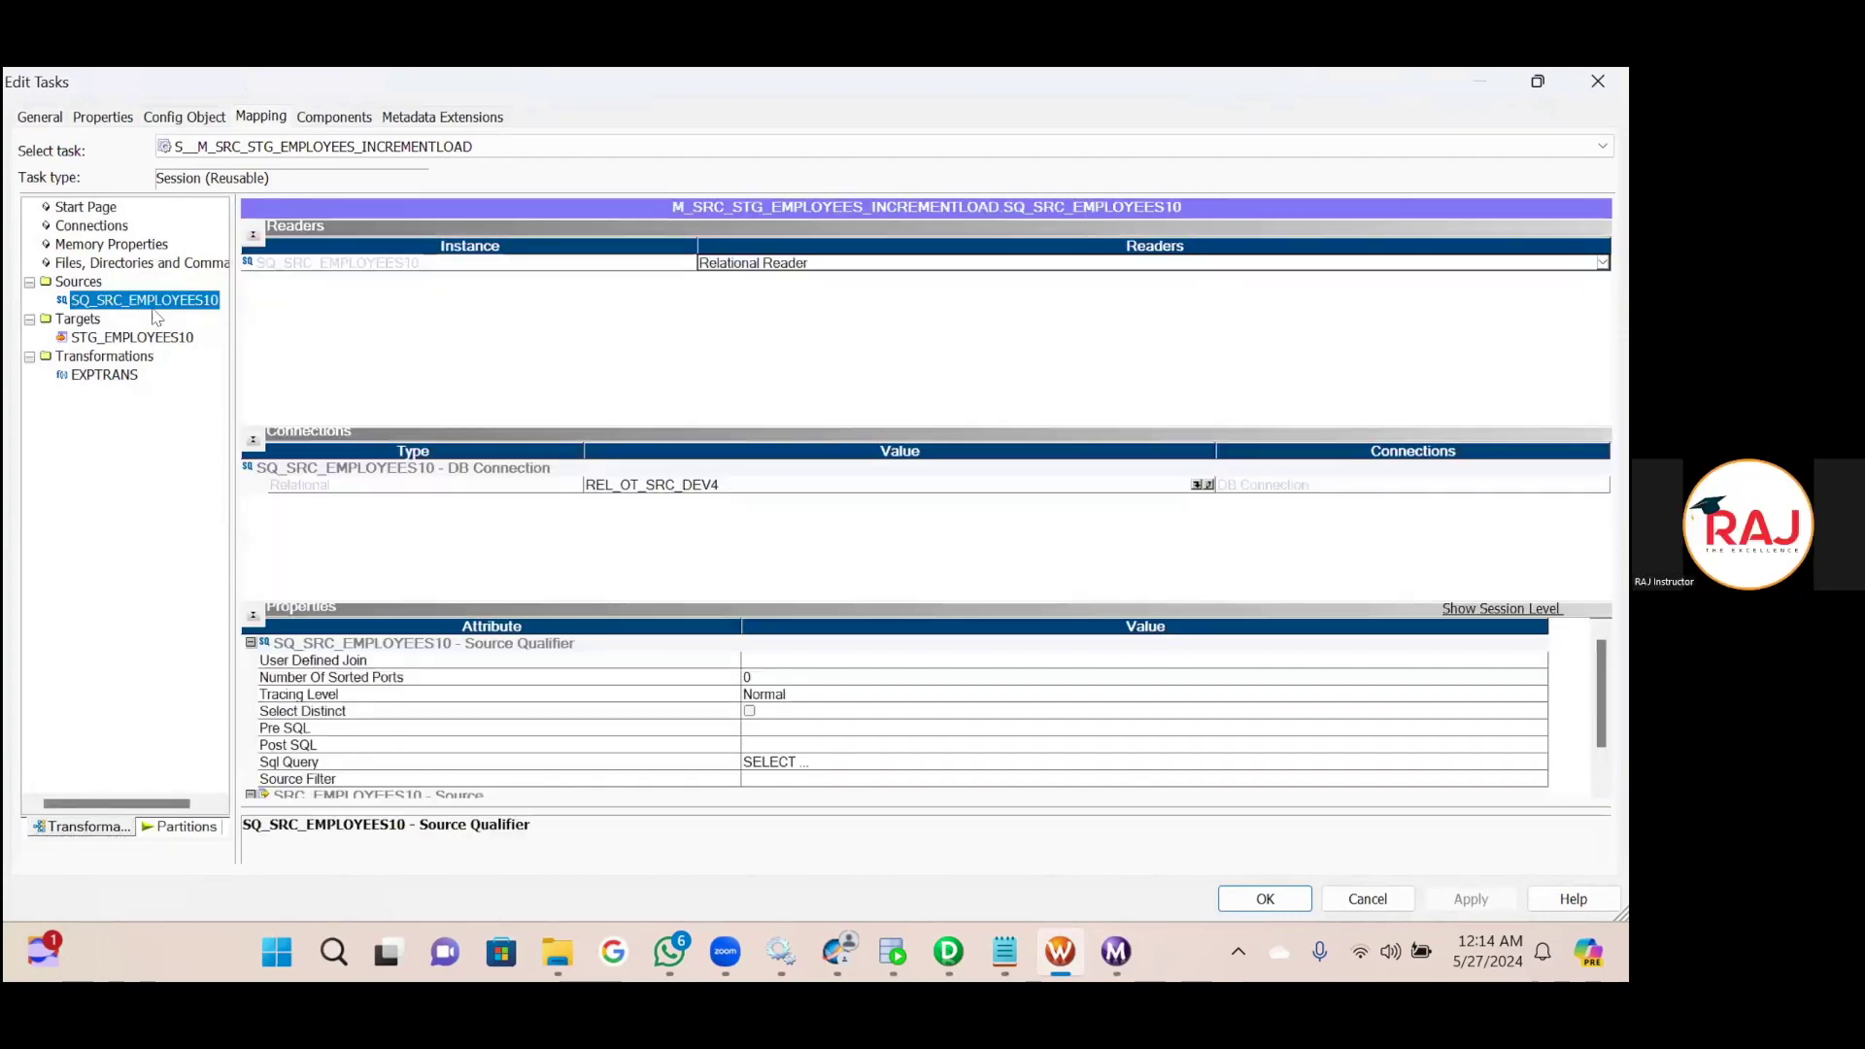
{"action": "left_click", "coordinate": [683, 490]}
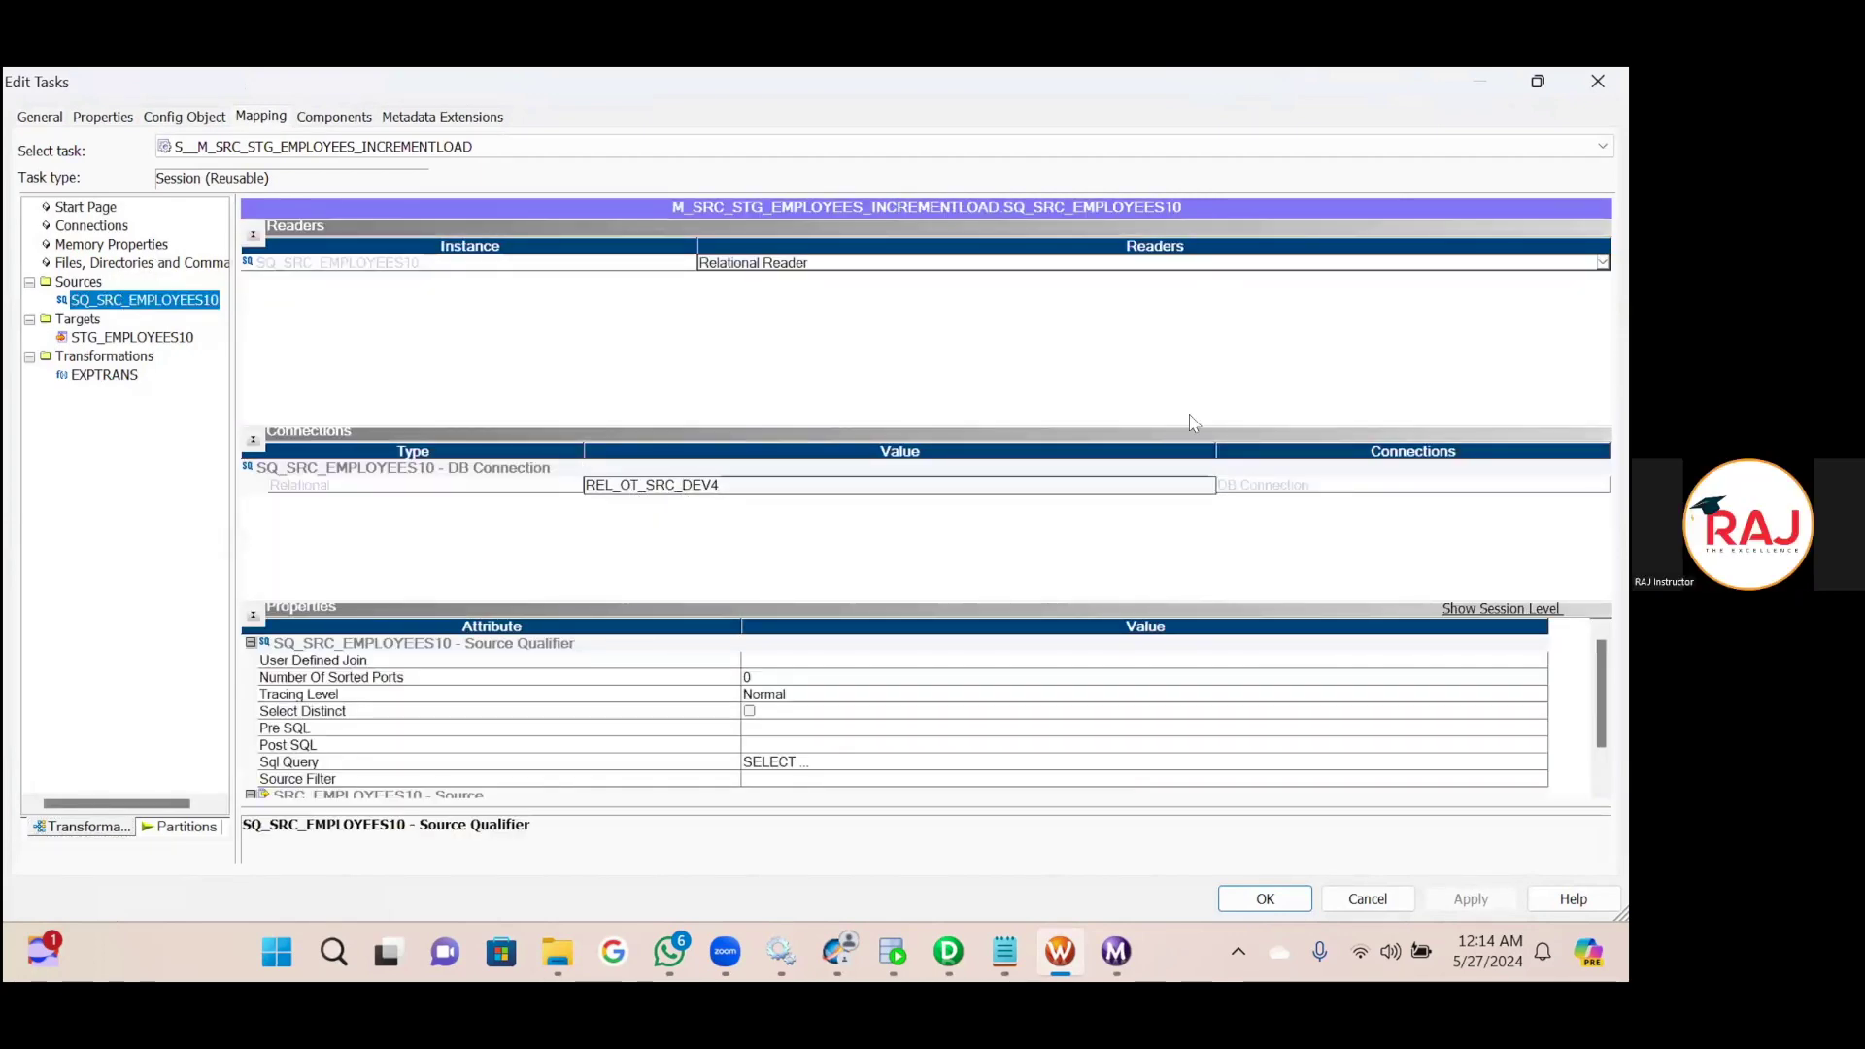
Assign the REL_OT_STG_DEV4 relational connection to the STG_EMPLOYEES10 target and check that connection's definition.
{"action": "left_click", "coordinate": [143, 339]}
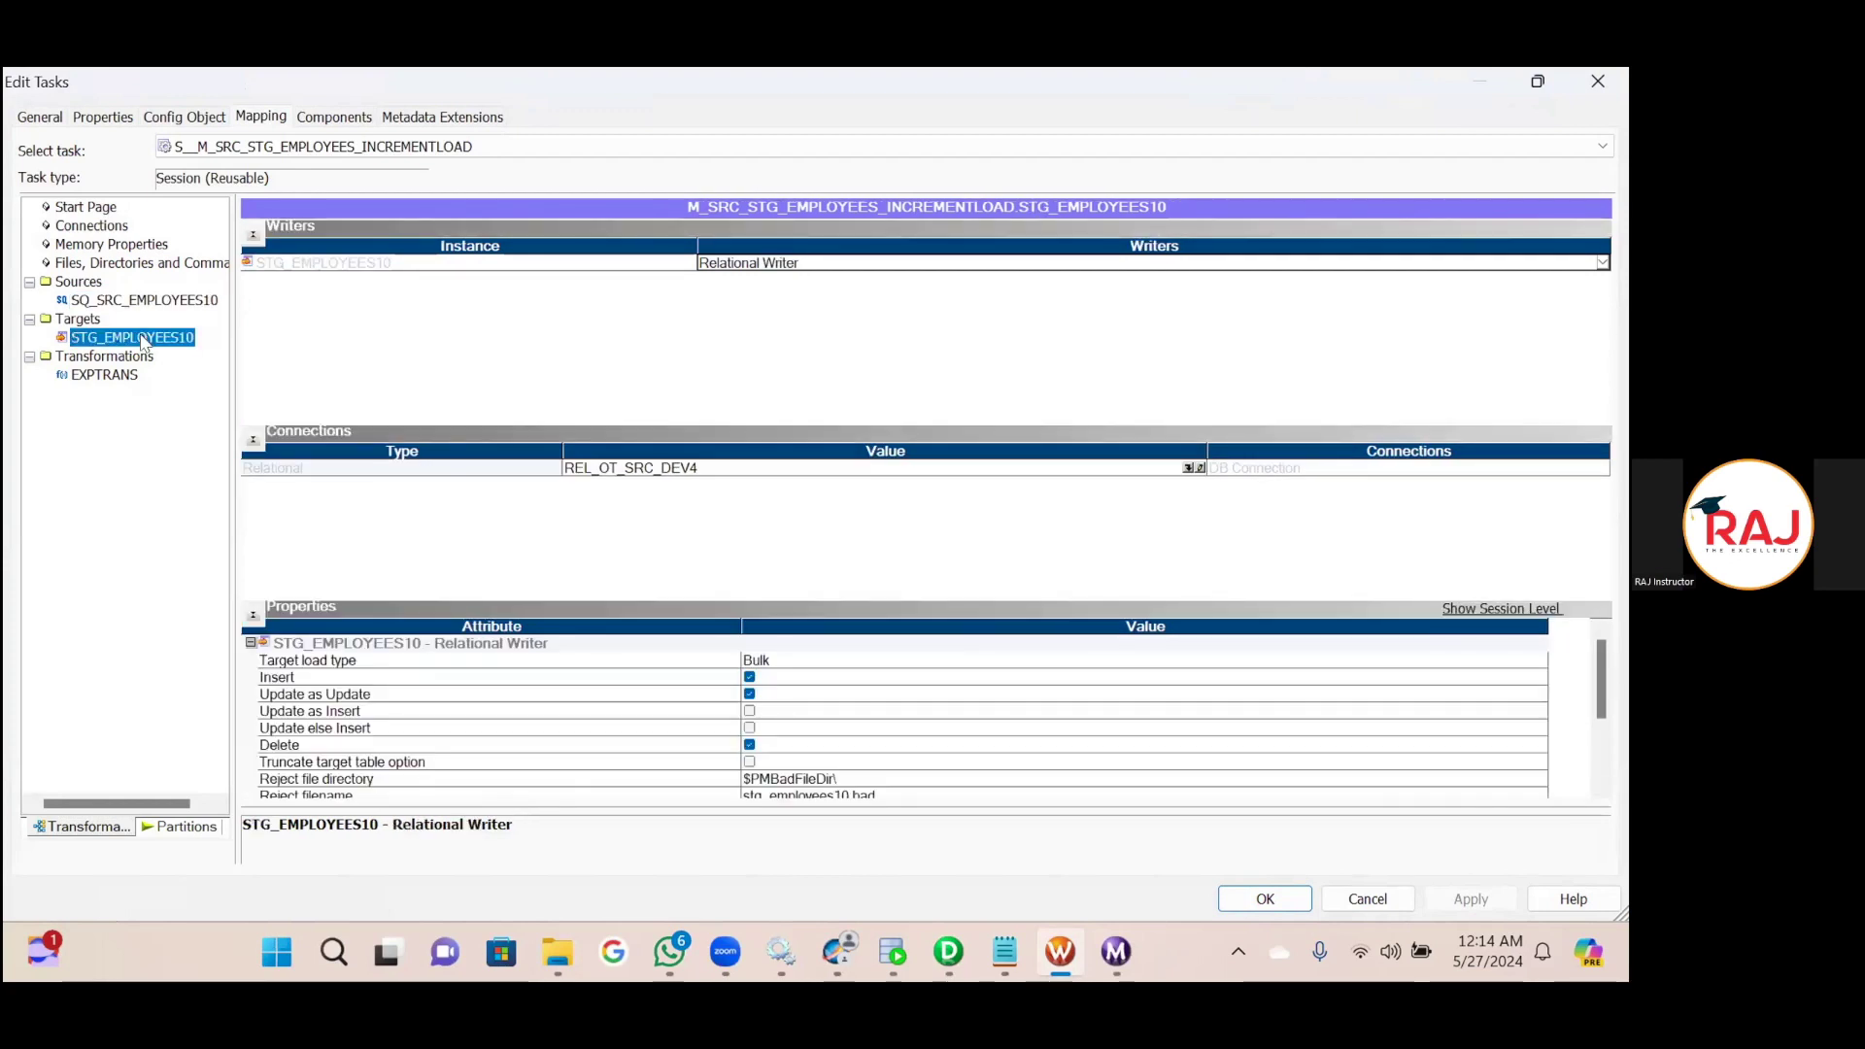
{"action": "left_click", "coordinate": [1187, 470]}
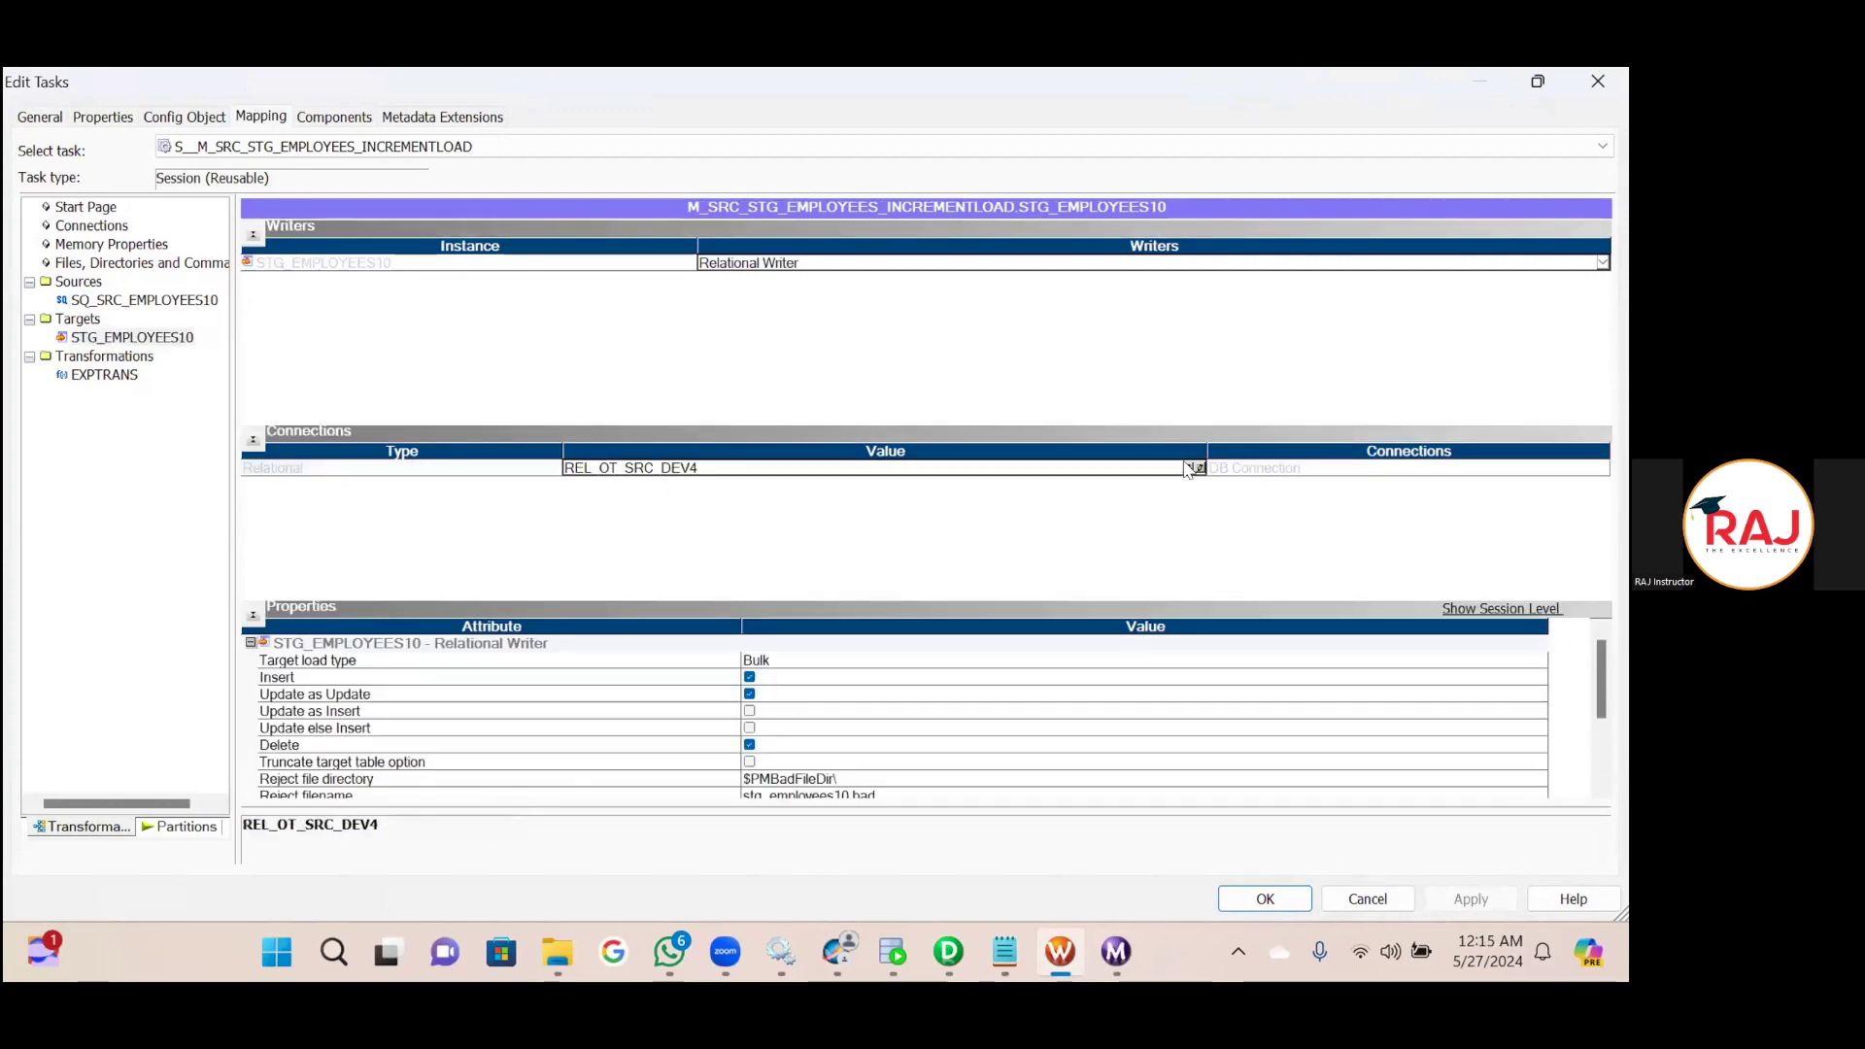
{"action": "left_click", "coordinate": [1189, 469]}
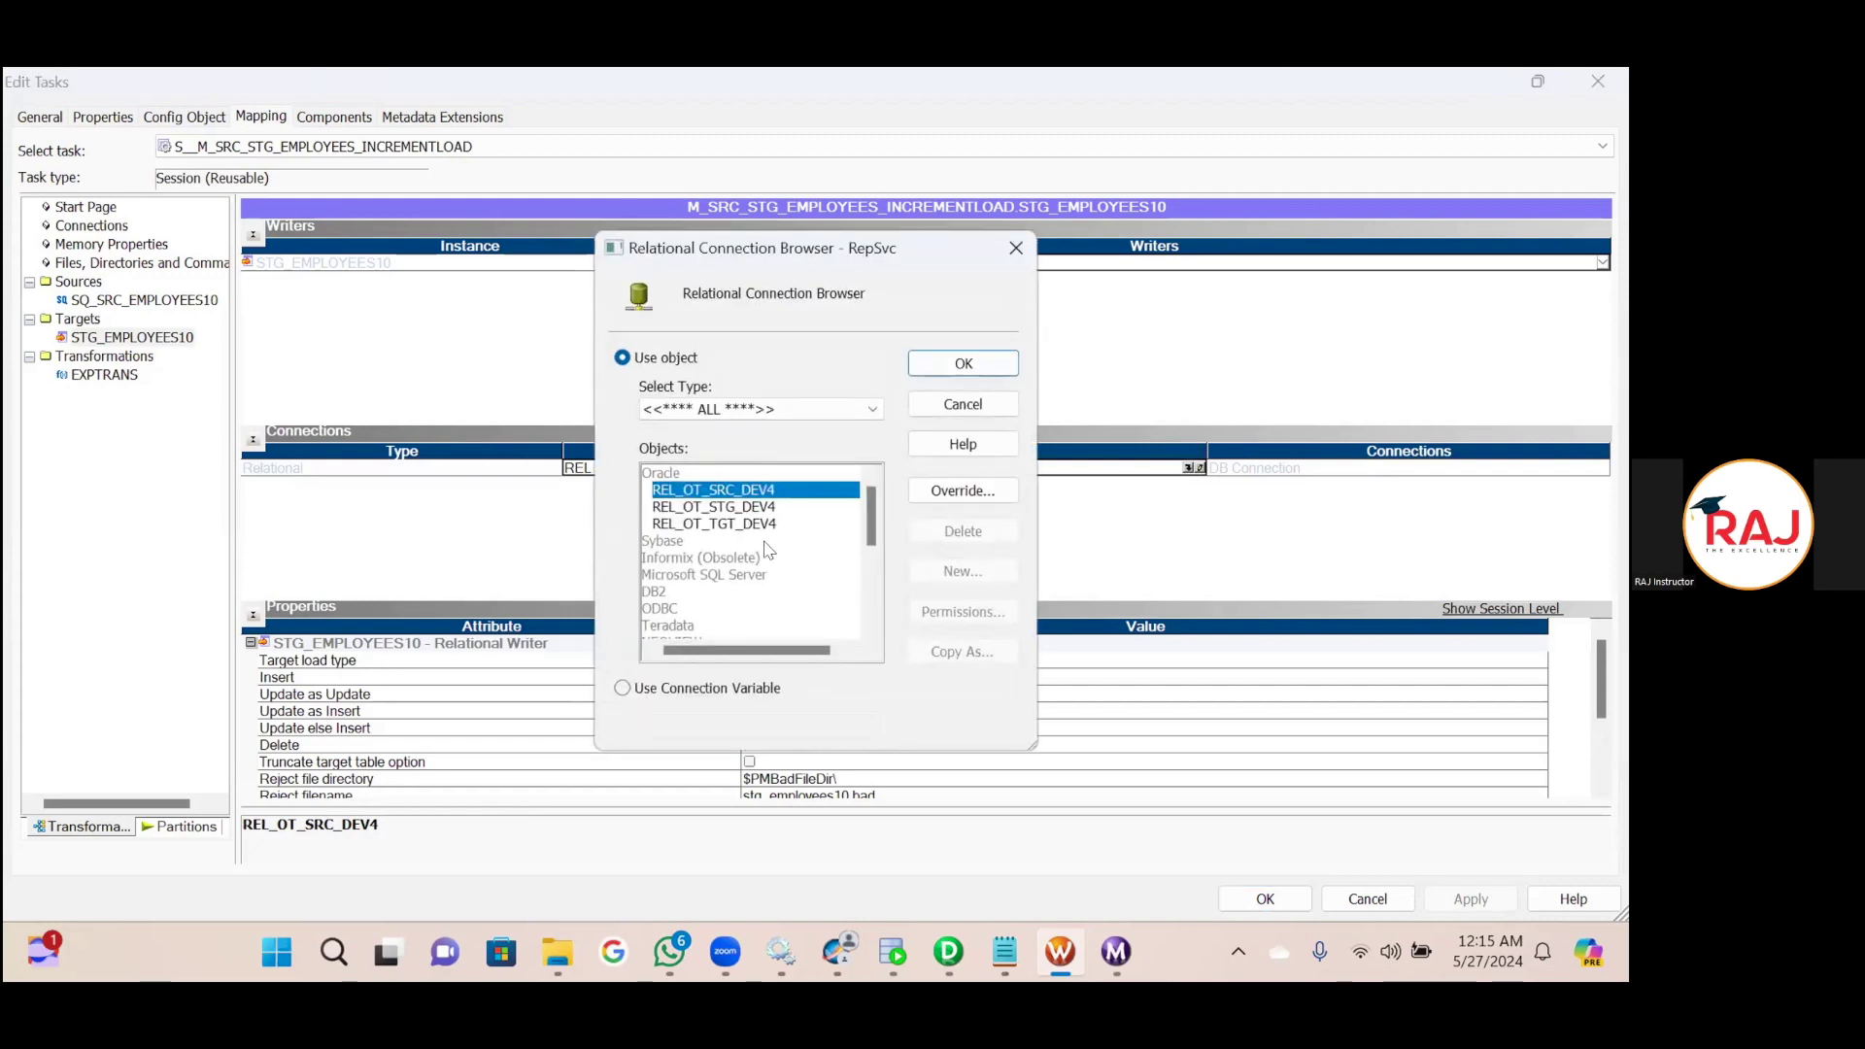
{"action": "left_click", "coordinate": [753, 507]}
{"action": "left_click", "coordinate": [962, 365]}
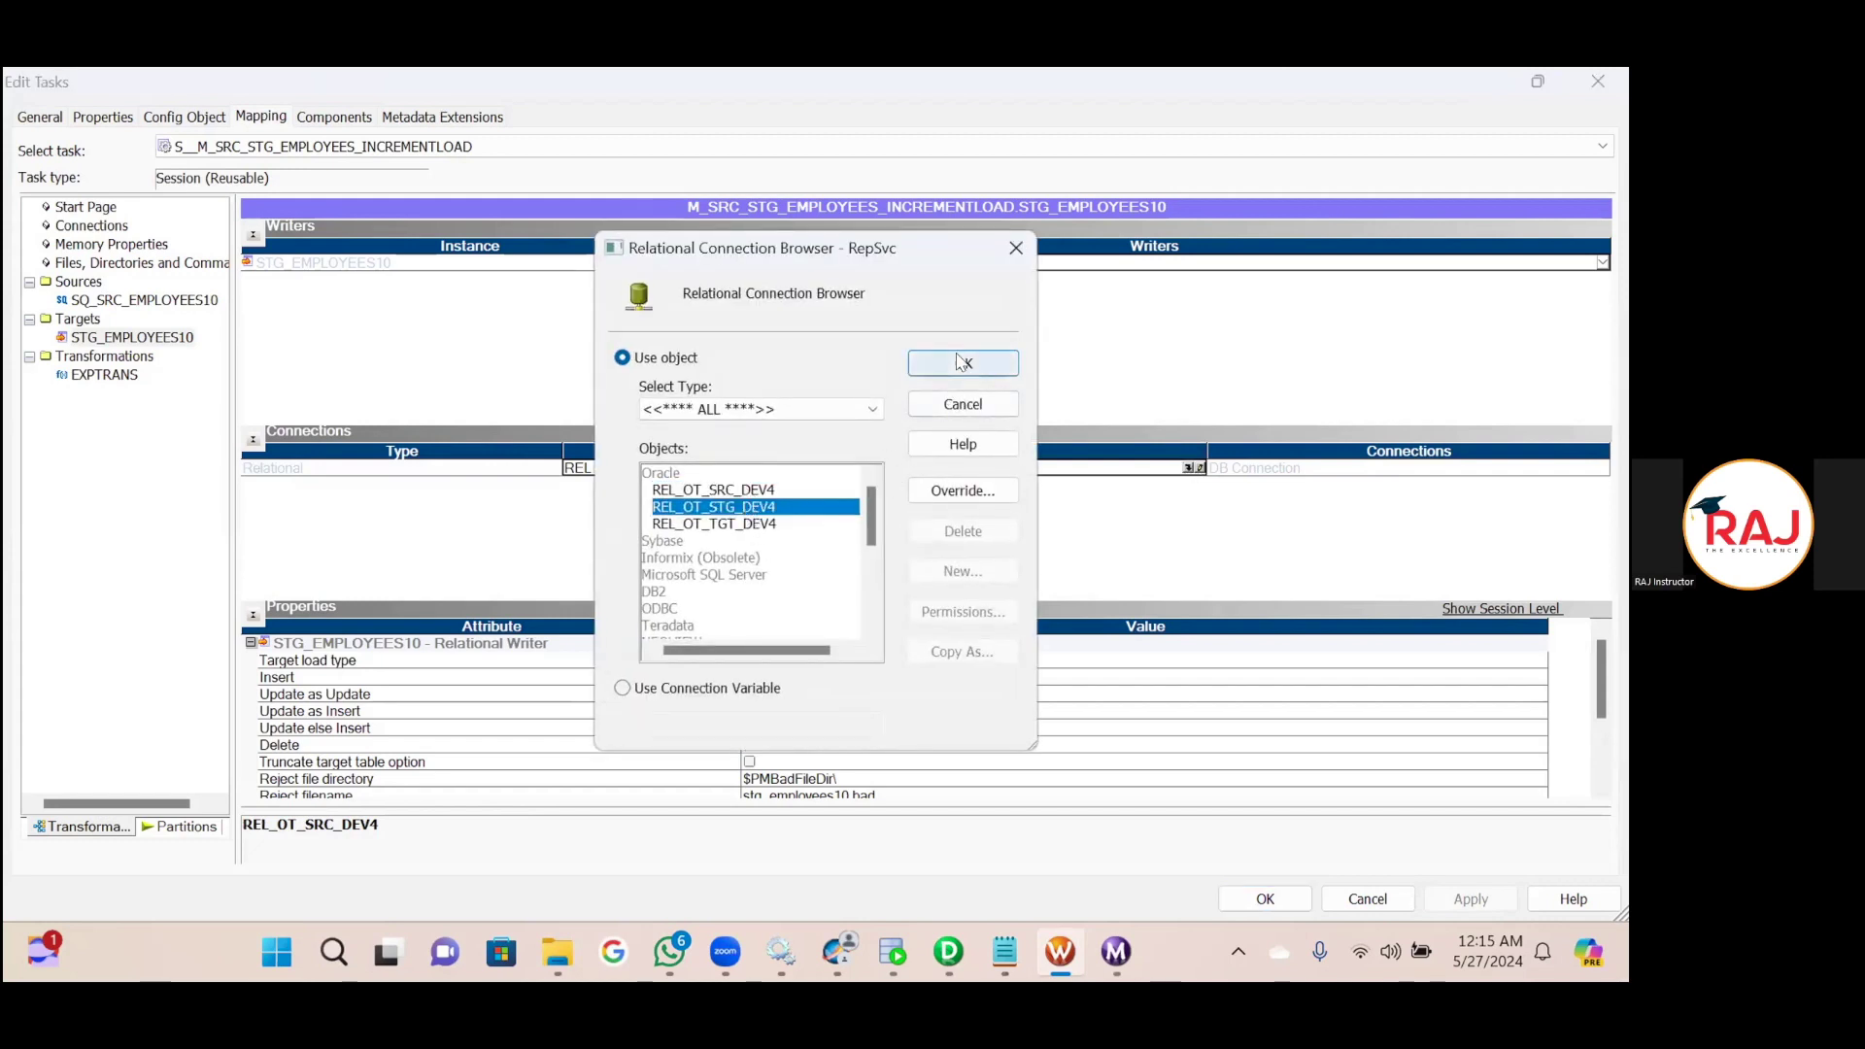
{"action": "left_click", "coordinate": [1200, 468]}
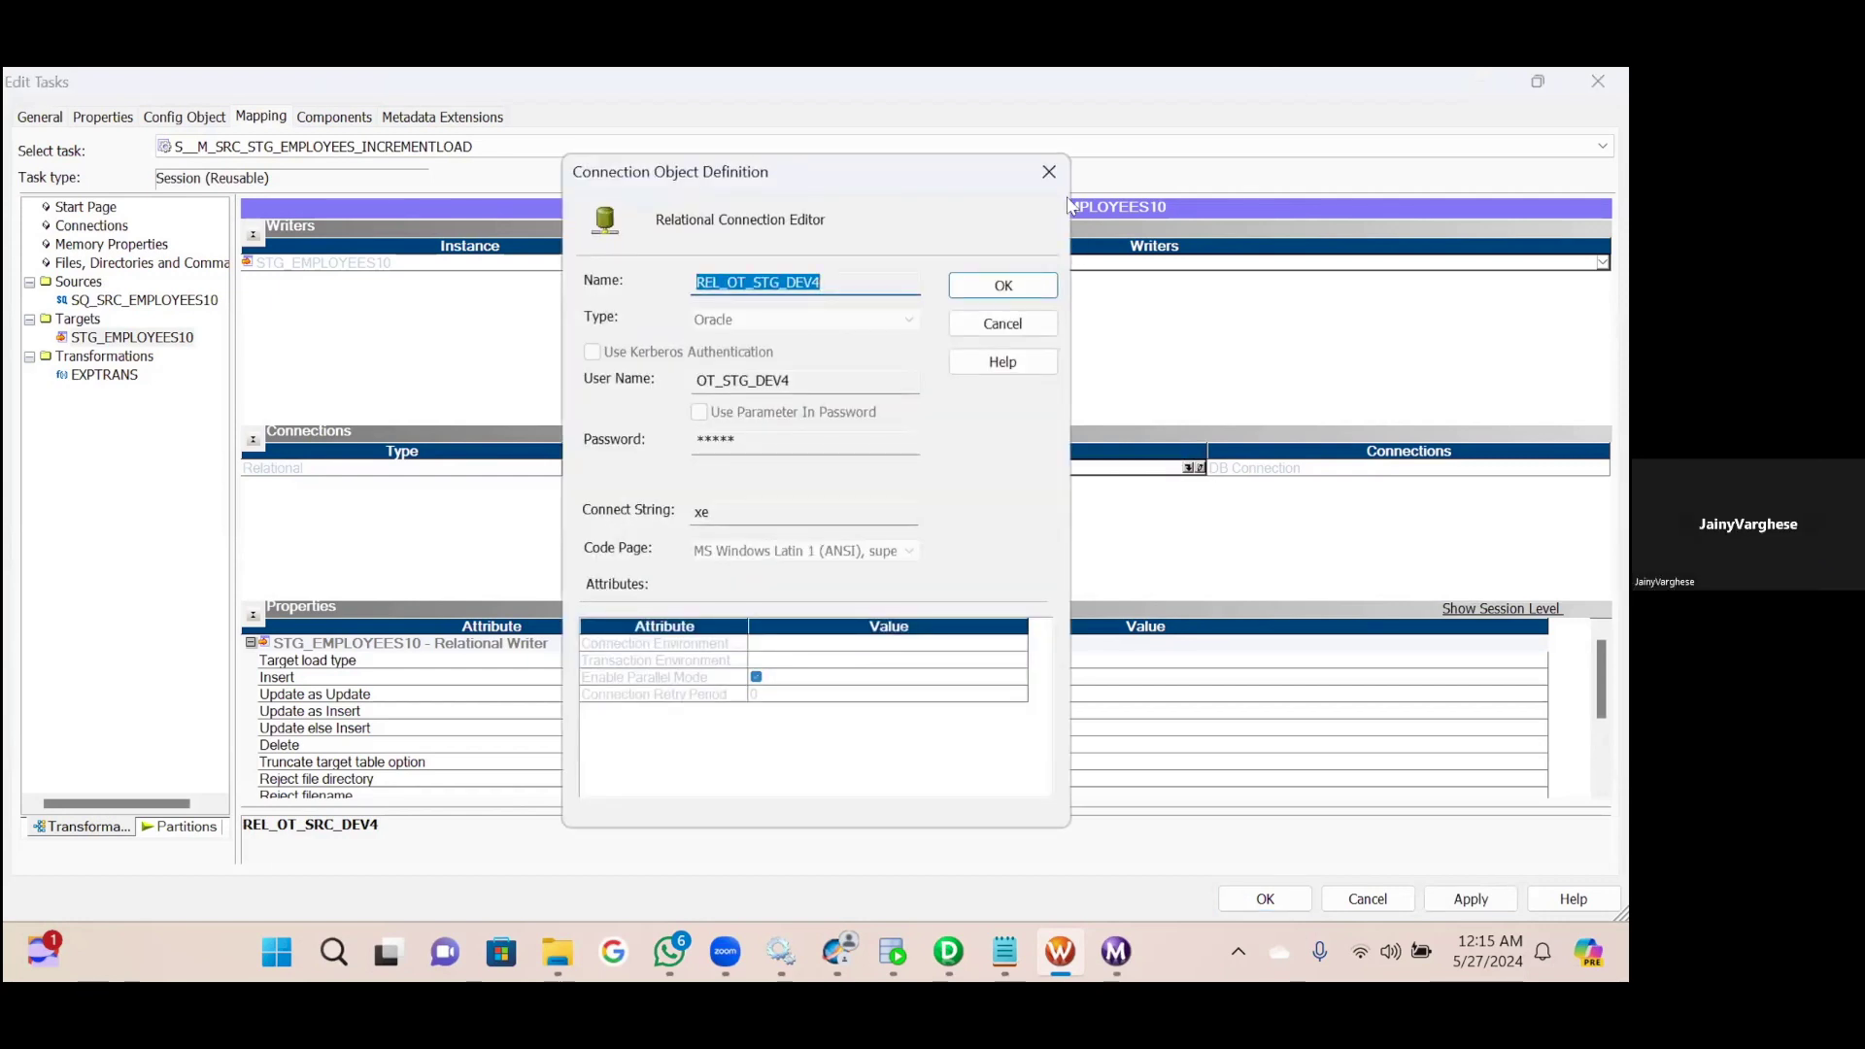
{"action": "left_click", "coordinate": [1049, 172]}
Set the STG_EMPLOYEES10 target load type to Normal and enable the truncate target table option.
{"action": "left_click", "coordinate": [777, 663]}
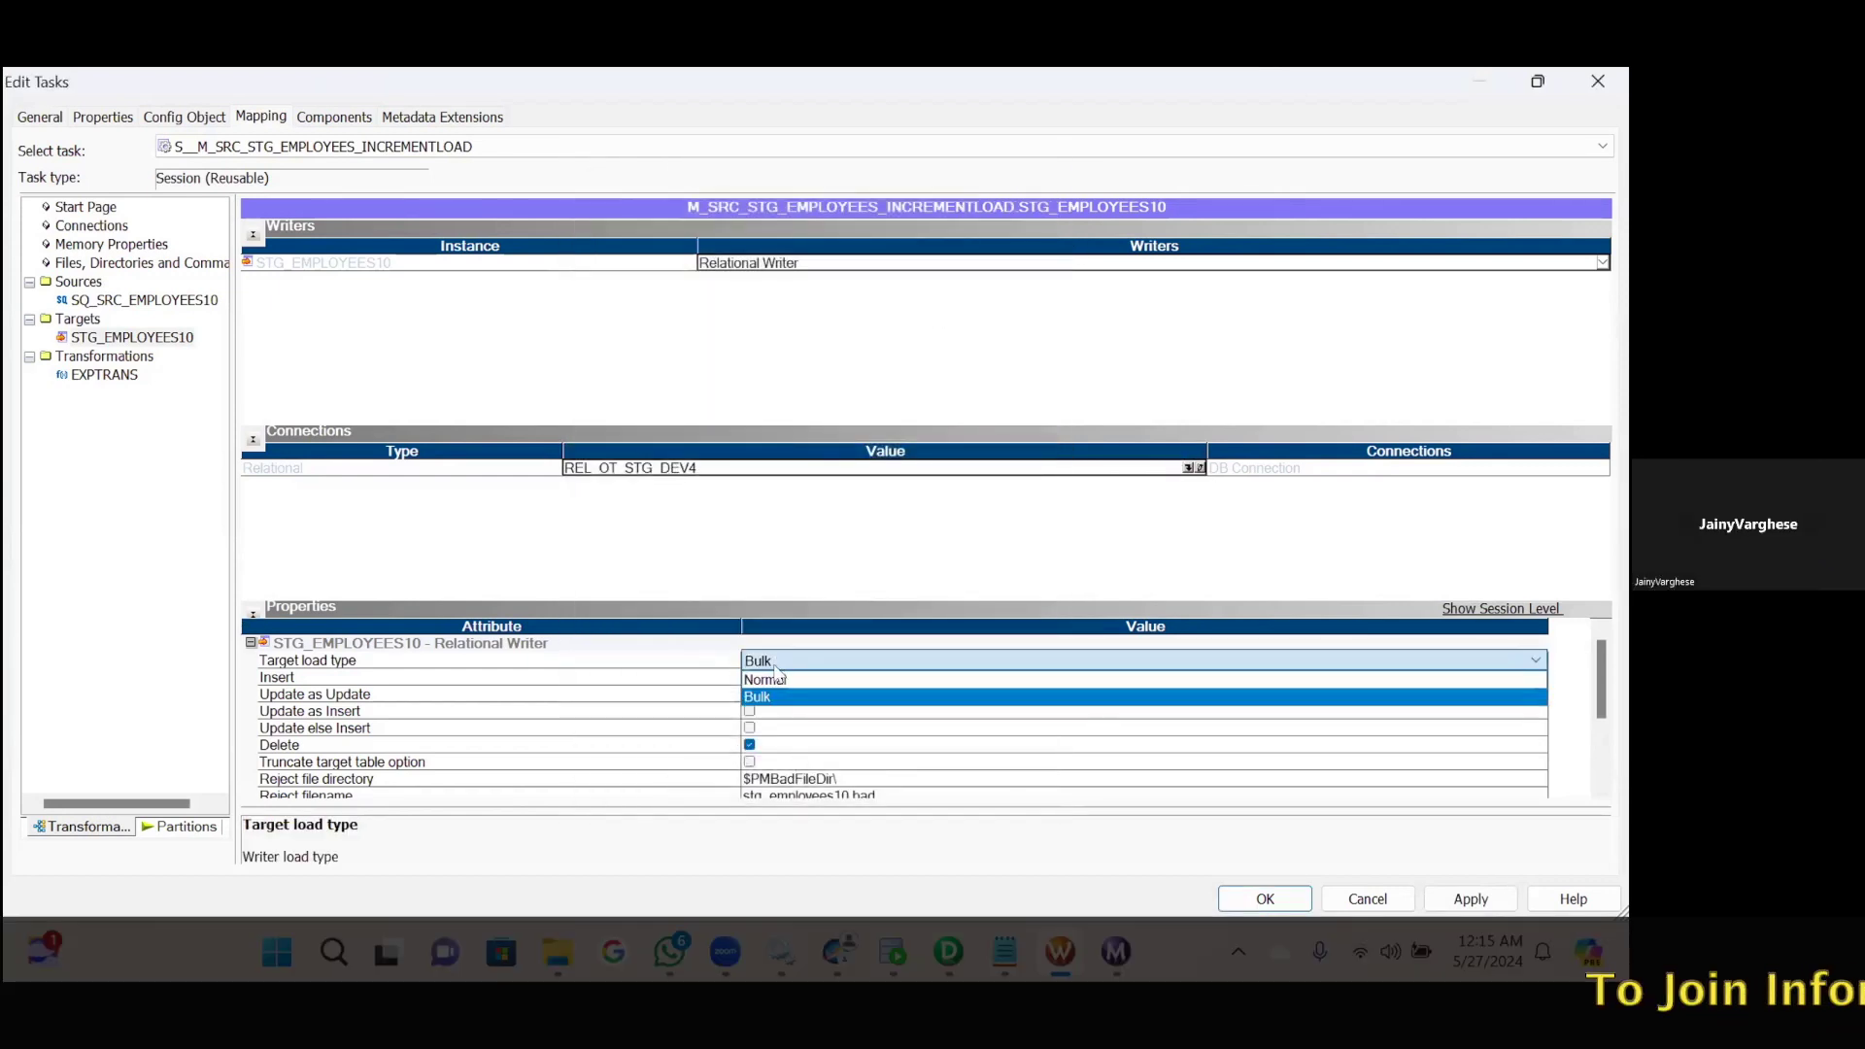
{"action": "left_click", "coordinate": [811, 694]}
{"action": "scroll", "coordinate": [811, 728], "scroll_direction": "down", "scroll_amount": 5}
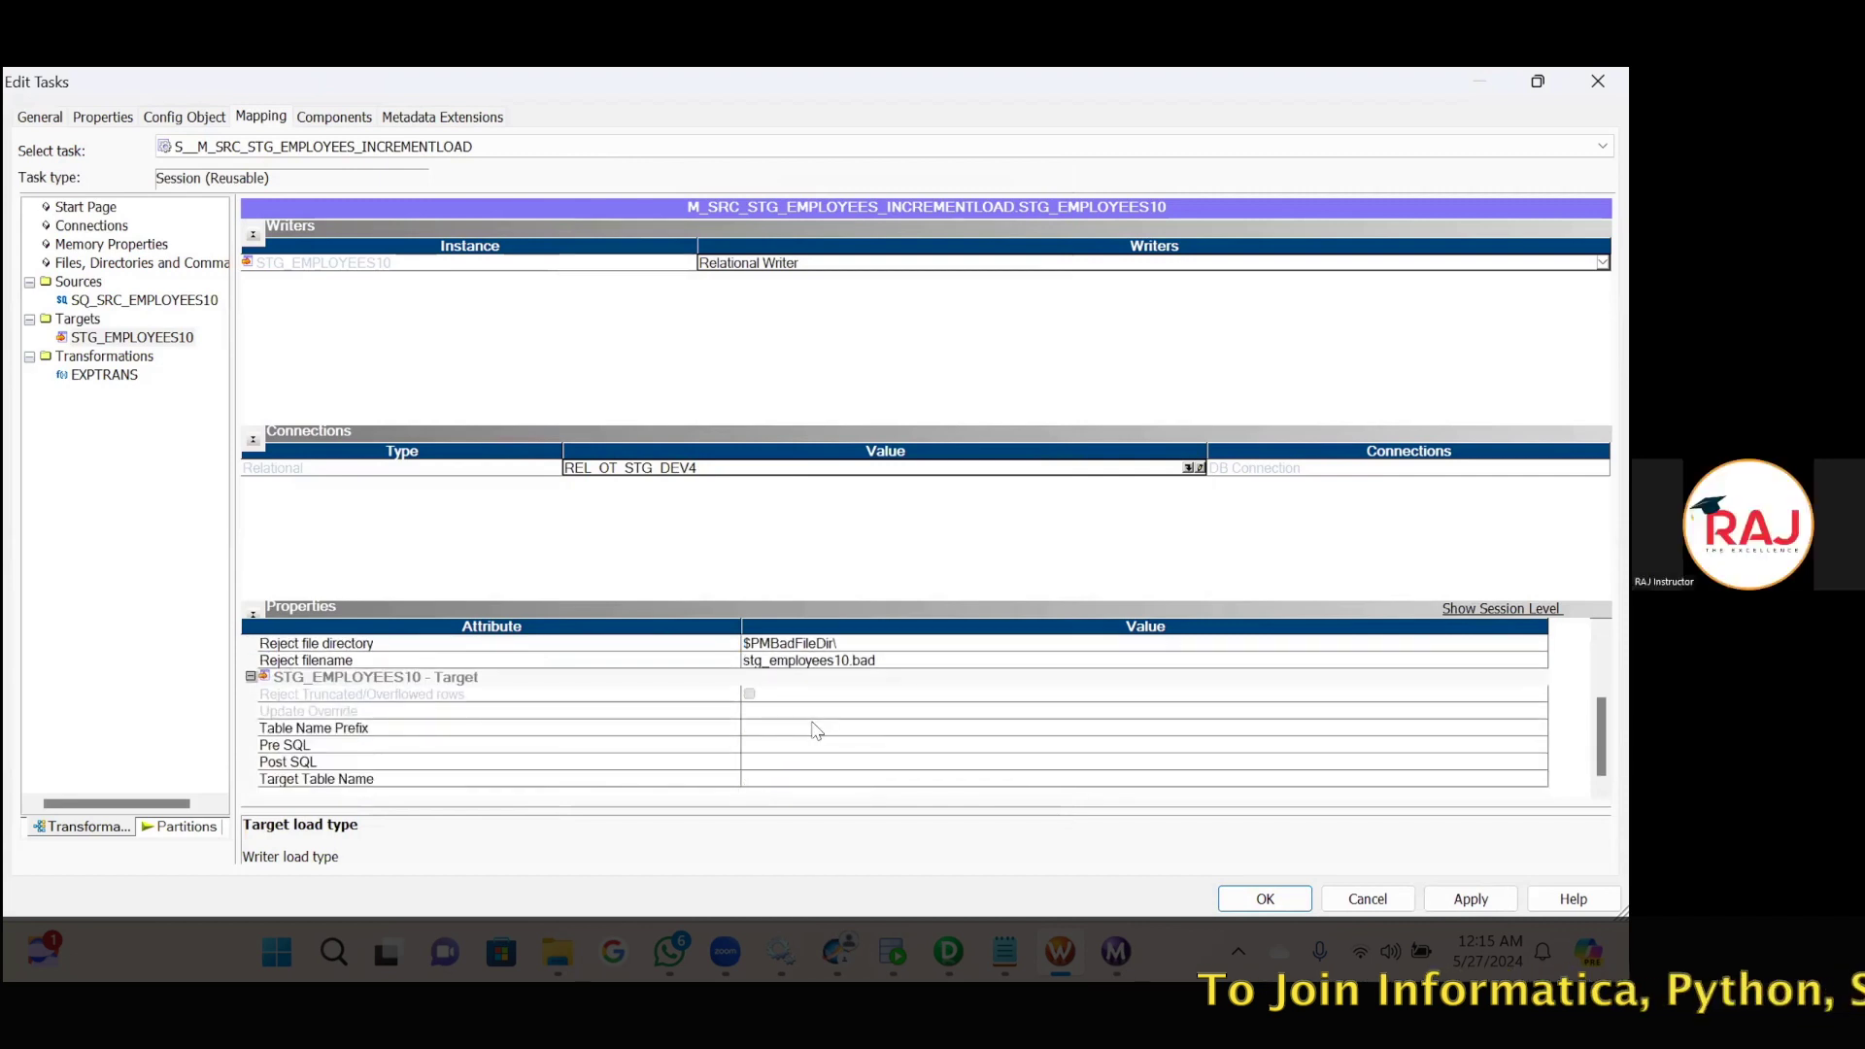
{"action": "scroll", "coordinate": [806, 730], "scroll_direction": "up", "scroll_amount": 5}
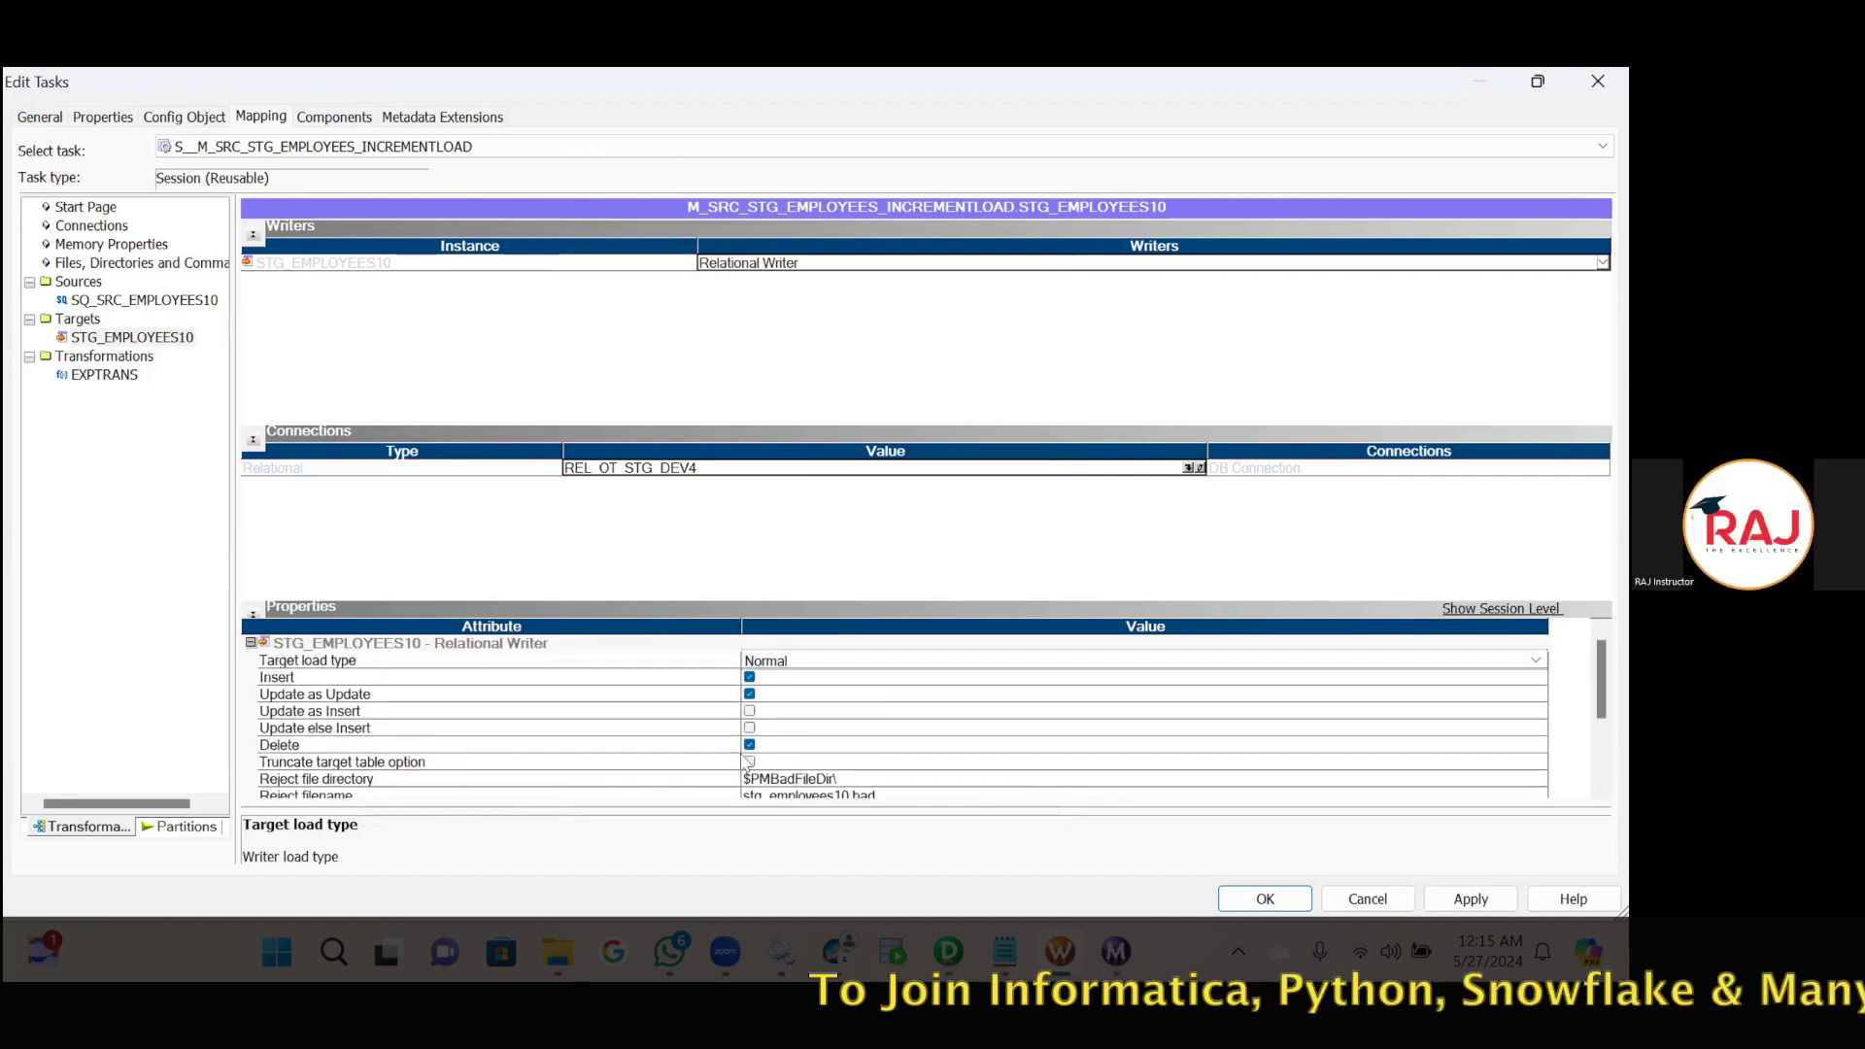
{"action": "left_click", "coordinate": [786, 762]}
{"action": "key", "text": "space"}
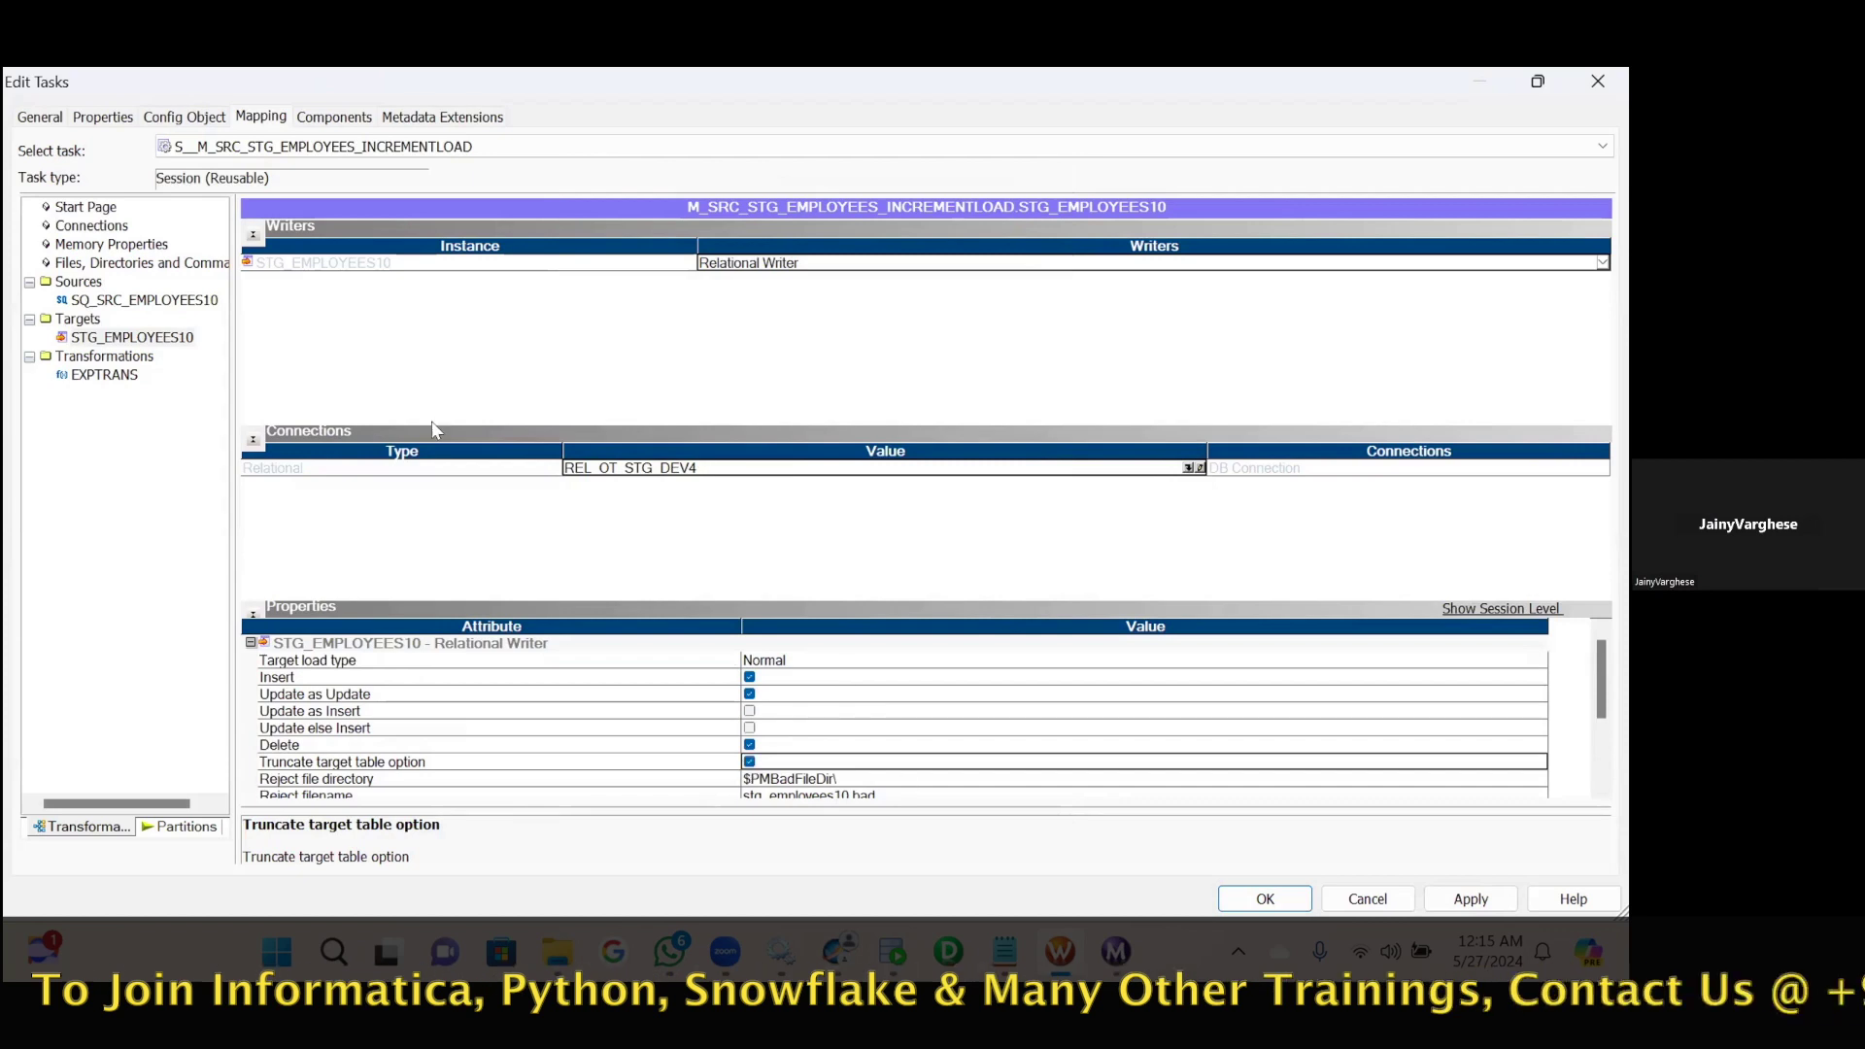
Review the SQL query override of the SQ_SRC_EMPLOYEES10 source, then accept the session task changes.
{"action": "left_click", "coordinate": [162, 302]}
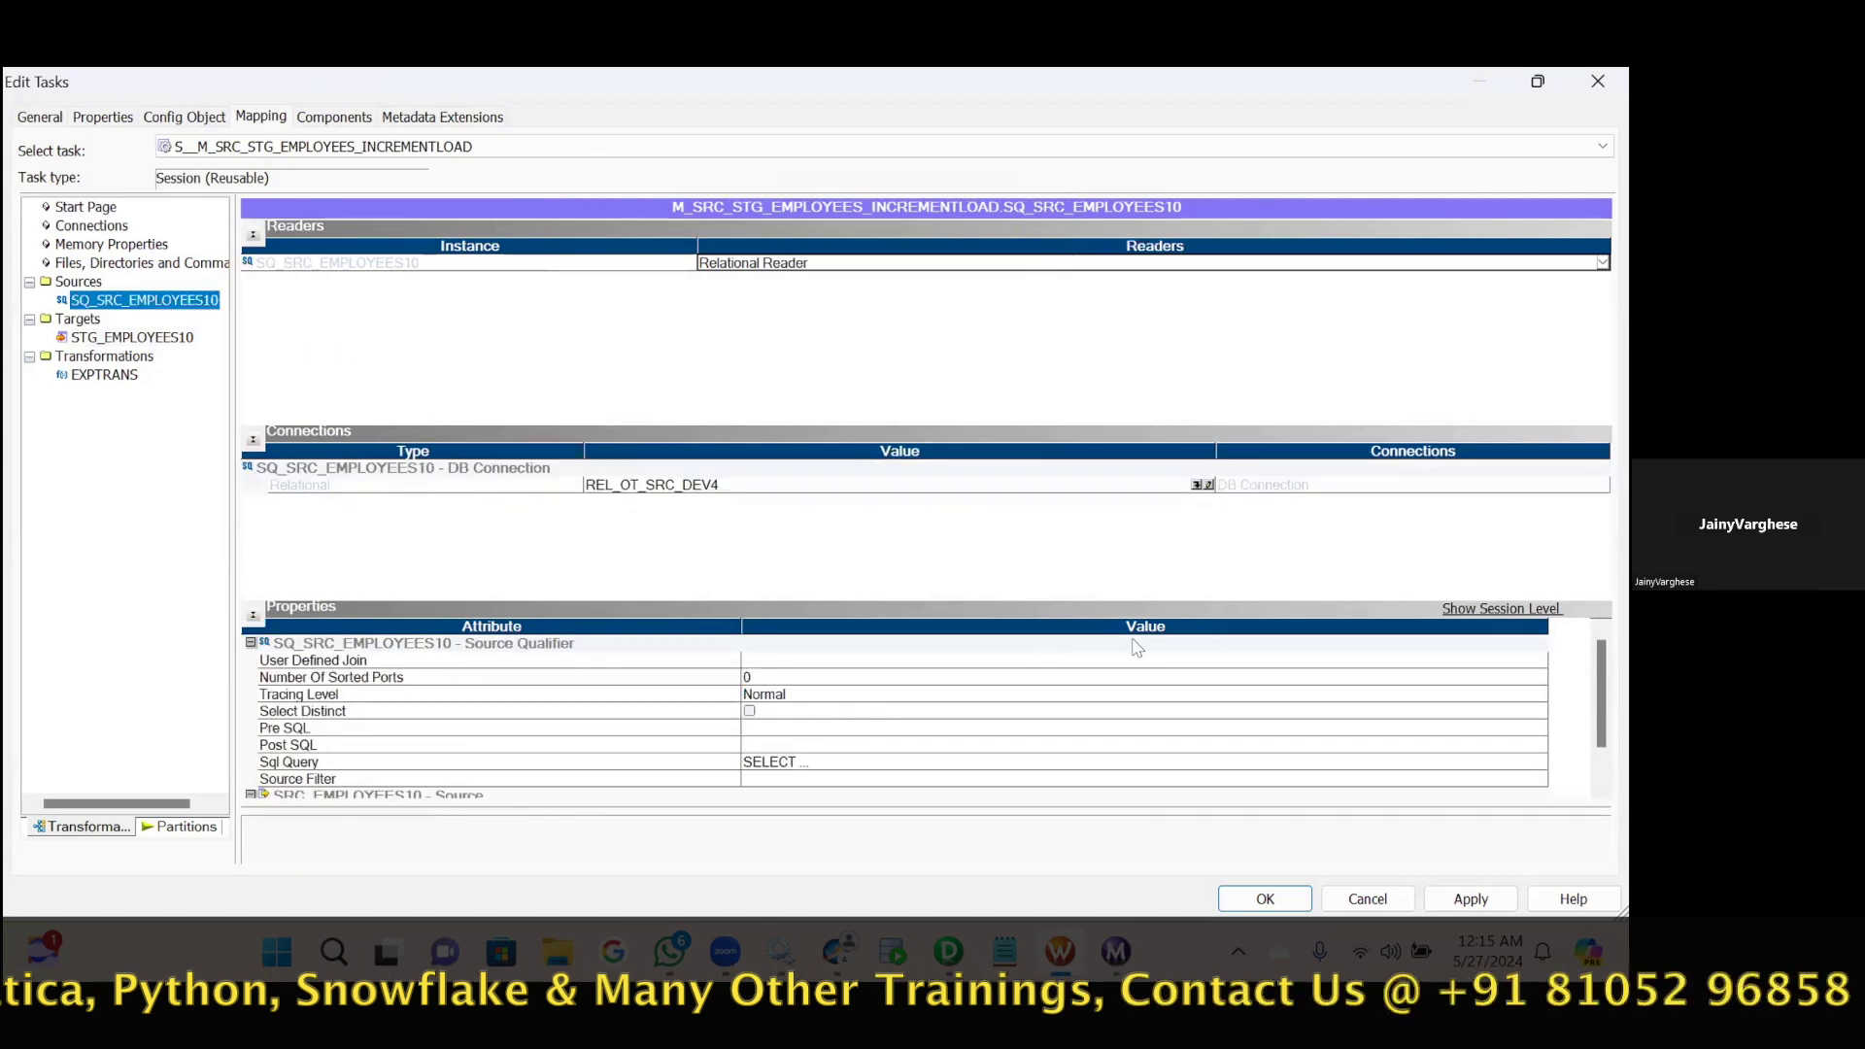
{"action": "scroll", "coordinate": [1517, 721], "scroll_direction": "down", "scroll_amount": 1}
{"action": "left_click", "coordinate": [1533, 711]}
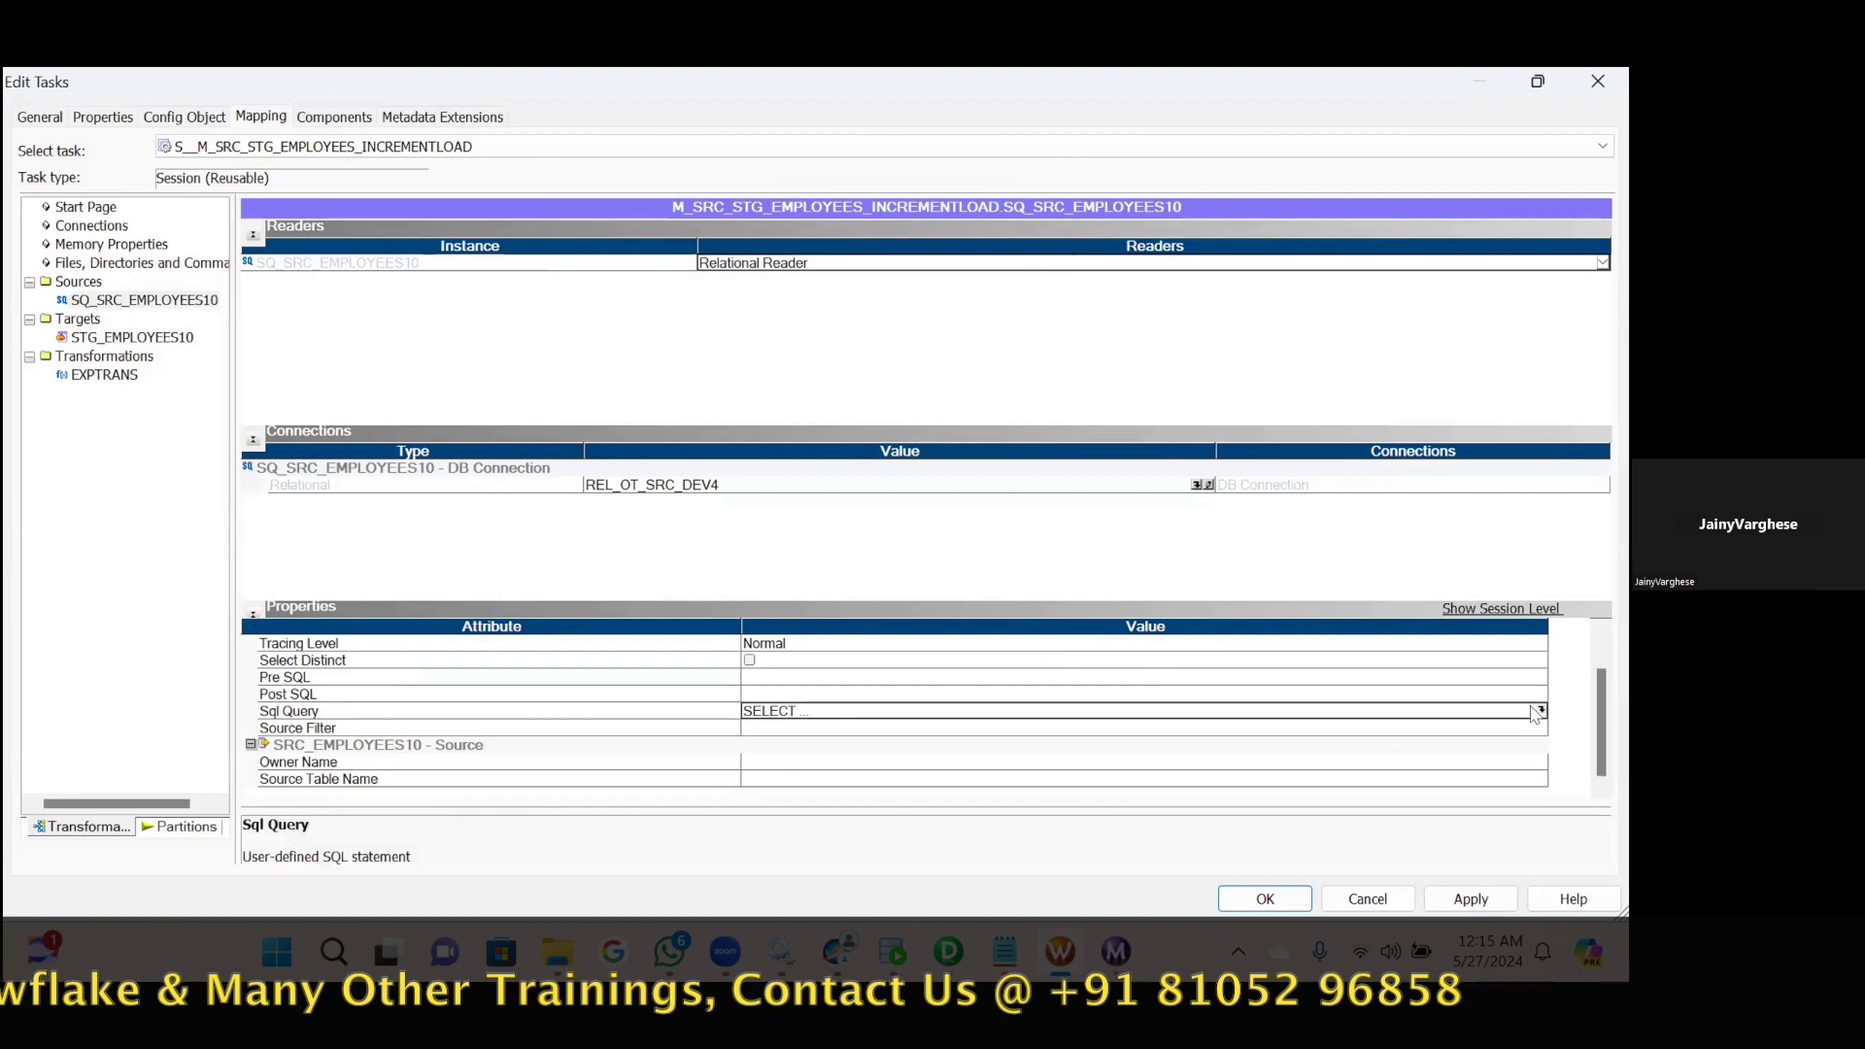
{"action": "left_click", "coordinate": [1540, 712]}
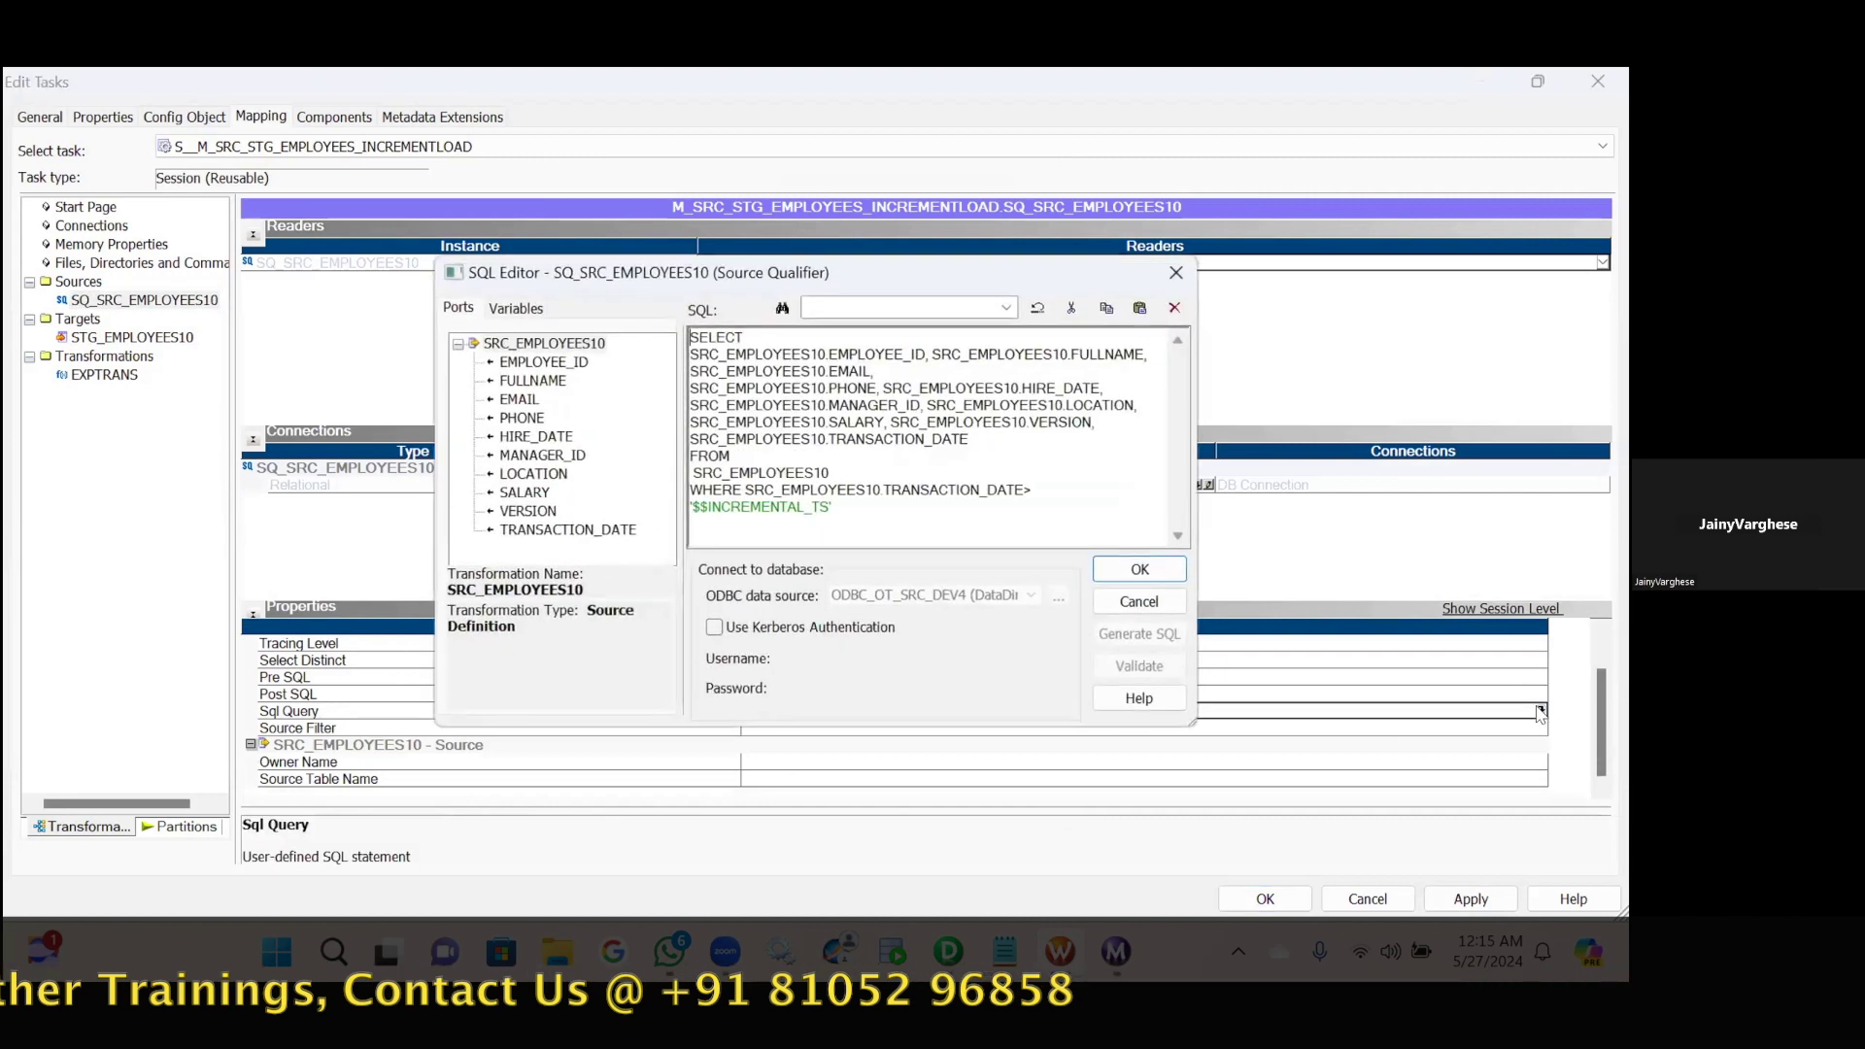
{"action": "left_click", "coordinate": [1143, 569]}
{"action": "key", "text": "Return"}
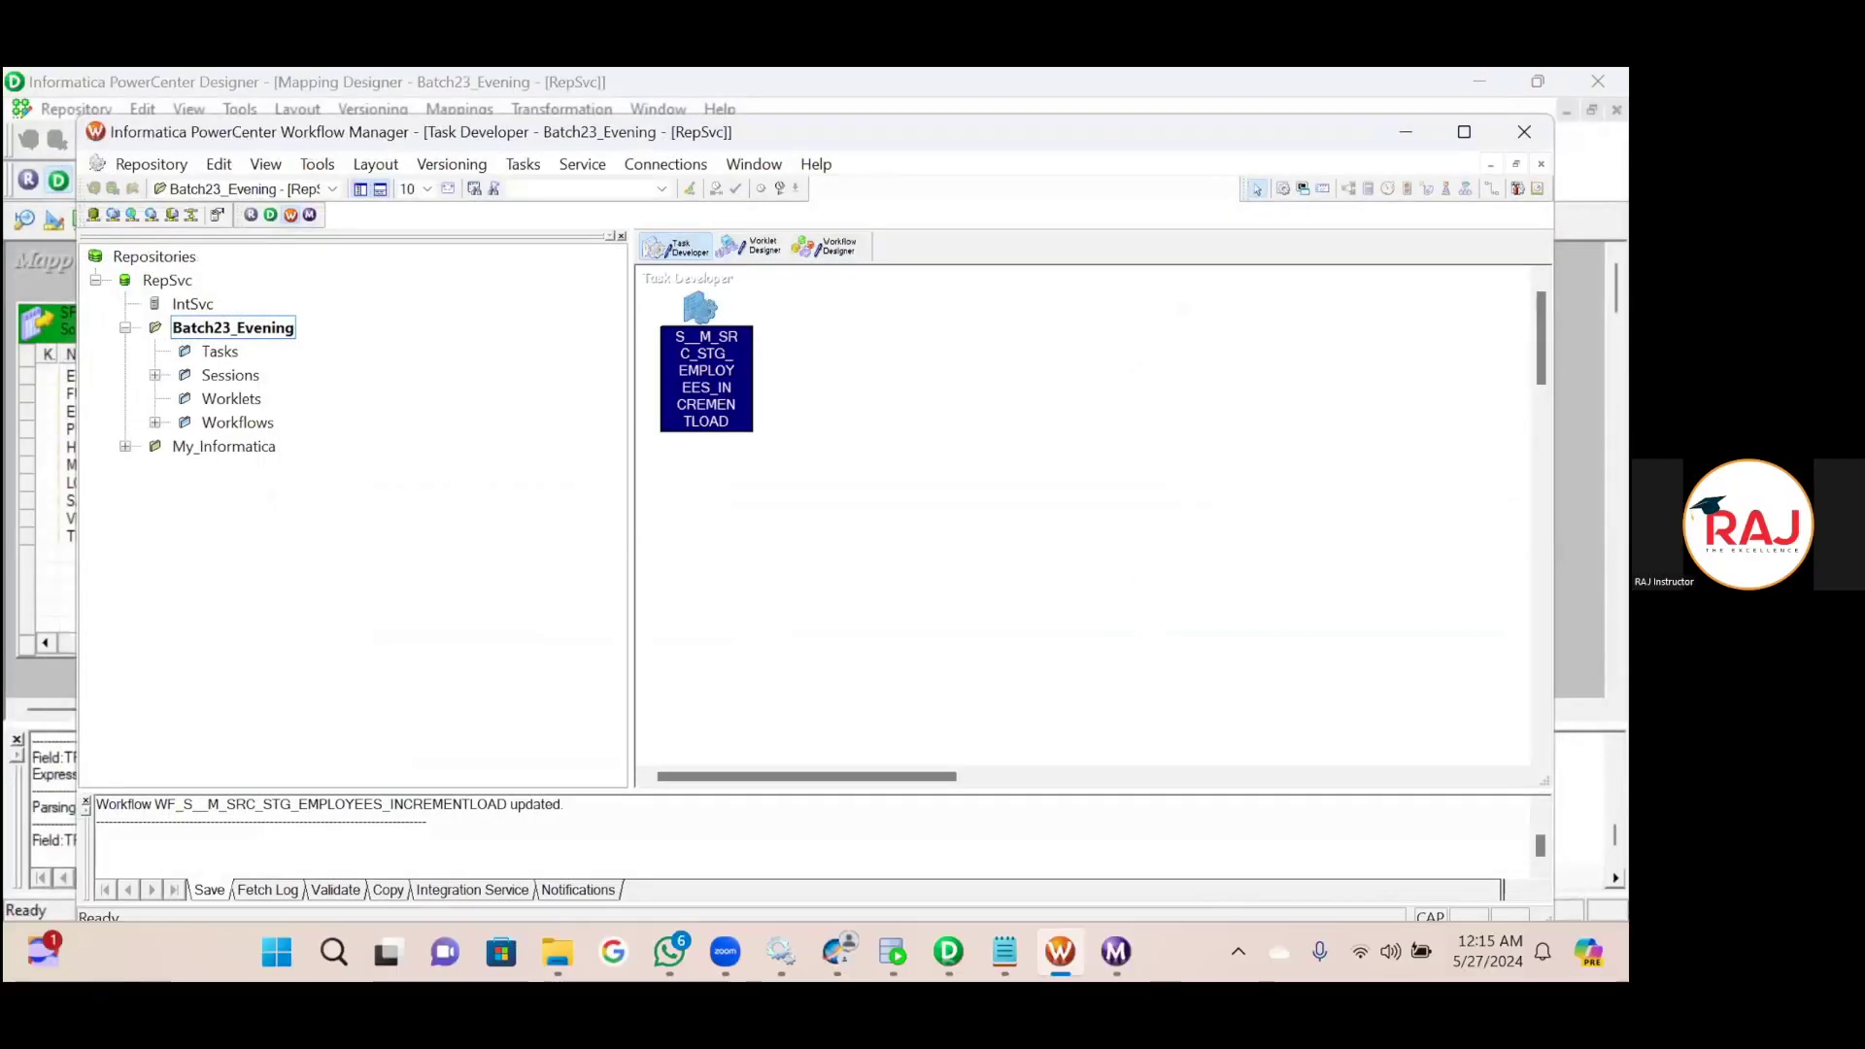
Return to the Workflow Designer and start the WF_S__M_SRC_STG_EMPLOYEES_INCREMENTLOAD workflow.
{"action": "left_click", "coordinate": [827, 249]}
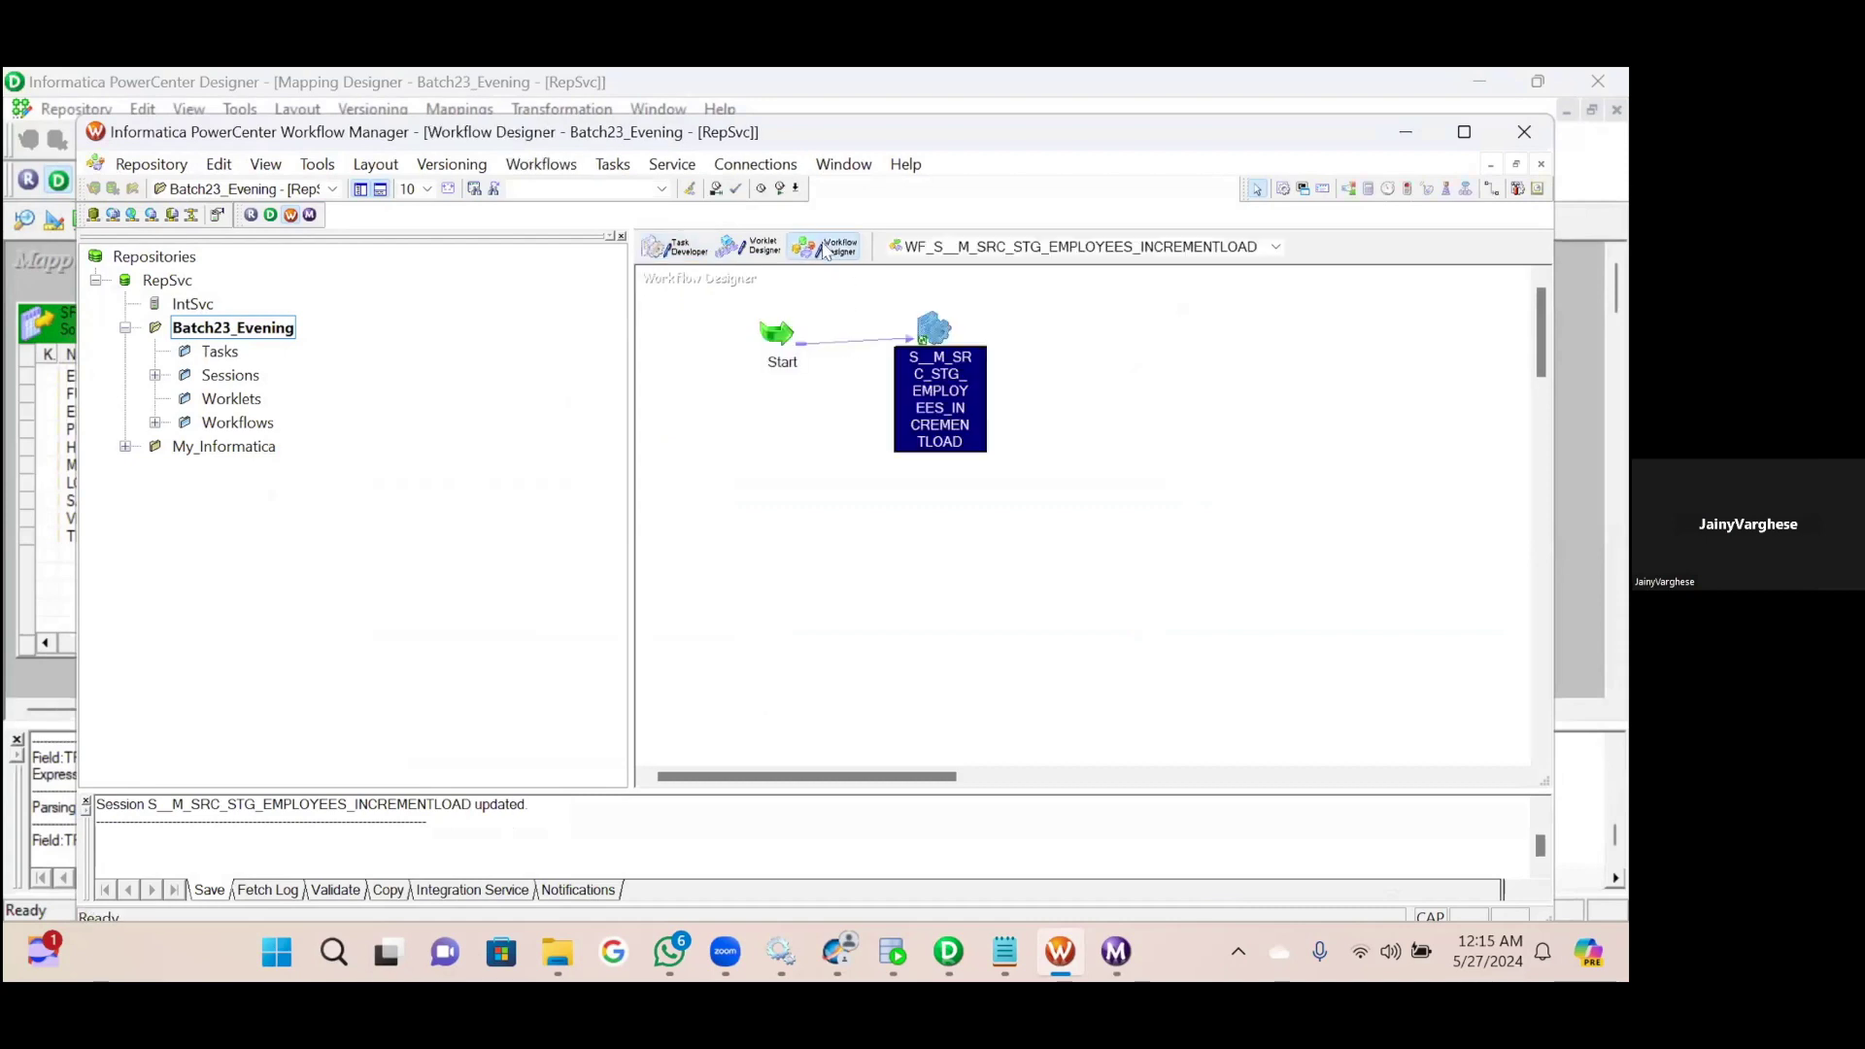
{"action": "right_click", "coordinate": [793, 488]}
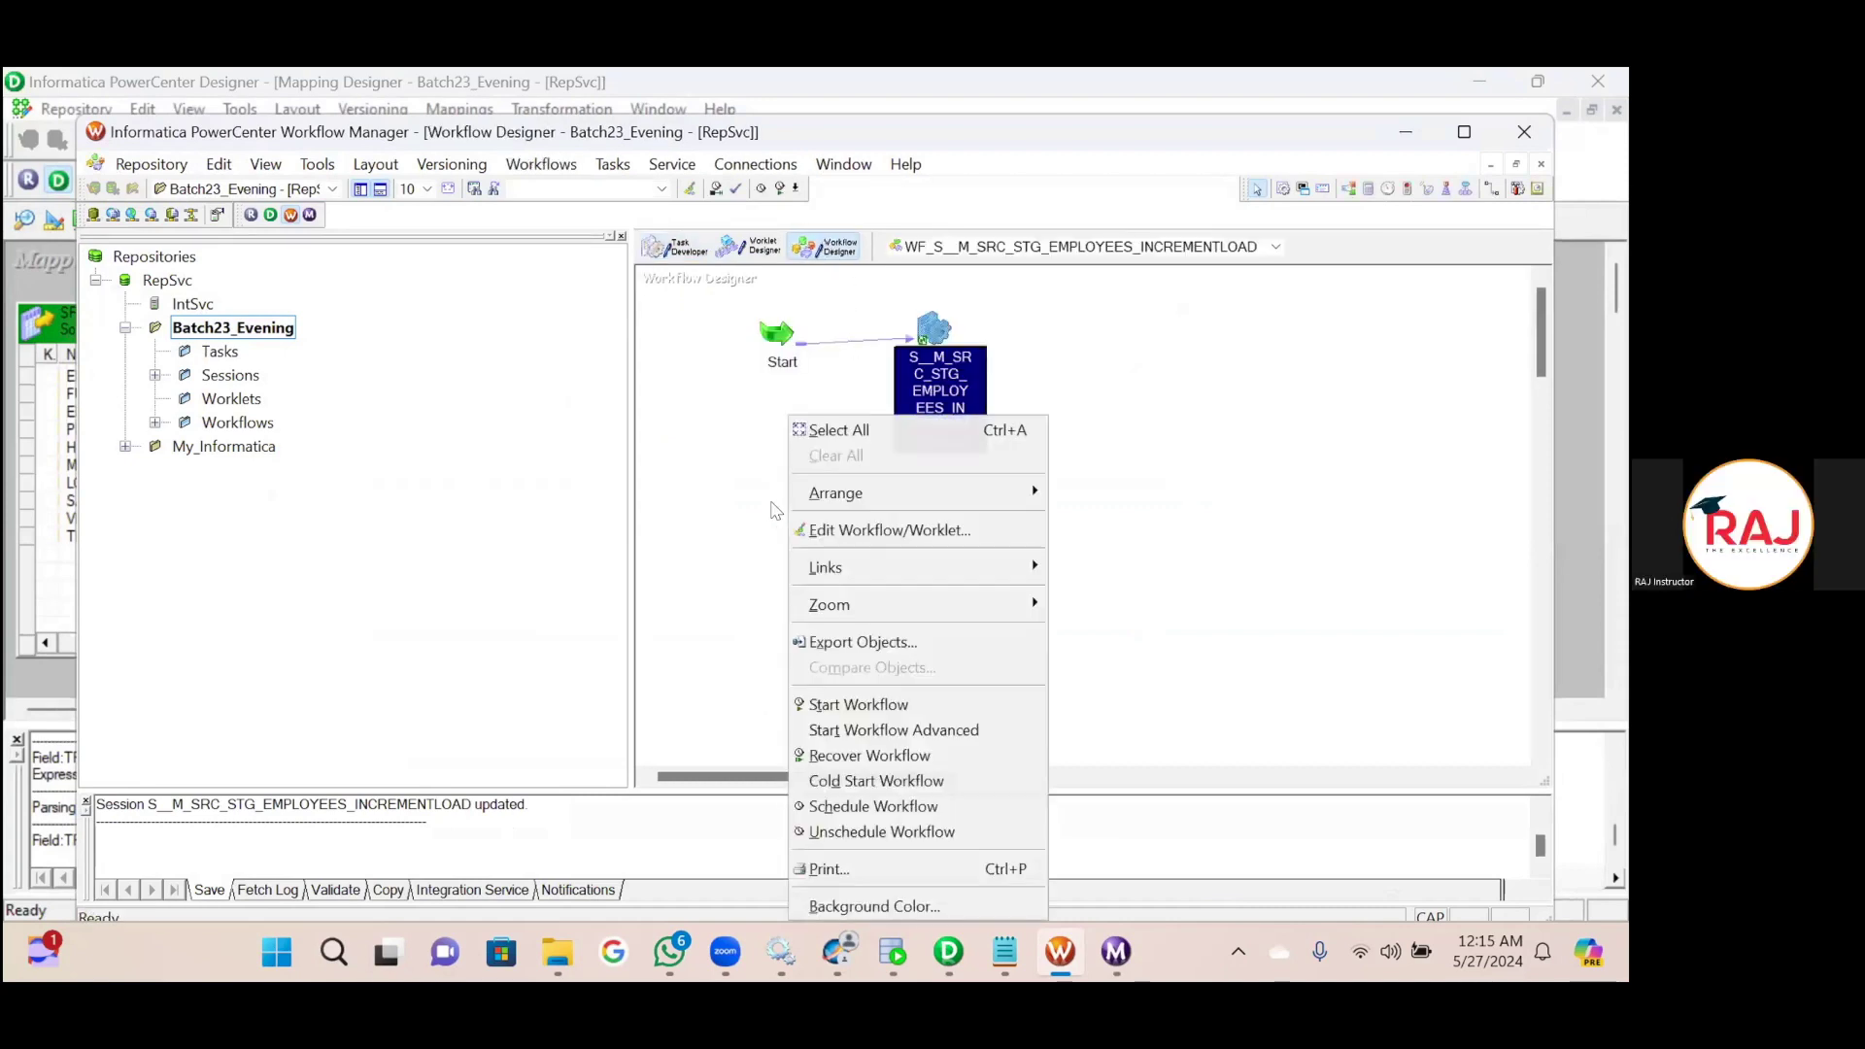
{"action": "left_click", "coordinate": [894, 707]}
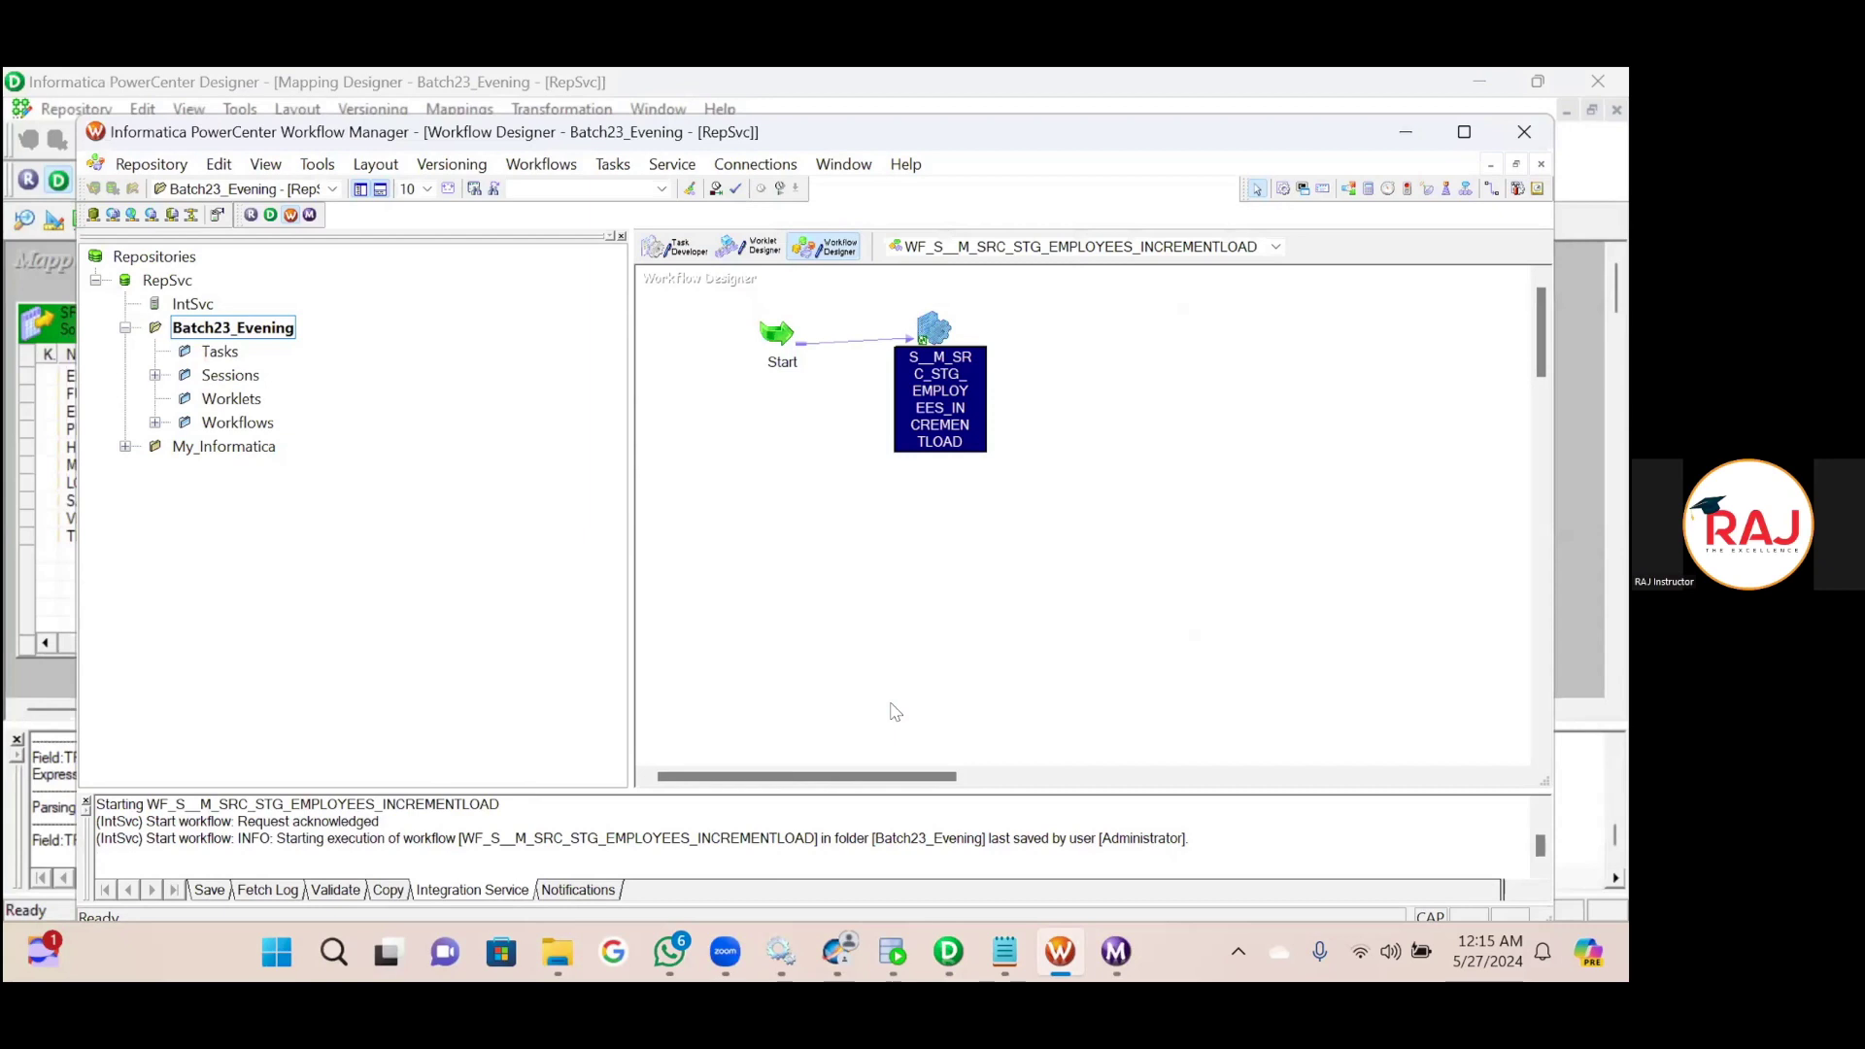
Switch to Workflow Monitor and read through the workflow log of WF_S__M_SRC_STG_EMPLOYEES_INCREMENTLOAD.
{"action": "left_click", "coordinate": [1115, 952]}
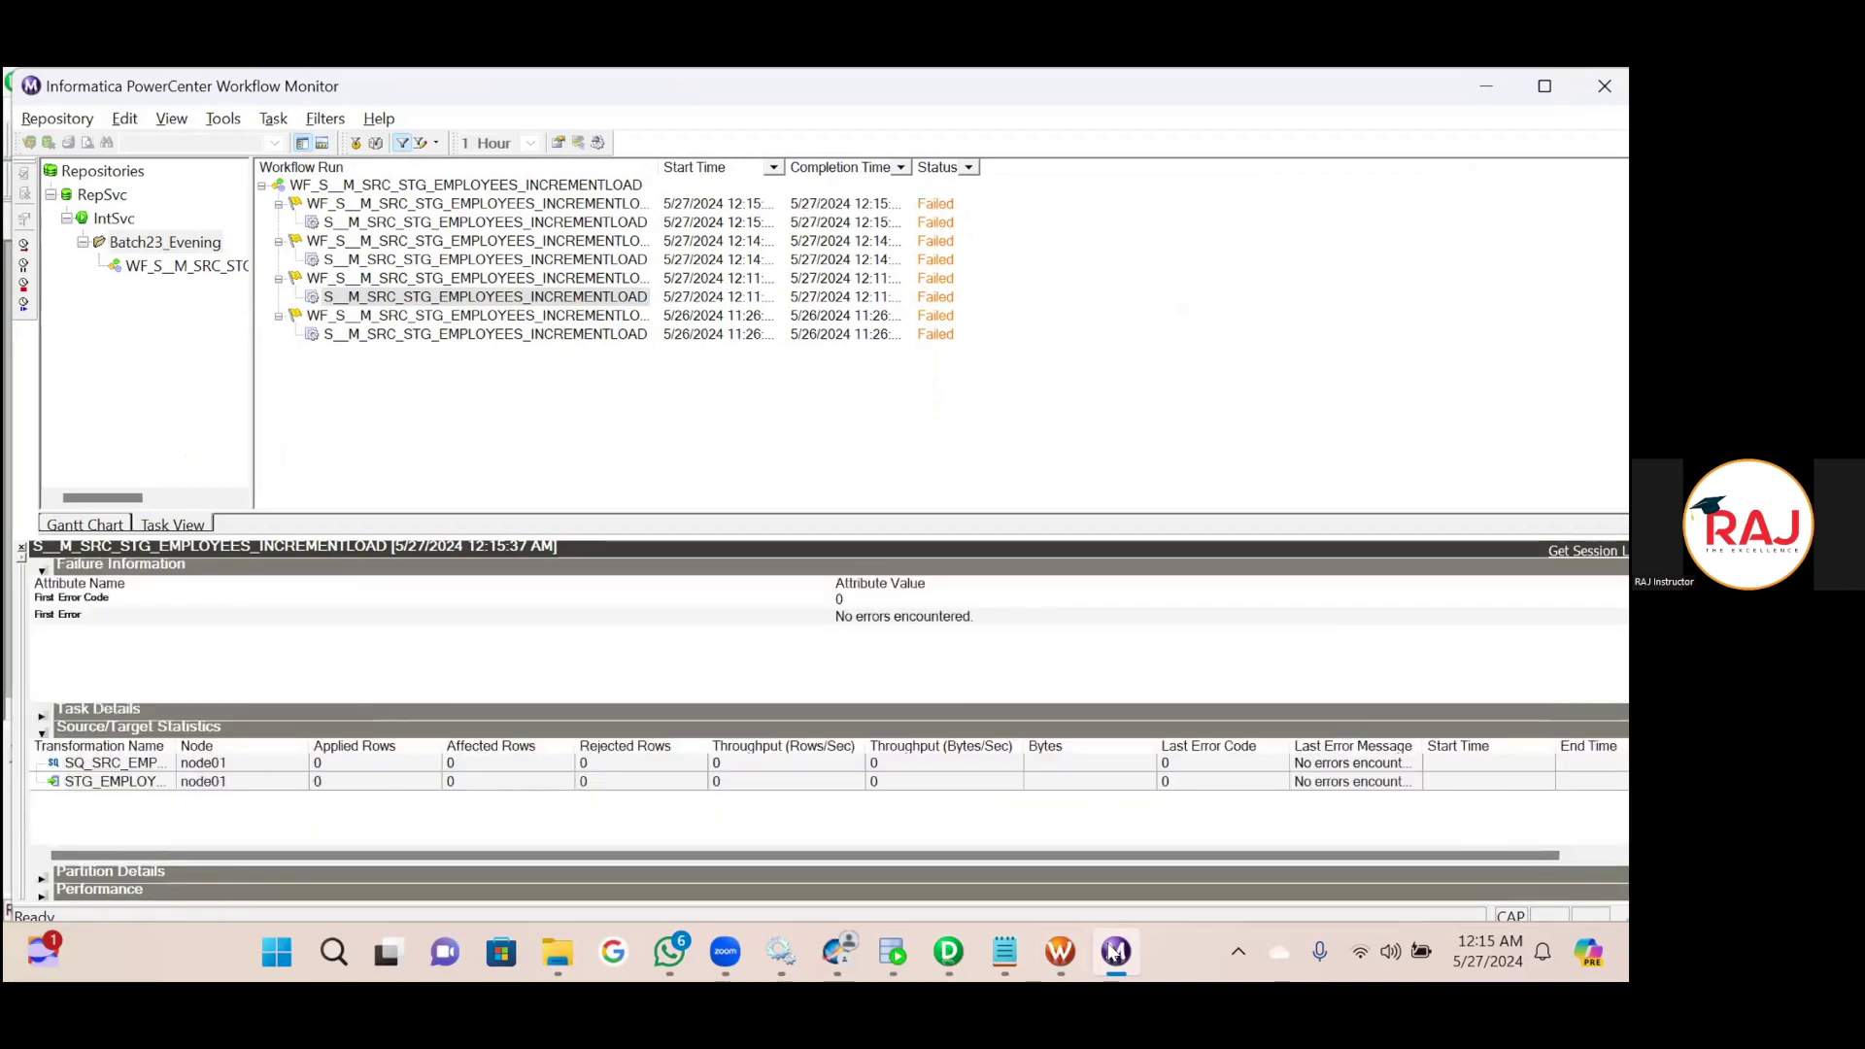
{"action": "right_click", "coordinate": [526, 186]}
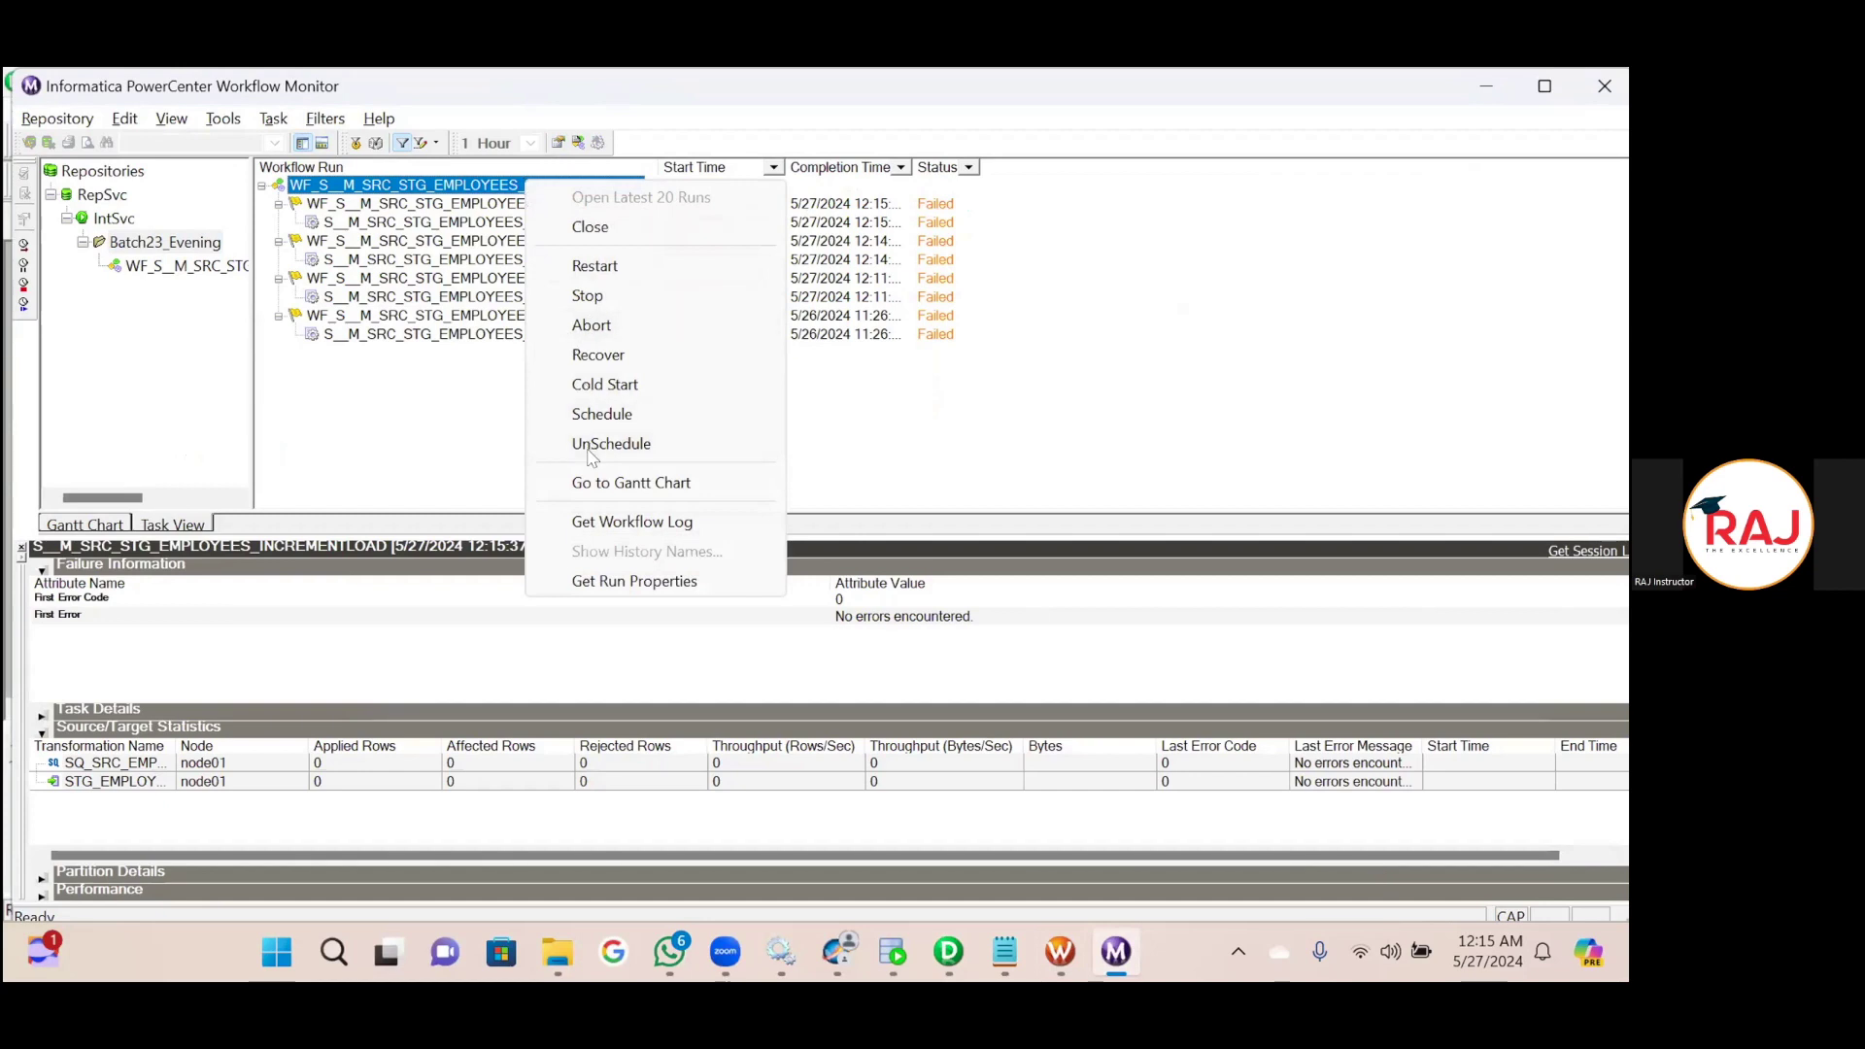
{"action": "left_click", "coordinate": [613, 522]}
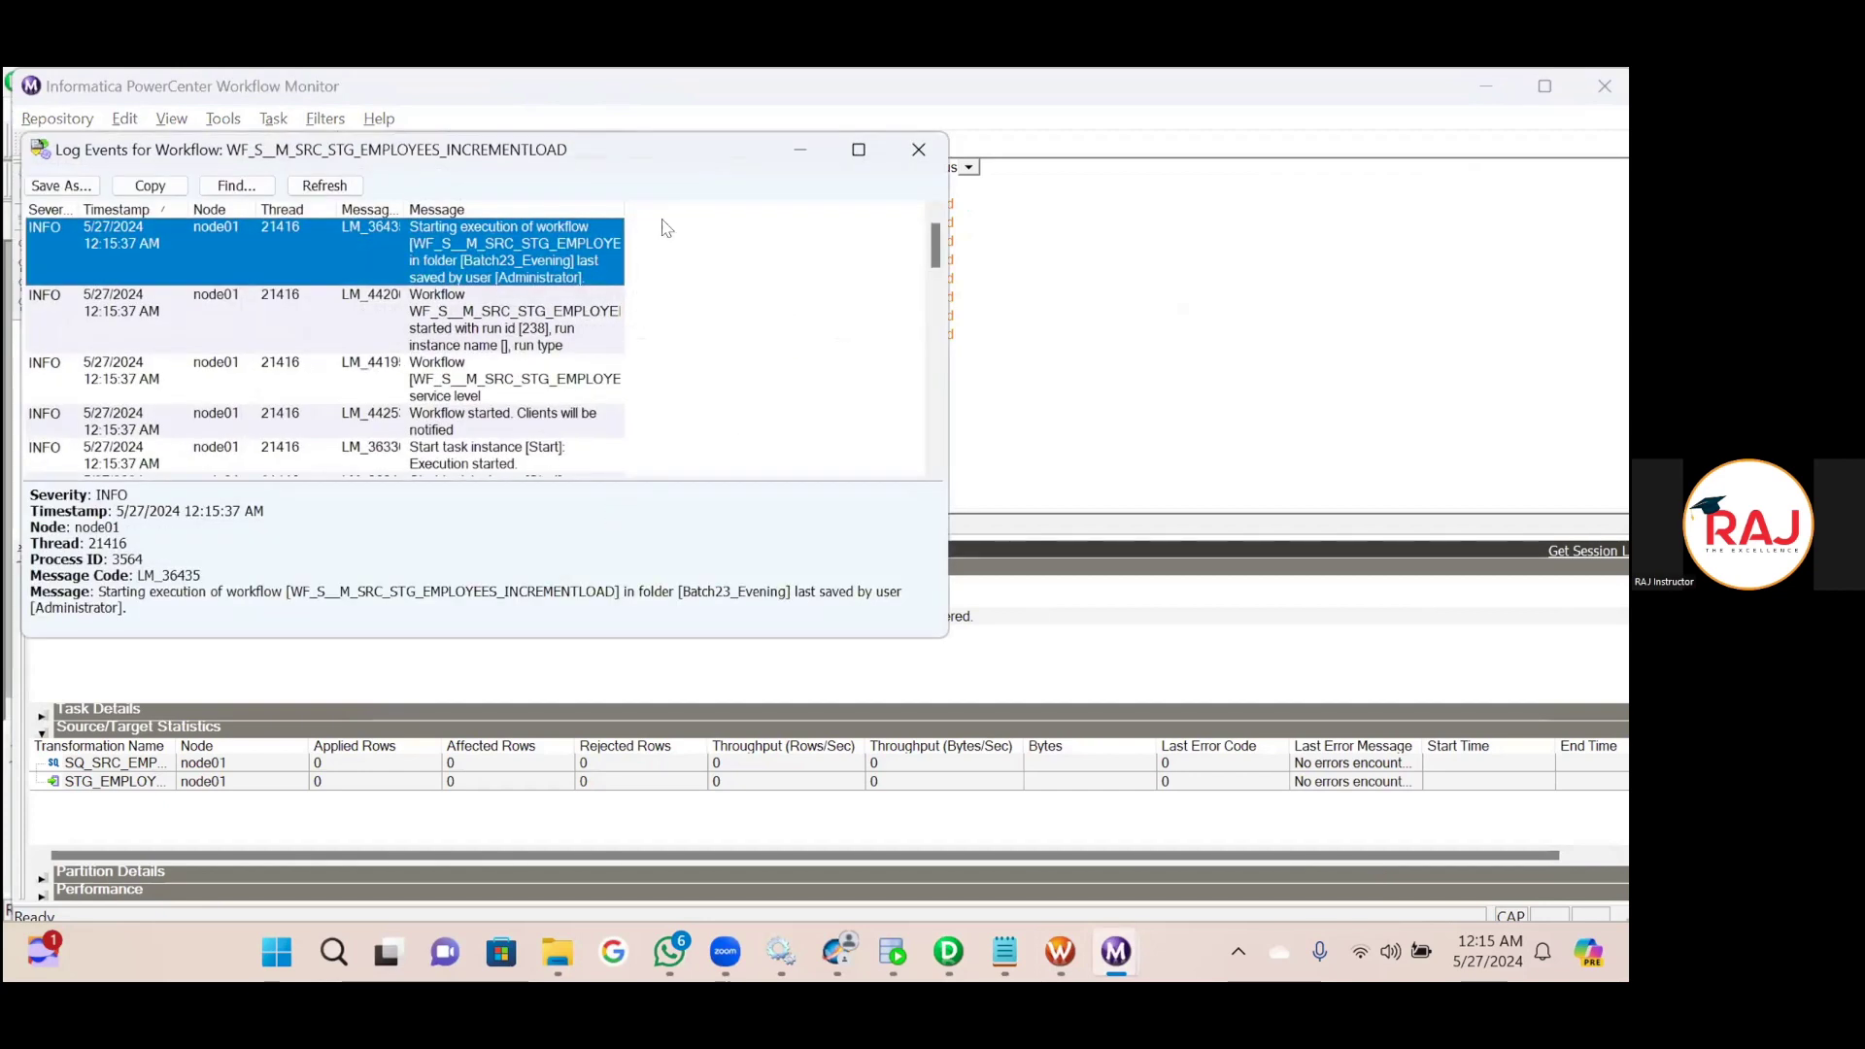
{"action": "left_click", "coordinate": [857, 148]}
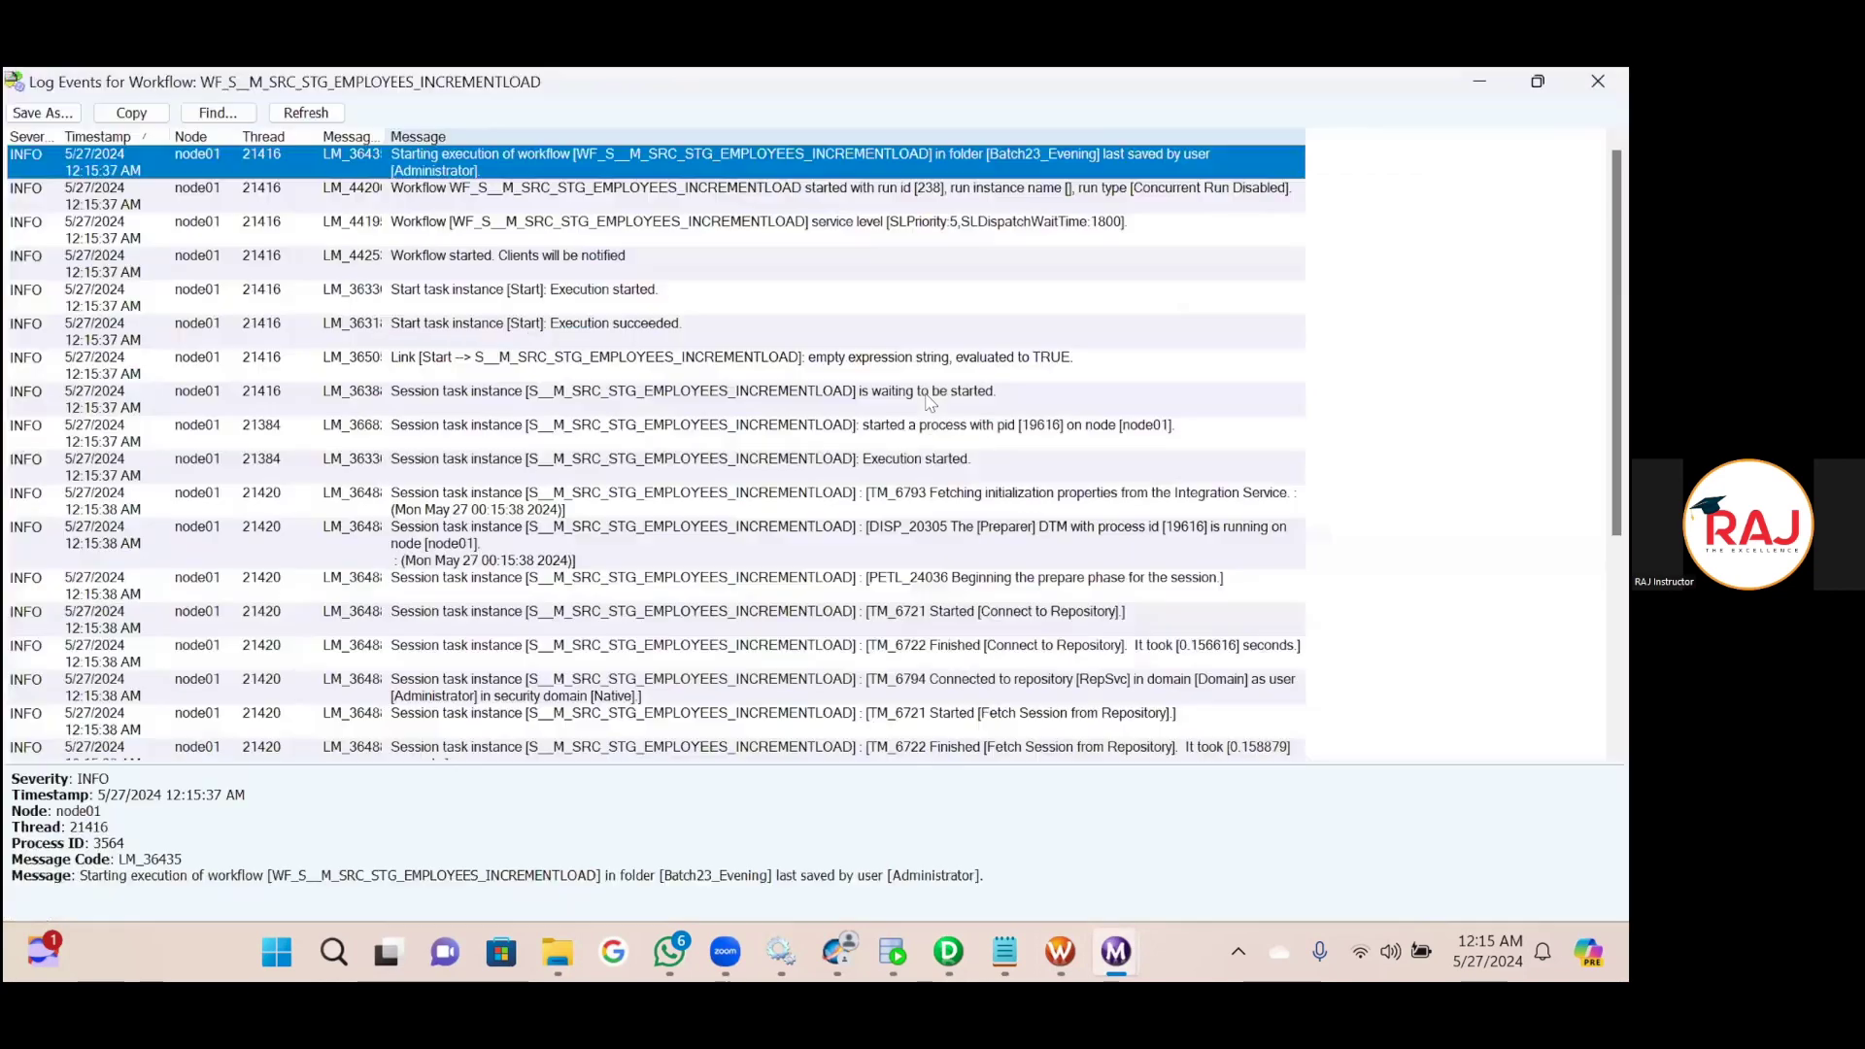
{"action": "scroll", "coordinate": [845, 500], "scroll_direction": "down", "scroll_amount": 3}
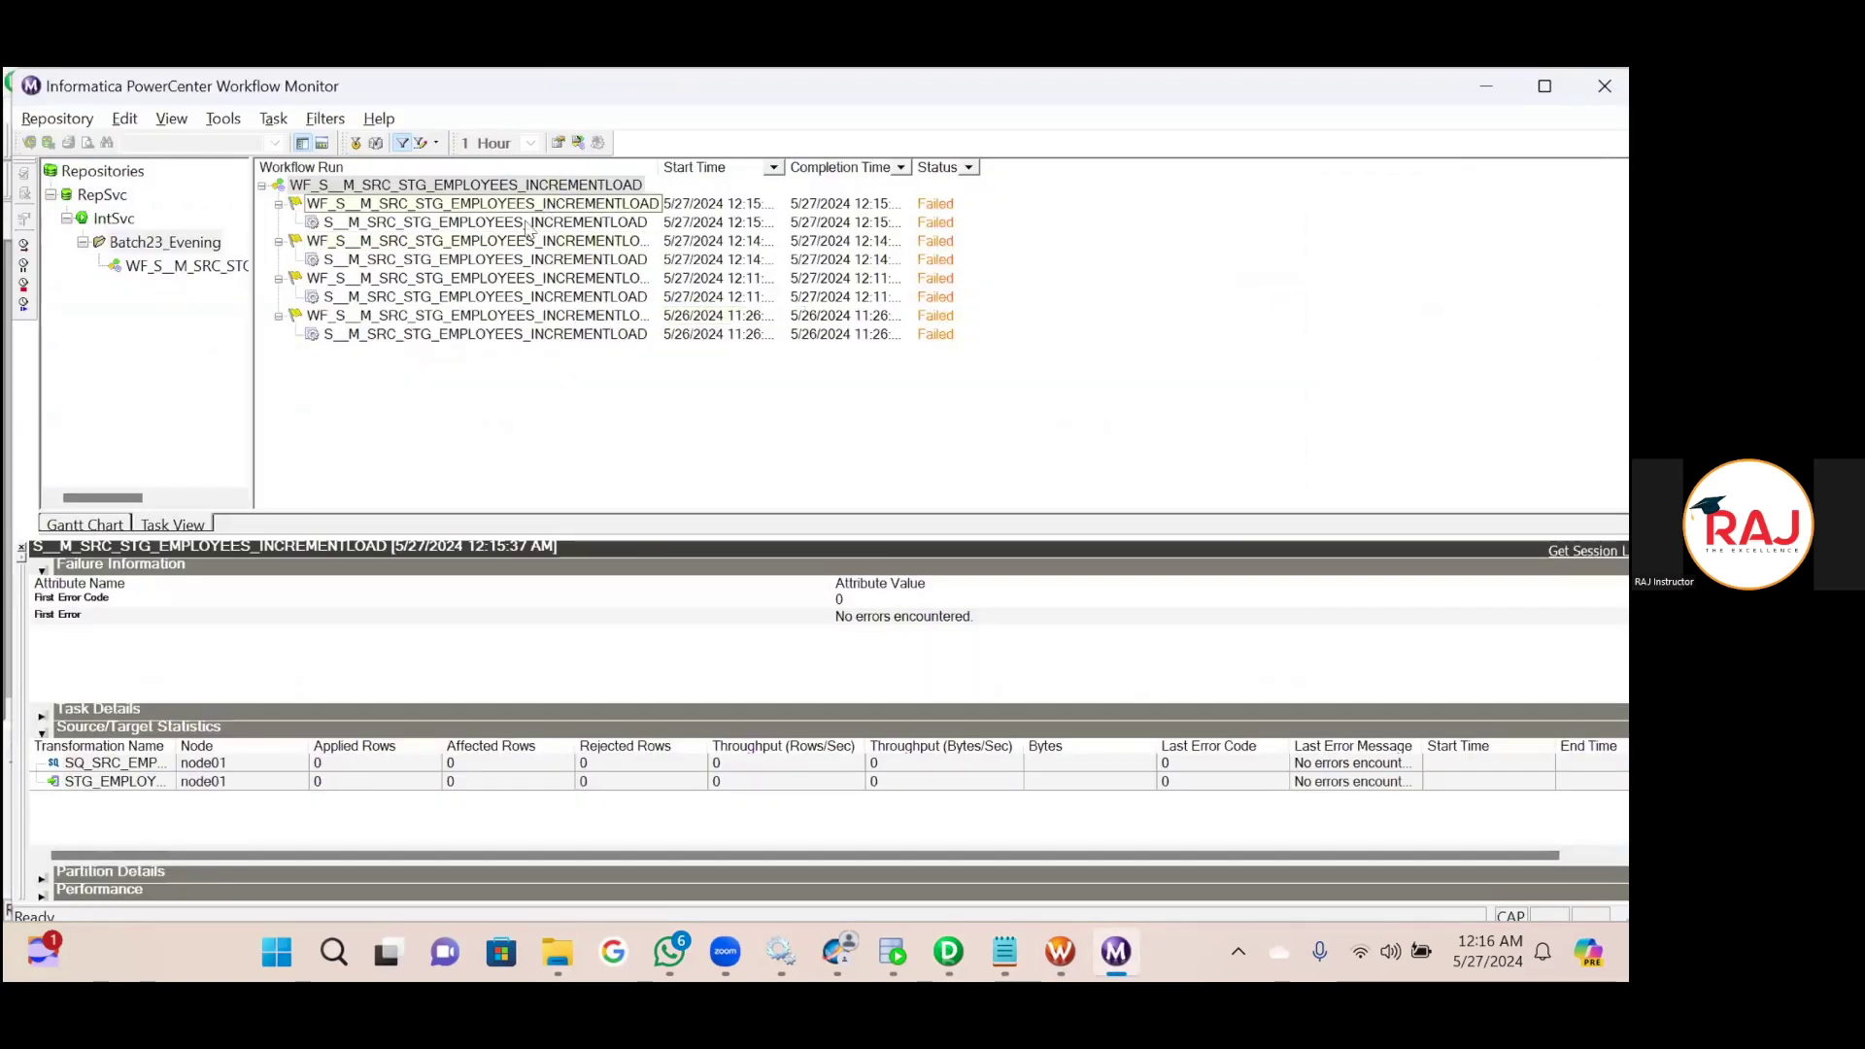
Examine the session log of the latest S__M_SRC_STG_EMPLOYEES_INCREMENTLOAD run and close it.
{"action": "right_click", "coordinate": [526, 224]}
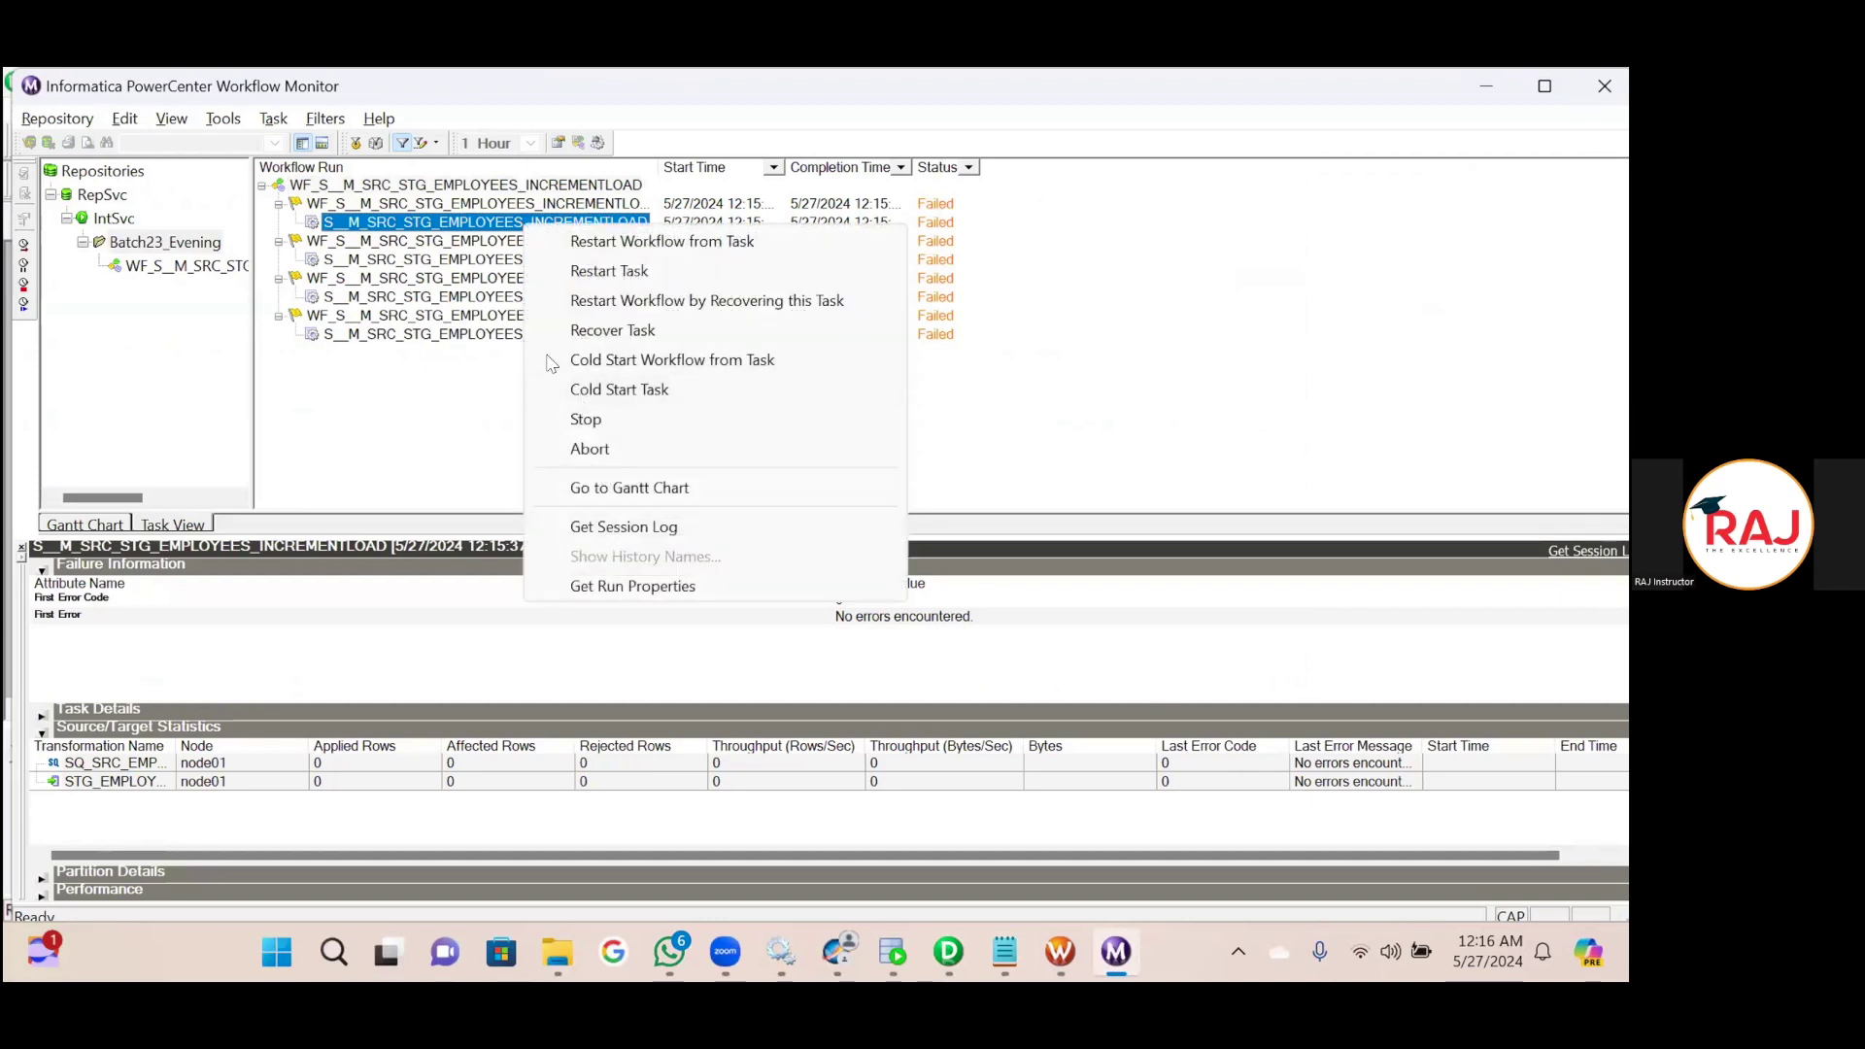
{"action": "left_click", "coordinate": [612, 527]}
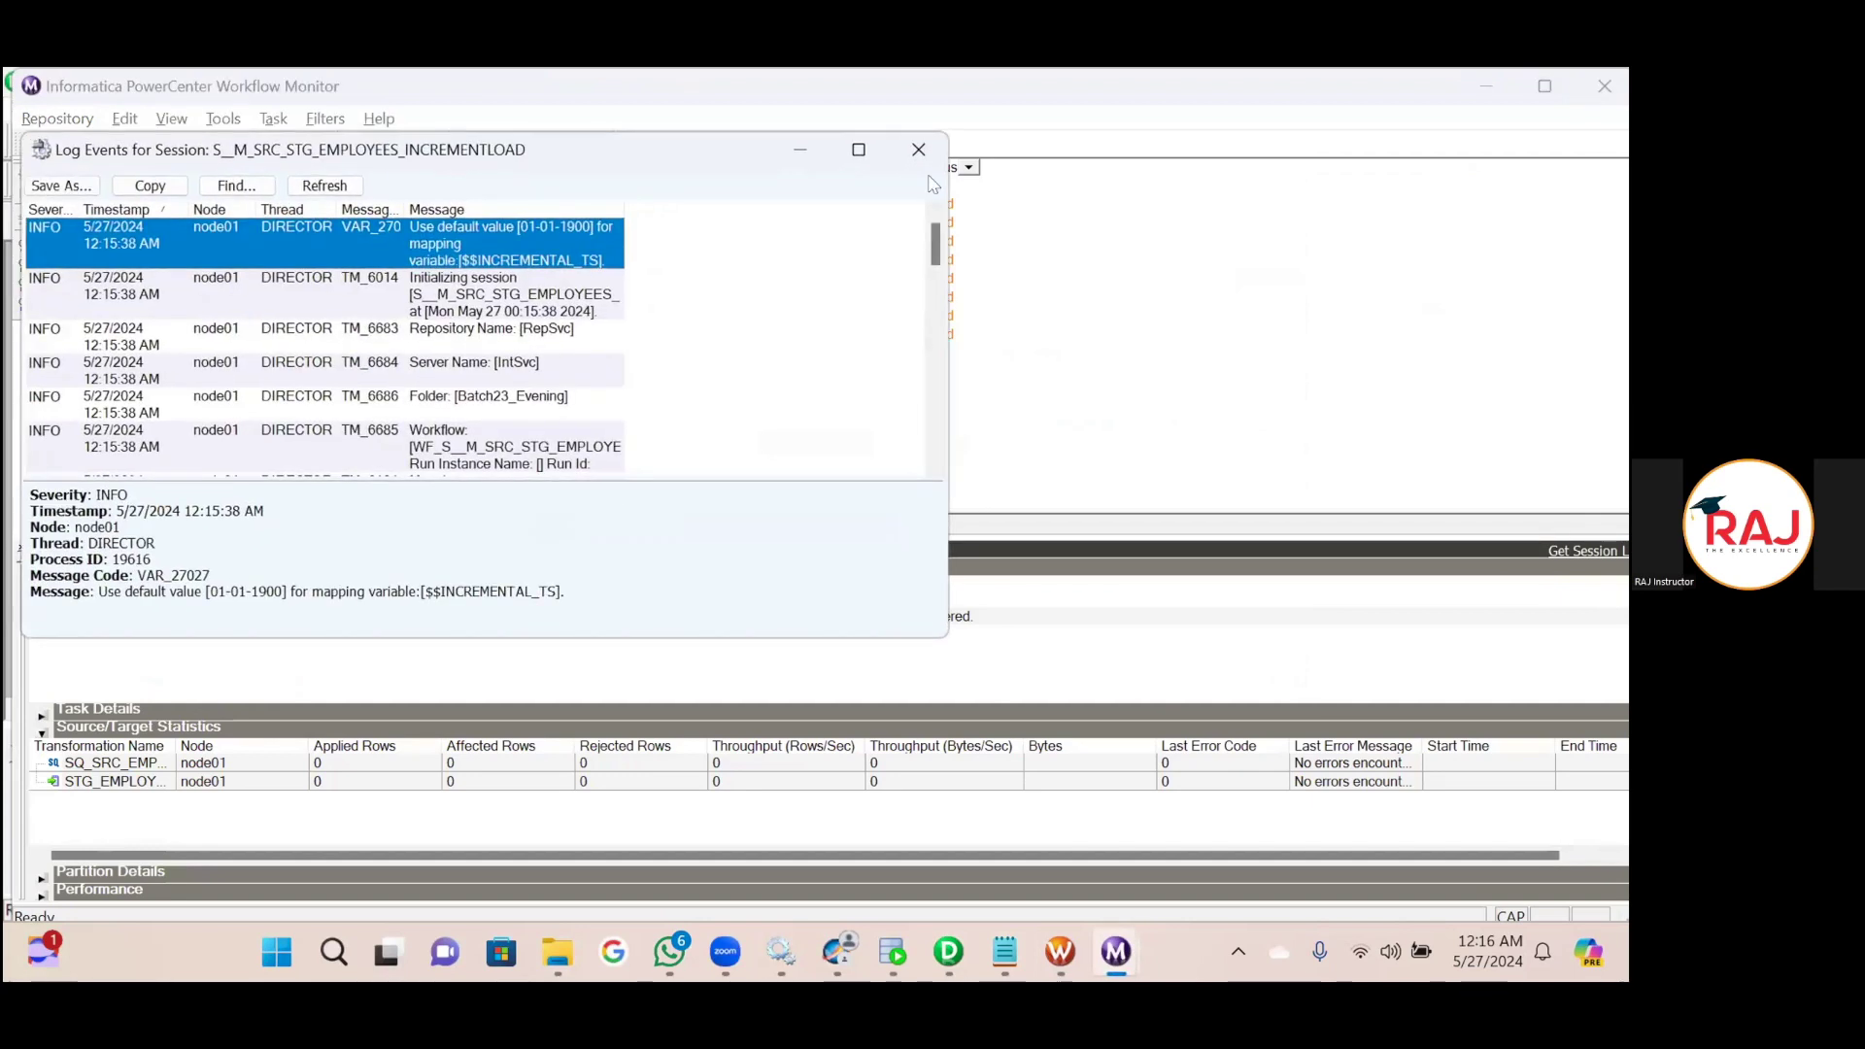
{"action": "left_click", "coordinate": [859, 149]}
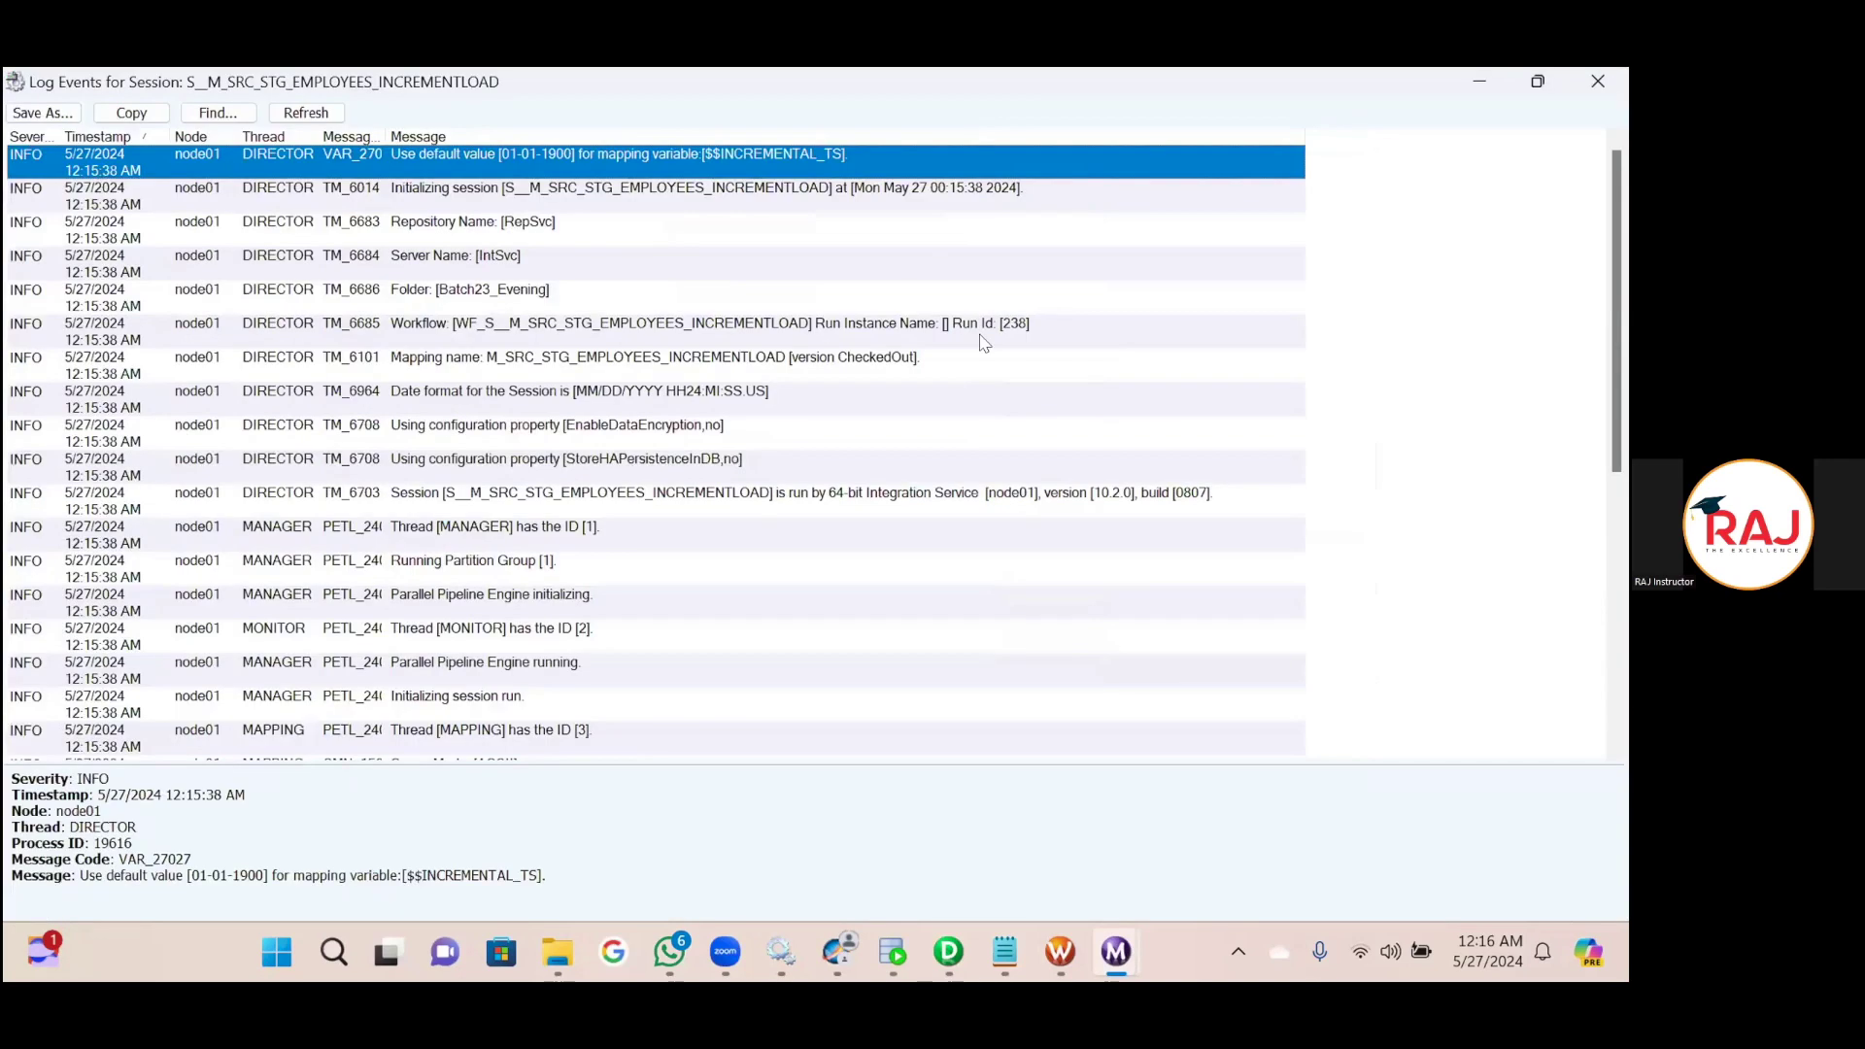
{"action": "scroll", "coordinate": [984, 342], "scroll_direction": "down", "scroll_amount": 5}
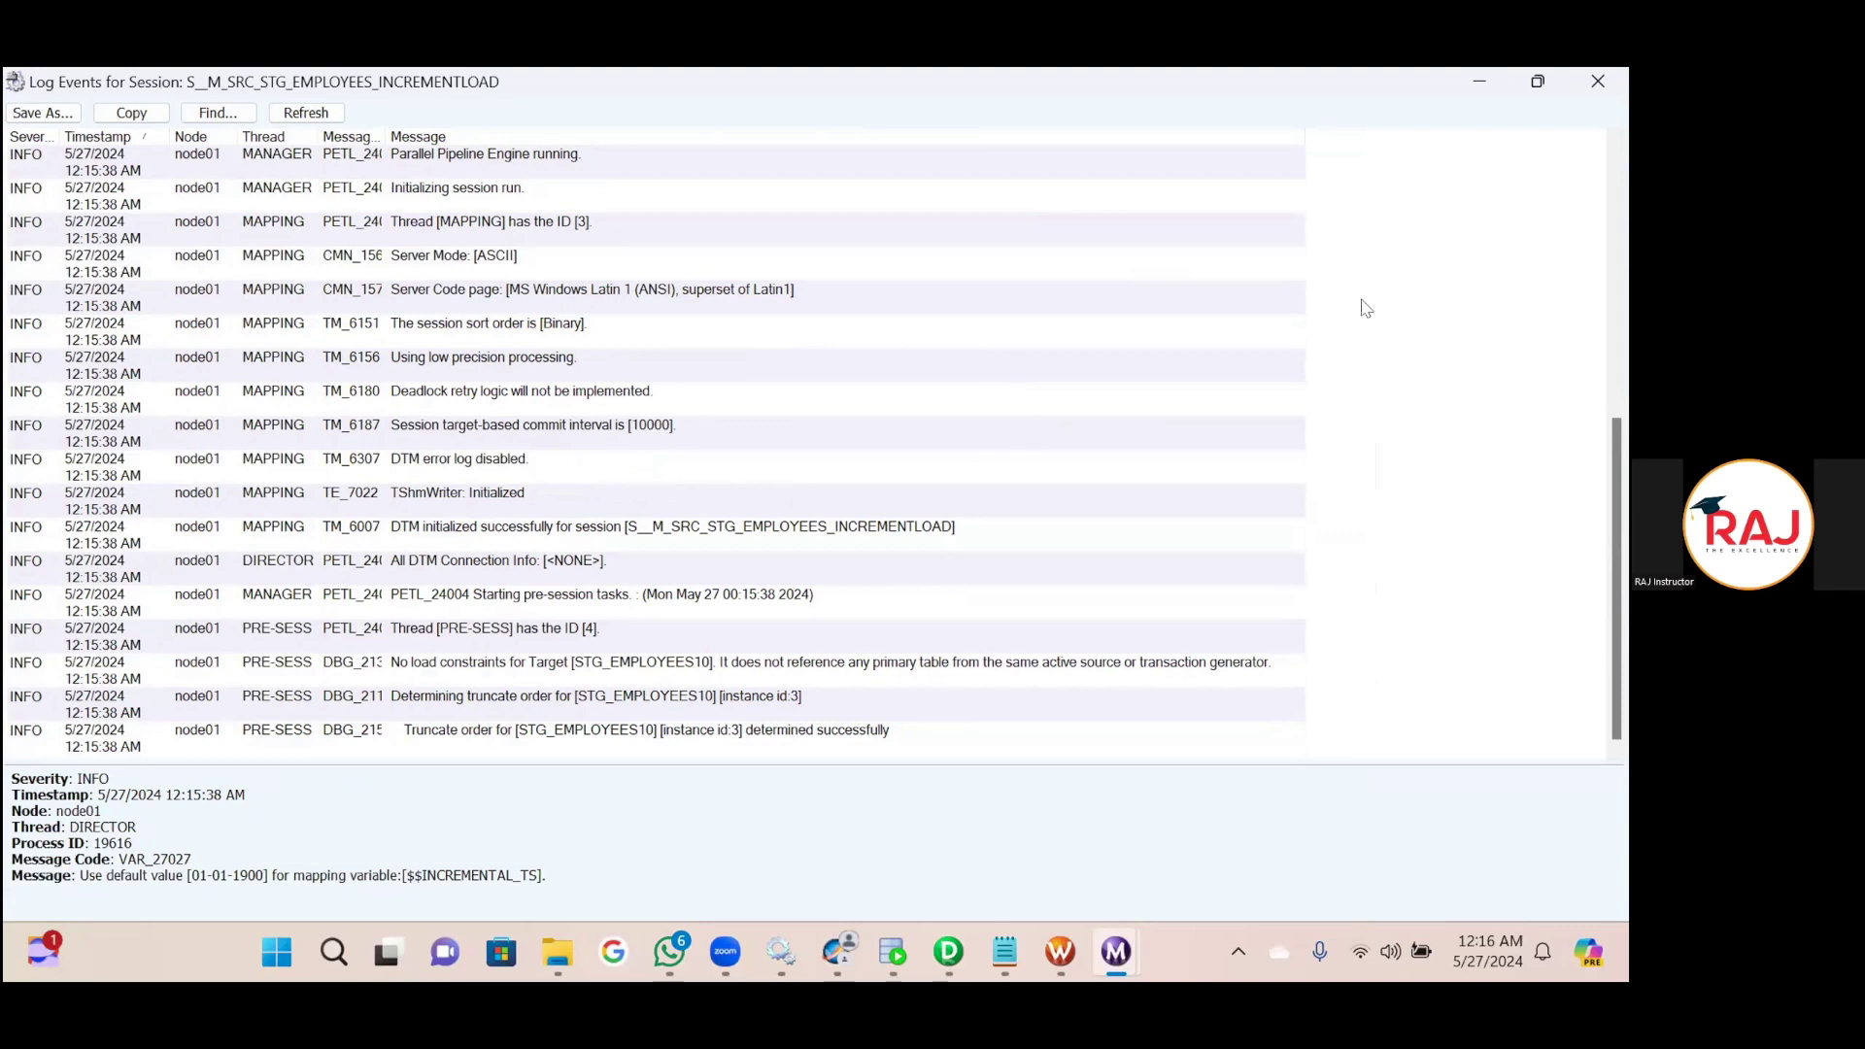
{"action": "left_click", "coordinate": [1598, 82]}
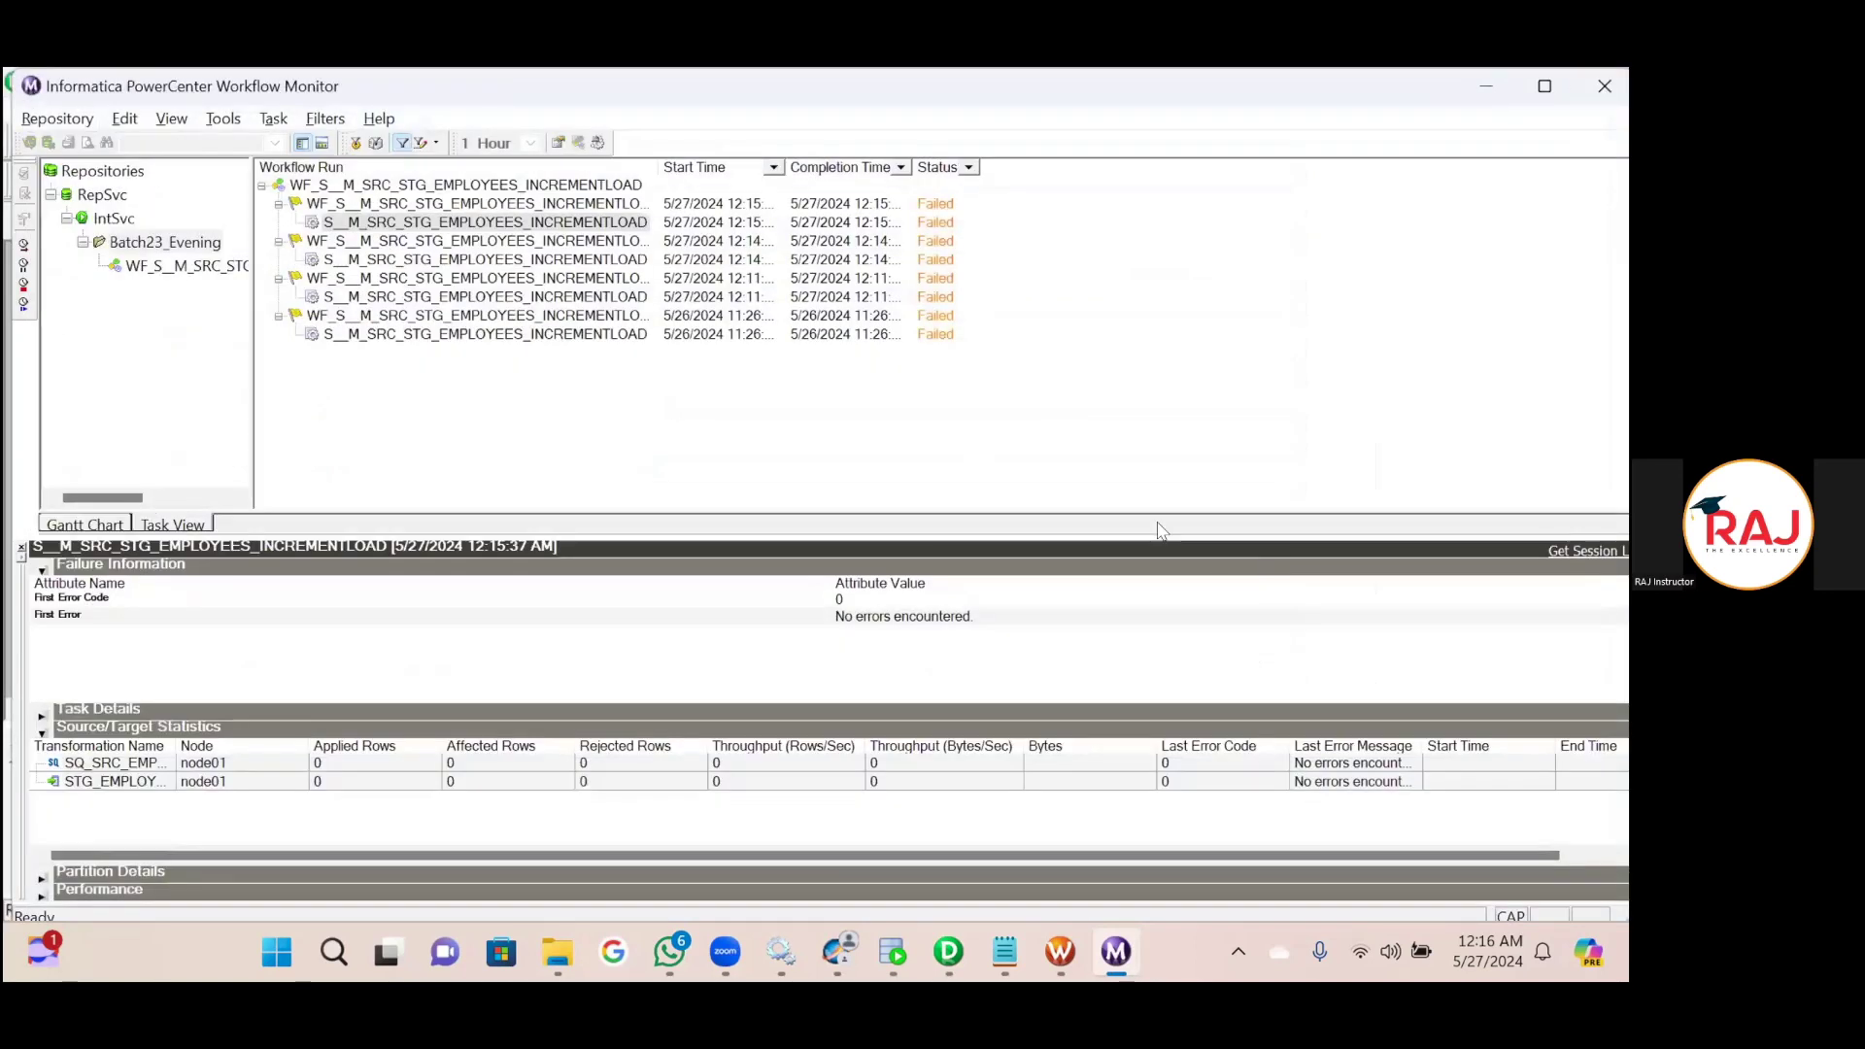
Switch to Oracle SQL Developer and run the SELECT query on stg_employees10 in the OT_STG_DEV4 worksheet.
{"action": "left_click", "coordinate": [889, 954]}
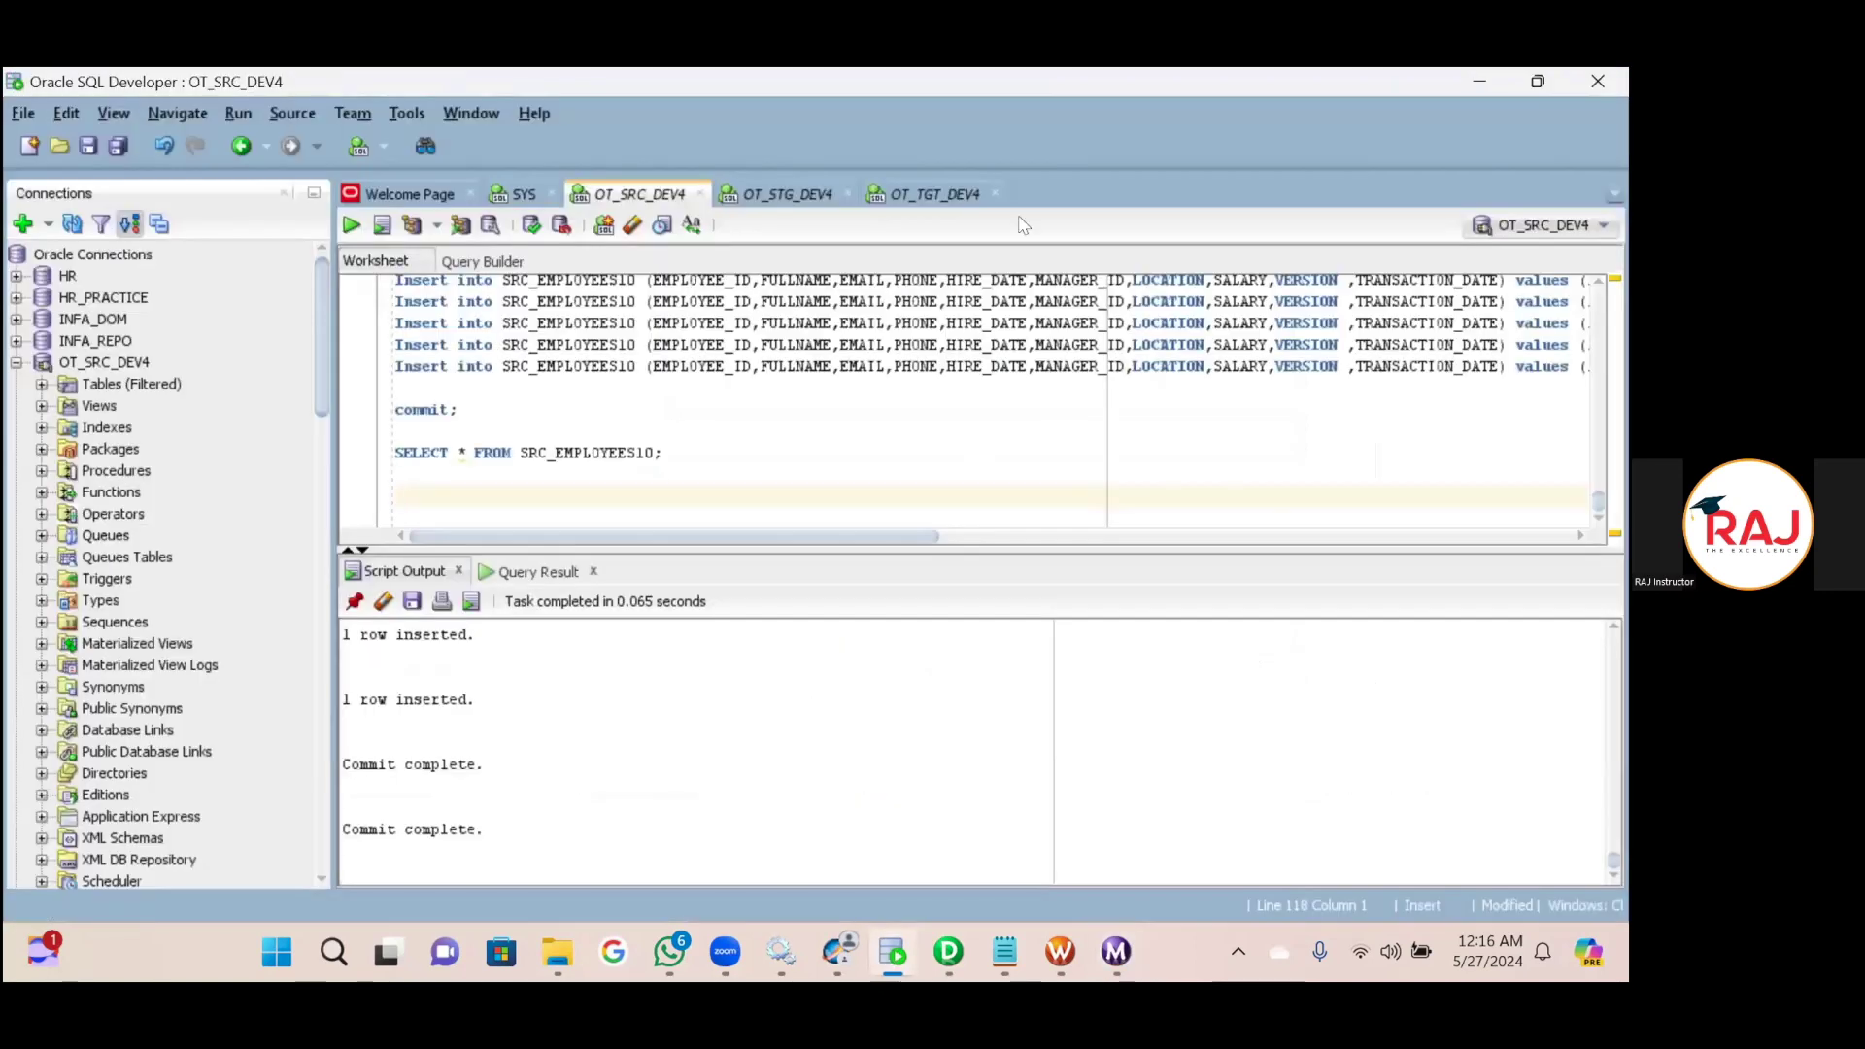
{"action": "left_click", "coordinate": [782, 194]}
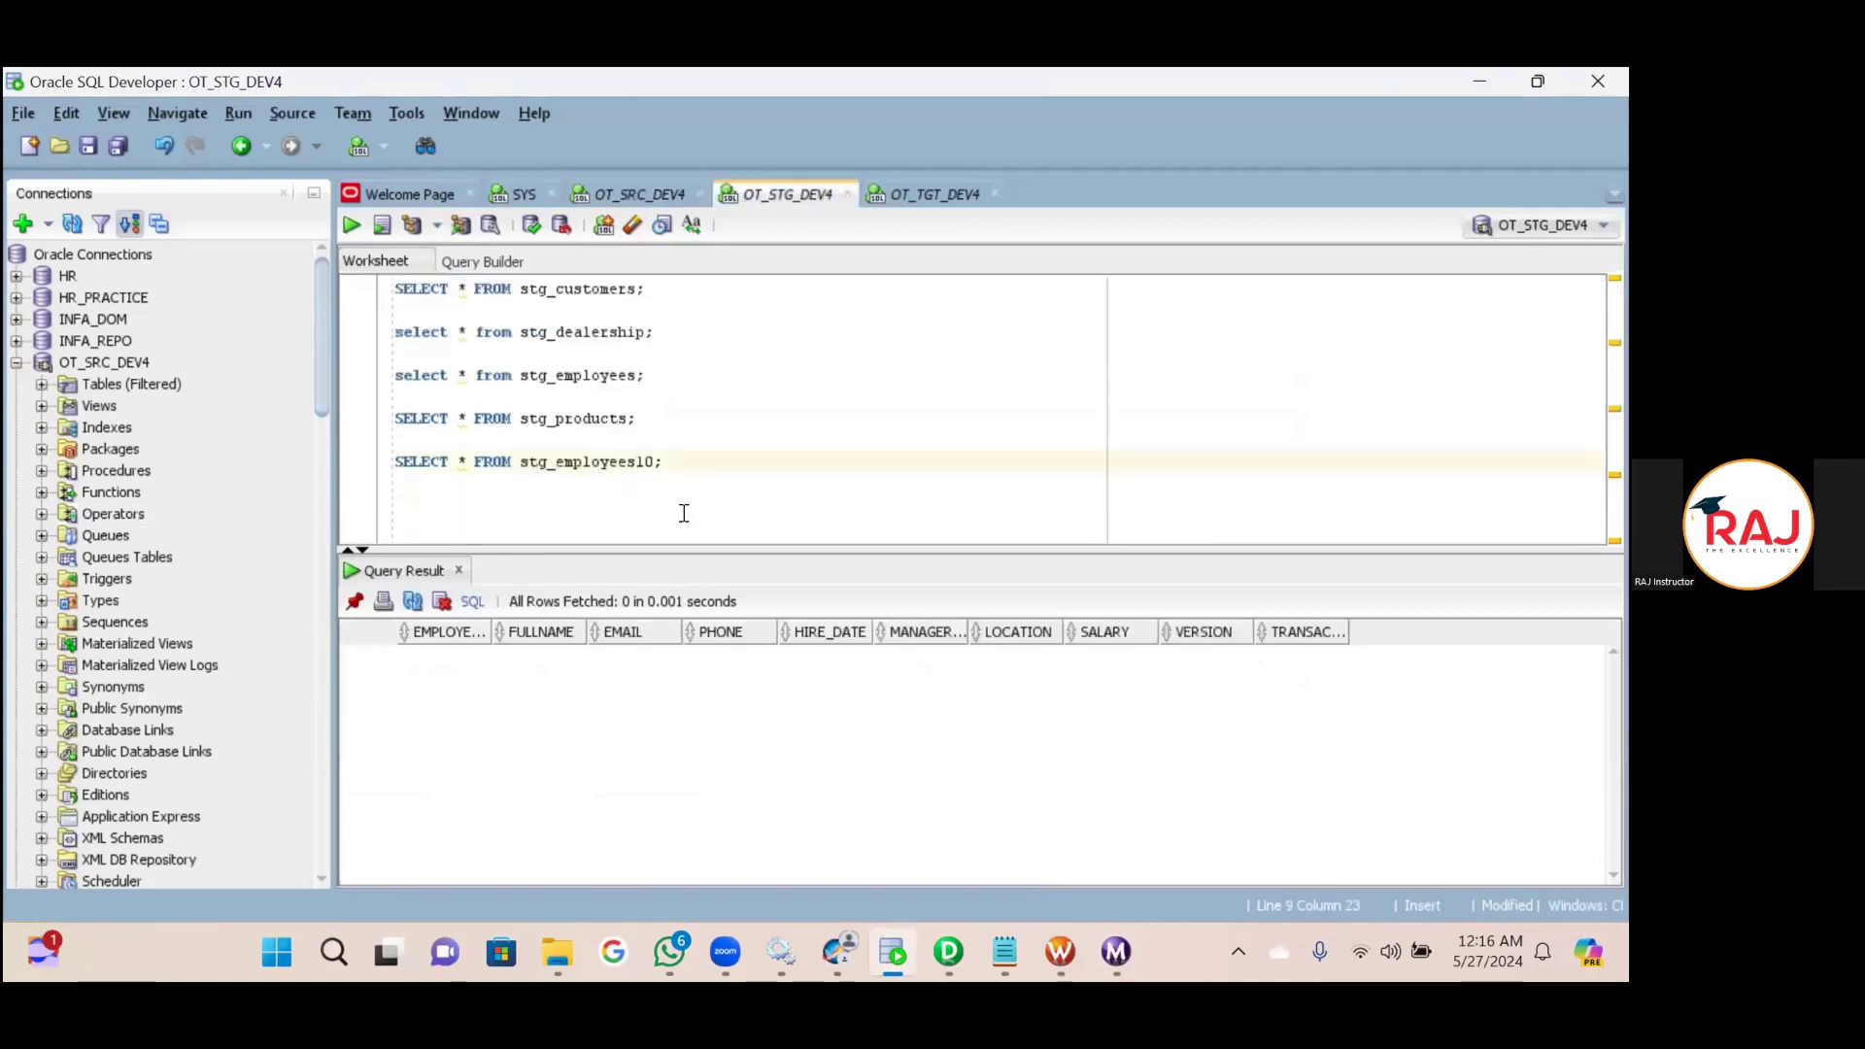
{"action": "left_click_drag", "start_coordinate": [733, 454], "coordinate": [355, 464]}
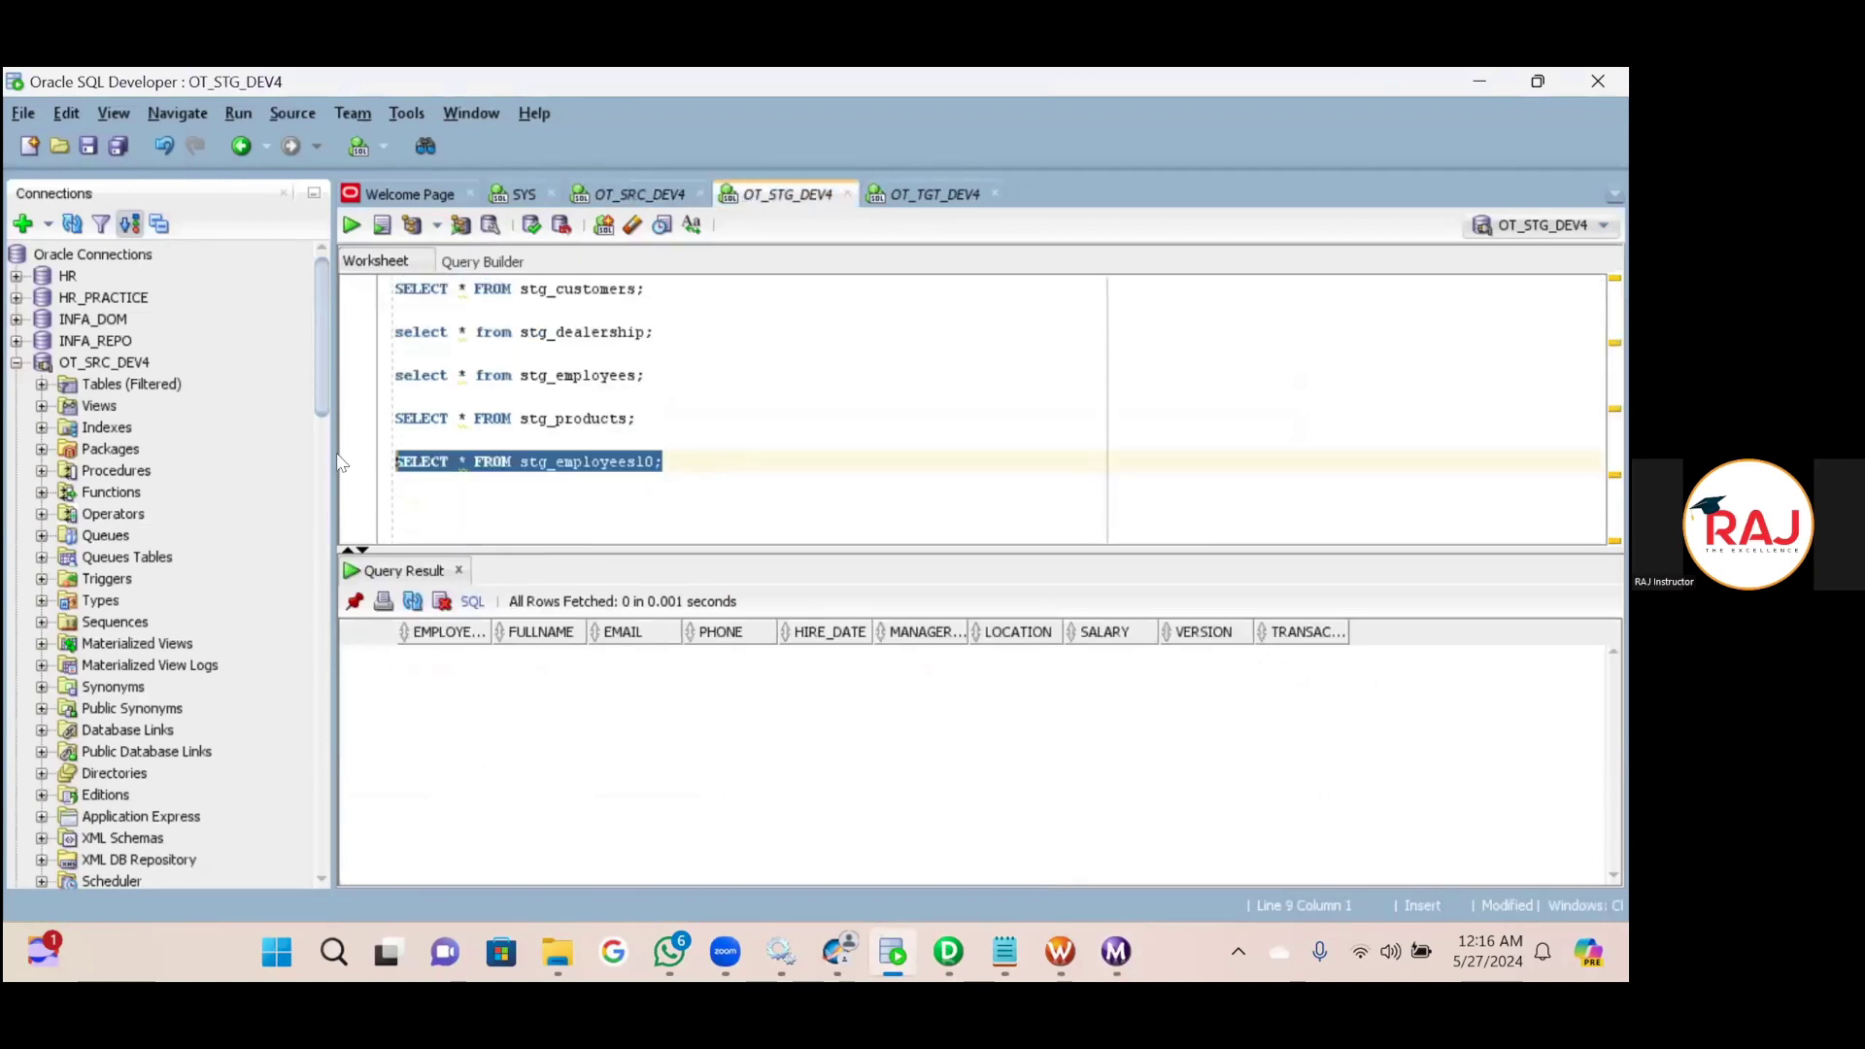
{"action": "left_click", "coordinate": [354, 225]}
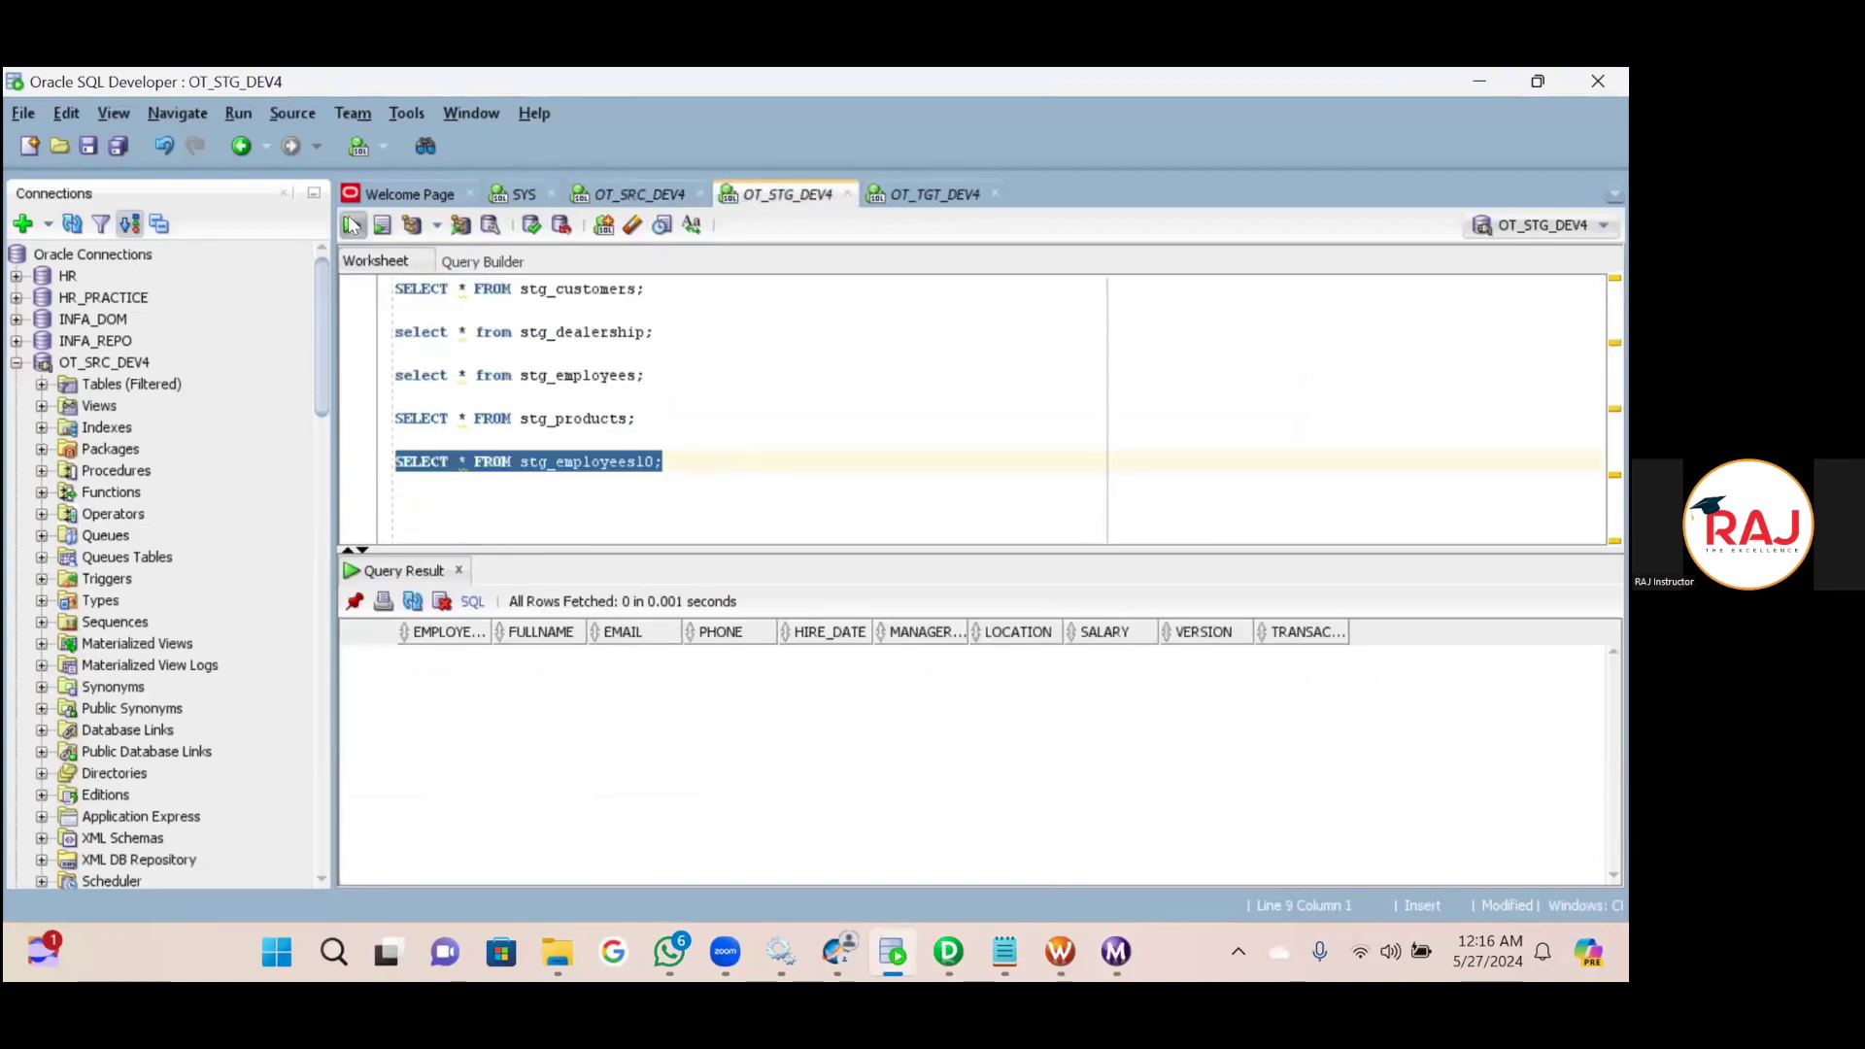
Write the statements DELETE FROM stg_employees10; and COMMIT; below the stg_employees10 query in the OT_STG_DEV4 worksheet.
{"action": "left_click", "coordinate": [710, 461]}
{"action": "key", "text": "Return"}
{"action": "key", "text": "Return"}
{"action": "key", "text": "Return"}
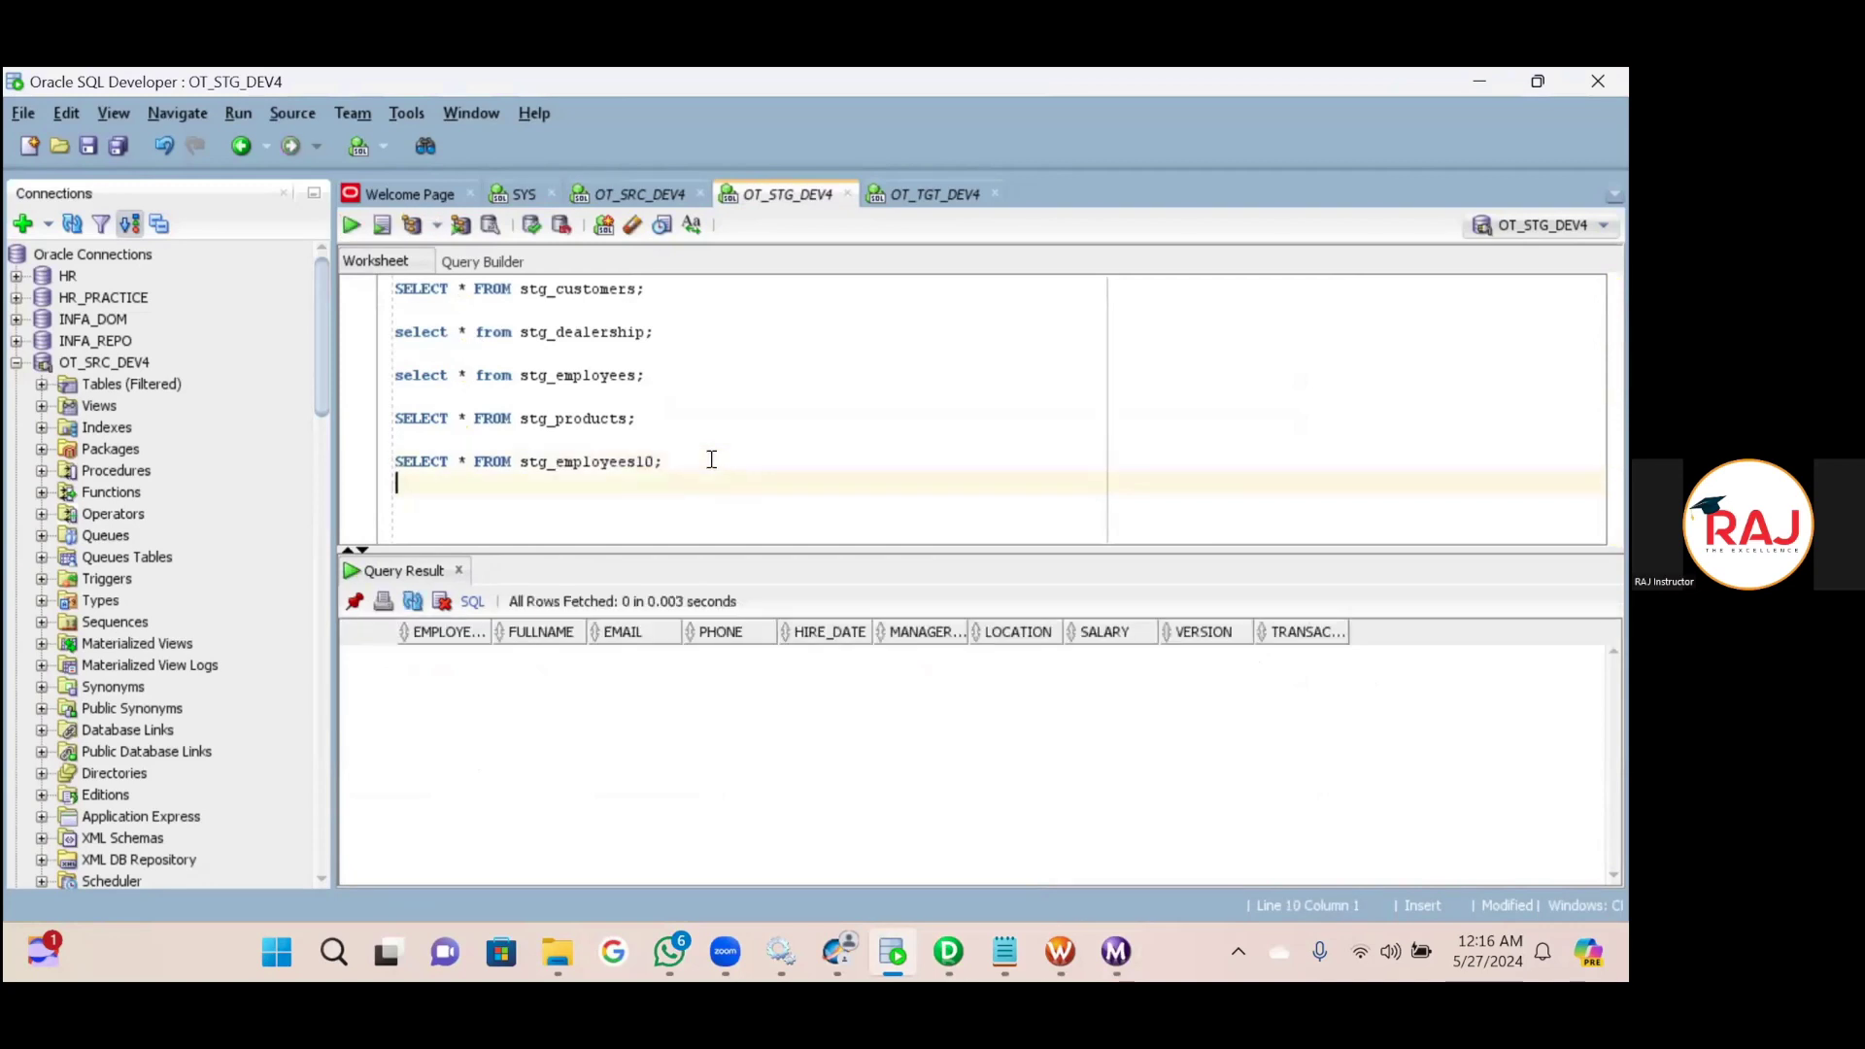
{"action": "type", "text": "DELETE FROM"}
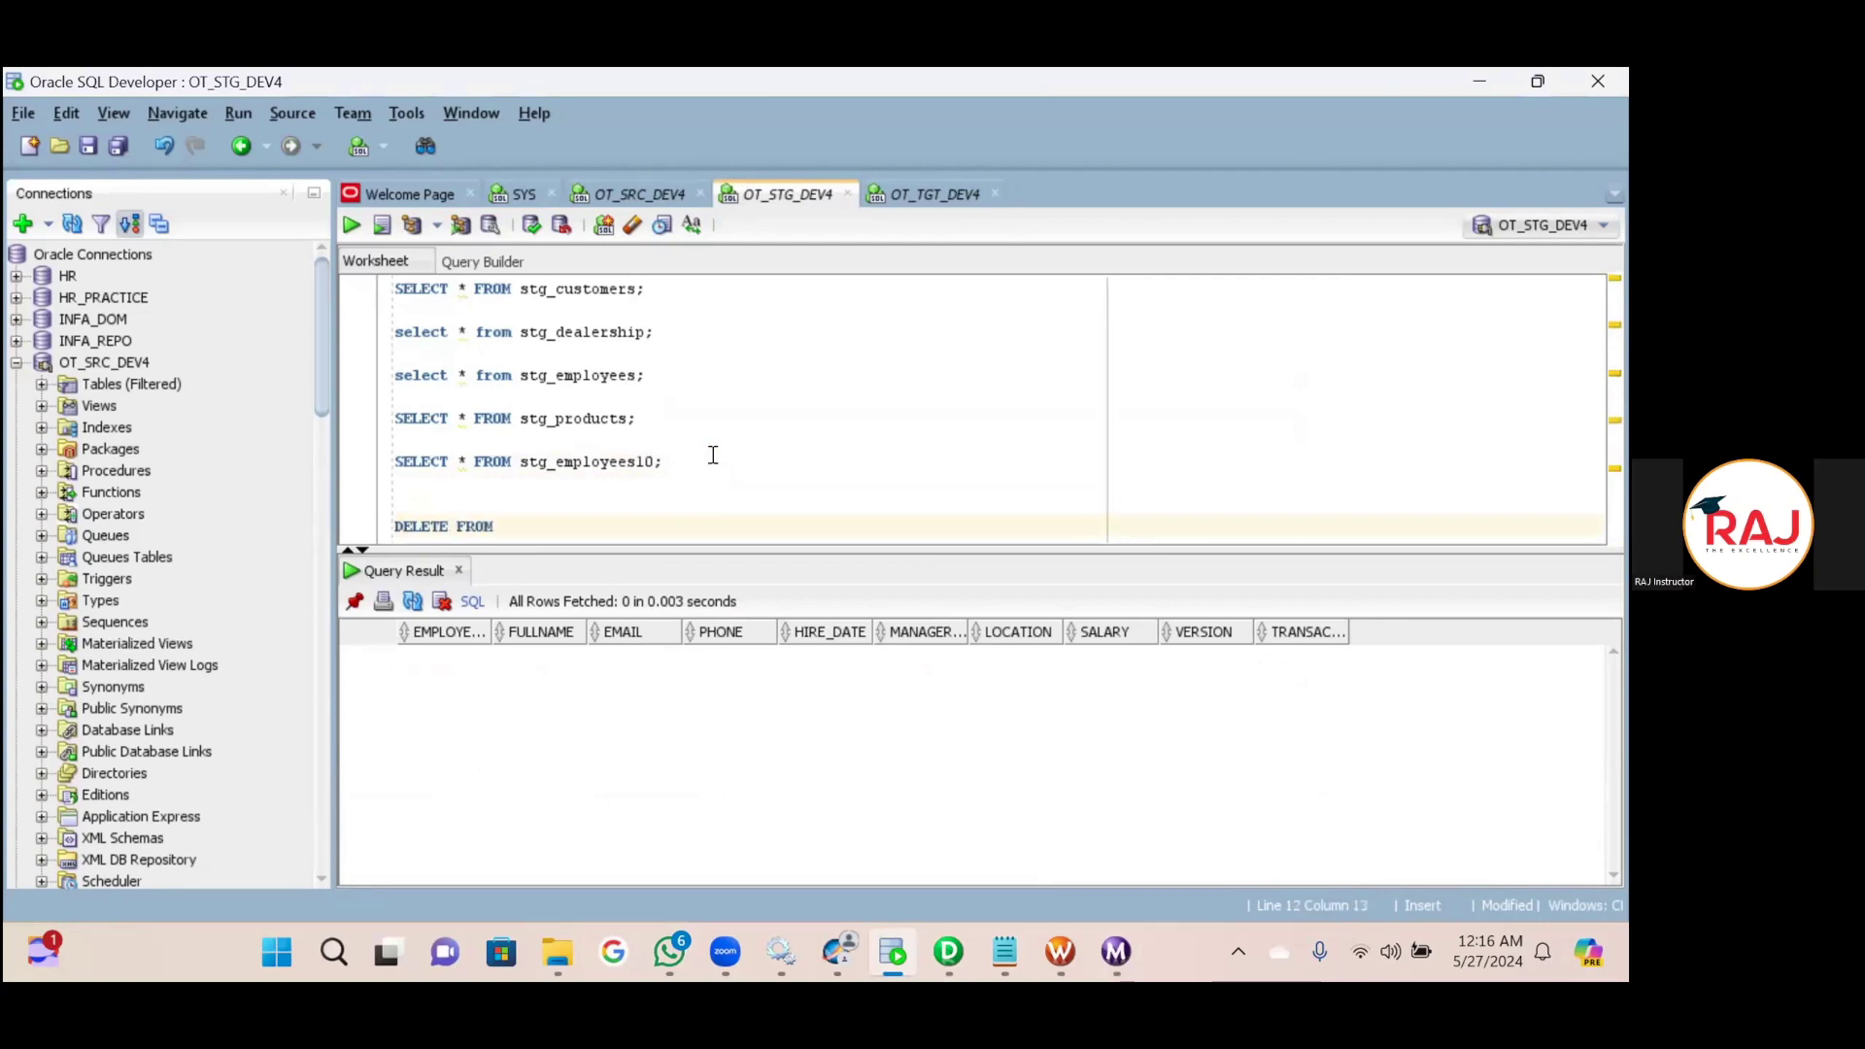
{"action": "double_click", "coordinate": [572, 464]}
{"action": "key", "text": "ctrl+c"}
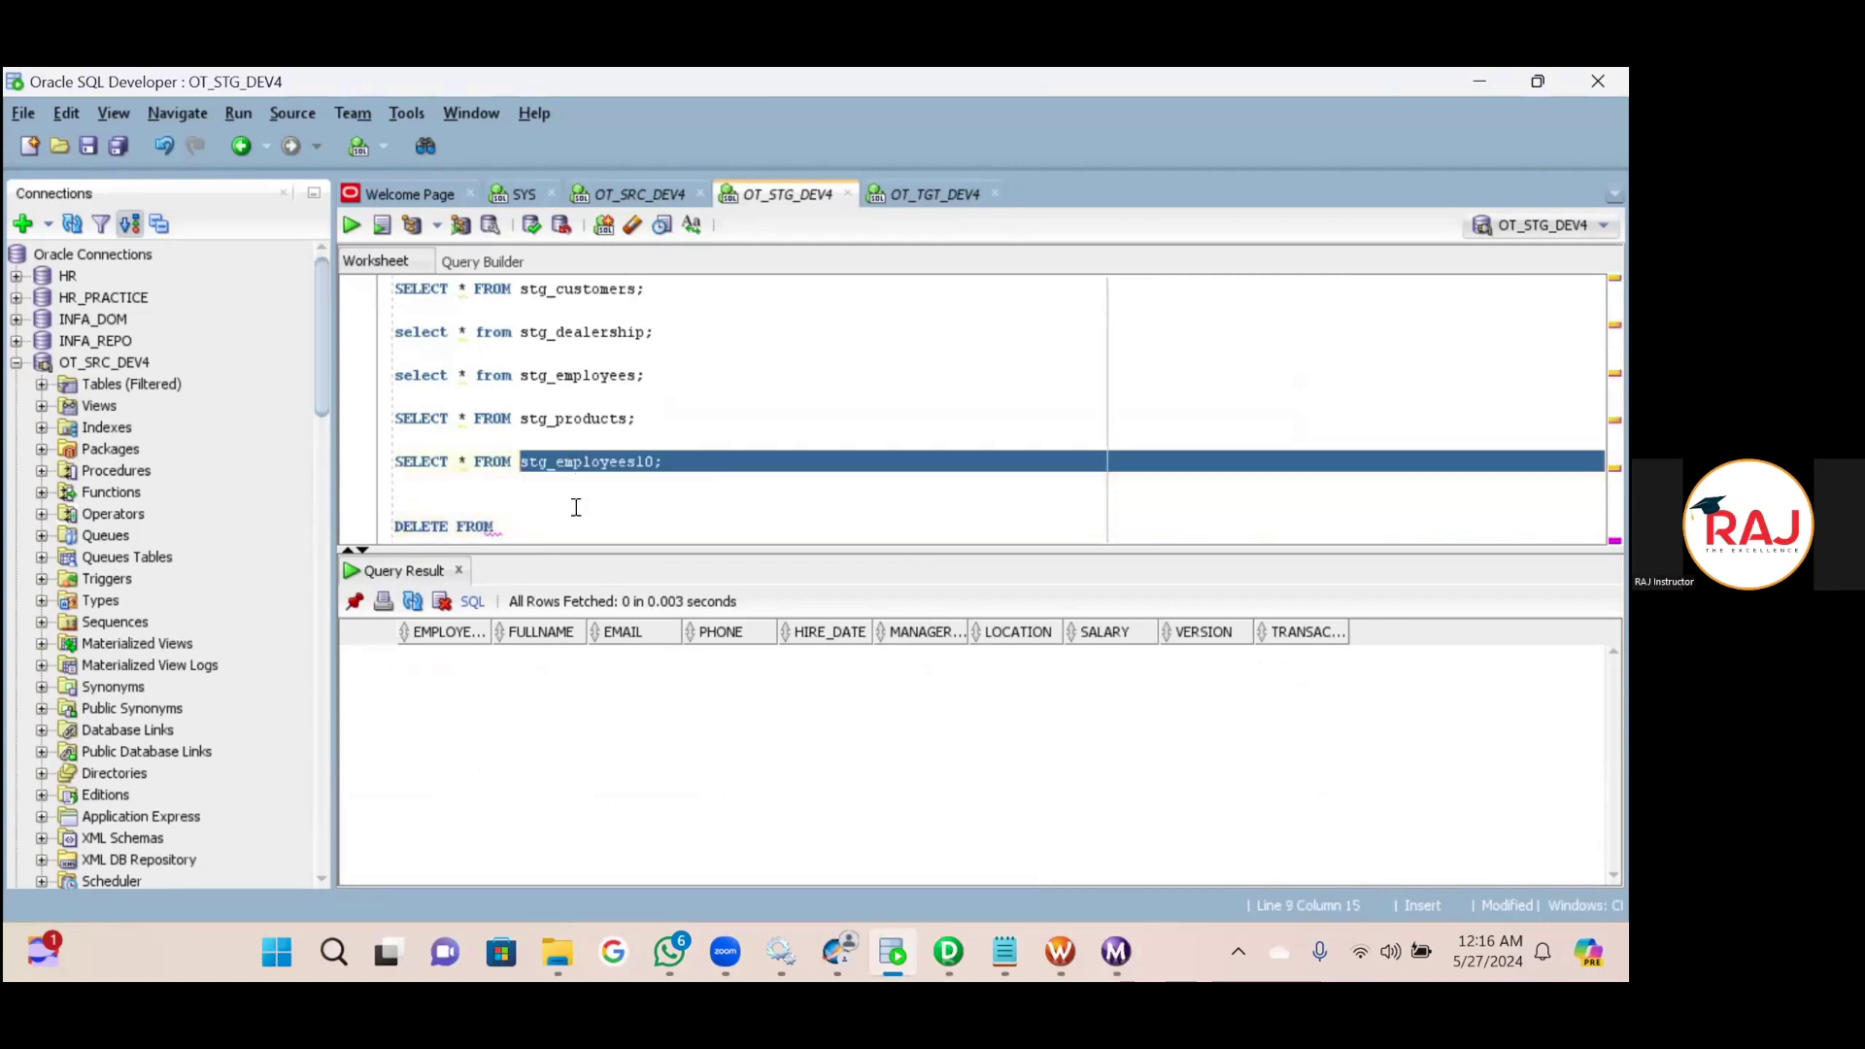
{"action": "left_click", "coordinate": [574, 512]}
{"action": "key", "text": "ctrl+v"}
{"action": "key", "text": "Return"}
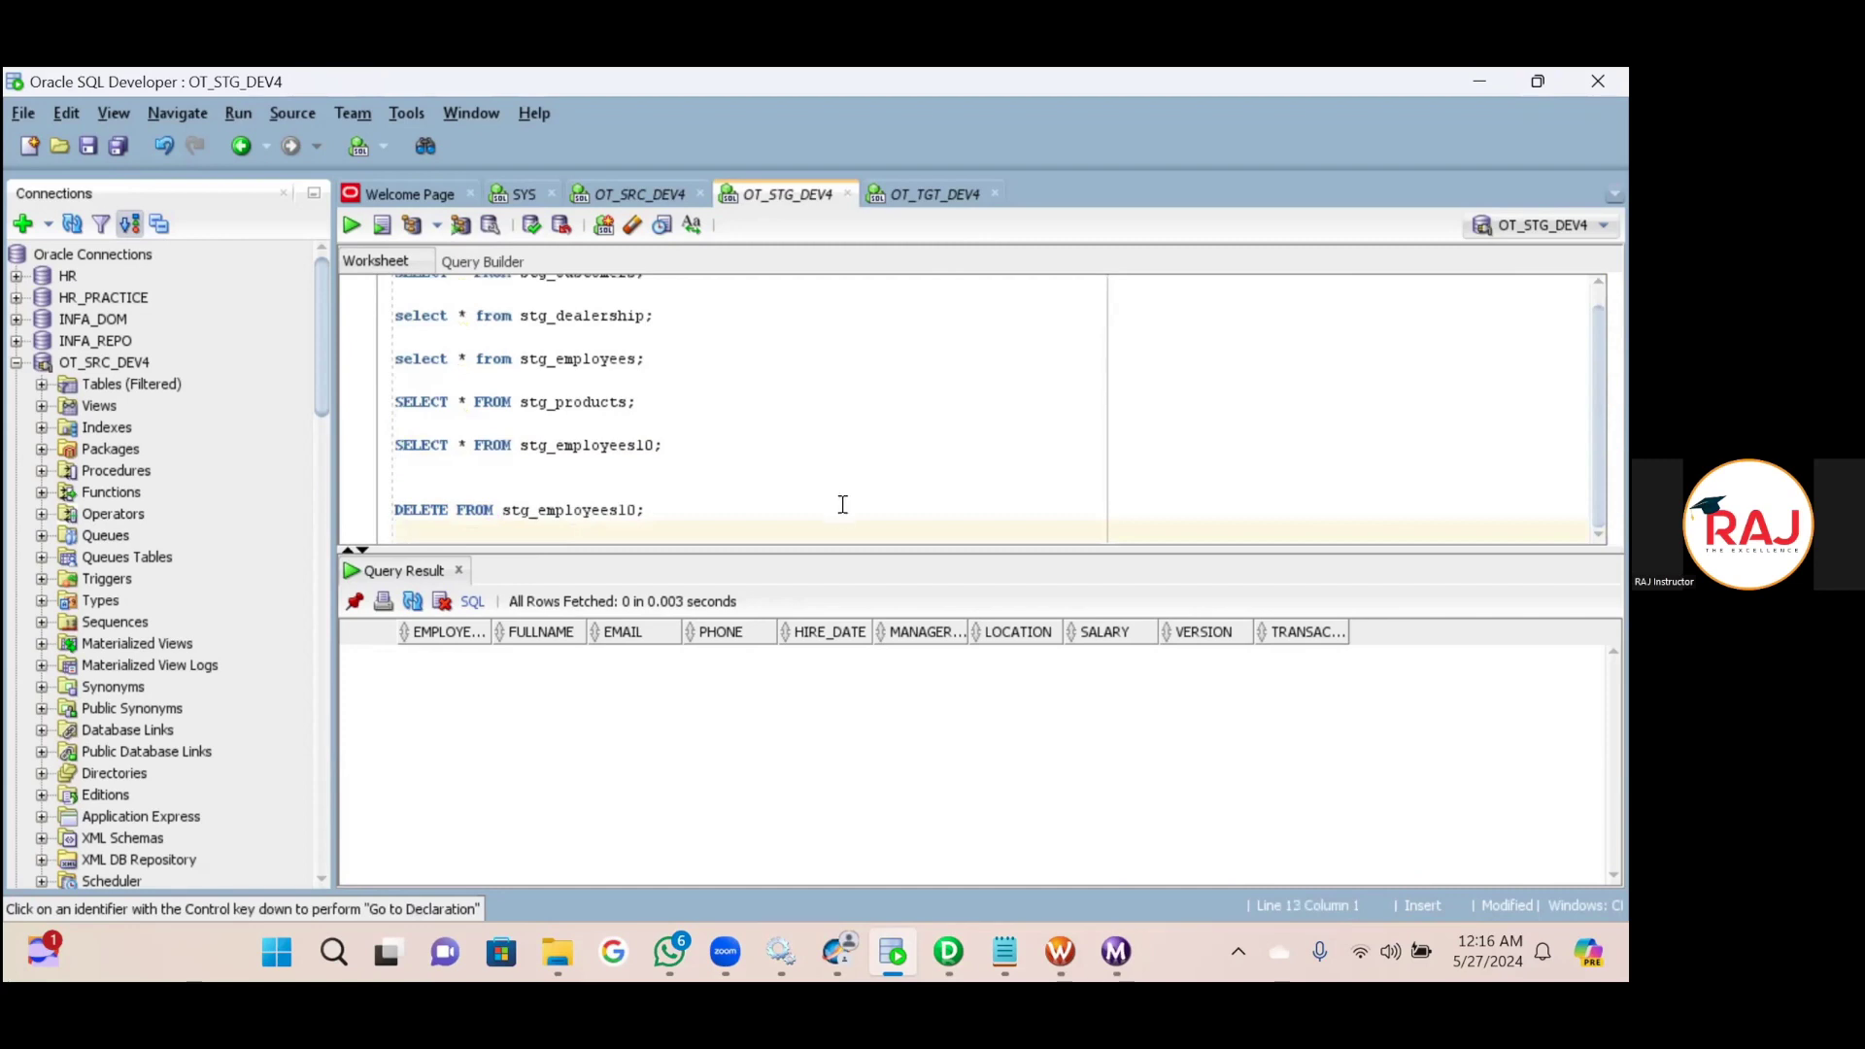
{"action": "type", "text": "COMMIT;"}
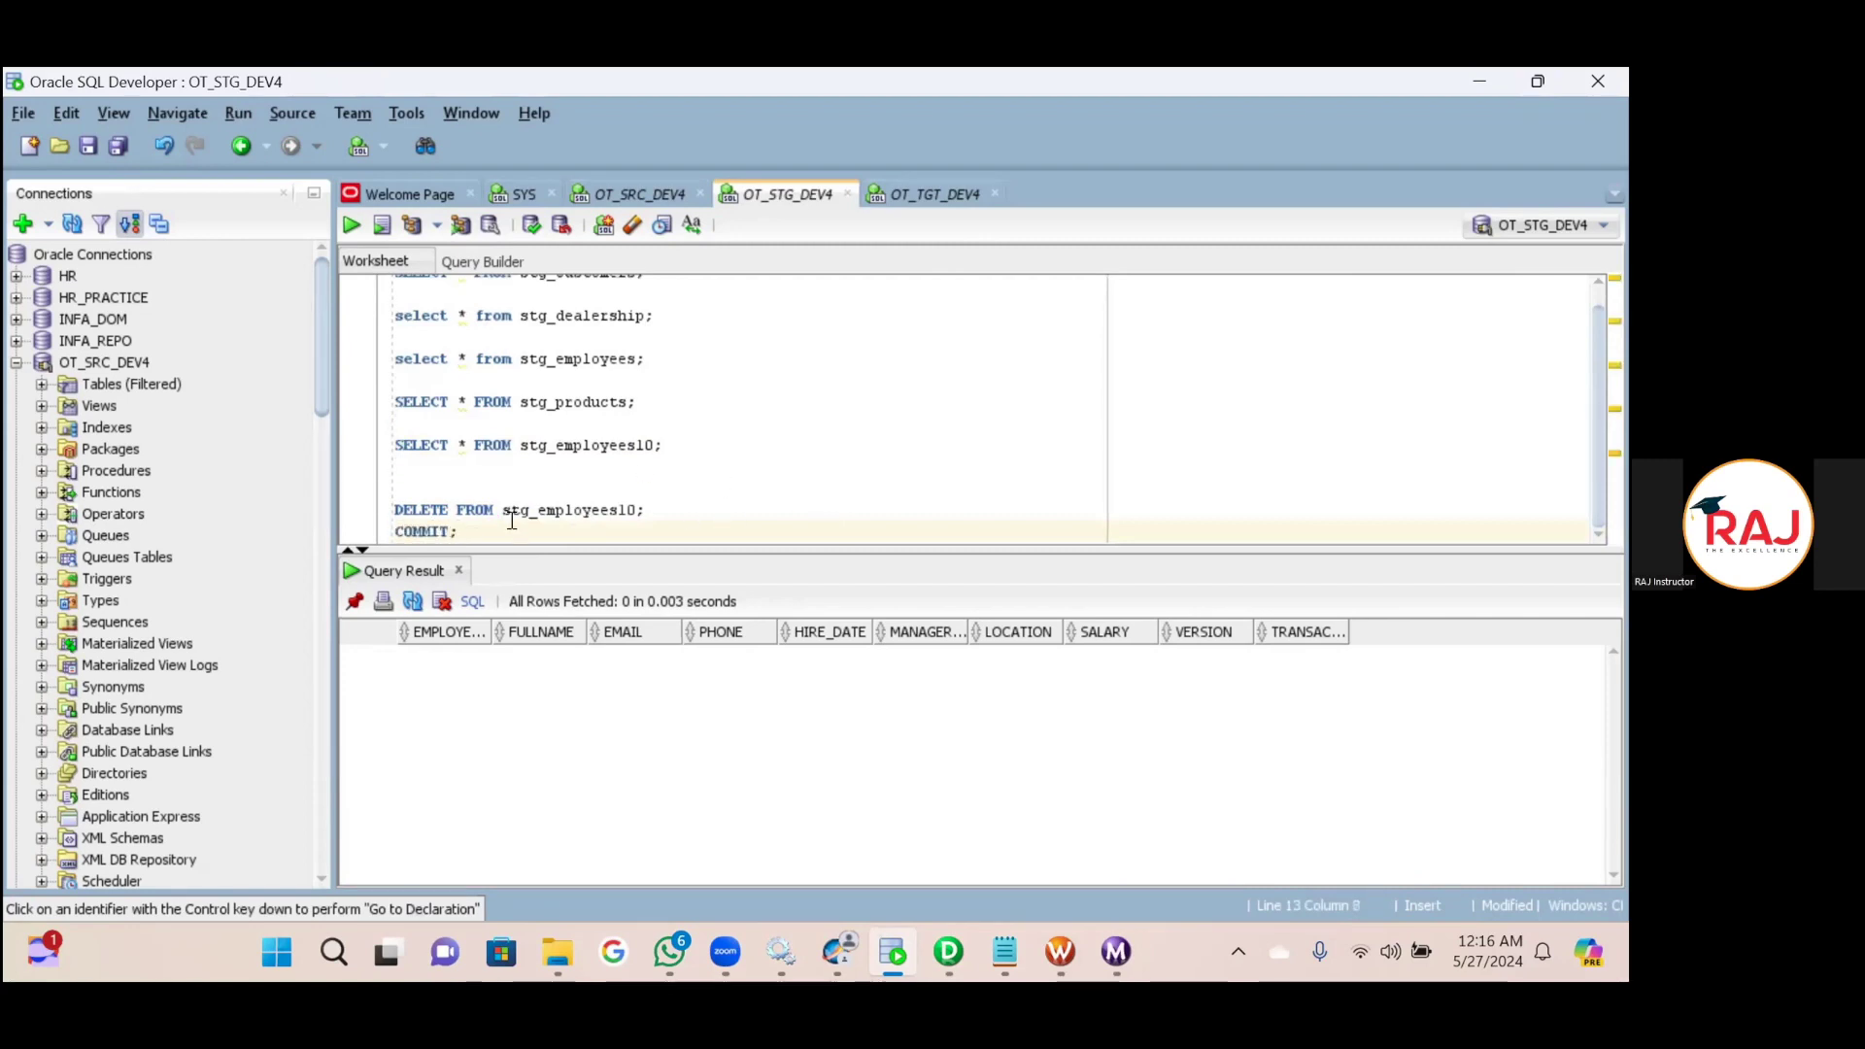
Run the DELETE and COMMIT statements together and remove them from the OT_STG_DEV4 worksheet.
{"action": "left_click_drag", "start_coordinate": [511, 521], "coordinate": [341, 520]}
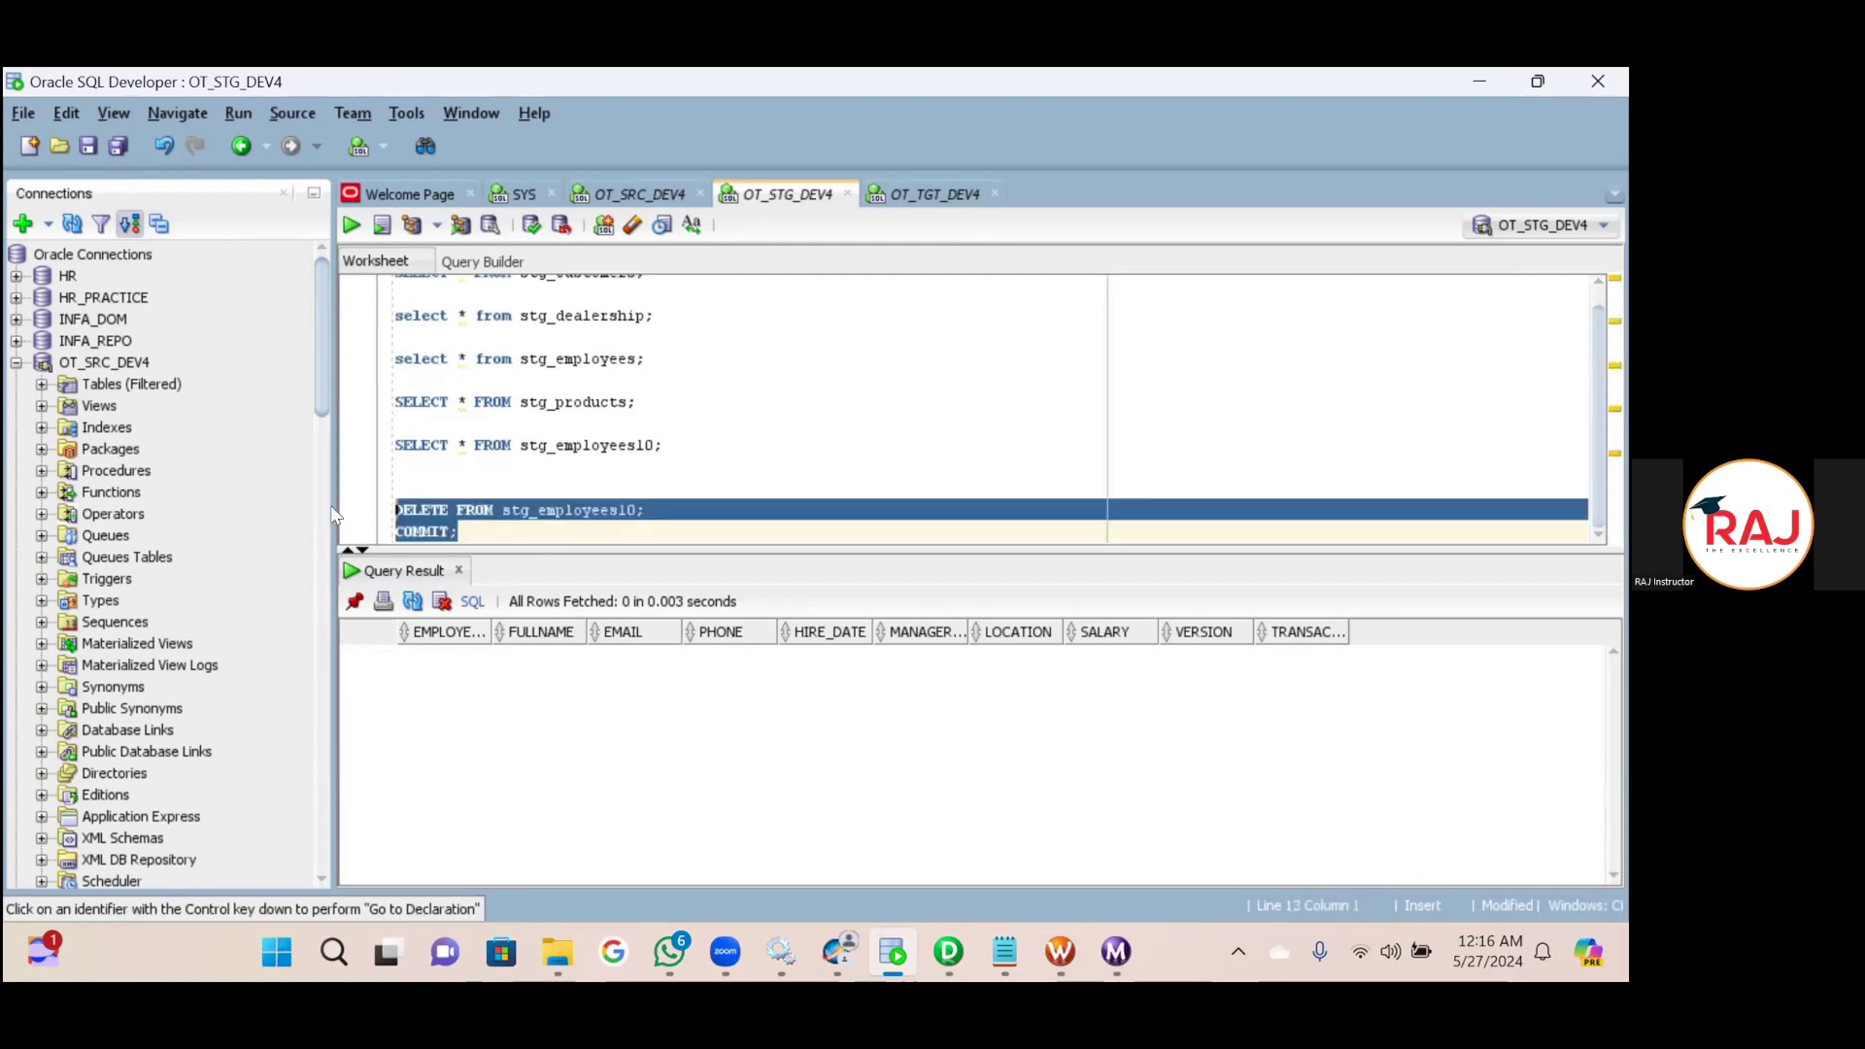
{"action": "left_click", "coordinate": [350, 224]}
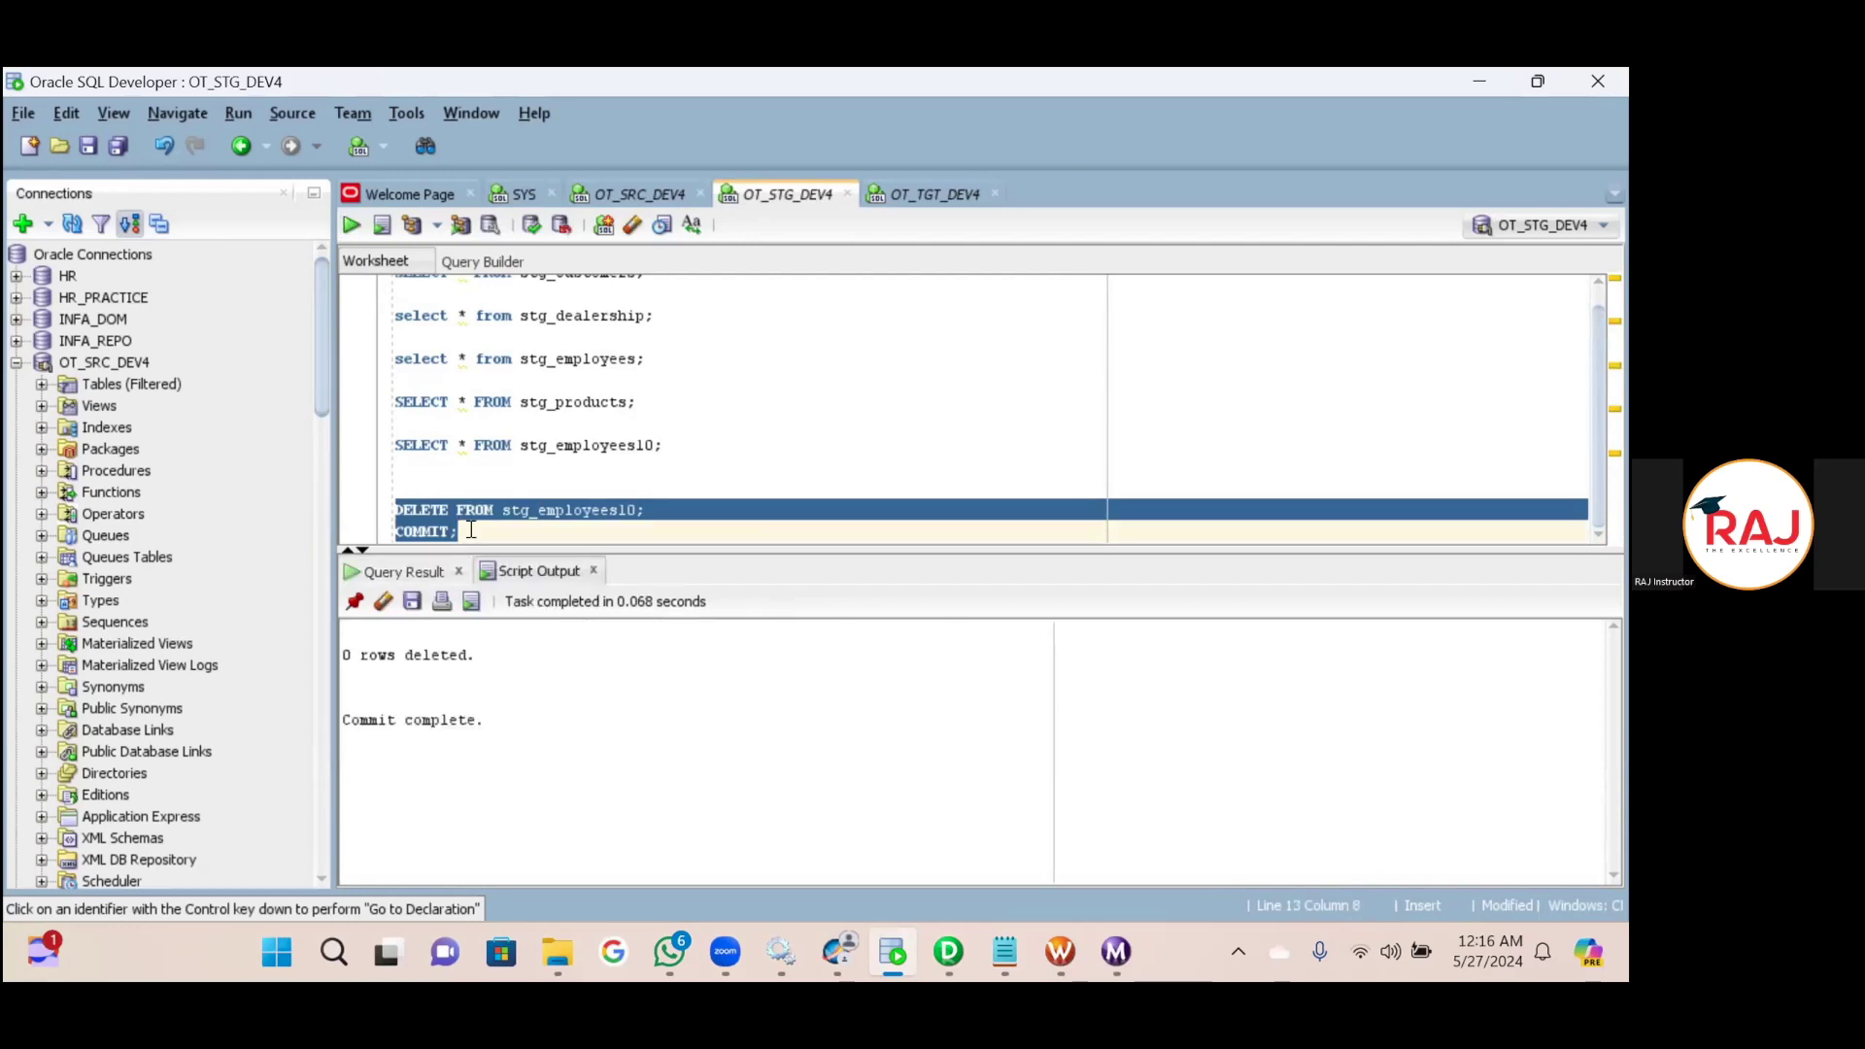
{"action": "left_click", "coordinate": [505, 509]}
{"action": "left_click_drag", "start_coordinate": [473, 525], "coordinate": [356, 506]}
{"action": "key", "text": "Delete"}
Switch to Workflow Manager, revert the session instance's Truncate target table option override for STG_EMPLOYEES10, and save the workflow.
{"action": "left_click", "coordinate": [1107, 955]}
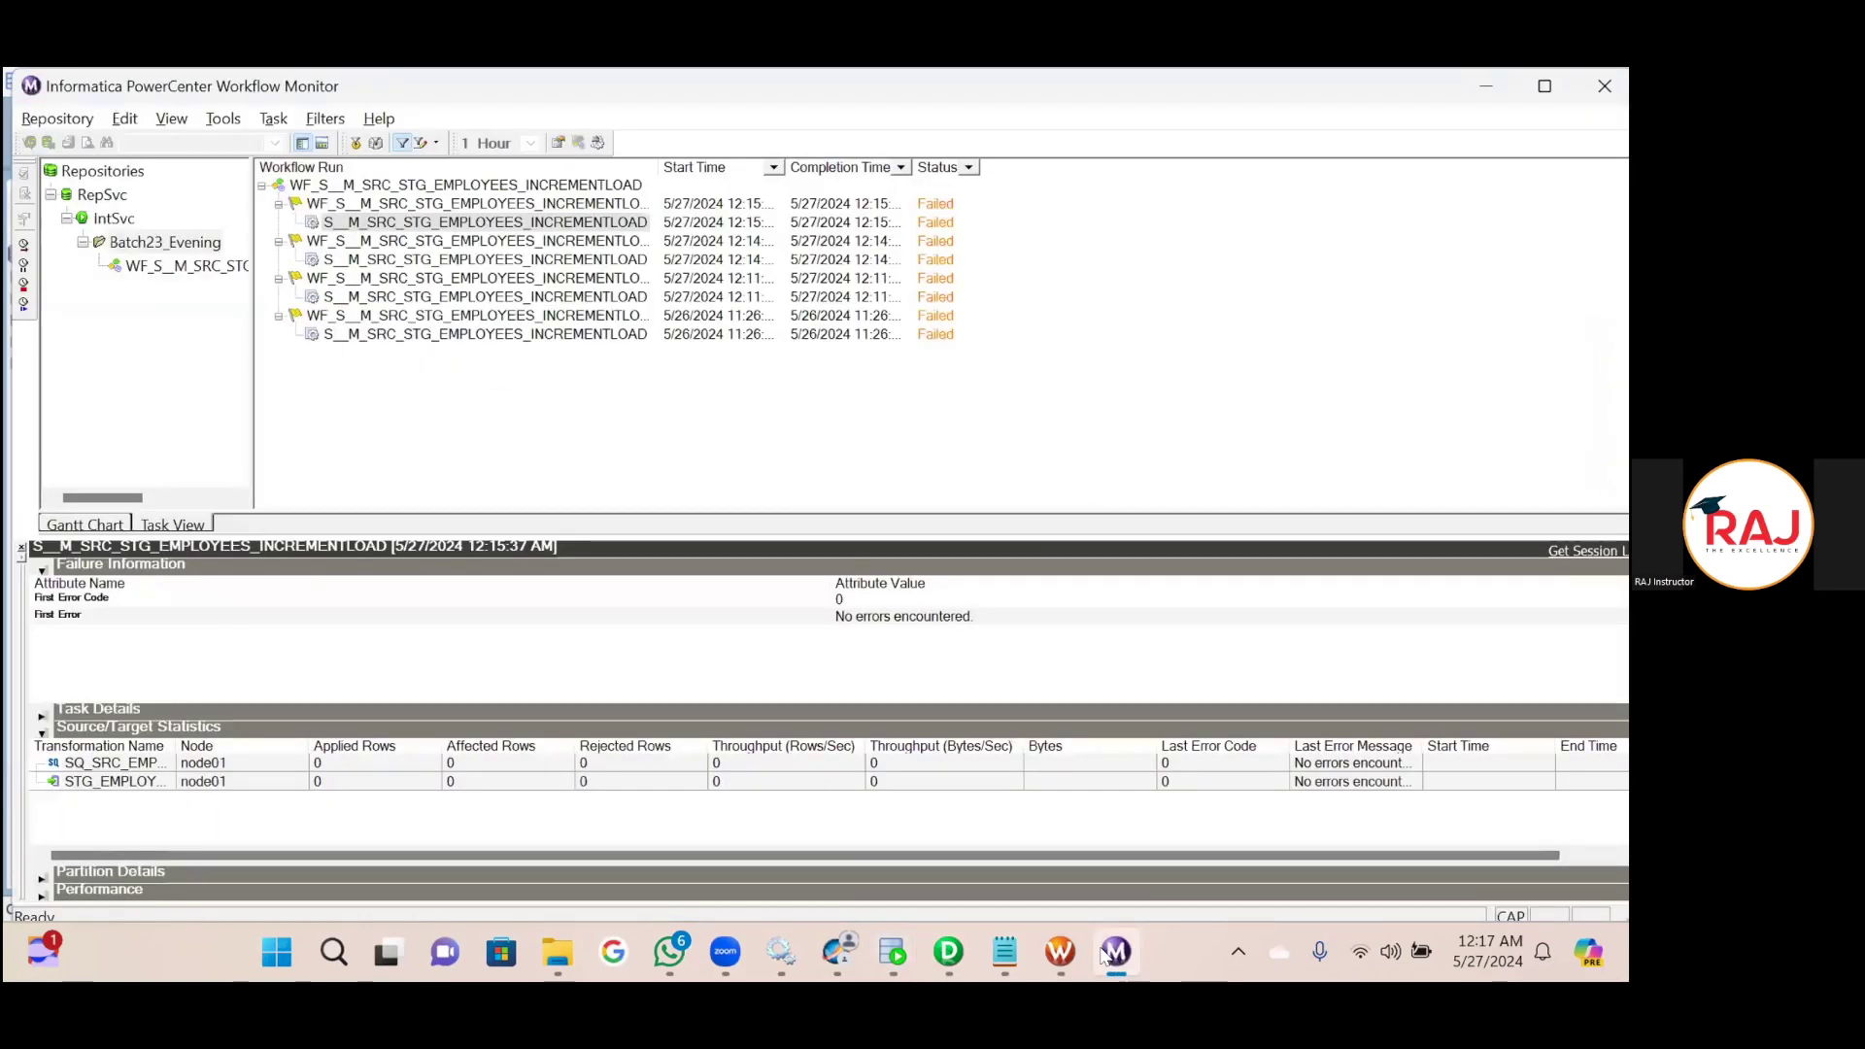
{"action": "left_click", "coordinate": [1066, 960]}
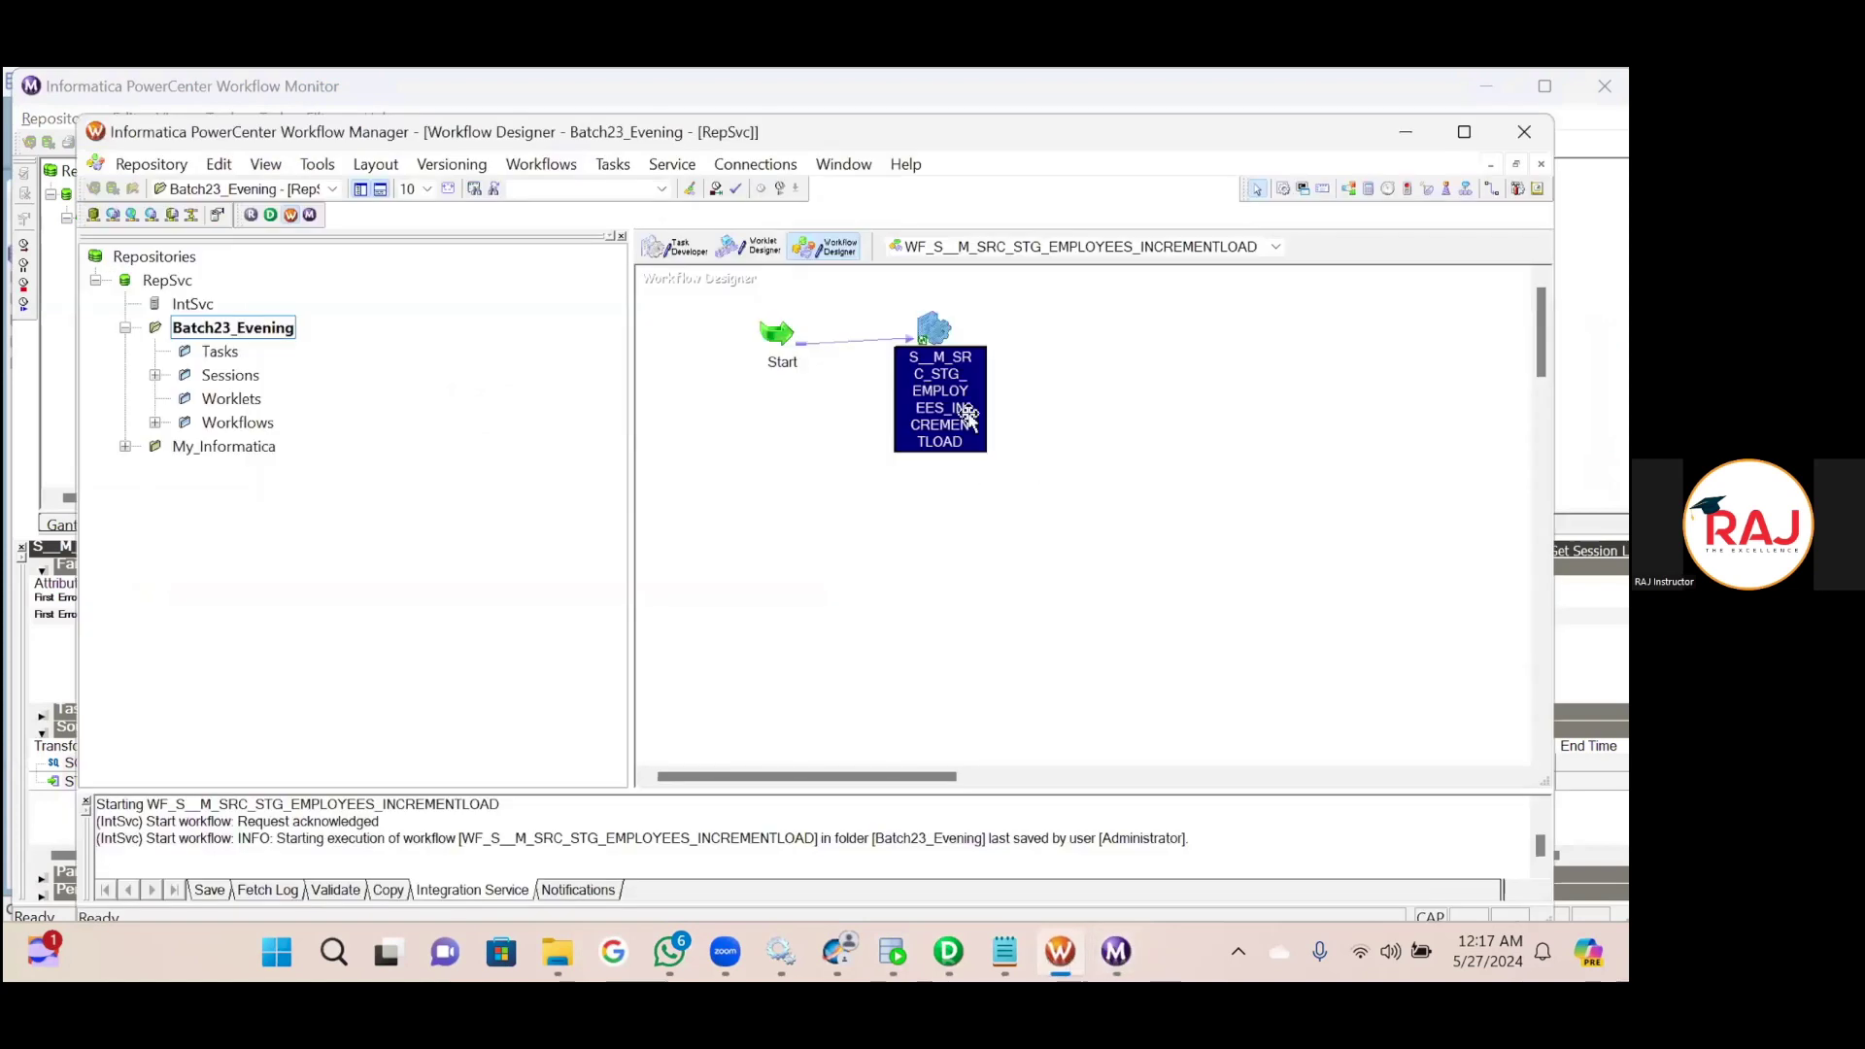
{"action": "double_click", "coordinate": [934, 329]}
{"action": "left_click", "coordinate": [730, 276]}
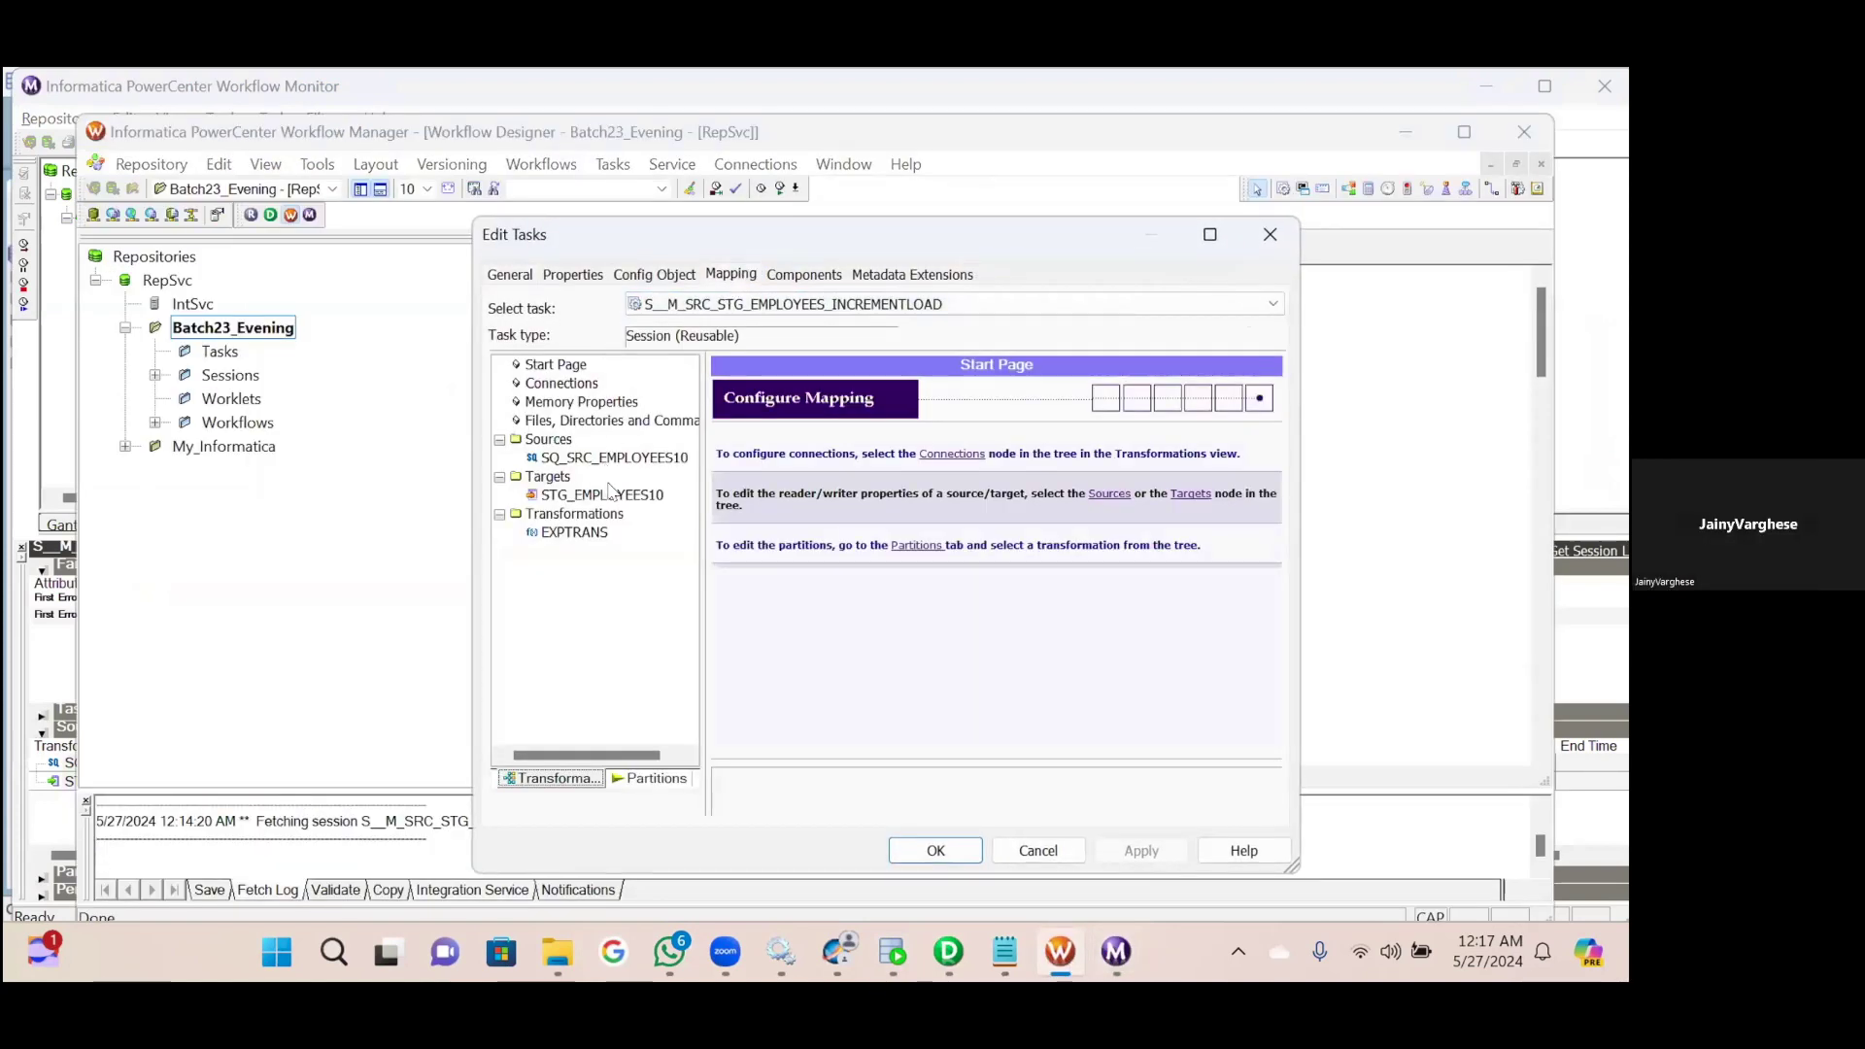
{"action": "left_click", "coordinate": [609, 494]}
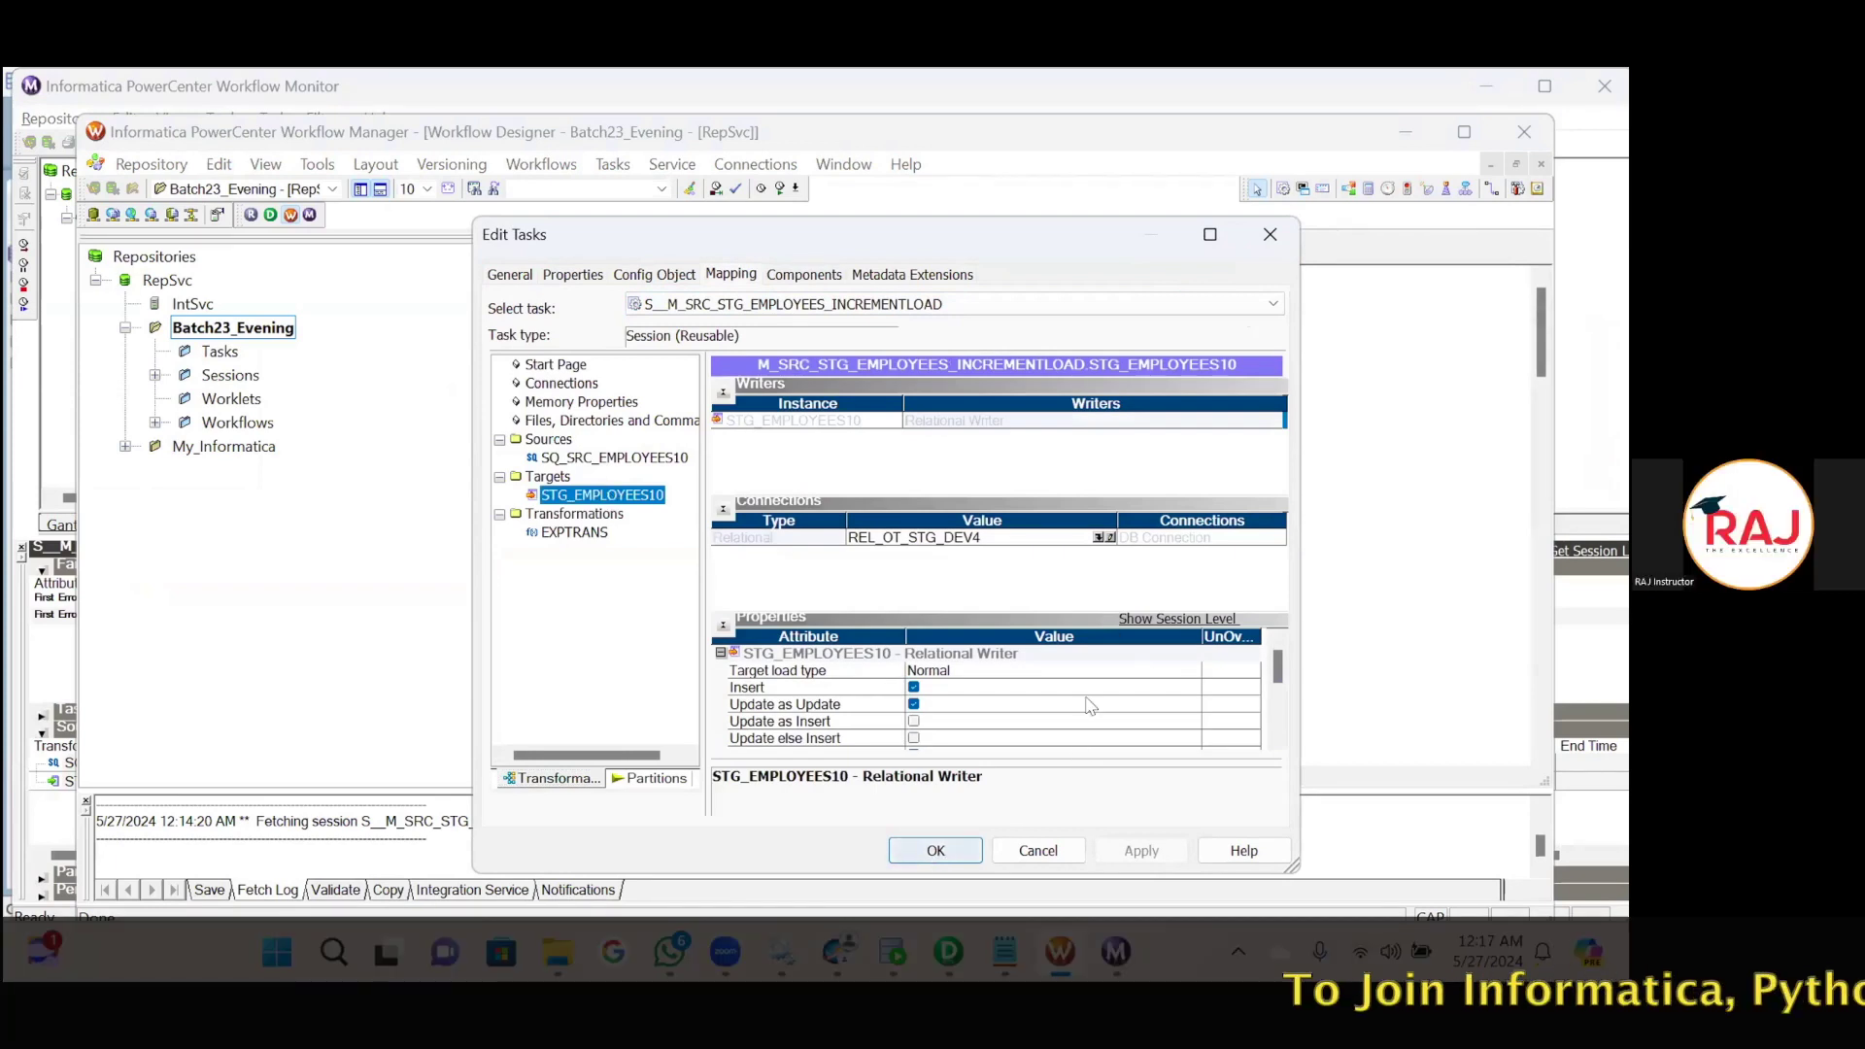
{"action": "scroll", "coordinate": [1090, 706], "scroll_direction": "down", "scroll_amount": 2}
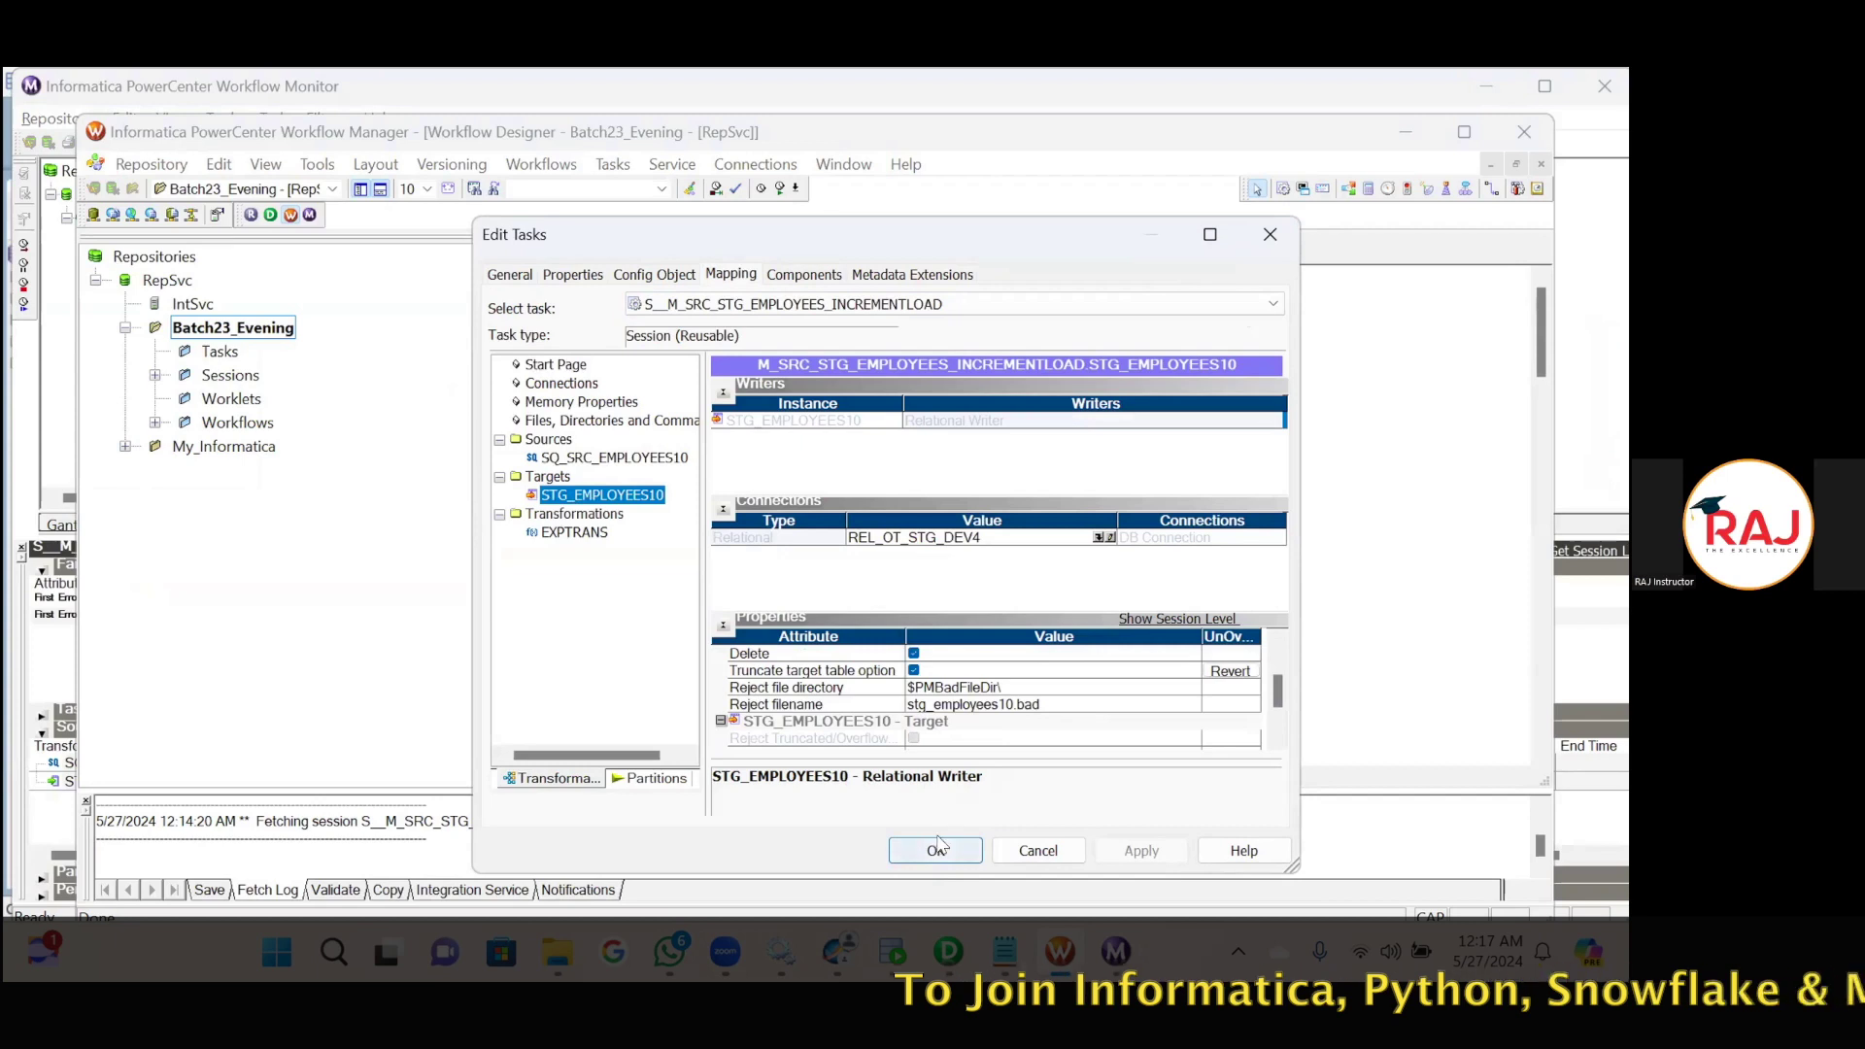
{"action": "left_click", "coordinate": [1229, 670]}
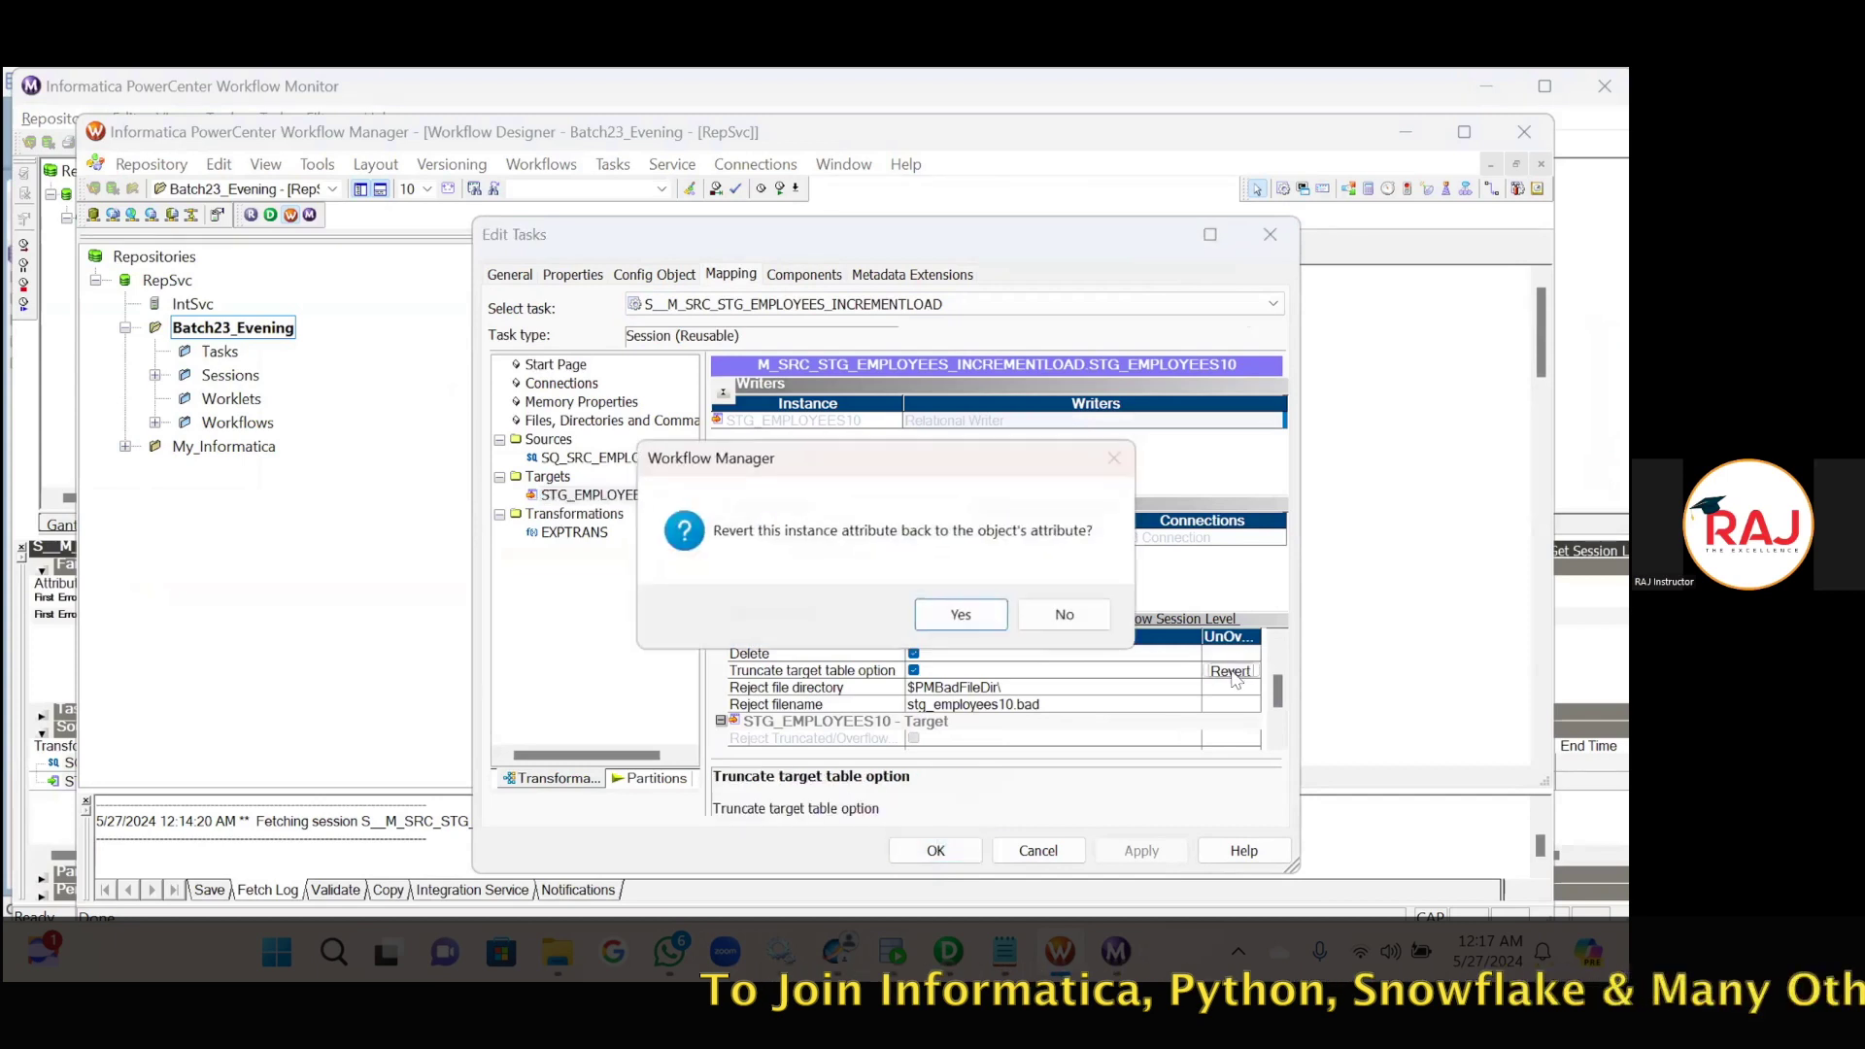
{"action": "left_click", "coordinate": [961, 615]}
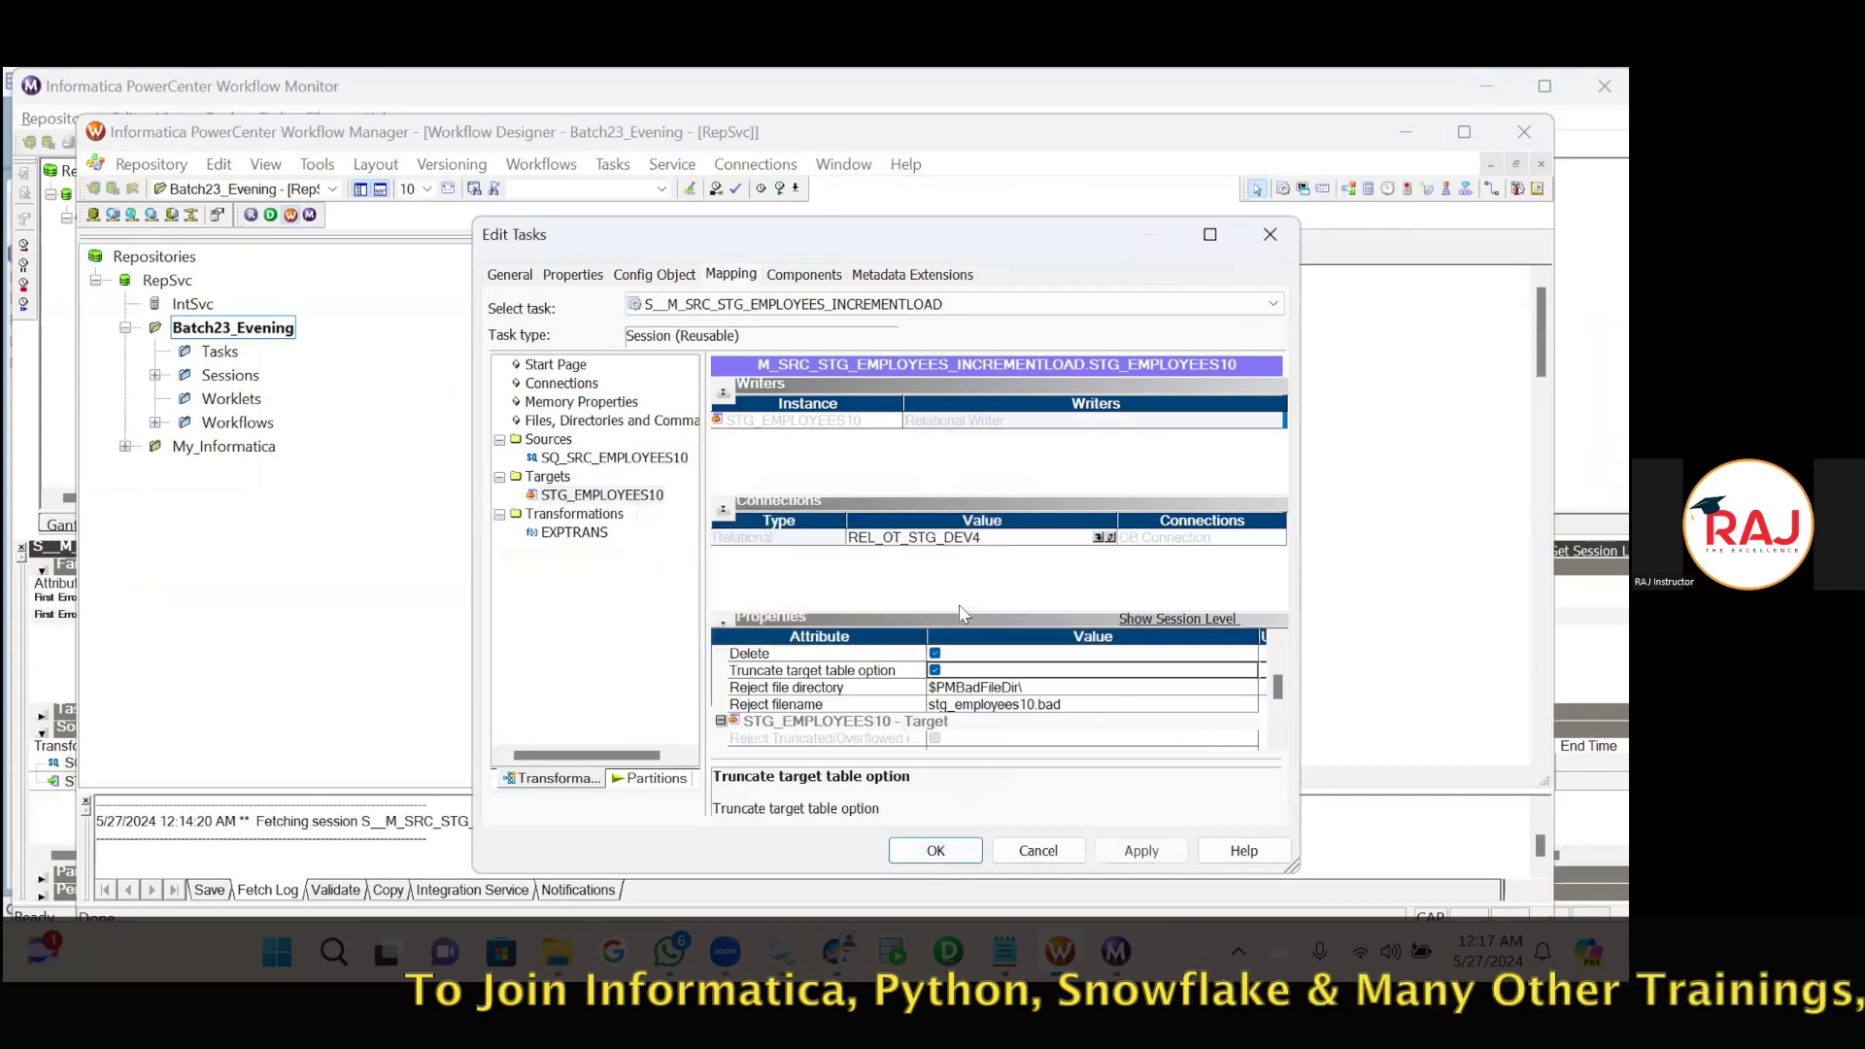
{"action": "left_click", "coordinate": [935, 852]}
{"action": "key", "text": "ctrl+s"}
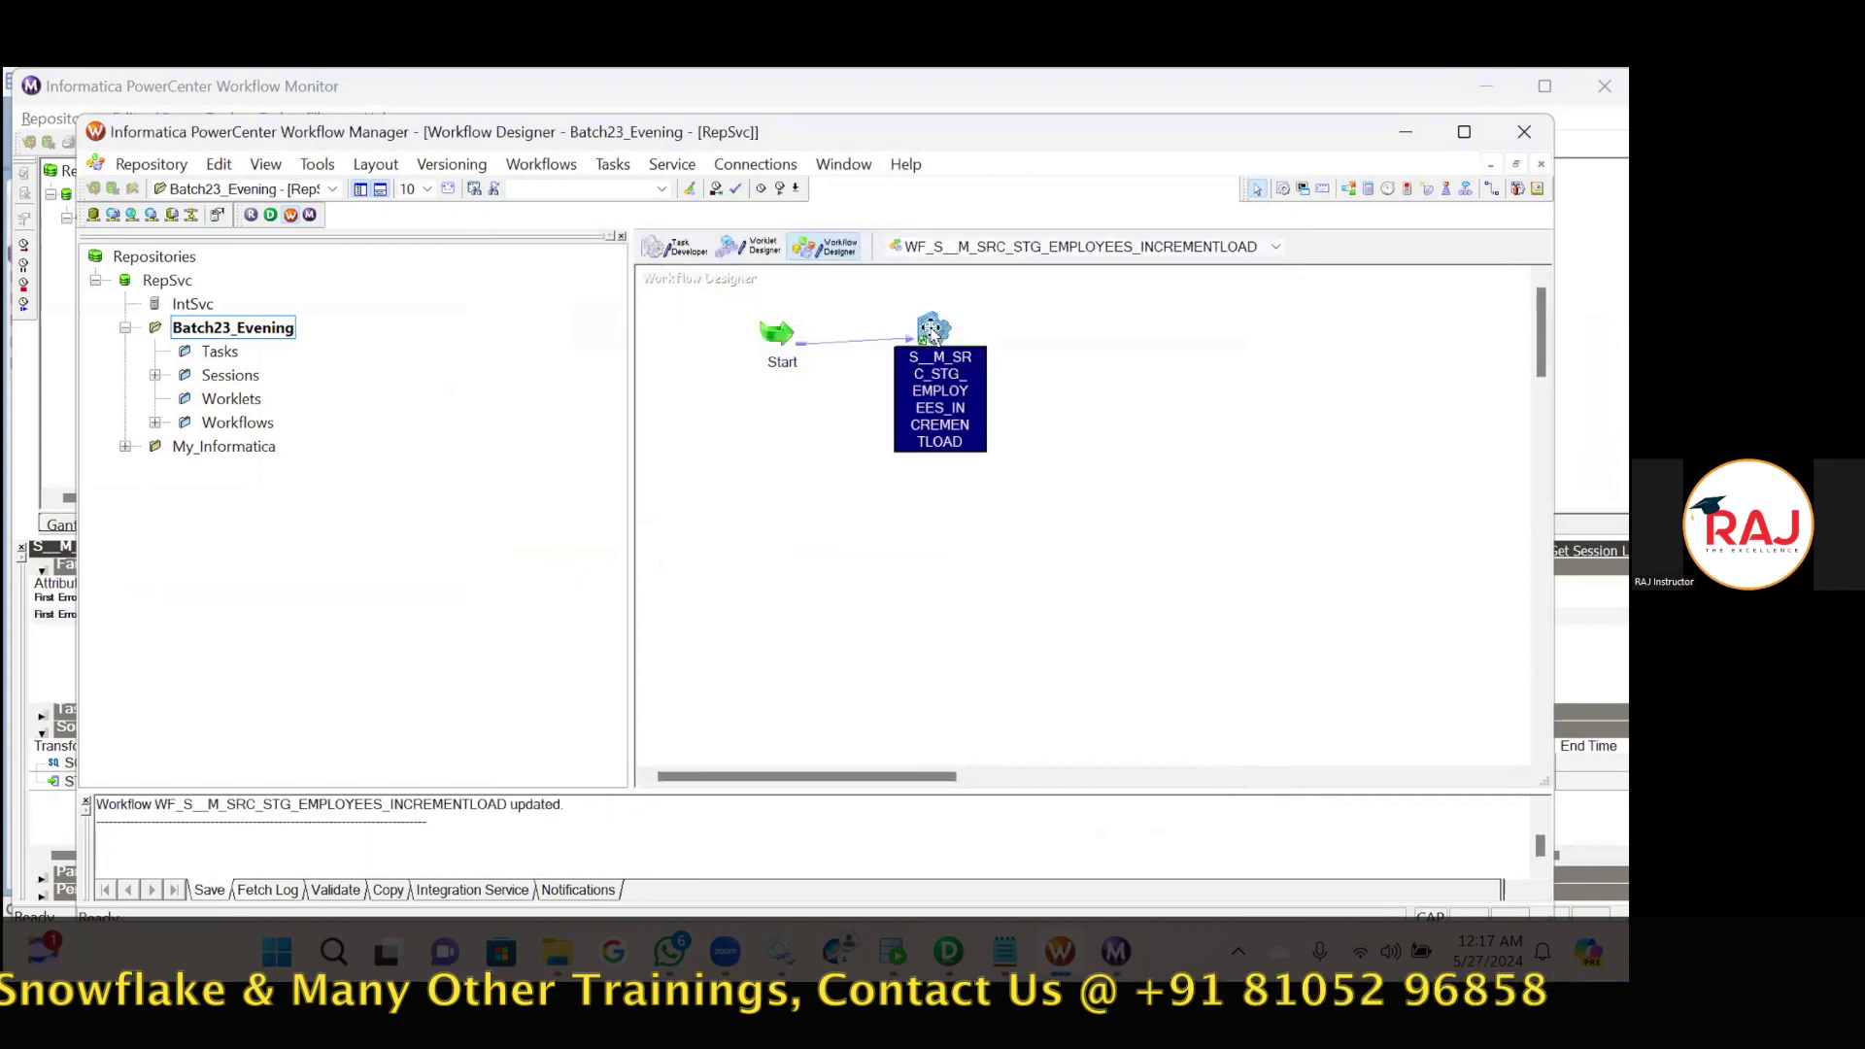
Reopen the session instance in the workflow and review the mapping settings of source SQ_SRC_EMPLOYEES10 and target STG_EMPLOYEES10.
{"action": "double_click", "coordinate": [931, 330]}
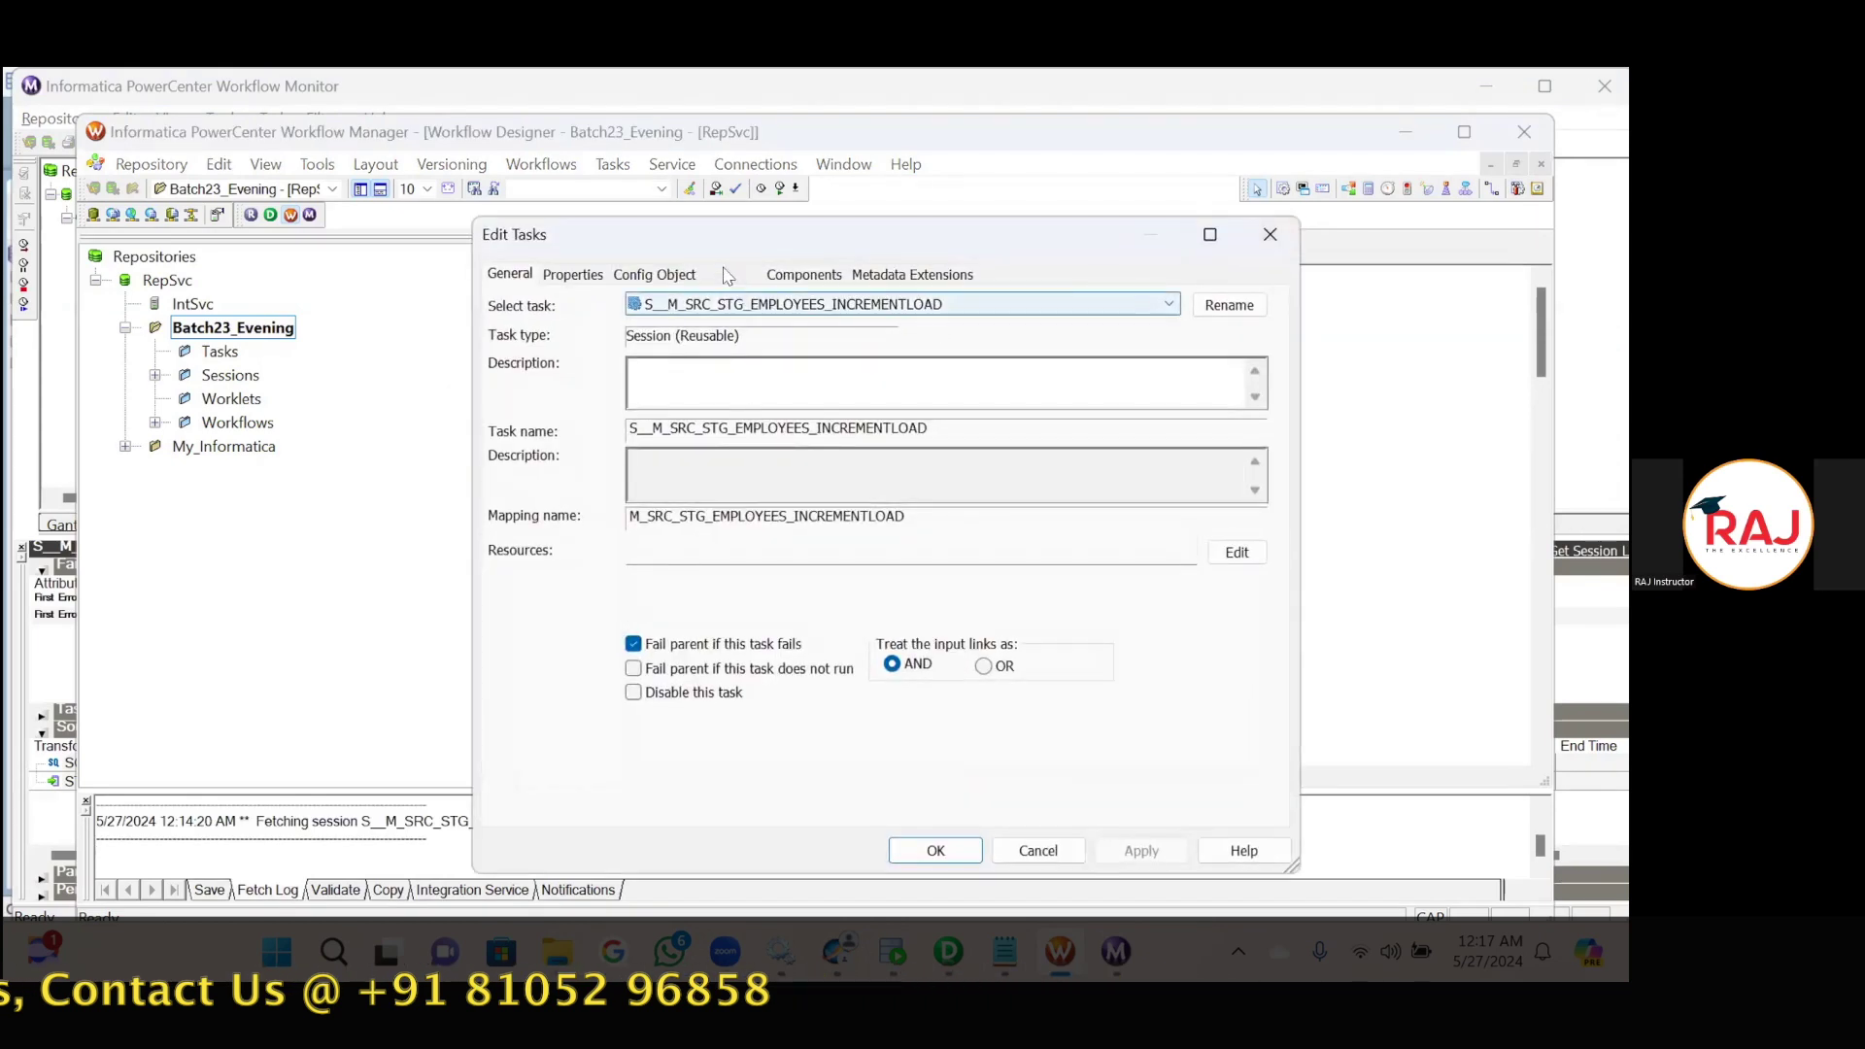
{"action": "left_click", "coordinate": [727, 275]}
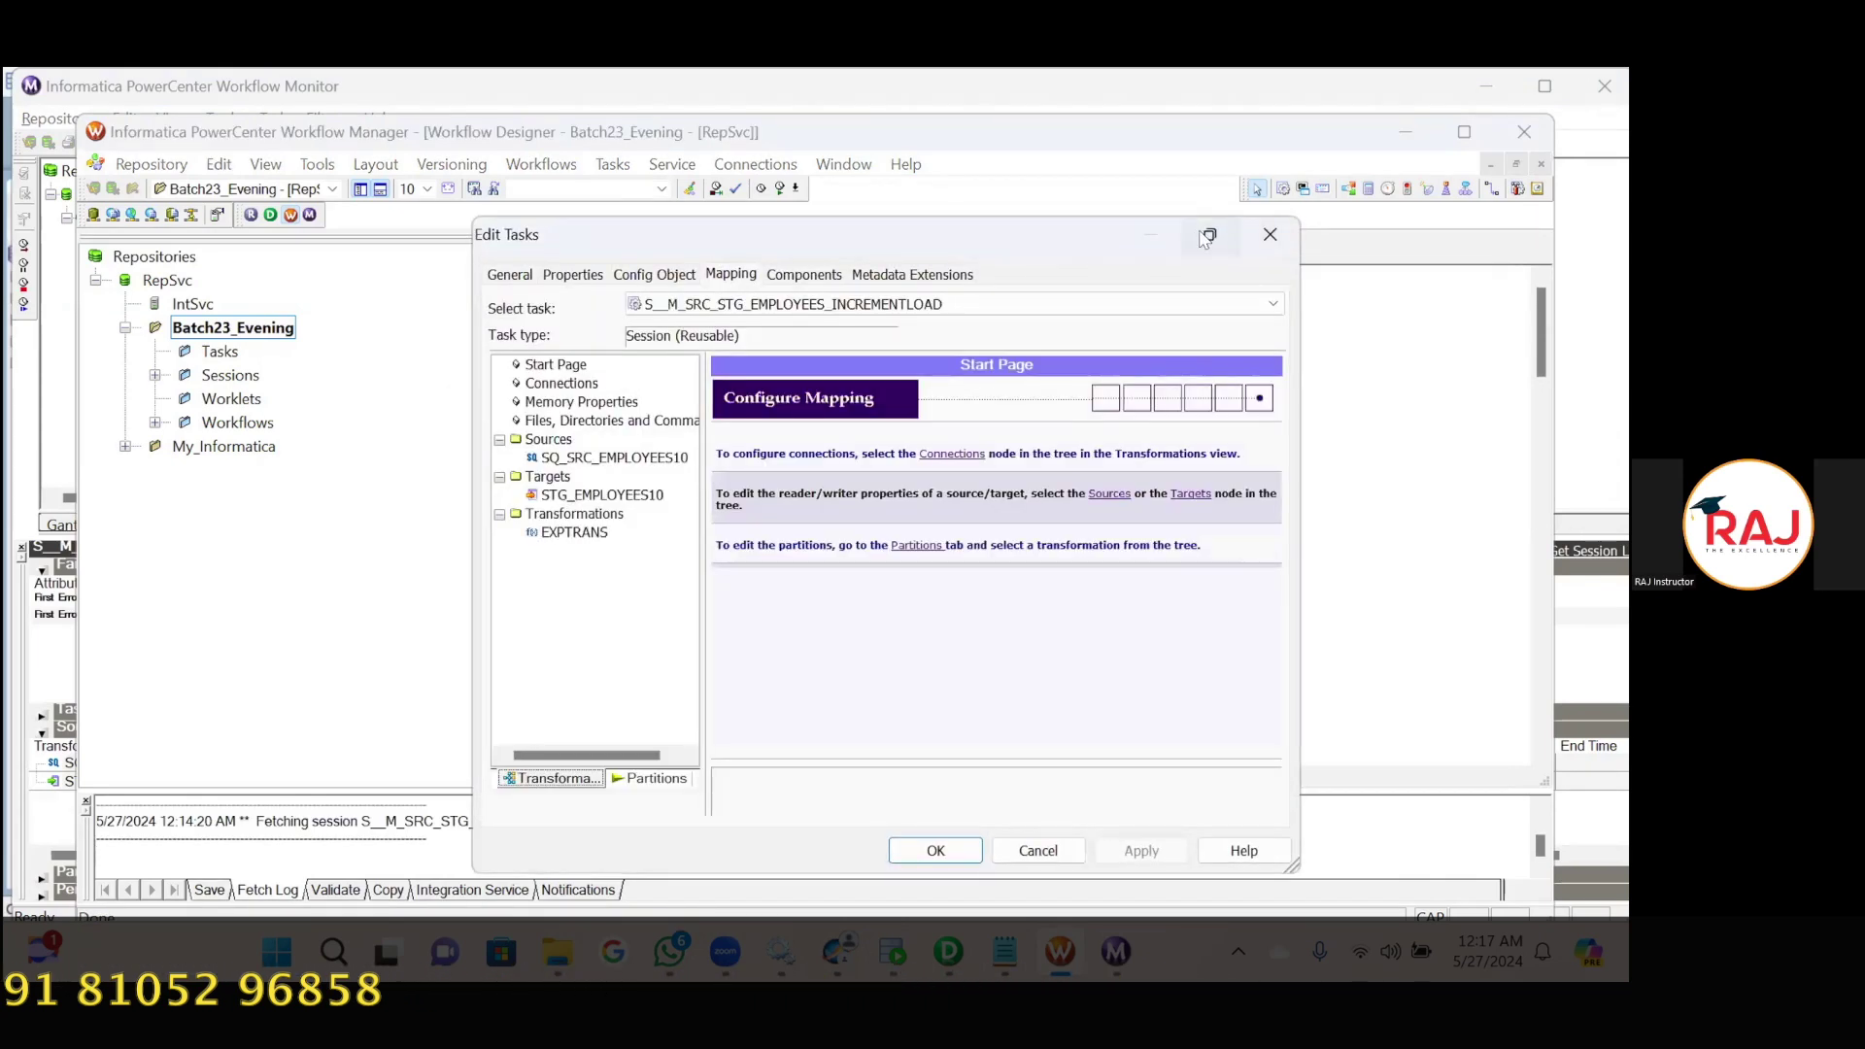
{"action": "left_click", "coordinate": [1207, 238]}
{"action": "left_click", "coordinate": [125, 303]}
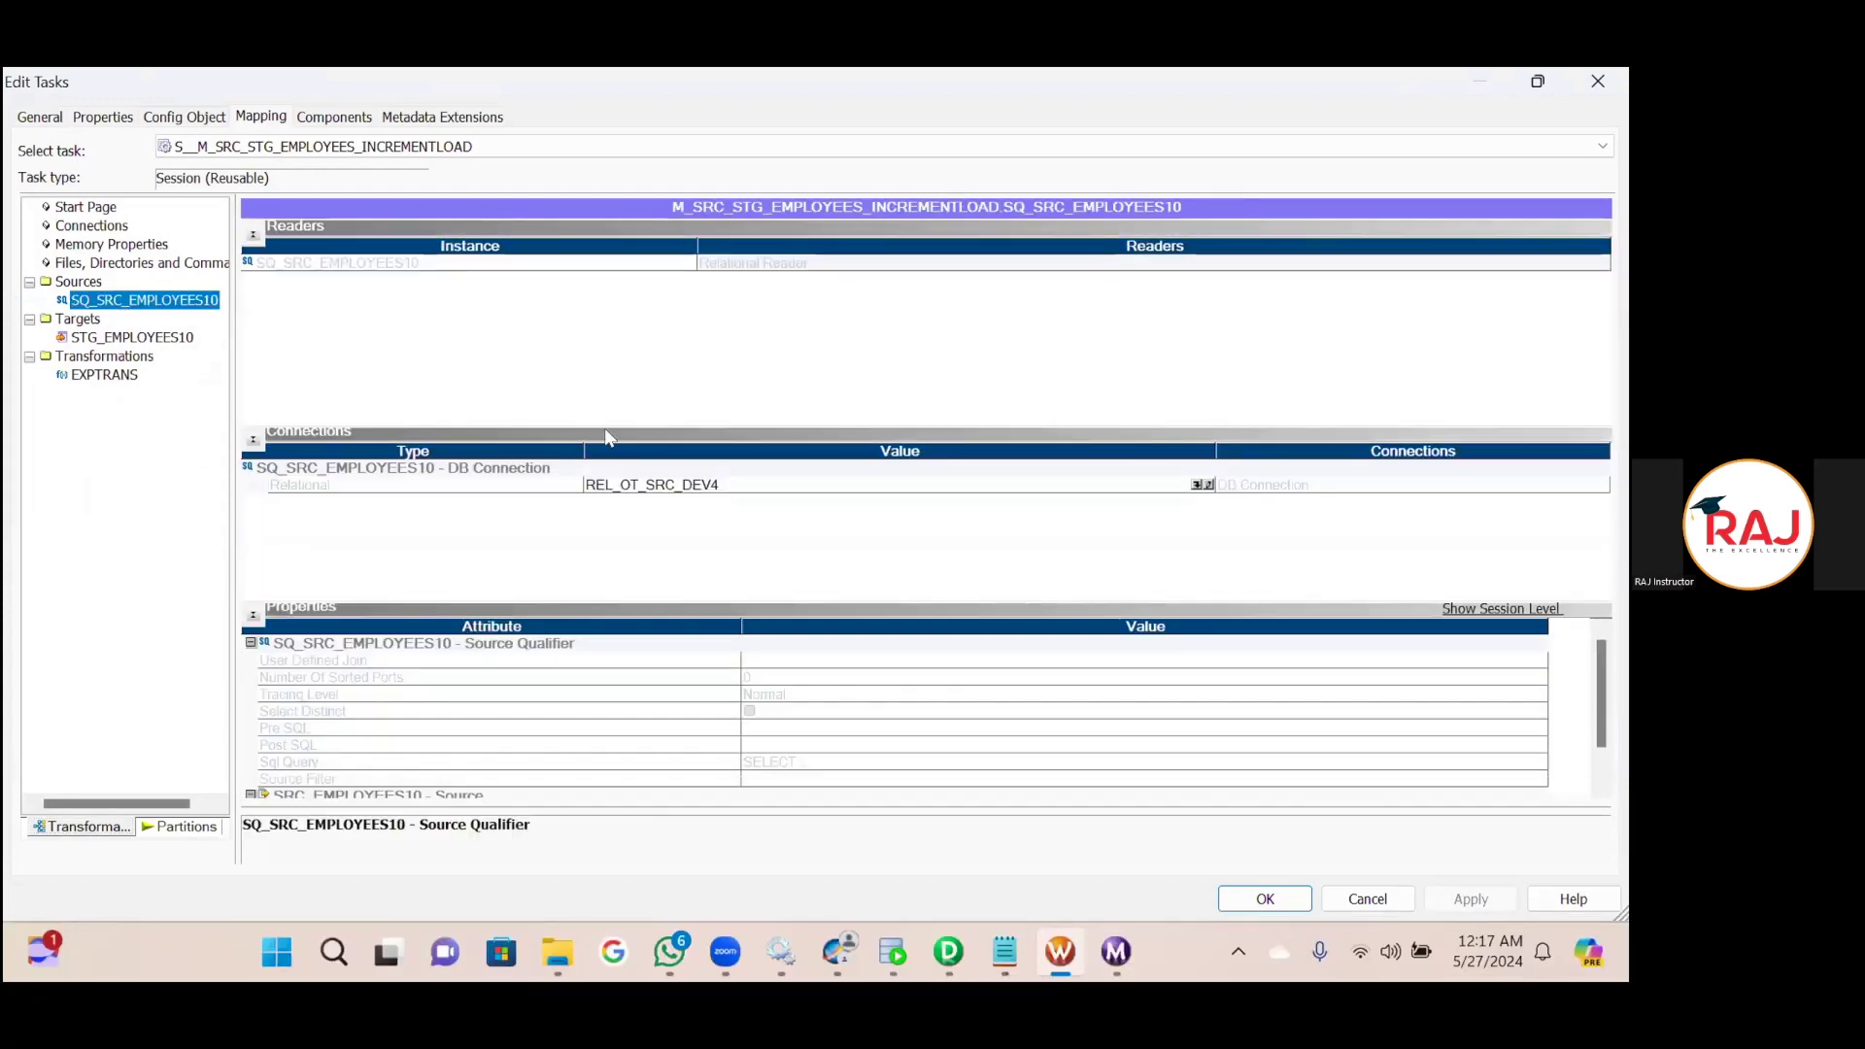
{"action": "left_click", "coordinate": [159, 337]}
{"action": "scroll", "coordinate": [1123, 726], "scroll_direction": "down", "scroll_amount": 3}
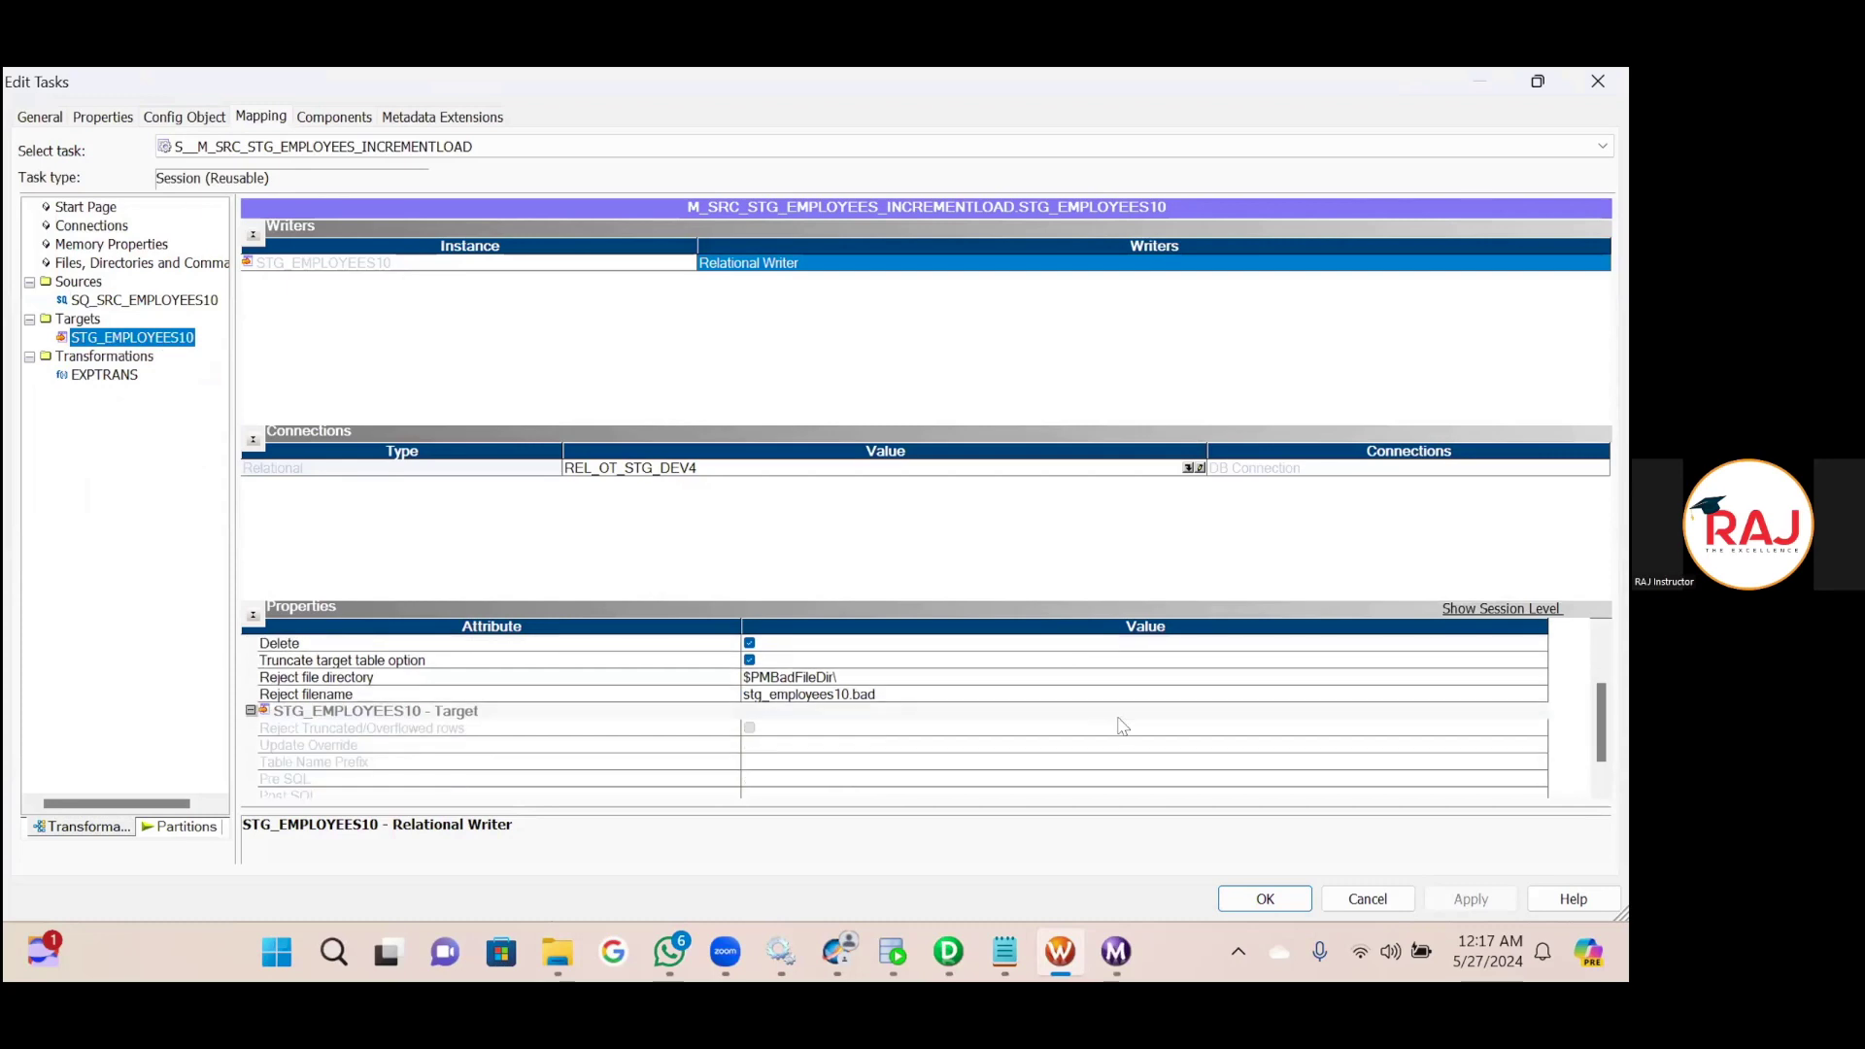
{"action": "scroll", "coordinate": [1123, 729], "scroll_direction": "down", "scroll_amount": 1}
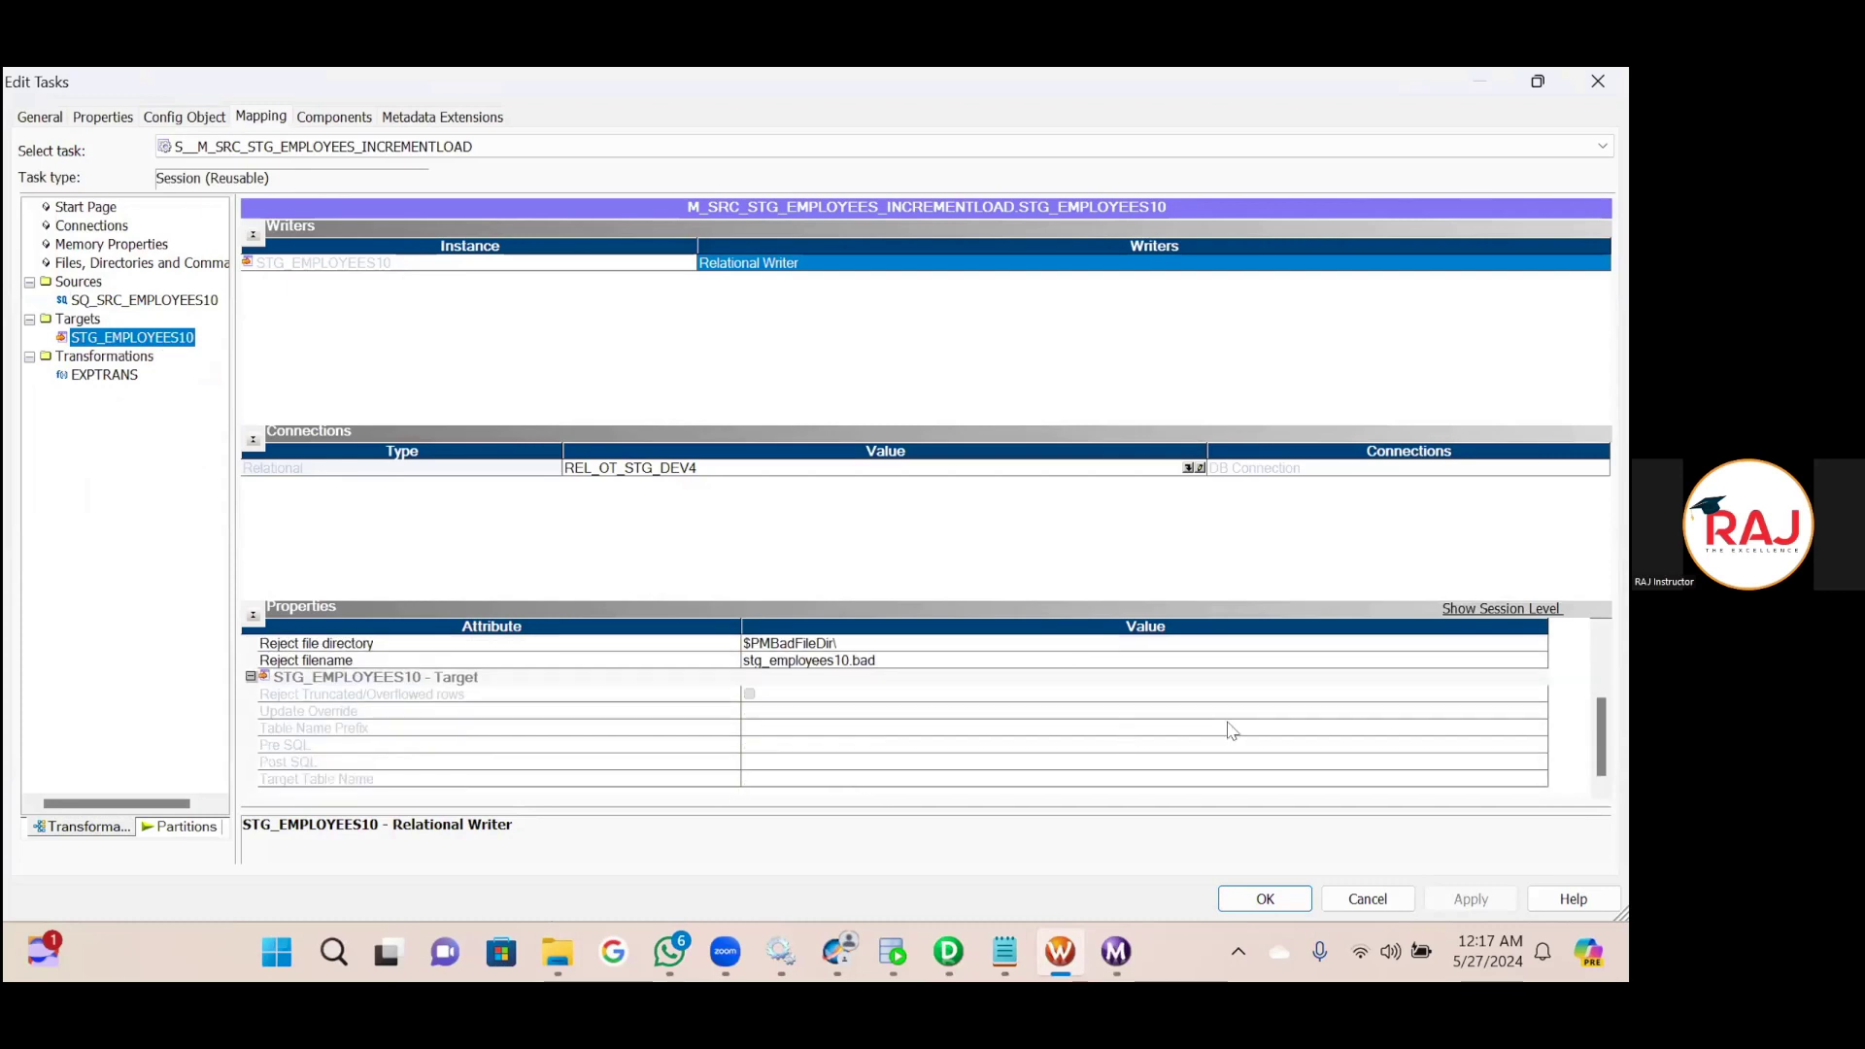
{"action": "left_click", "coordinate": [1265, 898]}
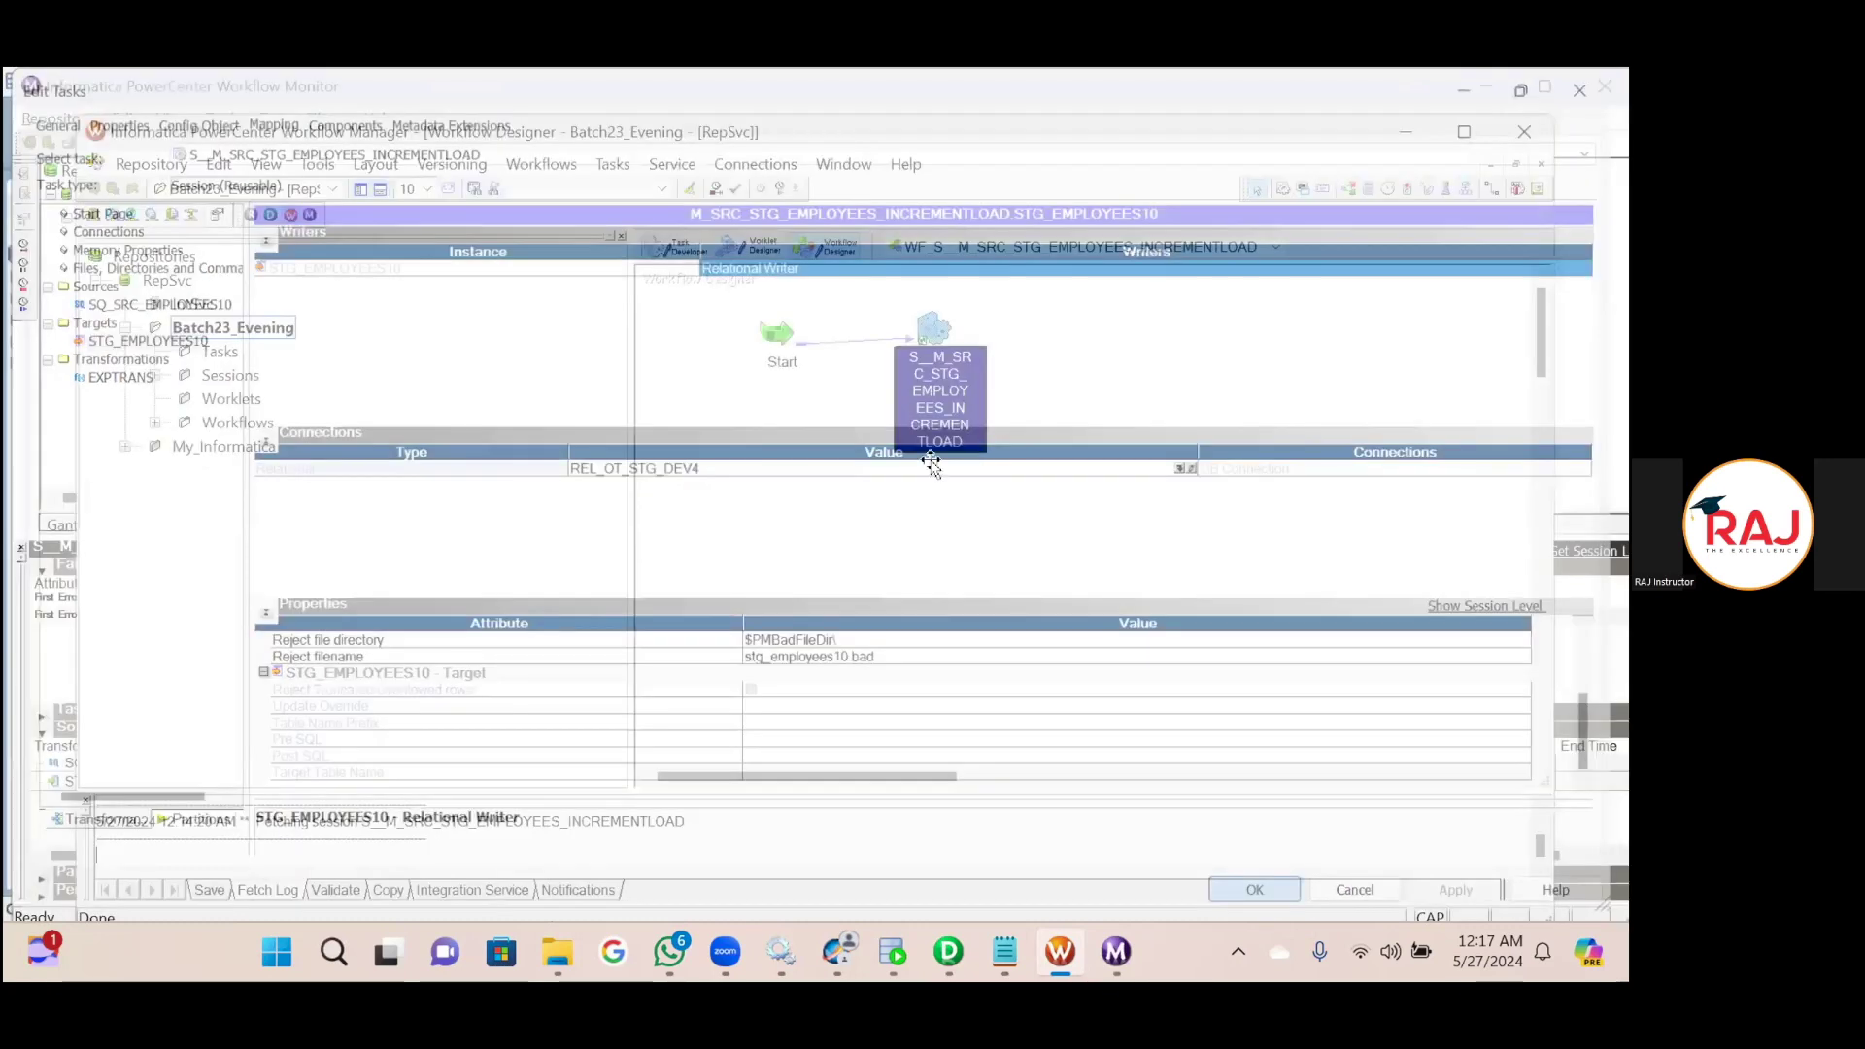
Open the underlying reusable session in Task Developer and check its source connection and STG_EMPLOYEES10 target properties.
{"action": "right_click", "coordinate": [942, 352]}
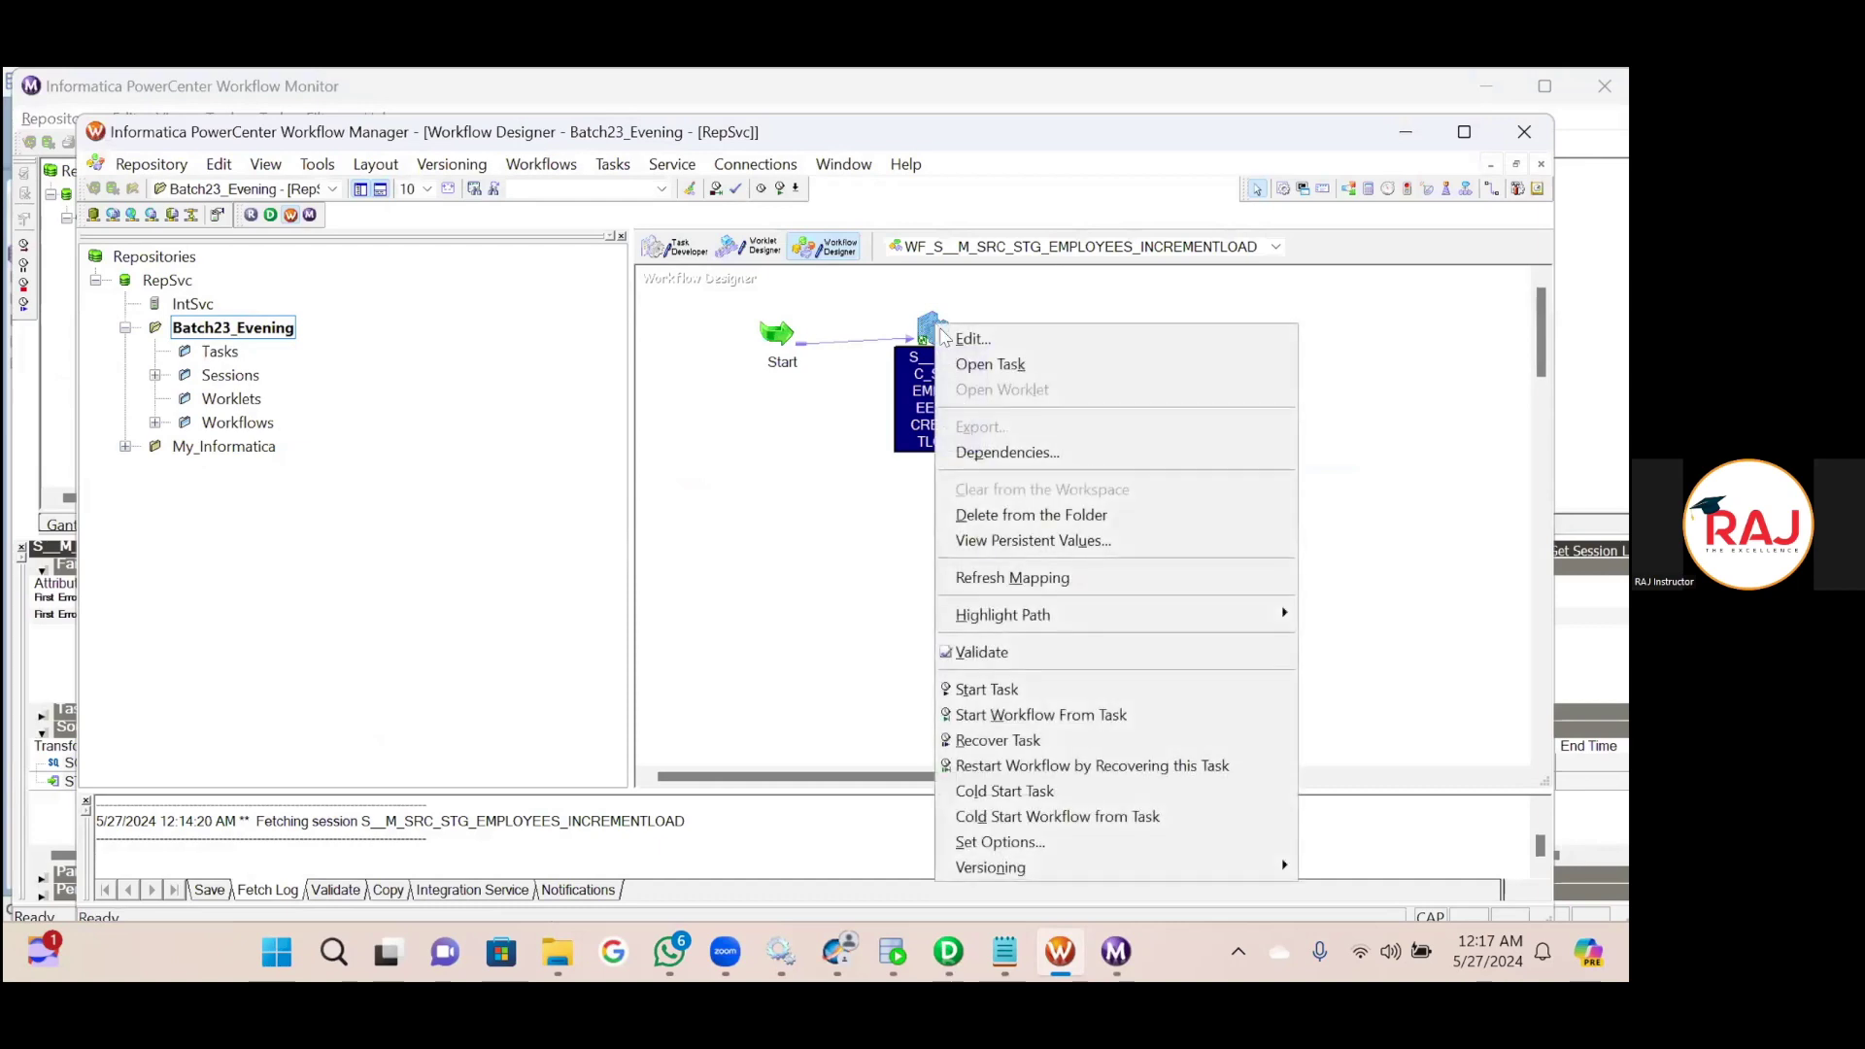
{"action": "left_click", "coordinate": [992, 364]}
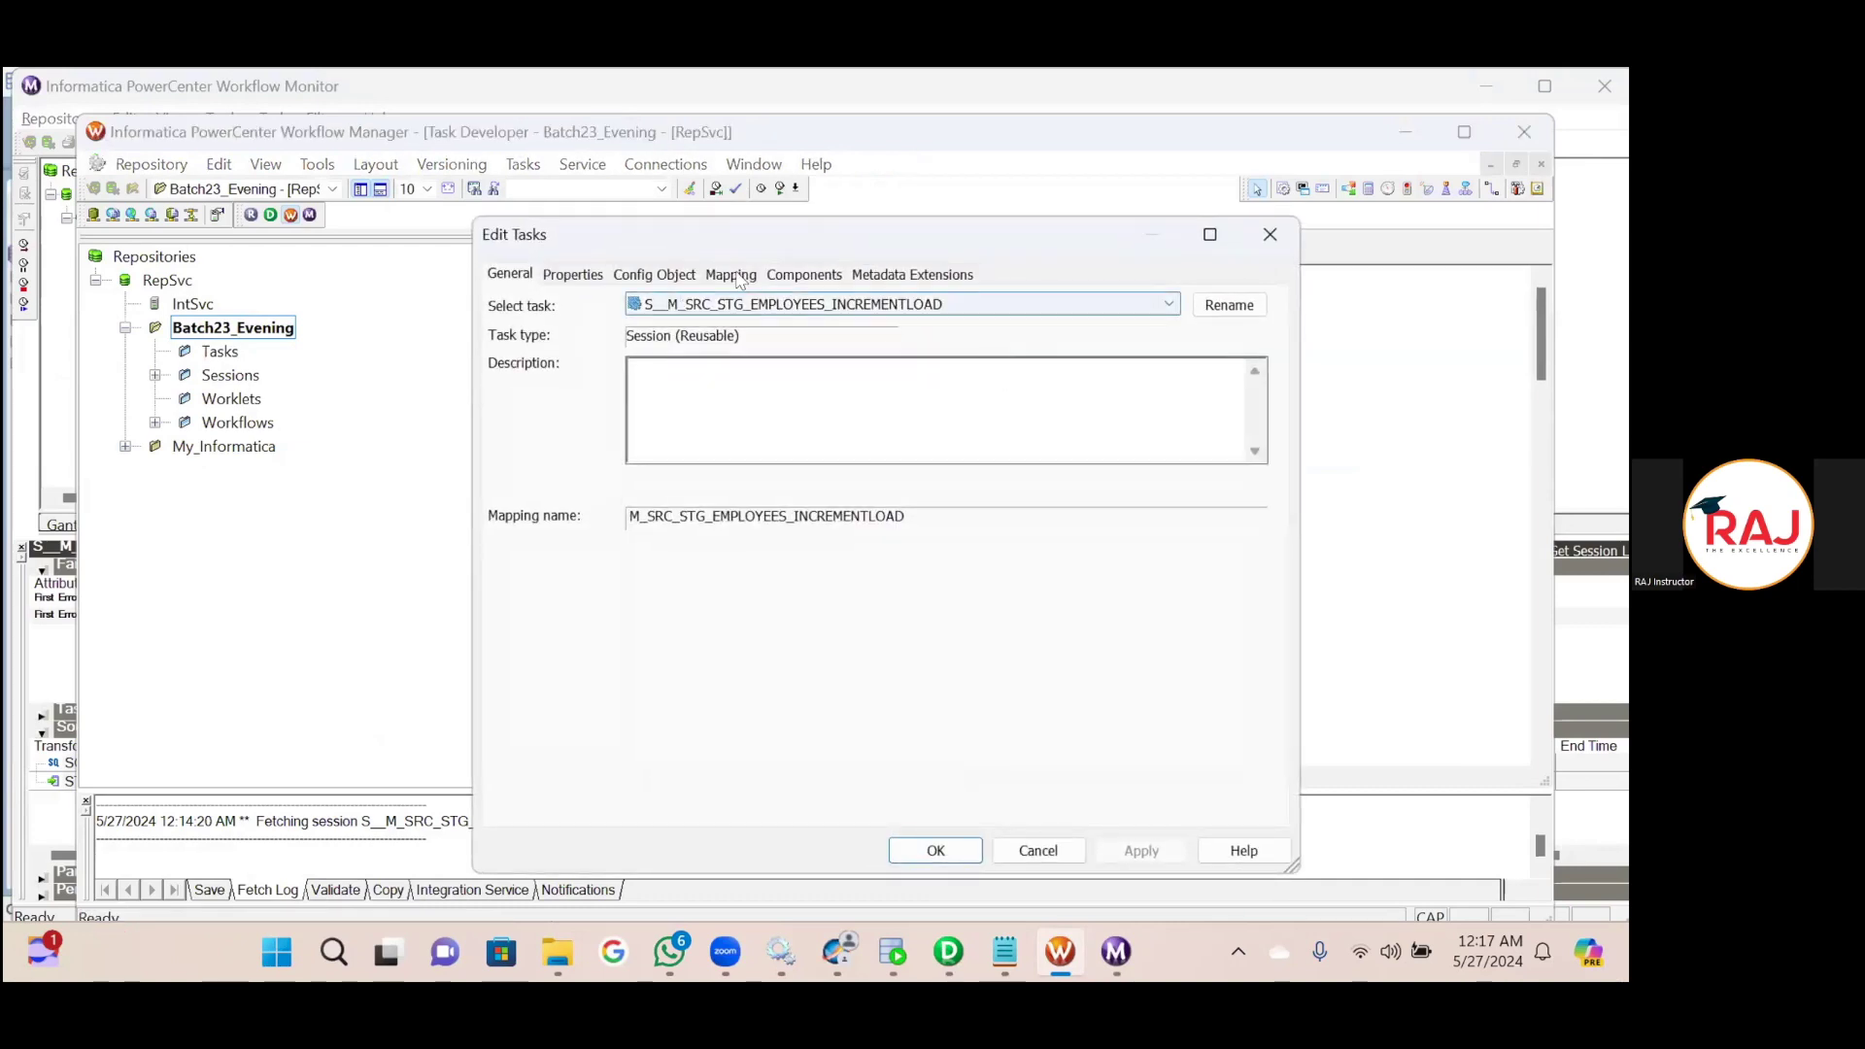
{"action": "left_click", "coordinate": [731, 274]}
{"action": "left_click", "coordinate": [616, 458]}
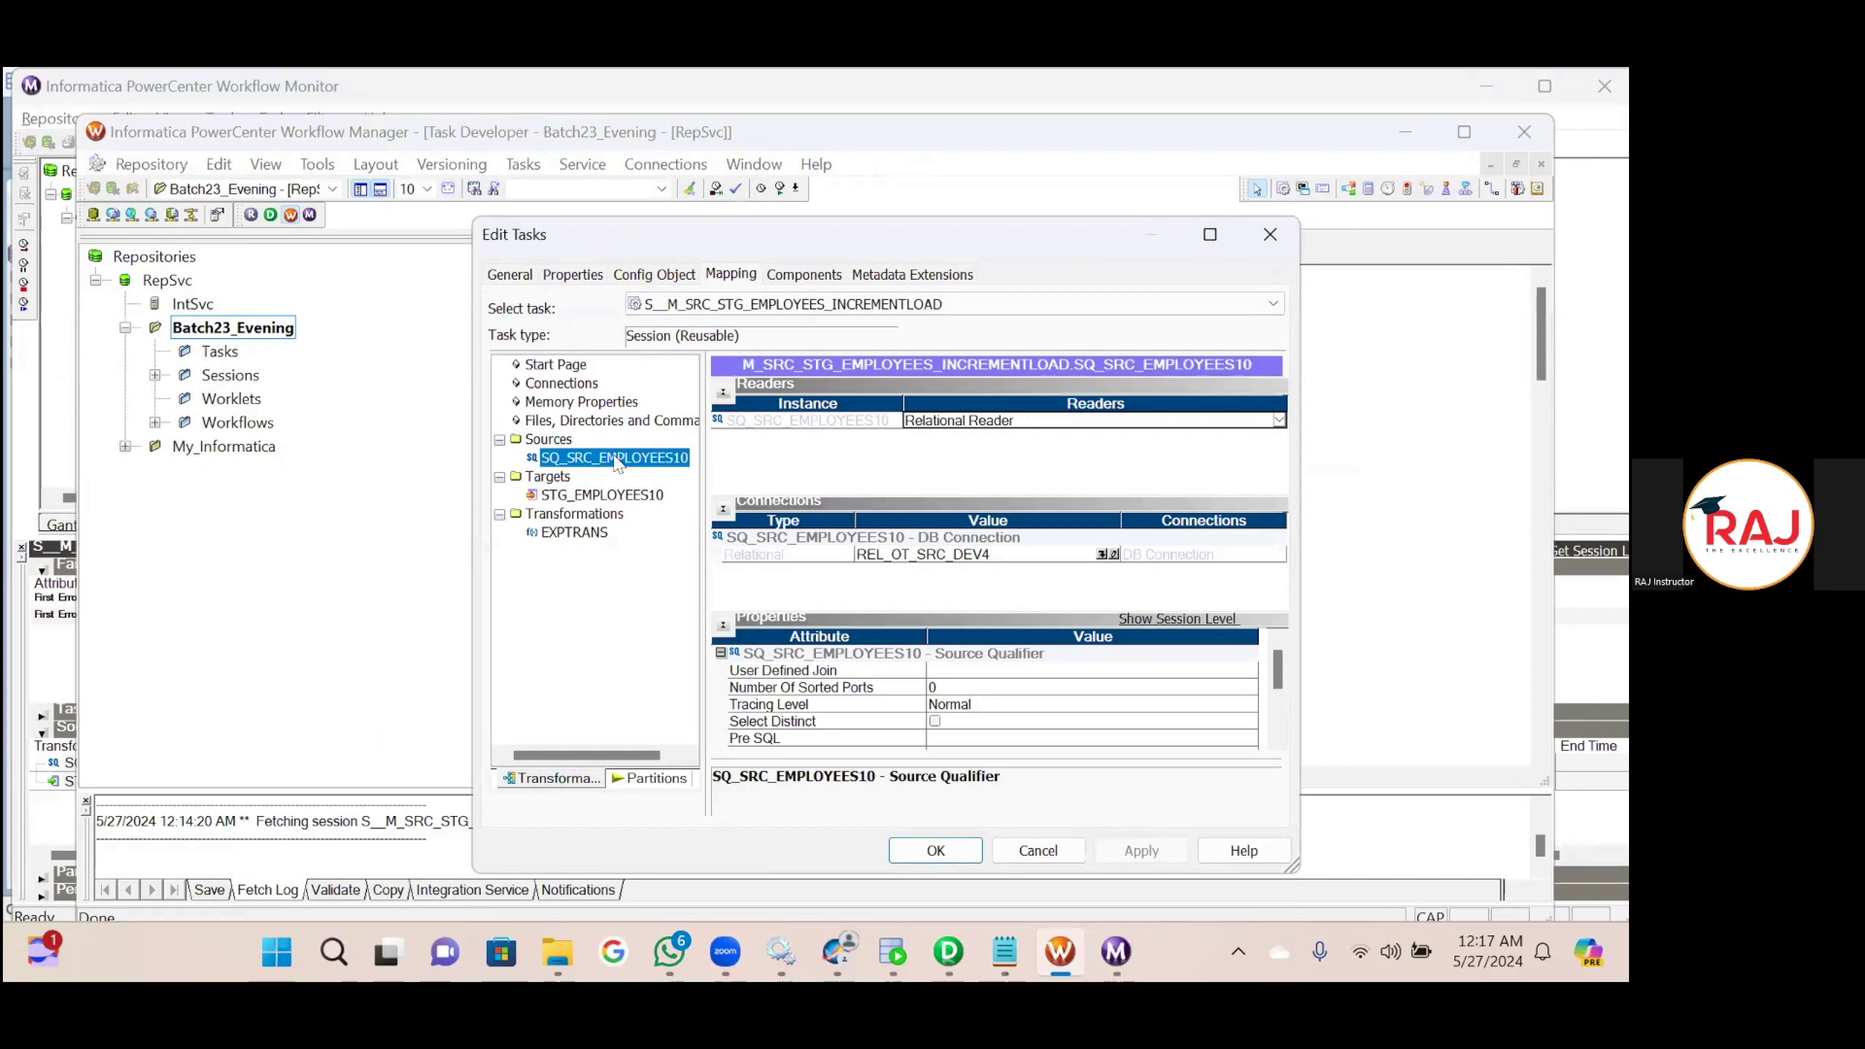
{"action": "left_click", "coordinate": [591, 496]}
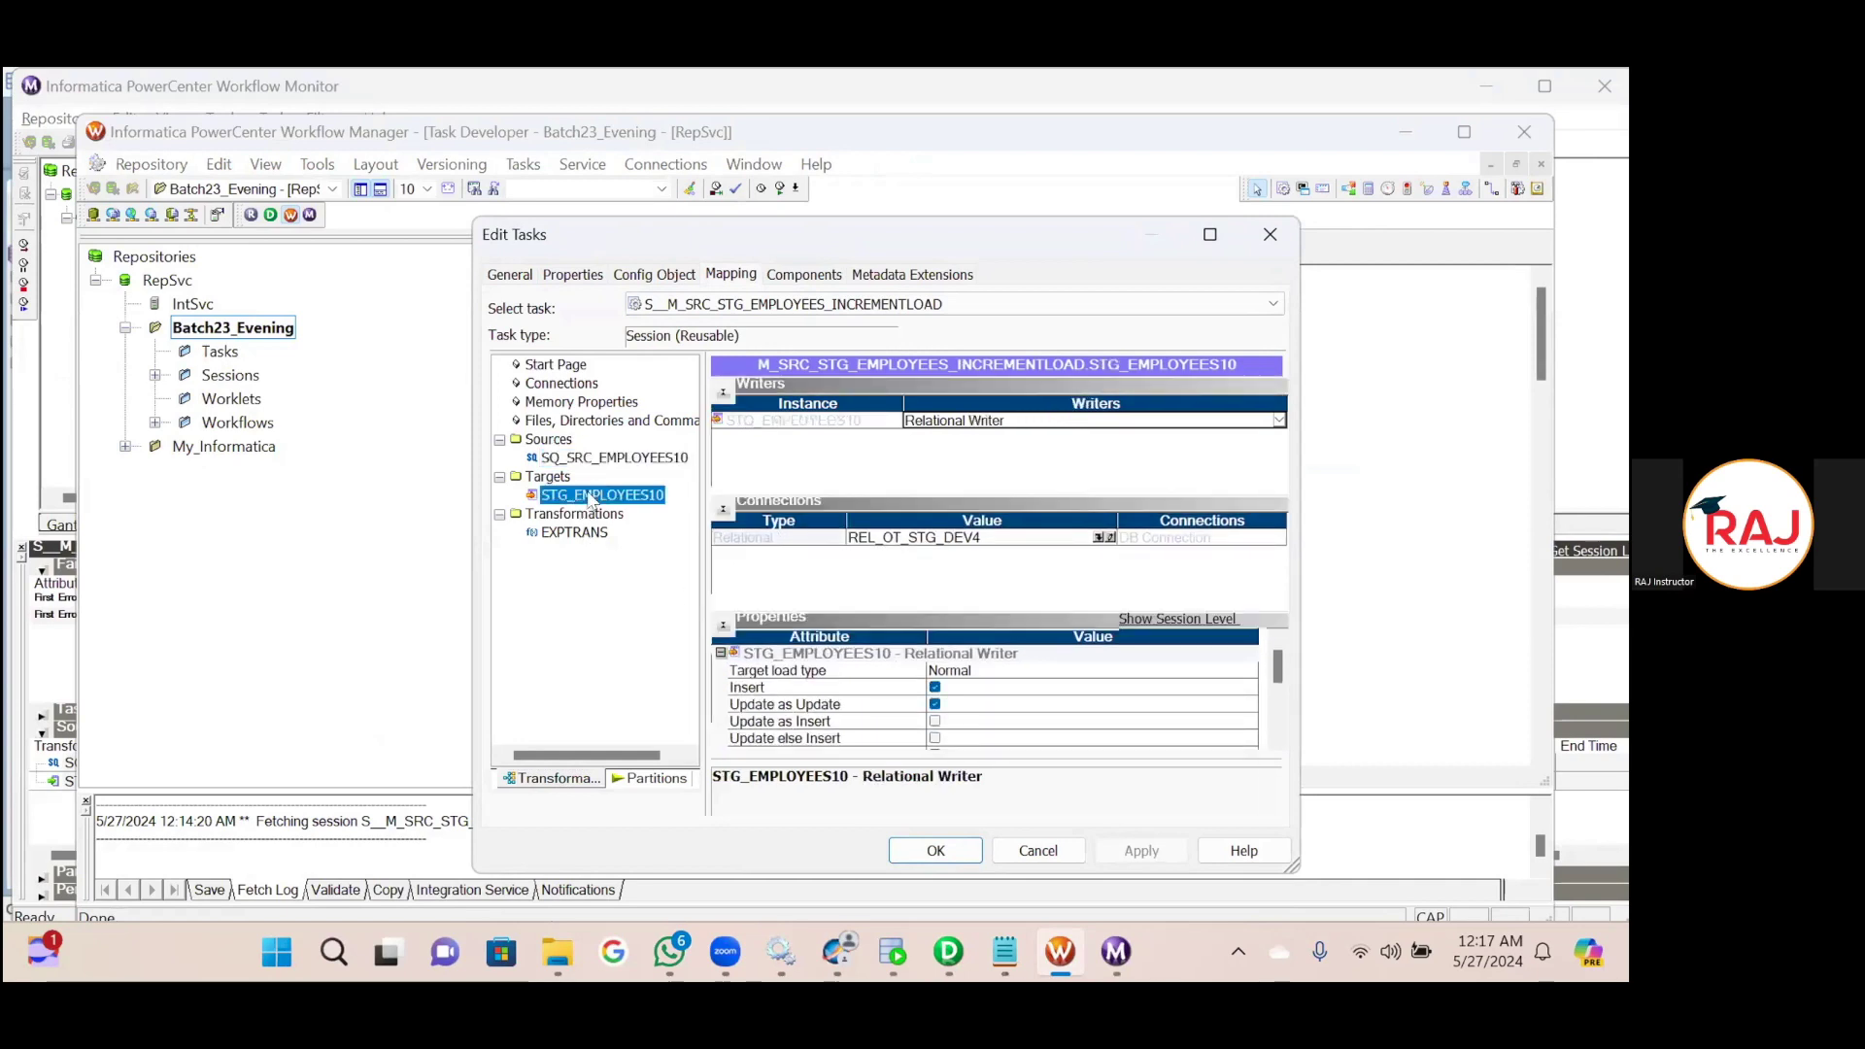
{"action": "scroll", "coordinate": [1052, 685], "scroll_direction": "down", "scroll_amount": 2}
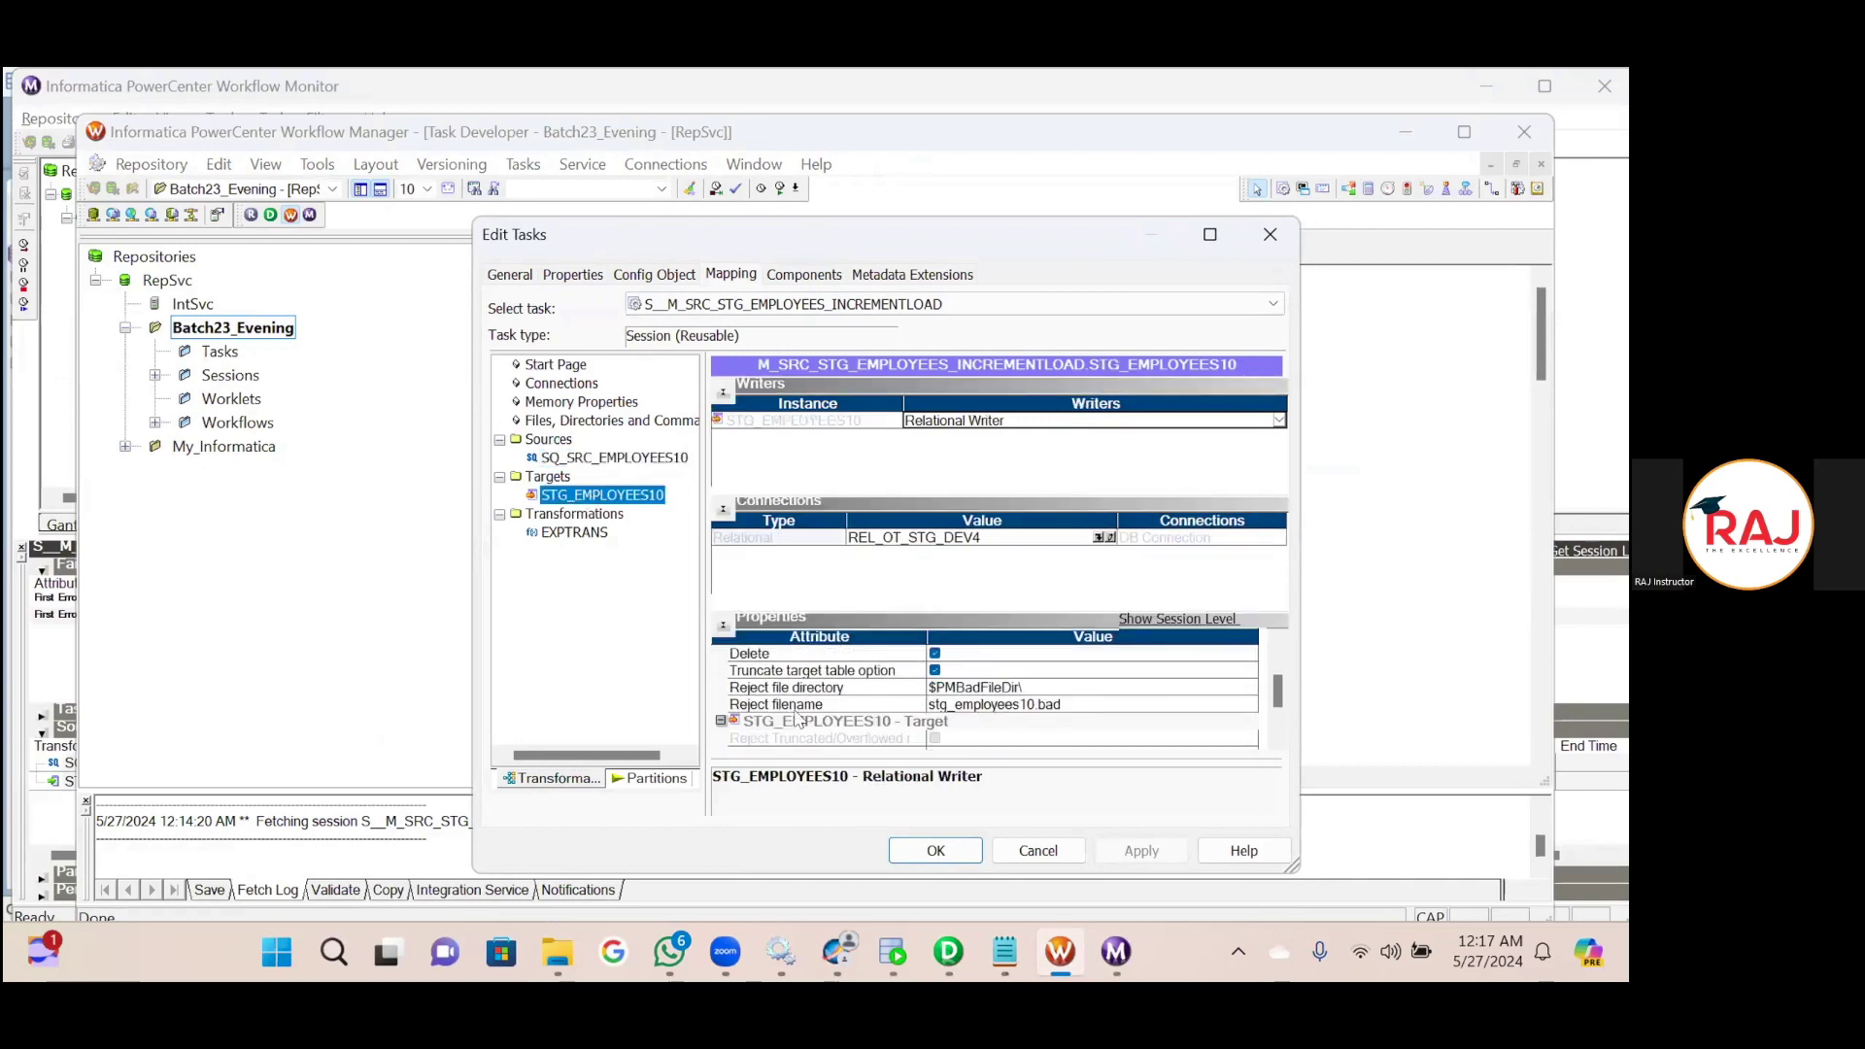
{"action": "left_click", "coordinate": [911, 851]}
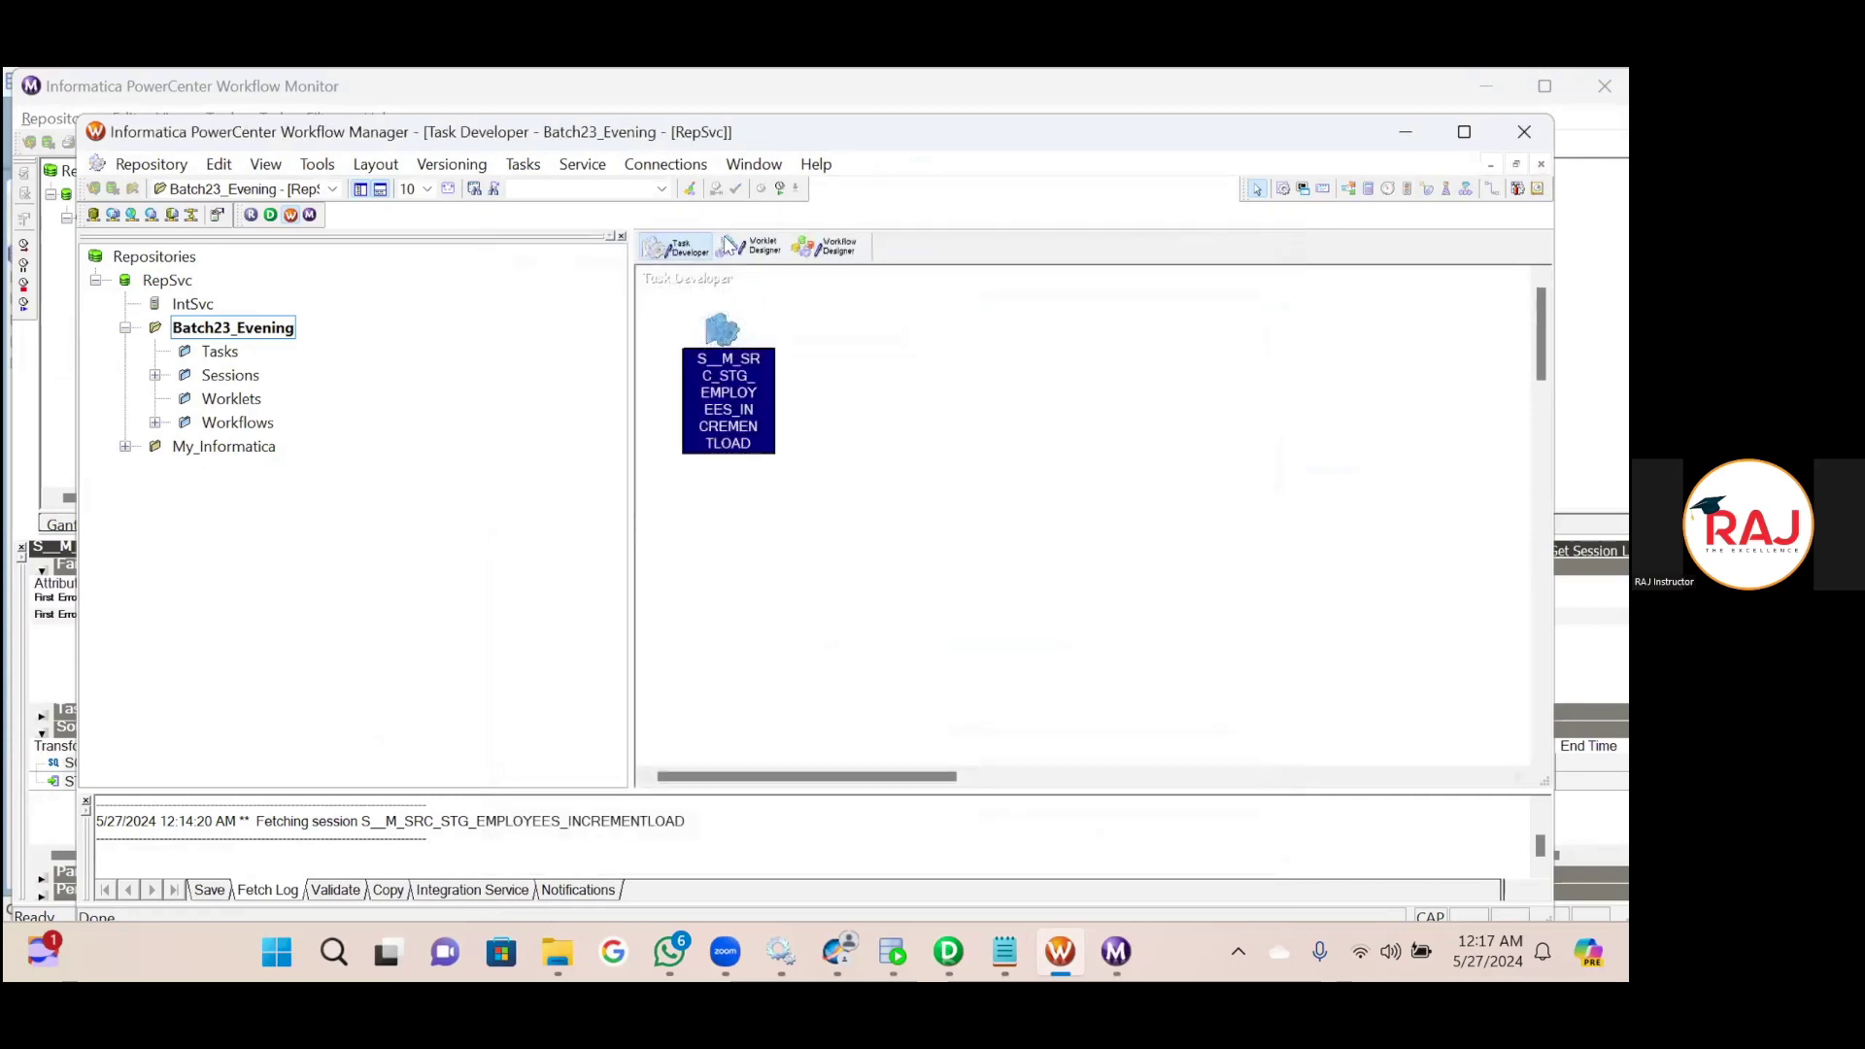
Return to the Workflow Designer, start the workflow again, and check its run status in Workflow Monitor.
{"action": "left_click", "coordinate": [836, 249]}
{"action": "right_click", "coordinate": [802, 452]}
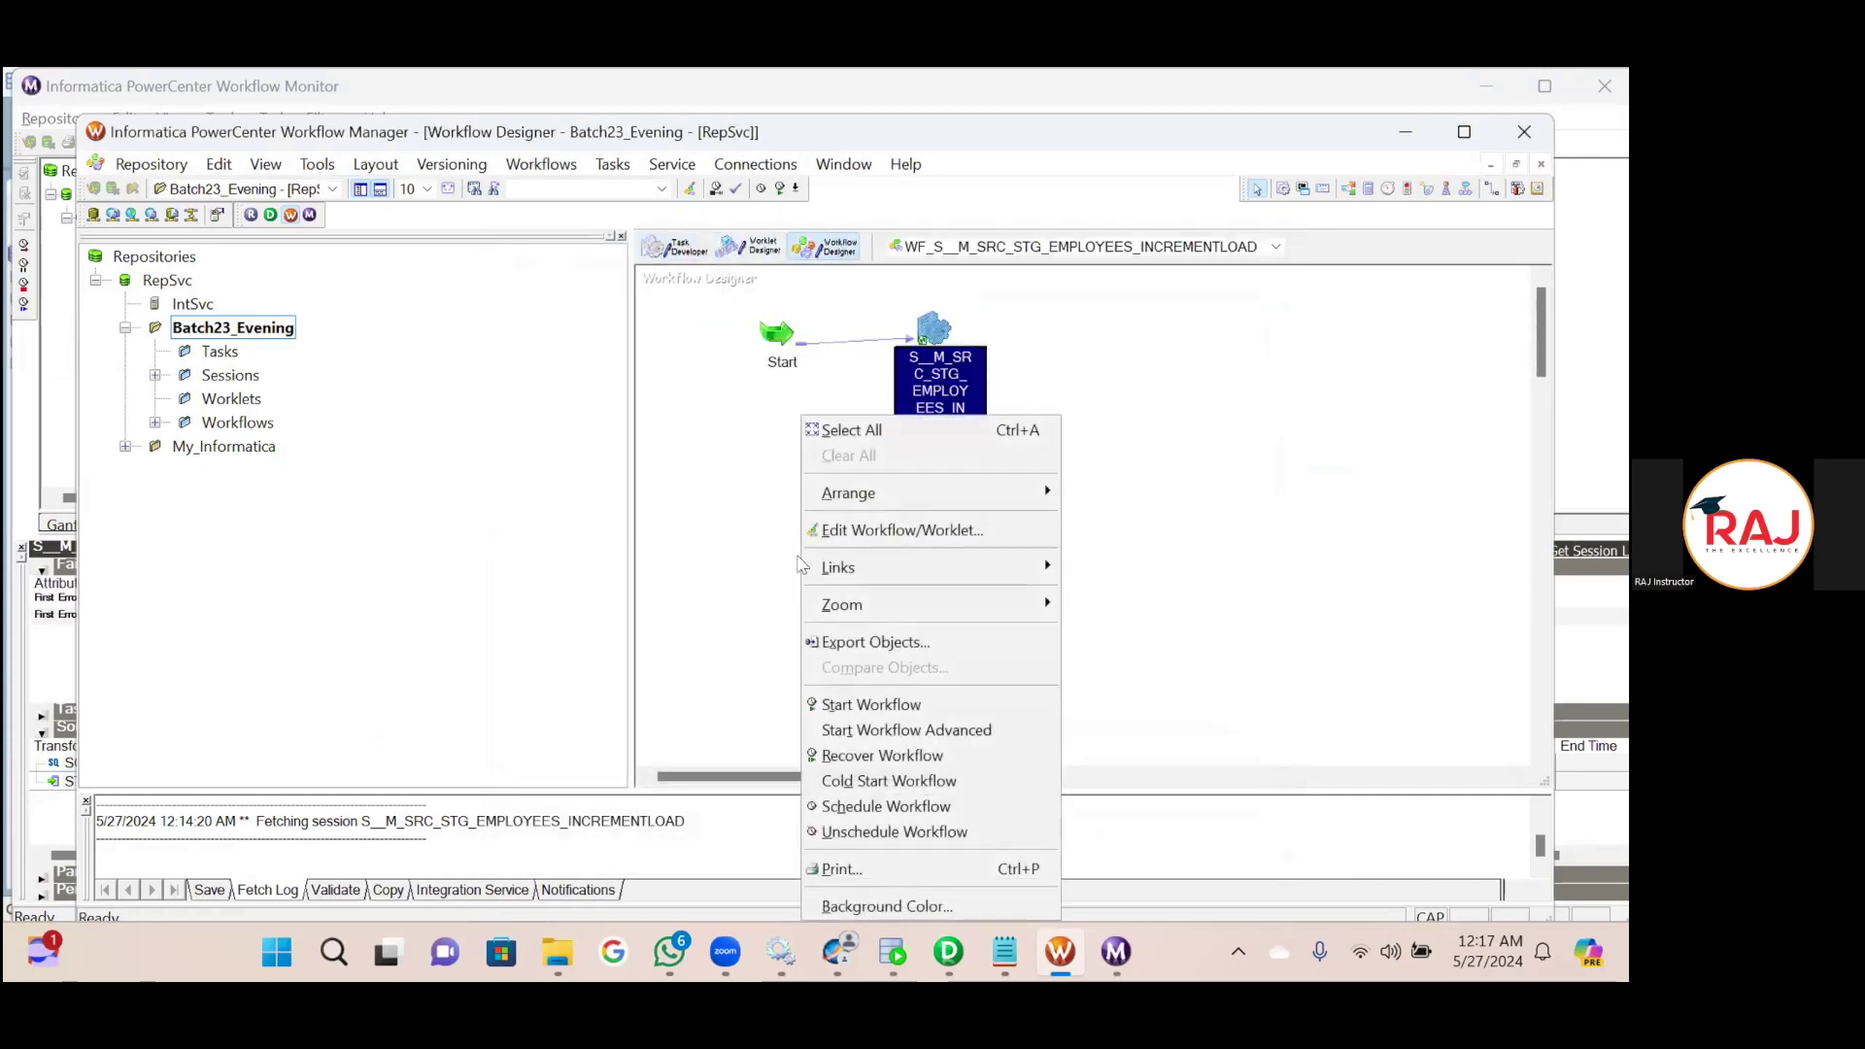
{"action": "left_click", "coordinate": [869, 706]}
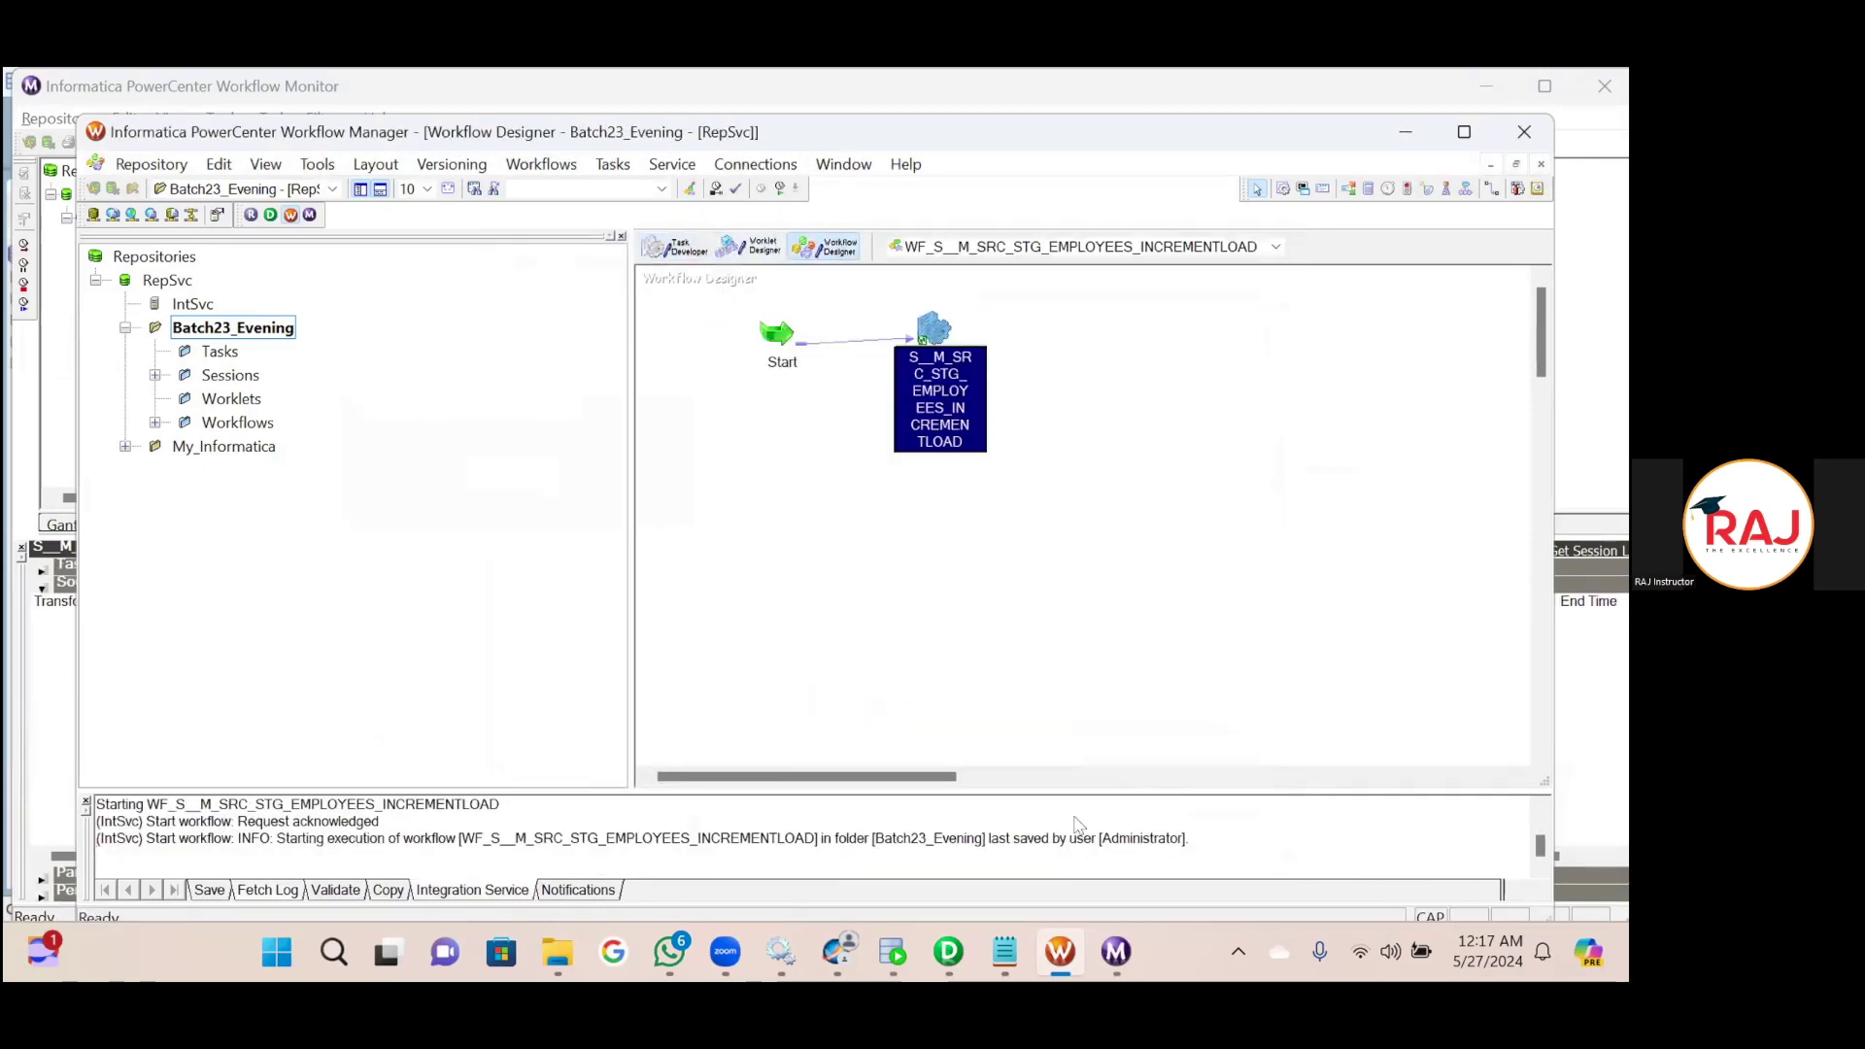
{"action": "left_click", "coordinate": [1115, 951]}
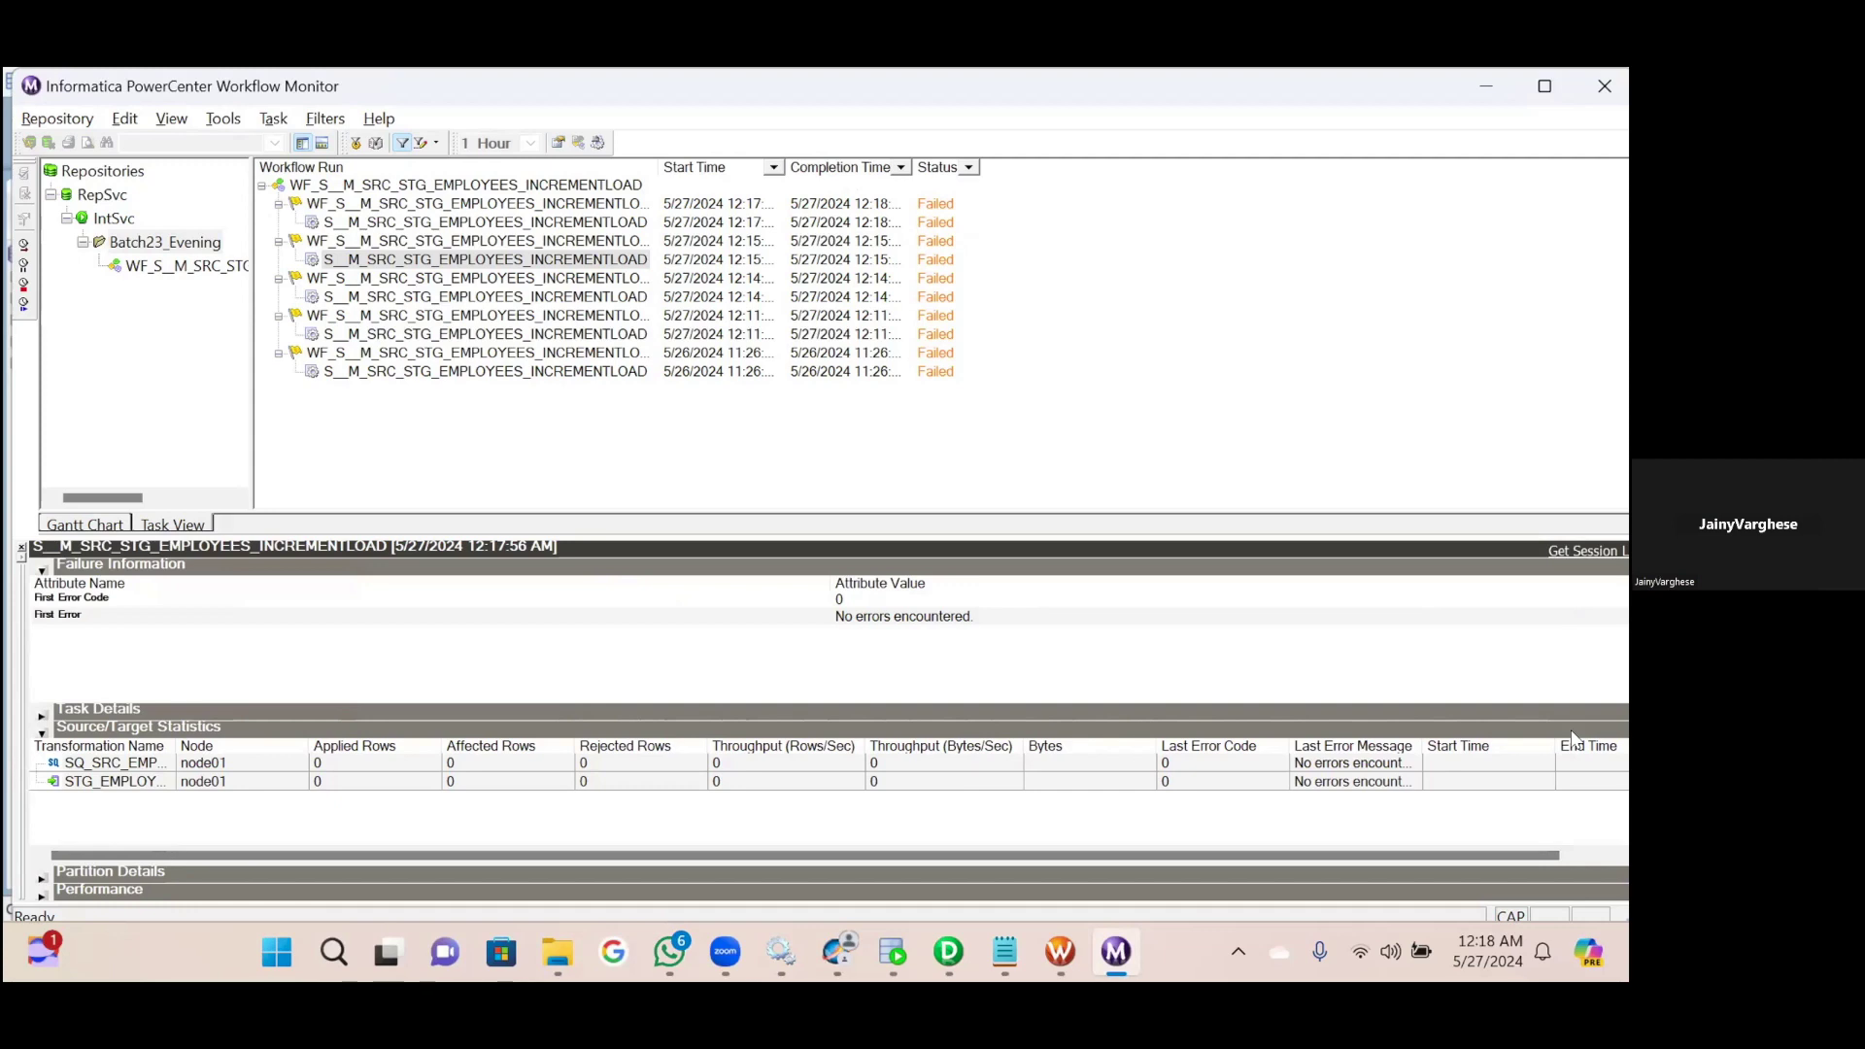
Switch to Workflow Manager, open the underlying reusable session, and disable the Truncate target table option for target STG_EMPLOYEES10.
{"action": "left_click", "coordinate": [1061, 951]}
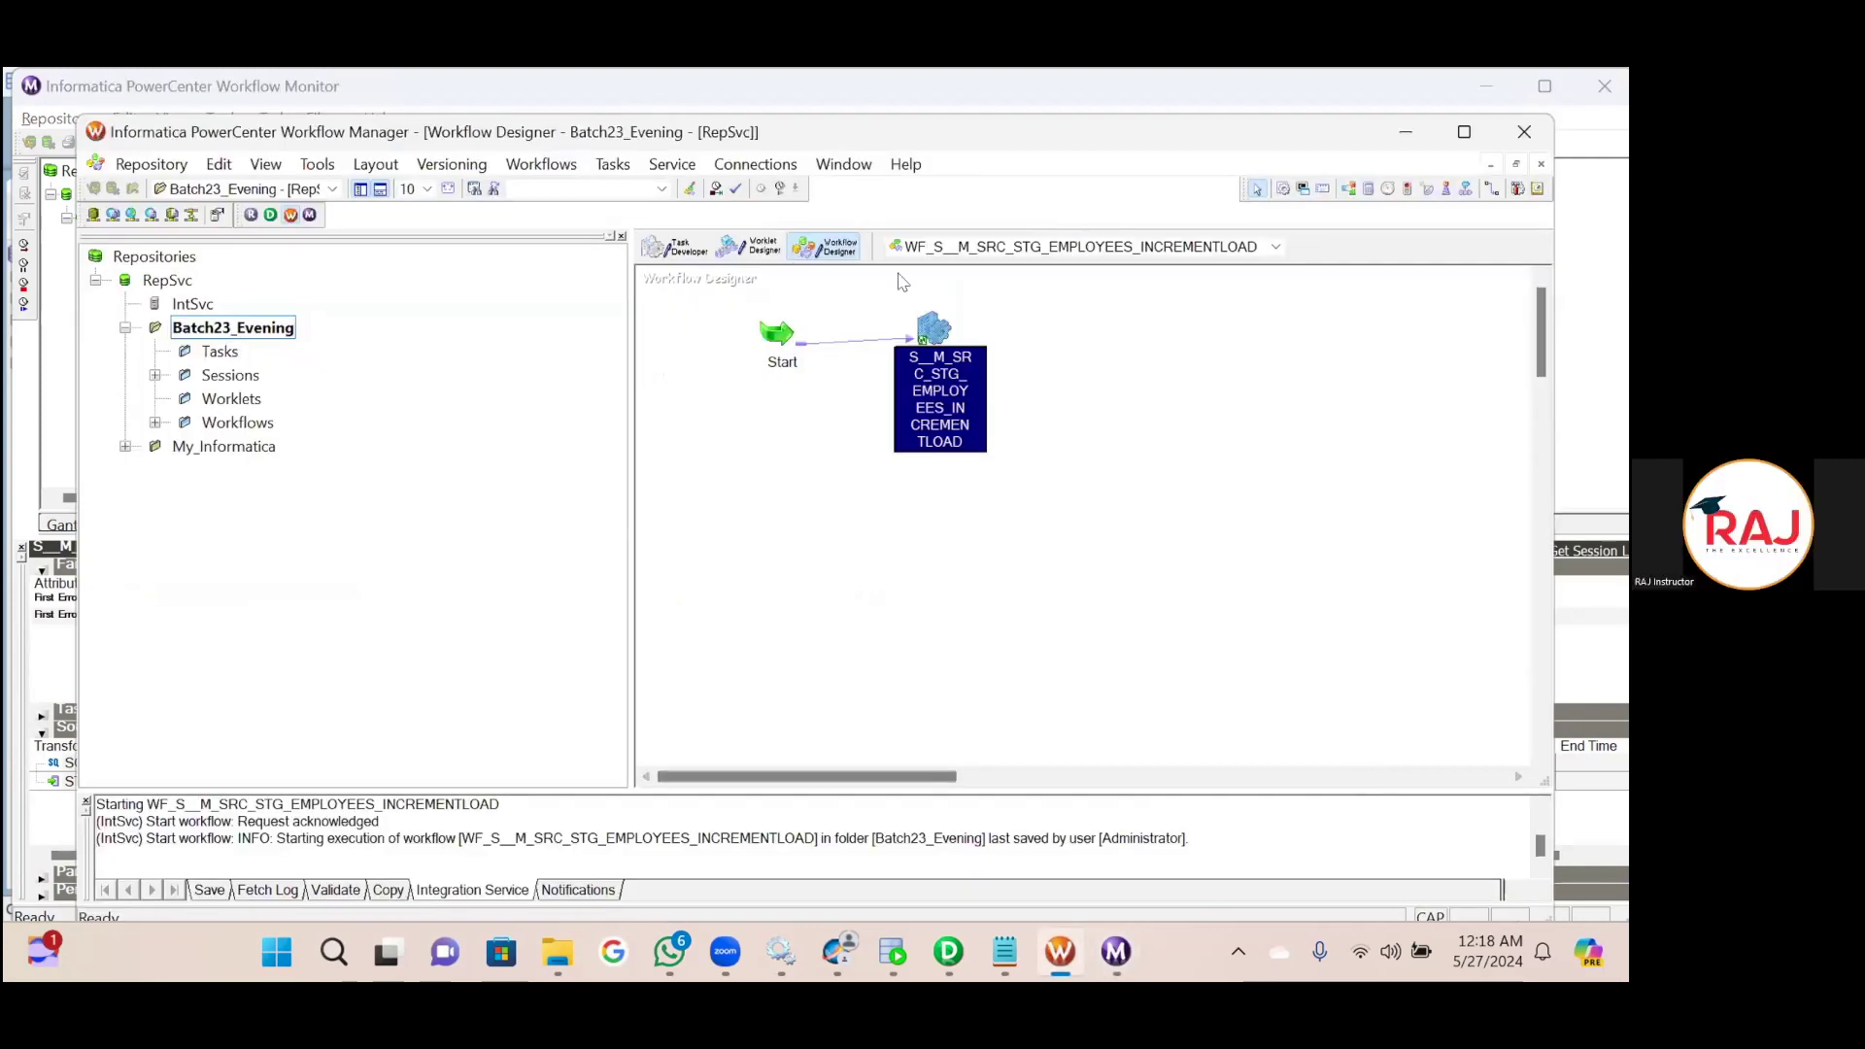
{"action": "right_click", "coordinate": [914, 322]}
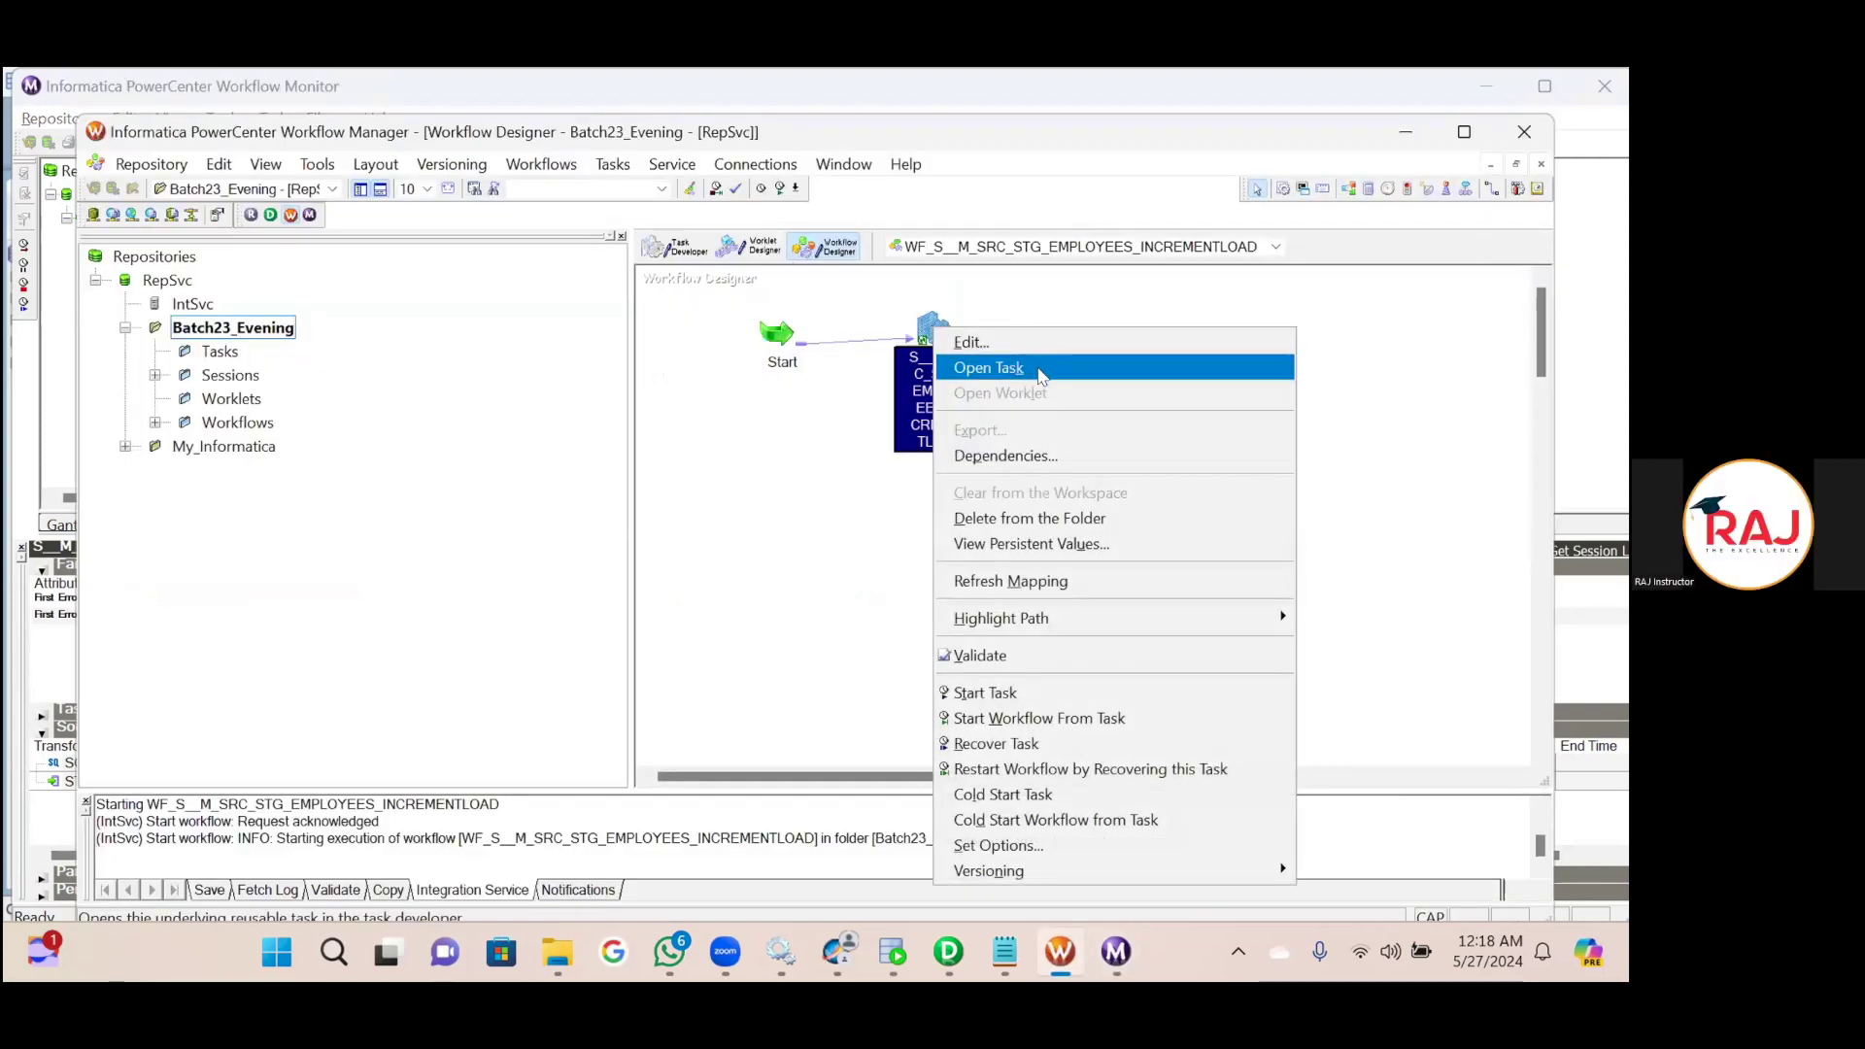
{"action": "left_click", "coordinate": [1040, 376]}
{"action": "left_click", "coordinate": [729, 275]}
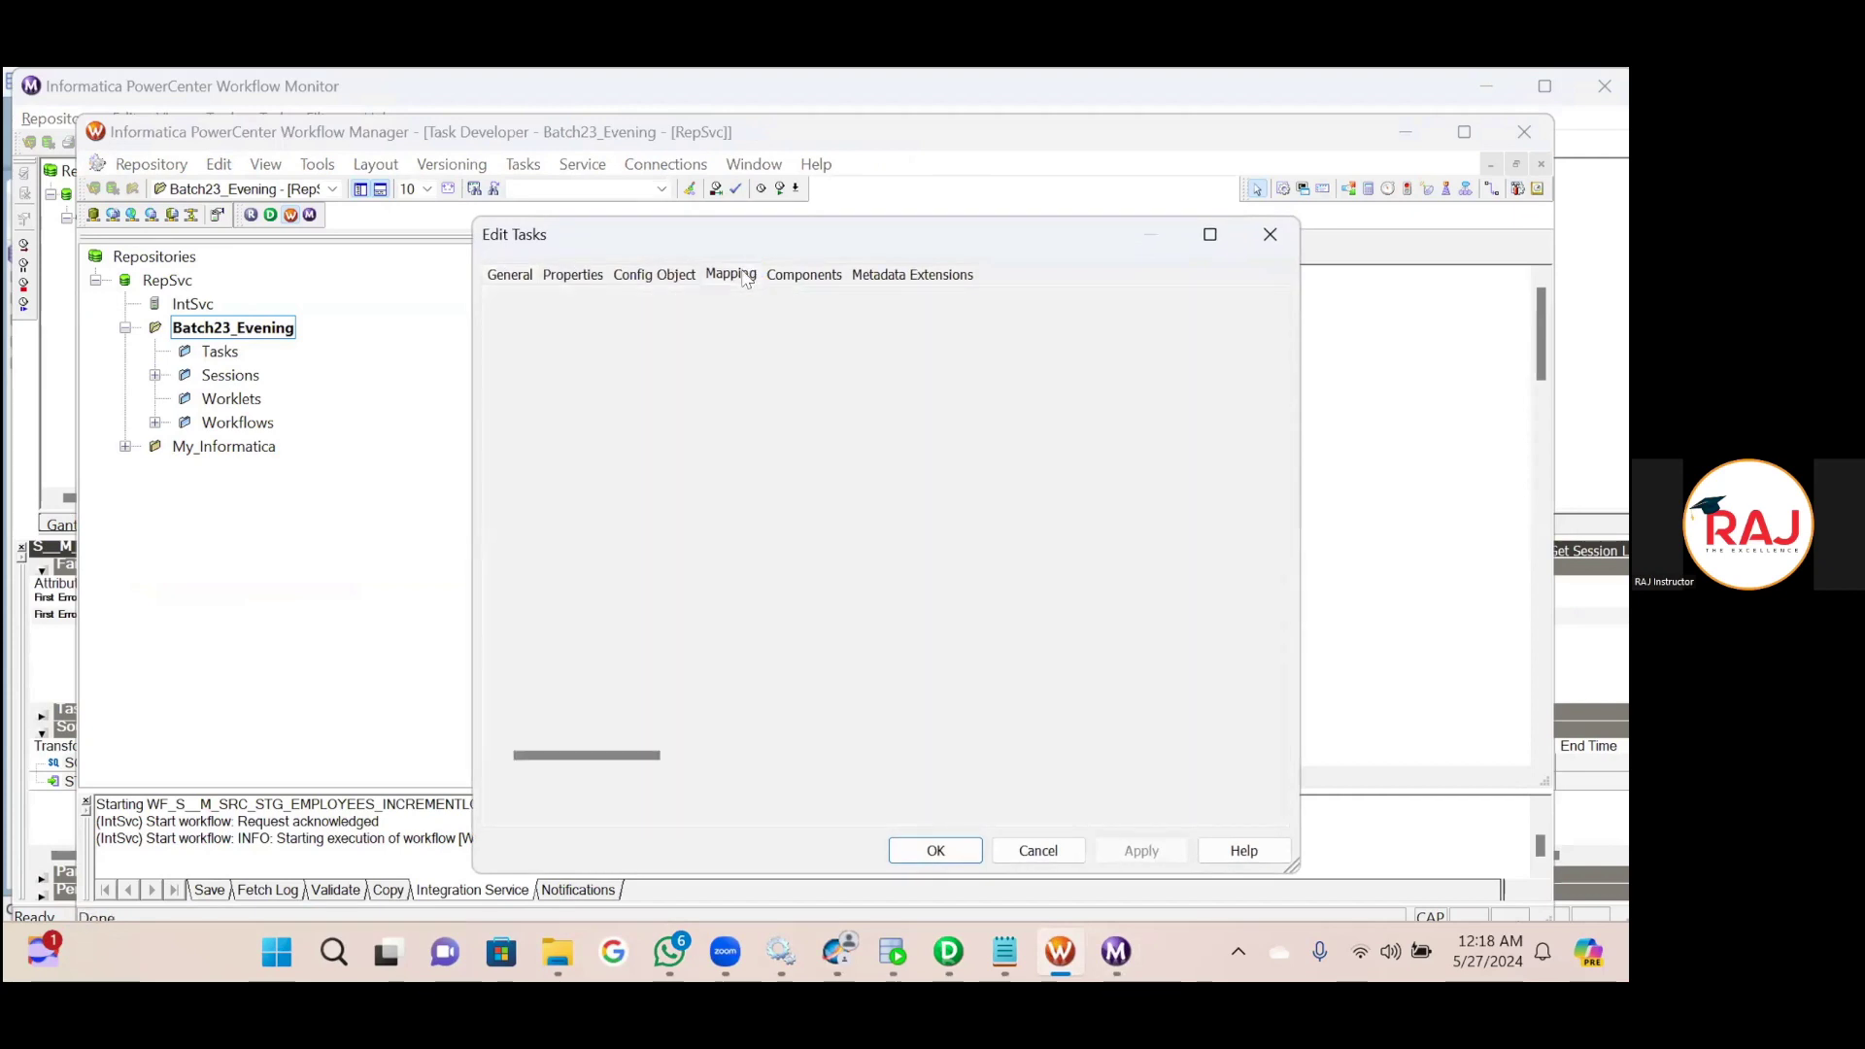
{"action": "left_click", "coordinate": [595, 495]}
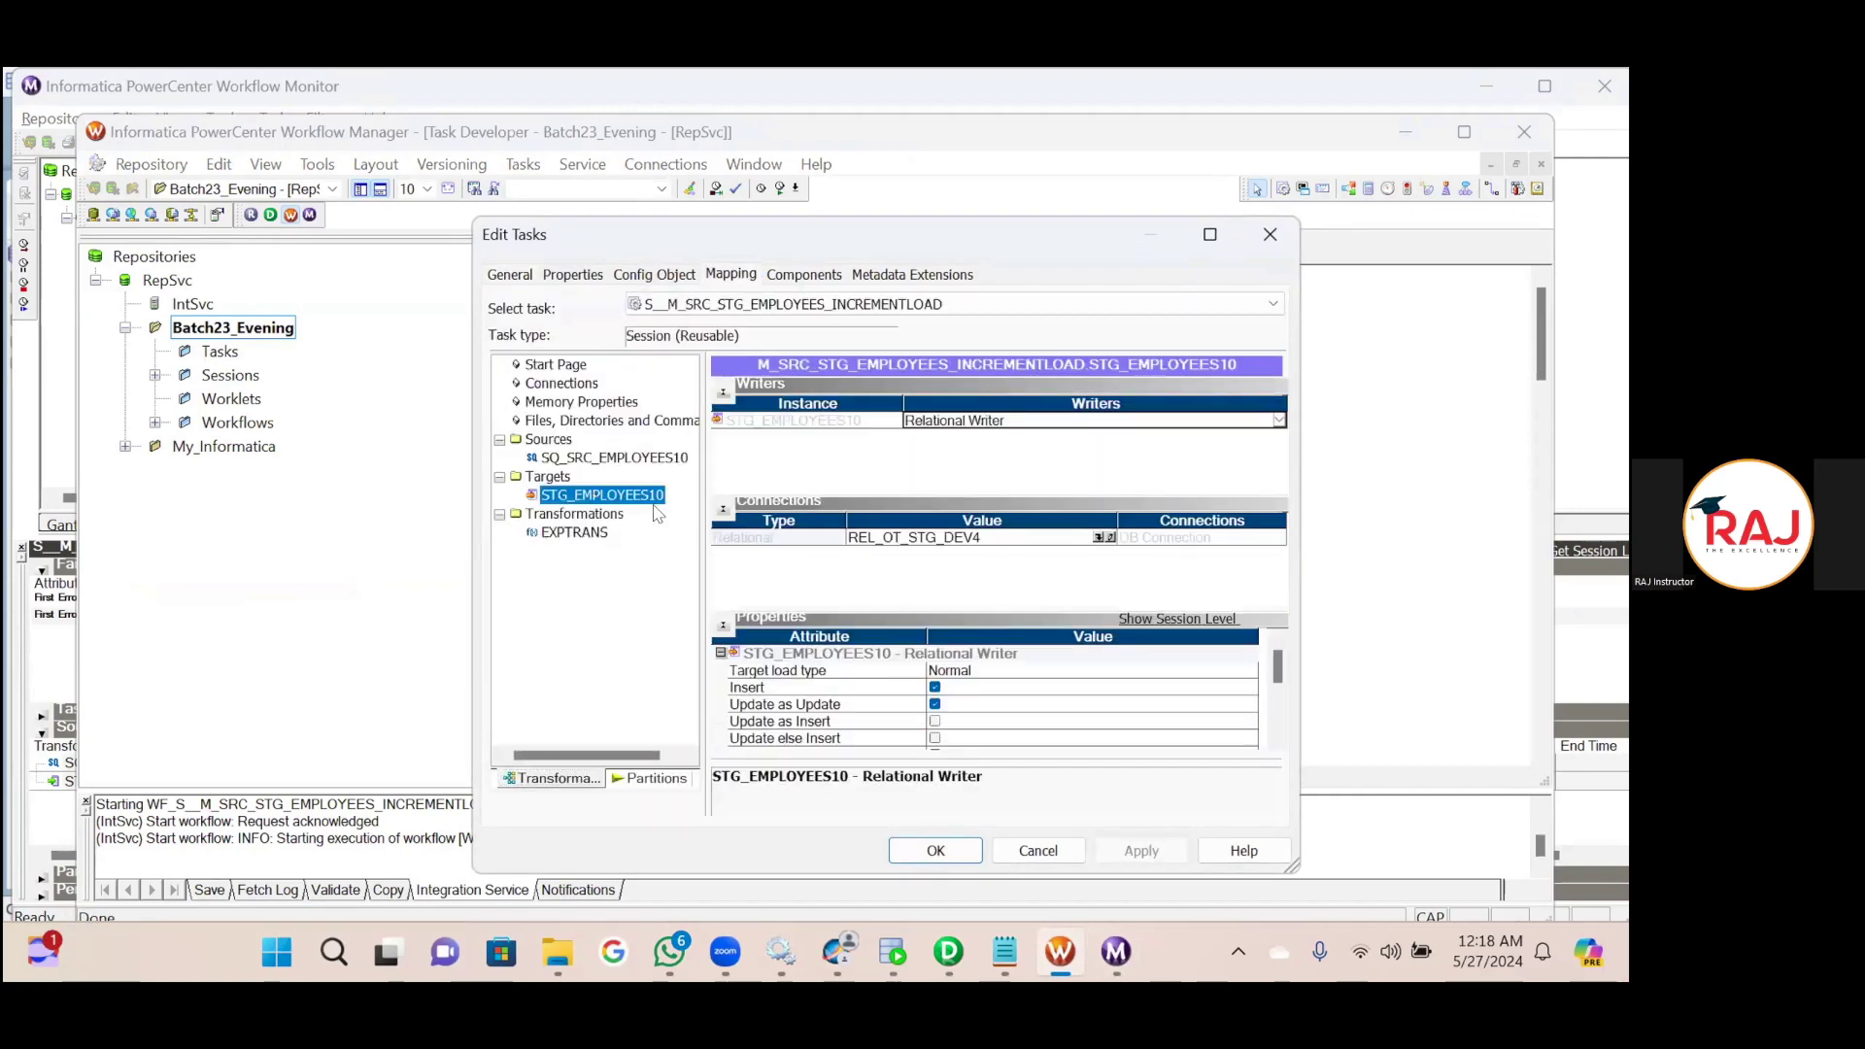
{"action": "scroll", "coordinate": [972, 714], "scroll_direction": "down", "scroll_amount": 2}
{"action": "left_click", "coordinate": [934, 670]}
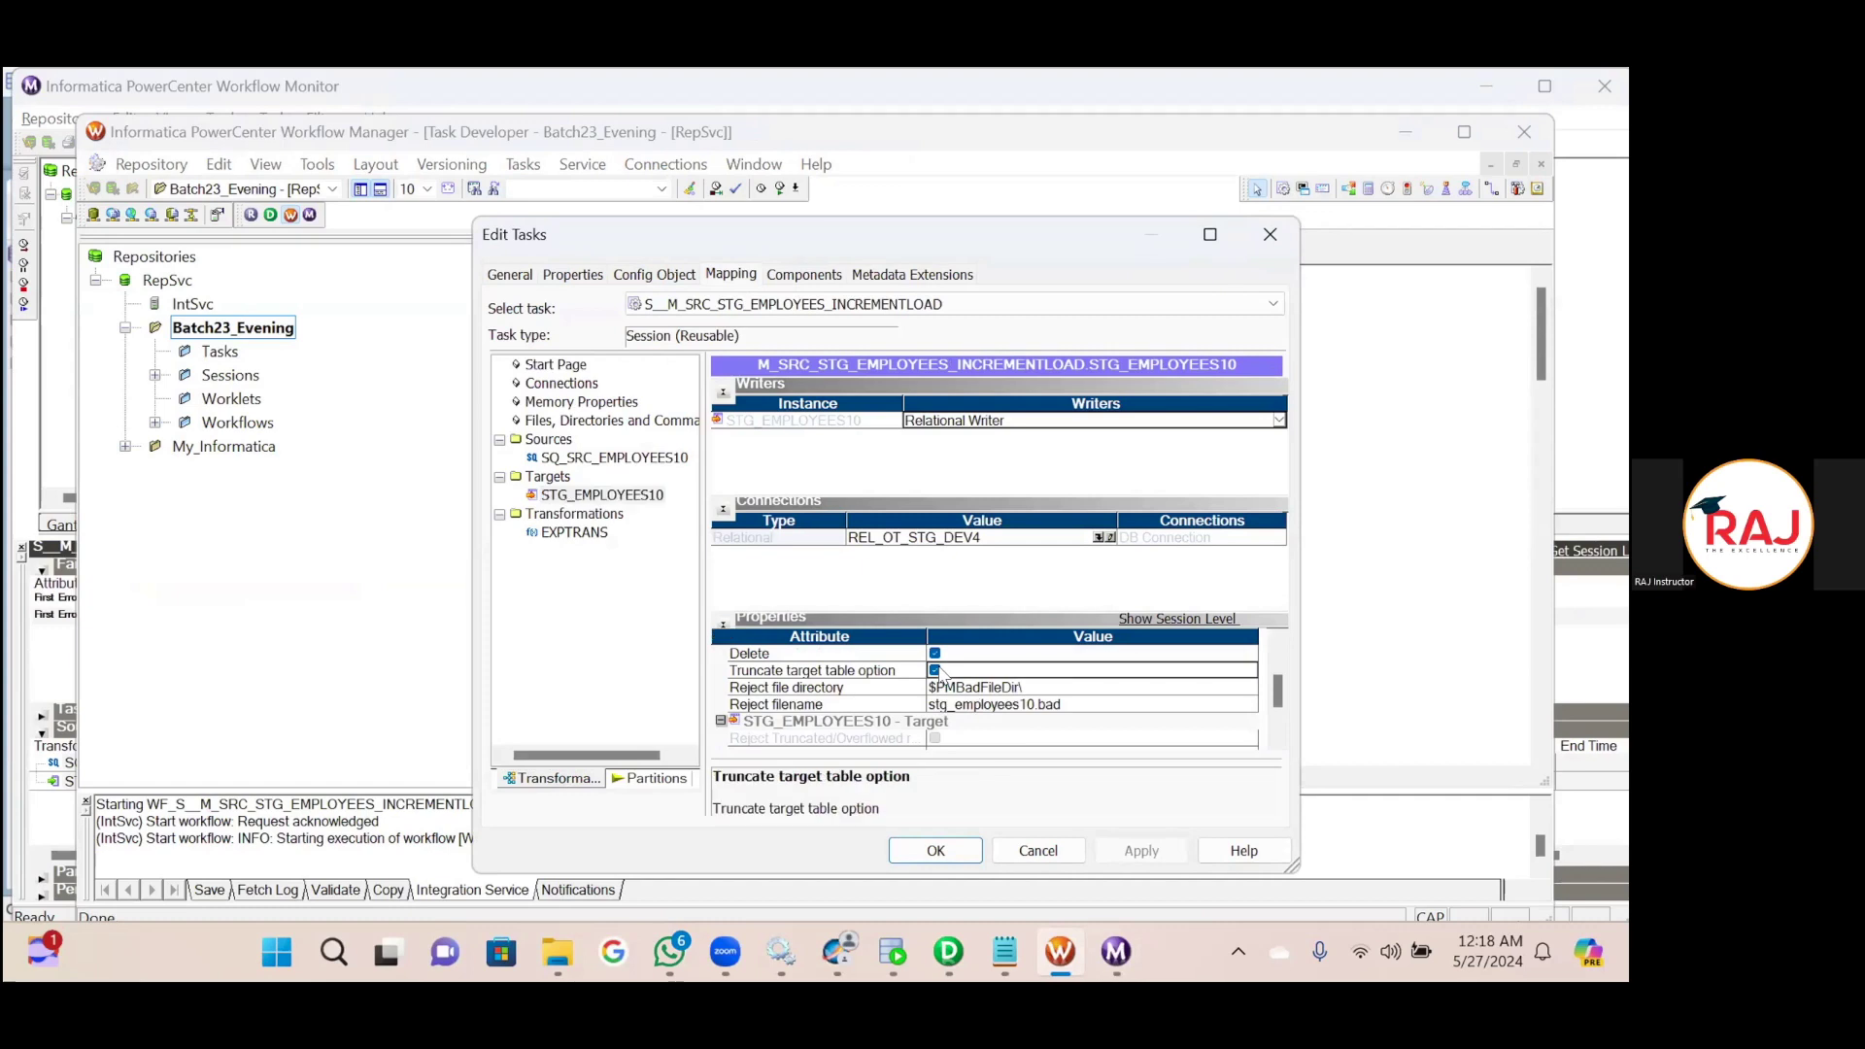
{"action": "left_click", "coordinate": [935, 670]}
{"action": "left_click", "coordinate": [947, 851]}
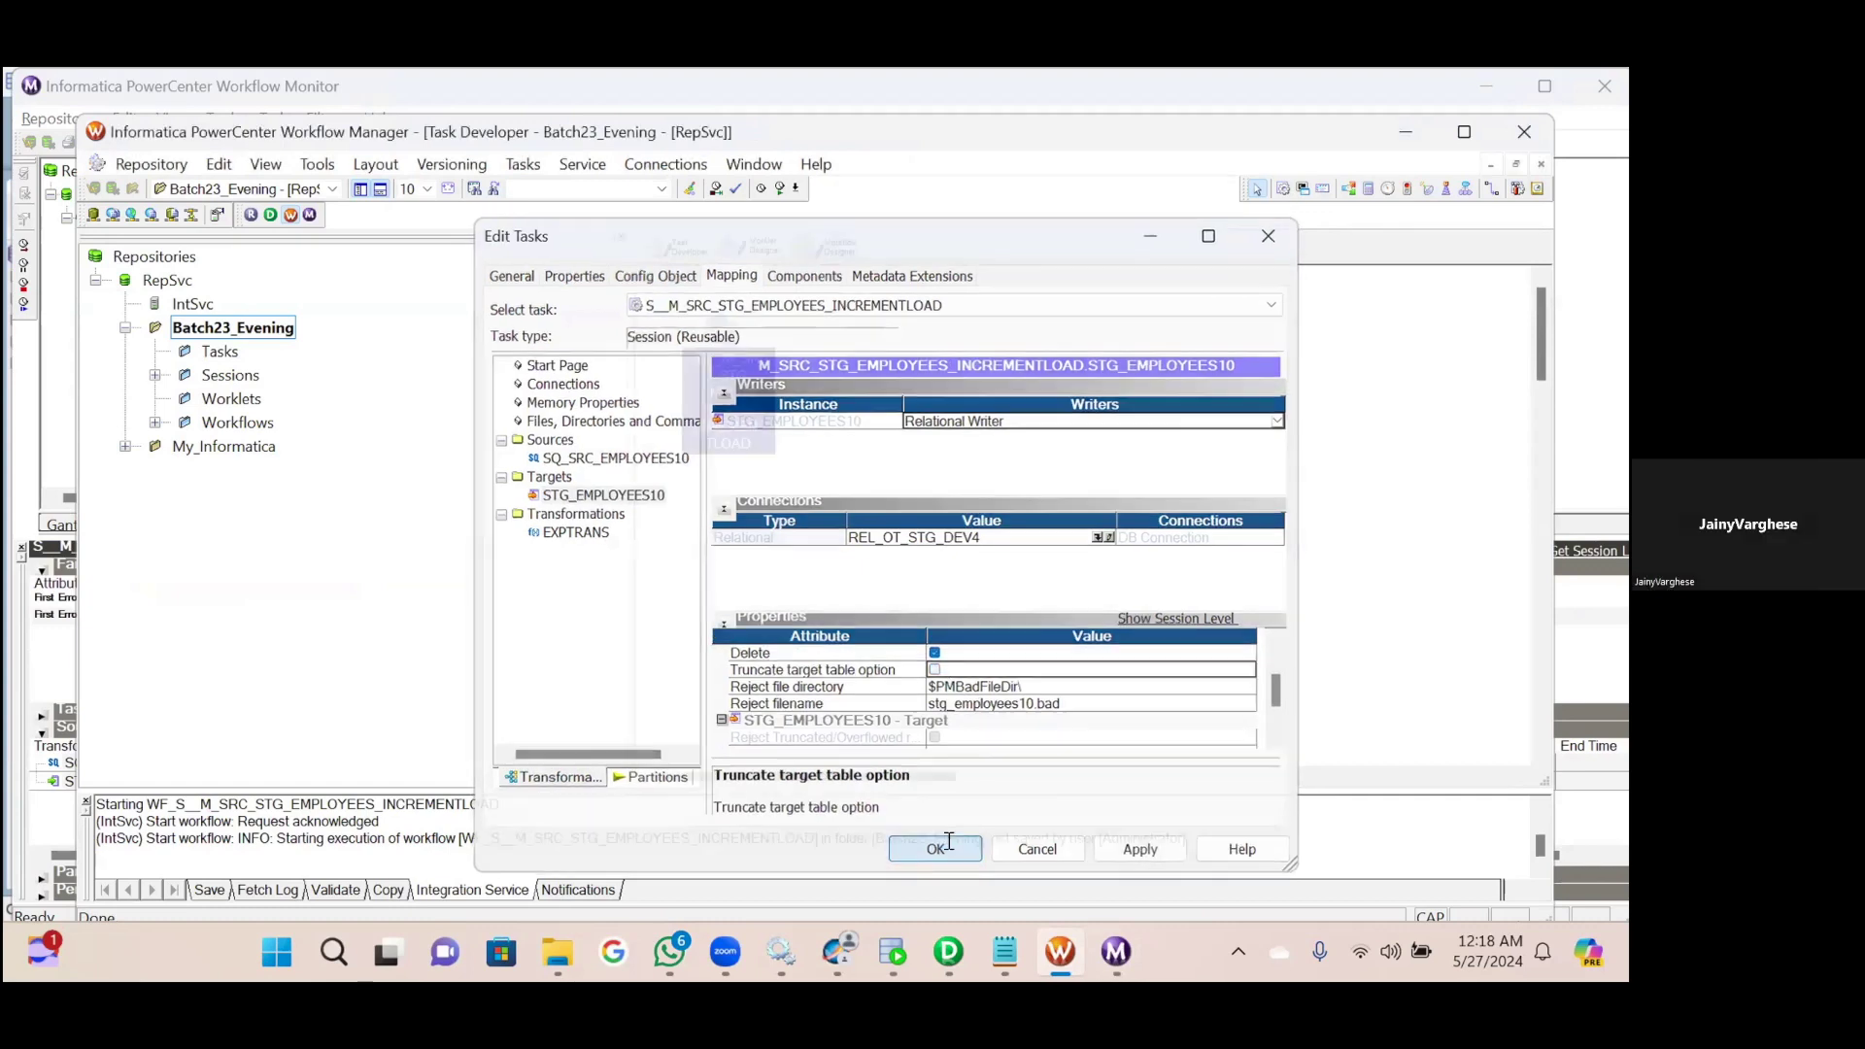
Return to the Workflow Designer, start the incremental load workflow, and check the new run in Workflow Monitor.
{"action": "left_click", "coordinate": [827, 248]}
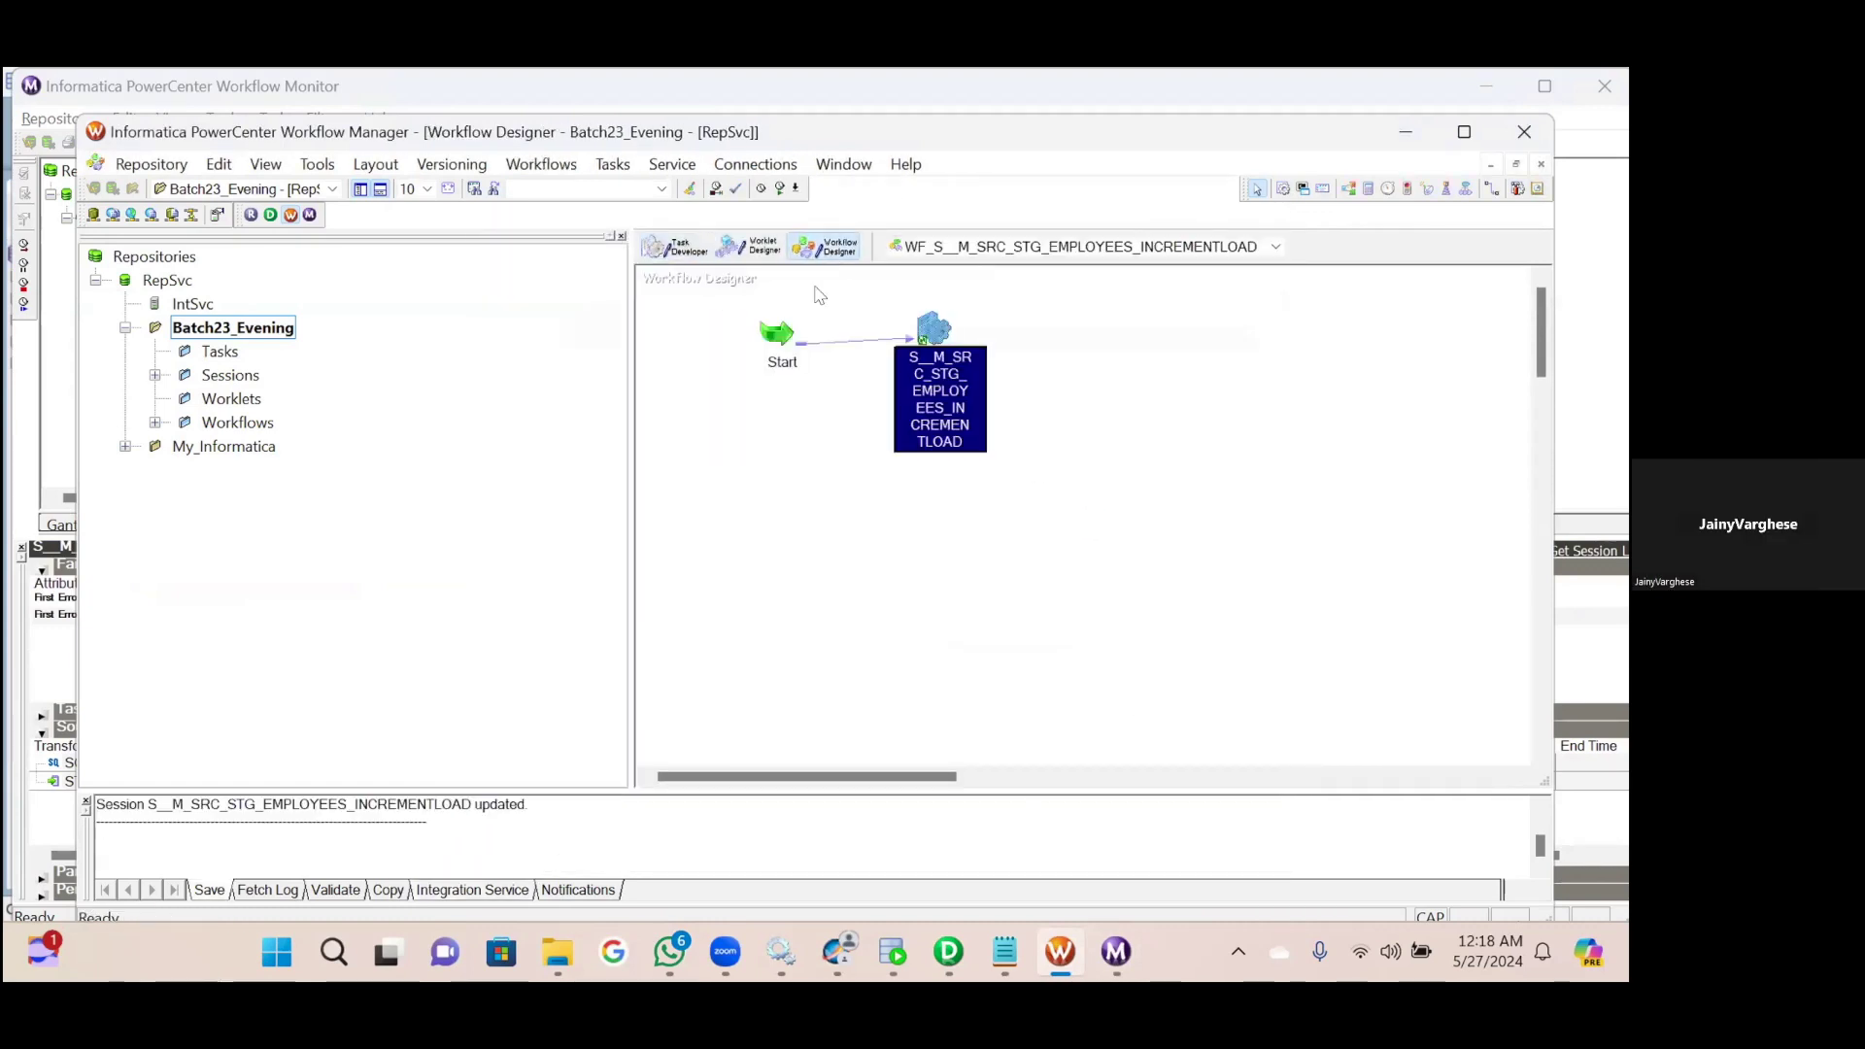
{"action": "right_click", "coordinate": [868, 418]}
{"action": "left_click", "coordinate": [971, 704]}
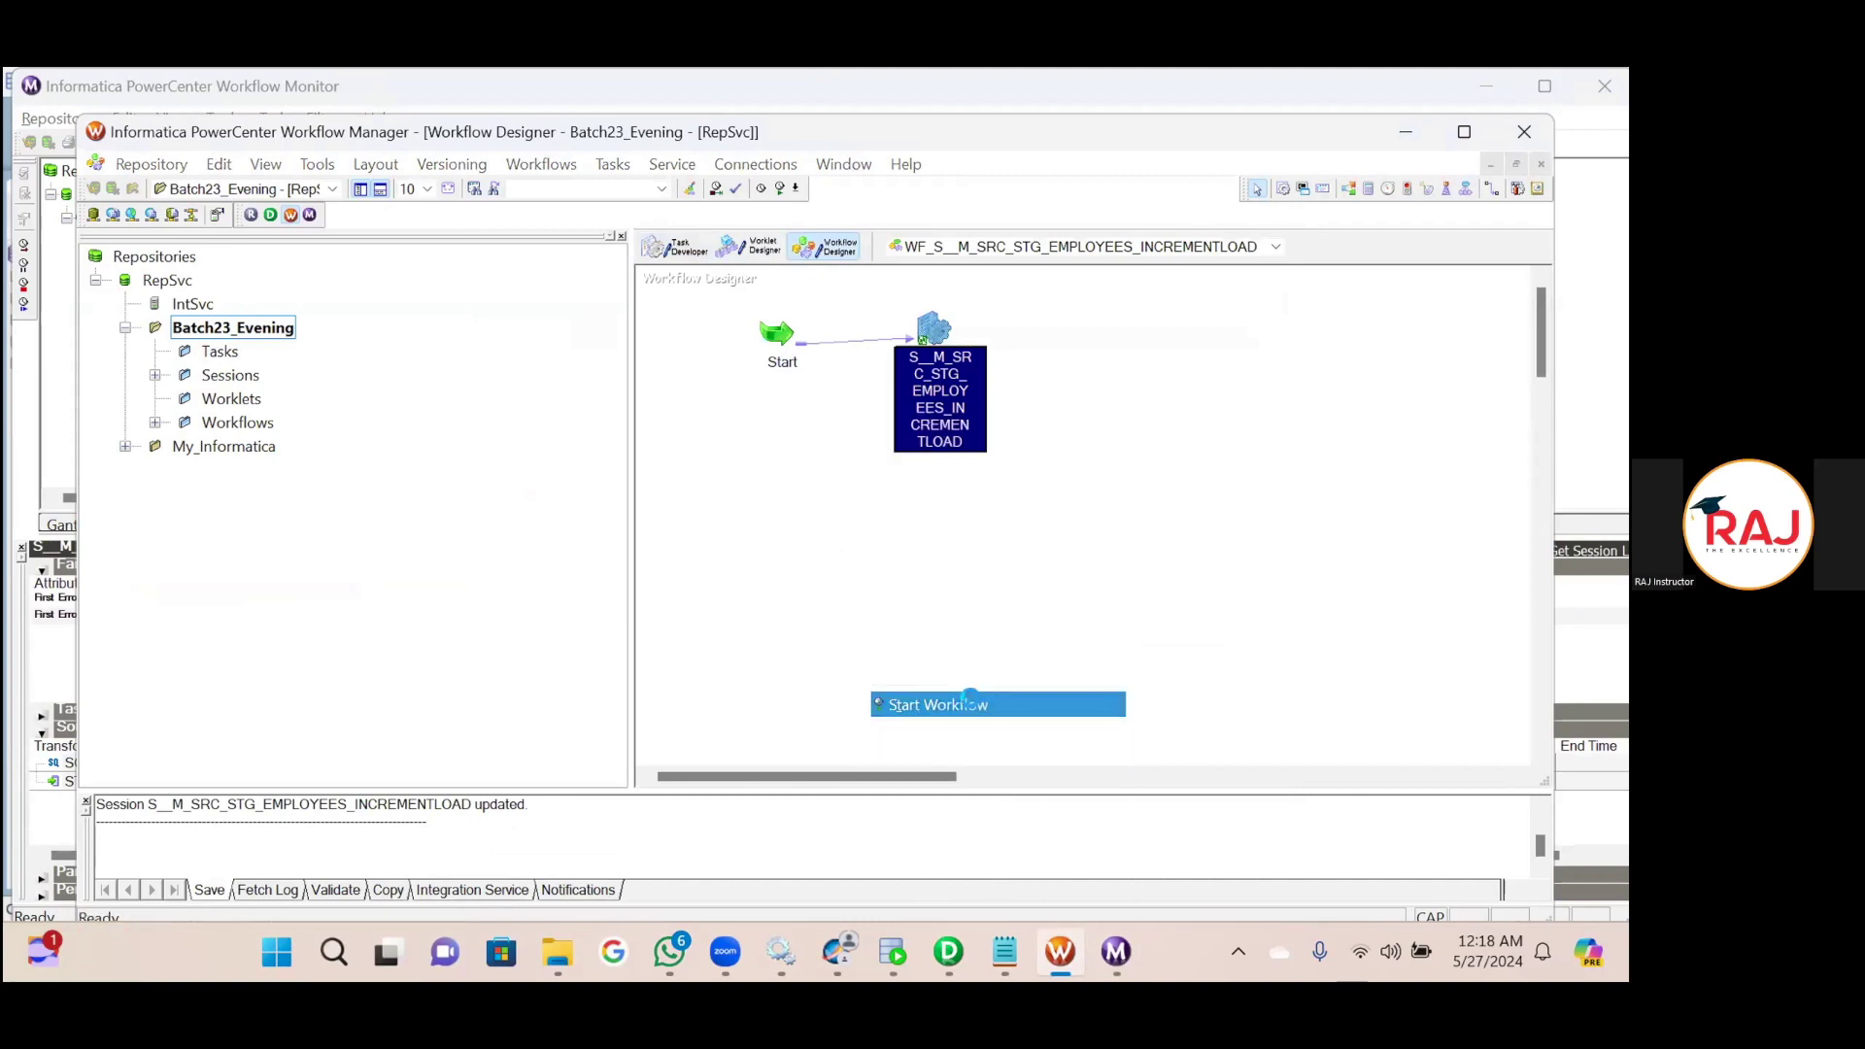
{"action": "left_click", "coordinate": [1117, 953]}
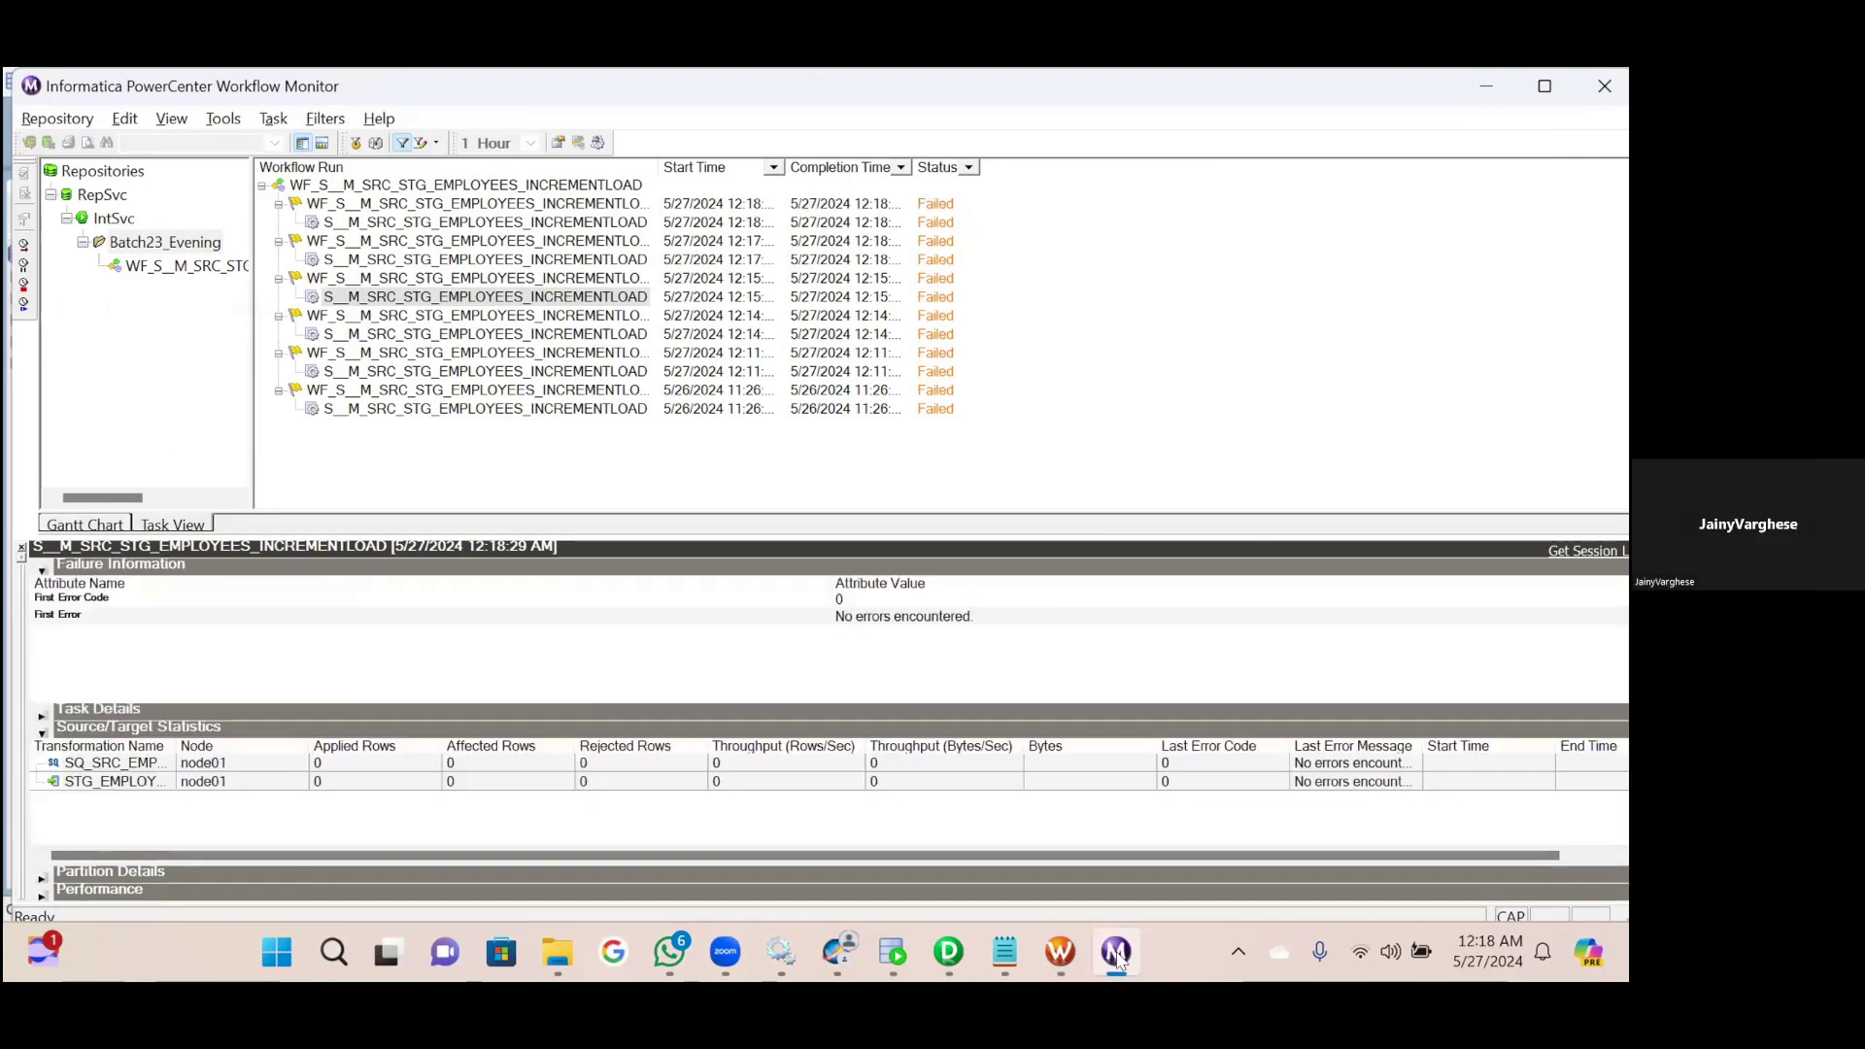
{"action": "mouse_move", "coordinate": [1058, 986]}
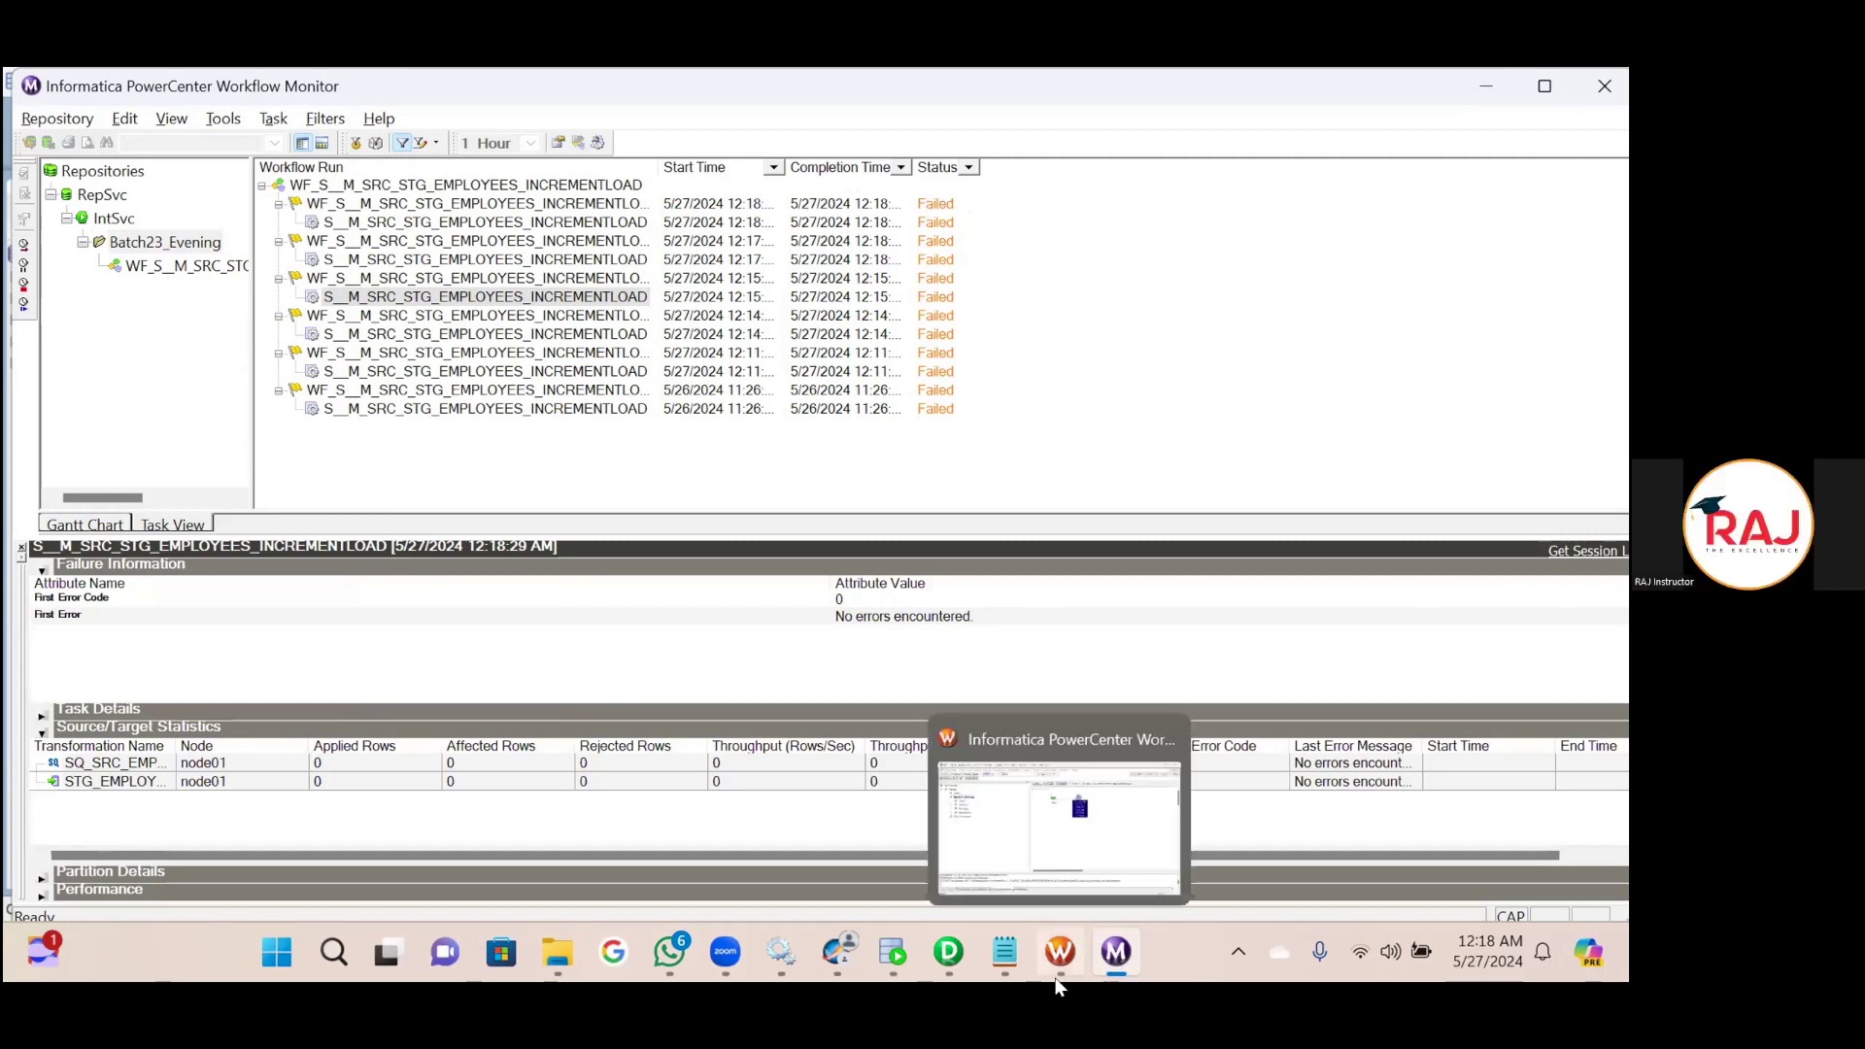
Open the session log of the latest failed run, examine its events including the DTM initialization and connection messages, and close it.
{"action": "left_click", "coordinate": [471, 223]}
{"action": "right_click", "coordinate": [471, 223]}
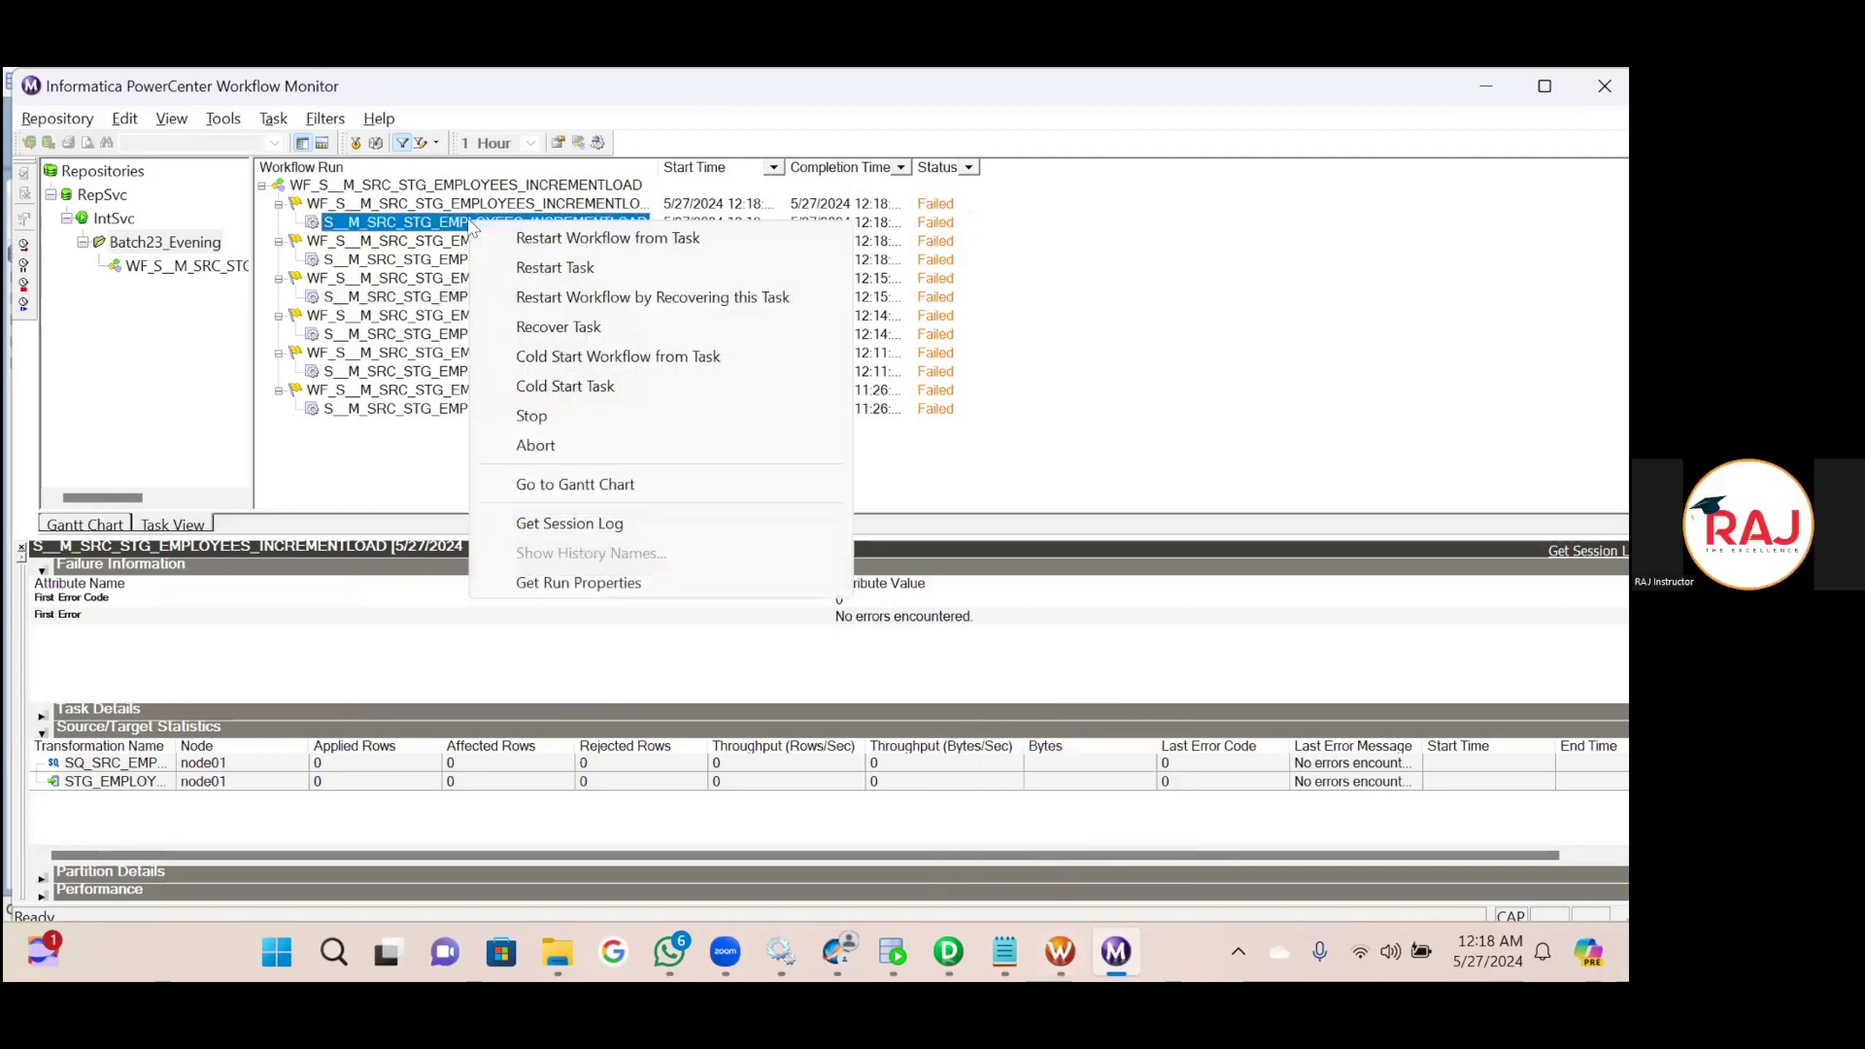
{"action": "left_click", "coordinate": [541, 526]}
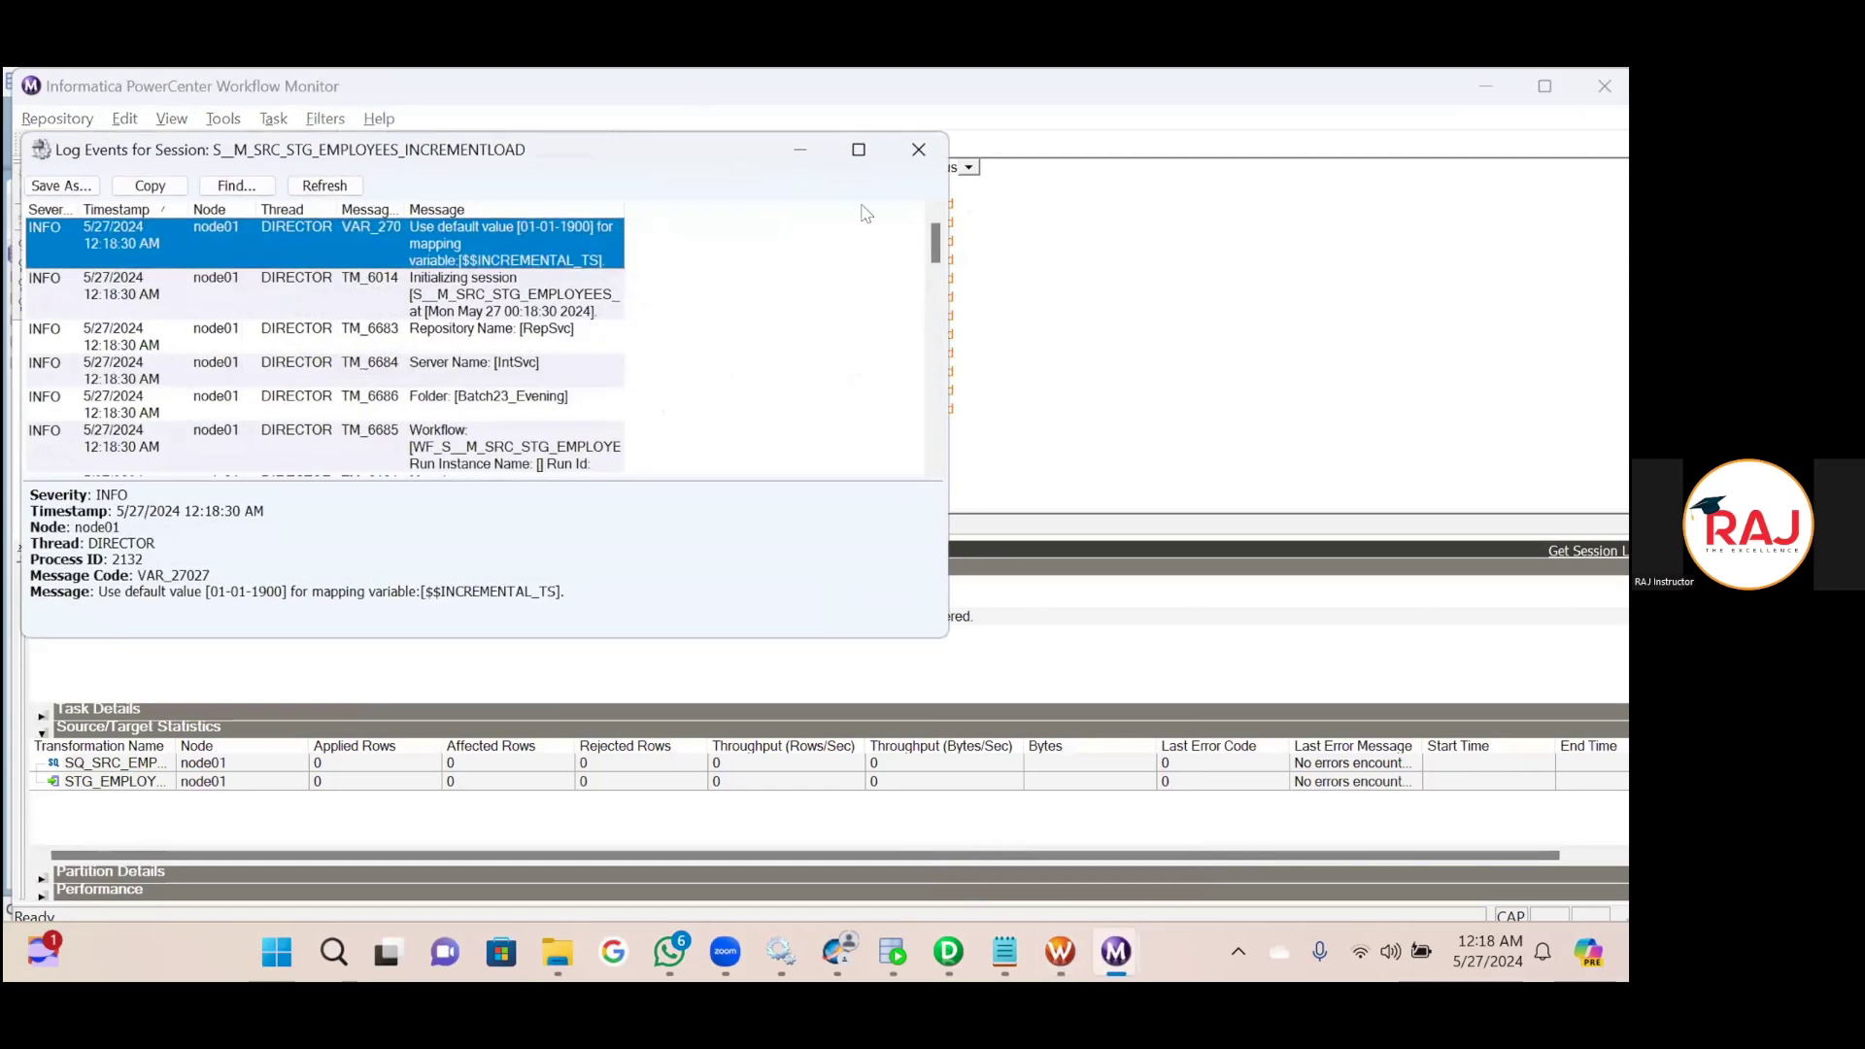
{"action": "left_click", "coordinate": [858, 149]}
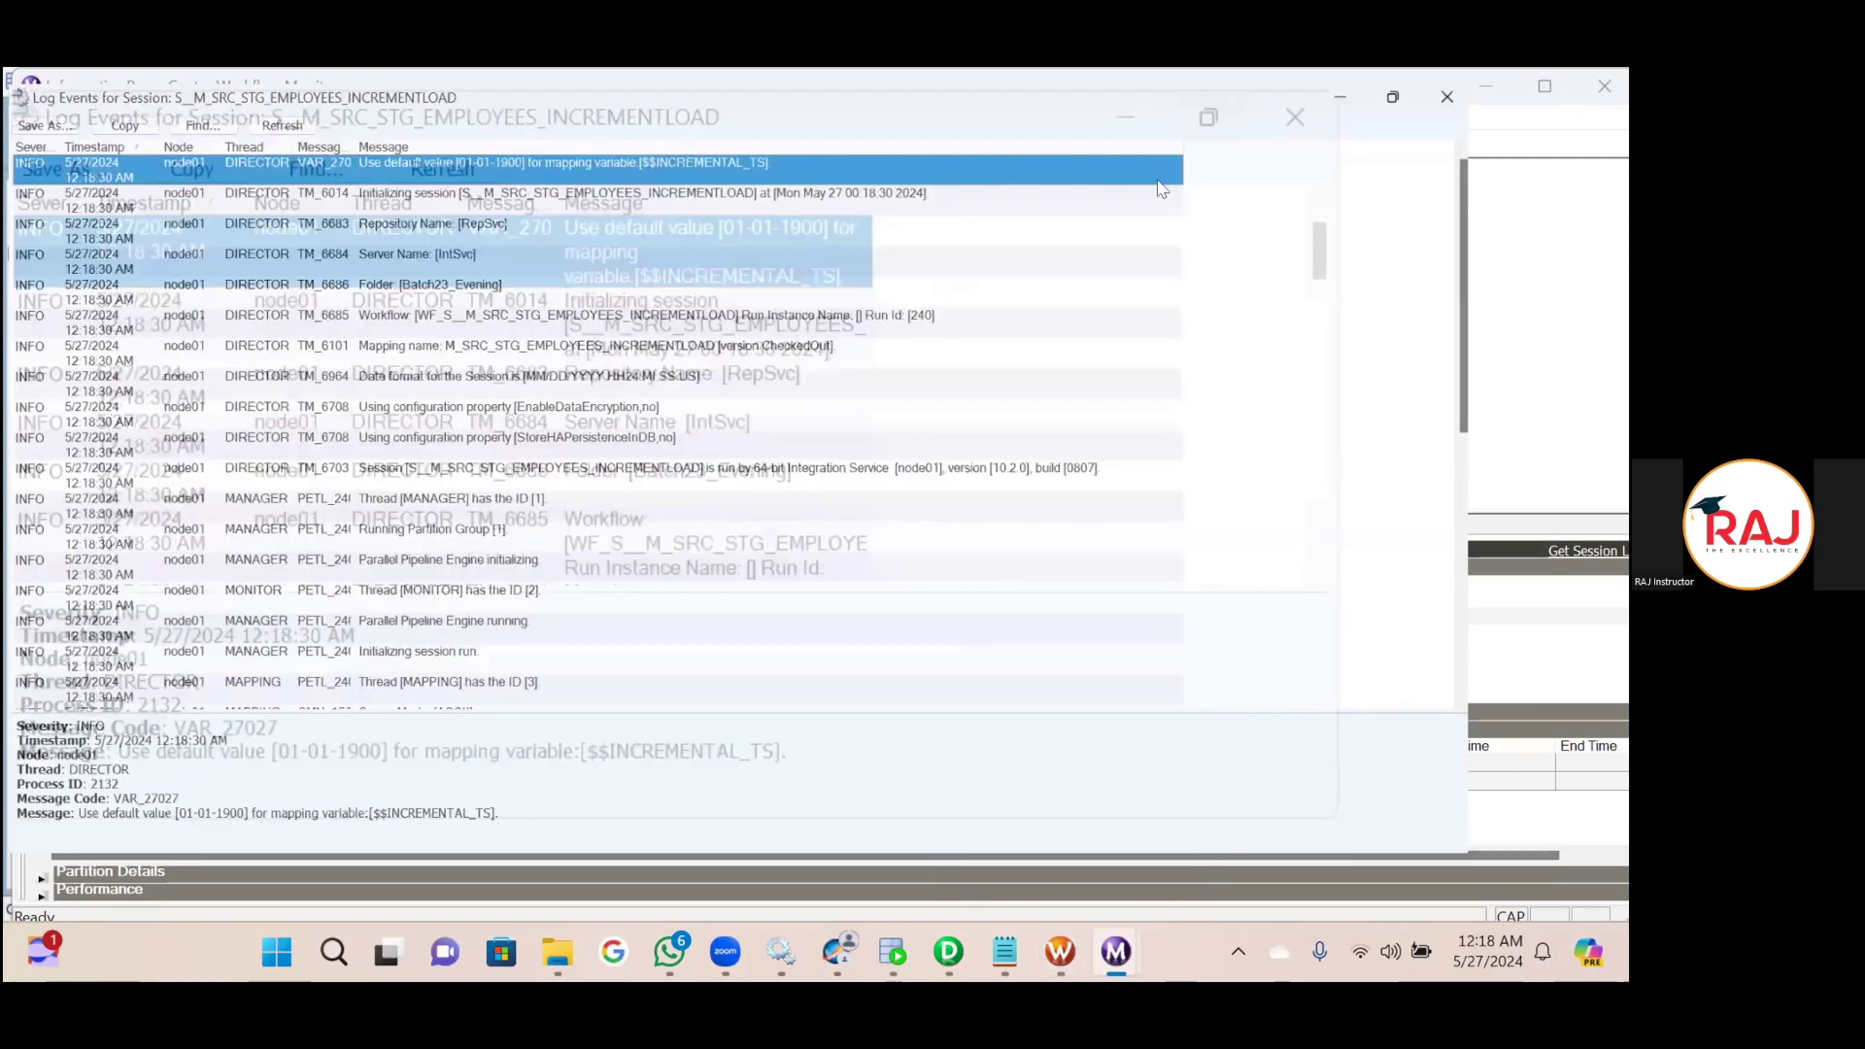
{"action": "left_click_drag", "start_coordinate": [1613, 284], "coordinate": [1607, 638]}
{"action": "left_click_drag", "start_coordinate": [1605, 797], "coordinate": [1598, 830]}
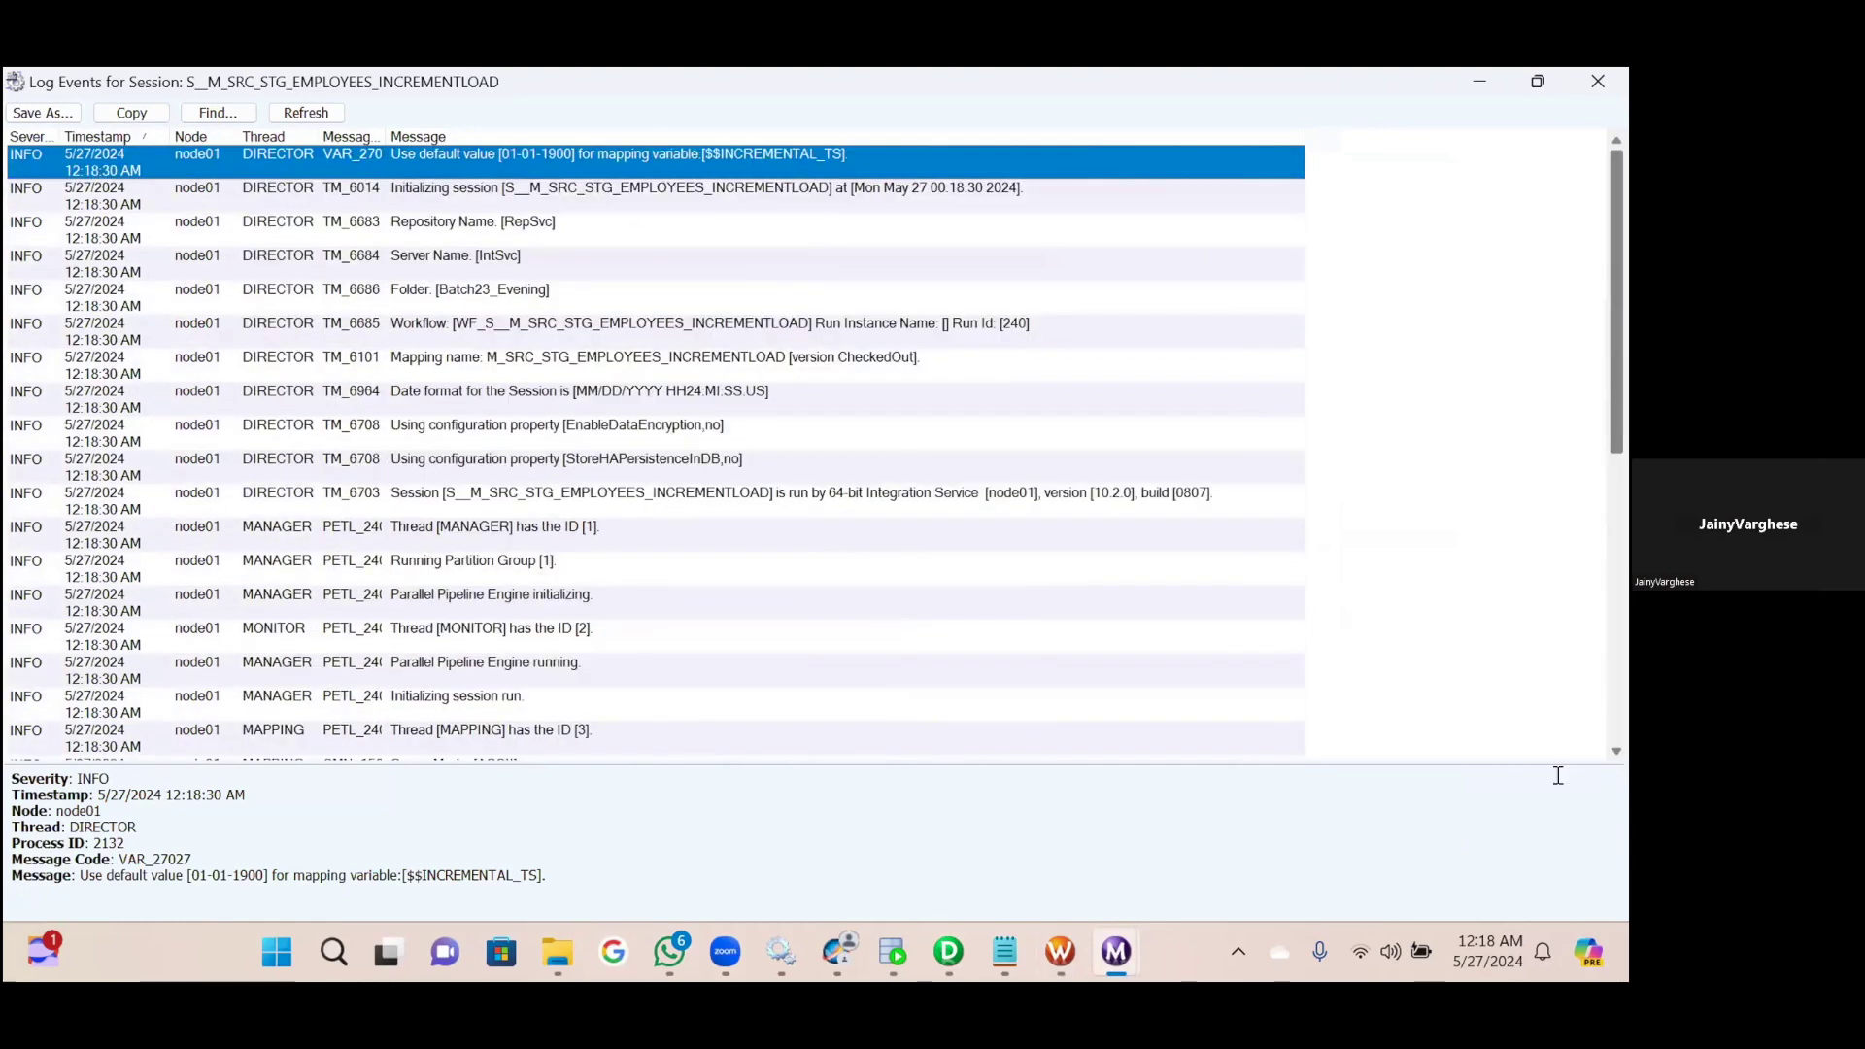
{"action": "scroll", "coordinate": [692, 620], "scroll_direction": "down", "scroll_amount": 6}
{"action": "scroll", "coordinate": [688, 622], "scroll_direction": "down", "scroll_amount": 1}
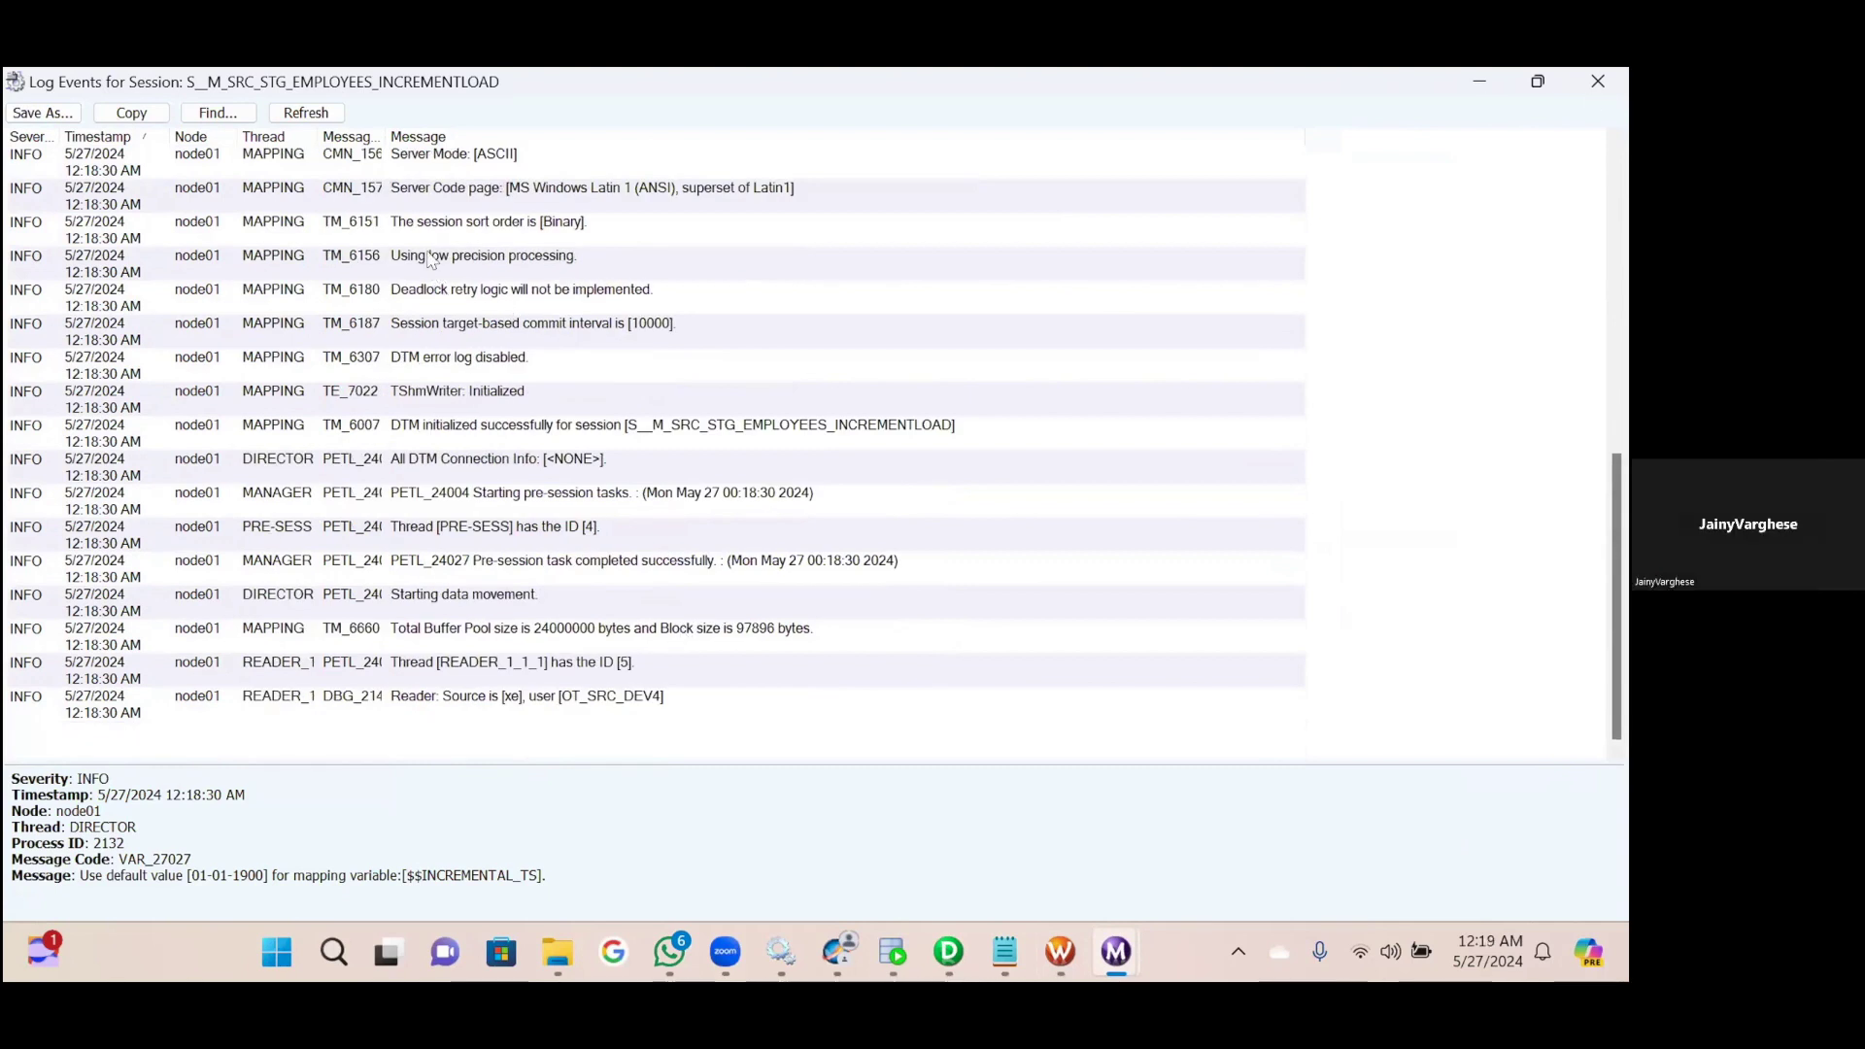
{"action": "left_click", "coordinate": [558, 431]}
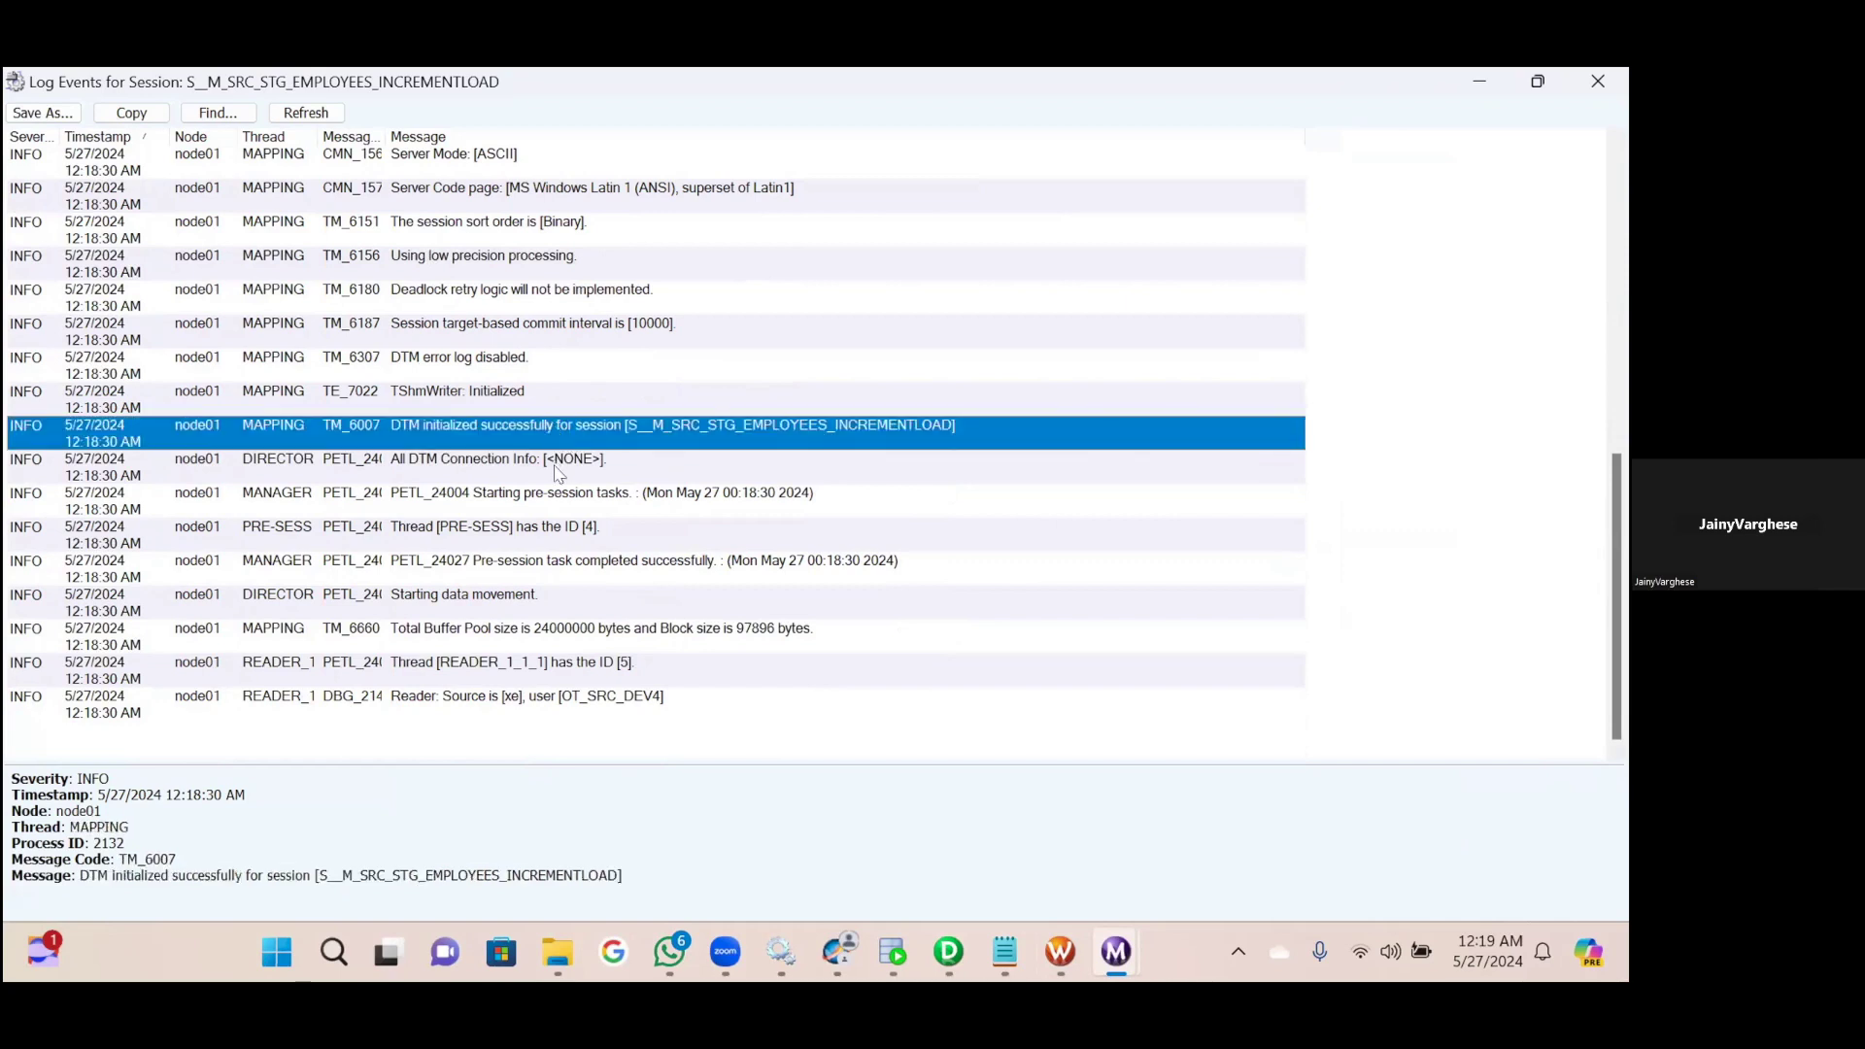
{"action": "left_click", "coordinate": [559, 473]}
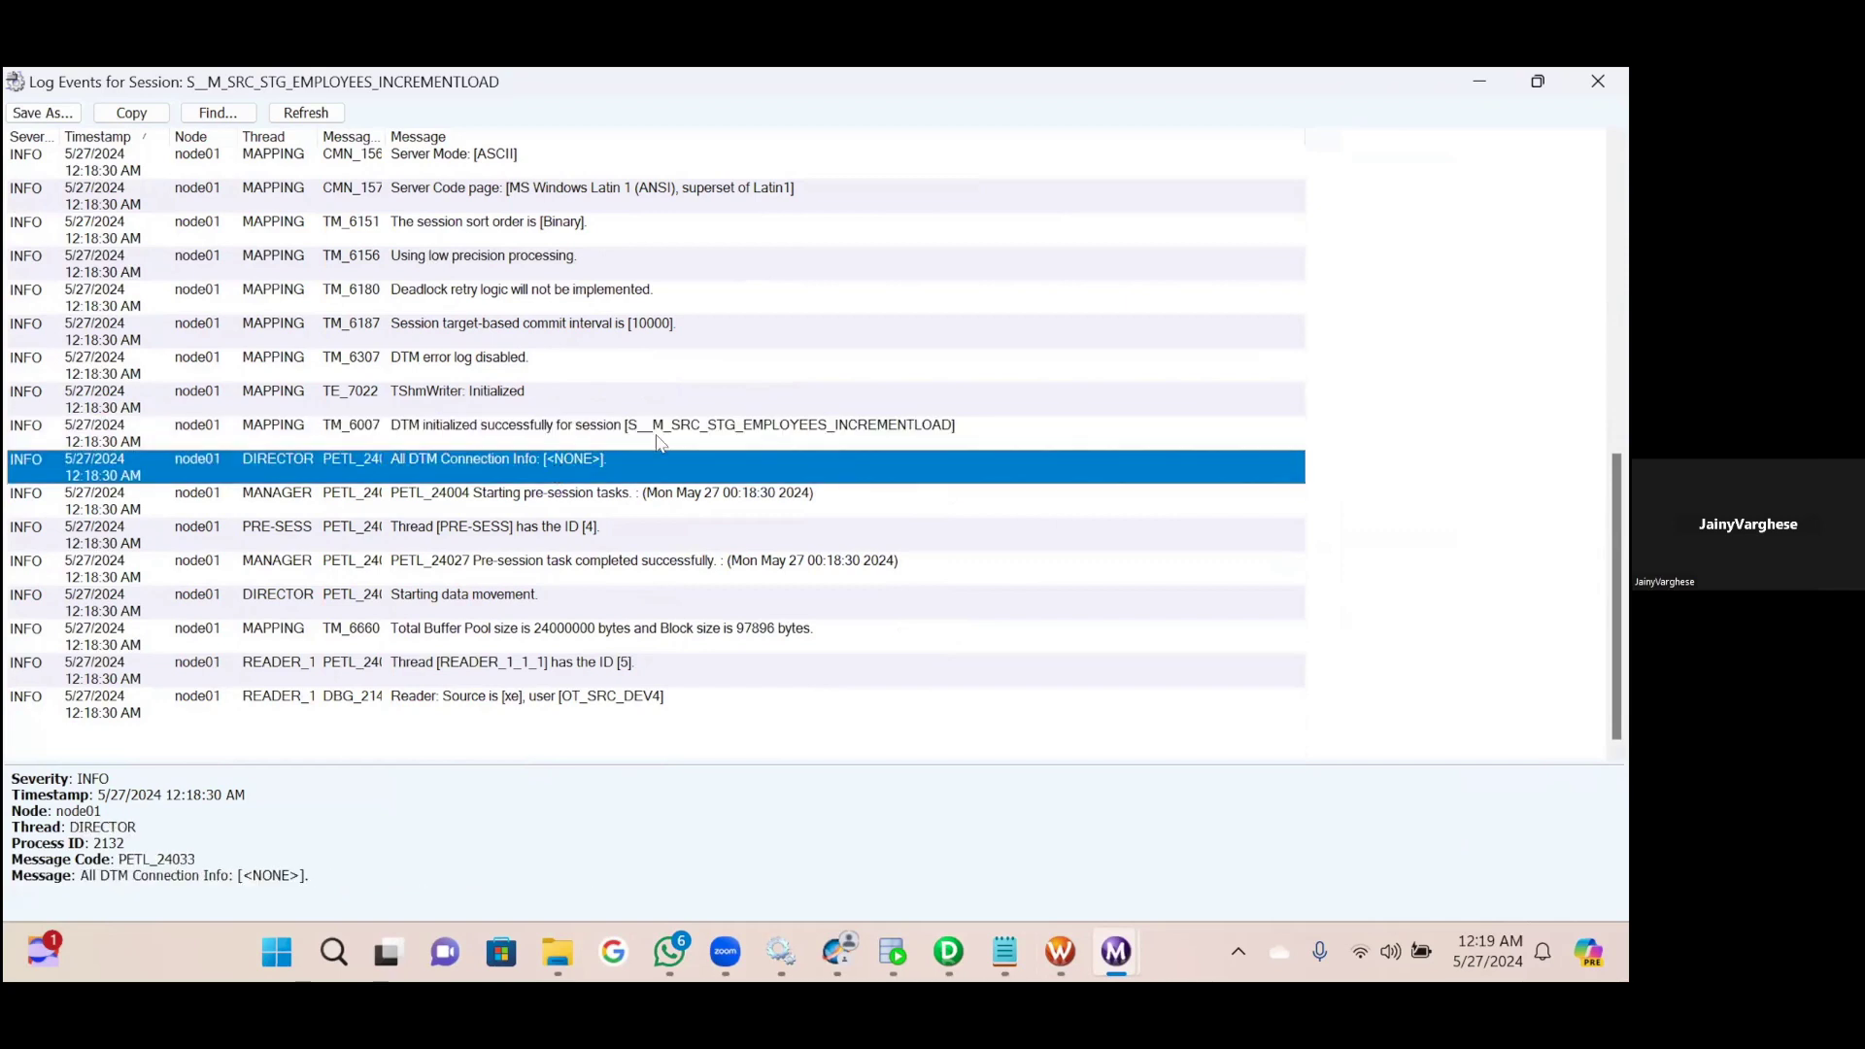
{"action": "left_click", "coordinate": [1598, 81]}
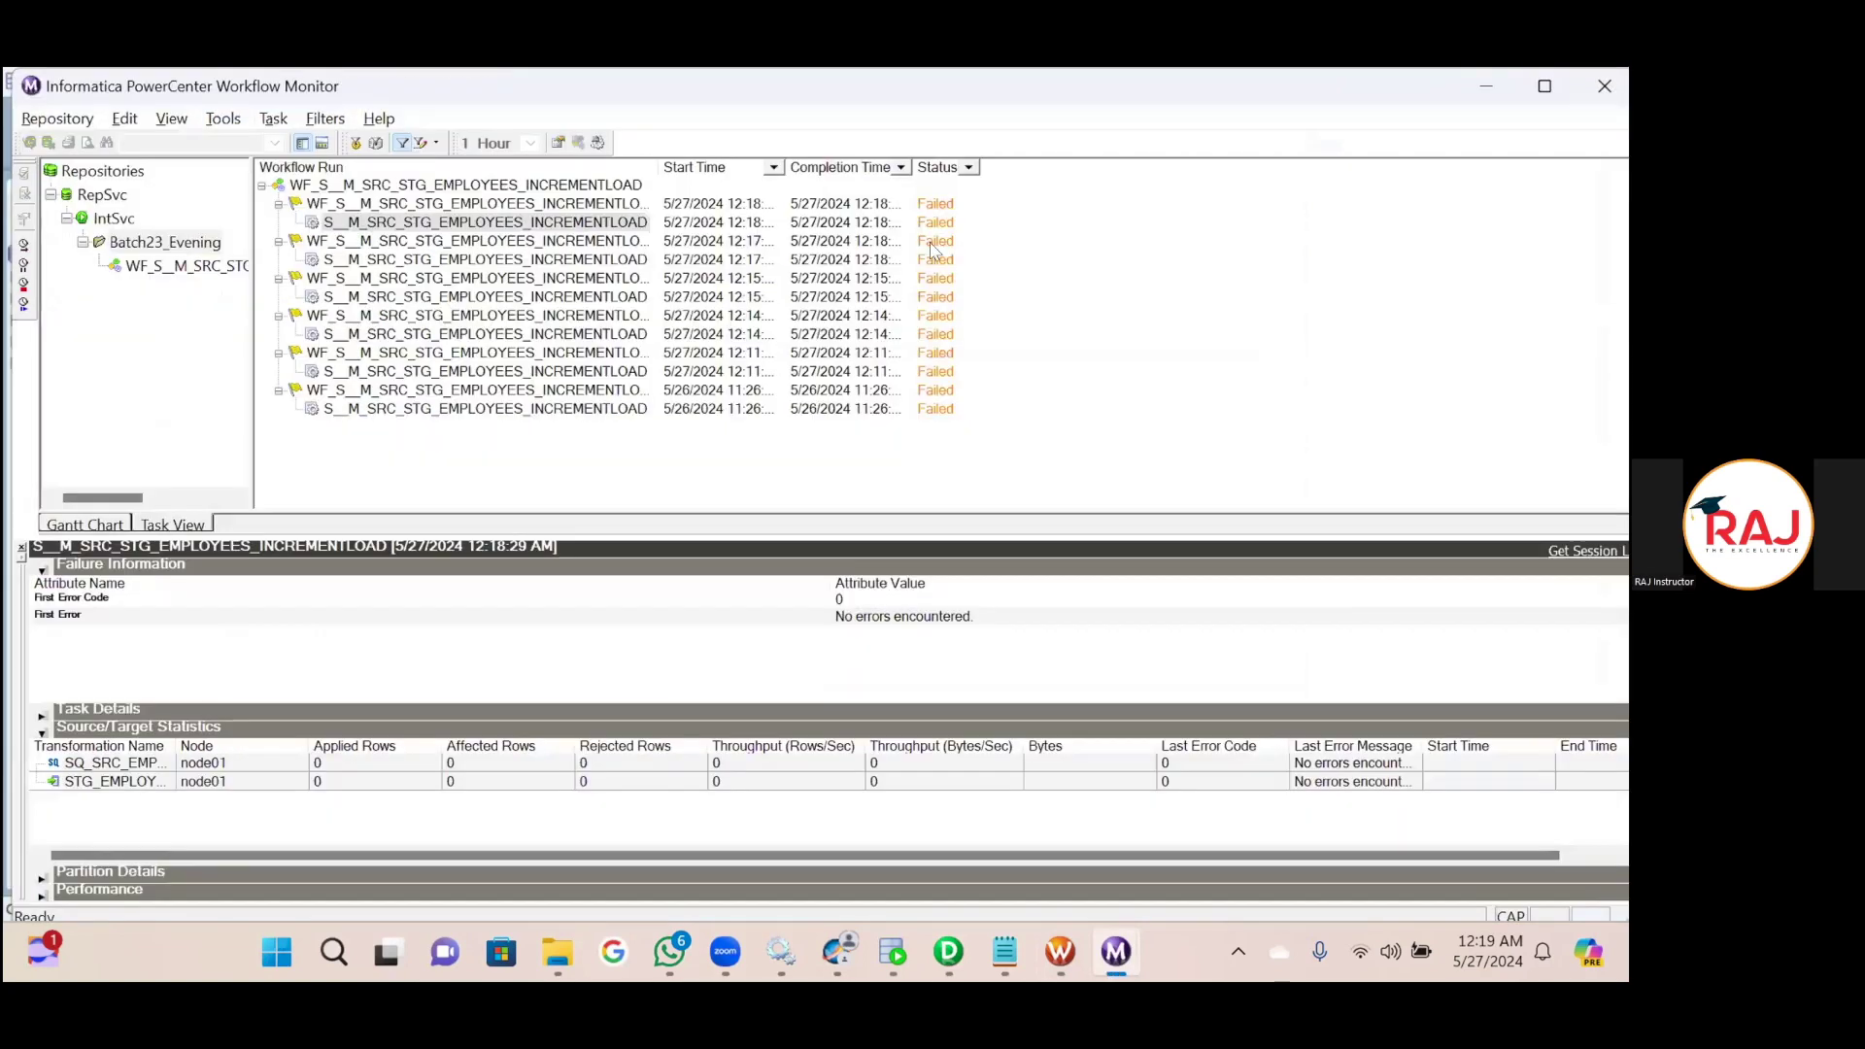
Switch to PowerCenter Designer, open the mapping M_STG_DIM_EMPLOYEES10_SCD_TYPE1, and hide the output window to enlarge the workspace.
{"action": "left_click", "coordinate": [970, 960]}
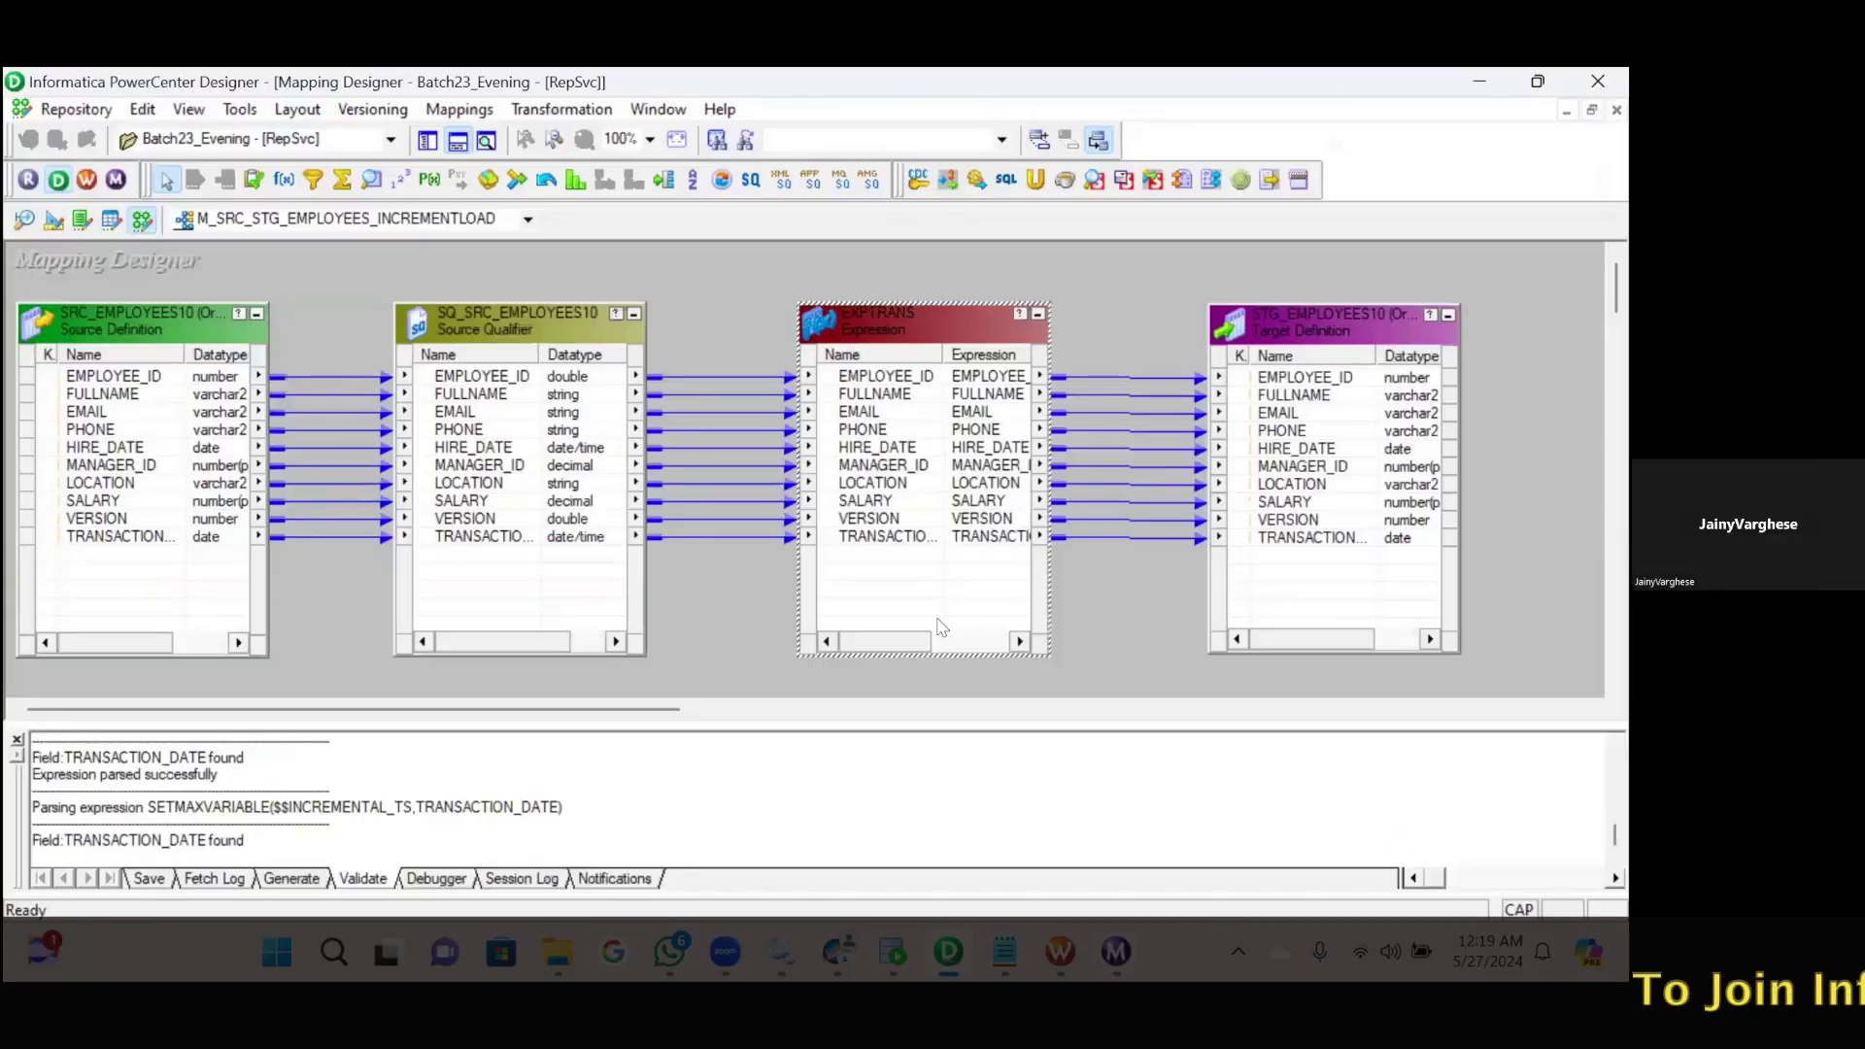
{"action": "left_click", "coordinate": [407, 219]}
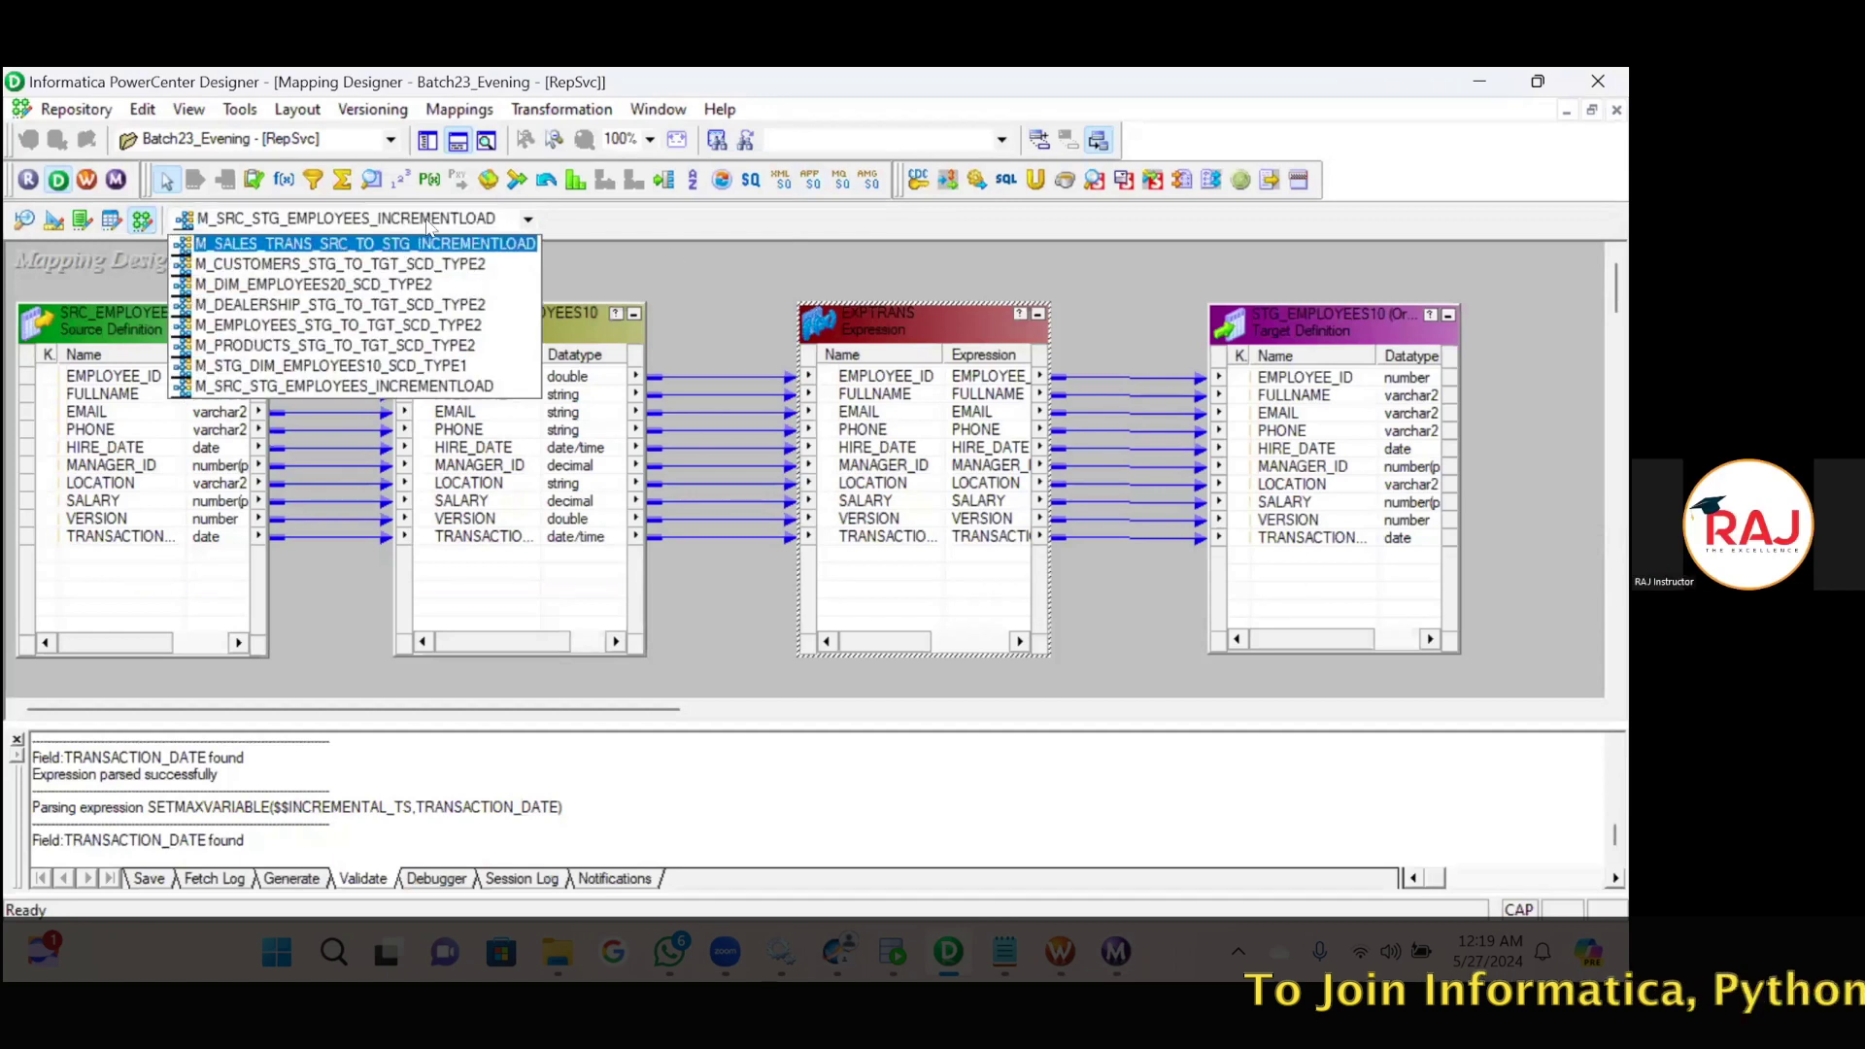
{"action": "left_click", "coordinate": [379, 366]}
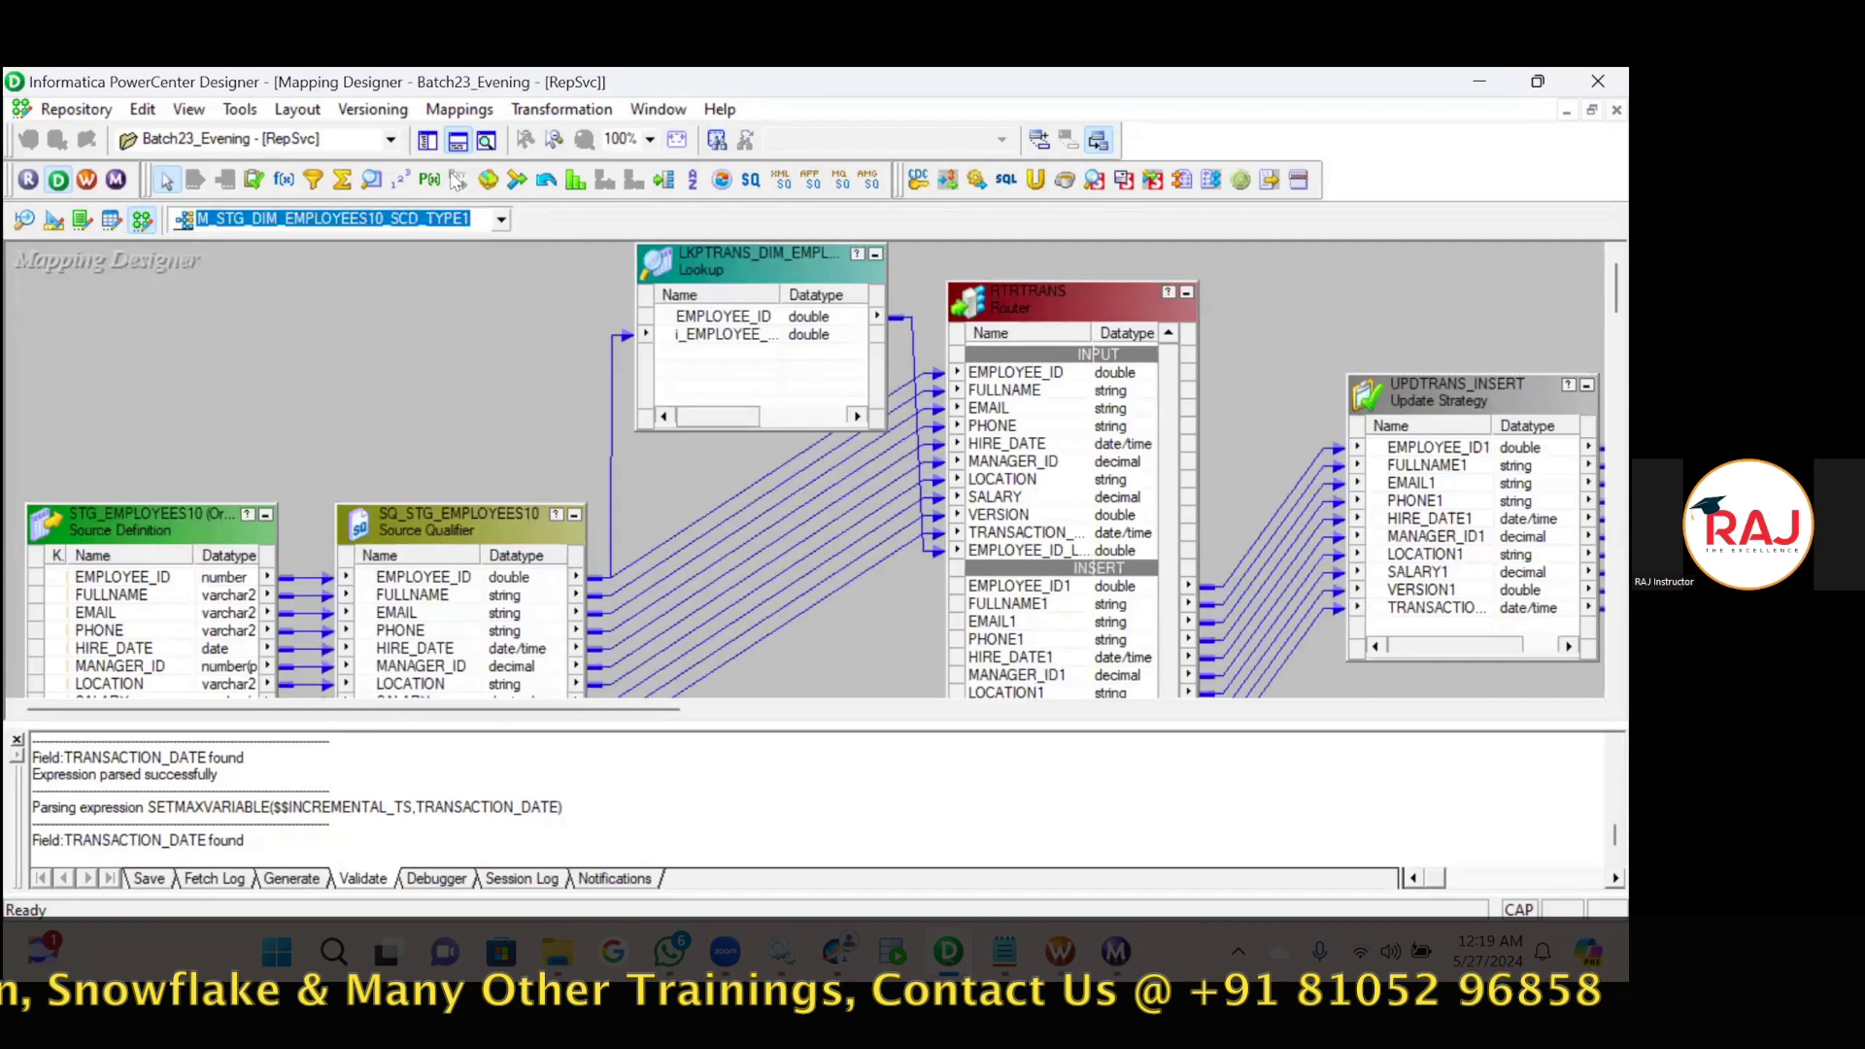
{"action": "left_click", "coordinate": [456, 141]}
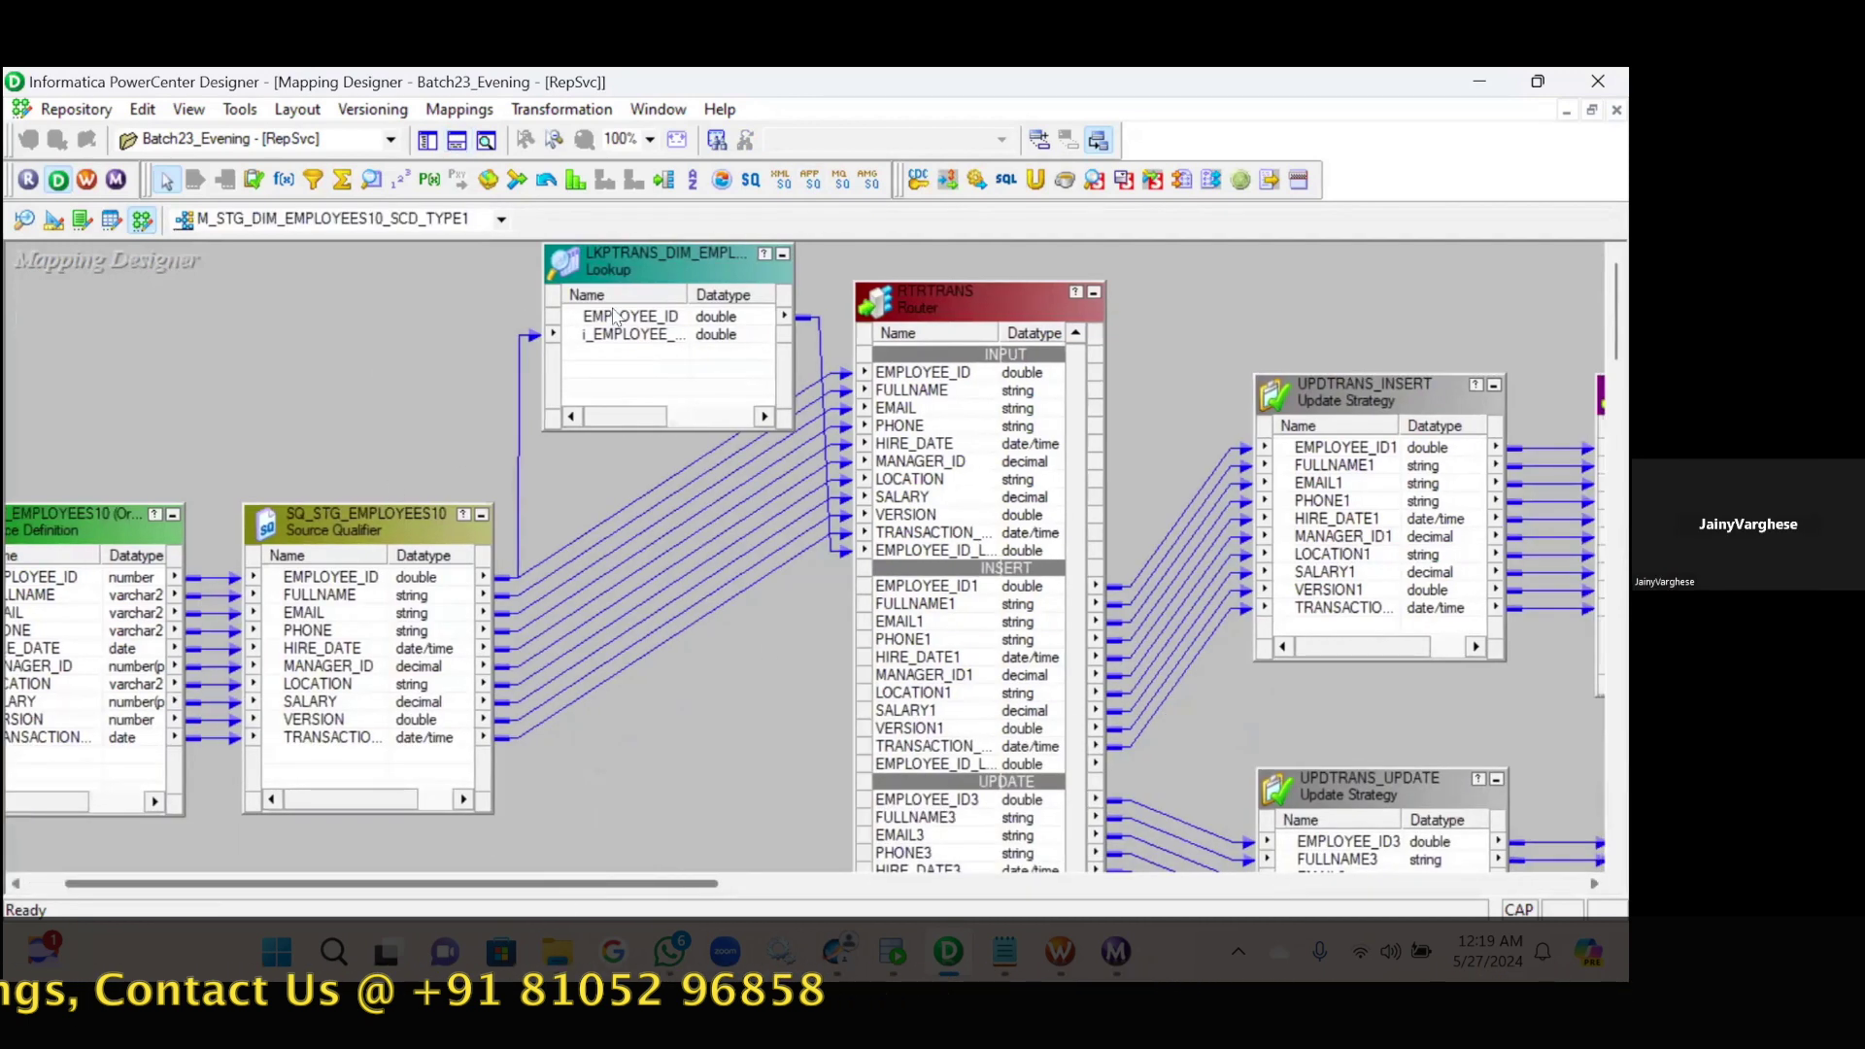
Review the update strategy expressions in the properties of UPDTRANS_INSERT and UPDTRANS_UPDATE, and close the transformation editor.
{"action": "left_click", "coordinate": [1369, 483]}
{"action": "double_click", "coordinate": [1370, 484]}
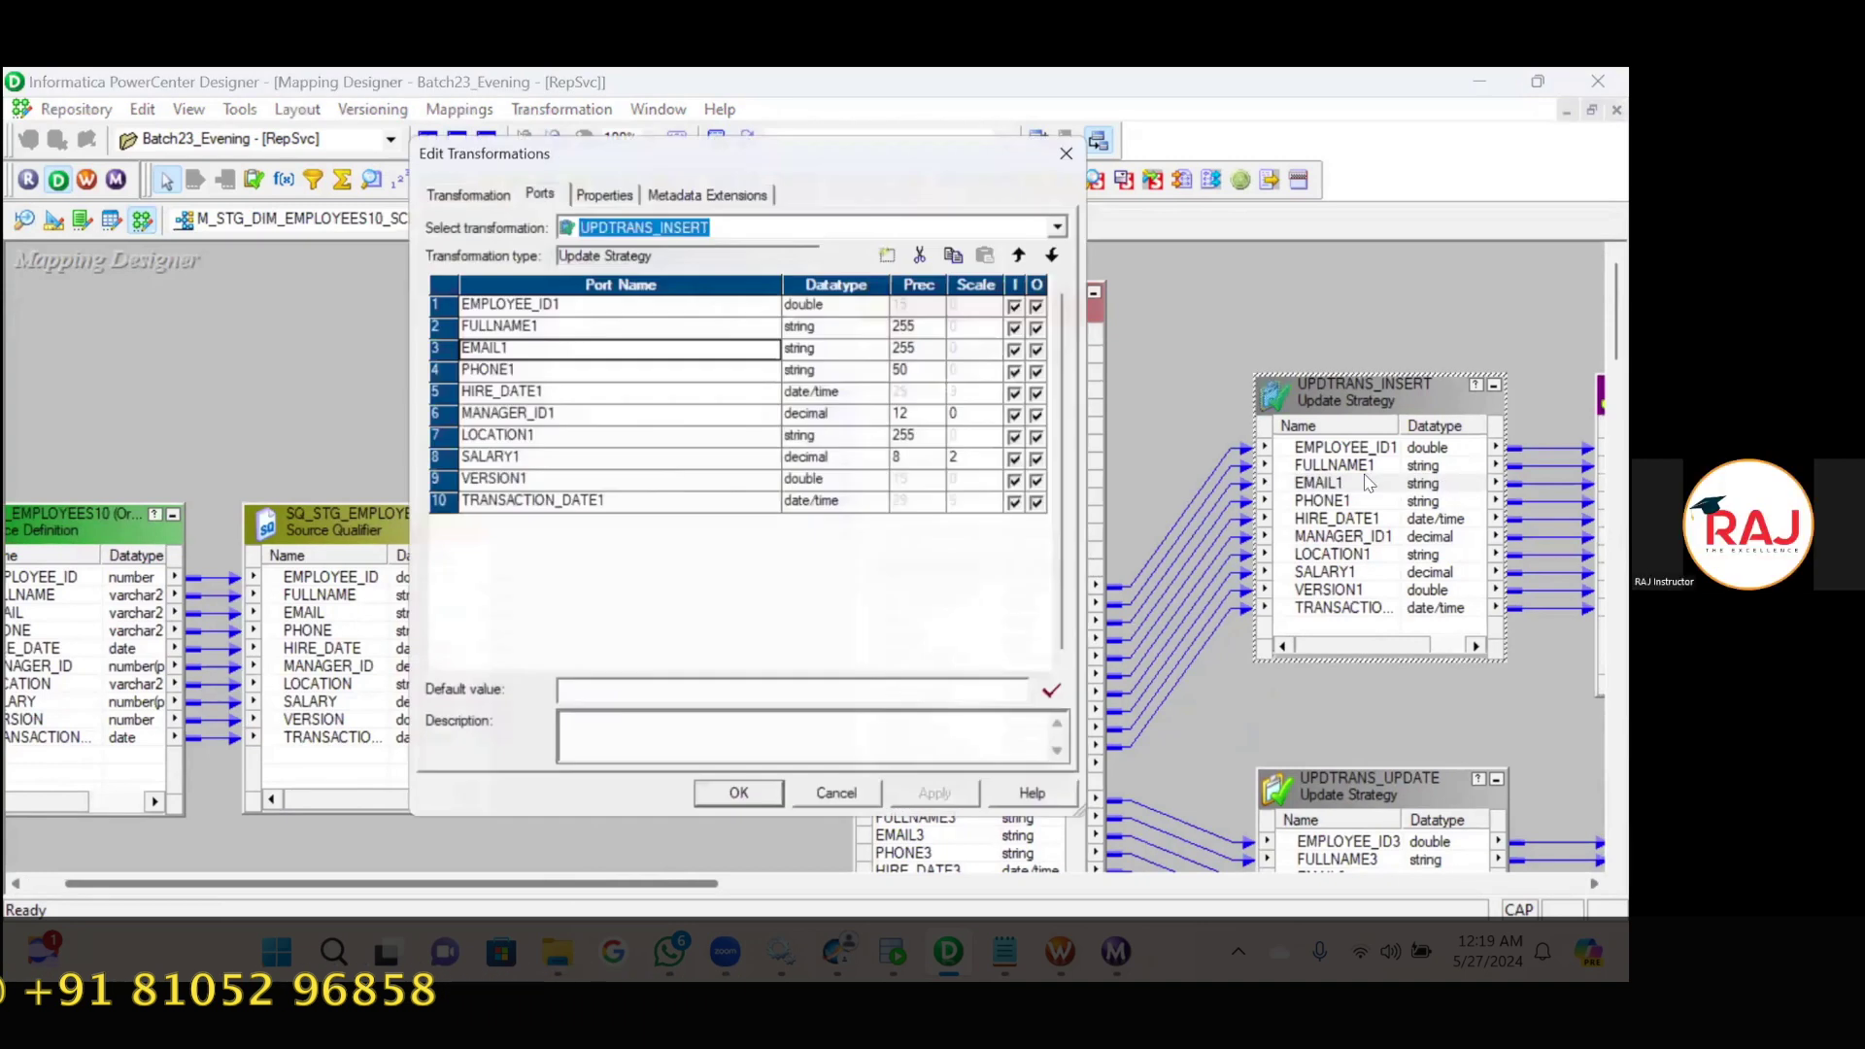
{"action": "left_click", "coordinate": [595, 186]}
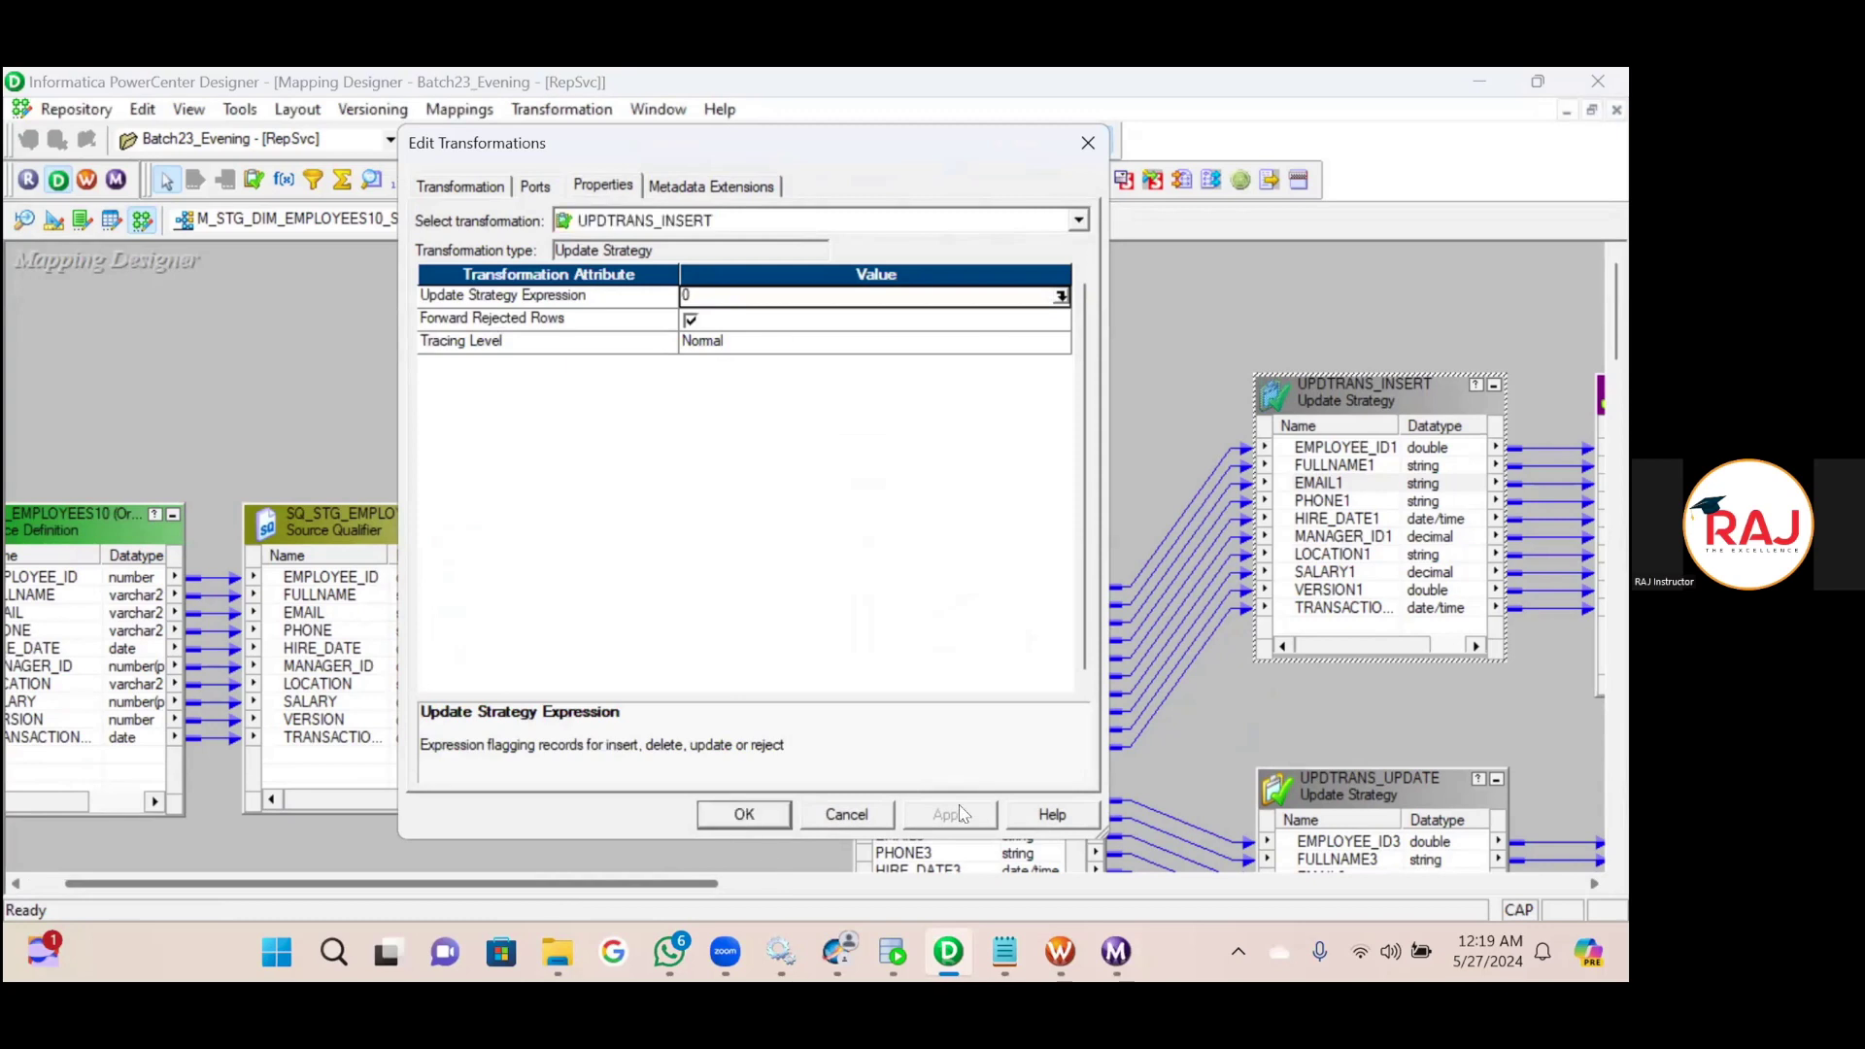
{"action": "left_click", "coordinate": [1390, 775]}
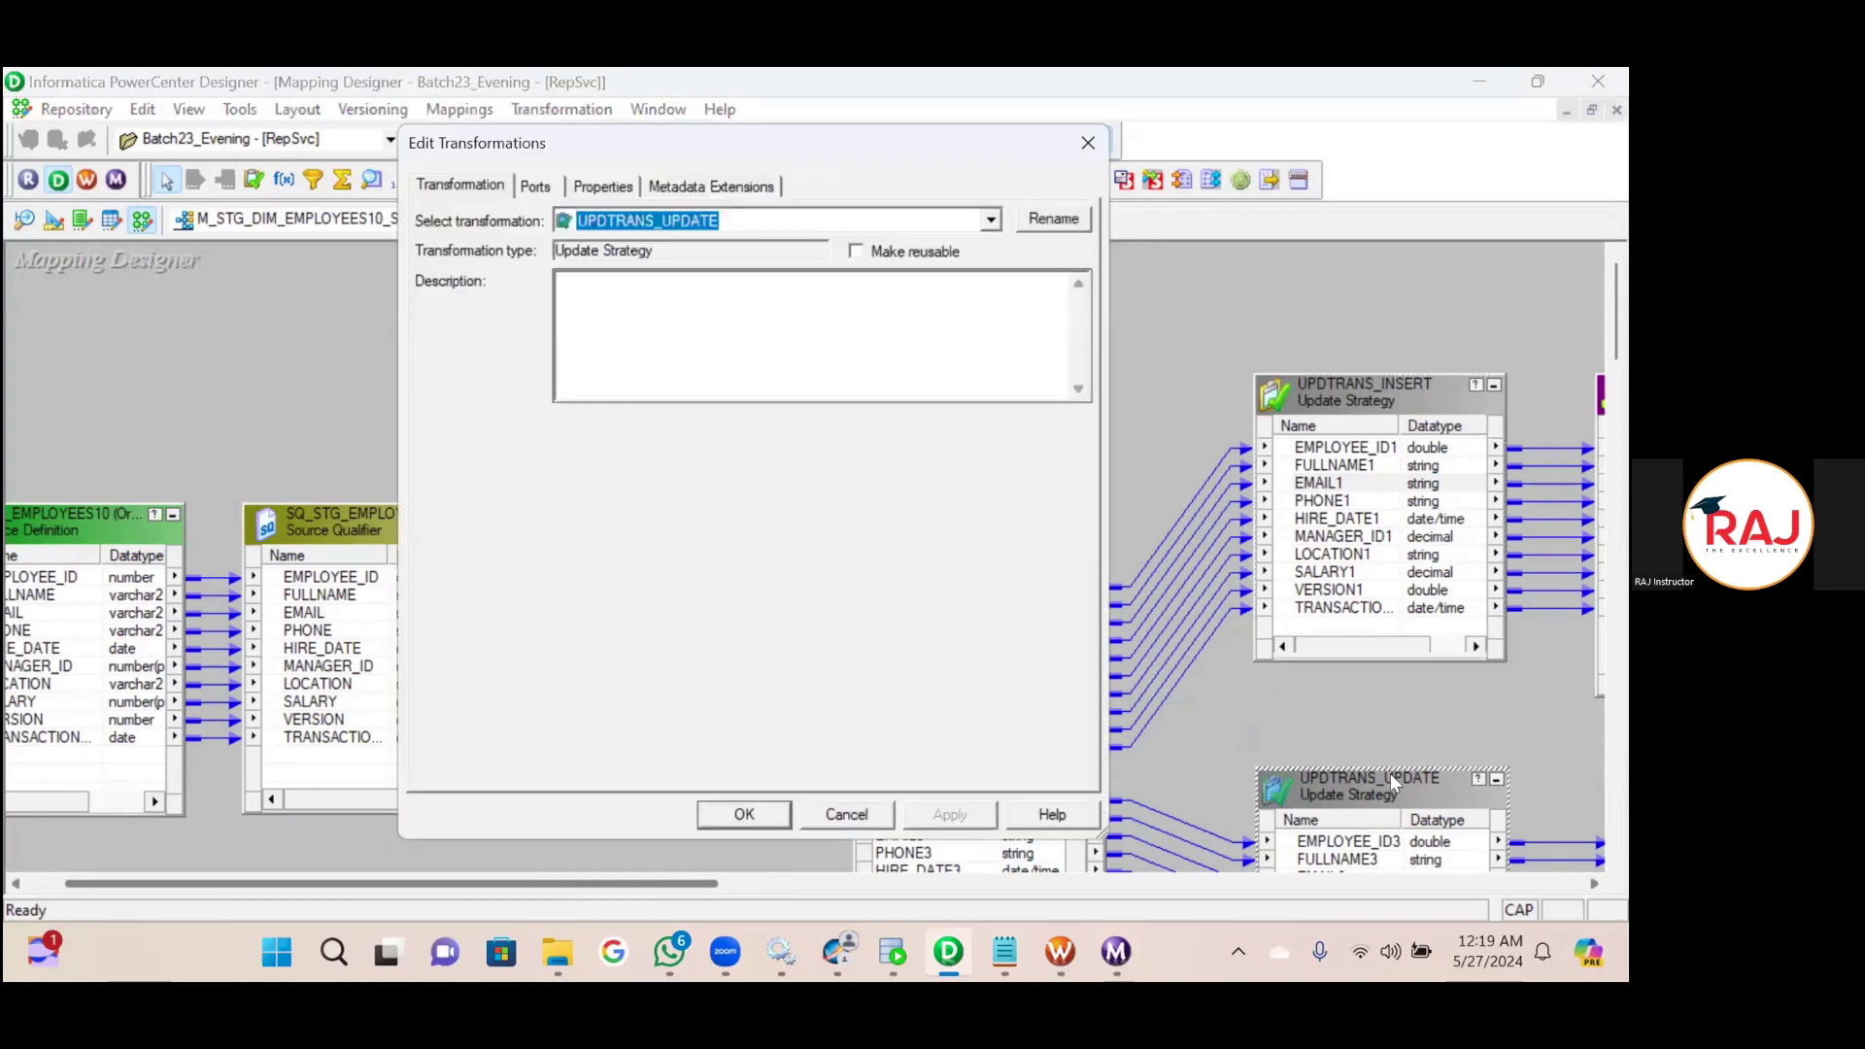
{"action": "left_click", "coordinate": [603, 187]}
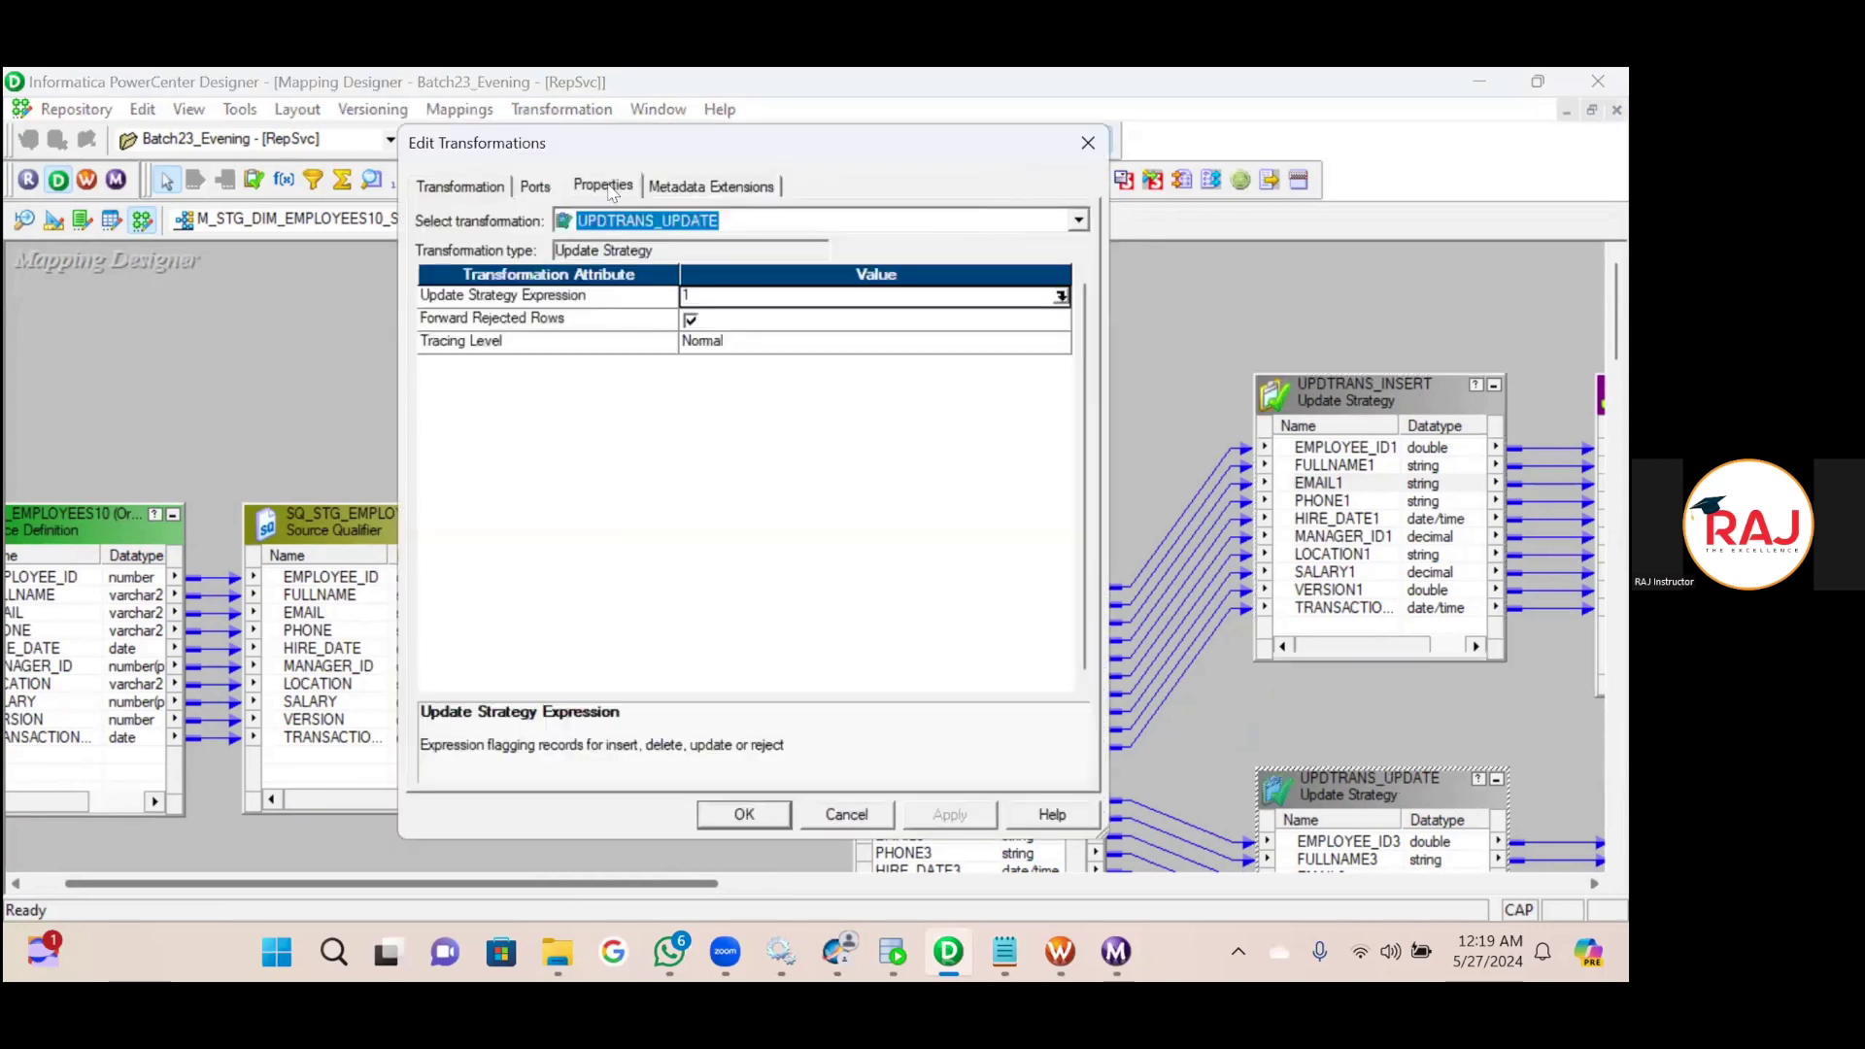
{"action": "left_click", "coordinate": [744, 814]}
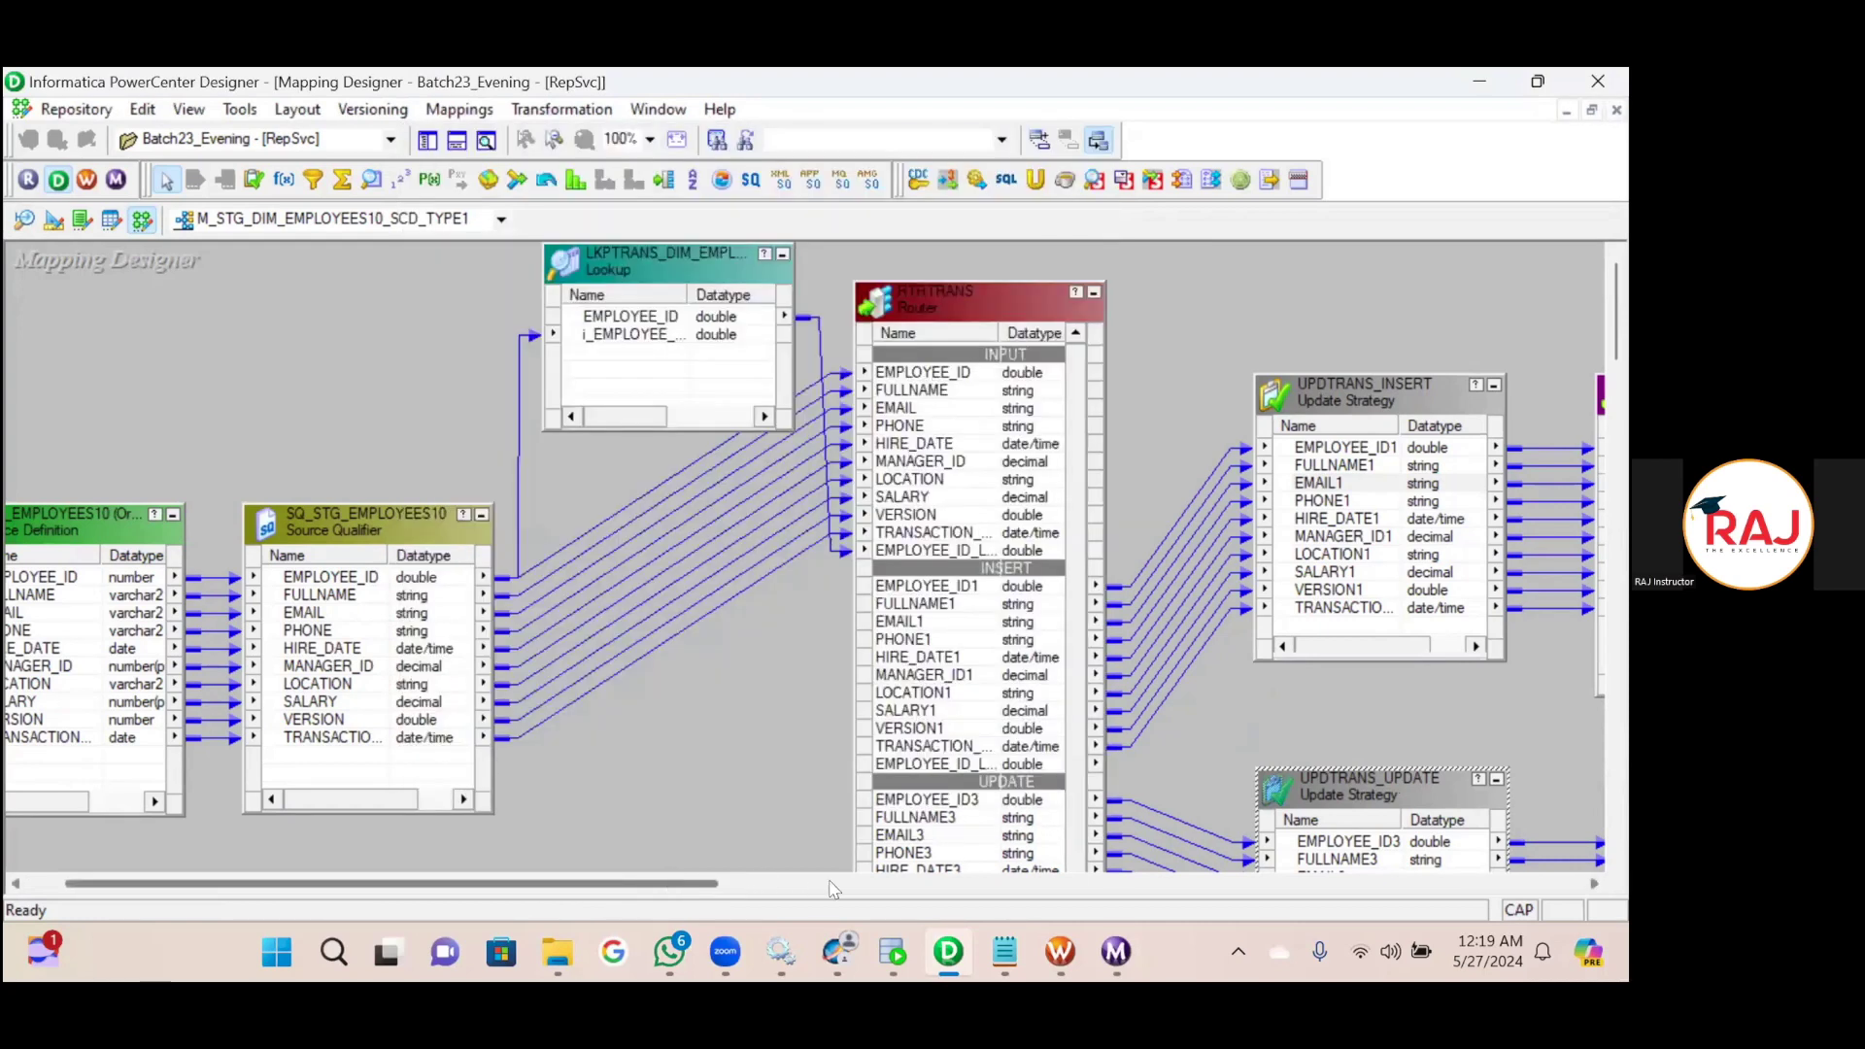
Look over the mapping's target definitions and examine the group filter conditions of the router RTRTRANS.
{"action": "scroll", "coordinate": [719, 883], "scroll_direction": "right", "scroll_amount": 3}
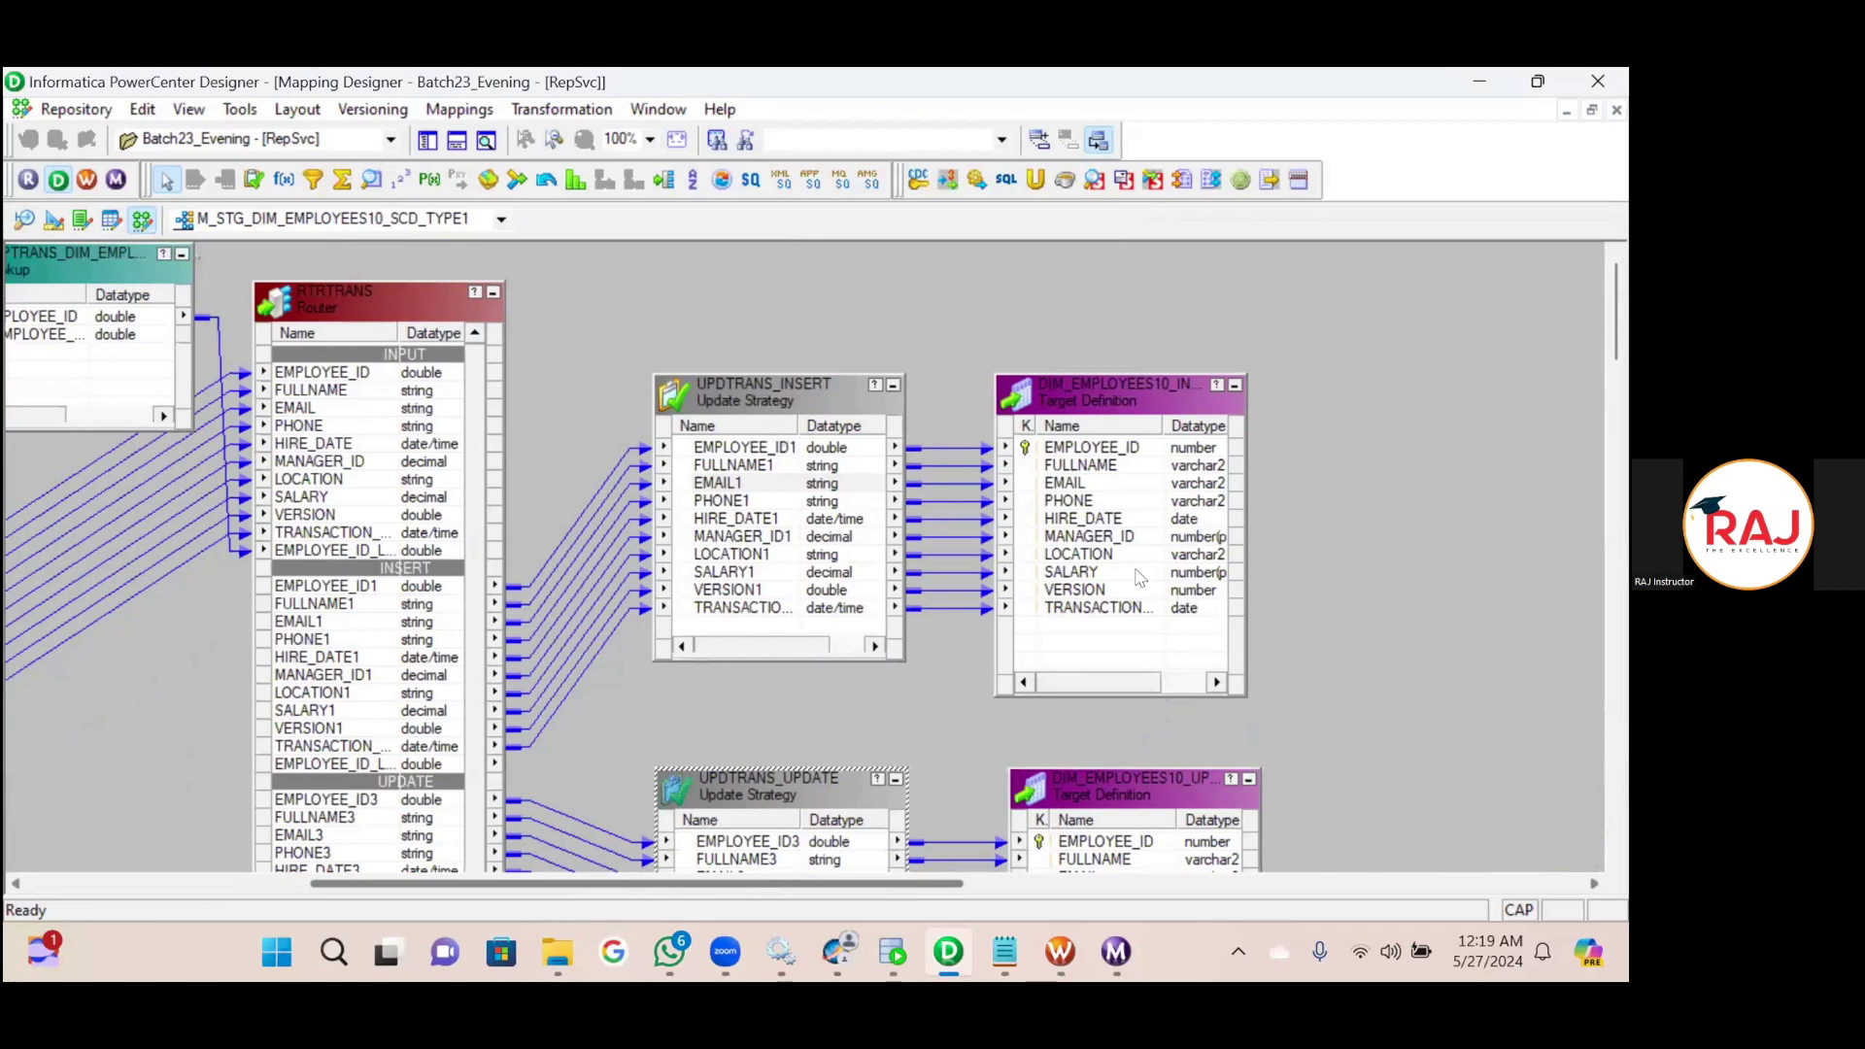
{"action": "scroll", "coordinate": [738, 885], "scroll_direction": "right", "scroll_amount": 3}
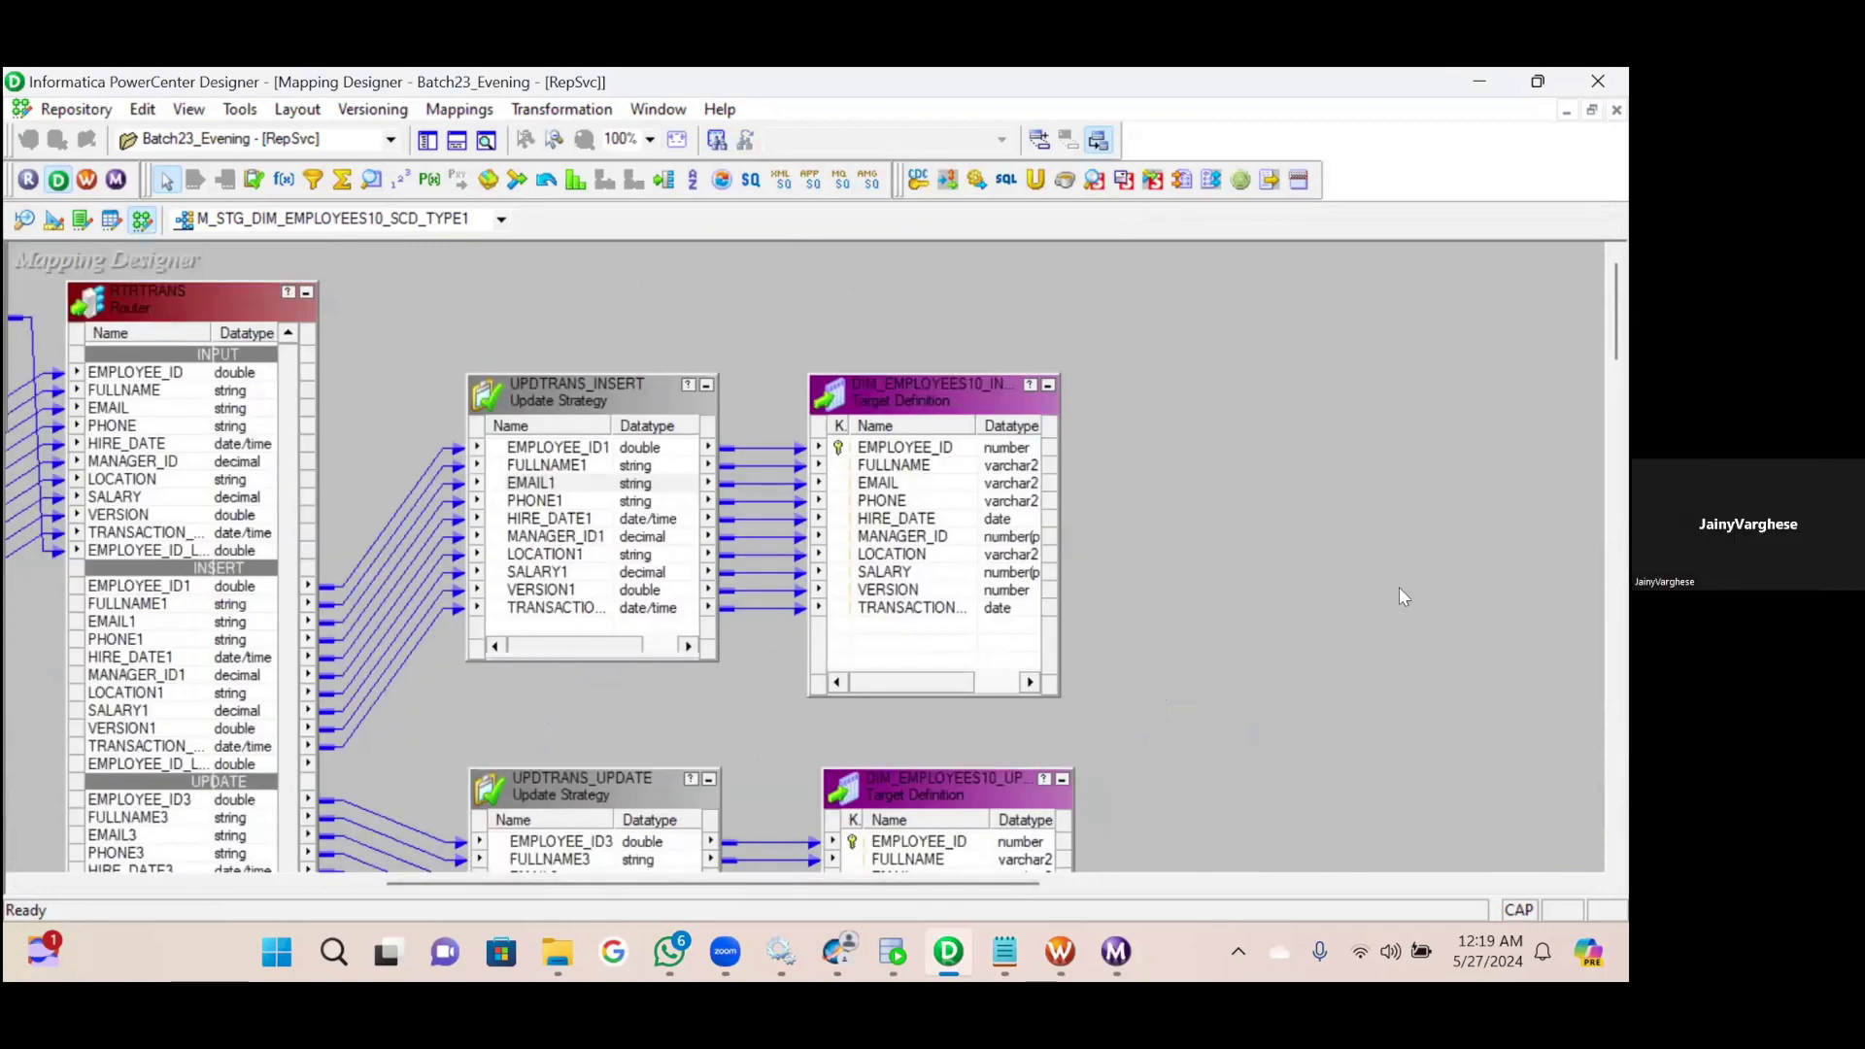
{"action": "scroll", "coordinate": [1402, 597], "scroll_direction": "down", "scroll_amount": 3}
{"action": "double_click", "coordinate": [180, 462]}
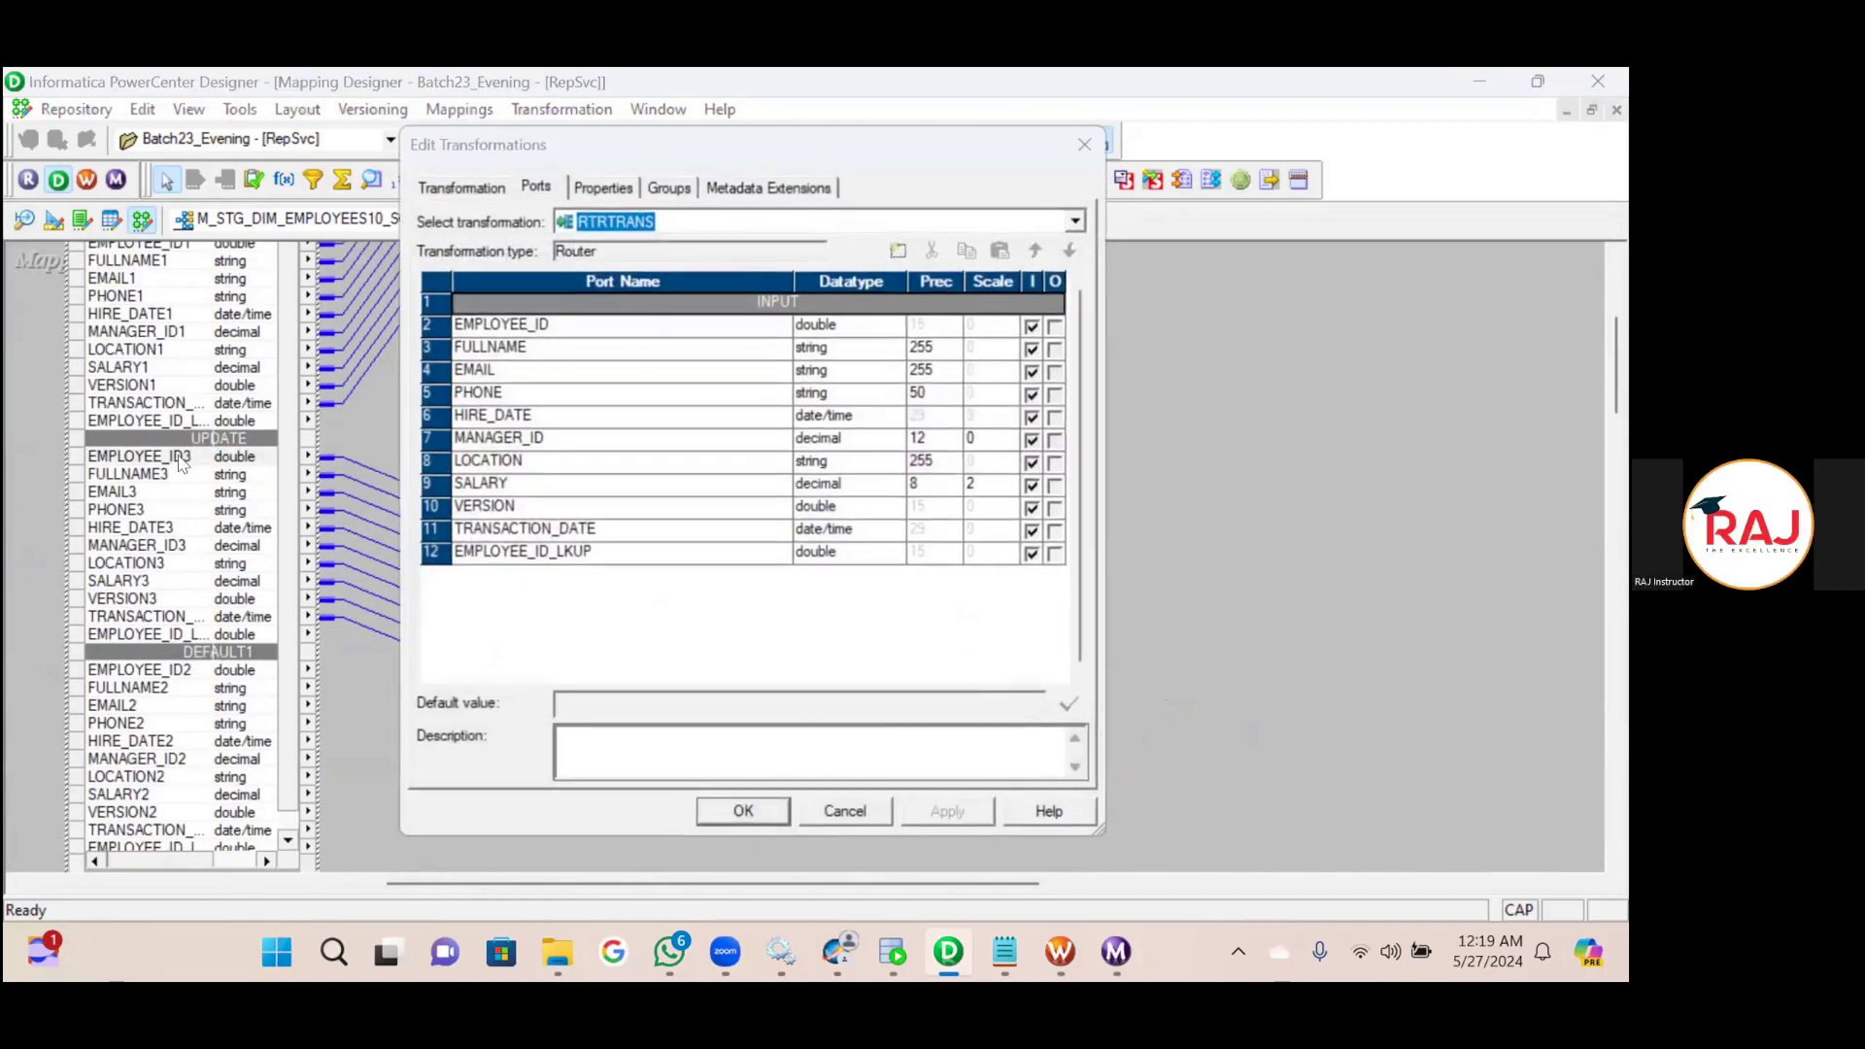
{"action": "left_click", "coordinate": [664, 186]}
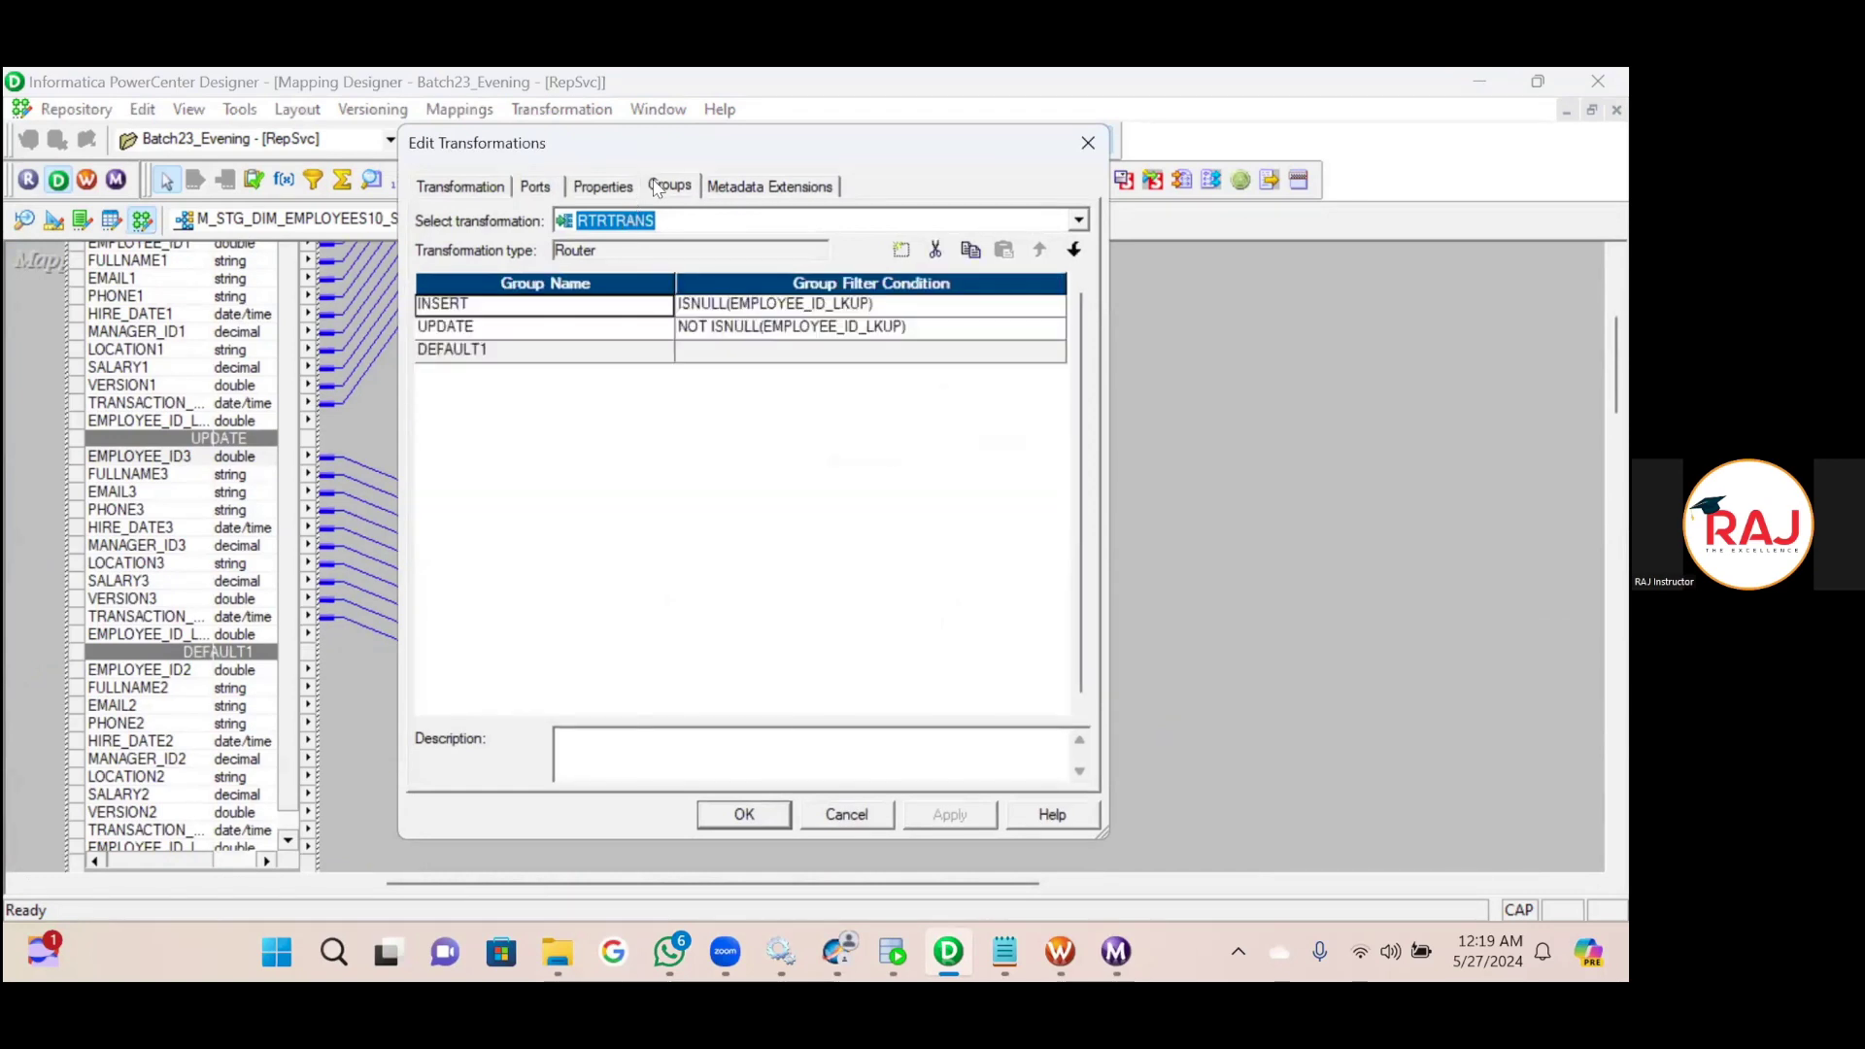
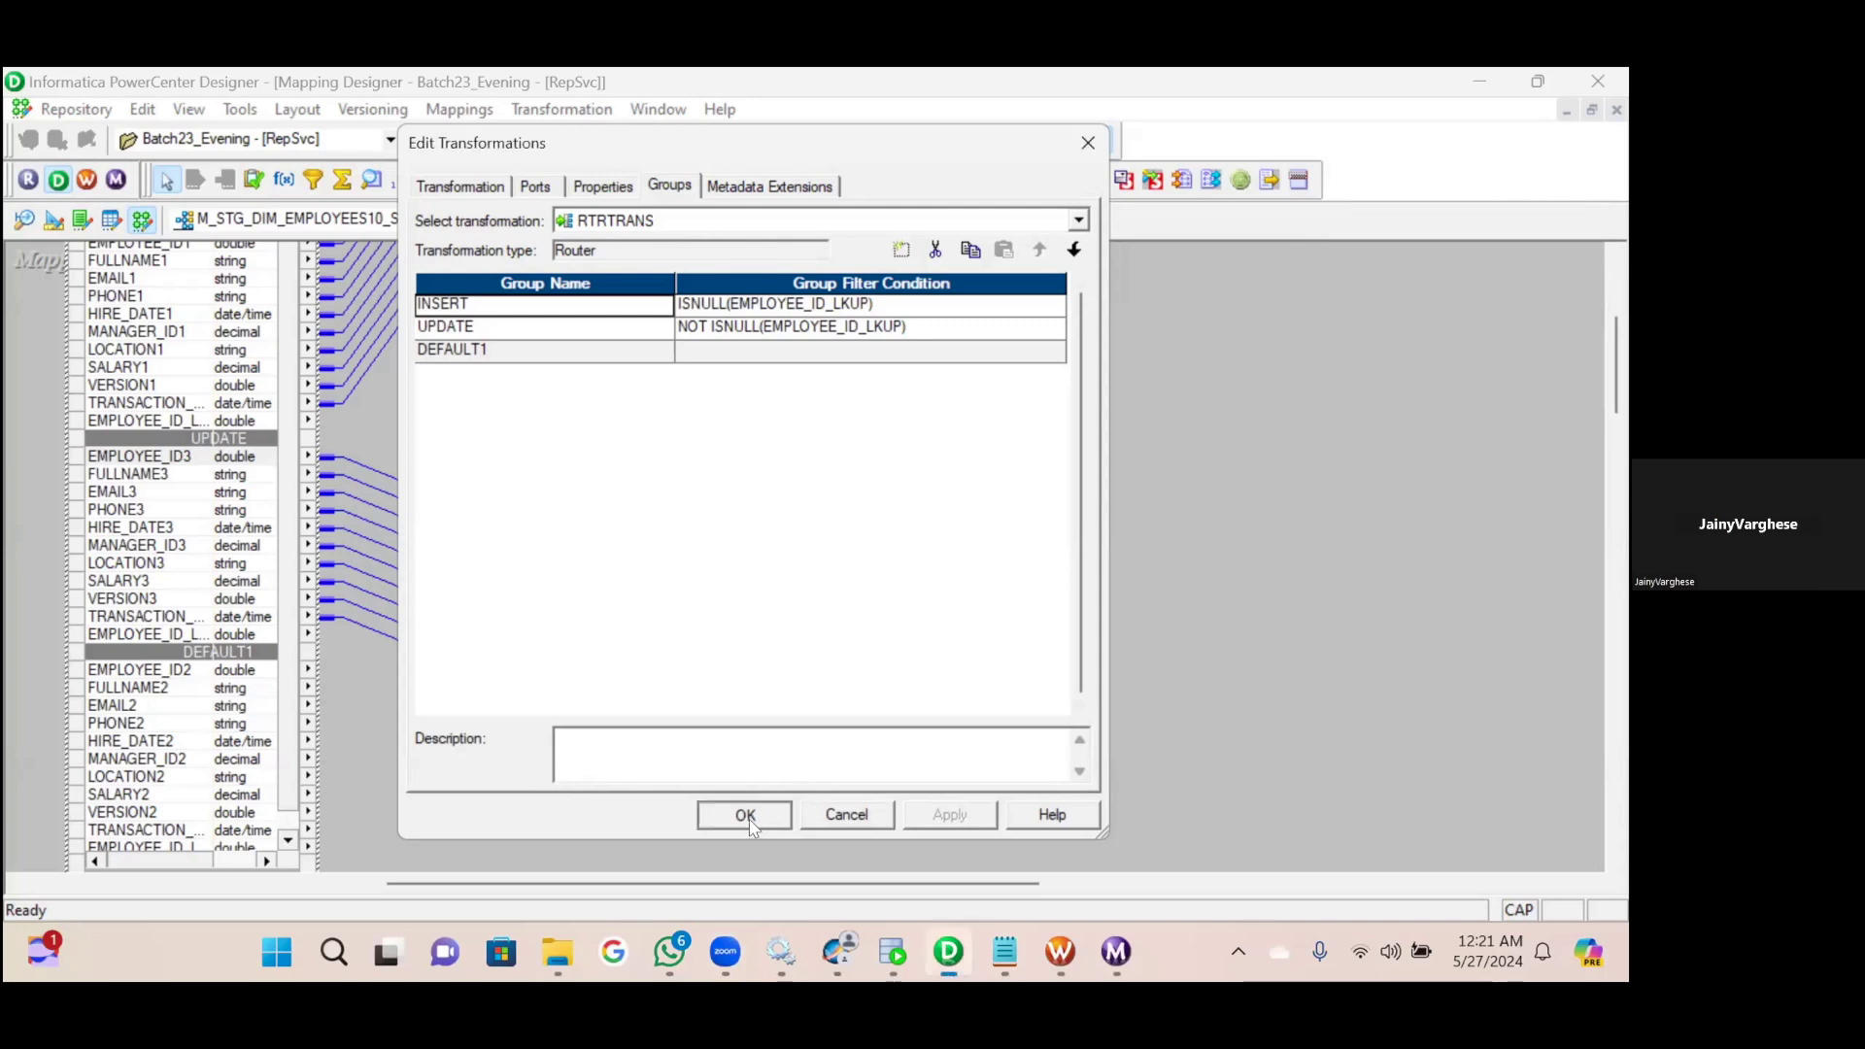
Review the lookup condition of LKPTRANS_DIM_EMPLOYEES10 in the mapping and close the transformation editor.
{"action": "left_click_drag", "start_coordinate": [882, 883], "coordinate": [646, 883]}
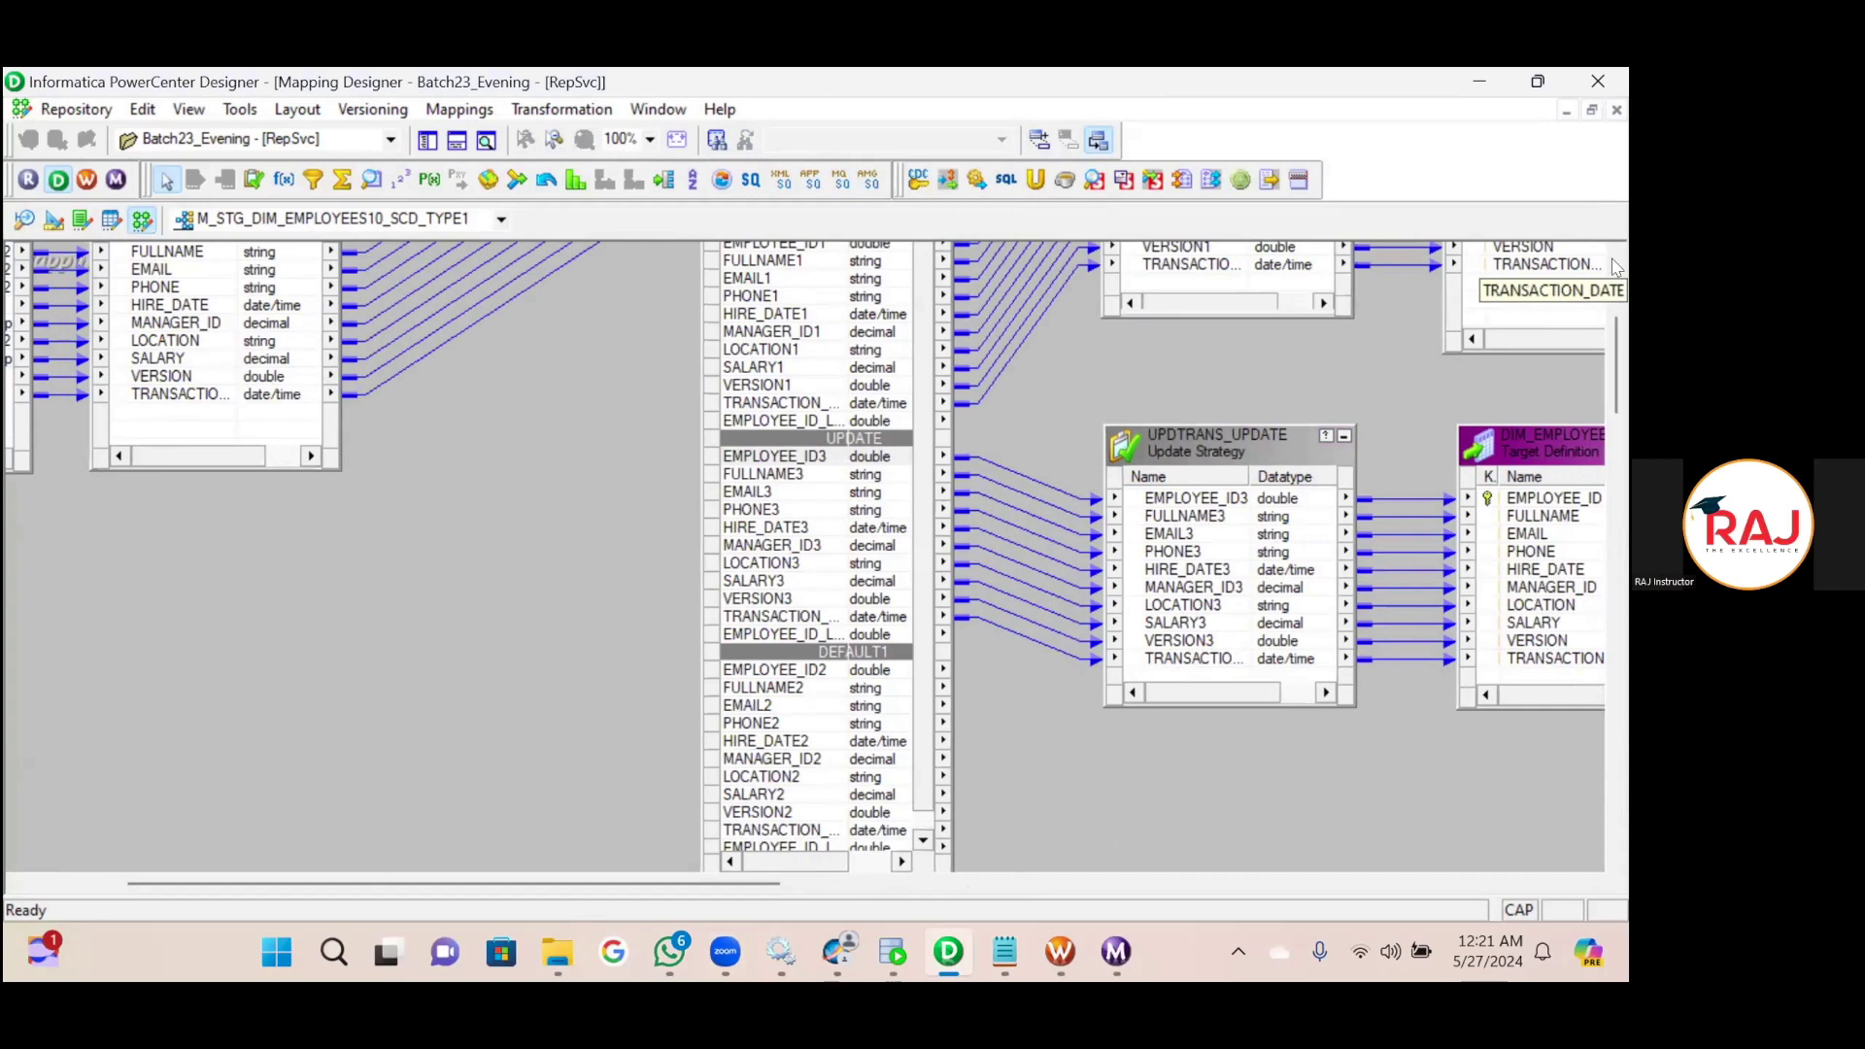
{"action": "scroll", "coordinate": [1615, 267], "scroll_direction": "up", "scroll_amount": 3}
{"action": "scroll", "coordinate": [1615, 267], "scroll_direction": "up", "scroll_amount": 3}
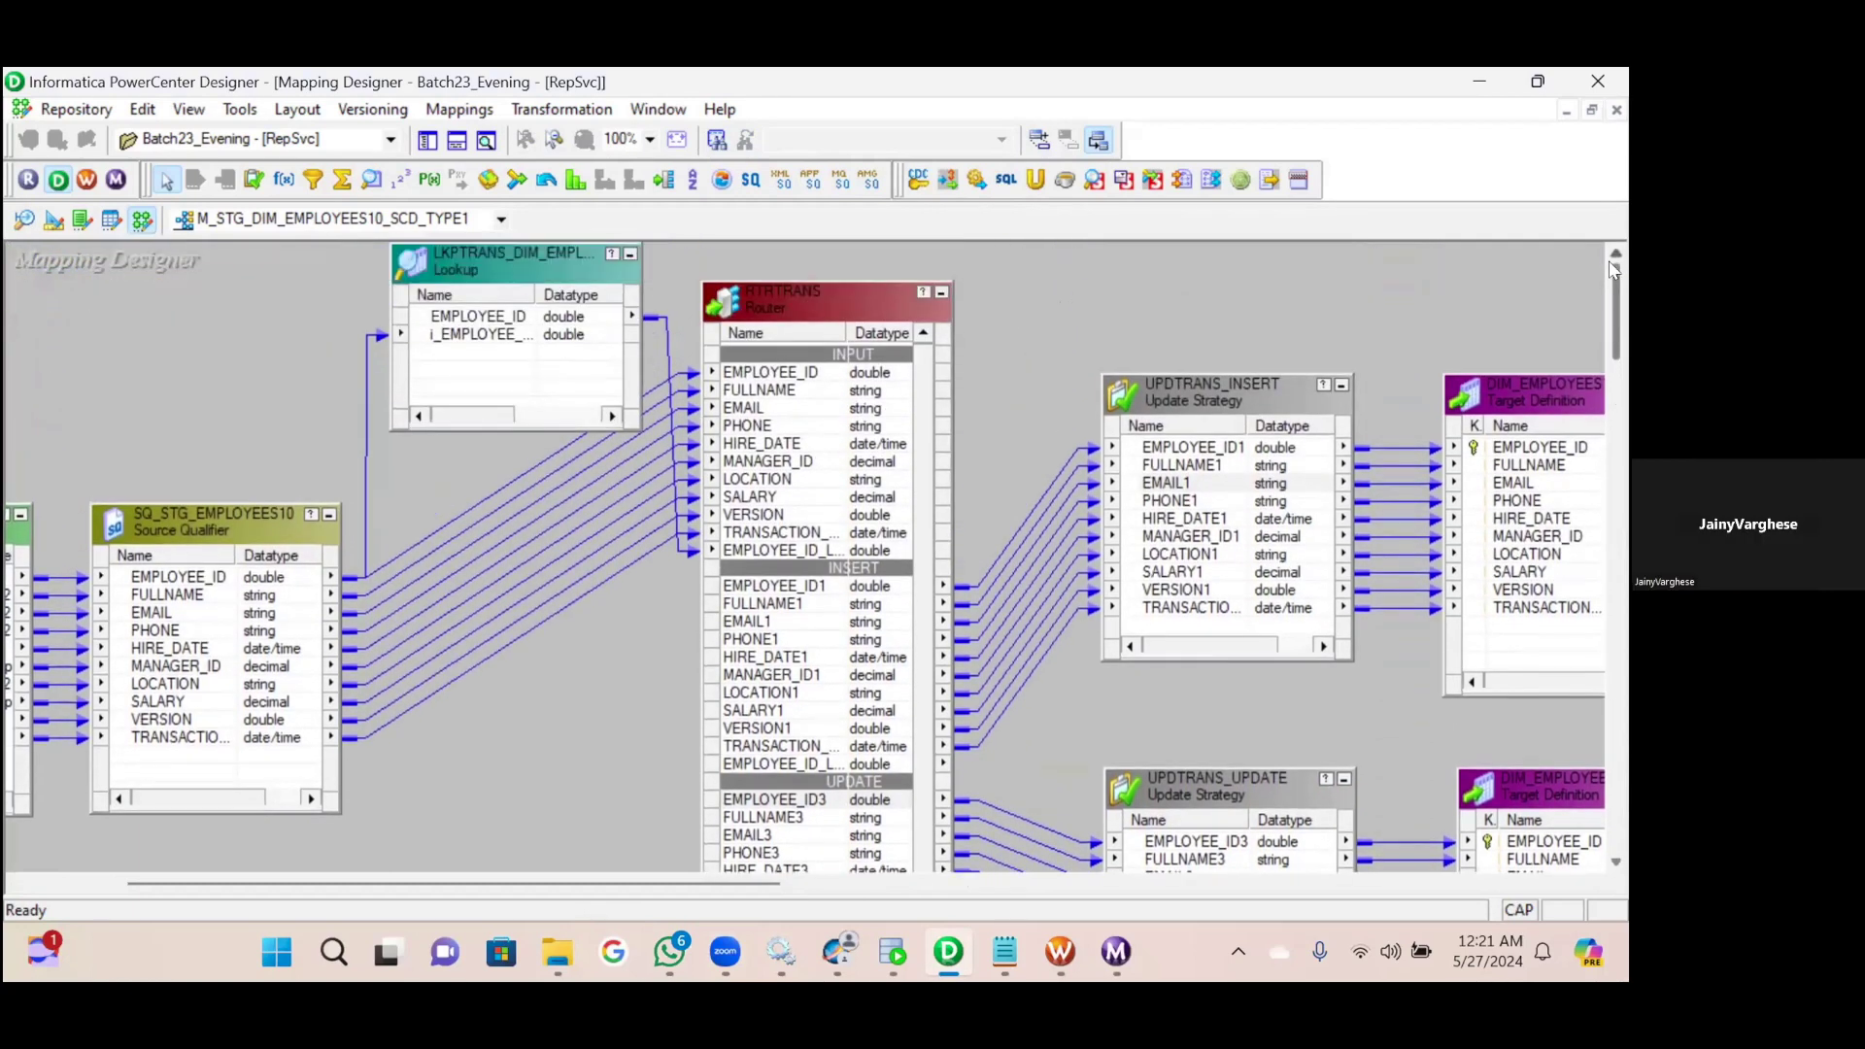
{"action": "double_click", "coordinate": [491, 261]}
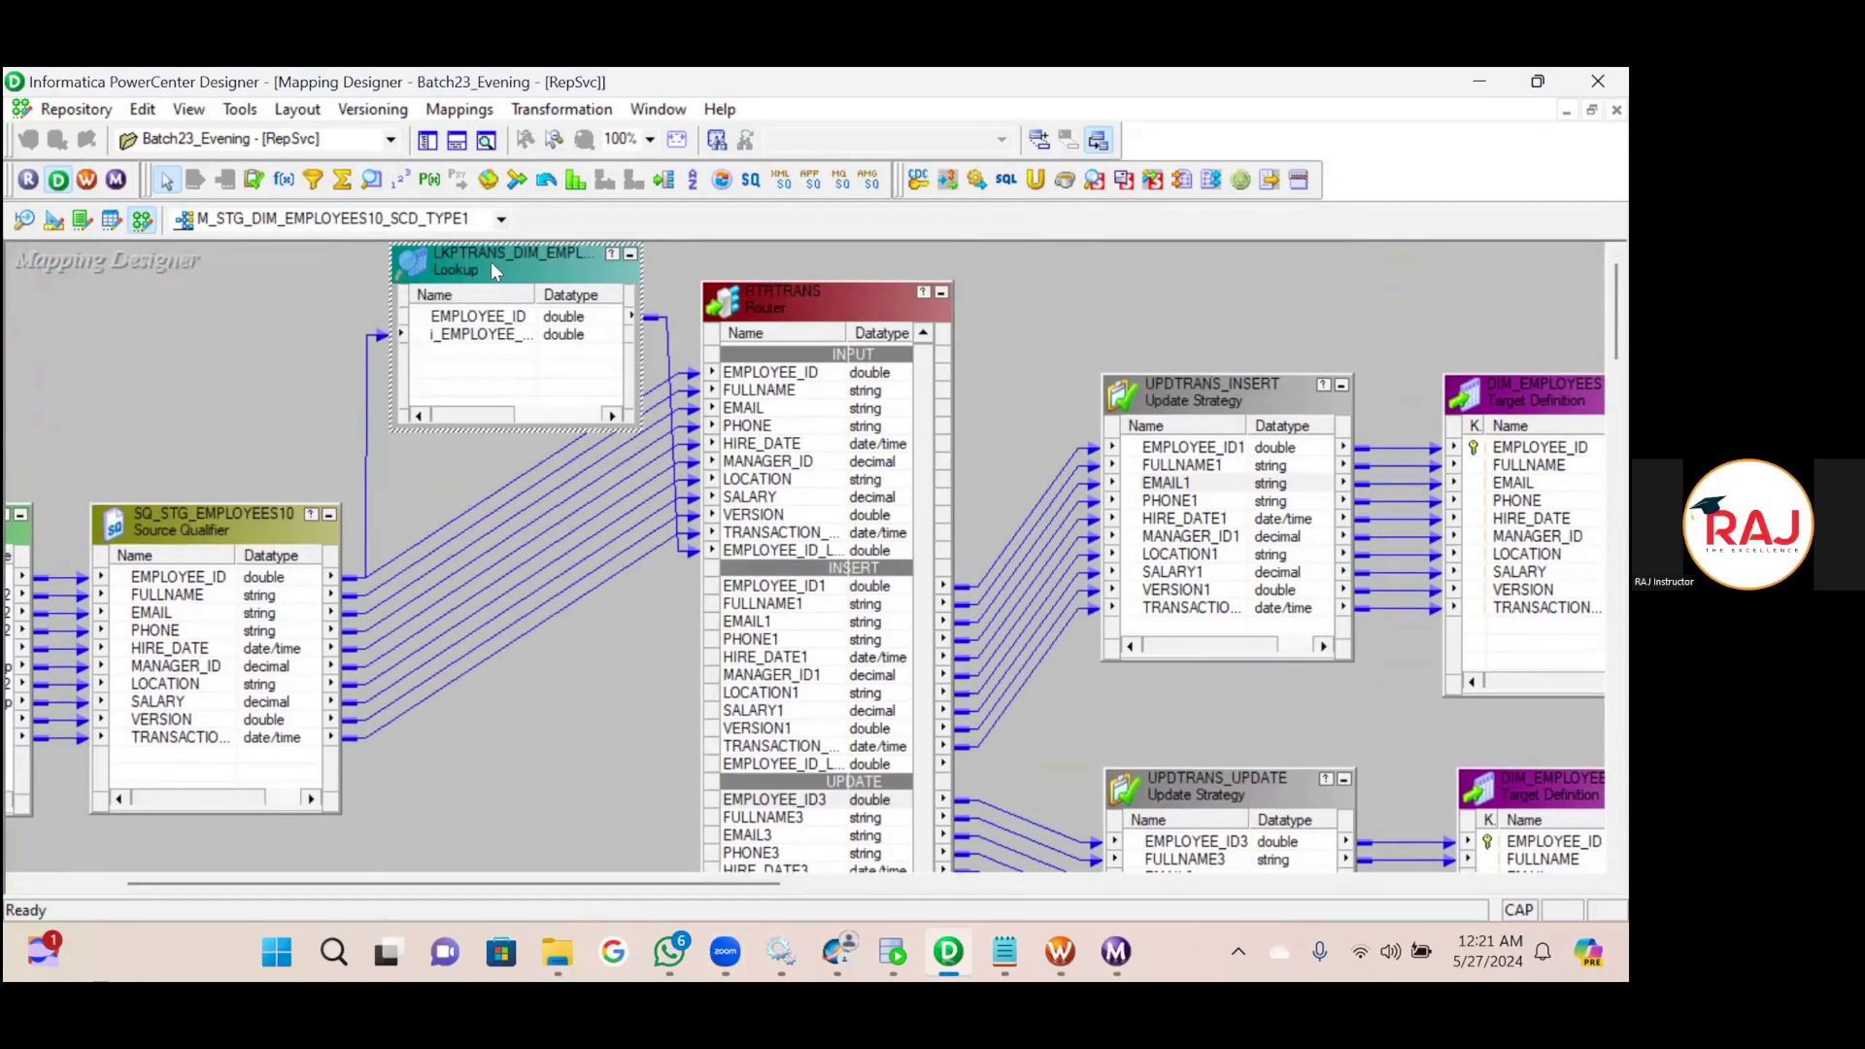
{"action": "left_click", "coordinate": [660, 186]}
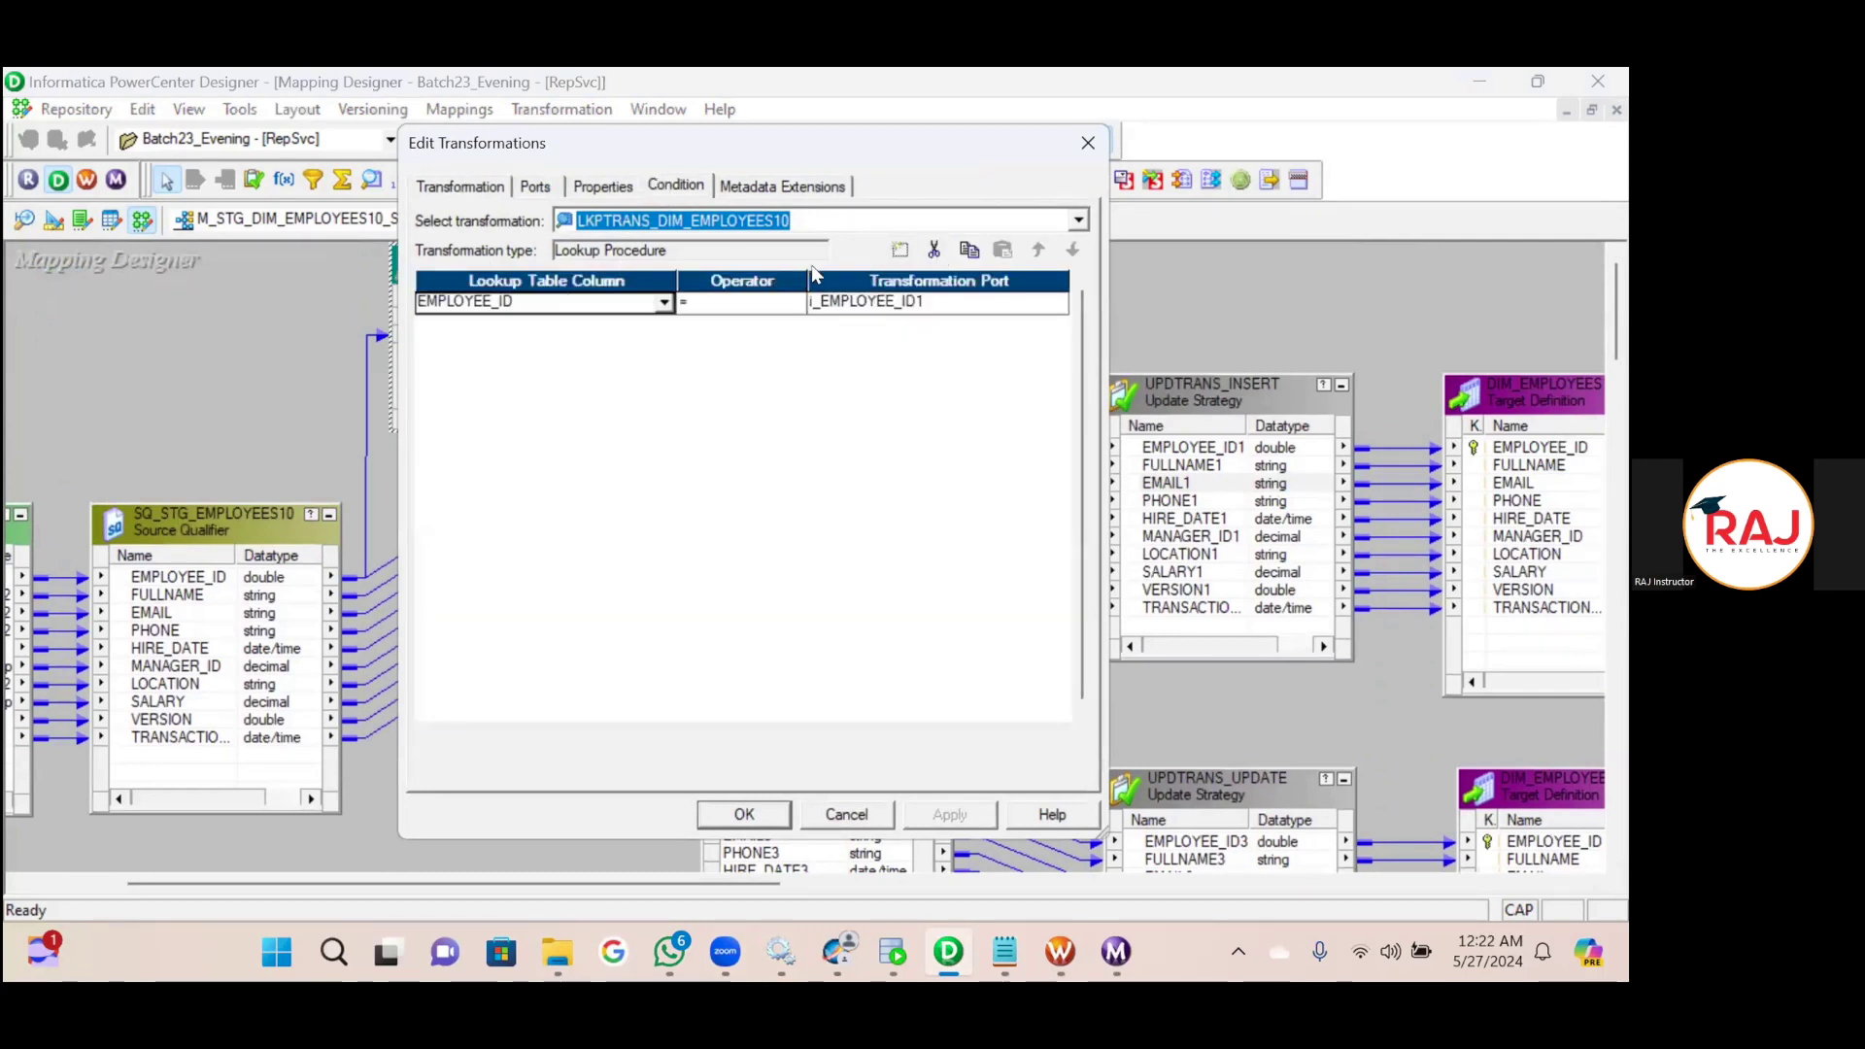
{"action": "left_click", "coordinate": [1085, 146]}
Examine the sources and properties of the source qualifier SQ_STG_EMPLOYEES10, and close the transformation editor.
{"action": "double_click", "coordinate": [264, 522]}
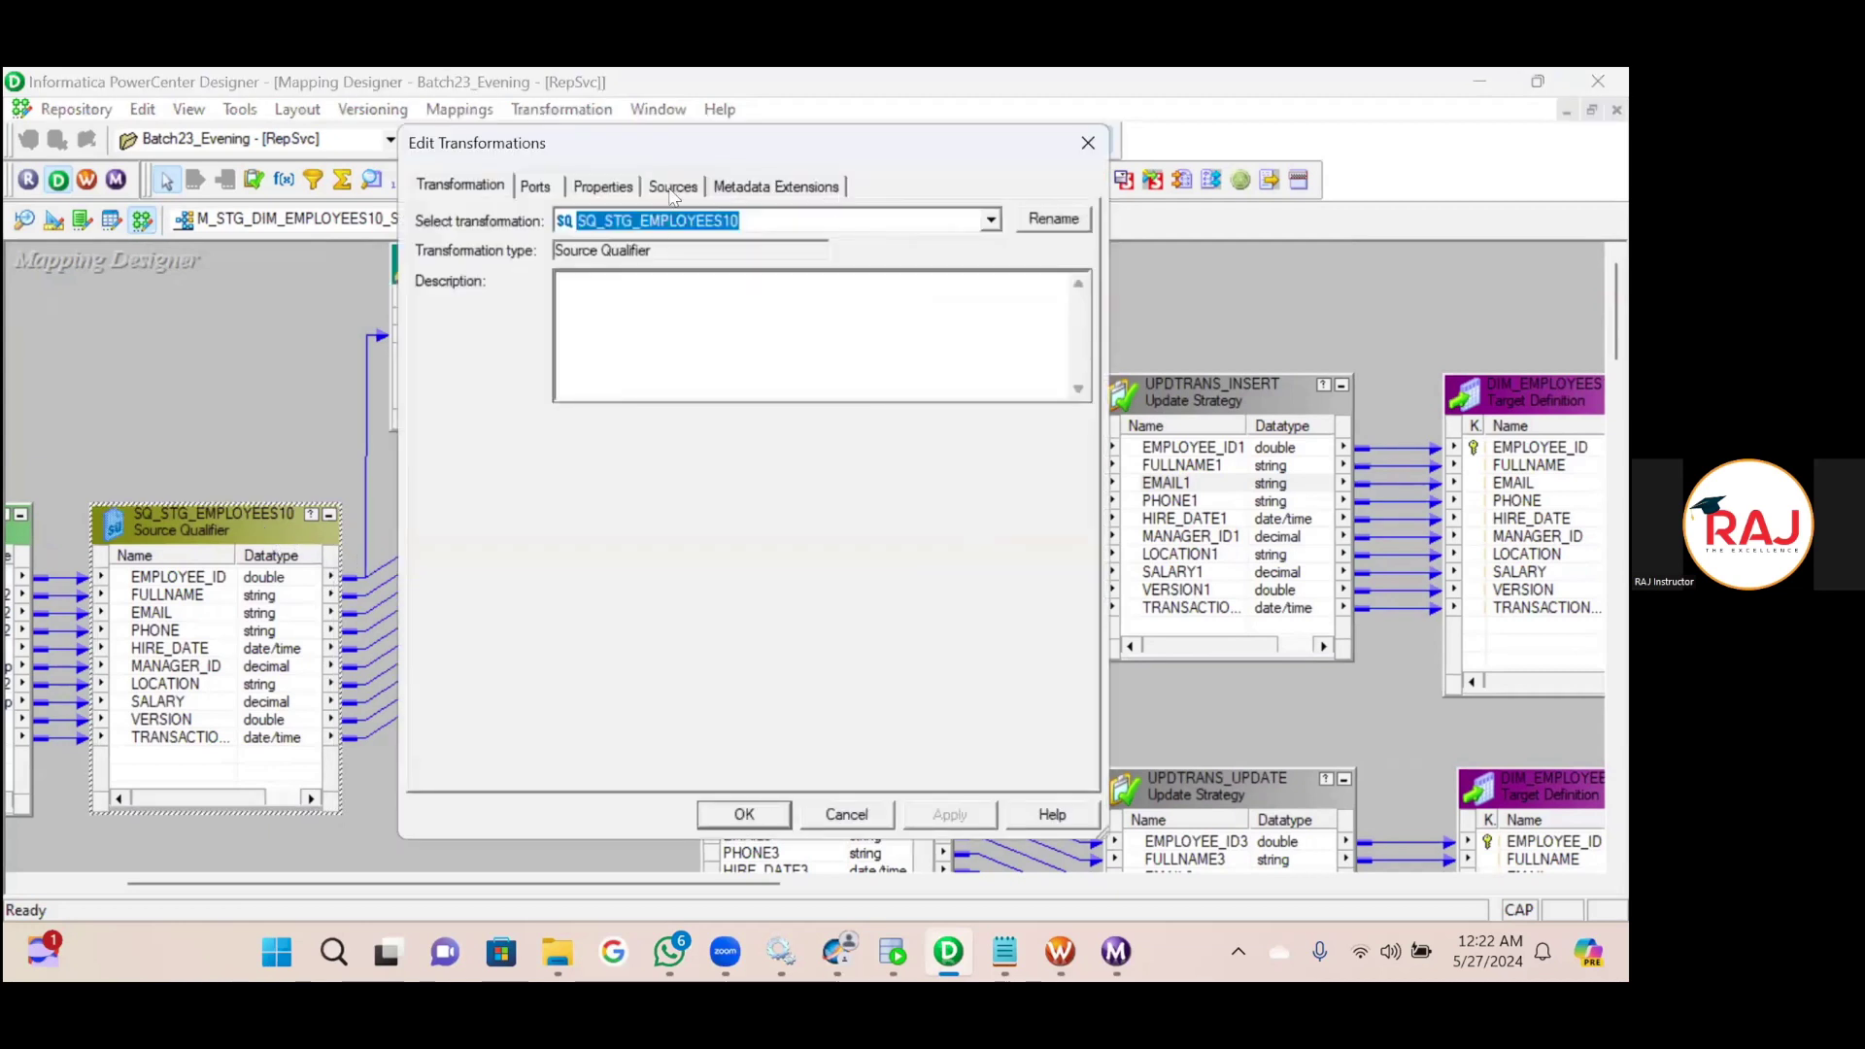
{"action": "left_click", "coordinate": [671, 191]}
{"action": "left_click", "coordinate": [589, 189]}
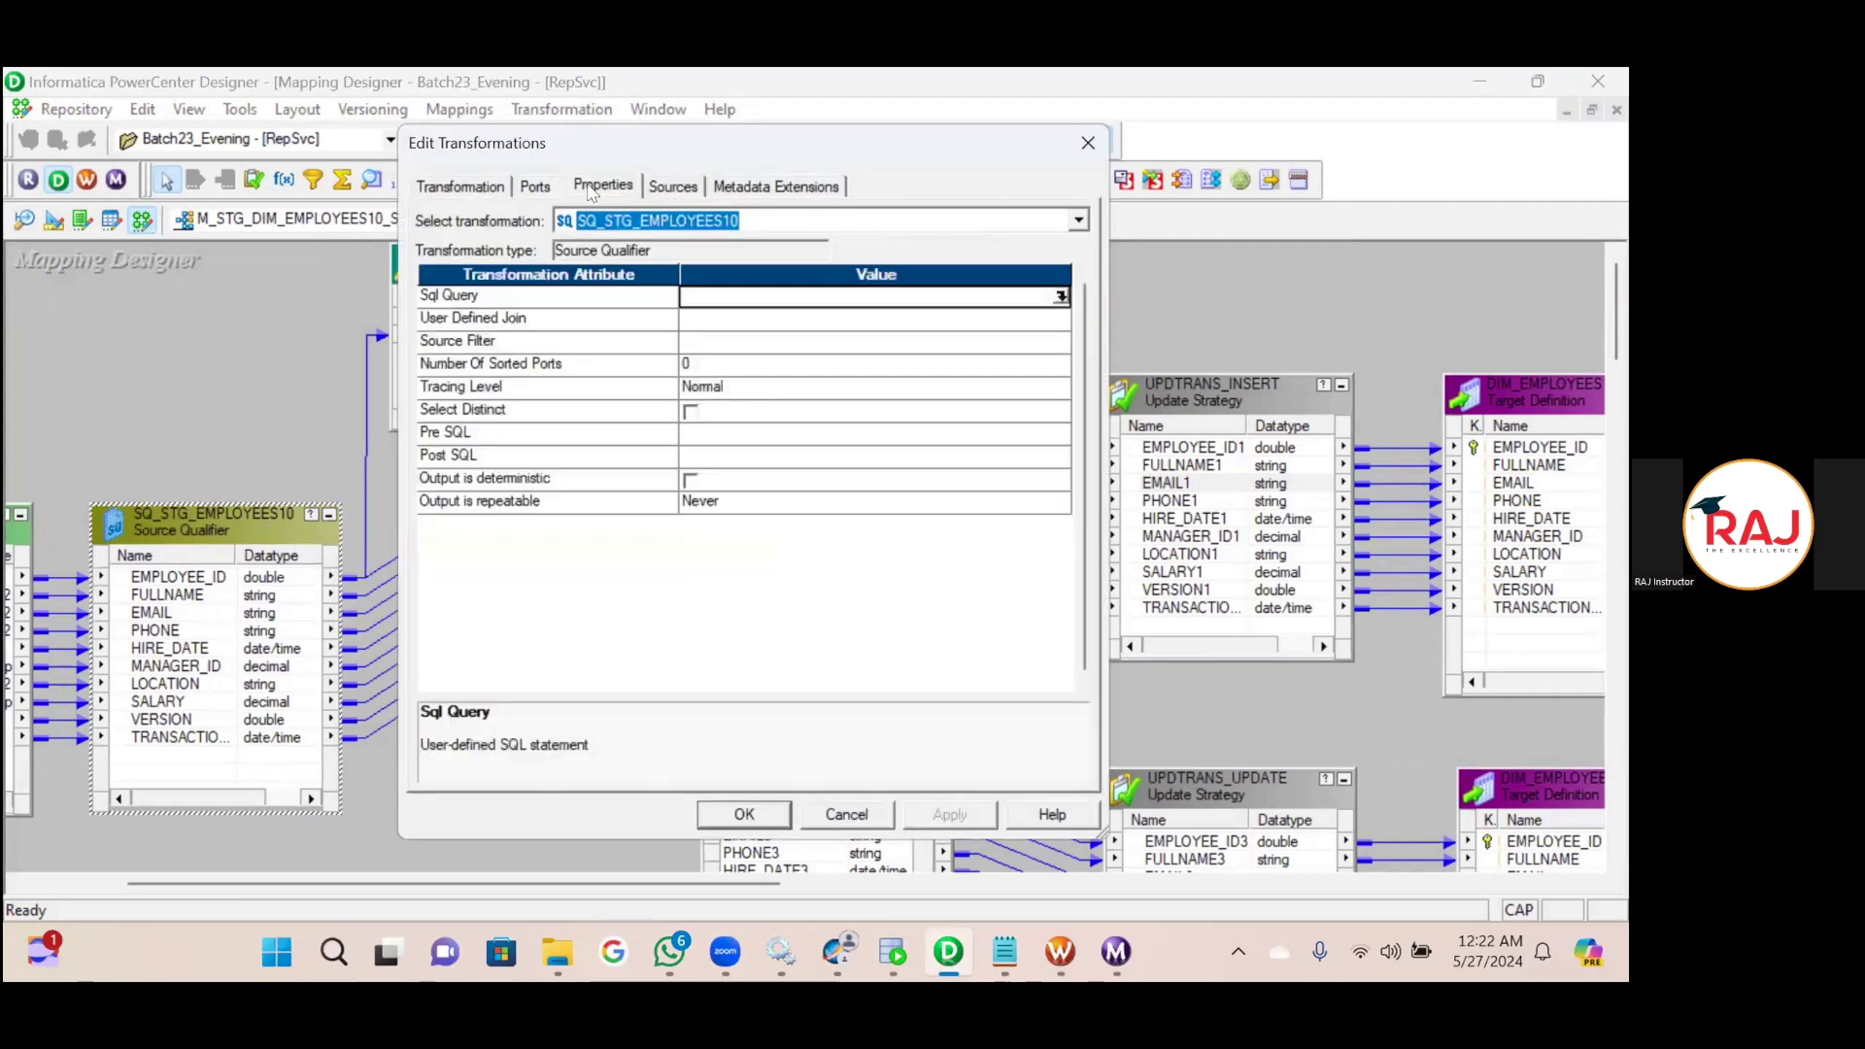
{"action": "left_click", "coordinate": [1086, 143]}
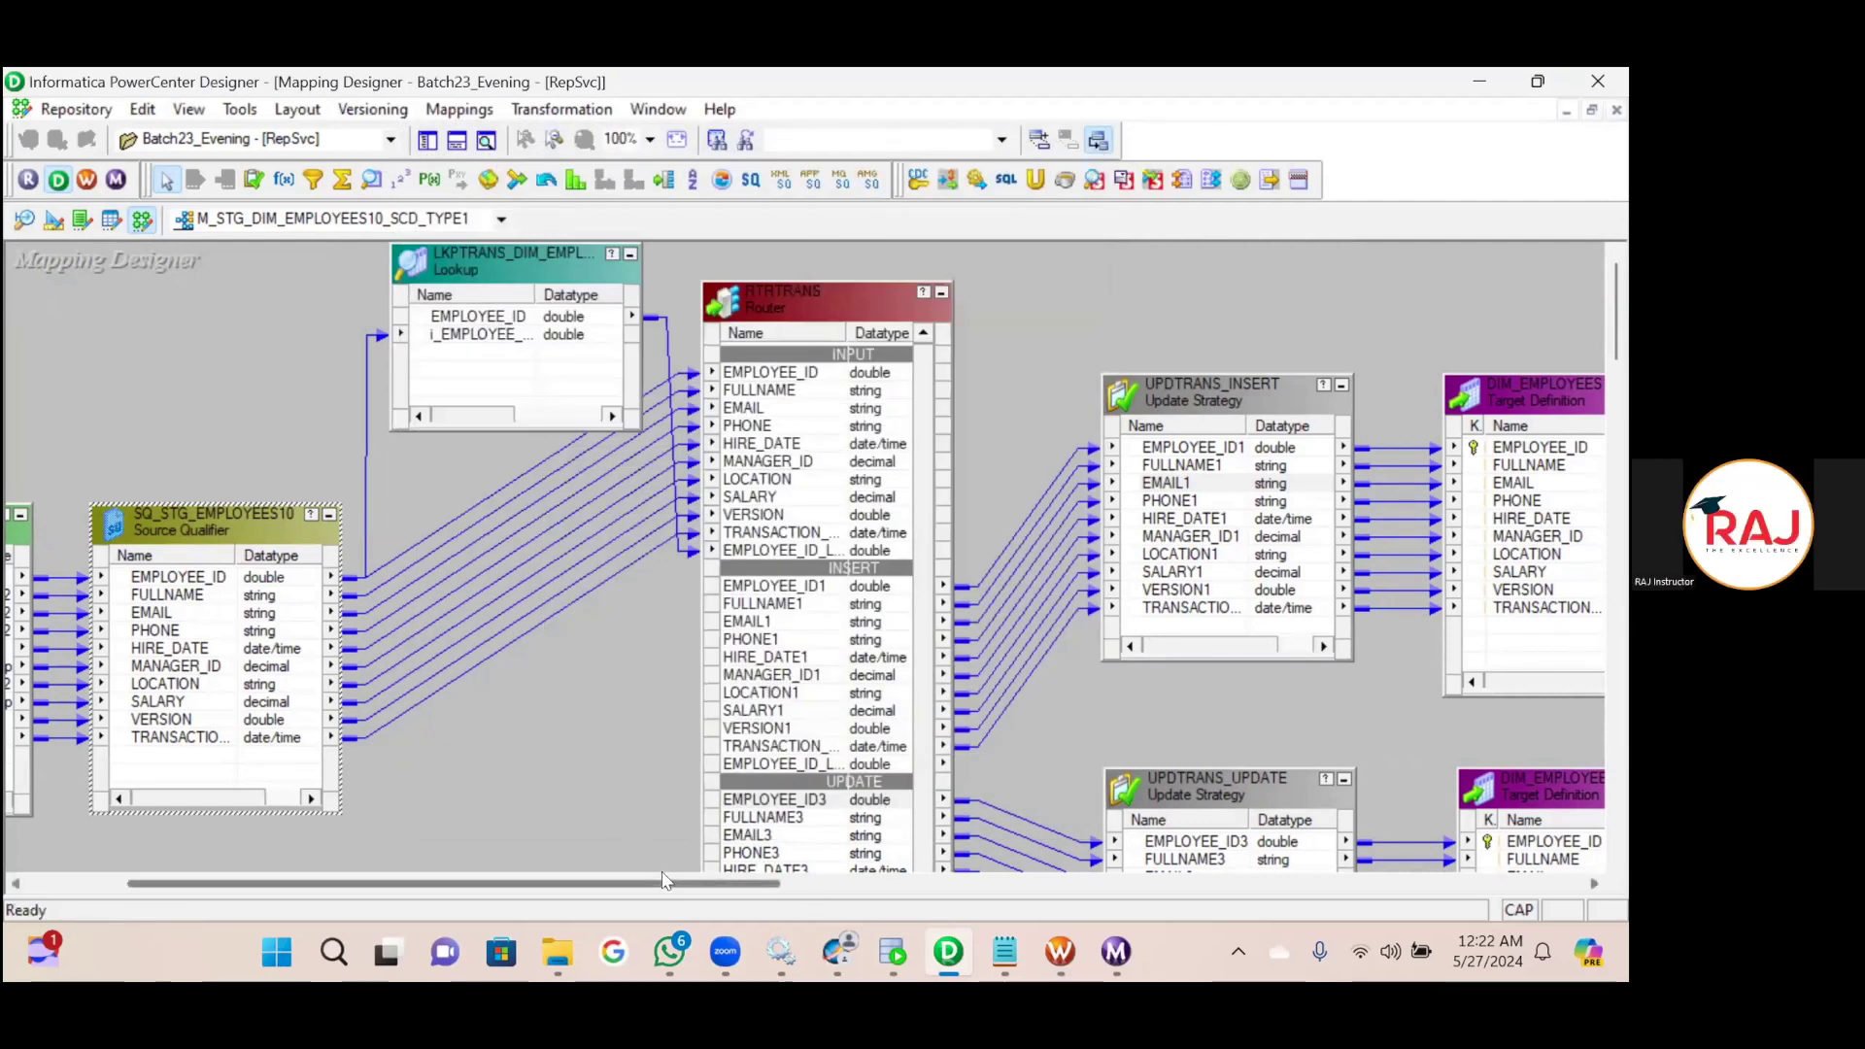
Look over the insert and update target definitions of DIM_EMPLOYEES10, checking the EMPLOYEE_ID key column in each.
{"action": "scroll", "coordinate": [670, 879], "scroll_direction": "right", "scroll_amount": 5}
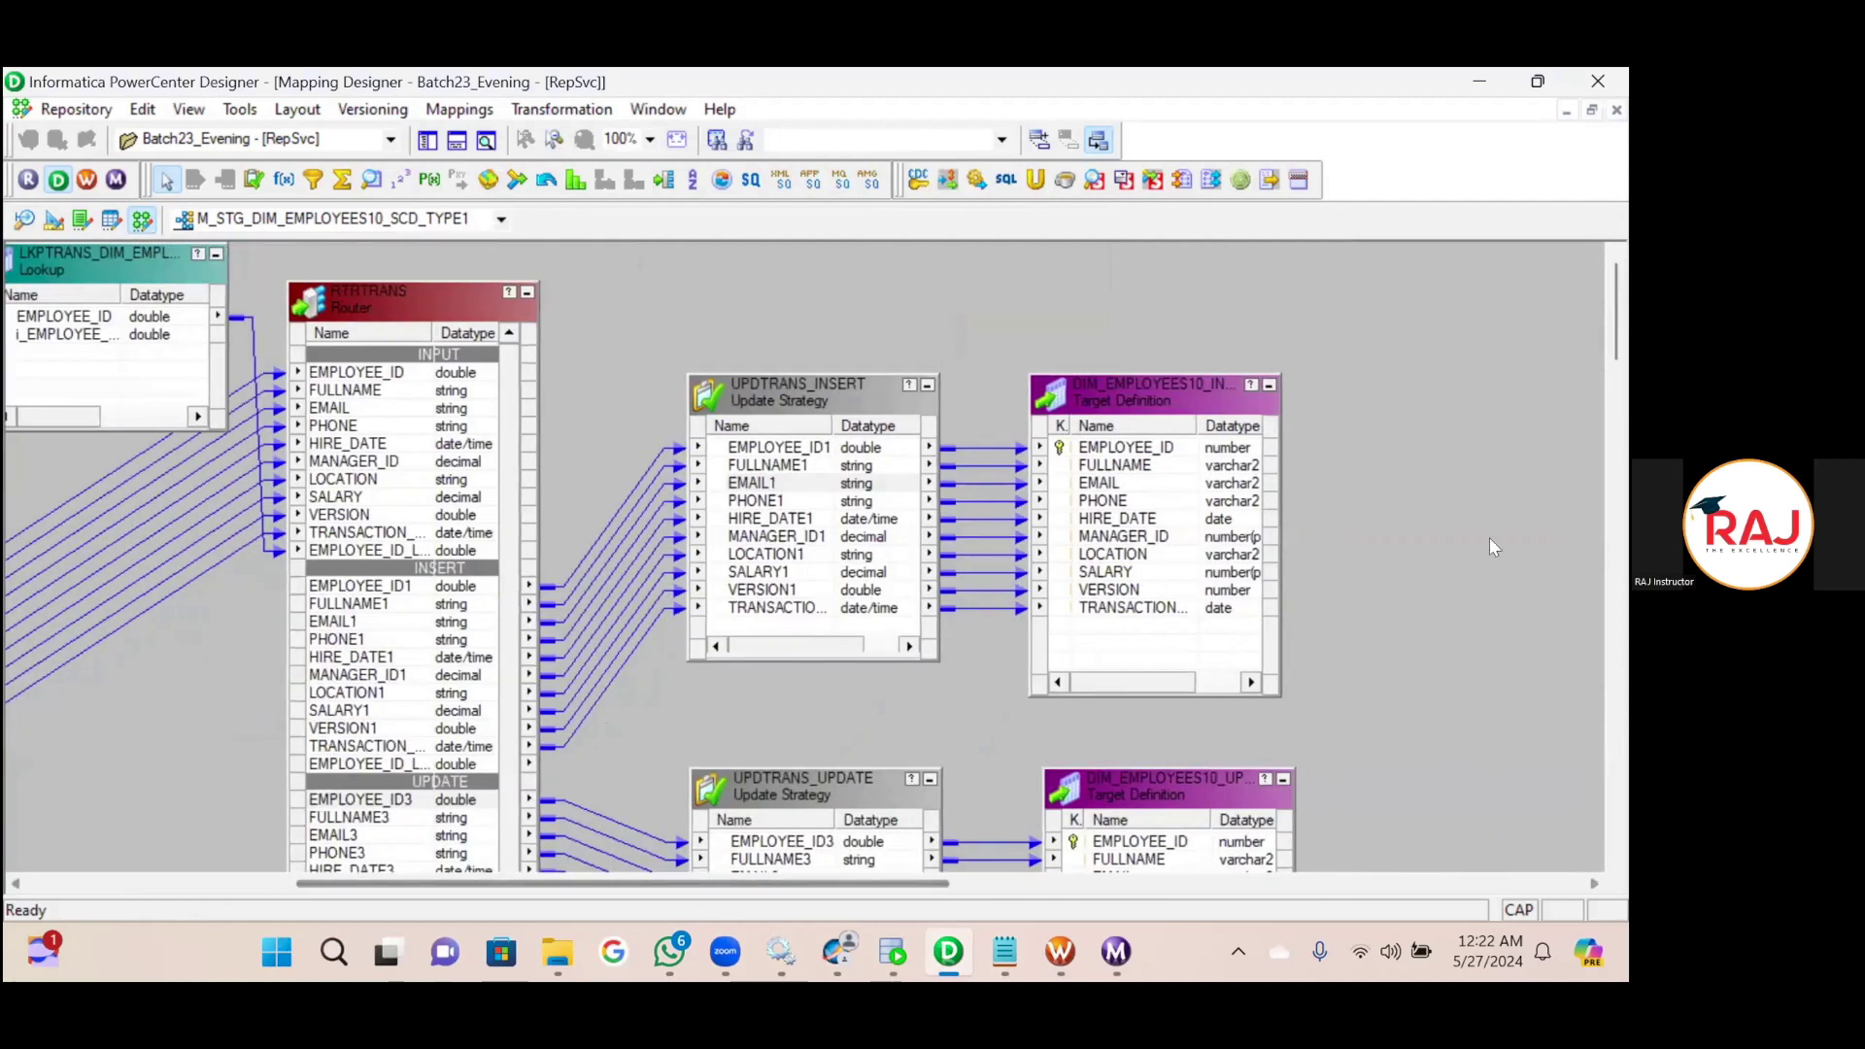
{"action": "scroll", "coordinate": [1613, 418], "scroll_direction": "down", "scroll_amount": 3}
{"action": "scroll", "coordinate": [1624, 464], "scroll_direction": "down", "scroll_amount": 1}
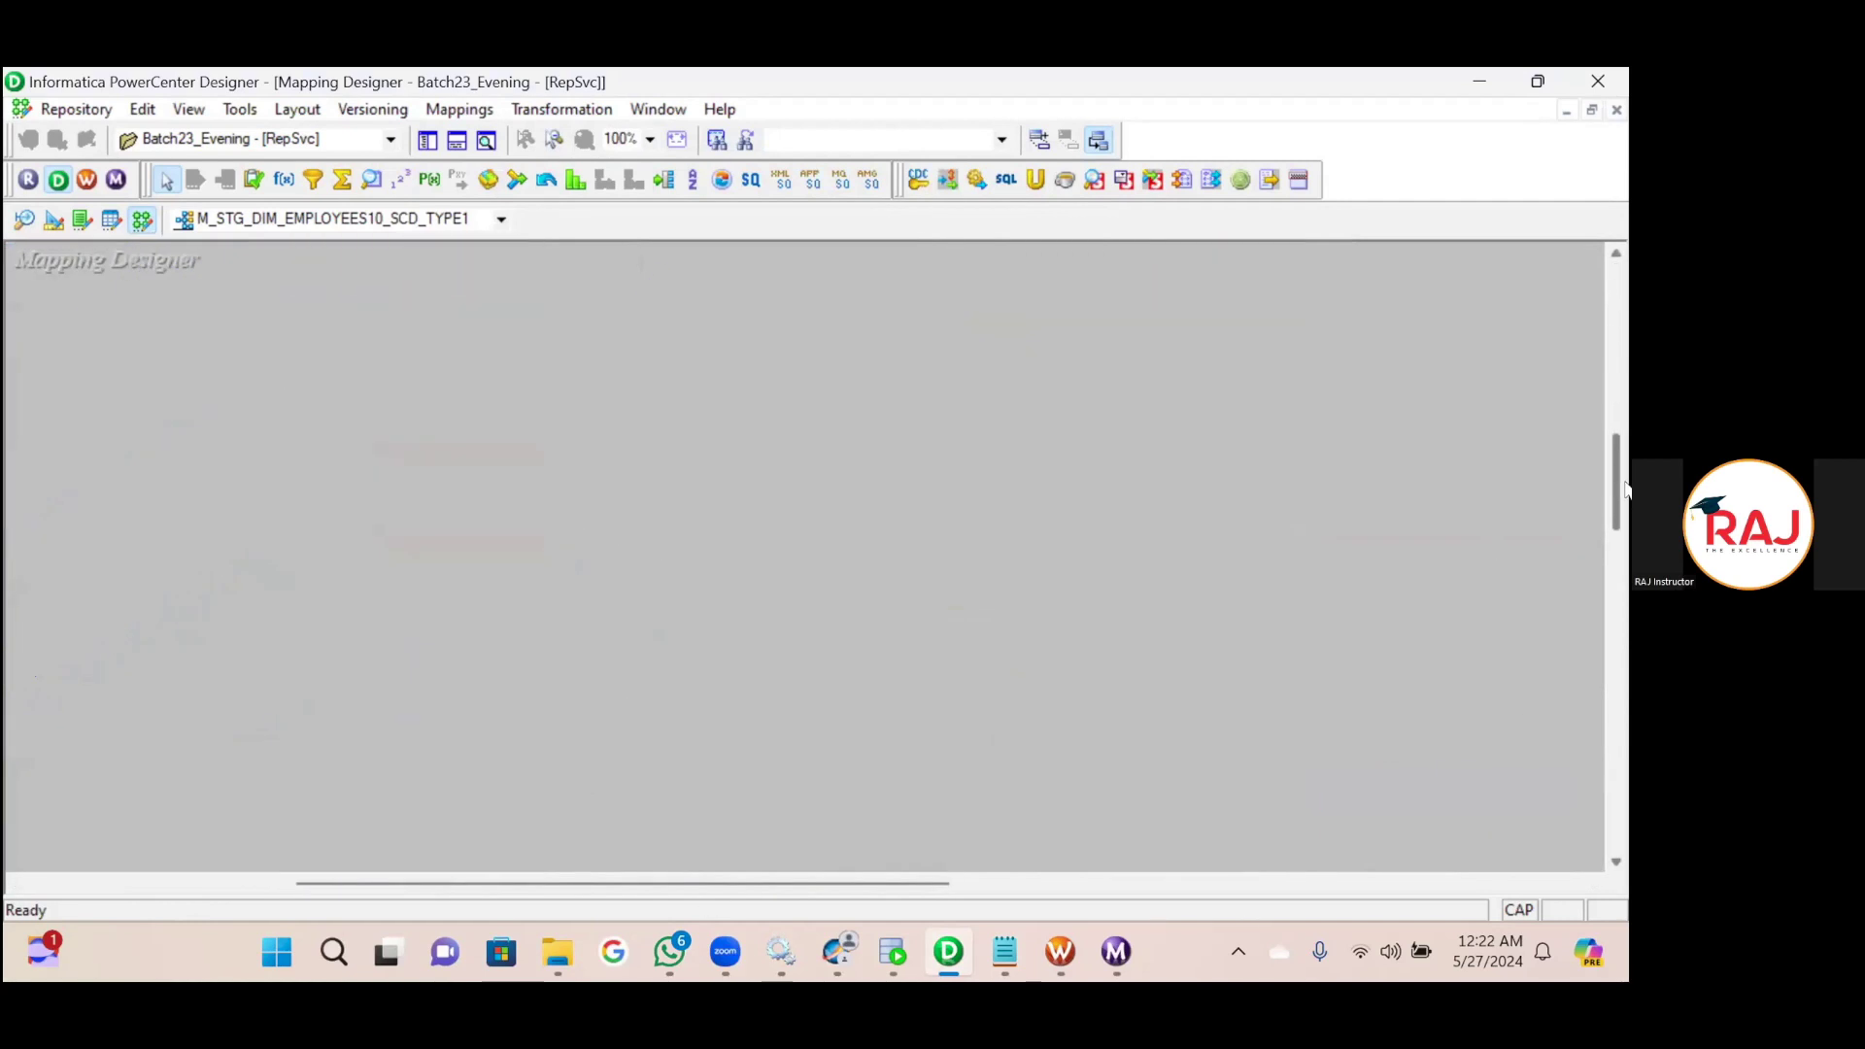
{"action": "scroll", "coordinate": [1625, 318], "scroll_direction": "up", "scroll_amount": 4}
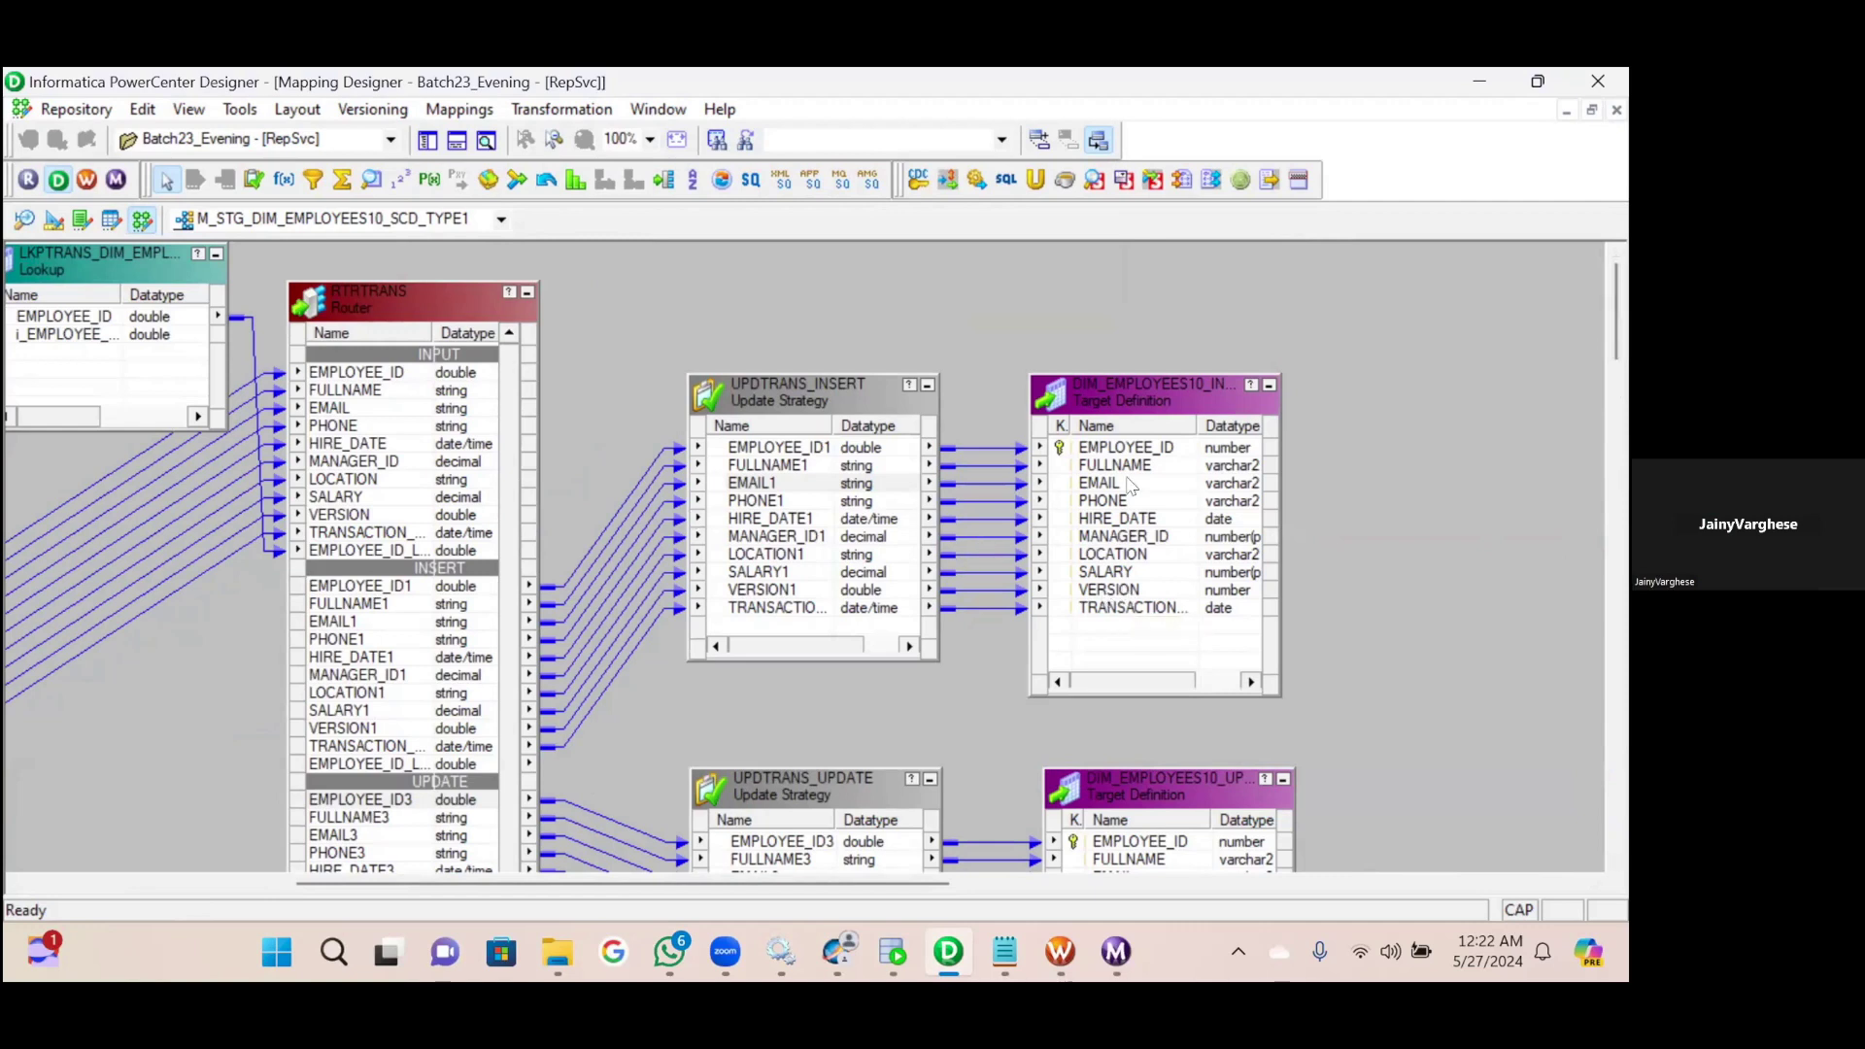
{"action": "left_click", "coordinate": [1136, 446]}
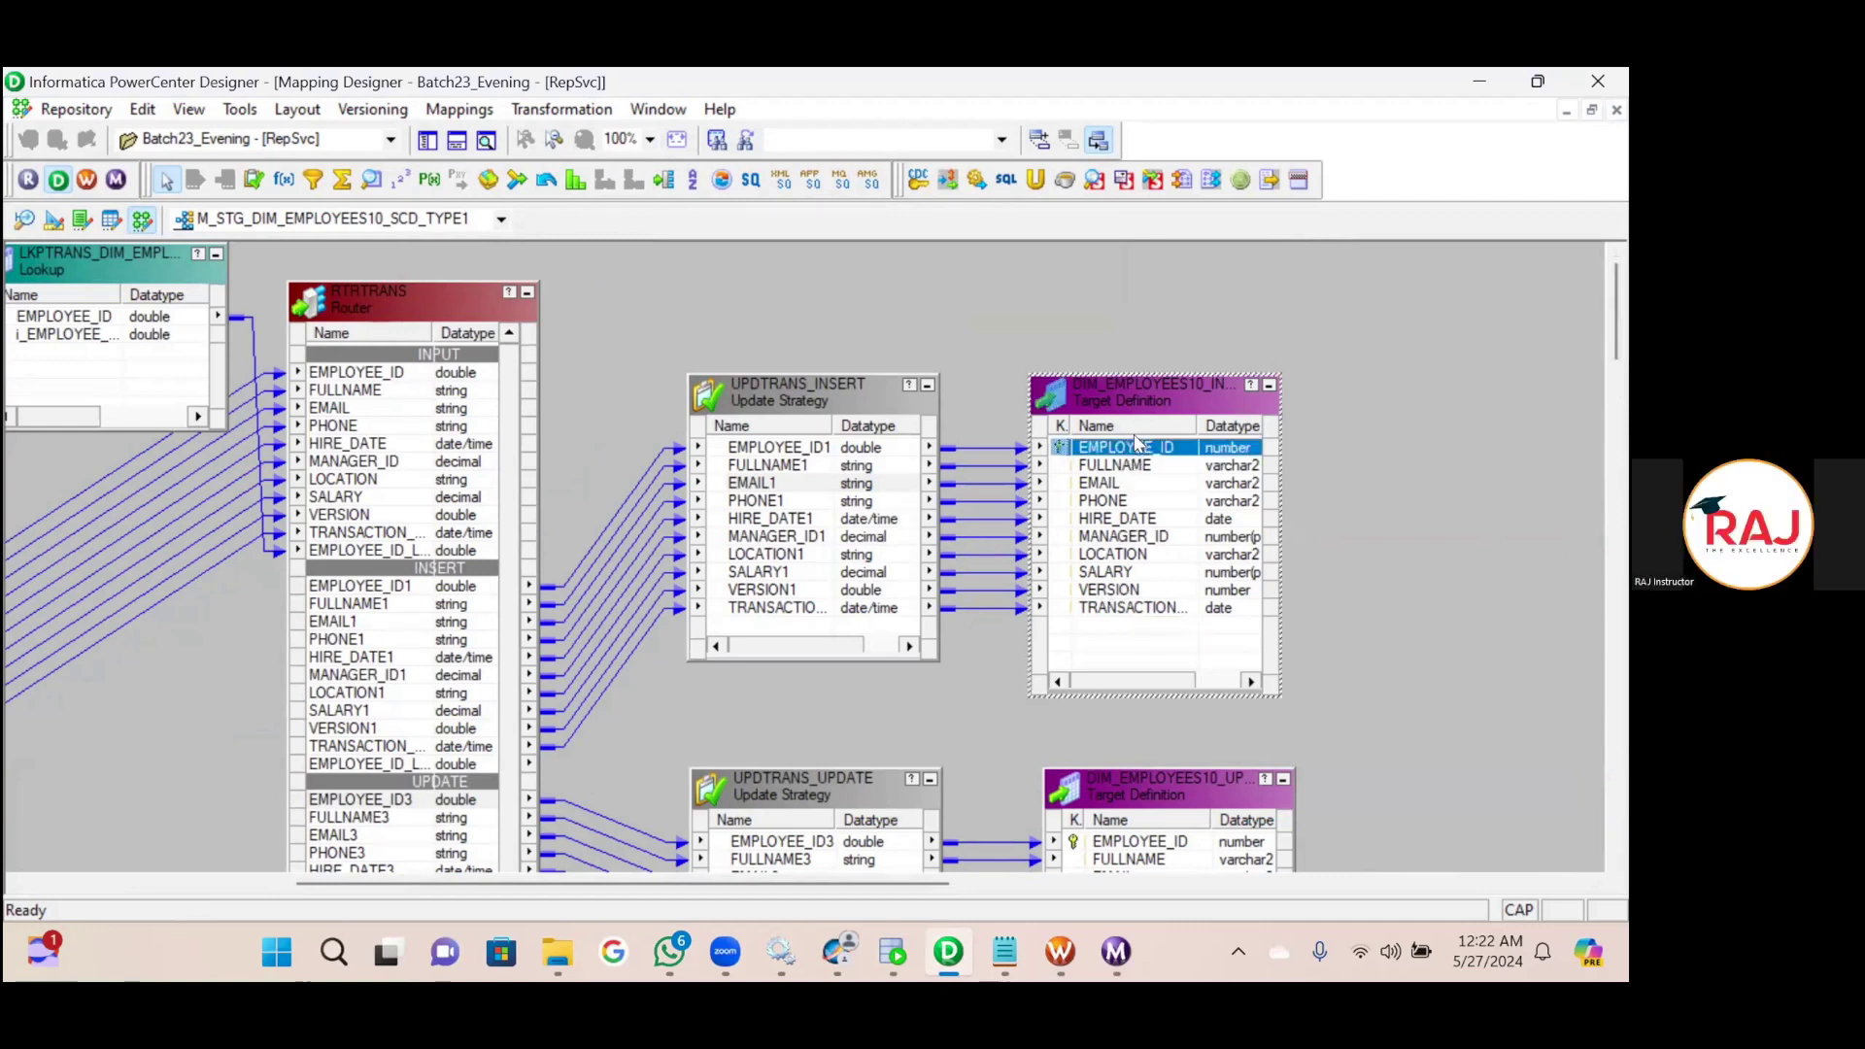
{"action": "left_click", "coordinate": [1126, 841]}
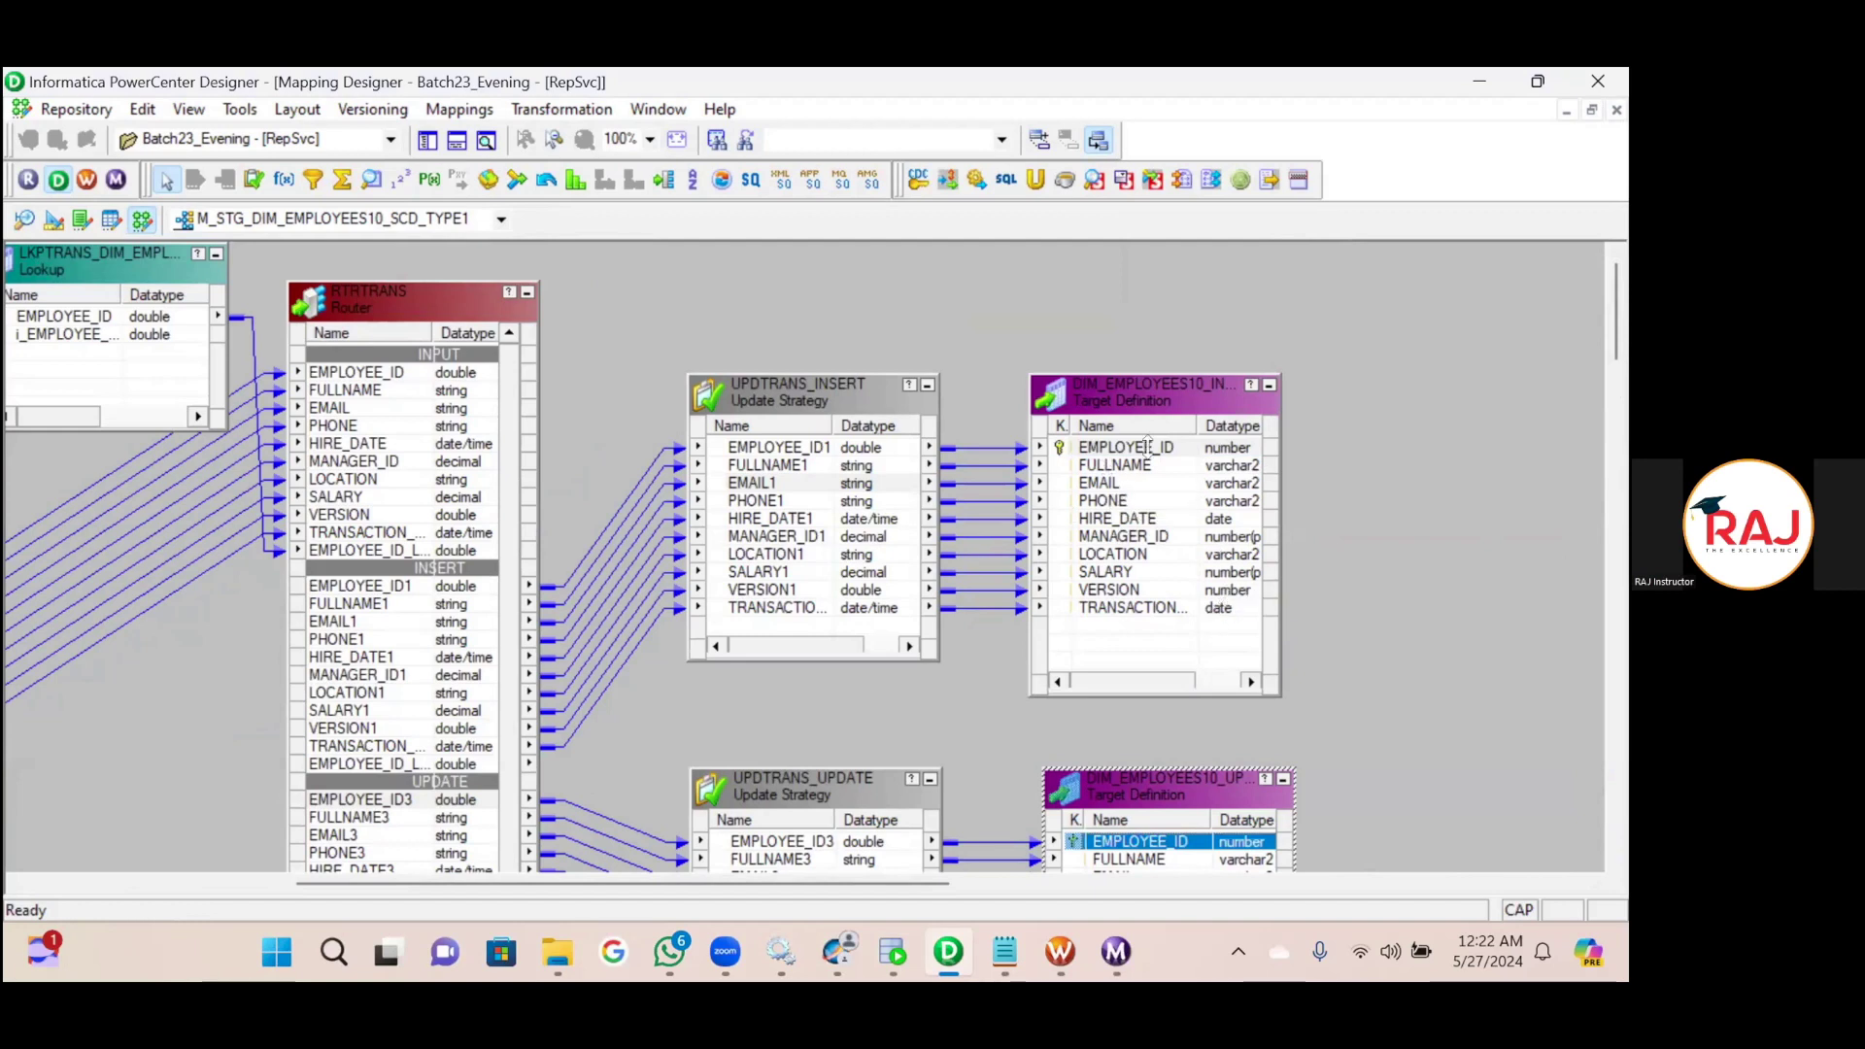
{"action": "left_click", "coordinate": [1491, 596]}
{"action": "scroll", "coordinate": [1491, 595], "scroll_direction": "down", "scroll_amount": 5}
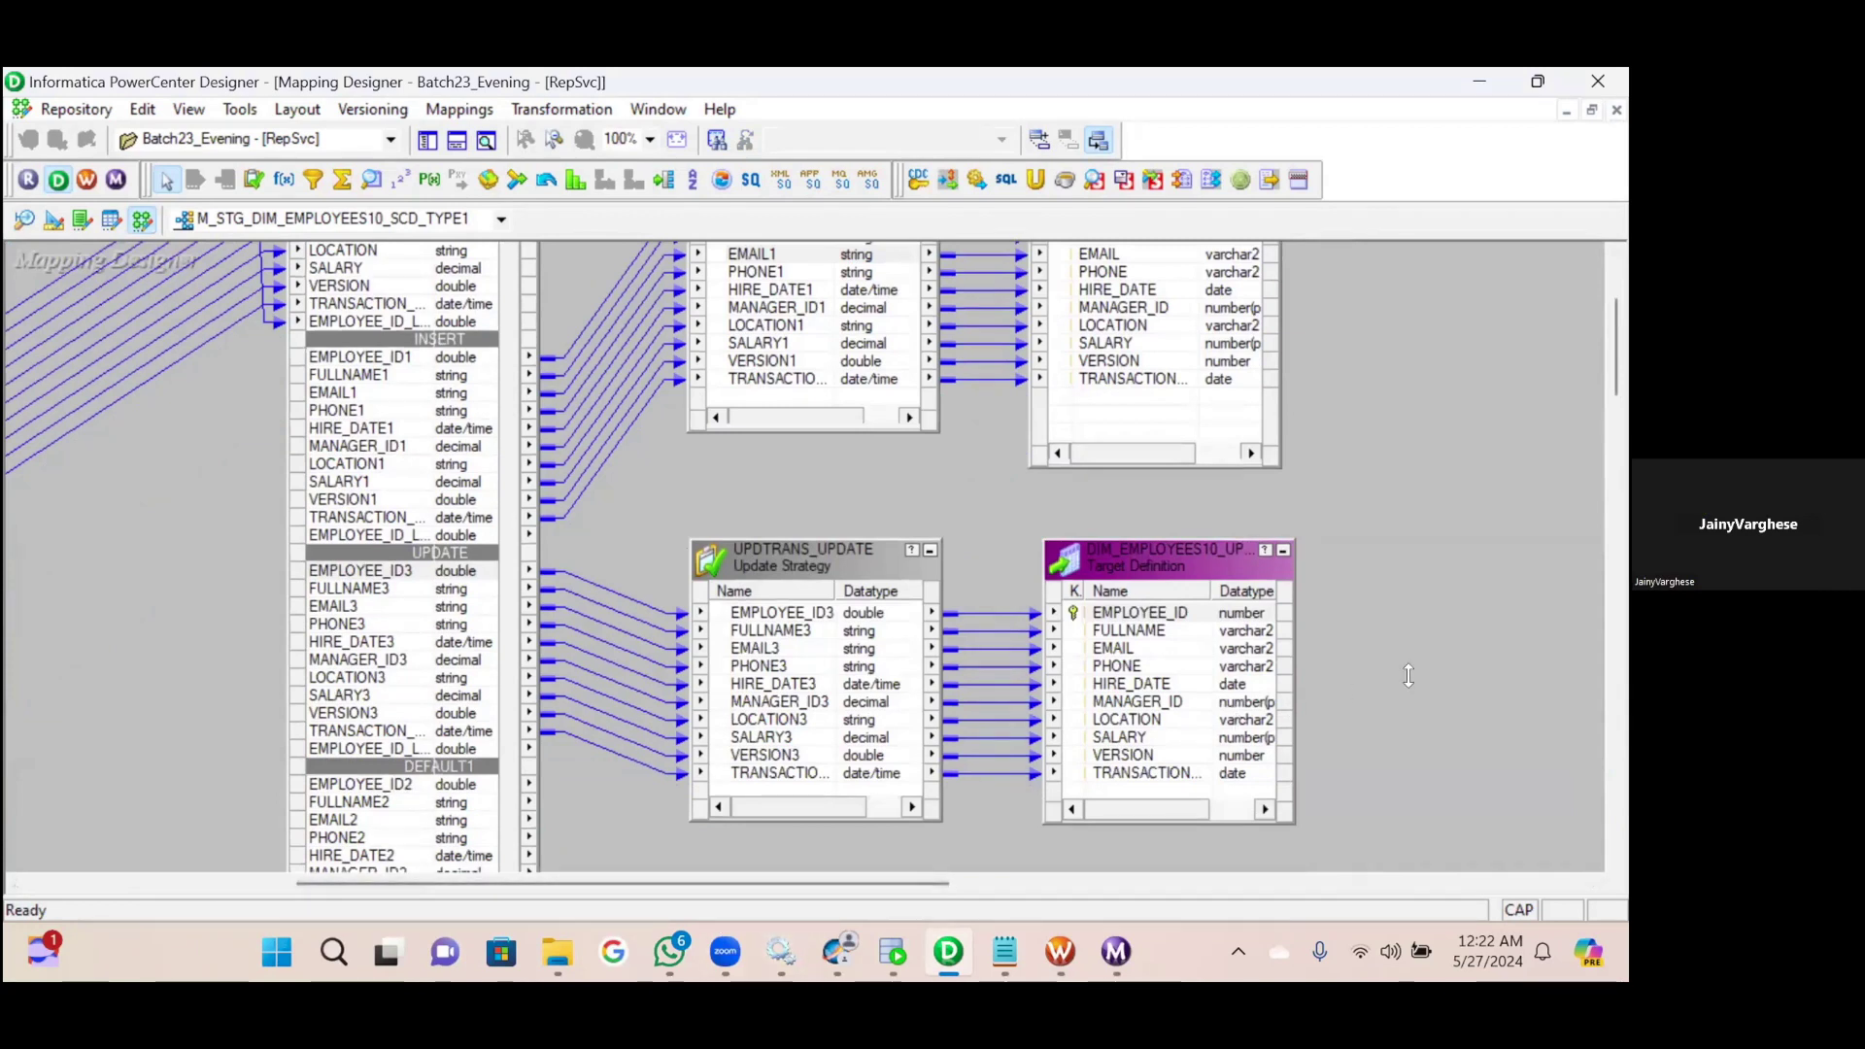
Switch to PowerCenter Workflow Manager and open the workflow WF_S__M_STG_DIM_EMPLOYEES10_SCD_TYPE1 from the Batch23_Evening folder.
{"action": "left_click", "coordinate": [1061, 950]}
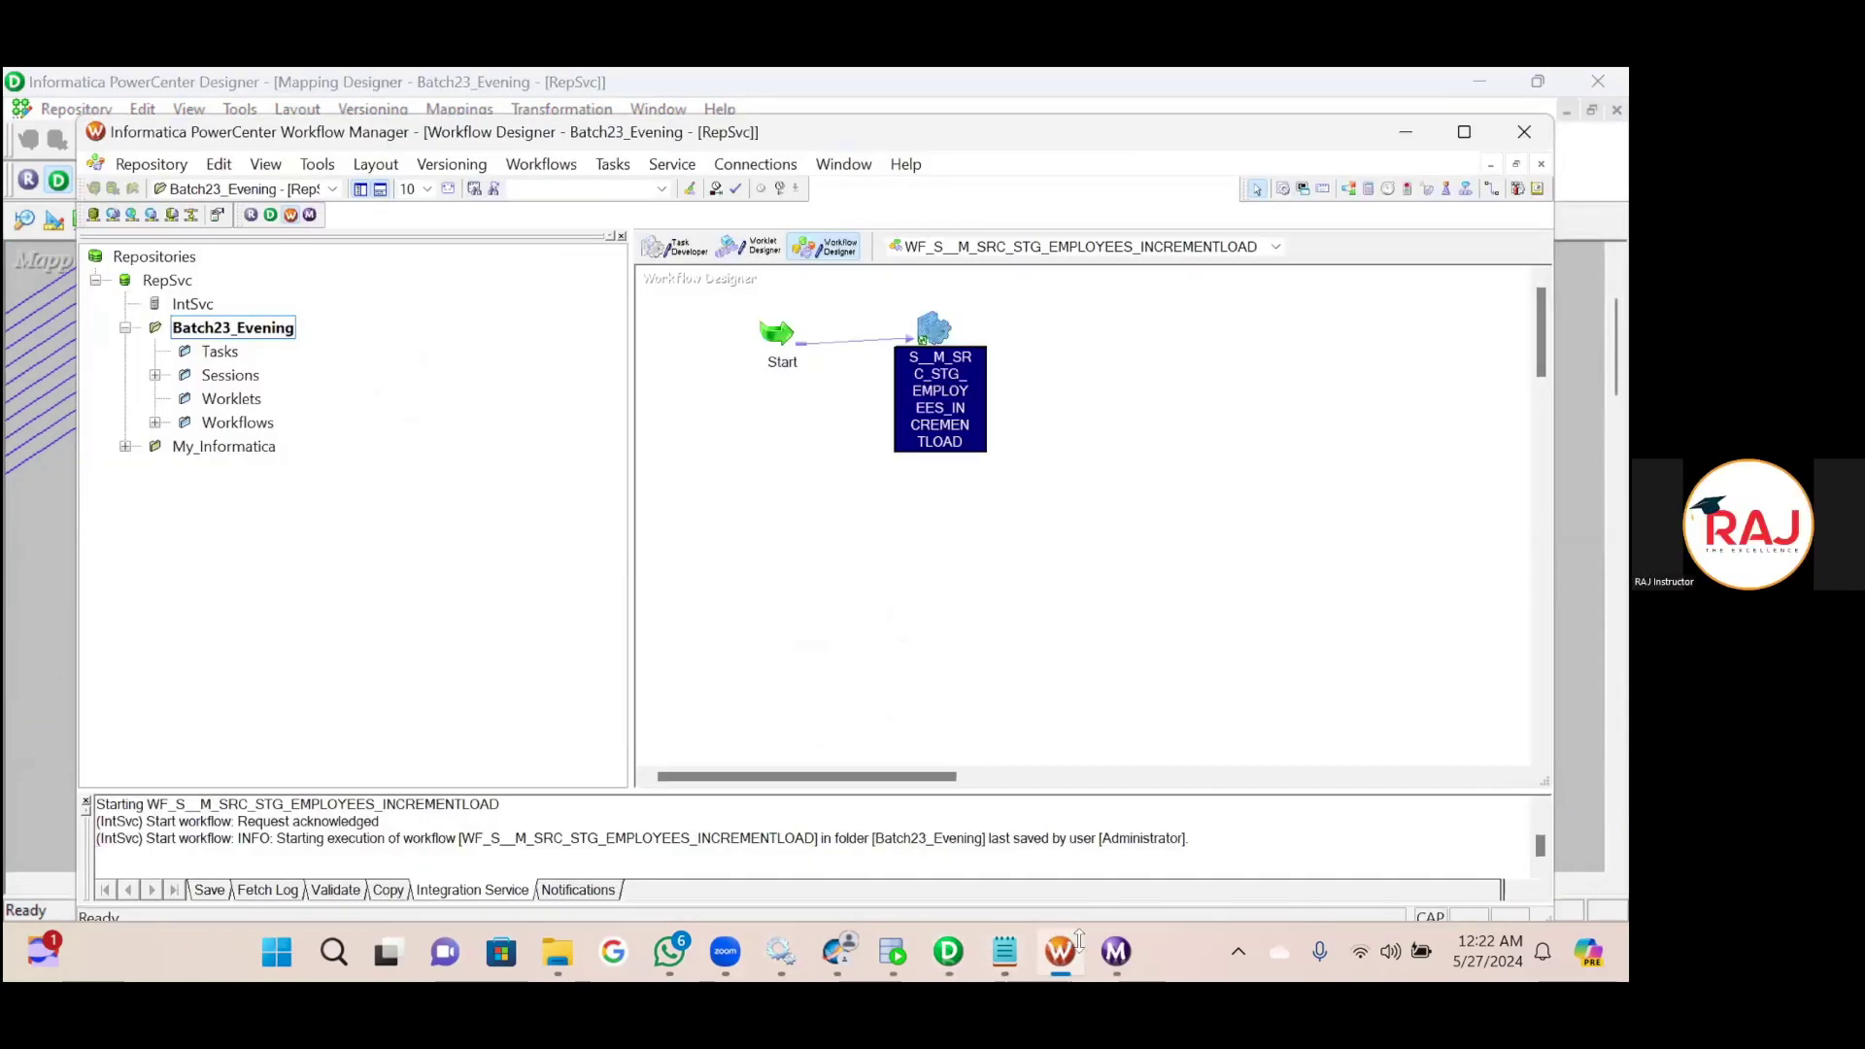
{"action": "left_click", "coordinate": [155, 423]}
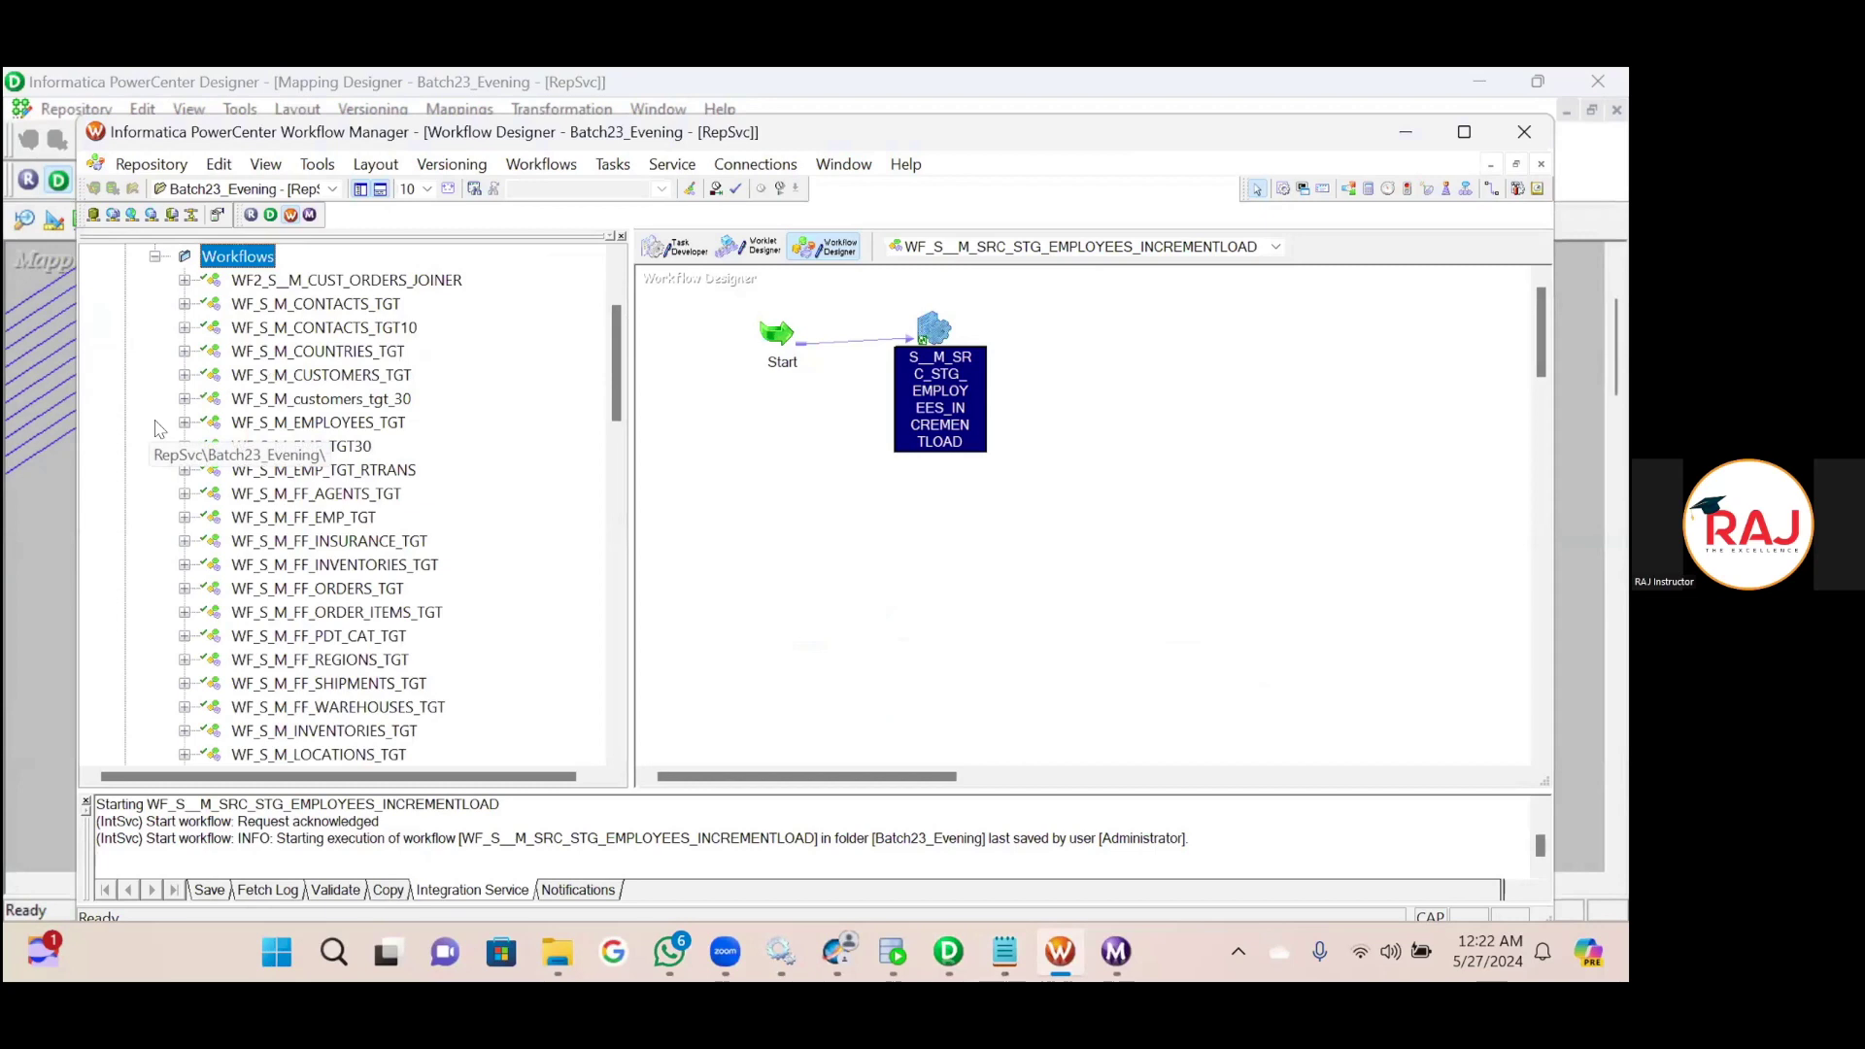
{"action": "scroll", "coordinate": [333, 531], "scroll_direction": "down", "scroll_amount": 5}
{"action": "scroll", "coordinate": [333, 531], "scroll_direction": "down", "scroll_amount": 10}
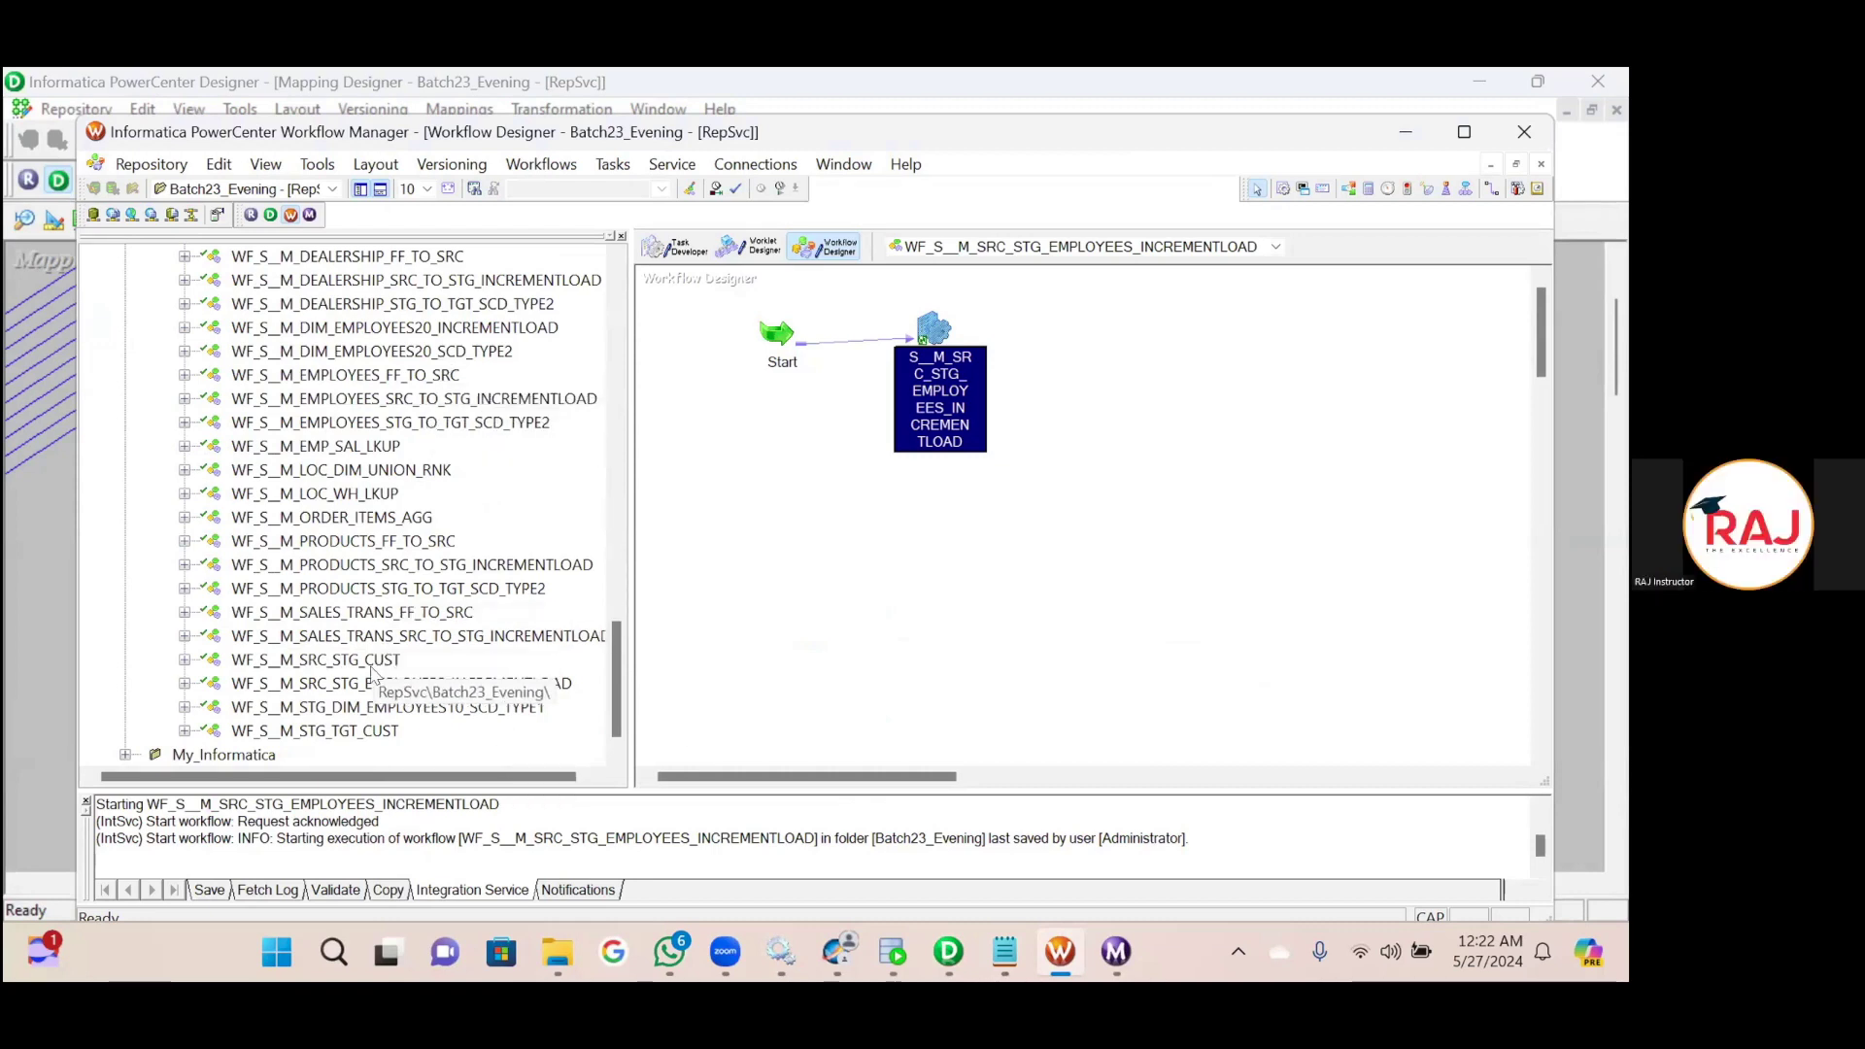
{"action": "left_click", "coordinate": [385, 709]}
{"action": "right_click", "coordinate": [386, 712]}
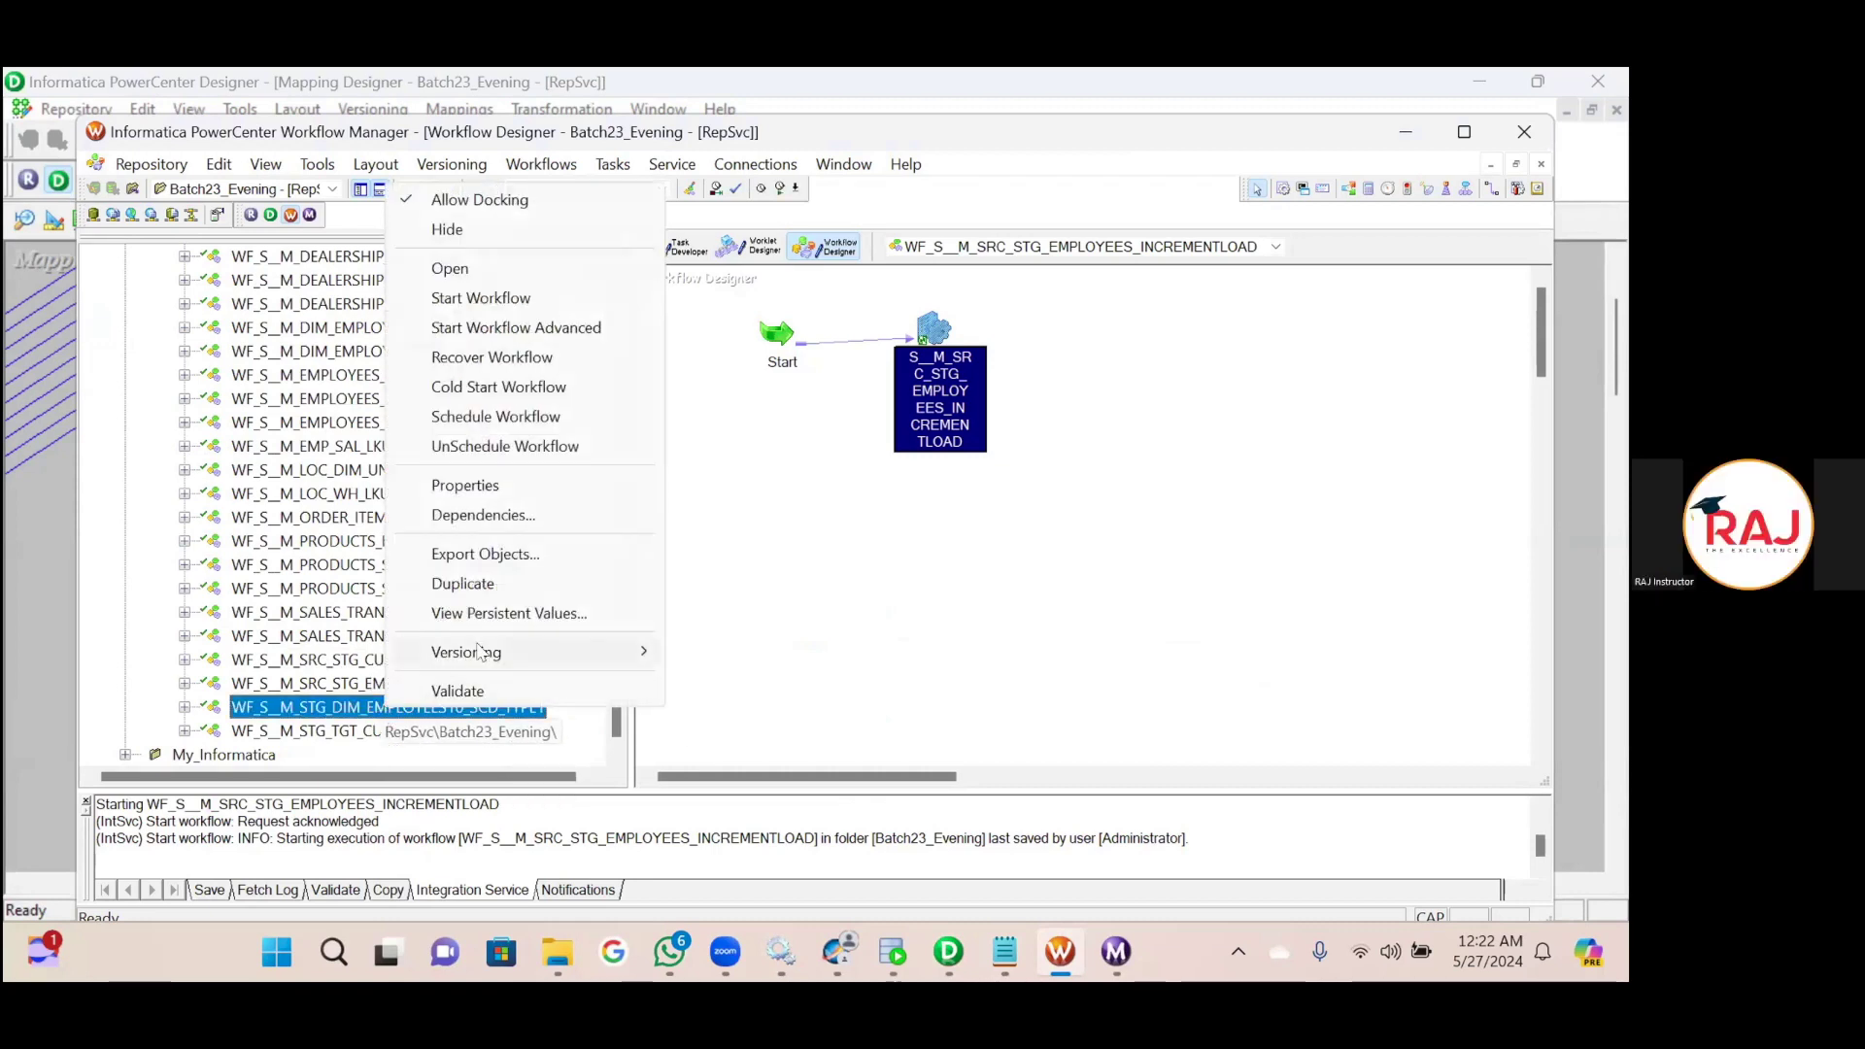
{"action": "left_click", "coordinate": [481, 262]}
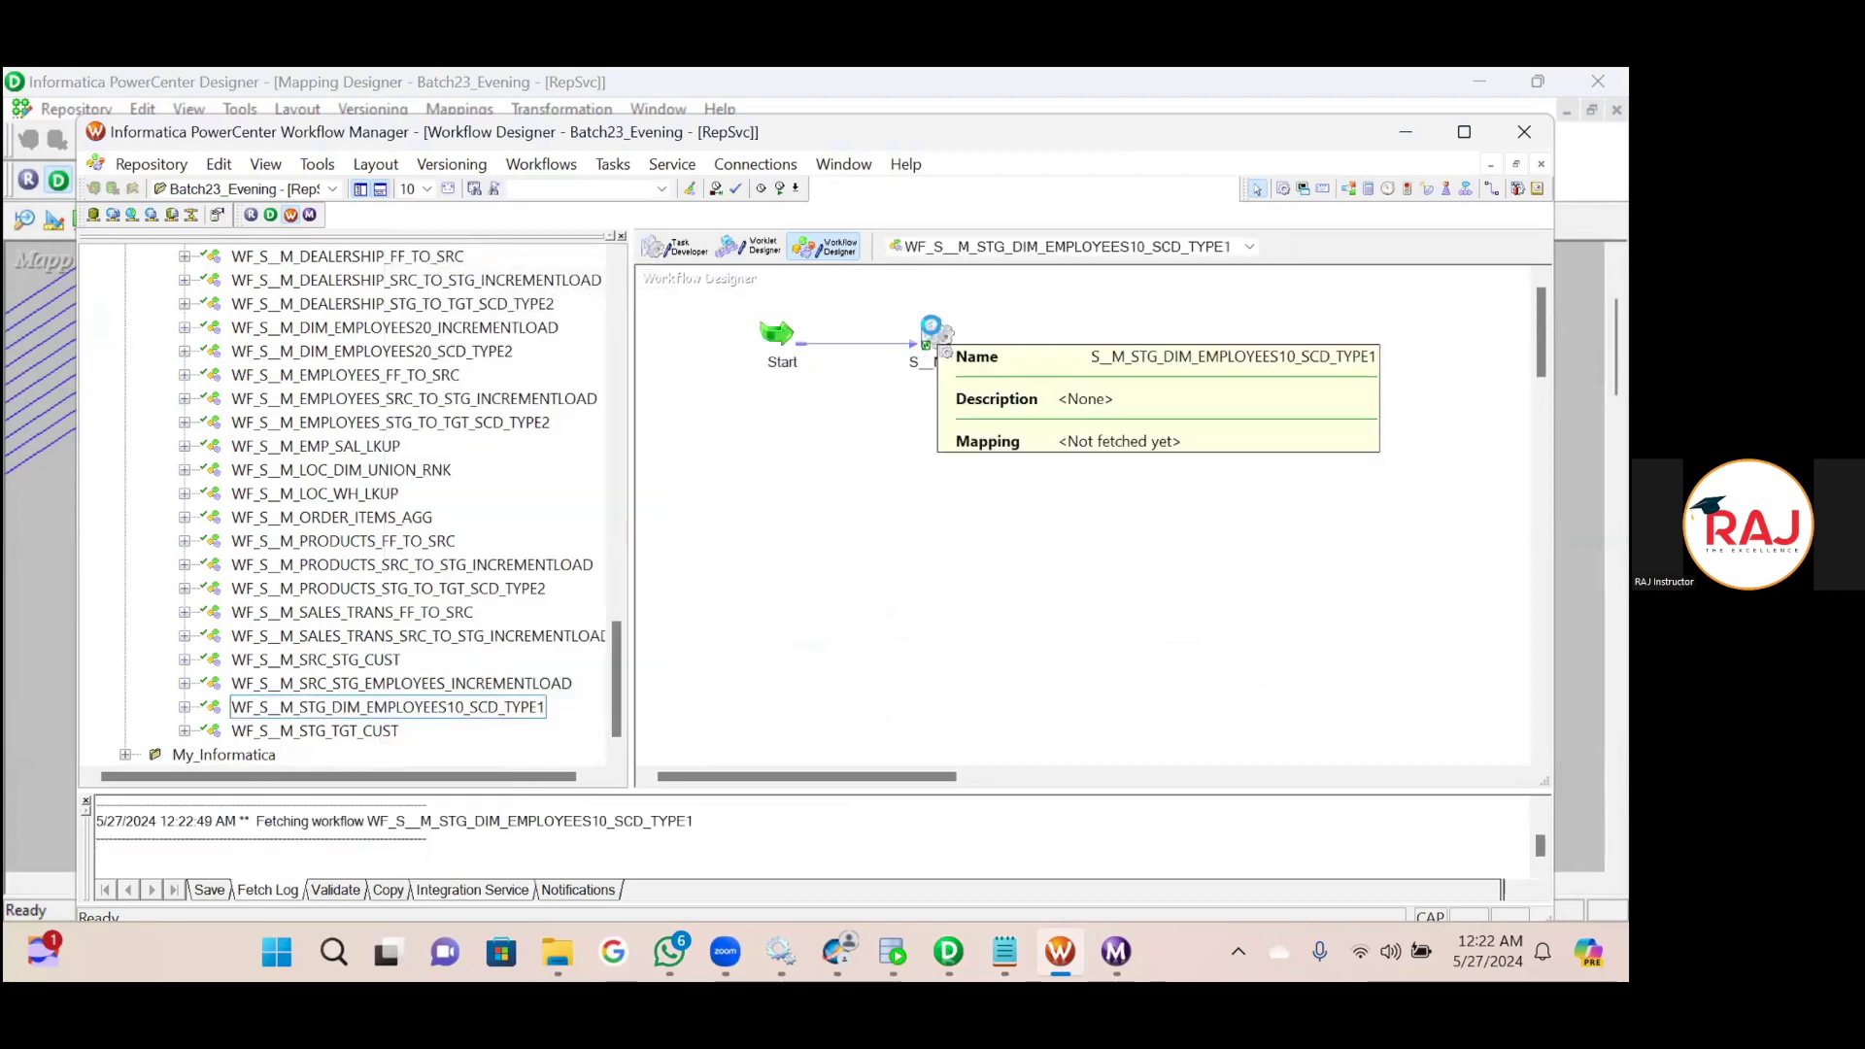
Open the mapping settings of the session S__M_STG_DIM_EMPLOYEES10_SCD_TYPE1 in a maximized editor and check the SQ_STG_EMPLOYEES10 source connection.
{"action": "double_click", "coordinate": [932, 335]}
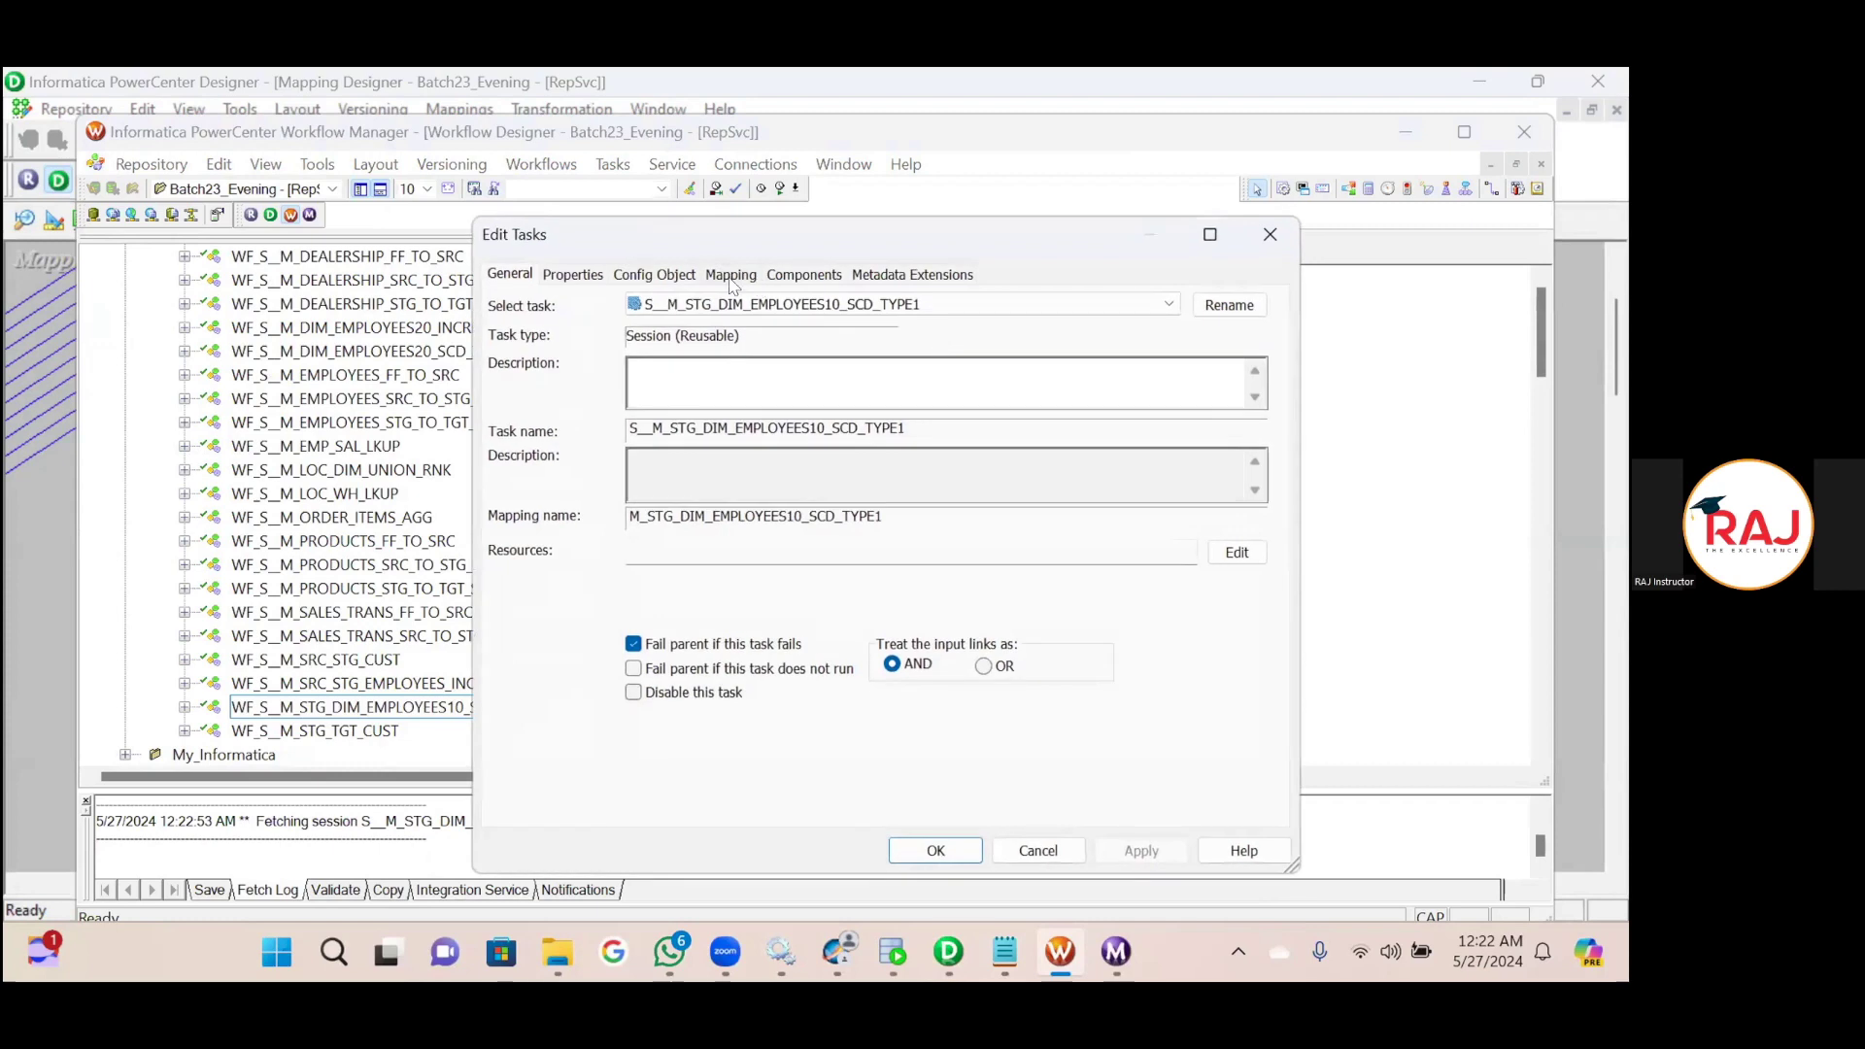
{"action": "left_click", "coordinate": [730, 276]}
{"action": "left_click", "coordinate": [614, 457]}
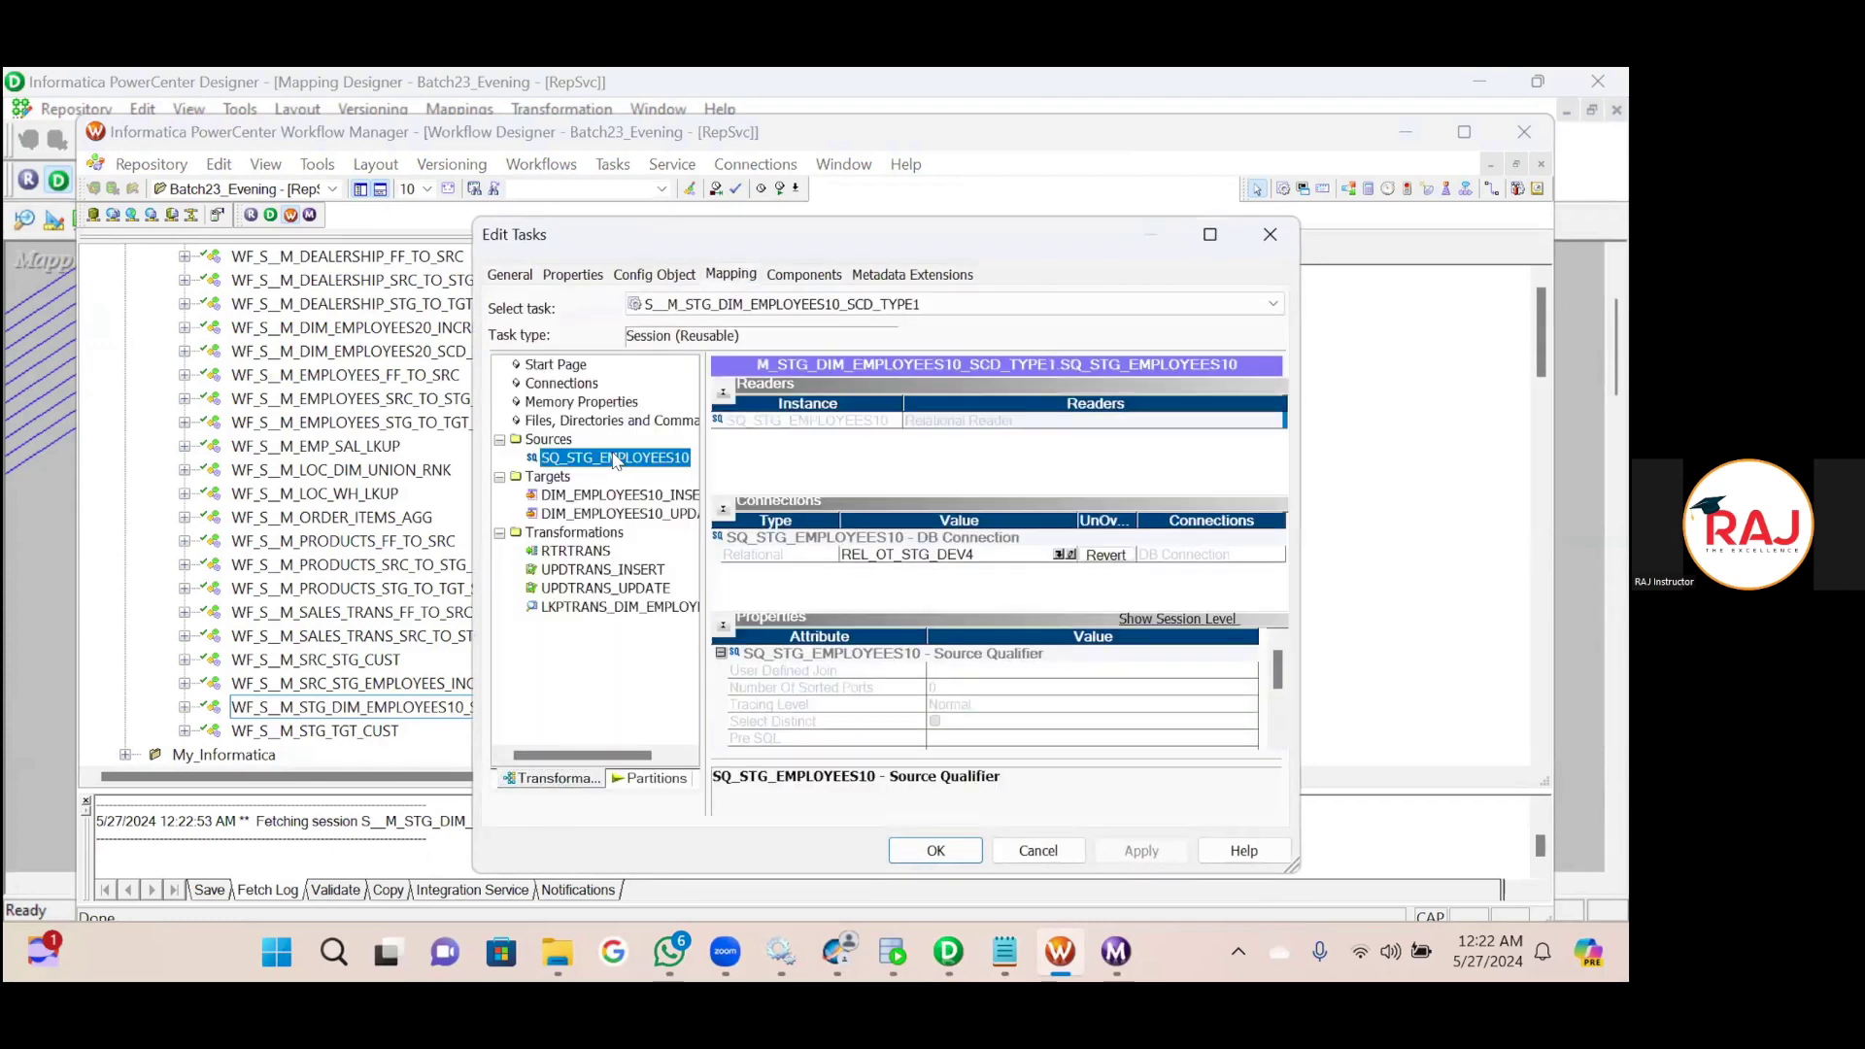
{"action": "left_click", "coordinate": [1209, 234]}
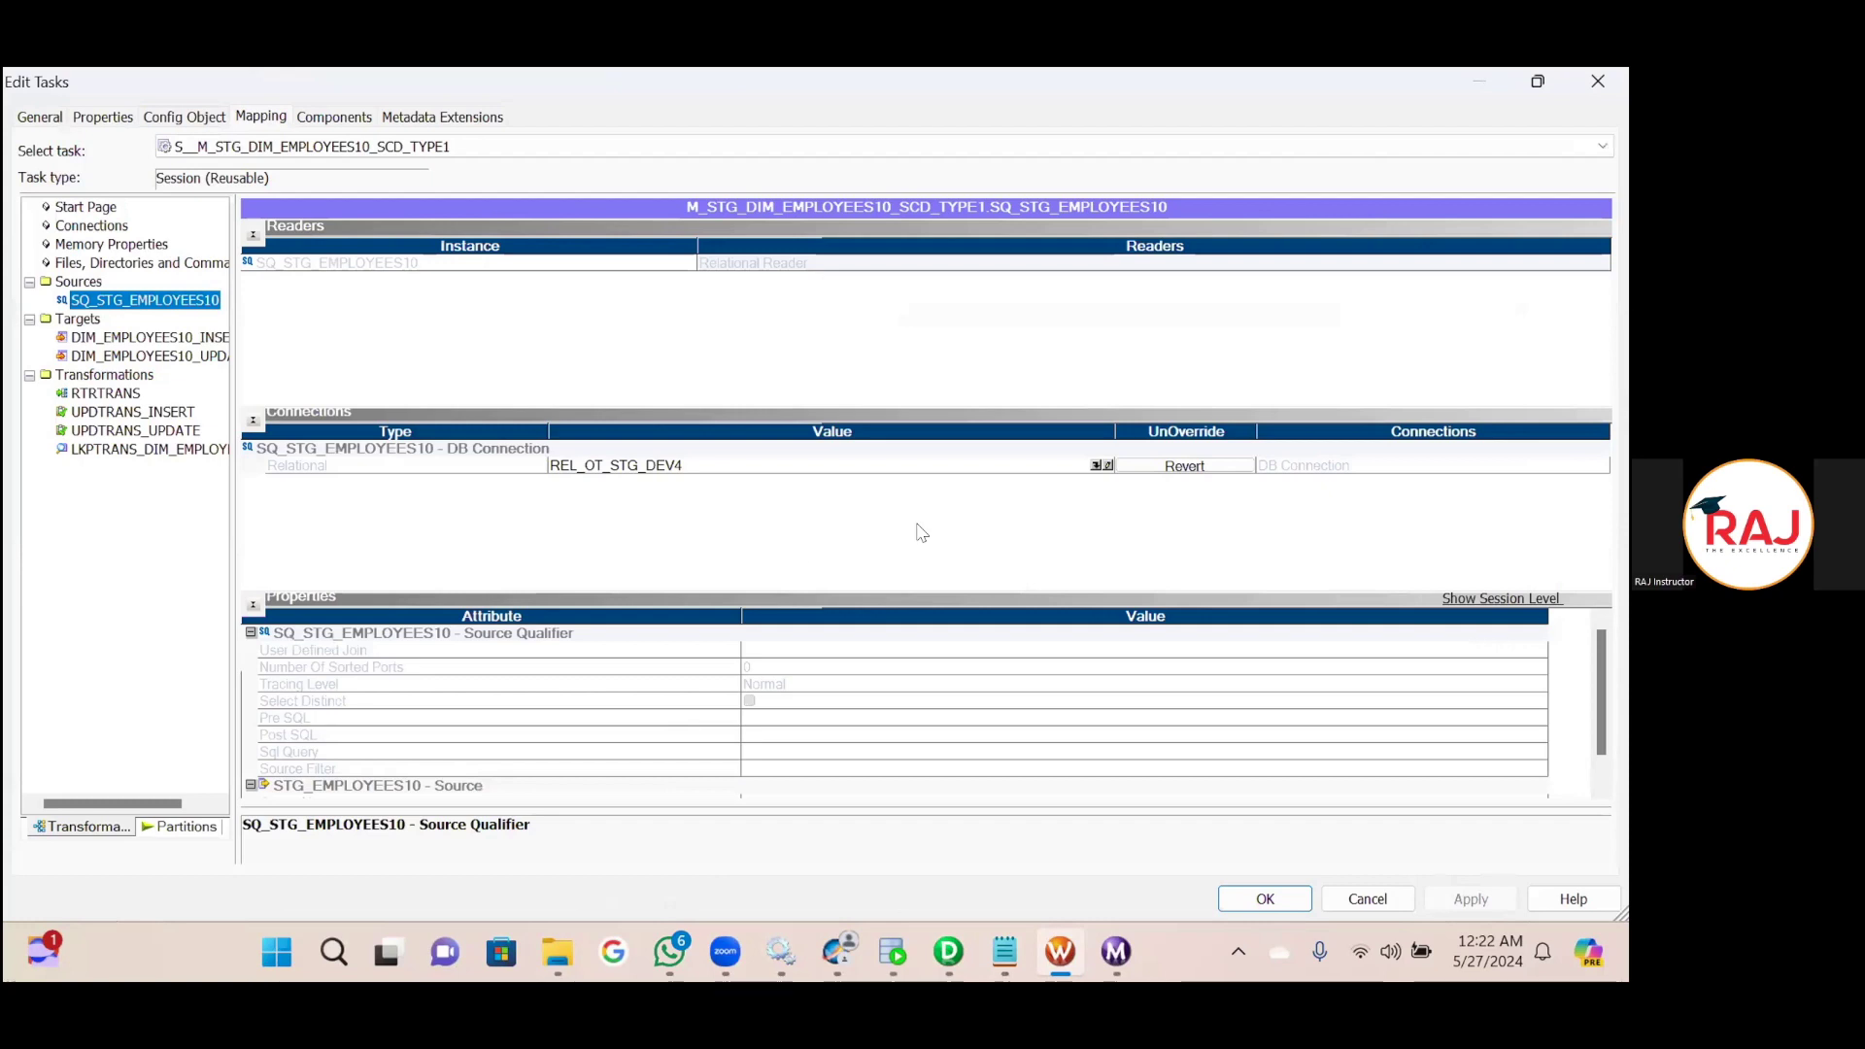
Review the connection and writer properties of the session targets DIM_EMPLOYEES10_INSERT and DIM_EMPLOYEES10_UPDATE.
{"action": "left_click", "coordinate": [195, 338]}
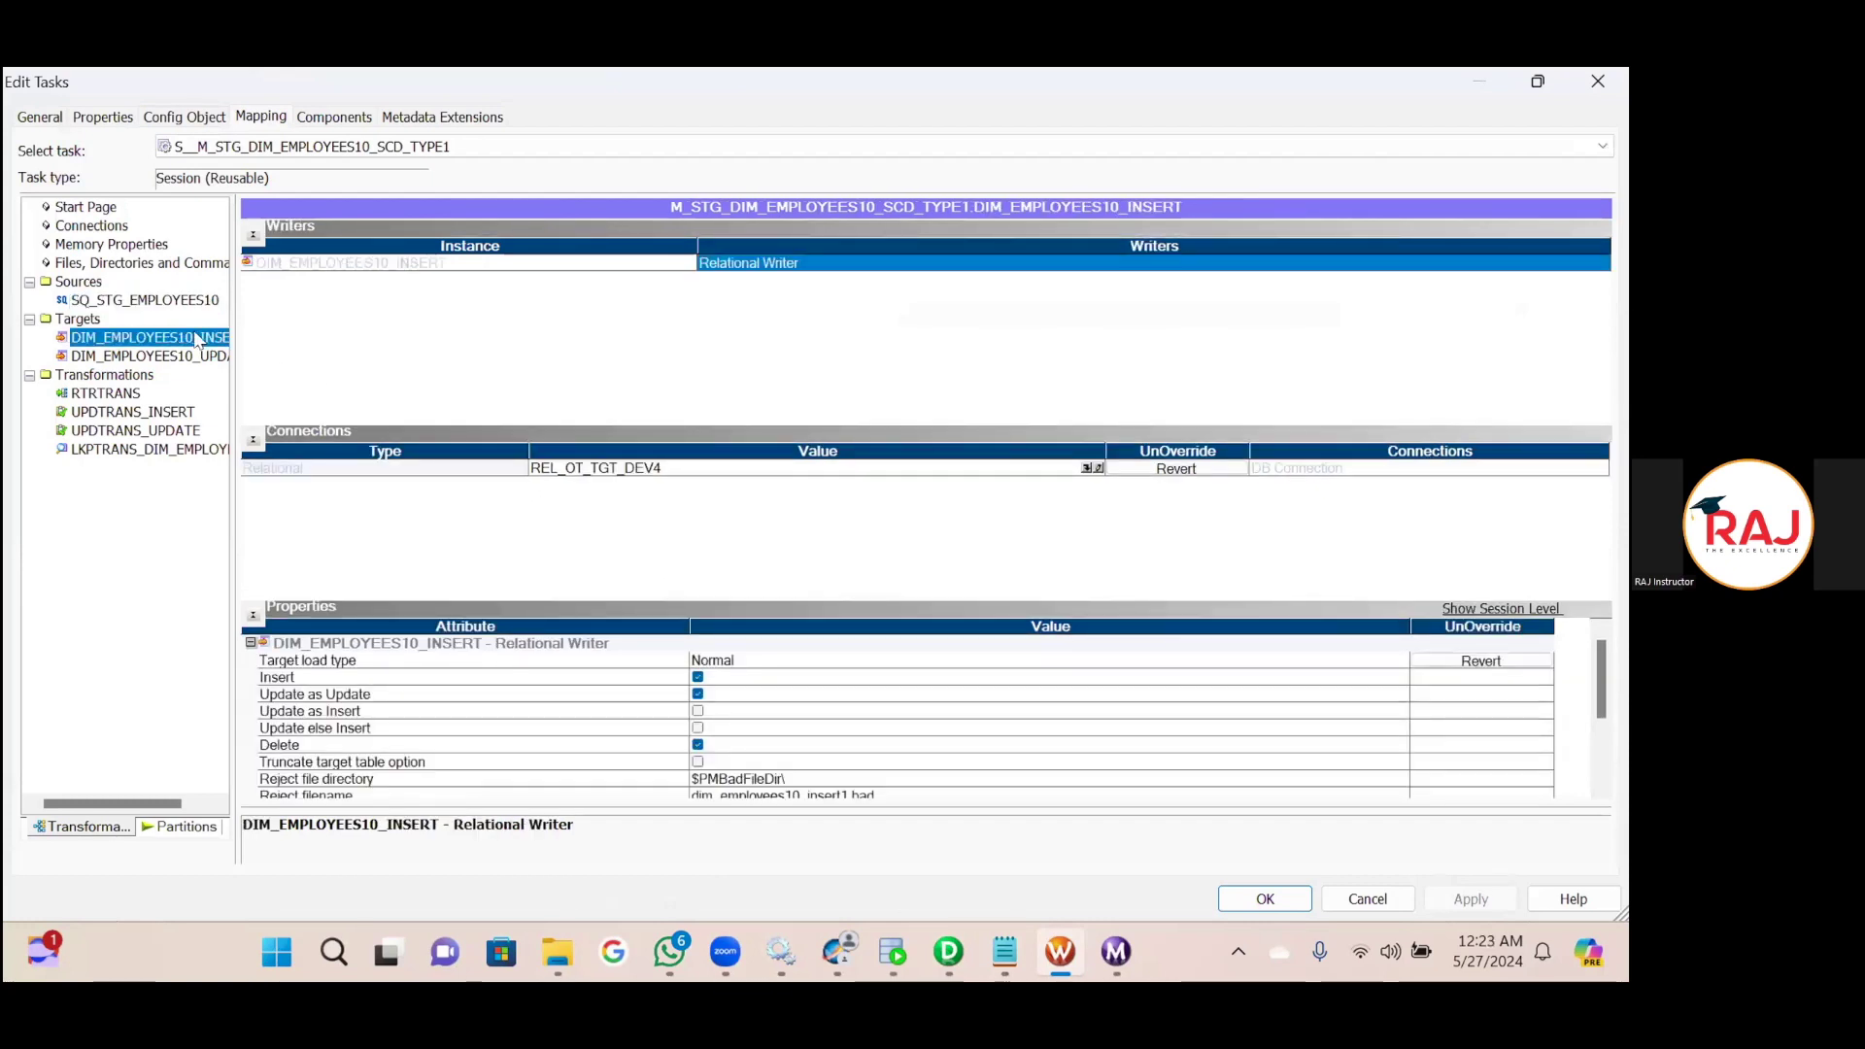
{"action": "scroll", "coordinate": [1068, 704], "scroll_direction": "down", "scroll_amount": 3}
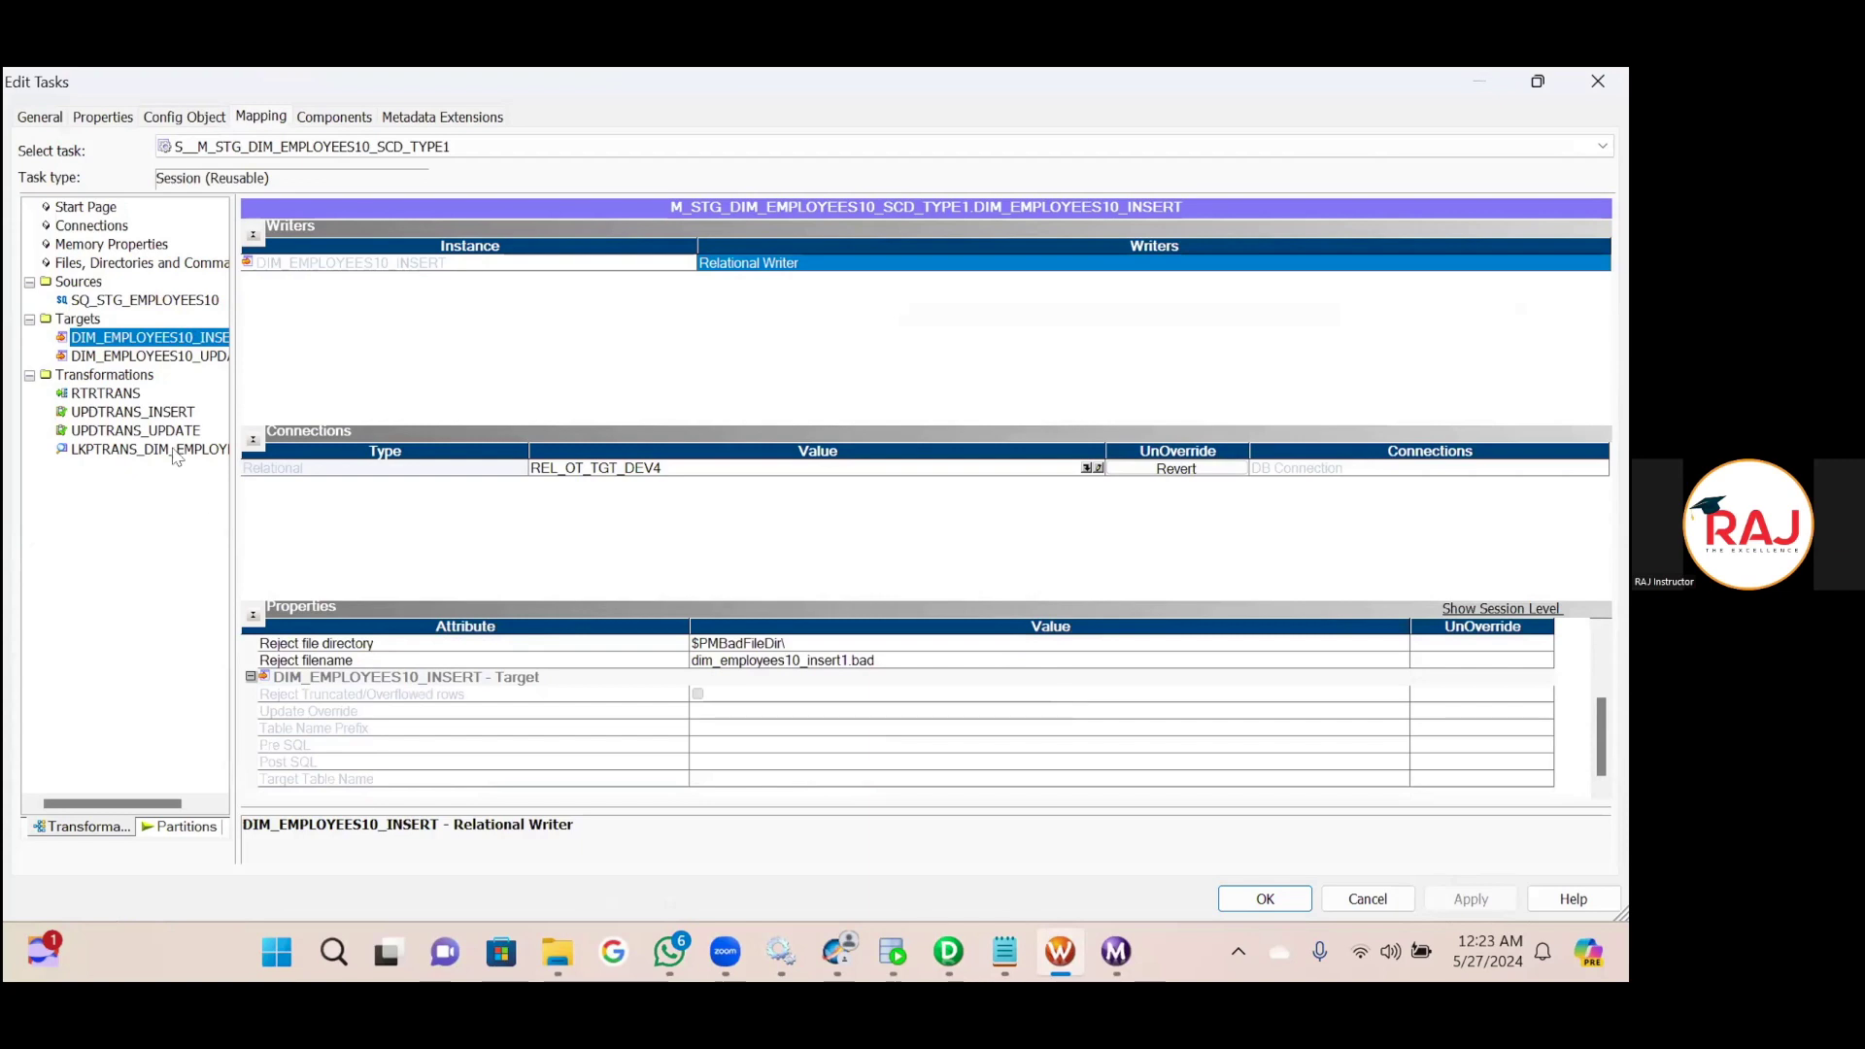
{"action": "left_click", "coordinate": [150, 355]}
{"action": "scroll", "coordinate": [874, 717], "scroll_direction": "down", "scroll_amount": 3}
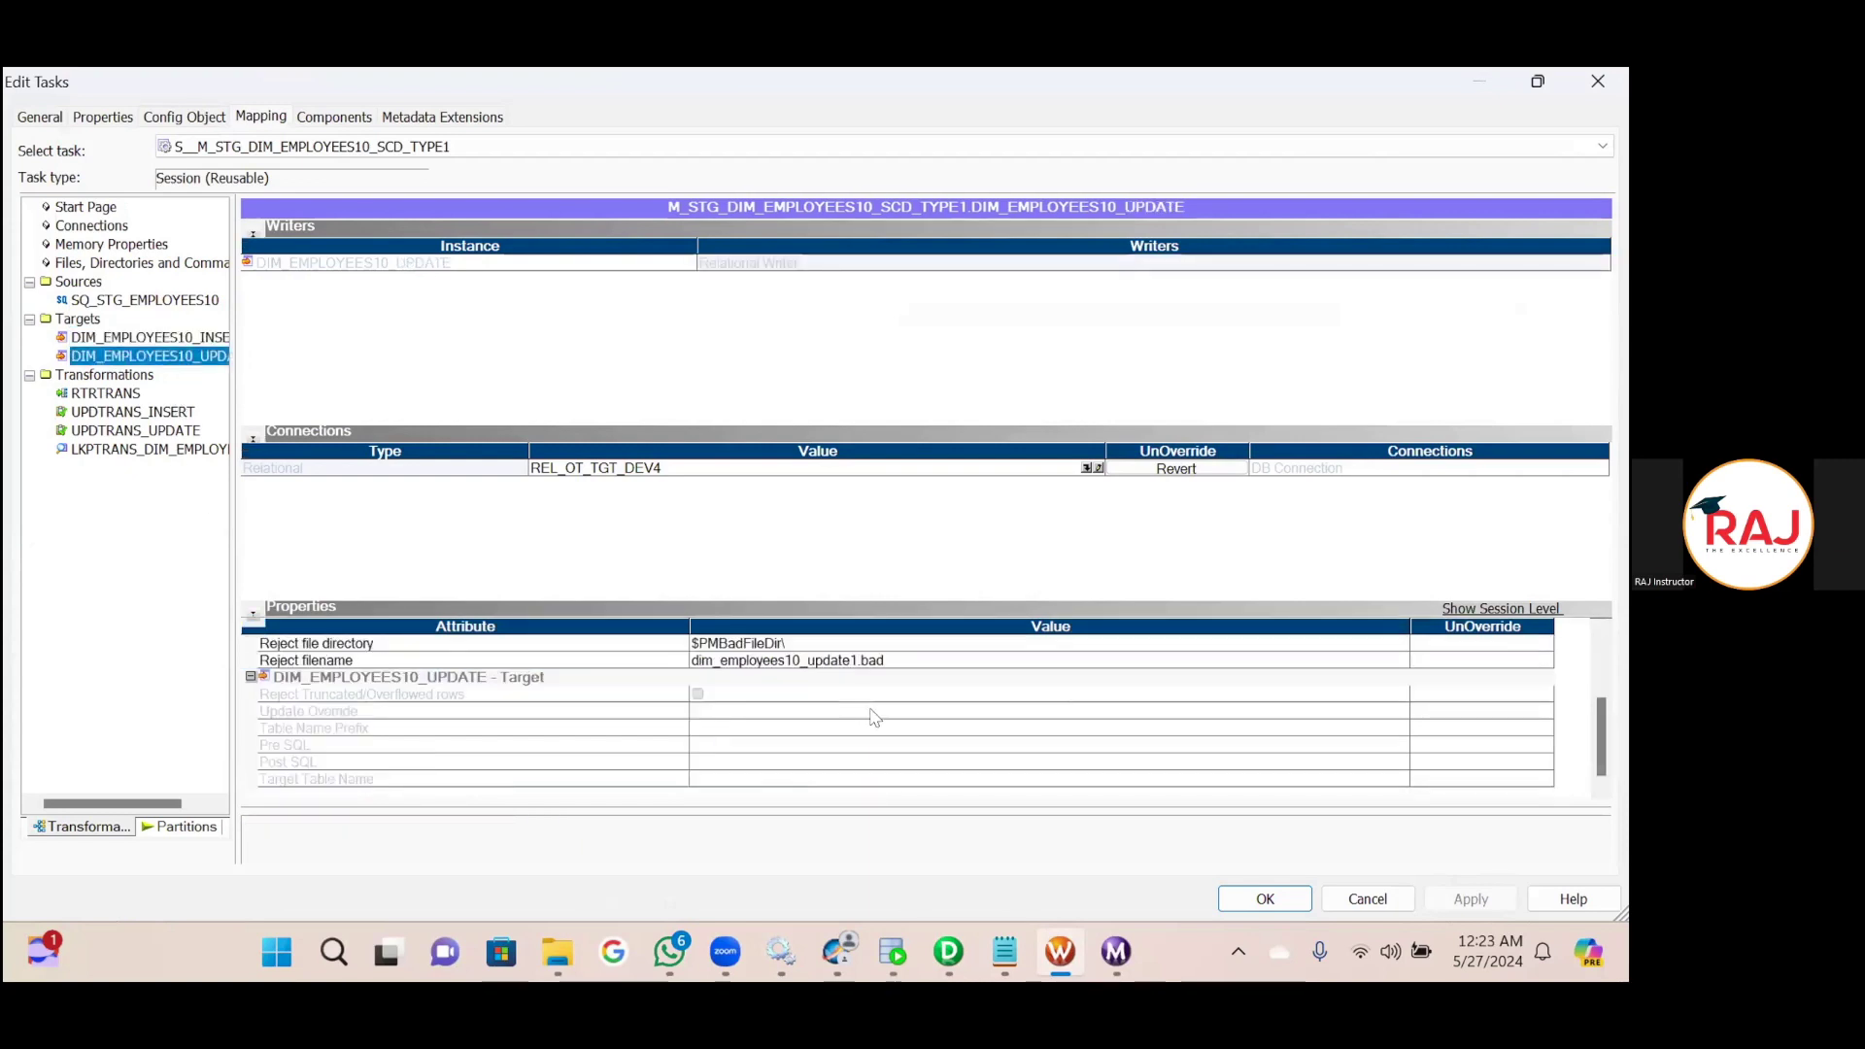
Check the session settings of LKPTRANS_DIM_EMPLOYEES10, UPDTRANS_INSERT and UPDTRANS_UPDATE, then close the session editor.
{"action": "left_click", "coordinate": [212, 451]}
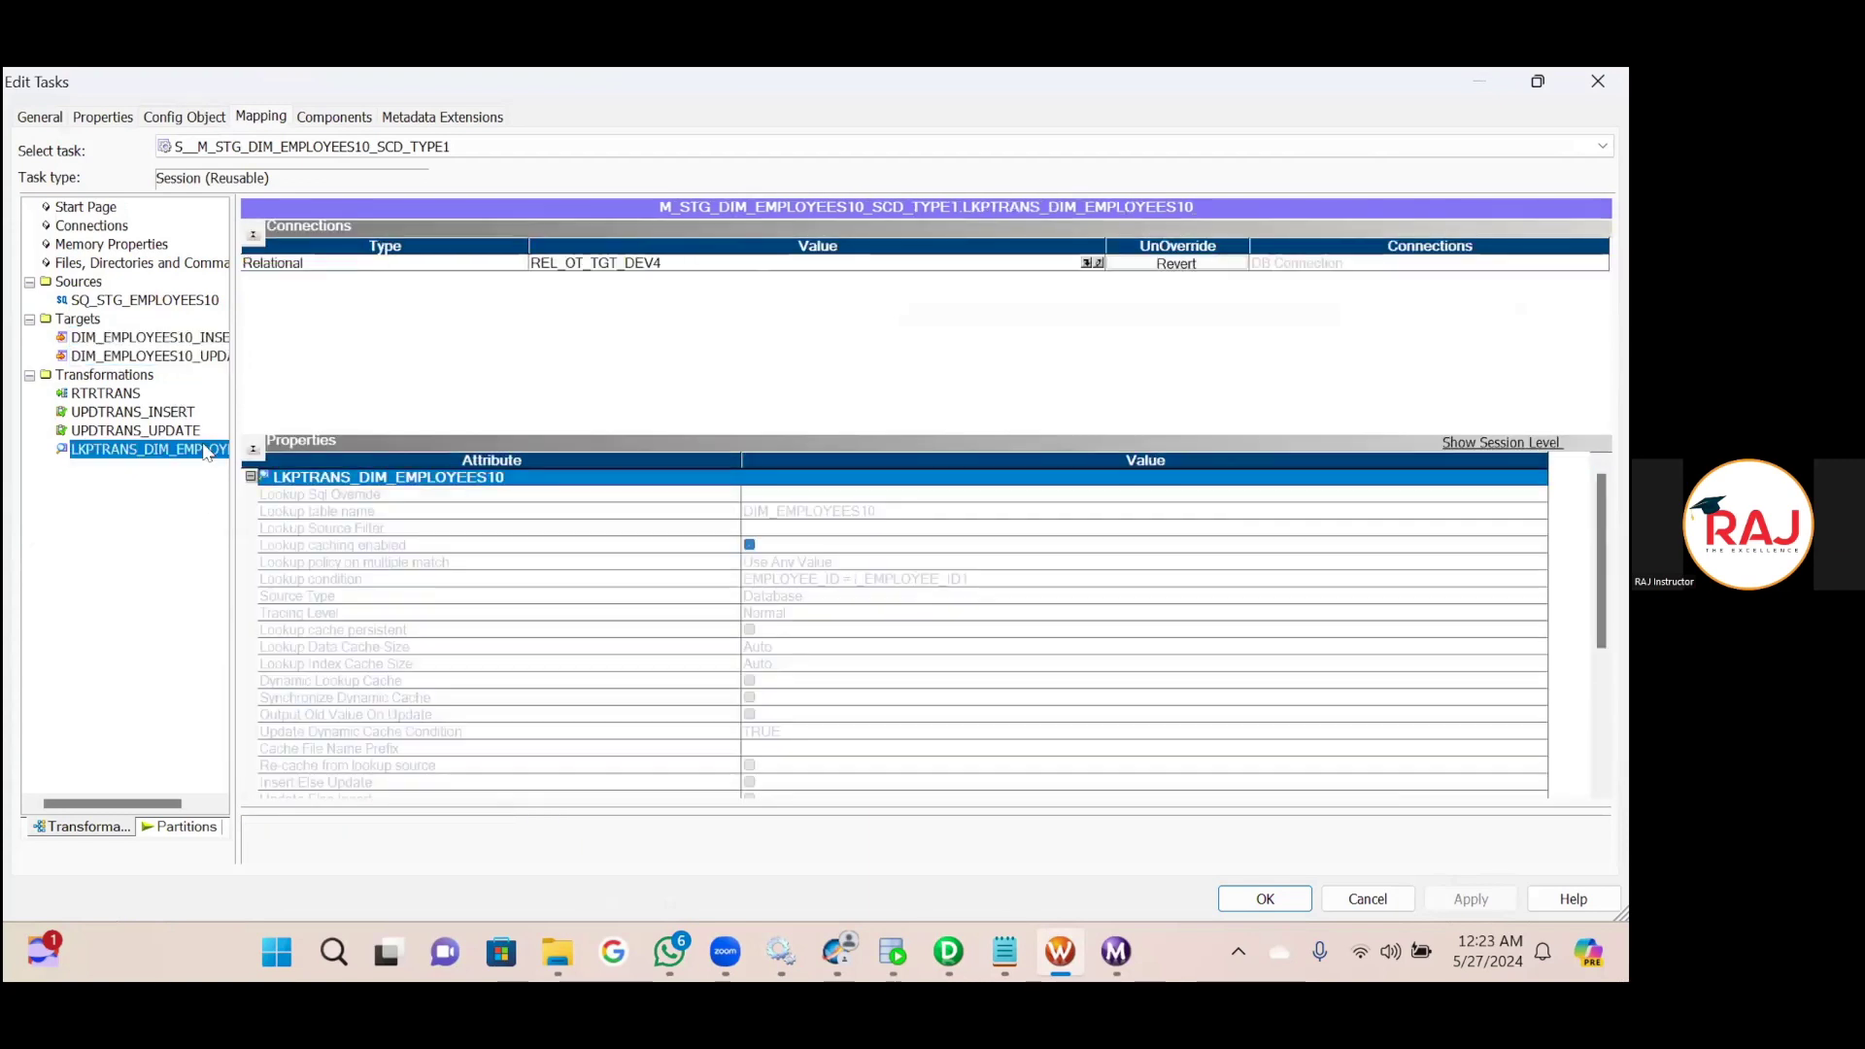
{"action": "left_click", "coordinate": [717, 268]}
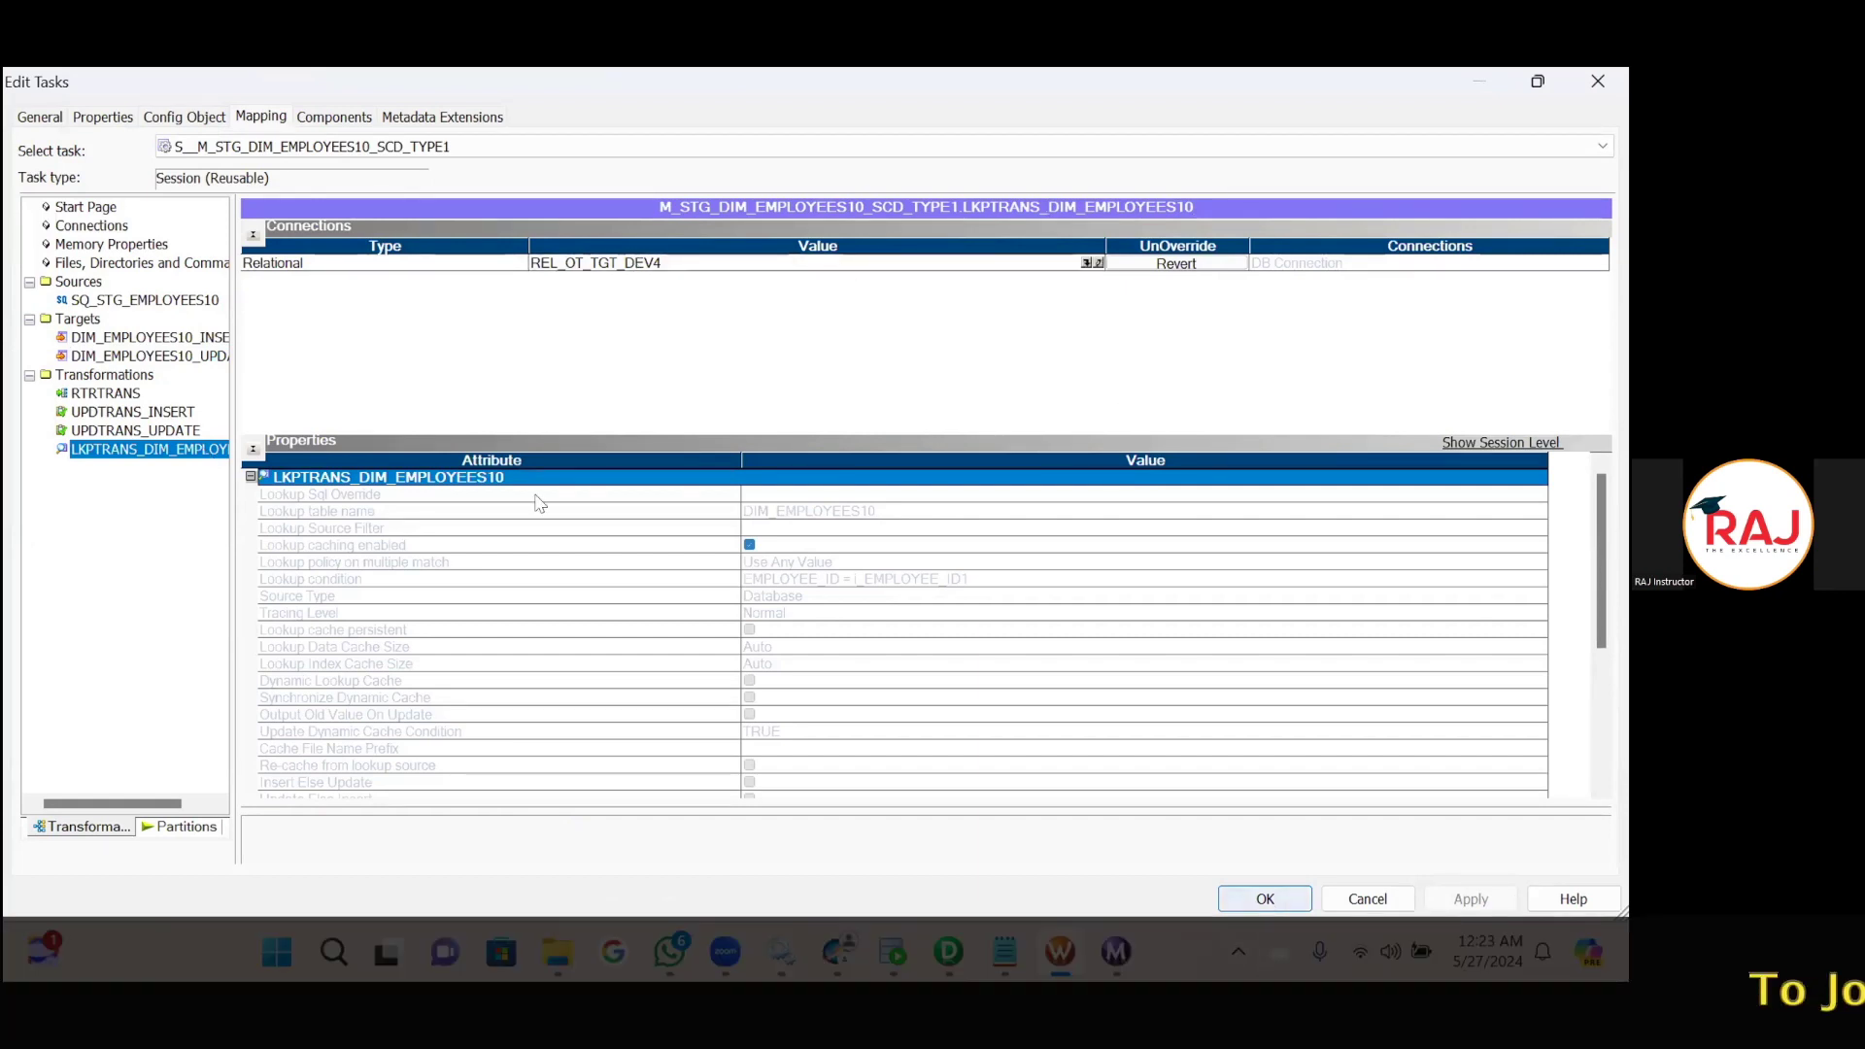
{"action": "left_click", "coordinate": [163, 413]}
{"action": "left_click", "coordinate": [149, 430]}
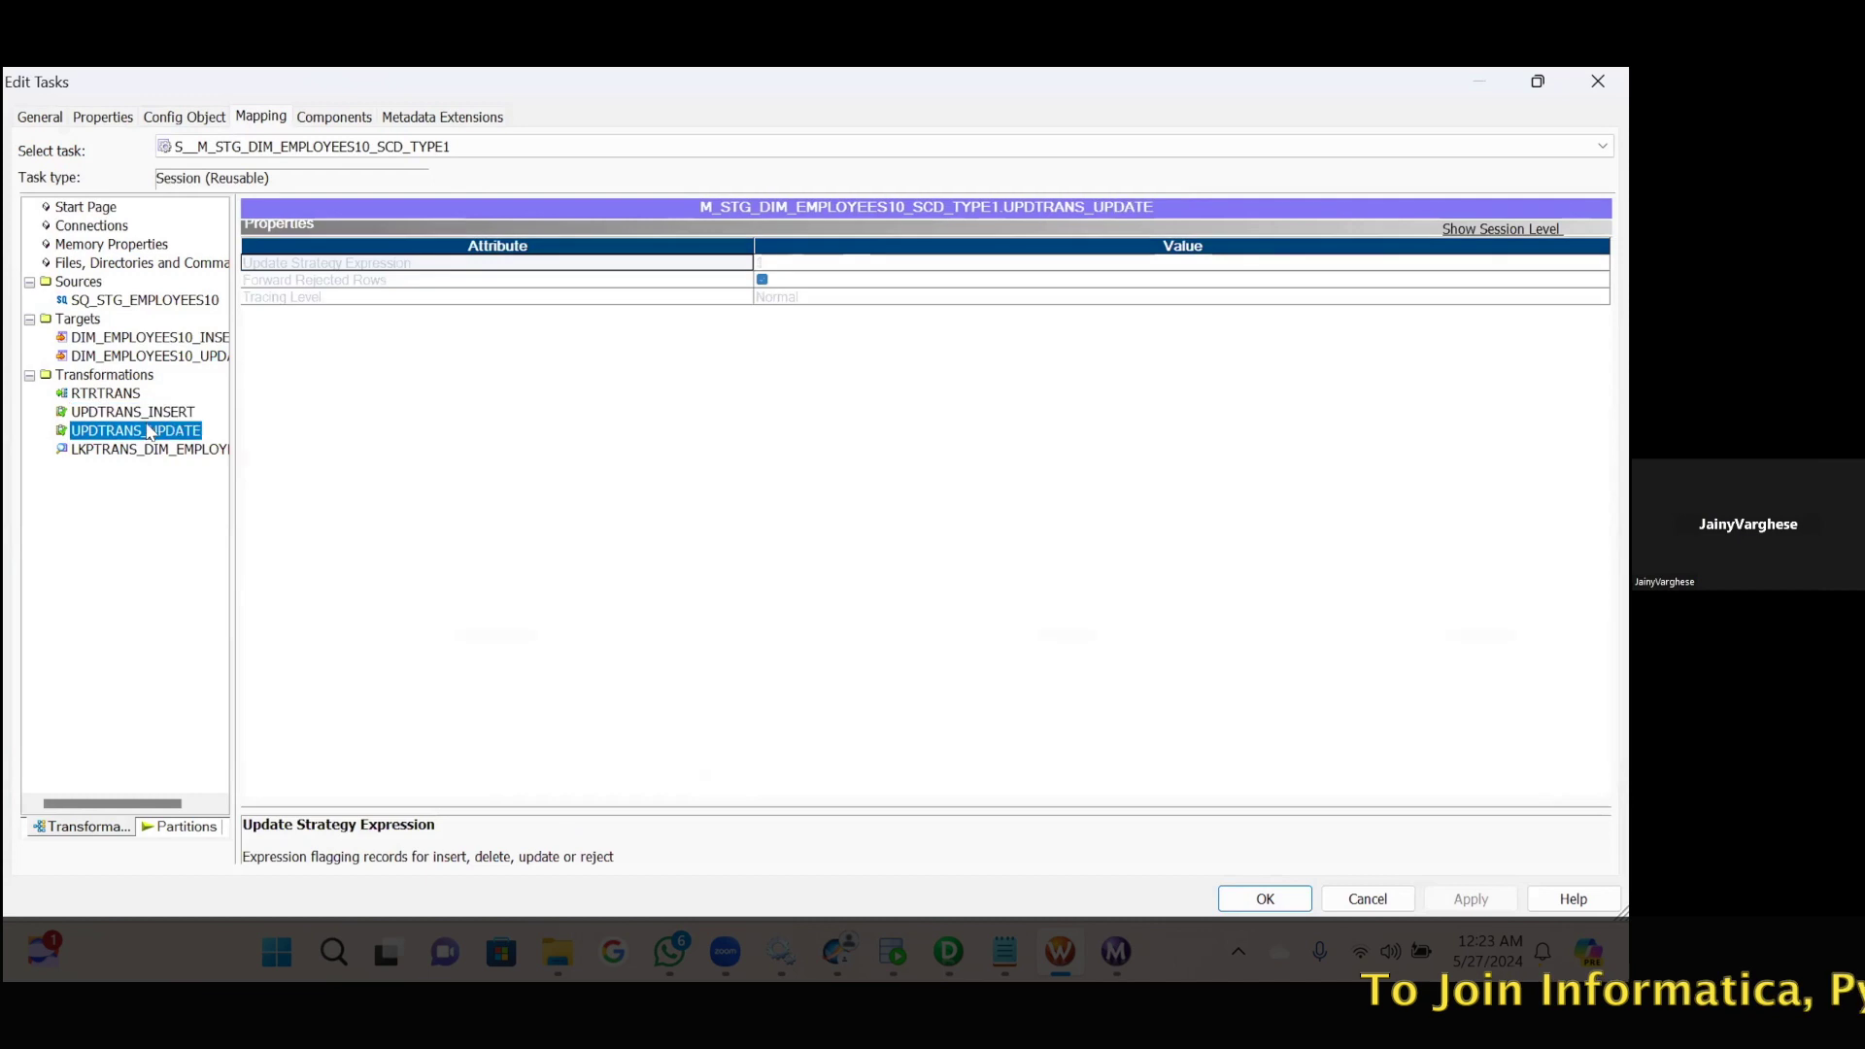
{"action": "left_click", "coordinate": [1245, 893]}
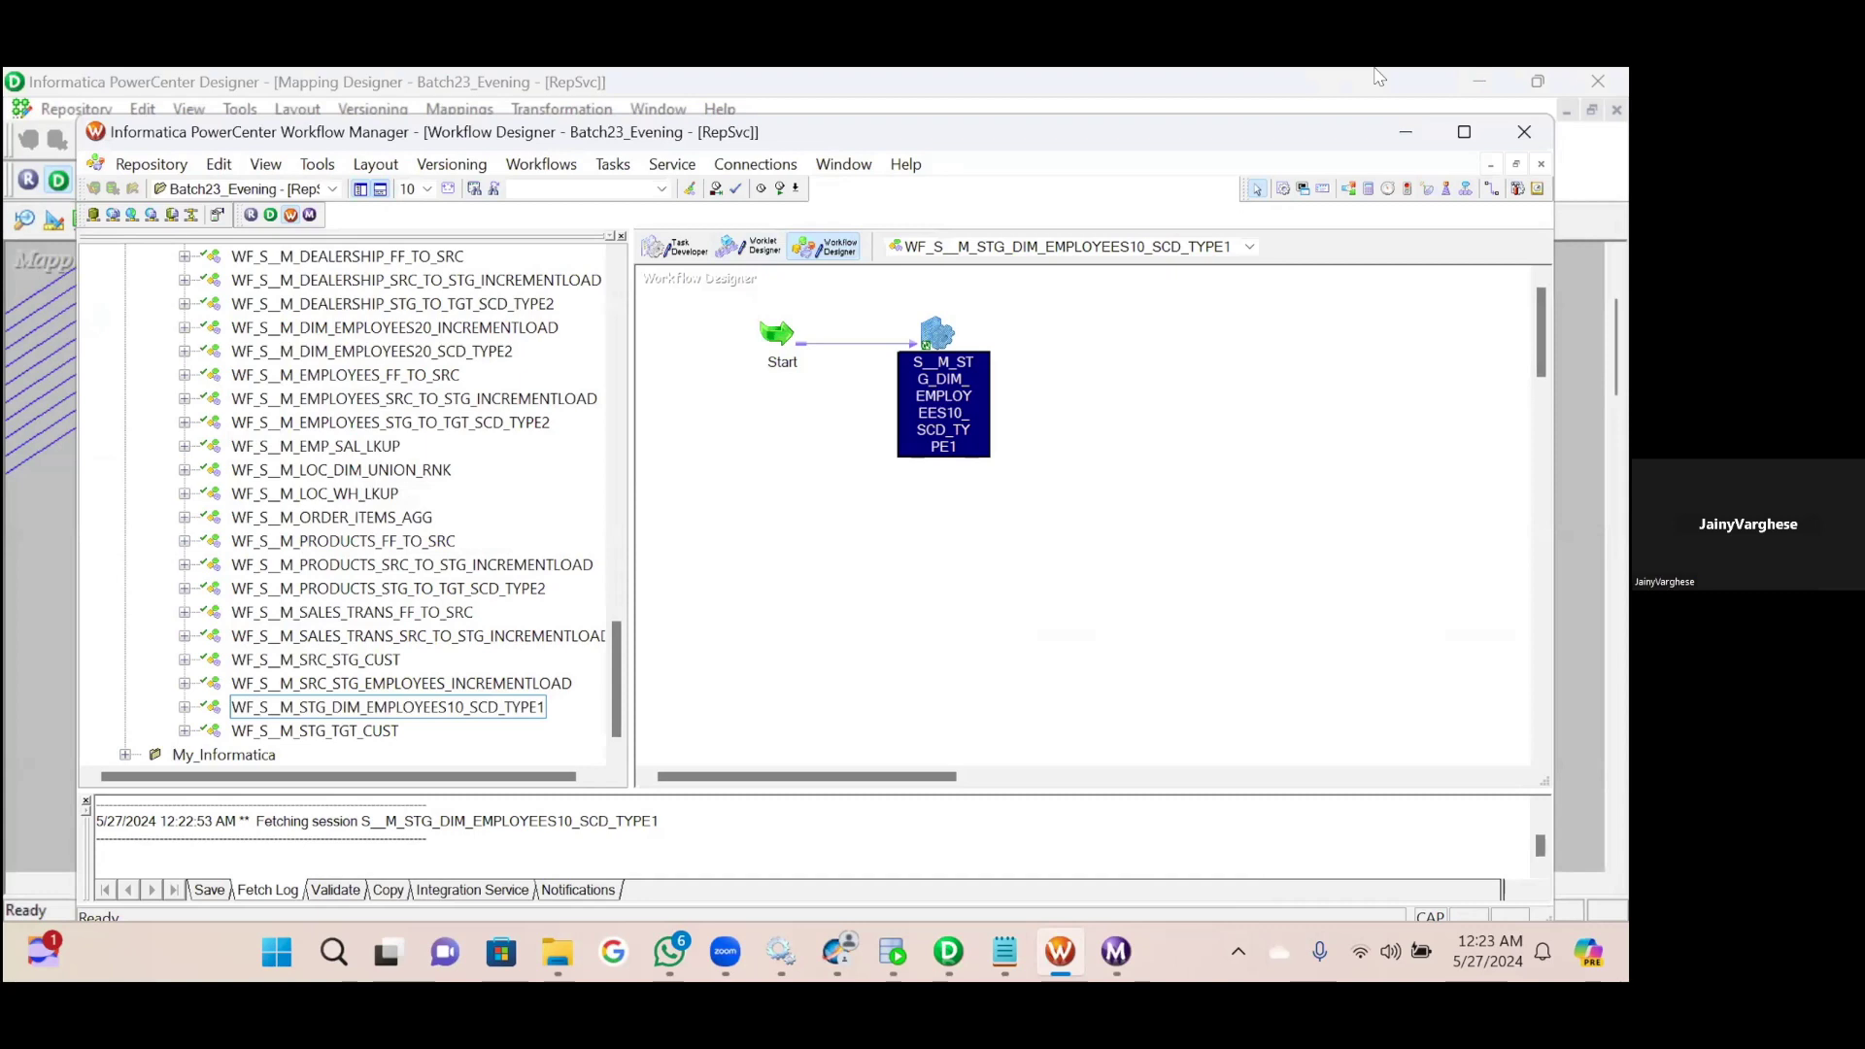
{"action": "left_click", "coordinate": [1054, 549]}
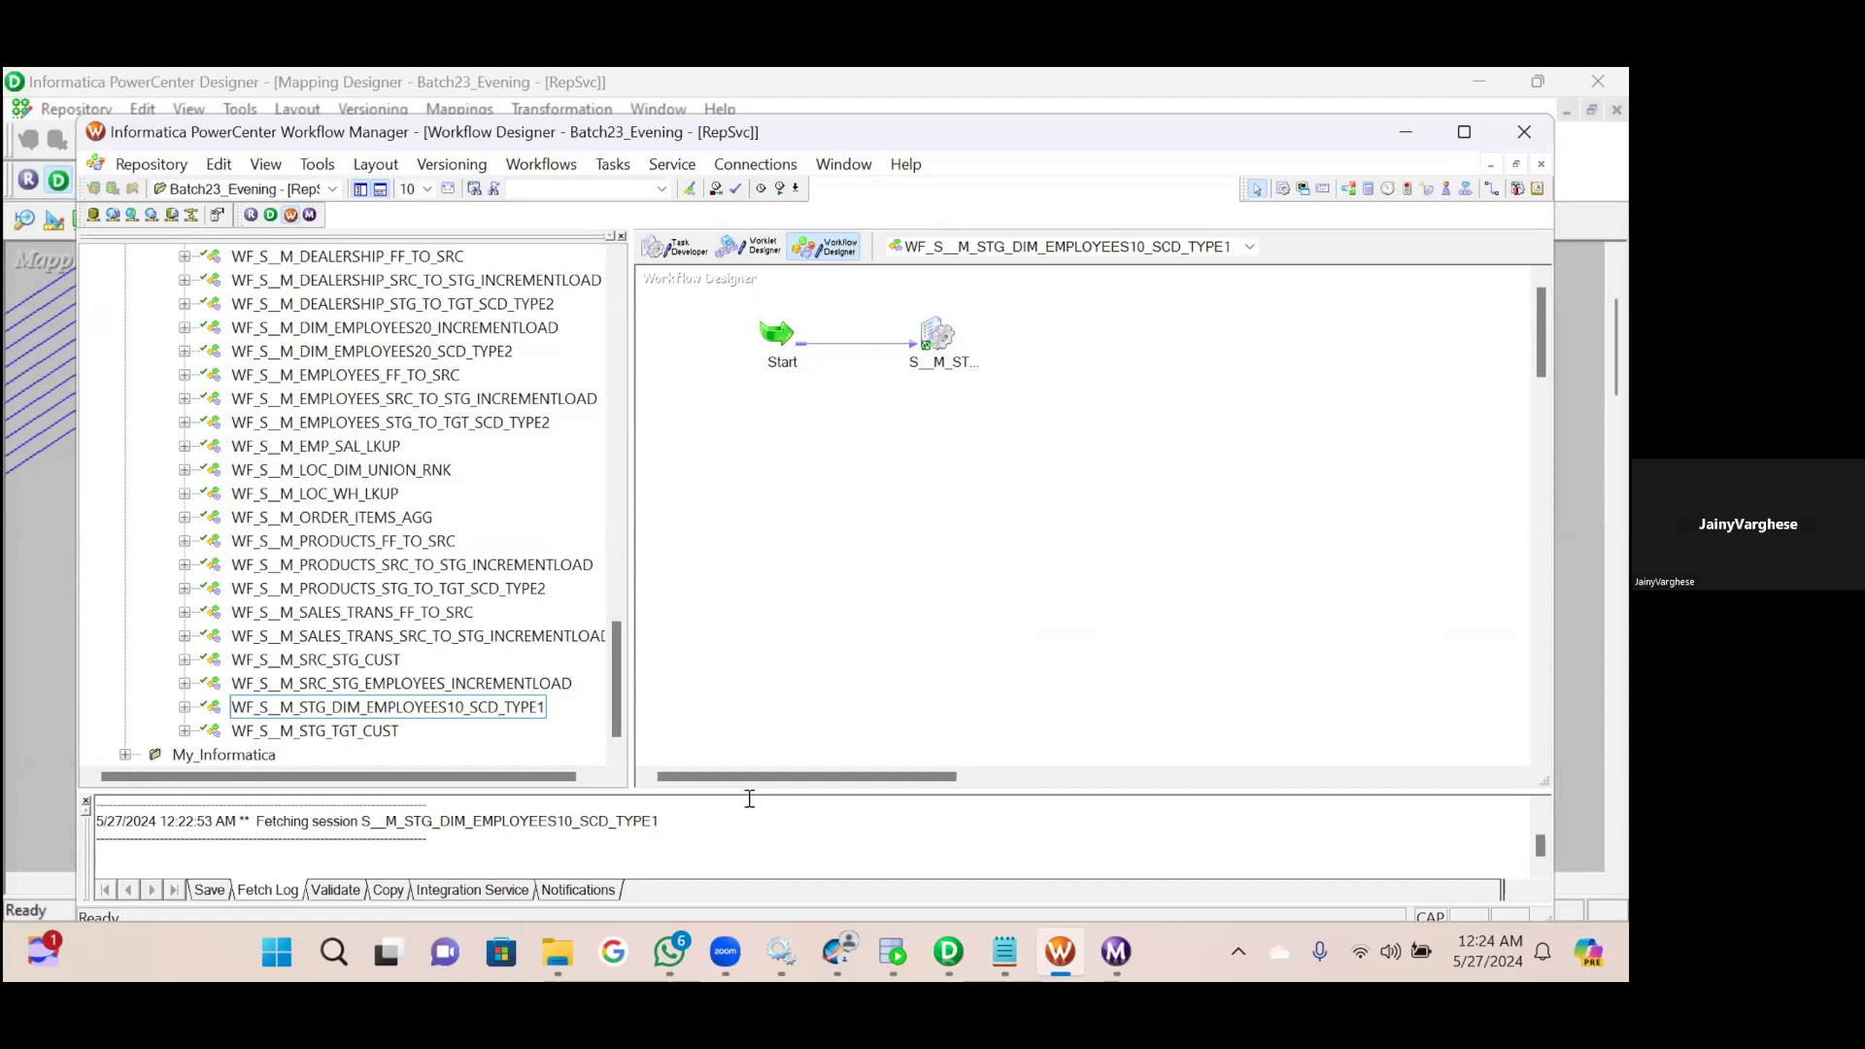
Switch to PowerCenter Designer, show the repository navigator, and view the source definitions in the Source Analyzer.
{"action": "left_click", "coordinate": [957, 957]}
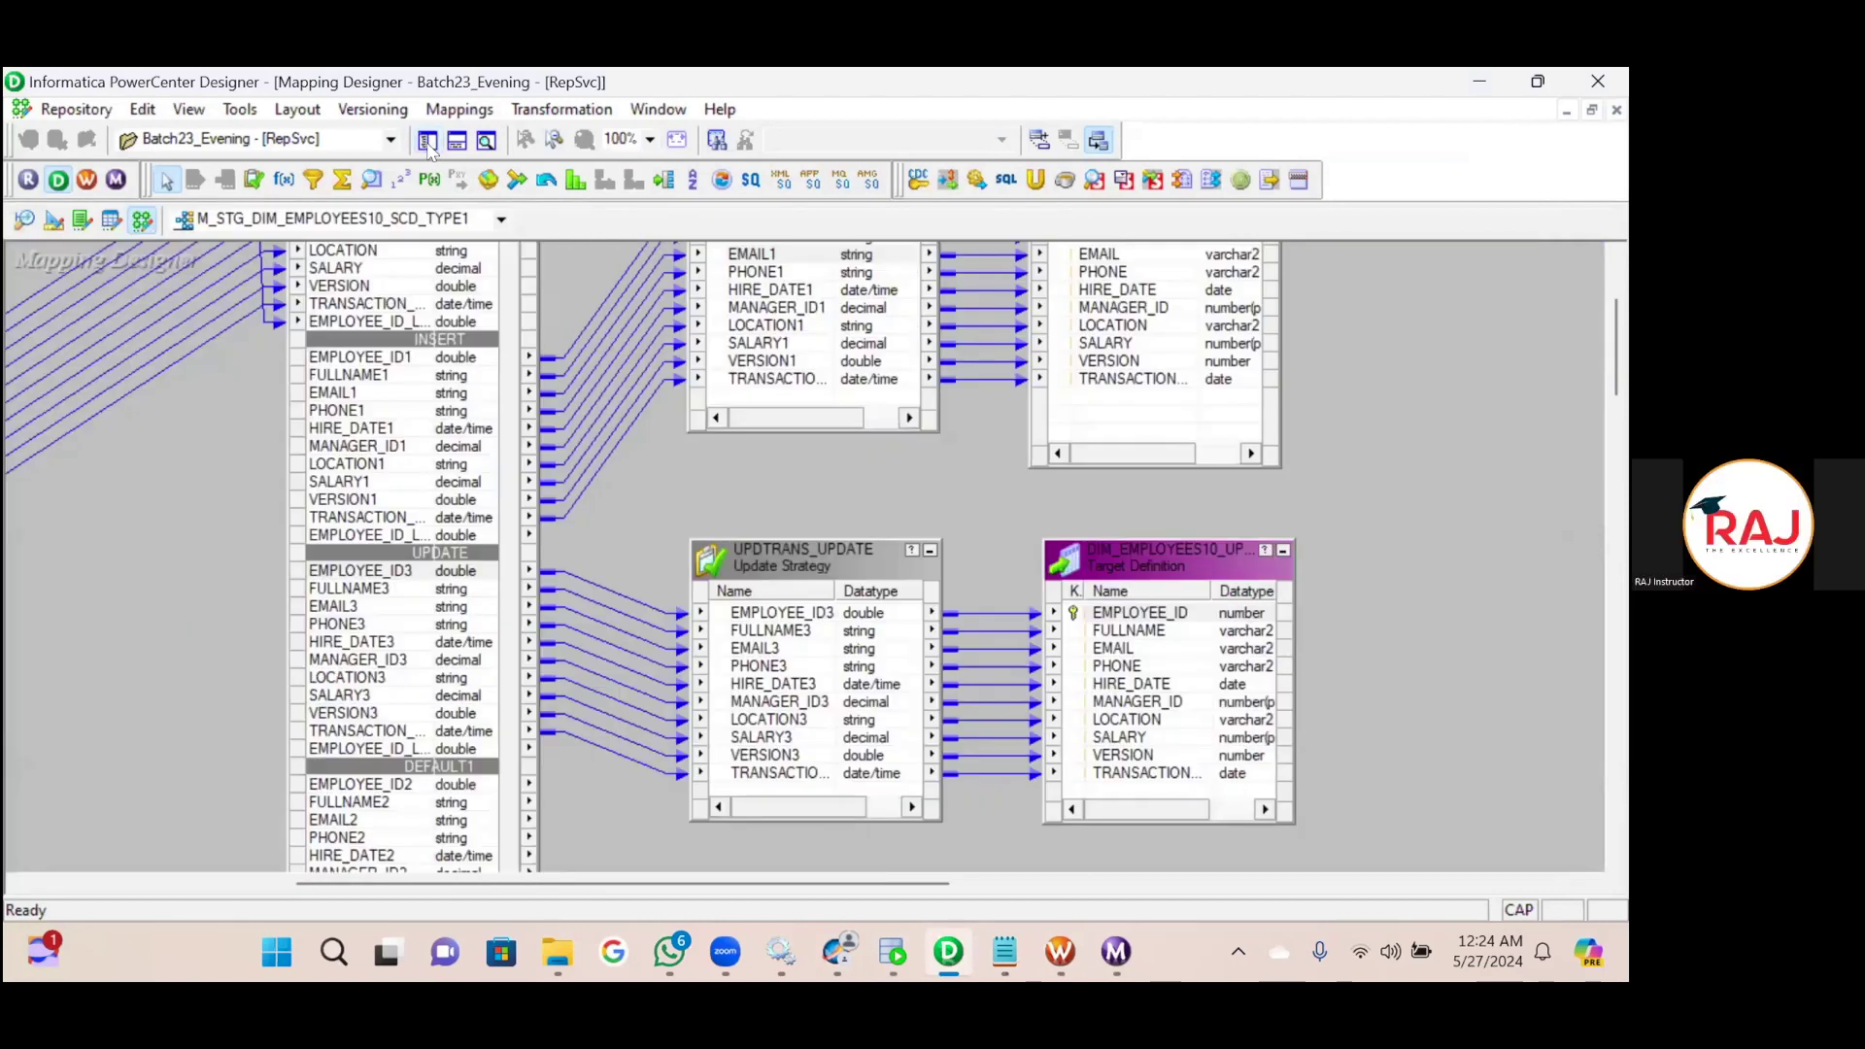
{"action": "left_click", "coordinate": [429, 144]}
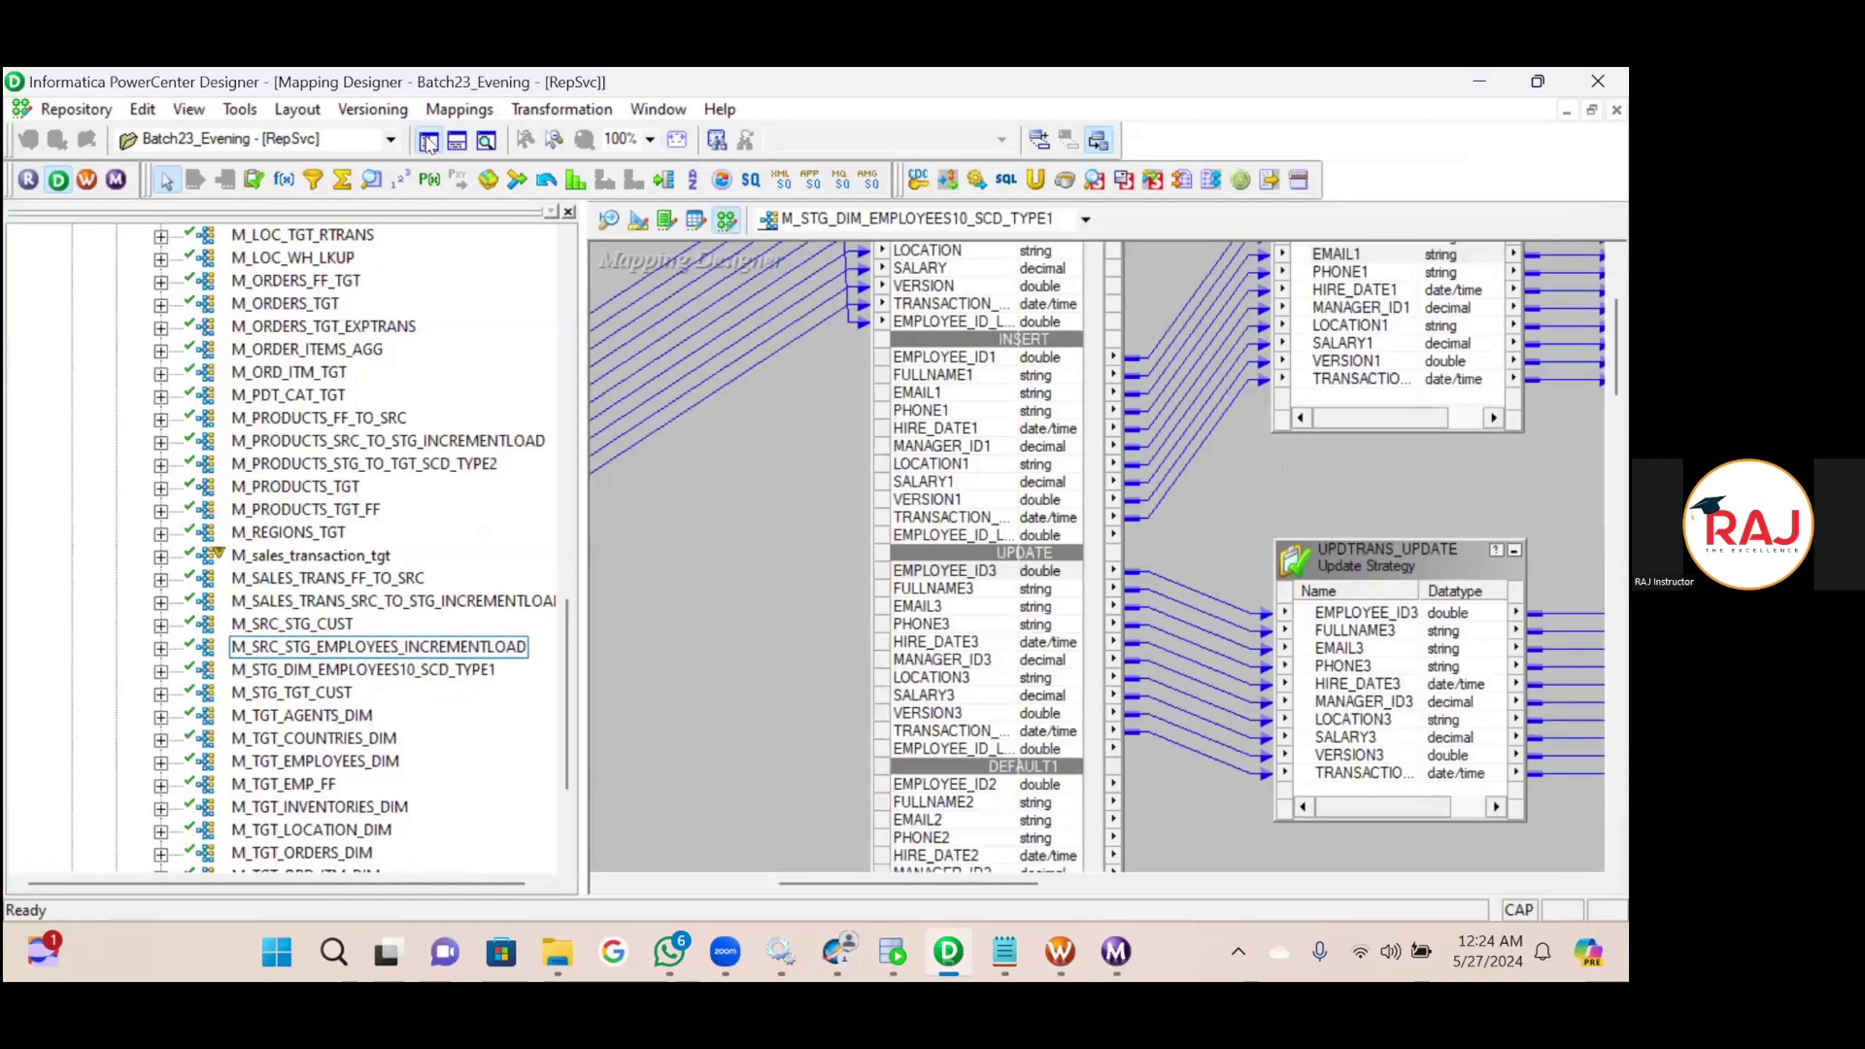
{"action": "left_click", "coordinate": [612, 220]}
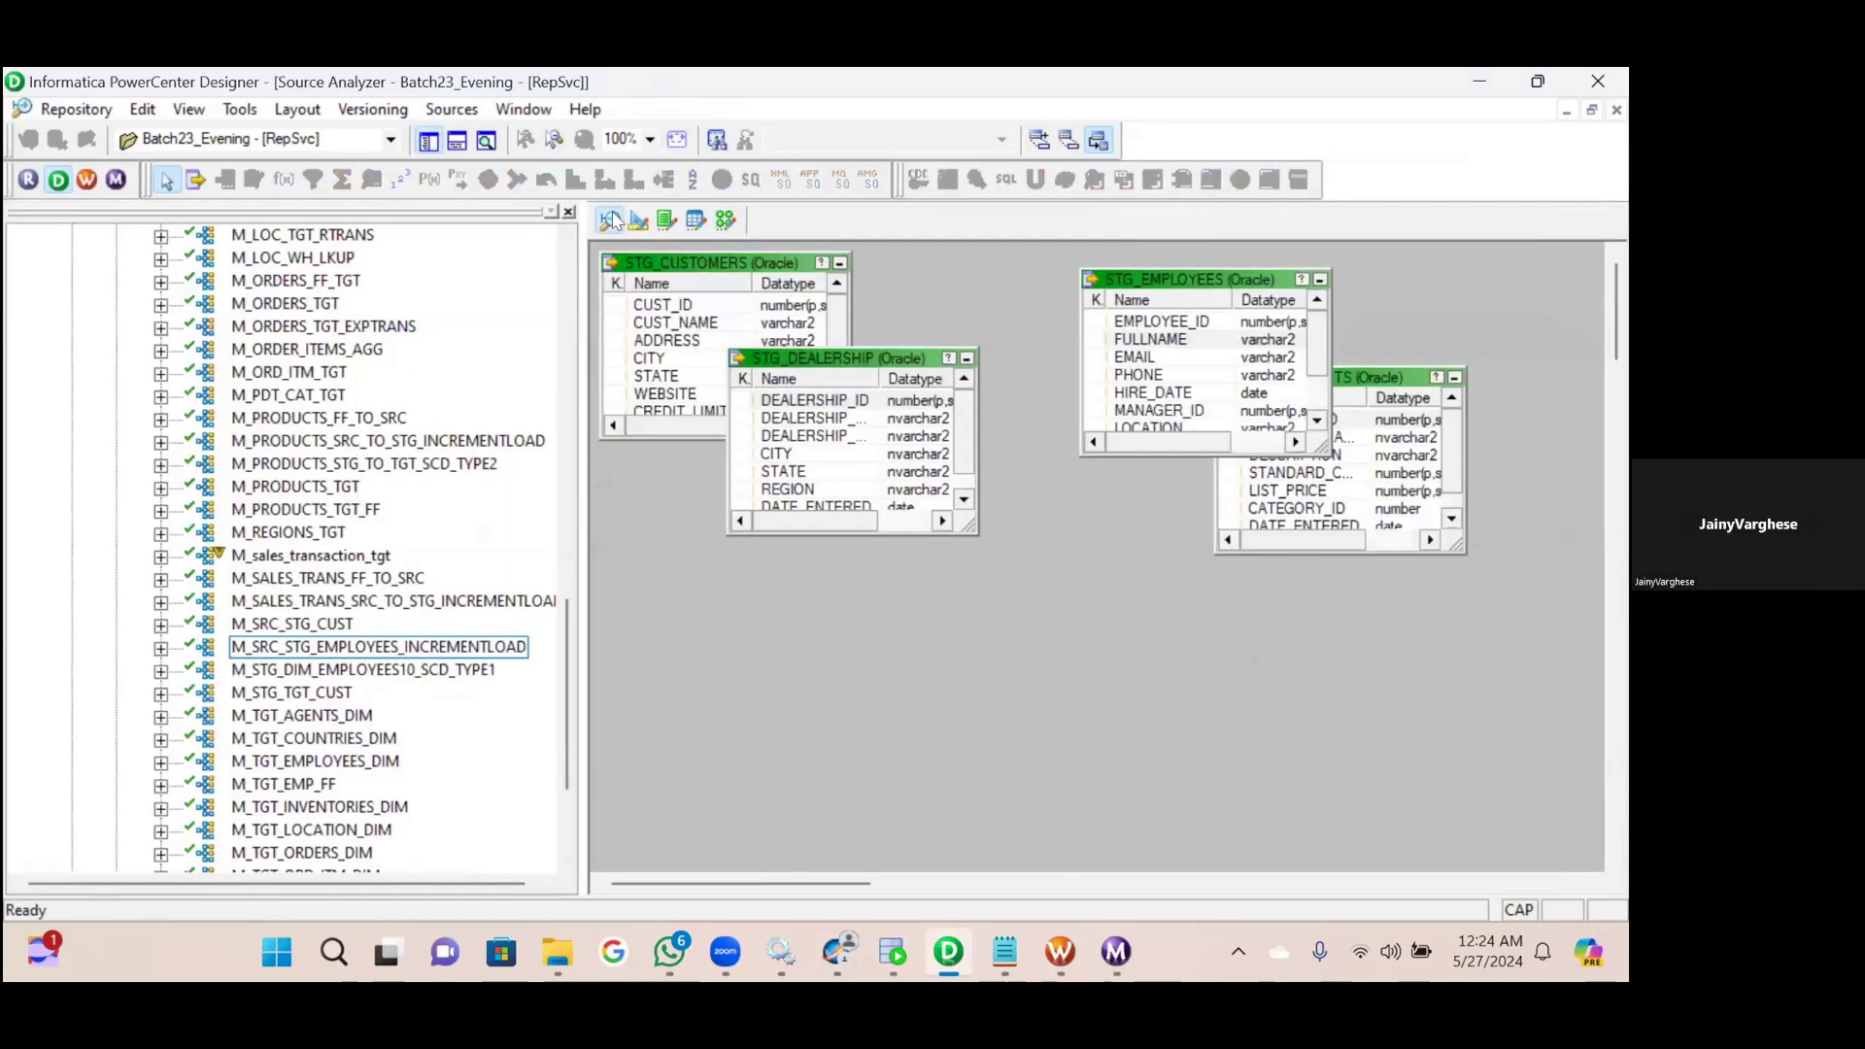
{"action": "left_click", "coordinate": [789, 358]}
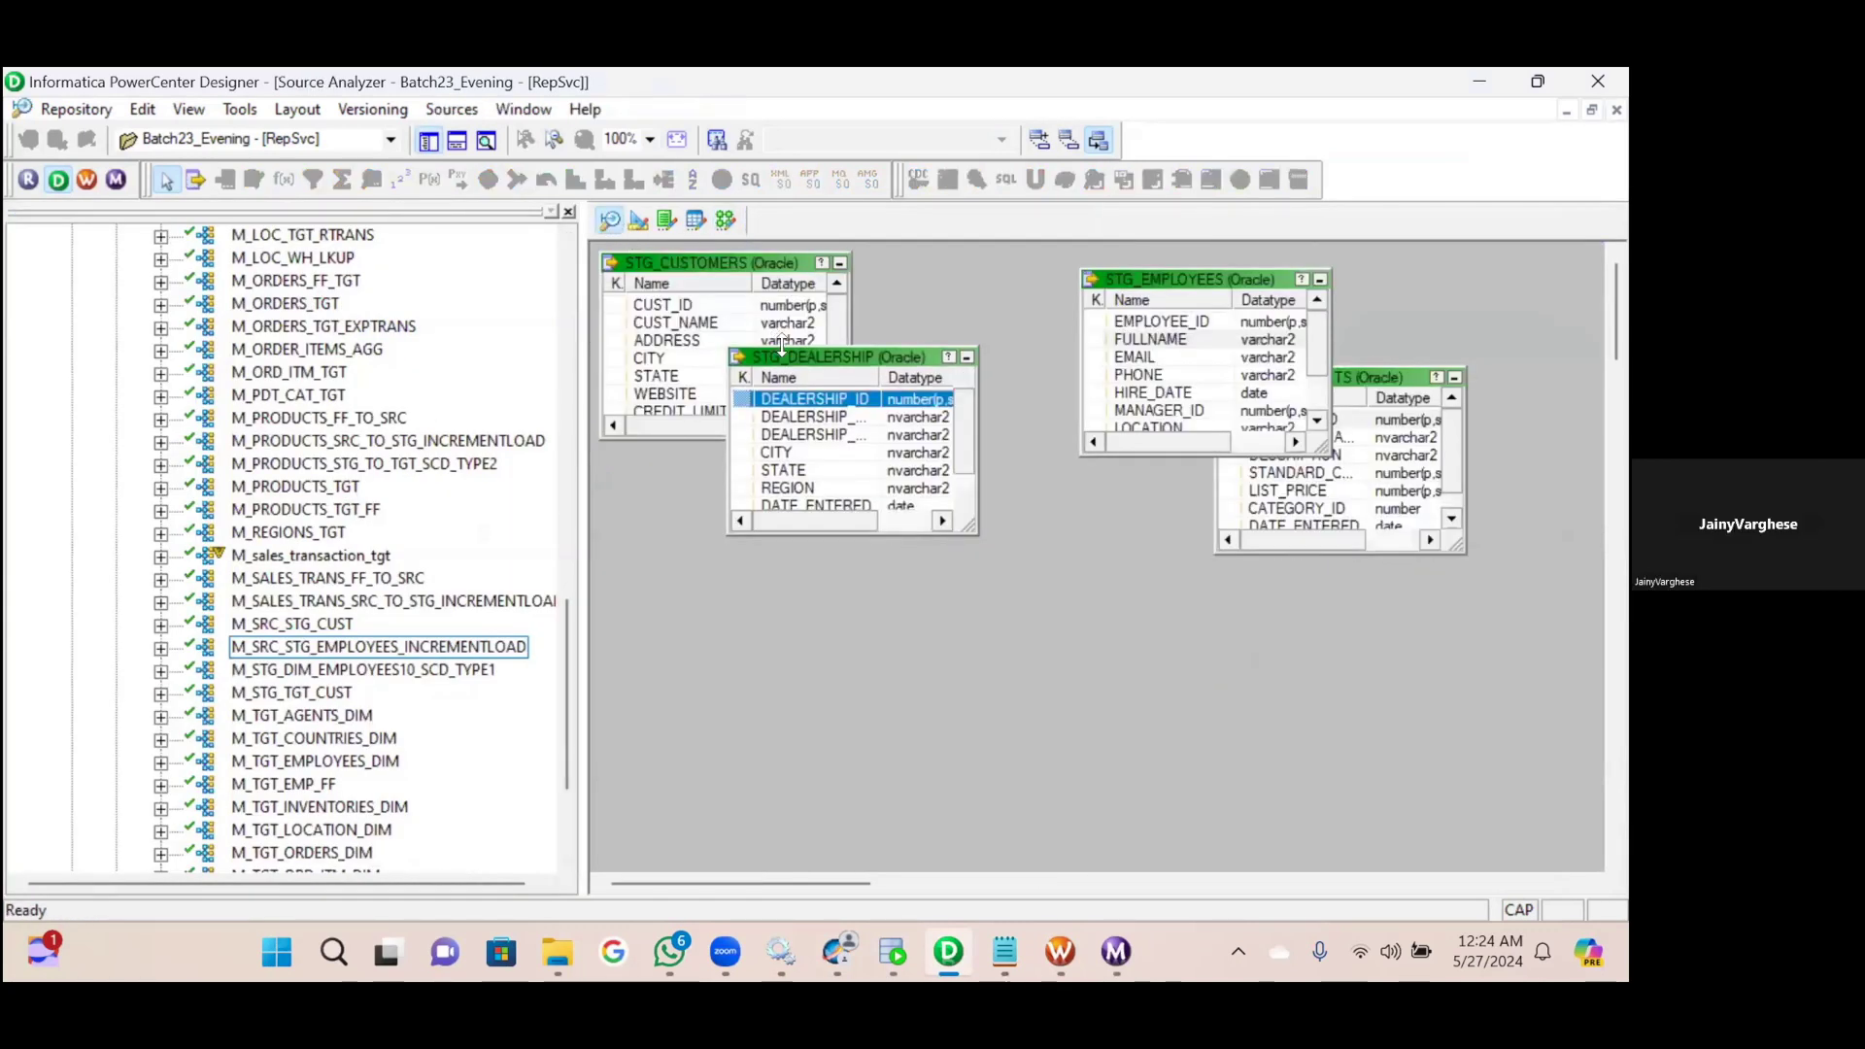
Open the mapping M_SALES_TRANS_FF_TO_SRC in the Mapping Designer.
{"action": "left_click", "coordinate": [723, 221]}
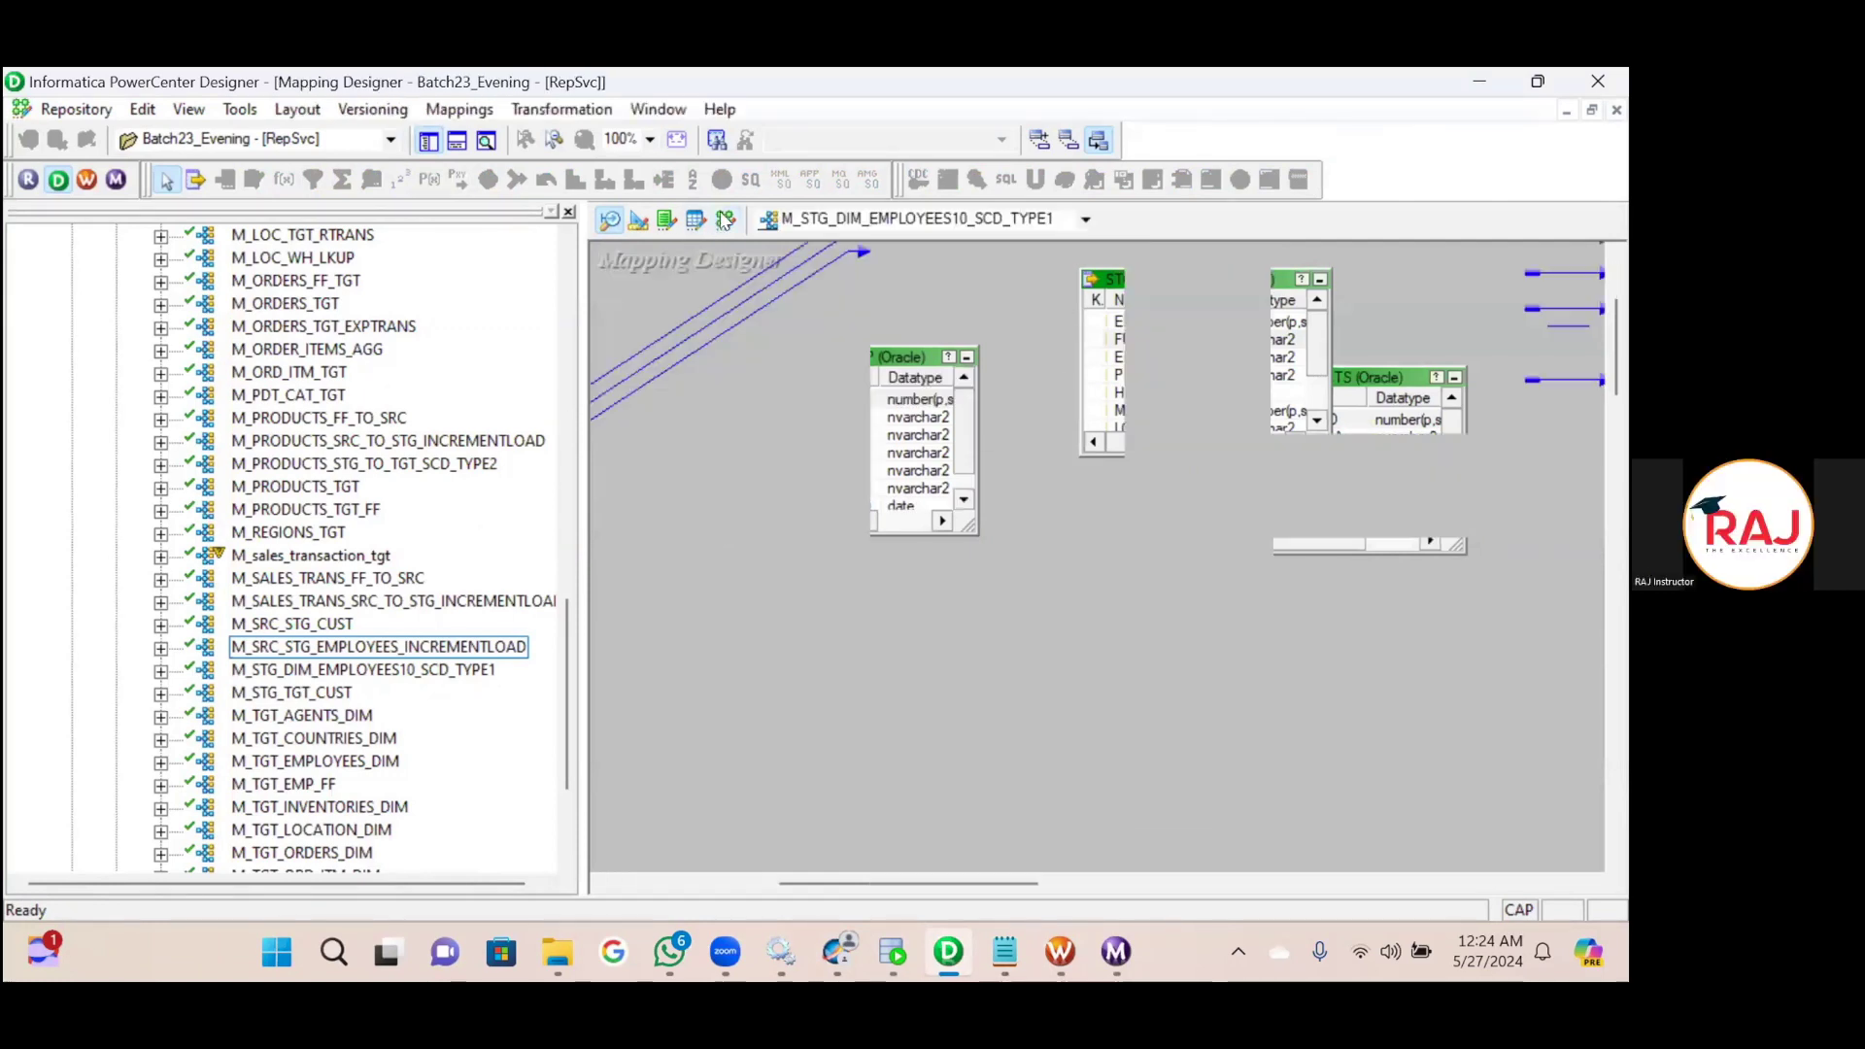
{"action": "left_click", "coordinate": [898, 221]}
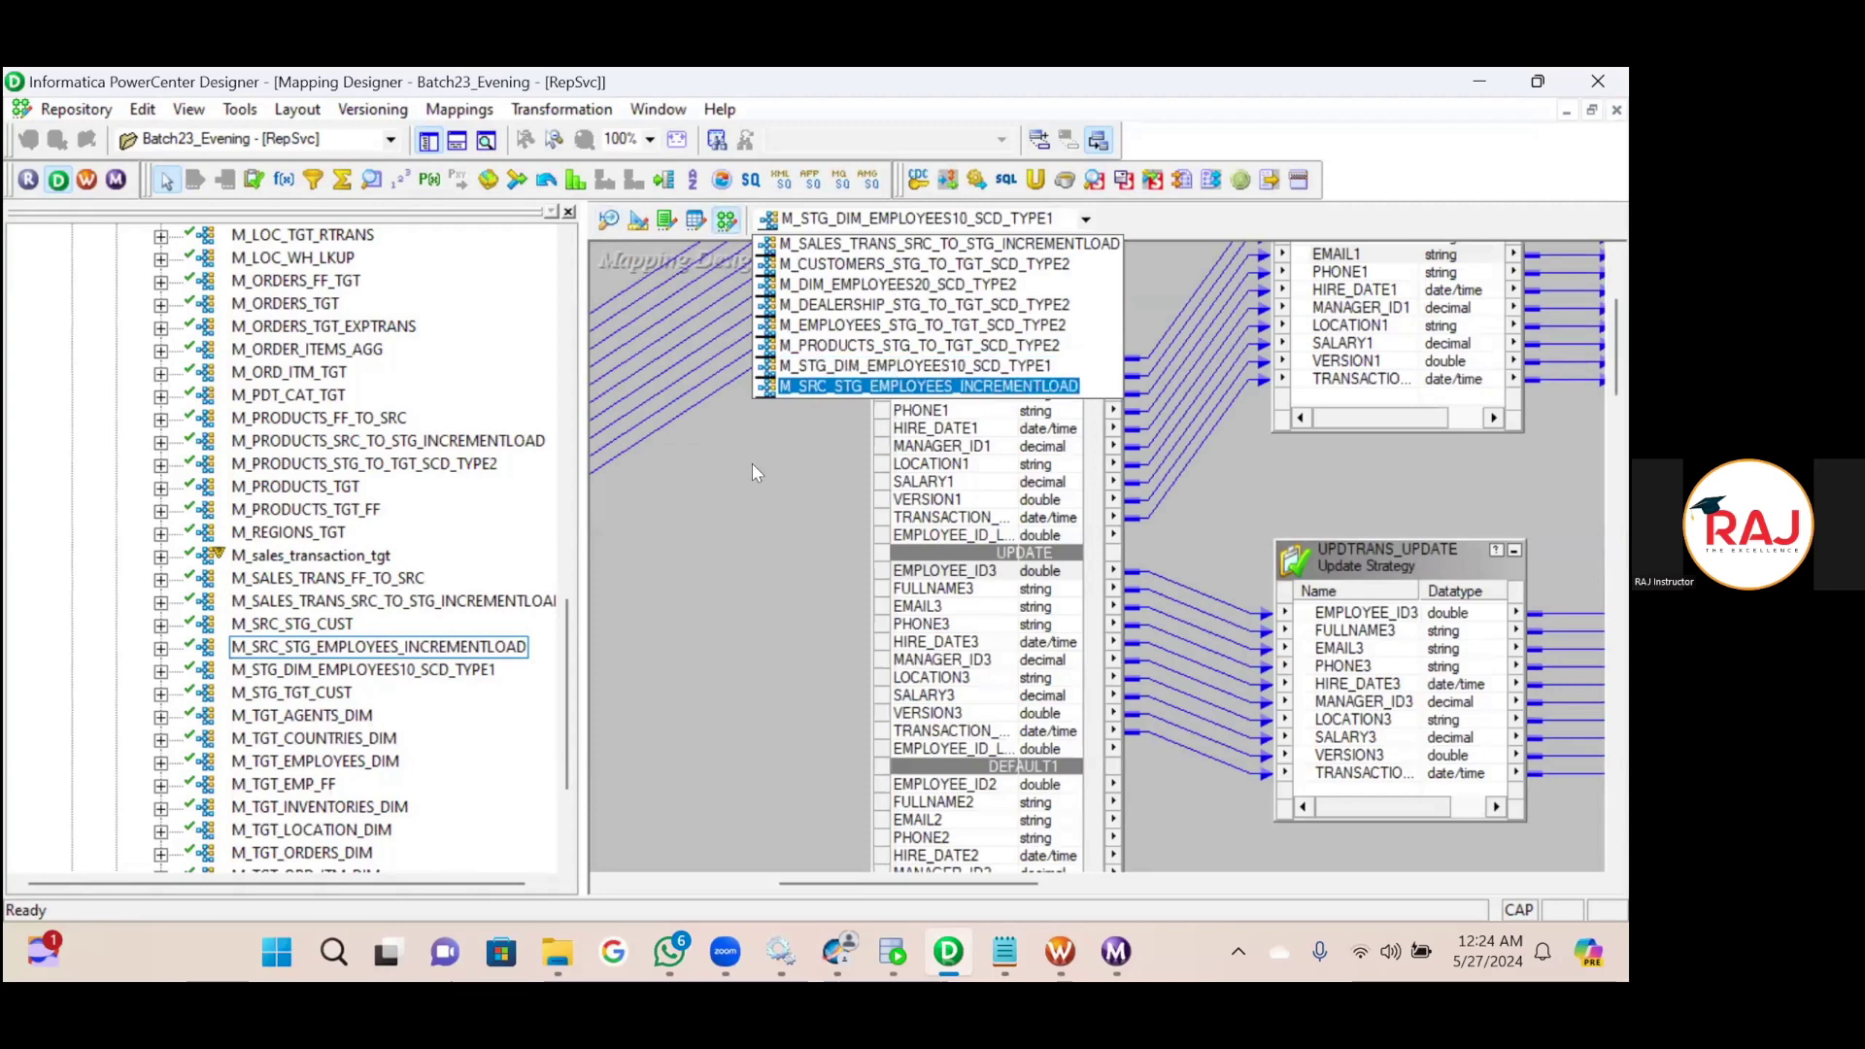
{"action": "left_click", "coordinate": [550, 544]}
{"action": "right_click", "coordinate": [352, 580]}
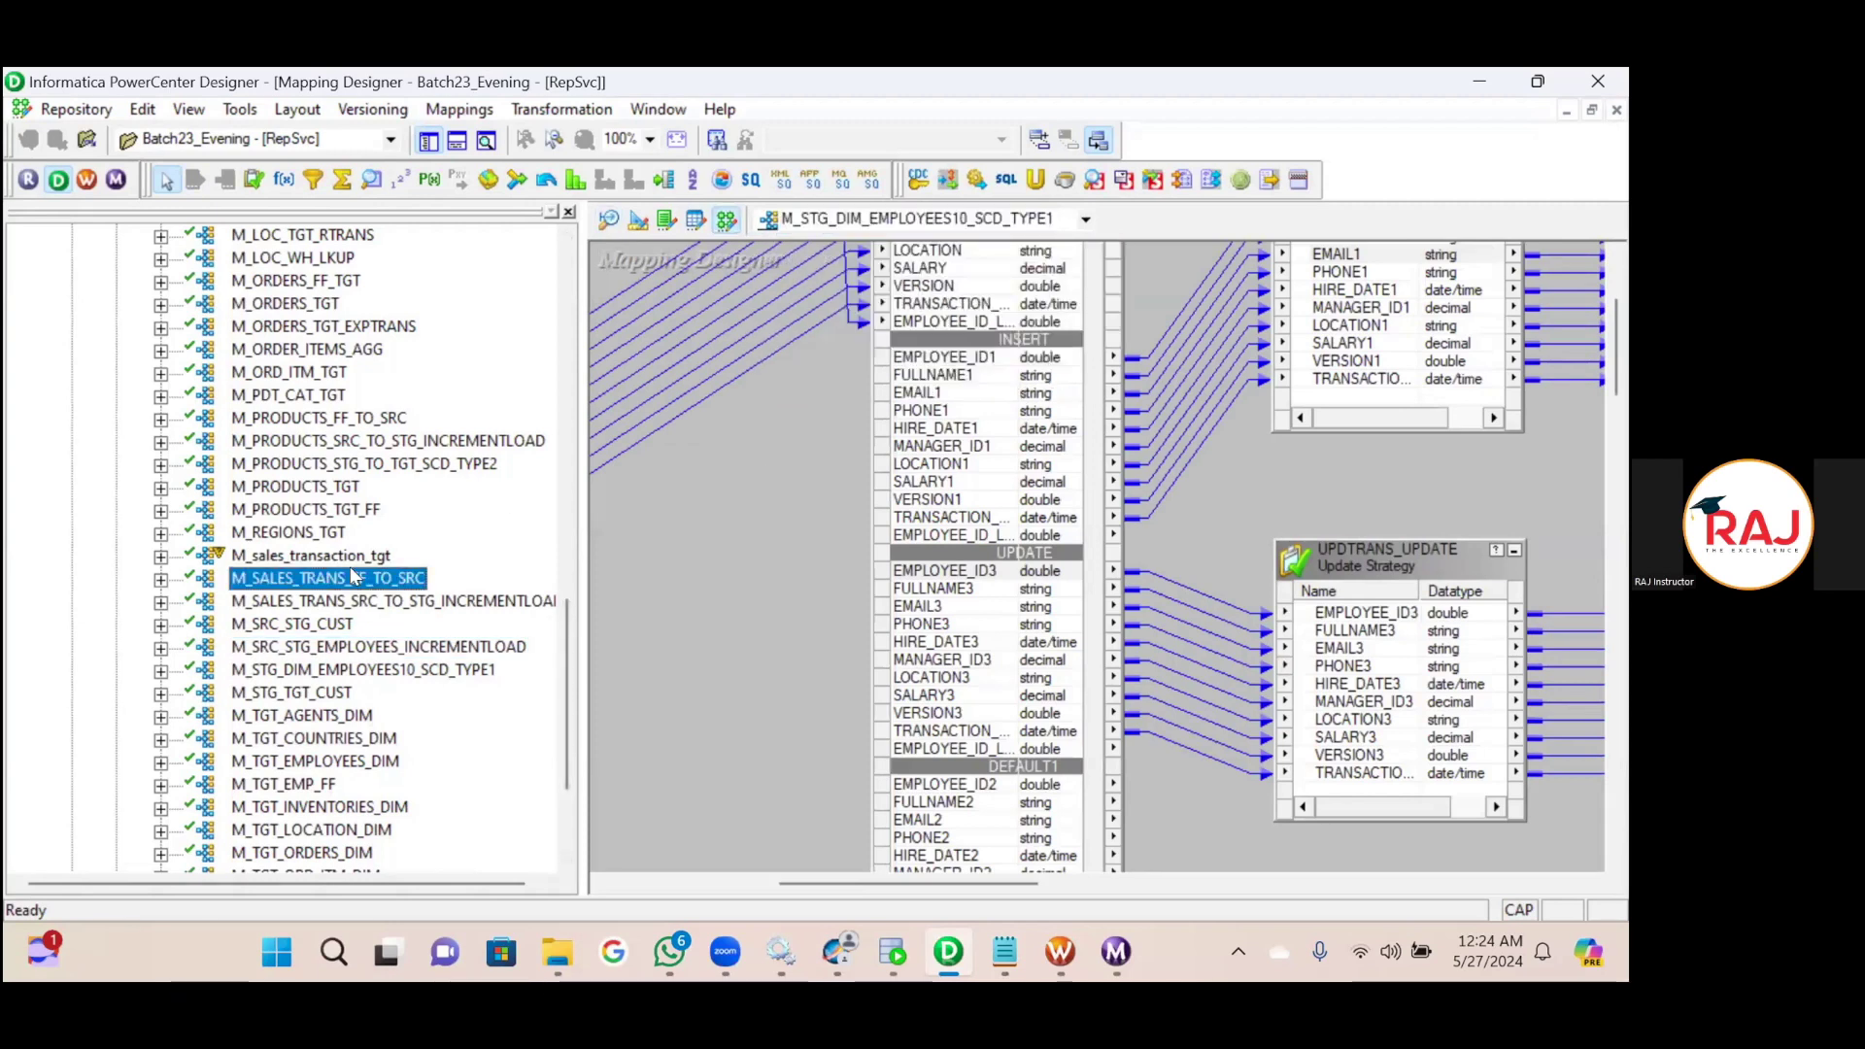
{"action": "left_click", "coordinate": [421, 653]}
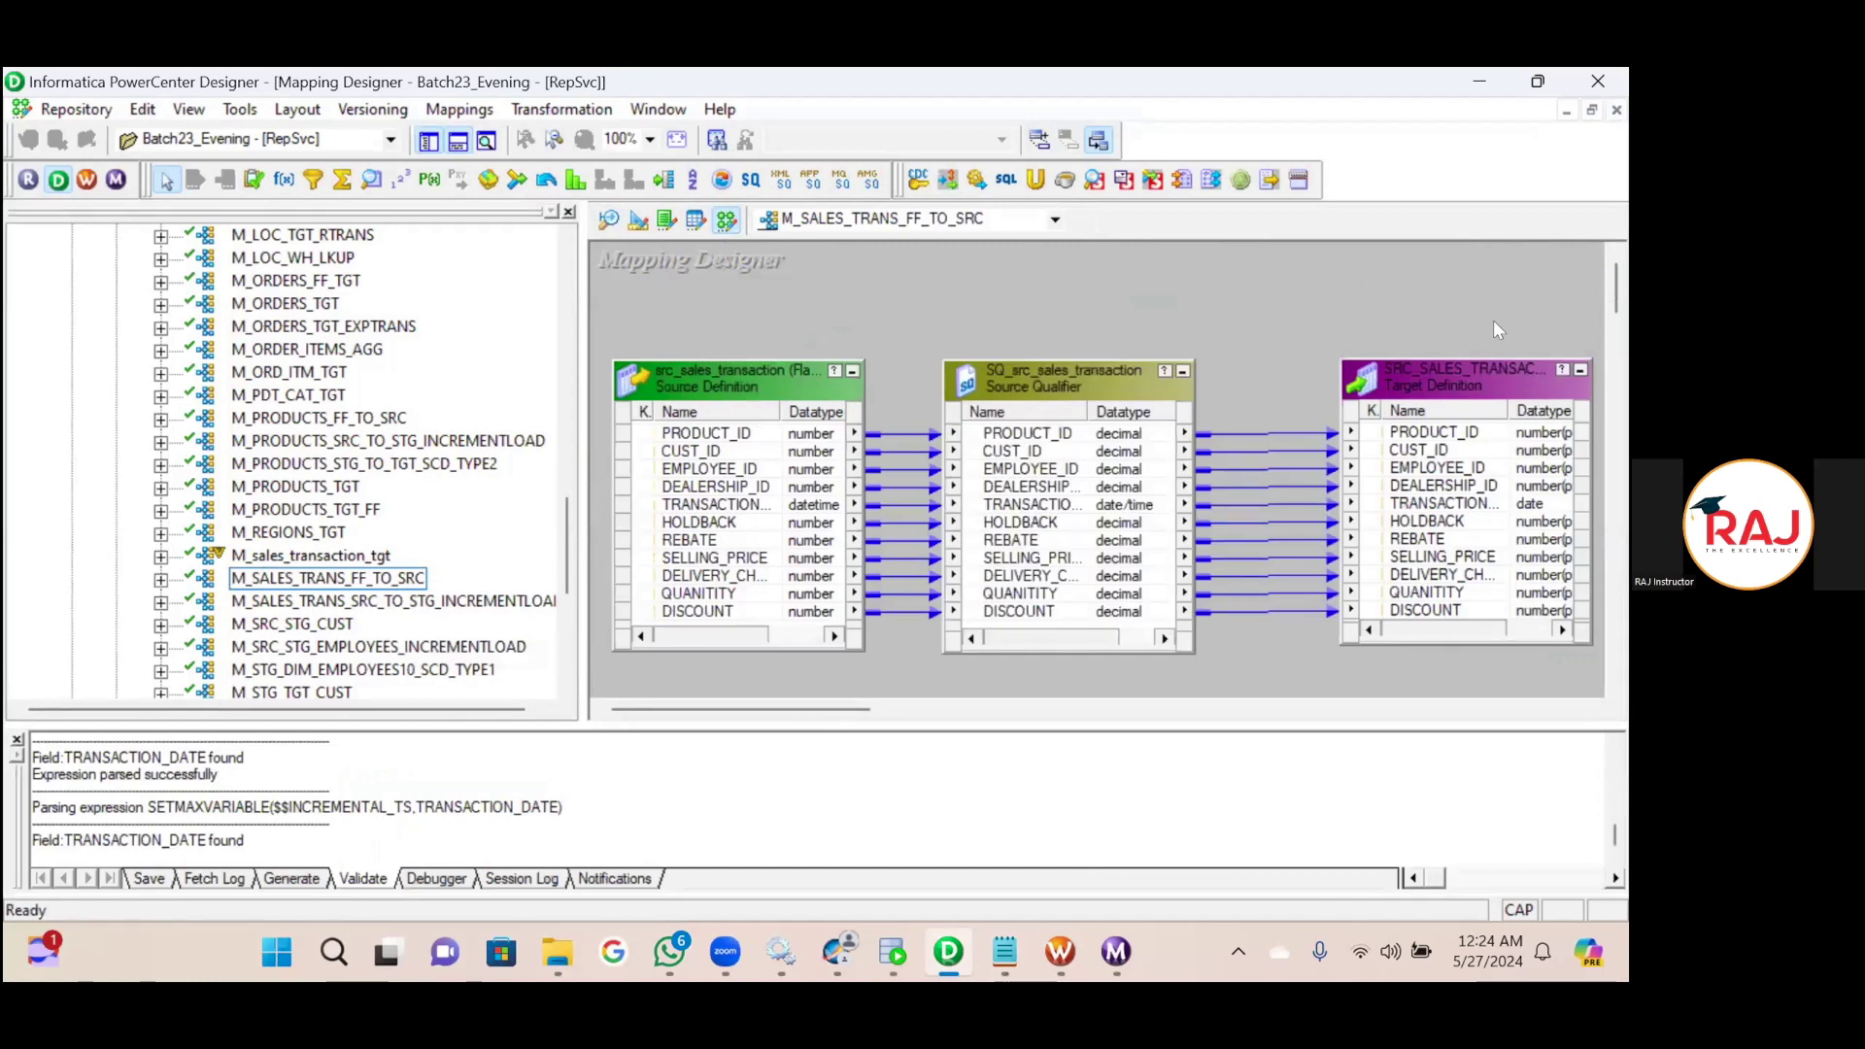
Check the TRANSACTION_DATE port in the src_sales_transaction source definition, then close its editor.
{"action": "double_click", "coordinate": [728, 485]}
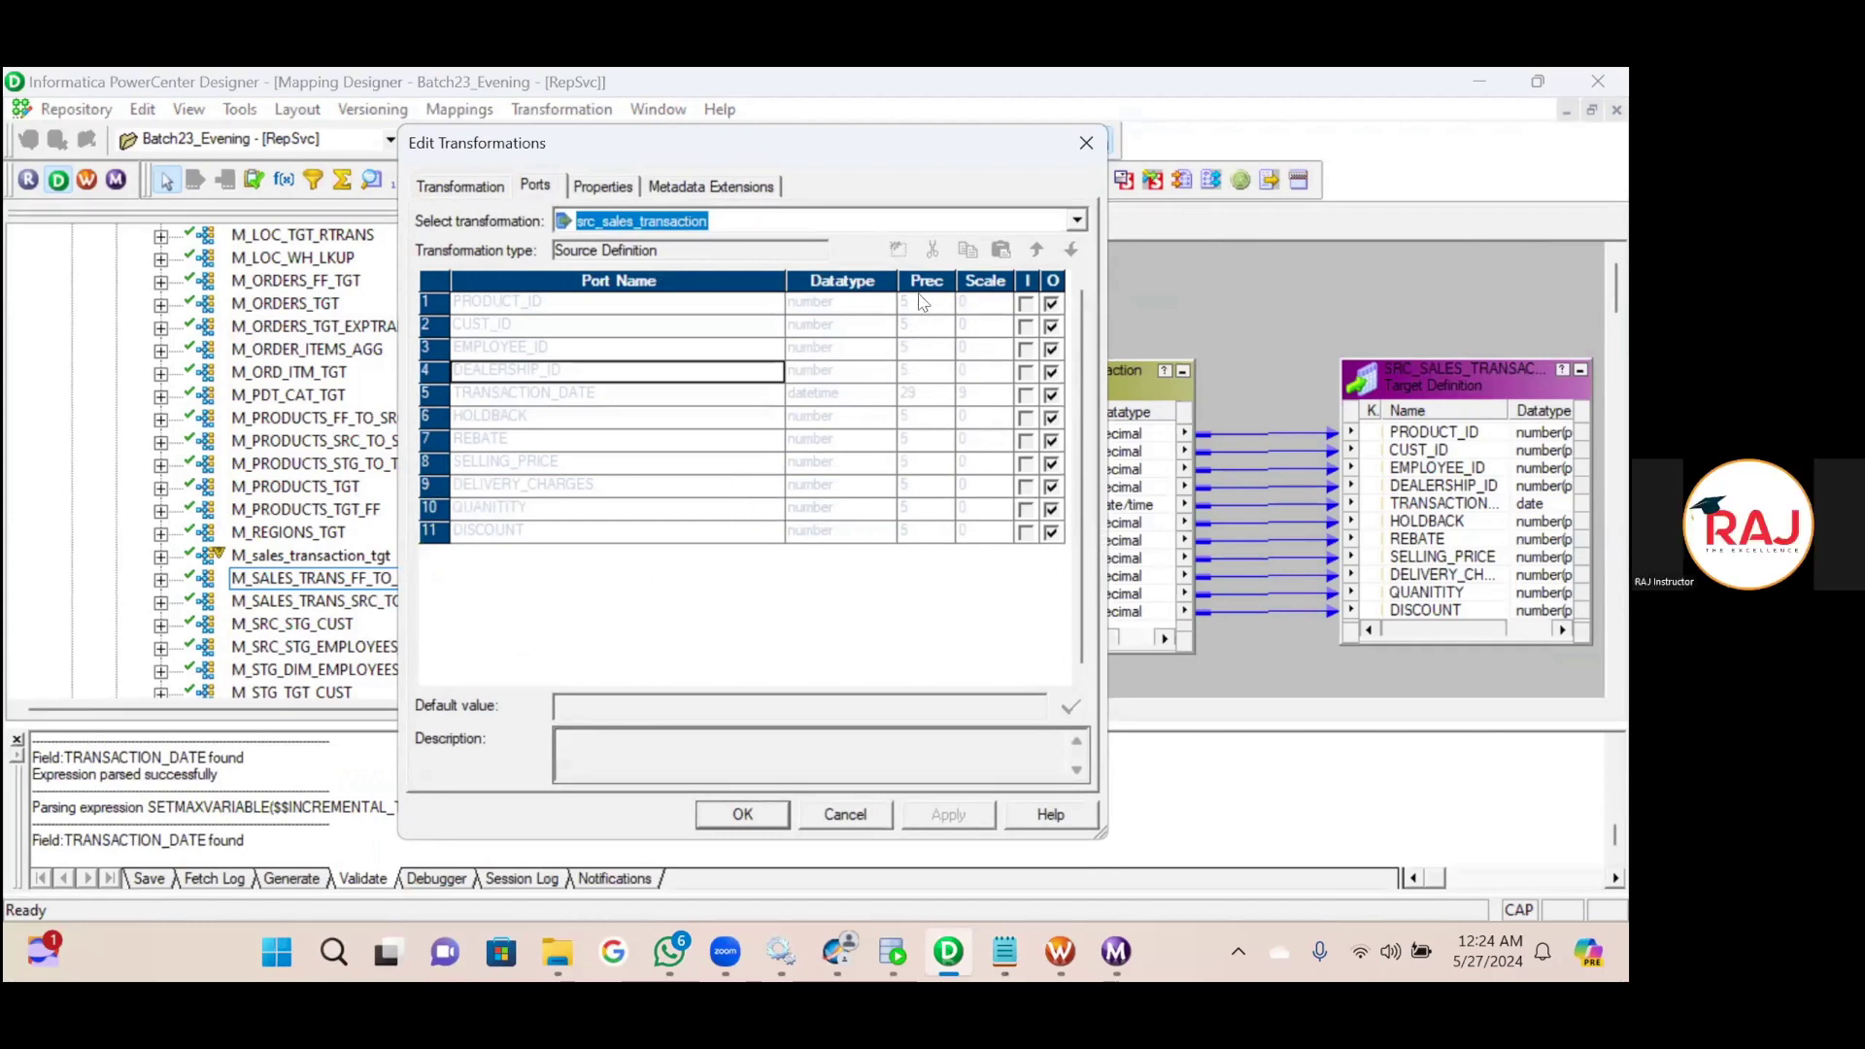
{"action": "left_click", "coordinate": [635, 396]}
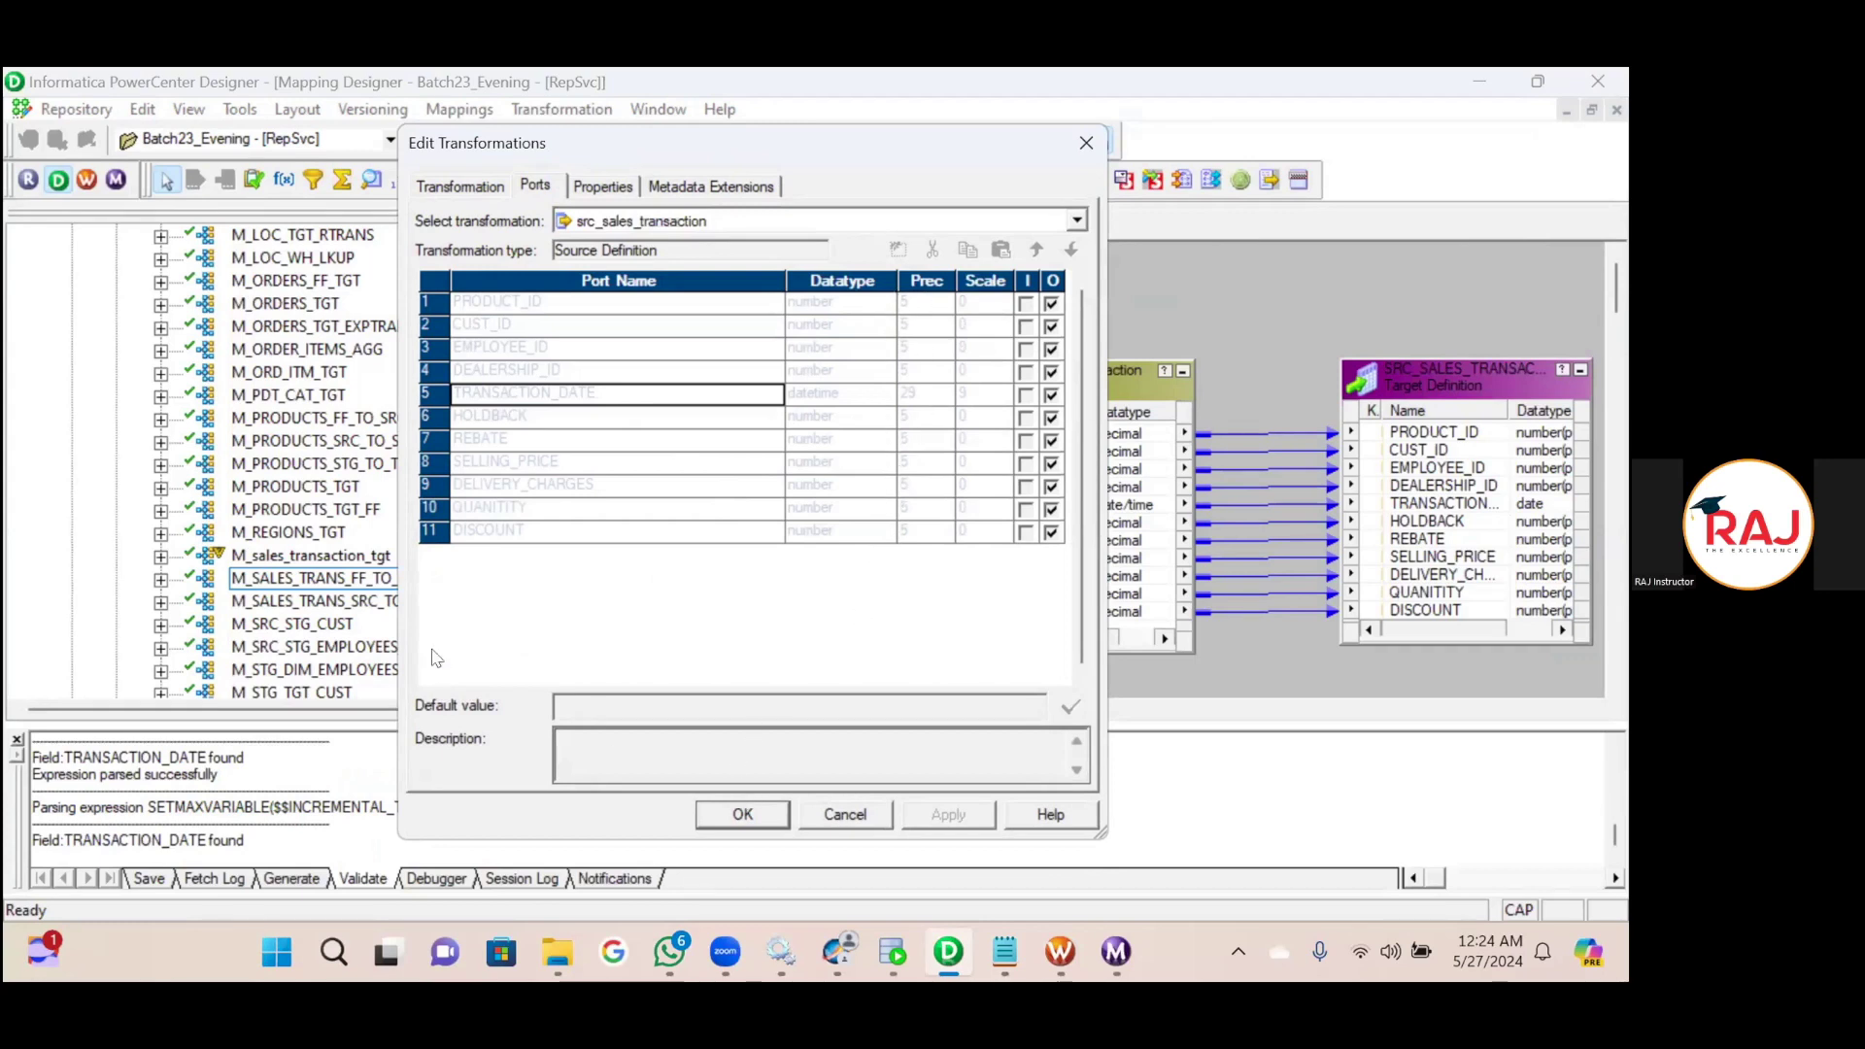
{"action": "left_click", "coordinate": [742, 814]}
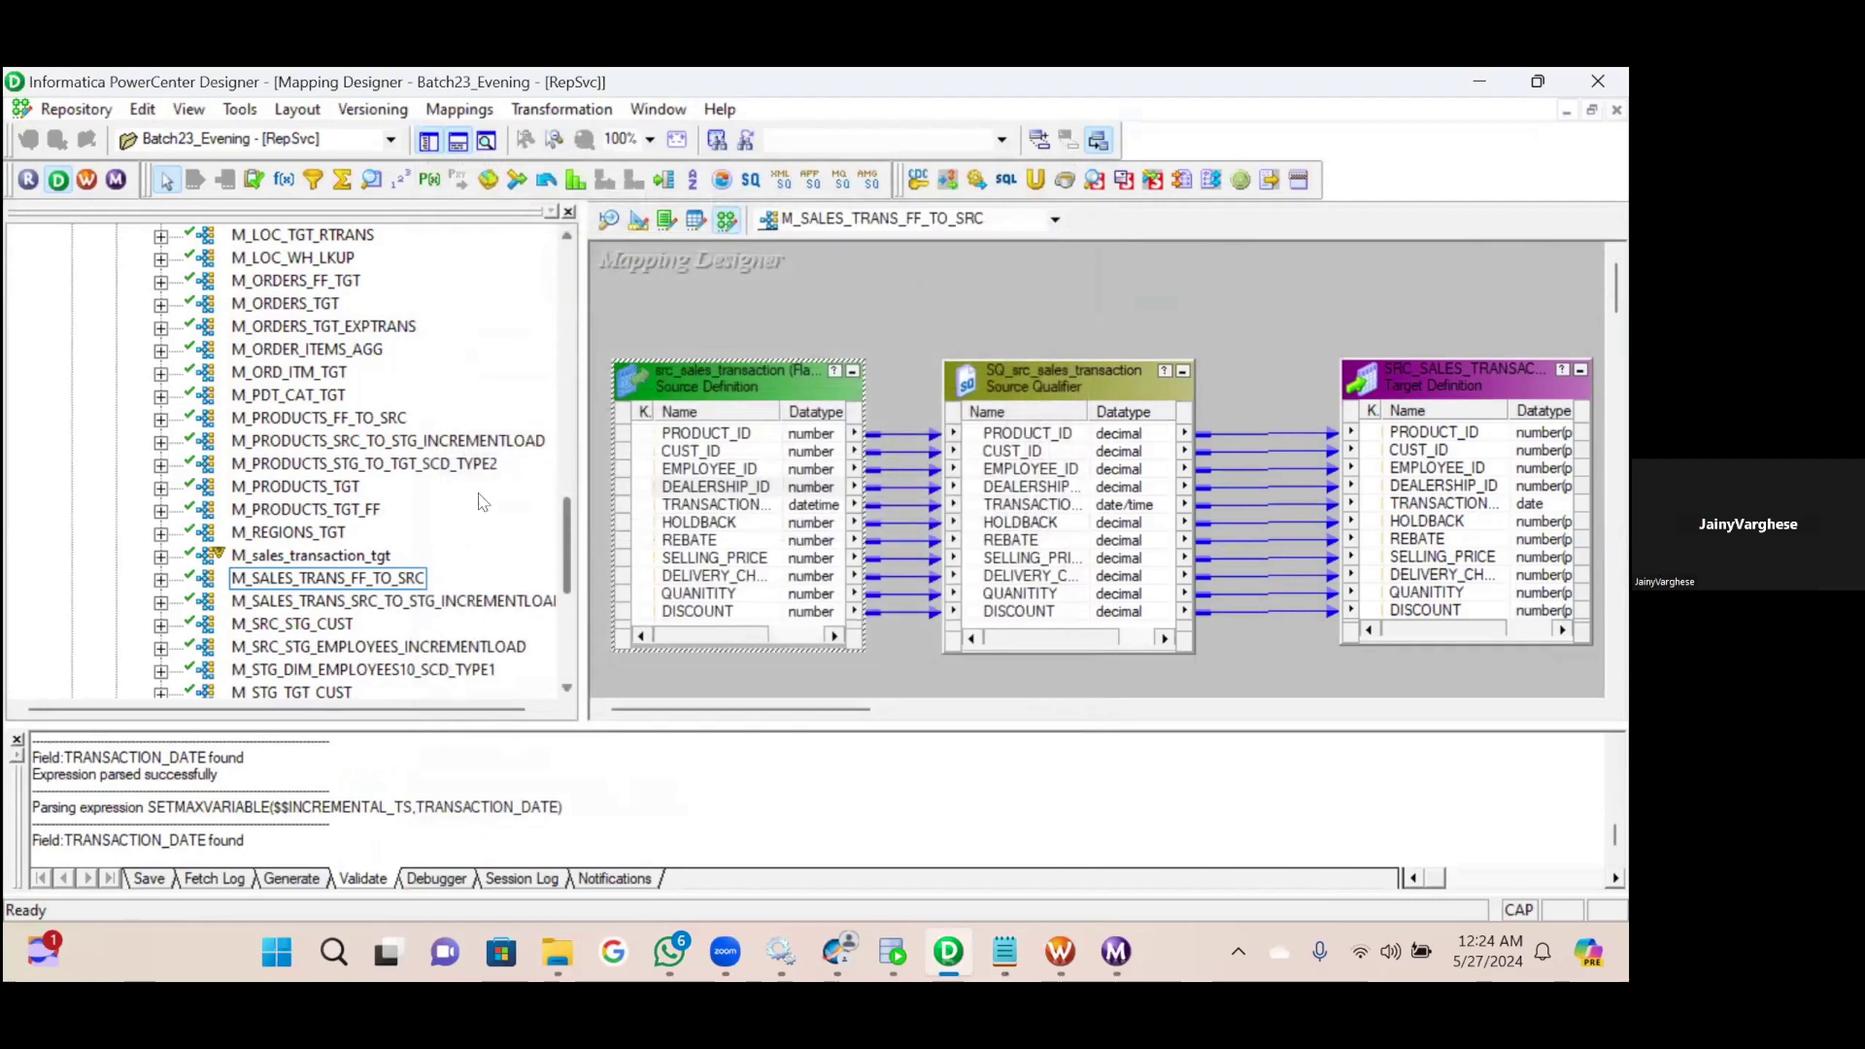
Open the mapping M_PRODUCTS_FF_TO_SRC and check the DATE_ENTERED port of its src_products_ff source definition.
{"action": "left_click", "coordinate": [350, 418]}
{"action": "right_click", "coordinate": [349, 418]}
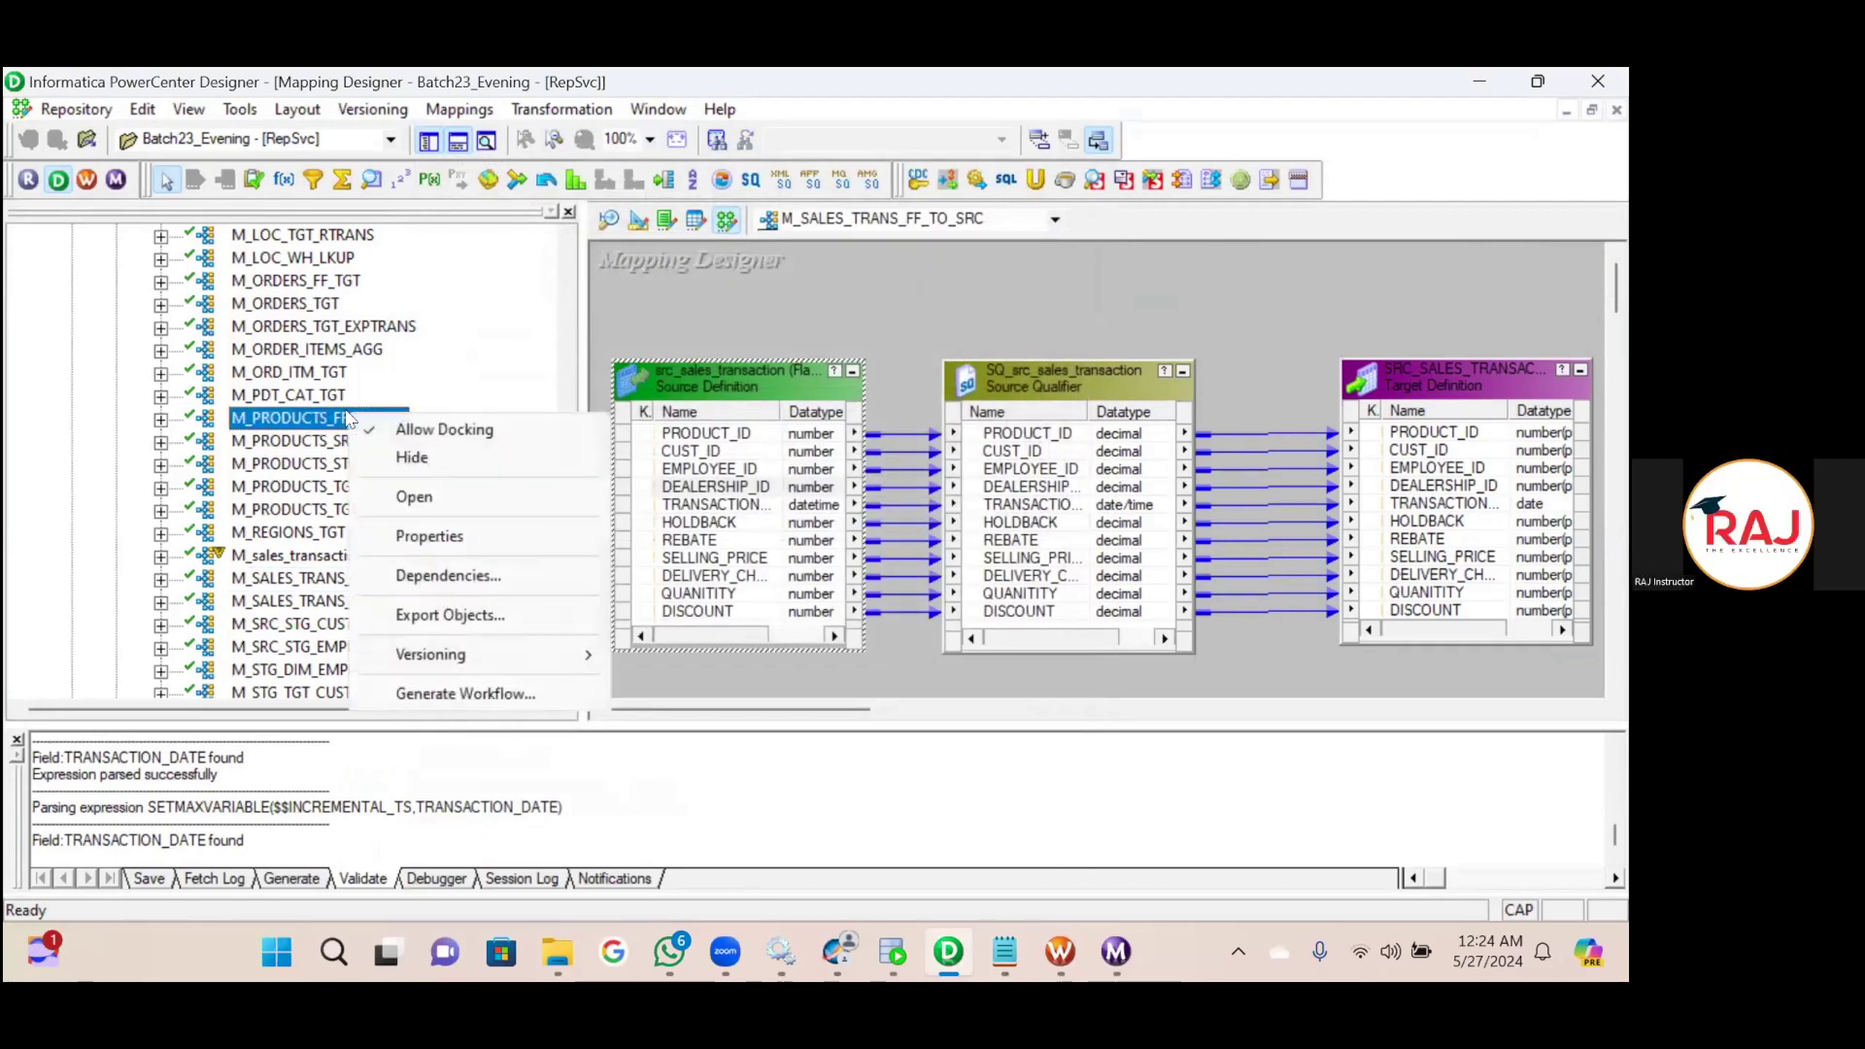
{"action": "left_click", "coordinate": [418, 496]}
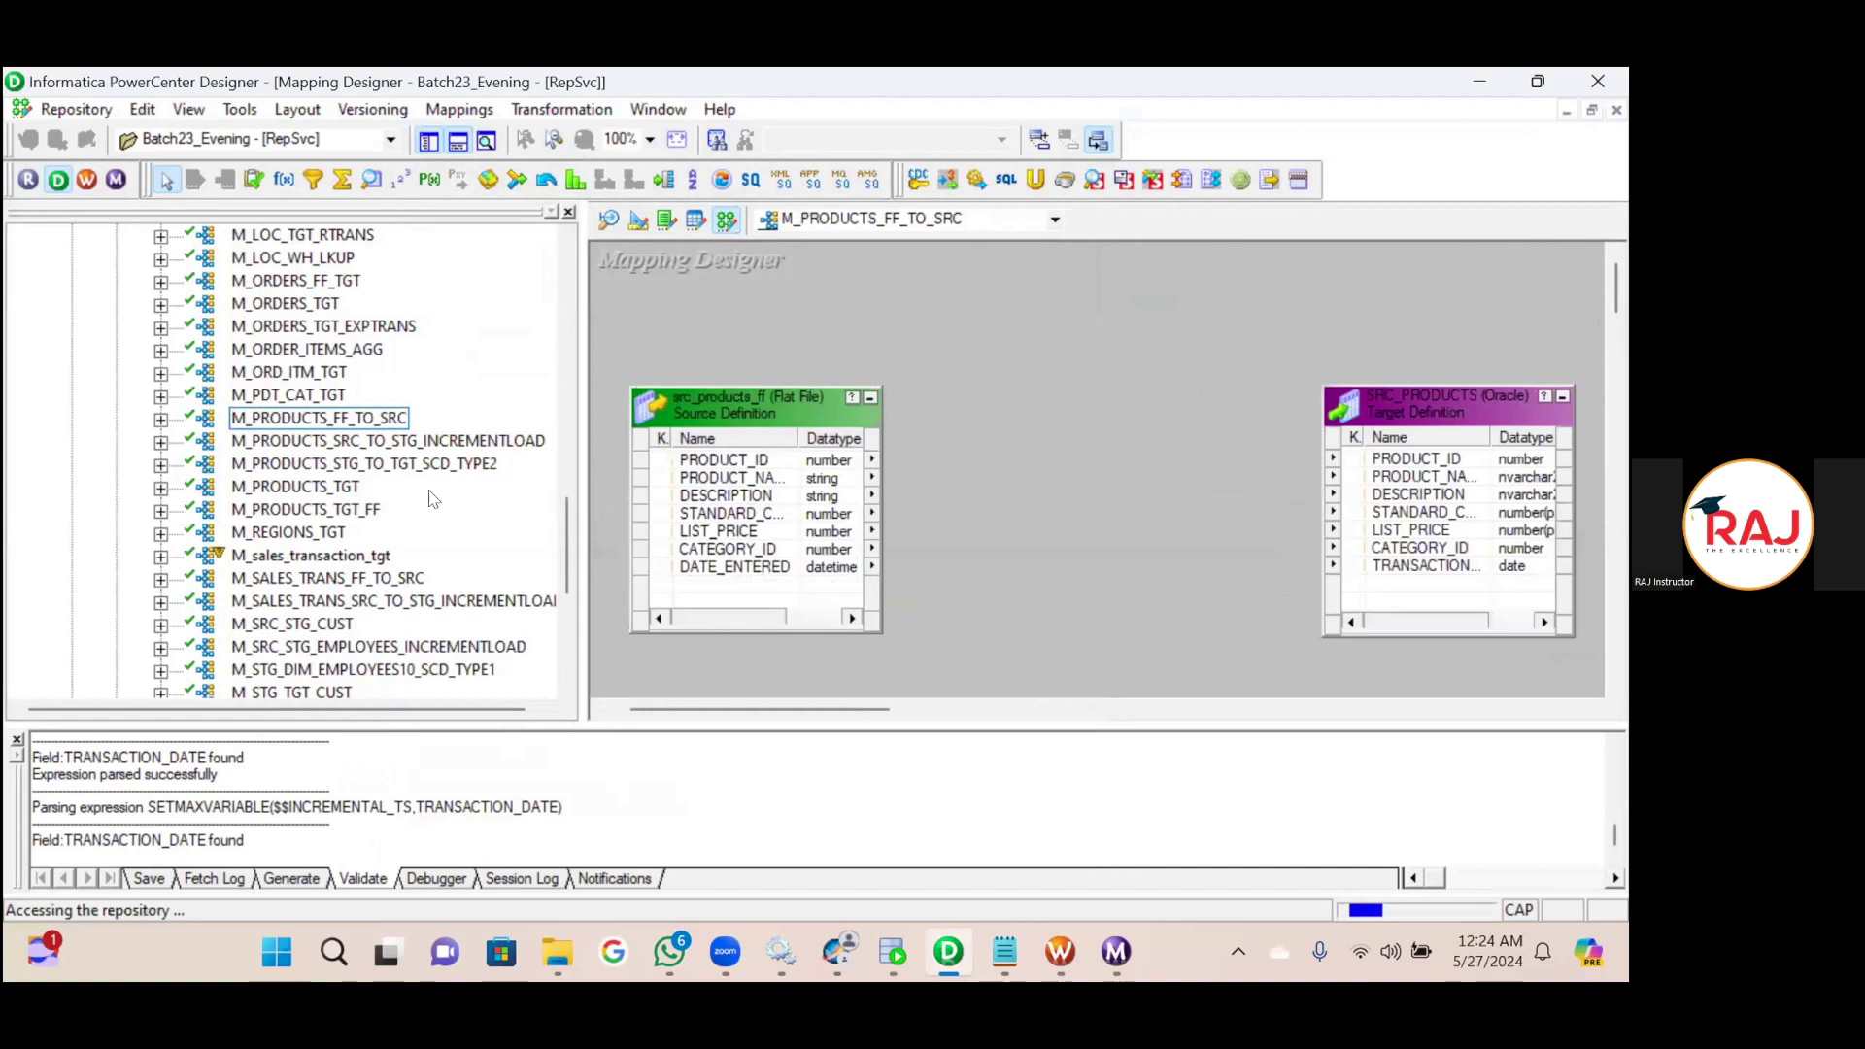
{"action": "double_click", "coordinate": [746, 483]}
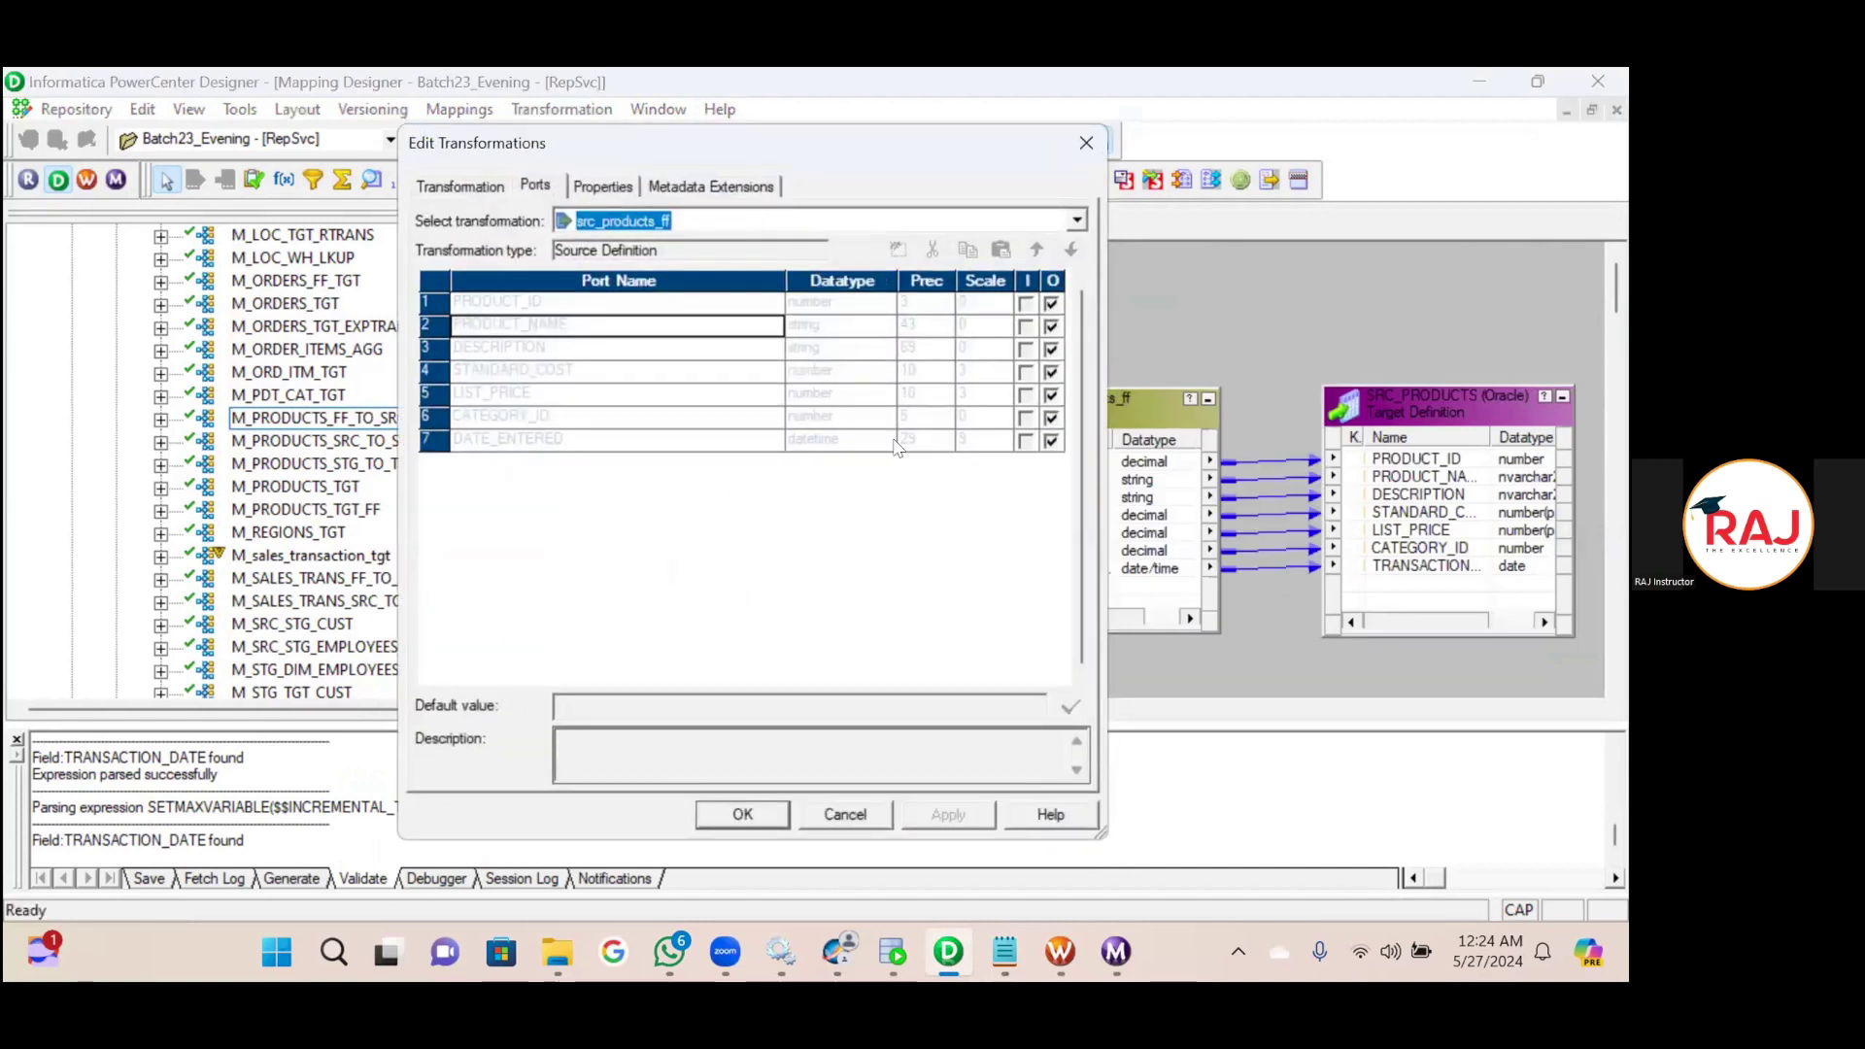
{"action": "left_click", "coordinate": [583, 445]}
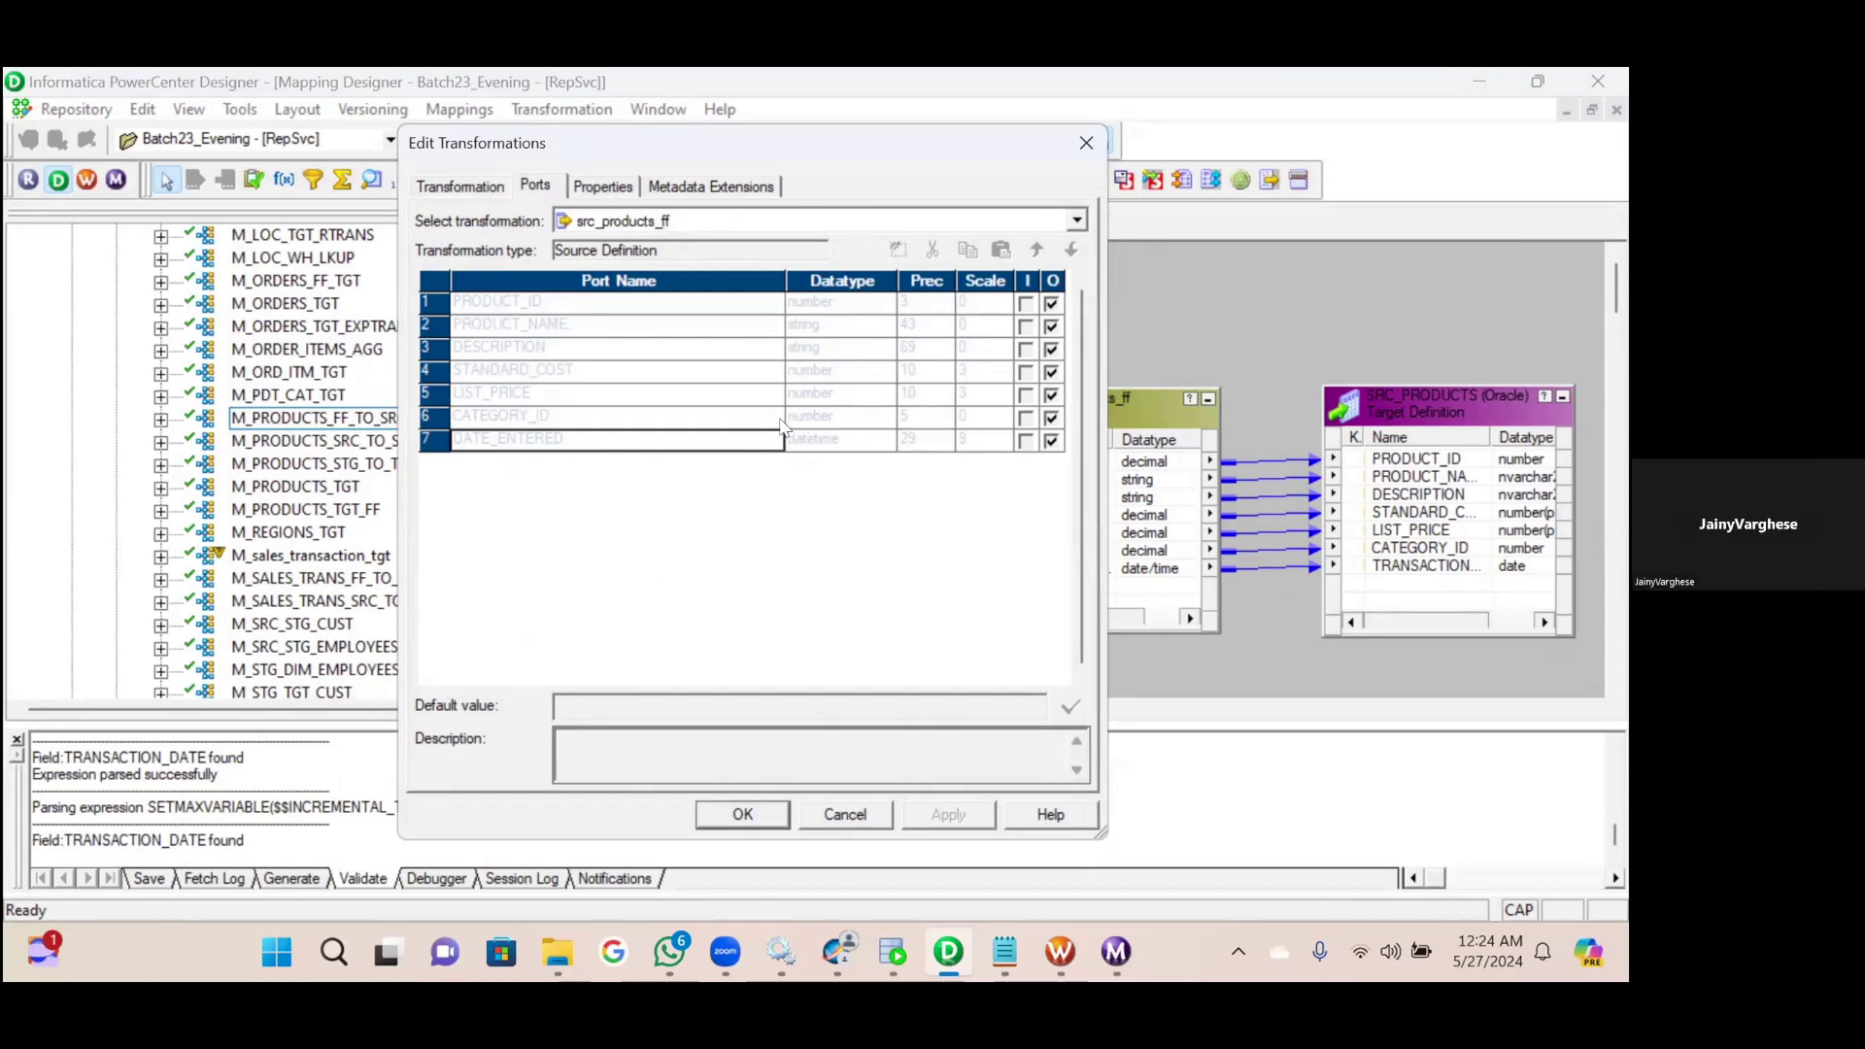
{"action": "left_click", "coordinate": [742, 814]}
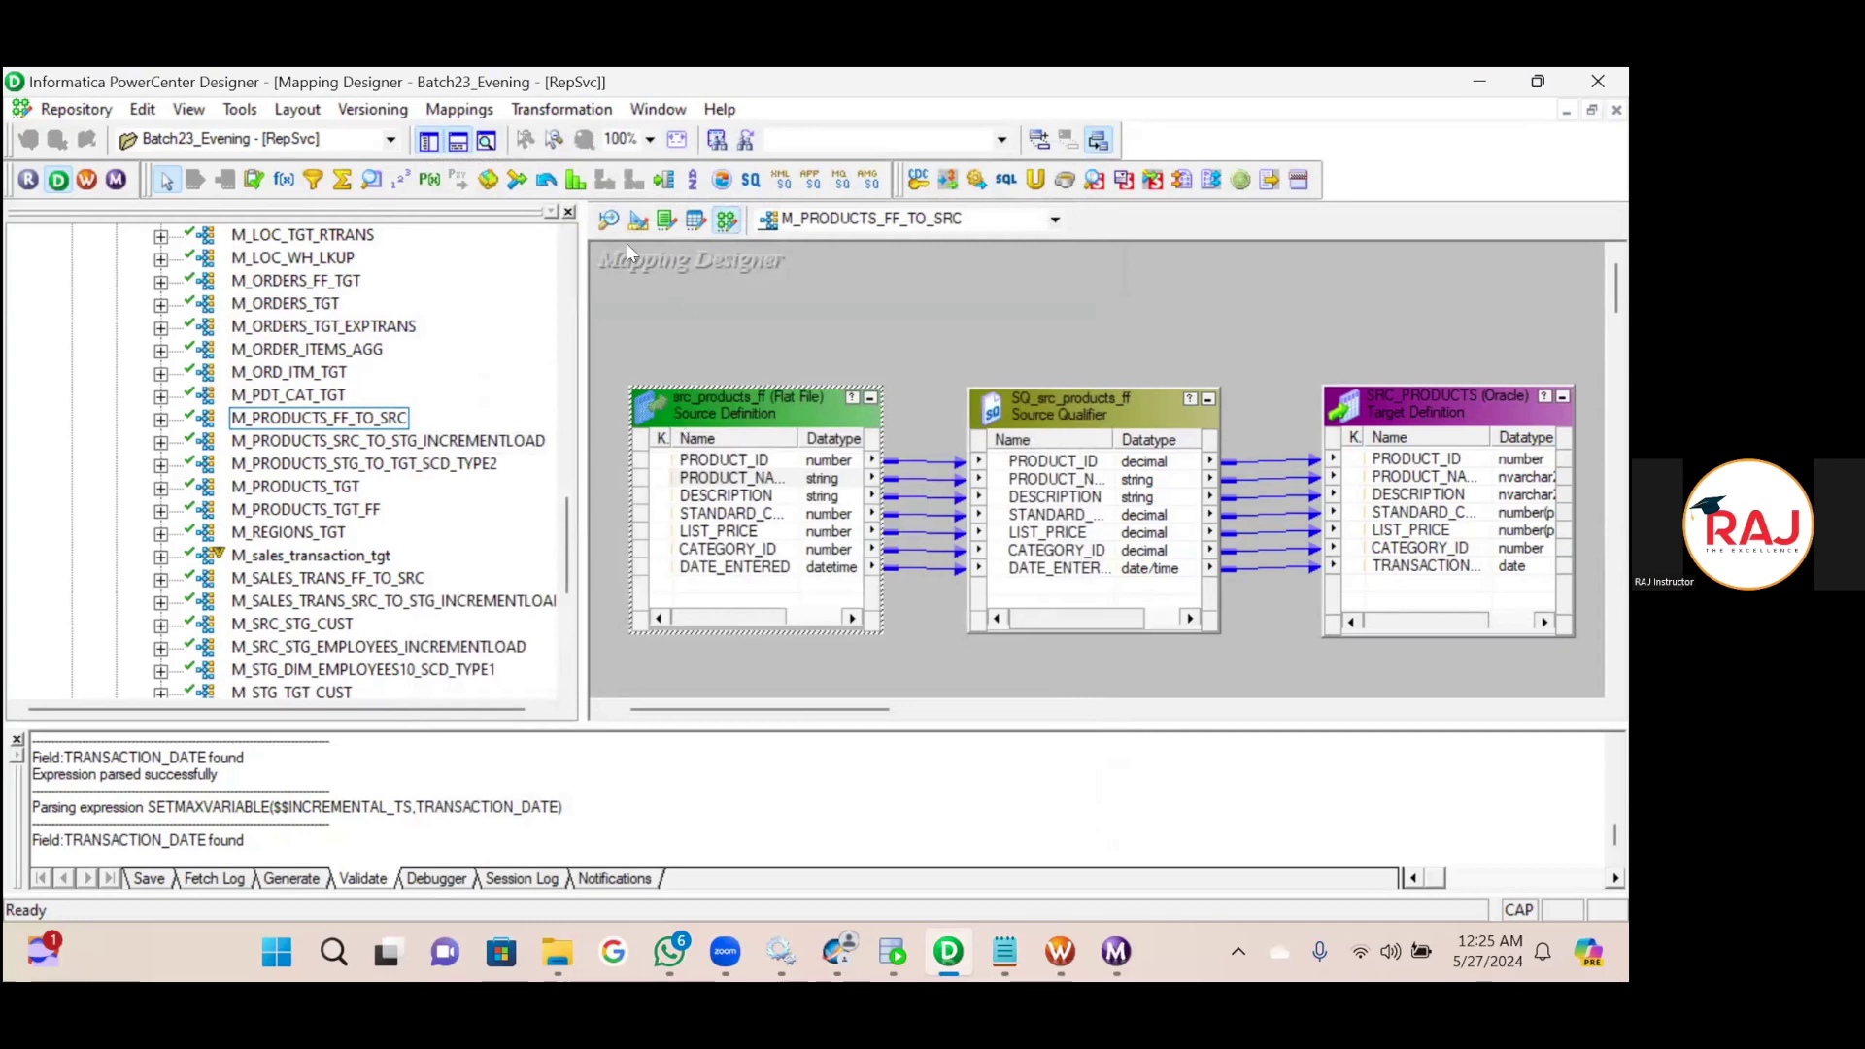
Return to the Source Analyzer and clear all source definitions from the workspace.
{"action": "left_click", "coordinate": [609, 220]}
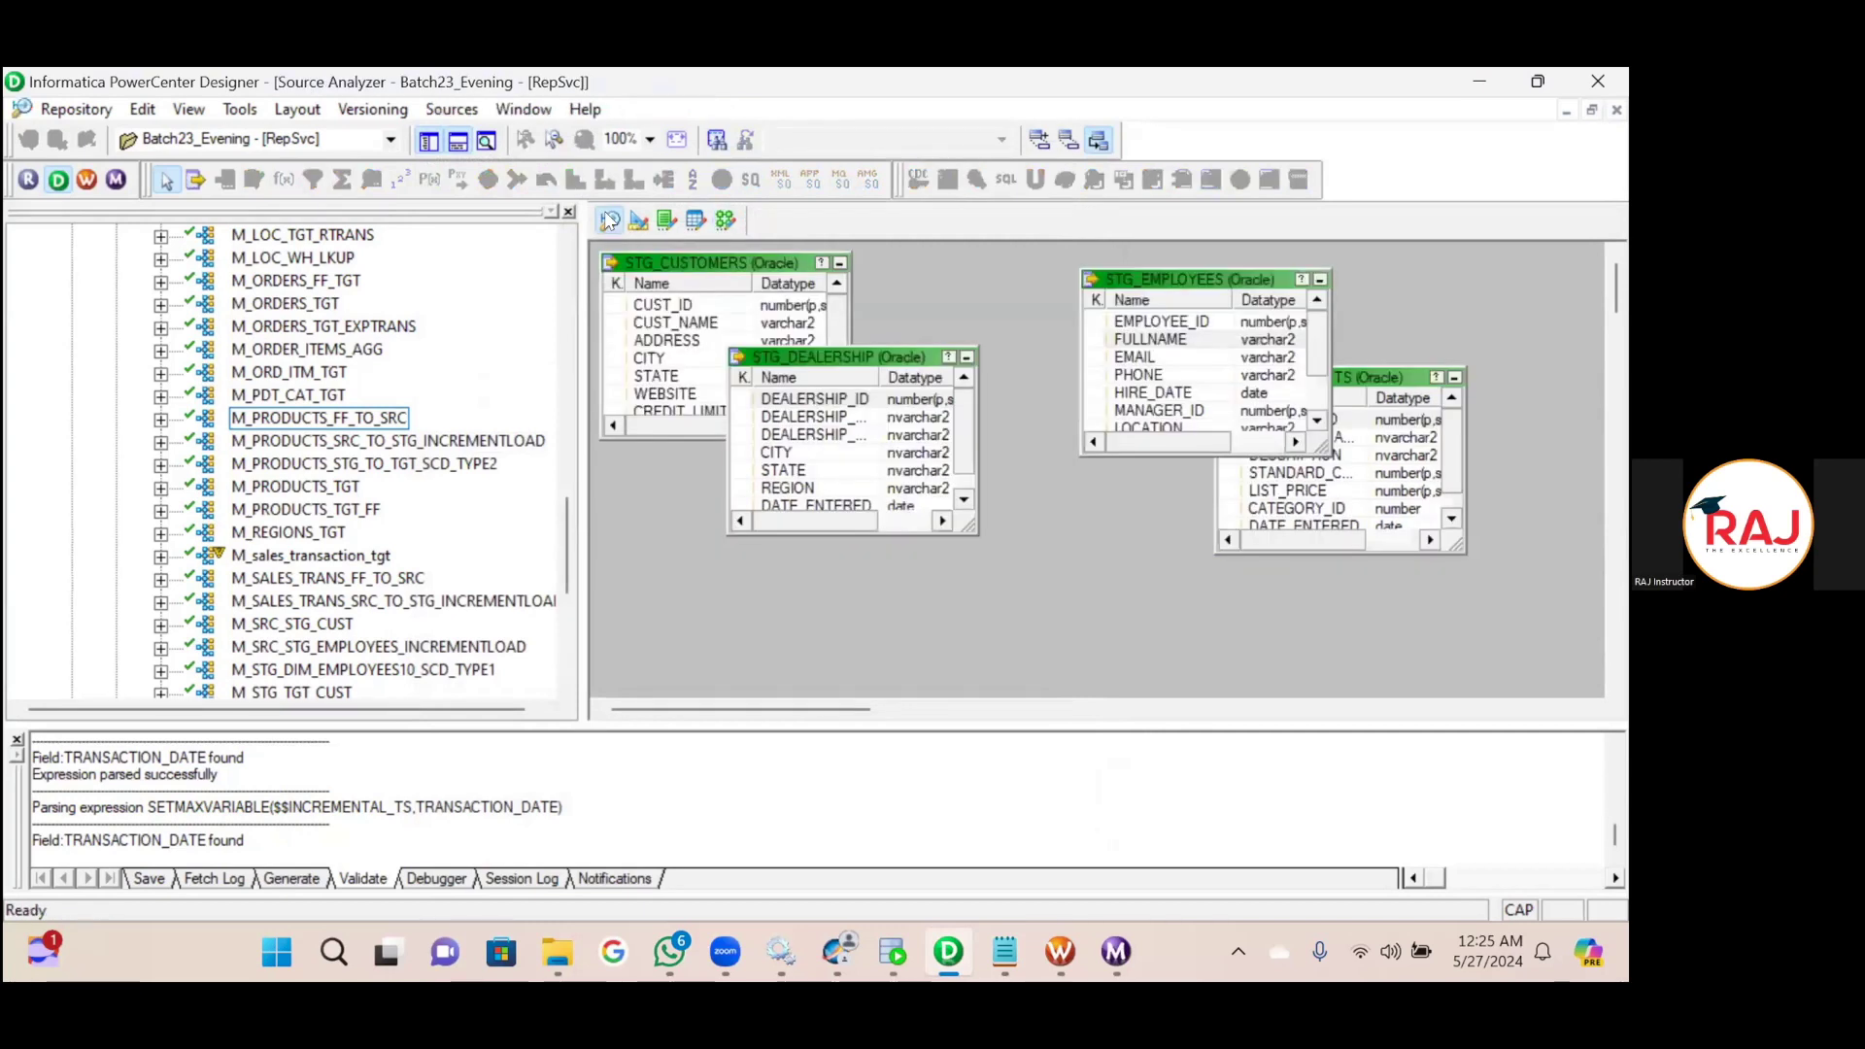
{"action": "right_click", "coordinate": [975, 284]}
{"action": "left_click", "coordinate": [1031, 331]}
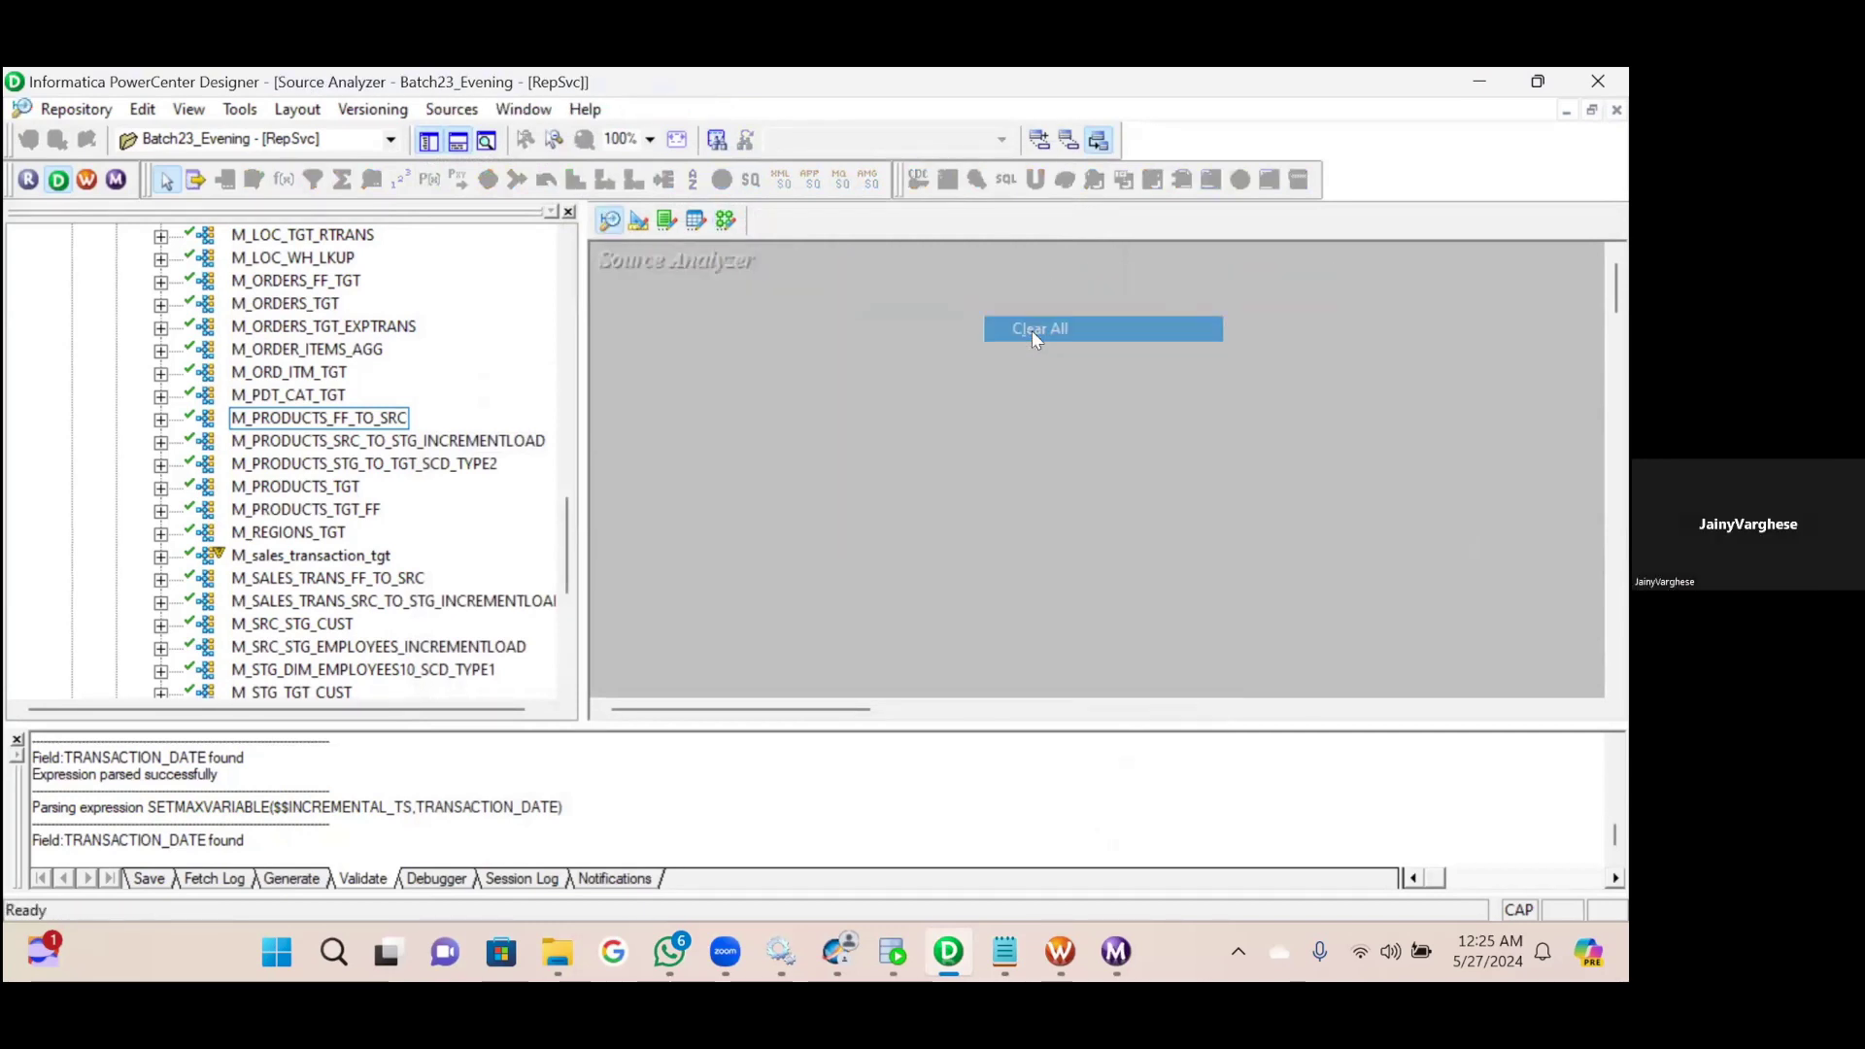
Add the src_products_ff source from the repository's FlatFile sources to the Source Analyzer workspace.
{"action": "left_click_drag", "start_coordinate": [567, 524], "coordinate": [573, 255]}
{"action": "left_click", "coordinate": [116, 329]}
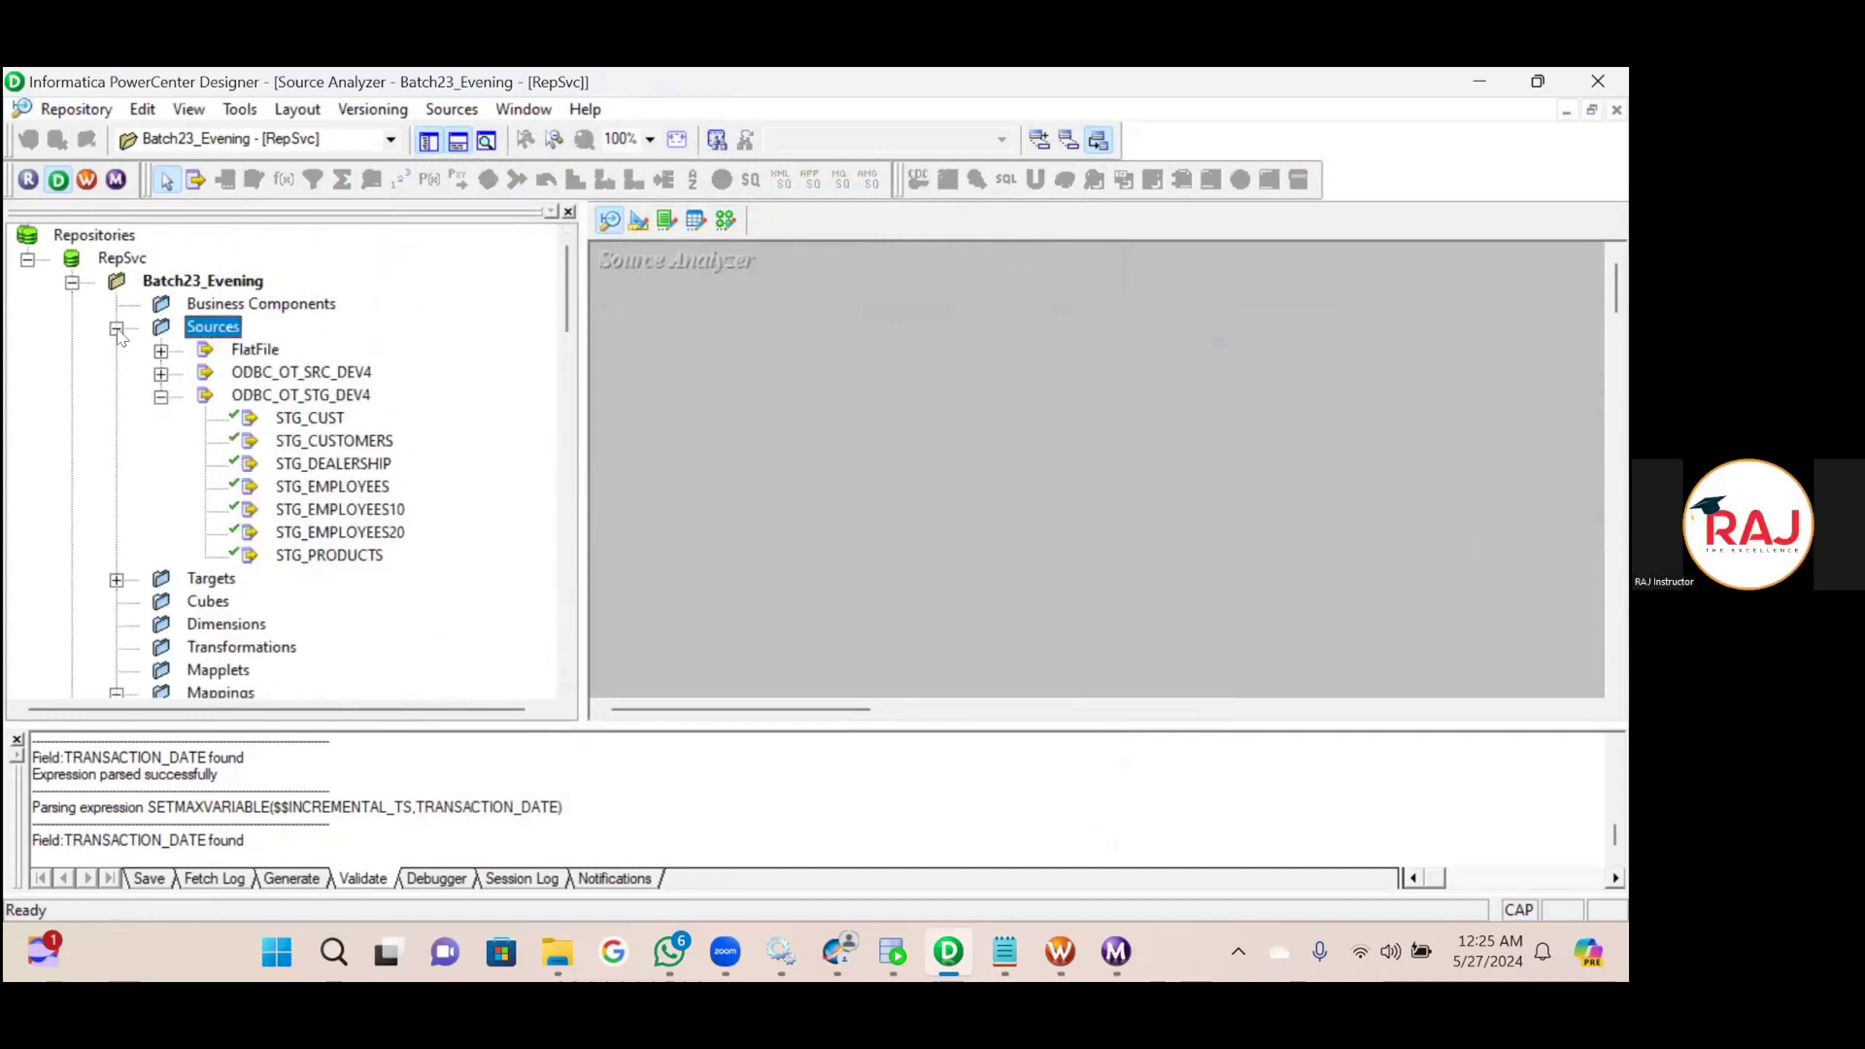
{"action": "double_click", "coordinate": [255, 350]}
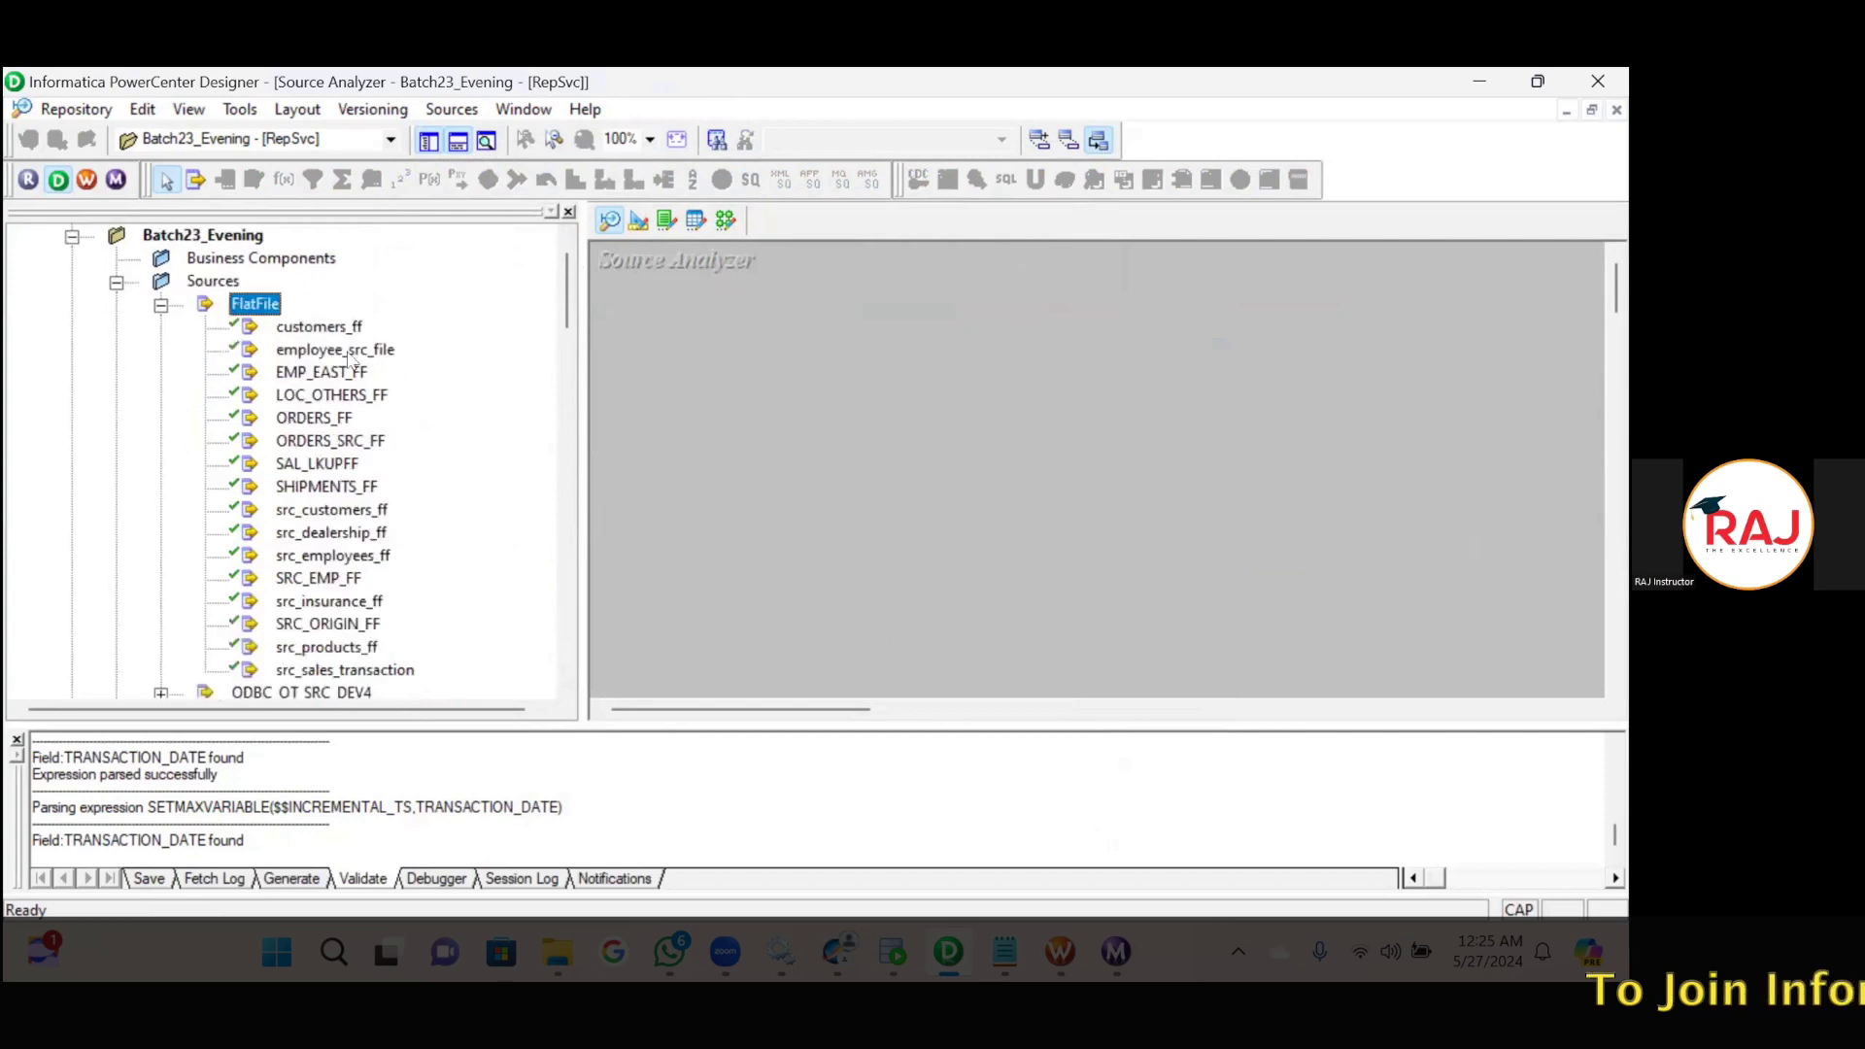
{"action": "scroll", "coordinate": [331, 514], "scroll_direction": "down", "scroll_amount": 2}
{"action": "double_click", "coordinate": [361, 575]}
{"action": "left_click_drag", "start_coordinate": [326, 510], "coordinate": [872, 472]}
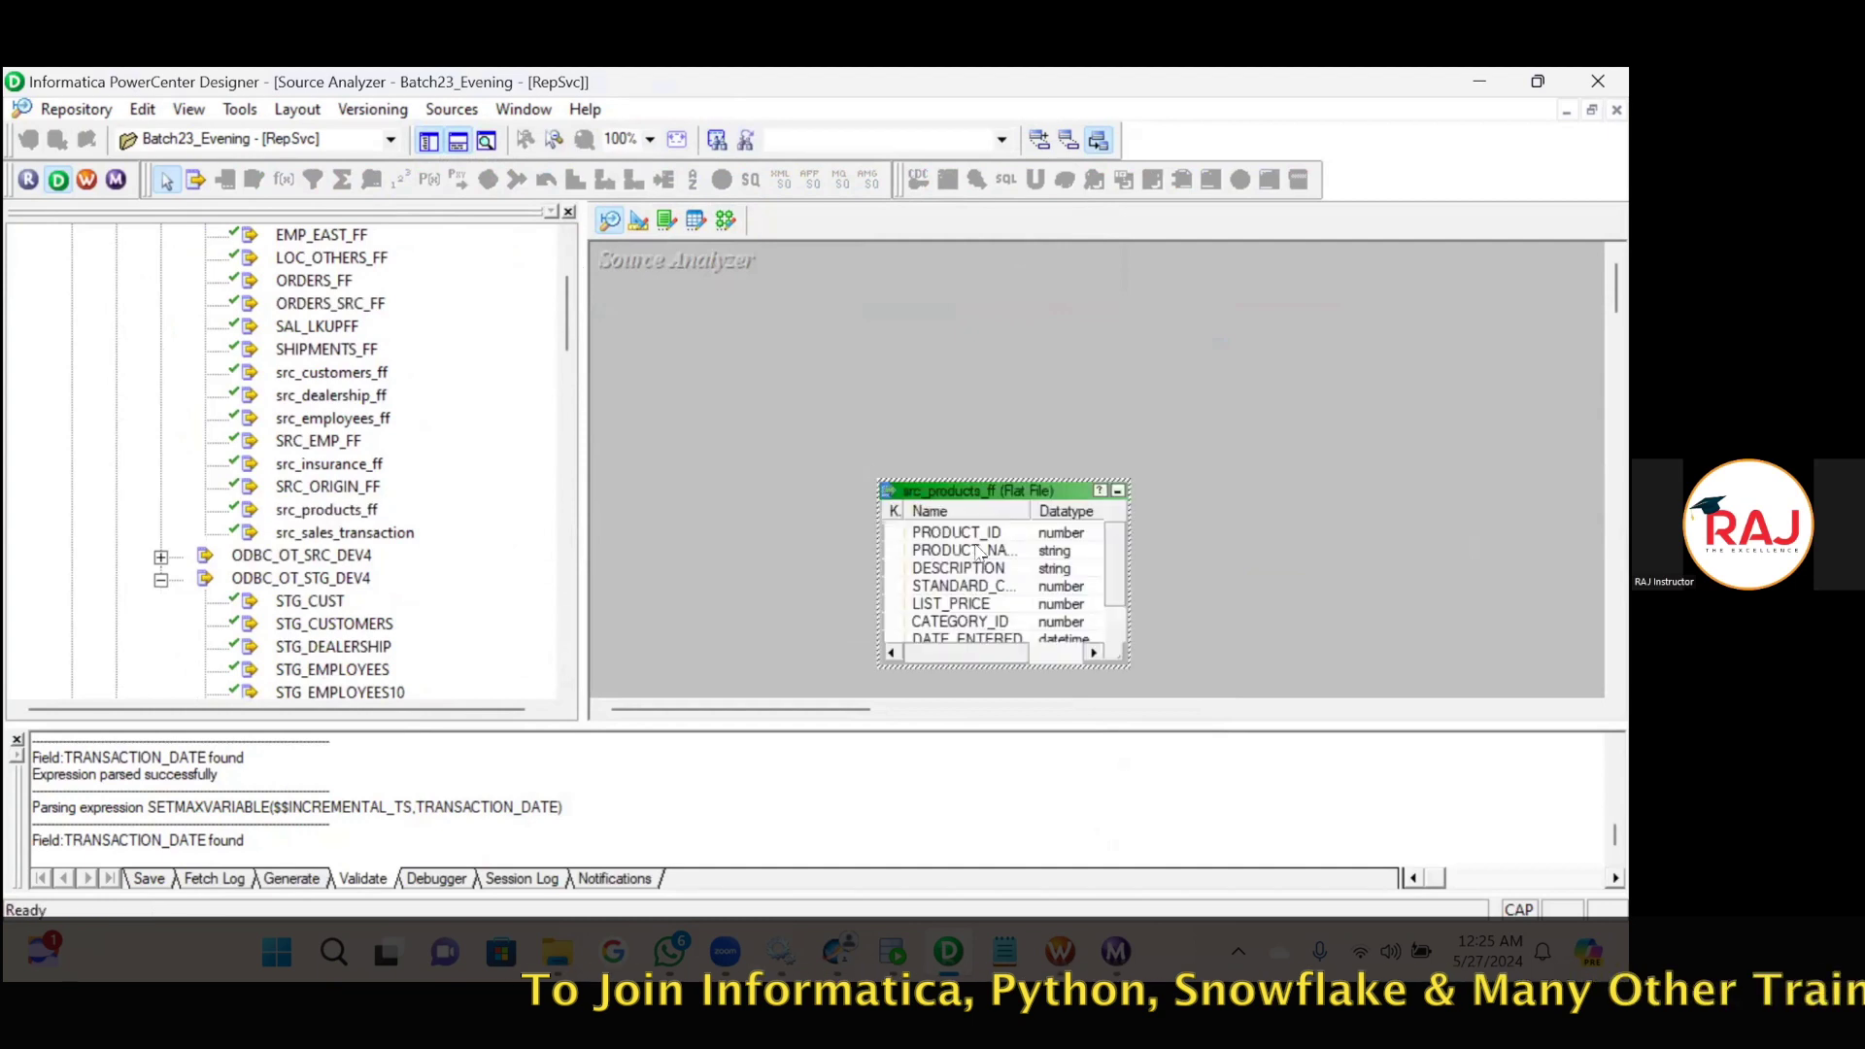
Review the column definitions of src_products_ff, look at the M_PRODUCTS_FF_TO_SRC mapping again, and return to the Source Analyzer.
{"action": "double_click", "coordinate": [979, 551]}
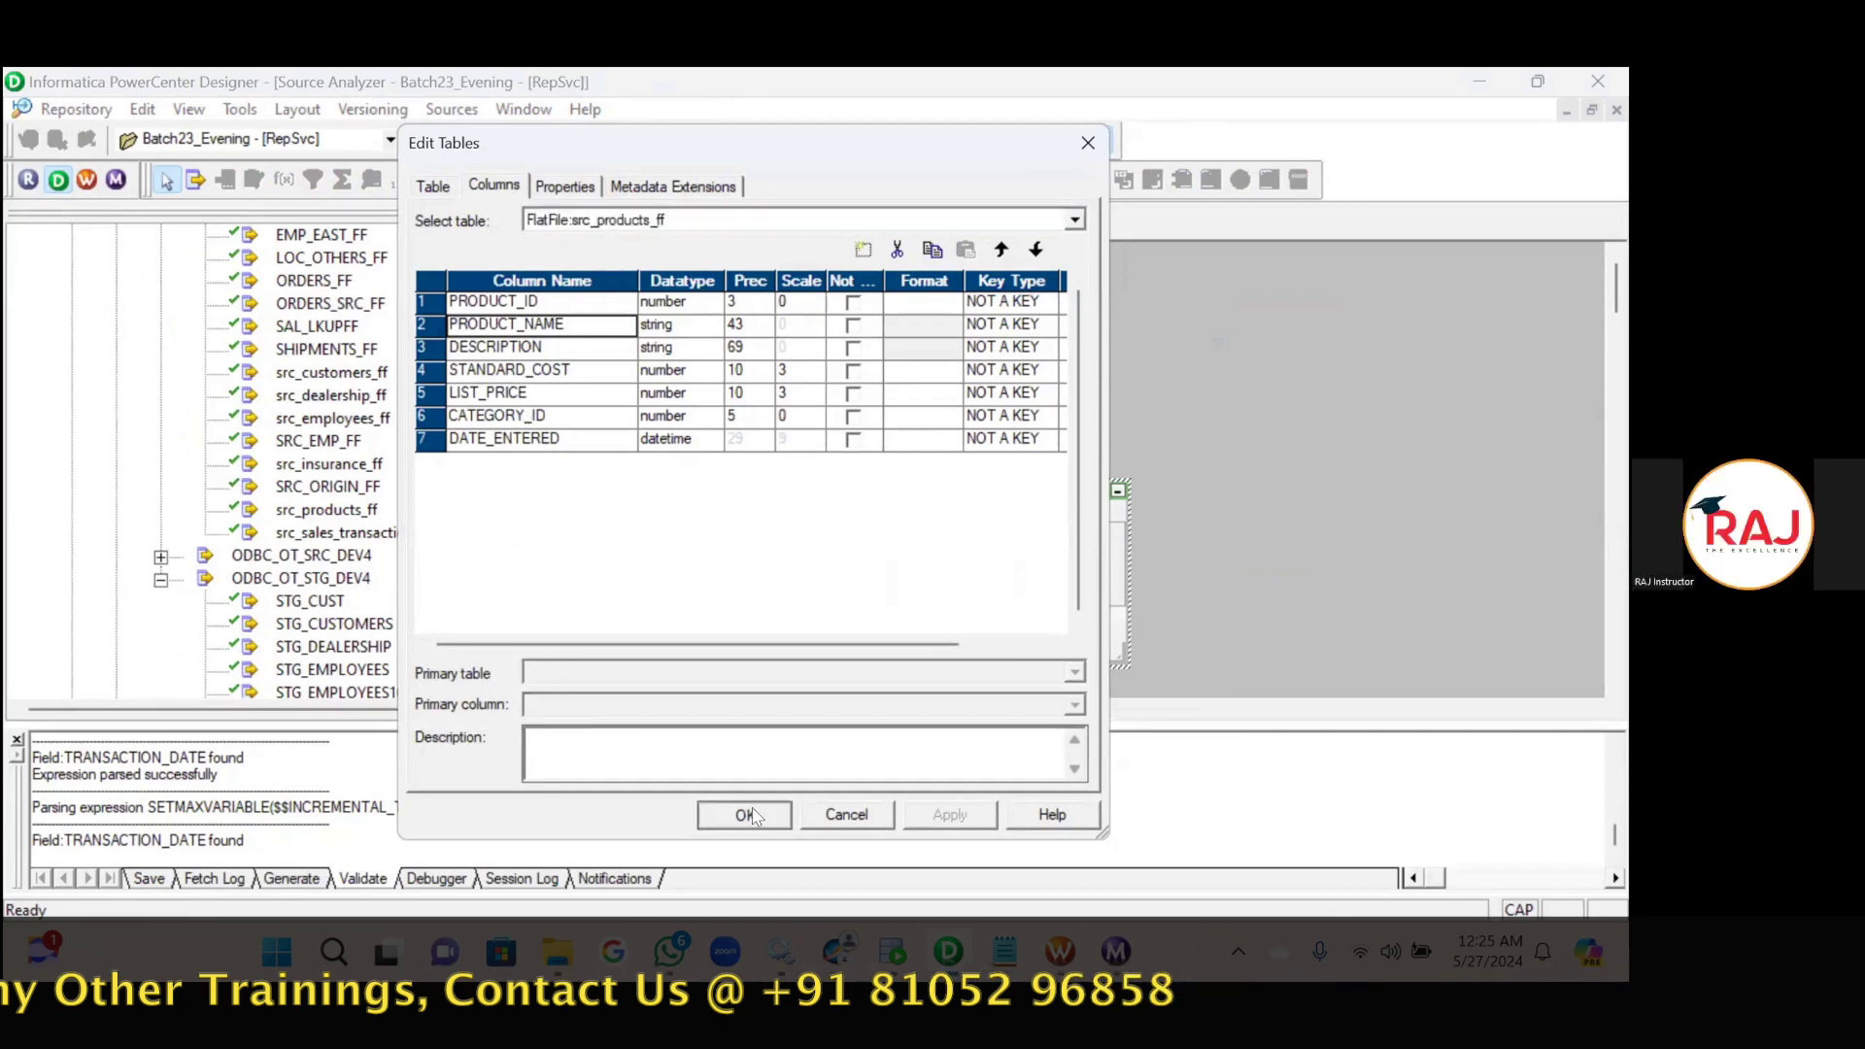
{"action": "key", "text": "Return"}
{"action": "left_click", "coordinate": [726, 220]}
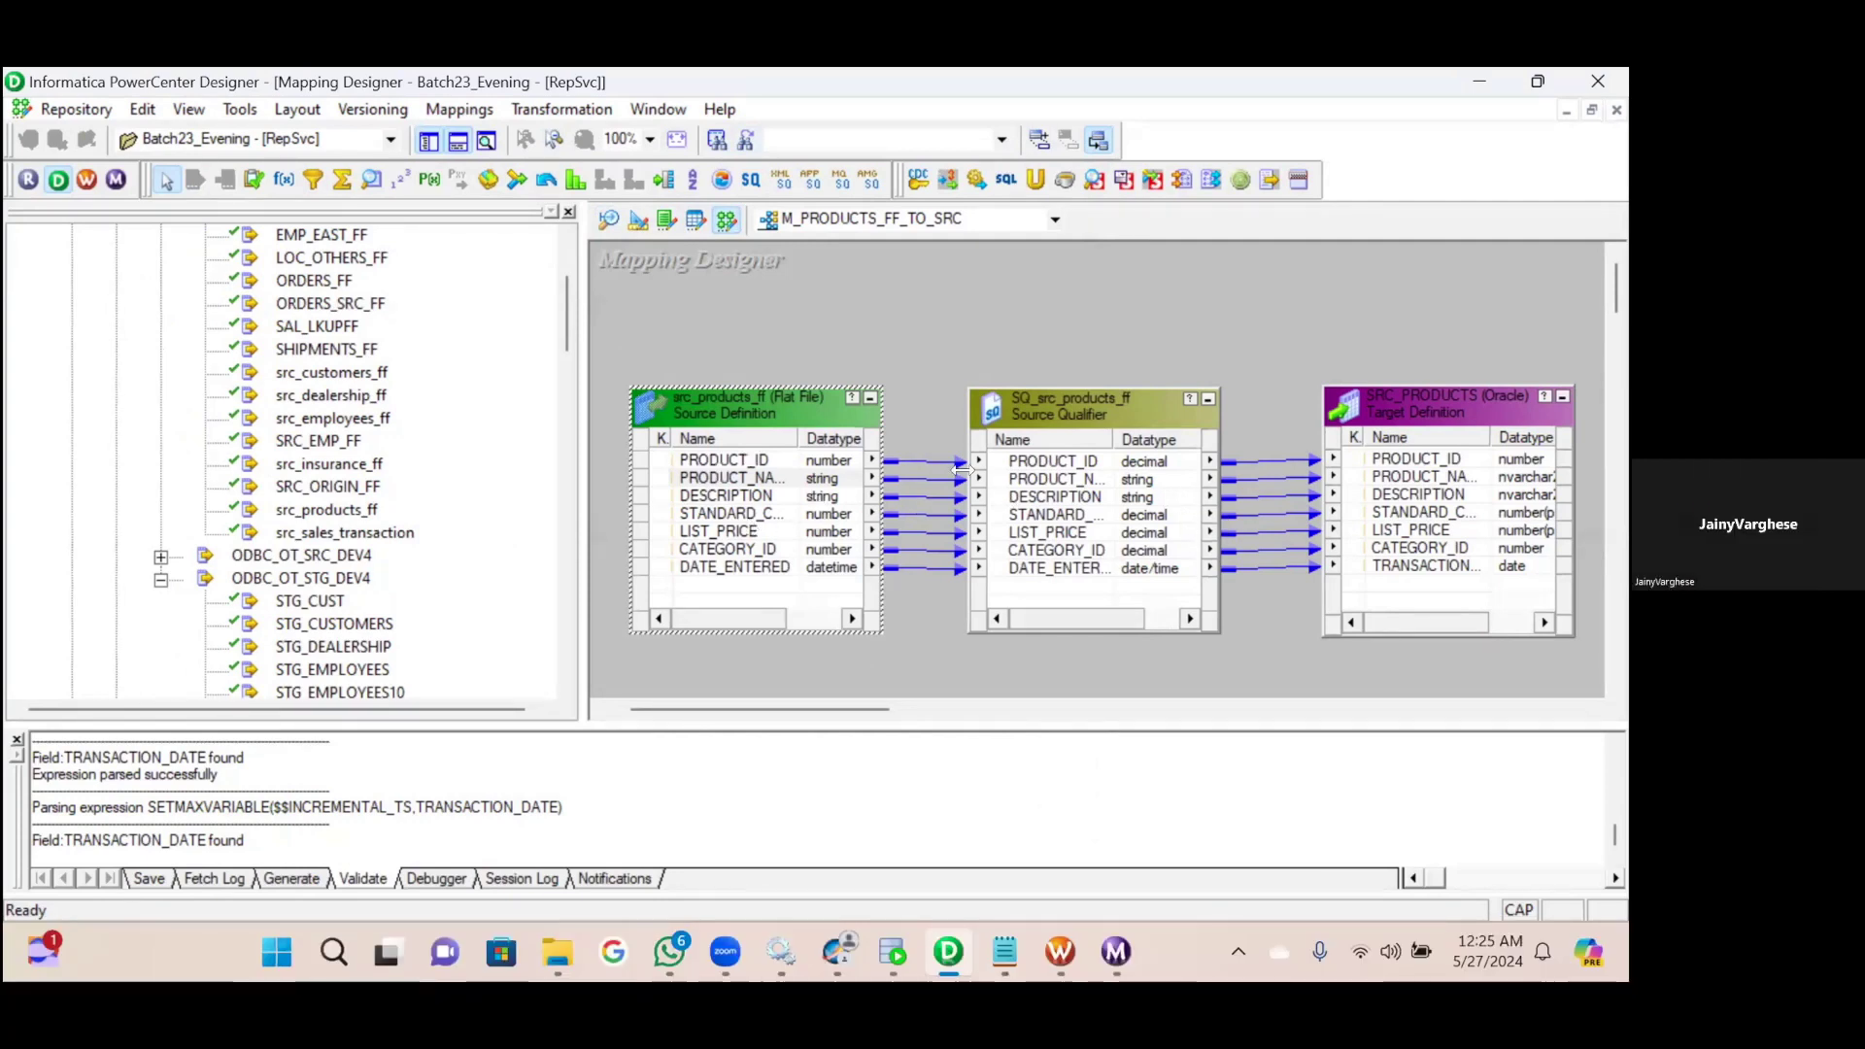
{"action": "left_click", "coordinate": [609, 220]}
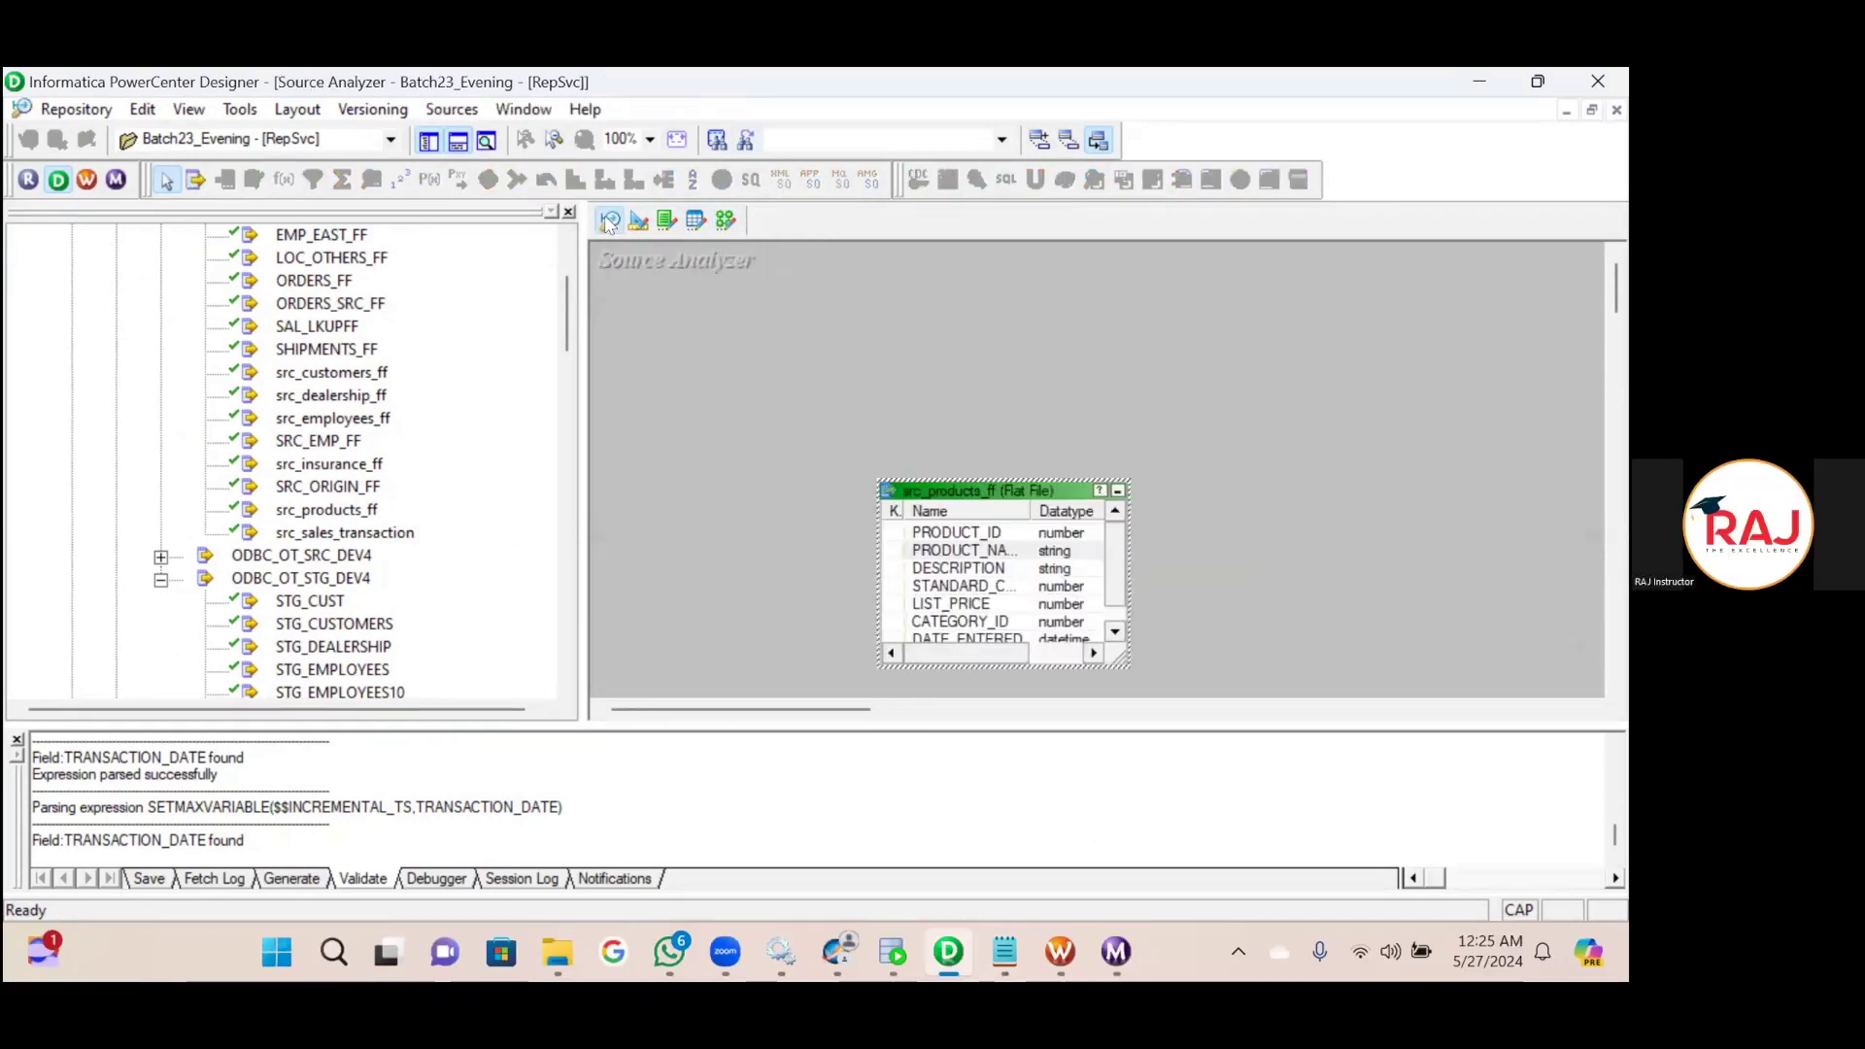
Start importing a source from a flat file and show all file types in the SrcFiles folder.
{"action": "left_click", "coordinate": [462, 111]}
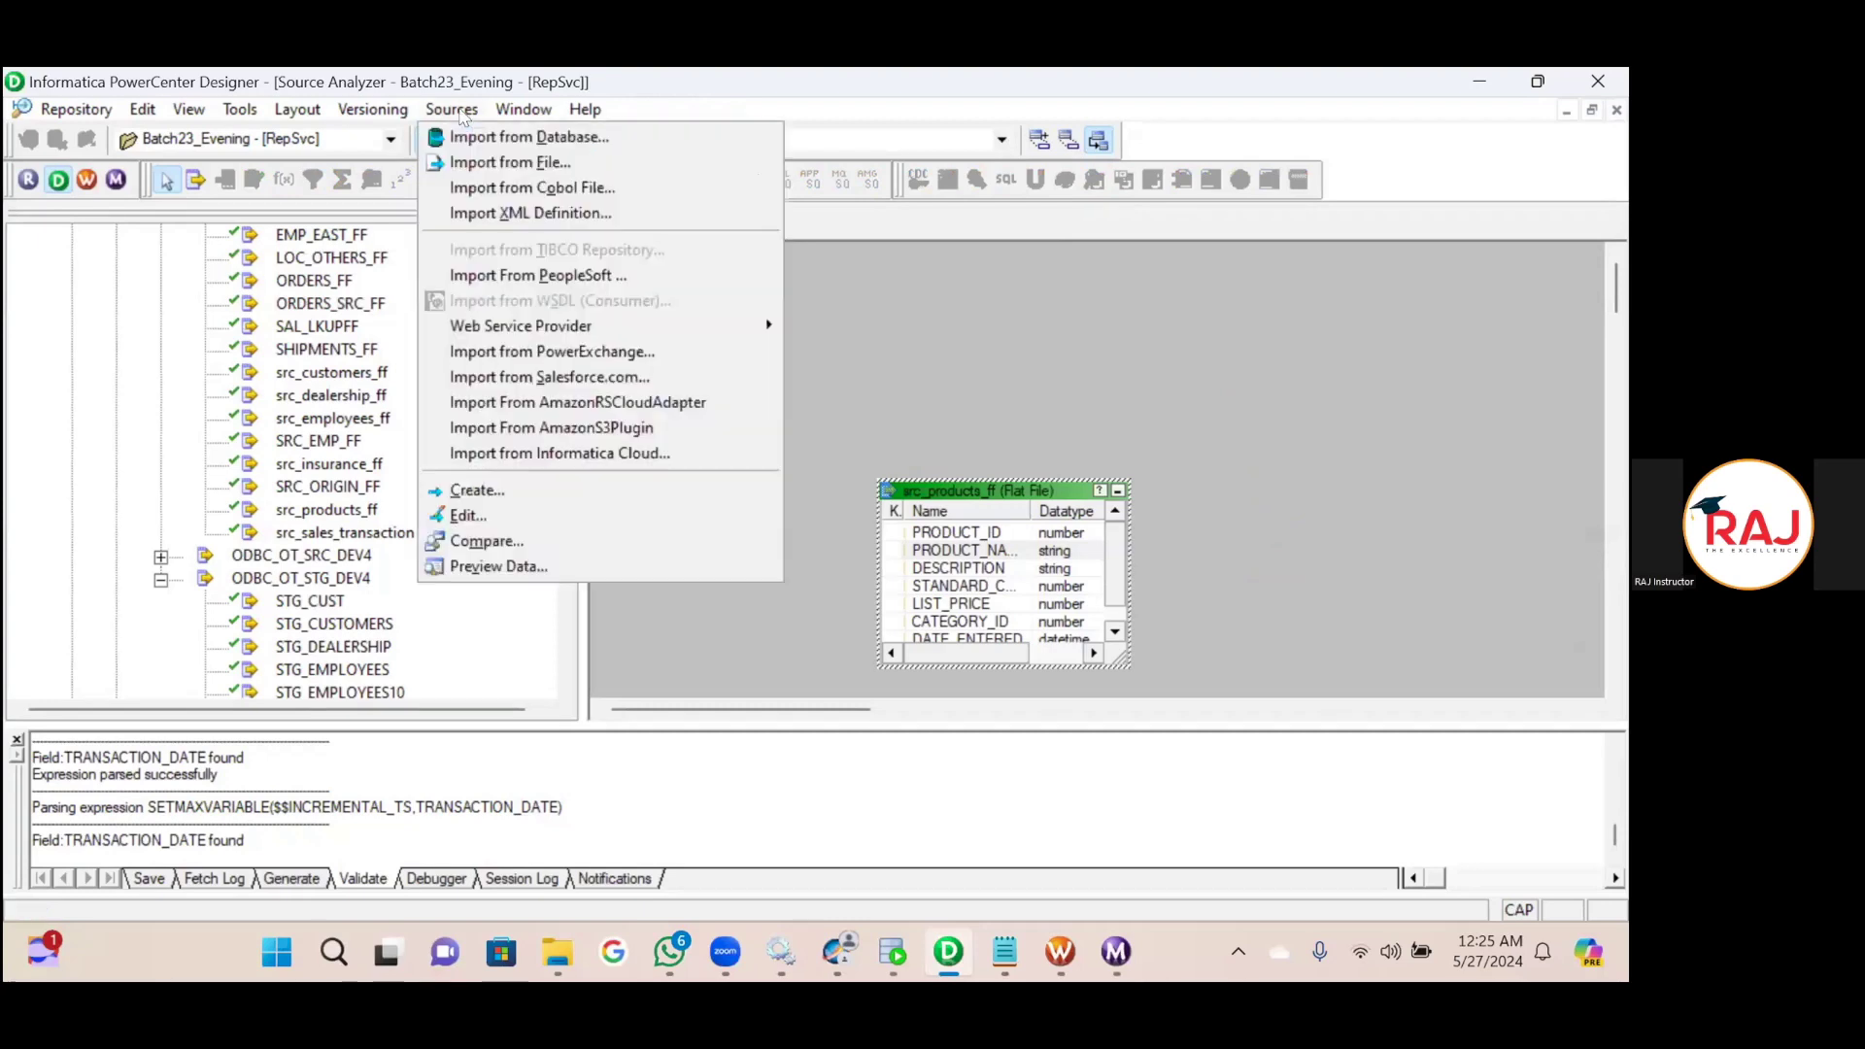
{"action": "left_click", "coordinate": [509, 161]}
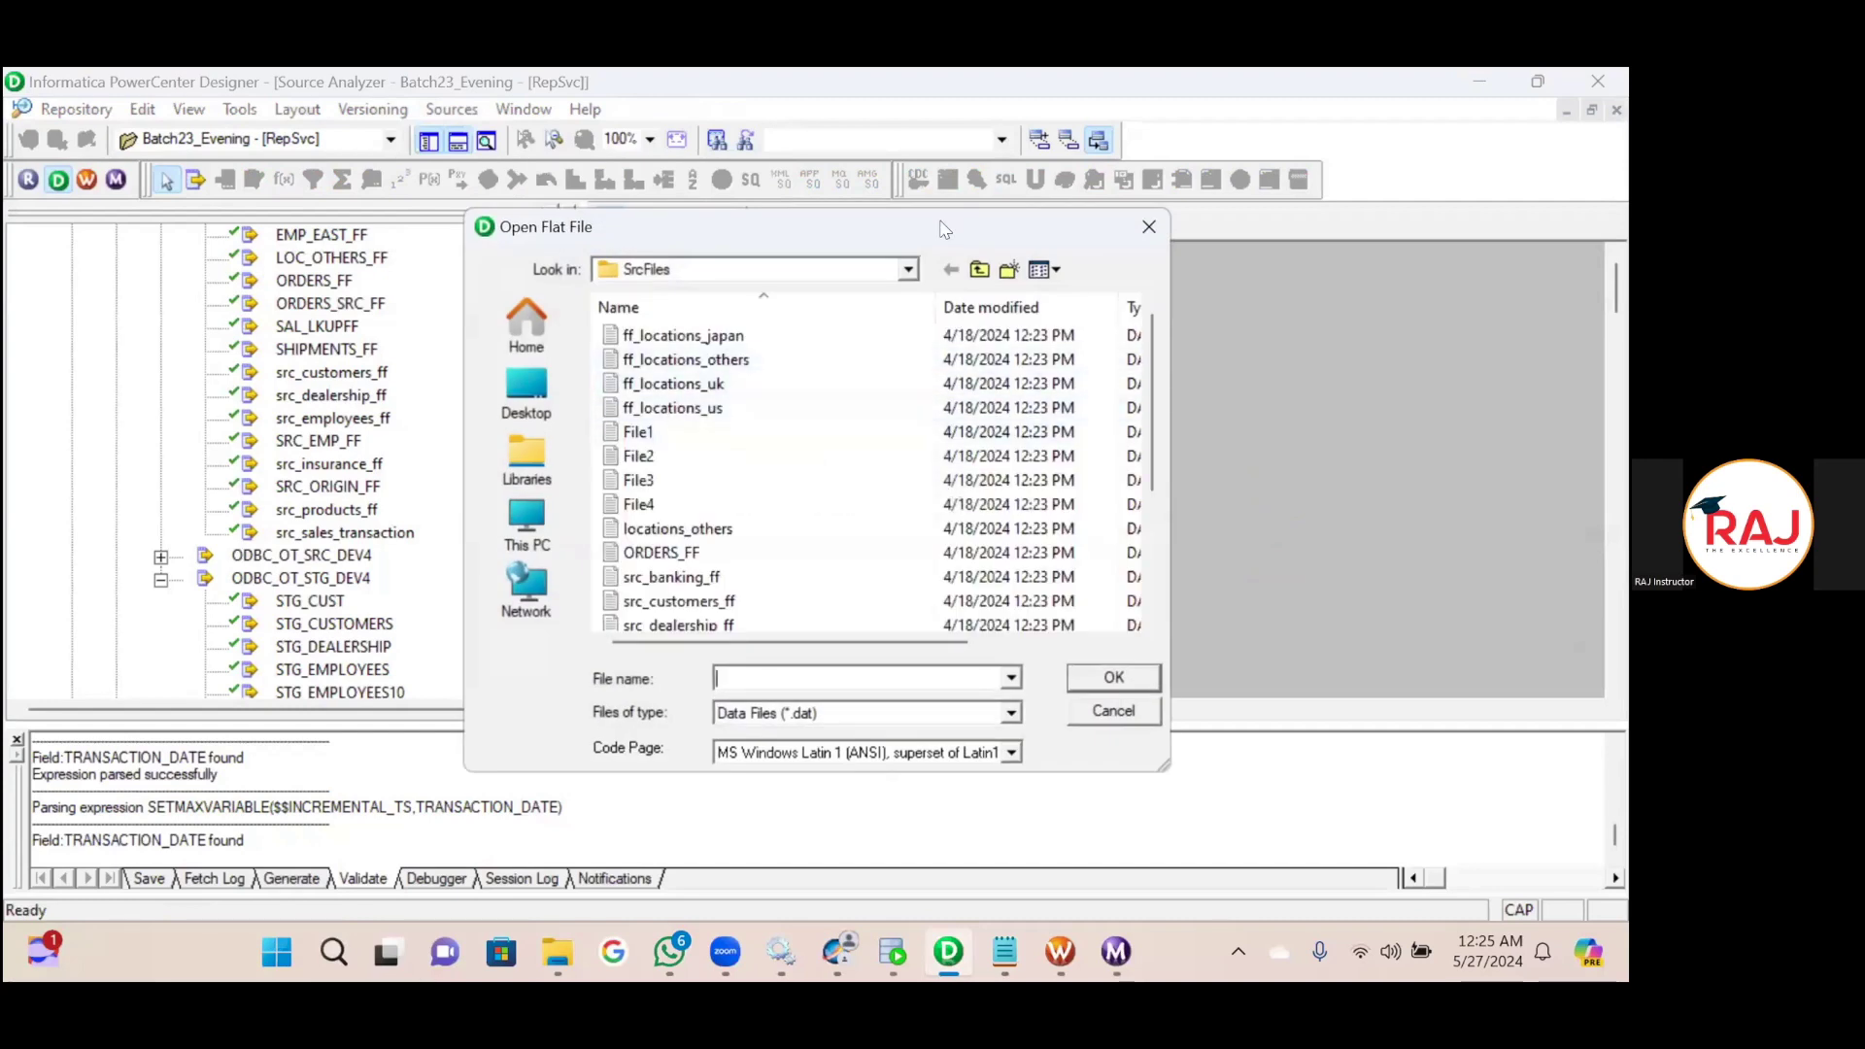
{"action": "left_click", "coordinate": [658, 412]}
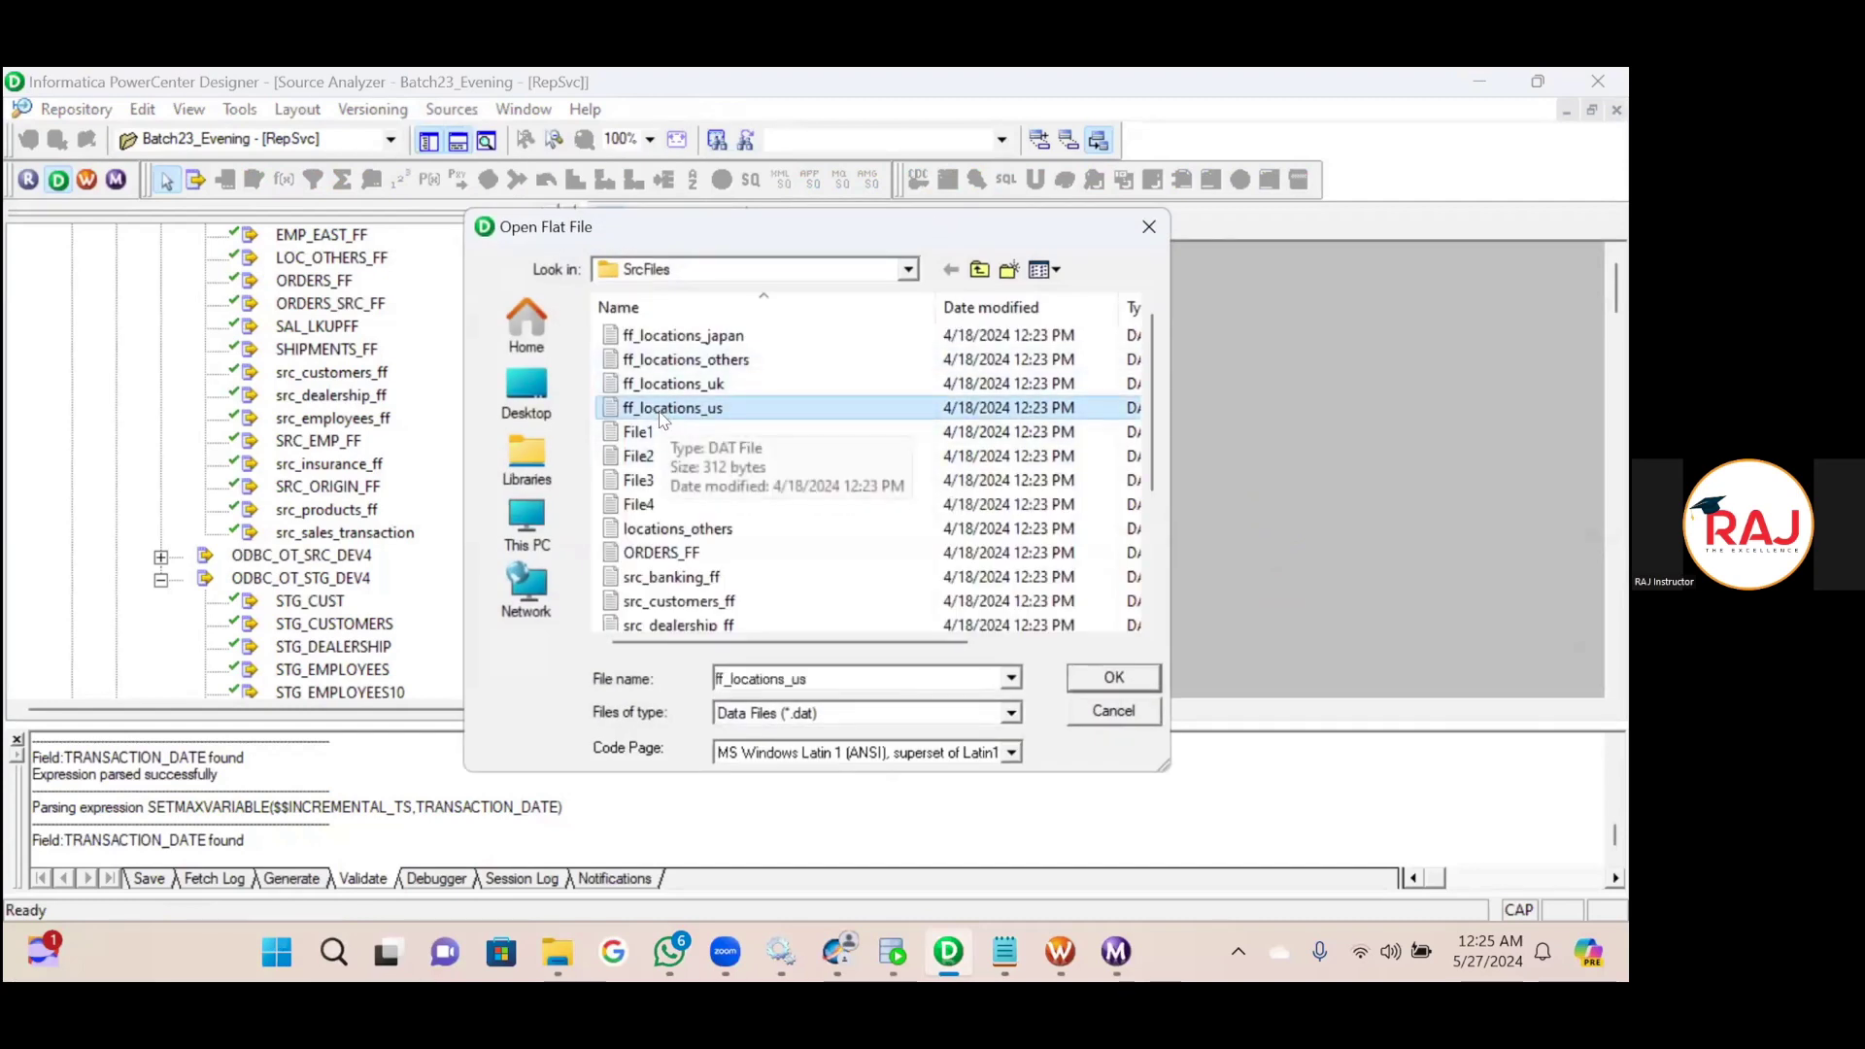
{"action": "left_click", "coordinate": [689, 539]}
{"action": "key", "text": "Home"}
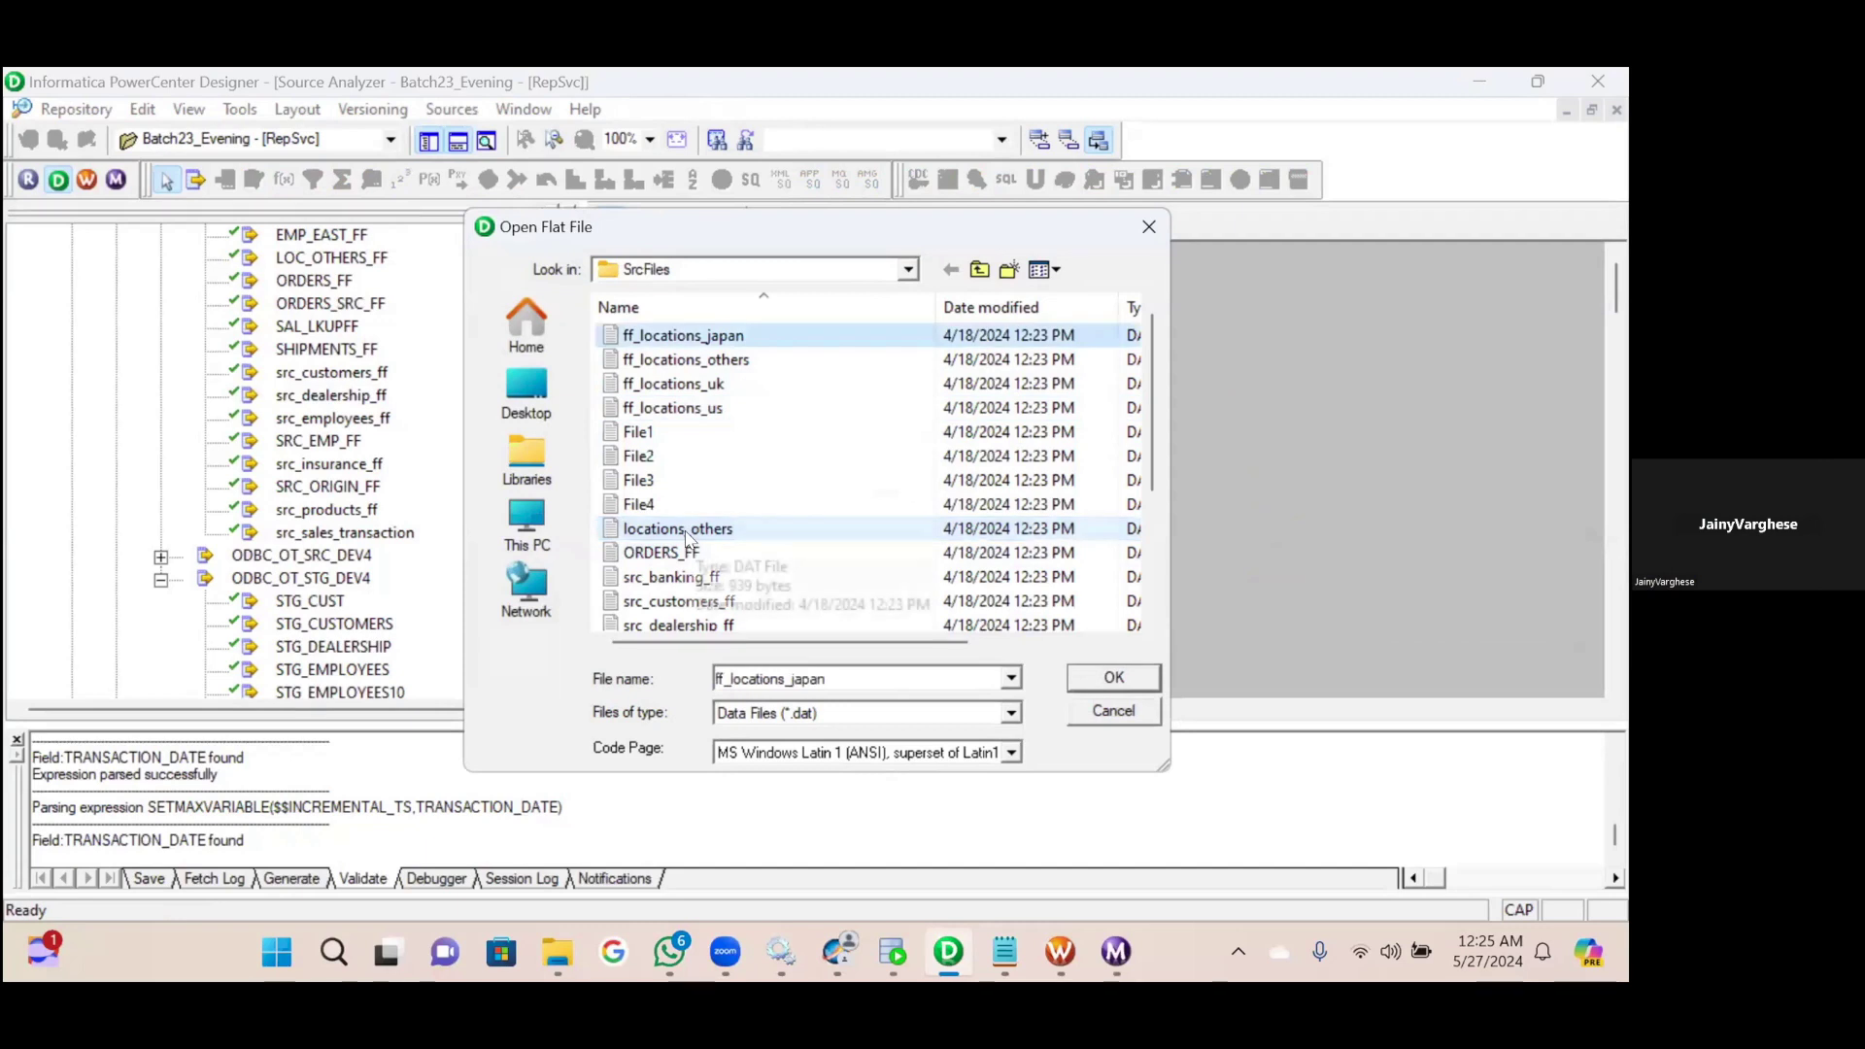
{"action": "key", "text": "Down"}
{"action": "key", "text": "Down"}
{"action": "key", "text": "Down"}
{"action": "key", "text": "Tab"}
{"action": "key", "text": "Tab"}
{"action": "key", "text": "alt+Down"}
{"action": "key", "text": "Escape"}
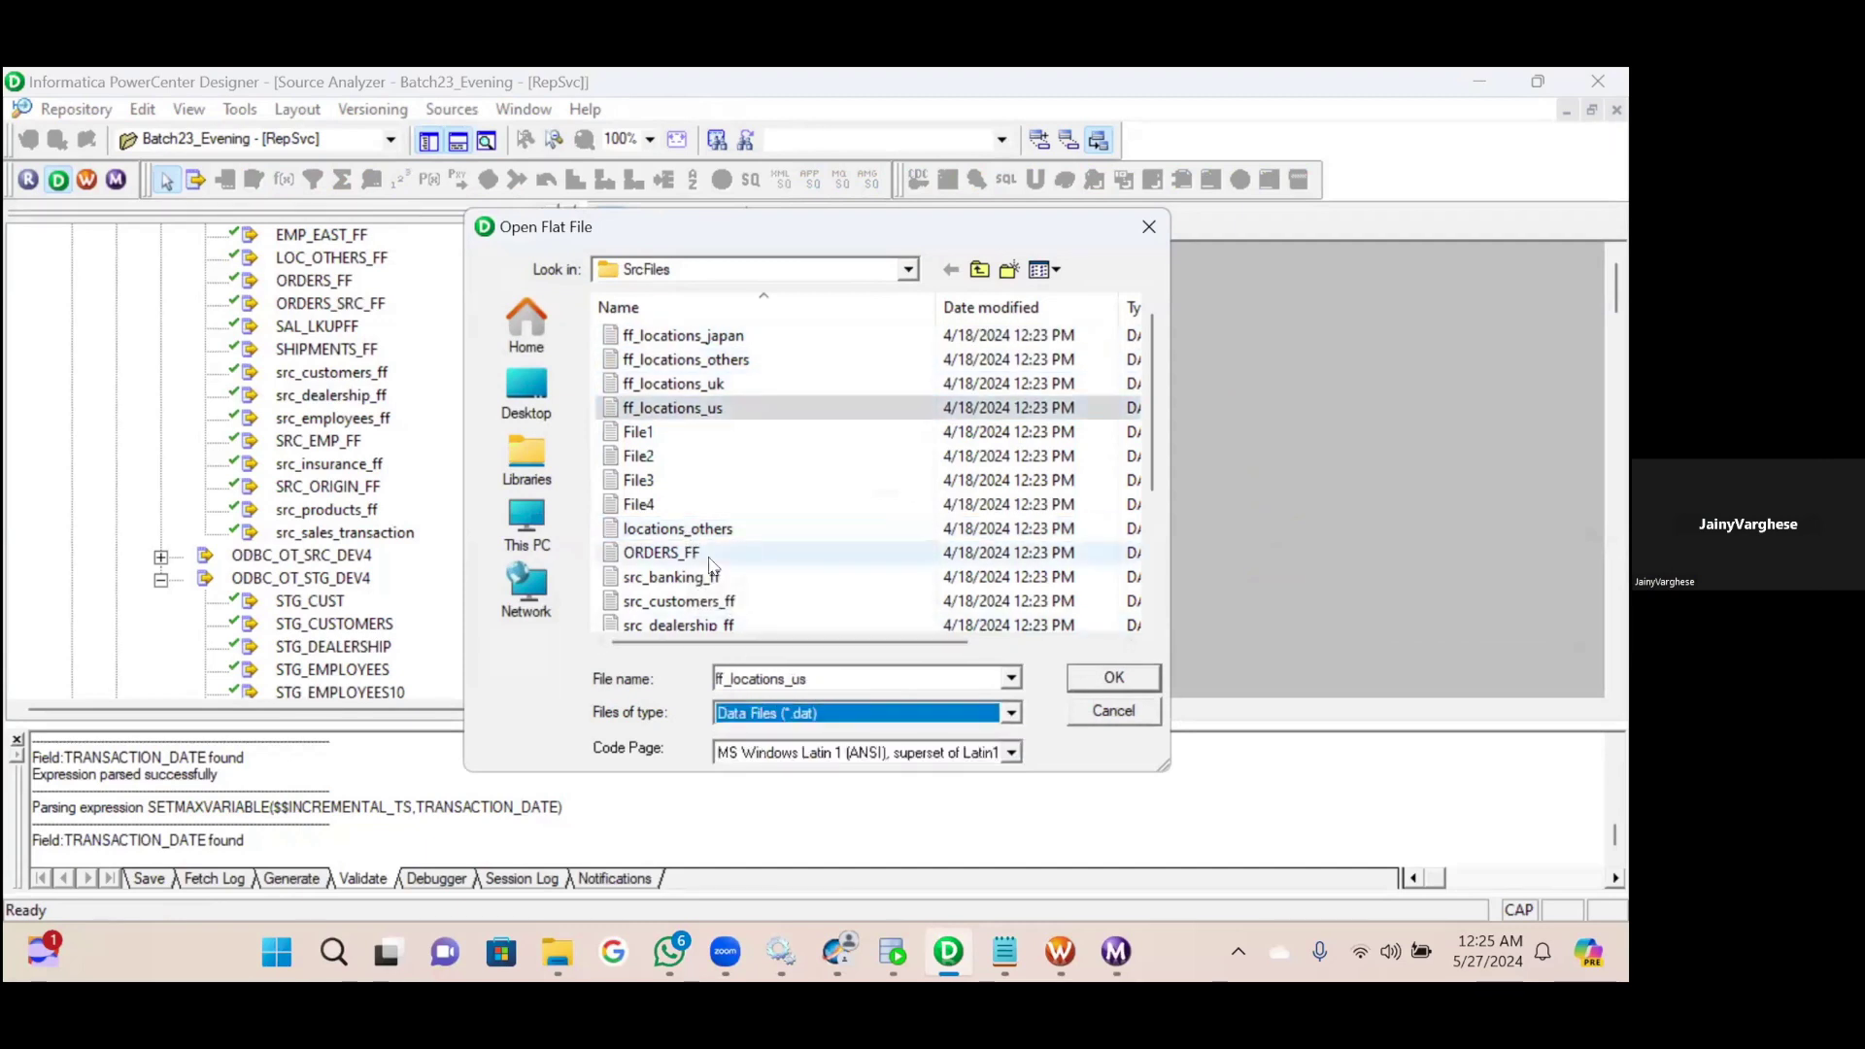
{"action": "left_click", "coordinate": [762, 712]}
{"action": "left_click", "coordinate": [774, 746]}
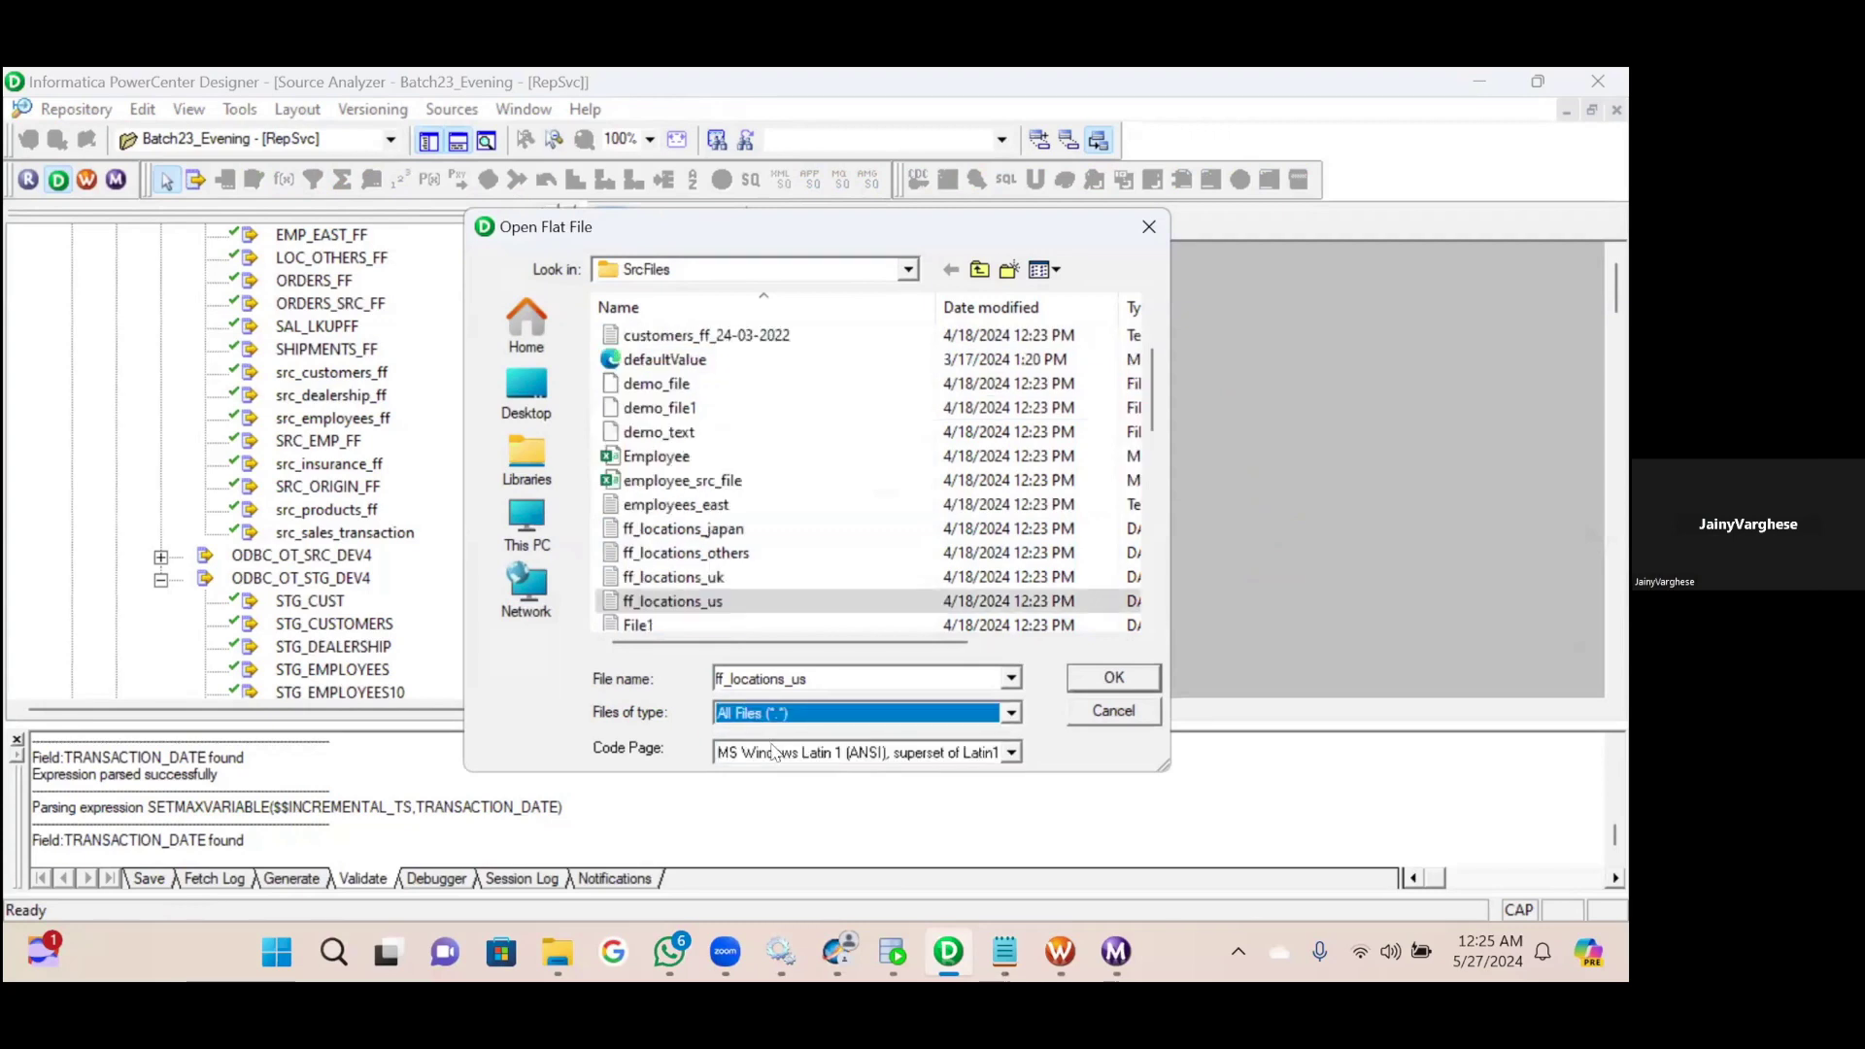
Choose the file src_products_ff from the SrcFiles folder and open it in the Flat File Import Wizard.
{"action": "left_click", "coordinate": [683, 528]}
{"action": "key", "text": "Down"}
{"action": "left_click", "coordinate": [679, 526]}
{"action": "key", "text": "Down"}
{"action": "scroll", "coordinate": [679, 529], "scroll_direction": "down", "scroll_amount": 4}
{"action": "scroll", "coordinate": [680, 529], "scroll_direction": "down", "scroll_amount": 4}
{"action": "scroll", "coordinate": [682, 529], "scroll_direction": "up", "scroll_amount": 8}
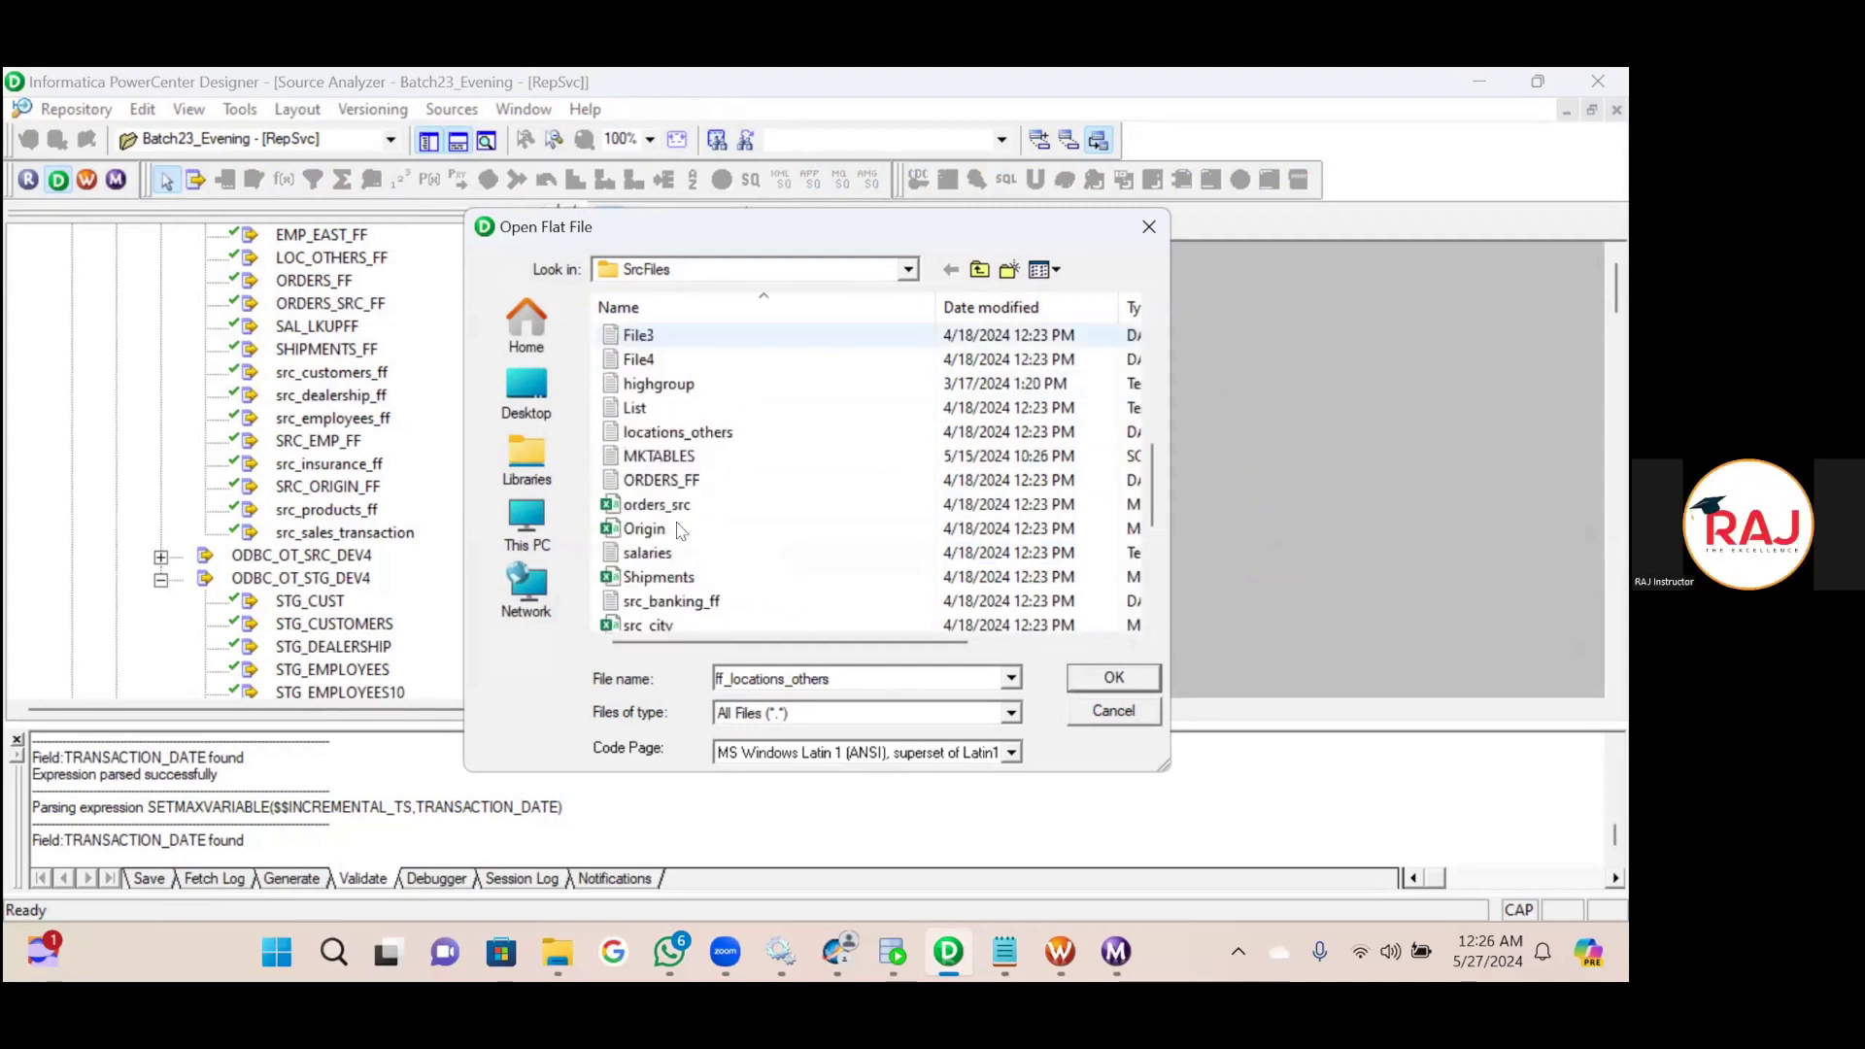
{"action": "scroll", "coordinate": [683, 533], "scroll_direction": "down", "scroll_amount": 10}
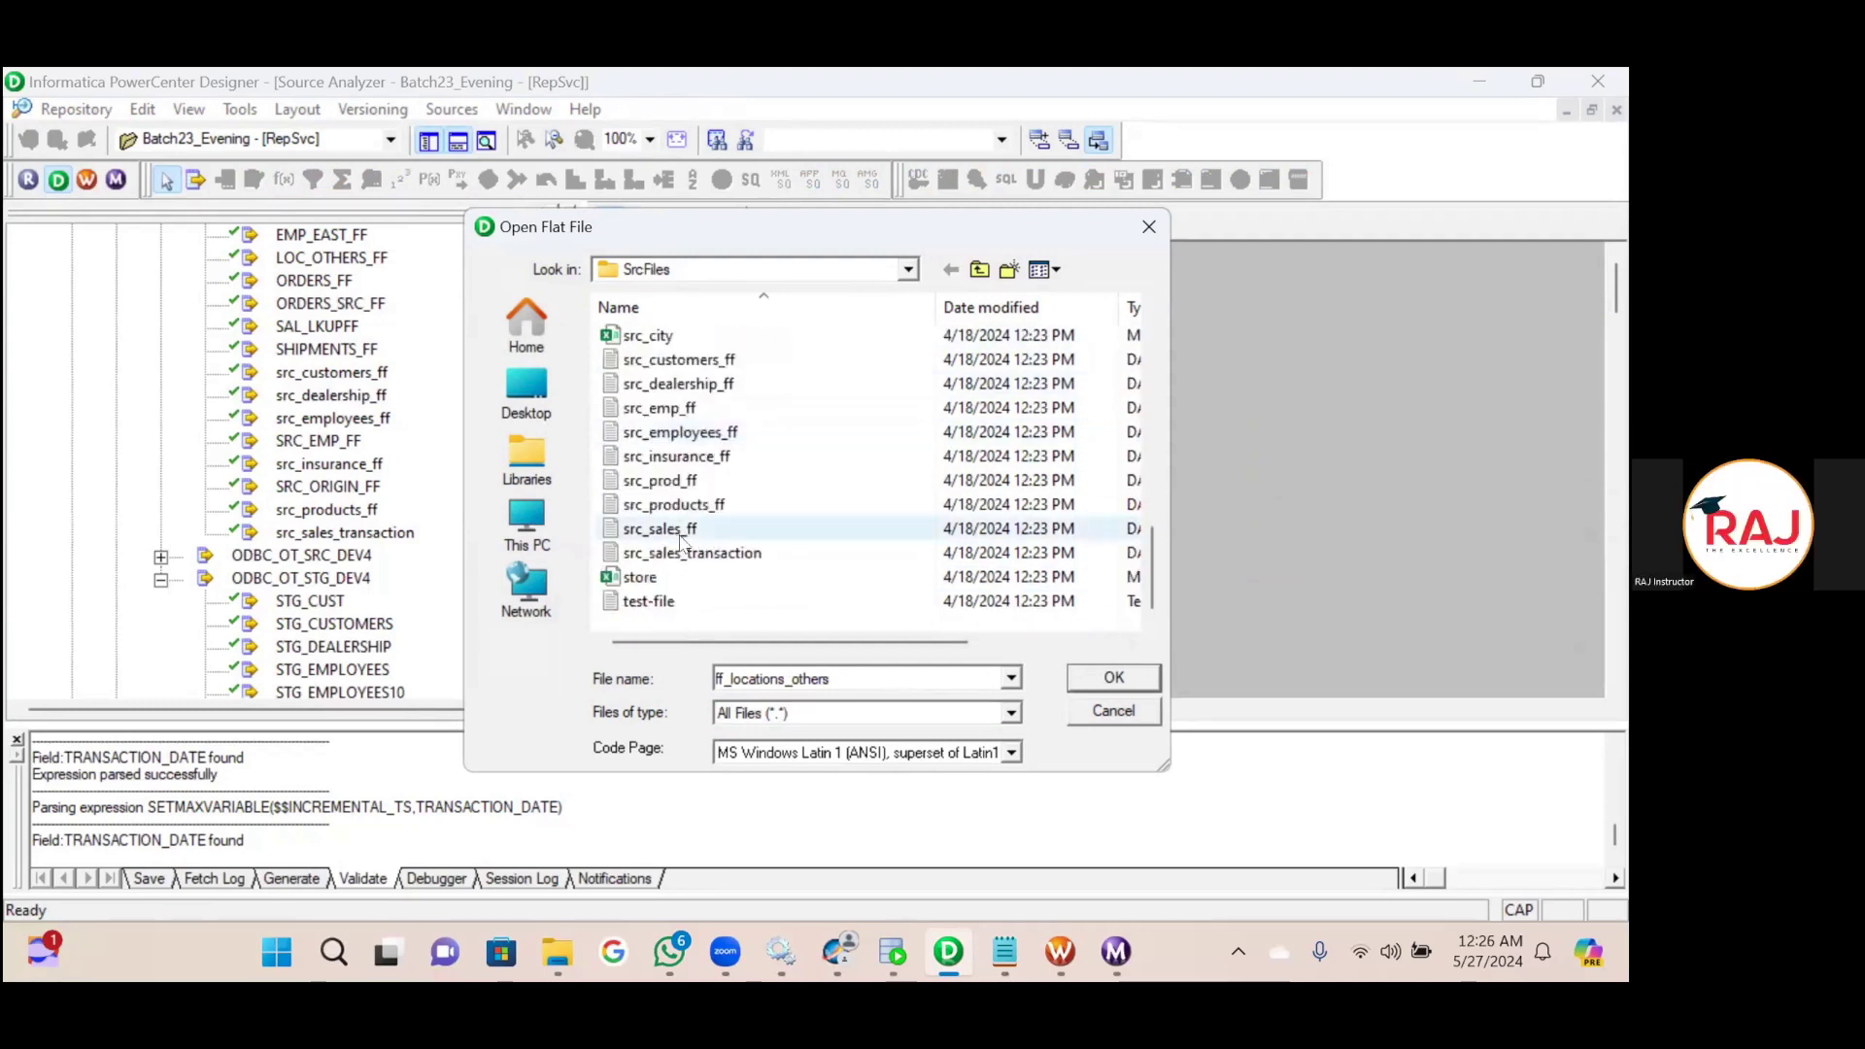
{"action": "left_click", "coordinate": [678, 505]}
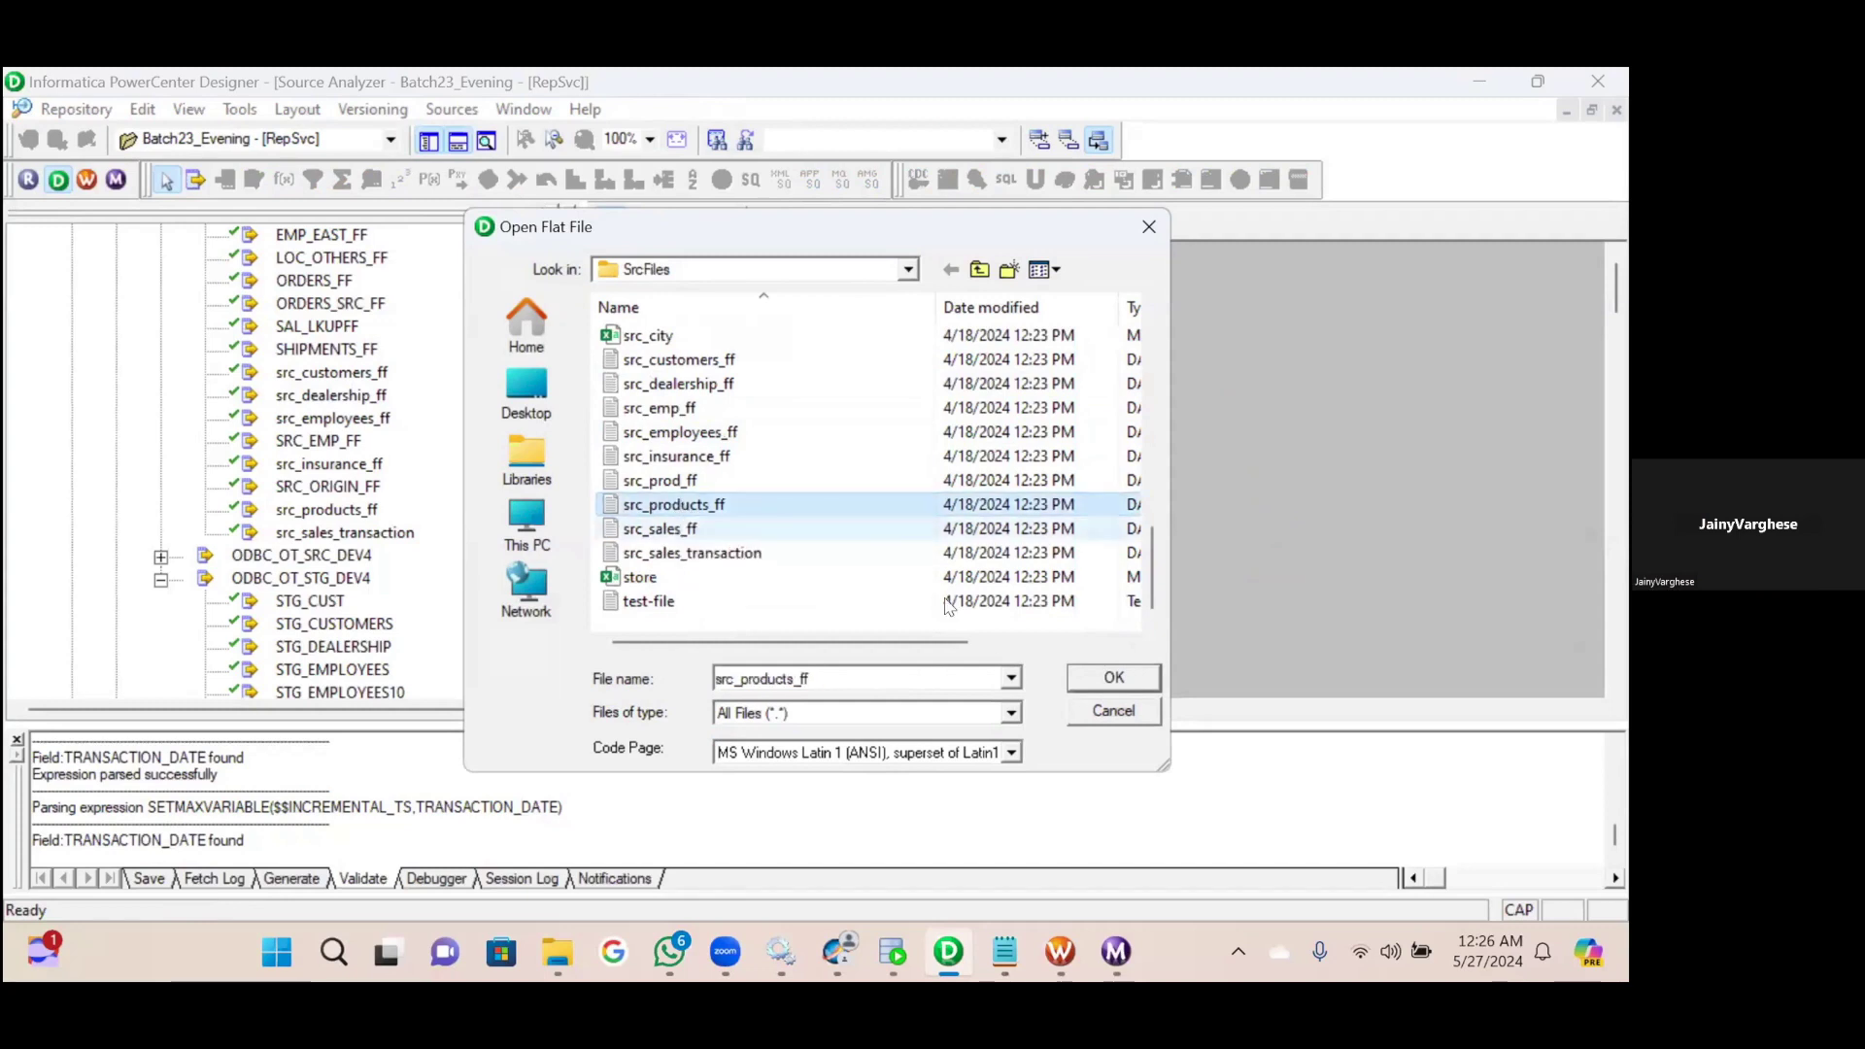
{"action": "left_click", "coordinate": [1081, 668]}
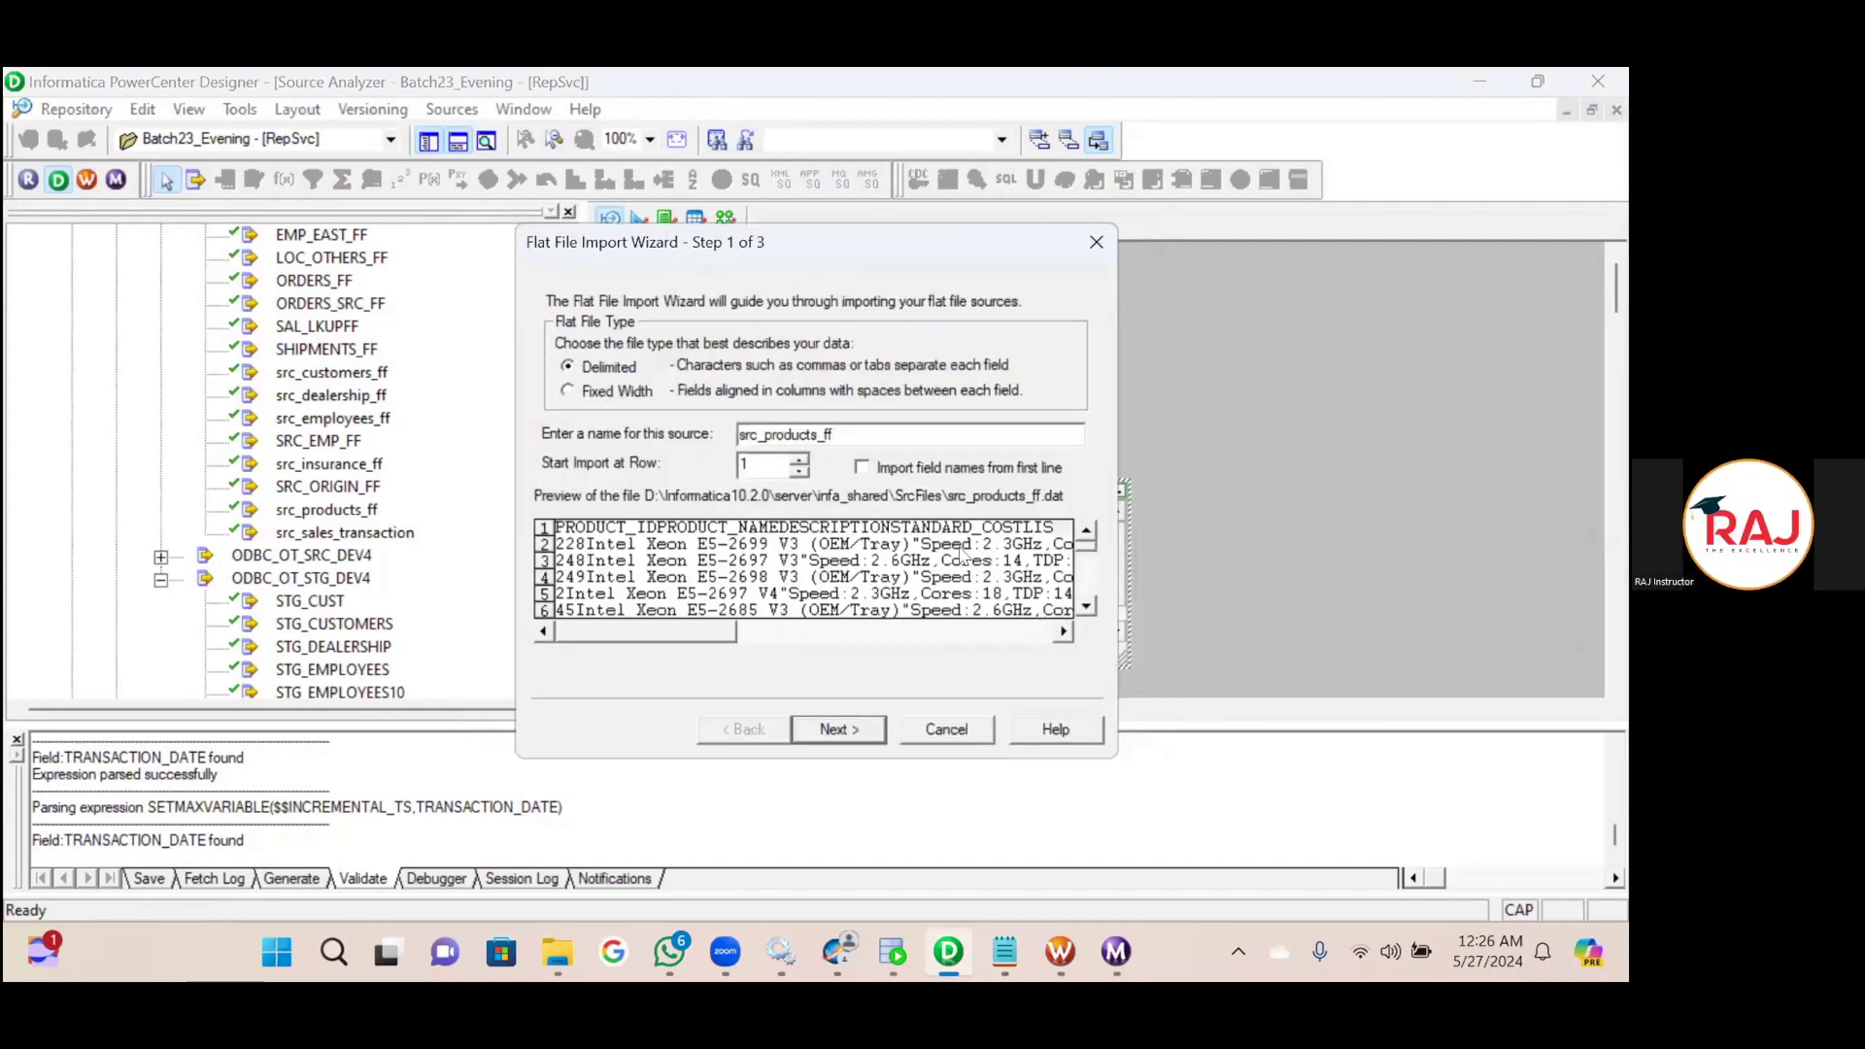
Import src_products_ff as a tab-delimited file with field names from the first line, replacing the existing definition for all tables.
{"action": "left_click", "coordinate": [862, 469]}
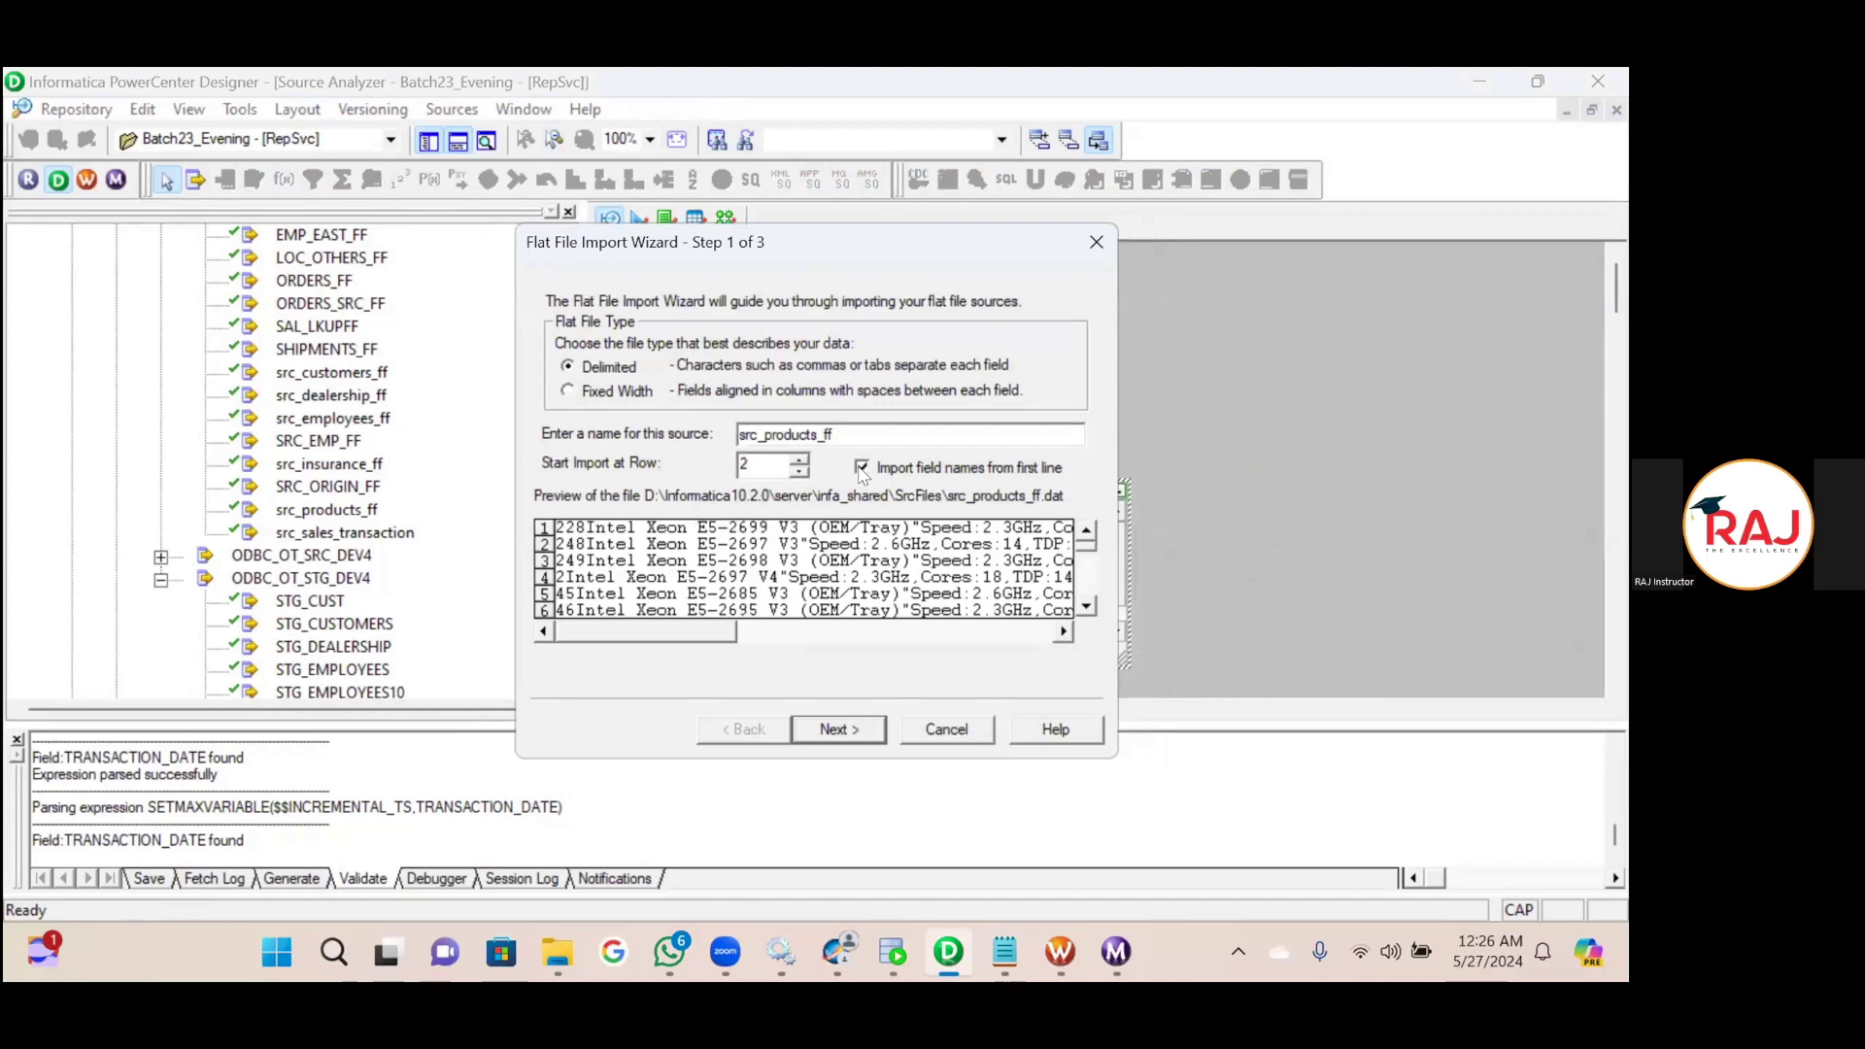
{"action": "left_click", "coordinate": [837, 732]}
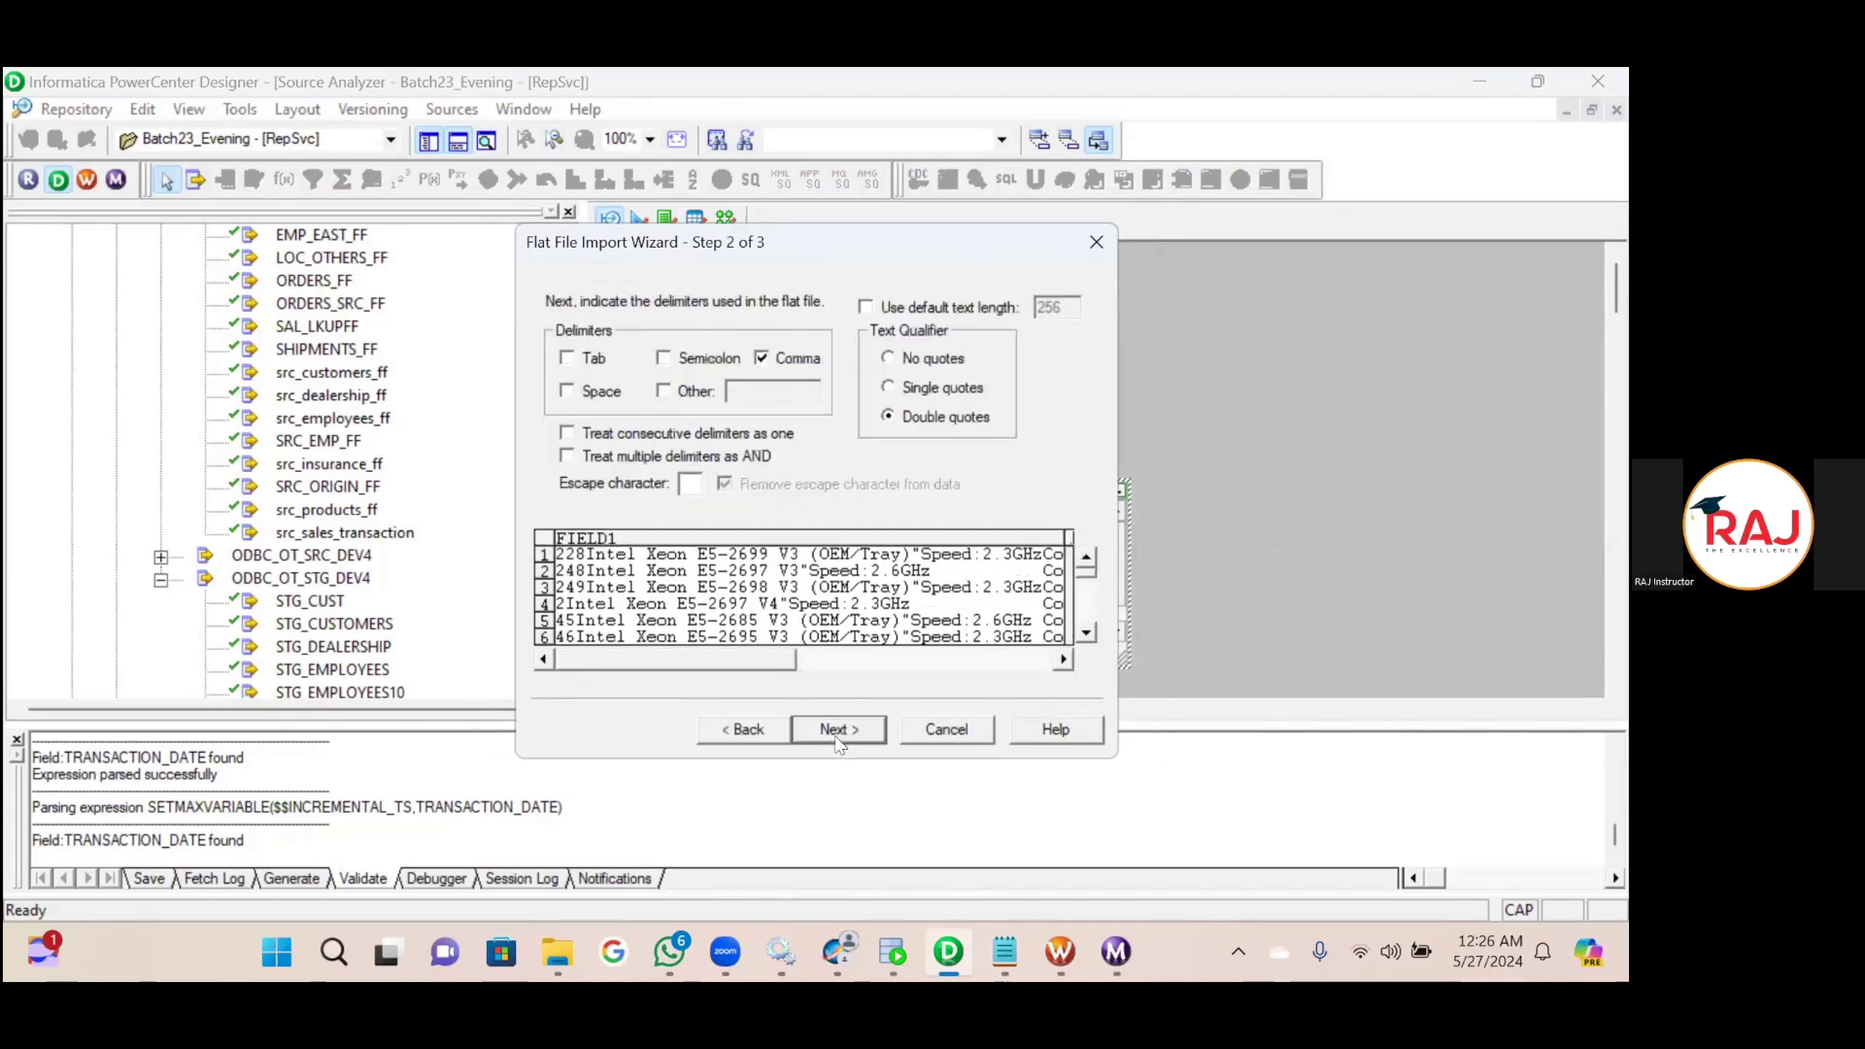
{"action": "left_click", "coordinate": [762, 358]}
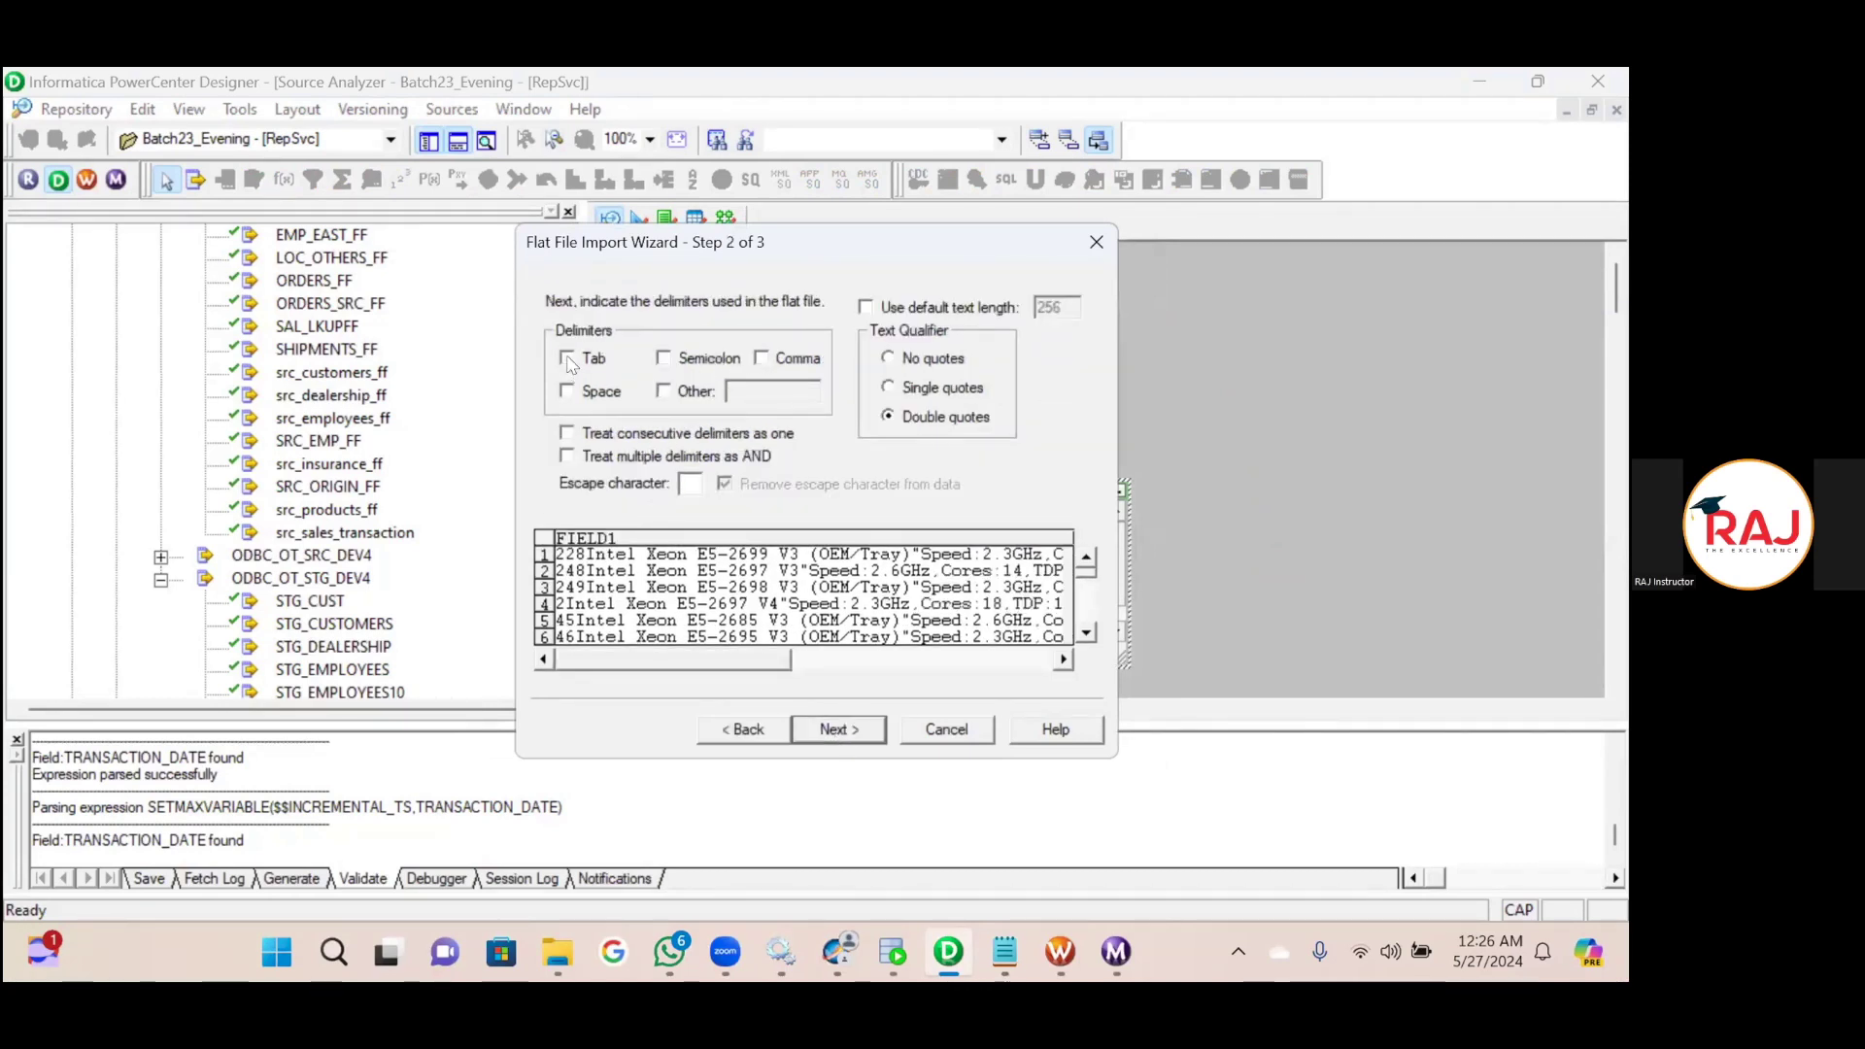
{"action": "left_click", "coordinate": [567, 358]}
{"action": "left_click", "coordinate": [821, 727]}
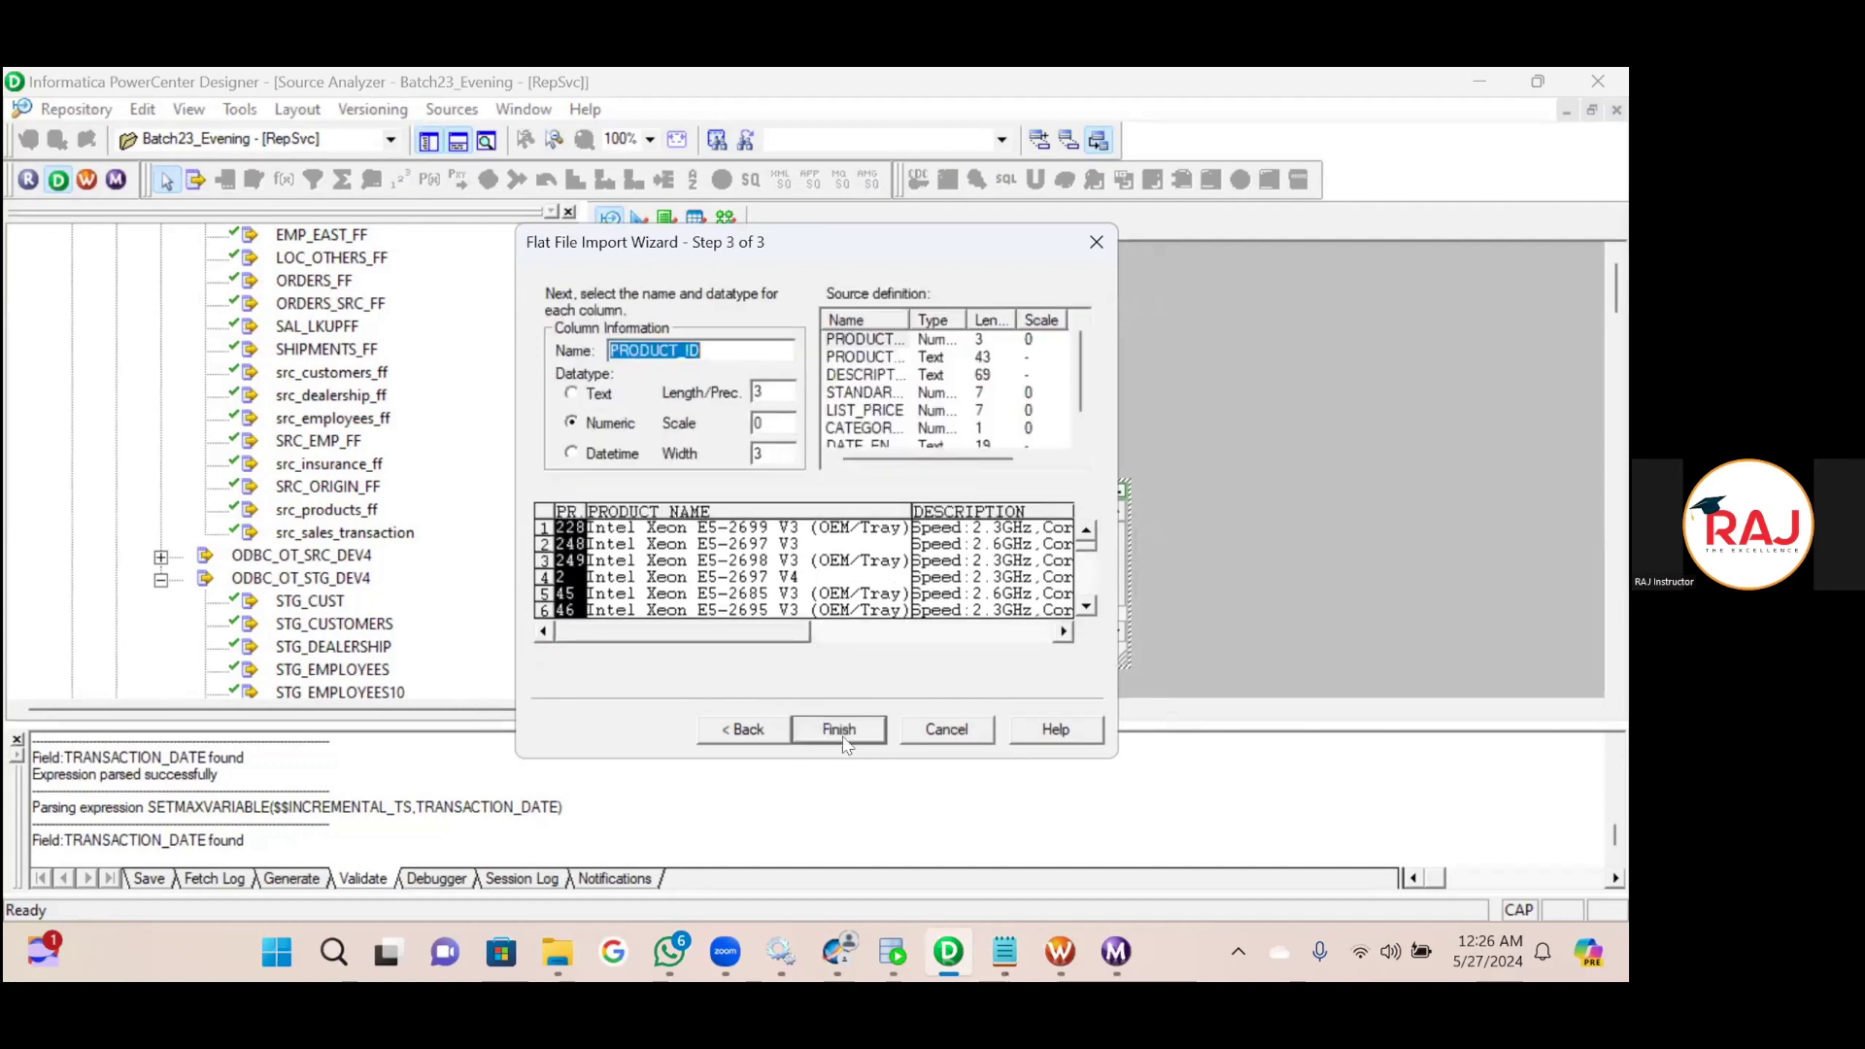
{"action": "left_click", "coordinate": [839, 732]}
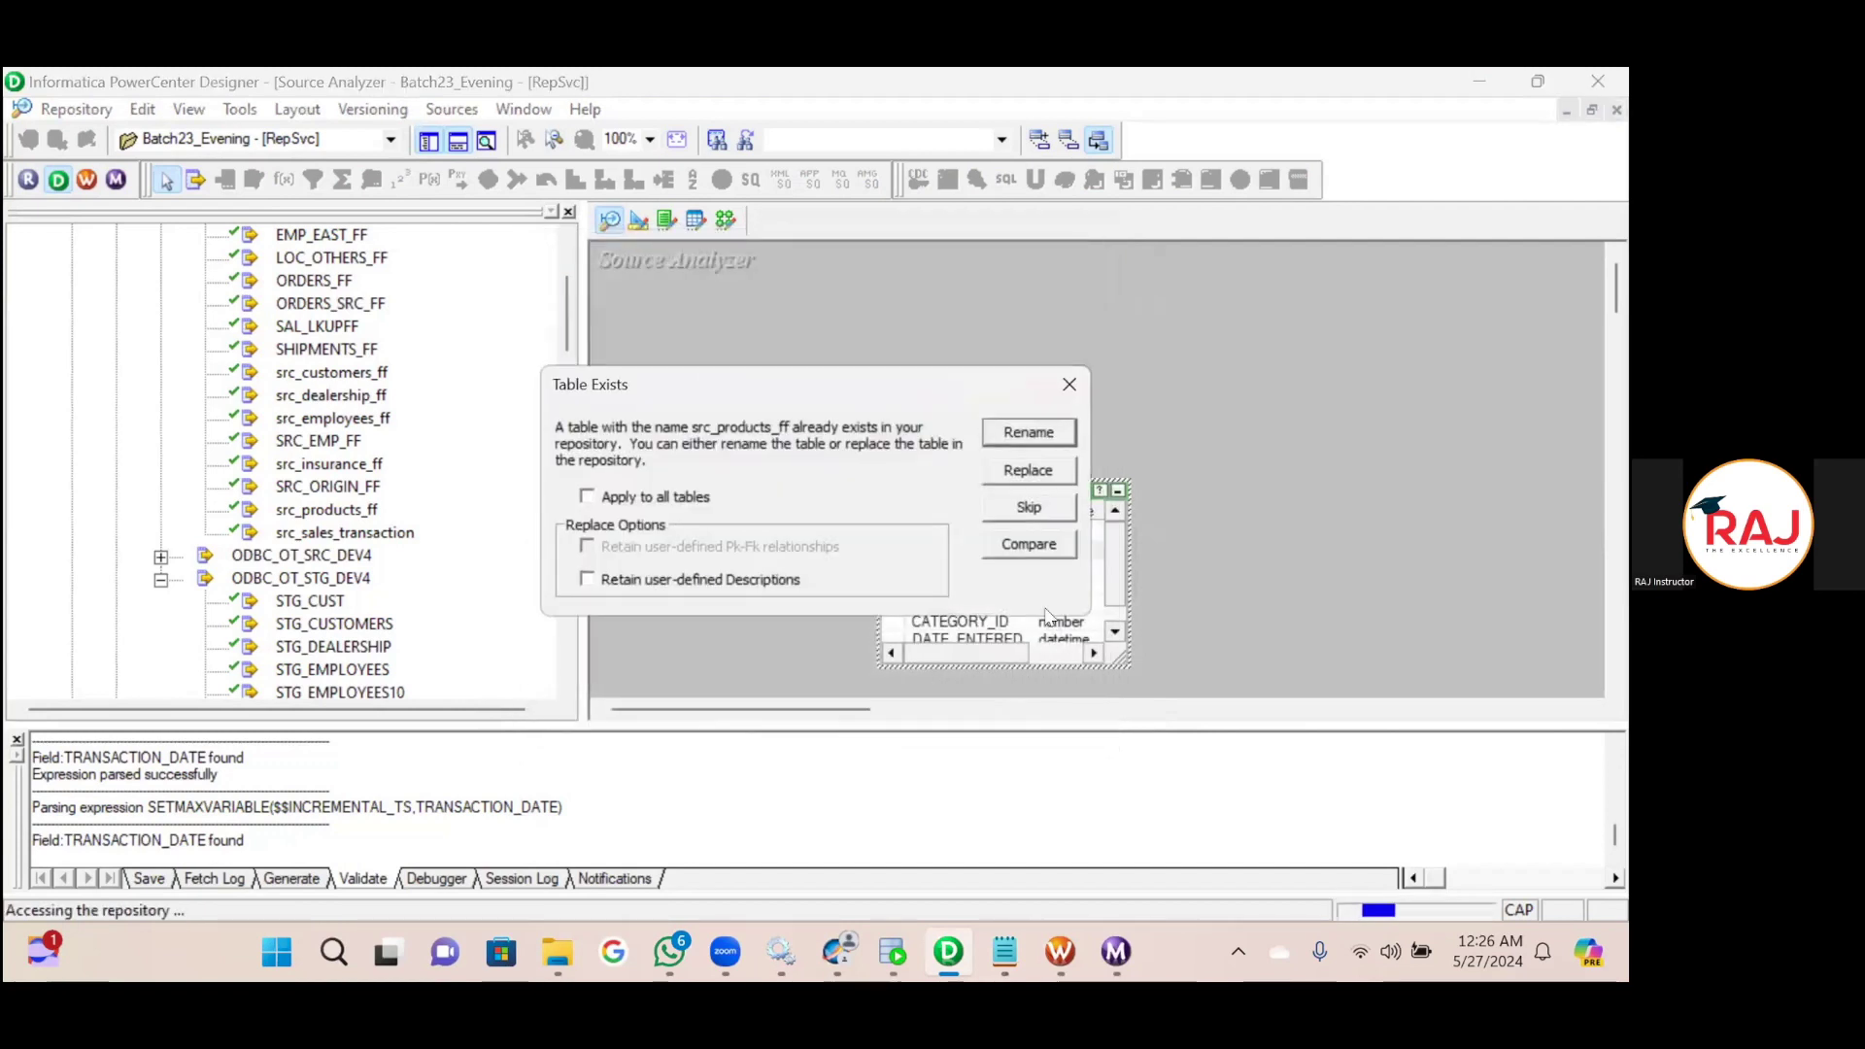
{"action": "left_click", "coordinate": [698, 496]}
{"action": "left_click", "coordinate": [1039, 472]}
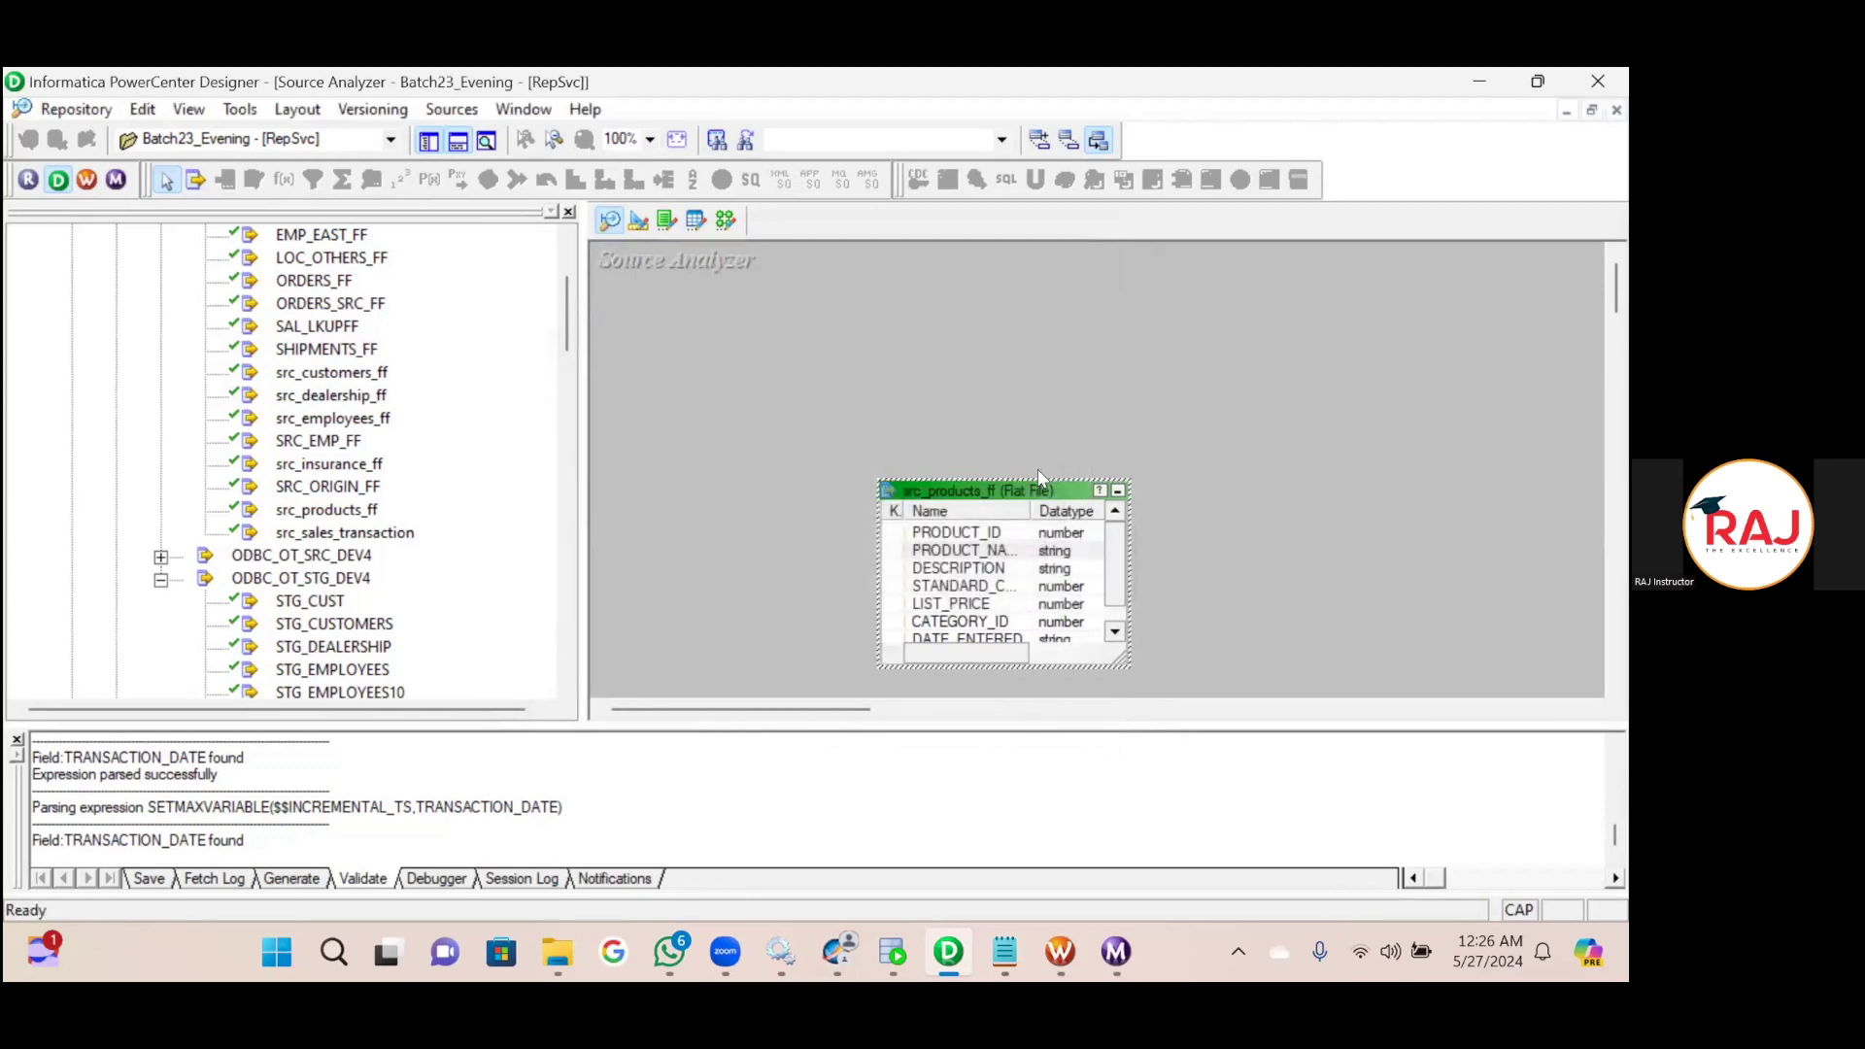
Review the reimported src_products_ff columns and compare DATE_ENTERED in the source and source qualifier of M_PRODUCTS_FF_TO_SRC.
{"action": "left_click", "coordinate": [971, 535]}
{"action": "double_click", "coordinate": [971, 534]}
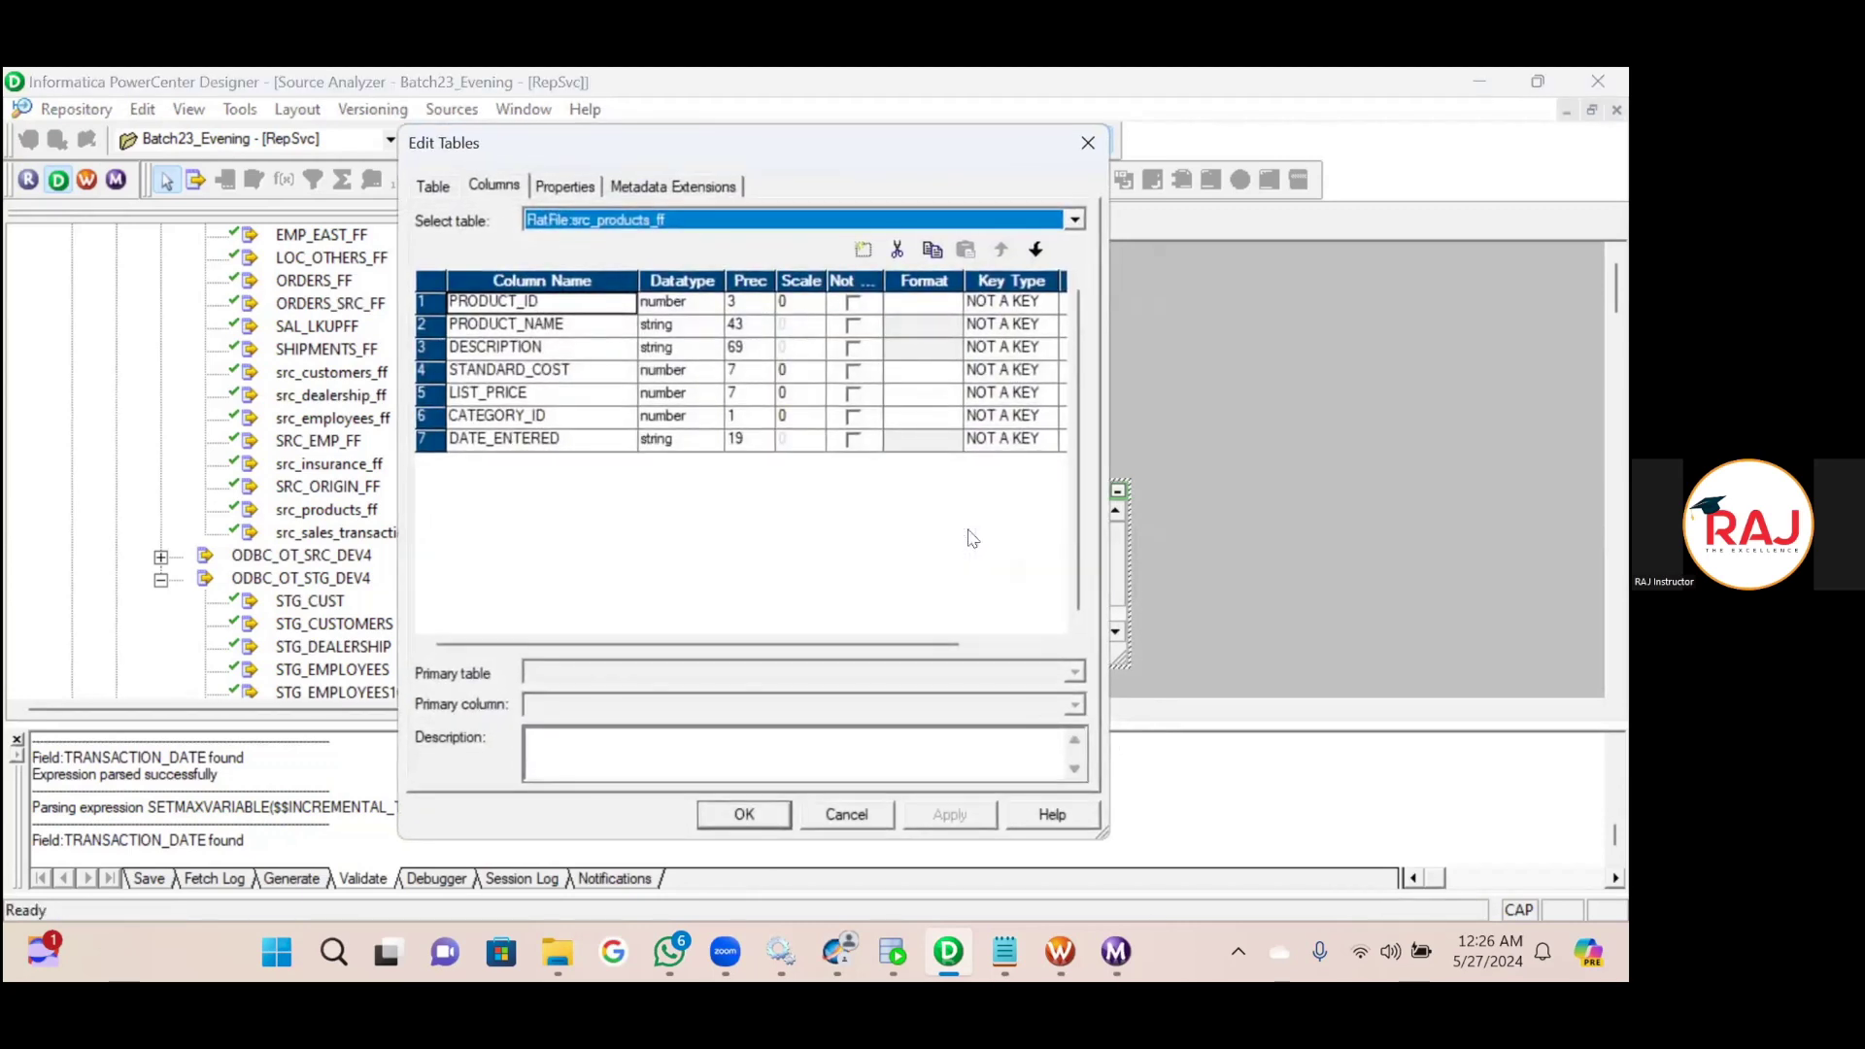
{"action": "left_click", "coordinate": [748, 814]}
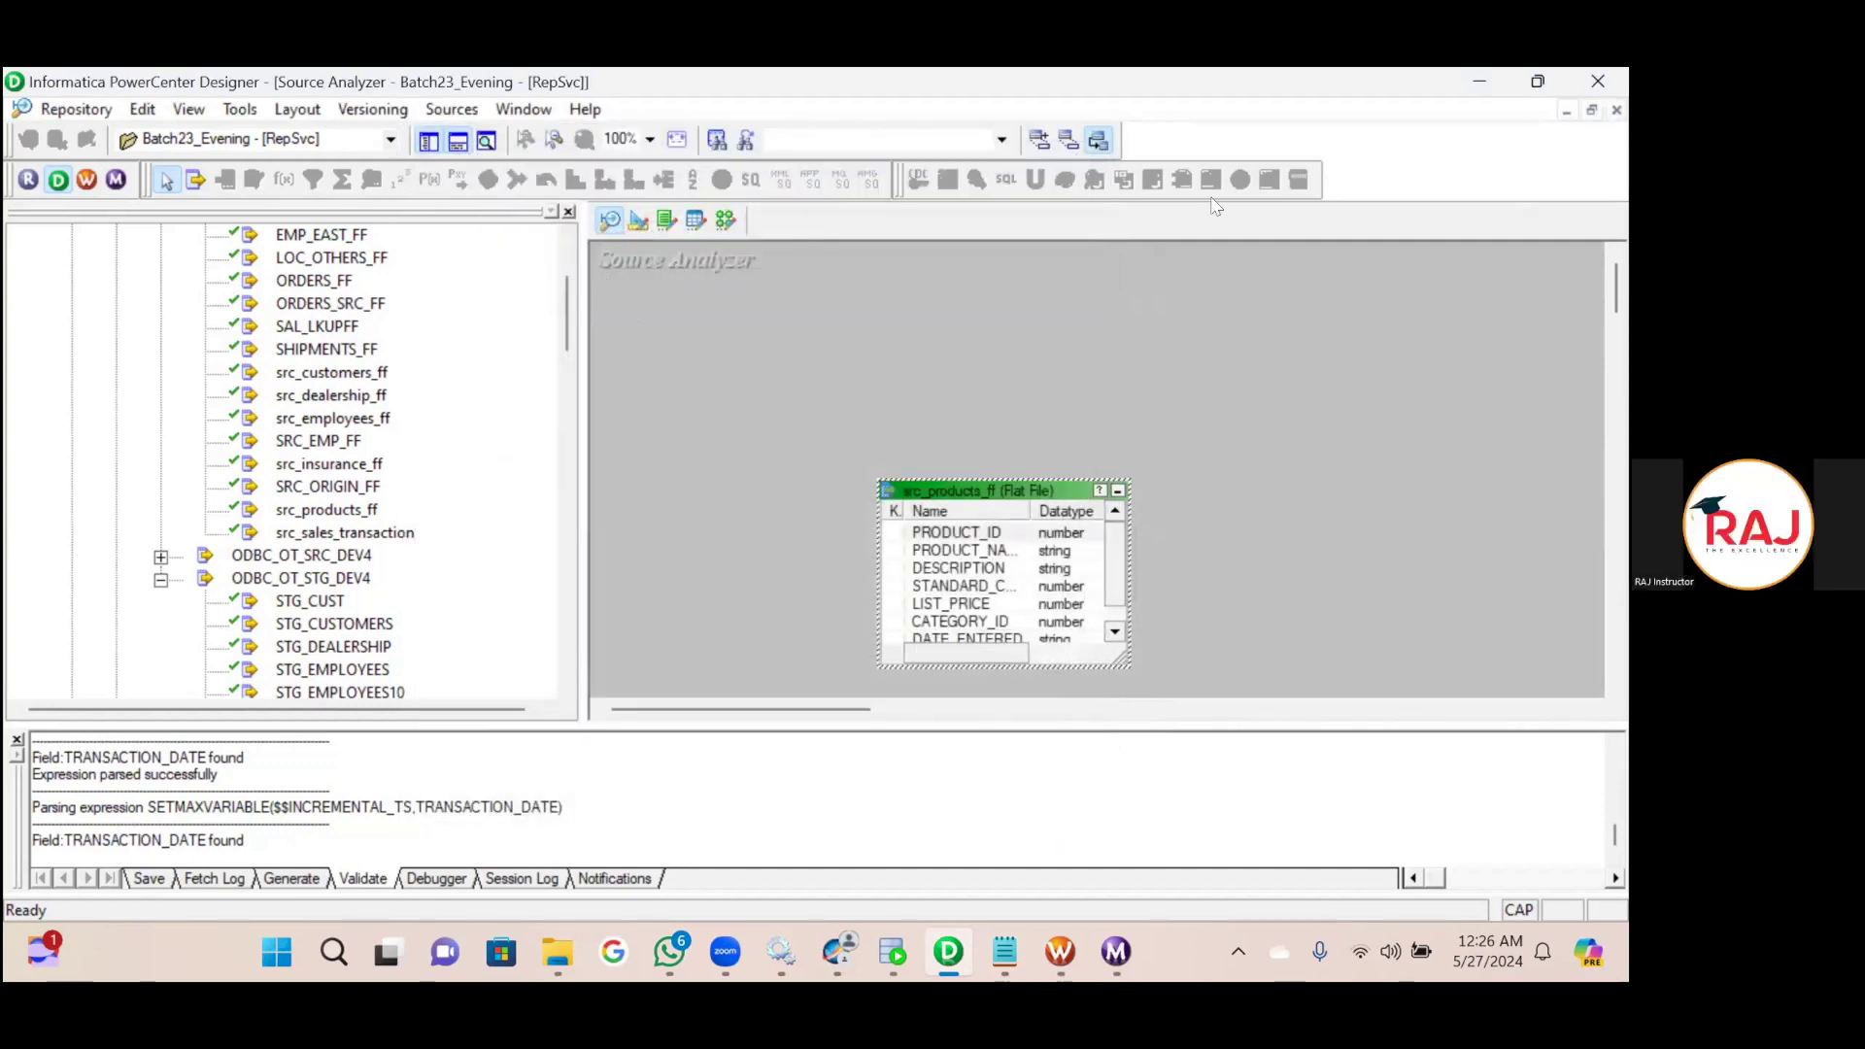
{"action": "left_click", "coordinate": [724, 223]}
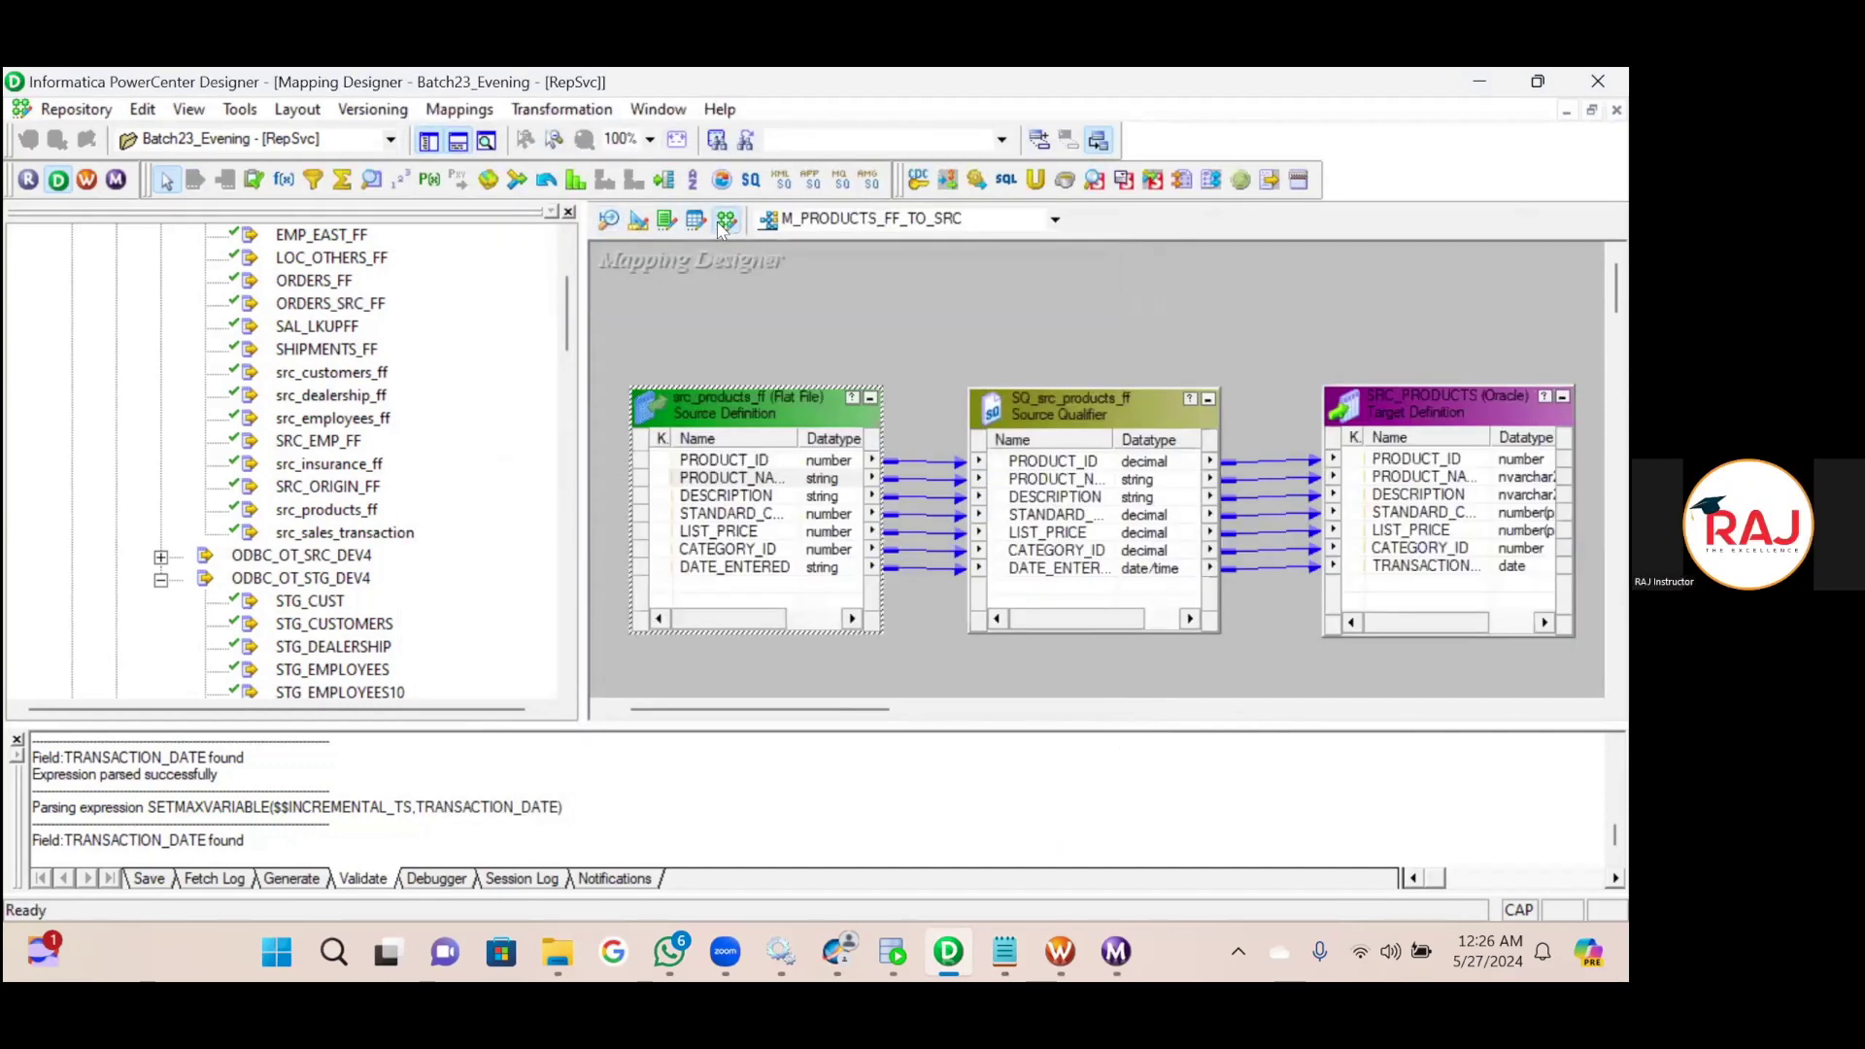
{"action": "left_click", "coordinate": [732, 566]}
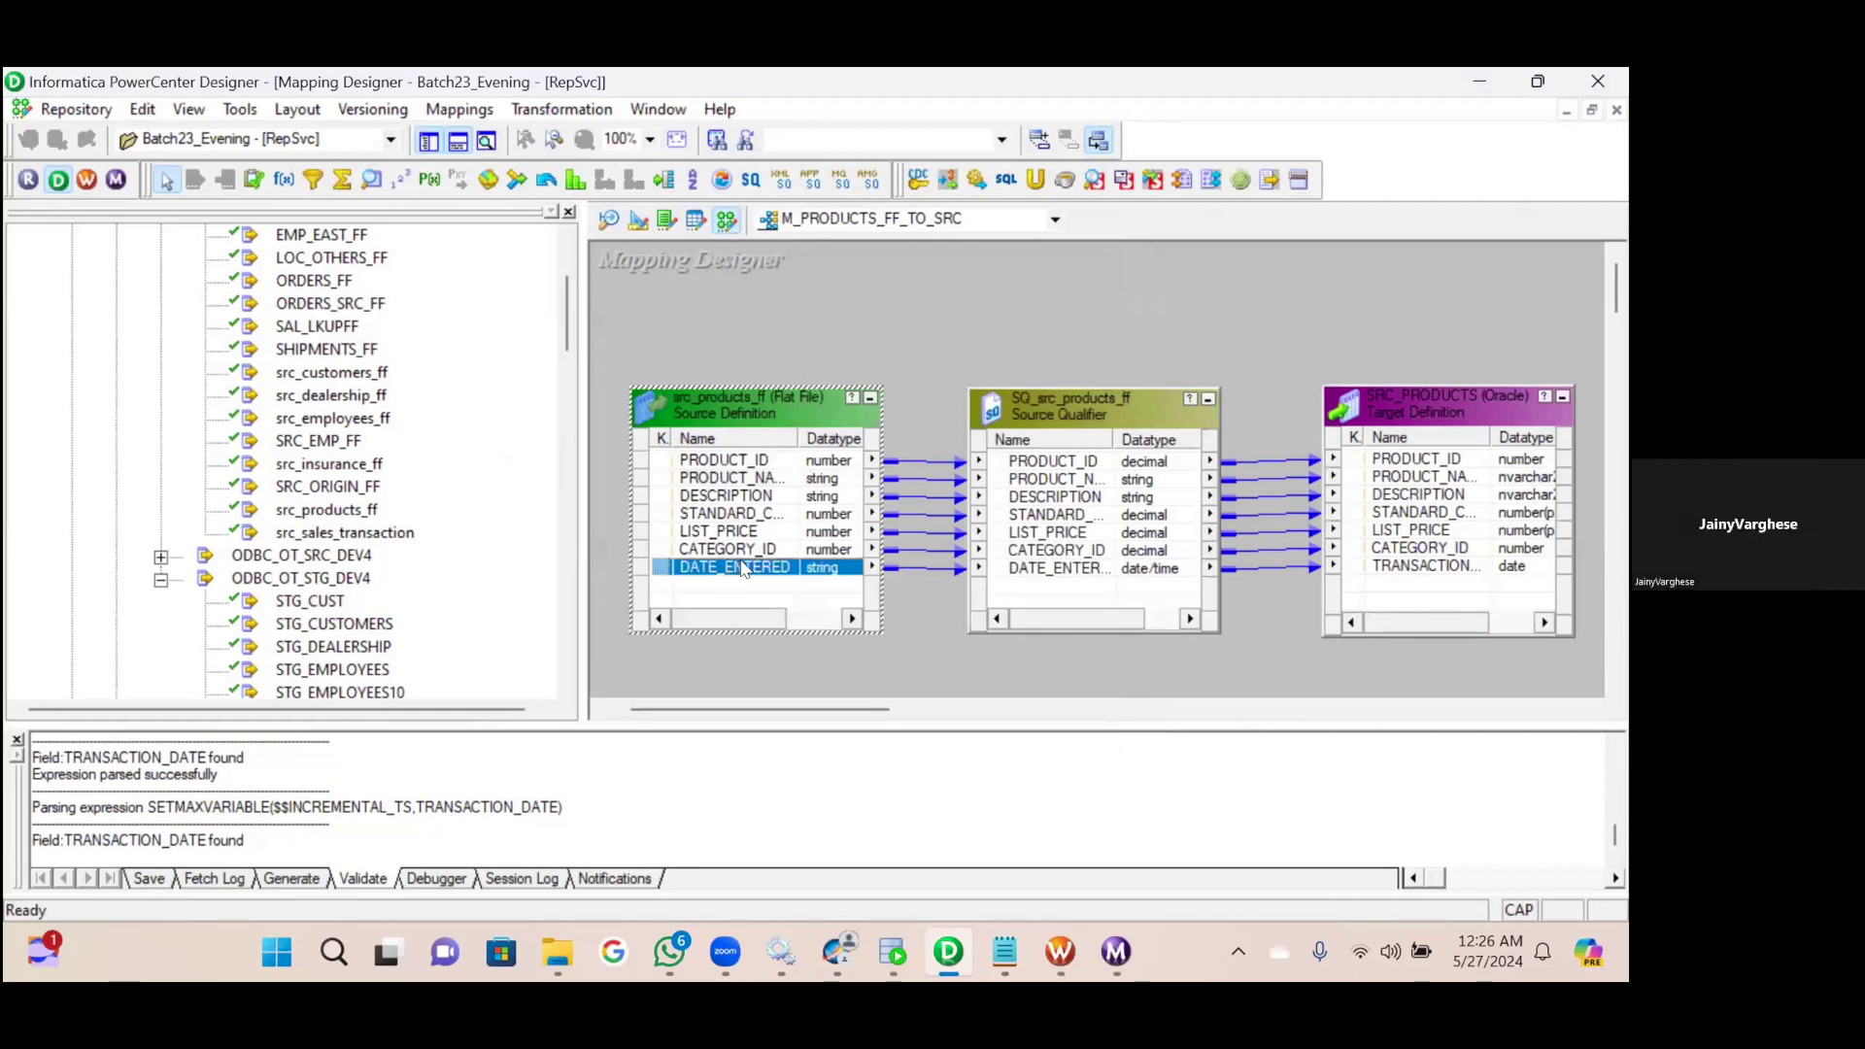
{"action": "left_click", "coordinate": [1176, 571]}
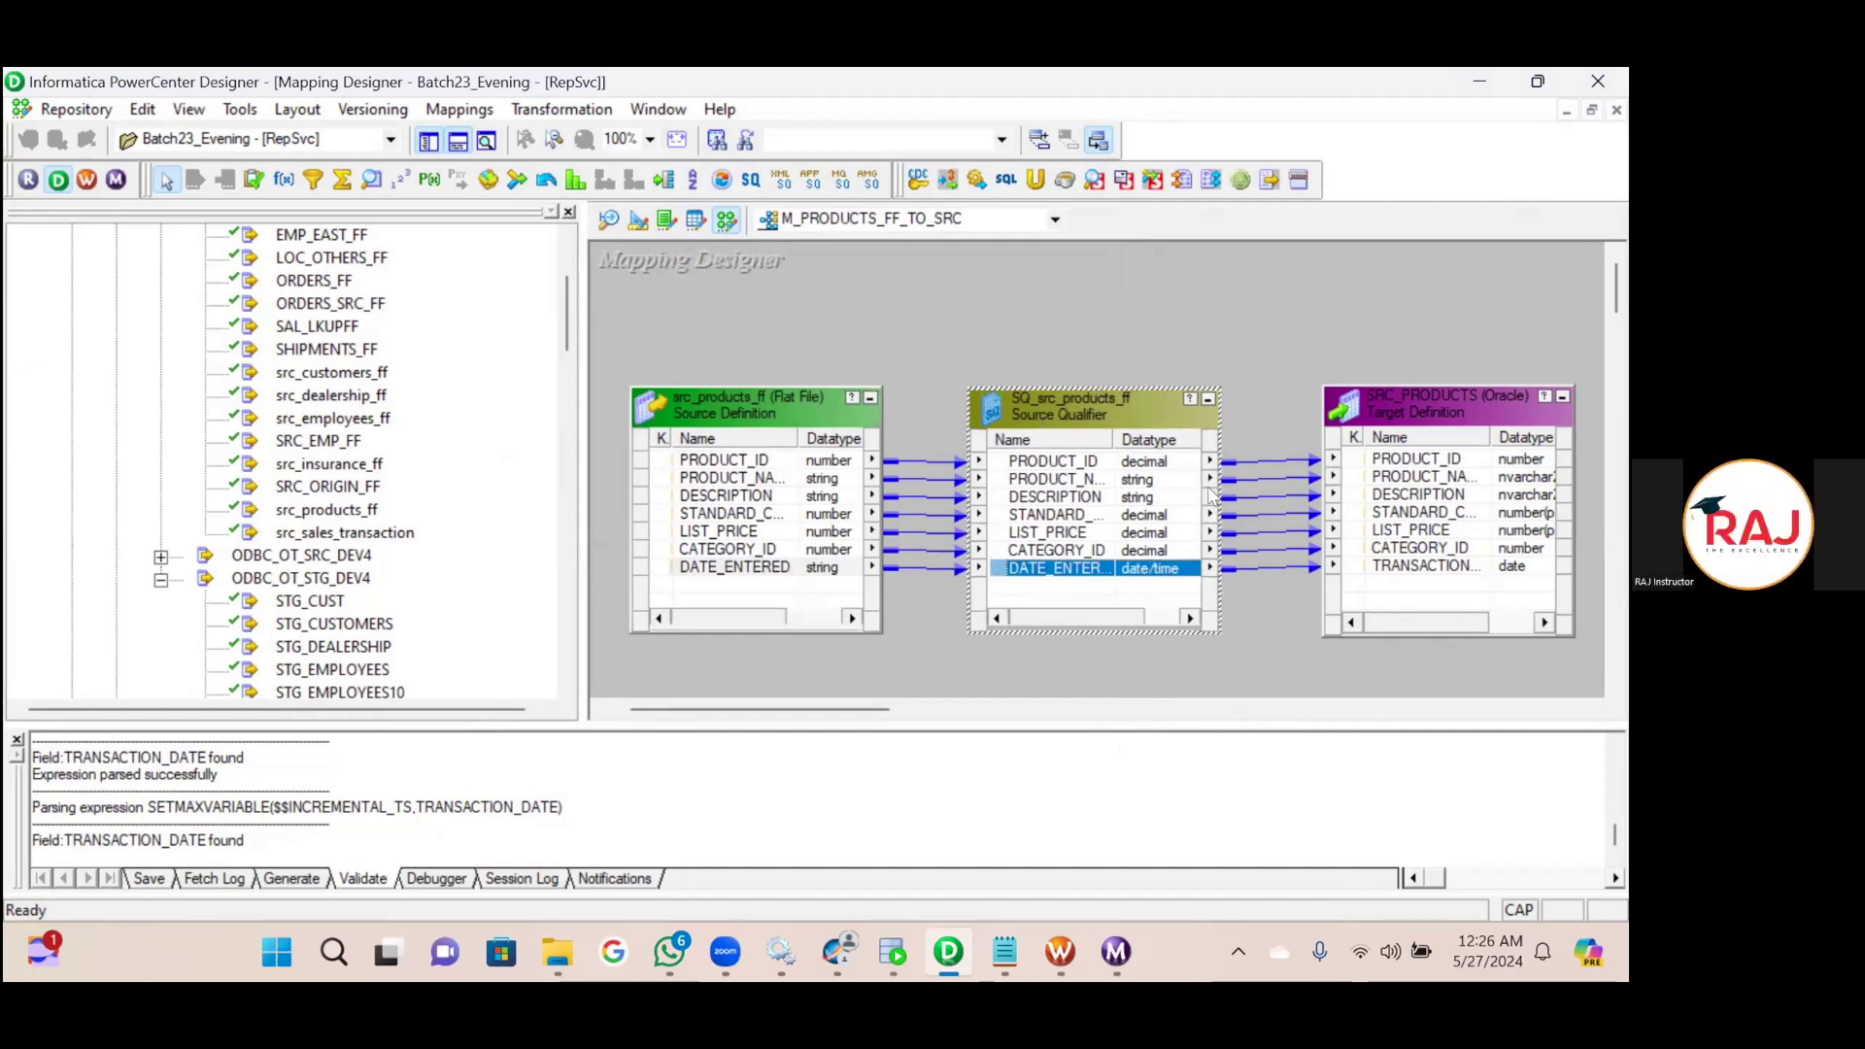
In the src_products_ff source definition, set the precision of PRODUCT_ID to 20 and of PRODUCT_NAME and DESCRIPTION to 255.
{"action": "left_click", "coordinate": [609, 223]}
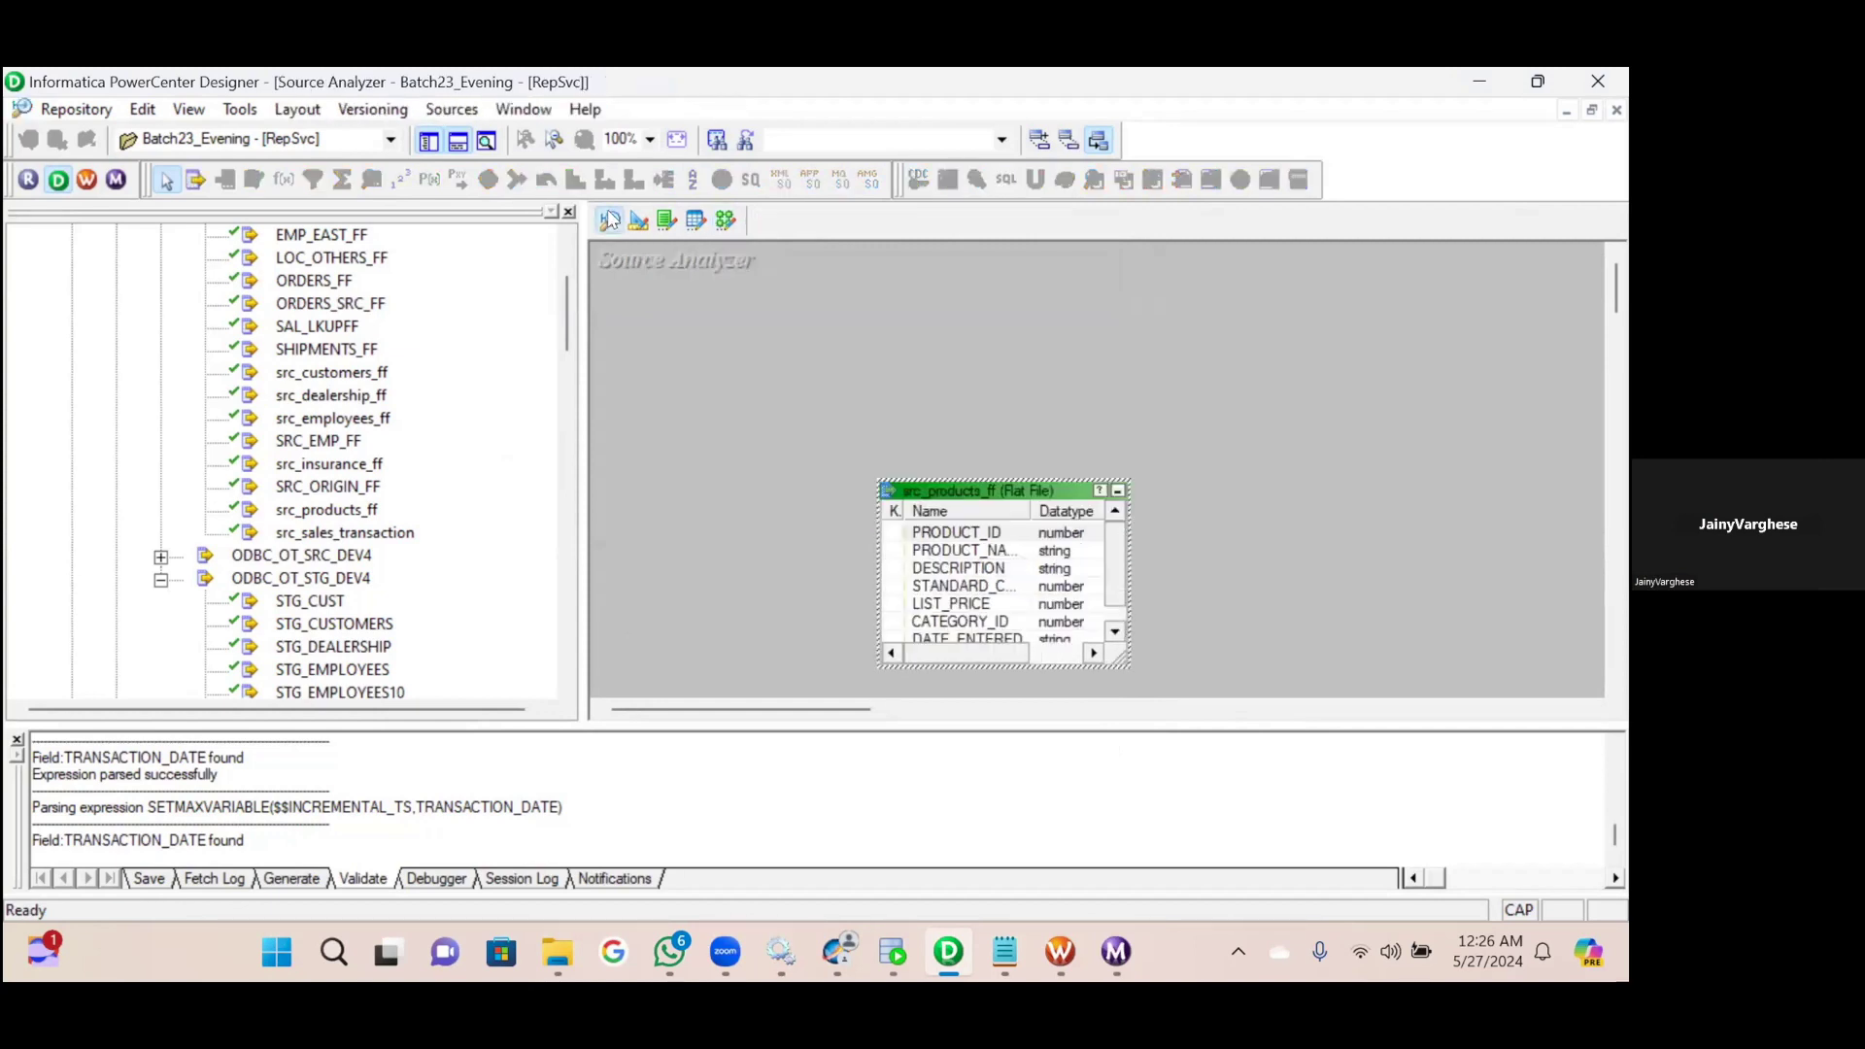
{"action": "double_click", "coordinate": [1049, 529]}
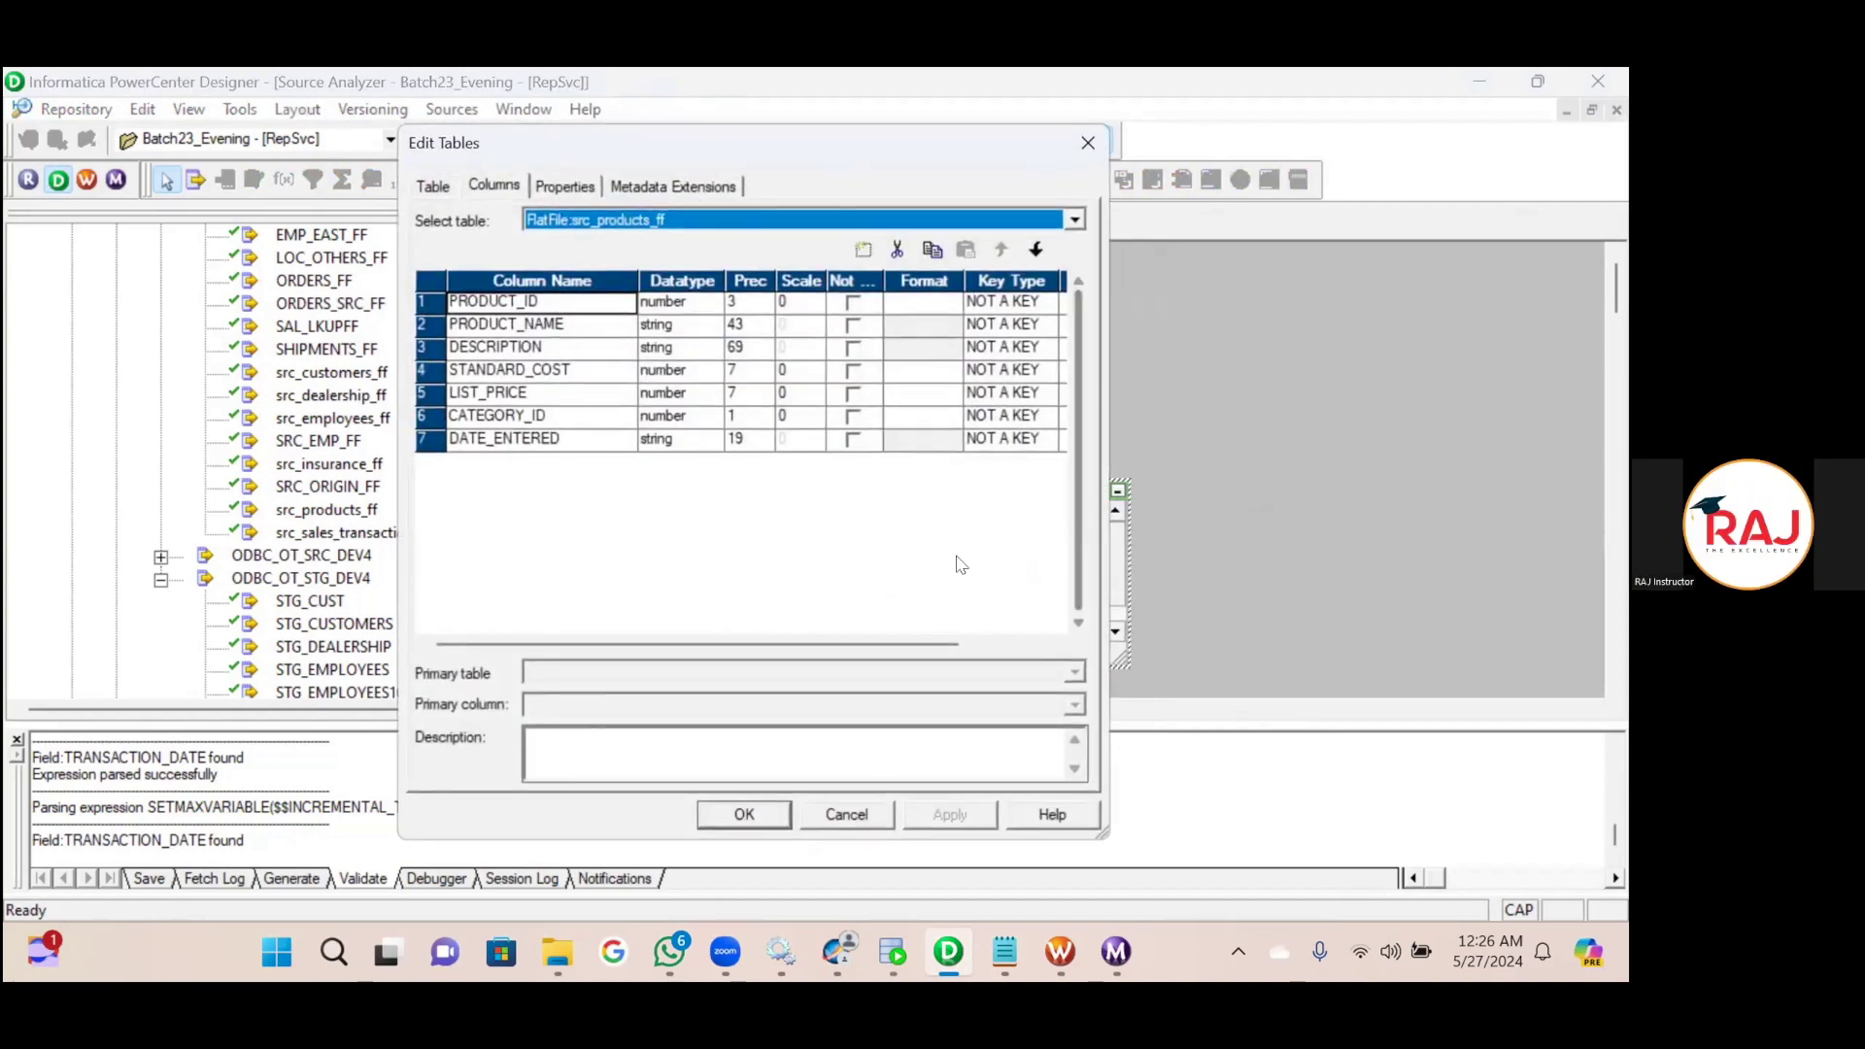
{"action": "key", "text": "Tab"}
{"action": "key", "text": "Tab"}
{"action": "key", "text": "Tab"}
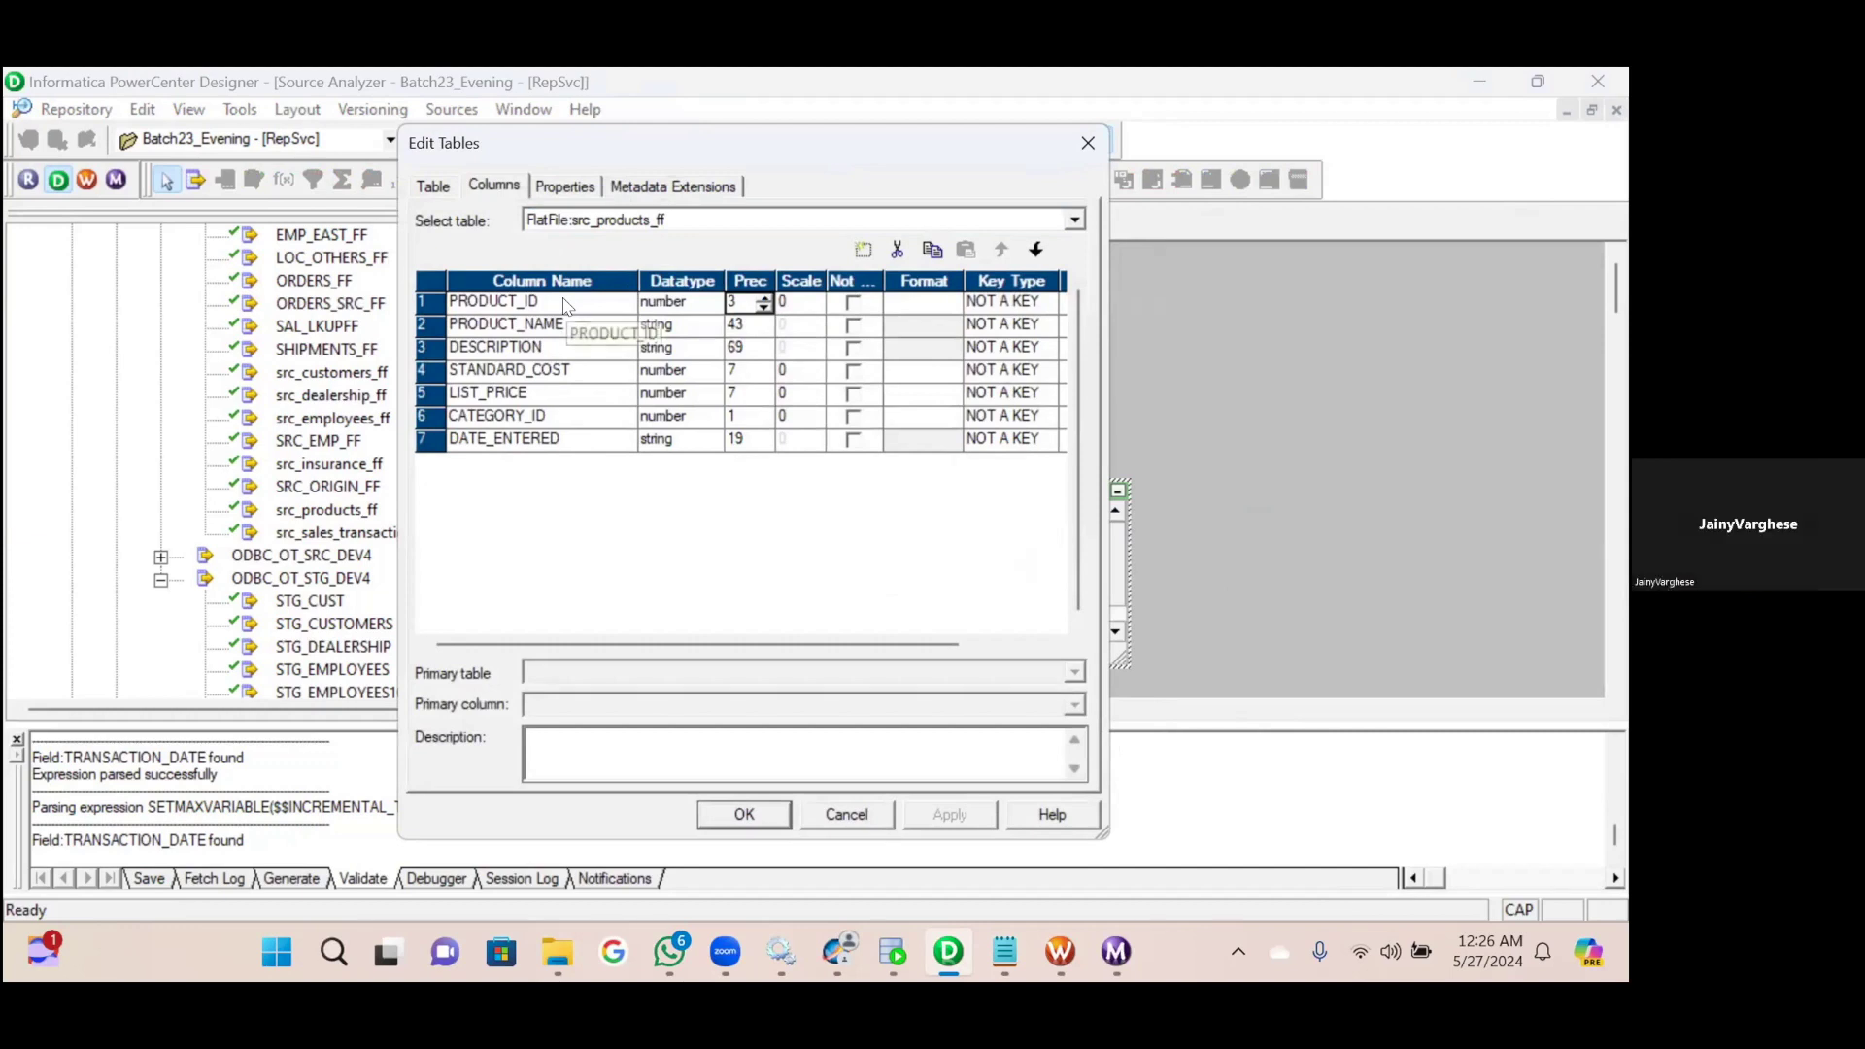
{"action": "key", "text": "Down"}
{"action": "key", "text": "shift+Tab"}
{"action": "key", "text": "Tab"}
{"action": "type", "text": "255"}
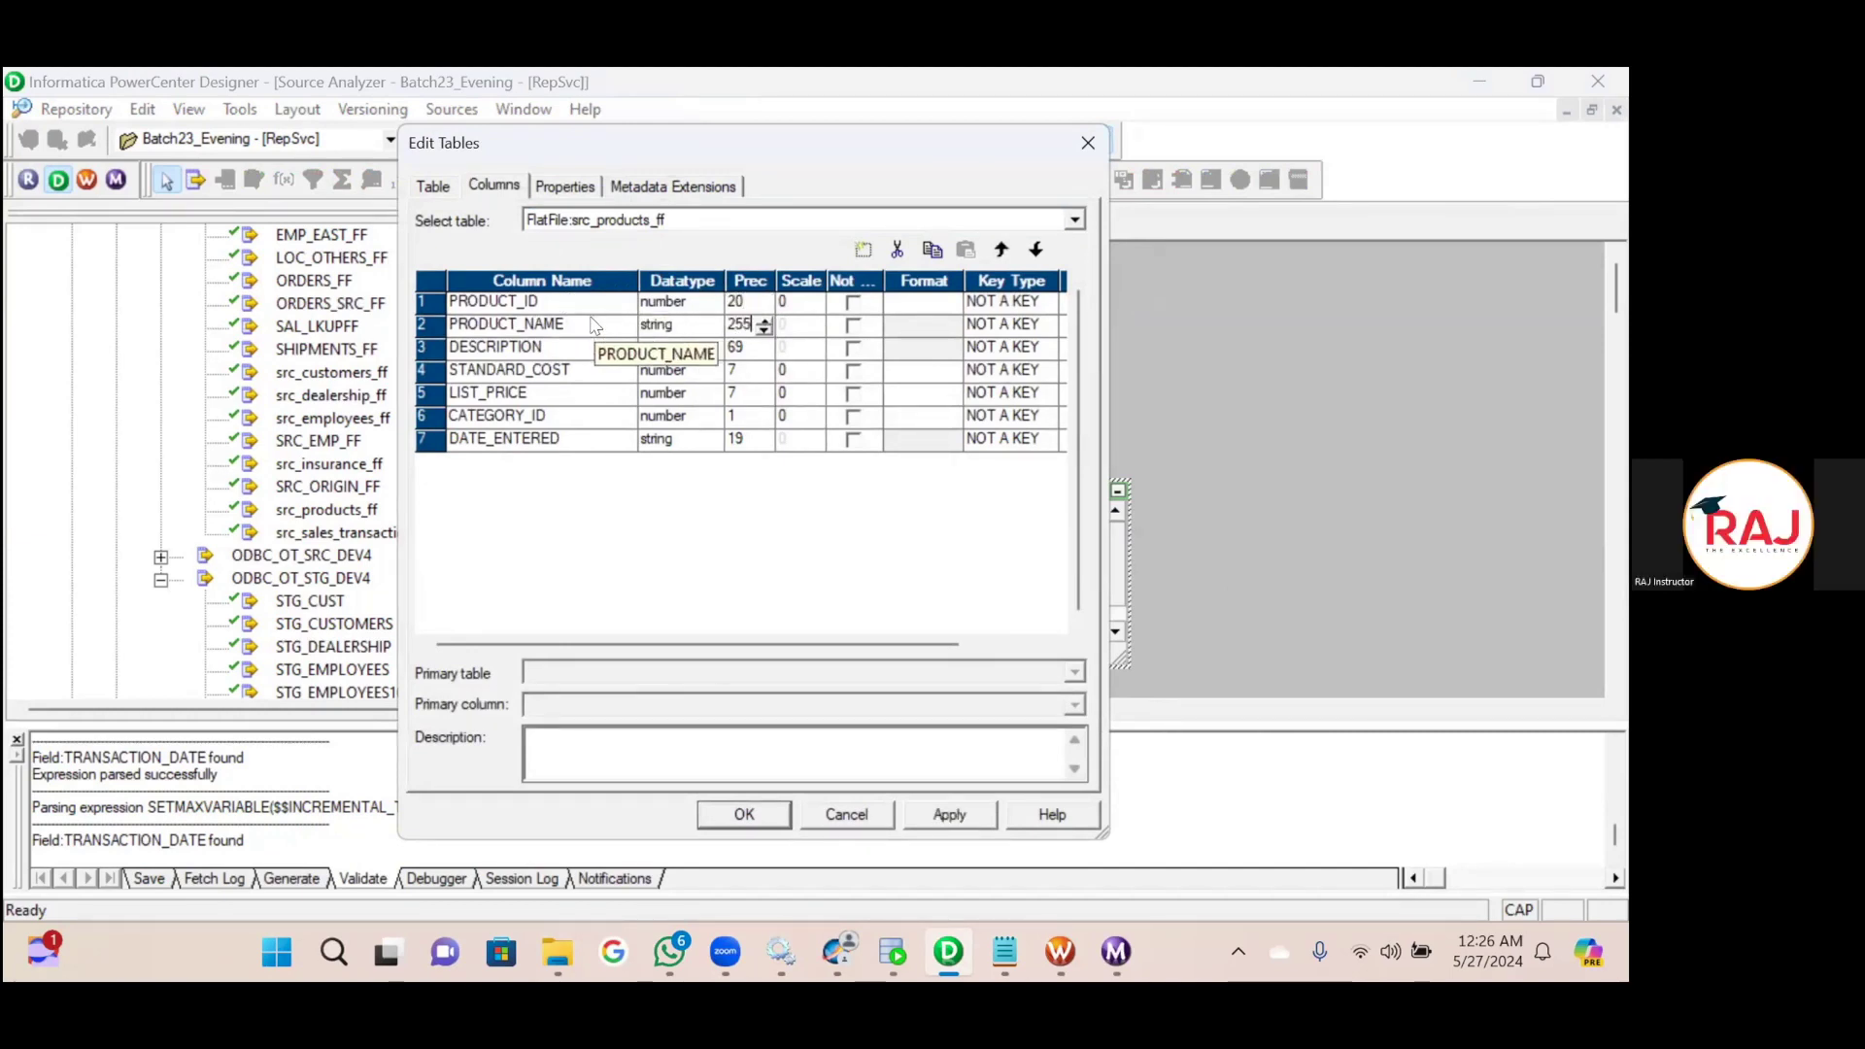
{"action": "left_click", "coordinate": [558, 349]}
{"action": "key", "text": "Tab"}
{"action": "key", "text": "Tab"}
{"action": "type", "text": "255"}
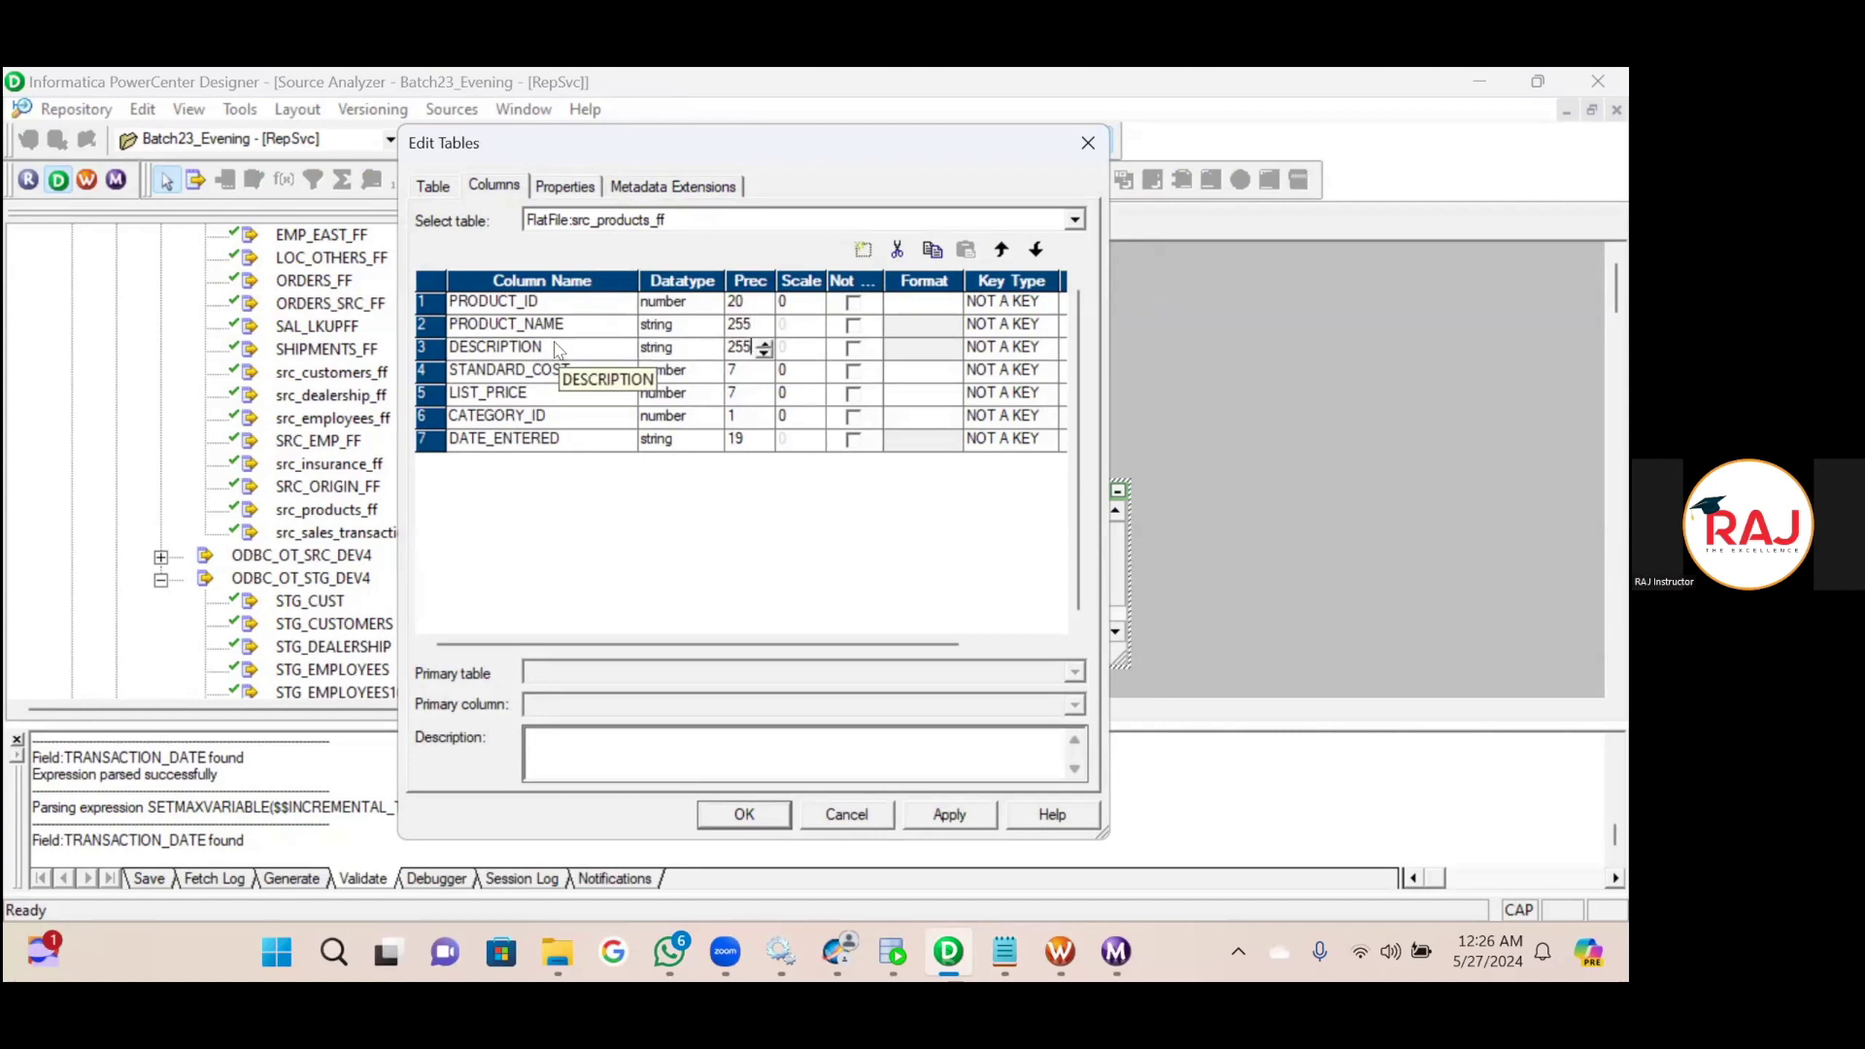
Set the precision of STANDARD_COST, LIST_PRICE and CATEGORY_ID to 20, with a scale of 3 for STANDARD_COST and LIST_PRICE.
{"action": "key", "text": "Down"}
{"action": "type", "text": "20"}
{"action": "key", "text": "Down"}
{"action": "type", "text": "2"}
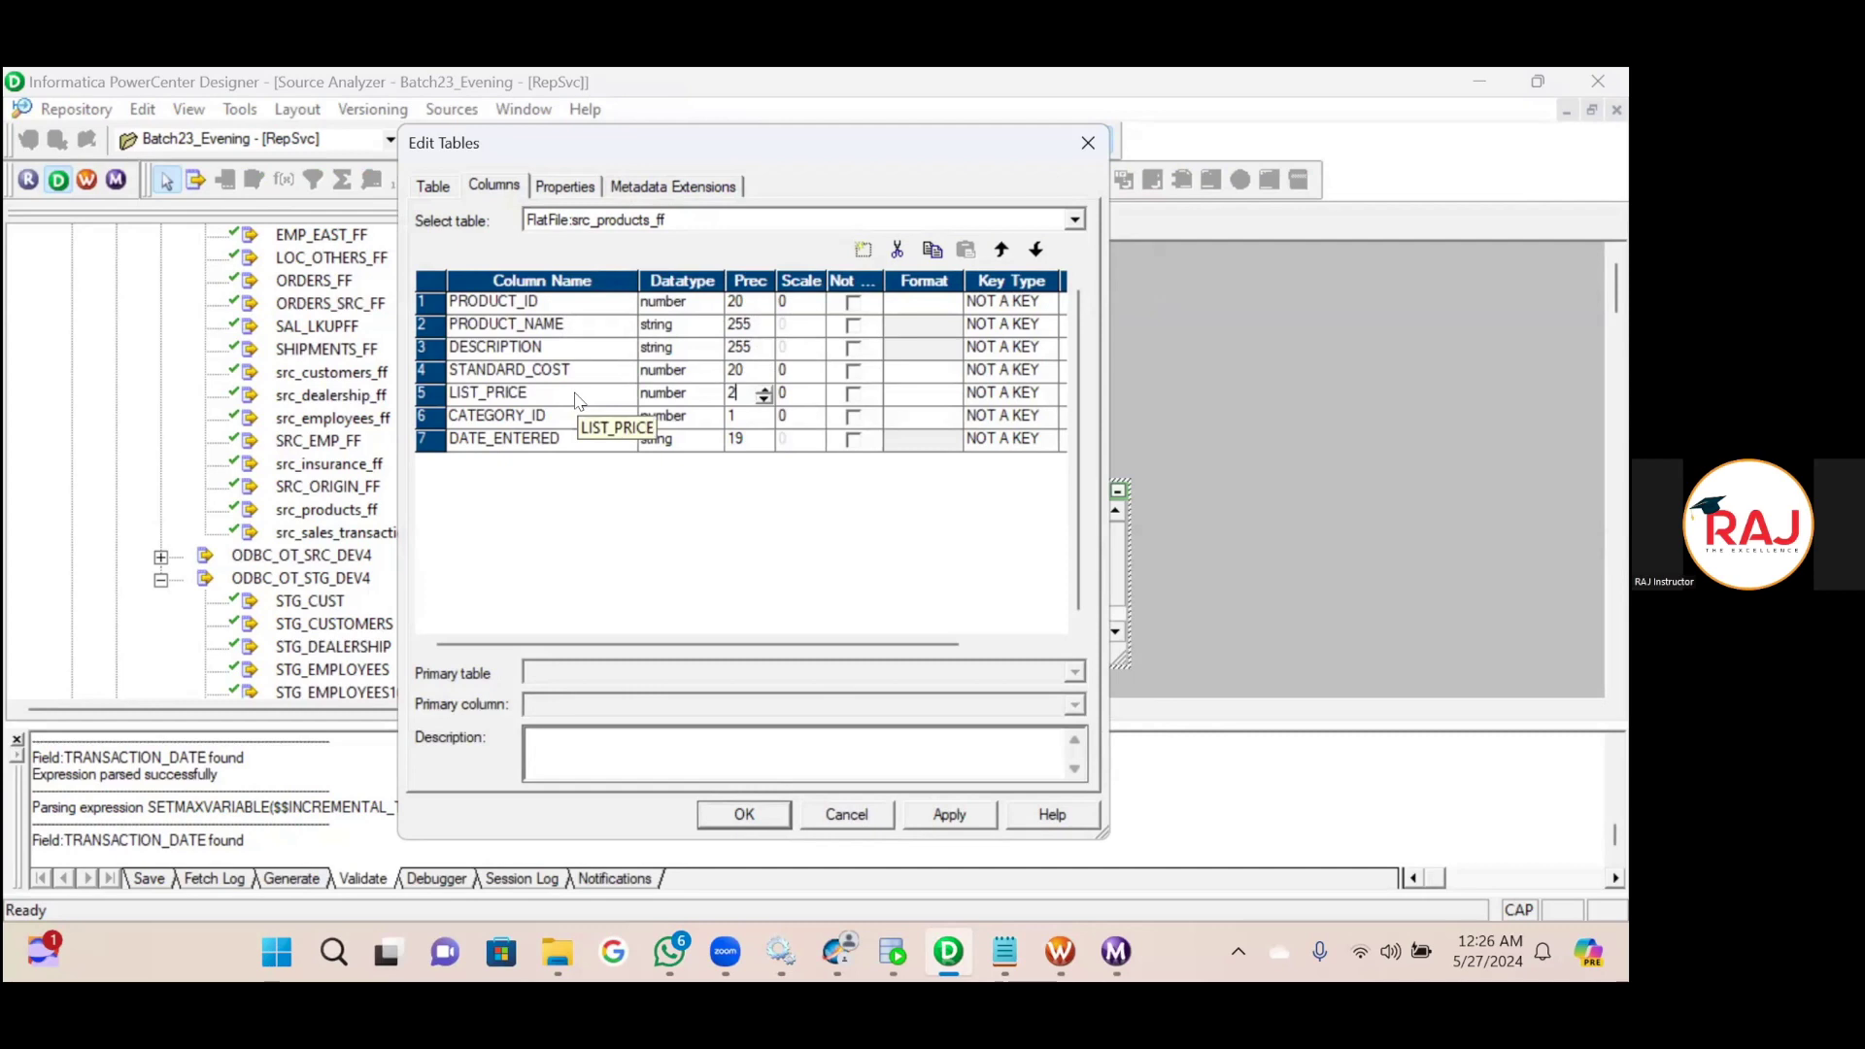
{"action": "key", "text": "Up"}
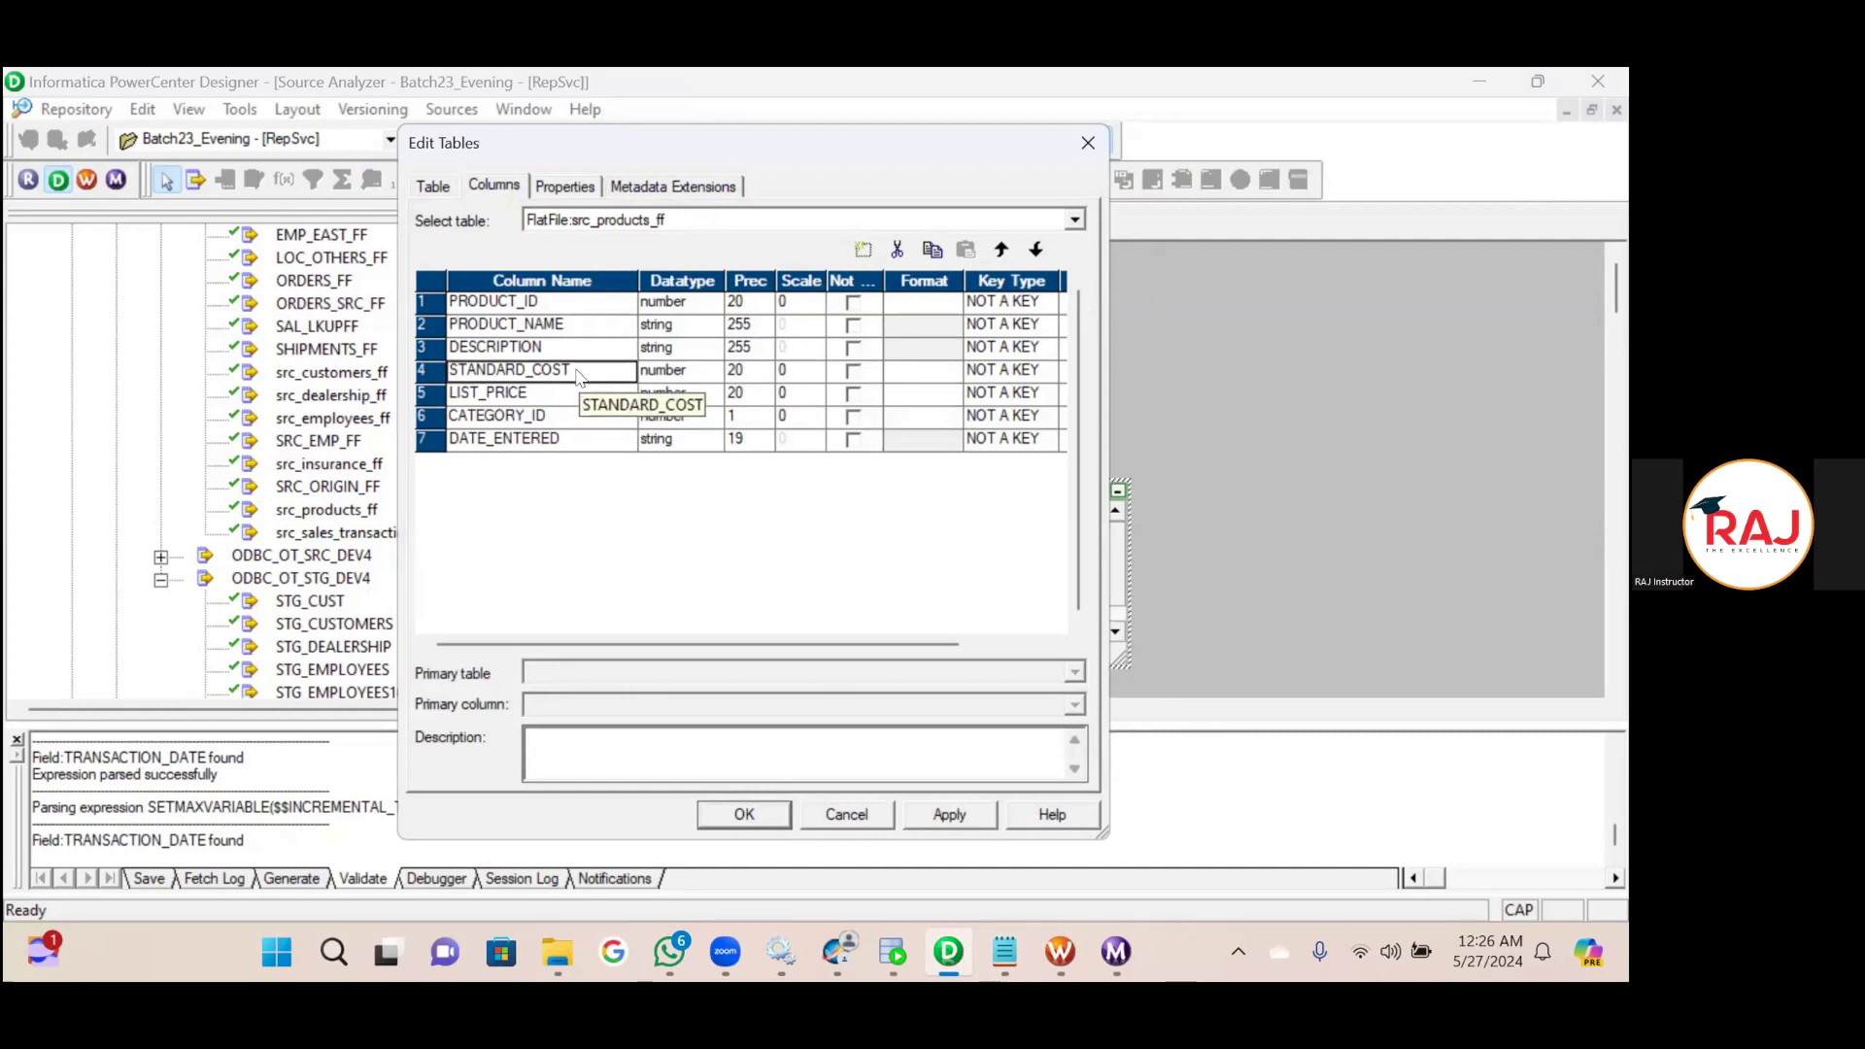
{"action": "key", "text": "Tab"}
{"action": "type", "text": "3"}
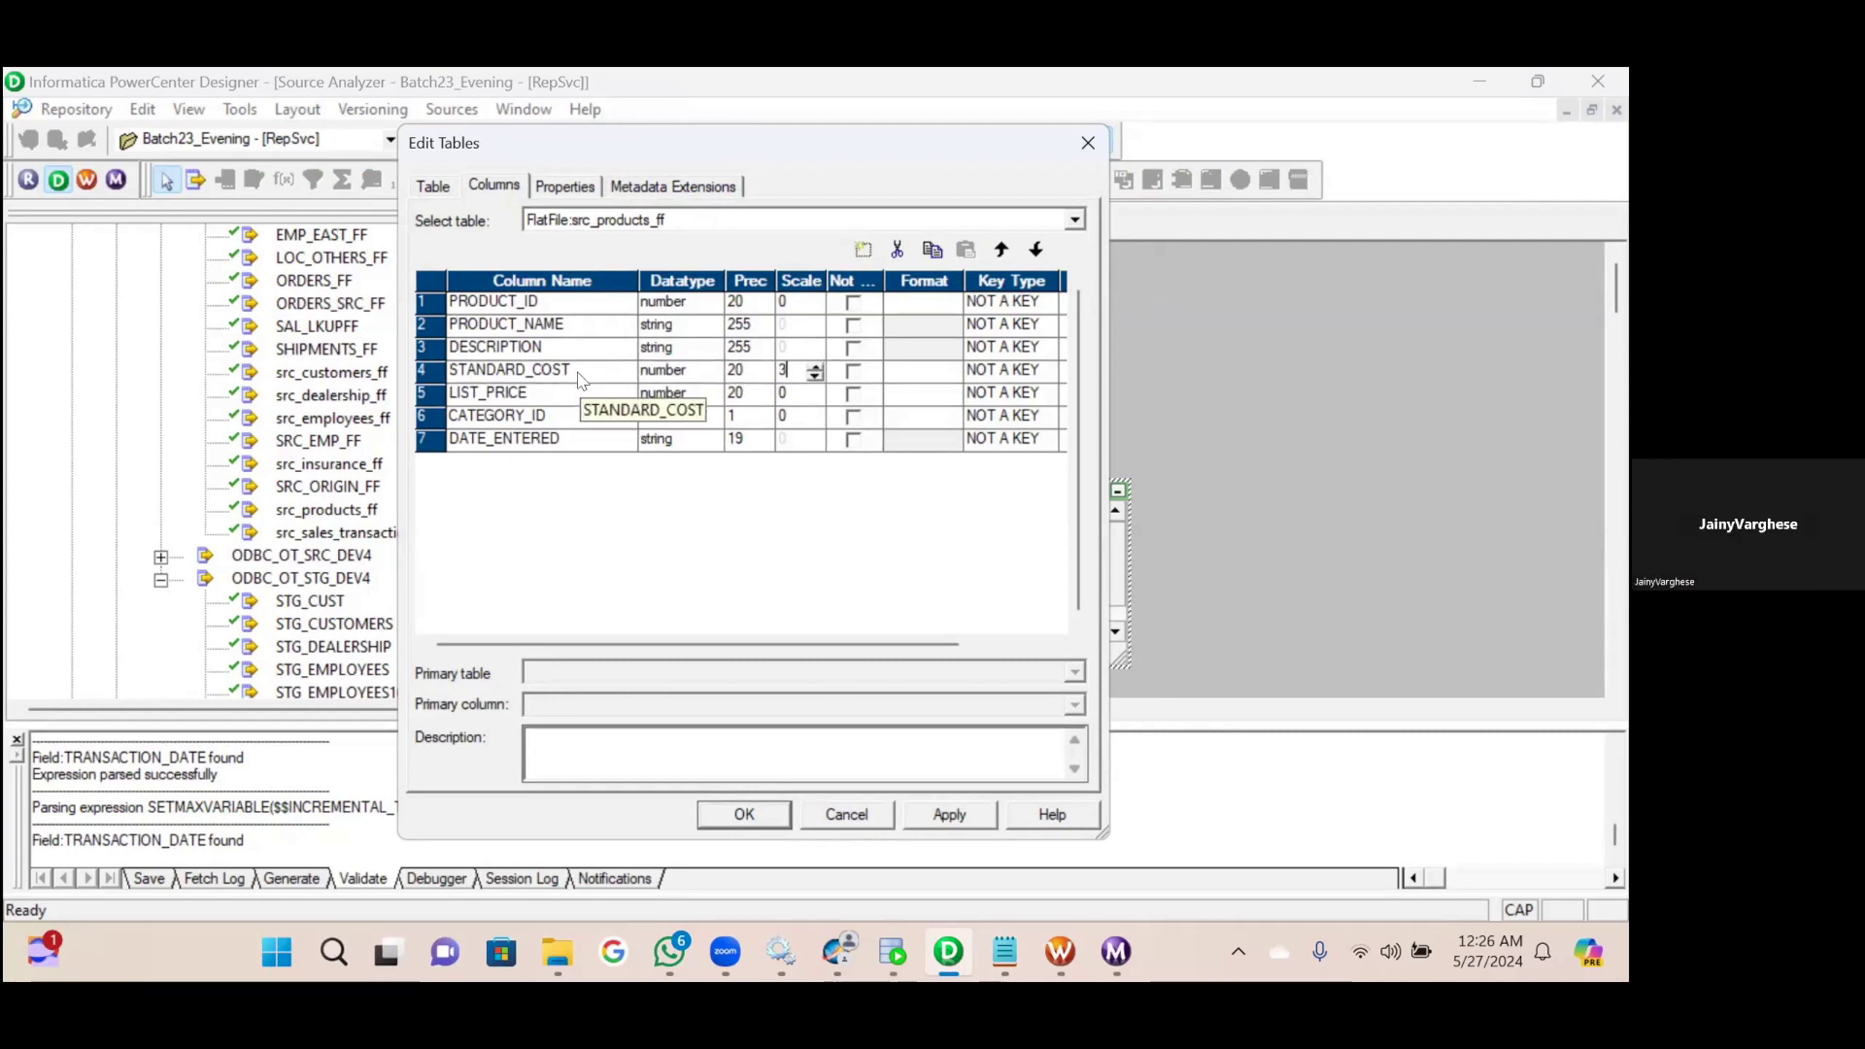
{"action": "left_click", "coordinate": [552, 403]}
{"action": "key", "text": "Tab"}
{"action": "key", "text": "Tab"}
{"action": "type", "text": "3"}
{"action": "left_click", "coordinate": [595, 417]}
{"action": "key", "text": "Tab"}
{"action": "key", "text": "Tab"}
{"action": "type", "text": "20"}
Change the datatype of DATE_ENTERED to datetime and save the src_products_ff source definition.
{"action": "left_click", "coordinate": [576, 447]}
{"action": "key", "text": "Tab"}
{"action": "type", "text": "d"}
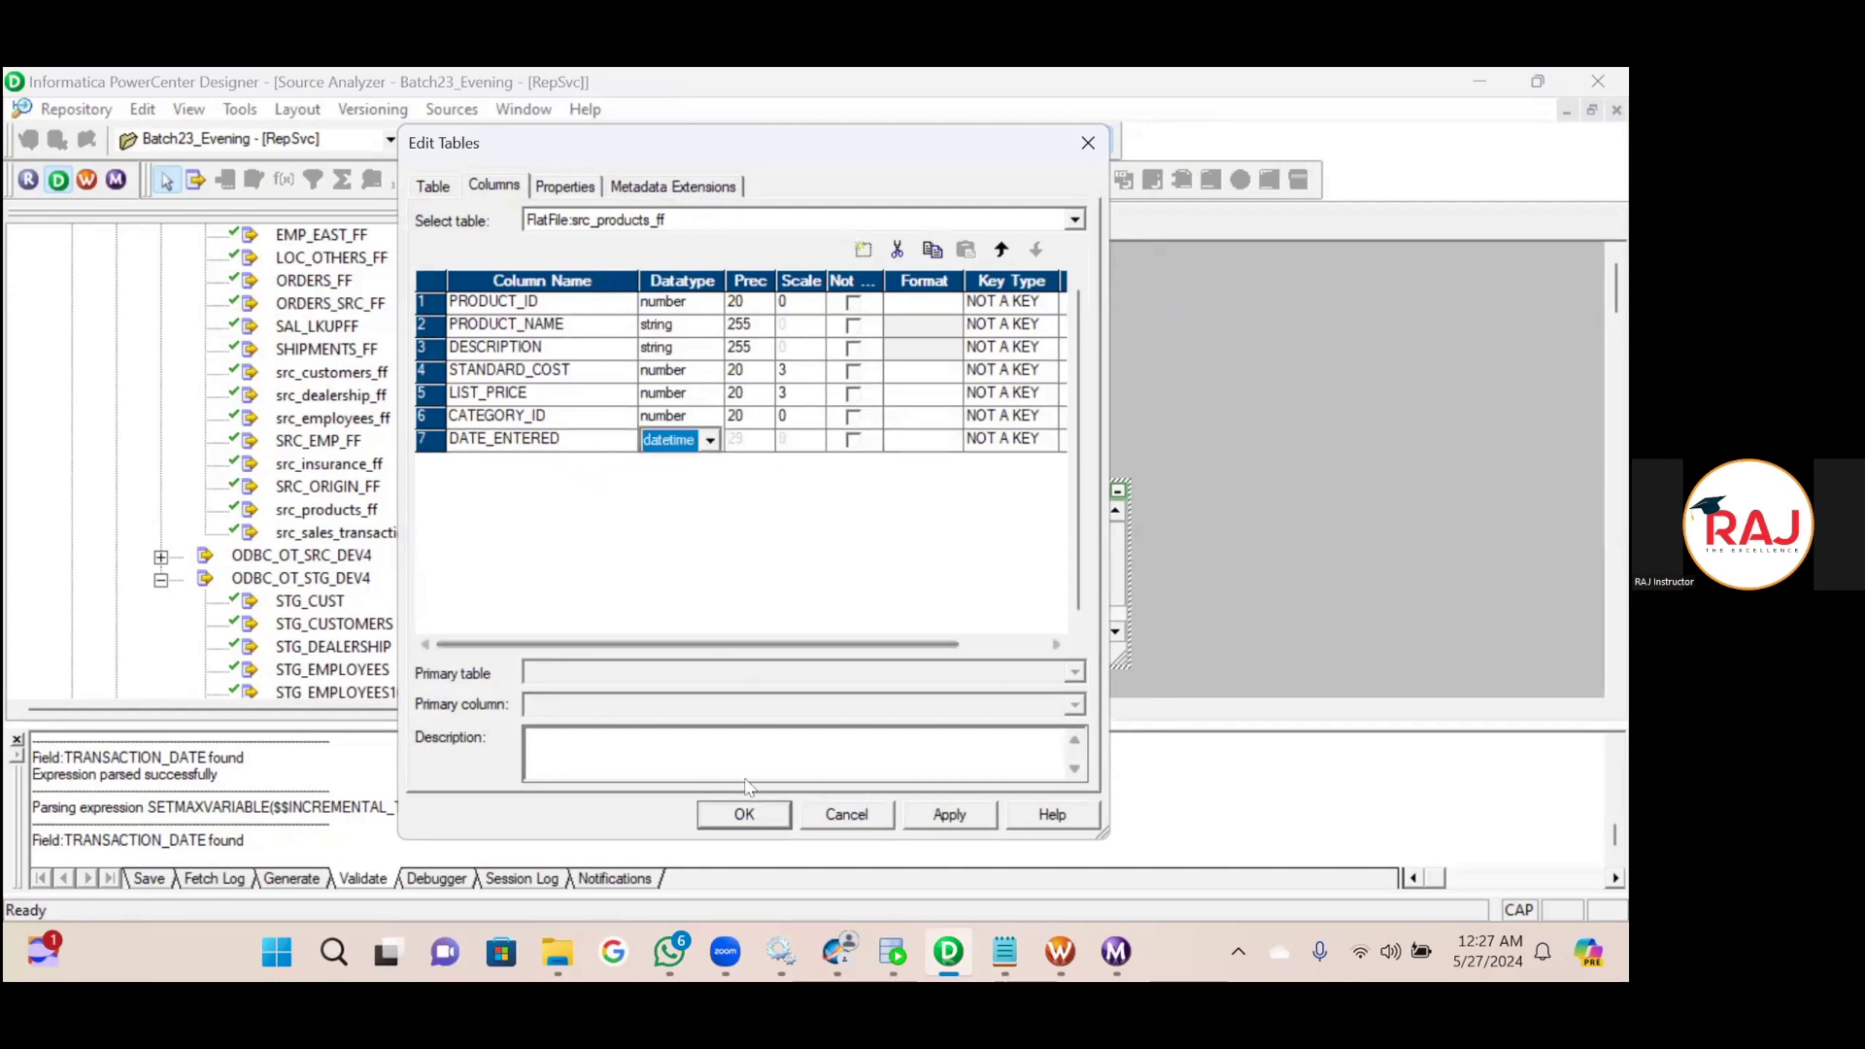
{"action": "left_click", "coordinate": [744, 814]}
{"action": "key", "text": "ctrl+s"}
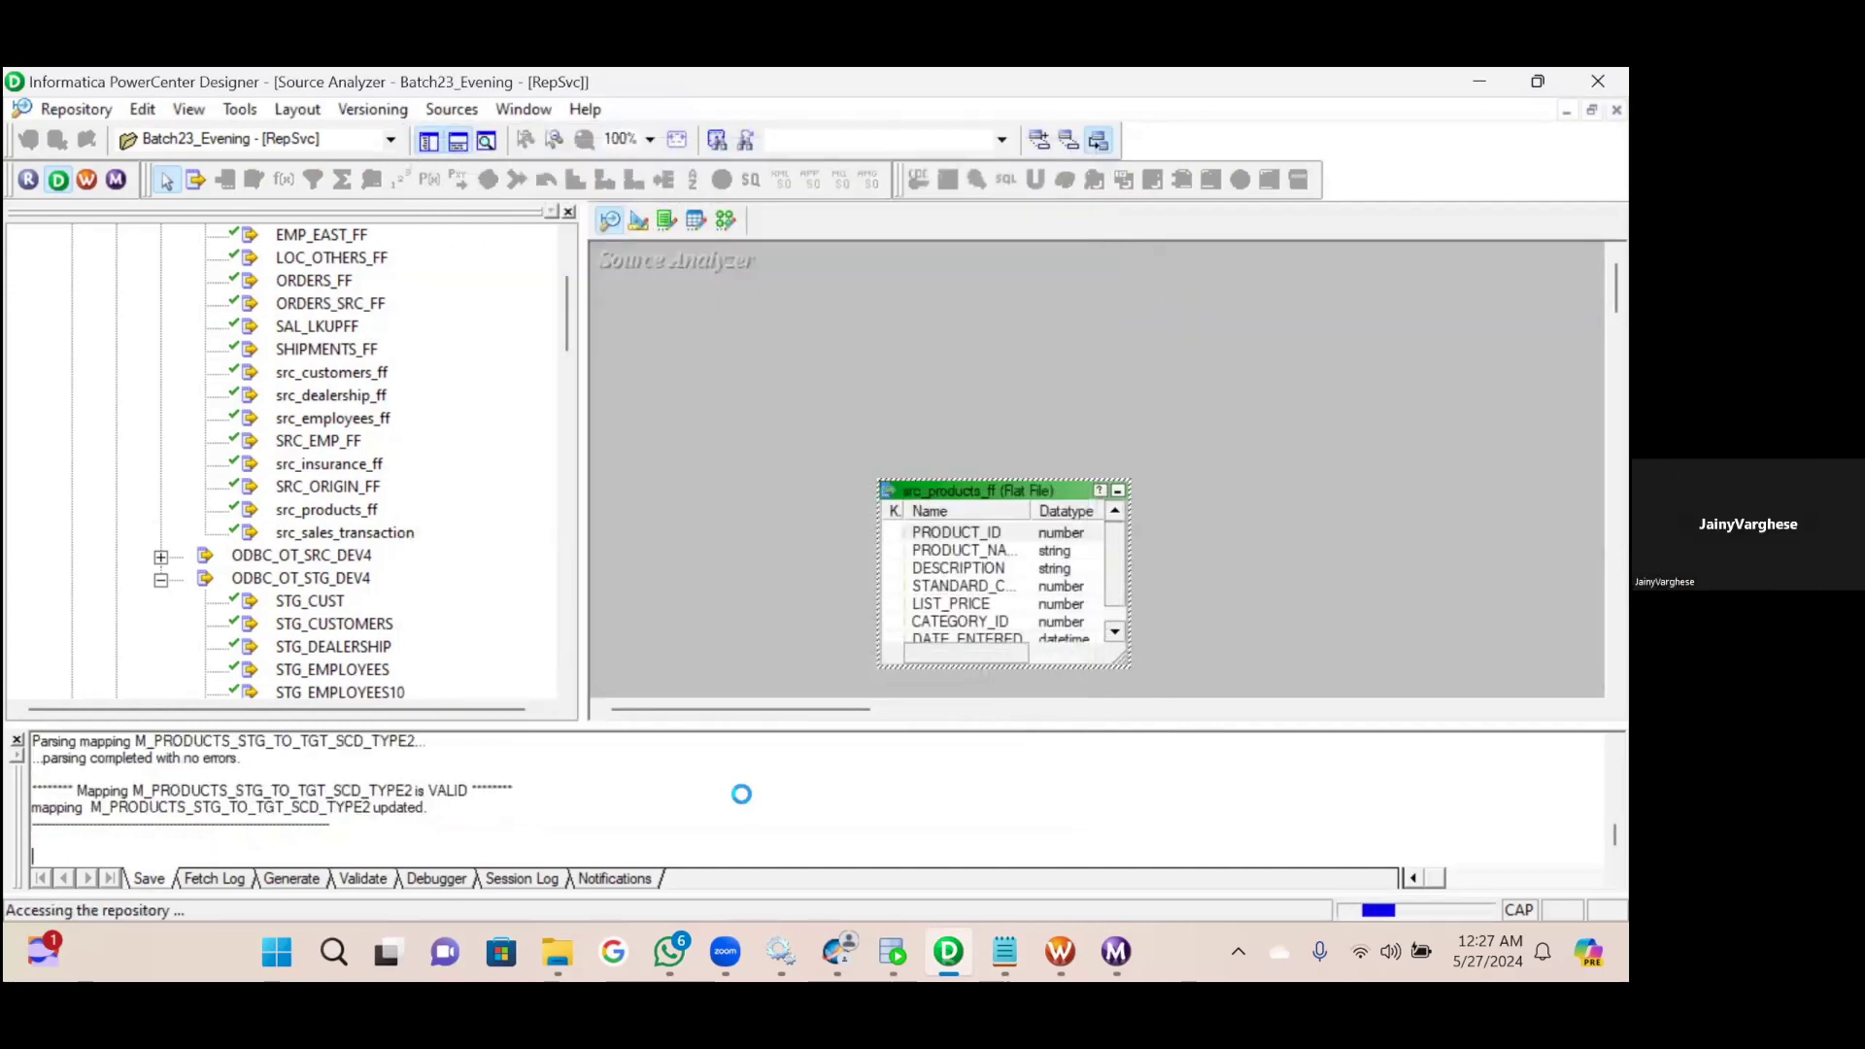
Delete the src_products_ff source and its SQ_src_products_ff source qualifier from the M_PRODUCTS_FF_TO_SRC mapping.
{"action": "left_click", "coordinate": [724, 222]}
{"action": "left_click_drag", "start_coordinate": [1094, 593], "coordinate": [1092, 590]}
{"action": "key", "text": "Delete"}
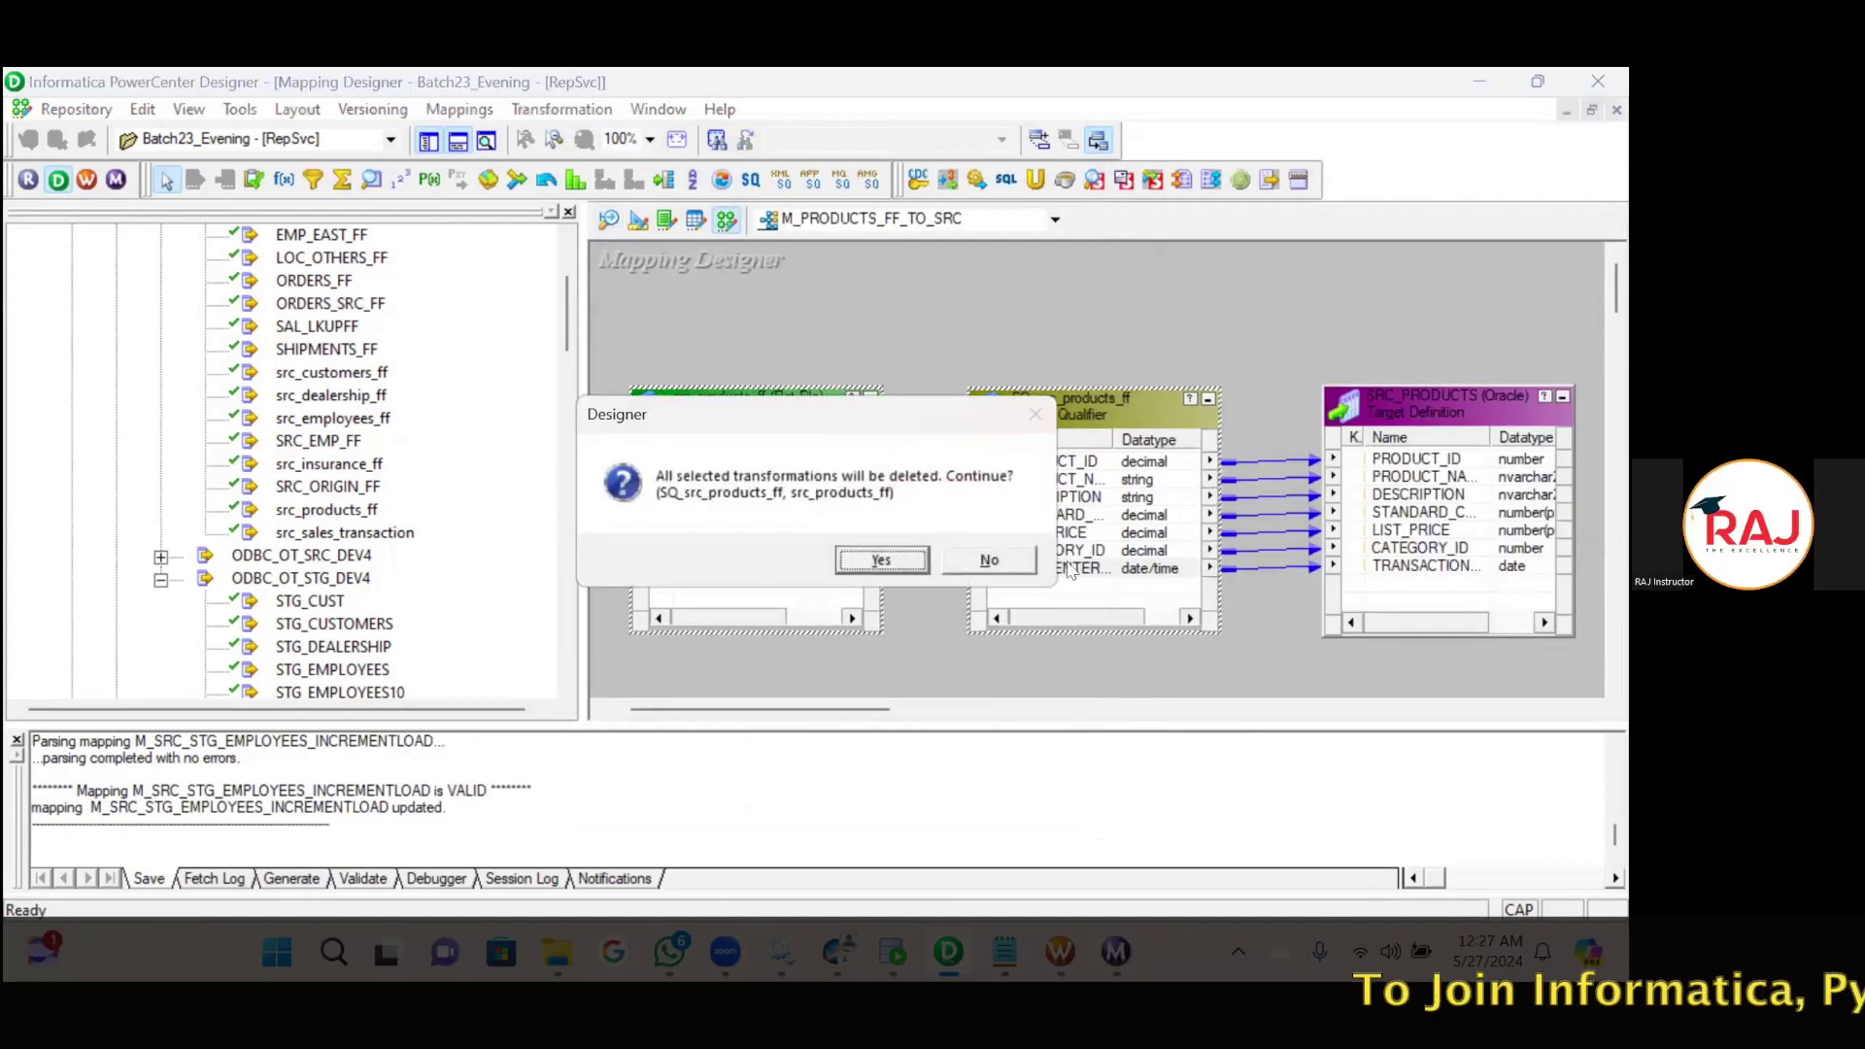
{"action": "left_click", "coordinate": [900, 567]}
Add the updated src_products_ff source to the mapping and arrange it and its source qualifier before the SRC_PRODUCTS target.
{"action": "scroll", "coordinate": [419, 542], "scroll_direction": "up", "scroll_amount": 2}
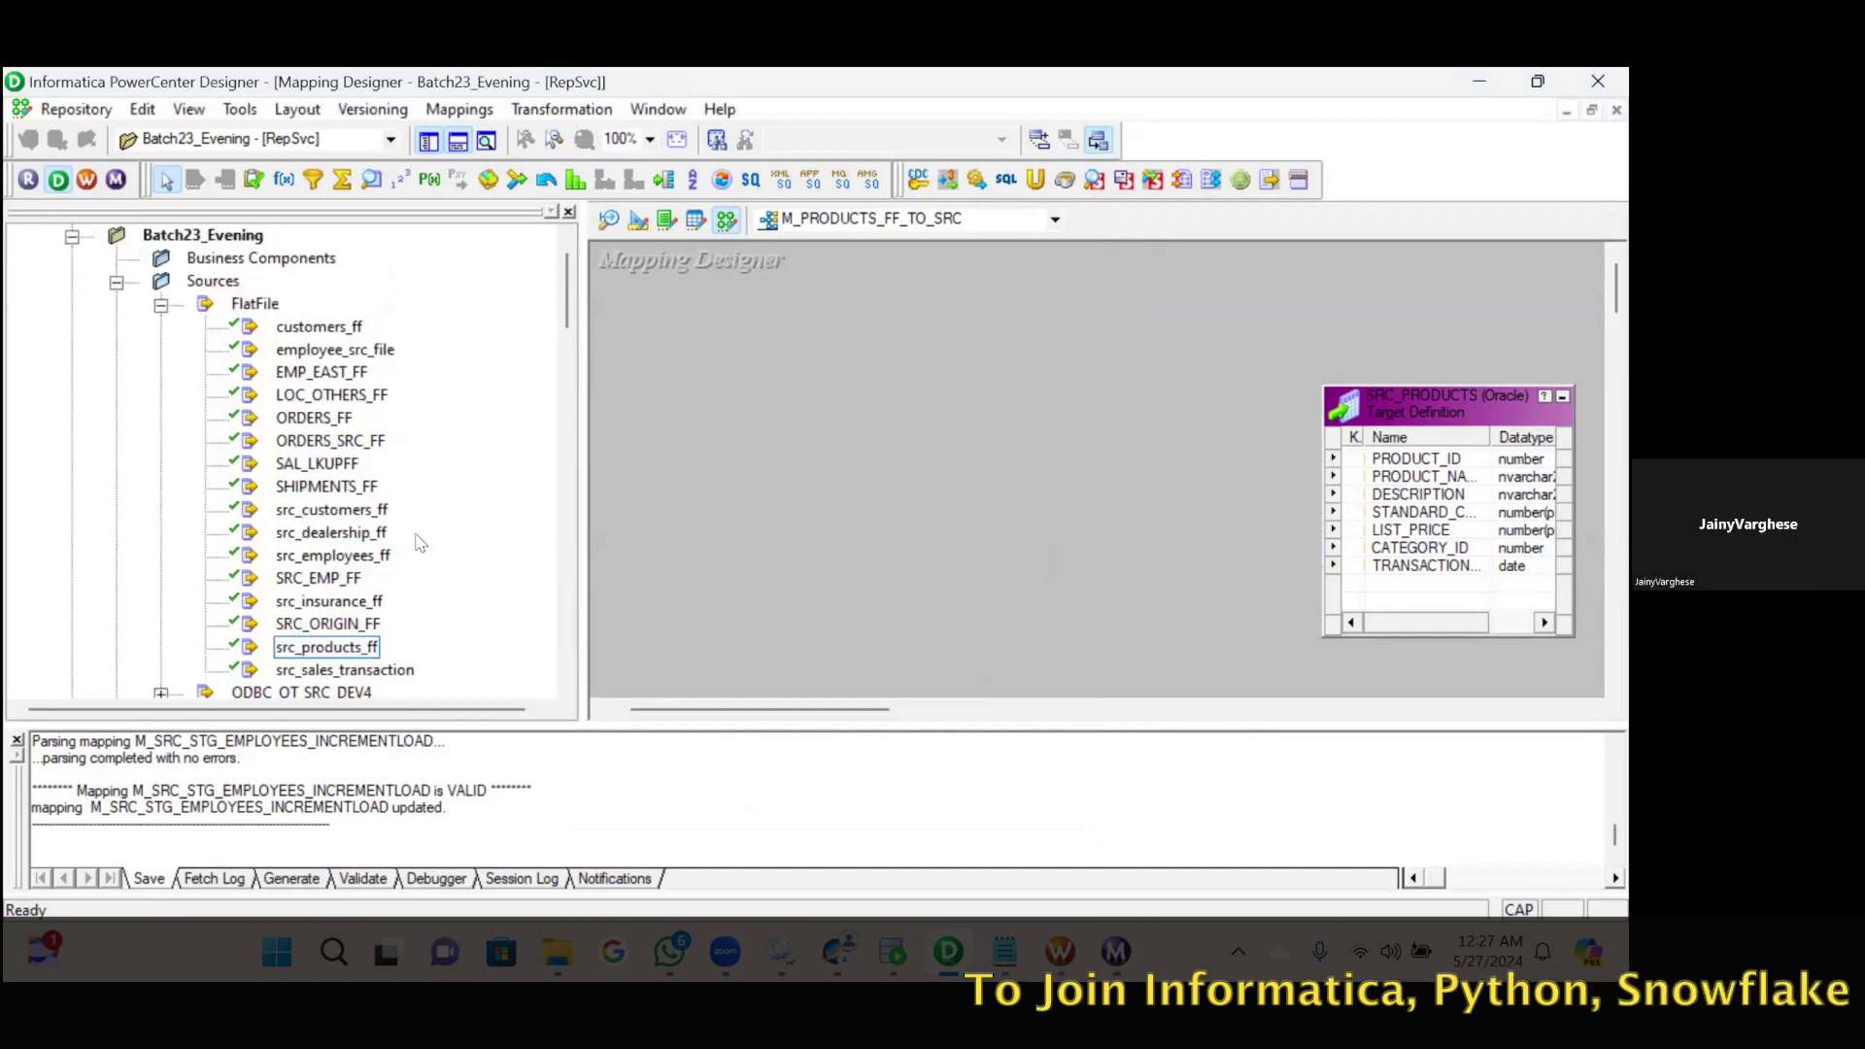
{"action": "scroll", "coordinate": [347, 429], "scroll_direction": "down", "scroll_amount": 1}
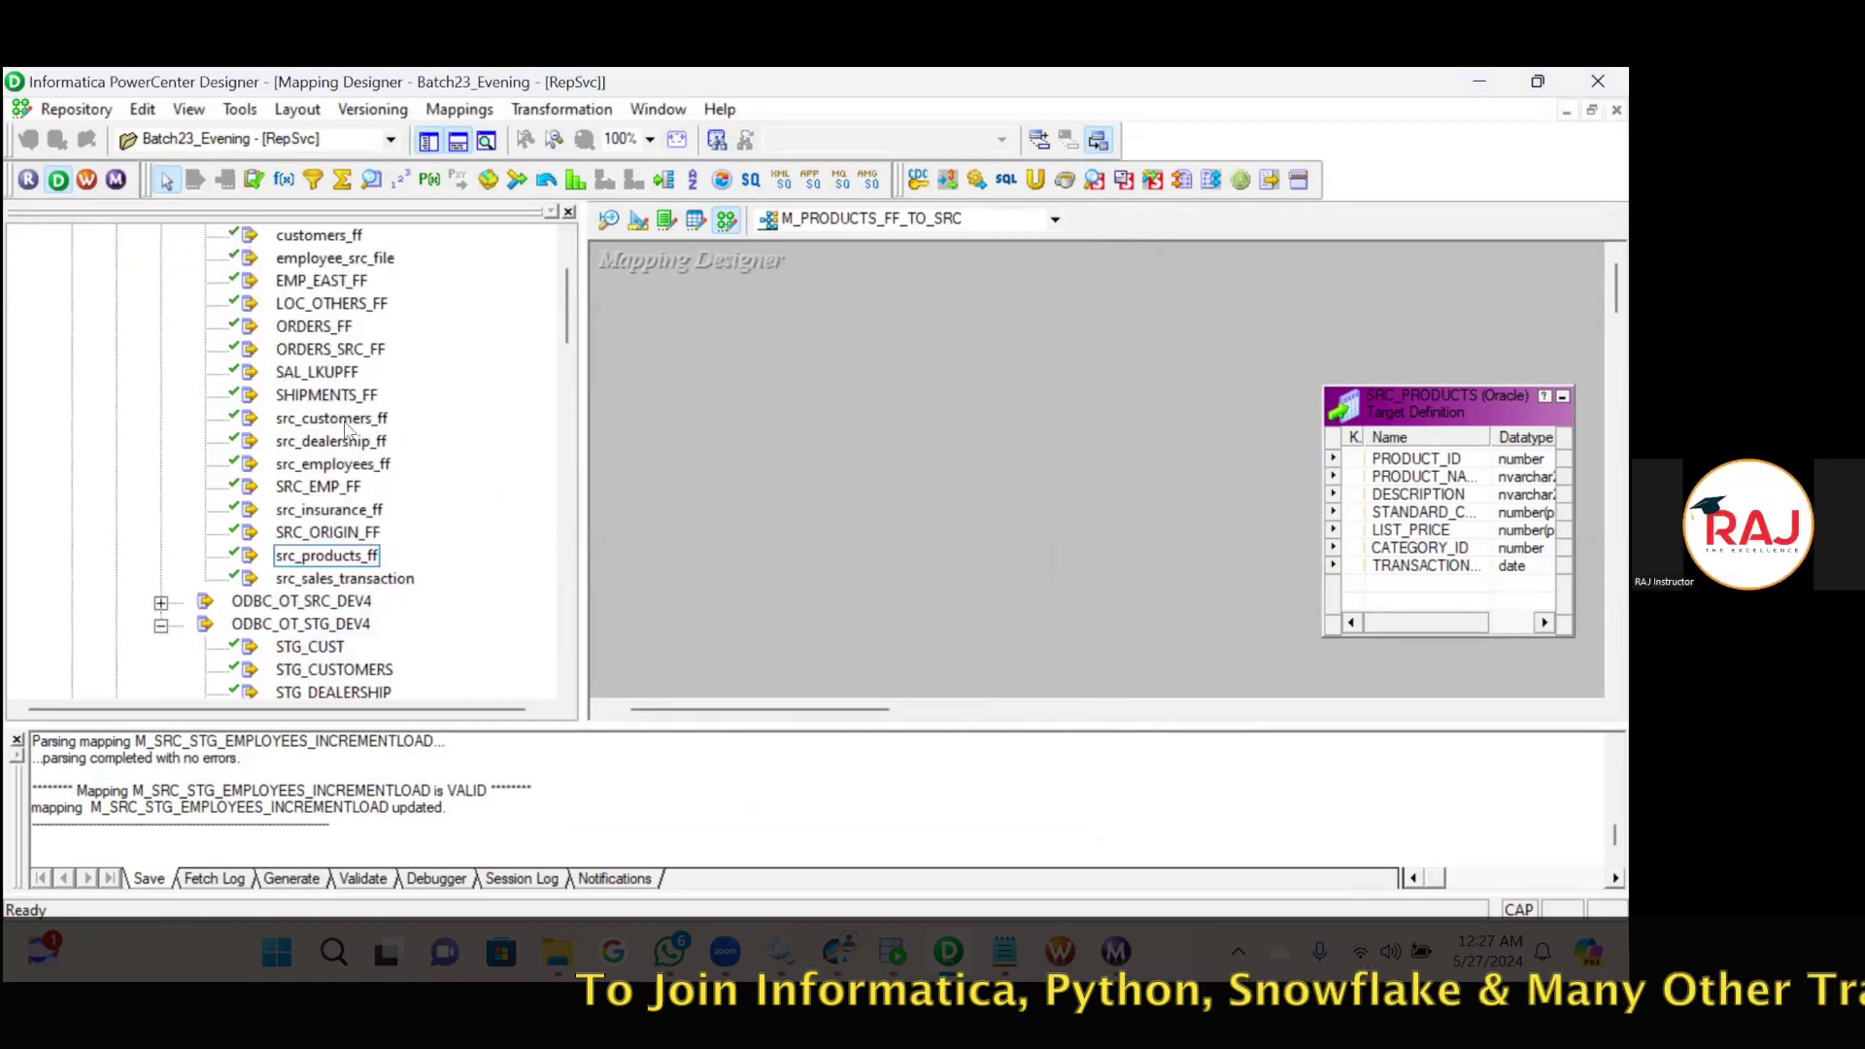
{"action": "left_click_drag", "start_coordinate": [327, 555], "coordinate": [683, 513]}
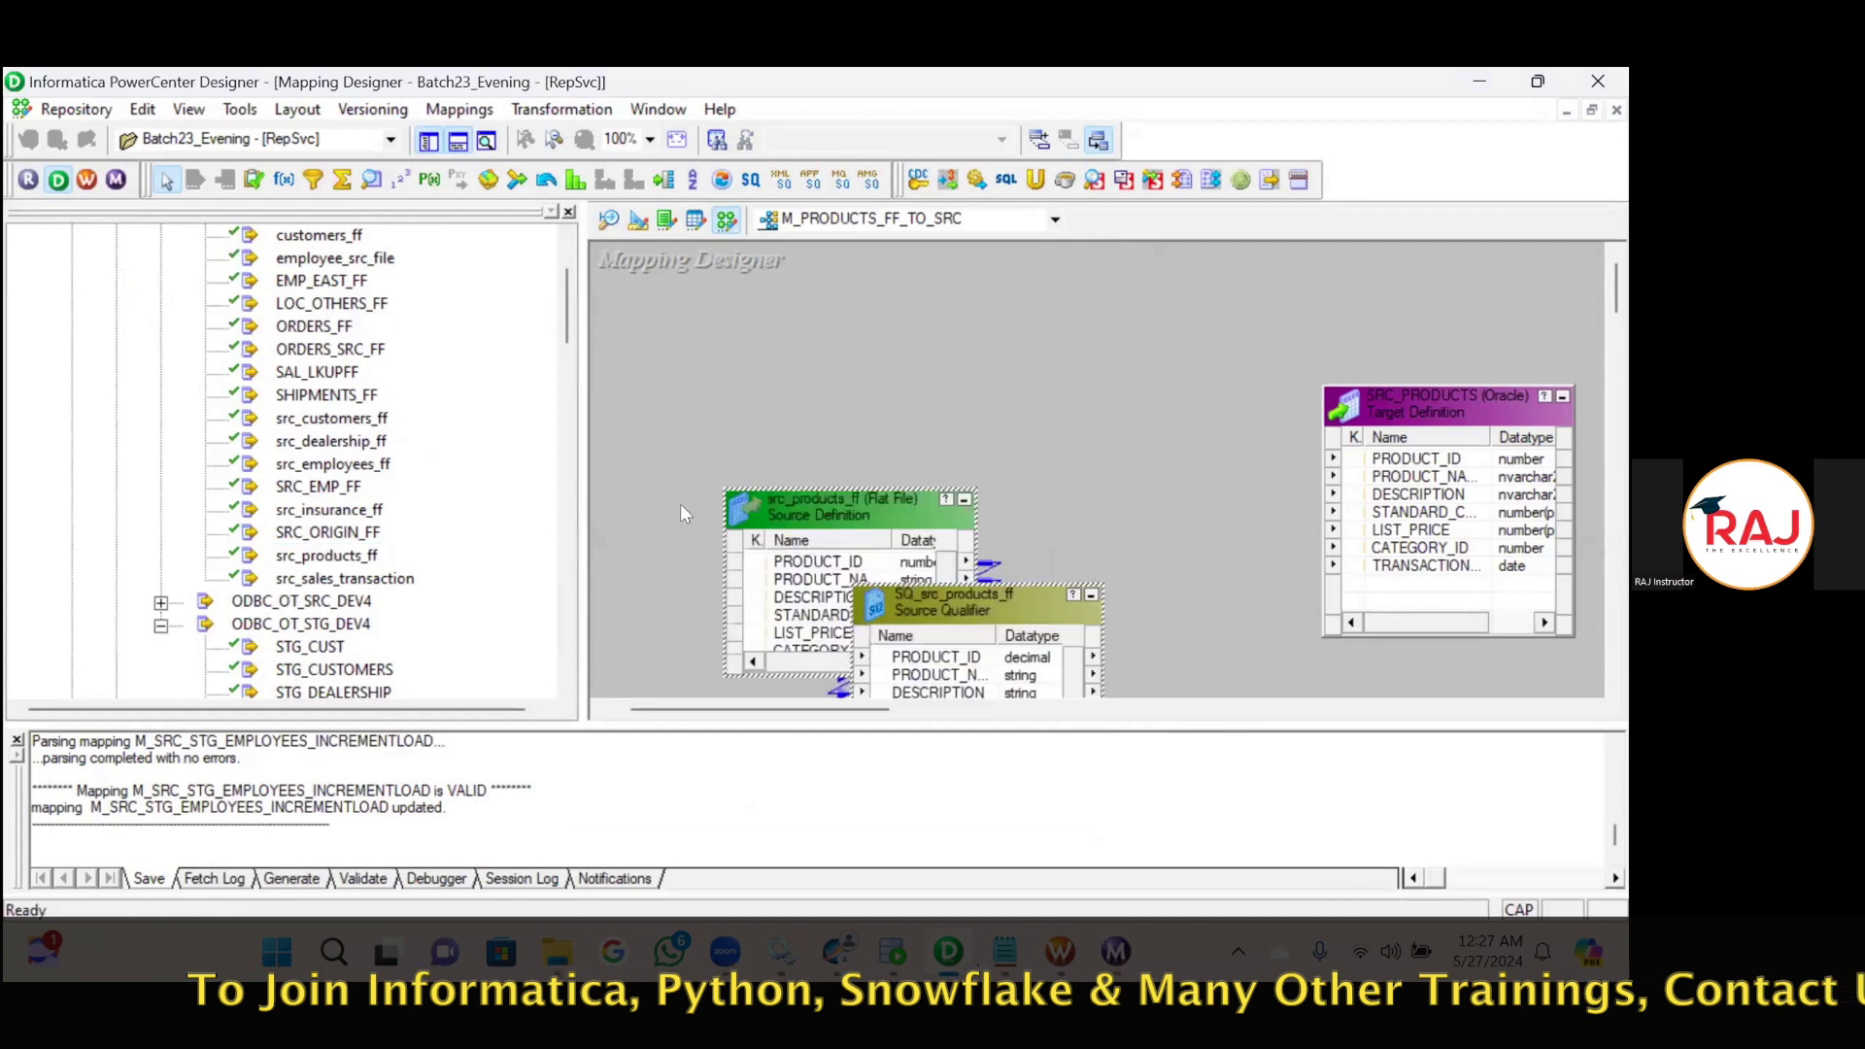
{"action": "left_click", "coordinate": [932, 583]}
{"action": "left_click_drag", "start_coordinate": [993, 606], "coordinate": [1263, 410]}
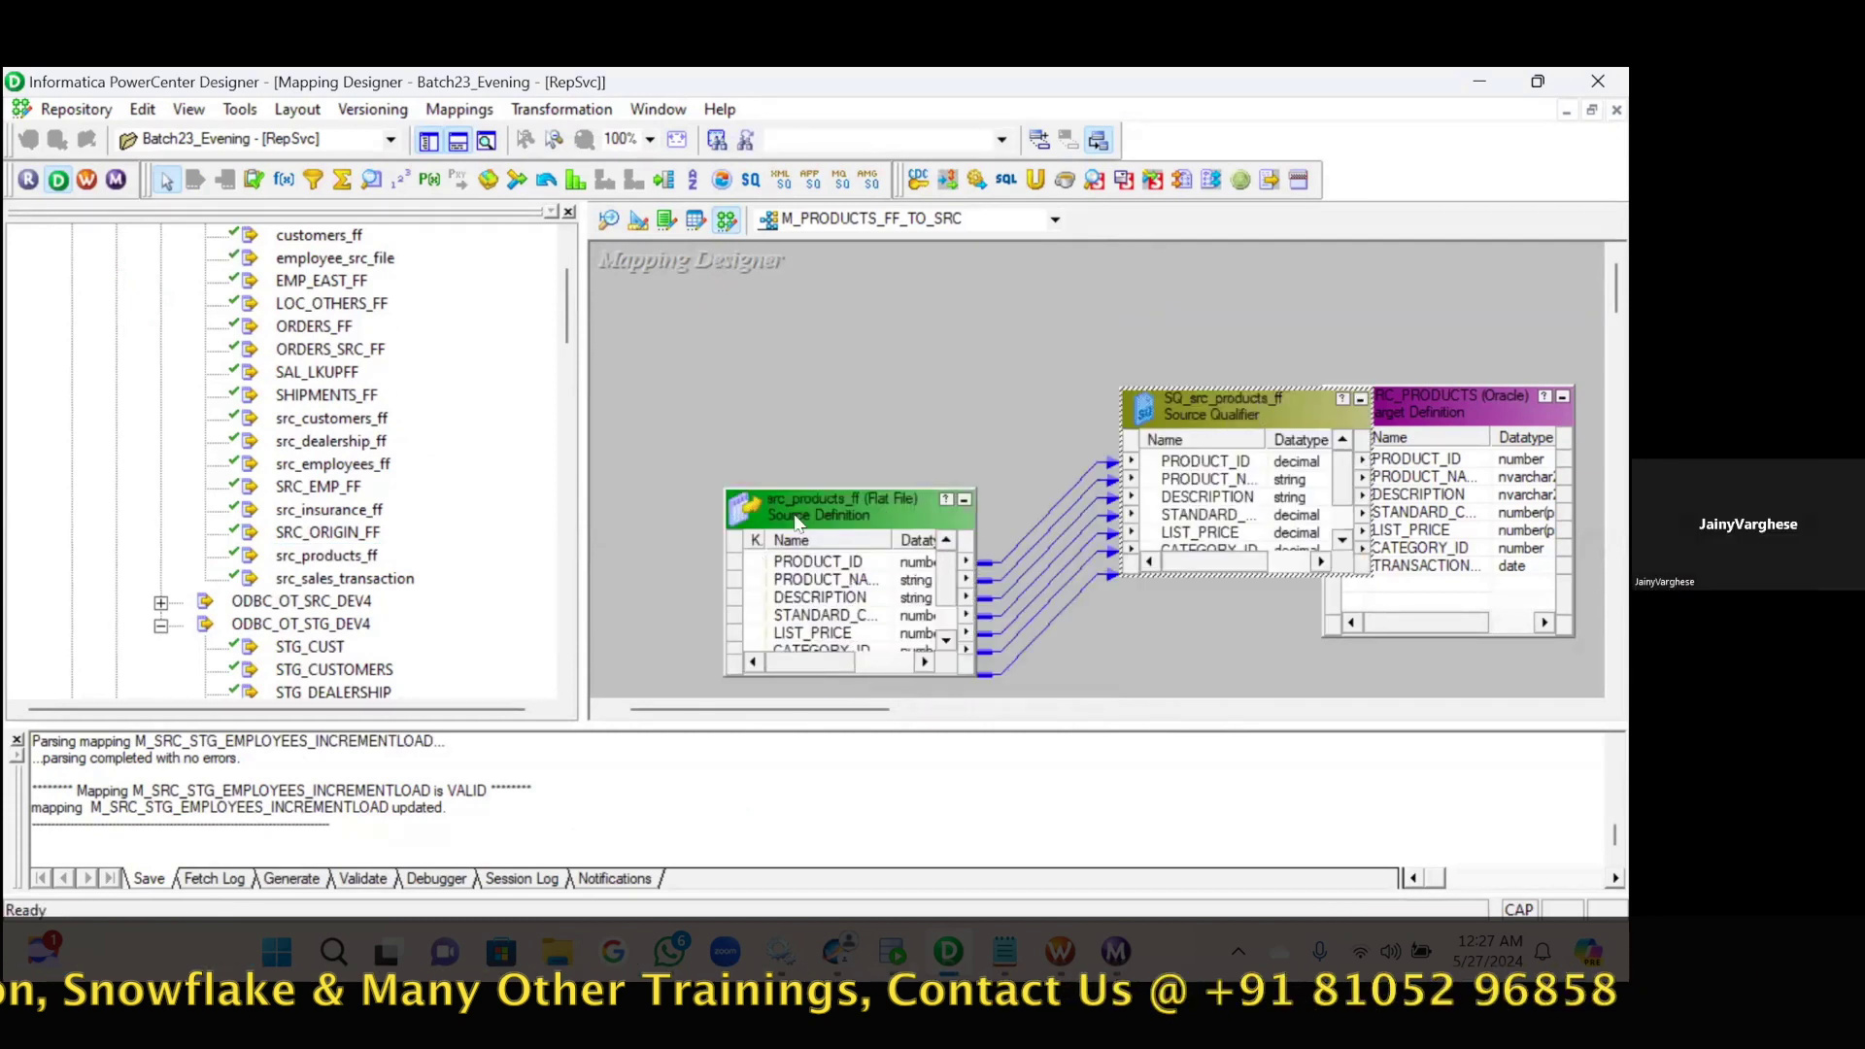
{"action": "left_click_drag", "start_coordinate": [796, 522], "coordinate": [711, 415]}
{"action": "left_click_drag", "start_coordinate": [1215, 393], "coordinate": [1083, 304]}
Link all ports of SQ_src_products_ff to the matching columns of the SRC_PRODUCTS target and save the mapping.
{"action": "right_click", "coordinate": [1026, 386]}
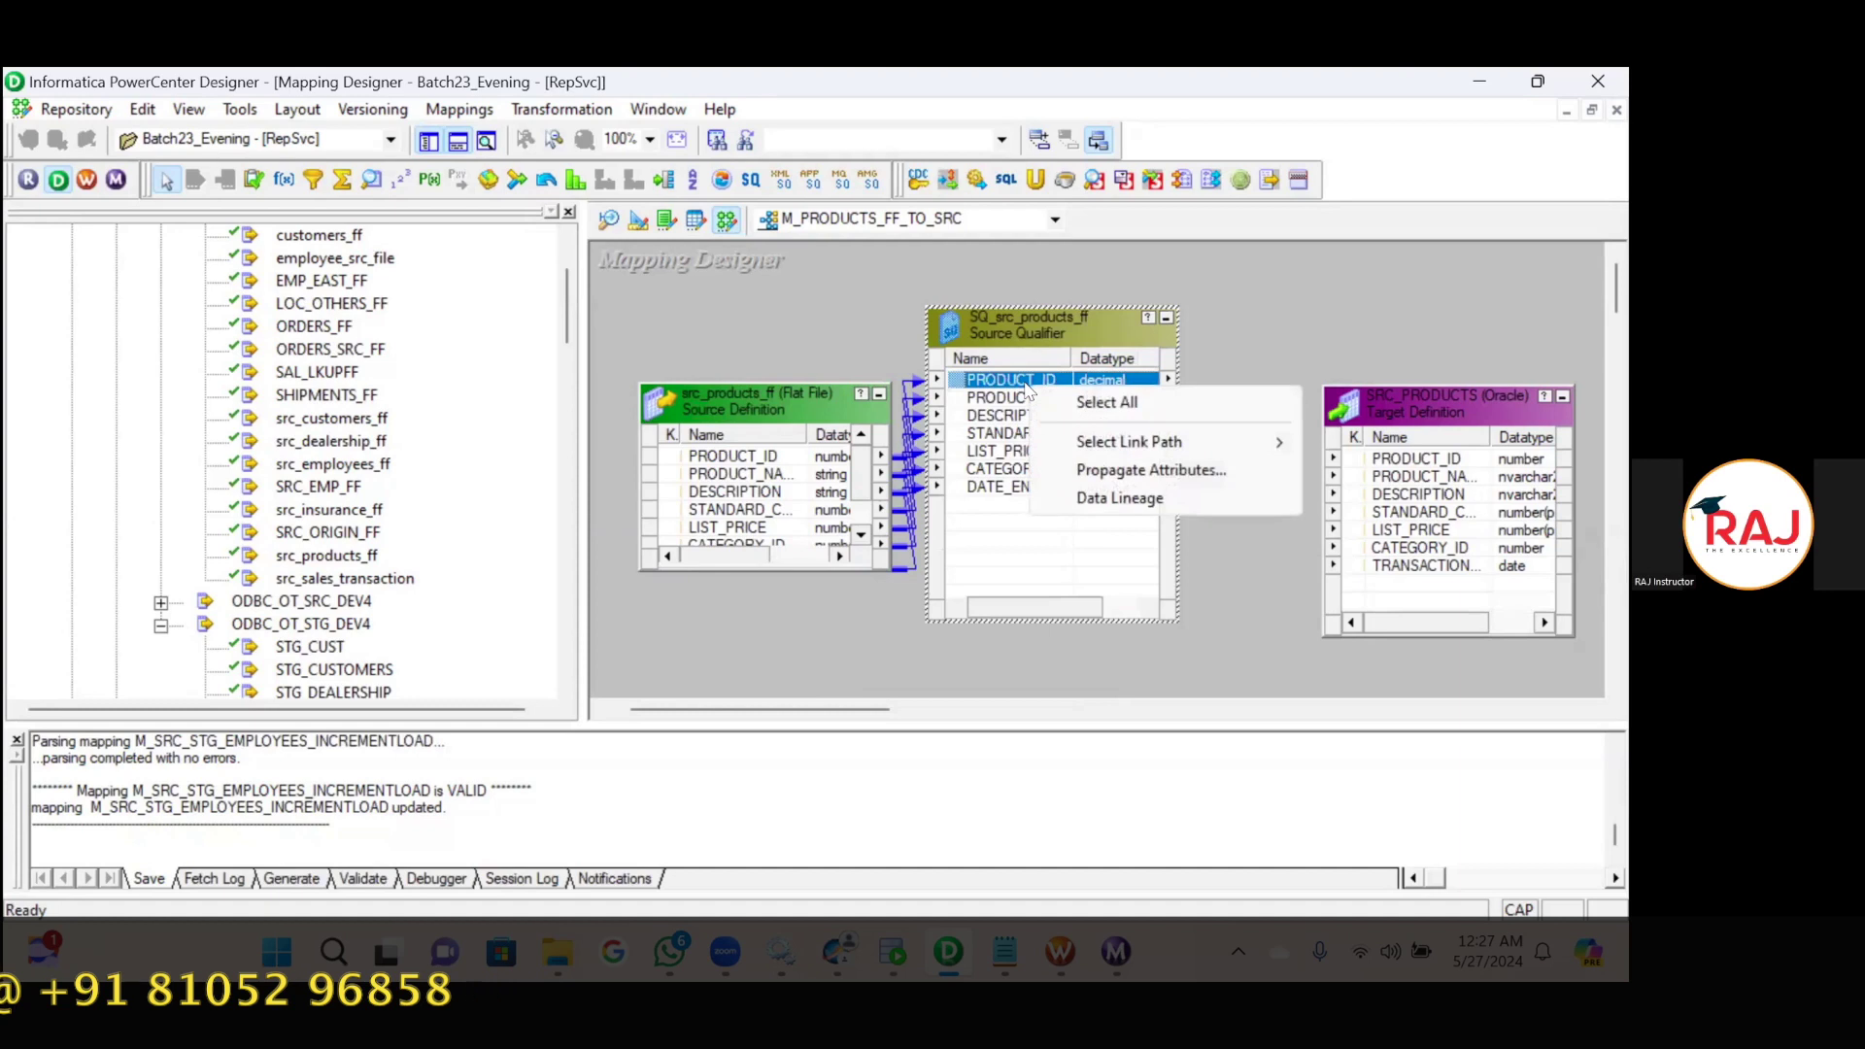
{"action": "left_click", "coordinate": [1106, 402]}
{"action": "left_click_drag", "start_coordinate": [1415, 419], "coordinate": [1435, 458]}
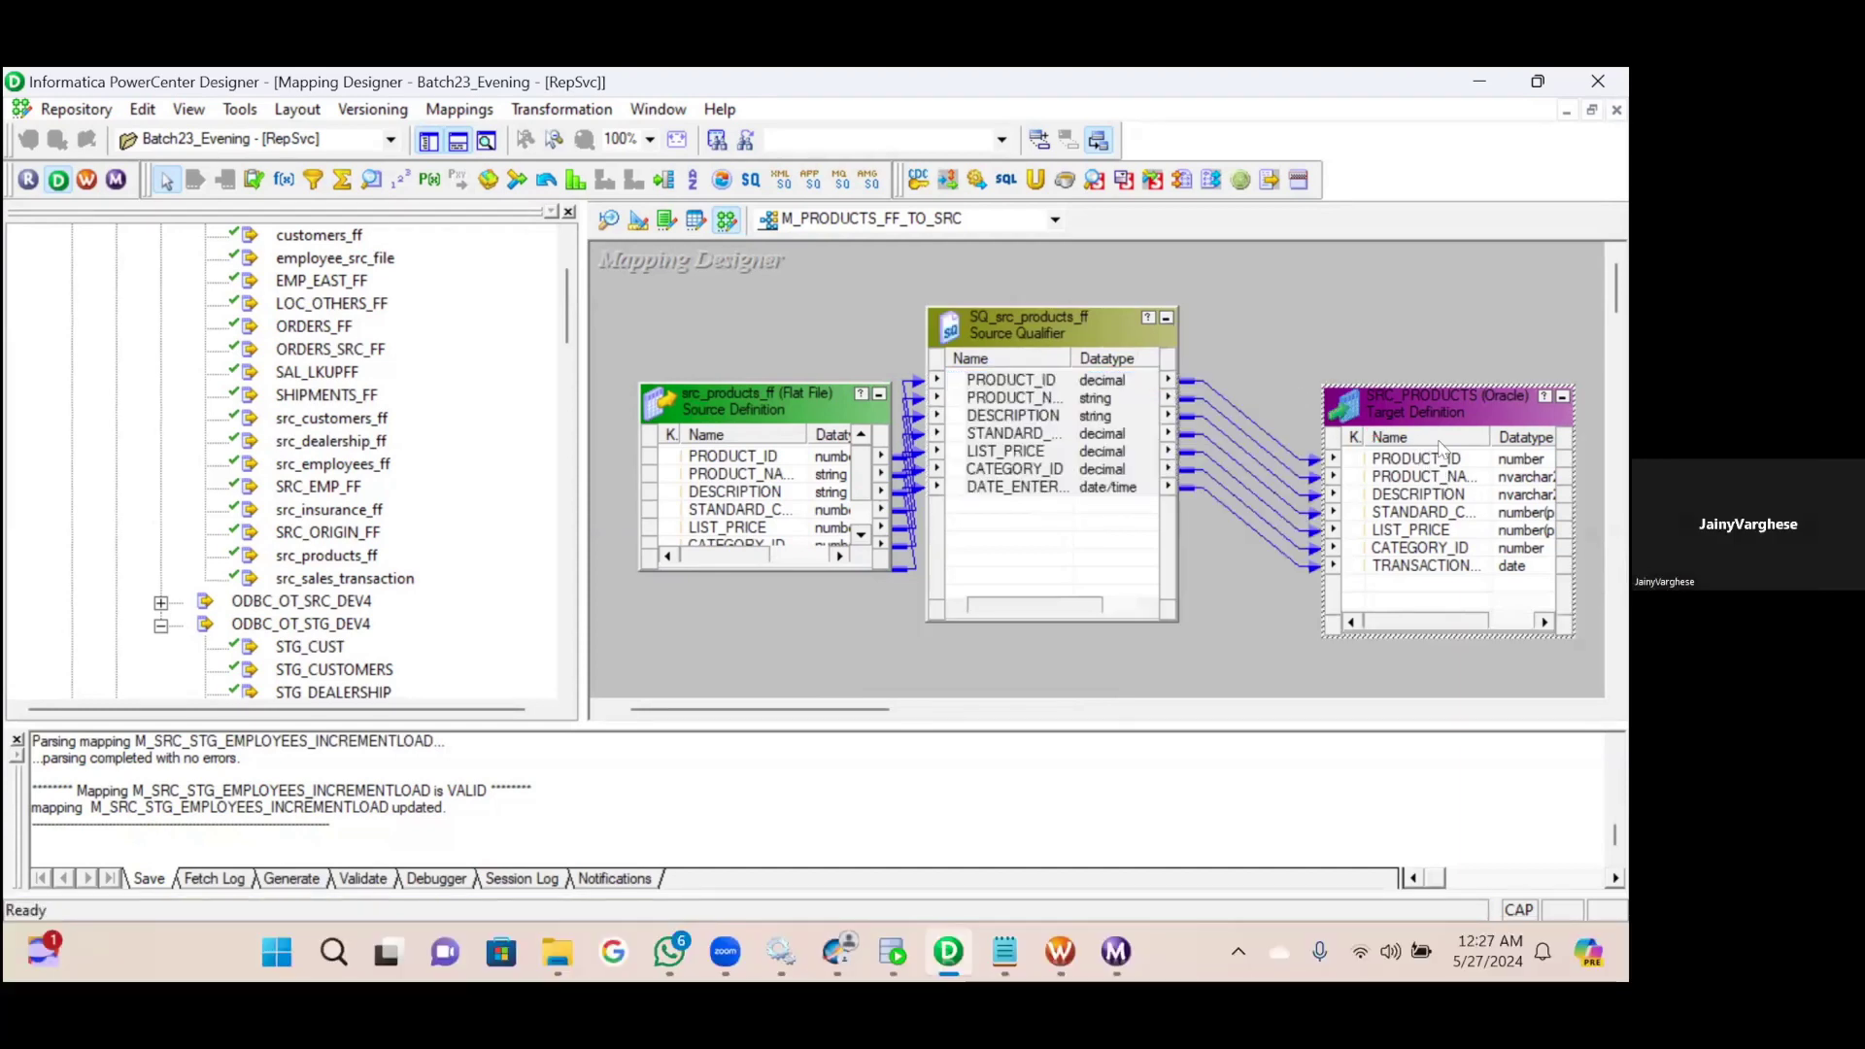
{"action": "key", "text": "ctrl+s"}
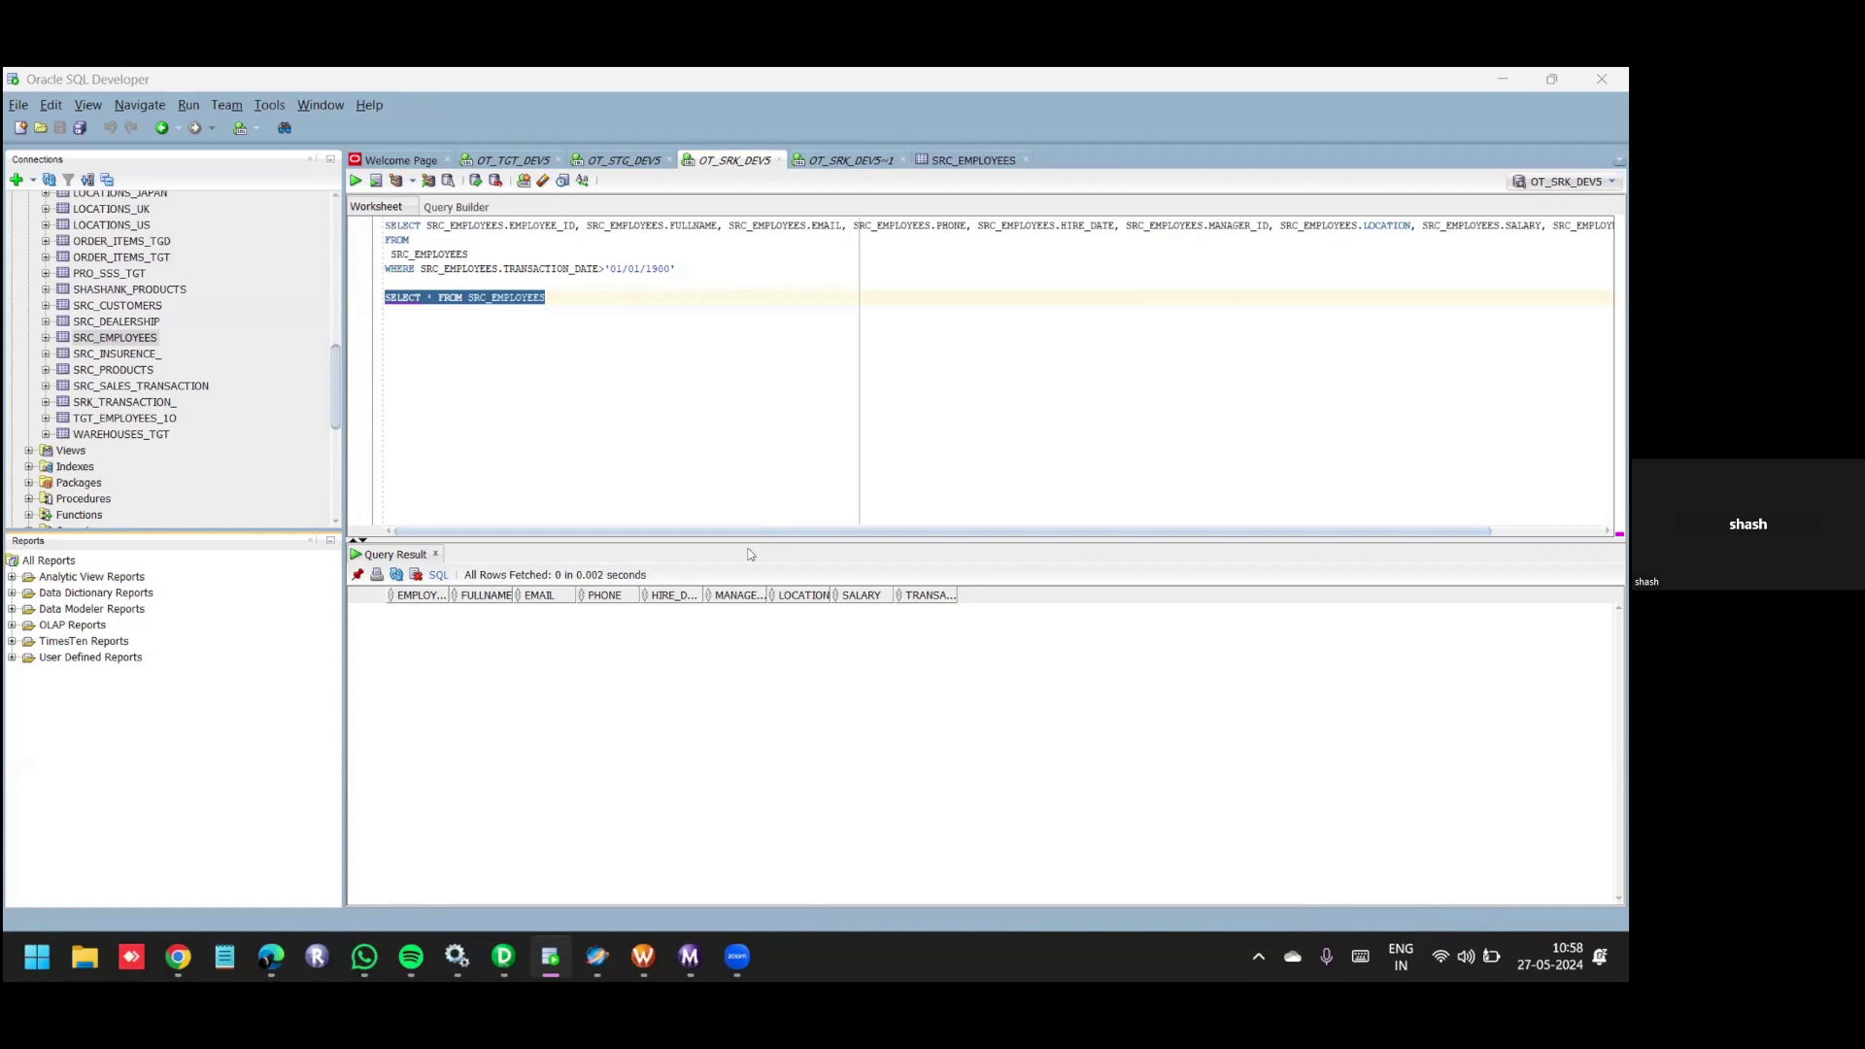
Switch to the Workflow Monitor windows and examine the session log and source/target statistics of the s_src_employees_mini run.
{"action": "left_click", "coordinate": [642, 968]}
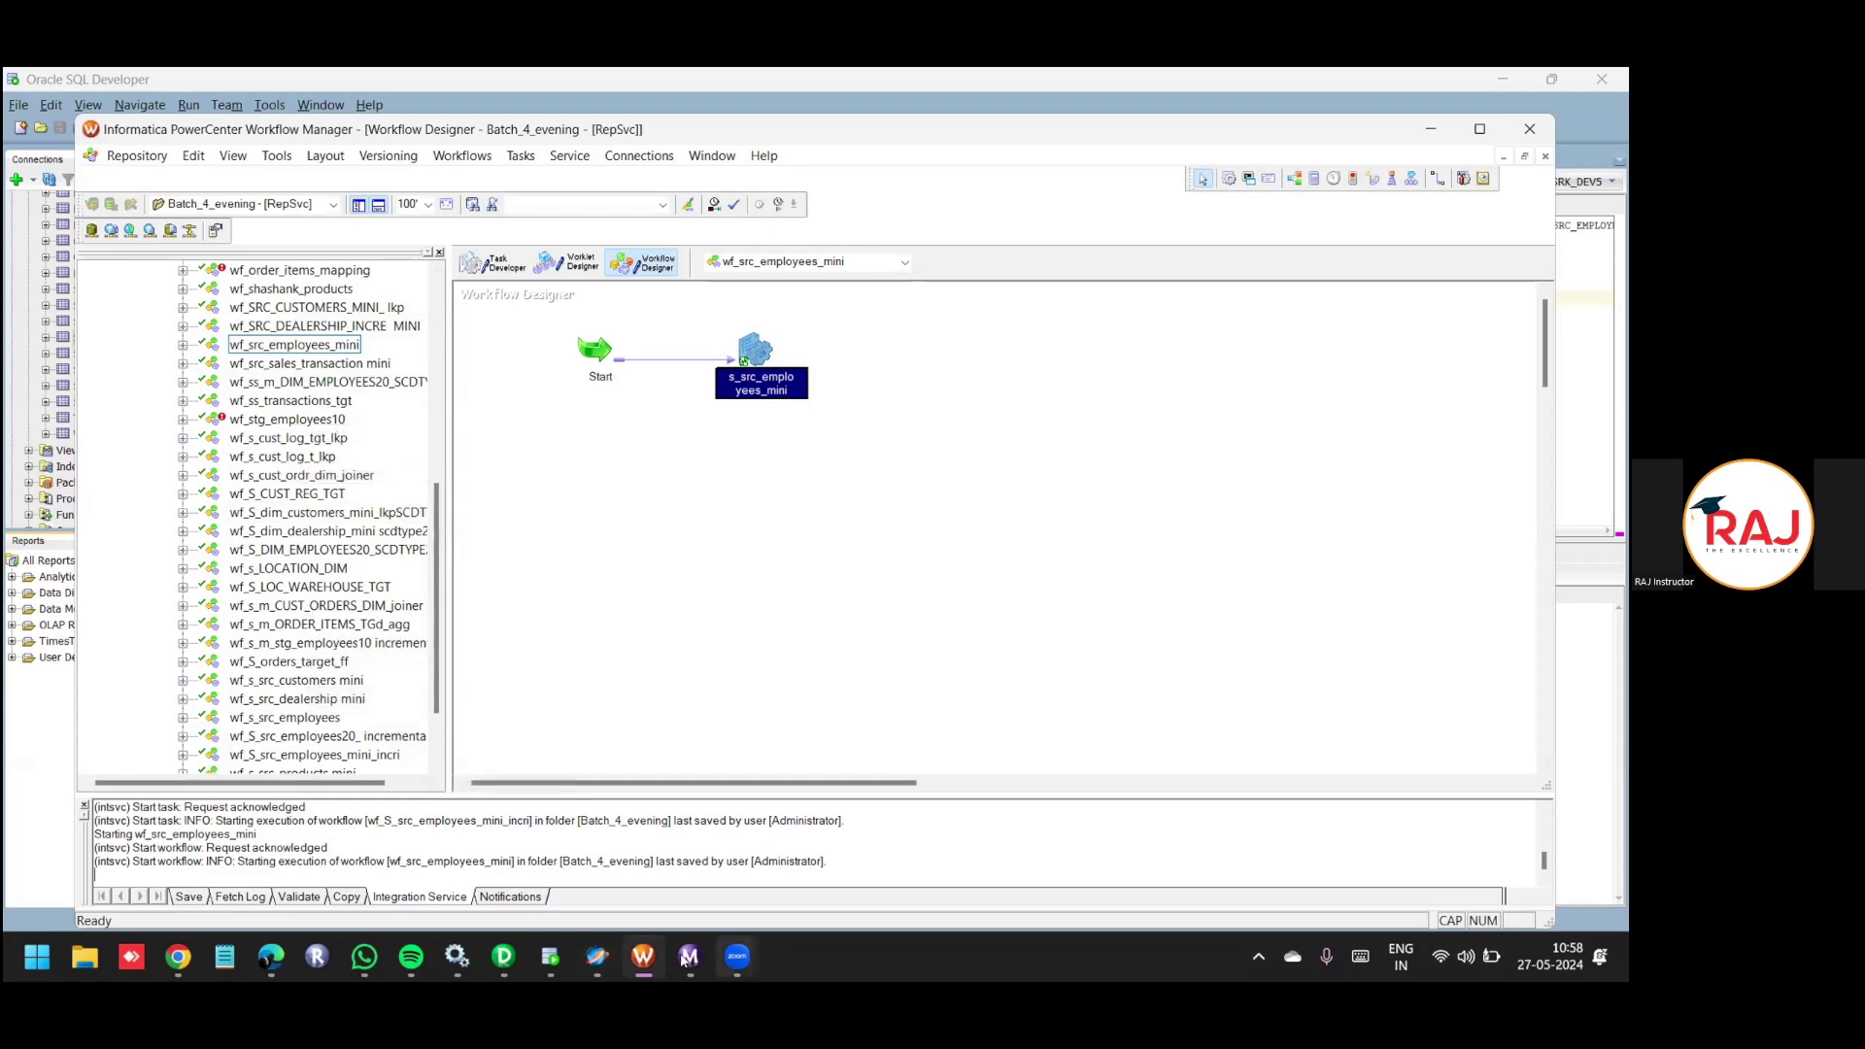
{"action": "mouse_move", "coordinate": [690, 960]}
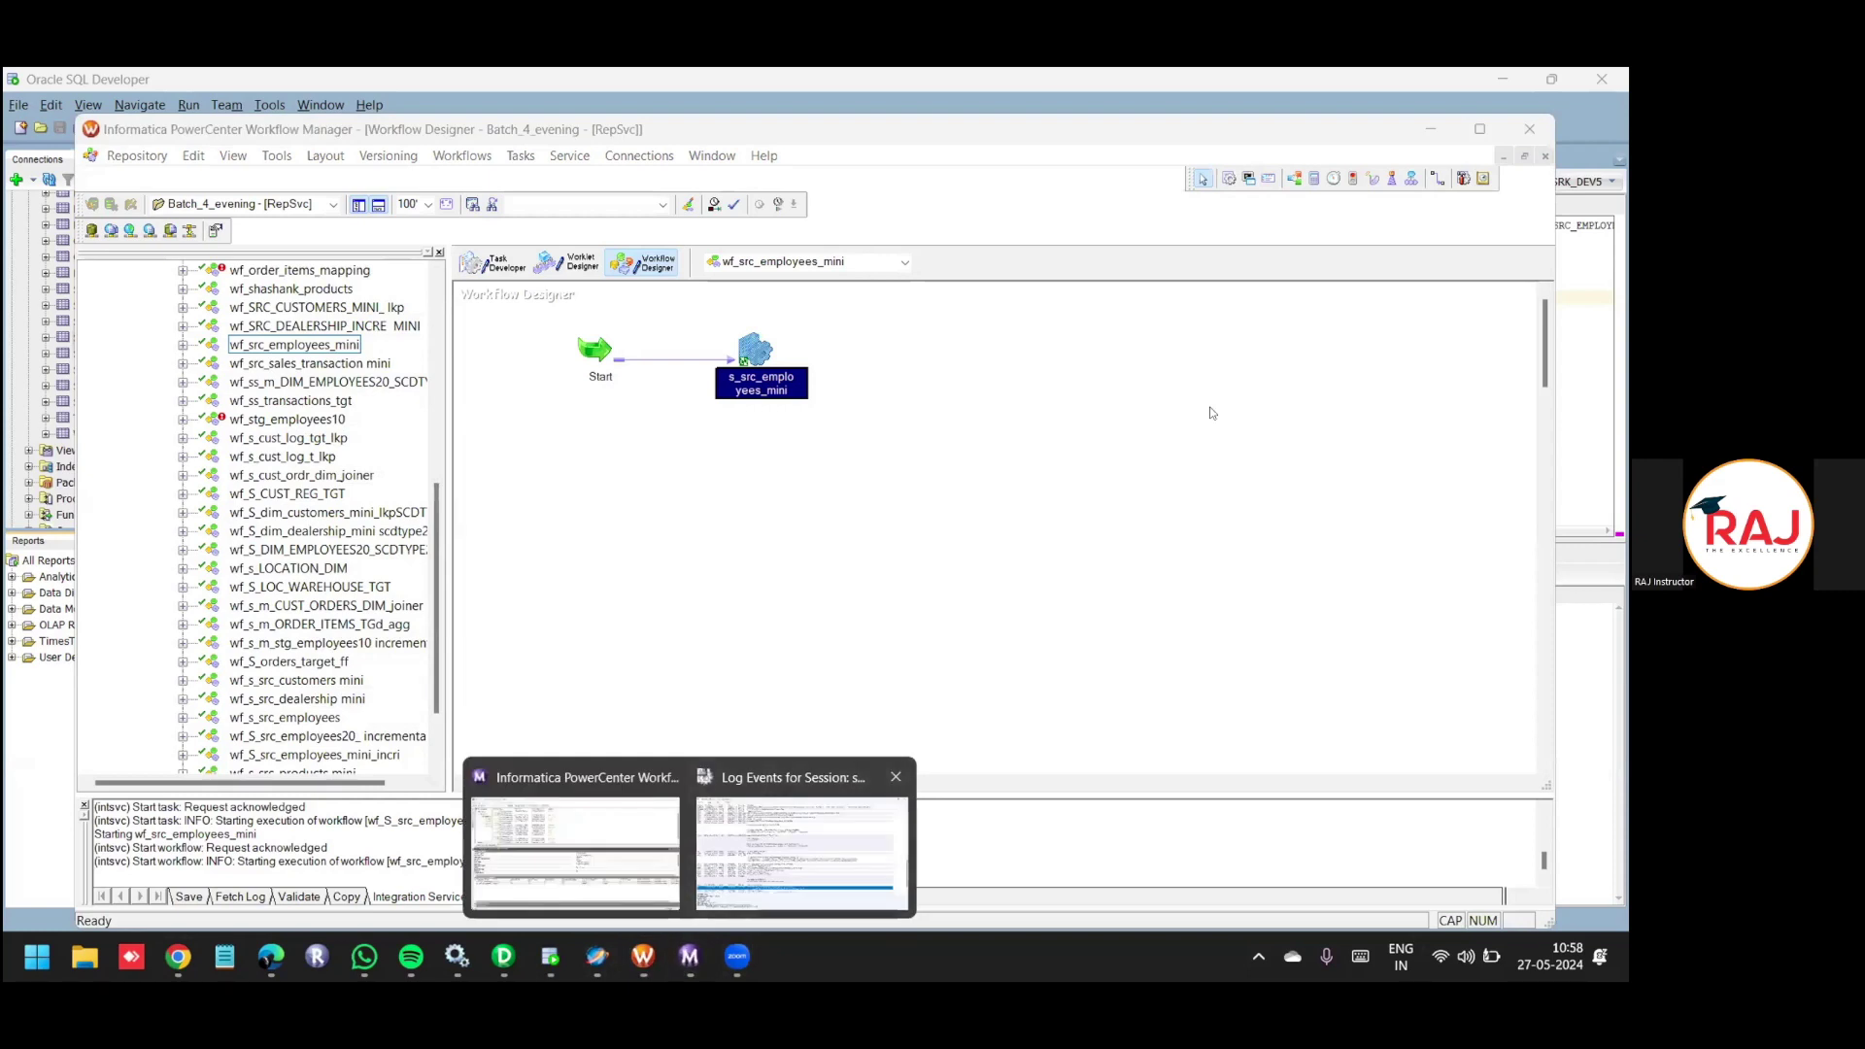
{"action": "left_click", "coordinate": [797, 845]}
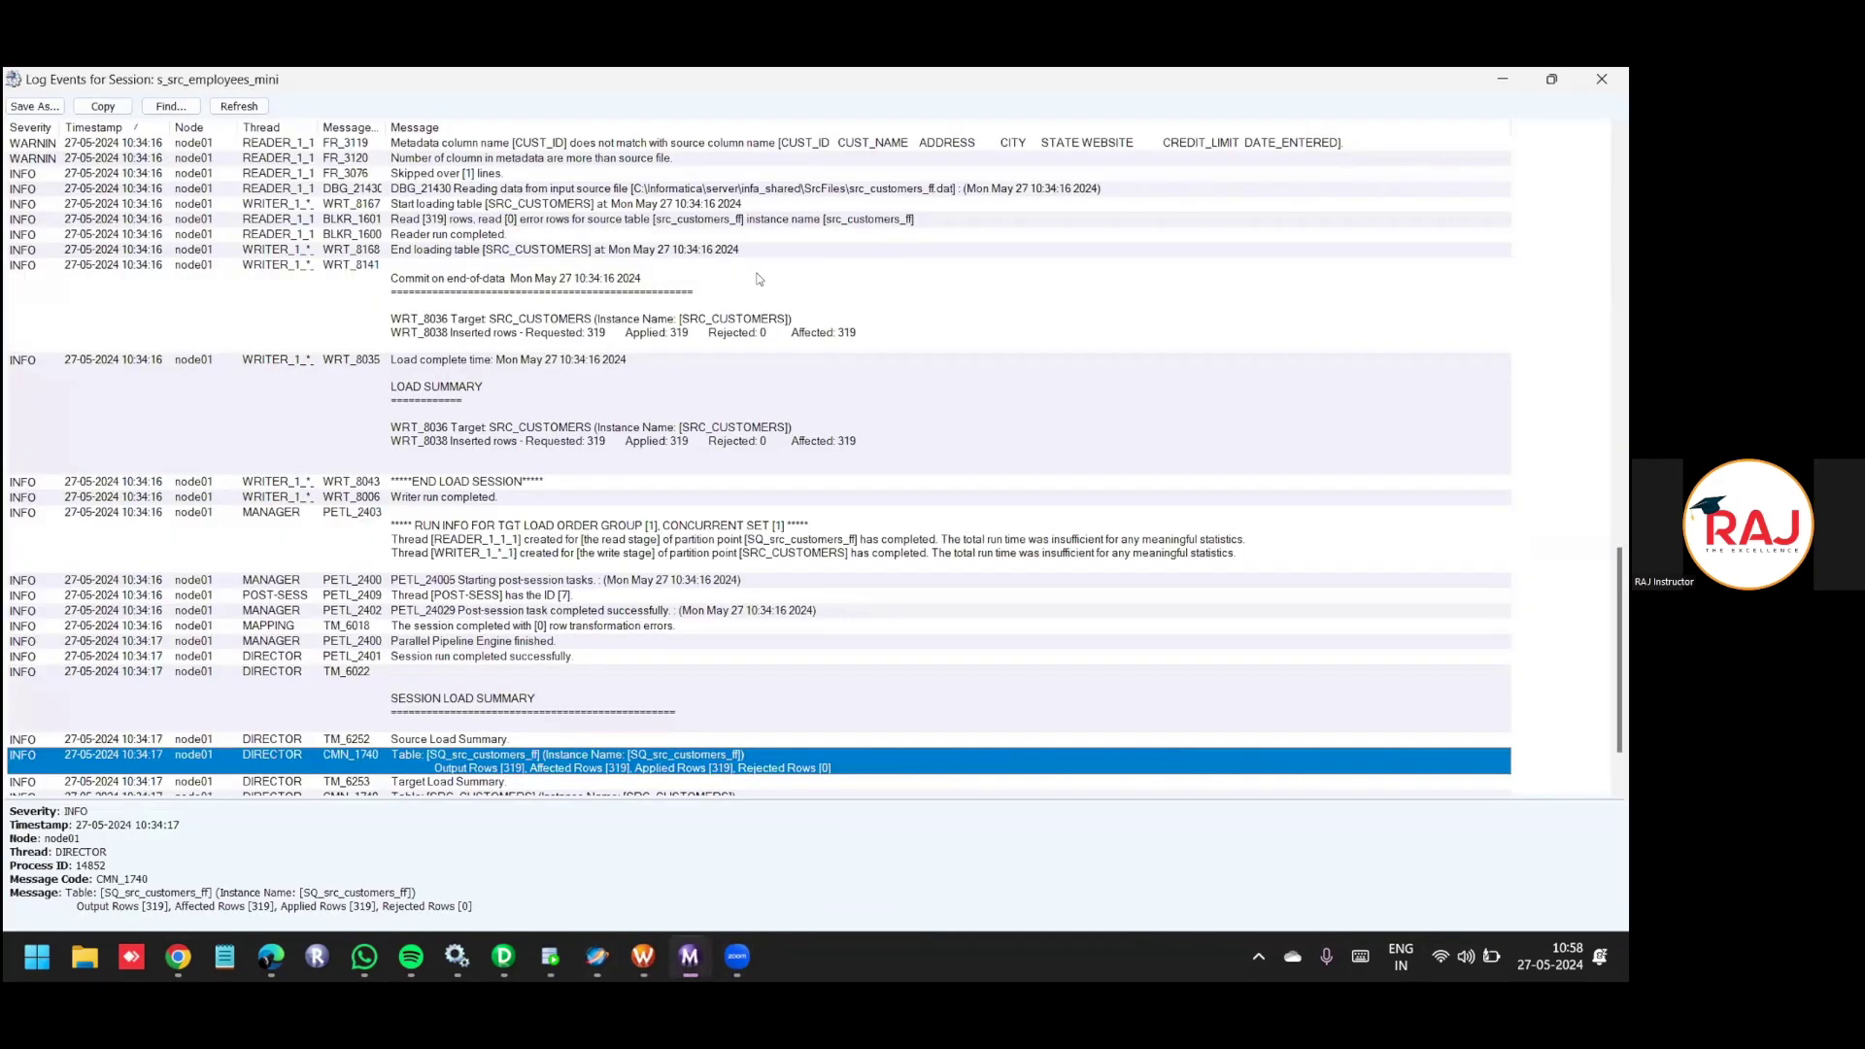
{"action": "key", "text": "alt+Tab"}
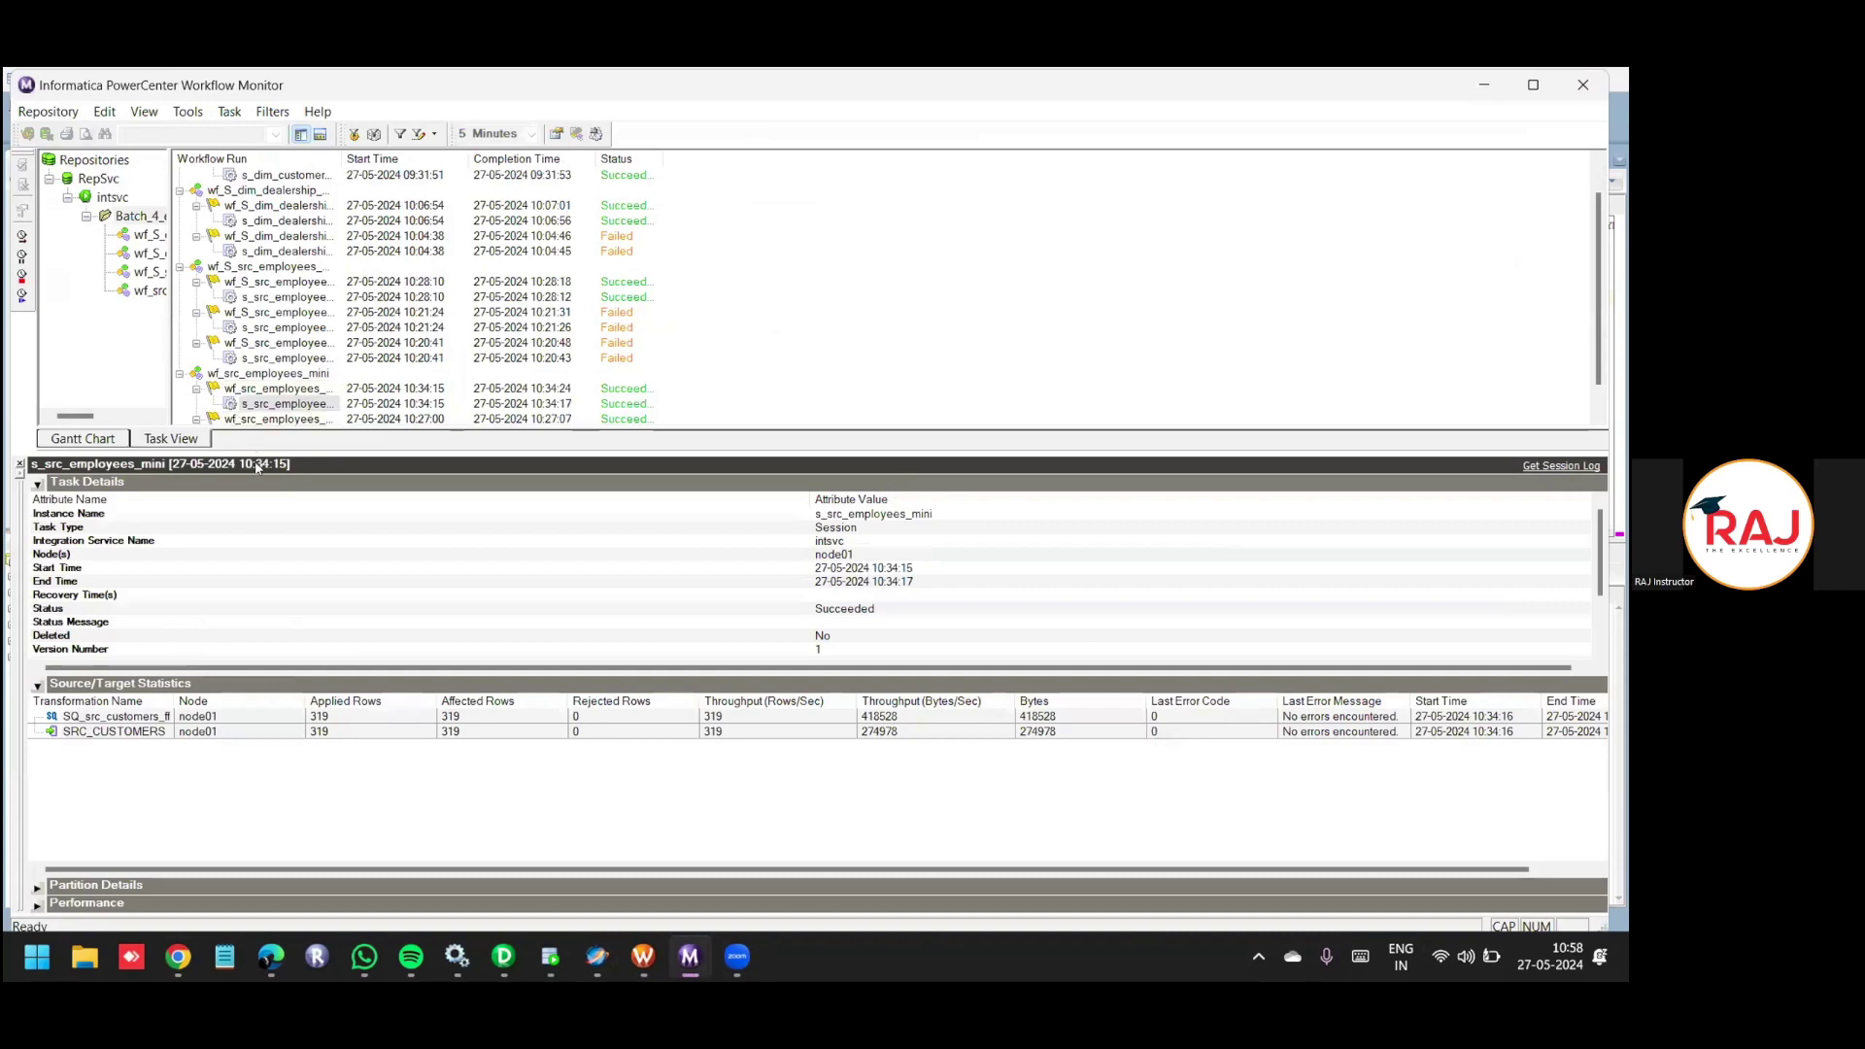
{"action": "right_click", "coordinate": [230, 405]}
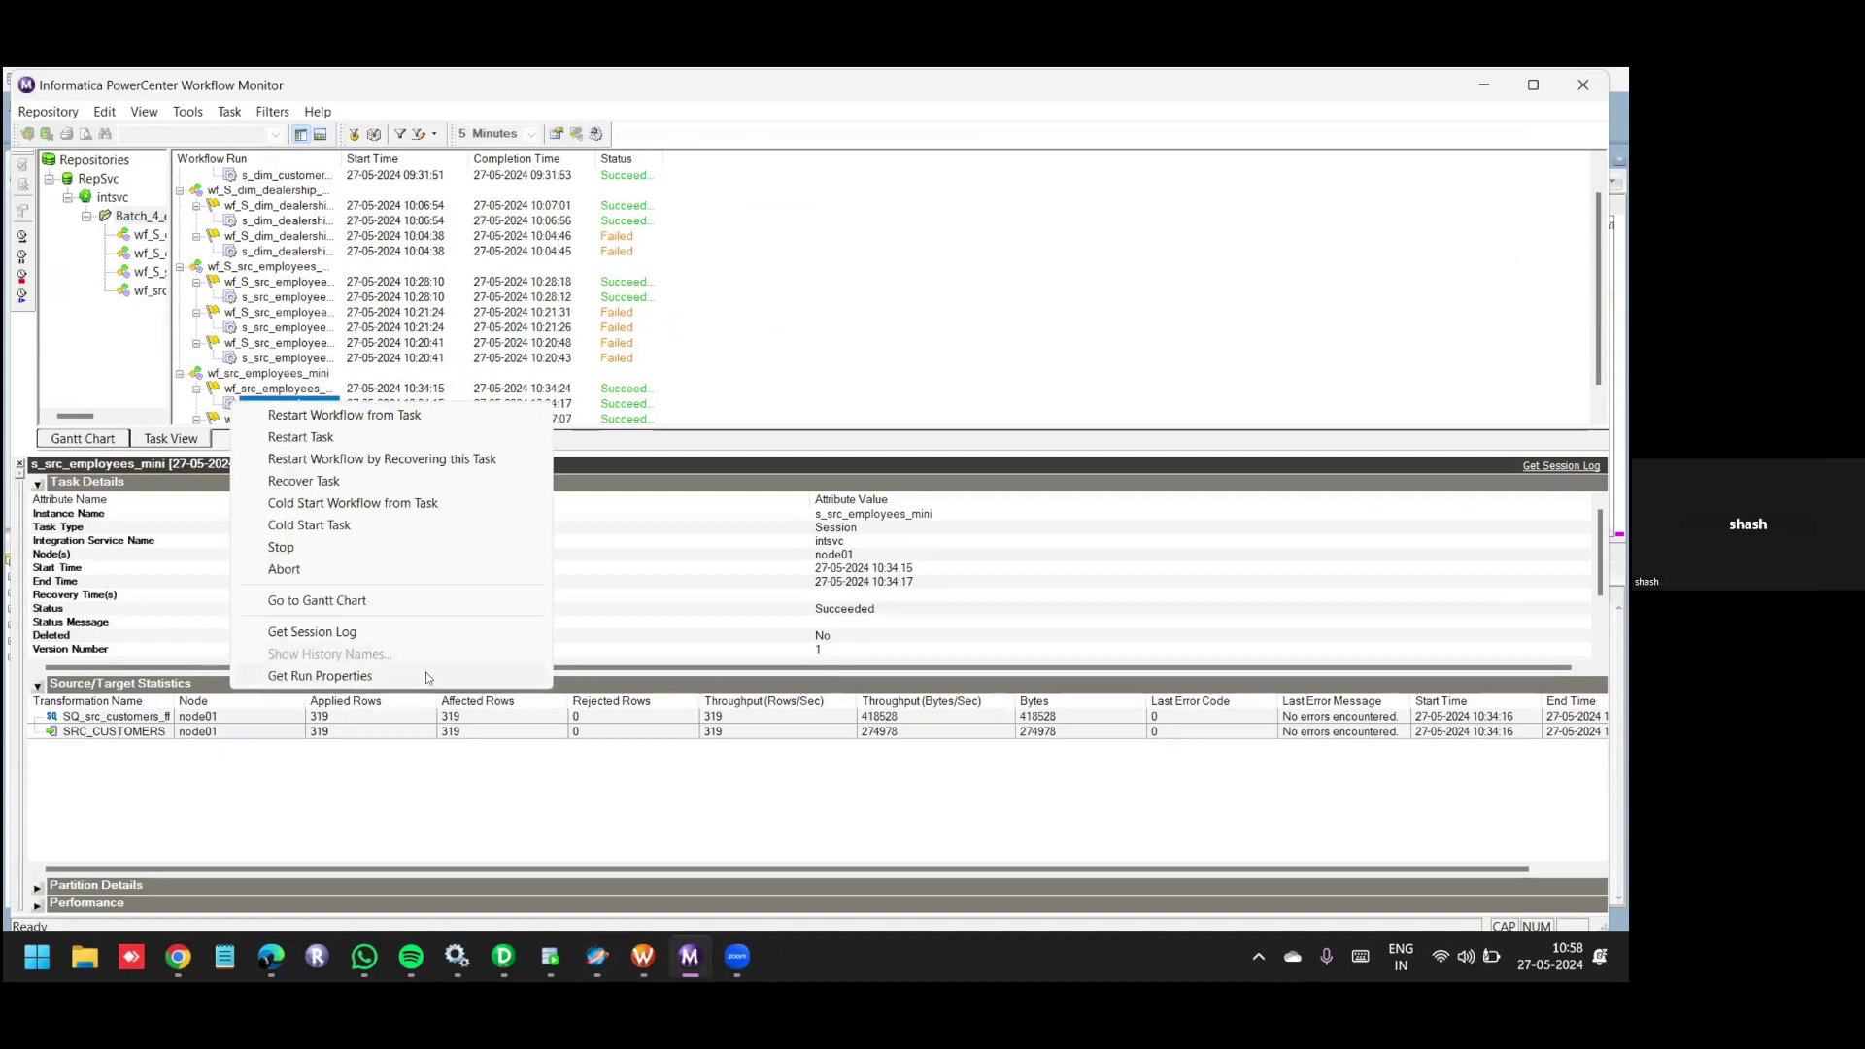
{"action": "key", "text": "Escape"}
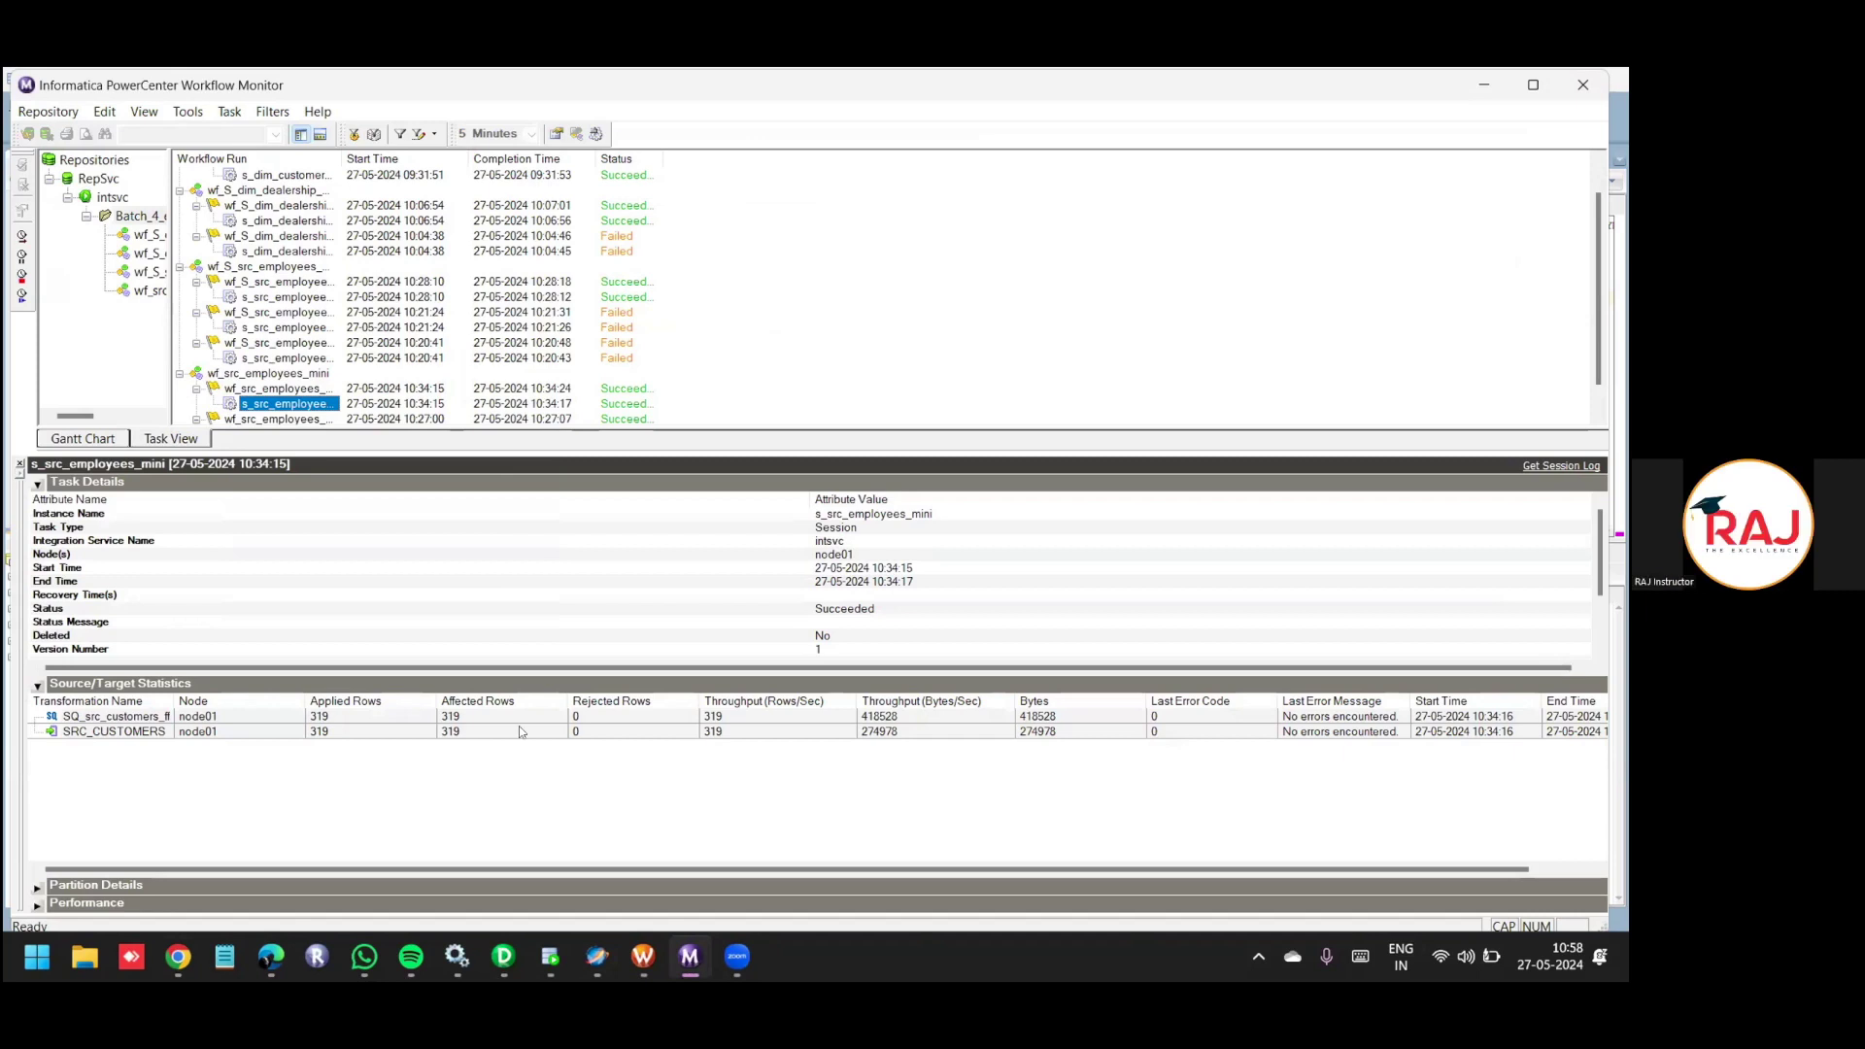
Switch to Oracle SQL Developer and rerun SELECT * FROM SRC_EMPLOYEES in the OT_SRK_DEV5 worksheet.
{"action": "mouse_move", "coordinate": [551, 960]}
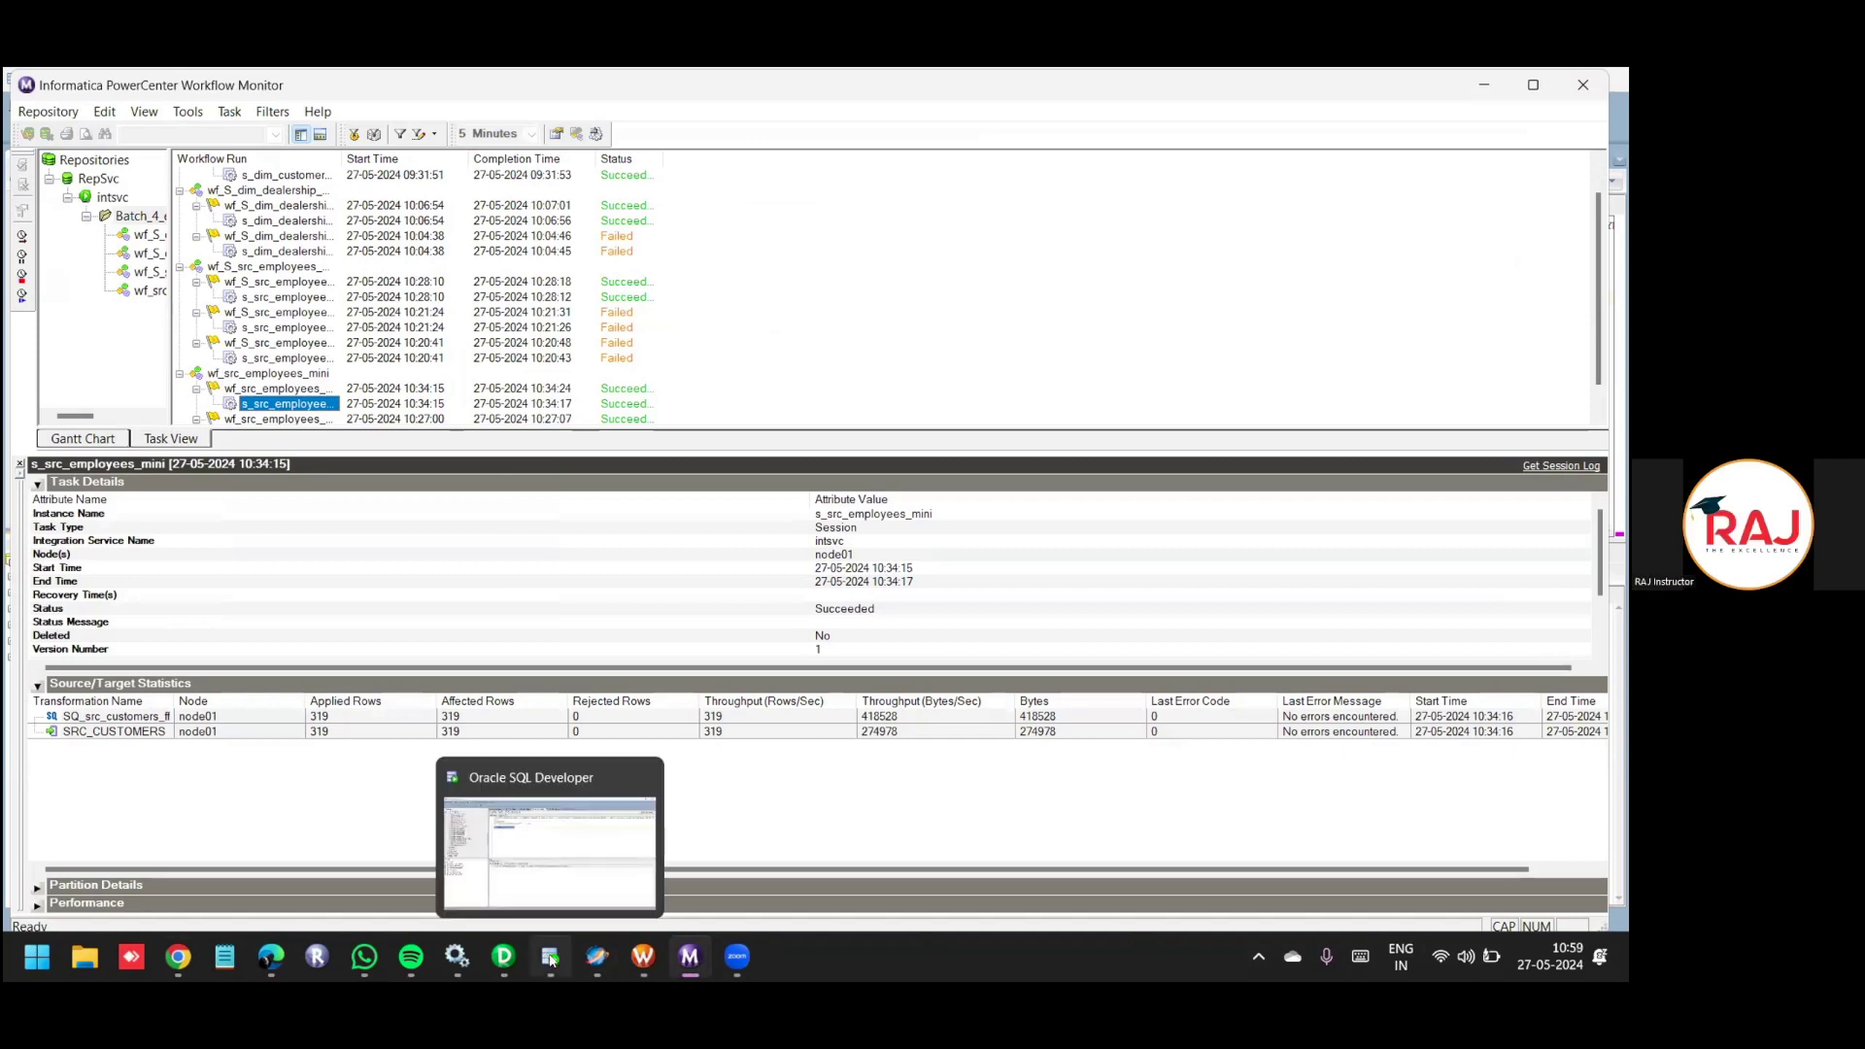
{"action": "left_click", "coordinate": [556, 867]}
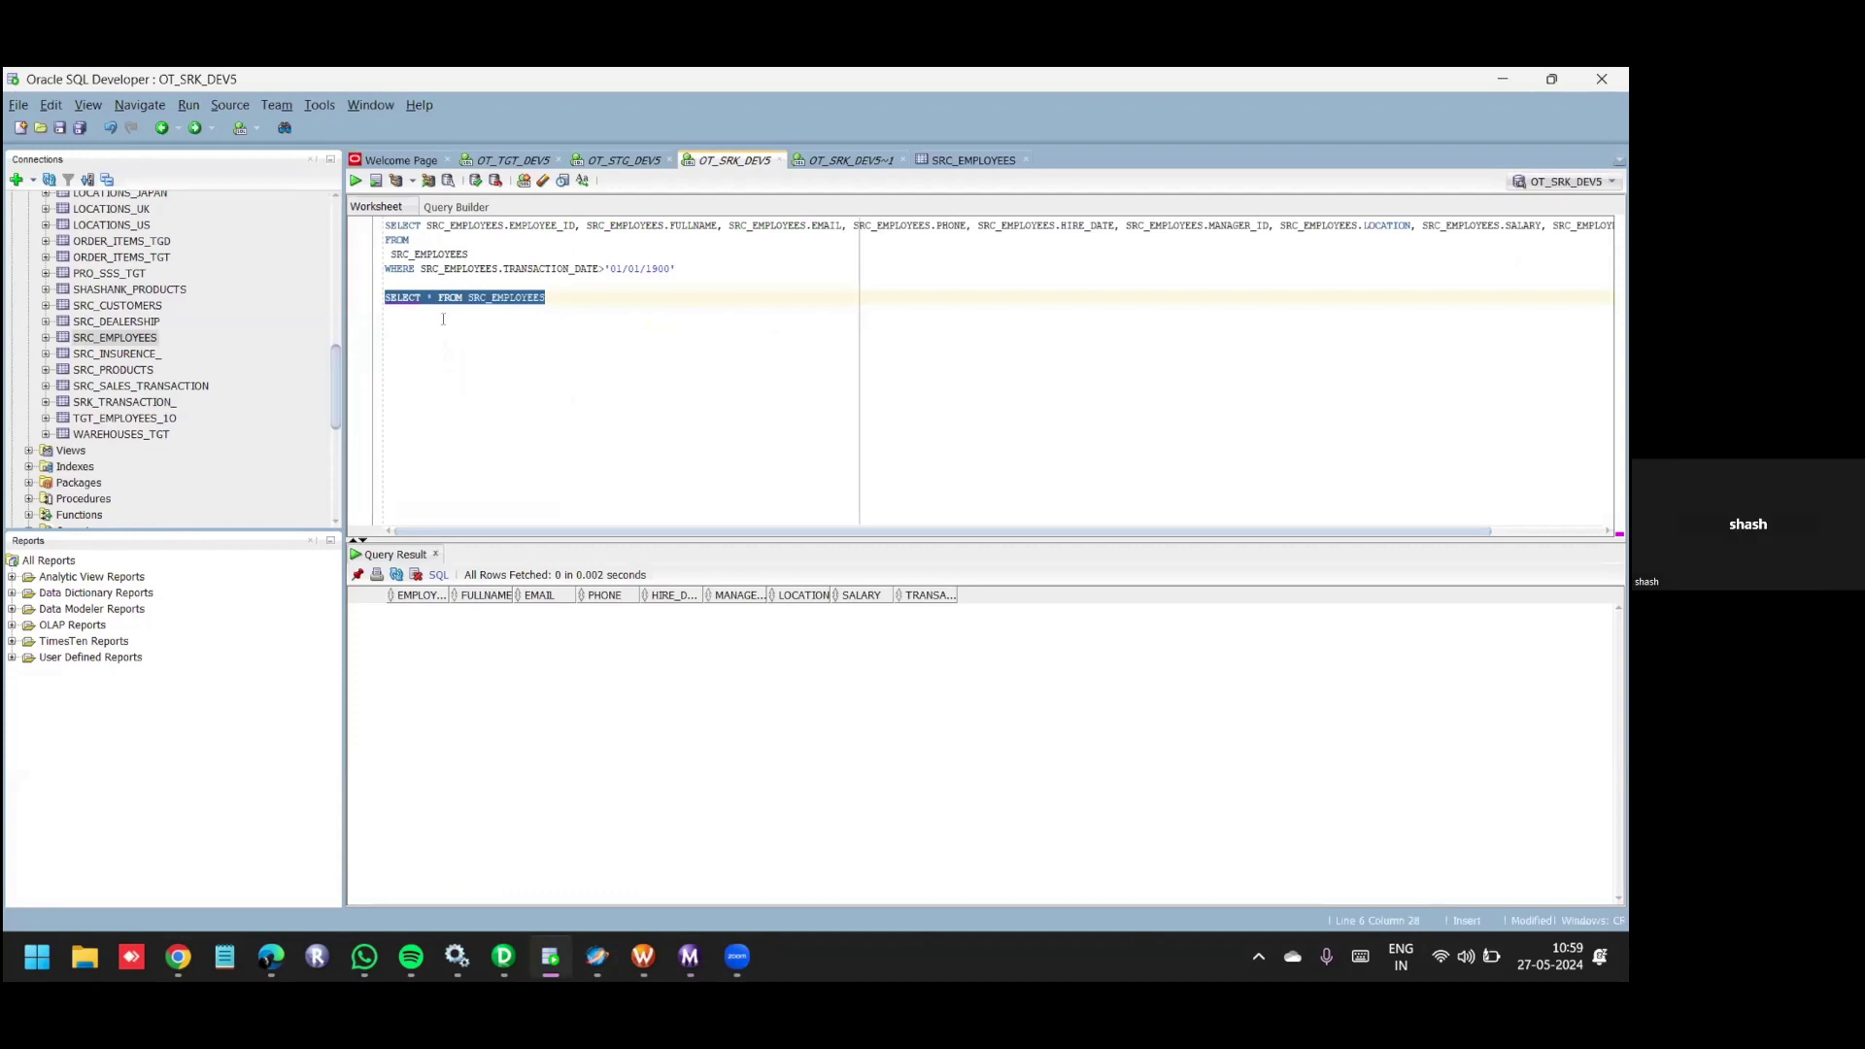
{"action": "key", "text": "ctrl+Return"}
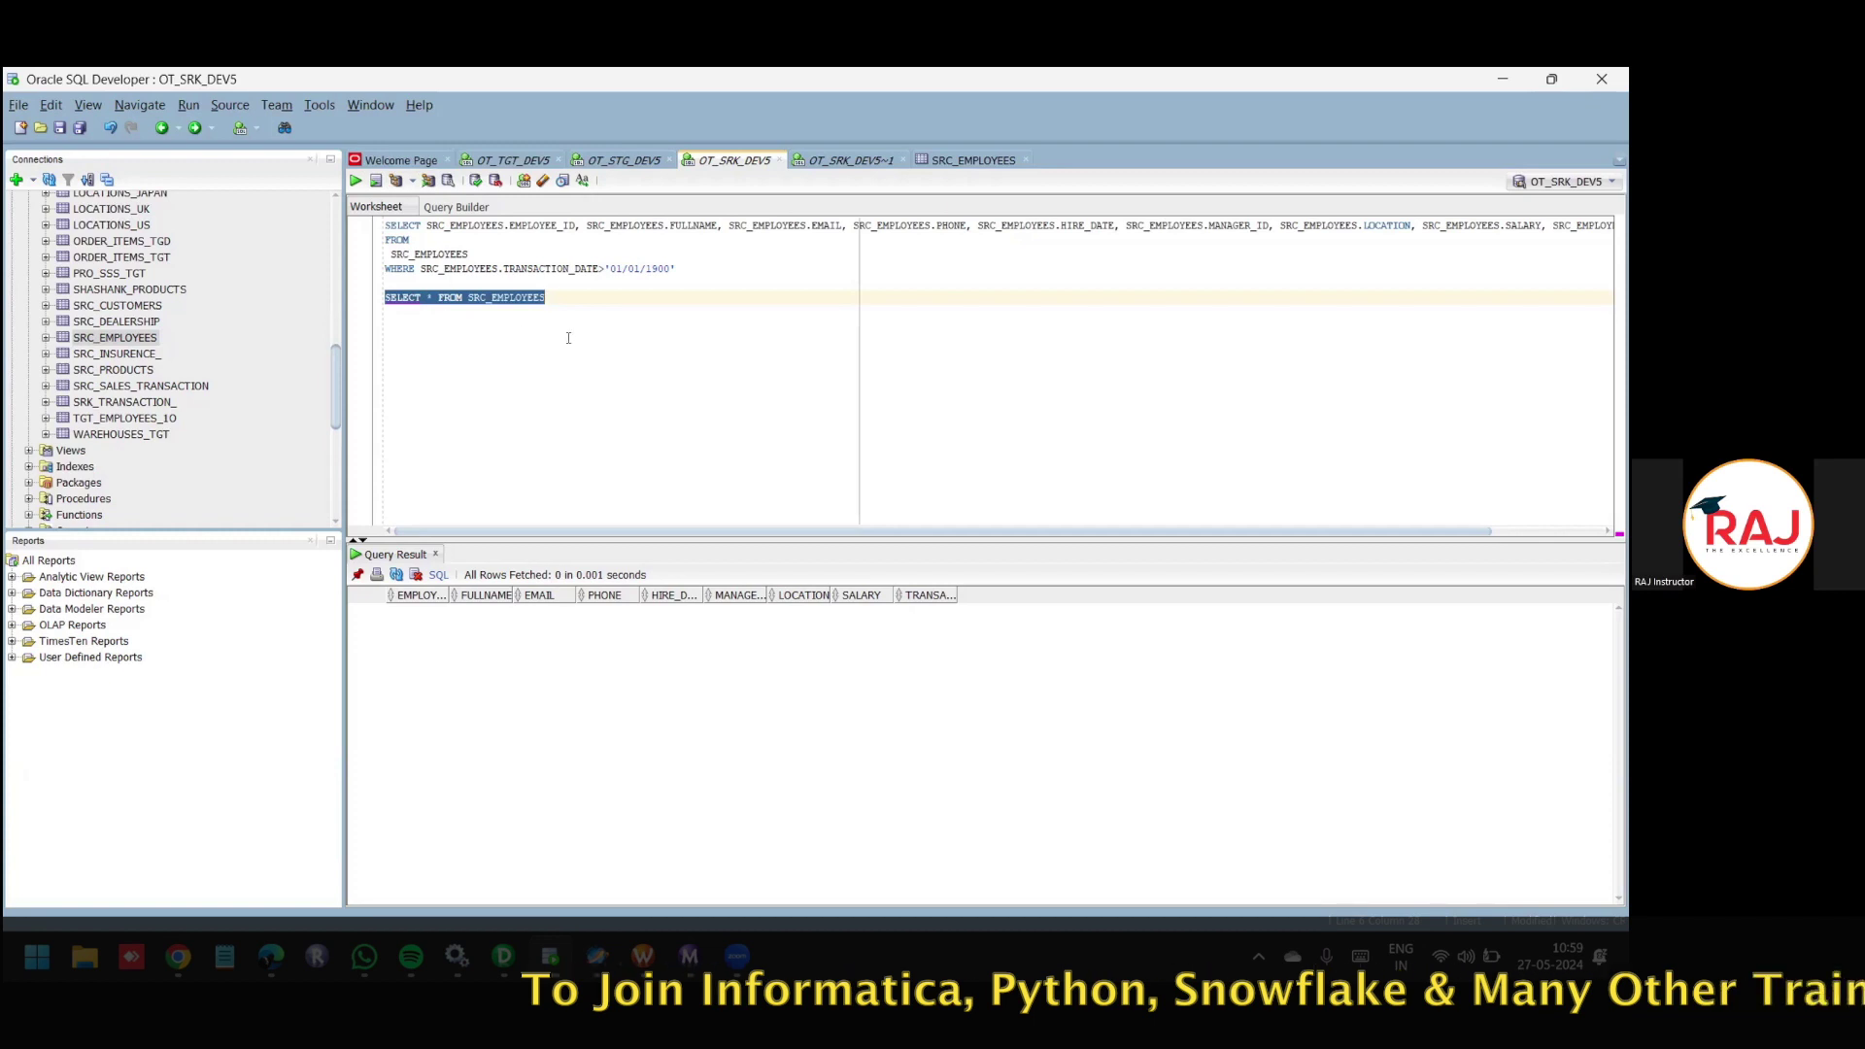
{"action": "left_click_drag", "start_coordinate": [573, 326], "coordinate": [379, 274]}
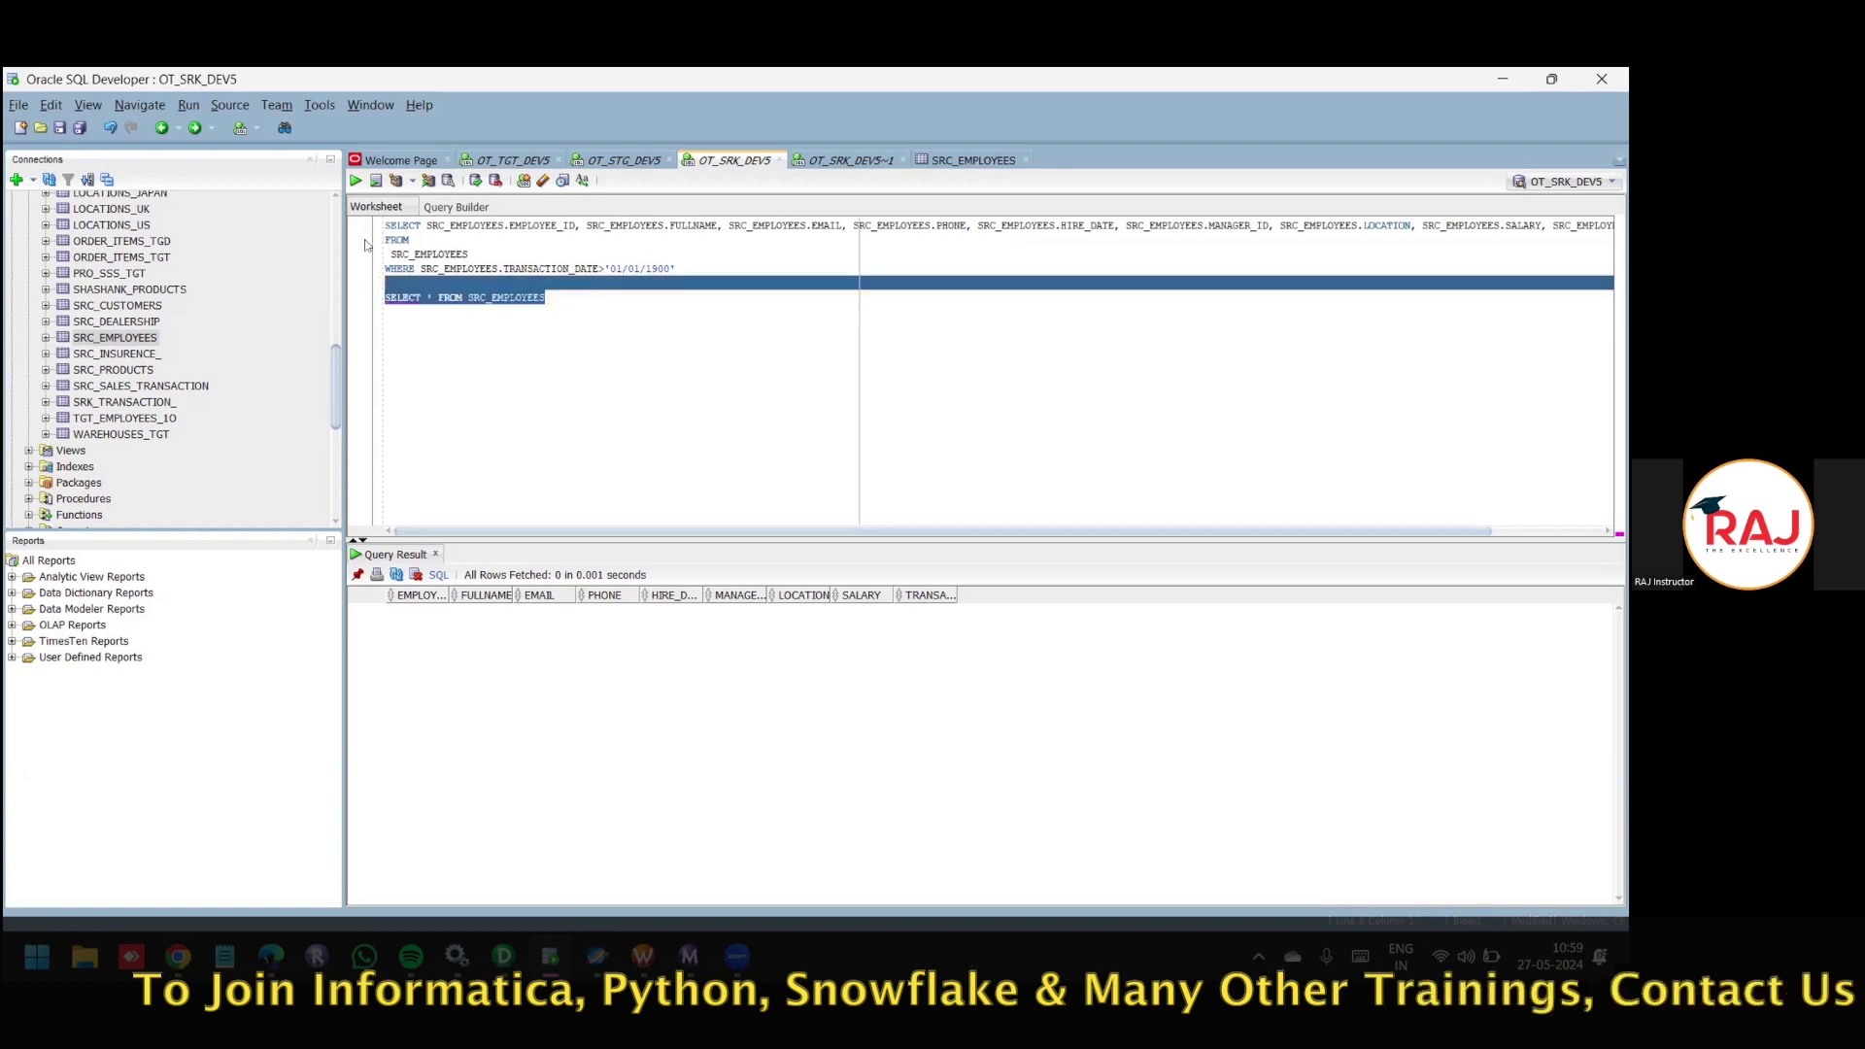
{"action": "key", "text": "ctrl+Return"}
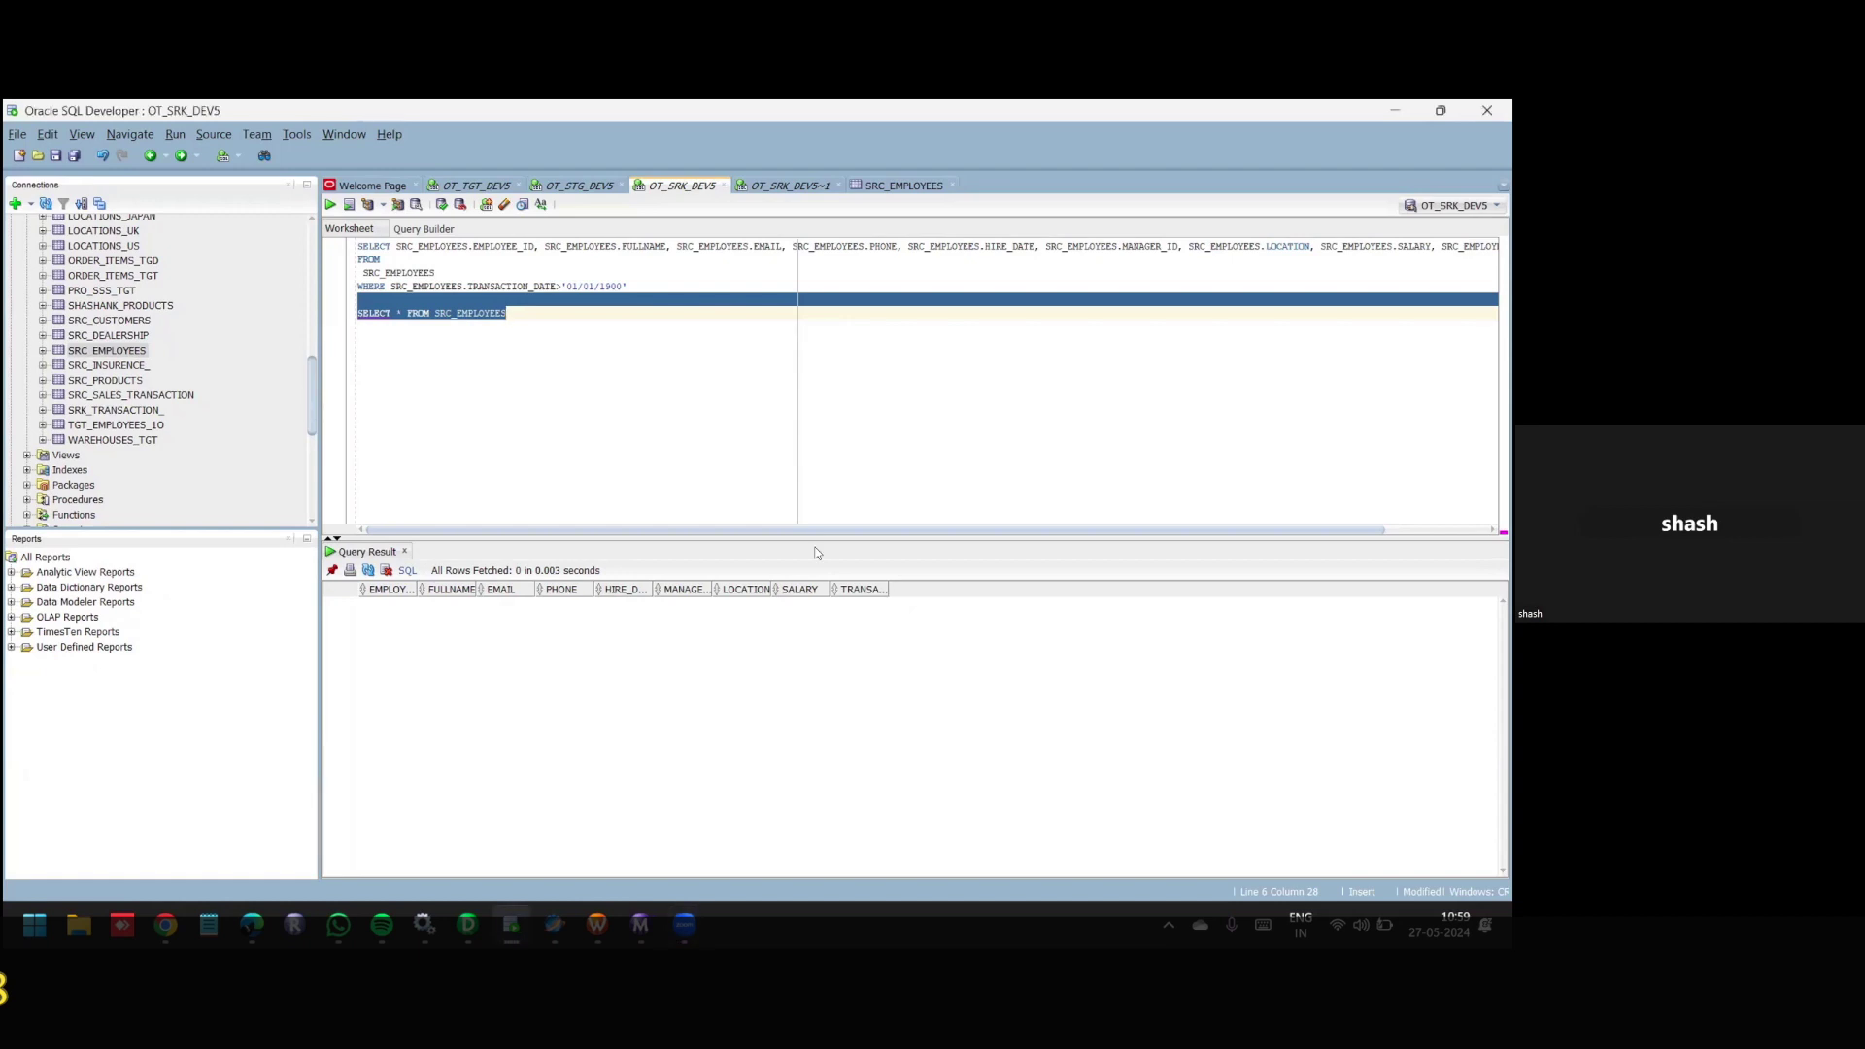
Switch to Workflow Monitor and retrieve the run properties of the s_src_employees_mini session to check its source and target.
{"action": "mouse_move", "coordinate": [646, 930]}
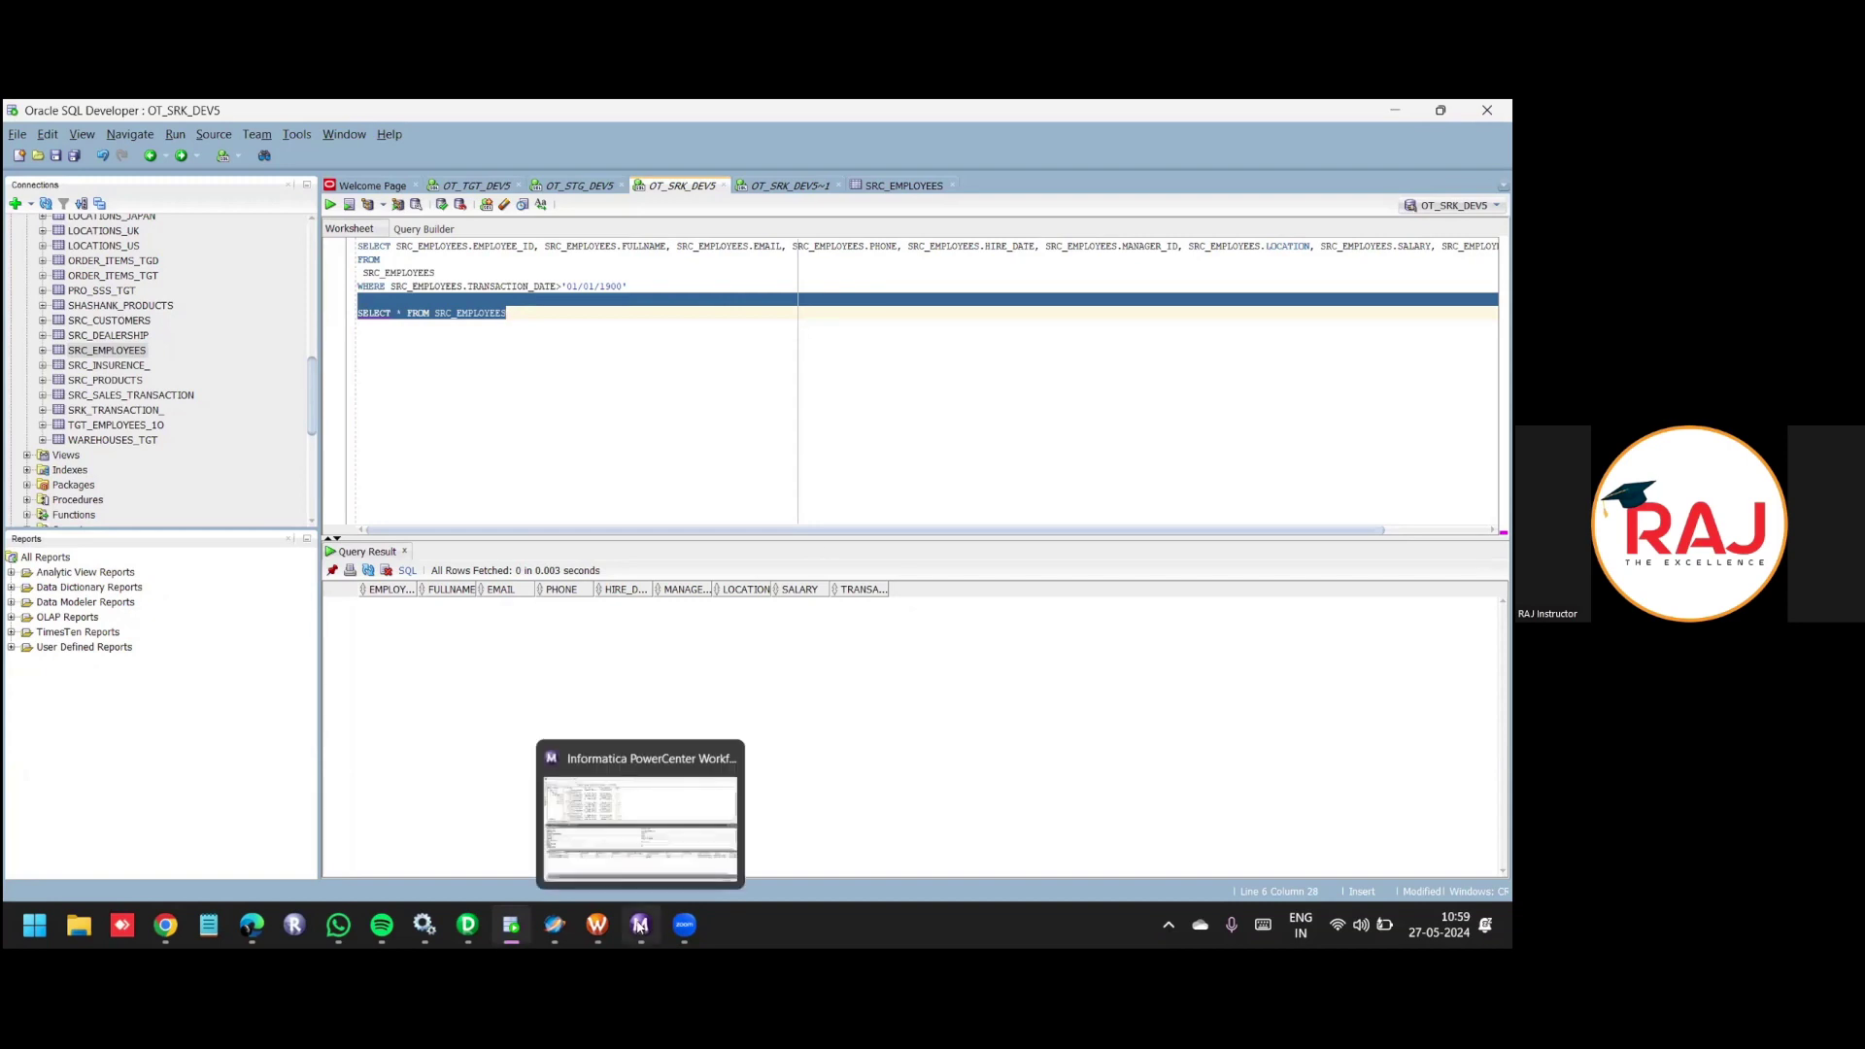
{"action": "left_click", "coordinate": [657, 819]}
{"action": "mouse_move", "coordinate": [510, 925]}
{"action": "left_click", "coordinate": [612, 821]}
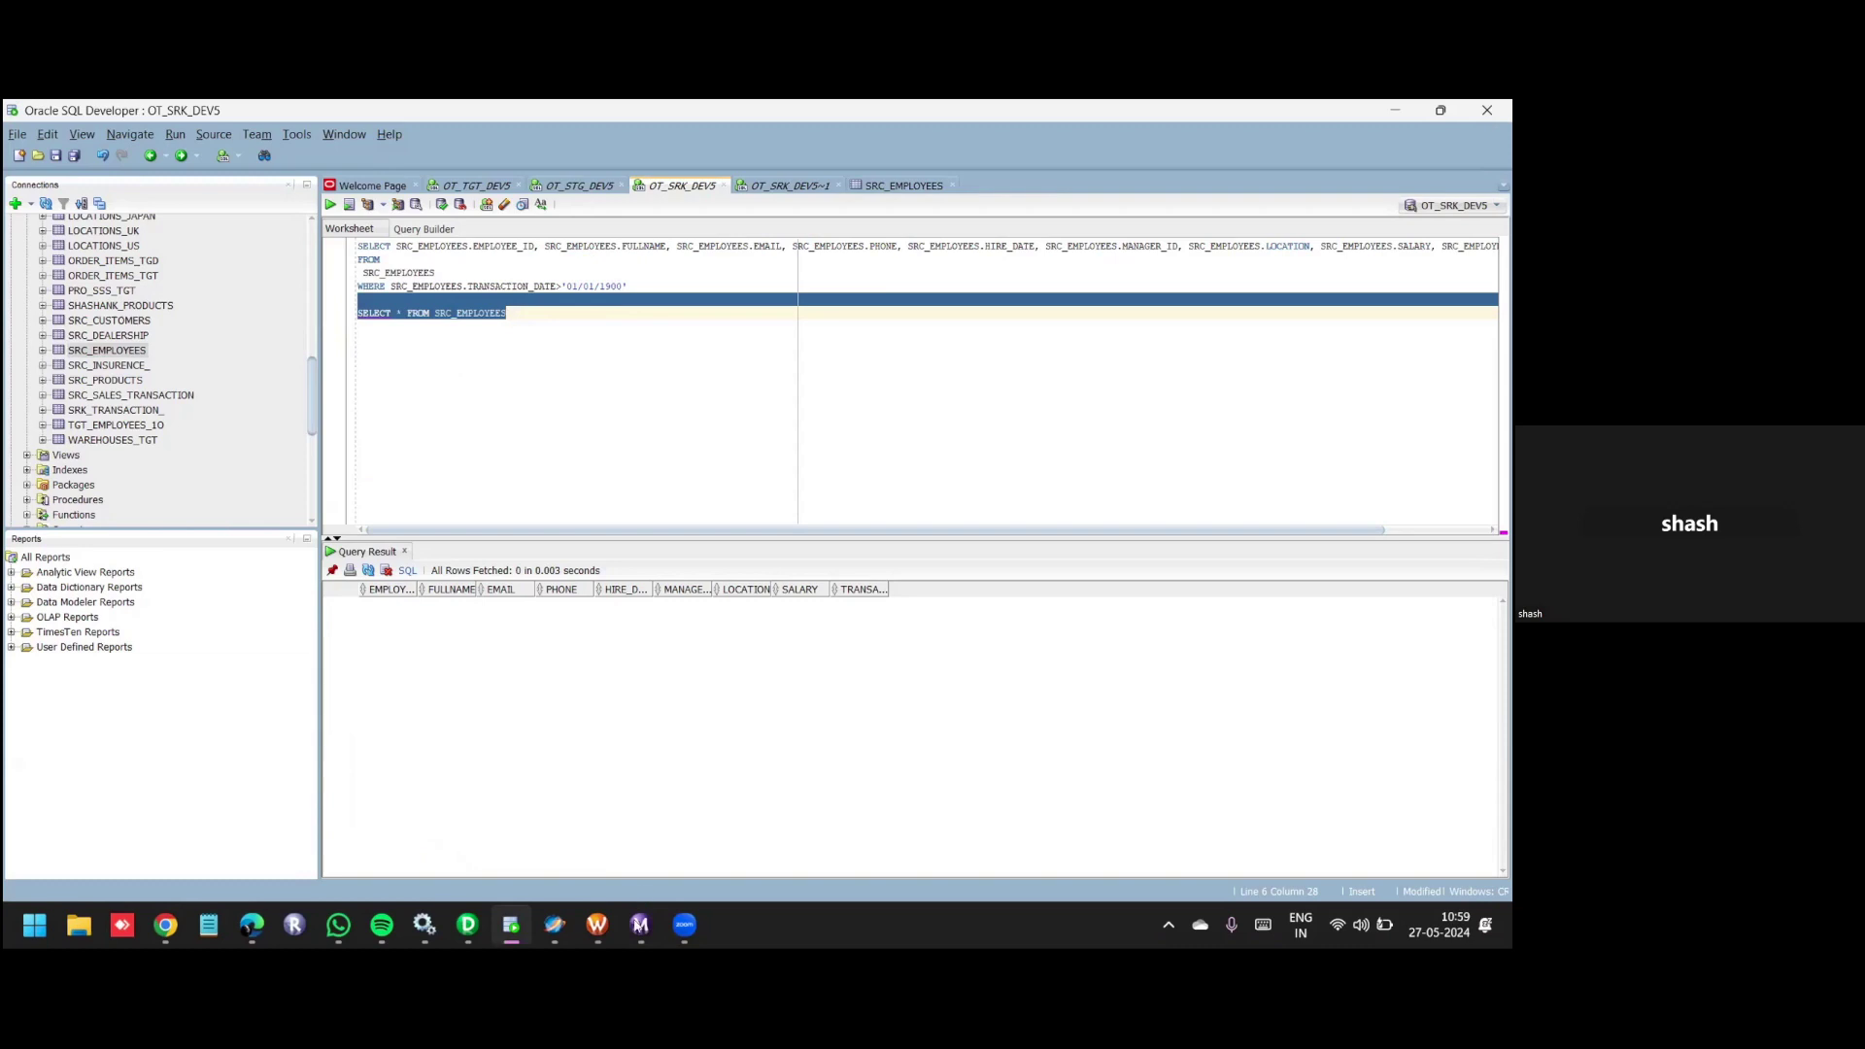
{"action": "left_click", "coordinate": [639, 924]}
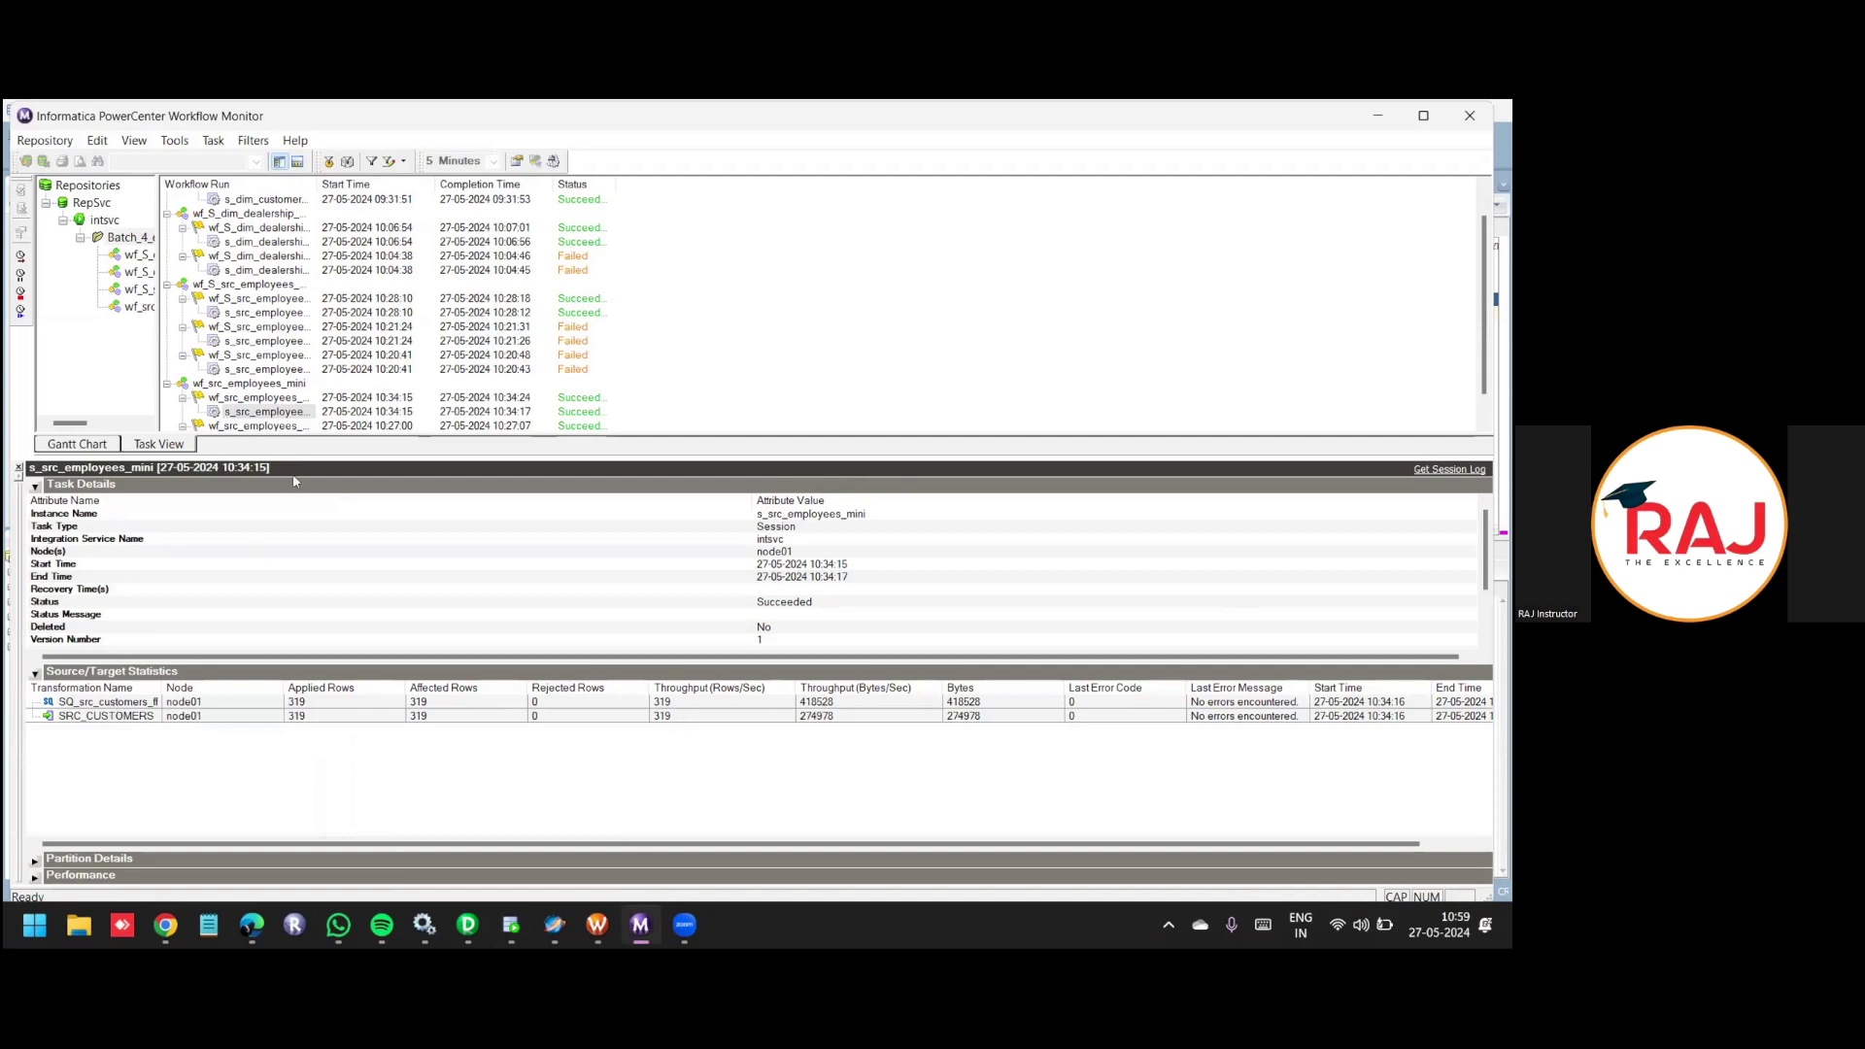
{"action": "left_click", "coordinate": [265, 413]}
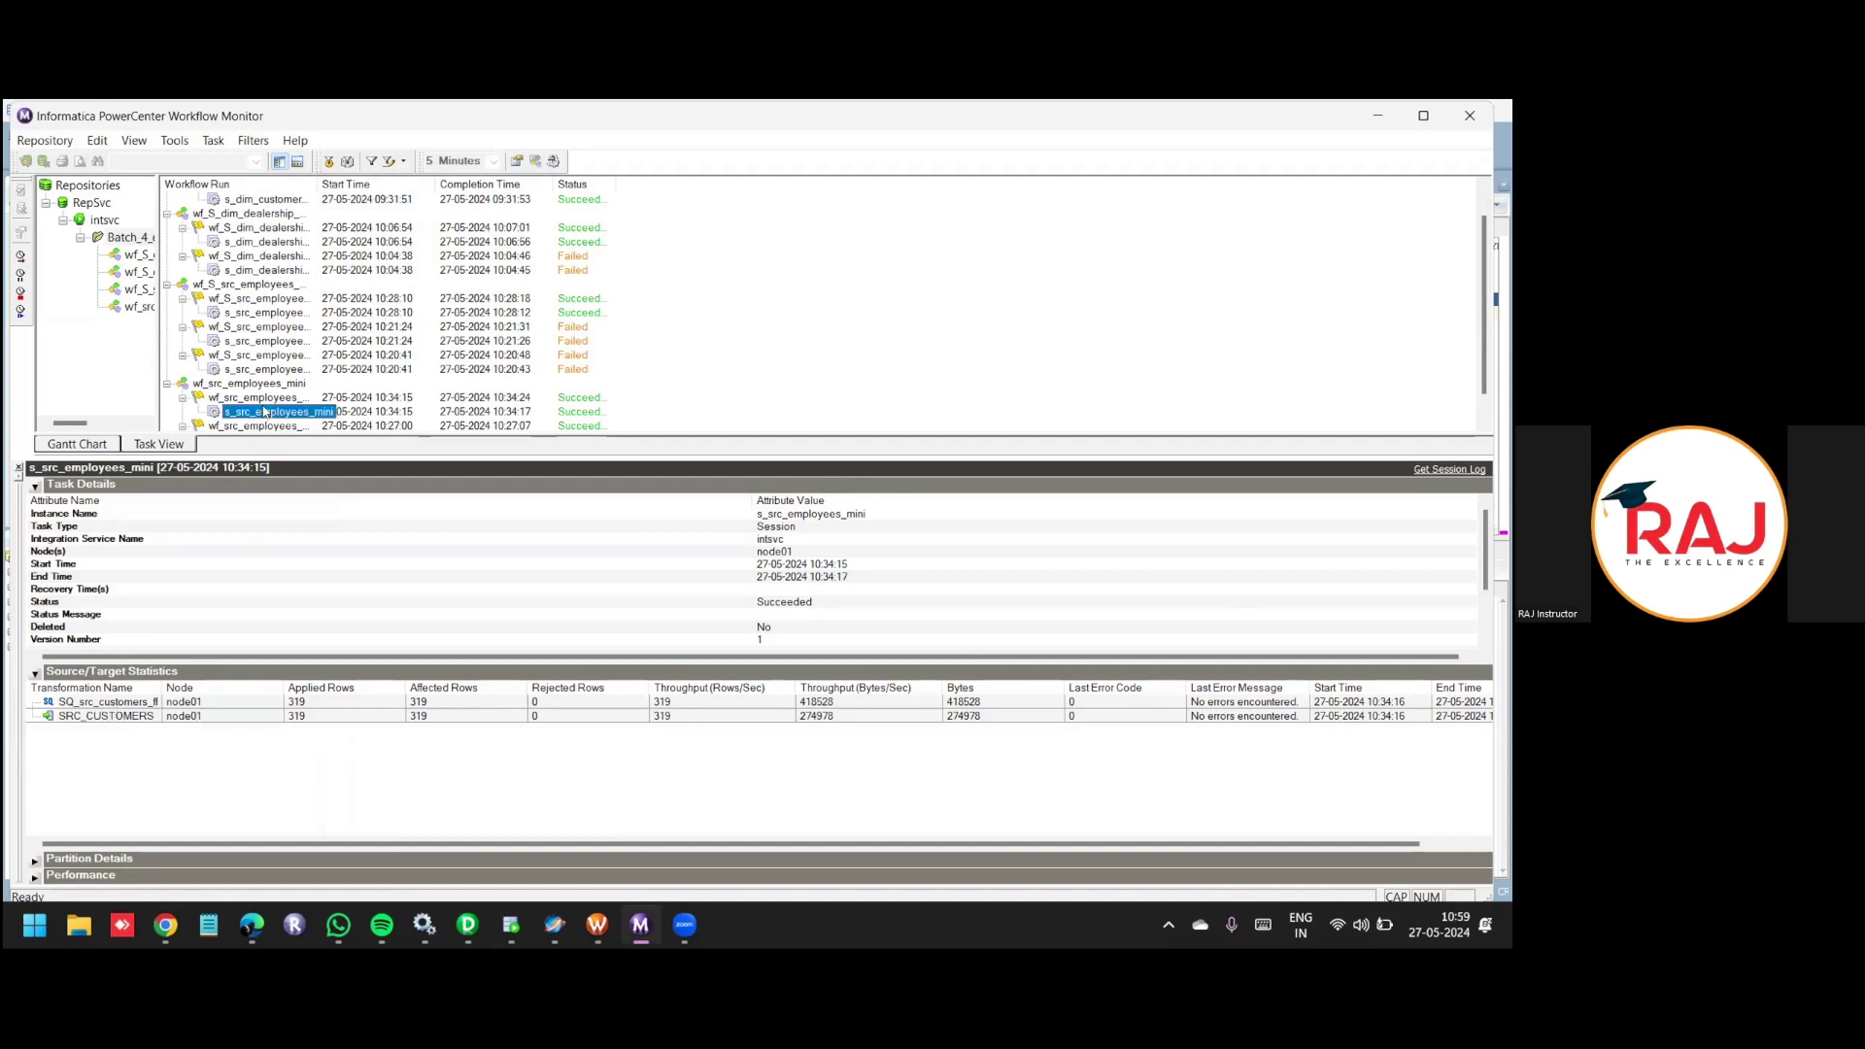
{"action": "right_click", "coordinate": [265, 413]}
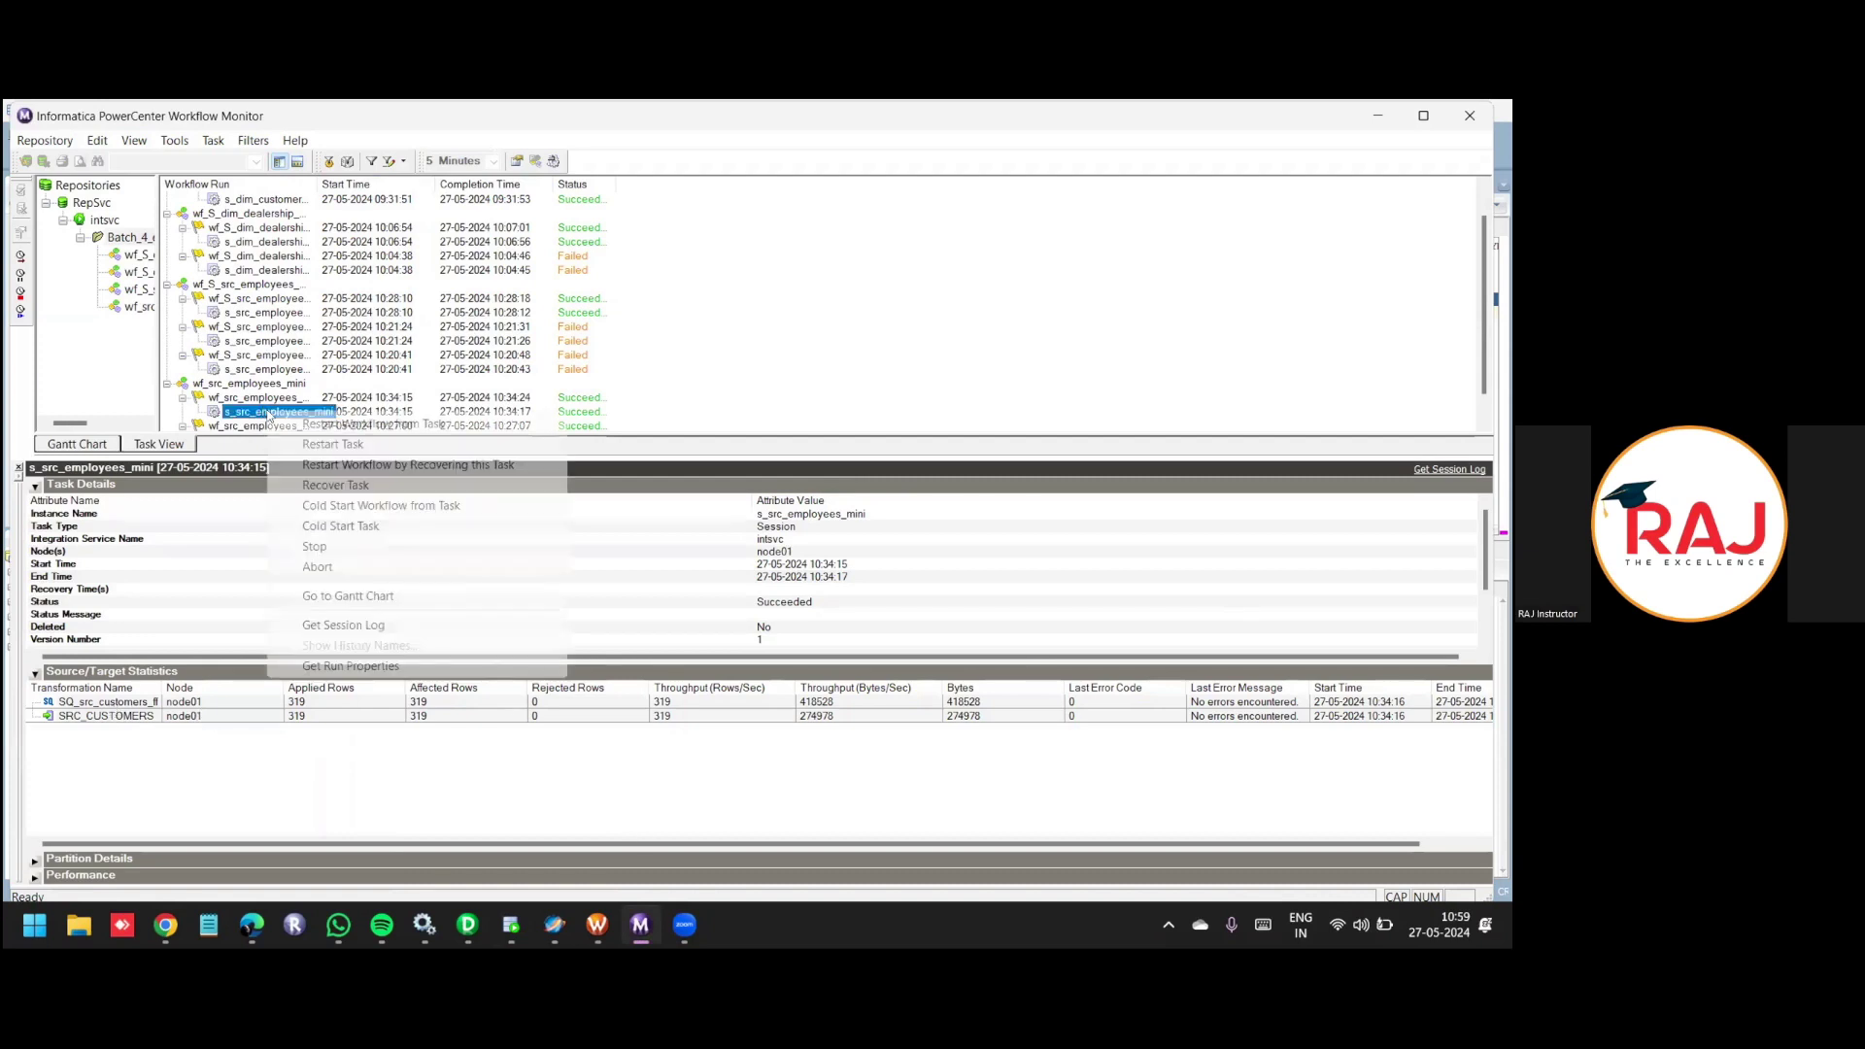
{"action": "left_click", "coordinate": [325, 668]}
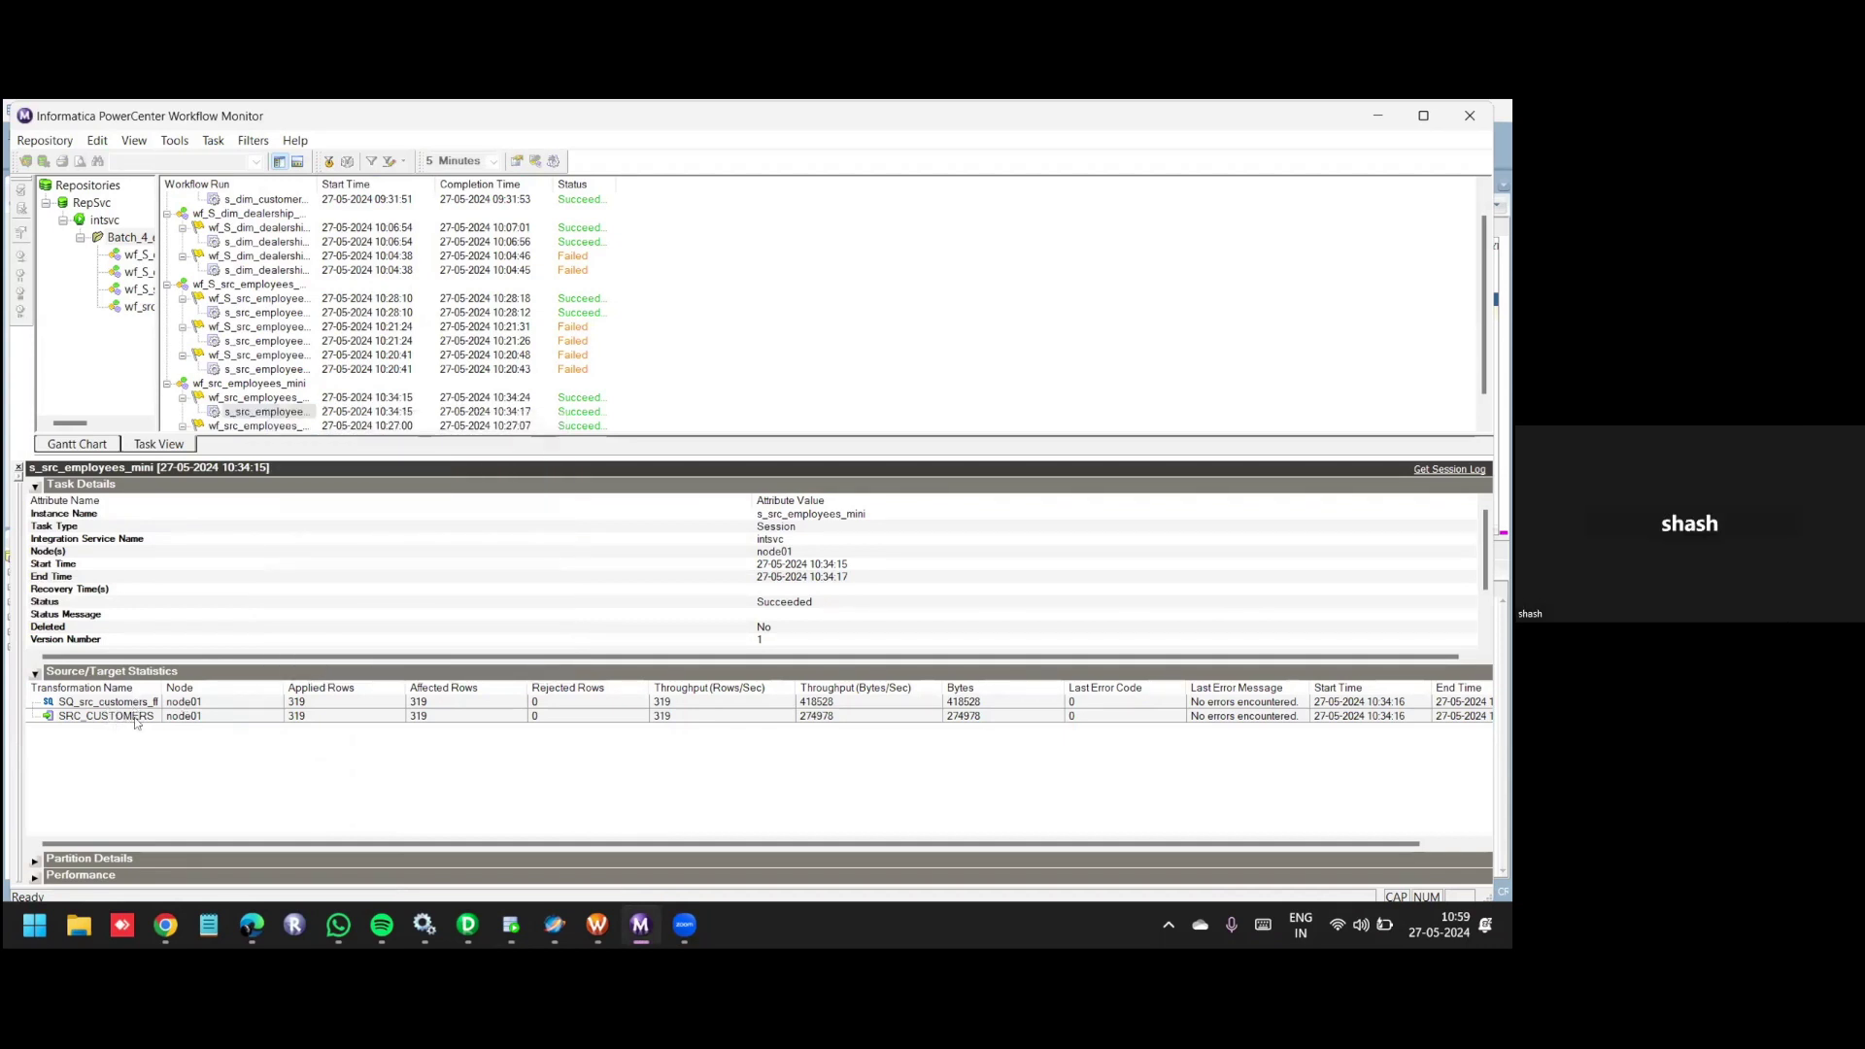
{"action": "left_click", "coordinate": [259, 412]}
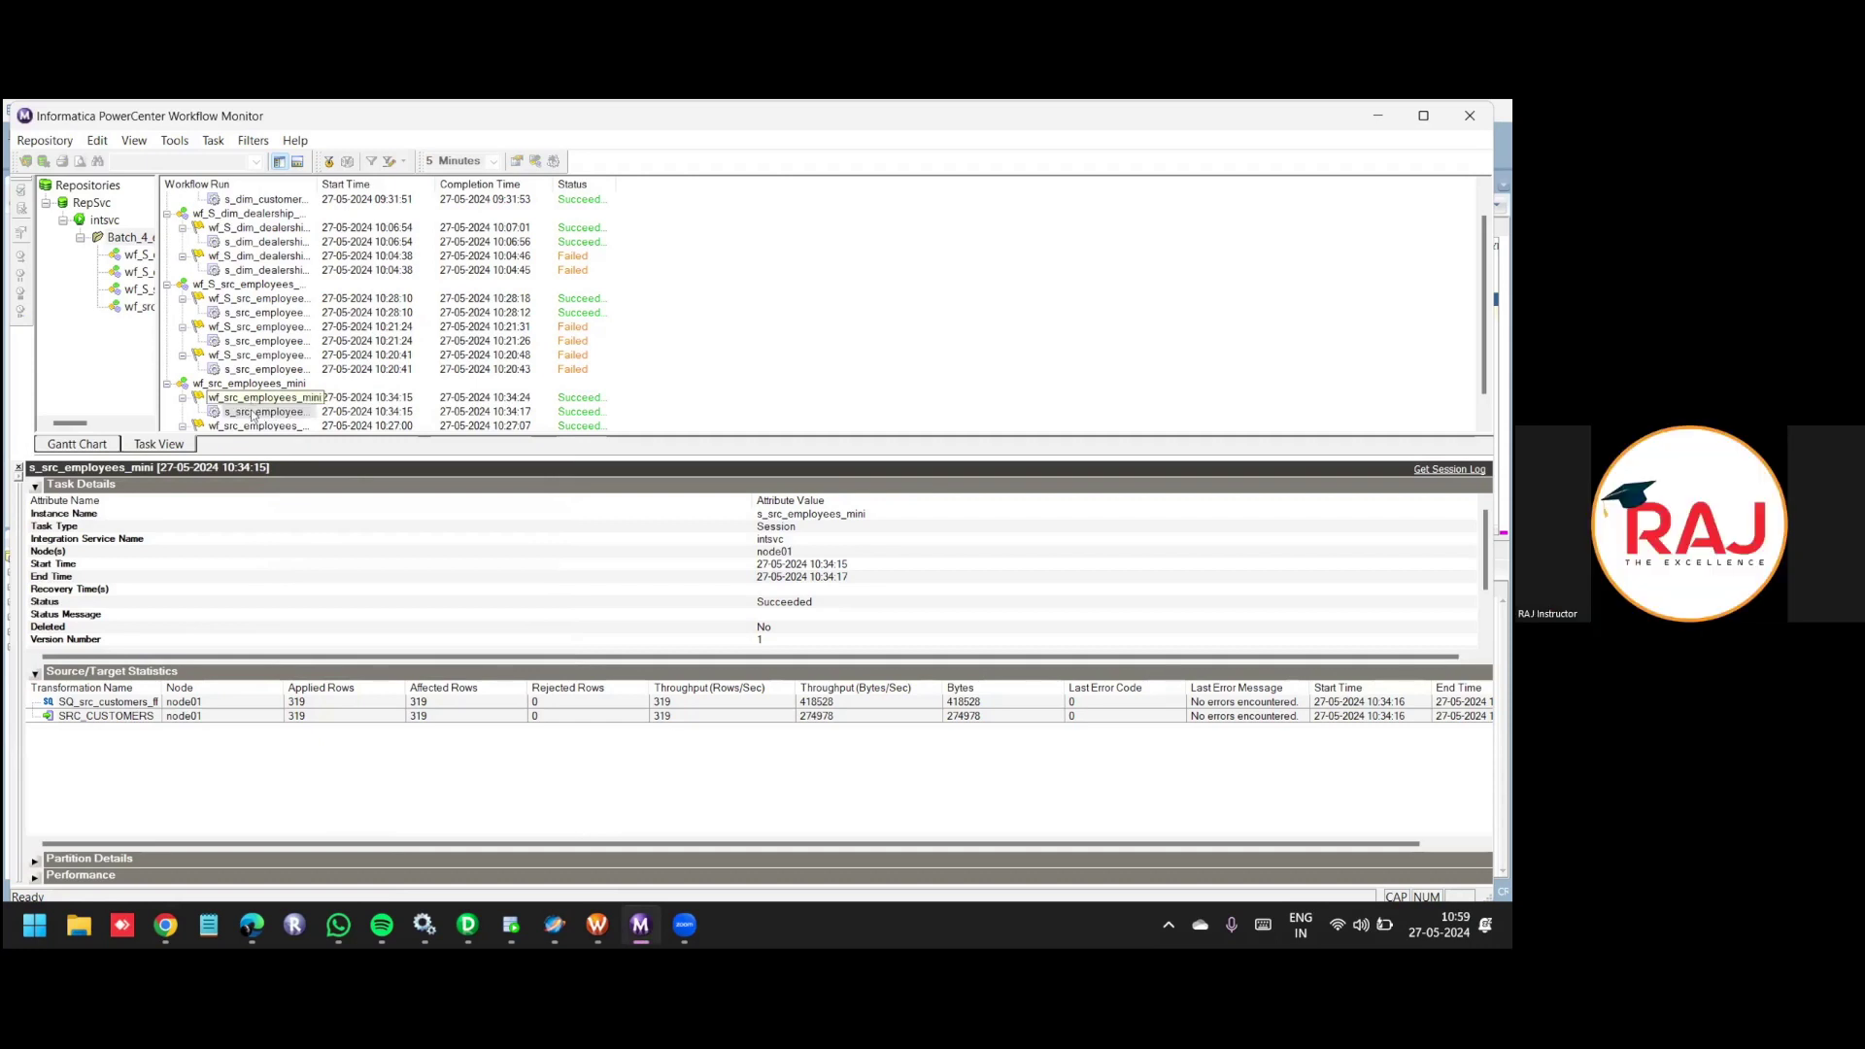
{"action": "left_click", "coordinate": [254, 413]}
{"action": "left_click", "coordinate": [146, 556]}
Switch to PowerCenter Designer and arrange all objects of the src_employees_mini mapping as icons.
{"action": "left_click", "coordinate": [466, 931]}
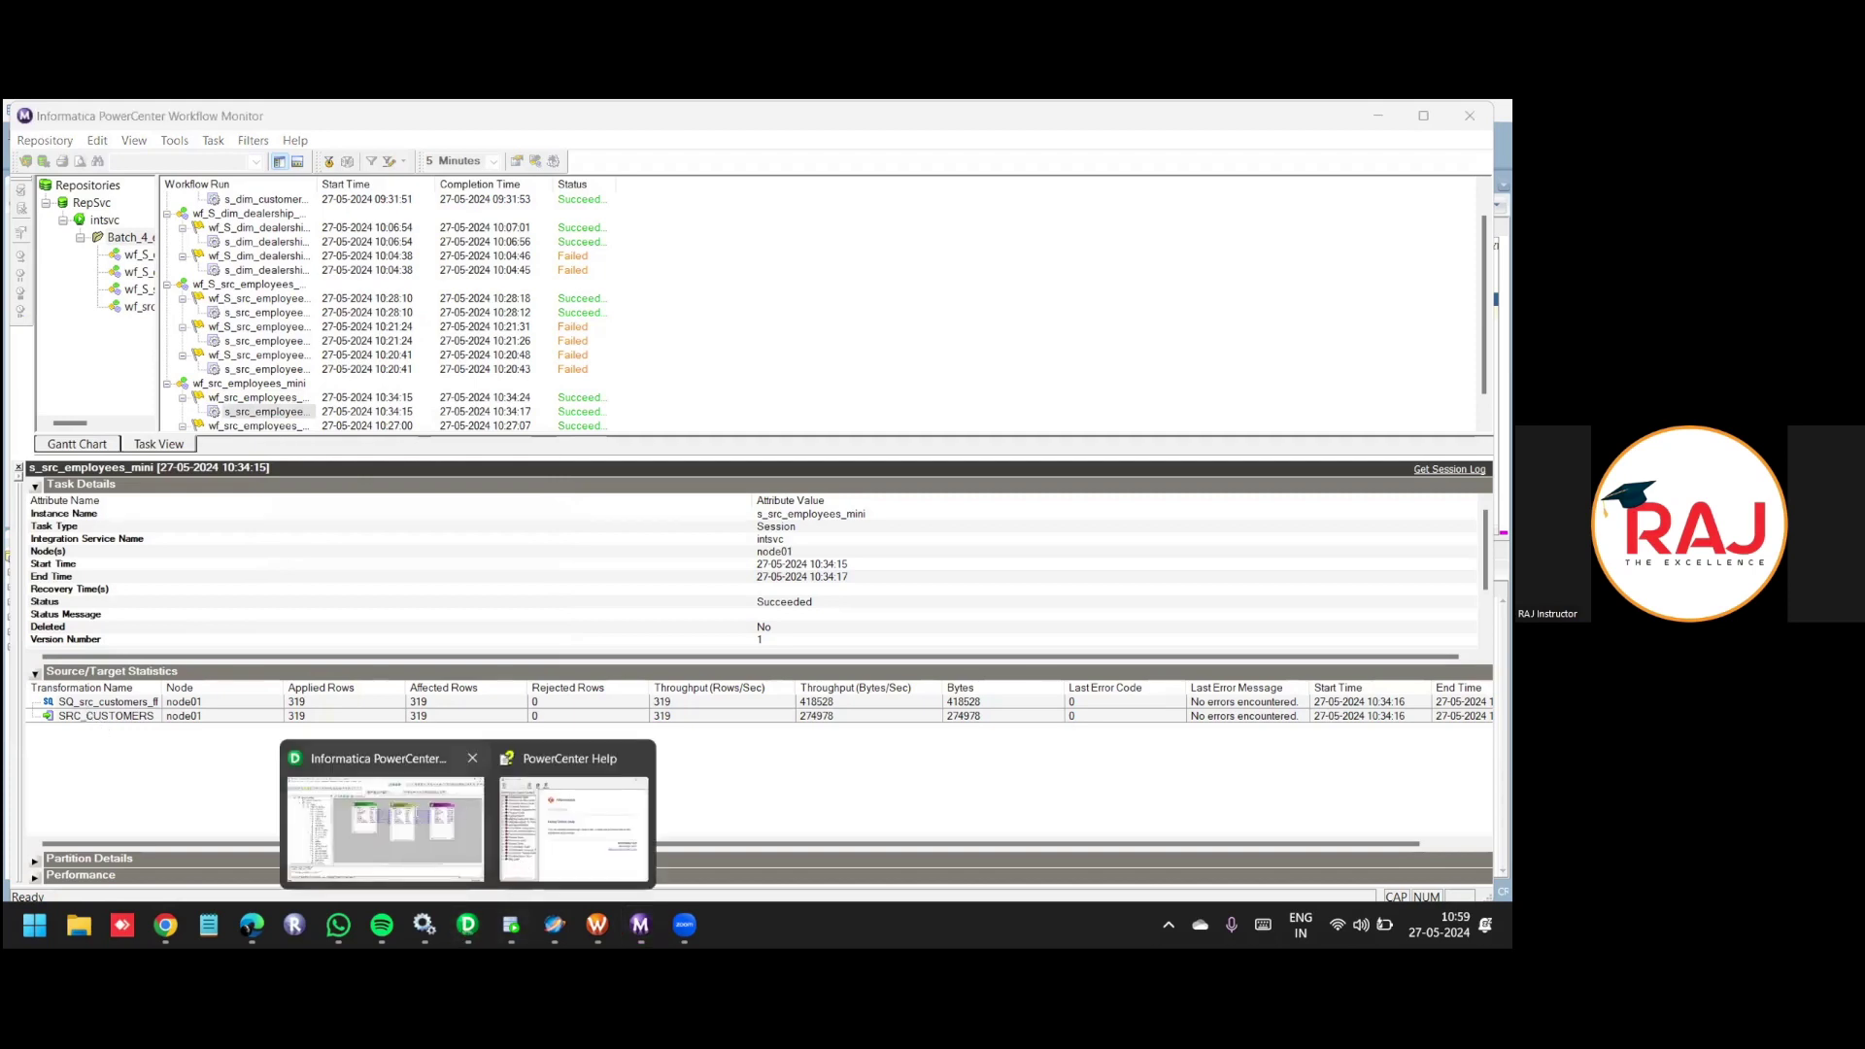
{"action": "left_click", "coordinate": [428, 796]}
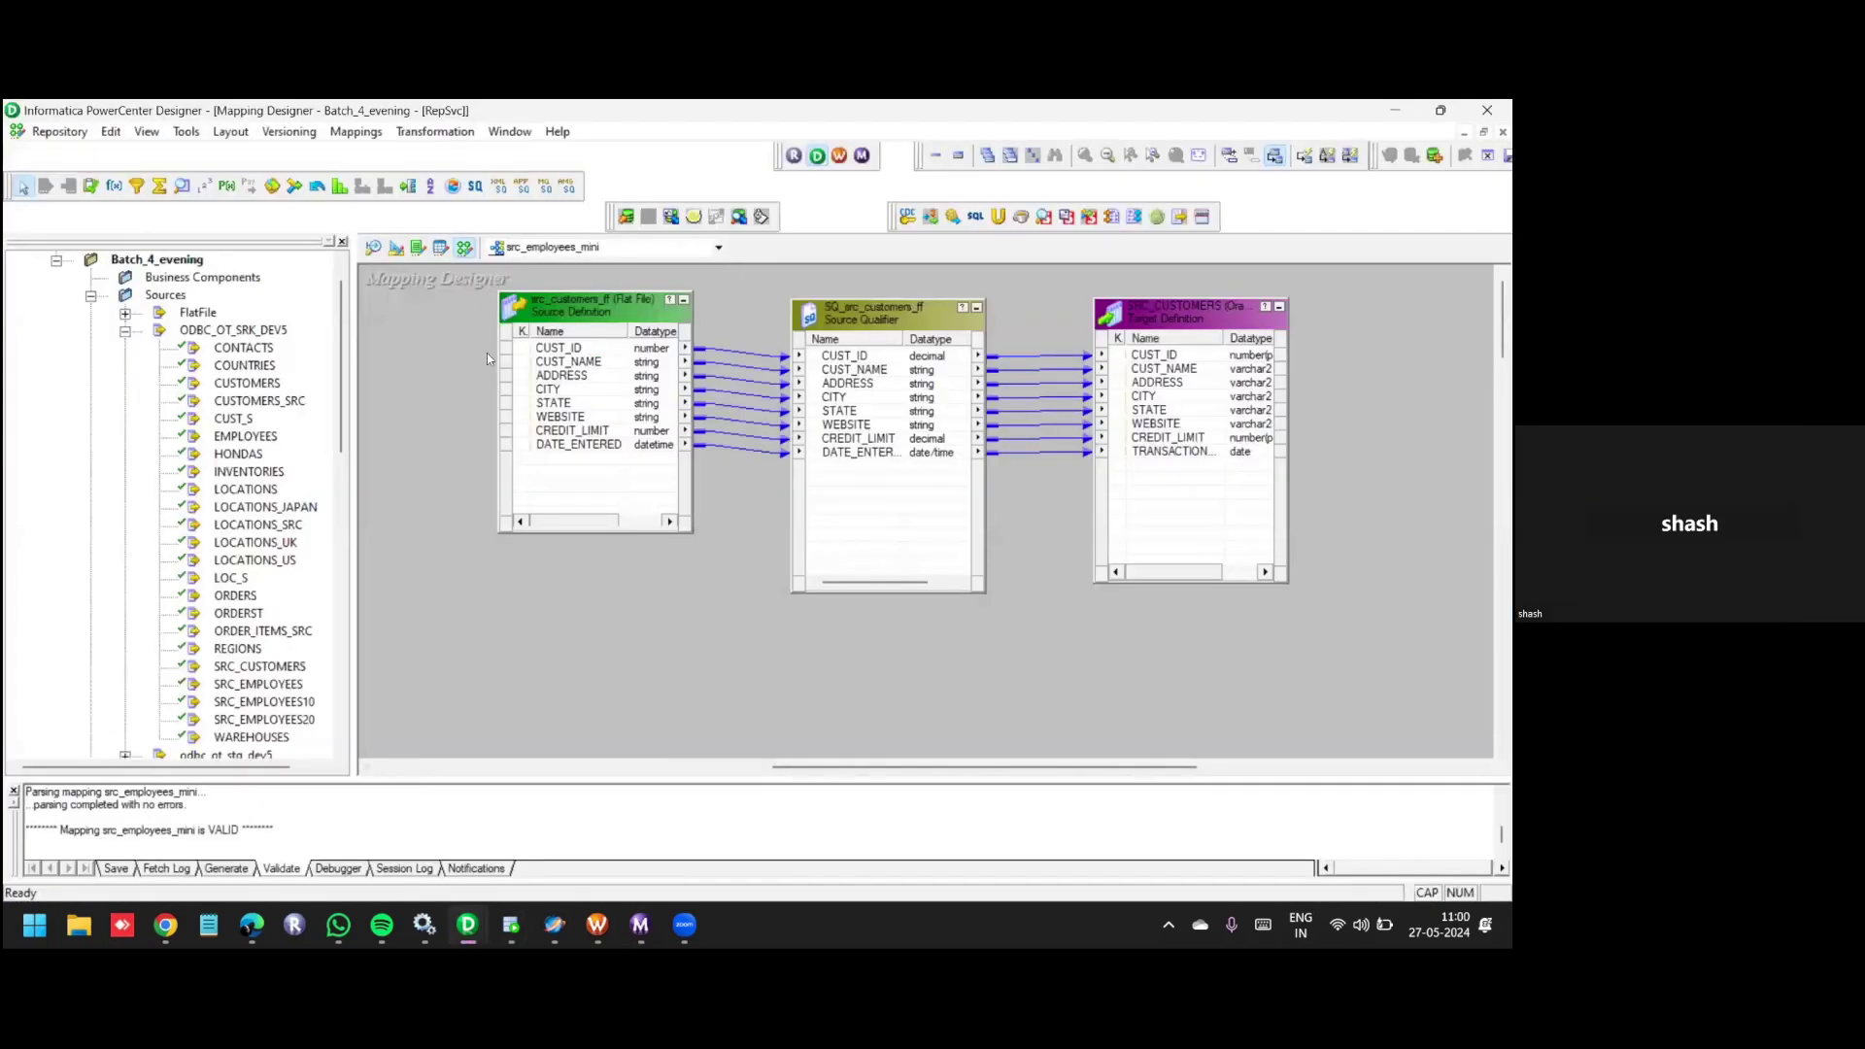
{"action": "right_click", "coordinate": [397, 342]}
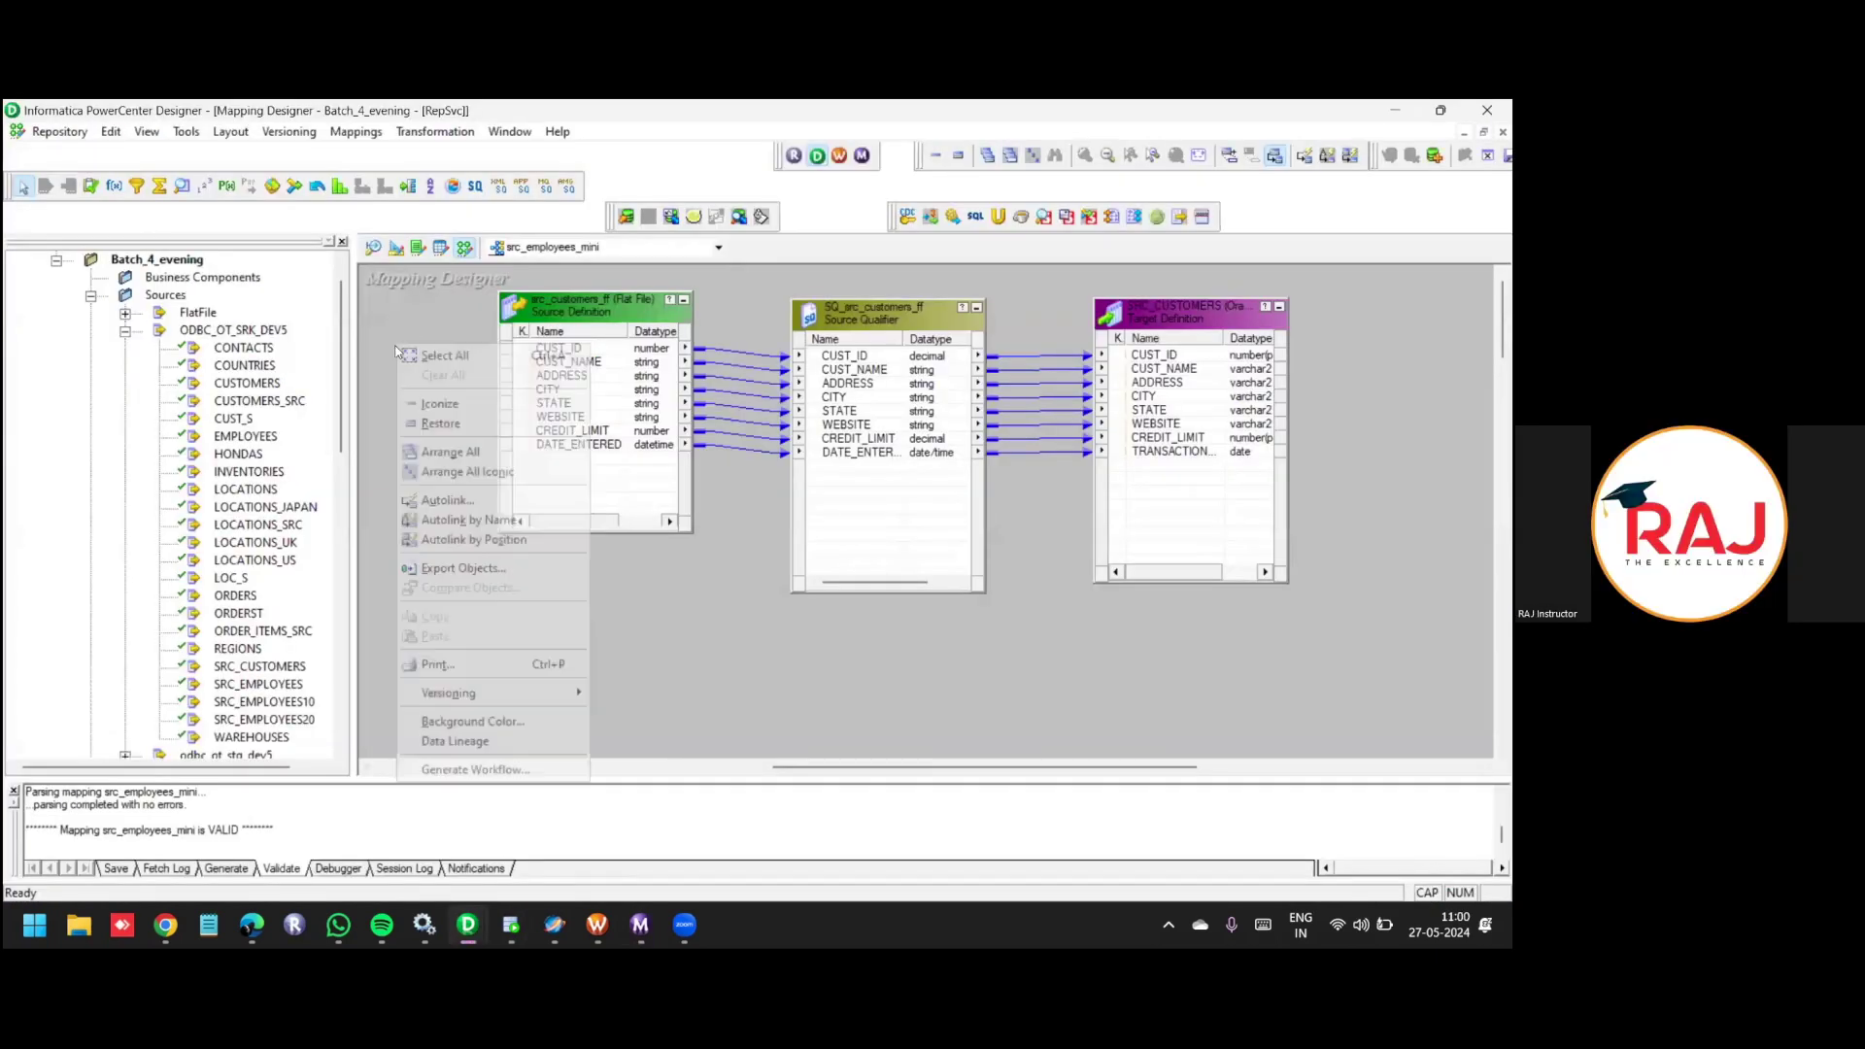
{"action": "left_click", "coordinate": [472, 470]}
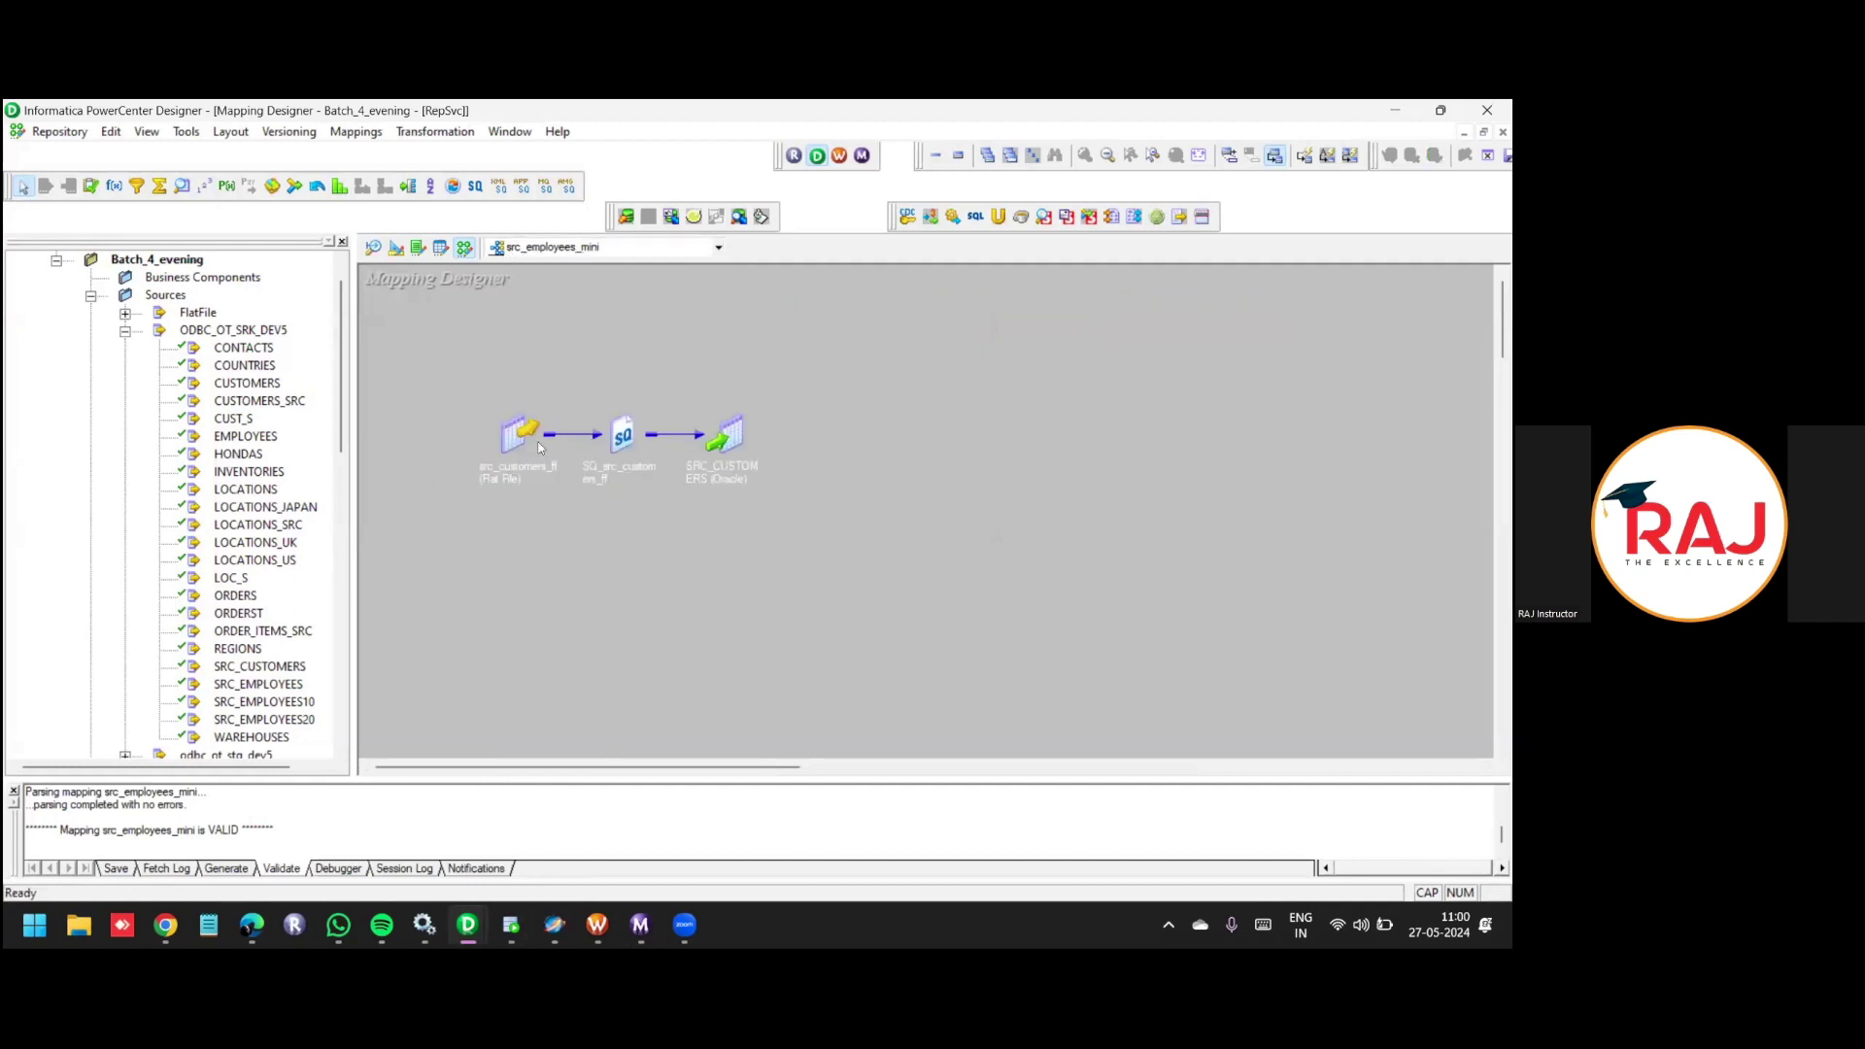
Switch to Oracle SQL Developer, change the last query to SELECT * FROM SRC_CUSTOMERS; and run it.
{"action": "left_click", "coordinate": [511, 925]}
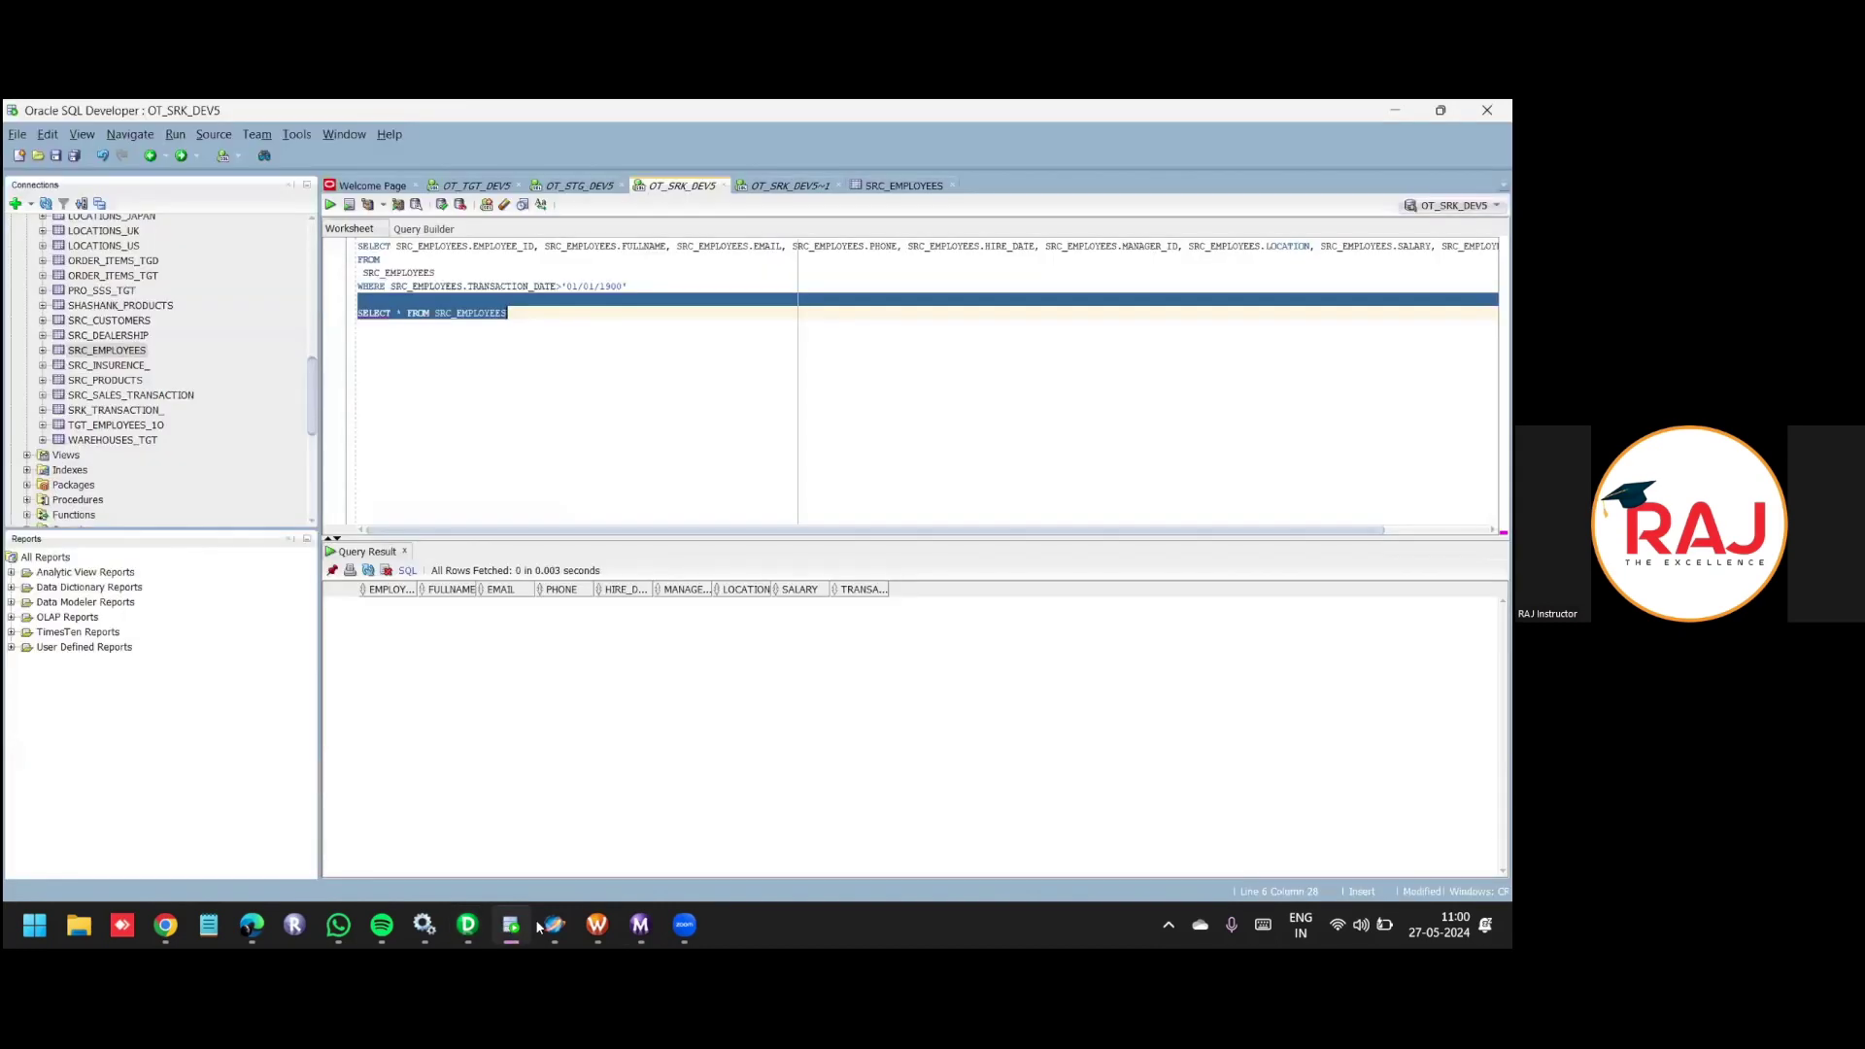
{"action": "left_click", "coordinate": [519, 338]}
{"action": "key", "text": "BackSpace"}
{"action": "key", "text": "BackSpace"}
{"action": "key", "text": "BackSpace"}
{"action": "key", "text": "BackSpace"}
{"action": "key", "text": "BackSpace"}
{"action": "key", "text": "BackSpace"}
{"action": "type", "text": "C"}
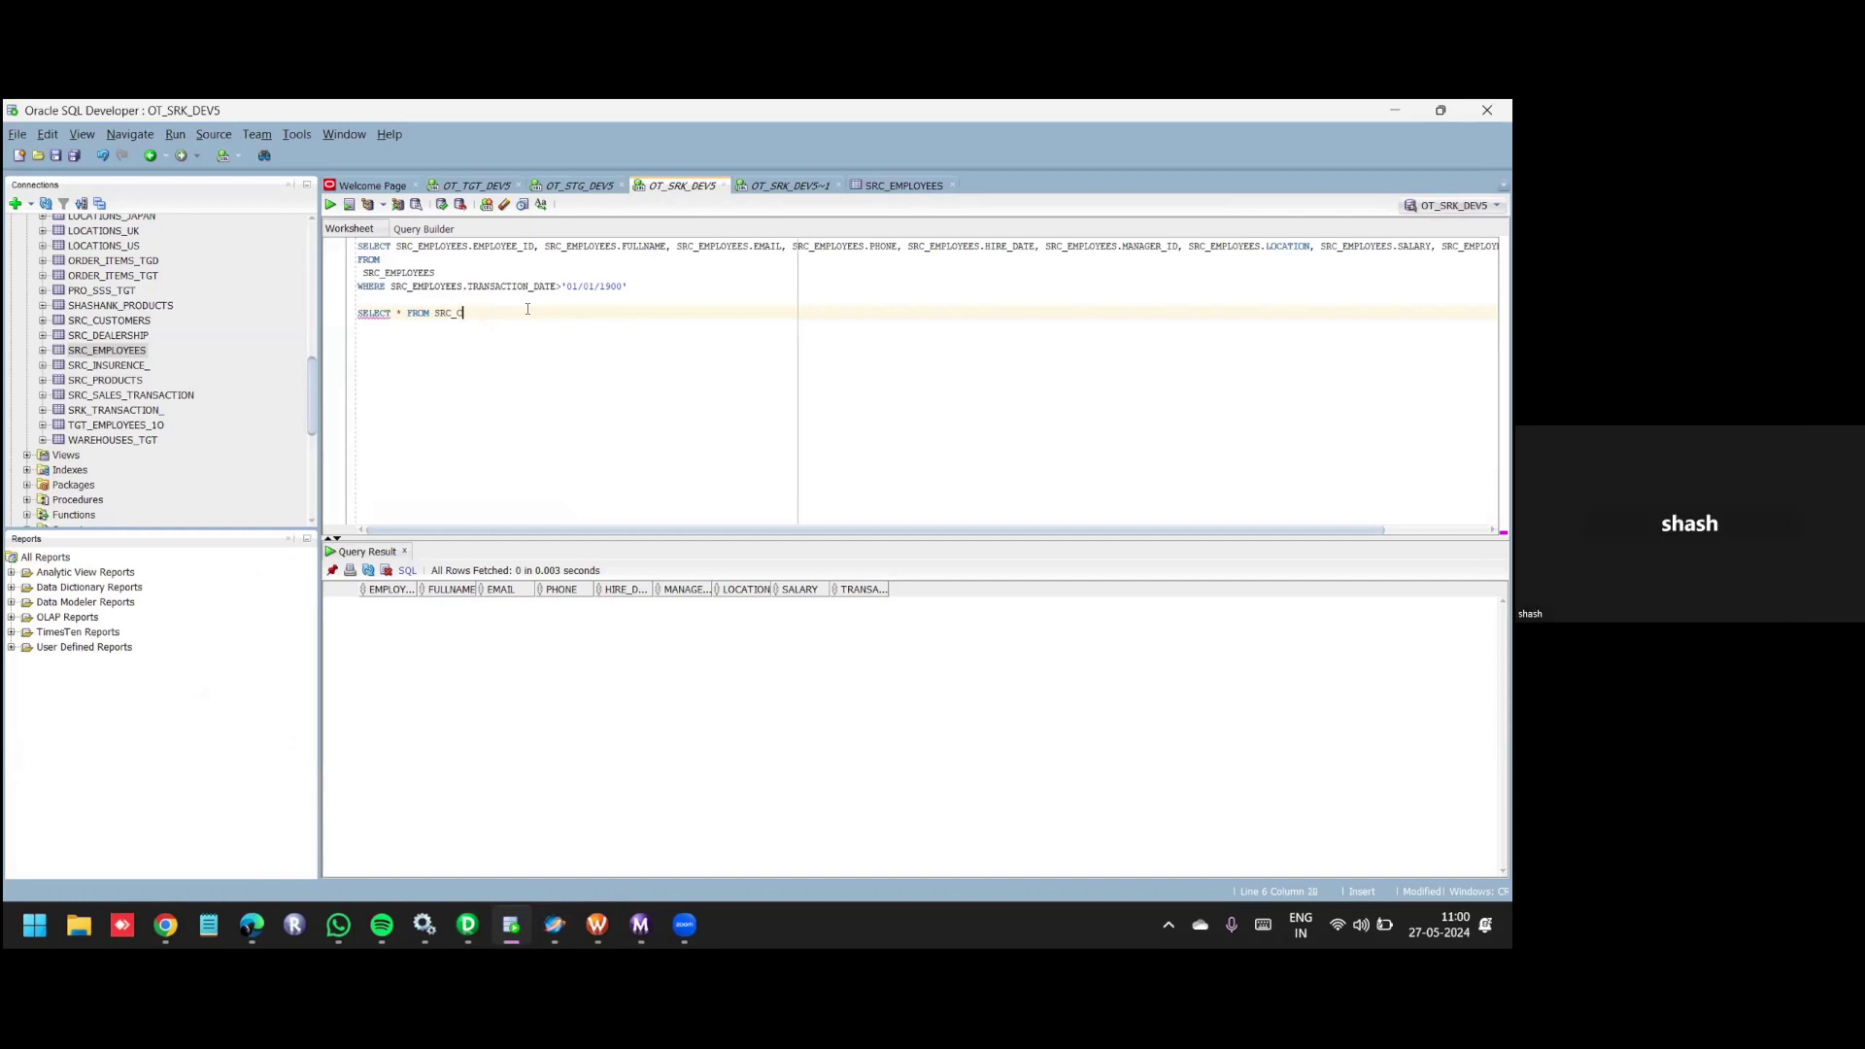
{"action": "type", "text": "USTOMERS;"}
{"action": "key", "text": "shift+Up"}
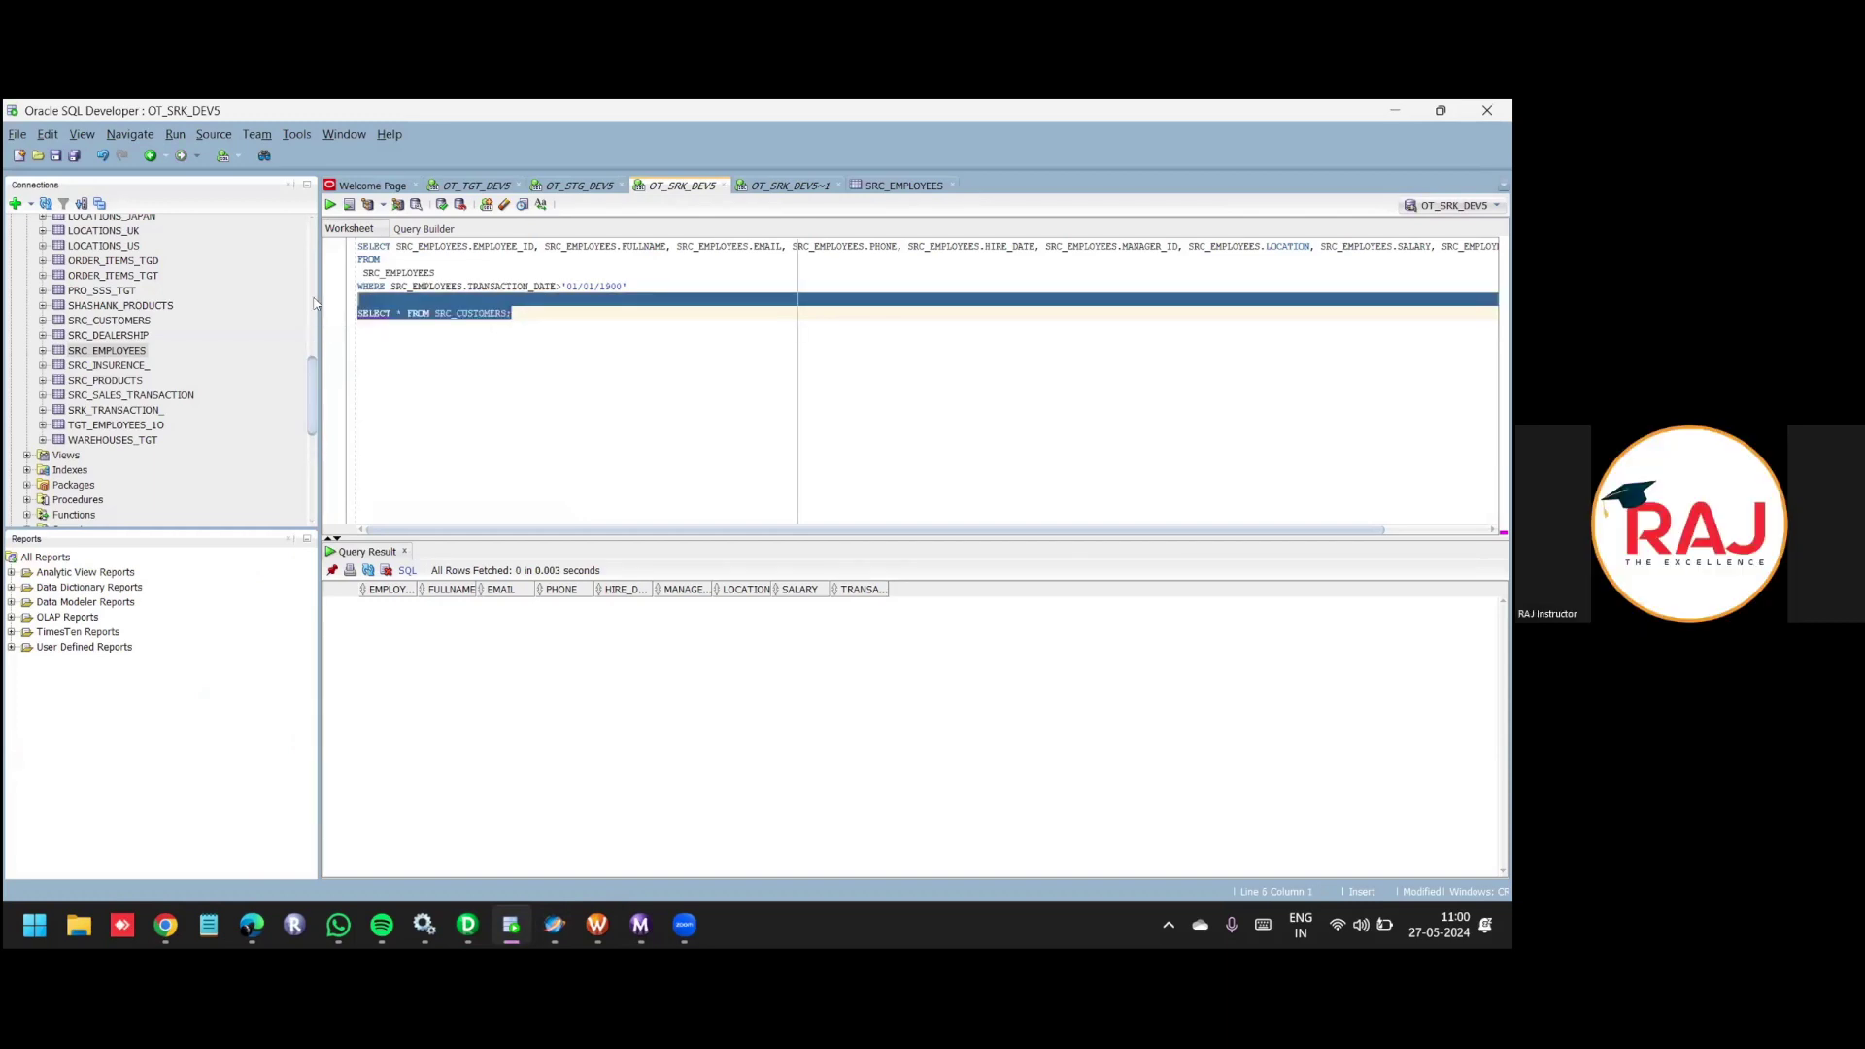
{"action": "left_click", "coordinate": [329, 204]}
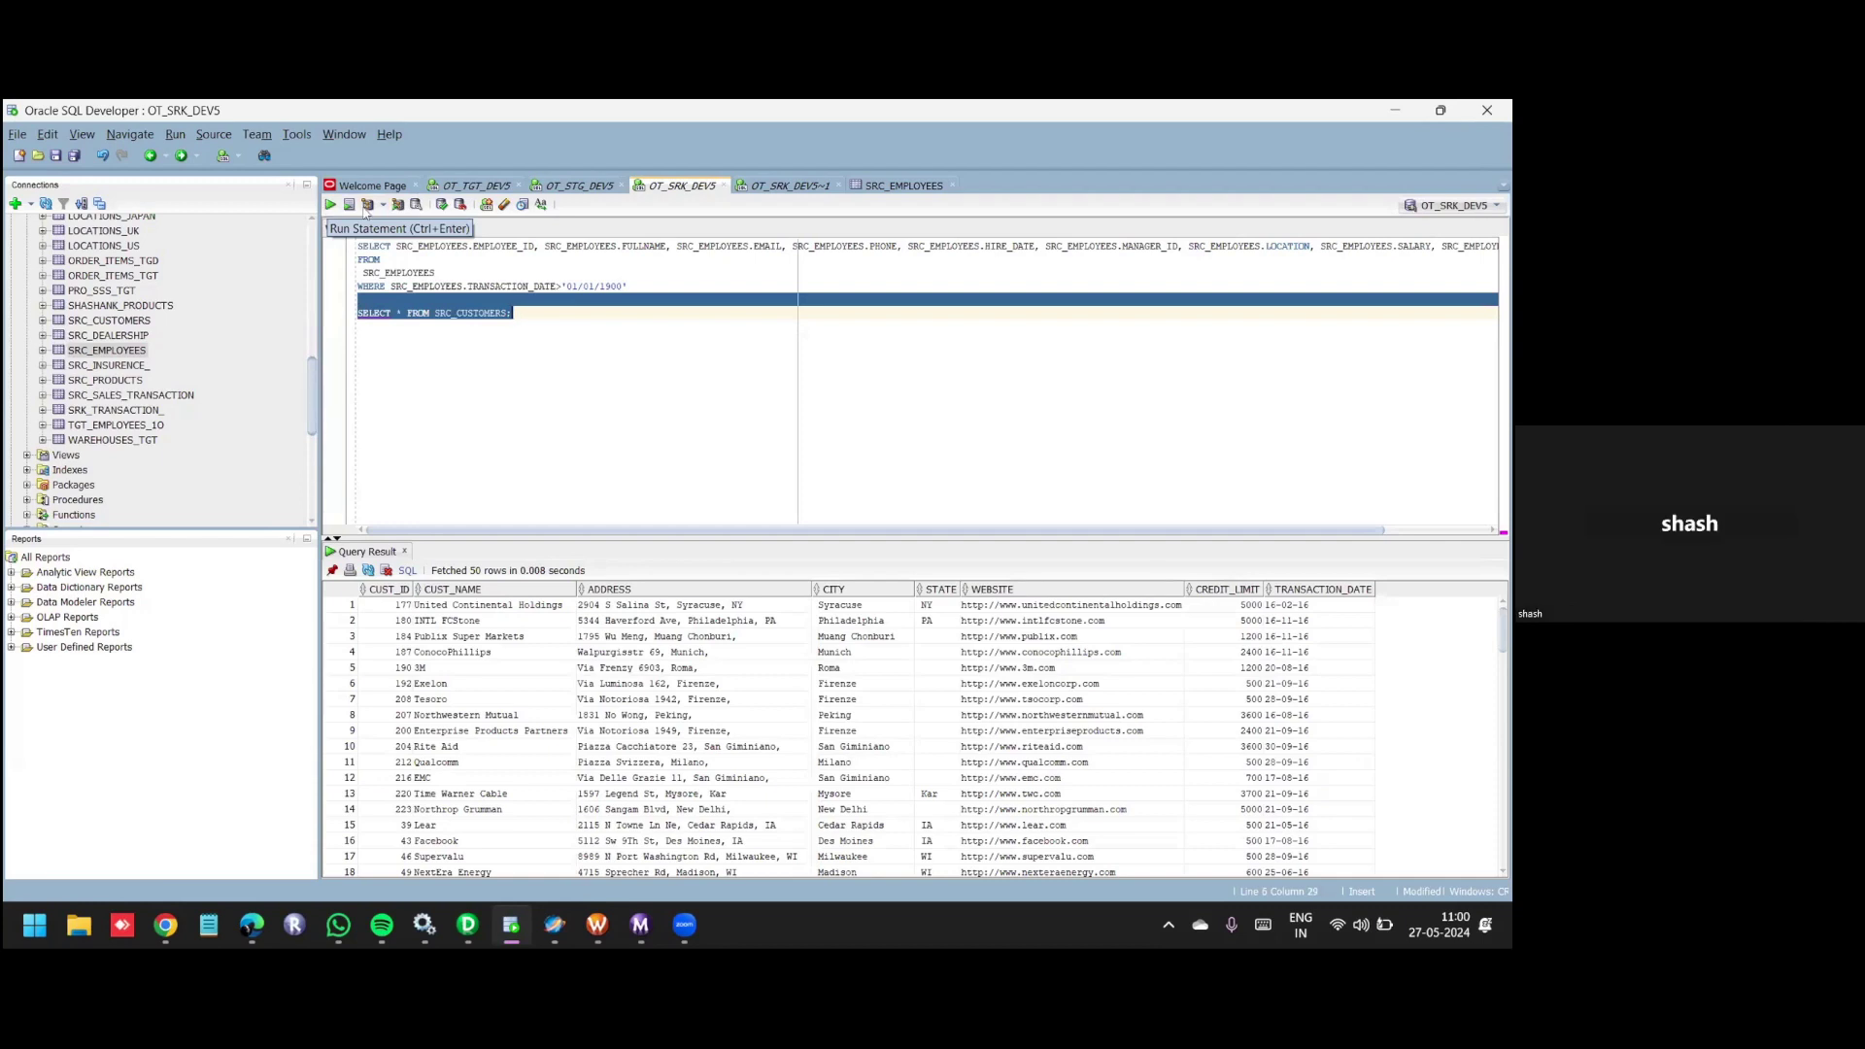
Examine the wf_src_employees_mini workflow in Workflow Manager, and the src_employees_mini mapping and folder objects in Designer.
{"action": "mouse_move", "coordinate": [468, 934]}
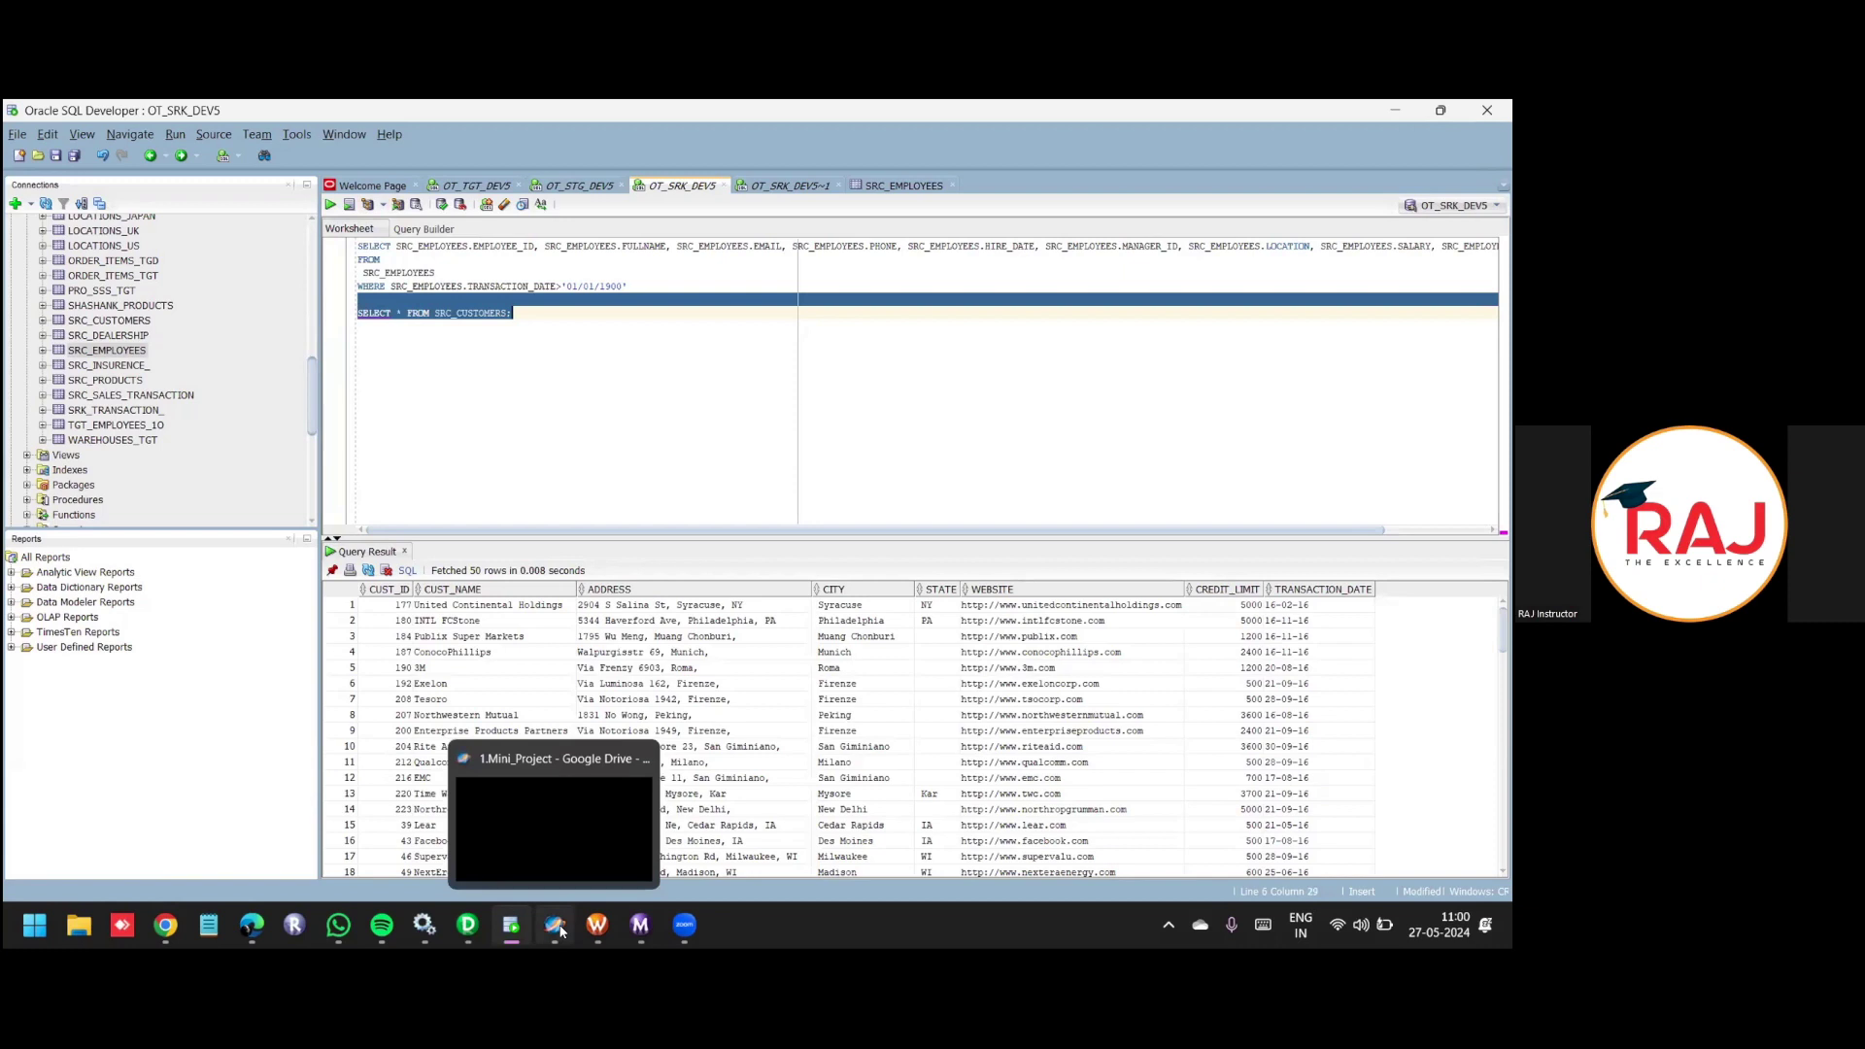
{"action": "left_click", "coordinate": [615, 809]}
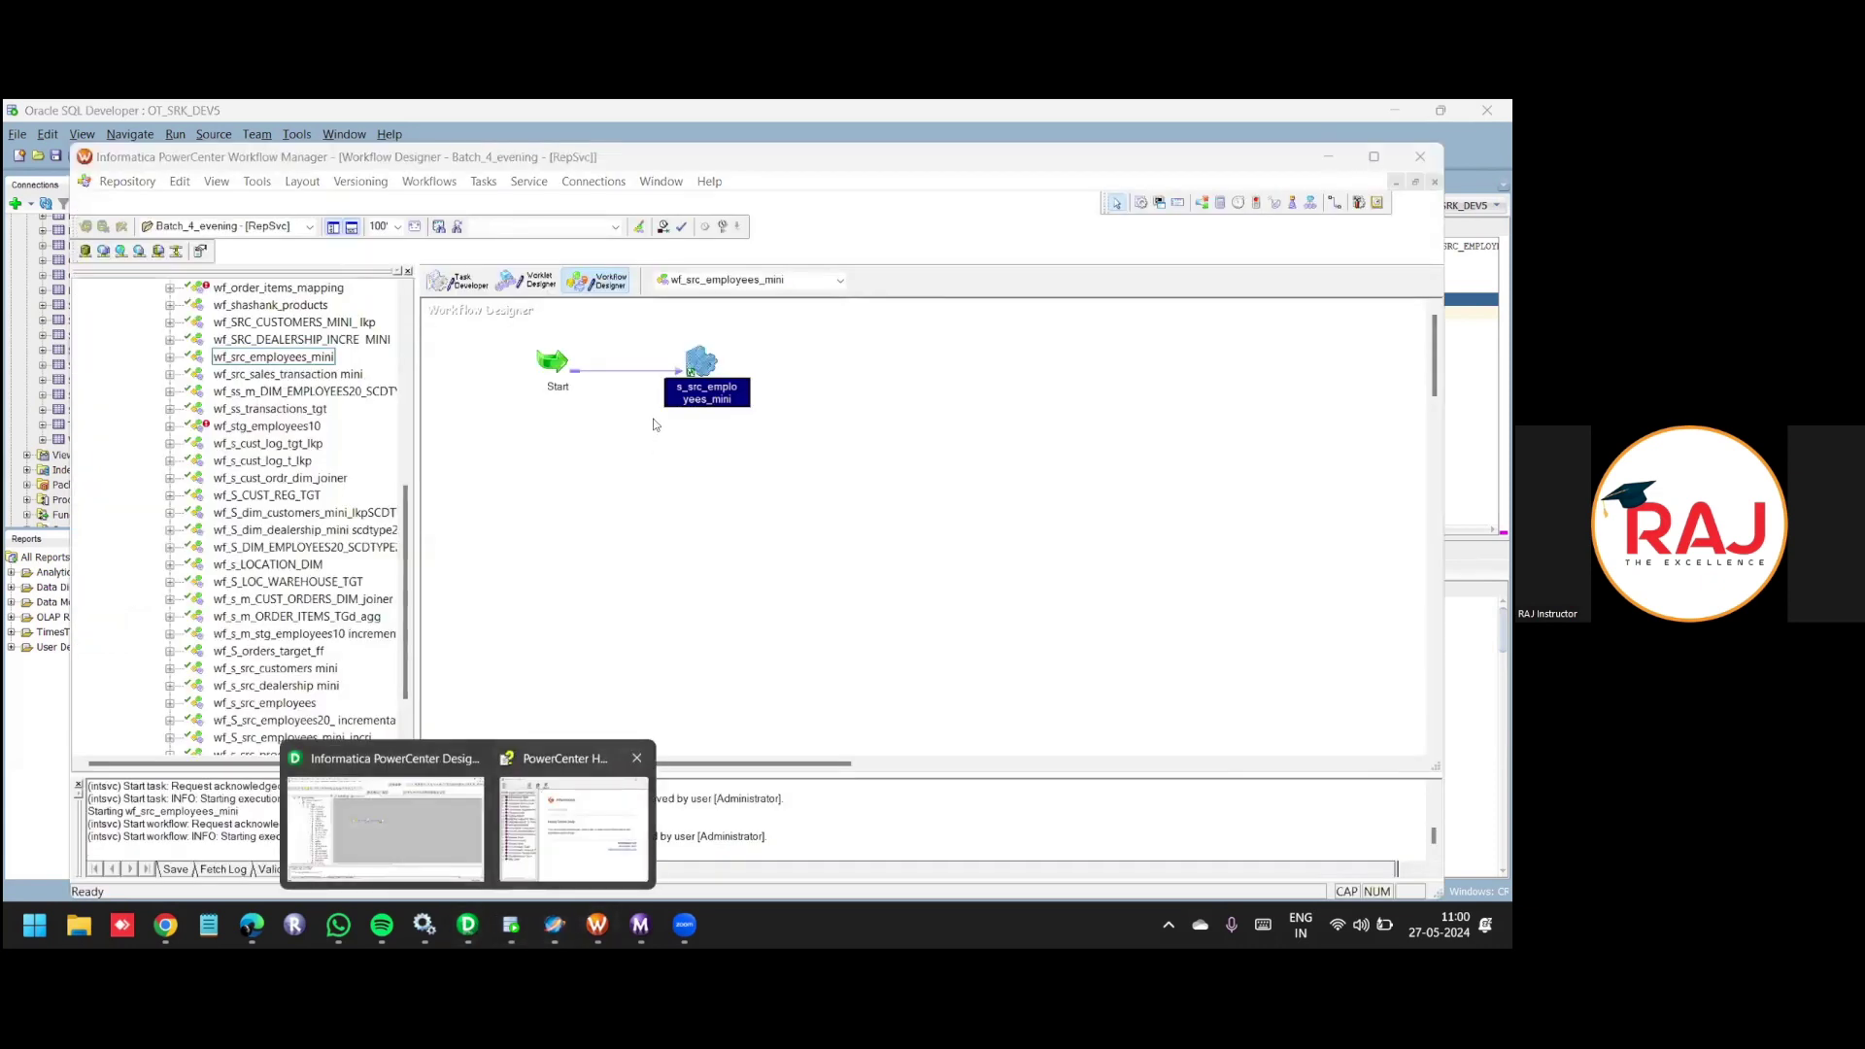
{"action": "left_click", "coordinate": [611, 527]}
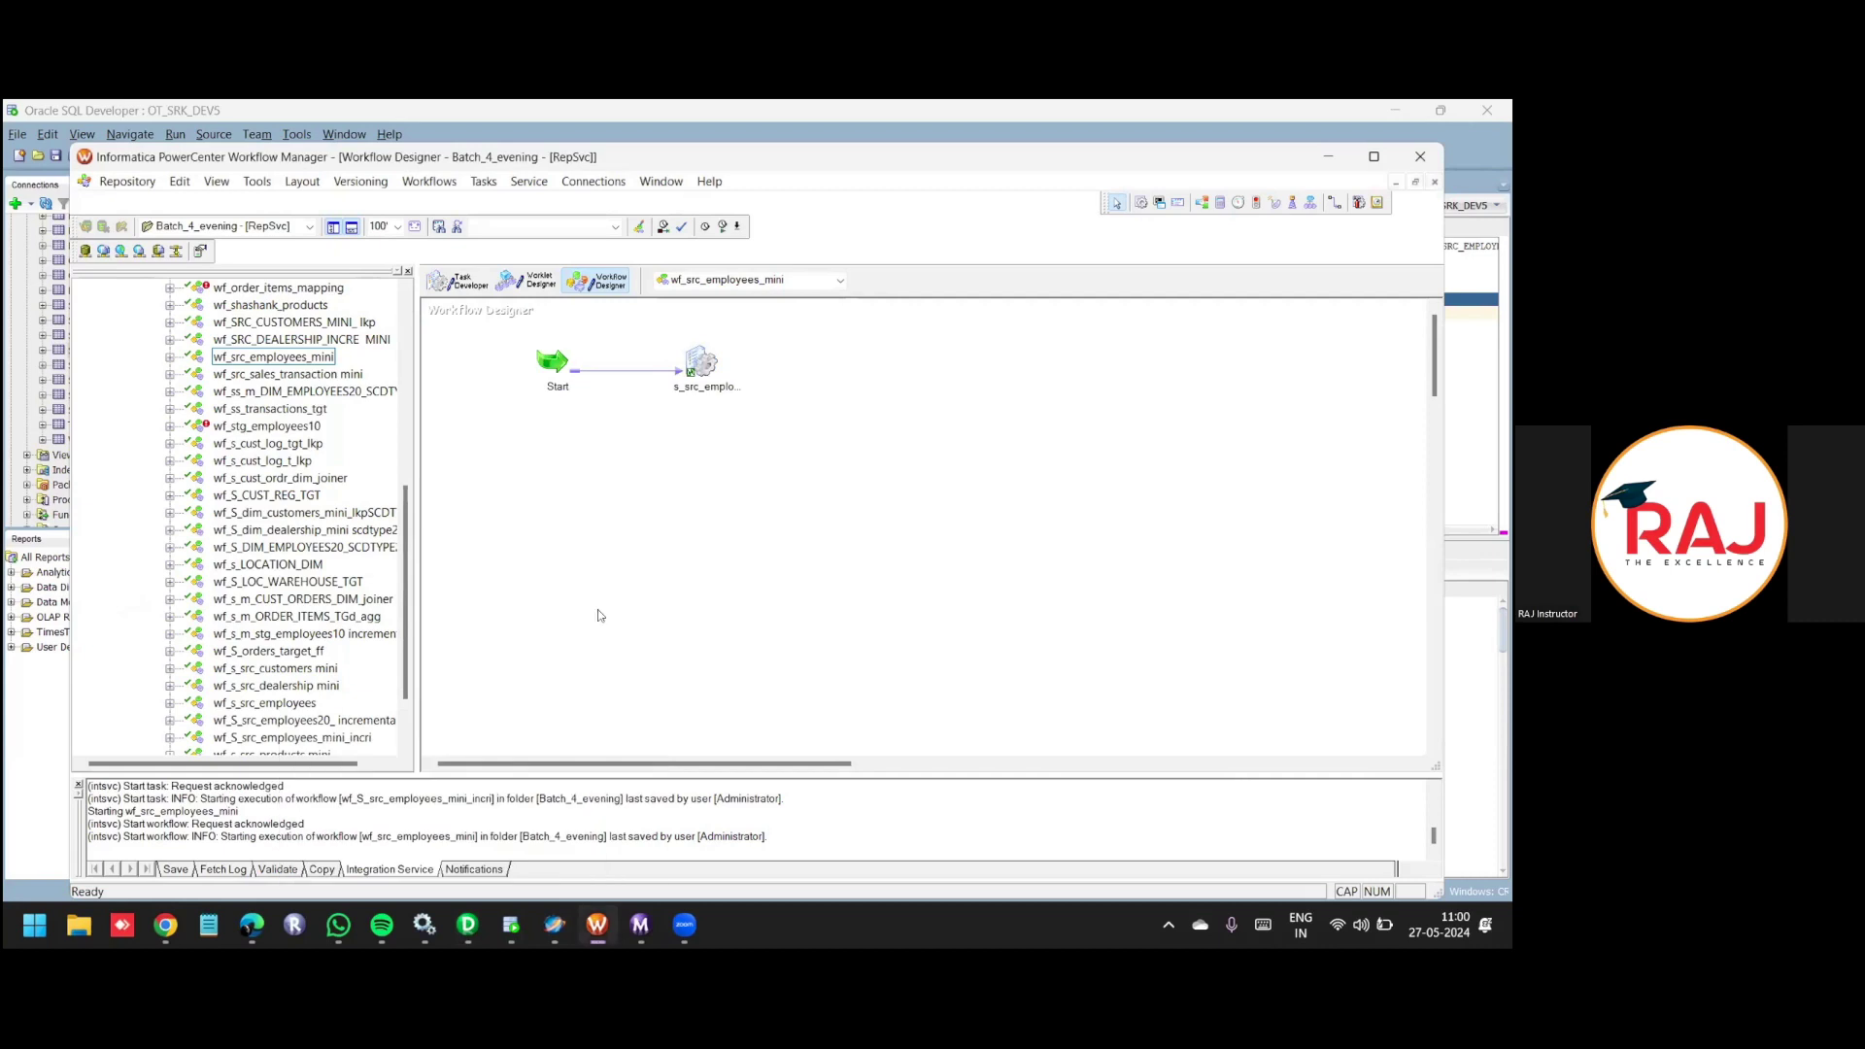
{"action": "mouse_move", "coordinate": [468, 924]}
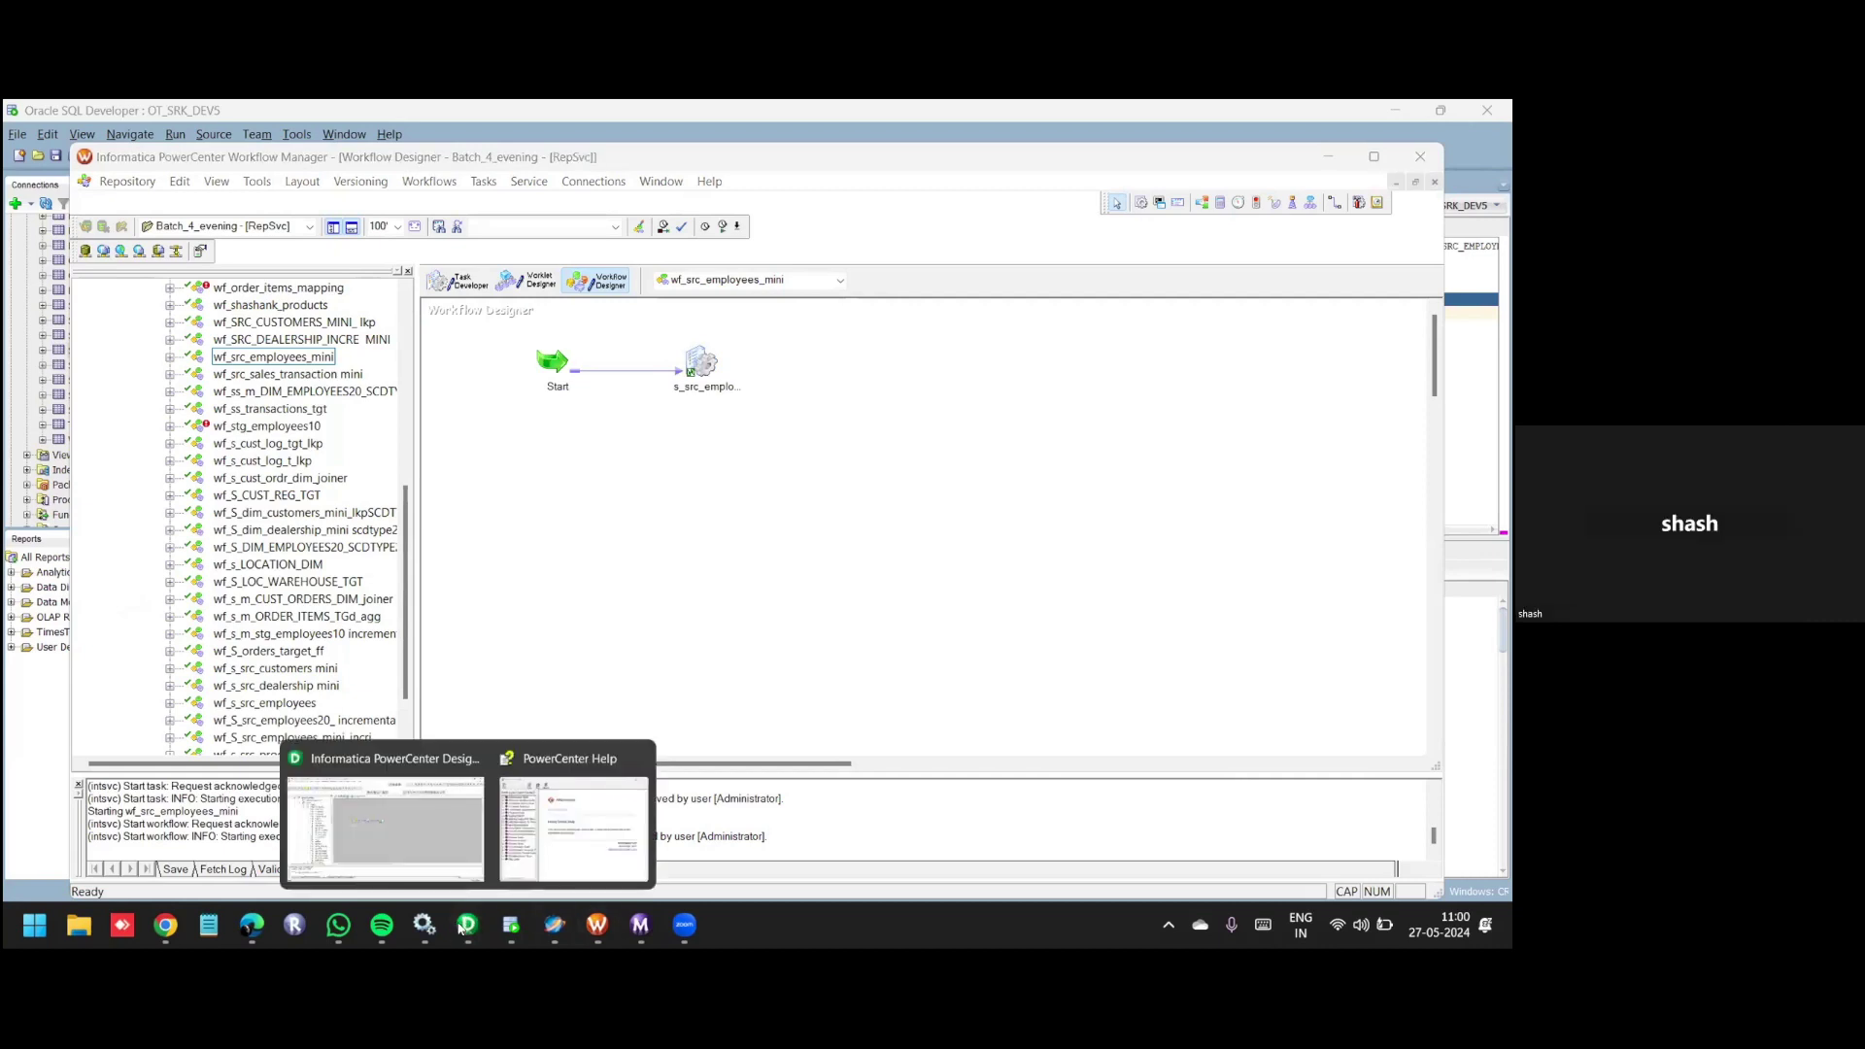
{"action": "left_click", "coordinate": [408, 805]}
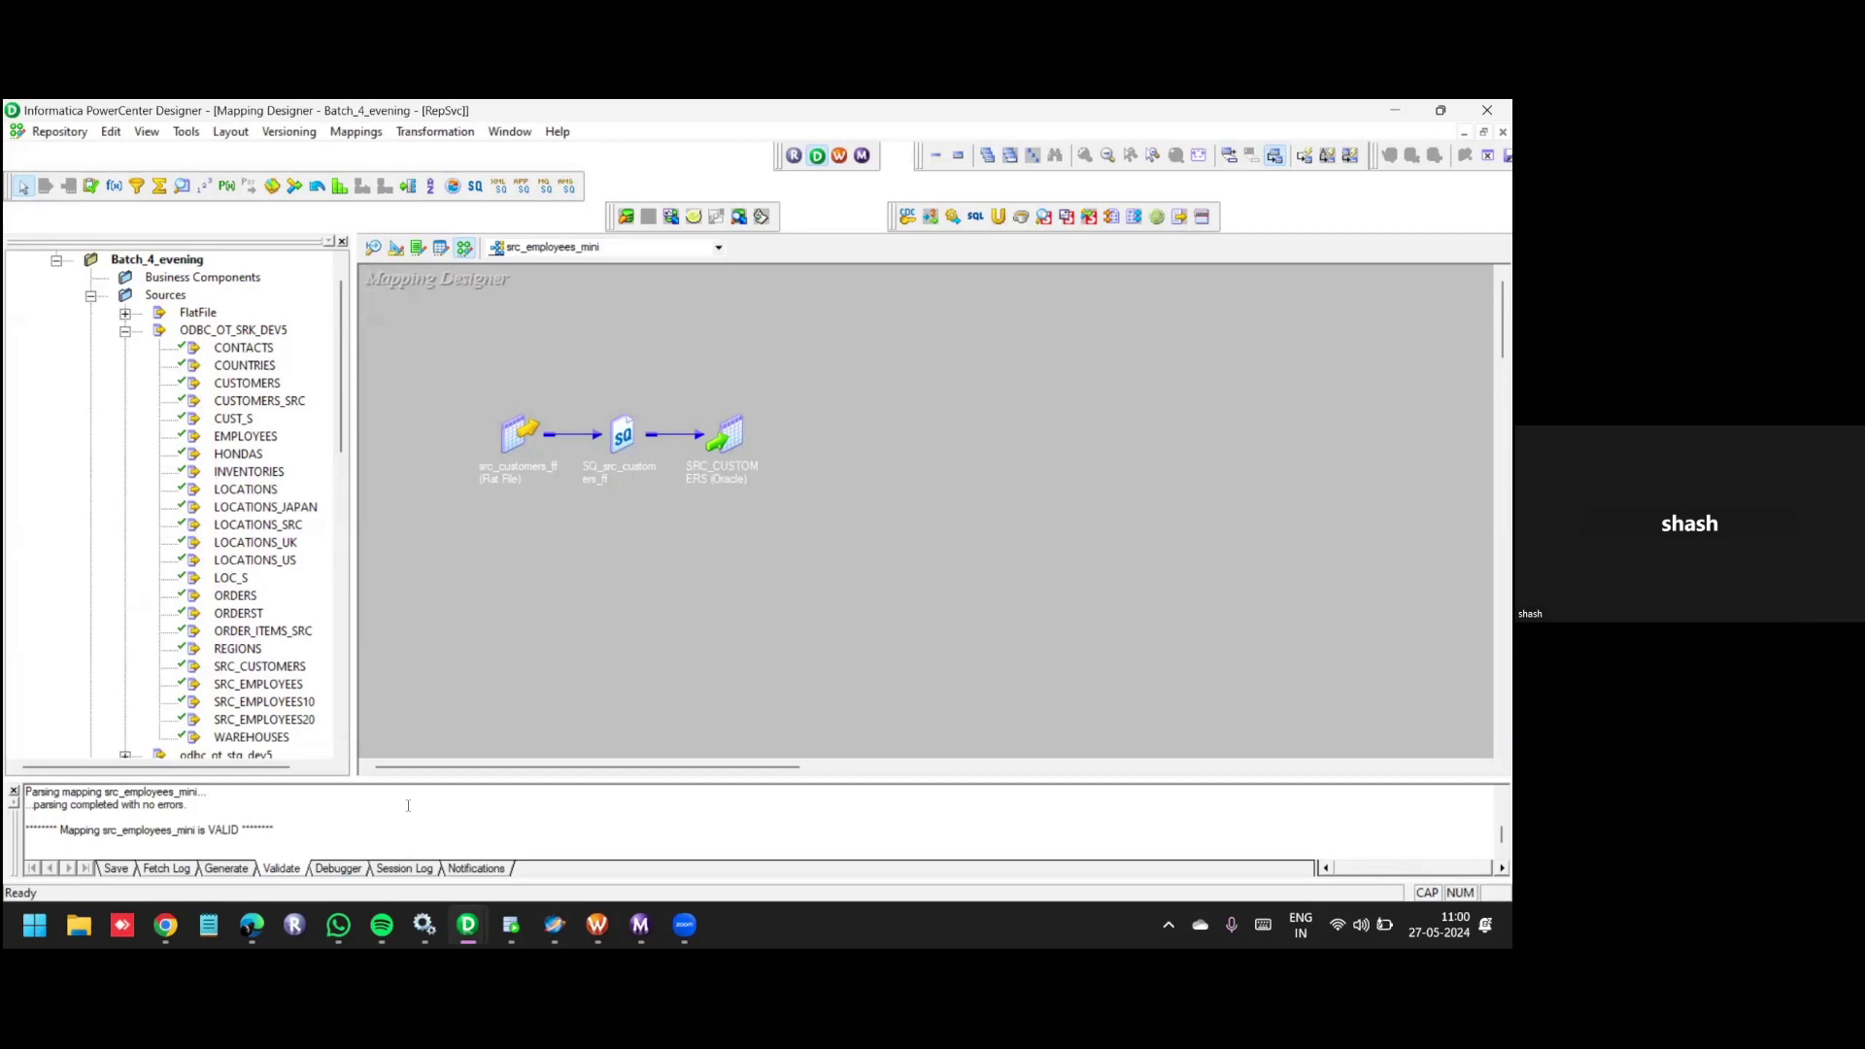
{"action": "left_click", "coordinate": [258, 684]}
{"action": "scroll", "coordinate": [345, 540], "scroll_direction": "down", "scroll_amount": 3}
{"action": "scroll", "coordinate": [352, 539], "scroll_direction": "down", "scroll_amount": 7}
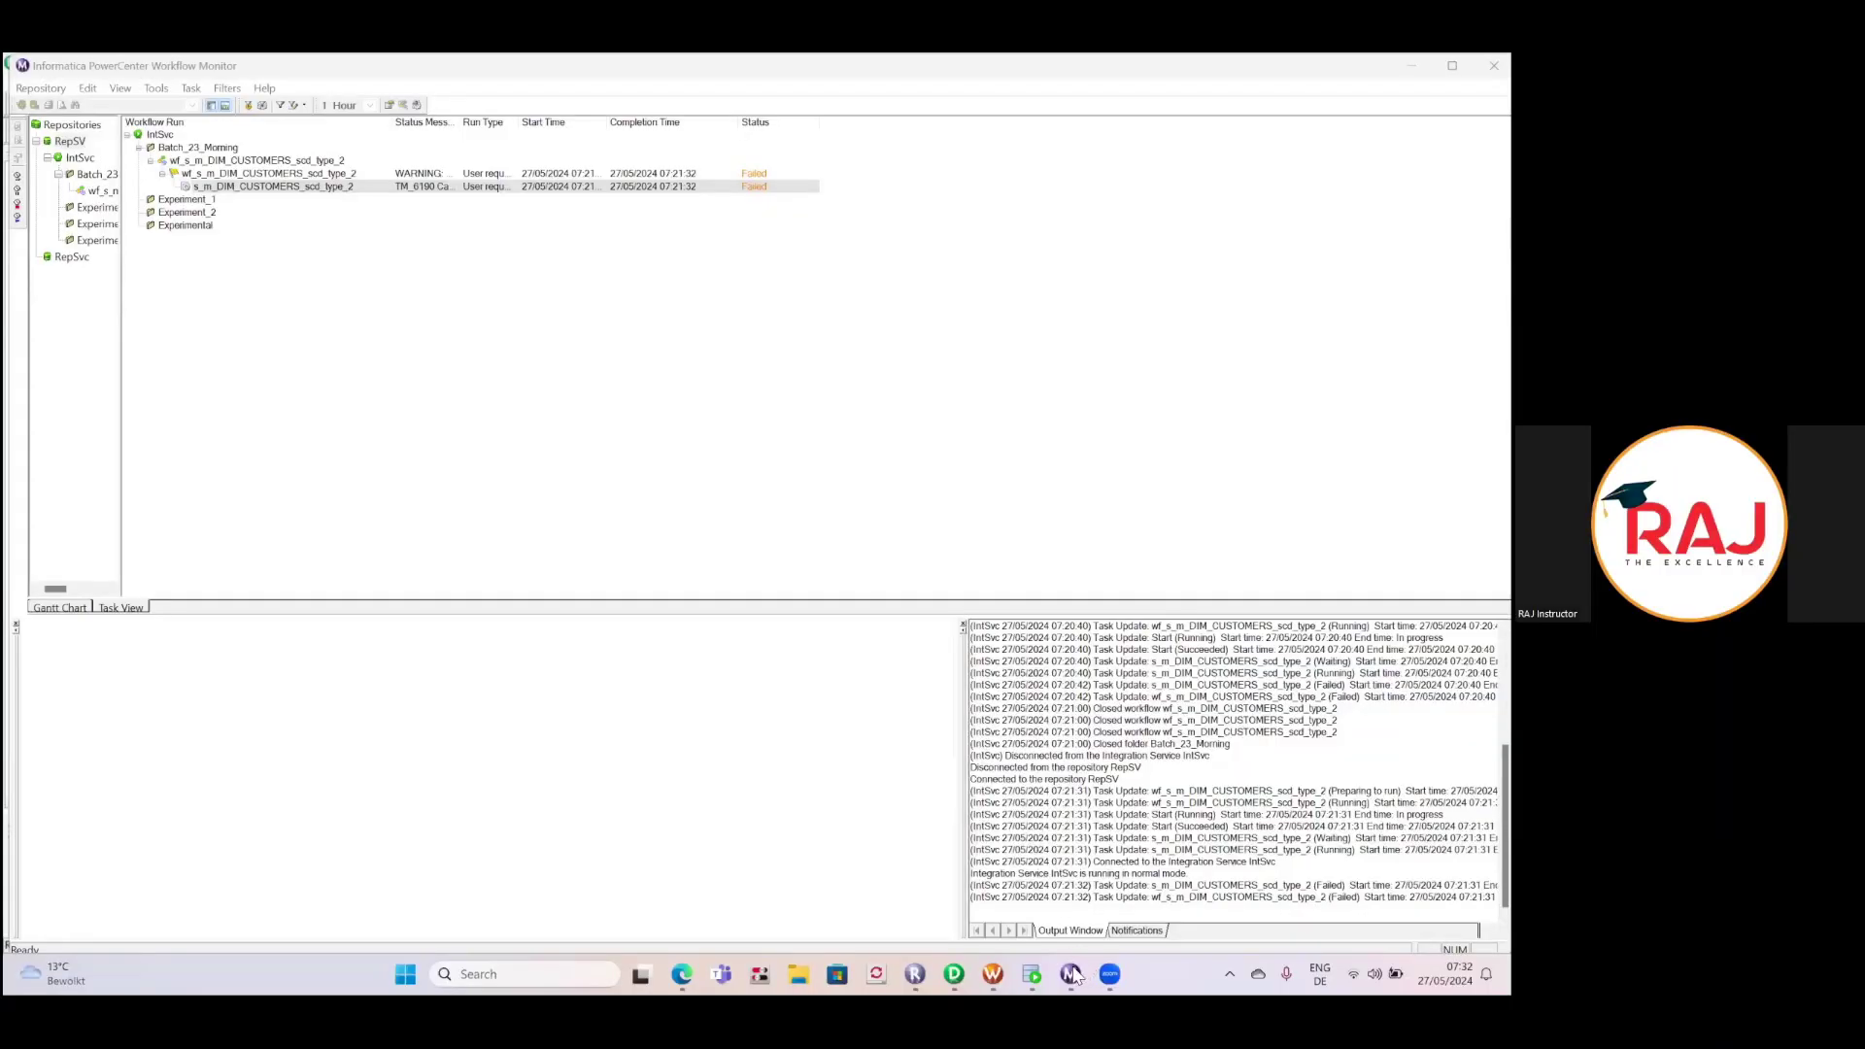
Examine the s_m_DIM_CUSTOMERS_scd_type_2 run in Workflow Monitor and view its session task's general settings in Workflow Manager.
{"action": "mouse_move", "coordinate": [1072, 976]}
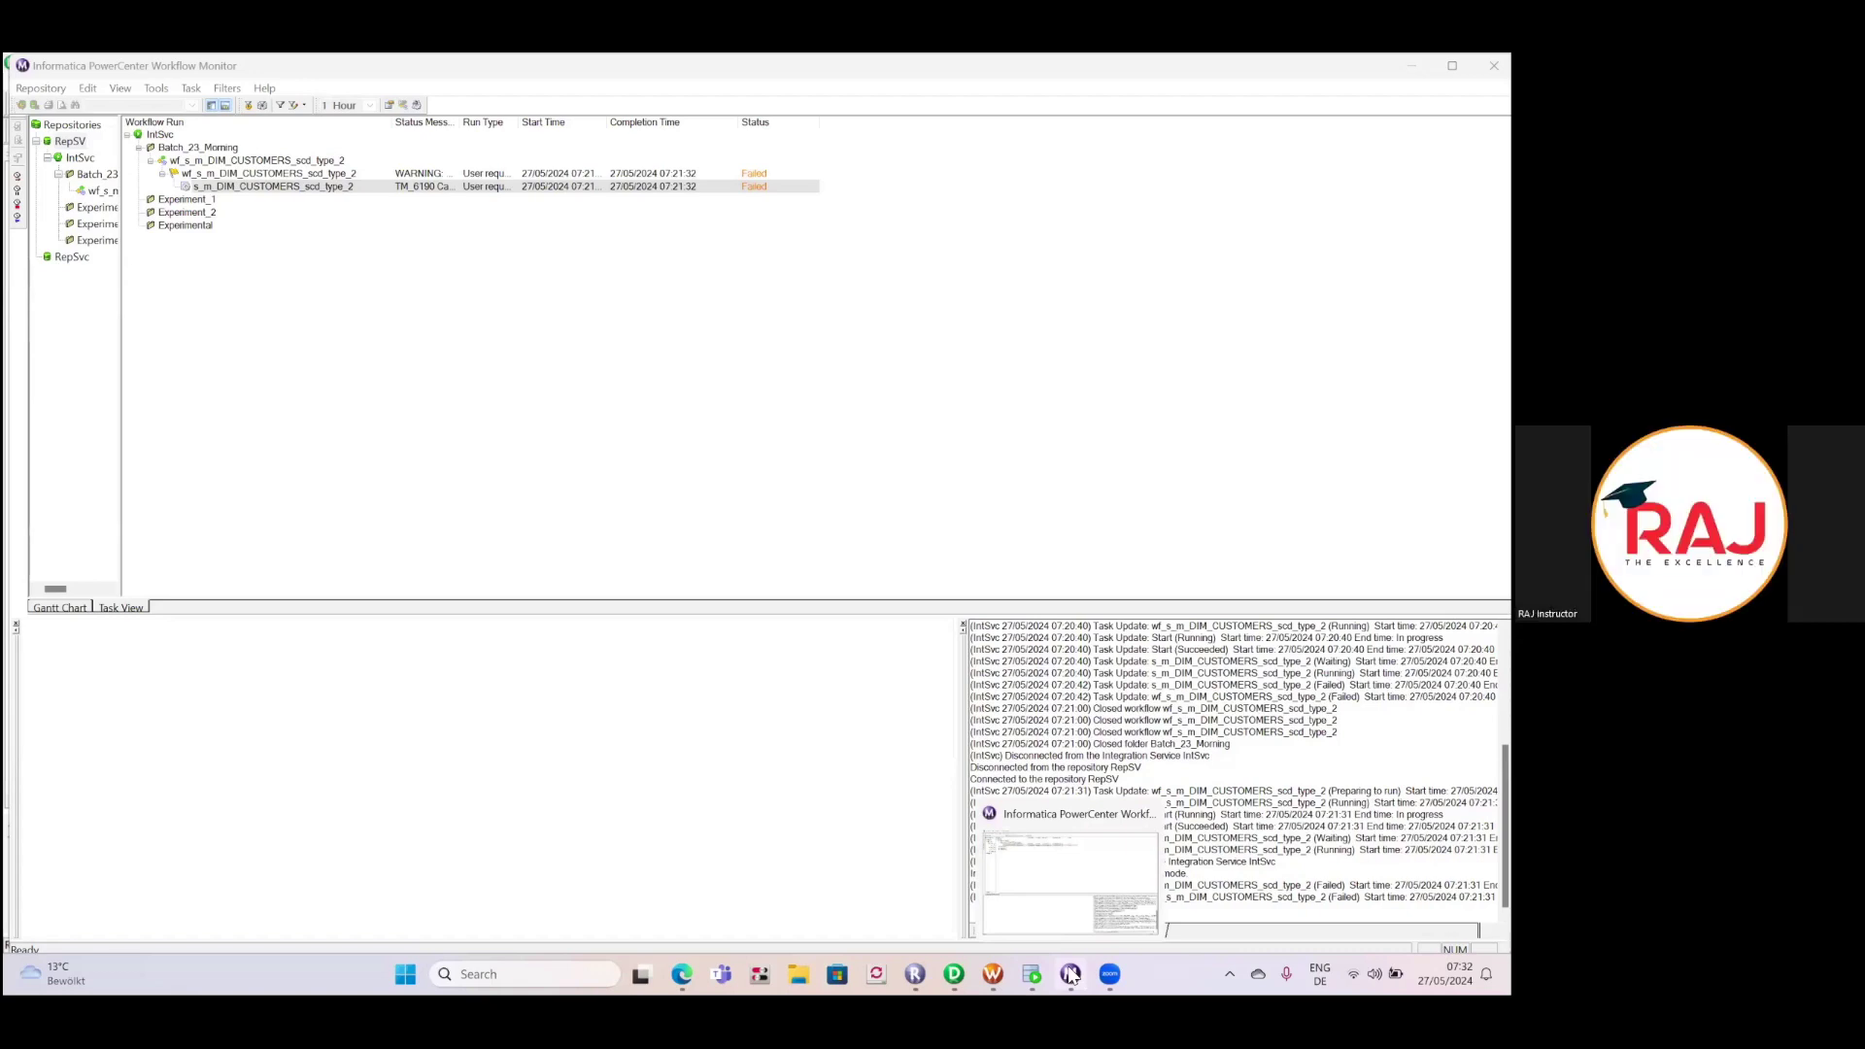
{"action": "left_click", "coordinate": [1071, 977]}
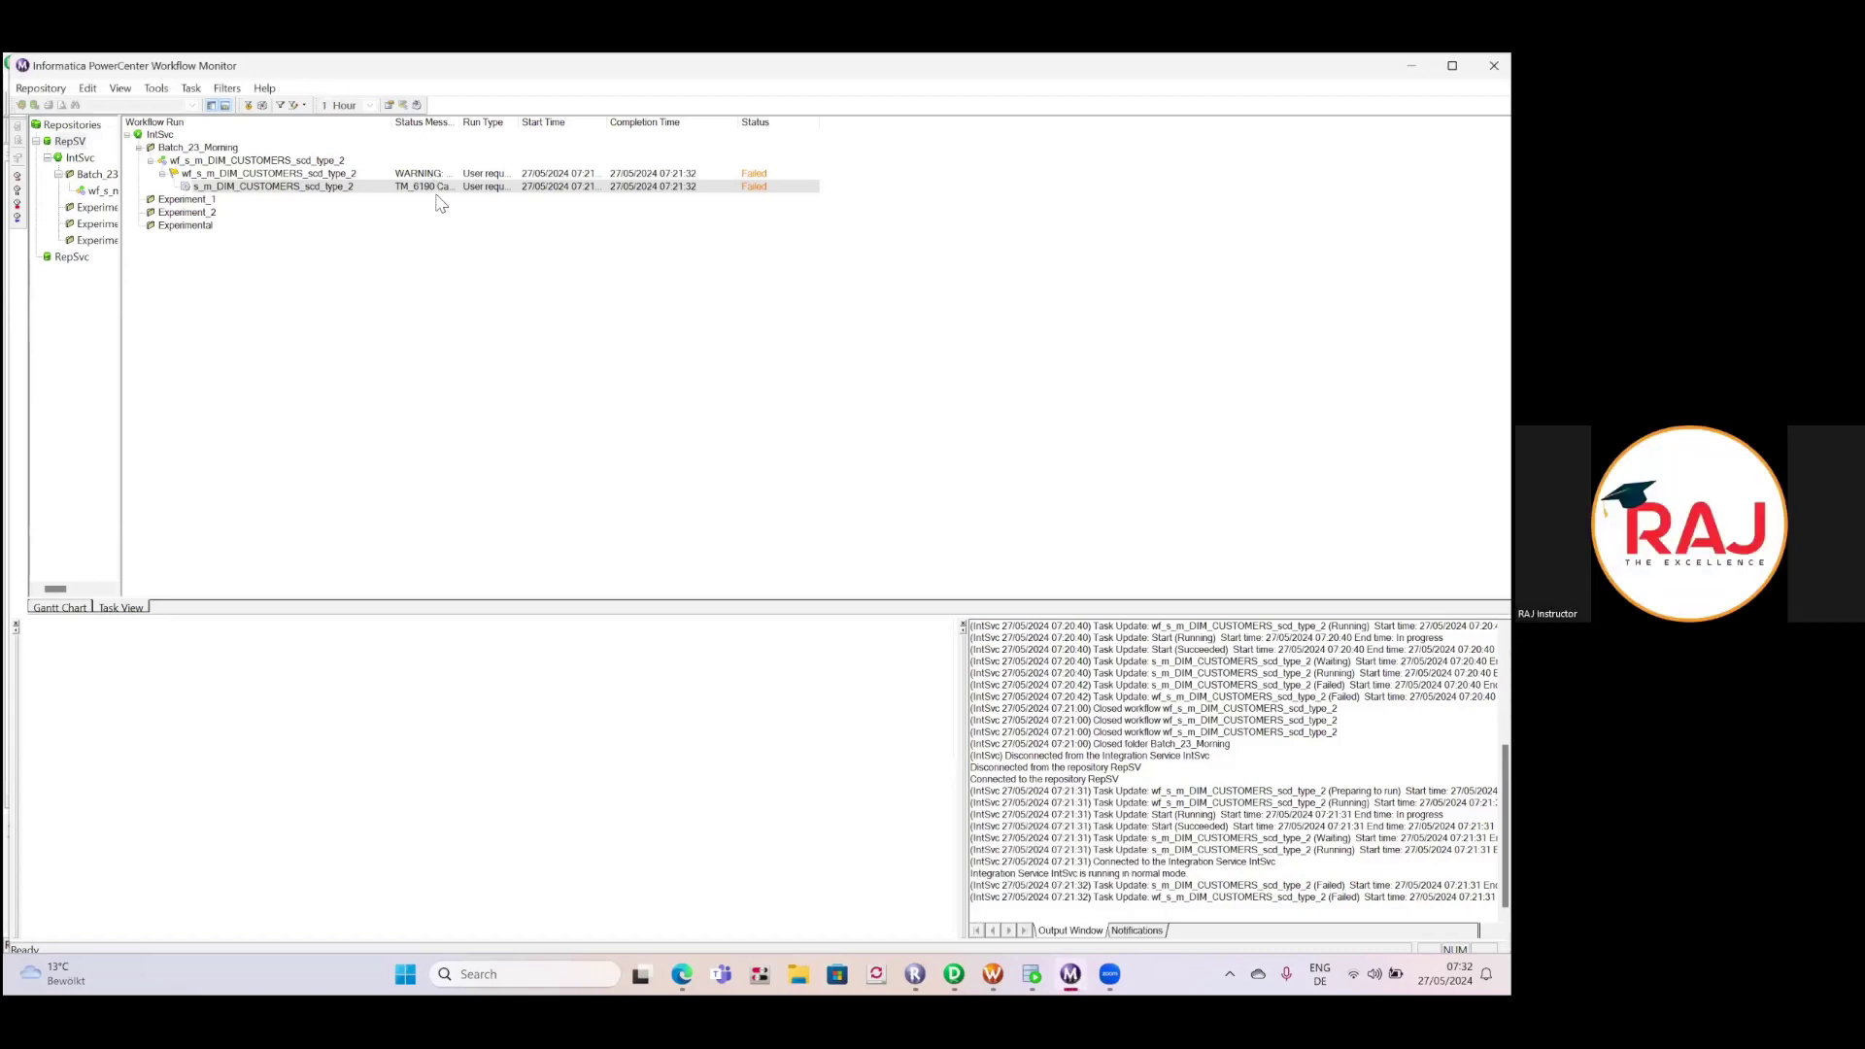
{"action": "left_click", "coordinate": [994, 976]}
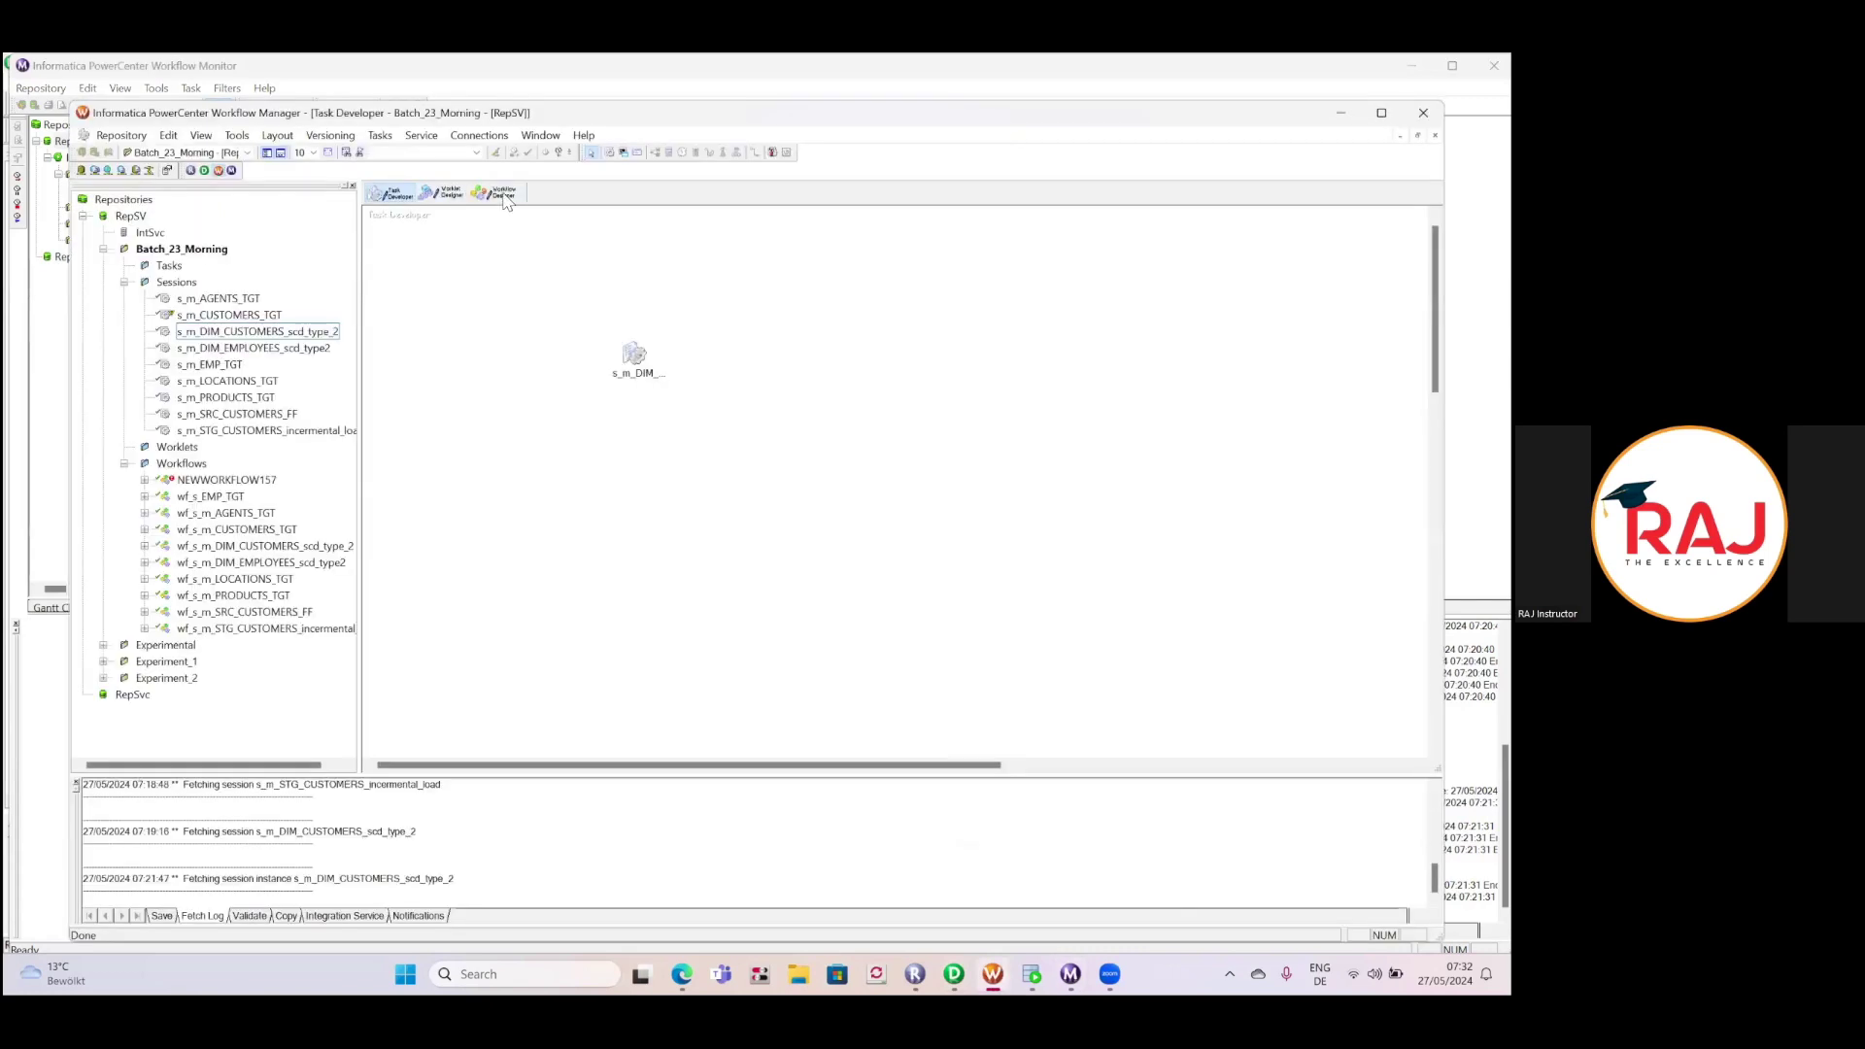
{"action": "left_click", "coordinate": [503, 195]}
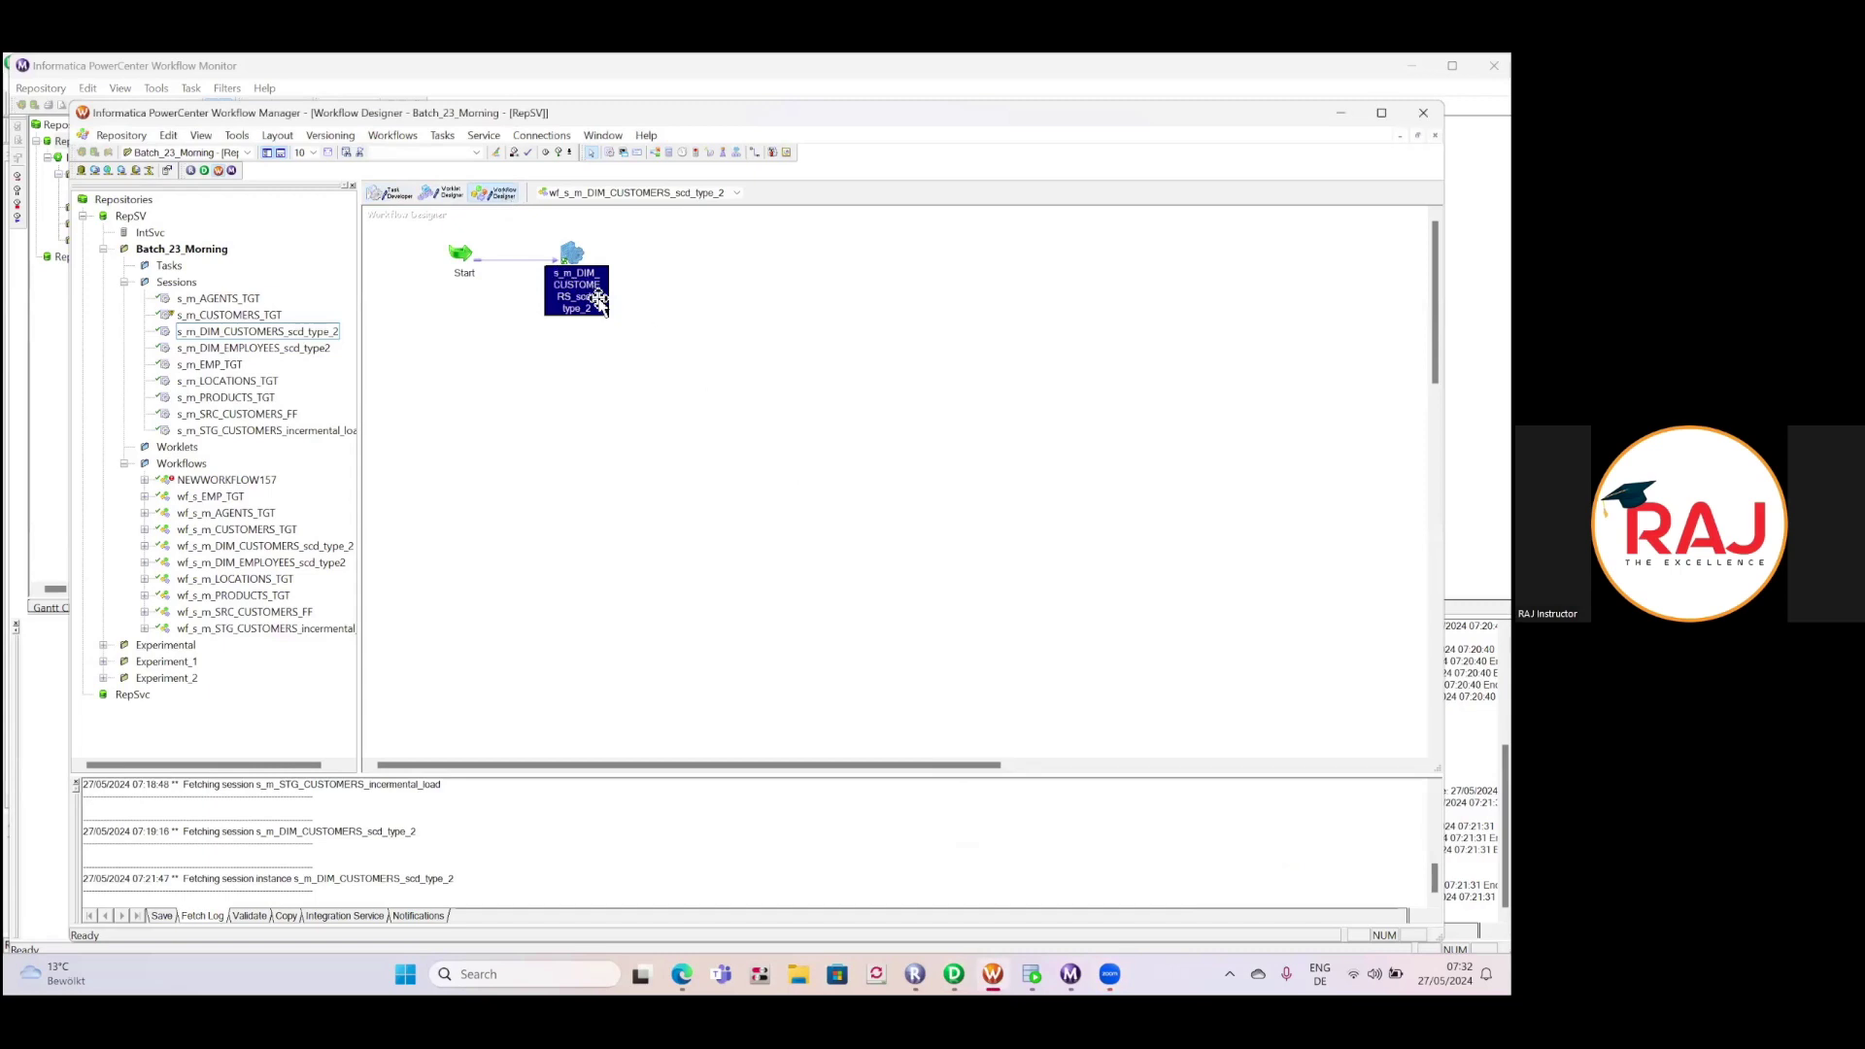
{"action": "mouse_move", "coordinate": [591, 301]}
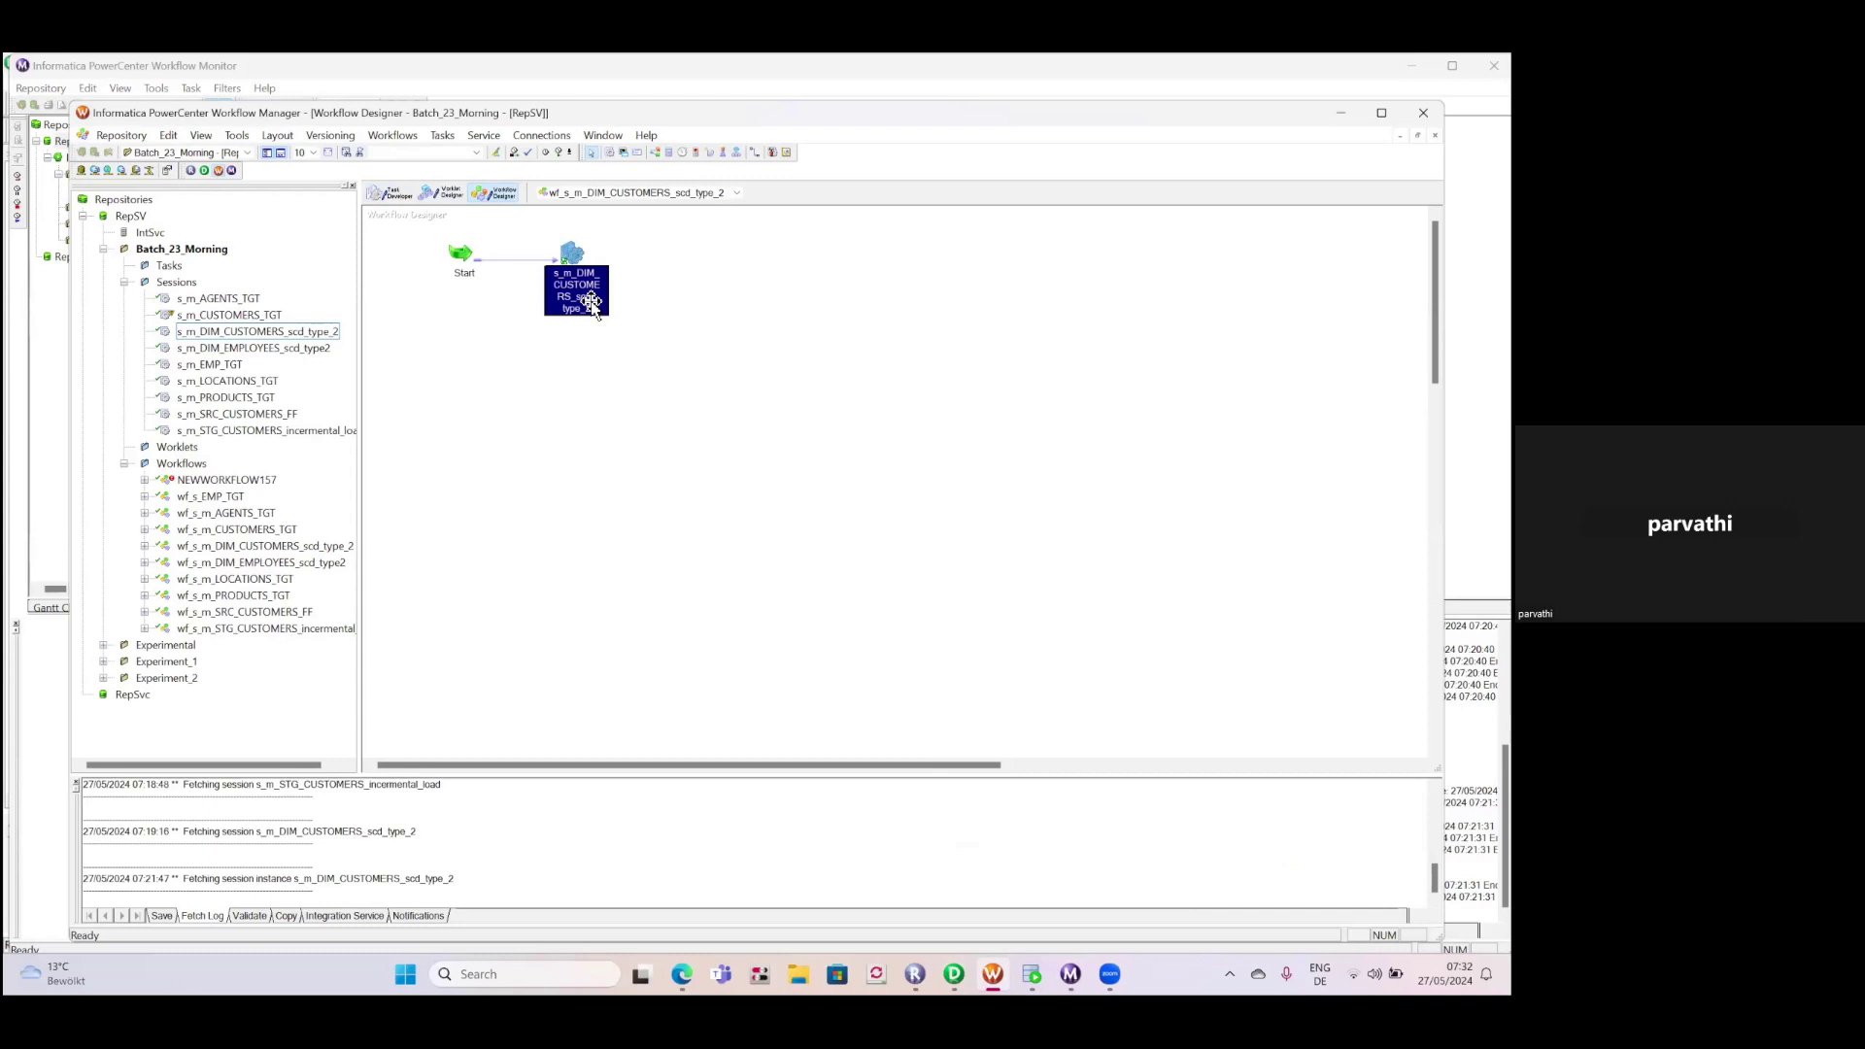
{"action": "double_click", "coordinate": [579, 286]}
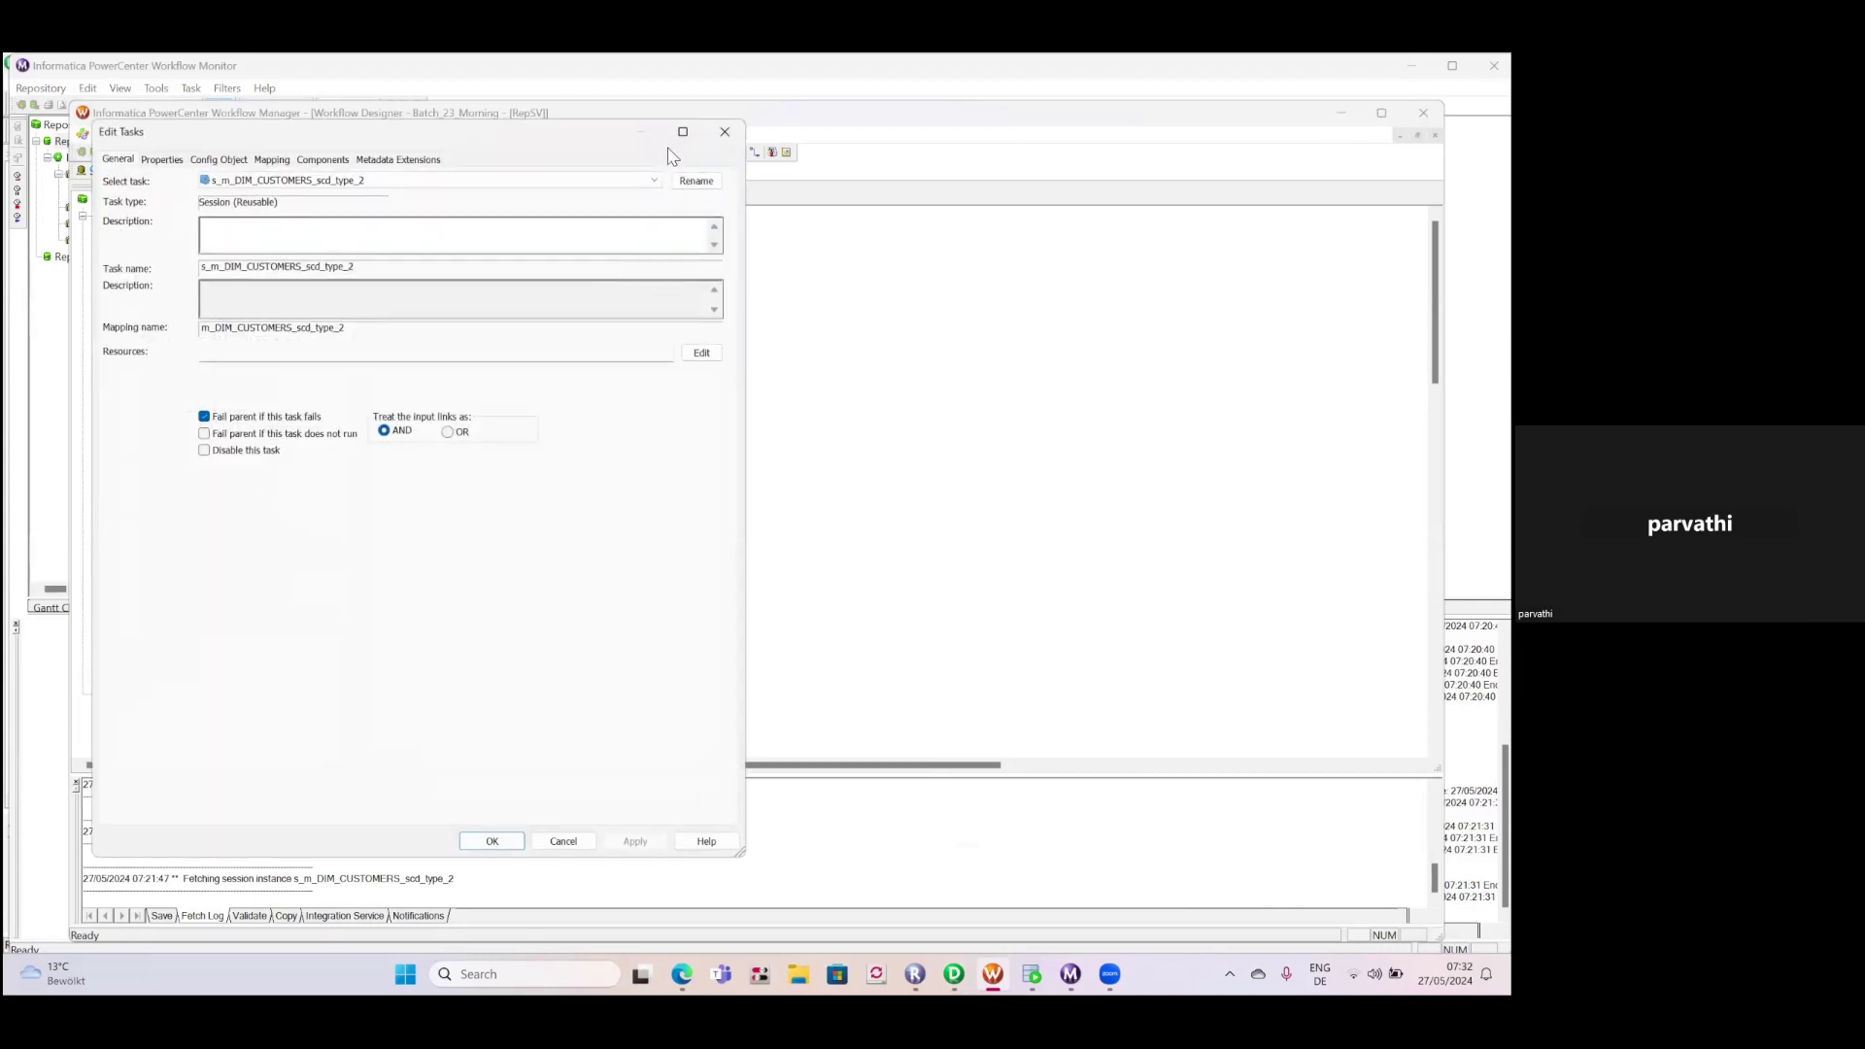
{"action": "left_click", "coordinate": [724, 132]}
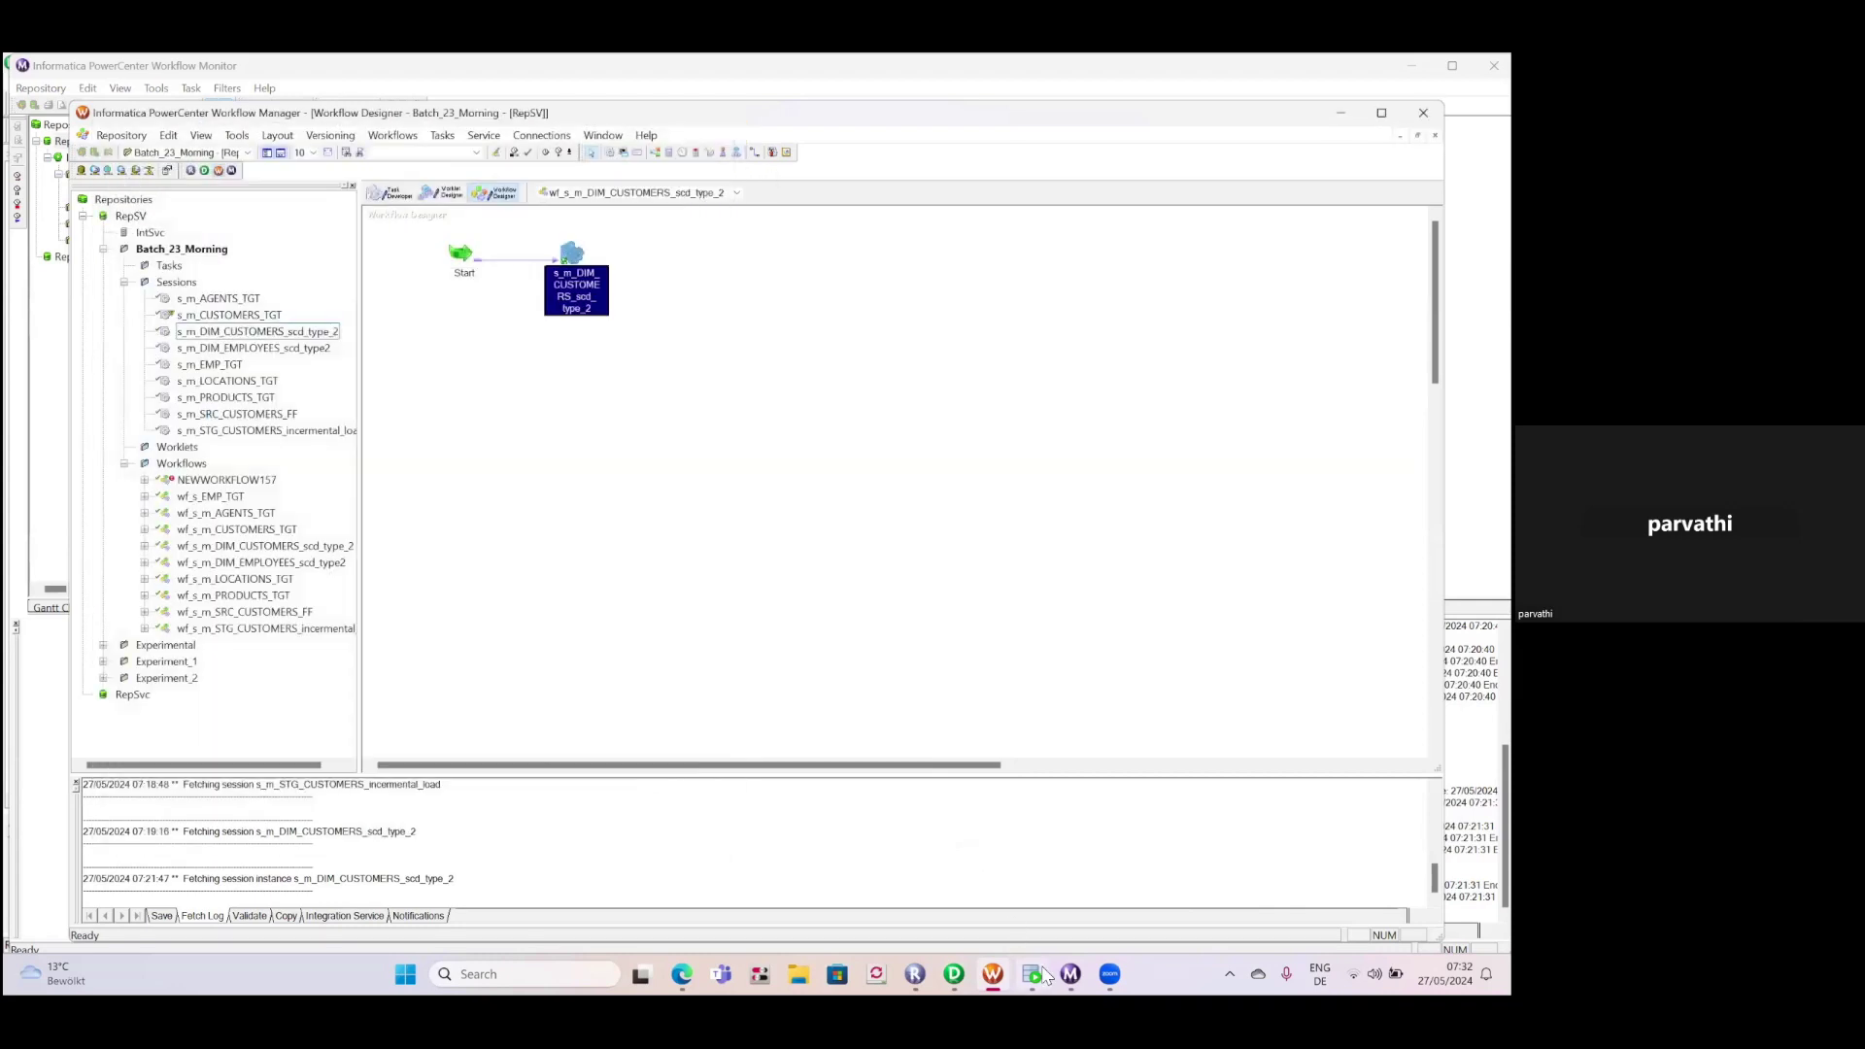
{"action": "left_click", "coordinate": [1071, 974]}
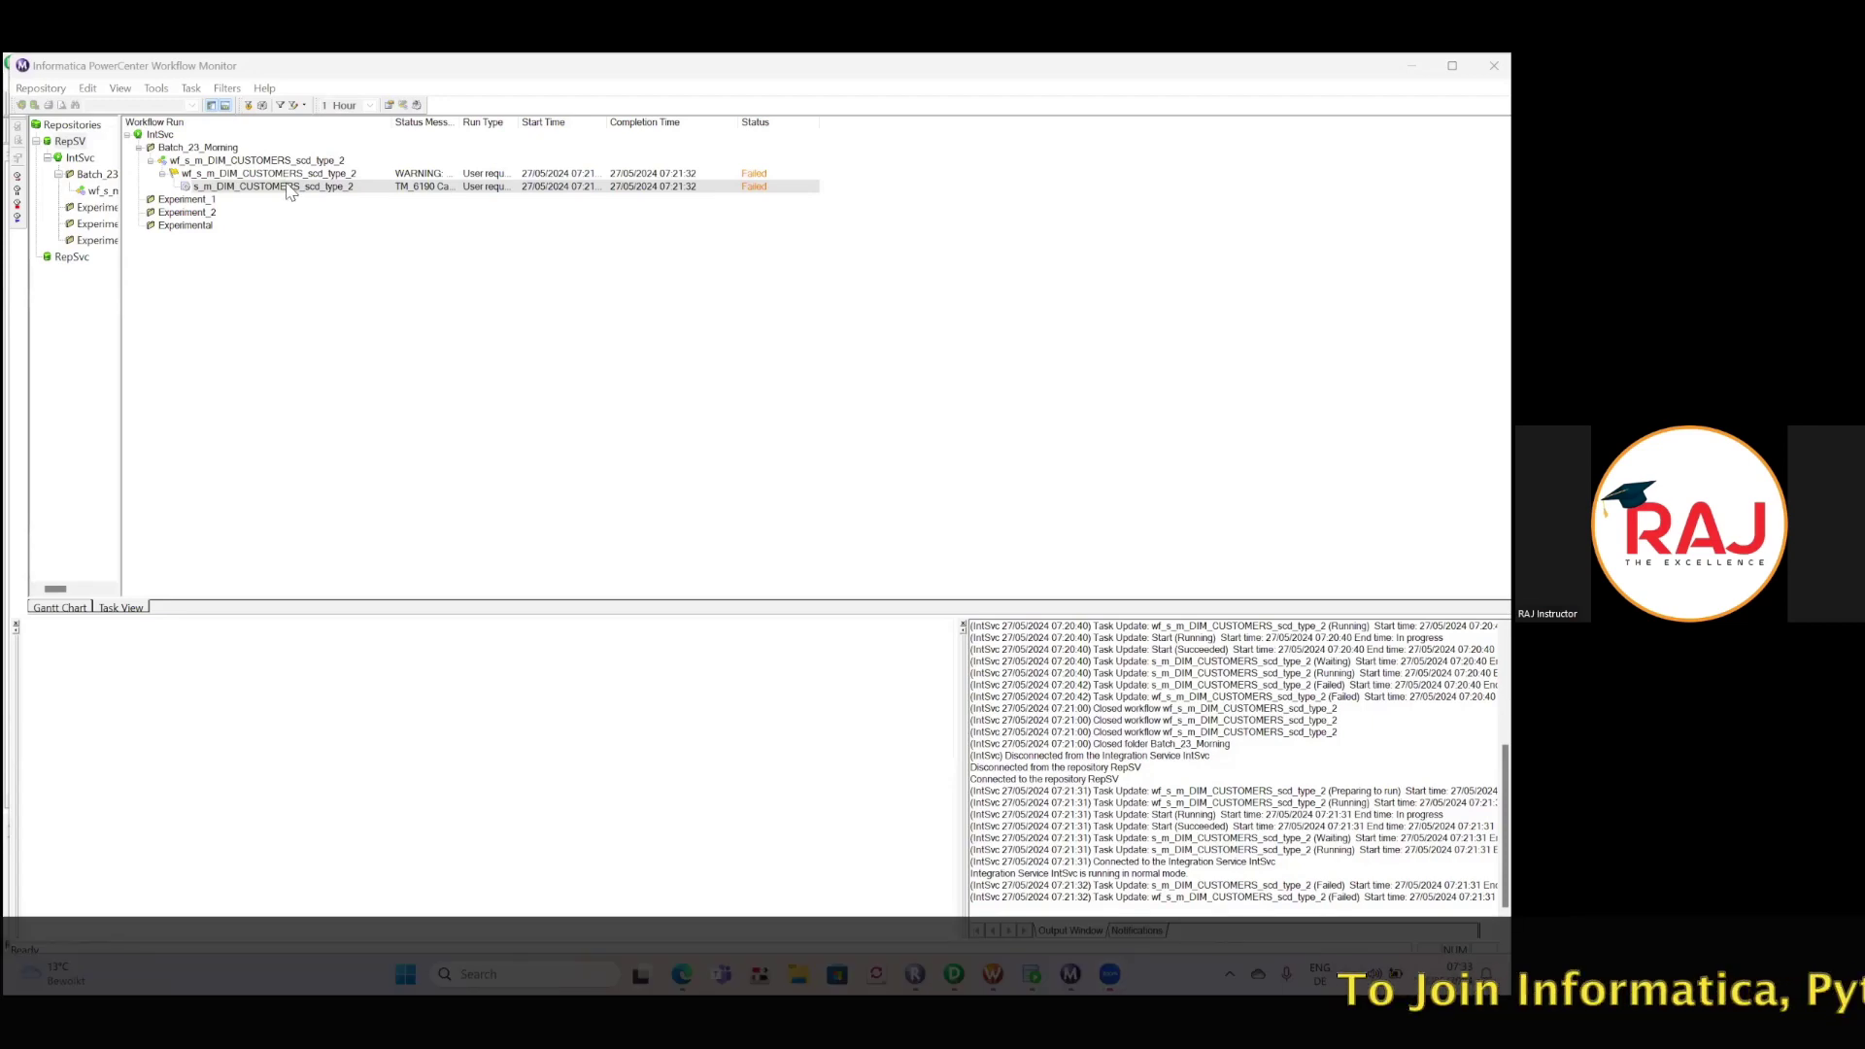
{"action": "key", "text": "Caps_Lock"}
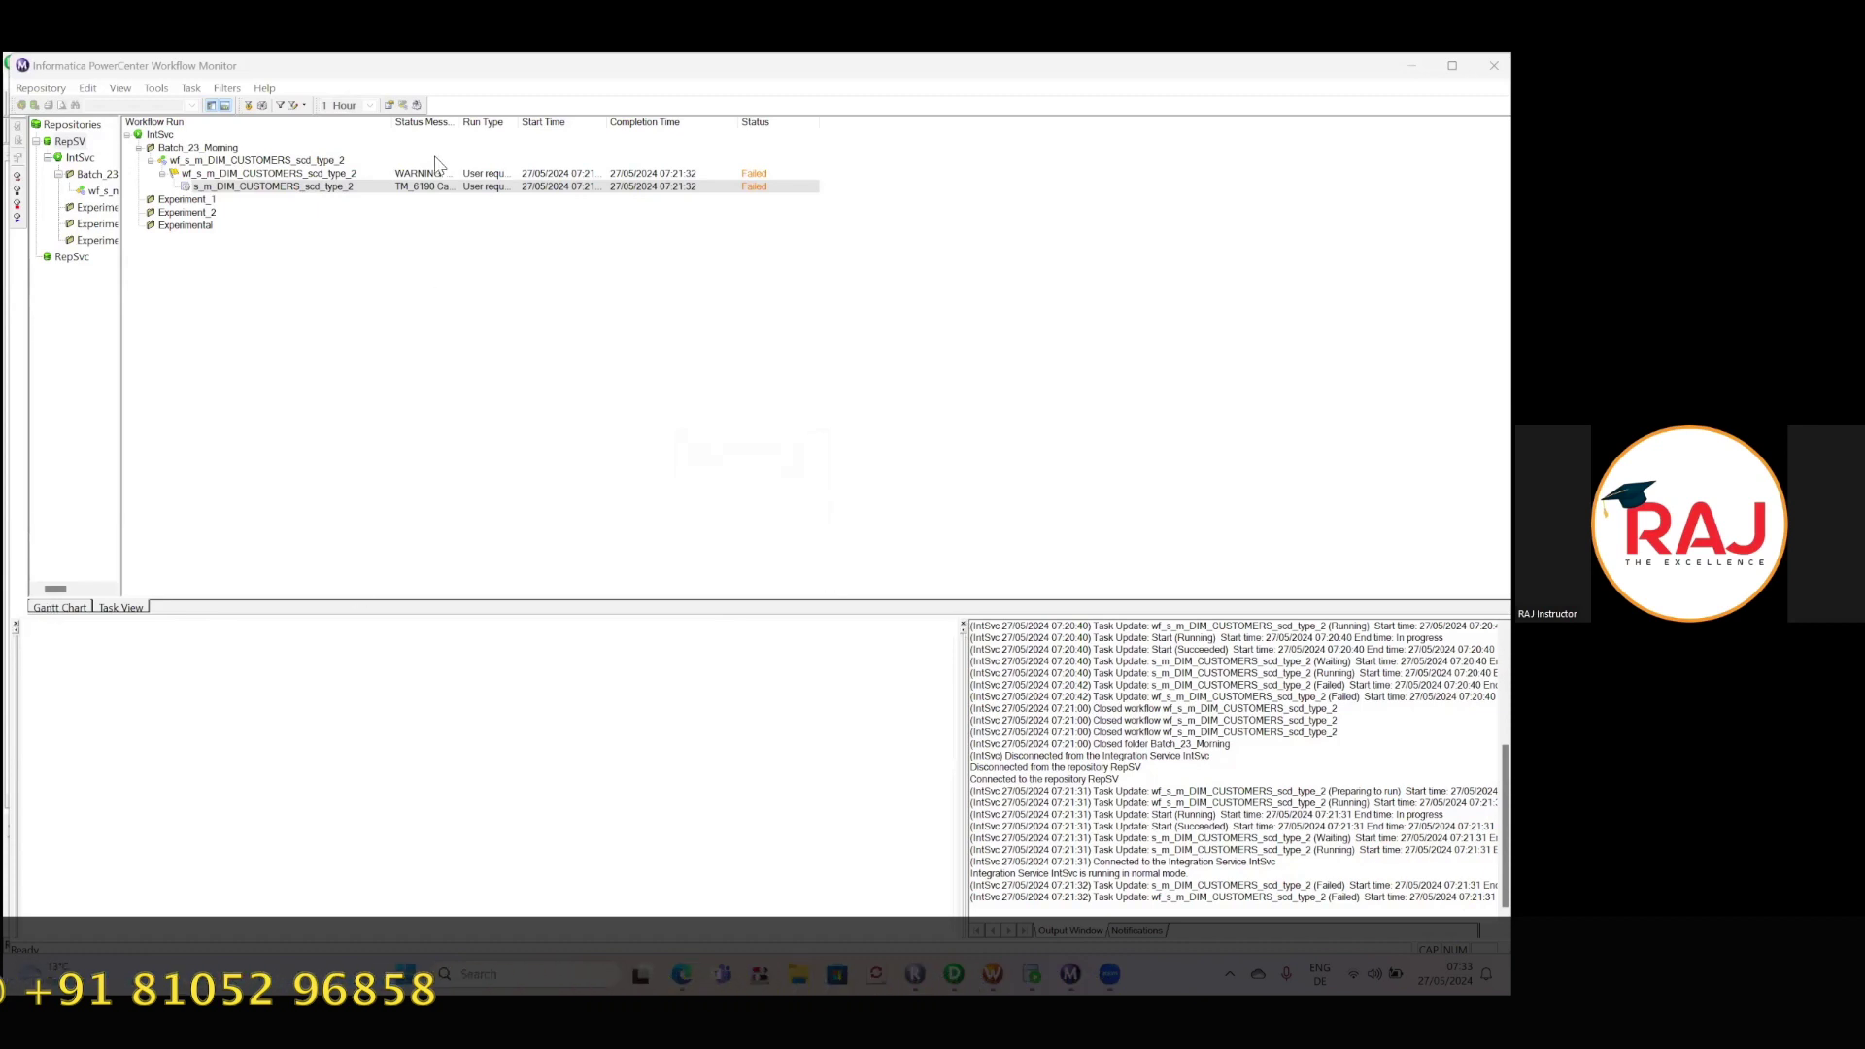
Try to retrieve the session log of the failed s_m_DIM_CUSTOMERS_scd_type_2 run.
{"action": "left_click", "coordinate": [293, 191]}
{"action": "right_click", "coordinate": [296, 194]}
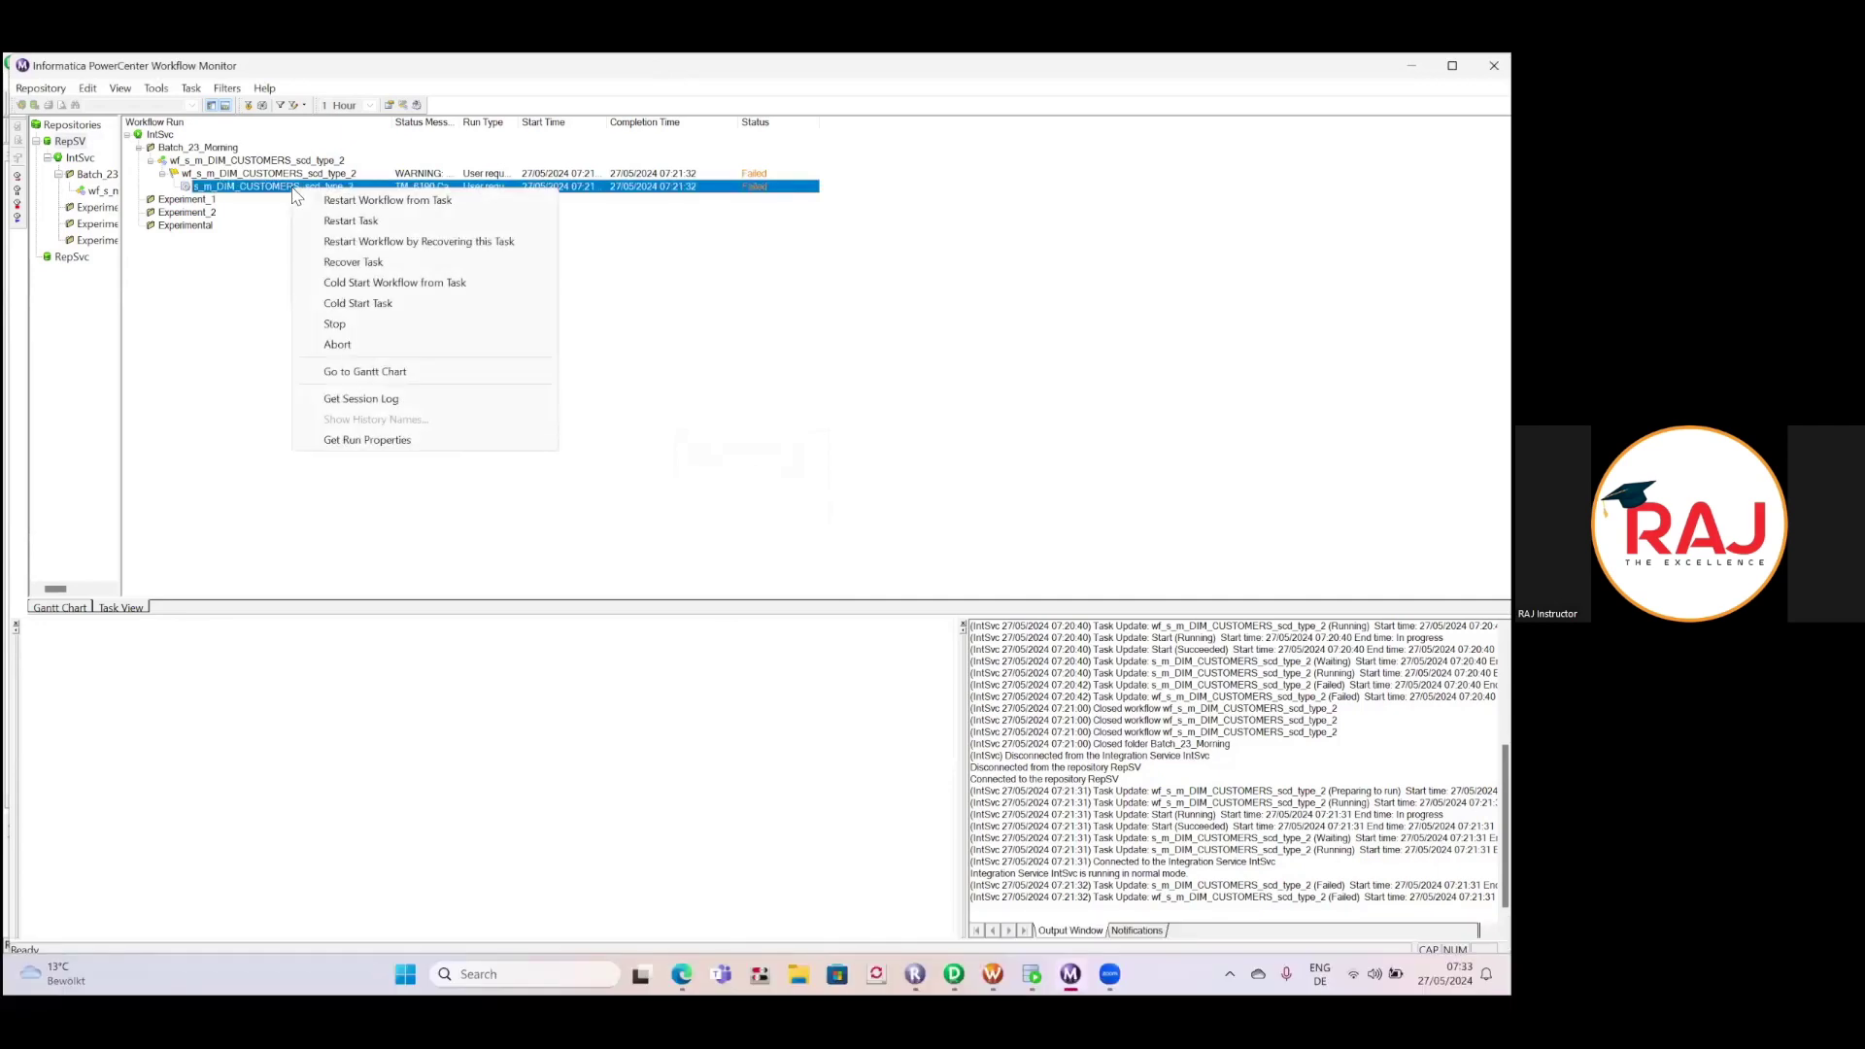
{"action": "left_click", "coordinate": [360, 399]}
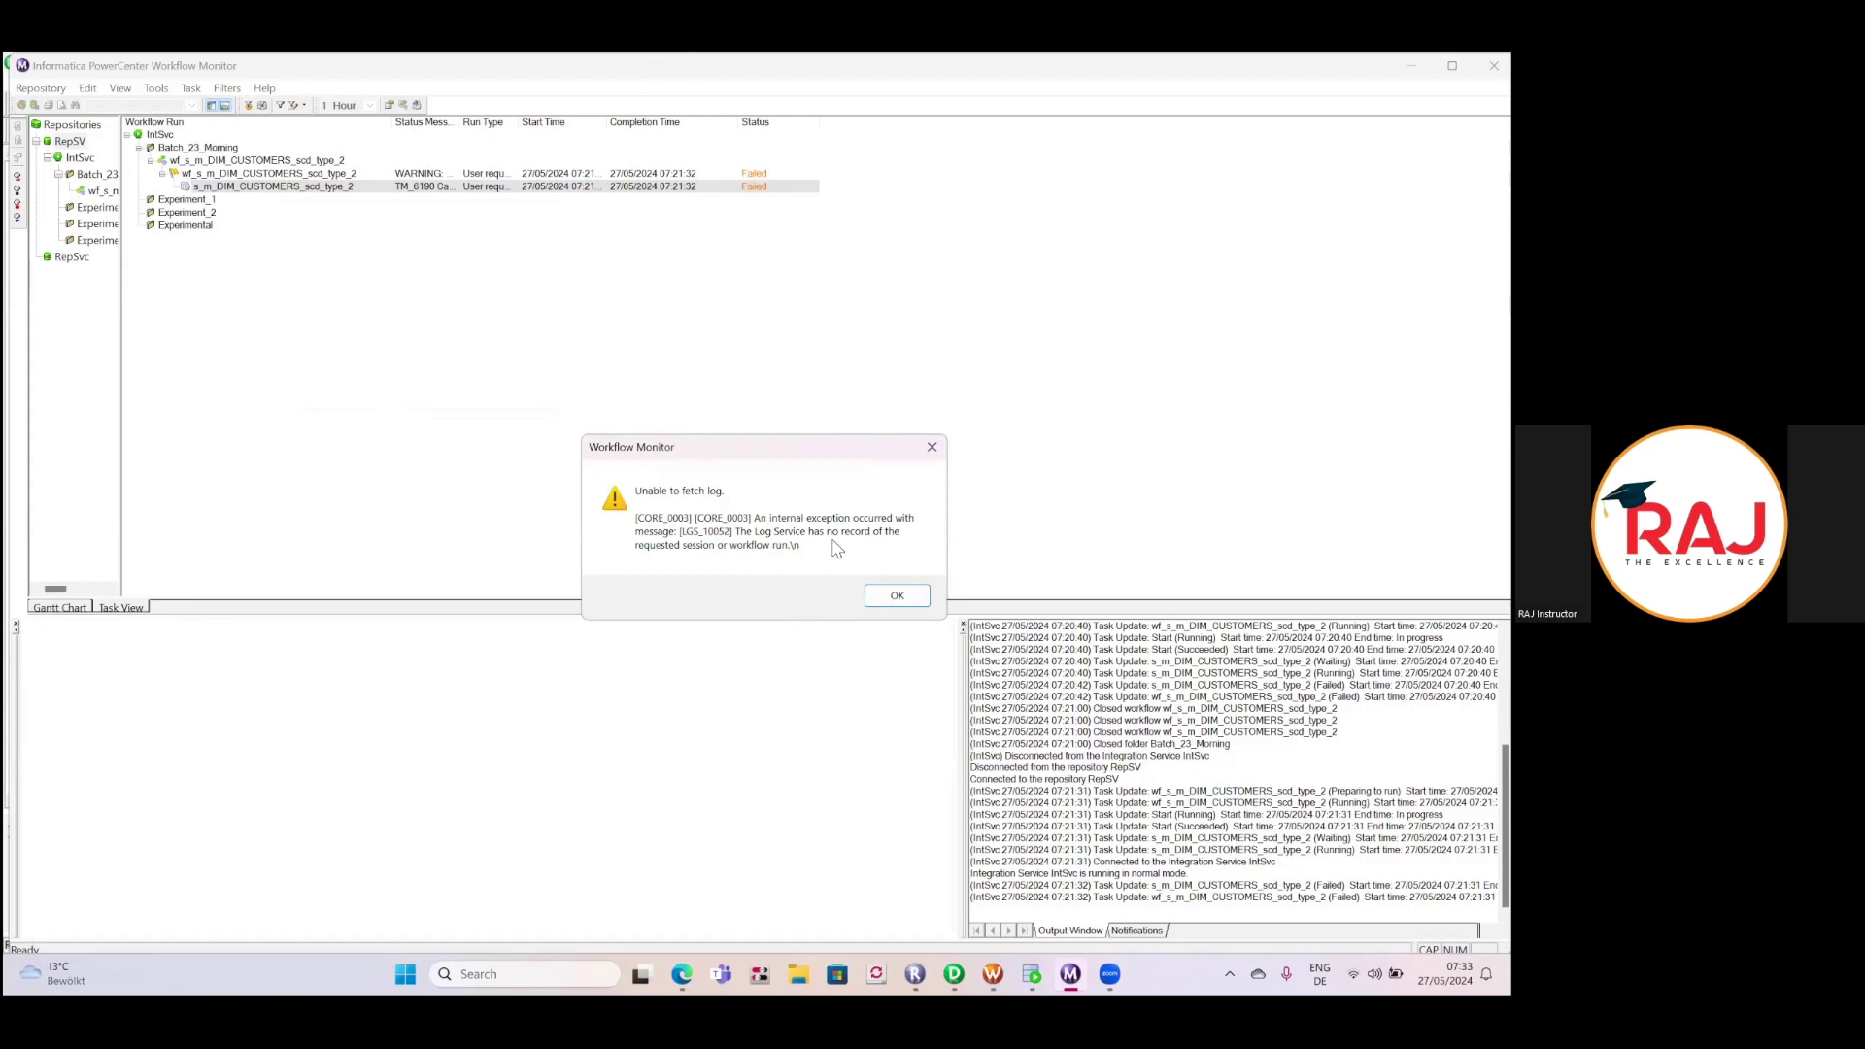
{"action": "left_click", "coordinate": [894, 596]}
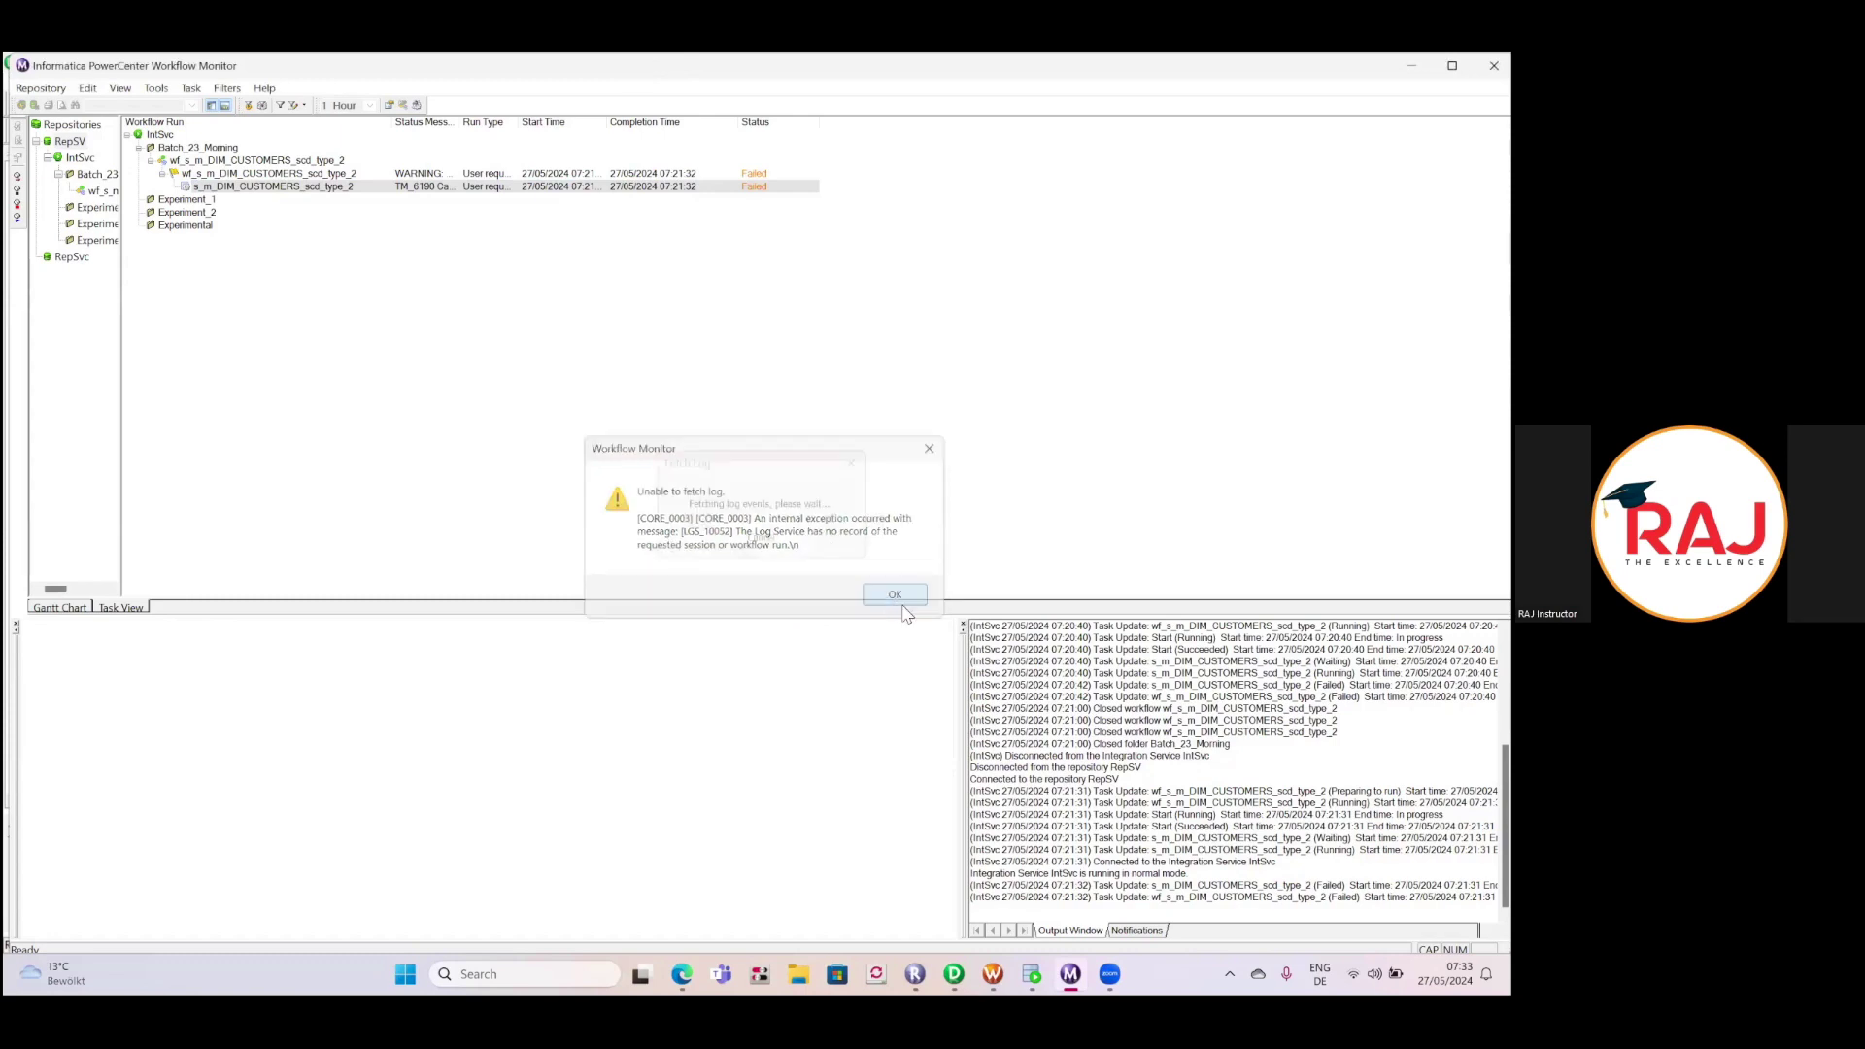
Switch to Workflow Manager and examine the mapping connections of the s_m_DIM_CUSTOMERS_scd_type_2 session's source SQ_STG_CUSTOMERS and its three targets.
{"action": "left_click", "coordinate": [991, 975]}
{"action": "key", "text": "Caps_Lock"}
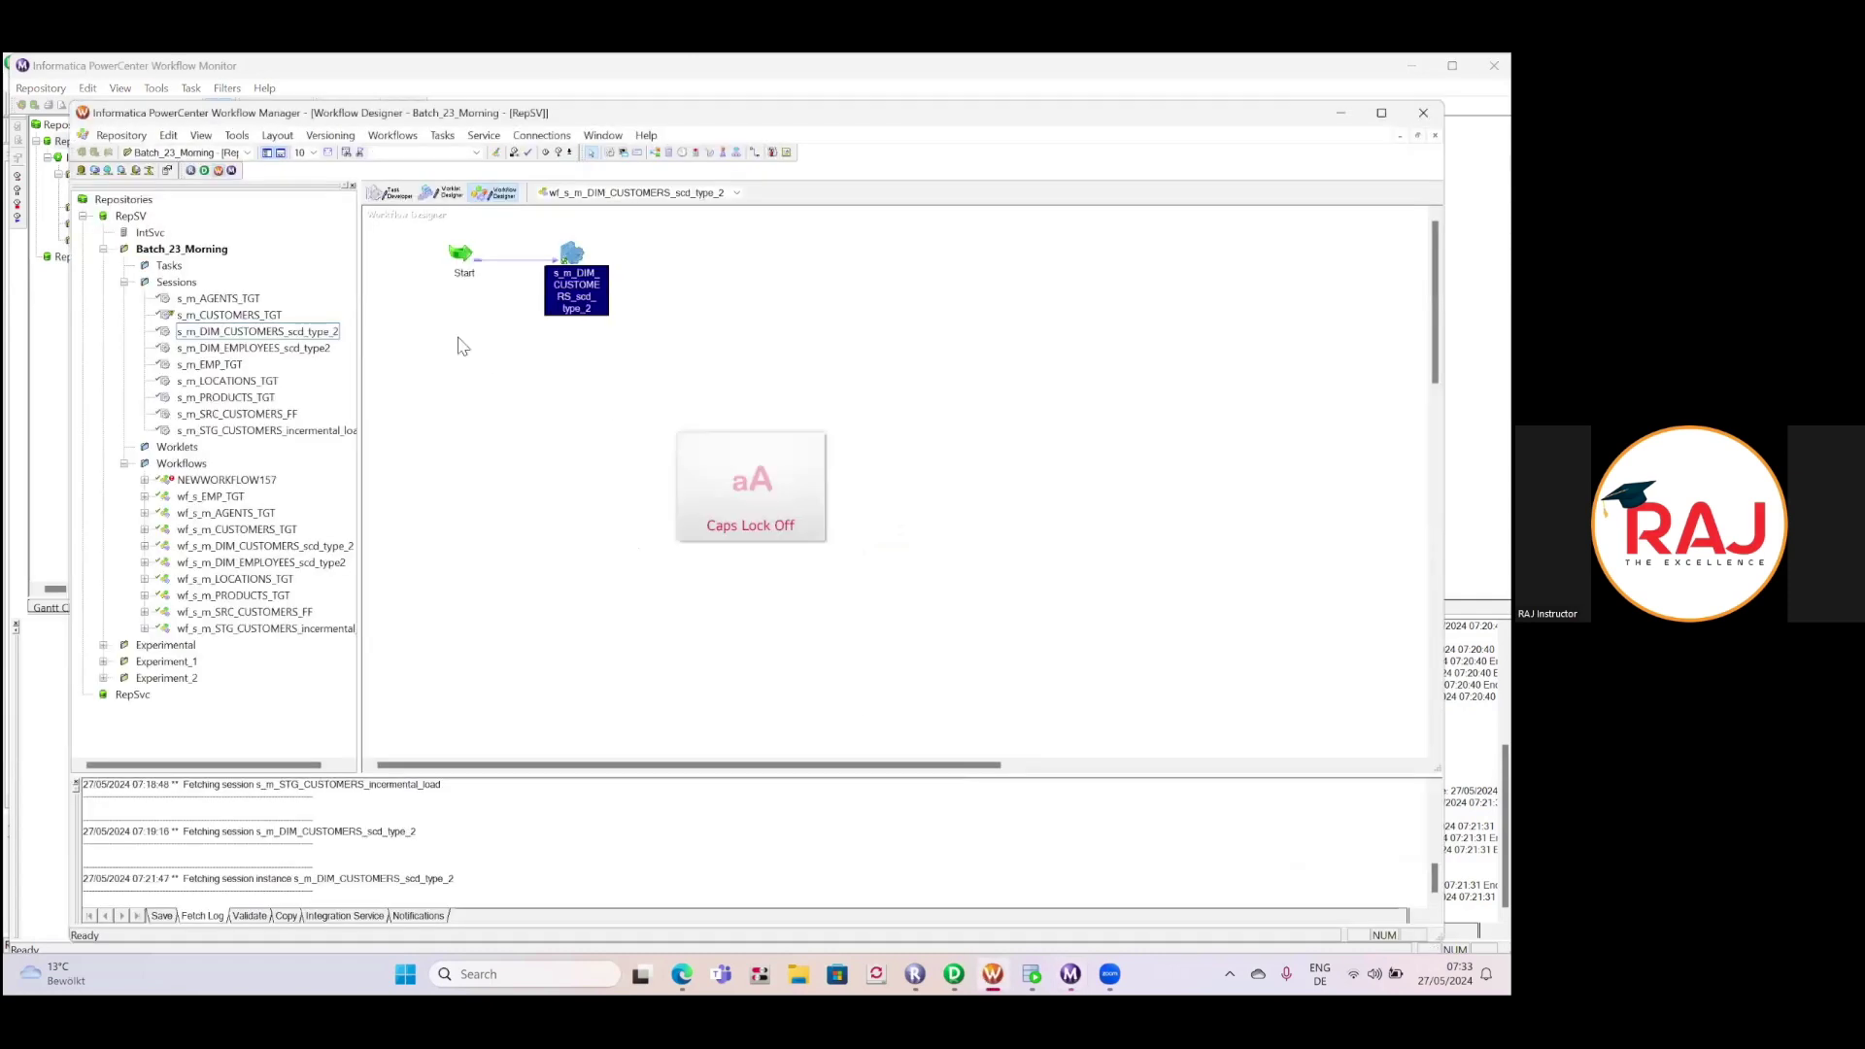
{"action": "left_click", "coordinate": [518, 387]}
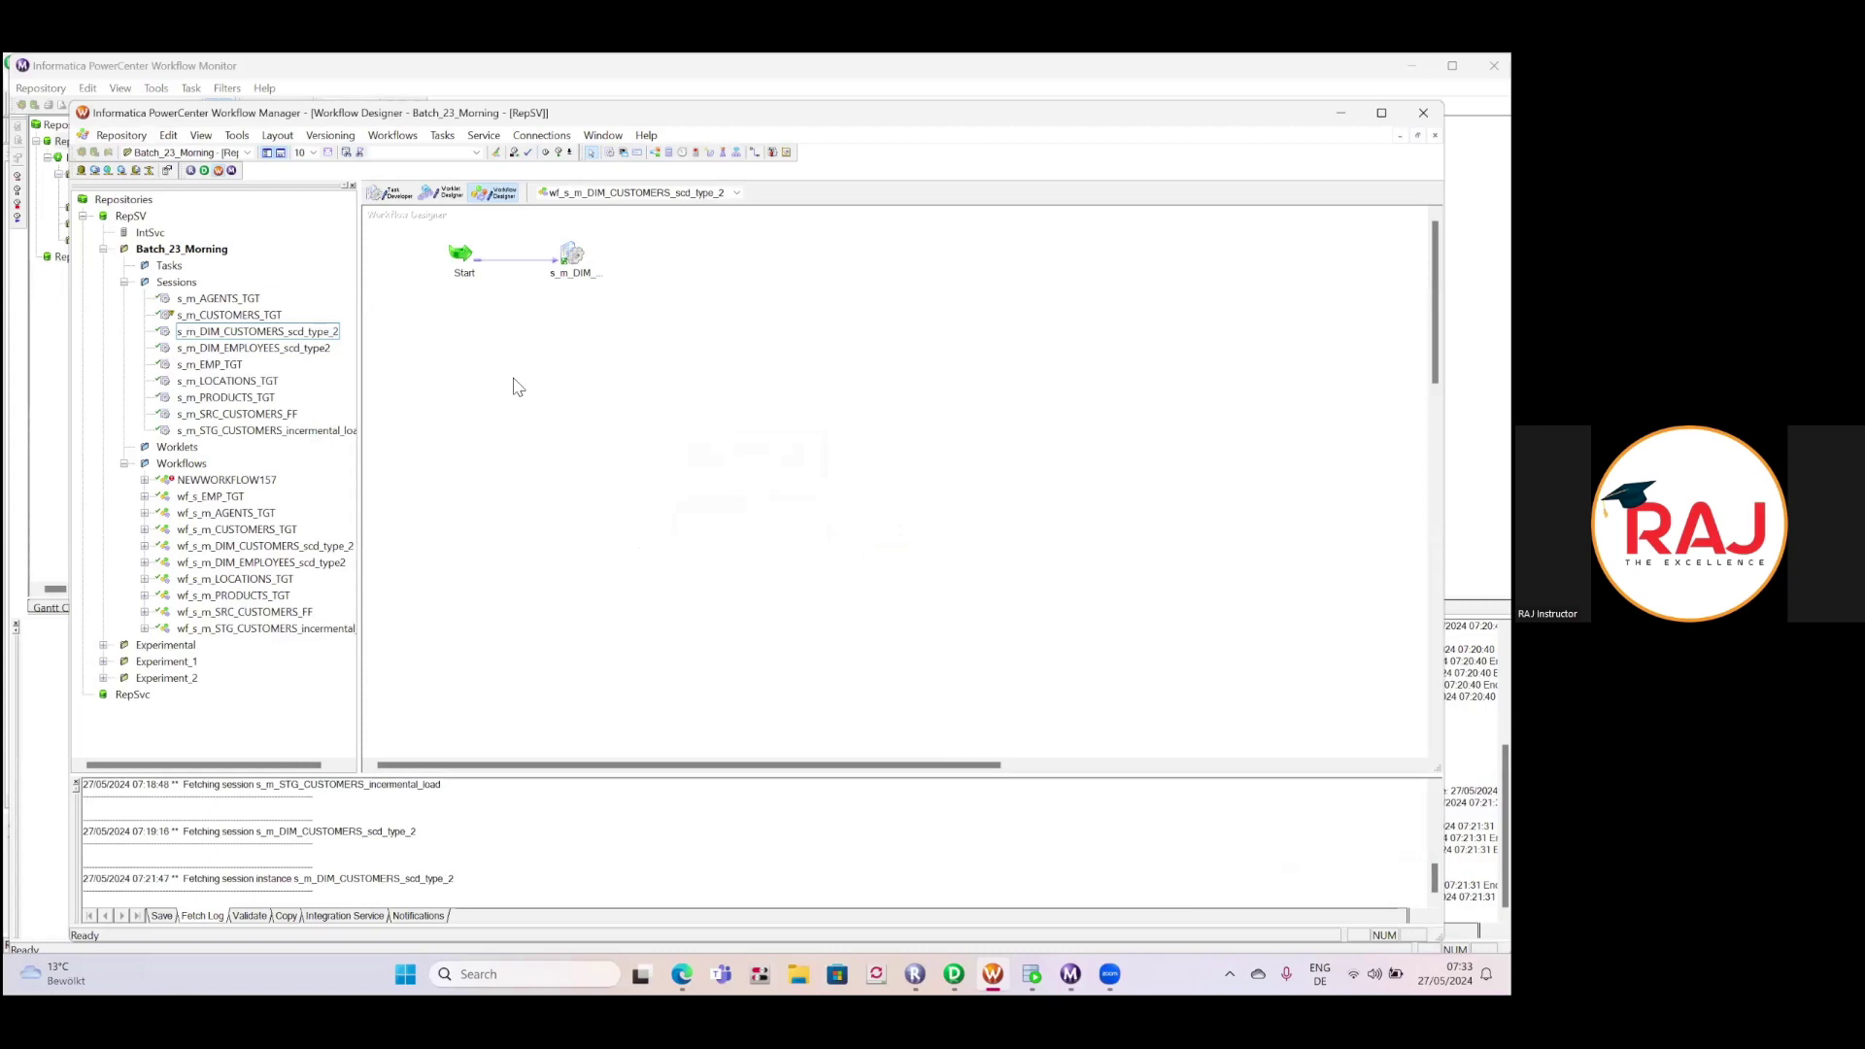
{"action": "double_click", "coordinate": [571, 255]}
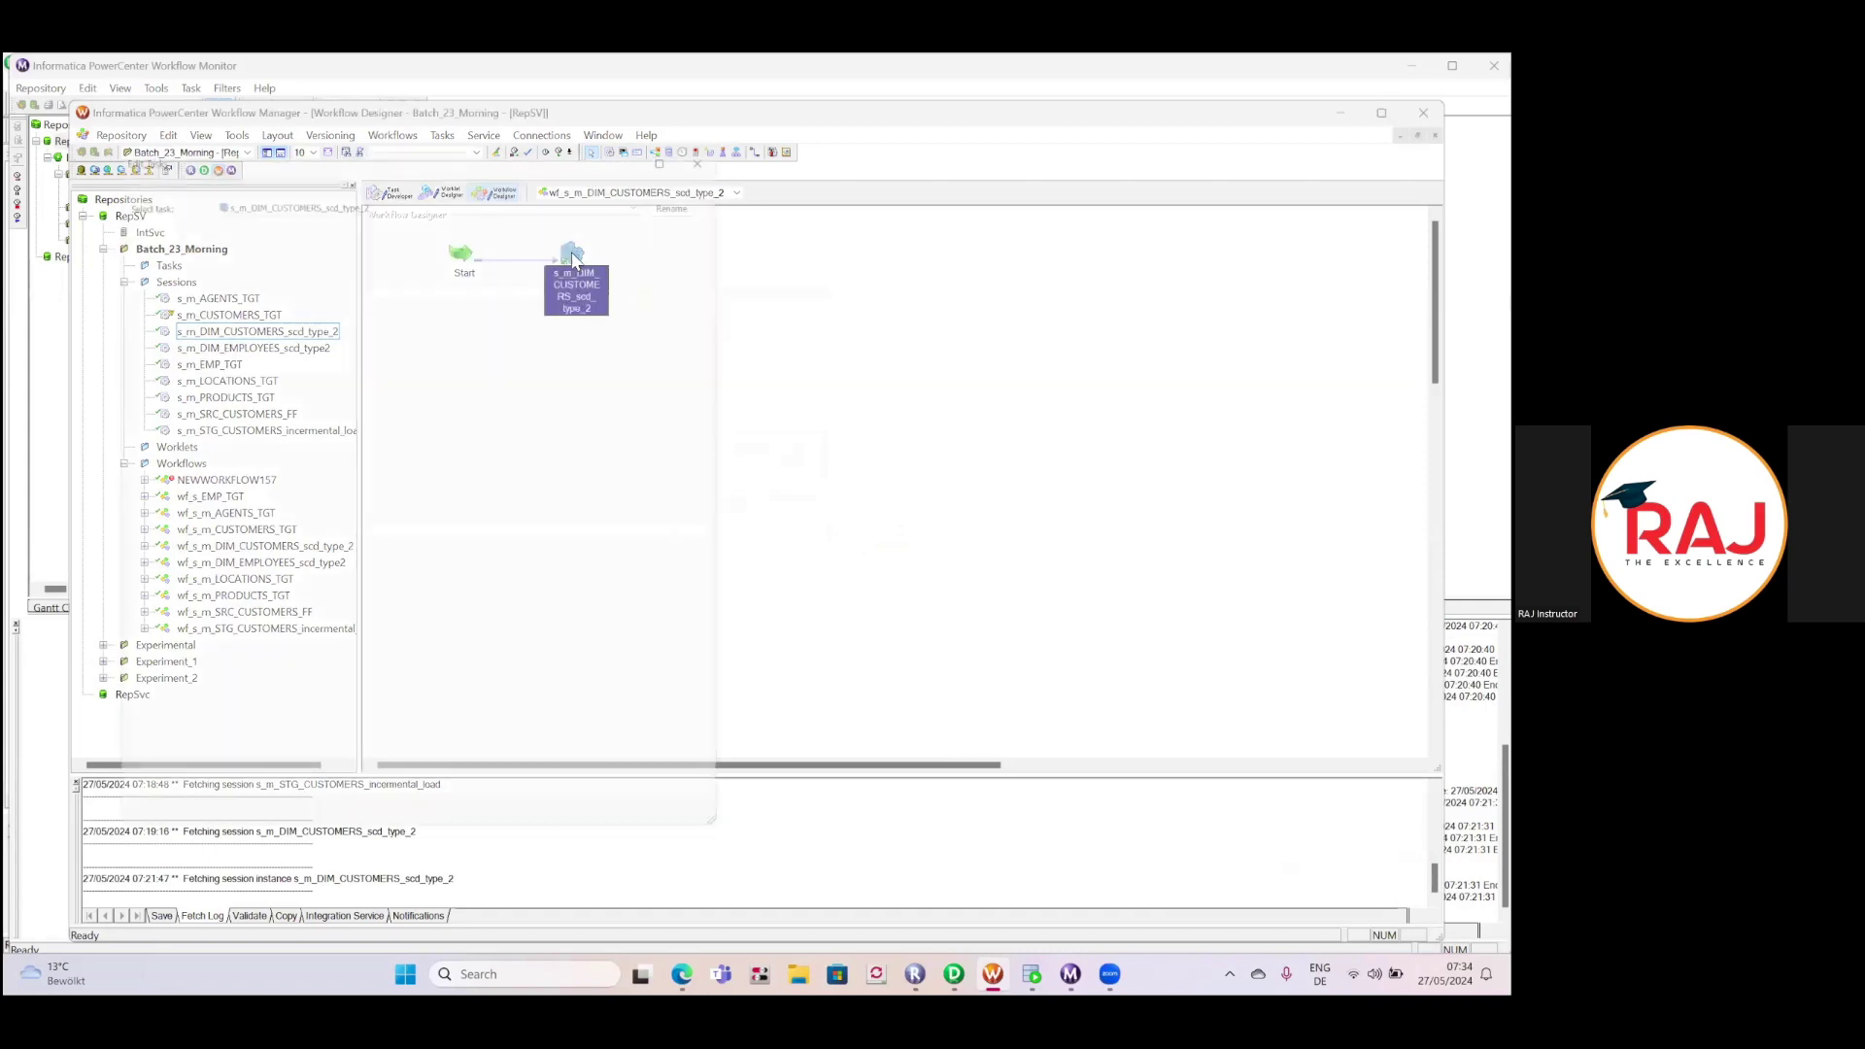
{"action": "left_click", "coordinate": [265, 160]}
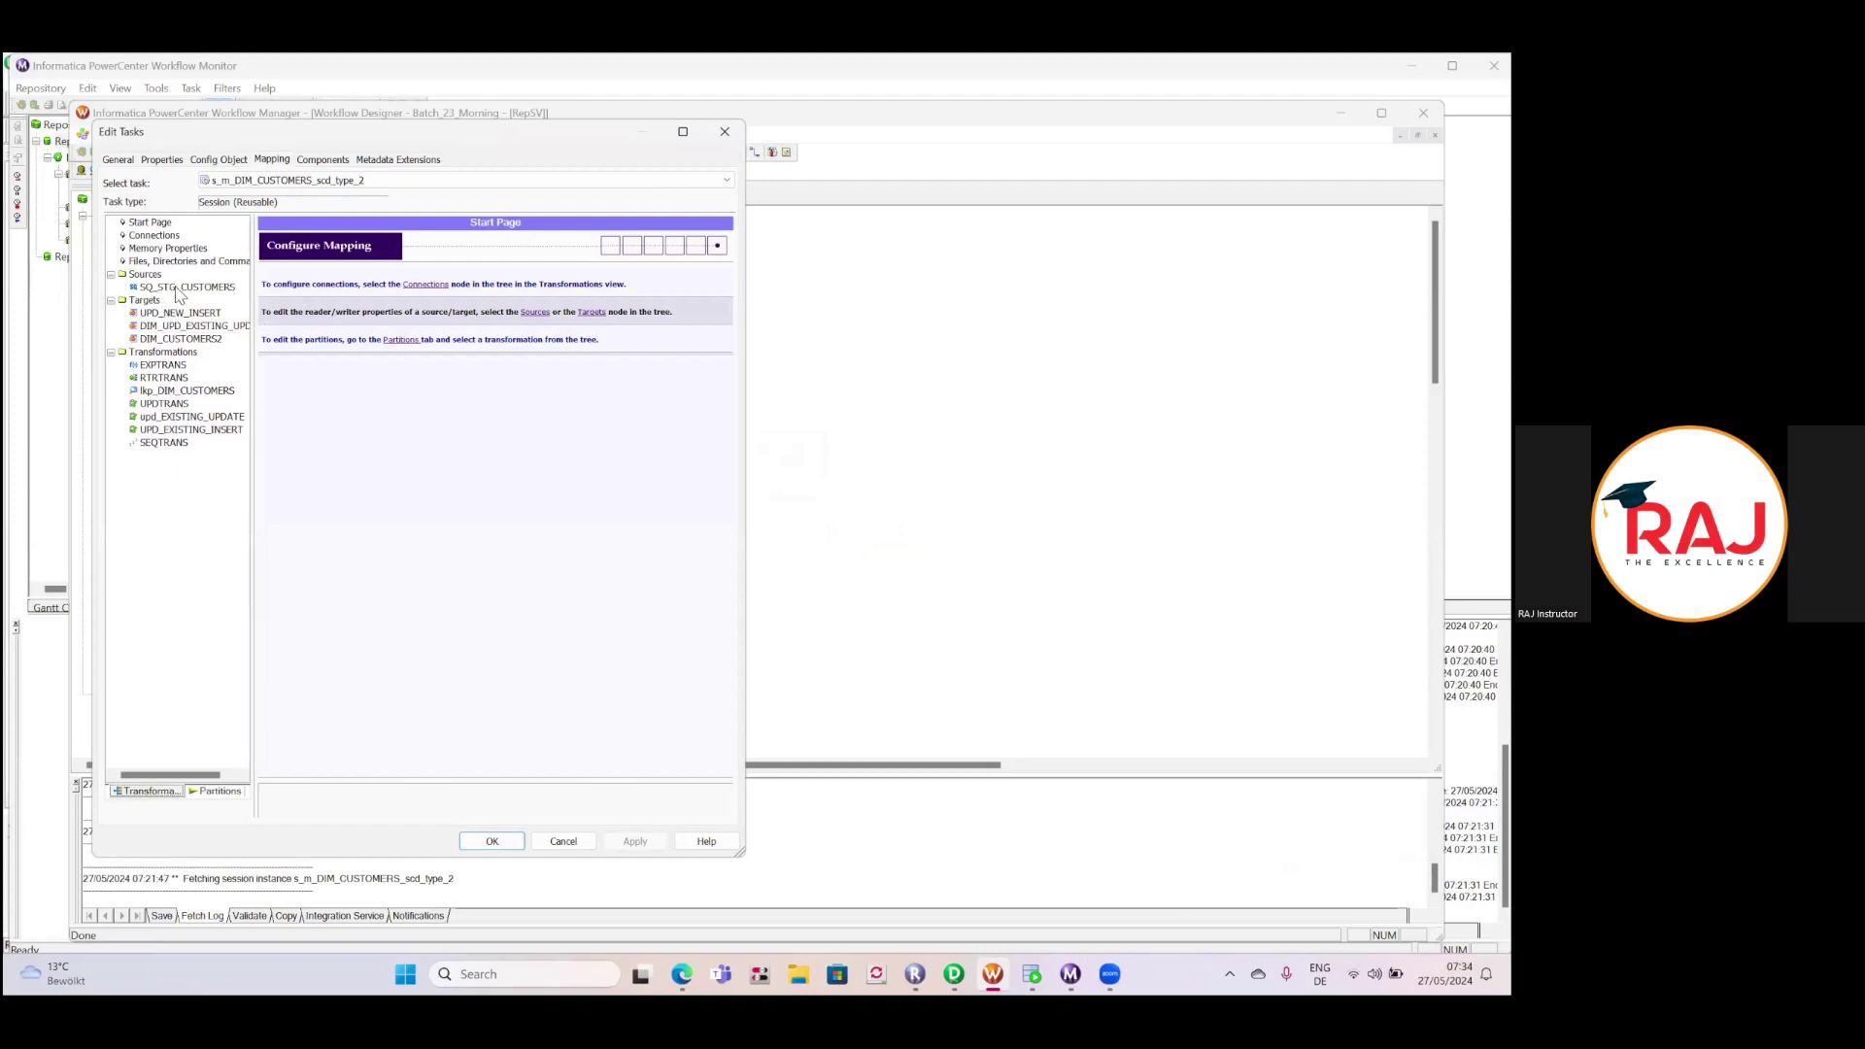
{"action": "left_click", "coordinate": [181, 288]}
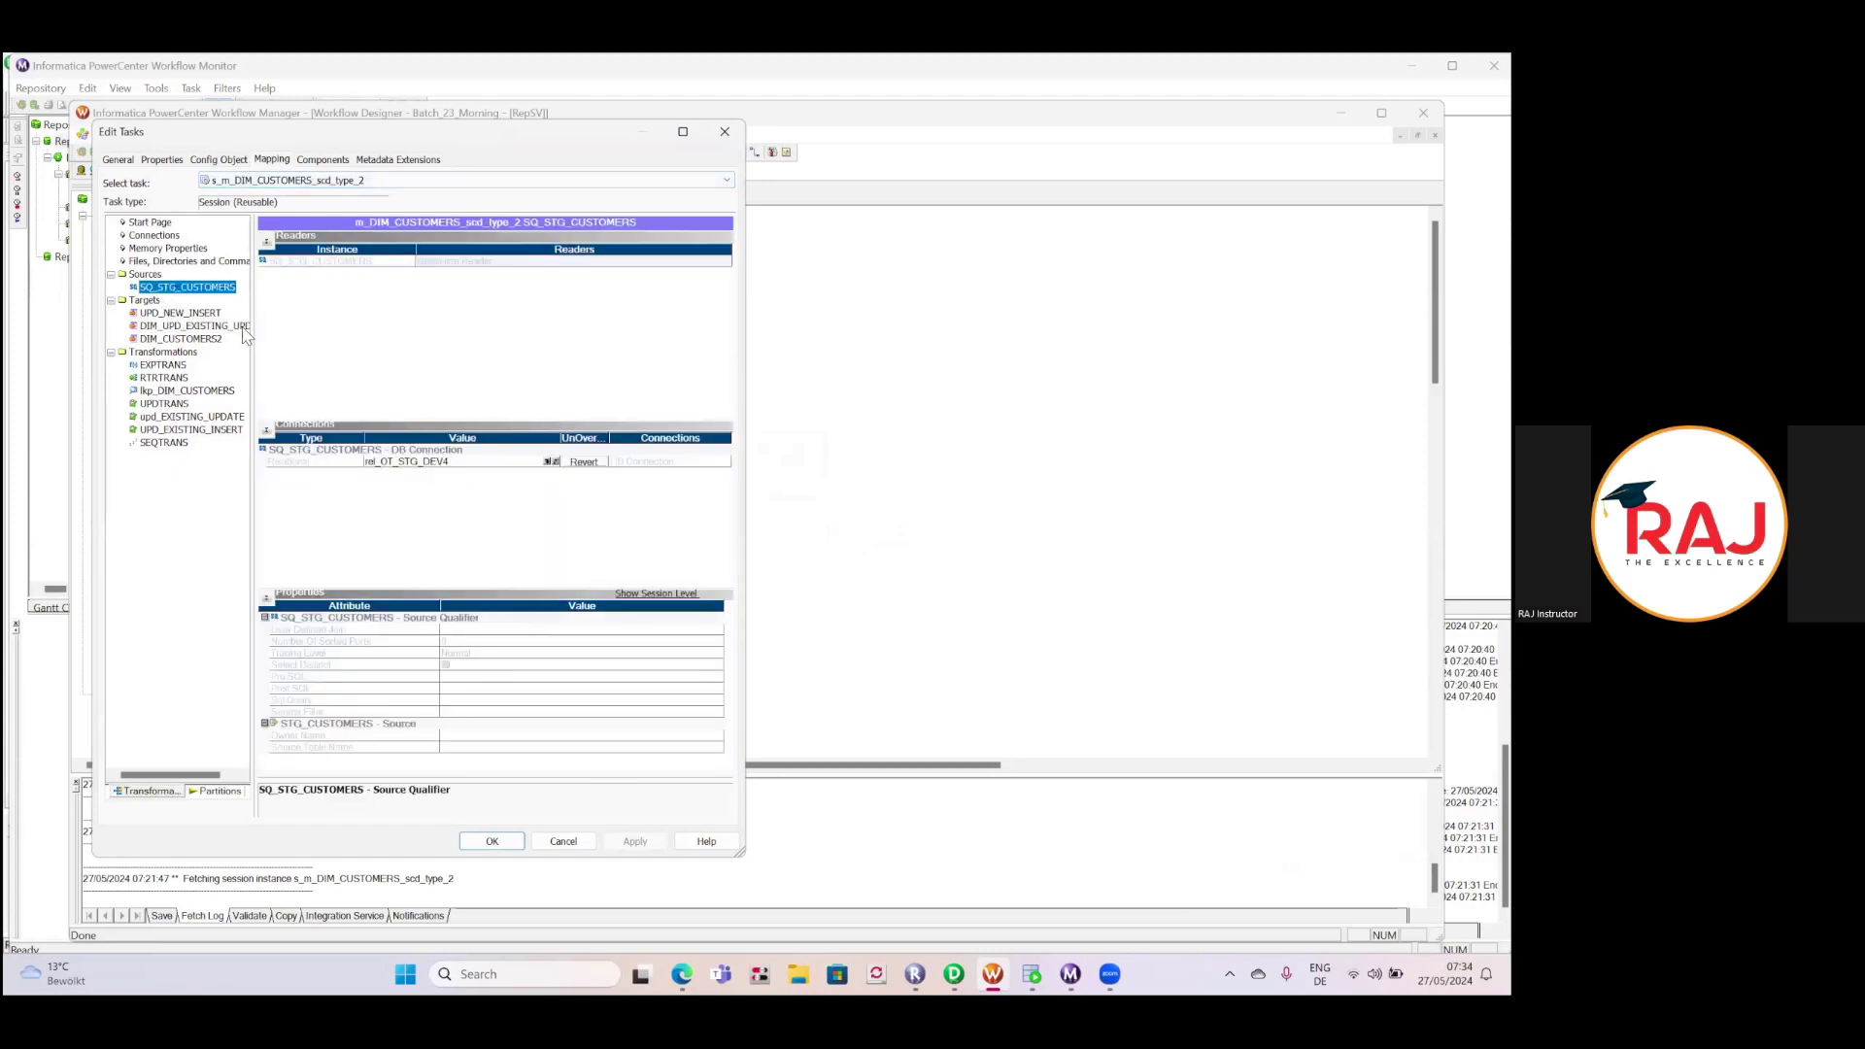
{"action": "left_click", "coordinate": [180, 314]}
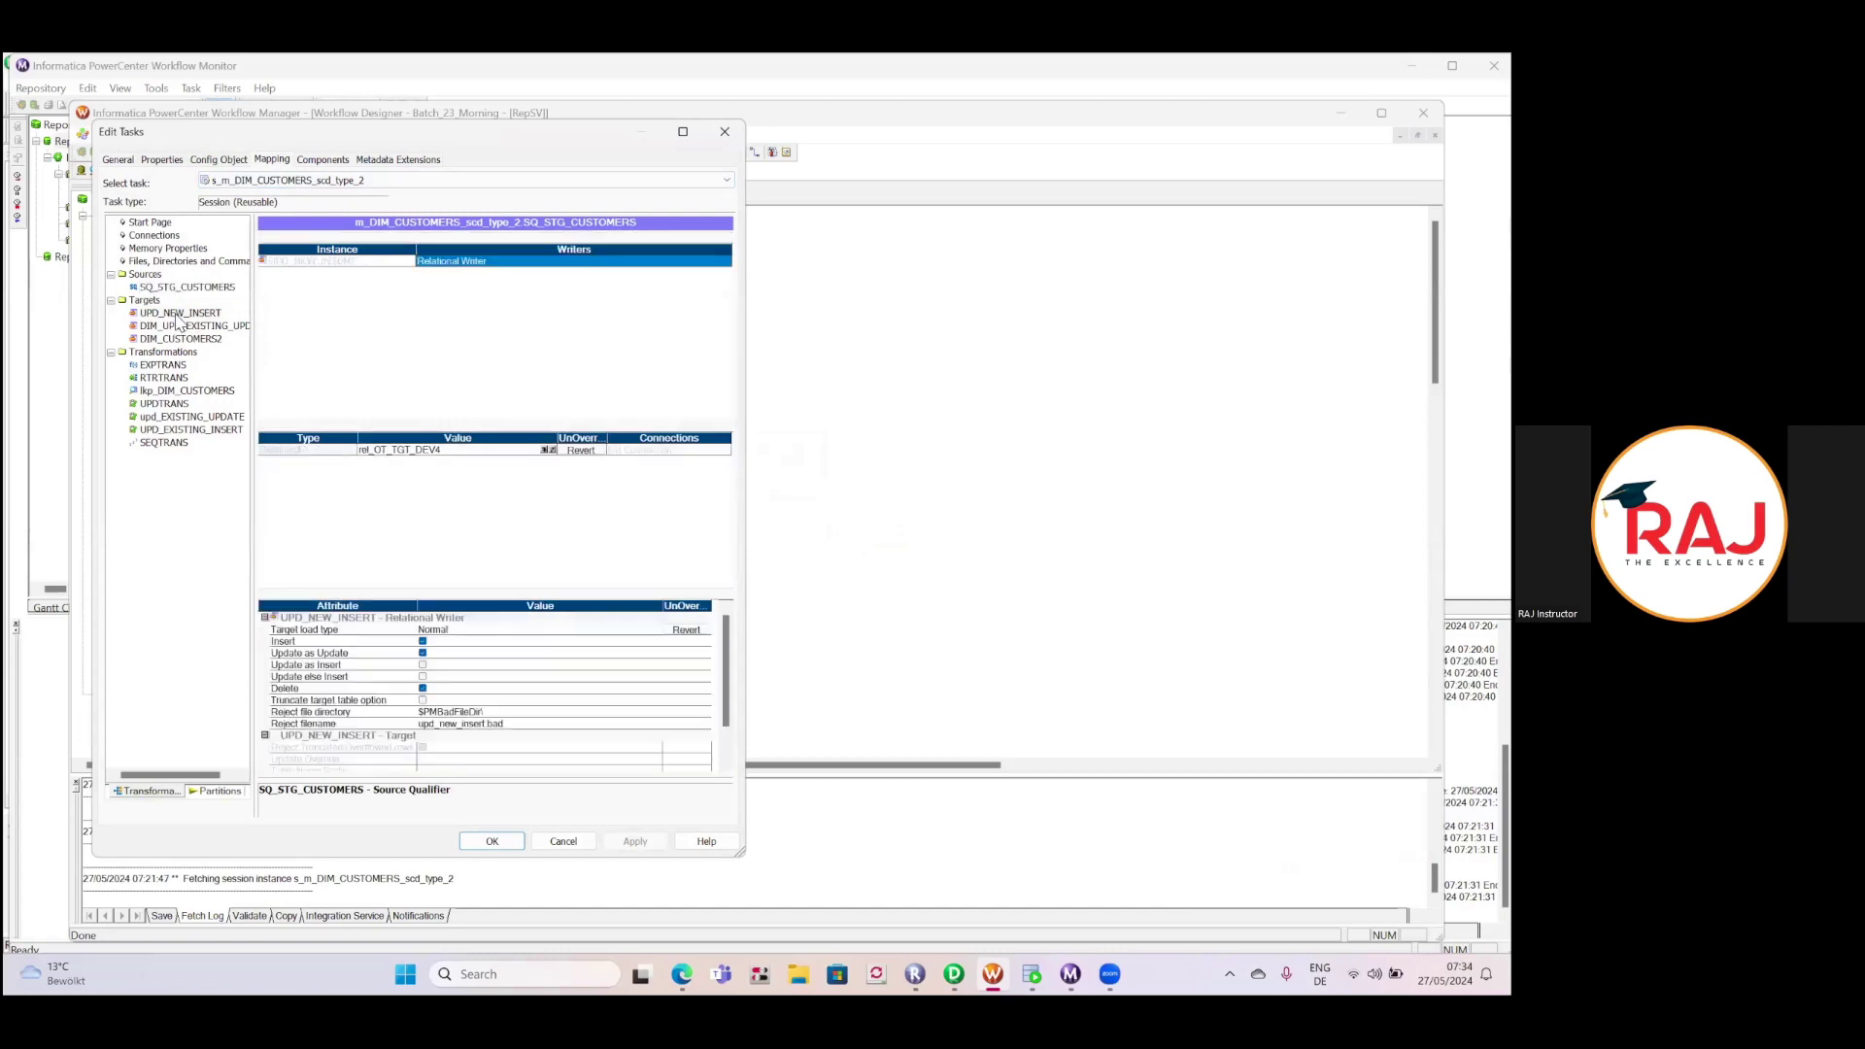
{"action": "left_click", "coordinate": [182, 327]}
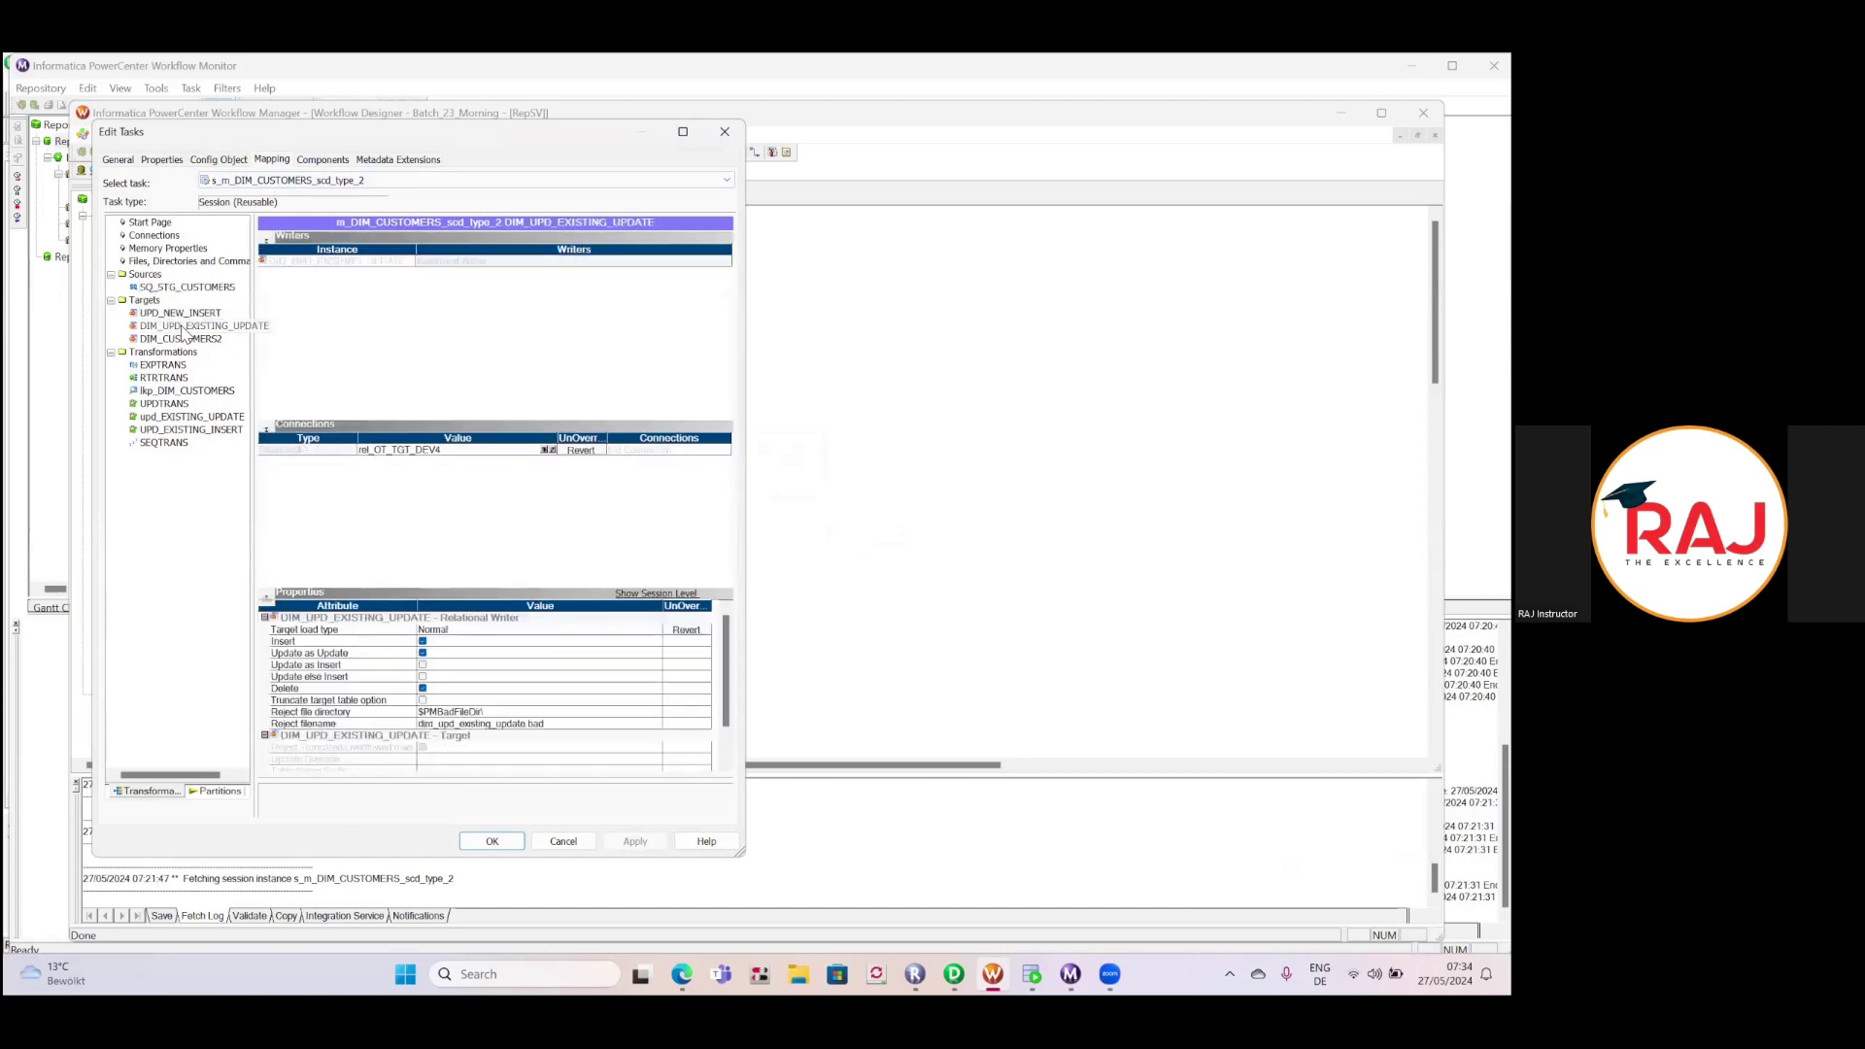
{"action": "left_click", "coordinate": [184, 339]}
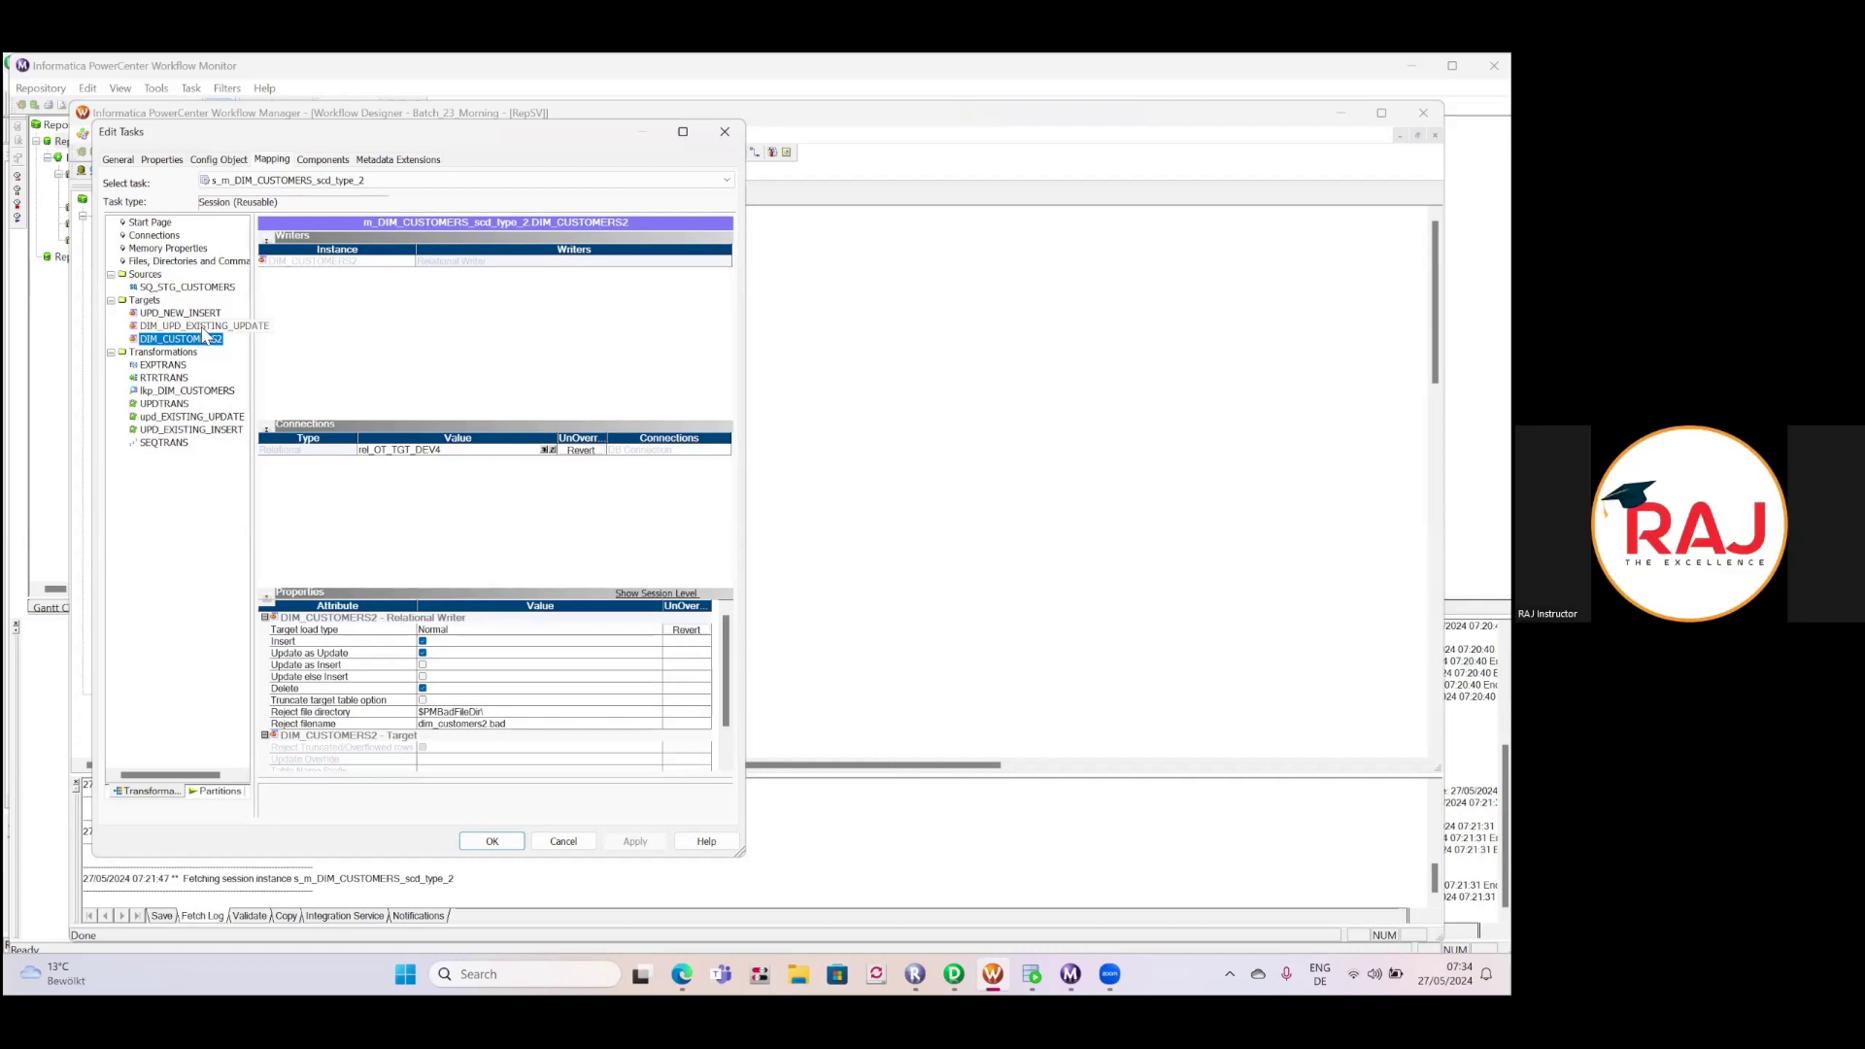
Set the relational connection of the lkp_DIM_CUSTOMERS lookup to the rel_OT_TGT_DEV4 object and apply the session changes.
{"action": "left_click", "coordinate": [169, 392]}
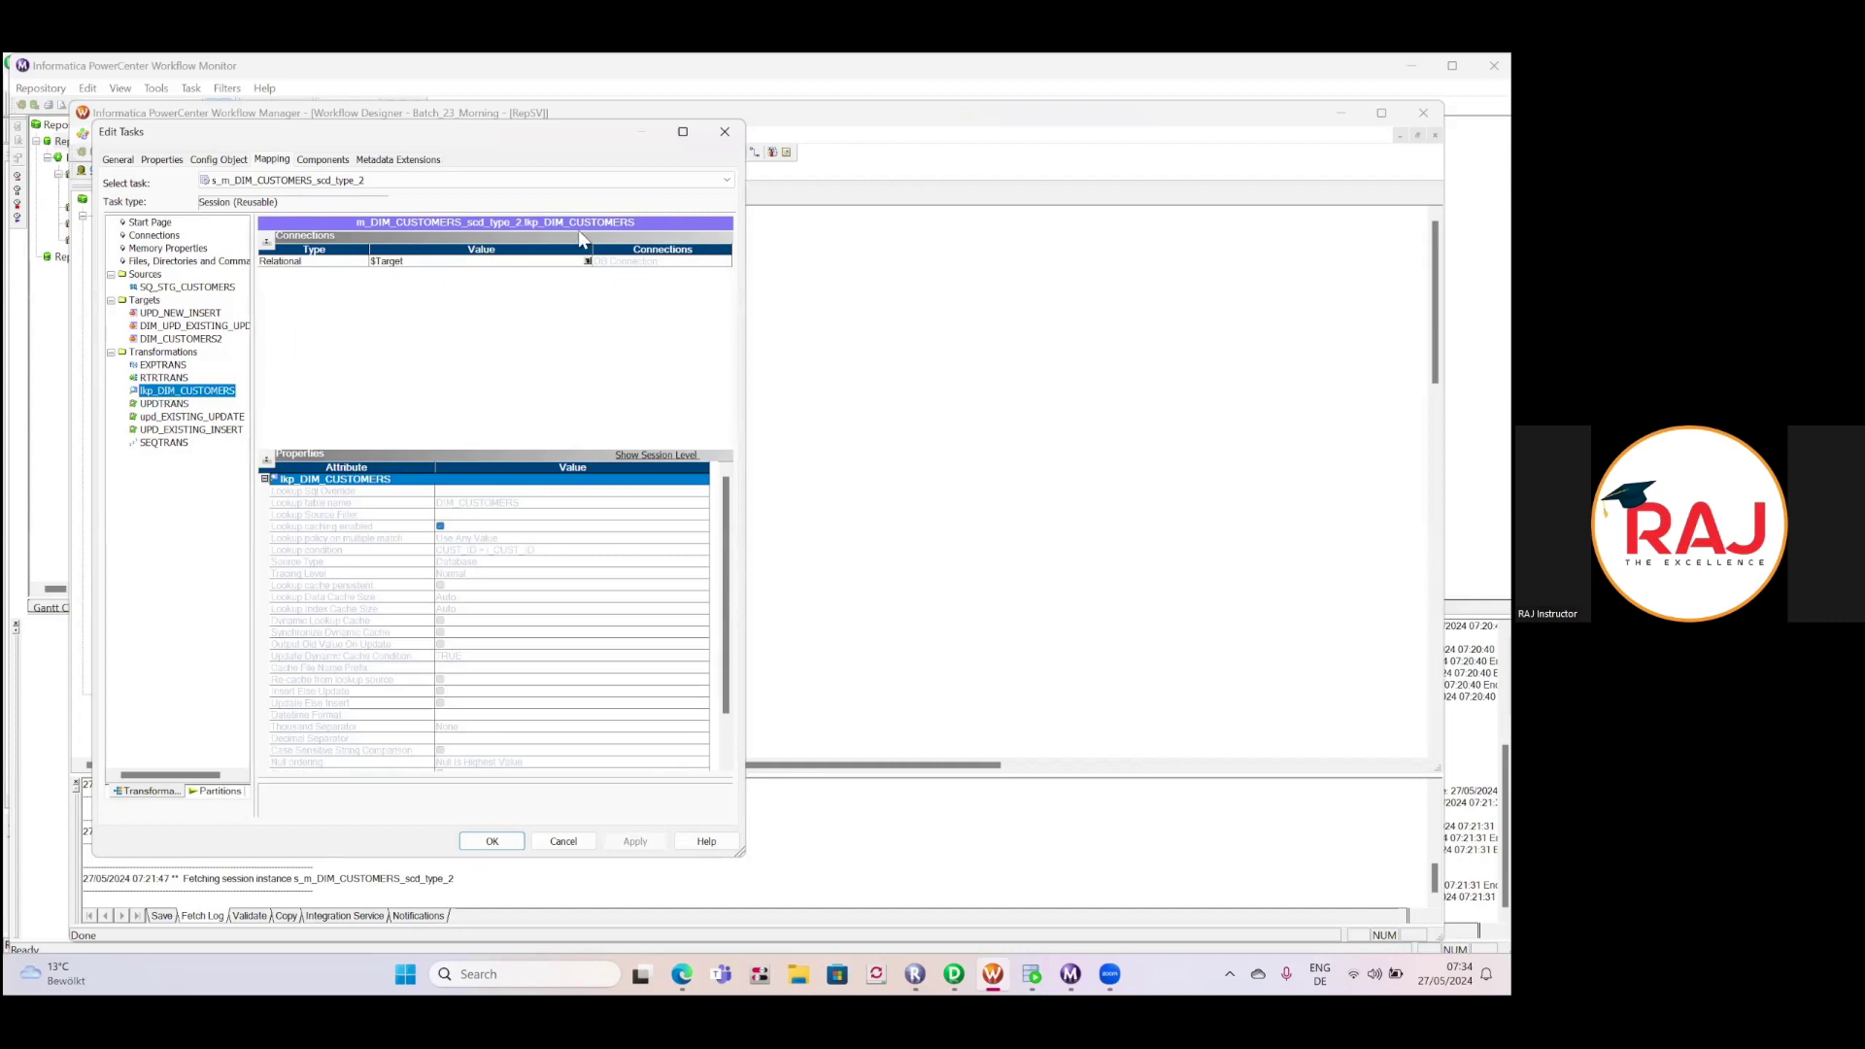
{"action": "left_click", "coordinate": [589, 268]}
{"action": "left_click", "coordinate": [589, 268]}
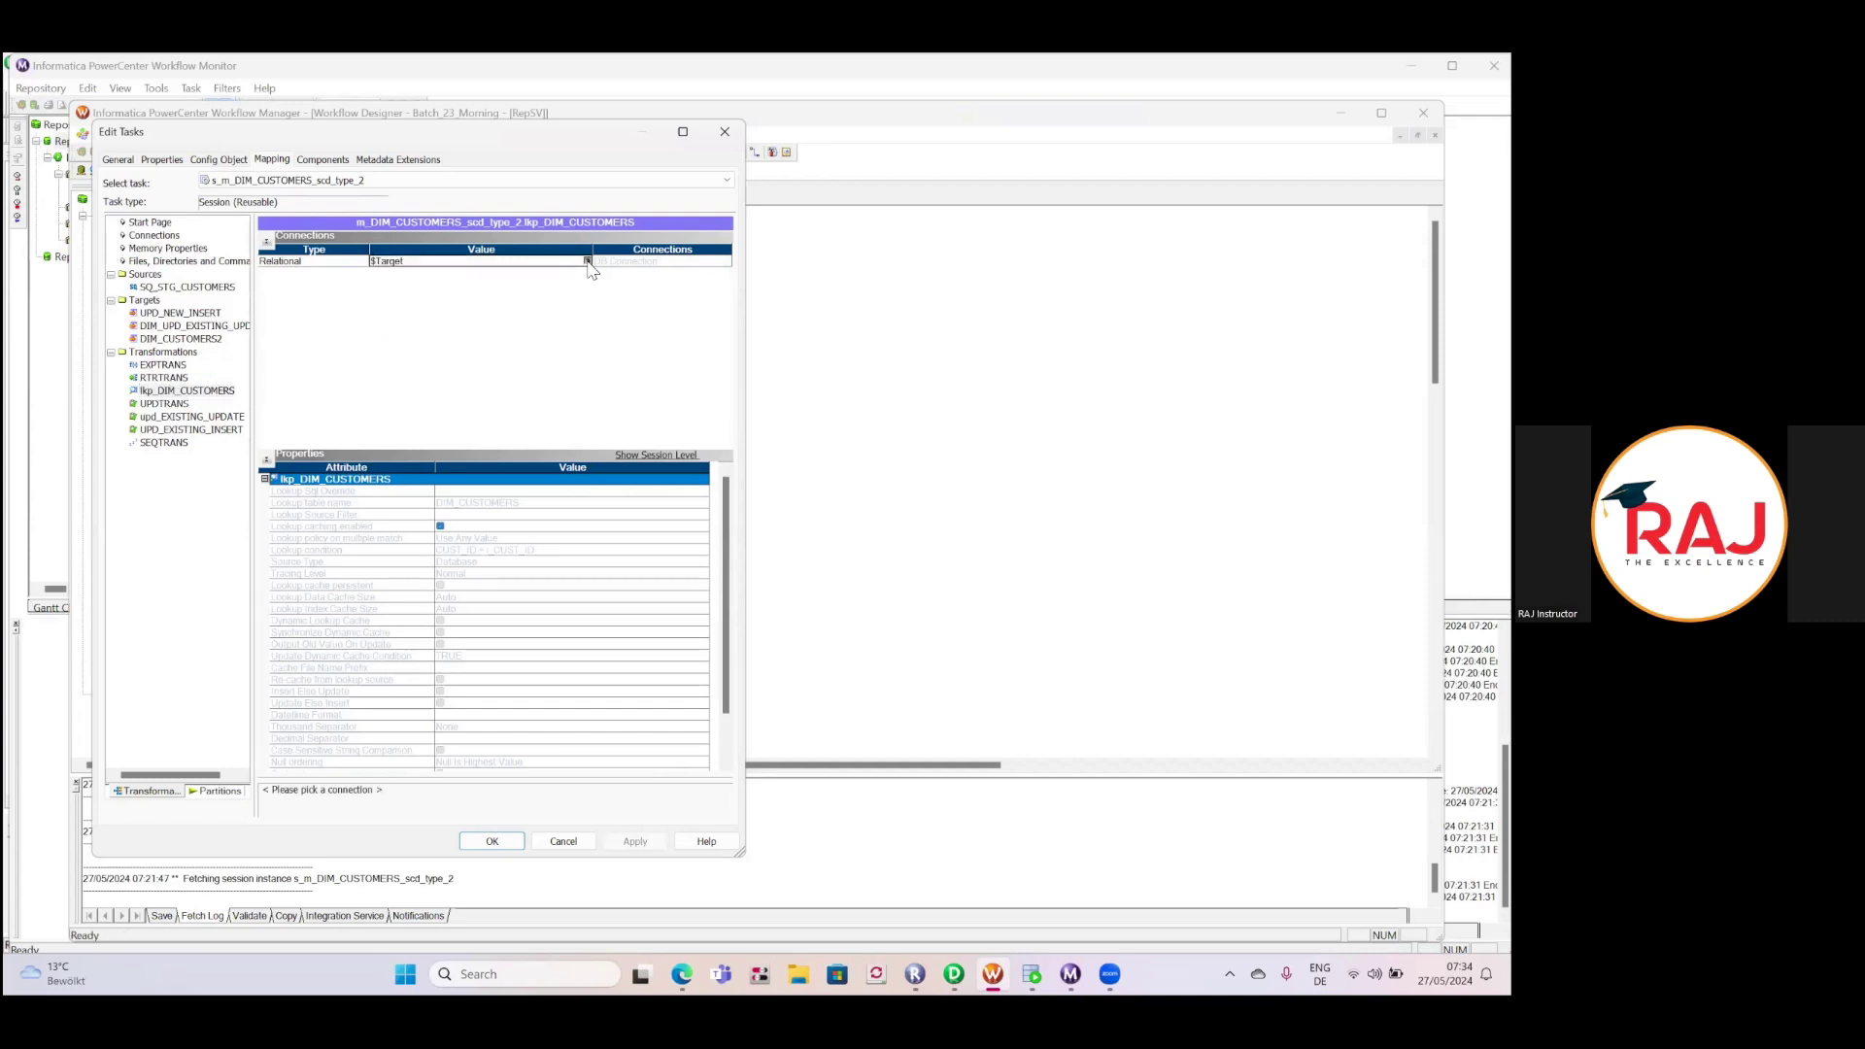
{"action": "left_click", "coordinate": [588, 261]}
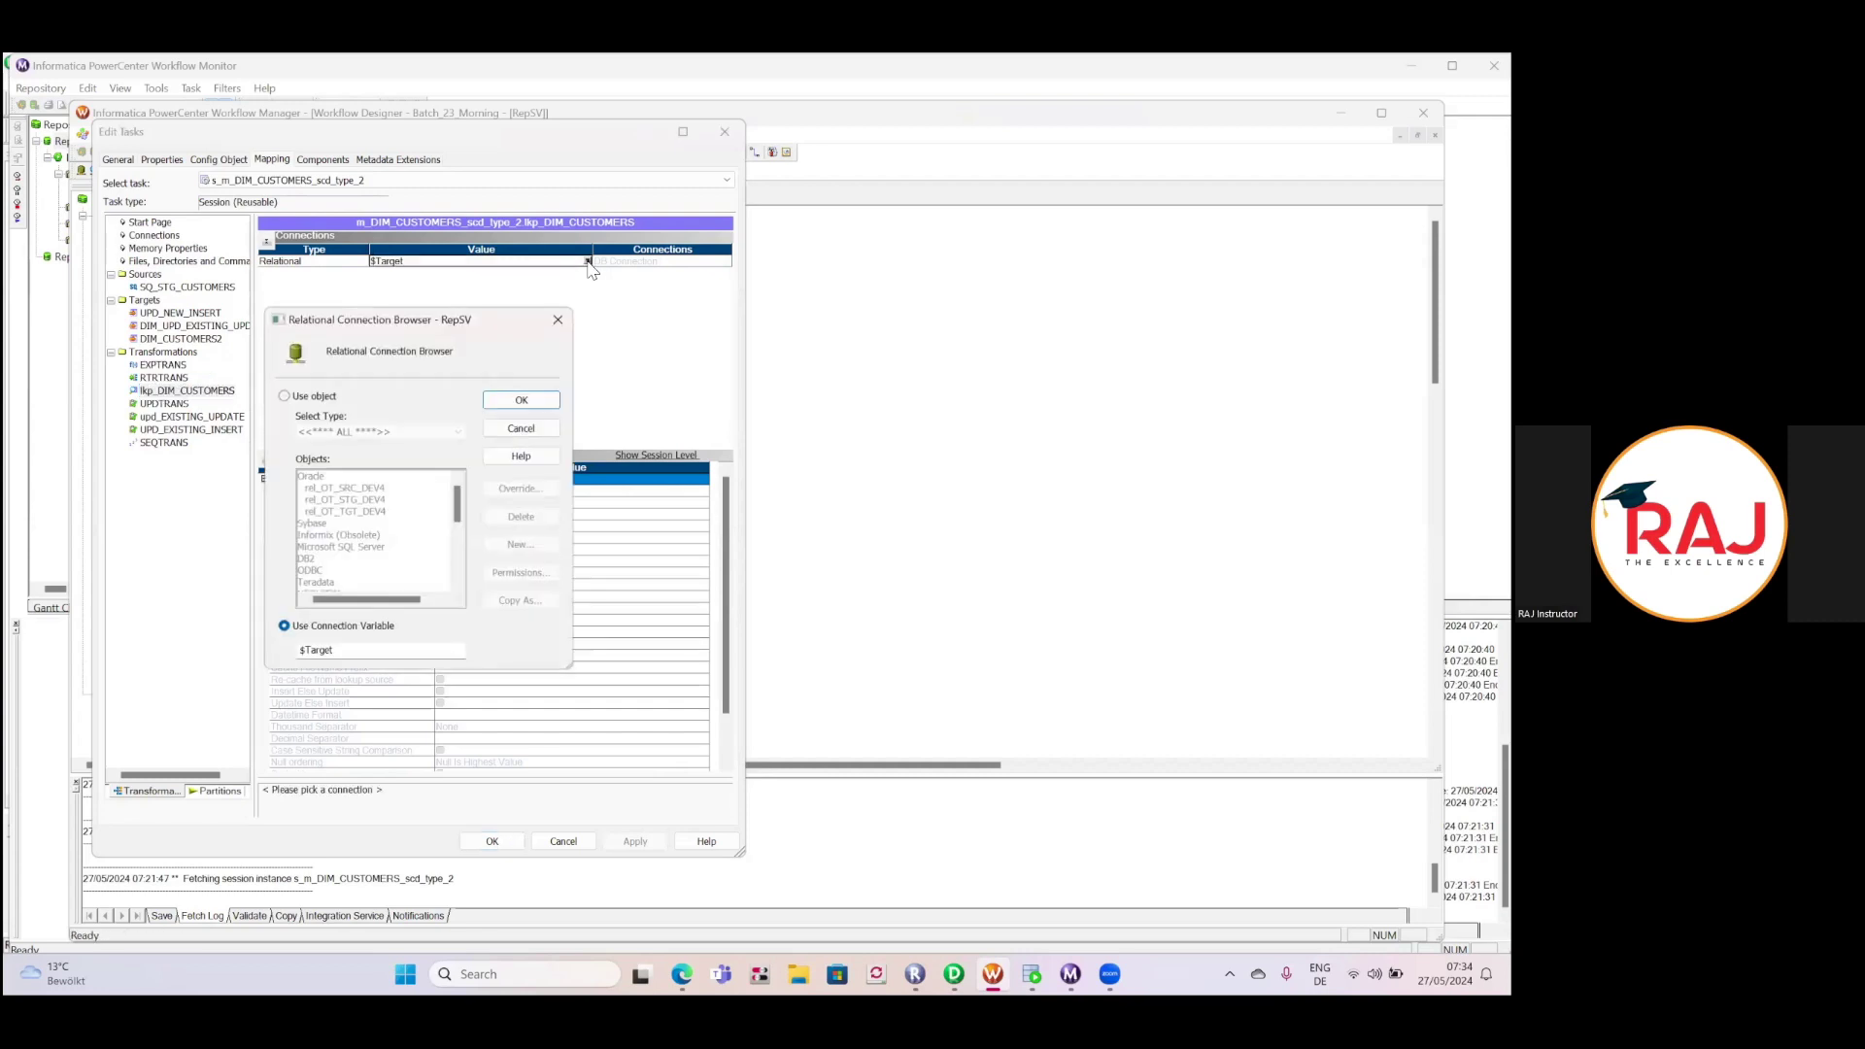
{"action": "left_click", "coordinate": [284, 397]}
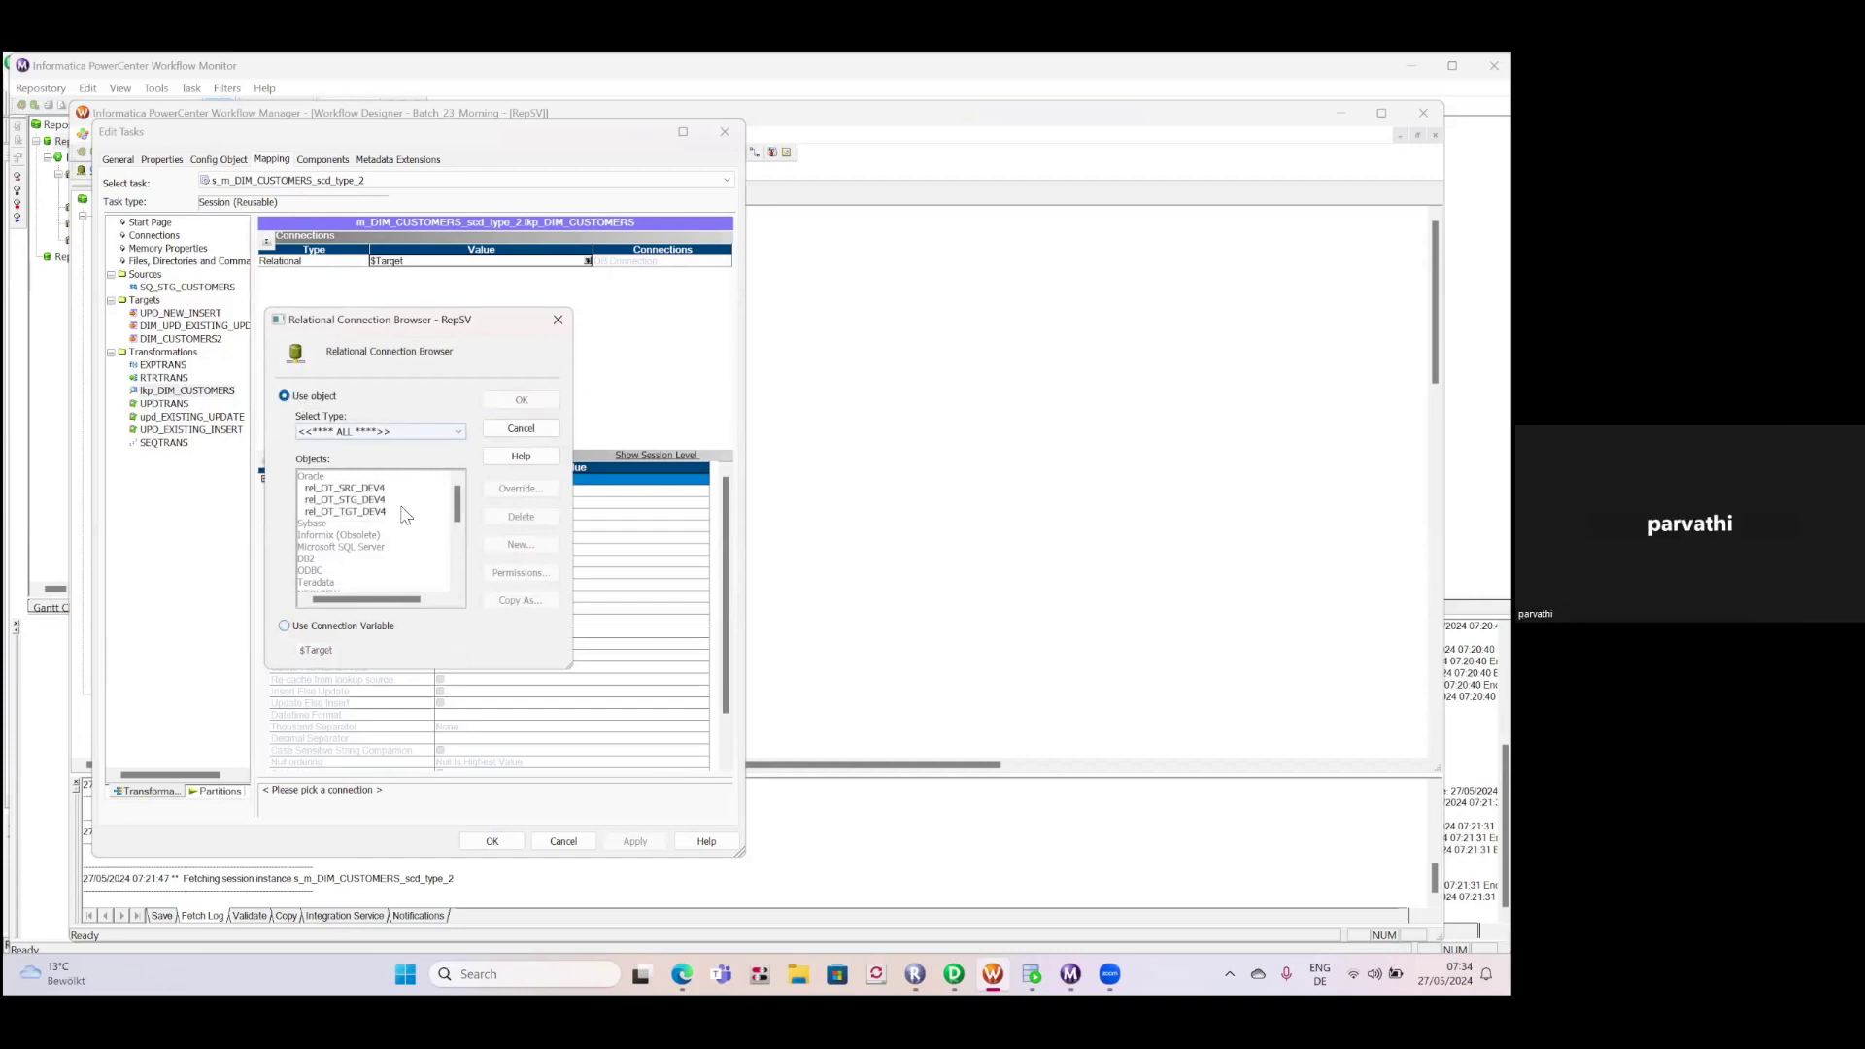
{"action": "left_click", "coordinate": [366, 500]}
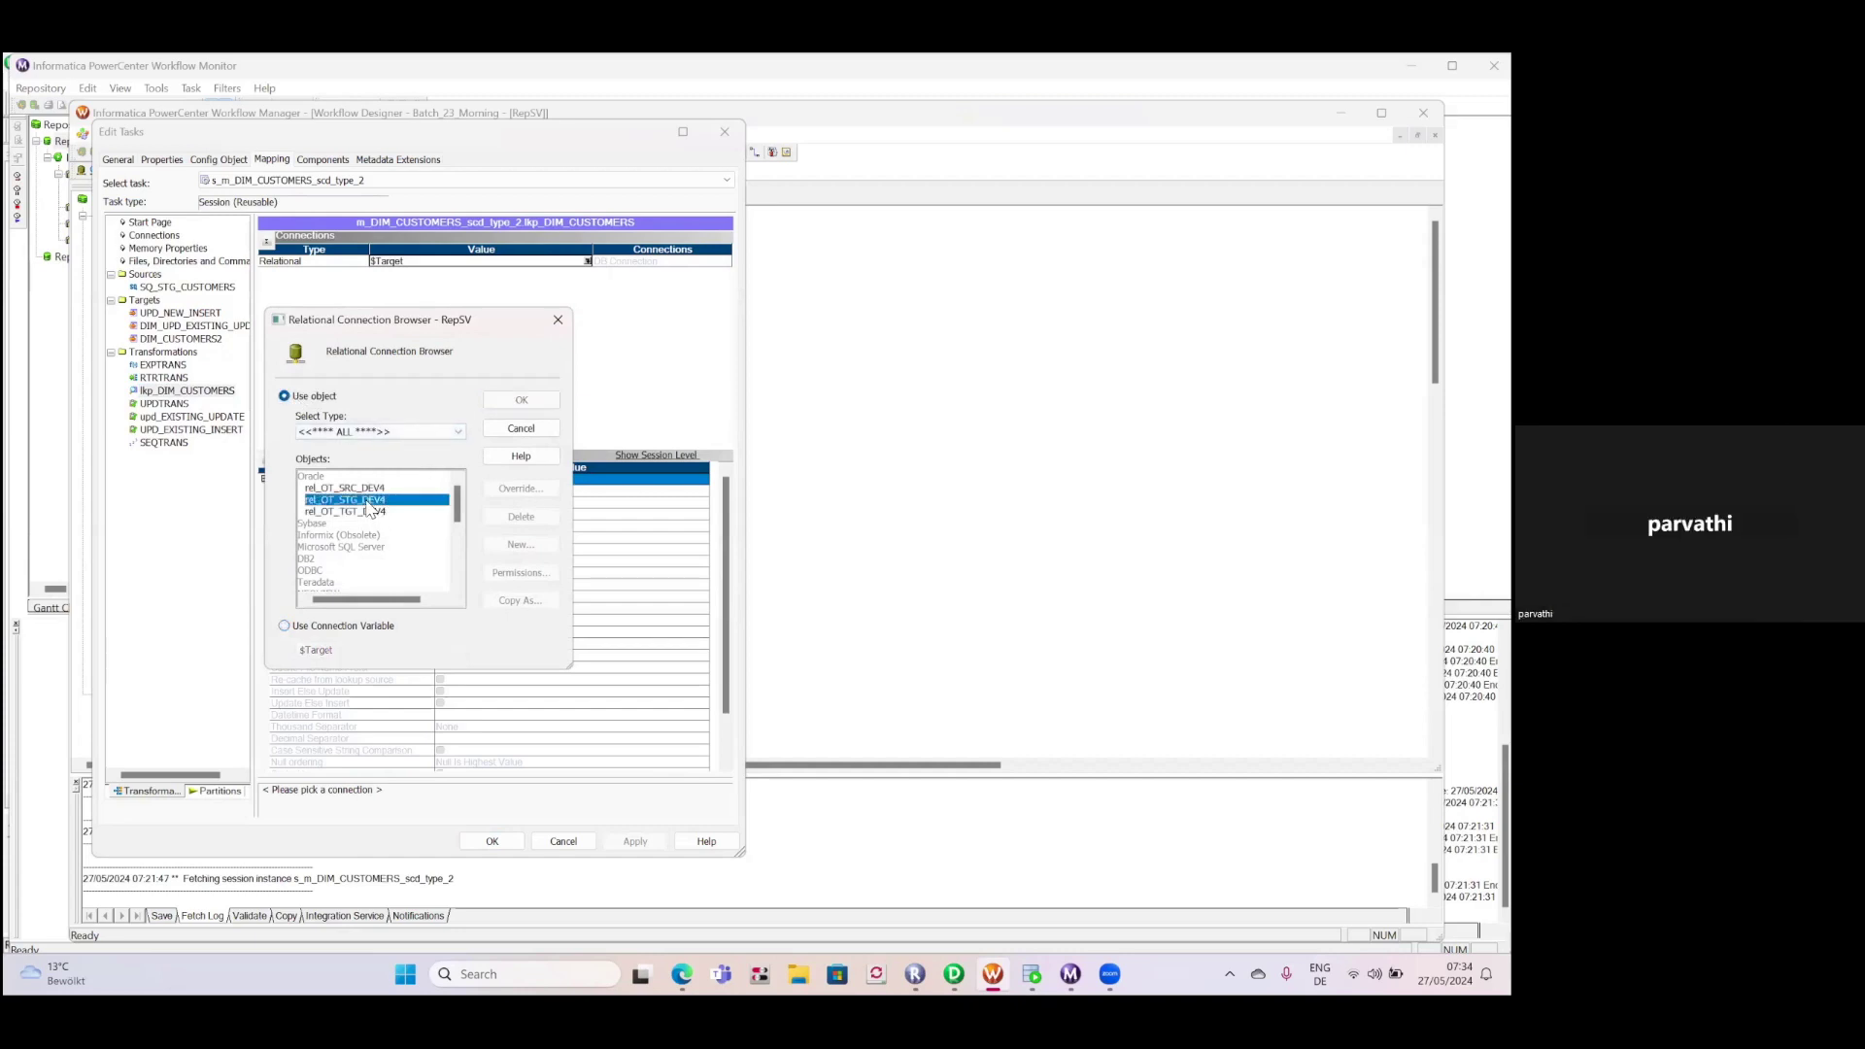
{"action": "left_click", "coordinate": [366, 512]}
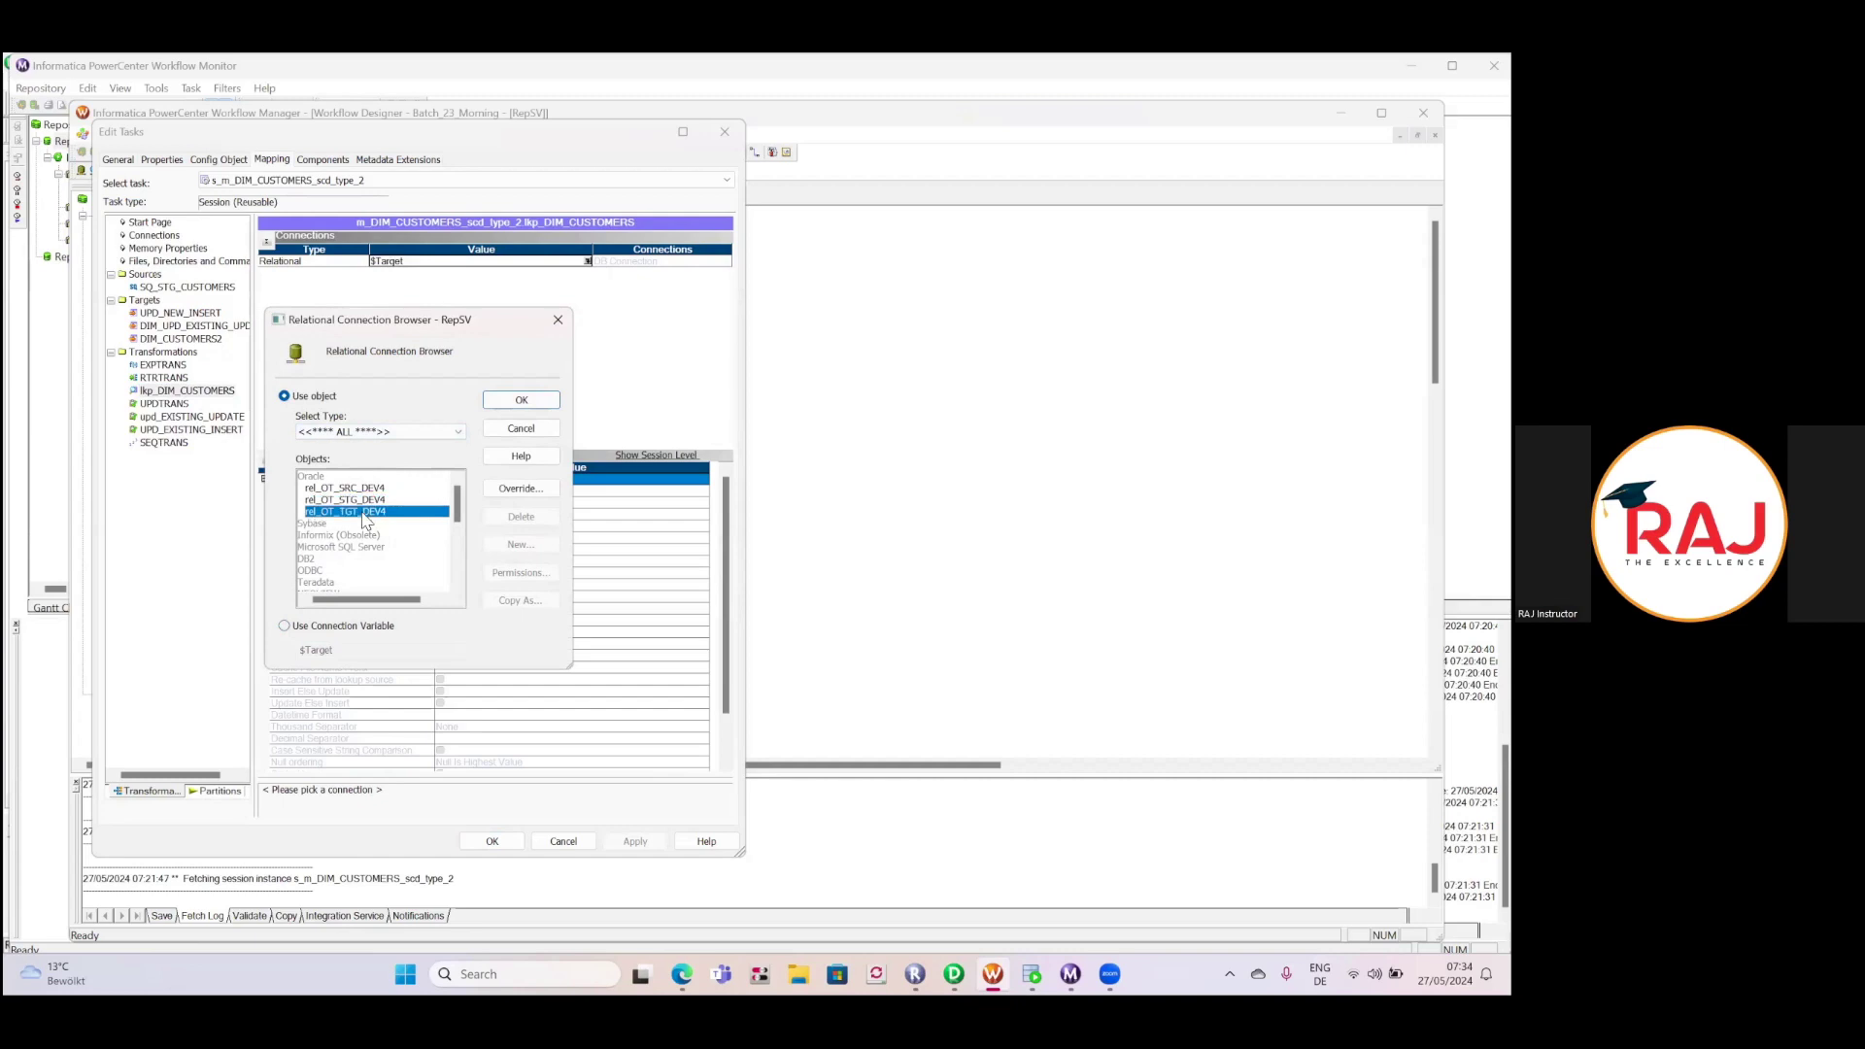
{"action": "left_click", "coordinate": [523, 402]}
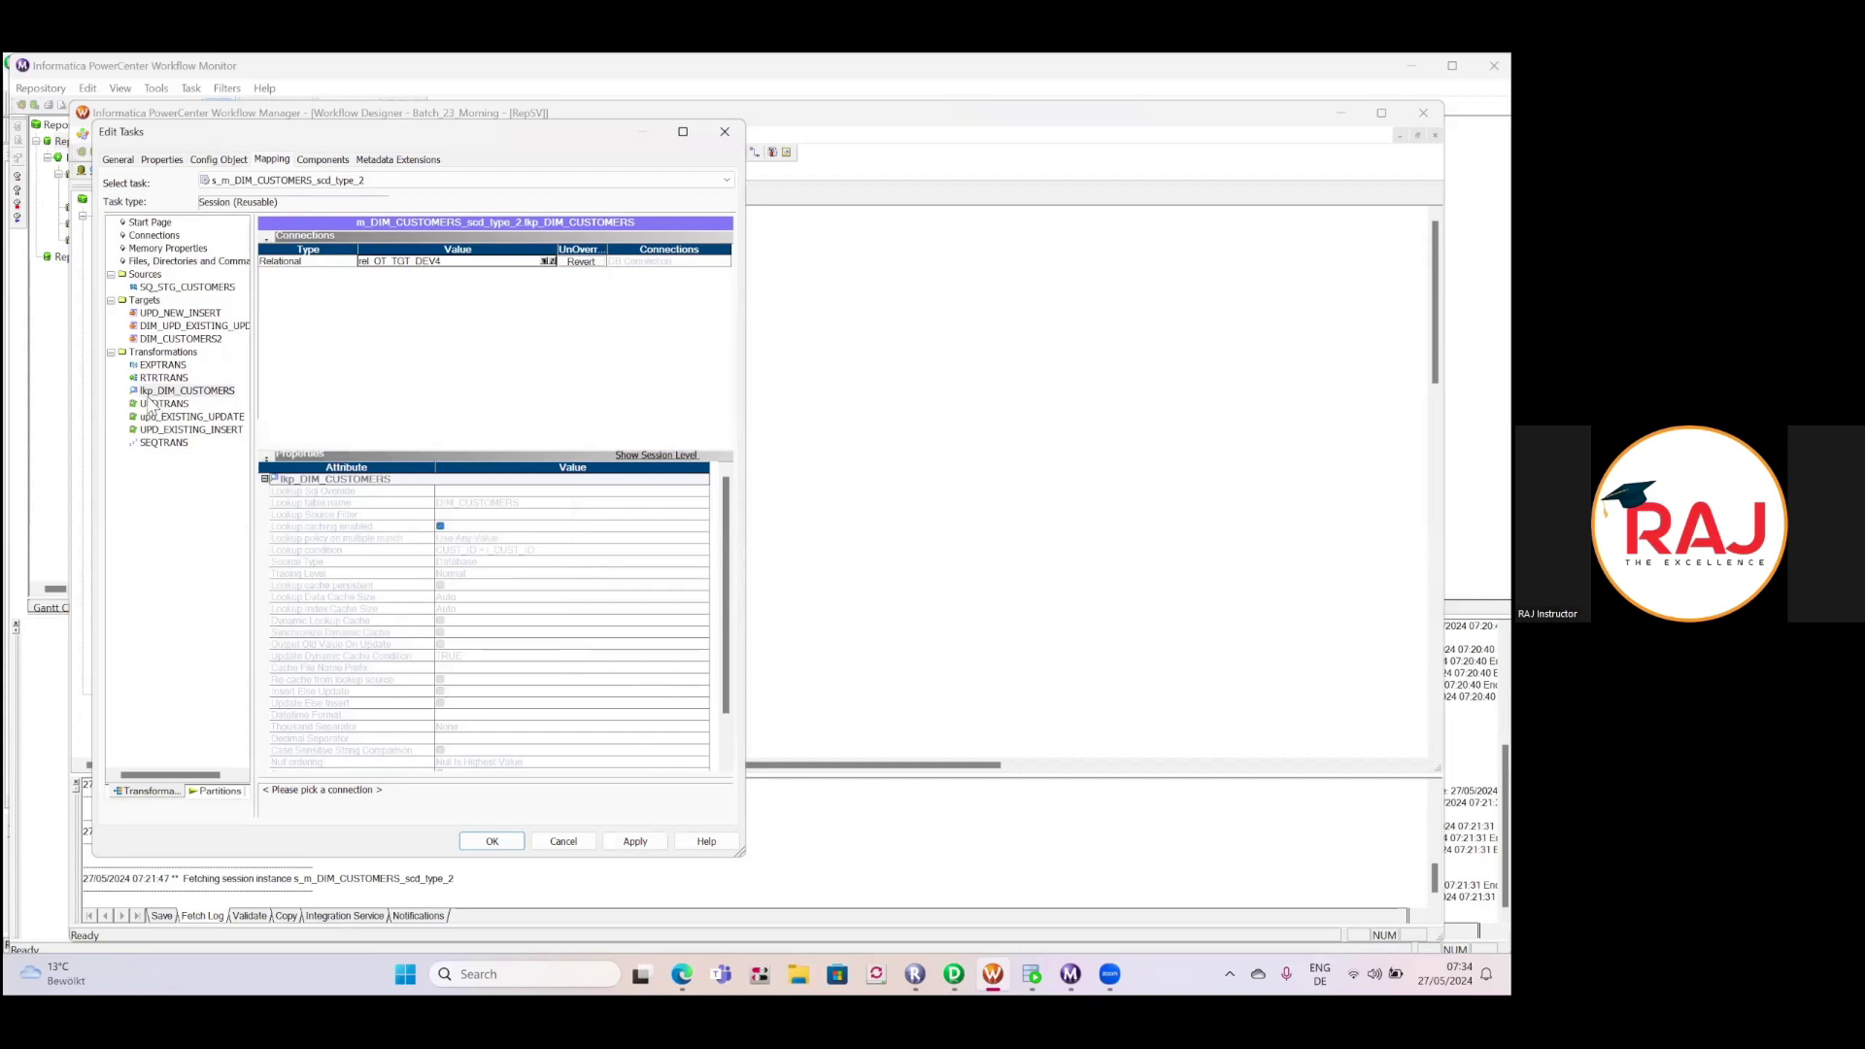
{"action": "left_click", "coordinate": [636, 842]}
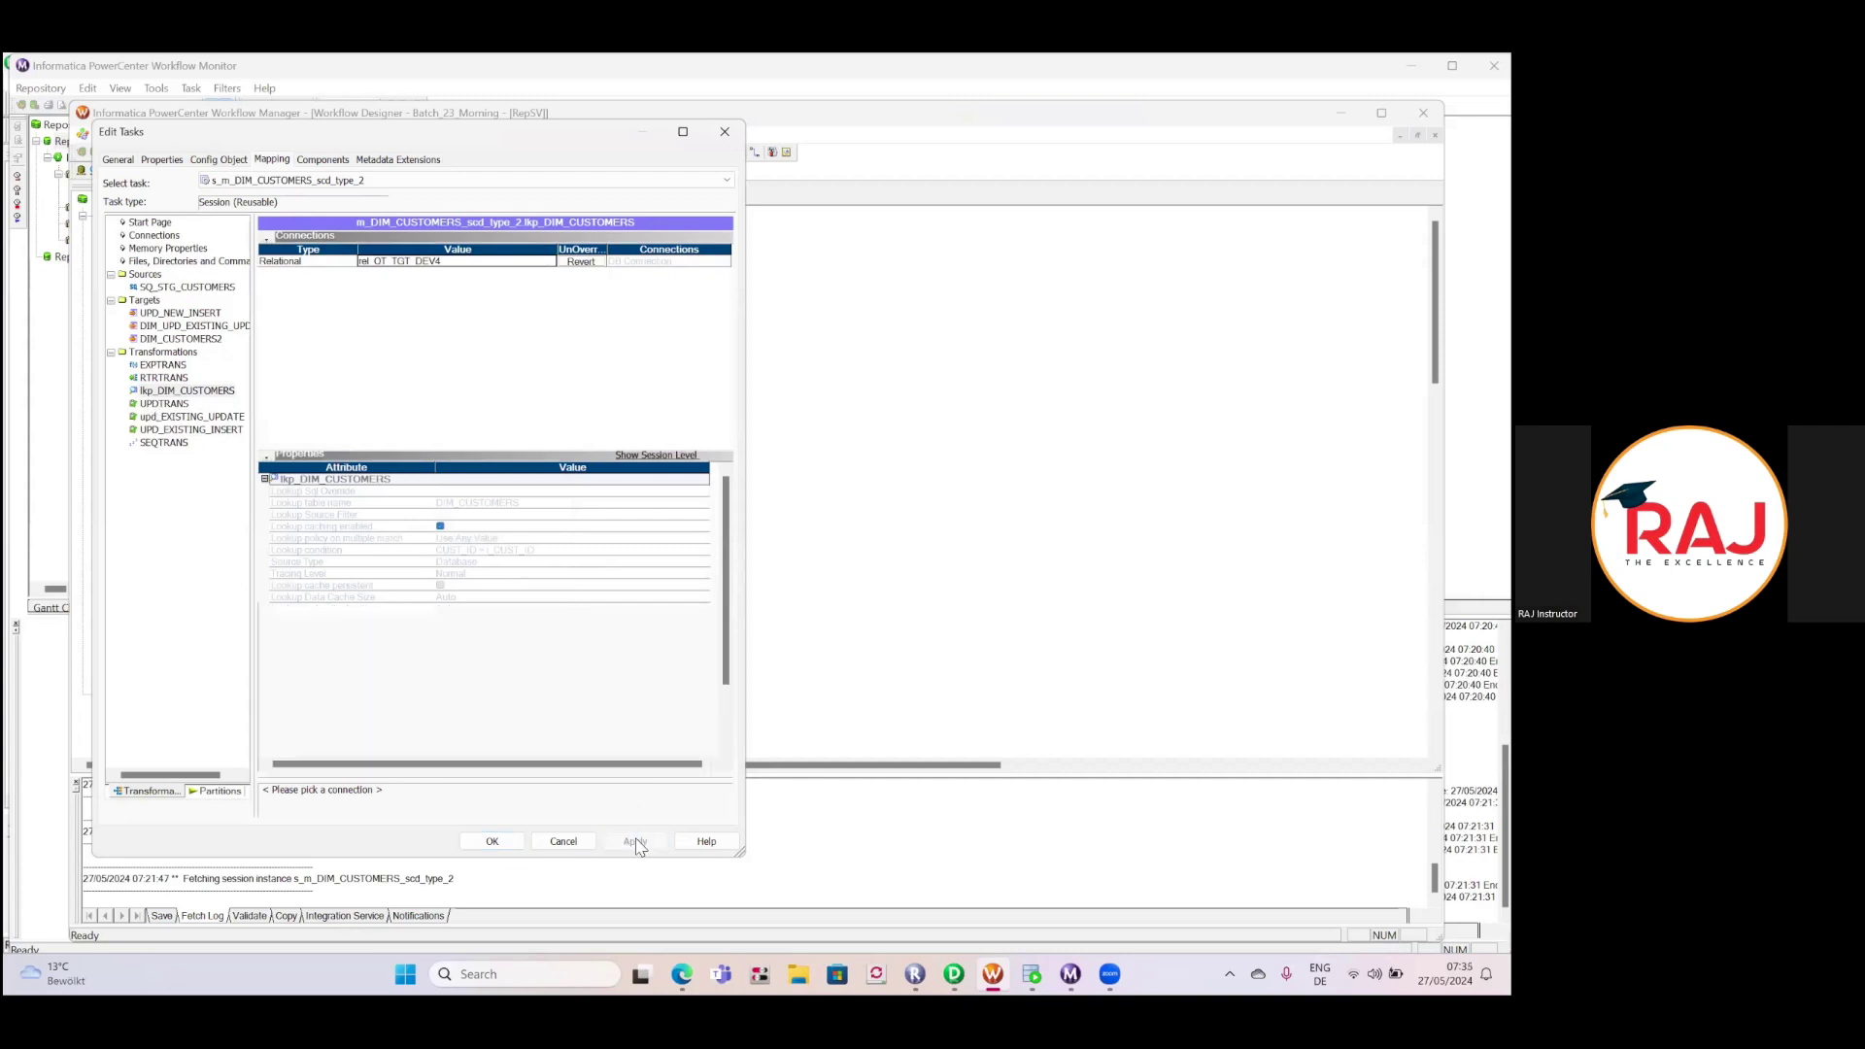
{"action": "left_click", "coordinate": [493, 841]}
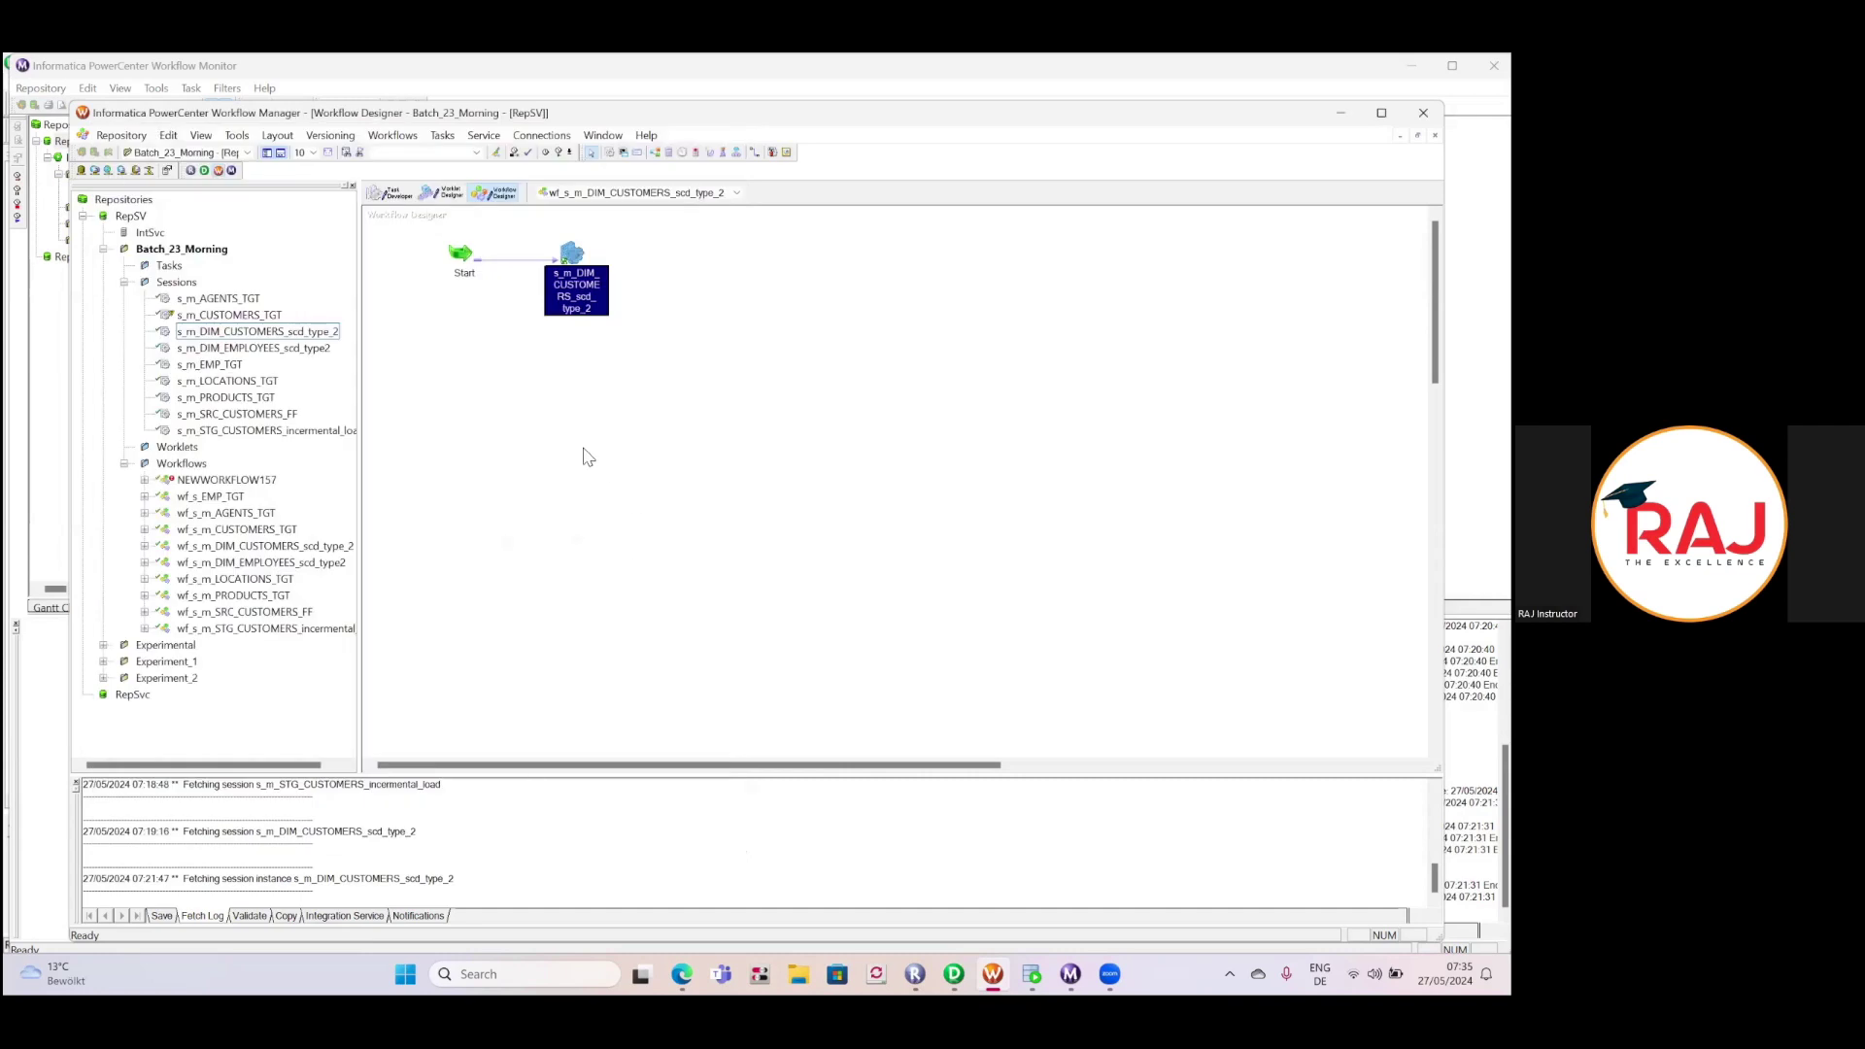
Save the changes to the repository and start the wf_s_m_DIM_CUSTOMERS_scd_type_2 workflow.
{"action": "left_click", "coordinate": [118, 135]}
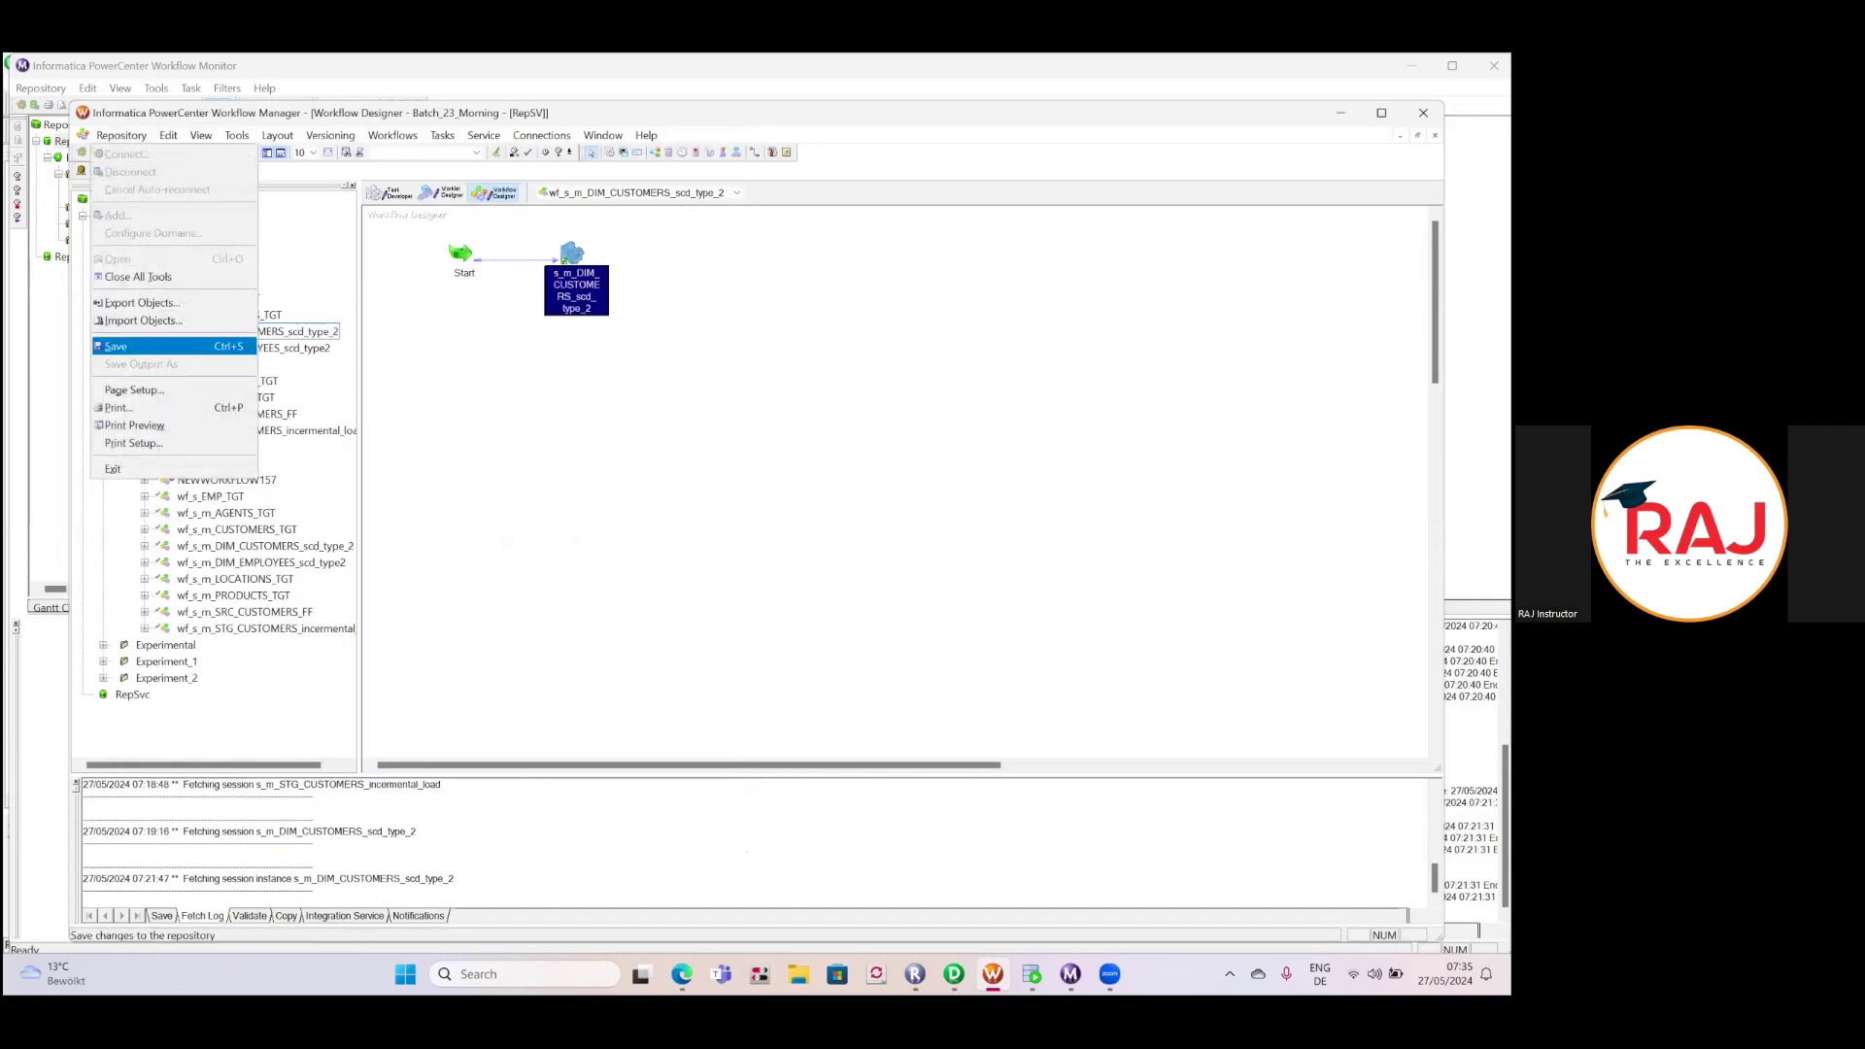
{"action": "left_click", "coordinate": [116, 347]}
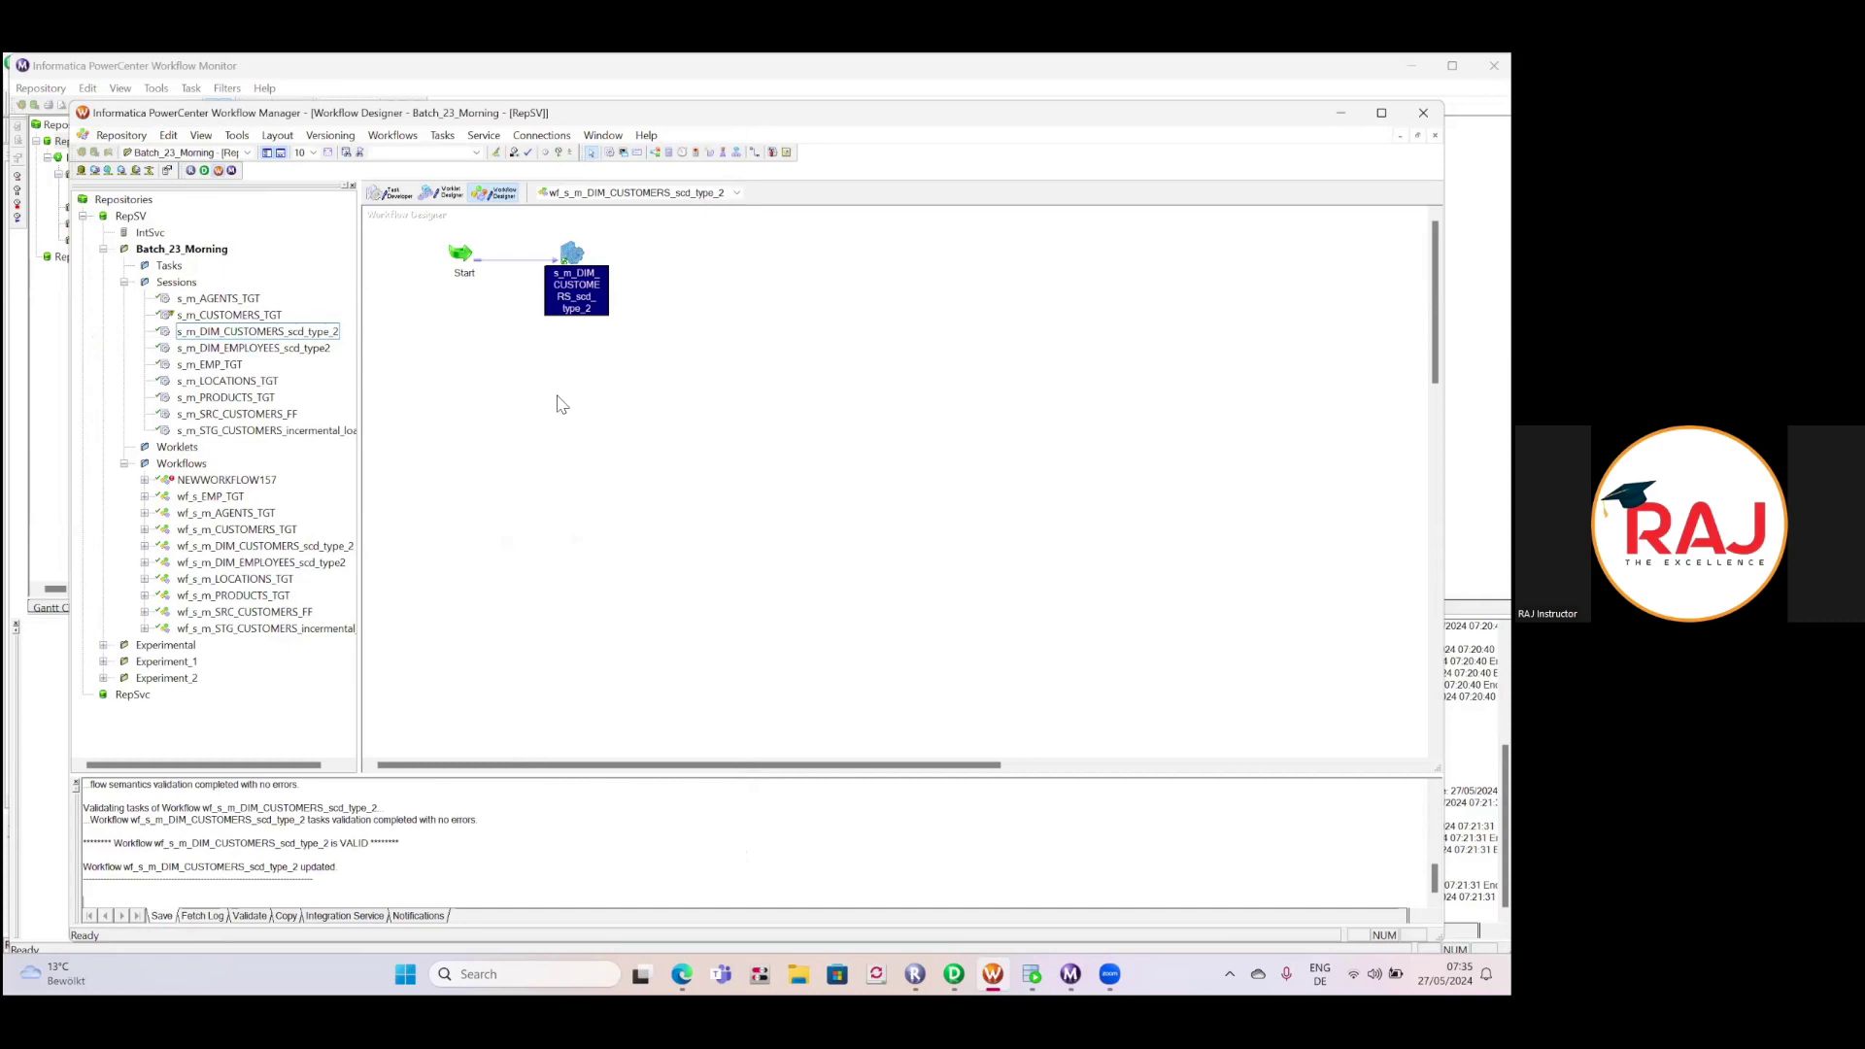
{"action": "right_click", "coordinate": [504, 334]}
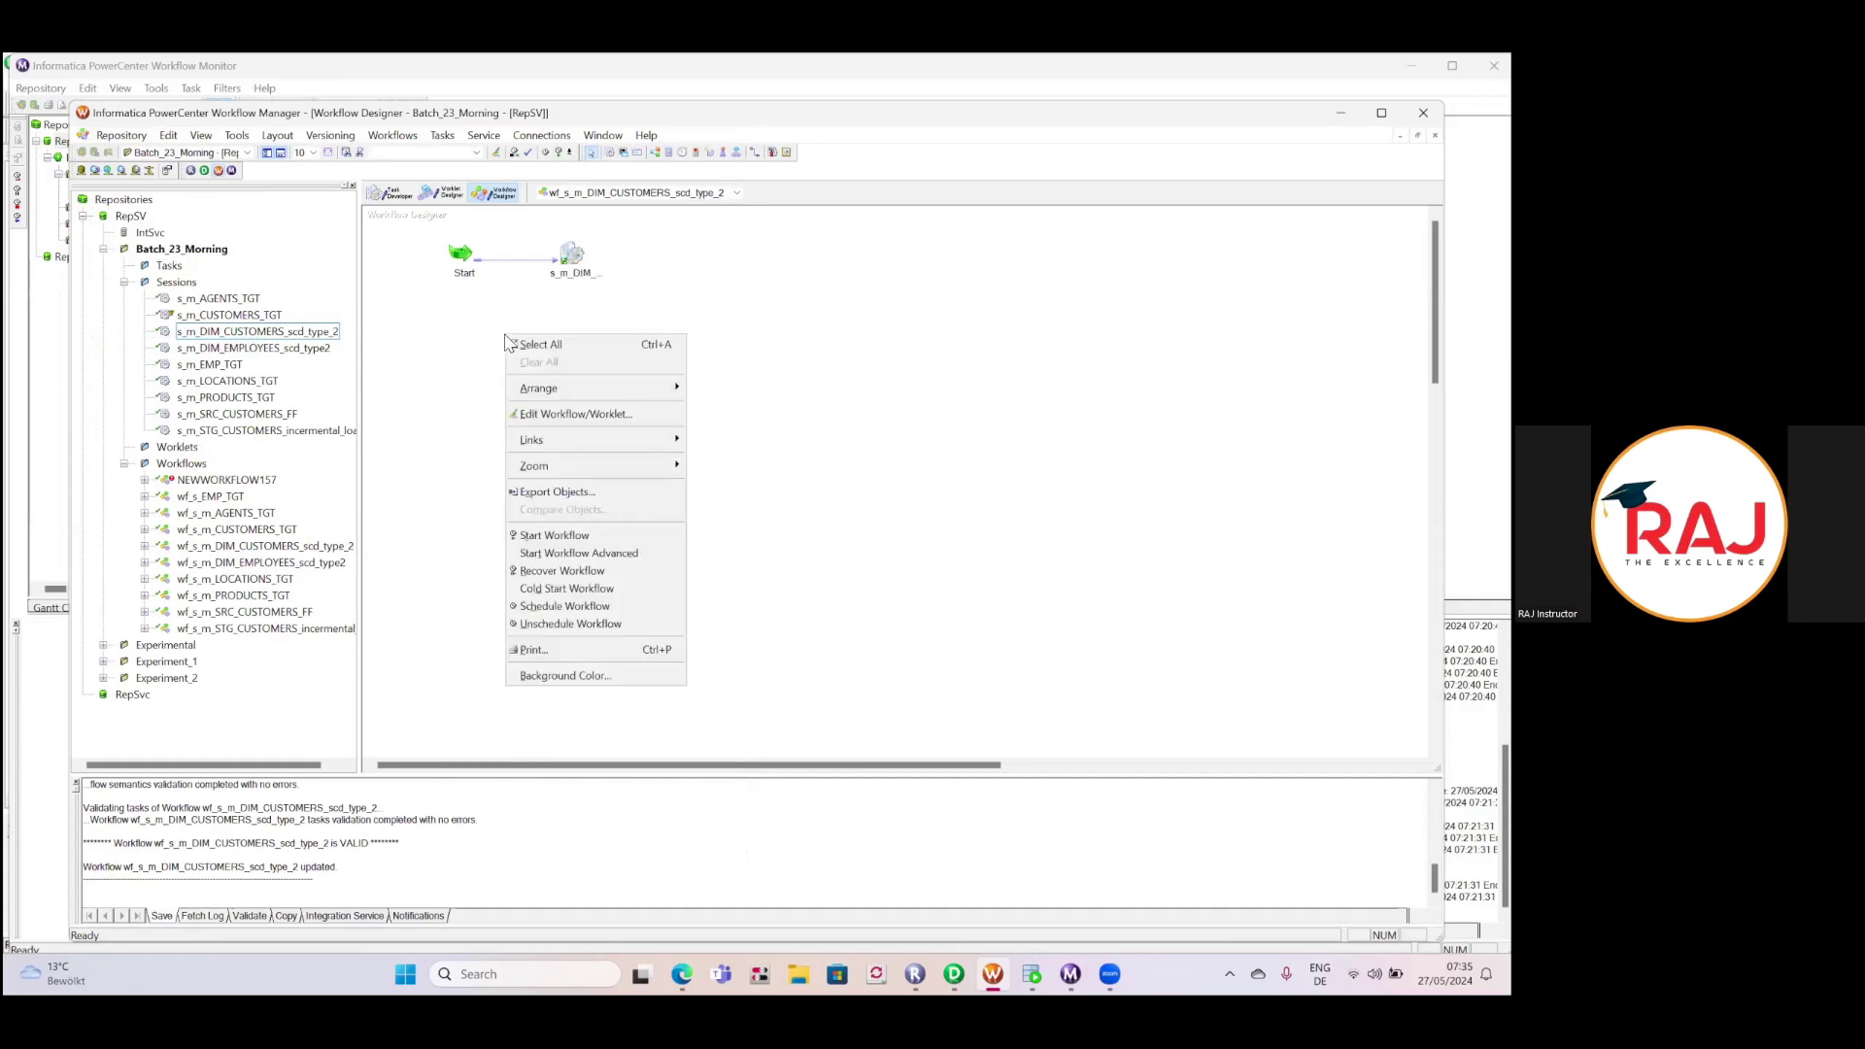
{"action": "left_click", "coordinate": [586, 537]}
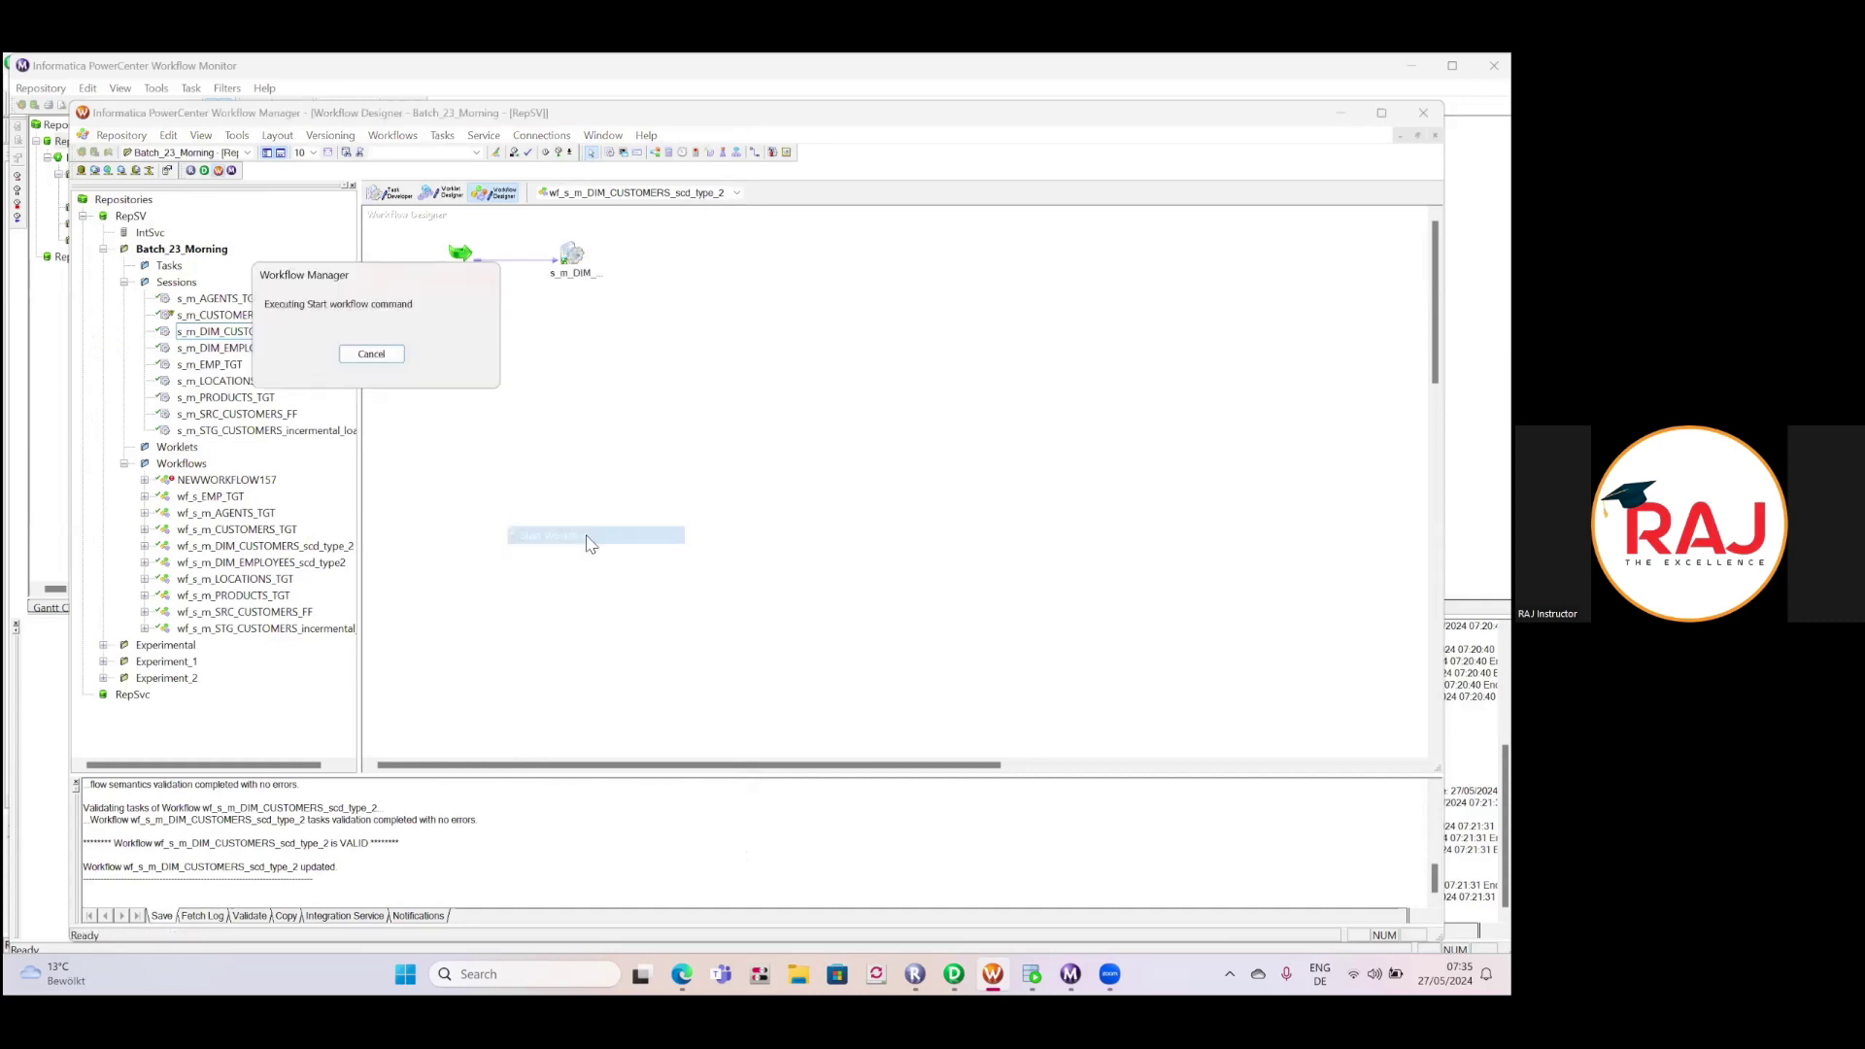
Switch to Workflow Monitor and view the run properties and source/target statistics of the newest s_m_DIM_CUSTOMERS_scd_type_2 session run.
{"action": "left_click", "coordinate": [1072, 974]}
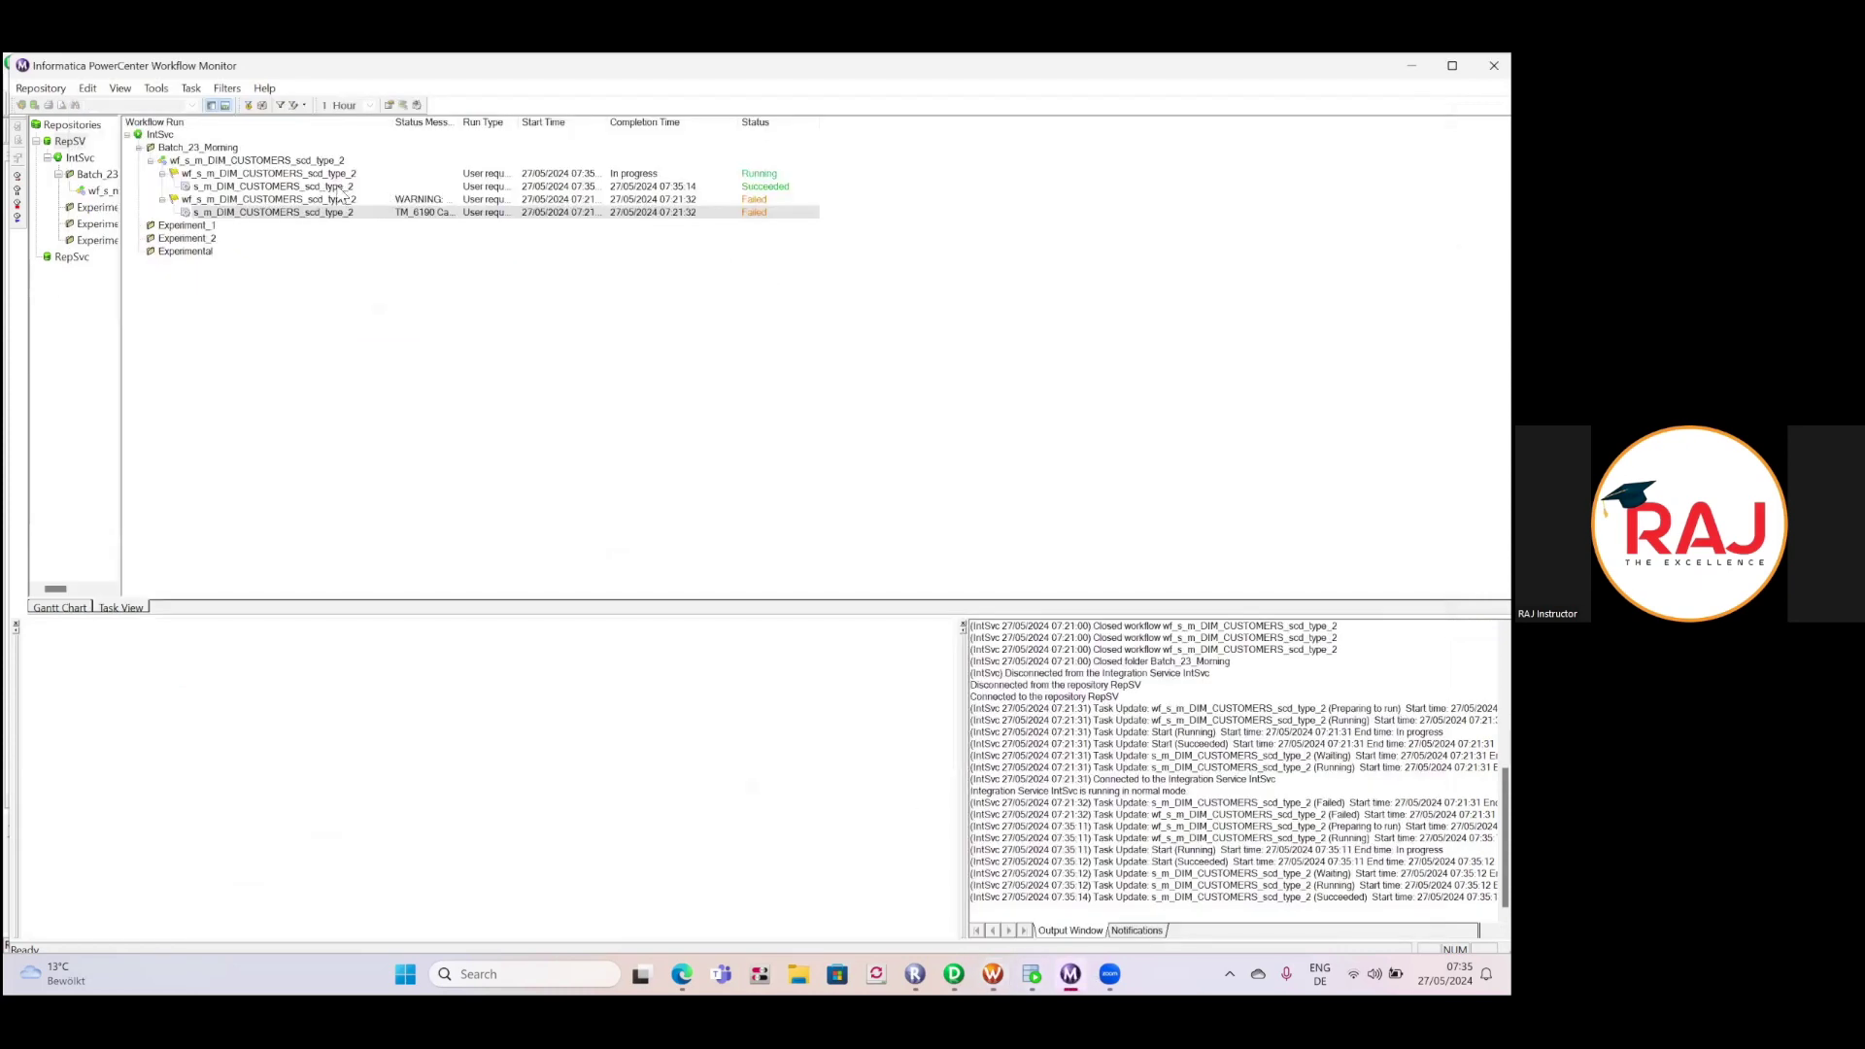
{"action": "left_click", "coordinate": [260, 187]}
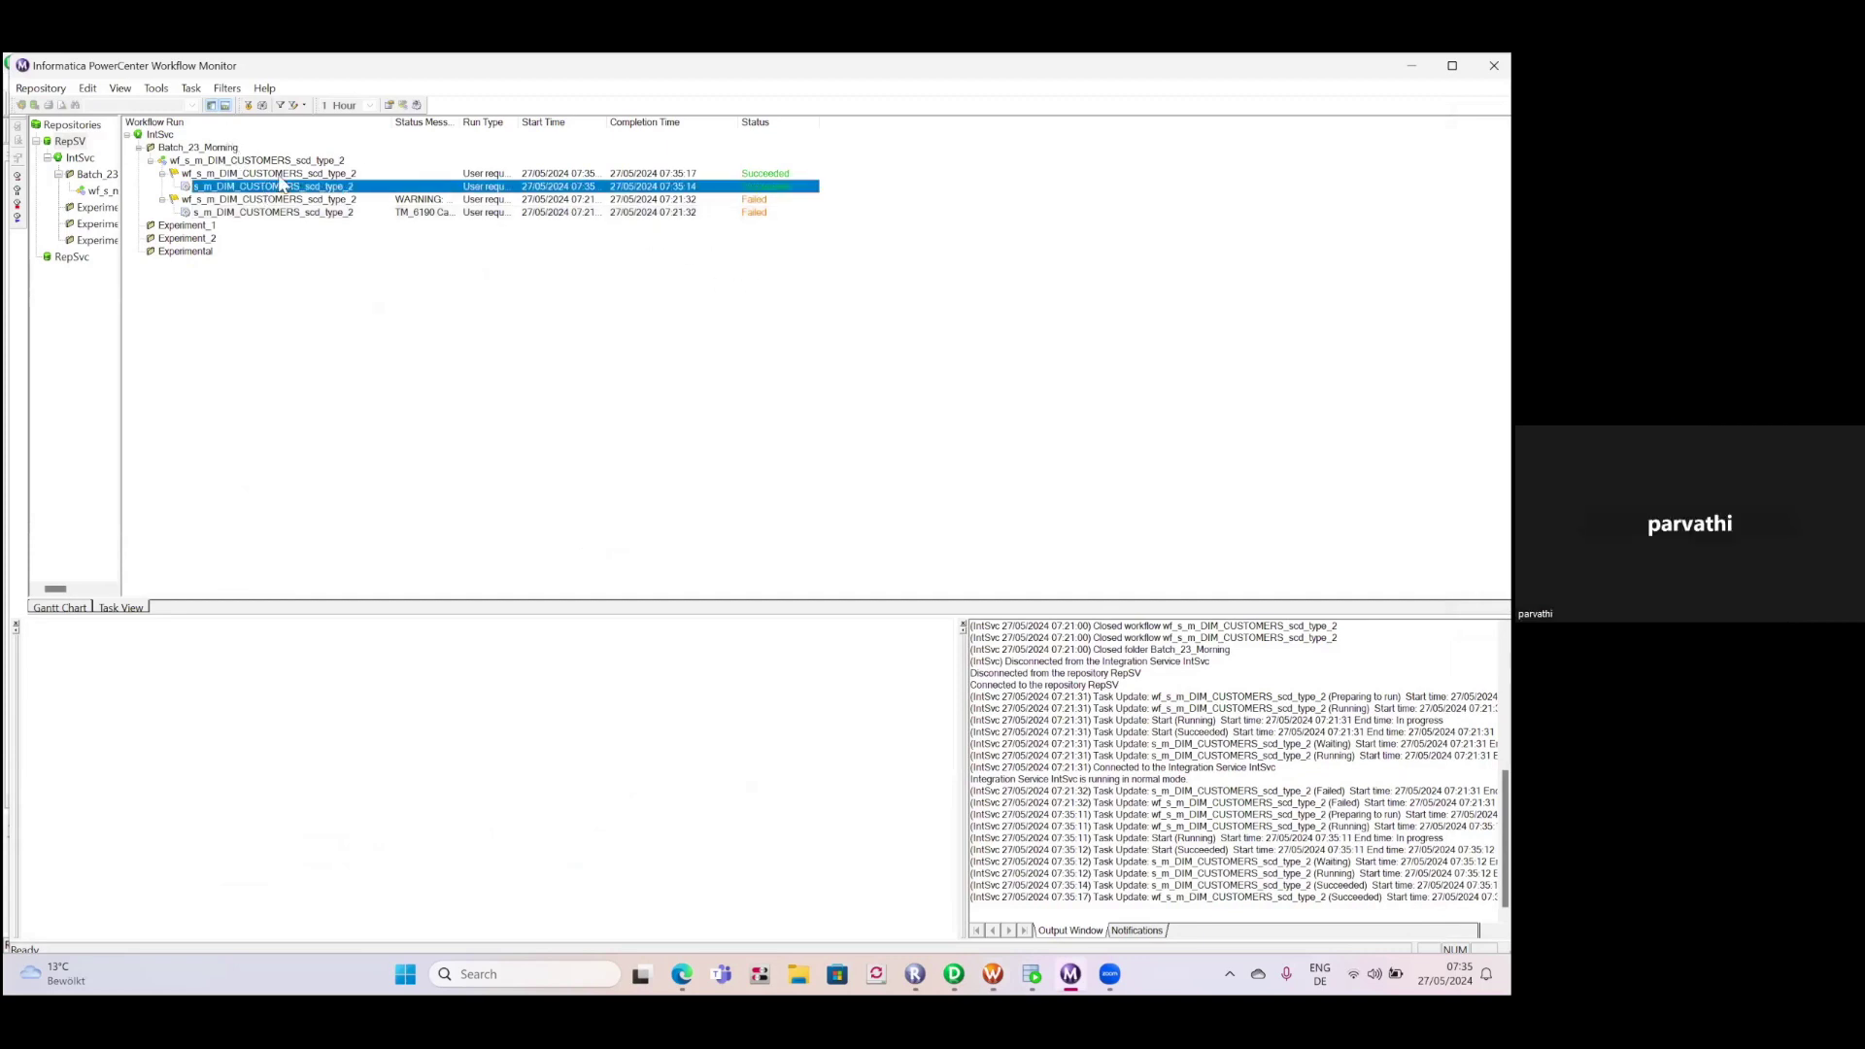
{"action": "right_click", "coordinate": [279, 192]}
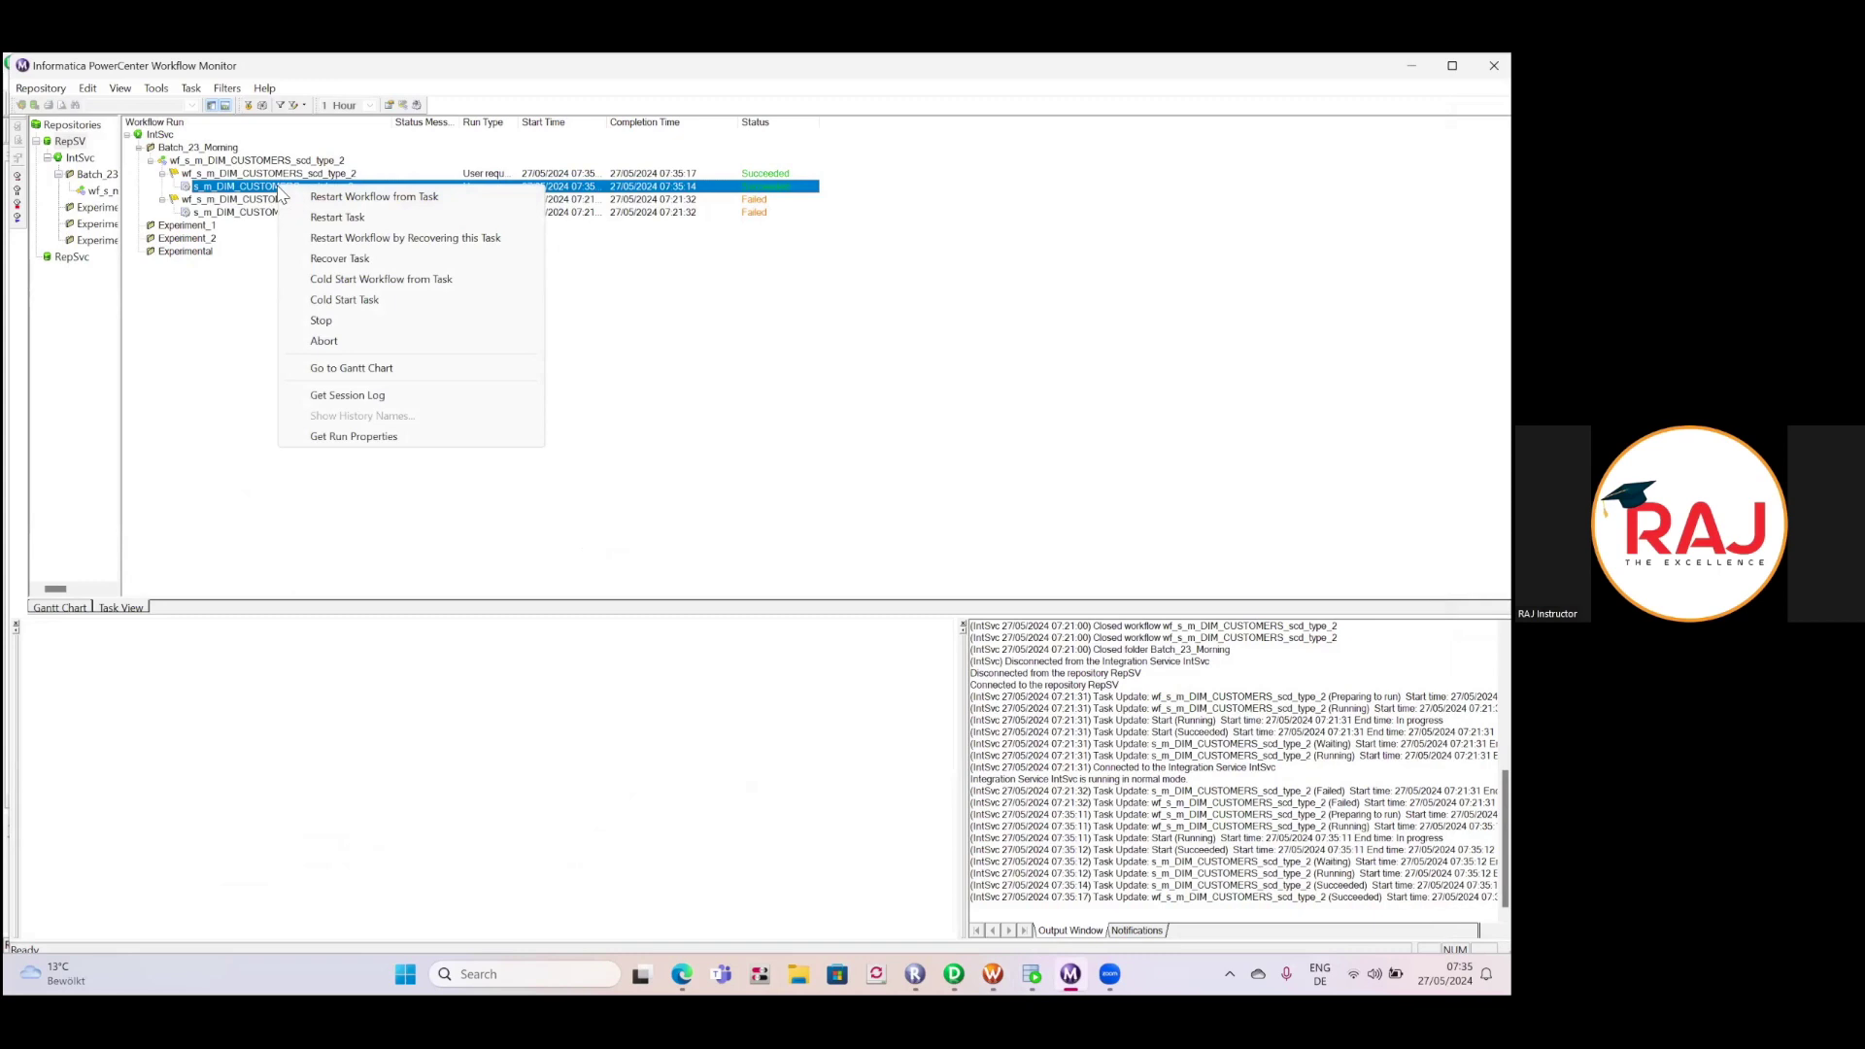
{"action": "left_click", "coordinate": [379, 437]}
{"action": "left_click", "coordinate": [30, 911]}
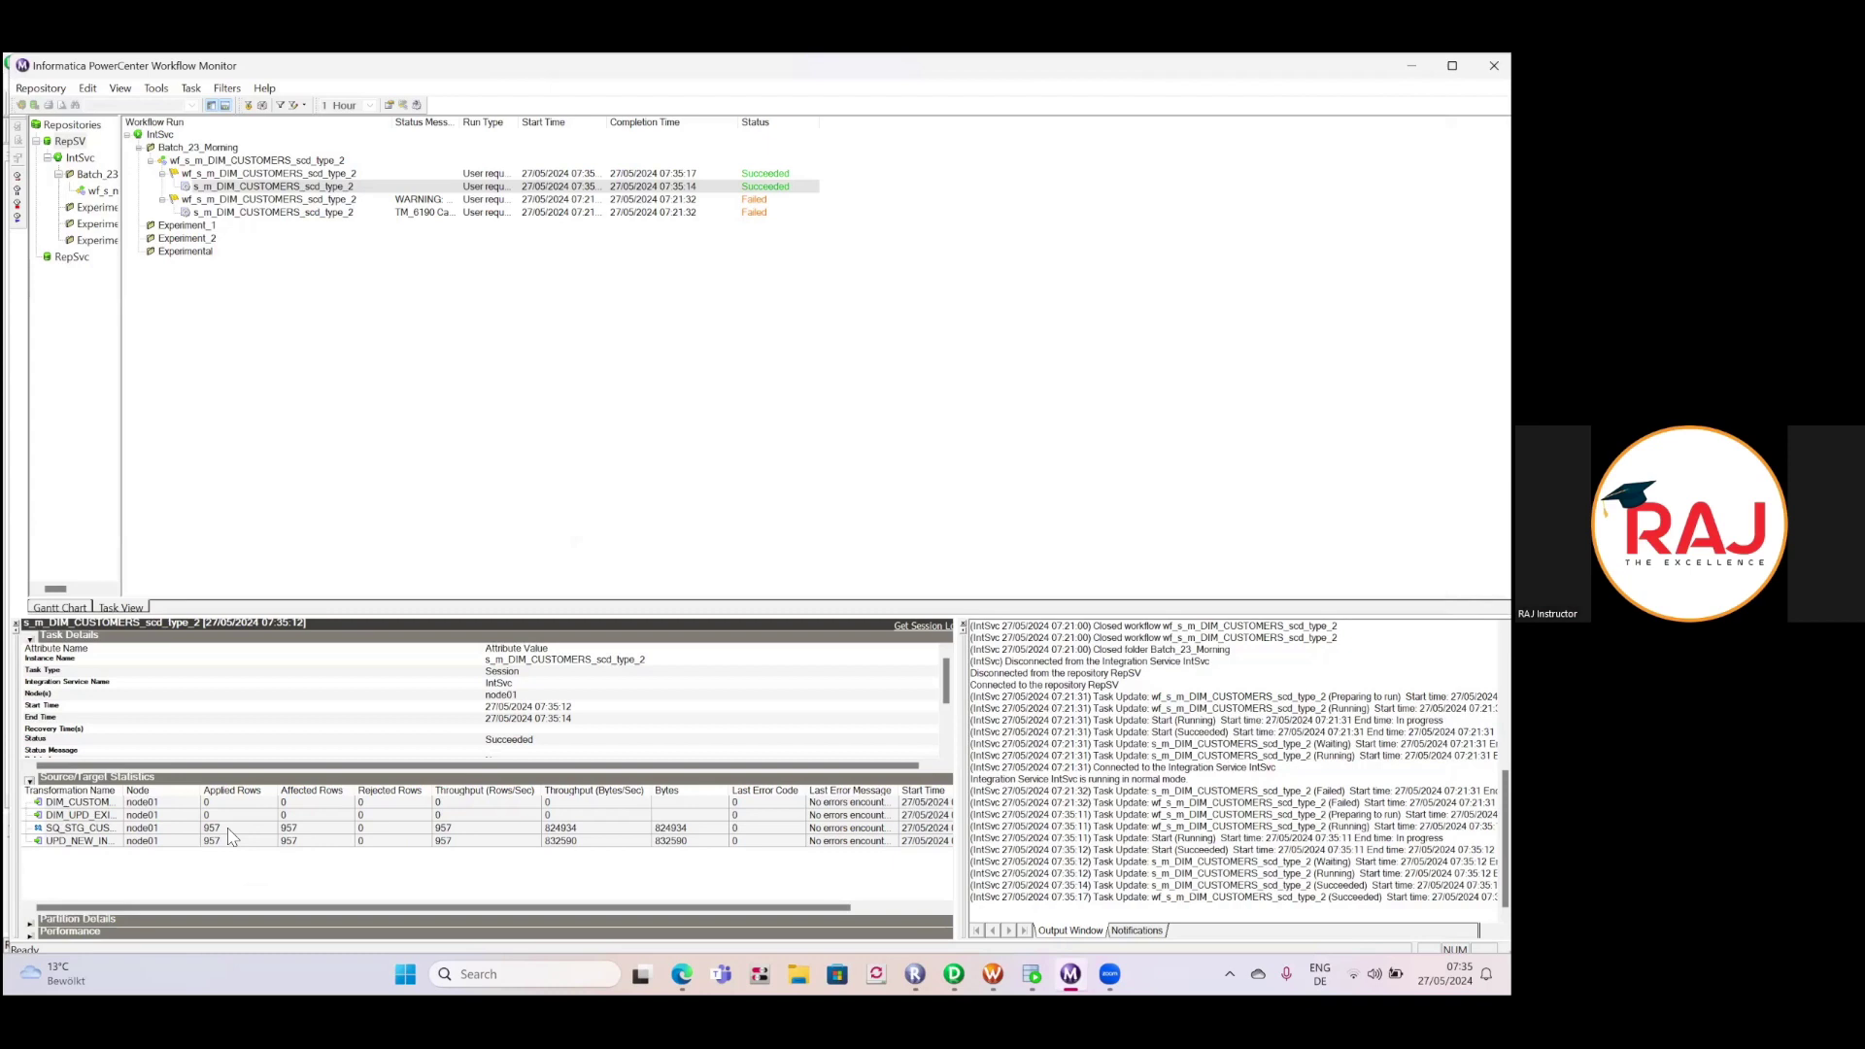
Switch to PowerCenter Designer and display the Source Analyzer for the Batch_23_Morning folder.
{"action": "left_click", "coordinate": [955, 974]}
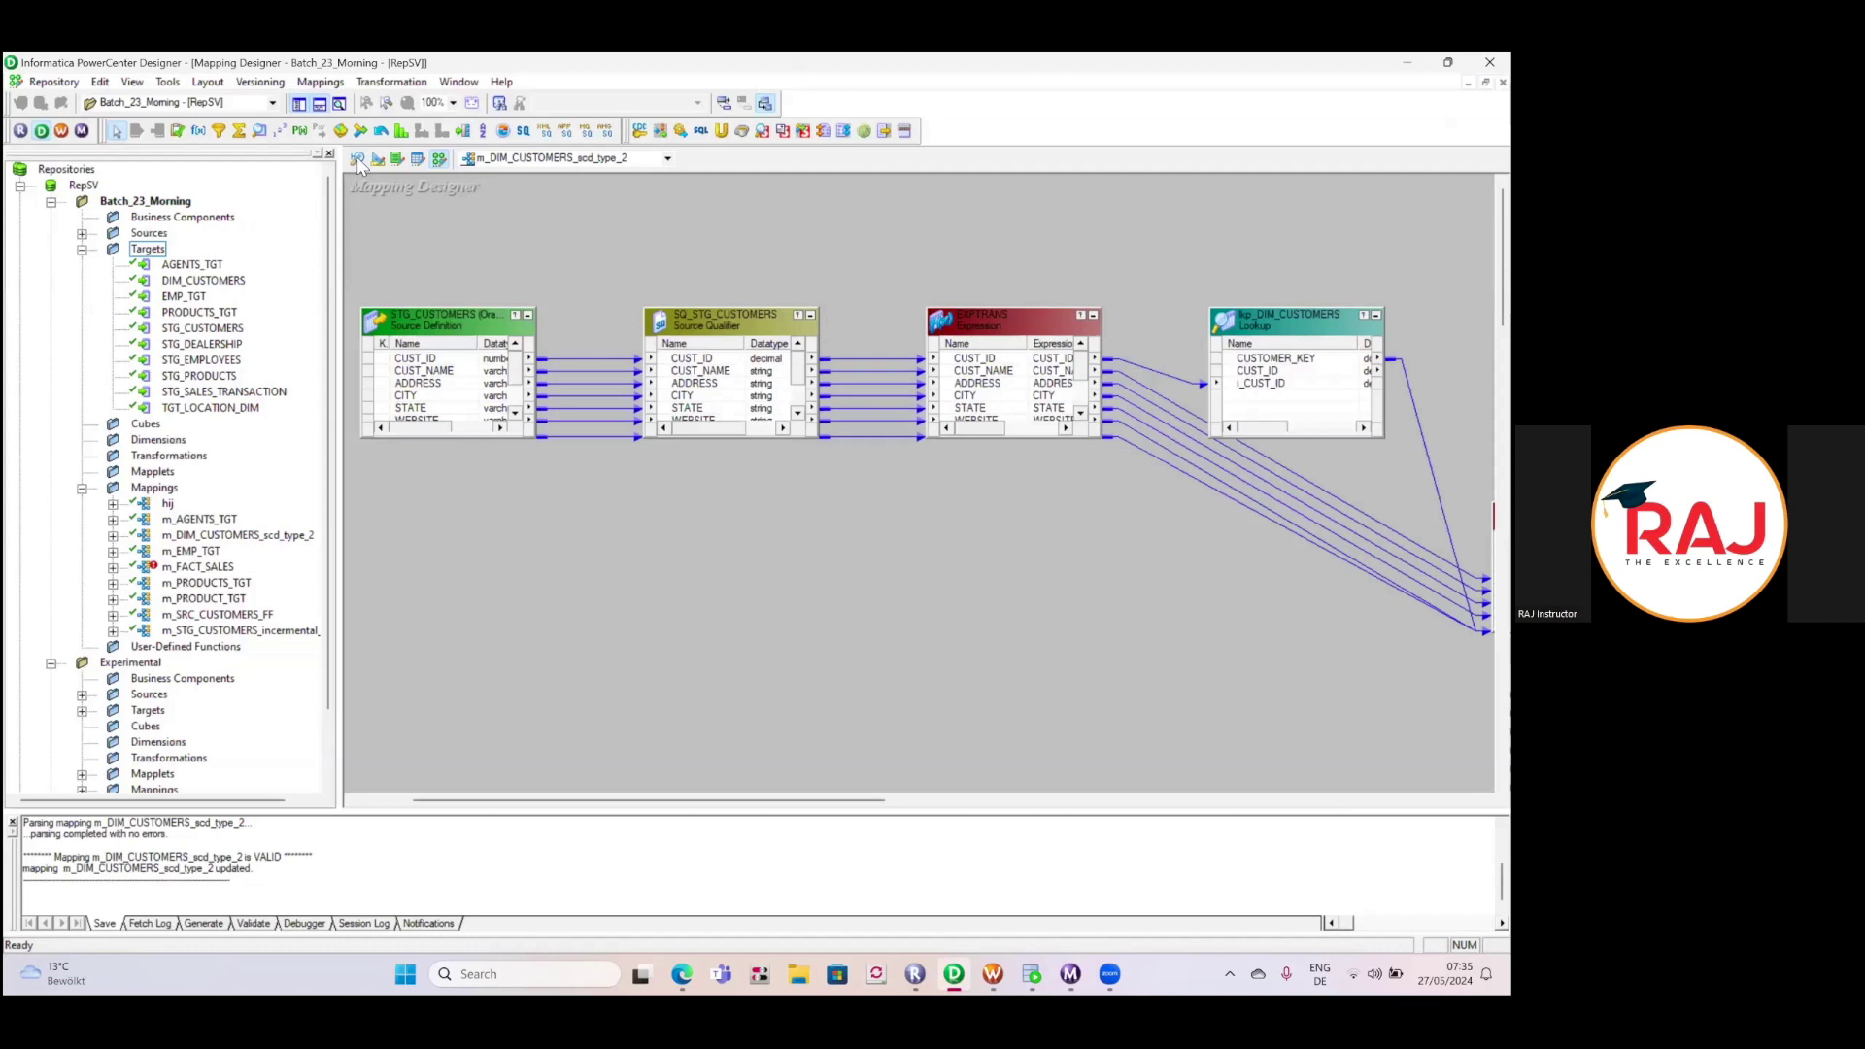
{"action": "left_click", "coordinate": [357, 159]}
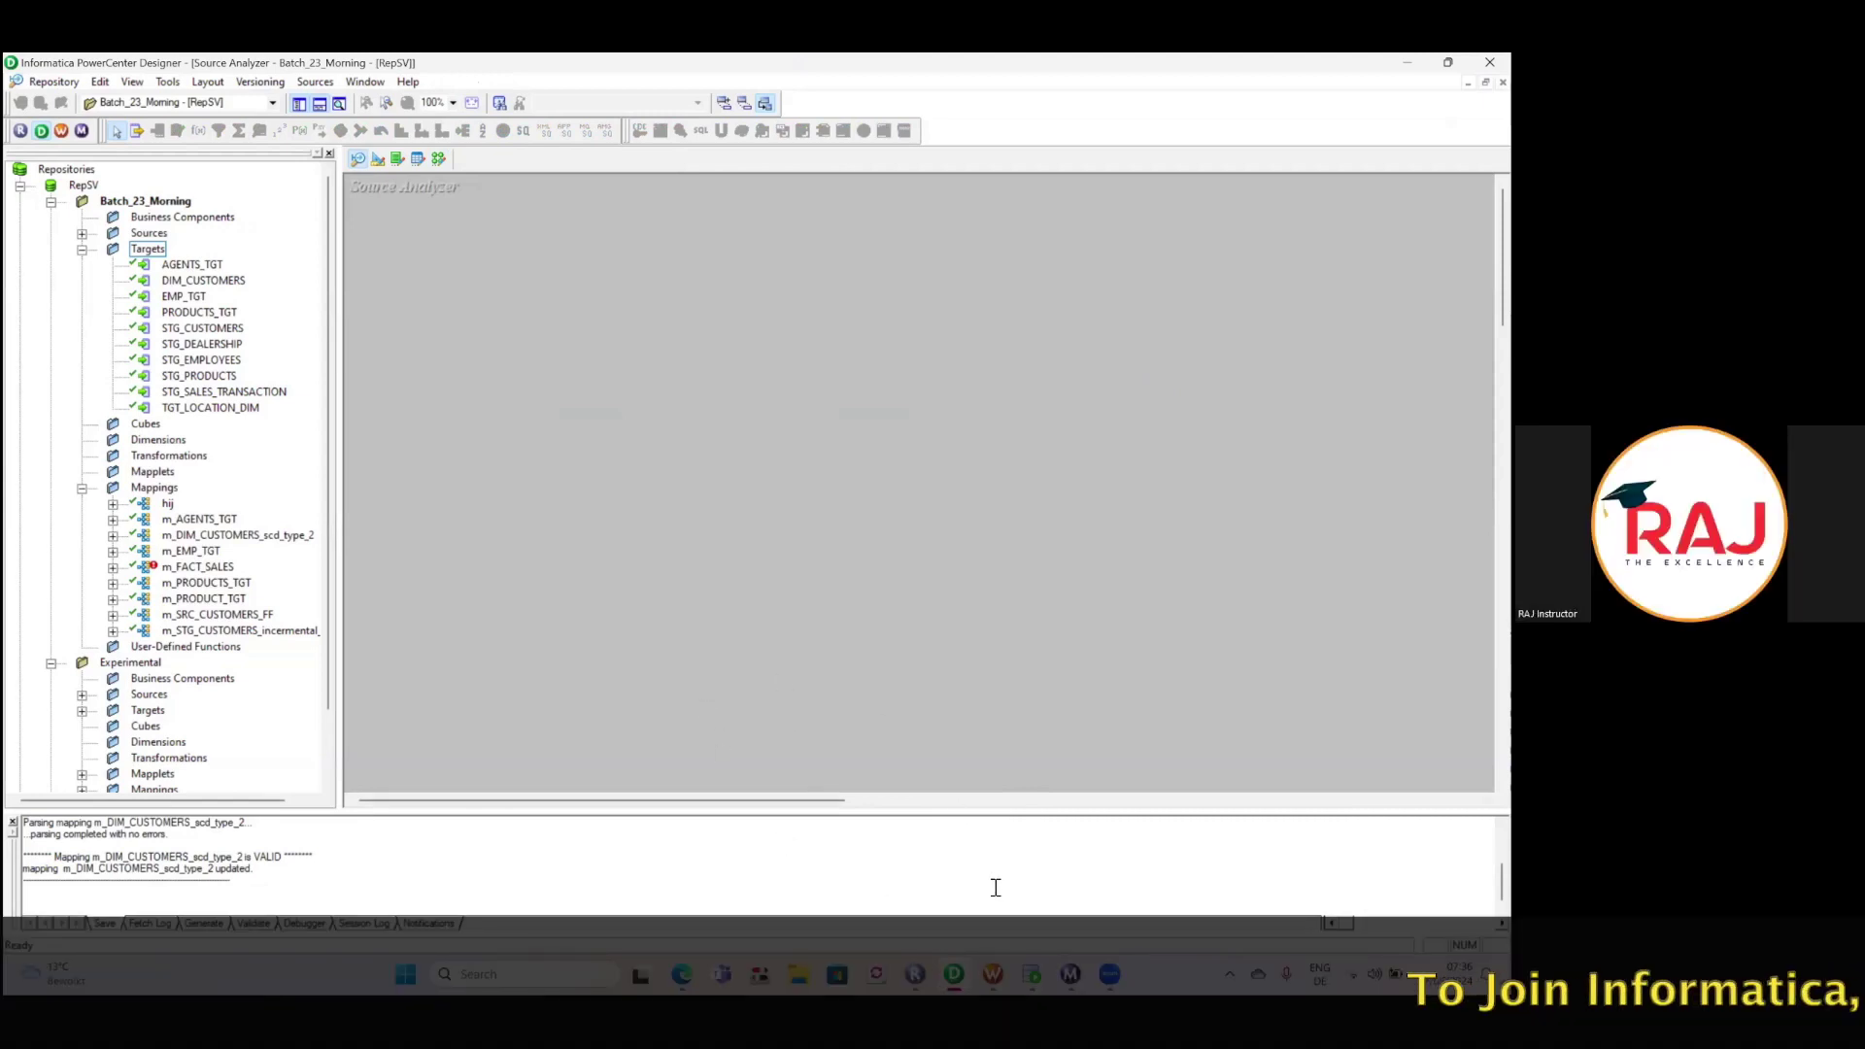
{"action": "mouse_move", "coordinate": [993, 974]}
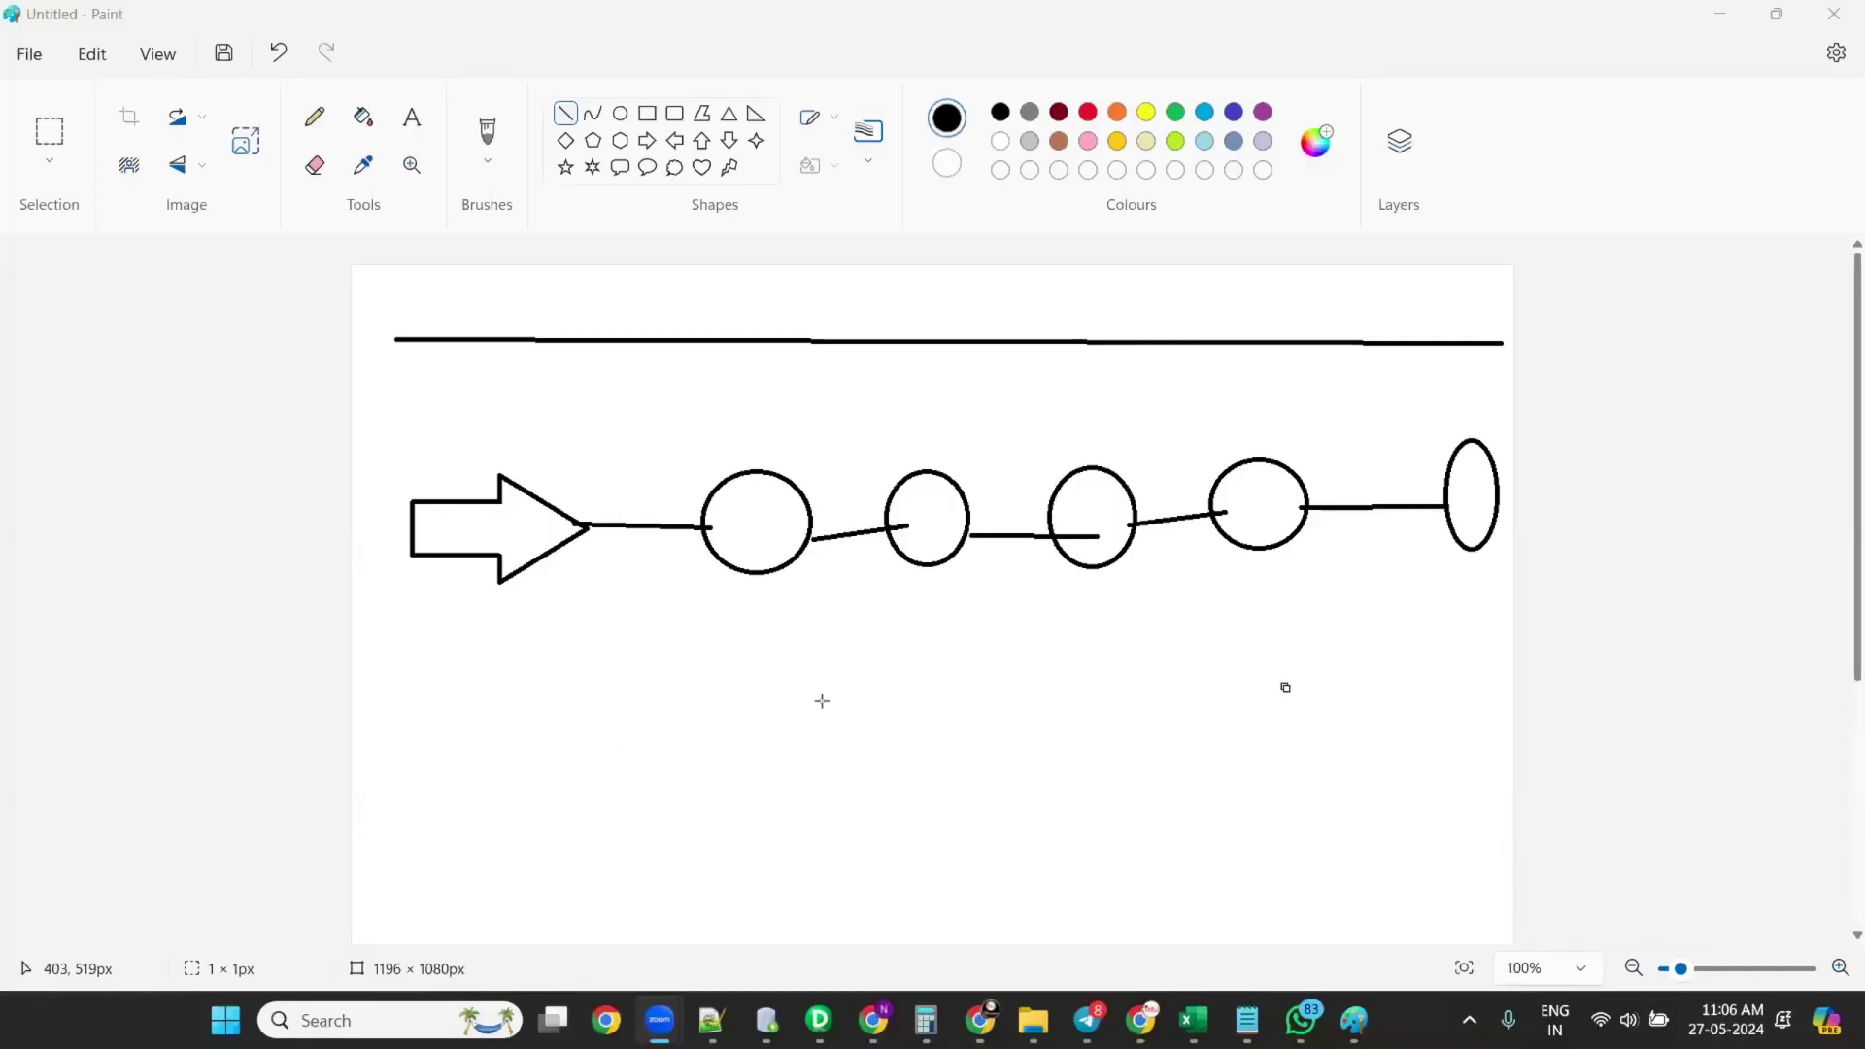
Open a new Paint window and draw a text box about 751 × 196 px in the upper part of the canvas.
{"action": "key", "text": "super+r"}
{"action": "key", "text": "BackSpace"}
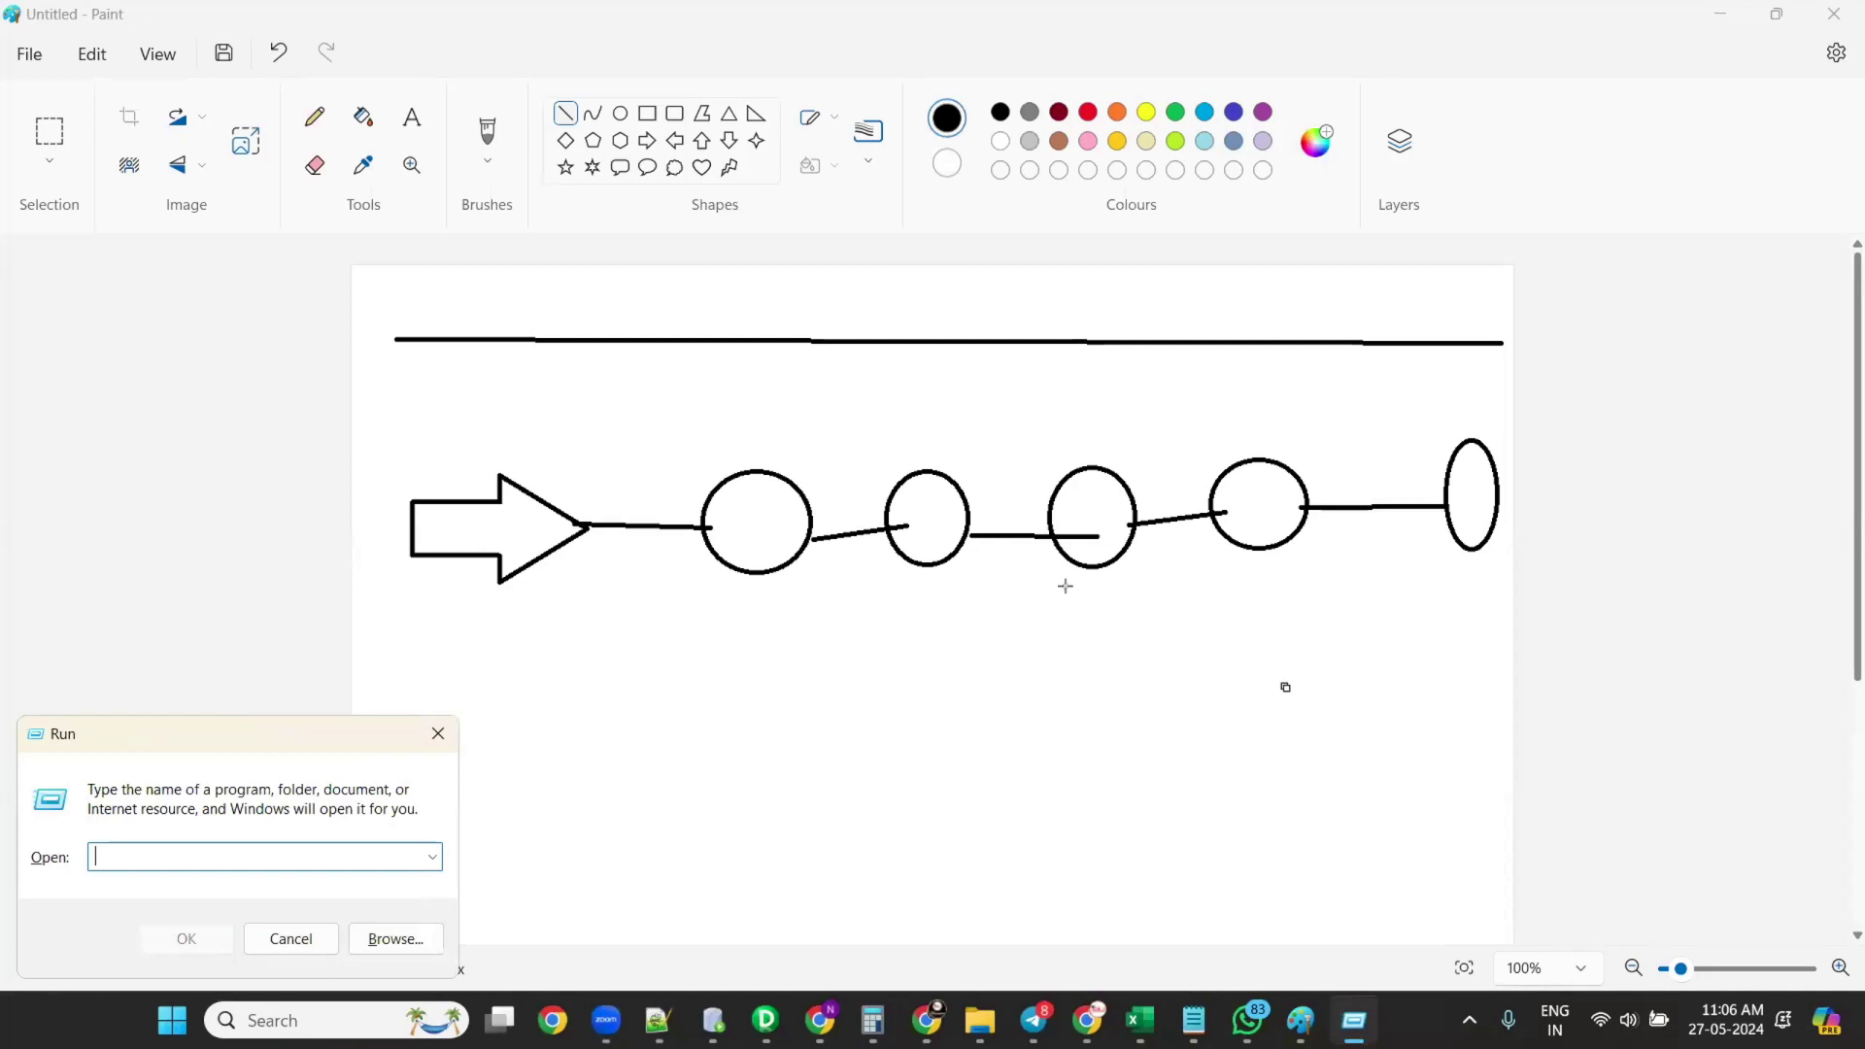
{"action": "type", "text": "mspaint"}
{"action": "key", "text": "Return"}
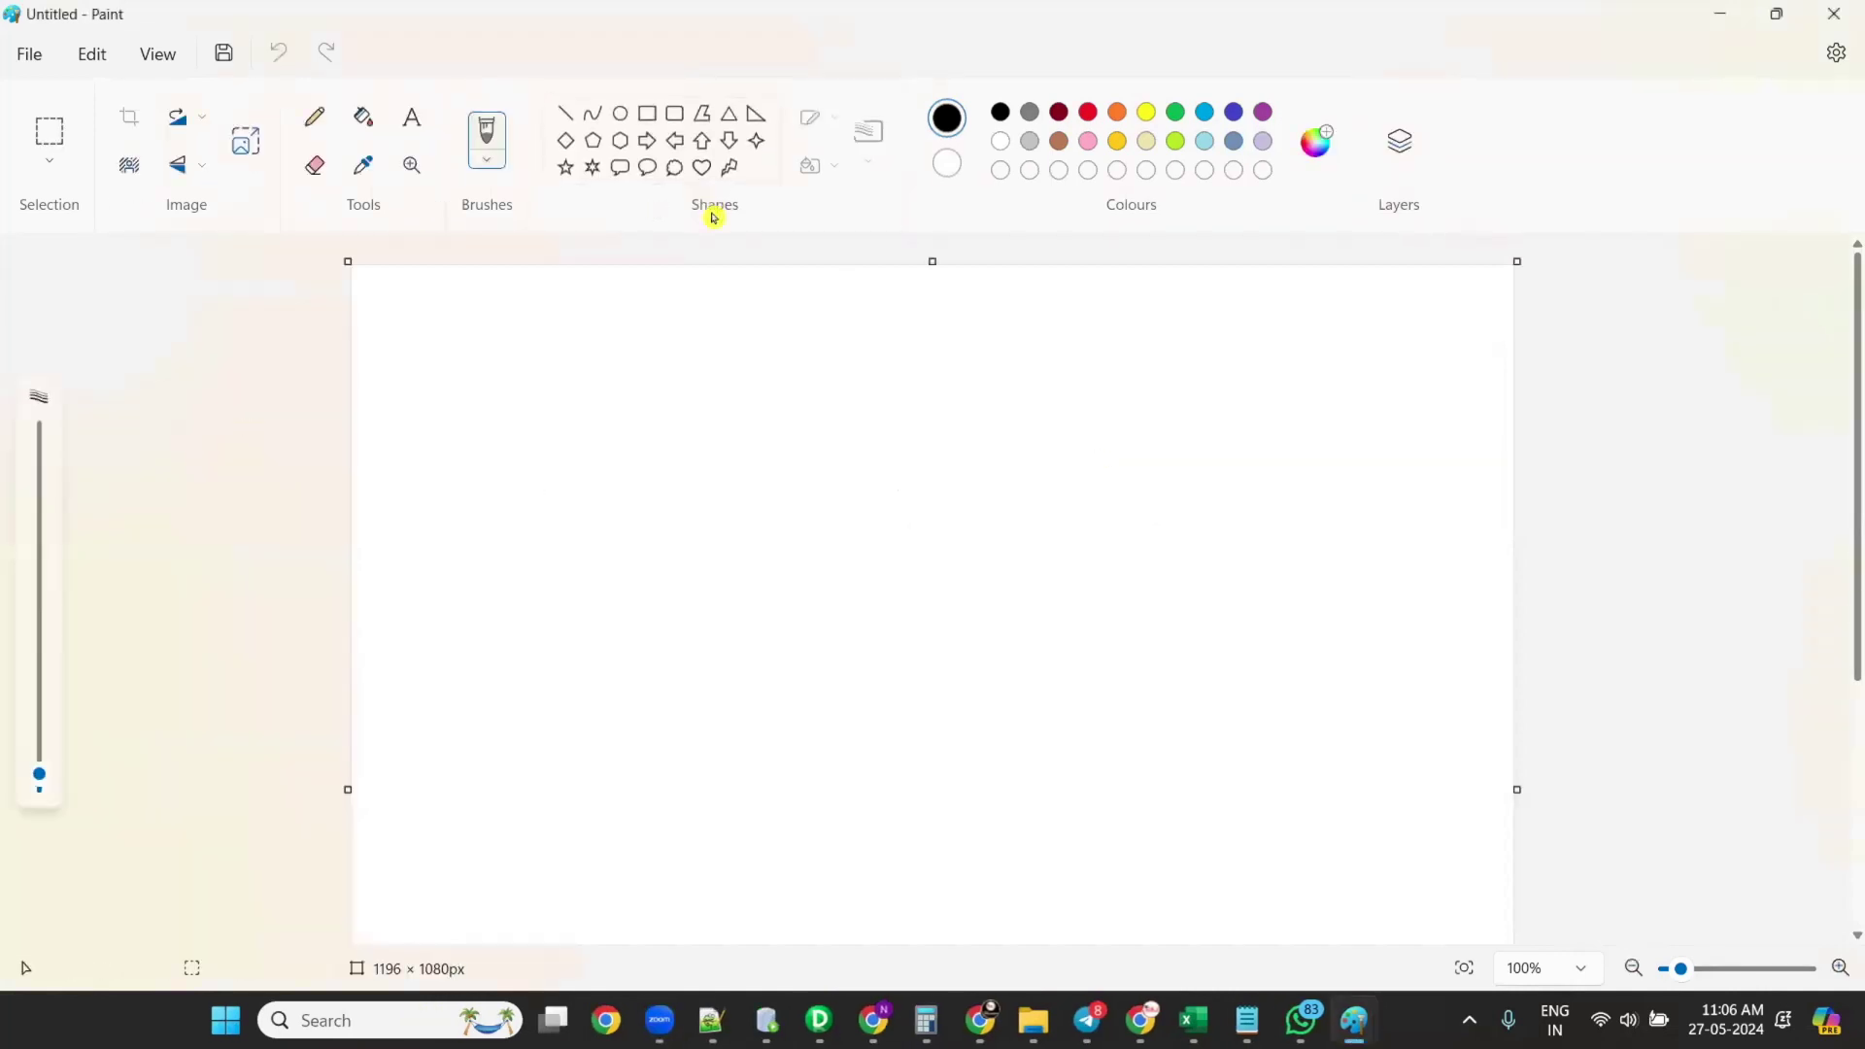
{"action": "left_click", "coordinate": [648, 114]}
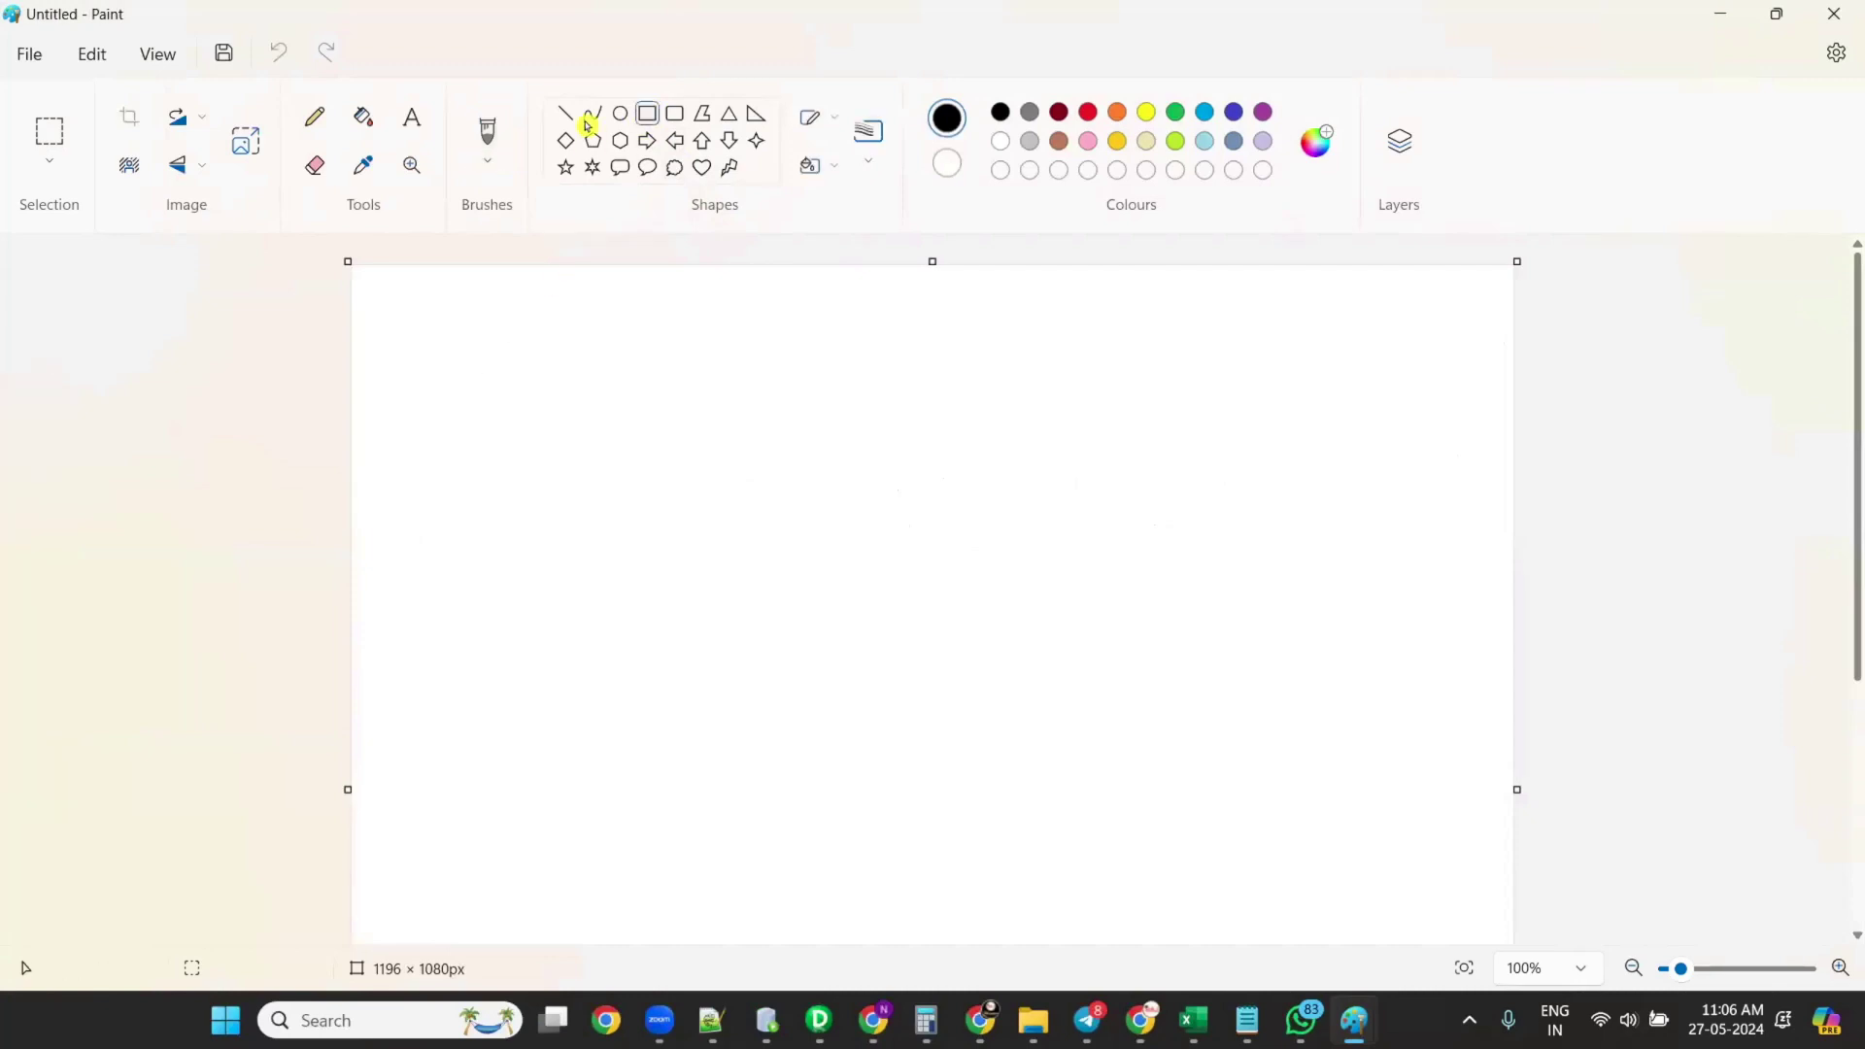
{"action": "left_click", "coordinate": [411, 117]}
{"action": "left_click_drag", "start_coordinate": [401, 310], "coordinate": [822, 502]}
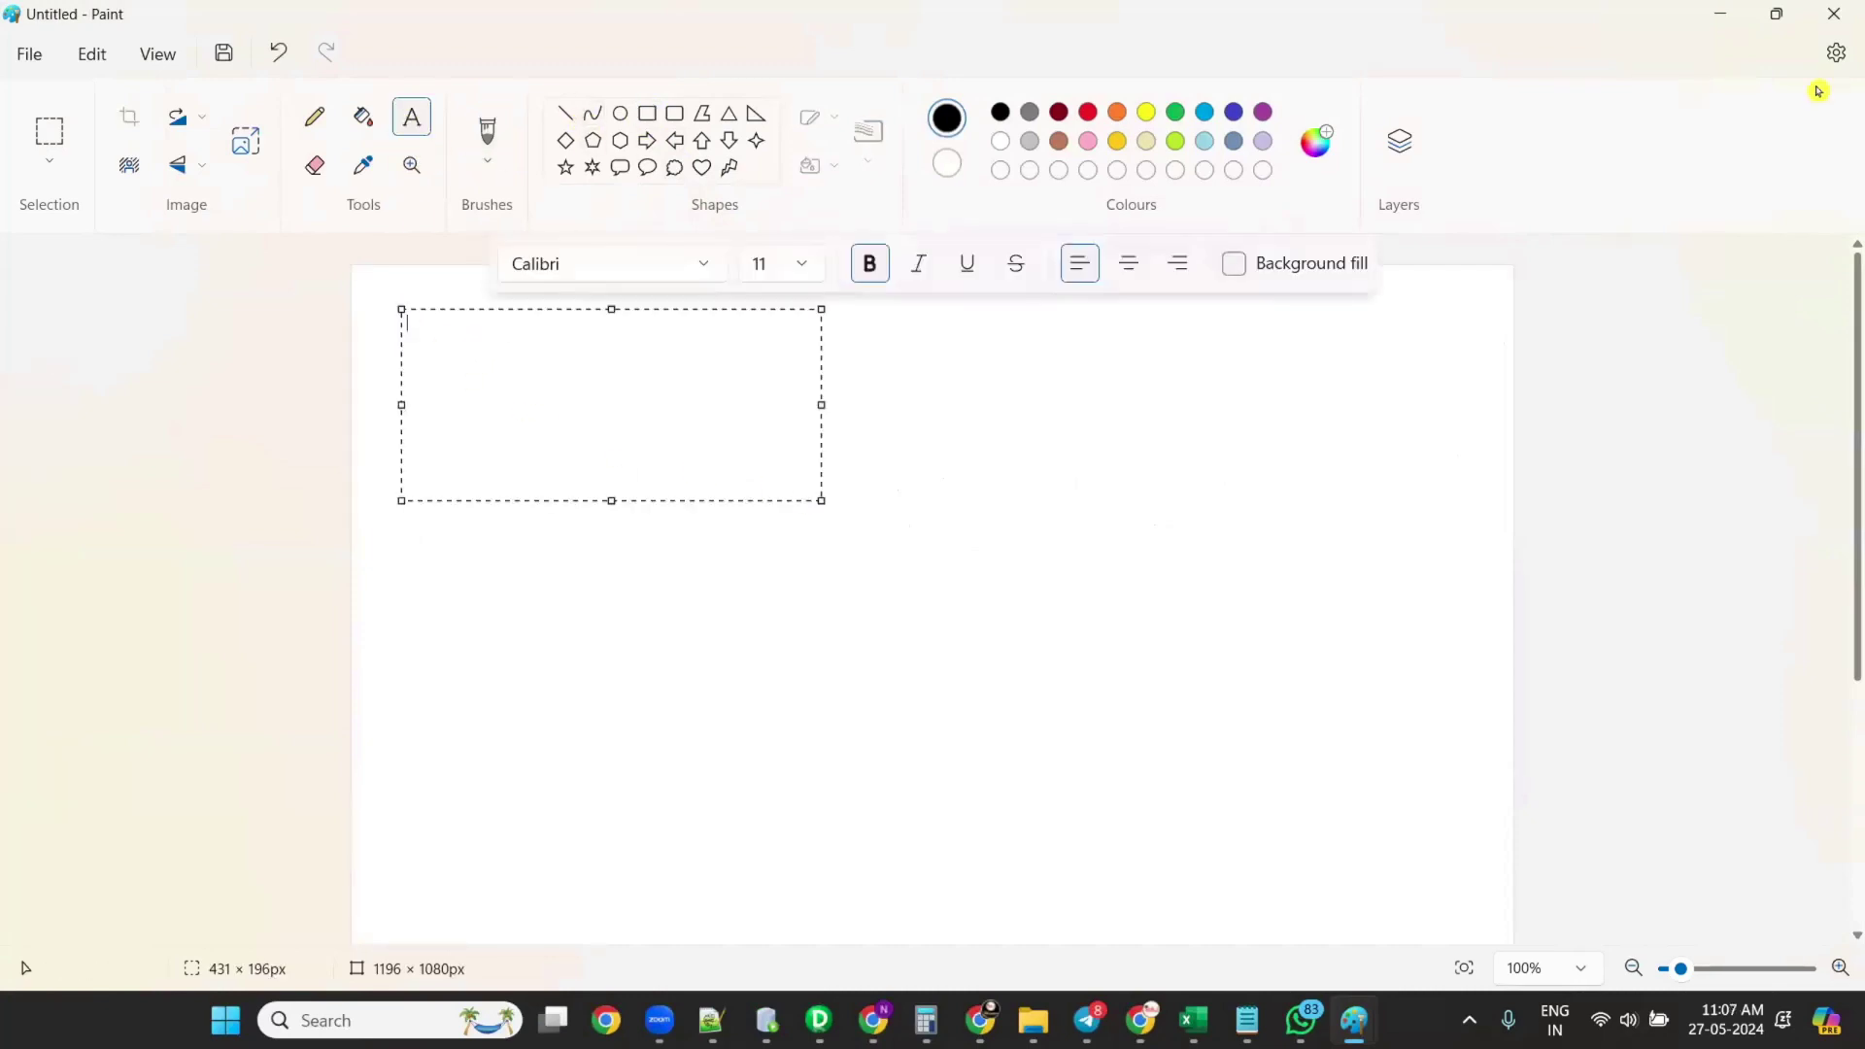
{"action": "left_click_drag", "start_coordinate": [822, 405], "coordinate": [1133, 405]}
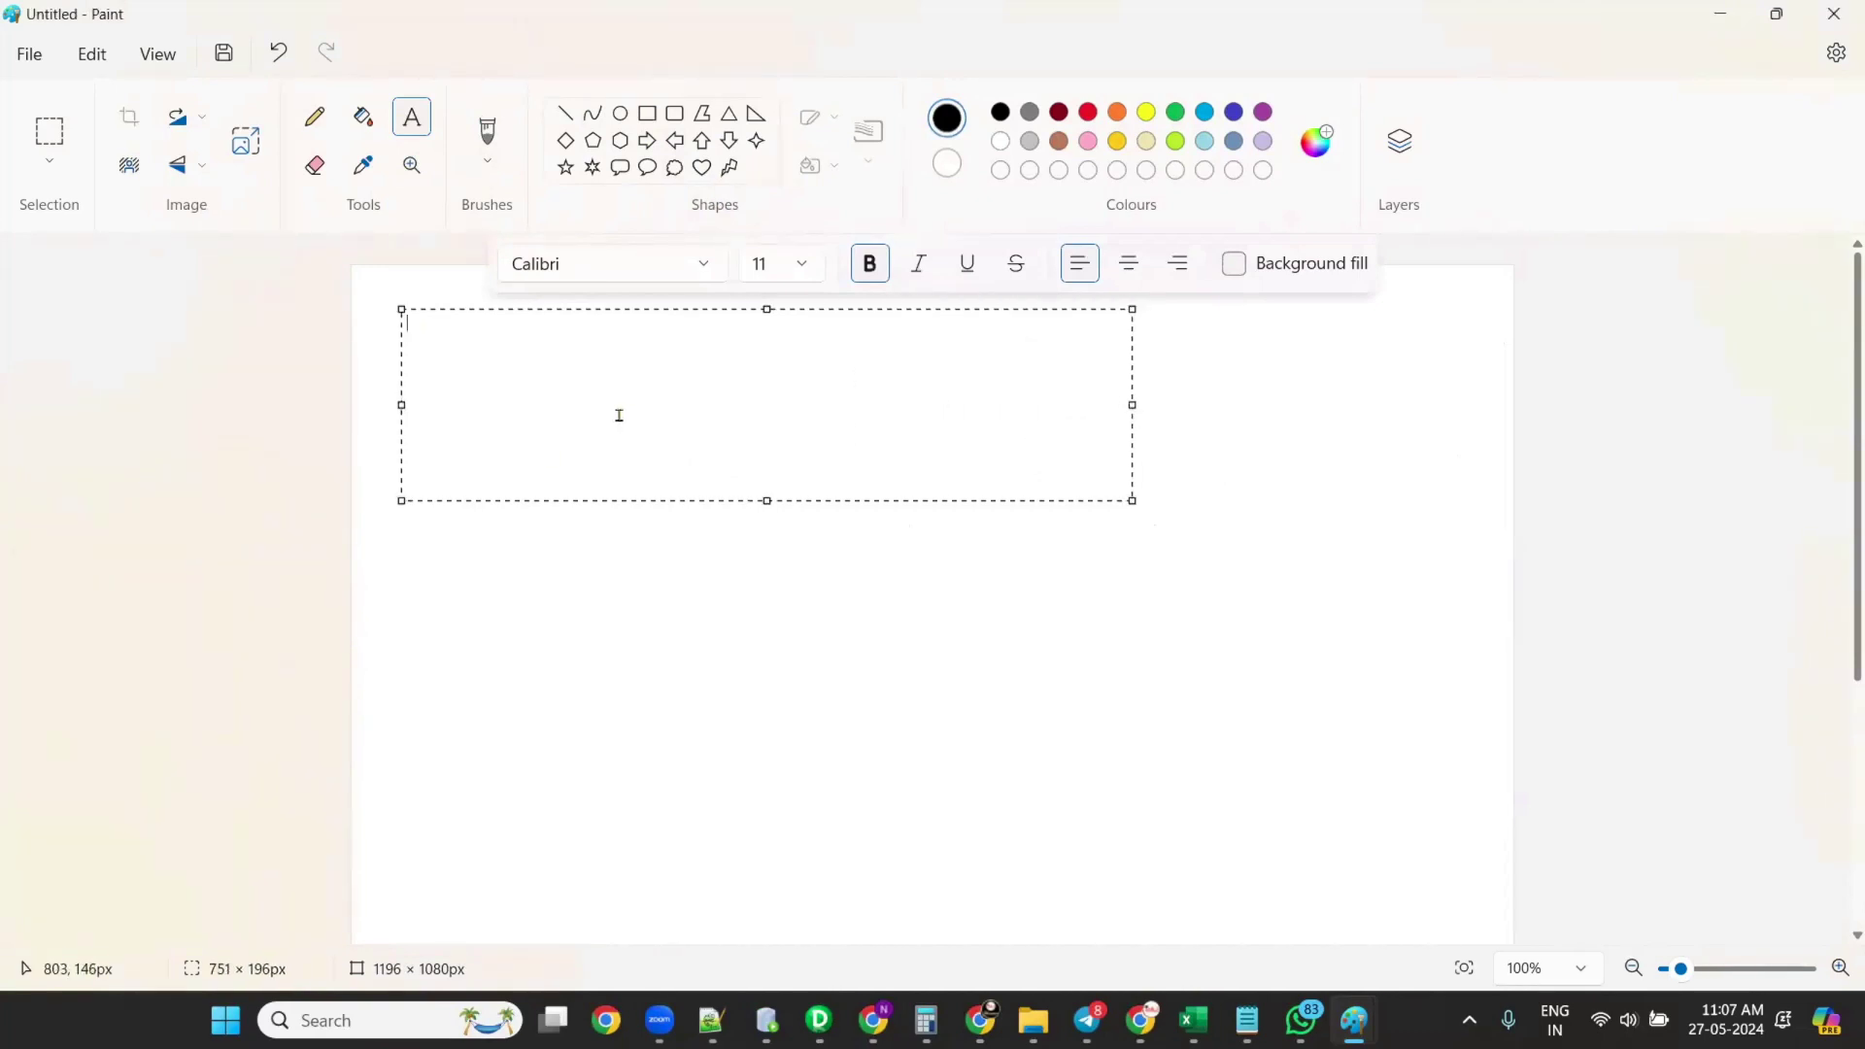
Clear the initial wording from the text box and set the font size to 18.
{"action": "type", "text": "if YO"}
{"action": "key", "text": "BackSpace"}
{"action": "key", "text": "BackSpace"}
{"action": "key", "text": "BackSpace"}
{"action": "key", "text": "BackSpace"}
{"action": "left_click", "coordinate": [802, 263]}
{"action": "left_click", "coordinate": [770, 618]}
Enter "IF YOU HAVE 50 FILES HAVING SAME STR" as the first line of the text box.
{"action": "type", "text": "IF YOU HAVE SOU"}
{"action": "key", "text": "BackSpace"}
{"action": "key", "text": "BackSpace"}
{"action": "key", "text": "BackSpace"}
{"action": "type", "text": "SOU"}
{"action": "key", "text": "BackSpace"}
{"action": "key", "text": "BackSpace"}
{"action": "key", "text": "BackSpace"}
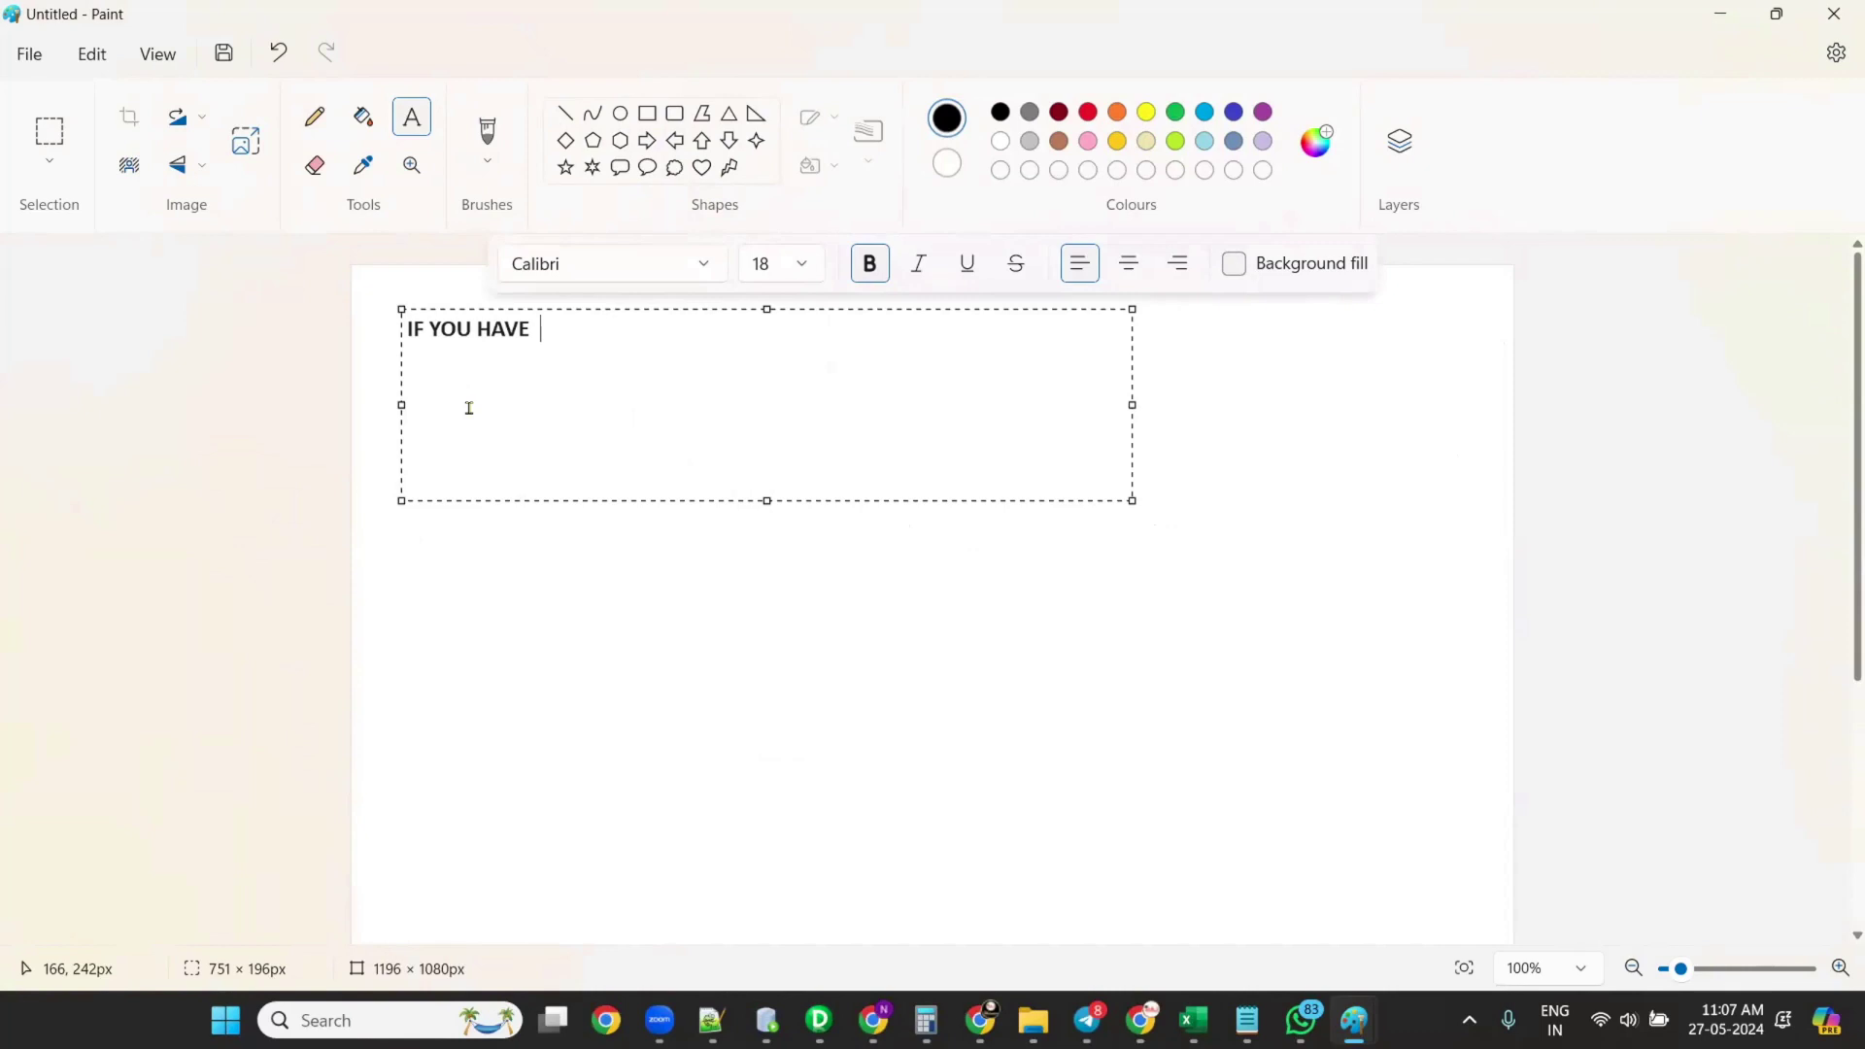
{"action": "type", "text": "50 FILES HAVING SAME STR"}
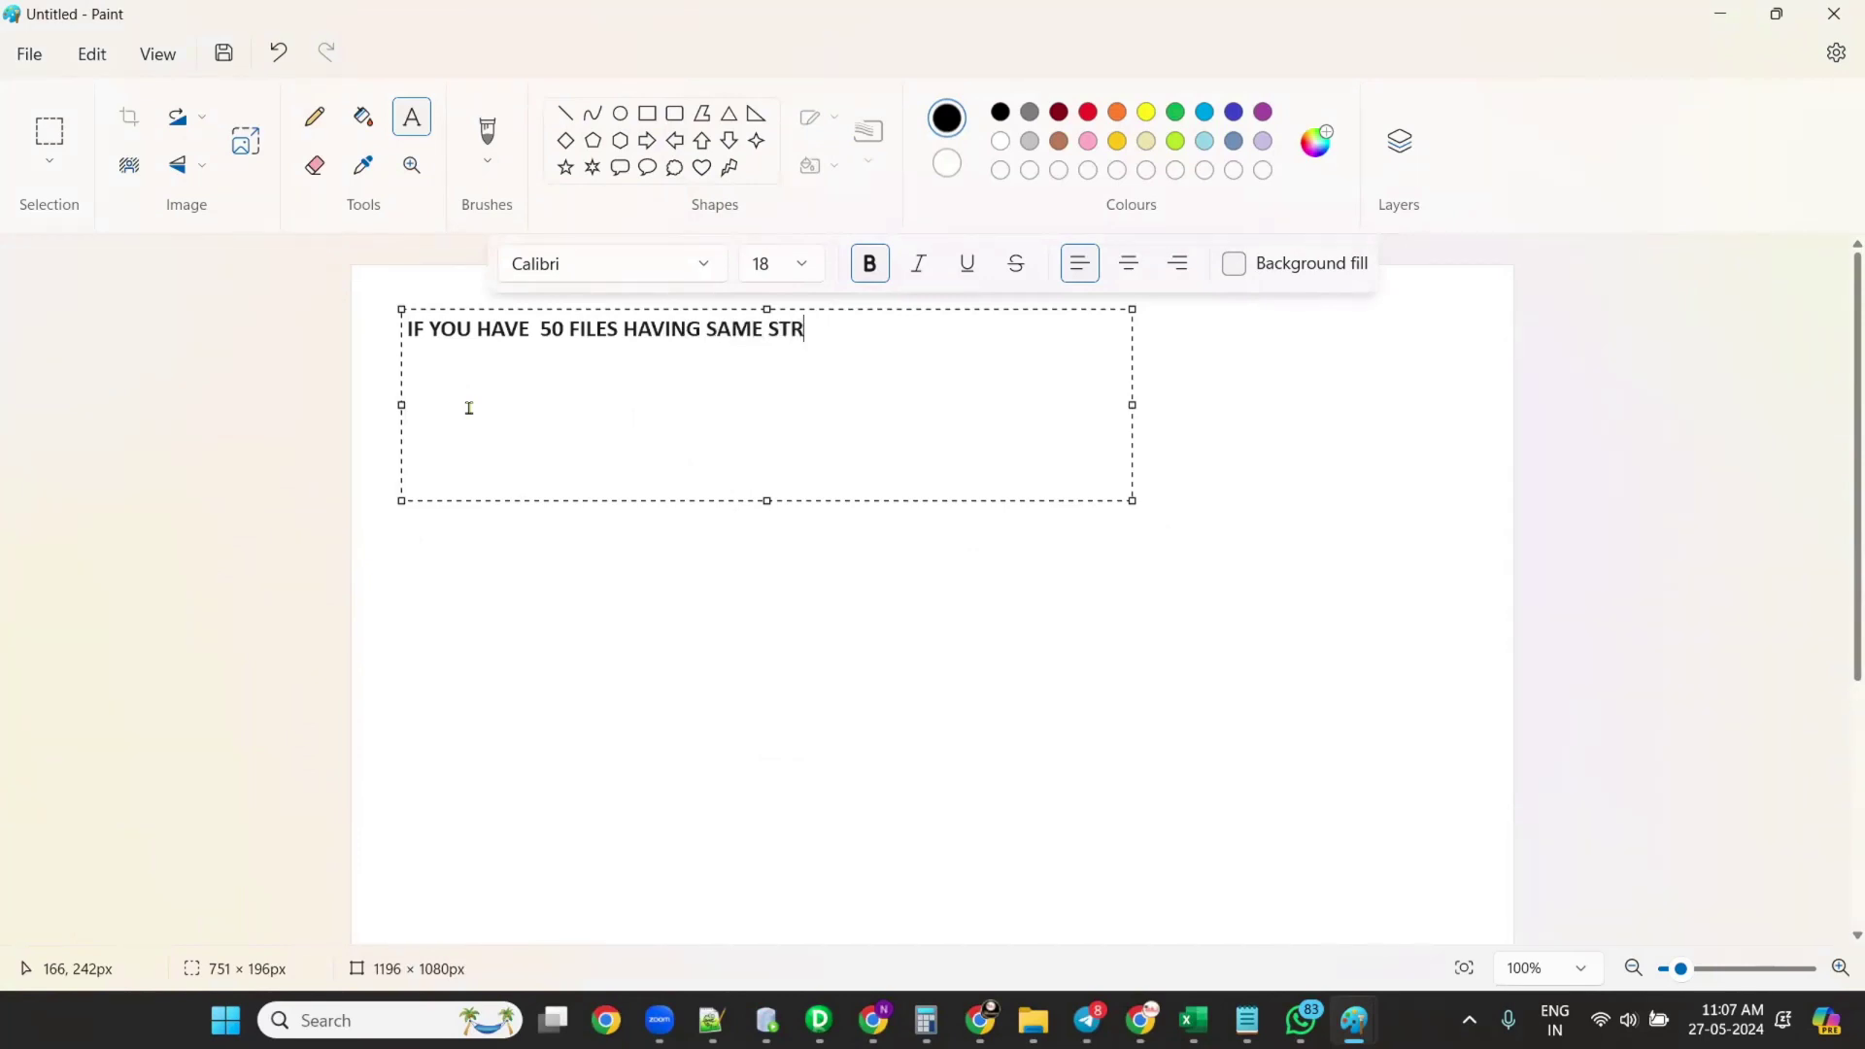
Append "- UNION TR ( 50 INPUT GROUPS)" to the end of the first text line.
{"action": "type", "text": " -  INDIRECT"}
{"action": "key", "text": "BackSpace"}
{"action": "key", "text": "BackSpace"}
{"action": "key", "text": "BackSpace"}
{"action": "key", "text": "BackSpace"}
{"action": "key", "text": "BackSpace"}
{"action": "key", "text": "BackSpace"}
{"action": "key", "text": "BackSpace"}
{"action": "key", "text": "BackSpace"}
{"action": "type", "text": "UNION TR ( 50 INPUT GROUPS)"}
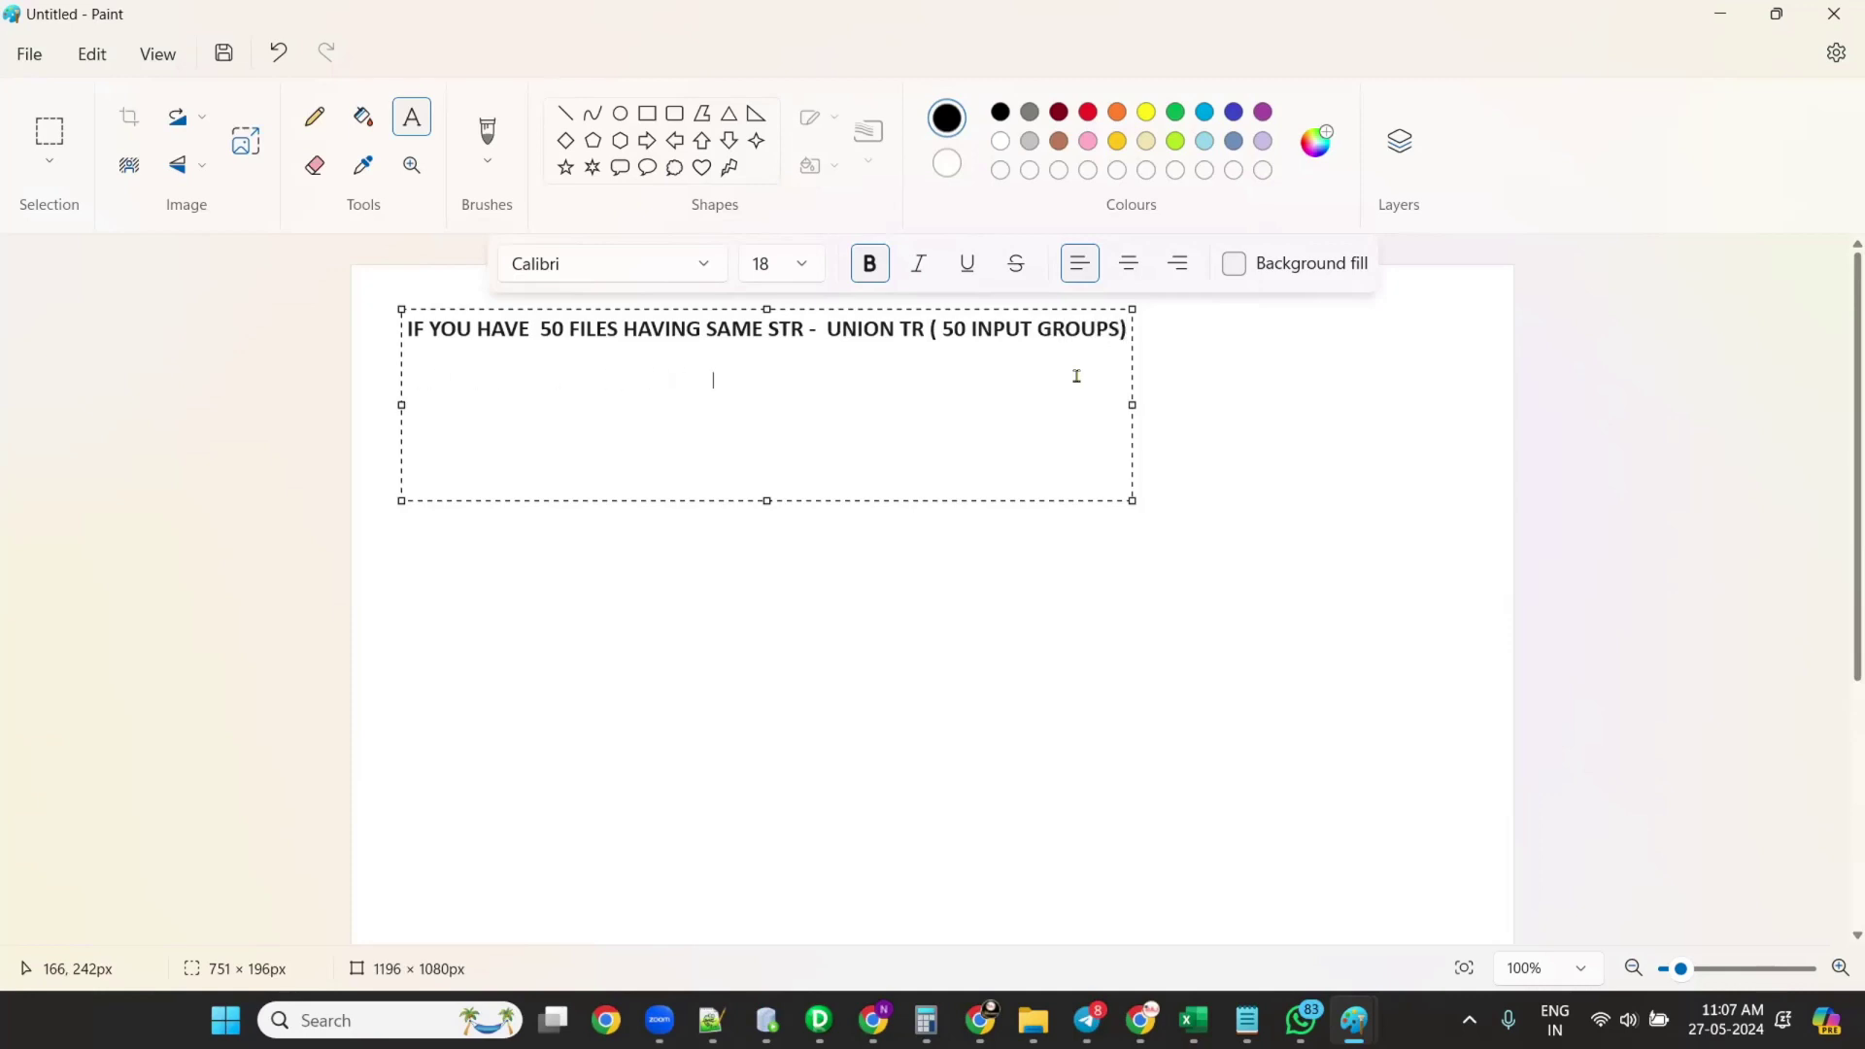
Add "- INDIRECT FILE METHOD" beneath the UNION TR note and highlight the opening condition of the first line.
{"action": "type", "text": "- INDIRECT FILE METUD"}
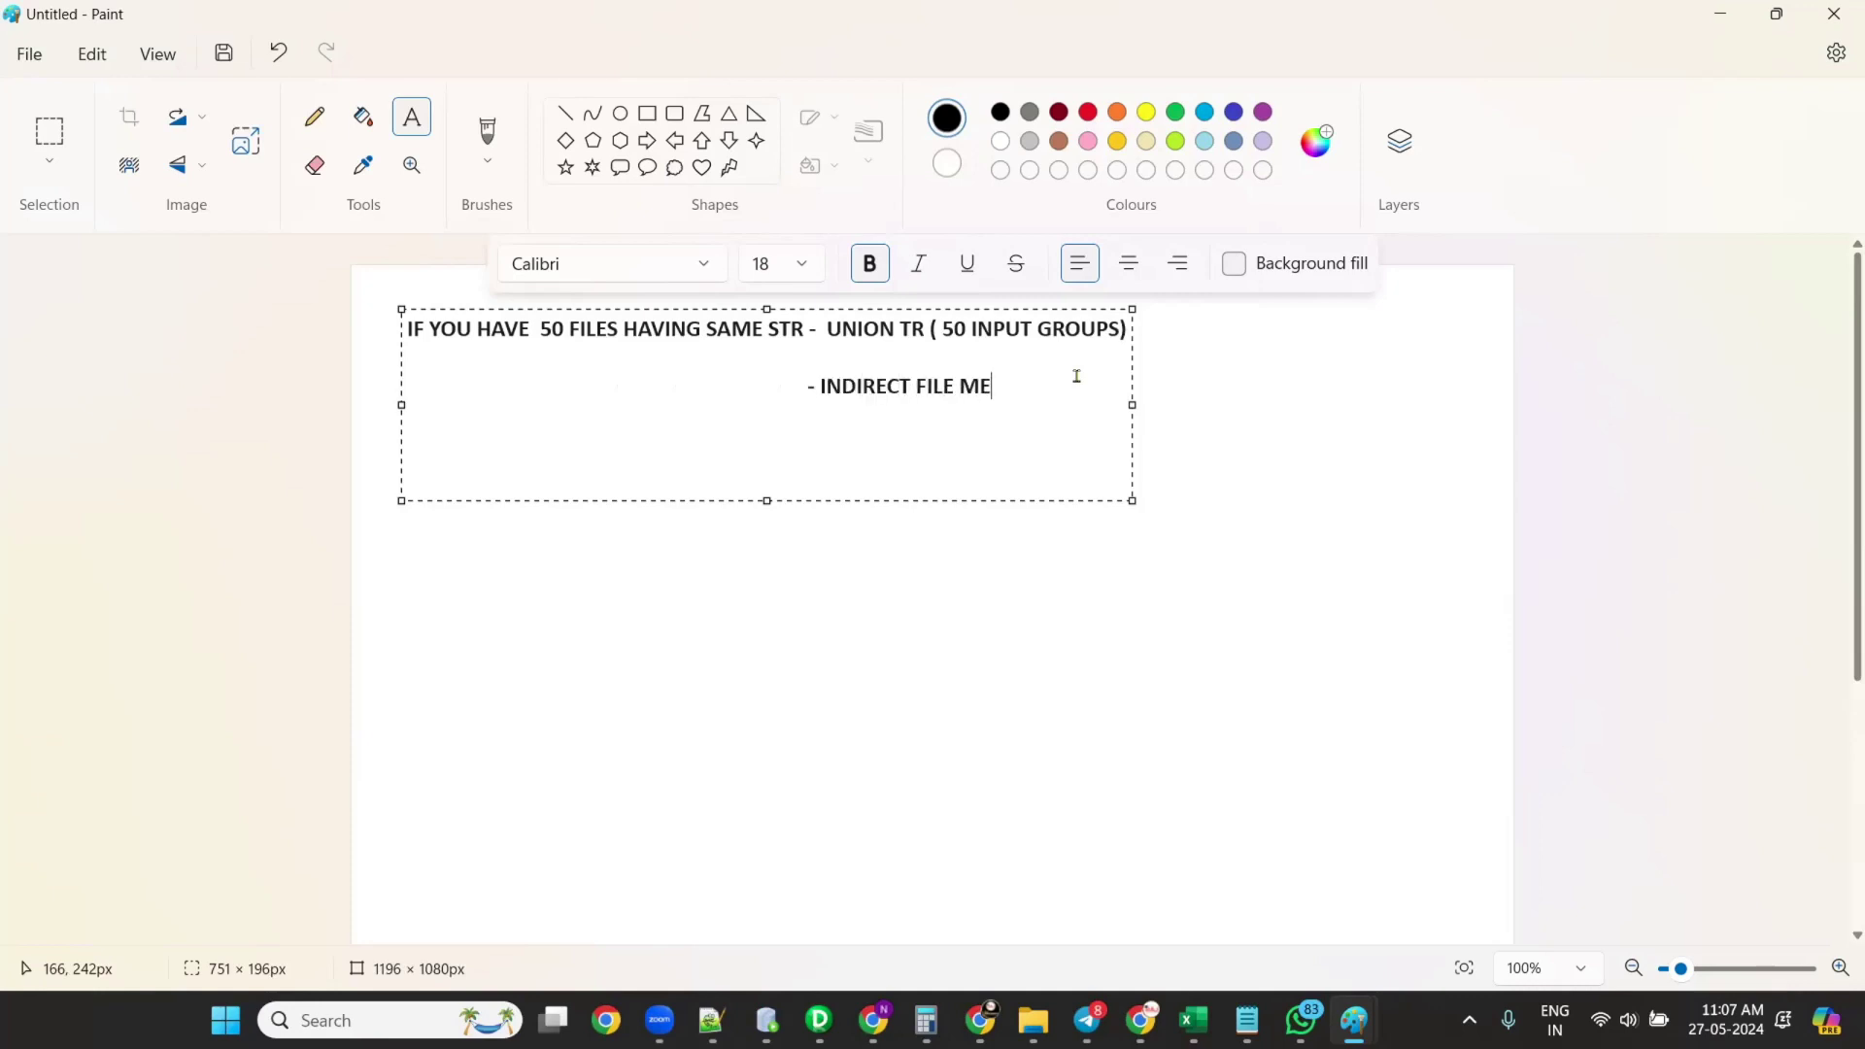
{"action": "key", "text": "BackSpace"}
{"action": "key", "text": "BackSpace"}
{"action": "type", "text": "HOD"}
{"action": "left_click_drag", "start_coordinate": [811, 323], "coordinate": [183, 328]}
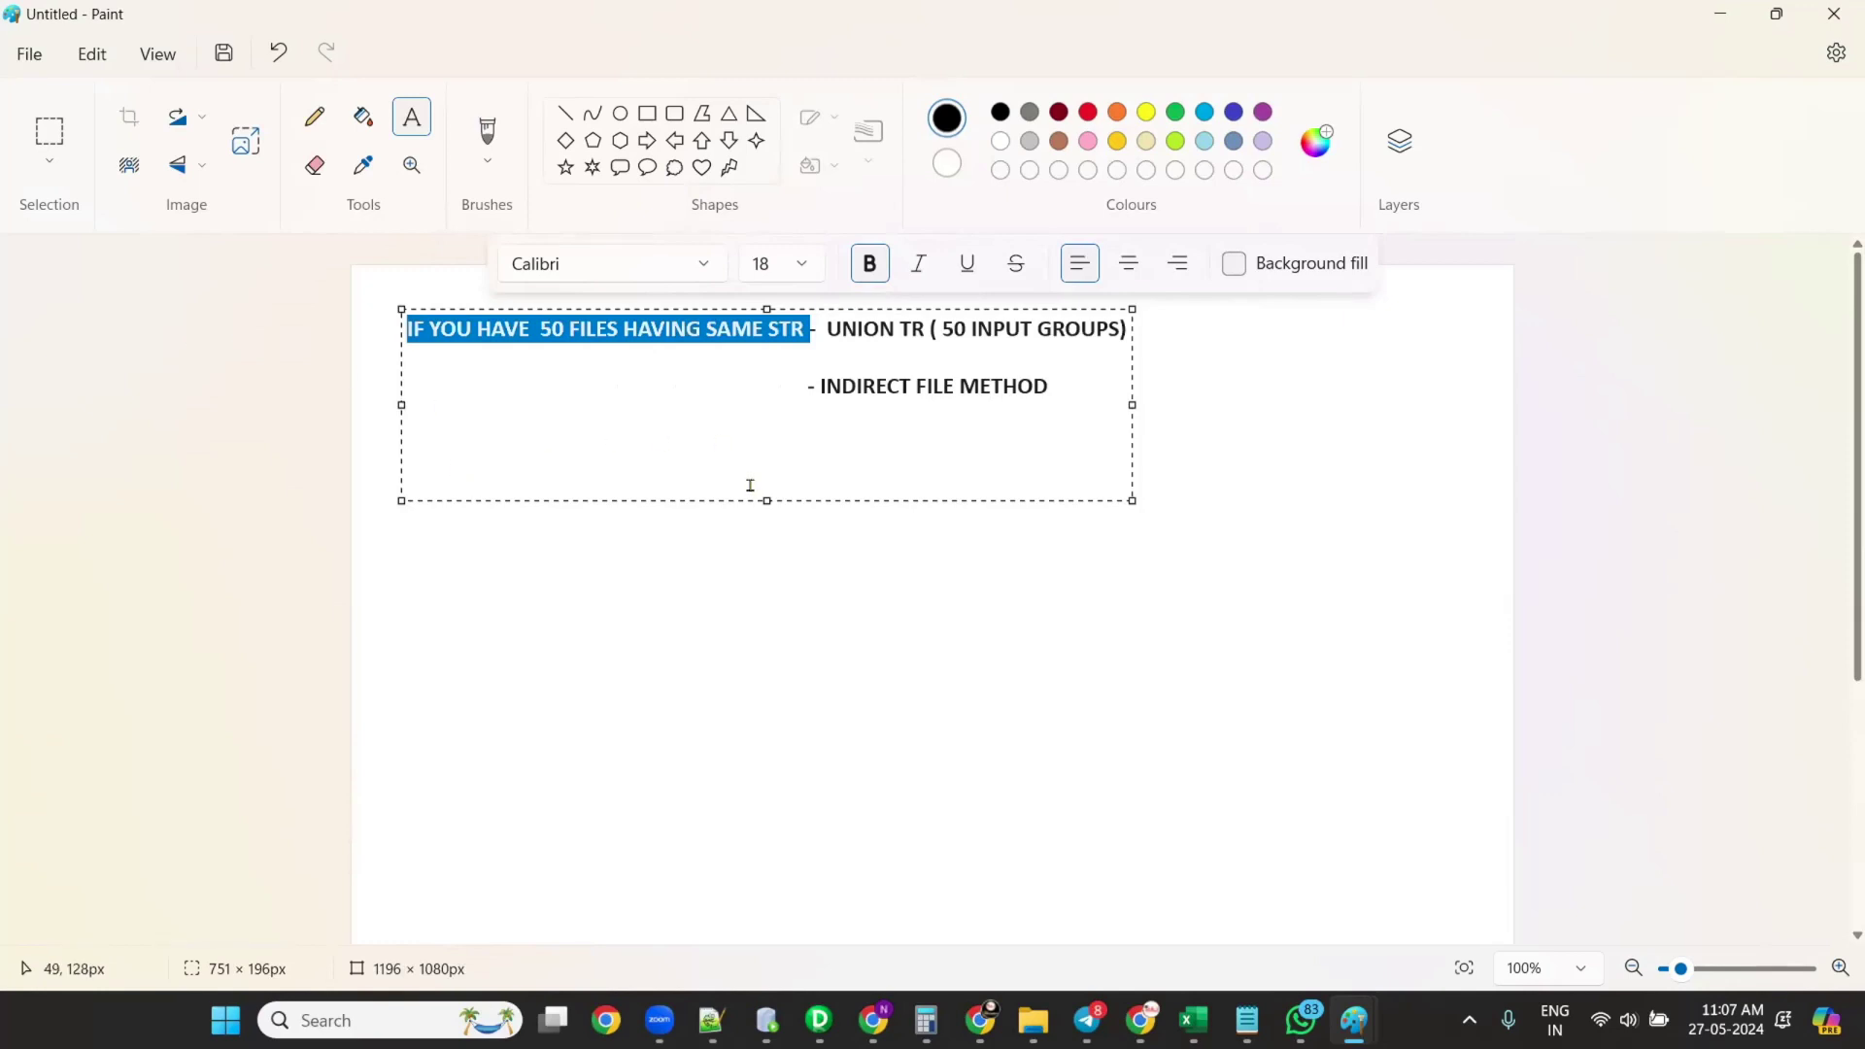
Enlarge the text box to about 751 × 398 px and insert blank lines below the INDIRECT FILE METHOD note.
{"action": "left_click_drag", "start_coordinate": [767, 501], "coordinate": [767, 696]}
{"action": "left_click", "coordinate": [476, 509]}
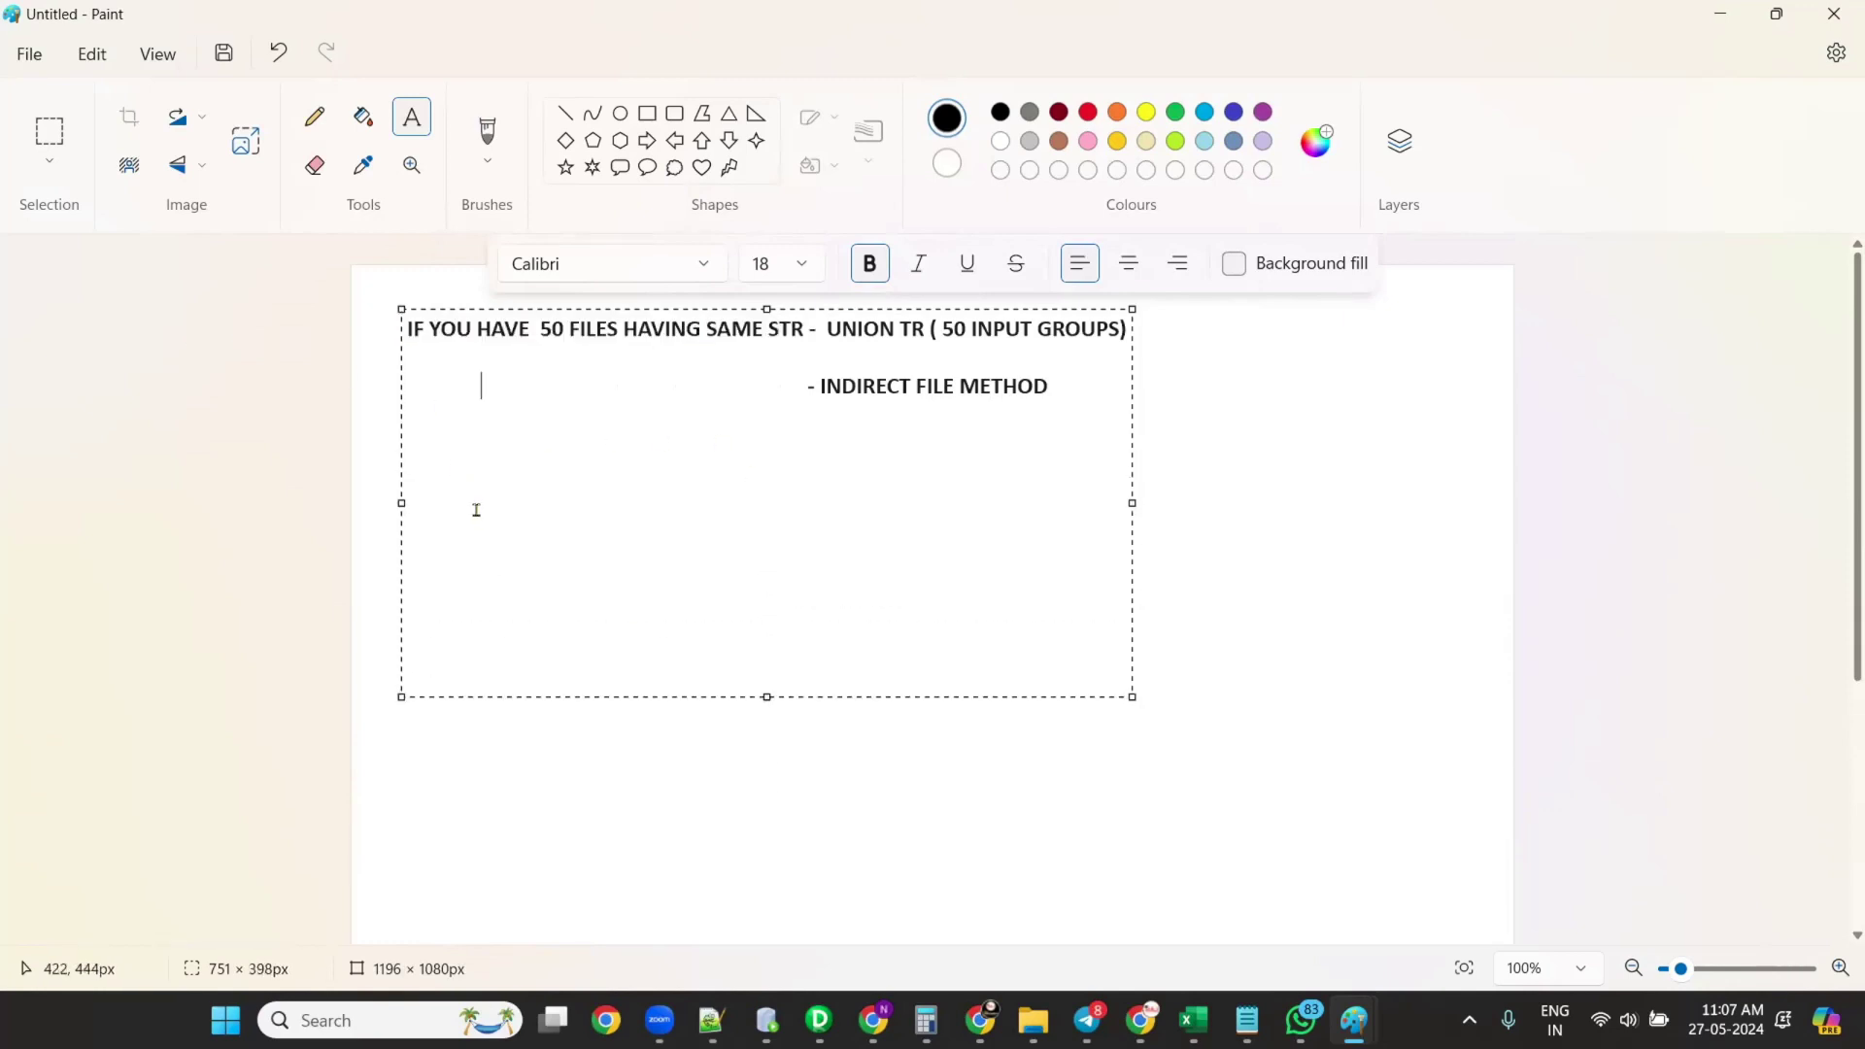
{"action": "left_click", "coordinate": [408, 496]}
{"action": "key", "text": "Return"}
{"action": "key", "text": "BackSpace"}
{"action": "key", "text": "Return"}
{"action": "key", "text": "Return"}
{"action": "key", "text": "Return"}
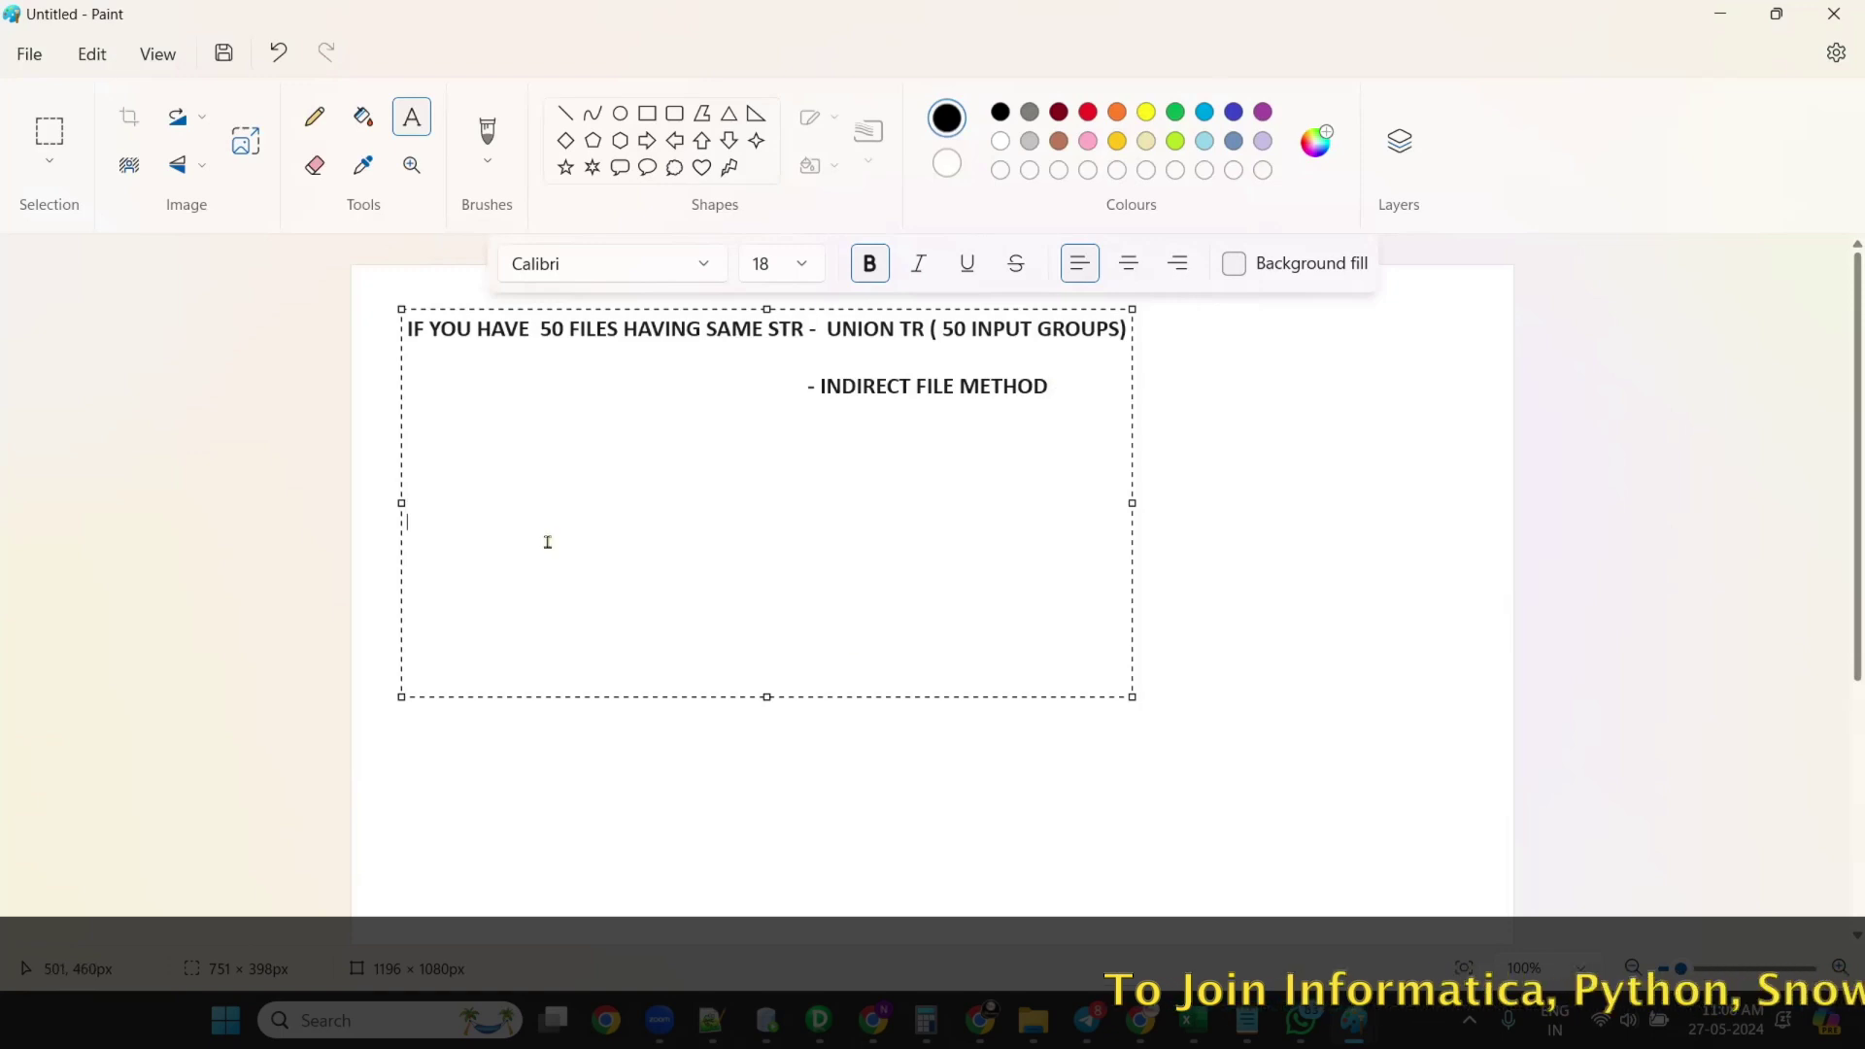
List LOCATION_US, LOCATION_UK, LOCAITON_JP and LOCATION_OTHERS on separate lines below the notes.
{"action": "type", "text": "LOCATION_US"}
{"action": "key", "text": "Return"}
{"action": "type", "text": "LOCATION_US"}
{"action": "key", "text": "BackSpace"}
{"action": "type", "text": "_UK"}
{"action": "key", "text": "Return"}
{"action": "type", "text": "LOCAITONS"}
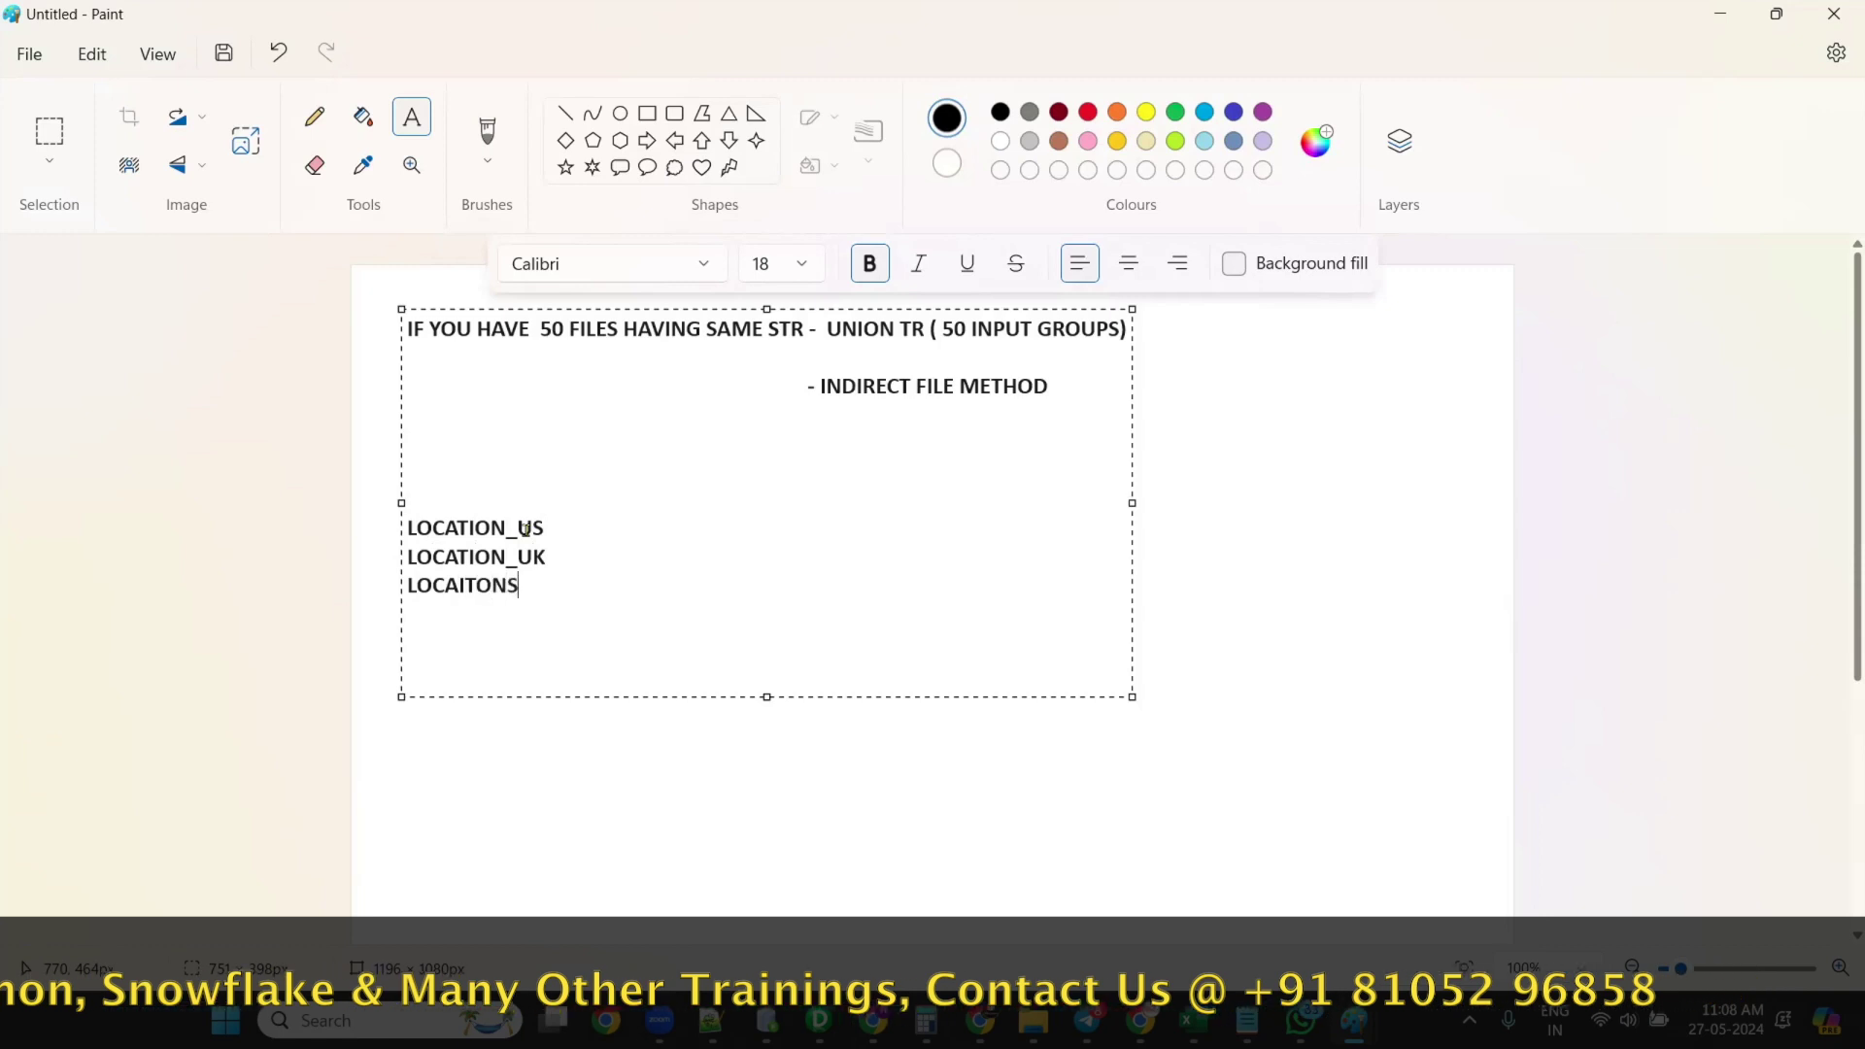
{"action": "key", "text": "BackSpace"}
{"action": "type", "text": "JP"}
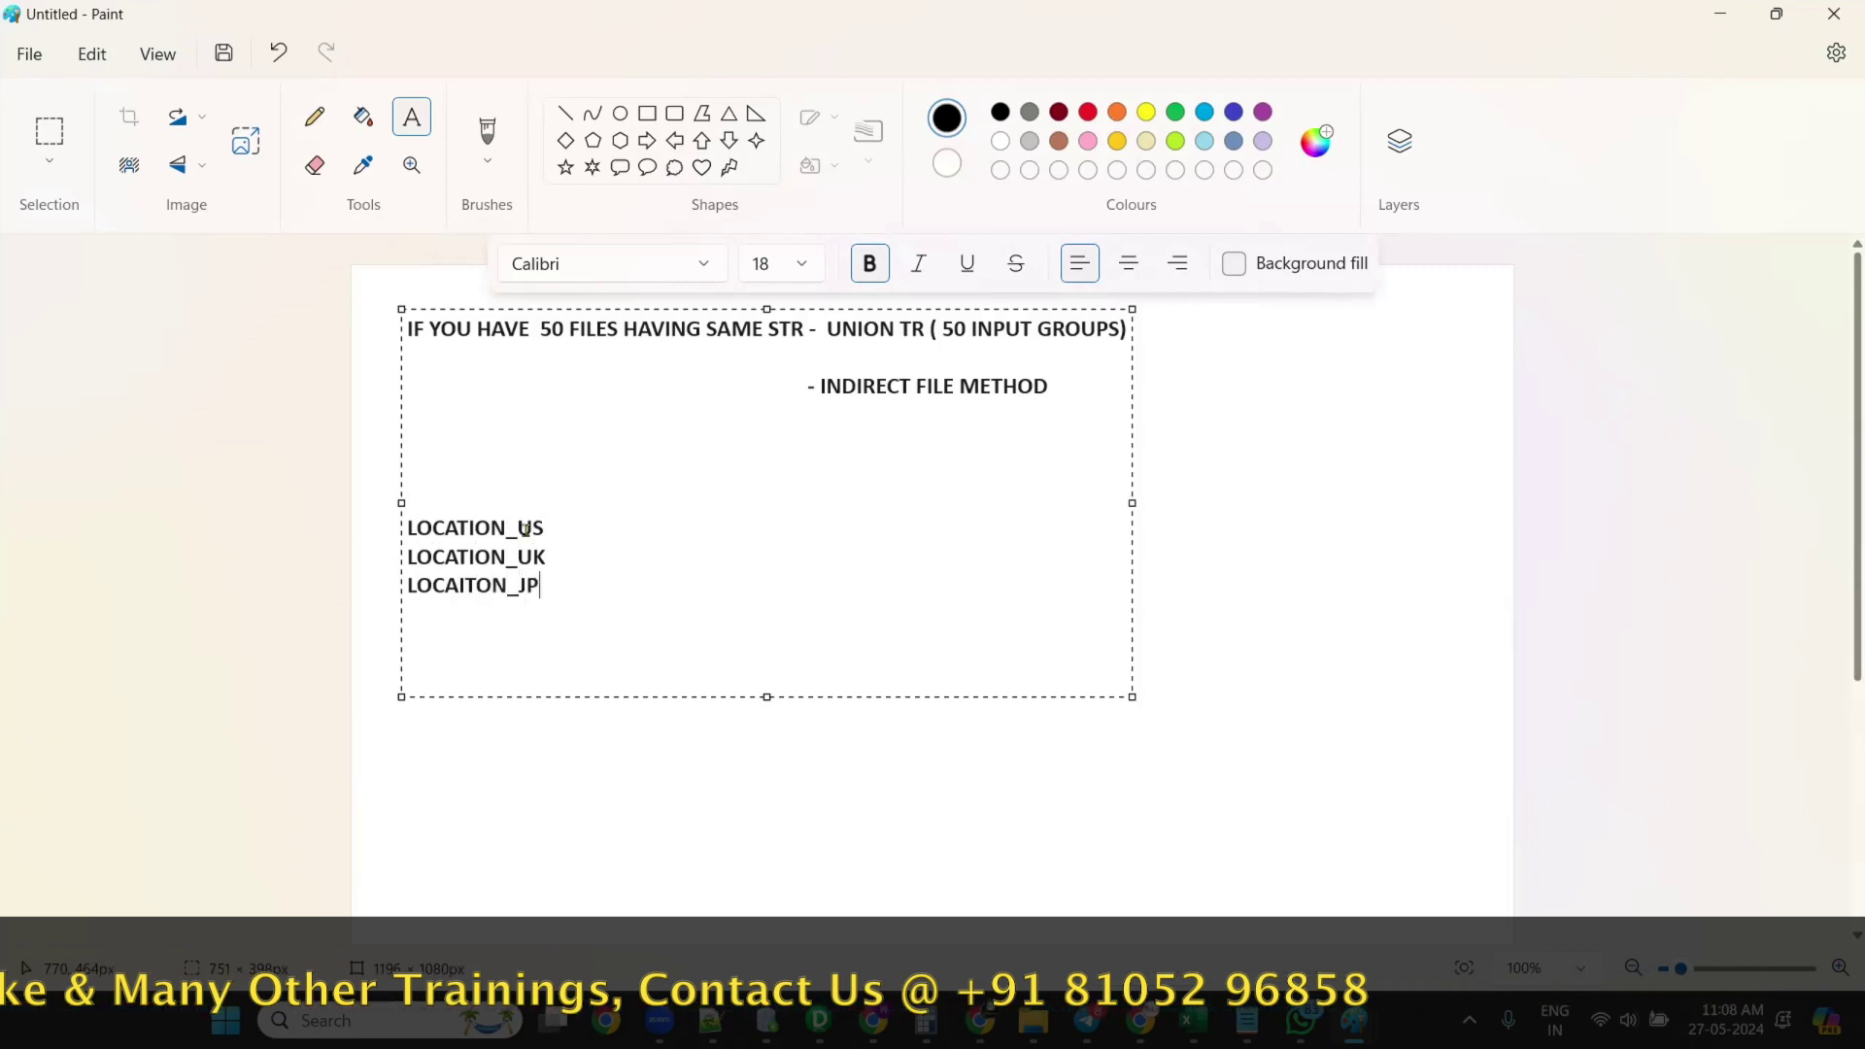
{"action": "key", "text": "Return"}
{"action": "type", "text": "LOCATION_OTHERS"}
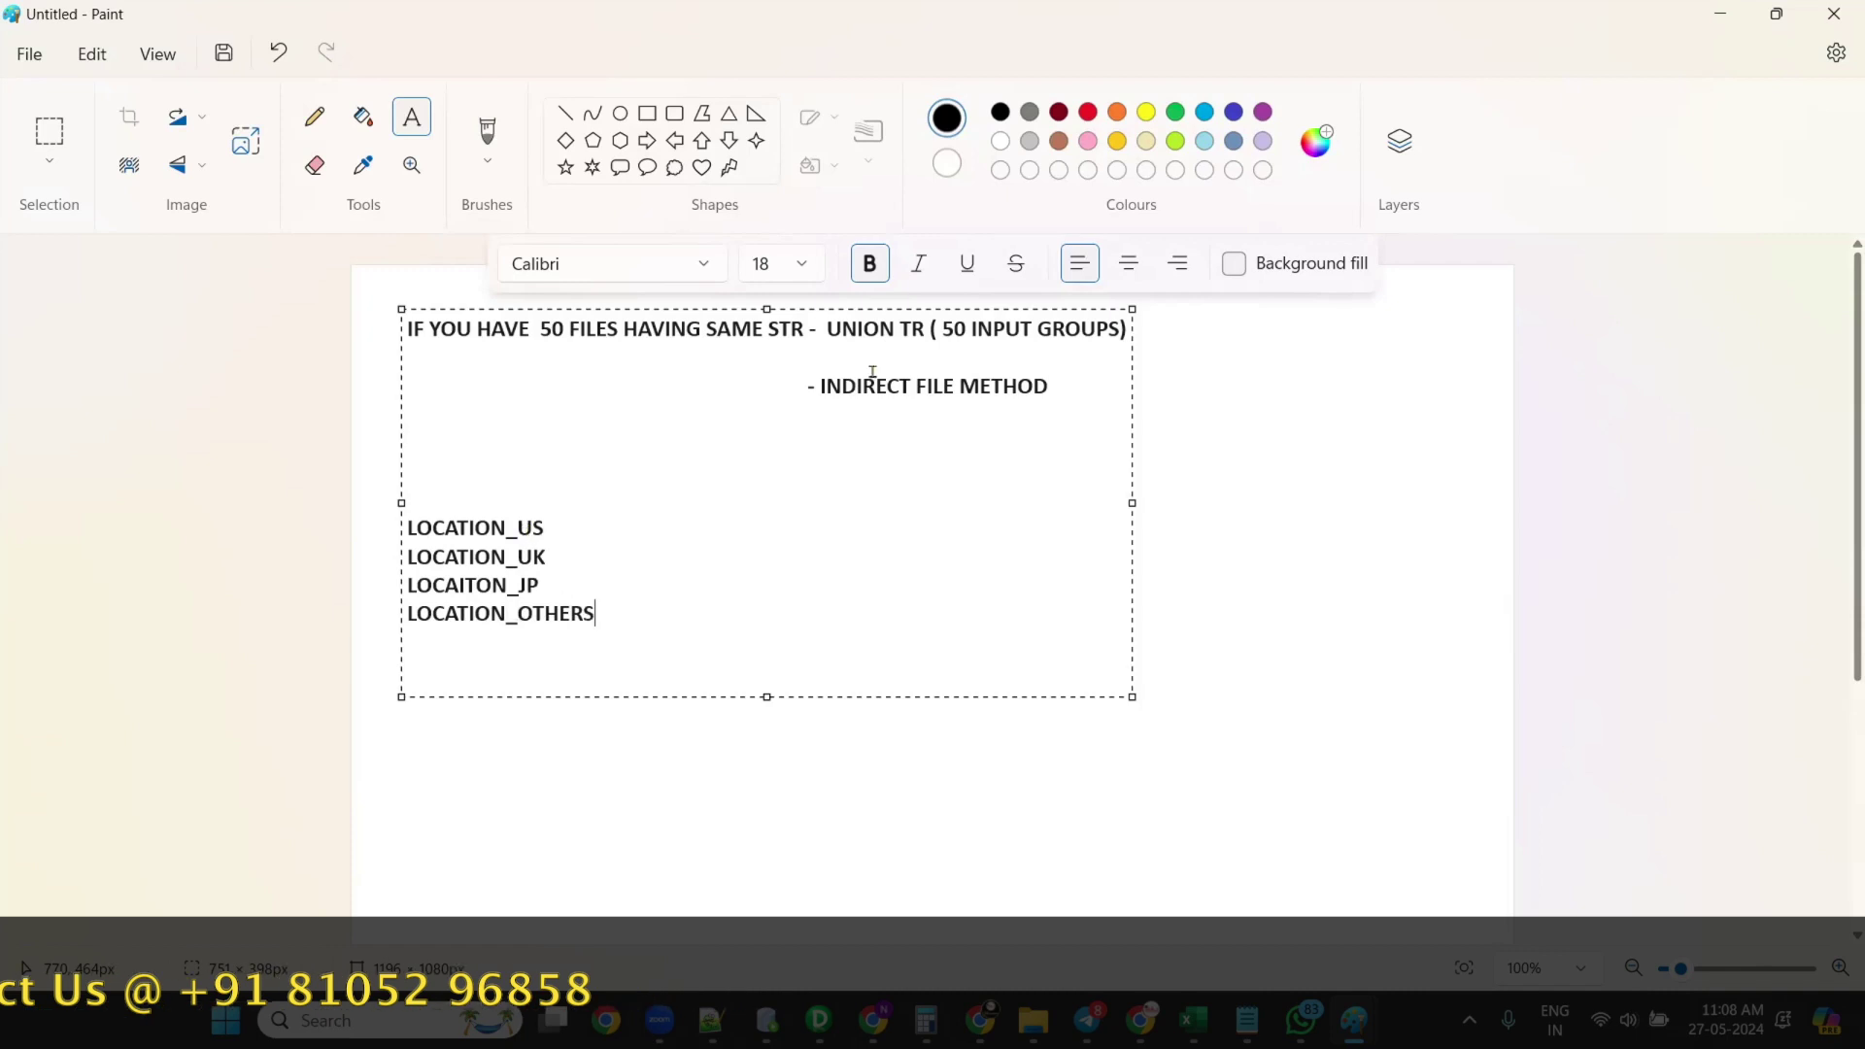
{"action": "left_click_drag", "start_coordinate": [828, 329], "coordinate": [1055, 326]}
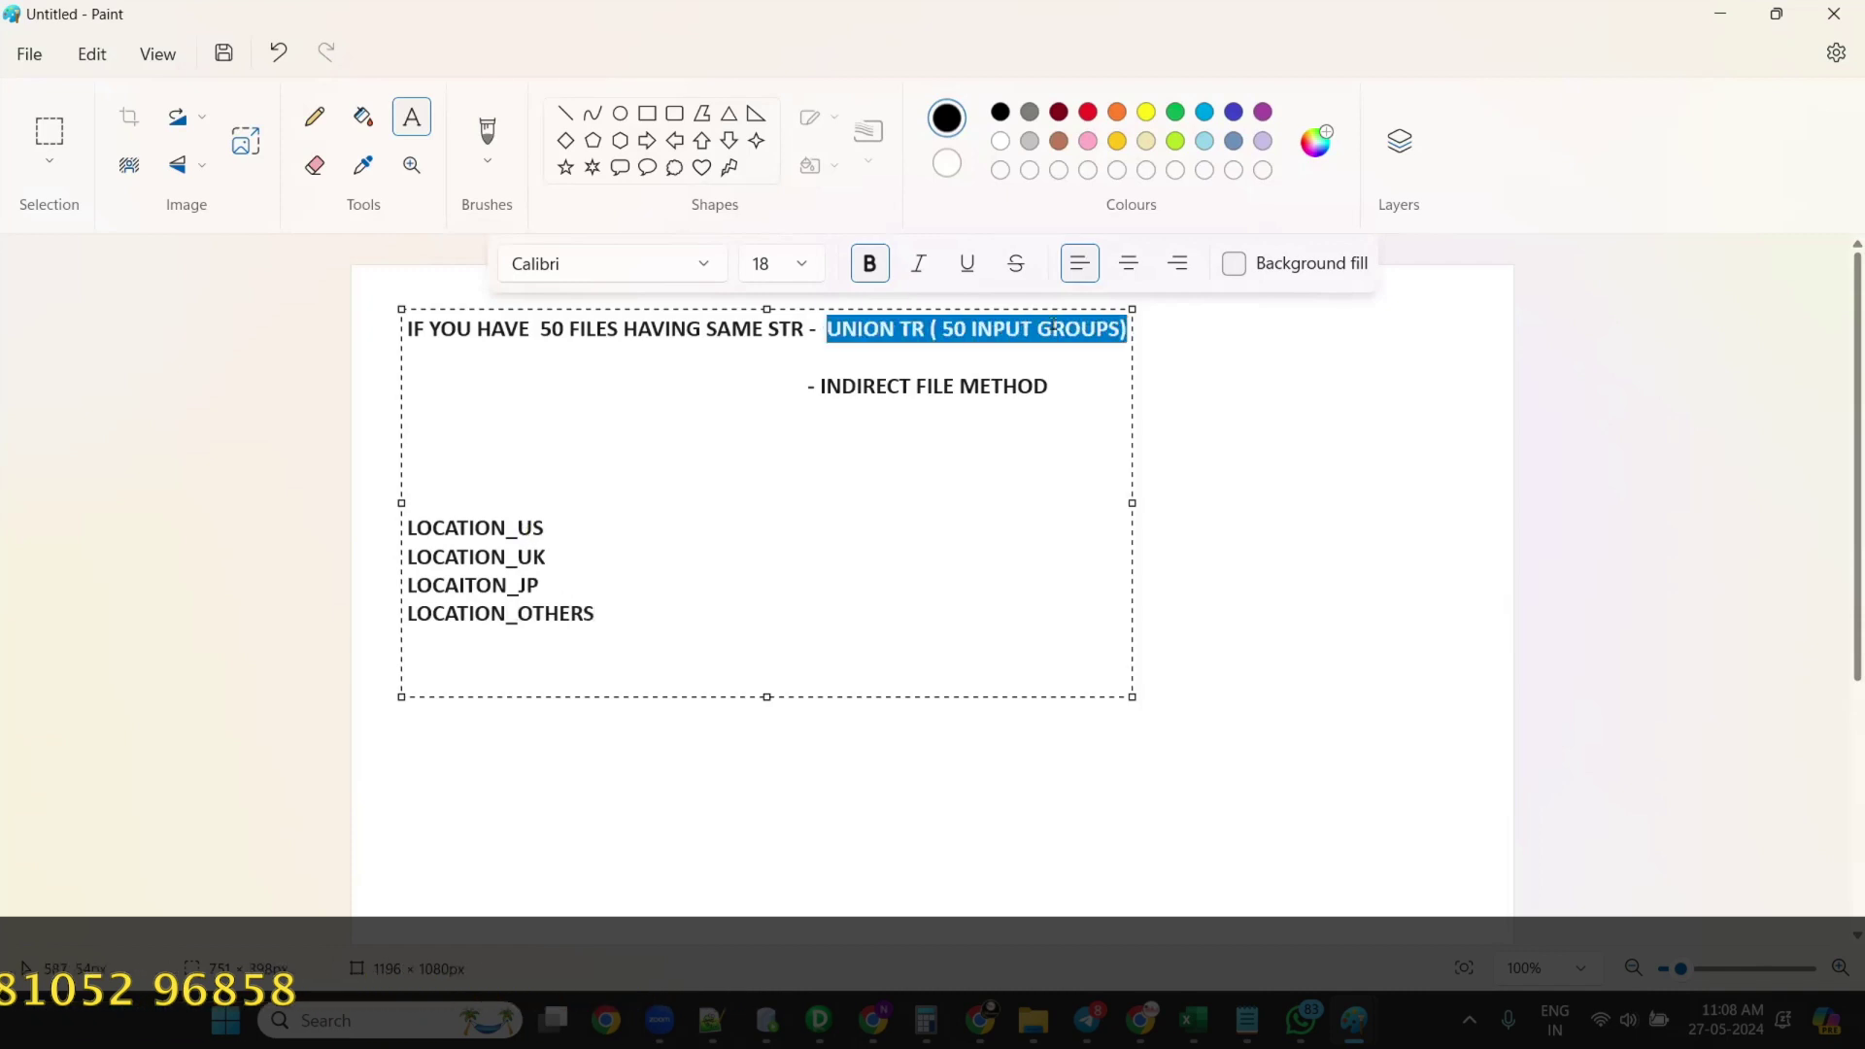
{"action": "left_click", "coordinate": [603, 522]}
{"action": "type", "text": "- FILE"}
{"action": "key", "text": "Down"}
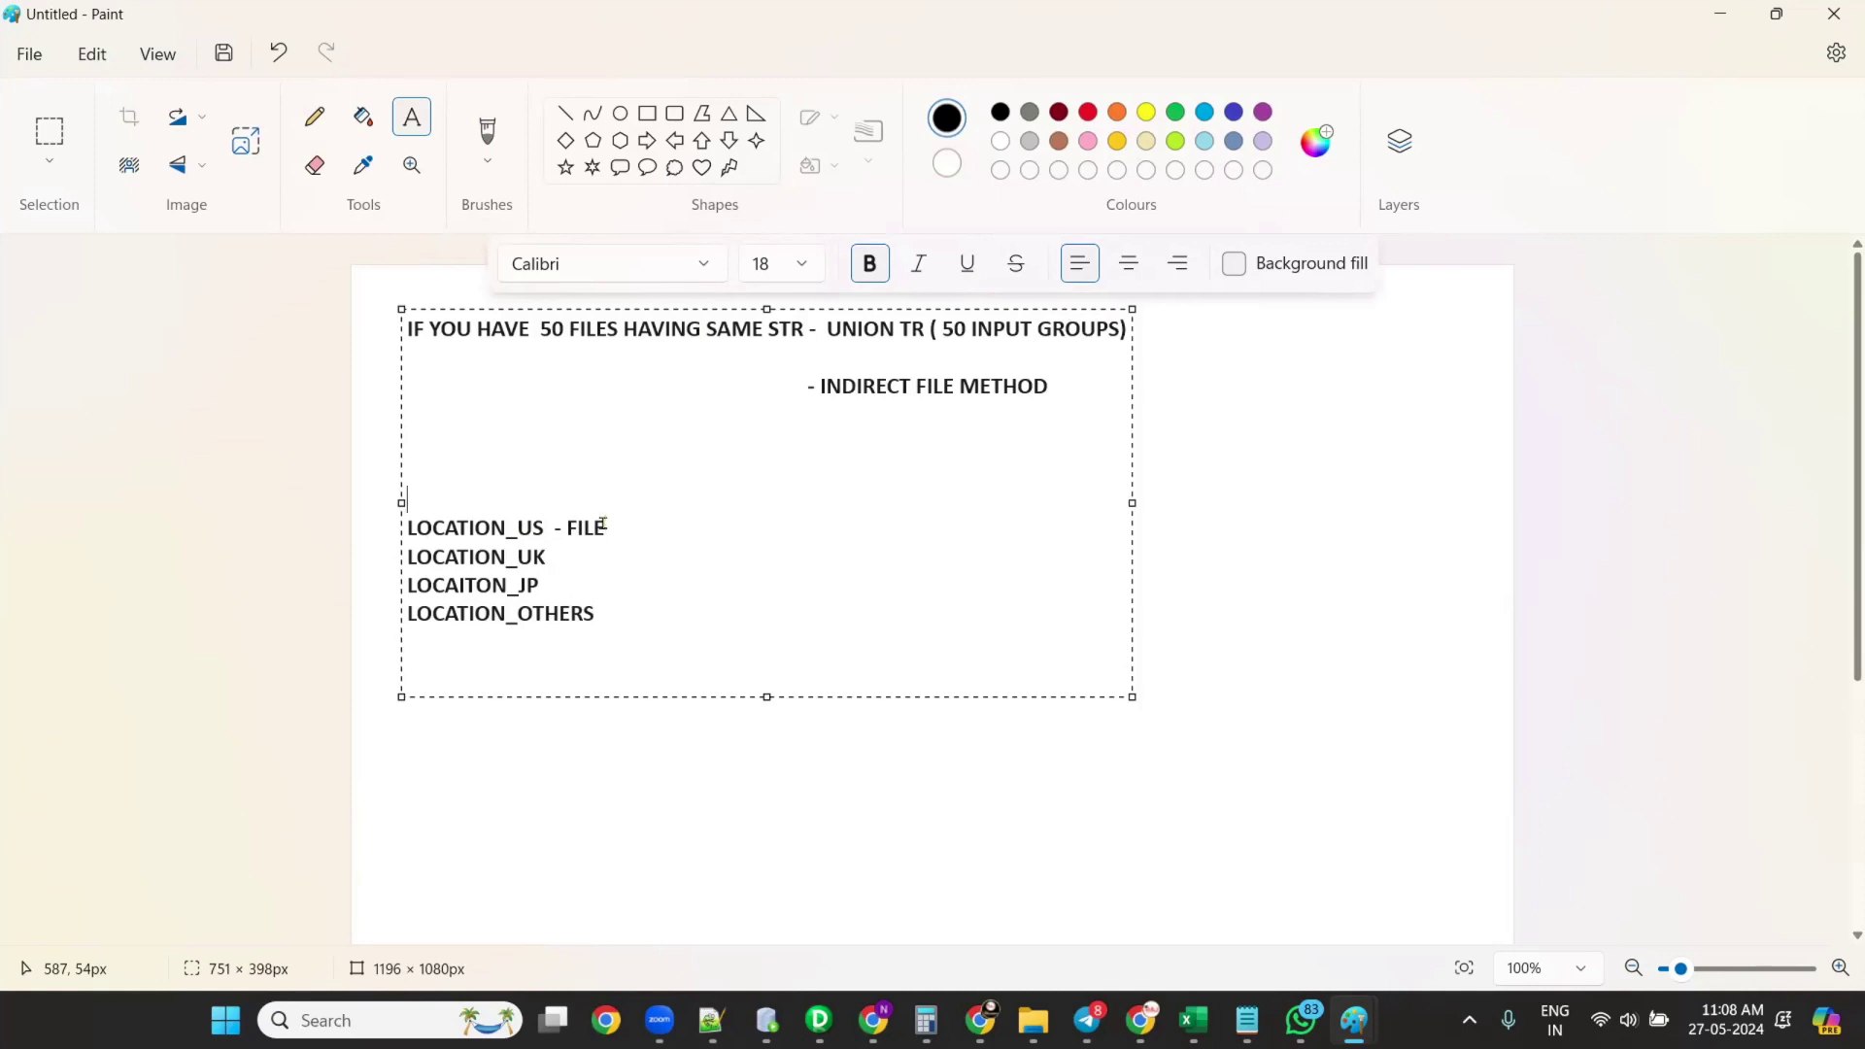
{"action": "key", "text": "BackSpace"}
{"action": "key", "text": "BackSpace"}
{"action": "key", "text": "BackSpace"}
{"action": "key", "text": "BackSpace"}
{"action": "key", "text": "BackSpace"}
{"action": "key", "text": "BackSpace"}
{"action": "key", "text": "BackSpace"}
Add an "EMPLOYEES FILE" line below LOCATION_OTHERS and highlight the whole list of files.
{"action": "key", "text": "ctrl+End"}
{"action": "key", "text": "Return"}
{"action": "type", "text": "EMPLOYEES"}
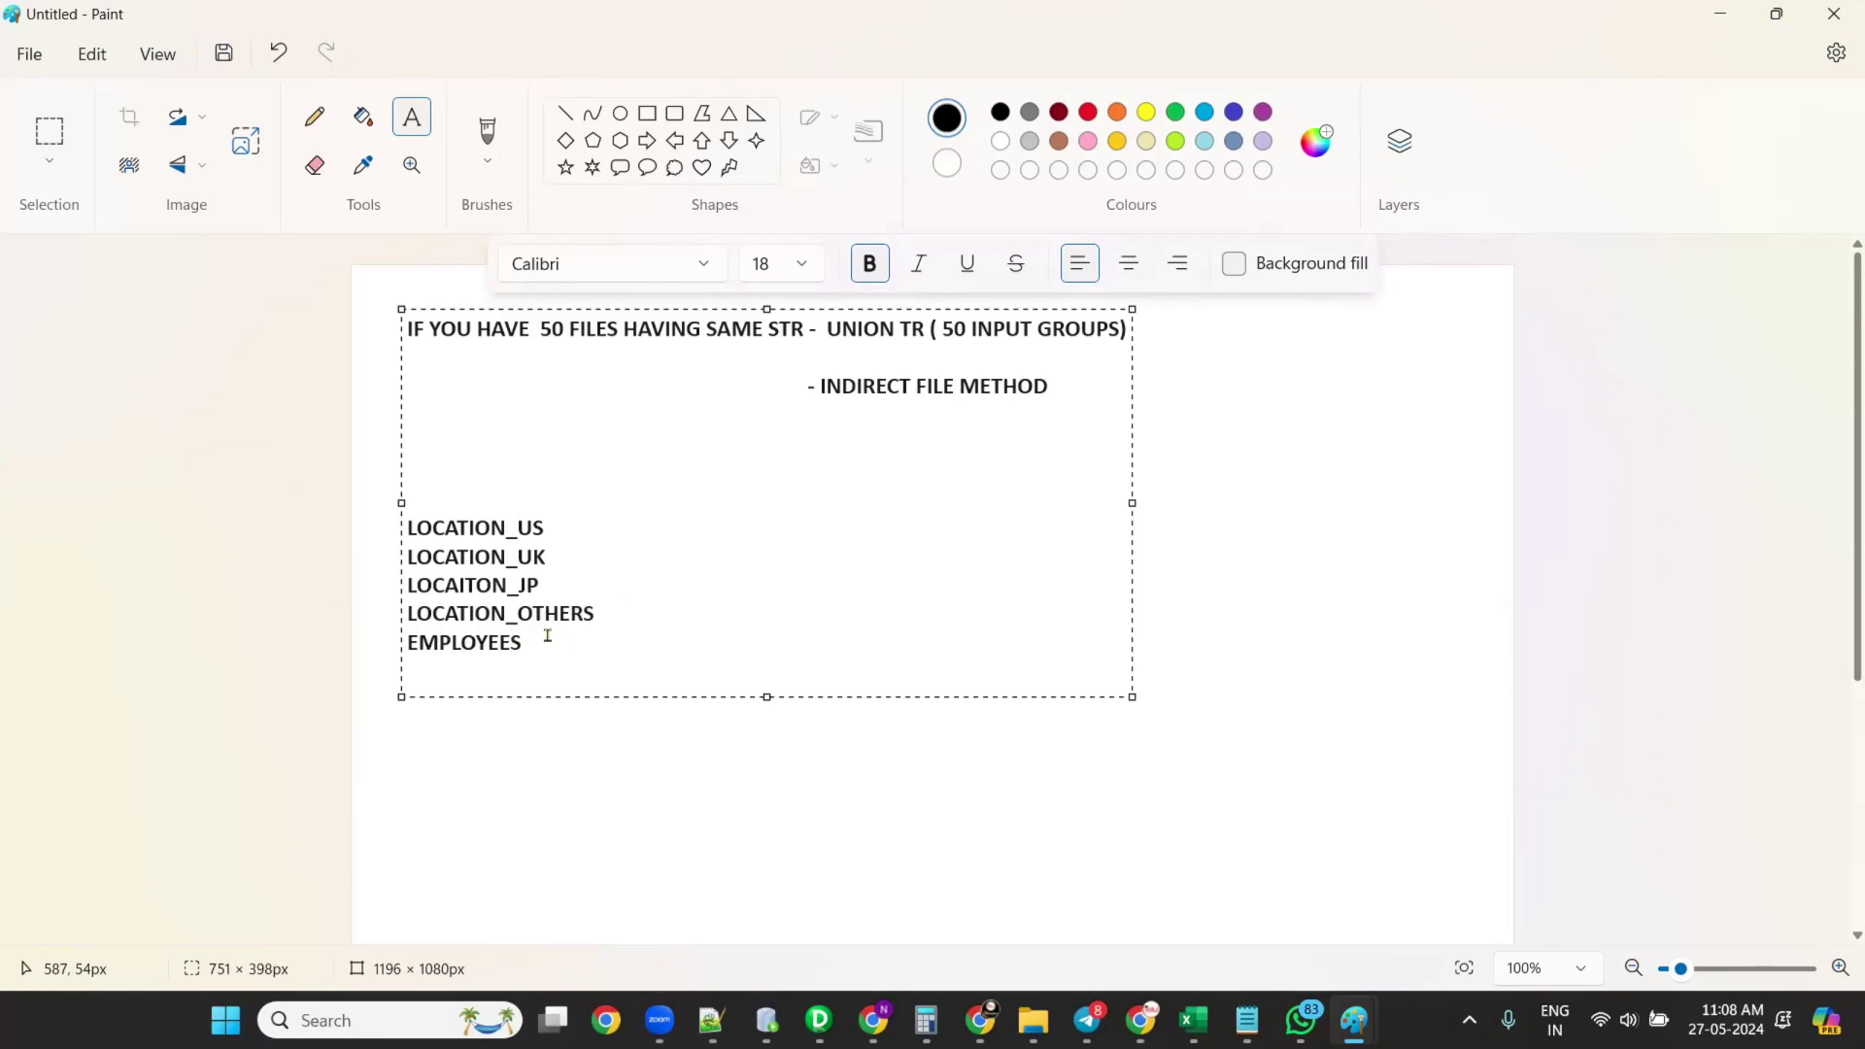
{"action": "type", "text": "FILE"}
{"action": "left_click_drag", "start_coordinate": [573, 643], "coordinate": [382, 524]}
{"action": "left_click", "coordinate": [598, 616]}
{"action": "left_click_drag", "start_coordinate": [602, 652], "coordinate": [385, 516]}
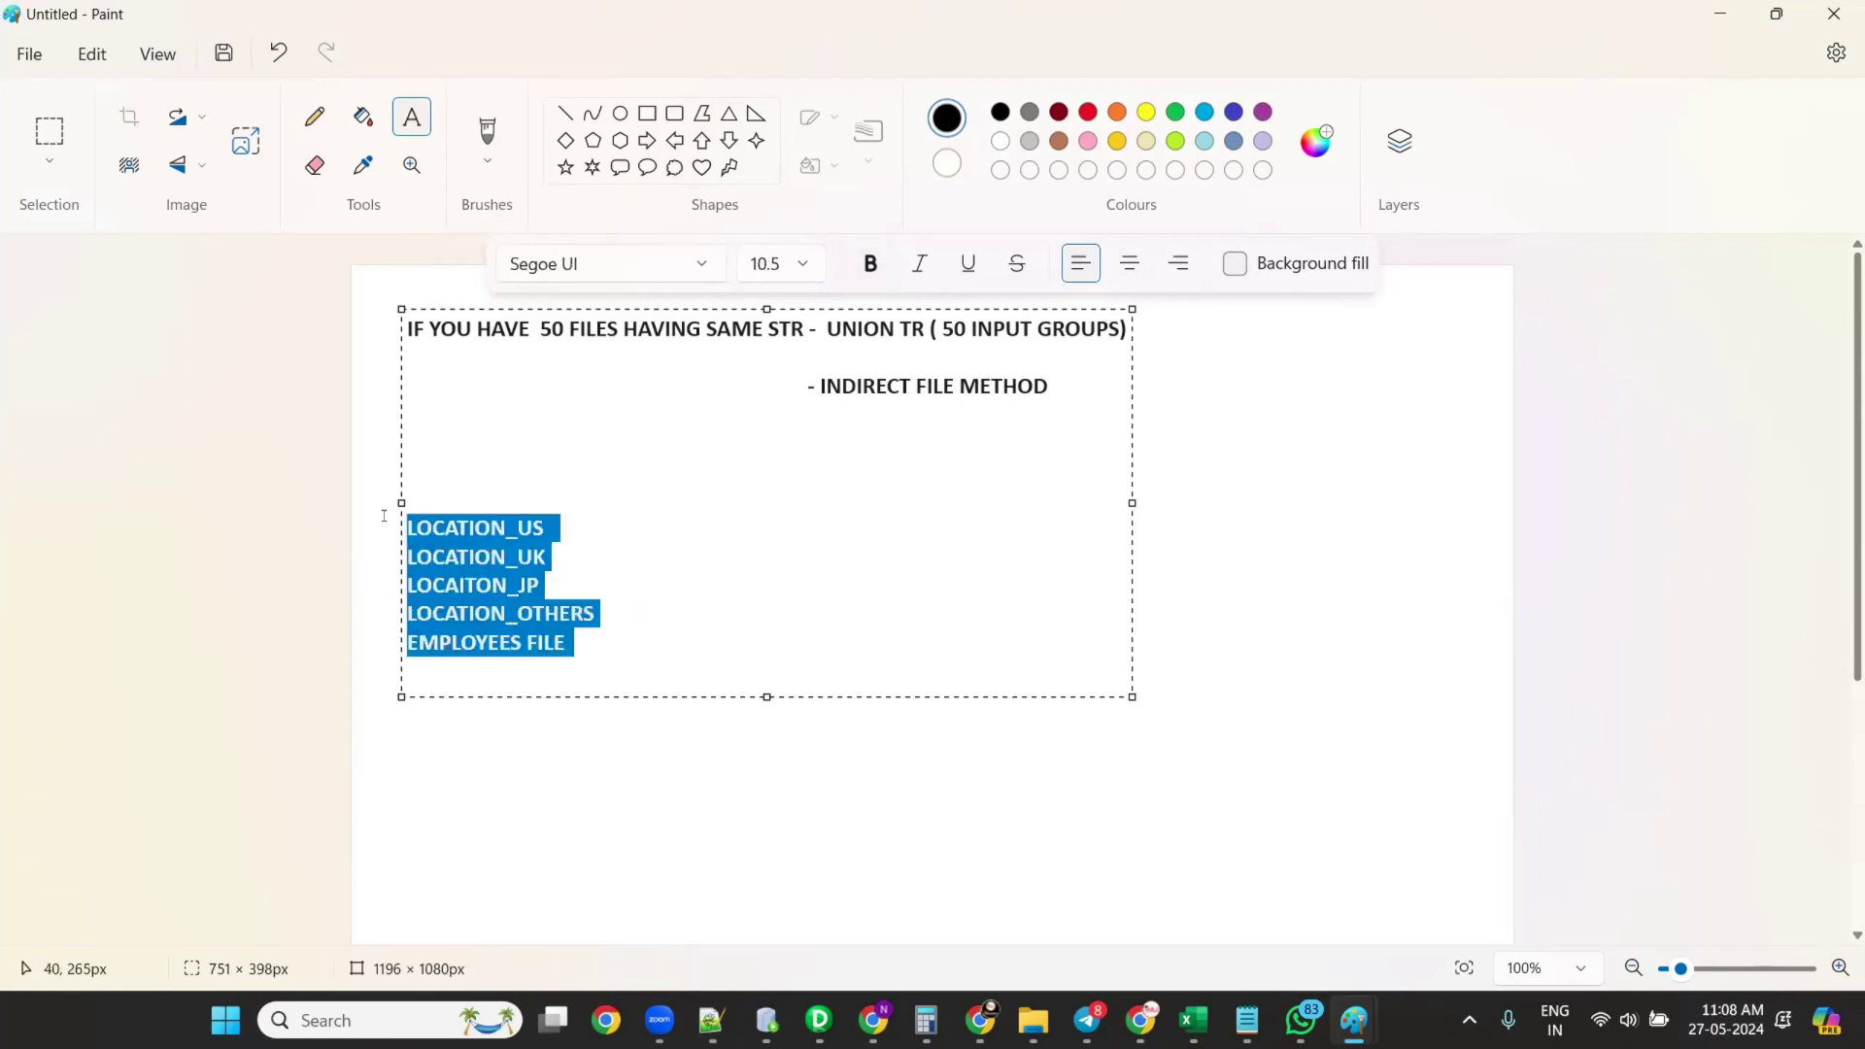
{"action": "left_click", "coordinate": [575, 641]}
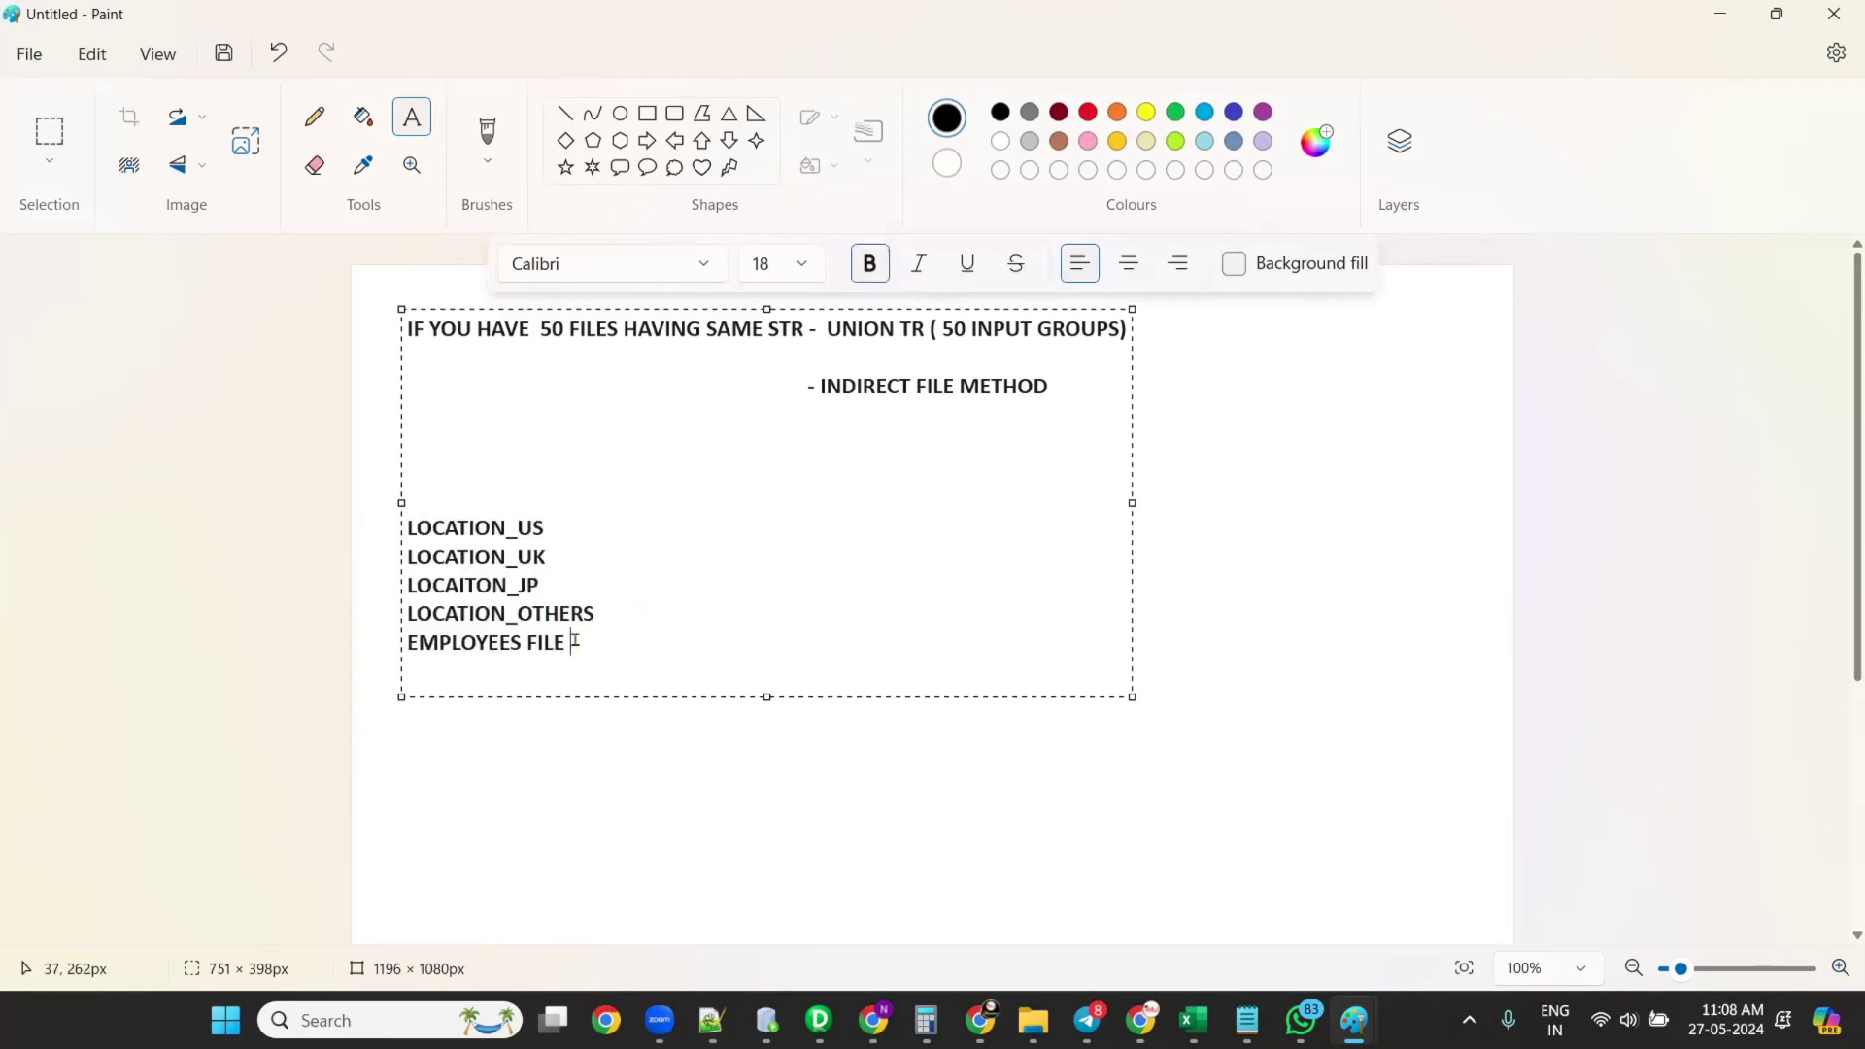
Append a dash after "EMPLOYEES FILE" and remove the "DIFFERENT COLUMNS" wording that follows it.
{"action": "type", "text": "- DIFFERENT COLUMNS"}
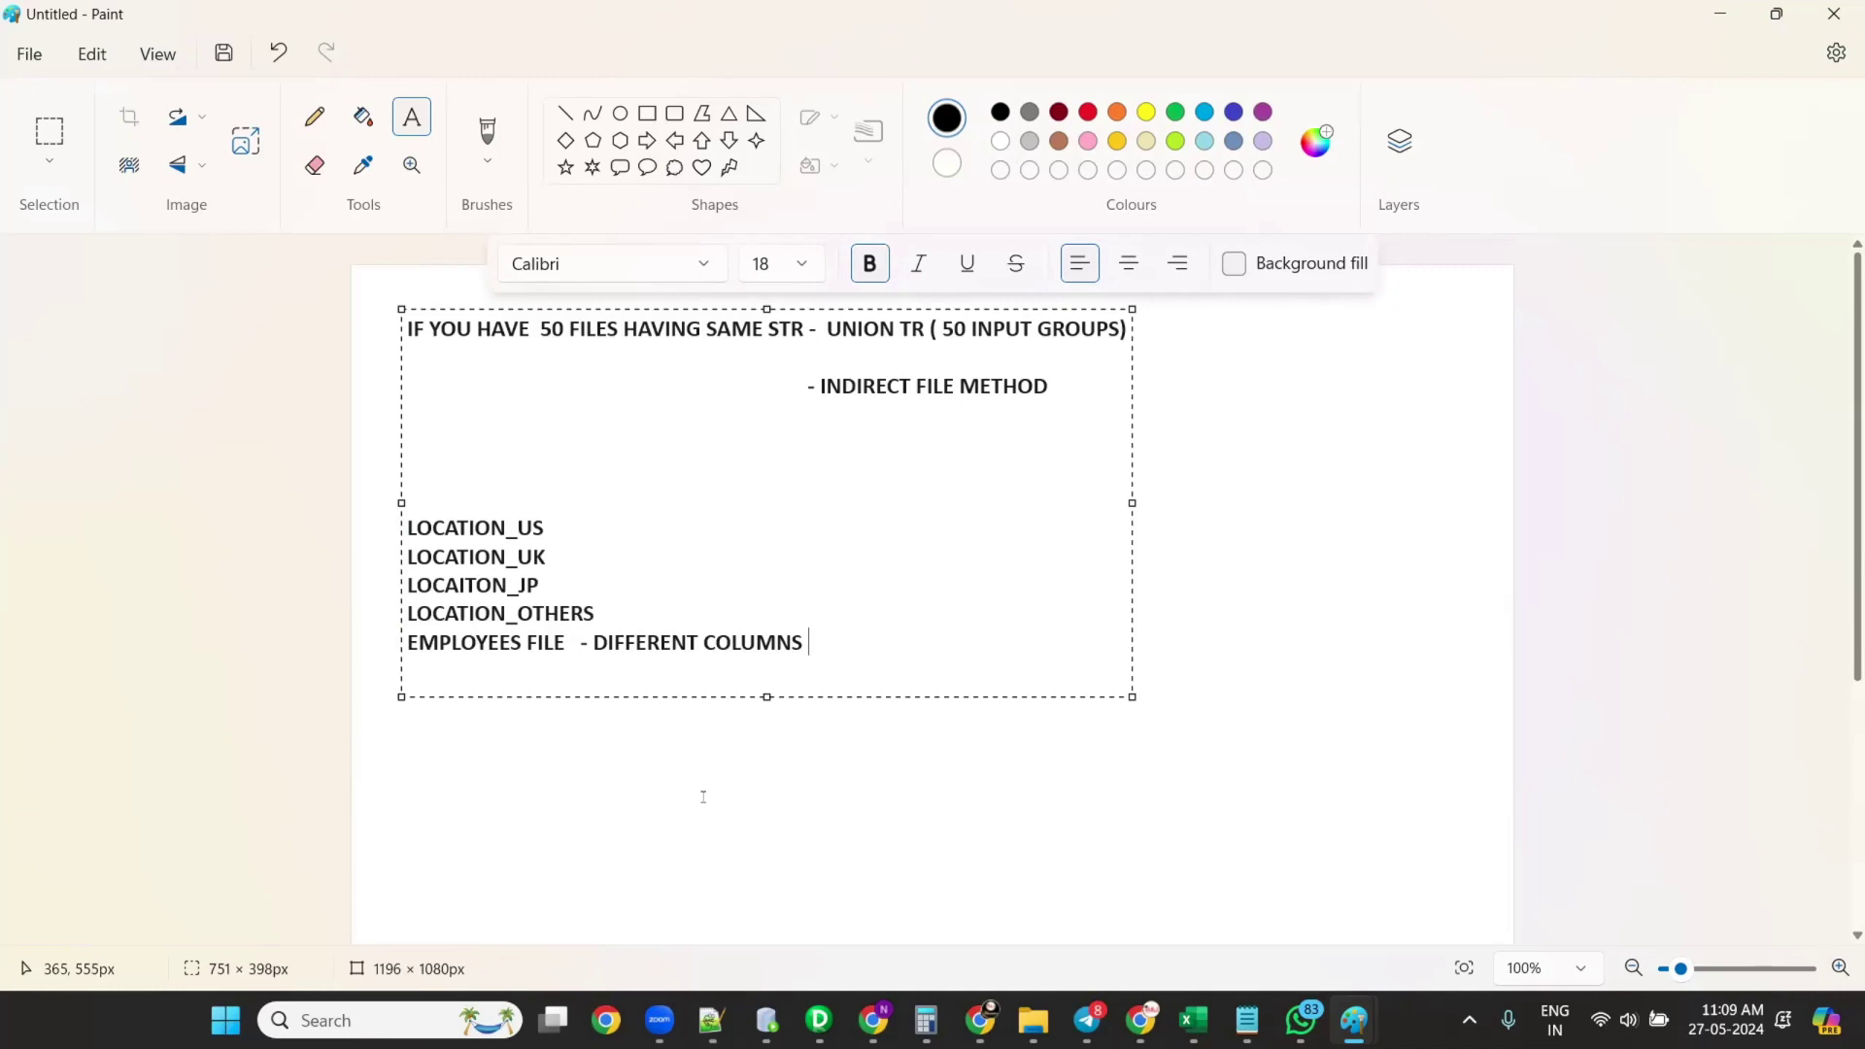
{"action": "left_click", "coordinate": [483, 649]}
{"action": "left_click", "coordinate": [503, 588]}
{"action": "left_click_drag", "start_coordinate": [912, 638], "coordinate": [587, 643]}
{"action": "key", "text": "BackSpace"}
Add "NUMBER OF COLUMNS , DATA TYPES , ORDER OF THE COLUMNS SHOULD BE SAME." below the list and widen the text box to about 1015 px.
{"action": "key", "text": "Return"}
{"action": "type", "text": "NUMBER OF COLUMNS , DATA TYOES"}
{"action": "key", "text": "BackSpace"}
{"action": "key", "text": "BackSpace"}
{"action": "key", "text": "BackSpace"}
{"action": "type", "text": "PES , ORDER OF THE COLUMNS "}
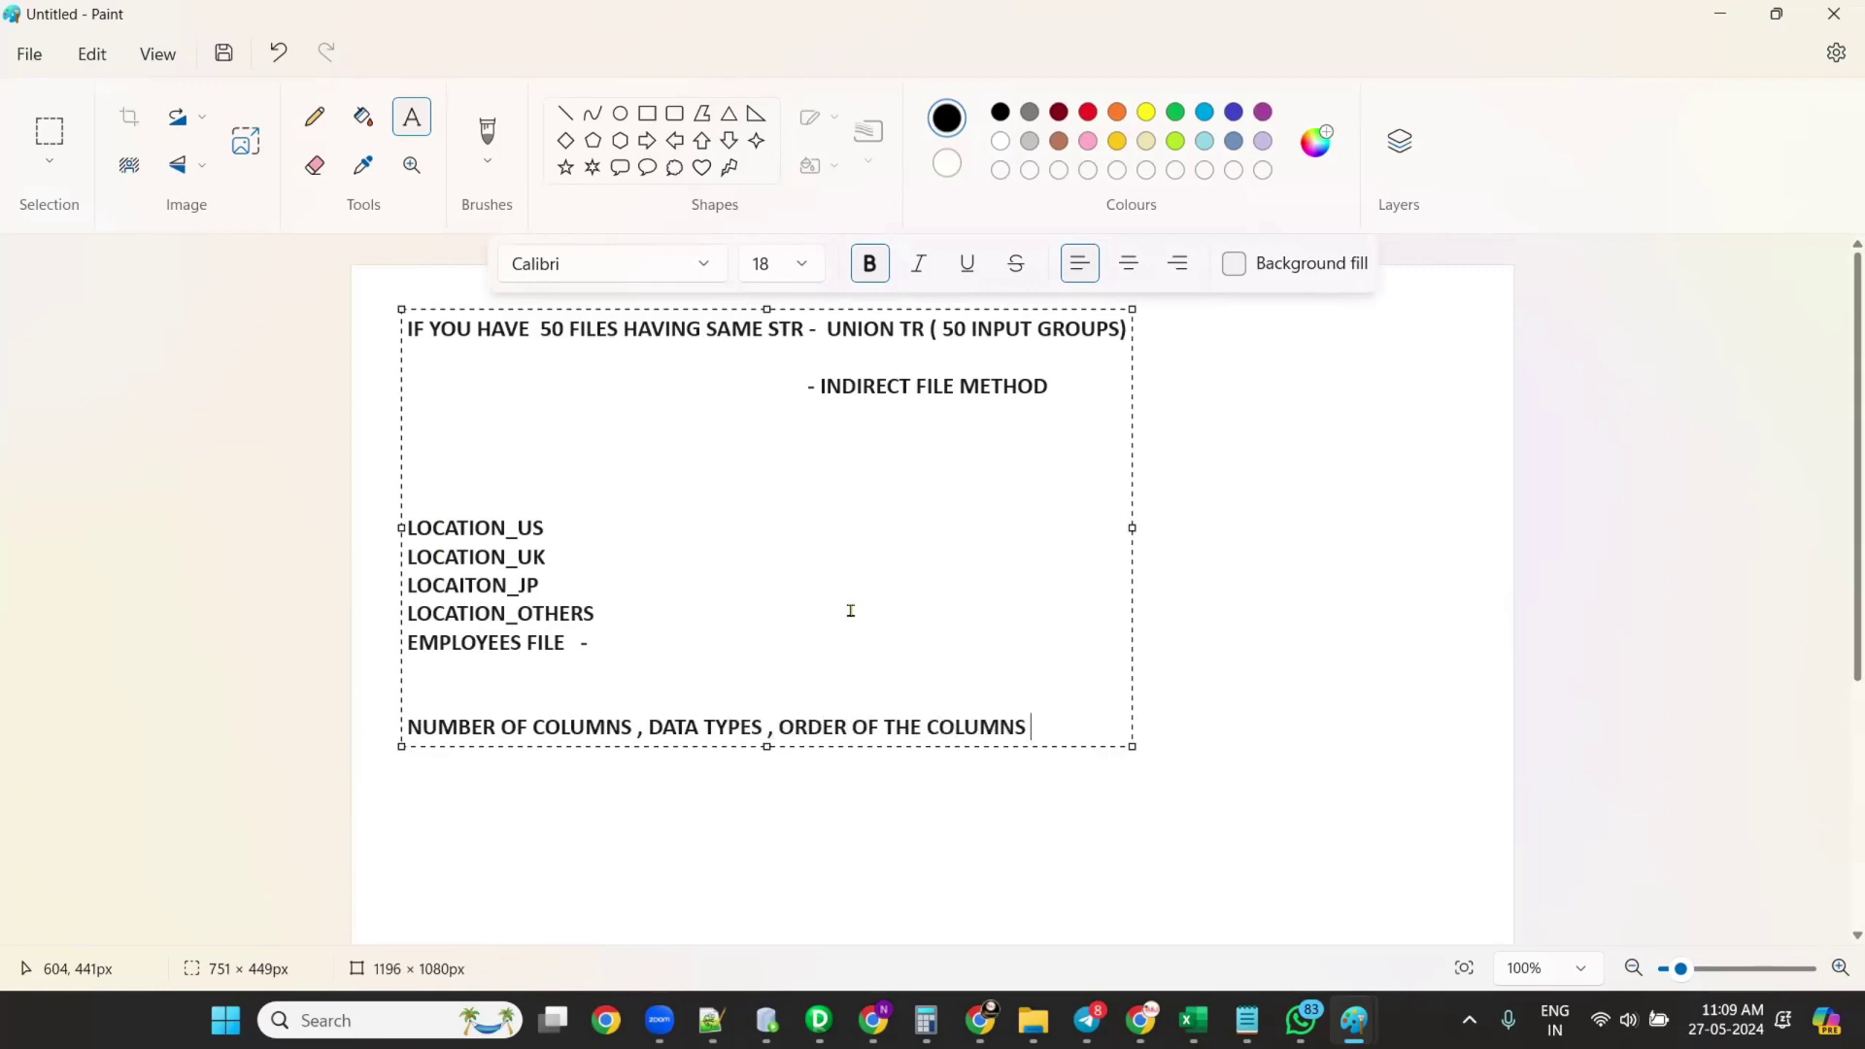
{"action": "type", "text": "SHOULD BE SAME."}
{"action": "key", "text": "Return"}
{"action": "left_click_drag", "start_coordinate": [1133, 547], "coordinate": [1315, 529]}
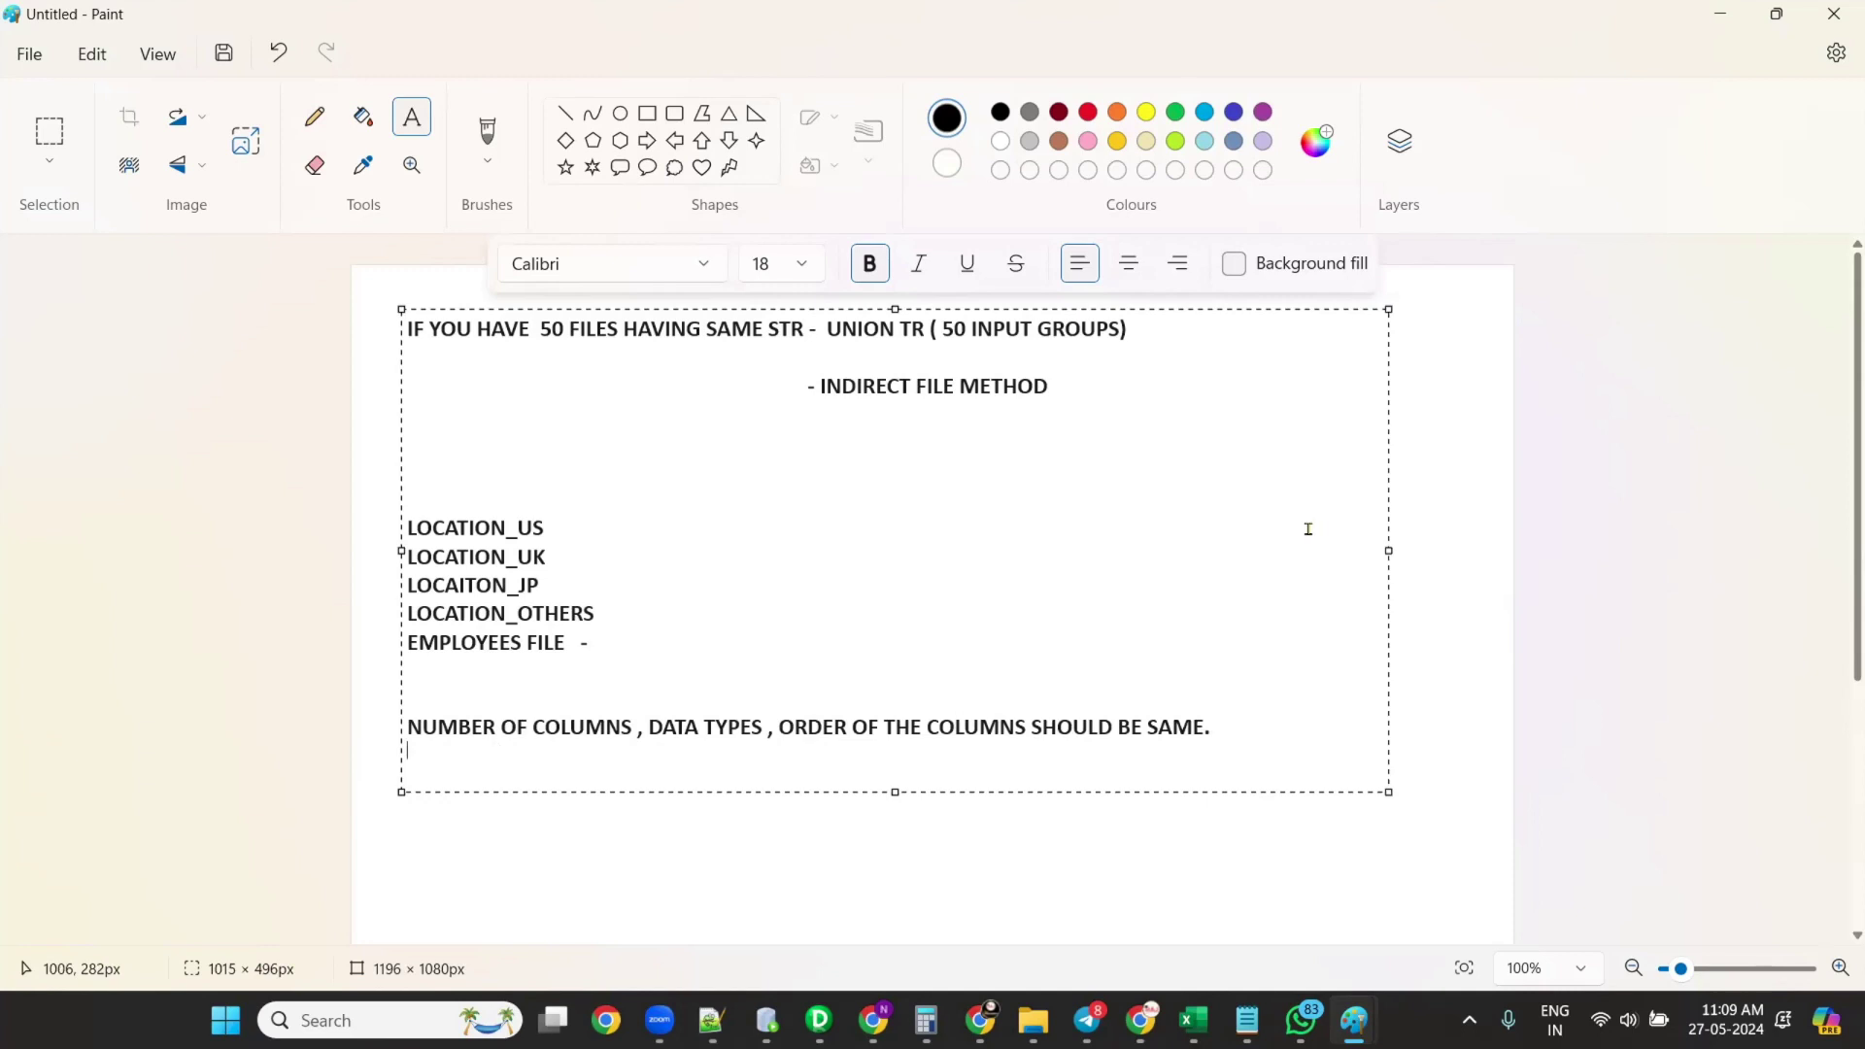
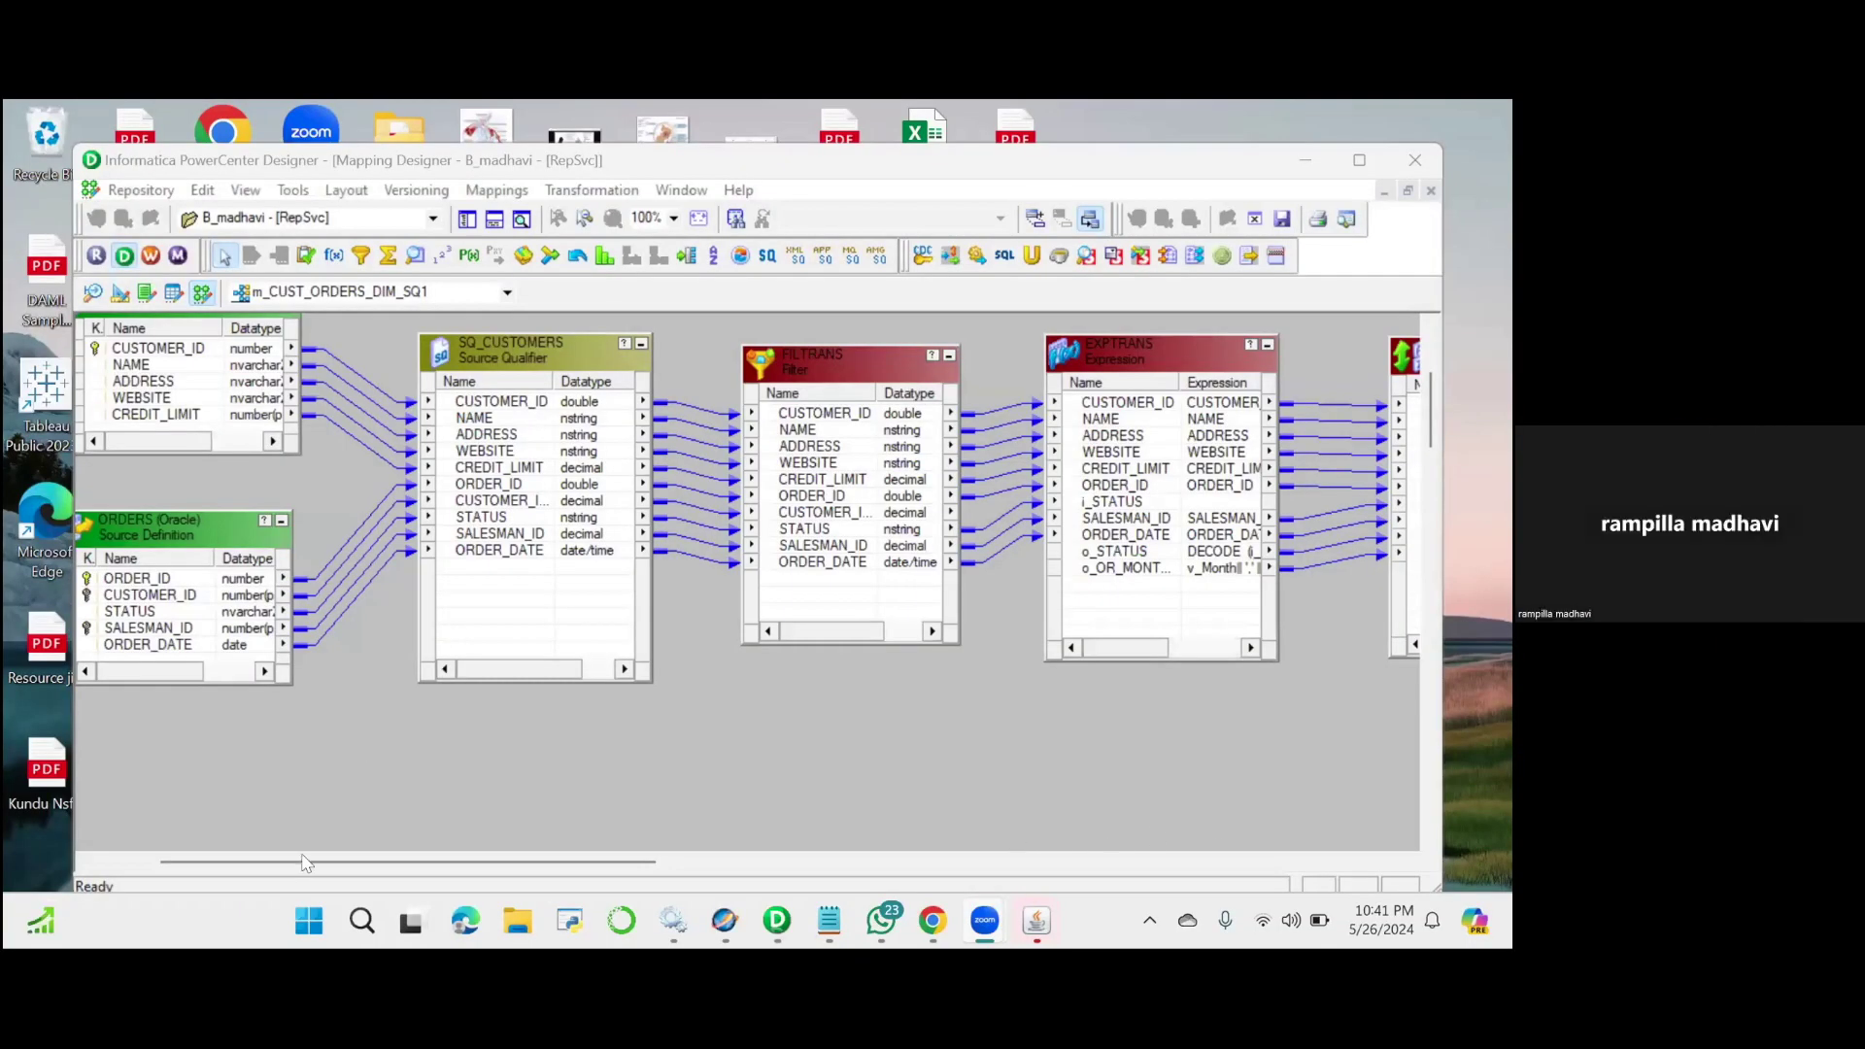
Switch from Designer to Workflow Manager, dismiss the startup tip and start the wf_s_m_CUST_ORDERS_DIM_SQ1 workflow.
{"action": "left_click", "coordinate": [142, 258]}
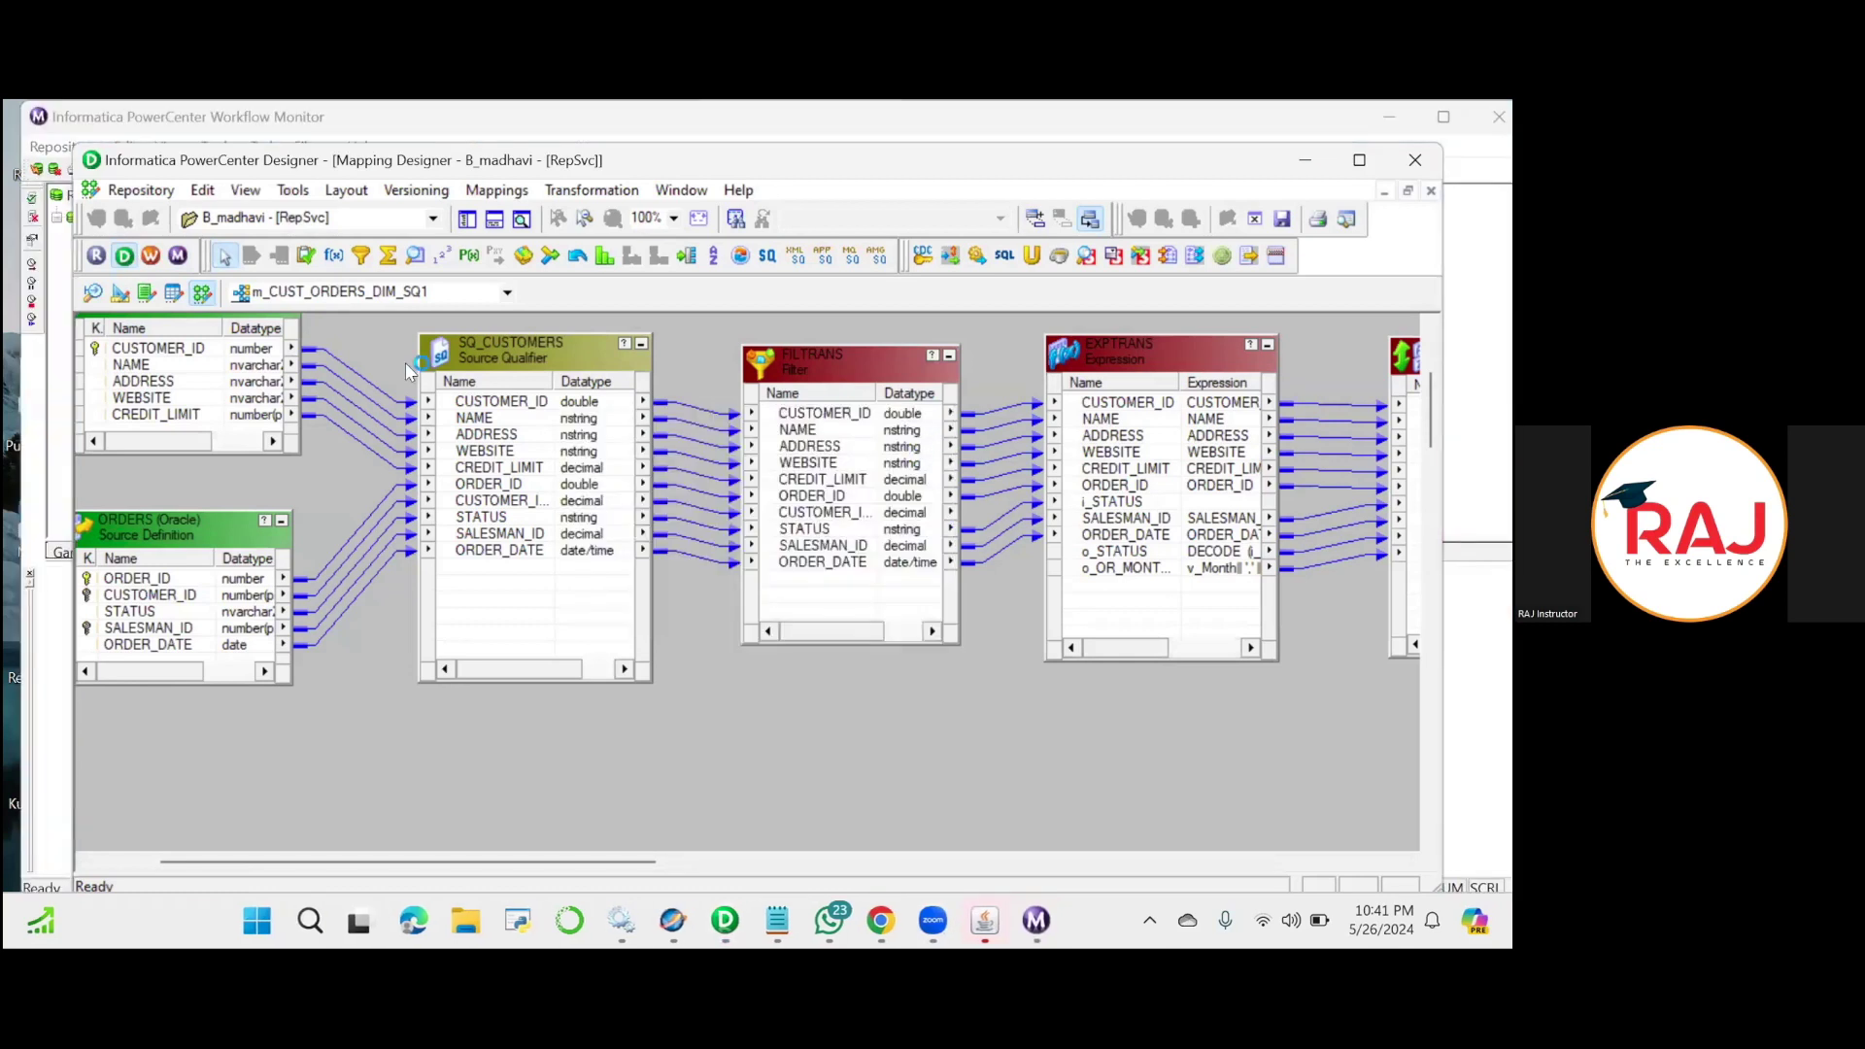
{"action": "left_click", "coordinate": [148, 255]}
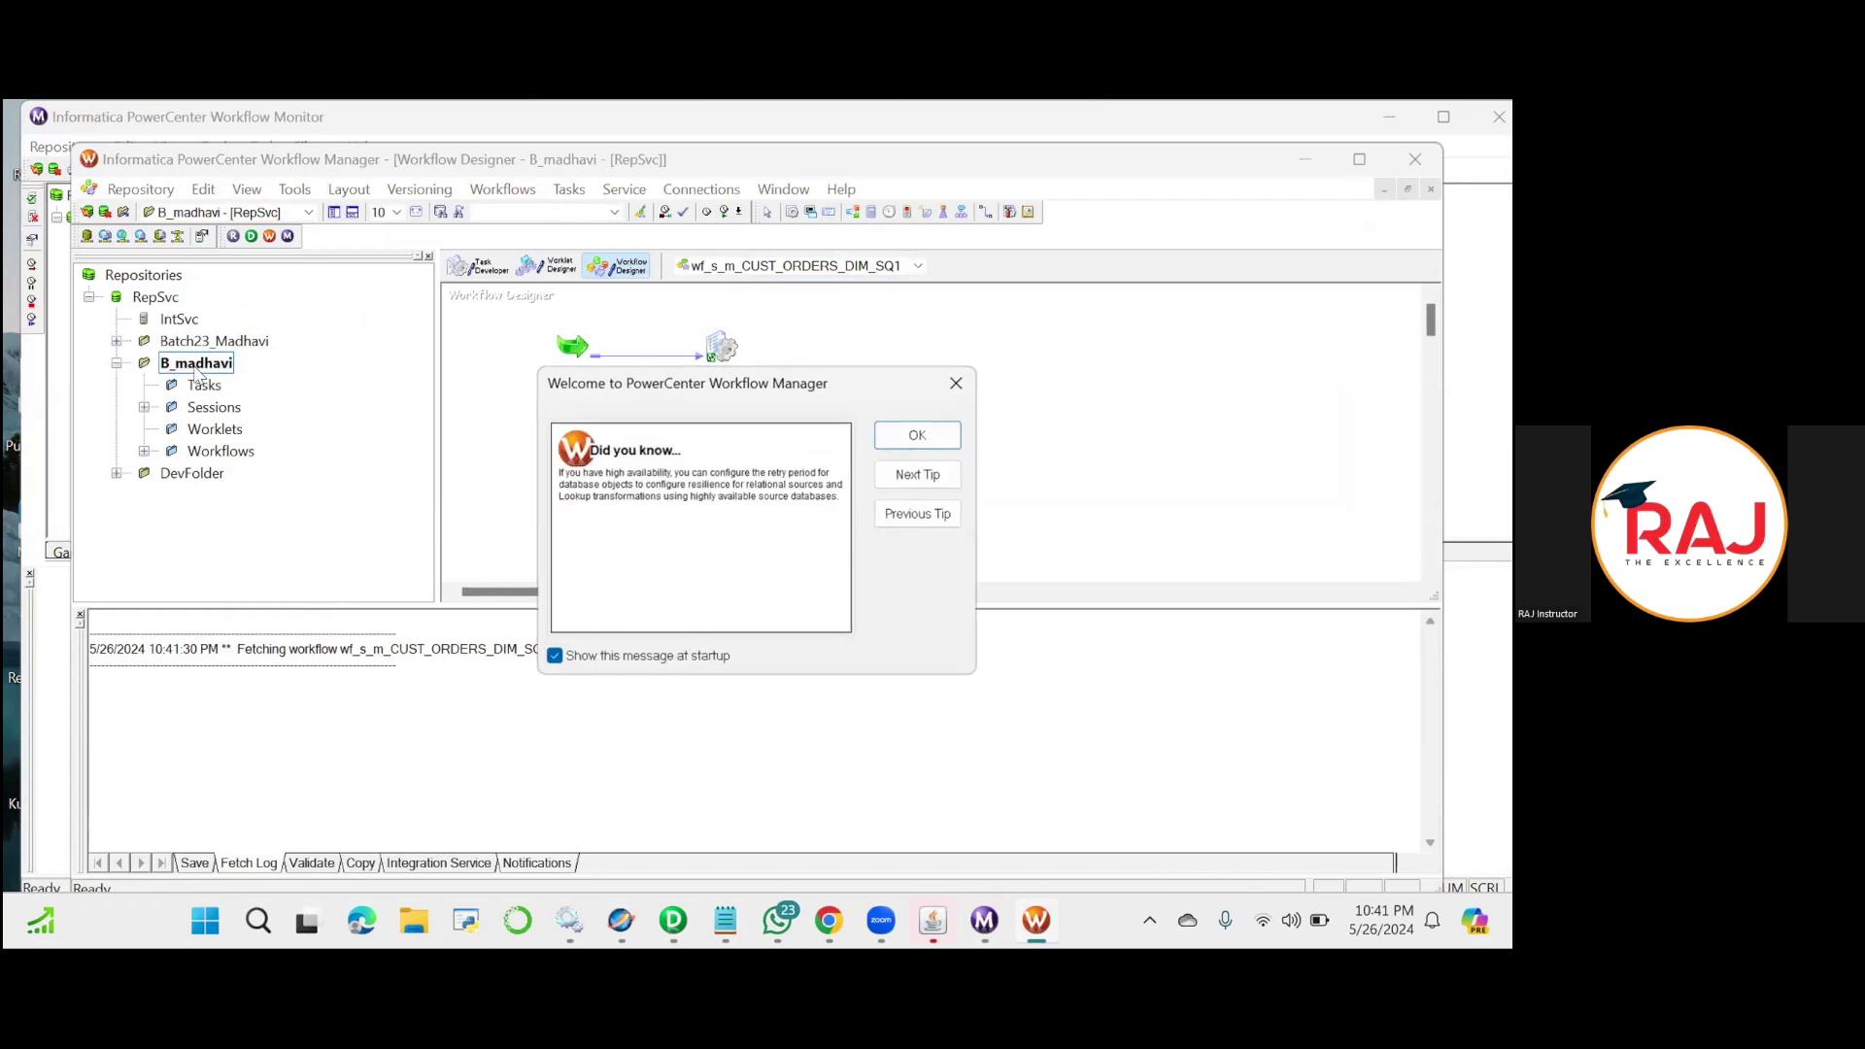
{"action": "left_click", "coordinate": [918, 435]}
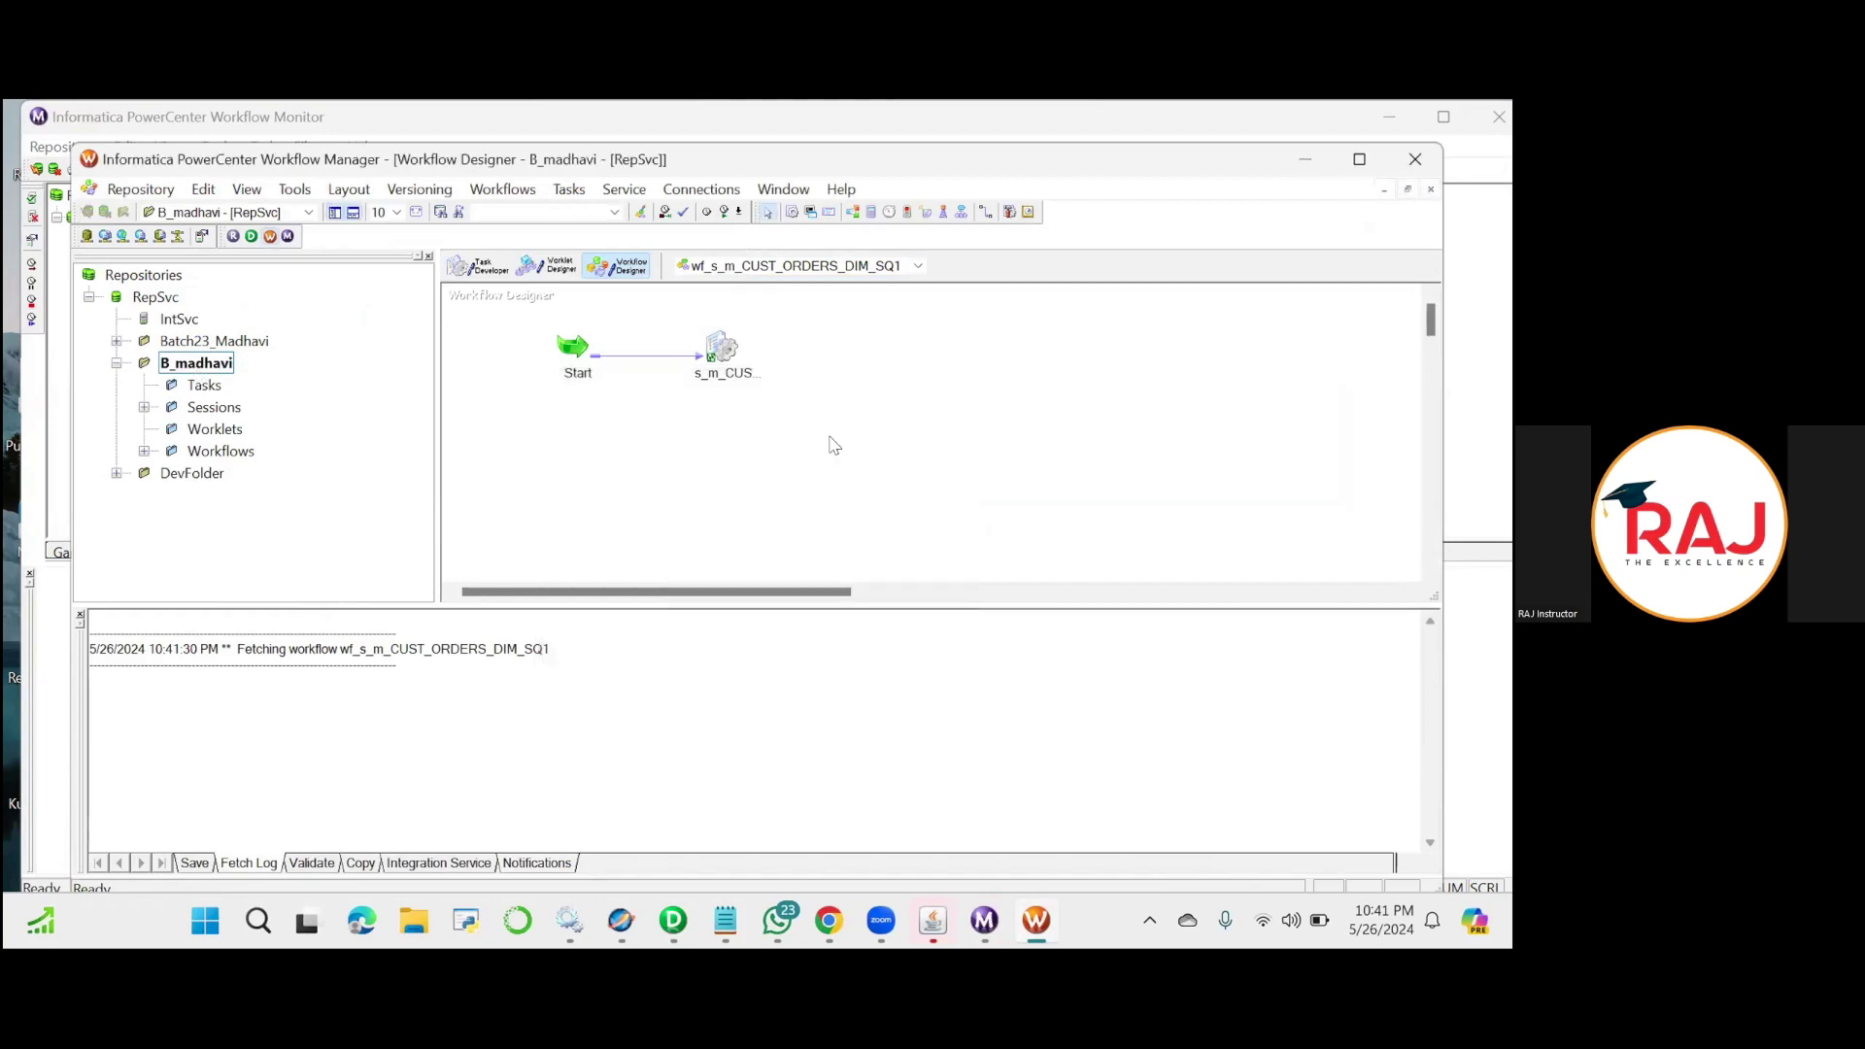
{"action": "right_click", "coordinate": [660, 379]}
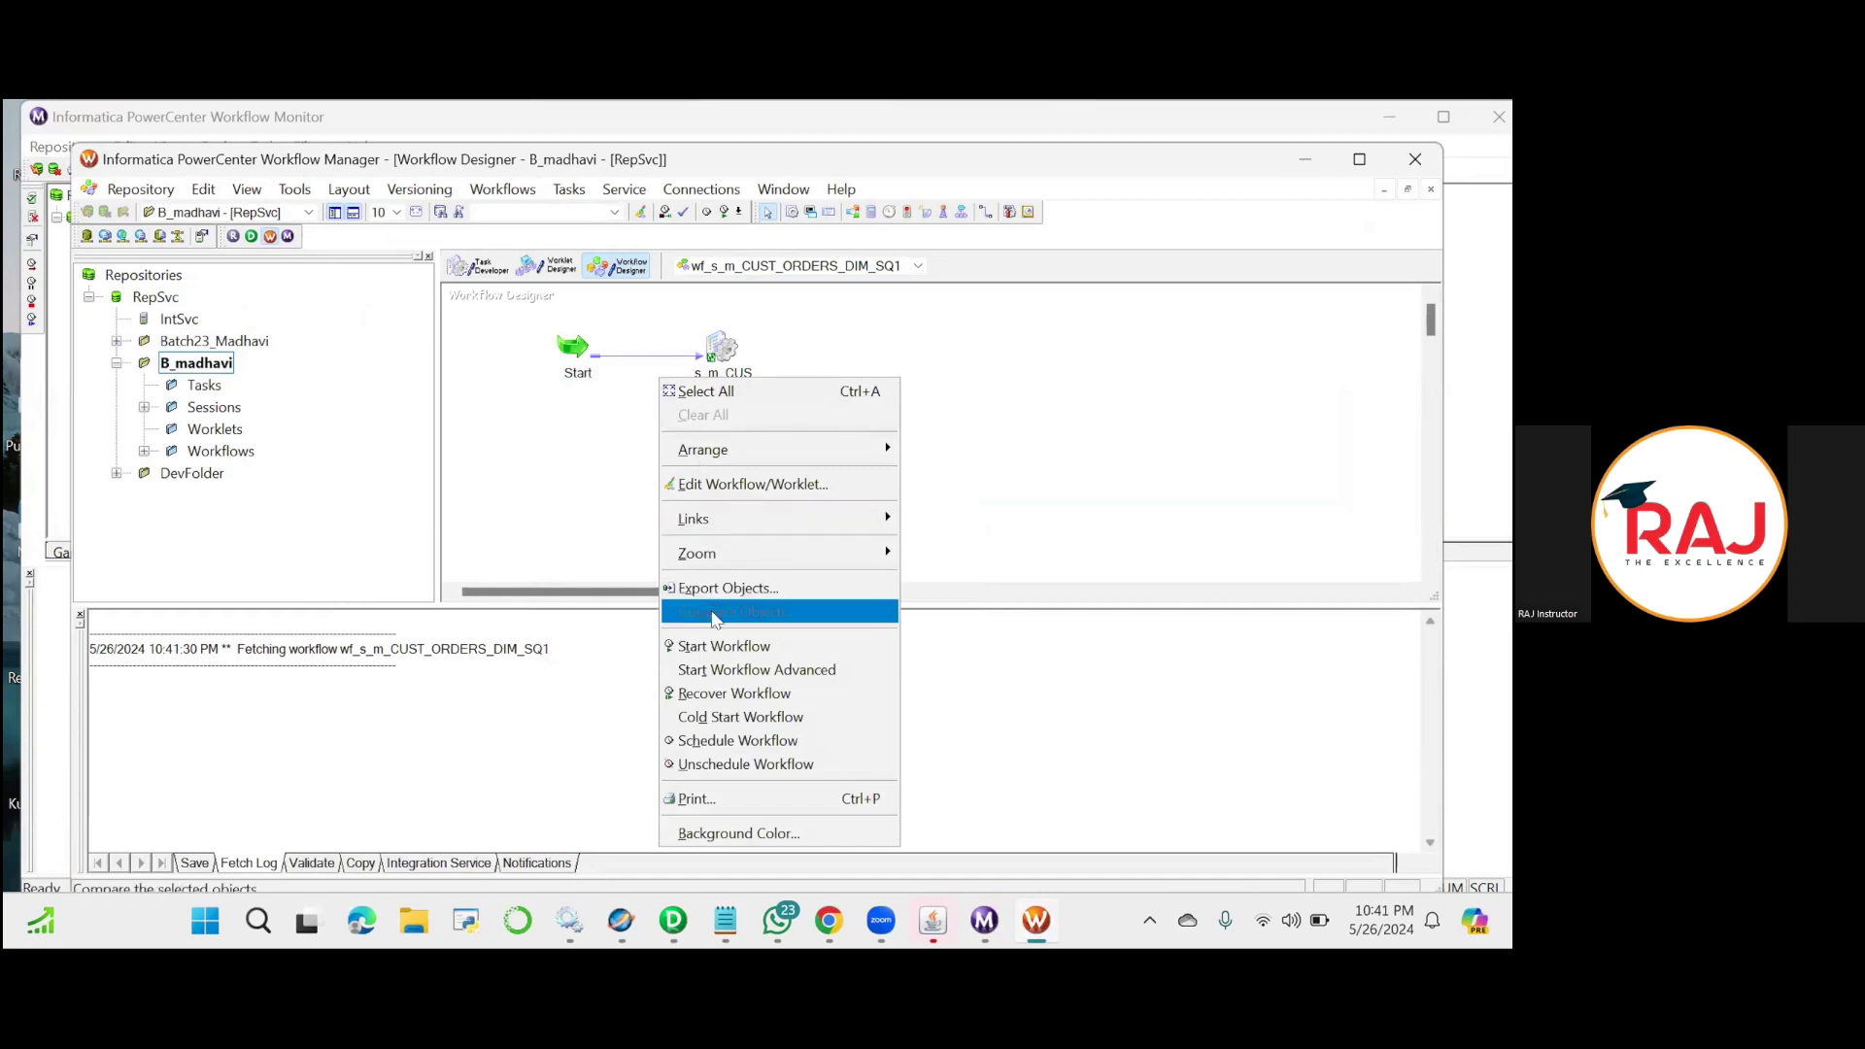
{"action": "left_click", "coordinate": [719, 646]}
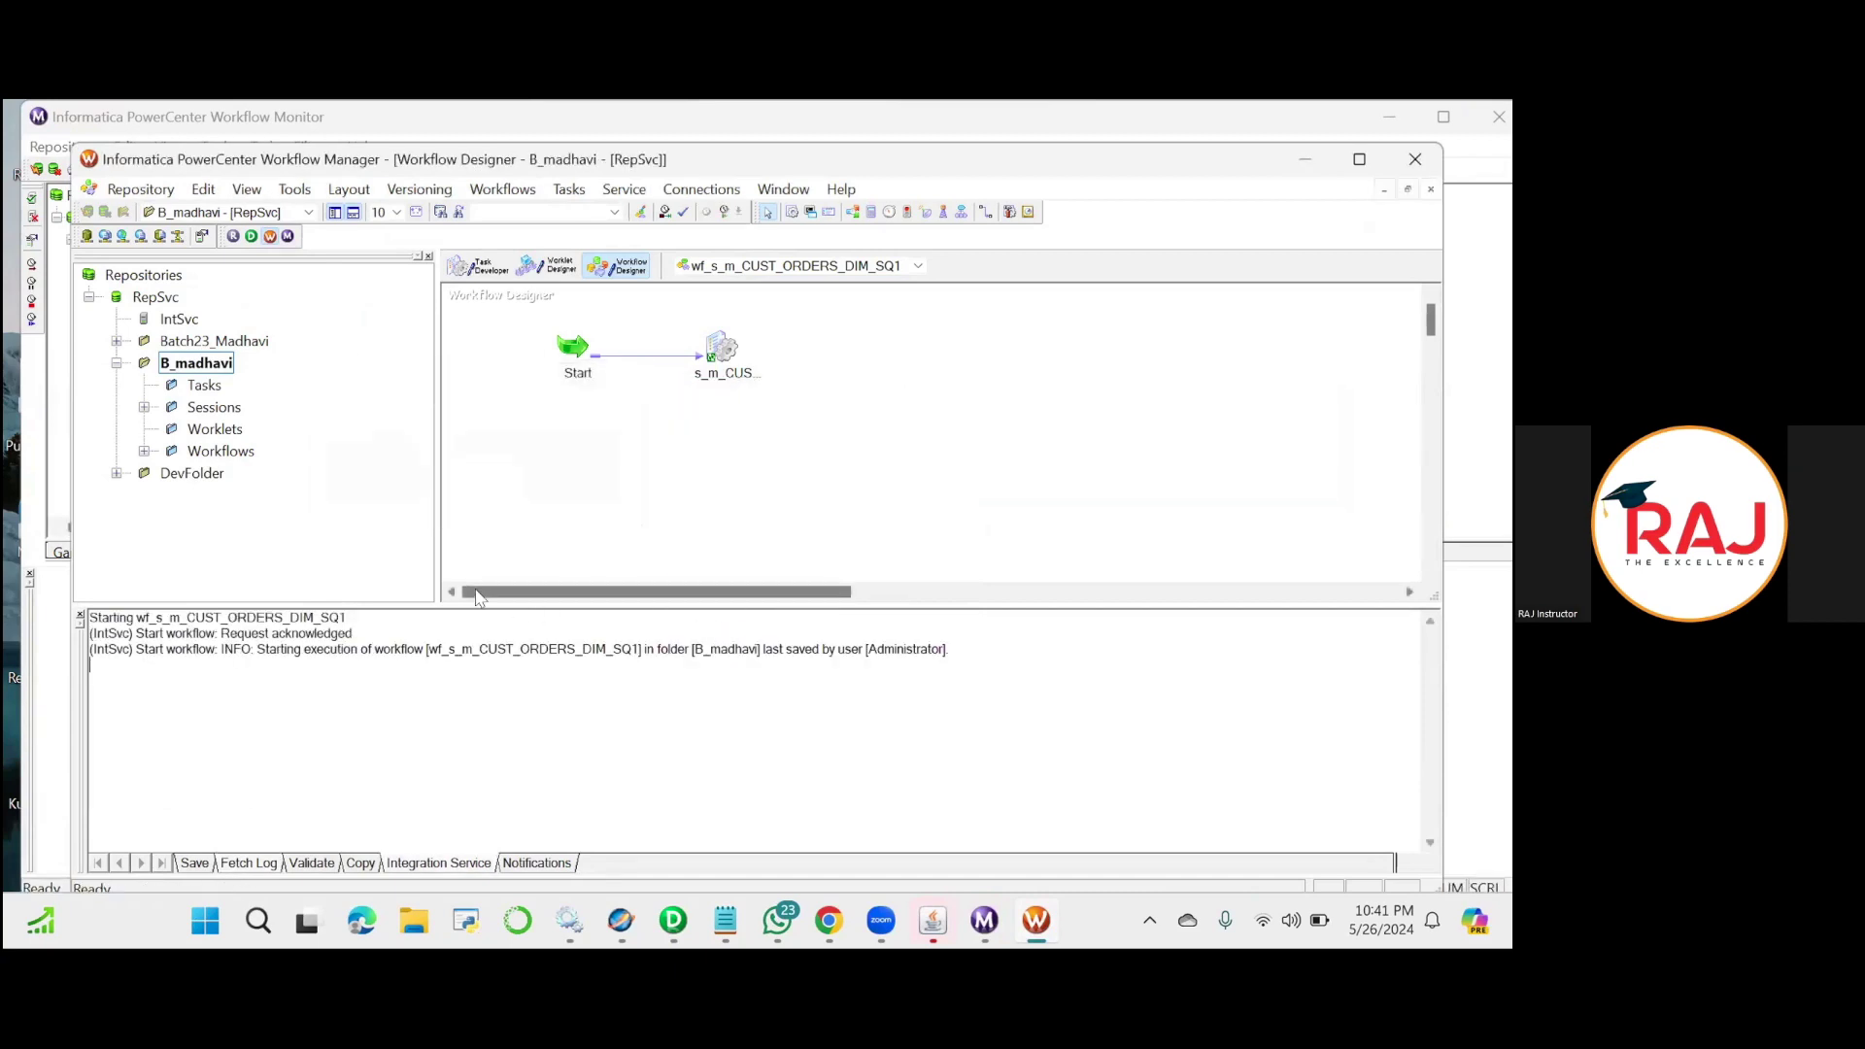
Switch to Workflow Monitor and view the run properties and source/target statistics of the s_m_CUST_ORDERS_DIM_SQ1 session.
{"action": "left_click", "coordinate": [289, 237]}
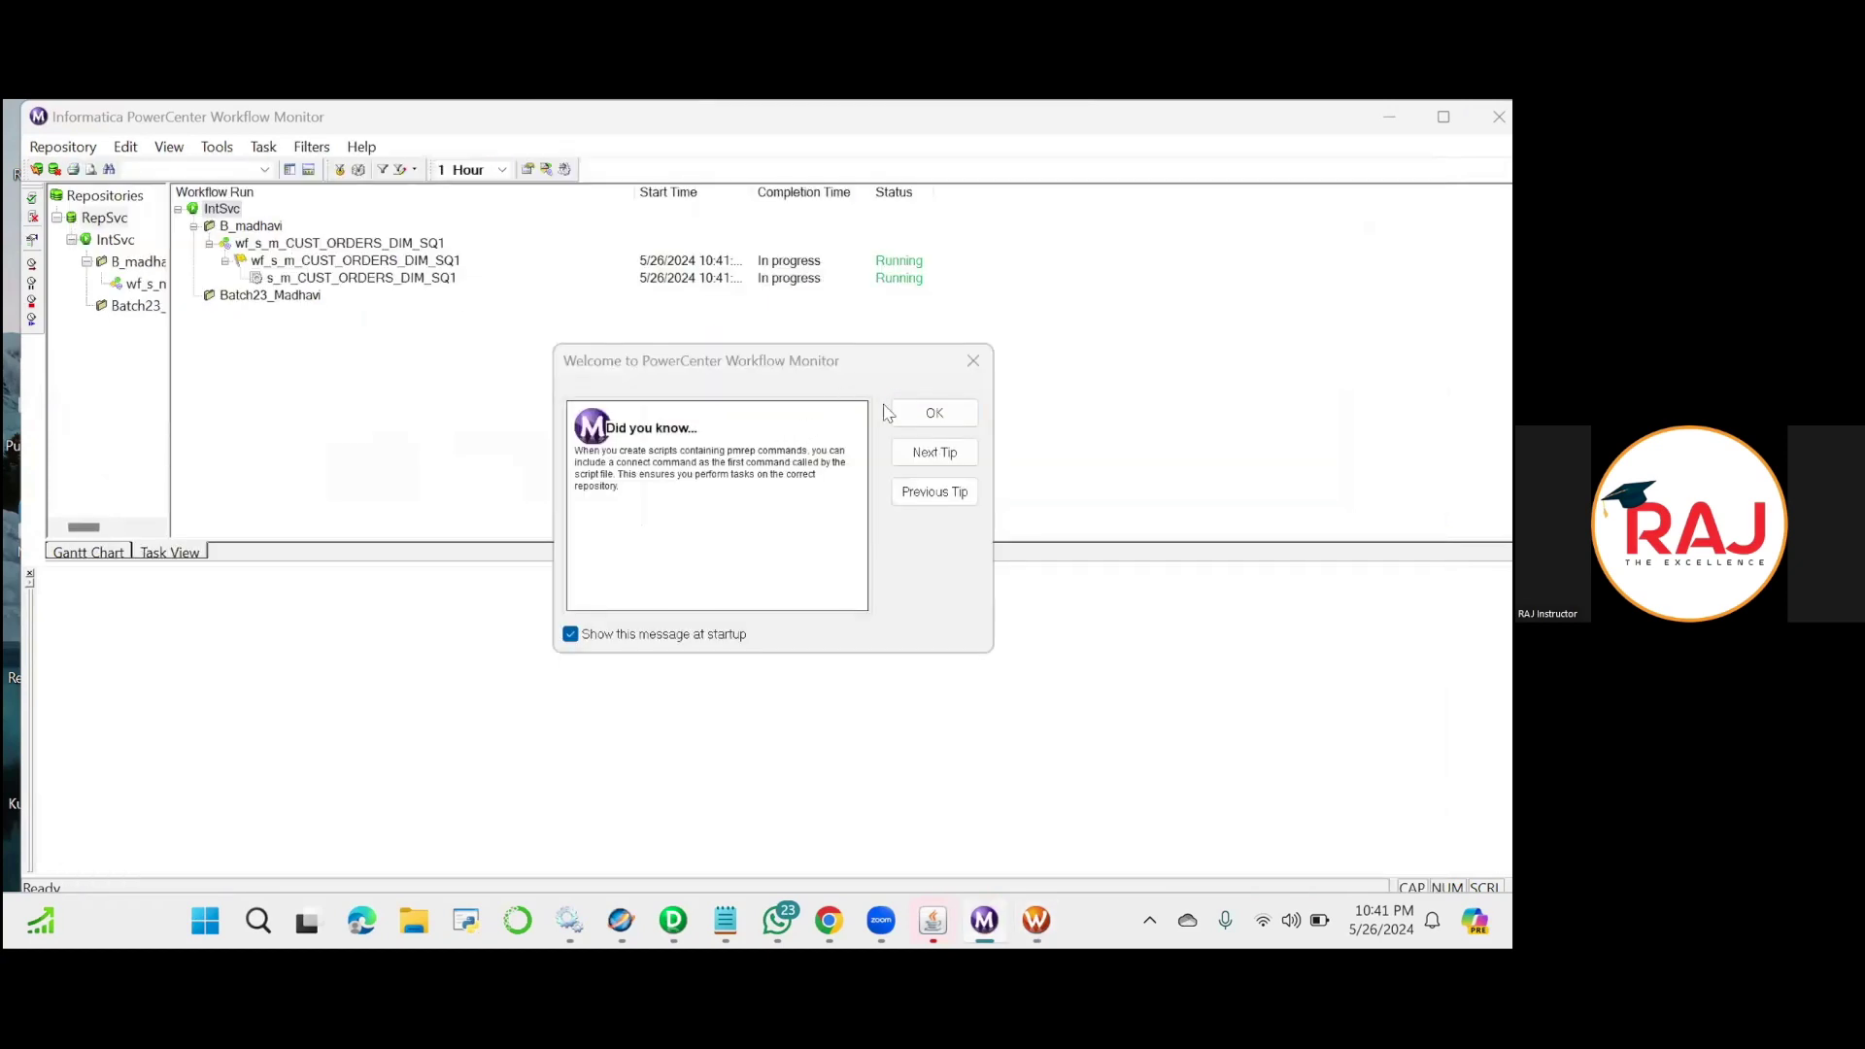
{"action": "left_click", "coordinate": [928, 413]}
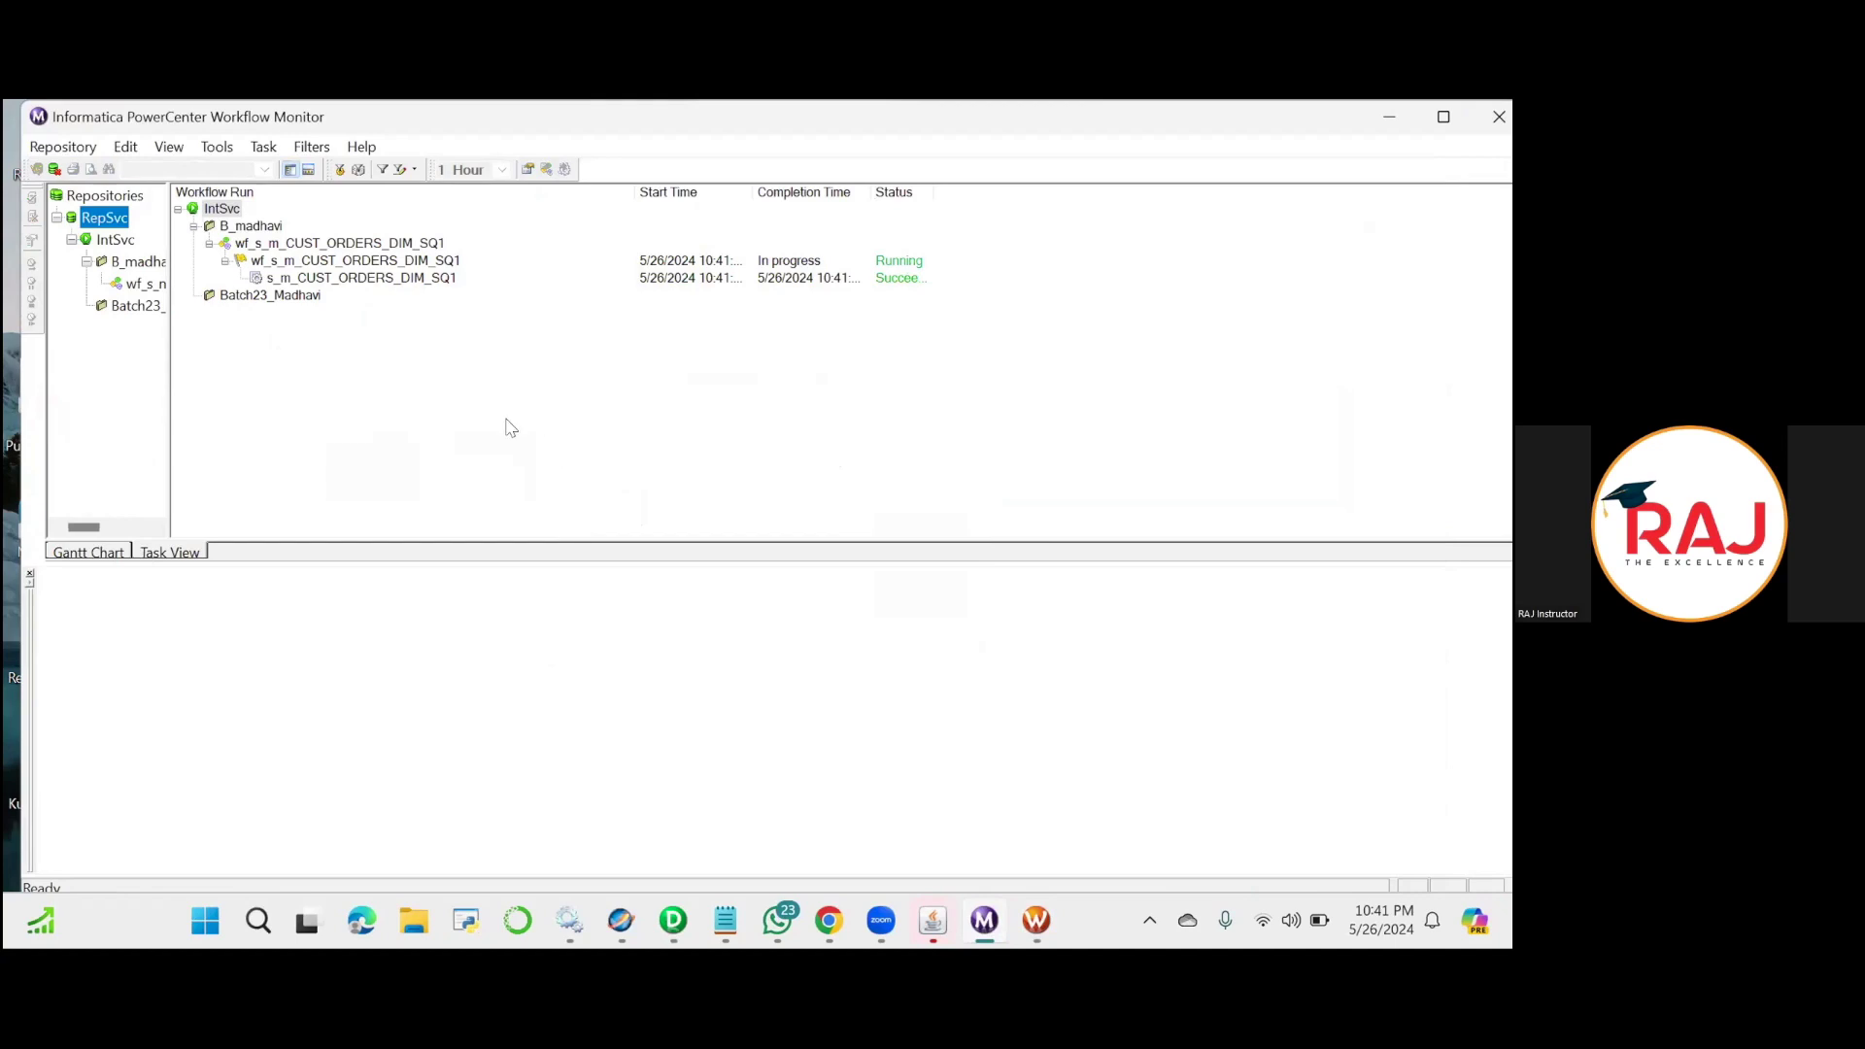
{"action": "right_click", "coordinate": [300, 283]}
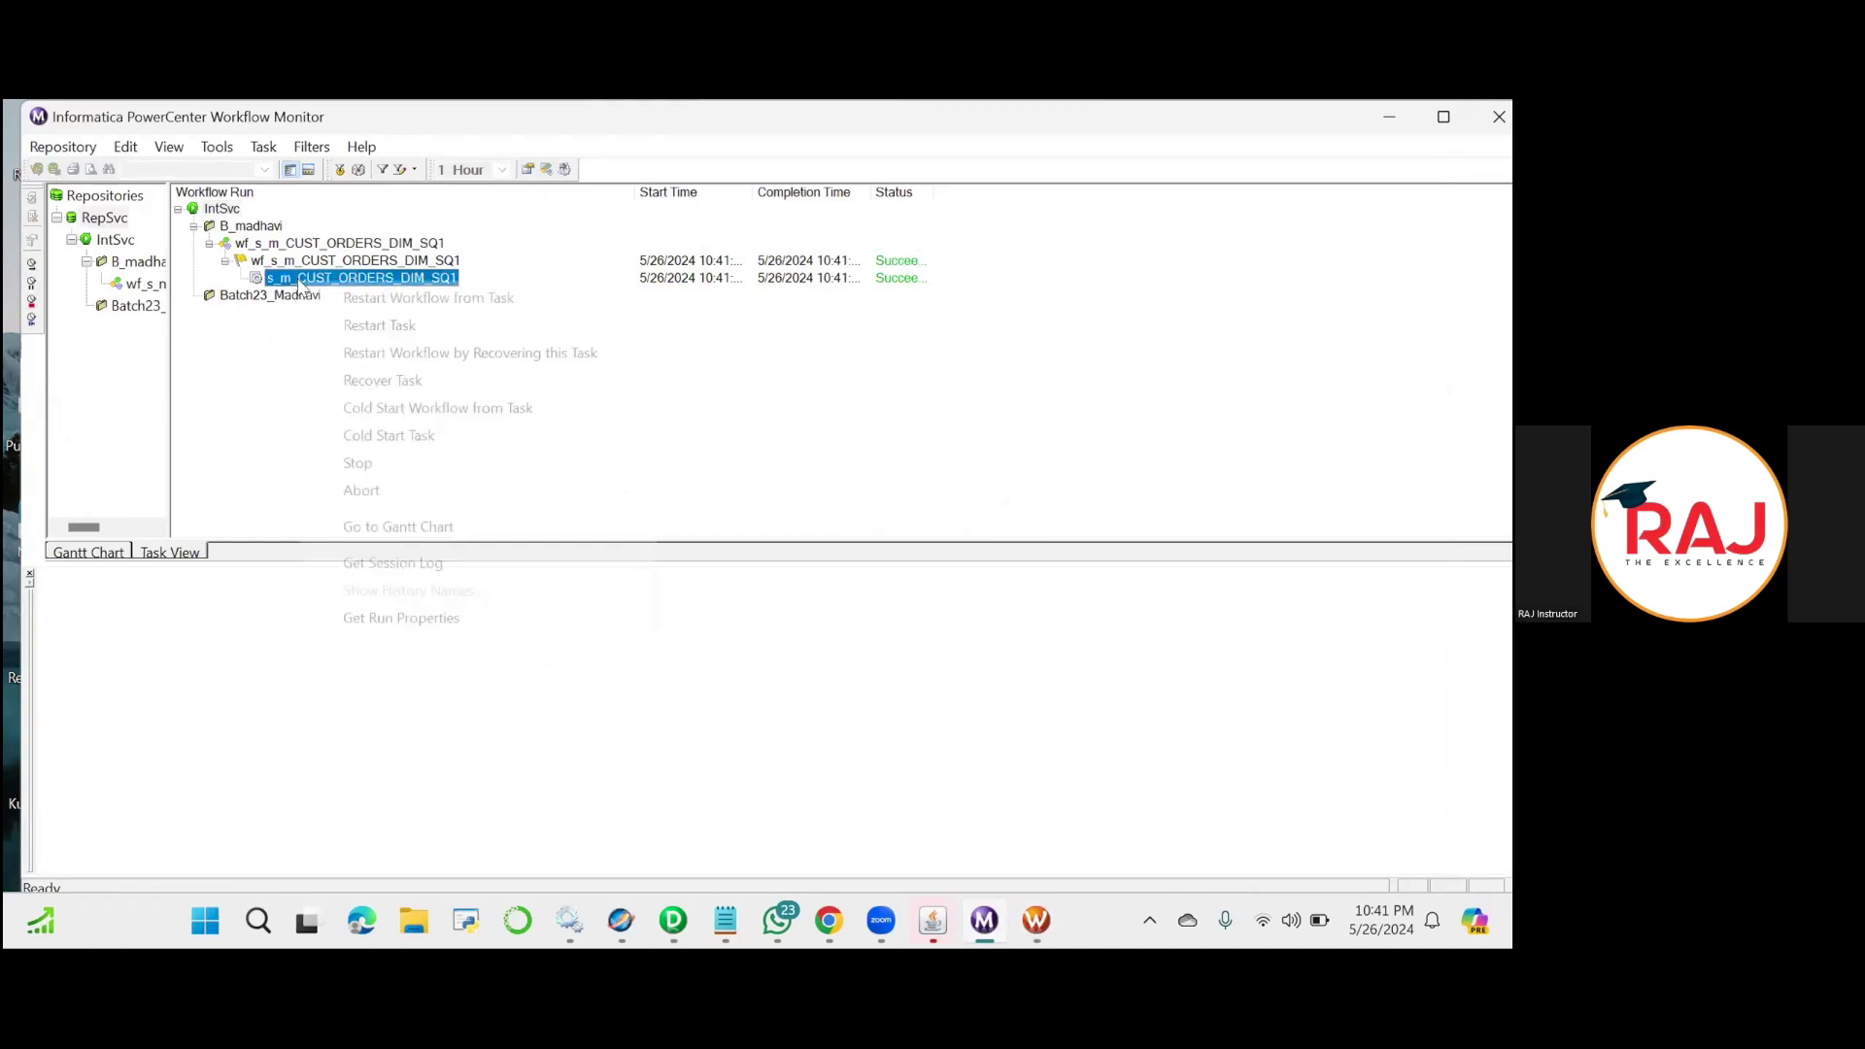
{"action": "left_click", "coordinate": [400, 619]}
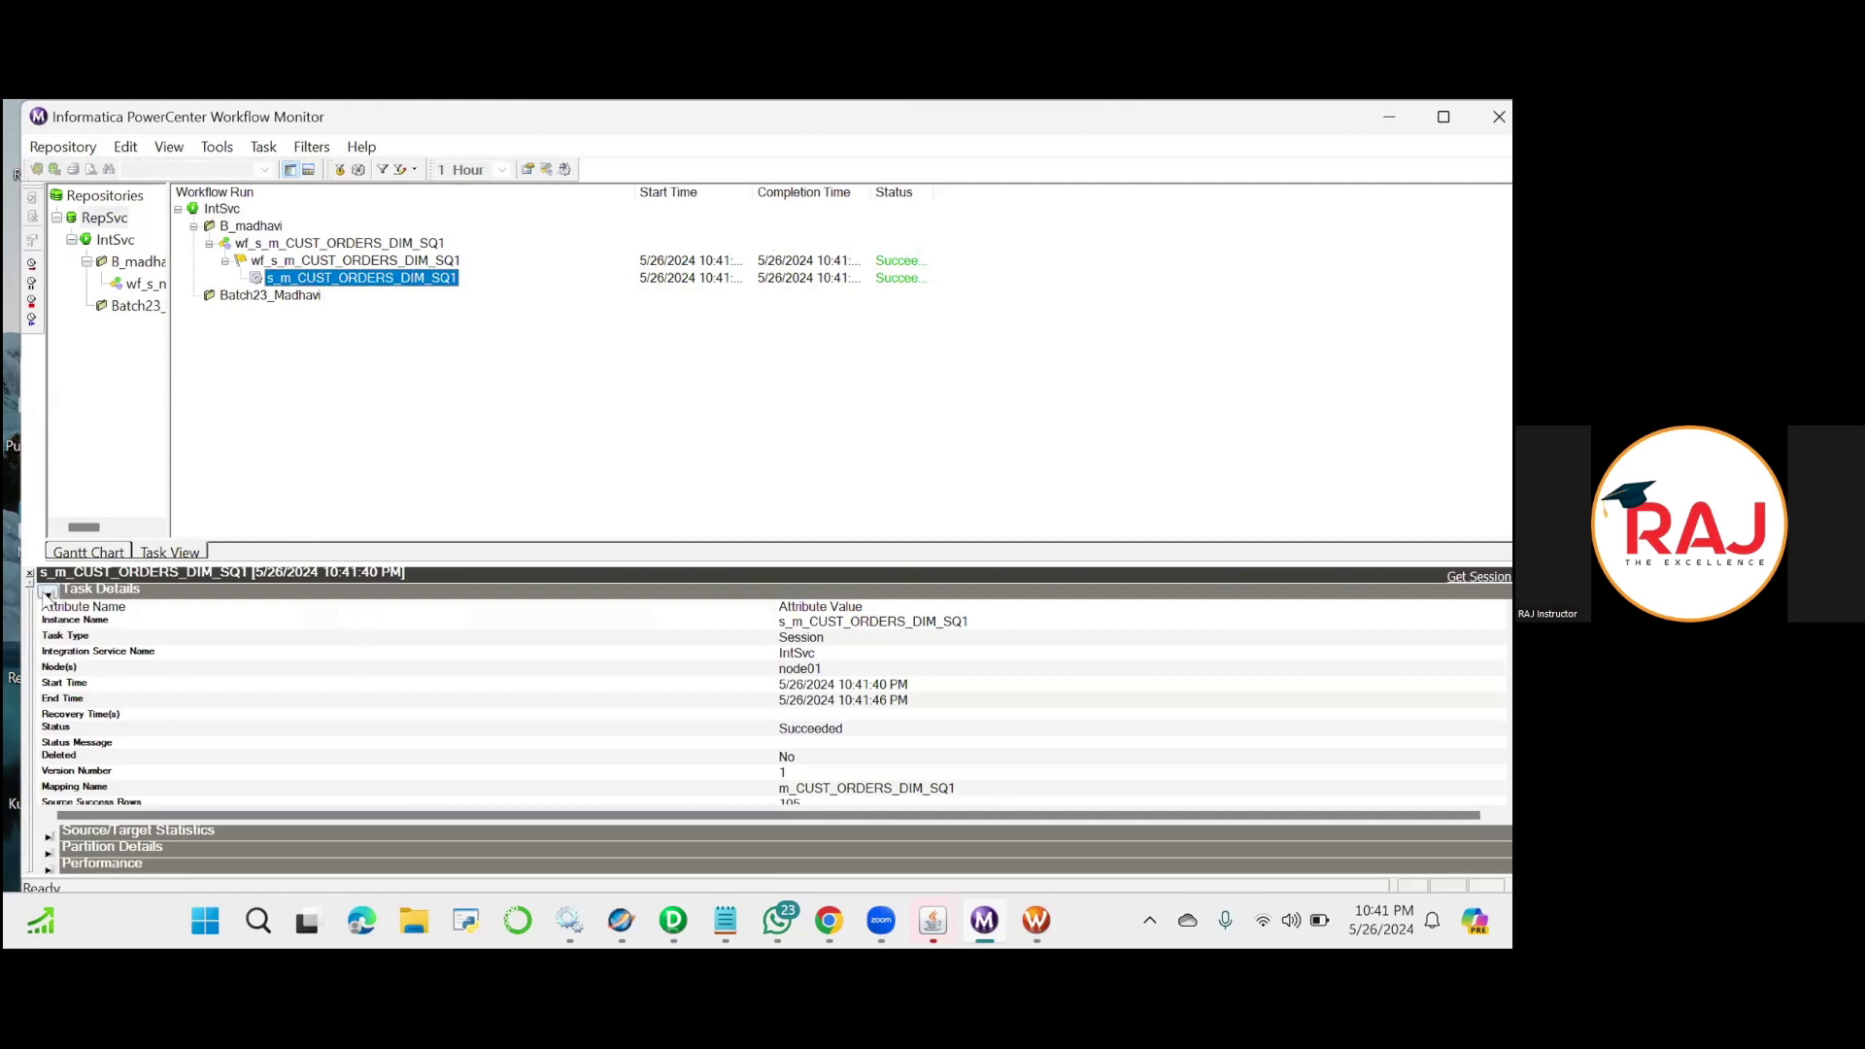
{"action": "left_click", "coordinate": [45, 596]}
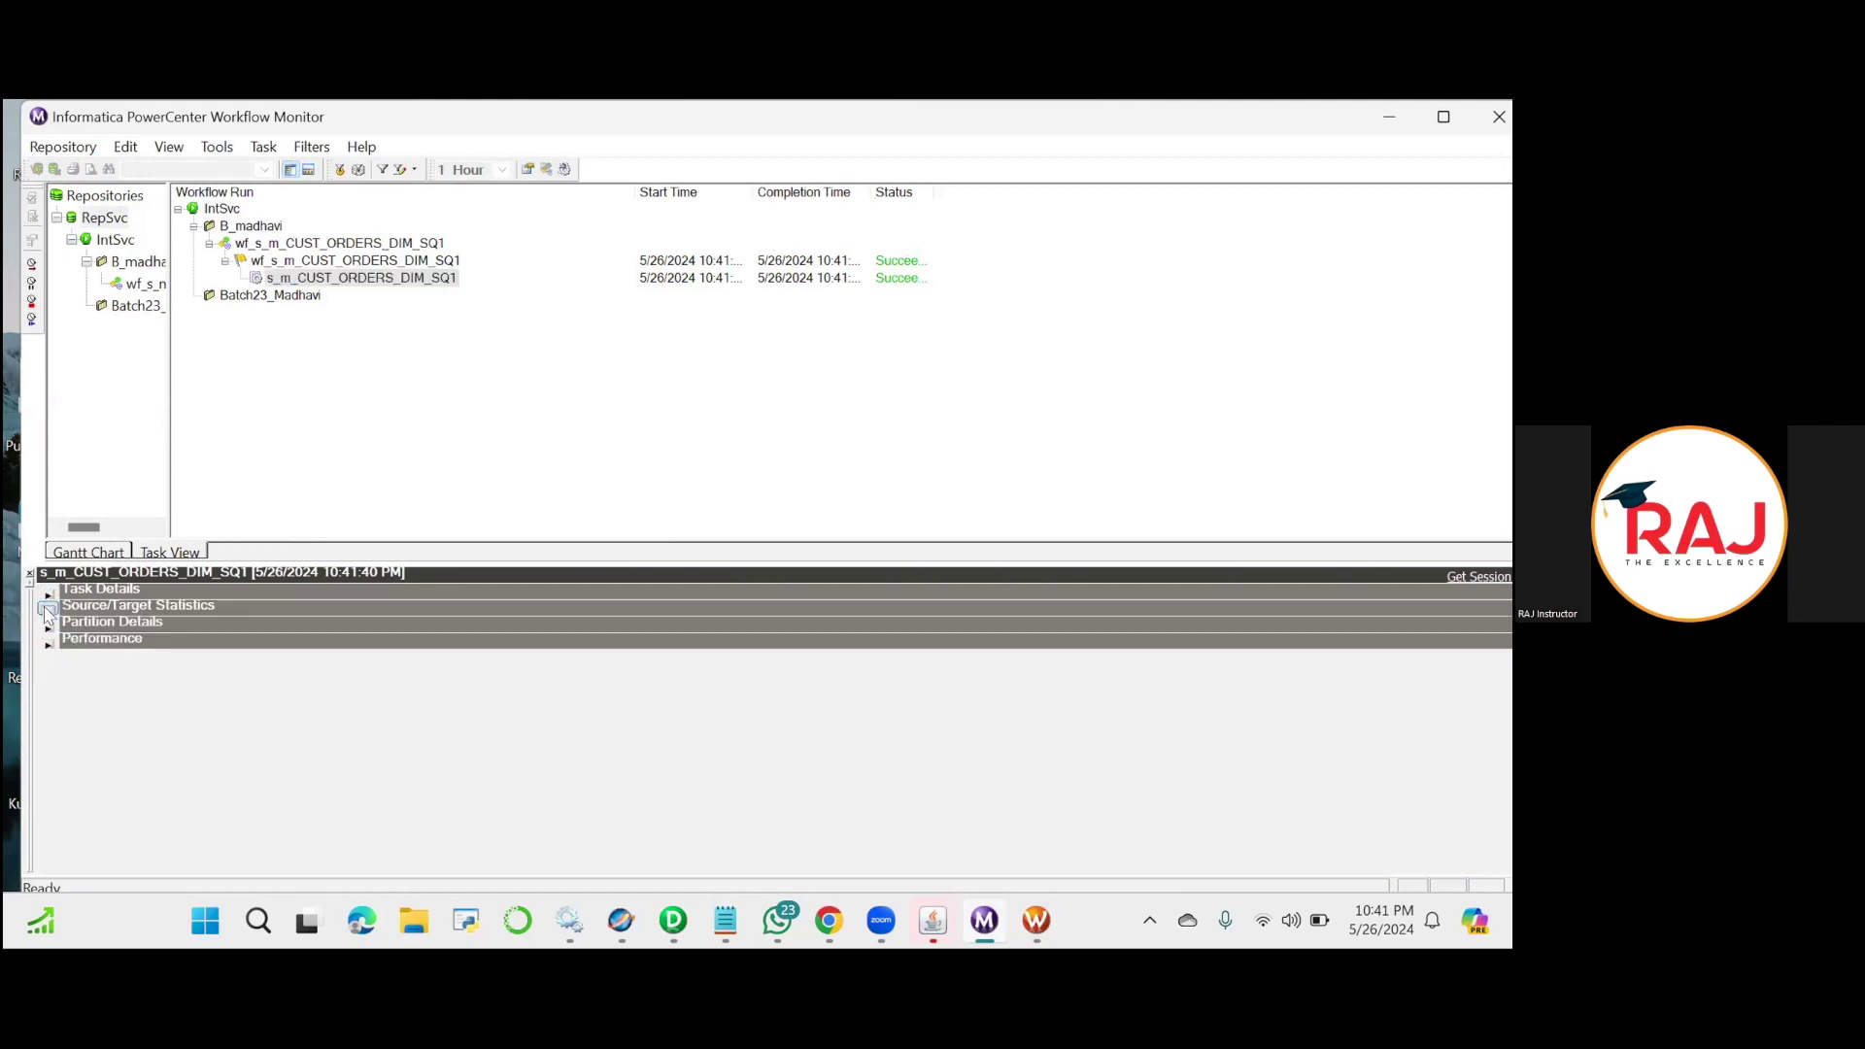
{"action": "left_click", "coordinate": [45, 610]}
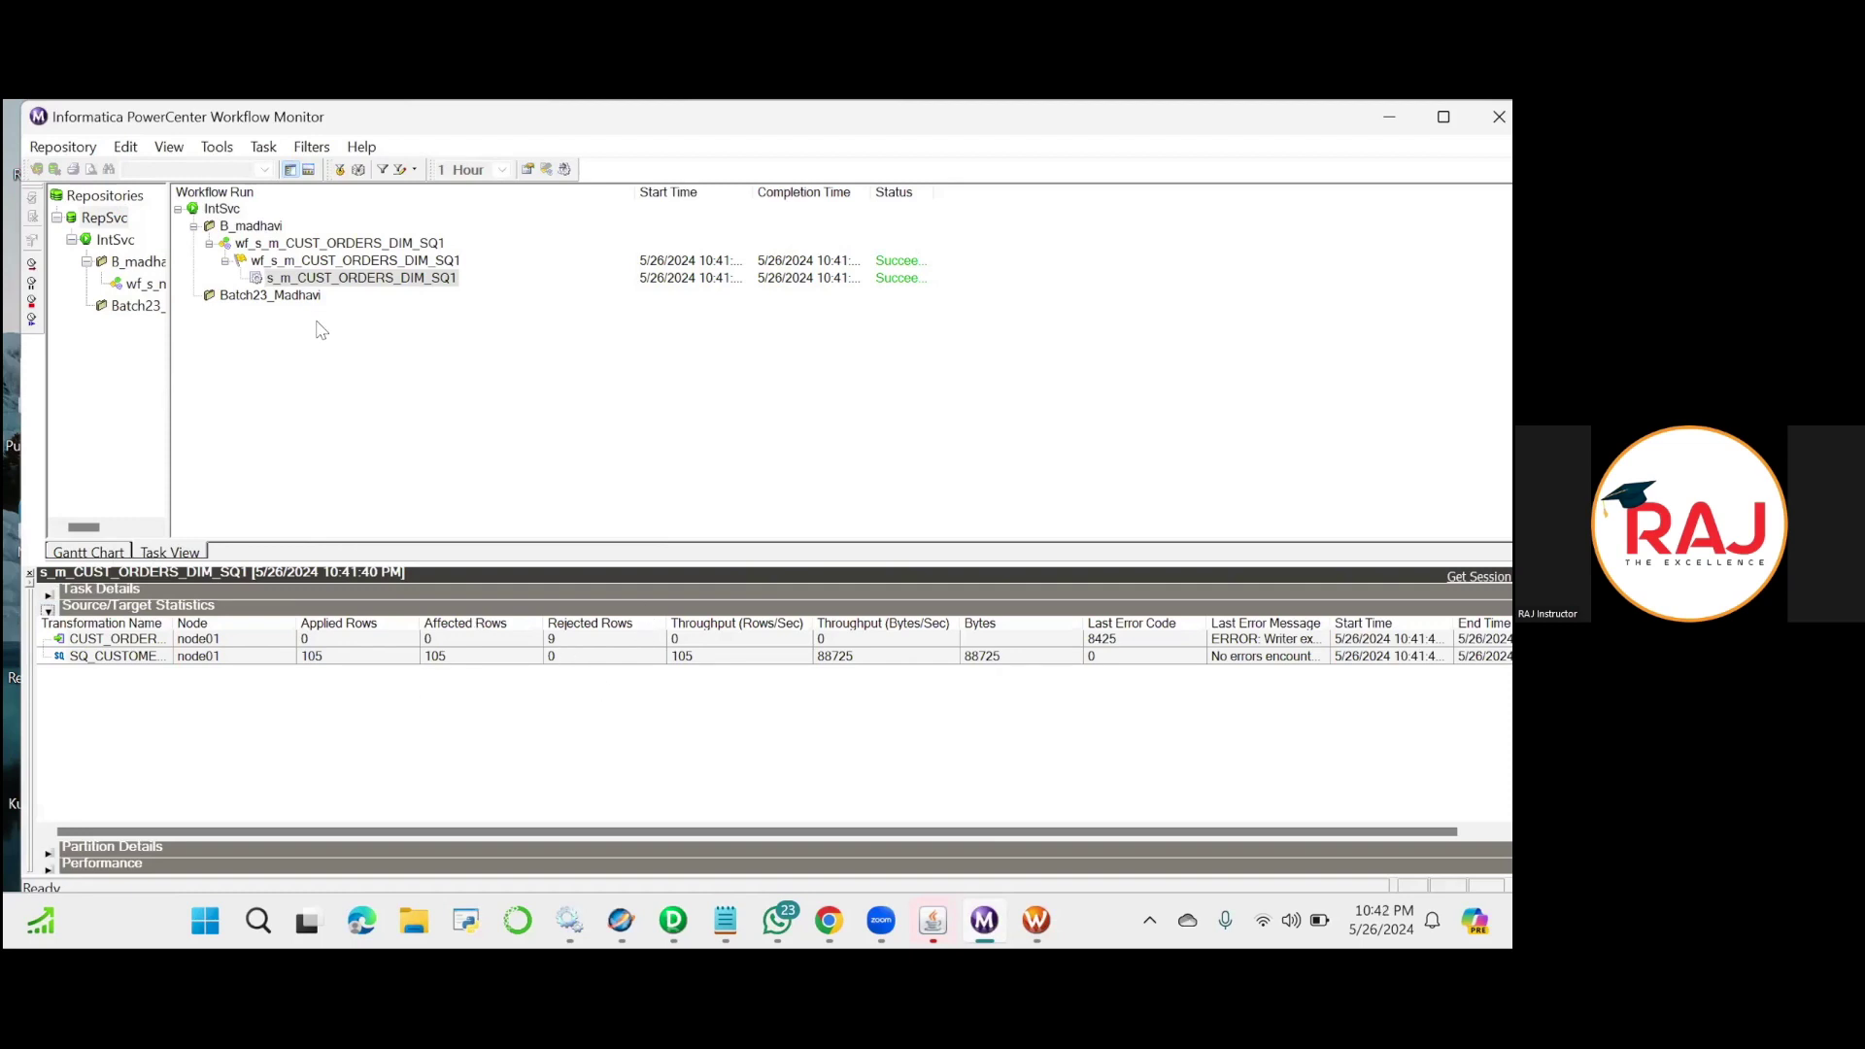
Open the session log of the s_m_CUST_ORDERS_DIM_SQ1 run and maximize the log window.
{"action": "right_click", "coordinate": [350, 278]}
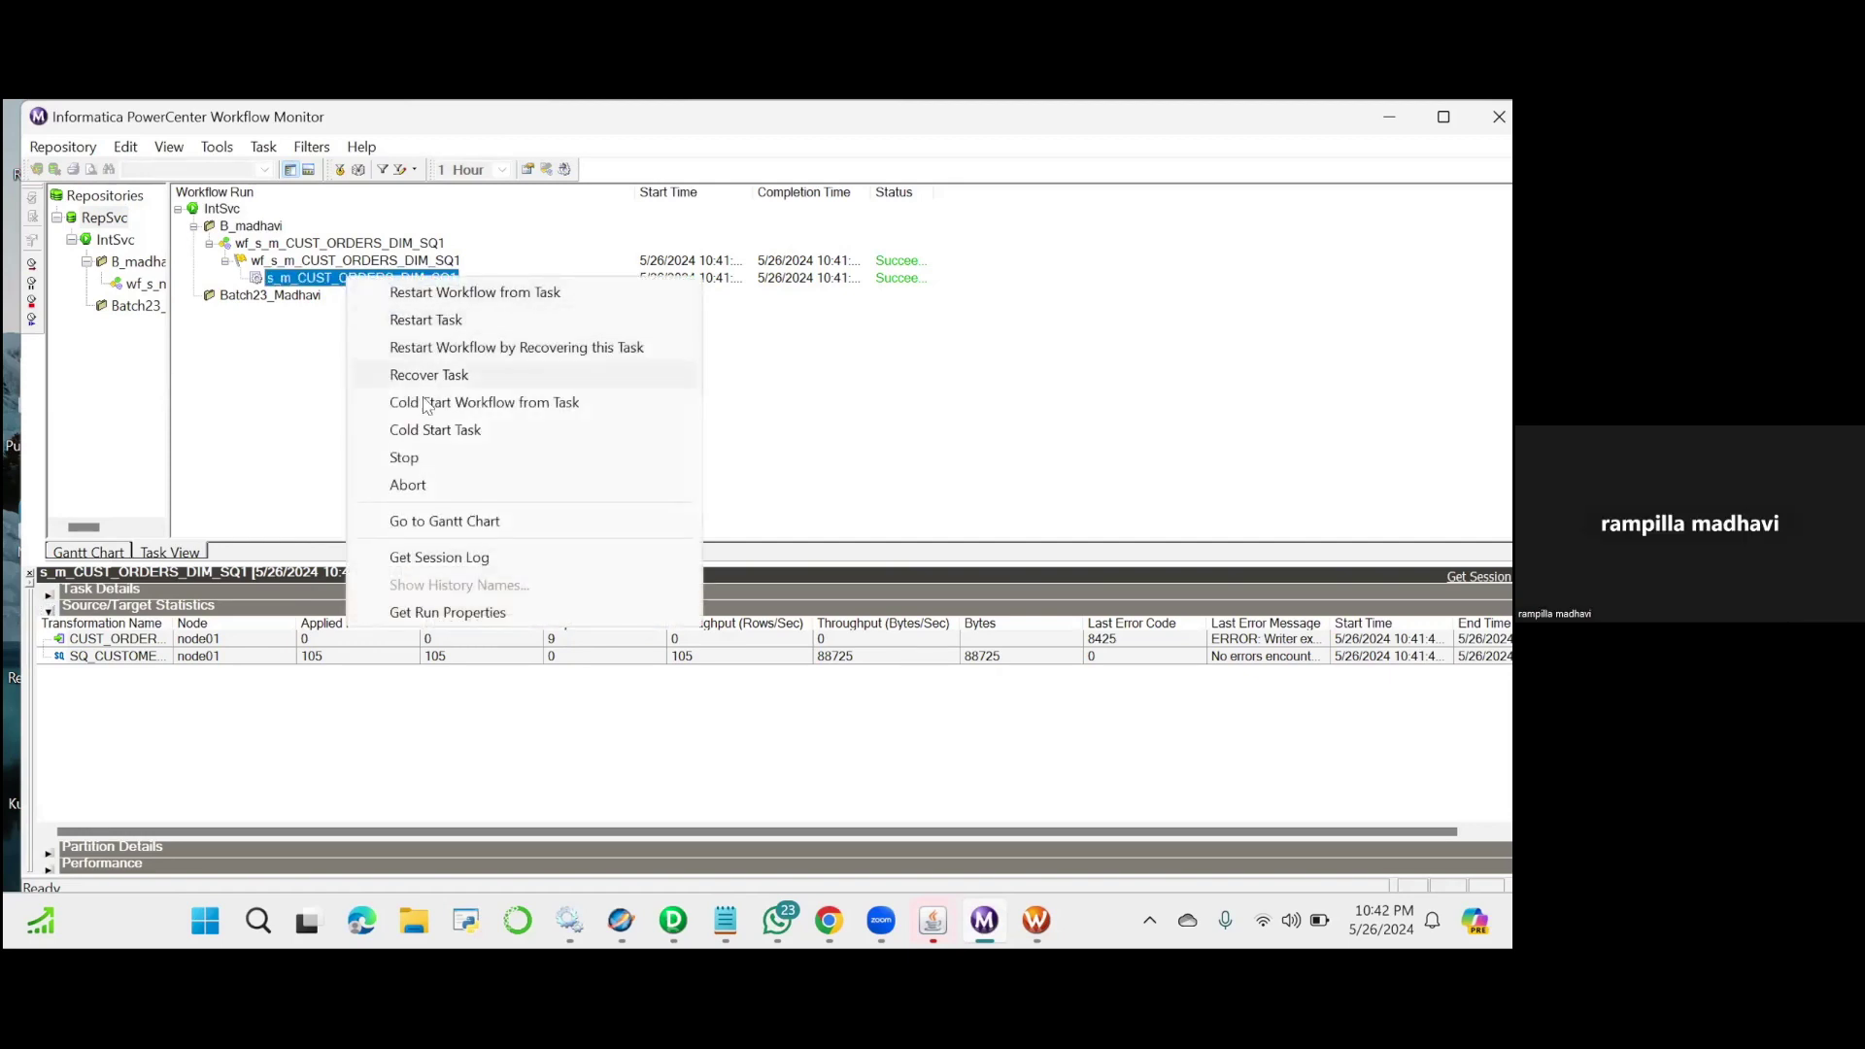
{"action": "left_click", "coordinate": [451, 555]}
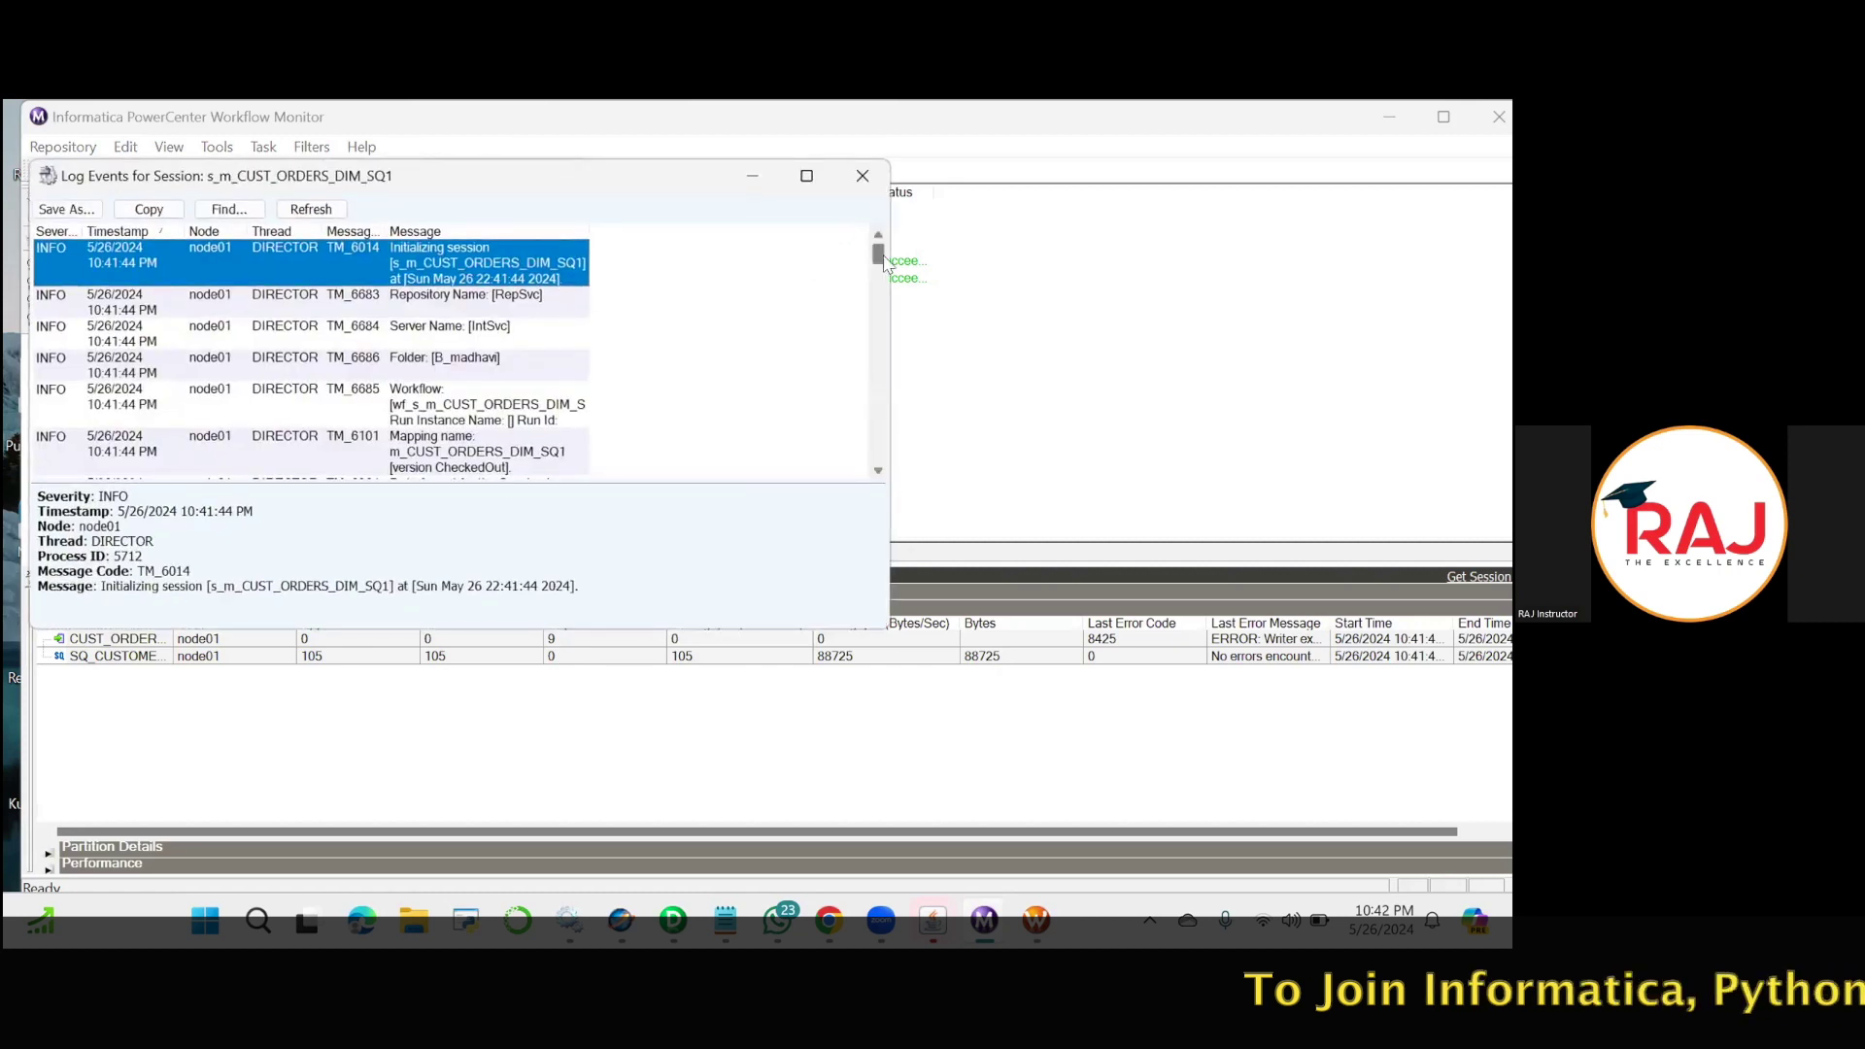
{"action": "scroll", "coordinate": [879, 280], "scroll_direction": "down", "scroll_amount": 2}
{"action": "scroll", "coordinate": [884, 279], "scroll_direction": "down", "scroll_amount": 2}
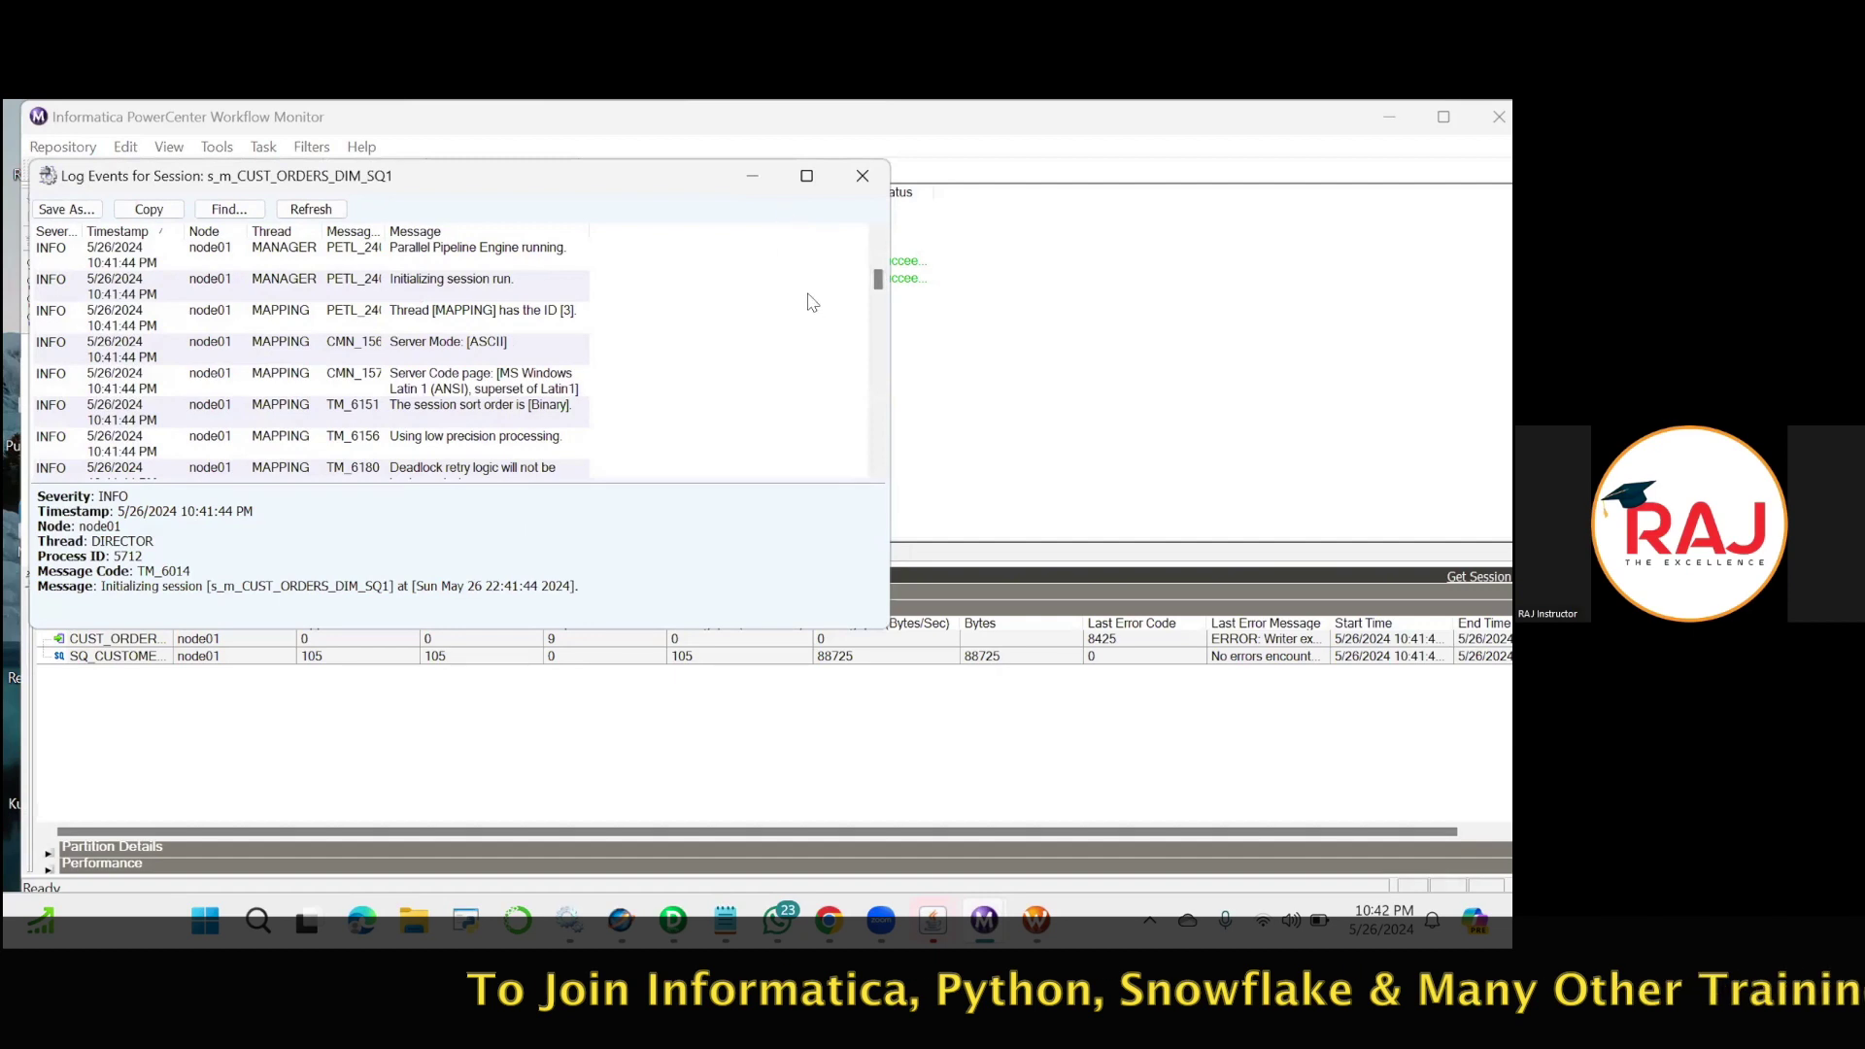
{"action": "left_click", "coordinate": [1107, 211]}
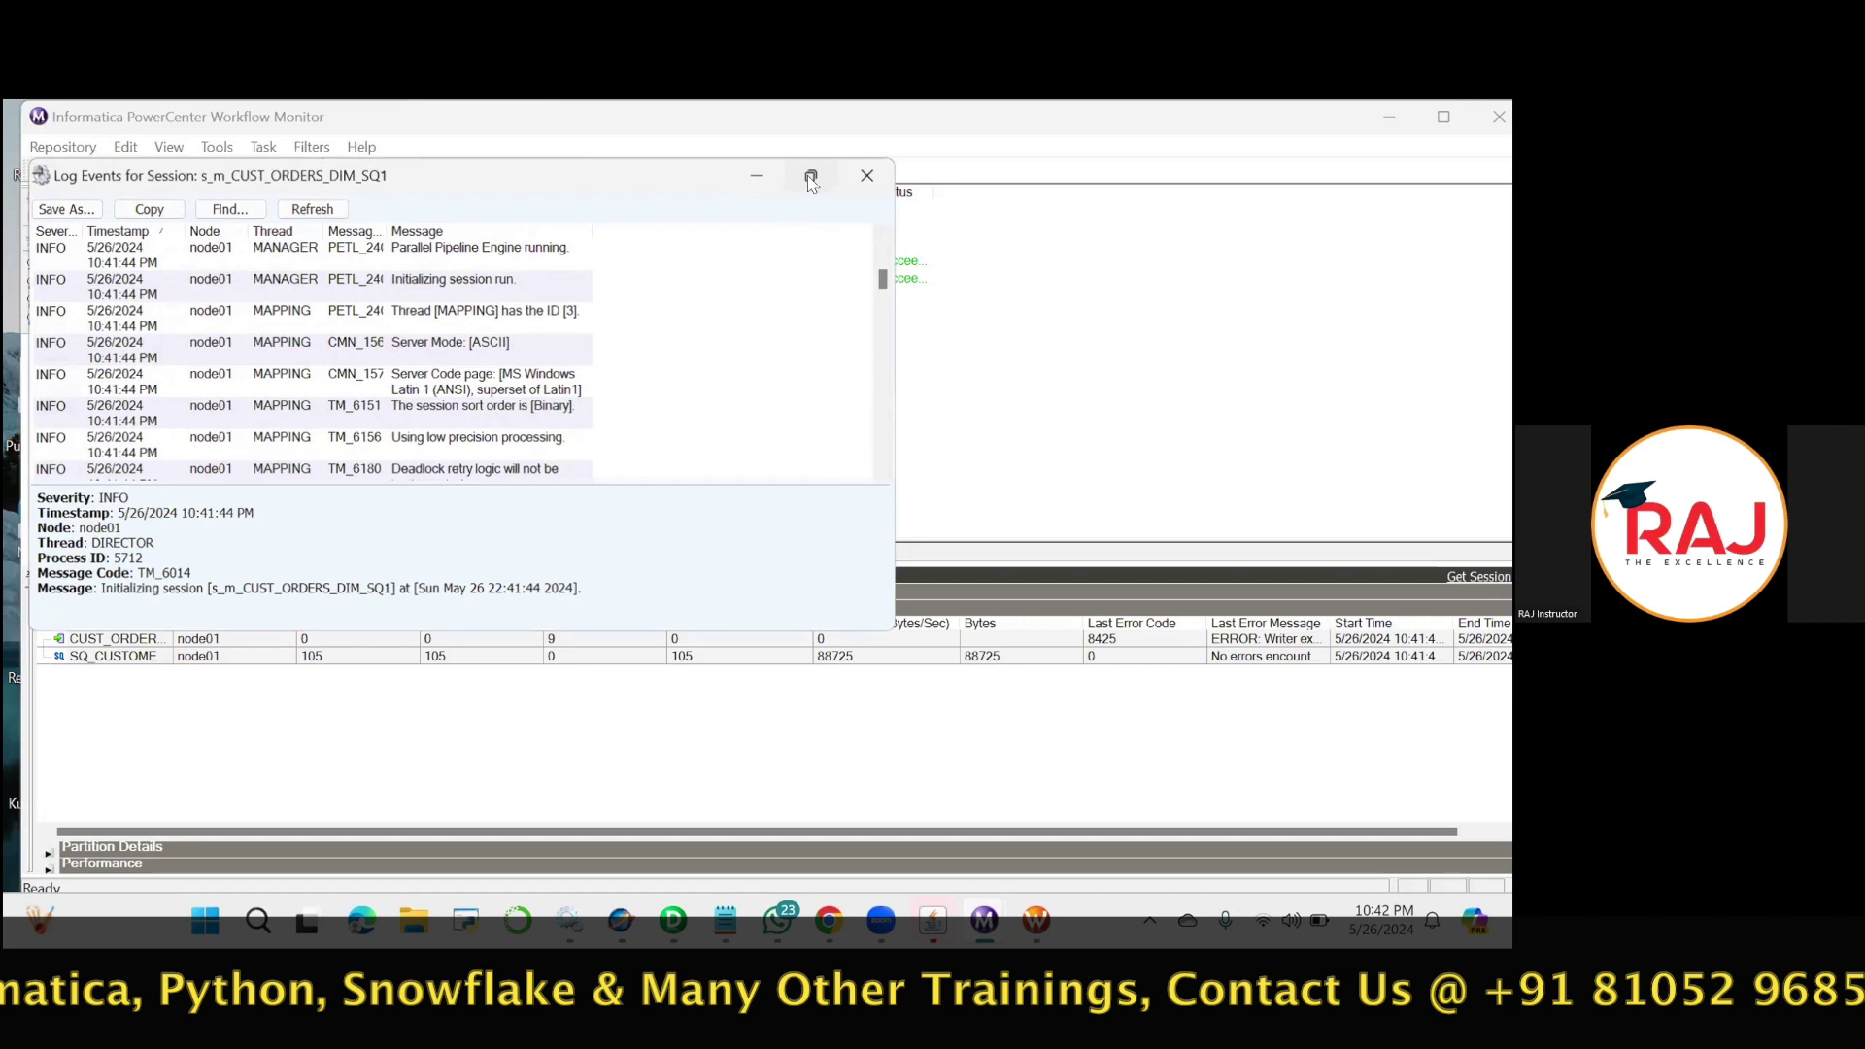
{"action": "left_click", "coordinate": [806, 176]}
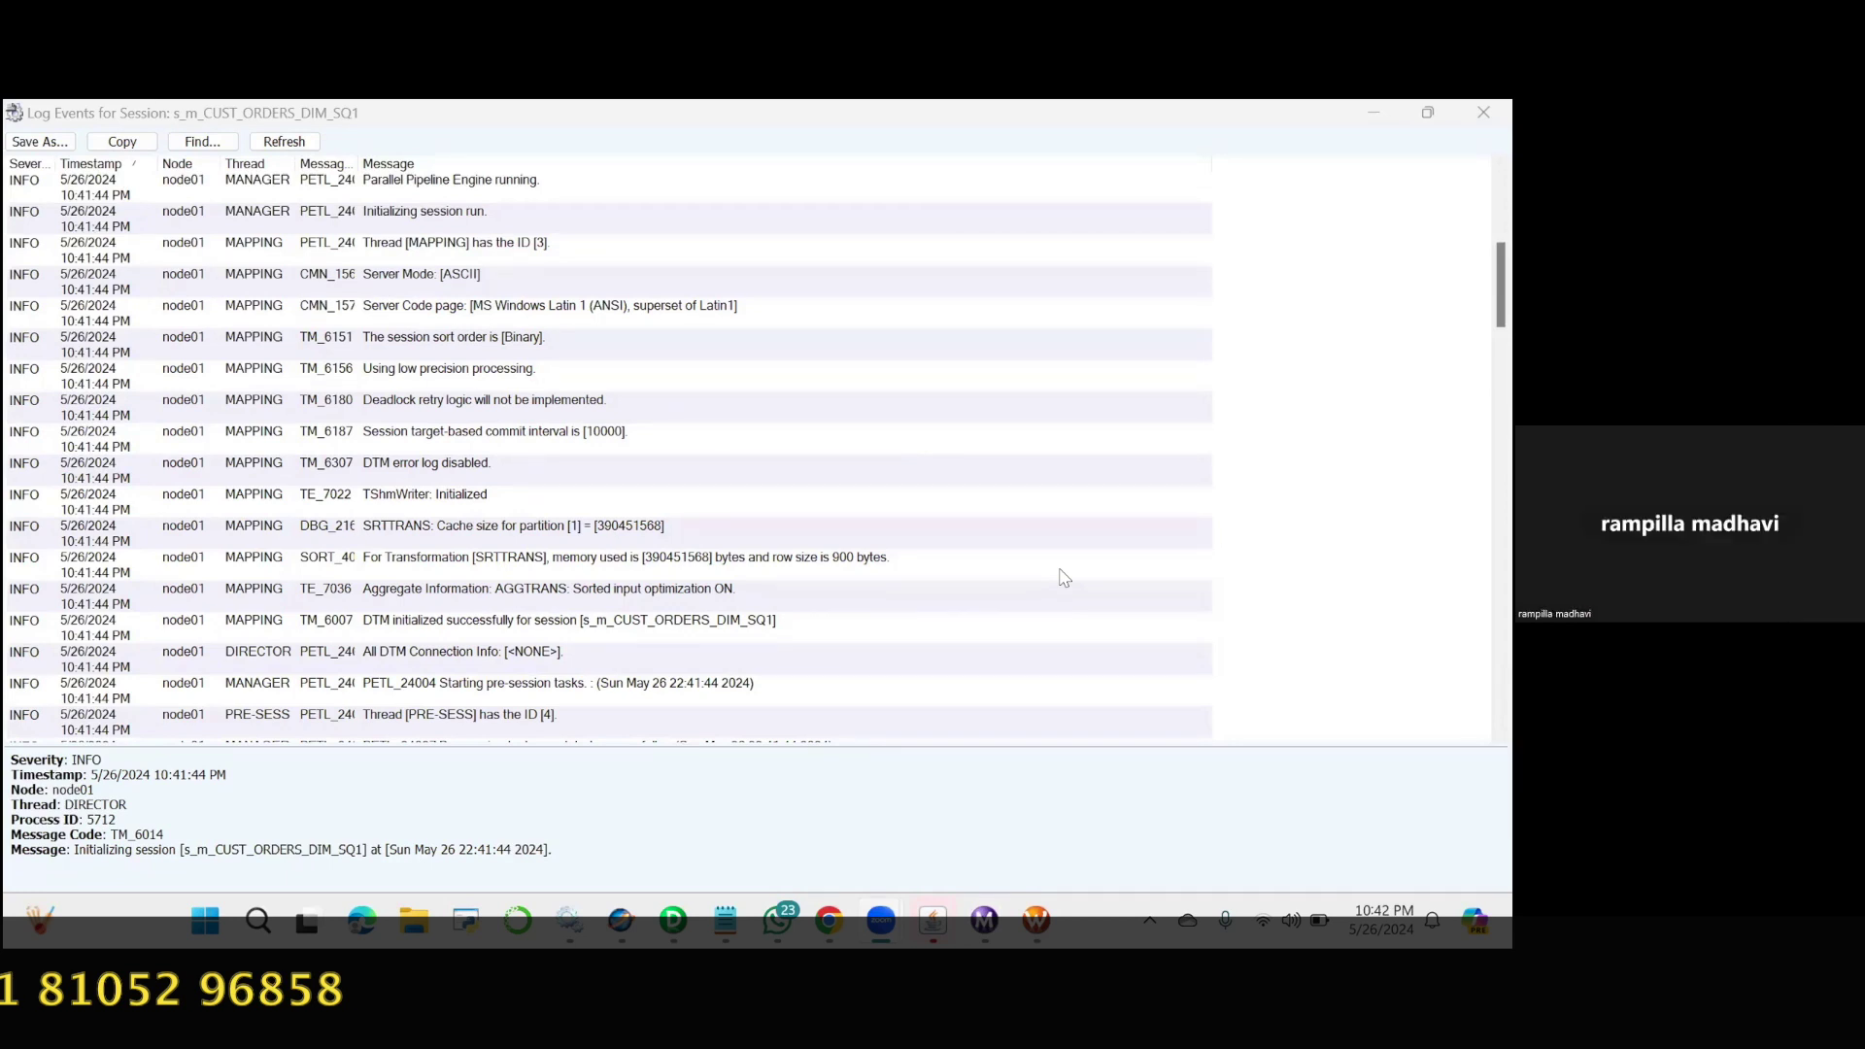
{"action": "left_click", "coordinate": [1362, 285]}
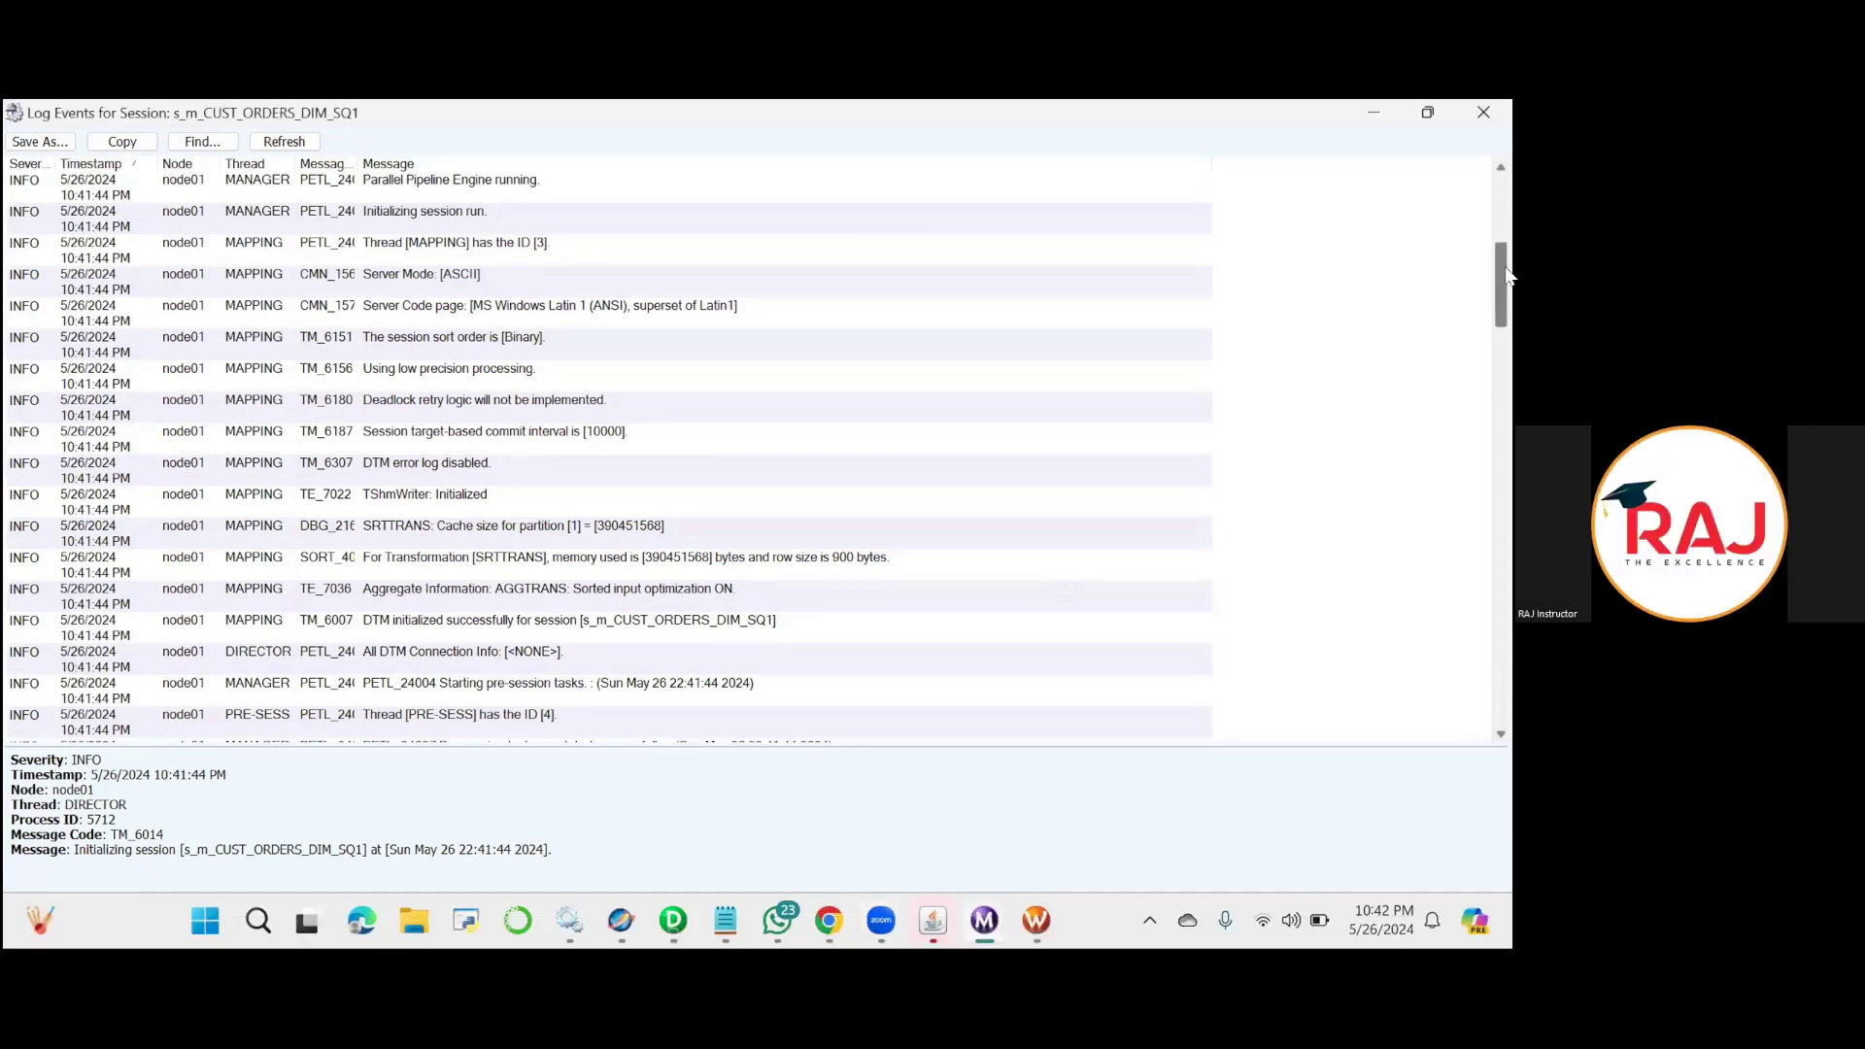
Examine the session log's event messages down to the writer database errors to find why the rows were rejected.
{"action": "left_click", "coordinate": [631, 595]}
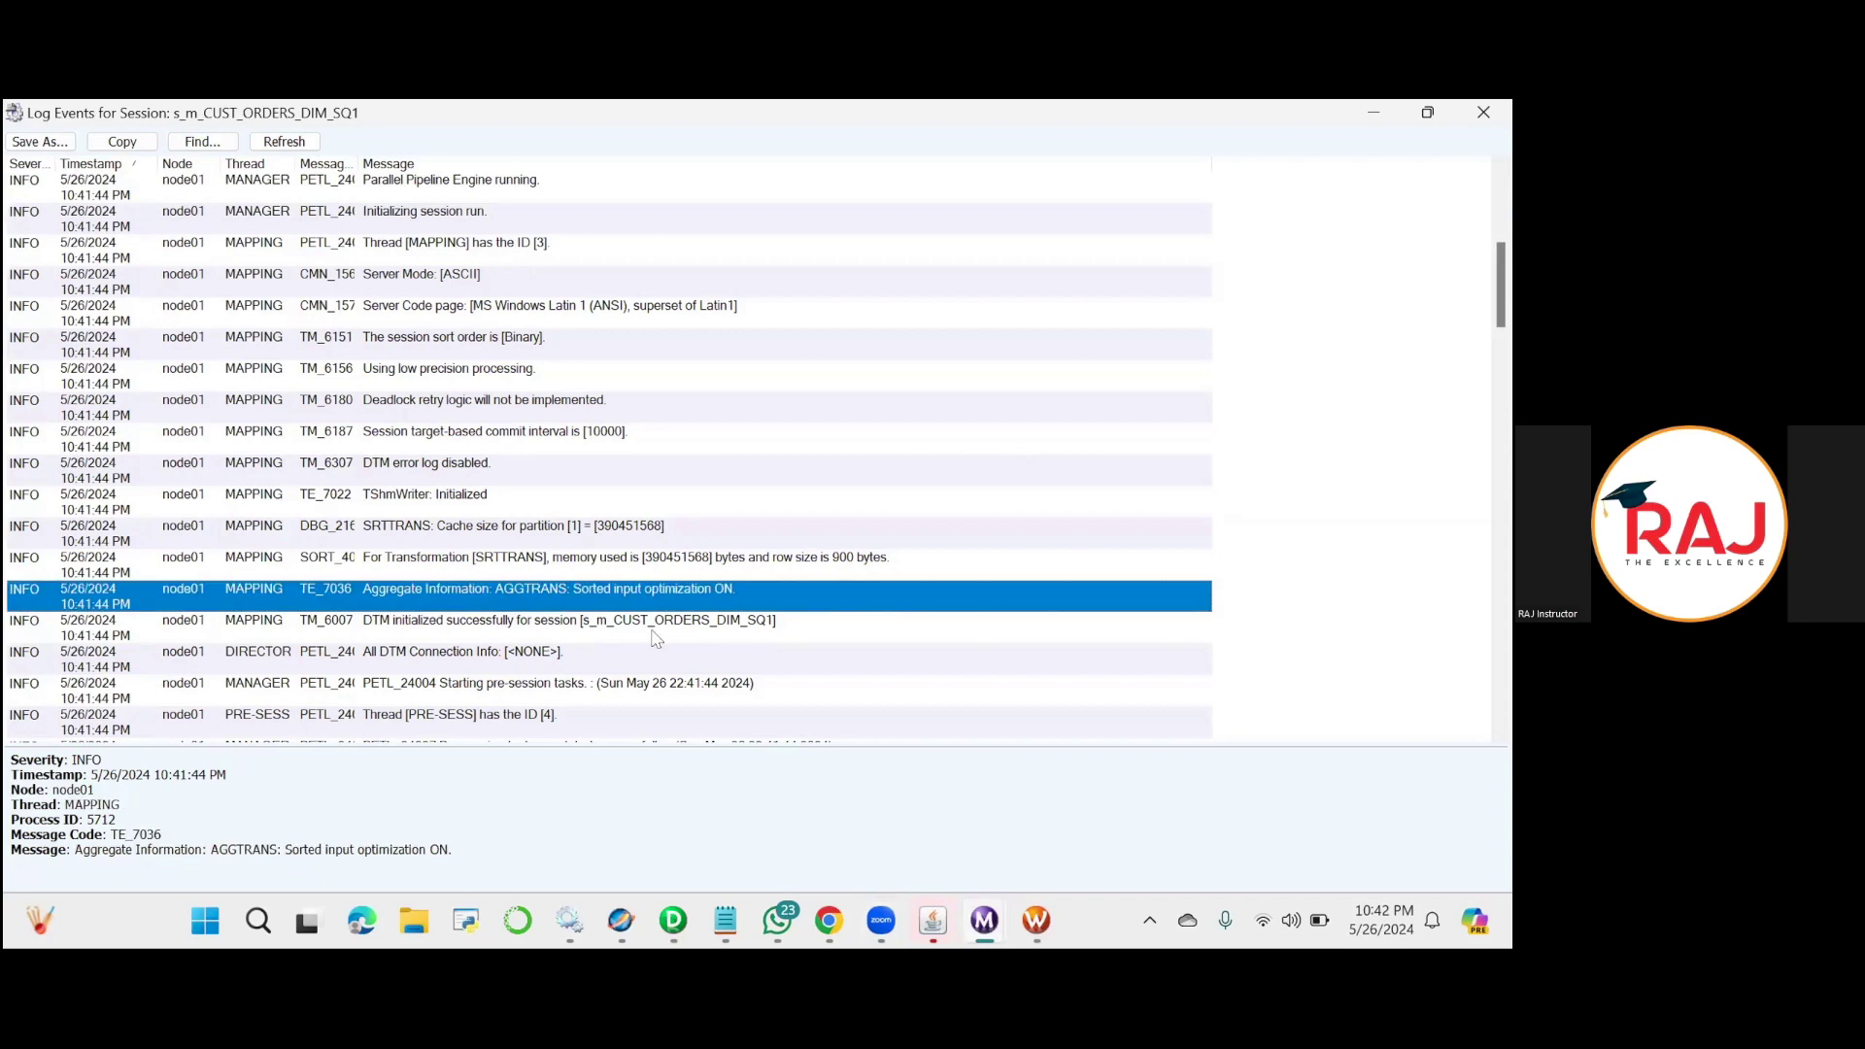
{"action": "left_click", "coordinate": [650, 627]}
{"action": "scroll", "coordinate": [649, 626], "scroll_direction": "down", "scroll_amount": 10}
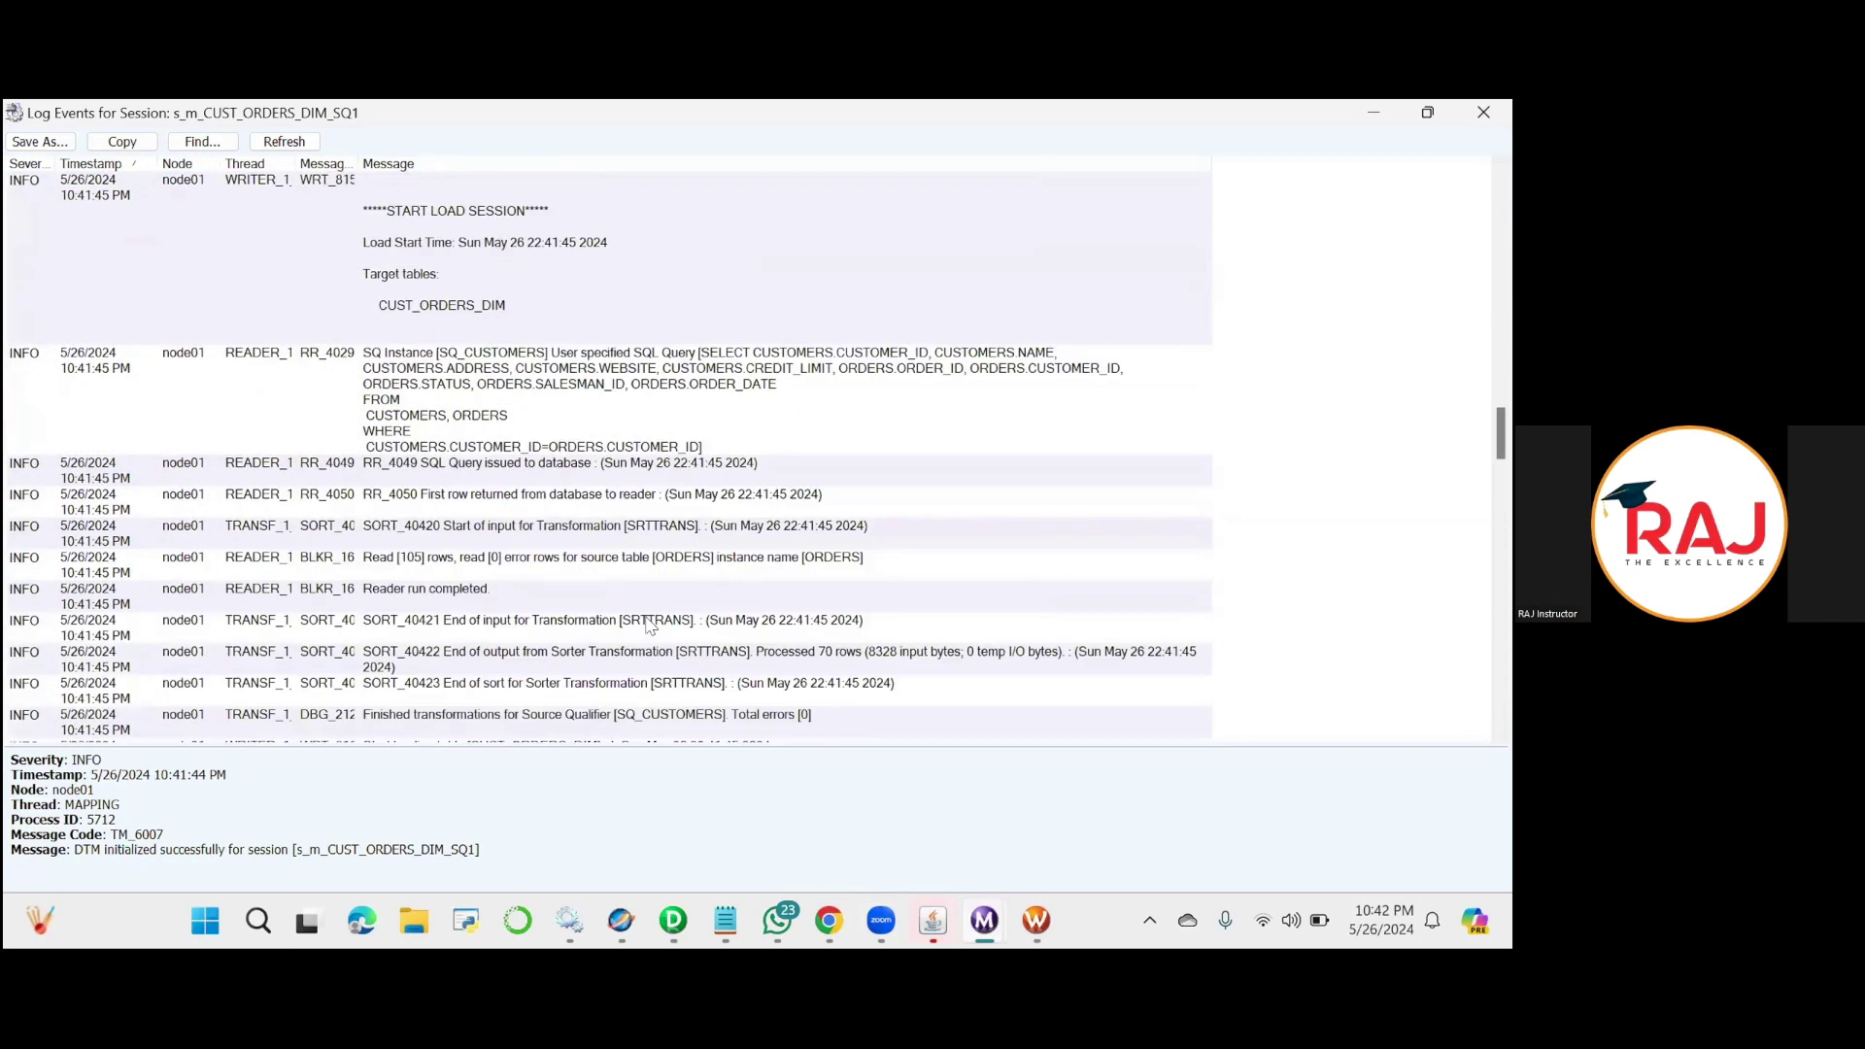
{"action": "scroll", "coordinate": [650, 626], "scroll_direction": "up", "scroll_amount": 10}
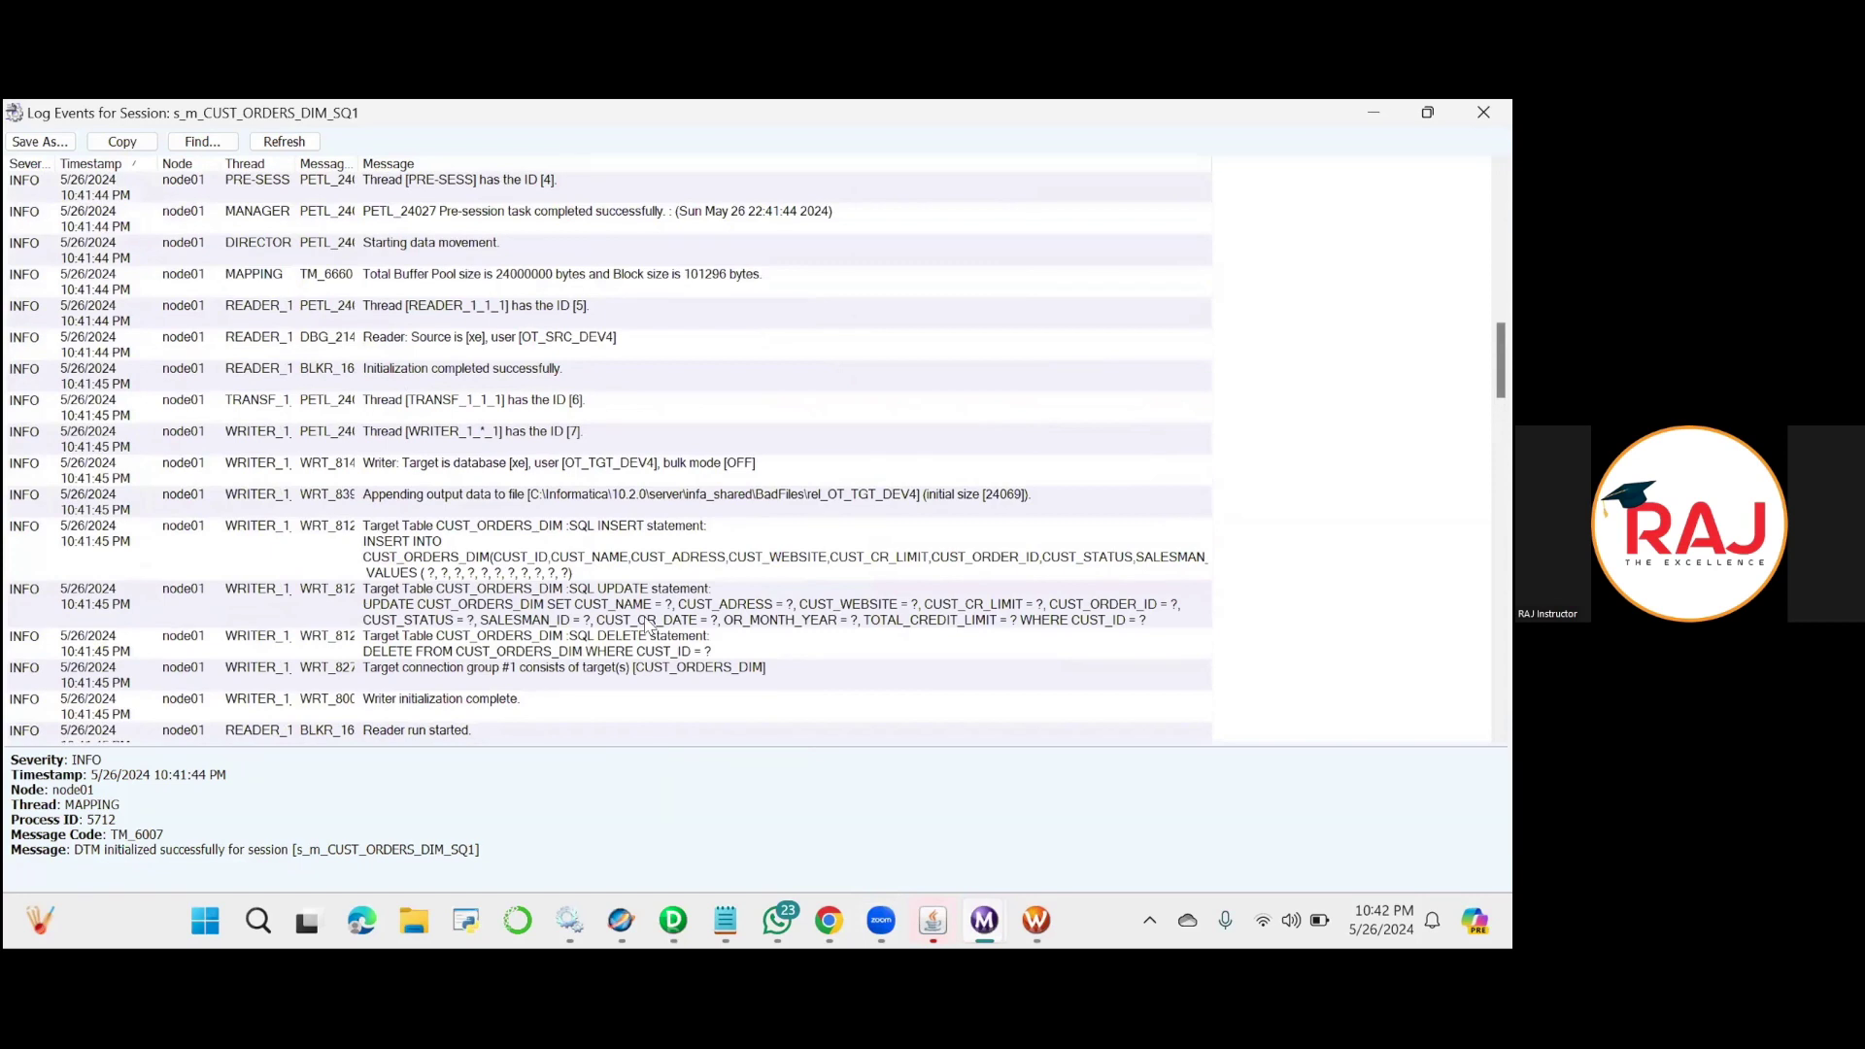
{"action": "scroll", "coordinate": [650, 627], "scroll_direction": "up", "scroll_amount": 10}
{"action": "scroll", "coordinate": [649, 626], "scroll_direction": "up", "scroll_amount": 2}
{"action": "scroll", "coordinate": [650, 626], "scroll_direction": "down", "scroll_amount": 8}
{"action": "scroll", "coordinate": [649, 627], "scroll_direction": "down", "scroll_amount": 15}
{"action": "scroll", "coordinate": [650, 627], "scroll_direction": "down", "scroll_amount": 5}
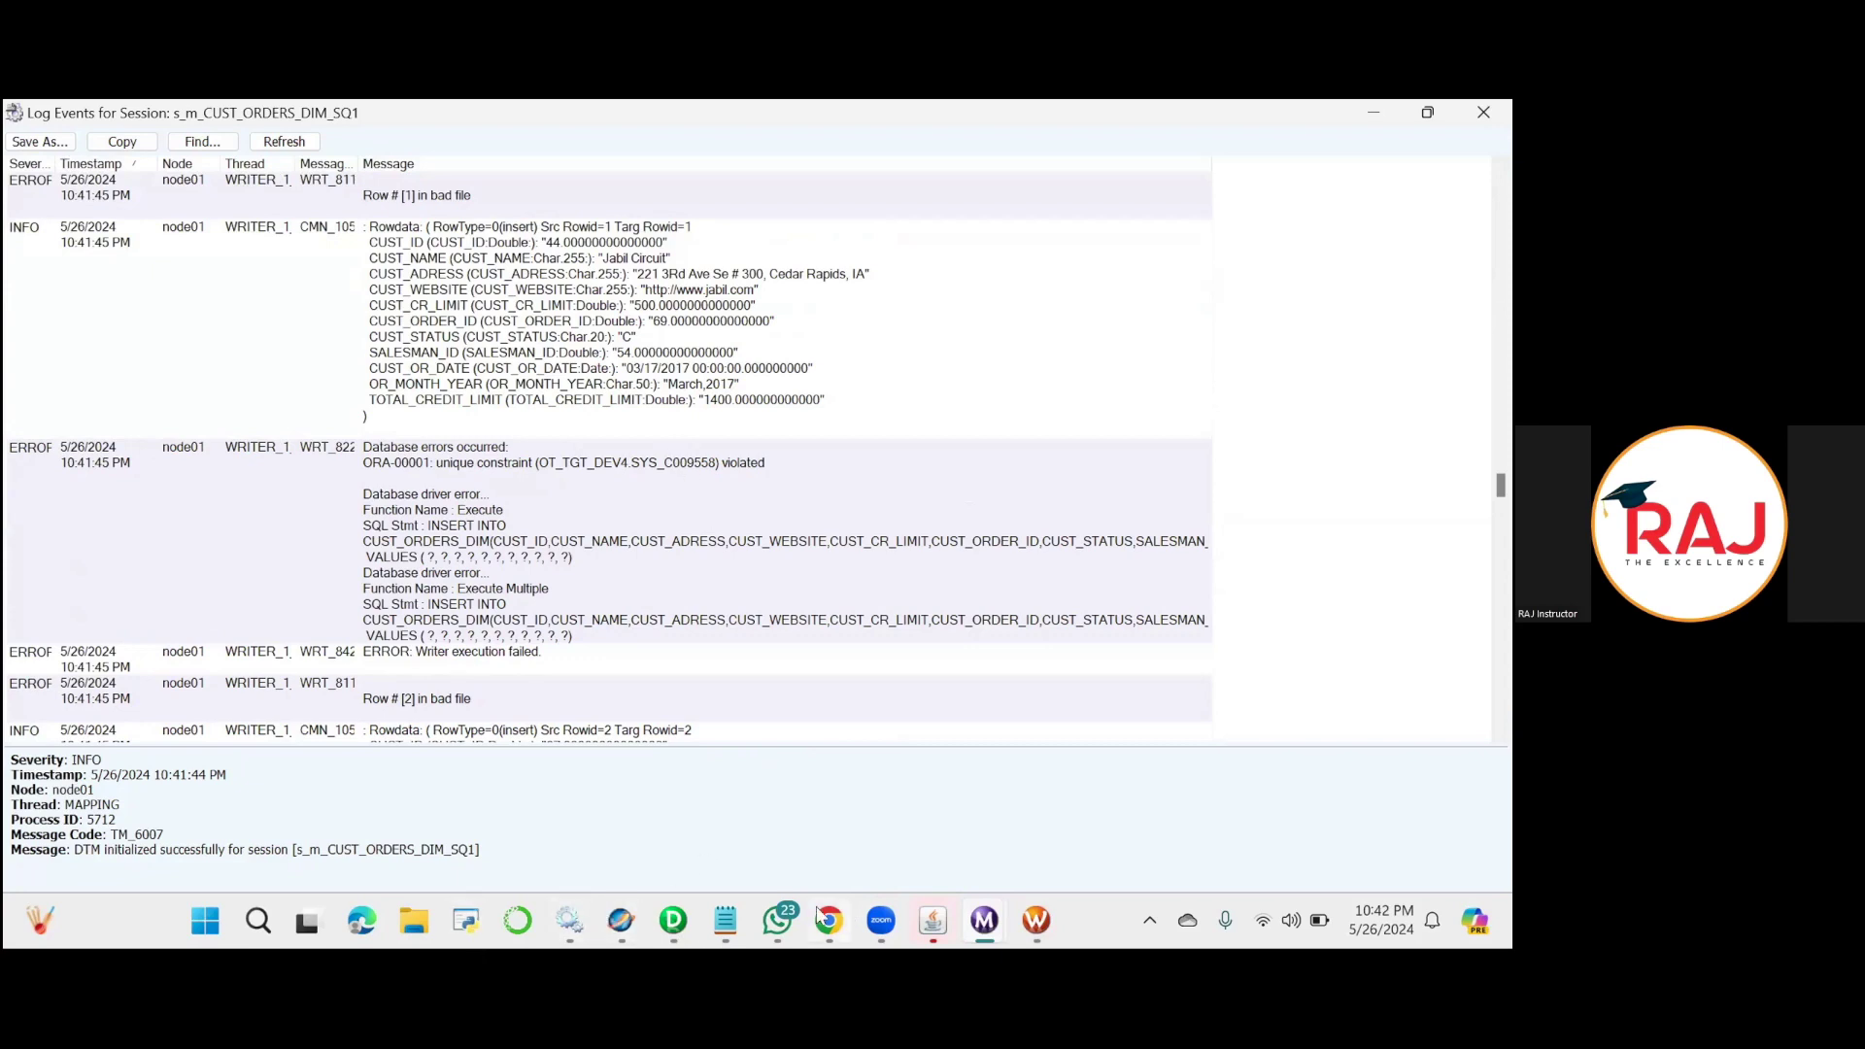
Switch to Oracle SQL Developer, rerun the CUST_ORDERS_DIM select query and add blank lines beneath it.
{"action": "mouse_move", "coordinate": [812, 916]}
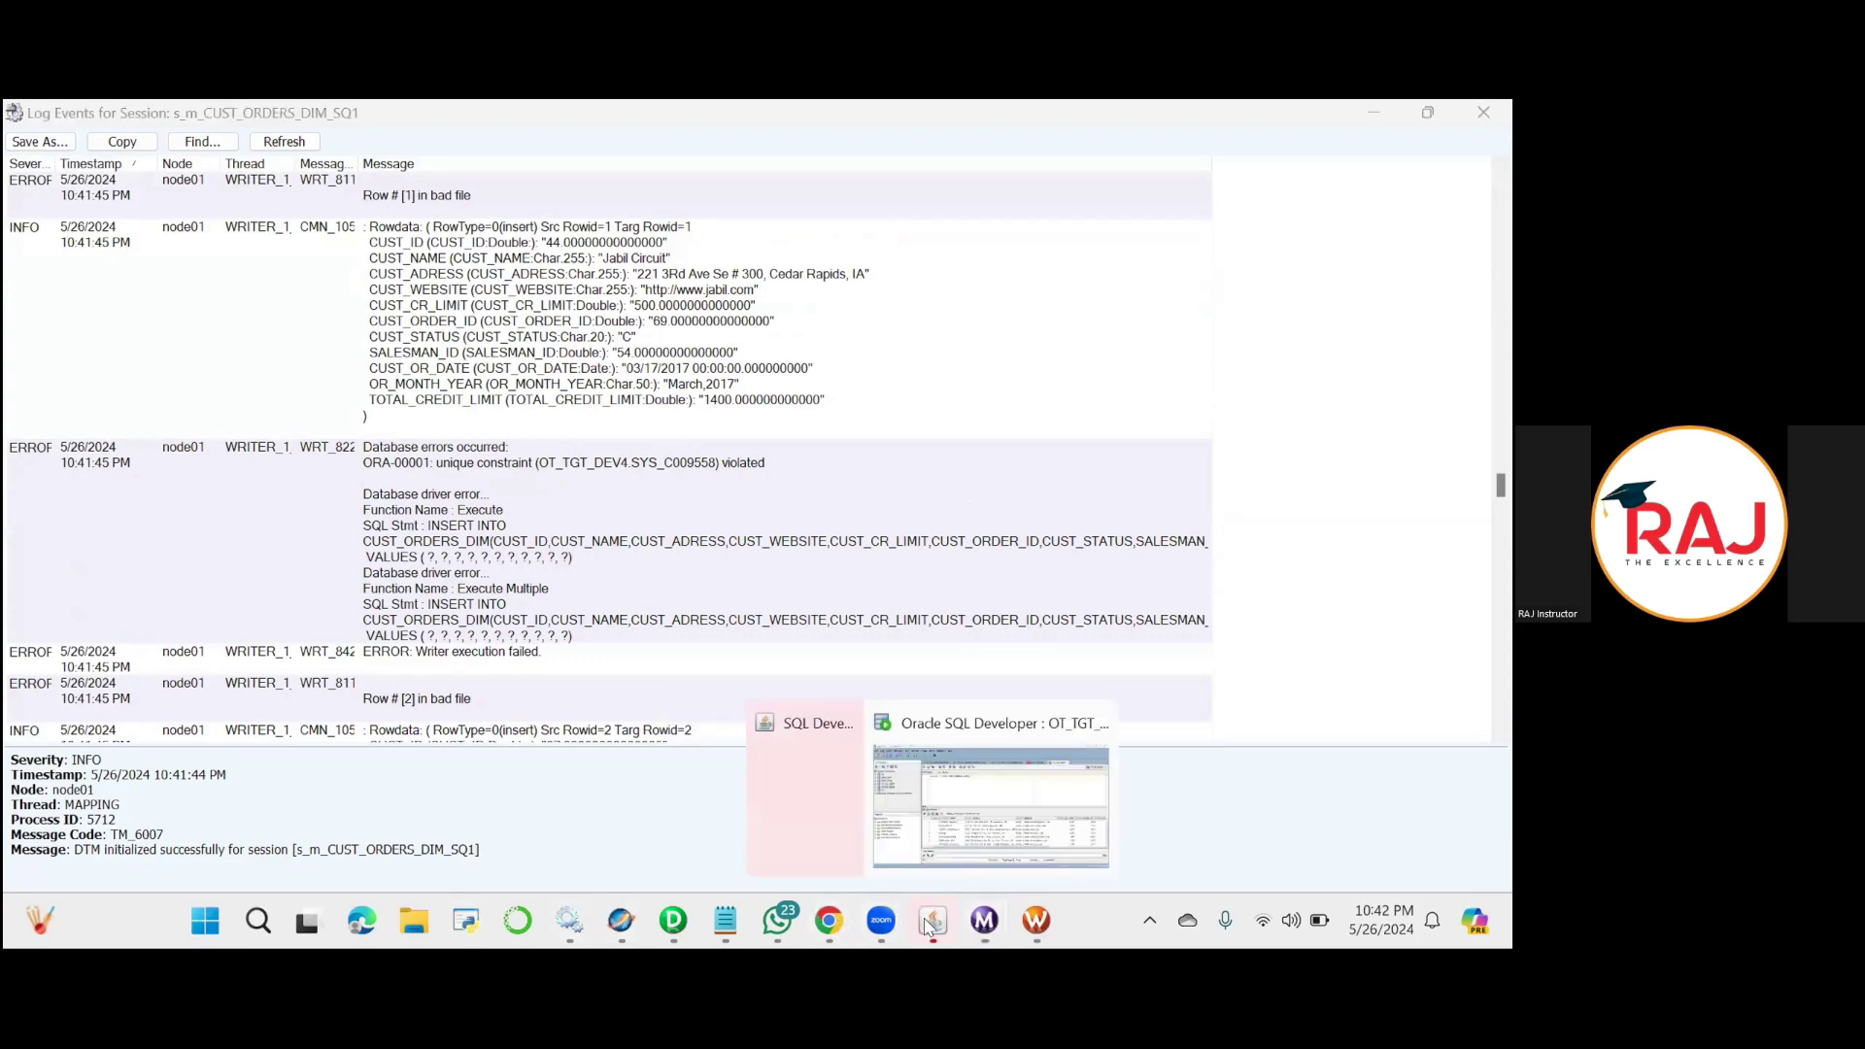
{"action": "key", "text": "alt+Tab"}
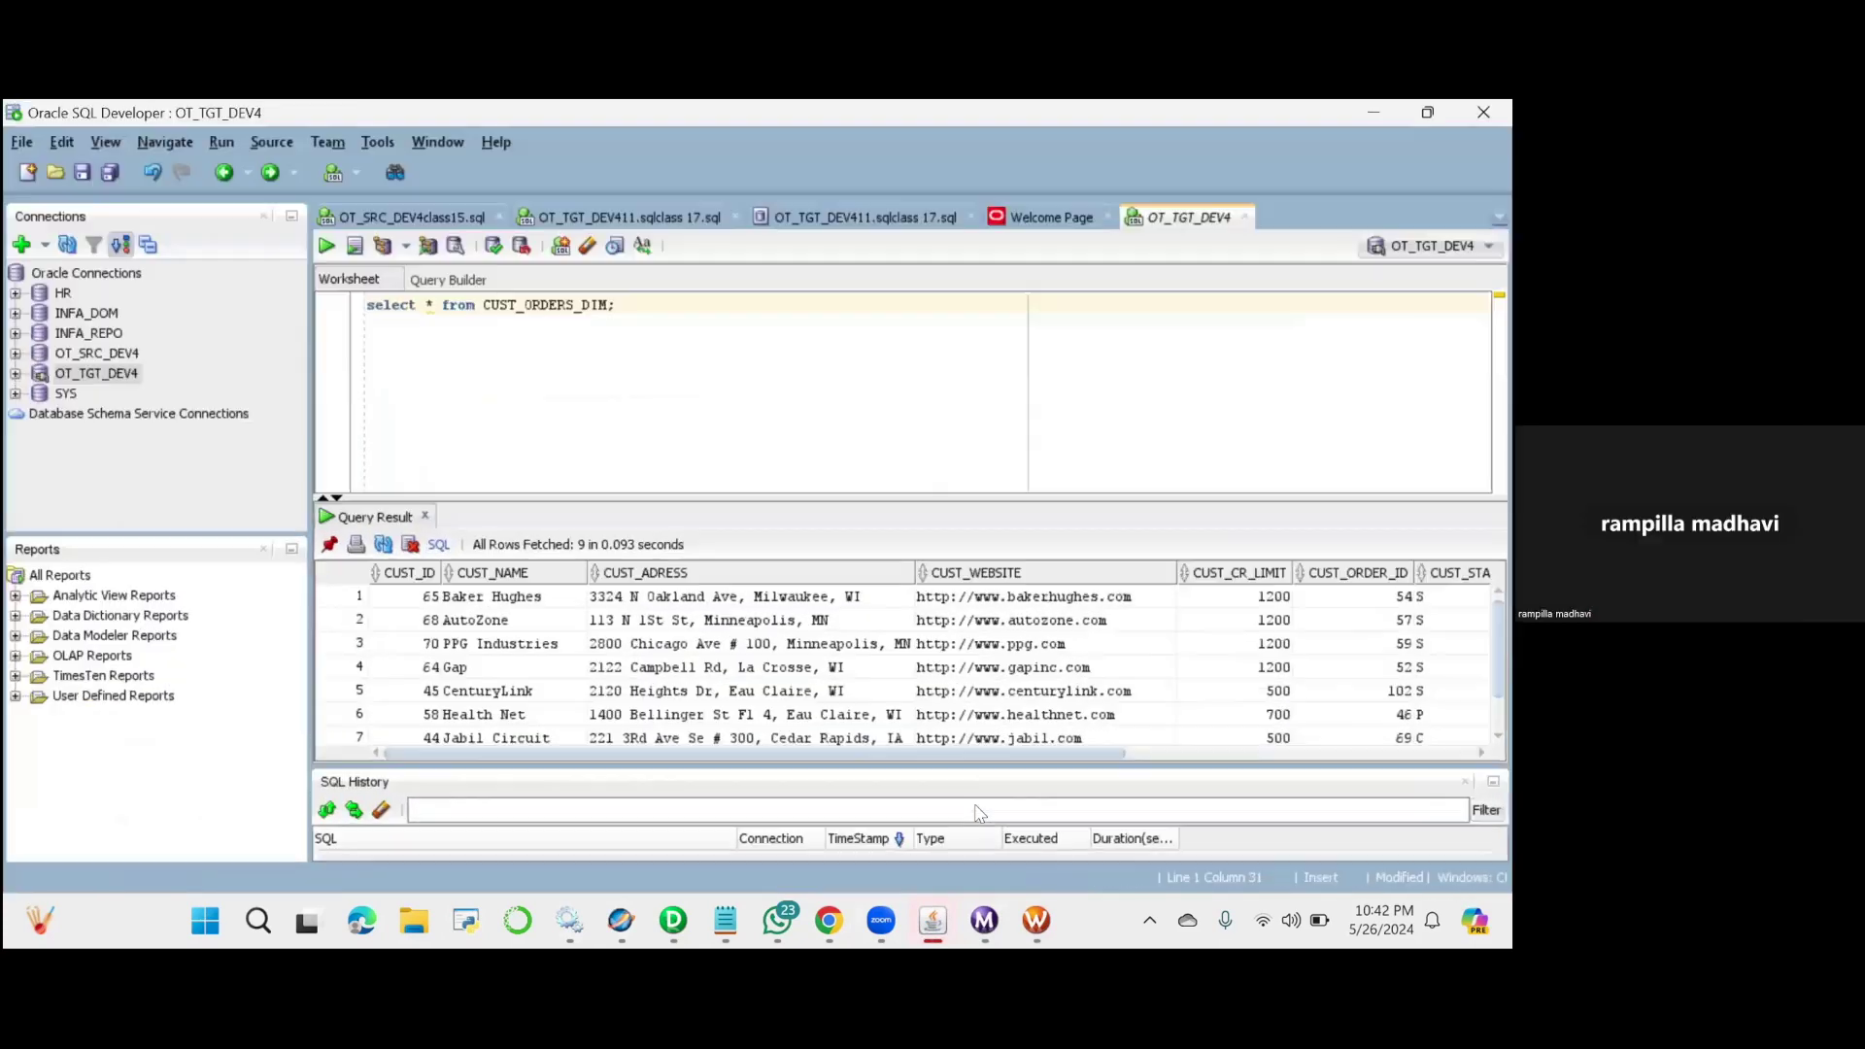
{"action": "left_click", "coordinate": [326, 247]}
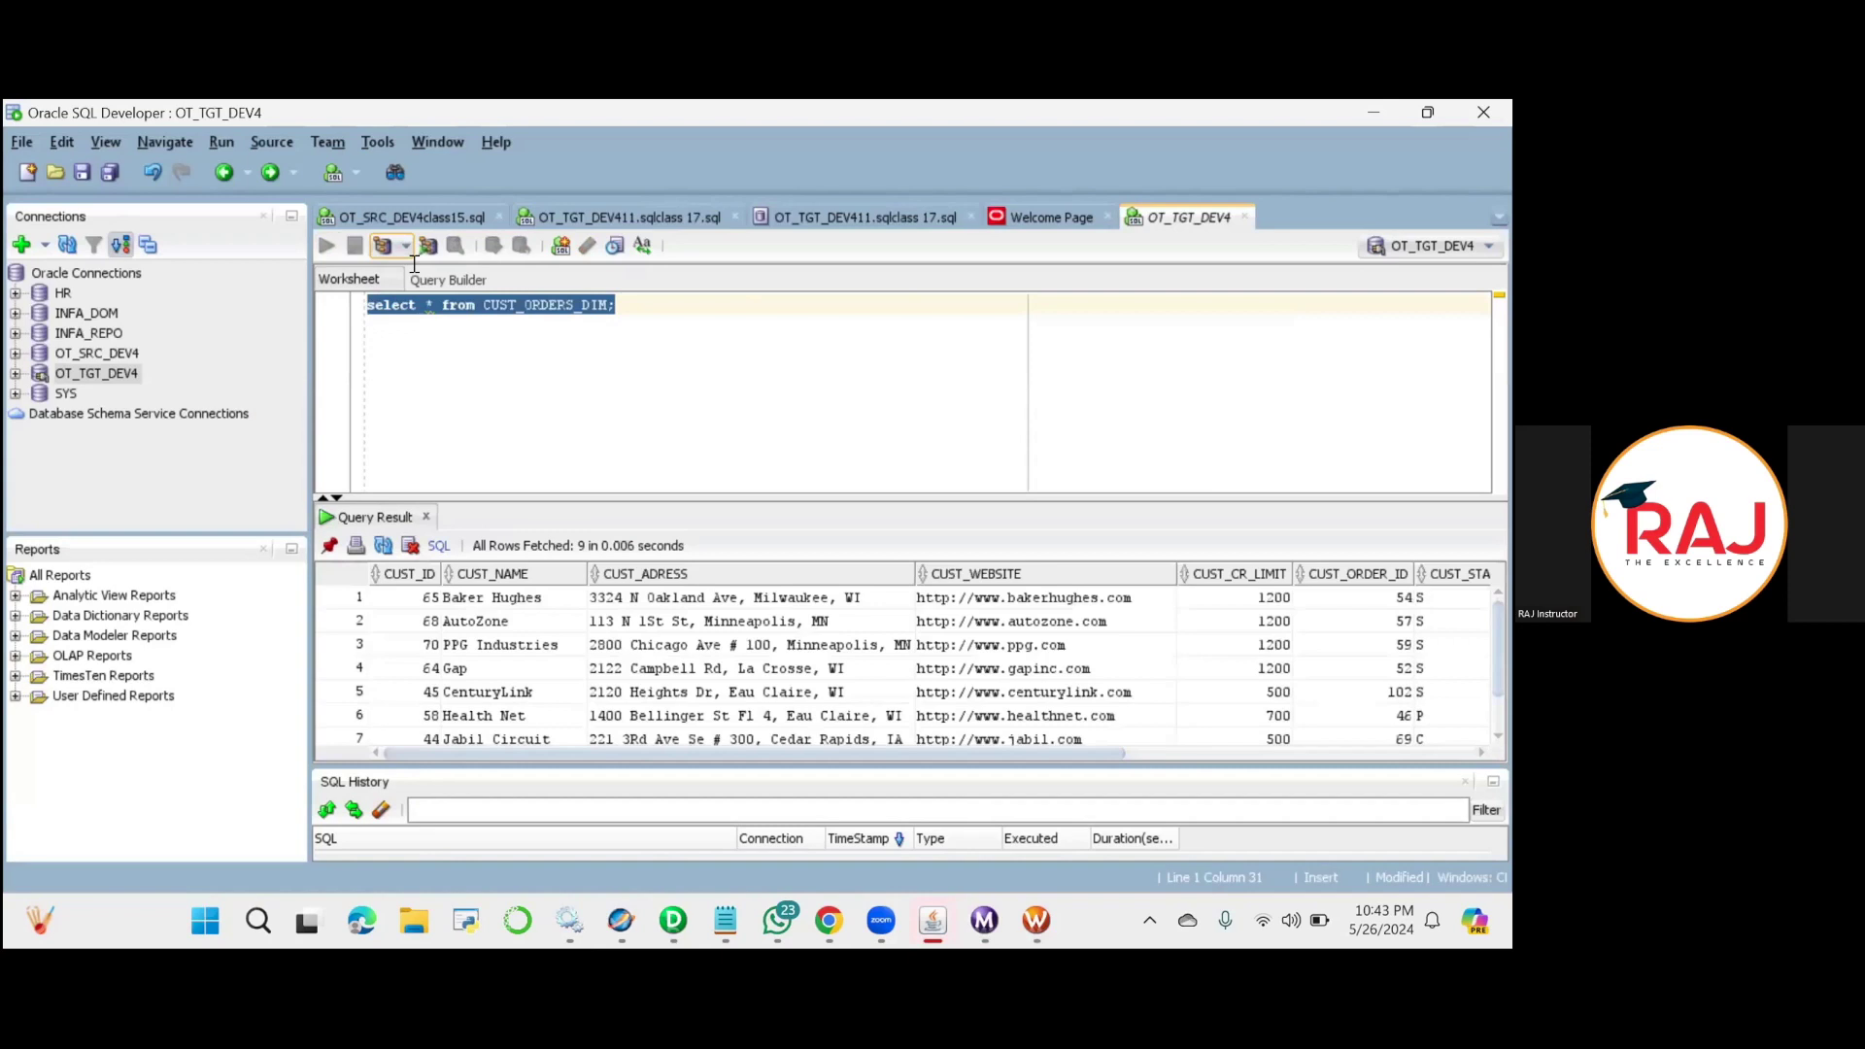
{"action": "key", "text": "Return"}
{"action": "key", "text": "Return"}
{"action": "key", "text": "Return"}
{"action": "type", "text": "DROP TABLE"}
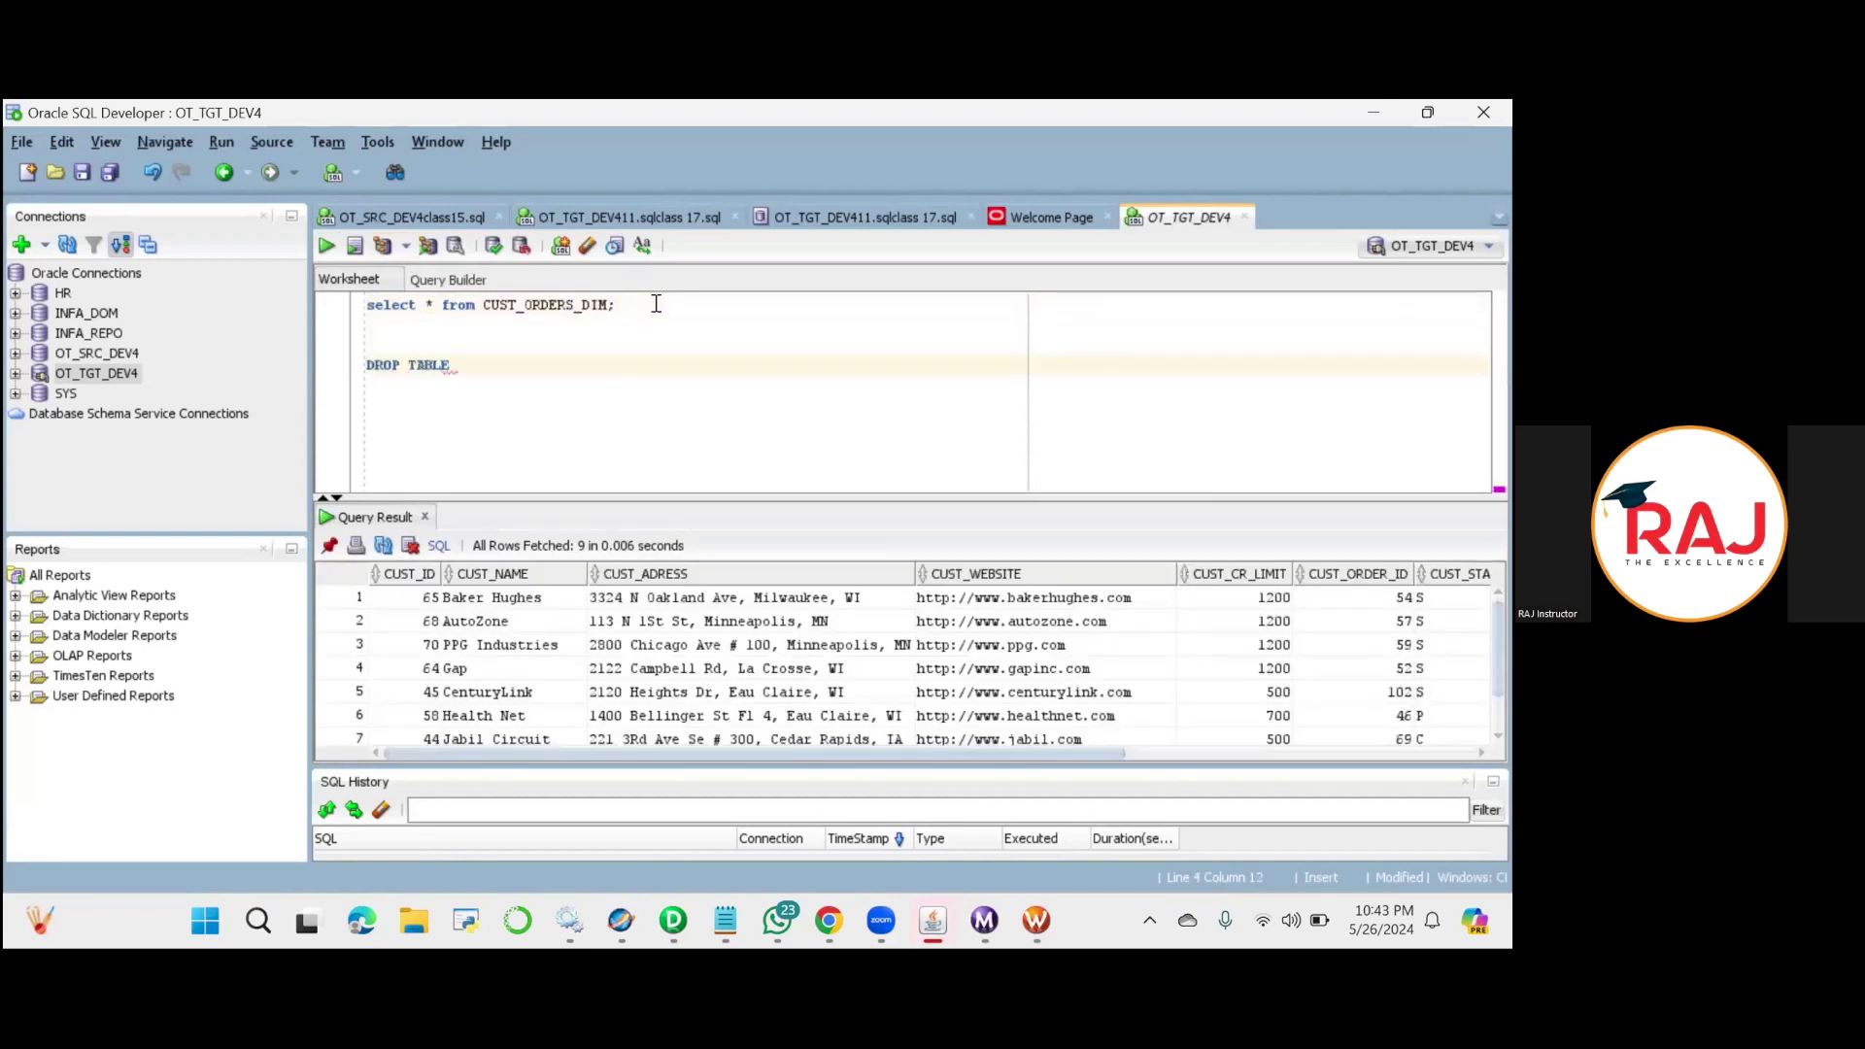
{"action": "double_click", "coordinate": [534, 305]}
{"action": "left_click_drag", "start_coordinate": [463, 374], "coordinate": [350, 377]}
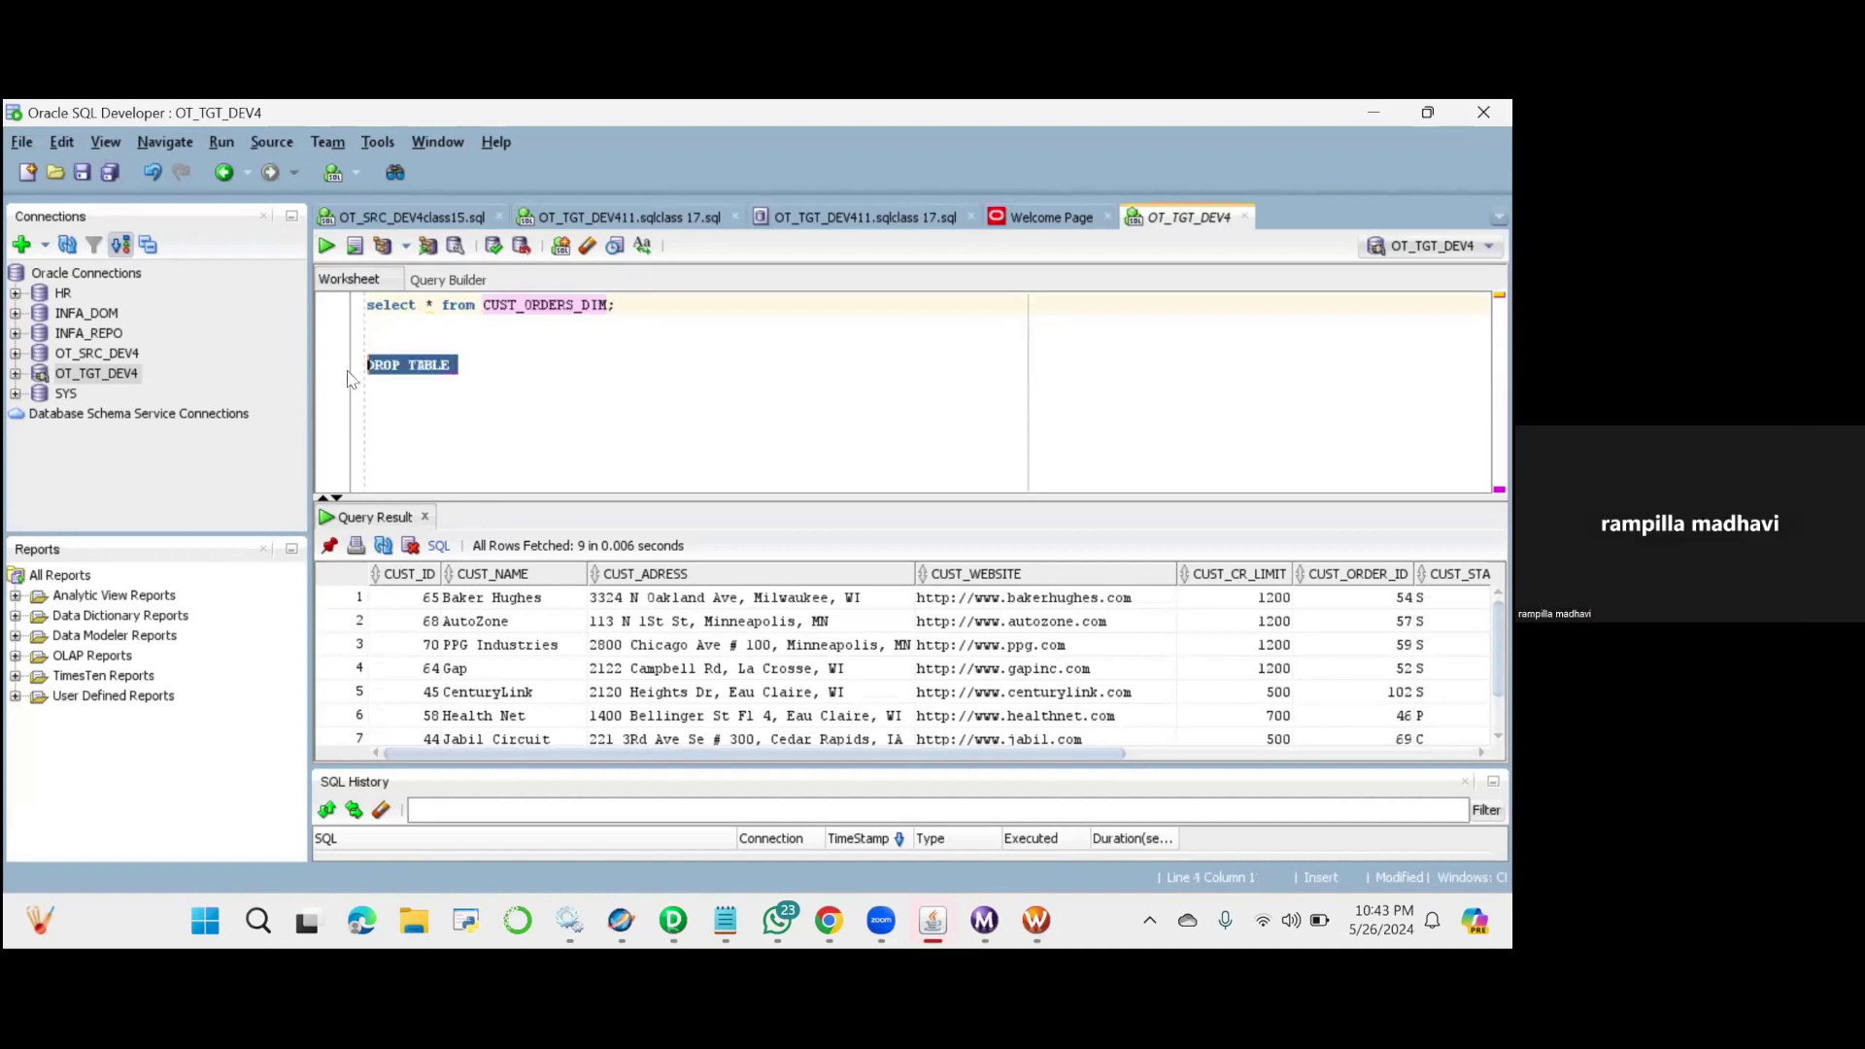
{"action": "key", "text": "BackSpace"}
Write "DELETE FROM CUST_ORDERS_DIM;" and "COMMIT;" below the select query and run both statements as a script.
{"action": "type", "text": "DELETE FROM"}
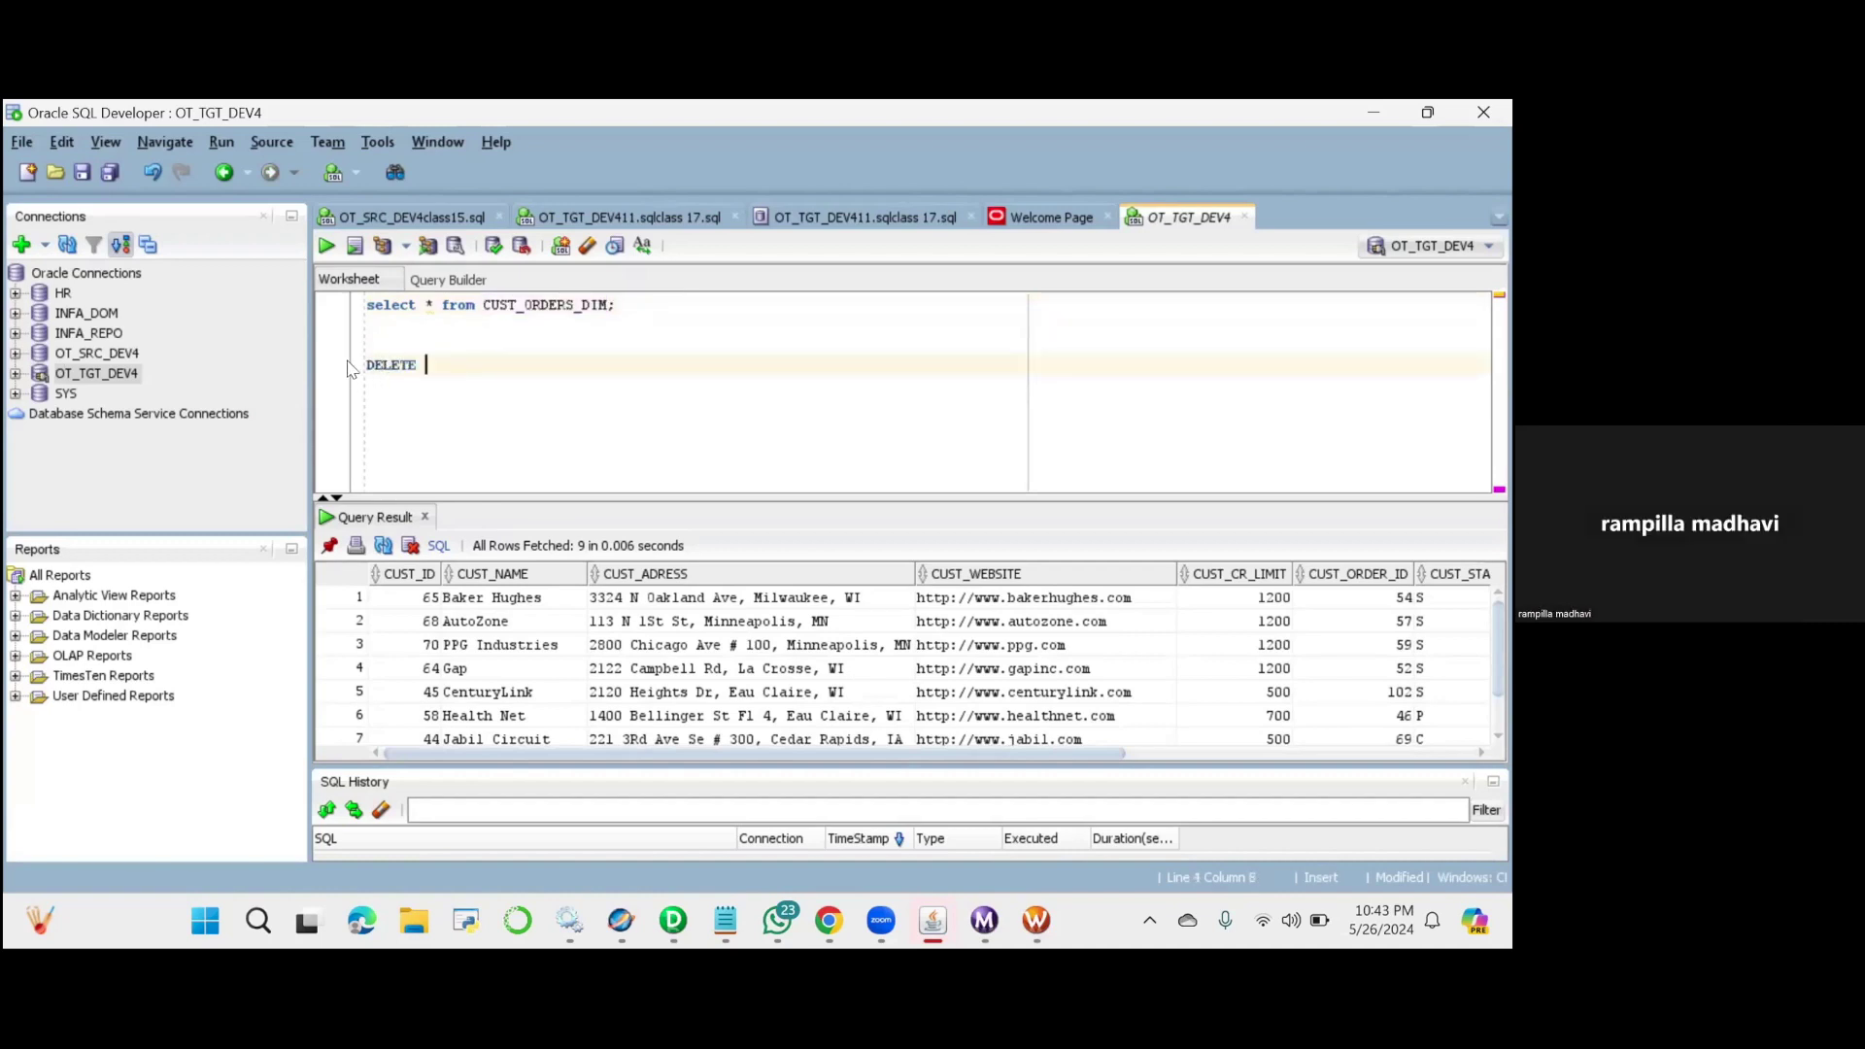
{"action": "double_click", "coordinate": [542, 305]}
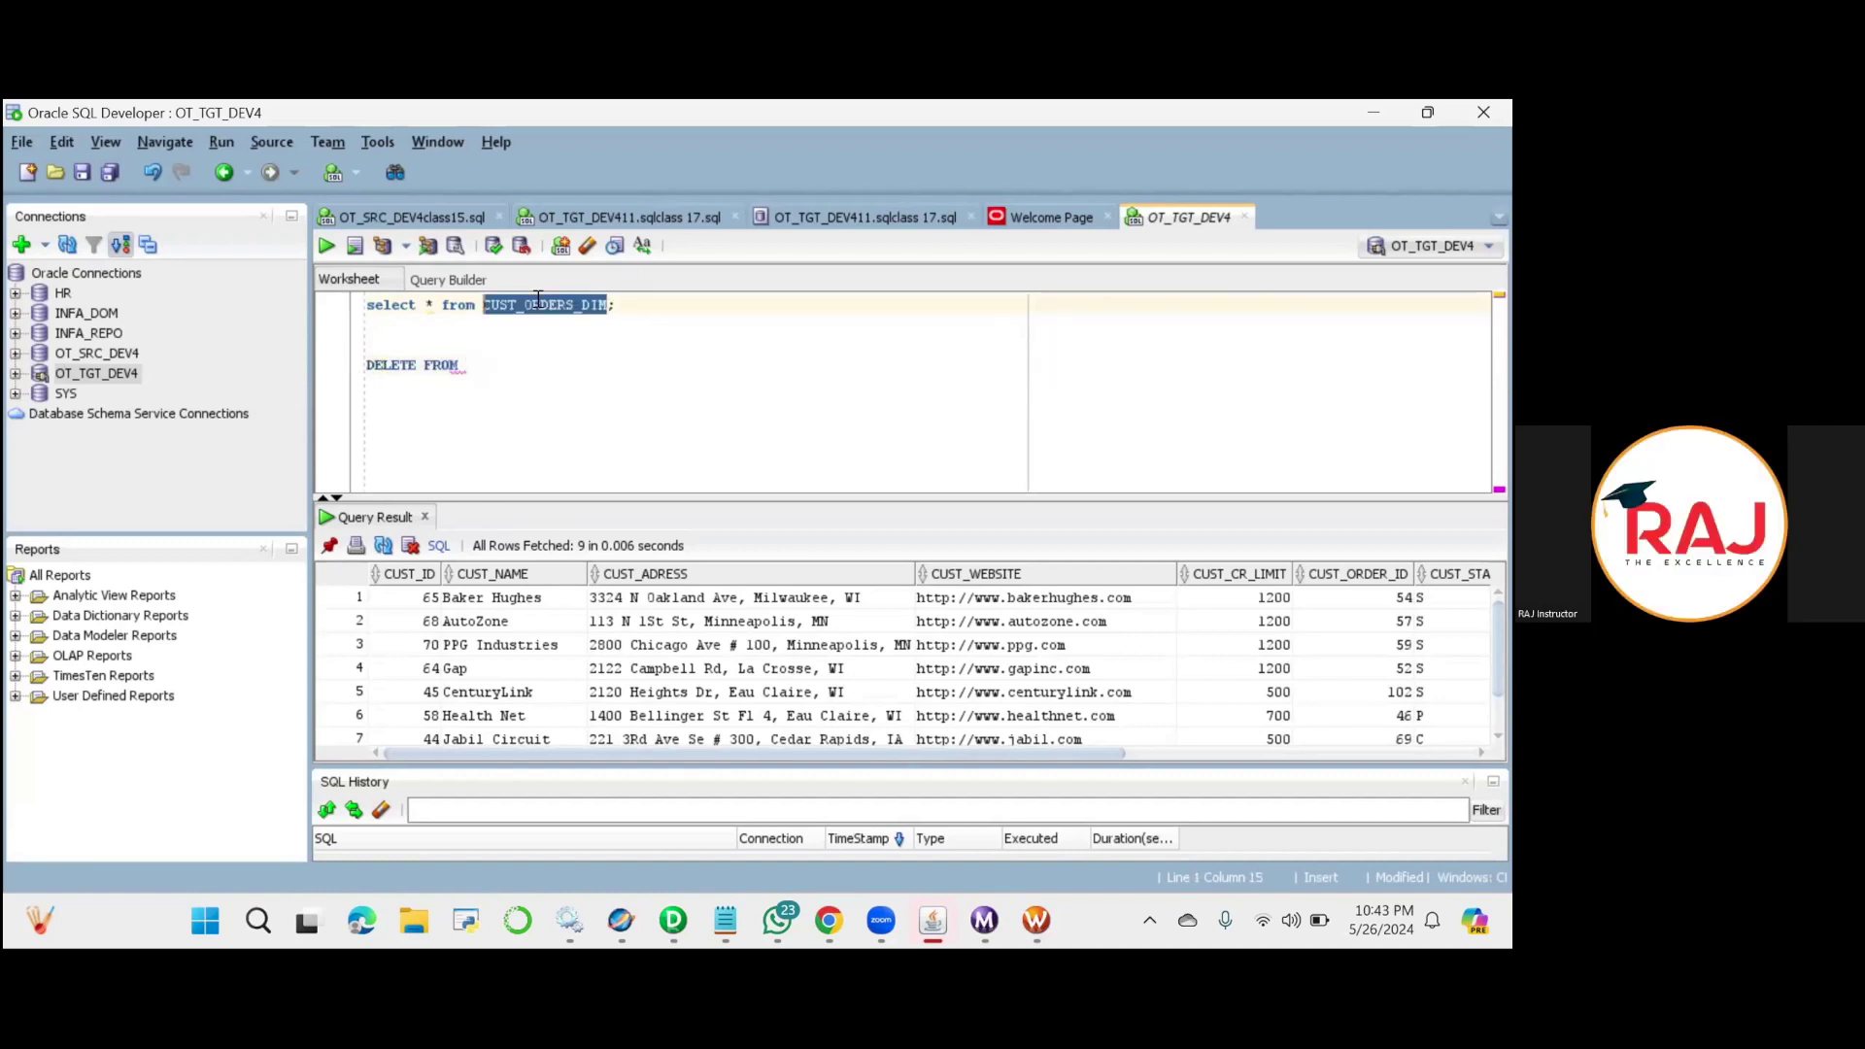
{"action": "key", "text": "ctrl+c"}
{"action": "left_click", "coordinate": [655, 361]}
{"action": "key", "text": "ctrl+v"}
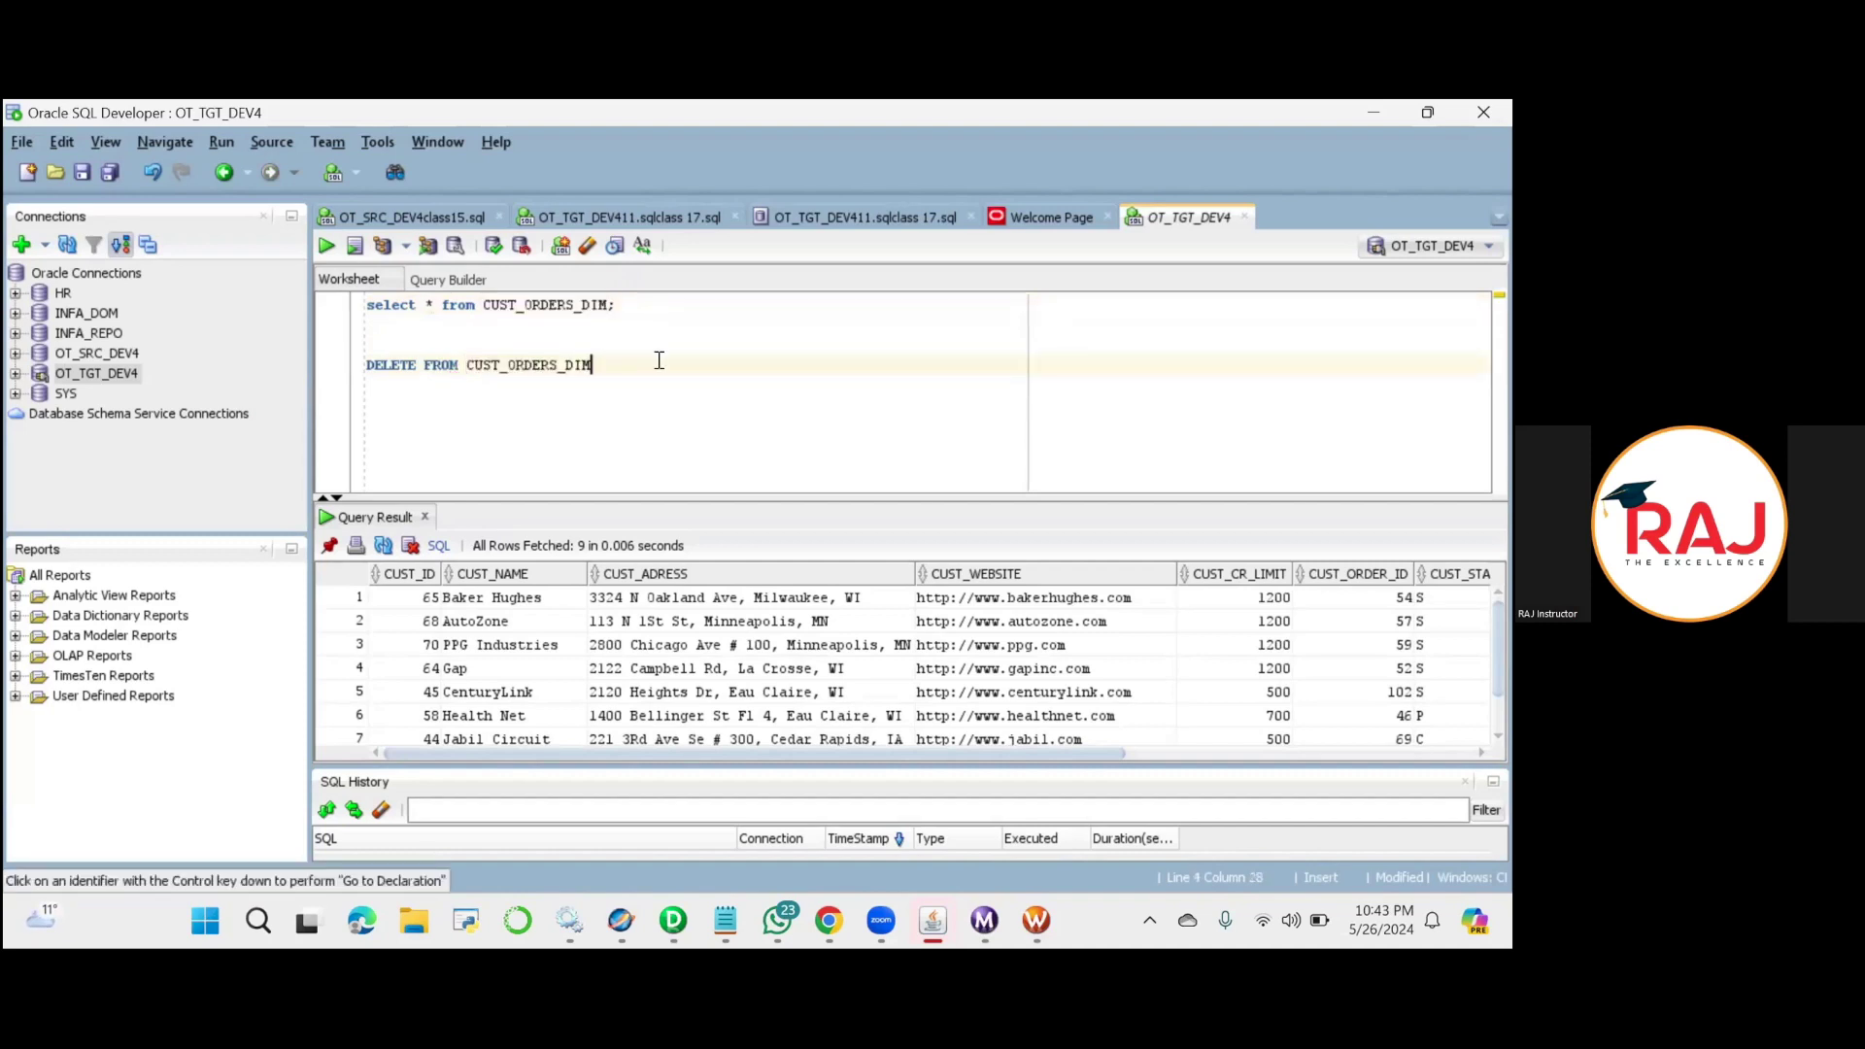
{"action": "type", "text": ";"}
{"action": "key", "text": "Return"}
{"action": "type", "text": "COMMIT"}
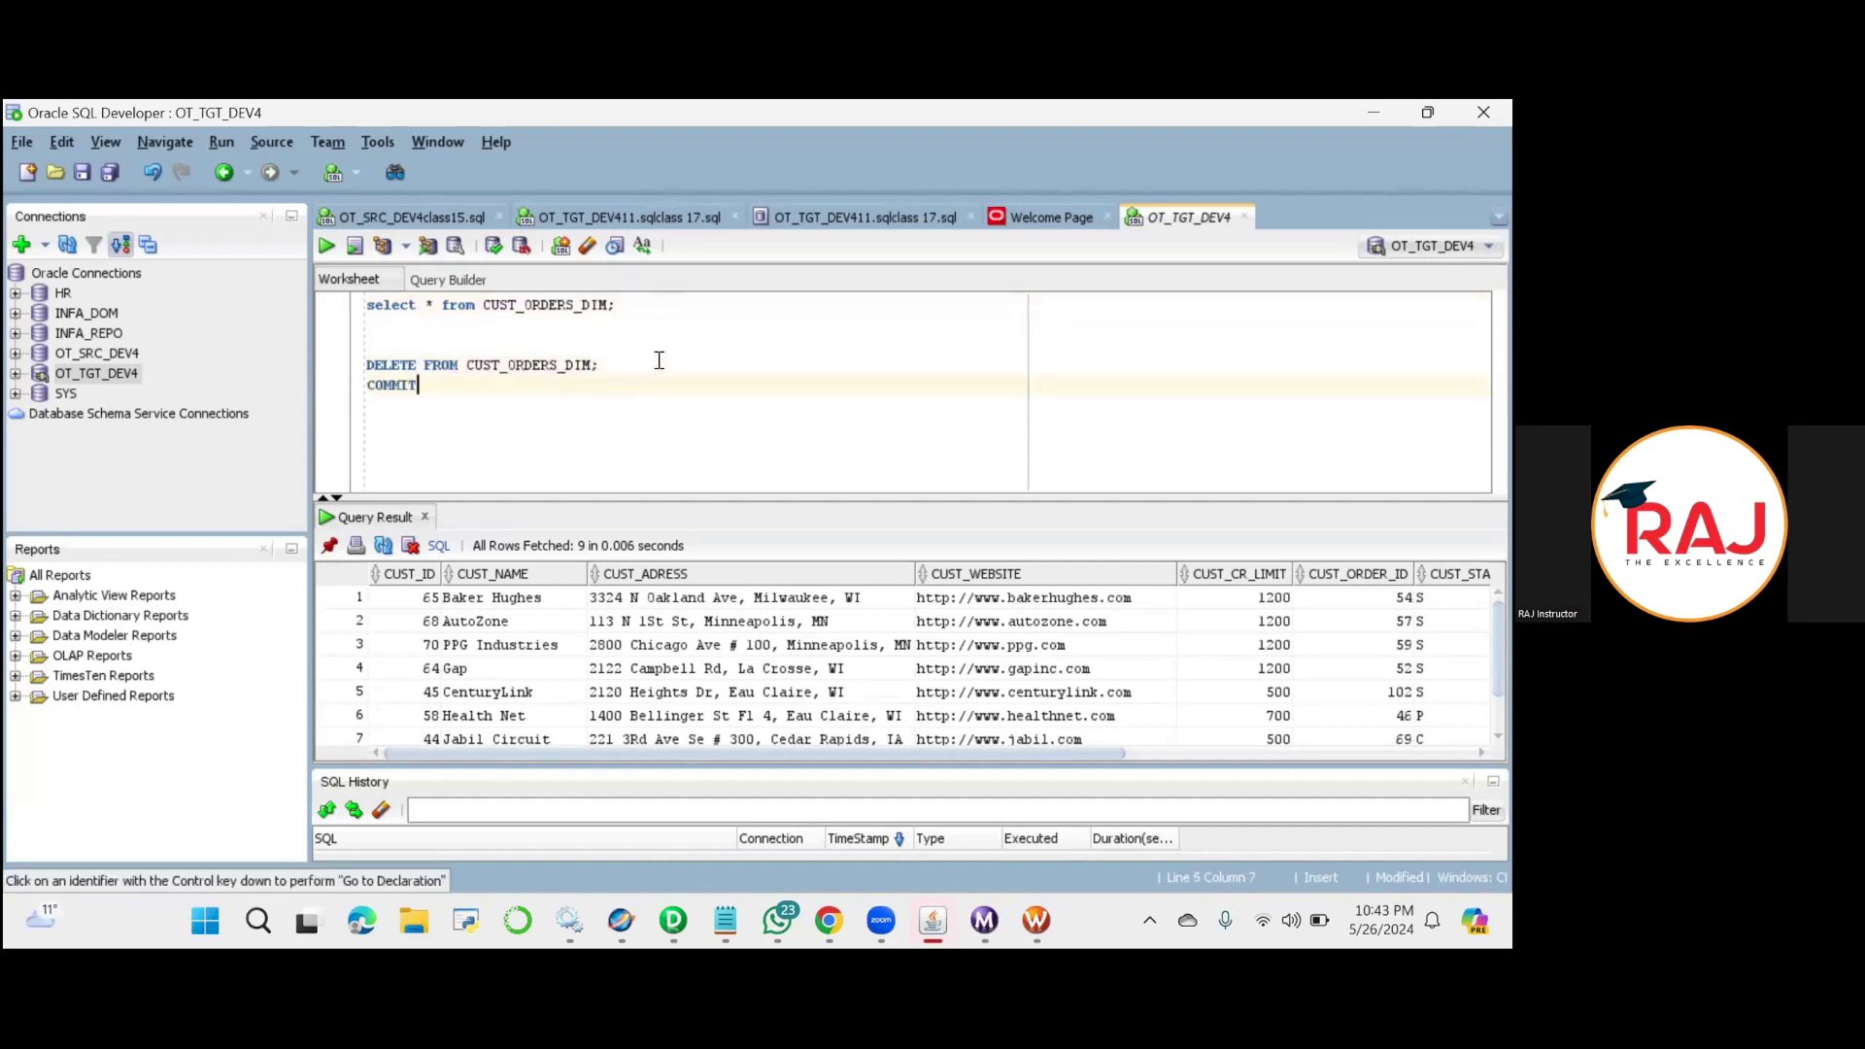
{"action": "type", "text": ";"}
{"action": "left_click_drag", "start_coordinate": [430, 386], "coordinate": [332, 353]}
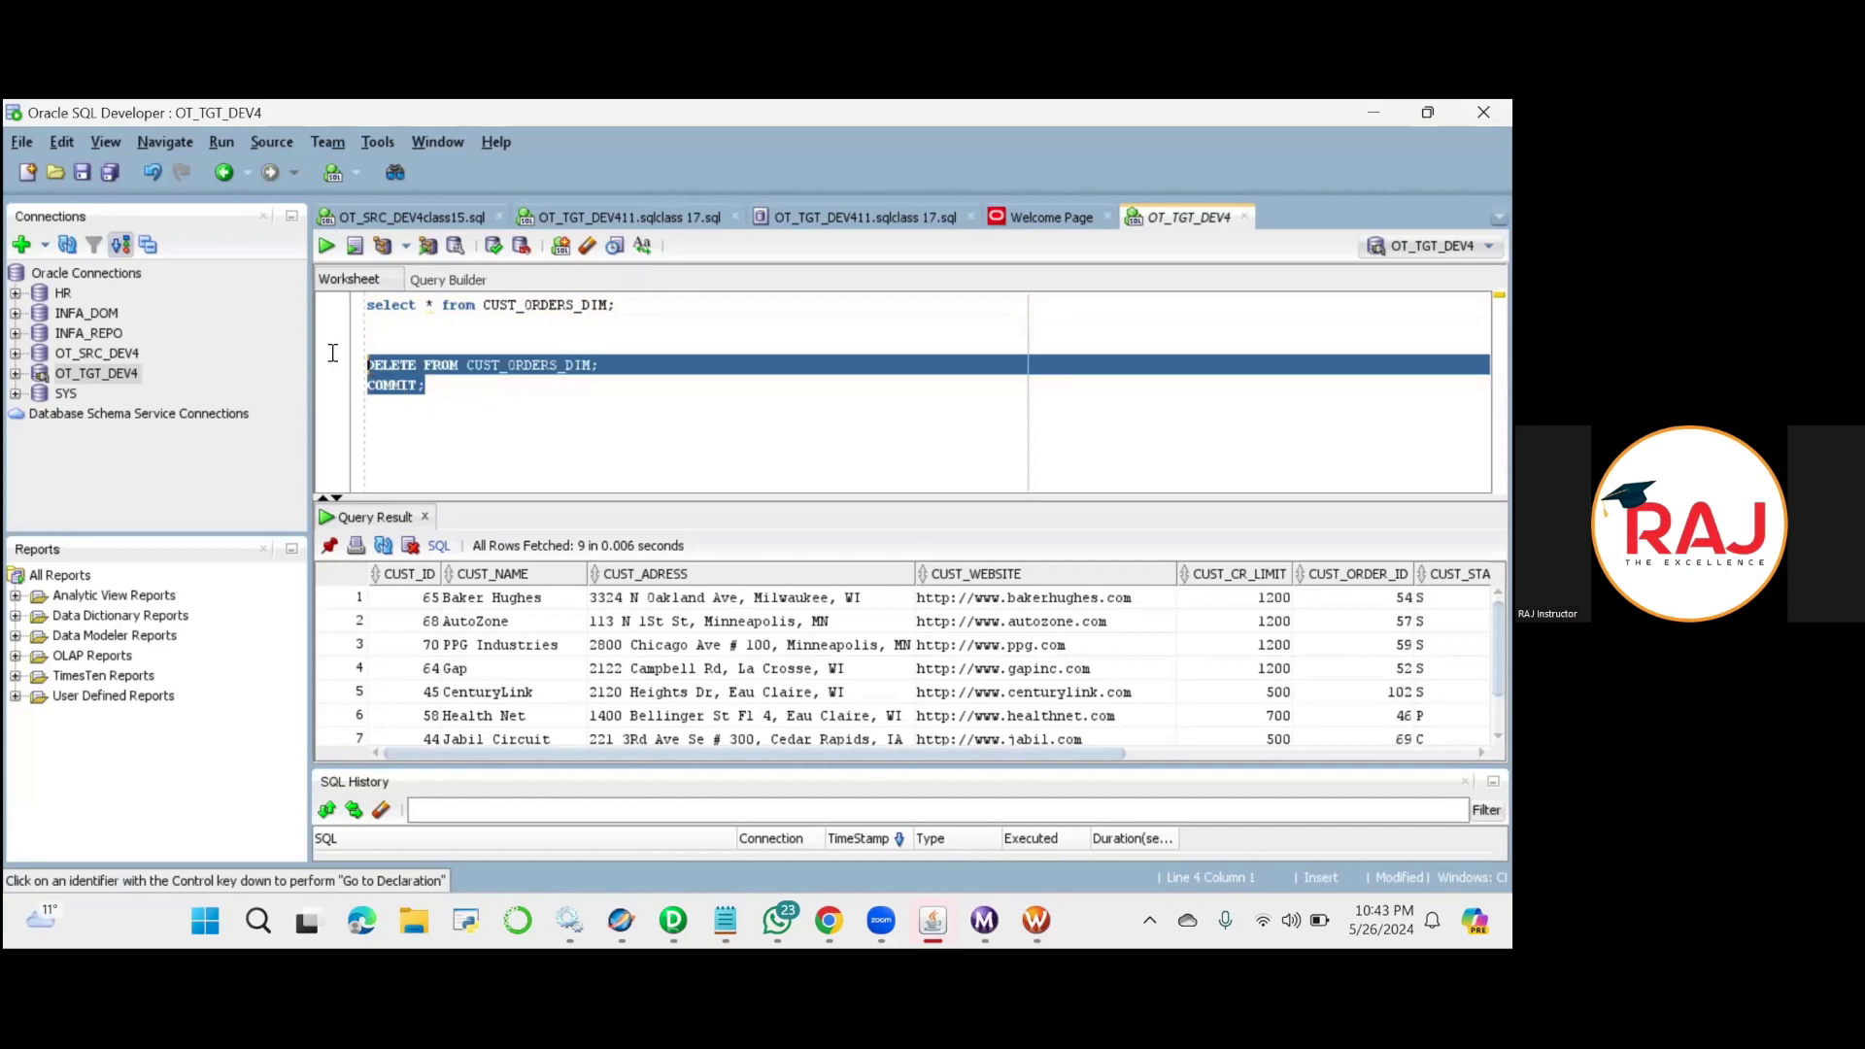
{"action": "left_click", "coordinate": [355, 245]}
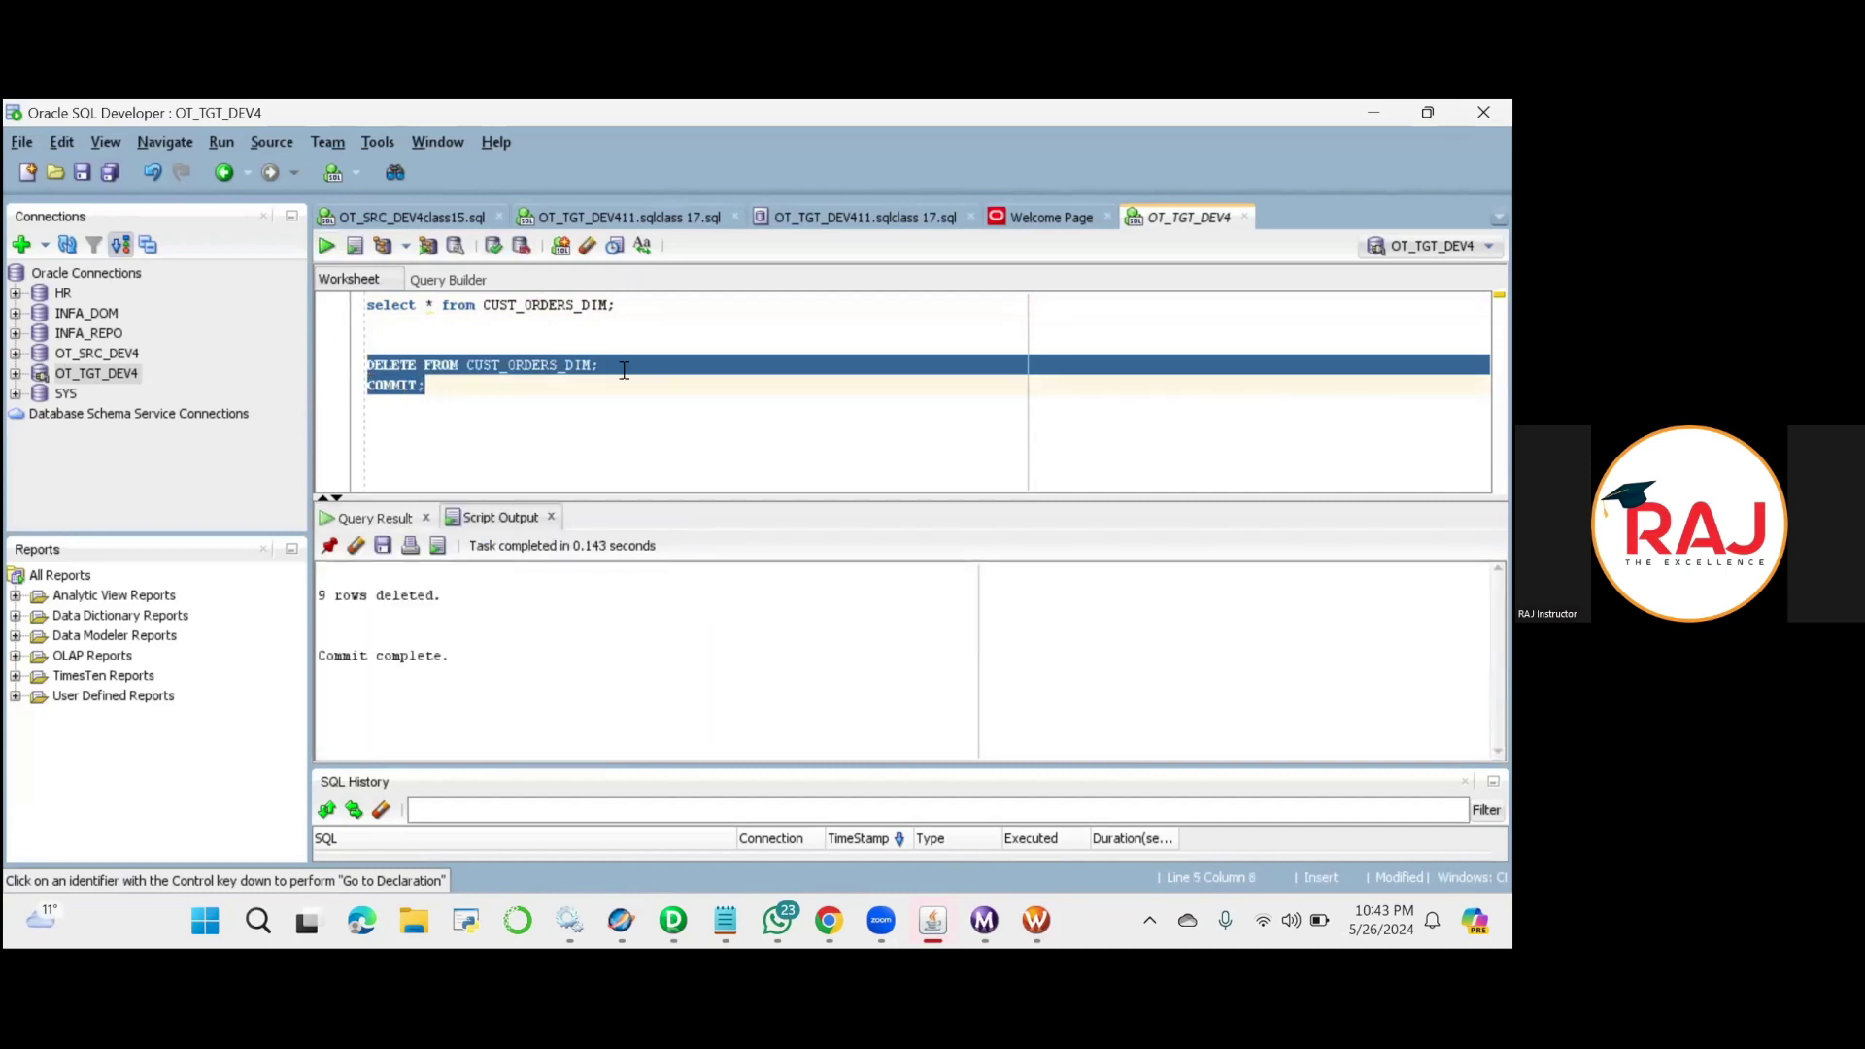
Remove the DELETE and COMMIT statements from the worksheet and run the select query on CUST_ORDERS_DIM again.
{"action": "key", "text": "Delete"}
{"action": "left_click", "coordinate": [632, 304]}
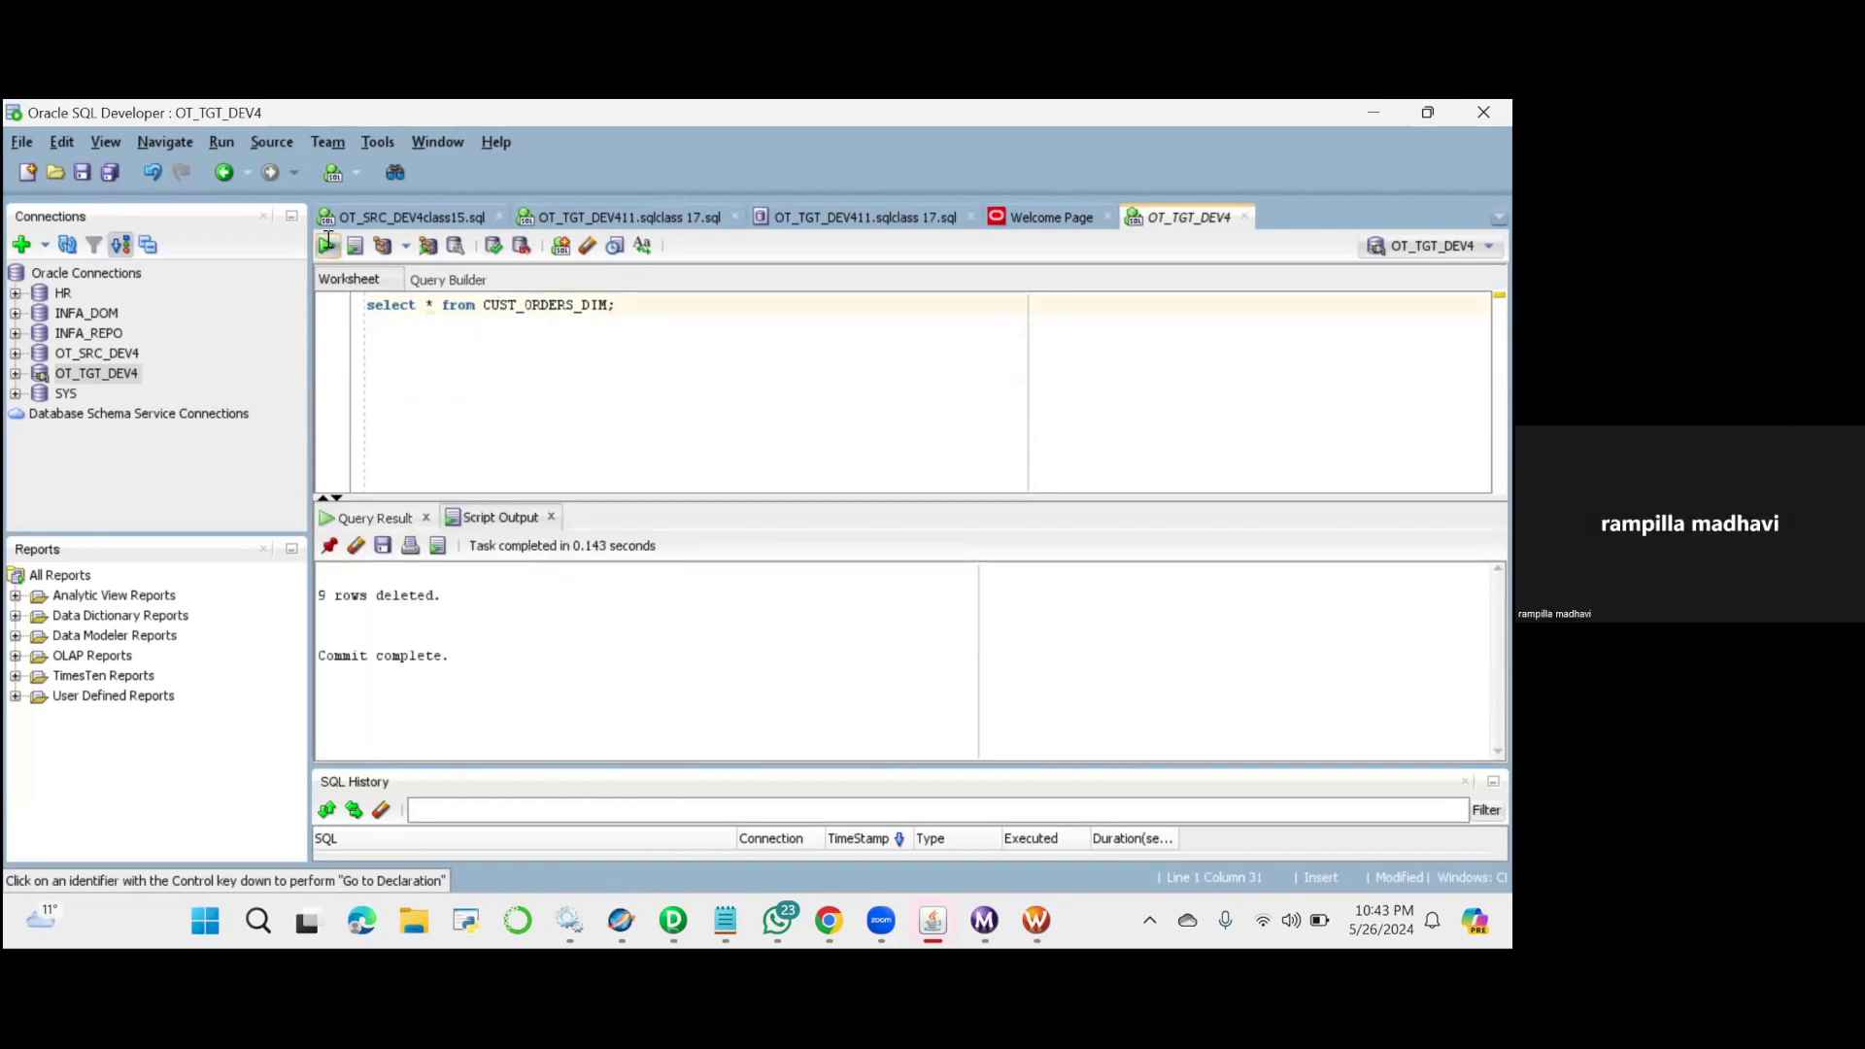
{"action": "left_click", "coordinate": [328, 243]}
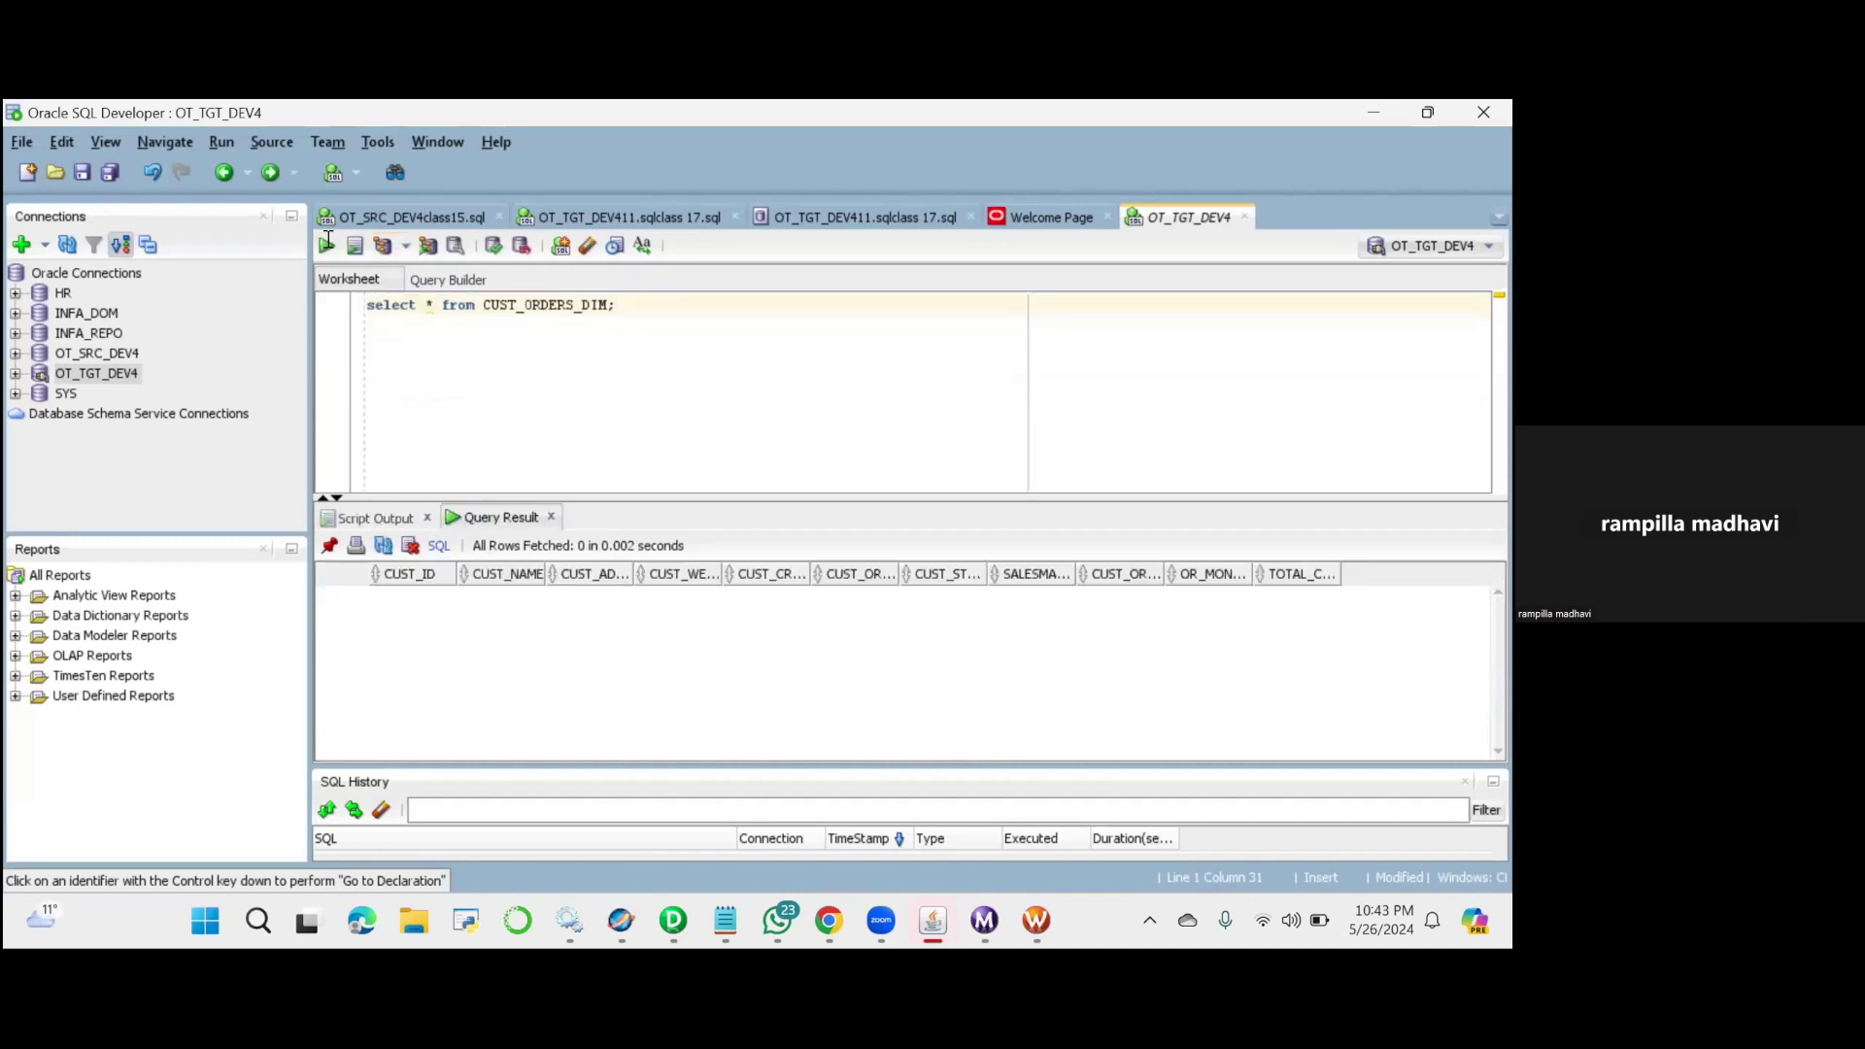
Switch back to the session log window, close it and restart the wf_s_m_CUST_ORDERS_DIM_SQ1 workflow in Workflow Monitor.
{"action": "mouse_move", "coordinate": [984, 920]}
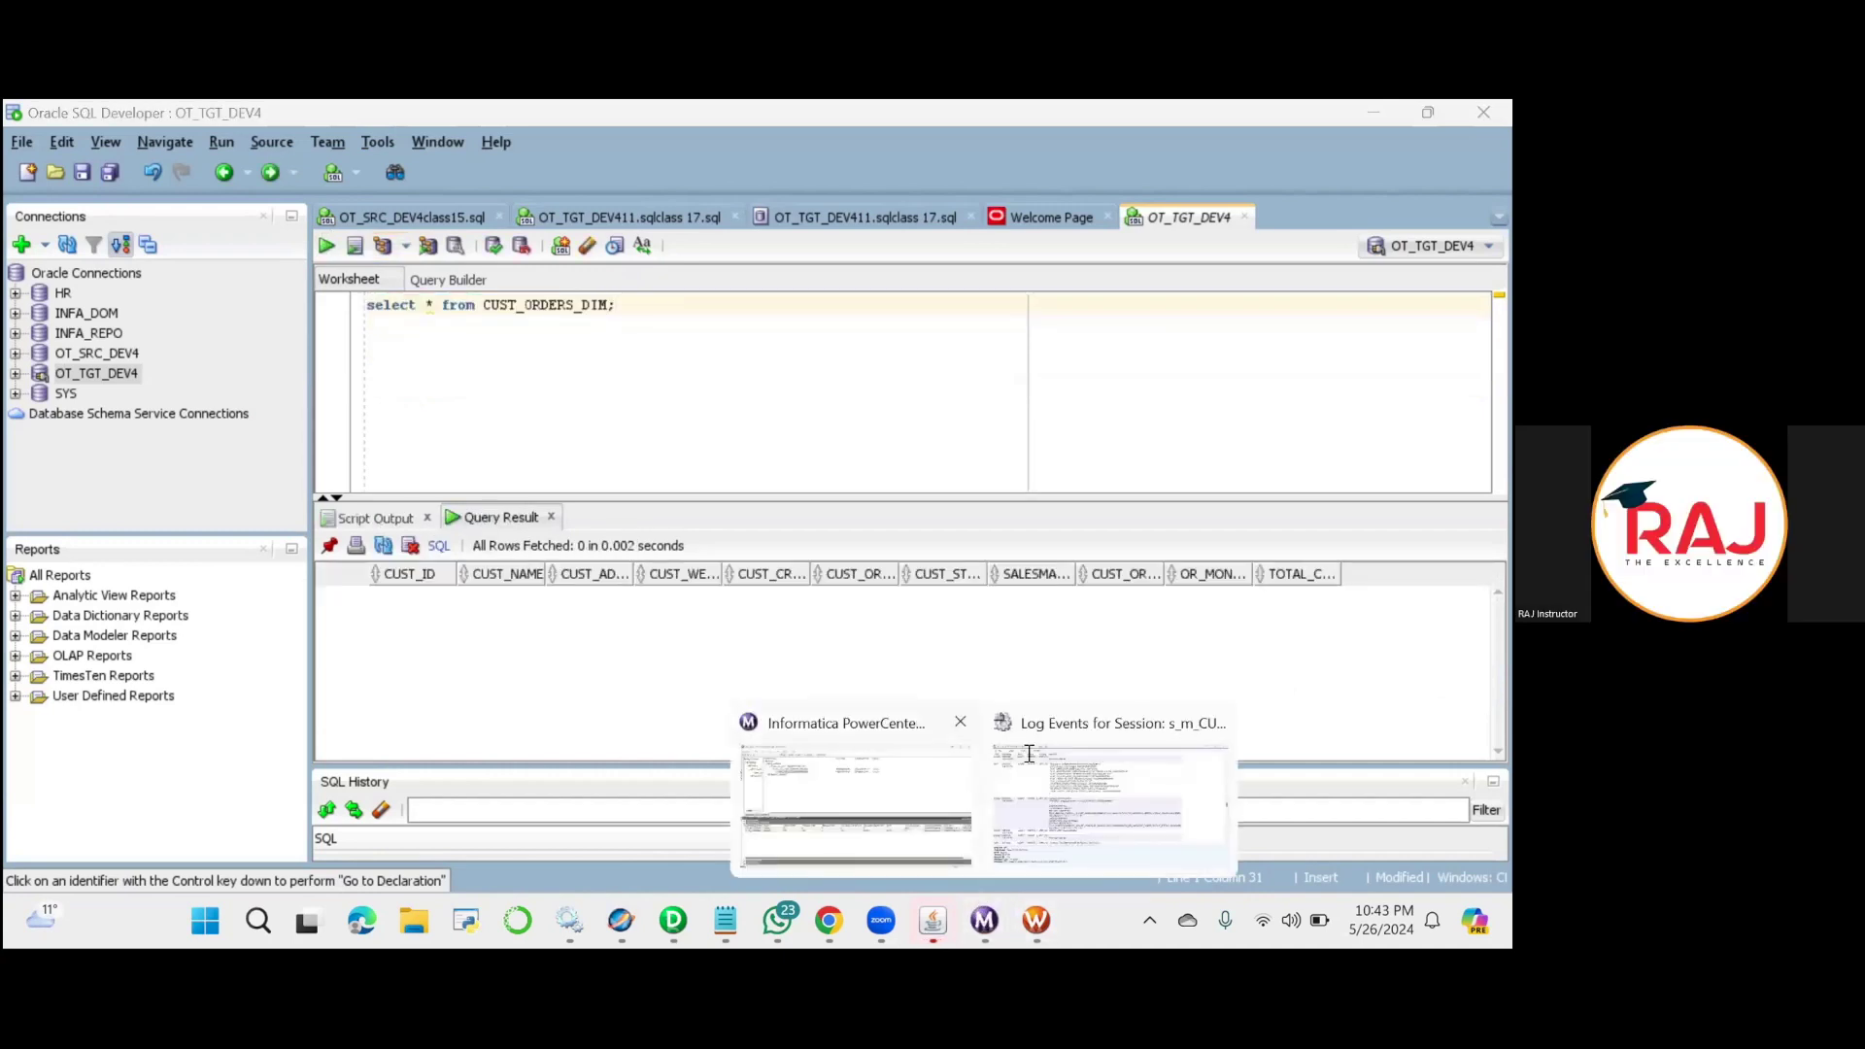
{"action": "left_click", "coordinate": [1107, 804]}
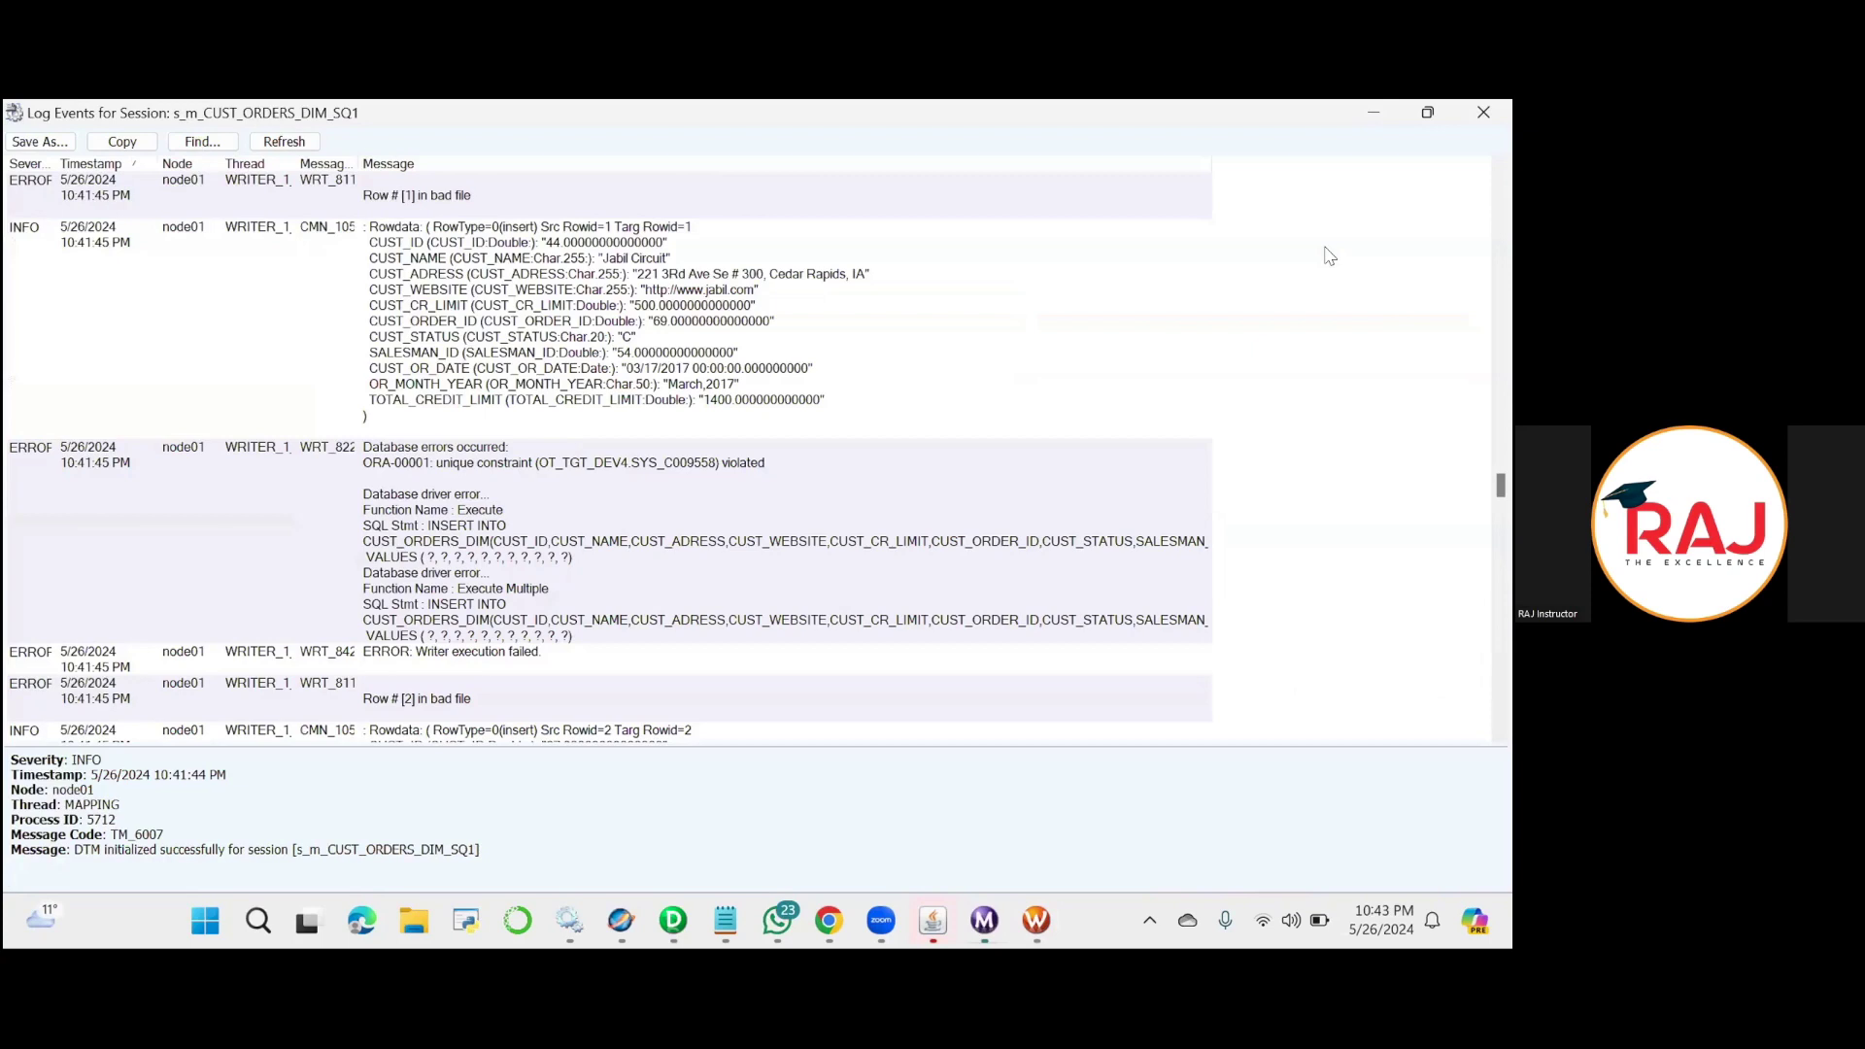
{"action": "left_click", "coordinate": [1482, 115]}
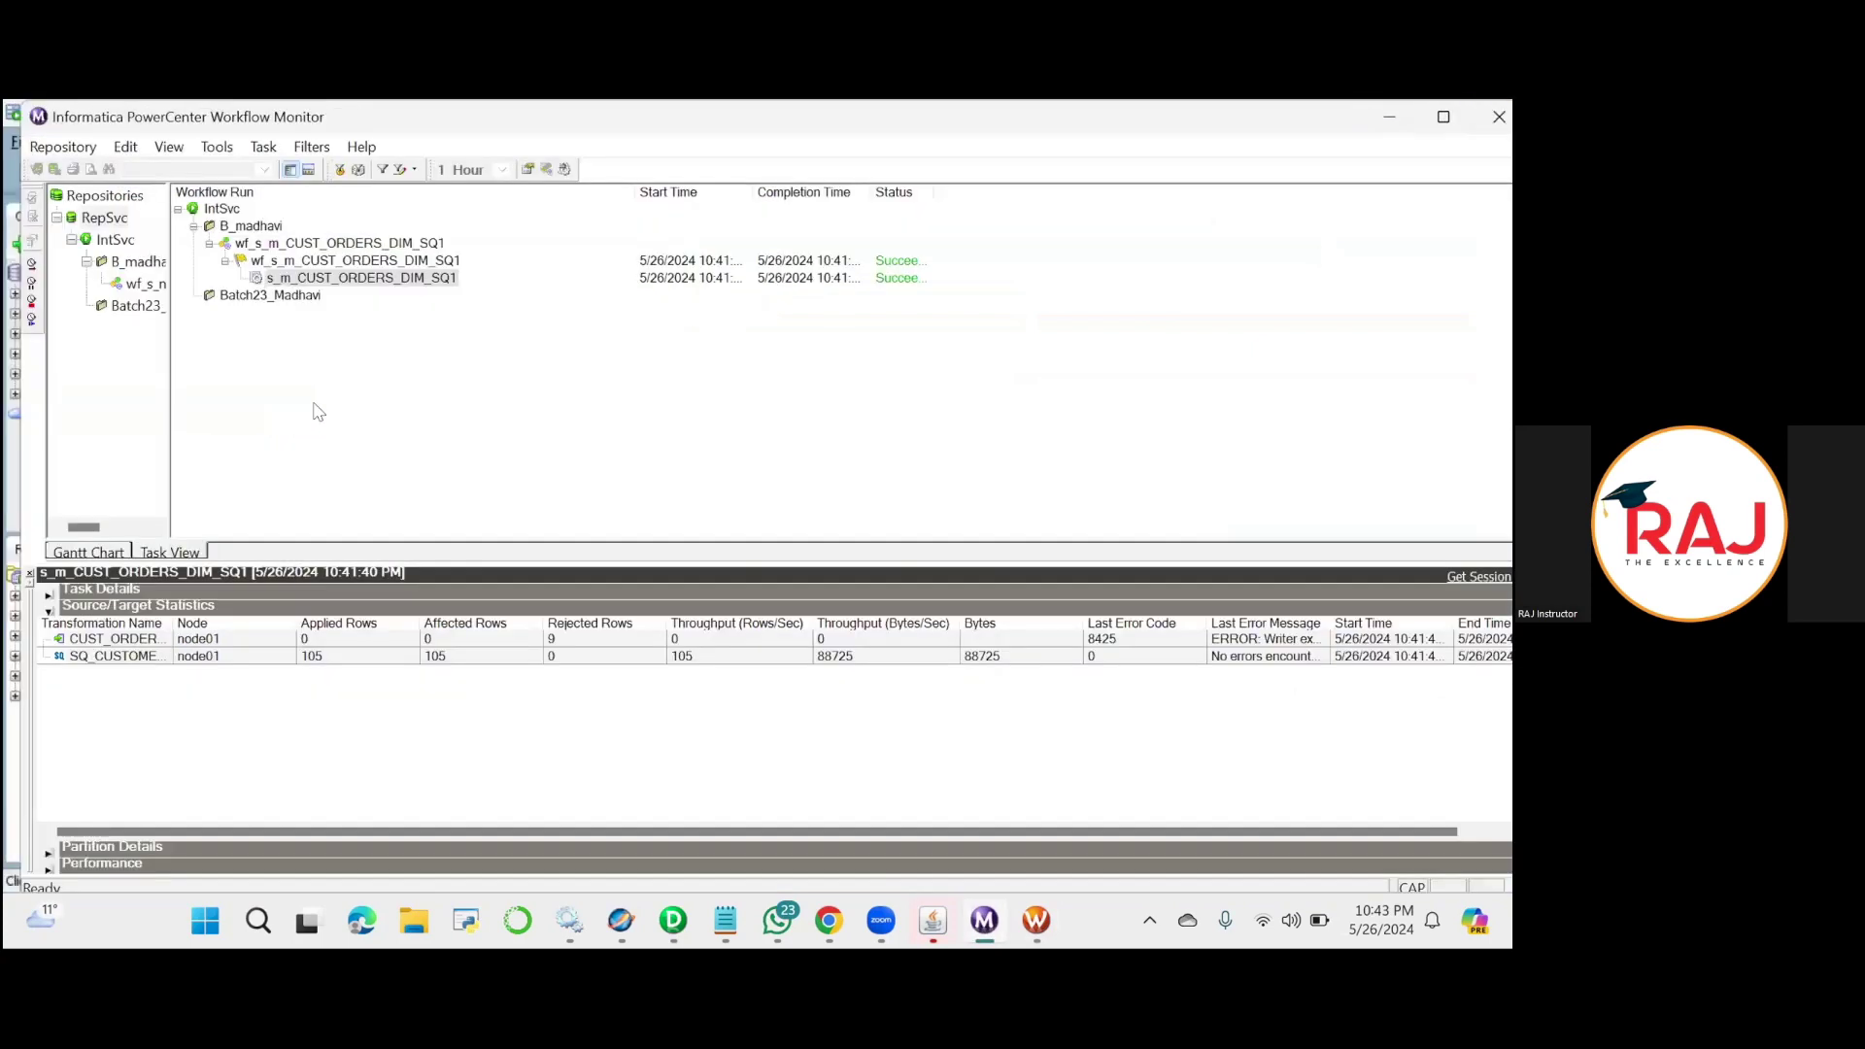
{"action": "right_click", "coordinate": [330, 244]}
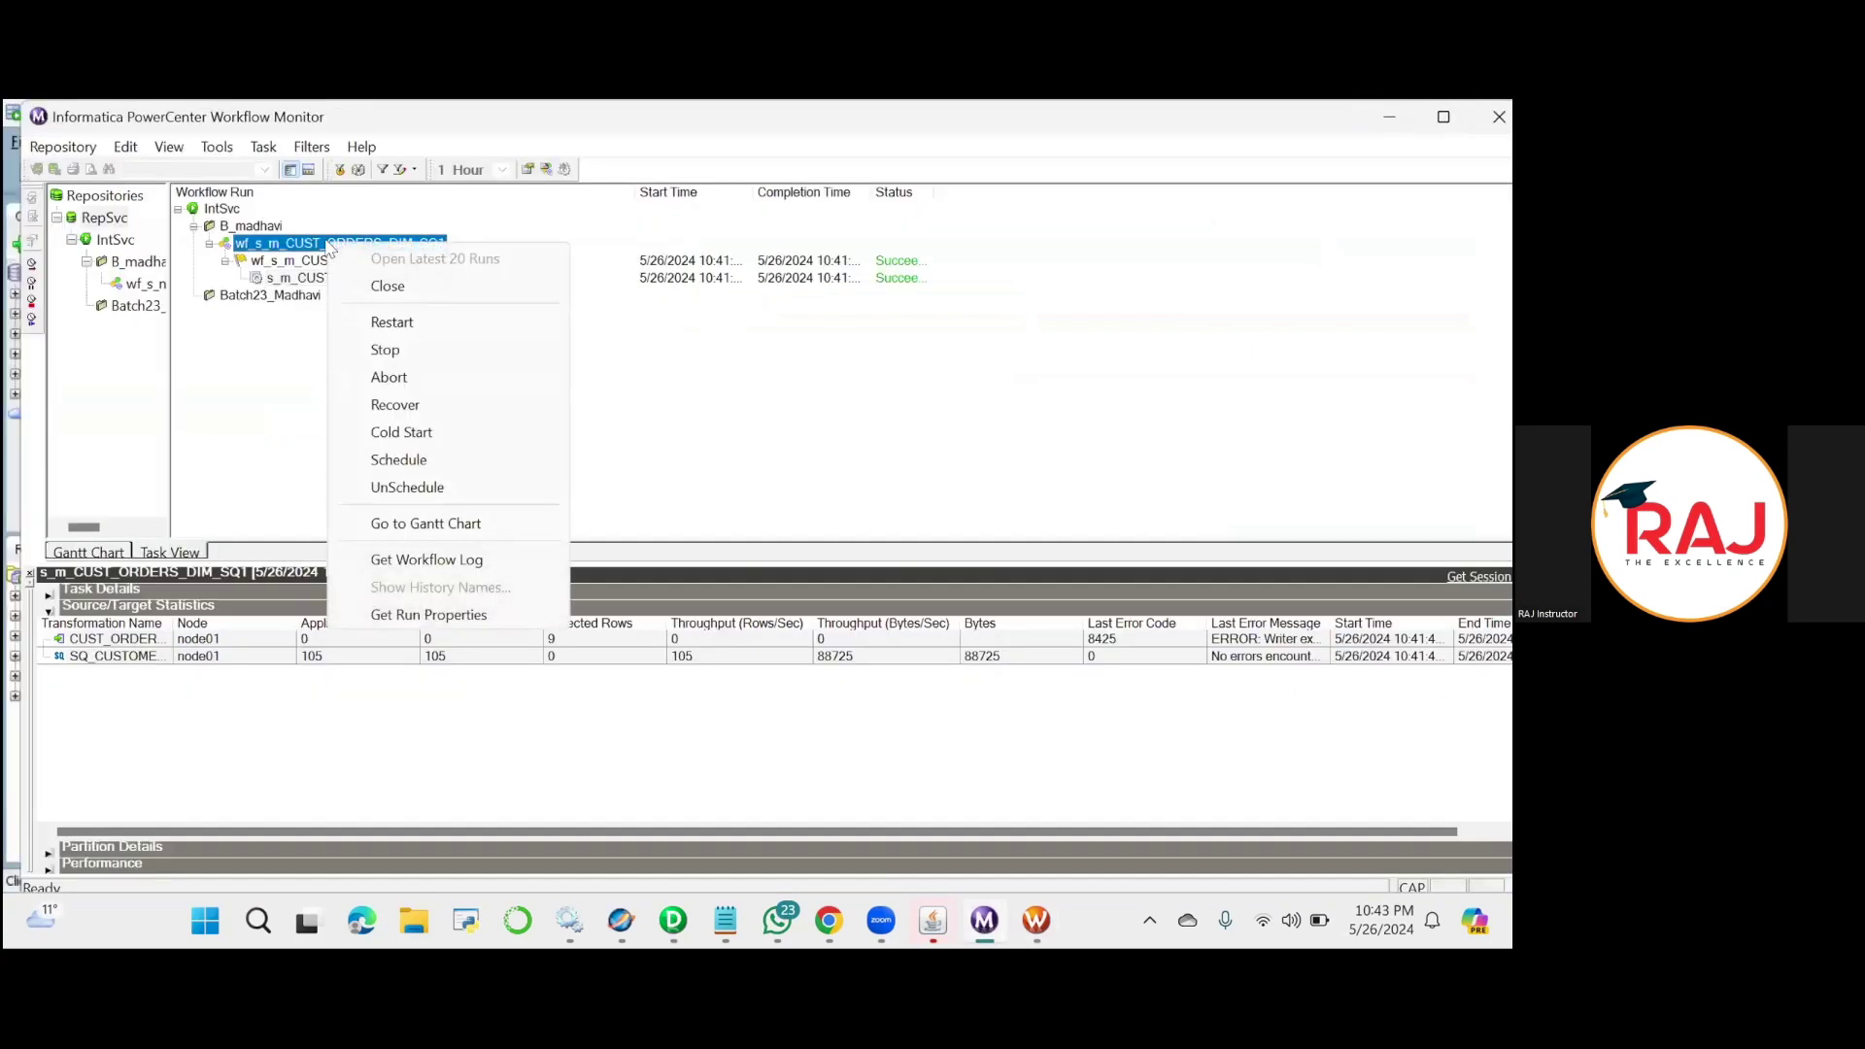
{"action": "left_click", "coordinate": [377, 324]}
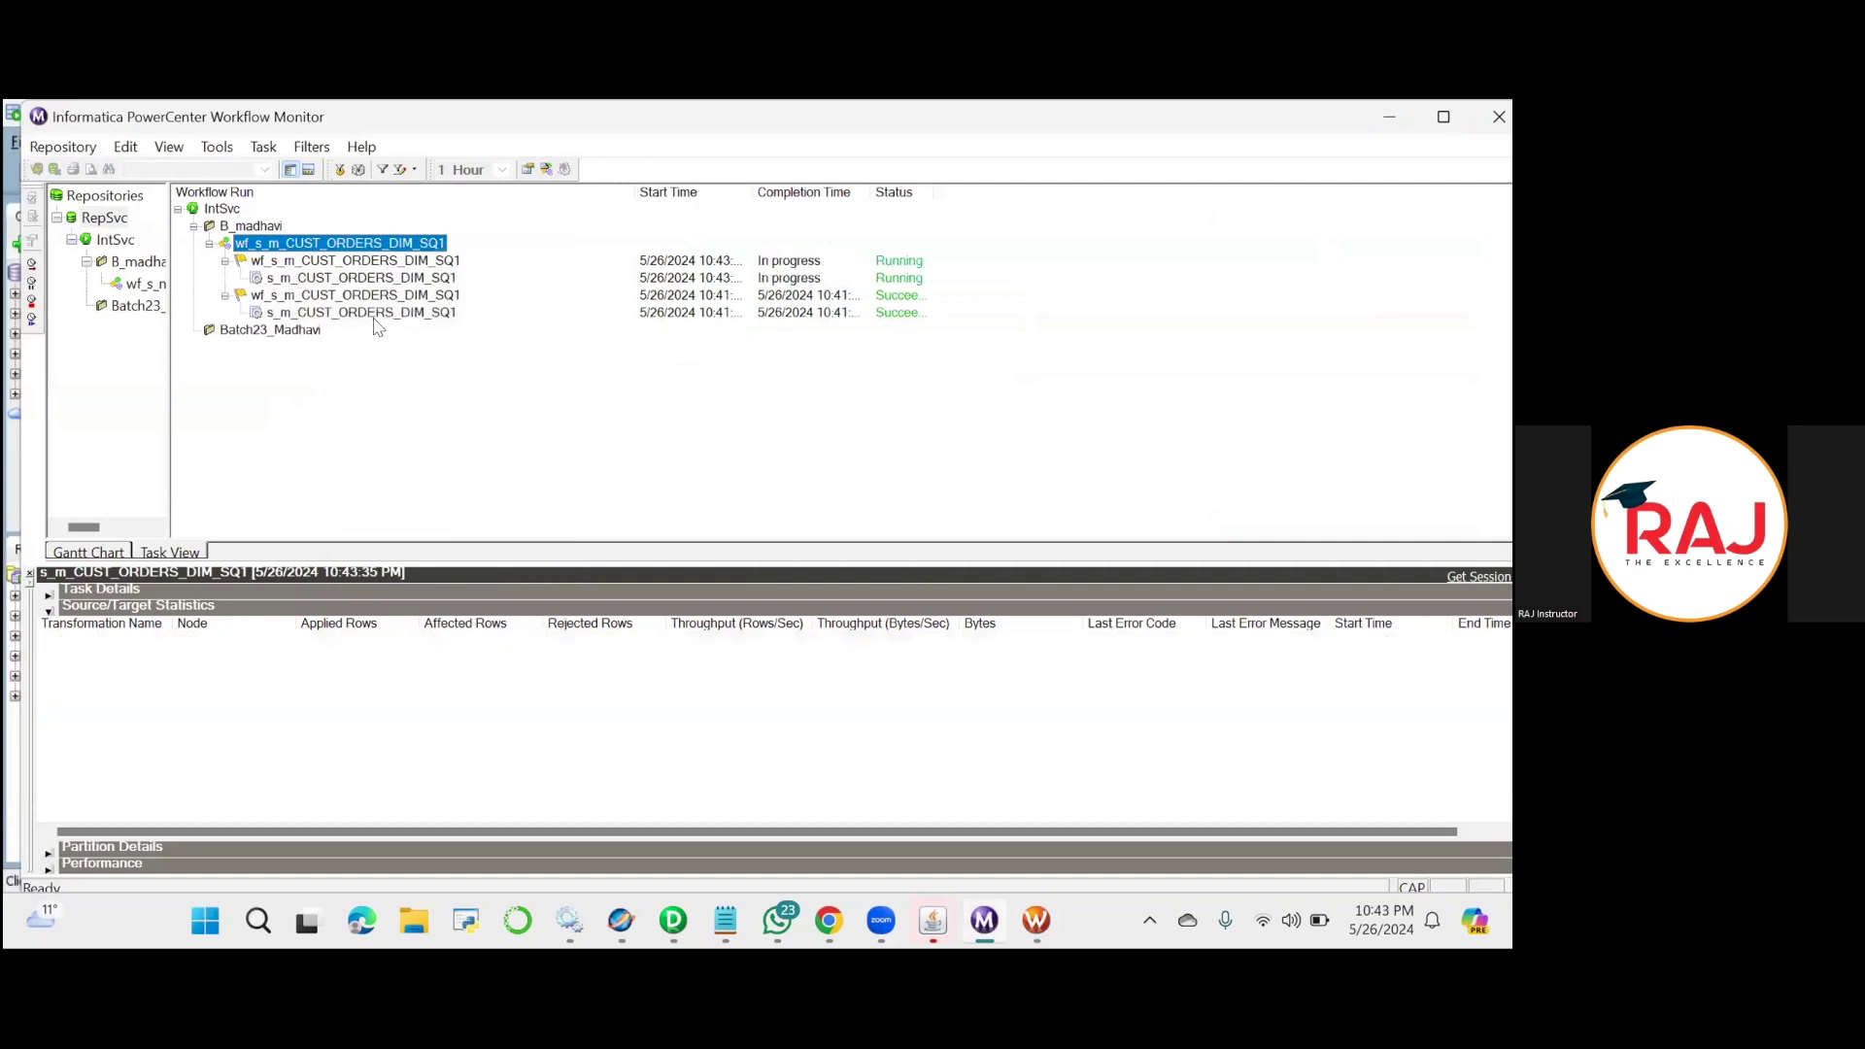
View the run properties of the new s_m_CUST_ORDERS_DIM_SQ1 session run and check the CUST_ORDERS_DIM target's statistics.
{"action": "right_click", "coordinate": [396, 279]}
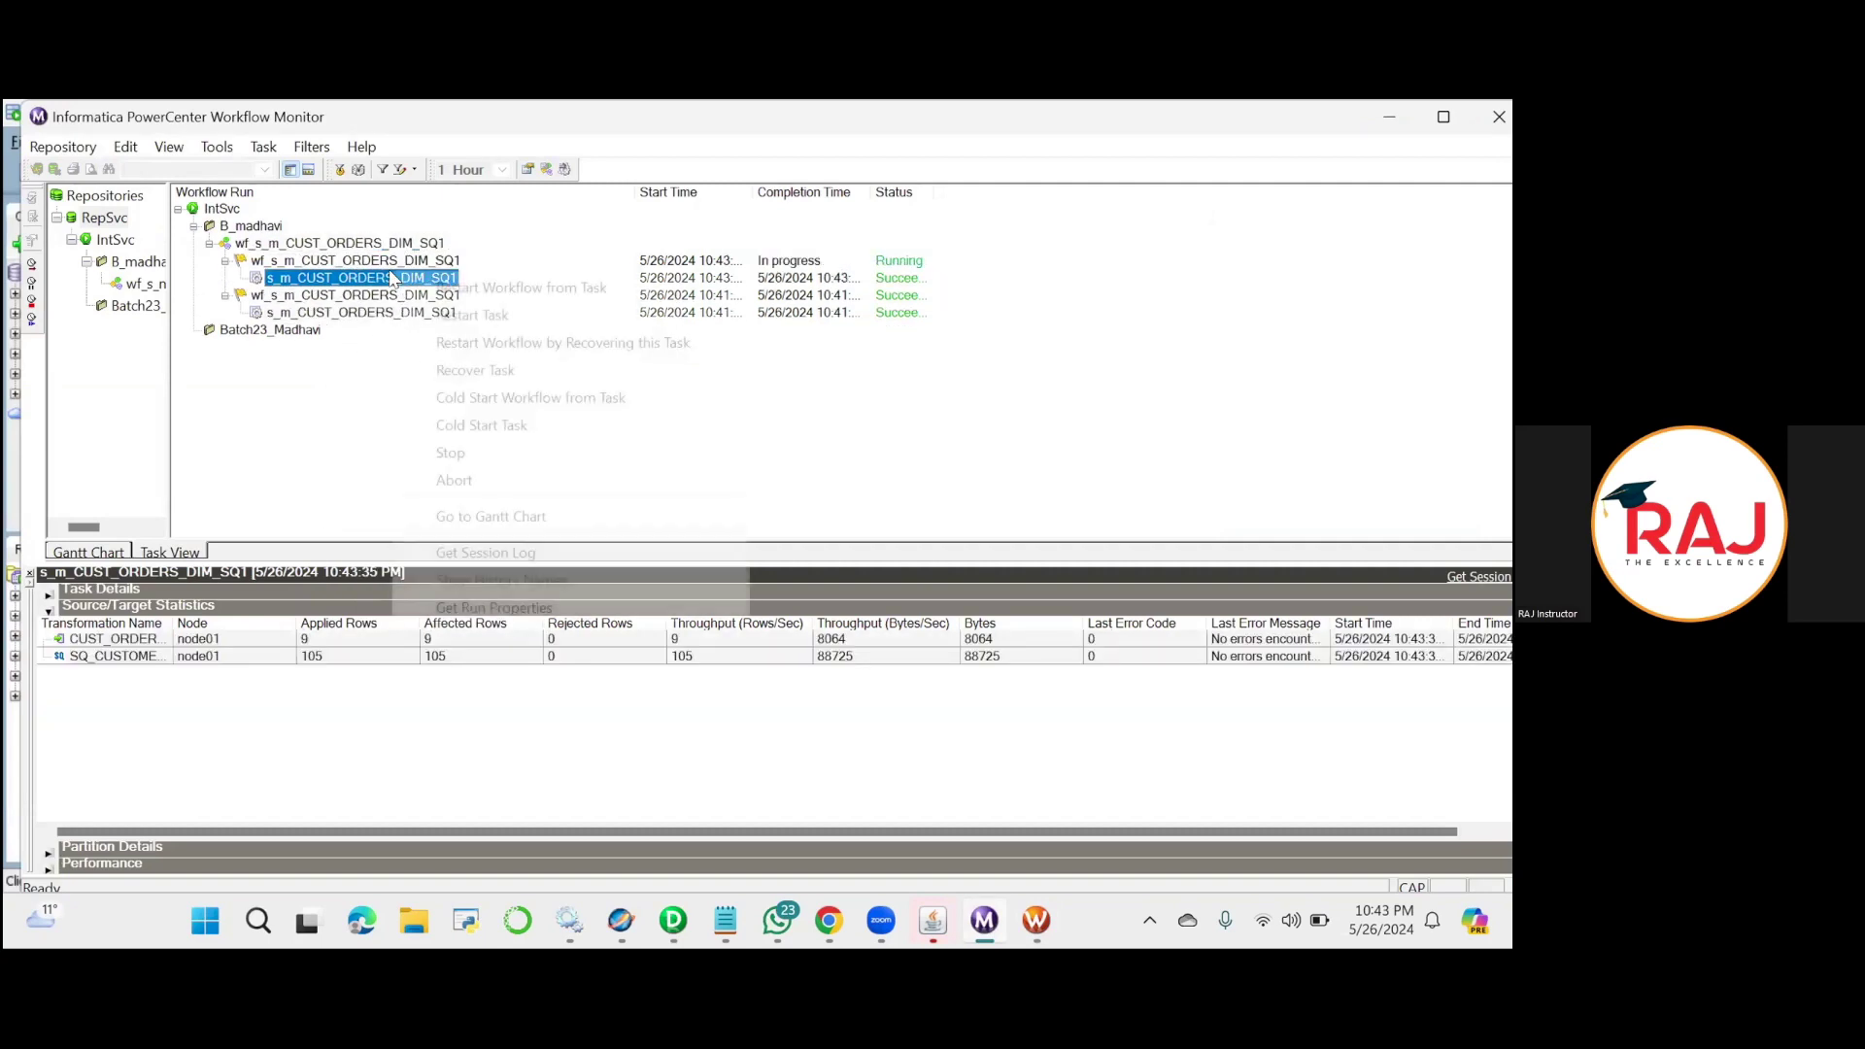
{"action": "left_click", "coordinate": [464, 606]}
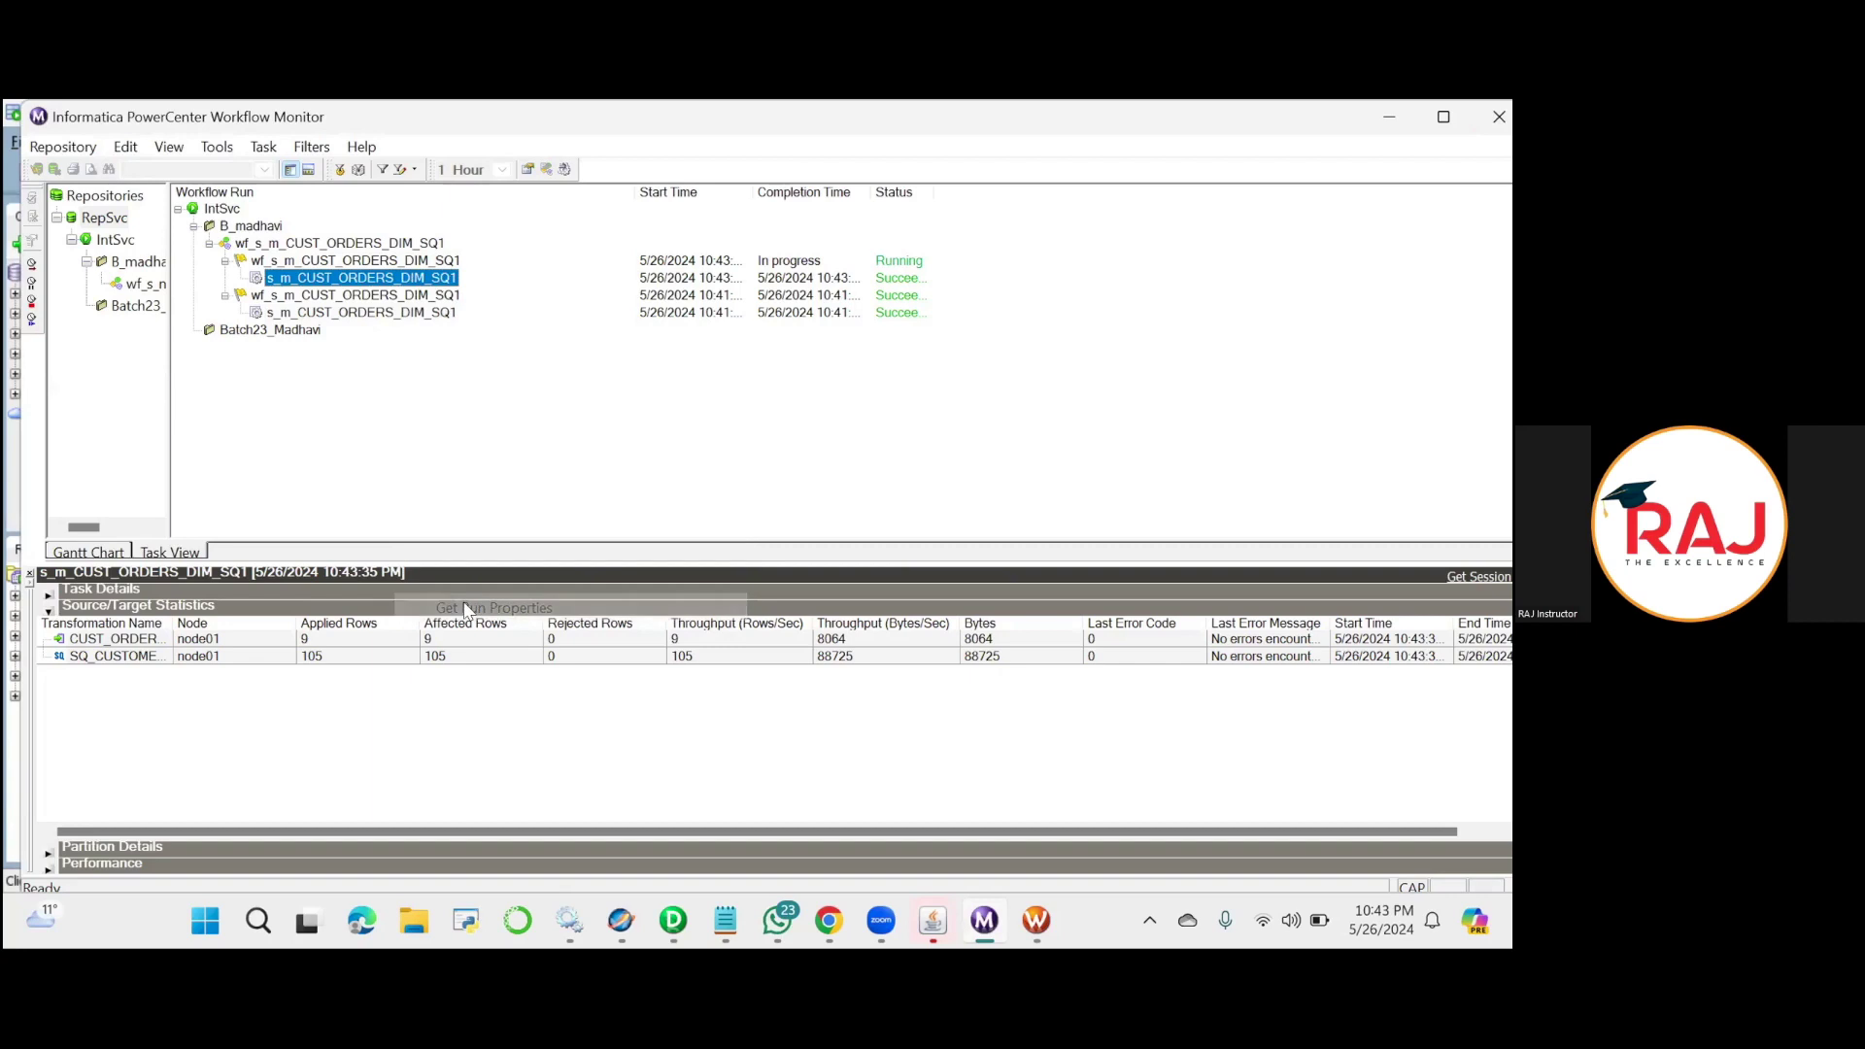
{"action": "left_click", "coordinate": [323, 641]}
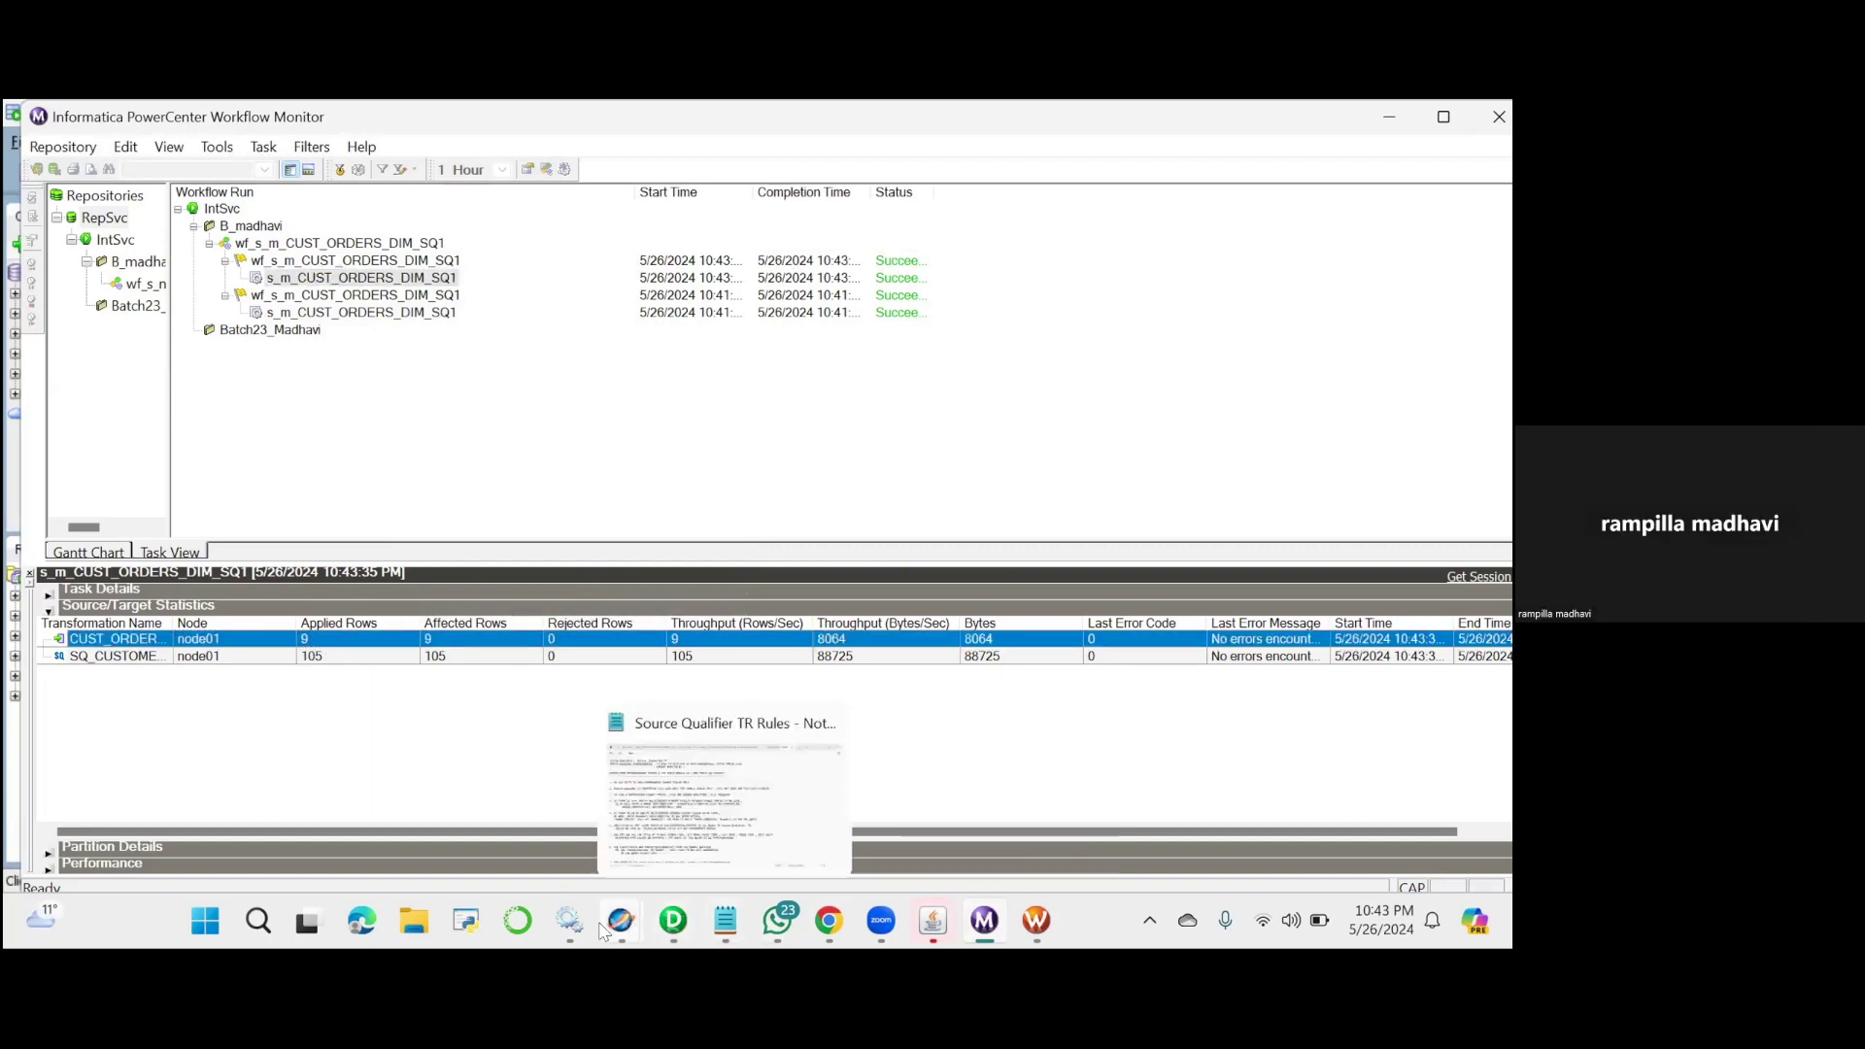
Switch to Oracle SQL Developer, rerun the CUST_ORDERS_DIM query and review the result through the TOTAL_CREDIT_LIMIT column.
{"action": "left_click", "coordinate": [935, 928]}
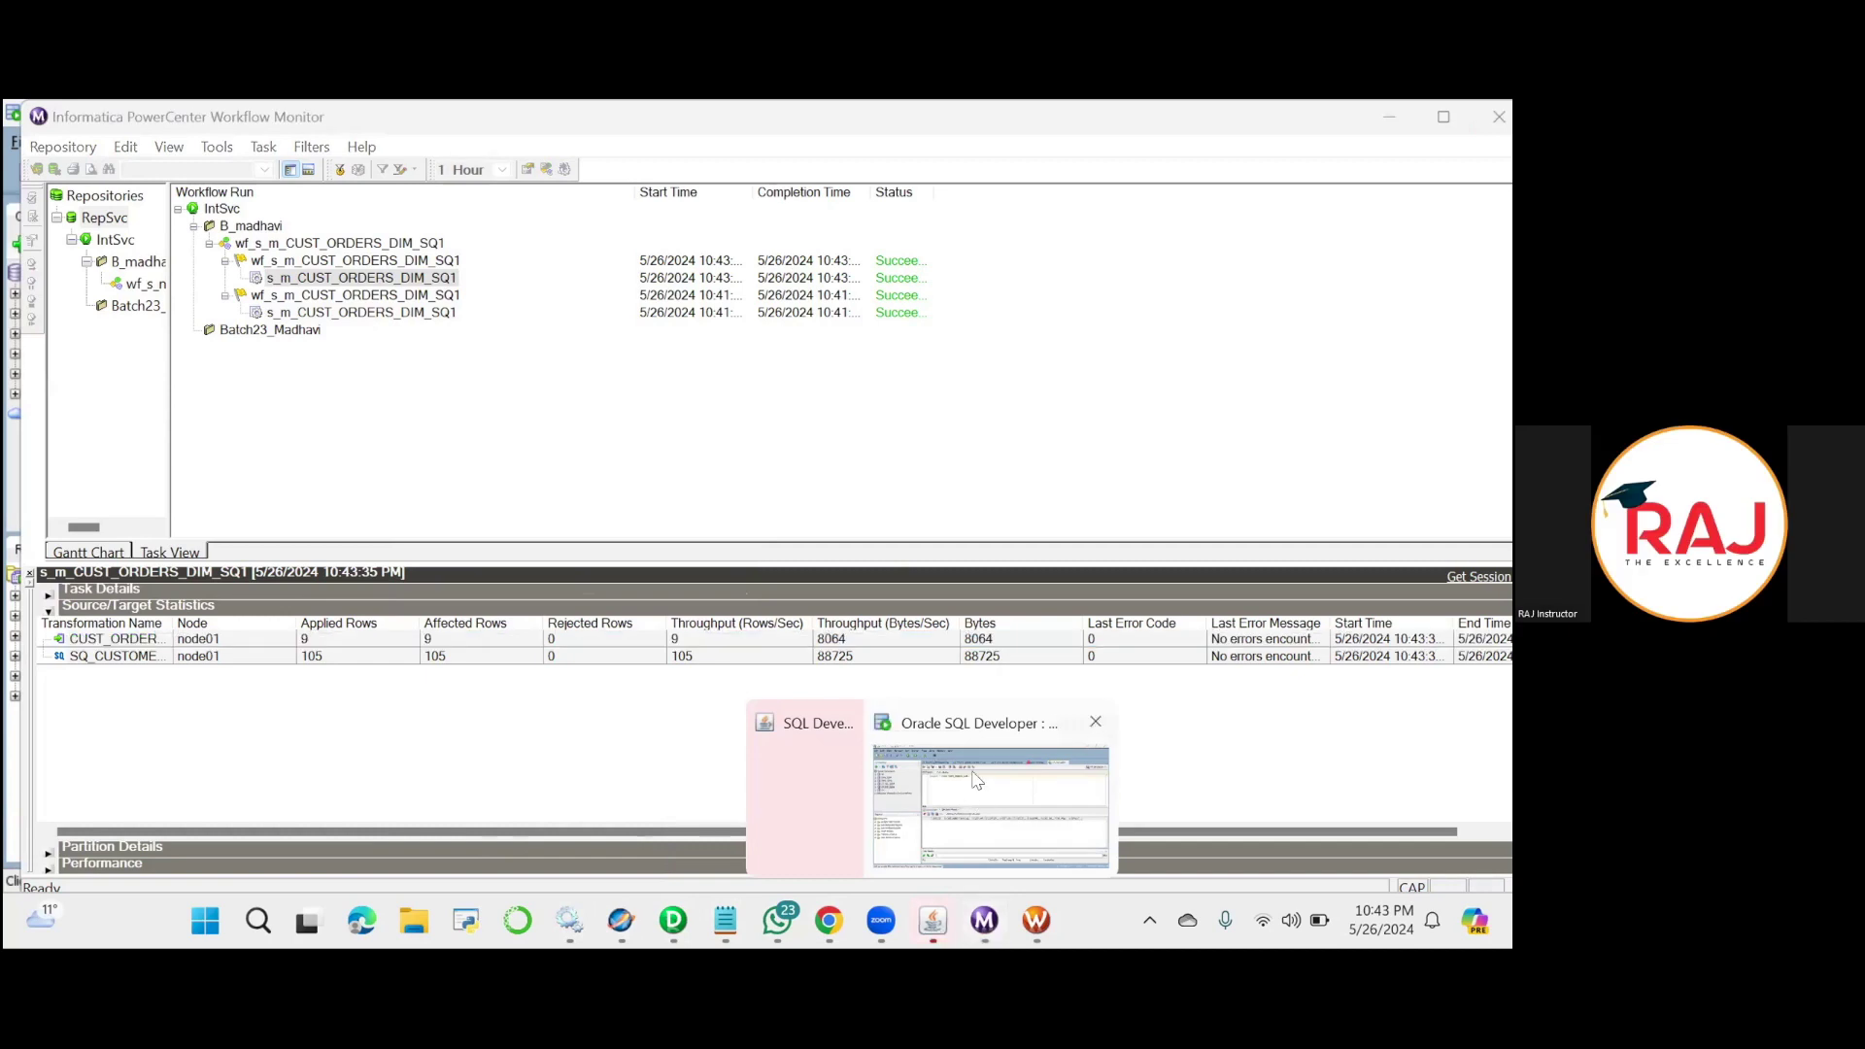
{"action": "left_click", "coordinate": [1031, 775]}
{"action": "left_click_drag", "start_coordinate": [613, 332], "coordinate": [368, 304]}
{"action": "left_click", "coordinate": [326, 246]}
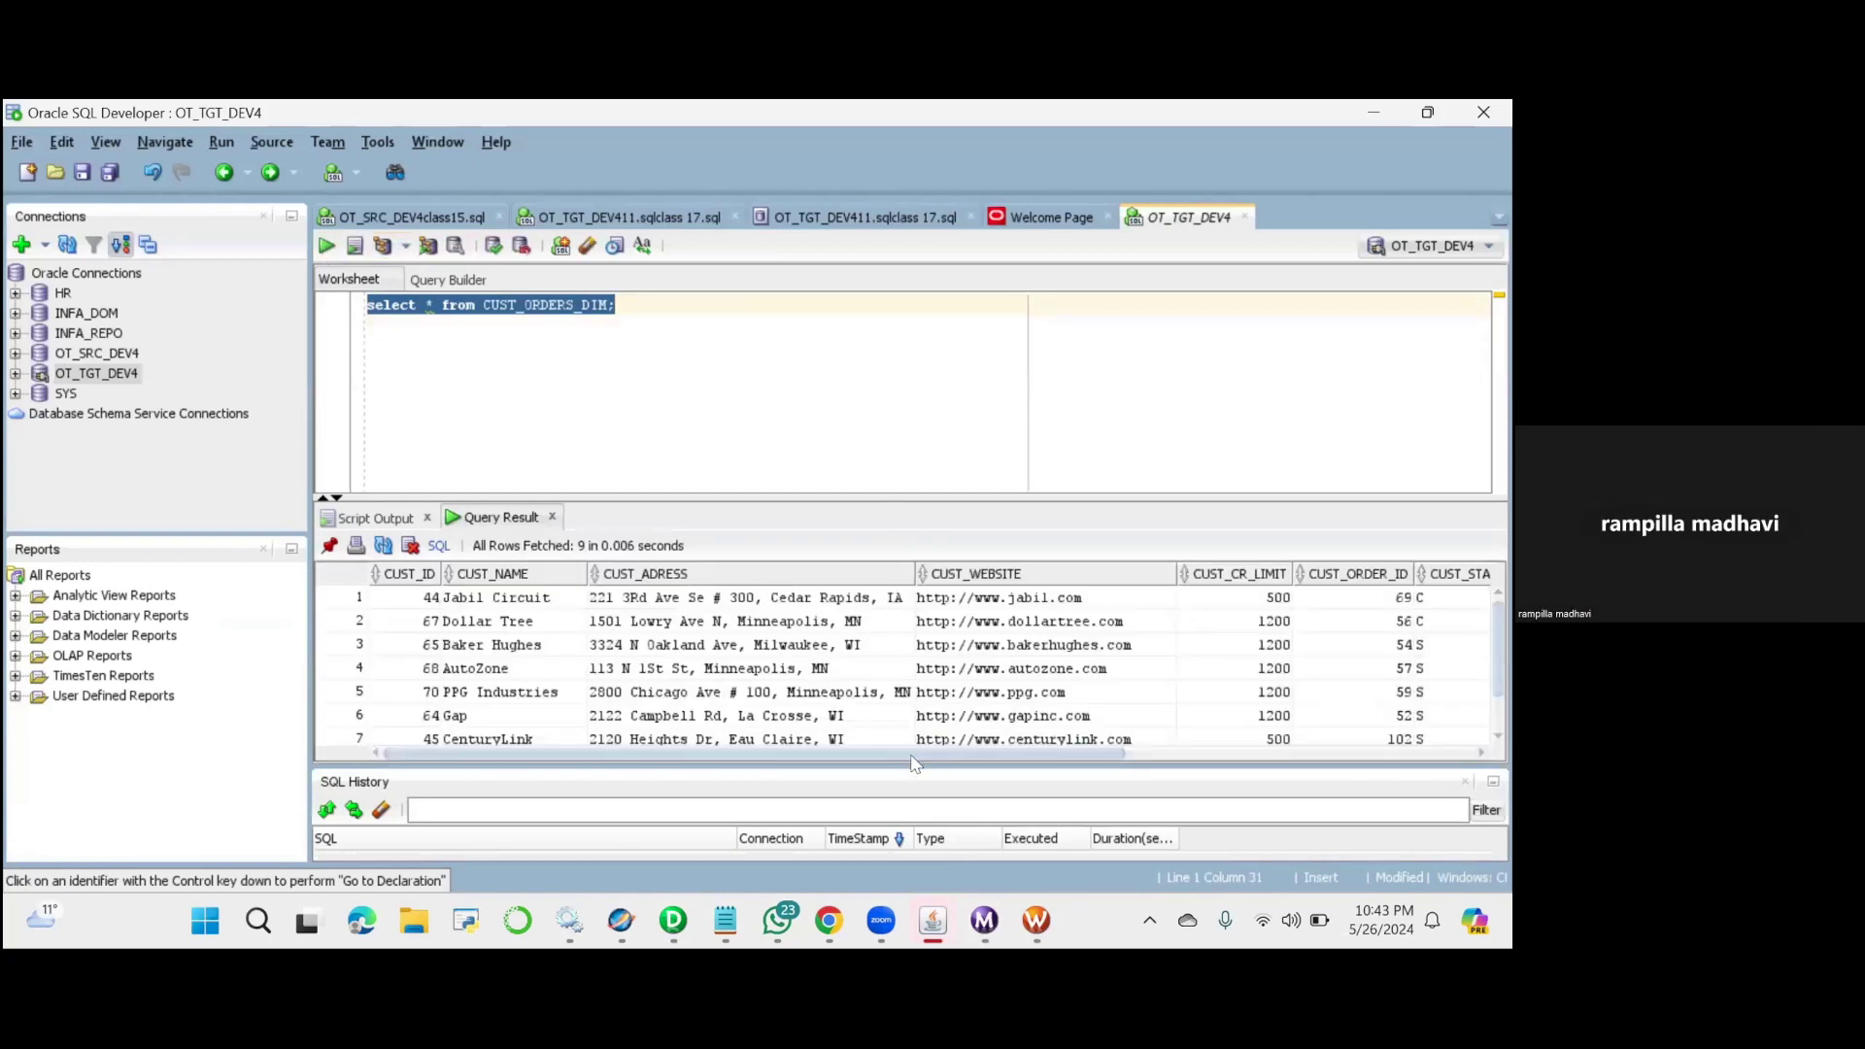
{"action": "left_click_drag", "start_coordinate": [913, 757], "coordinate": [1512, 712]}
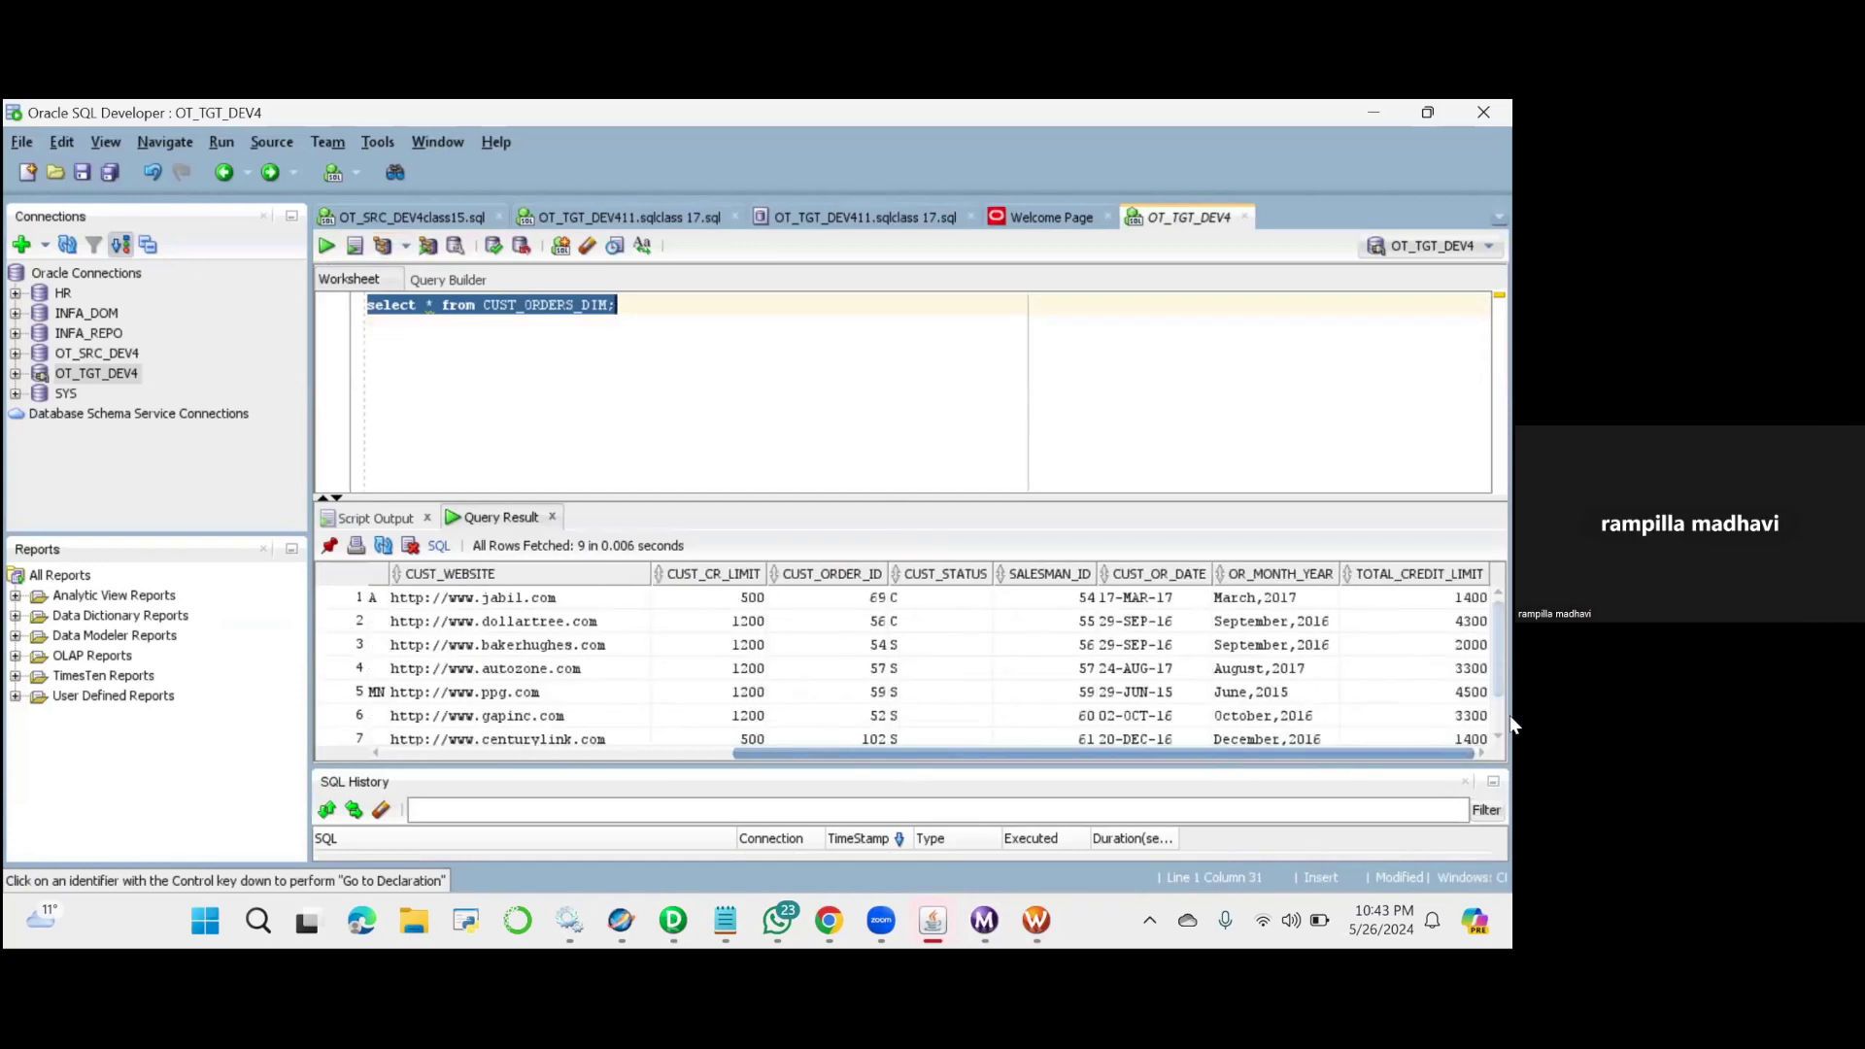